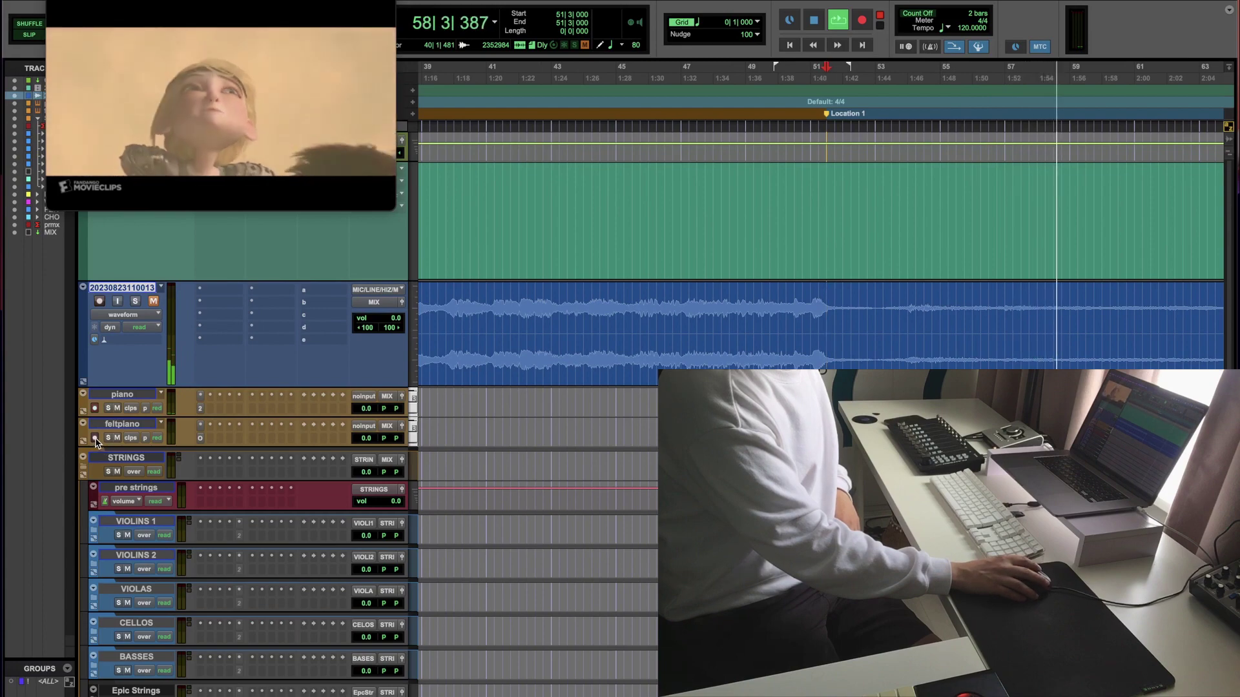
Step: Expand the Intimate Strings folder and record-arm the int long track
{"action": "scroll", "coordinate": [103, 426], "scroll_direction": "down", "scroll_amount": 5}
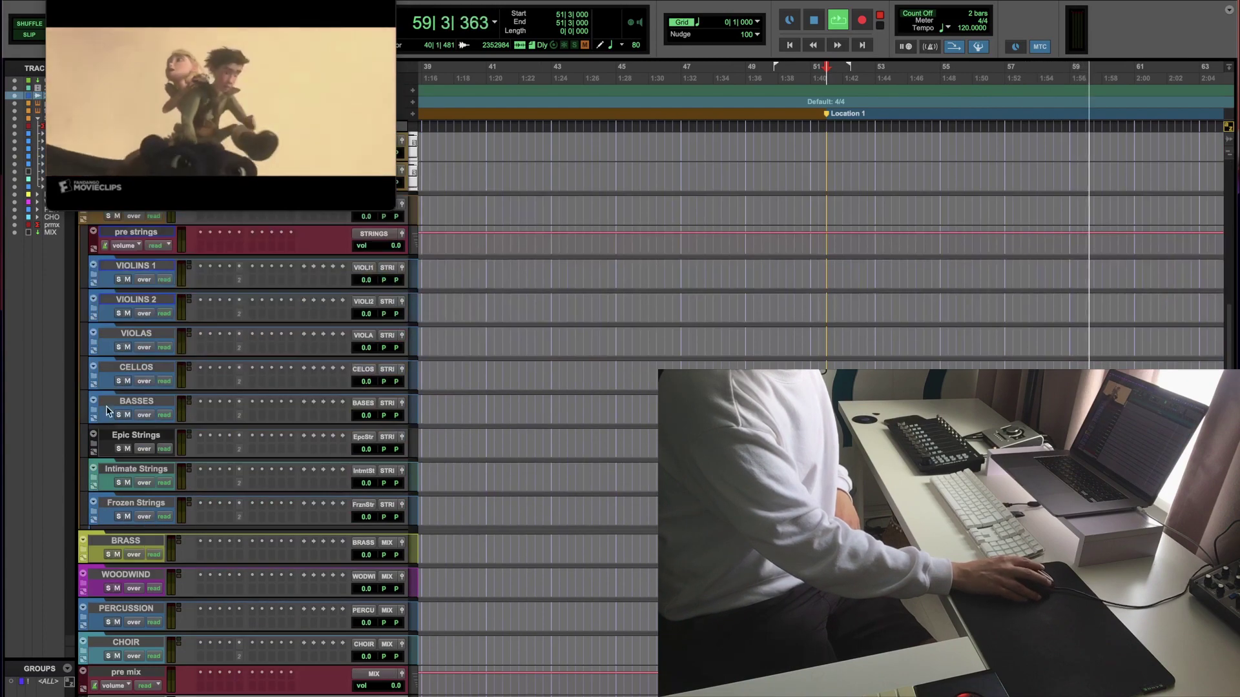
{"action": "left_click", "coordinate": [93, 366]}
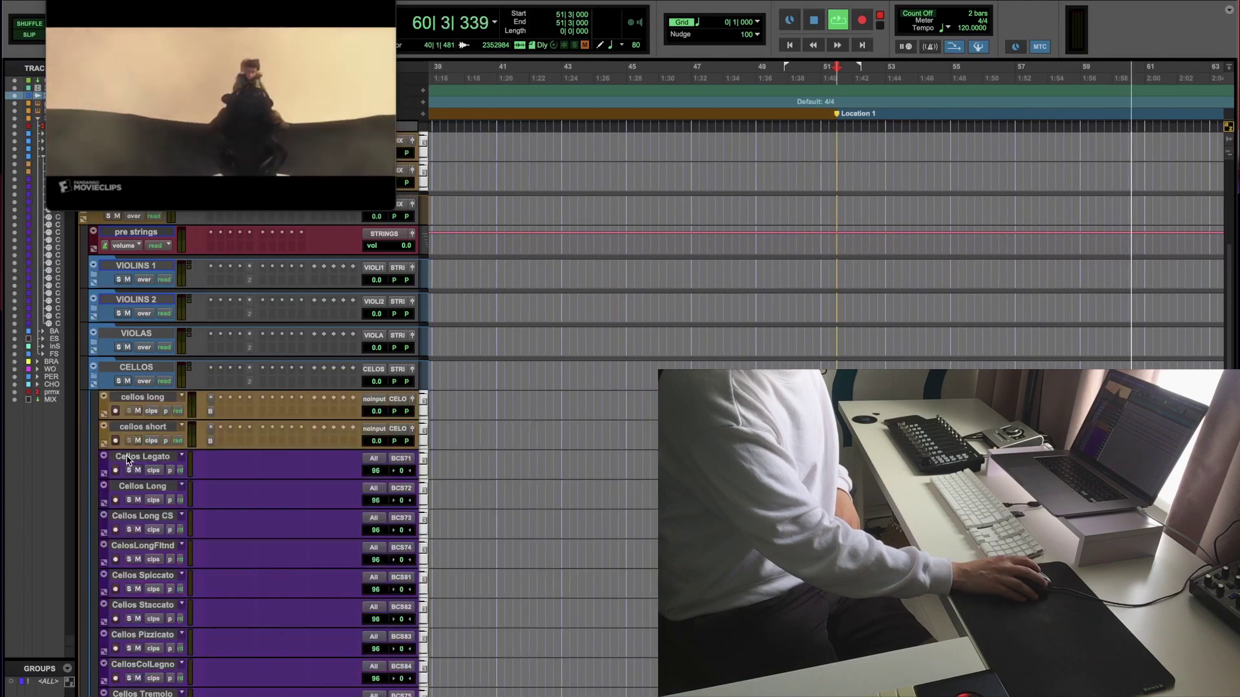
{"action": "left_click", "coordinate": [93, 499]}
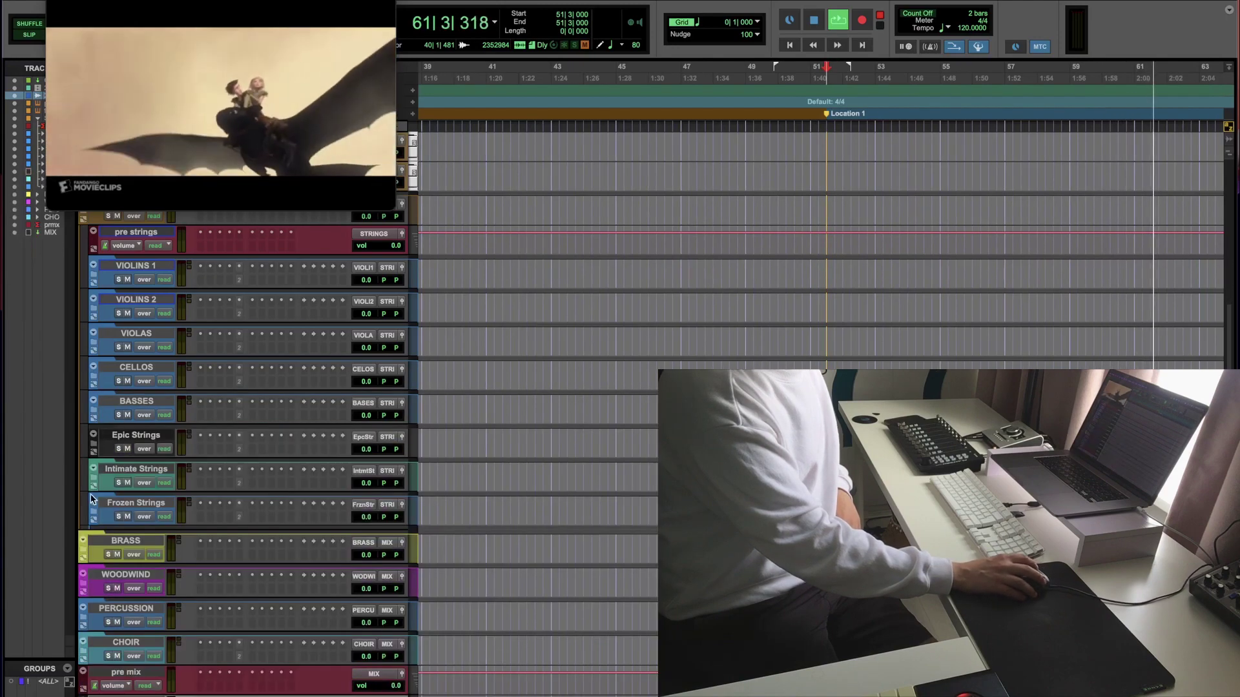
{"action": "left_click", "coordinate": [92, 471]}
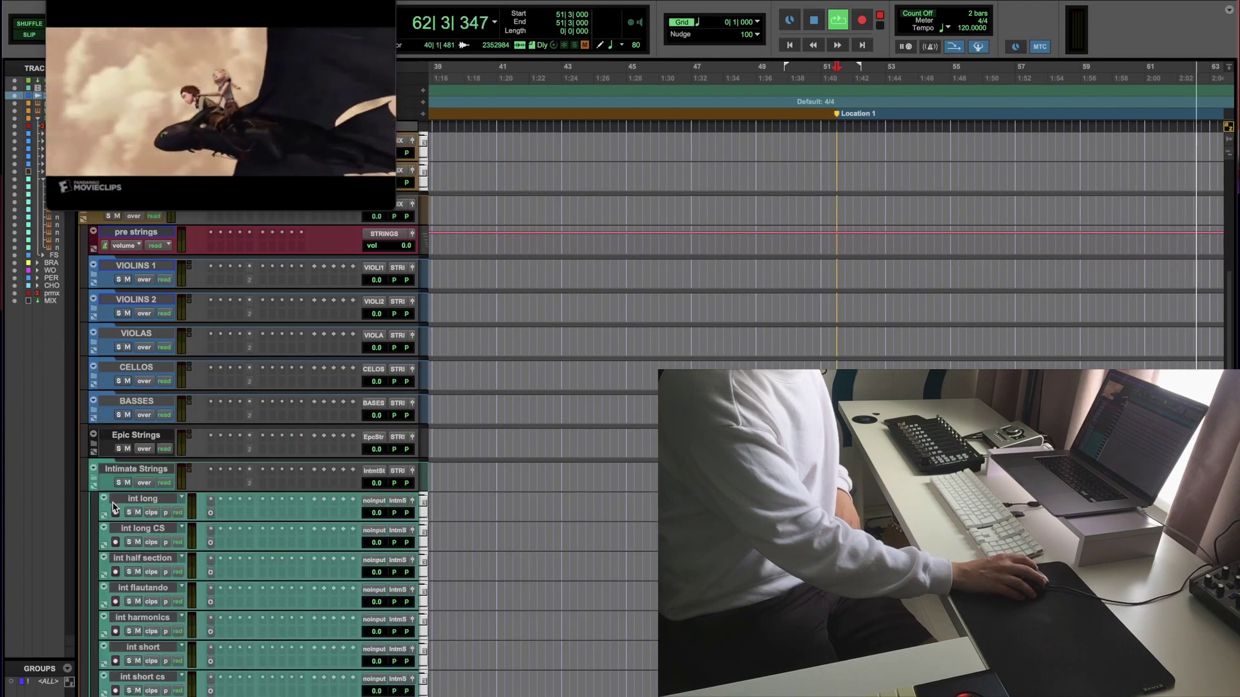
{"action": "left_click", "coordinate": [116, 513]}
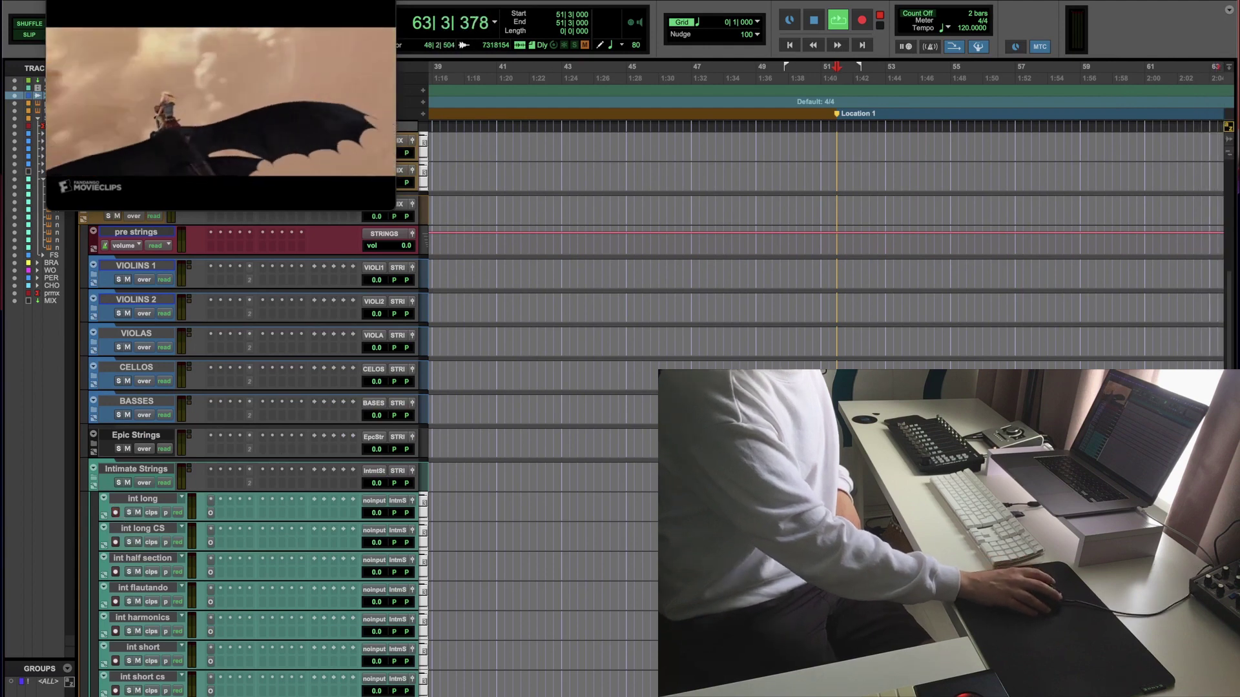
Step: Launch Lemur through a Spotlight search for "lemur"
{"action": "key", "text": "super+space"}
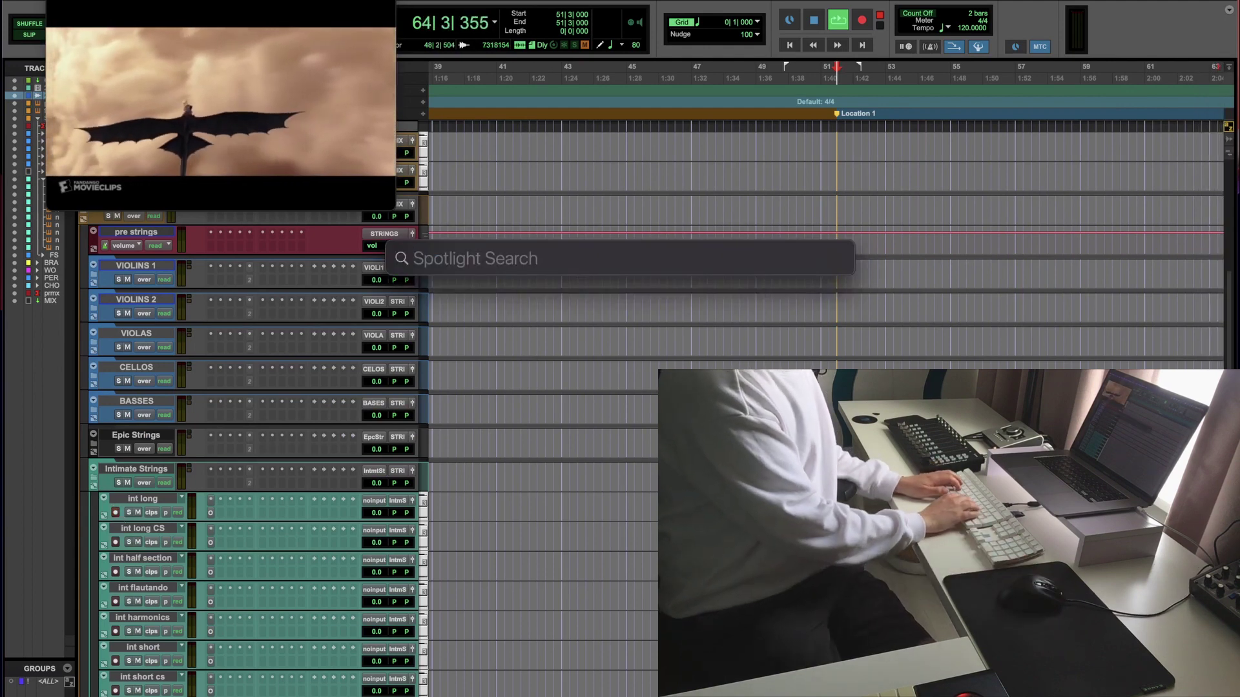
{"action": "type", "text": "lemur"}
{"action": "key", "text": "Return"}
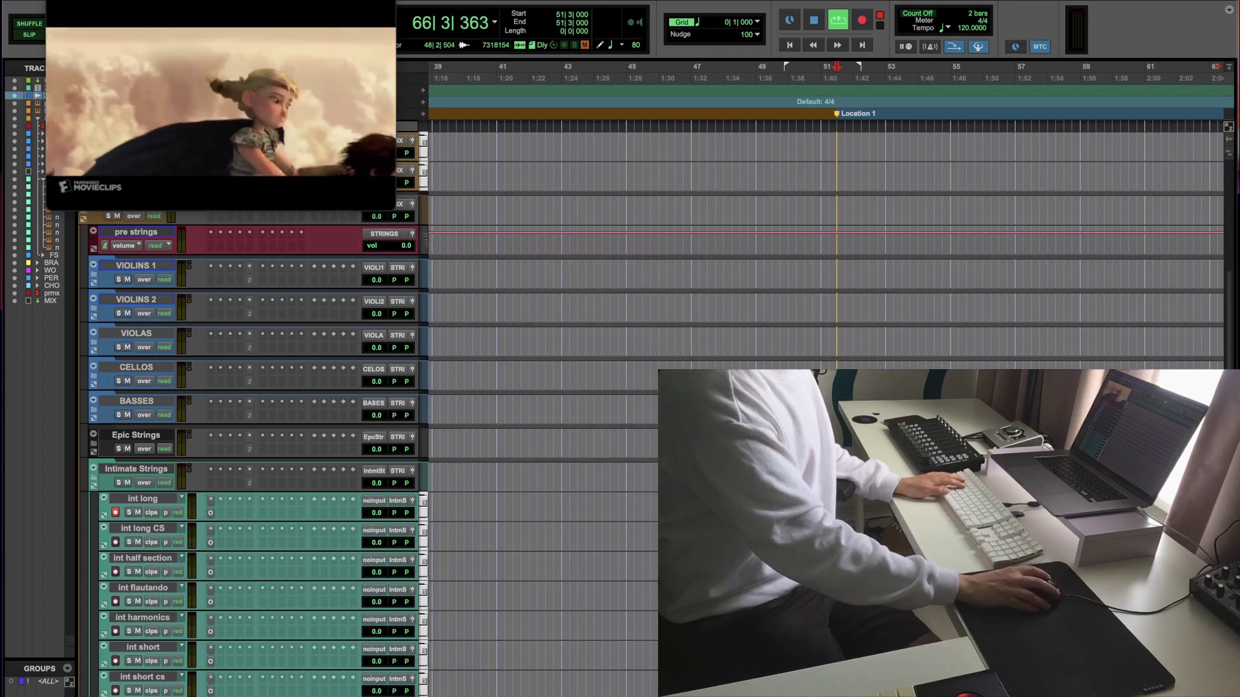
Step: Stop playback and record a MIDI part on the int long track from bar 50 to about bar 63
{"action": "key", "text": "space"}
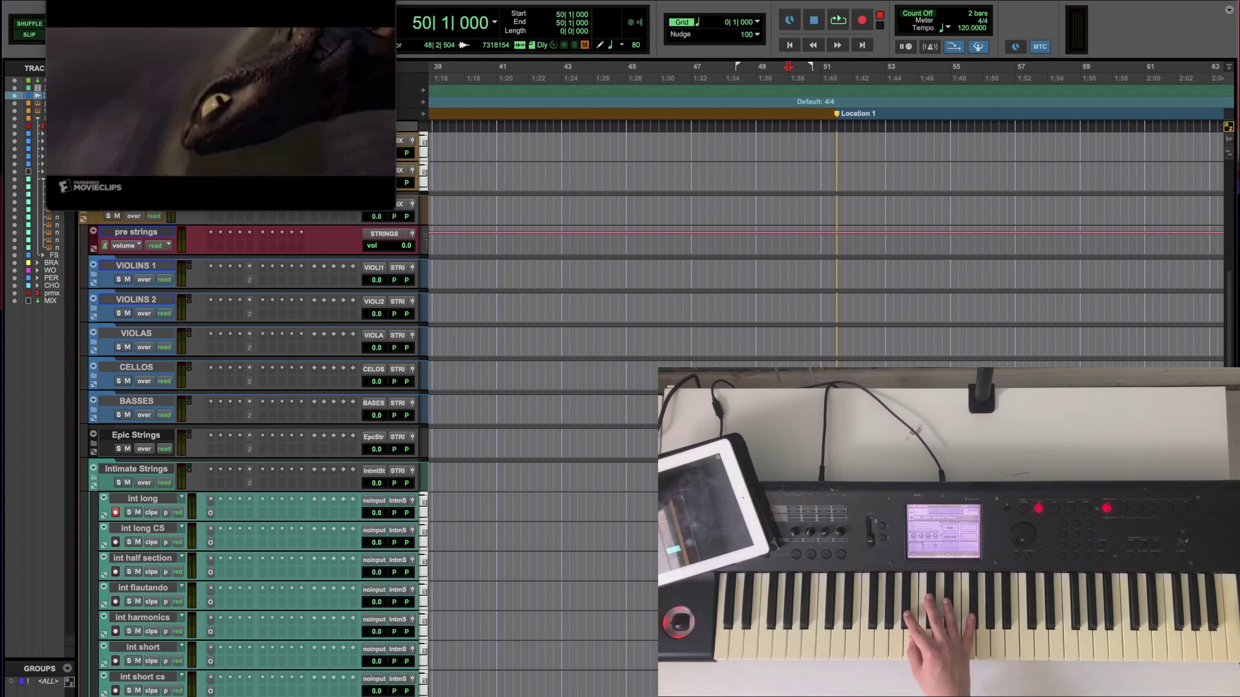
{"action": "key", "text": "space"}
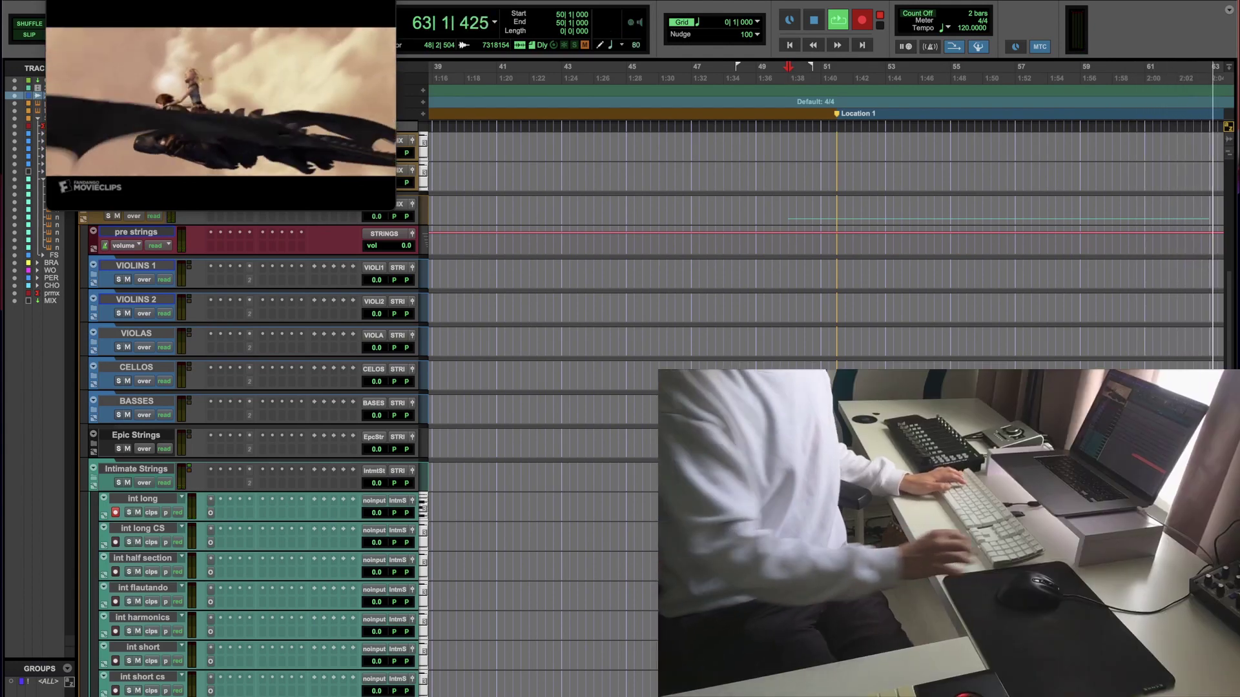
{"action": "key", "text": "space"}
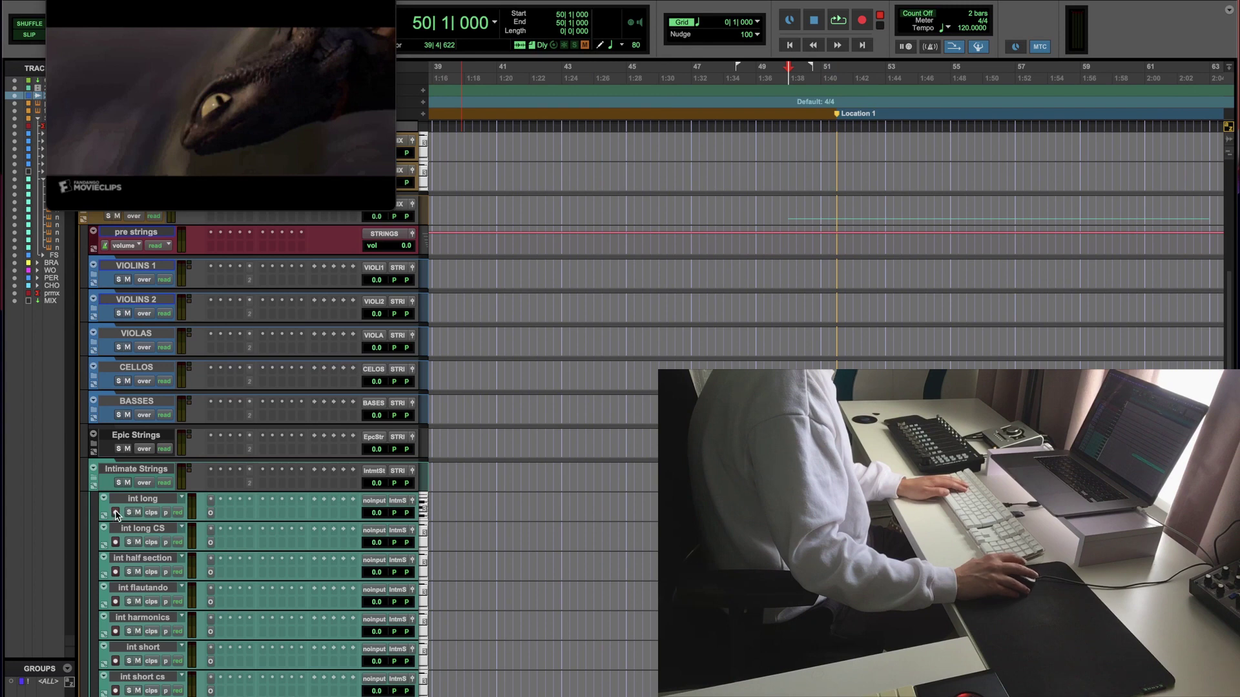
Step: Play back the newly recorded int long part from bar 50 while trying ideas for int harmonics
{"action": "scroll", "coordinate": [117, 514], "scroll_direction": "down", "scroll_amount": 3}
{"action": "key", "text": "space"}
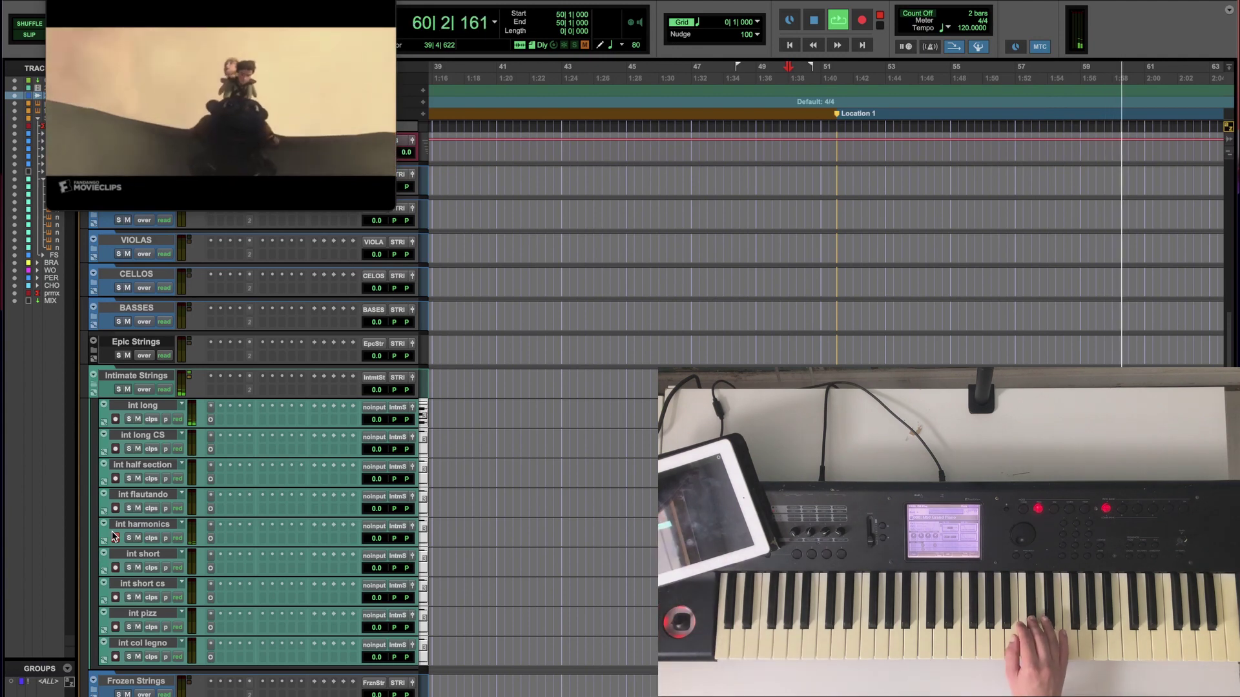
{"action": "key", "text": "space"}
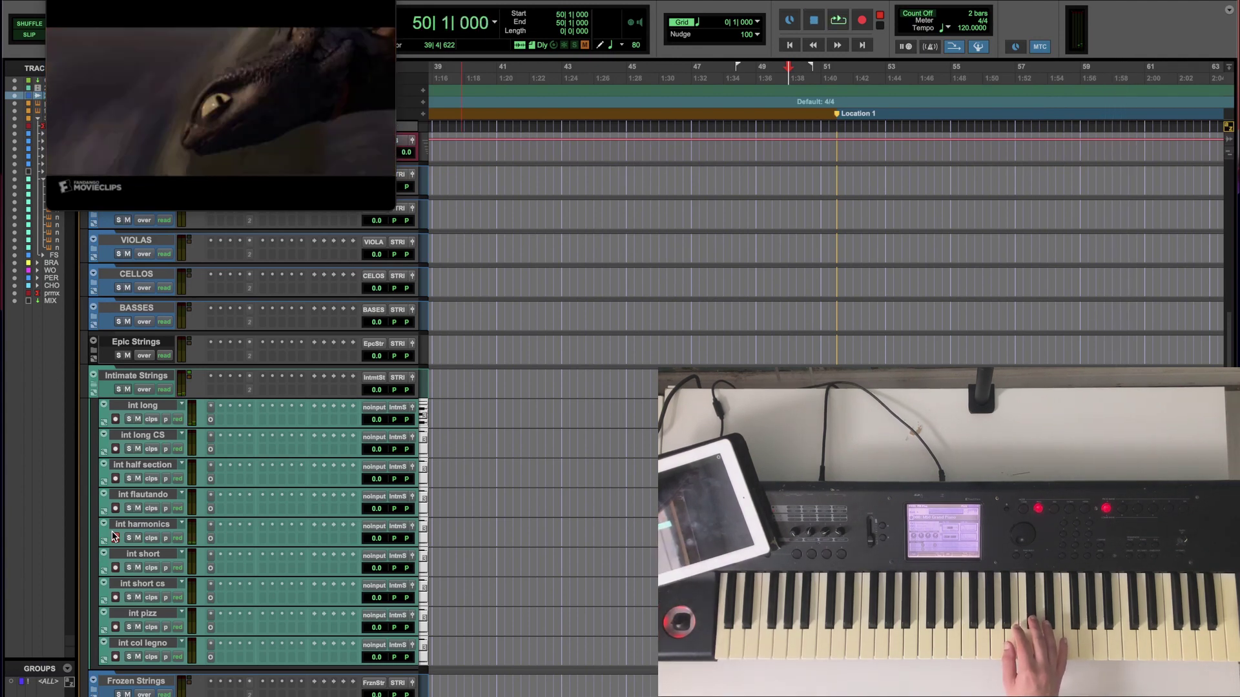
{"action": "key", "text": "F12"}
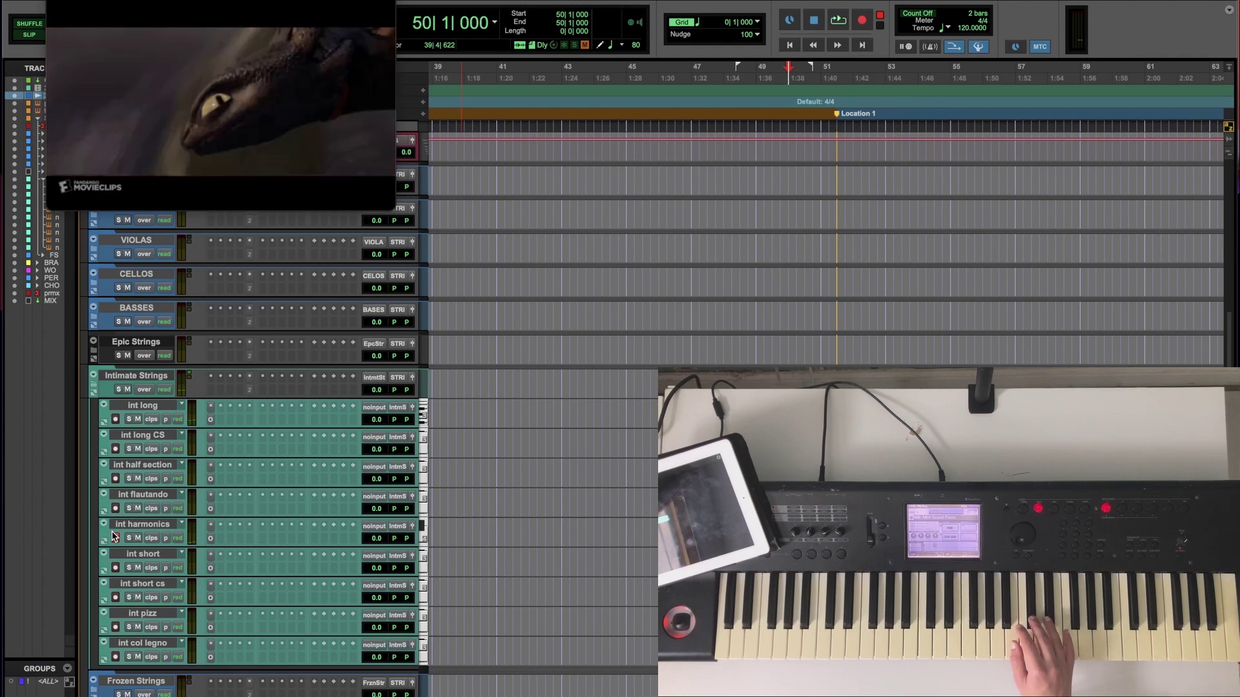
{"action": "key", "text": "super+space"}
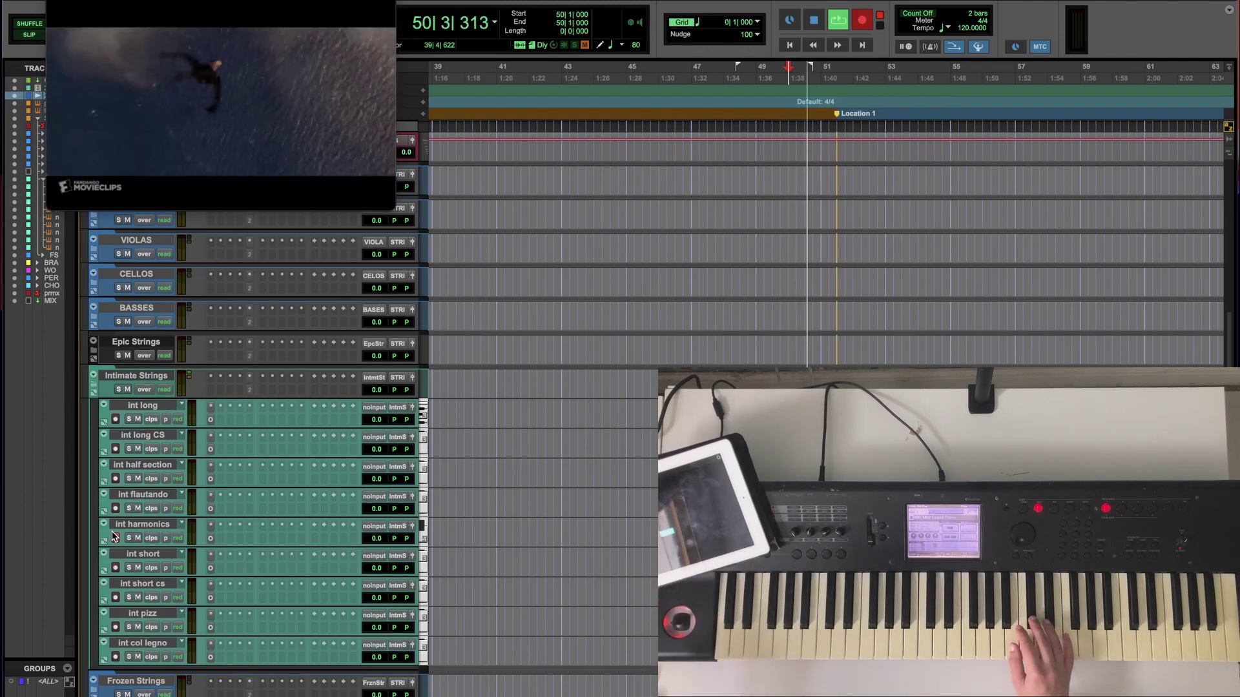
{"action": "key", "text": "space"}
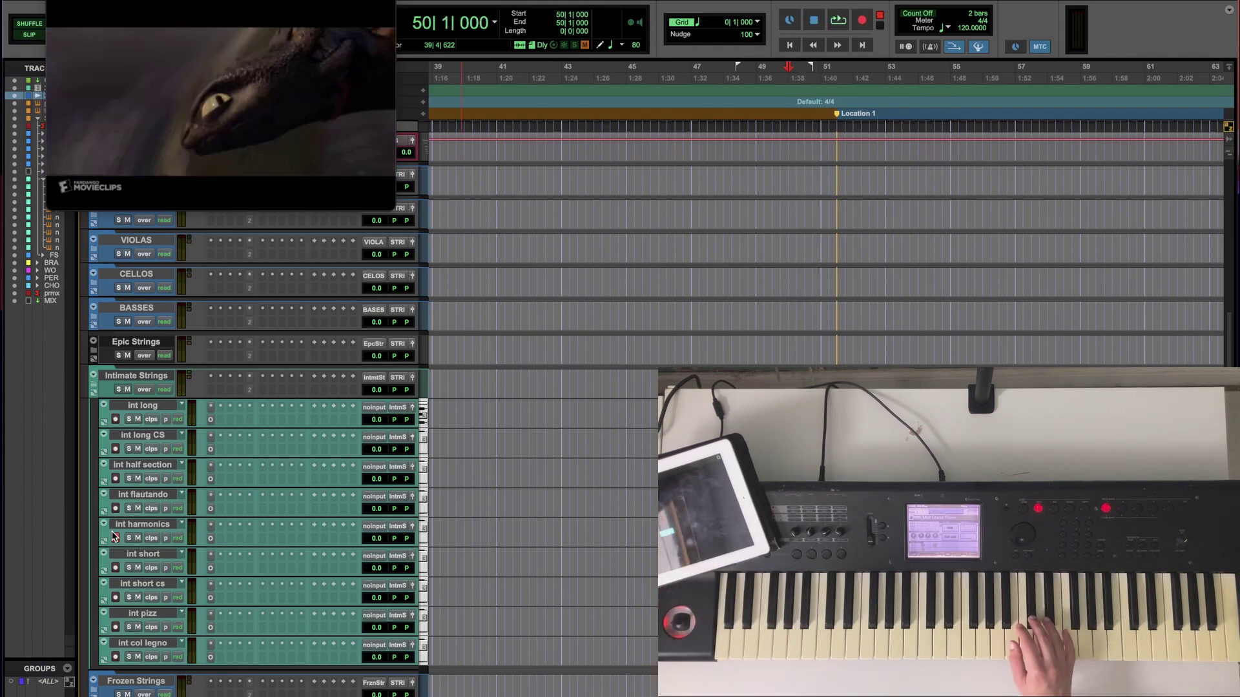
Step: Record a MIDI part on the int harmonics track from bar 50 to about bar 62
{"action": "key", "text": "super+space"}
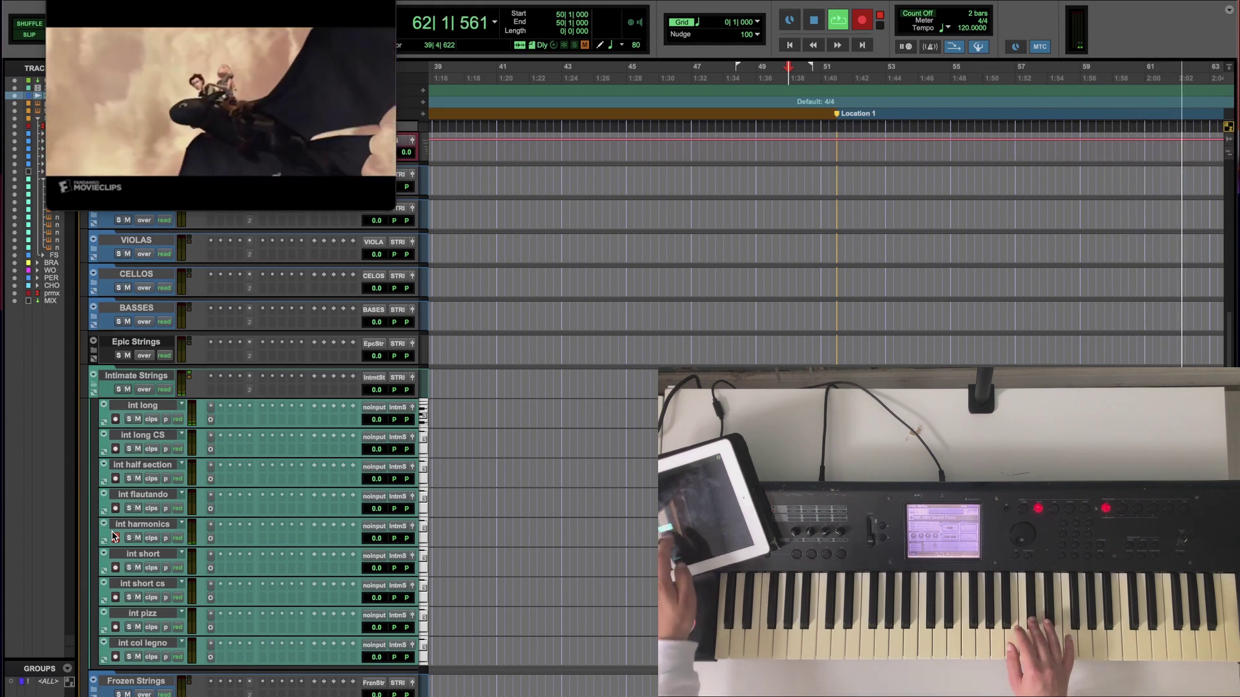
{"action": "left_click", "coordinate": [115, 538]}
{"action": "key", "text": "space"}
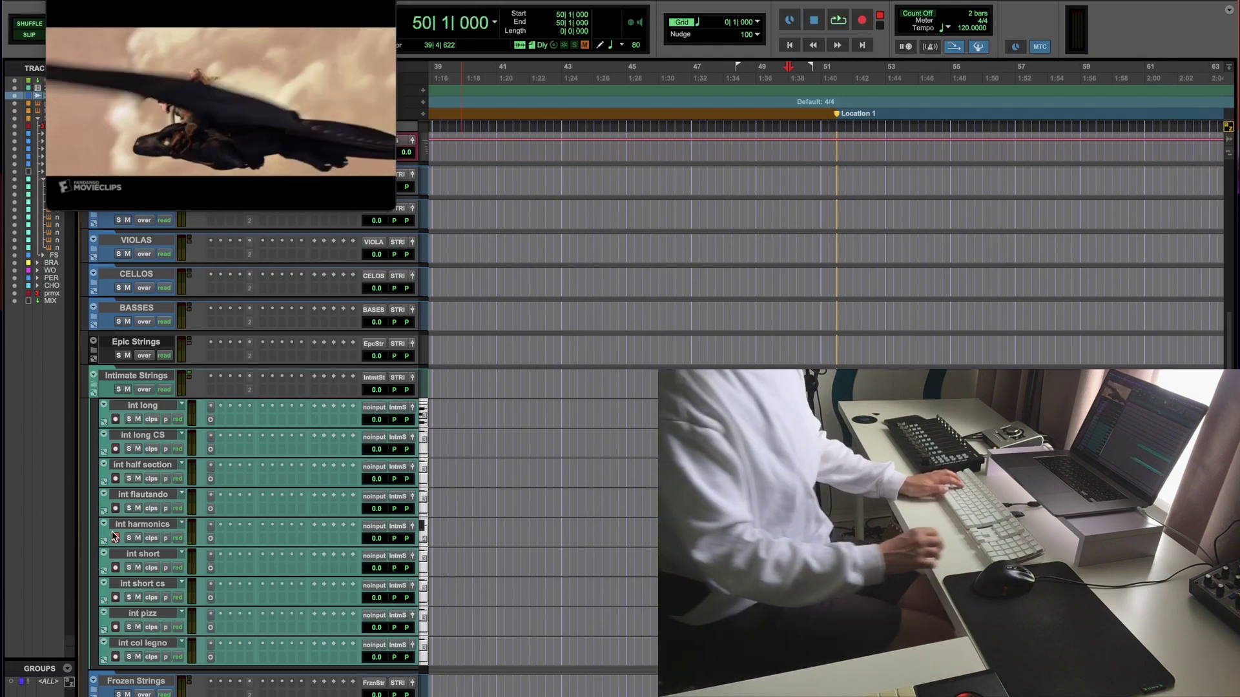
Step: Play back the recorded int long and int harmonics parts from bar 50 and from 60|2
{"action": "key", "text": "super+bracketleft"}
{"action": "scroll", "coordinate": [93, 474], "scroll_direction": "up", "scroll_amount": 3}
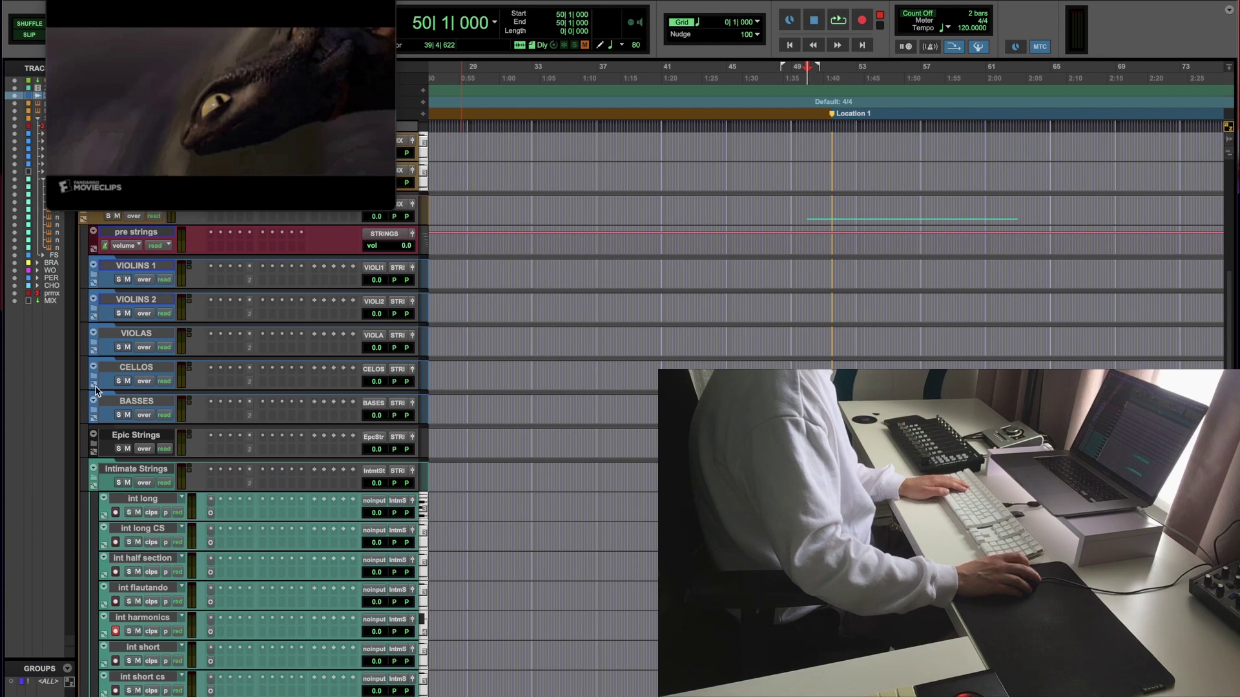
{"action": "key", "text": "space"}
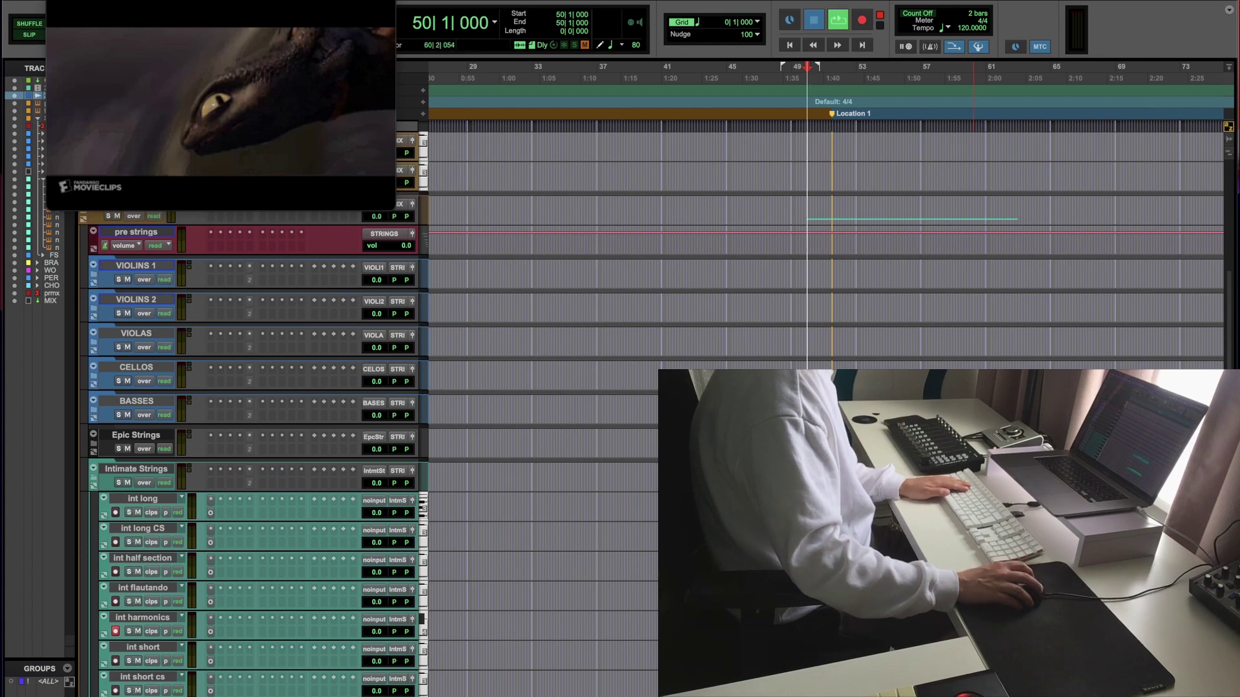
{"action": "key", "text": "super+bracketright"}
{"action": "key", "text": "super+bracketright"}
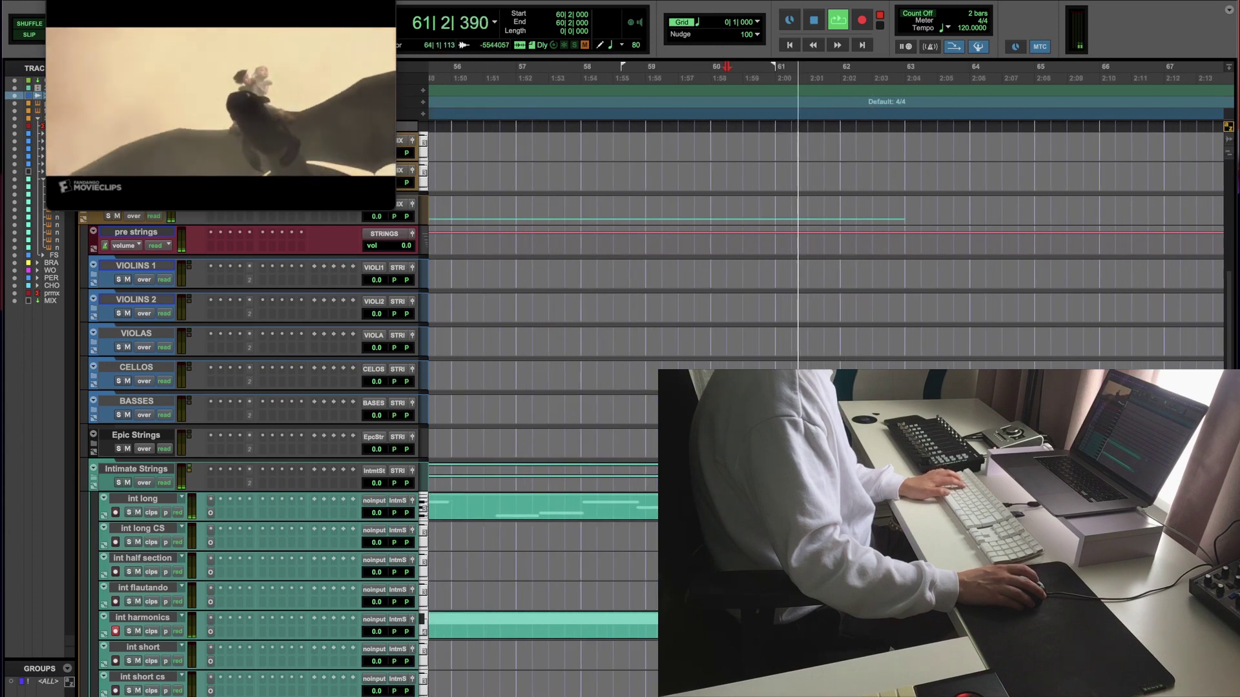
Step: Audition the int half section track over the playback from 60|2 and disarm it again
{"action": "left_click", "coordinate": [116, 571]}
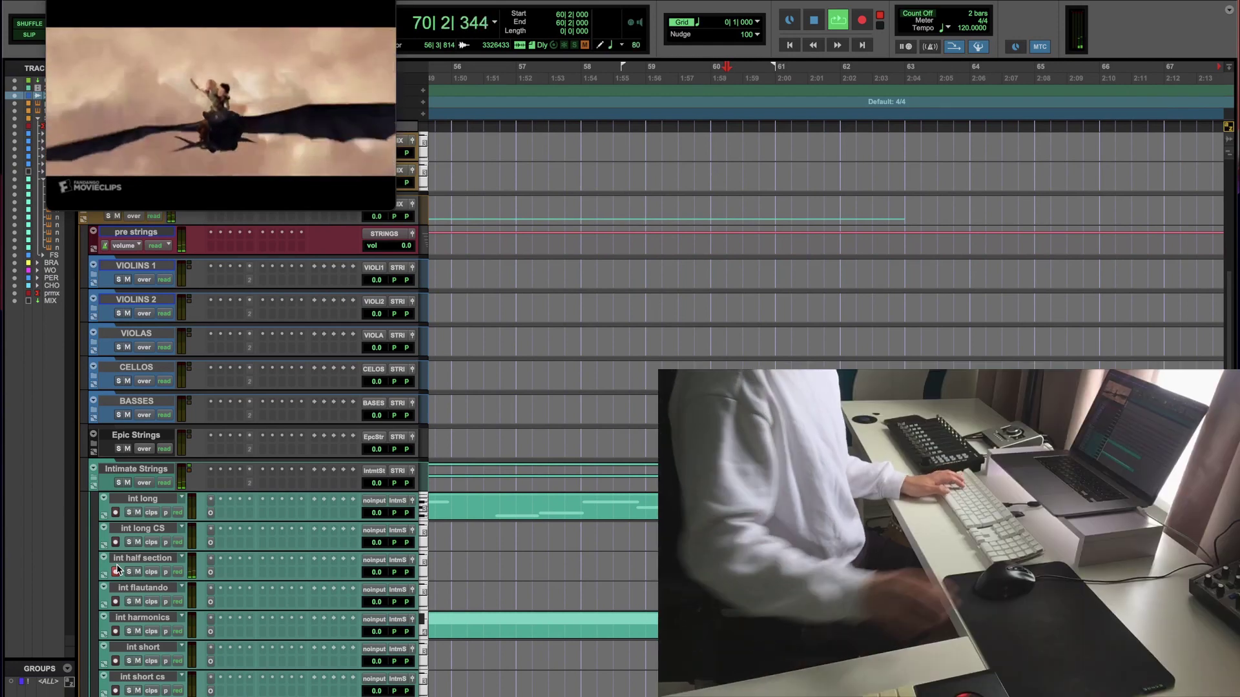
{"action": "key", "text": "space"}
{"action": "left_click", "coordinate": [116, 570]}
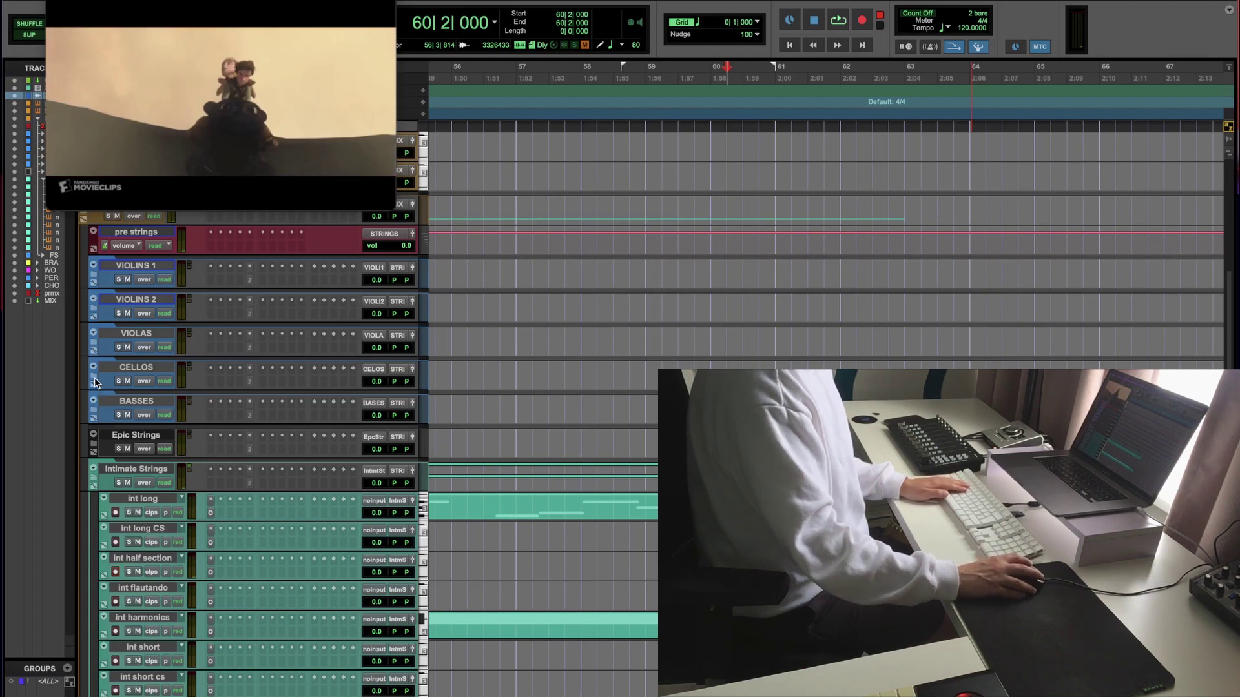
Step: Expand the CELLOS folder and record a MIDI part on the Cellos Legato track from bar 59 to about bar 69
{"action": "left_click", "coordinate": [95, 381]}
{"action": "left_click", "coordinate": [116, 471]}
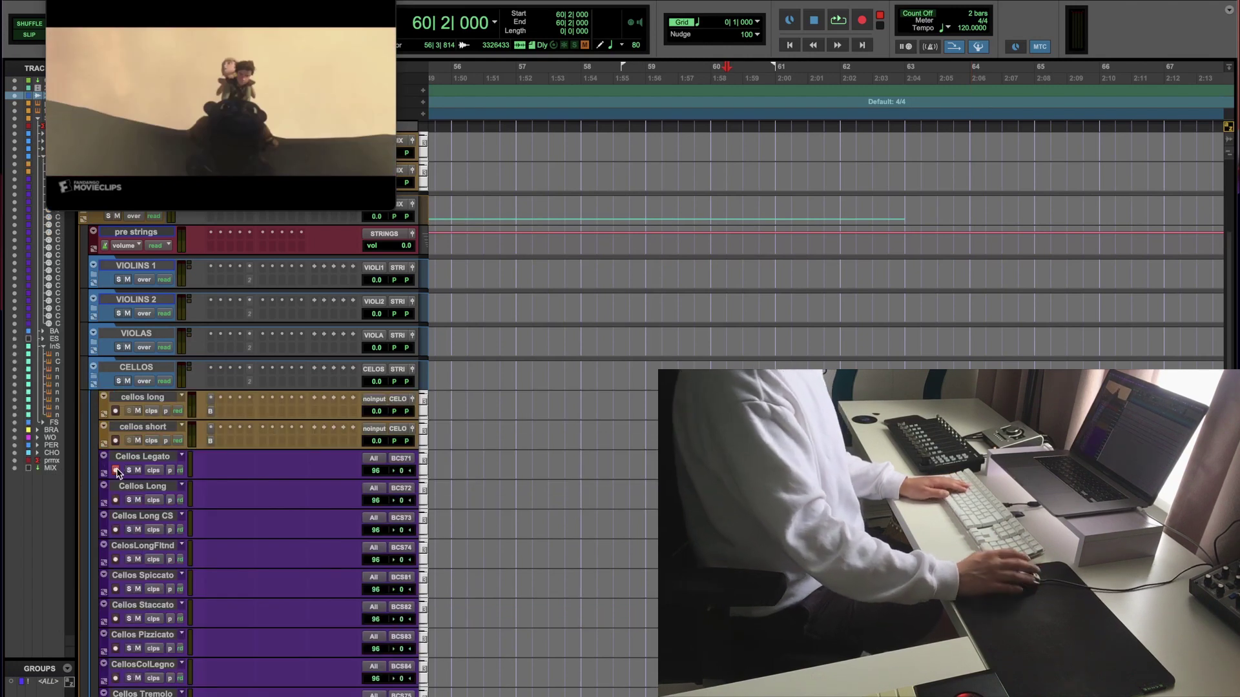
{"action": "key", "text": "super+bracketleft"}
{"action": "key", "text": "space"}
{"action": "key", "text": "space"}
{"action": "key", "text": "space"}
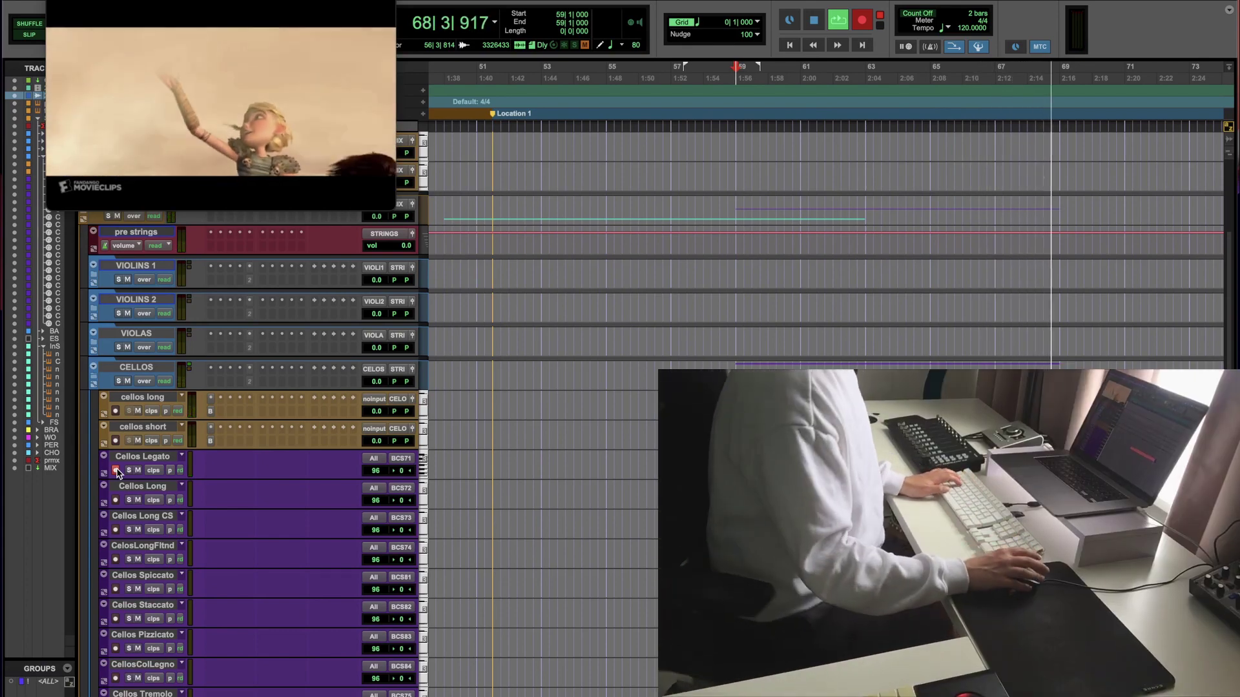
{"action": "key", "text": "space"}
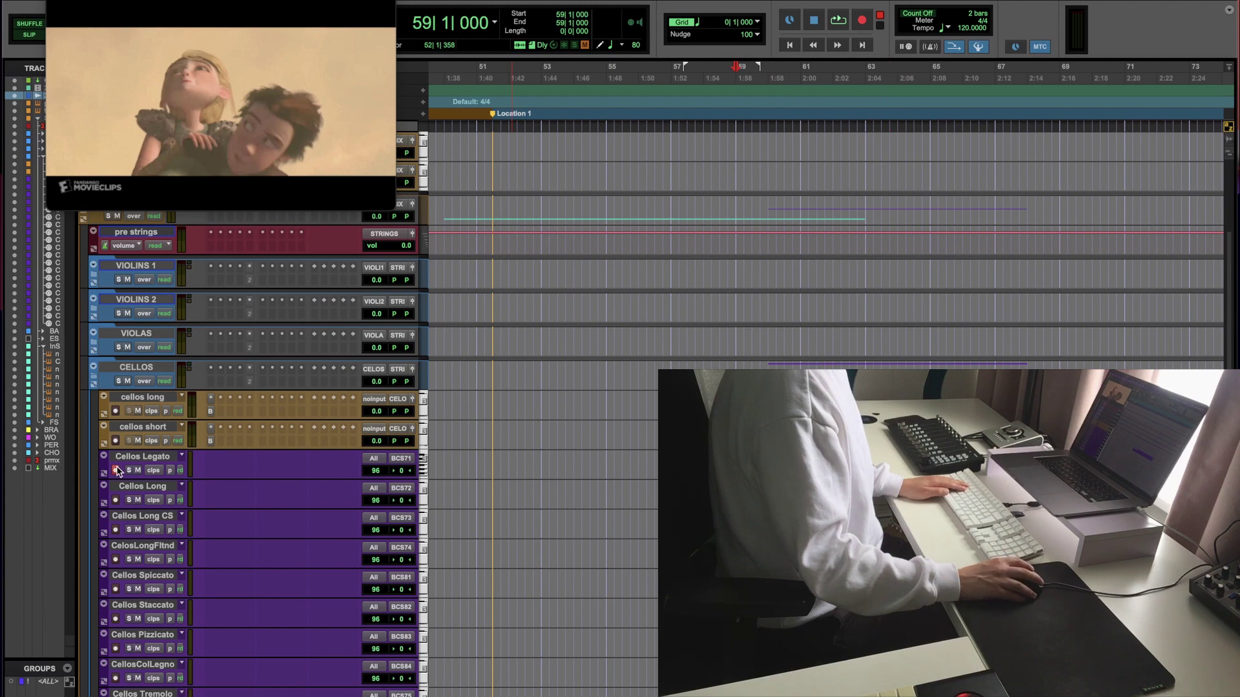
Step: Collapse the CELLOS folder and try recording int half section takes starting at bar 59 and at bar 60
{"action": "left_click", "coordinate": [93, 380]}
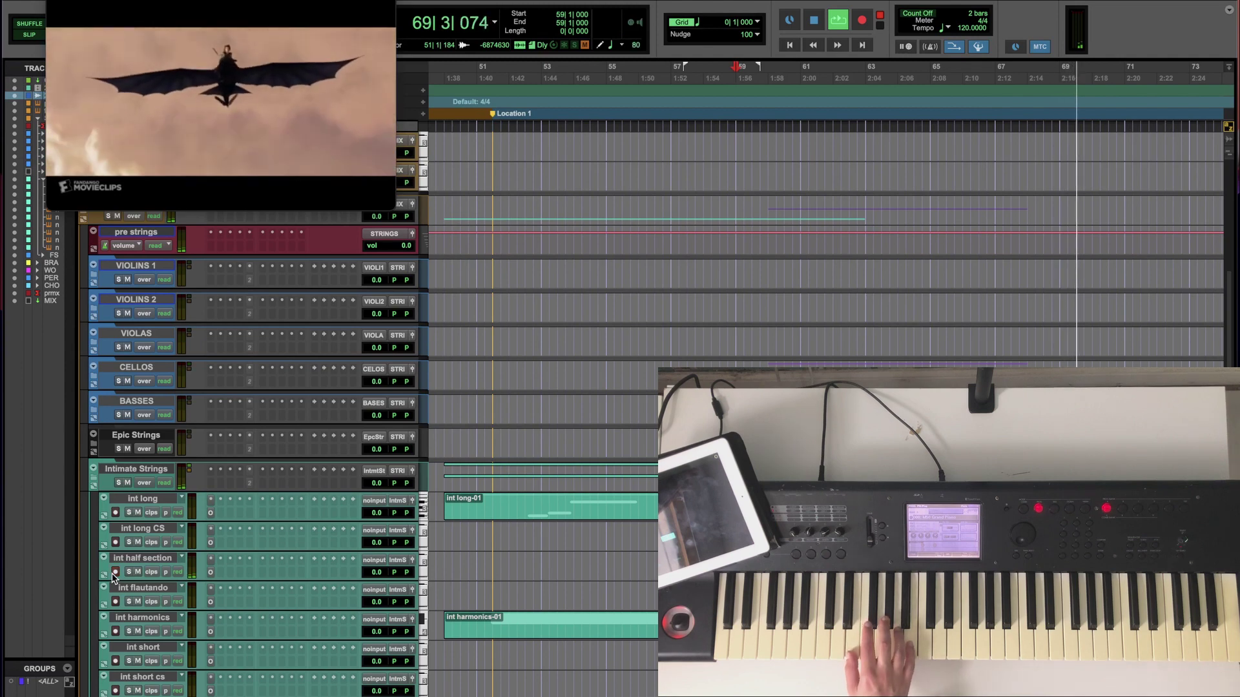
{"action": "key", "text": "space"}
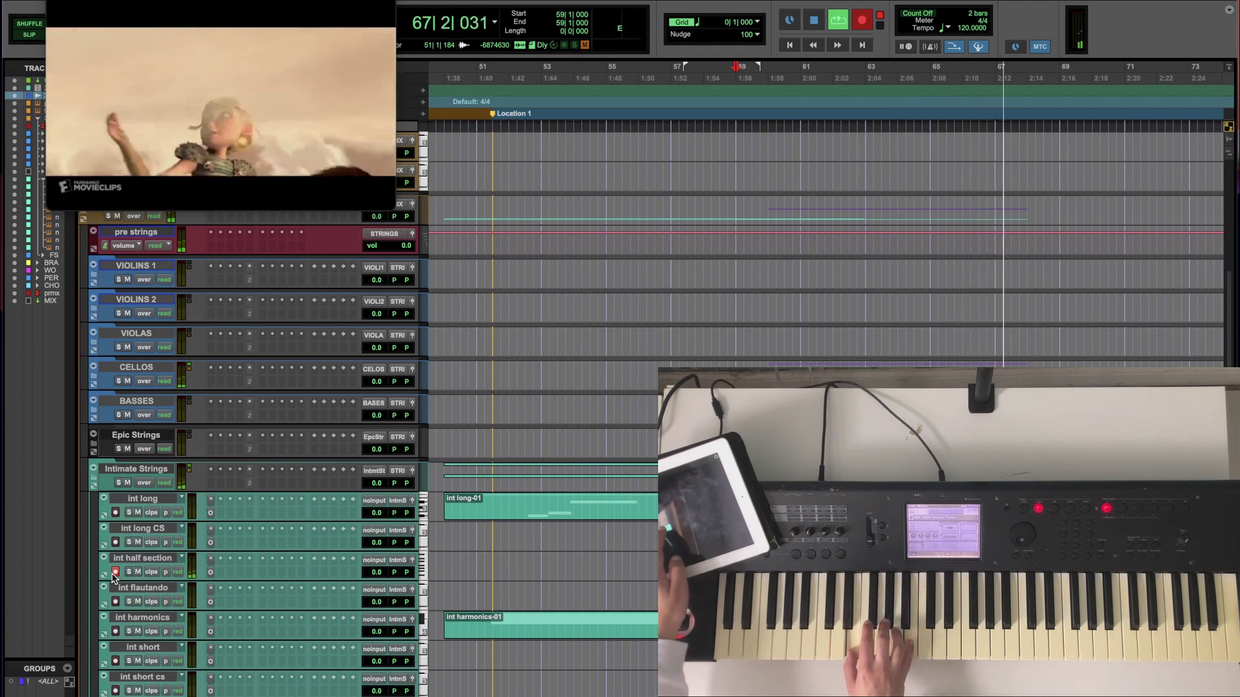
{"action": "key", "text": "space"}
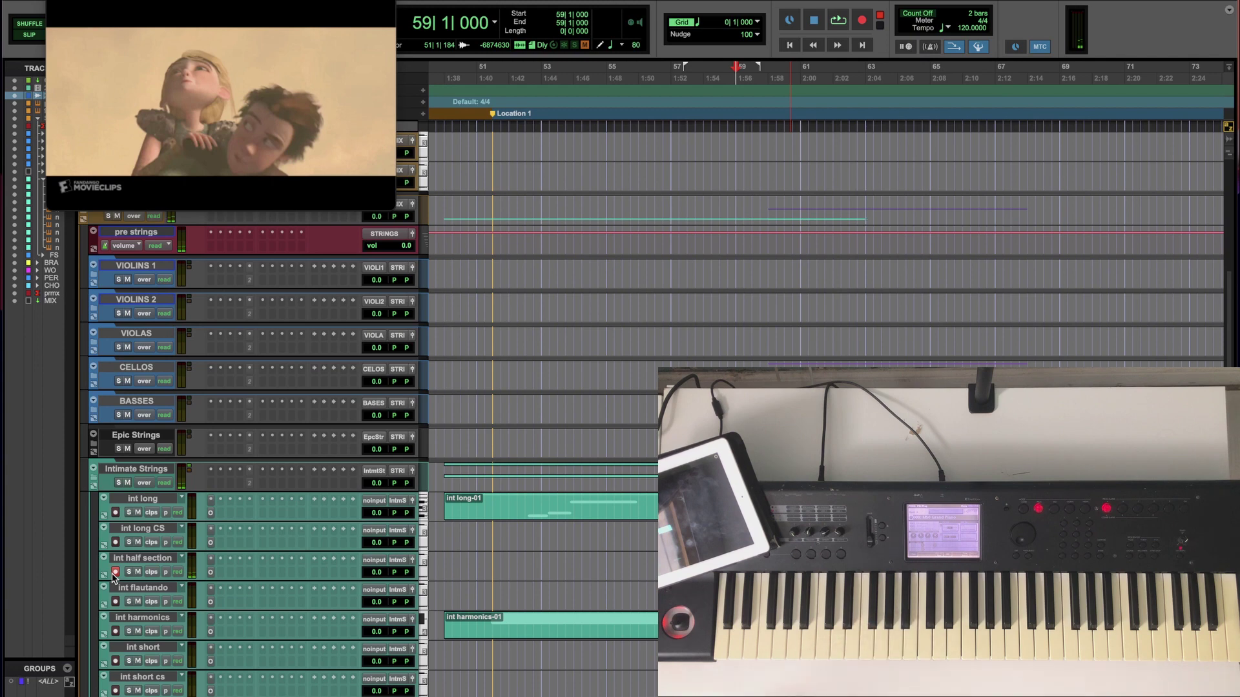
{"action": "key", "text": "super+space"}
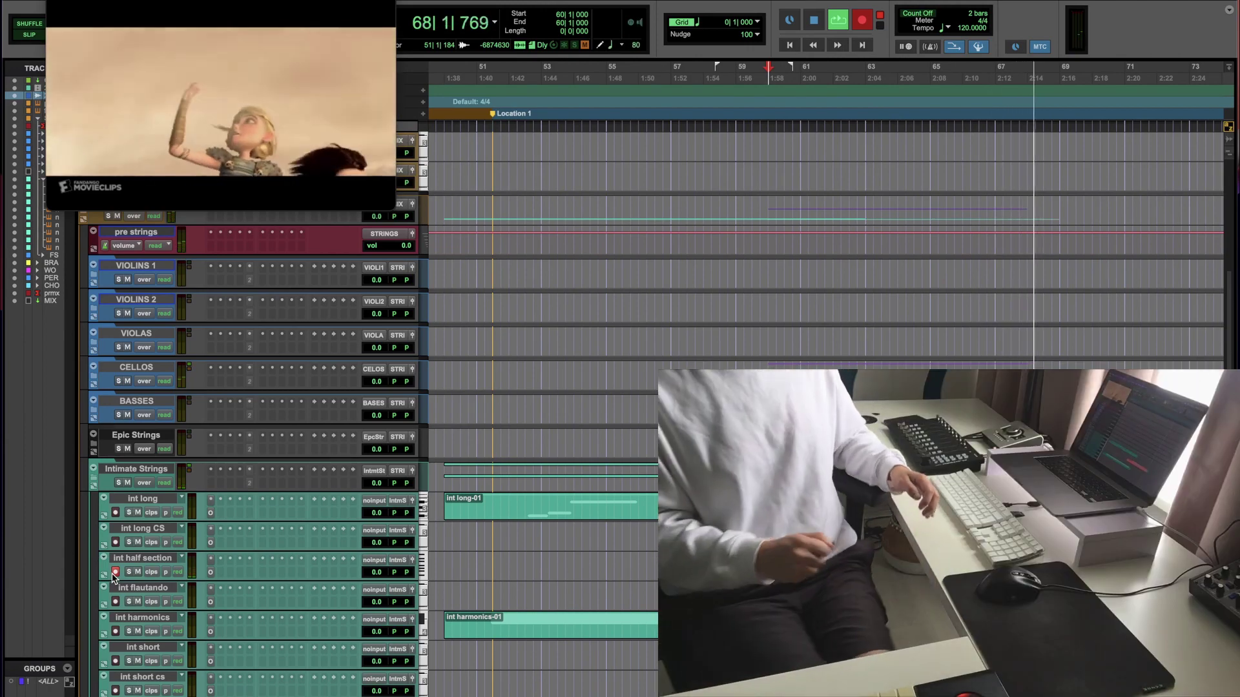
{"action": "key", "text": "space"}
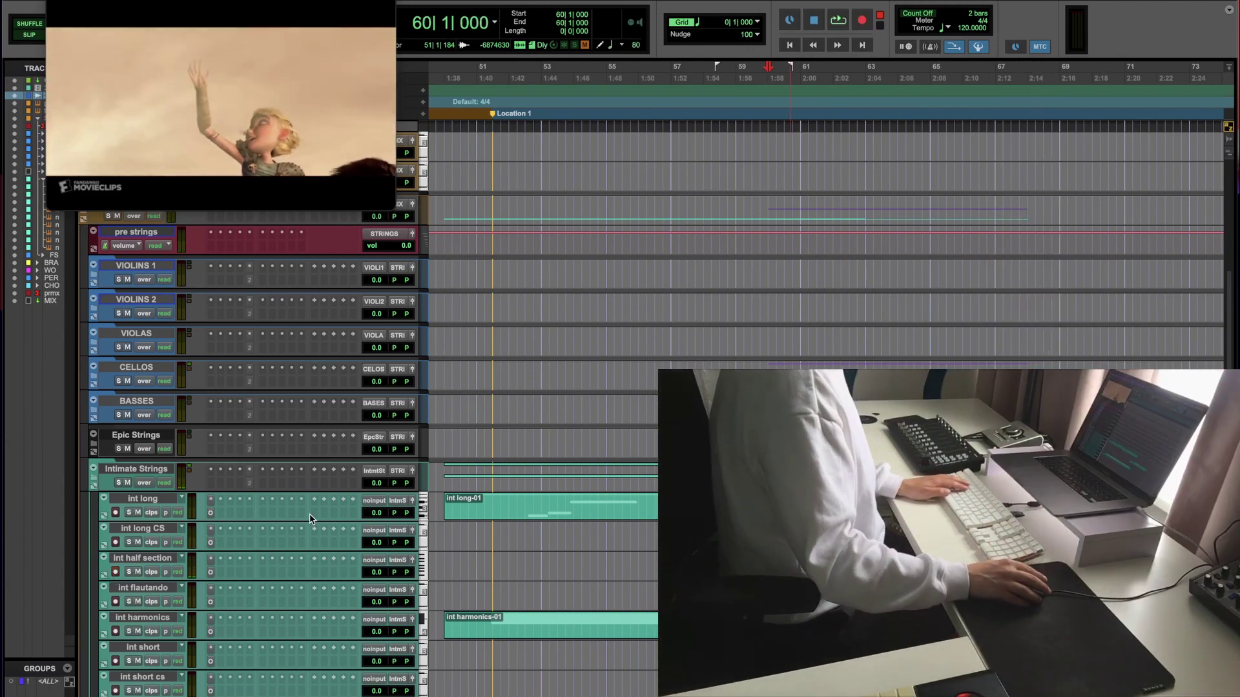
Step: Play back the scene against the picture from 60|1 and from 62|2 to locate the tempo change point
{"action": "scroll", "coordinate": [312, 560], "scroll_direction": "up", "scroll_amount": 5}
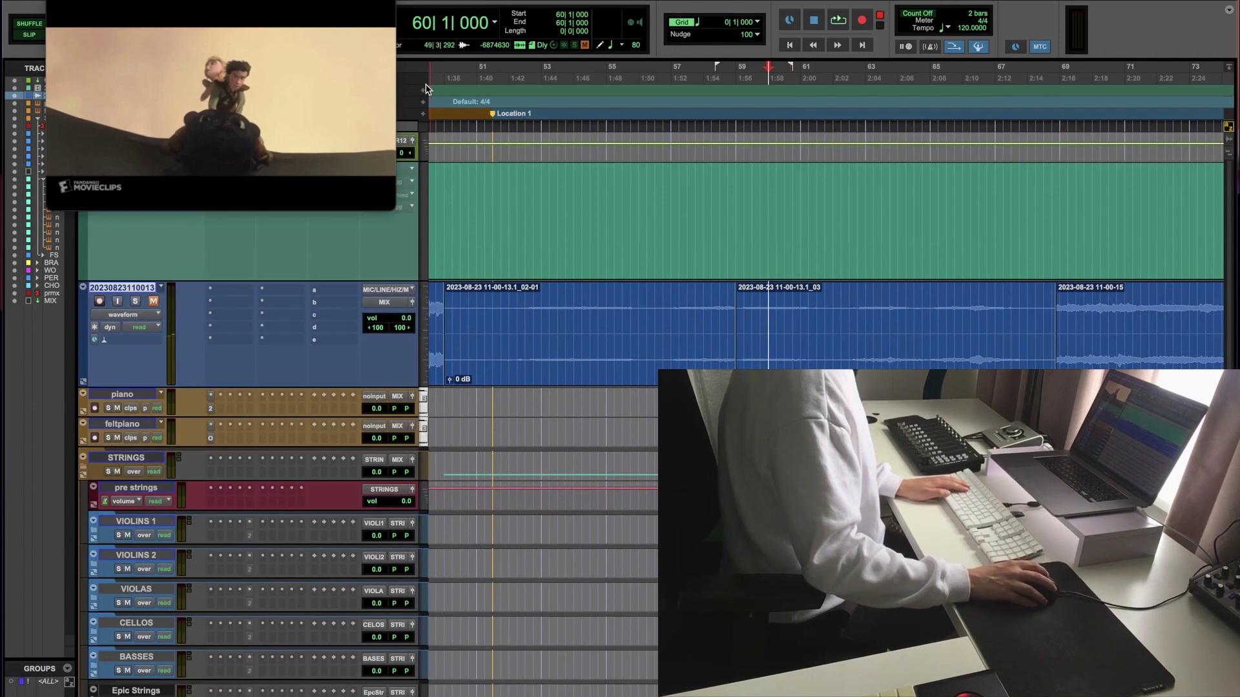
{"action": "key", "text": "super+bracketright"}
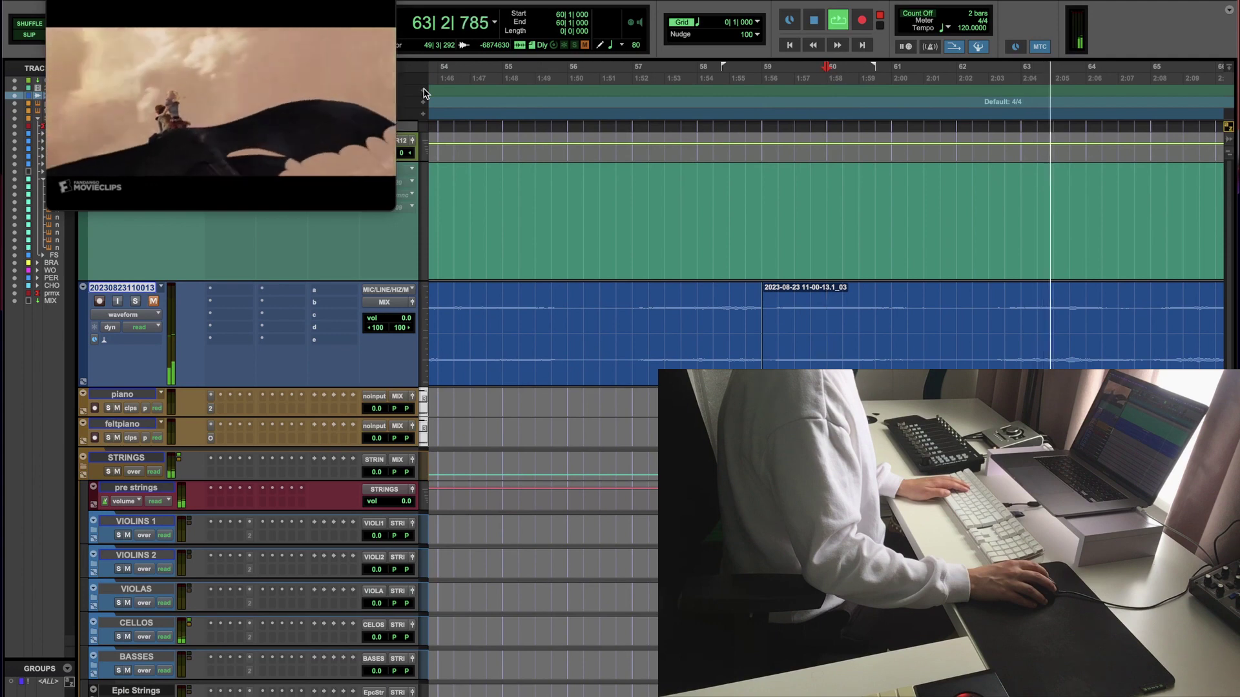
{"action": "key", "text": "space"}
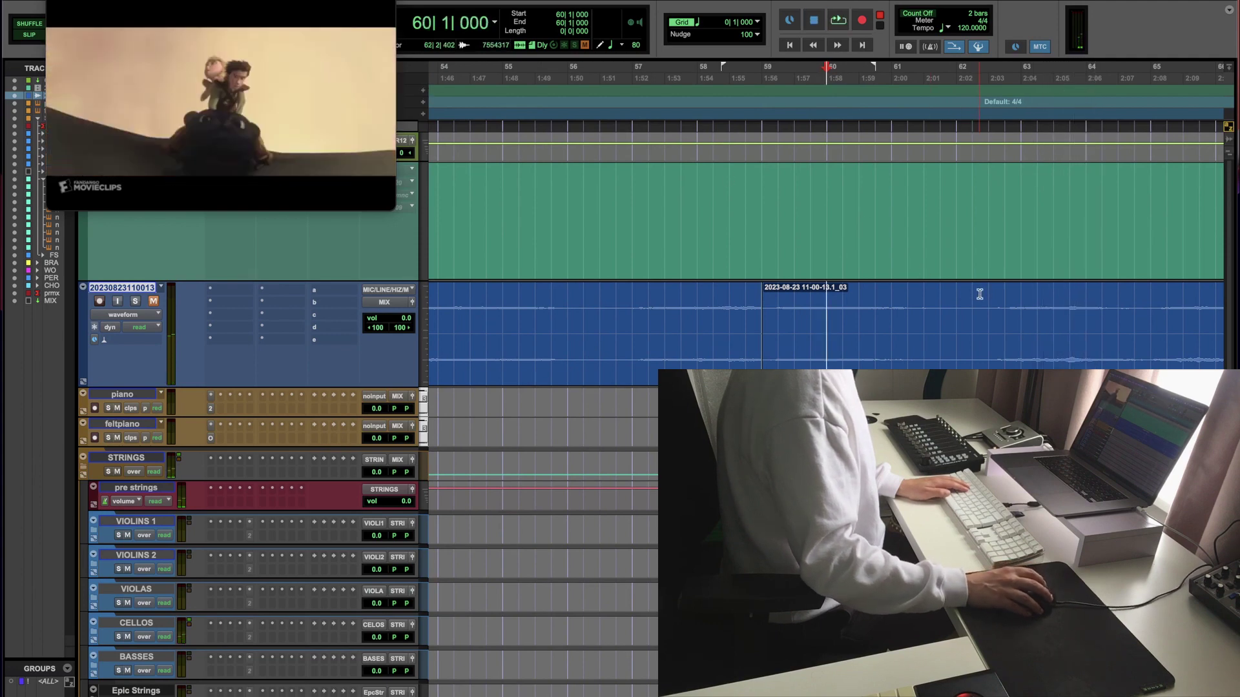
{"action": "key", "text": "space"}
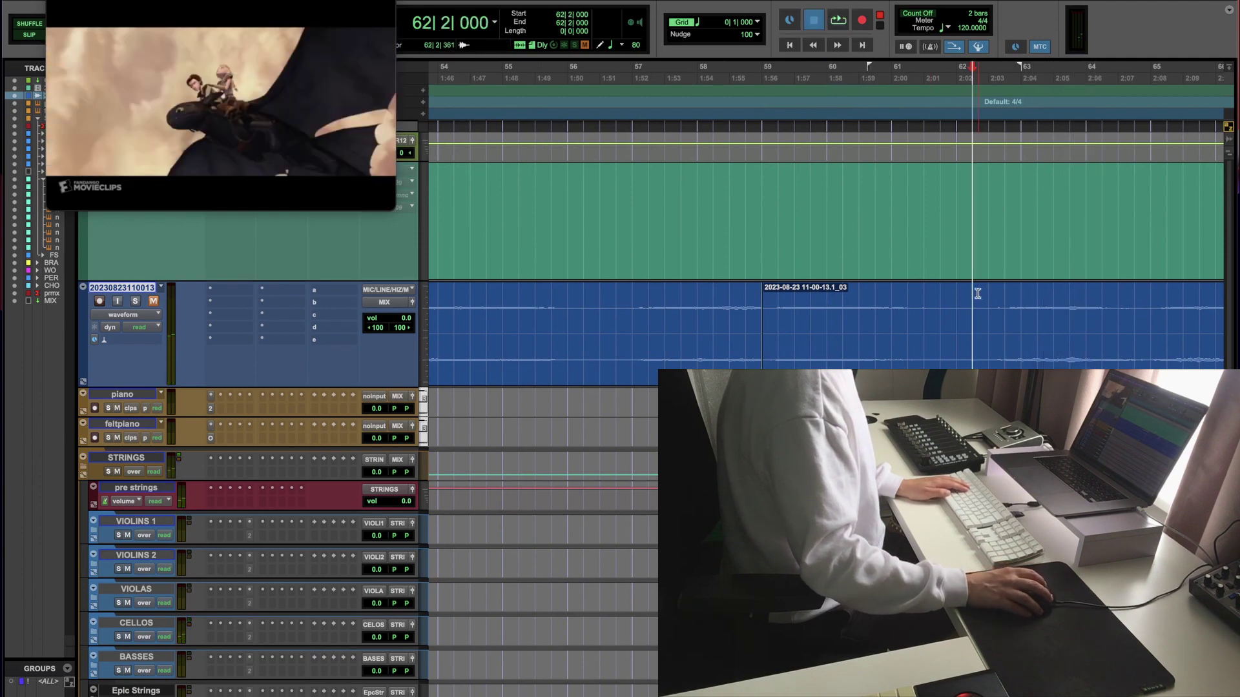
{"action": "key", "text": "space"}
{"action": "key", "text": "space"}
{"action": "key", "text": "space"}
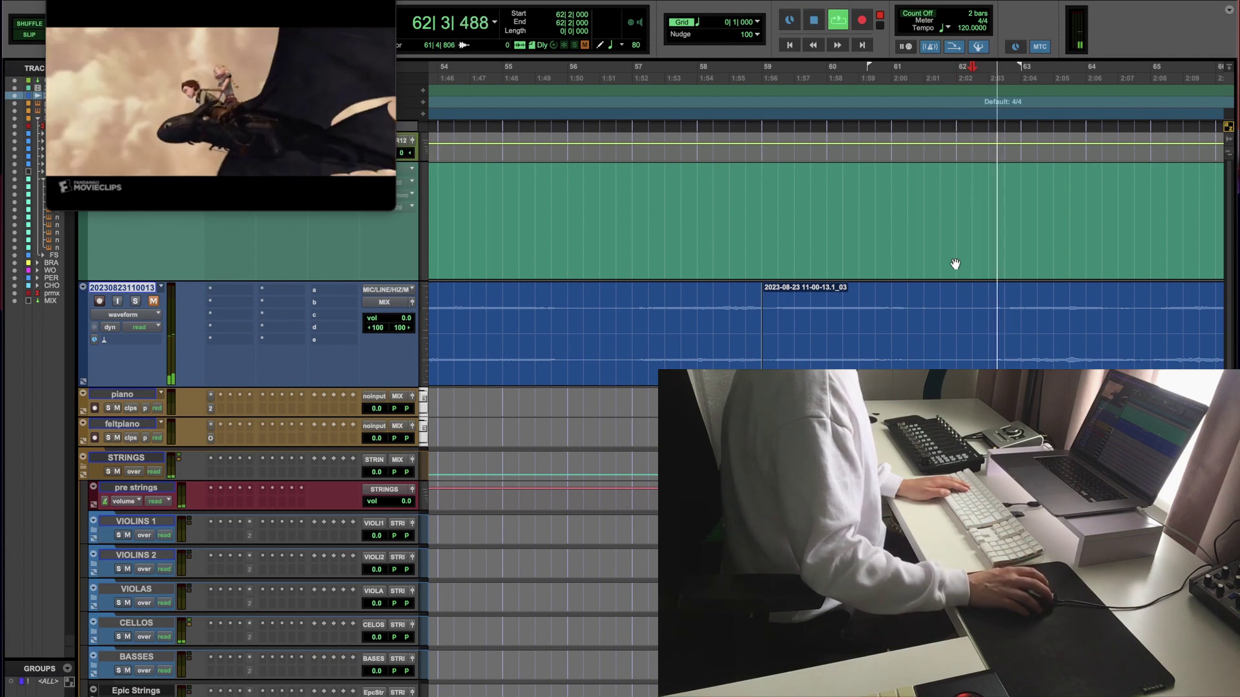
Step: Insert a tempo change to 126 BPM and a meter change to 3/4 at bar 62, both snapped to the bar
{"action": "left_click", "coordinate": [422, 90]}
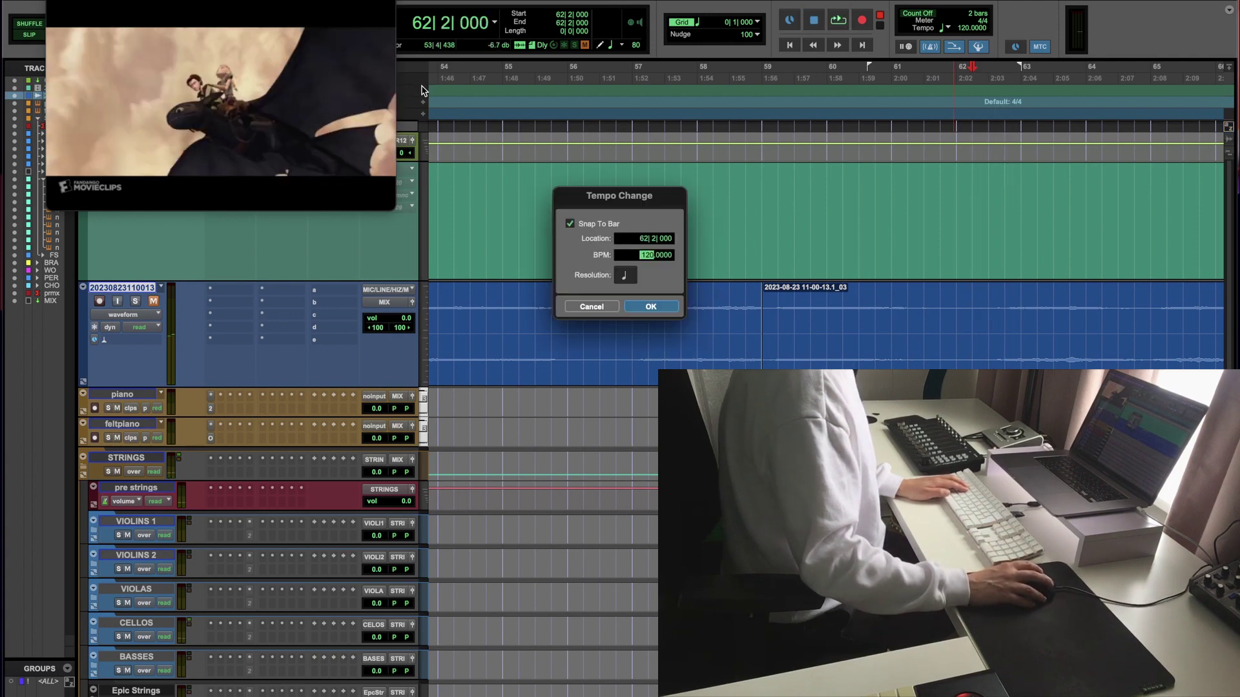
{"action": "type", "text": "128"}
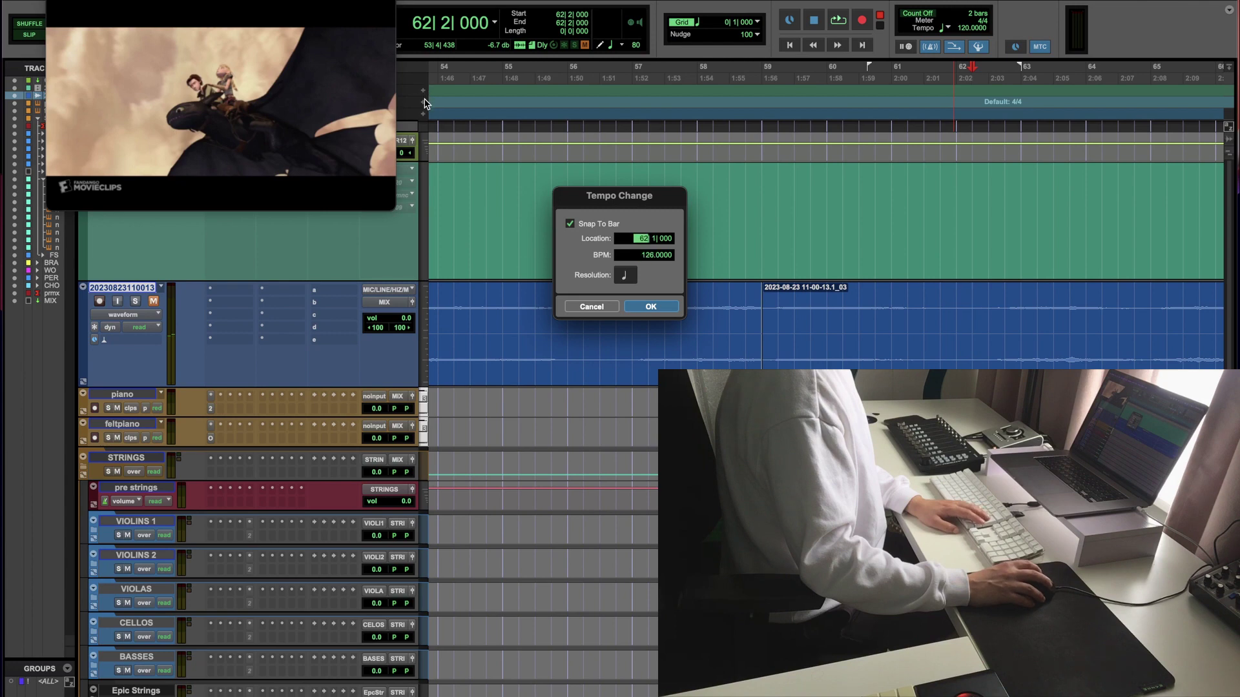
{"action": "key", "text": "Return"}
{"action": "left_click", "coordinate": [424, 104]}
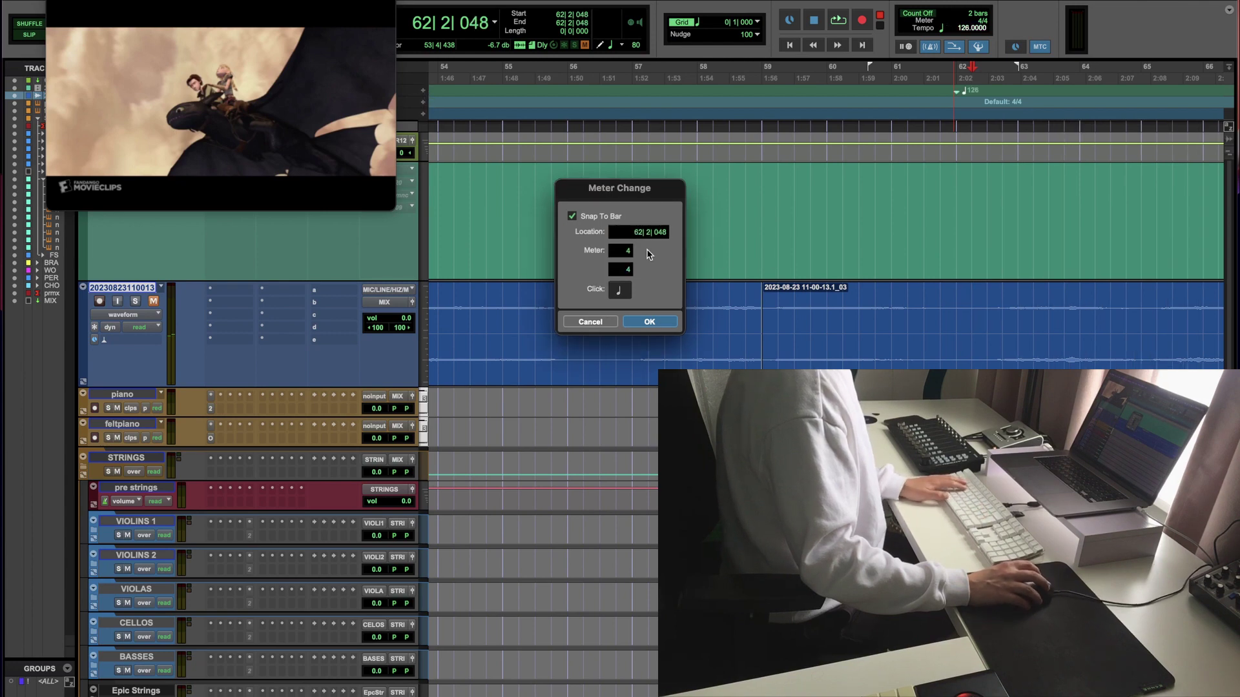
{"action": "type", "text": "3"}
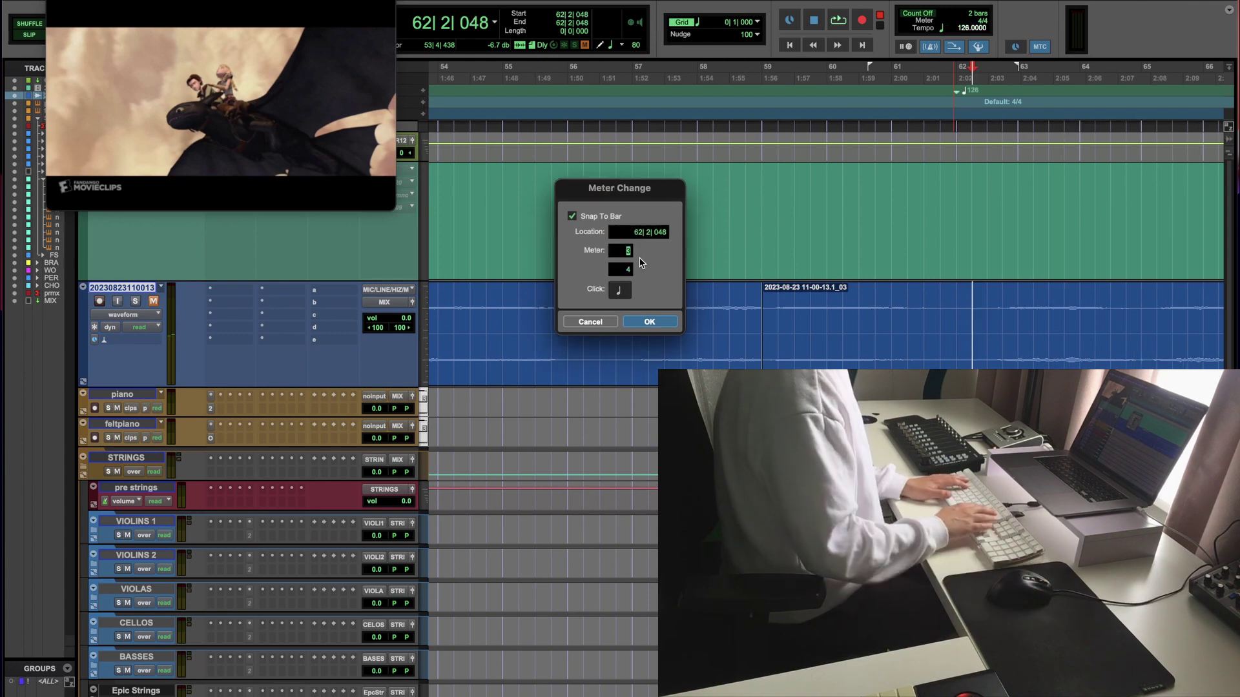
{"action": "key", "text": "Return"}
Step: Play back from 58|3 across the tempo and meter change at bar 62
{"action": "left_click", "coordinate": [726, 281]}
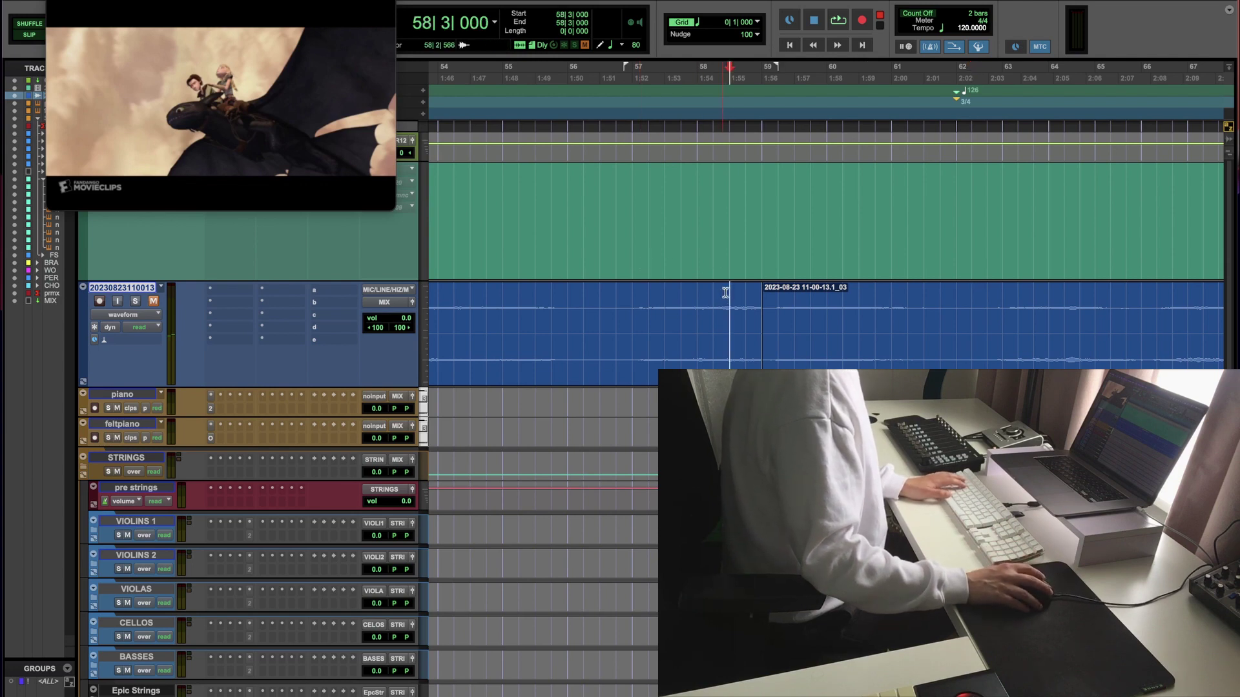
{"action": "key", "text": "space"}
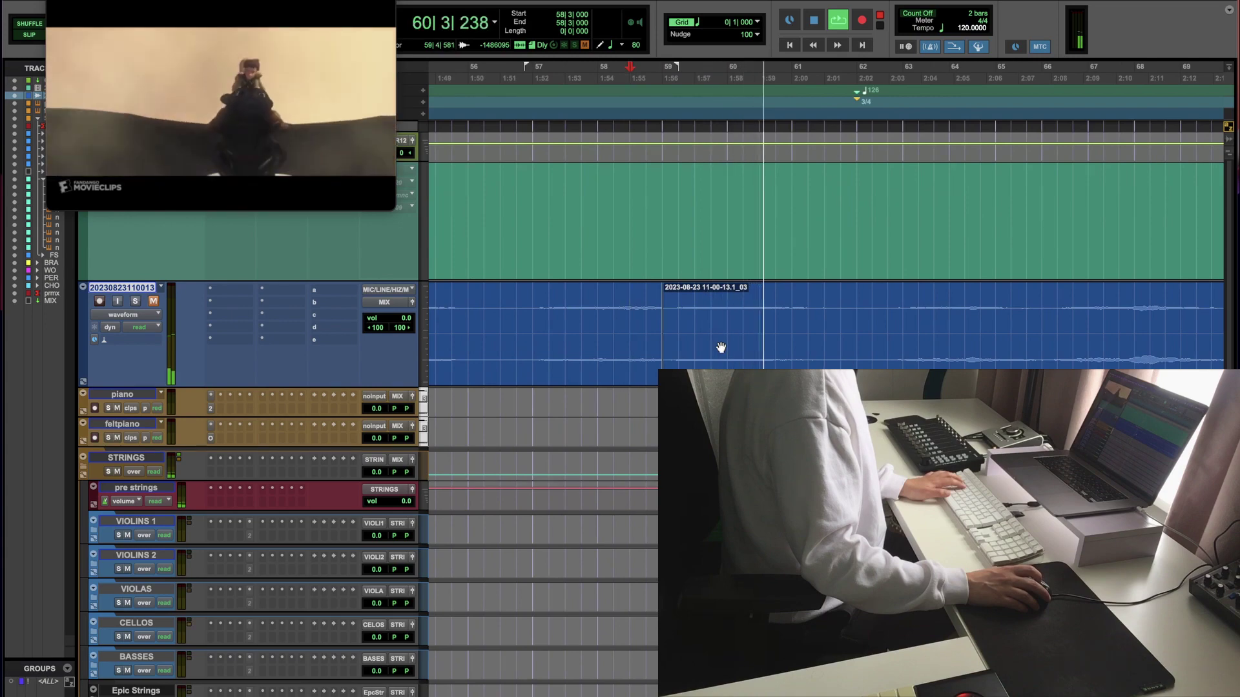
{"action": "scroll", "coordinate": [721, 348], "scroll_direction": "down", "scroll_amount": 5}
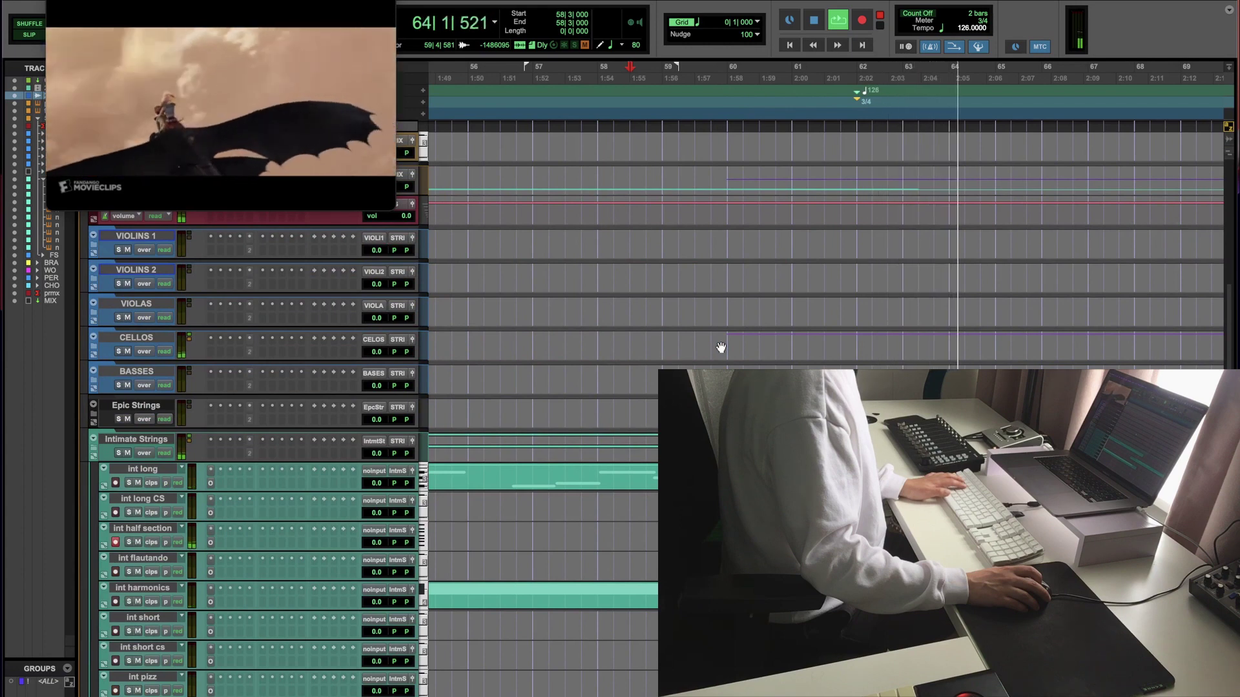
{"action": "key", "text": "super+bracketleft"}
{"action": "key", "text": "space"}
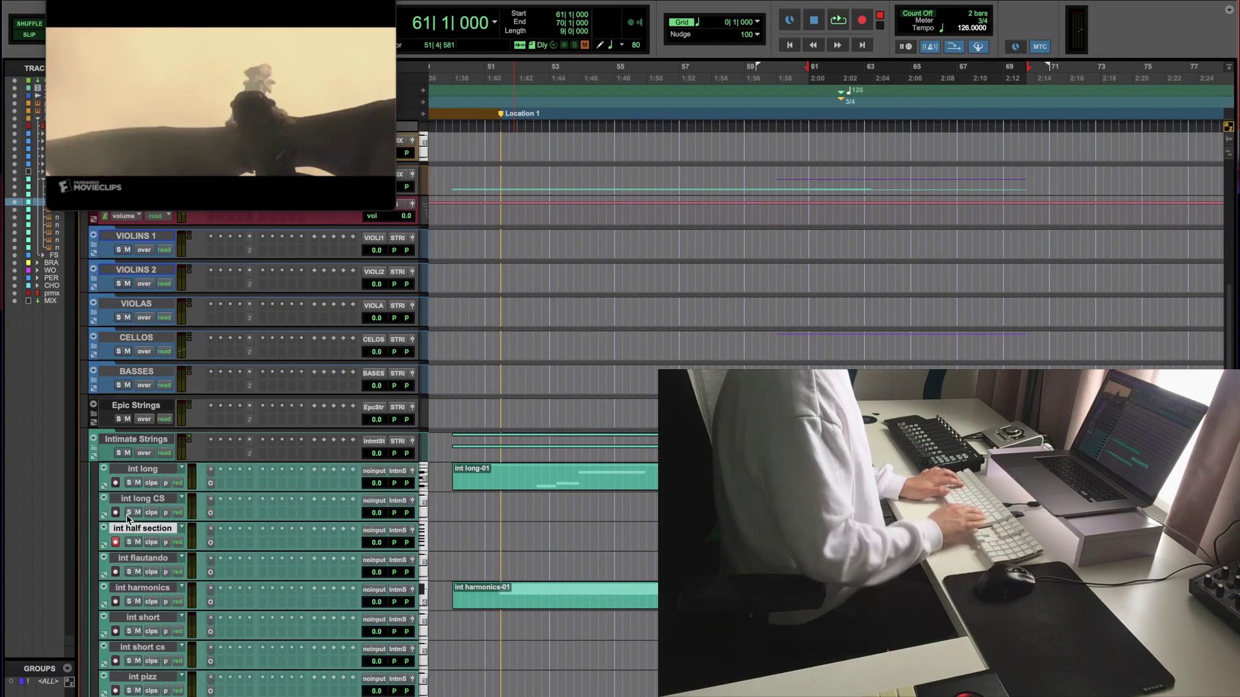
Step: Create new empty playlists on the int half section track and on the Cellos Legato track in the CELLOS folder
{"action": "key", "text": "ctrl+backslash"}
{"action": "key", "text": "Return"}
{"action": "scroll", "coordinate": [125, 514], "scroll_direction": "down", "scroll_amount": 5}
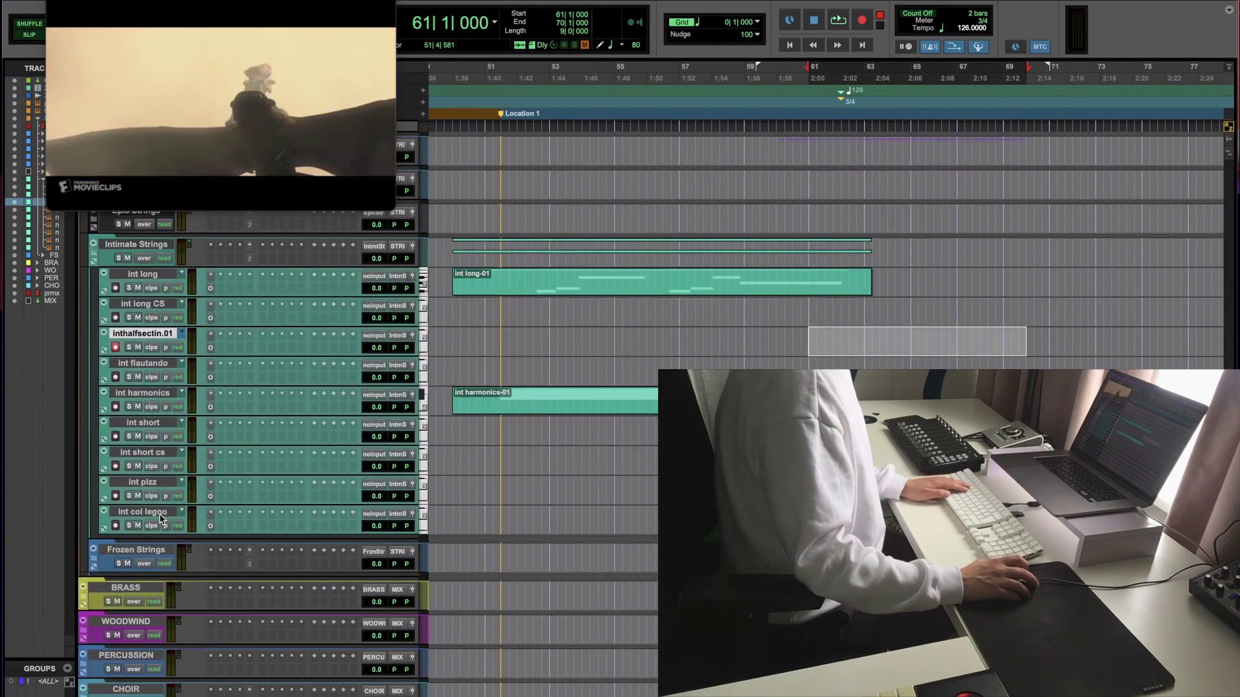
{"action": "scroll", "coordinate": [162, 519], "scroll_direction": "up", "scroll_amount": 5}
{"action": "left_click", "coordinate": [90, 350]}
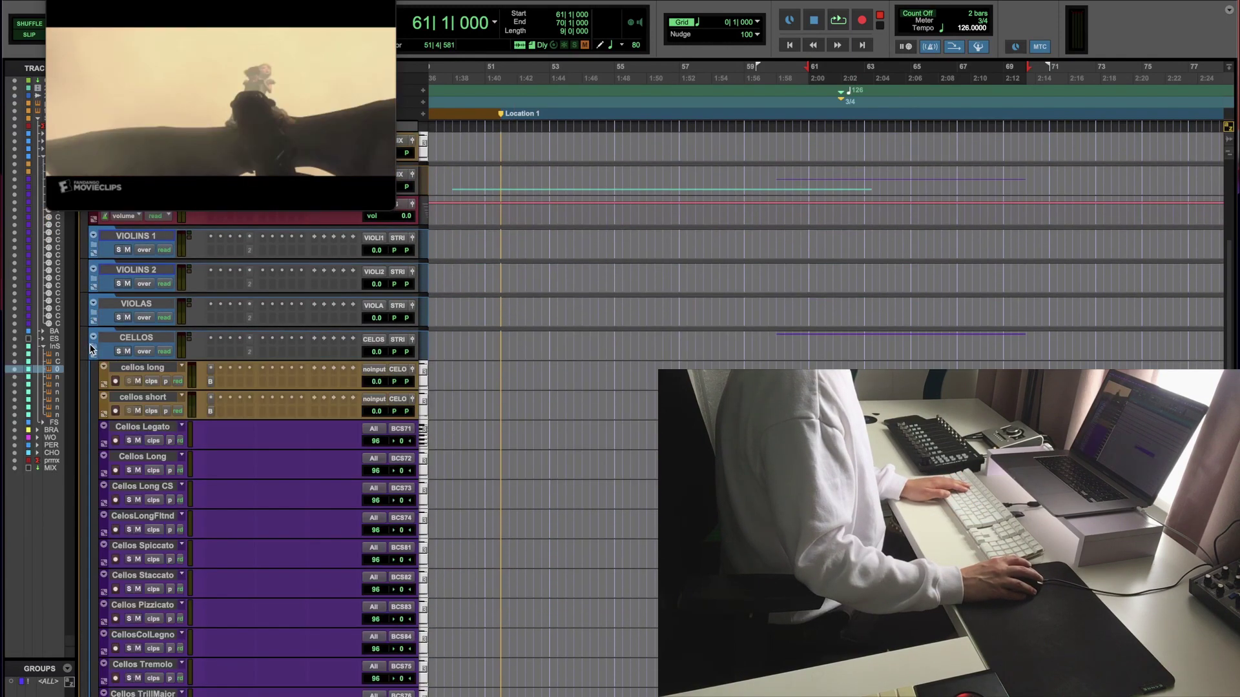
{"action": "double_click", "coordinate": [137, 427]}
{"action": "key", "text": "Return"}
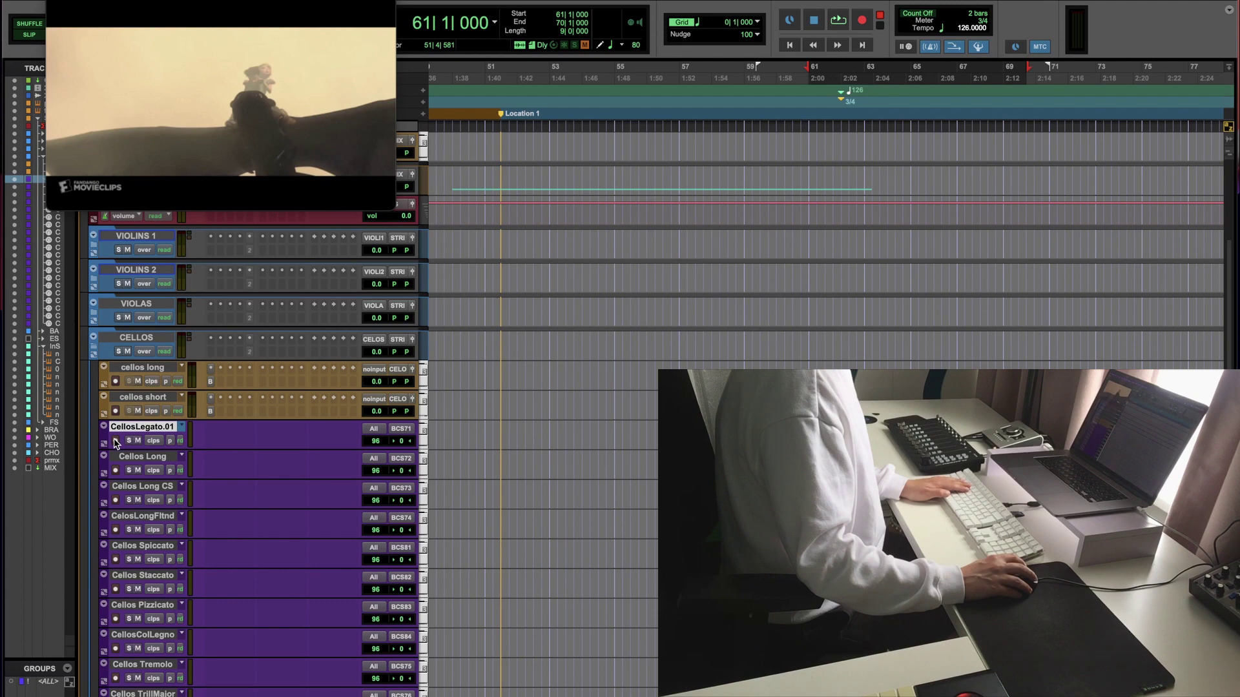
Step: Record-arm the Cellos Legato track and rehearse the cello part over playback from bar 62
{"action": "key", "text": "super+bracketright"}
{"action": "key", "text": "super+bracketright"}
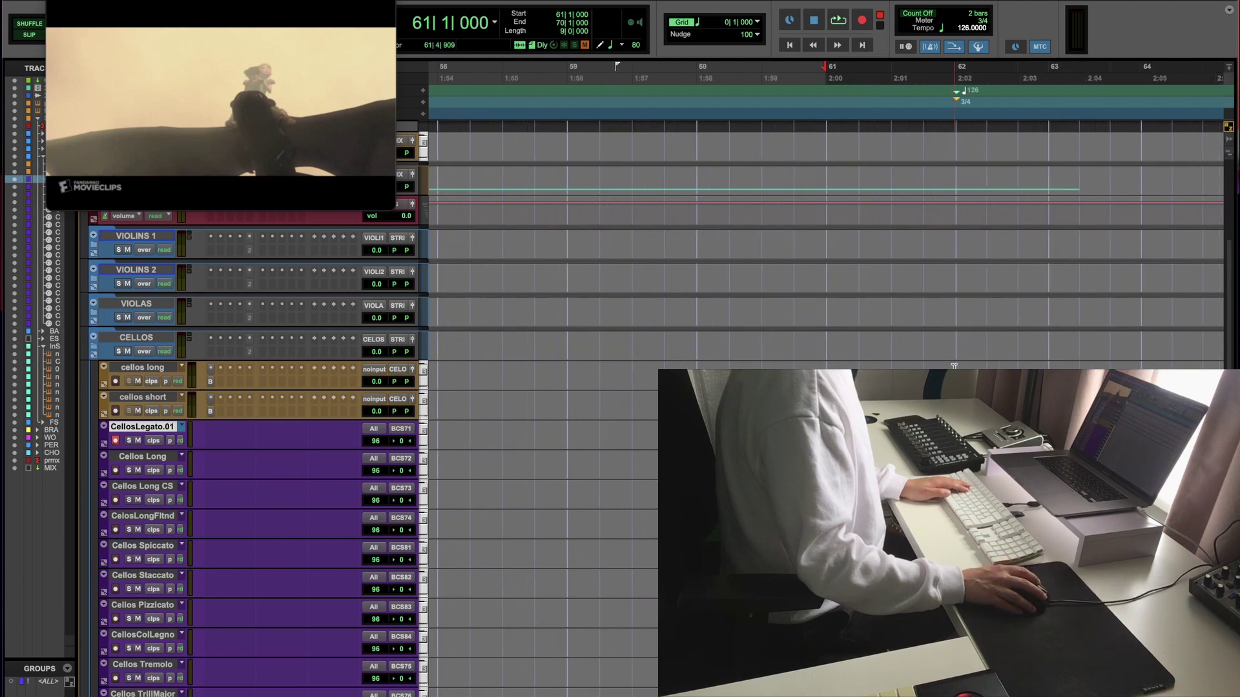
{"action": "left_click", "coordinate": [954, 366]}
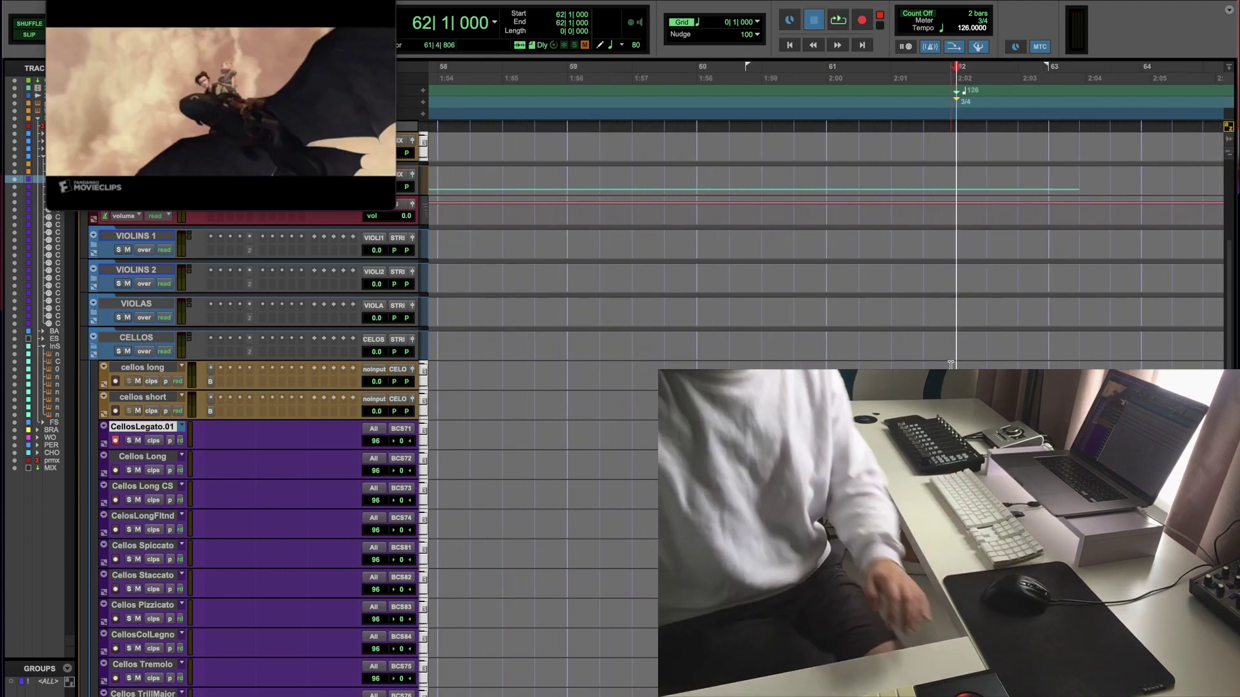
{"action": "key", "text": "space"}
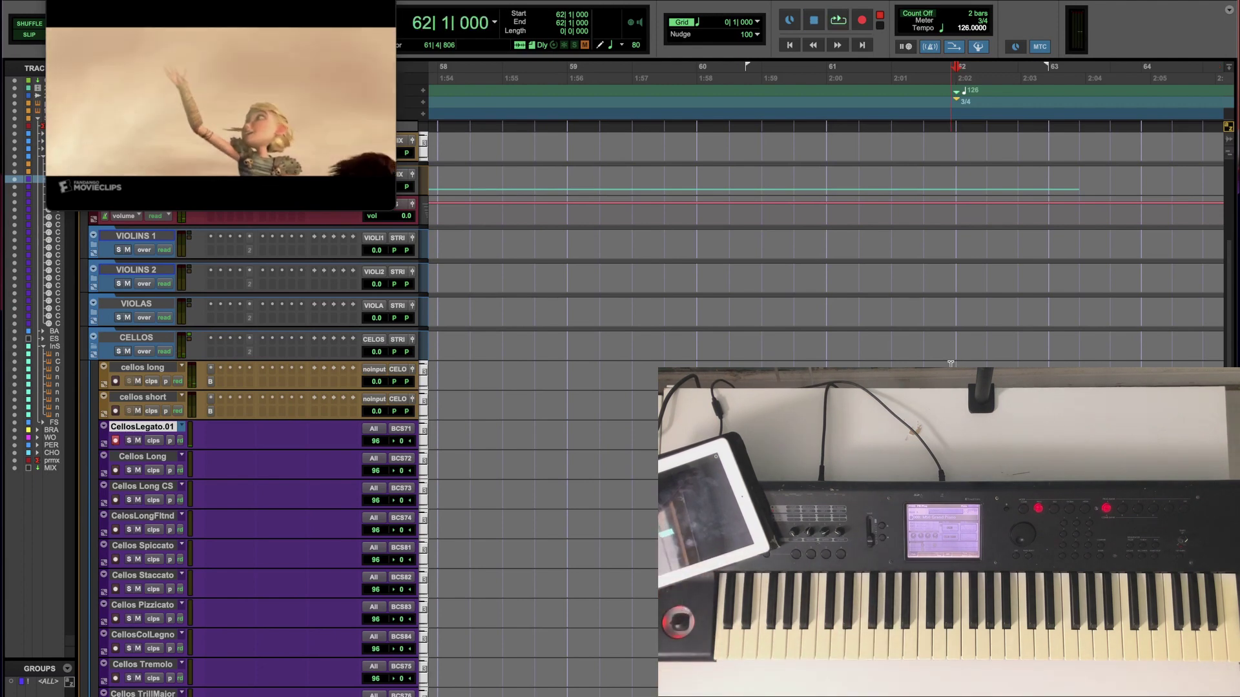
{"action": "key", "text": "space"}
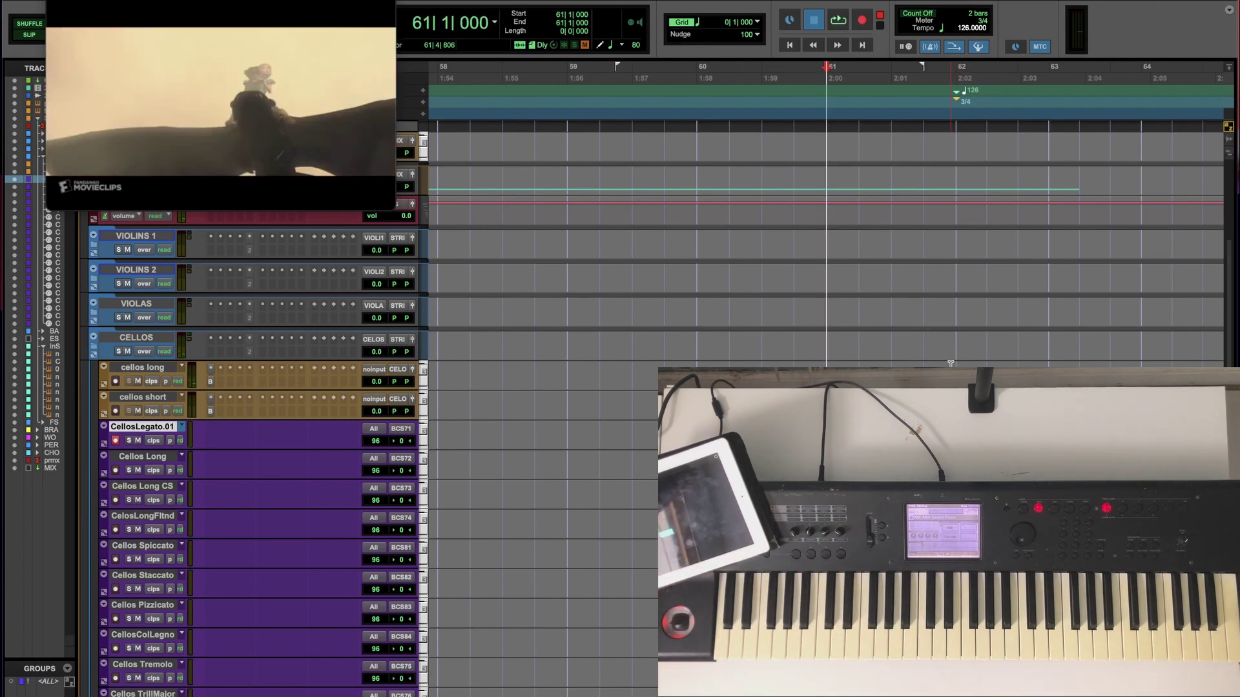
Step: Record the cello part on the Cellos Legato track from bar 61 to about bar 71, replacing the first take
{"action": "key", "text": "super+space"}
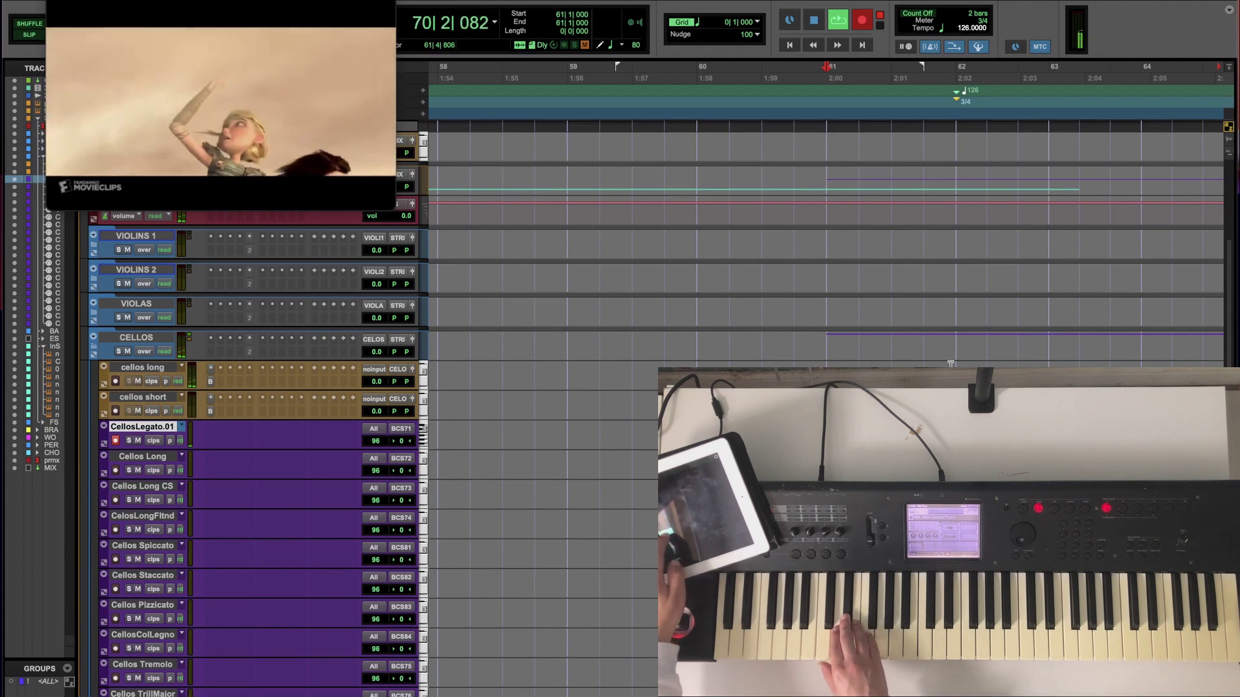
{"action": "key", "text": "space"}
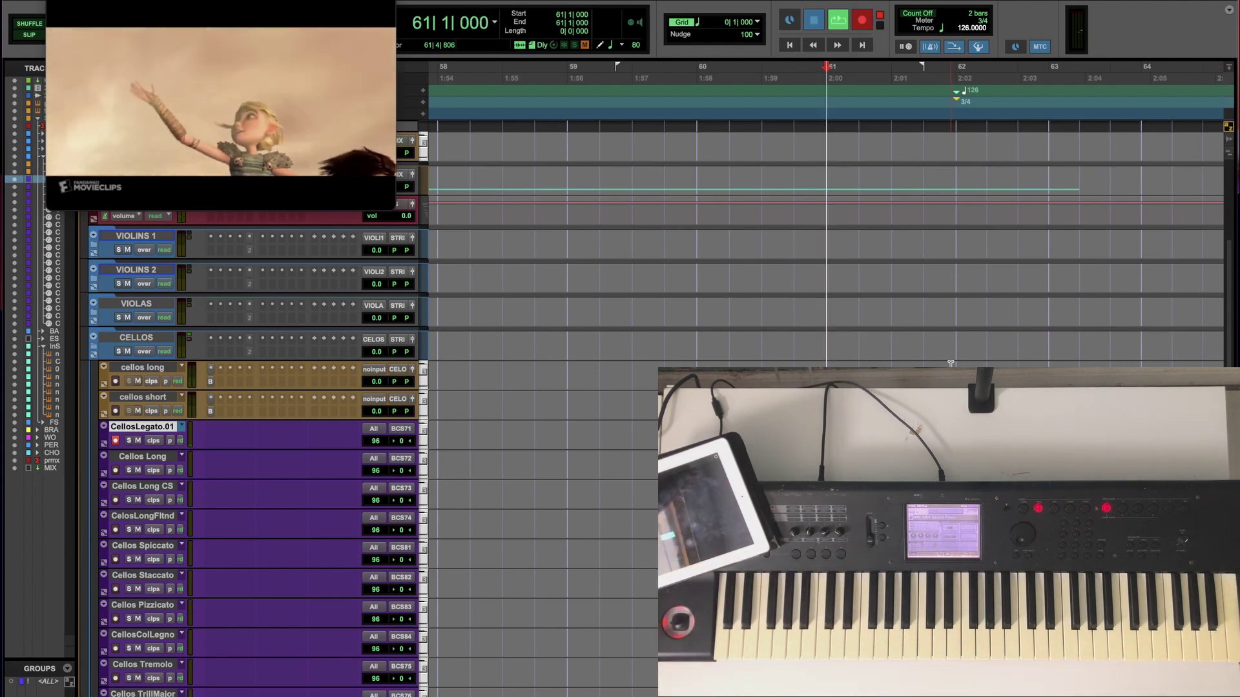
{"action": "key", "text": "super+space"}
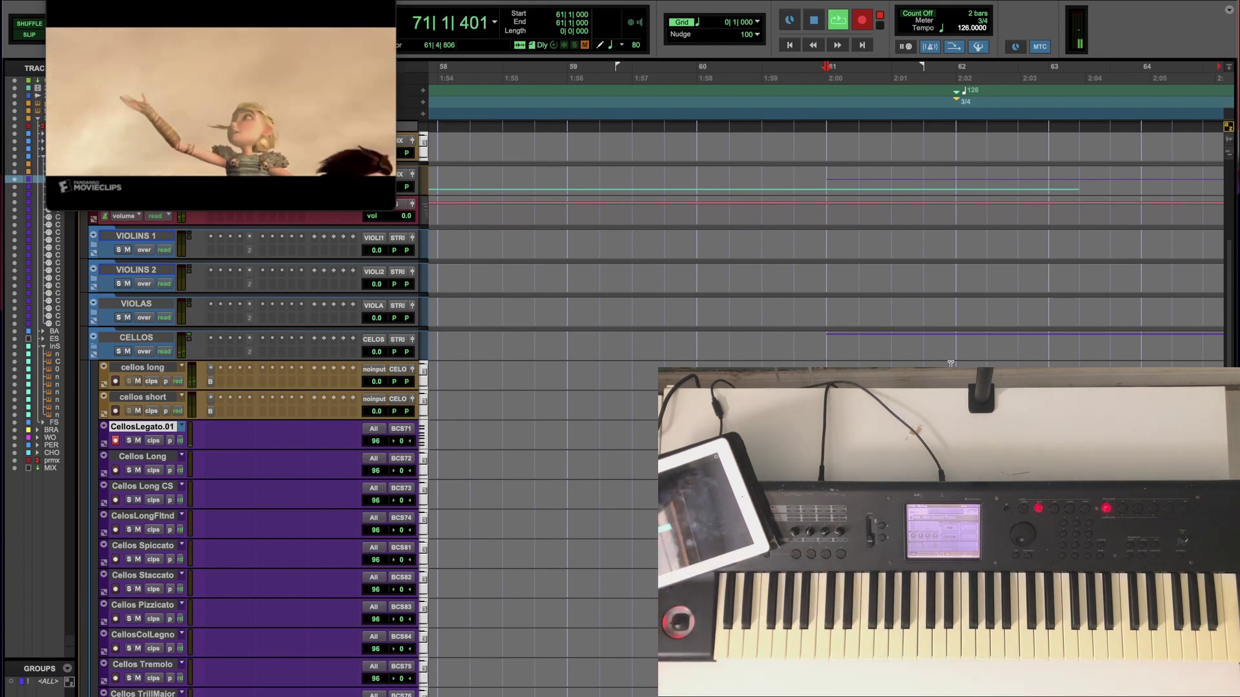
{"action": "key", "text": "space"}
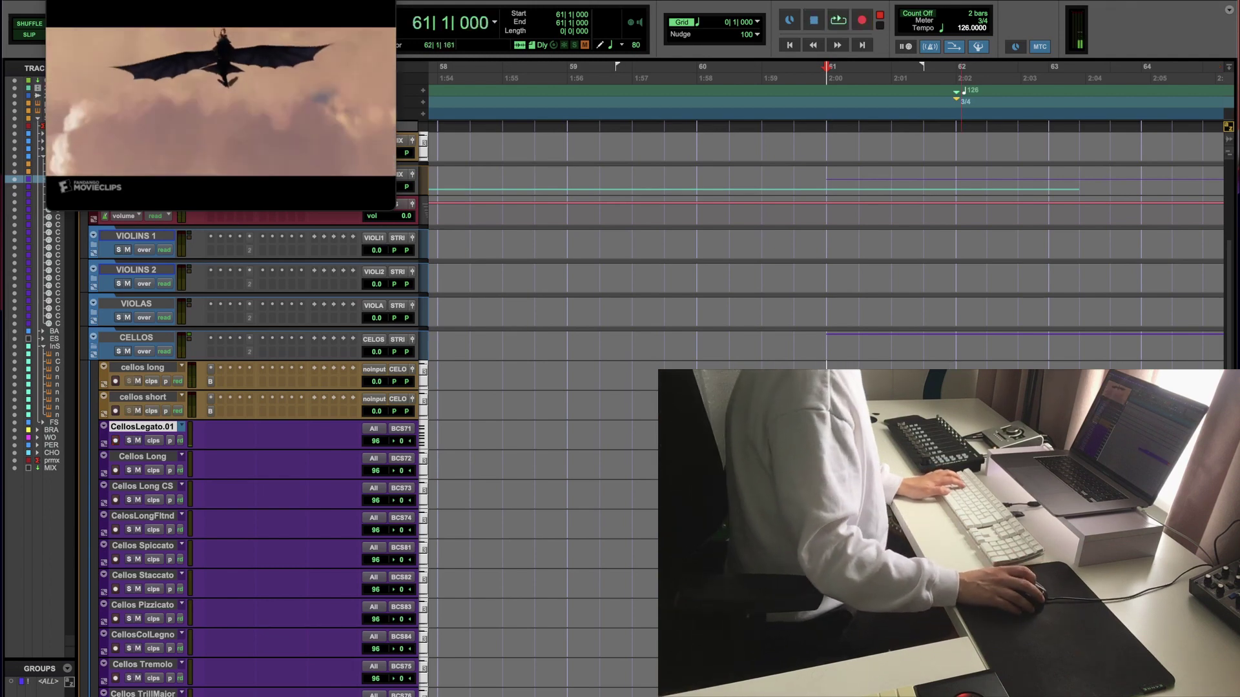
Step: Add a marker named "in" at bar 64 and a marker named "pickup bit" at bar 62
{"action": "scroll", "coordinate": [959, 485], "scroll_direction": "right", "scroll_amount": 3}
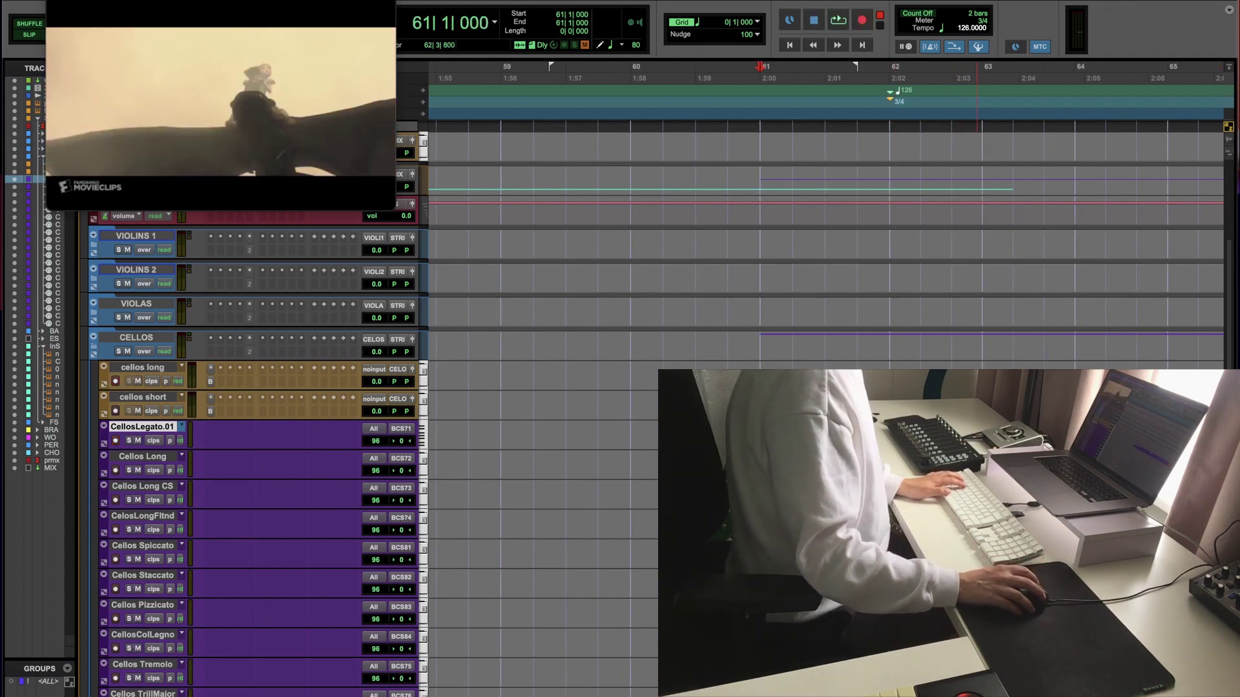
{"action": "key", "text": "space"}
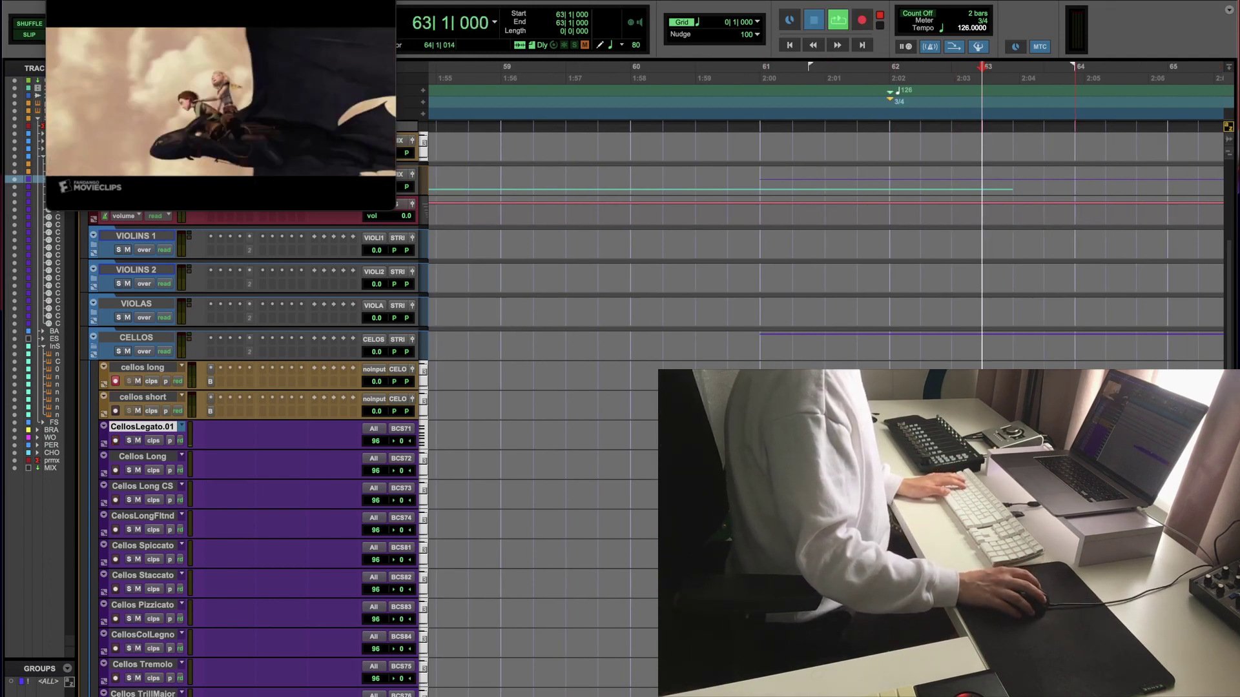
{"action": "key", "text": "KP_Enter"}
{"action": "type", "text": "in"}
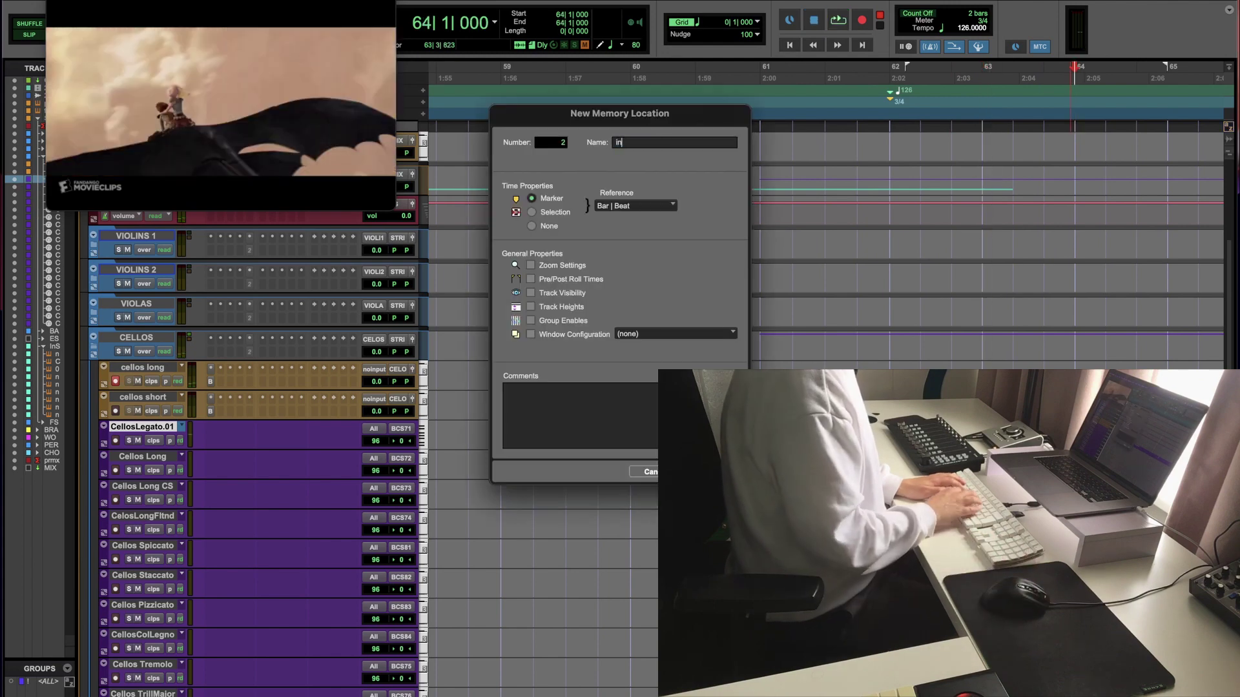
{"action": "key", "text": "Return"}
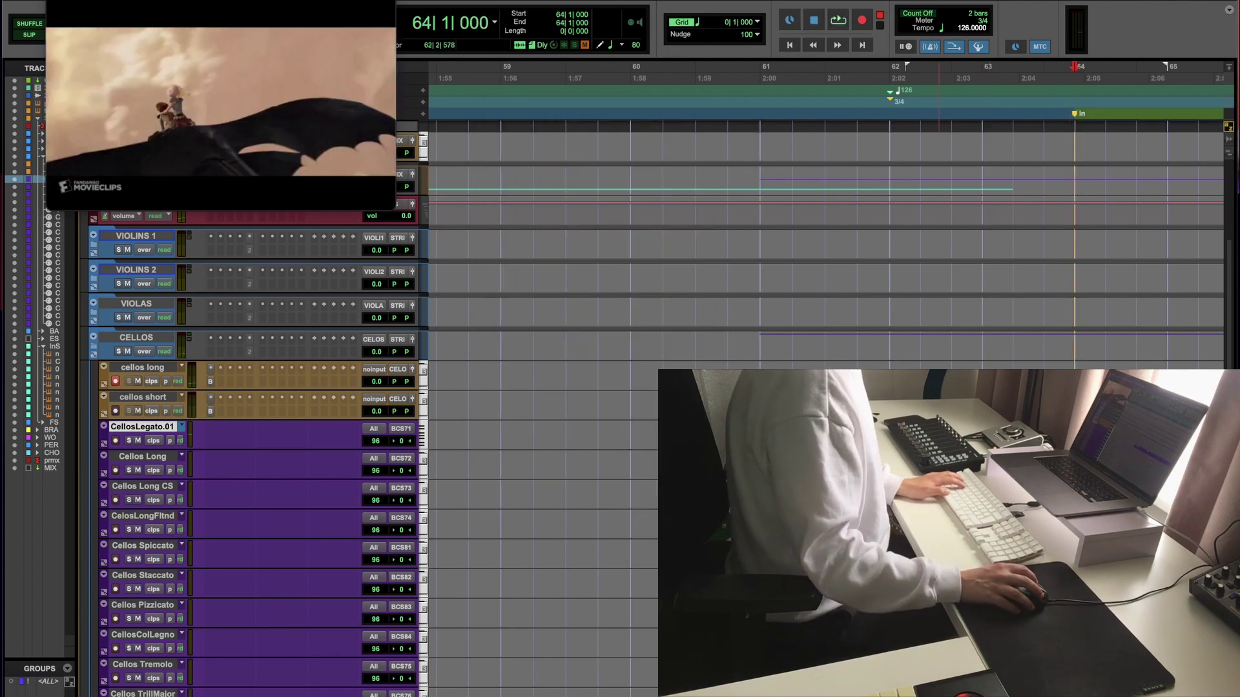
{"action": "key", "text": "KP_Enter"}
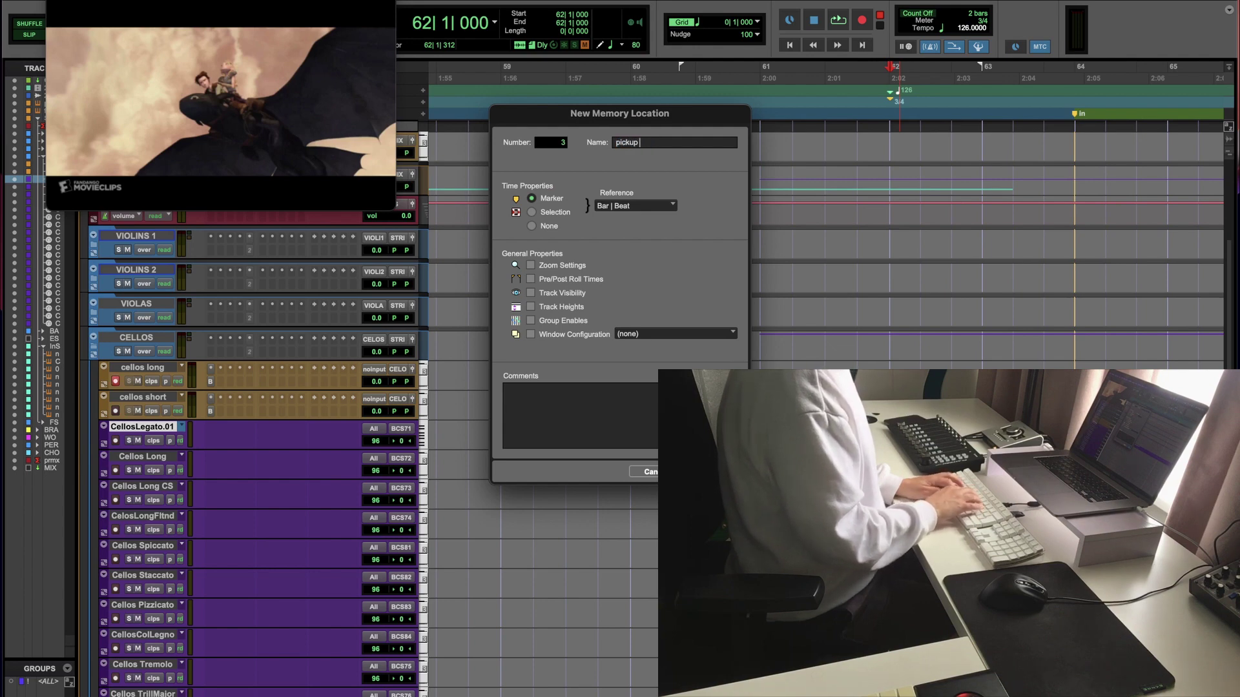
{"action": "type", "text": "pickup bit"}
{"action": "key", "text": "Return"}
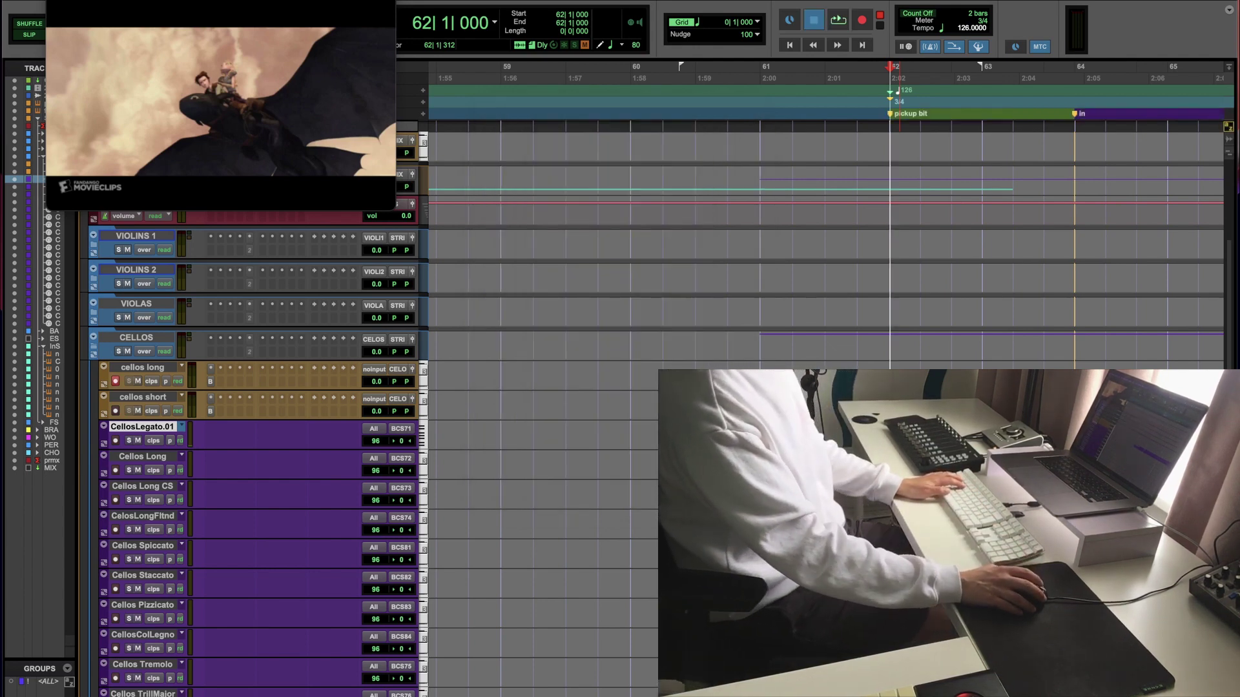
Step: Play back the cello take from the pickup bit marker and rehearse on the int half section track from bar 62
{"action": "key", "text": "space"}
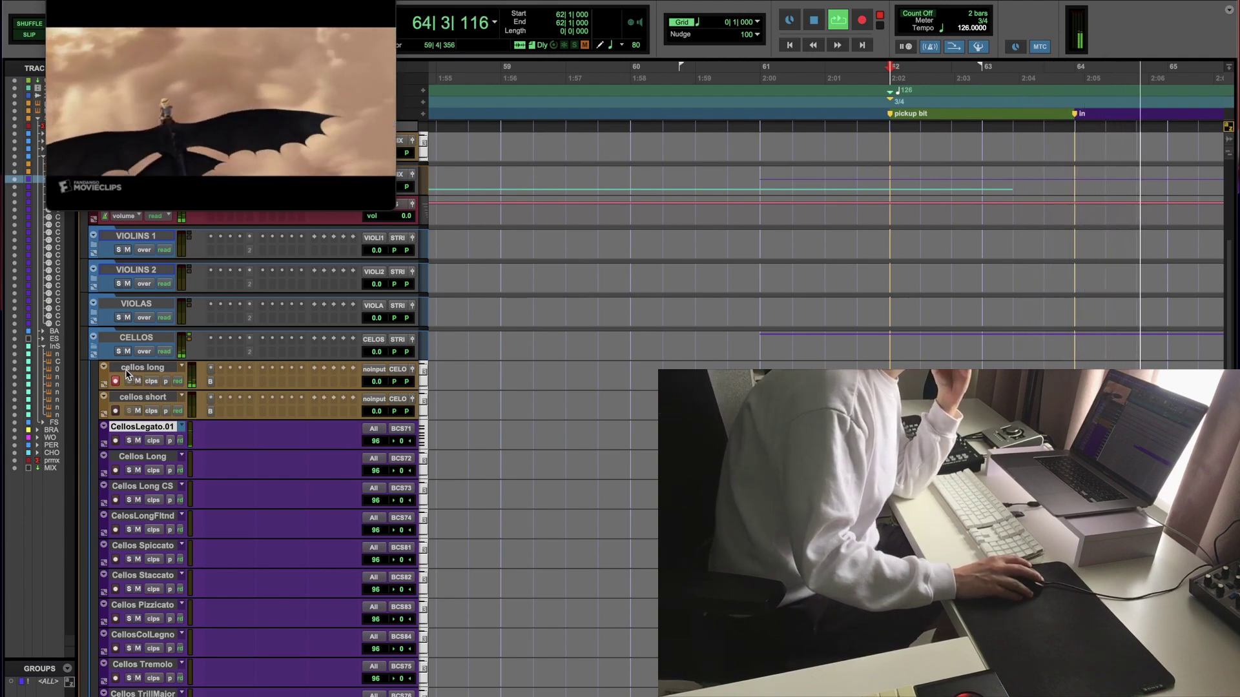
{"action": "scroll", "coordinate": [151, 468], "scroll_direction": "down", "scroll_amount": 10}
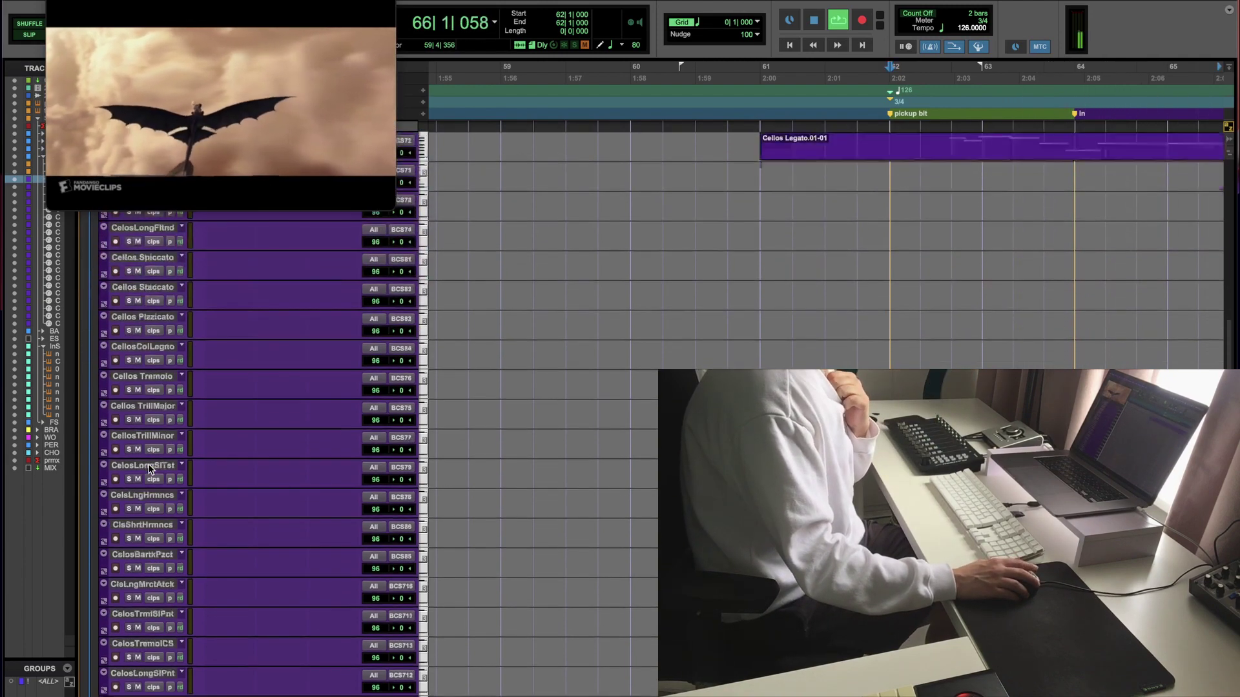
{"action": "scroll", "coordinate": [149, 469], "scroll_direction": "down", "scroll_amount": 3}
{"action": "key", "text": "super+bracketleft"}
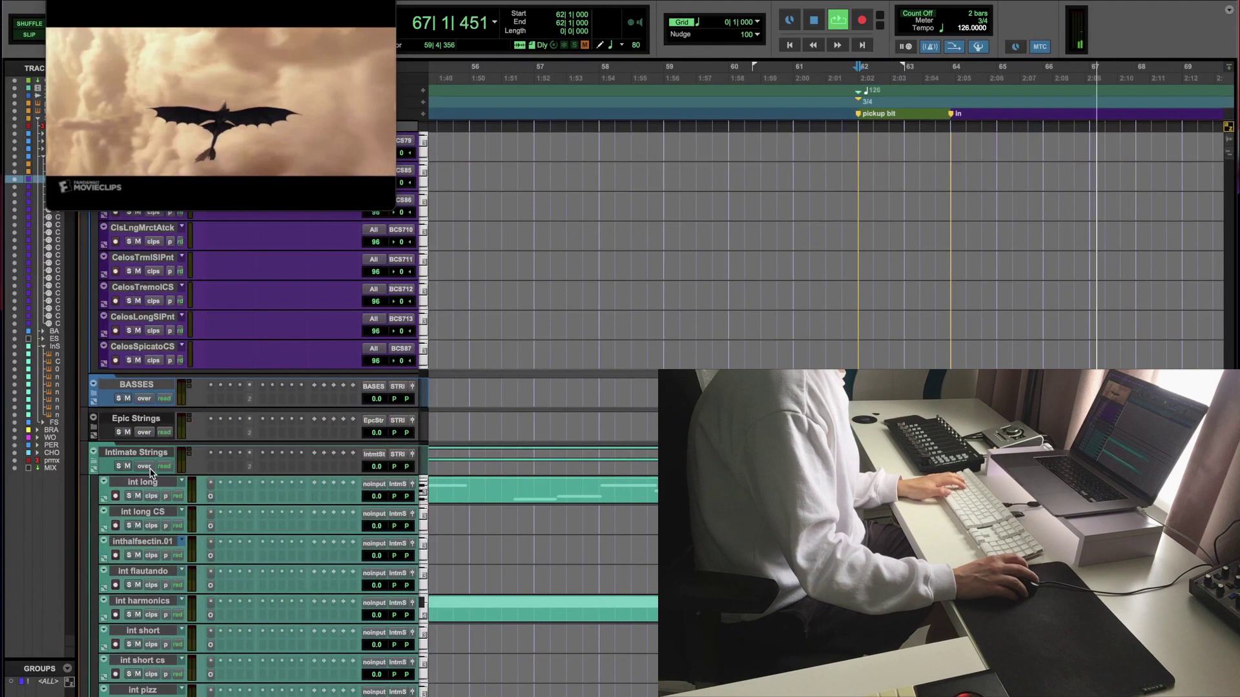
{"action": "key", "text": "space"}
{"action": "left_click", "coordinate": [132, 540]}
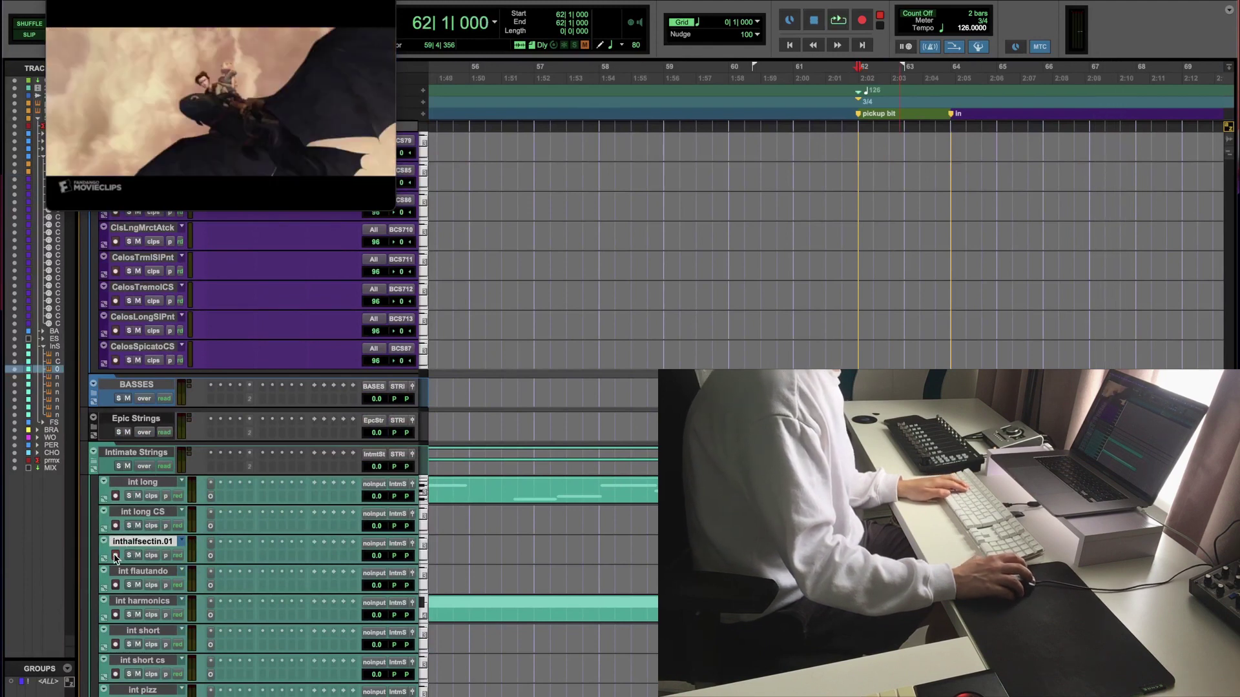
{"action": "key", "text": "space"}
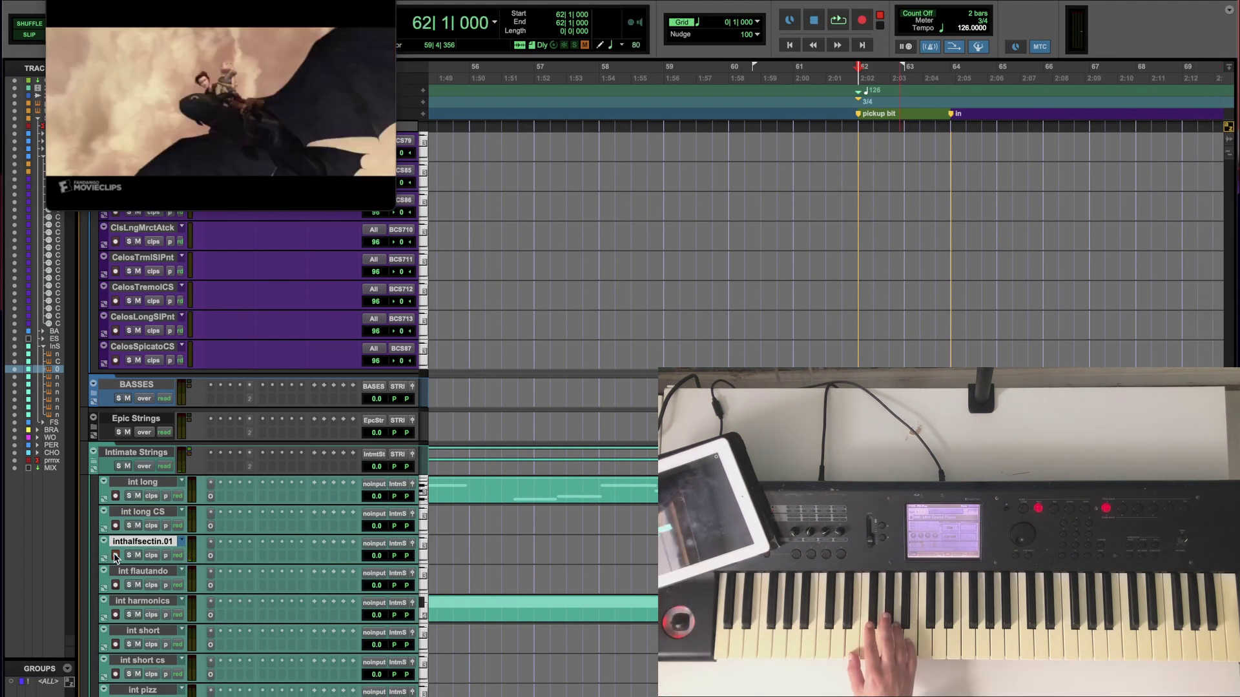
Step: Record a trial take on the int half section.01 playlist from bar 62 to about bar 69
{"action": "key", "text": "space"}
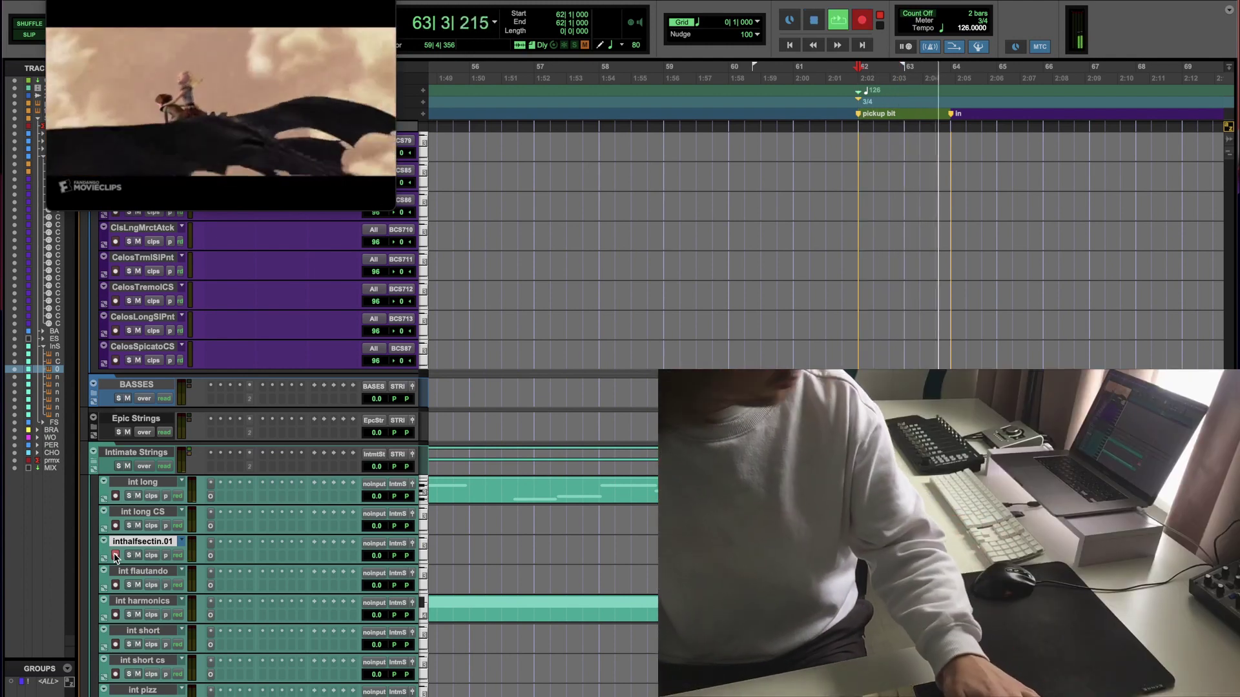
{"action": "key", "text": "F12"}
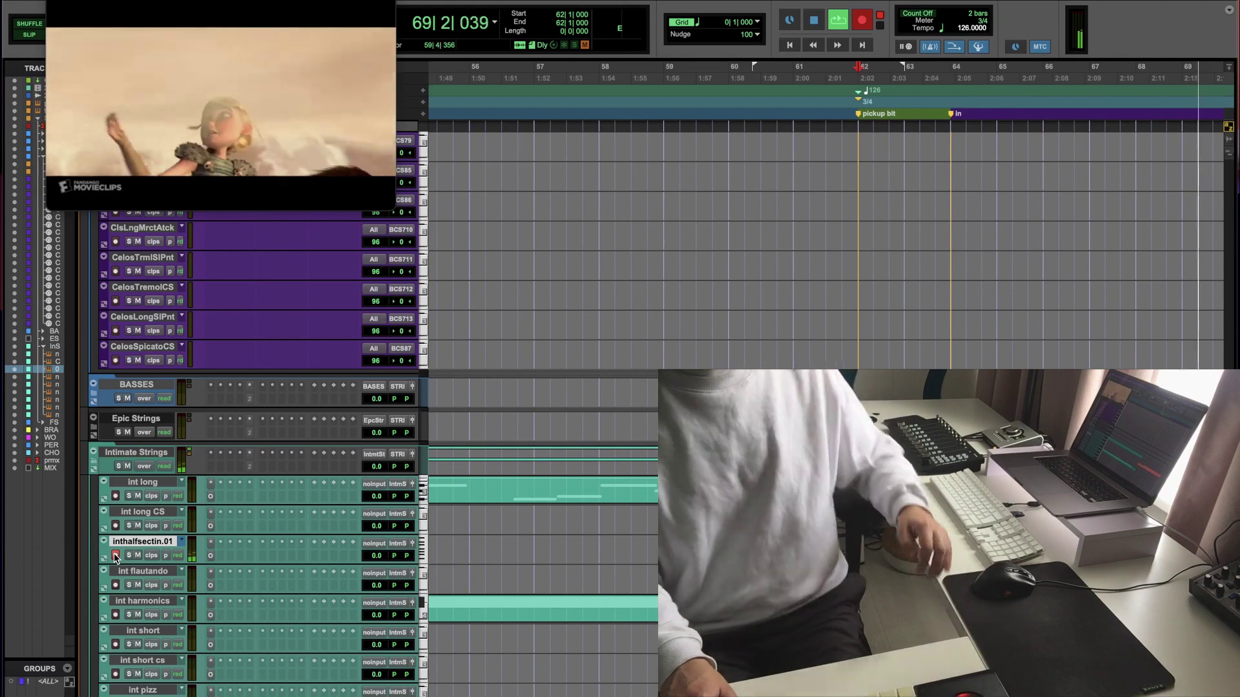
{"action": "key", "text": "space"}
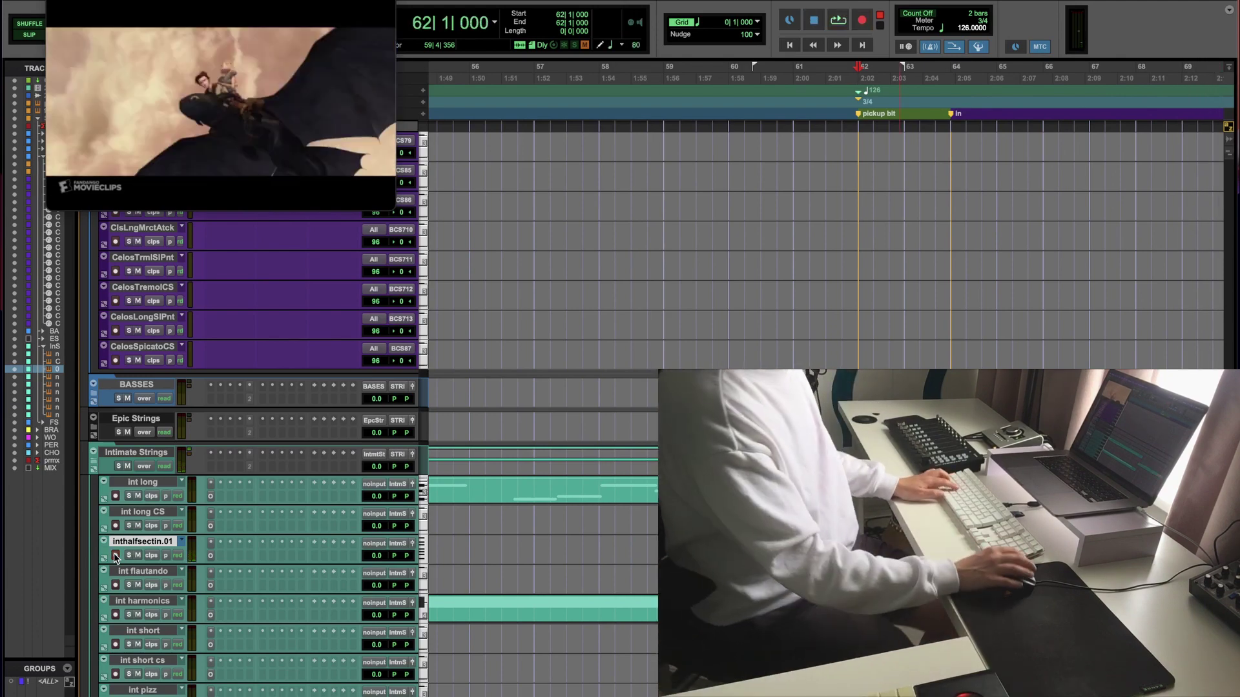
Step: Switch the int half section track to its first playlist and play it back soloed from bar 62
{"action": "key", "text": "super+bracketleft"}
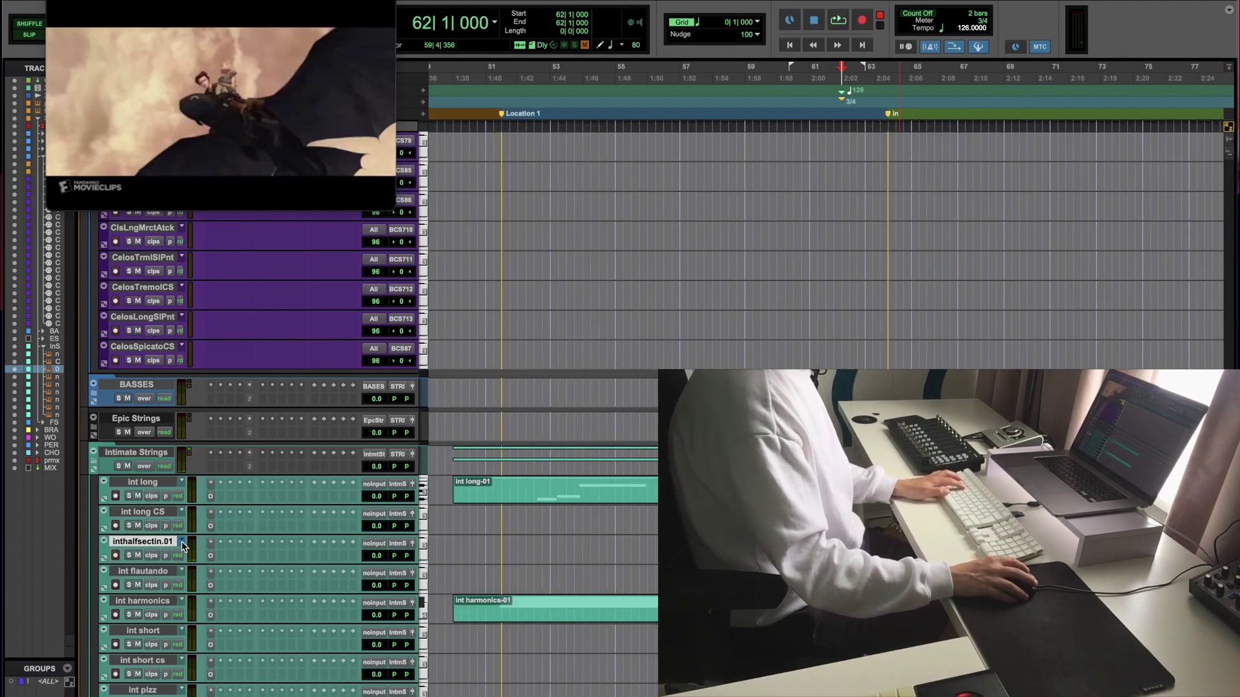
{"action": "left_click", "coordinate": [182, 543]}
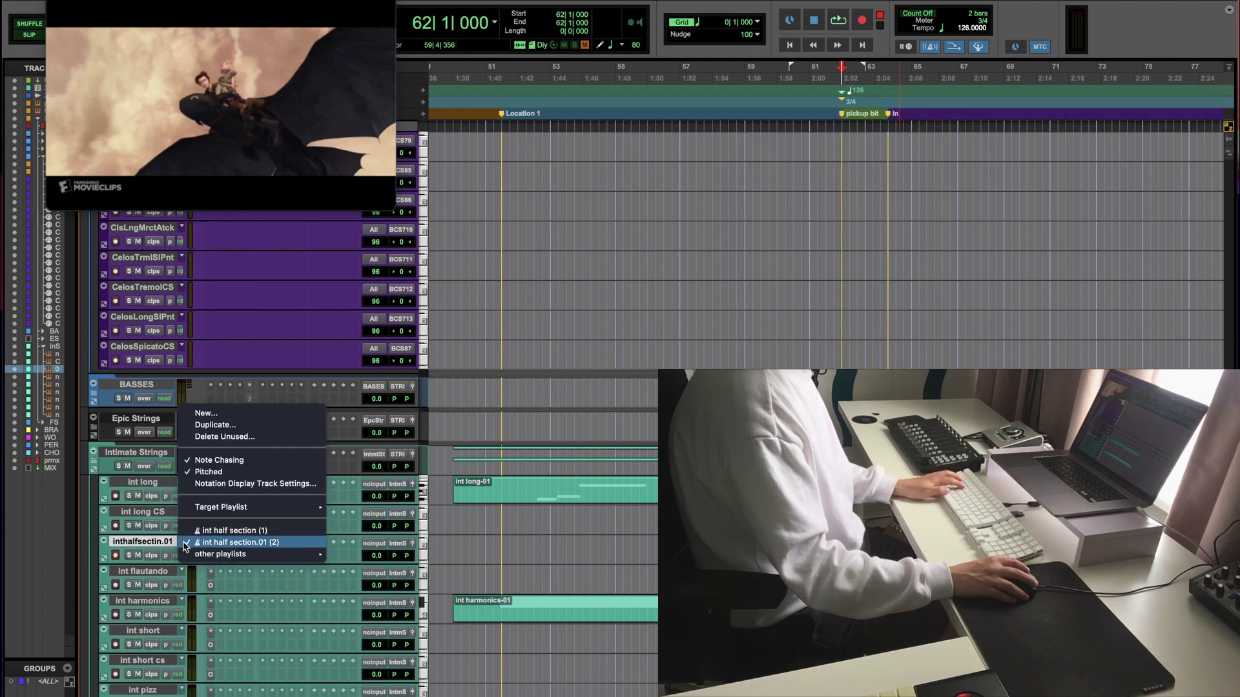
{"action": "left_click", "coordinate": [205, 530]}
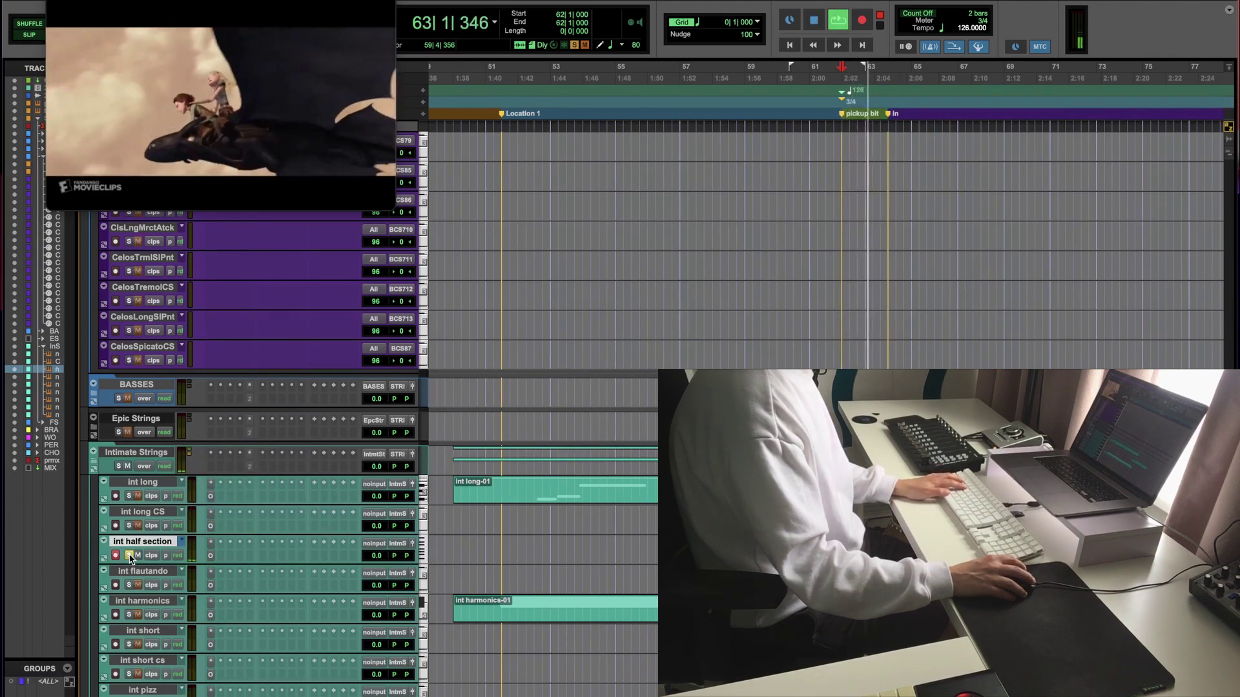
{"action": "scroll", "coordinate": [129, 558], "scroll_direction": "up", "scroll_amount": 10}
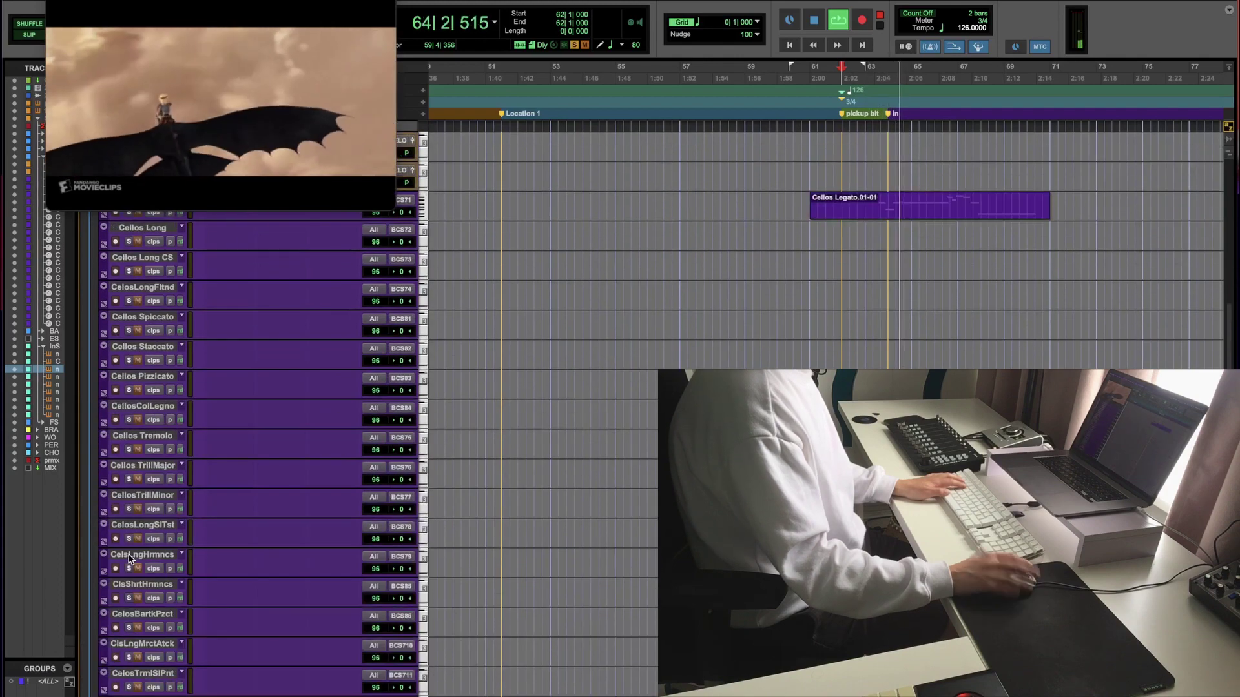
{"action": "scroll", "coordinate": [129, 558], "scroll_direction": "up", "scroll_amount": 3}
{"action": "key", "text": "space"}
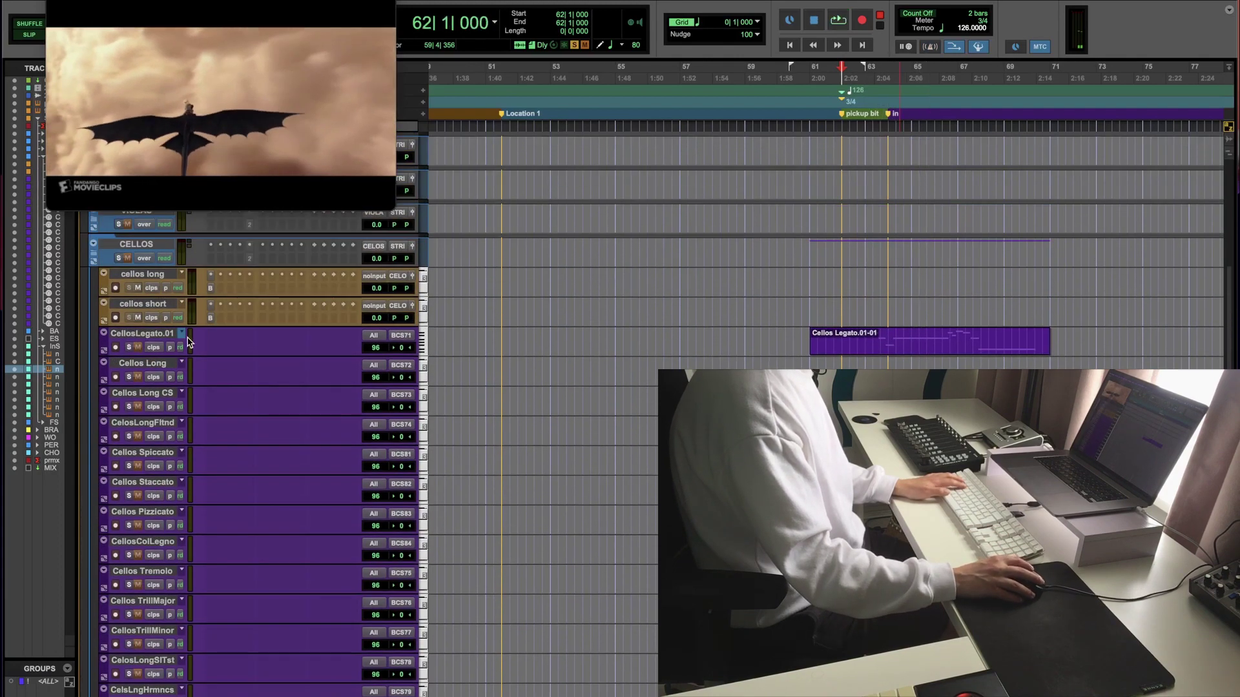
Step: Audition the first Cellos Legato playlist soloed from bar 62, and return the track to the Cellos Legato.01 playlist
{"action": "left_click", "coordinate": [182, 334]}
{"action": "left_click", "coordinate": [190, 324]}
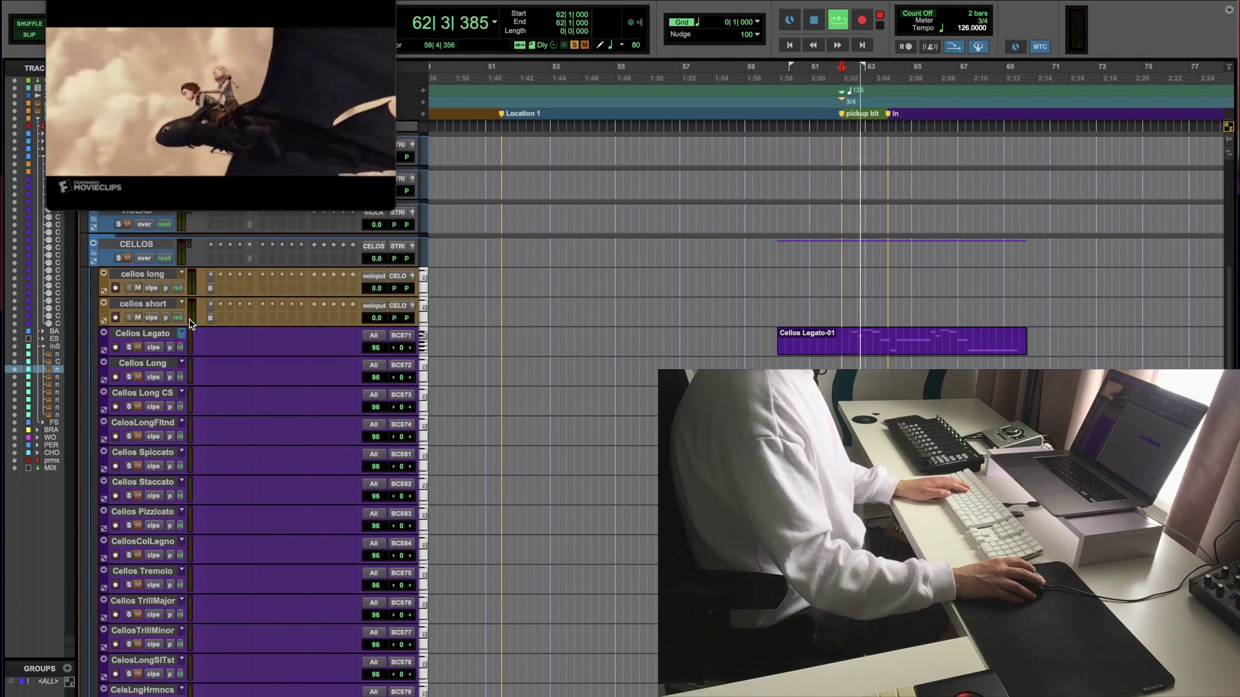
{"action": "key", "text": "space"}
{"action": "key", "text": "space"}
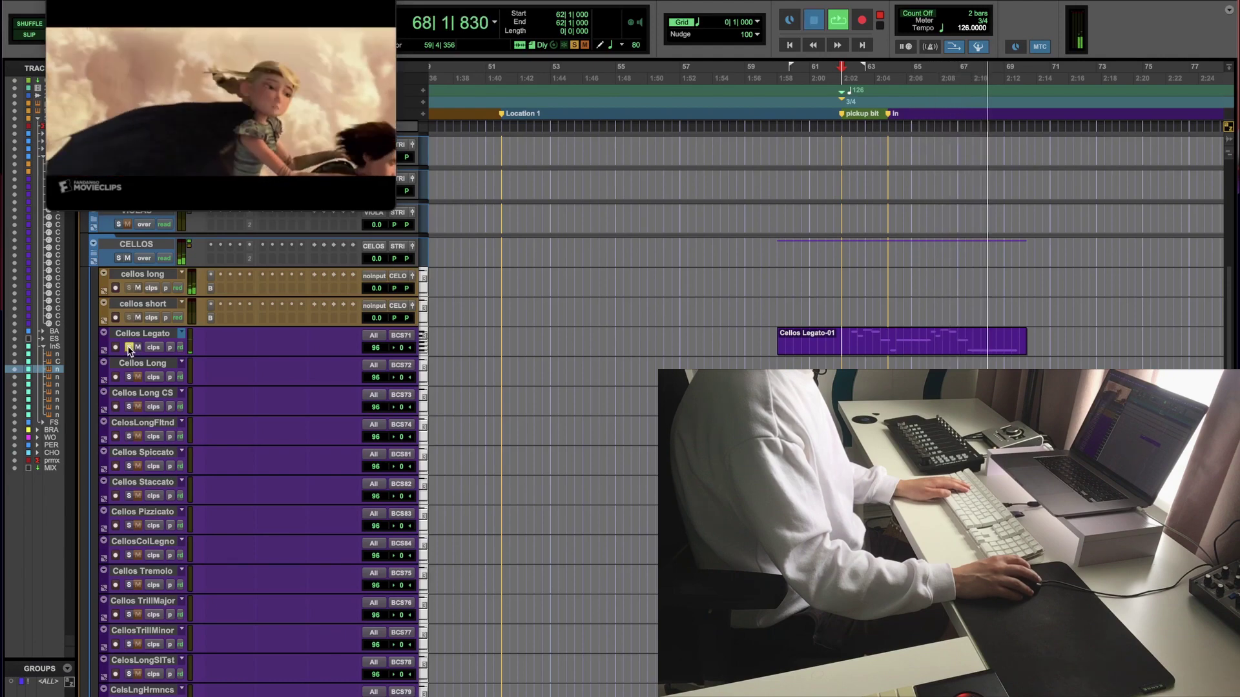
{"action": "scroll", "coordinate": [149, 304], "scroll_direction": "down", "scroll_amount": 2}
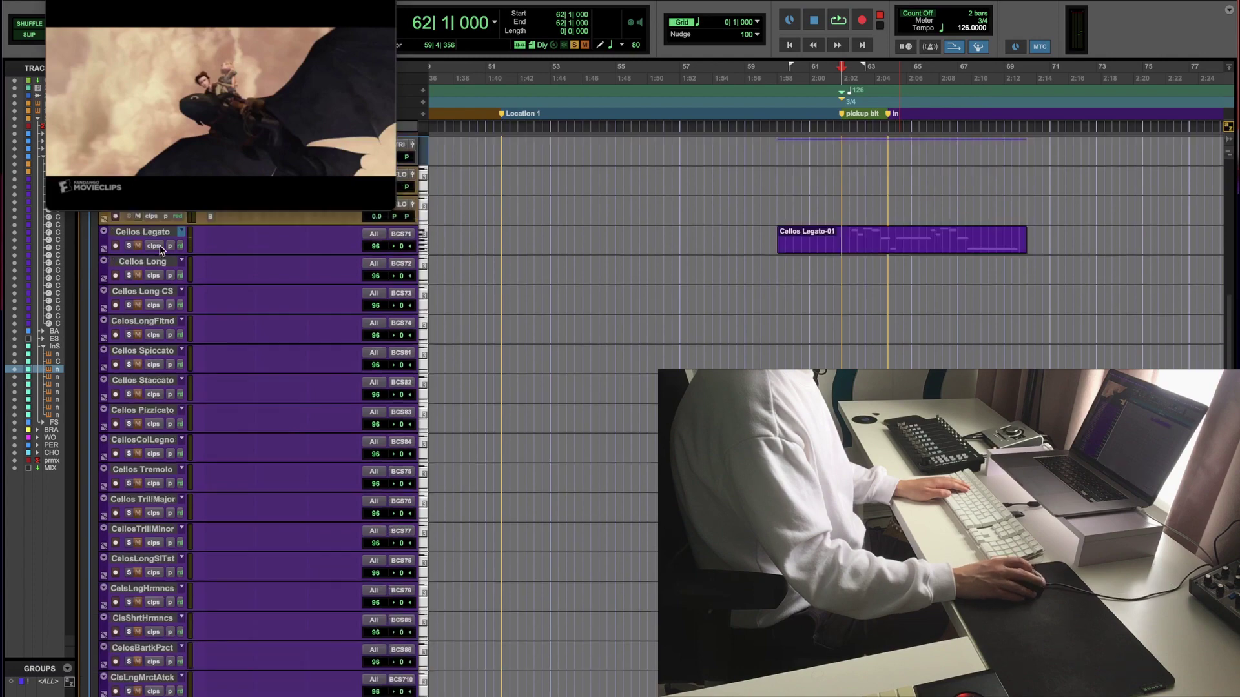
{"action": "left_click", "coordinate": [184, 301]}
{"action": "left_click", "coordinate": [239, 310]}
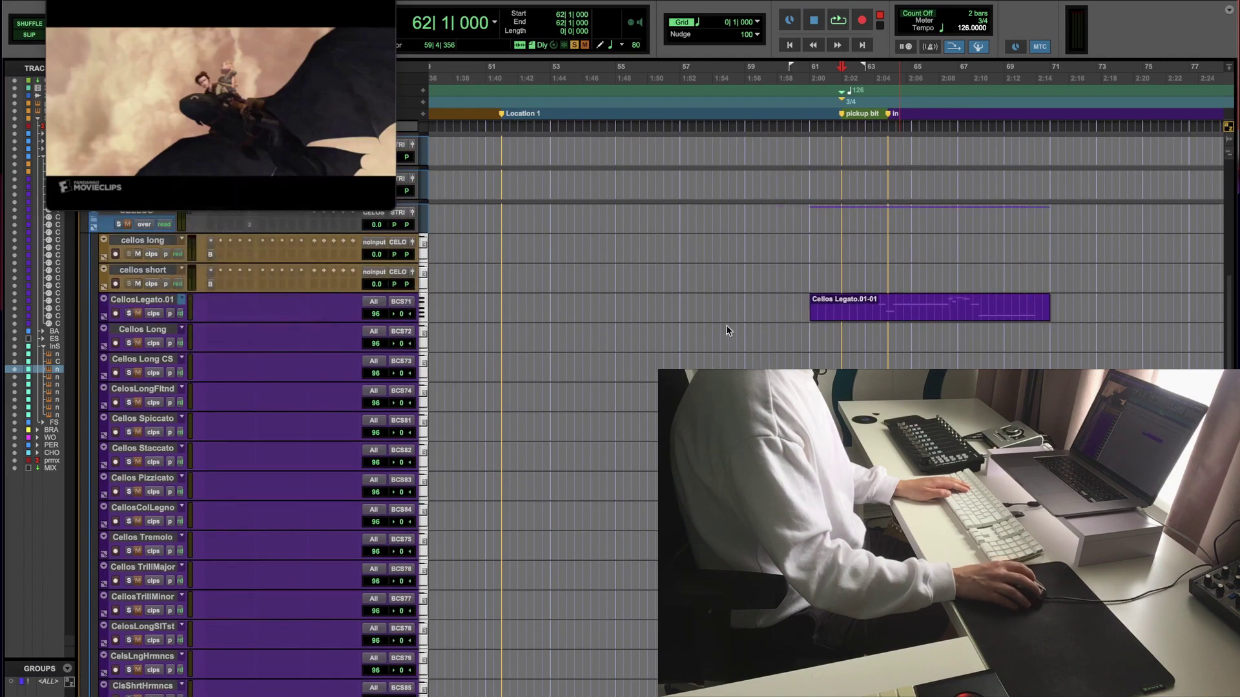
Step: Raise the long final note of the Cellos Legato.01-01 clip to F2 and audition it soloed
{"action": "left_click", "coordinate": [939, 308]}
{"action": "double_click", "coordinate": [944, 310]}
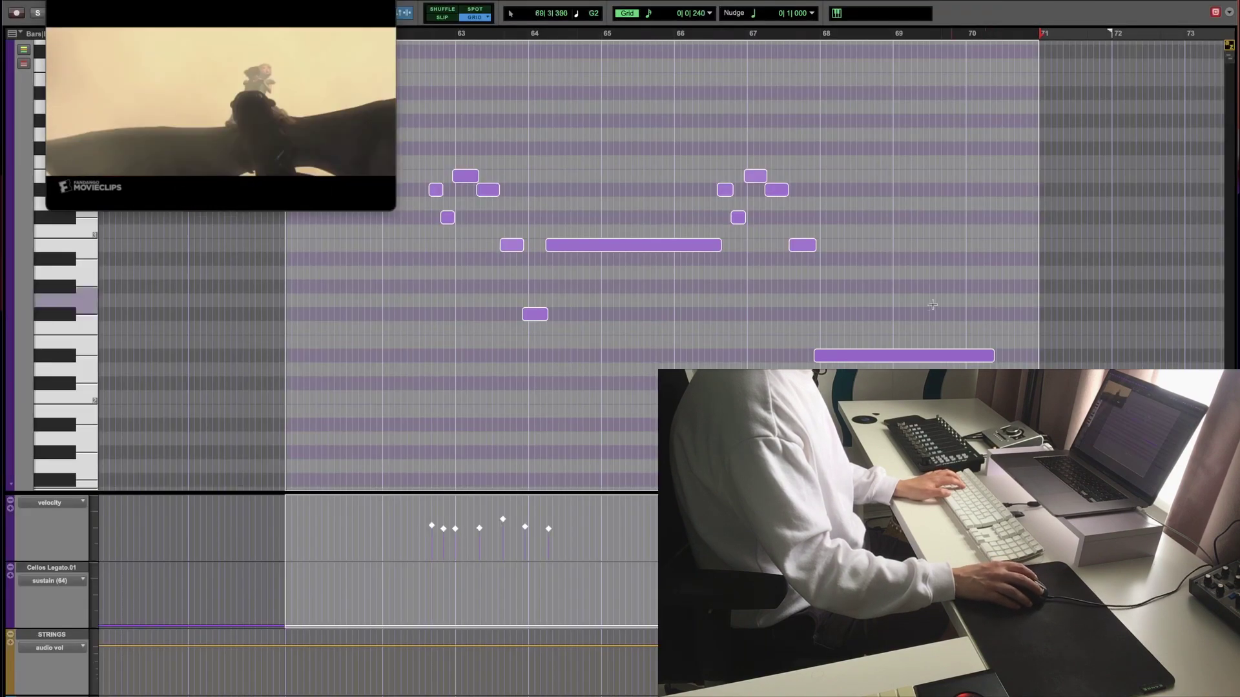
{"action": "left_click_drag", "start_coordinate": [902, 357], "coordinate": [902, 332]}
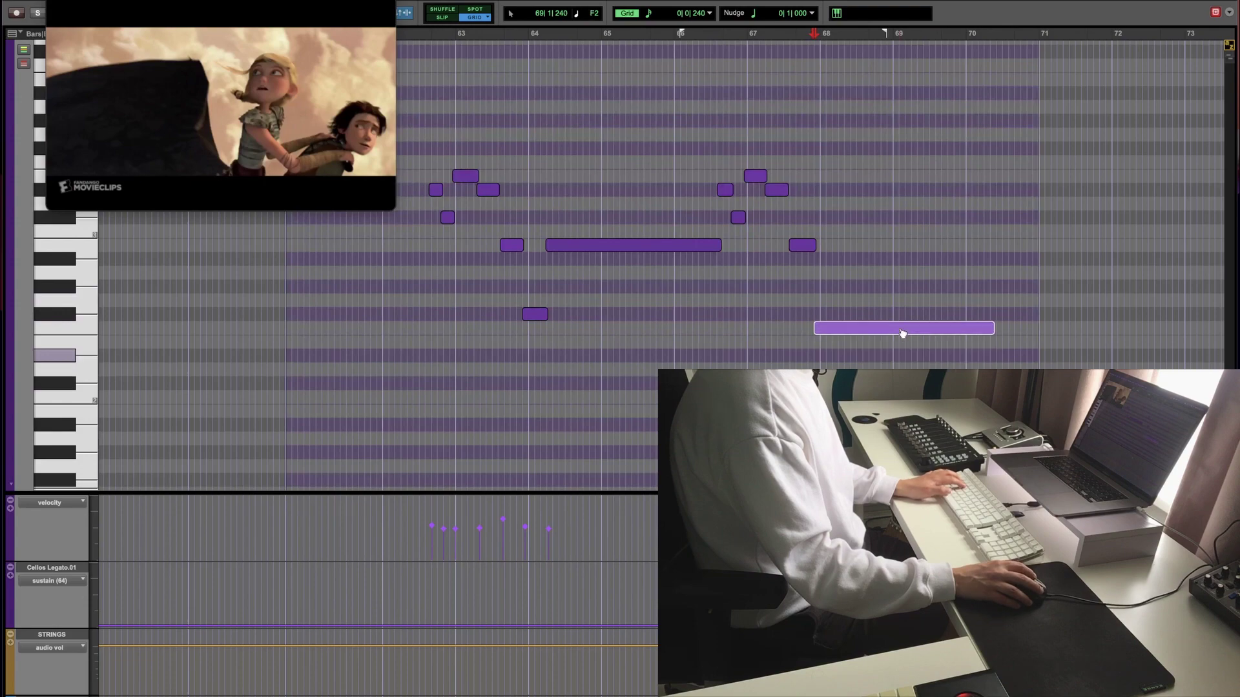
{"action": "key", "text": "super+w"}
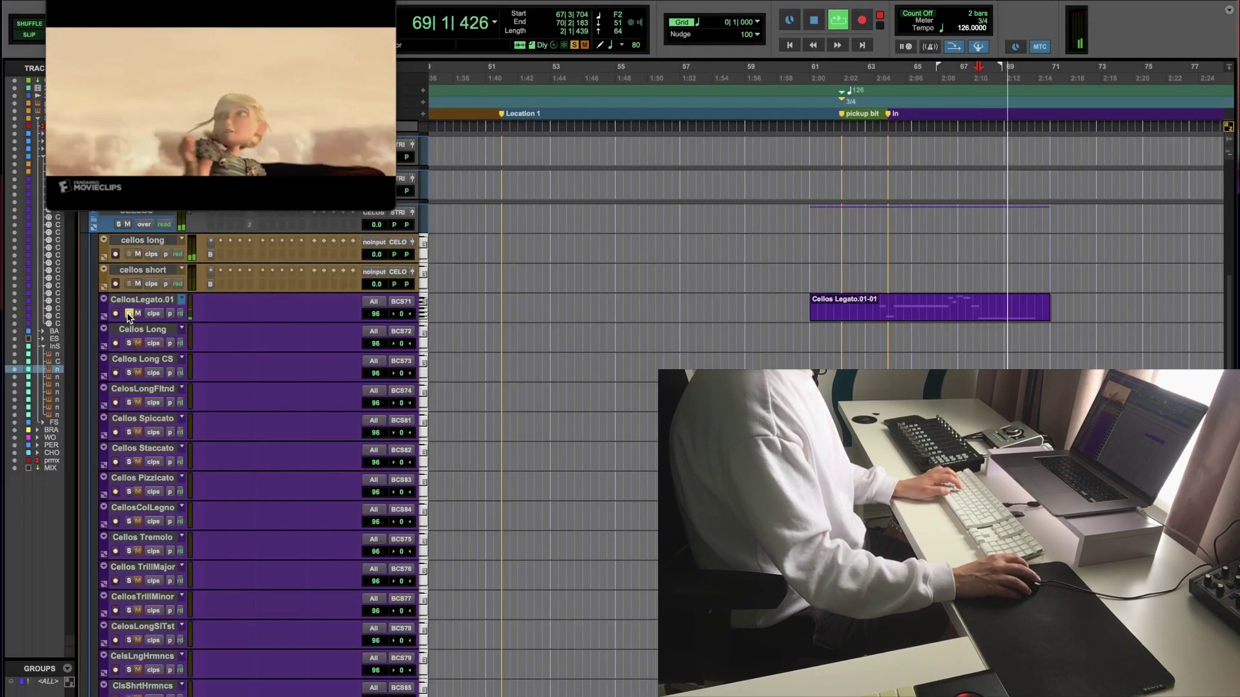
{"action": "key", "text": "space"}
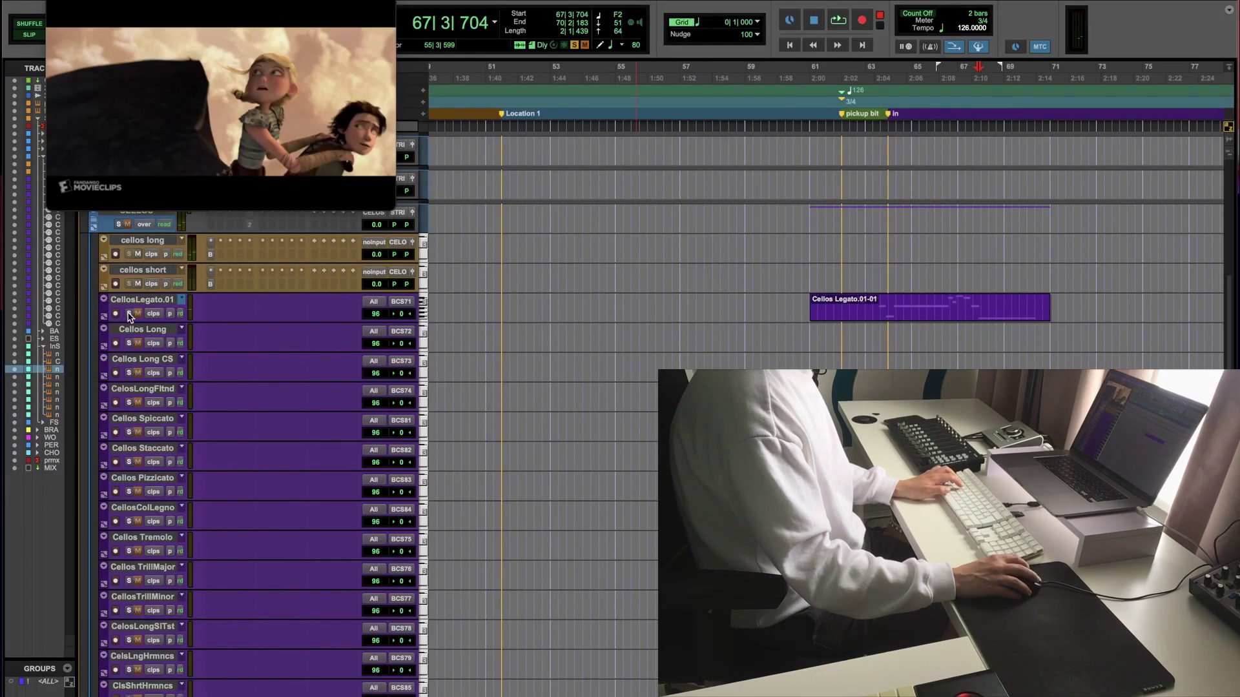
Step: Raise the long final note of the Cellos Legato.01-01 clip to F#2 and play it back
{"action": "double_click", "coordinate": [966, 311]}
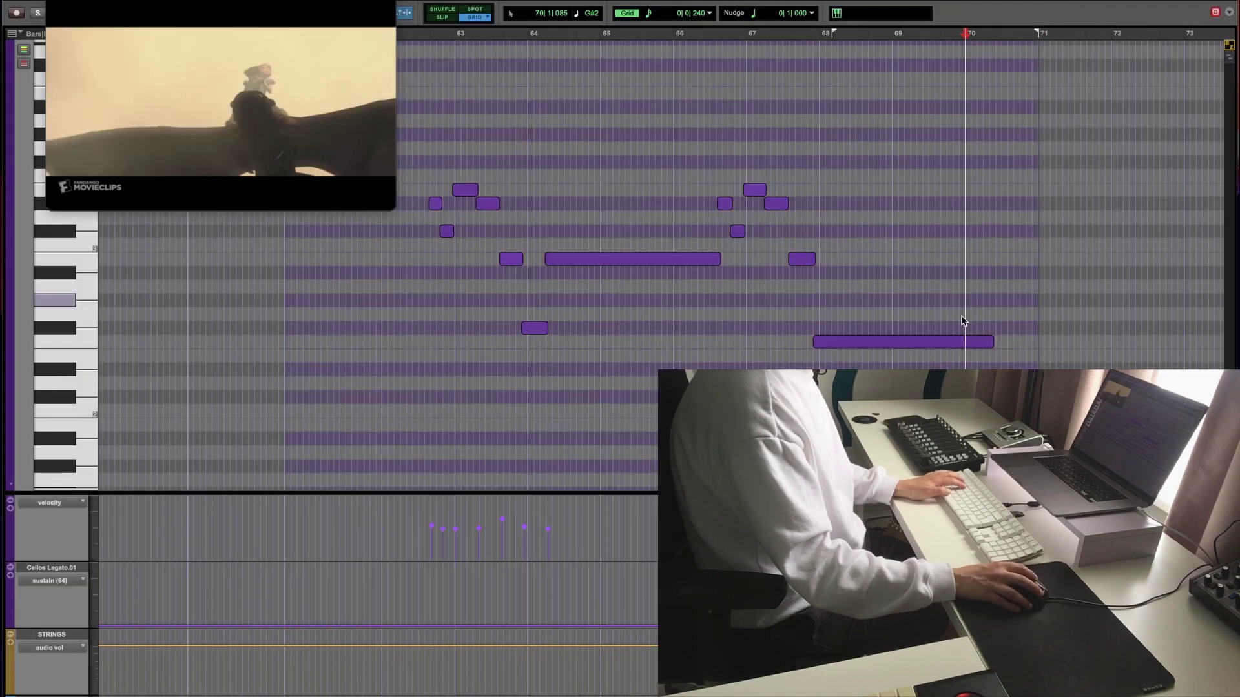
{"action": "left_click_drag", "start_coordinate": [937, 342], "coordinate": [936, 328]}
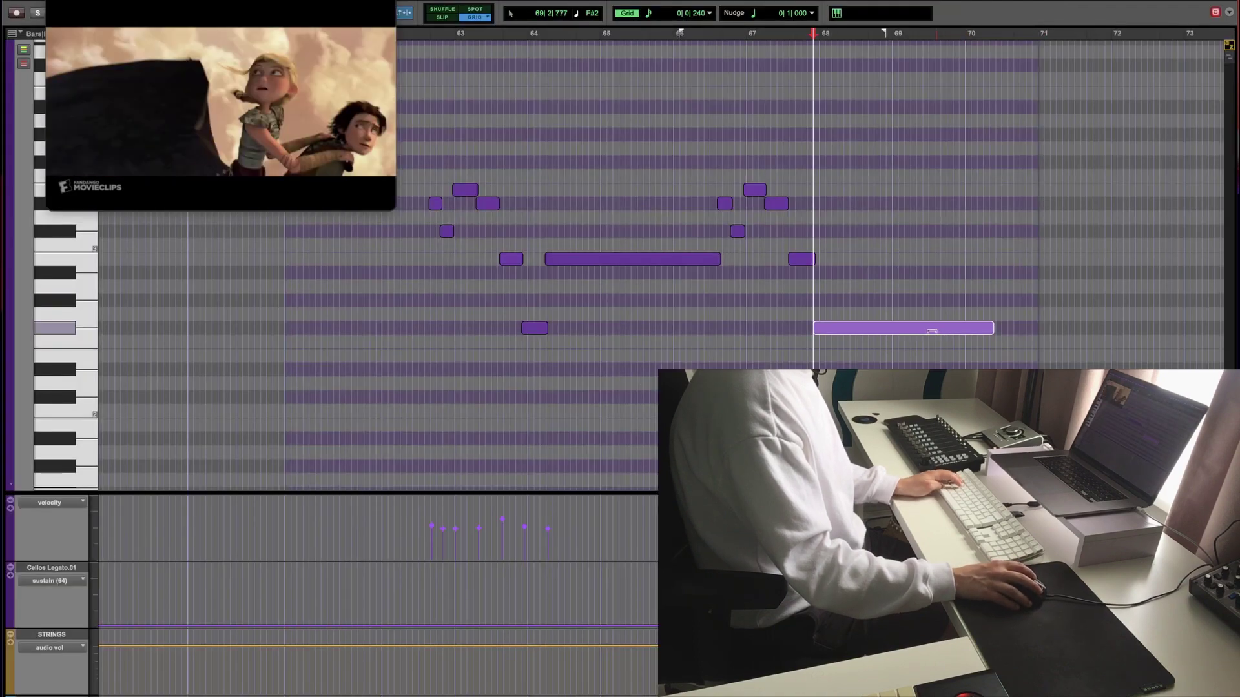
{"action": "key", "text": "super+w"}
{"action": "key", "text": "space"}
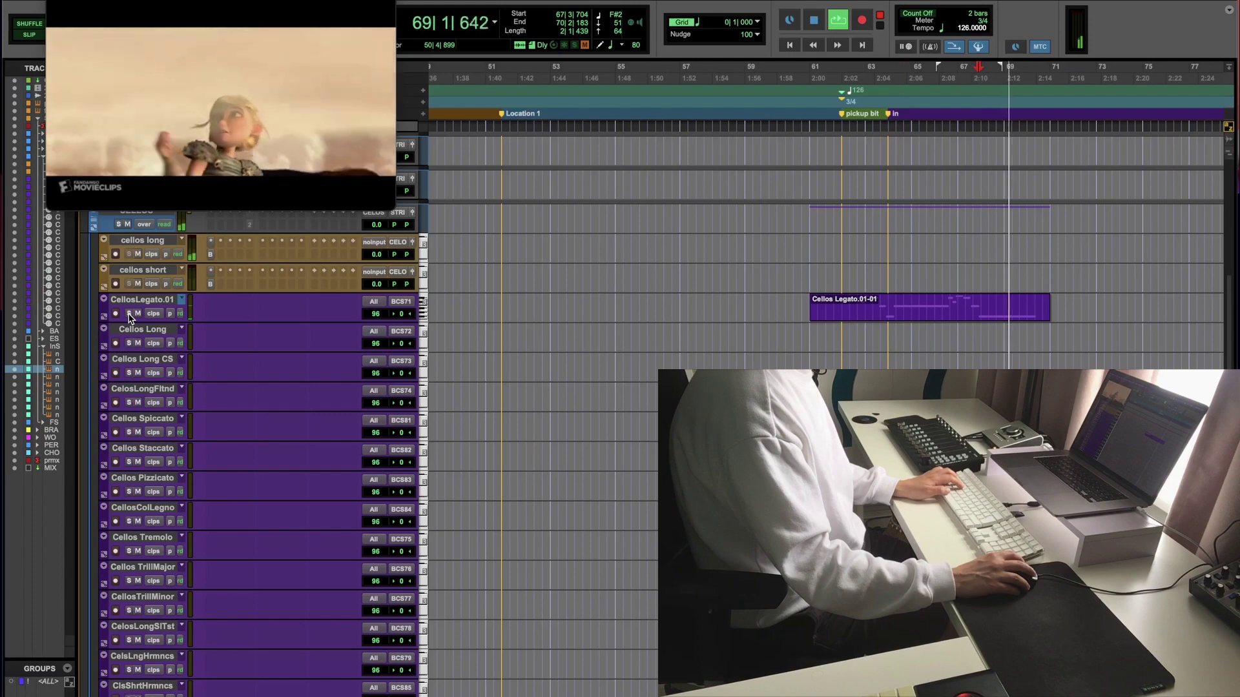
{"action": "key", "text": "space"}
Step: Switch the int half section track to its int half section.01 playlist during playback from 61|4
{"action": "scroll", "coordinate": [428, 457], "scroll_direction": "down", "scroll_amount": 5}
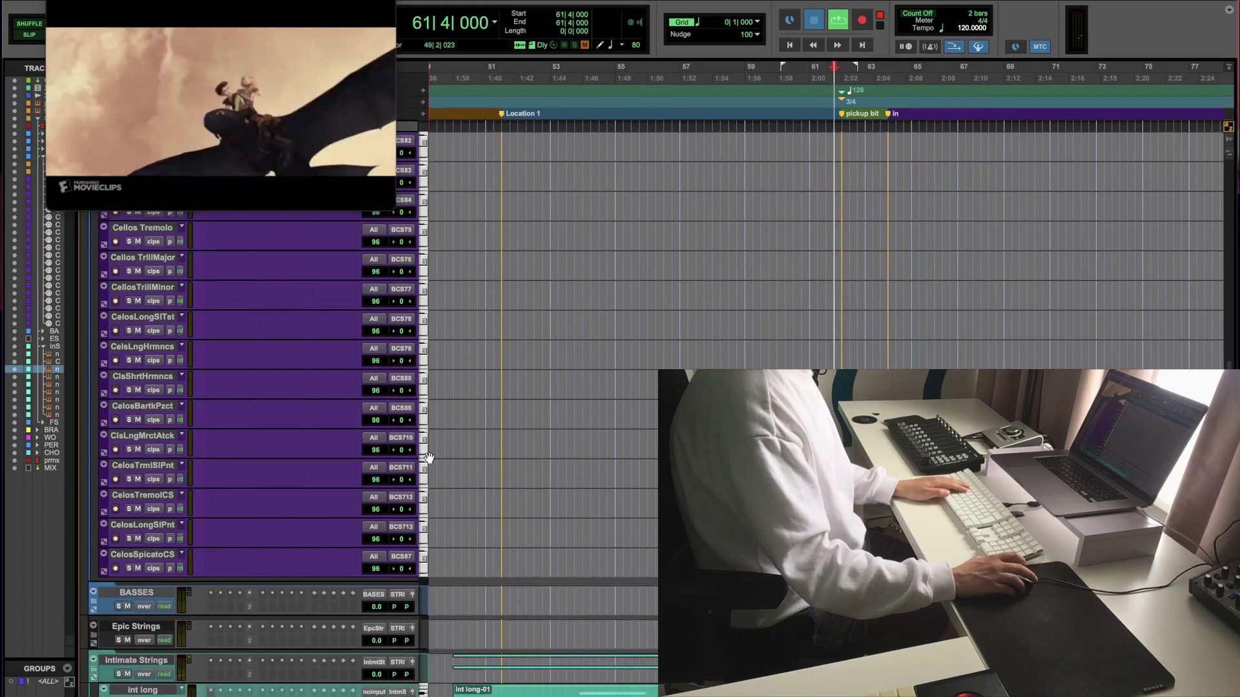
{"action": "scroll", "coordinate": [428, 457], "scroll_direction": "down", "scroll_amount": 4}
{"action": "key", "text": "space"}
{"action": "left_click", "coordinate": [181, 545]}
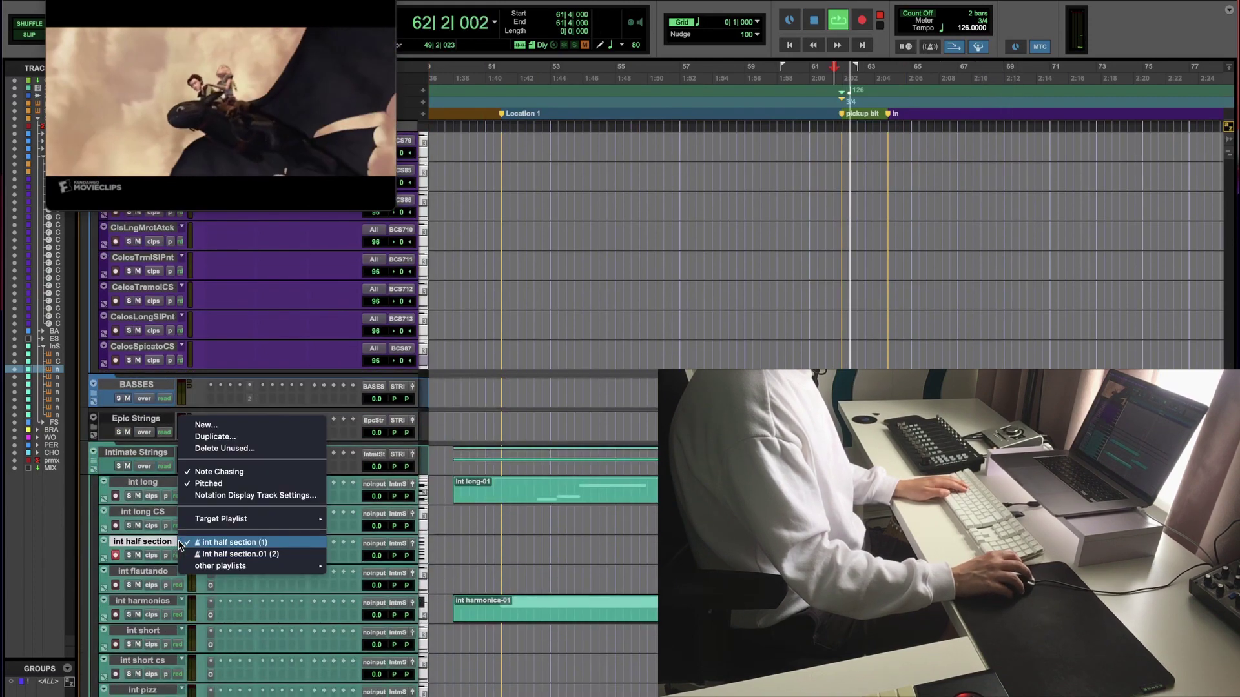
{"action": "left_click", "coordinate": [226, 554]}
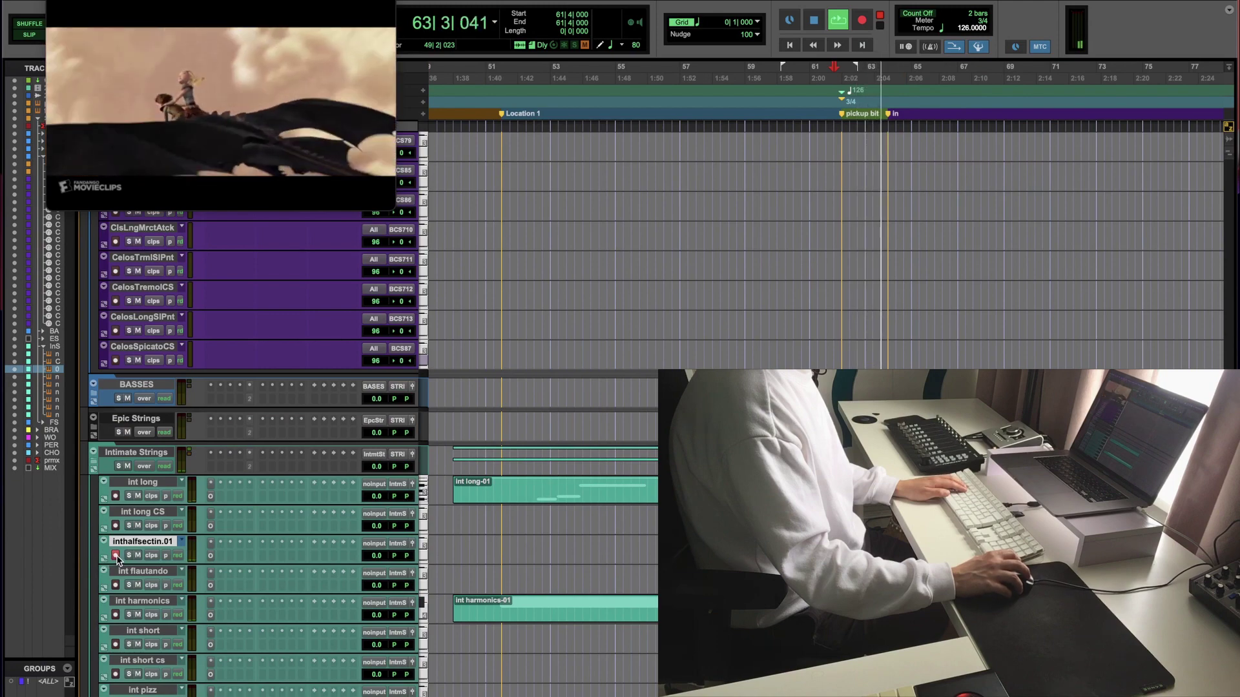
Step: Record the string part on the int half section.01 playlist from 61|4 to about bar 79
{"action": "key", "text": "super+bracketright"}
{"action": "key", "text": "space"}
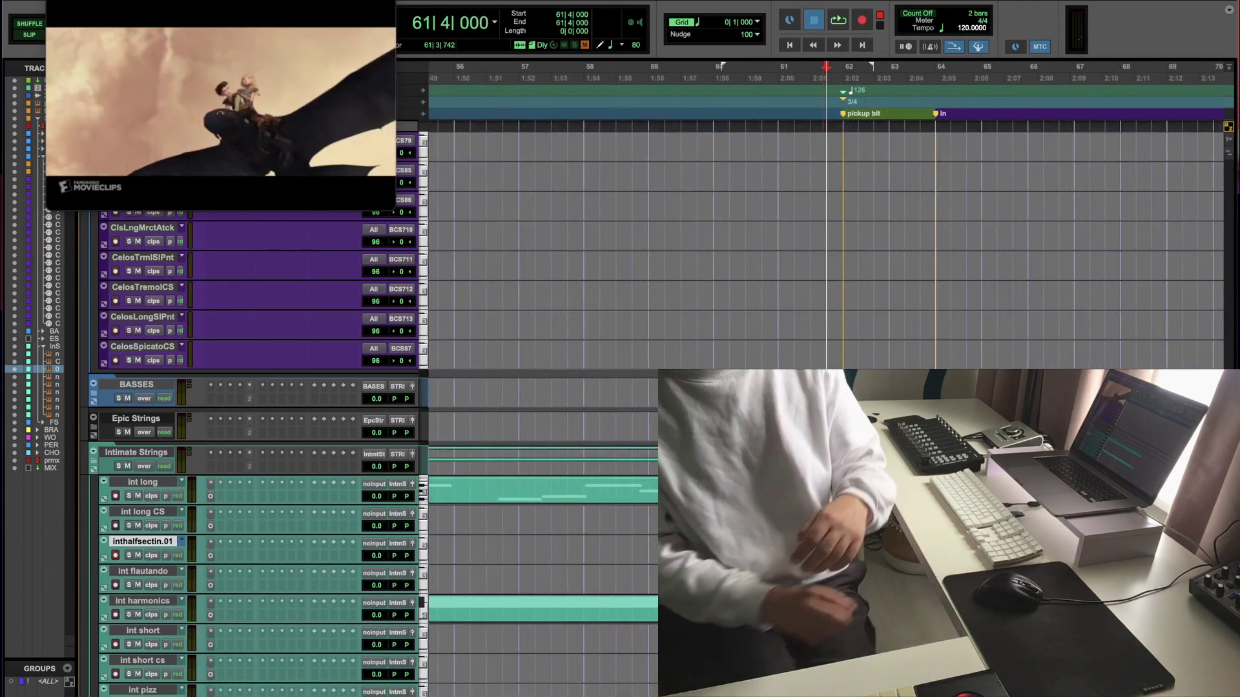
{"action": "key", "text": "space"}
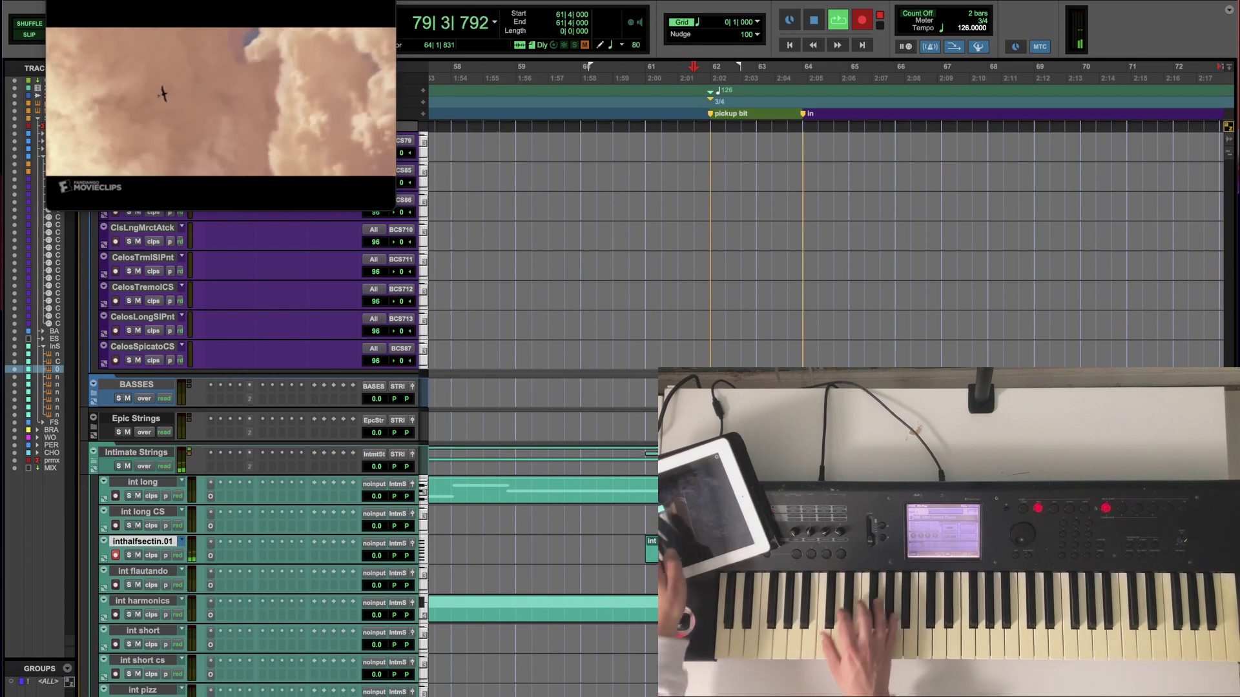
{"action": "key", "text": "space"}
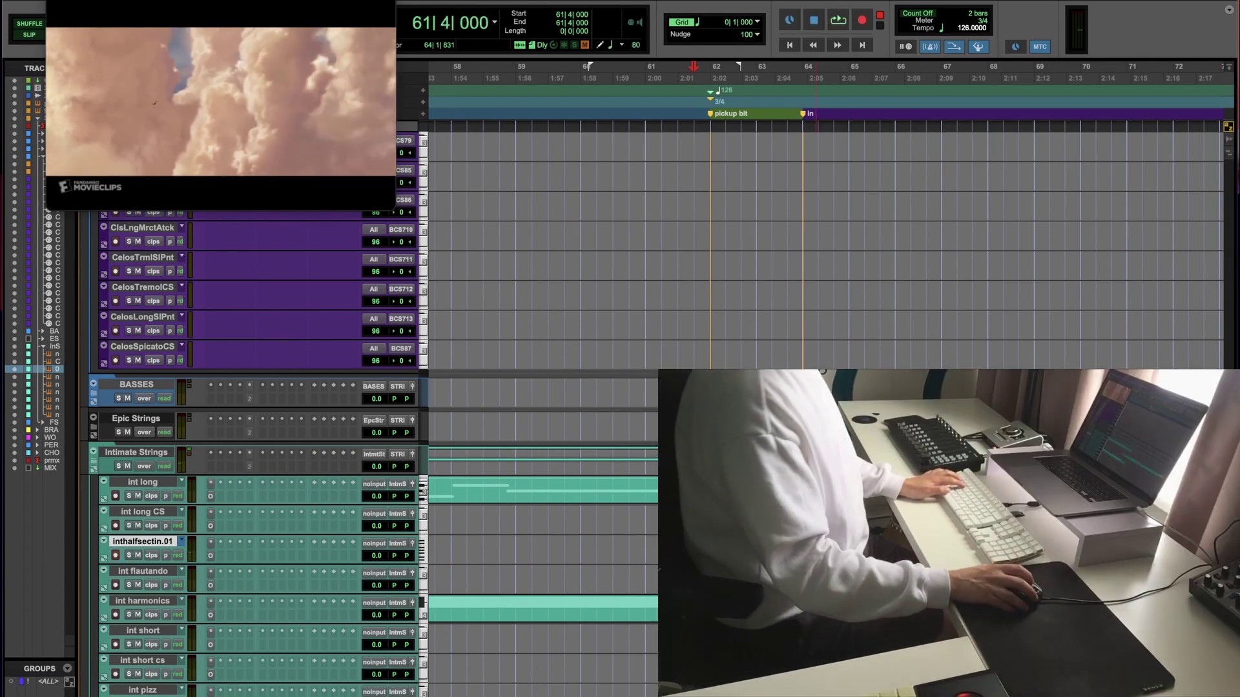
Step: Take the video track offline, moving the floating video window clear of it and back again
{"action": "scroll", "coordinate": [202, 320], "scroll_direction": "up", "scroll_amount": 10}
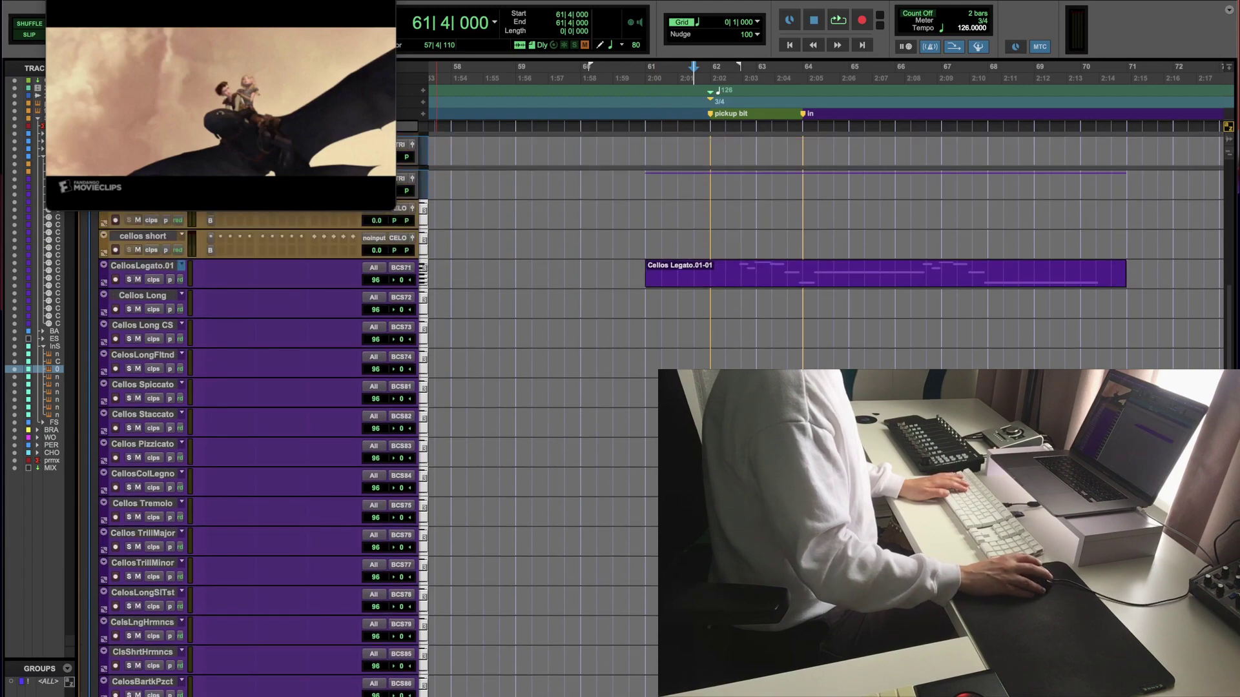
{"action": "left_click_drag", "start_coordinate": [220, 96], "coordinate": [220, 310]}
{"action": "scroll", "coordinate": [171, 152], "scroll_direction": "up", "scroll_amount": 10}
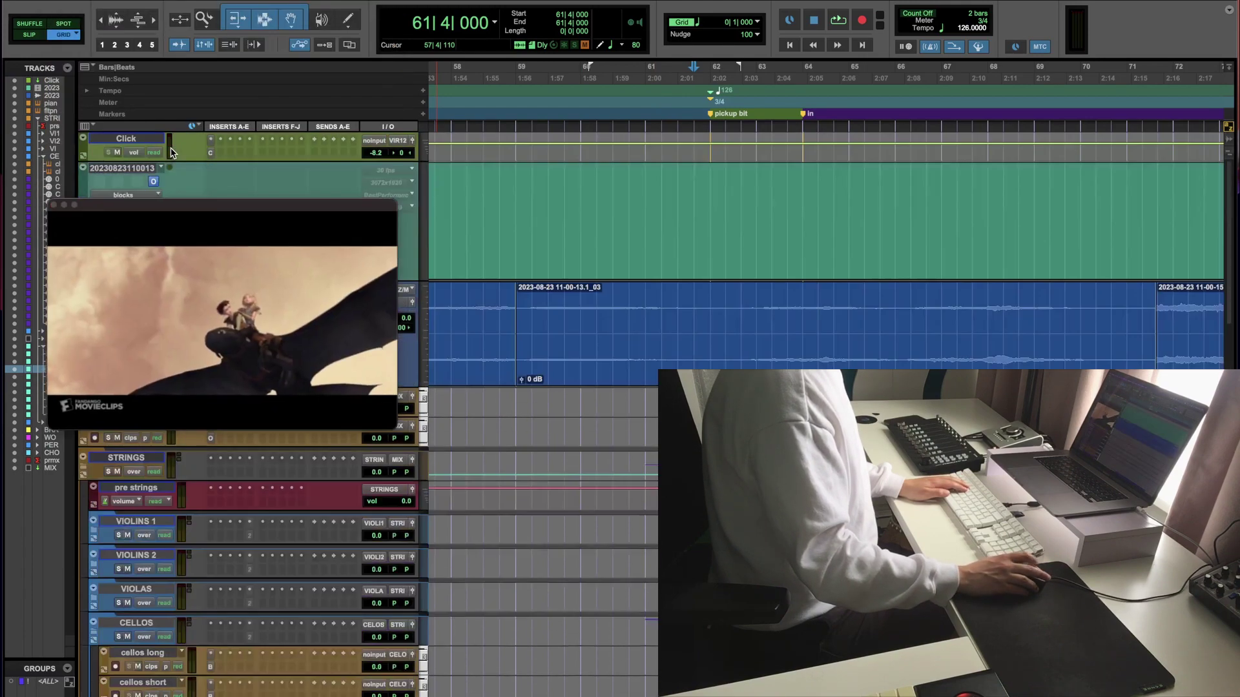
{"action": "left_click", "coordinate": [155, 182]}
{"action": "left_click_drag", "start_coordinate": [172, 205], "coordinate": [199, 6]}
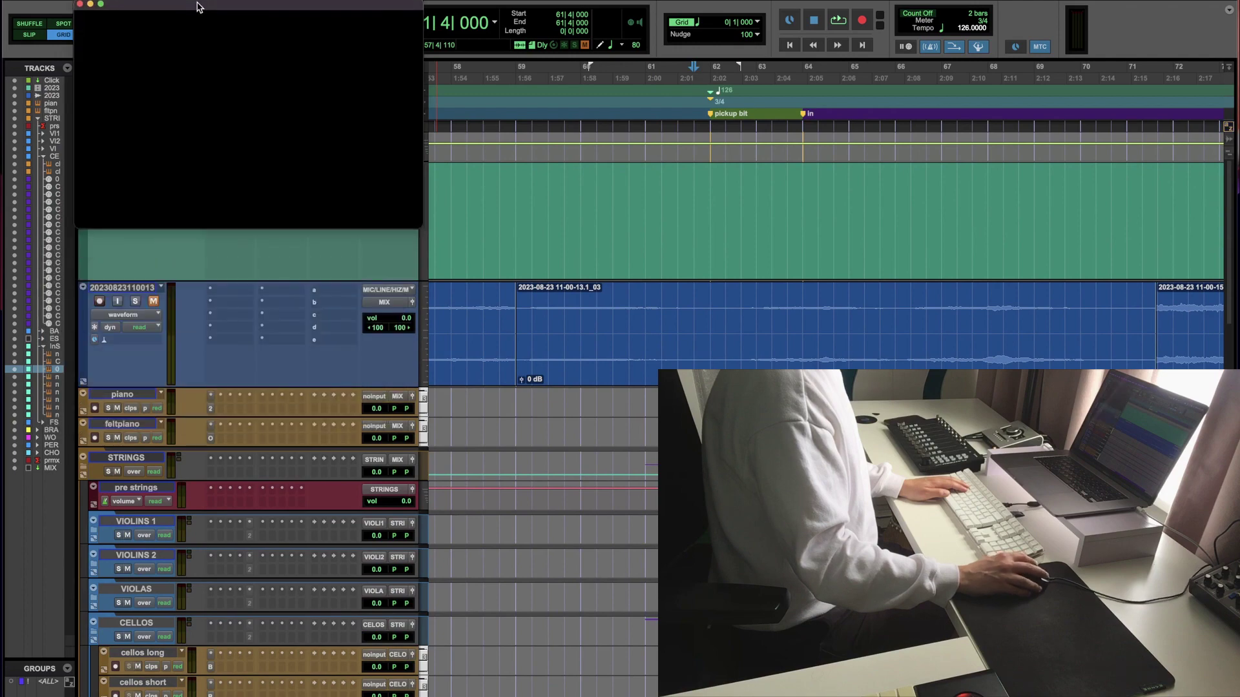
Step: Play back the recorded string parts from 61|4 without picture while reviewing the string tracks
{"action": "key", "text": "r"}
{"action": "key", "text": "space"}
{"action": "scroll", "coordinate": [547, 332], "scroll_direction": "down", "scroll_amount": 10}
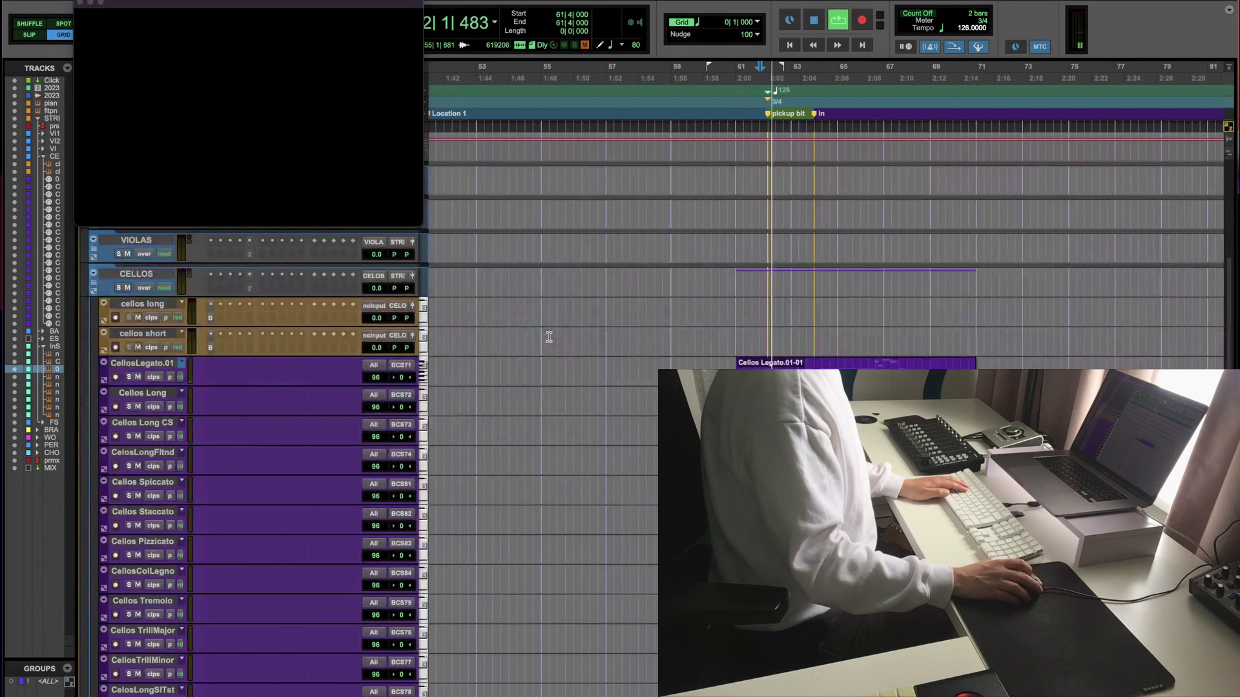
{"action": "scroll", "coordinate": [545, 339], "scroll_direction": "down", "scroll_amount": 15}
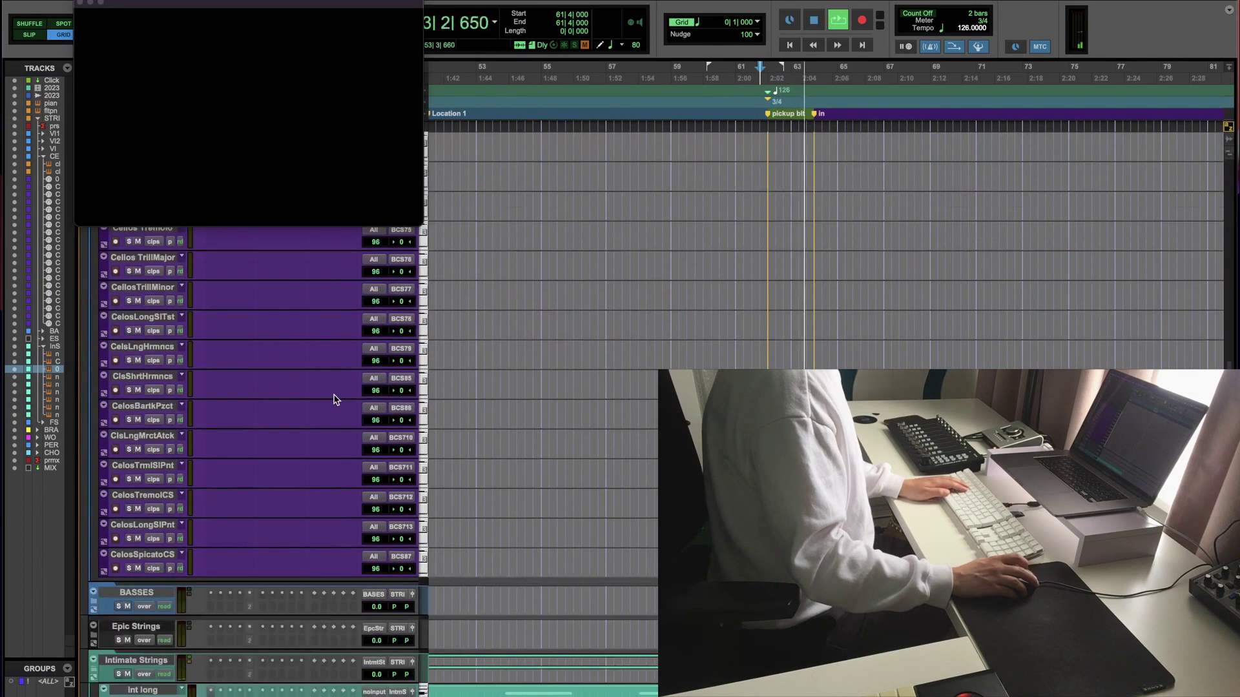
{"action": "scroll", "coordinate": [279, 347], "scroll_direction": "up", "scroll_amount": 20}
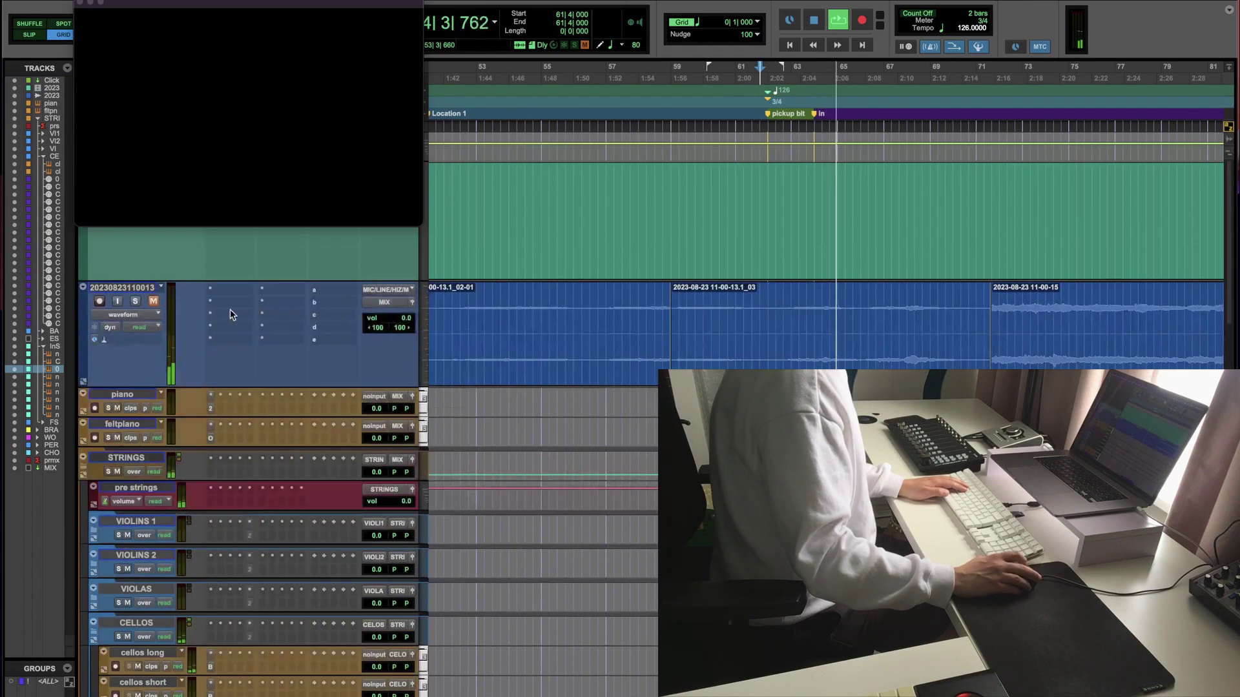
Step: Bring the video track back online, moving the floating video window off its controls and back again
{"action": "left_click_drag", "start_coordinate": [213, 78], "coordinate": [210, 298]}
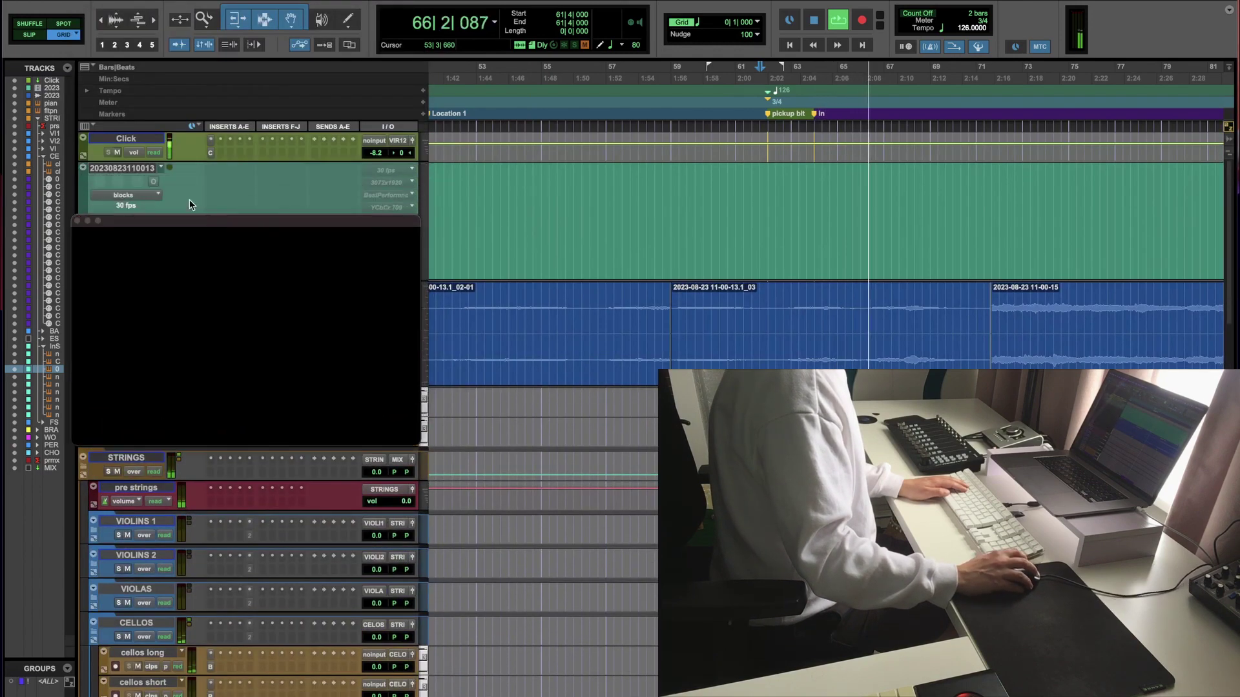
{"action": "key", "text": "space"}
{"action": "left_click", "coordinate": [154, 182]}
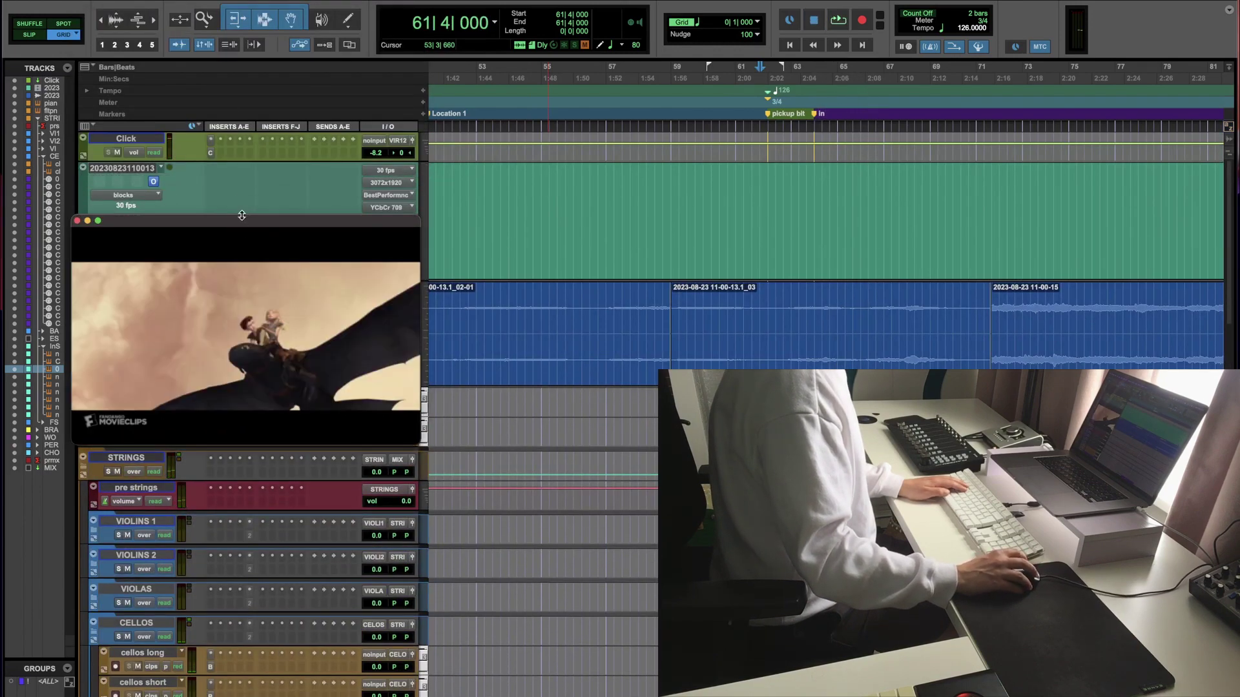
{"action": "left_click_drag", "start_coordinate": [245, 221], "coordinate": [248, 0]}
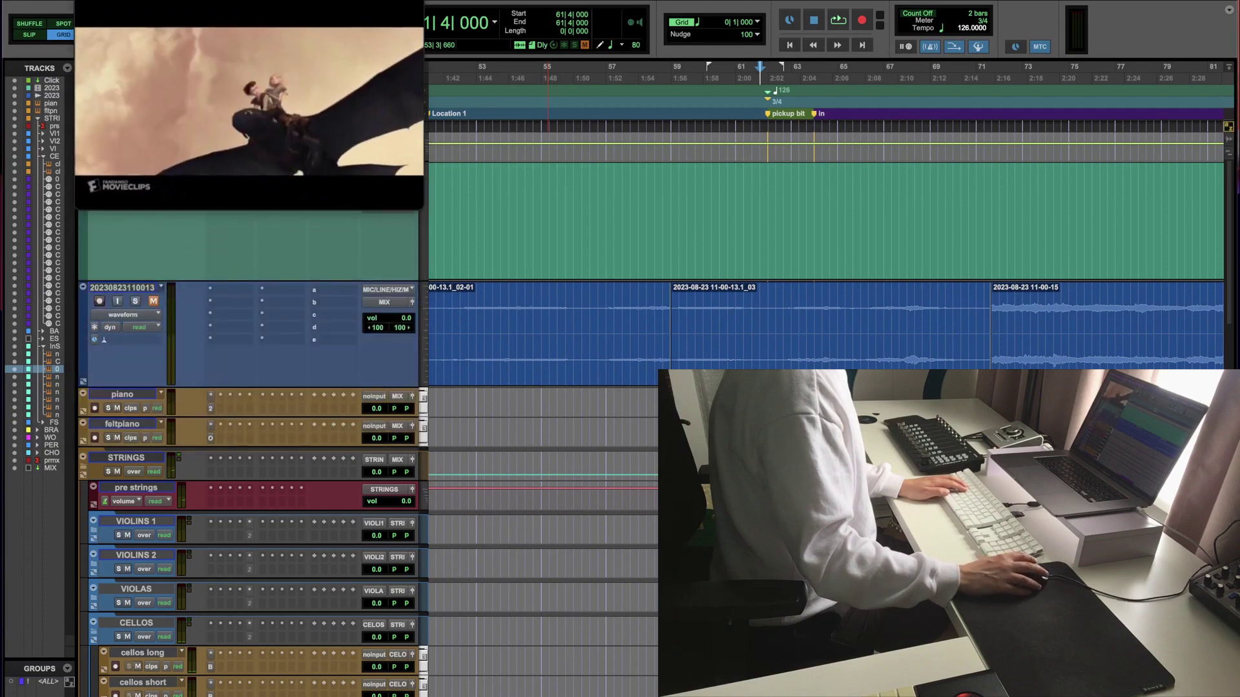
Step: Collapse the CELLOS folder track, expand BASSES instead and record-arm its Basses Long track
{"action": "scroll", "coordinate": [115, 354], "scroll_direction": "down", "scroll_amount": 5}
{"action": "key", "text": "space"}
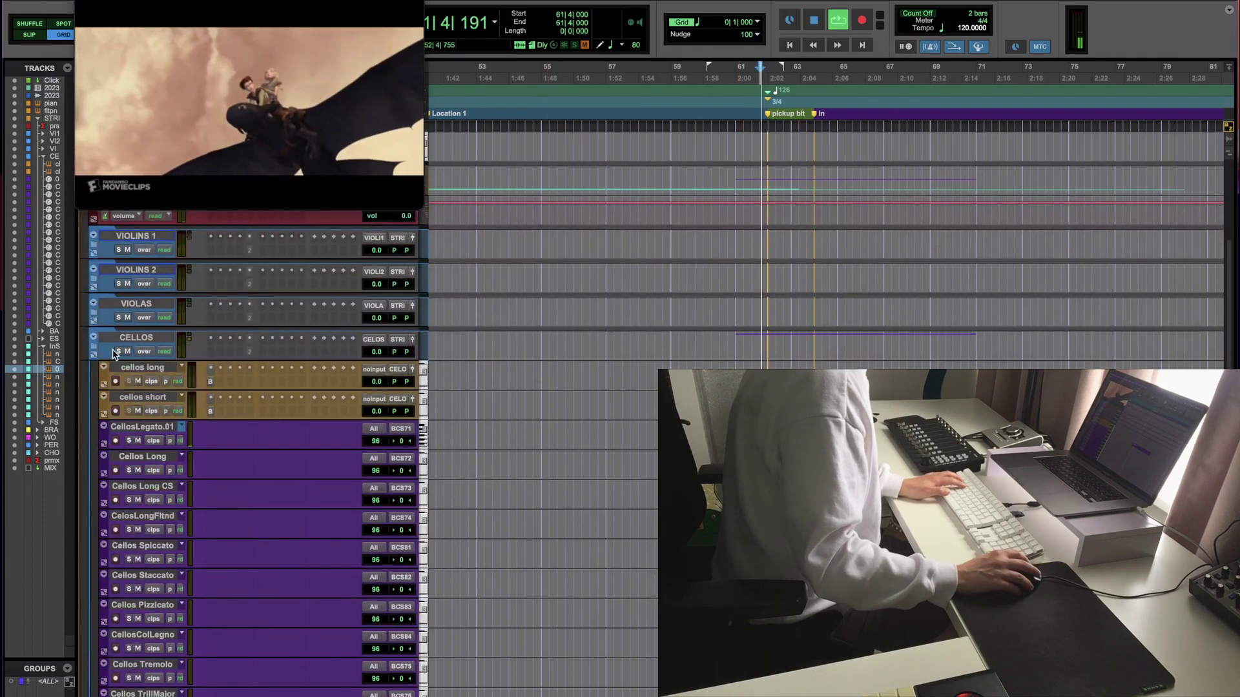
{"action": "key", "text": "space"}
{"action": "left_click", "coordinate": [94, 338]}
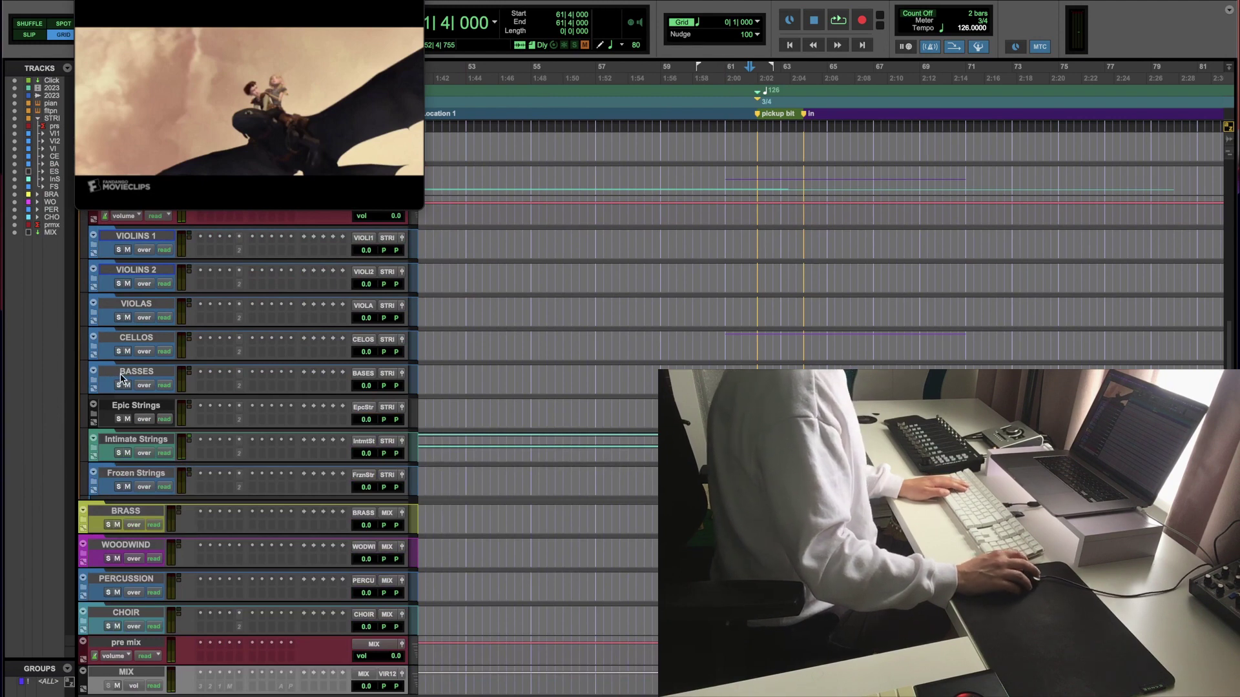
{"action": "left_click", "coordinate": [93, 372]}
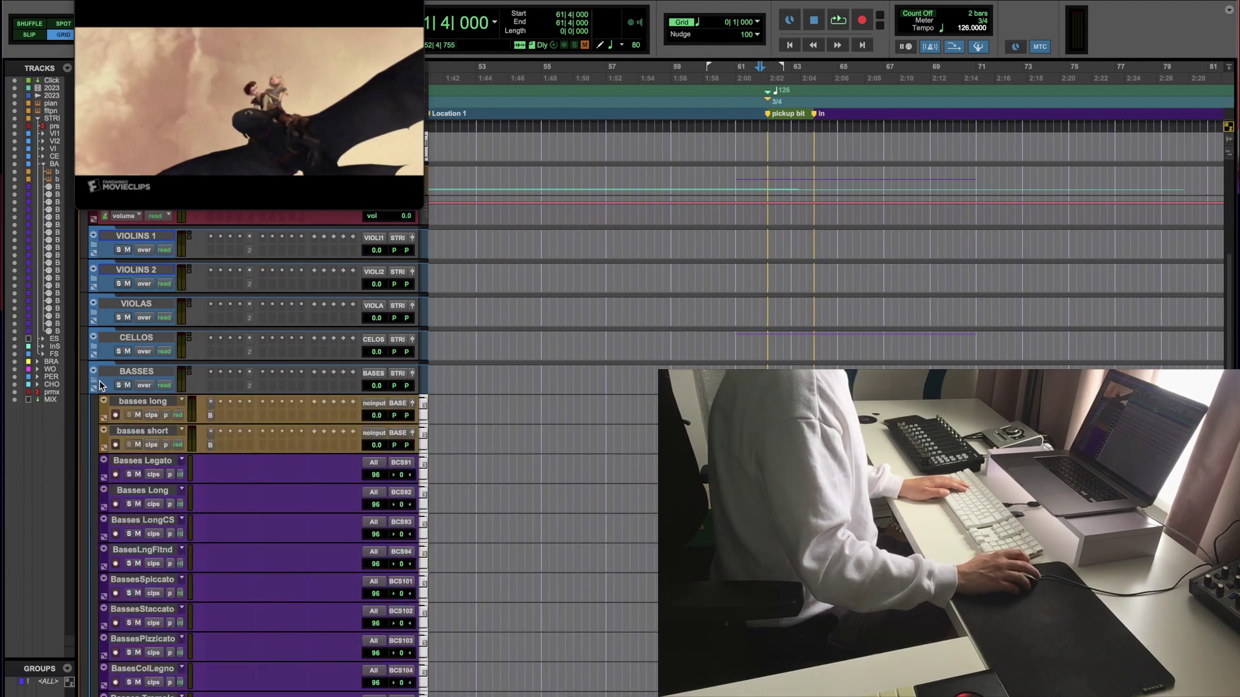
{"action": "scroll", "coordinate": [107, 387], "scroll_direction": "down", "scroll_amount": 3}
{"action": "left_click", "coordinate": [115, 403]}
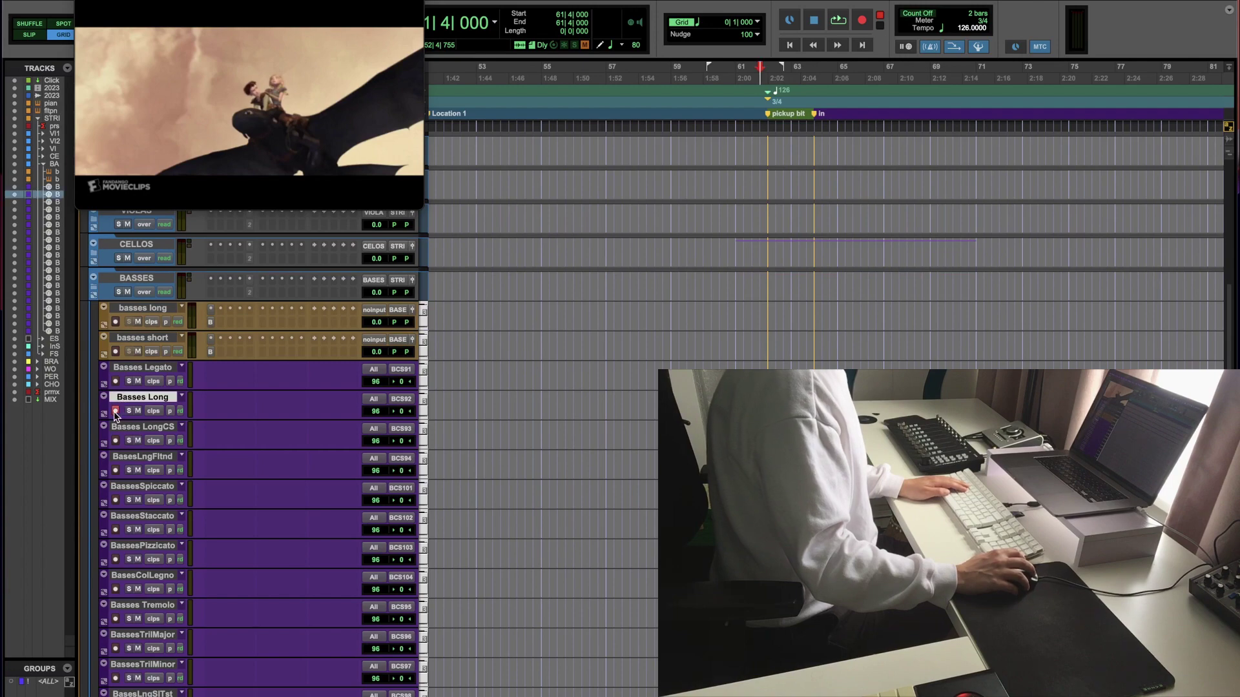
Step: Record the bass part on Basses Long from 61|4 to about bar 80, retaking it as needed, and disarm the track
{"action": "key", "text": "space"}
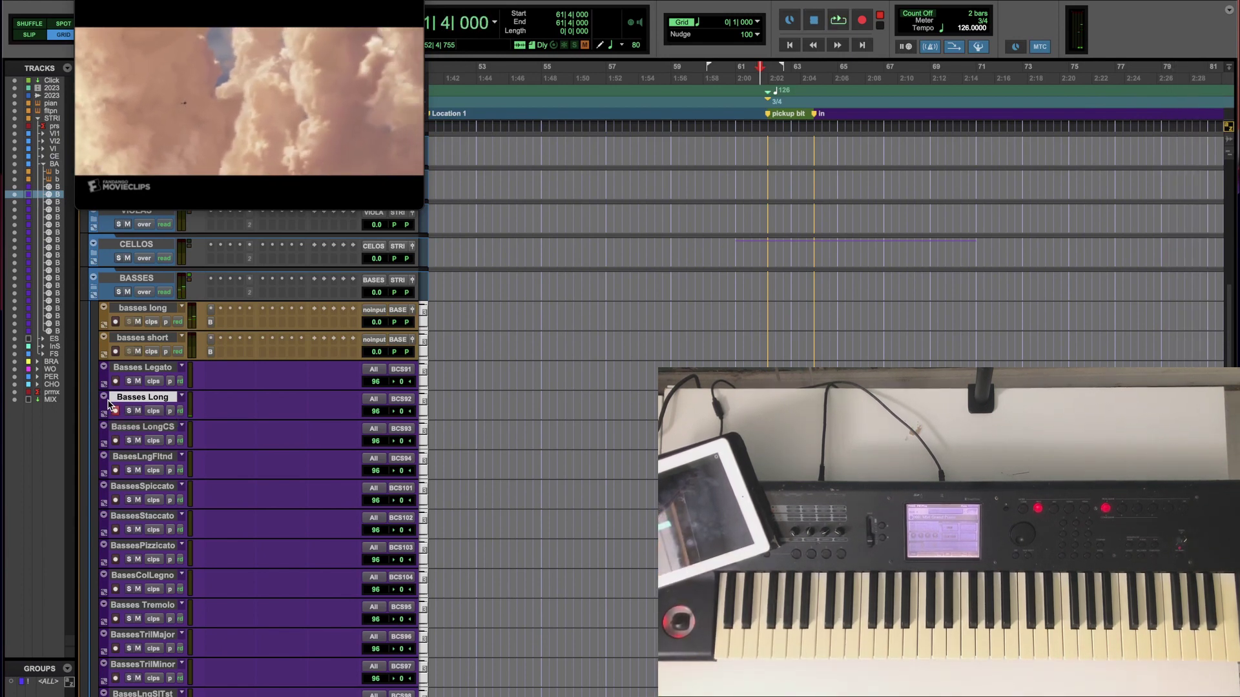
{"action": "left_click", "coordinate": [111, 408]}
{"action": "key", "text": "space"}
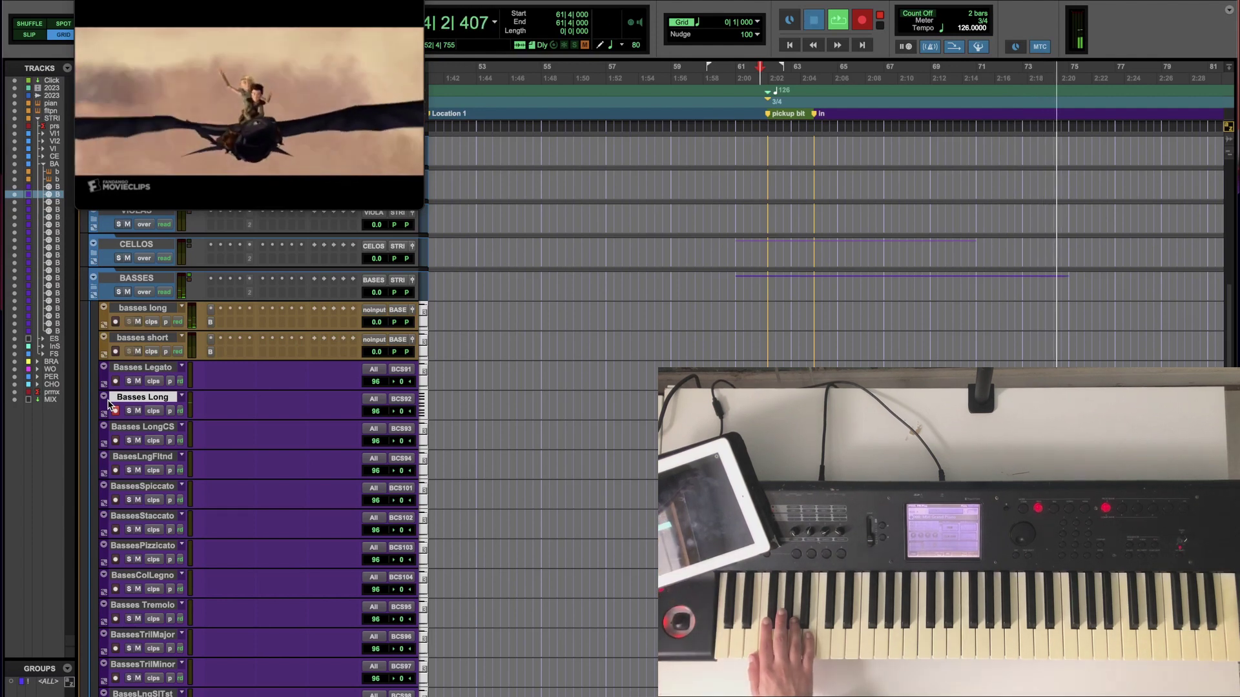
{"action": "key", "text": "space"}
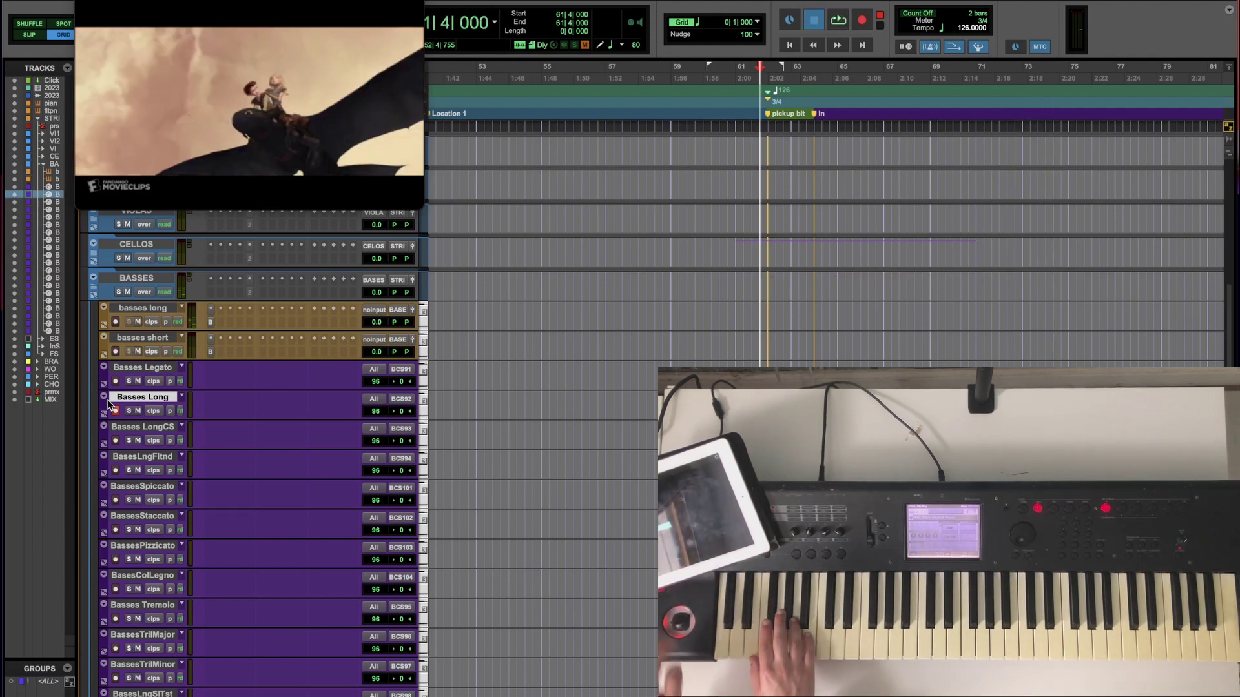
{"action": "key", "text": "space"}
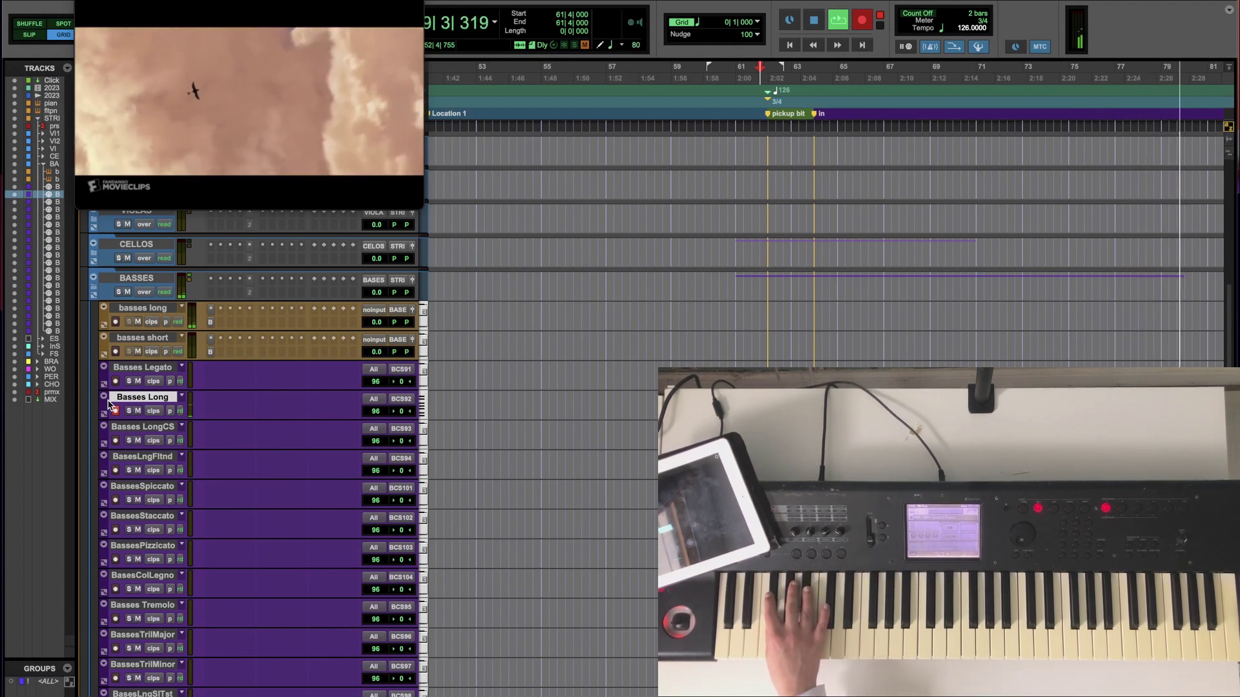
{"action": "key", "text": "space"}
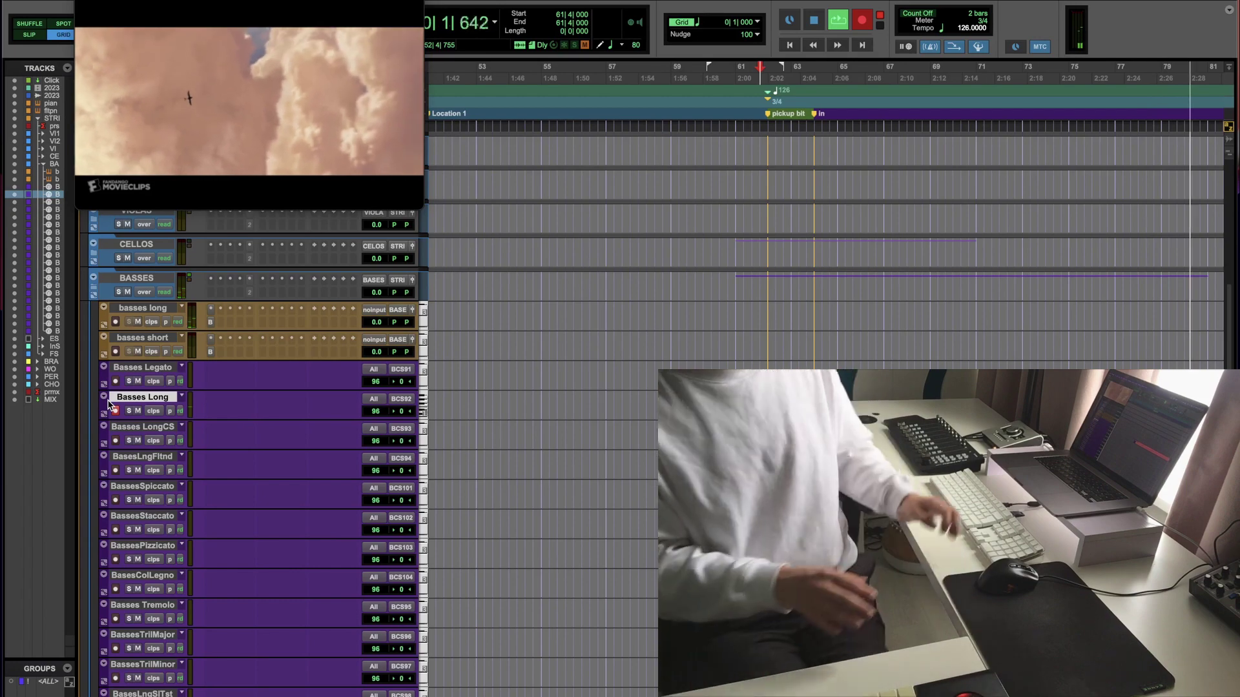
{"action": "key", "text": "space"}
{"action": "left_click", "coordinate": [115, 410]}
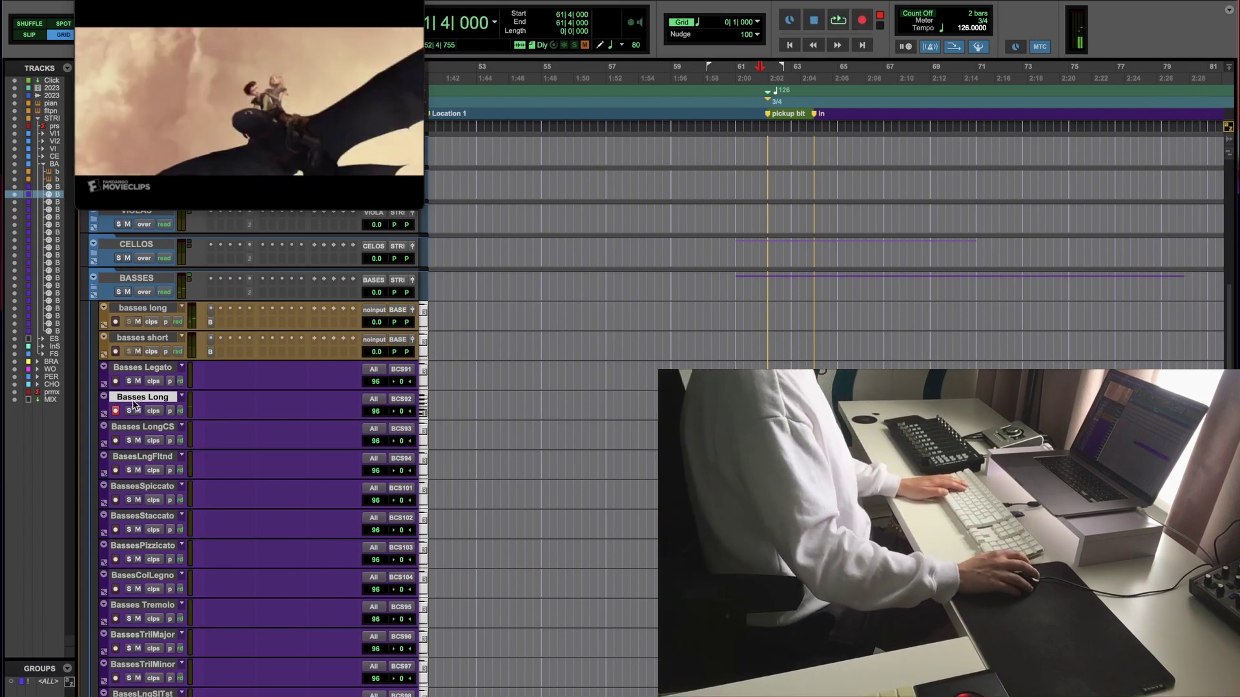
Step: Collapse the BASSES folder track, expand VIOLINS 1 instead and record-arm its Violins 1 Long track
{"action": "left_click", "coordinate": [93, 277]}
{"action": "scroll", "coordinate": [103, 303], "scroll_direction": "up", "scroll_amount": 2}
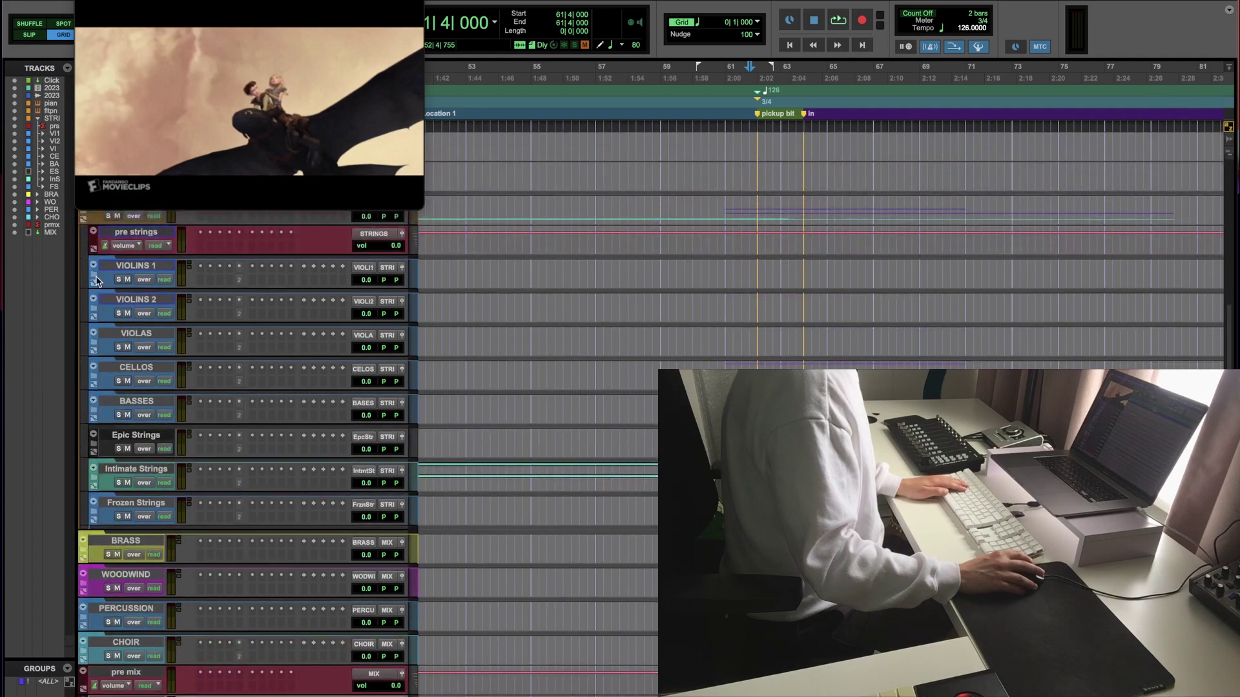
{"action": "left_click", "coordinate": [93, 273]}
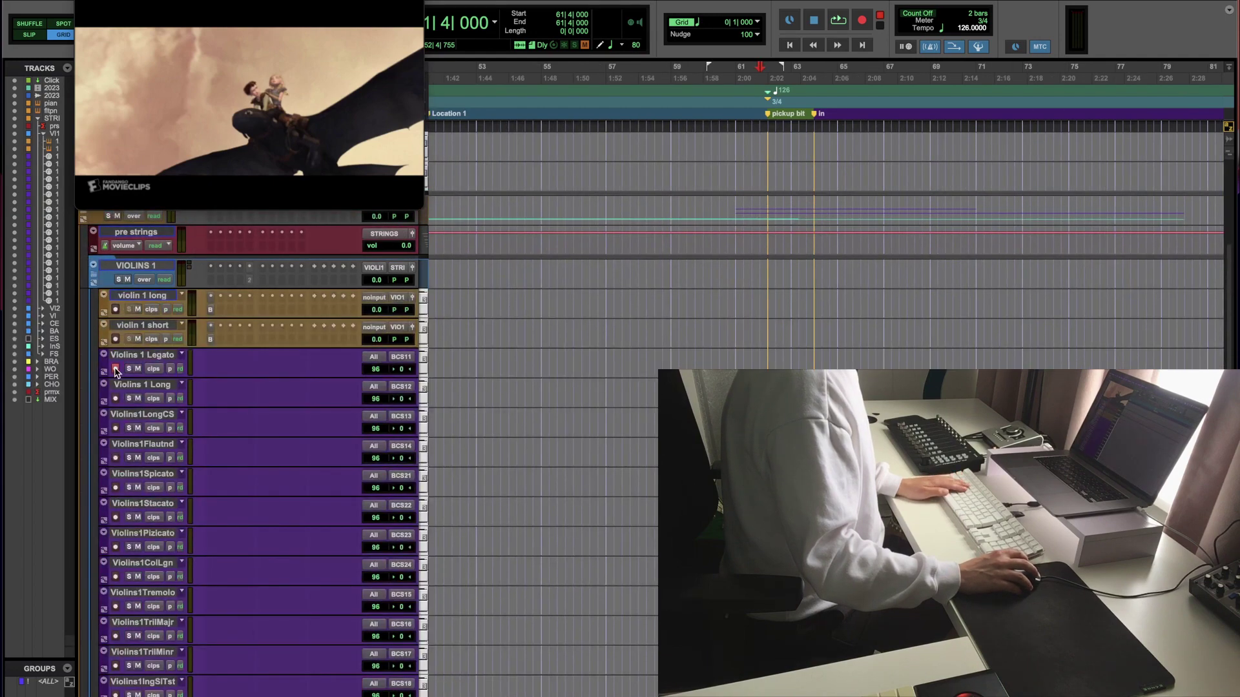
{"action": "left_click", "coordinate": [115, 399]}
Step: Rehearse the violin melody from 60|1, then record it on Violins 1 Long from 61|1 to about bar 72
{"action": "key", "text": "space"}
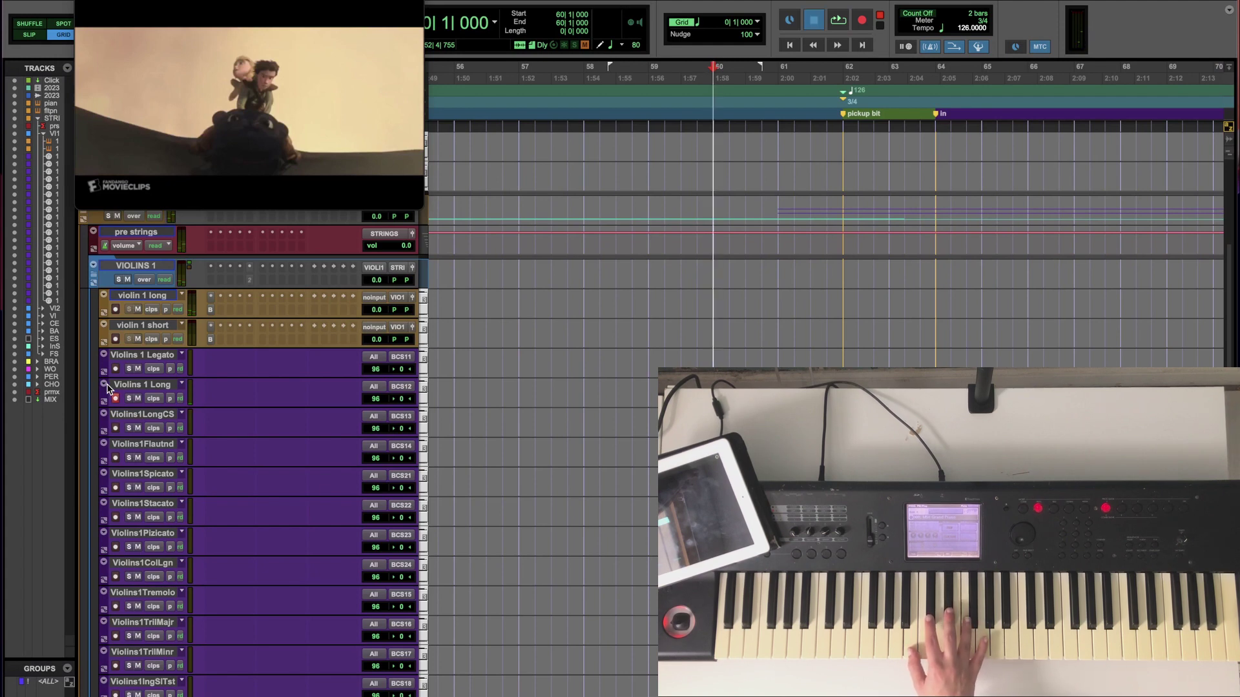
{"action": "key", "text": "space"}
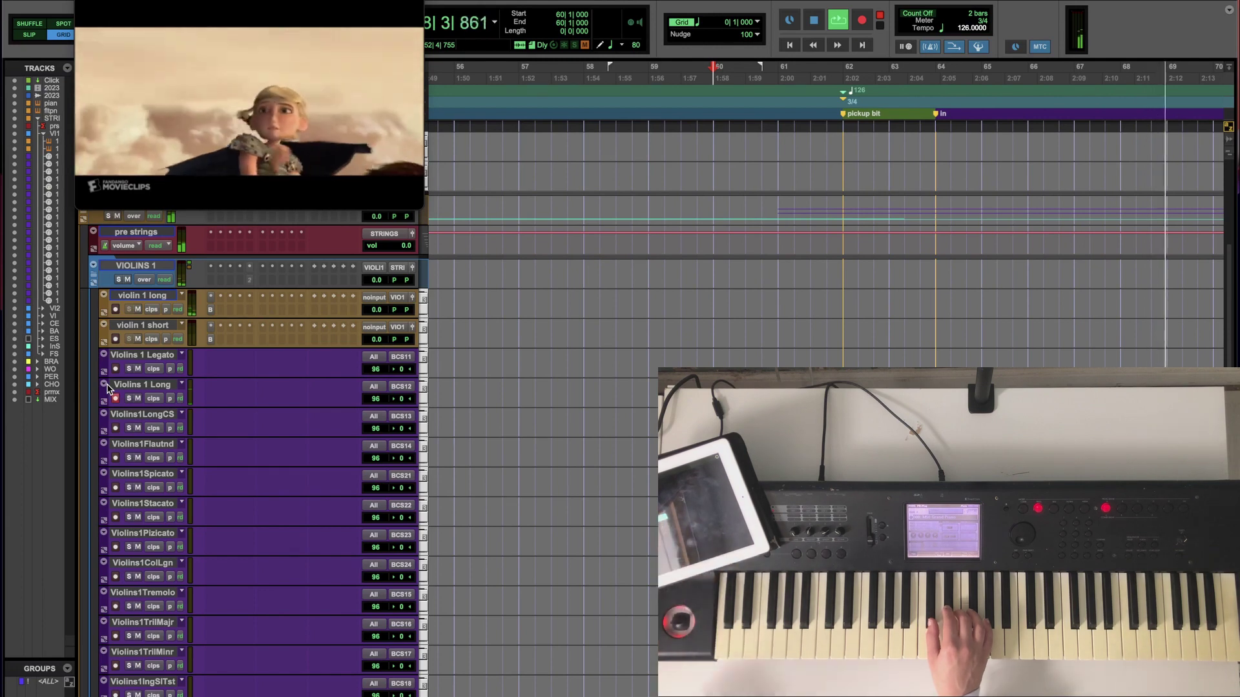
{"action": "key", "text": "space"}
{"action": "key", "text": "super+space"}
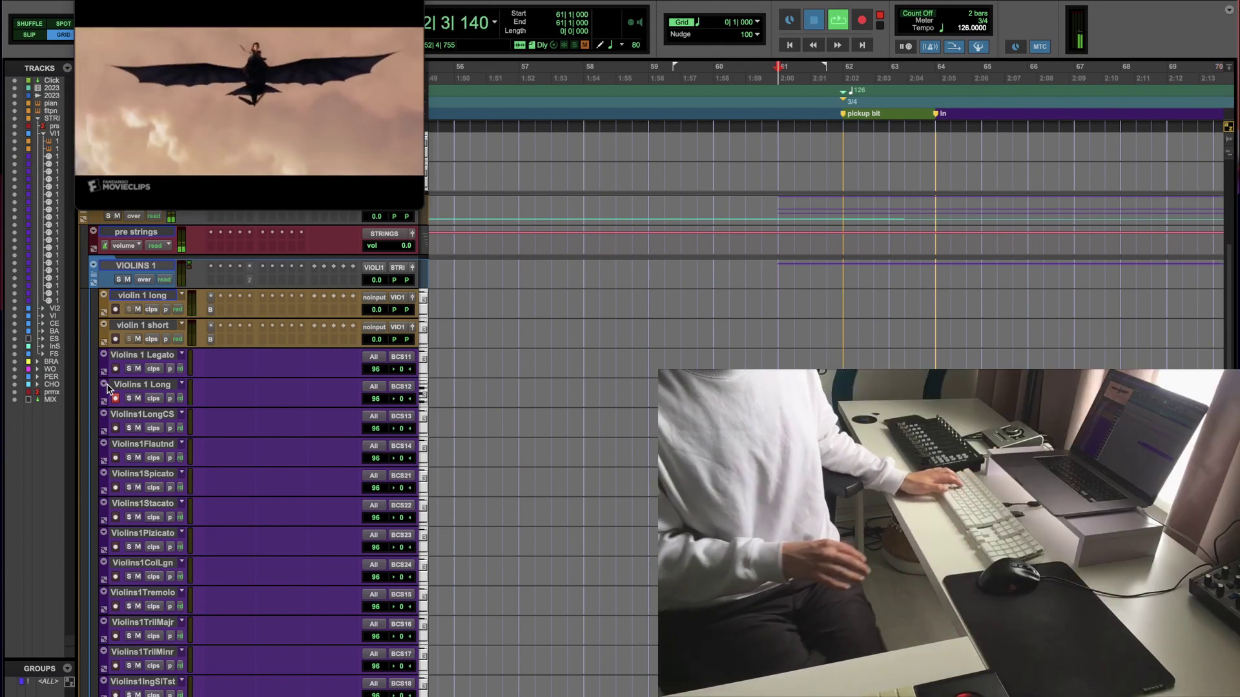
{"action": "key", "text": "space"}
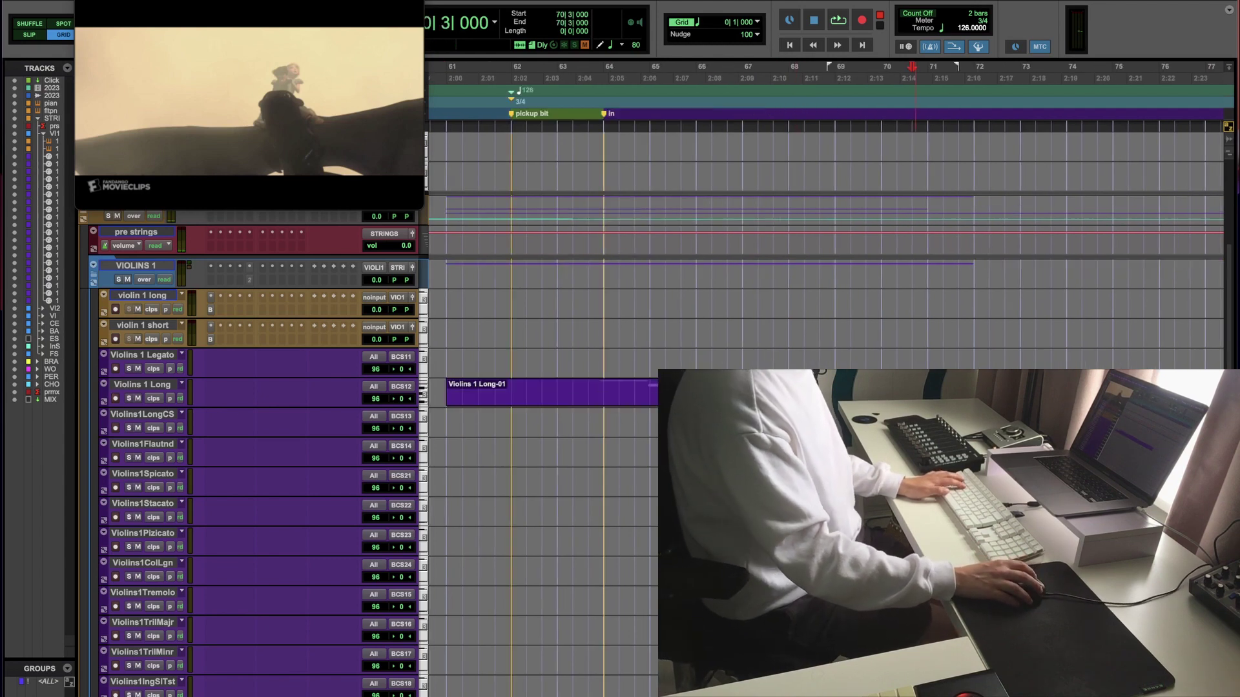
Step: Raise the last note of the Violins 1 Long melody to C# in the MIDI editor
{"action": "key", "text": "ctrl+equal"}
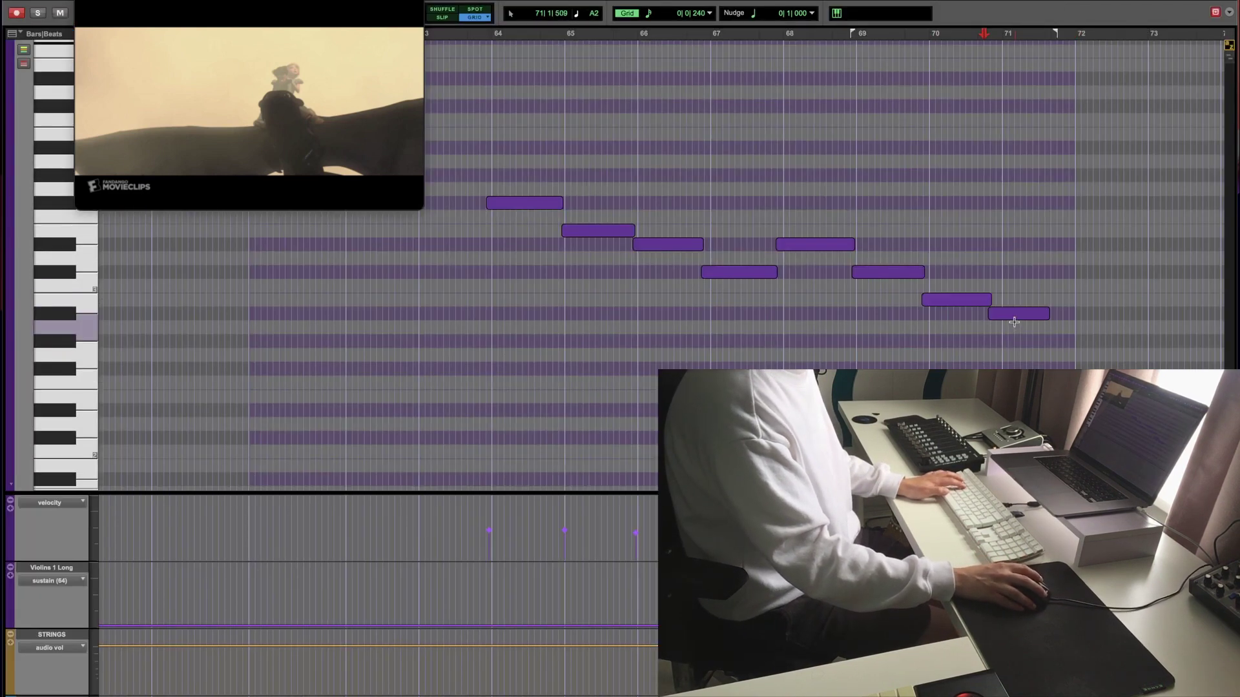
{"action": "left_click_drag", "start_coordinate": [1014, 321], "coordinate": [1013, 282]}
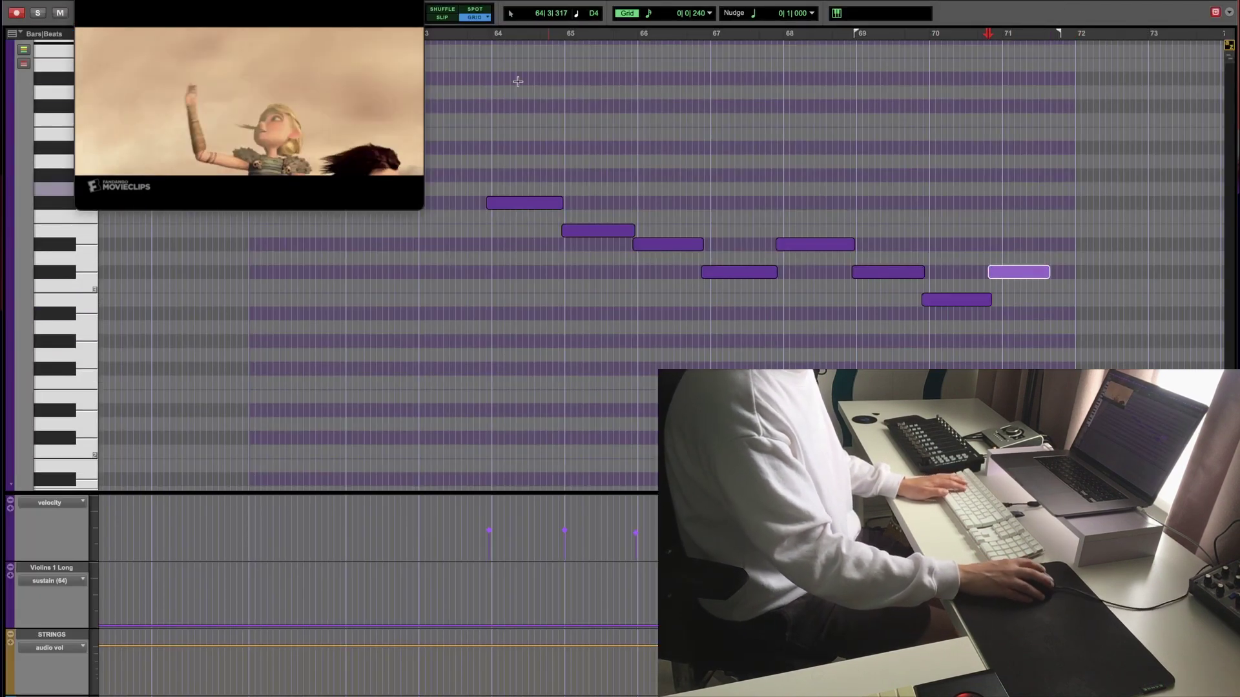
{"action": "left_click_drag", "start_coordinate": [251, 0], "coordinate": [258, 39]}
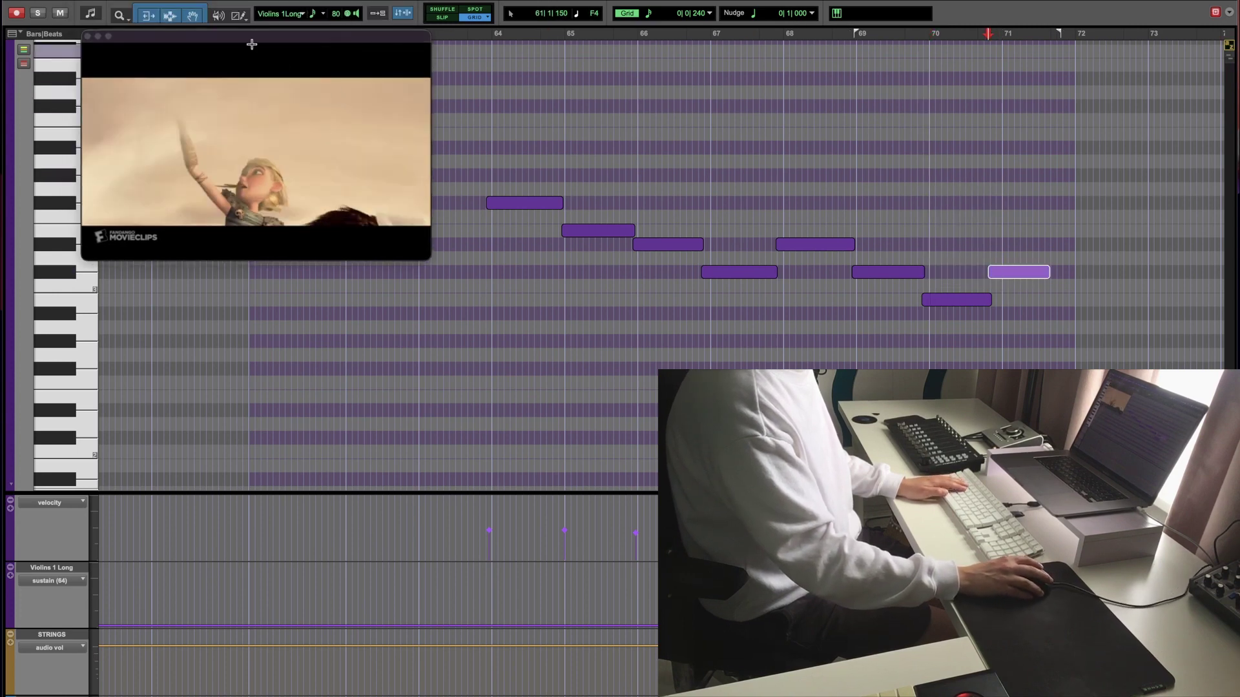
{"action": "left_click_drag", "start_coordinate": [252, 44], "coordinate": [243, 0]}
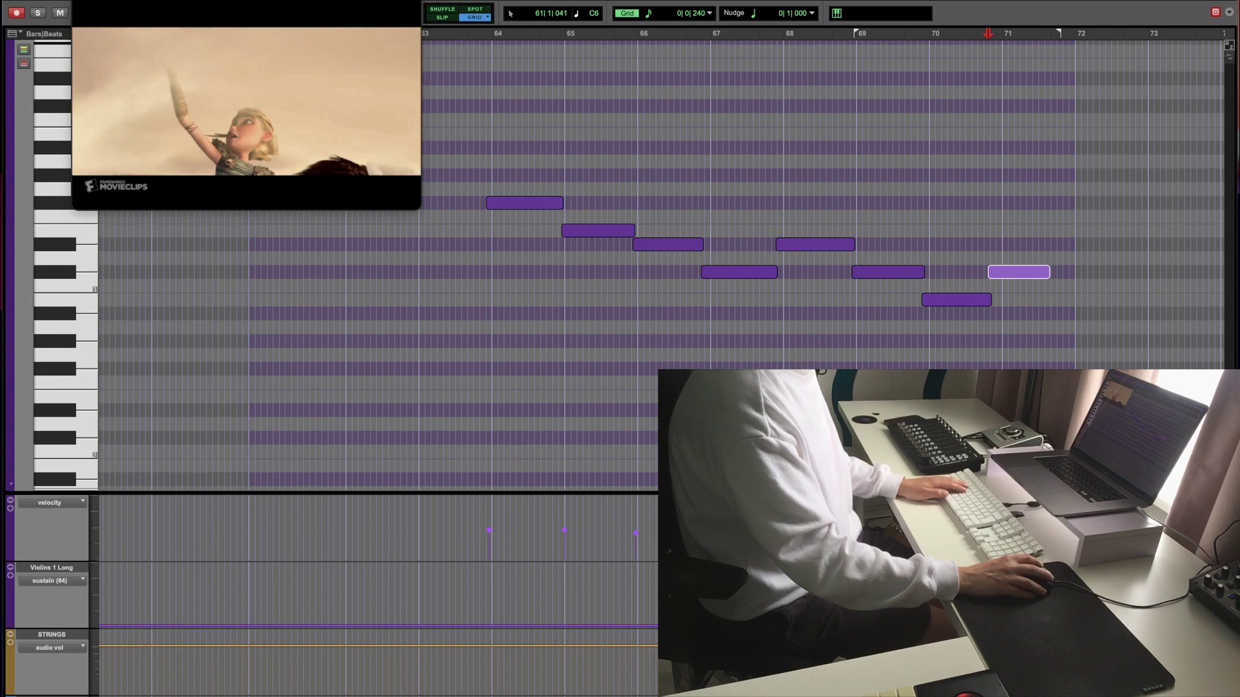
{"action": "key", "text": "super+w"}
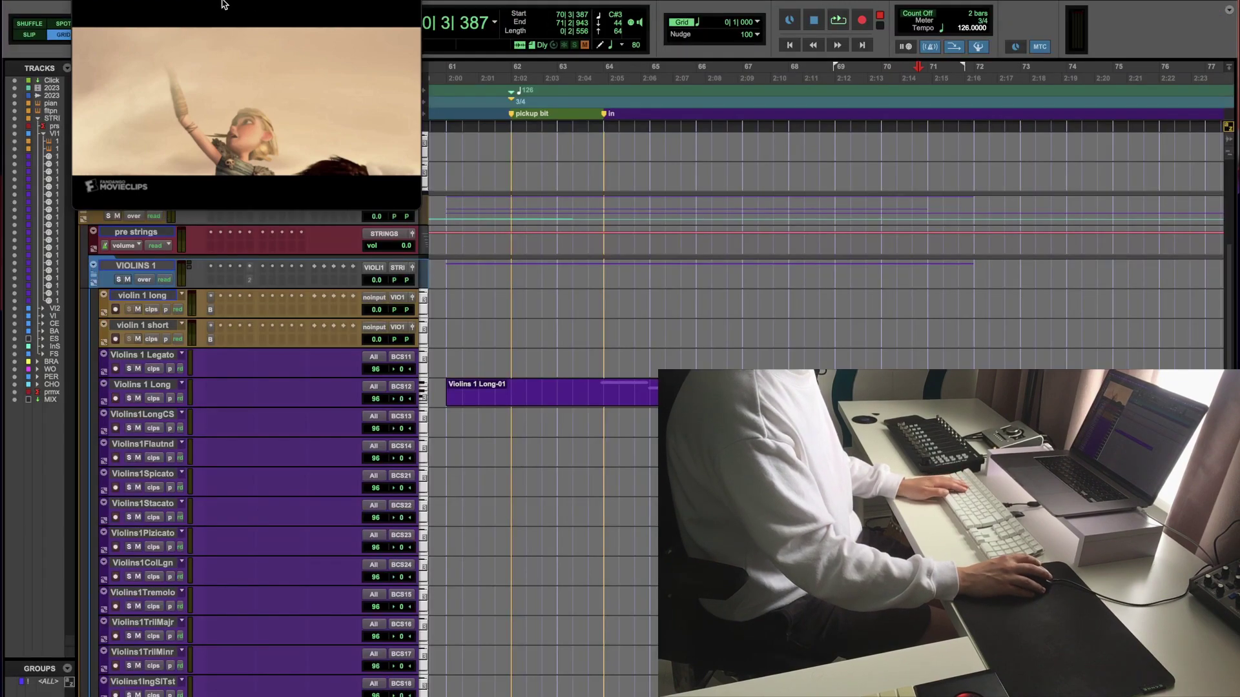
Step: Play back the Violins 1 Long melody with picture from 64|1 and disarm the track
{"action": "left_click", "coordinate": [599, 382]}
{"action": "scroll", "coordinate": [530, 217], "scroll_direction": "up", "scroll_amount": 5}
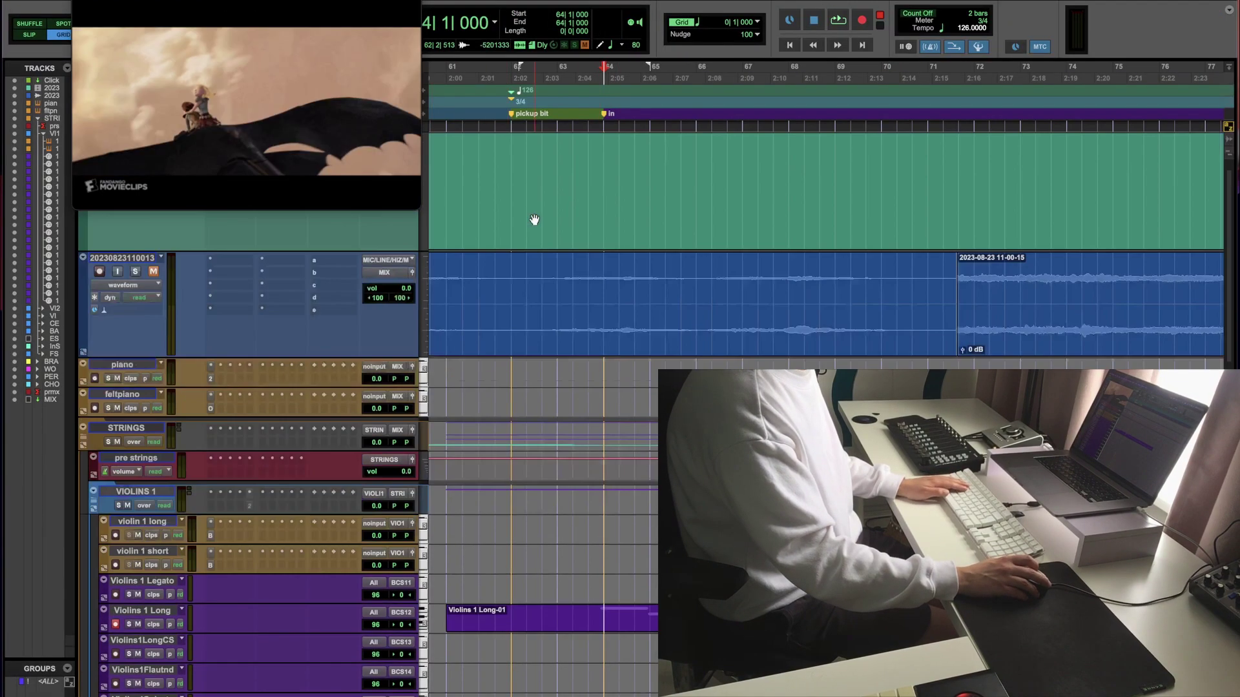
{"action": "left_click_drag", "start_coordinate": [256, 1], "coordinate": [326, 1]}
{"action": "key", "text": "space"}
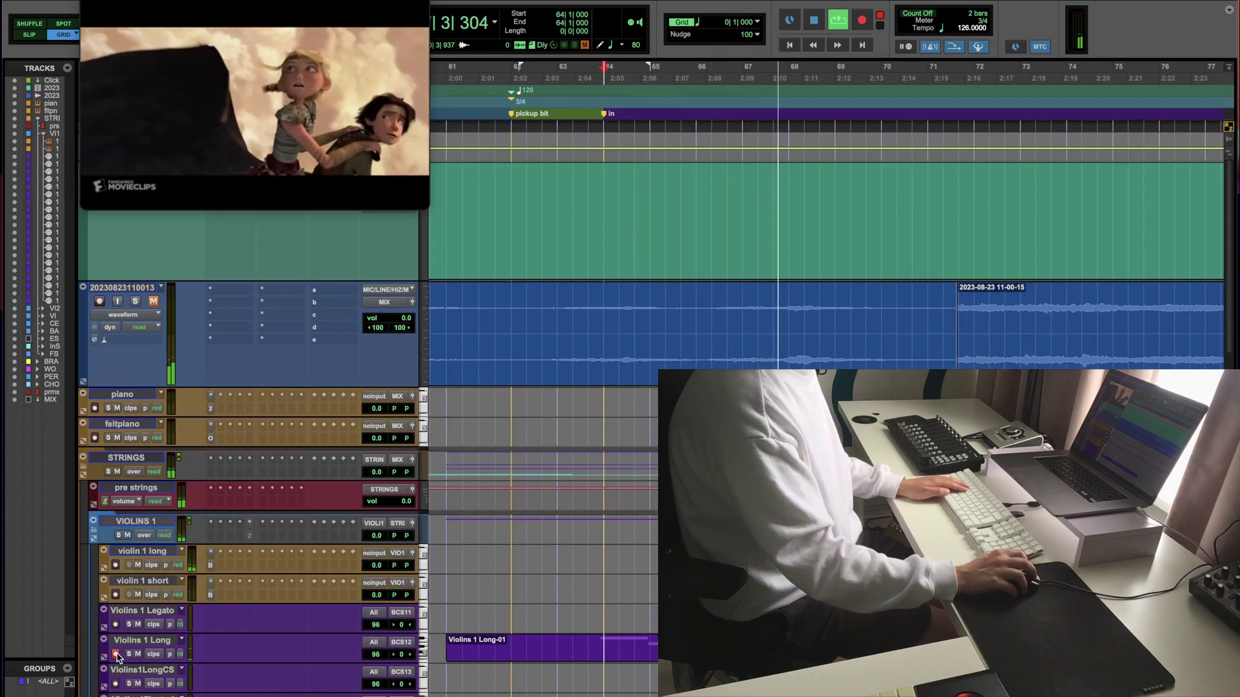
{"action": "key", "text": "space"}
Step: Transpose all notes of the Violins 1 Long-01 clip up one octave in the MIDI editor
{"action": "scroll", "coordinate": [142, 620], "scroll_direction": "down", "scroll_amount": 6}
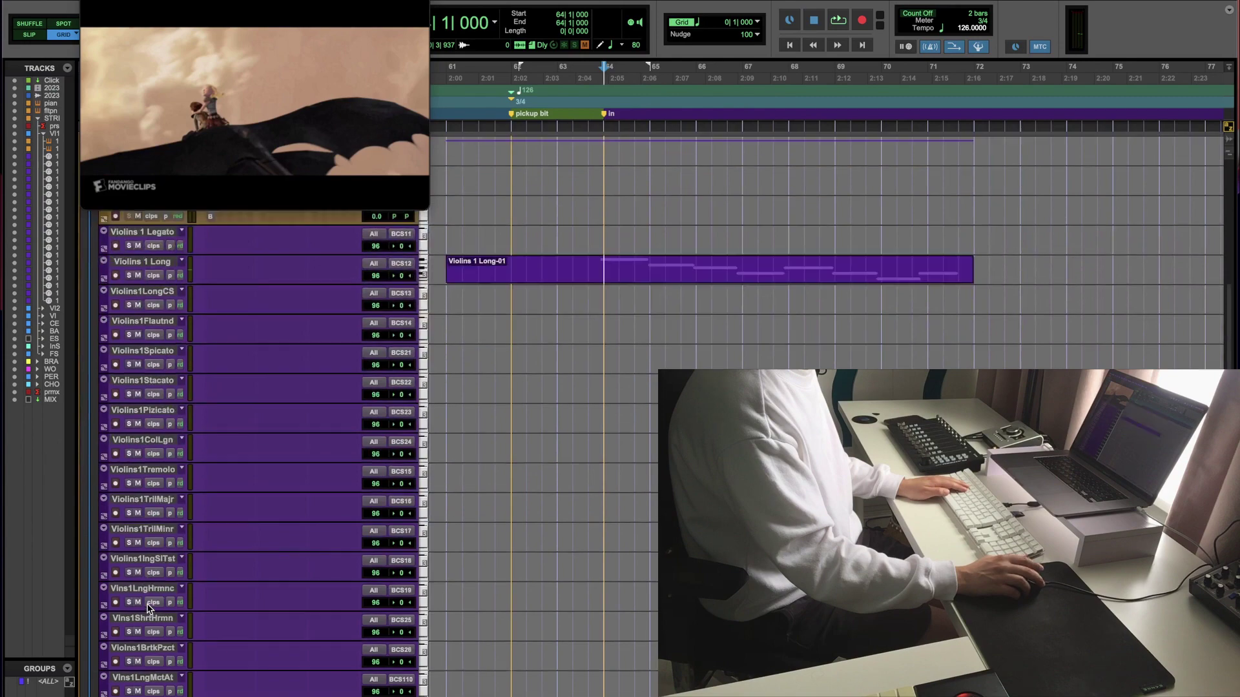
{"action": "left_click", "coordinate": [539, 285]}
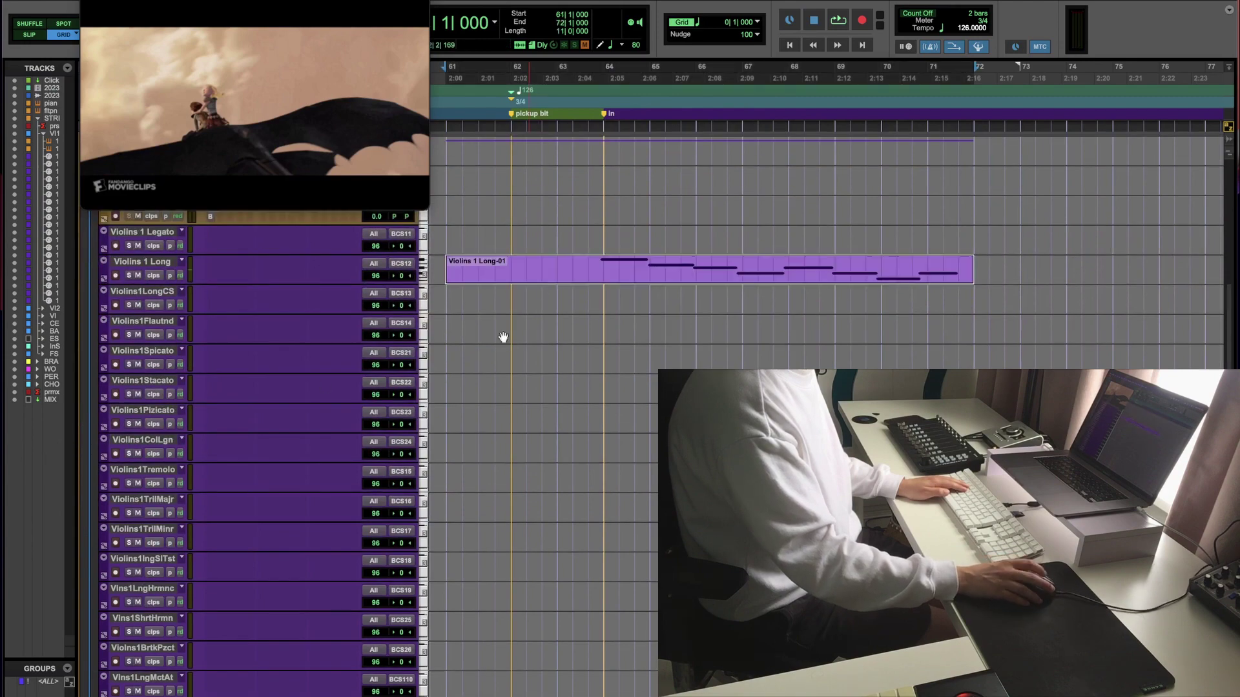
{"action": "double_click", "coordinate": [648, 281]}
{"action": "left_click_drag", "start_coordinate": [543, 222], "coordinate": [534, 59]}
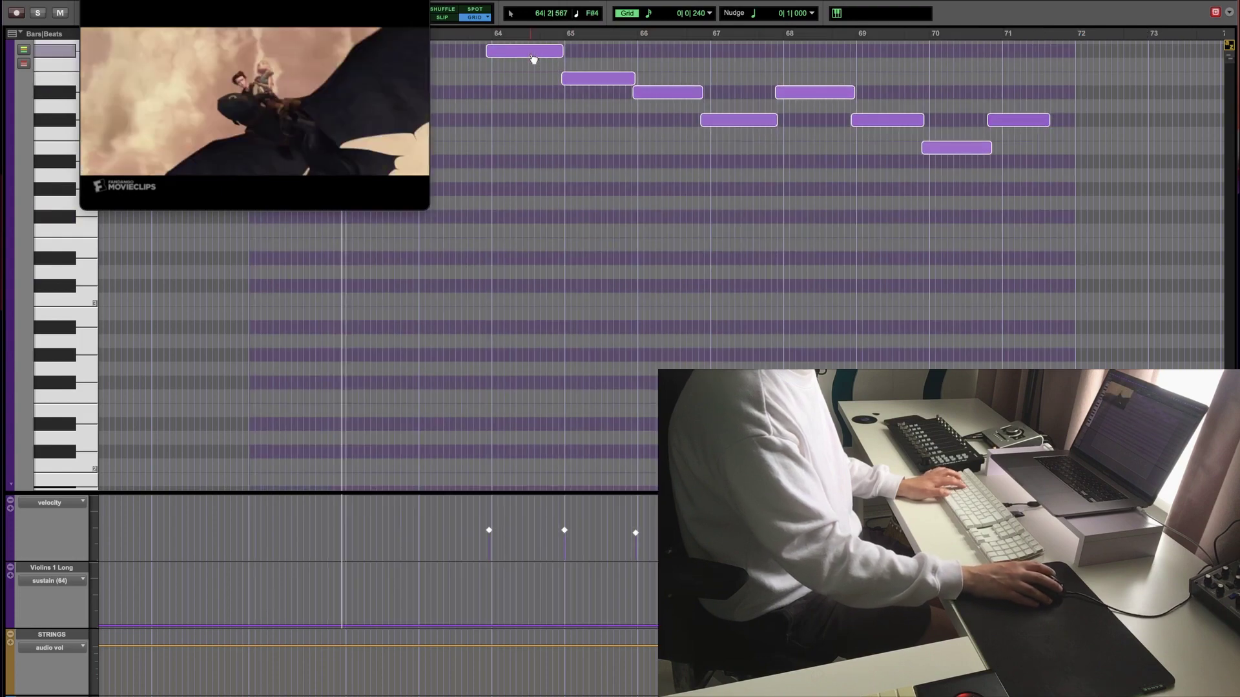
{"action": "key", "text": "super+w"}
Step: Expand the VIOLINS 2 folder track, record-arm one of its tracks and play the score from just before bar 62
{"action": "scroll", "coordinate": [155, 396], "scroll_direction": "up", "scroll_amount": 5}
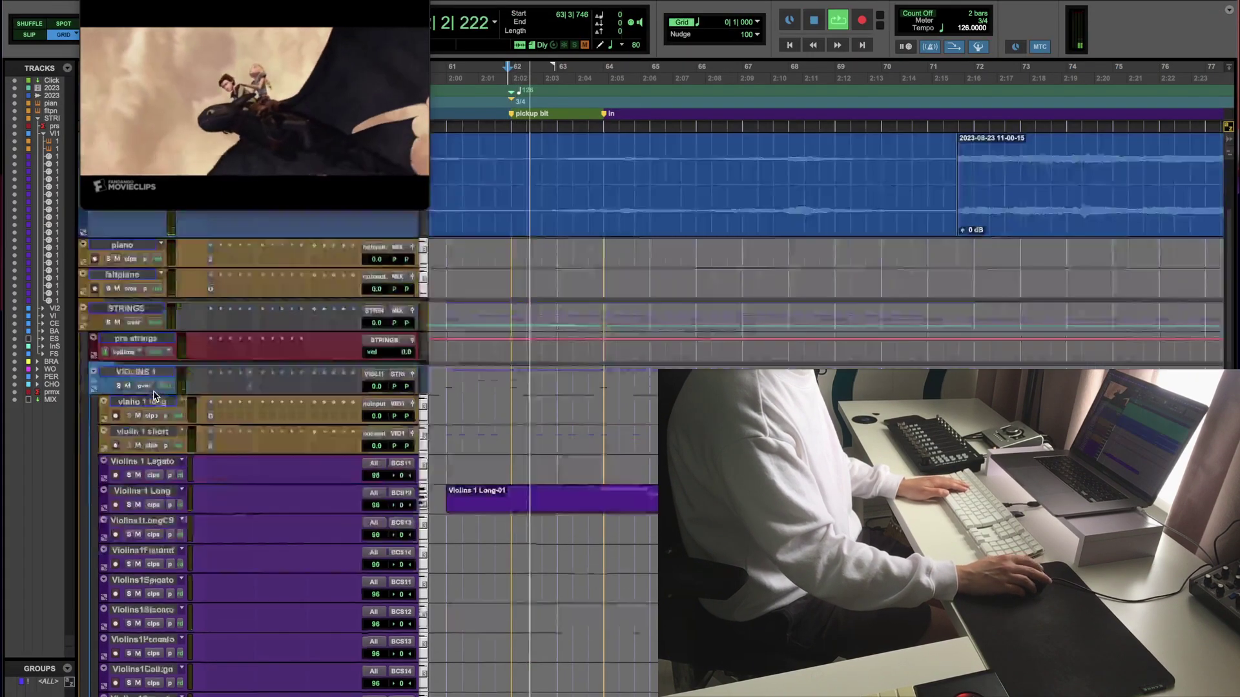
{"action": "scroll", "coordinate": [155, 395], "scroll_direction": "down", "scroll_amount": 8}
{"action": "scroll", "coordinate": [155, 395], "scroll_direction": "down", "scroll_amount": 5}
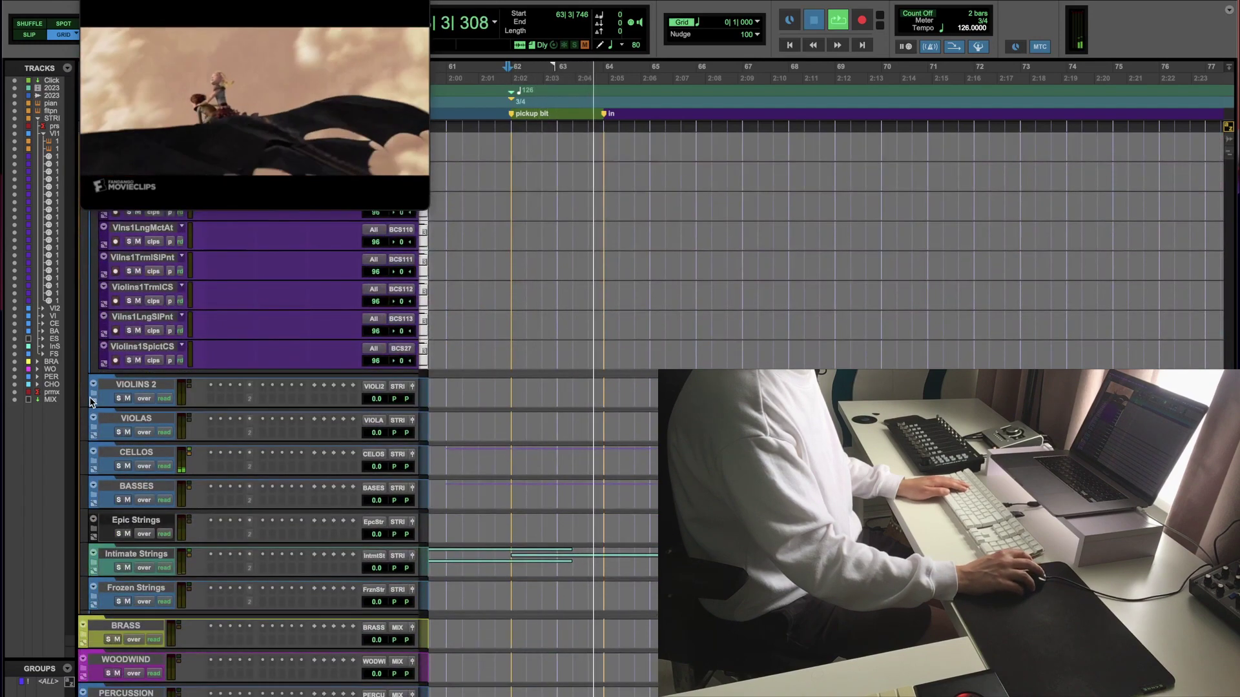
{"action": "left_click", "coordinate": [95, 400]}
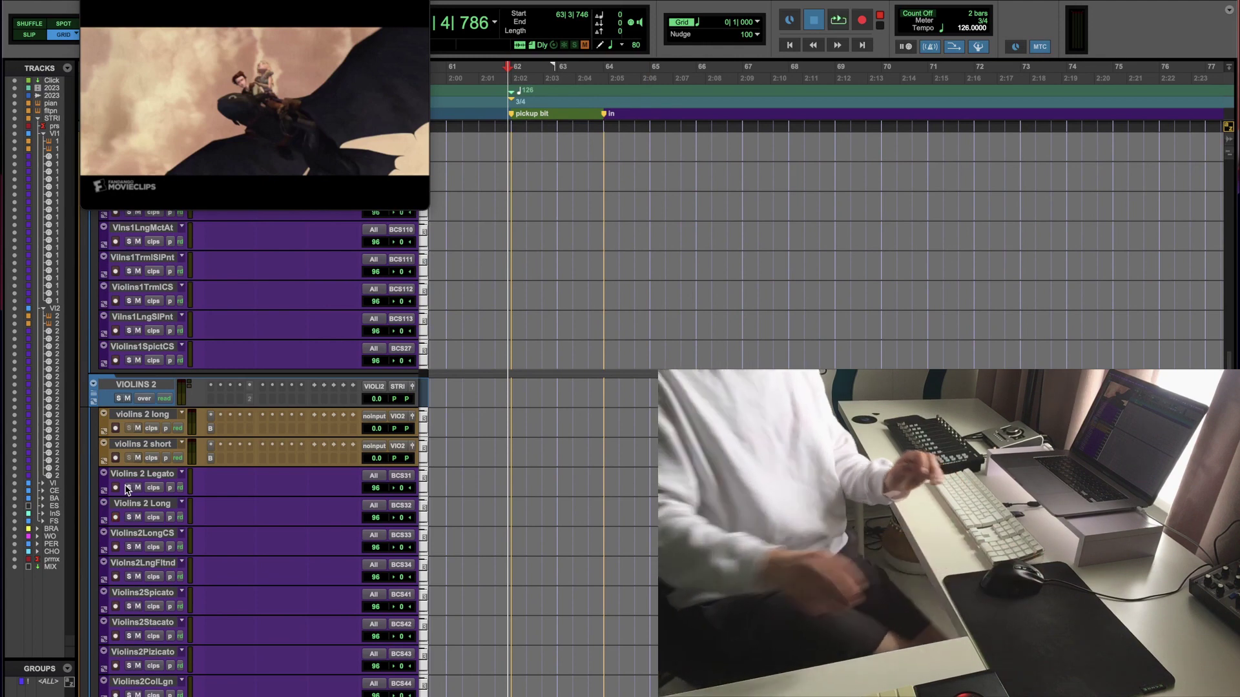
{"action": "key", "text": "space"}
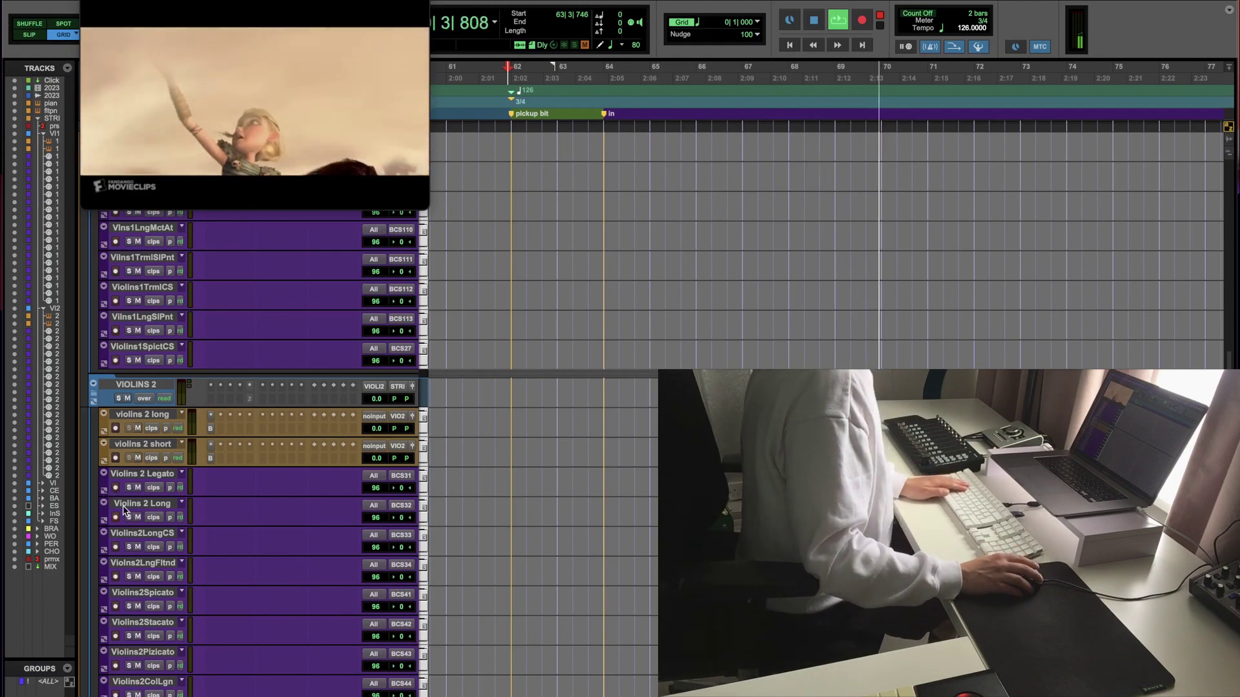
Step: Stop playback and lower the VIOLINS 1 folder track's volume to about -5.9 dB
{"action": "scroll", "coordinate": [110, 494], "scroll_direction": "up", "scroll_amount": 15}
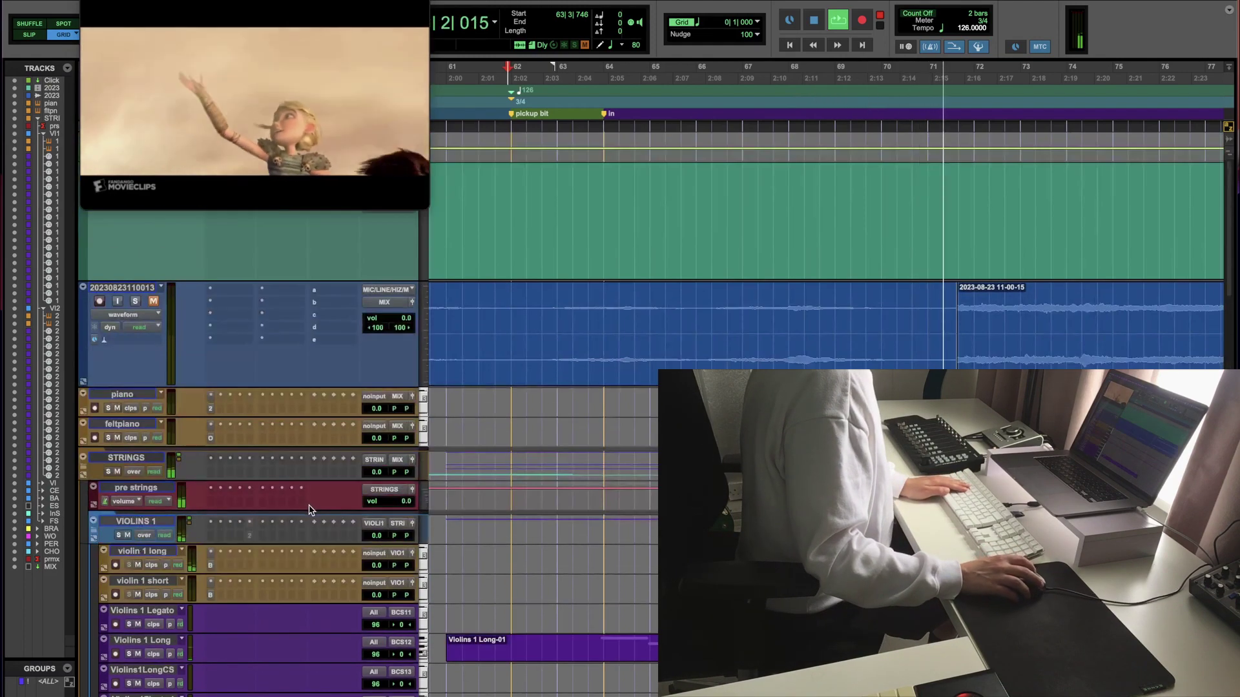
{"action": "key", "text": "space"}
{"action": "left_click_drag", "start_coordinate": [372, 543], "coordinate": [372, 541]}
{"action": "key", "text": "space"}
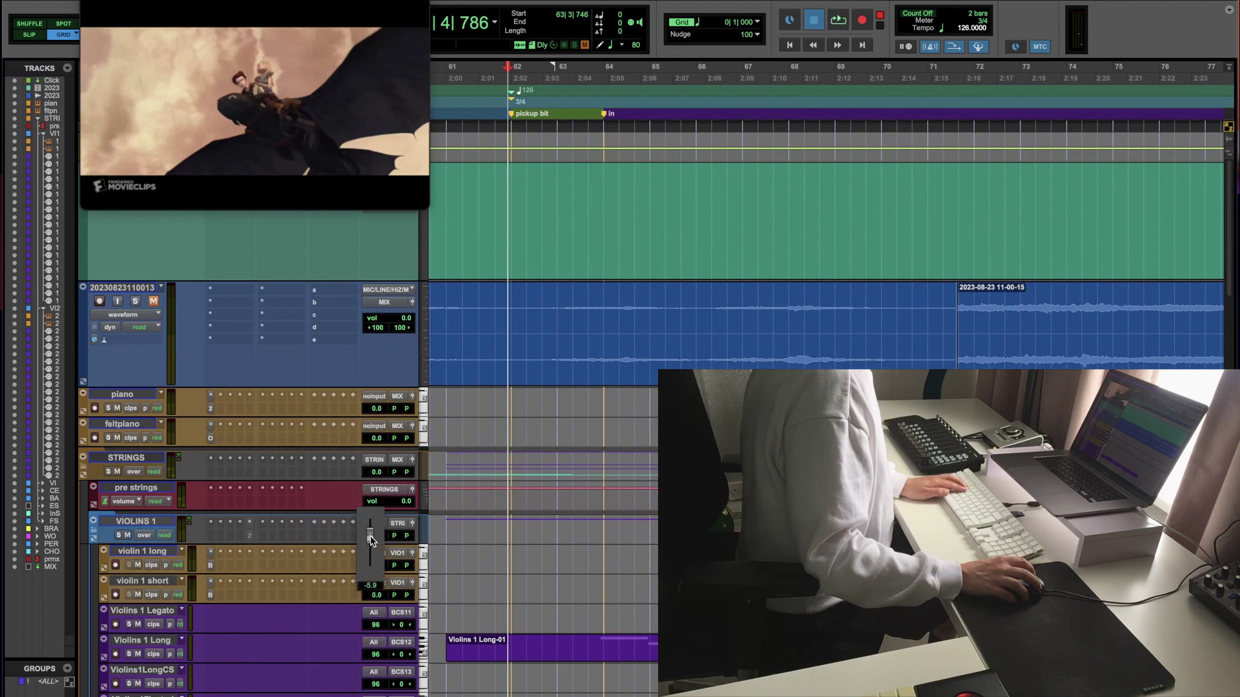
Step: Collapse the VIOLINS 1 and VIOLINS 2 folder tracks and stop playback
{"action": "left_click", "coordinate": [93, 521]}
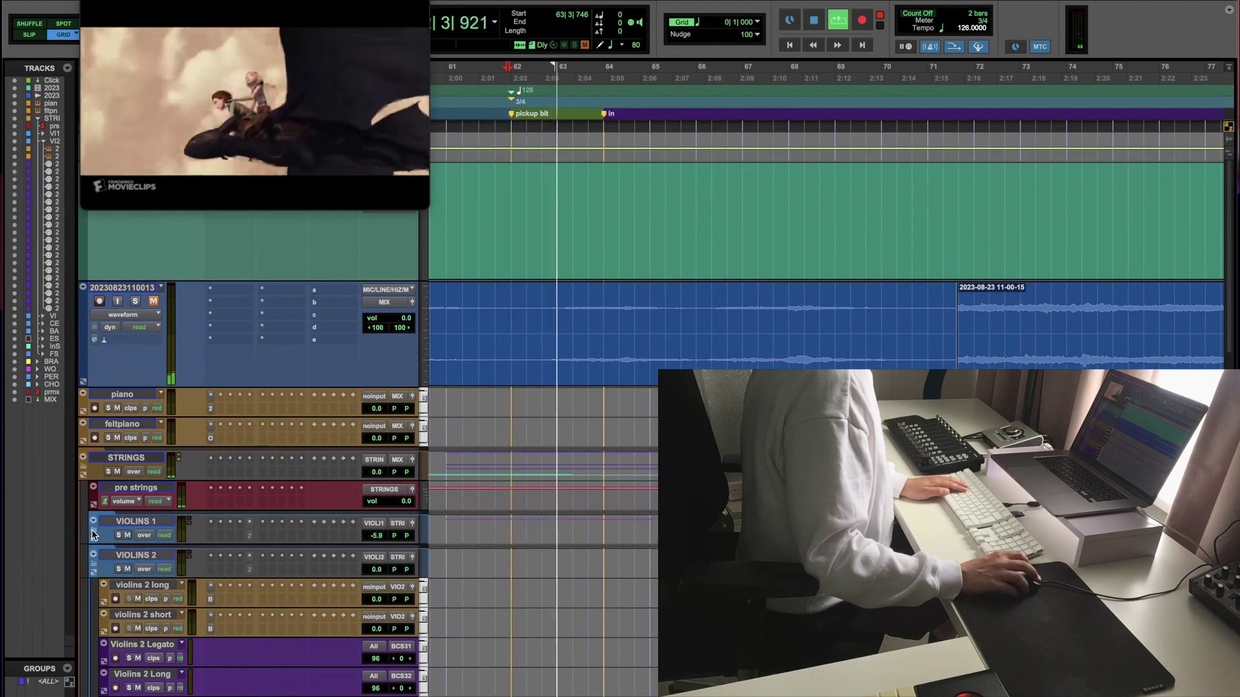
{"action": "left_click", "coordinate": [94, 557]}
{"action": "scroll", "coordinate": [97, 559], "scroll_direction": "down", "scroll_amount": 3}
{"action": "key", "text": "space"}
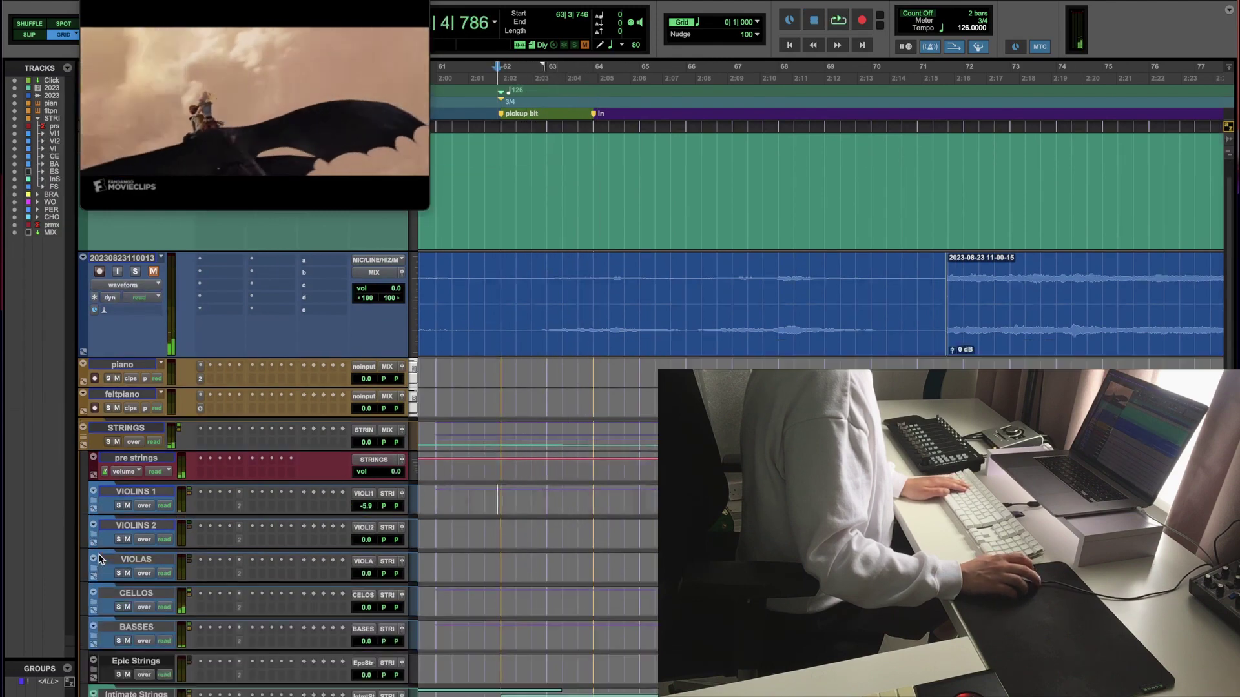
Step: Expand the BRASS folder track and the HORNS folder inside it to reach the horns a4 tracks
{"action": "scroll", "coordinate": [98, 556], "scroll_direction": "down", "scroll_amount": 5}
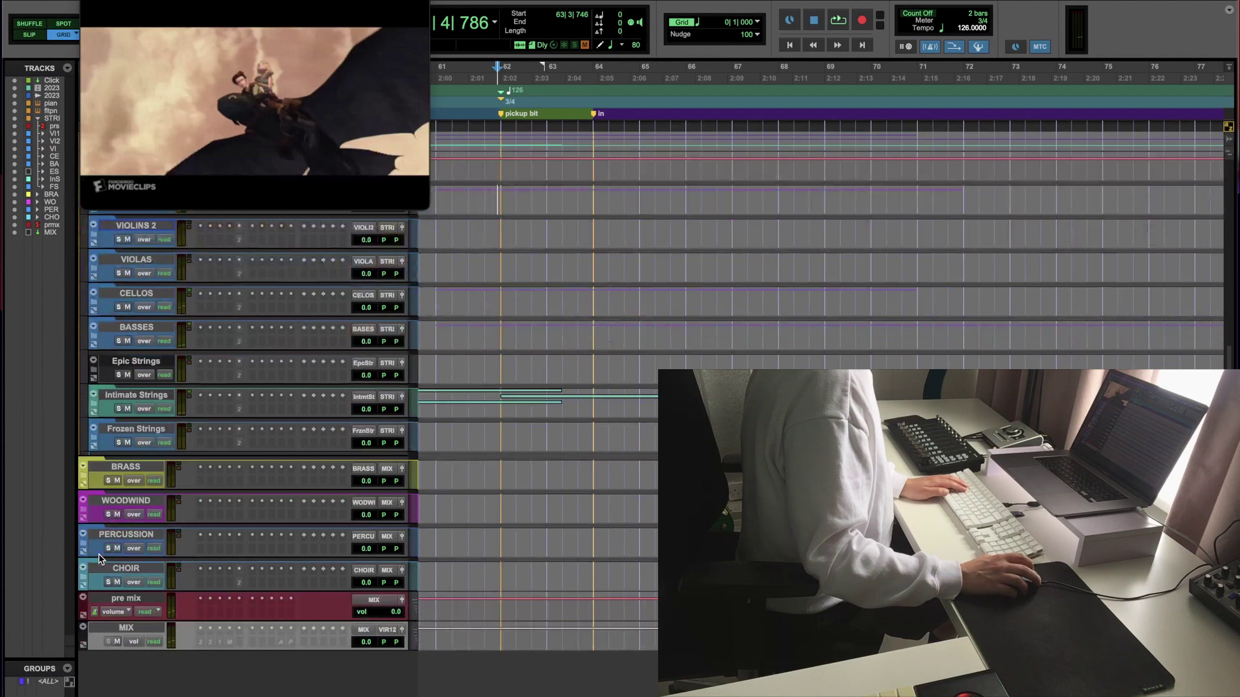
{"action": "left_click", "coordinate": [83, 465]}
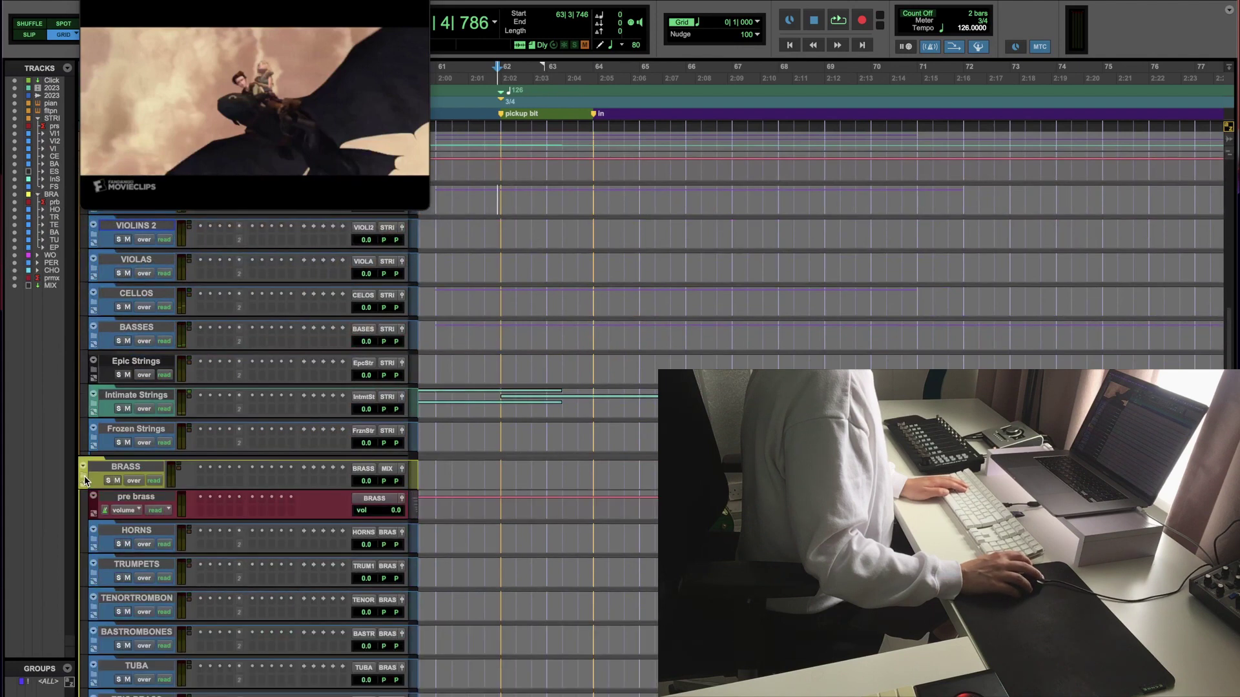
{"action": "left_click", "coordinate": [94, 529]}
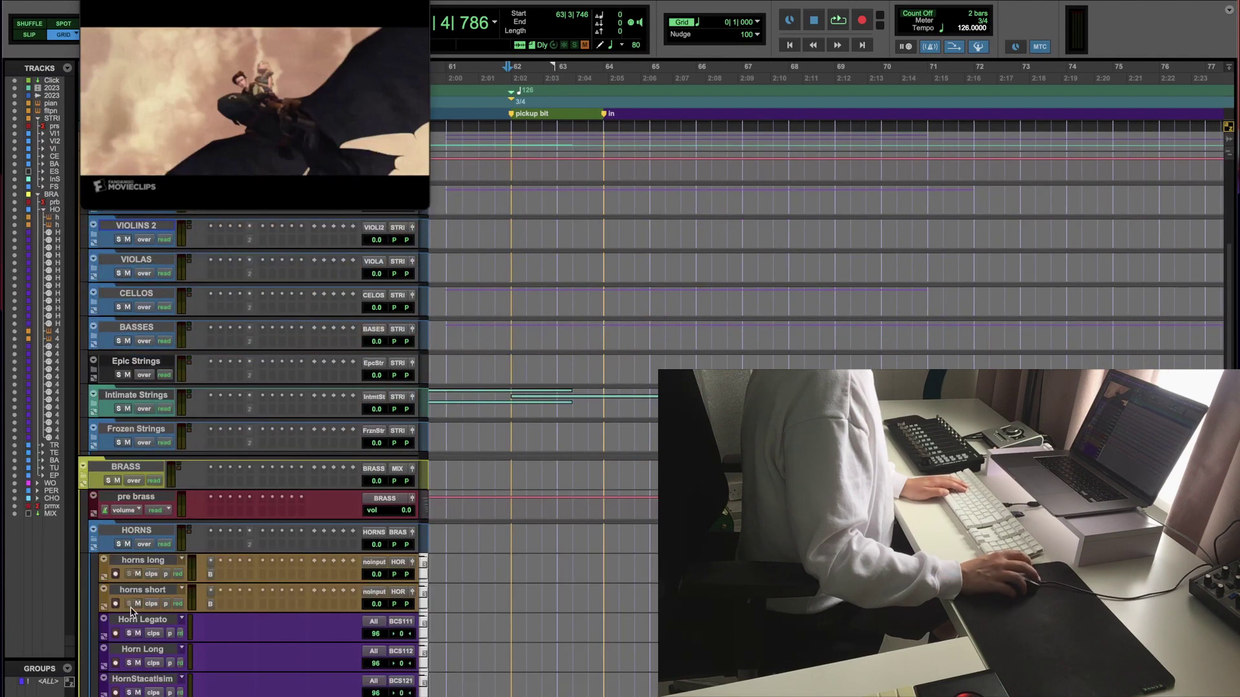
{"action": "left_click", "coordinate": [93, 531]}
{"action": "scroll", "coordinate": [110, 555], "scroll_direction": "down", "scroll_amount": 4}
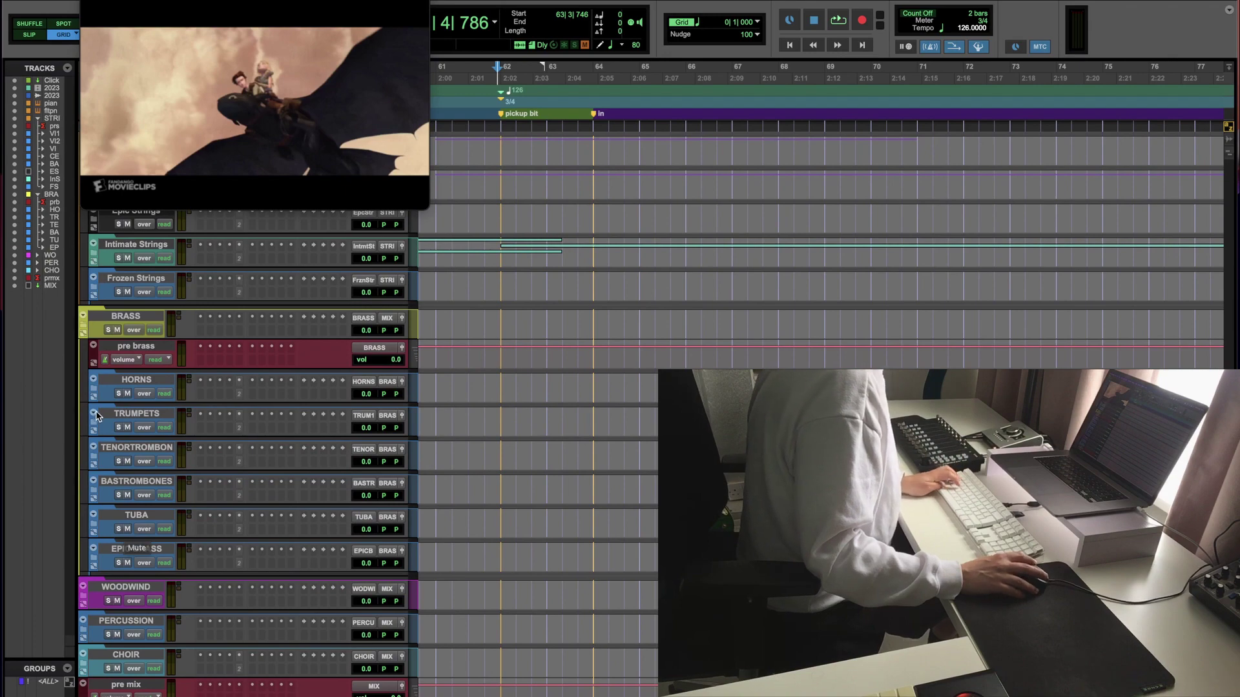
{"action": "left_click", "coordinate": [94, 390]}
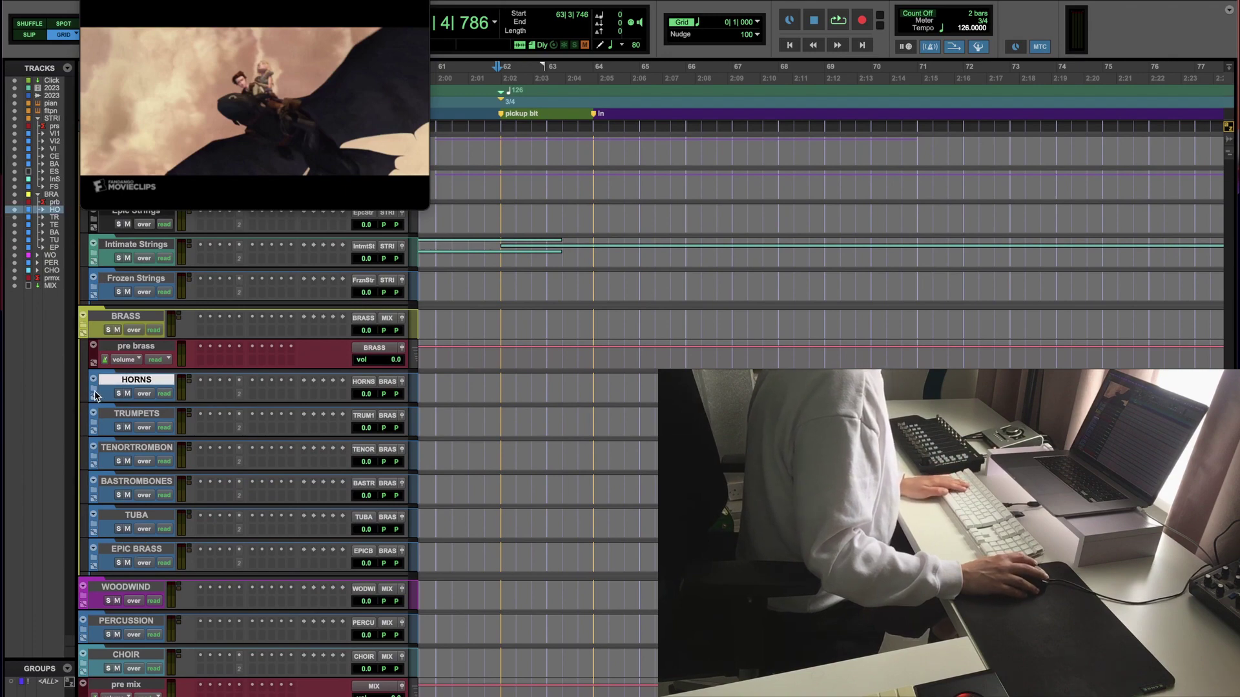
{"action": "scroll", "coordinate": [167, 503], "scroll_direction": "down", "scroll_amount": 5}
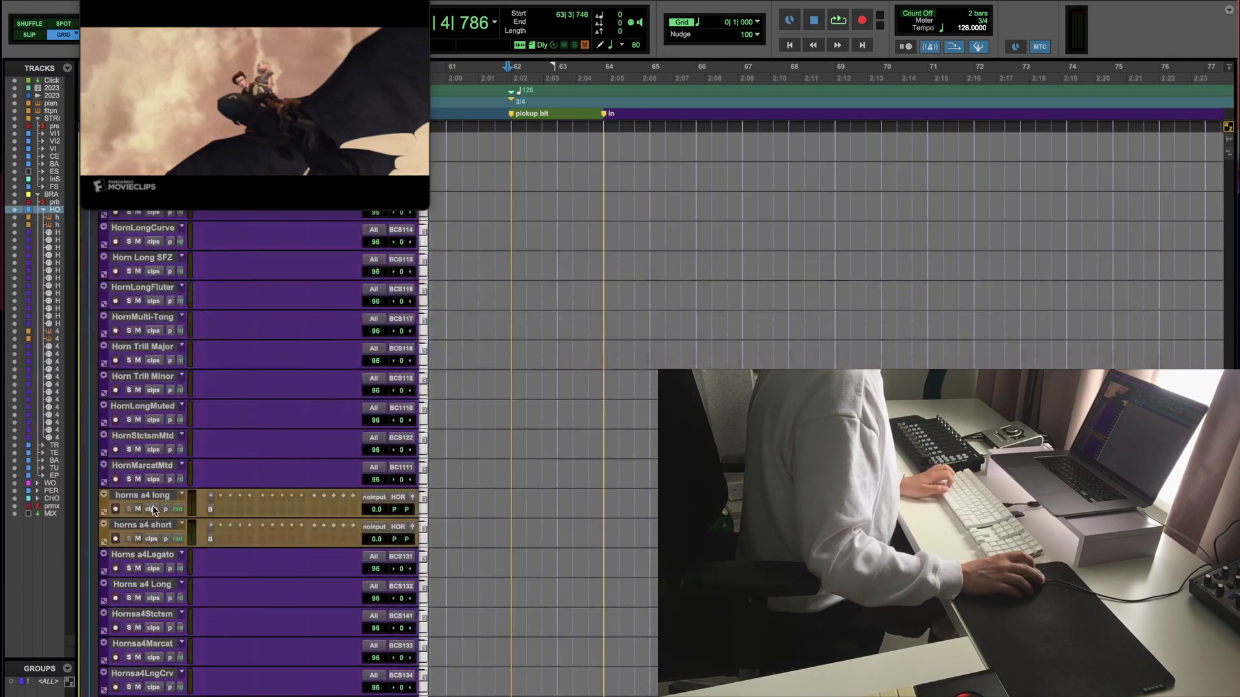
Step: Record-arm Horns a4Legato, try the part while playing the score from just before bar 62, and disarm the track
{"action": "left_click", "coordinate": [115, 568]}
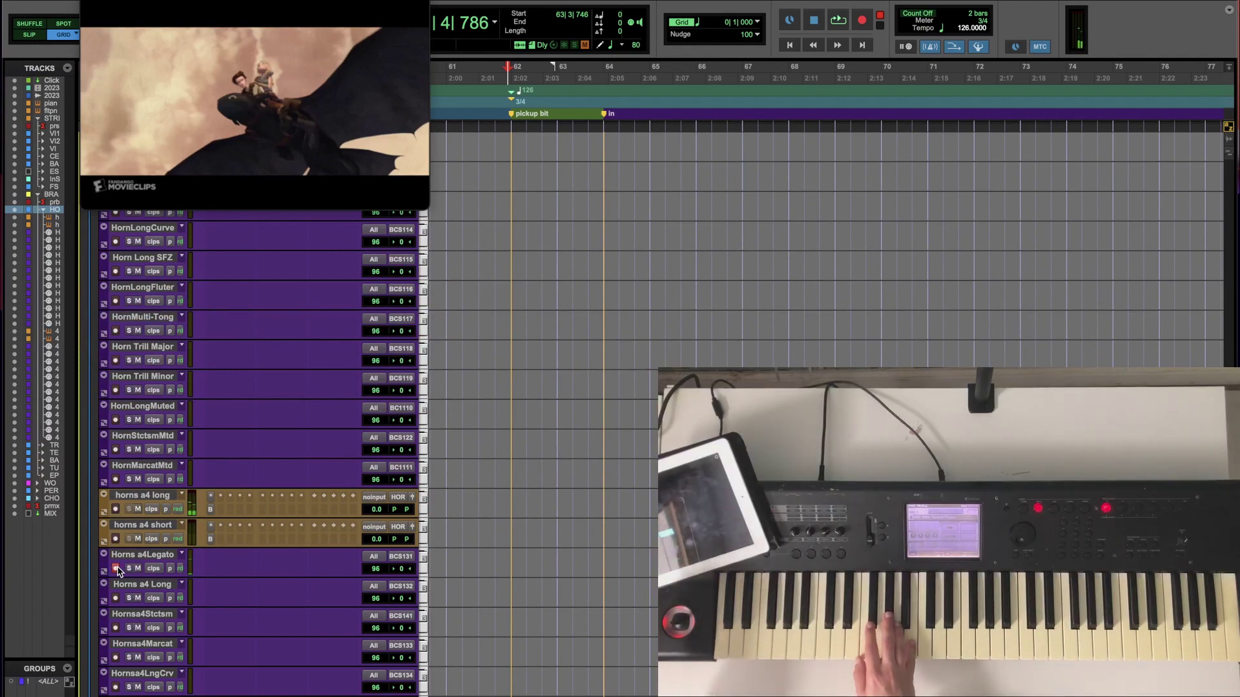
{"action": "key", "text": "space"}
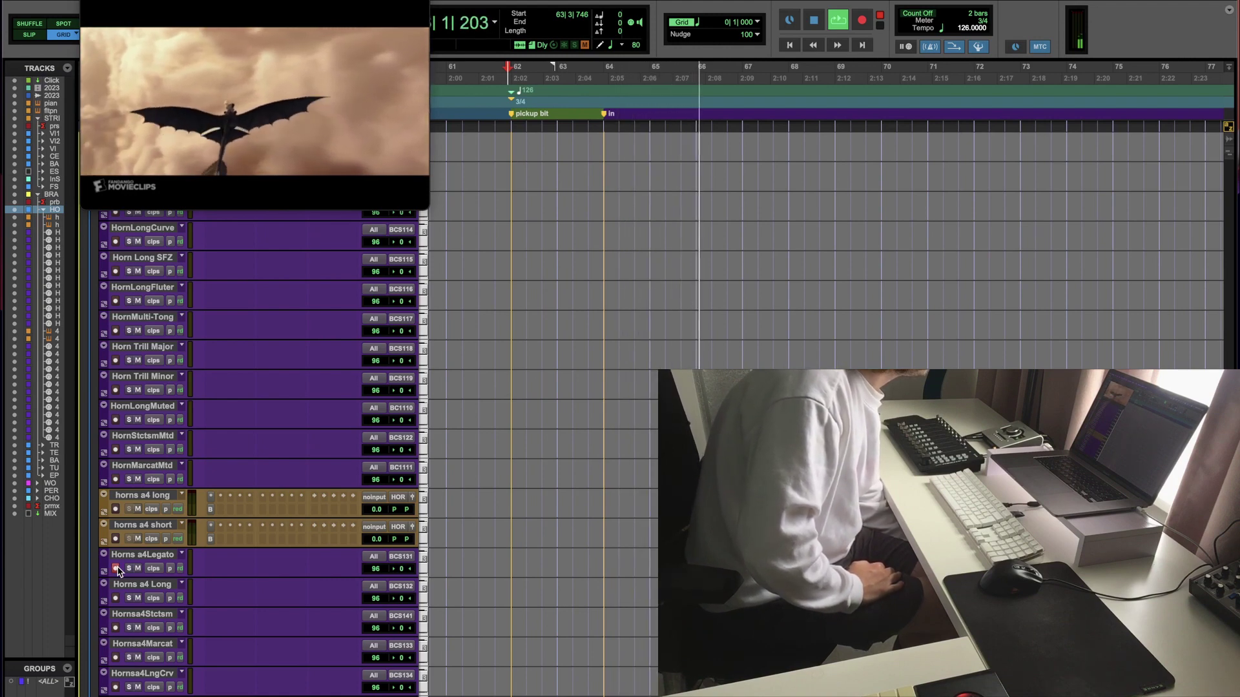
{"action": "left_click", "coordinate": [116, 568]}
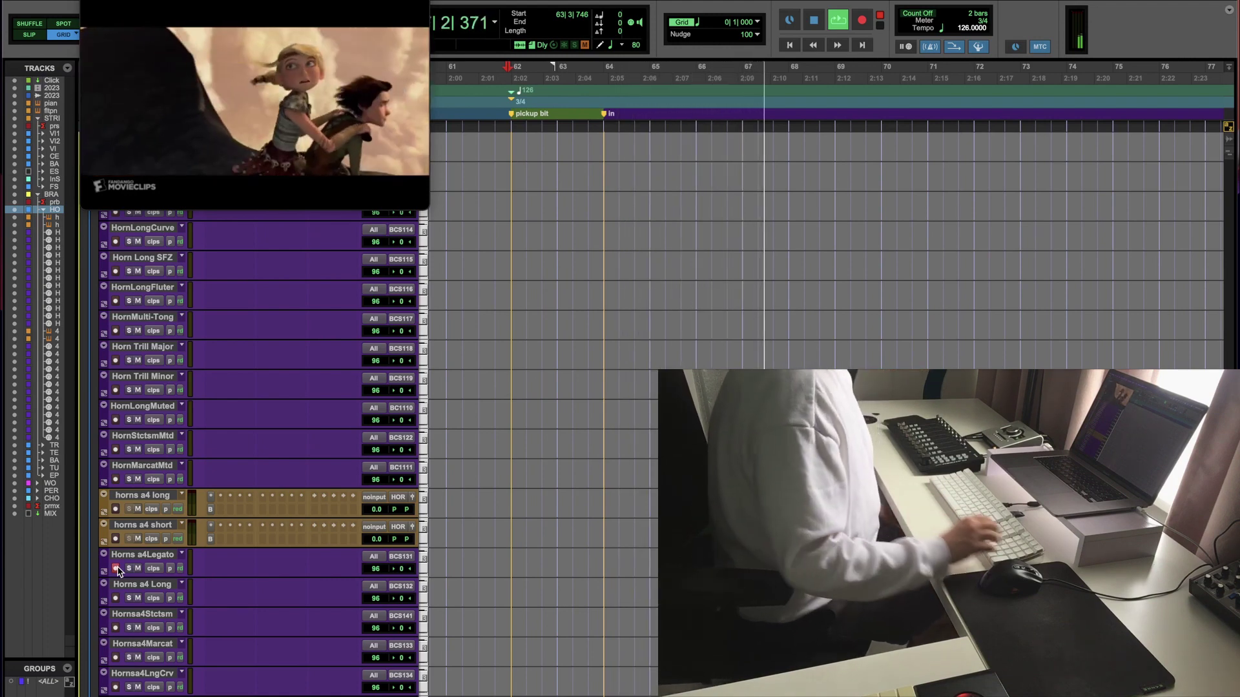
Step: Collapse the HORNS folder track and expand the CELLOS folder track
{"action": "scroll", "coordinate": [144, 583], "scroll_direction": "up", "scroll_amount": 15}
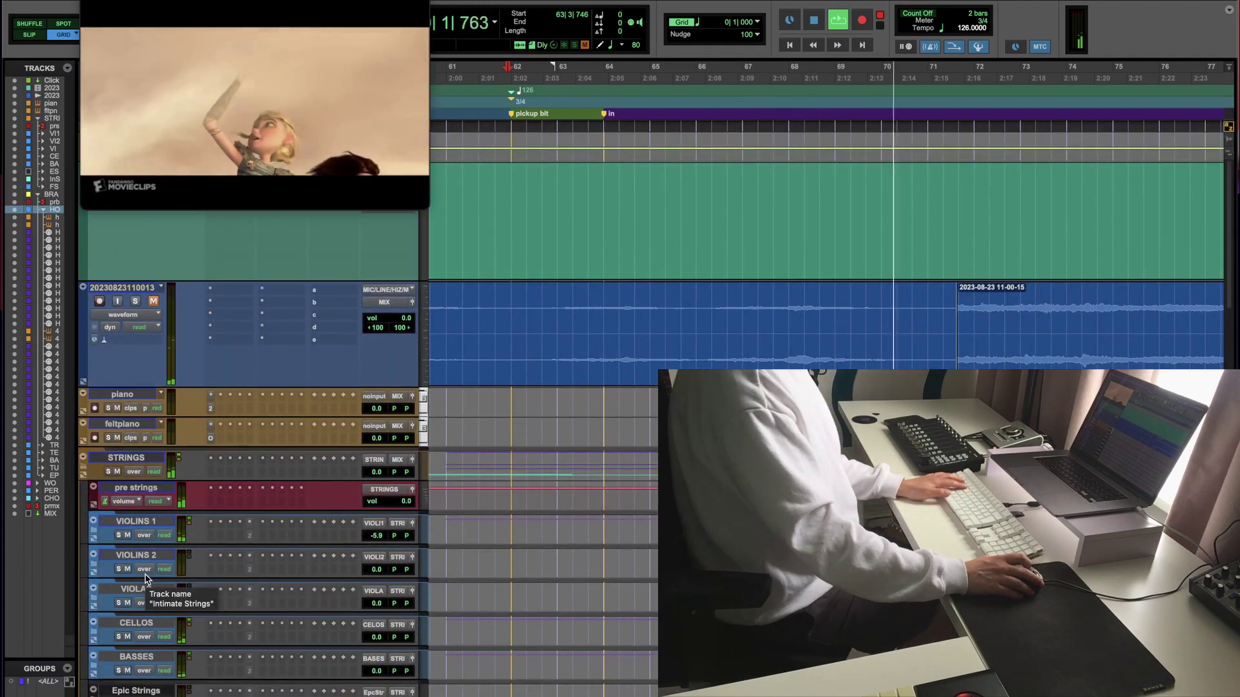
{"action": "scroll", "coordinate": [146, 576], "scroll_direction": "down", "scroll_amount": 10}
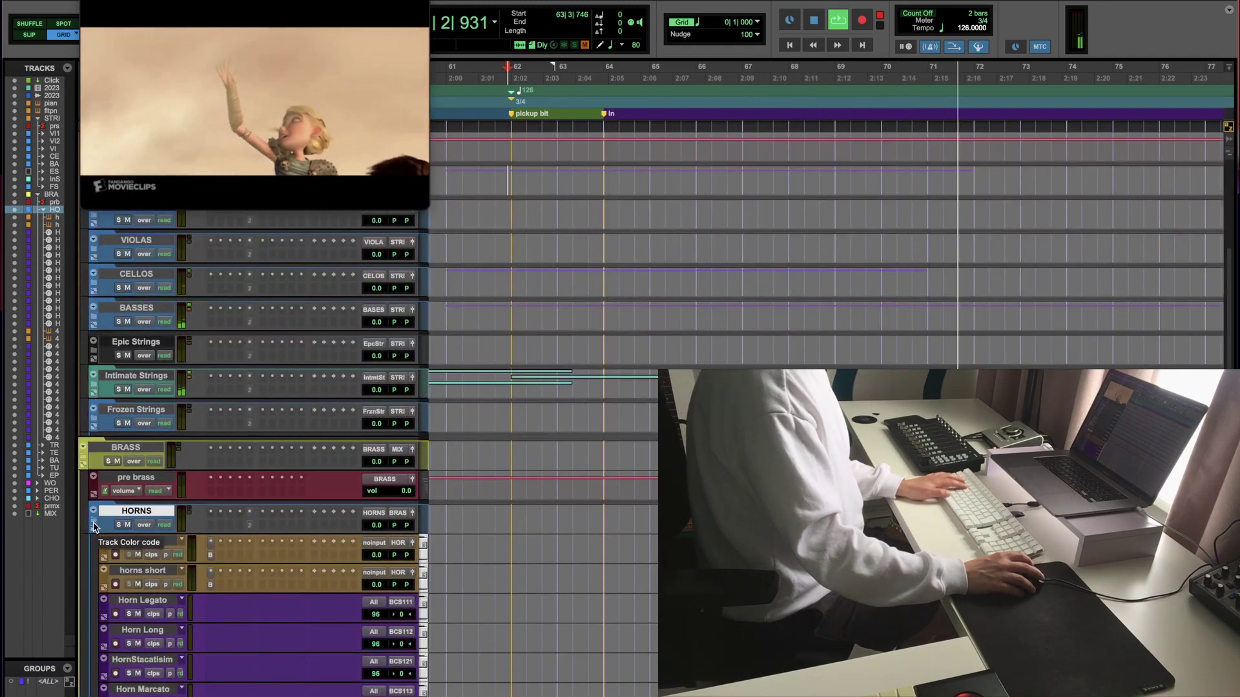
{"action": "left_click", "coordinate": [92, 283]}
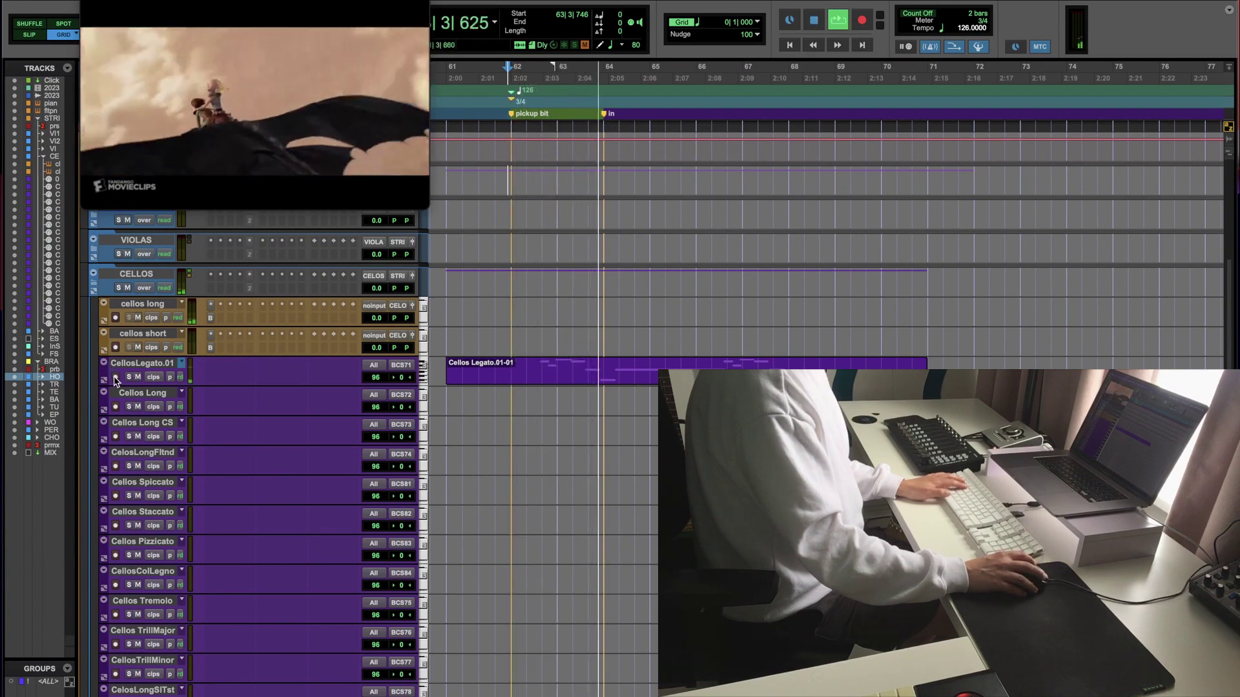
Step: Copy the cello legato passage from 62|1 to 70|3 and paste it at 70|1 on the same track
{"action": "key", "text": "period"}
{"action": "key", "text": "1"}
{"action": "key", "text": "period"}
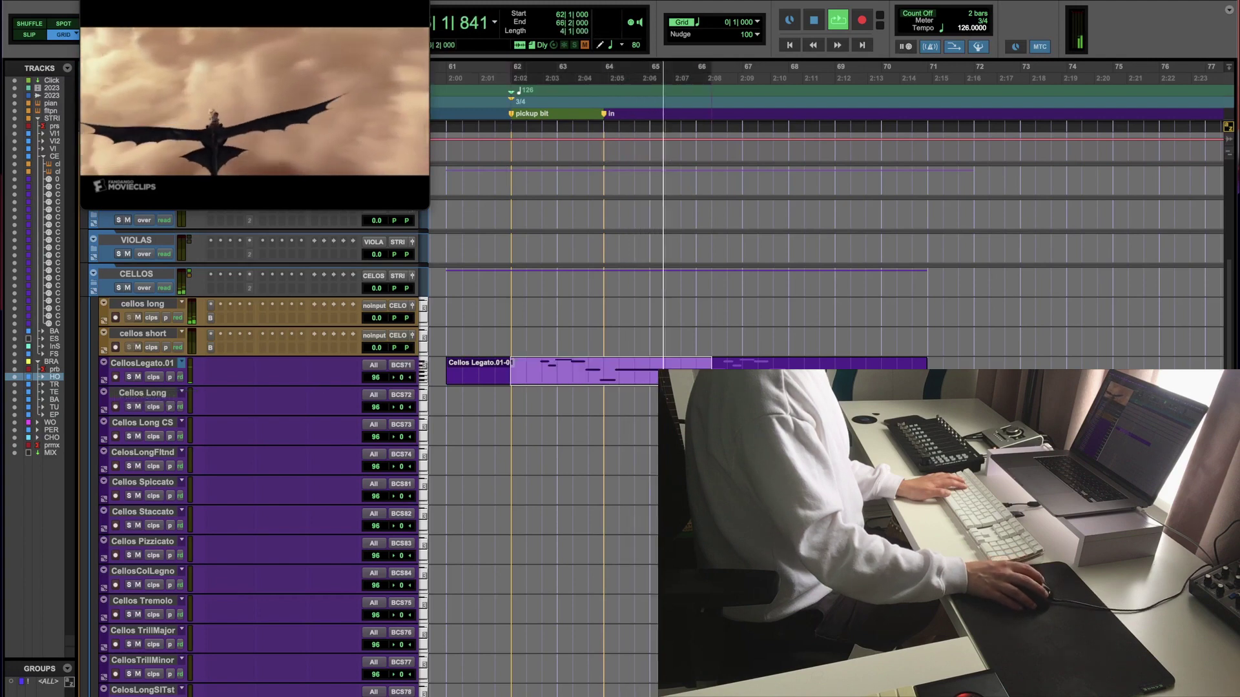
{"action": "key", "text": "period"}
{"action": "key", "text": "2"}
{"action": "key", "text": "period"}
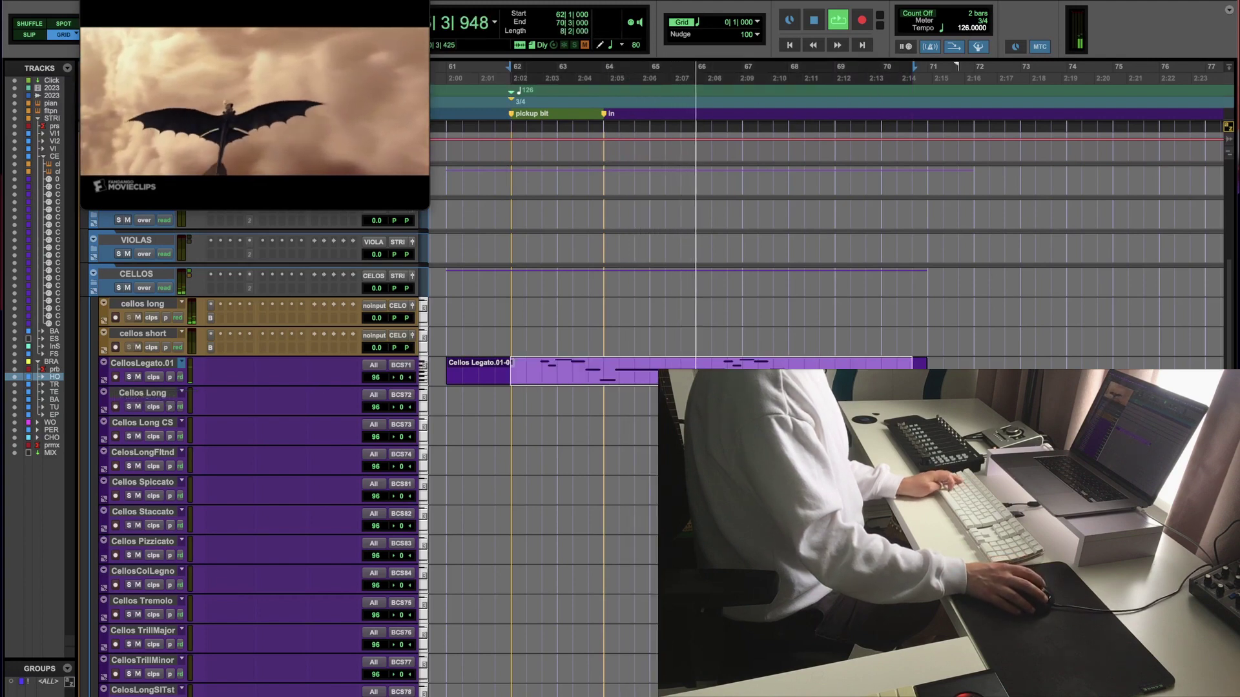
{"action": "left_click", "coordinate": [872, 365]}
{"action": "left_click", "coordinate": [886, 364]}
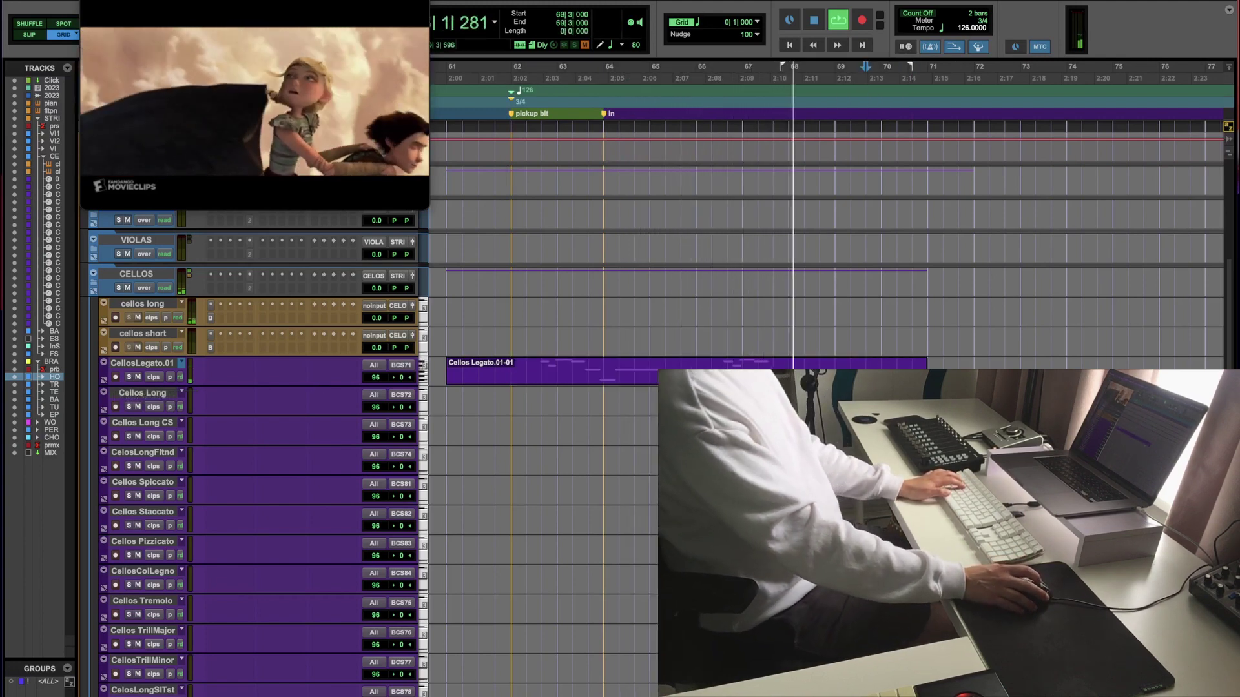
{"action": "key", "text": "super+bracketright"}
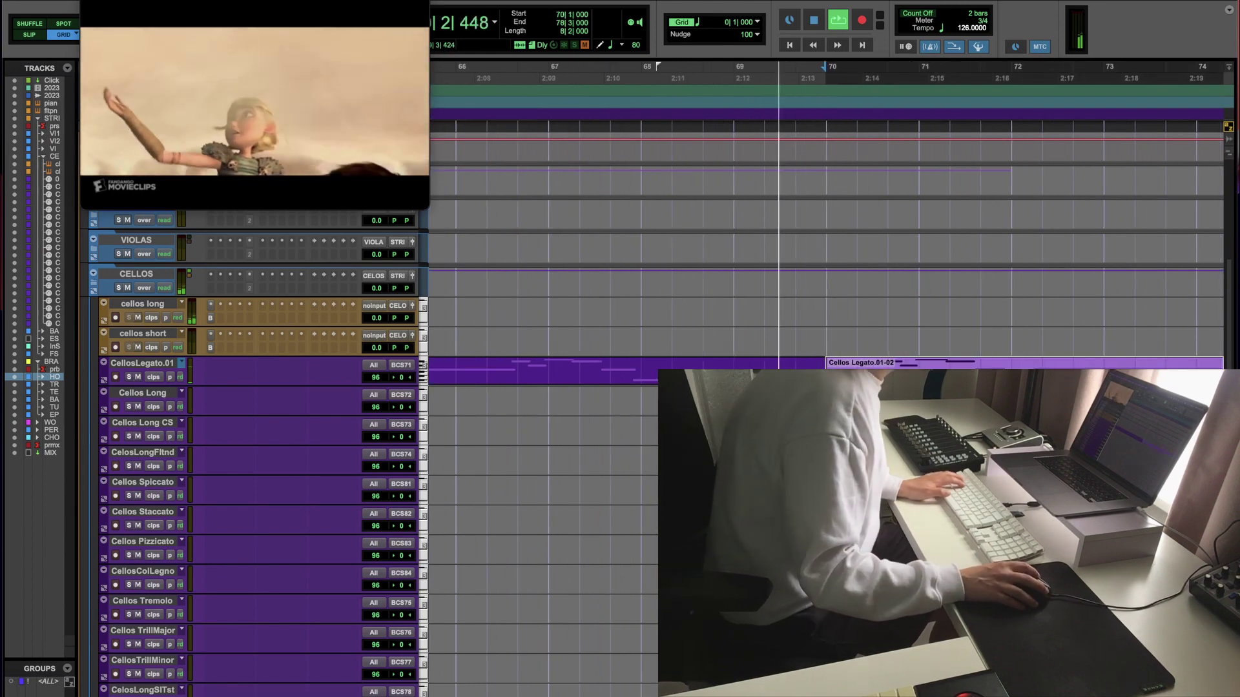
{"action": "key", "text": "super+v"}
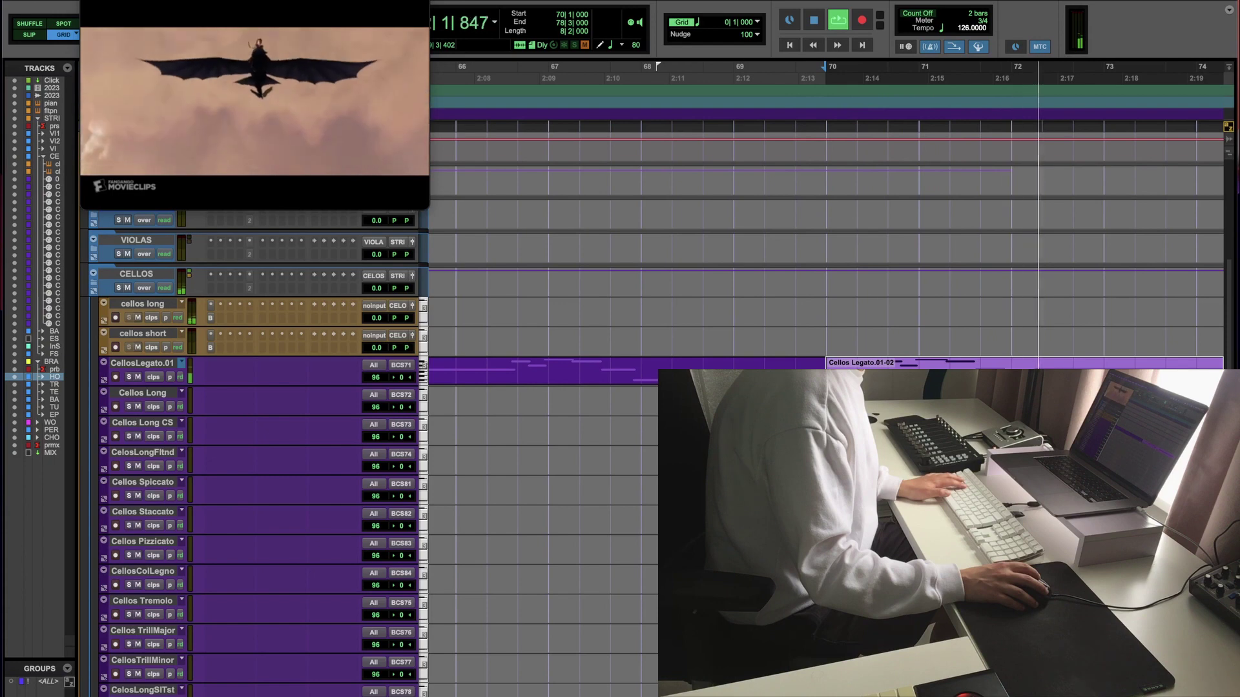
Step: Move the last long note of the copied cello legato passage up one octave to F#3 in the MIDI editor
{"action": "key", "text": "super+bracketleft"}
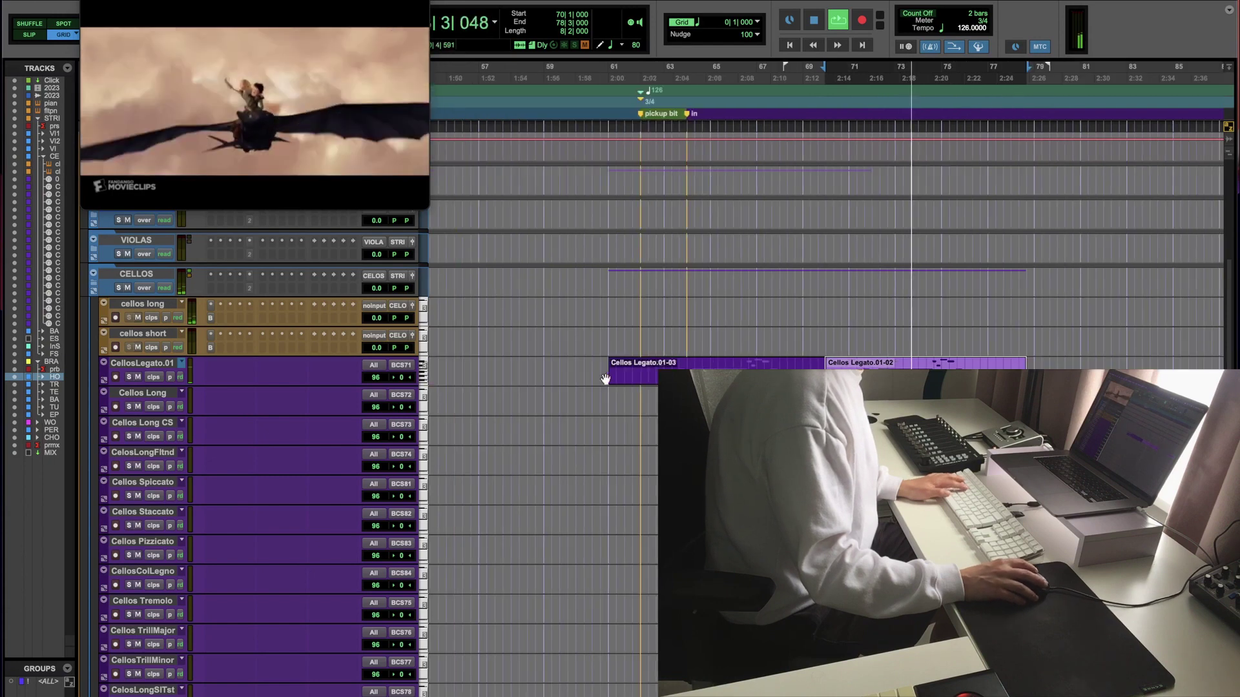
{"action": "key", "text": "super+bracketright"}
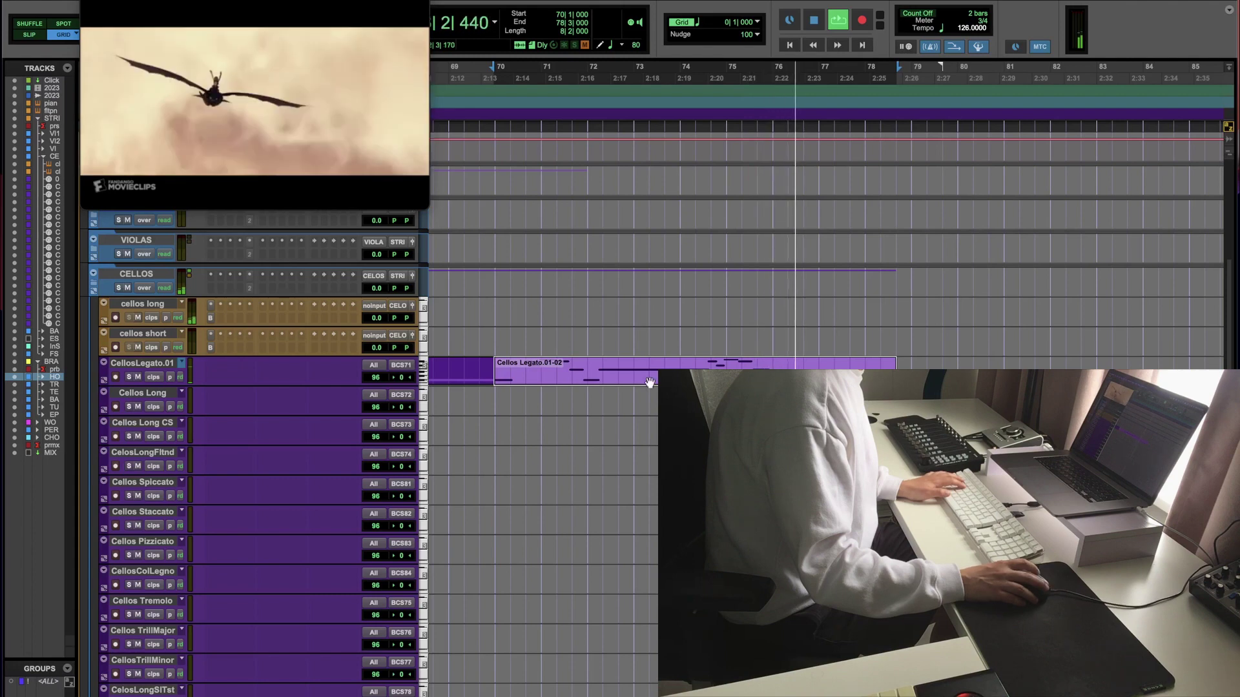
{"action": "double_click", "coordinate": [857, 368]}
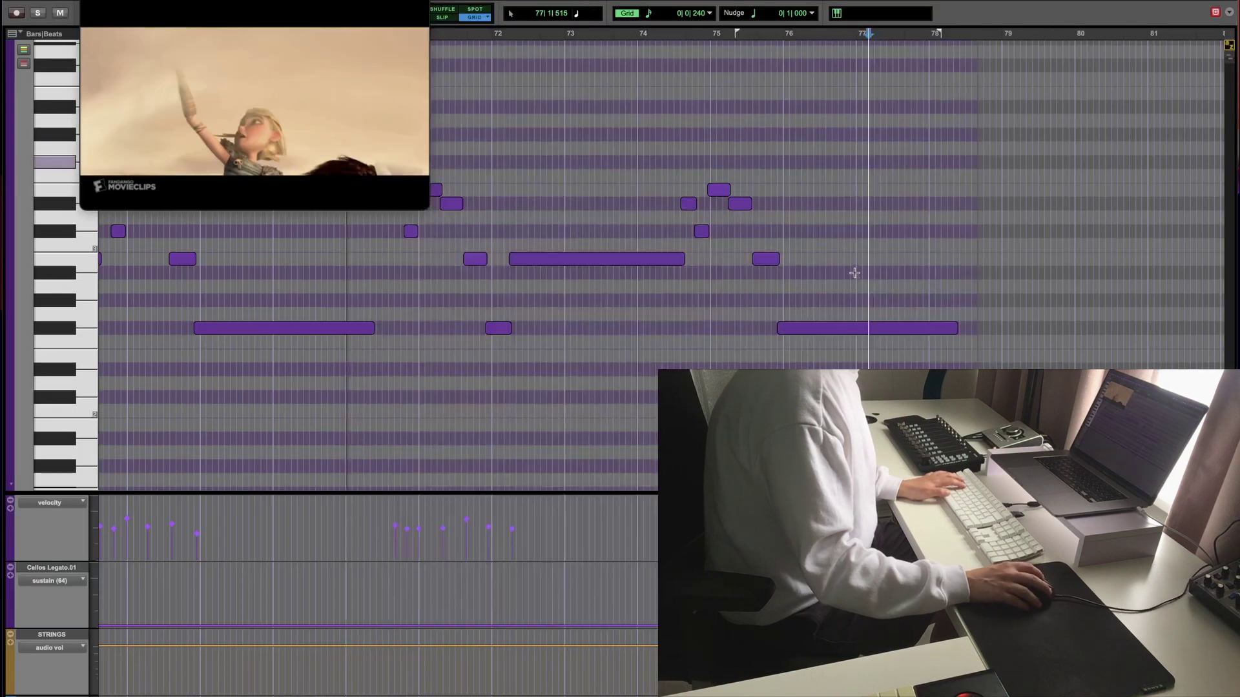
{"action": "left_click_drag", "start_coordinate": [852, 333], "coordinate": [854, 165]}
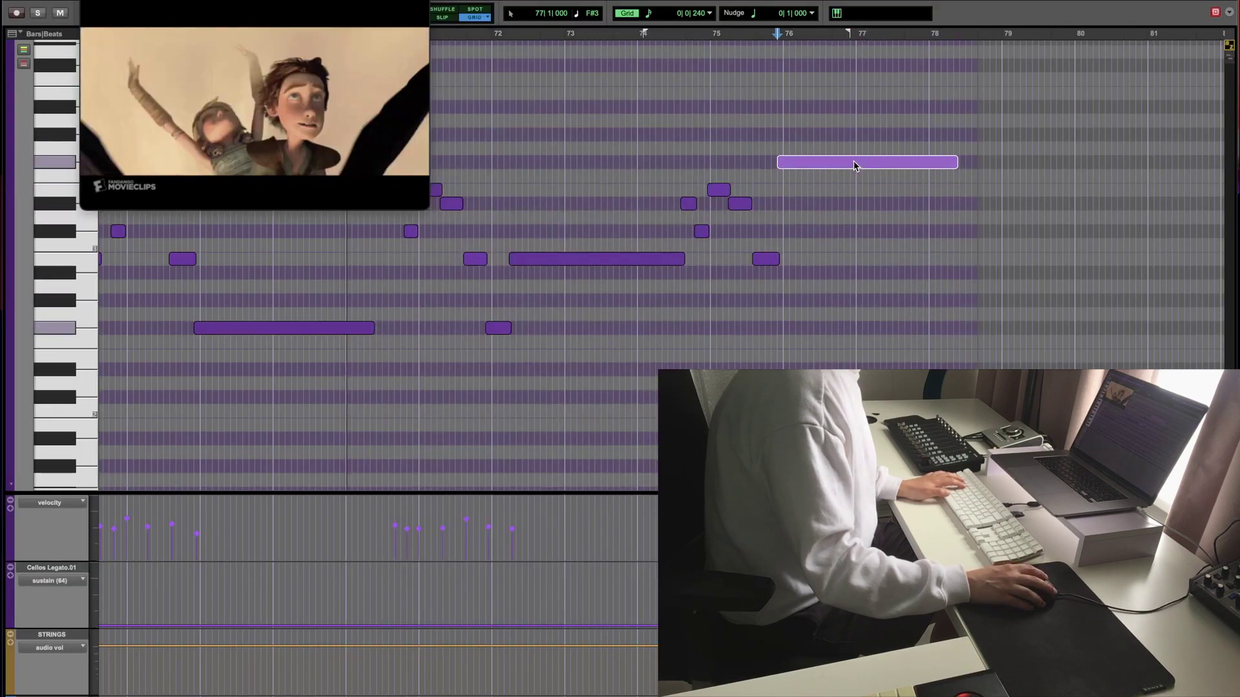
{"action": "key", "text": "super+w"}
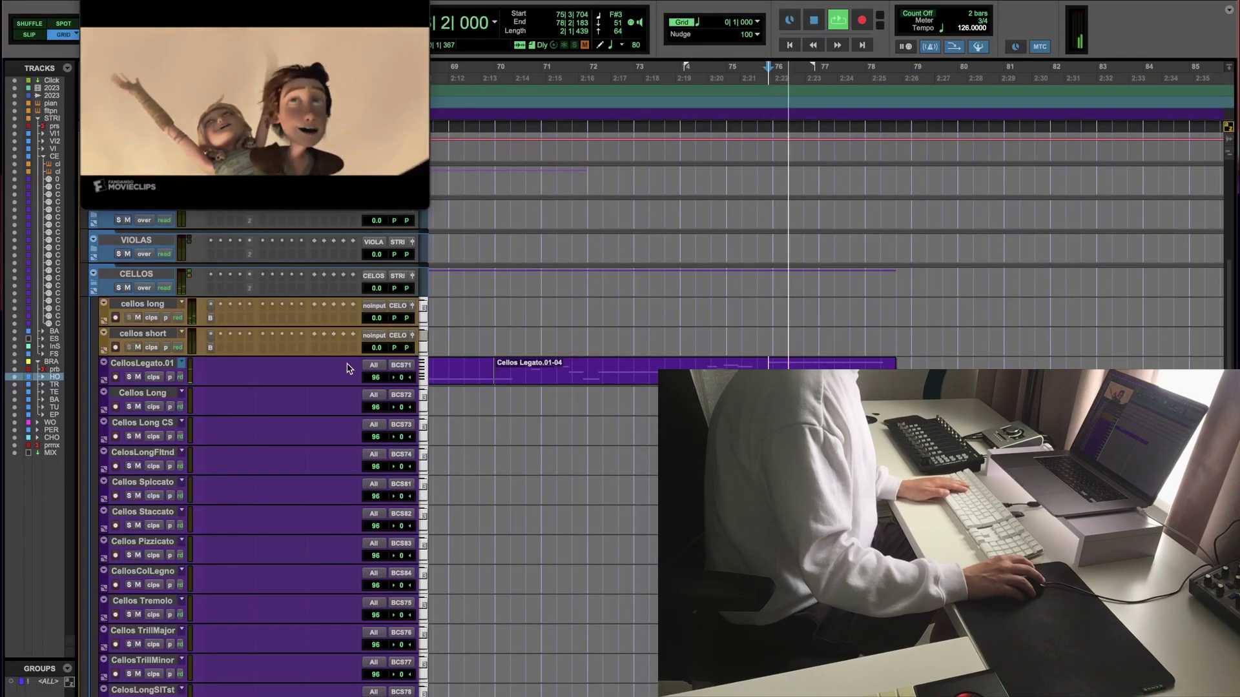
Step: Expand the VIOLAS folder track and record-arm Violas Spiccato
{"action": "key", "text": "space"}
{"action": "scroll", "coordinate": [251, 383], "scroll_direction": "up", "scroll_amount": 3}
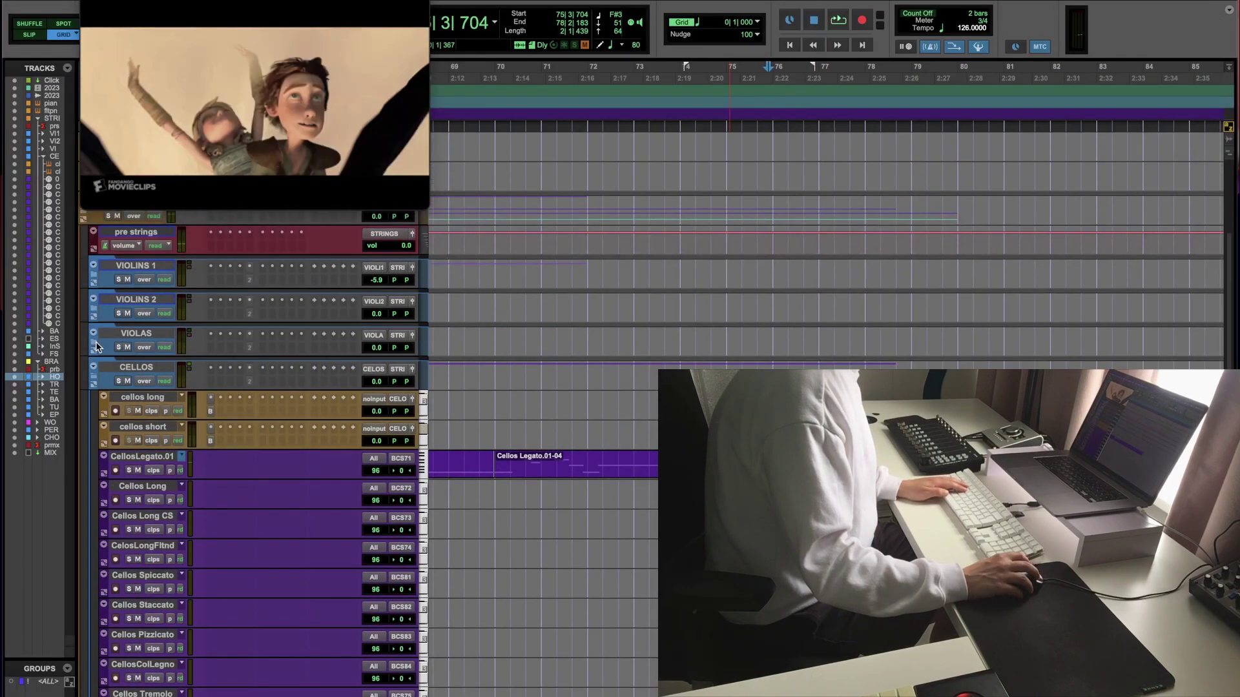
{"action": "left_click", "coordinate": [95, 347]}
{"action": "scroll", "coordinate": [127, 465], "scroll_direction": "down", "scroll_amount": 2}
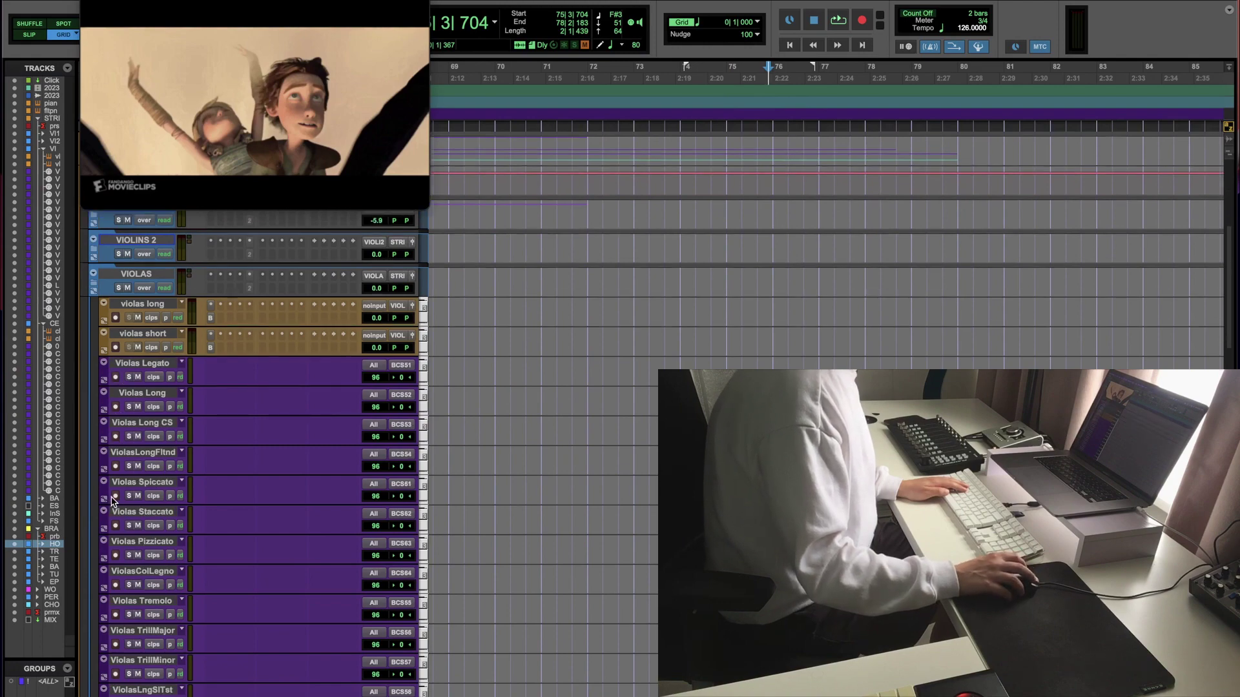
{"action": "key", "text": "space"}
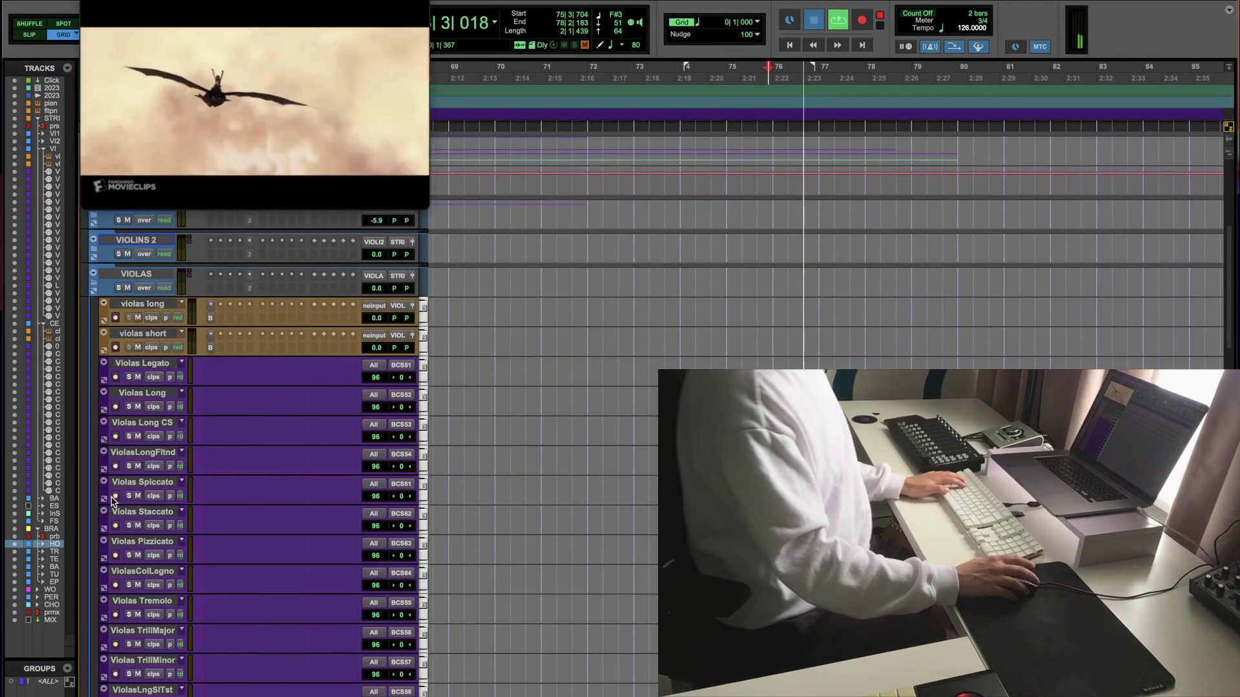
{"action": "left_click", "coordinate": [115, 496]}
Step: Play the score with picture from the pickup bit marker at 62|1 to try the Violas Spiccato part, and stop playback
{"action": "key", "text": "space"}
{"action": "key", "text": "super+bracketleft"}
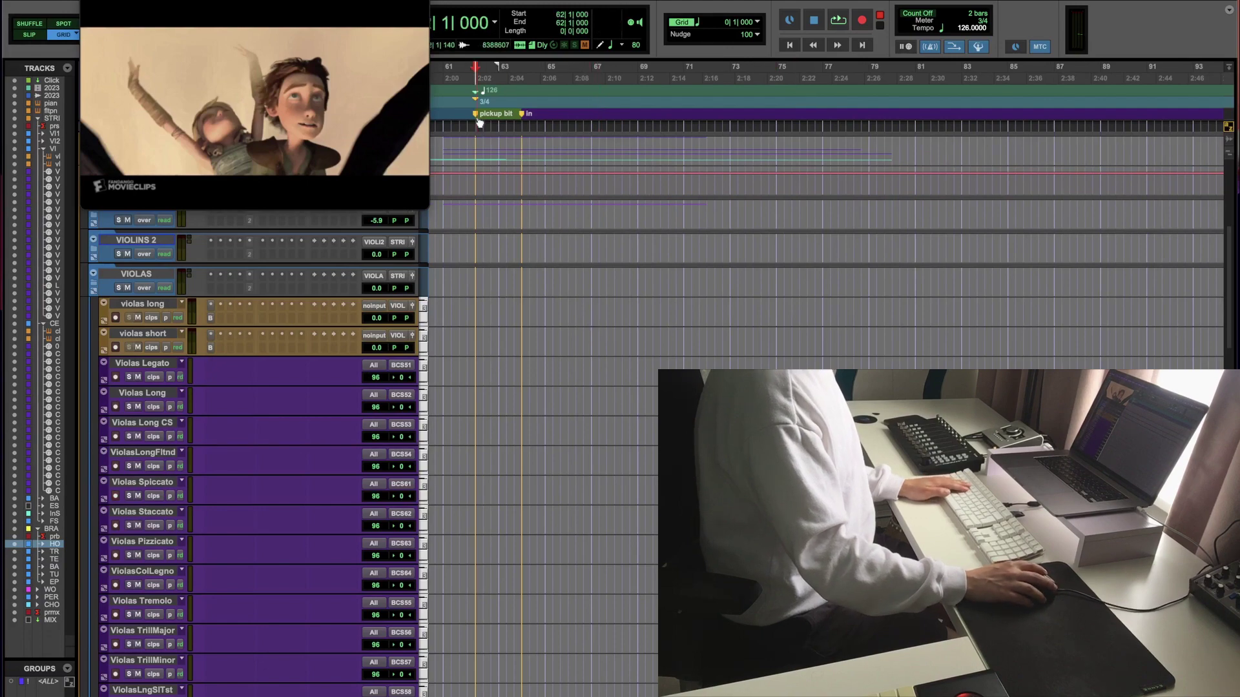
{"action": "key", "text": "super+bracketright"}
{"action": "key", "text": "space"}
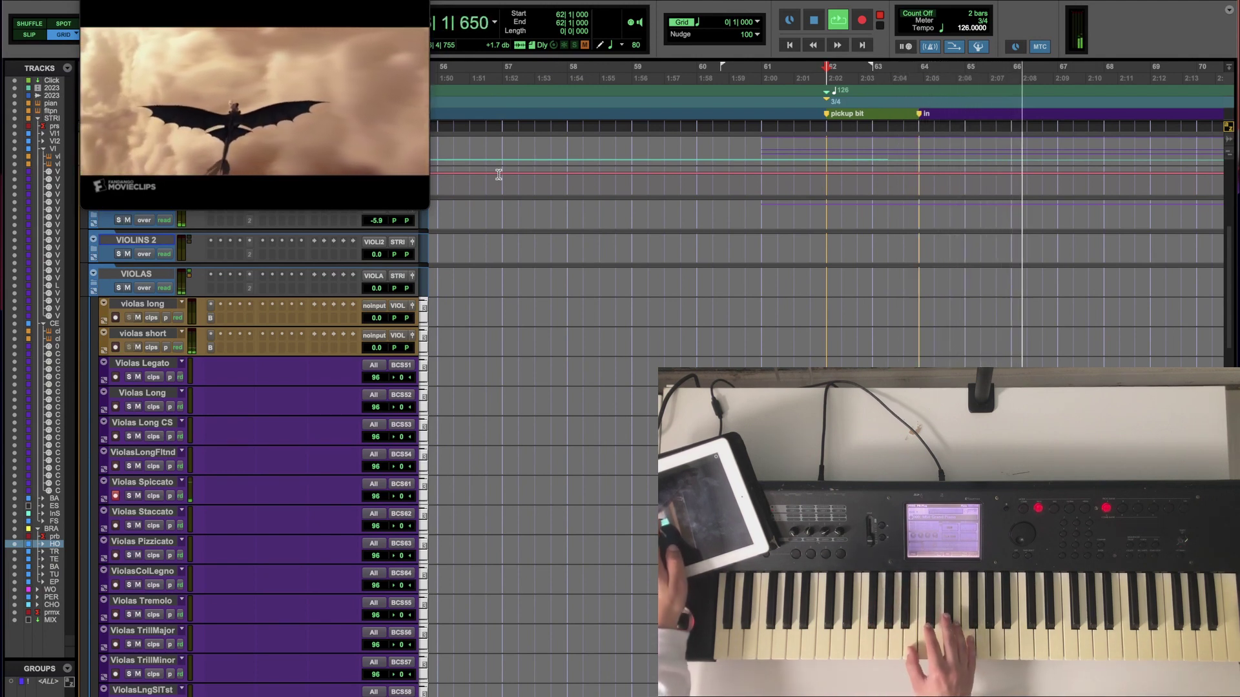
{"action": "key", "text": "space"}
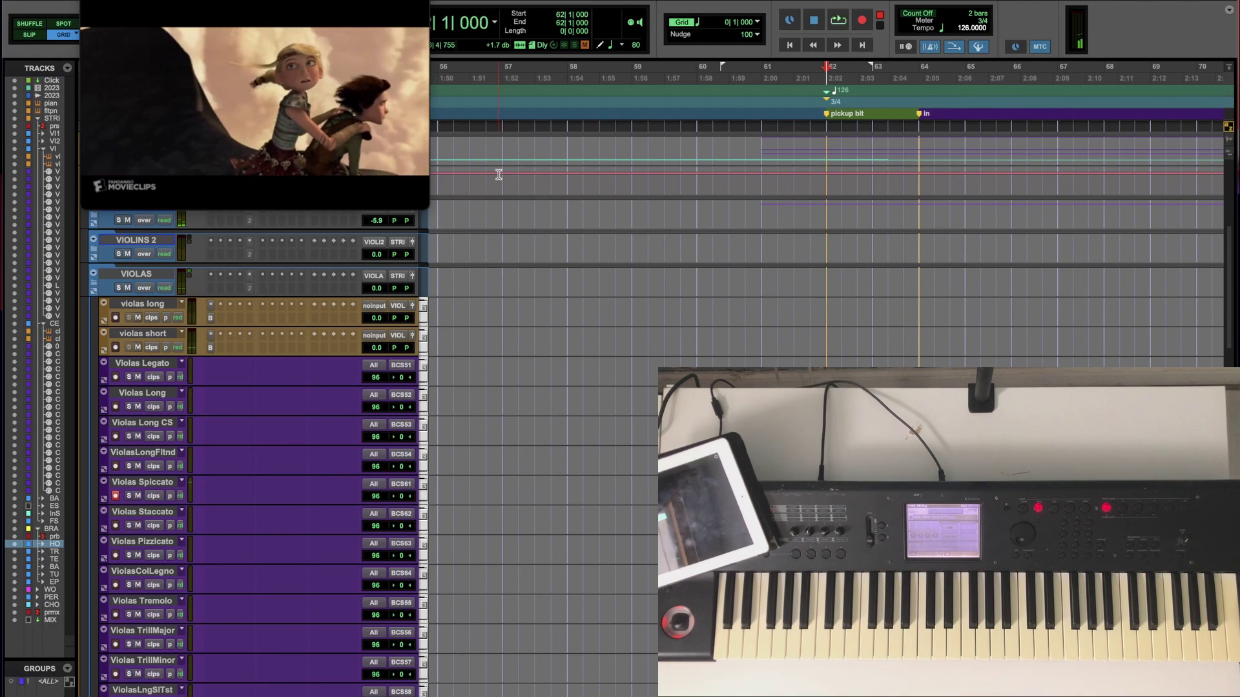
Step: Expand the VIOLINS 1 folder track and select its range from 61|1 to 72|1
{"action": "scroll", "coordinate": [123, 291], "scroll_direction": "up", "scroll_amount": 3}
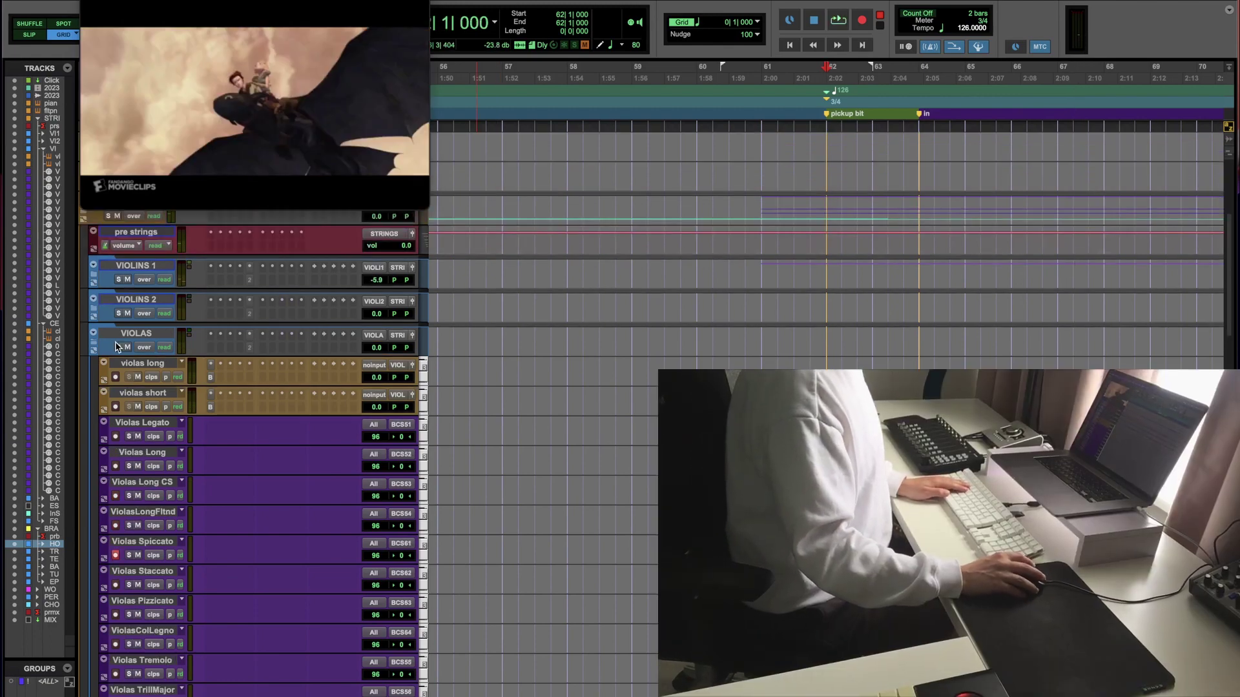
{"action": "left_click", "coordinate": [95, 274]}
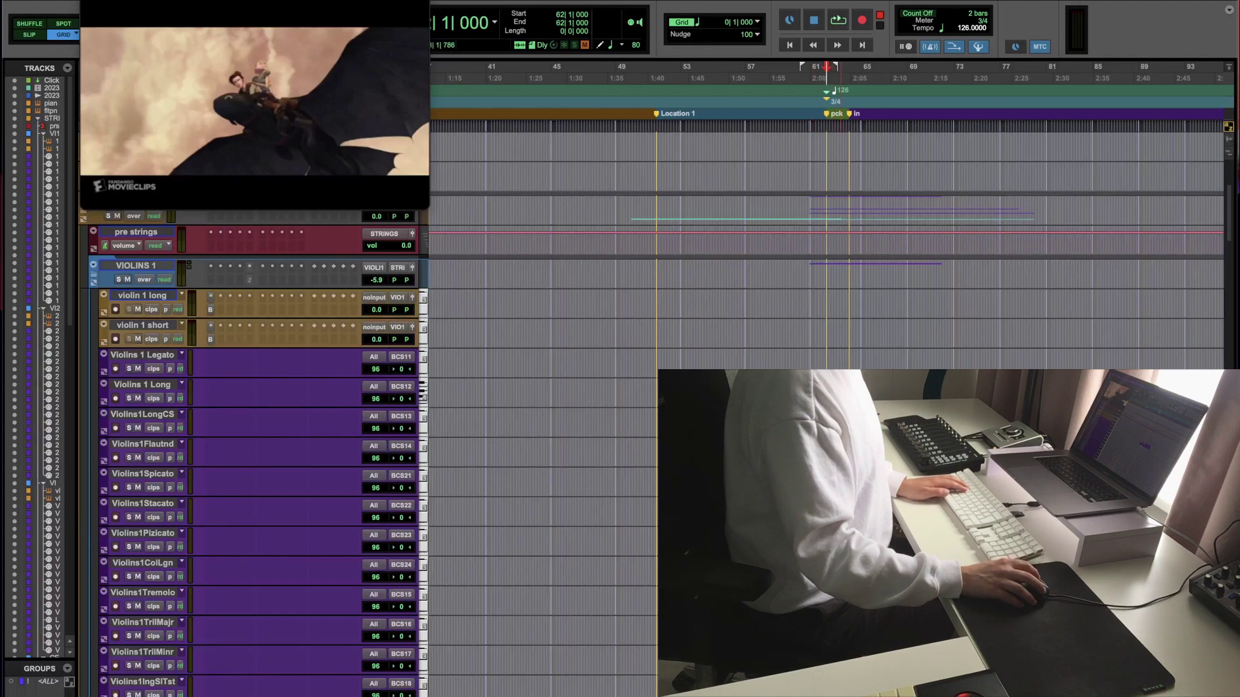
{"action": "key", "text": "period"}
{"action": "key", "text": "1"}
{"action": "key", "text": "period"}
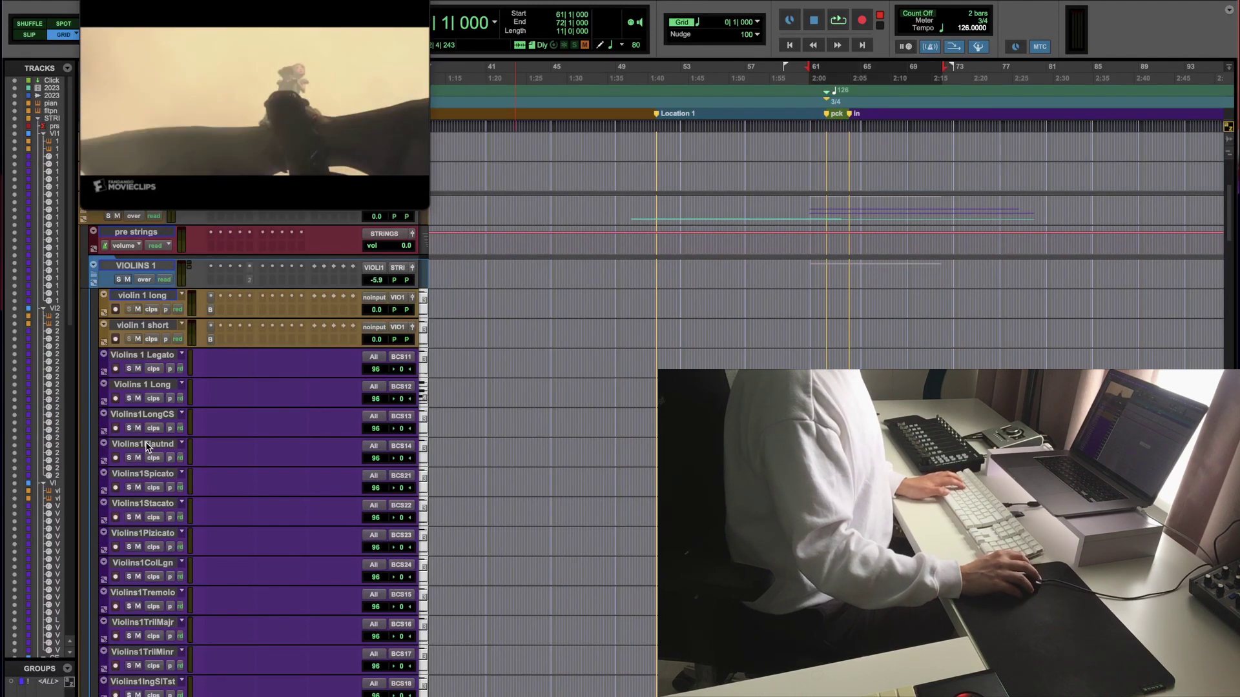
Step: Collapse the VIOLINS 1 and VIOLINS 2 folder tracks and play the score with picture from 61|1
{"action": "left_click", "coordinate": [95, 277]}
{"action": "left_click", "coordinate": [95, 311]}
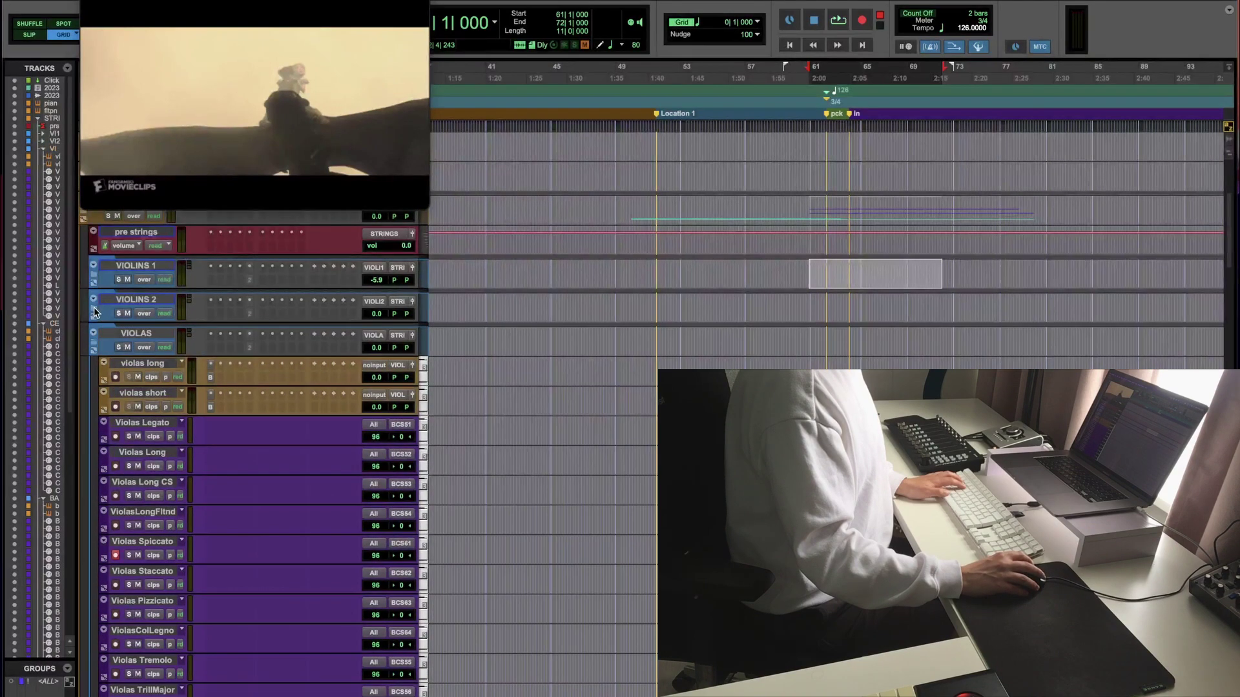
{"action": "key", "text": "space"}
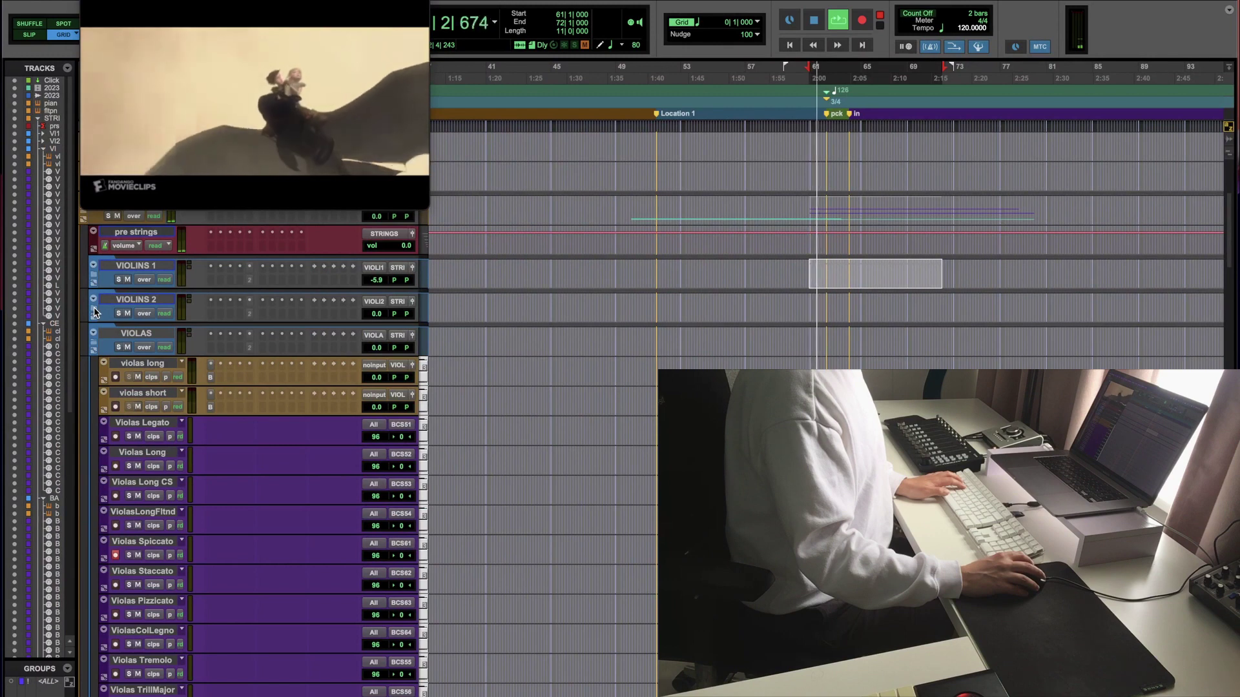
Step: Record-arm Violas Legato instead of Violas Spiccato and play the score with picture from 61|1 to try the part
{"action": "left_click", "coordinate": [127, 452]}
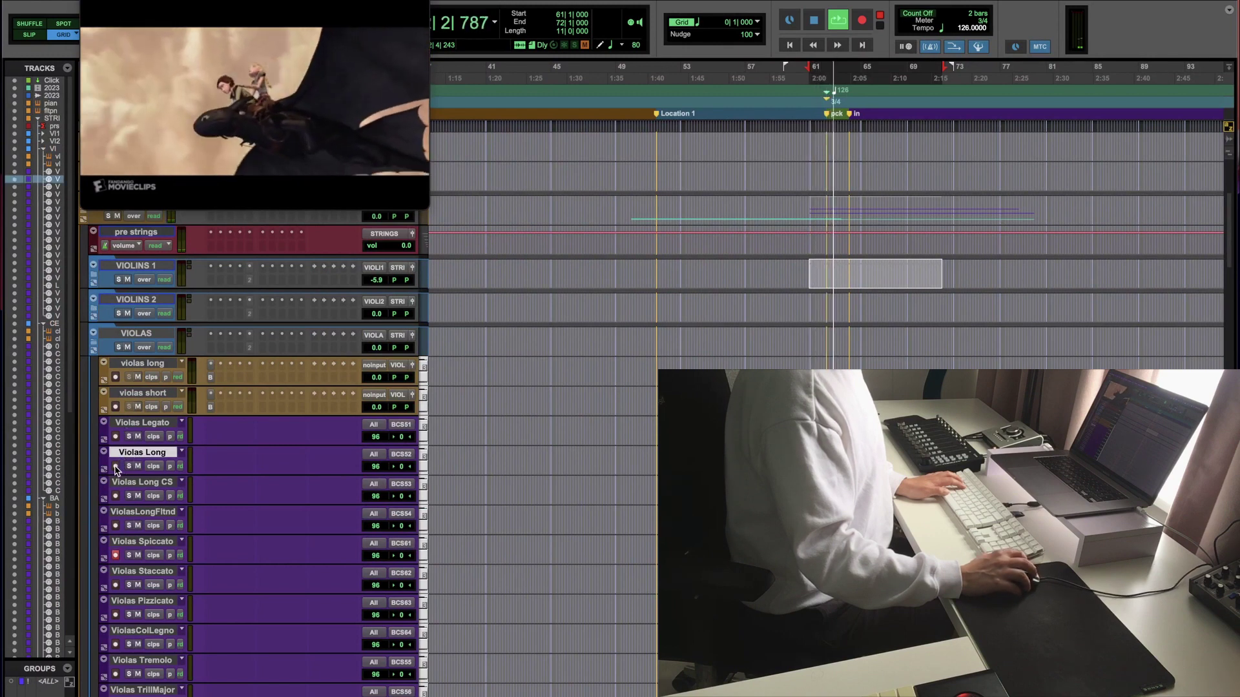
{"action": "left_click", "coordinate": [116, 436]}
{"action": "key", "text": "space"}
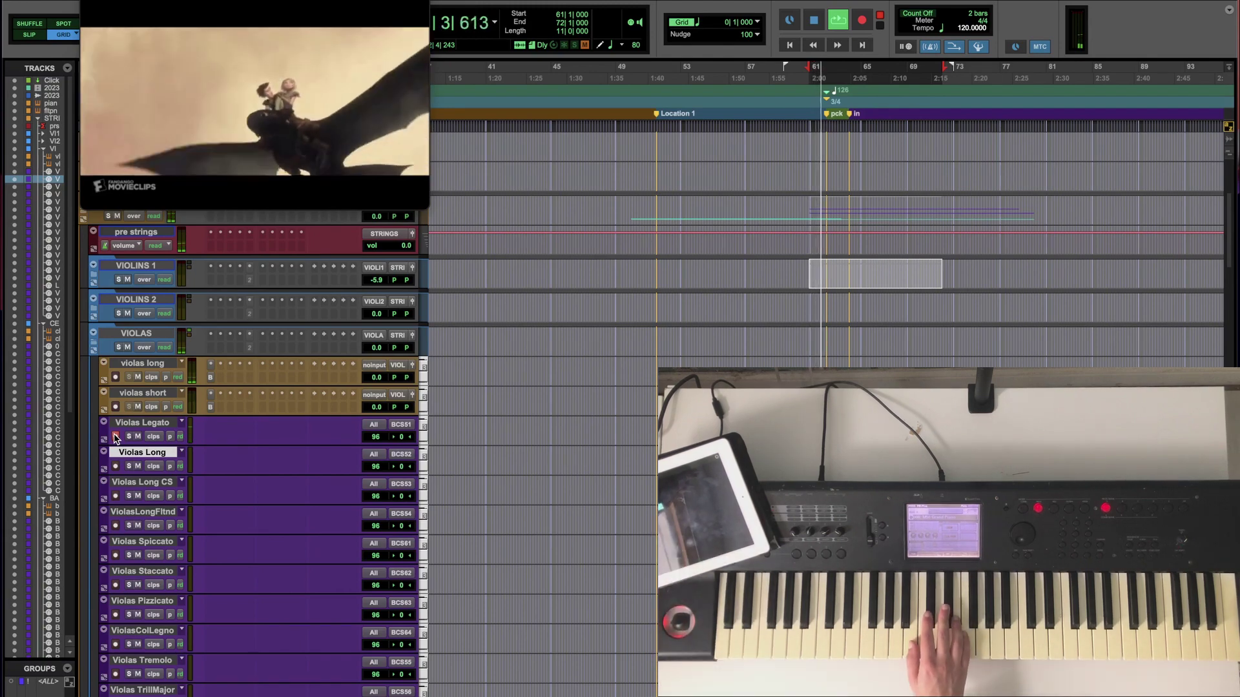
{"action": "left_click", "coordinate": [116, 437]}
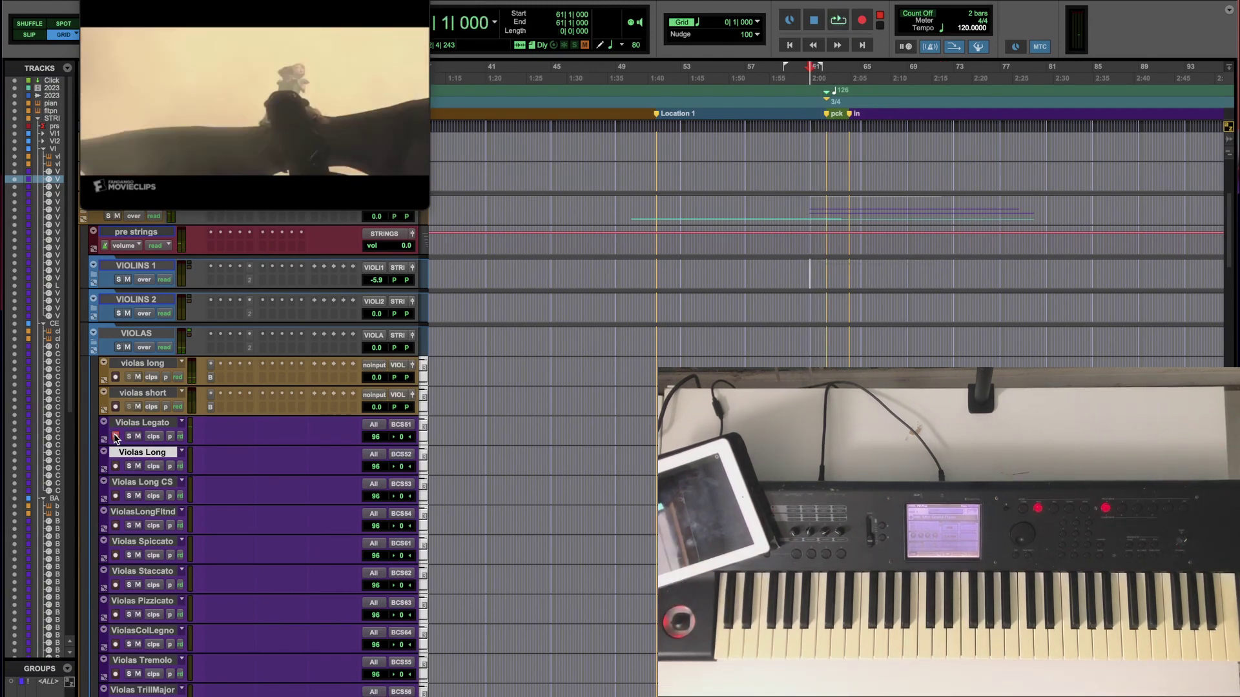
Step: Try to record a Violas Legato take with picture from 61|1
{"action": "key", "text": "ctrl+bracketright"}
{"action": "key", "text": "ctrl+bracketright"}
{"action": "key", "text": "space"}
{"action": "key", "text": "F12"}
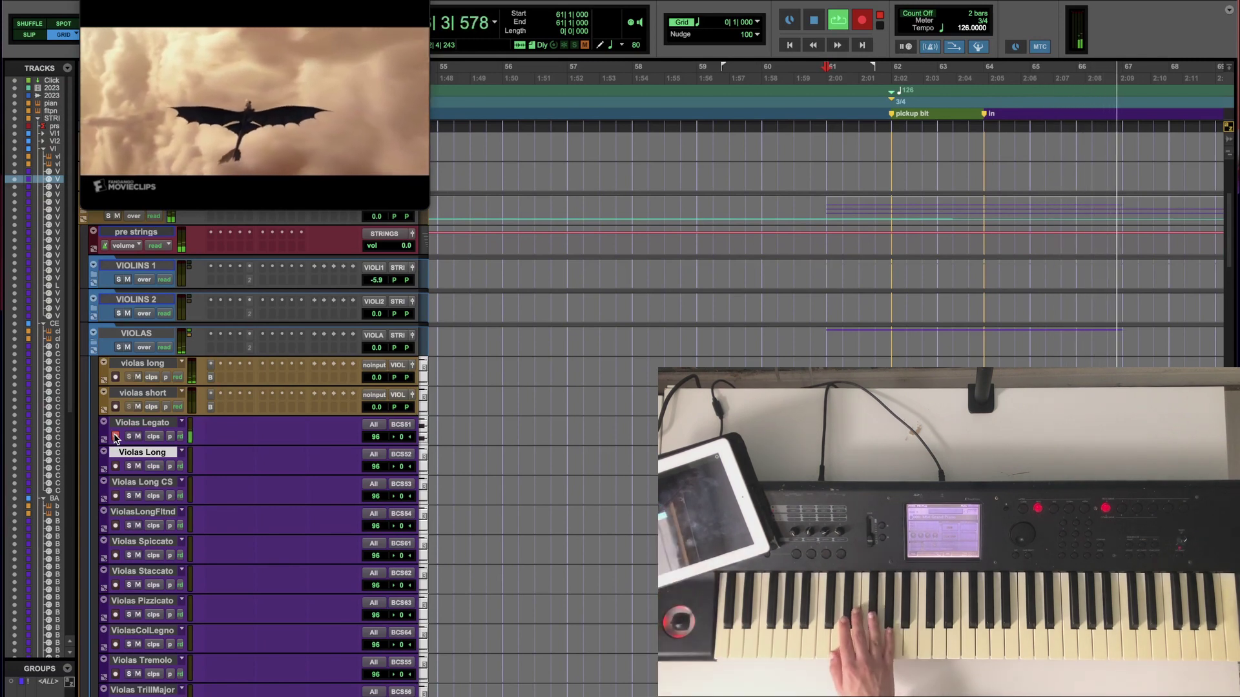
{"action": "key", "text": "space"}
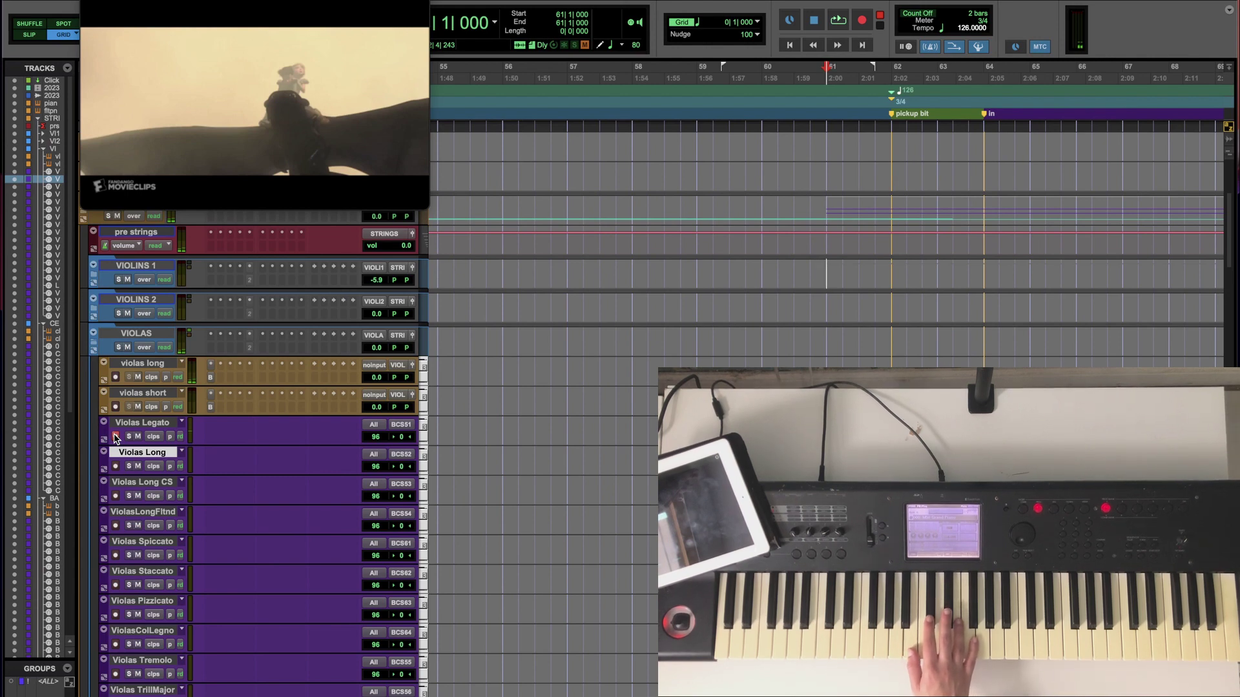
Step: Record the Violas Legato part again with picture from 61|1 and stop recording
{"action": "key", "text": "space"}
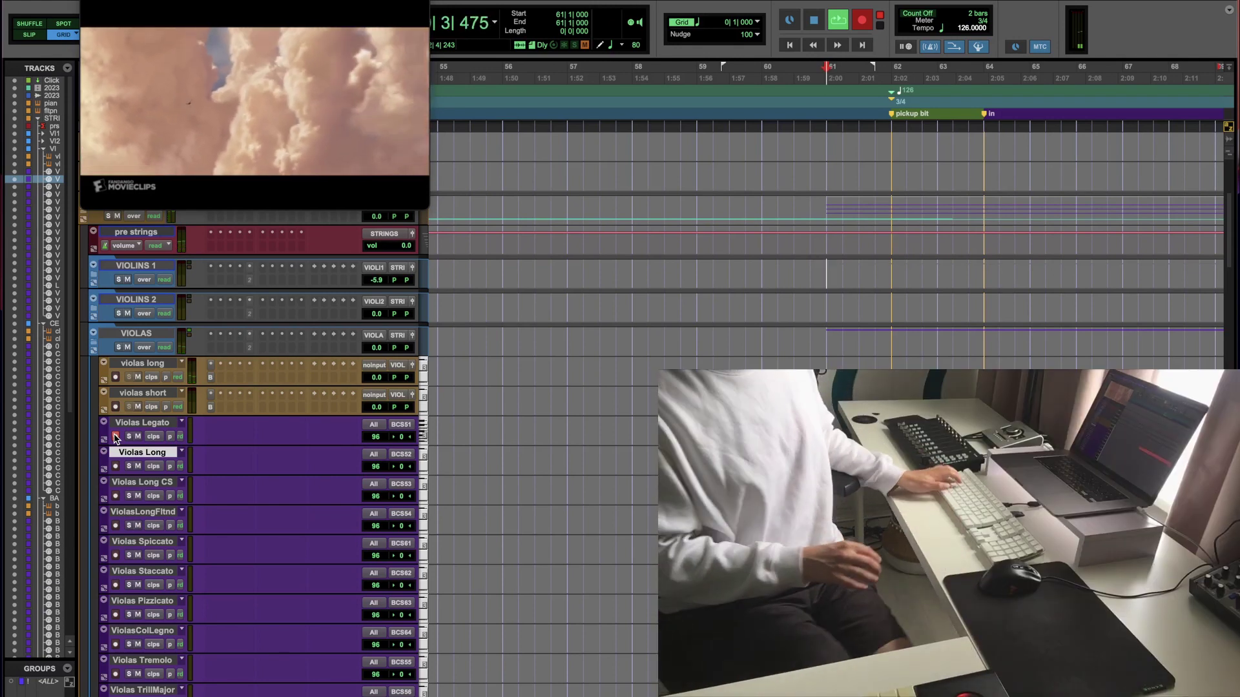
{"action": "key", "text": "space"}
Step: Expand the VIOLINS 1 folder track, record-arm Violins 1 Legato, and play the score with picture from 67|2 to try a part
{"action": "scroll", "coordinate": [493, 415], "scroll_direction": "right", "scroll_amount": 5}
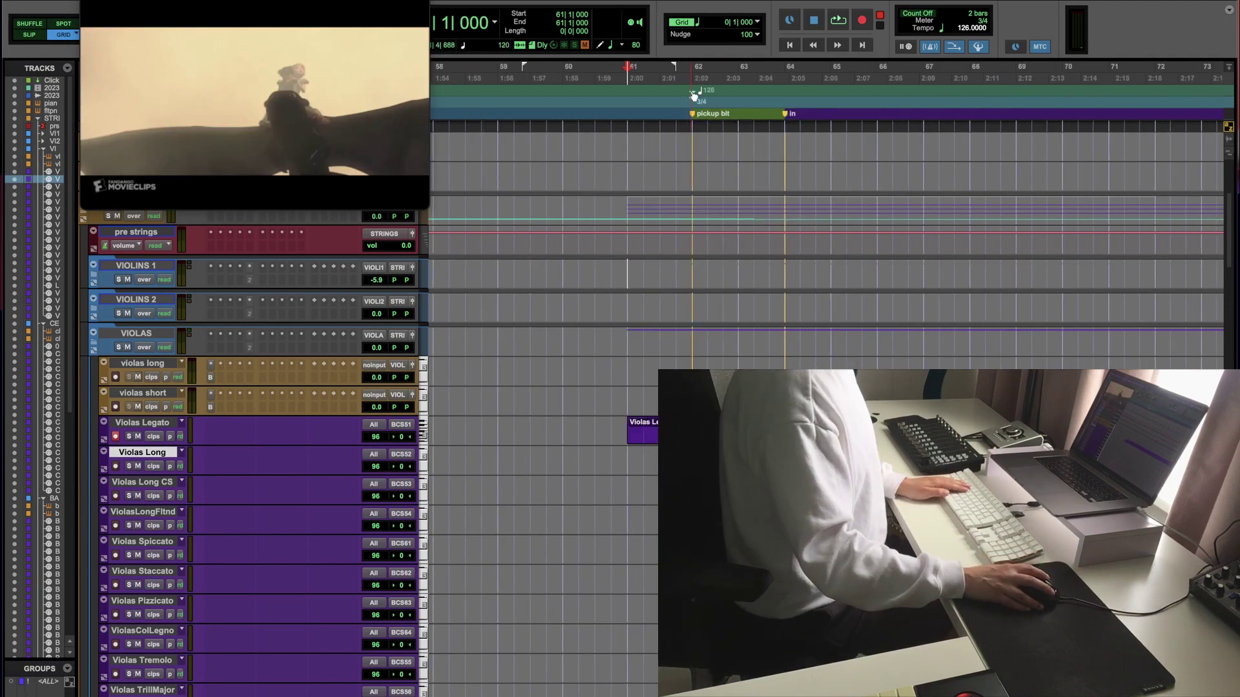
{"action": "key", "text": "super+bracketleft"}
{"action": "key", "text": "super+bracketleft"}
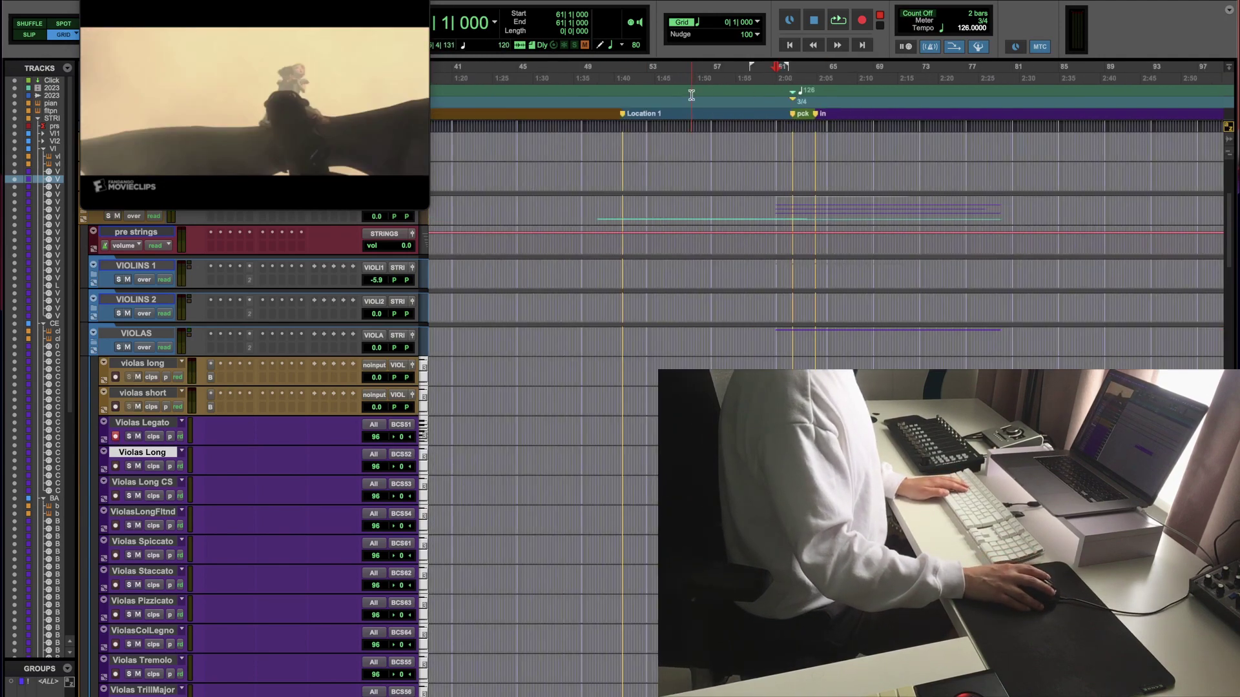
{"action": "left_click", "coordinate": [93, 265]}
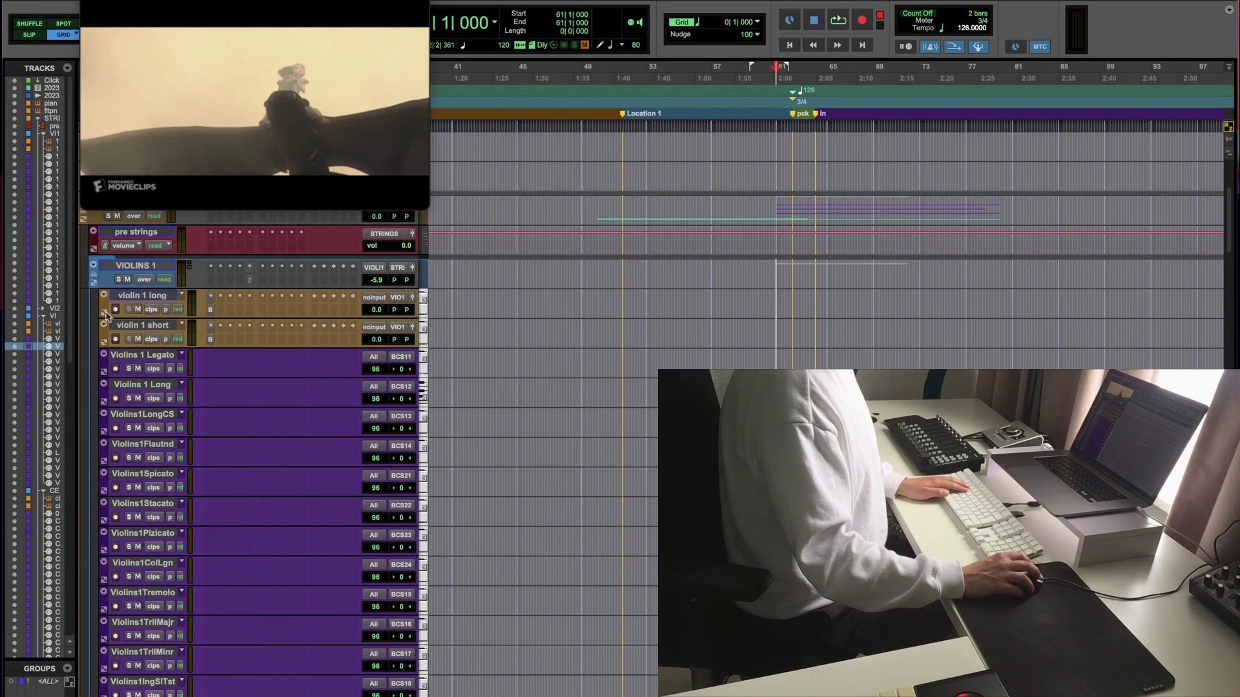
{"action": "left_click", "coordinate": [115, 368]}
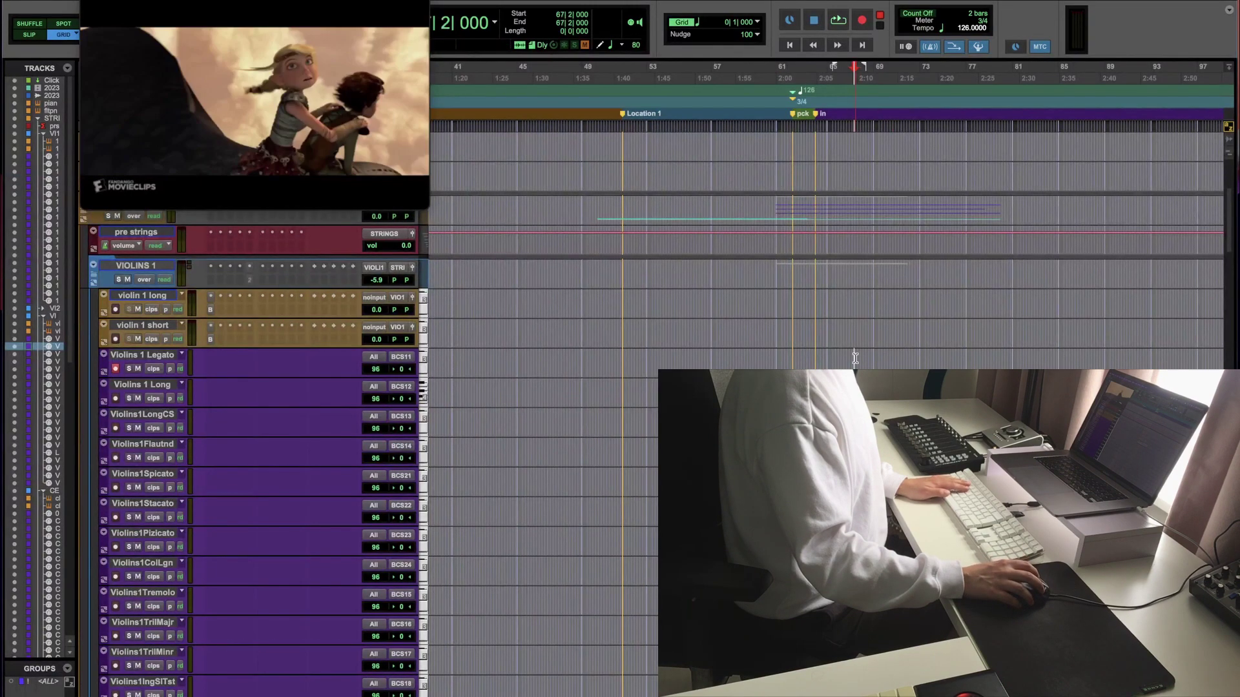
{"action": "key", "text": "space"}
{"action": "key", "text": "super+bracketright"}
{"action": "key", "text": "super+bracketright"}
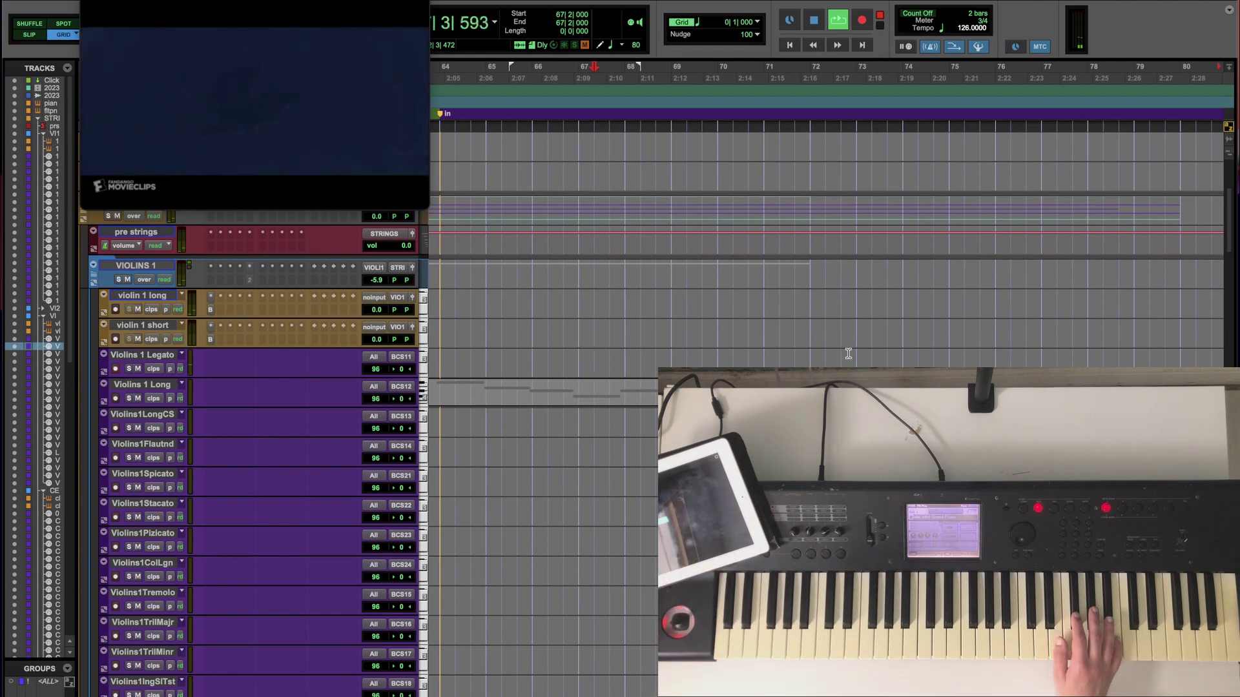
{"action": "key", "text": "space"}
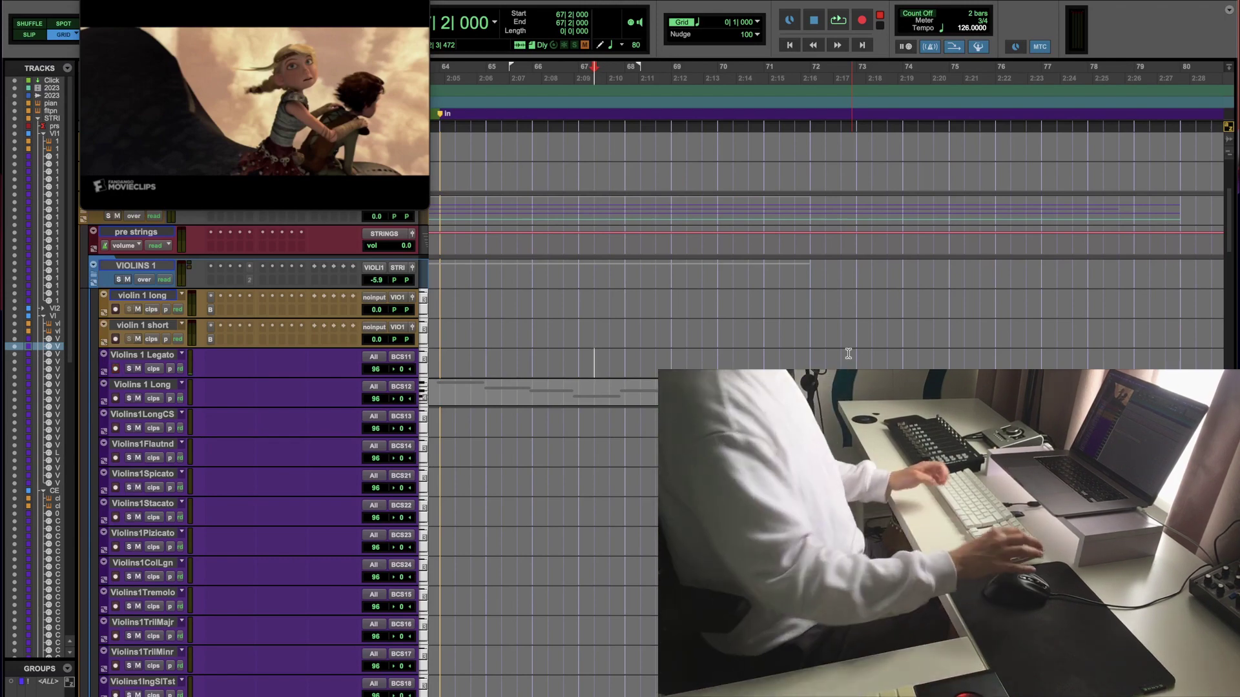
Step: Record-arm feltpiano and play the score with picture from the pickup bit marker at 62|1 to try a felt piano part
{"action": "key", "text": "KP_Decimal"}
{"action": "key", "text": "1"}
{"action": "key", "text": "KP_Decimal"}
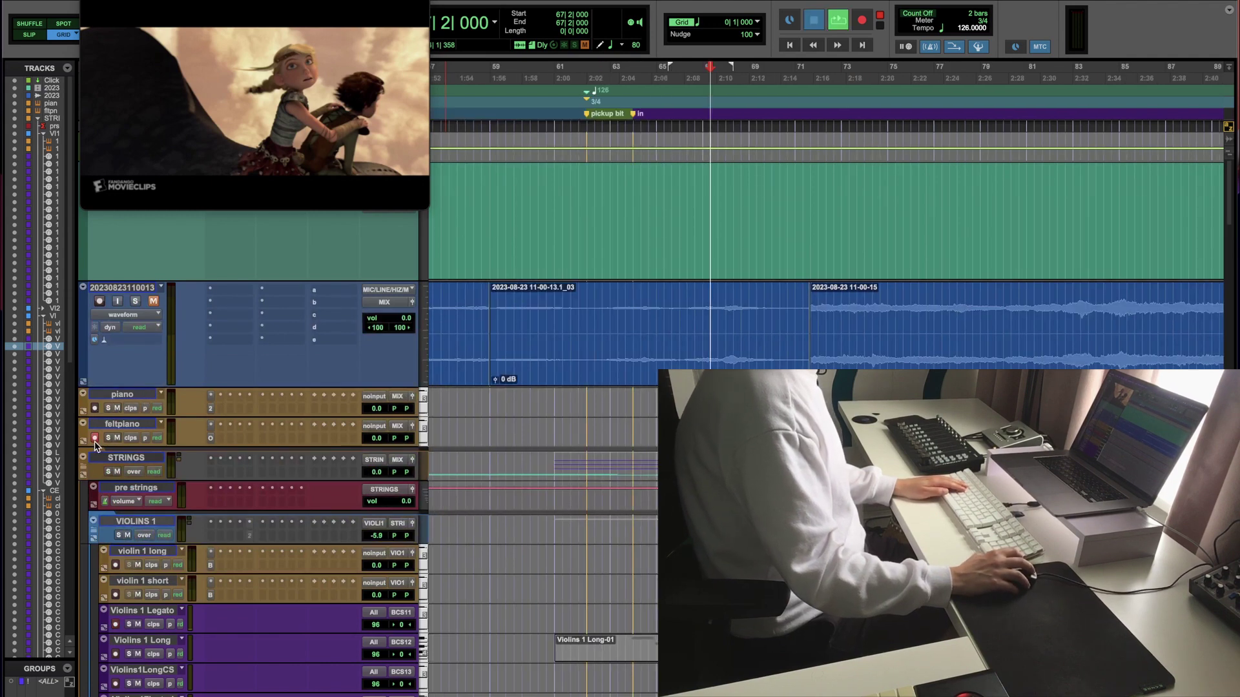
{"action": "left_click", "coordinate": [585, 178]}
{"action": "key", "text": "space"}
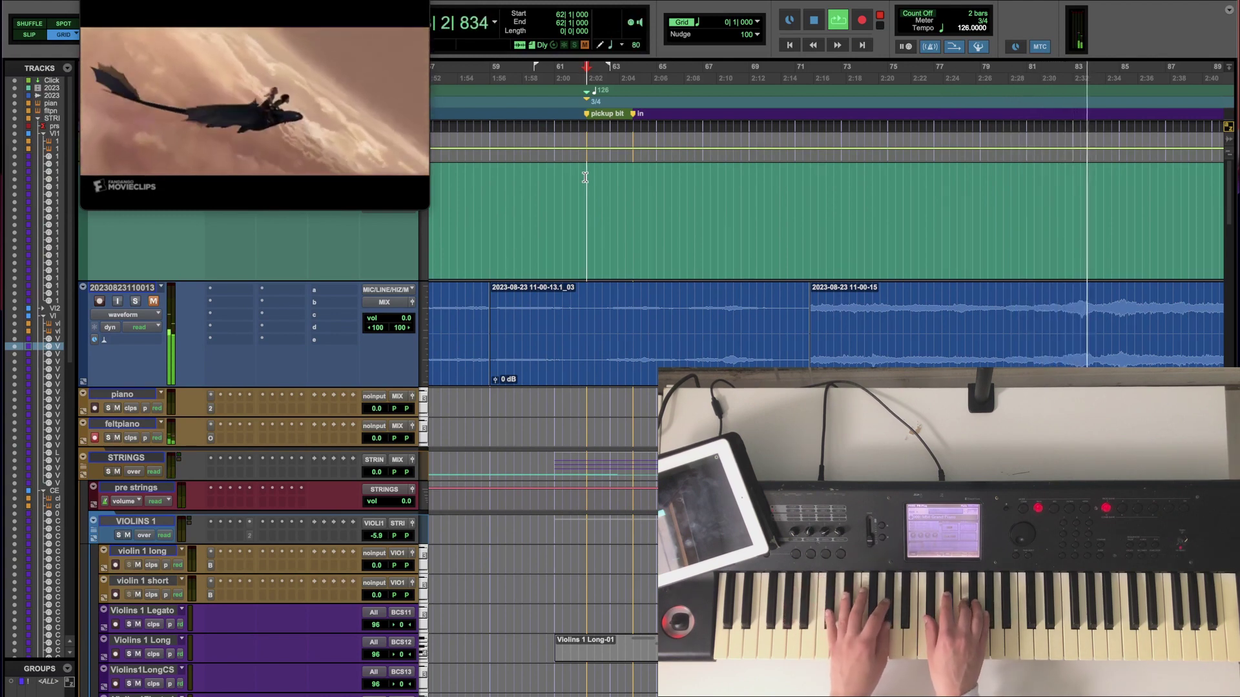
{"action": "key", "text": "space"}
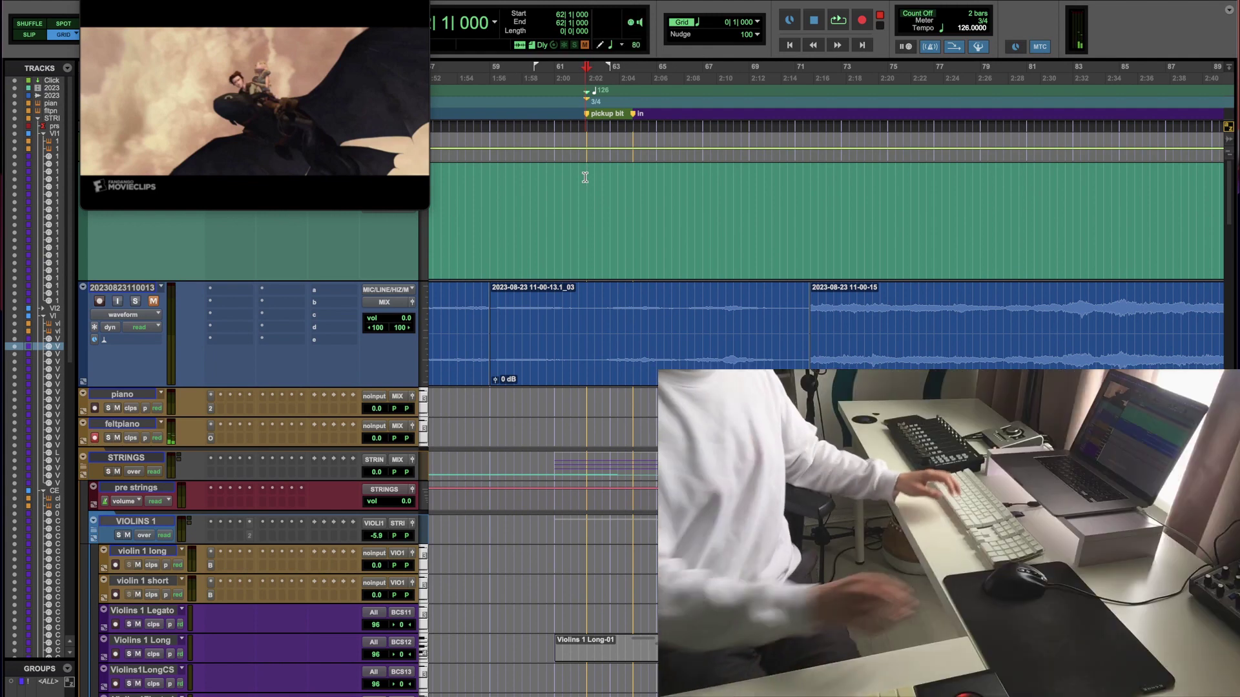
Step: Record-arm the piano track, increase its track height, and play the score briefly from 62|1
{"action": "left_click", "coordinate": [95, 408]}
{"action": "left_click_drag", "start_coordinate": [95, 416], "coordinate": [99, 435]}
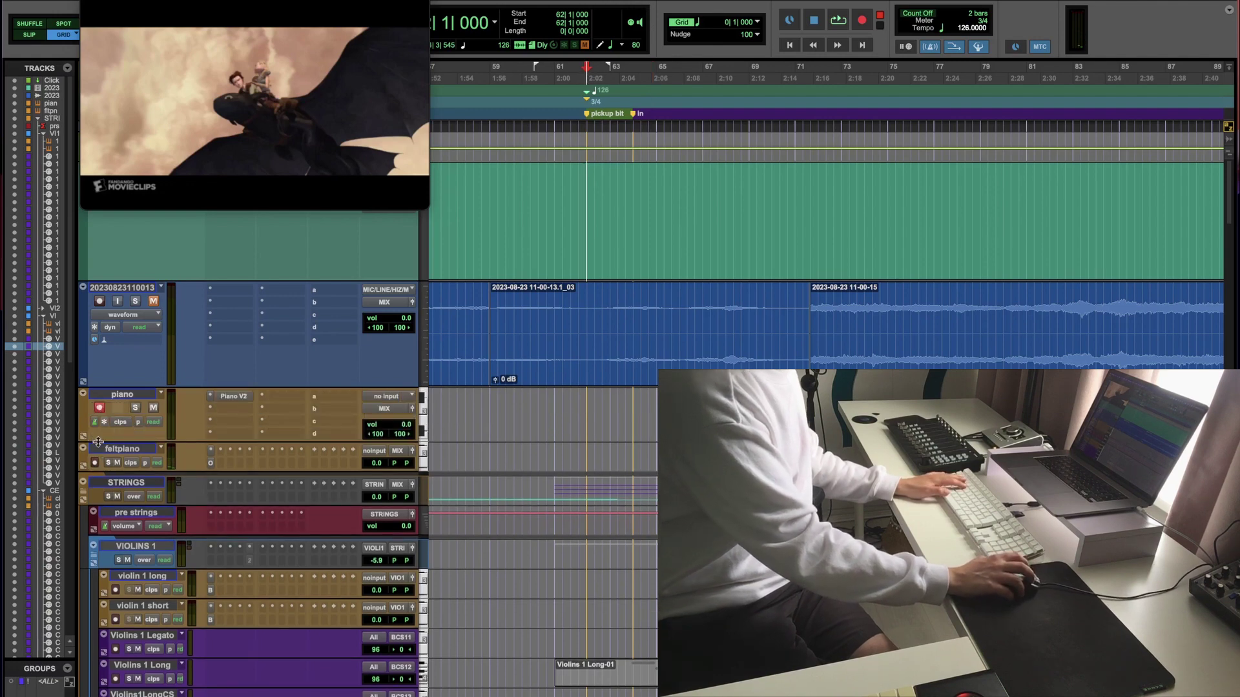
{"action": "key", "text": "space"}
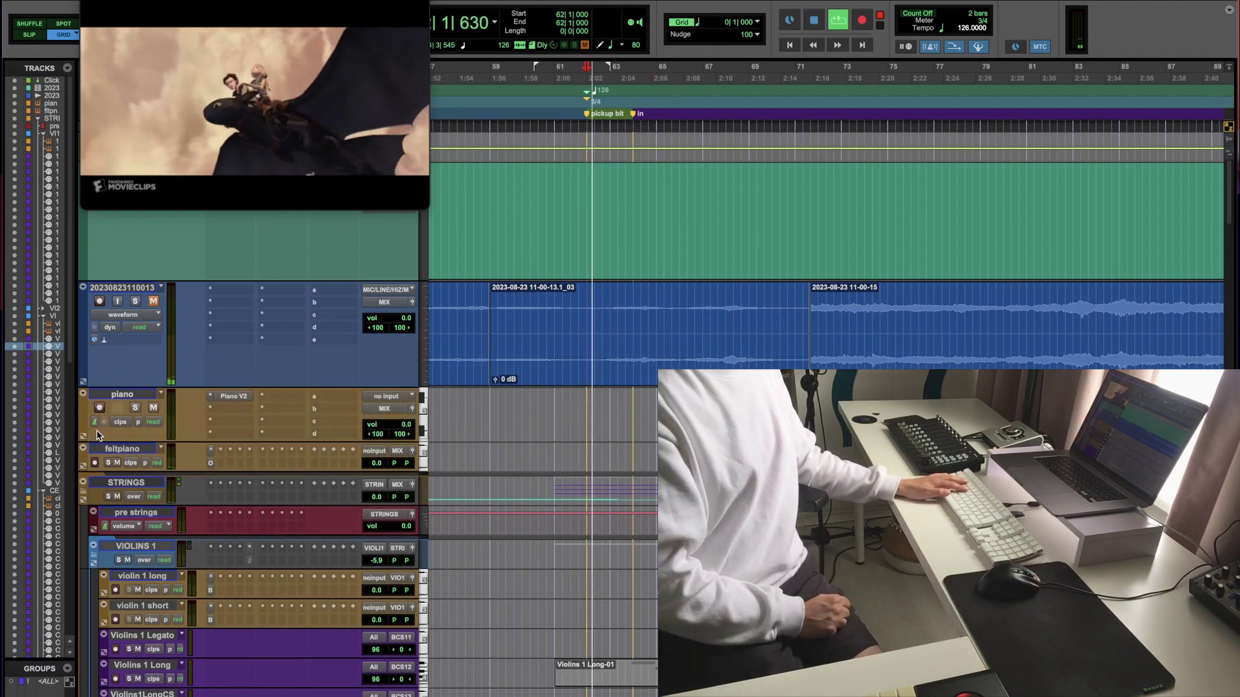
{"action": "key", "text": "space"}
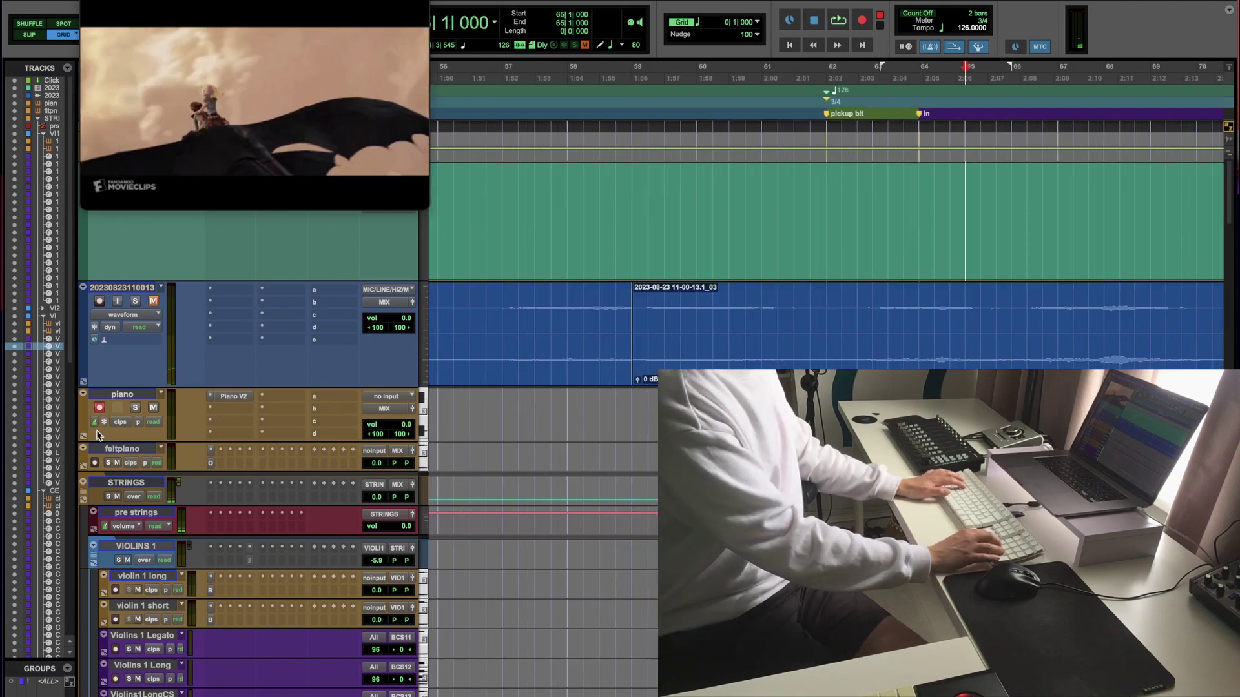
Step: Try to record a piano part with picture from 65|1
{"action": "key", "text": "space"}
{"action": "key", "text": "super+bracketleft"}
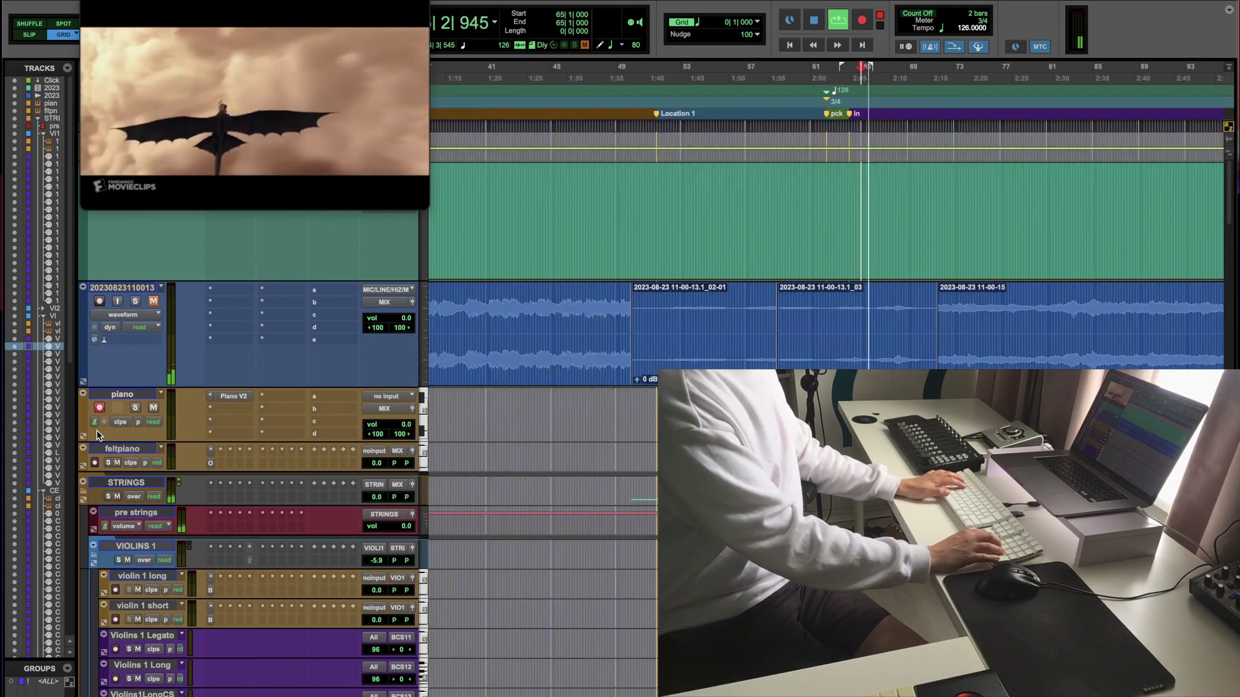
{"action": "key", "text": "super+bracketright"}
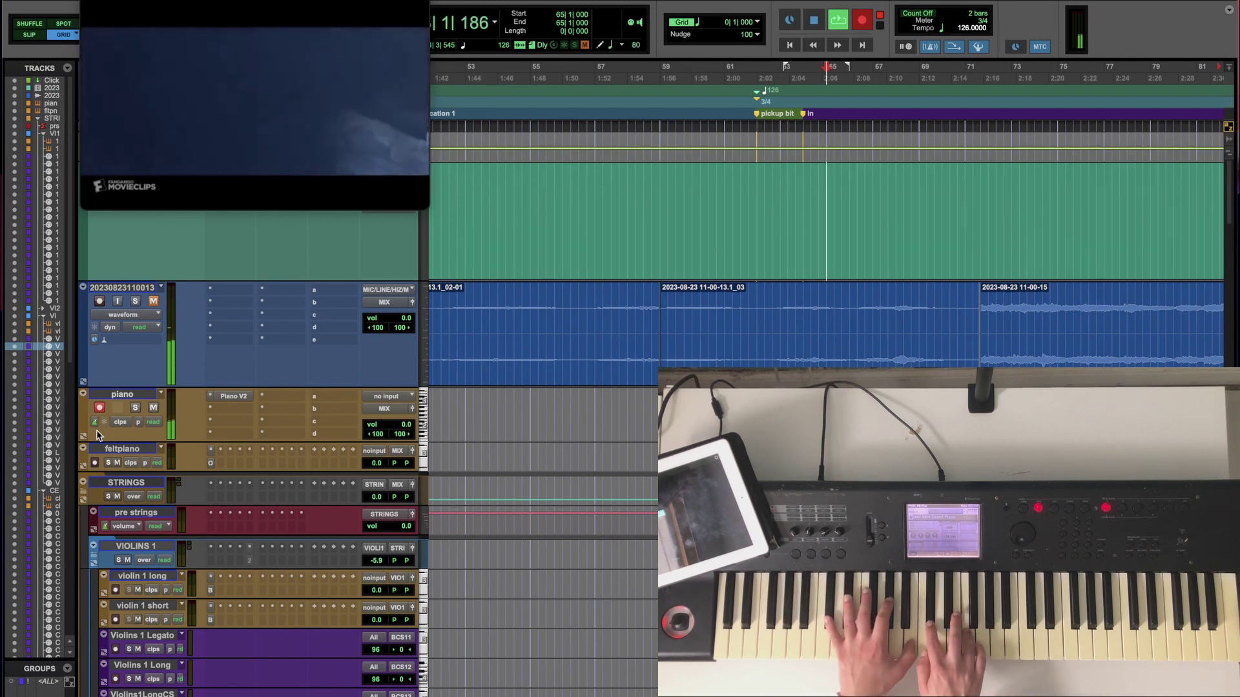
{"action": "key", "text": "space"}
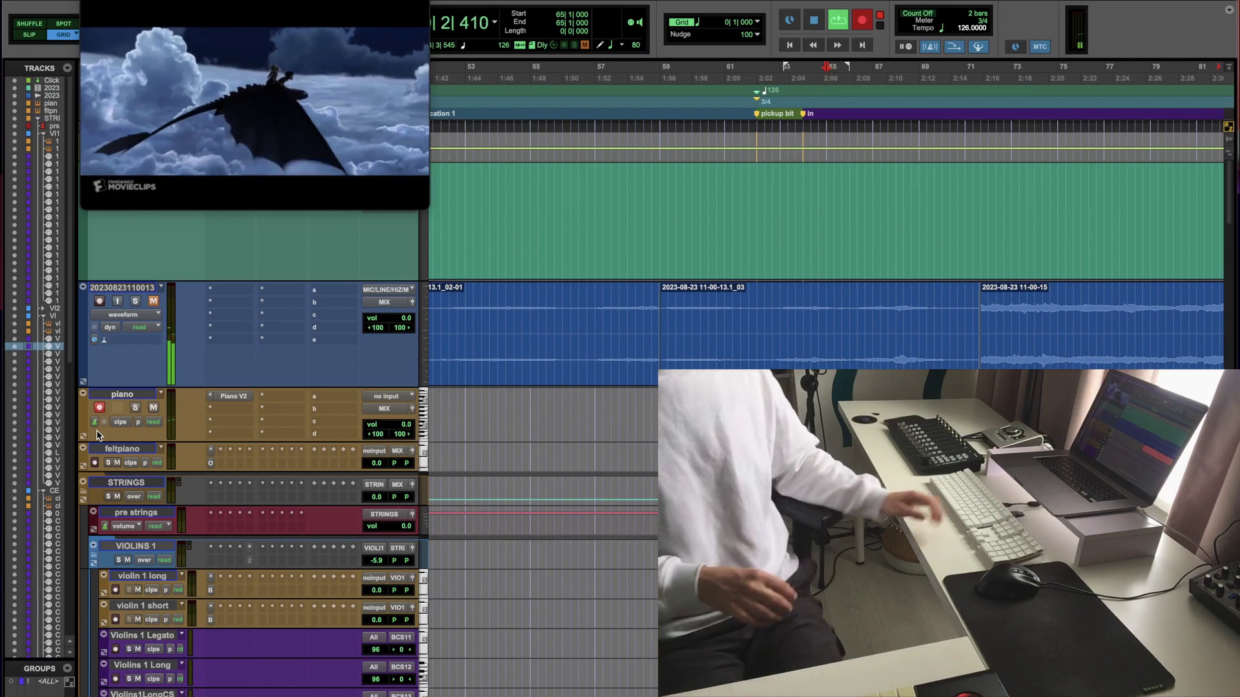
Step: Select the timeline range from 79|1 to 87|1 and play it with picture
{"action": "scroll", "coordinate": [774, 323], "scroll_direction": "right", "scroll_amount": 5}
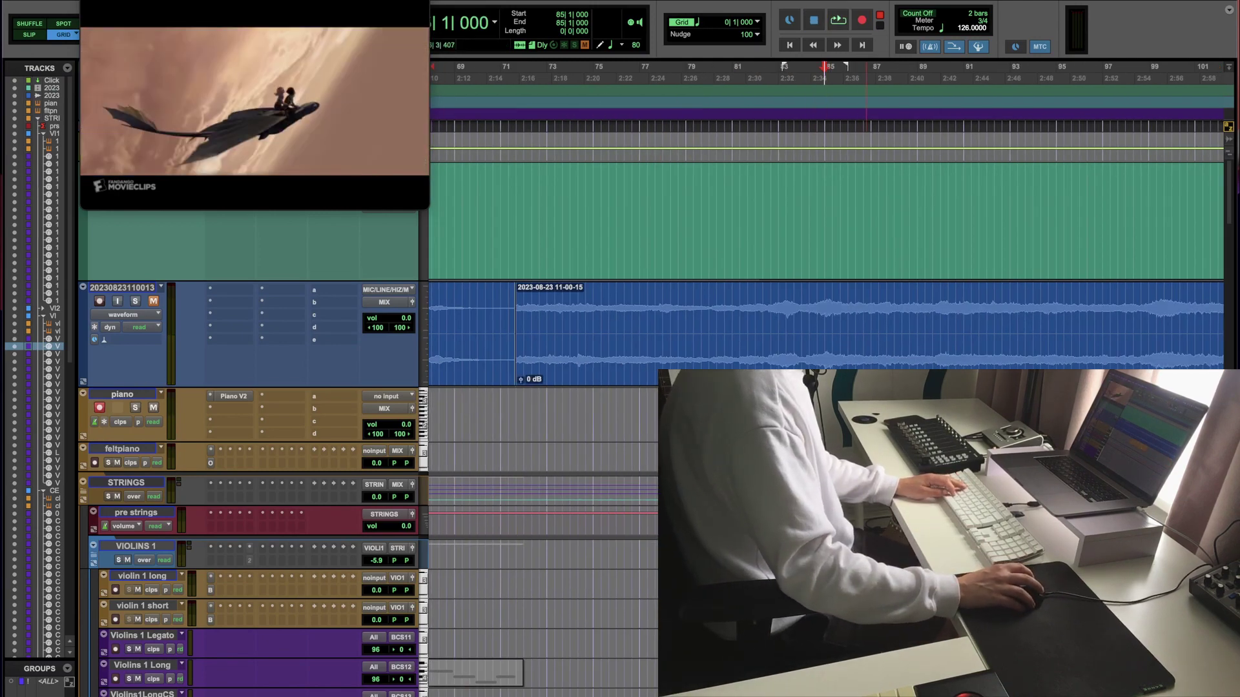
{"action": "left_click_drag", "start_coordinate": [807, 517], "coordinate": [714, 517]}
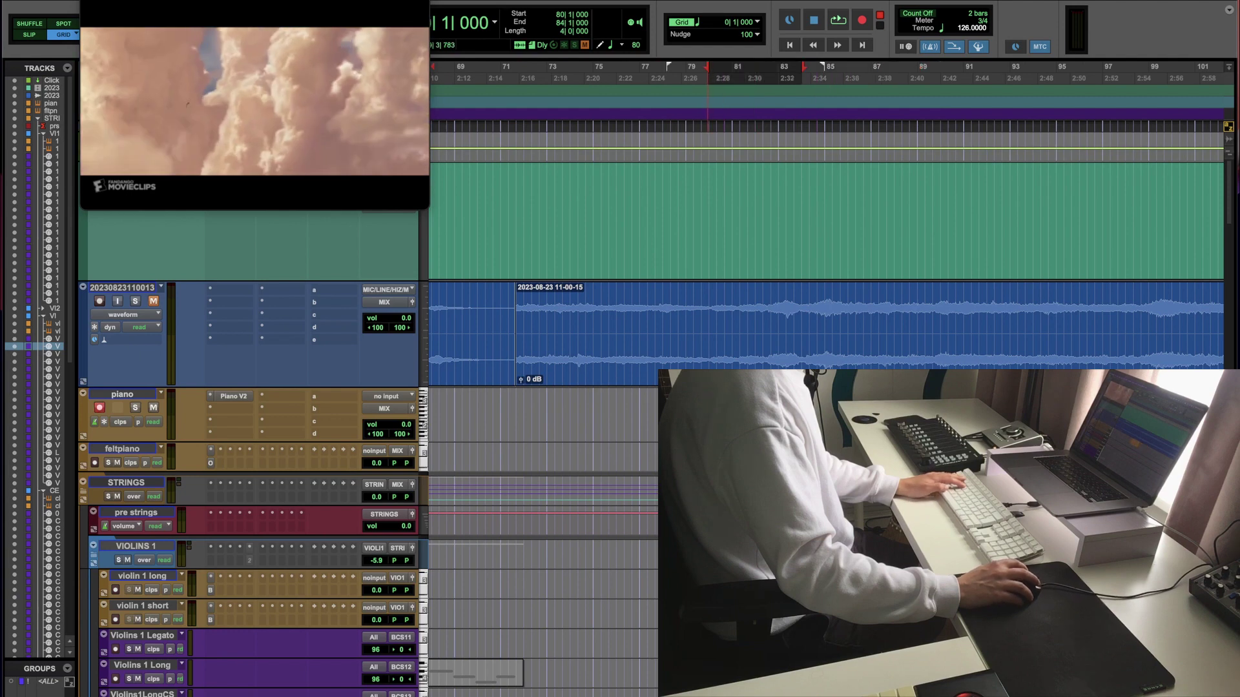
{"action": "left_click", "coordinate": [686, 323], "text": "shift"}
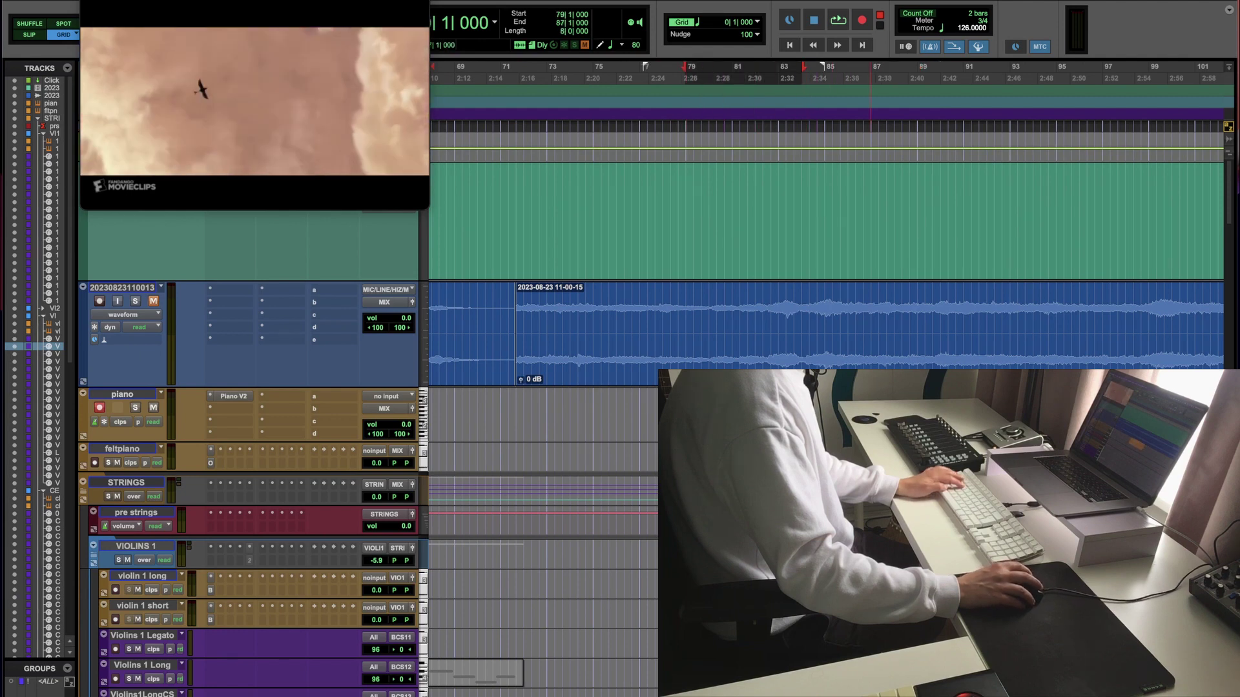
{"action": "key", "text": "space"}
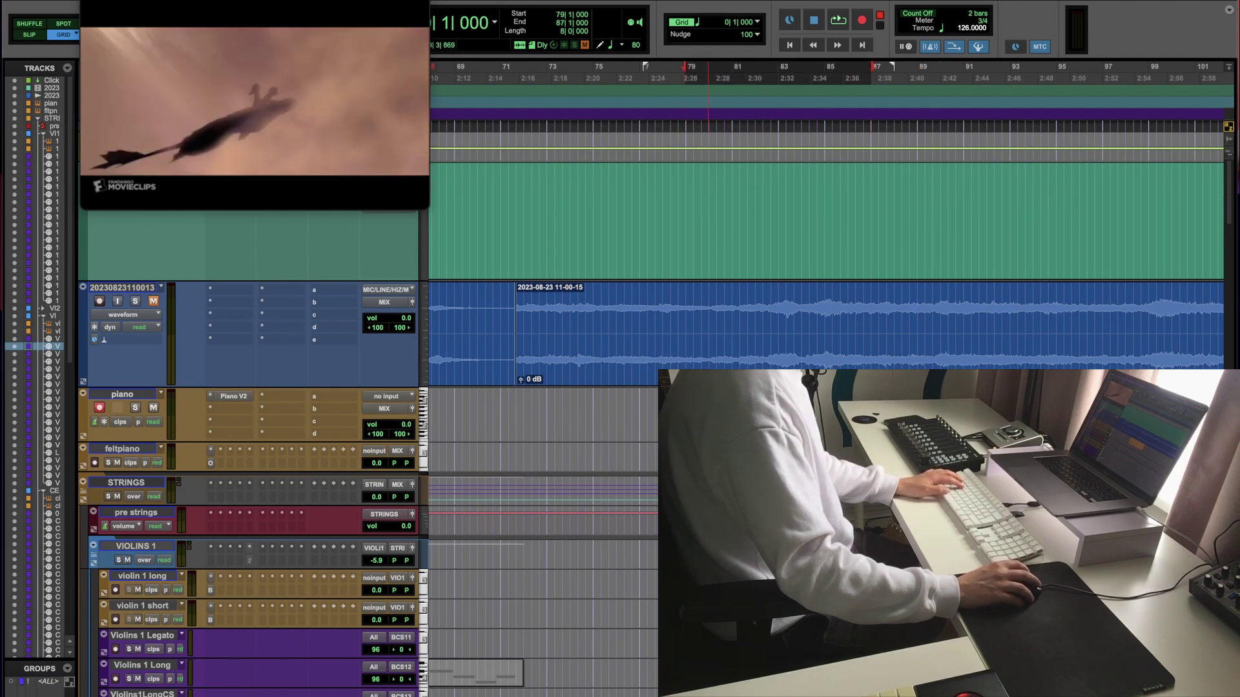
Step: Play the score with picture from 80|1, stop playback, and disarm the piano track
{"action": "left_click", "coordinate": [709, 323]}
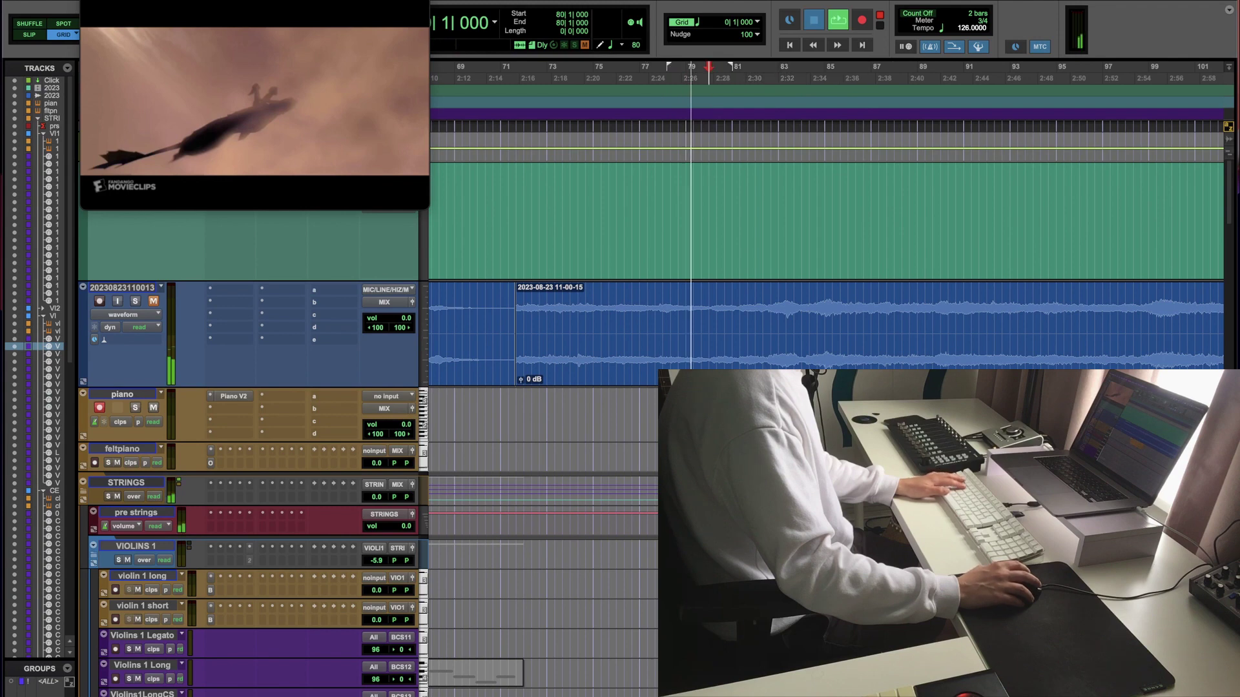
{"action": "key", "text": "space"}
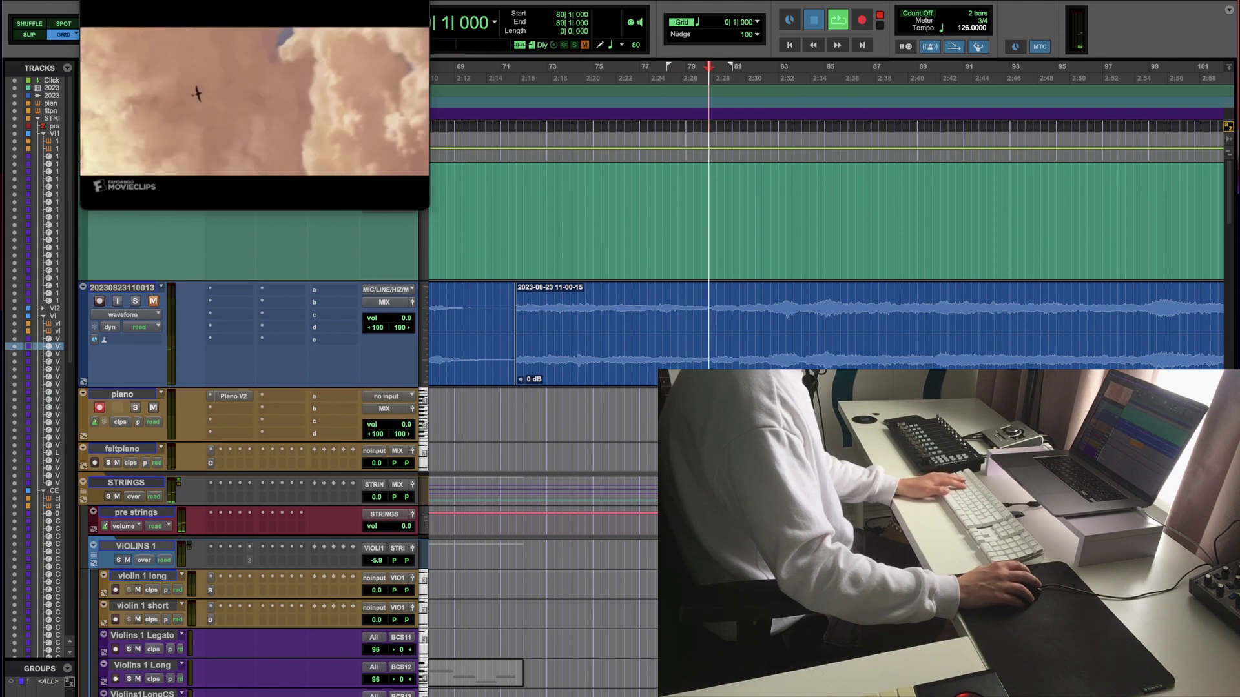
{"action": "key", "text": "space"}
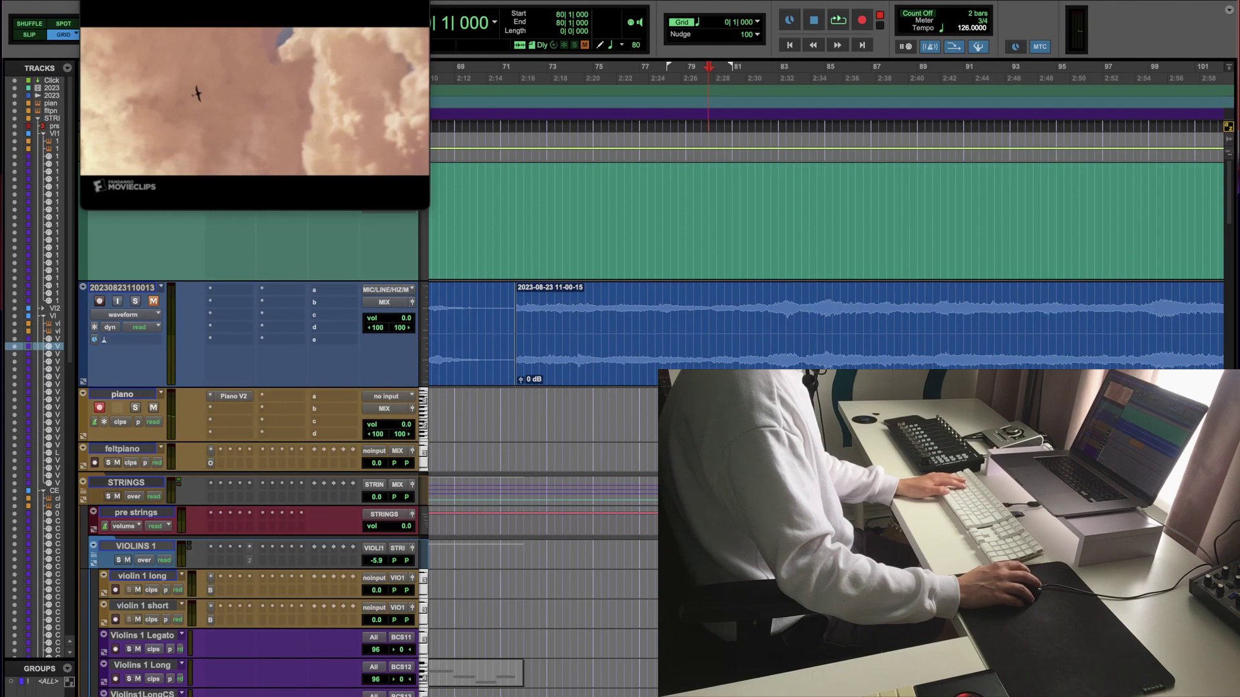
{"action": "key", "text": "space"}
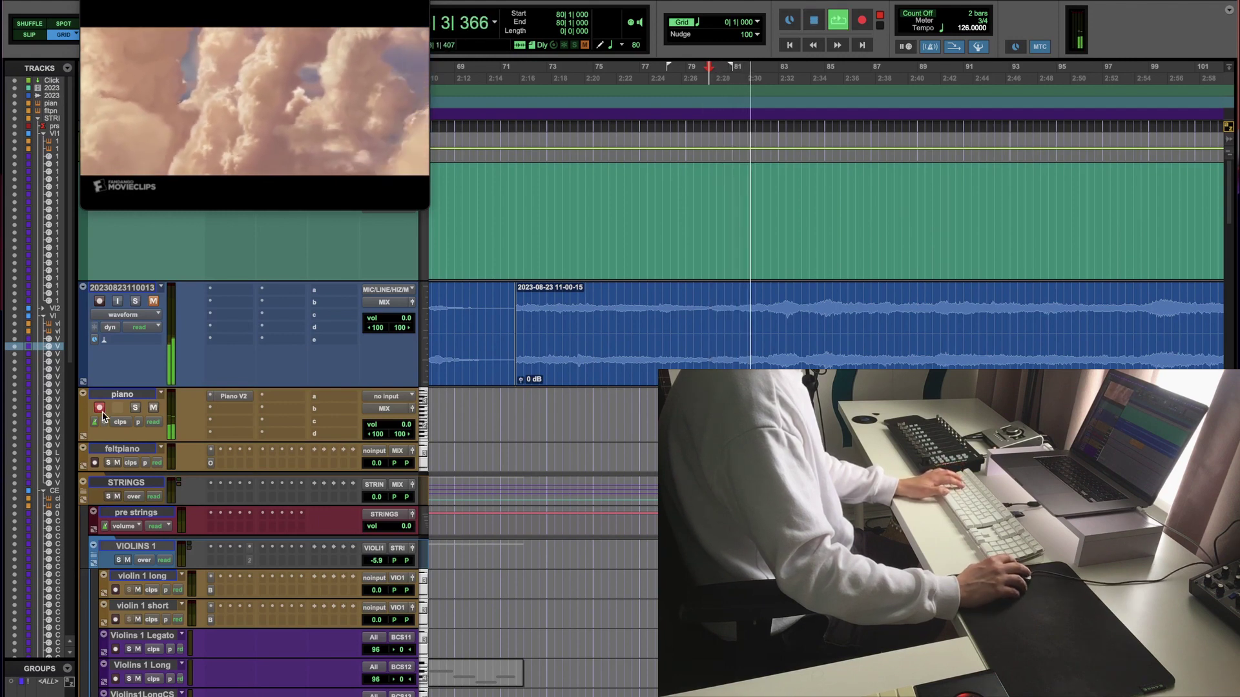
{"action": "left_click", "coordinate": [100, 408]}
{"action": "key", "text": "space"}
{"action": "left_click", "coordinate": [99, 407]}
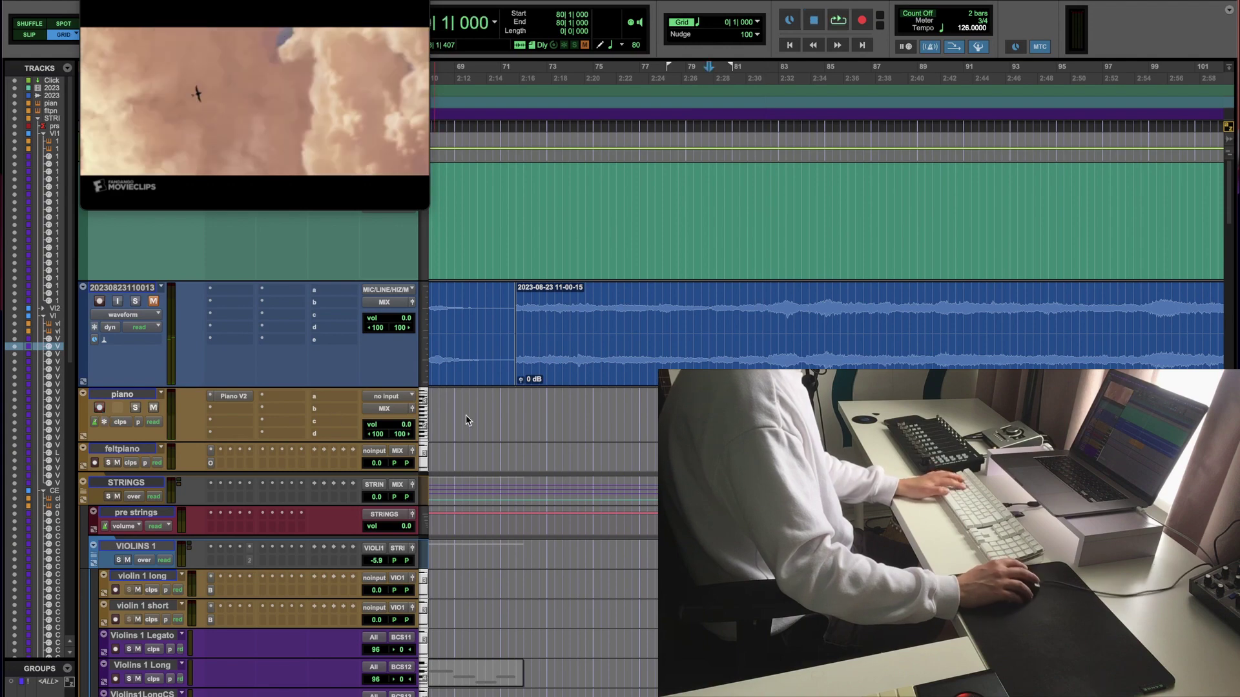
Step: Play the score with picture from 62|1 and look through the Violins 1 tracks
{"action": "key", "text": "super+bracketleft"}
{"action": "key", "text": "super+bracketleft"}
{"action": "left_click", "coordinate": [895, 114]}
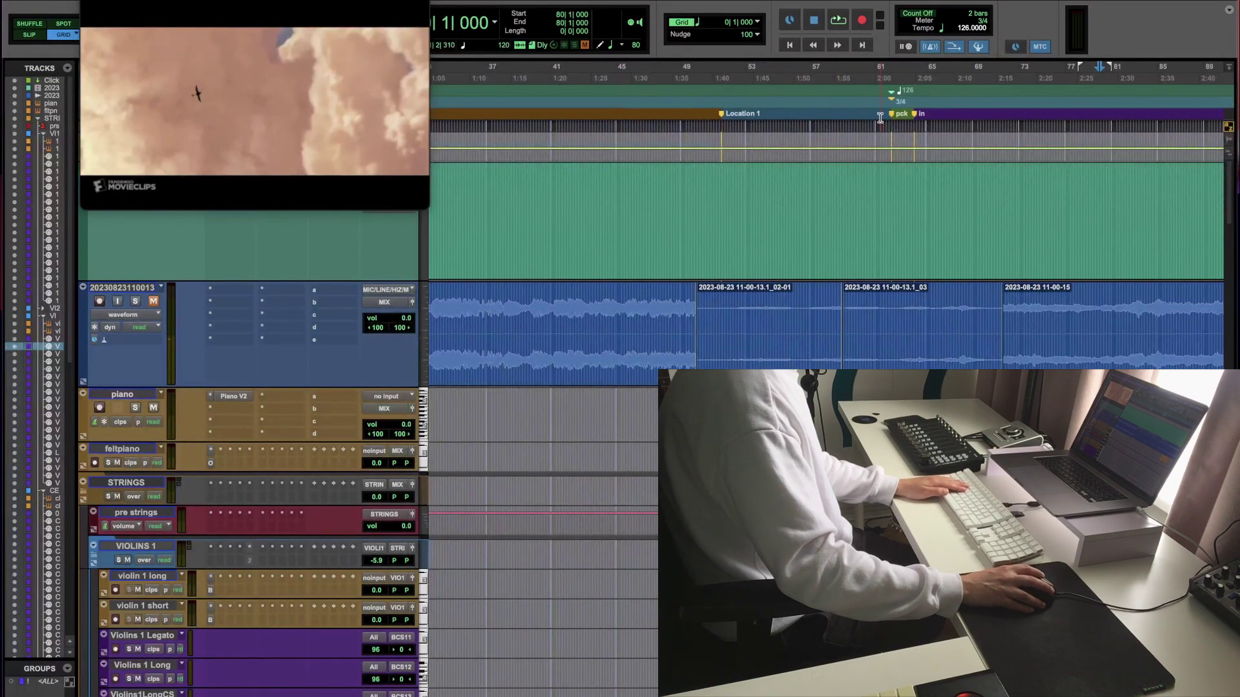
{"action": "key", "text": "space"}
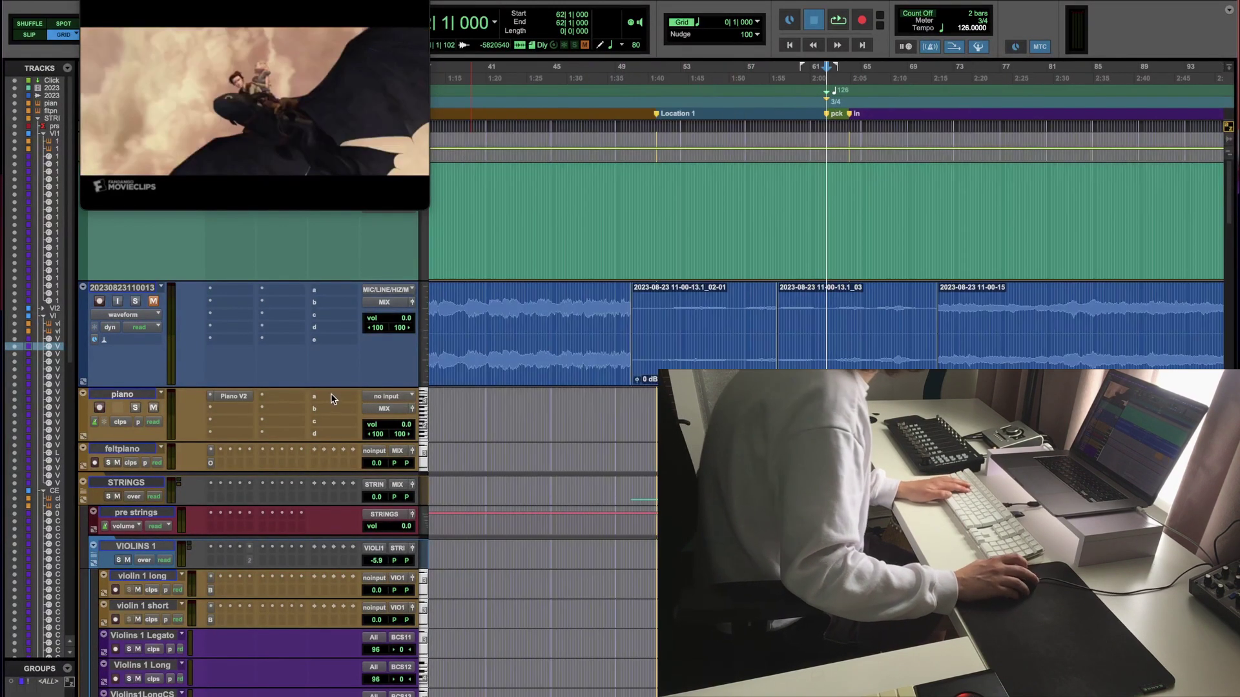
{"action": "key", "text": "super+bracketright"}
{"action": "scroll", "coordinate": [331, 392], "scroll_direction": "down", "scroll_amount": 5}
{"action": "scroll", "coordinate": [334, 394], "scroll_direction": "down", "scroll_amount": 3}
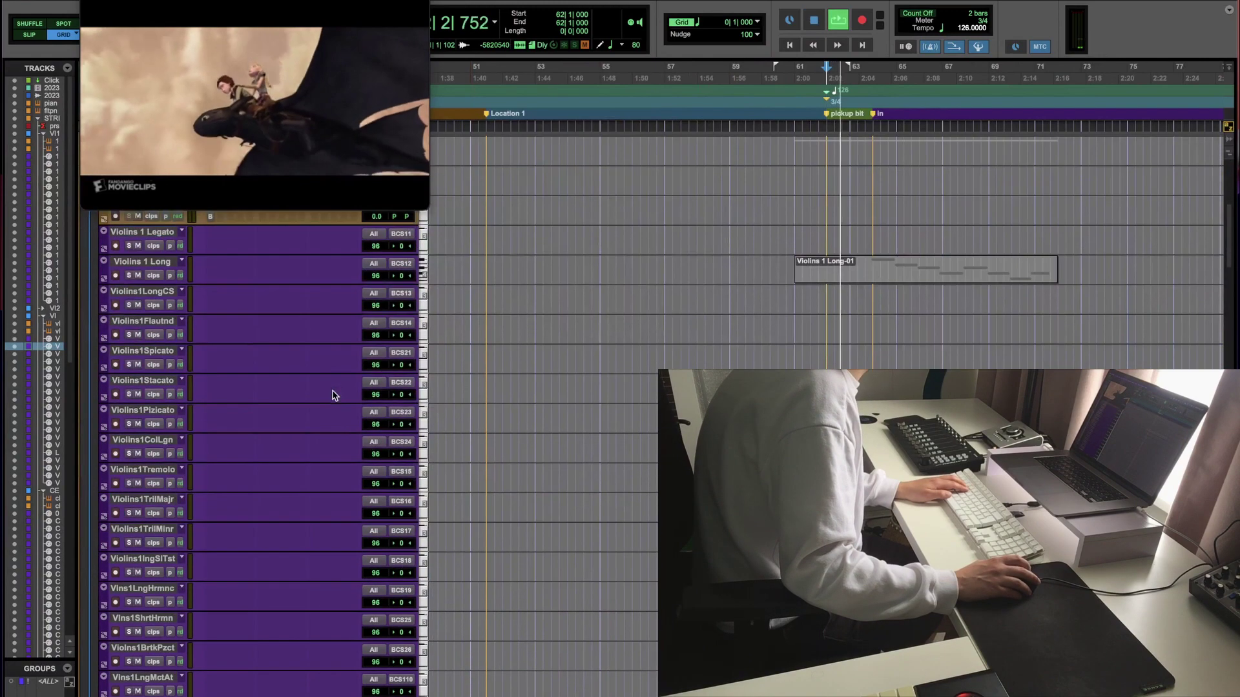
{"action": "scroll", "coordinate": [335, 394], "scroll_direction": "up", "scroll_amount": 3}
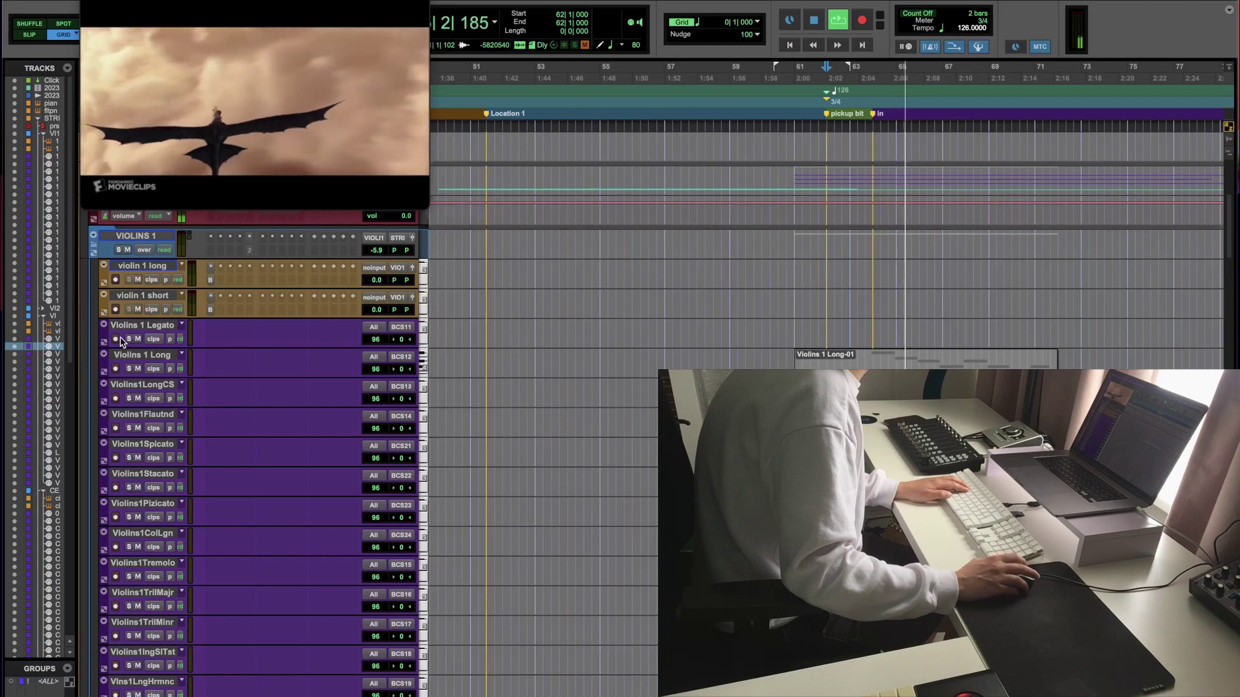
Step: Lower the volume of the inthalfsectin.01 track in Intimate Strings during playback, and stop playback
{"action": "scroll", "coordinate": [122, 342], "scroll_direction": "down", "scroll_amount": 10}
{"action": "scroll", "coordinate": [123, 342], "scroll_direction": "down", "scroll_amount": 6}
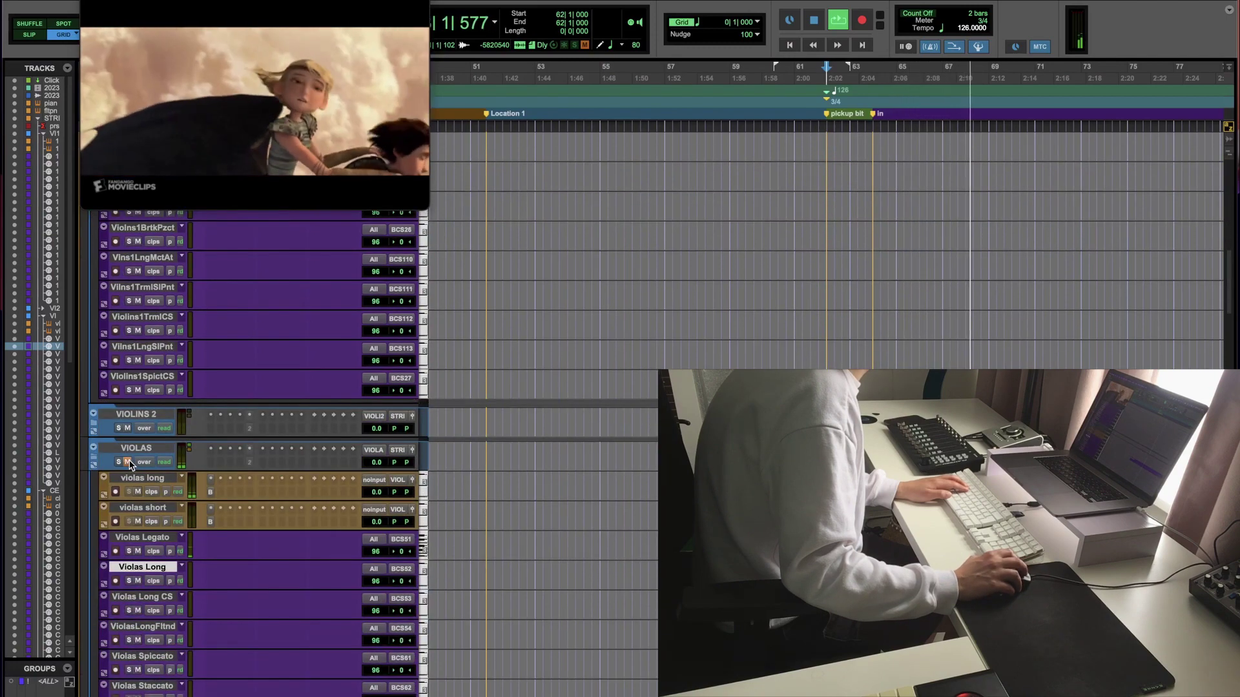
{"action": "scroll", "coordinate": [129, 463], "scroll_direction": "down", "scroll_amount": 15}
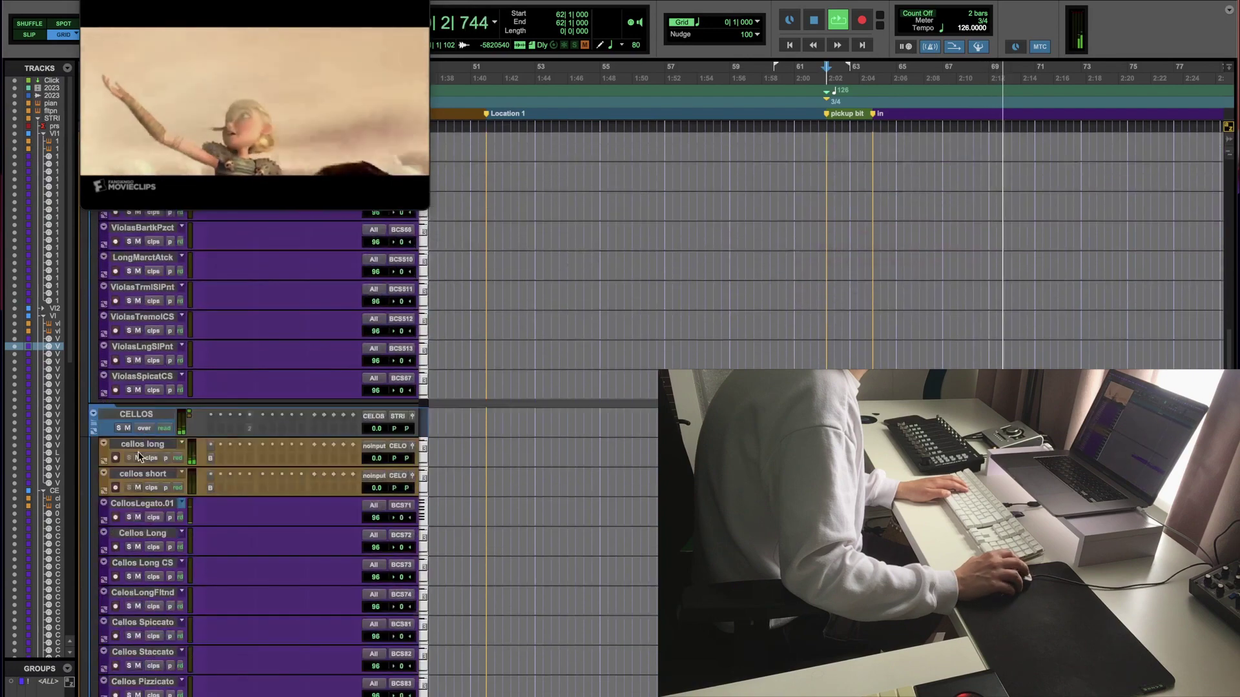
{"action": "scroll", "coordinate": [138, 455], "scroll_direction": "down", "scroll_amount": 15}
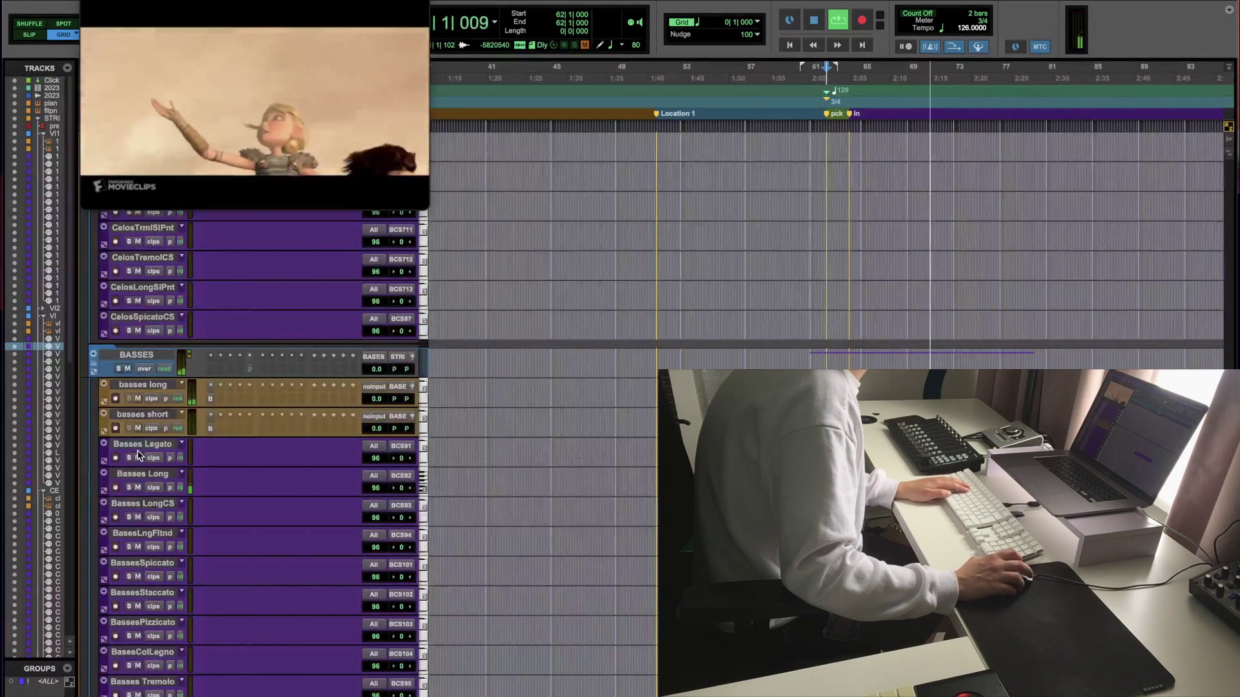
{"action": "scroll", "coordinate": [138, 455], "scroll_direction": "down", "scroll_amount": 15}
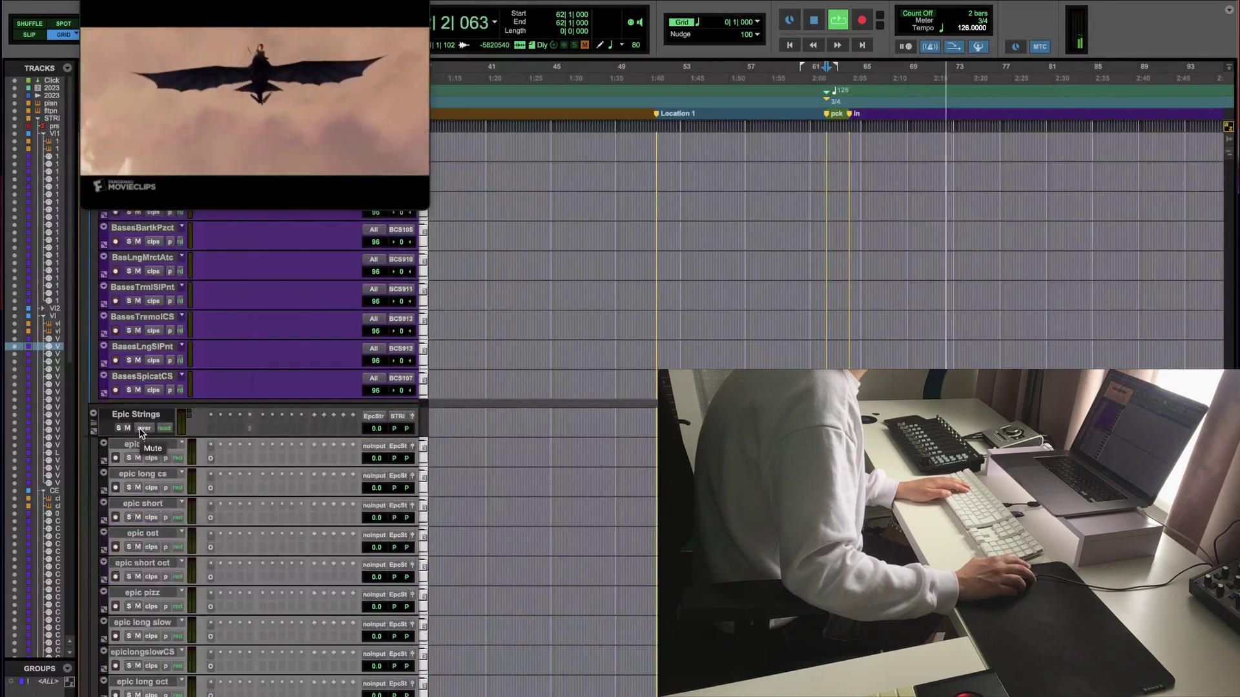
{"action": "scroll", "coordinate": [141, 433], "scroll_direction": "down", "scroll_amount": 10}
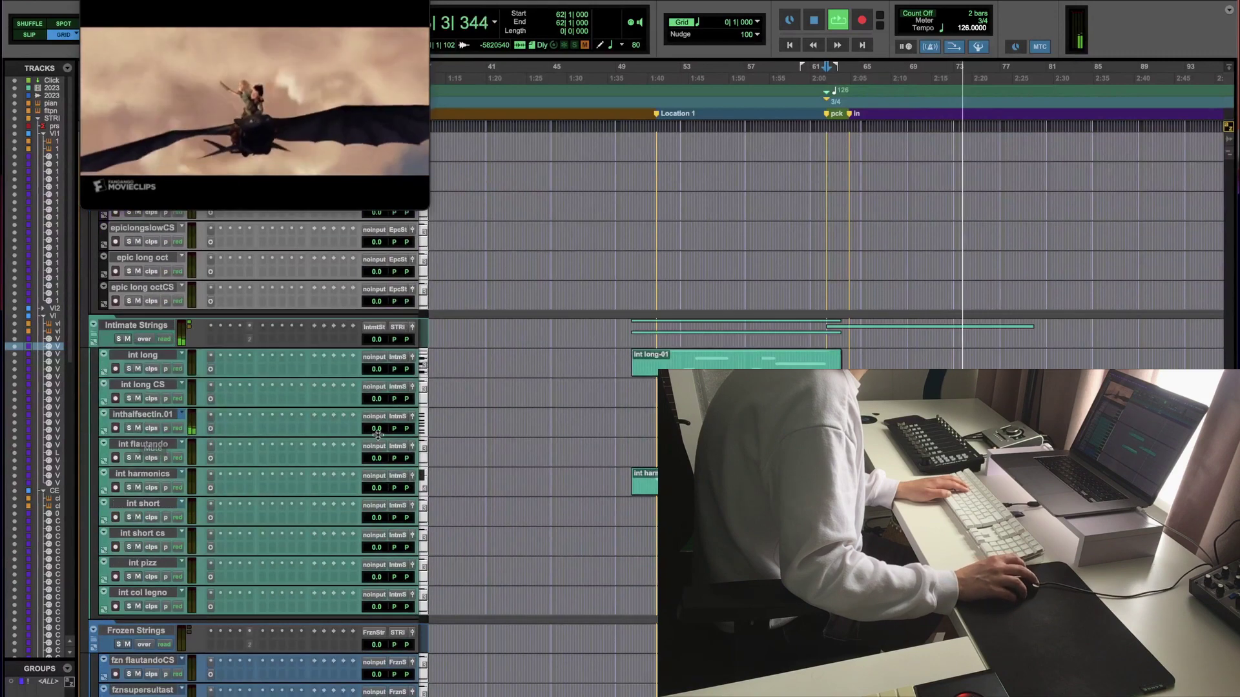
{"action": "mouse_move", "coordinate": [378, 435]}
{"action": "left_mouse_down"}
{"action": "mouse_move", "coordinate": [380, 452]}
{"action": "mouse_move", "coordinate": [385, 415]}
{"action": "mouse_move", "coordinate": [379, 433]}
{"action": "left_mouse_up"}
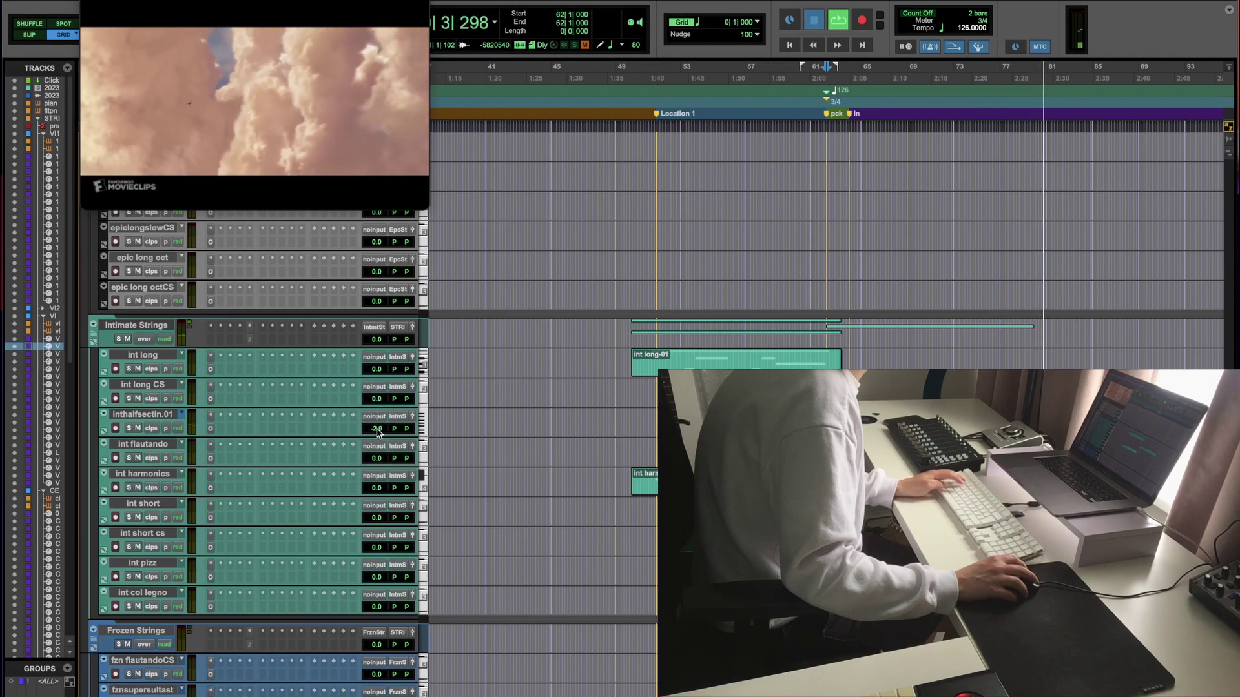
{"action": "key", "text": "space"}
Step: Expand the WOODWIND folder and its CLARINETS subfolder, and record-arm the Clarinet Legato track
{"action": "scroll", "coordinate": [195, 446], "scroll_direction": "down", "scroll_amount": 10}
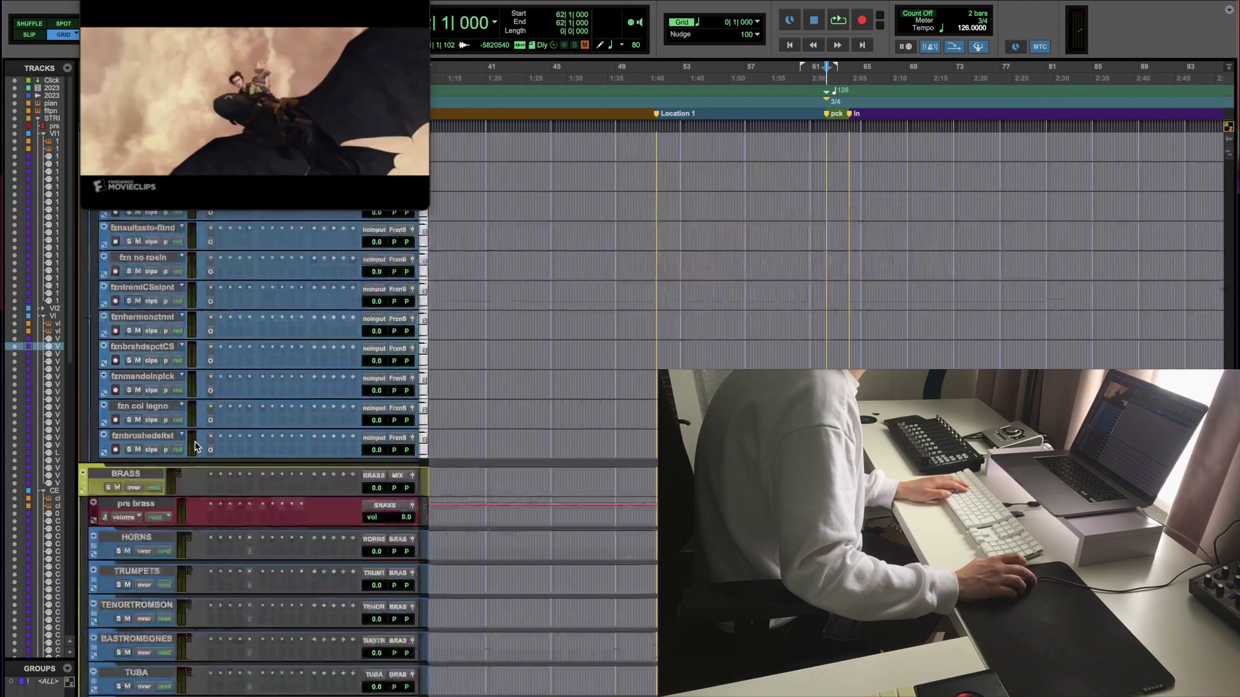
{"action": "scroll", "coordinate": [195, 446], "scroll_direction": "down", "scroll_amount": 5}
{"action": "scroll", "coordinate": [121, 437], "scroll_direction": "down", "scroll_amount": 3}
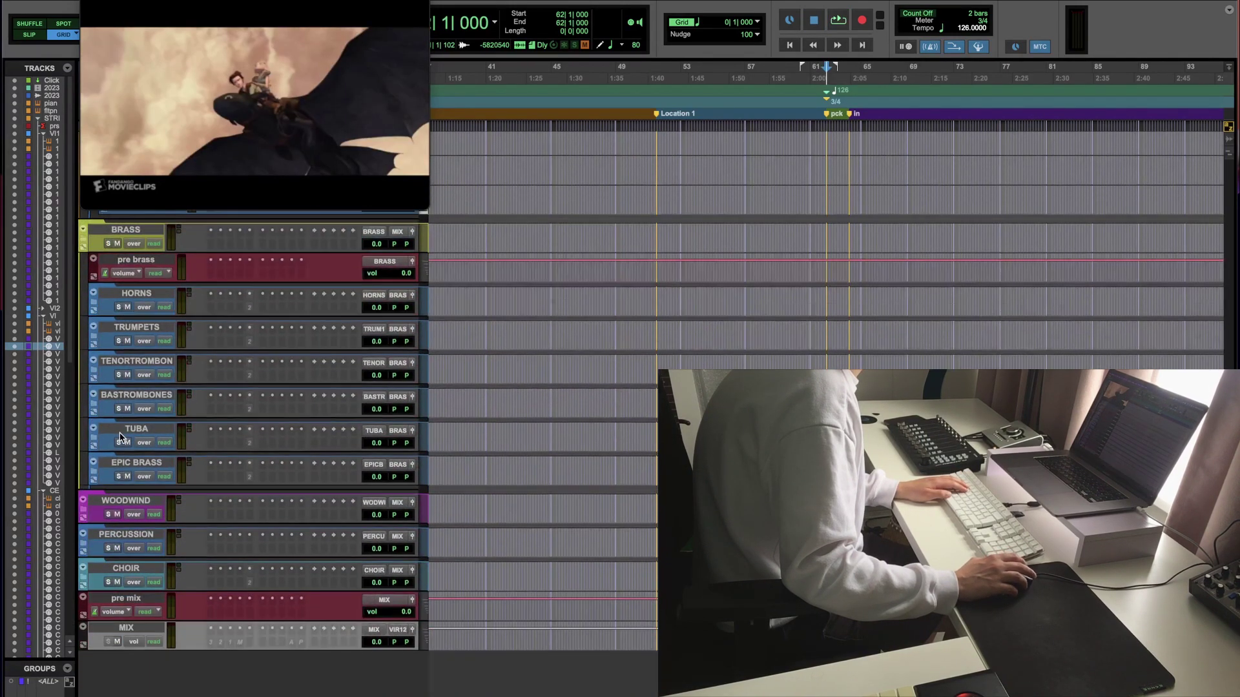
{"action": "left_click", "coordinate": [83, 501]}
{"action": "scroll", "coordinate": [103, 520], "scroll_direction": "down", "scroll_amount": 5}
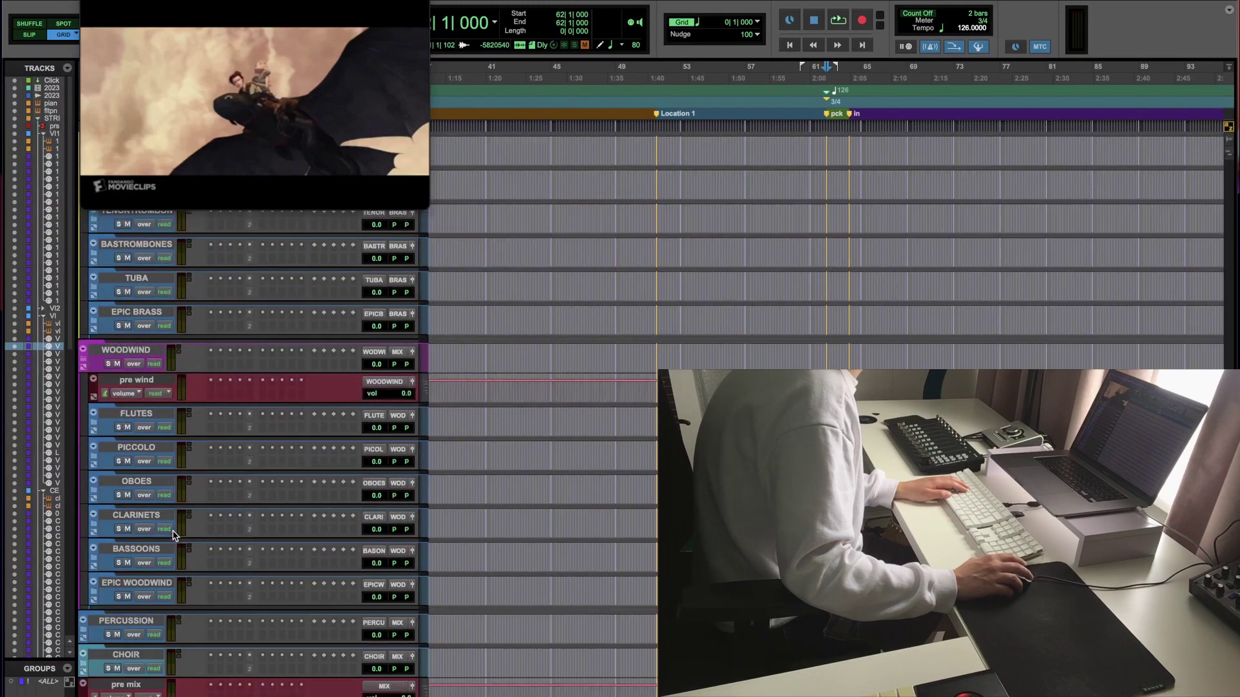
{"action": "left_click", "coordinate": [94, 515]}
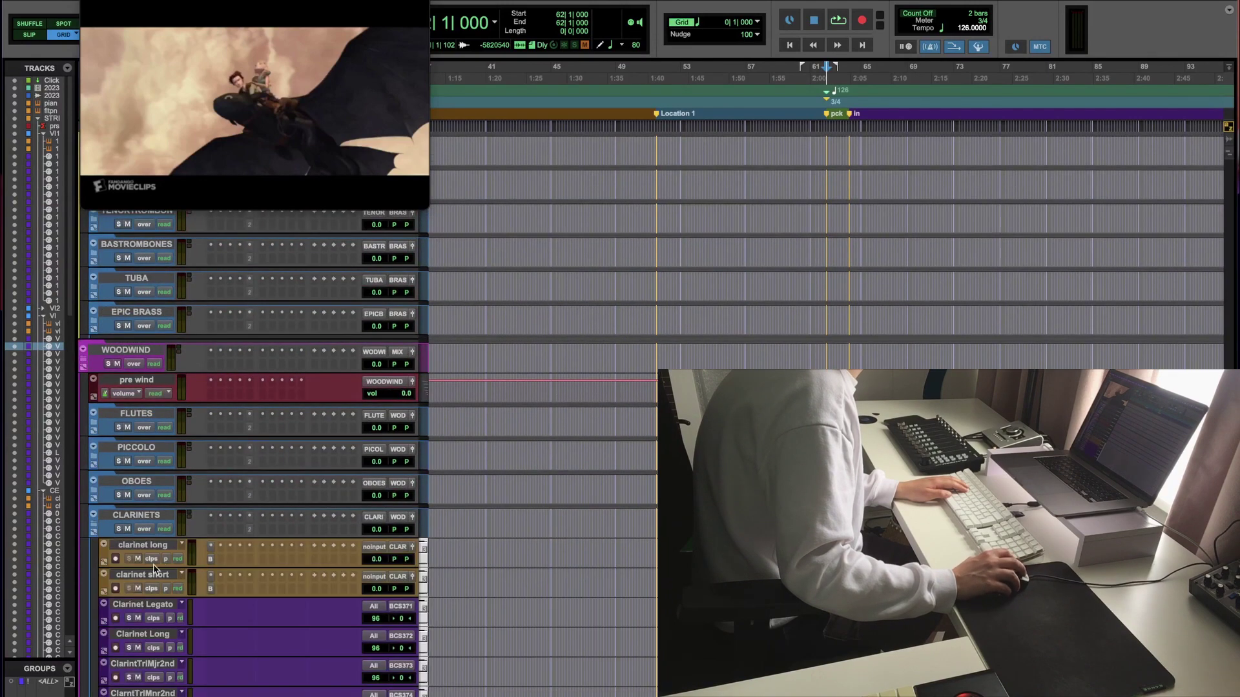
{"action": "left_click", "coordinate": [116, 619]}
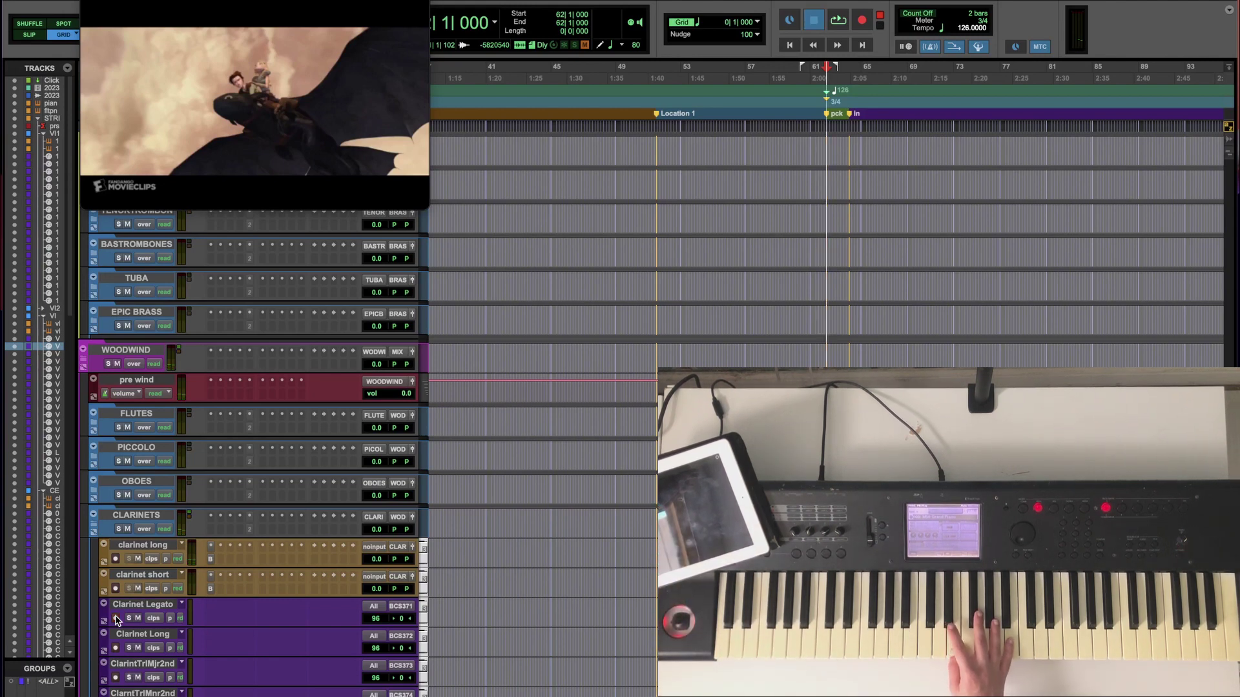
Step: Rehearse the Clarinet Legato part along with the score and picture from 62|1
{"action": "key", "text": "space"}
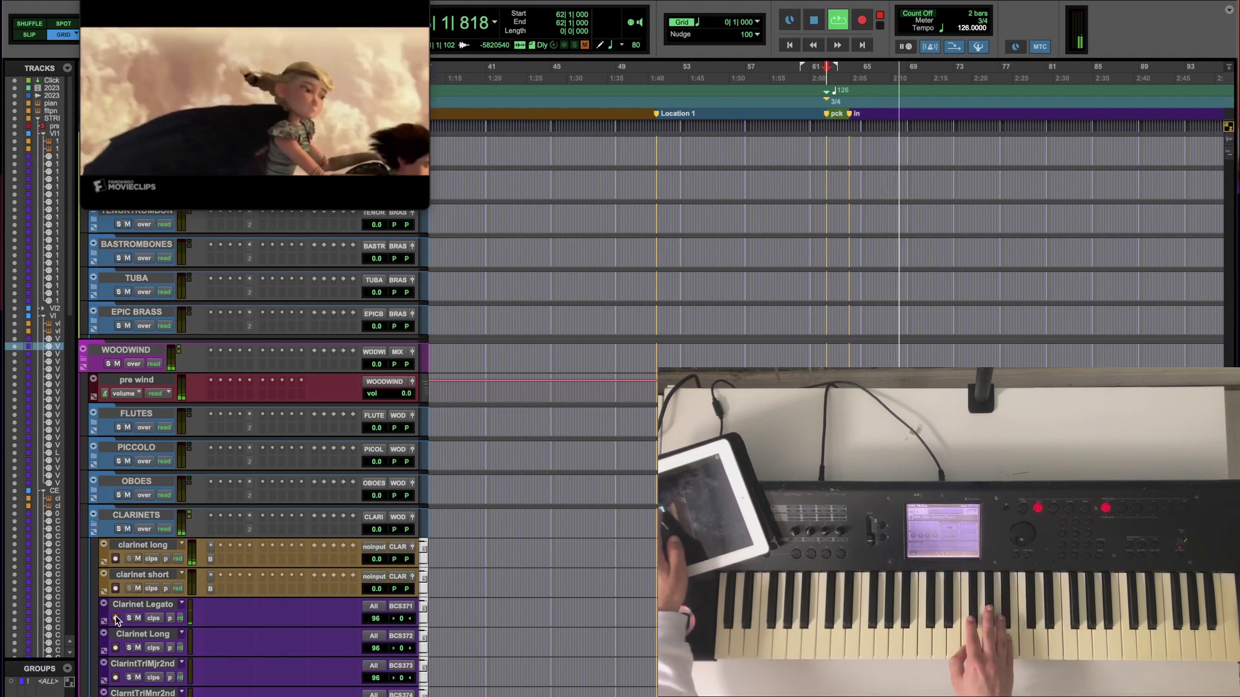
{"action": "left_click", "coordinate": [116, 618]}
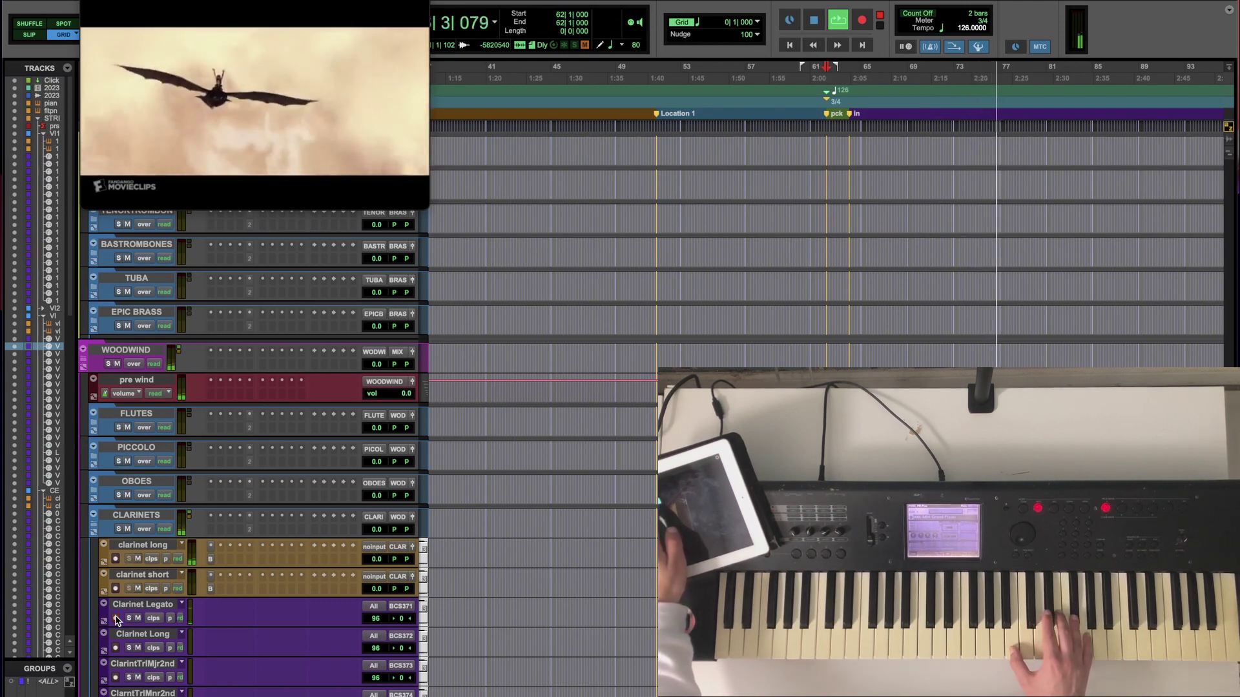
{"action": "left_click", "coordinate": [115, 618]}
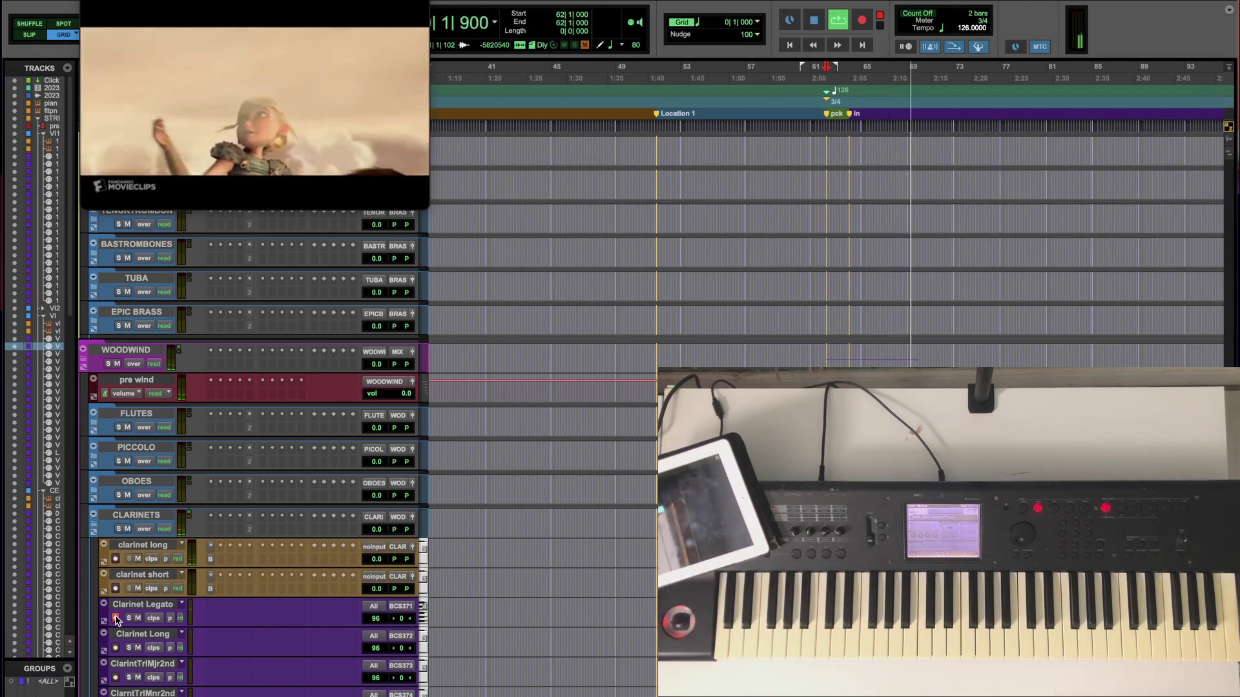
Step: Try to record the Clarinet Legato part from 62|1, and rehearse it again from 61|1
{"action": "key", "text": "space"}
{"action": "key", "text": "space"}
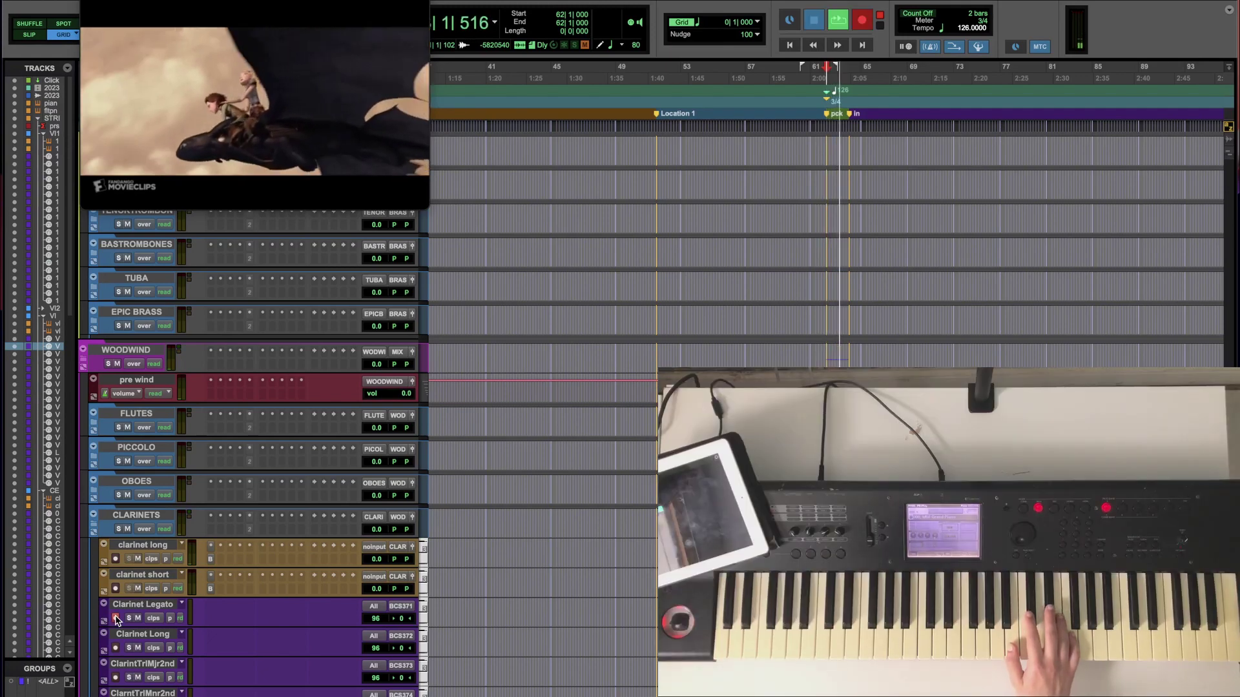
{"action": "key", "text": "space"}
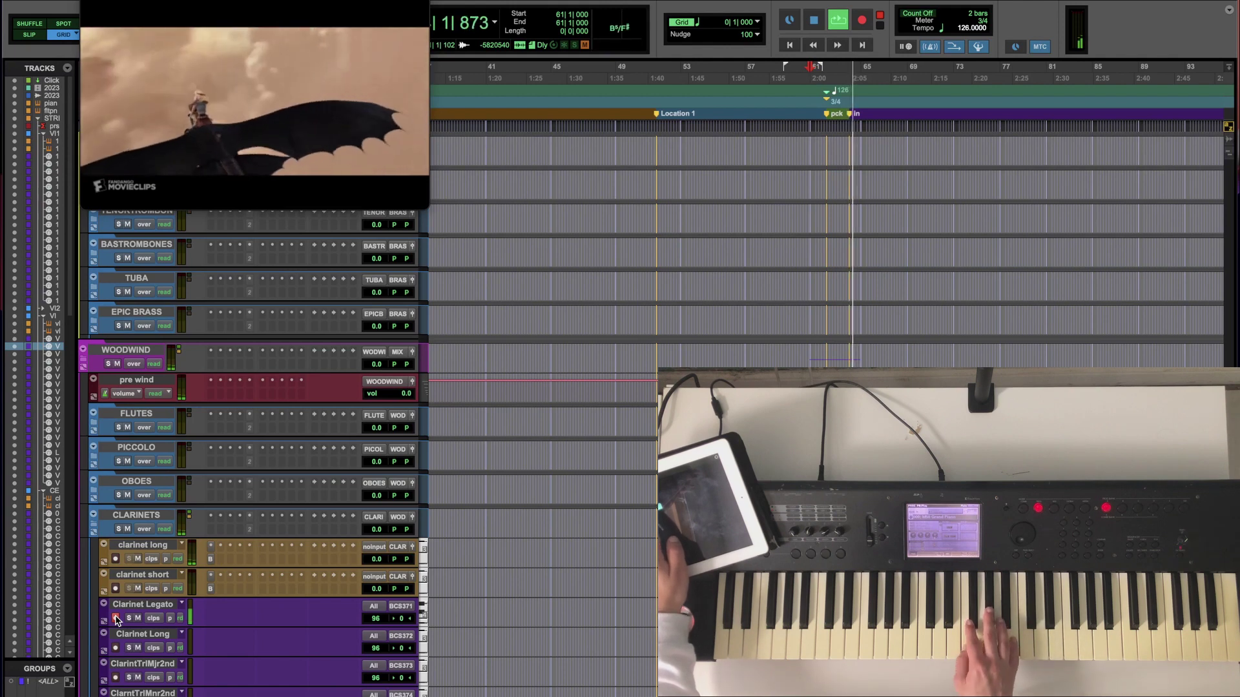
{"action": "key", "text": "space"}
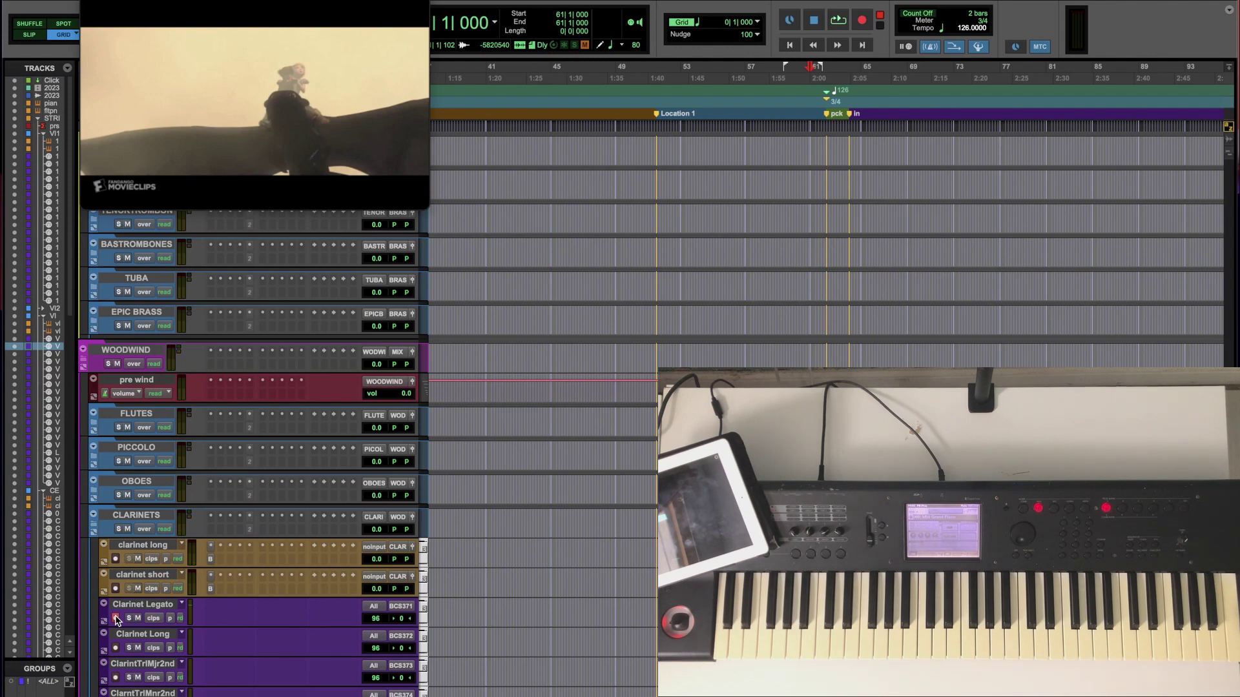
Step: Record the Clarinet Legato part with picture from 61|1 and stop recording
{"action": "key", "text": "space"}
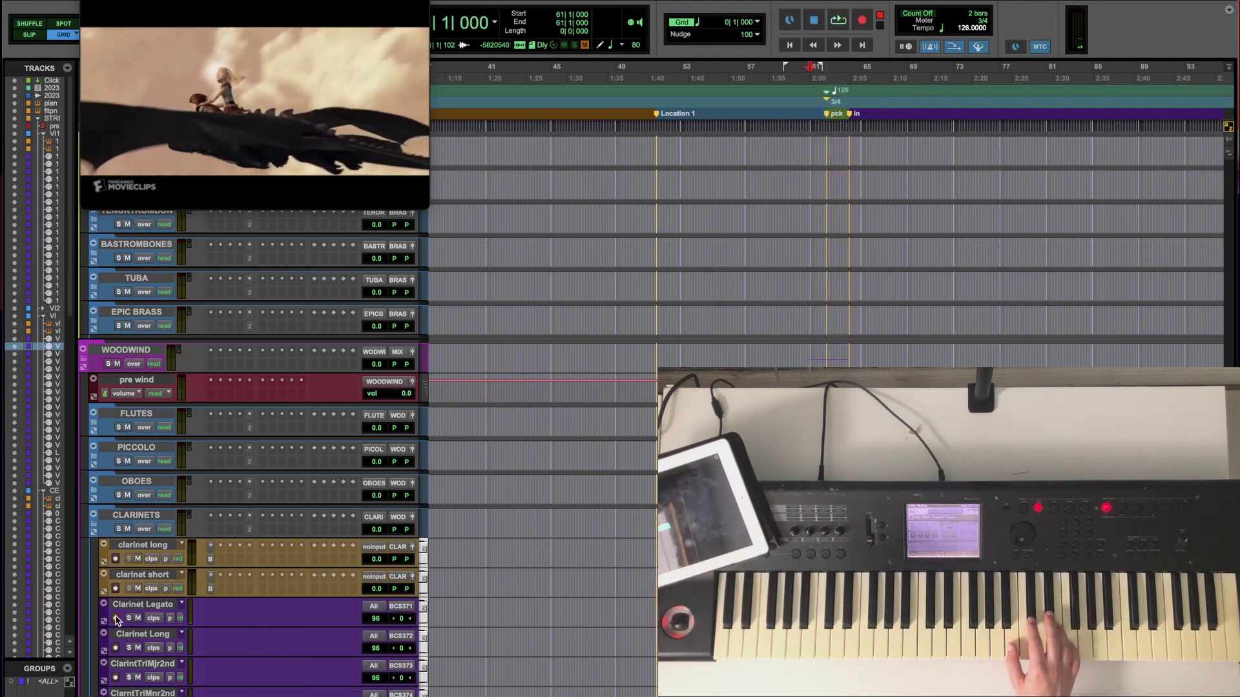
{"action": "left_click", "coordinate": [116, 619]}
{"action": "key", "text": "space"}
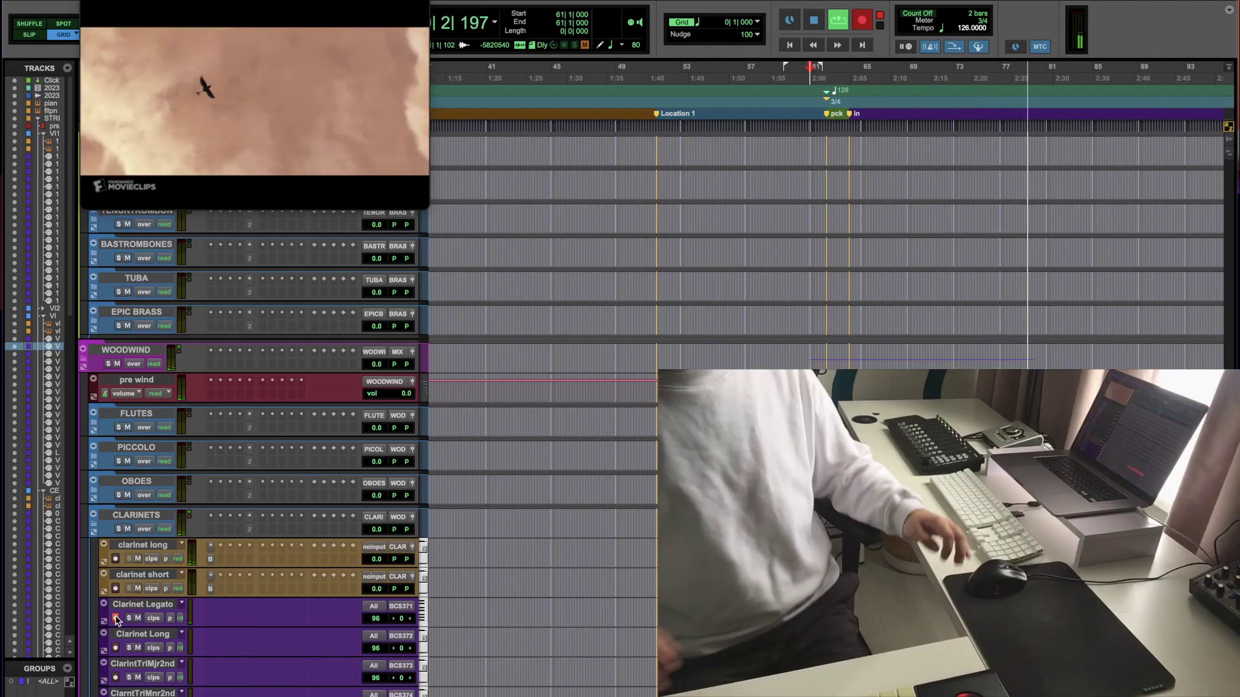
{"action": "key", "text": "space"}
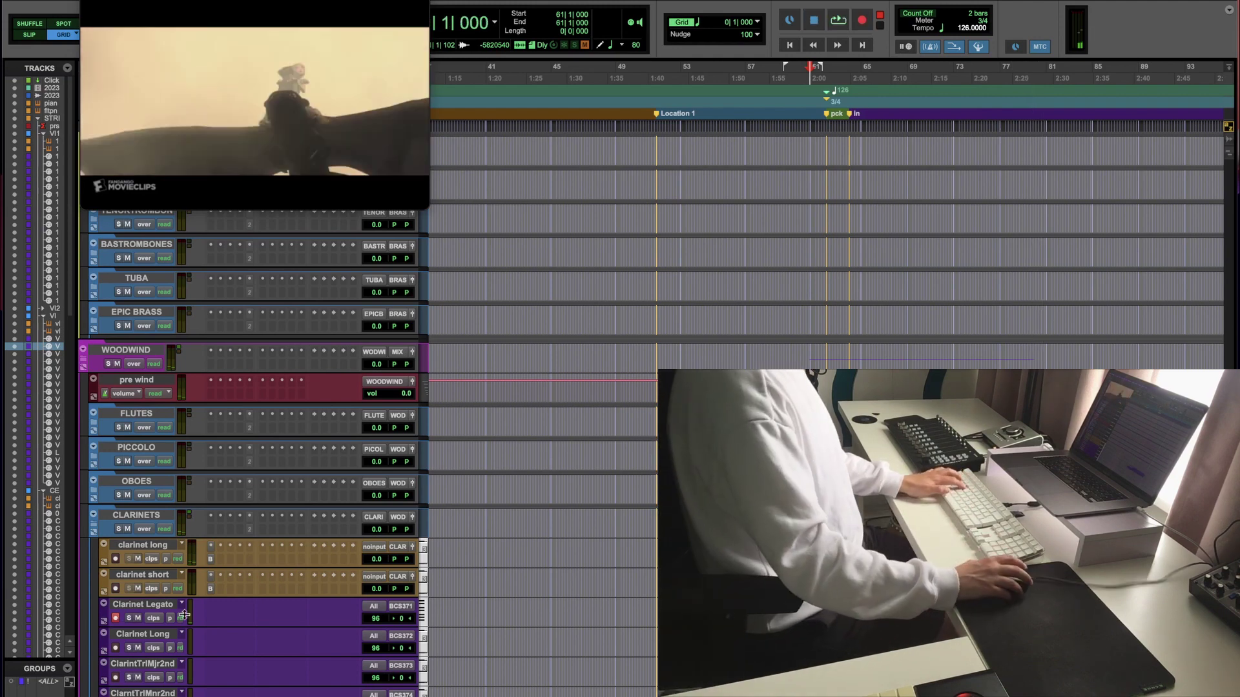
Step: Set the tempo change at 62|1 to 131 BPM
{"action": "double_click", "coordinate": [827, 93]}
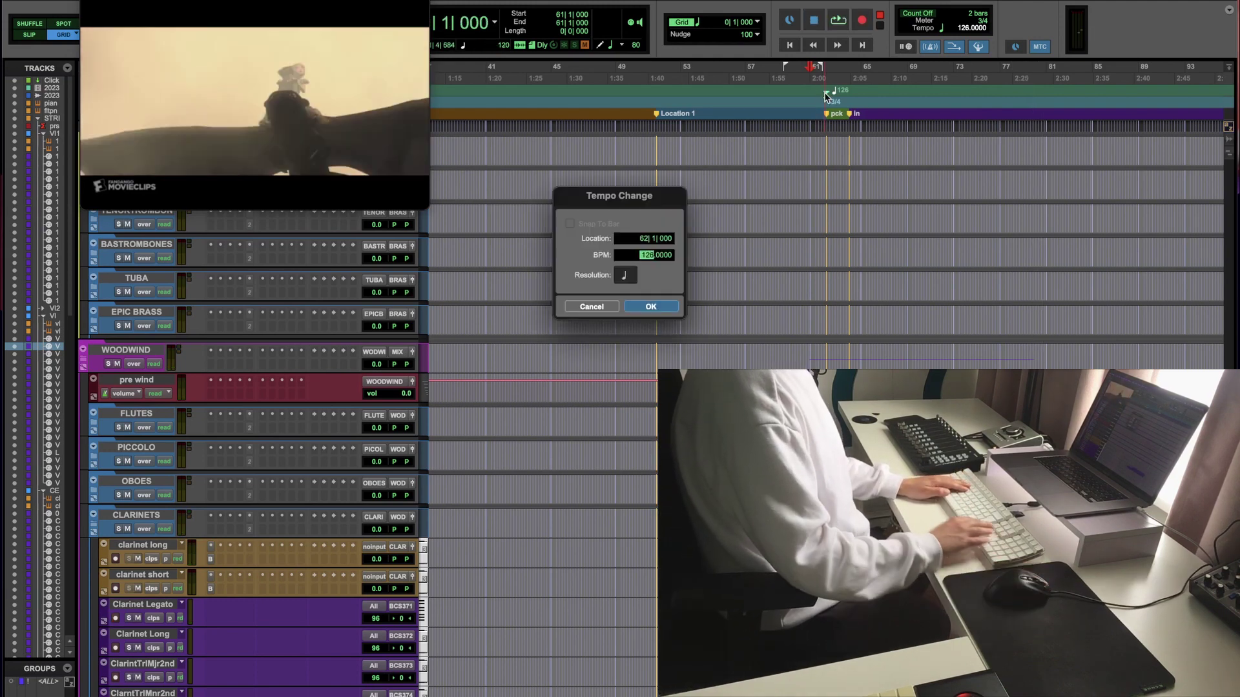
{"action": "type", "text": "131"}
{"action": "key", "text": "Return"}
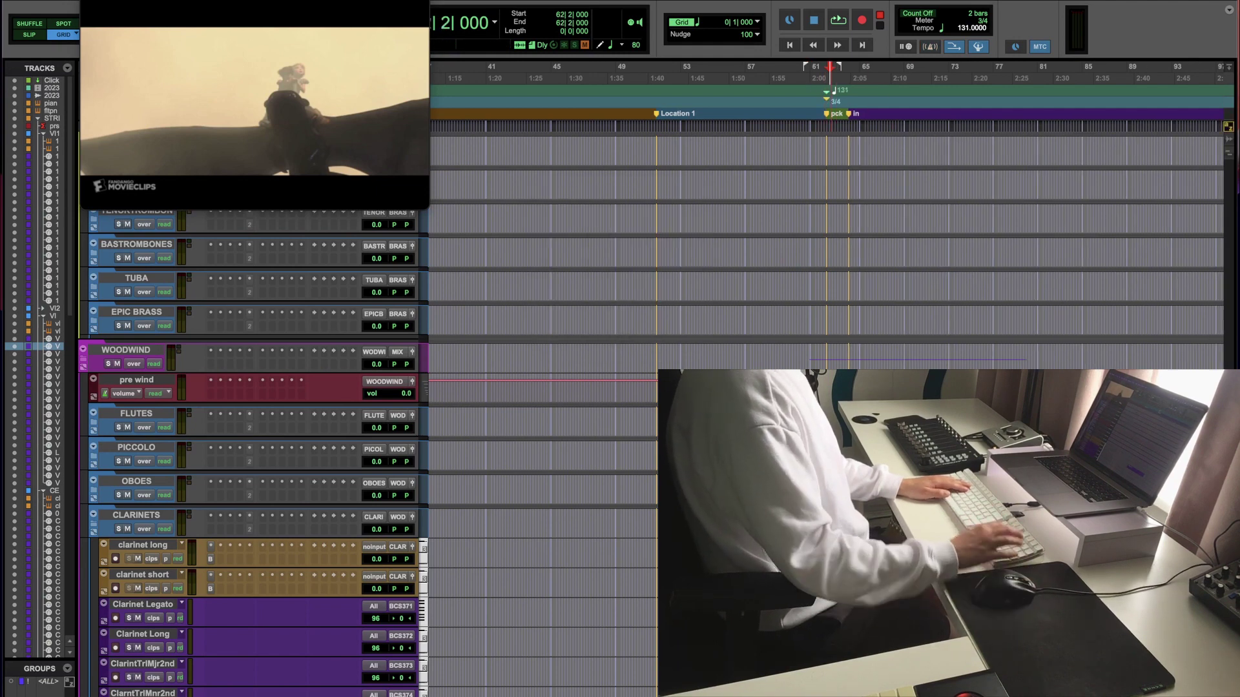
Step: Play the score with picture from 62|2 and check the new clarinet clip and the neighbouring brass and woodwind tracks
{"action": "left_click", "coordinate": [830, 66]}
{"action": "key", "text": "super+bracketright"}
{"action": "key", "text": "space"}
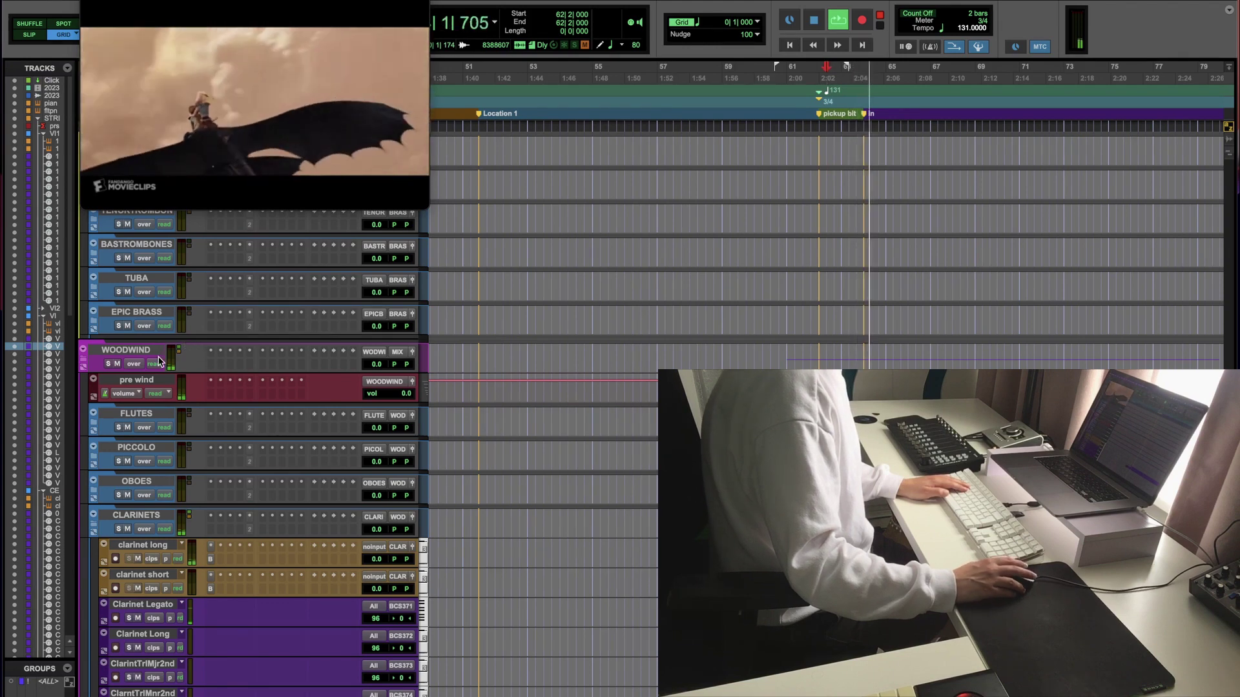
{"action": "scroll", "coordinate": [159, 361], "scroll_direction": "up", "scroll_amount": 4}
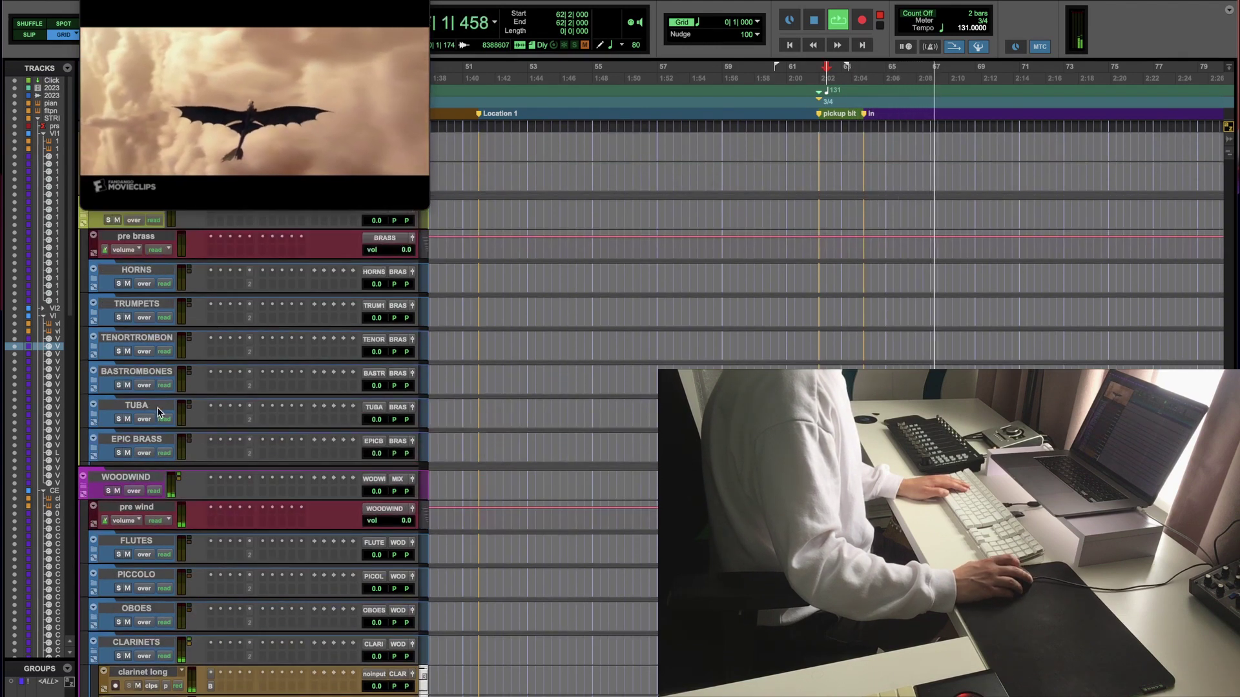
{"action": "scroll", "coordinate": [158, 412], "scroll_direction": "up", "scroll_amount": 3}
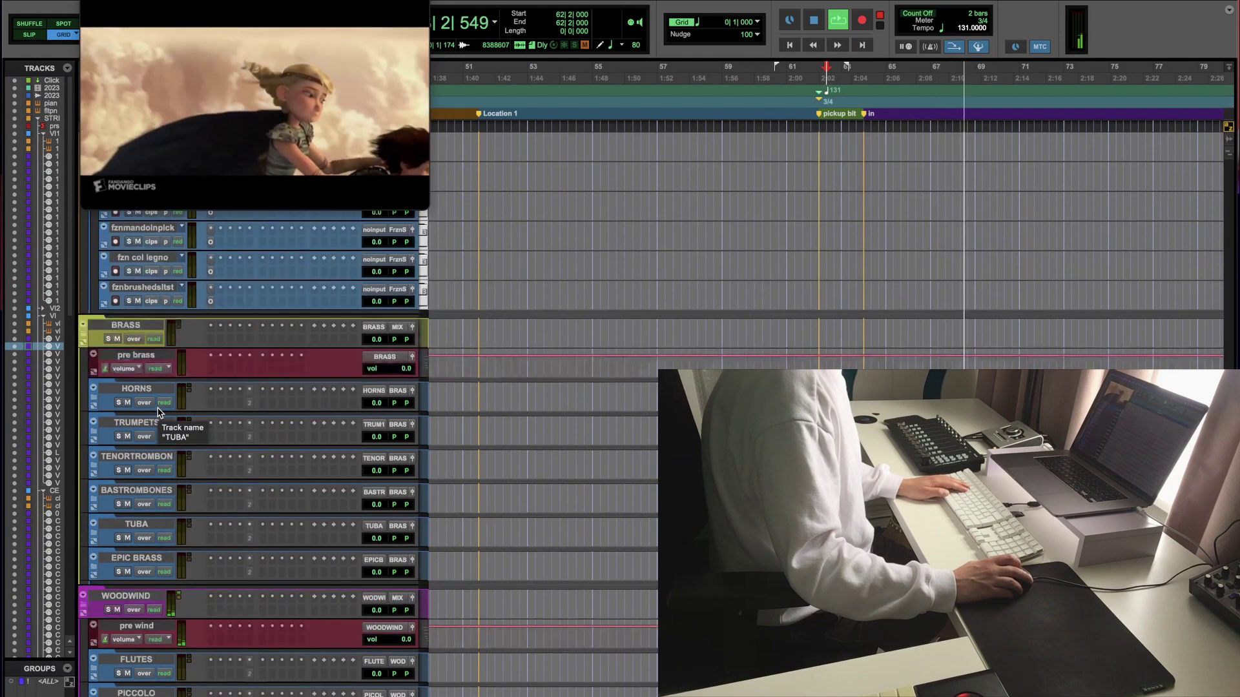
{"action": "scroll", "coordinate": [158, 412], "scroll_direction": "down", "scroll_amount": 7}
{"action": "scroll", "coordinate": [158, 414], "scroll_direction": "down", "scroll_amount": 20}
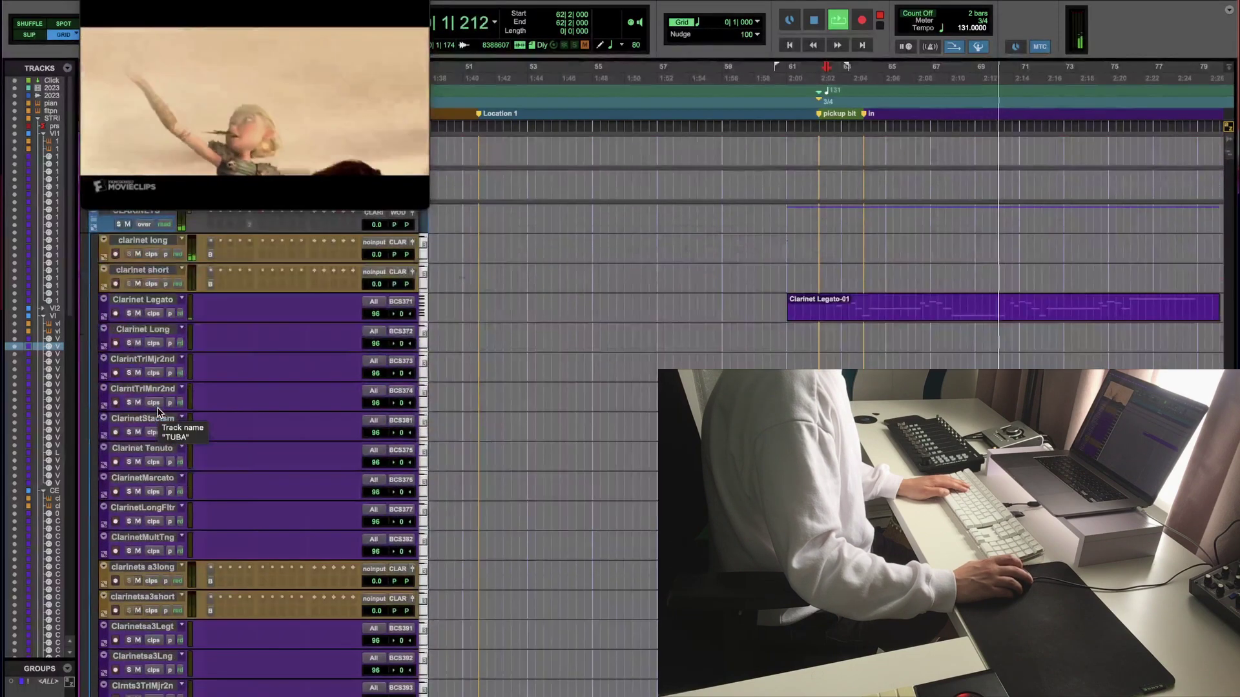
{"action": "scroll", "coordinate": [159, 413], "scroll_direction": "down", "scroll_amount": 5}
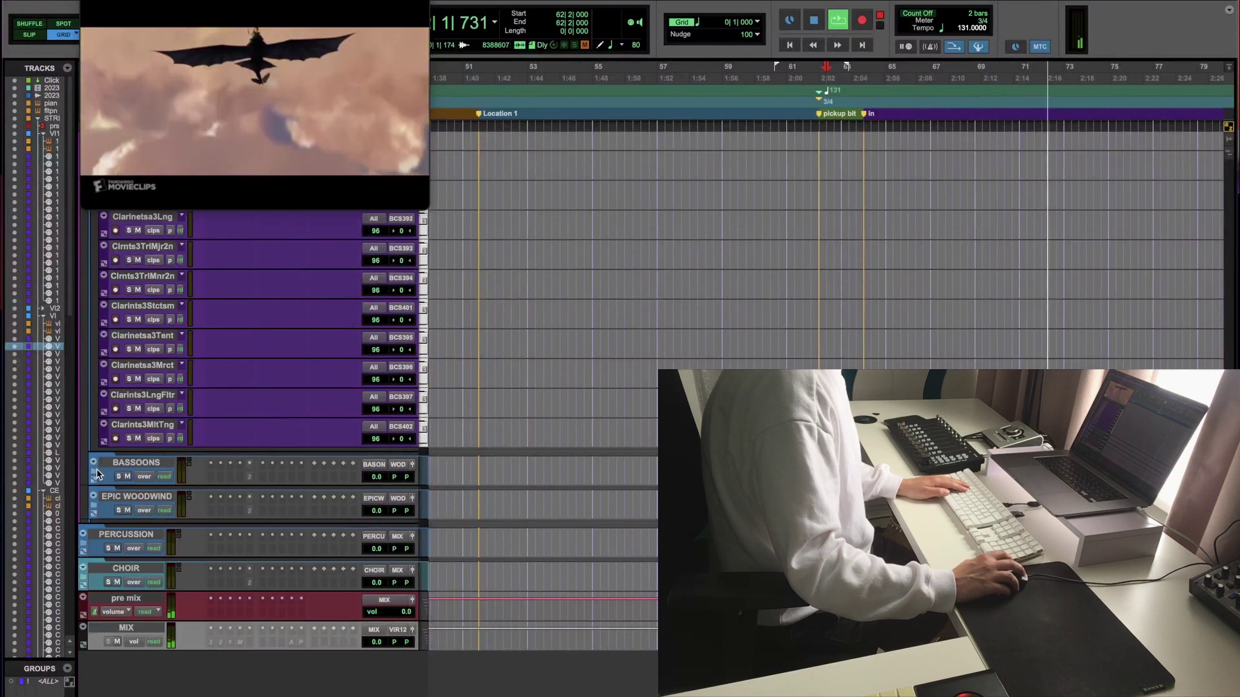
{"action": "key", "text": "space"}
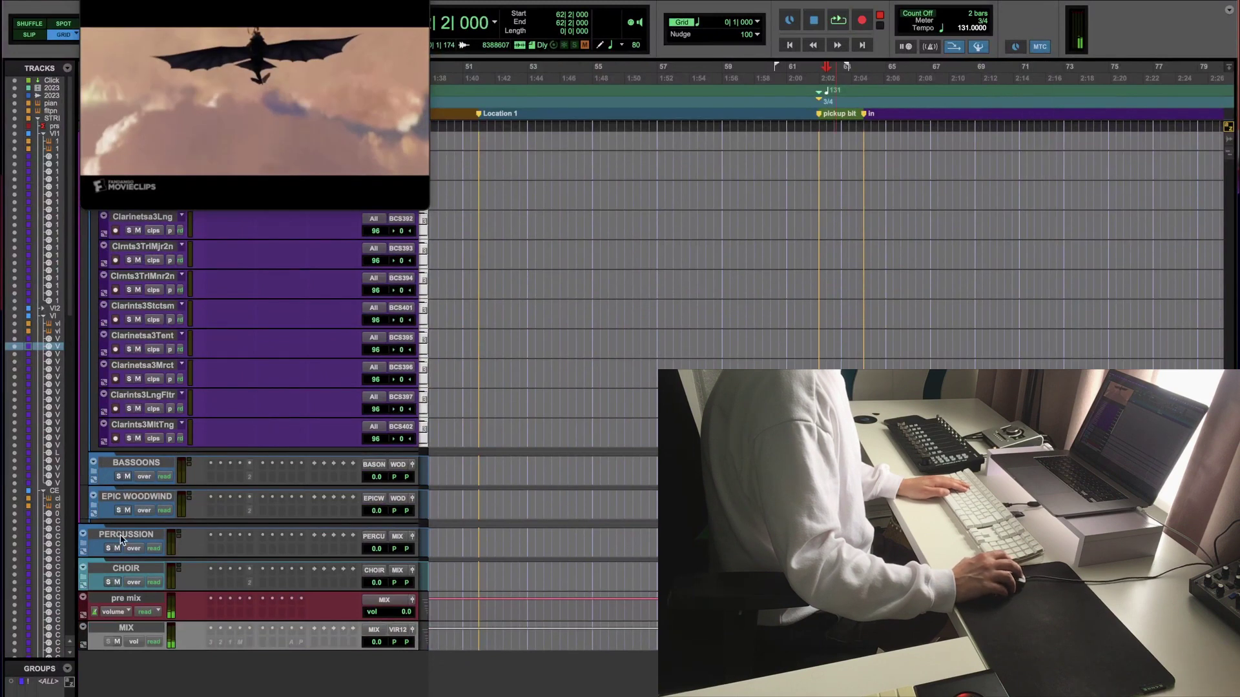
Step: Expand the BASSOONS folder, record-arm the Bassoon Legato track, and rehearse with picture from 62|2
{"action": "key", "text": "ctrl+alt+Right"}
{"action": "left_click", "coordinate": [116, 565]}
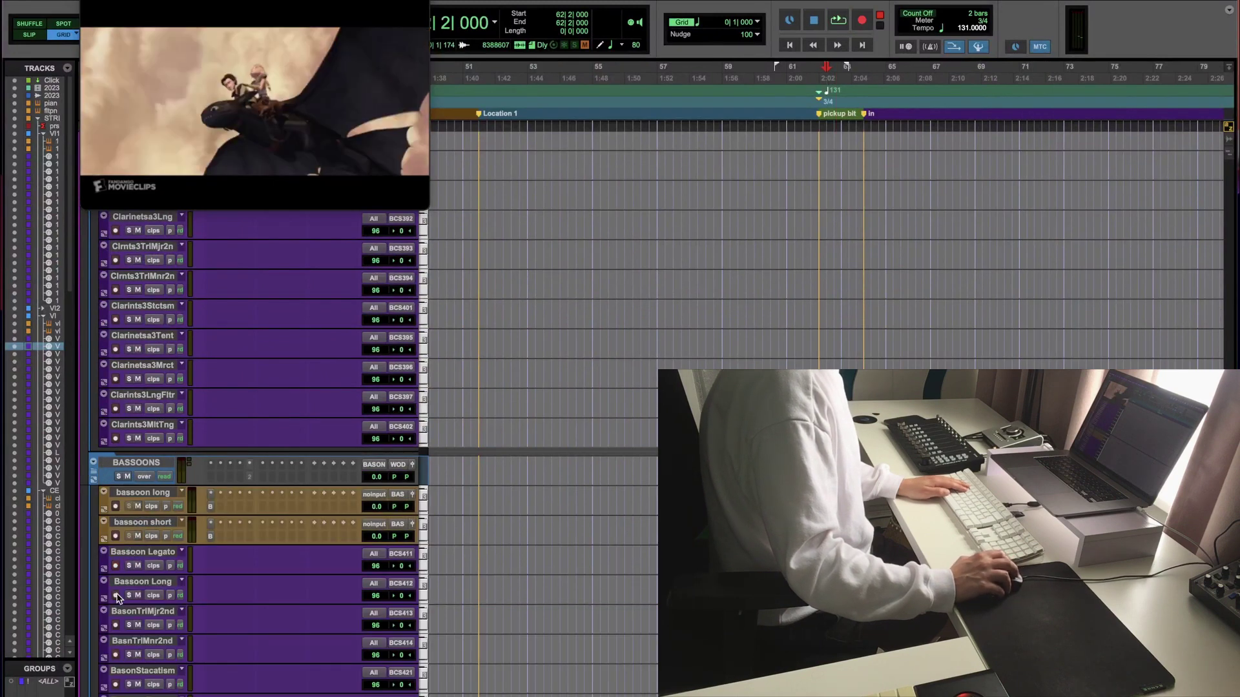
{"action": "key", "text": "space"}
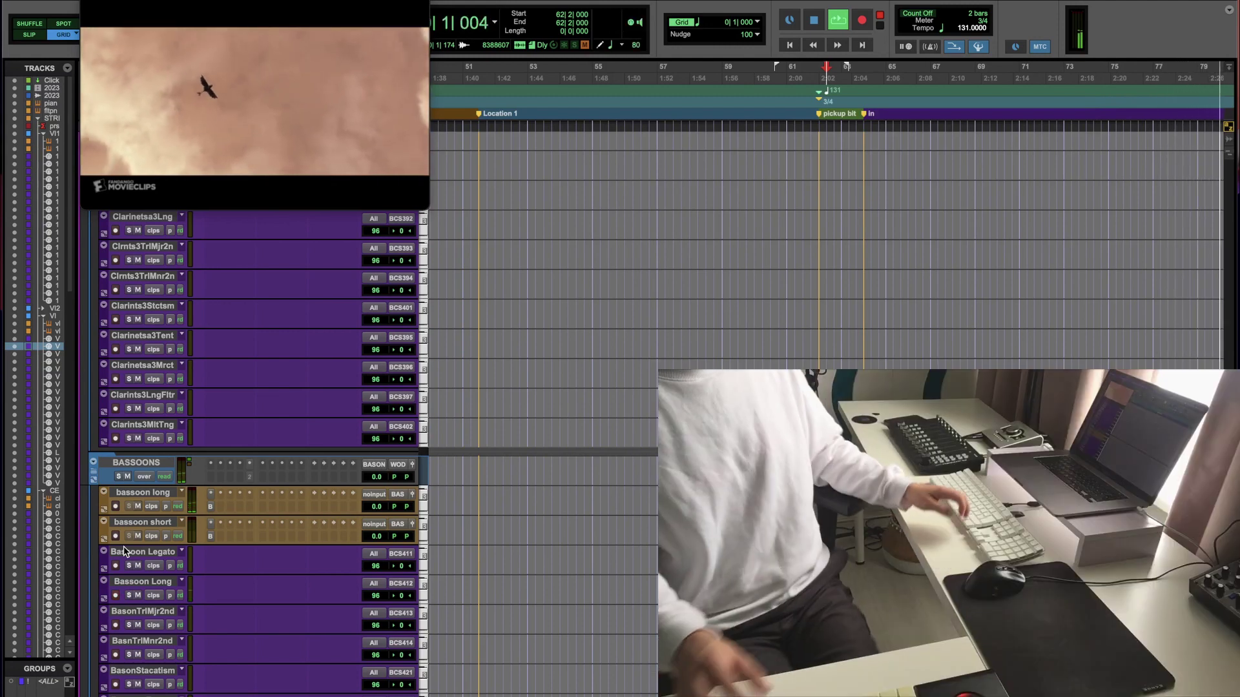
{"action": "key", "text": "space"}
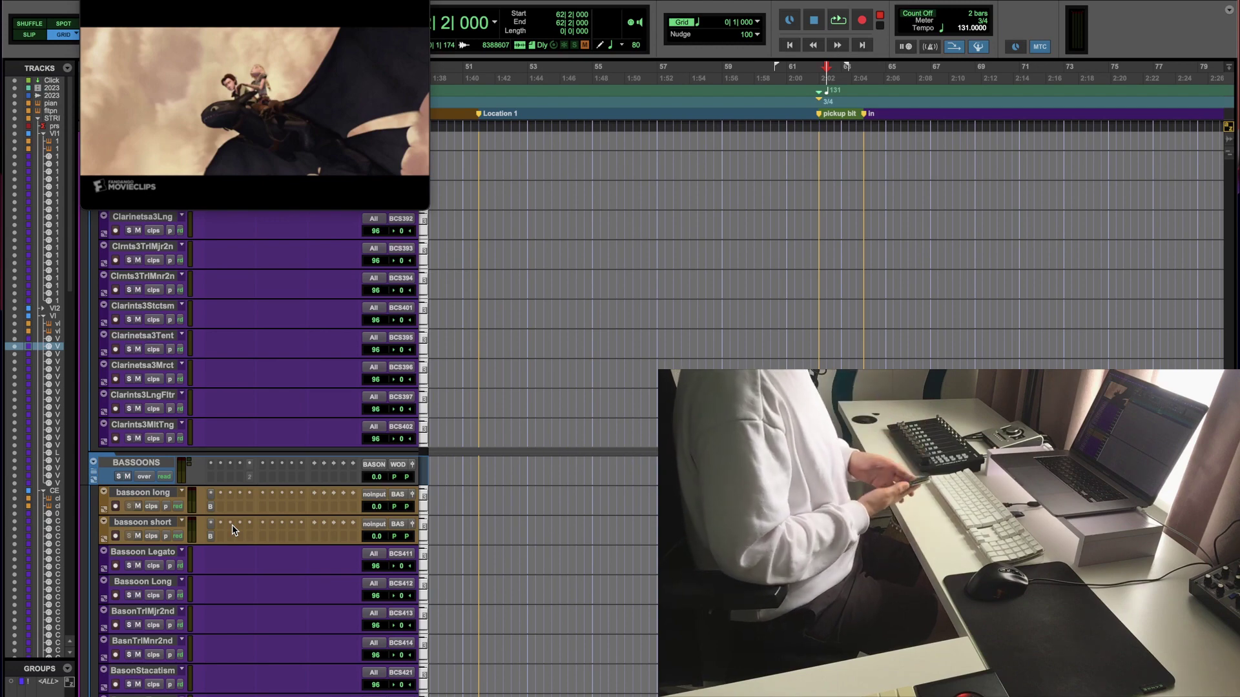
Step: Expand the FLUTES folder, record-arm the Flute Legato track, and record its part with picture from 61|1
{"action": "scroll", "coordinate": [246, 420], "scroll_direction": "up", "scroll_amount": 10}
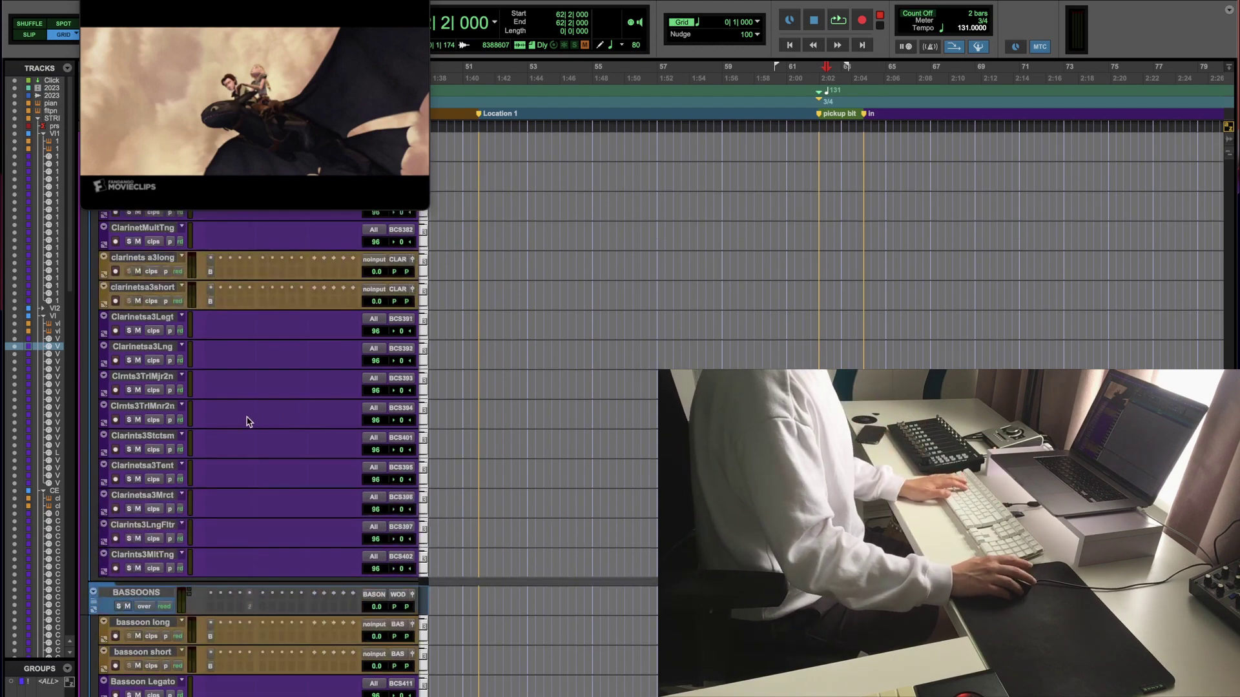
{"action": "scroll", "coordinate": [246, 421], "scroll_direction": "up", "scroll_amount": 6}
{"action": "key", "text": "r"}
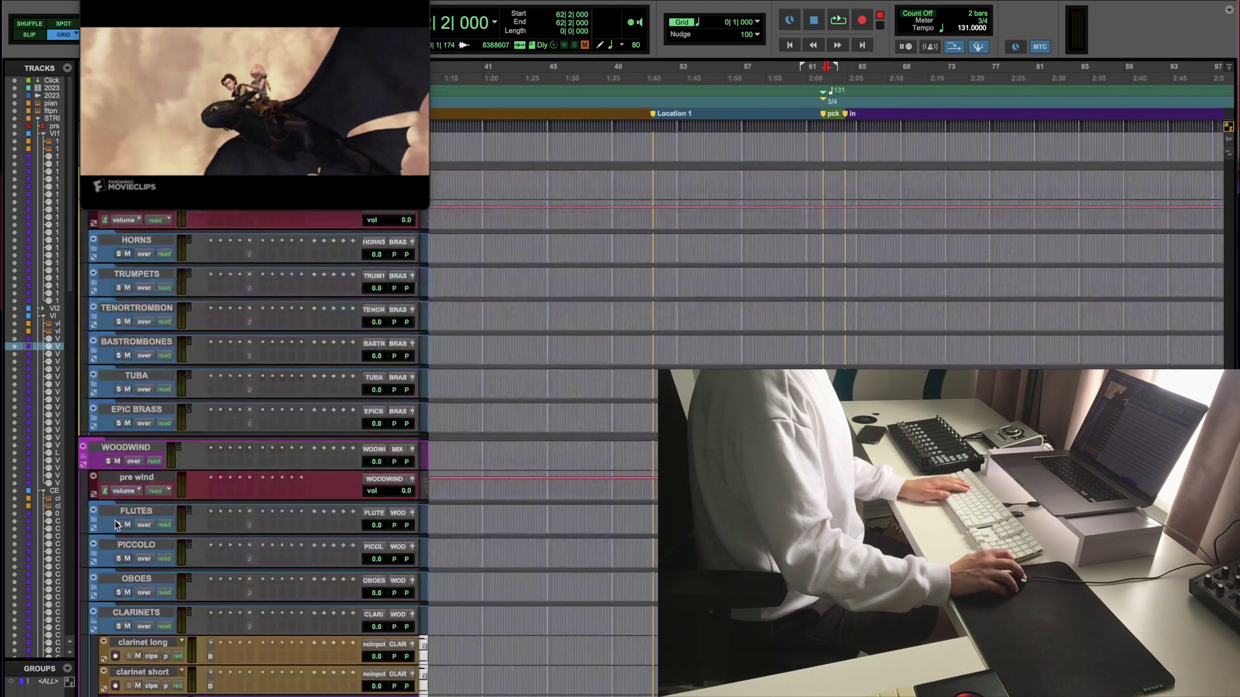
{"action": "left_click", "coordinate": [91, 516]}
{"action": "scroll", "coordinate": [123, 521], "scroll_direction": "down", "scroll_amount": 2}
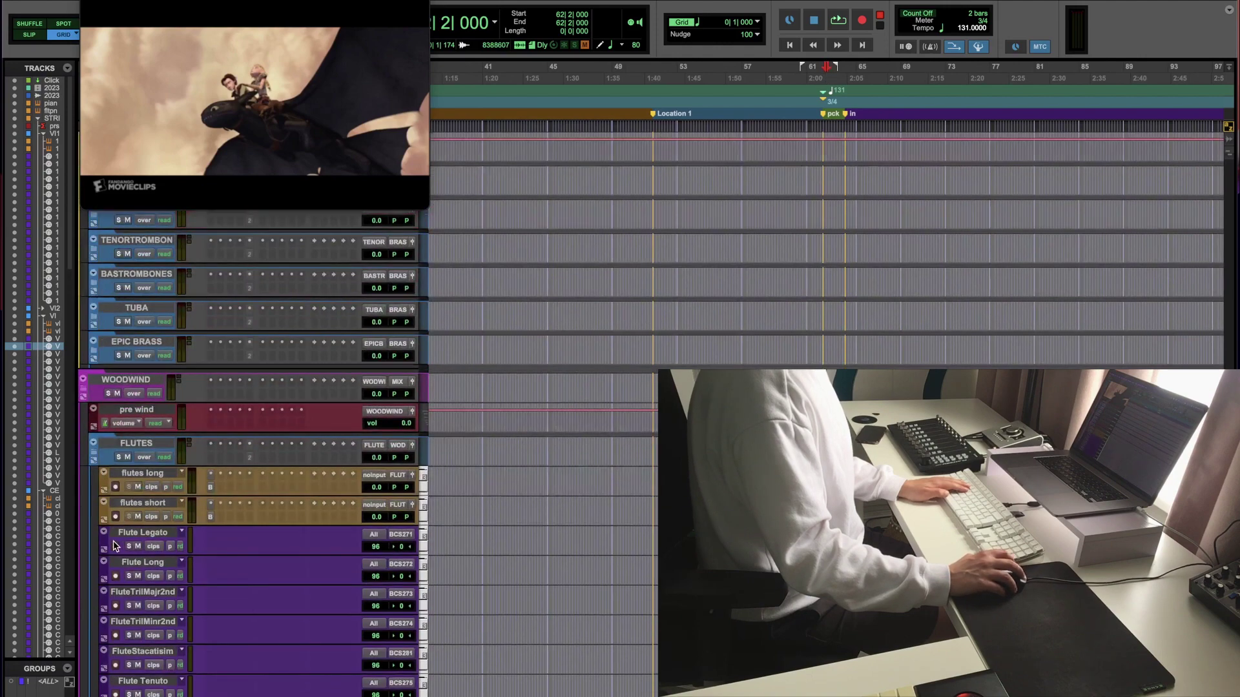
{"action": "key", "text": "t"}
{"action": "key", "text": "t"}
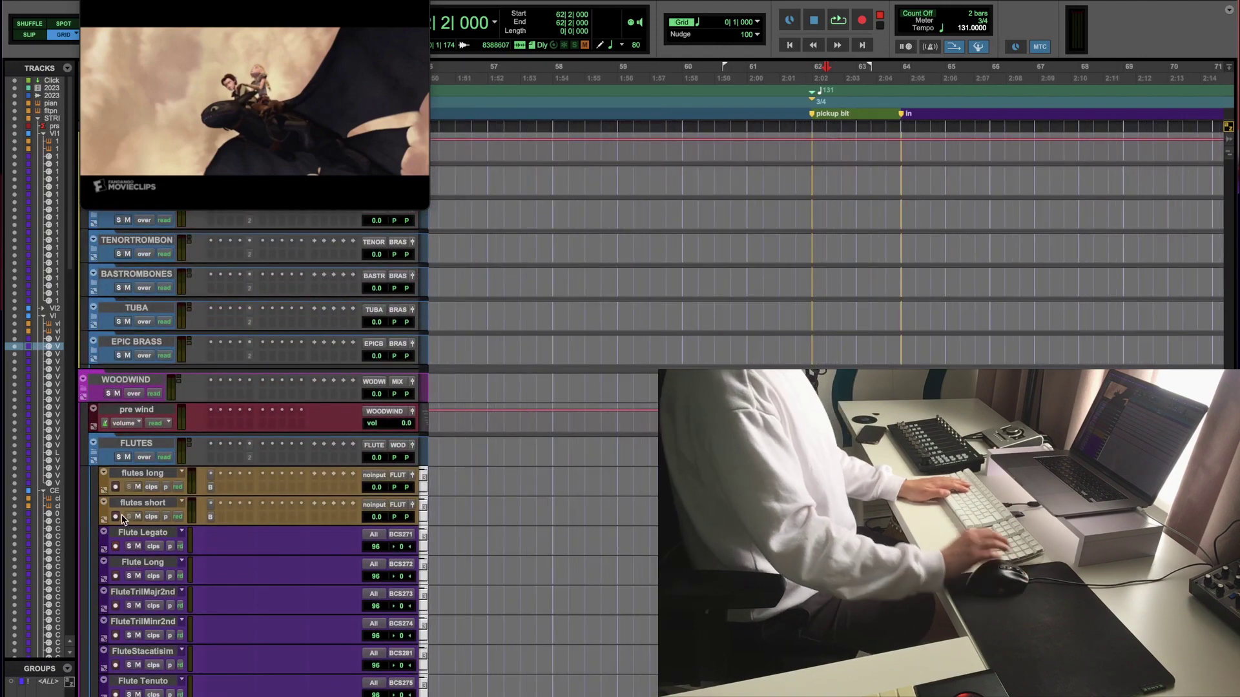
{"action": "key", "text": "space"}
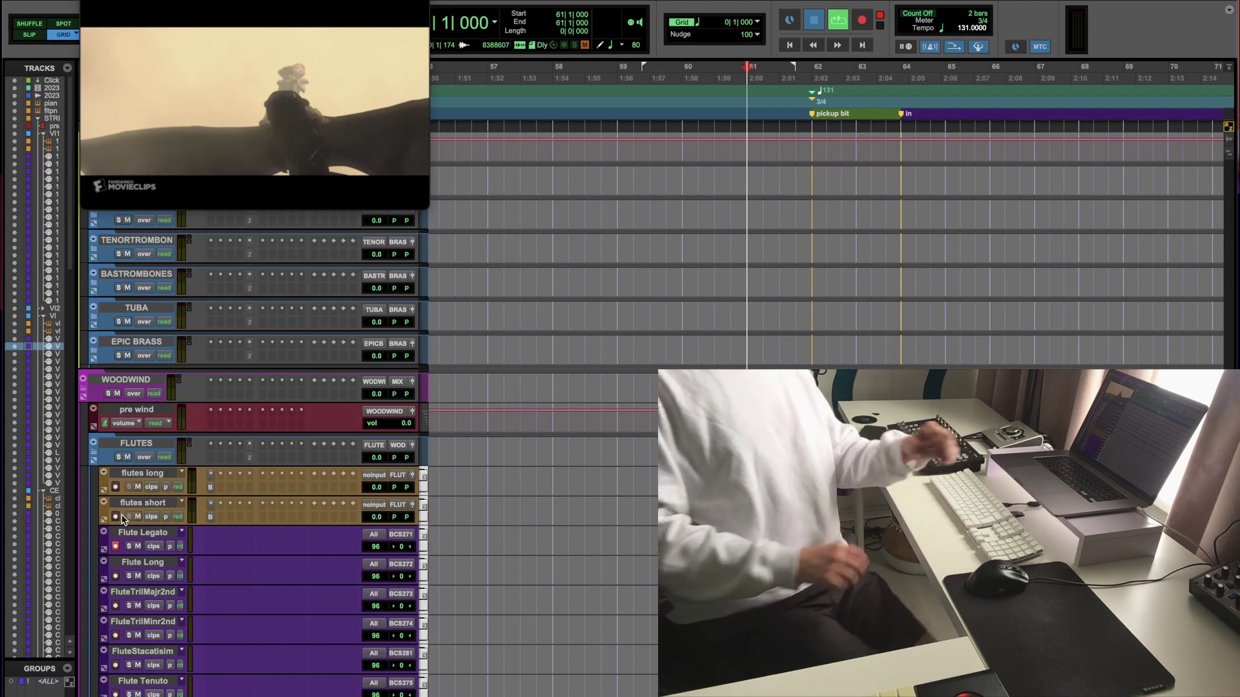
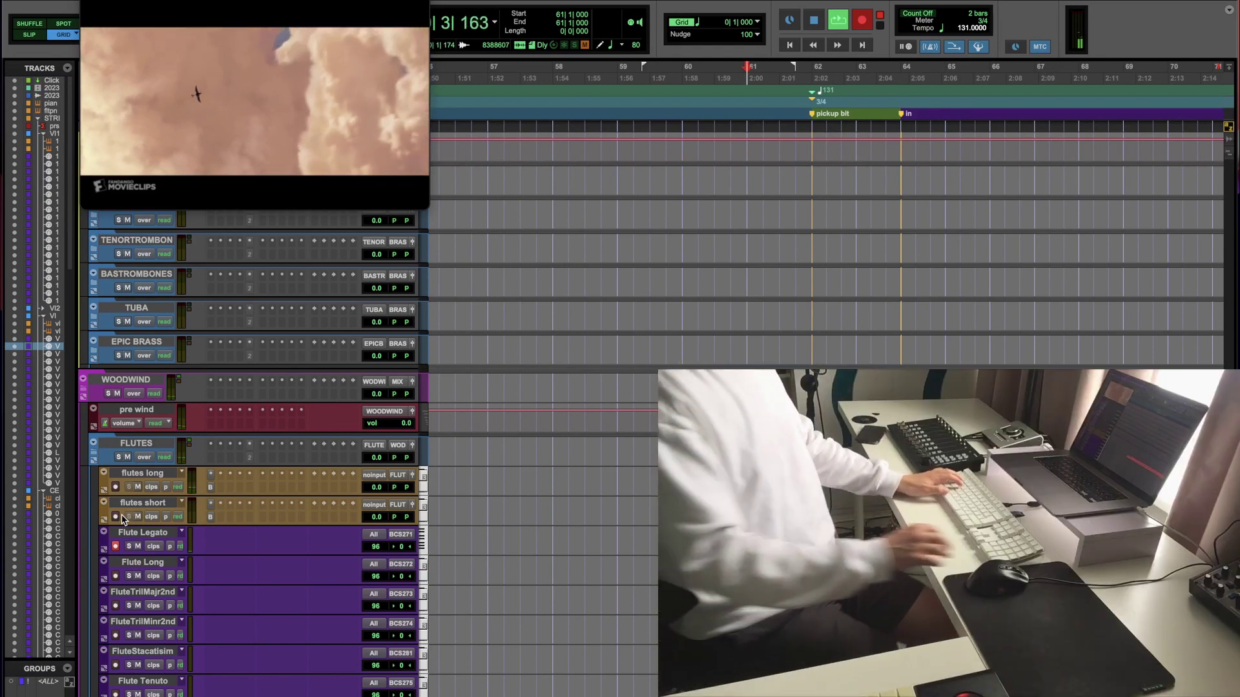
{"action": "key", "text": "space"}
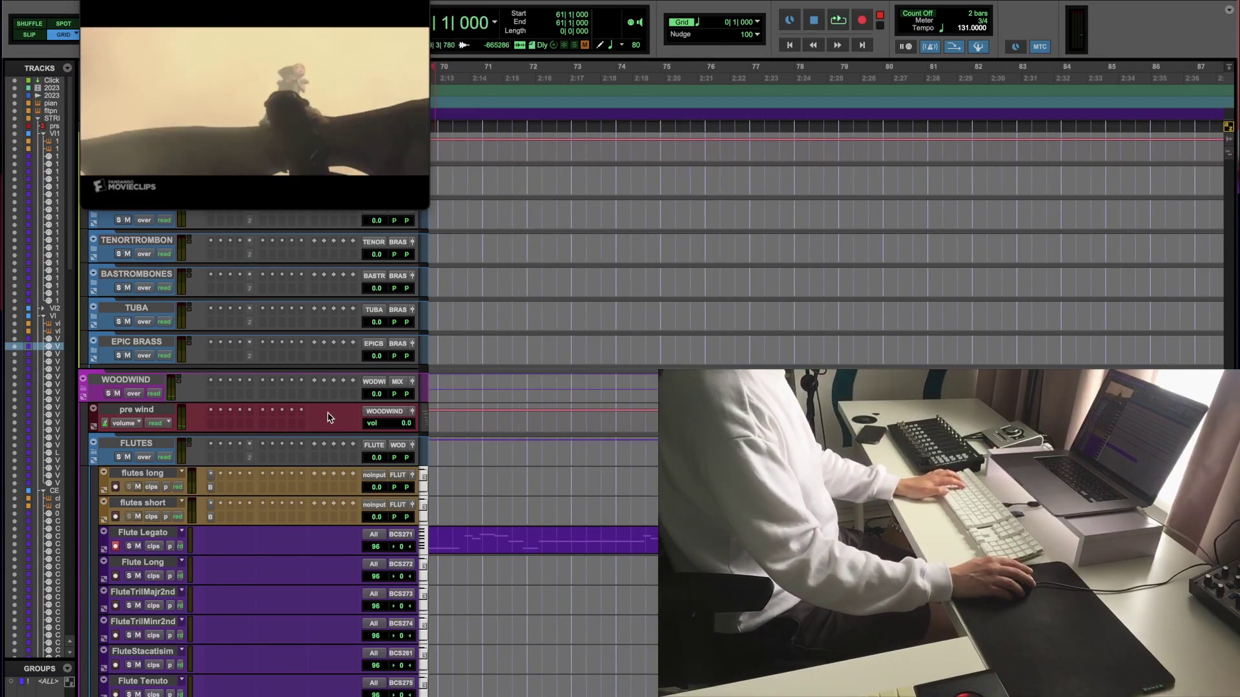
Step: Set the tempo change at 62|1 to 134 BPM
{"action": "left_click", "coordinate": [639, 195]}
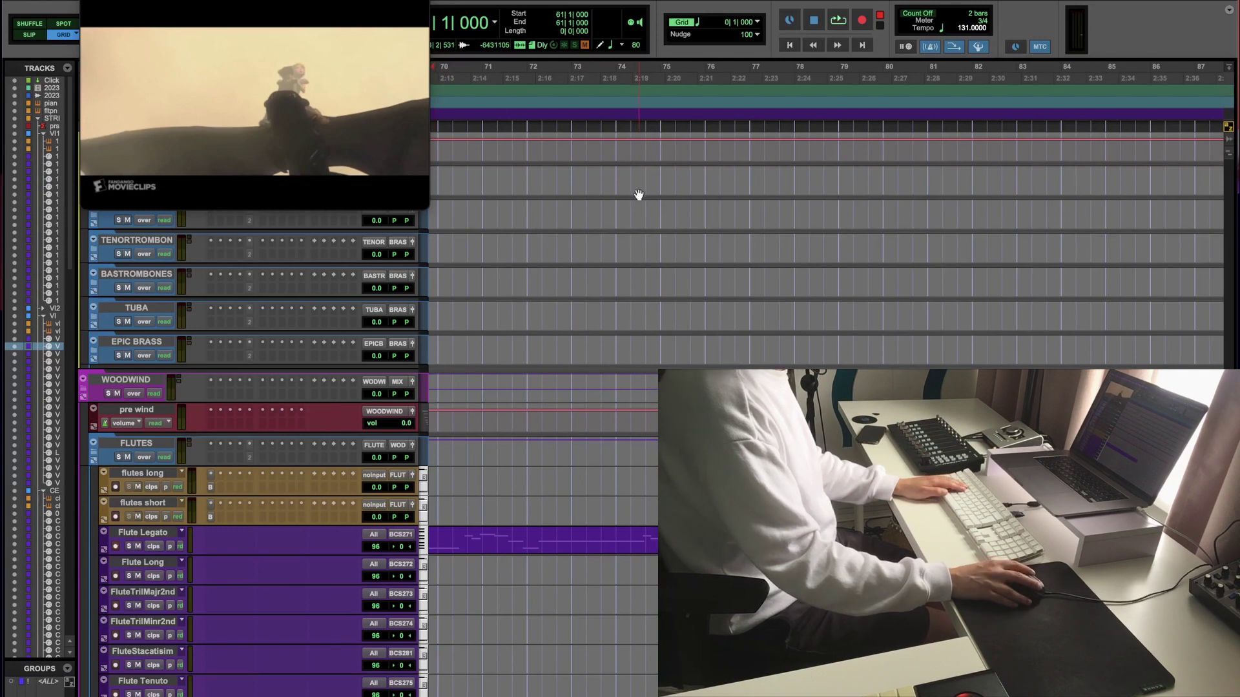
{"action": "key", "text": "super+bracketleft"}
{"action": "double_click", "coordinate": [456, 95]}
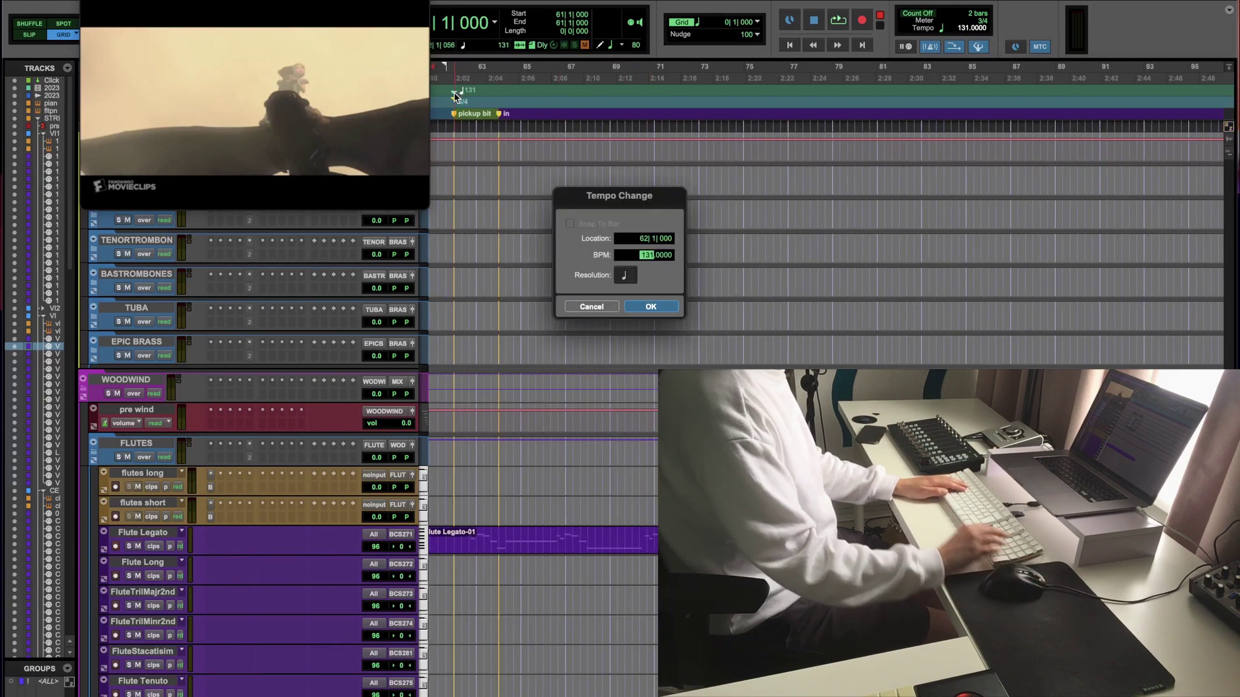
{"action": "type", "text": "134"}
{"action": "key", "text": "Return"}
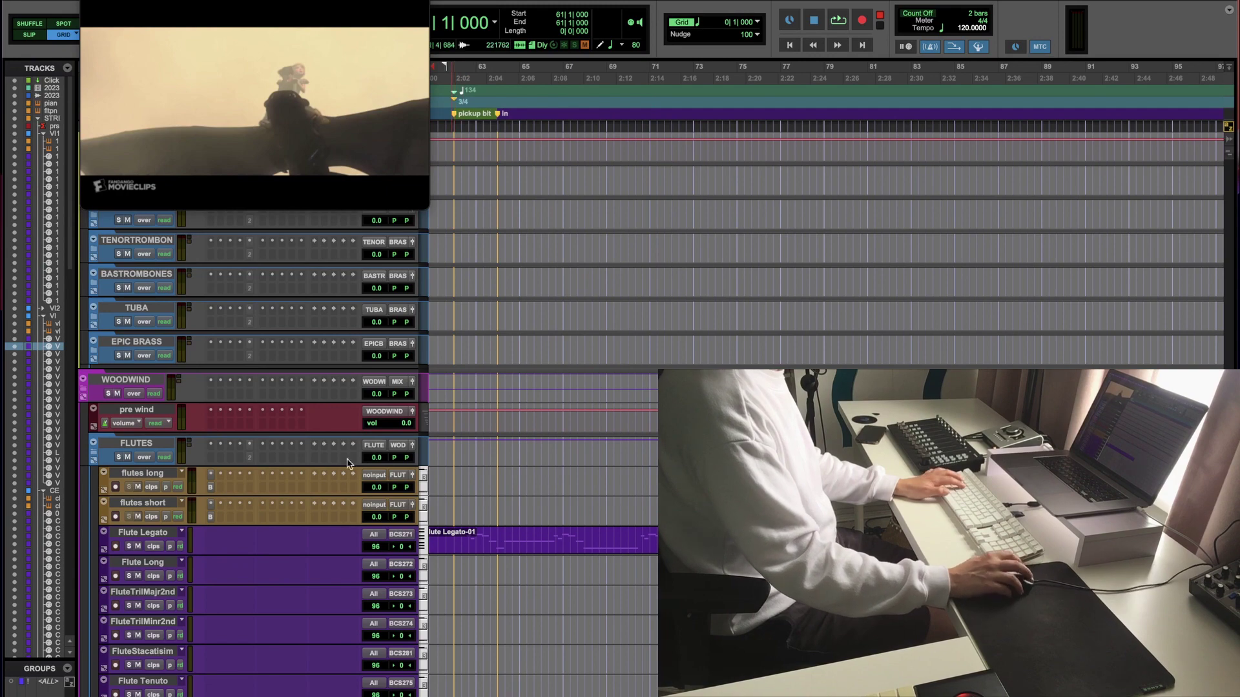
Step: Expand the tenor trombone folder, record-arm the TenorTrmbnLng track, and rehearse a part with picture from 61|1
{"action": "scroll", "coordinate": [103, 320], "scroll_direction": "up", "scroll_amount": 3}
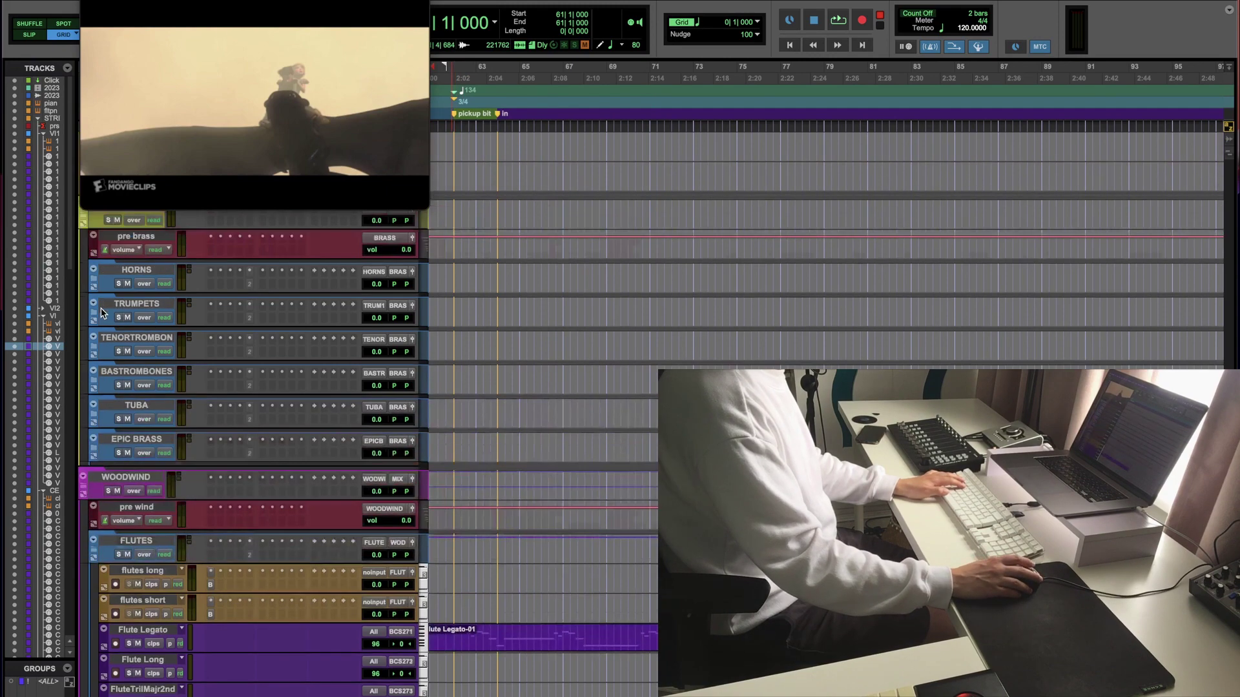
{"action": "left_click", "coordinate": [95, 349]}
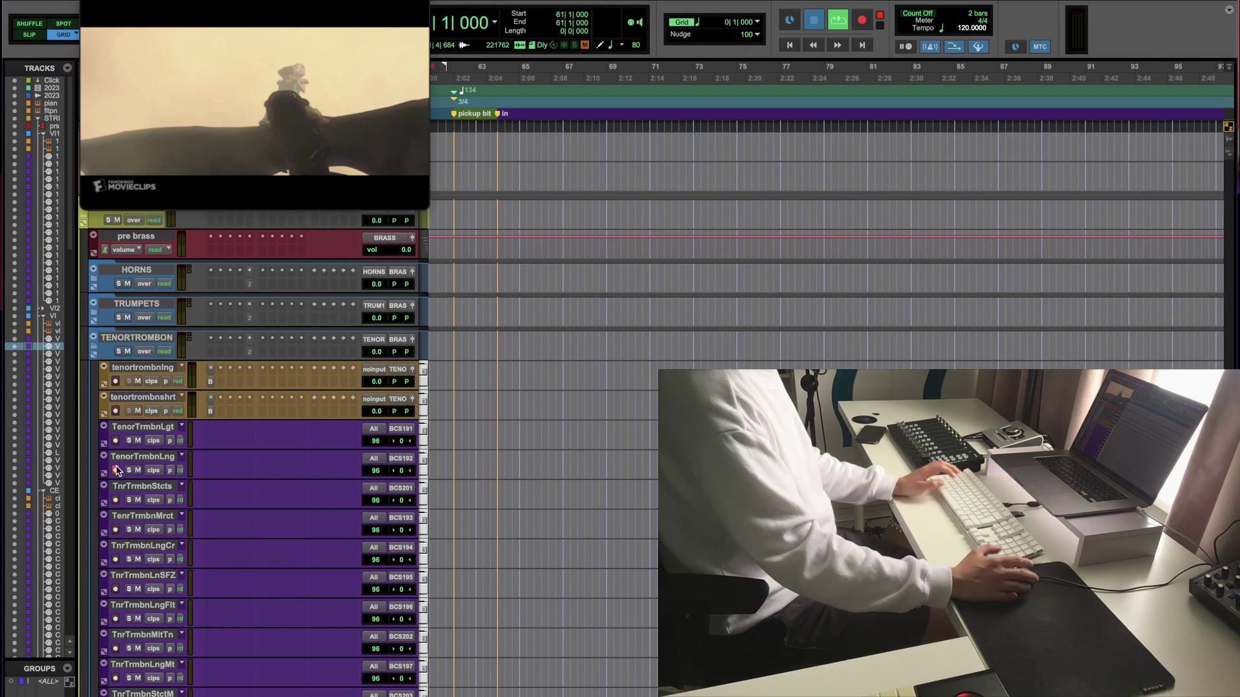
{"action": "key", "text": "space"}
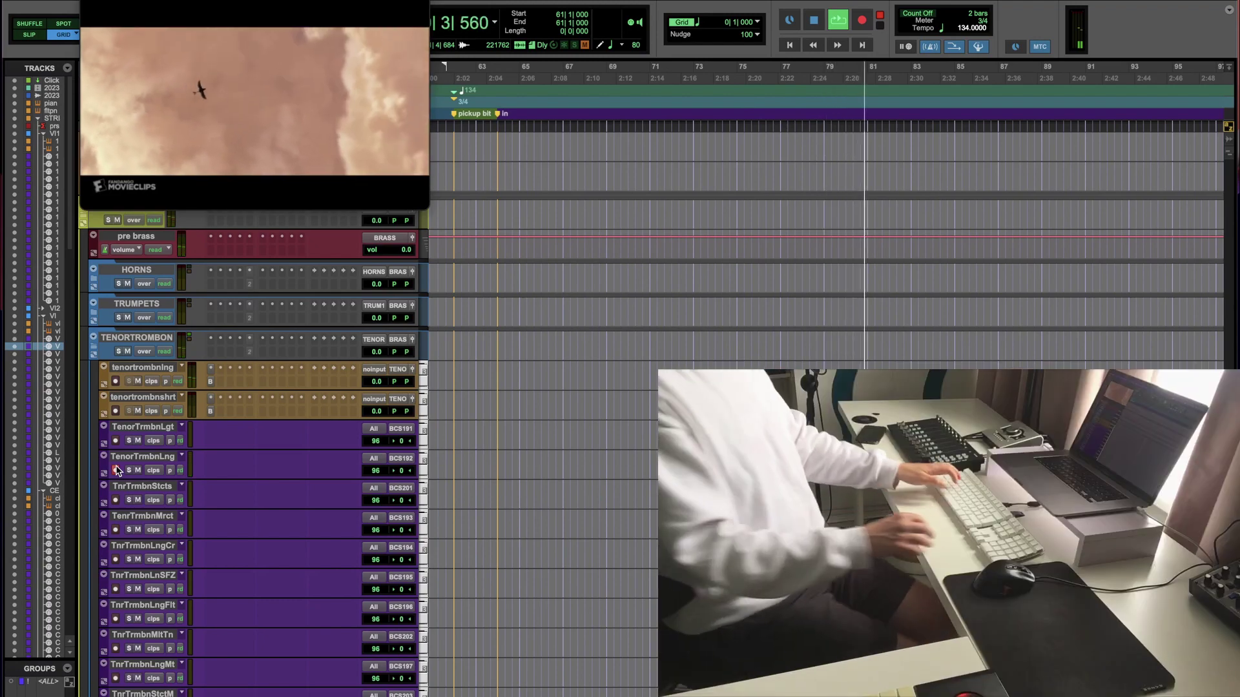
{"action": "key", "text": "space"}
{"action": "key", "text": "super+bracketleft"}
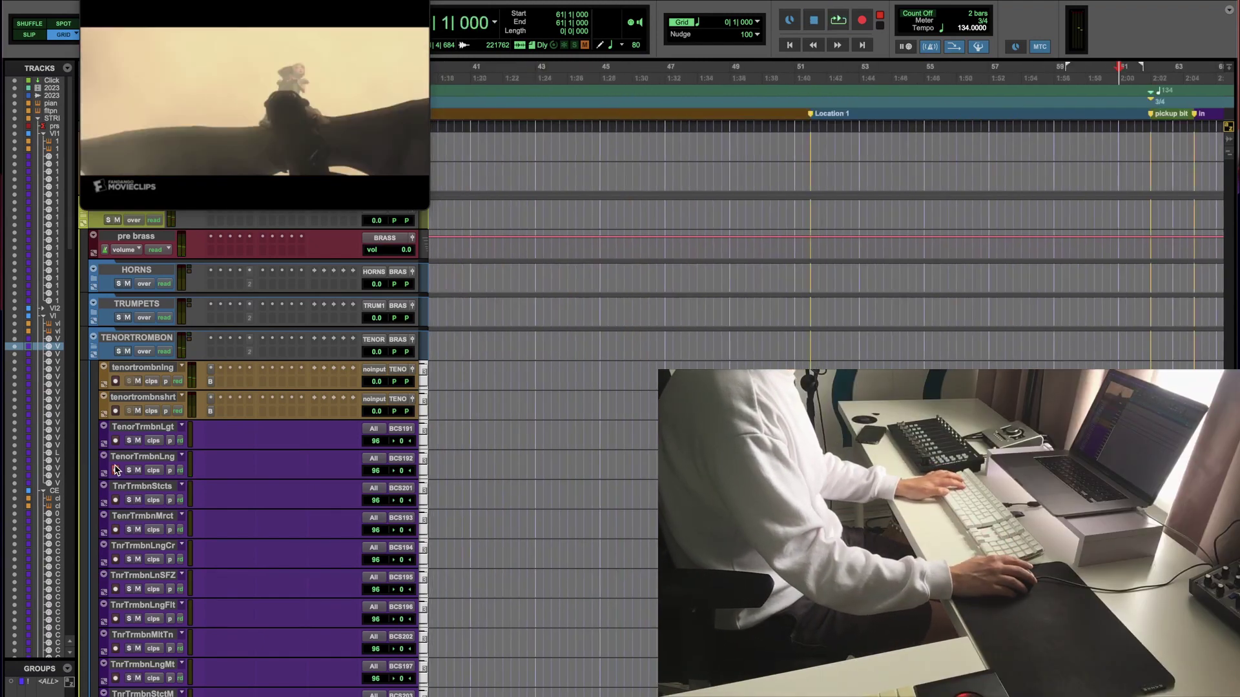
Step: Select the Violas Legato track in the VIOLAS folder and play the score briefly with picture from 61|1
{"action": "scroll", "coordinate": [116, 469], "scroll_direction": "up", "scroll_amount": 10}
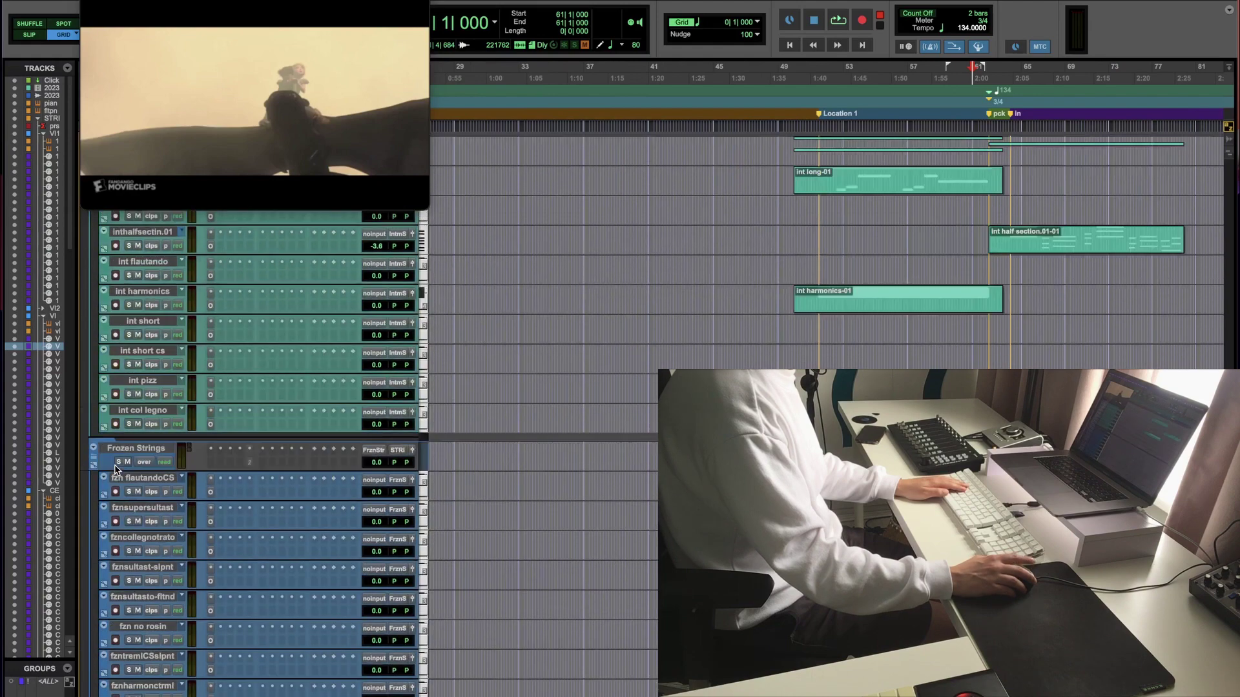
{"action": "scroll", "coordinate": [116, 469], "scroll_direction": "up", "scroll_amount": 8}
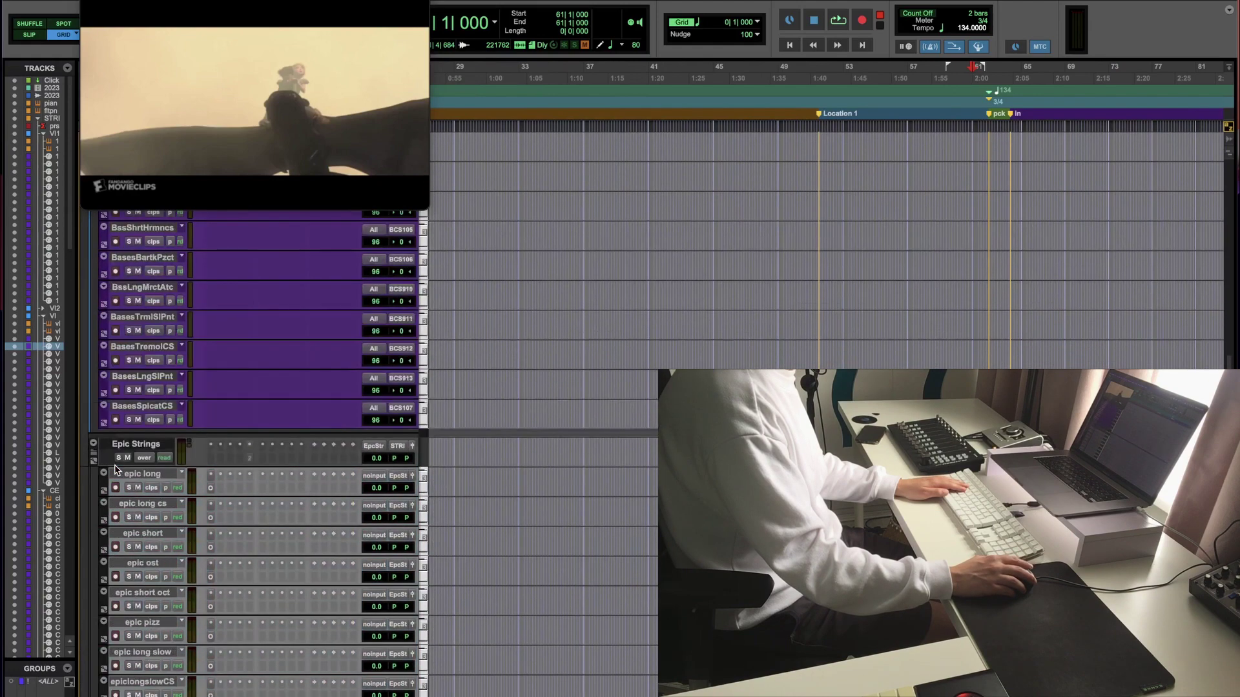
{"action": "scroll", "coordinate": [117, 469], "scroll_direction": "up", "scroll_amount": 10}
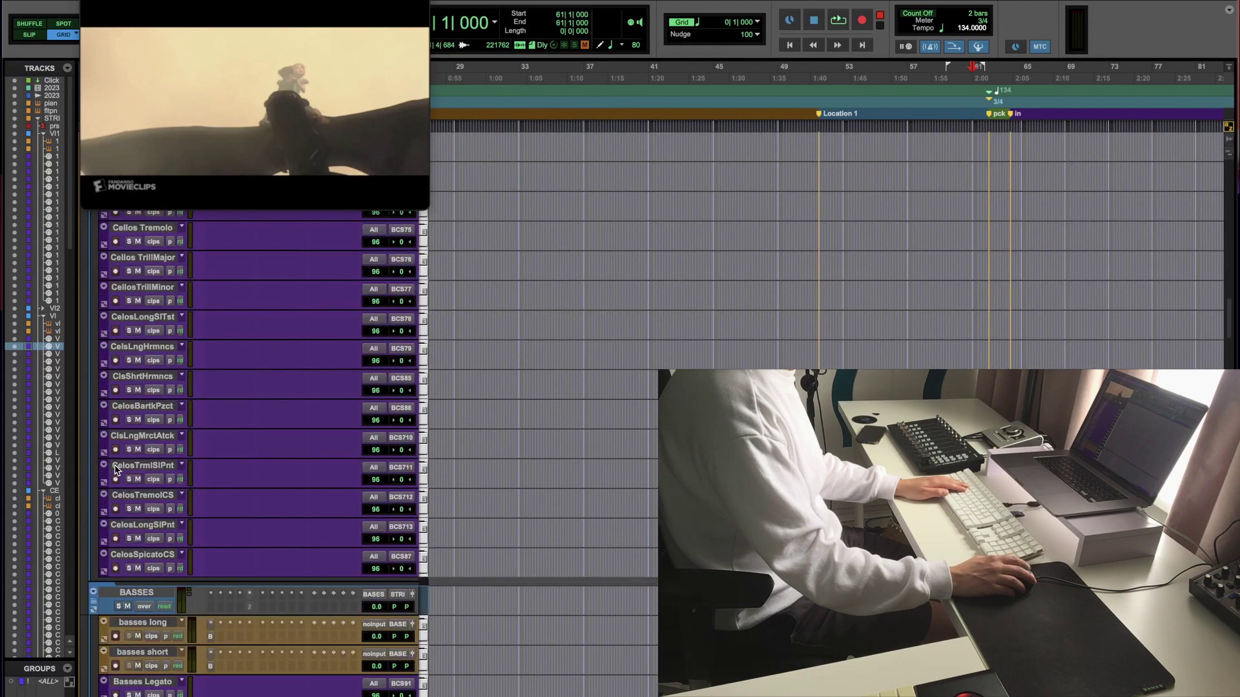
{"action": "scroll", "coordinate": [116, 469], "scroll_direction": "up", "scroll_amount": 15}
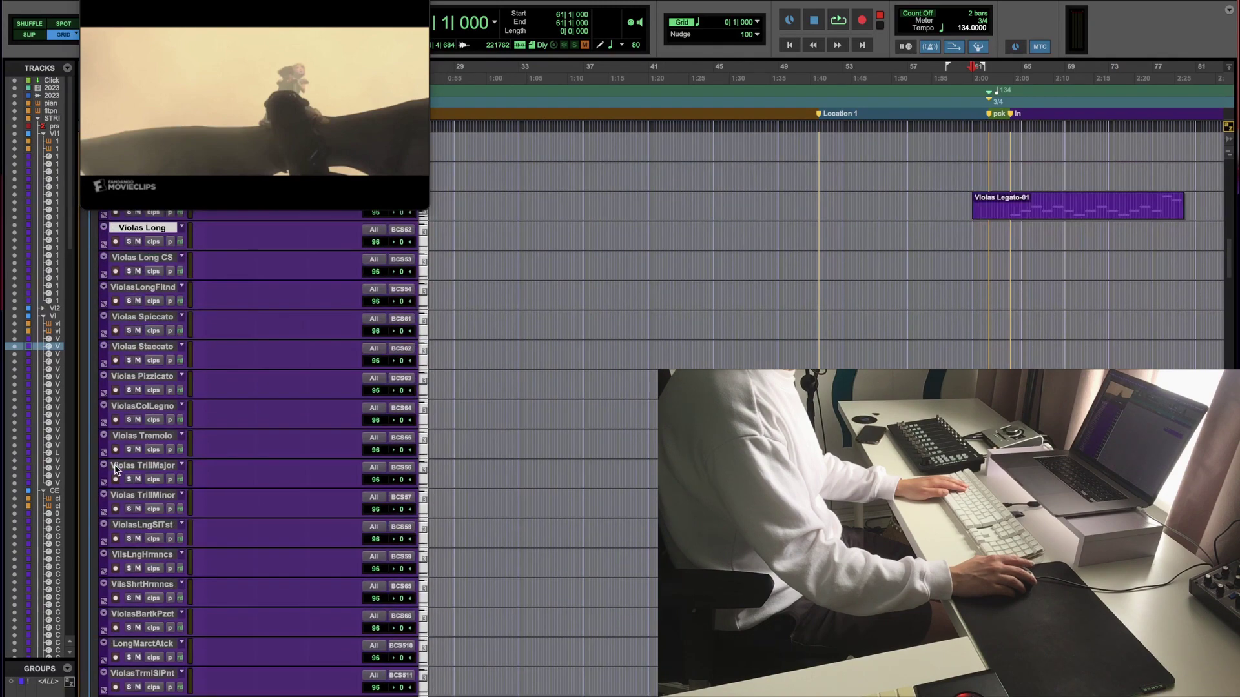
{"action": "scroll", "coordinate": [116, 469], "scroll_direction": "up", "scroll_amount": 5}
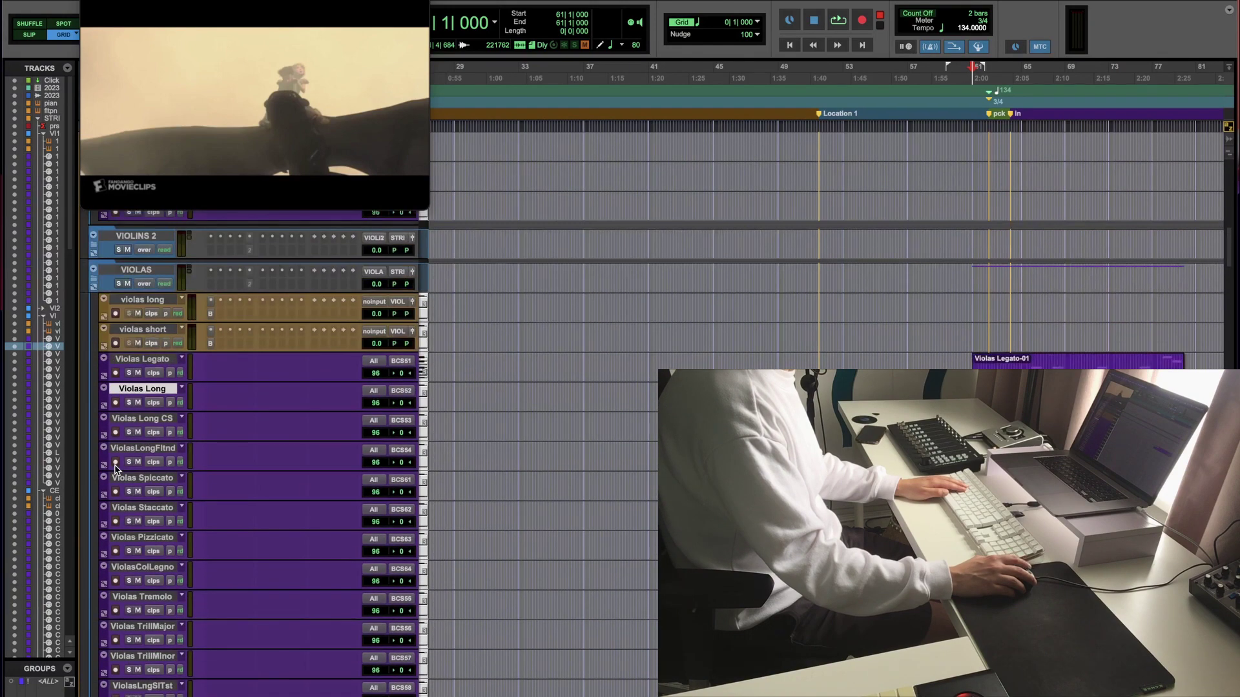
{"action": "scroll", "coordinate": [116, 468], "scroll_direction": "up", "scroll_amount": 5}
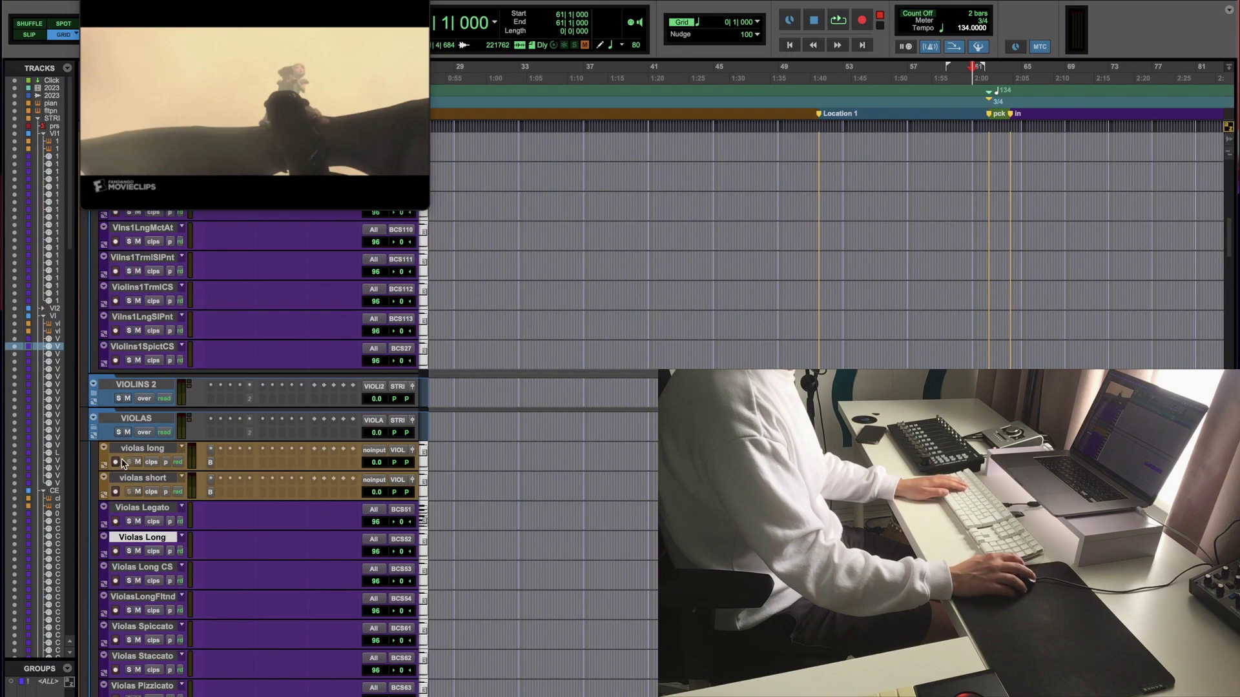
{"action": "left_click", "coordinate": [133, 508]}
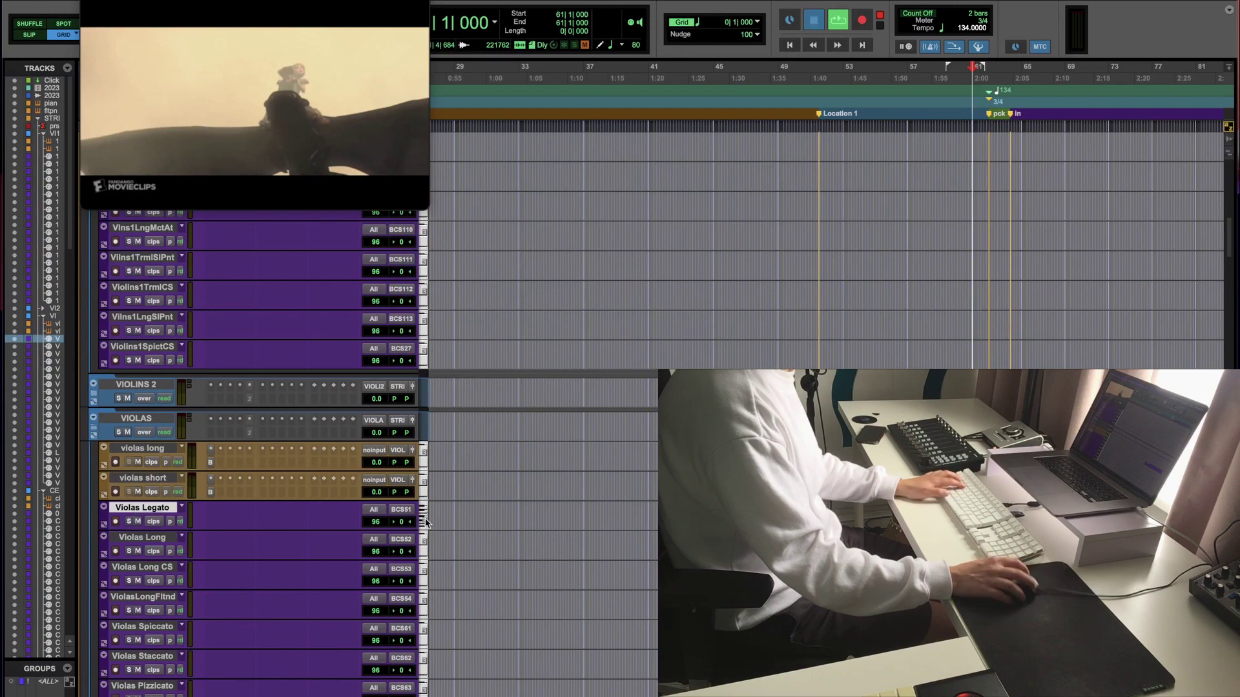
{"action": "key", "text": "space"}
{"action": "scroll", "coordinate": [139, 442], "scroll_direction": "up", "scroll_amount": 15}
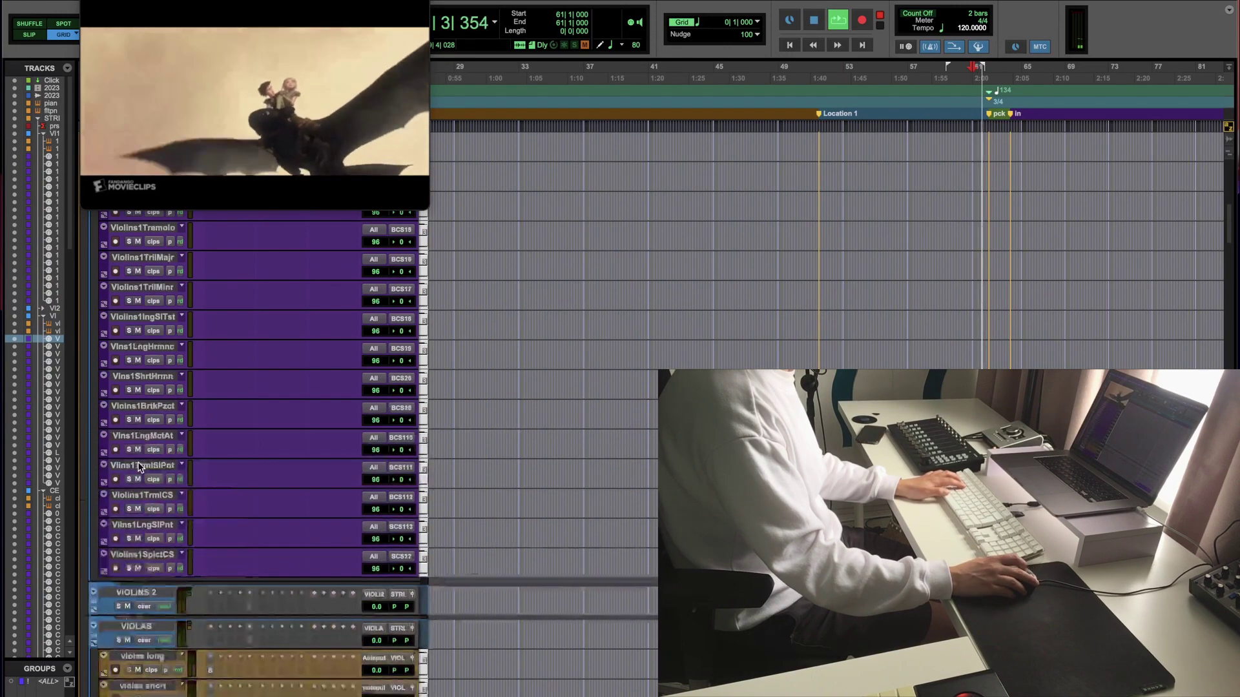
{"action": "key", "text": "space"}
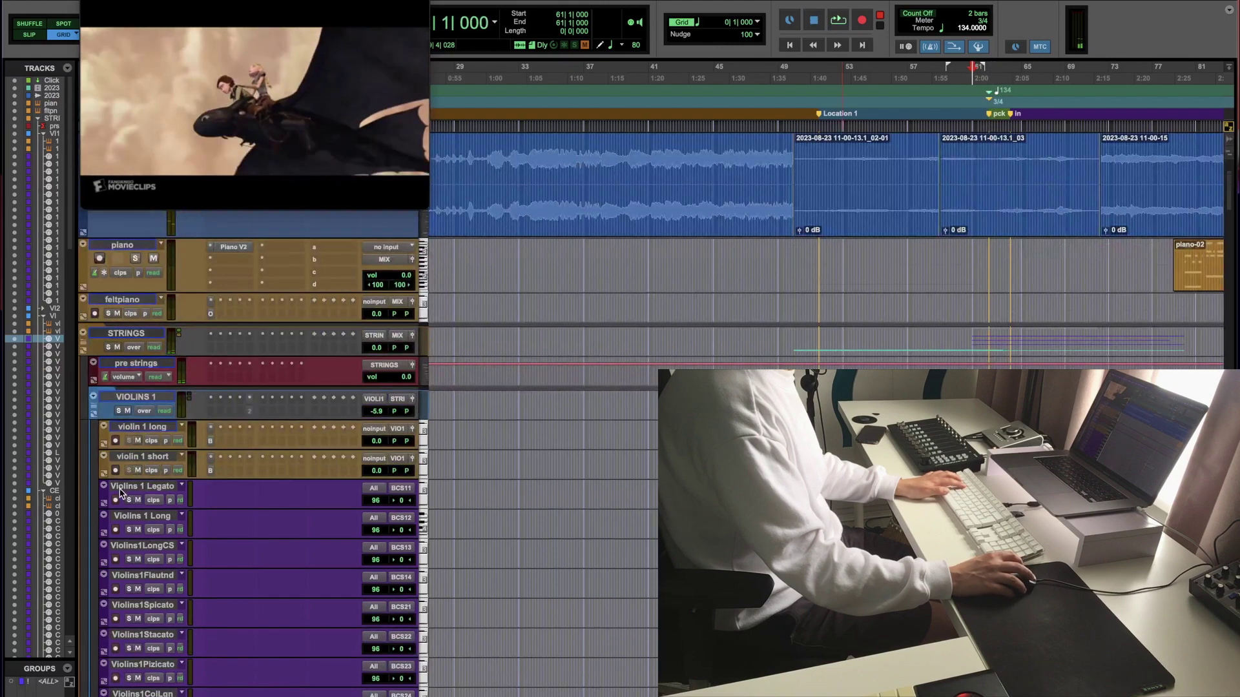
Step: Record-arm and rehearse Violins 1 Legato with picture from 61|1, and set the VIOLINS 1 folder volume to 0.0
{"action": "left_click", "coordinate": [116, 500]}
{"action": "key", "text": "space"}
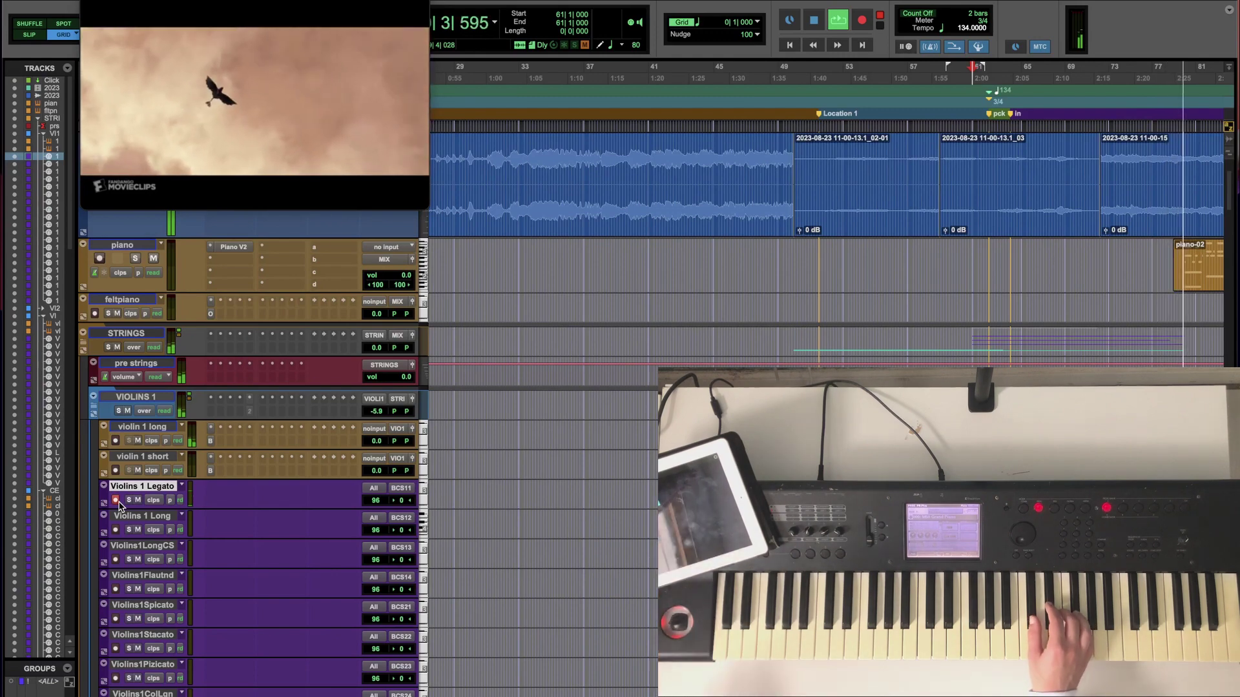
{"action": "key", "text": "space"}
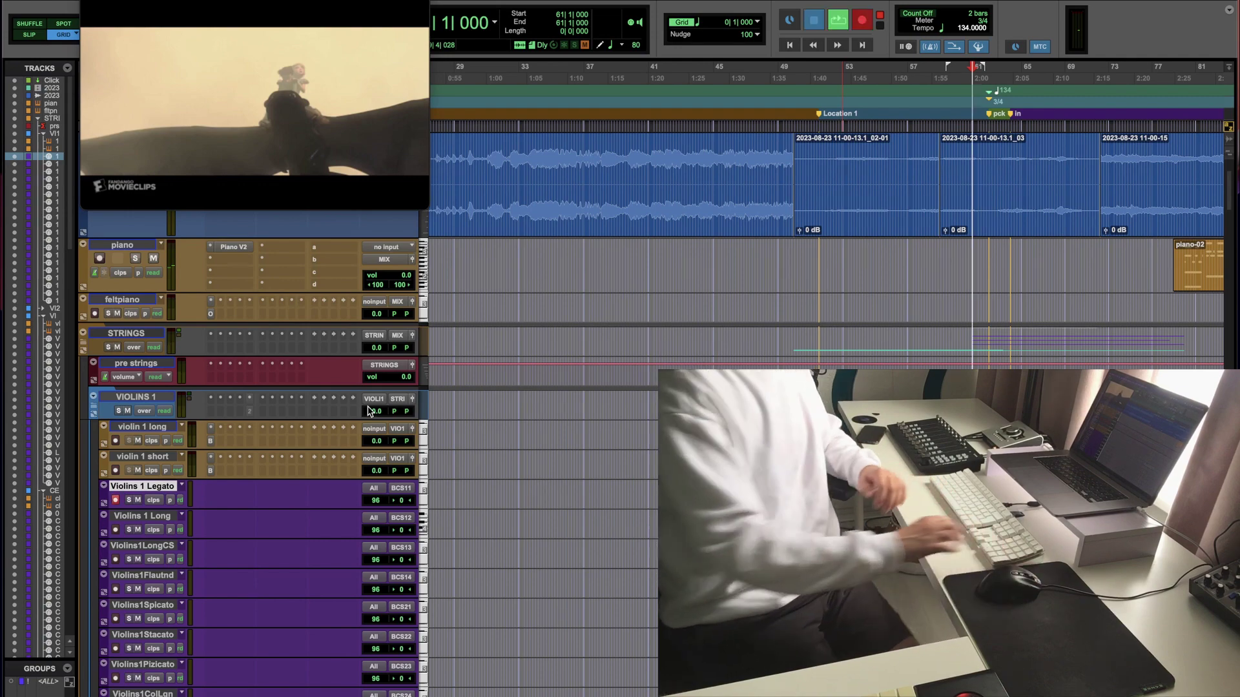
Step: Record the Violins 1 Legato part with picture from 61|1, stop, and check the new clip in the timeline
{"action": "key", "text": "space"}
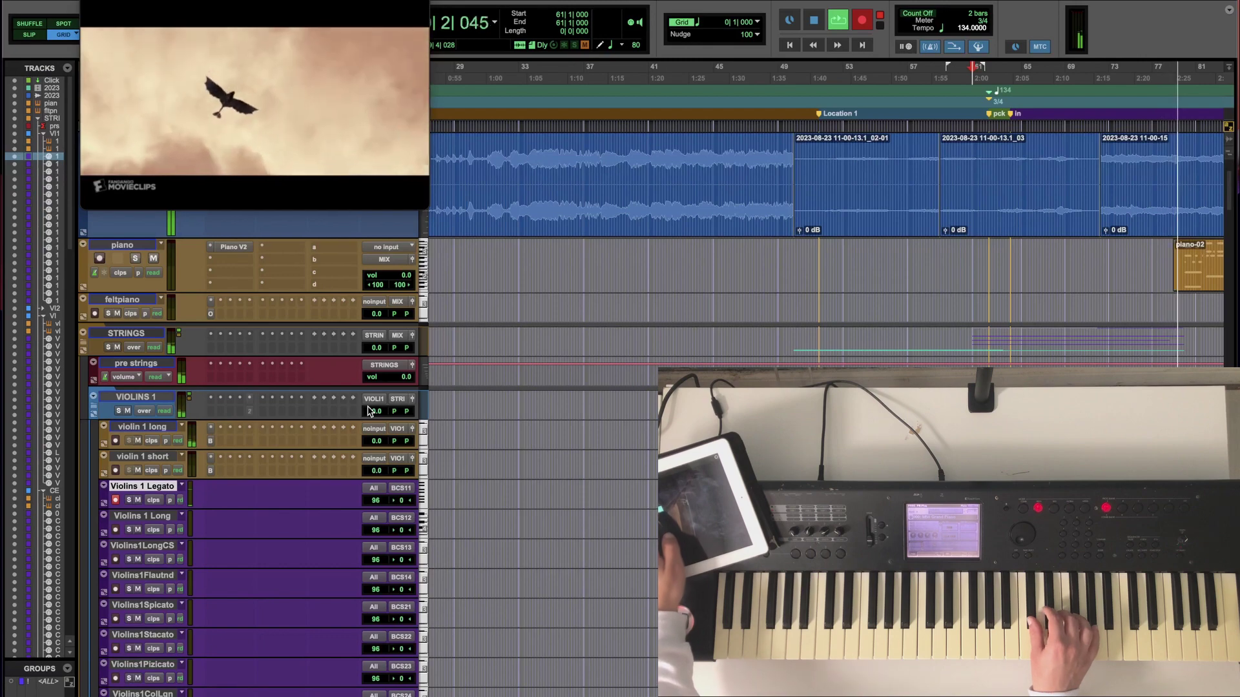
{"action": "key", "text": "space"}
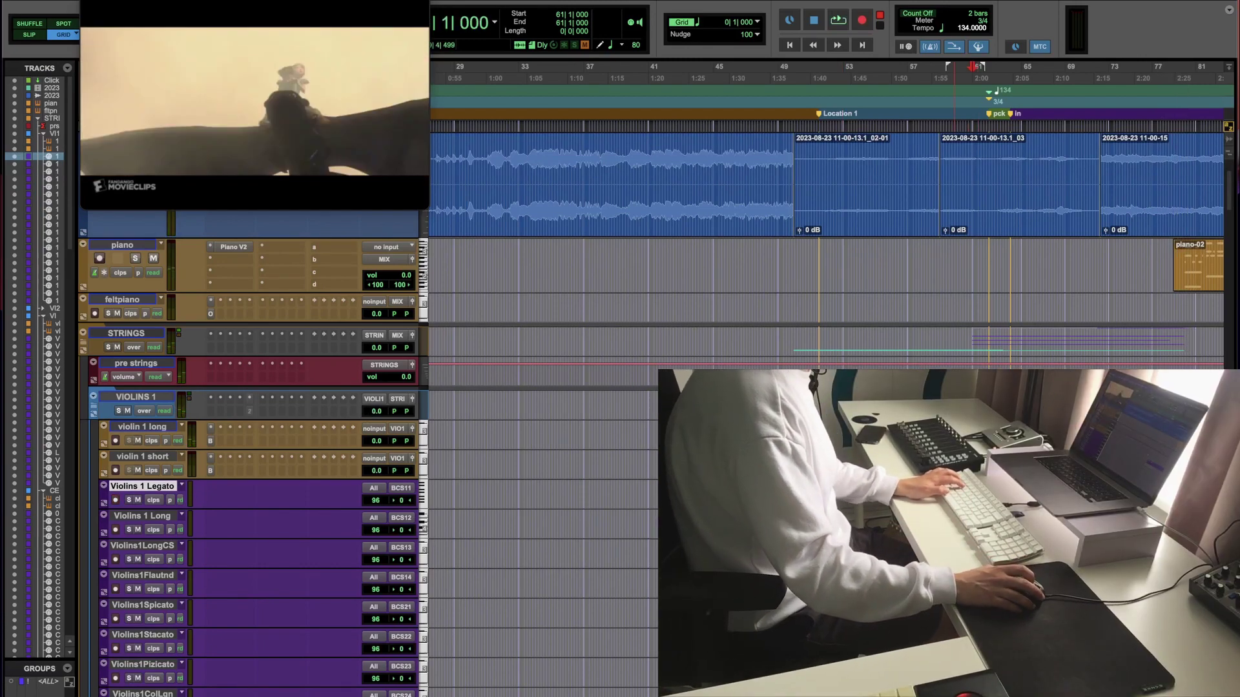
{"action": "scroll", "coordinate": [827, 258], "scroll_direction": "right", "scroll_amount": 10}
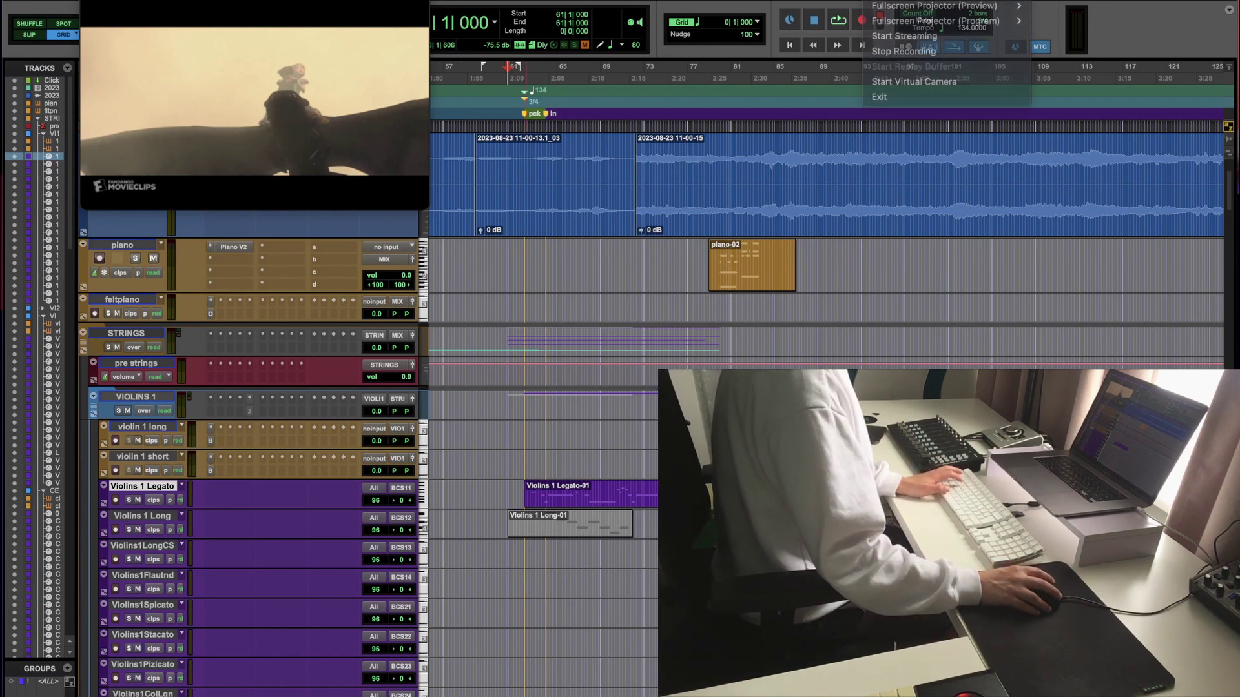
Step: Play the score with picture from 61|1, record-arm the piano track, and try out a piano part over it
{"action": "left_click", "coordinate": [626, 406]}
{"action": "key", "text": "t"}
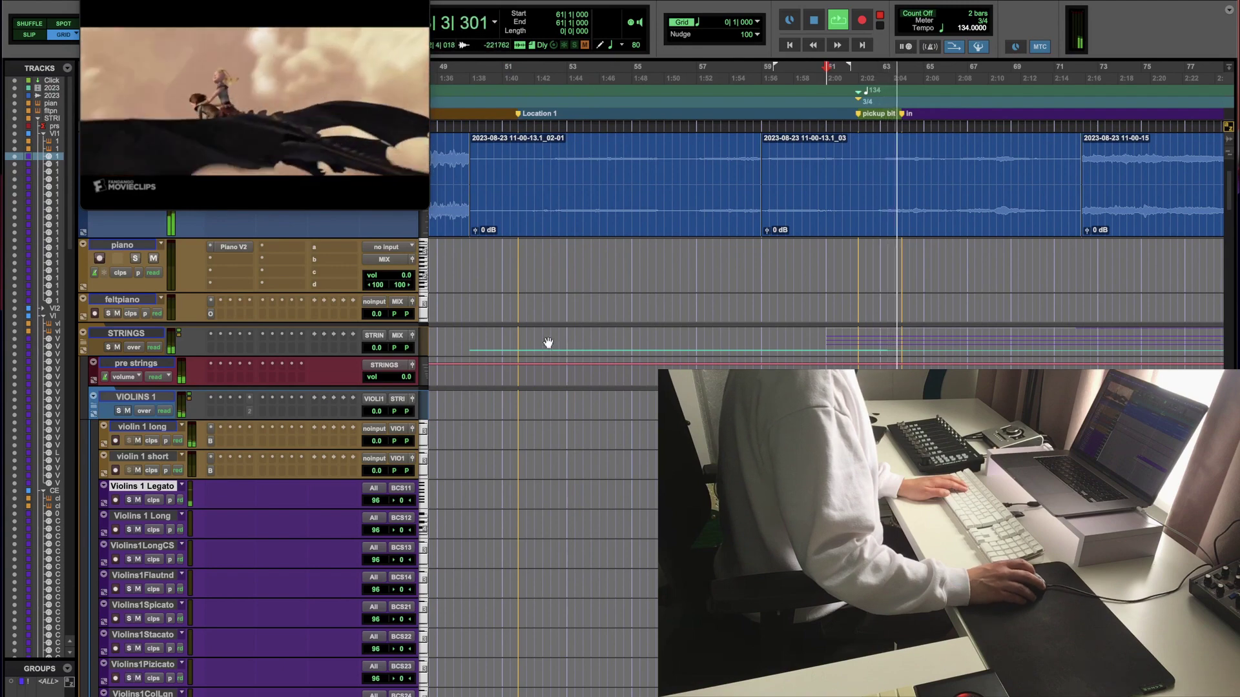
{"action": "left_click", "coordinate": [100, 258]}
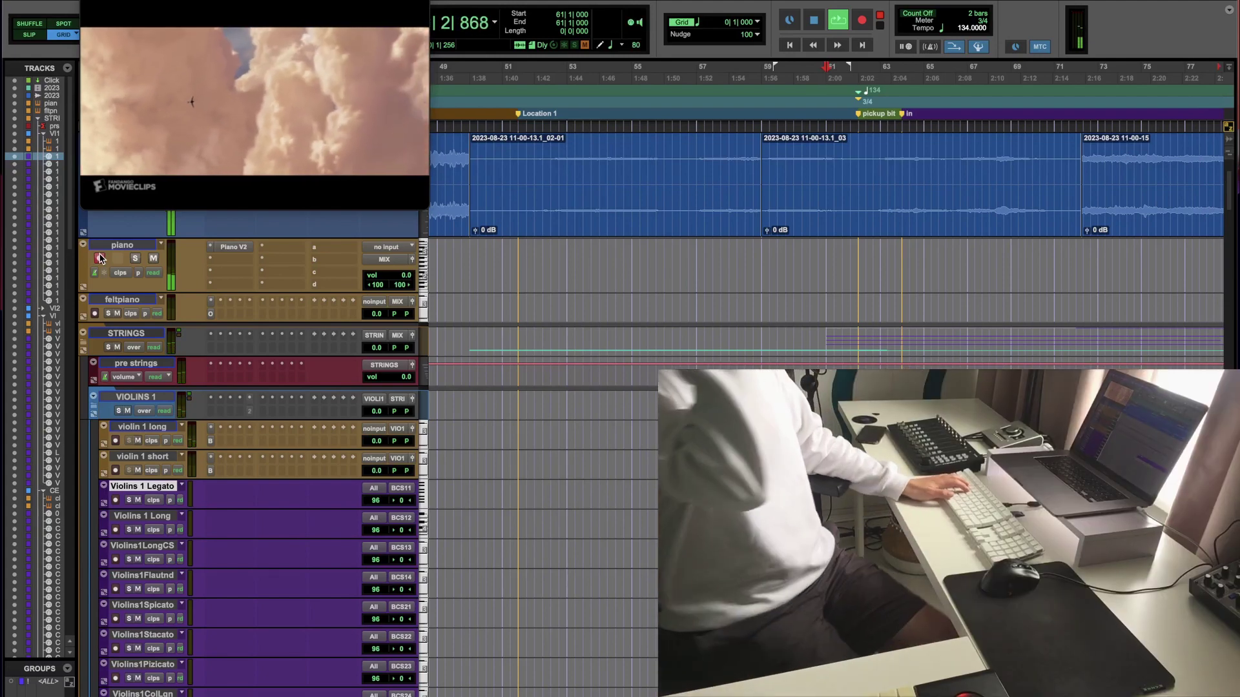
{"action": "key", "text": "space"}
{"action": "left_click", "coordinate": [100, 258]}
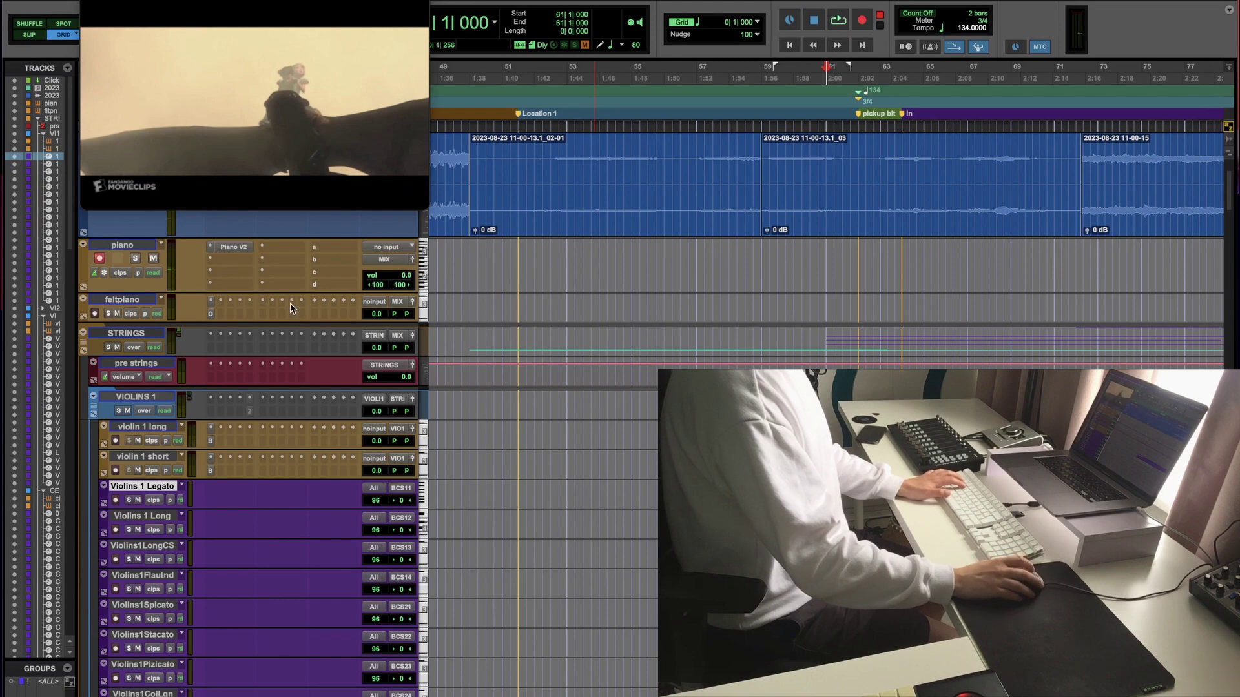
Step: Copy the Violins 1 Legato clip from 62|1 to 80|1, mute the original, and move the edit selection down to the VIOLINS 2 folder
{"action": "key", "text": "r"}
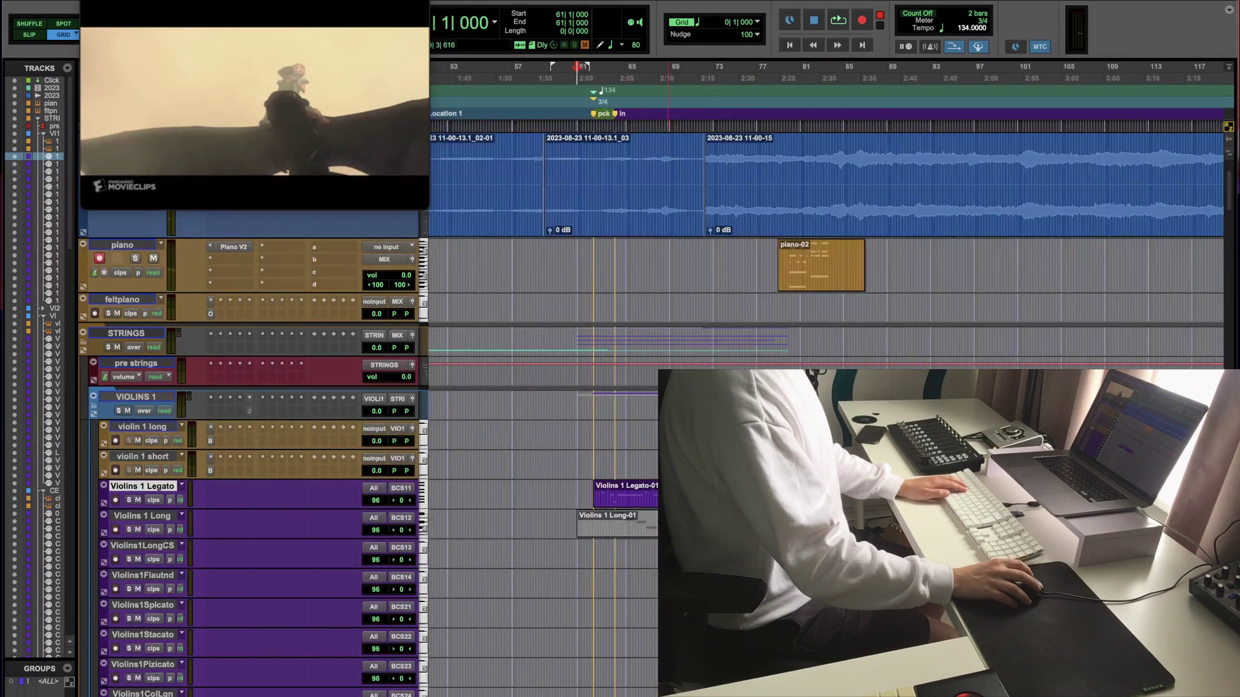
{"action": "left_click", "coordinate": [623, 496]}
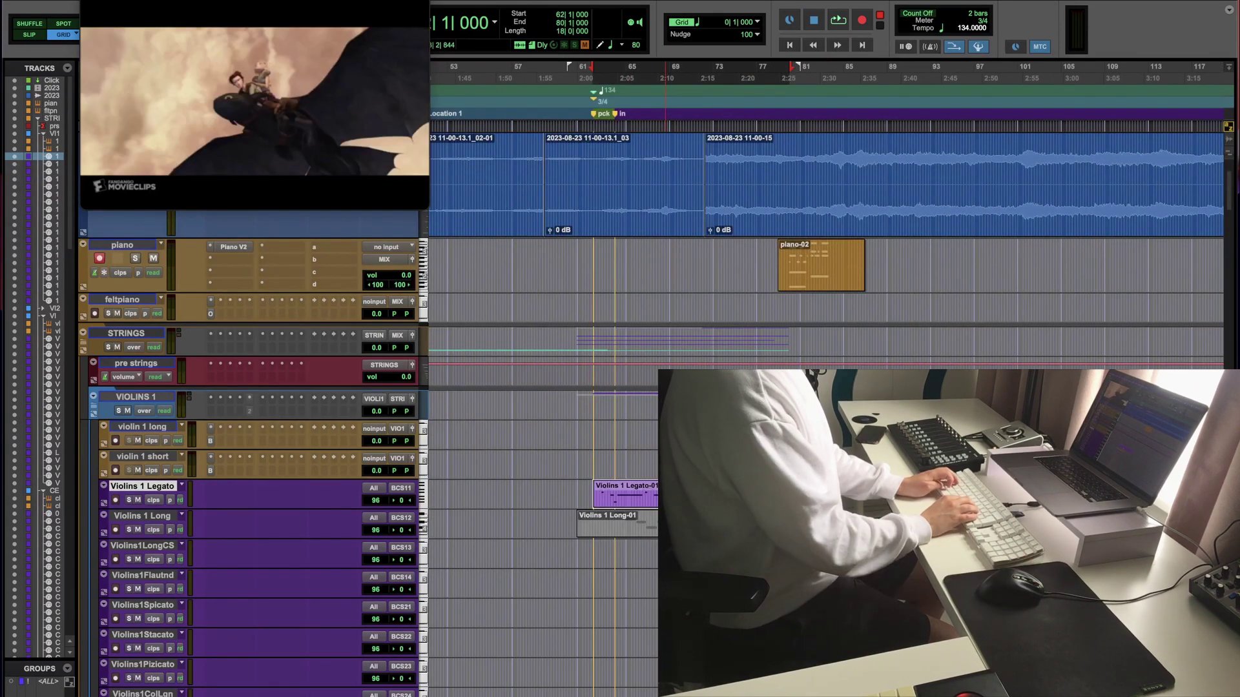
{"action": "key", "text": "semicolon"}
{"action": "key", "text": "semicolon"}
{"action": "key", "text": "semicolon"}
{"action": "key", "text": "semicolon"}
{"action": "key", "text": "semicolon"}
{"action": "key", "text": "semicolon"}
{"action": "key", "text": "semicolon"}
{"action": "key", "text": "semicolon"}
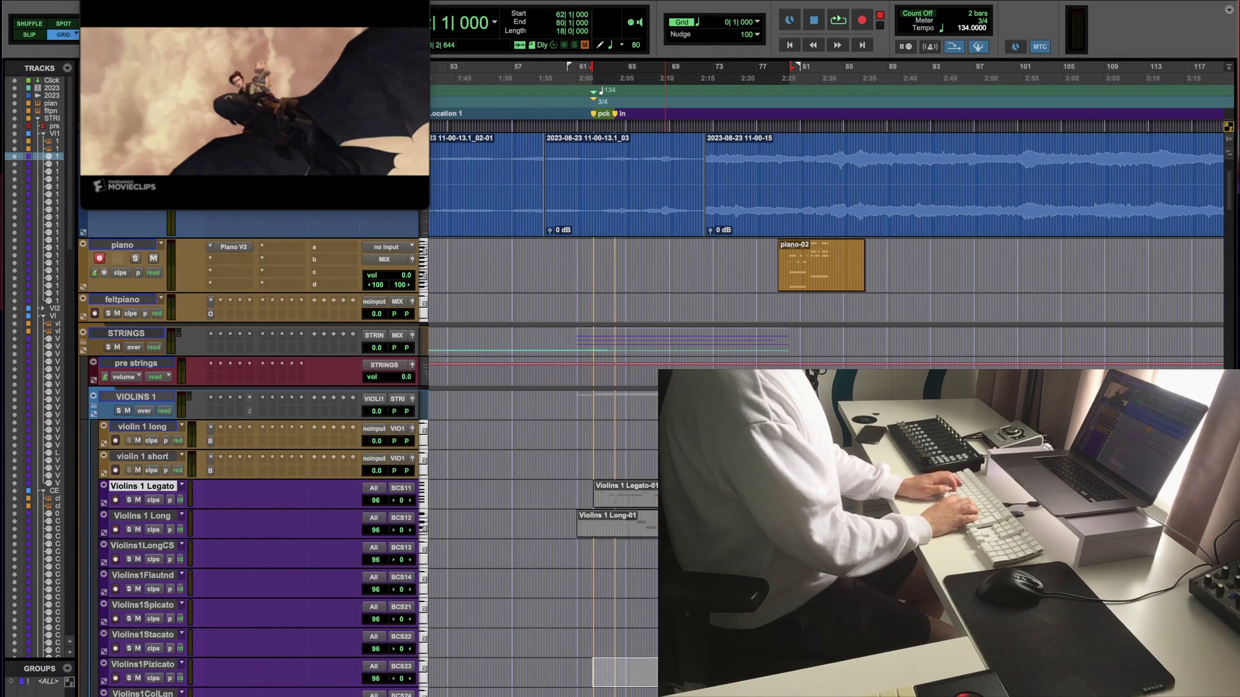
{"action": "key", "text": "semicolon"}
{"action": "key", "text": "semicolon"}
{"action": "key", "text": "semicolon"}
{"action": "key", "text": "semicolon"}
{"action": "key", "text": "semicolon"}
{"action": "key", "text": "semicolon"}
{"action": "key", "text": "semicolon"}
{"action": "key", "text": "semicolon"}
{"action": "key", "text": "semicolon"}
{"action": "key", "text": "semicolon"}
{"action": "key", "text": "semicolon"}
{"action": "key", "text": "semicolon"}
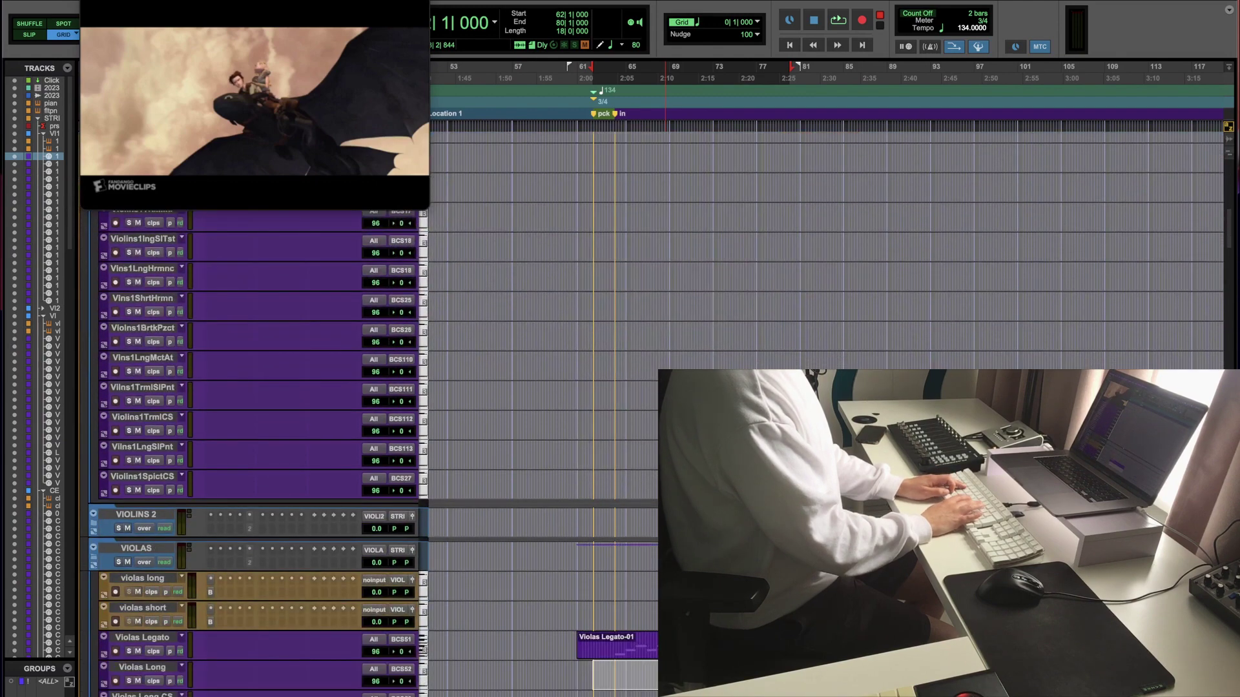
{"action": "key", "text": "p"}
{"action": "key", "text": "p"}
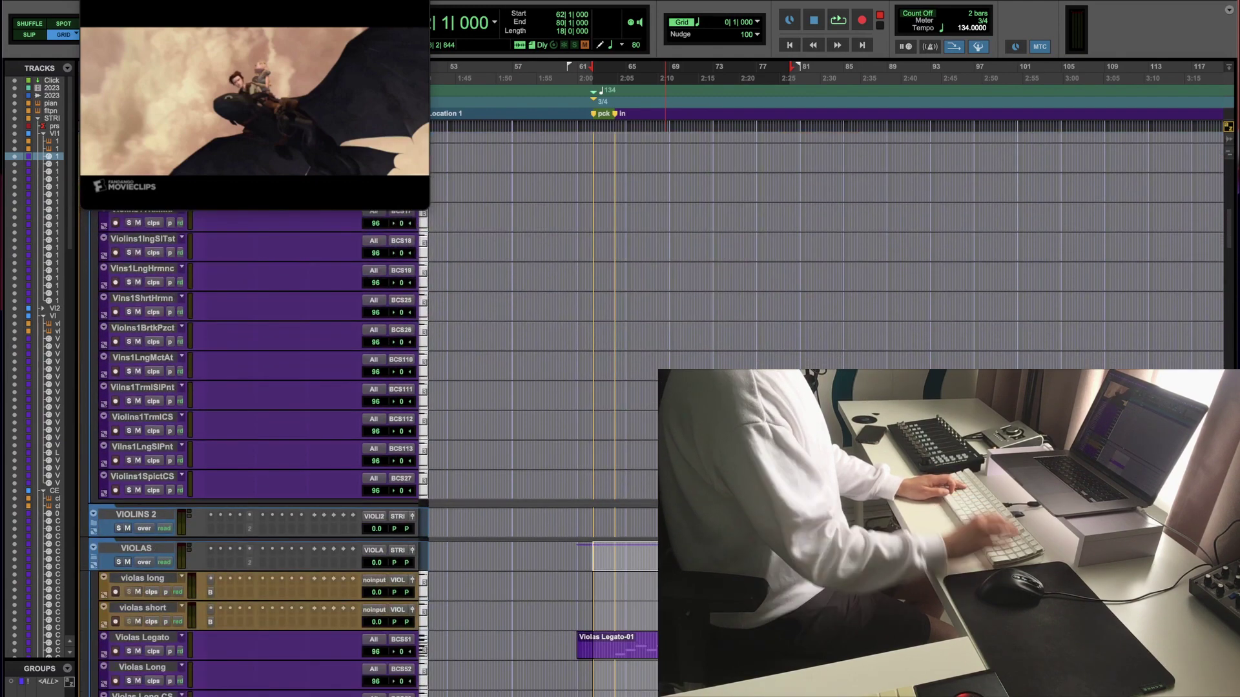
Step: Expand the VIOLINS 2 folder and paste the copied legato clip onto the Violins 2 Legato track at 62|1
{"action": "left_click", "coordinate": [93, 515]}
{"action": "key", "text": "semicolon"}
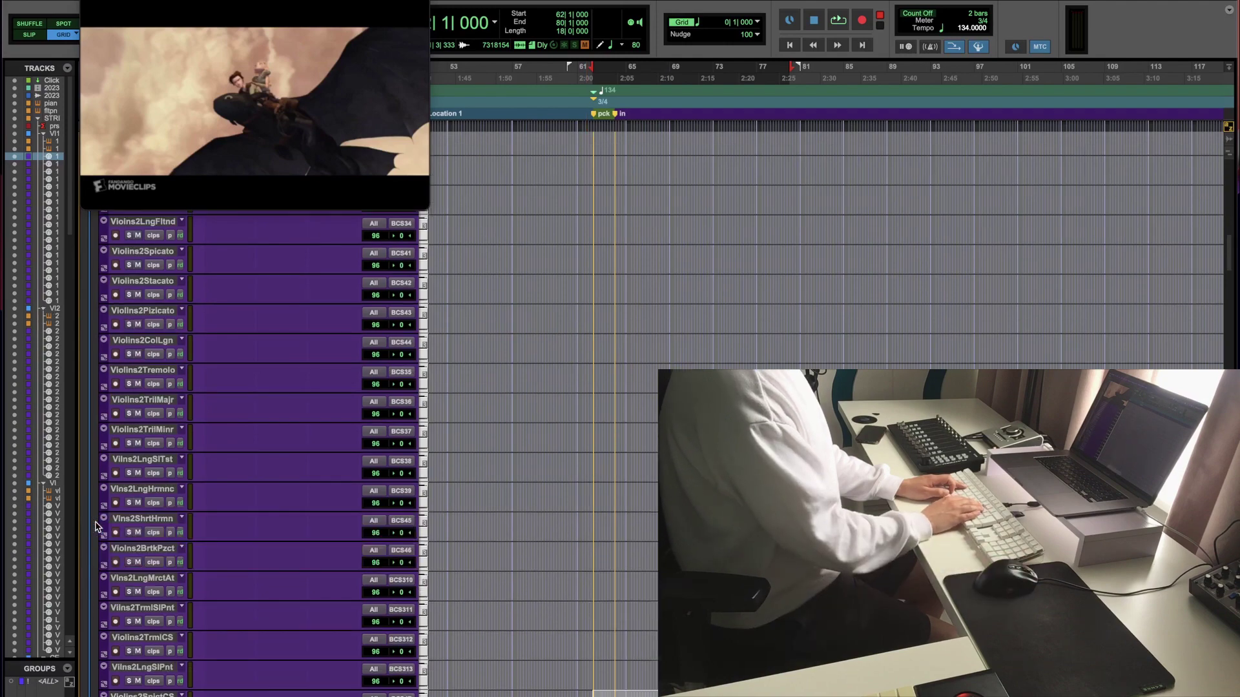
{"action": "key", "text": "p"}
{"action": "key", "text": "p"}
{"action": "key", "text": "p"}
{"action": "key", "text": "p"}
{"action": "key", "text": "p"}
{"action": "key", "text": "p"}
{"action": "key", "text": "p"}
{"action": "key", "text": "p"}
{"action": "key", "text": "p"}
{"action": "key", "text": "p"}
{"action": "key", "text": "p"}
{"action": "key", "text": "p"}
{"action": "key", "text": "p"}
{"action": "key", "text": "p"}
{"action": "key", "text": "p"}
{"action": "key", "text": "p"}
{"action": "key", "text": "p"}
{"action": "key", "text": "p"}
{"action": "key", "text": "p"}
{"action": "key", "text": "p"}
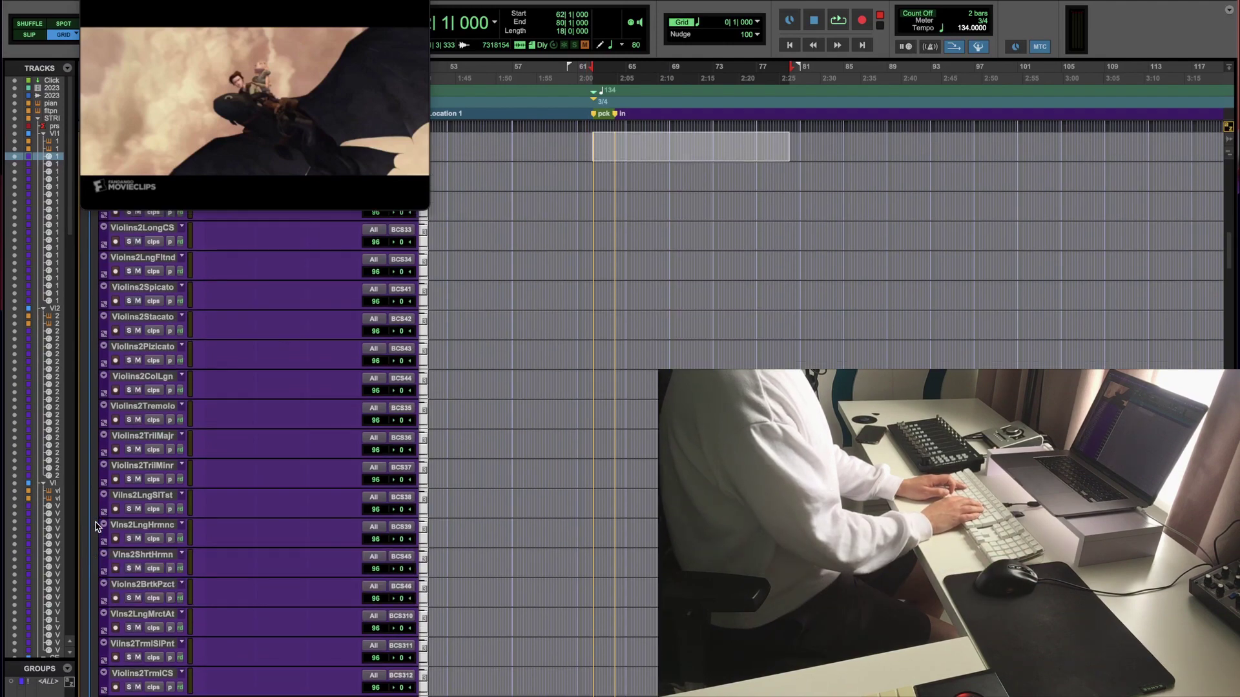
{"action": "key", "text": "semicolon"}
{"action": "key", "text": "semicolon"}
{"action": "key", "text": "semicolon"}
{"action": "key", "text": "semicolon"}
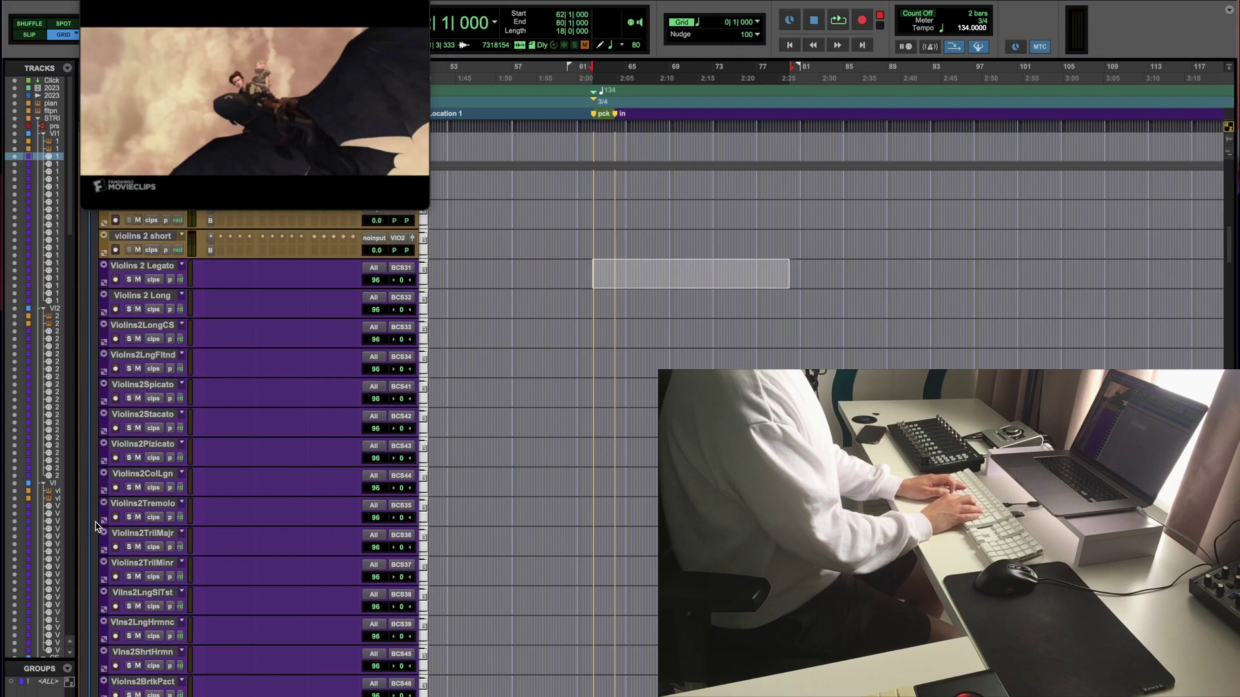
{"action": "key", "text": "super+v"}
Step: Play the pasted Violins 2 Legato part with picture and raise the VIOLINS 2 folder volume to +2.3
{"action": "key", "text": "space"}
{"action": "key", "text": "space"}
{"action": "key", "text": "super+bracketright"}
{"action": "key", "text": "super+bracketright"}
{"action": "key", "text": "space"}
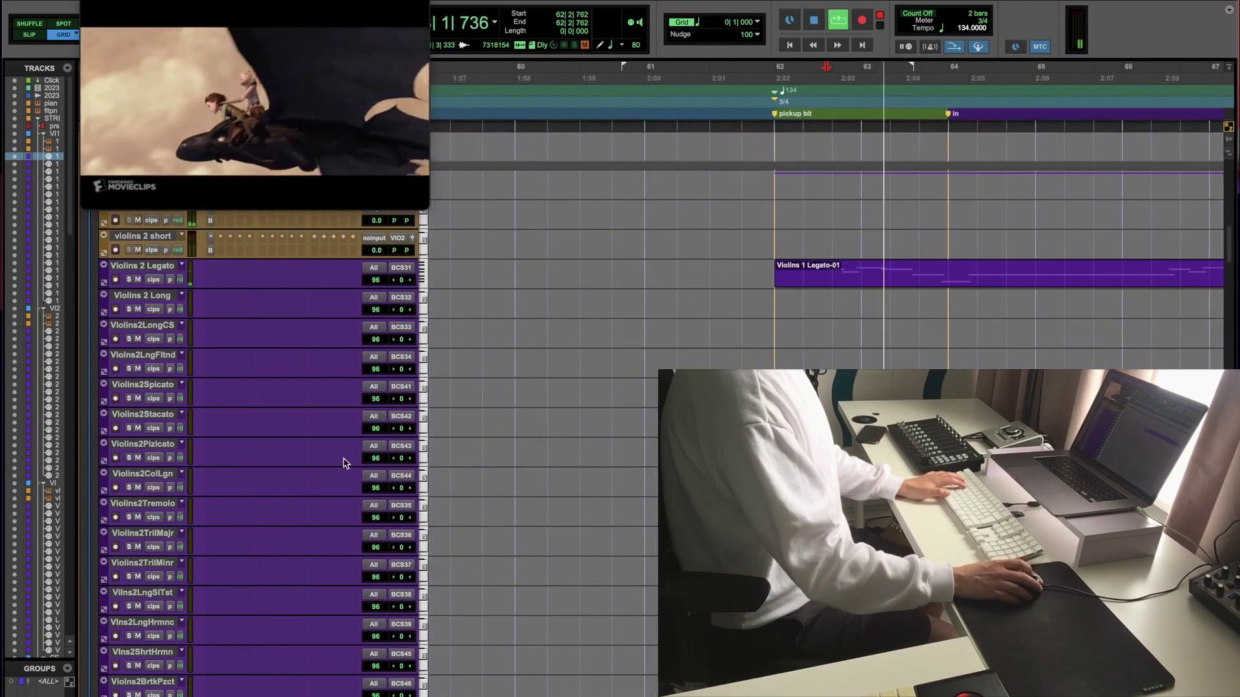
{"action": "key", "text": "super+bracketleft"}
{"action": "scroll", "coordinate": [343, 463], "scroll_direction": "up", "scroll_amount": 5}
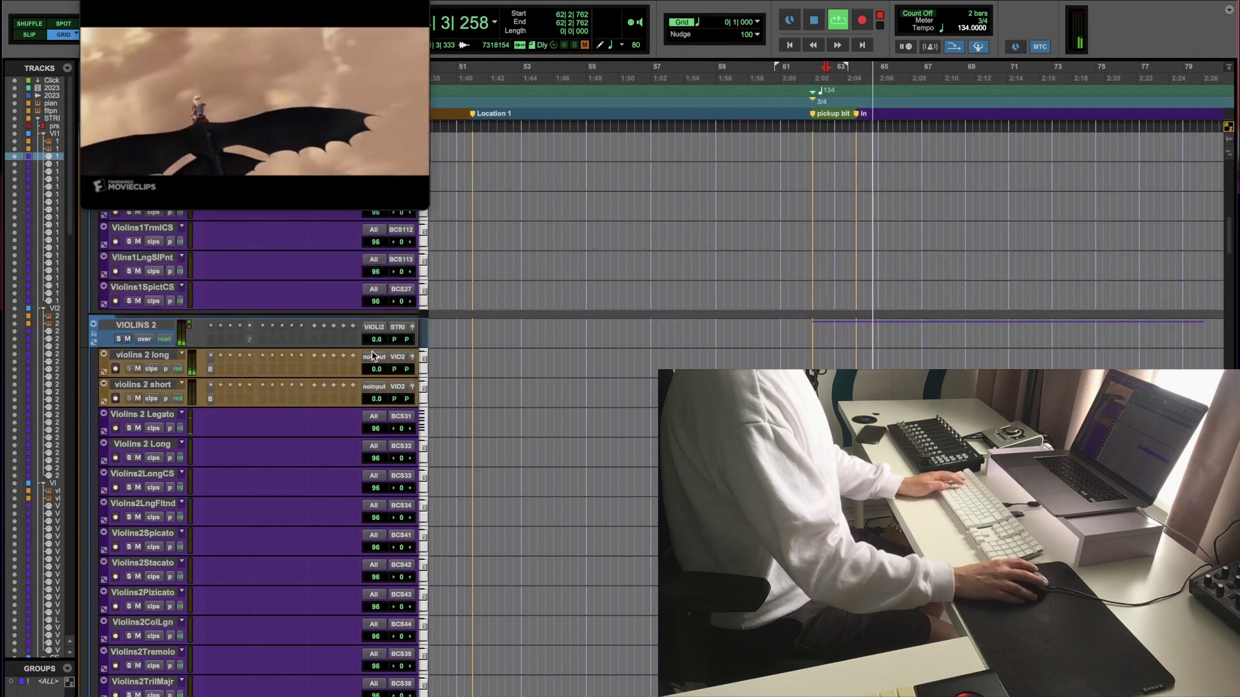
{"action": "mouse_move", "coordinate": [377, 344]}
{"action": "left_mouse_down"}
{"action": "mouse_move", "coordinate": [382, 323]}
{"action": "mouse_move", "coordinate": [380, 341]}
{"action": "left_mouse_up"}
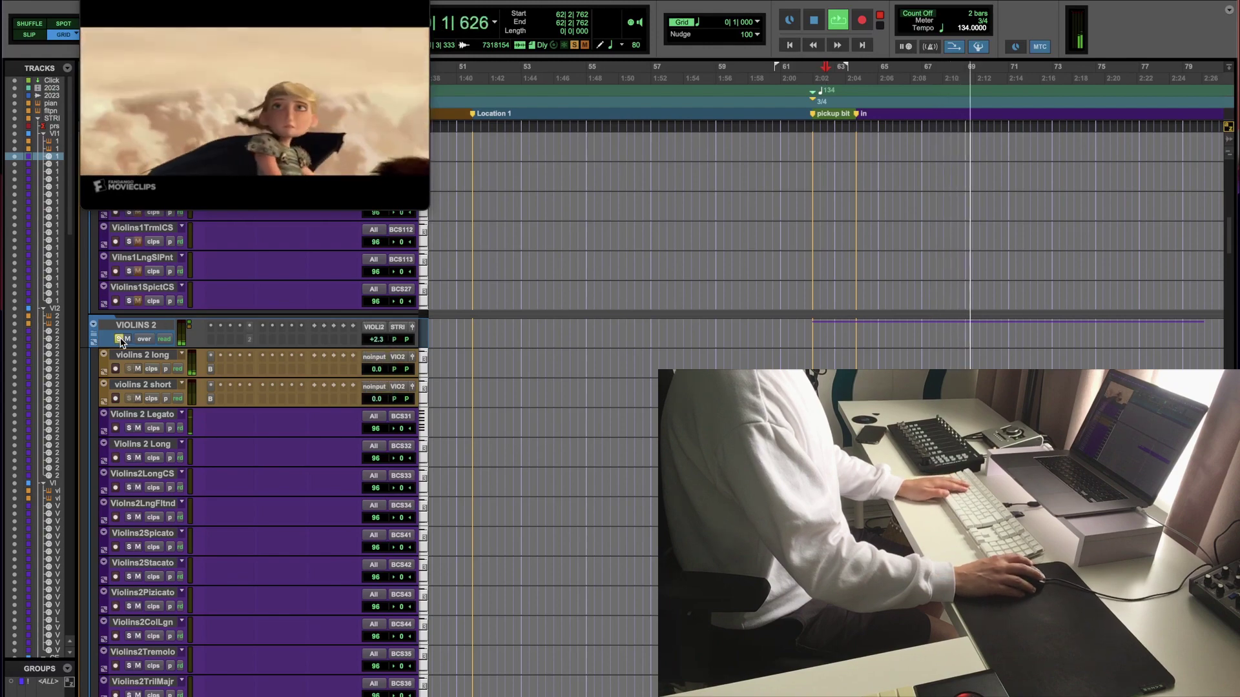
Step: Create a new playlist on the Violins 1 Legato track, record-arm it, and try out a new part over playback
{"action": "scroll", "coordinate": [122, 343], "scroll_direction": "up", "scroll_amount": 10}
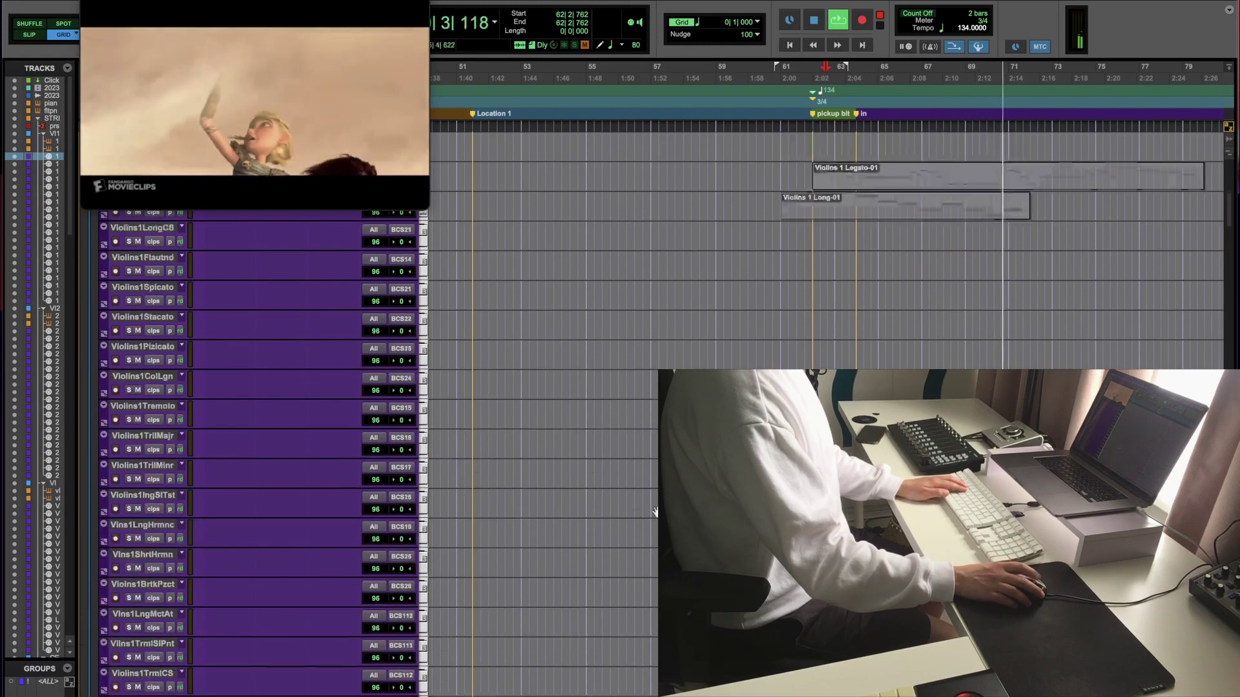
{"action": "key", "text": "r"}
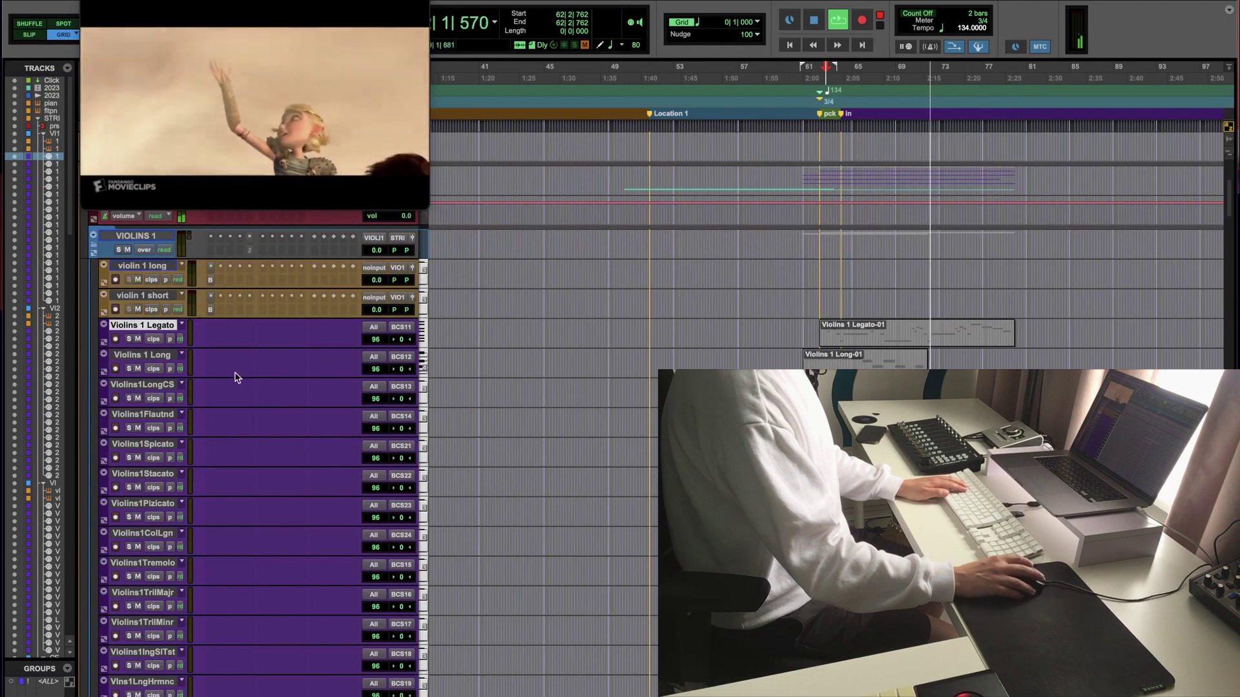
{"action": "left_click", "coordinate": [162, 331]}
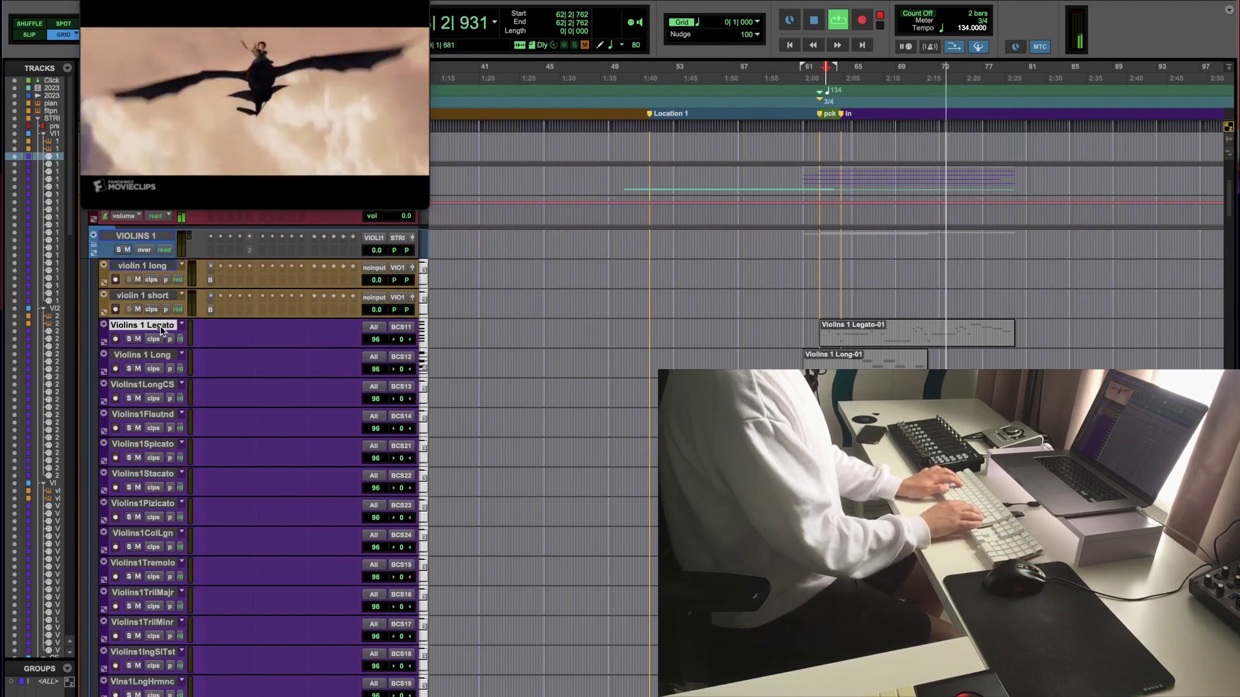
{"action": "key", "text": "ctrl+backslash"}
{"action": "key", "text": "Return"}
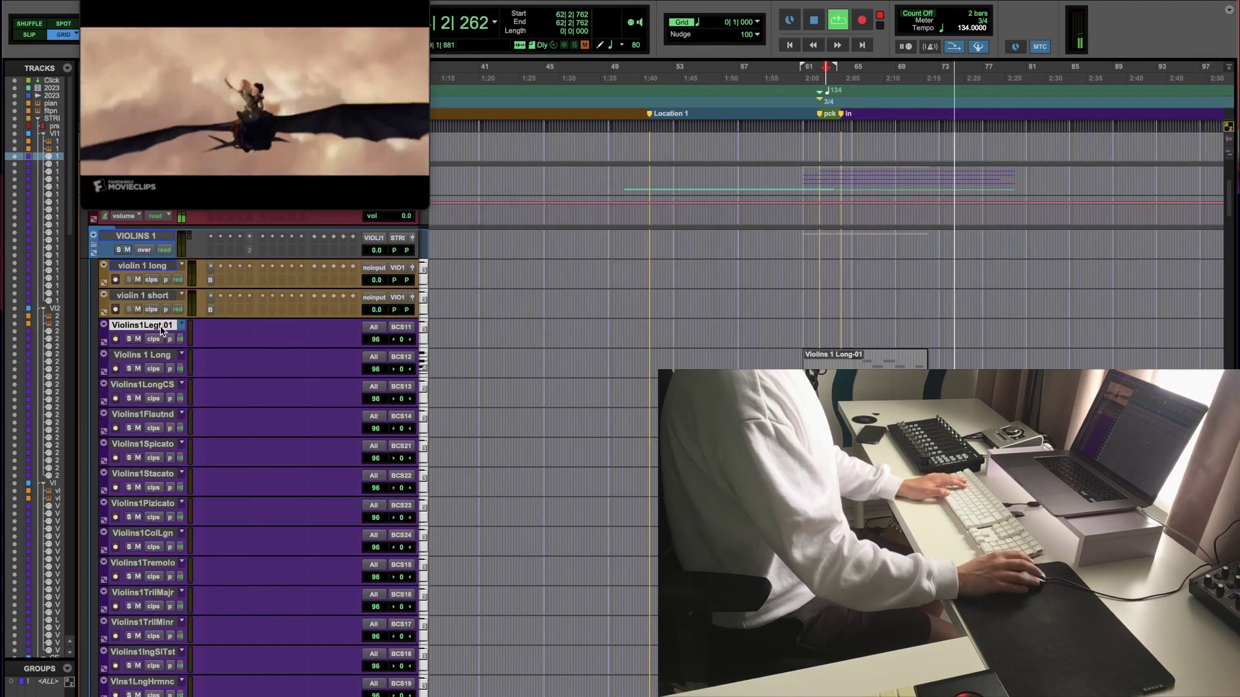
{"action": "left_click", "coordinate": [115, 339]}
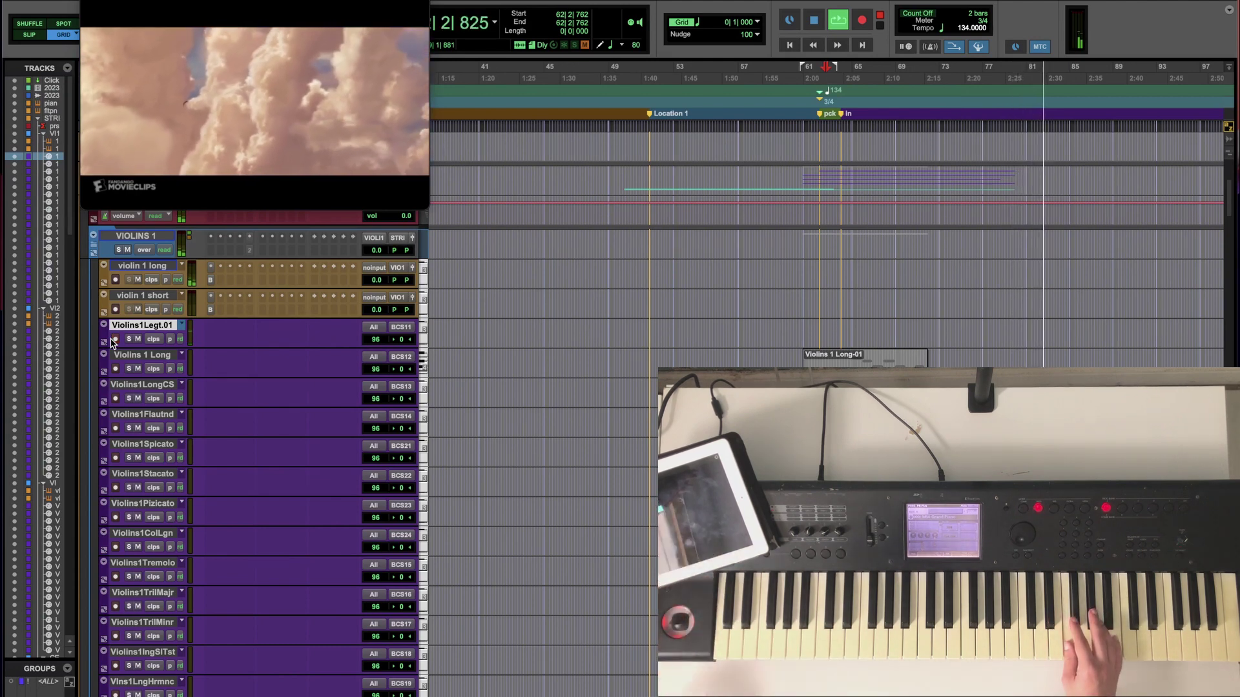
{"action": "key", "text": "space"}
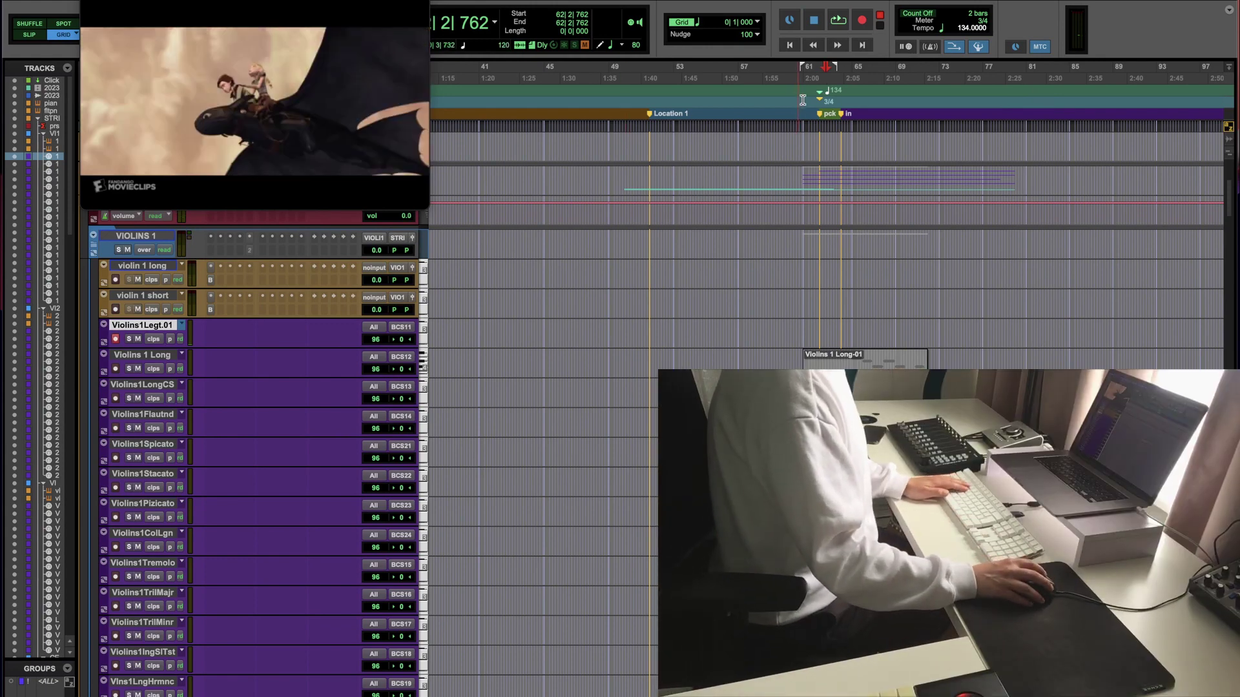
Step: Set the tempo change at 62|1 to 138 BPM and rehearse over the score with picture at that tempo
{"action": "left_click", "coordinate": [822, 93]}
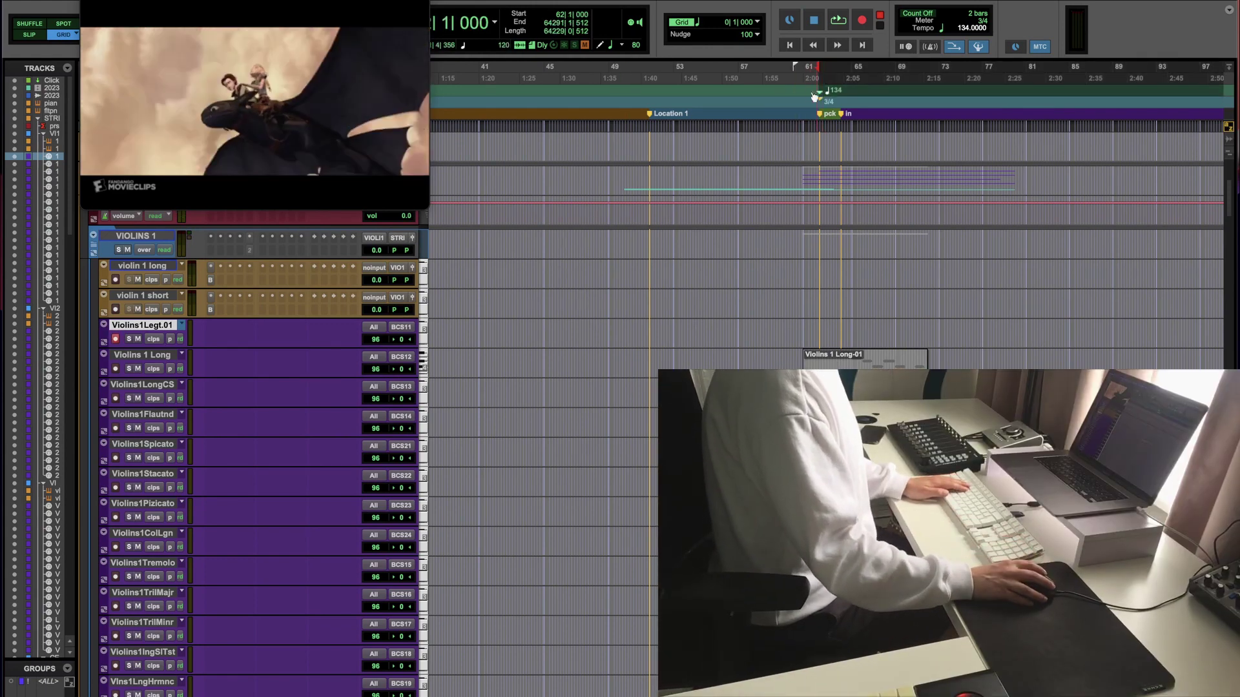
{"action": "left_click", "coordinate": [808, 92]}
{"action": "double_click", "coordinate": [822, 95]}
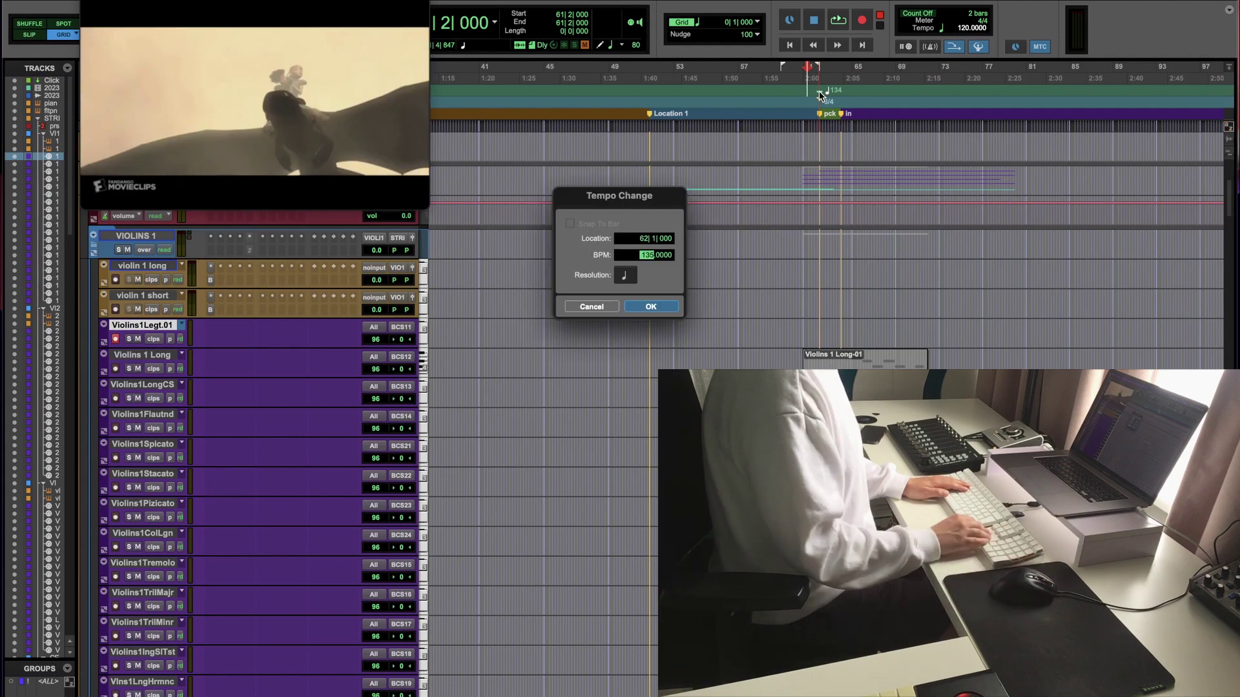
{"action": "key", "text": "Return"}
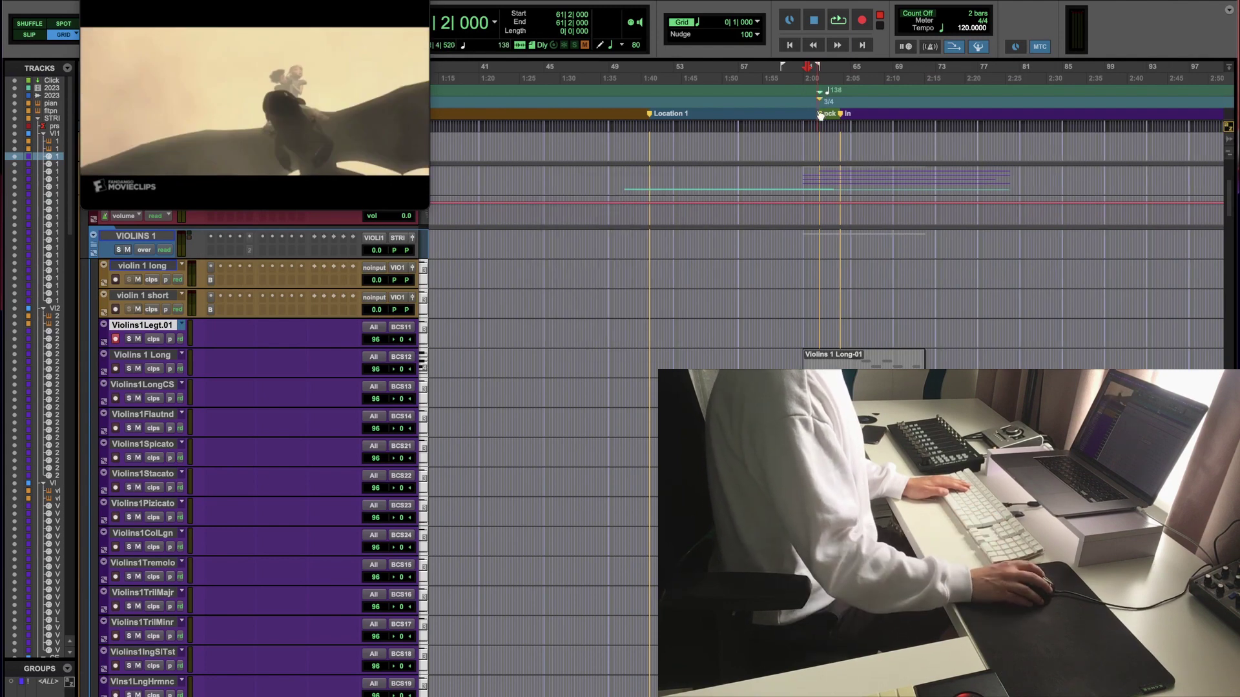
{"action": "key", "text": "space"}
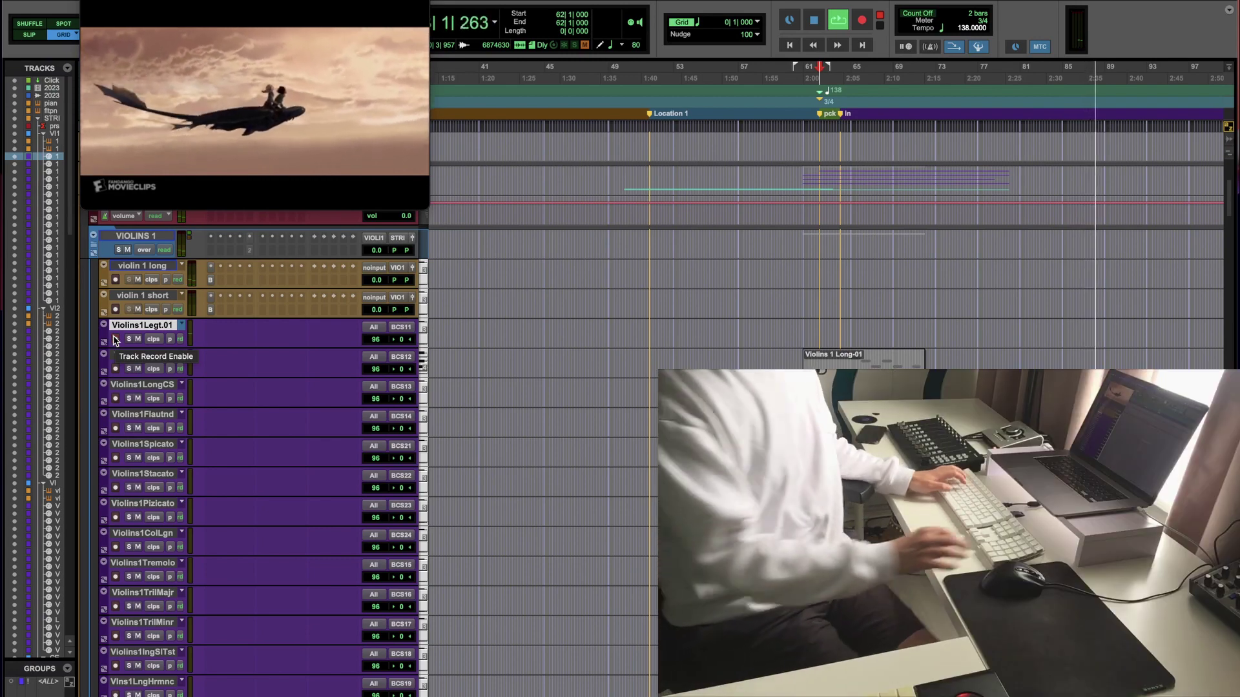
{"action": "key", "text": "space"}
Step: Collapse all the instrument section folders inside the STRINGS folder
{"action": "scroll", "coordinate": [324, 386], "scroll_direction": "down", "scroll_amount": 1}
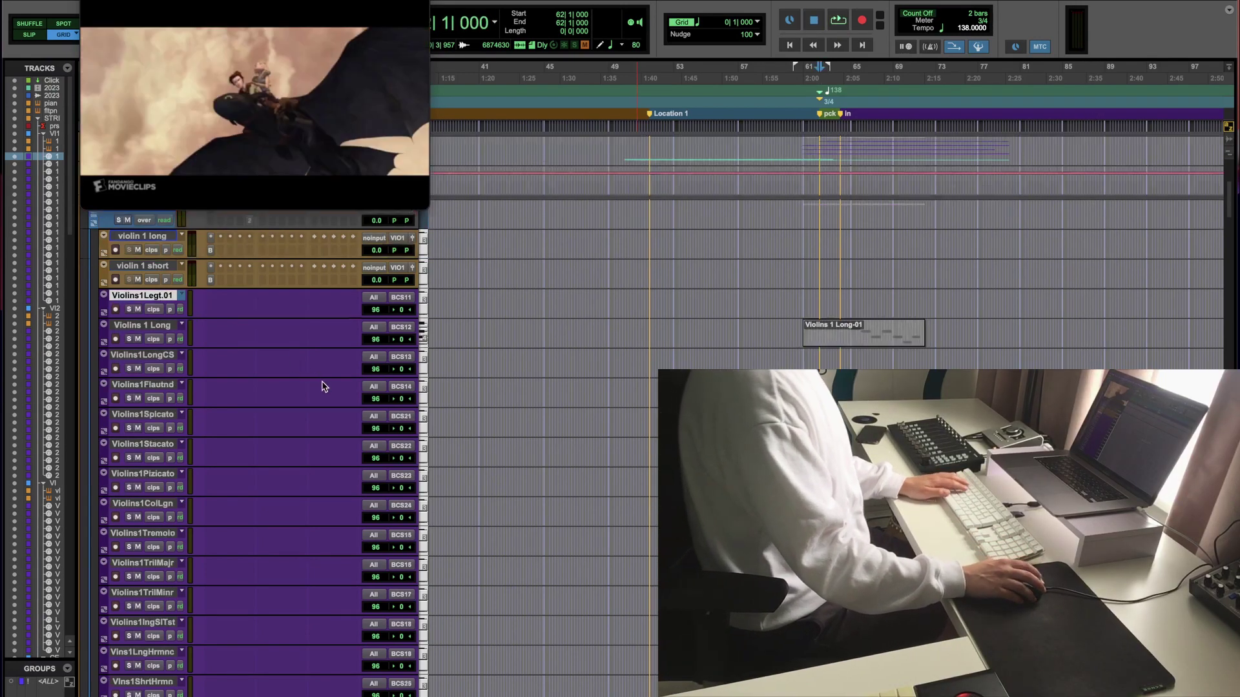
{"action": "scroll", "coordinate": [324, 386], "scroll_direction": "up", "scroll_amount": 5}
{"action": "scroll", "coordinate": [323, 387], "scroll_direction": "down", "scroll_amount": 15}
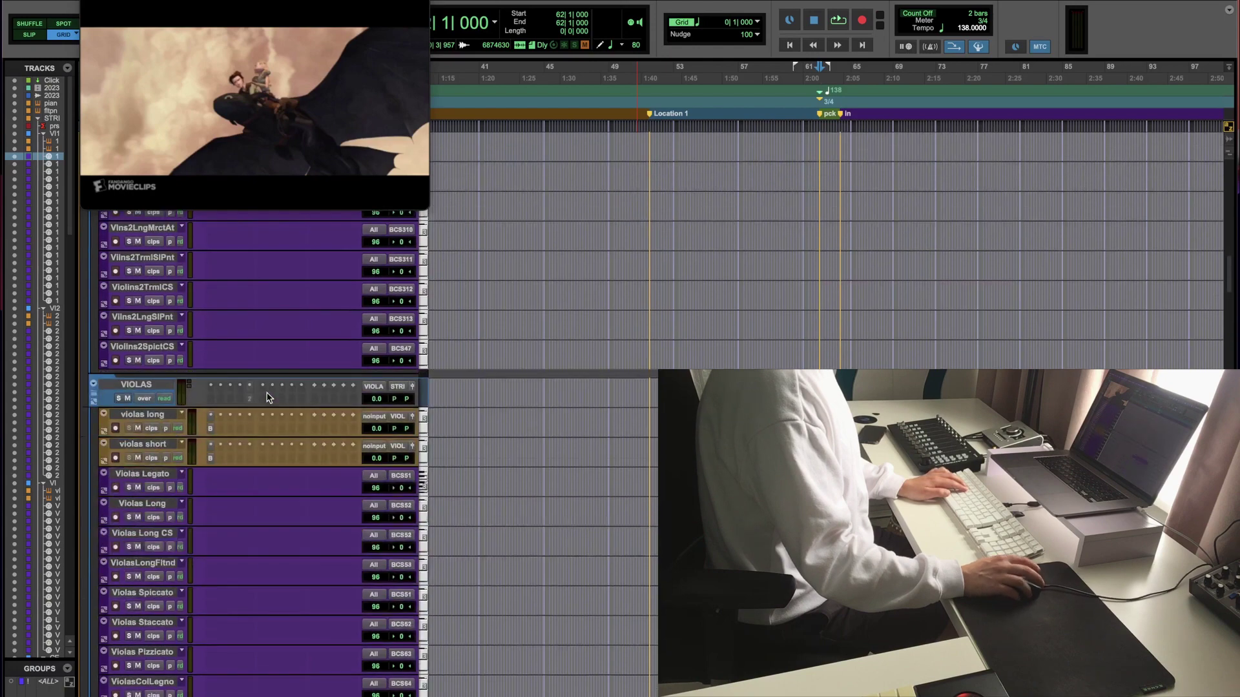
{"action": "left_click", "coordinate": [95, 394], "text": "alt"}
{"action": "scroll", "coordinate": [103, 510], "scroll_direction": "up", "scroll_amount": 10}
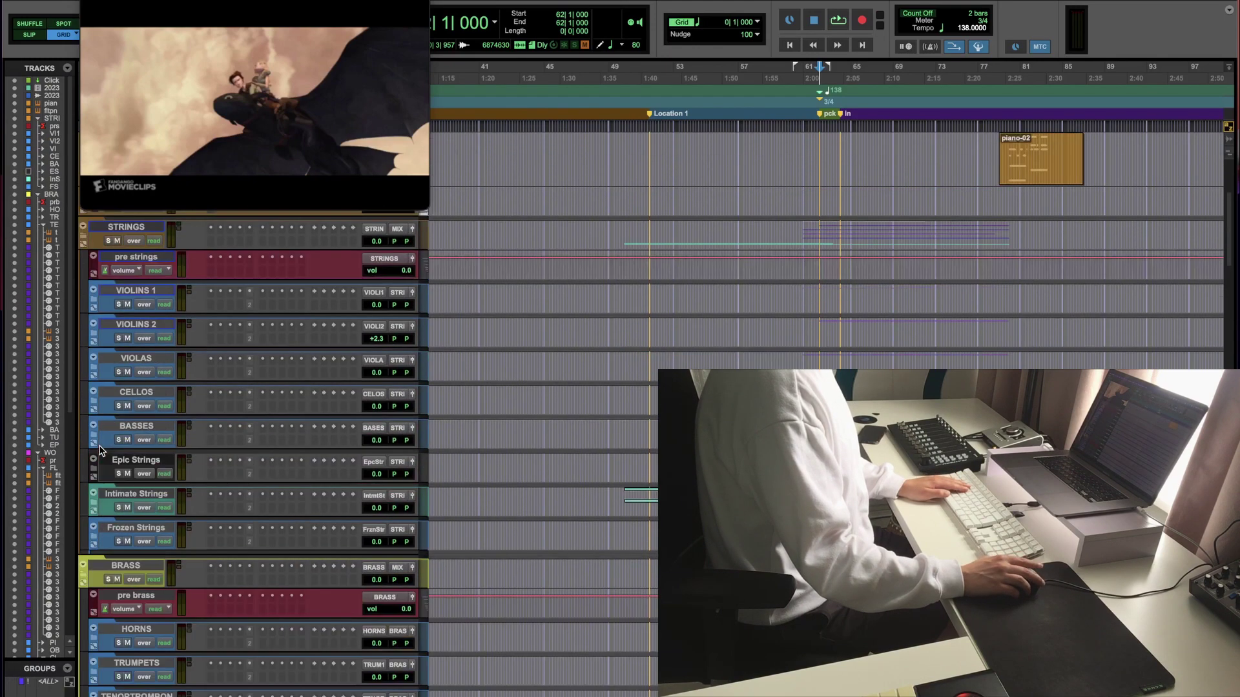
Step: Expand the VIOLINS 1 folder, unmute the Violins 1 Long clip, and place the playback start at 62|2
{"action": "left_click", "coordinate": [94, 549]}
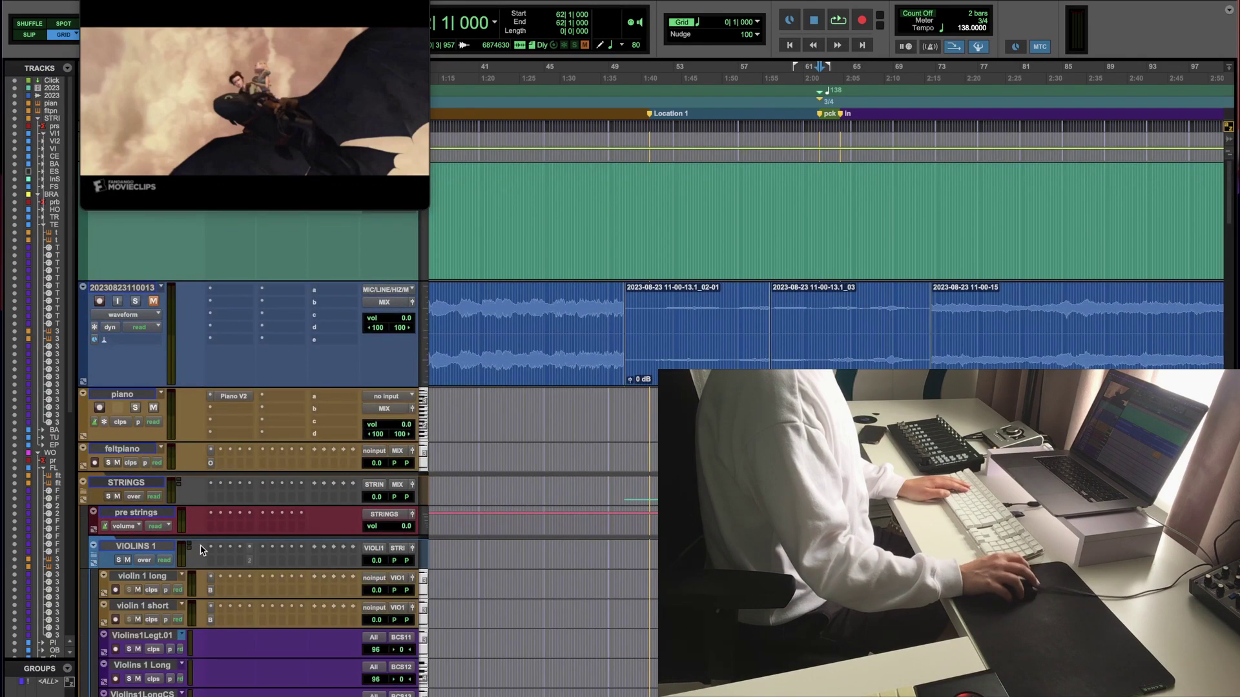
{"action": "scroll", "coordinate": [840, 304], "scroll_direction": "down", "scroll_amount": 5}
{"action": "left_click", "coordinate": [853, 305]}
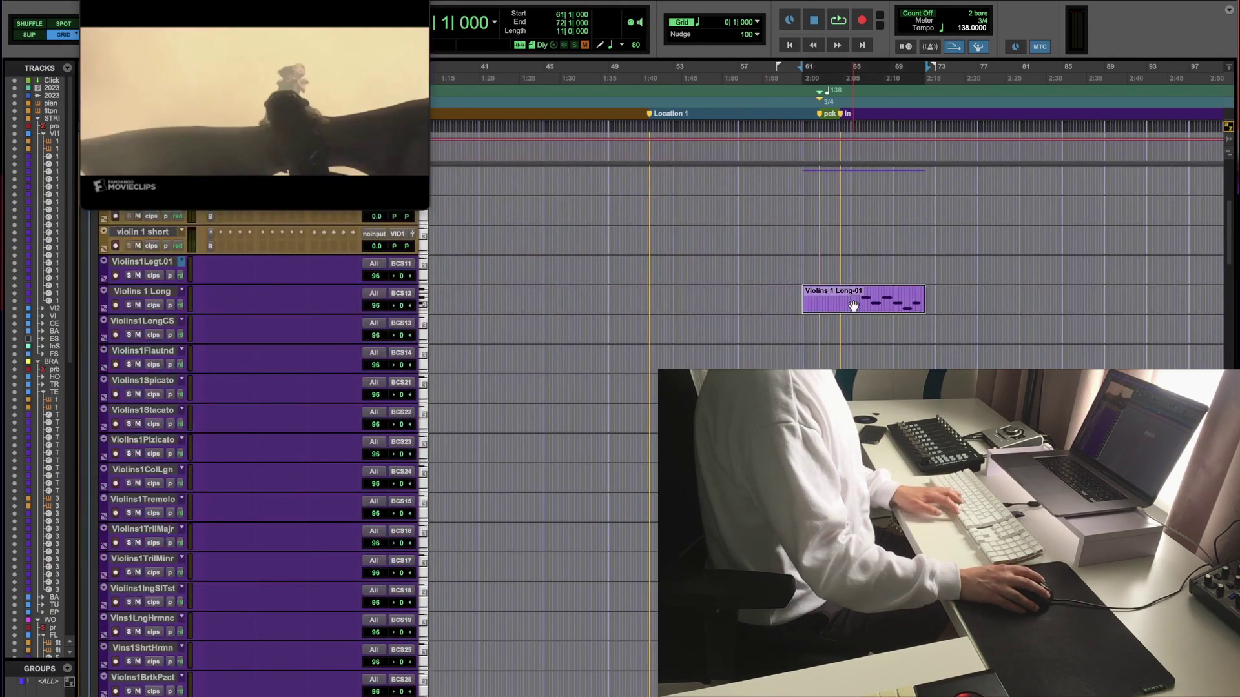
{"action": "left_click", "coordinate": [822, 294]}
Step: Play the score with picture from 62|2, expand the HORNS folder in BRASS, and return to the VIOLINS 1 tracks
{"action": "scroll", "coordinate": [142, 361], "scroll_direction": "down", "scroll_amount": 15}
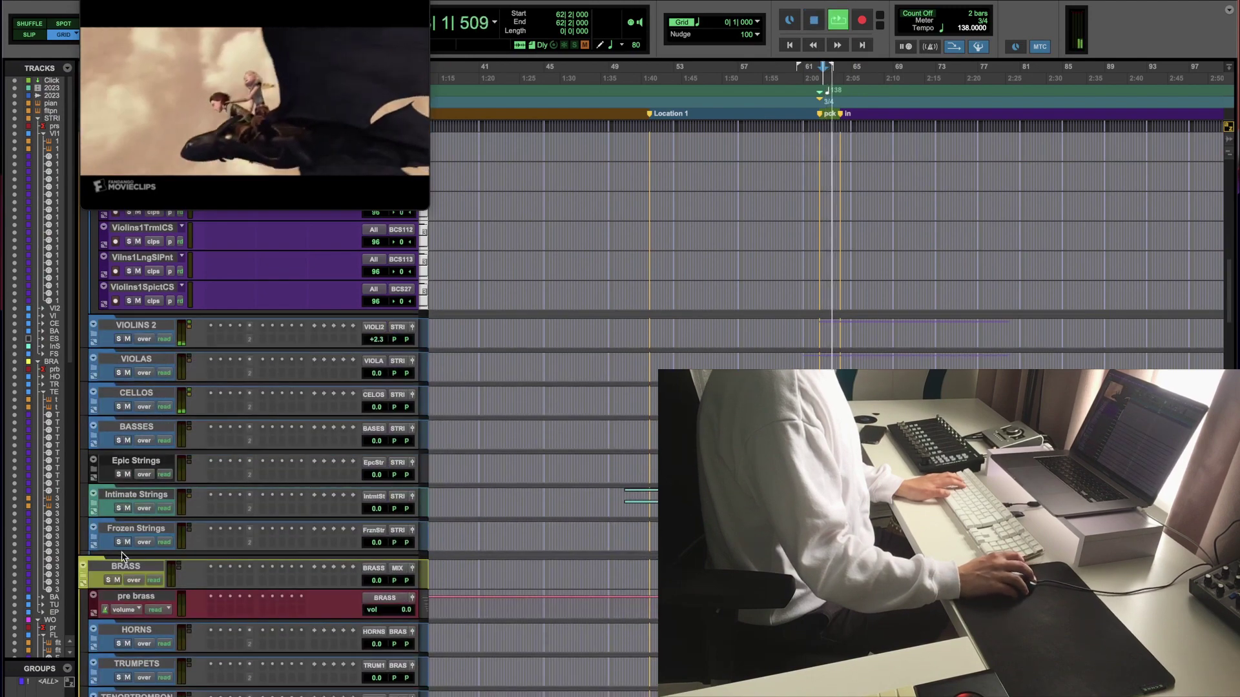
{"action": "scroll", "coordinate": [148, 587], "scroll_direction": "down", "scroll_amount": 3}
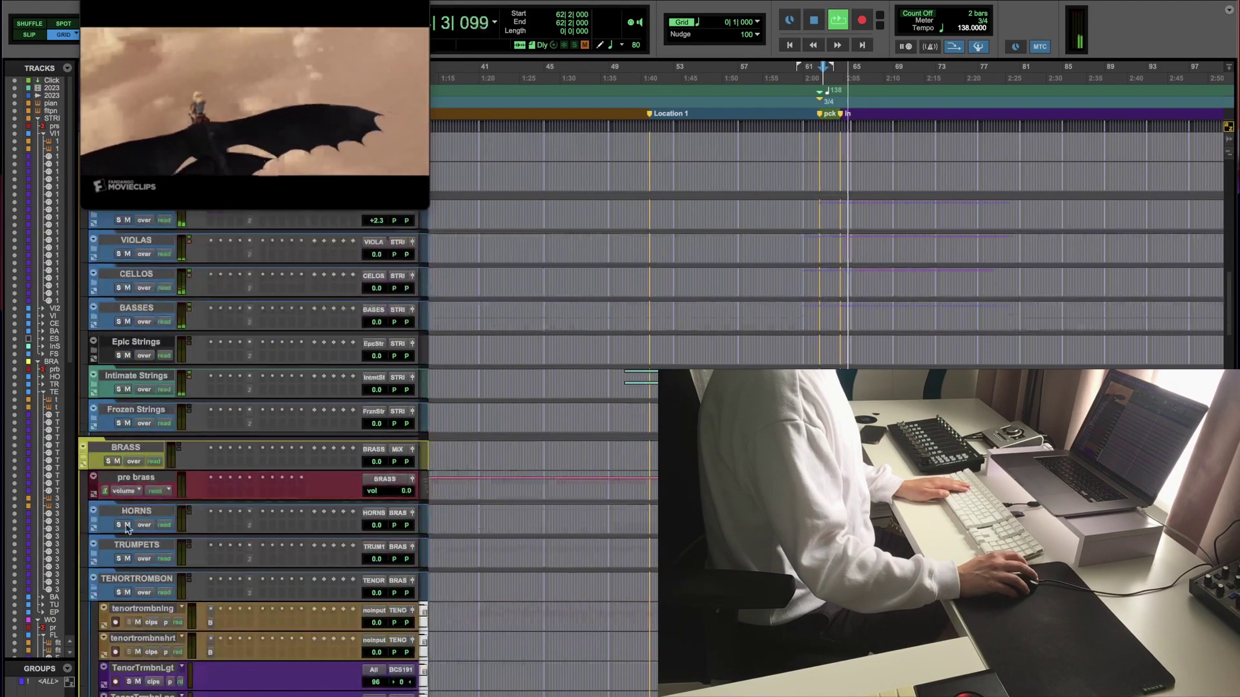
{"action": "left_click", "coordinate": [95, 520]}
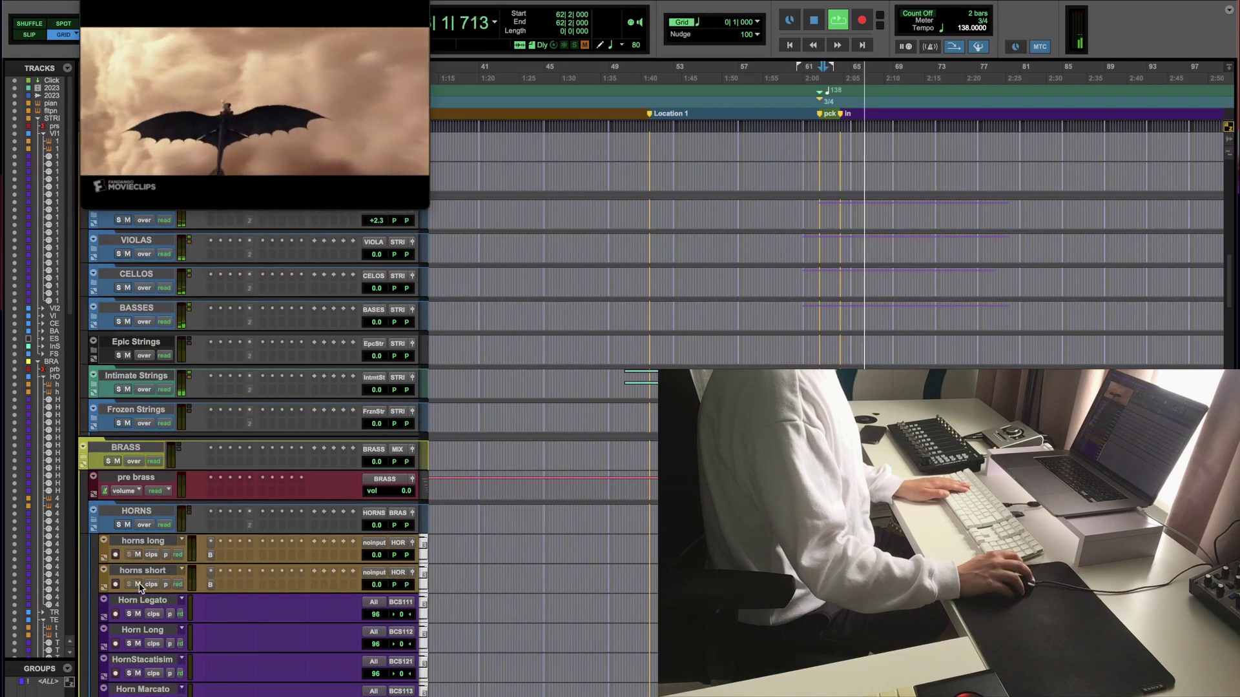
{"action": "scroll", "coordinate": [142, 530], "scroll_direction": "up", "scroll_amount": 12}
{"action": "scroll", "coordinate": [145, 533], "scroll_direction": "up", "scroll_amount": 7}
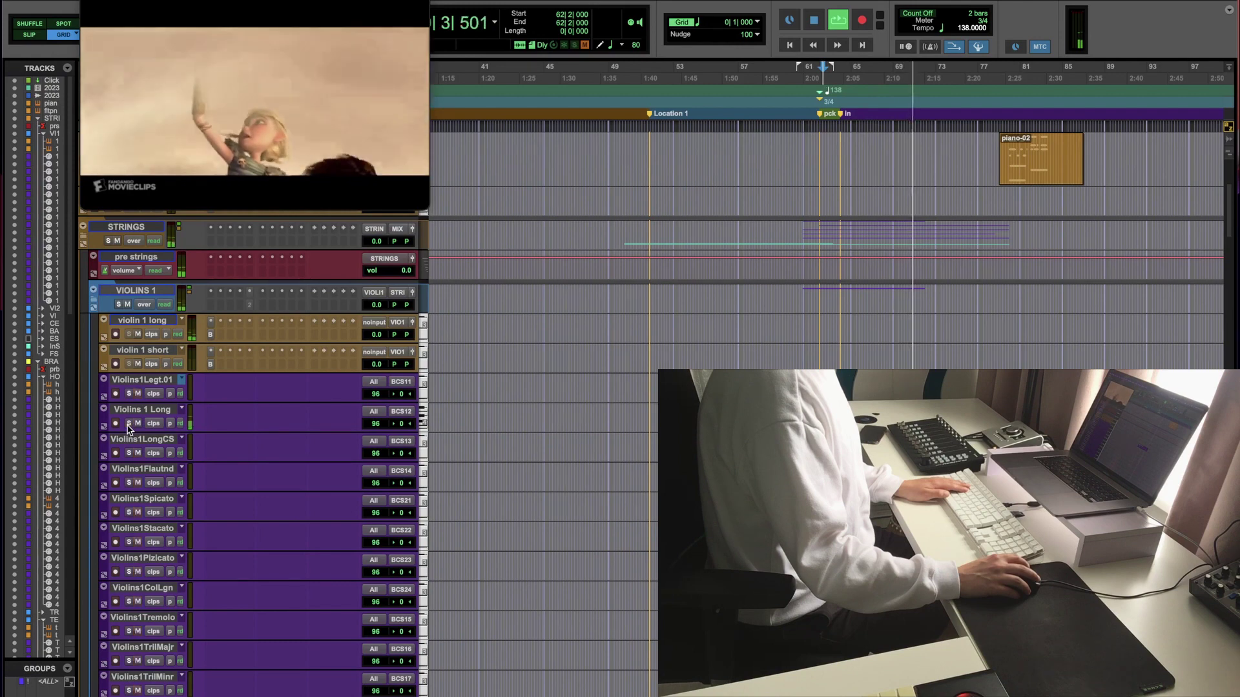
Step: Stop playback, mute the Violins 1 Long clip again, and switch the Violins 1 Legato track back to its original playlist
{"action": "key", "text": "space"}
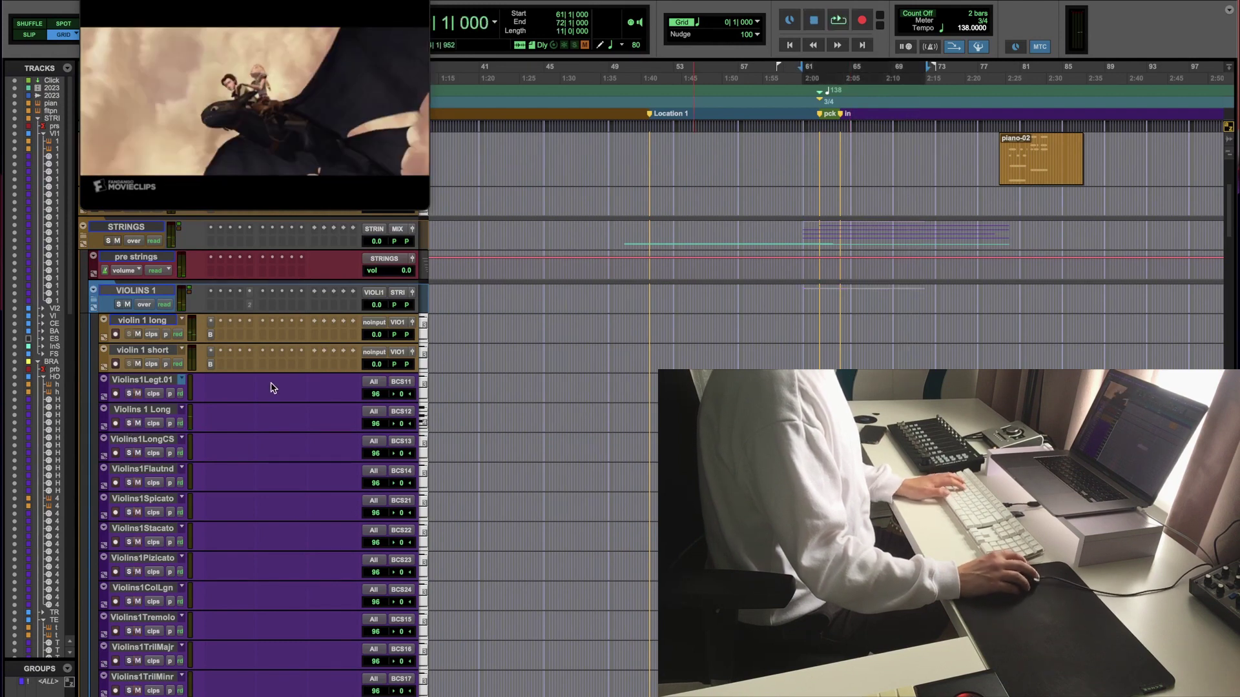
{"action": "left_click", "coordinate": [182, 383]}
{"action": "left_click", "coordinate": [259, 362]}
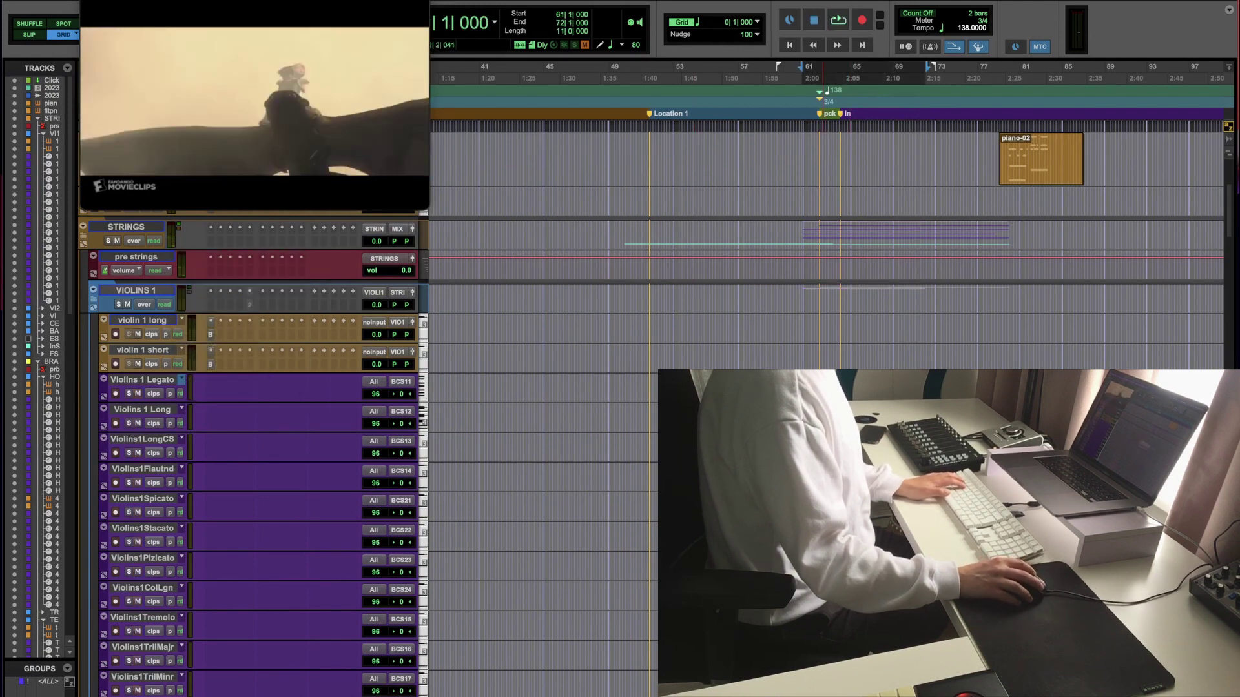
Step: Play the score with picture from 62|1 and raise the BASSES folder's volume to +6.0 dB
{"action": "key", "text": "space"}
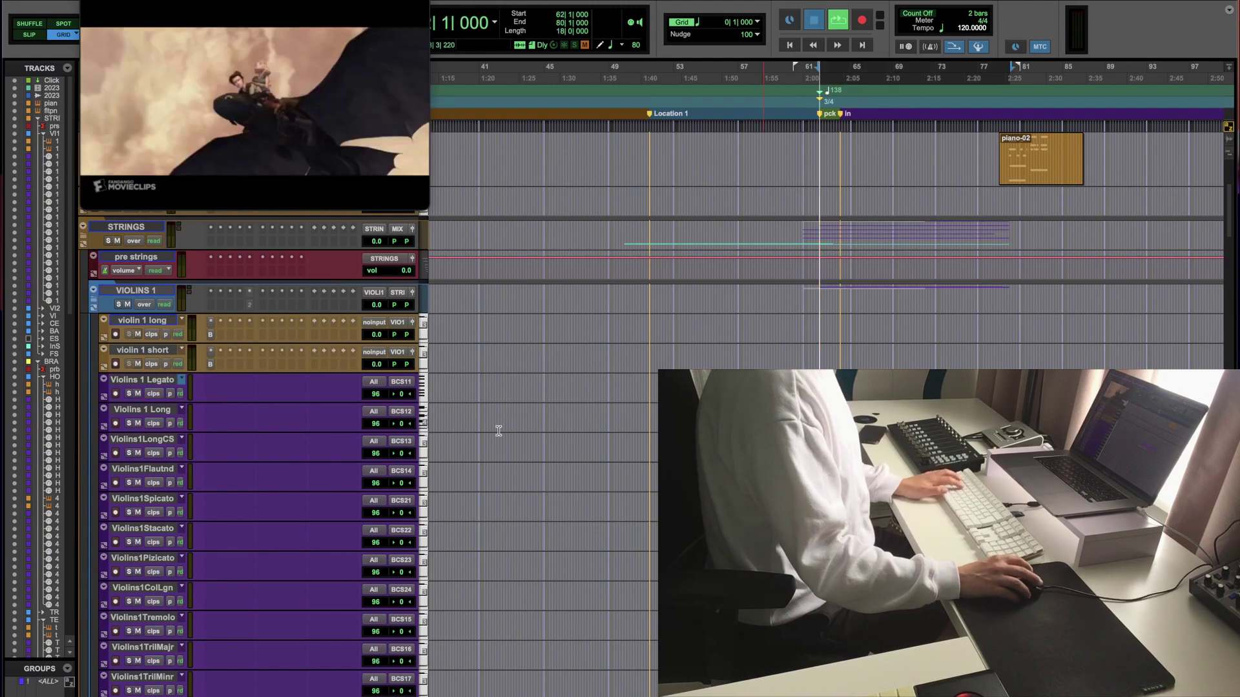
{"action": "scroll", "coordinate": [510, 435], "scroll_direction": "down", "scroll_amount": 10}
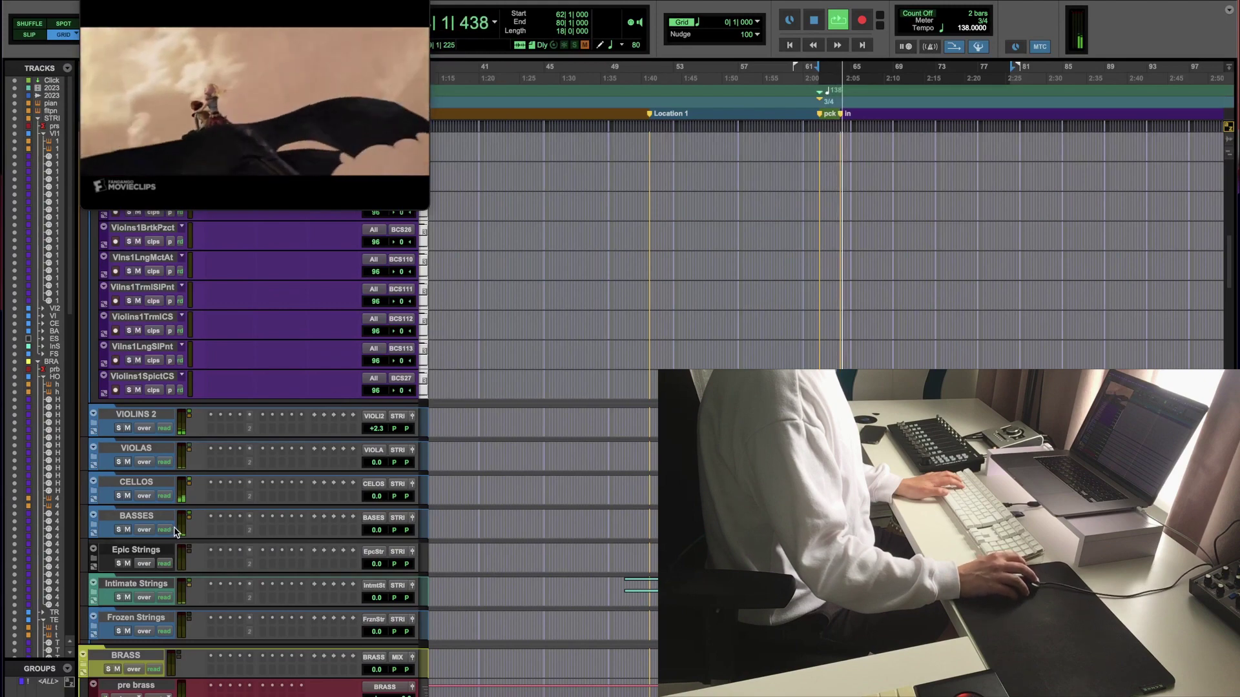
{"action": "scroll", "coordinate": [135, 528], "scroll_direction": "down", "scroll_amount": 5}
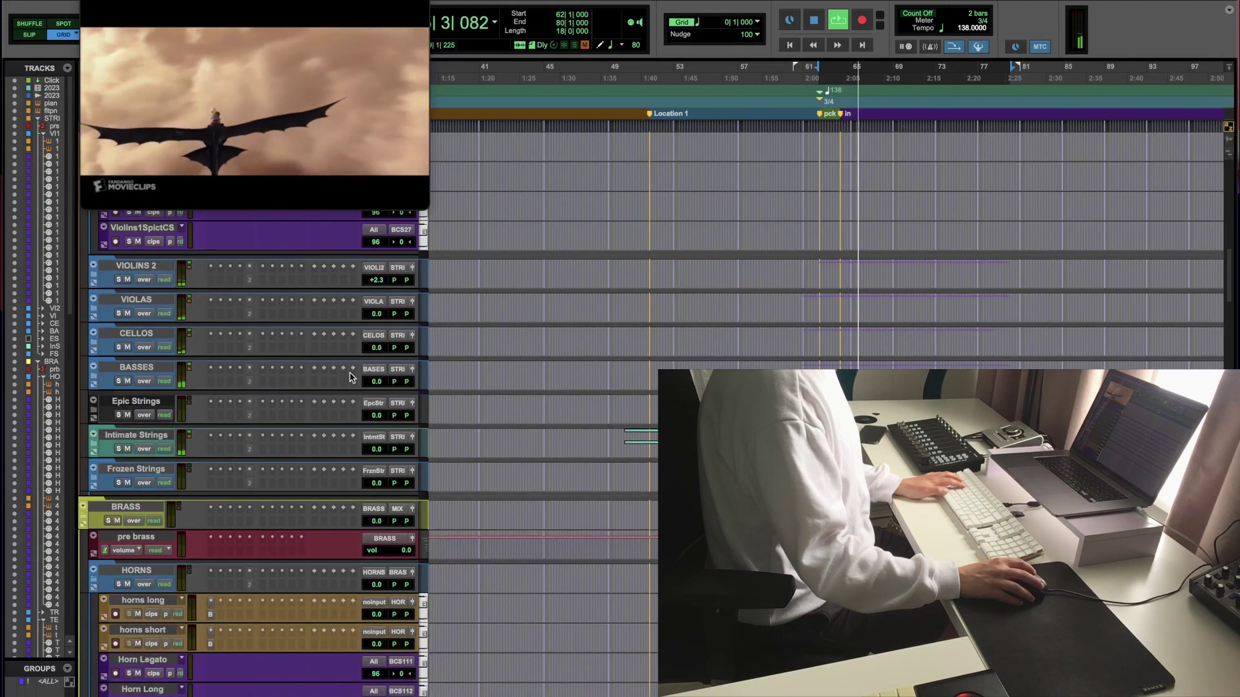
{"action": "left_click_drag", "start_coordinate": [376, 382], "coordinate": [376, 382]}
{"action": "scroll", "coordinate": [138, 556], "scroll_direction": "down", "scroll_amount": 4}
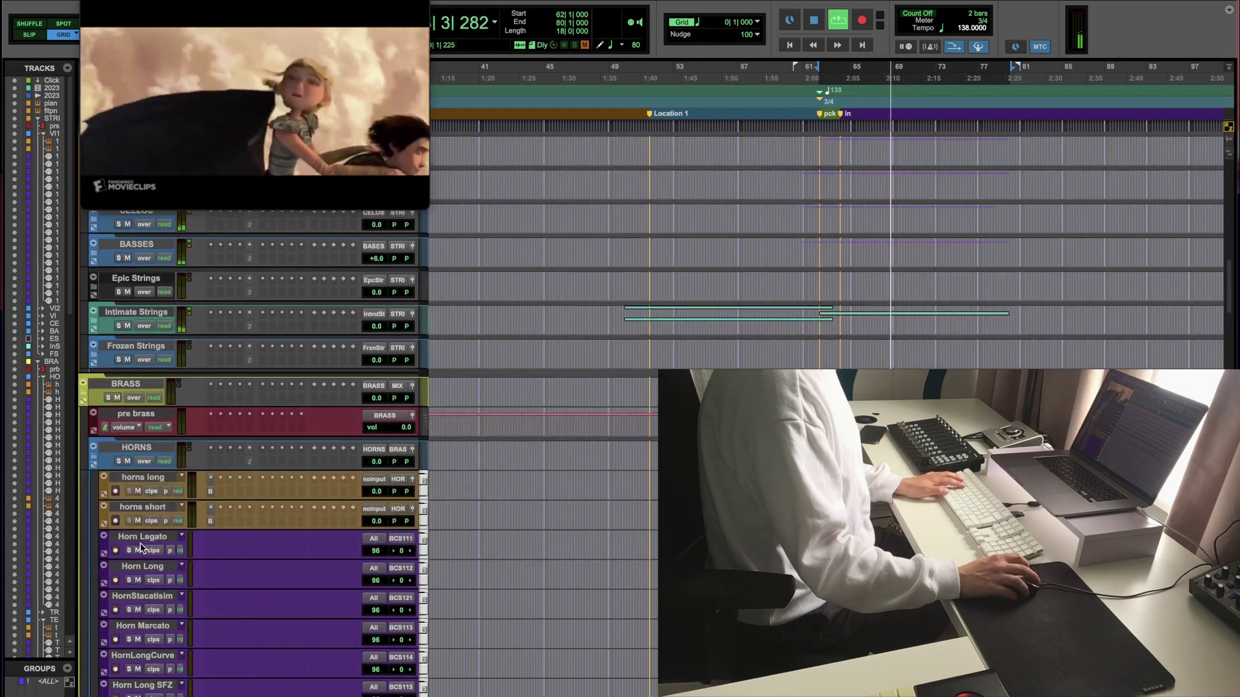
Step: Try recording a part on the Horns a4 Long track with picture from 62|1
{"action": "scroll", "coordinate": [141, 548], "scroll_direction": "down", "scroll_amount": 12}
{"action": "scroll", "coordinate": [138, 566], "scroll_direction": "up", "scroll_amount": 4}
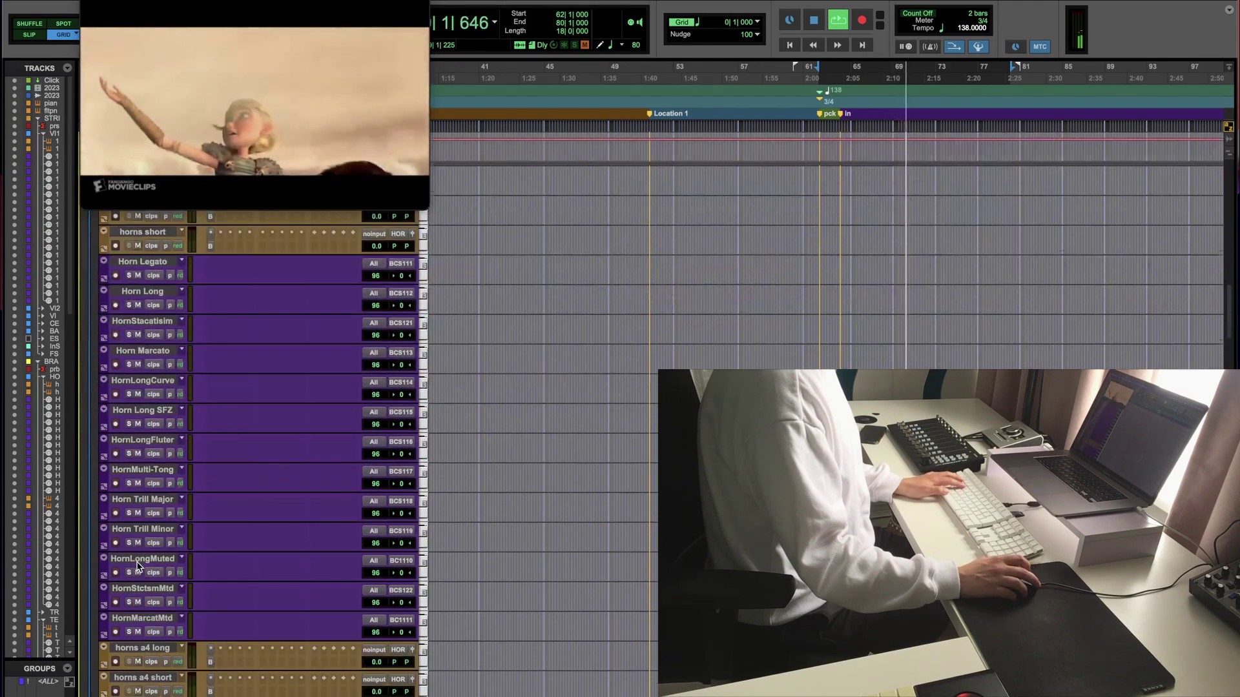
{"action": "scroll", "coordinate": [126, 585], "scroll_direction": "down", "scroll_amount": 3}
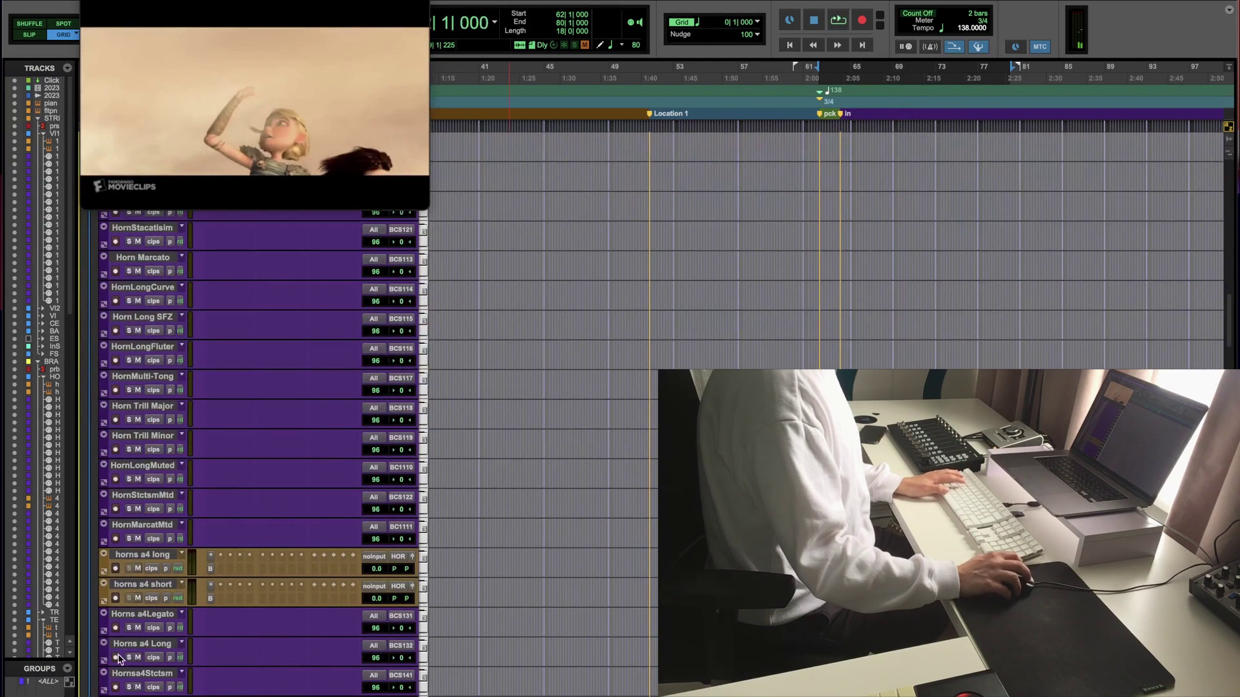
{"action": "left_click", "coordinate": [705, 117]}
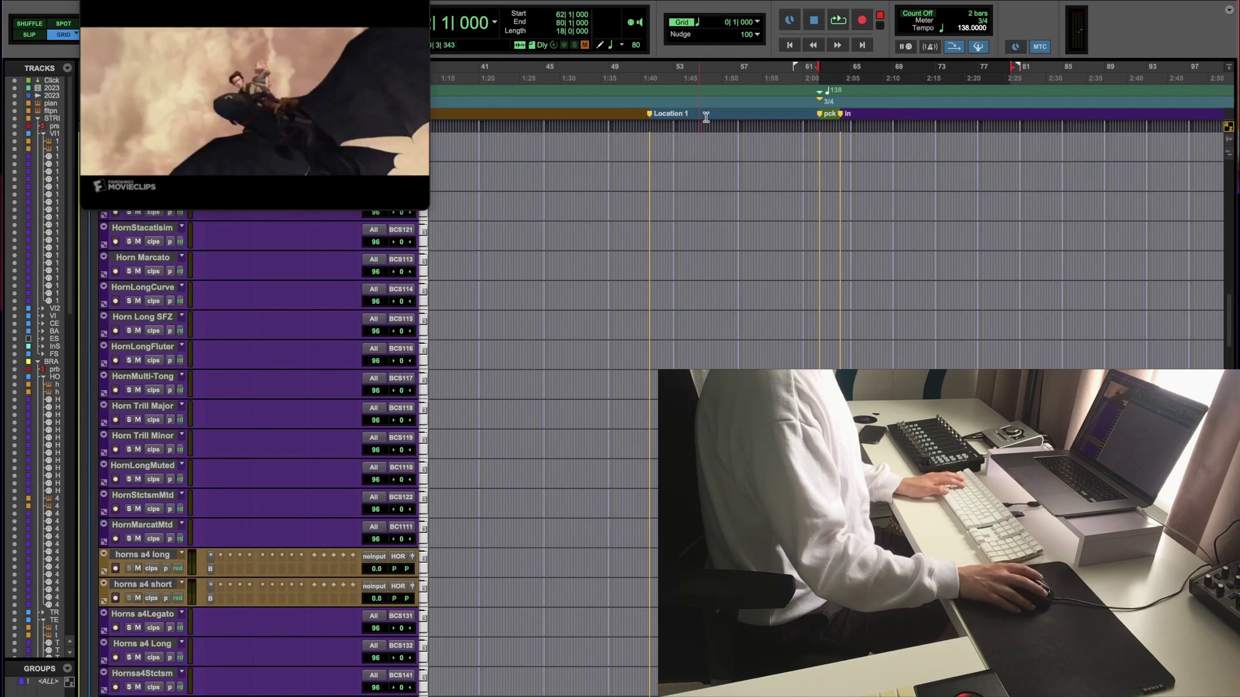
{"action": "left_click", "coordinate": [817, 114]}
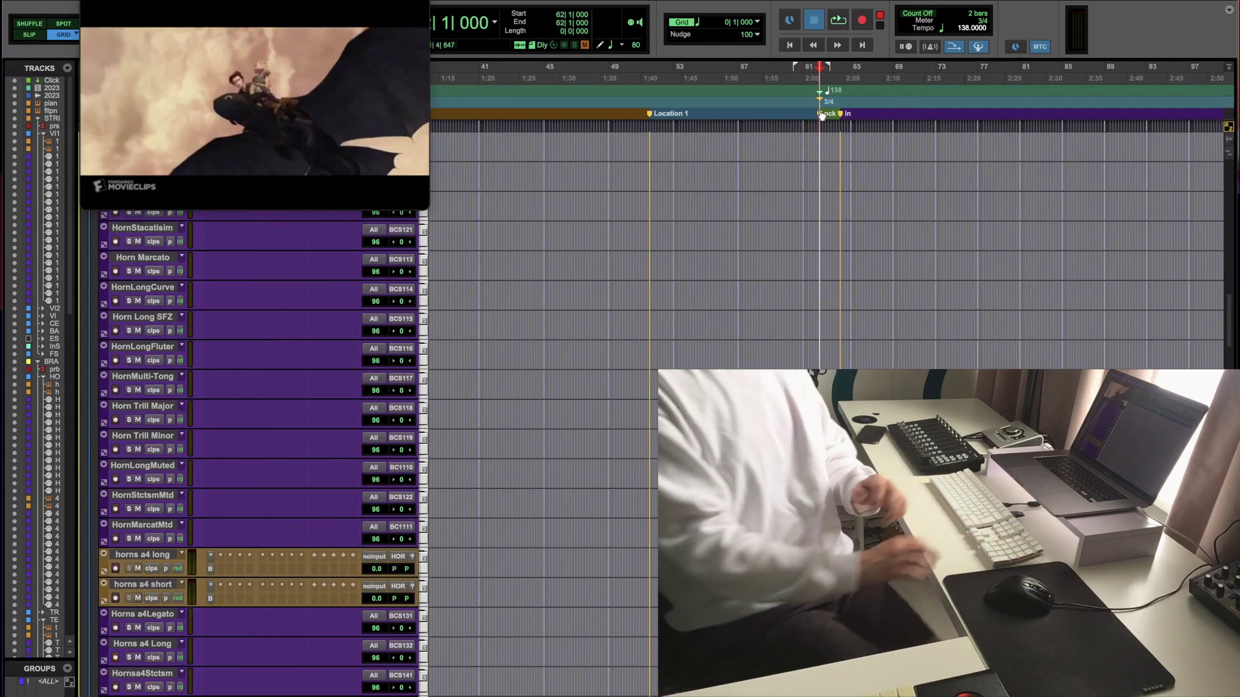
{"action": "key", "text": "space"}
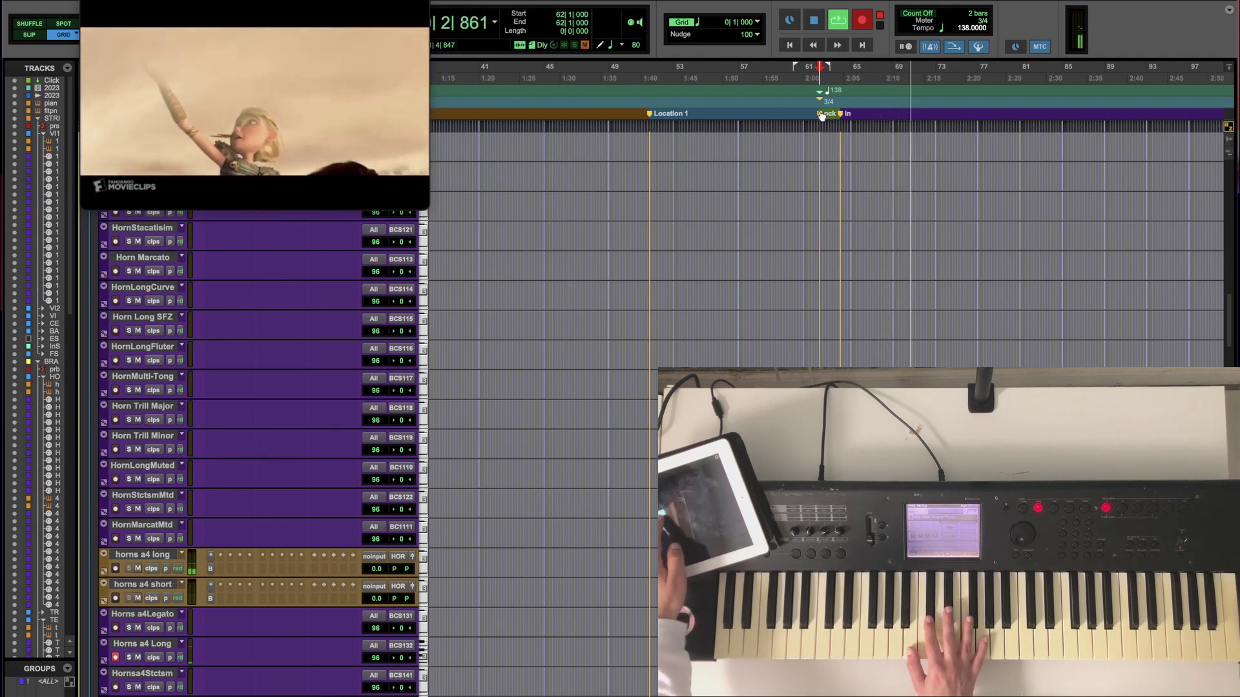
{"action": "key", "text": "space"}
{"action": "left_click", "coordinate": [540, 90]}
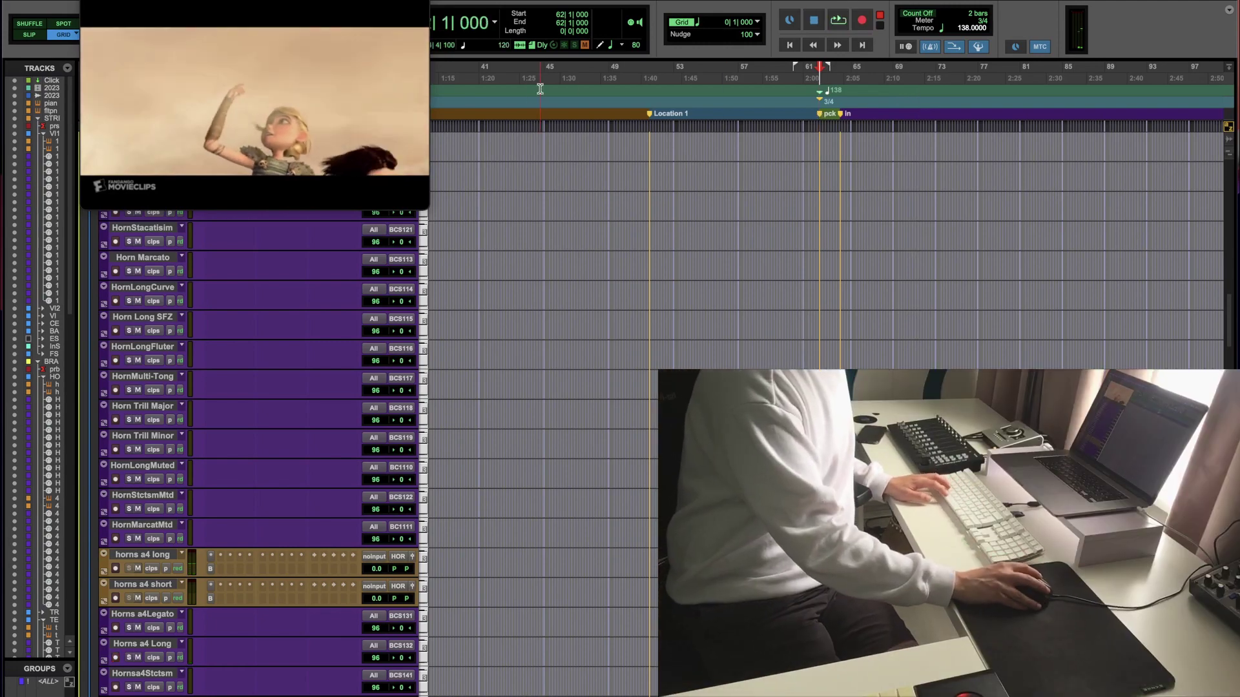
Step: Record-enable the Horns a4 Legato track and record its part with picture from 63|1, retaking as needed
{"action": "key", "text": "space"}
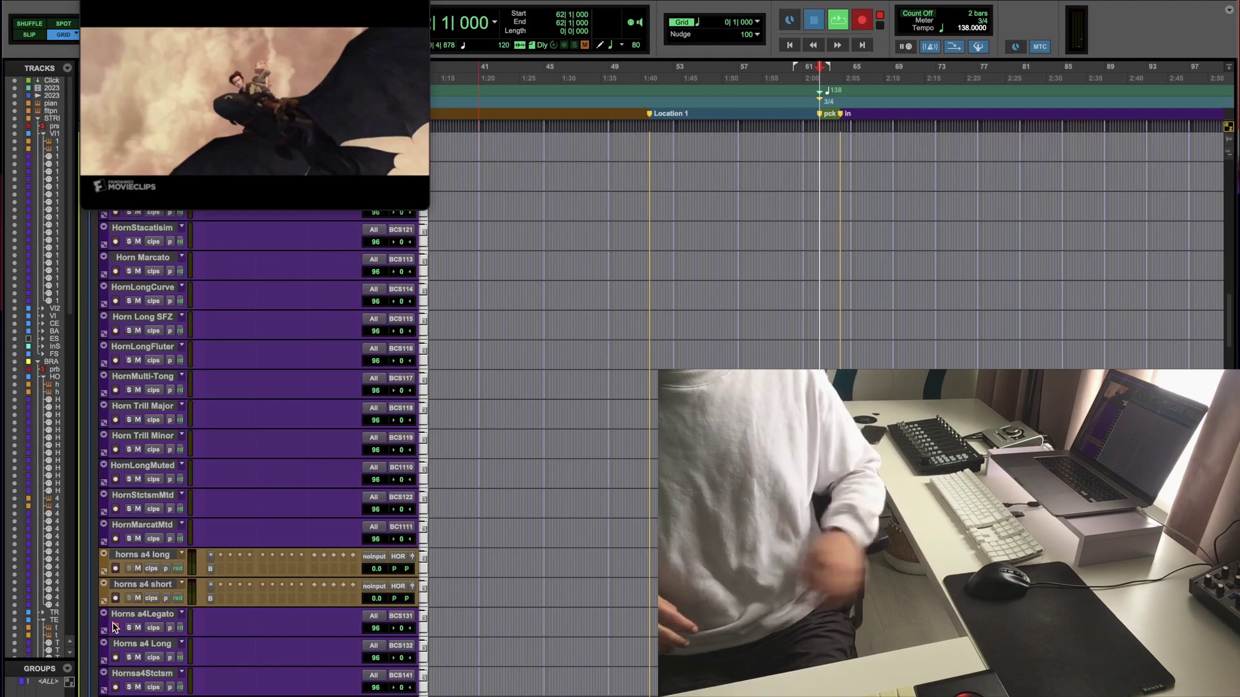
{"action": "left_click", "coordinate": [115, 628]}
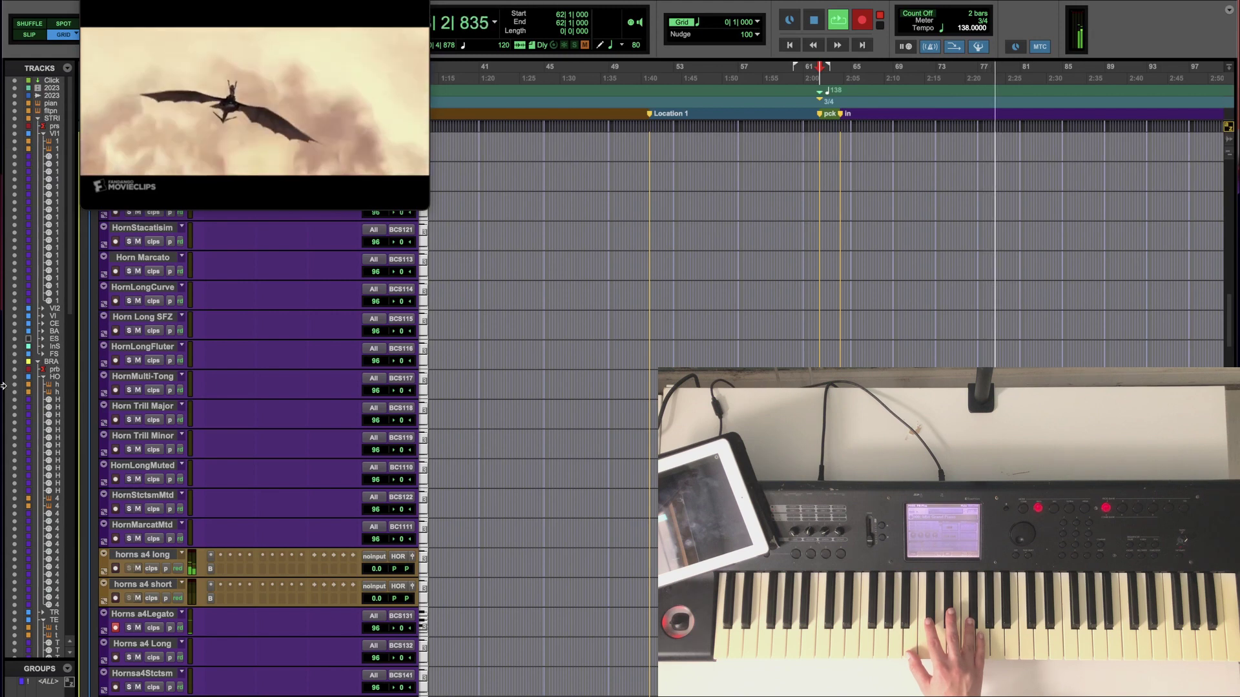
{"action": "key", "text": "space"}
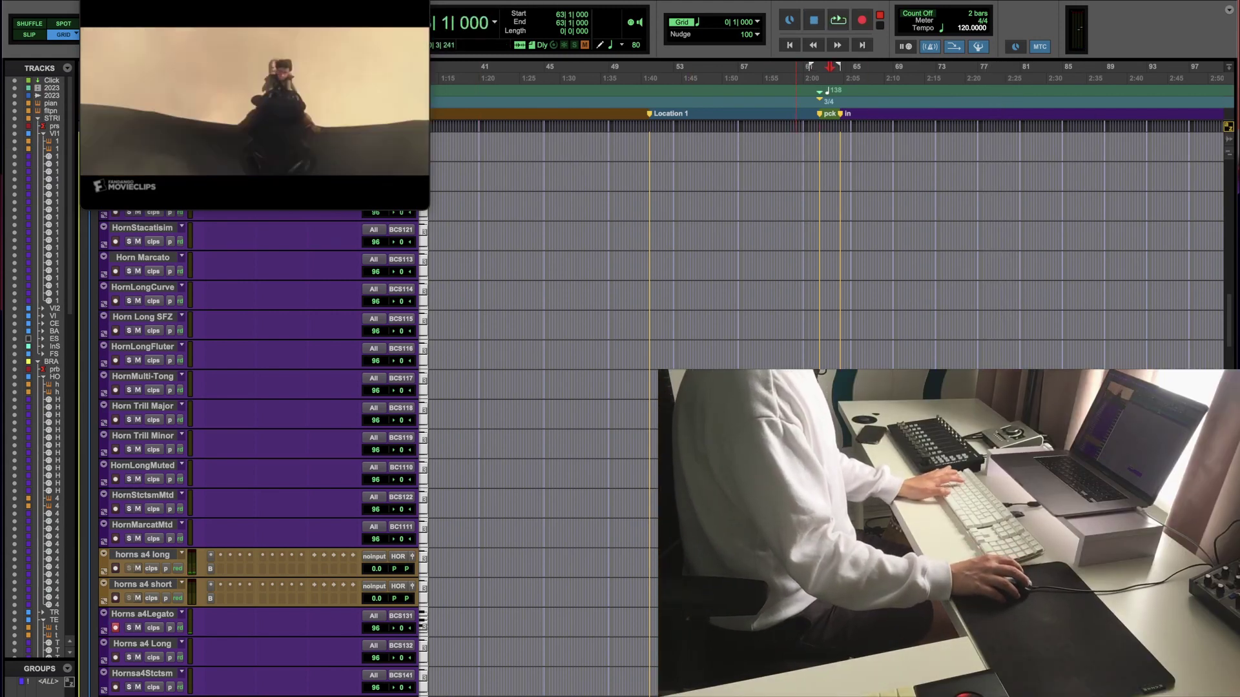
{"action": "key", "text": "super+space"}
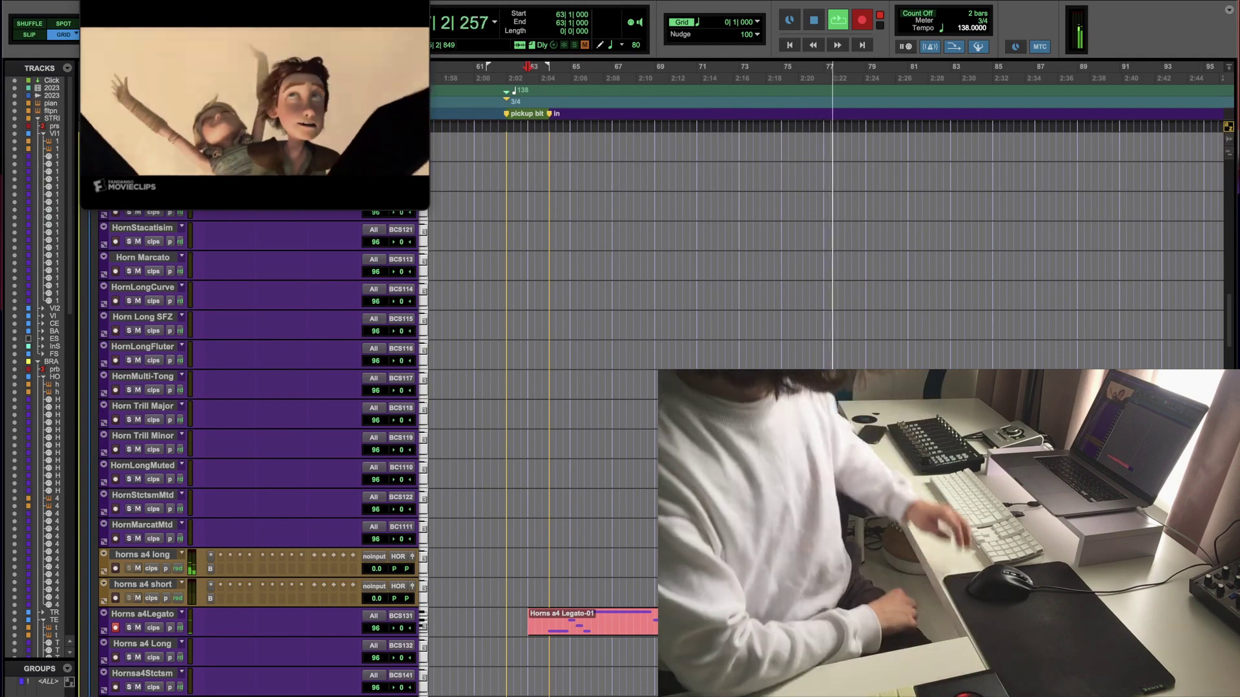
{"action": "key", "text": "space"}
{"action": "key", "text": "space"}
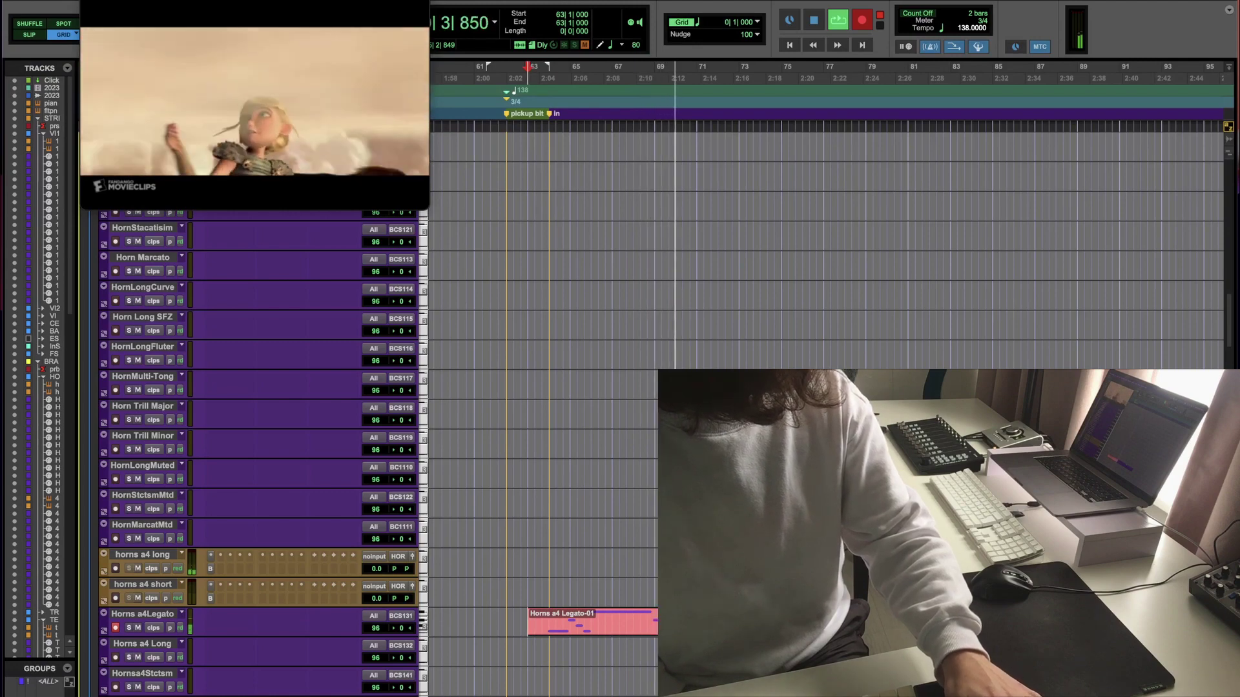
{"action": "key", "text": "space"}
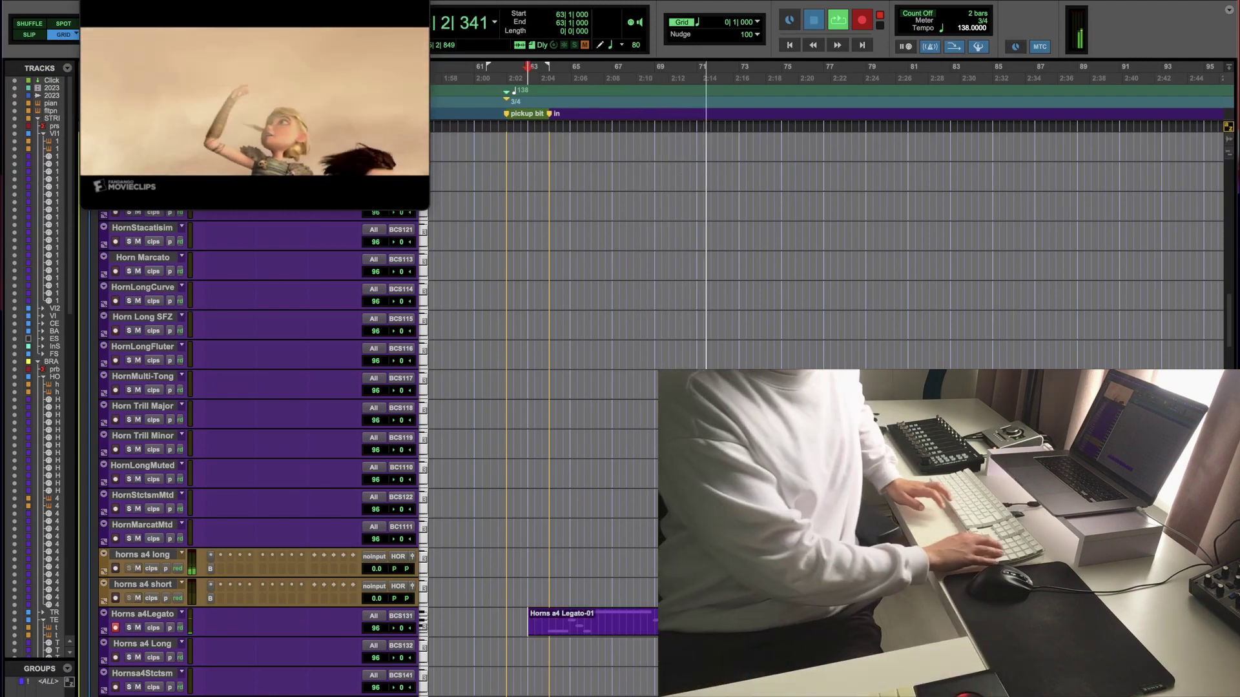
{"action": "key", "text": "space"}
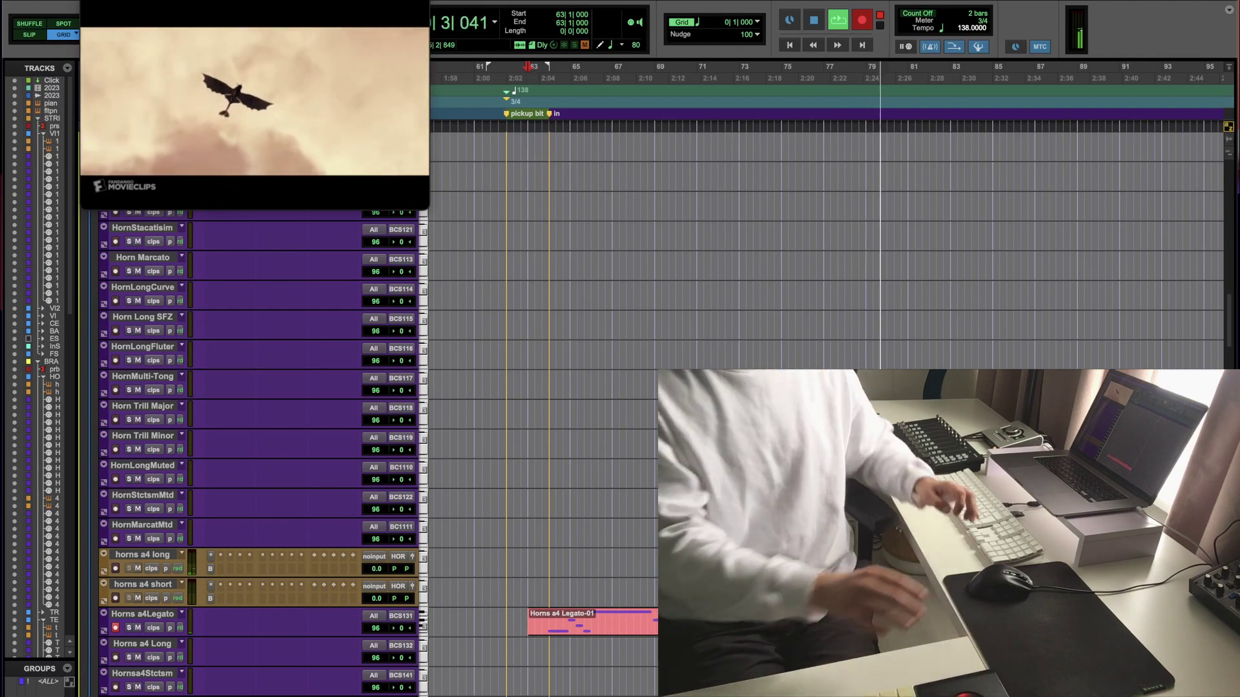
{"action": "key", "text": "space"}
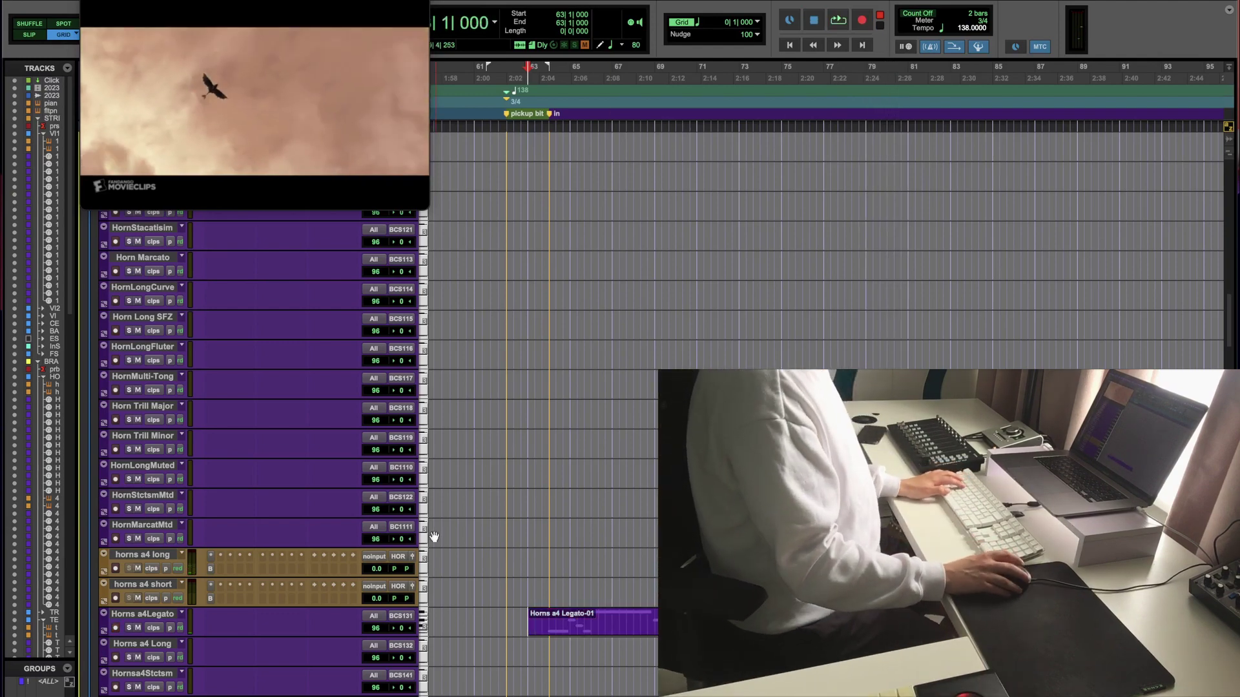
Step: Record-enable the Tenor Trombone Legato track and play the recorded horns part with picture from 62|1
{"action": "scroll", "coordinate": [316, 418], "scroll_direction": "down", "scroll_amount": 10}
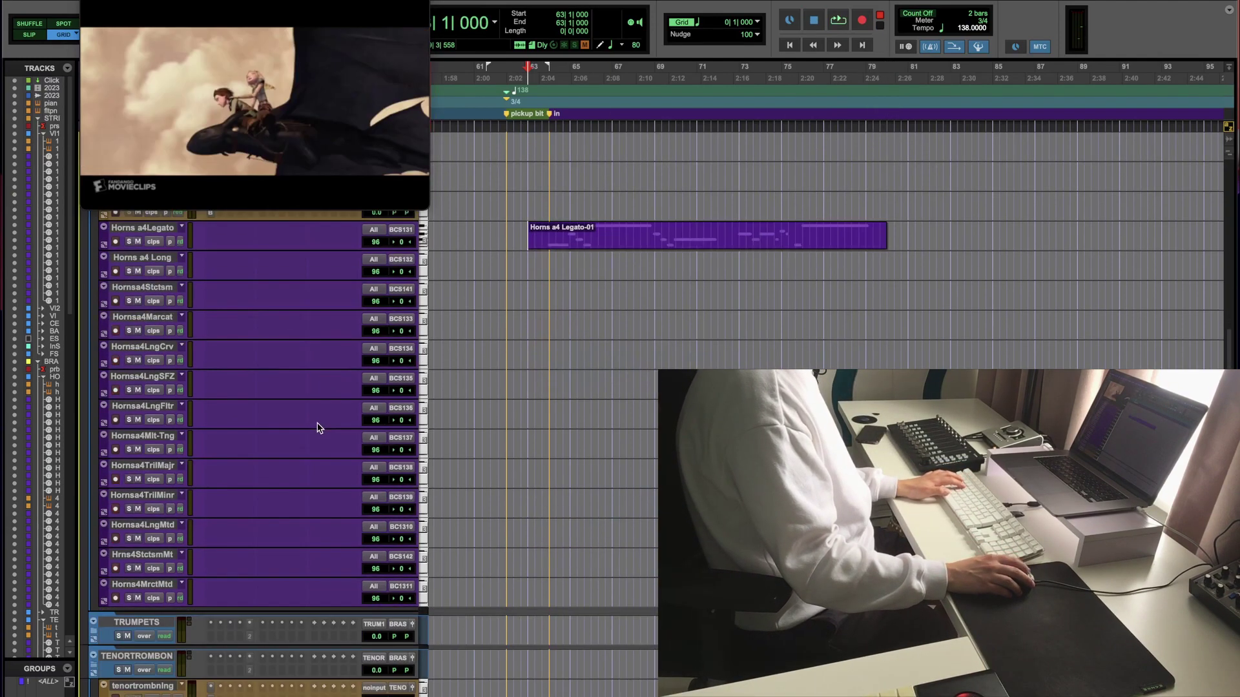
{"action": "scroll", "coordinate": [317, 428], "scroll_direction": "down", "scroll_amount": 1}
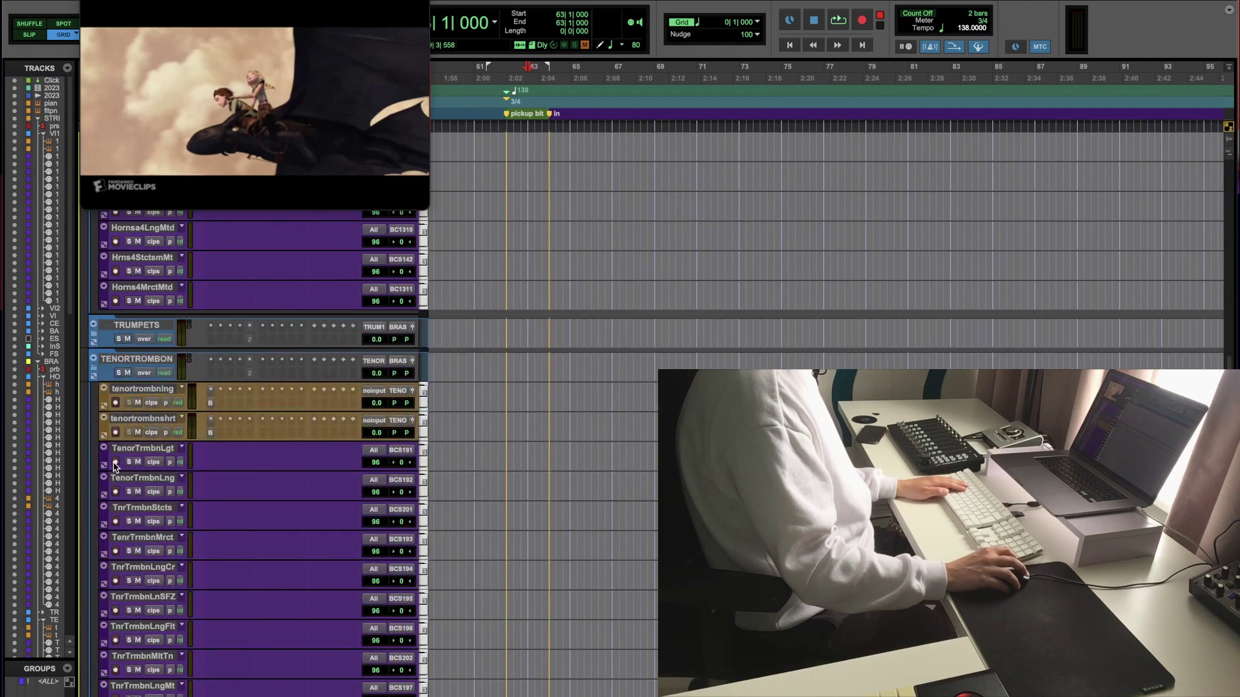
{"action": "key", "text": "super+bracketright"}
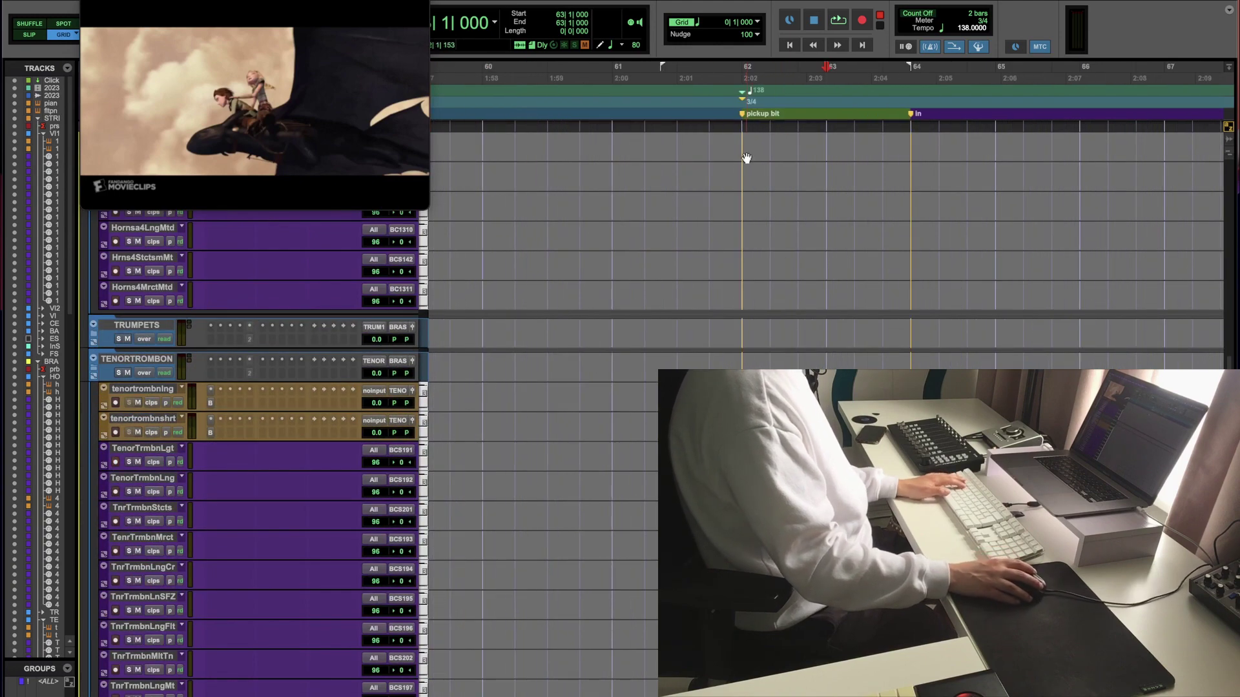
{"action": "scroll", "coordinate": [748, 216], "scroll_direction": "up", "scroll_amount": 11}
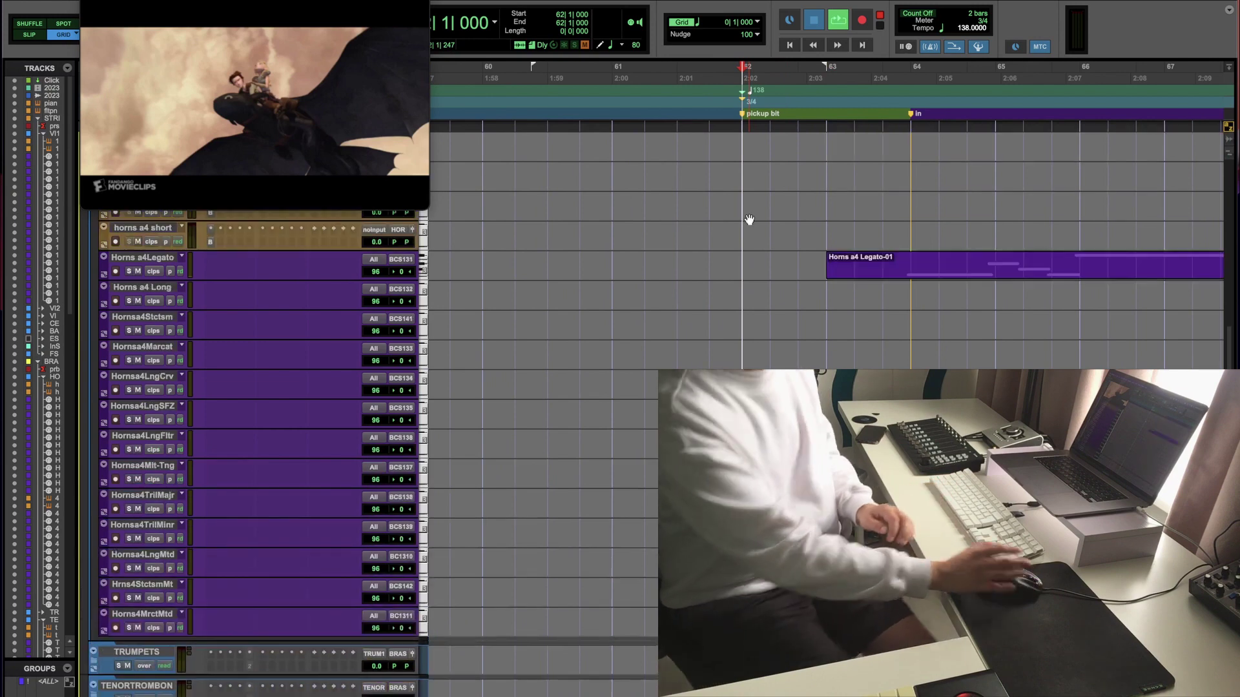
{"action": "key", "text": "space"}
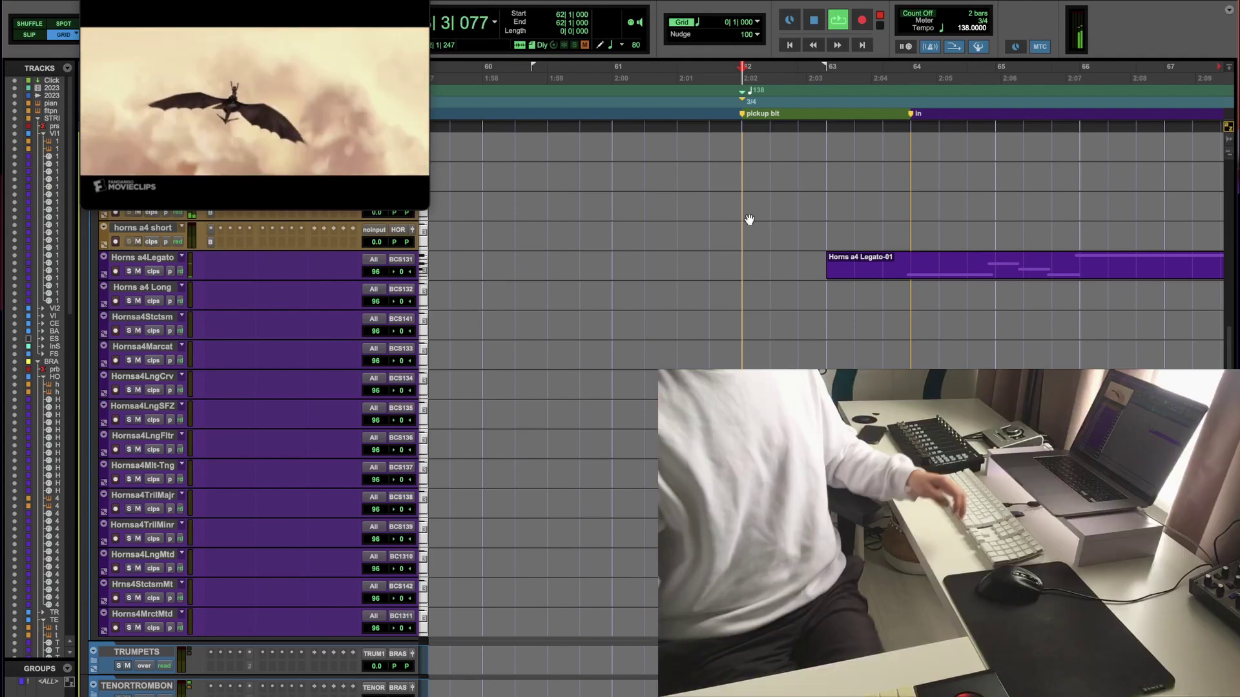
{"action": "key", "text": "space"}
{"action": "key", "text": "super+bracketleft"}
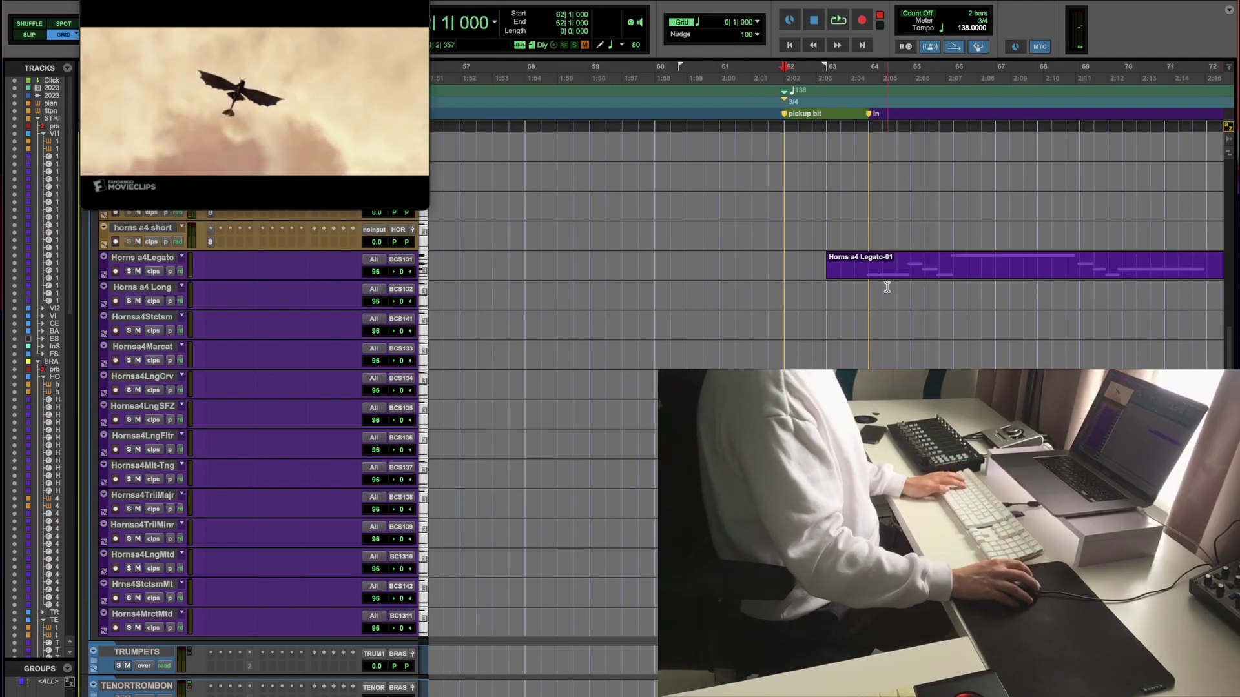
Step: Copy the Horns a4 Legato clip onto the tenor trombone long track at 63|1
{"action": "left_click", "coordinate": [875, 274]}
{"action": "key", "text": "semicolon"}
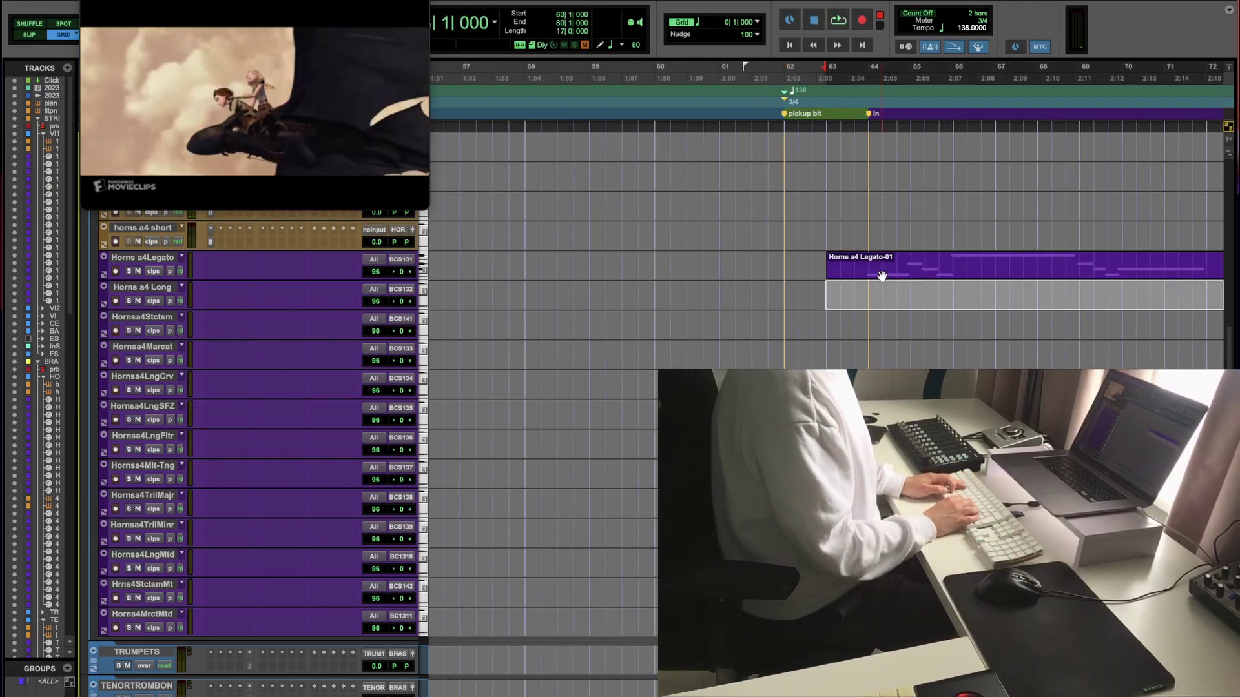
{"action": "key", "text": "semicolon"}
{"action": "key", "text": "semicolon"}
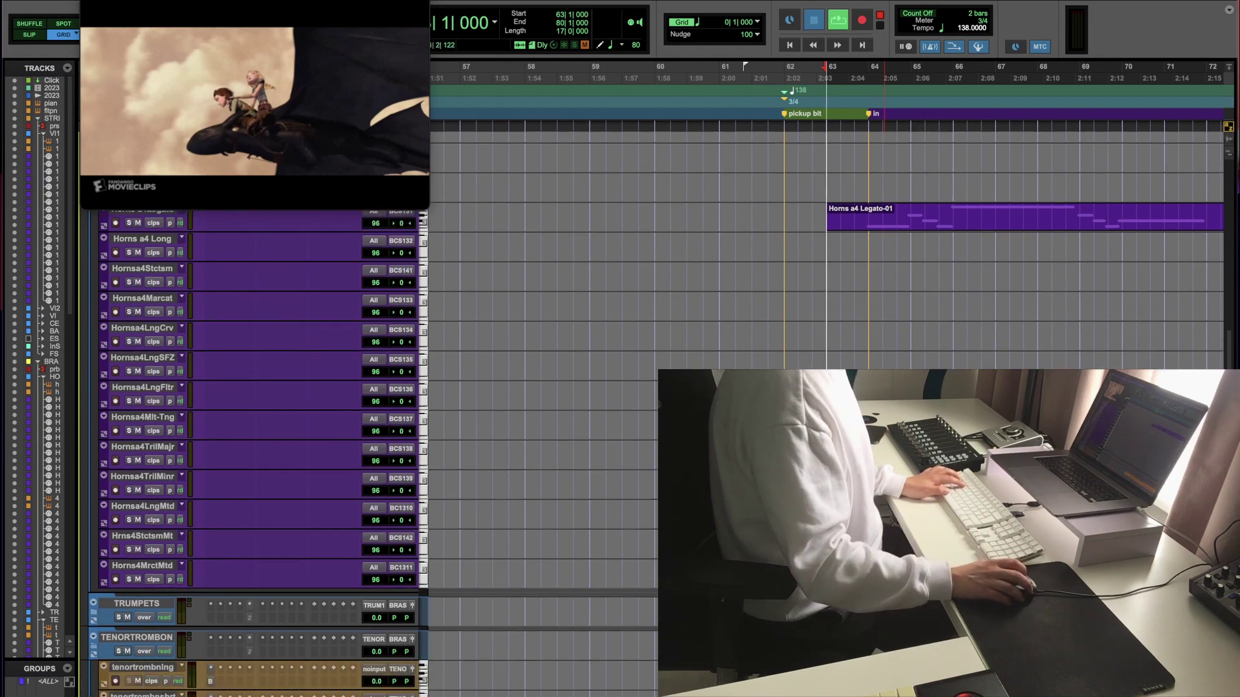
{"action": "scroll", "coordinate": [881, 274], "scroll_direction": "down", "scroll_amount": 2}
{"action": "scroll", "coordinate": [882, 274], "scroll_direction": "right", "scroll_amount": 10}
Step: Audition the copied clip, move it to the Tenor Trombone Legato track, and restart playback from 63|1
{"action": "key", "text": "space"}
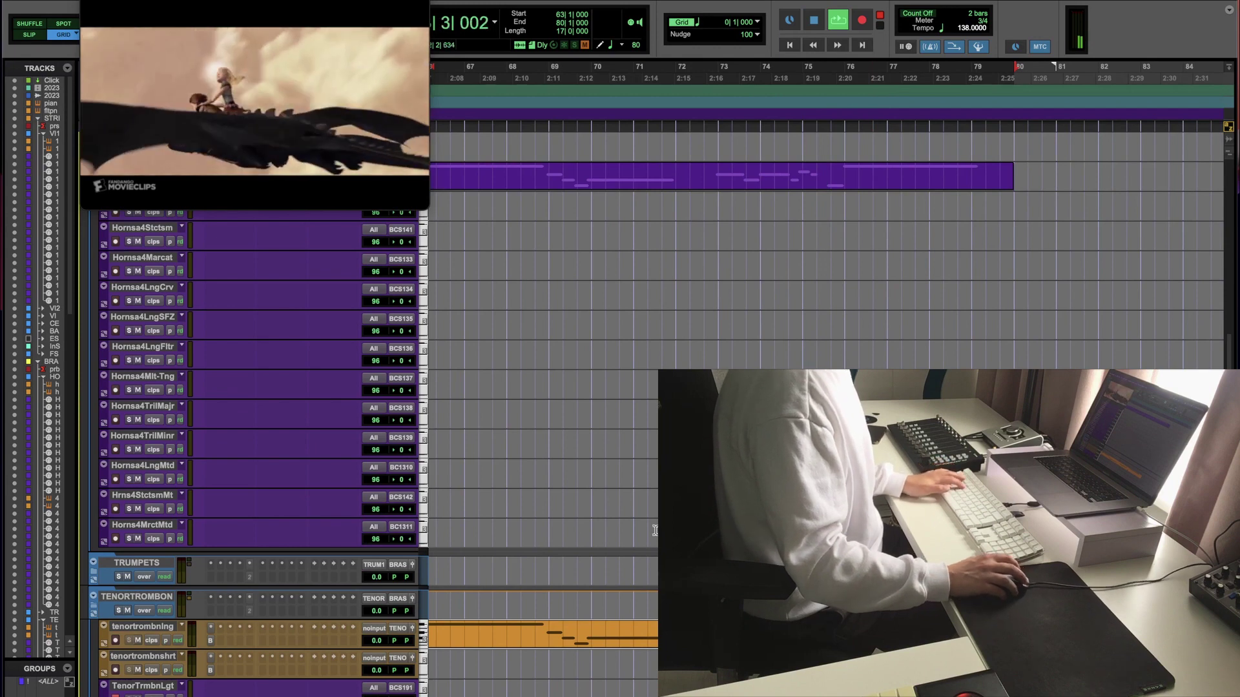
{"action": "key", "text": "r"}
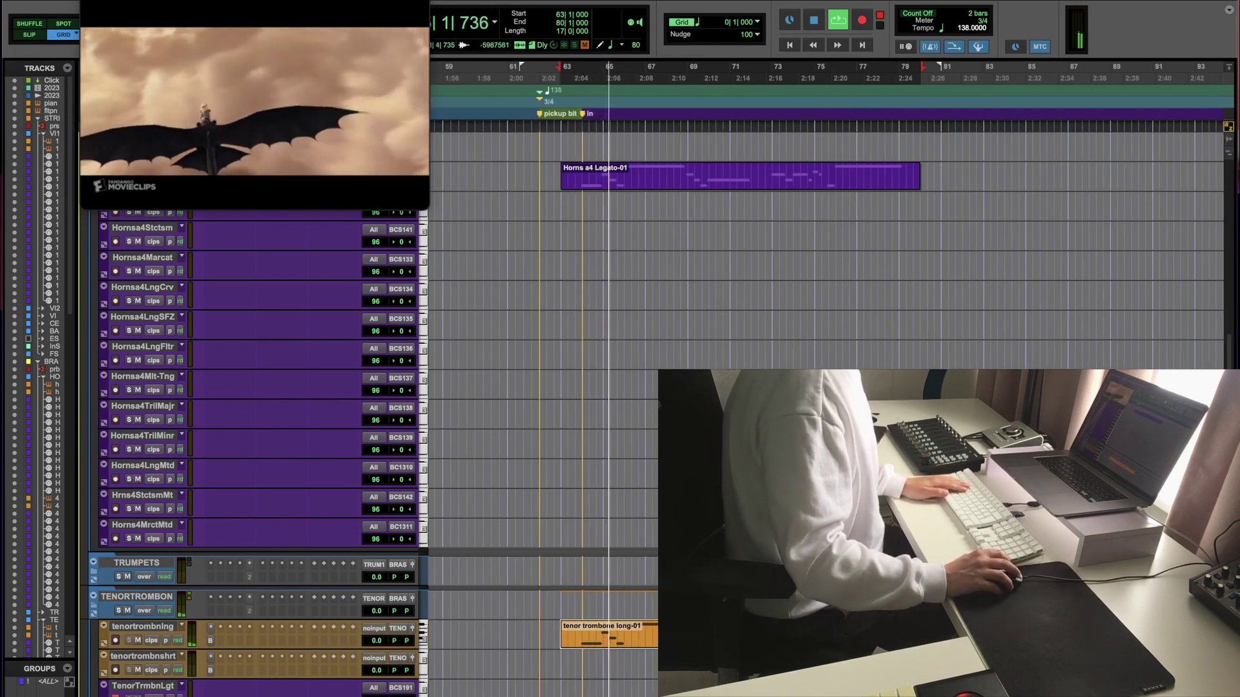
{"action": "key", "text": "space"}
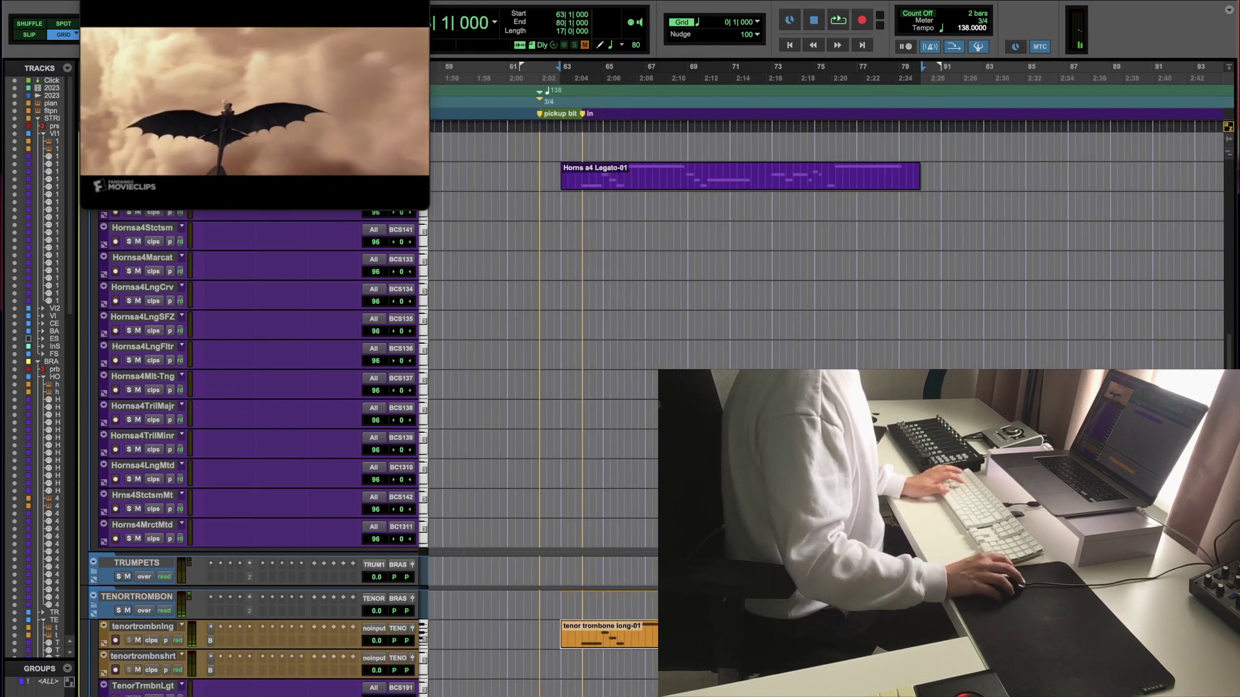
{"action": "key", "text": "space"}
{"action": "key", "text": "space"}
{"action": "scroll", "coordinate": [272, 540], "scroll_direction": "down", "scroll_amount": 3}
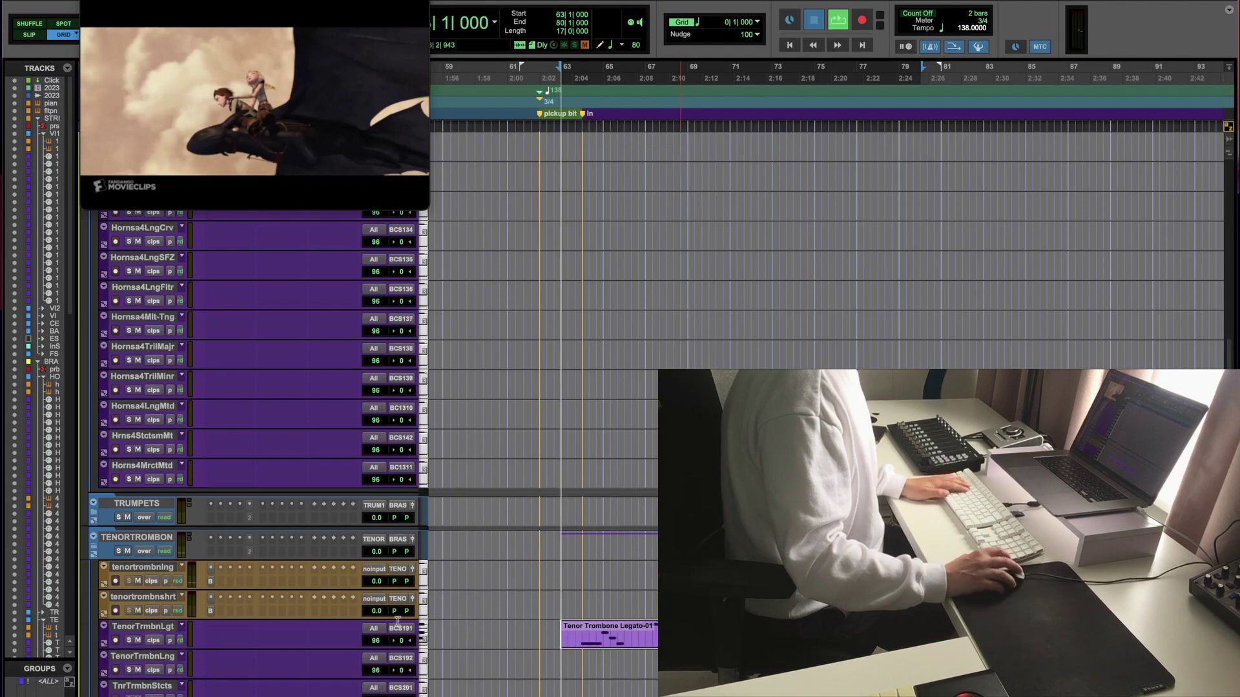
Step: Solo the TENORTROMBON folder during playback, raise its volume to +7.3 dB, and unsolo it
{"action": "key", "text": "super+bracketright"}
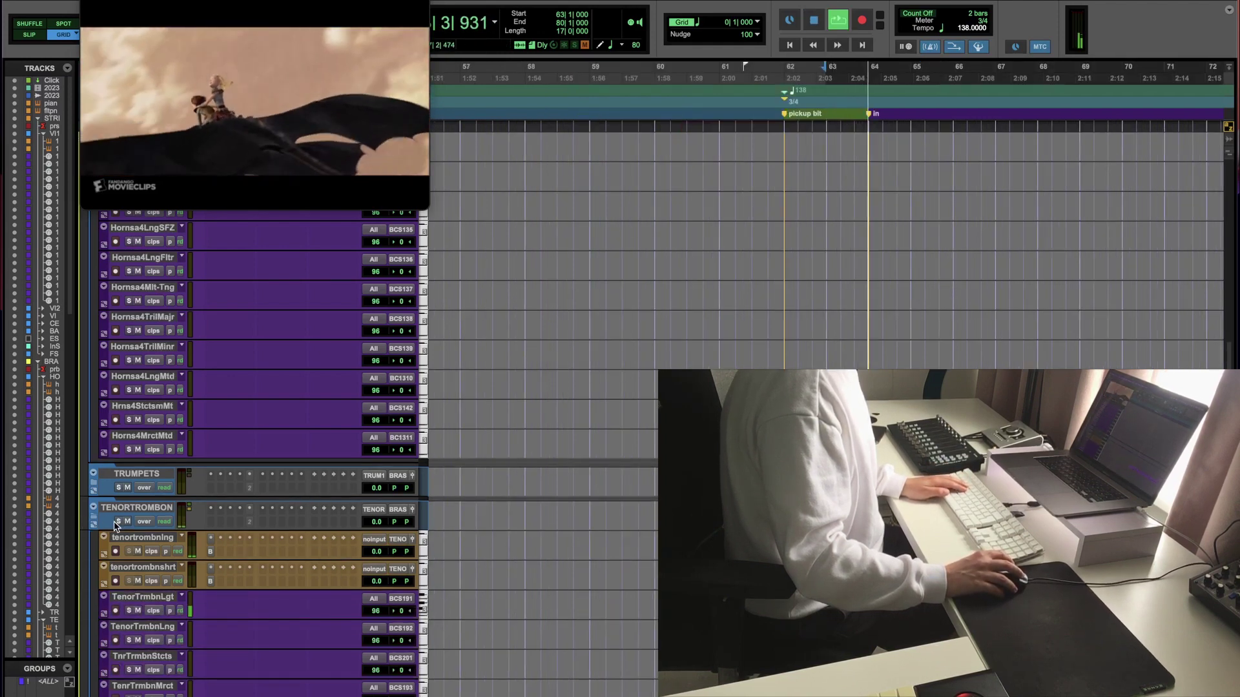
{"action": "left_click", "coordinate": [119, 522]}
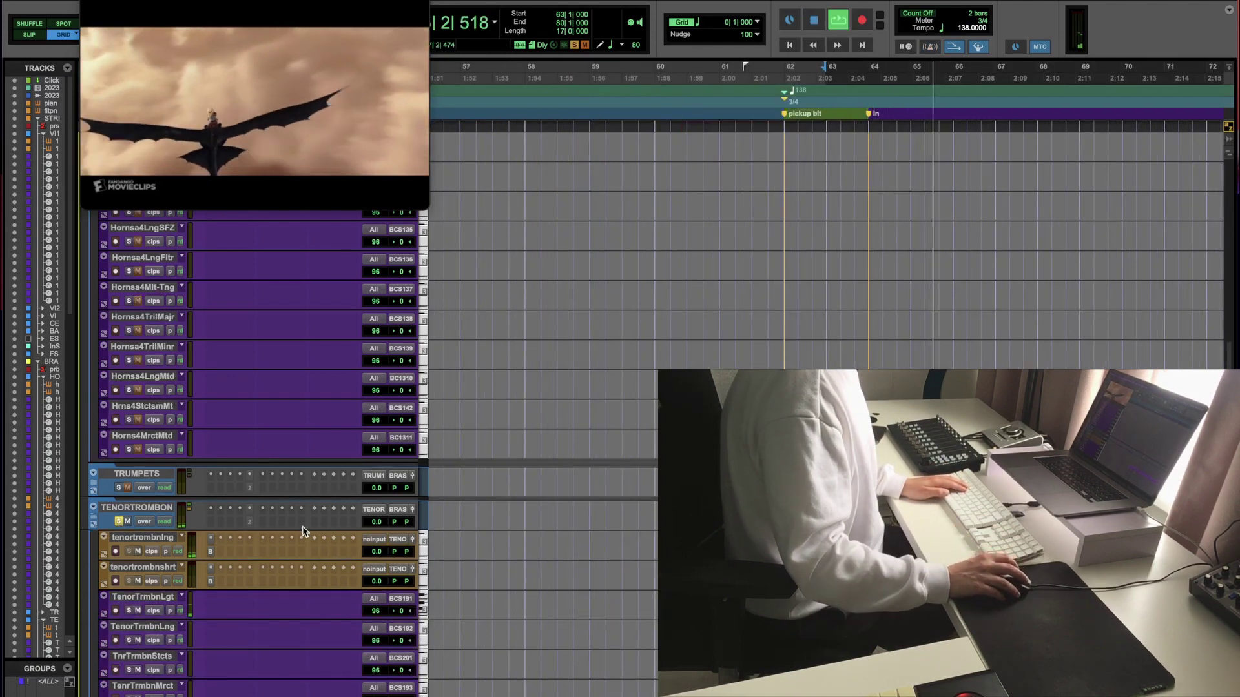
{"action": "left_click_drag", "start_coordinate": [379, 529], "coordinate": [380, 520]}
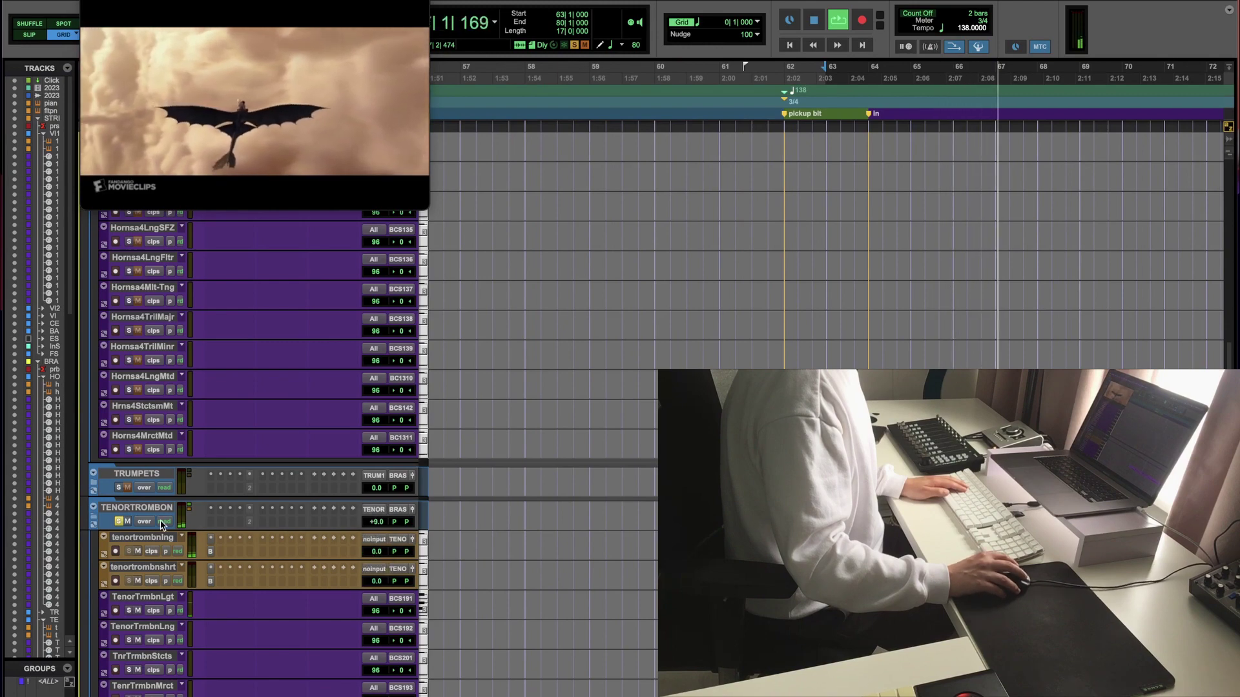
{"action": "left_click", "coordinate": [119, 522]}
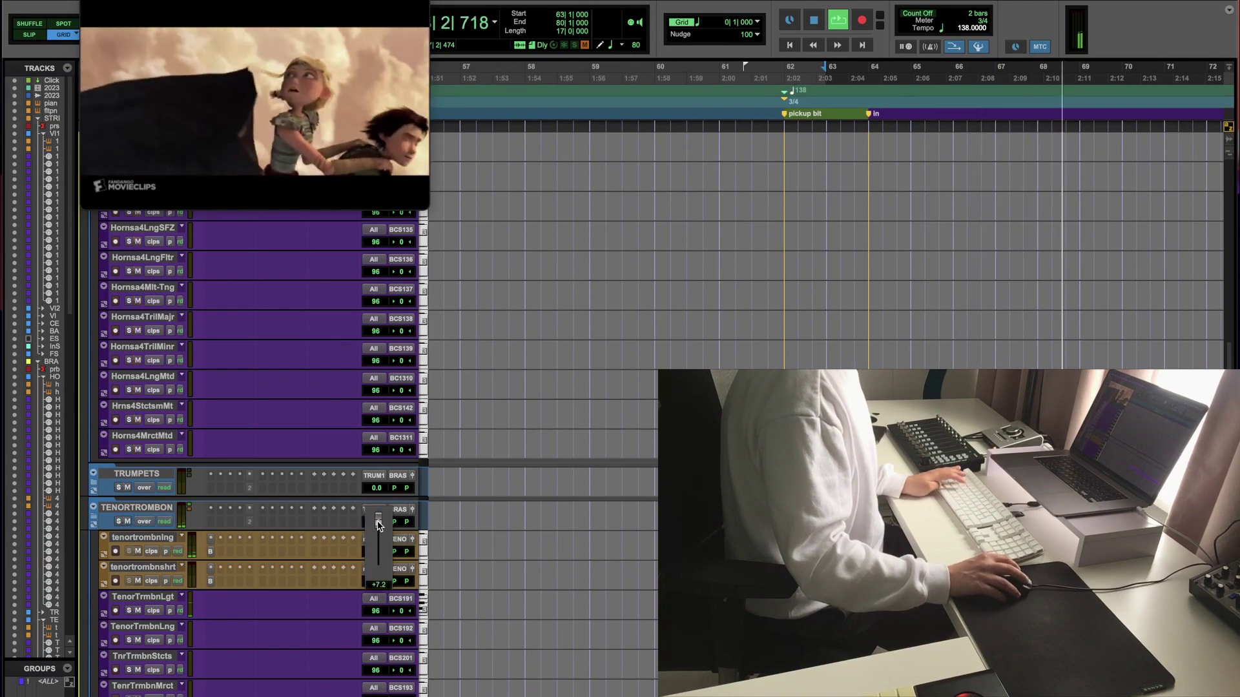
{"action": "key", "text": "super+bracketleft"}
{"action": "key", "text": "super+bracketleft"}
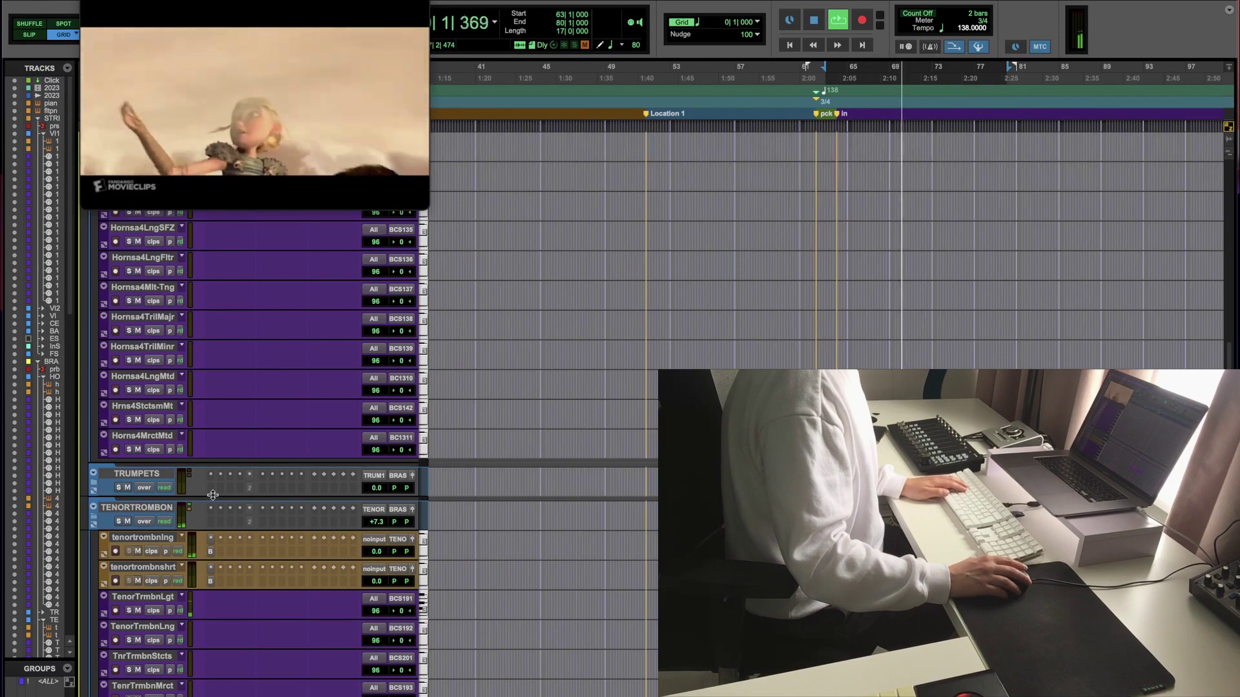
Step: Stop playback, expand the TUBA folder, and record-enable the Tuba Long track
{"action": "scroll", "coordinate": [213, 495], "scroll_direction": "down", "scroll_amount": 10}
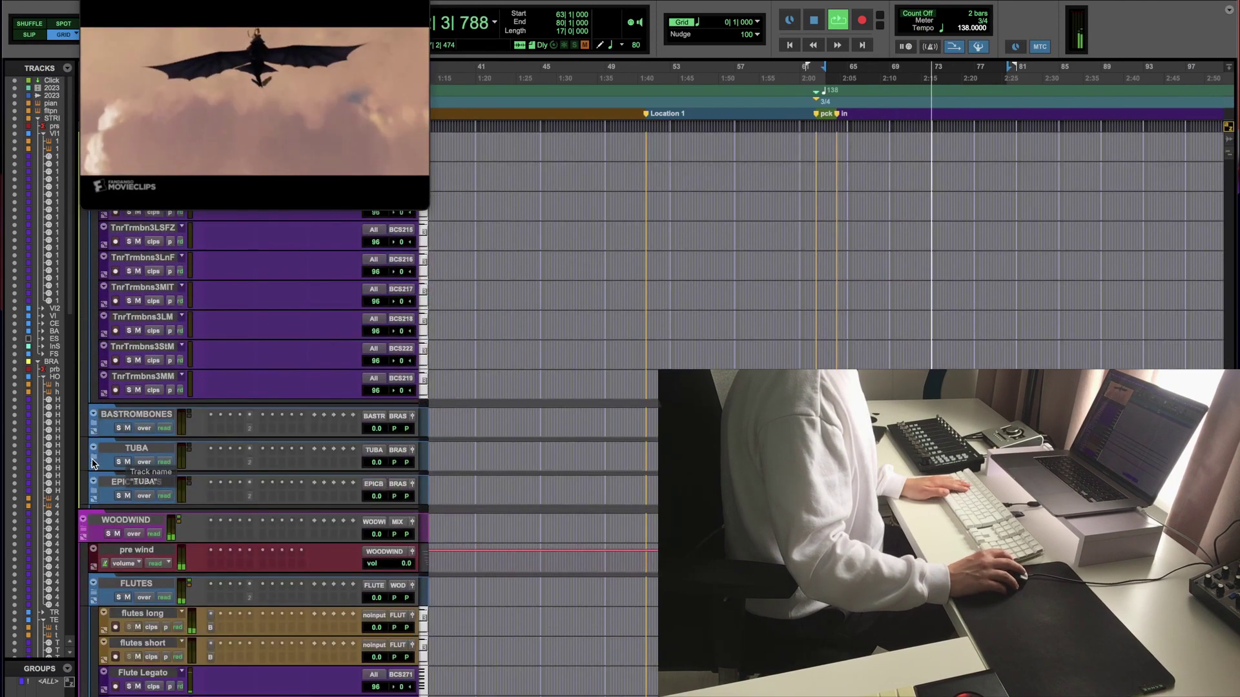
{"action": "key", "text": "space"}
{"action": "left_click", "coordinate": [104, 461]}
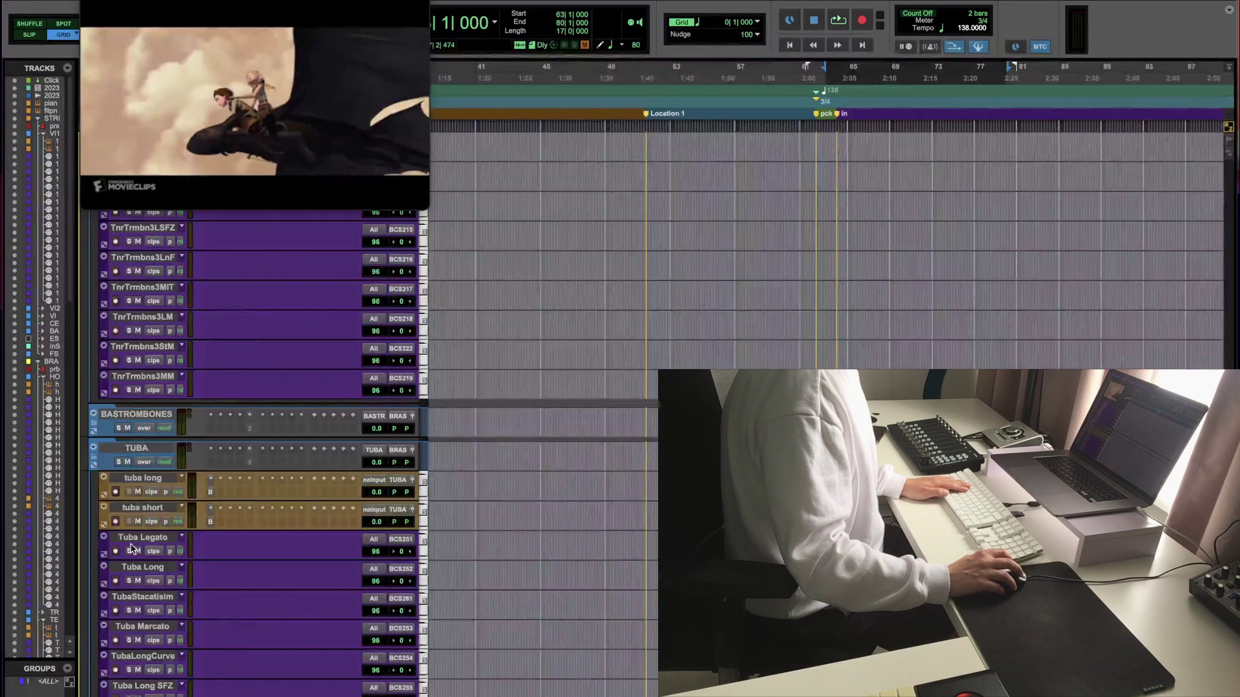
{"action": "left_click", "coordinate": [115, 581]}
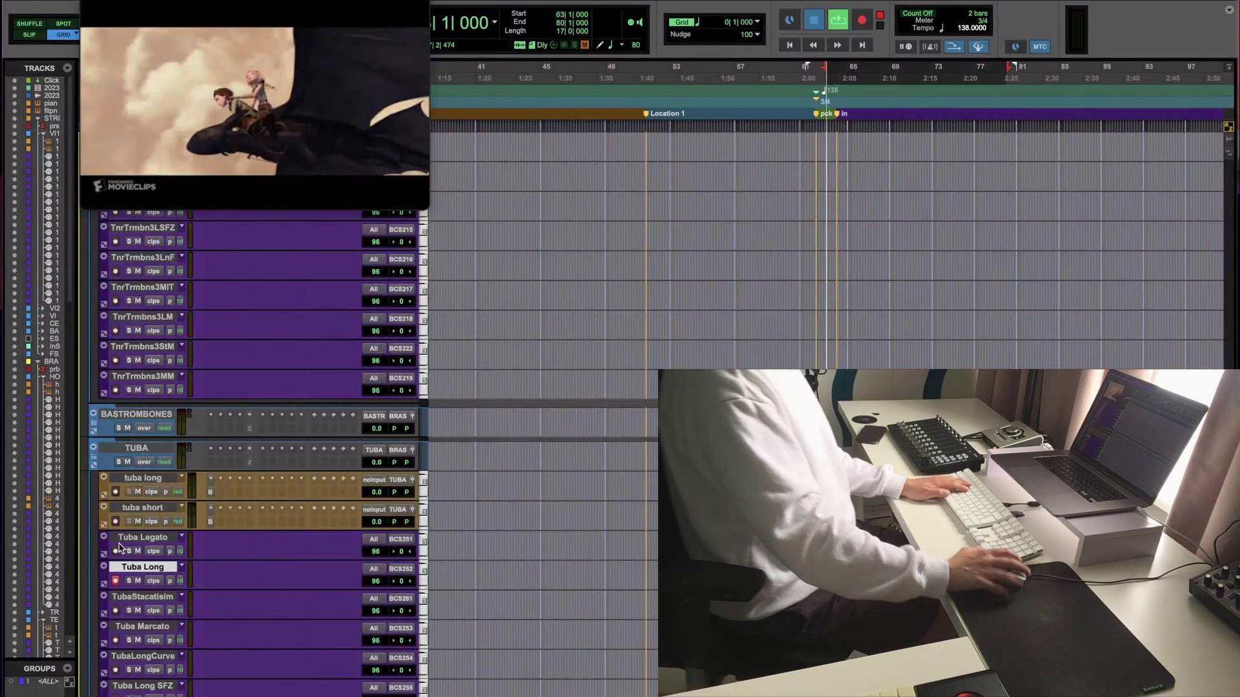
Step: Run the picture from 62|1 and play the tuba part along on the Tuba Long track, then stop the transport
{"action": "key", "text": "super+bracketright"}
{"action": "key", "text": "super+bracketright"}
{"action": "key", "text": "super+bracketright"}
{"action": "key", "text": "alt+Tab"}
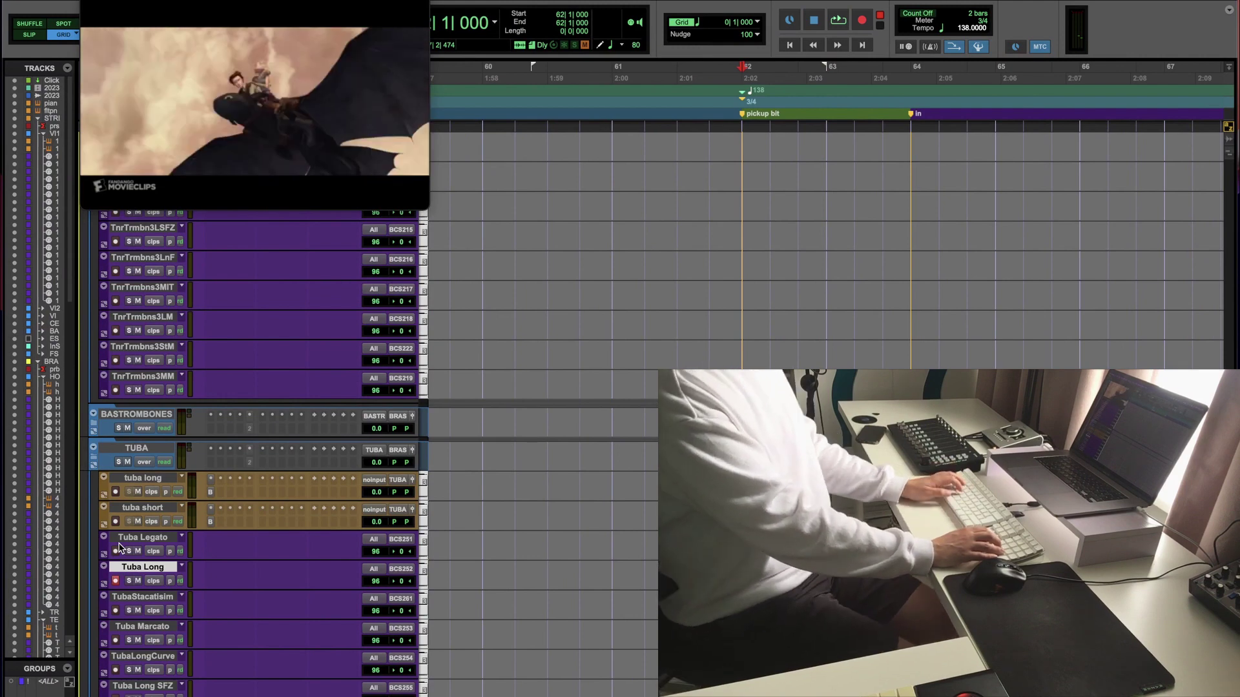
{"action": "key", "text": "super+space"}
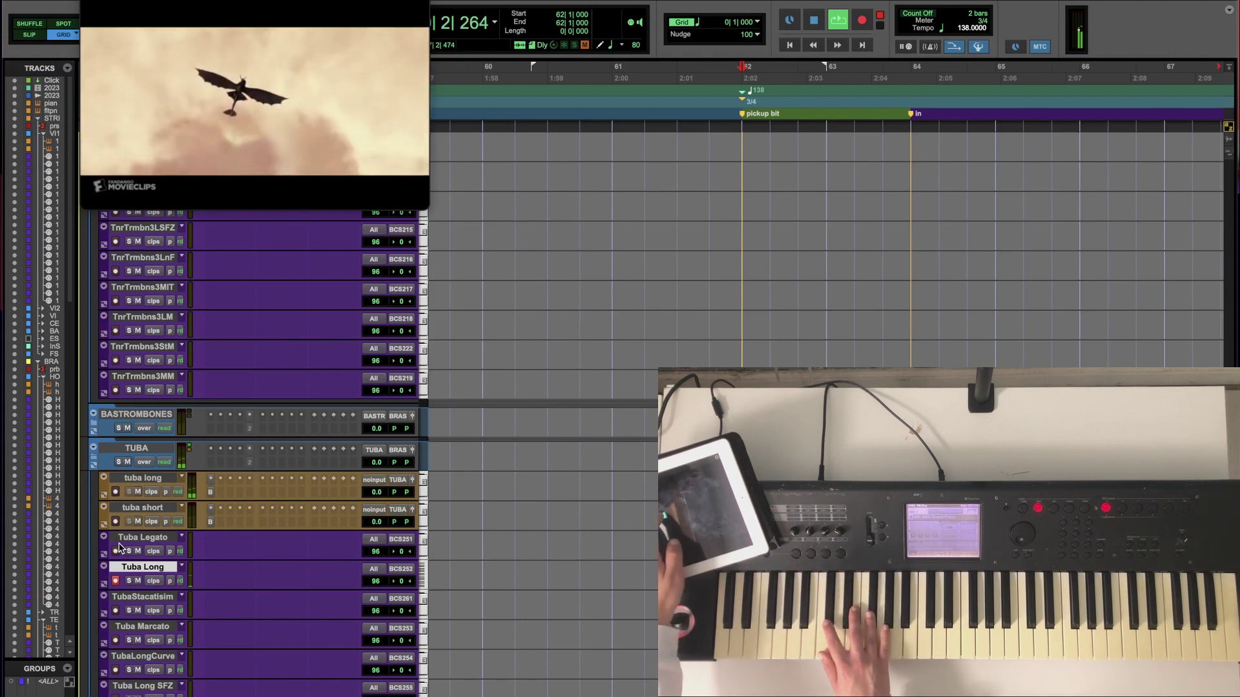
{"action": "key", "text": "space"}
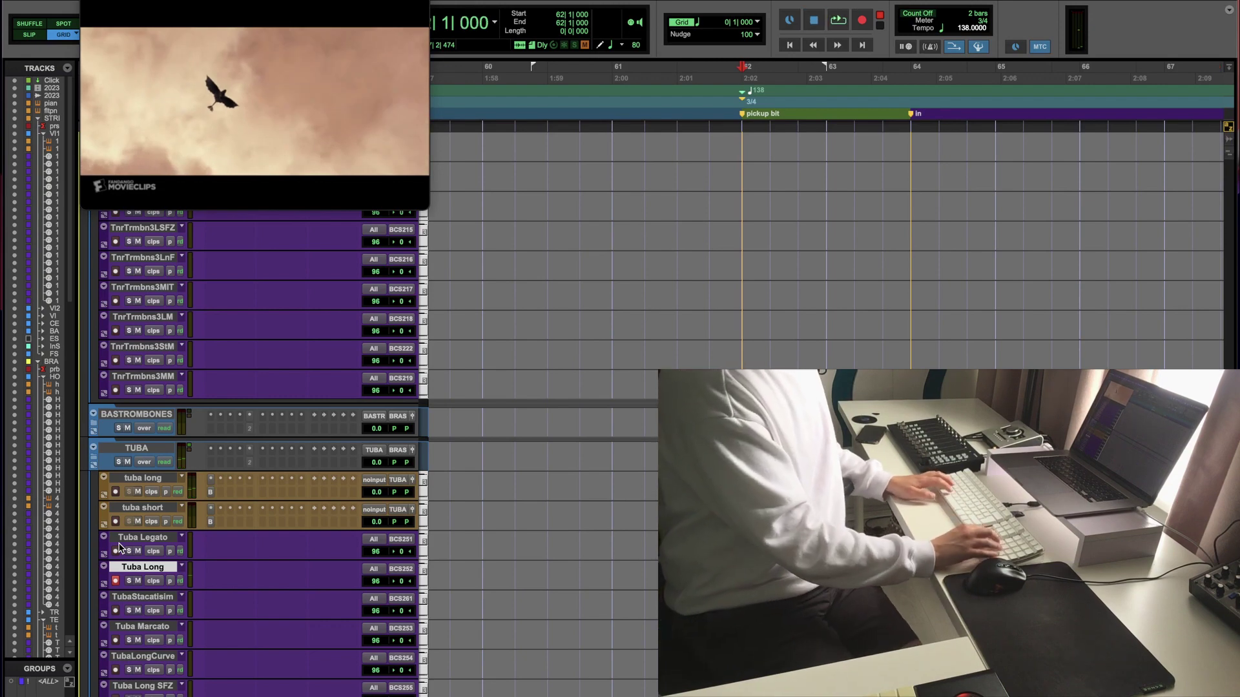
Step: Record-enable the Tuba Legato track and record the tuba part with picture from 62|1
{"action": "left_click", "coordinate": [116, 551]}
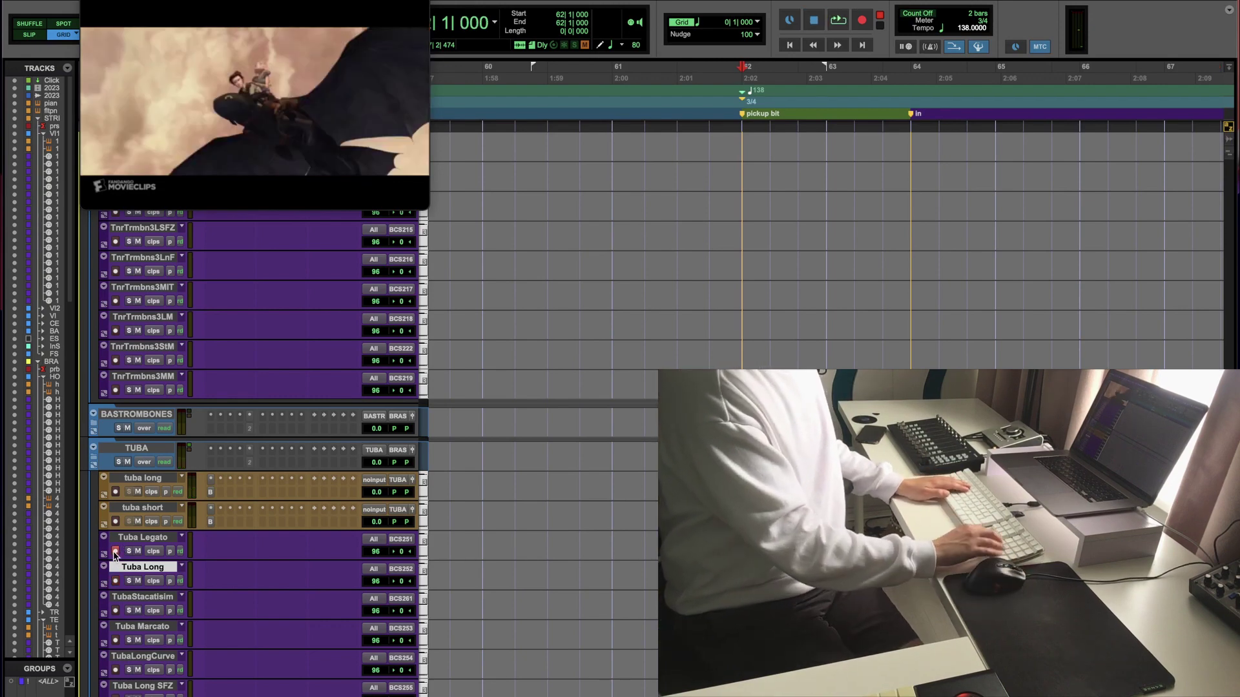
{"action": "key", "text": "space"}
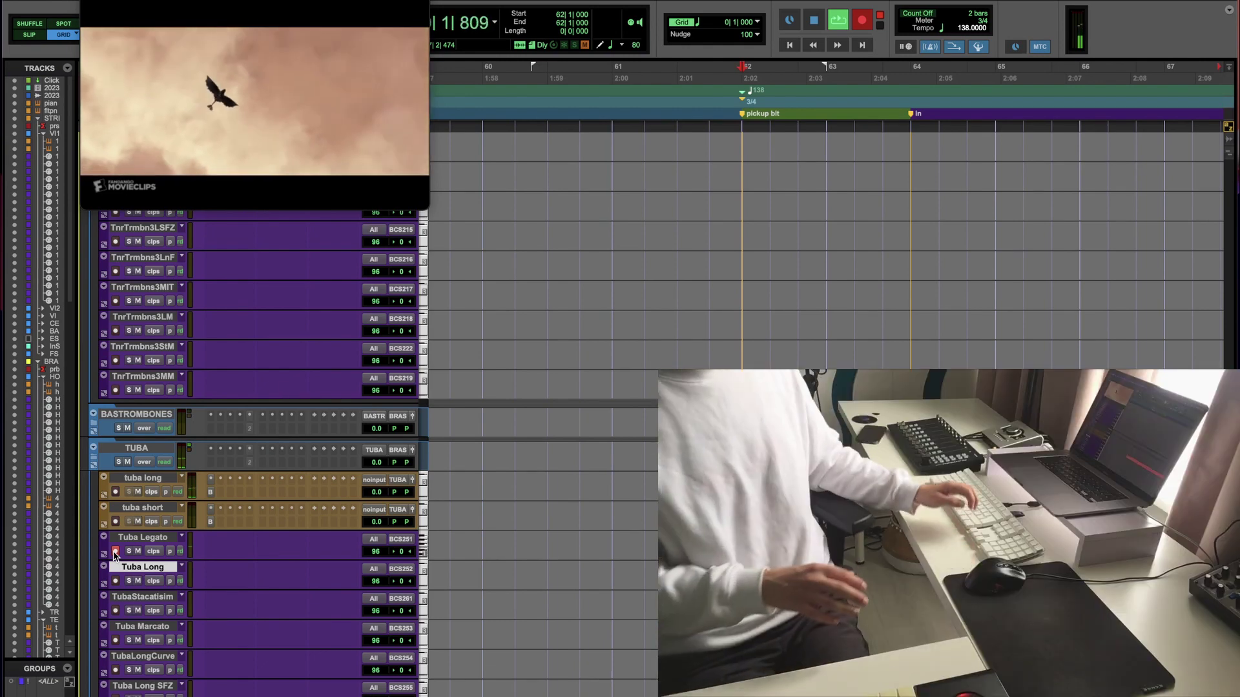
{"action": "key", "text": "space"}
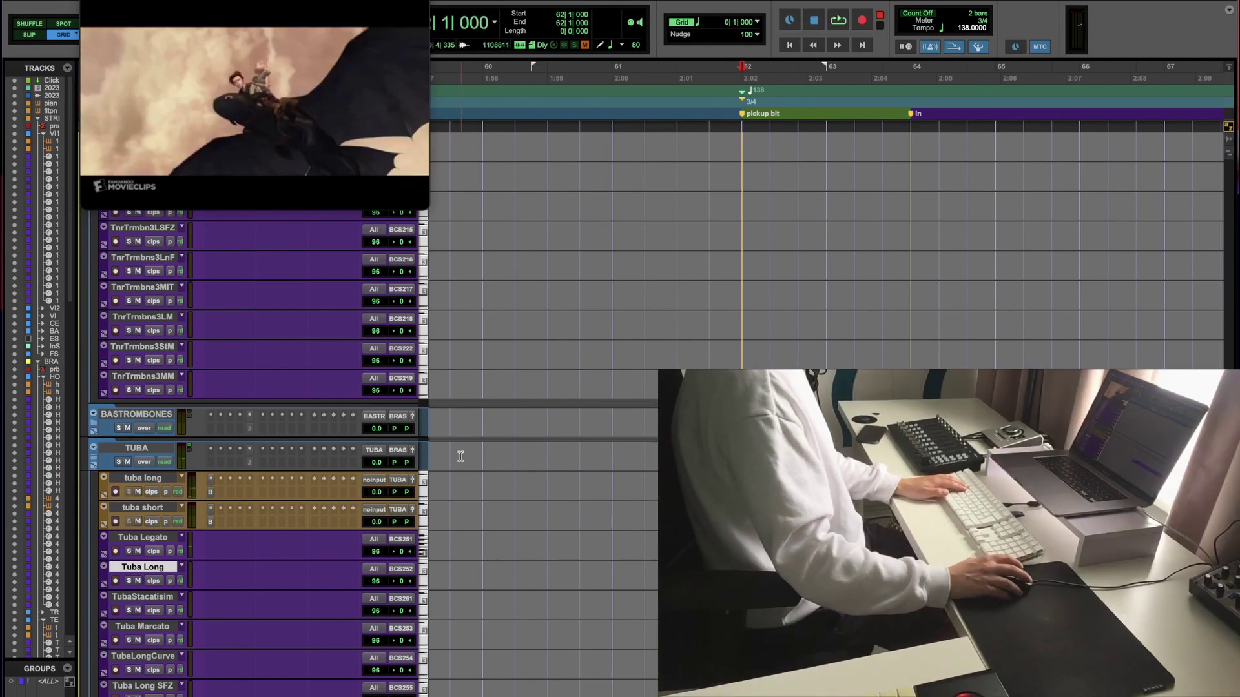
Step: Expand the BASSES folder in the strings section and open the Basses Long clip in the MIDI editor
{"action": "key", "text": "super+bracketleft"}
{"action": "scroll", "coordinate": [1235, 150], "scroll_direction": "up", "scroll_amount": 15}
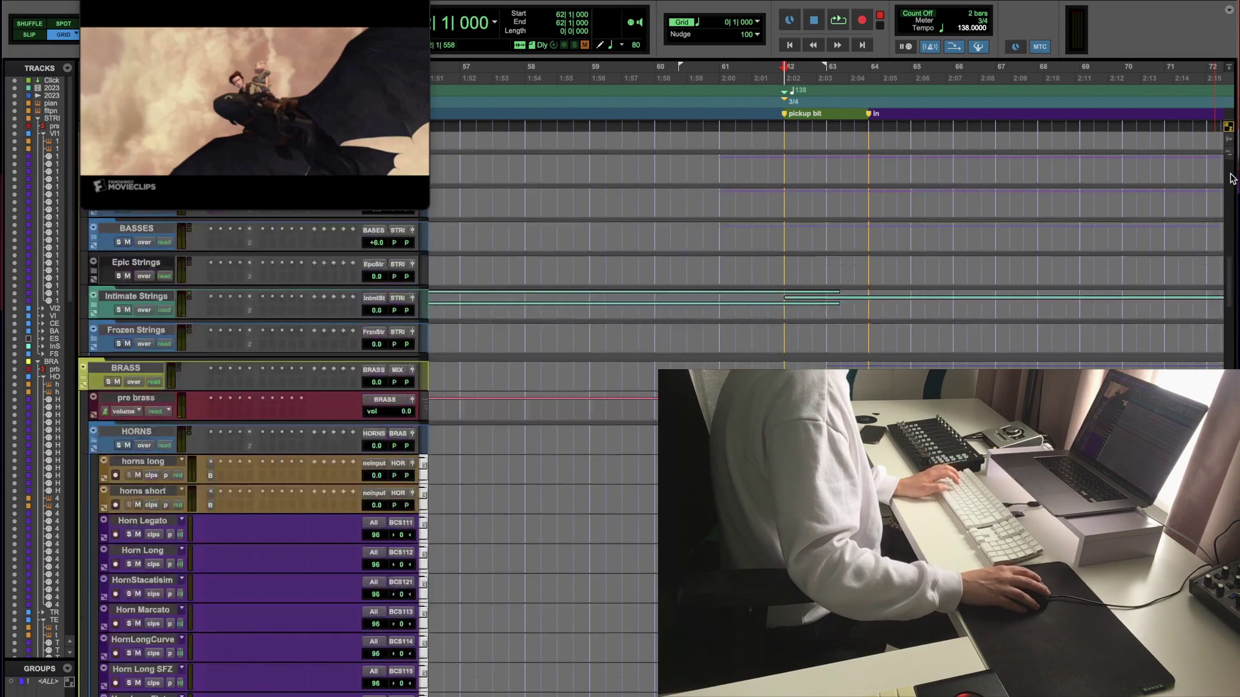
{"action": "scroll", "coordinate": [251, 373], "scroll_direction": "down", "scroll_amount": 15}
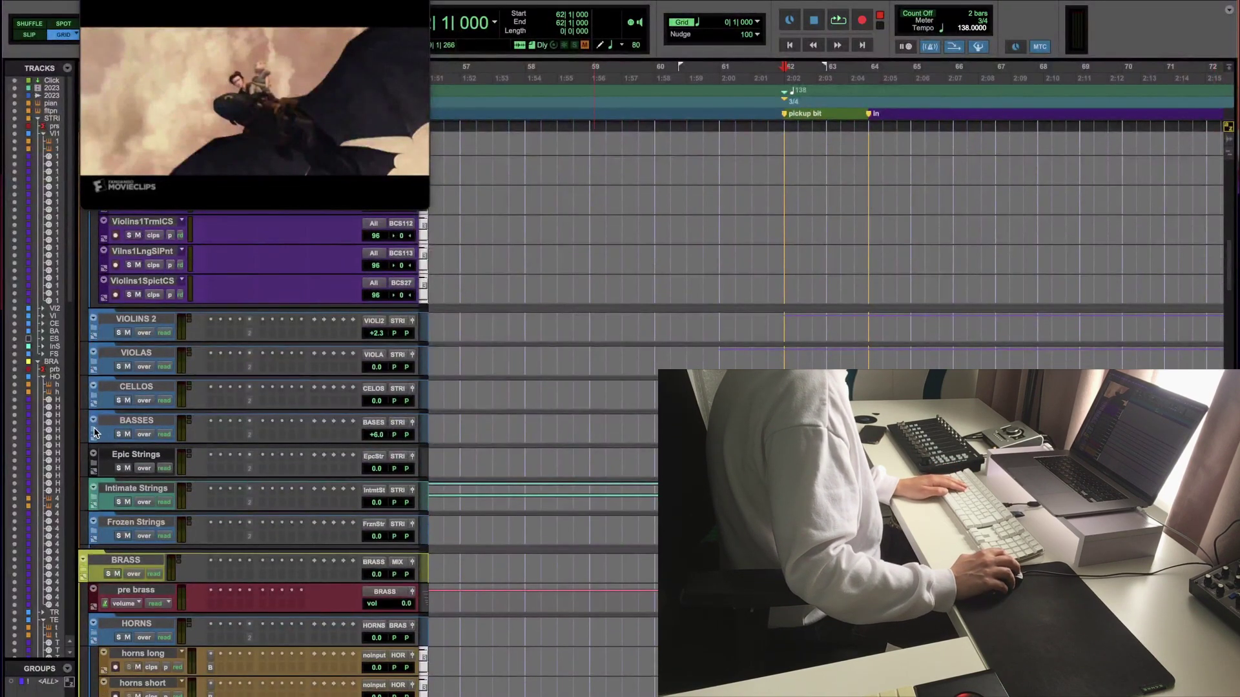
{"action": "left_click", "coordinate": [94, 423]}
{"action": "scroll", "coordinate": [465, 413], "scroll_direction": "down", "scroll_amount": 3}
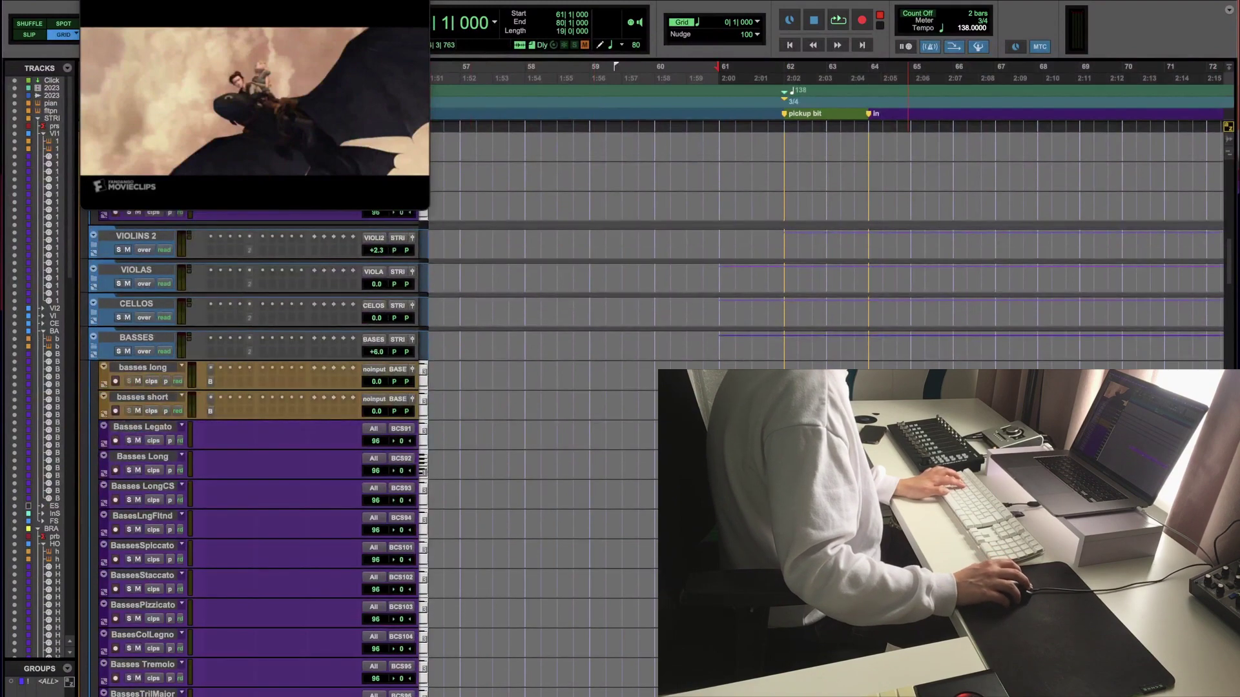
{"action": "key", "text": "ctrl+equal"}
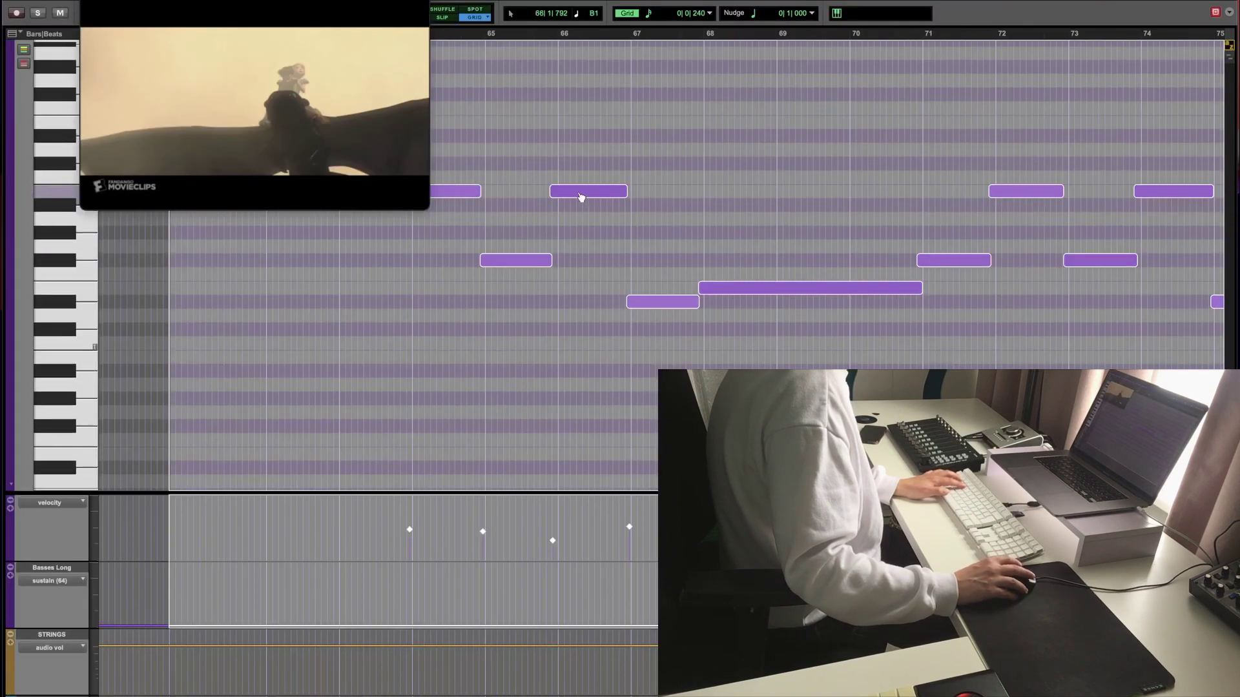
Step: Select the closing notes of the Basses Long clip, exit the MIDI editor, and audition the BASSES folder soloed and with the other strings
{"action": "key", "text": "ctrl+bracketleft"}
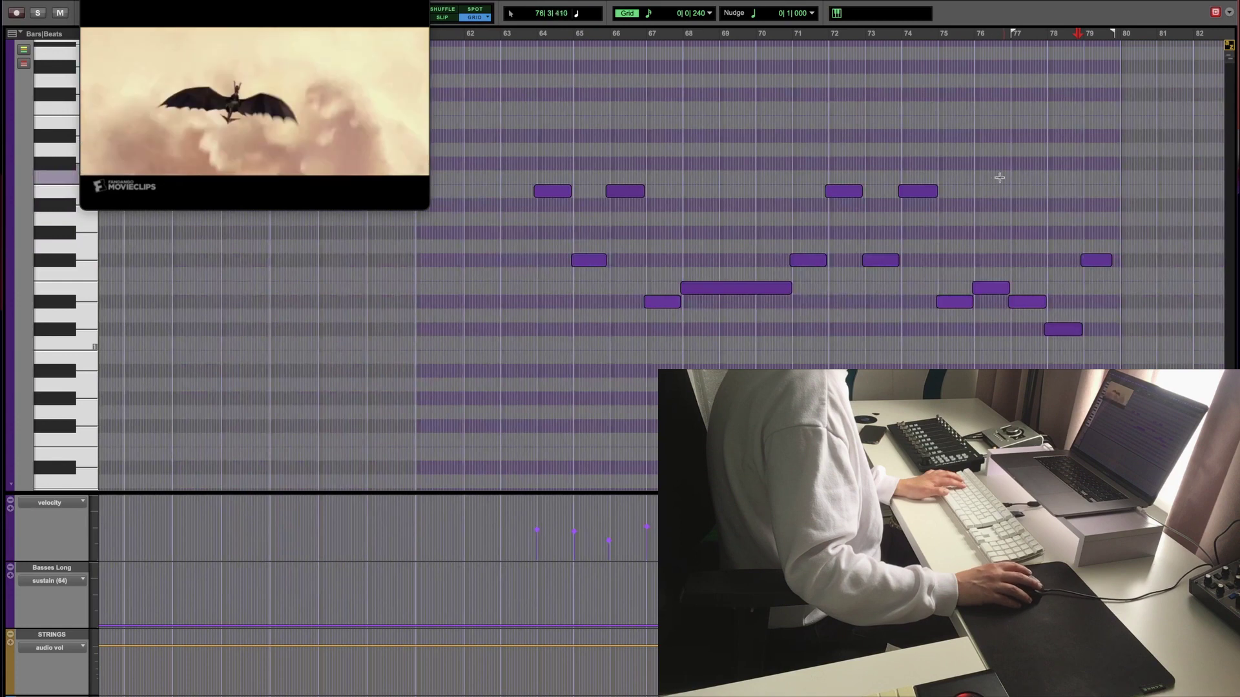
{"action": "left_click_drag", "start_coordinate": [627, 311], "coordinate": [725, 290]}
{"action": "left_click_drag", "start_coordinate": [982, 170], "coordinate": [1102, 430]}
{"action": "key", "text": "space"}
{"action": "key", "text": "super+w"}
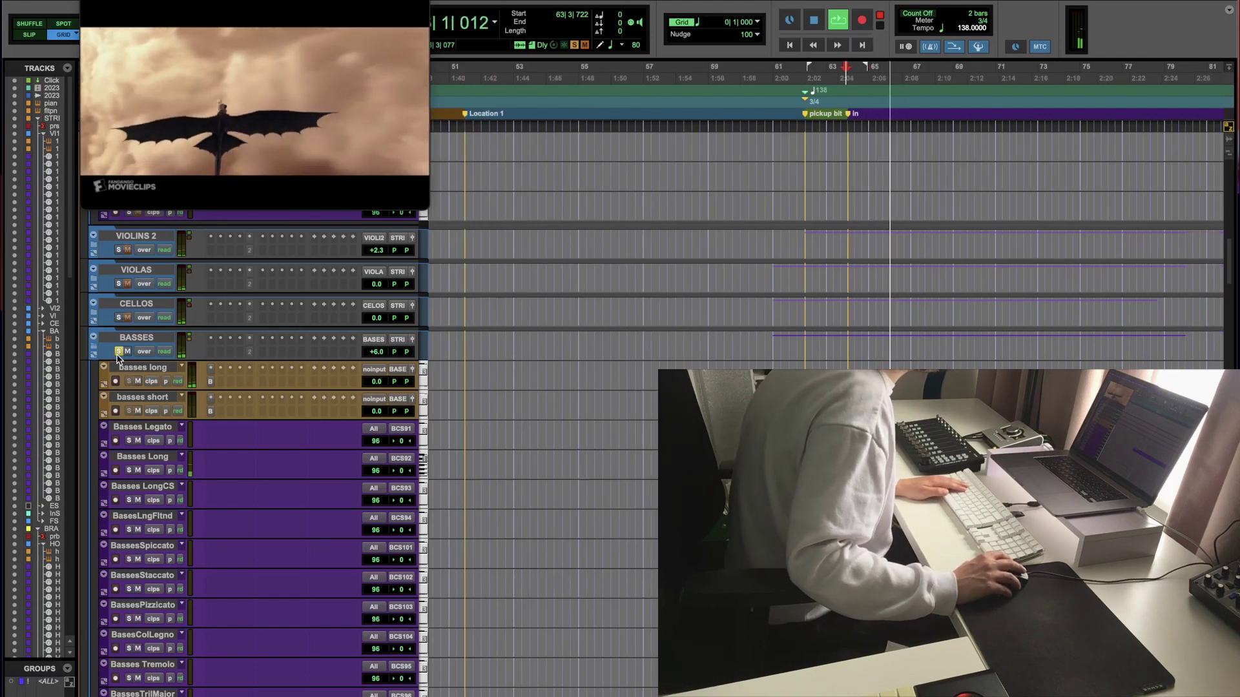
{"action": "key", "text": "r"}
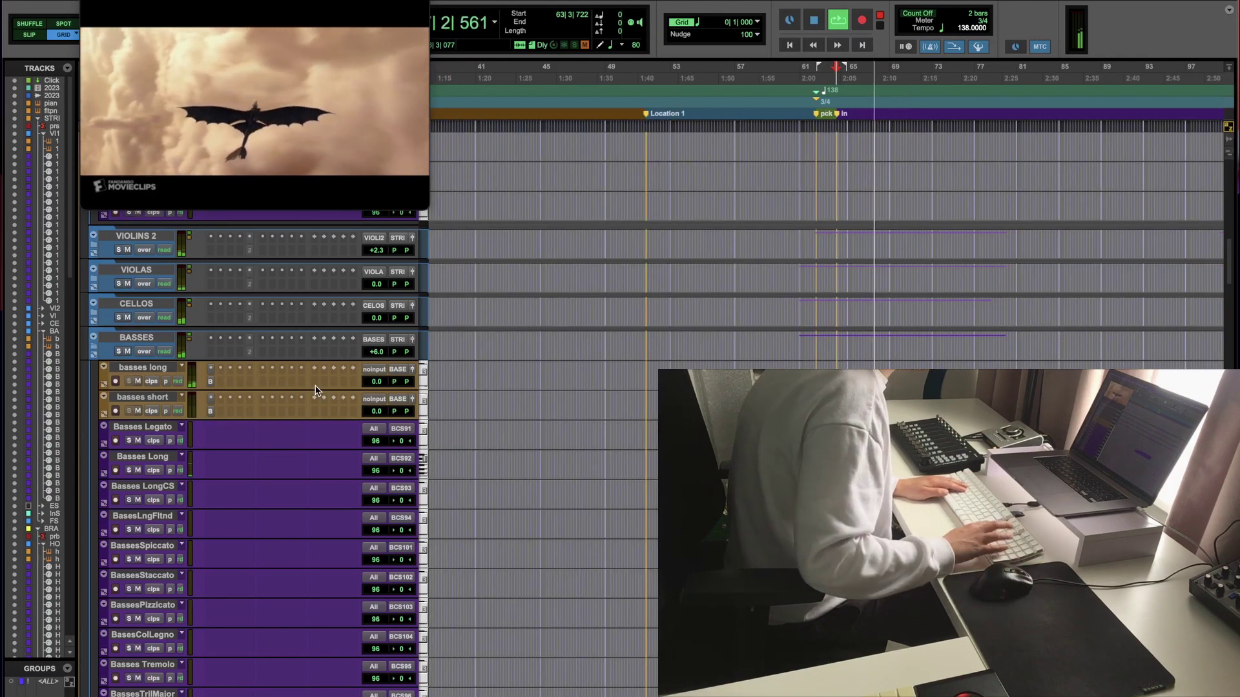
Step: Collapse the open track folders, expand STRINGS to its section folders, and lower the BASSES volume to +0.3 dB
{"action": "scroll", "coordinate": [113, 464], "scroll_direction": "up", "scroll_amount": 5}
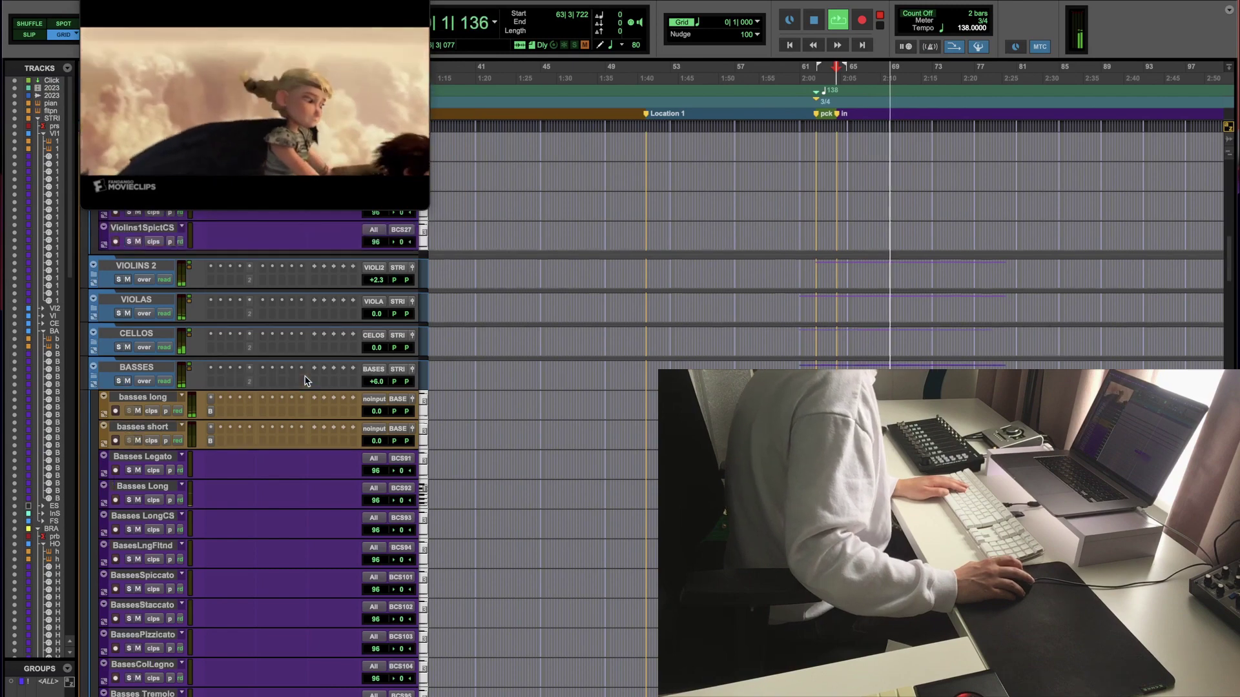
{"action": "left_click", "coordinate": [98, 458], "text": "alt"}
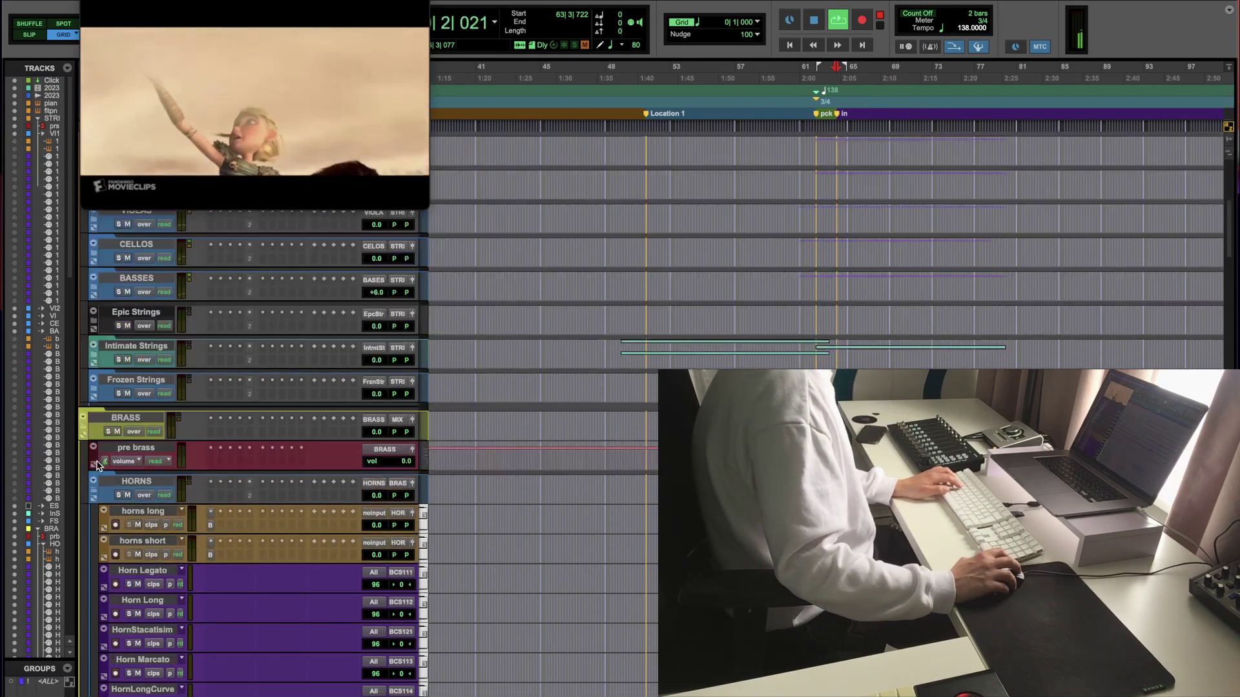
{"action": "left_click", "coordinate": [84, 426], "text": "alt"}
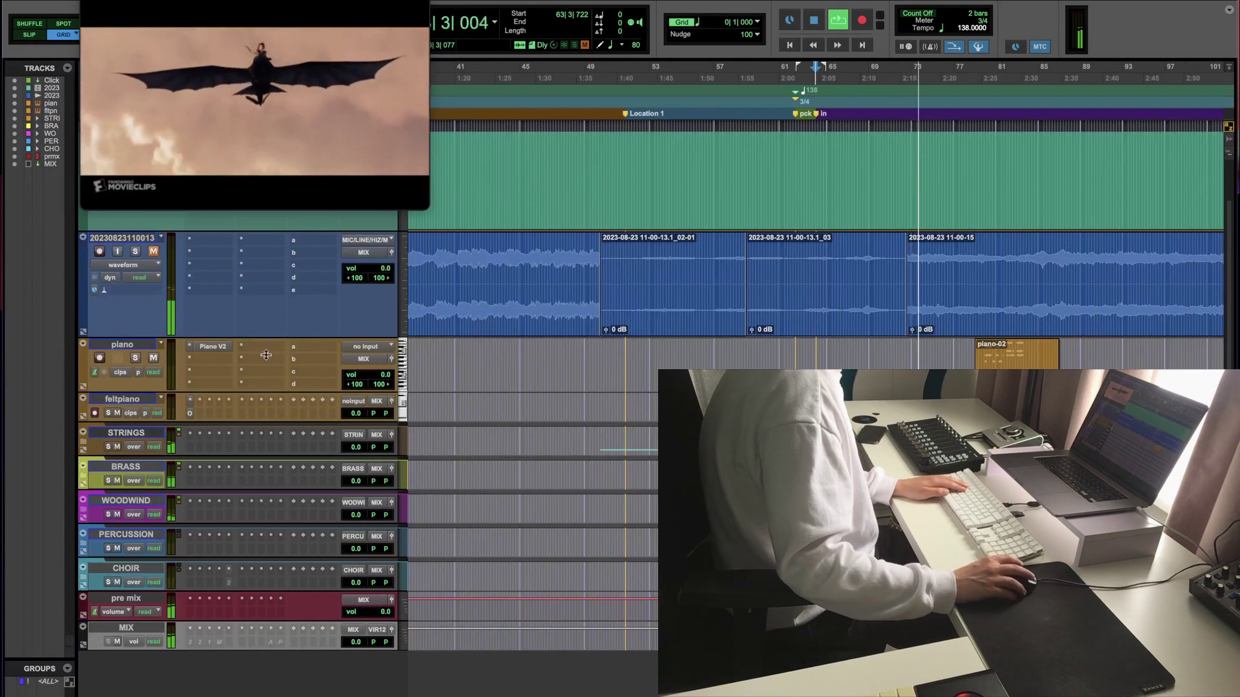
{"action": "left_click", "coordinate": [83, 432]}
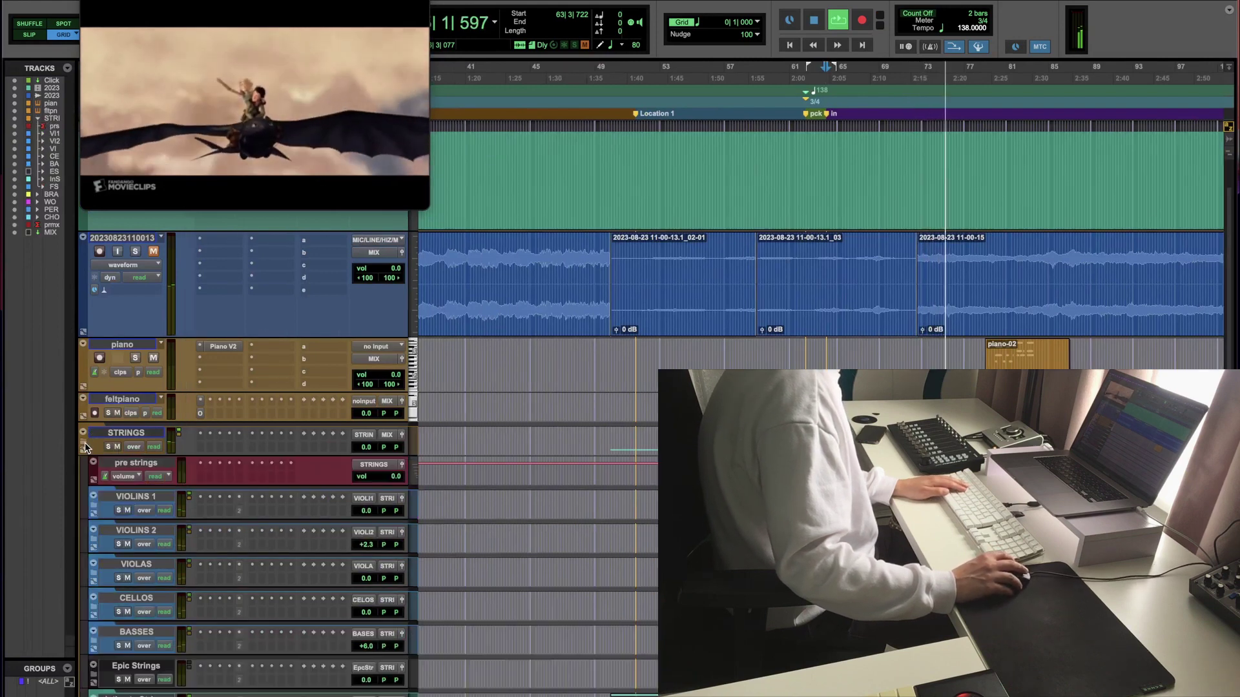
{"action": "mouse_move", "coordinate": [381, 654]}
{"action": "left_mouse_down"}
{"action": "mouse_move", "coordinate": [362, 670]}
{"action": "mouse_move", "coordinate": [363, 654]}
{"action": "left_mouse_up"}
{"action": "key", "text": "space"}
Step: Expand the CHOIR folder and record-enable its Sprns&AltsLnA track
{"action": "scroll", "coordinate": [134, 602], "scroll_direction": "down", "scroll_amount": 3}
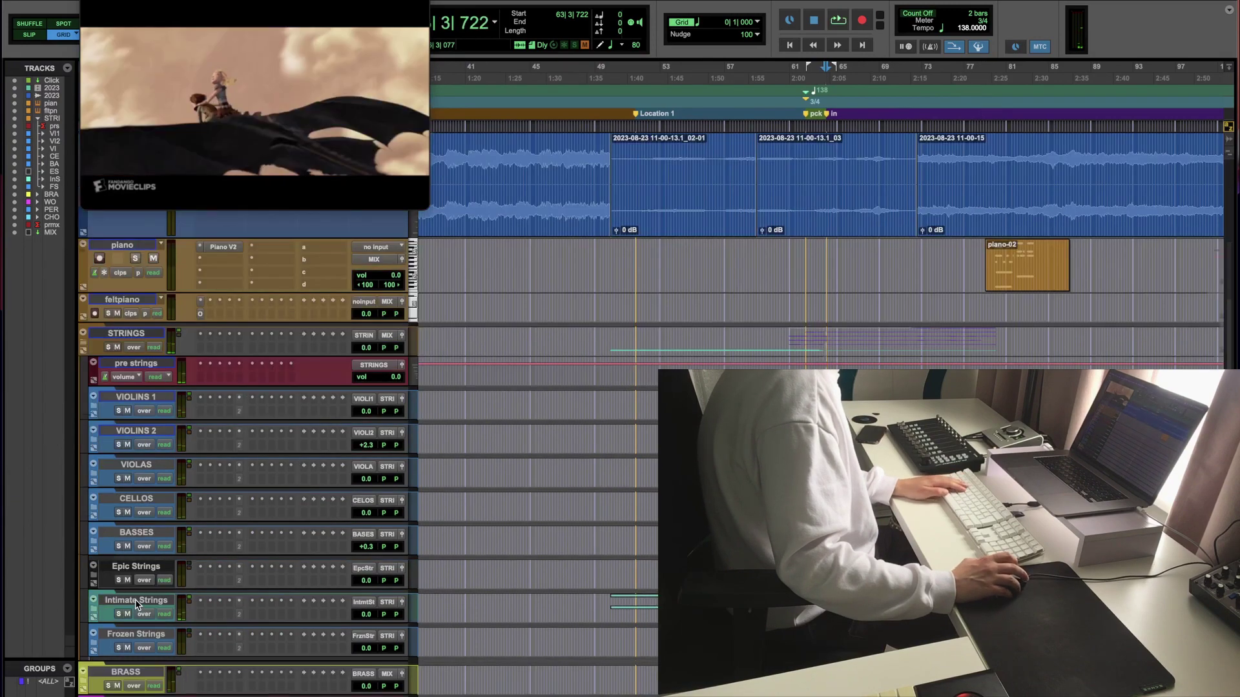
{"action": "scroll", "coordinate": [134, 599], "scroll_direction": "down", "scroll_amount": 6}
{"action": "scroll", "coordinate": [123, 594], "scroll_direction": "down", "scroll_amount": 3}
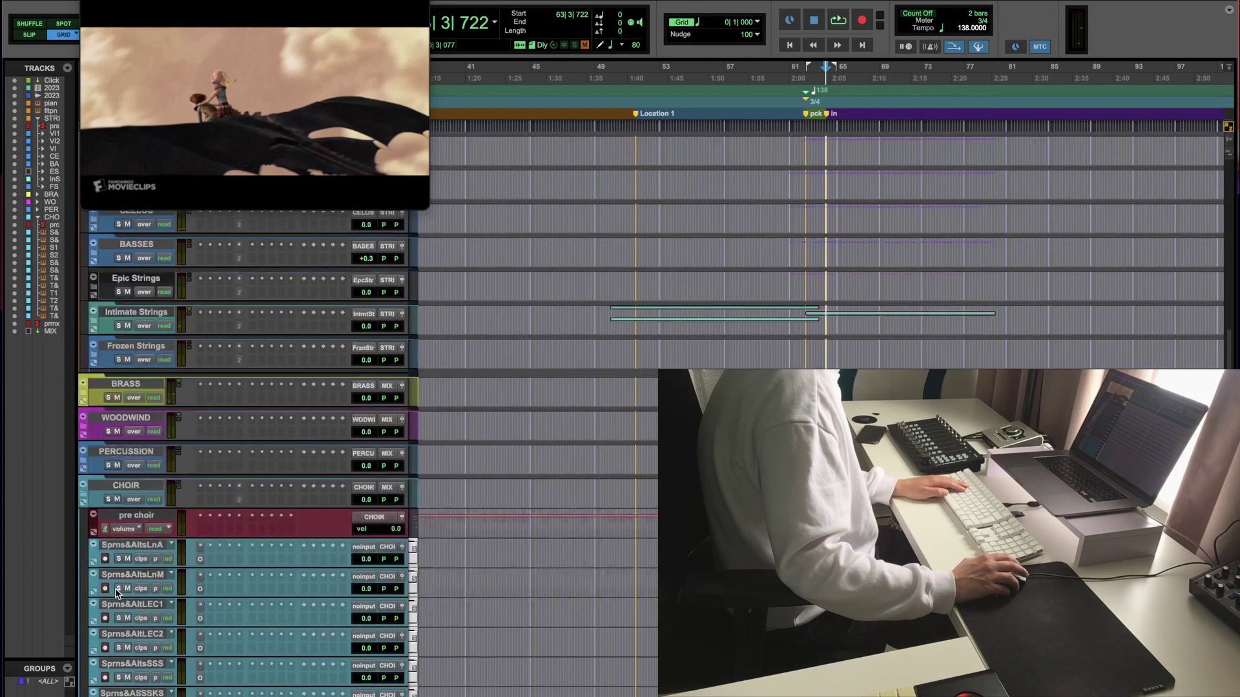
{"action": "scroll", "coordinate": [117, 592], "scroll_direction": "down", "scroll_amount": 1}
{"action": "left_click", "coordinate": [115, 530]}
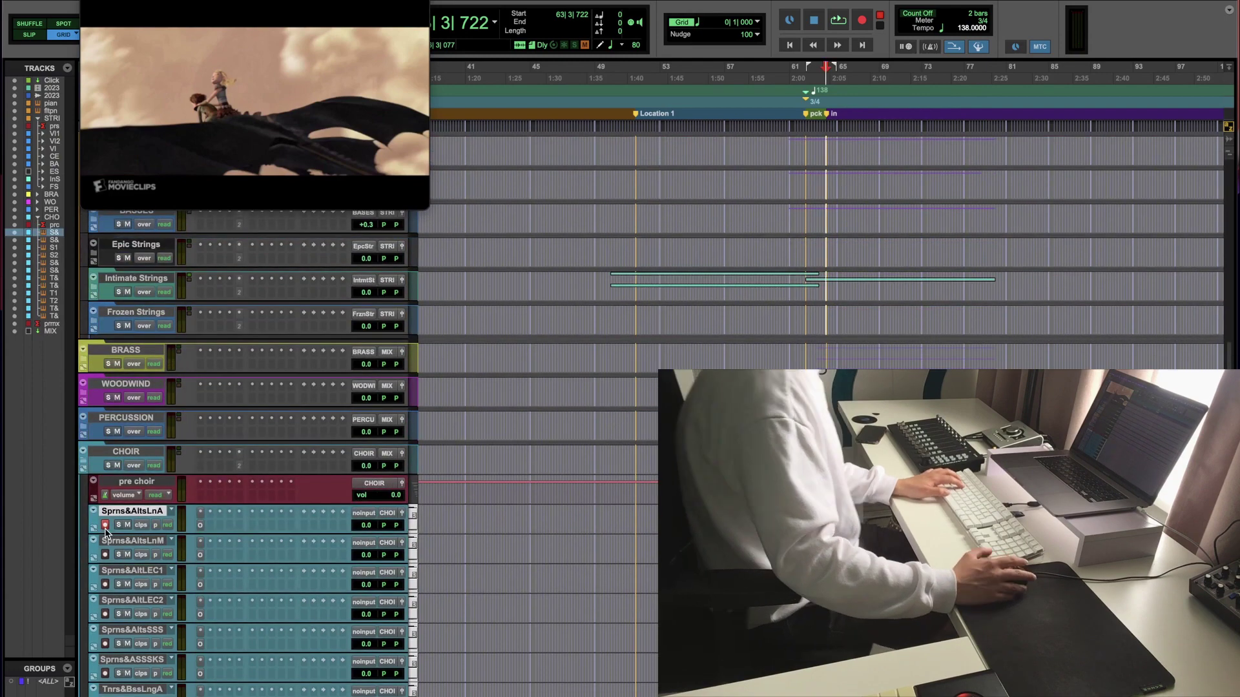
Step: Rehearse the choir melody against playback and record it on the Sprns&AltsLnA track from bar 61
{"action": "key", "text": "space"}
{"action": "left_click", "coordinate": [105, 526]}
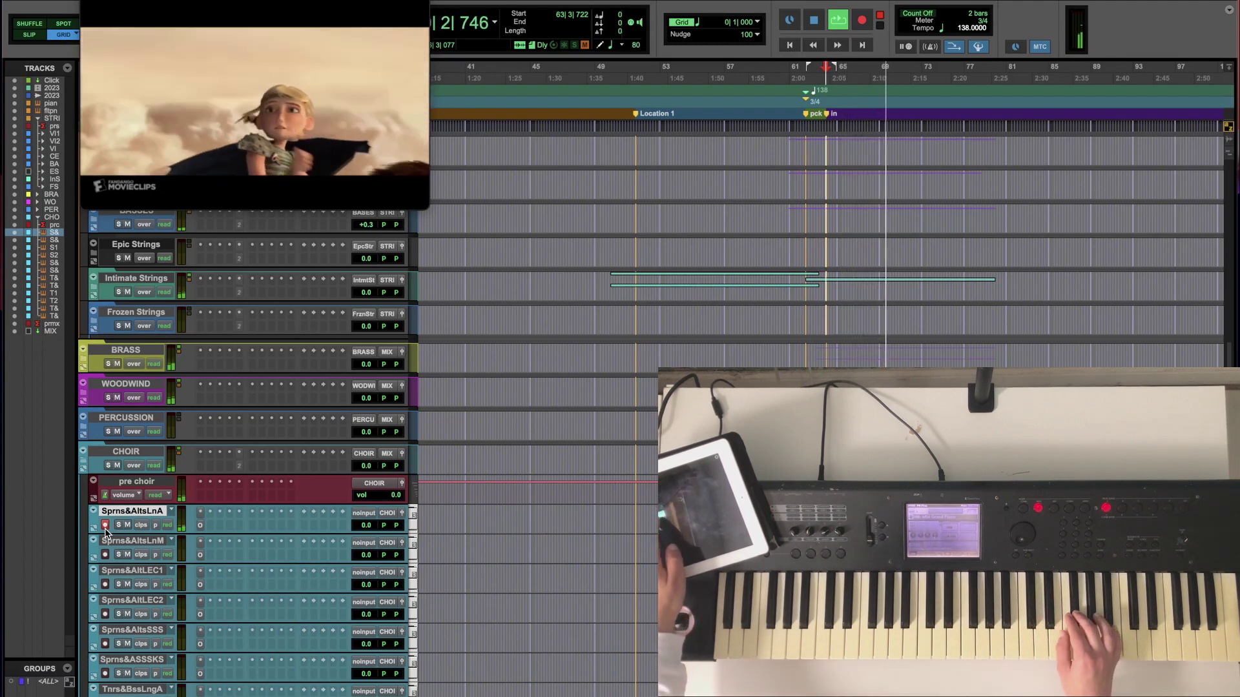
{"action": "left_click", "coordinate": [105, 525]}
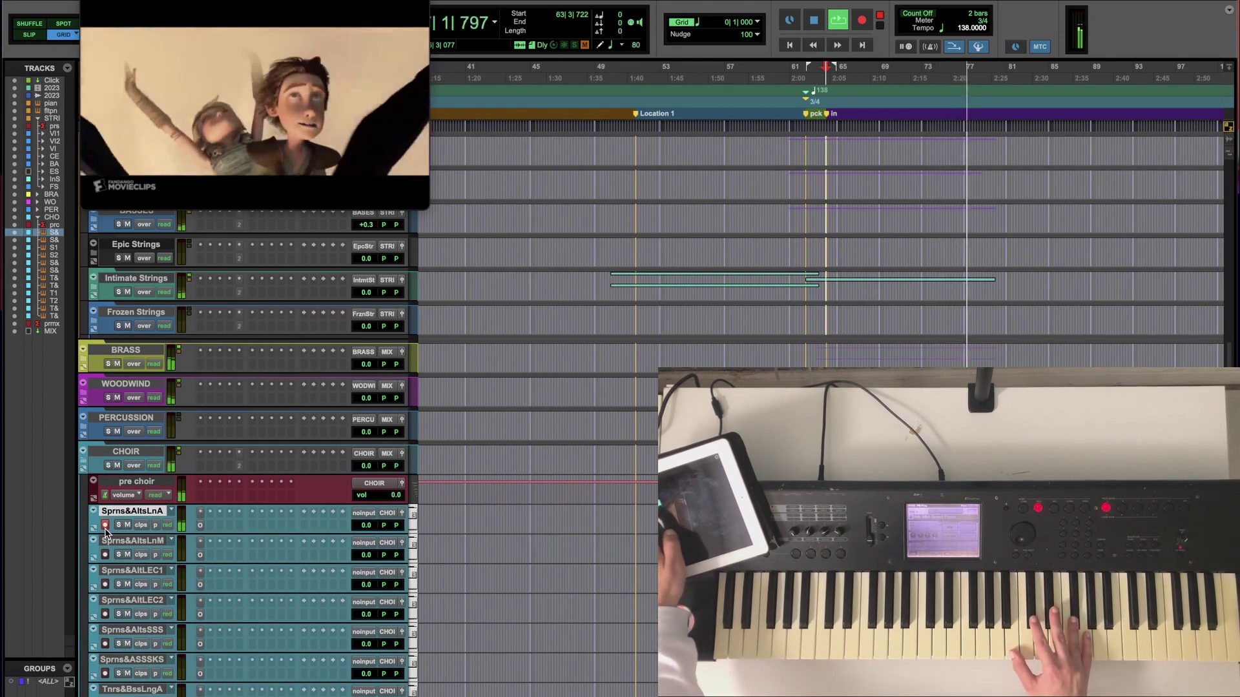
{"action": "key", "text": "space"}
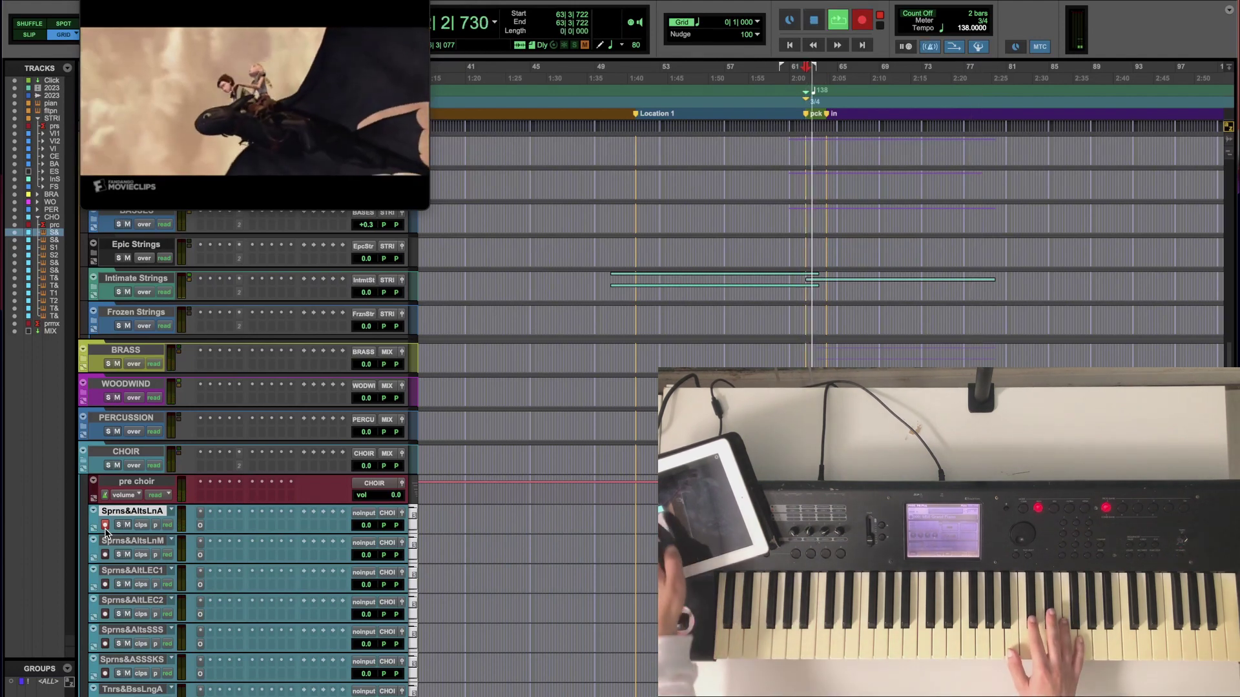
{"action": "key", "text": "space"}
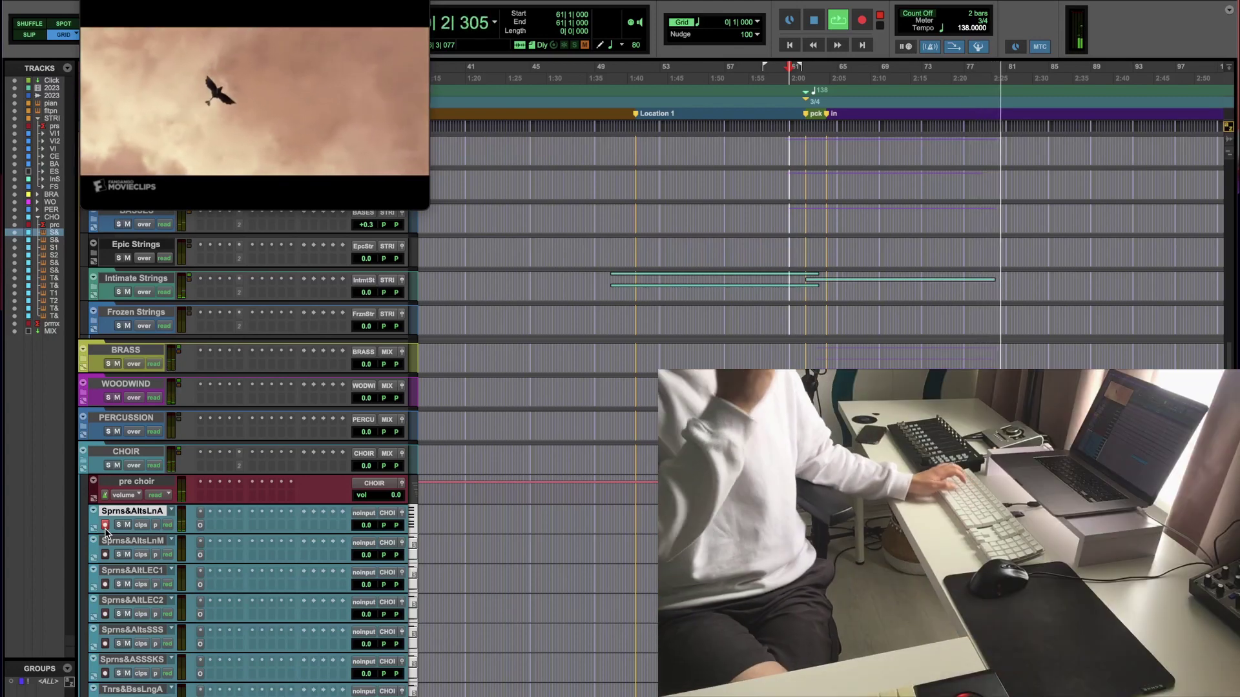
{"action": "key", "text": "space"}
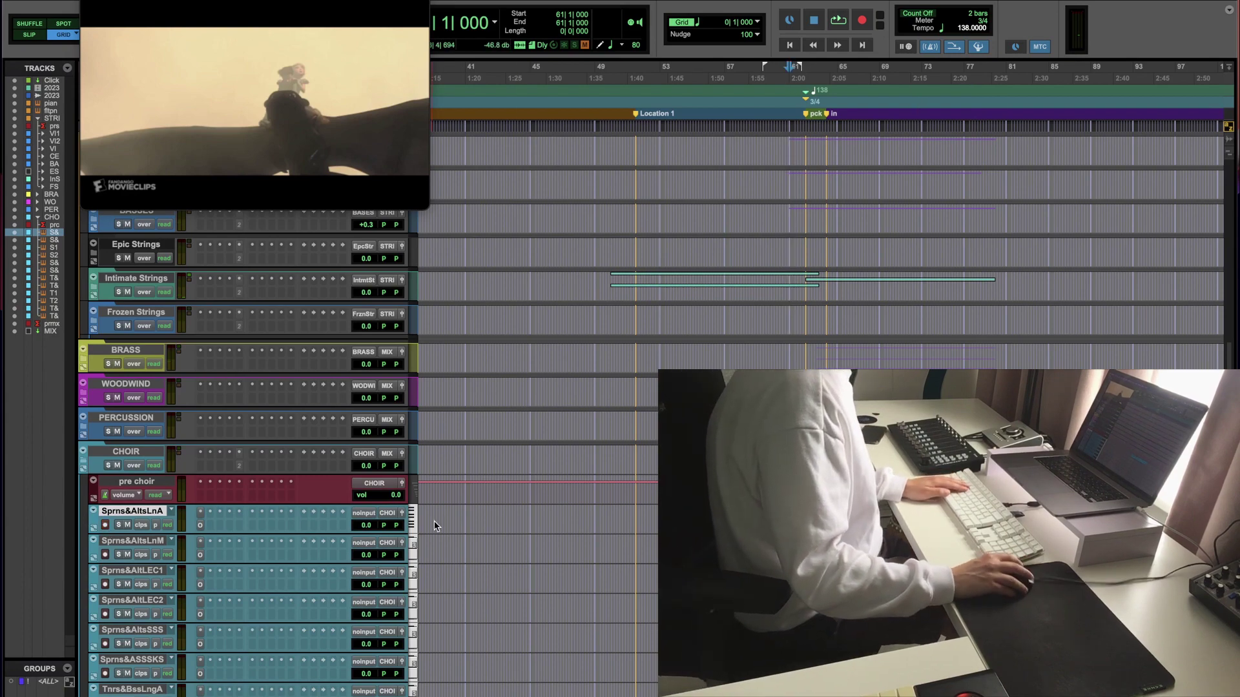
Step: Move the recorded choir clip's long note near bar 68 down an octave to F#3 and set the track's volume to -4.9 dB
{"action": "key", "text": "ctrl+equal"}
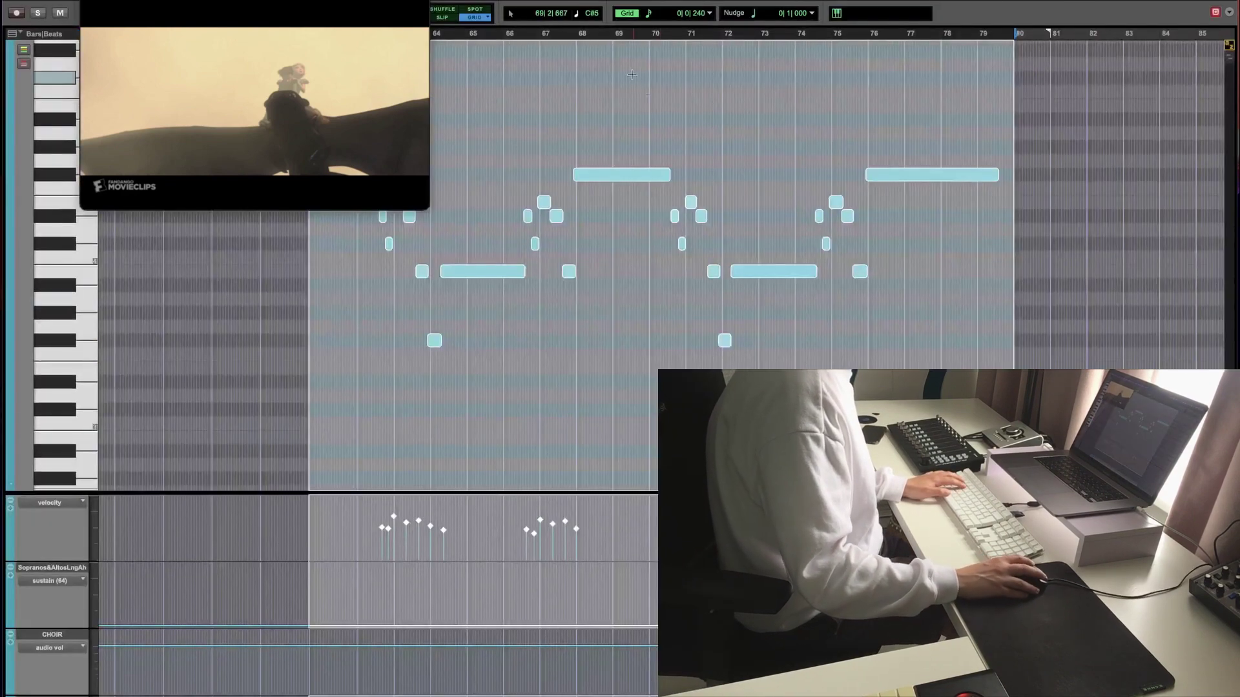
{"action": "left_click", "coordinate": [610, 174]}
{"action": "left_click_drag", "start_coordinate": [611, 174], "coordinate": [610, 345]}
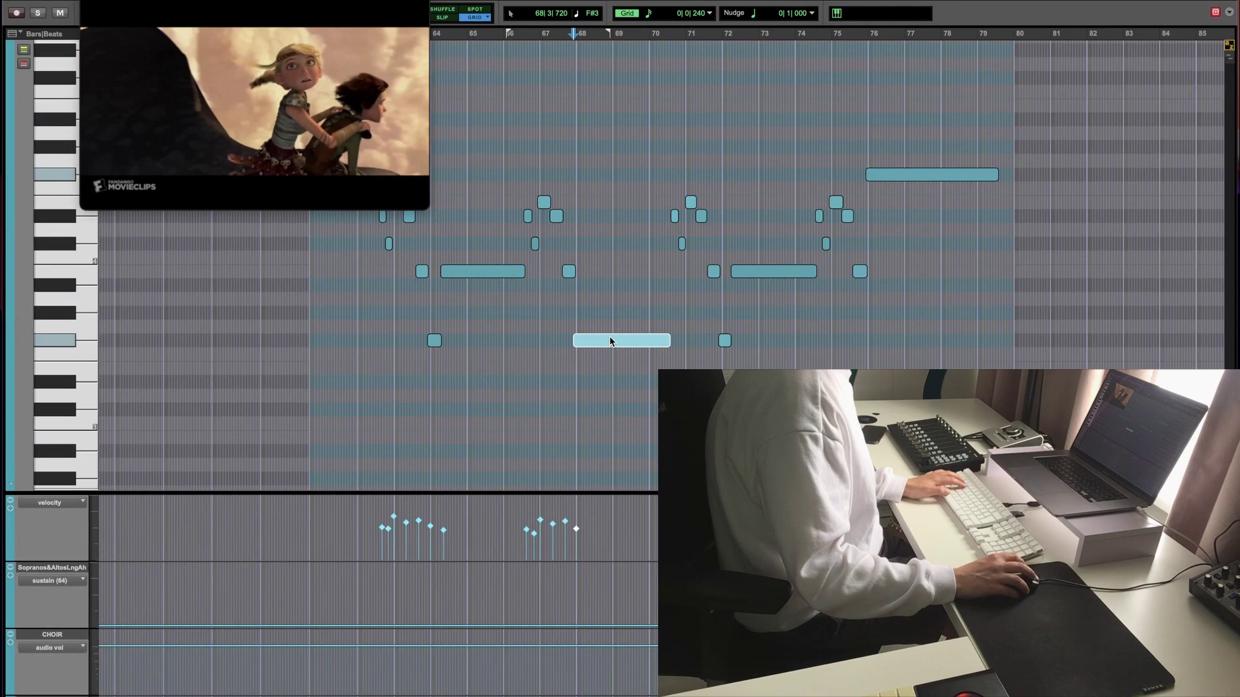
{"action": "key", "text": "ctrl+equal"}
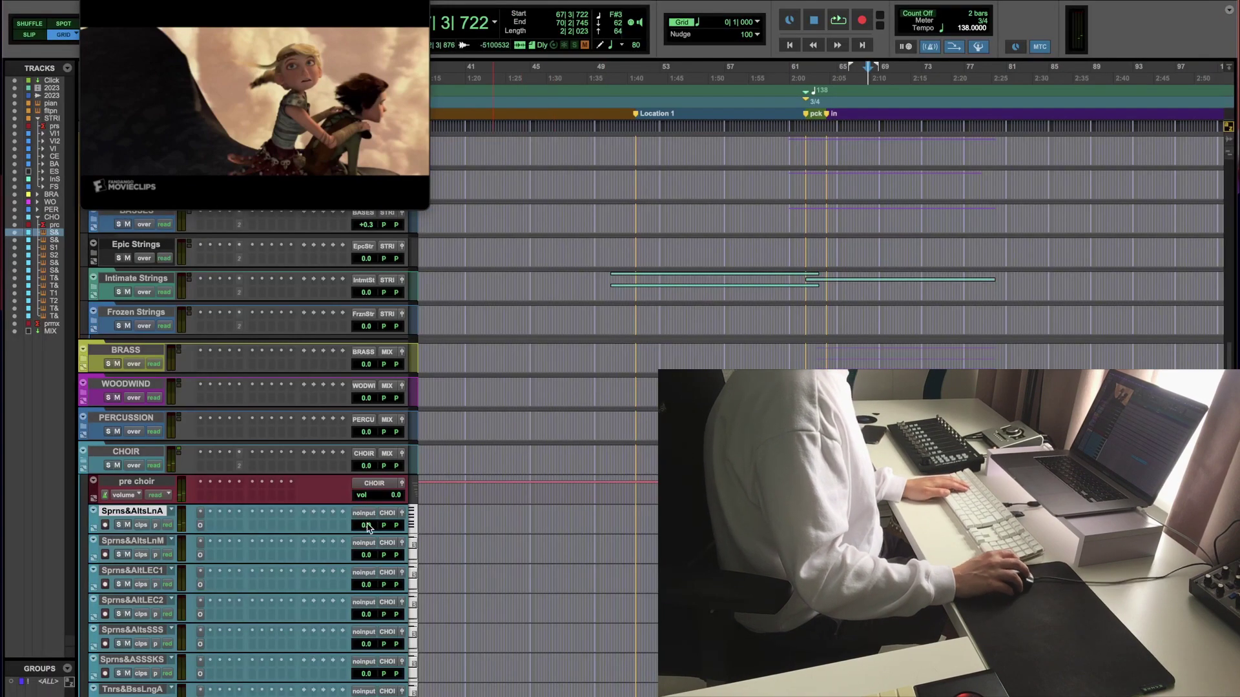
{"action": "left_click_drag", "start_coordinate": [376, 524], "coordinate": [367, 534]}
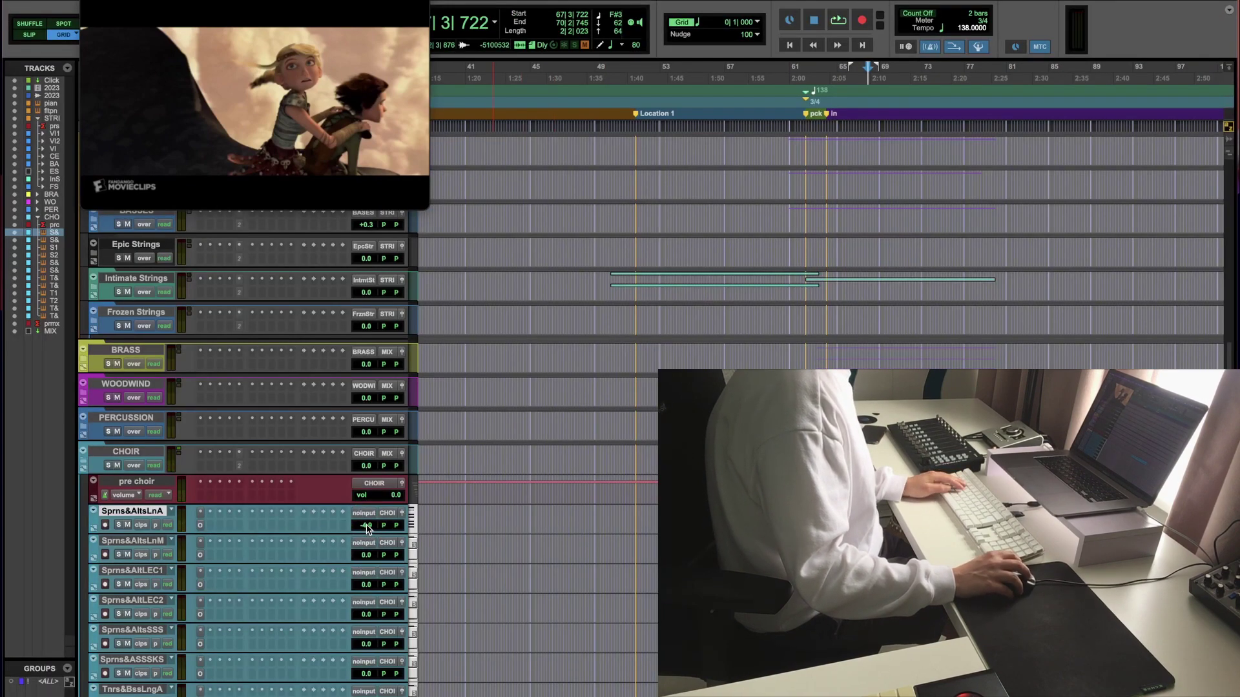
Step: Expand the VIOLINS 1 folder, inspect the Violins 1 Legato clip's notes in the MIDI editor, and select its first phrase
{"action": "scroll", "coordinate": [568, 442], "scroll_direction": "up", "scroll_amount": 12}
{"action": "scroll", "coordinate": [569, 442], "scroll_direction": "down", "scroll_amount": 10}
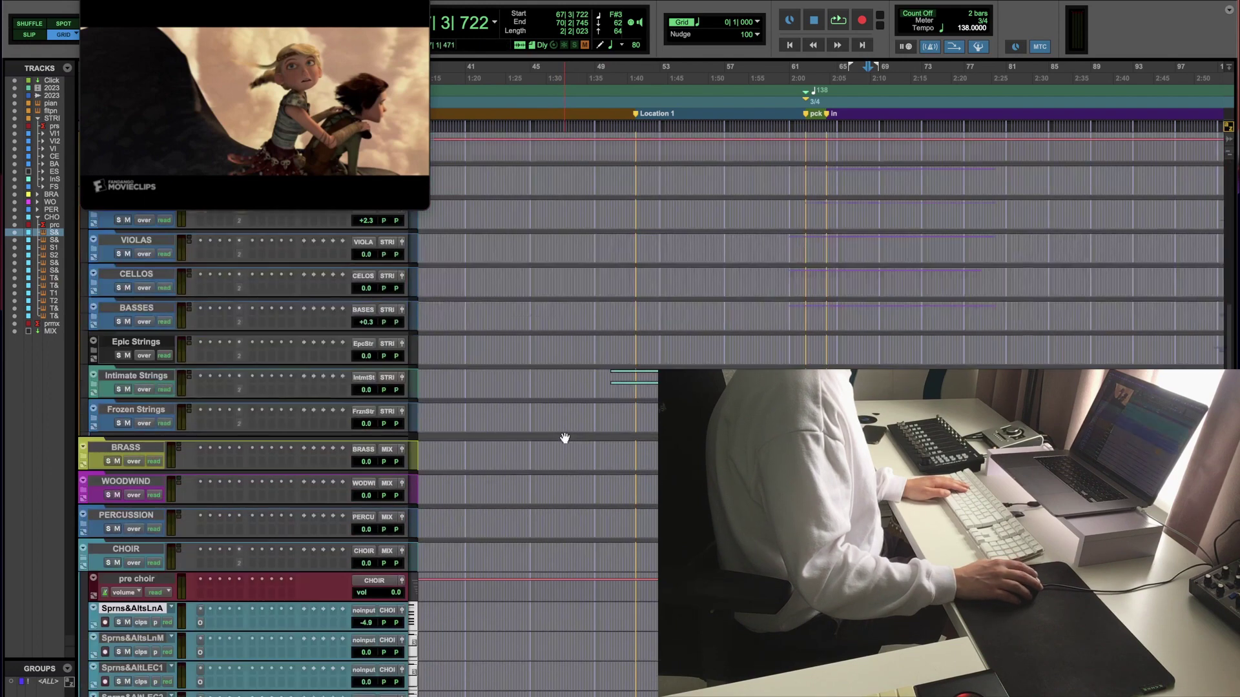
{"action": "scroll", "coordinate": [564, 438], "scroll_direction": "up", "scroll_amount": 9}
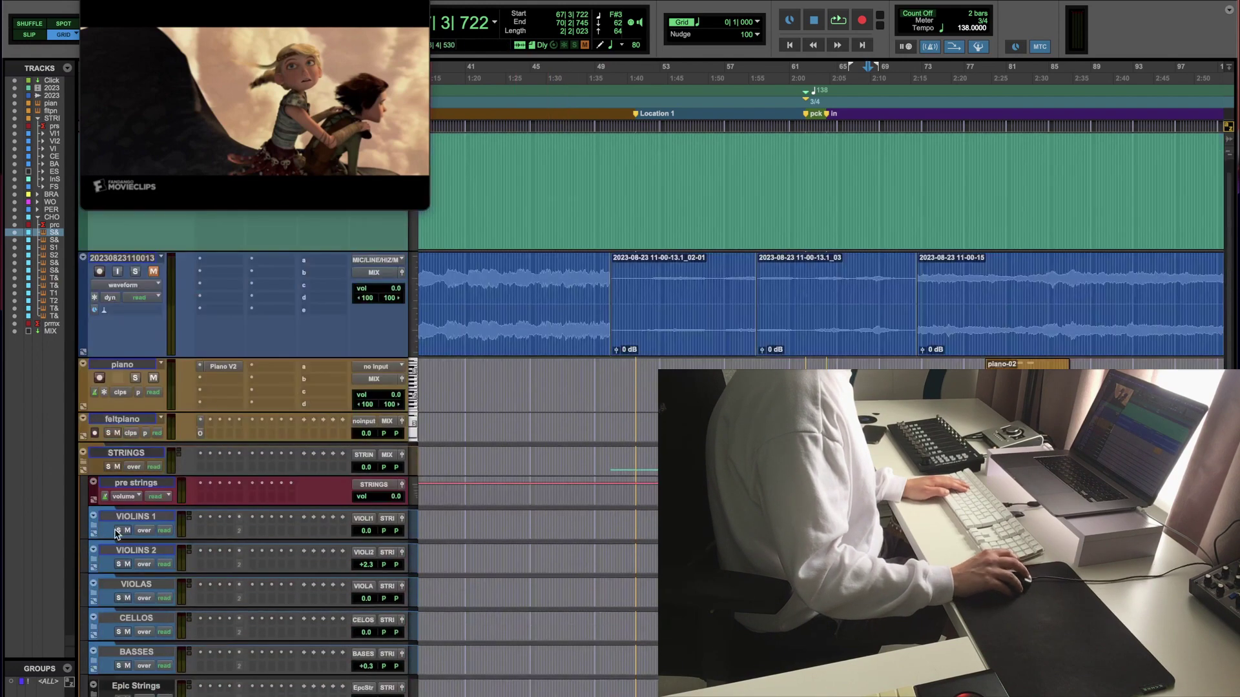
{"action": "left_click", "coordinate": [94, 526]}
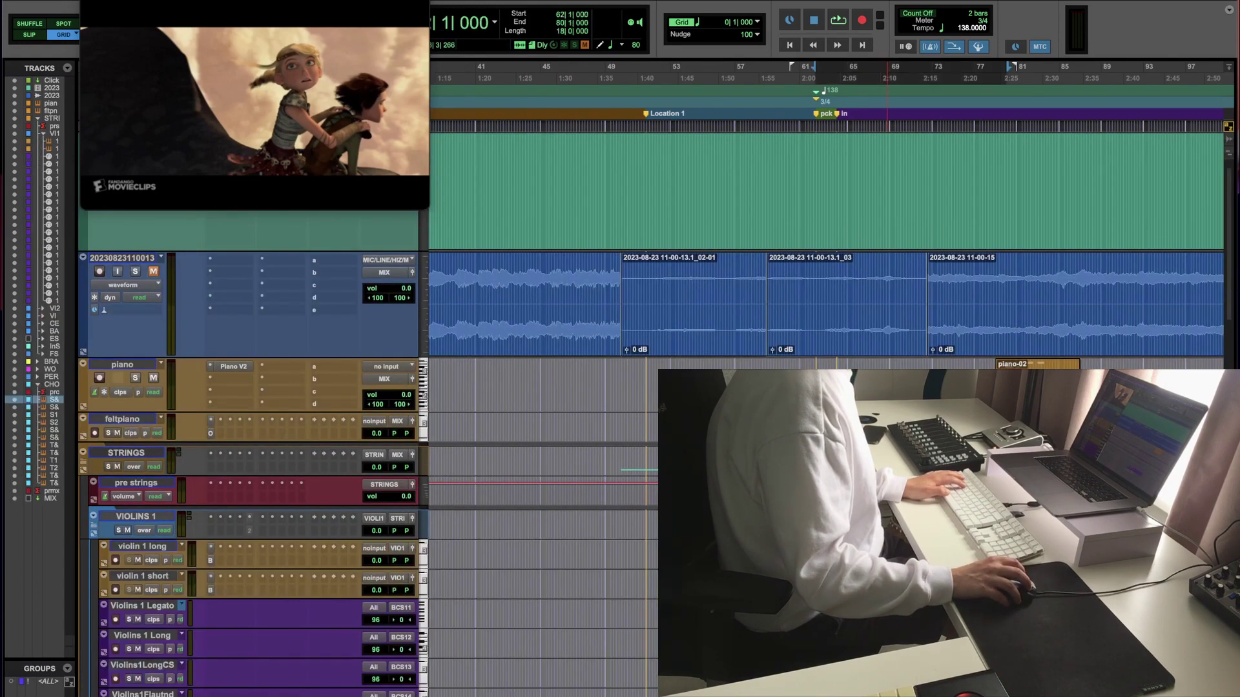
{"action": "key", "text": "ctrl+equal"}
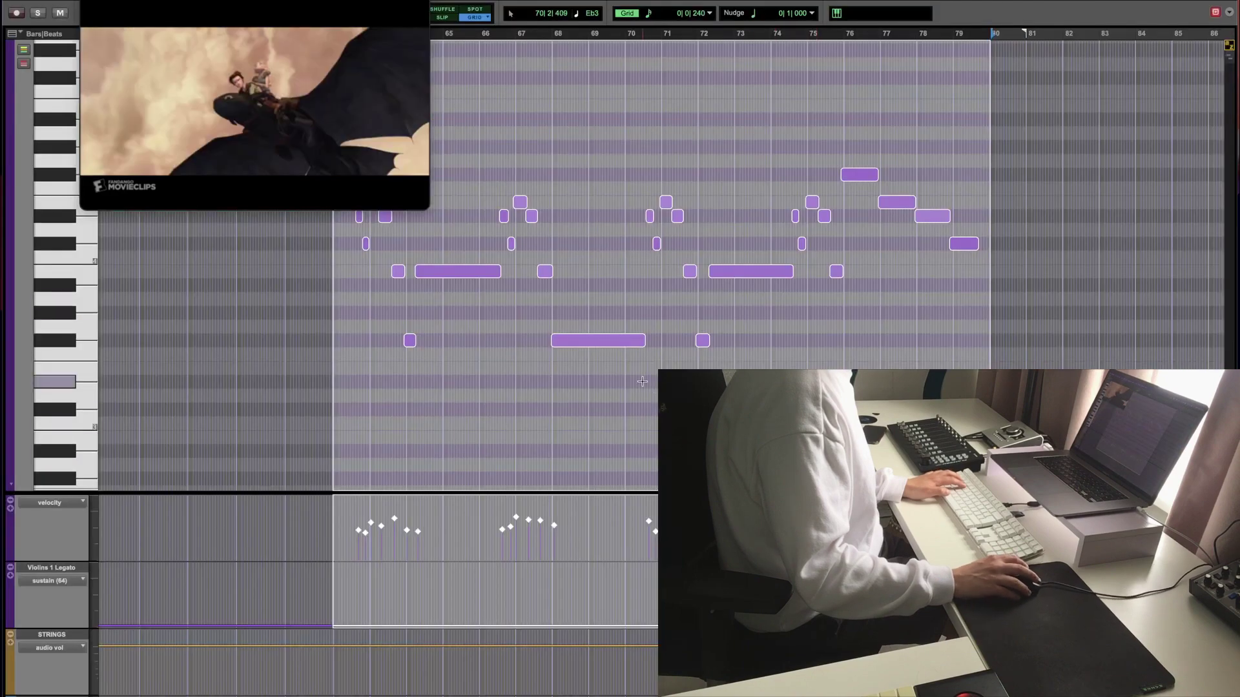
{"action": "left_click_drag", "start_coordinate": [643, 381], "coordinate": [468, 286]}
{"action": "left_click_drag", "start_coordinate": [428, 227], "coordinate": [340, 197]}
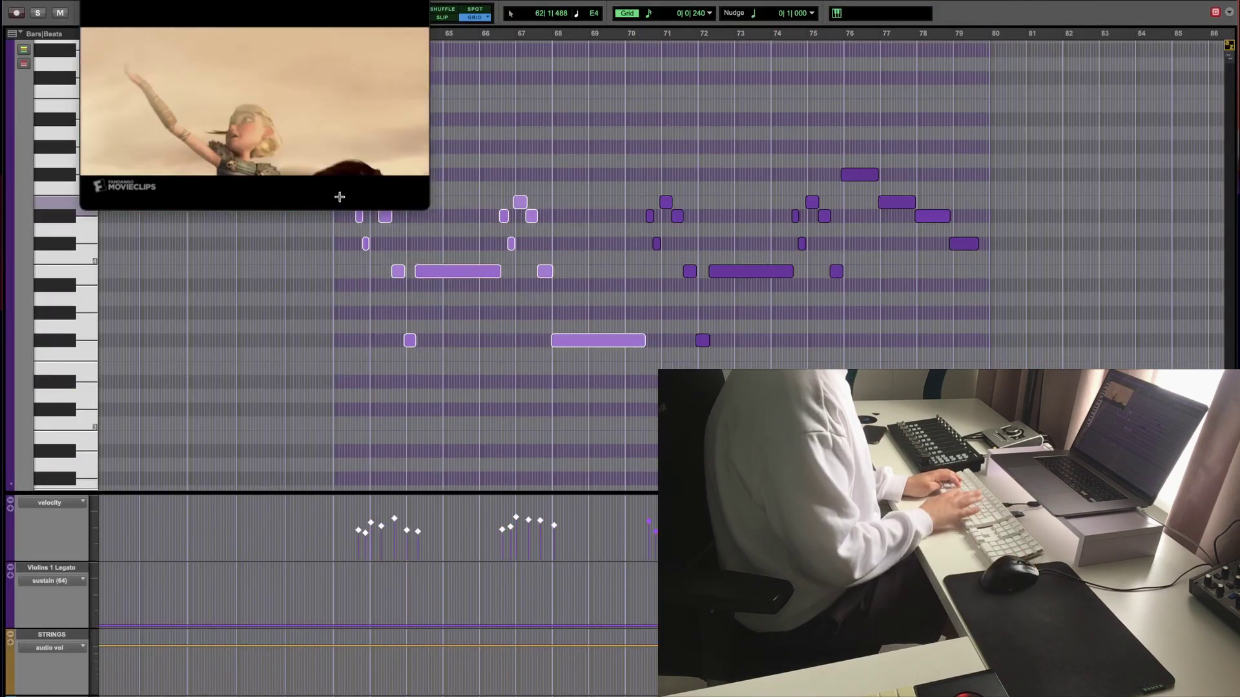
{"action": "key", "text": "ctrl+equal"}
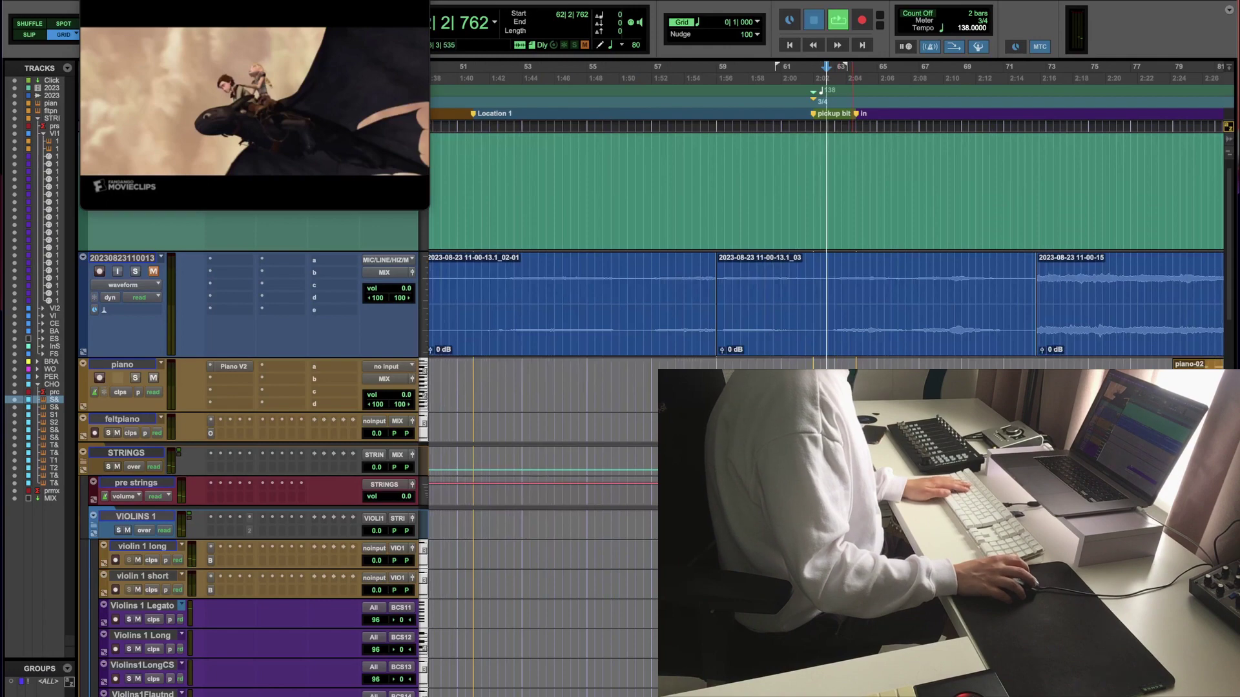
Step: Listen to the cue from the pickup section while checking the Violins 1 and choir tracks
{"action": "scroll", "coordinate": [575, 388], "scroll_direction": "down", "scroll_amount": 5}
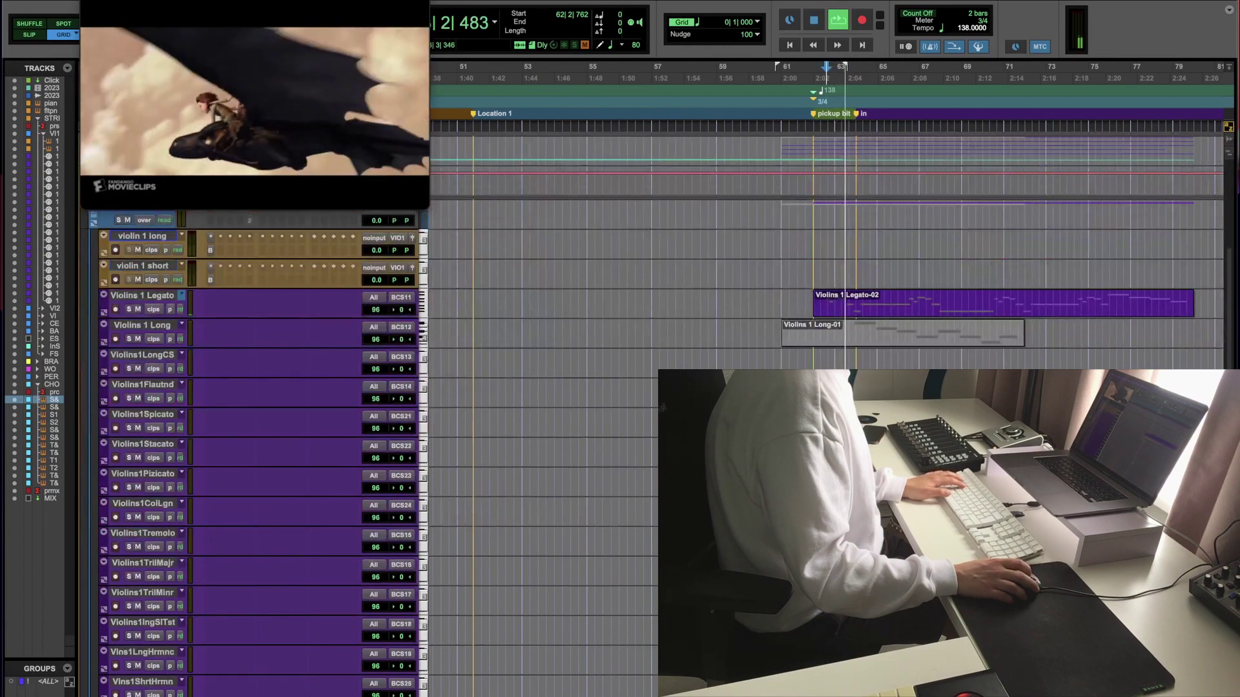
{"action": "key", "text": "ctrl+minus"}
{"action": "scroll", "coordinate": [341, 340], "scroll_direction": "up", "scroll_amount": 5}
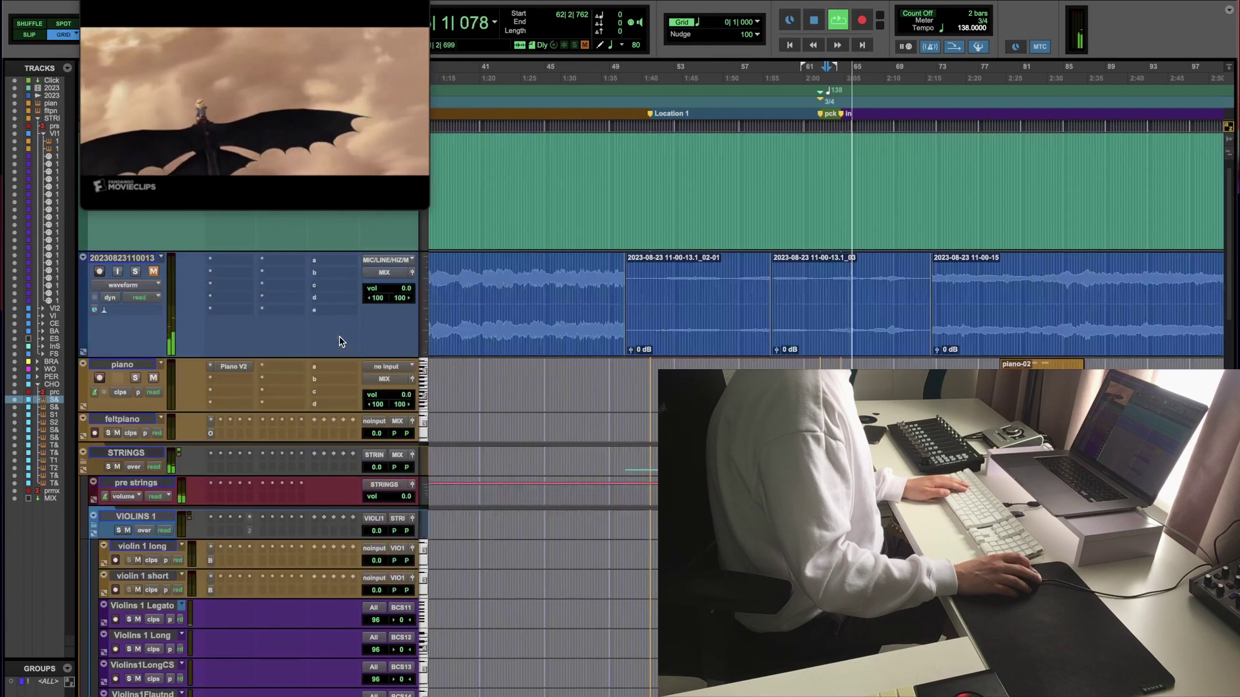
{"action": "scroll", "coordinate": [340, 340], "scroll_direction": "down", "scroll_amount": 10}
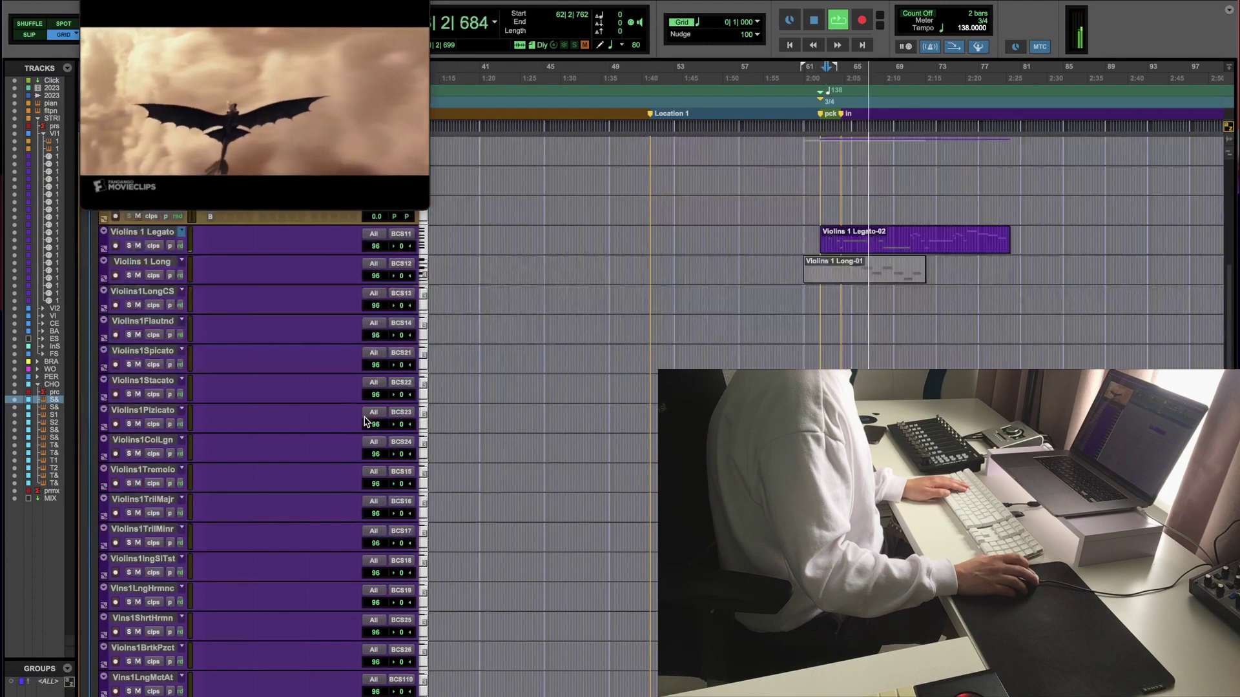
{"action": "scroll", "coordinate": [365, 423], "scroll_direction": "down", "scroll_amount": 15}
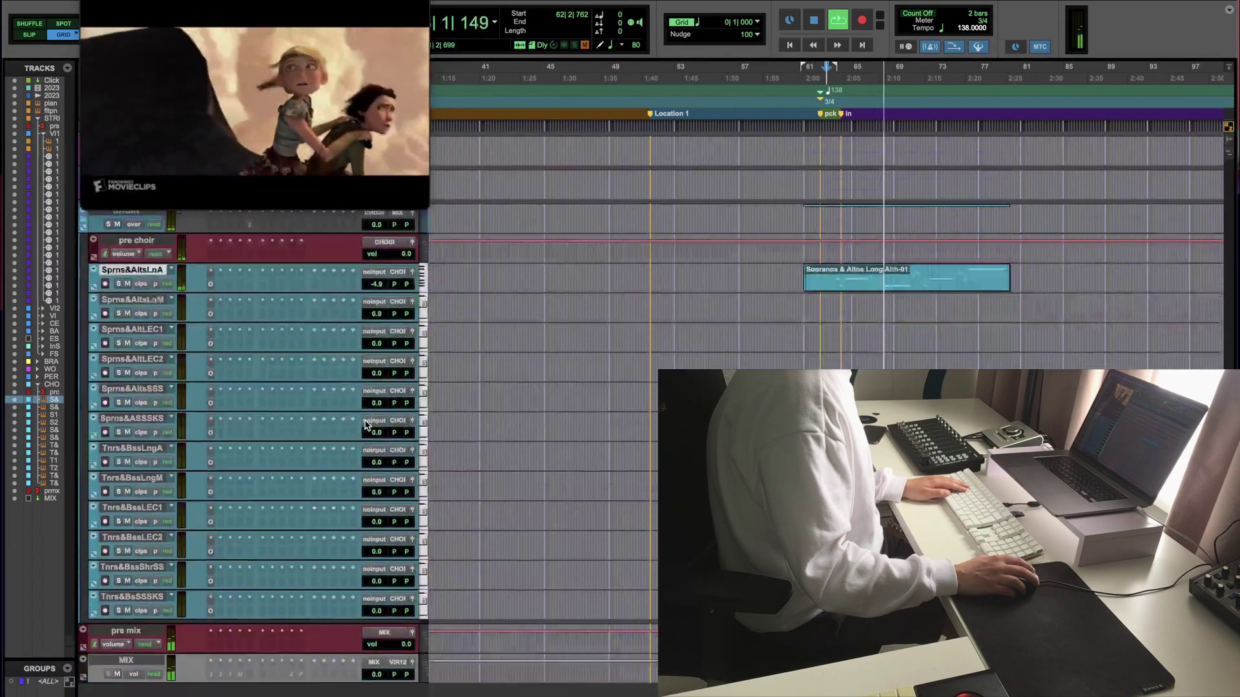
{"action": "scroll", "coordinate": [365, 423], "scroll_direction": "up", "scroll_amount": 4}
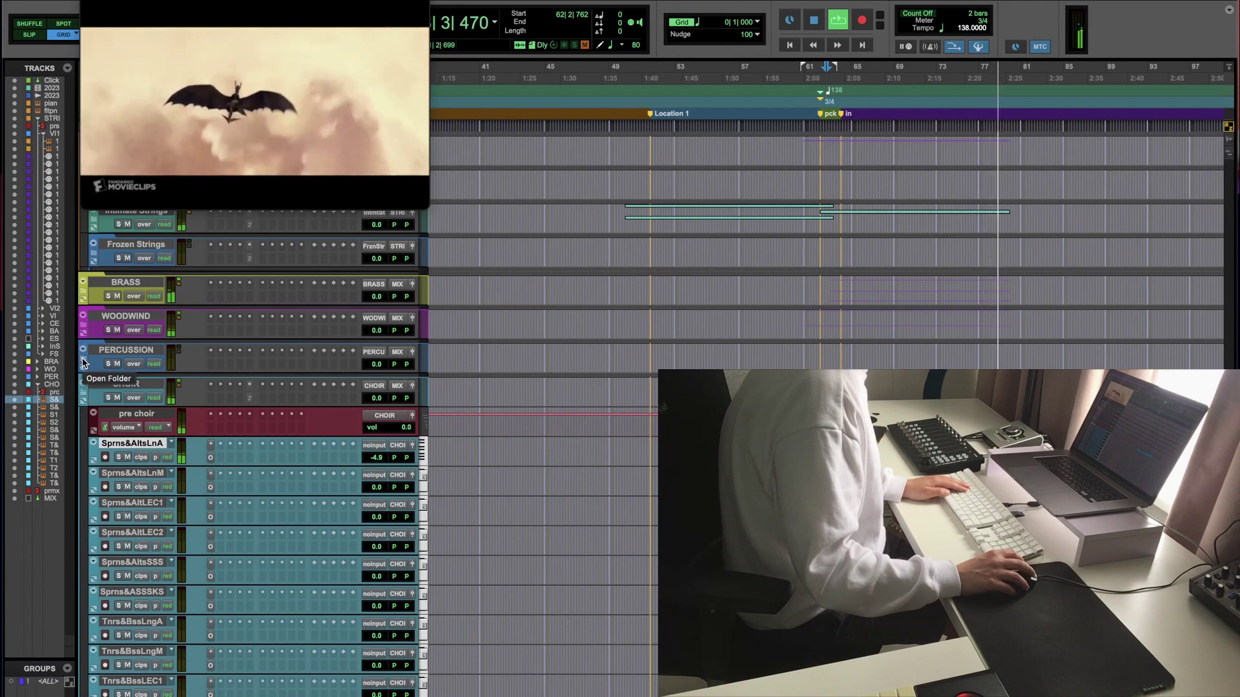
{"action": "key", "text": "space"}
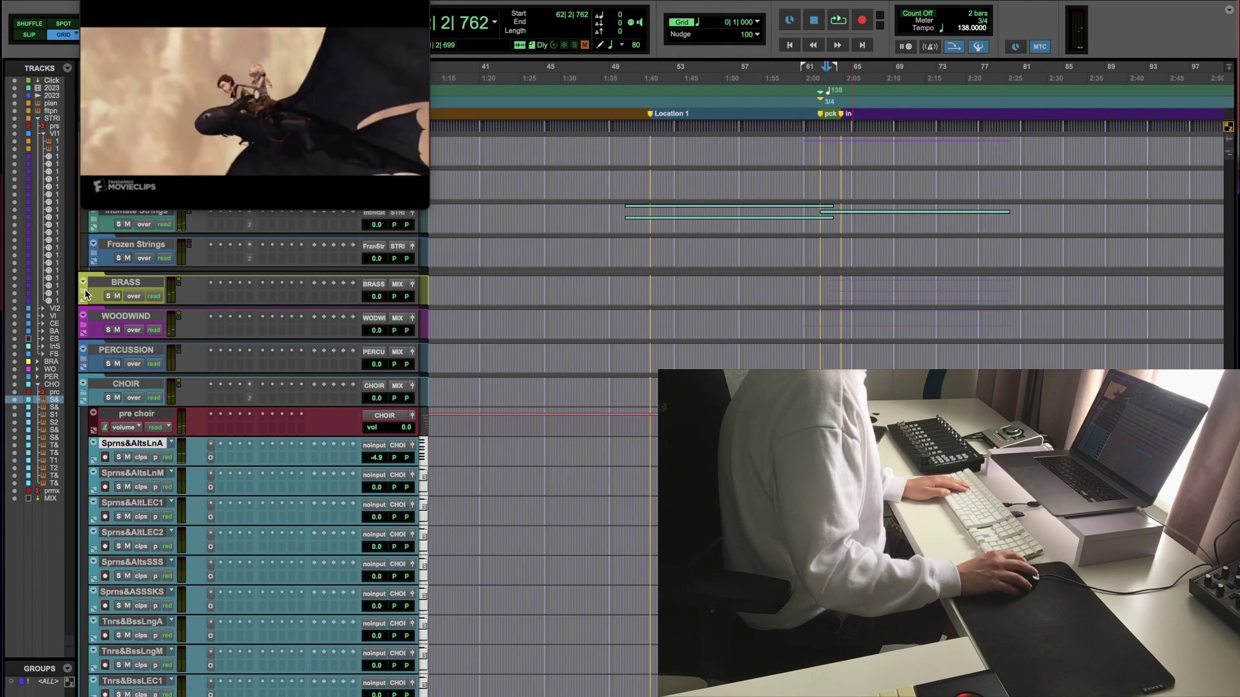
Step: Expand the BRASS folder and play the pickup section zoomed in to check the horn tracks
{"action": "left_click", "coordinate": [84, 290]}
{"action": "scroll", "coordinate": [194, 403], "scroll_direction": "down", "scroll_amount": 10}
{"action": "key", "text": "super+bracketright"}
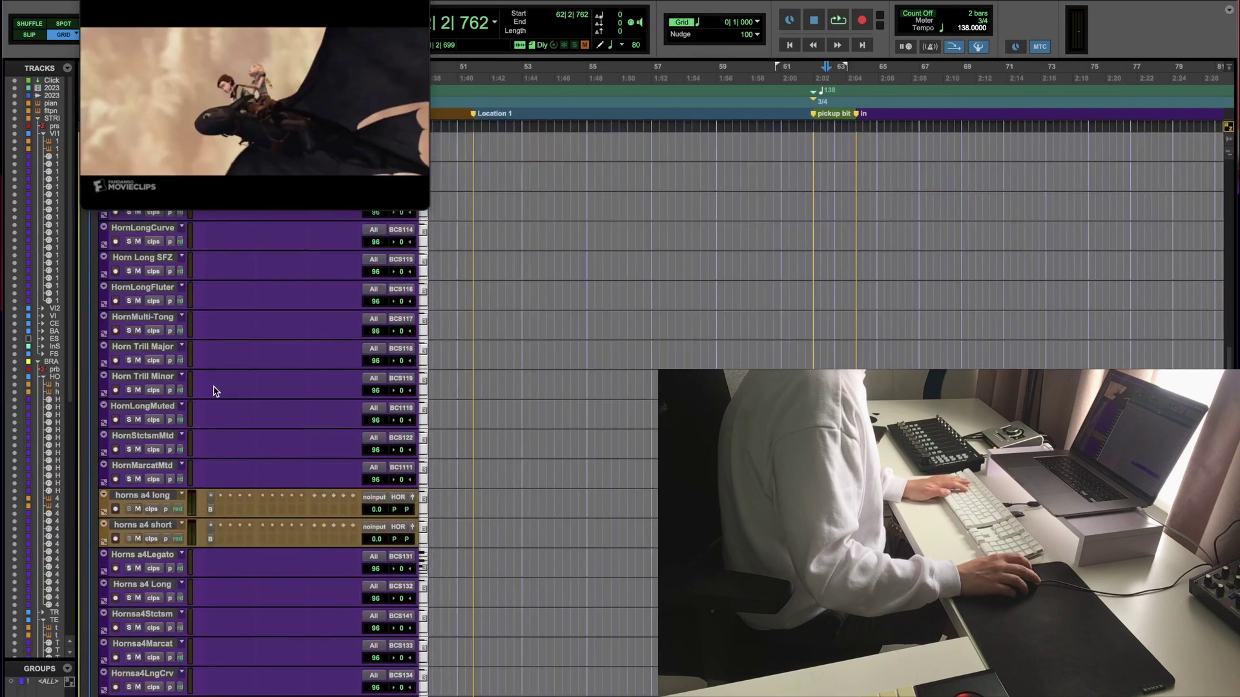
{"action": "key", "text": "super+bracketright"}
{"action": "key", "text": "space"}
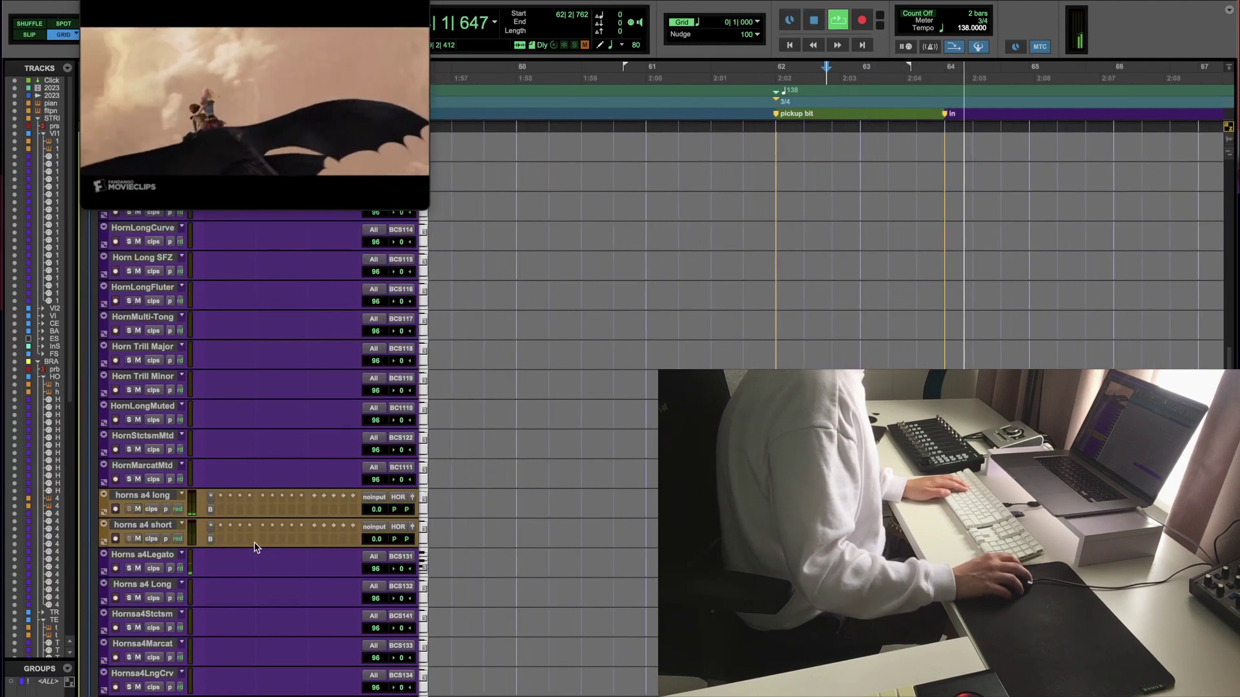
Step: Raise the HORNS folder's volume to +1.7 dB during playback, then stop the transport
{"action": "scroll", "coordinate": [360, 535], "scroll_direction": "up", "scroll_amount": 5}
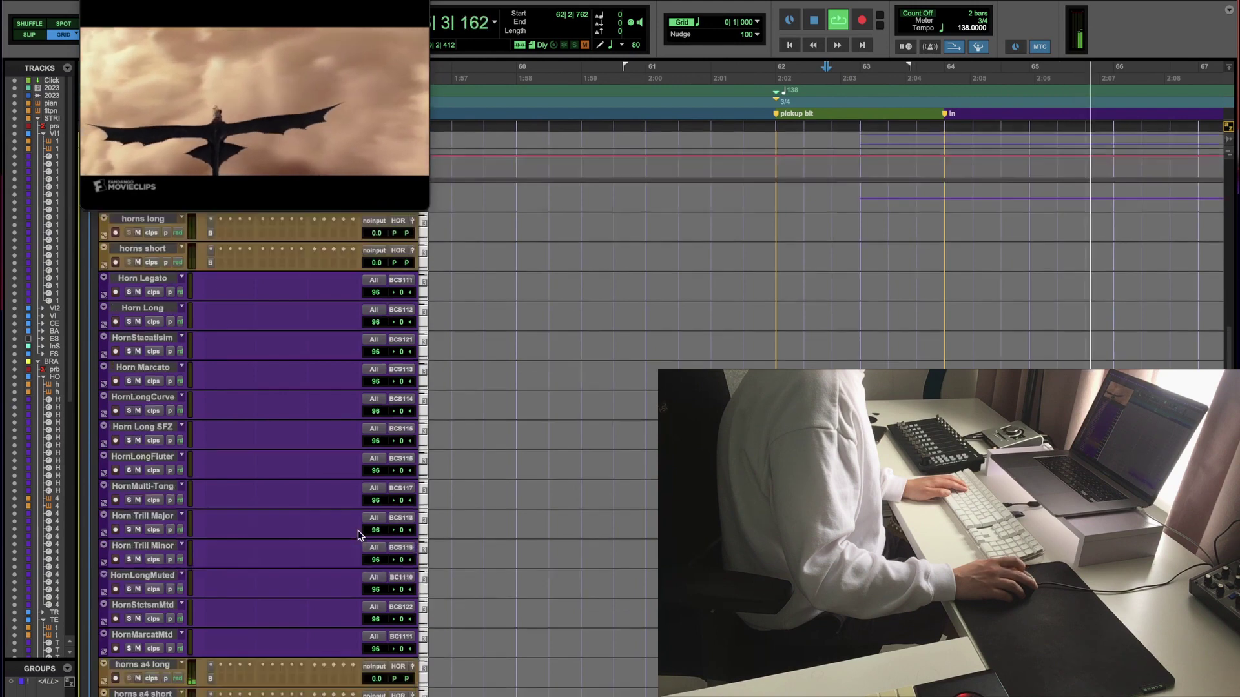
{"action": "scroll", "coordinate": [360, 535], "scroll_direction": "up", "scroll_amount": 8}
{"action": "left_click", "coordinate": [377, 460]}
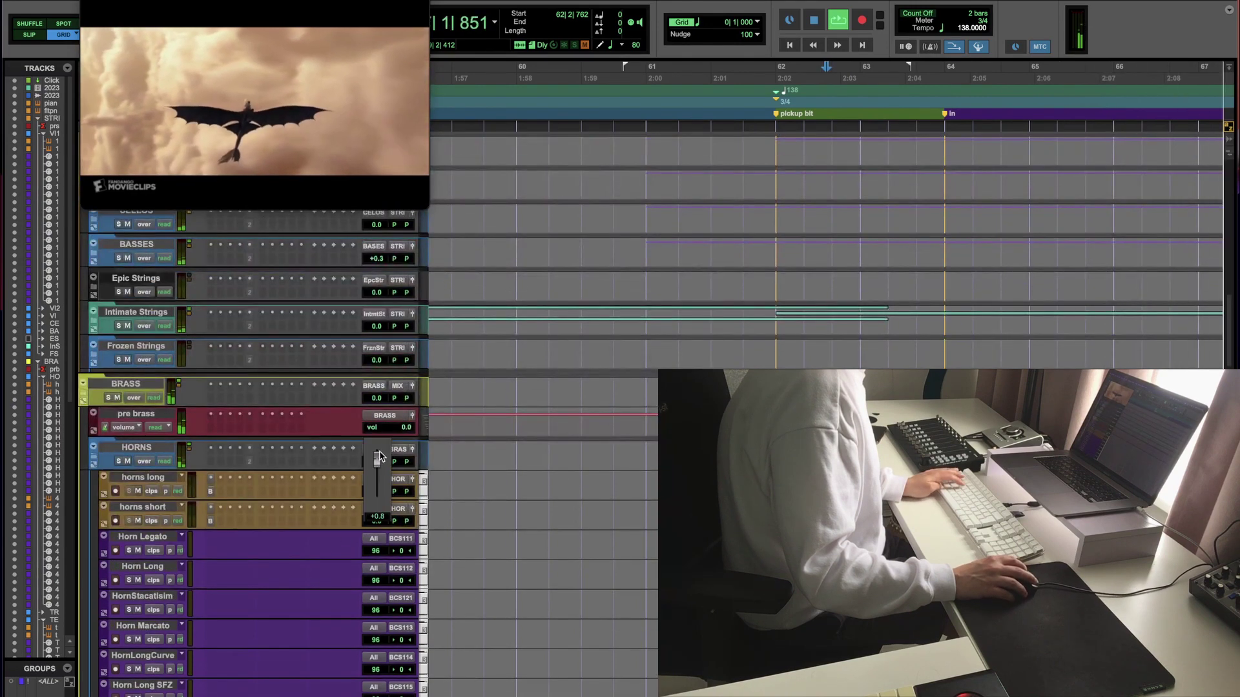
{"action": "left_click_drag", "start_coordinate": [380, 457], "coordinate": [379, 452]}
{"action": "key", "text": "super+bracketleft"}
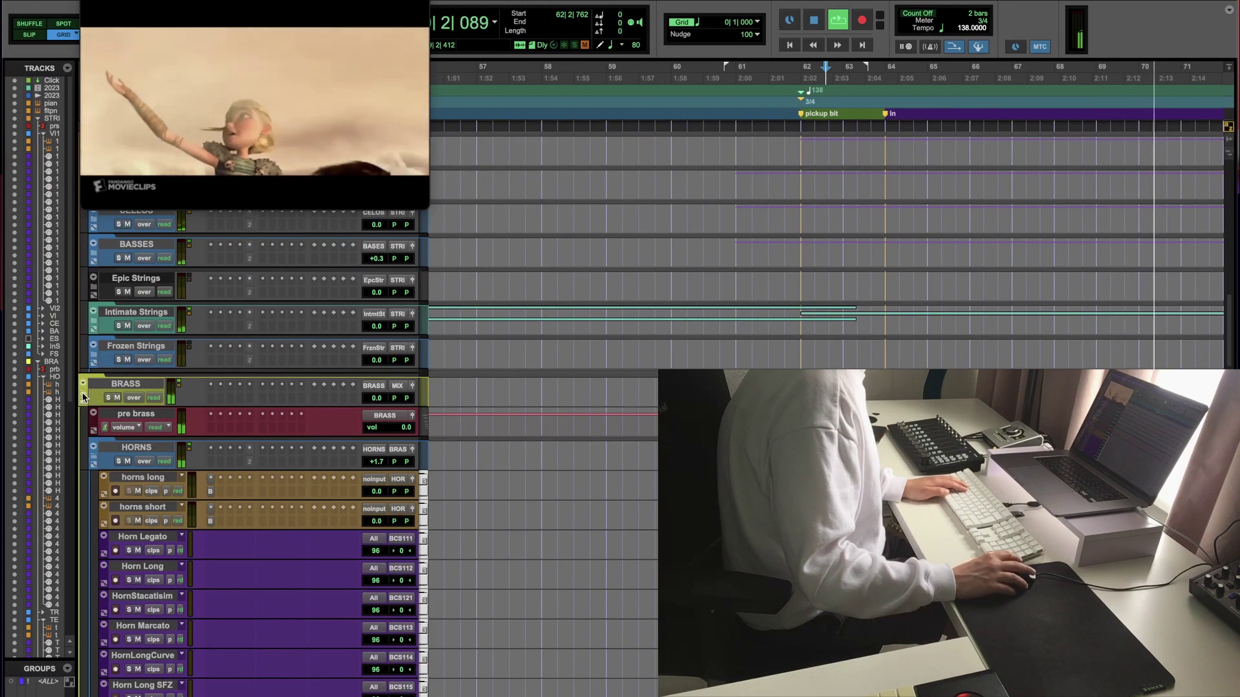
{"action": "key", "text": "space"}
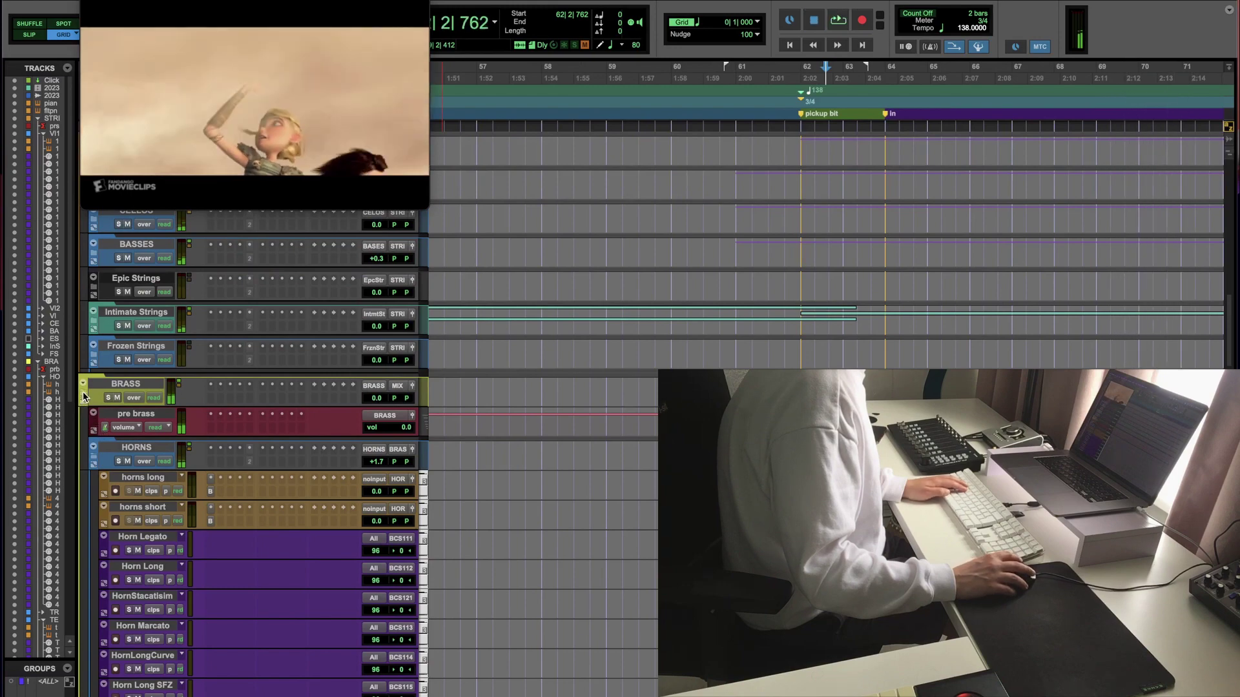
{"action": "left_click", "coordinate": [82, 392]}
{"action": "left_click", "coordinate": [83, 392]}
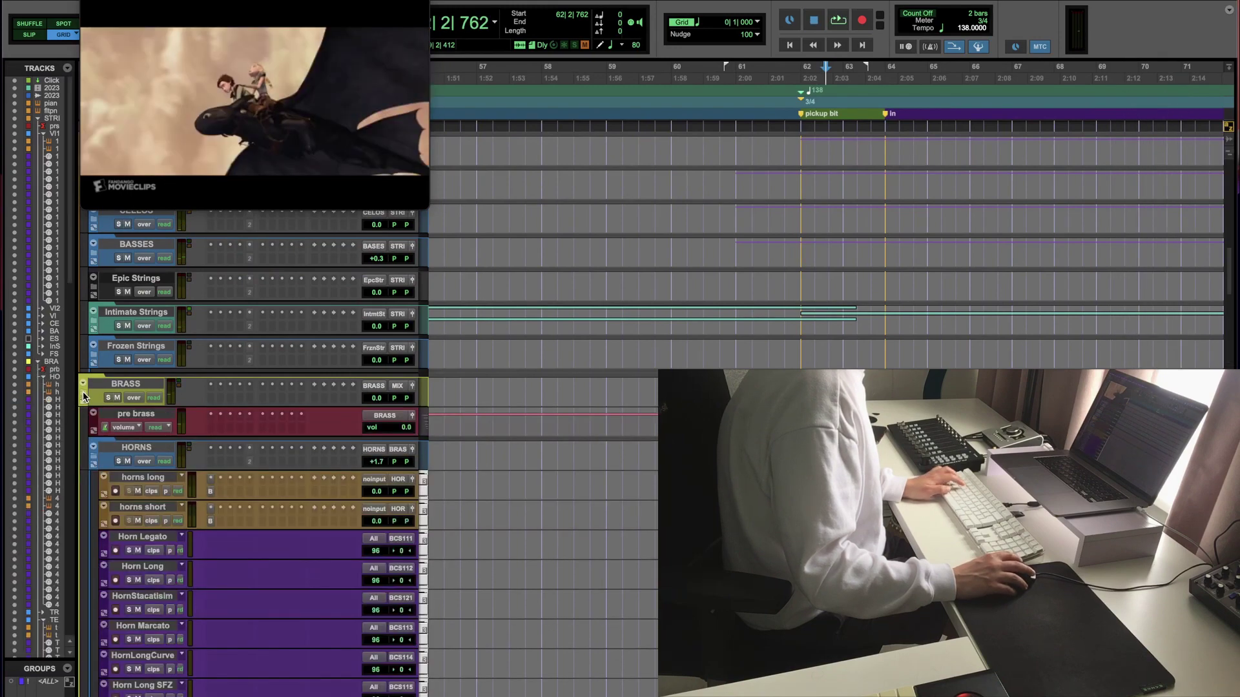
Step: Collapse the expanded track folders, open the PERCUSSION folder and look through the tracks in its UNTUNEDPERCU subfolder
{"action": "left_click", "coordinate": [83, 391], "text": "alt"}
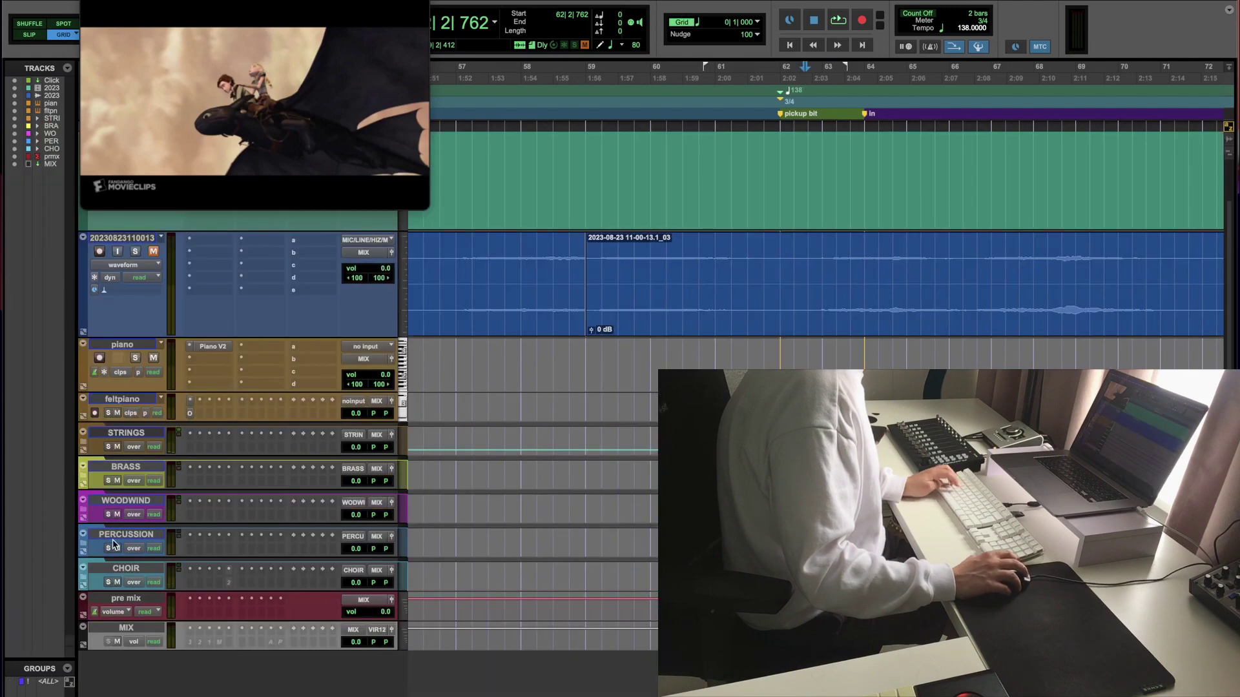
{"action": "left_click", "coordinate": [83, 535]}
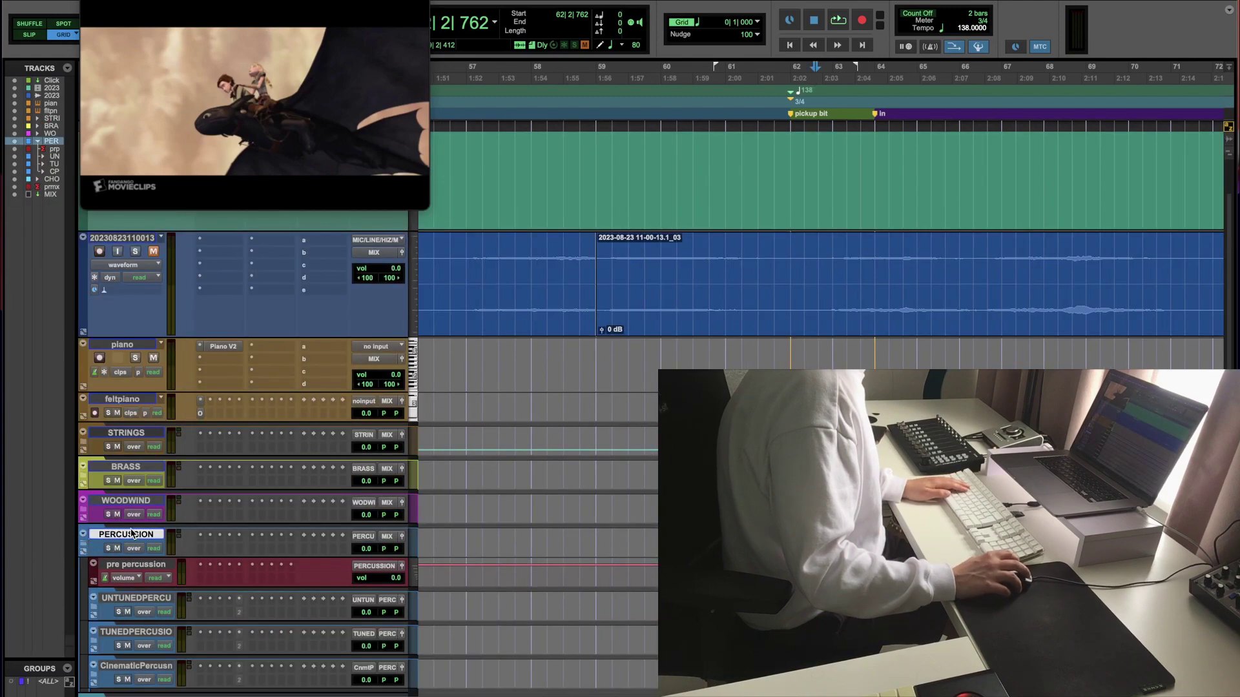
{"action": "scroll", "coordinate": [147, 561], "scroll_direction": "down", "scroll_amount": 3}
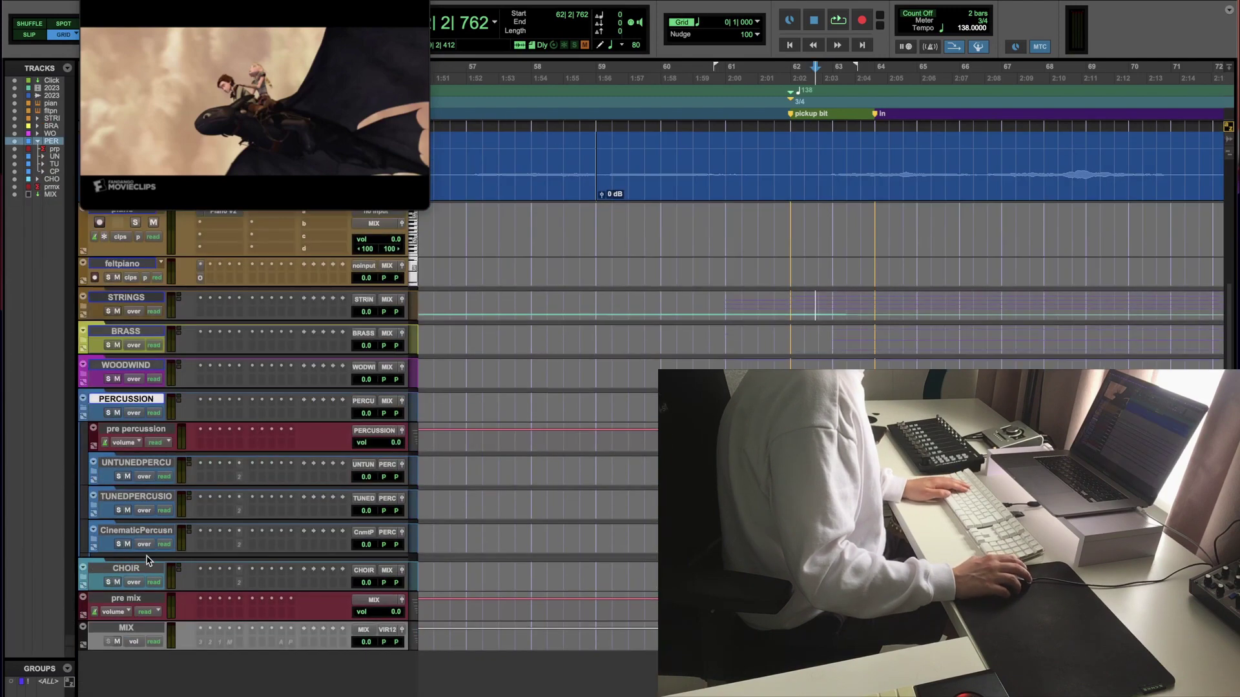
{"action": "left_click", "coordinate": [93, 472]}
{"action": "scroll", "coordinate": [92, 470], "scroll_direction": "down", "scroll_amount": 2}
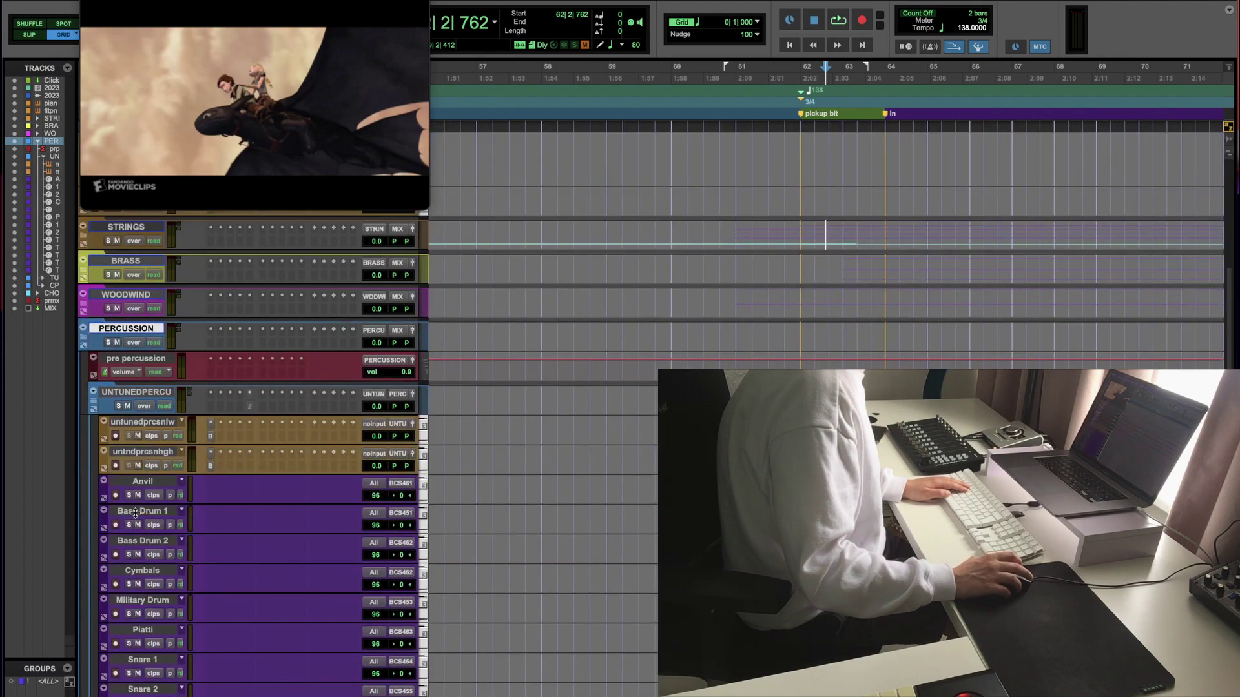
{"action": "left_click", "coordinate": [91, 395]}
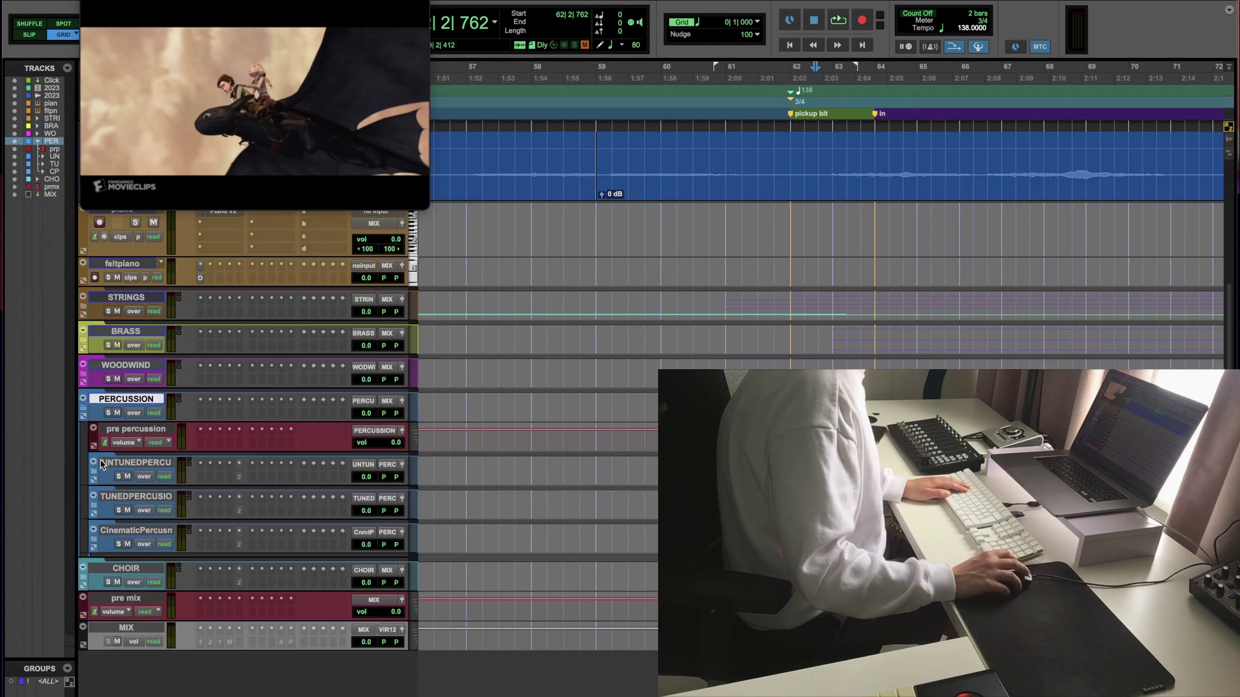
Step: Record-arm Harp Sustained in the TUNEDPERCUSIO folder and audition it live against playback from bar 61
{"action": "left_click", "coordinate": [94, 499]}
{"action": "scroll", "coordinate": [136, 531], "scroll_direction": "down", "scroll_amount": 4}
{"action": "scroll", "coordinate": [135, 531], "scroll_direction": "down", "scroll_amount": 2}
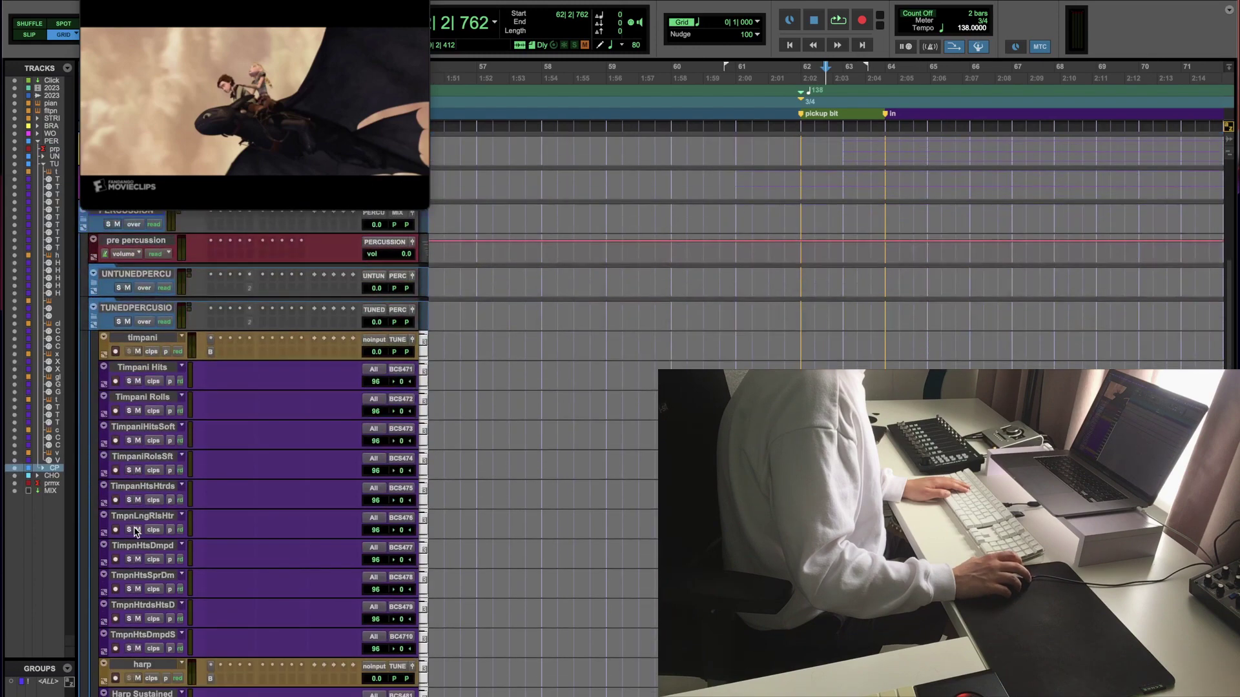
{"action": "scroll", "coordinate": [137, 524], "scroll_direction": "down", "scroll_amount": 4}
{"action": "scroll", "coordinate": [141, 517], "scroll_direction": "down", "scroll_amount": 2}
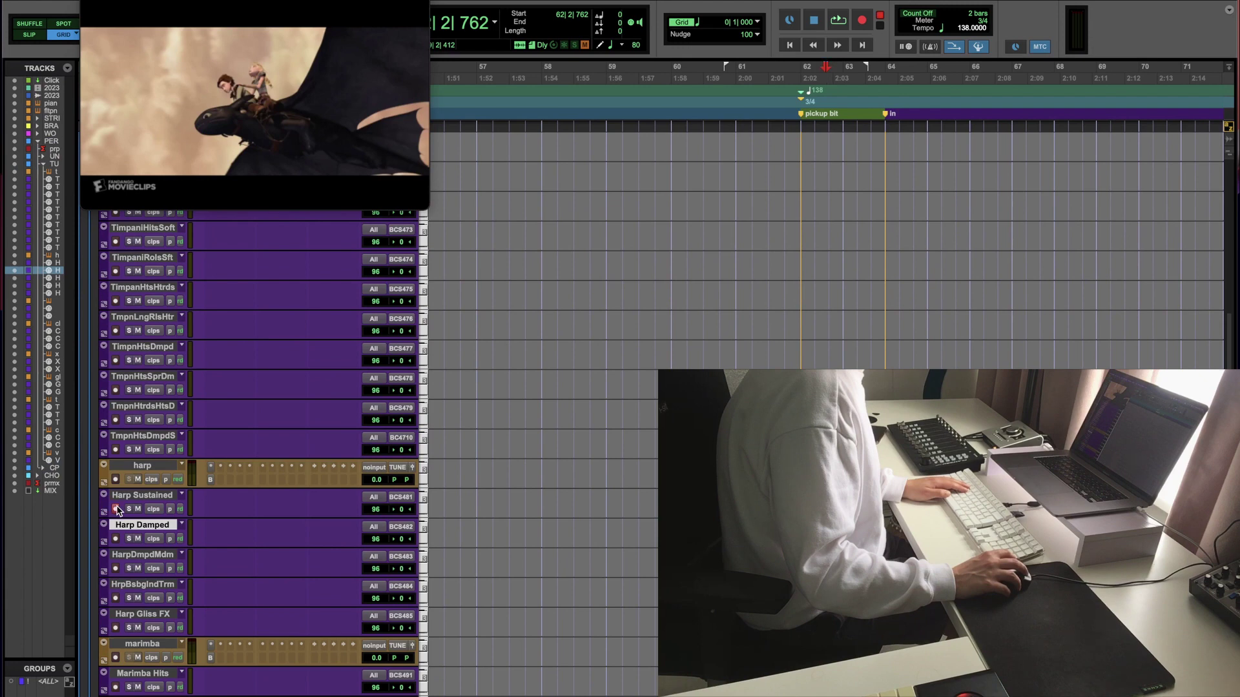
{"action": "key", "text": "1"}
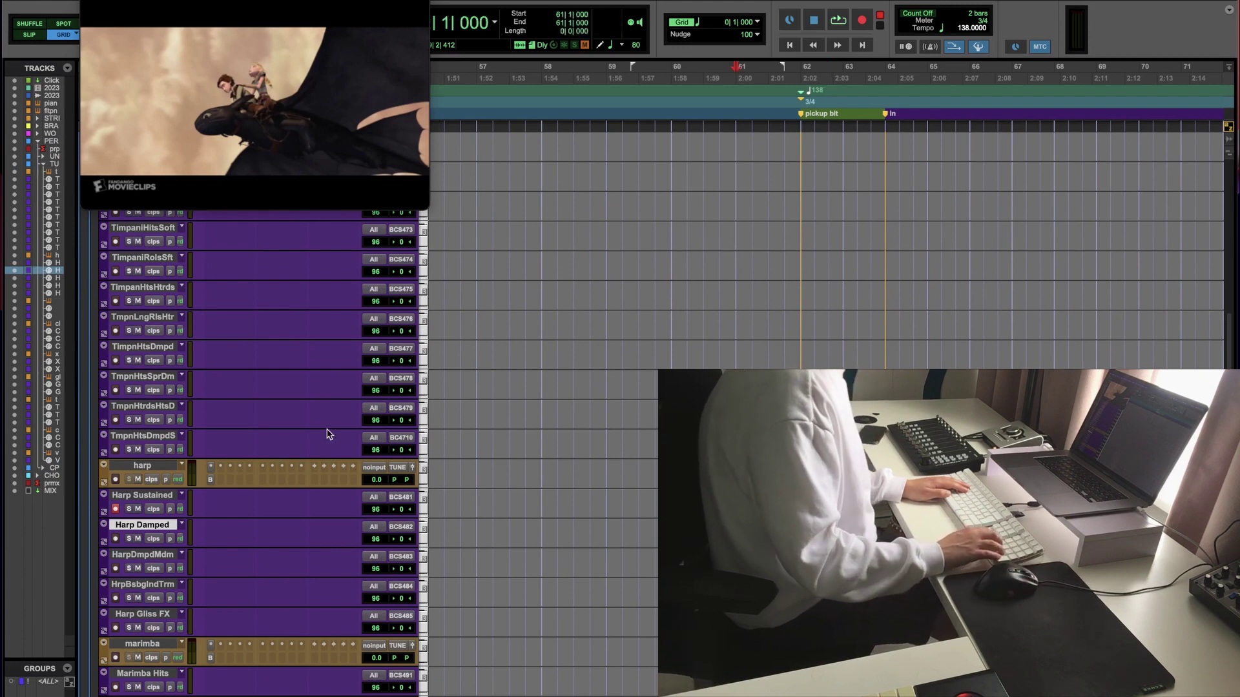
{"action": "key", "text": "F12"}
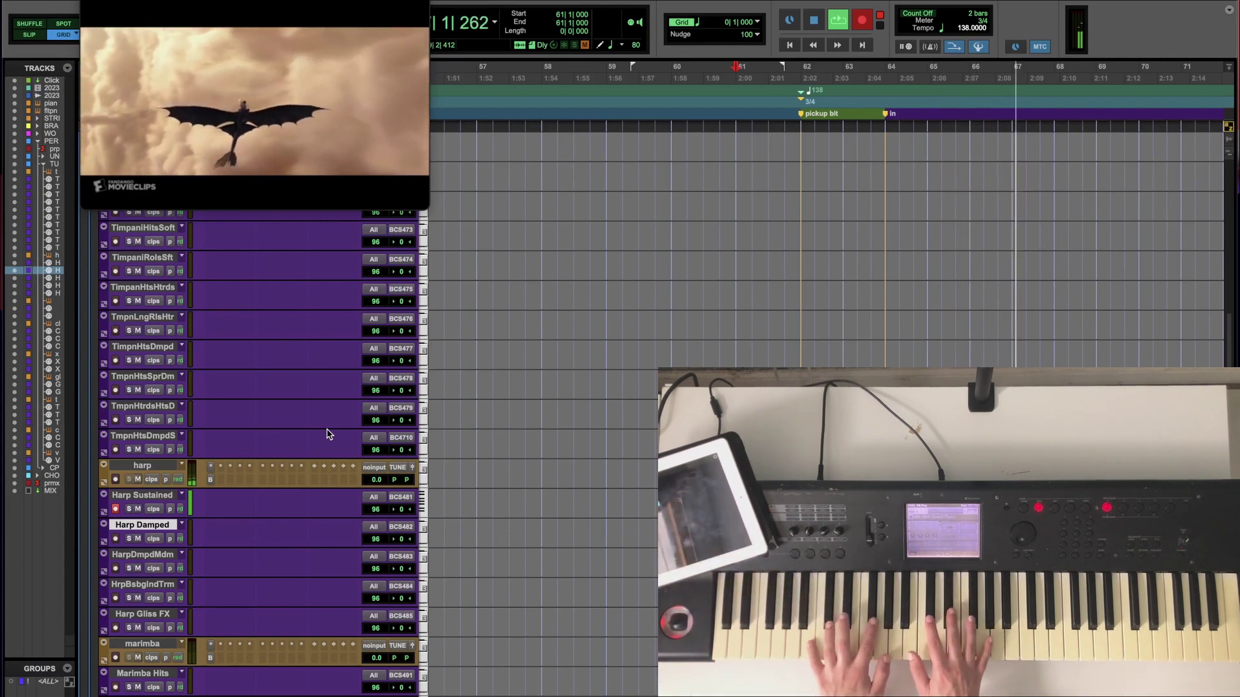
{"action": "key", "text": "space"}
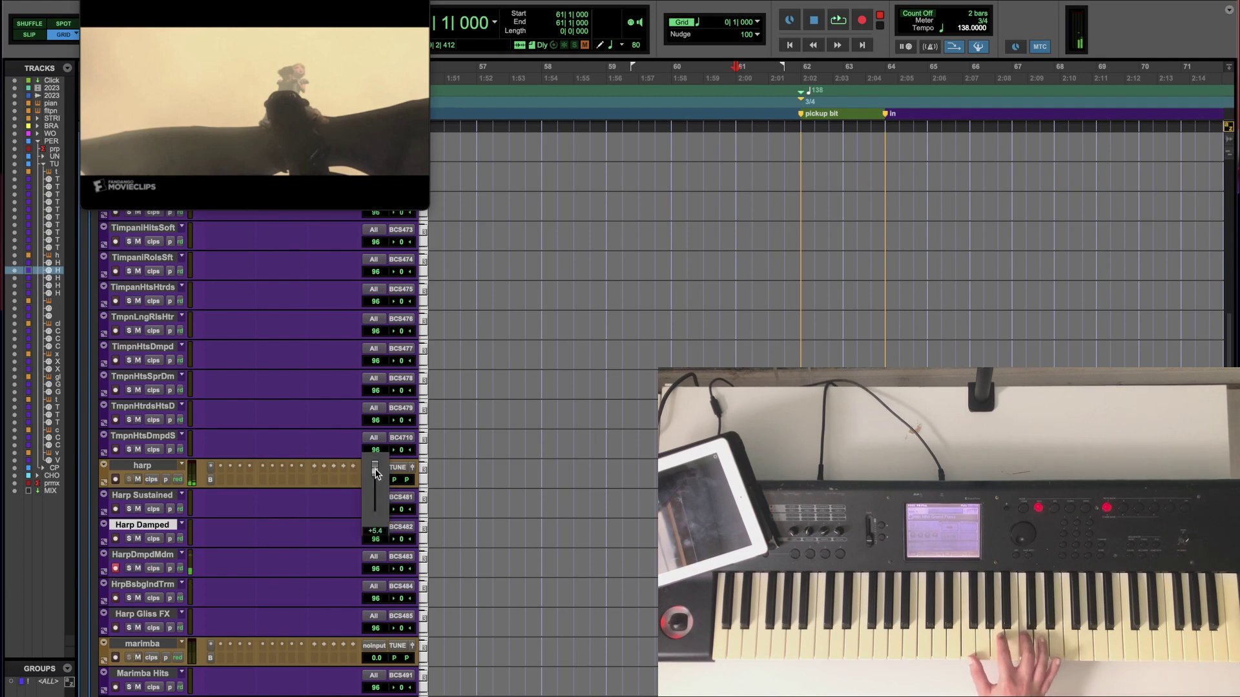
Step: Set the harp track's volume to +5.4 dB and audition the armed HarpDmpdMdm track against playback from bar 61
{"action": "left_click_drag", "start_coordinate": [376, 472], "coordinate": [376, 472]}
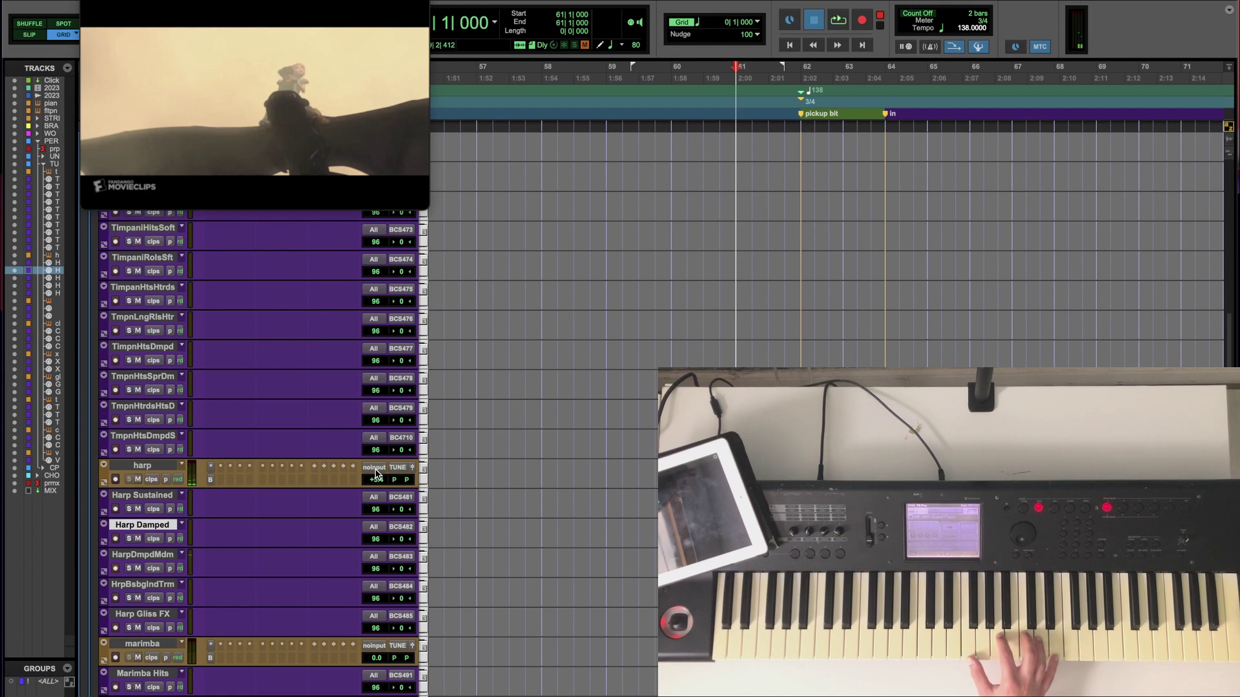
{"action": "key", "text": "space"}
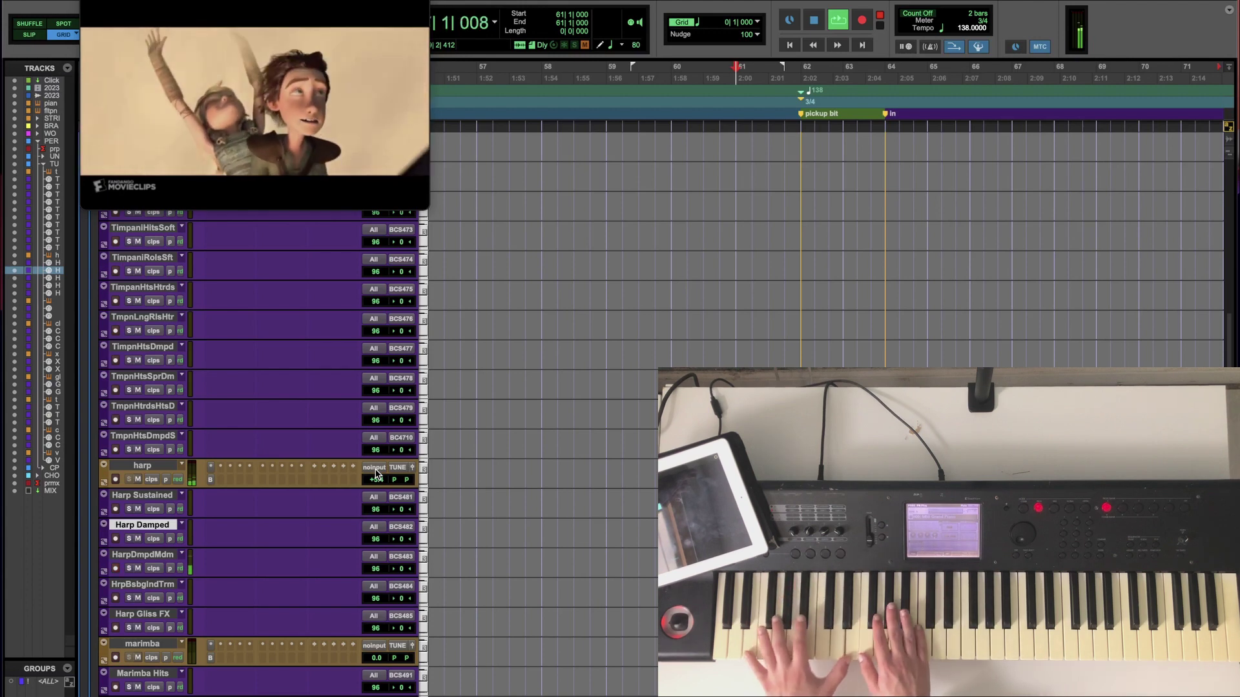
{"action": "key", "text": "space"}
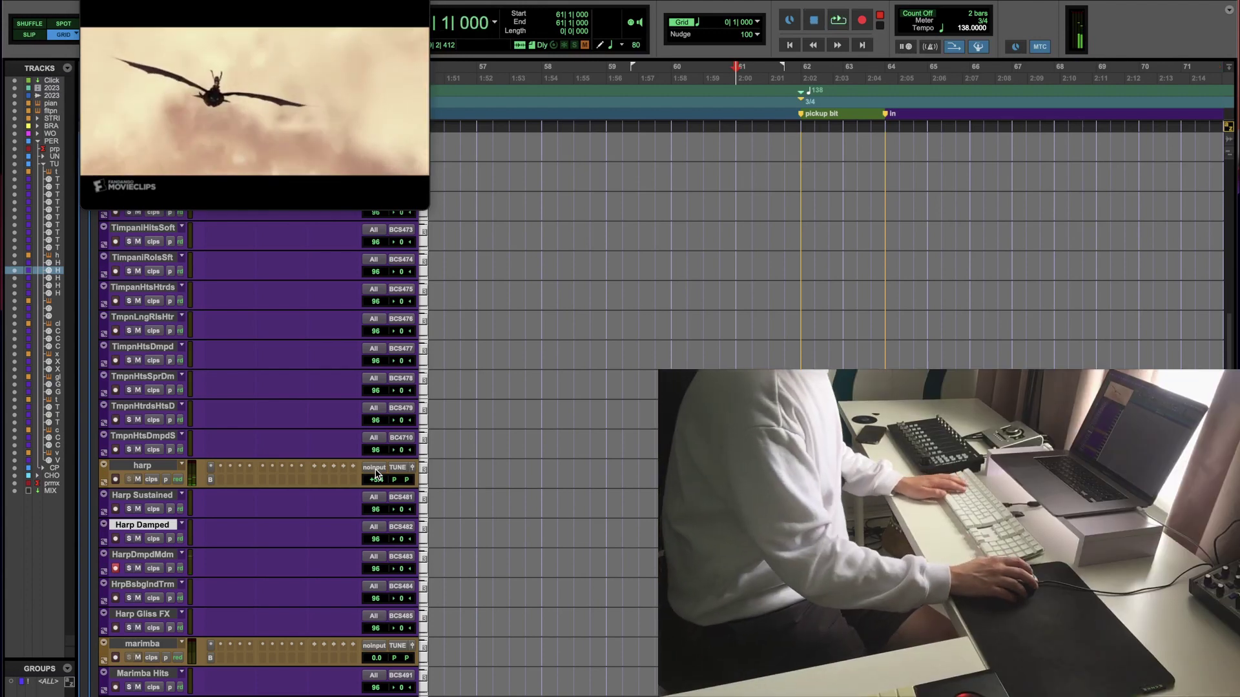
Step: Record-arm the GlockenspilHts track and audition it live against playback from bar 61
{"action": "scroll", "coordinate": [359, 549], "scroll_direction": "down", "scroll_amount": 1}
{"action": "scroll", "coordinate": [147, 545], "scroll_direction": "down", "scroll_amount": 6}
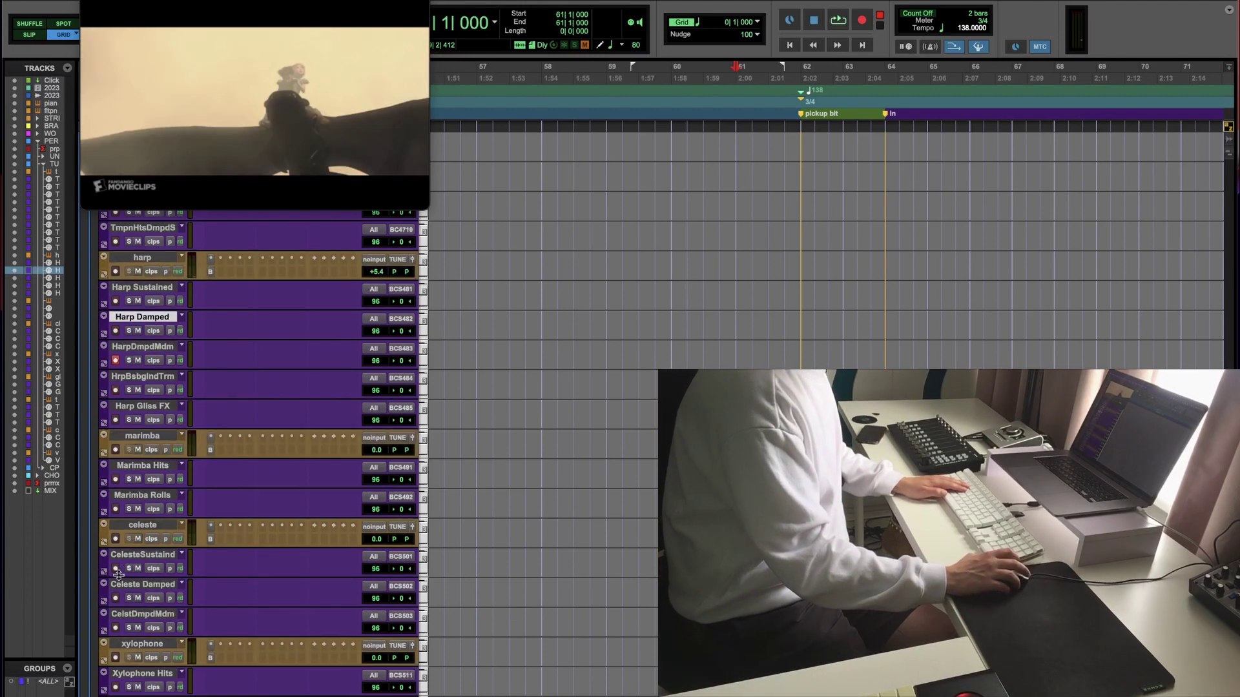
{"action": "scroll", "coordinate": [119, 575], "scroll_direction": "down", "scroll_amount": 4}
{"action": "scroll", "coordinate": [122, 575], "scroll_direction": "down", "scroll_amount": 2}
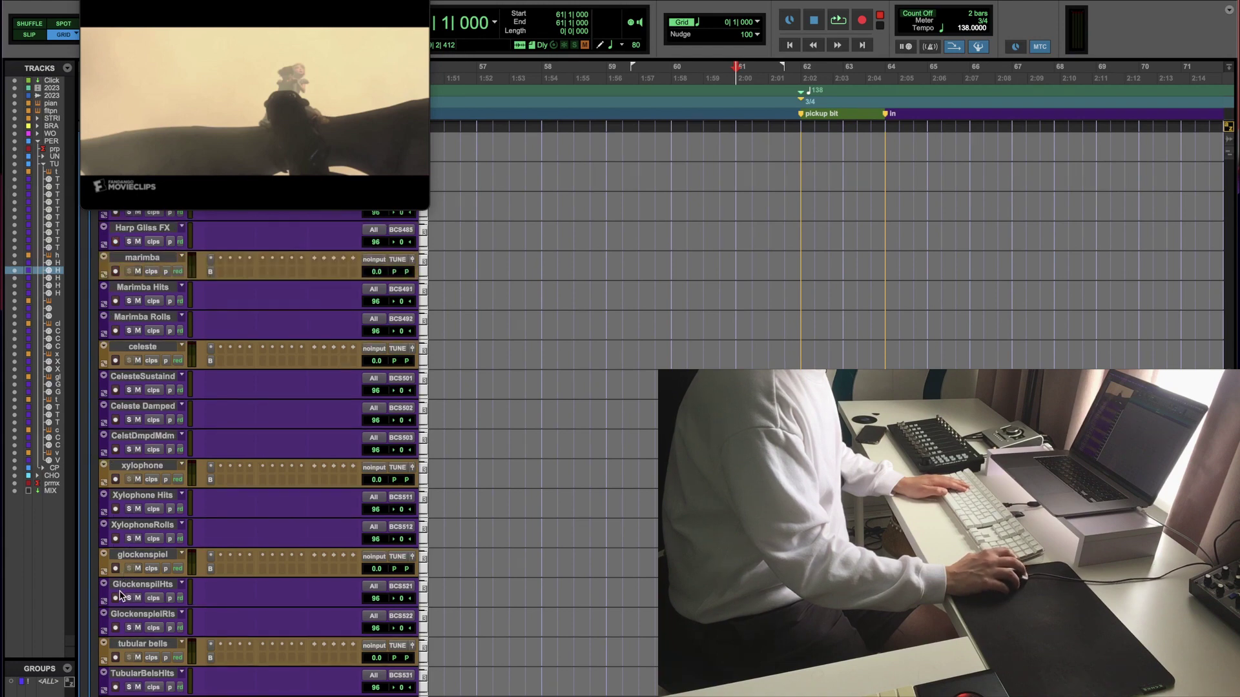
{"action": "left_click", "coordinate": [116, 598]}
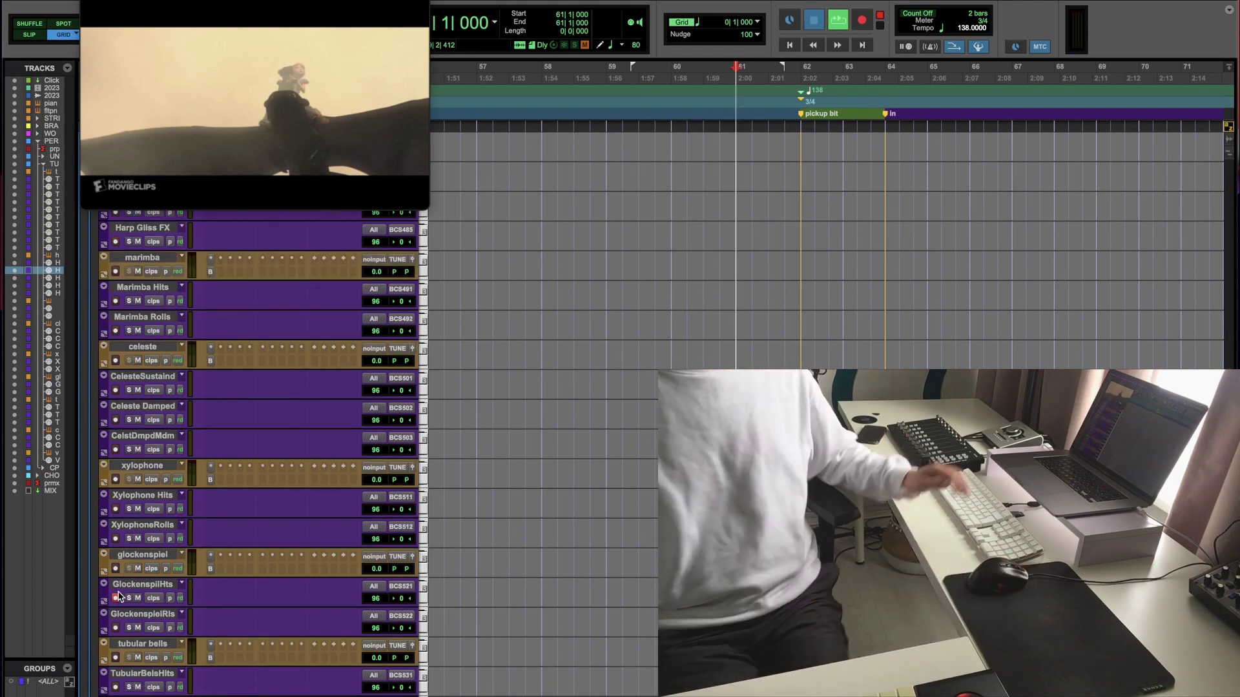
{"action": "key", "text": "space"}
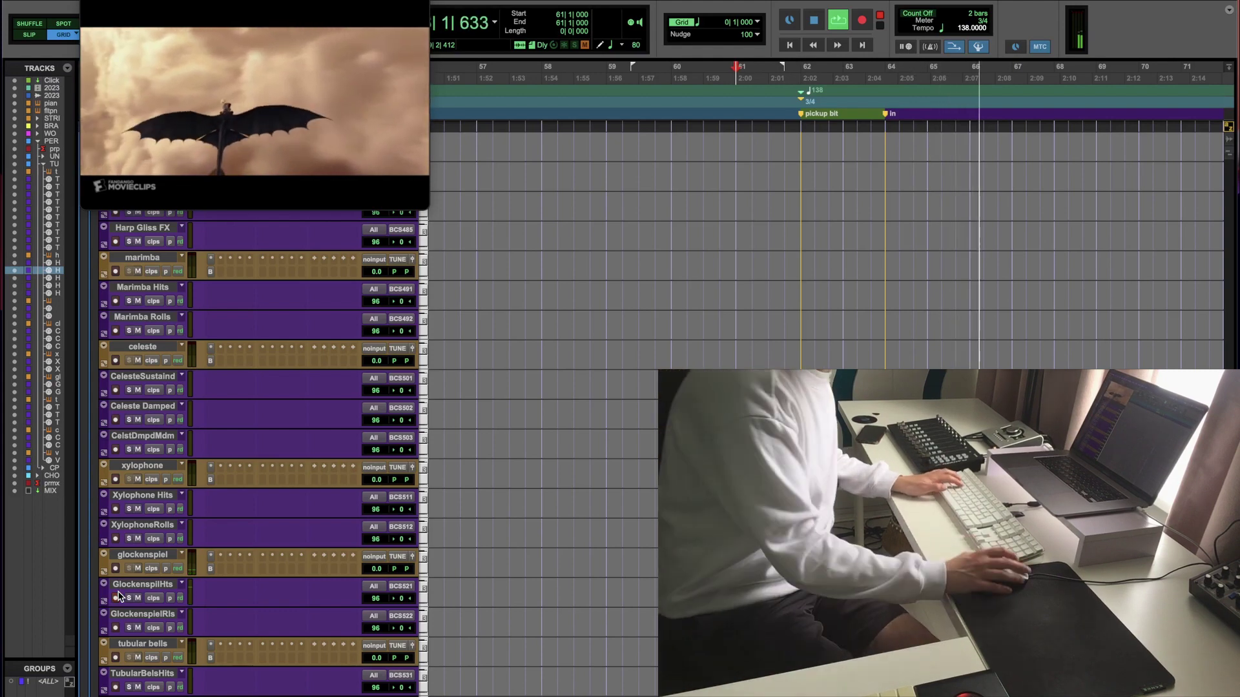
{"action": "scroll", "coordinate": [120, 597], "scroll_direction": "down", "scroll_amount": 4}
{"action": "scroll", "coordinate": [124, 598], "scroll_direction": "down", "scroll_amount": 3}
{"action": "key", "text": "space"}
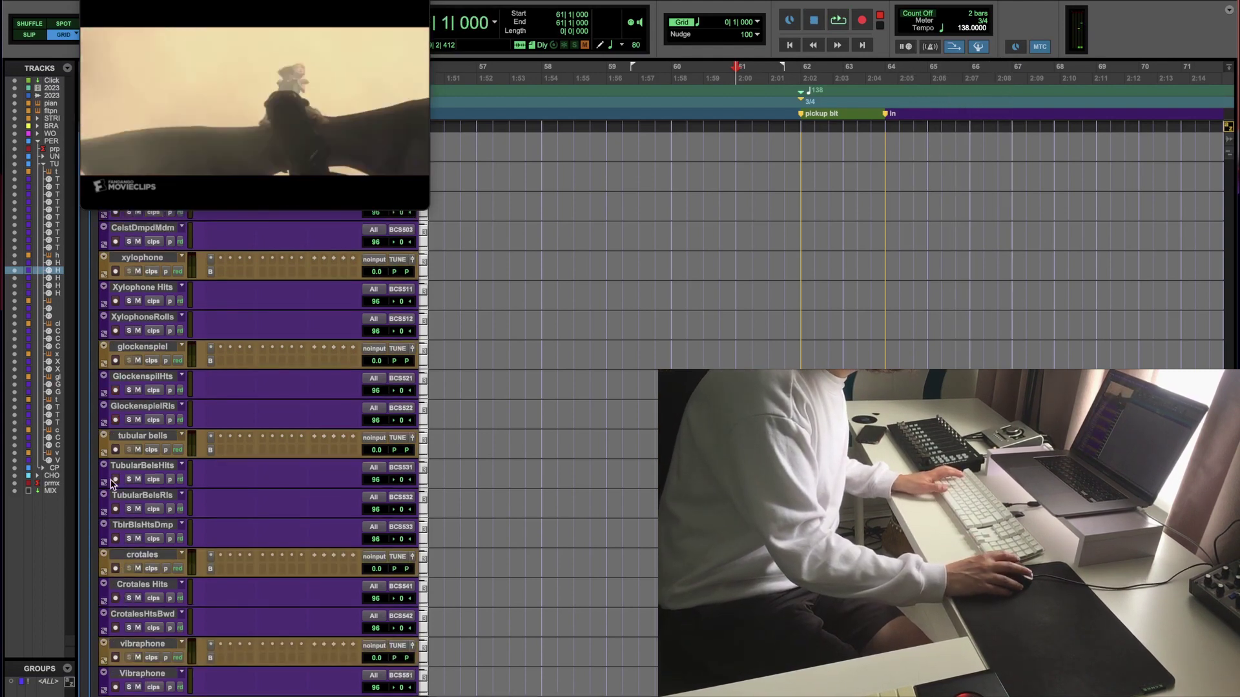
Step: Audition the Vibraphone track live against playback from bar 61
{"action": "scroll", "coordinate": [121, 577], "scroll_direction": "down", "scroll_amount": 3}
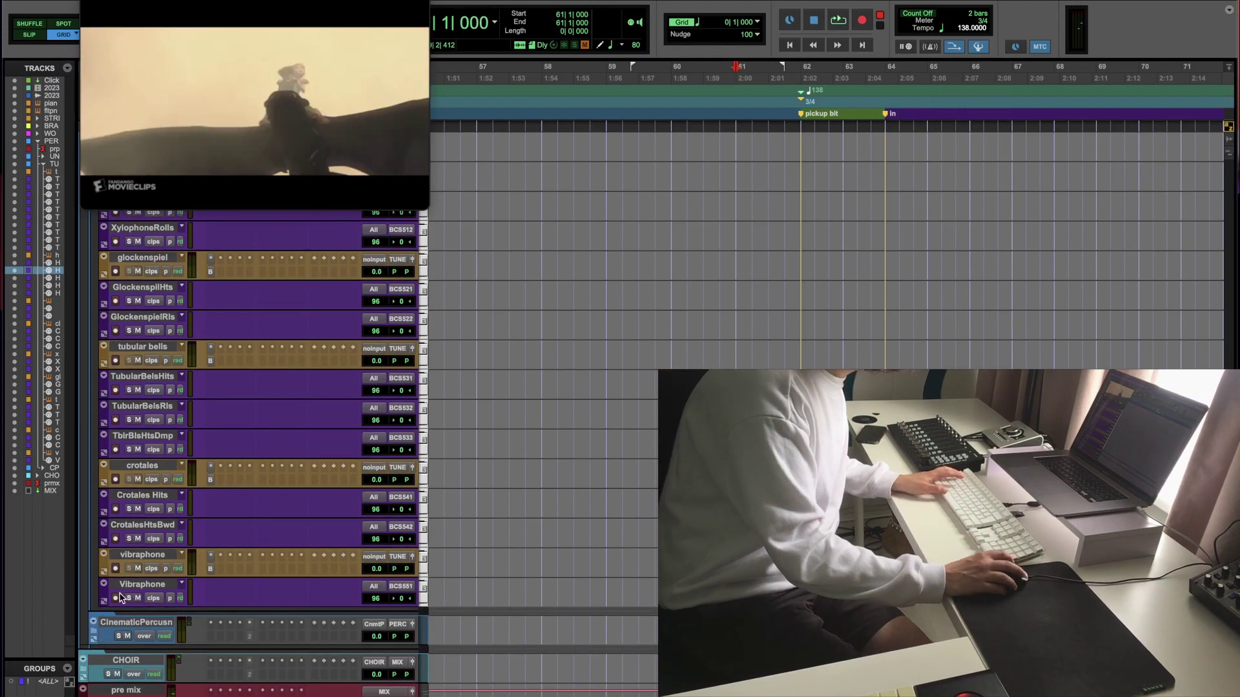
{"action": "key", "text": "space"}
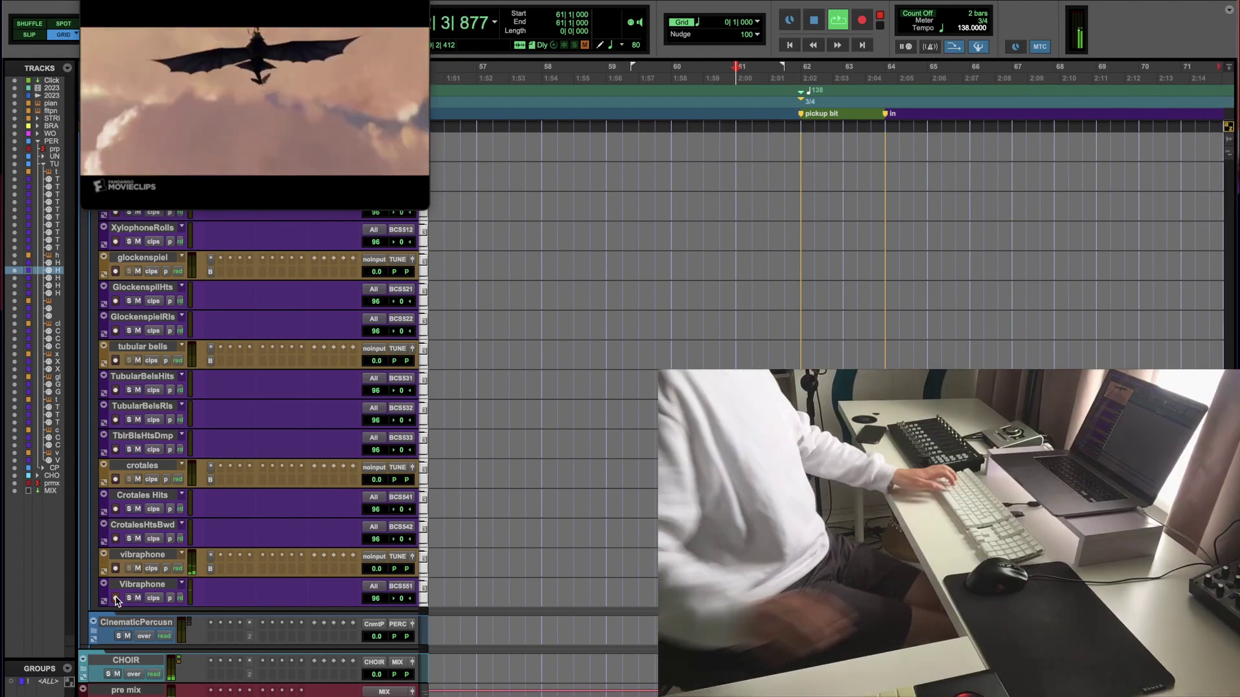
{"action": "key", "text": "space"}
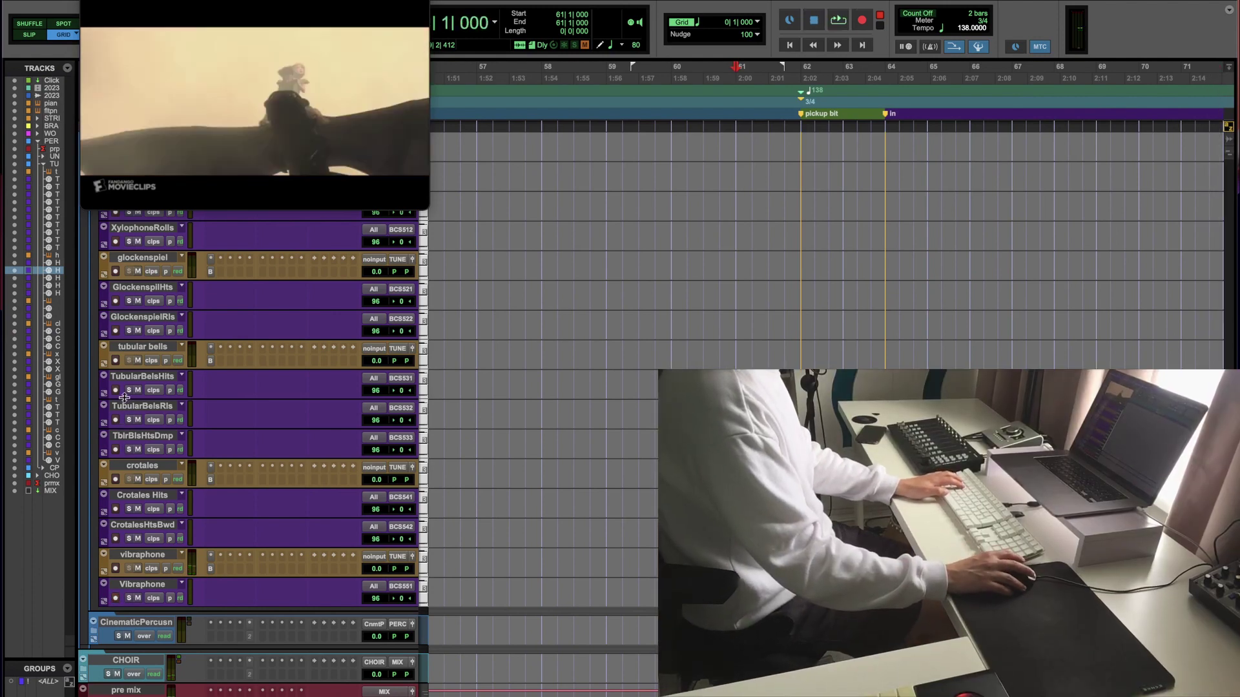
Step: Audition the TubularBelsHits track live against playback from bar 61, then disarm it and stop the transport
{"action": "key", "text": "space"}
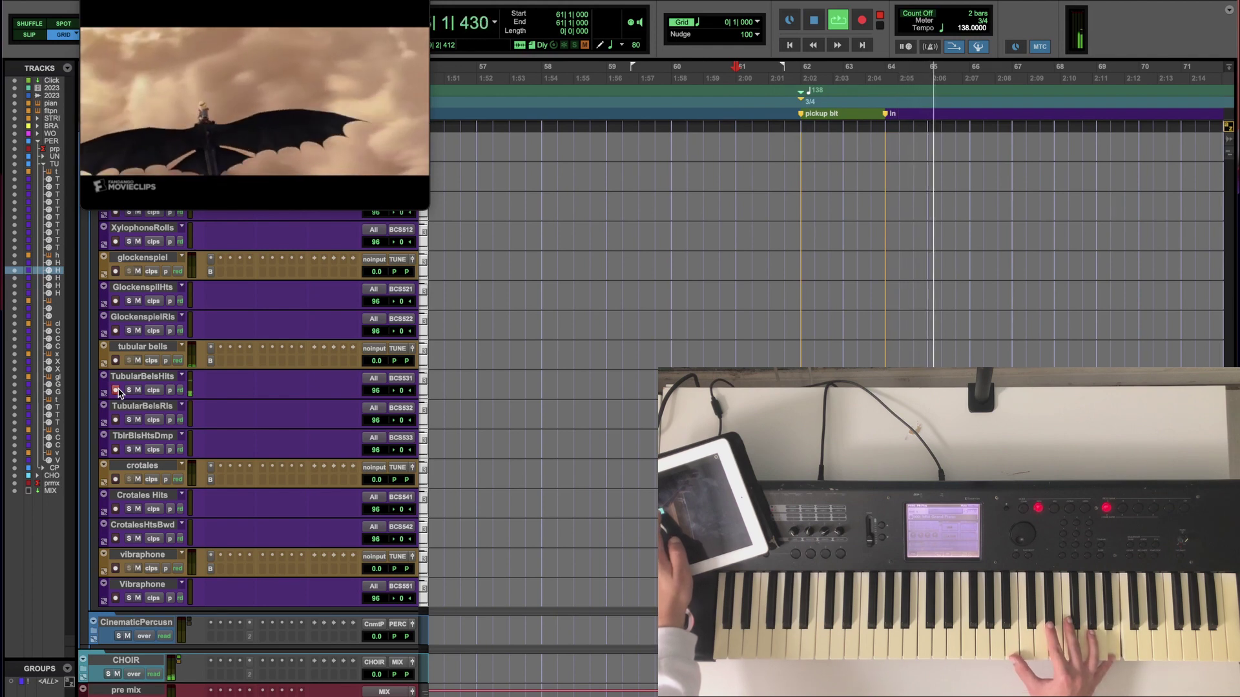
{"action": "left_click", "coordinate": [116, 390]}
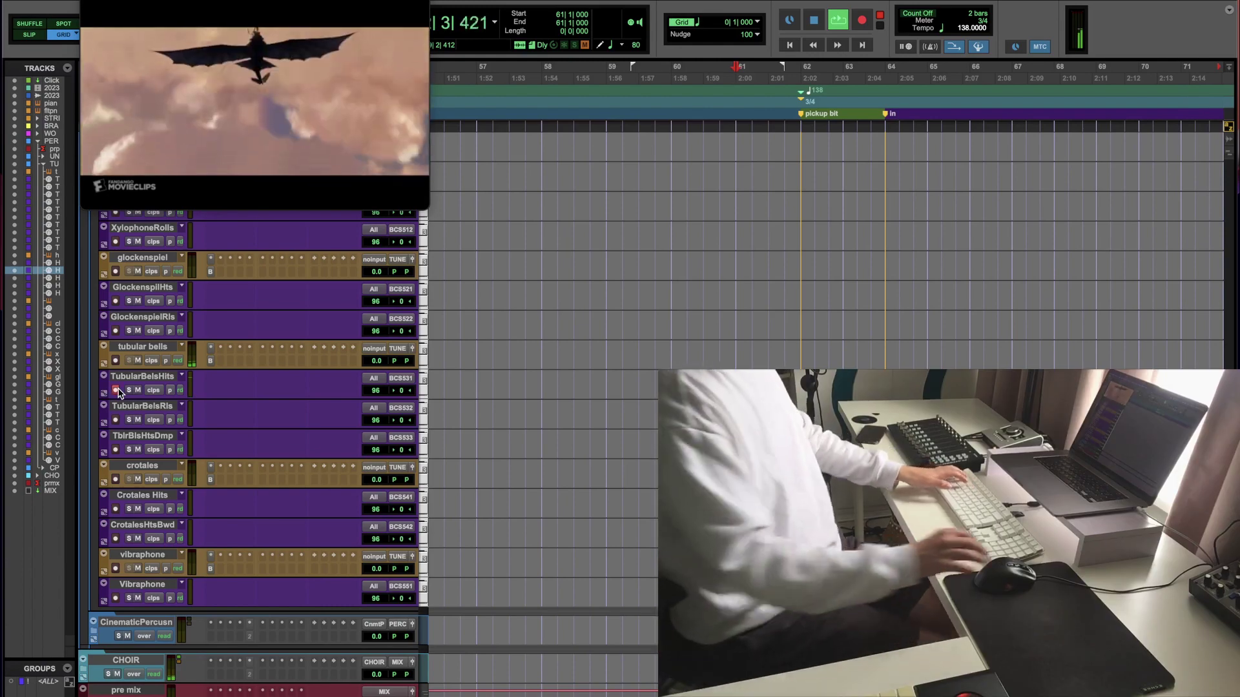
{"action": "key", "text": "space"}
Step: Return to the PERCUSSION folder and collapse it along with its subfolders
{"action": "scroll", "coordinate": [670, 204], "scroll_direction": "up", "scroll_amount": 8}
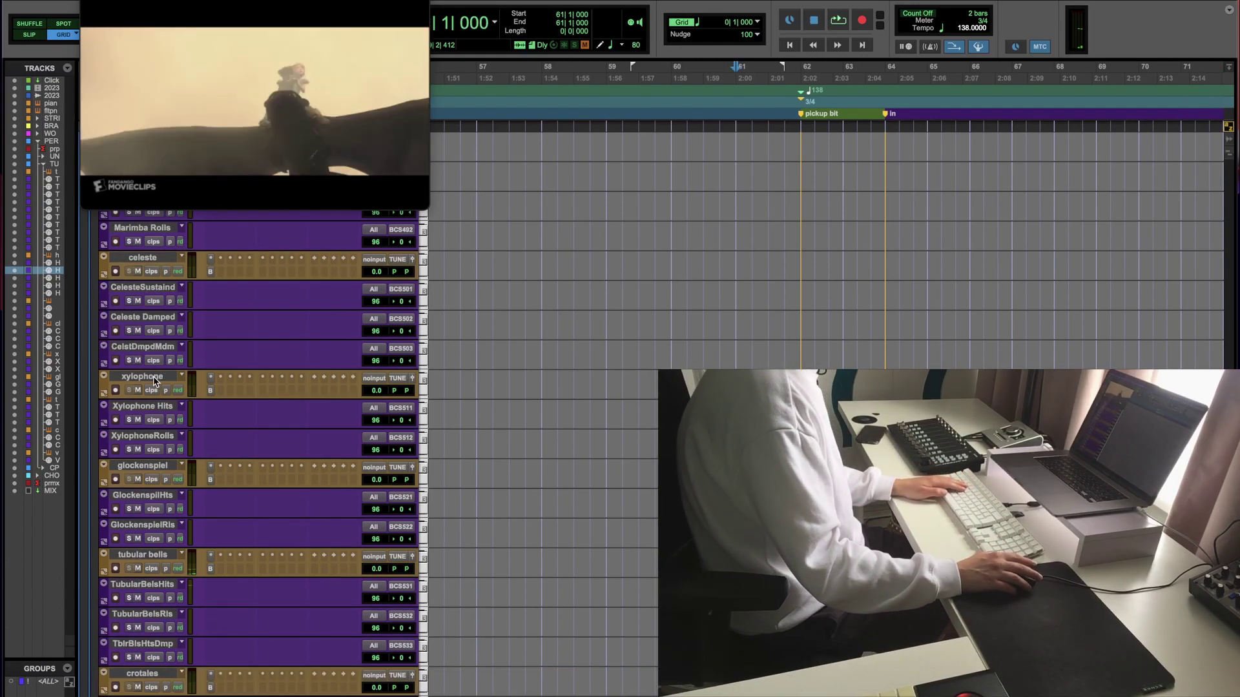
{"action": "scroll", "coordinate": [132, 338], "scroll_direction": "up", "scroll_amount": 20}
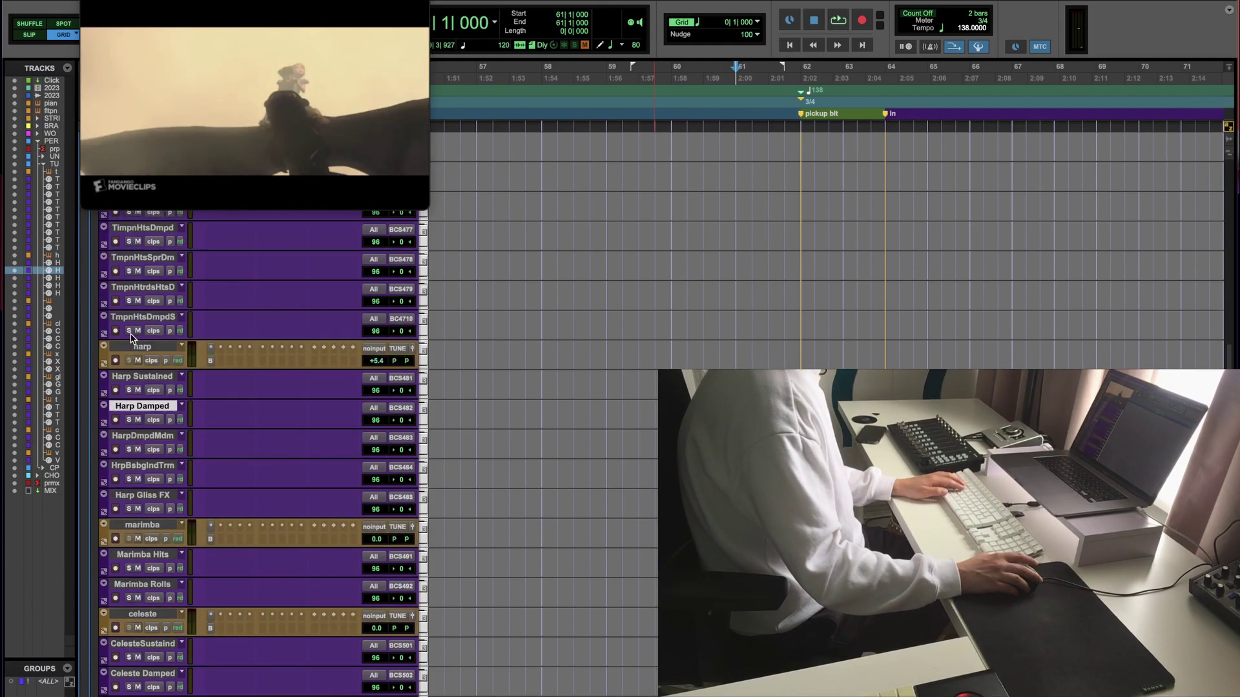
{"action": "scroll", "coordinate": [131, 338], "scroll_direction": "up", "scroll_amount": 8}
{"action": "scroll", "coordinate": [131, 339], "scroll_direction": "up", "scroll_amount": 4}
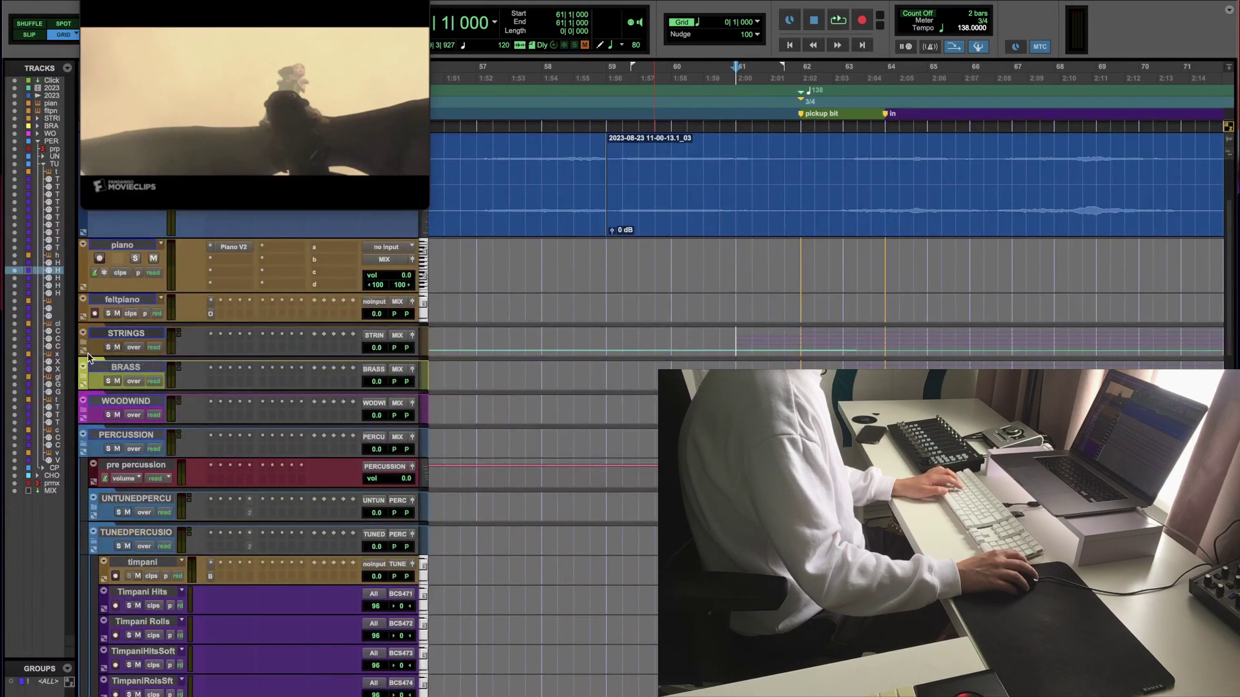
{"action": "left_click", "coordinate": [84, 451]}
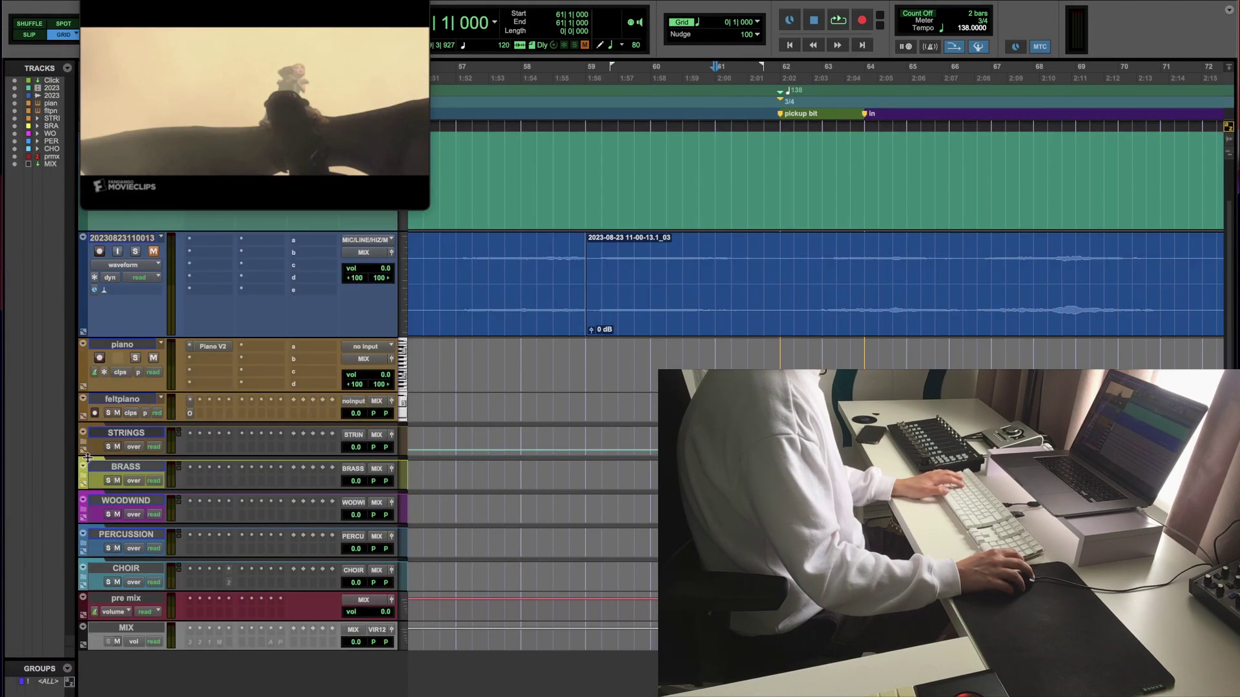
Step: Expand the BRASS folder and play from bar 61 while looking through the horn tracks
{"action": "left_click", "coordinate": [82, 475]}
{"action": "scroll", "coordinate": [97, 470], "scroll_direction": "down", "scroll_amount": 5}
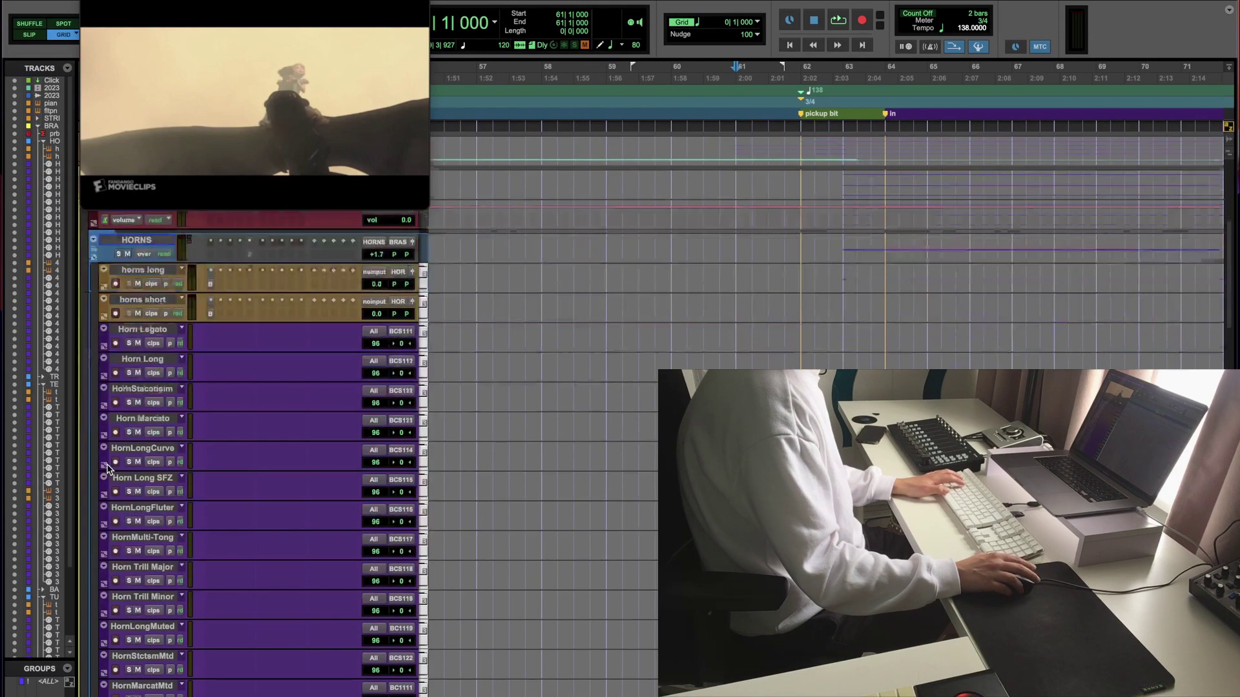
{"action": "key", "text": "space"}
{"action": "scroll", "coordinate": [113, 464], "scroll_direction": "down", "scroll_amount": 2}
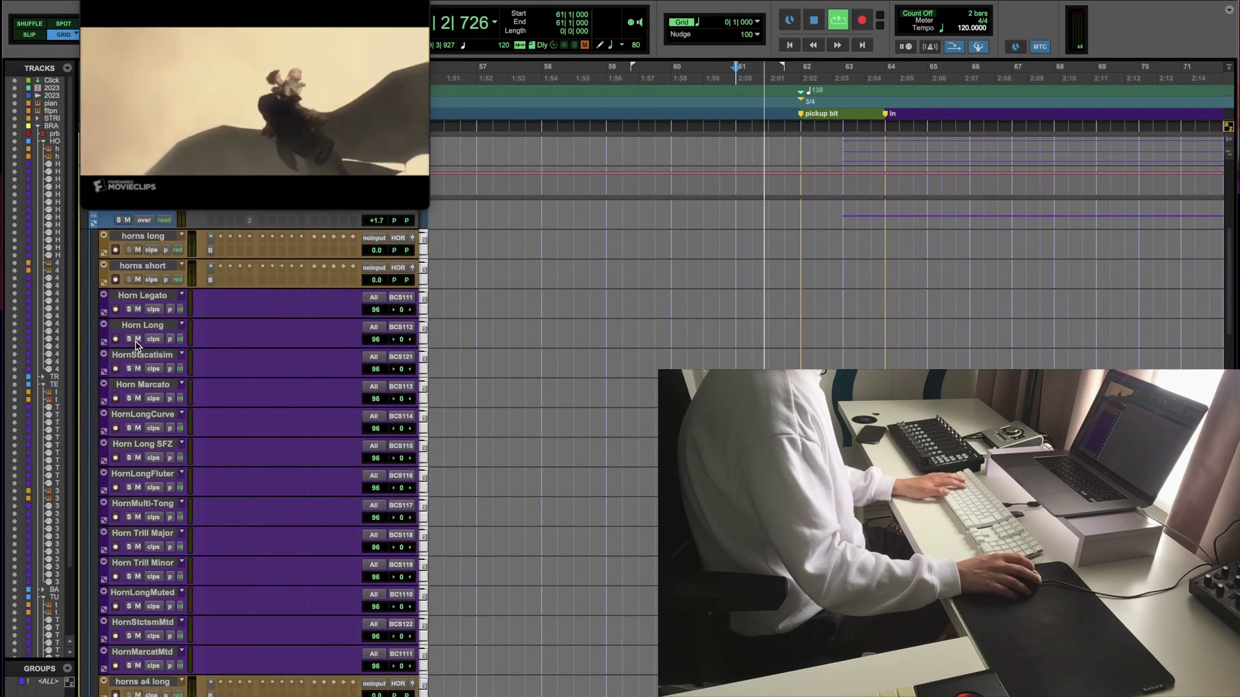
{"action": "scroll", "coordinate": [132, 362], "scroll_direction": "down", "scroll_amount": 8}
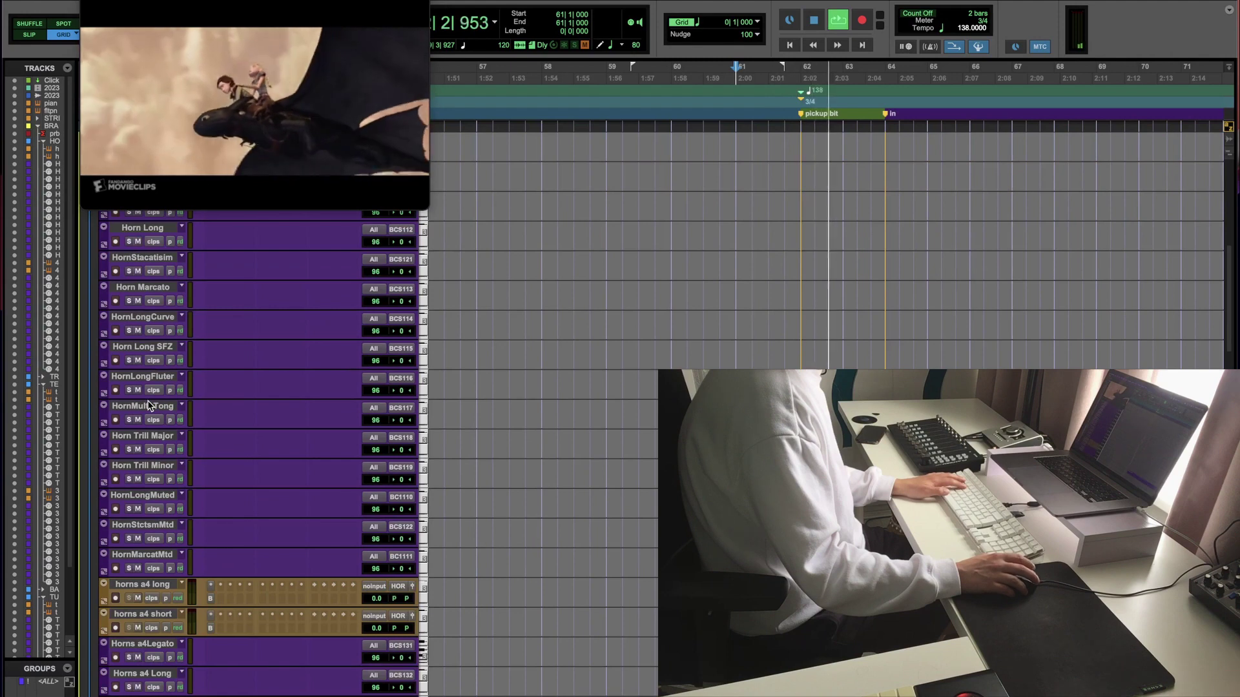
{"action": "key", "text": "space"}
{"action": "scroll", "coordinate": [148, 406], "scroll_direction": "down", "scroll_amount": 5}
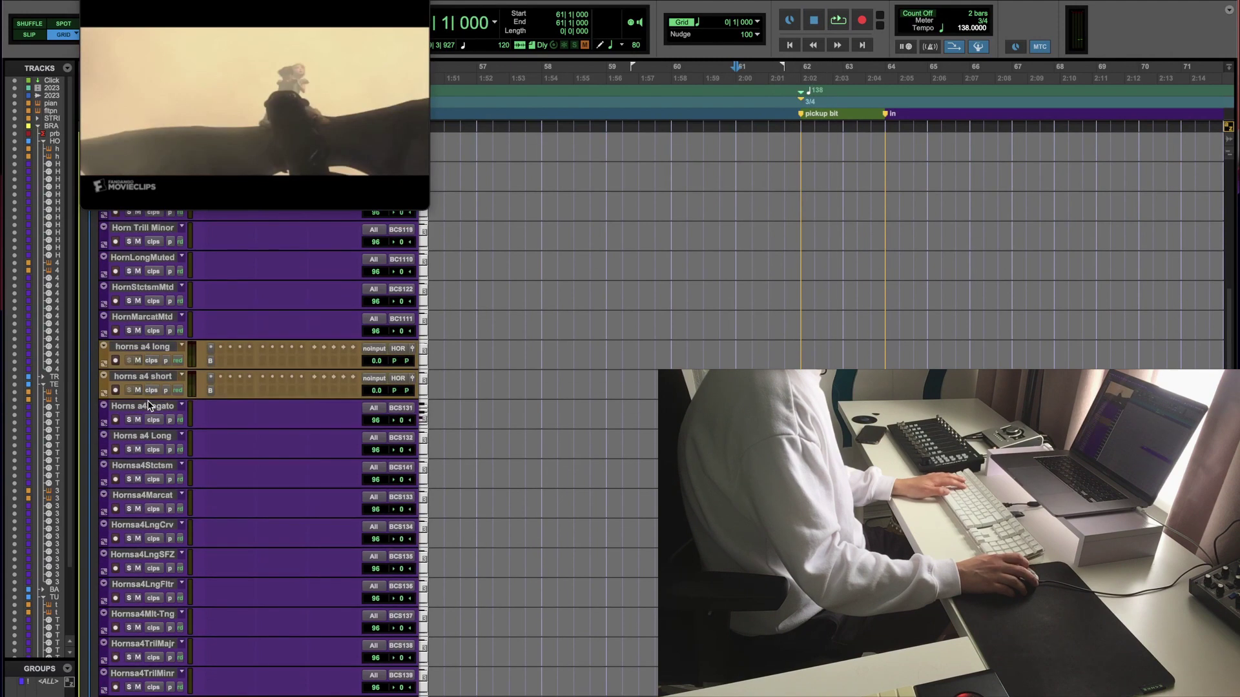
{"action": "scroll", "coordinate": [149, 405], "scroll_direction": "up", "scroll_amount": 12}
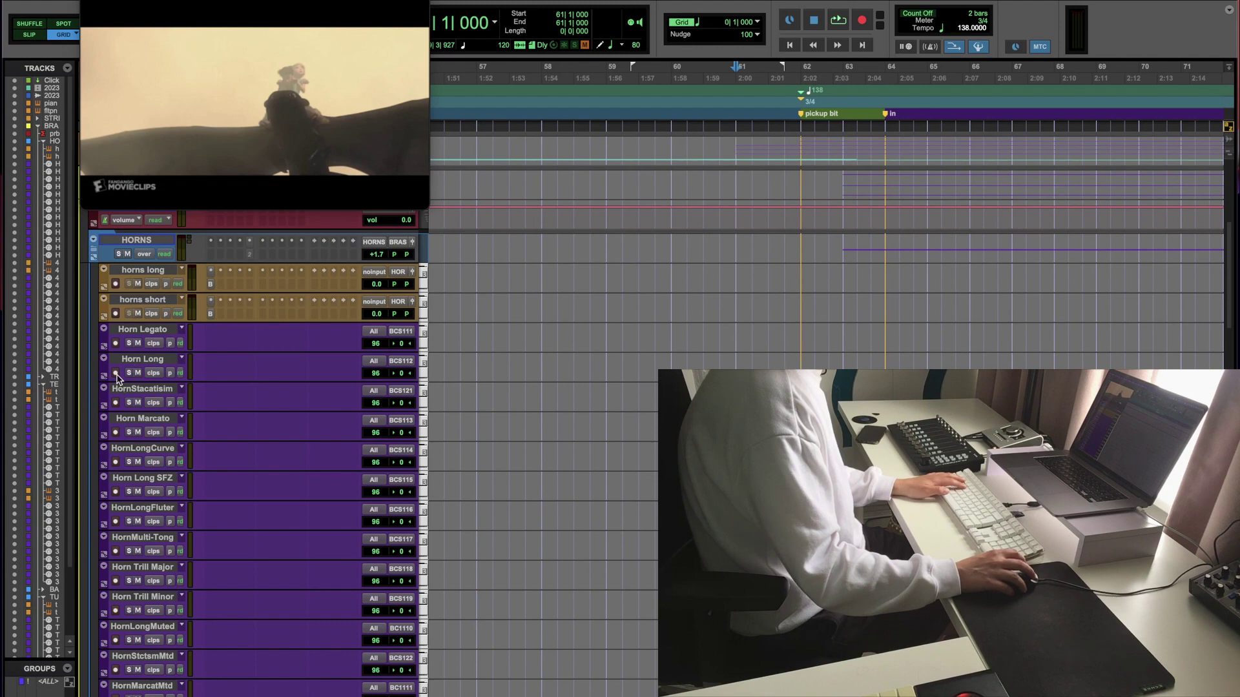
Step: Audition the Horn Long and Horn Legato tracks live against playback from bar 61
{"action": "key", "text": "space"}
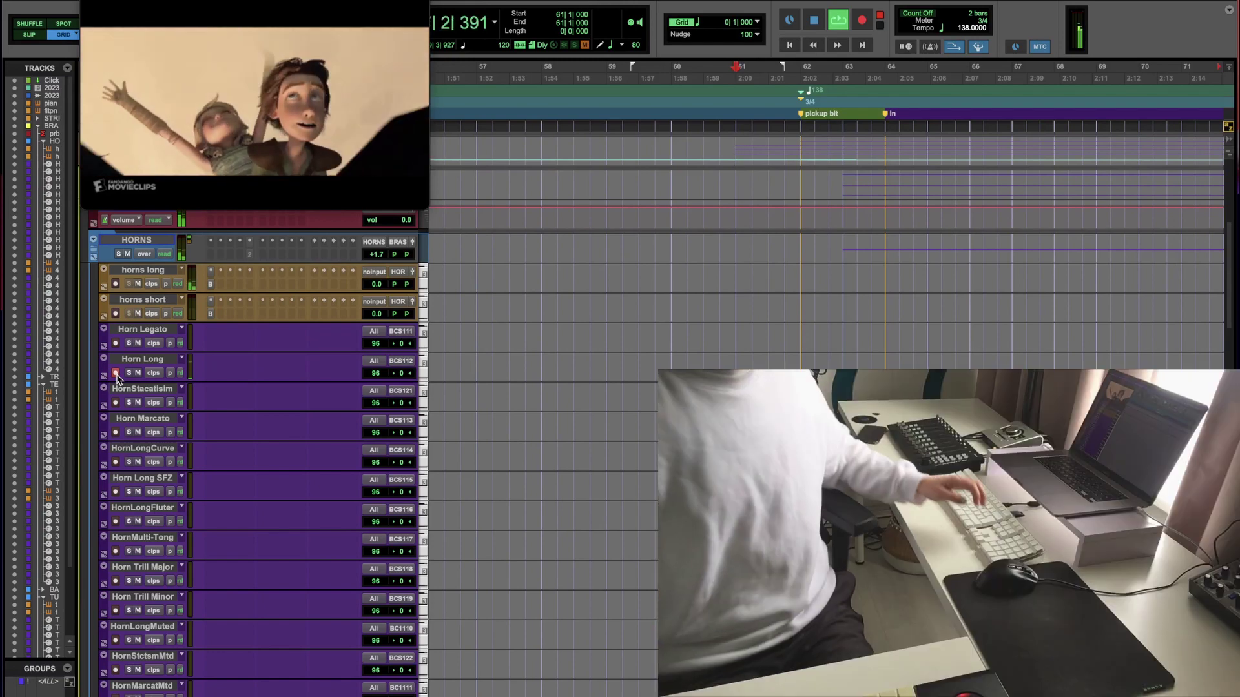
{"action": "left_click", "coordinate": [116, 372]}
{"action": "key", "text": "space"}
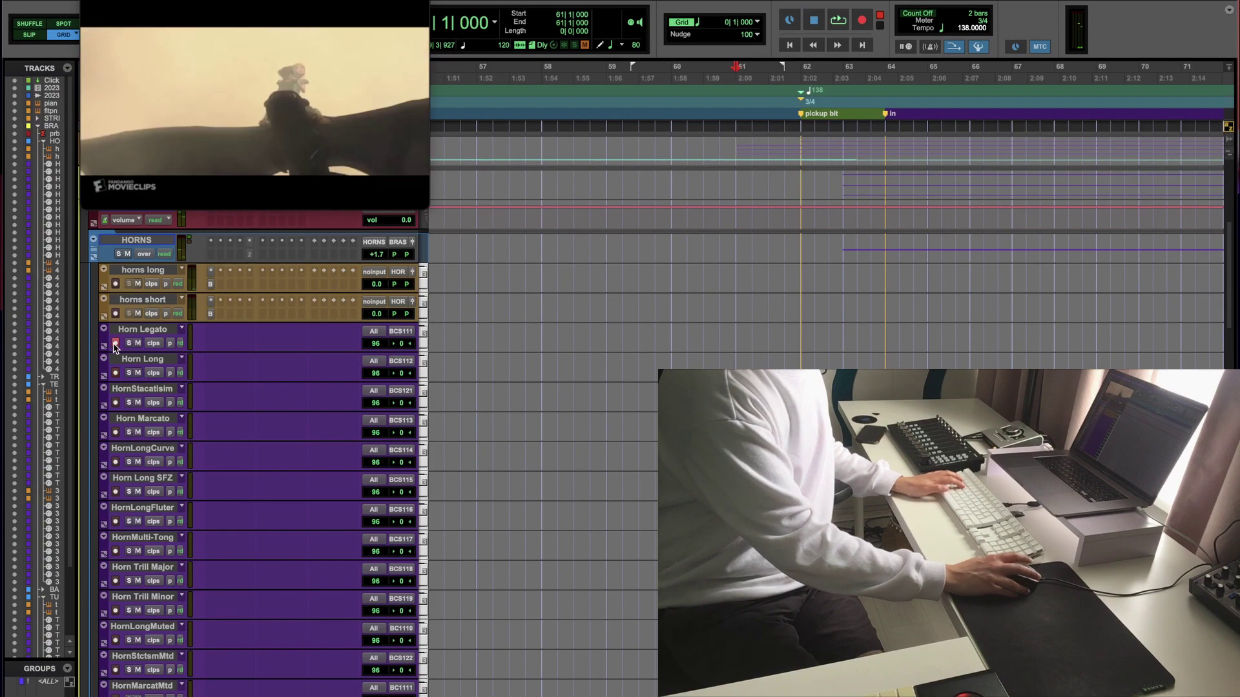
{"action": "key", "text": "space"}
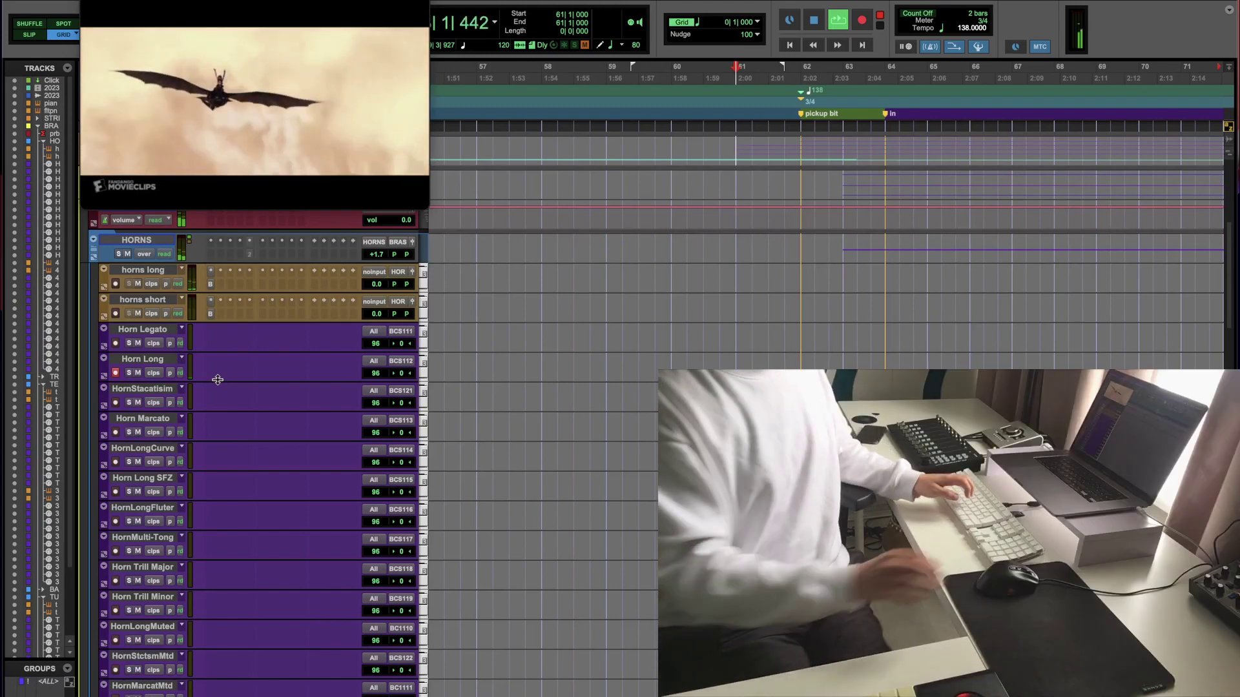
Step: Stop the audition, copy the Horns a4 Legato clip spanning bars 63 to 80, and paste it onto the Horn Long track
{"action": "key", "text": "space"}
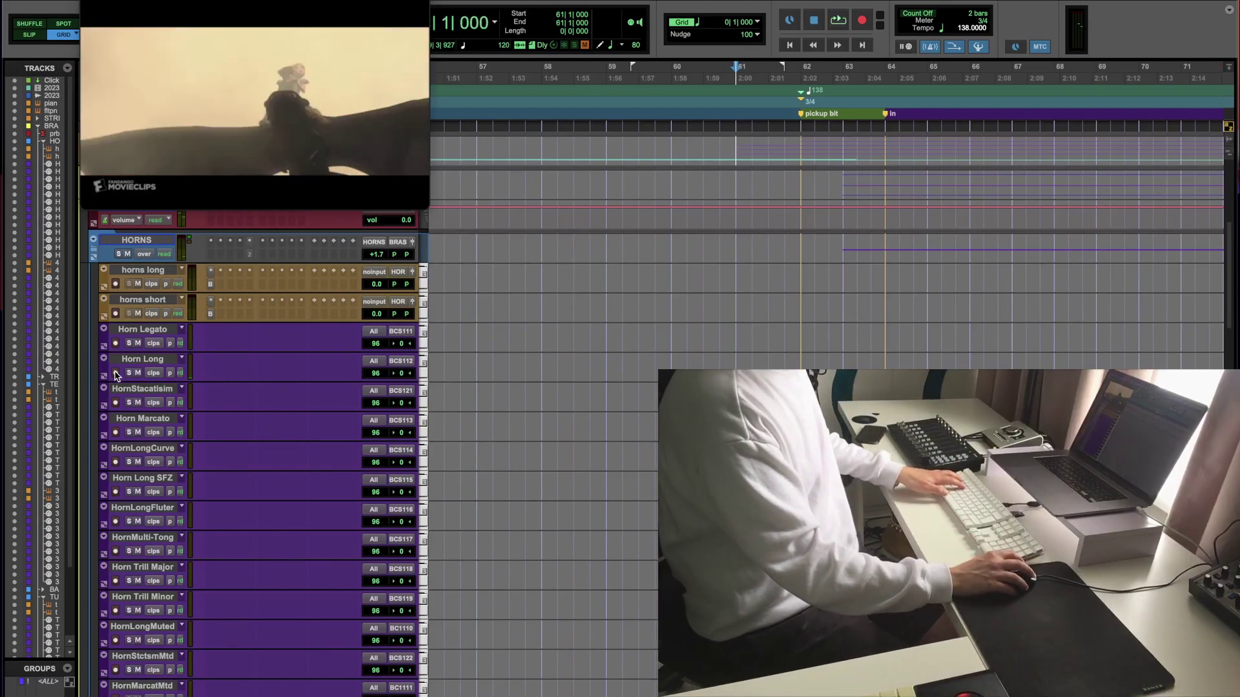
{"action": "scroll", "coordinate": [258, 440], "scroll_direction": "down", "scroll_amount": 6}
{"action": "scroll", "coordinate": [258, 440], "scroll_direction": "down", "scroll_amount": 4}
{"action": "key", "text": "KP_Decimal"}
{"action": "key", "text": "KP_2"}
{"action": "key", "text": "KP_Decimal"}
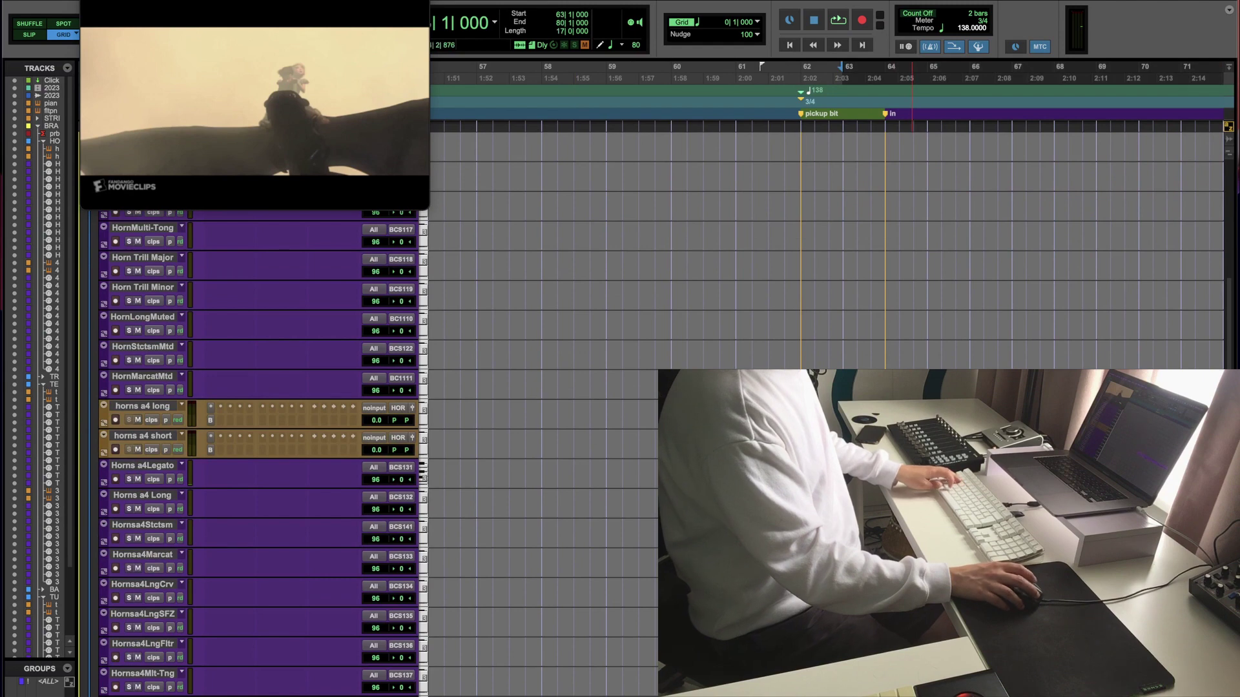
{"action": "key", "text": "p"}
{"action": "key", "text": "p"}
{"action": "key", "text": "p"}
{"action": "key", "text": "p"}
{"action": "key", "text": "p"}
{"action": "key", "text": "p"}
{"action": "key", "text": "p"}
{"action": "key", "text": "p"}
{"action": "key", "text": "p"}
{"action": "key", "text": "p"}
{"action": "key", "text": "p"}
{"action": "key", "text": "p"}
{"action": "key", "text": "p"}
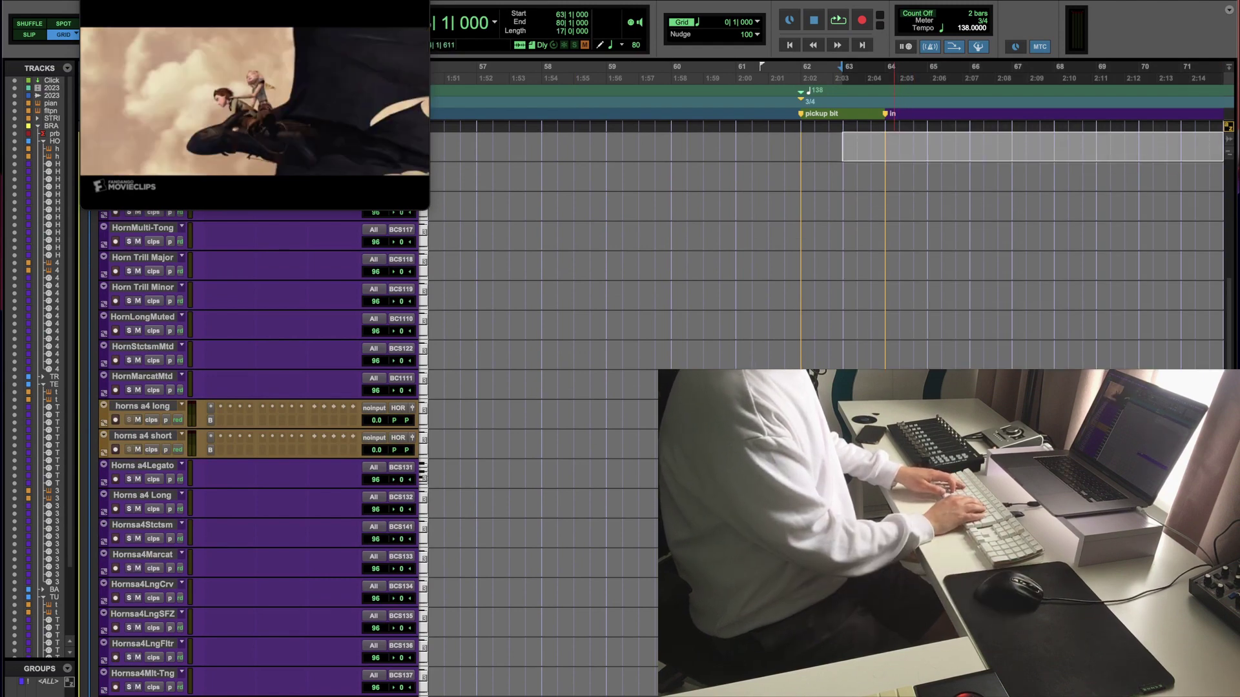
{"action": "scroll", "coordinate": [258, 440], "scroll_direction": "up", "scroll_amount": 4}
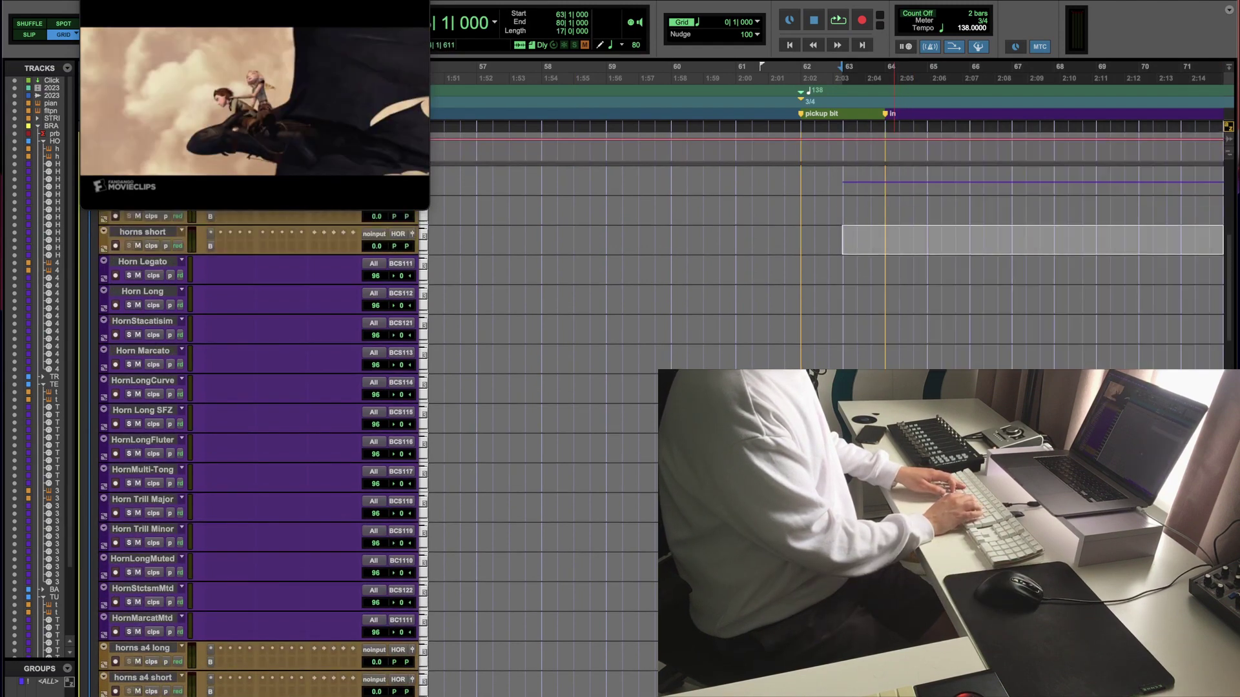
{"action": "key", "text": "semicolon"}
{"action": "key", "text": "super+v"}
Step: Listen to the pasted clip soloed on the Horn Long track from around bar 63
{"action": "key", "text": "space"}
{"action": "key", "text": "space"}
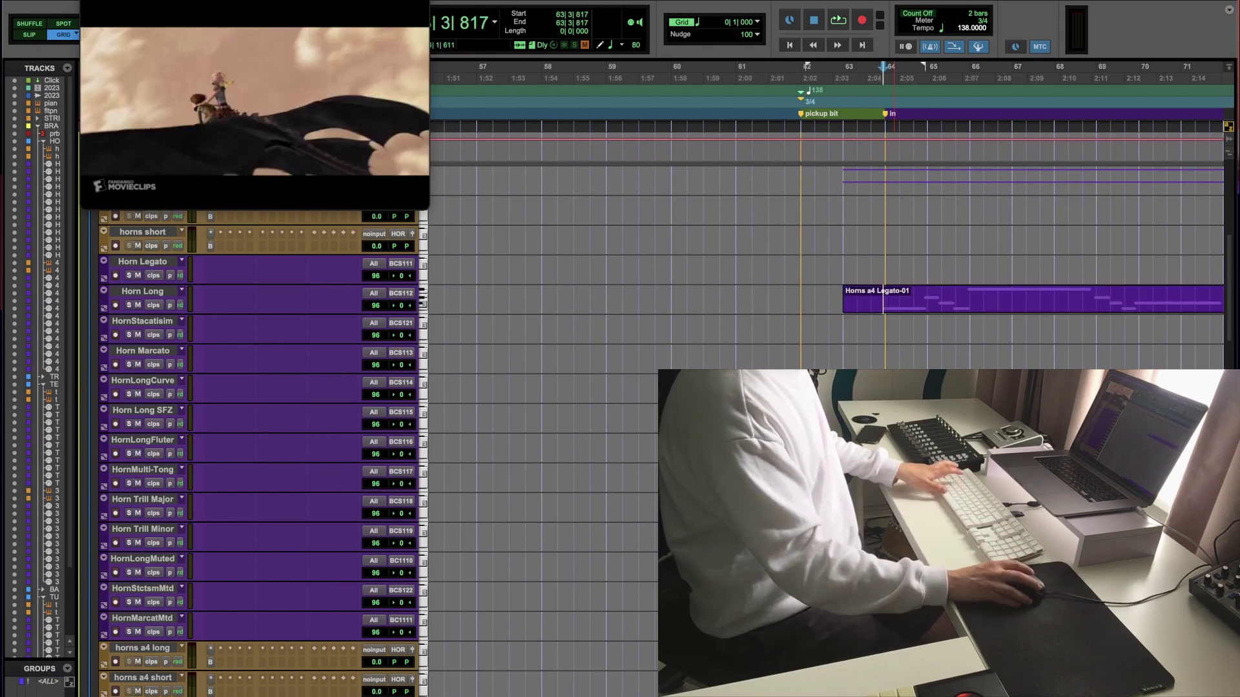
{"action": "key", "text": "space"}
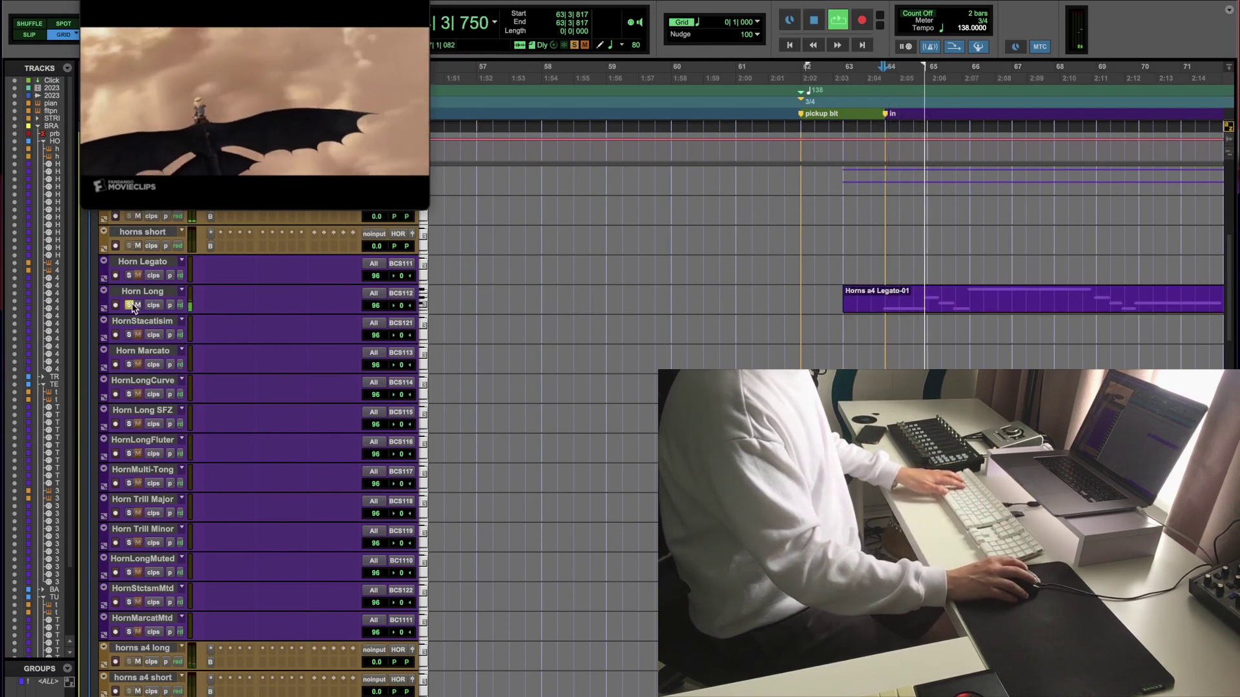
{"action": "key", "text": "r"}
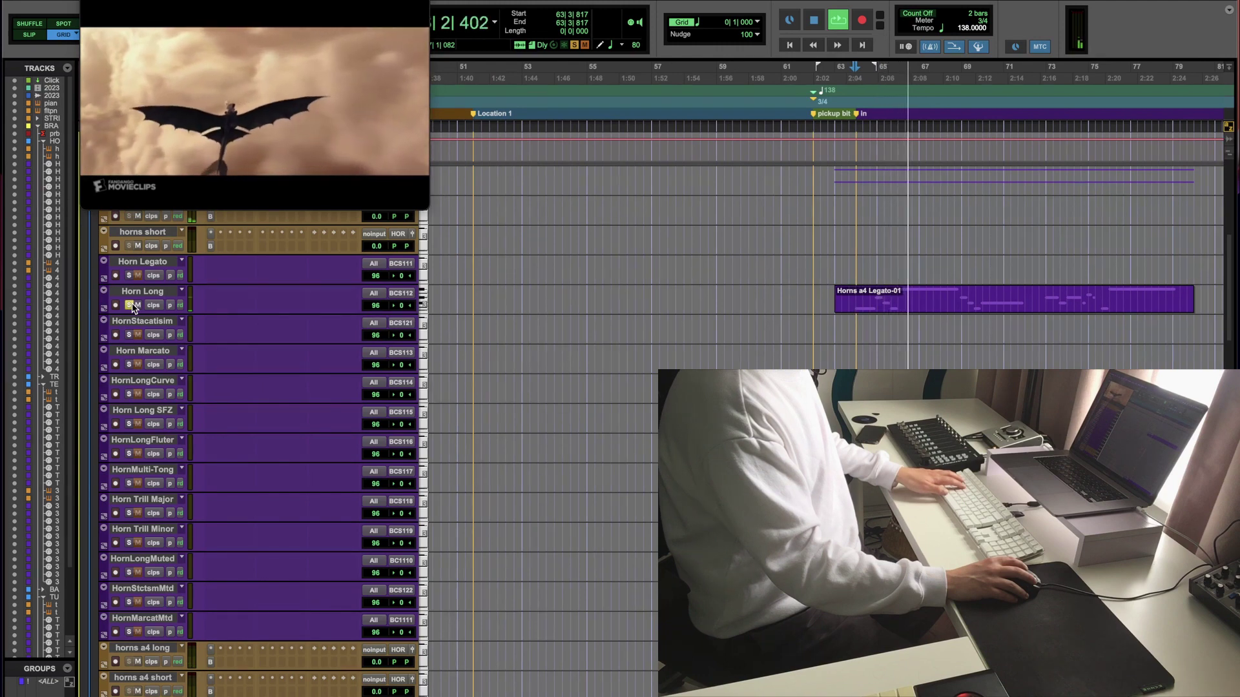
{"action": "key", "text": "space"}
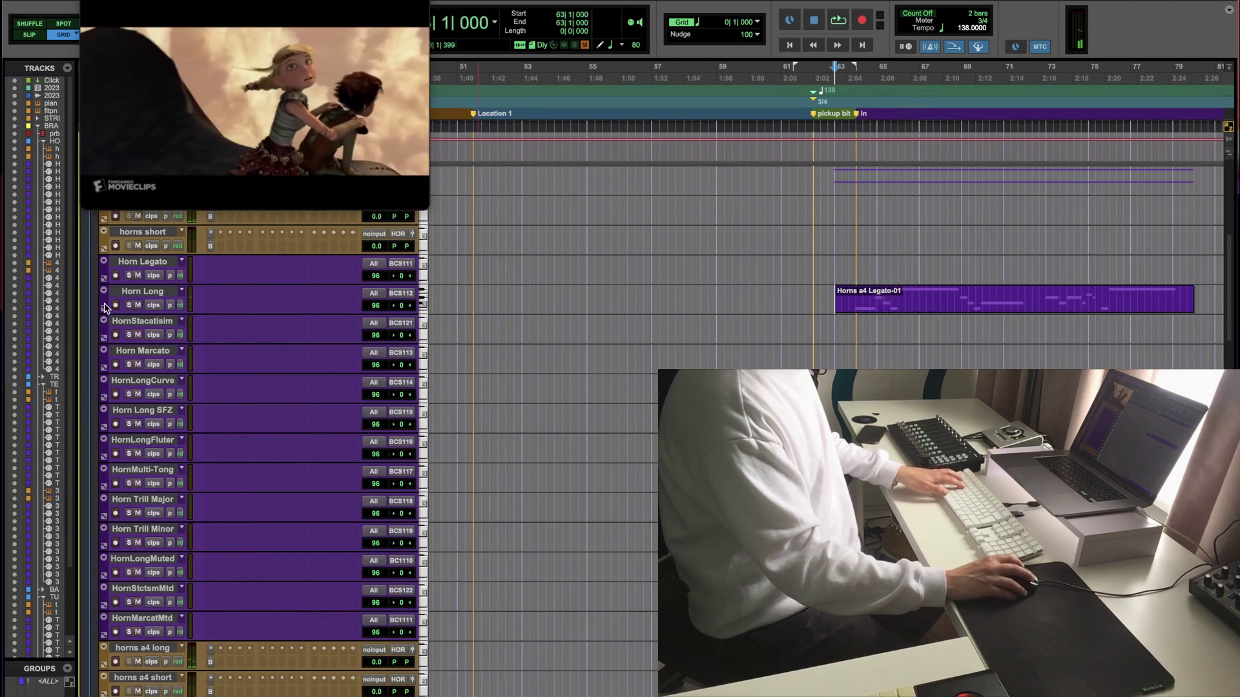
Step: Arm Horn Long and try playing along with the pasted clip from bar 63, then undo back to an empty track
{"action": "left_click", "coordinate": [115, 305]}
{"action": "key", "text": "space"}
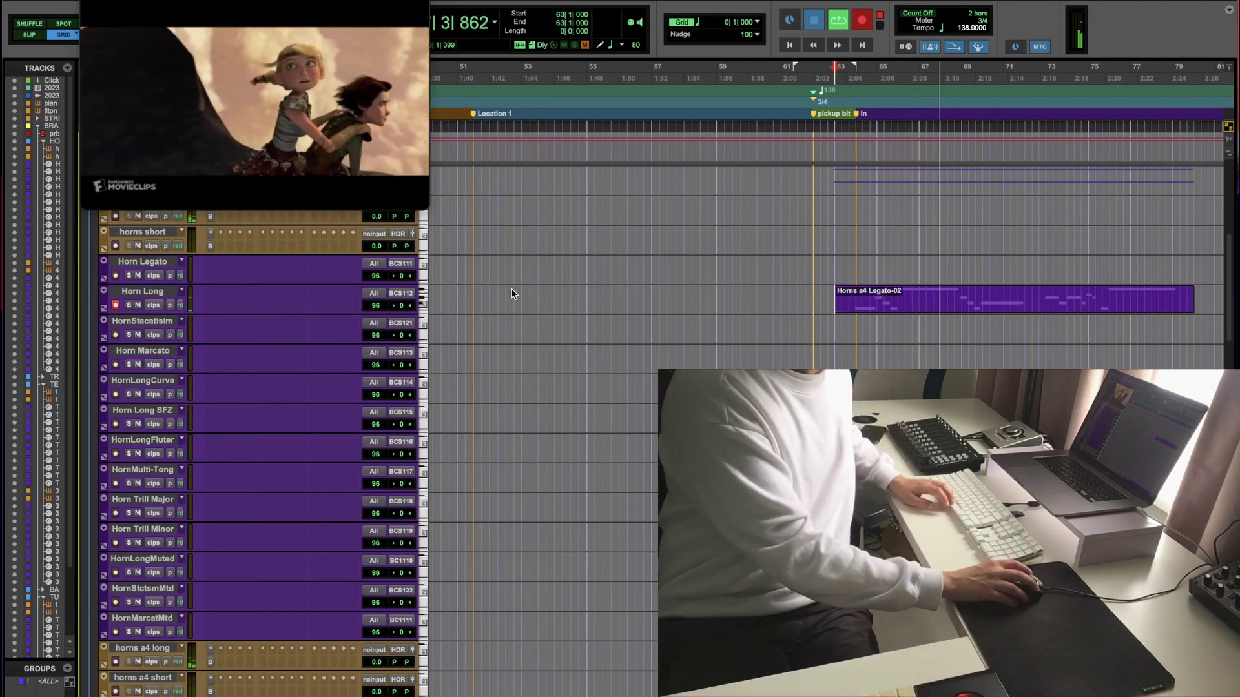
{"action": "key", "text": "space"}
{"action": "key", "text": "super+z"}
Step: Record a new live part on the Horn Long track, keep it from bar 61 to bar 80, and disarm the track
{"action": "left_click", "coordinate": [776, 291]}
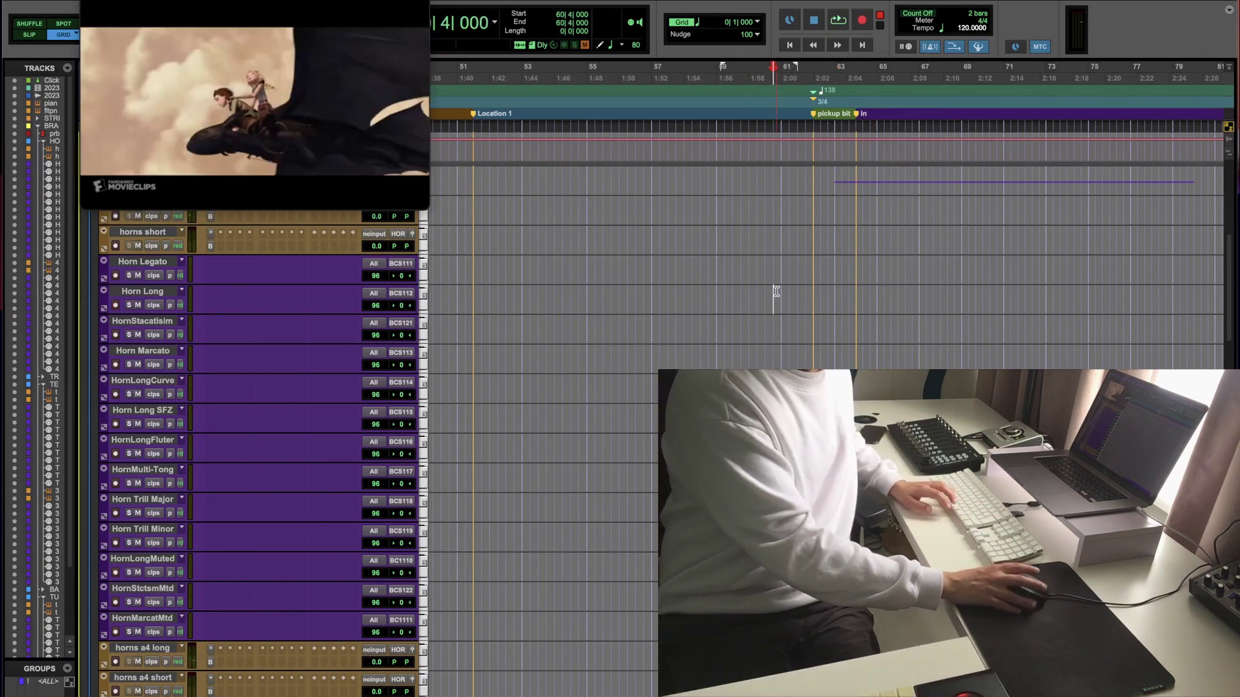
{"action": "key", "text": "super+space"}
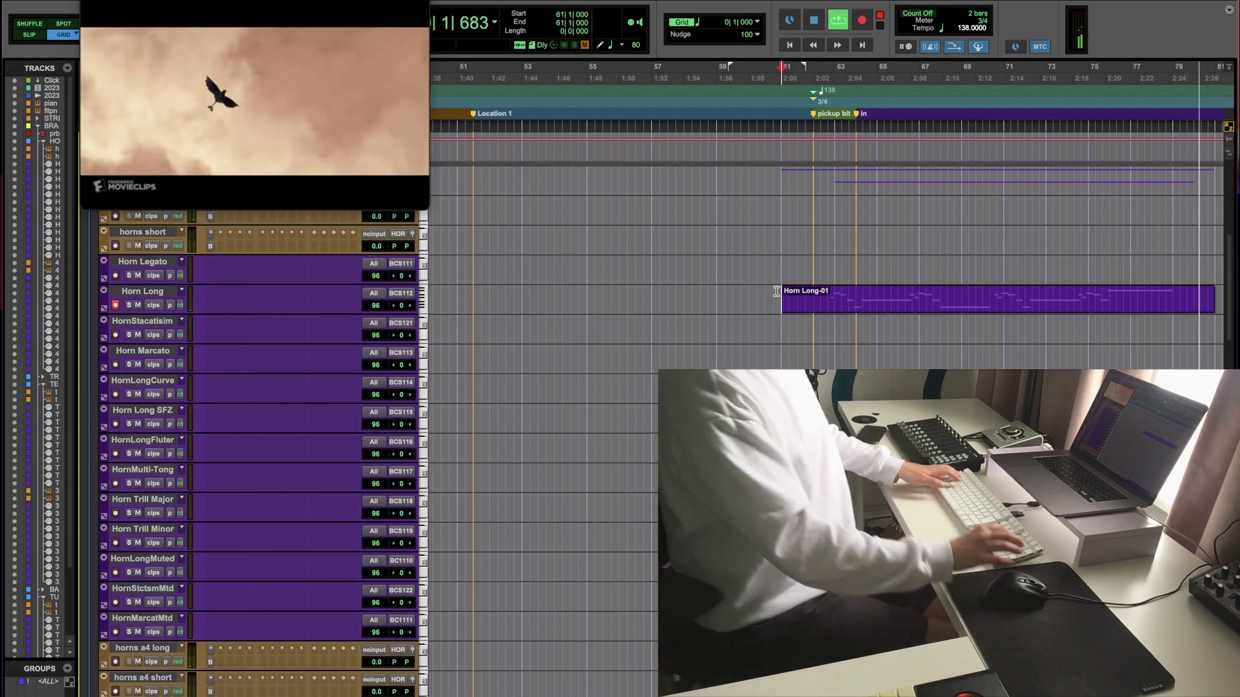
{"action": "key", "text": "space"}
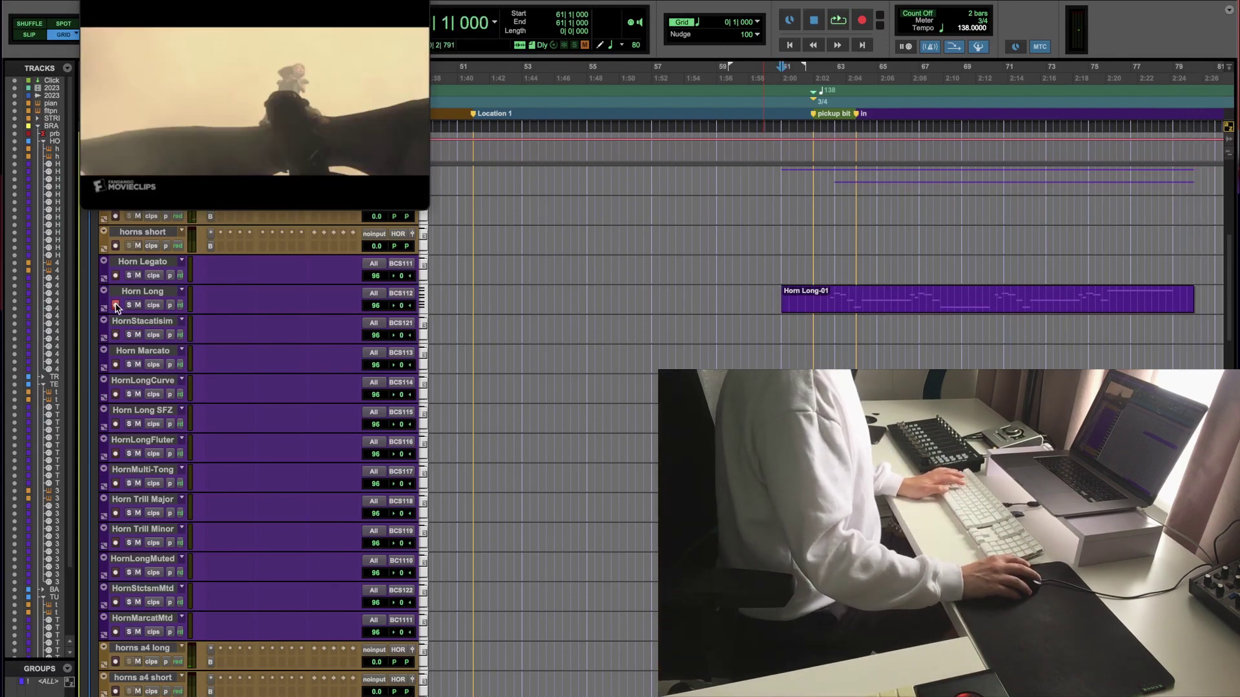
Step: Collapse the HORNS folder inside the BRASS section so only the instrument folders show
{"action": "scroll", "coordinate": [165, 318], "scroll_direction": "up", "scroll_amount": 10}
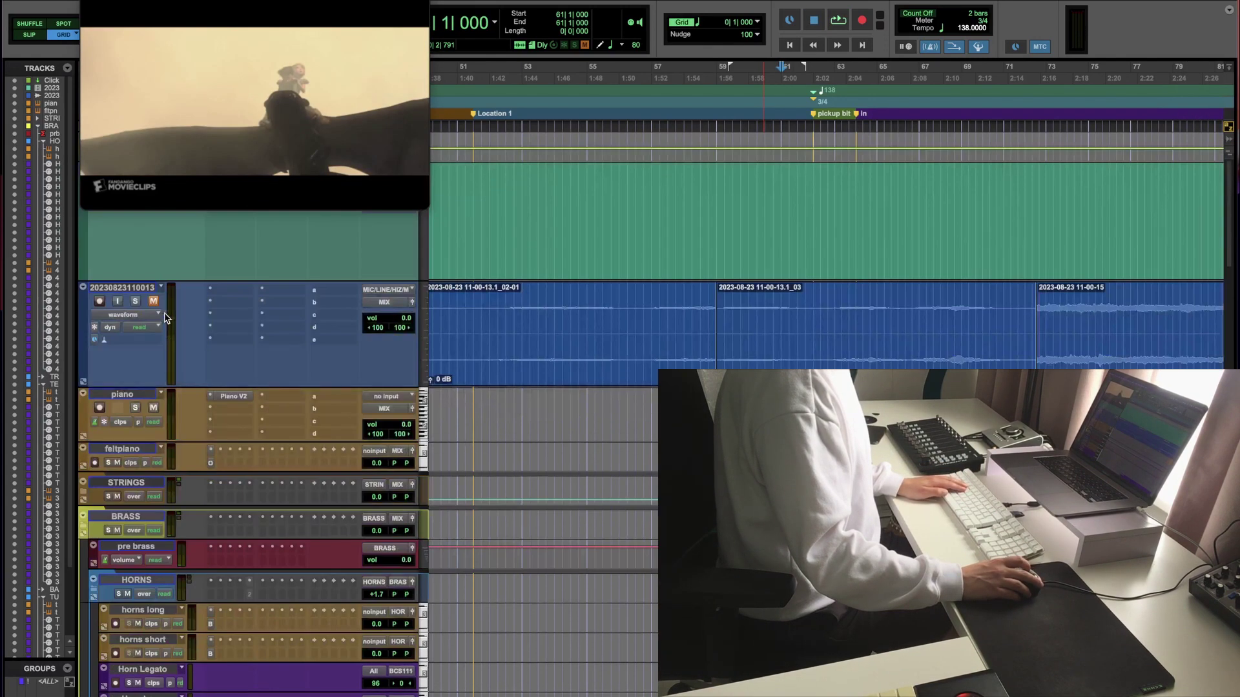
{"action": "scroll", "coordinate": [166, 318], "scroll_direction": "down", "scroll_amount": 8}
{"action": "key", "text": "r"}
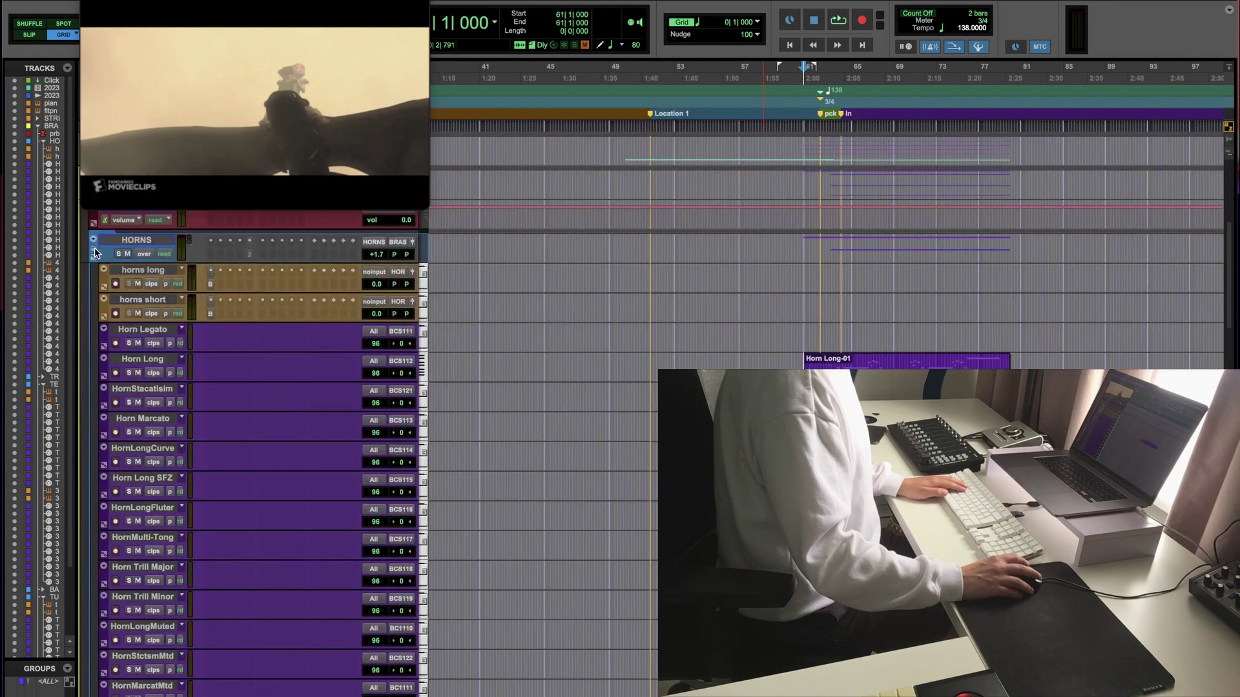
{"action": "left_click", "coordinate": [94, 246], "text": "alt"}
{"action": "left_click", "coordinate": [95, 247], "text": "alt"}
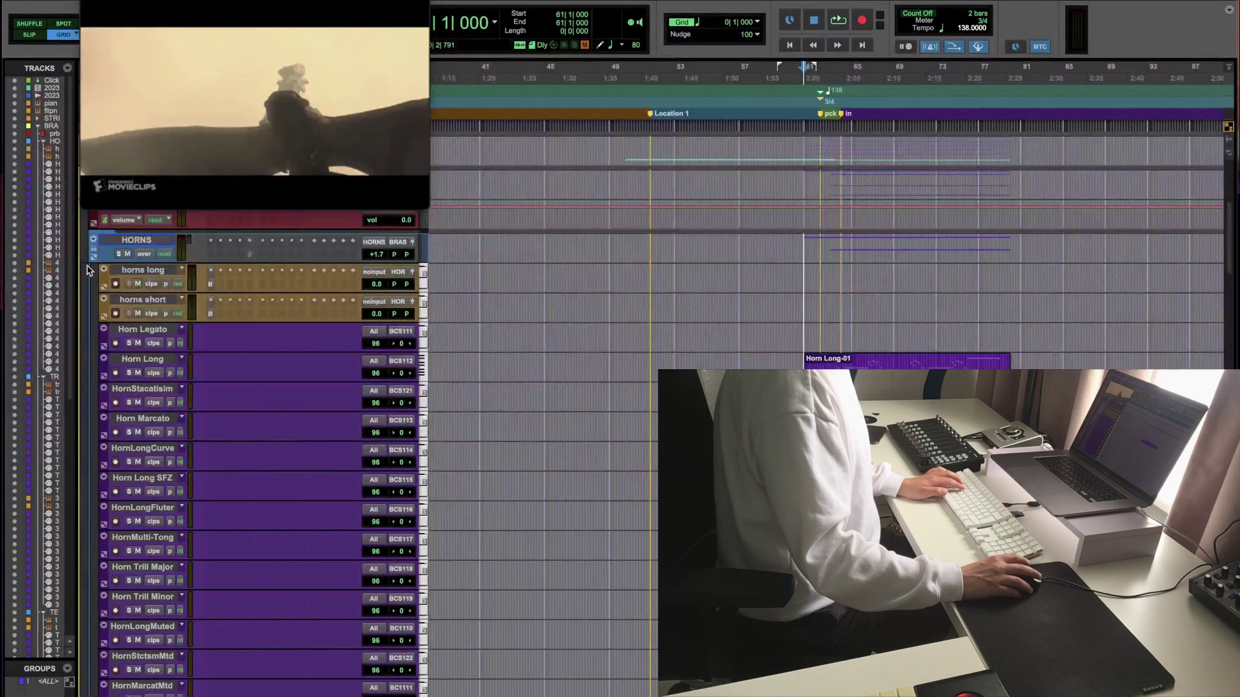
{"action": "left_click", "coordinate": [94, 241], "text": "alt"}
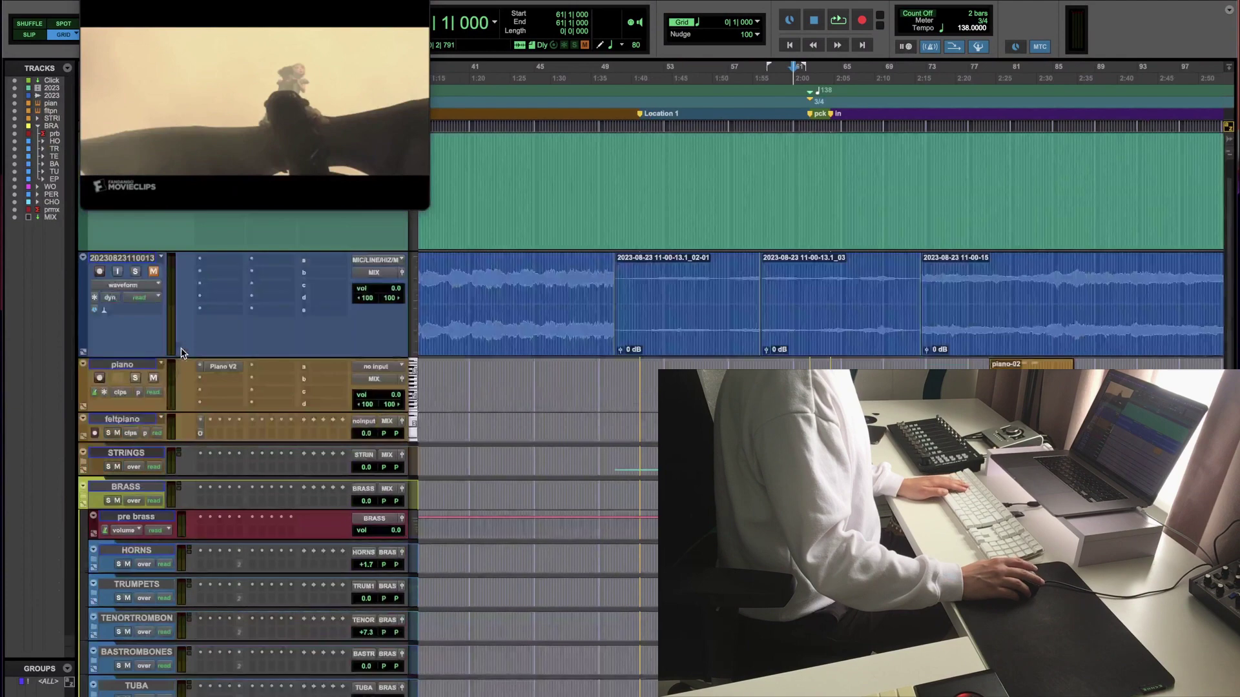
Step: Expand the STRINGS folder, arm the Violins 1 Legato track, and audition it against playback from bar 78
{"action": "scroll", "coordinate": [181, 353], "scroll_direction": "down", "scroll_amount": 5}
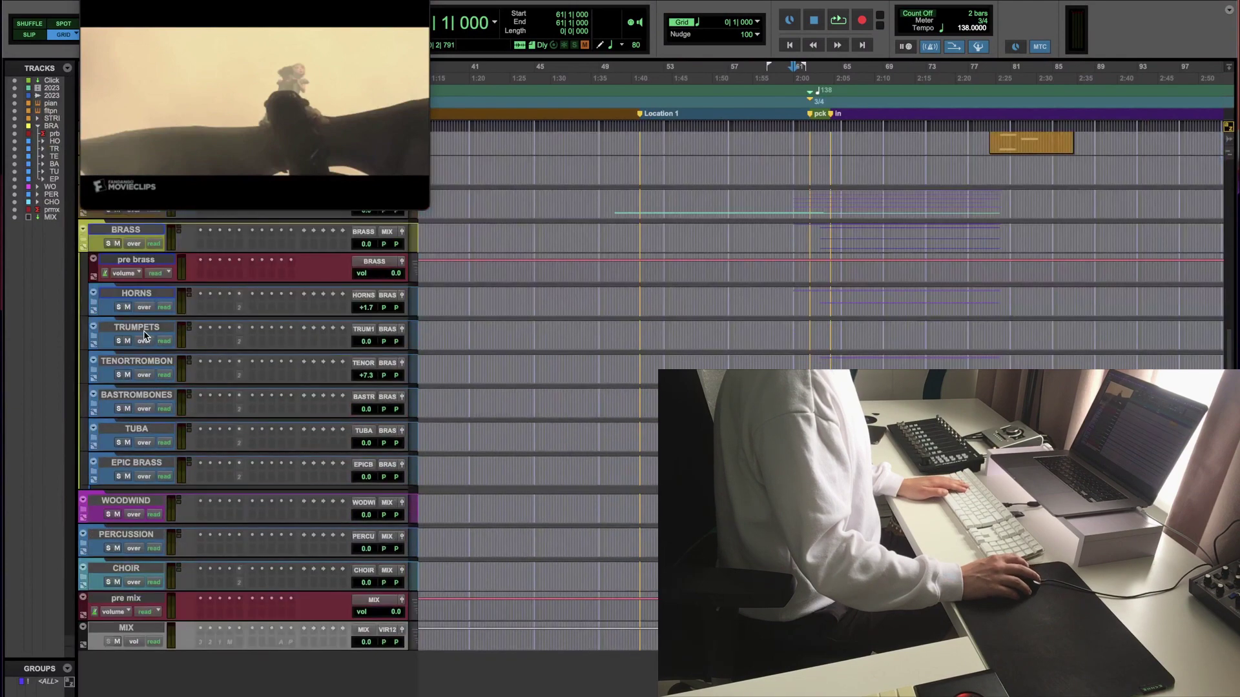
{"action": "scroll", "coordinate": [146, 373], "scroll_direction": "up", "scroll_amount": 5}
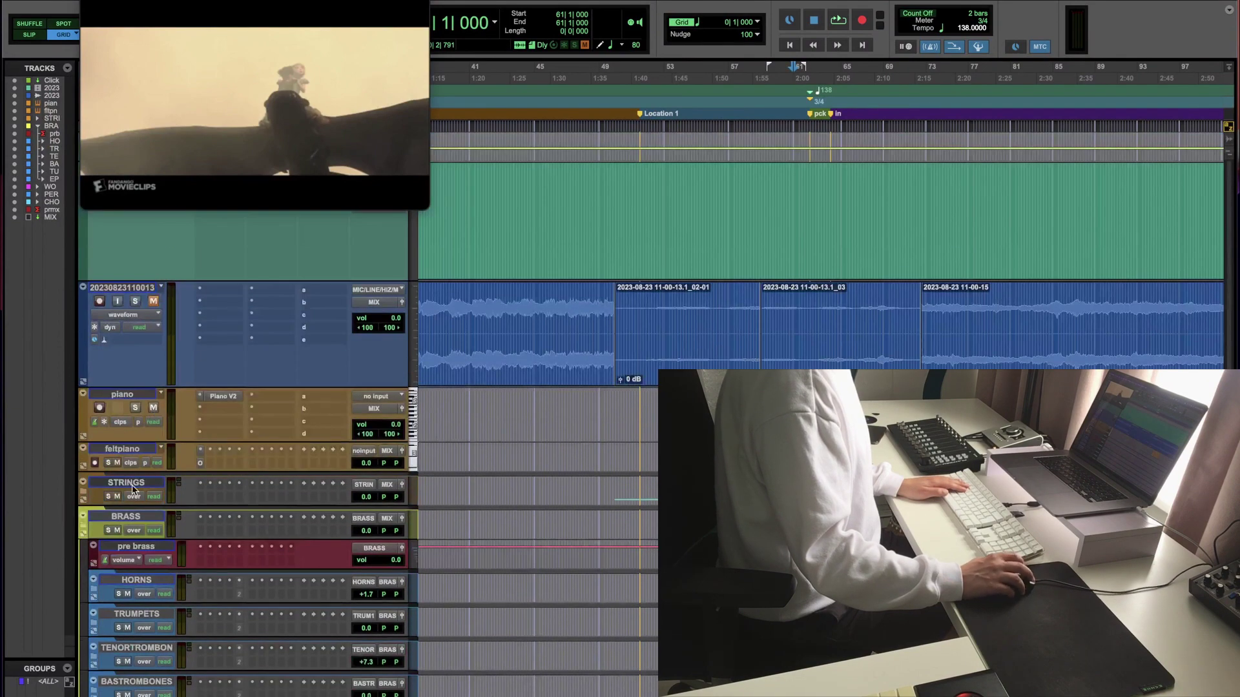
{"action": "left_click", "coordinate": [82, 494]}
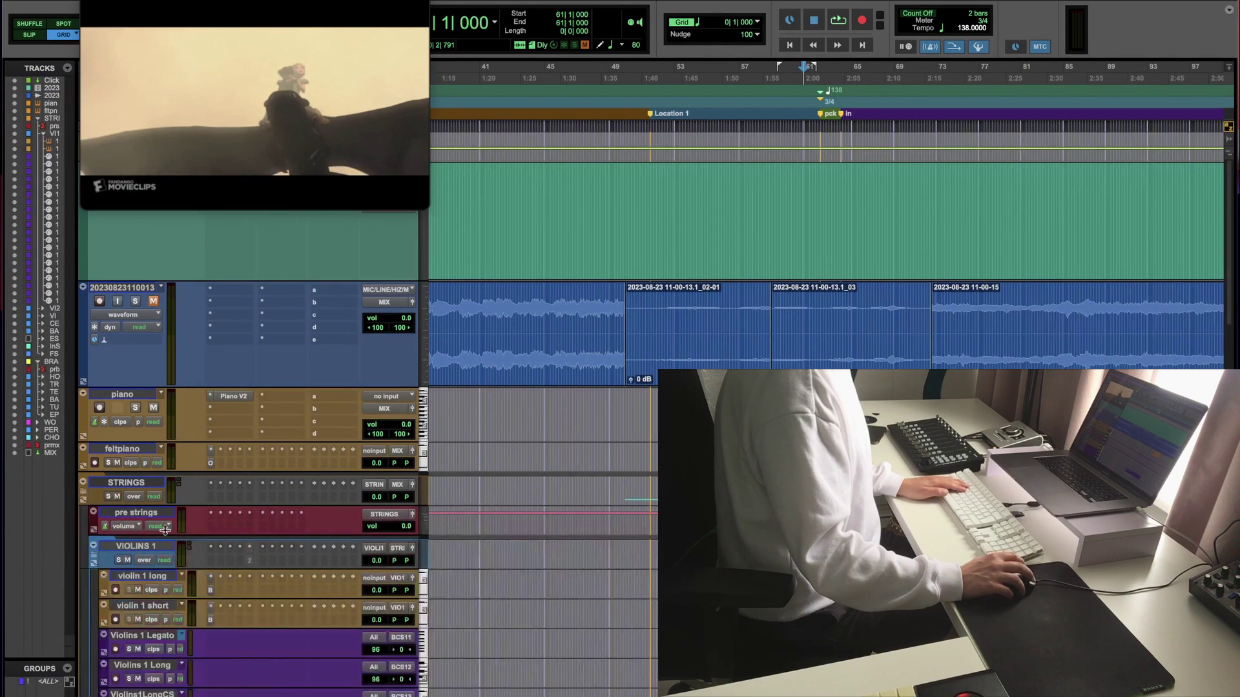
{"action": "scroll", "coordinate": [127, 386], "scroll_direction": "down", "scroll_amount": 5}
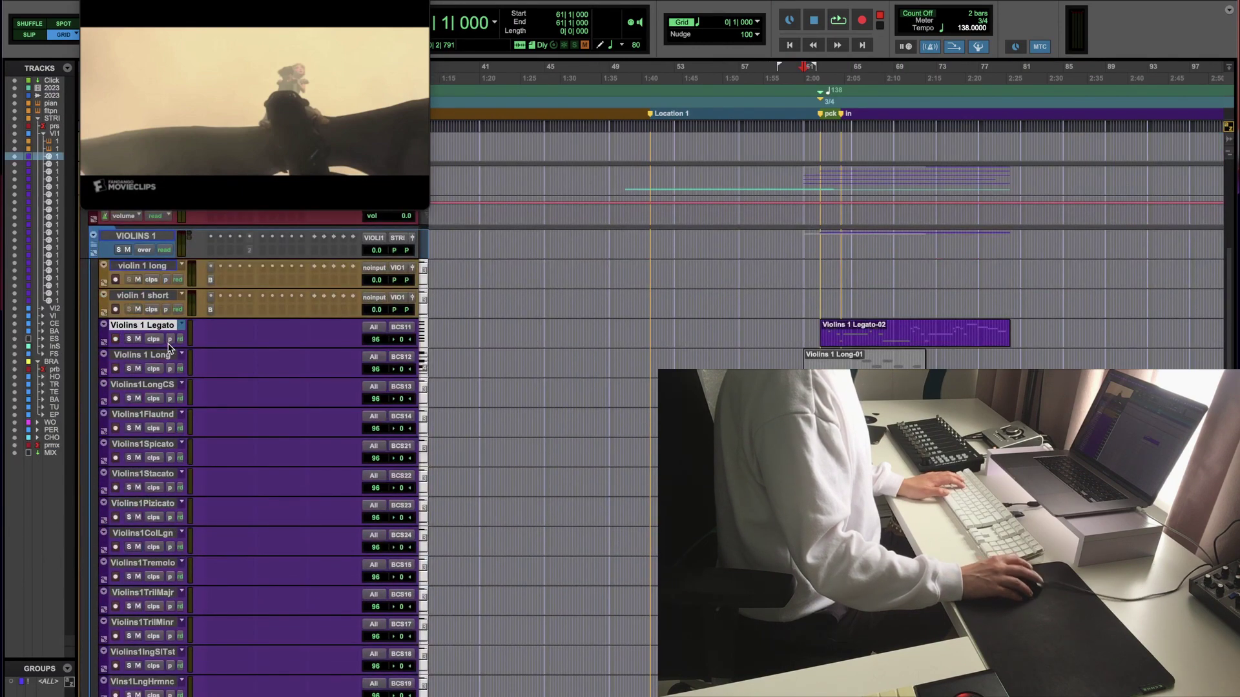
{"action": "key", "text": "shift+r"}
{"action": "scroll", "coordinate": [990, 328], "scroll_direction": "up", "scroll_amount": 3}
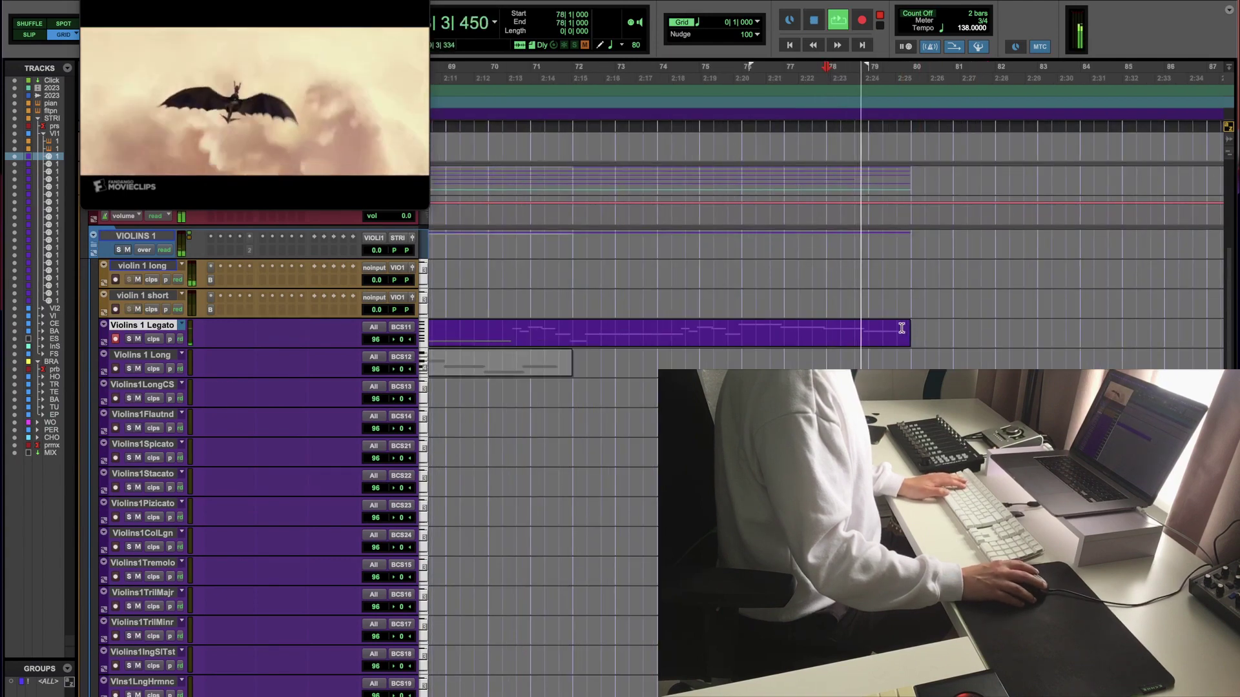
{"action": "key", "text": "space"}
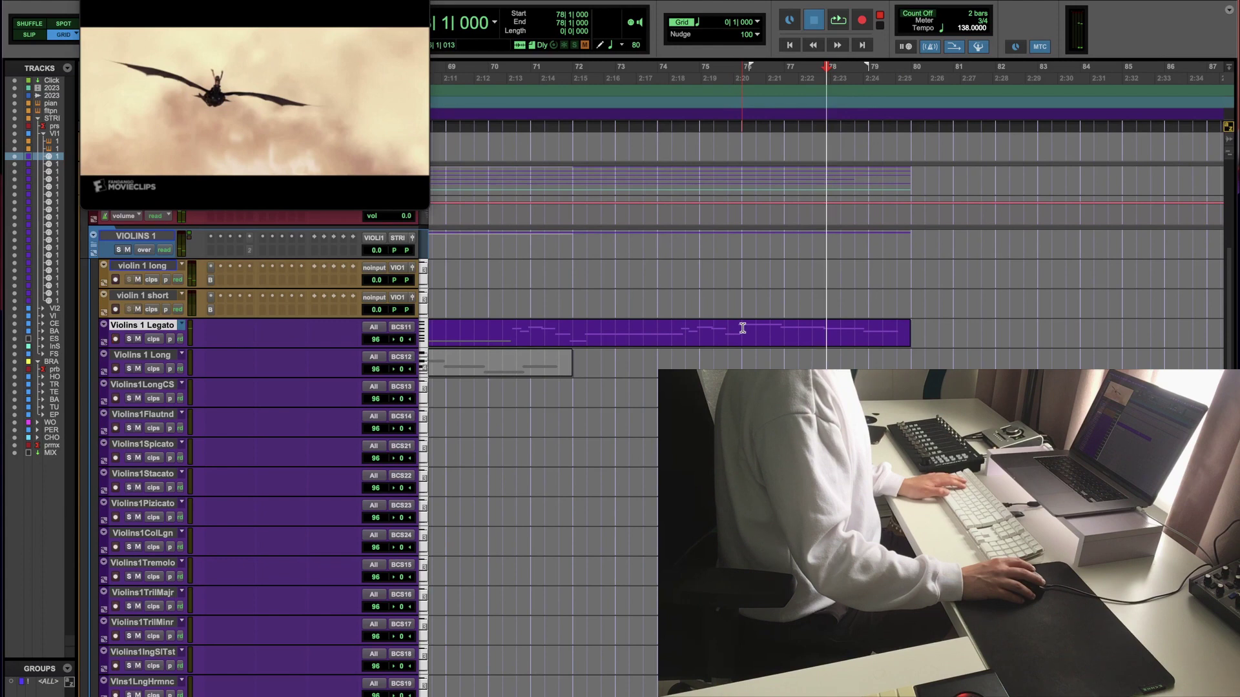
{"action": "key", "text": "space"}
{"action": "key", "text": "space"}
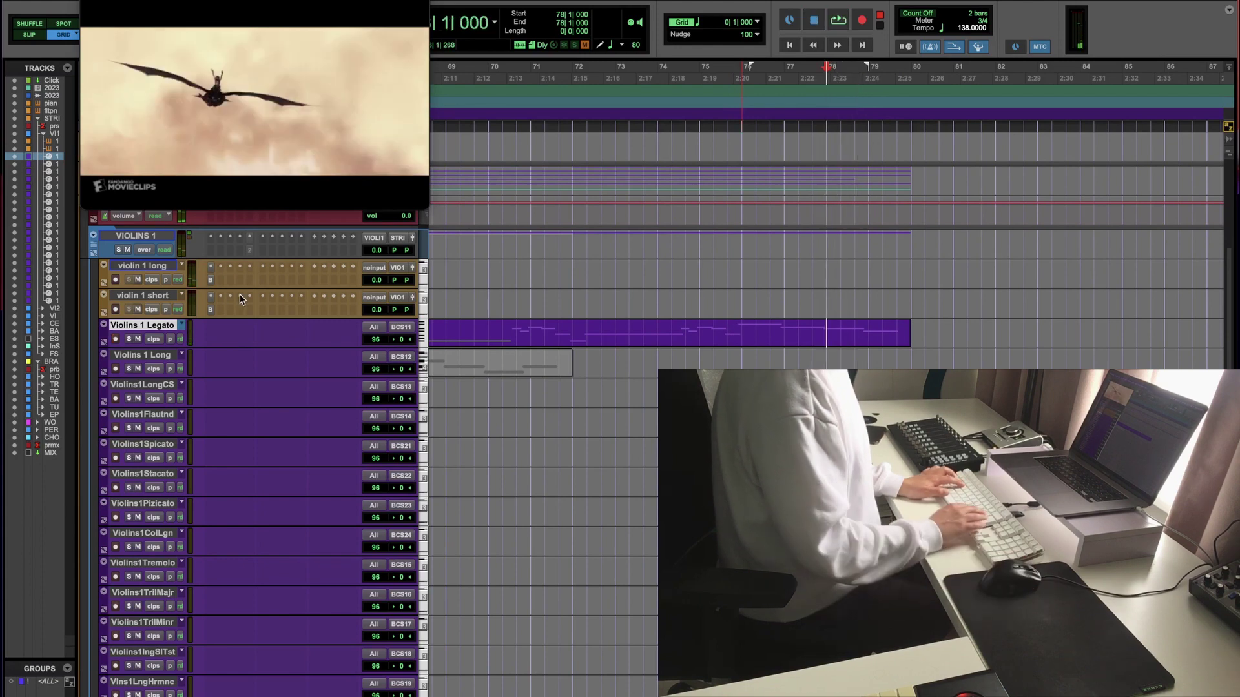
Step: Create the playlist Violins 1 Legato.02 and record a live violin part on it, keeping bars 76 to 85
{"action": "key", "text": "ctrl+backslash"}
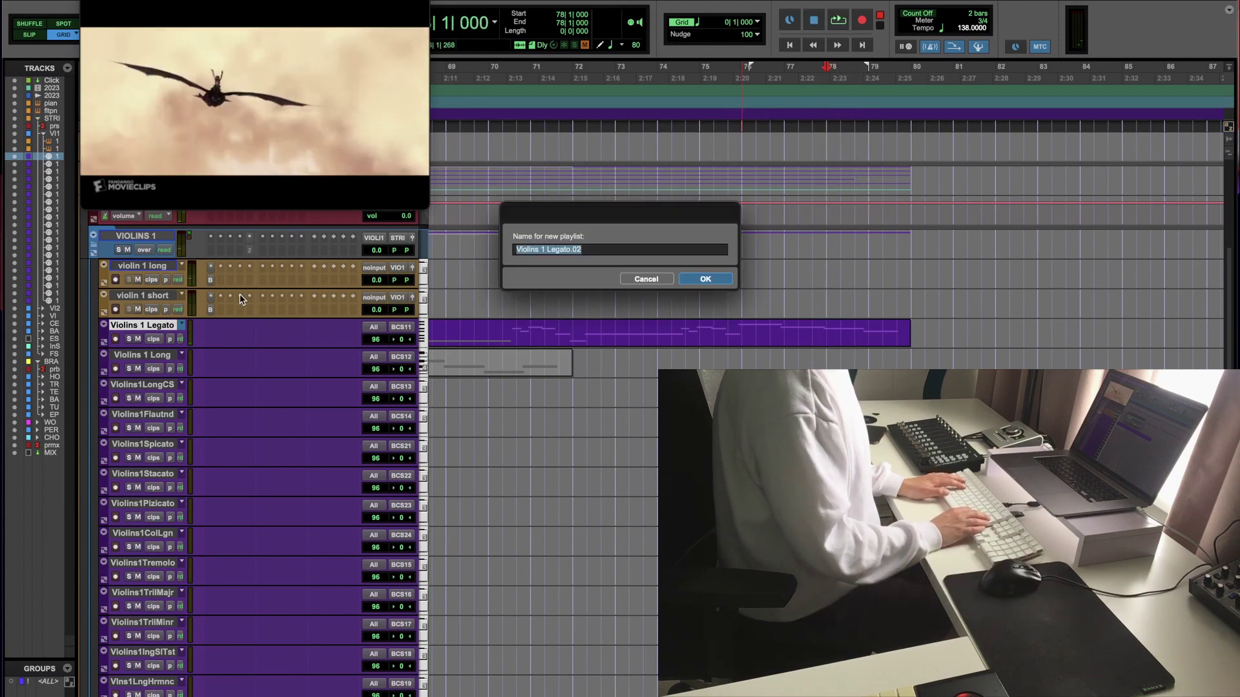
{"action": "key", "text": "Return"}
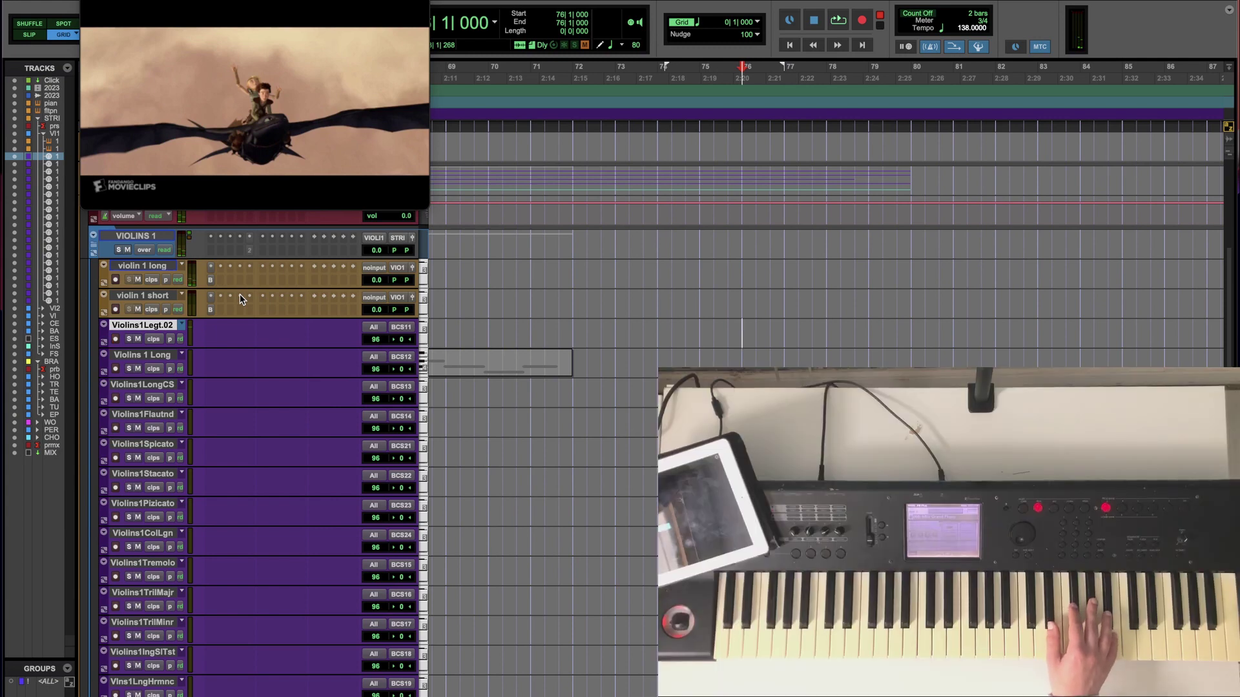
{"action": "key", "text": "space"}
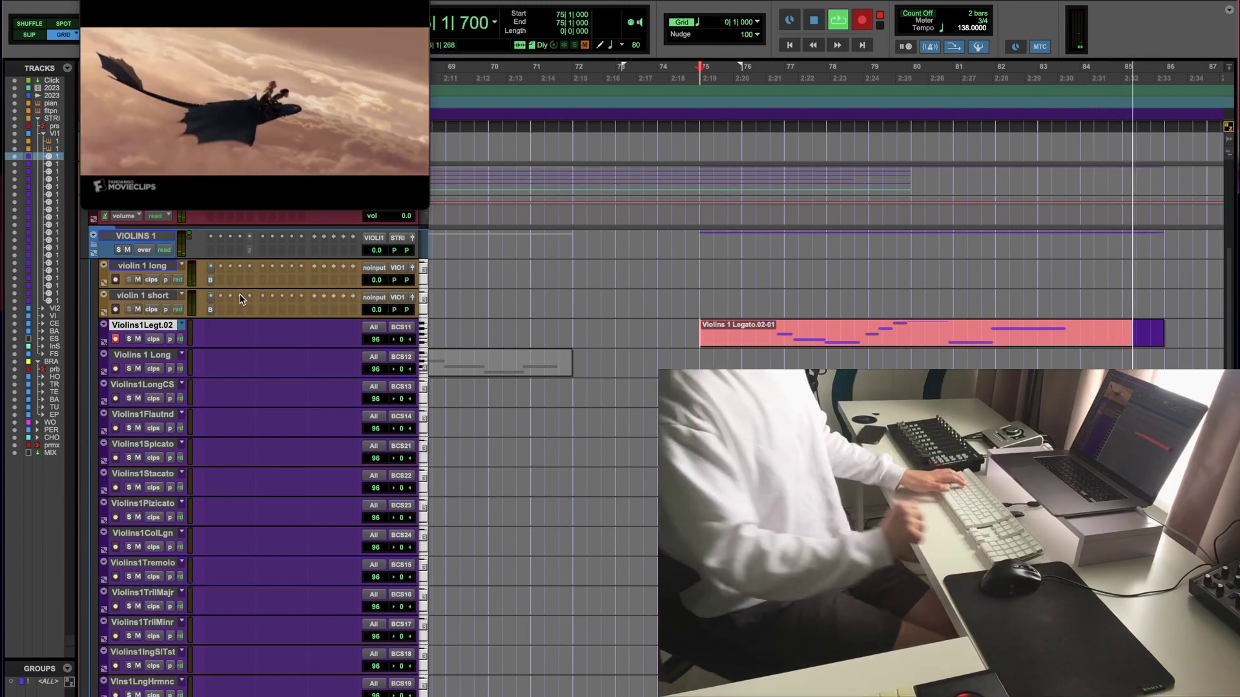
{"action": "key", "text": "space"}
Step: Arm the piano track and audition it against playback from bar 83
{"action": "left_click", "coordinate": [1074, 329]}
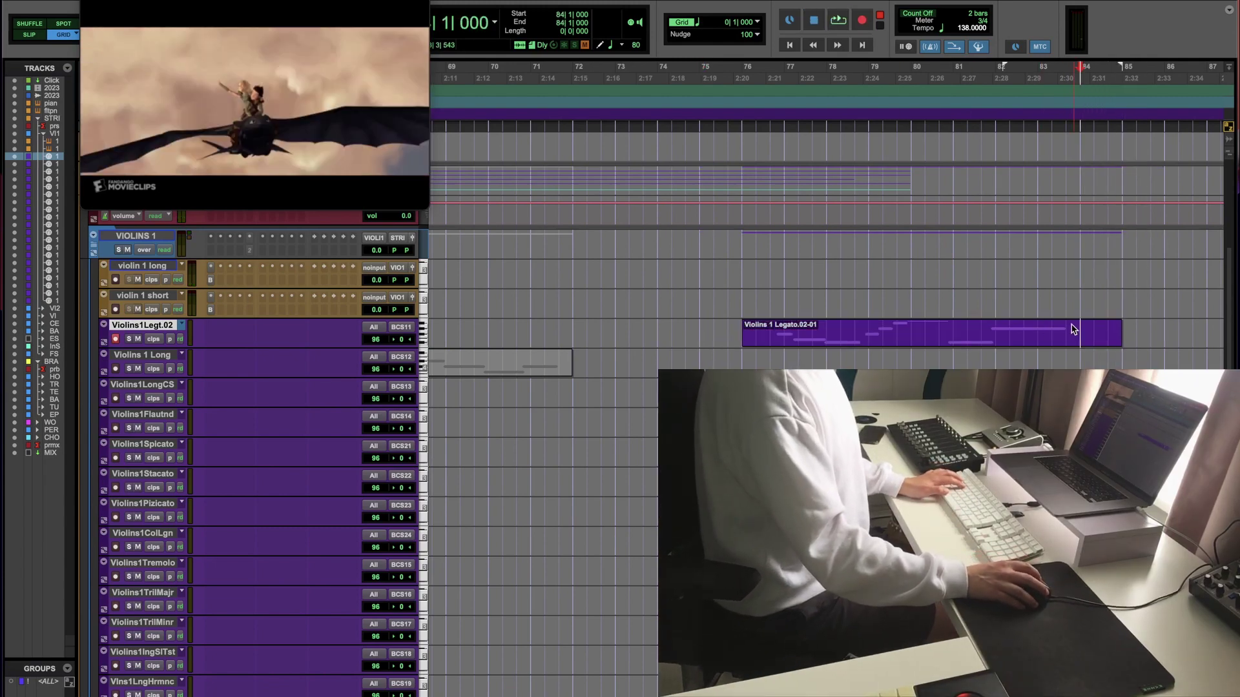
{"action": "scroll", "coordinate": [103, 265], "scroll_direction": "up", "scroll_amount": 10}
{"action": "key", "text": "r"}
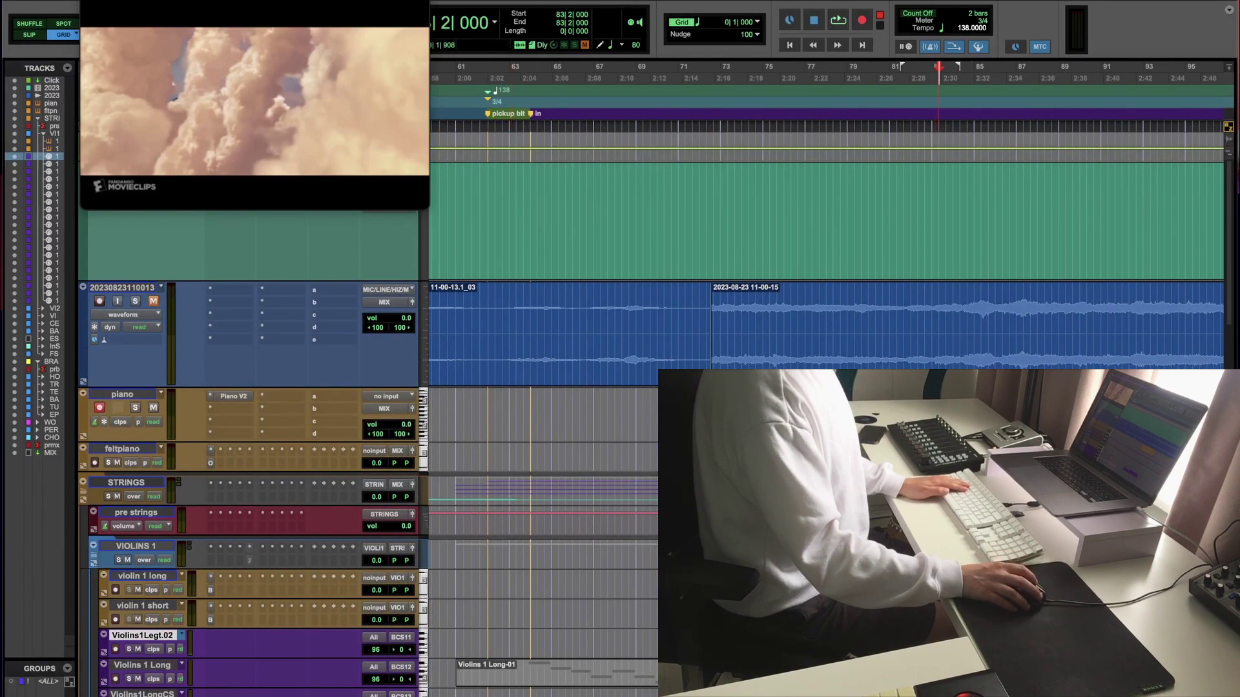
{"action": "key", "text": "t"}
{"action": "key", "text": "t"}
{"action": "key", "text": "space"}
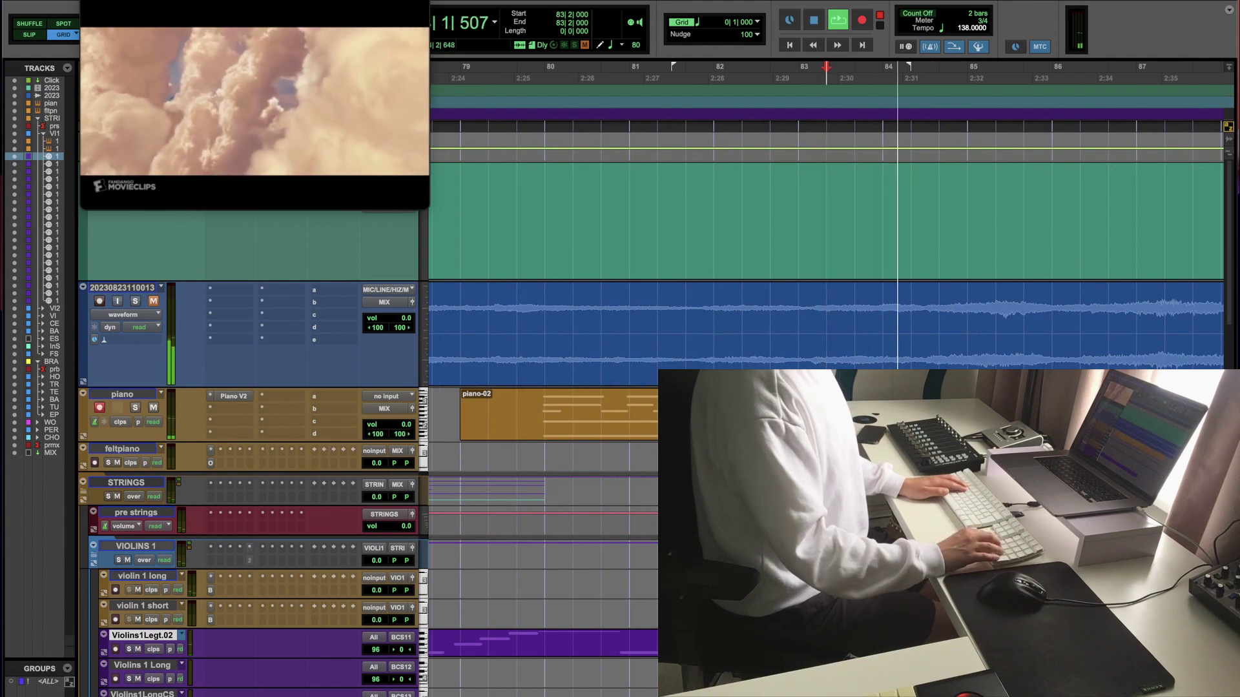
{"action": "key", "text": "space"}
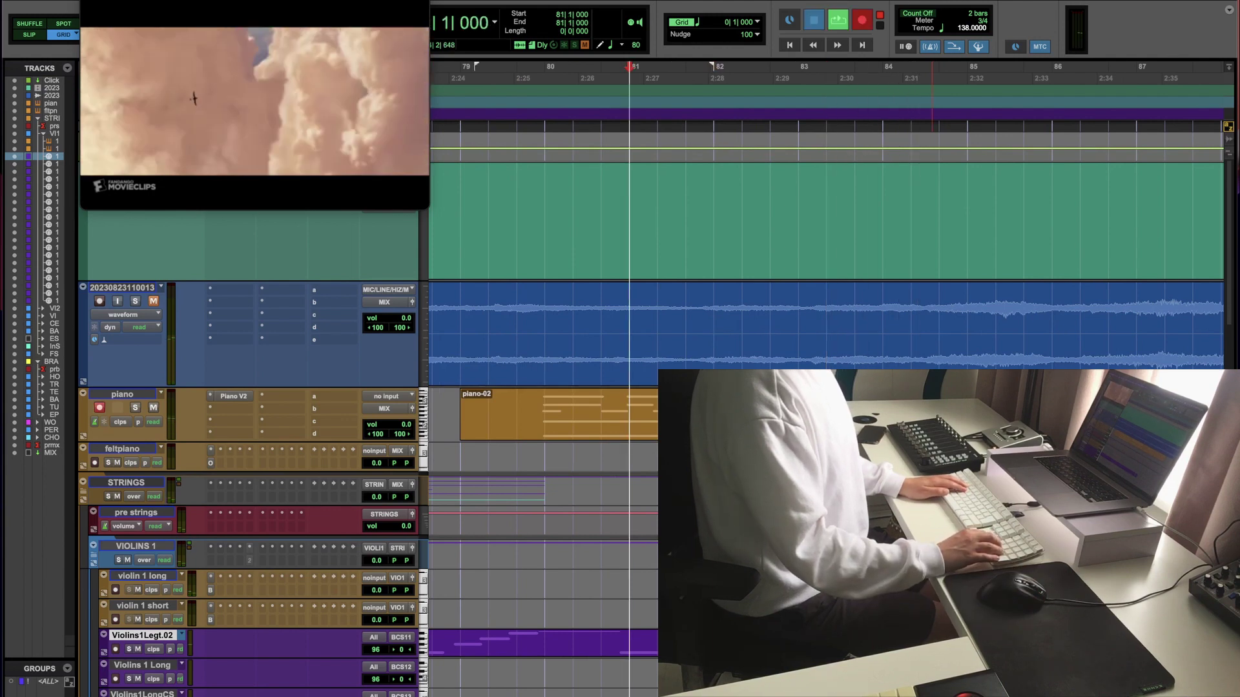
Step: Record the piano part live from bar 81, and record it again from the same bar
{"action": "key", "text": "r"}
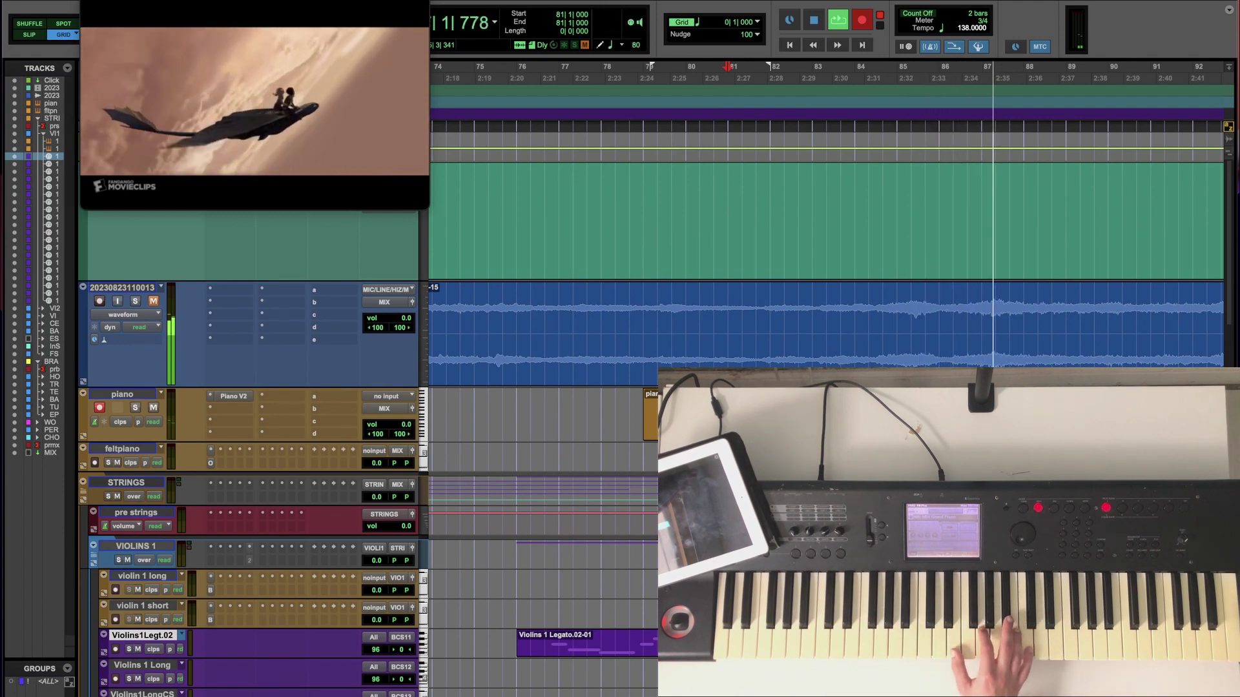
{"action": "key", "text": "space"}
{"action": "key", "text": "shift+r"}
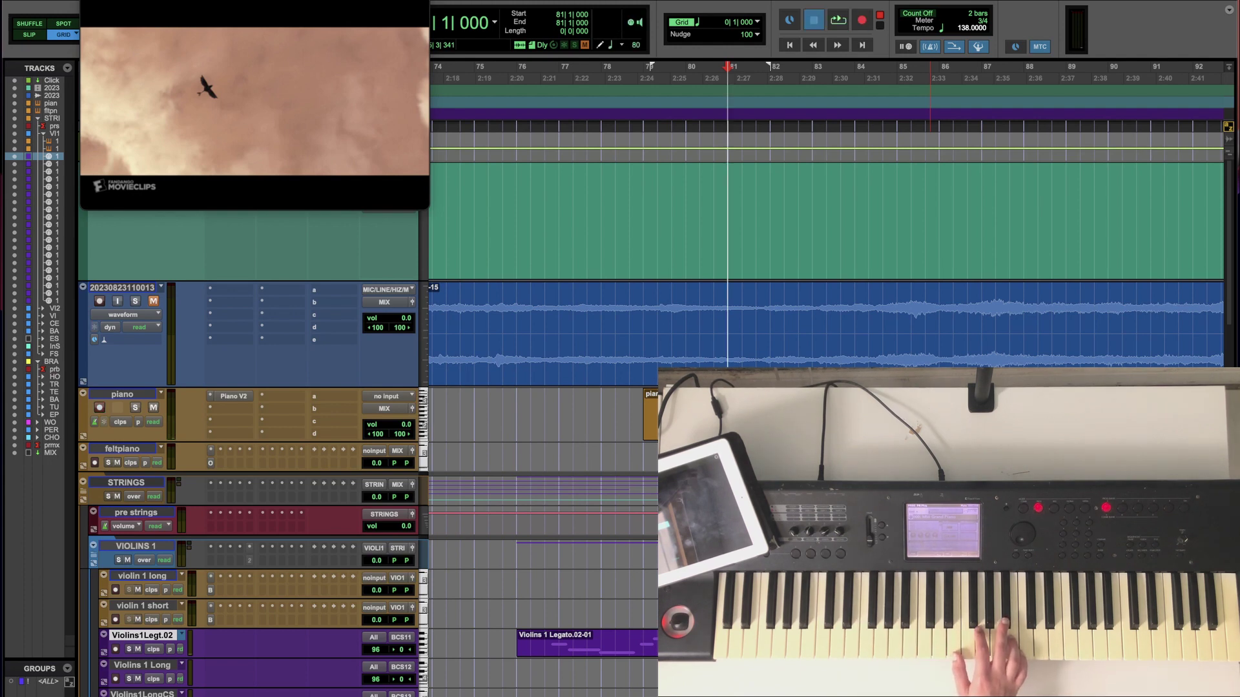
{"action": "key", "text": "F12"}
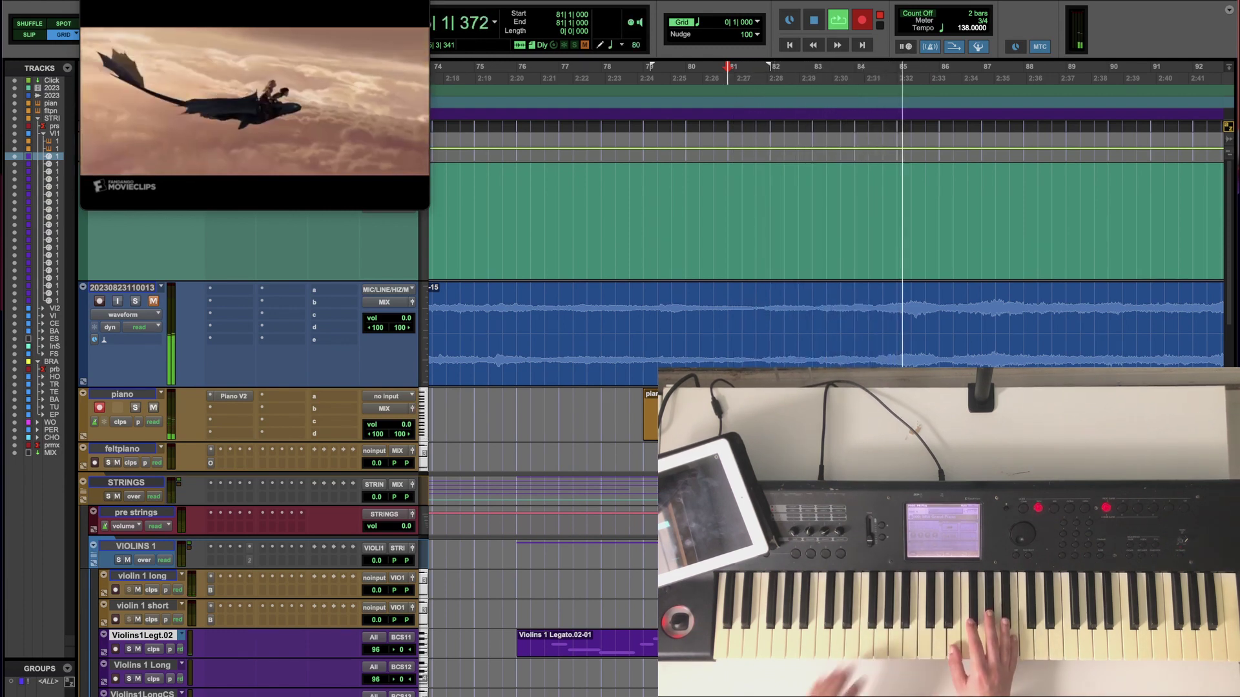
{"action": "key", "text": "space"}
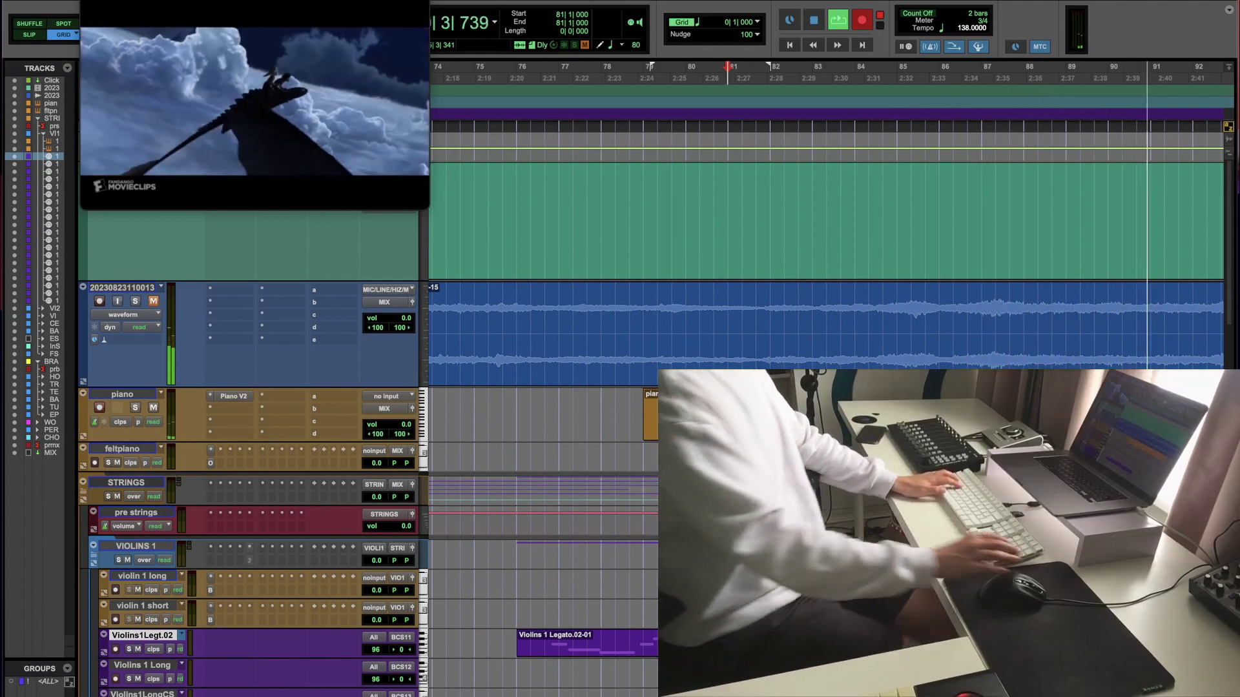
{"action": "key", "text": "space"}
Step: Stop the piano take and inspect its recorded notes from bar 79 to 90 in the MIDI editor
{"action": "key", "text": "period"}
{"action": "key", "text": "1"}
{"action": "key", "text": "period"}
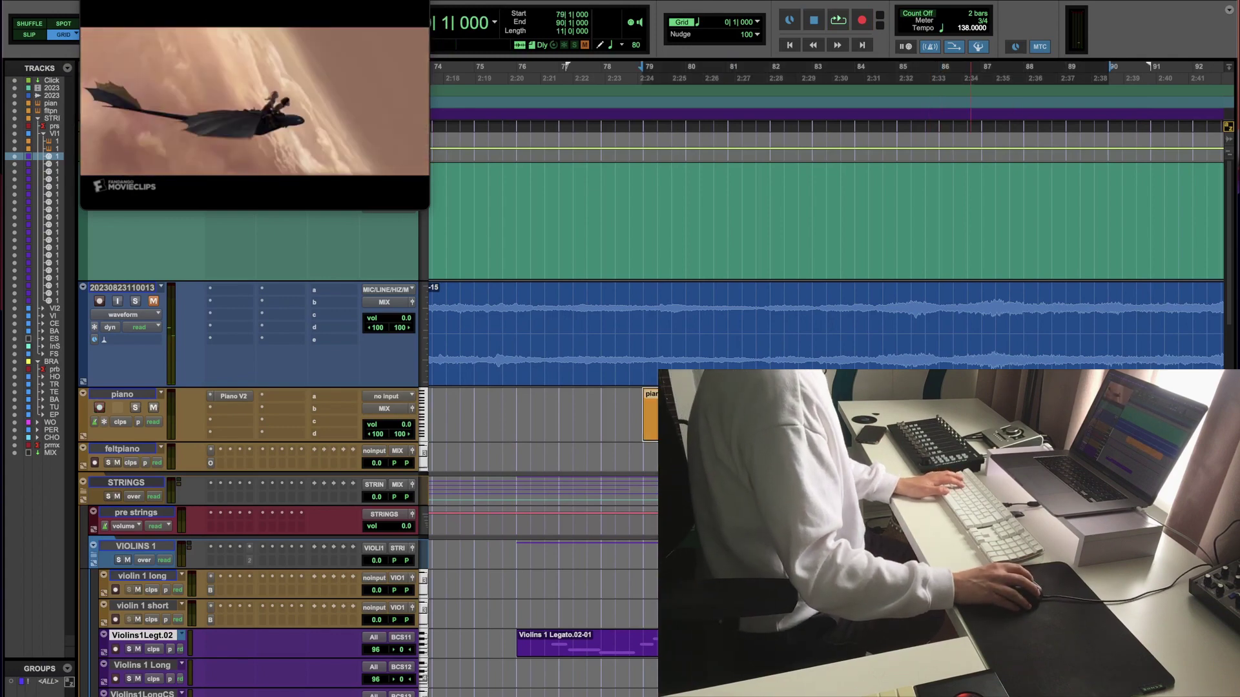
{"action": "key", "text": "ctrl+equal"}
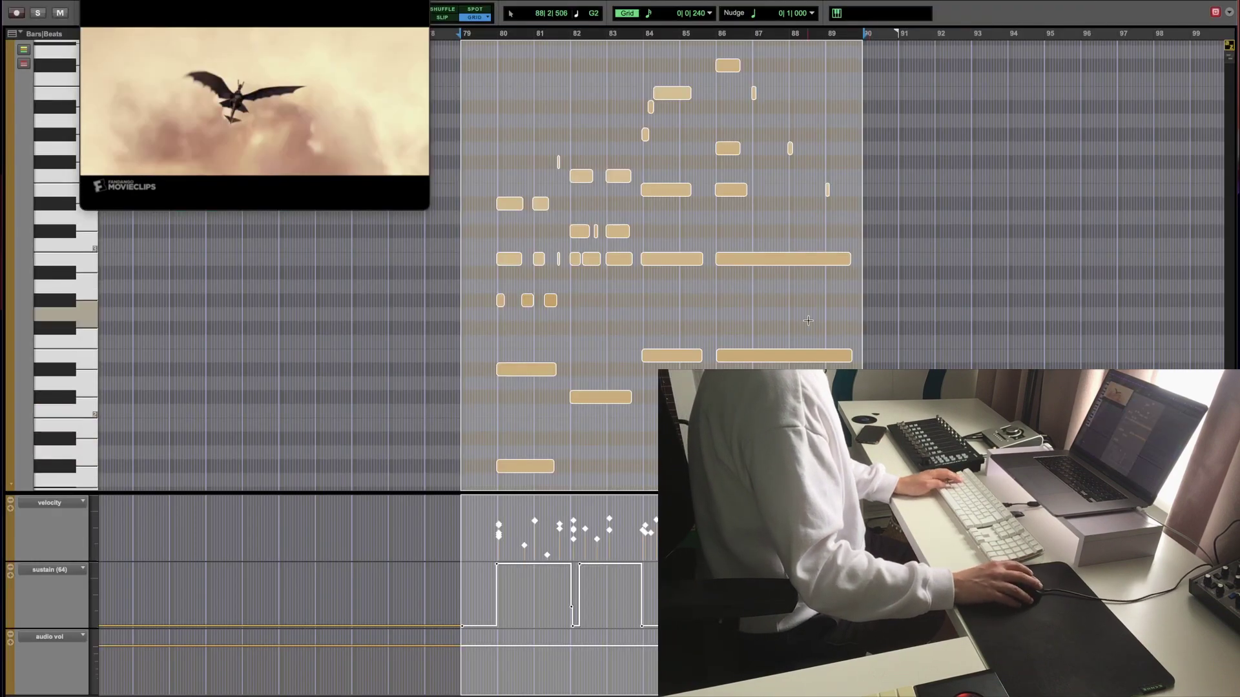
{"action": "key", "text": "ctrl+equal"}
Step: Add a marker named big at bar 90
{"action": "left_click", "coordinate": [1114, 330]}
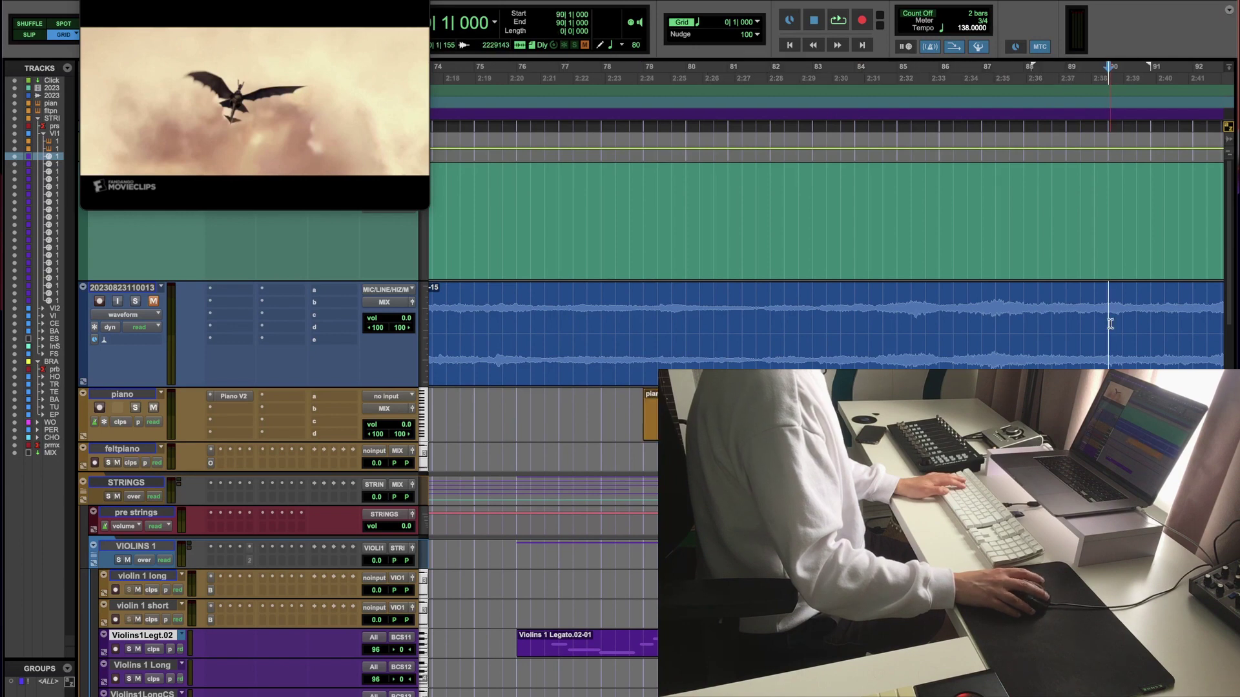
{"action": "key", "text": "KP_Enter"}
{"action": "key", "text": "Return"}
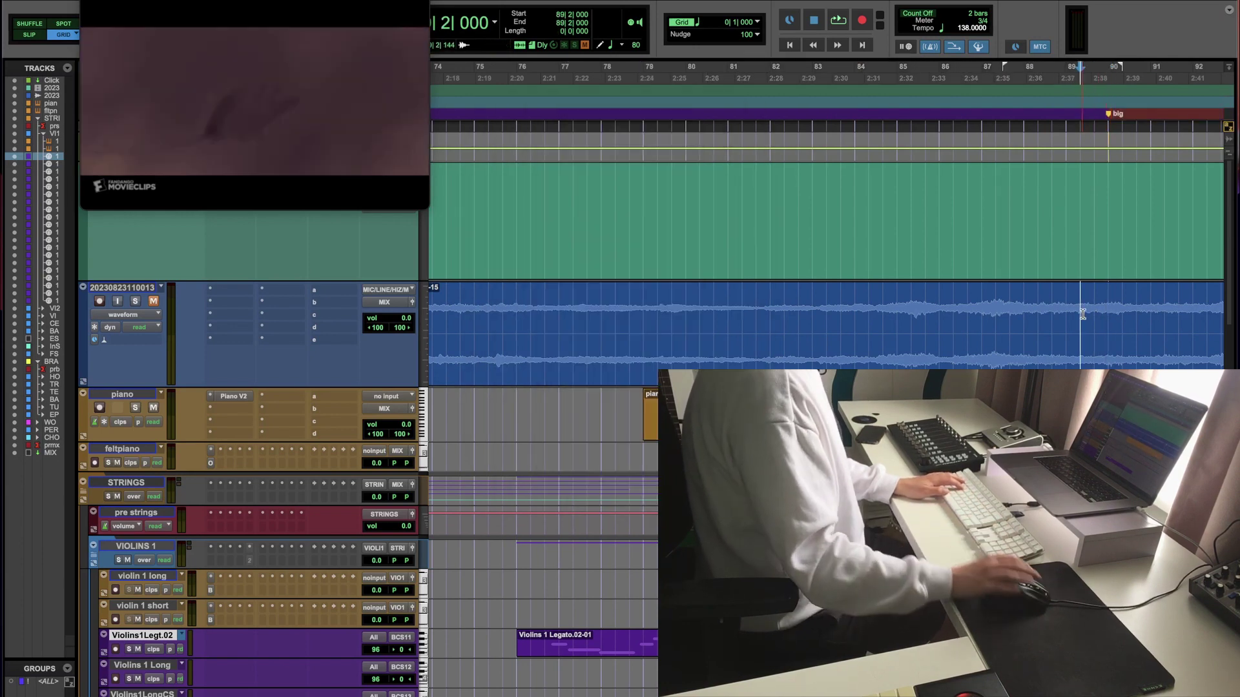
Step: Play the passage leading into the big marker and add a marker named timproll at bar 89
{"action": "key", "text": "space"}
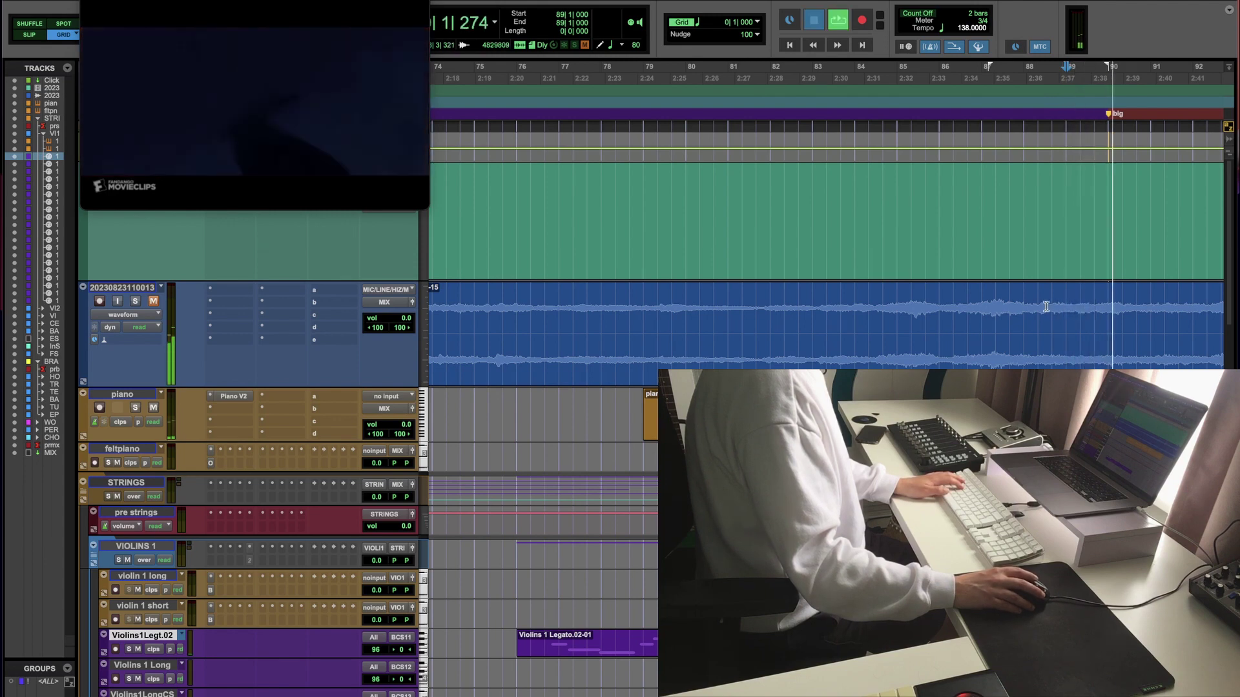
{"action": "key", "text": "space"}
{"action": "key", "text": "KP_Enter"}
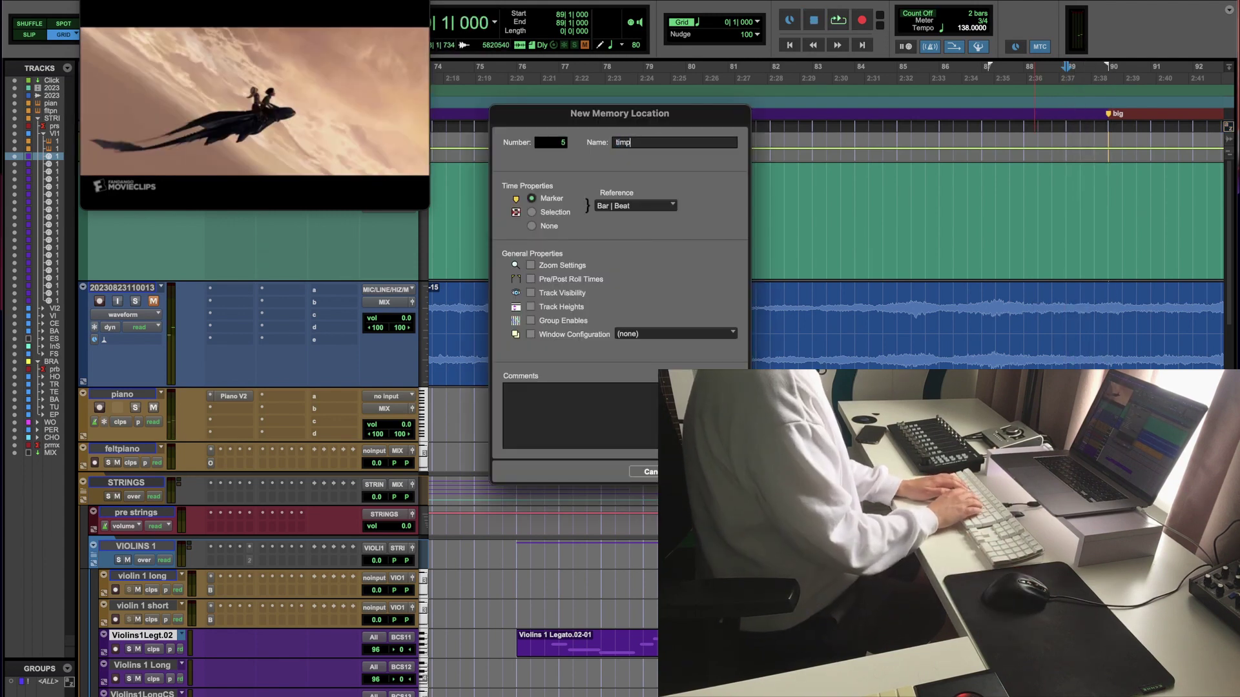
{"action": "key", "text": "Return"}
{"action": "key", "text": "t"}
{"action": "key", "text": "t"}
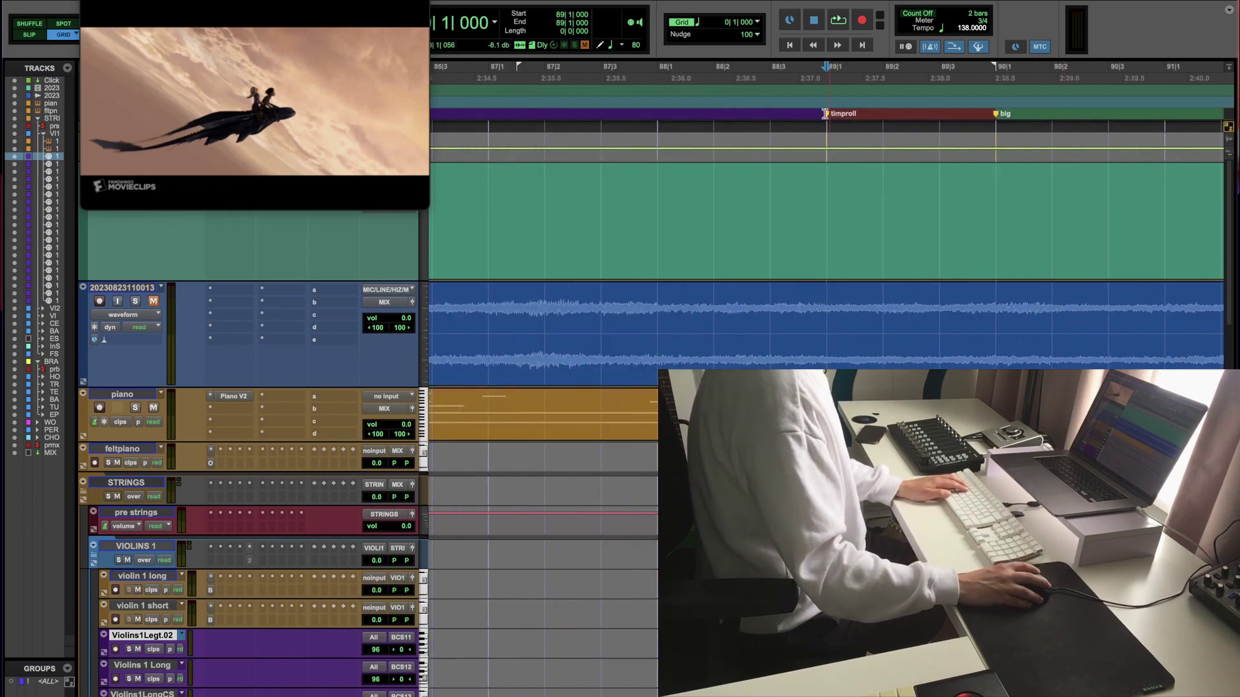
{"action": "key", "text": "r"}
{"action": "key", "text": "r"}
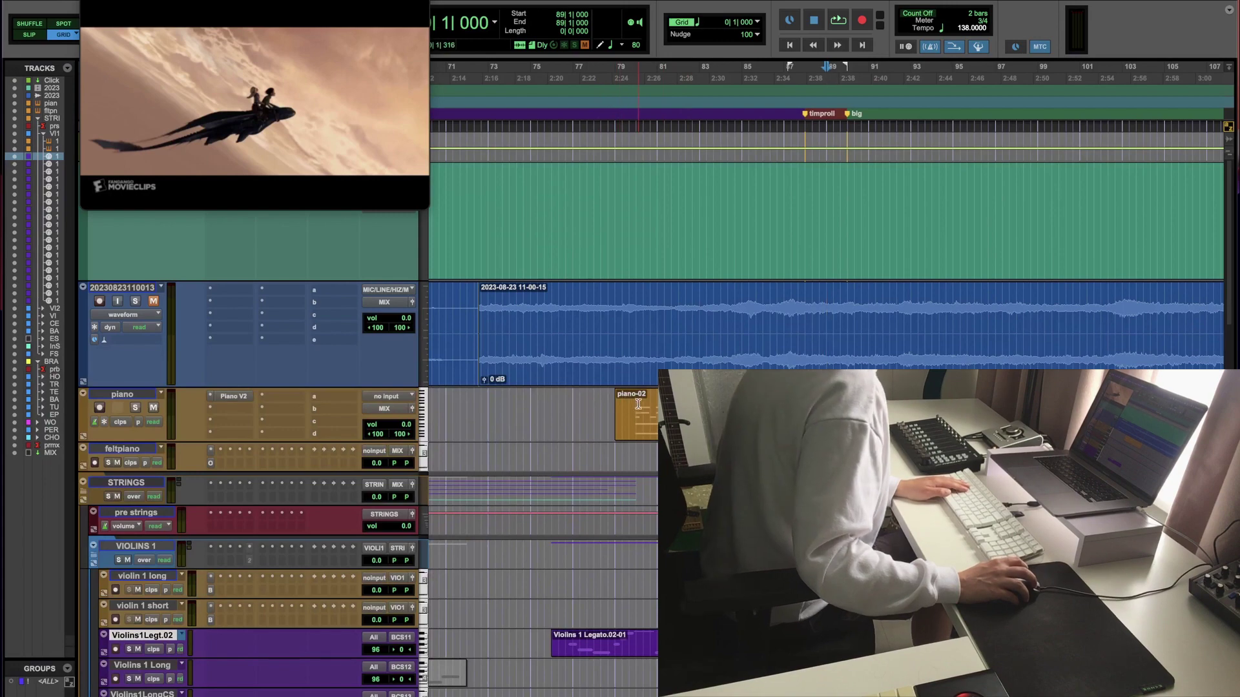
Step: Play the score back from bar 80 to check the passage before the timproll marker
{"action": "key", "text": "space"}
{"action": "key", "text": "space"}
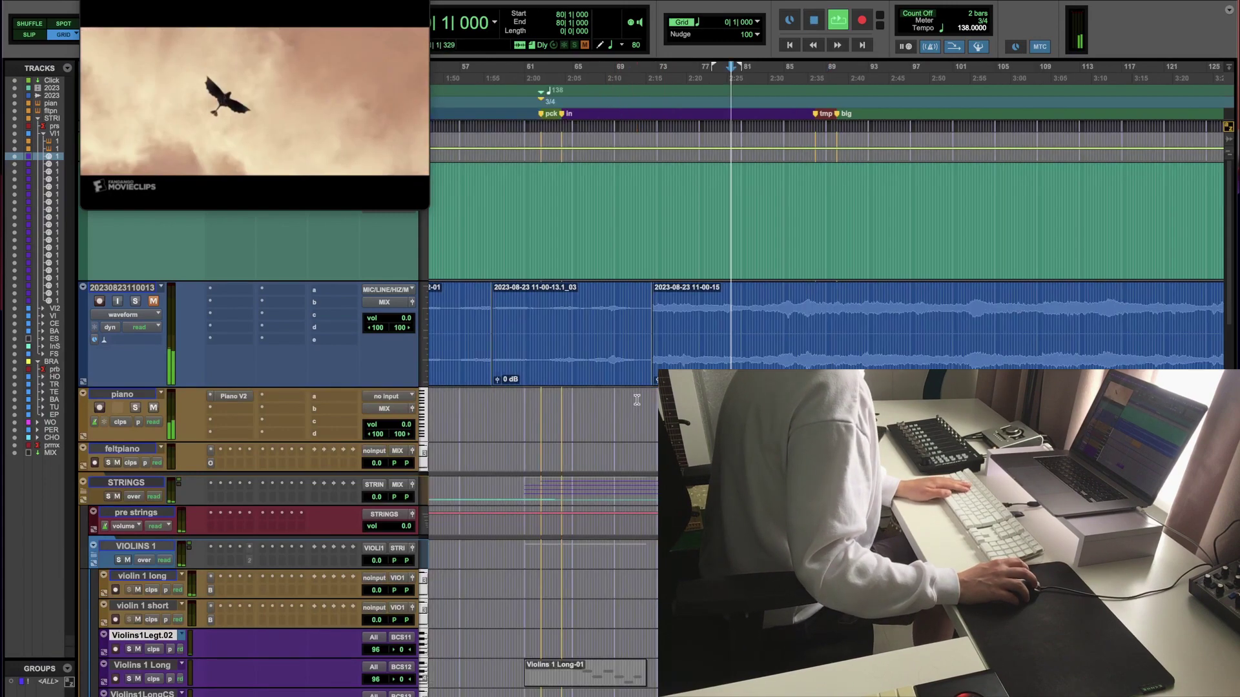
{"action": "key", "text": "t"}
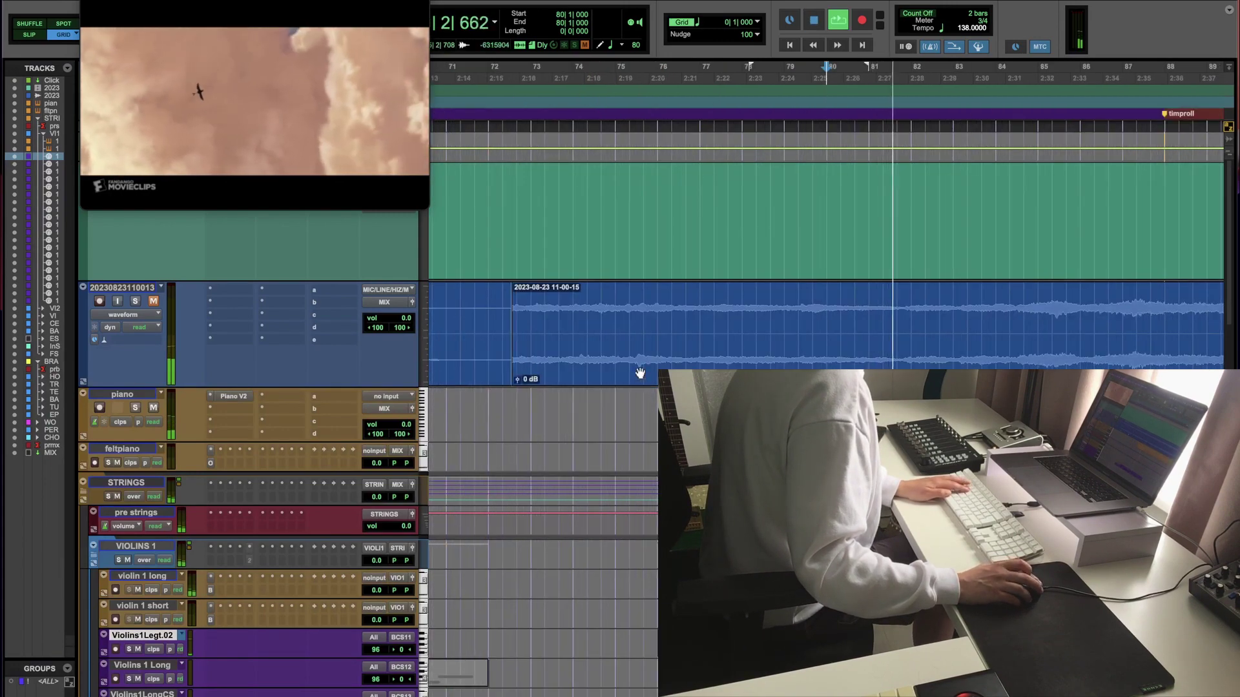
{"action": "key", "text": "r"}
{"action": "scroll", "coordinate": [236, 454], "scroll_direction": "down", "scroll_amount": 15}
{"action": "key", "text": "space"}
Step: Expand the CELLOS folder, arm the Cellos Long track, and audition it against playback from bar 74 beat 3
{"action": "scroll", "coordinate": [236, 454], "scroll_direction": "down", "scroll_amount": 8}
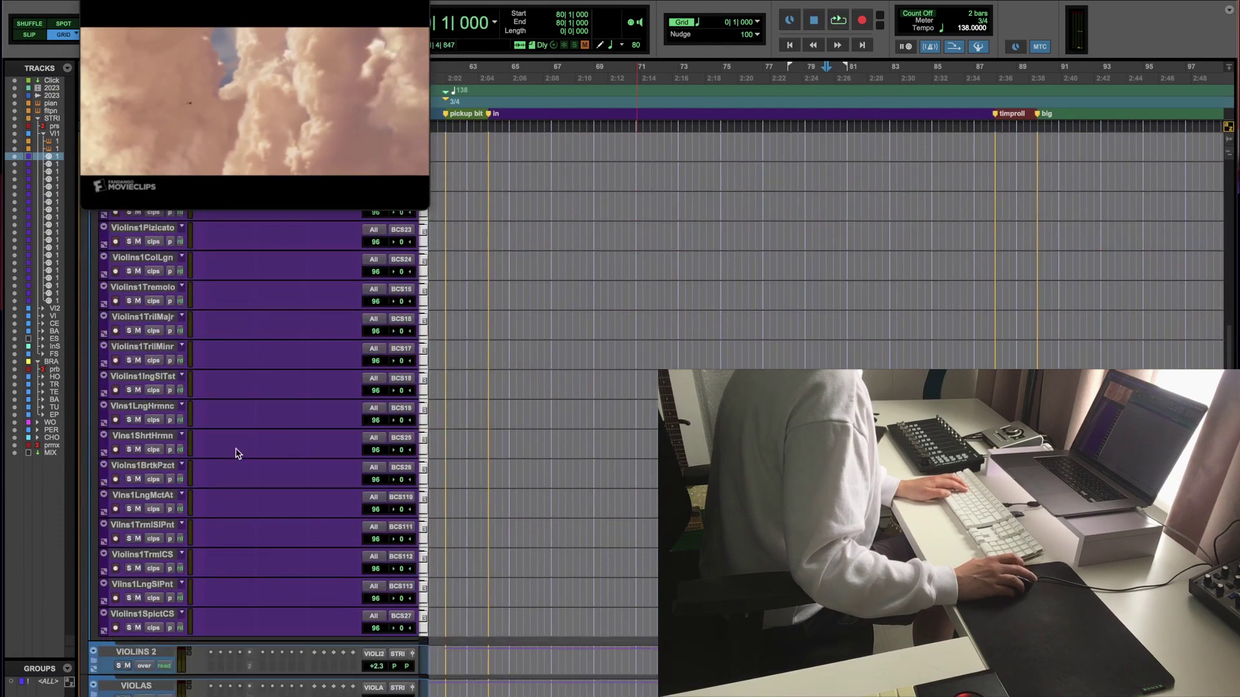
{"action": "left_click", "coordinate": [94, 547]}
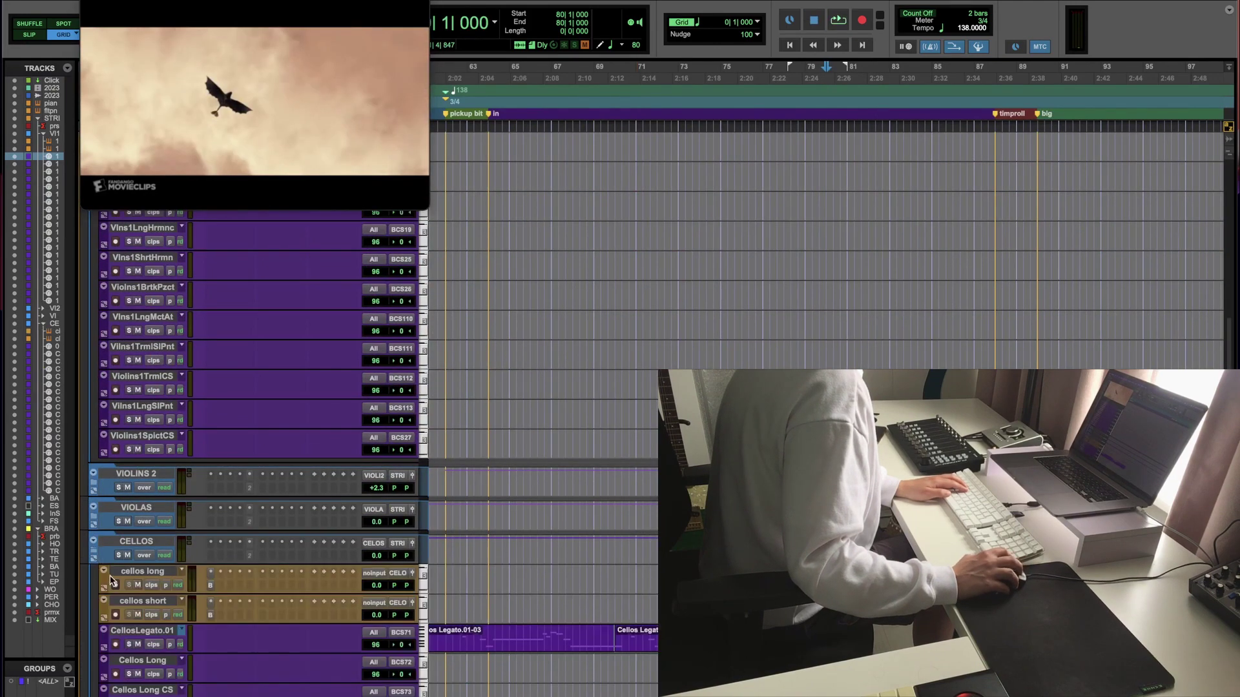
{"action": "scroll", "coordinate": [110, 556], "scroll_direction": "down", "scroll_amount": 3}
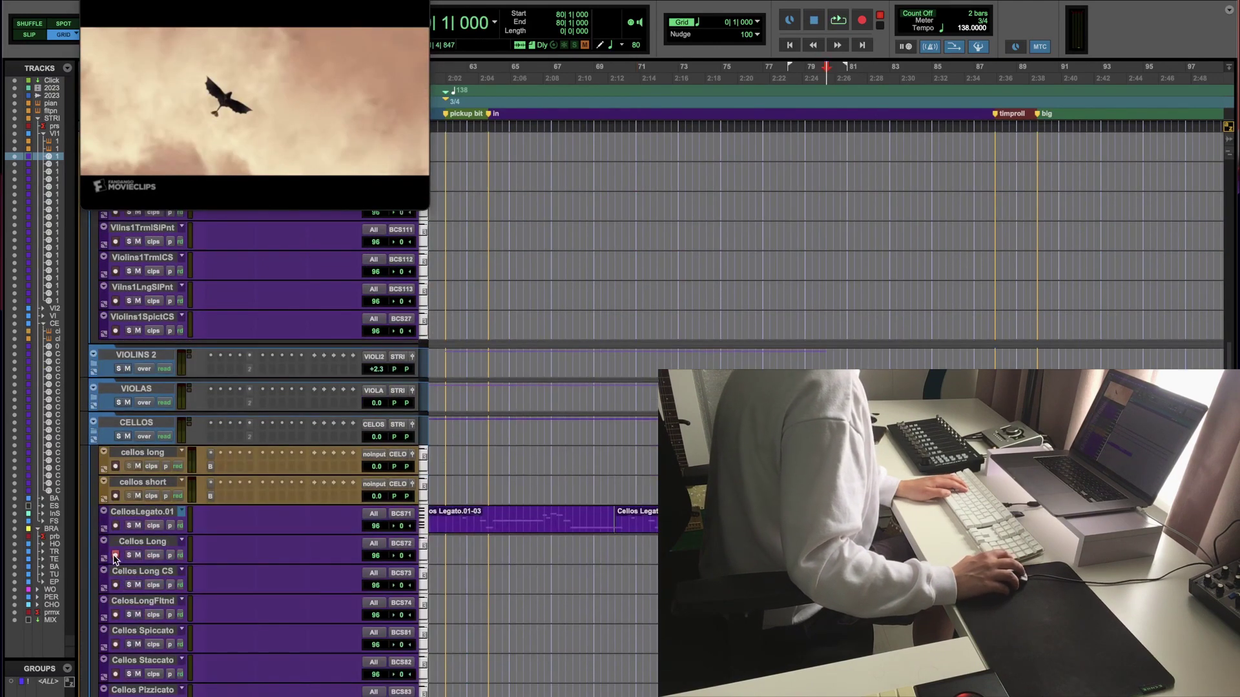
{"action": "key", "text": "space"}
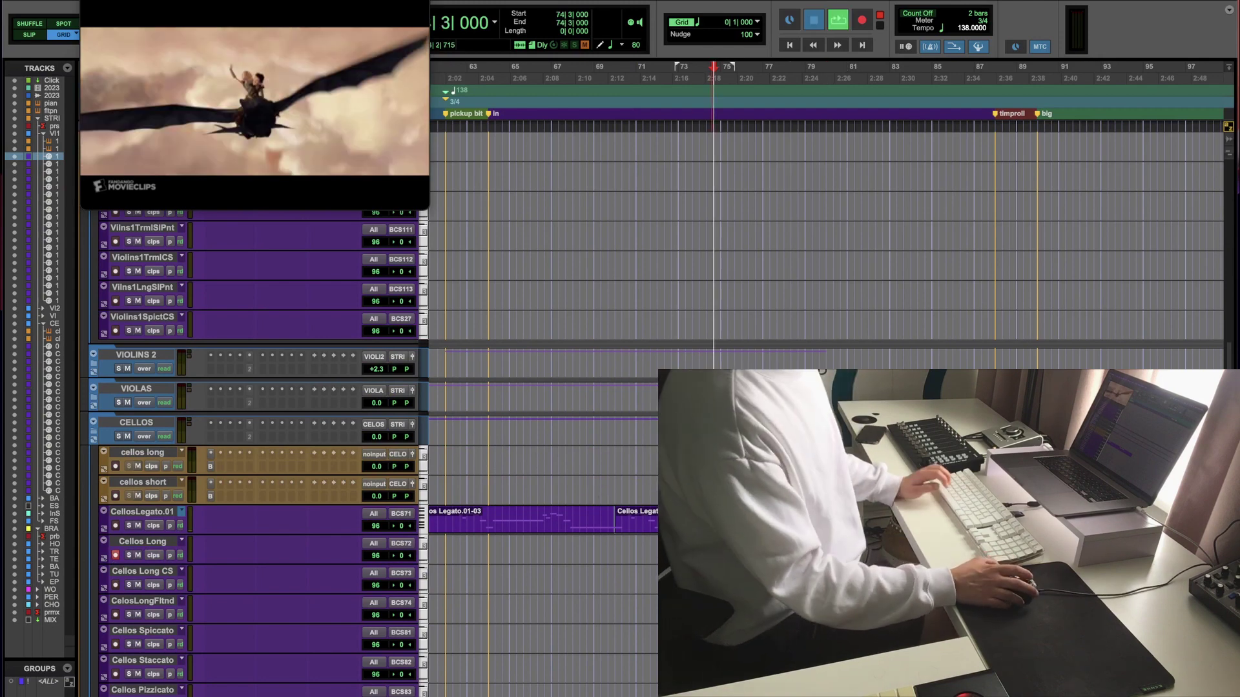
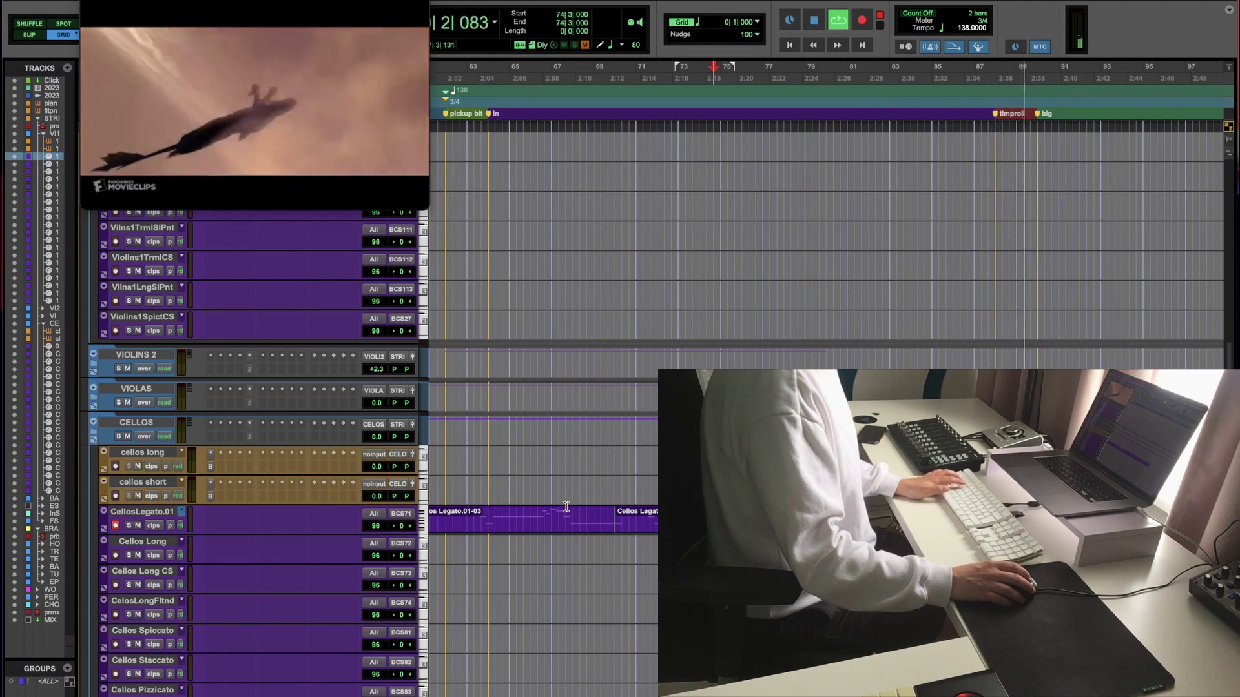
Step: Switch the first violins' legato track to playlist Violins 1 Legato.01, and finally to the original Violins 1 Legato playlist
{"action": "scroll", "coordinate": [566, 507], "scroll_direction": "up", "scroll_amount": 15}
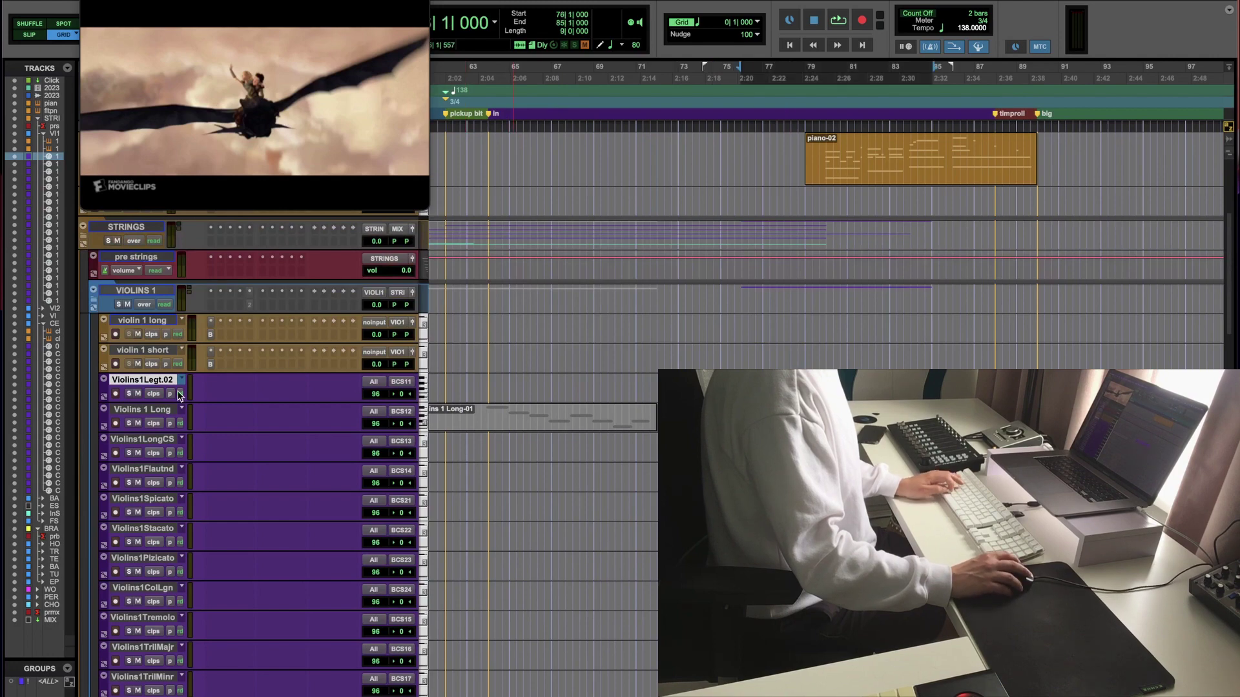
{"action": "left_click", "coordinate": [182, 379]}
{"action": "left_click", "coordinate": [191, 371]}
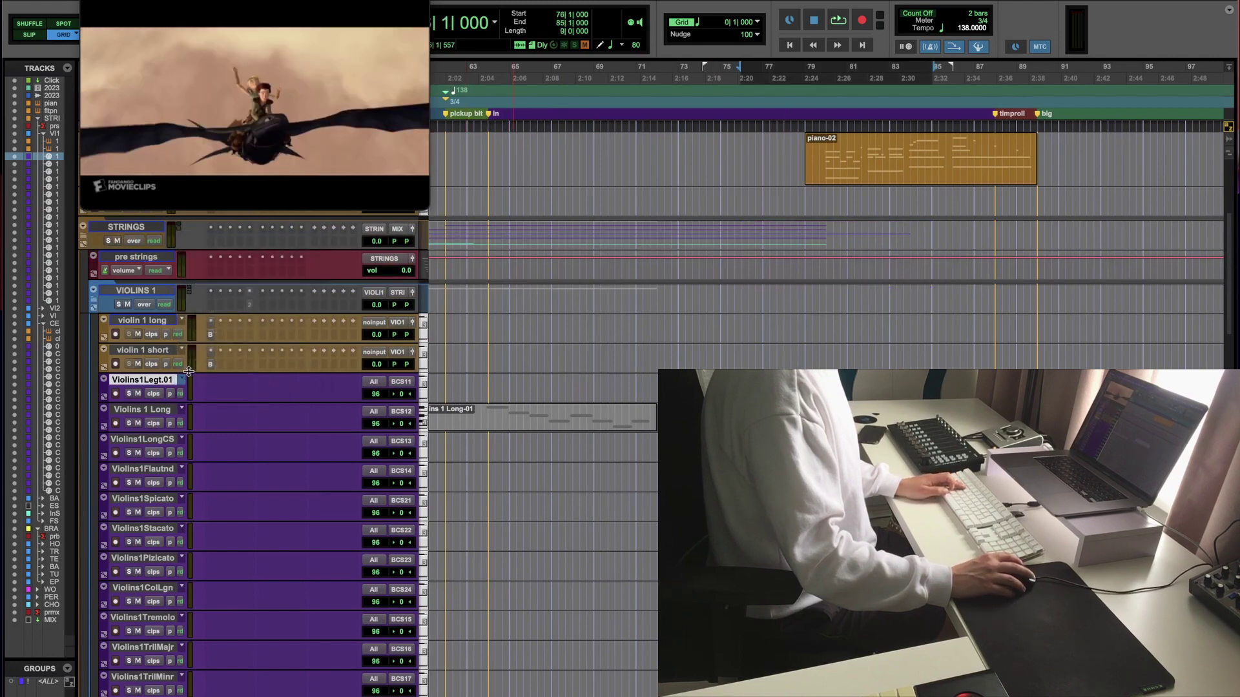
{"action": "key", "text": "super+bracketleft"}
{"action": "left_click", "coordinate": [181, 381]}
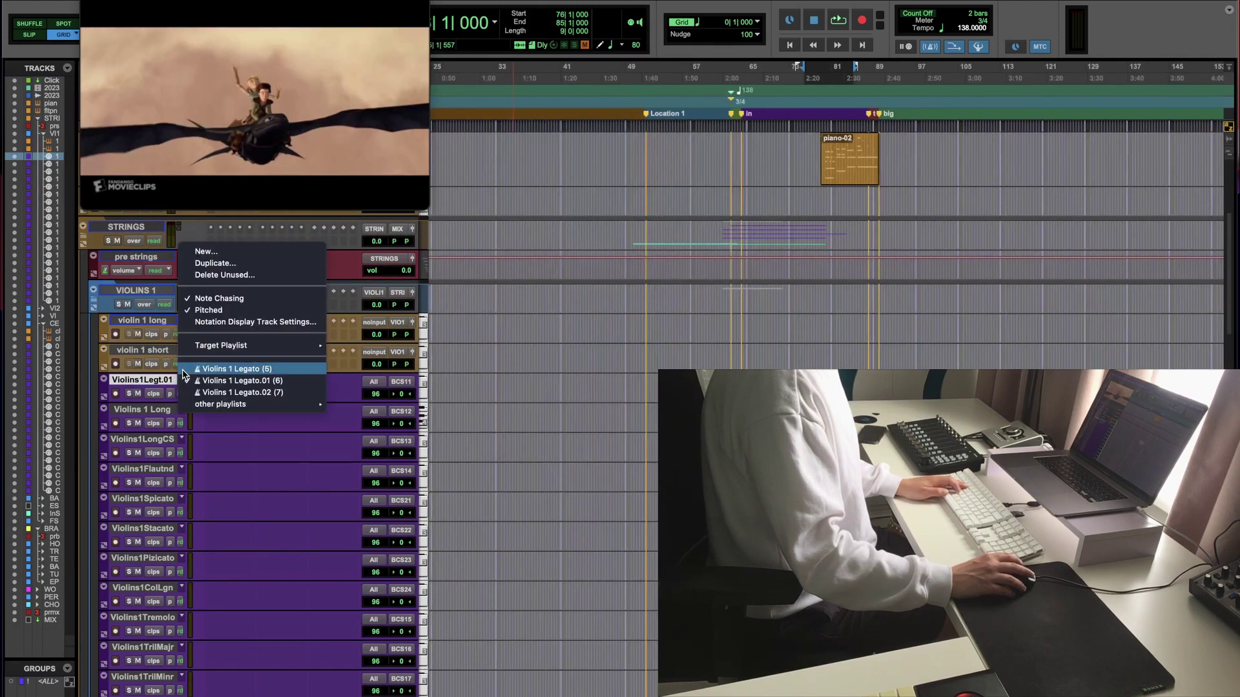
{"action": "left_click", "coordinate": [182, 370]}
{"action": "key", "text": "super+bracketright"}
{"action": "key", "text": "super+bracketright"}
{"action": "key", "text": "super+bracketright"}
{"action": "key", "text": "super+bracketright"}
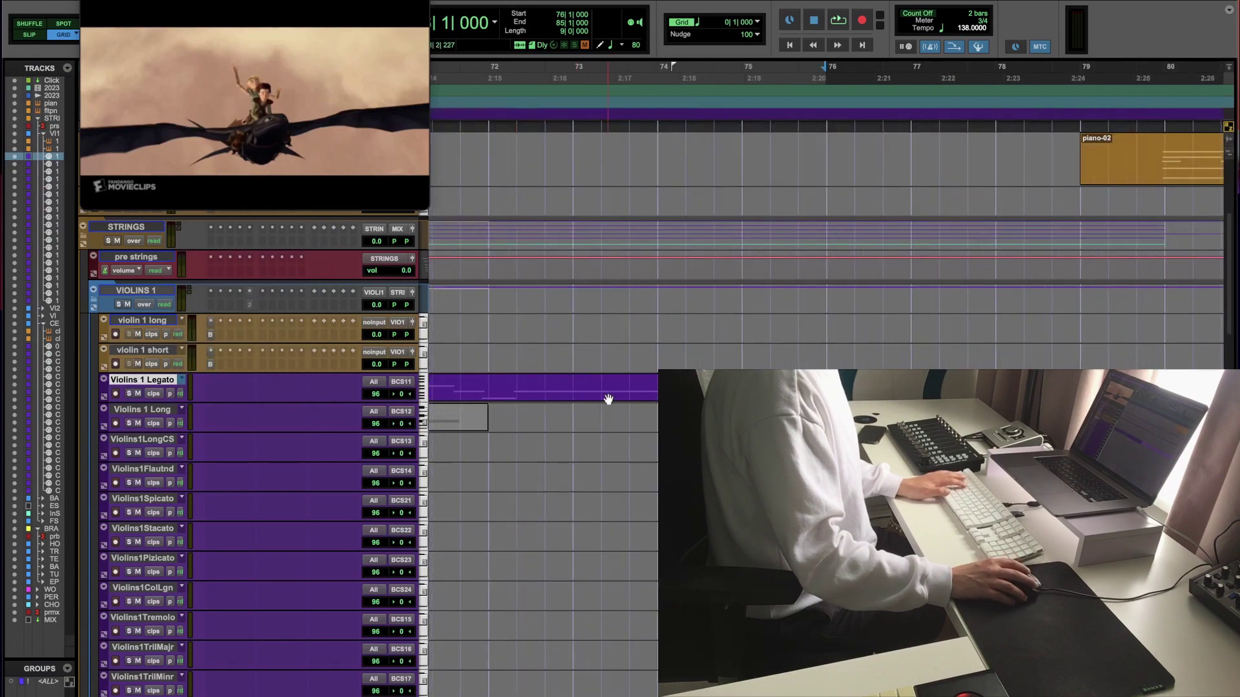
Step: Play from bar 74 beat 3 and listen to the VIOLINS 1 folder both in solo and with the full score
{"action": "left_click", "coordinate": [714, 387]}
{"action": "key", "text": "space"}
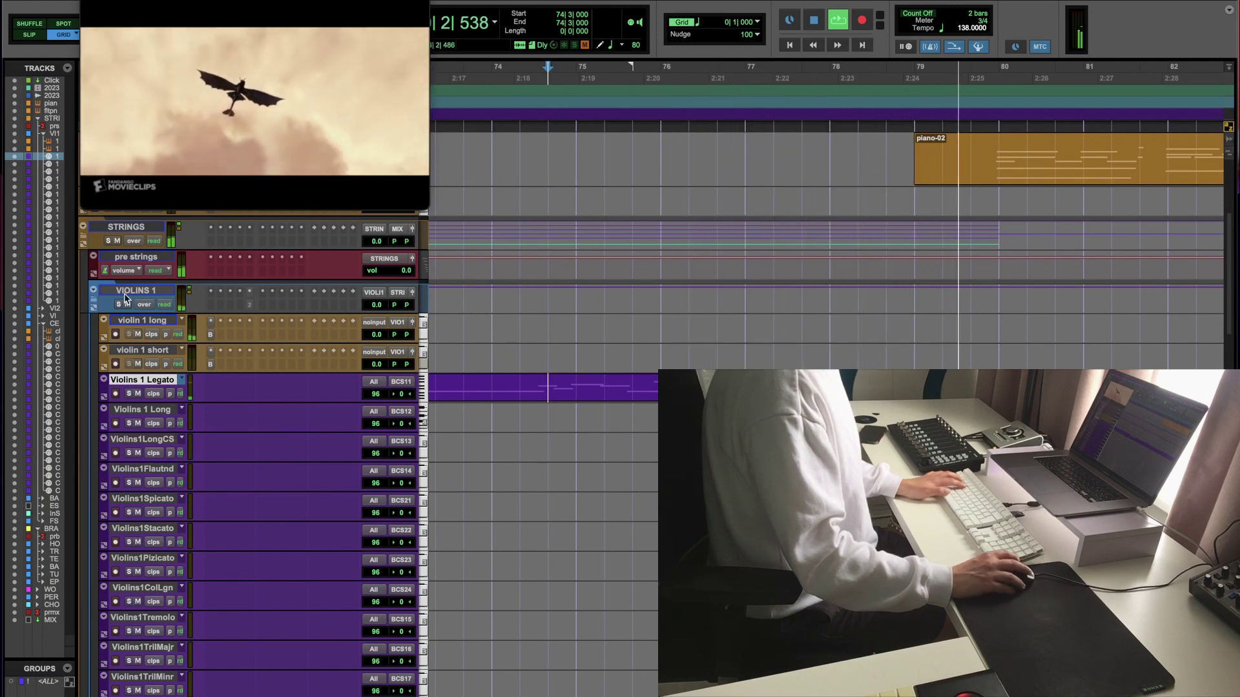
{"action": "key", "text": "space"}
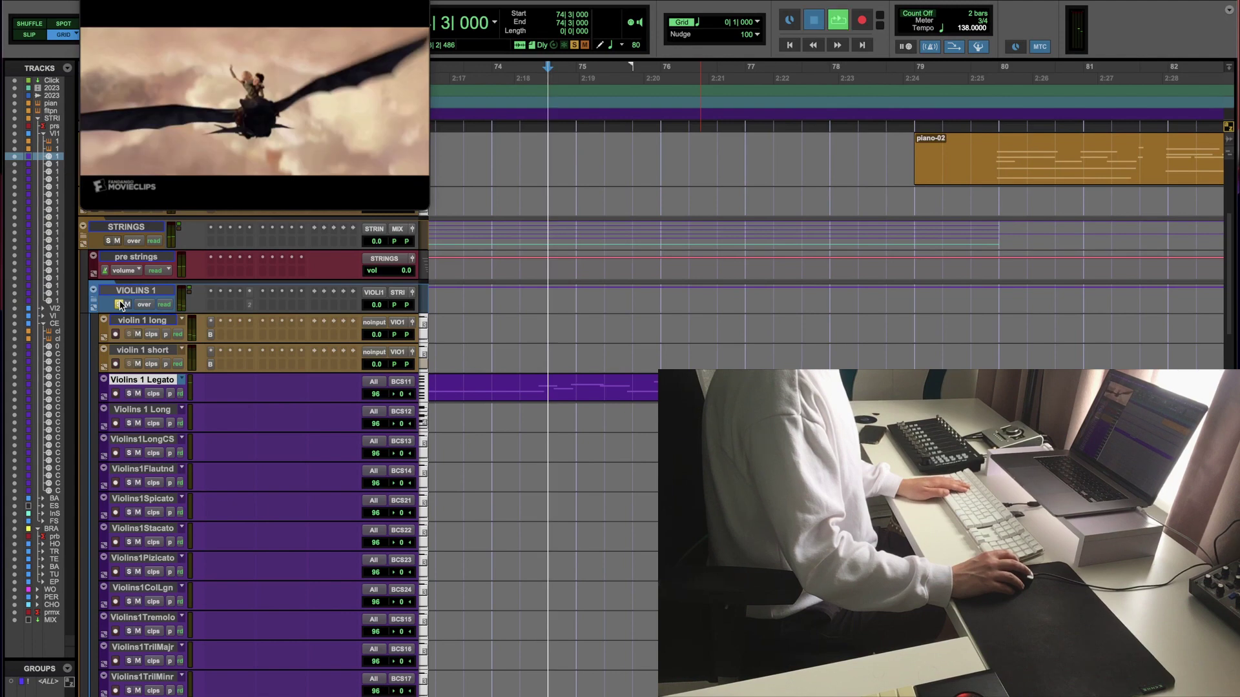
{"action": "left_click", "coordinate": [120, 304]}
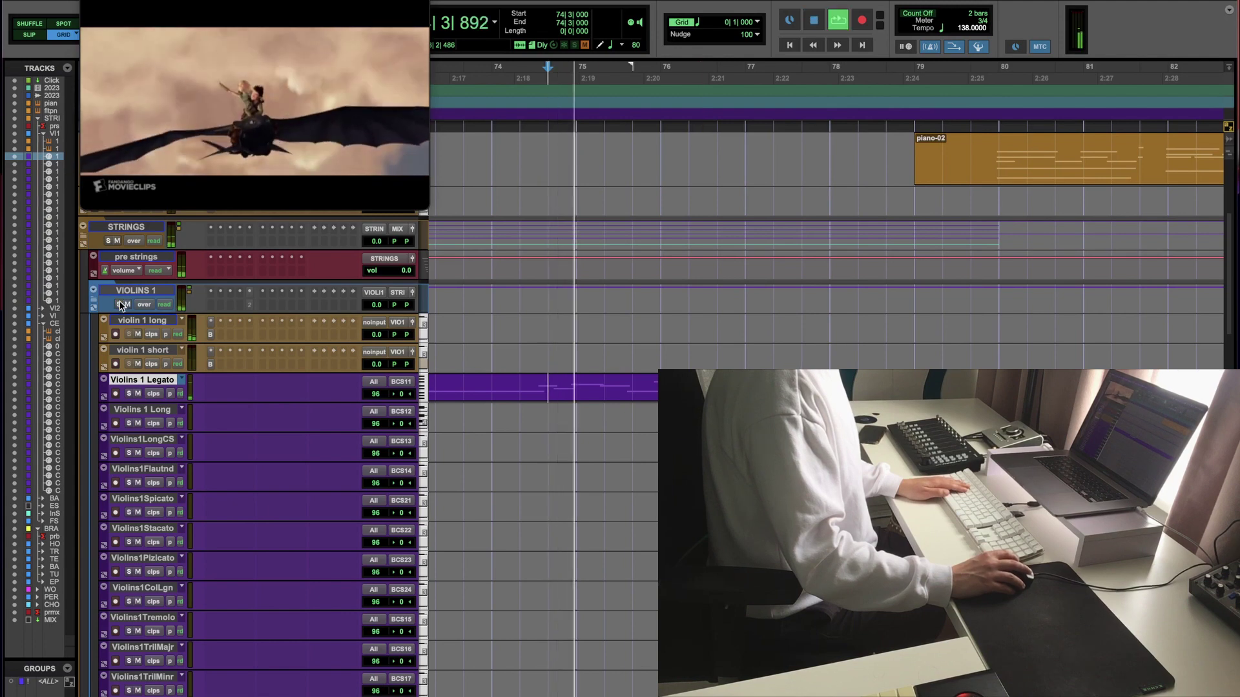
{"action": "key", "text": "space"}
Step: Solo the STRINGS folder and compare its playback with VIOLINS 1 muted and unmuted
{"action": "left_click", "coordinate": [107, 241]}
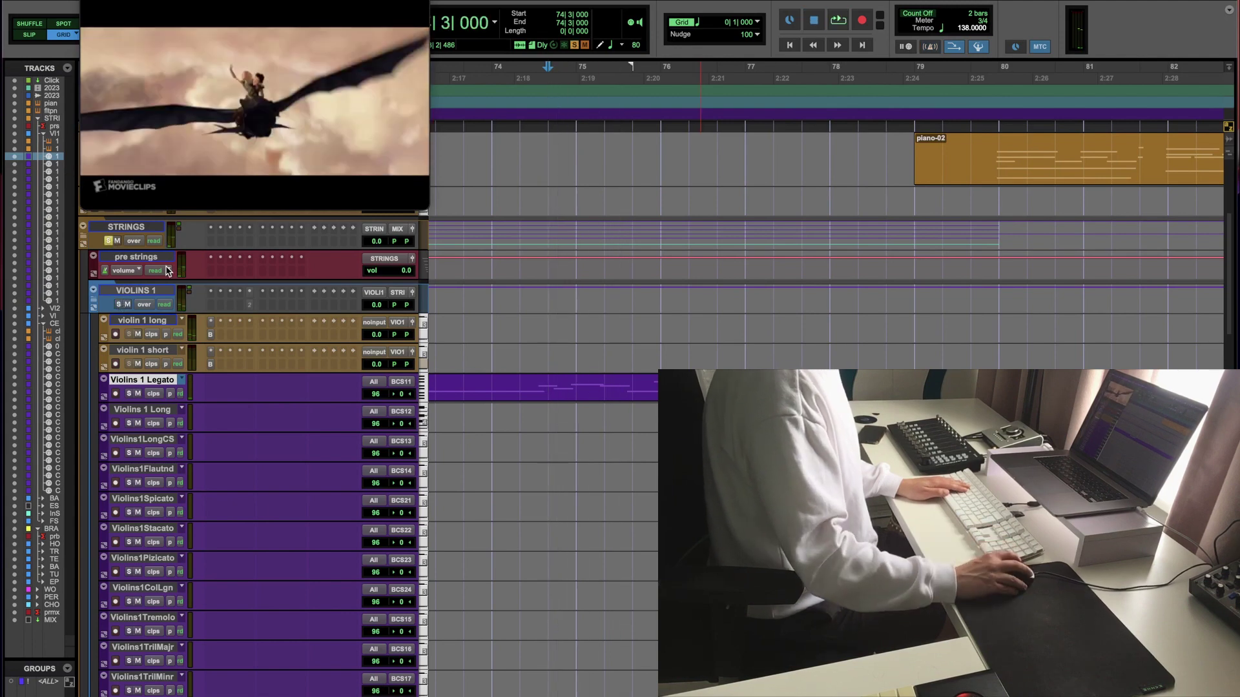
{"action": "left_click", "coordinate": [129, 305]}
{"action": "key", "text": "space"}
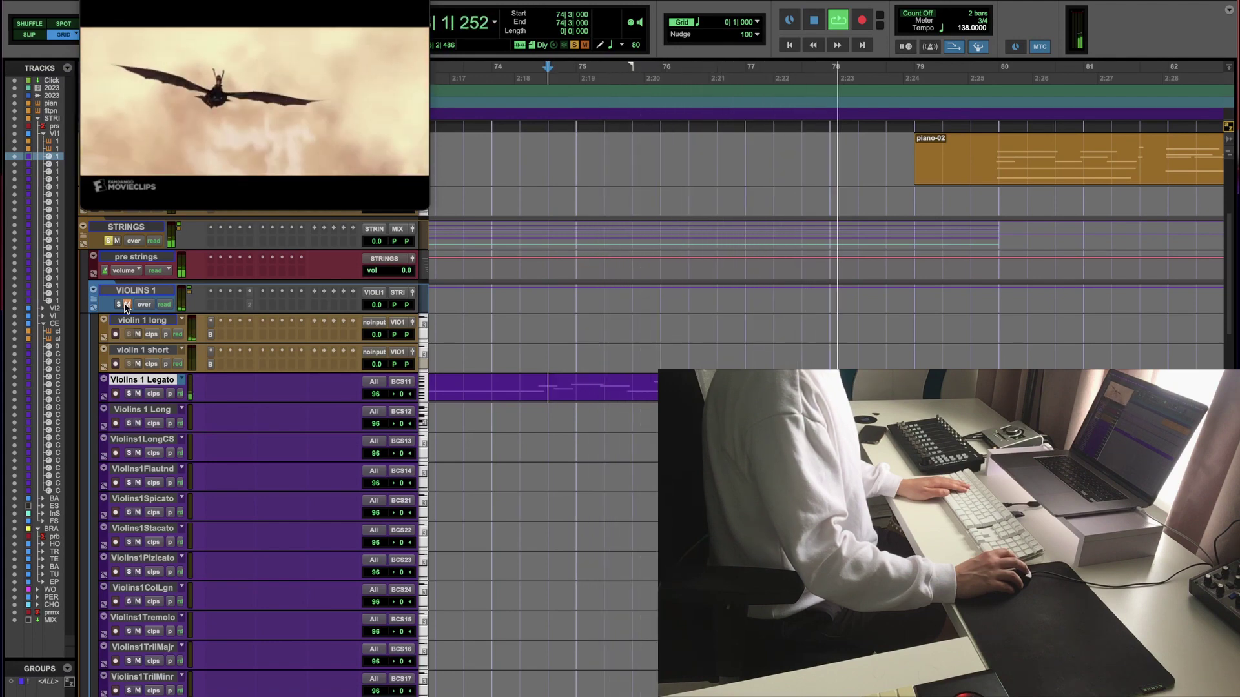
{"action": "left_click", "coordinate": [126, 305]}
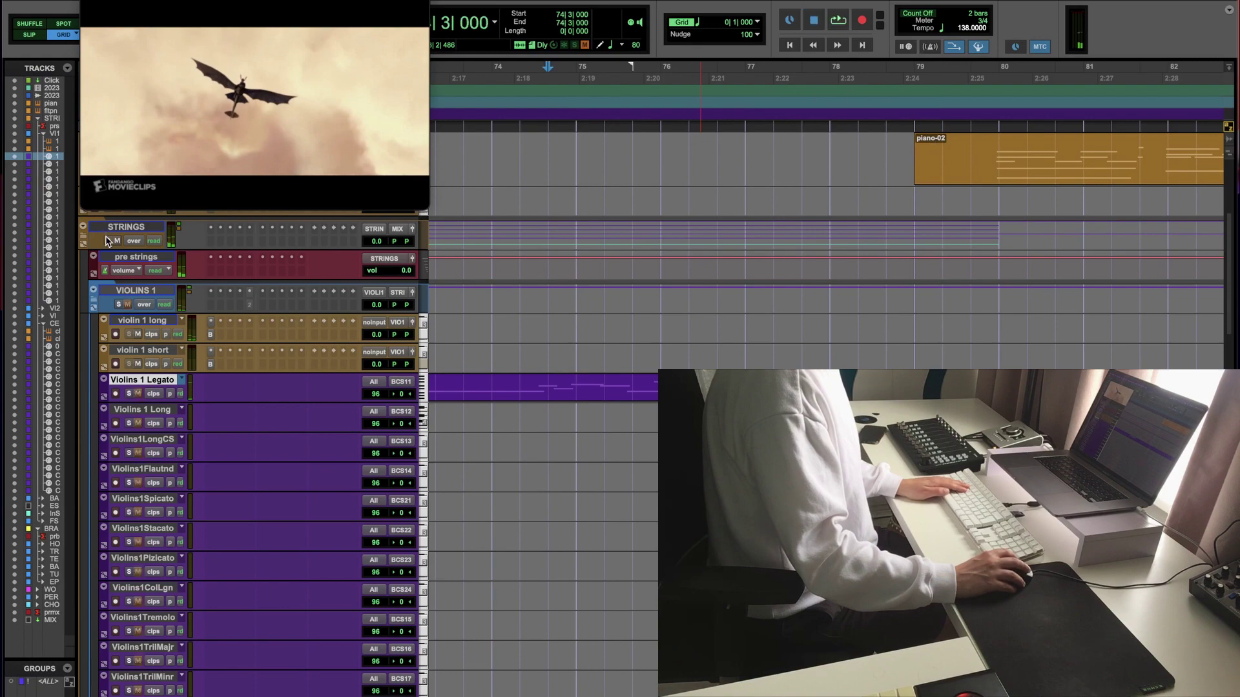
Step: Play the full score from bar 74 beat 3 while reviewing the string, brass and piano tracks
{"action": "scroll", "coordinate": [585, 388], "scroll_direction": "down", "scroll_amount": 15}
{"action": "key", "text": "space"}
{"action": "key", "text": "super+bracketleft"}
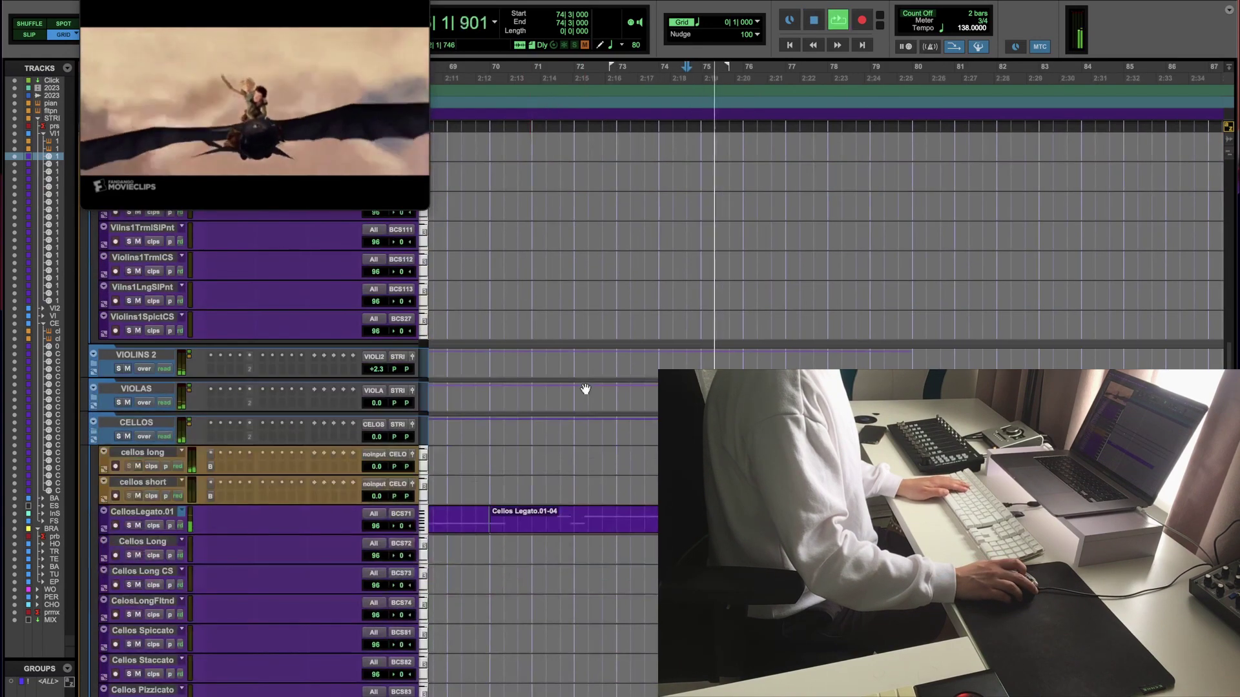
{"action": "scroll", "coordinate": [585, 388], "scroll_direction": "down", "scroll_amount": 20}
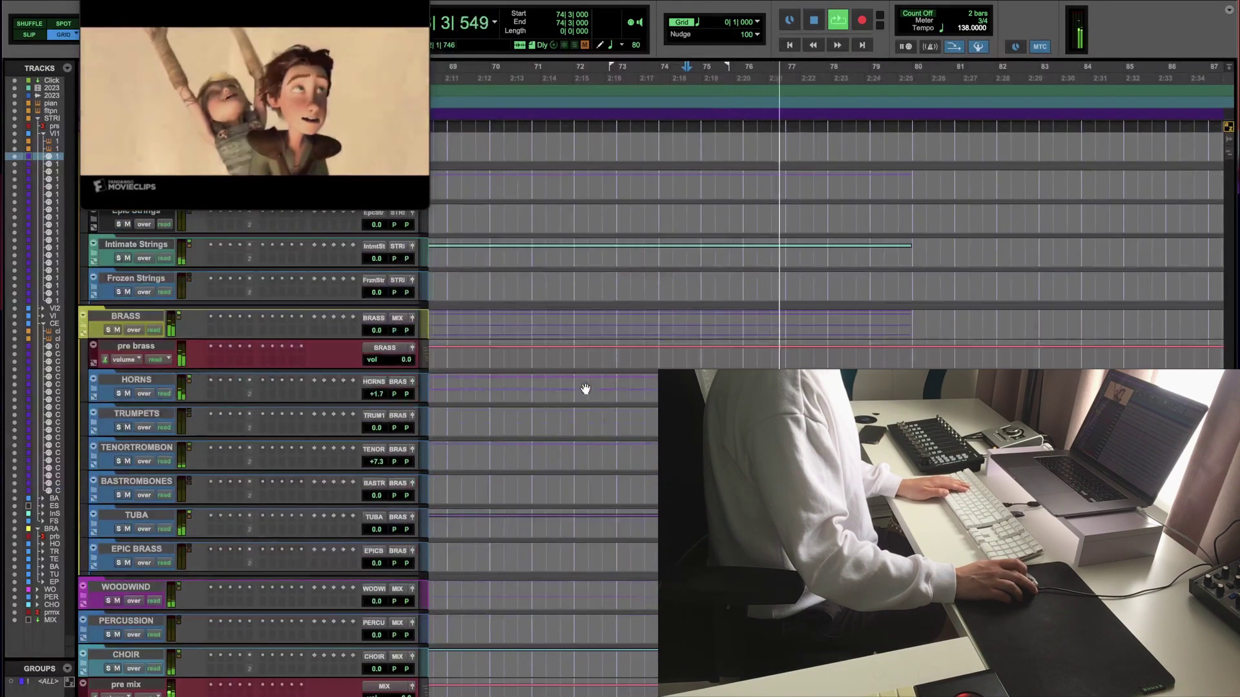
{"action": "scroll", "coordinate": [585, 389], "scroll_direction": "up", "scroll_amount": 10}
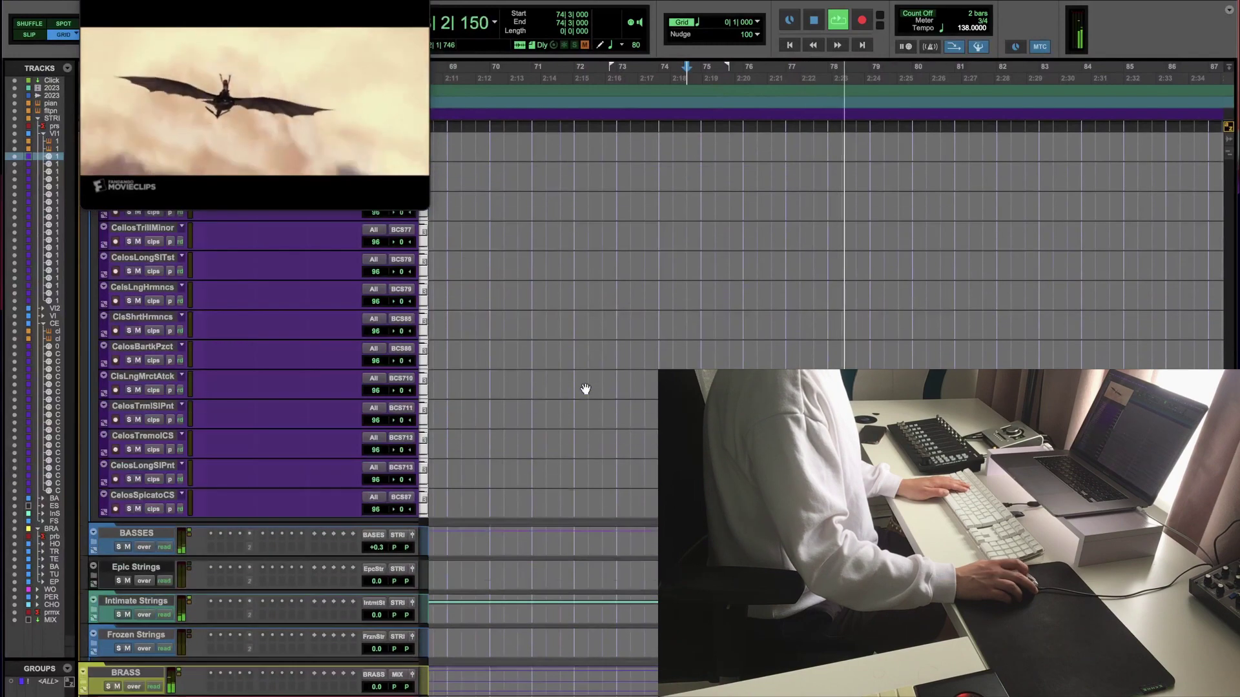
{"action": "scroll", "coordinate": [585, 389], "scroll_direction": "up", "scroll_amount": 15}
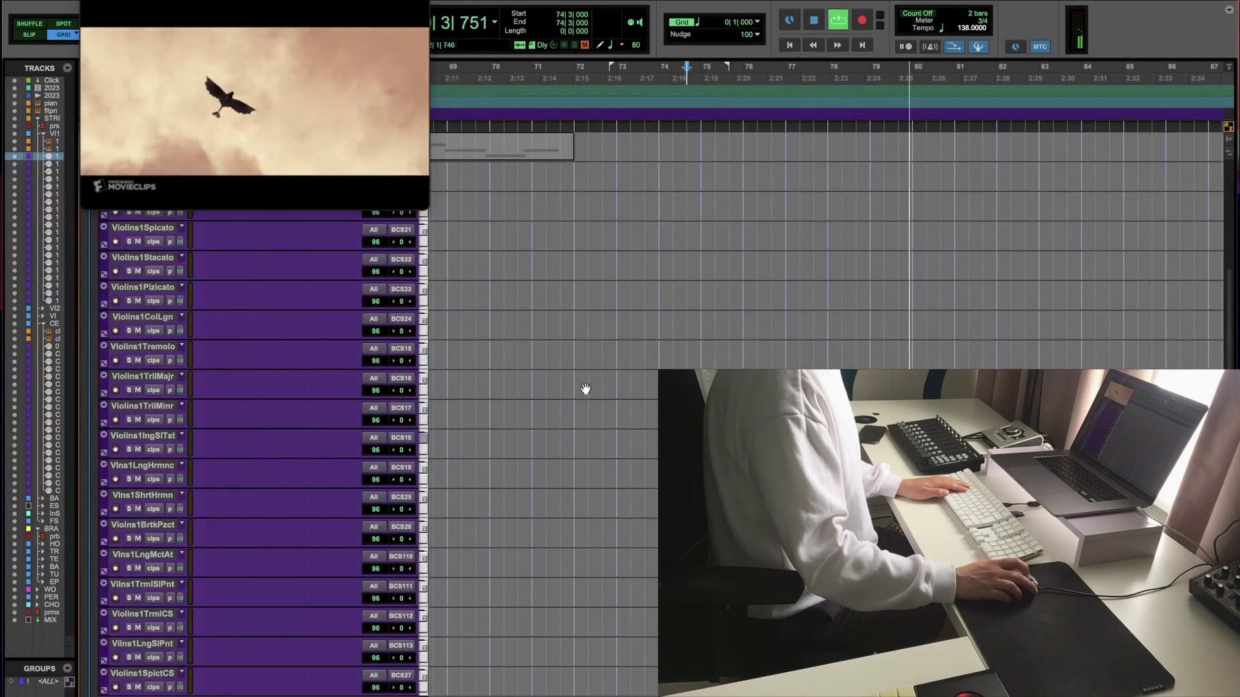
{"action": "scroll", "coordinate": [585, 389], "scroll_direction": "up", "scroll_amount": 15}
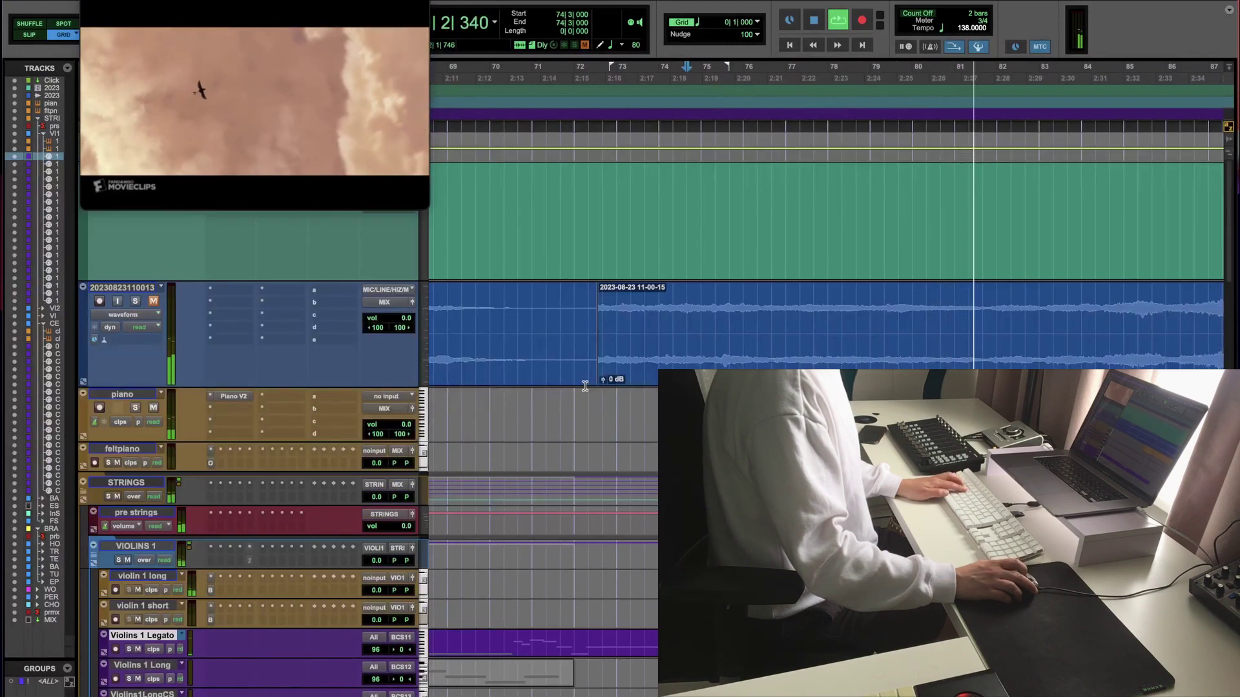
{"action": "scroll", "coordinate": [585, 386], "scroll_direction": "down", "scroll_amount": 2}
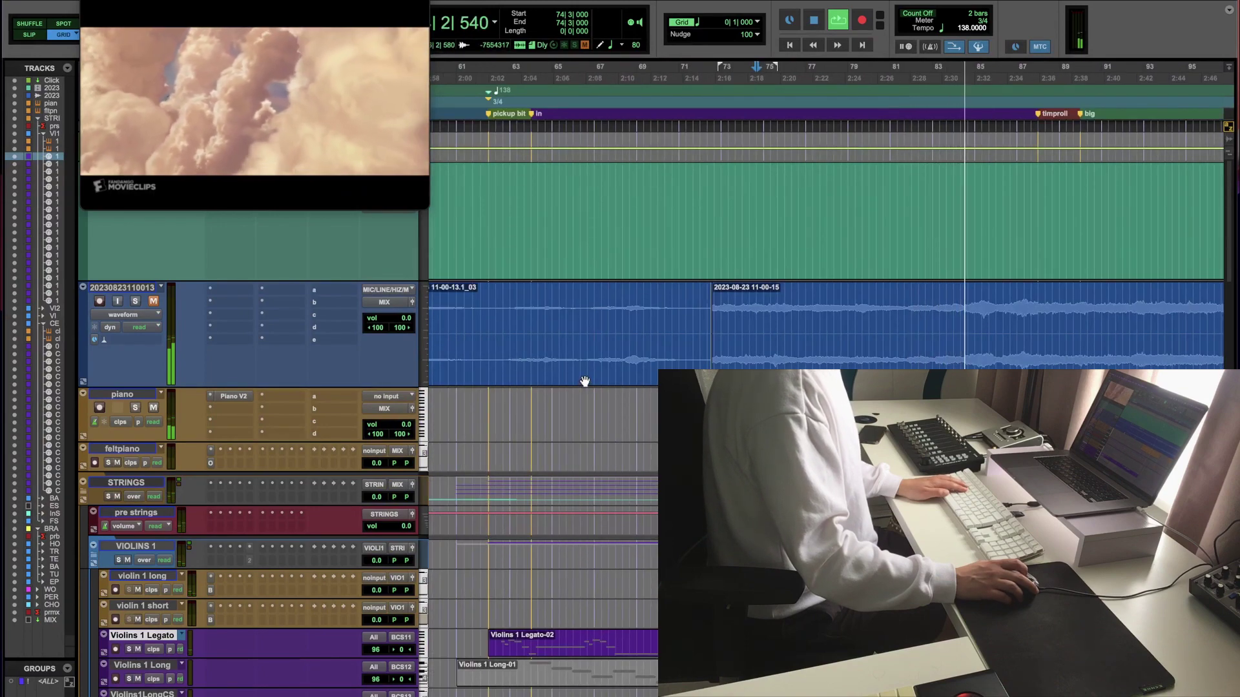
{"action": "scroll", "coordinate": [585, 380], "scroll_direction": "down", "scroll_amount": 10}
{"action": "key", "text": "space"}
Step: Expand the CHOIR folder, arm the Sopranos & Altos Long Ahh track, and audition it against playback from bar 75 beat 3
{"action": "scroll", "coordinate": [585, 379], "scroll_direction": "down", "scroll_amount": 15}
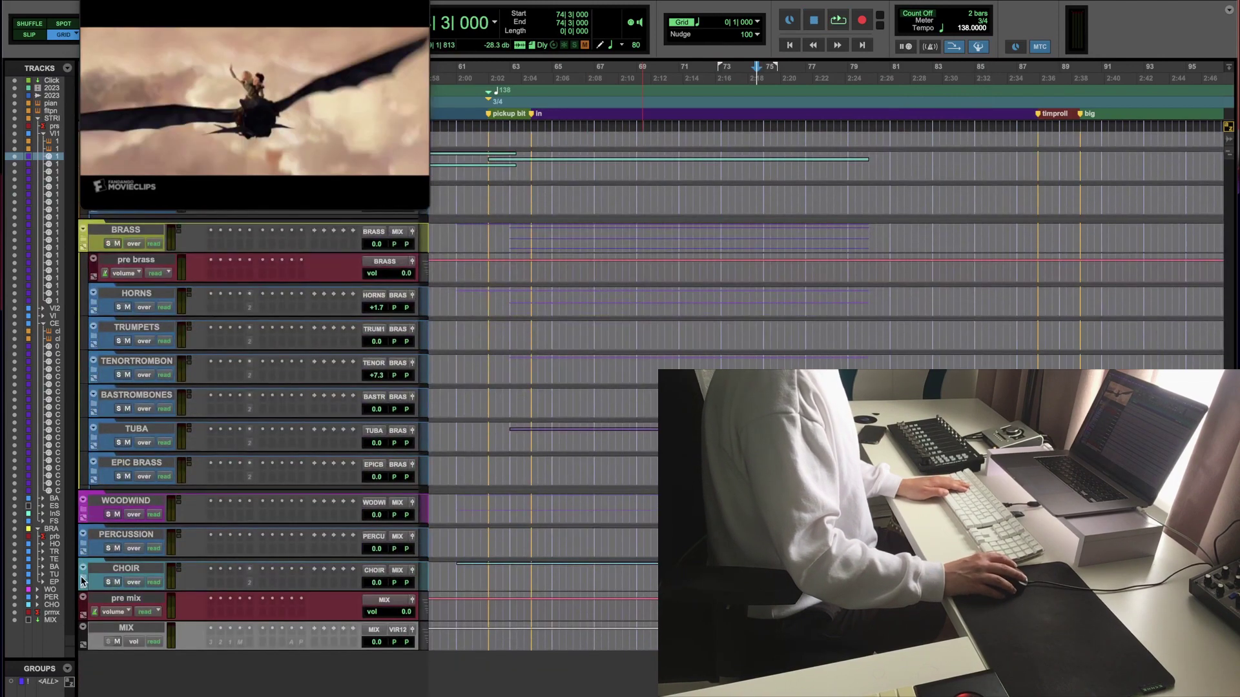
{"action": "left_click", "coordinate": [83, 570]}
{"action": "scroll", "coordinate": [82, 580], "scroll_direction": "down", "scroll_amount": 3}
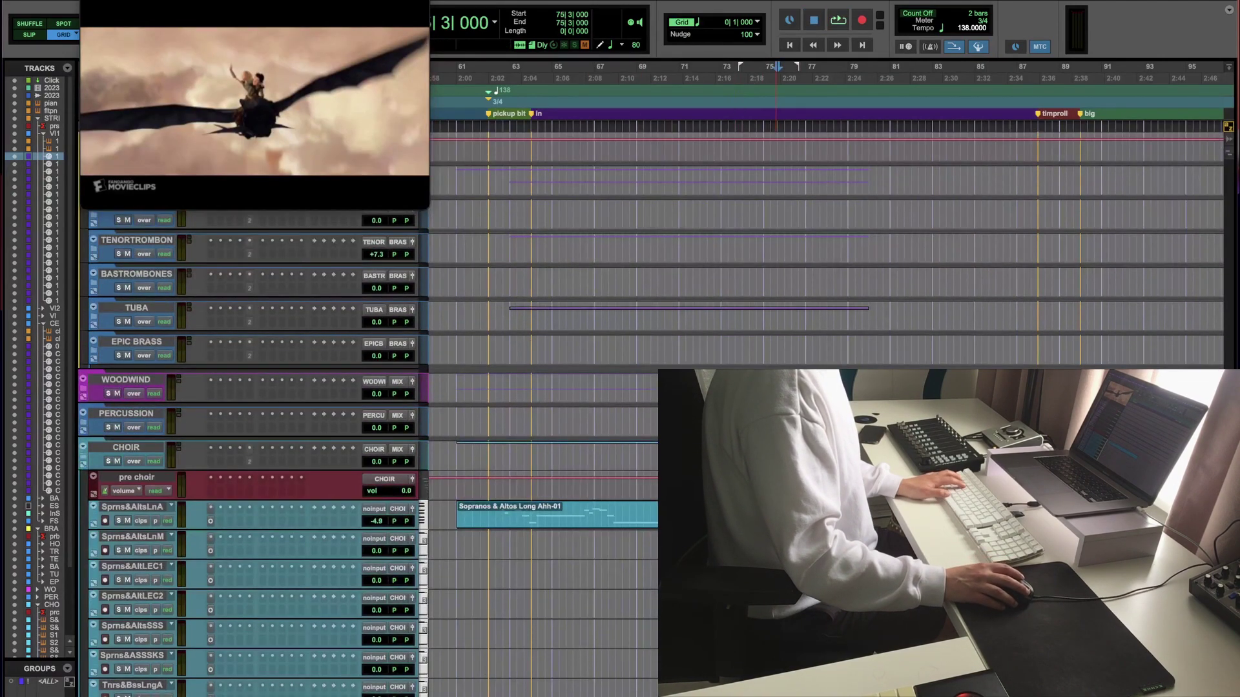
{"action": "key", "text": "space"}
{"action": "key", "text": "space"}
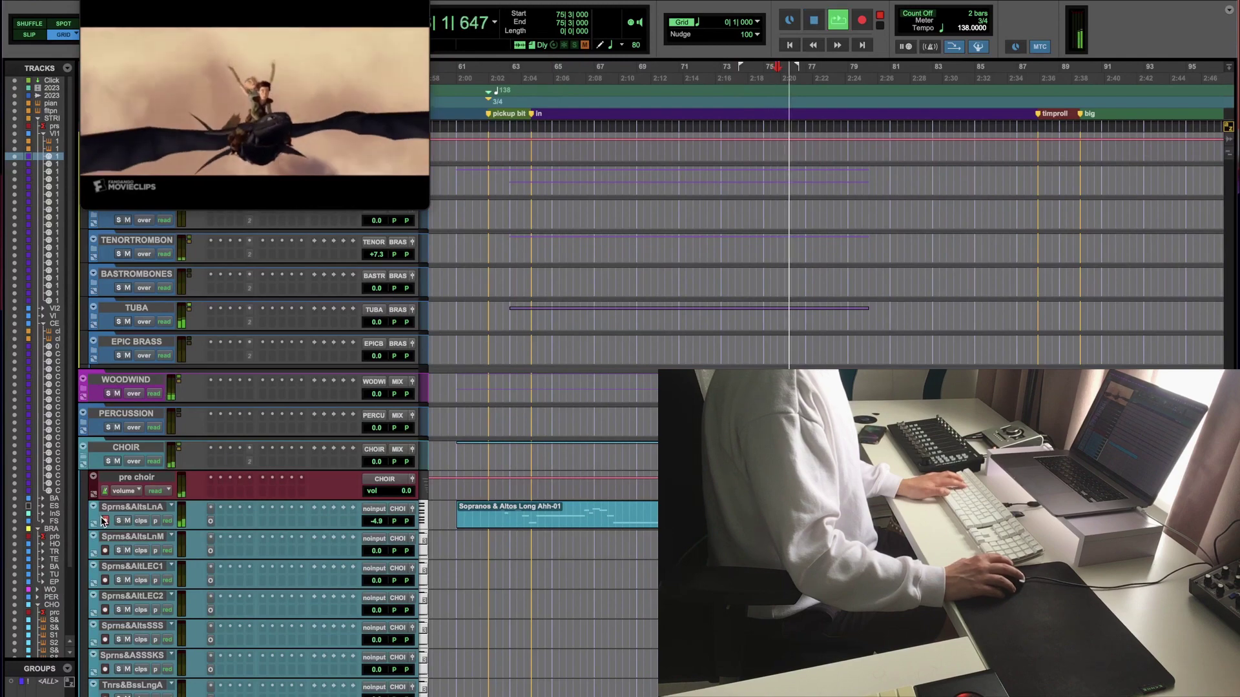
{"action": "key", "text": "r"}
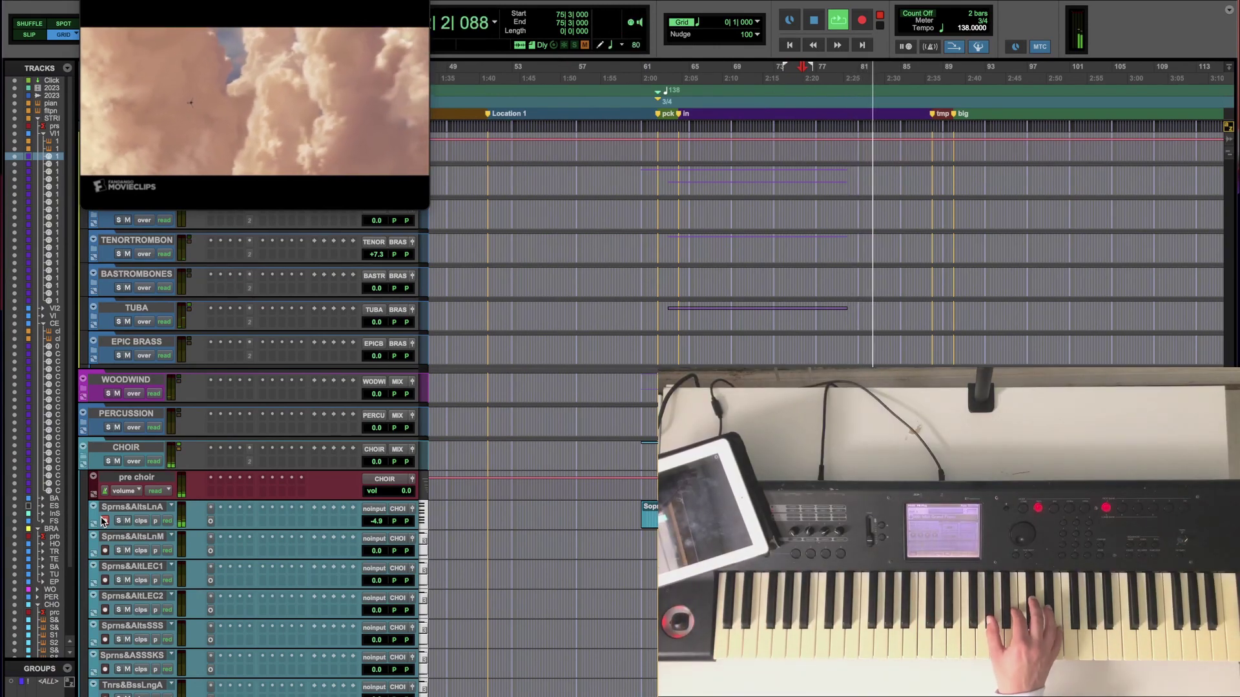
Step: Arm the Sopranos & Altos Long Mmm track in place of Long Ahh and audition it against playback from bar 75 beat 3
{"action": "key", "text": "space"}
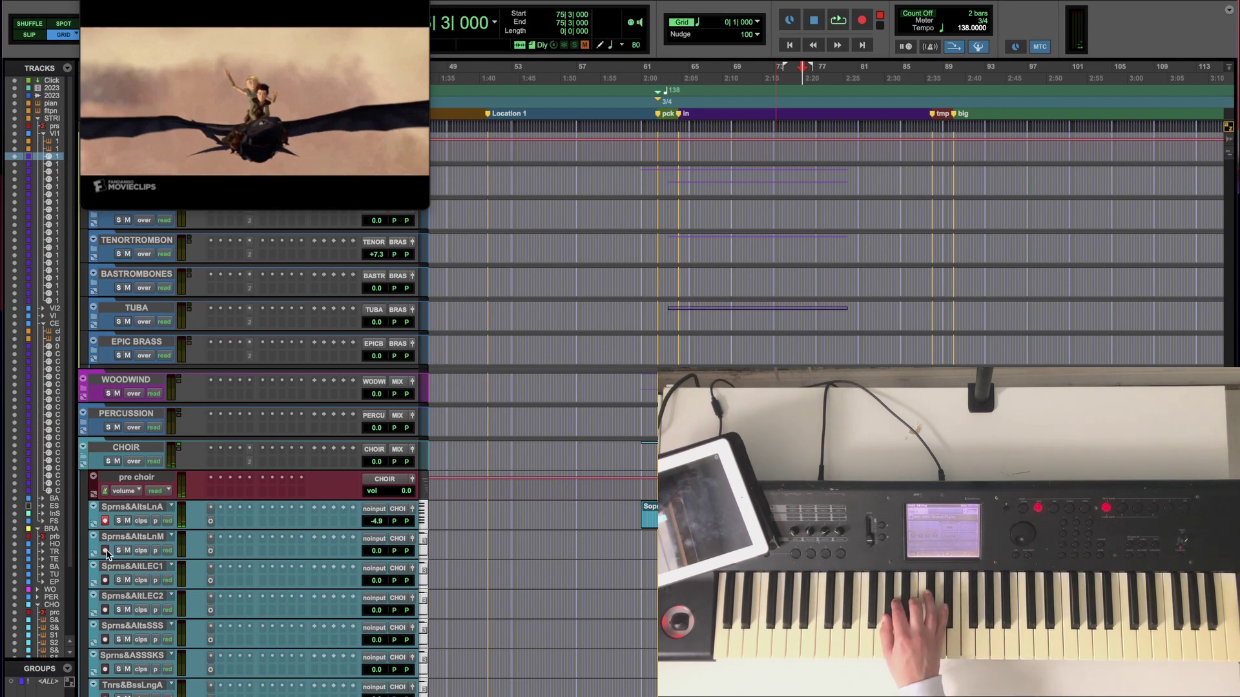
{"action": "double_click", "coordinate": [126, 536]}
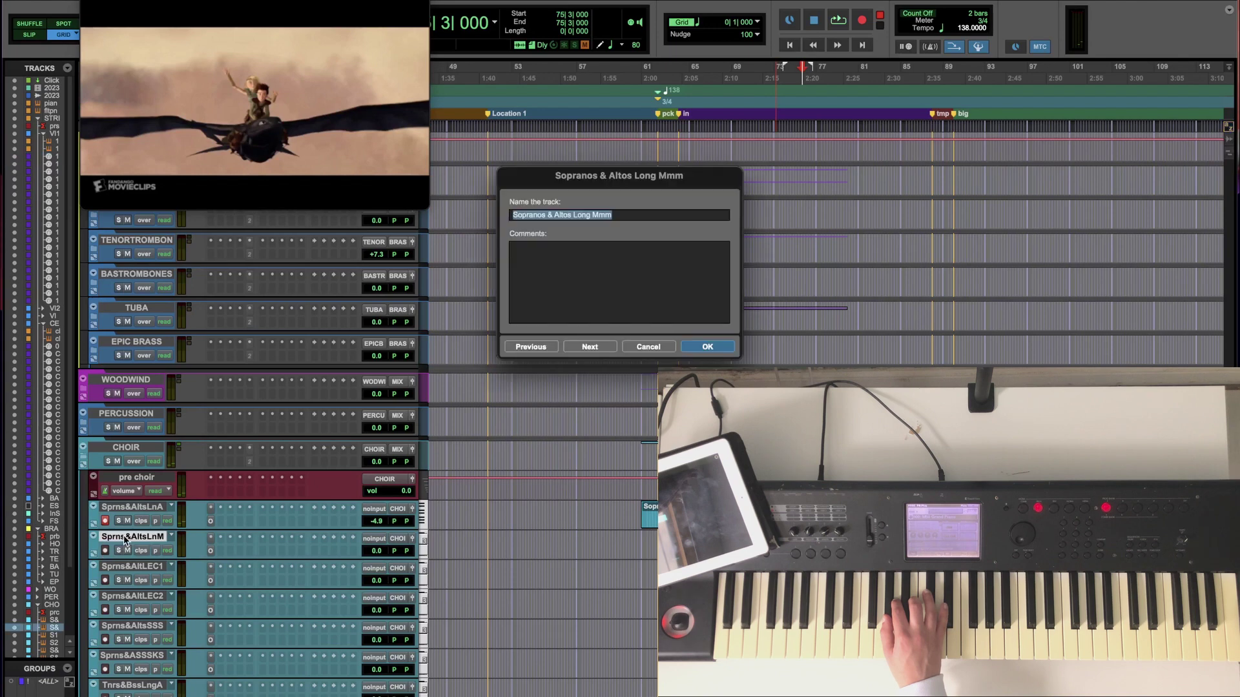
{"action": "key", "text": "Return"}
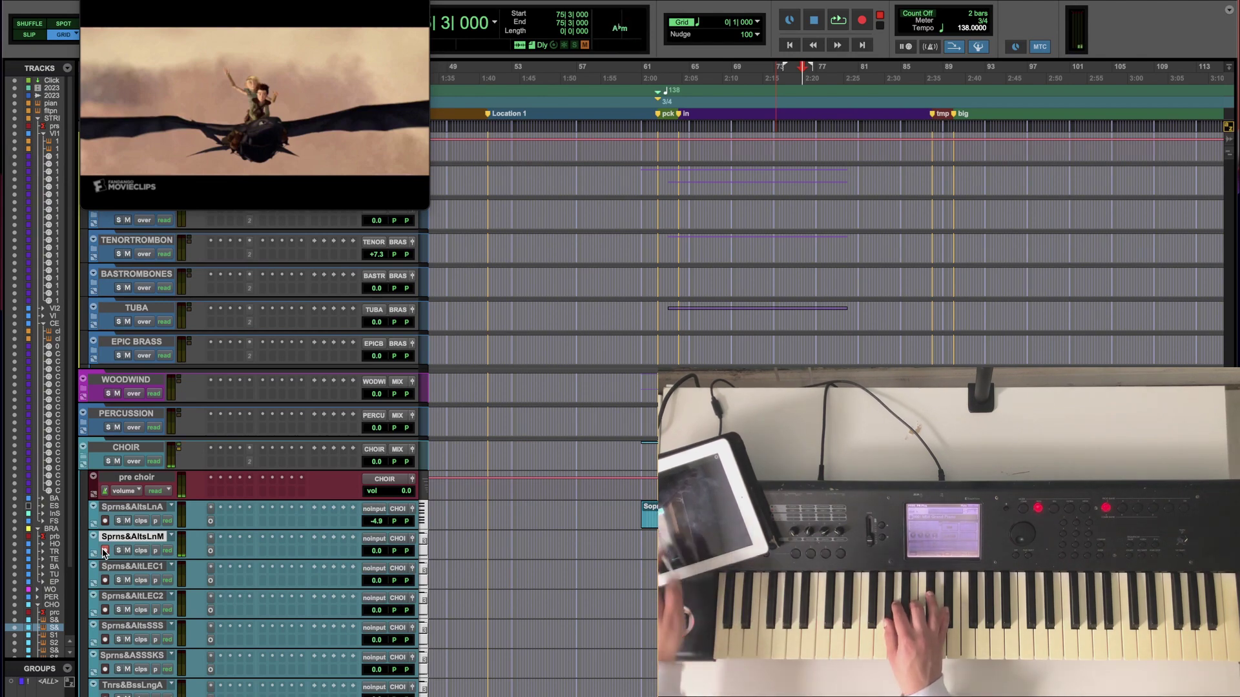
{"action": "key", "text": "space"}
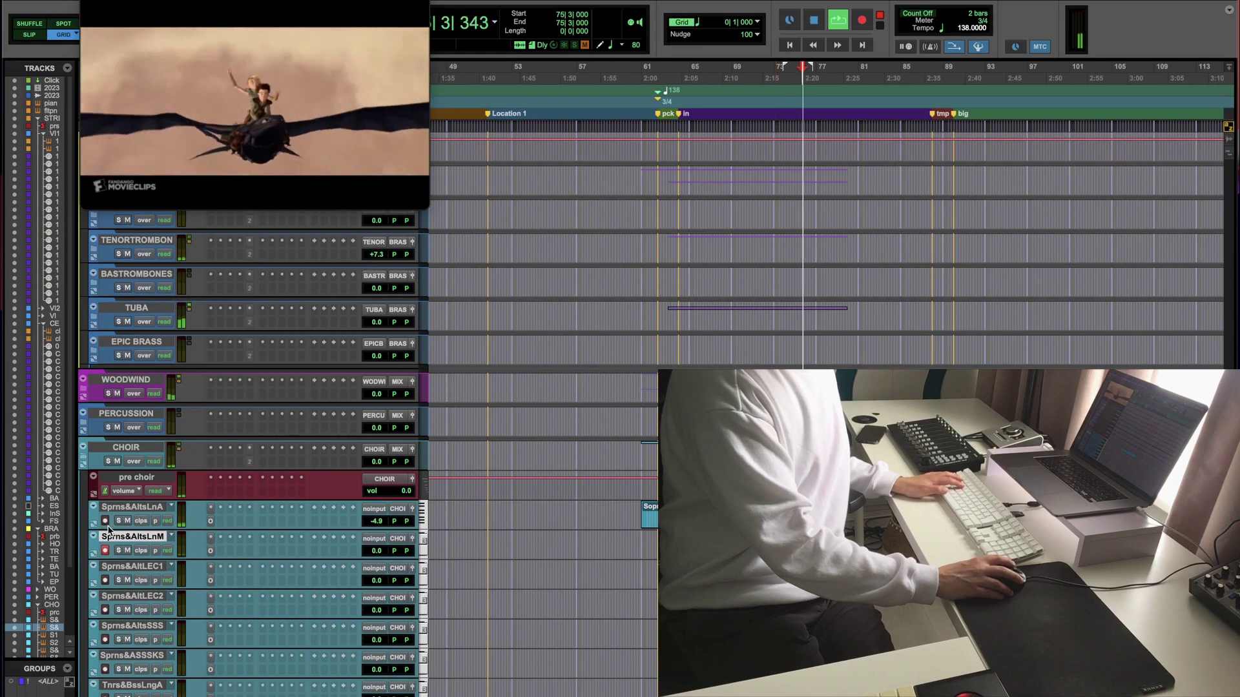
Step: Switch record arming back to Sopranos & Altos Long Ahh and audition it against playback from bar 74 beat 1
{"action": "key", "text": "super+space"}
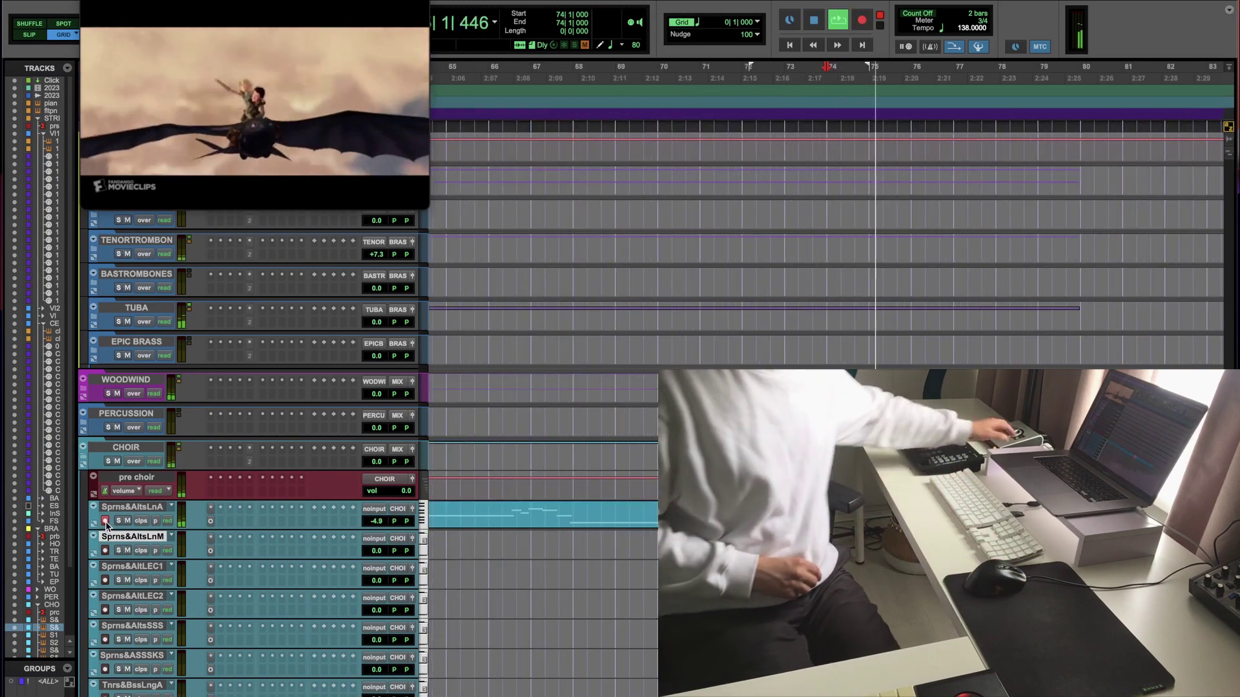
{"action": "key", "text": "super+bracketright"}
{"action": "key", "text": "super+bracketright"}
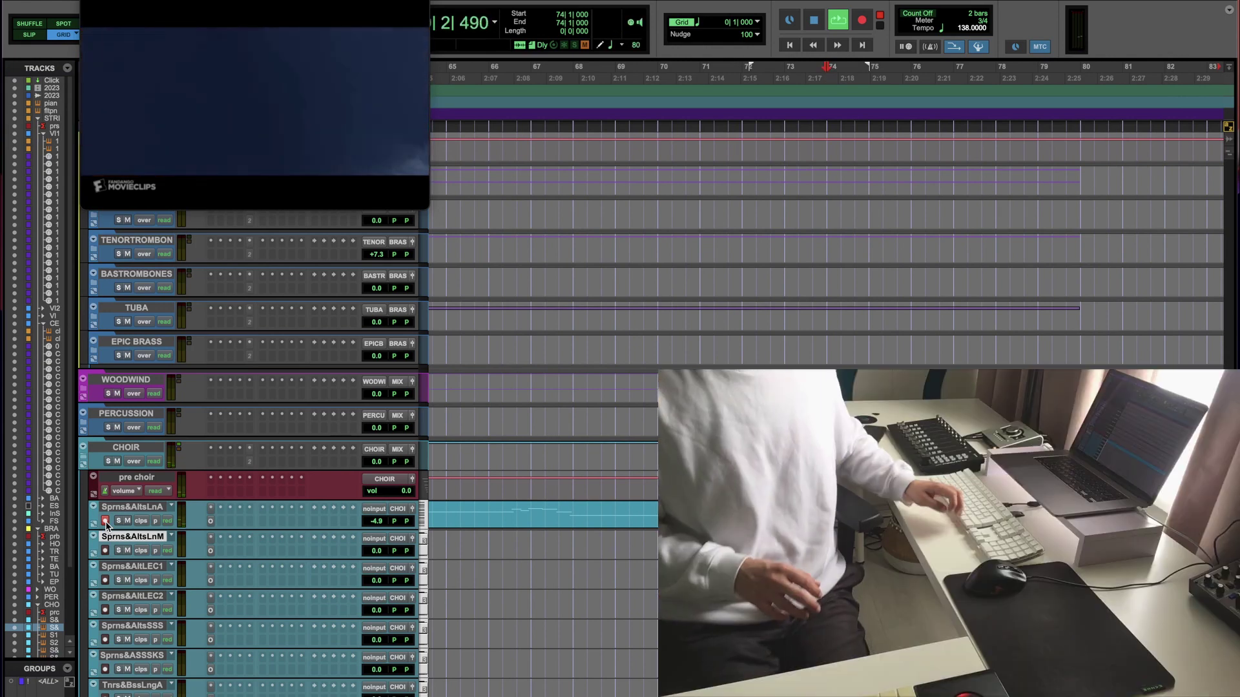
{"action": "key", "text": "space"}
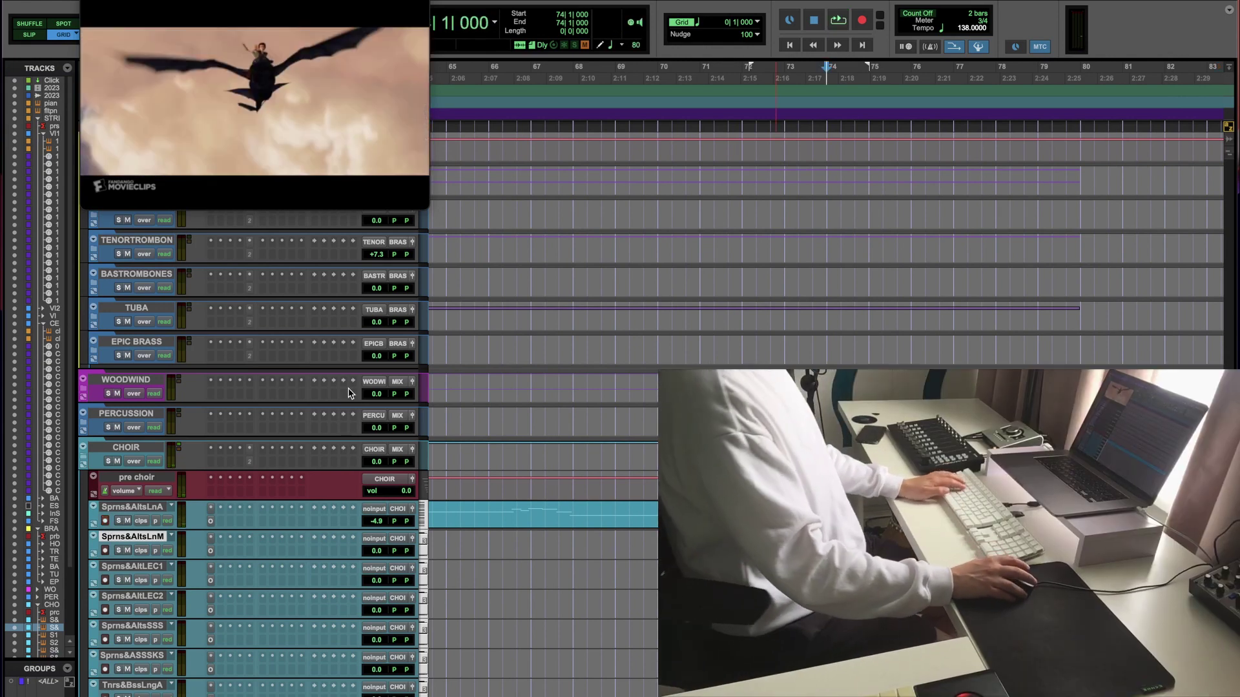
Step: Disarm the Sopranos & Altos Long Ahh track and play the score from bar 62 beat 3
{"action": "key", "text": "r"}
{"action": "left_click", "coordinate": [577, 508]}
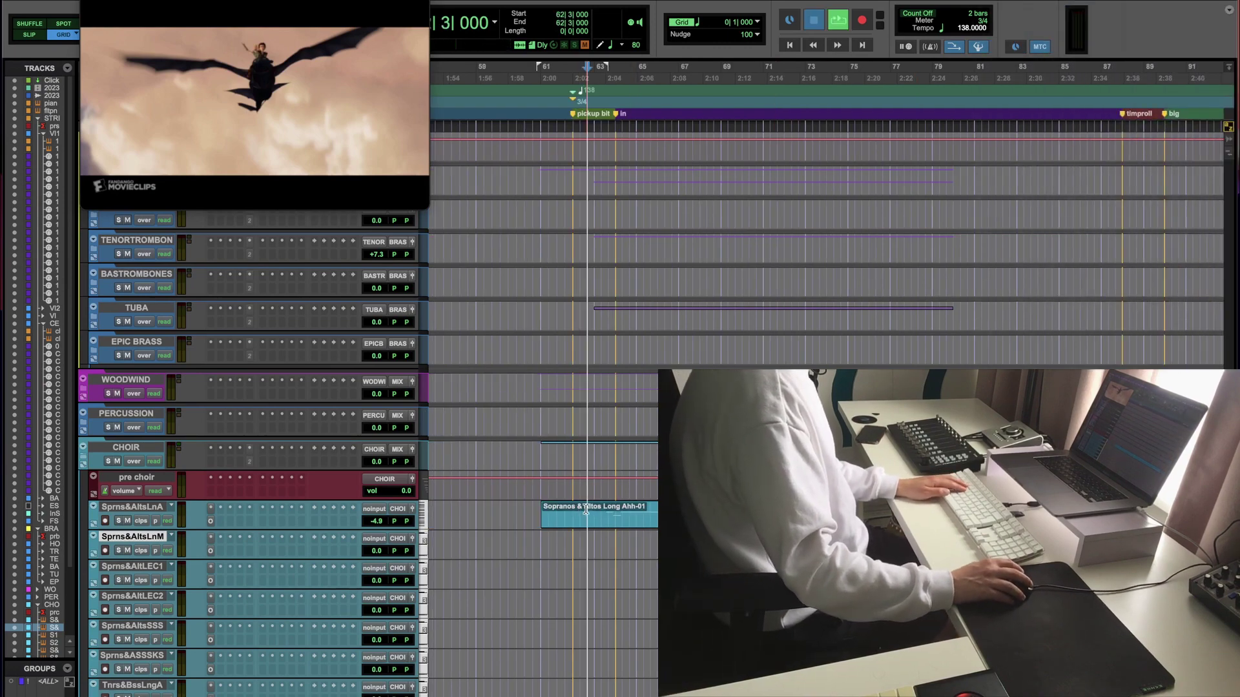
{"action": "key", "text": "r"}
{"action": "key", "text": "space"}
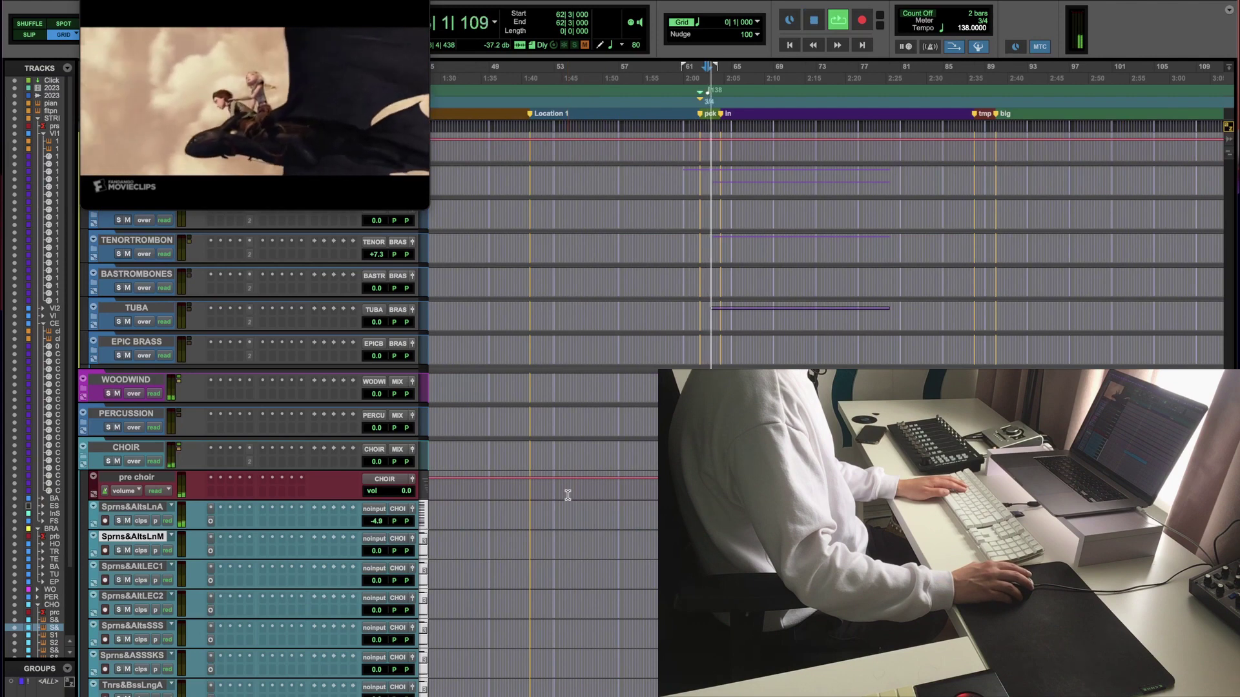
{"action": "key", "text": "space"}
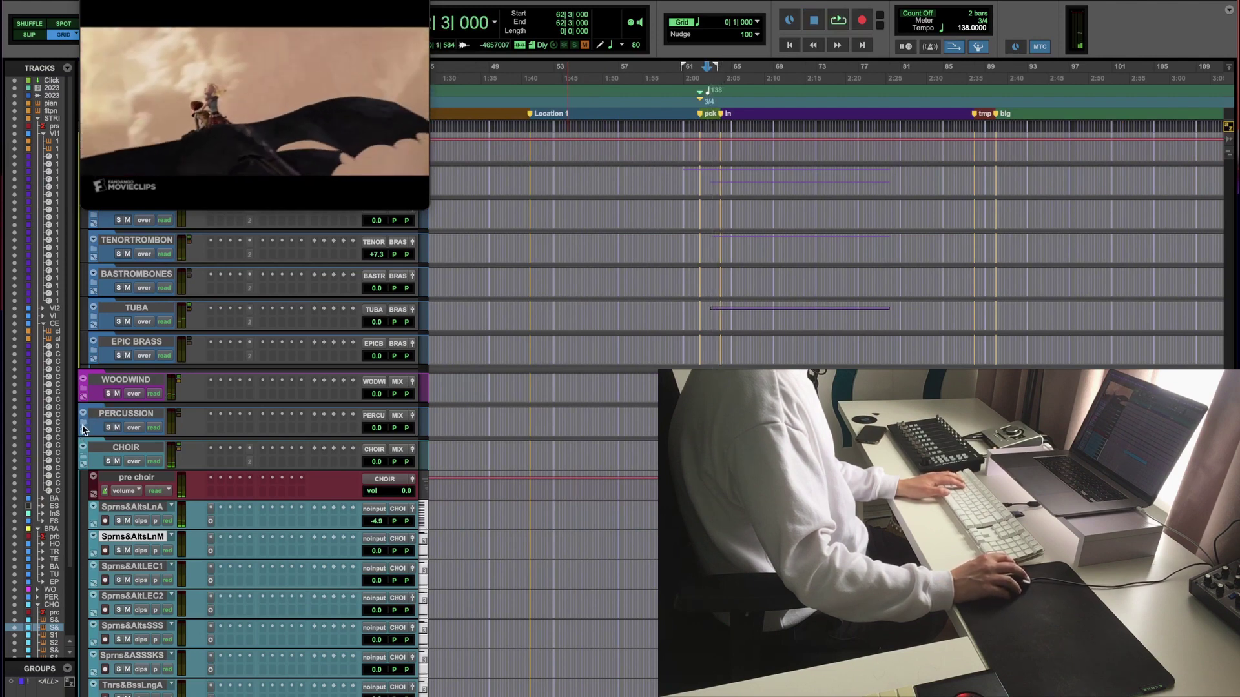
Step: Collapse the VIOLINS 1 and CELLOS folders and expand the Epic Strings folder
{"action": "left_click", "coordinate": [93, 352]}
{"action": "left_click", "coordinate": [91, 350]}
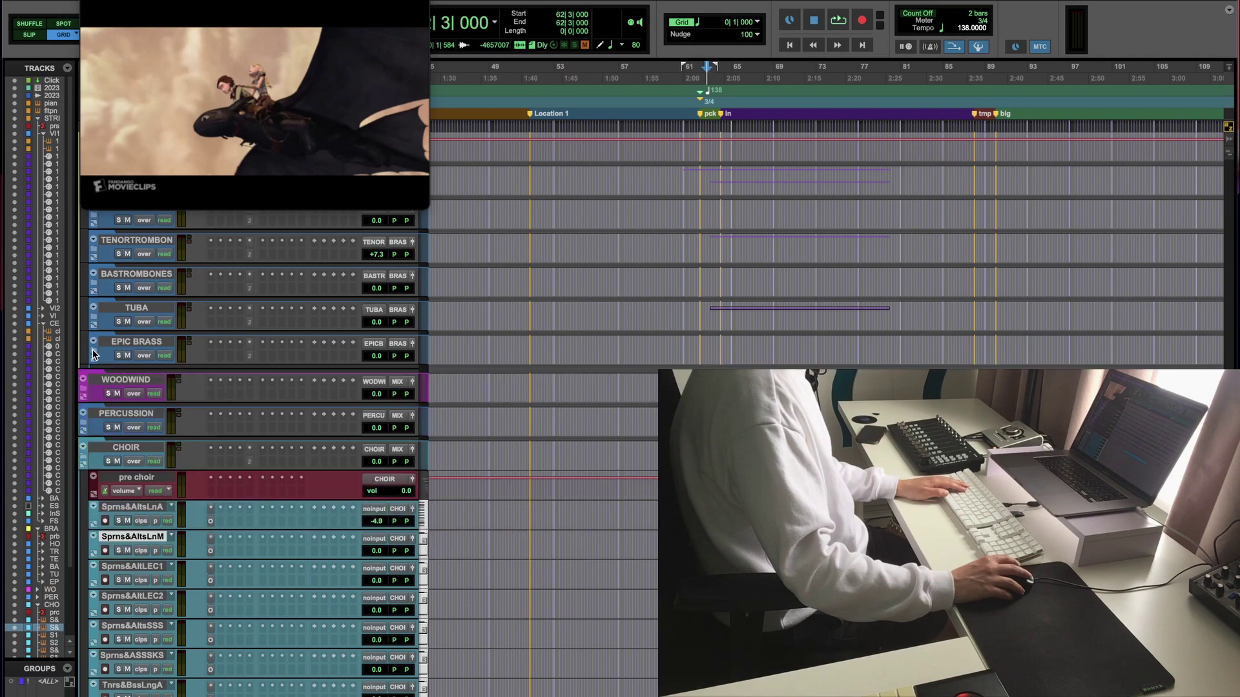
{"action": "scroll", "coordinate": [92, 351], "scroll_direction": "up", "scroll_amount": 3}
{"action": "scroll", "coordinate": [92, 350], "scroll_direction": "up", "scroll_amount": 3}
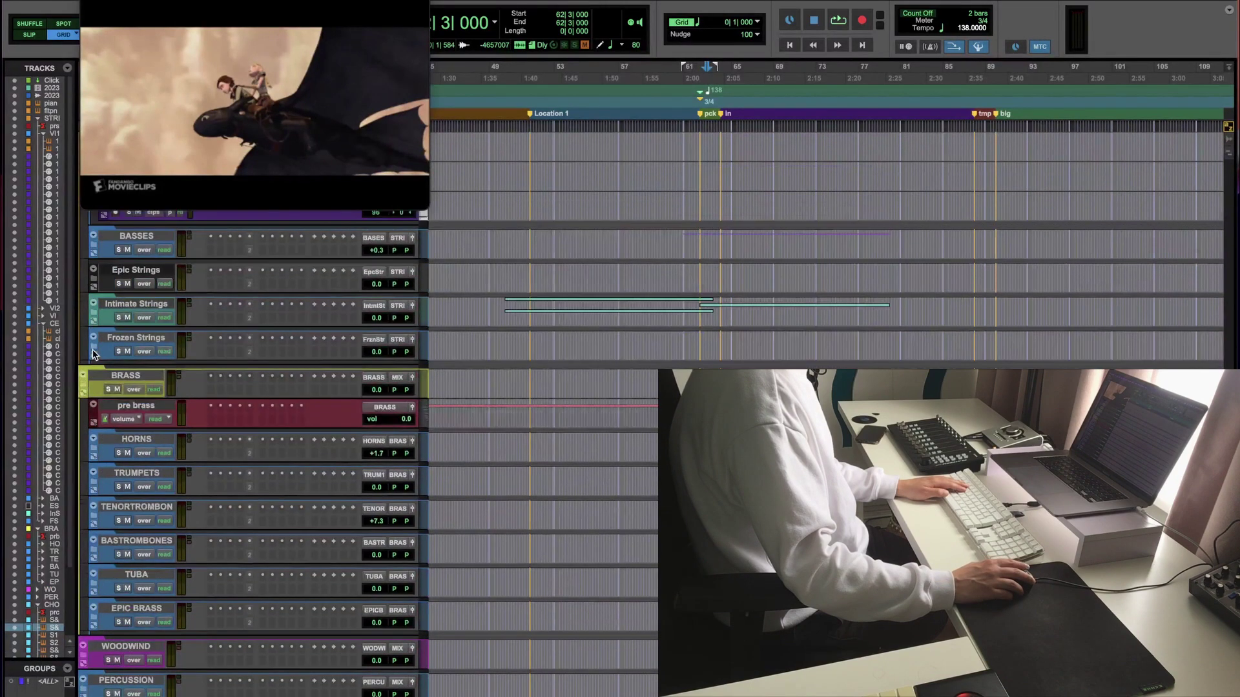
{"action": "scroll", "coordinate": [94, 352], "scroll_direction": "up", "scroll_amount": 10}
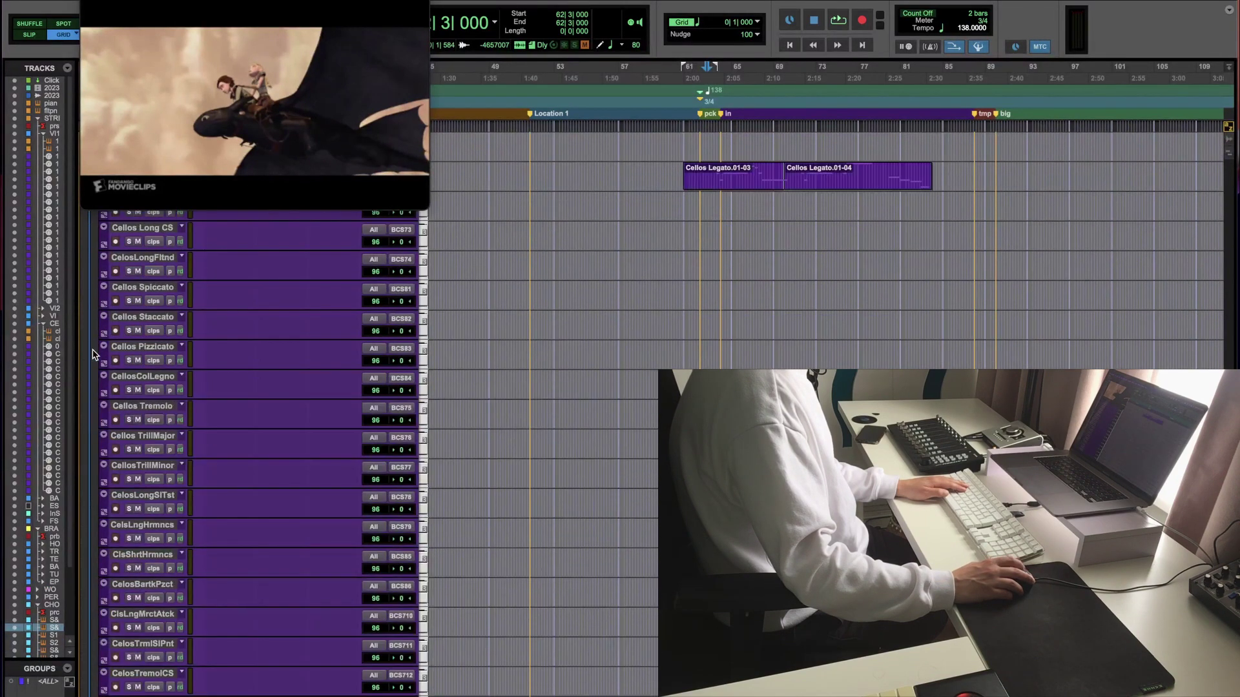
{"action": "scroll", "coordinate": [94, 354], "scroll_direction": "up", "scroll_amount": 2}
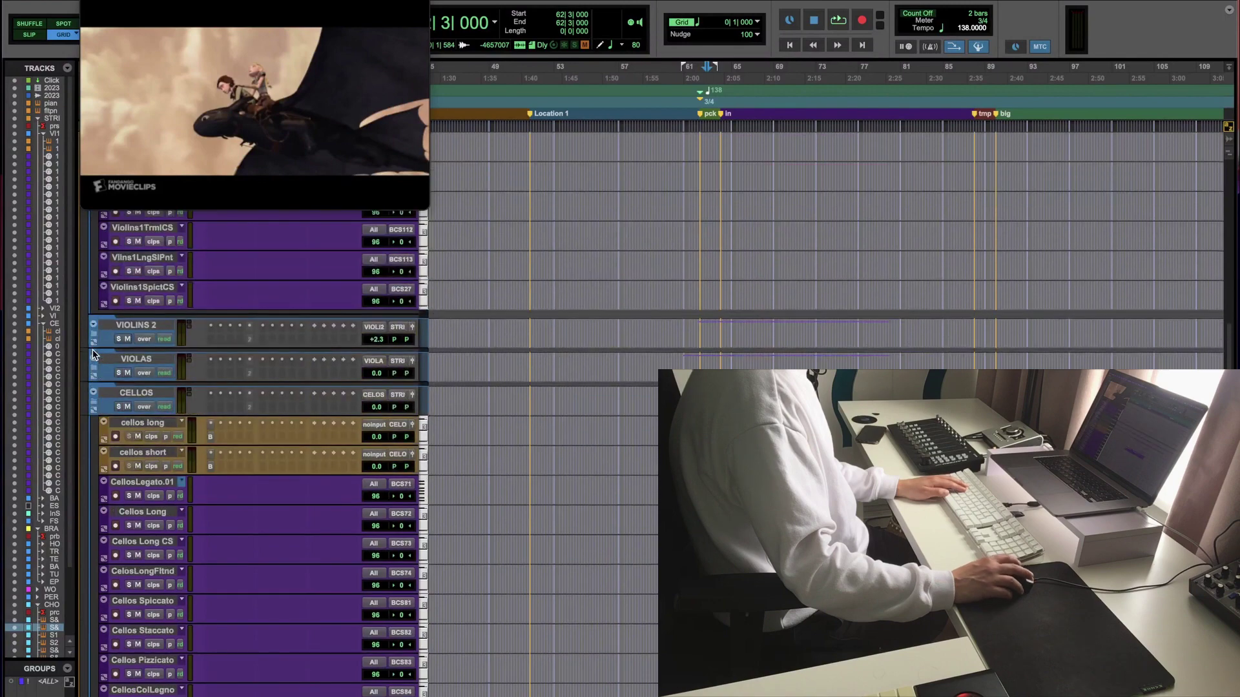
{"action": "left_click", "coordinate": [92, 400]}
{"action": "scroll", "coordinate": [93, 401], "scroll_direction": "up", "scroll_amount": 3}
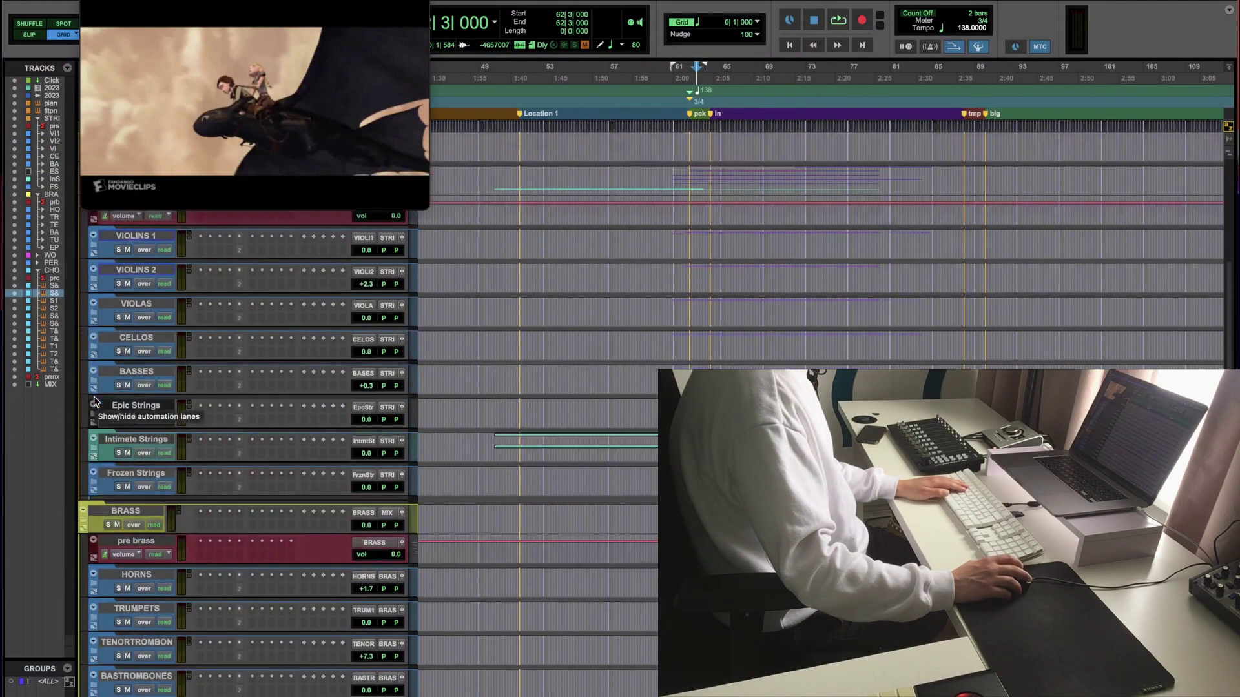
{"action": "left_click", "coordinate": [93, 405]}
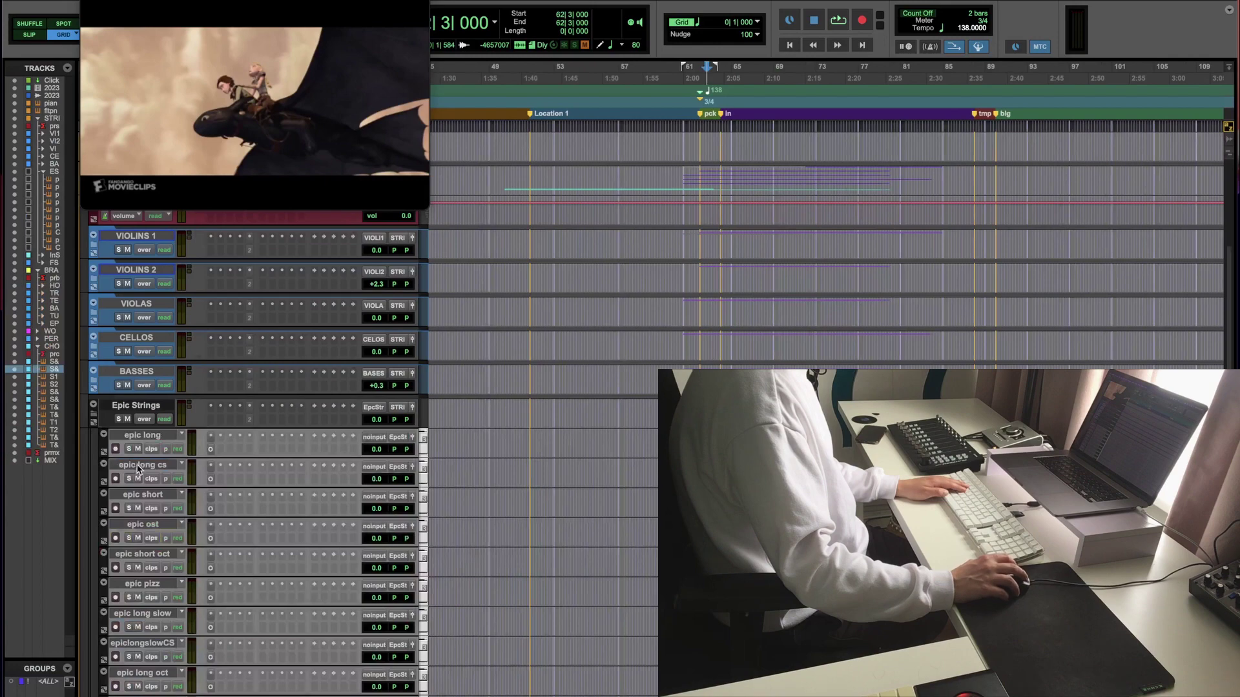
Step: Arm the epic pizz track and record a pizzicato part from bar 61 to about bar 80, retaking the first attempt
{"action": "scroll", "coordinate": [162, 523], "scroll_direction": "down", "scroll_amount": 2}
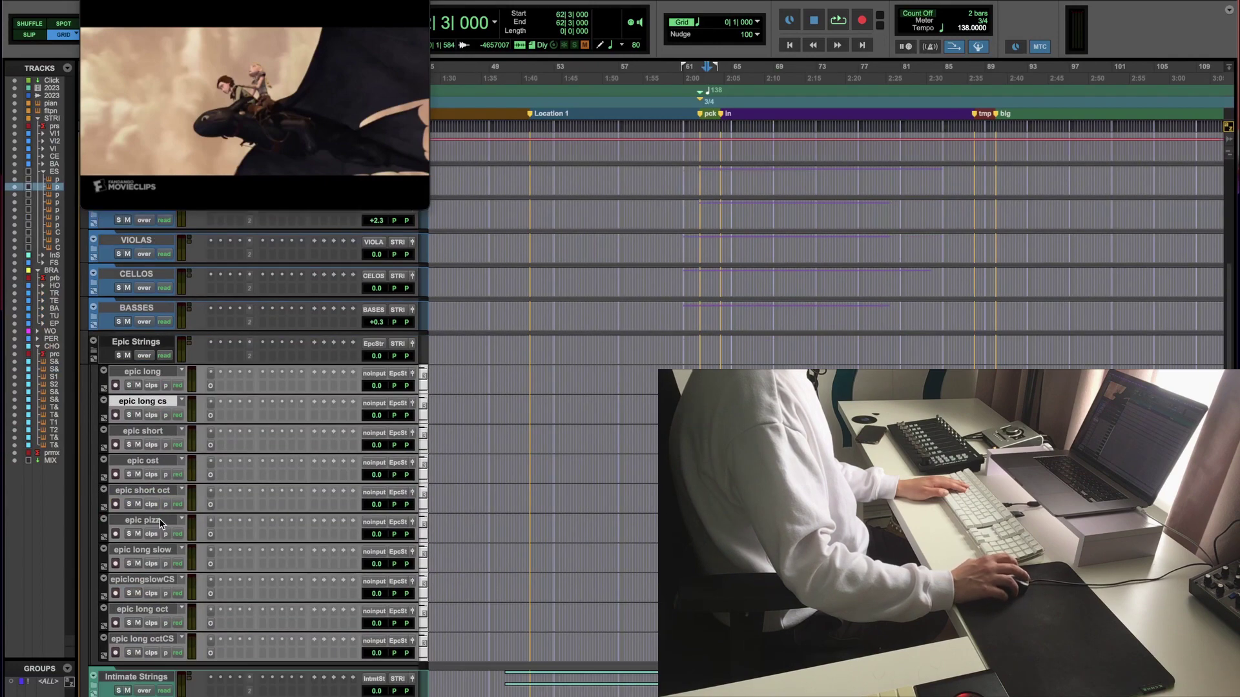
{"action": "left_click", "coordinate": [115, 533]}
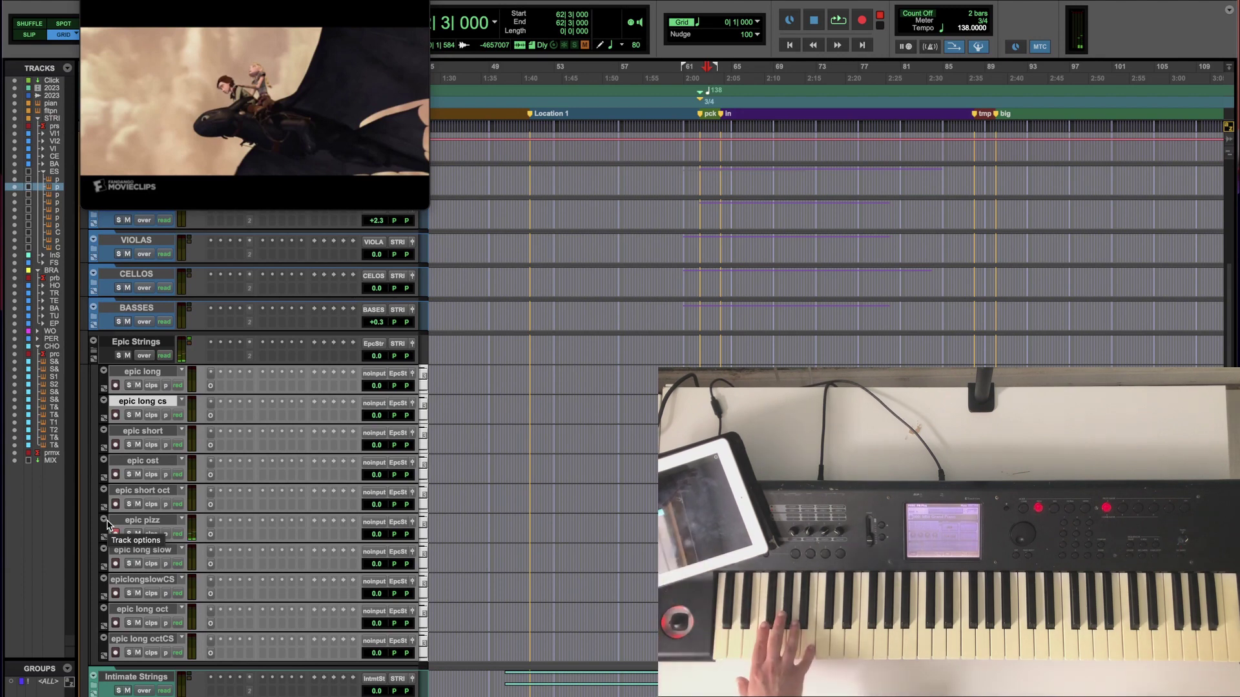
{"action": "key", "text": "space"}
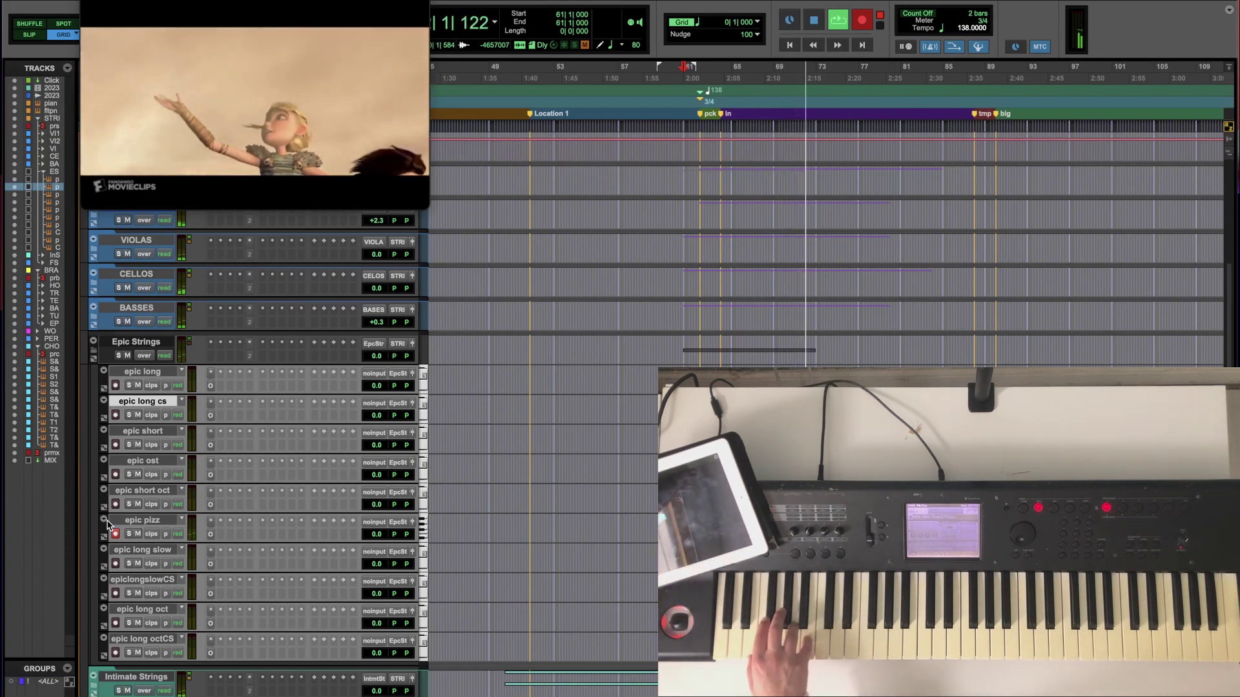
{"action": "key", "text": "space"}
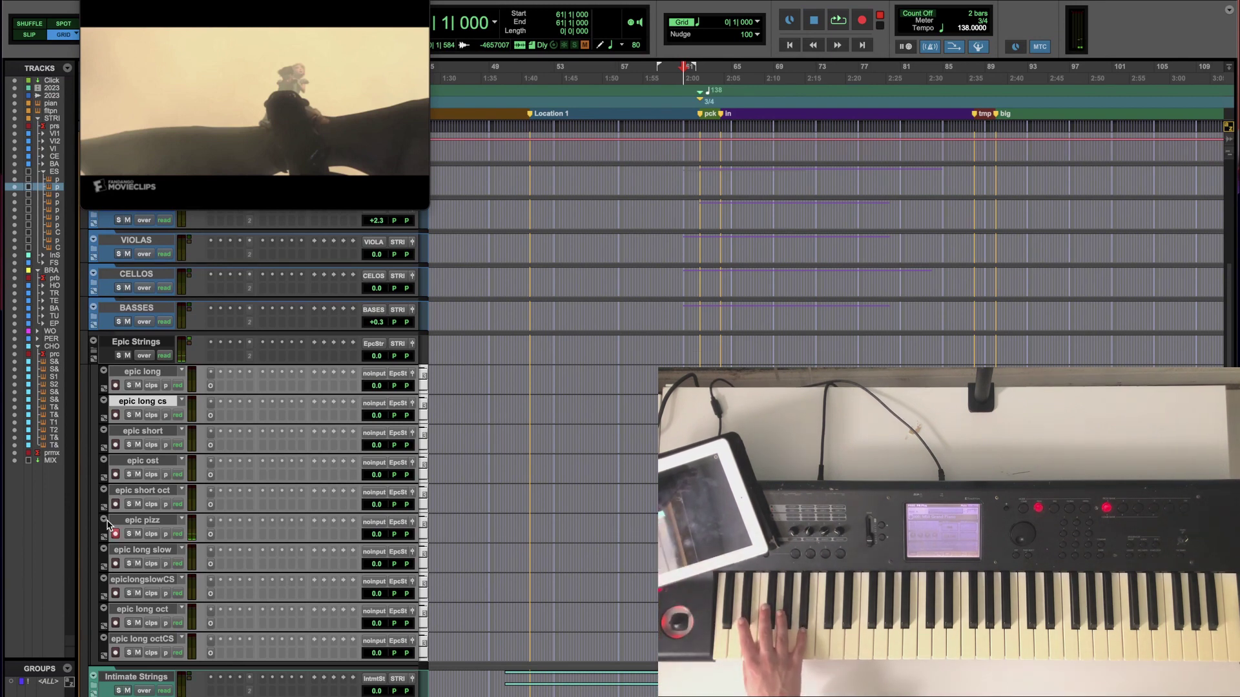
{"action": "key", "text": "super+space"}
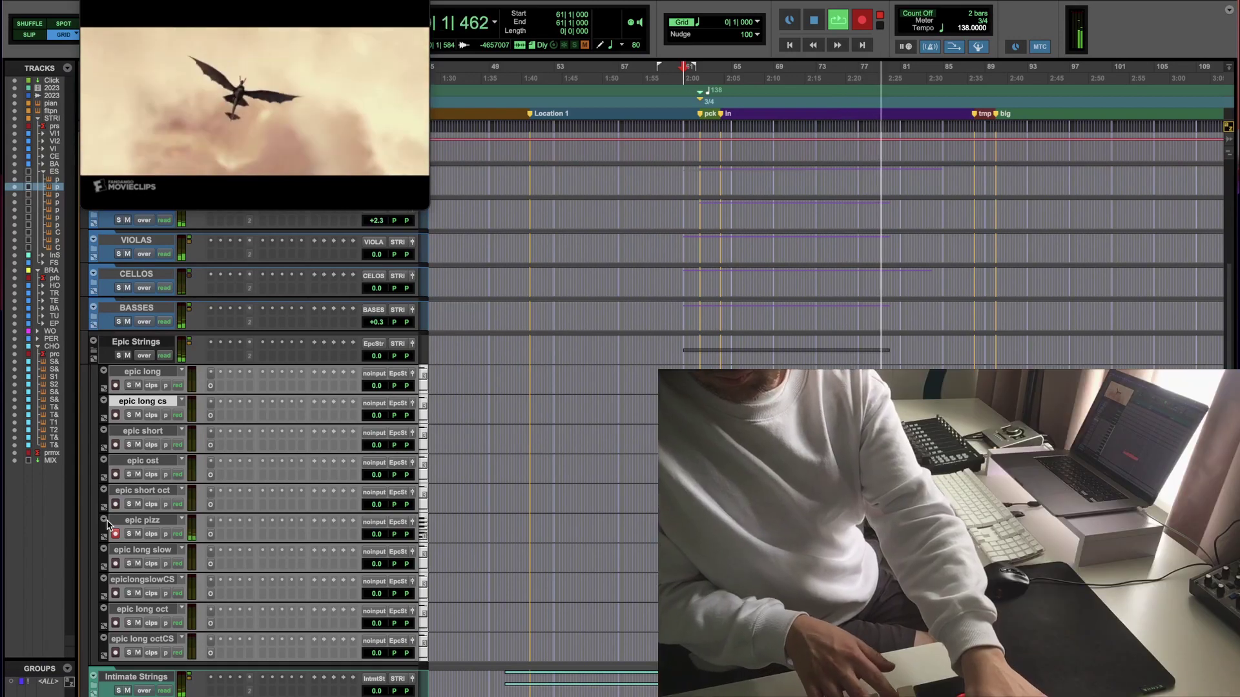
{"action": "key", "text": "space"}
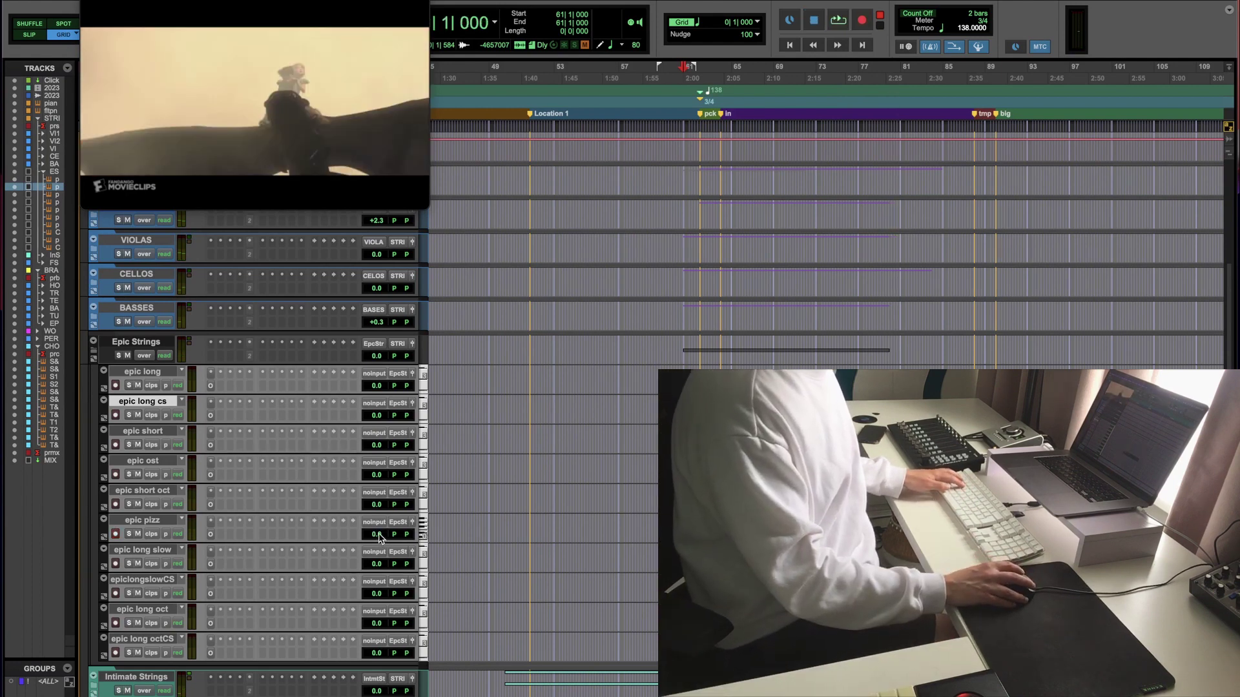
Step: Set the epic pizz track's volume to +3.8 dB while playing the score from bar 63 beat 2
{"action": "left_click_drag", "start_coordinate": [380, 537], "coordinate": [380, 520]}
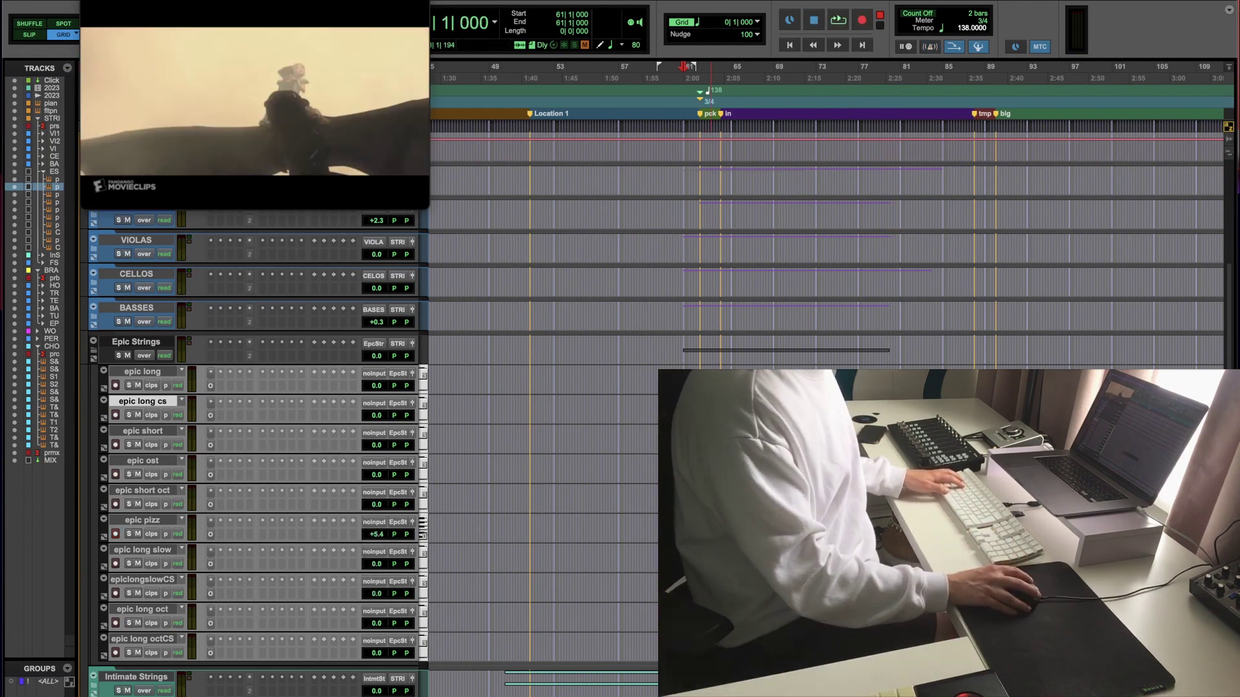
{"action": "left_click", "coordinate": [713, 528]}
{"action": "key", "text": "t"}
{"action": "key", "text": "t"}
{"action": "key", "text": "t"}
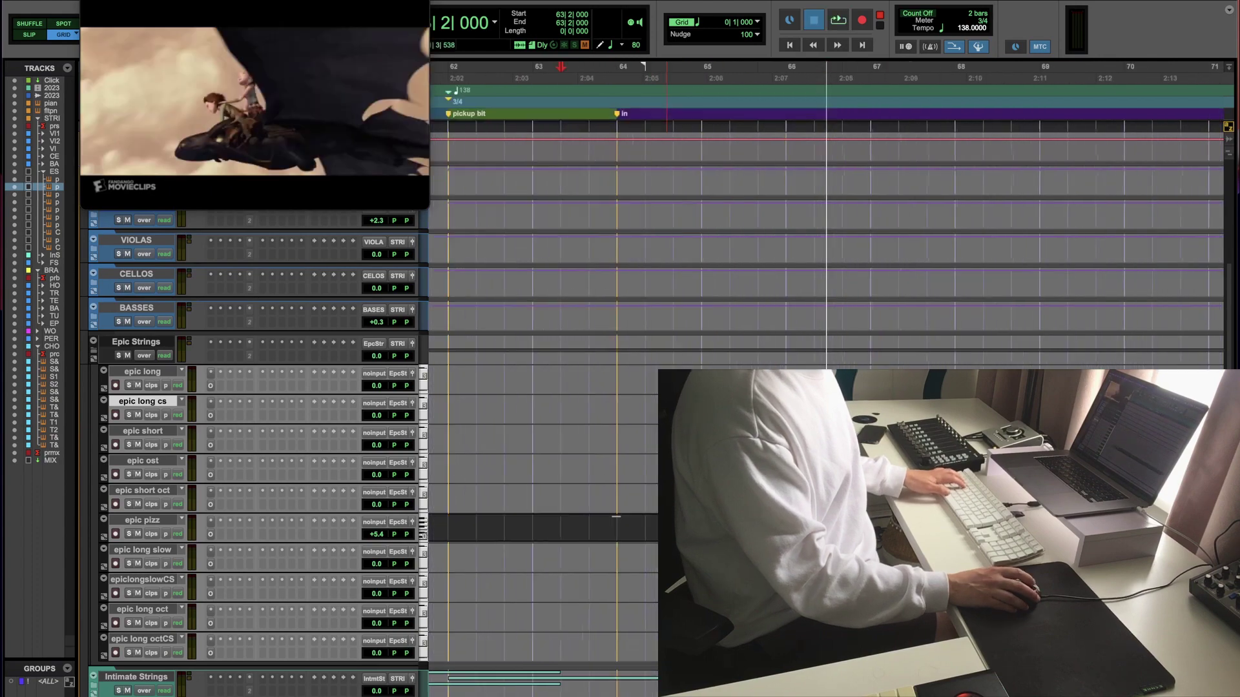
{"action": "key", "text": "space"}
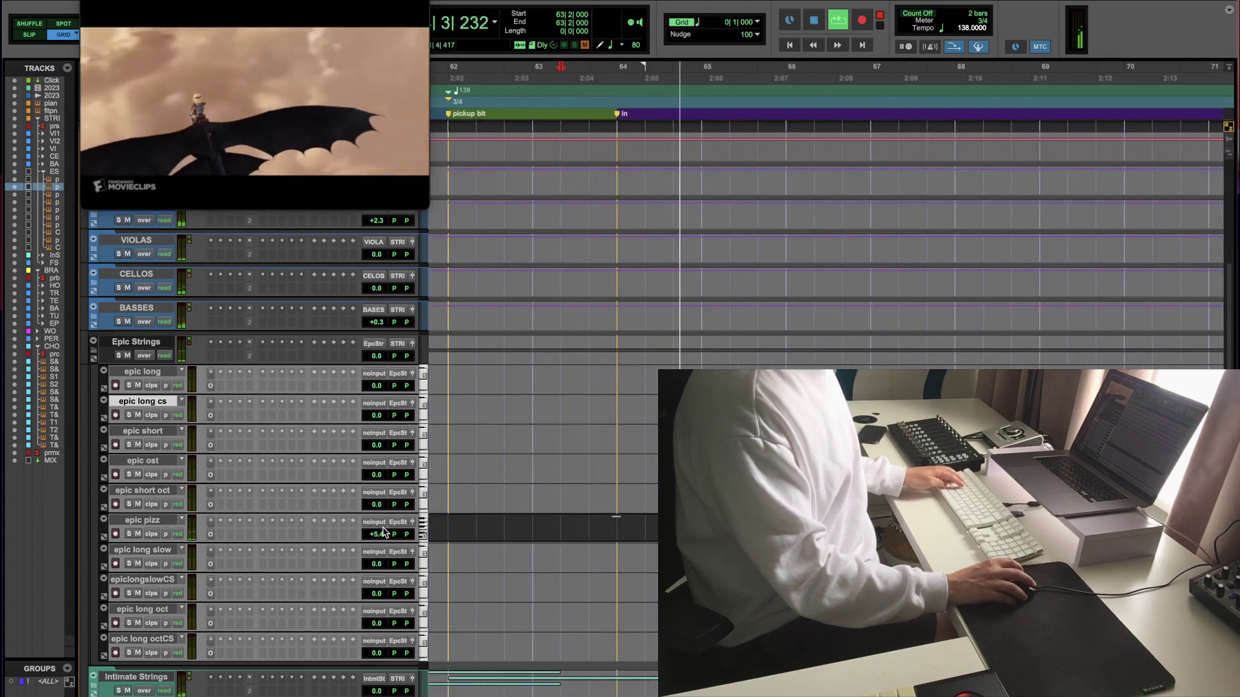
{"action": "left_click_drag", "start_coordinate": [379, 534], "coordinate": [380, 542]}
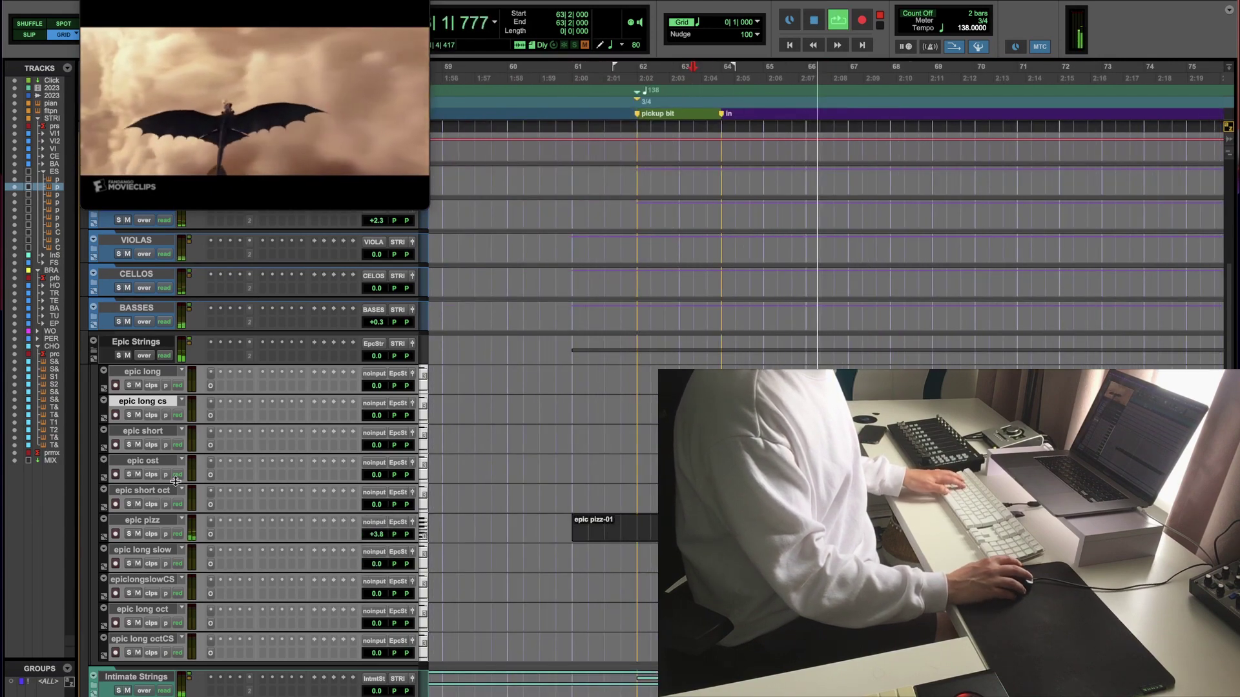
Step: Listen to the full score from bar 63 beat 2 while reviewing the piano, string, choir and mix tracks
{"action": "scroll", "coordinate": [175, 480], "scroll_direction": "up", "scroll_amount": 2}
{"action": "key", "text": "r"}
{"action": "key", "text": "r"}
{"action": "scroll", "coordinate": [175, 480], "scroll_direction": "up", "scroll_amount": 5}
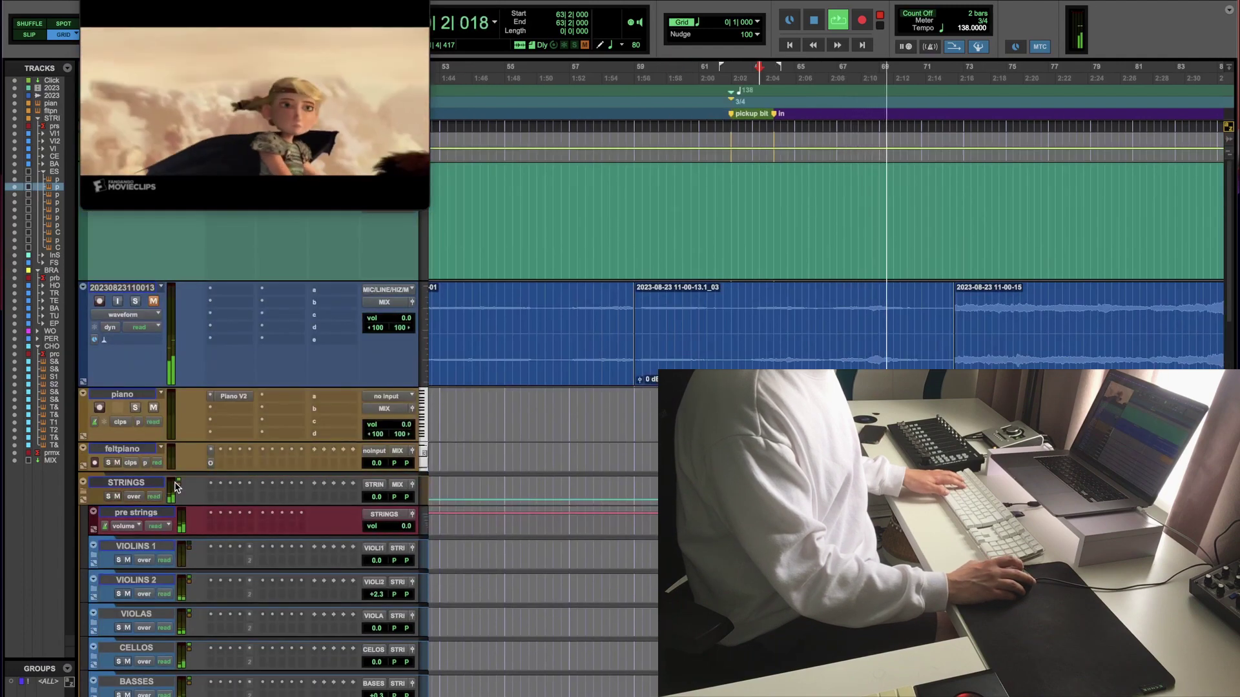
{"action": "scroll", "coordinate": [175, 486], "scroll_direction": "down", "scroll_amount": 10}
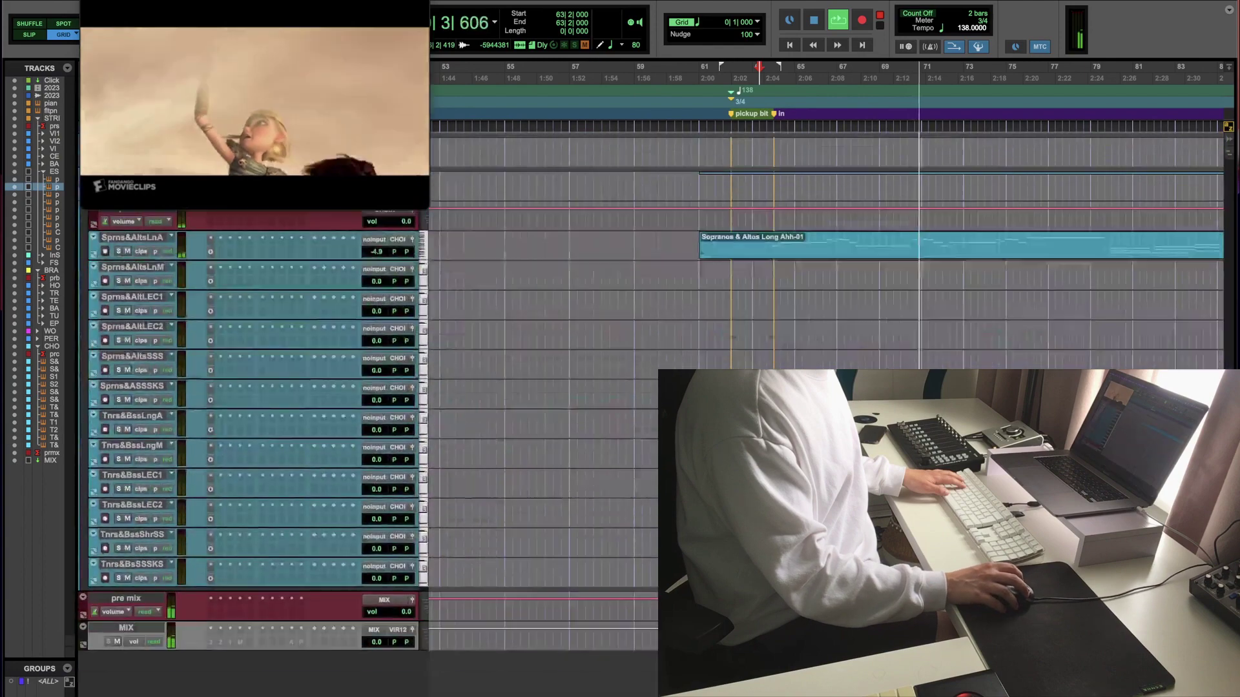
{"action": "key", "text": "space"}
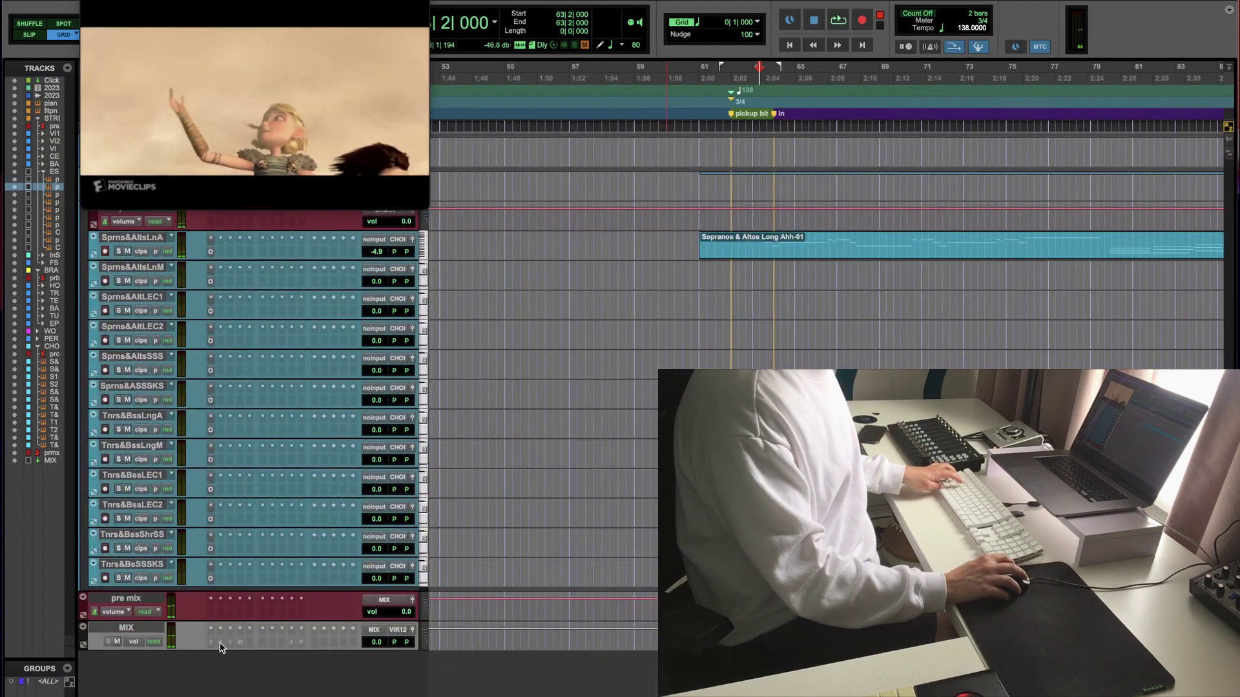
Step: Open Bus Compressor 2 on the MIX track and set its threshold to 15.5 dB during playback
{"action": "left_click", "coordinate": [220, 642]}
{"action": "key", "text": "space"}
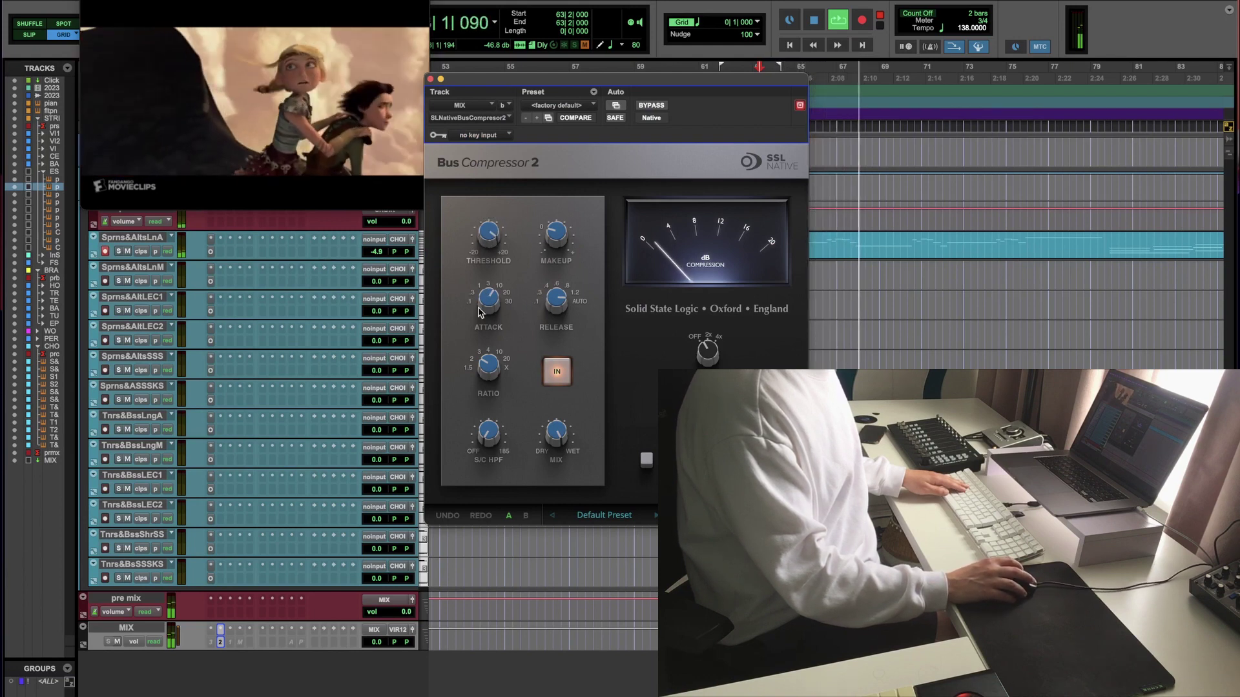
{"action": "mouse_move", "coordinate": [489, 233]}
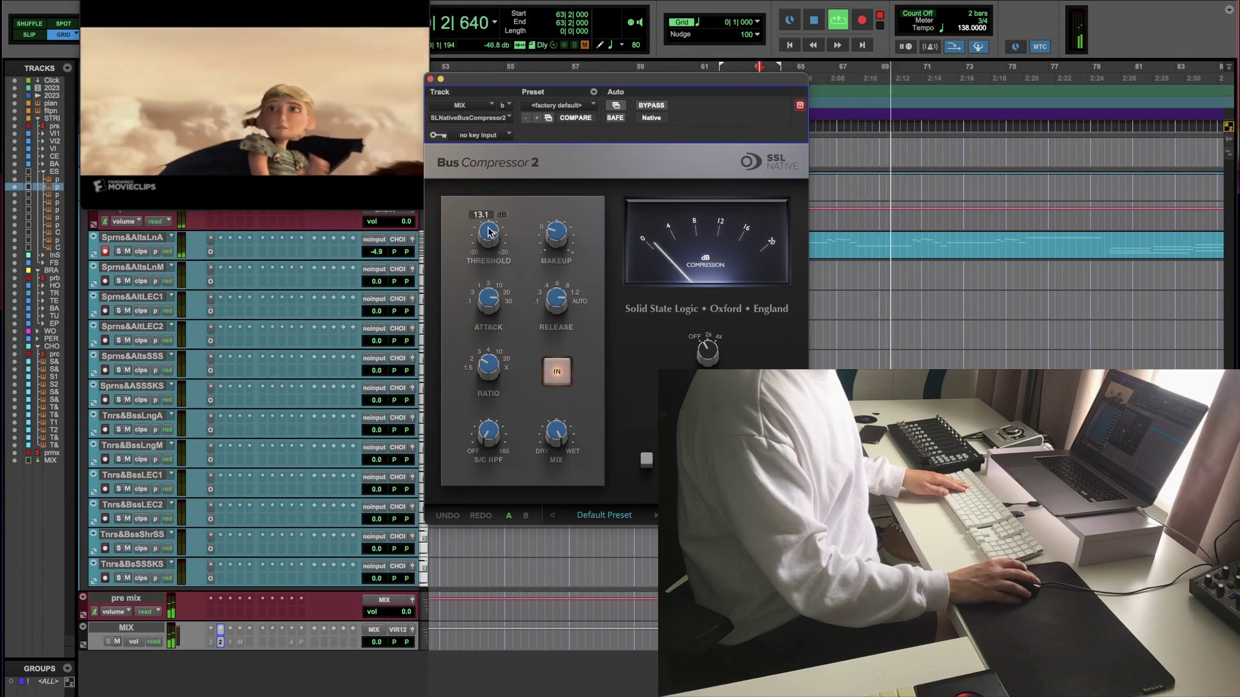
{"action": "scroll", "coordinate": [489, 232], "scroll_direction": "up", "scroll_amount": 2}
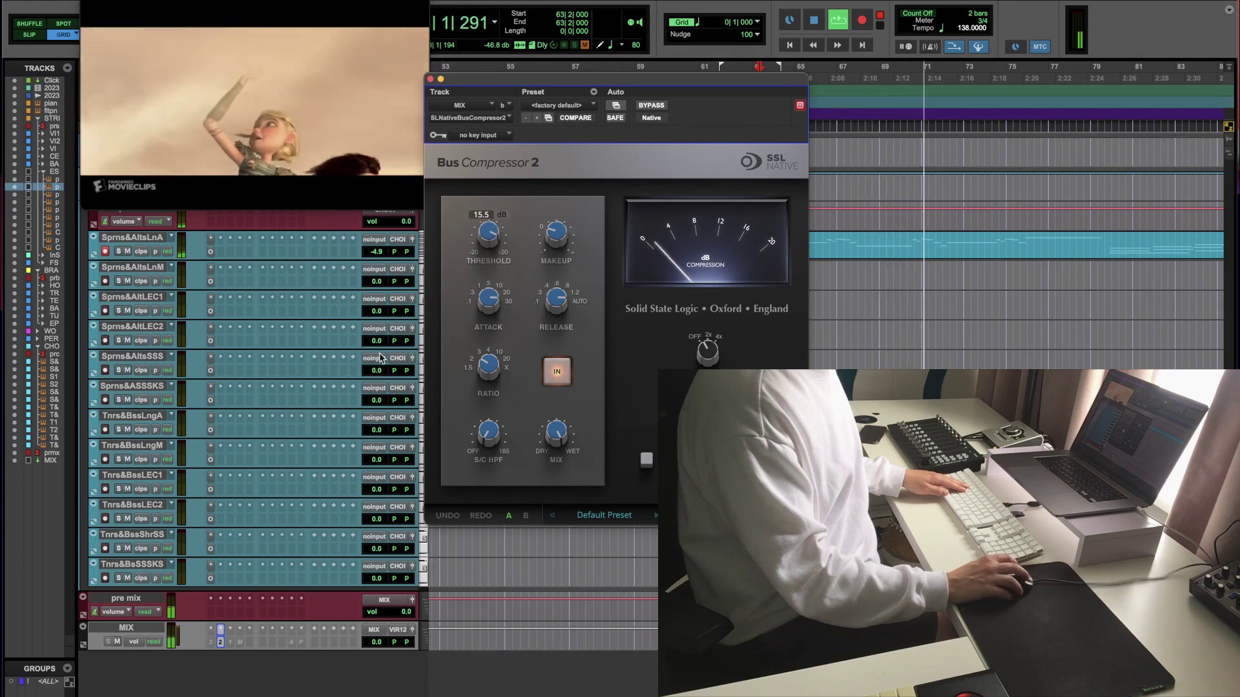
{"action": "left_click", "coordinate": [221, 643]}
Step: Review the choir, brass and epic strings tracks during playback, and stop the score
{"action": "scroll", "coordinate": [262, 577], "scroll_direction": "up", "scroll_amount": 15}
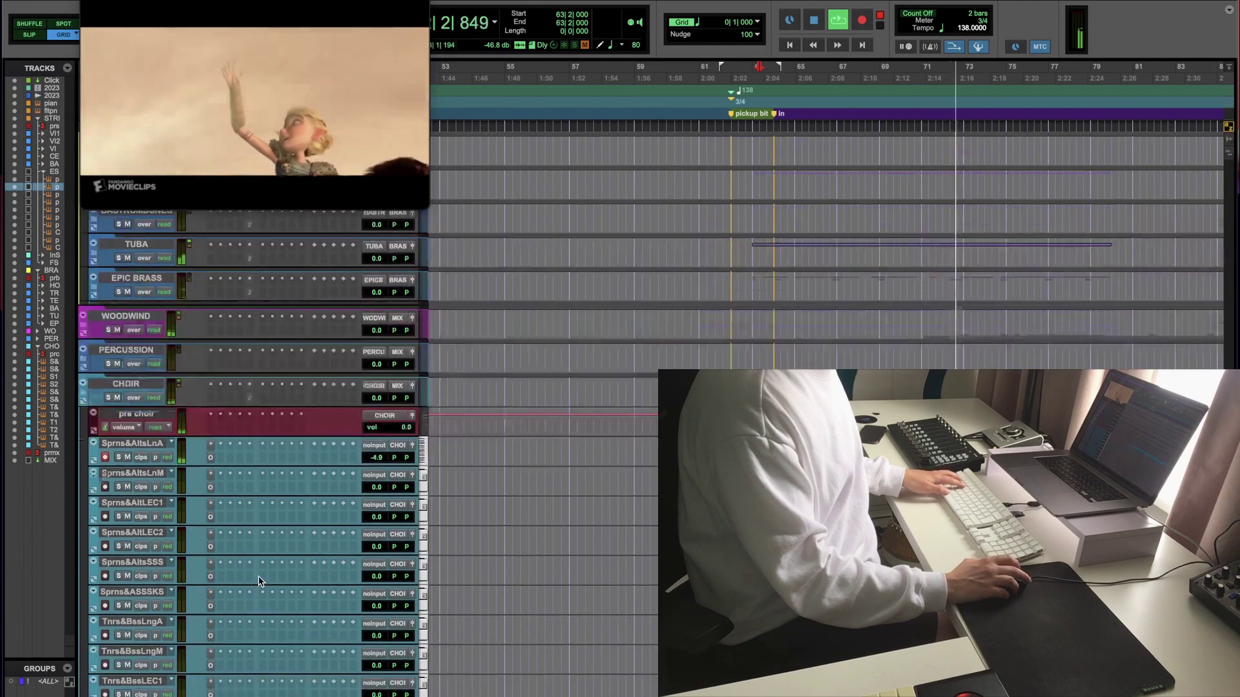
{"action": "scroll", "coordinate": [261, 577], "scroll_direction": "up", "scroll_amount": 15}
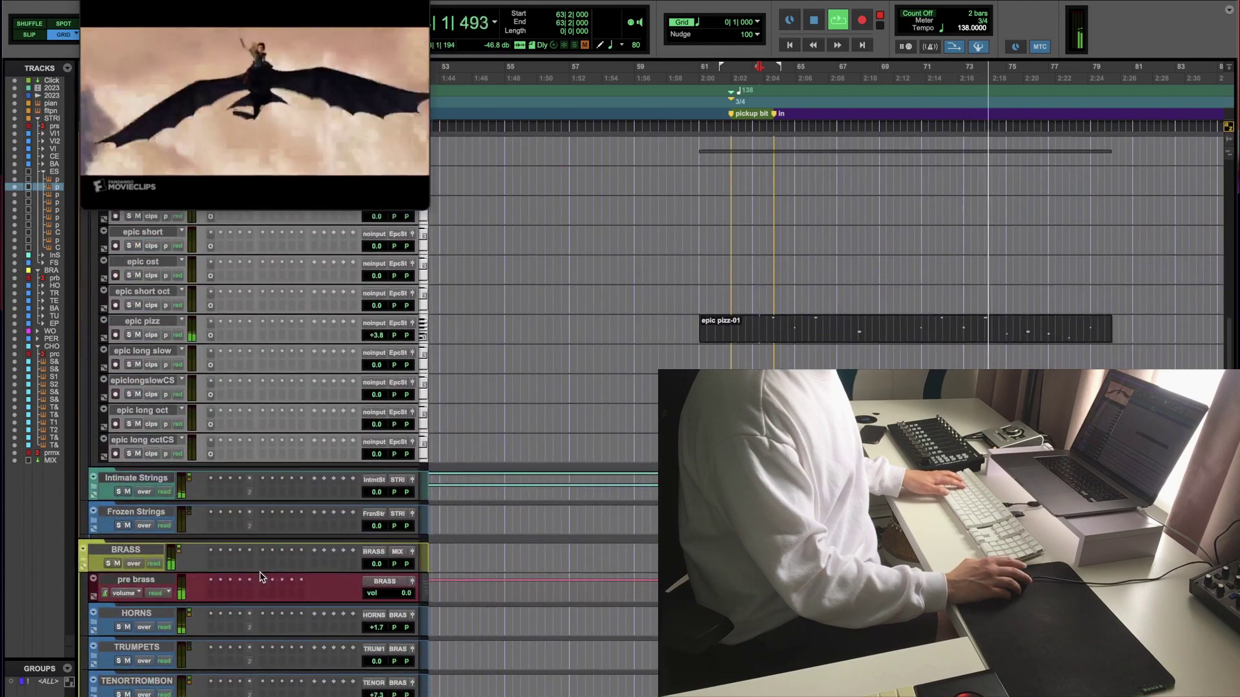
{"action": "scroll", "coordinate": [262, 577], "scroll_direction": "down", "scroll_amount": 20}
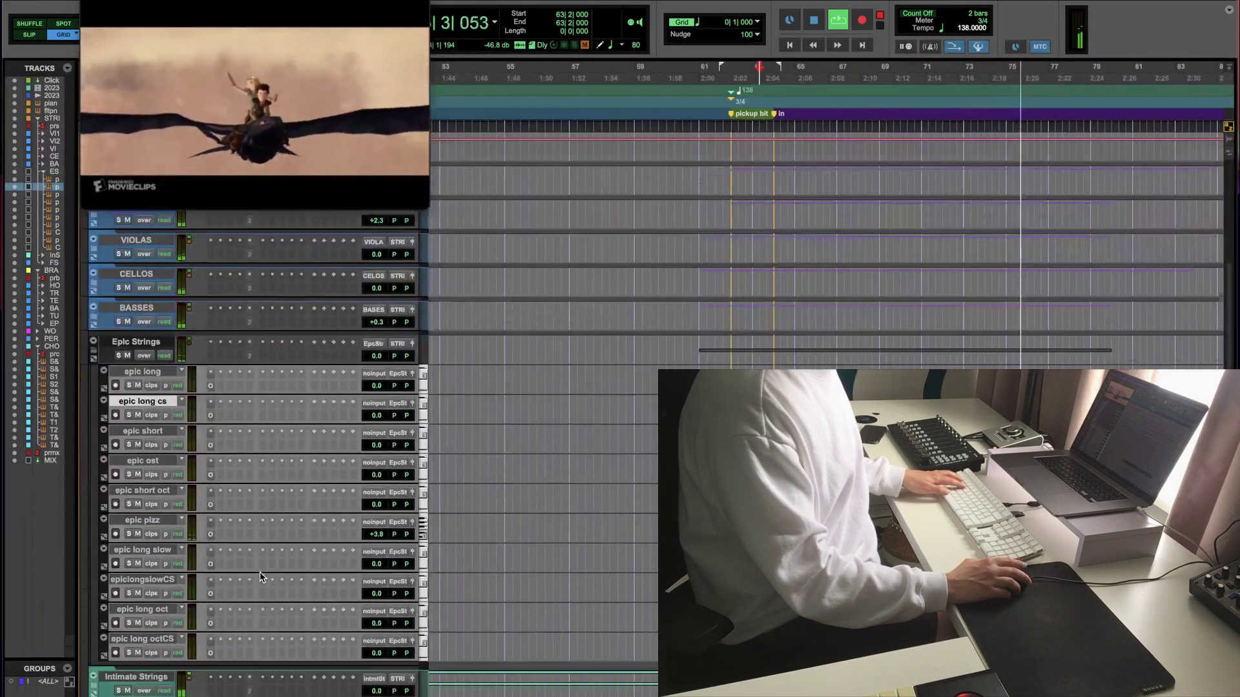
{"action": "key", "text": "space"}
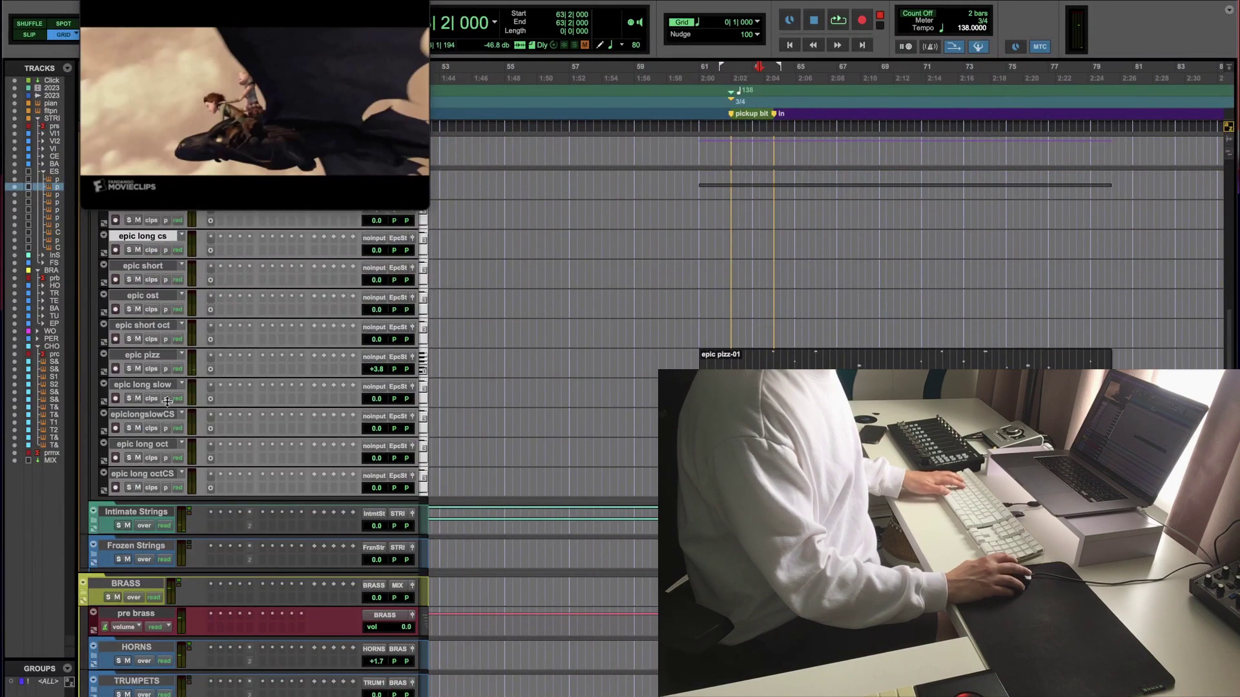
Step: Collapse all instrument subfolders inside the STRINGS folder, including Epic Strings
{"action": "scroll", "coordinate": [166, 403], "scroll_direction": "up", "scroll_amount": 5}
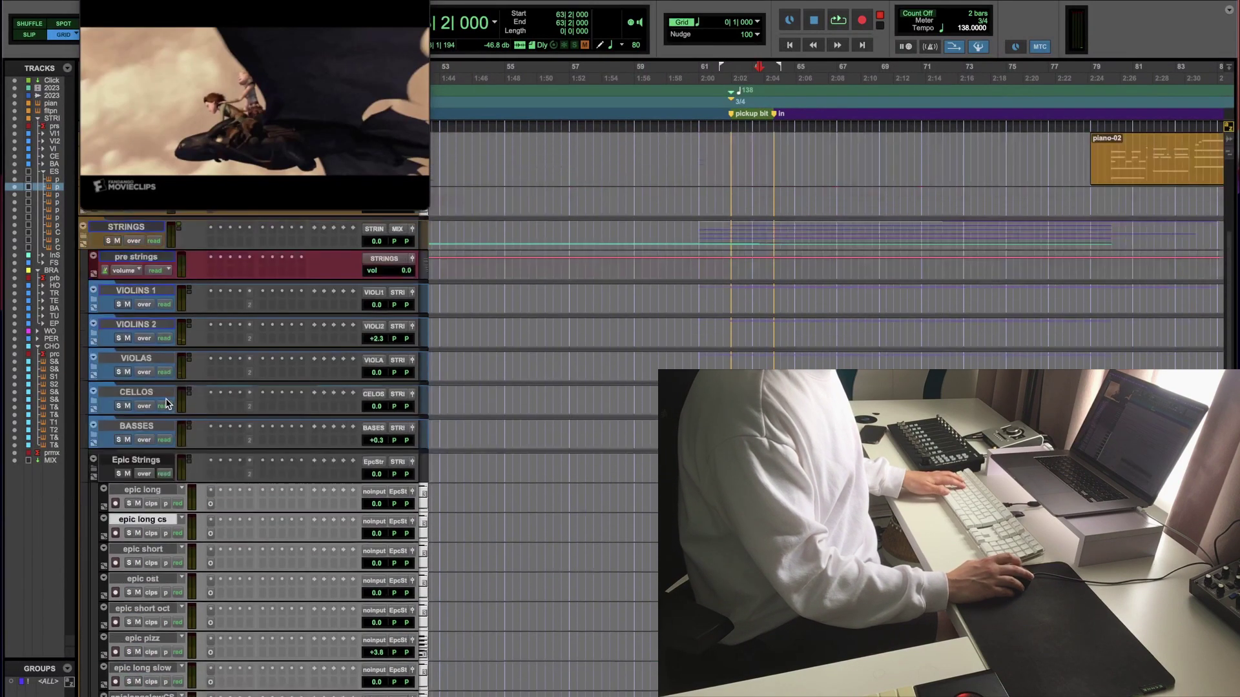
{"action": "left_click", "coordinate": [93, 426], "text": "alt"}
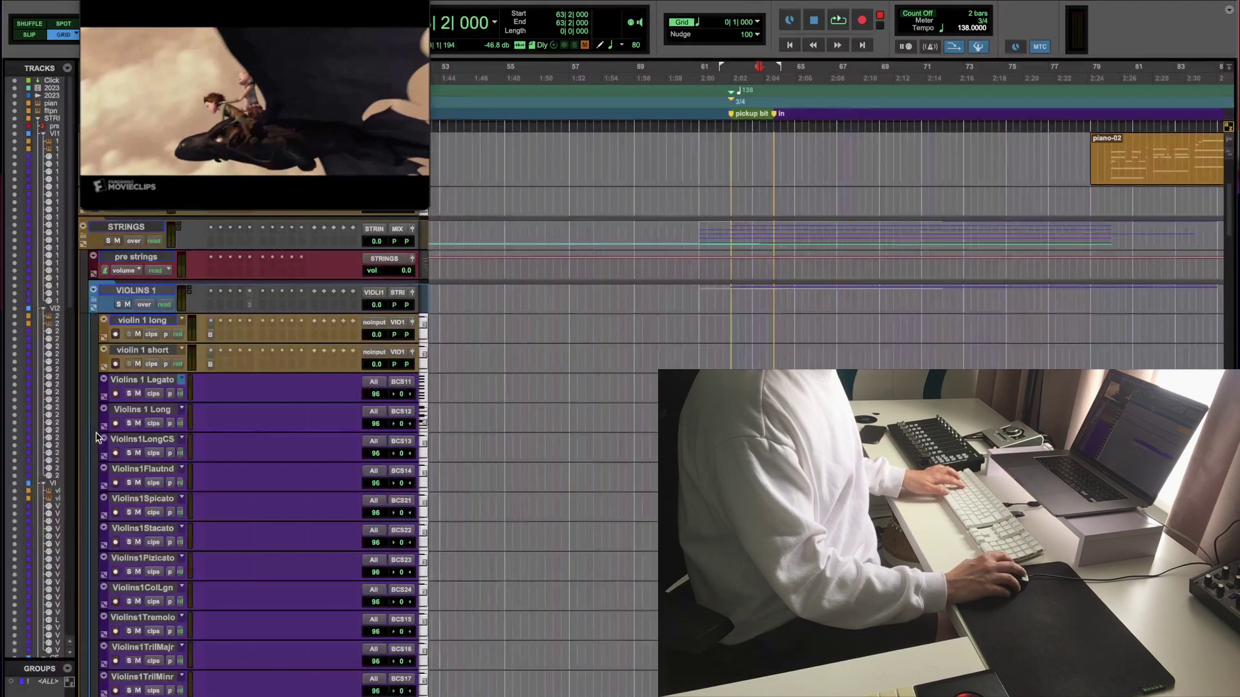
{"action": "left_click", "coordinate": [93, 292], "text": "alt"}
{"action": "scroll", "coordinate": [140, 496], "scroll_direction": "down", "scroll_amount": 3}
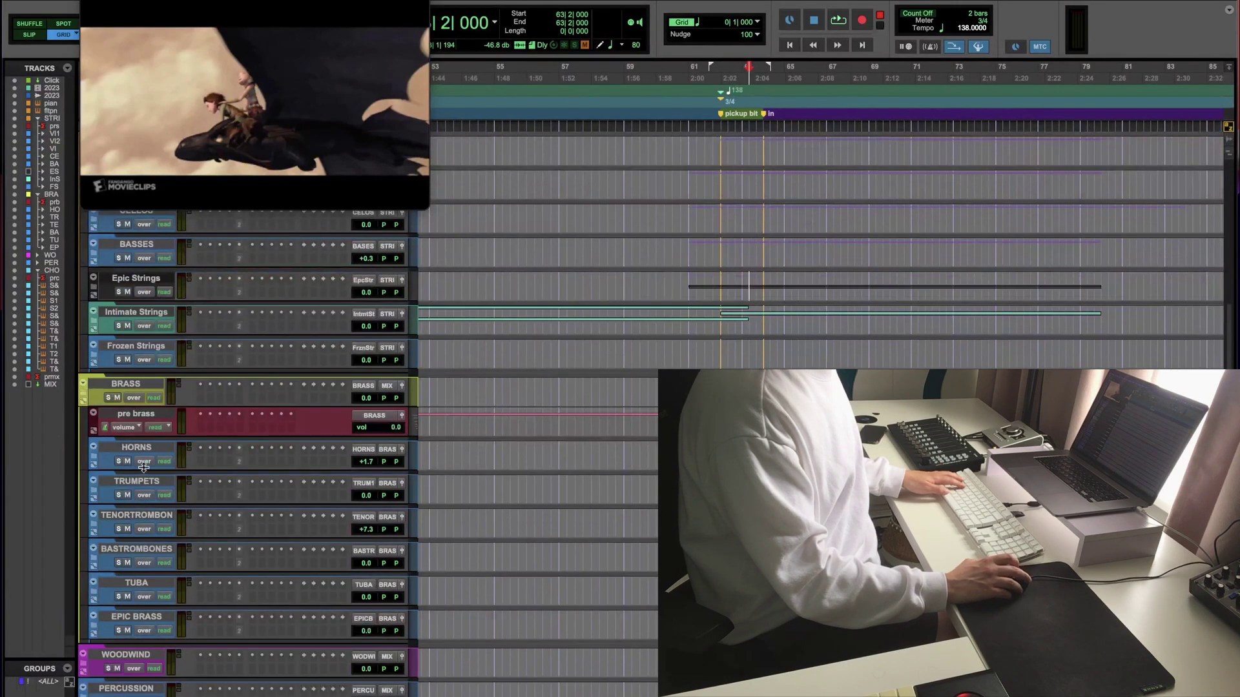
Step: Expand the WOODWIND folder, collapse its instrument subfolders, and expand only OBOES
{"action": "scroll", "coordinate": [143, 466], "scroll_direction": "down", "scroll_amount": 4}
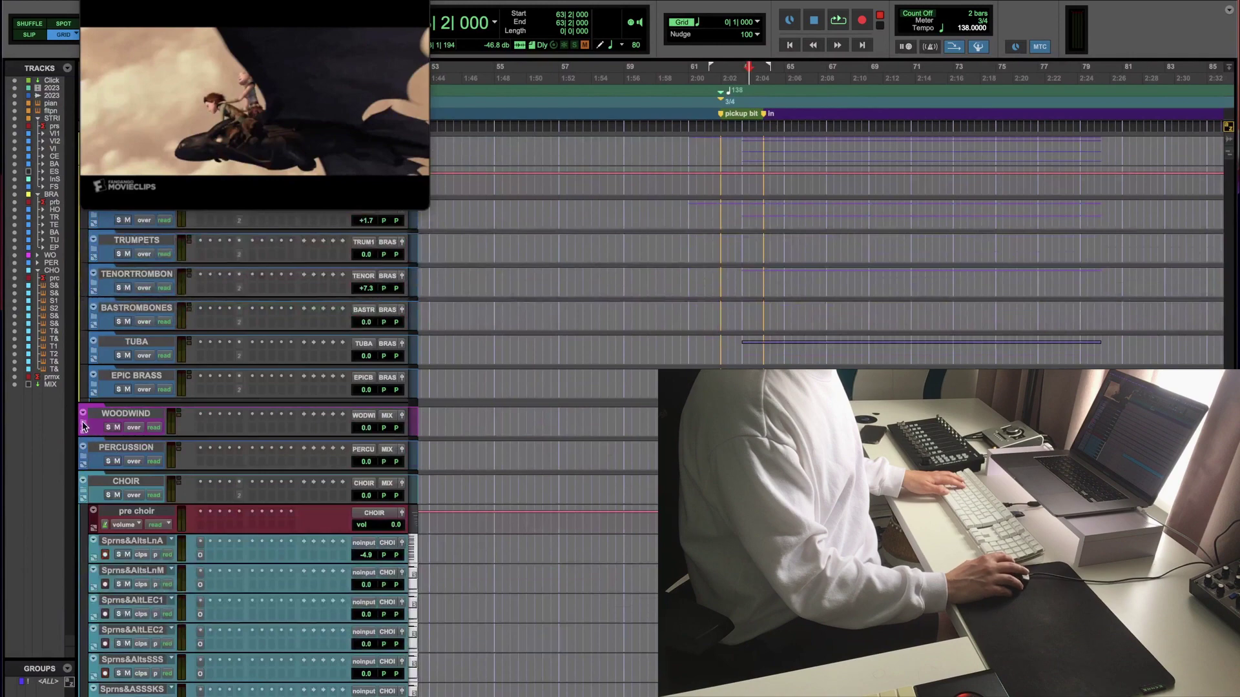
{"action": "left_click", "coordinate": [84, 414]}
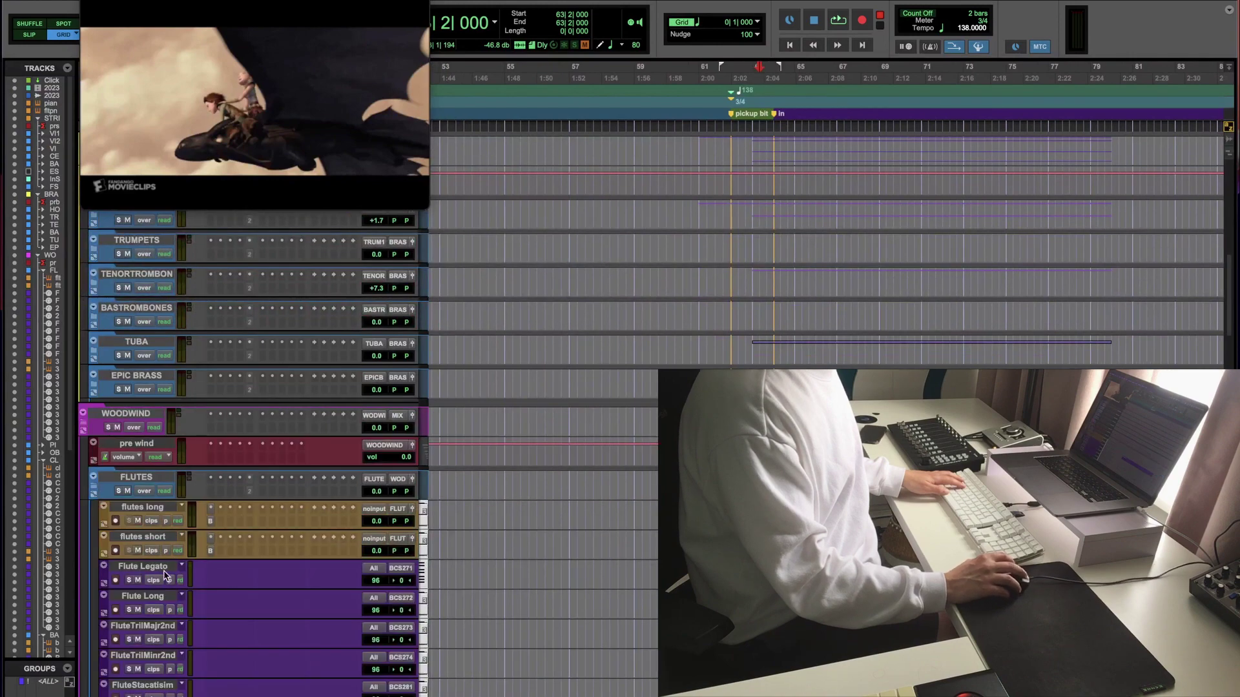
{"action": "left_click", "coordinate": [92, 488]}
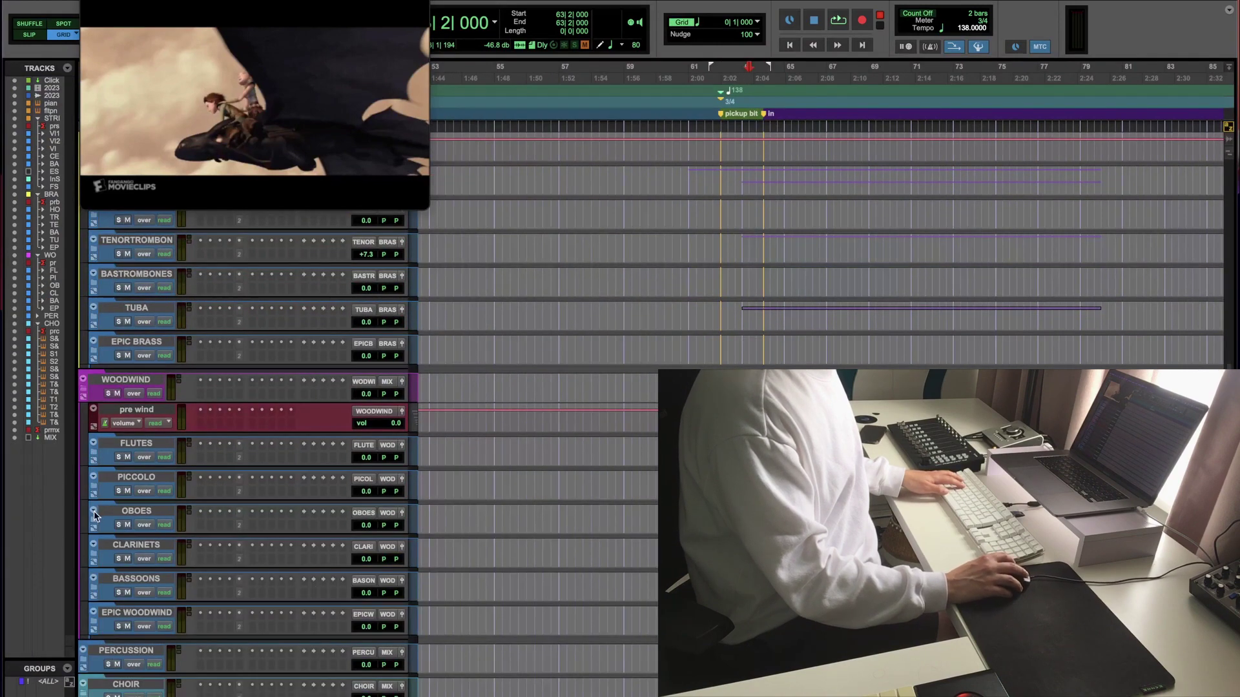
{"action": "left_click", "coordinate": [94, 511]}
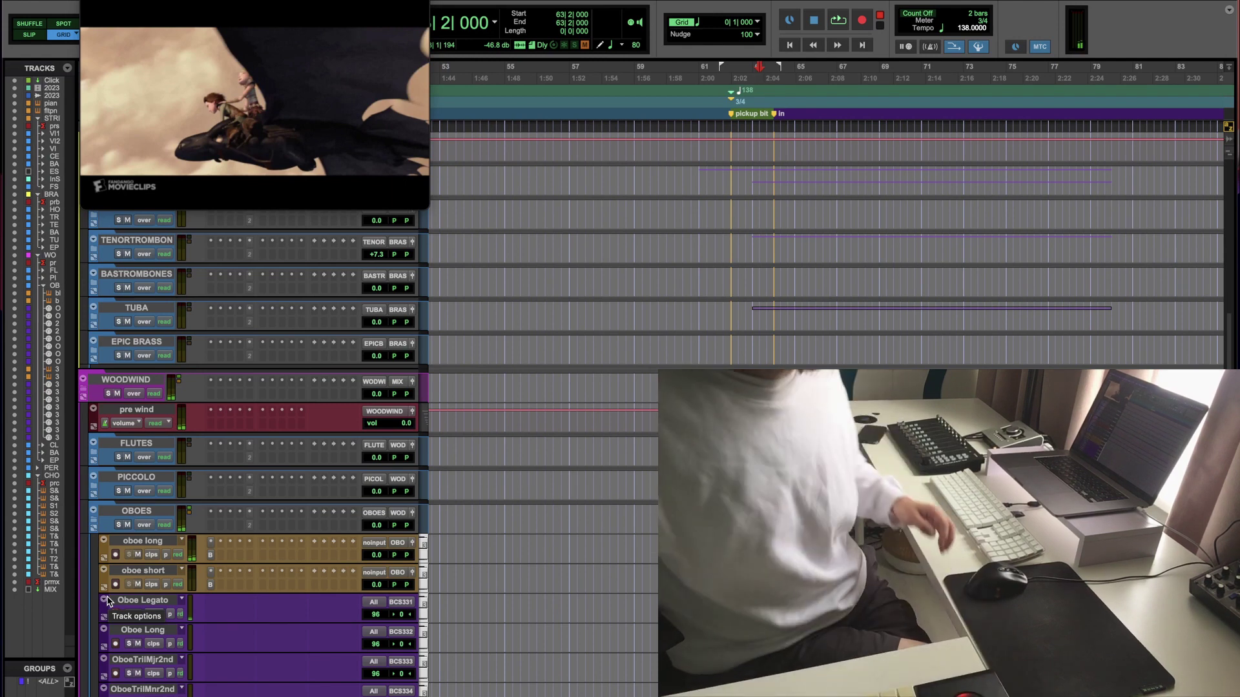
Step: Try to record a part on the Oboes a3Legato track from bar 62
{"action": "scroll", "coordinate": [111, 577], "scroll_direction": "down", "scroll_amount": 15}
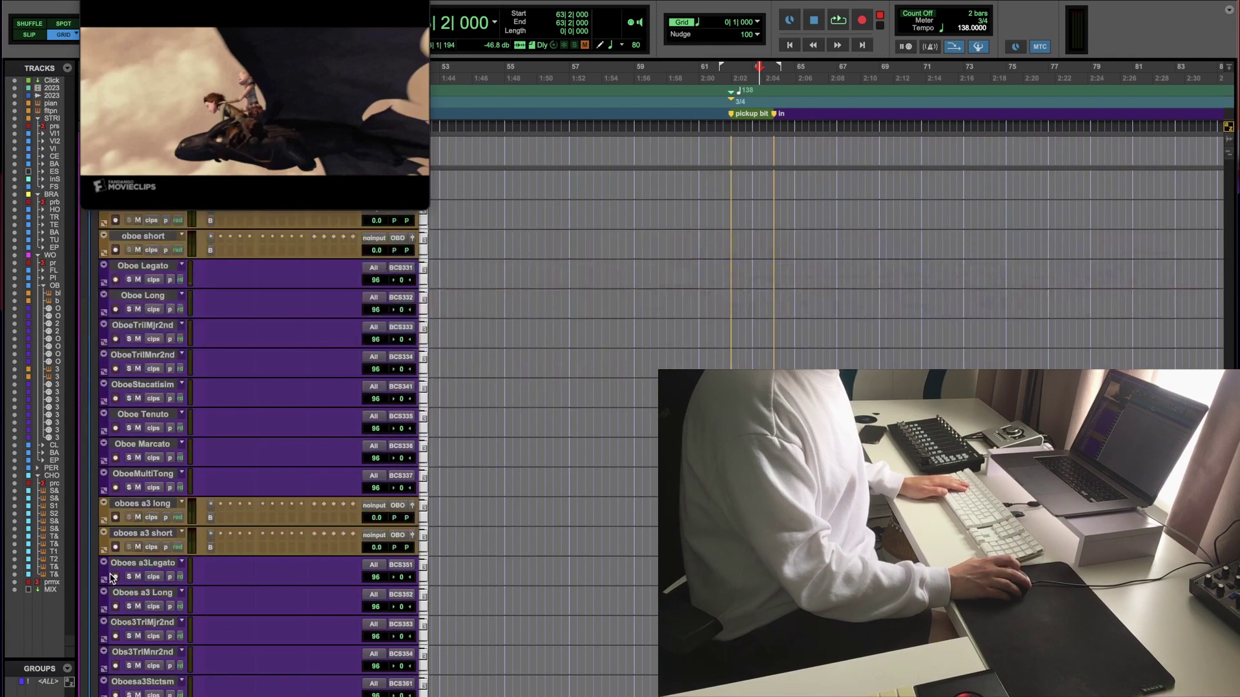
{"action": "left_click", "coordinate": [115, 390]}
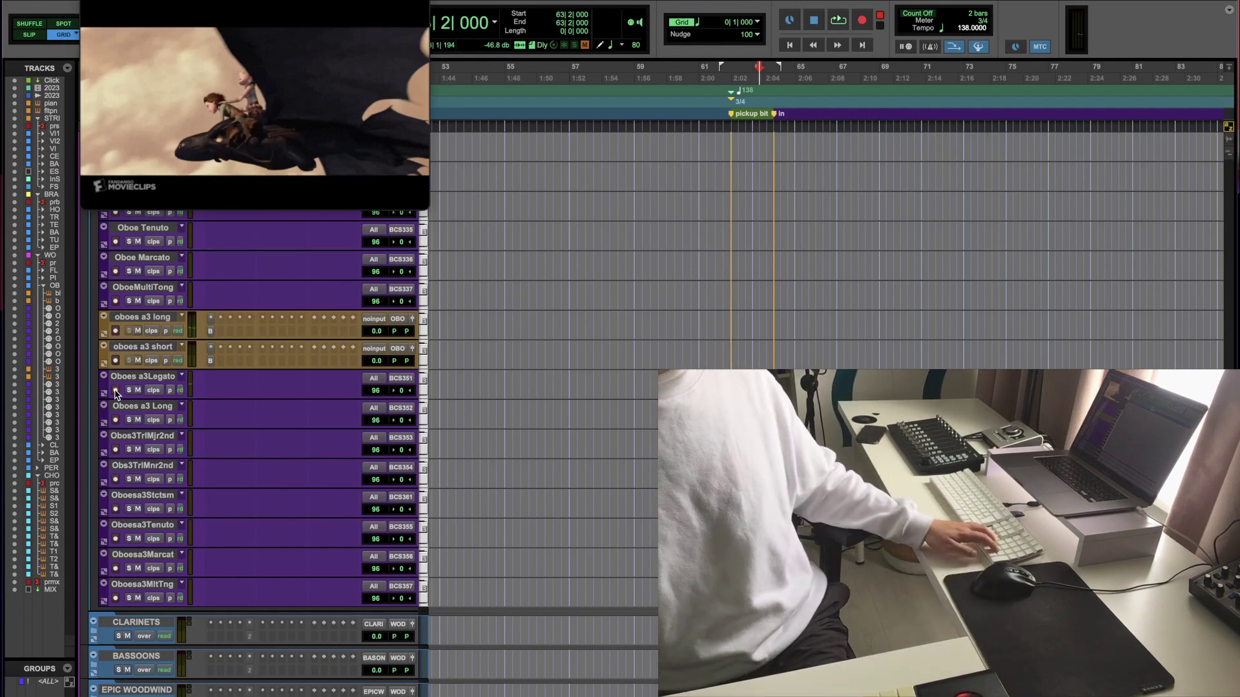
{"action": "key", "text": "space"}
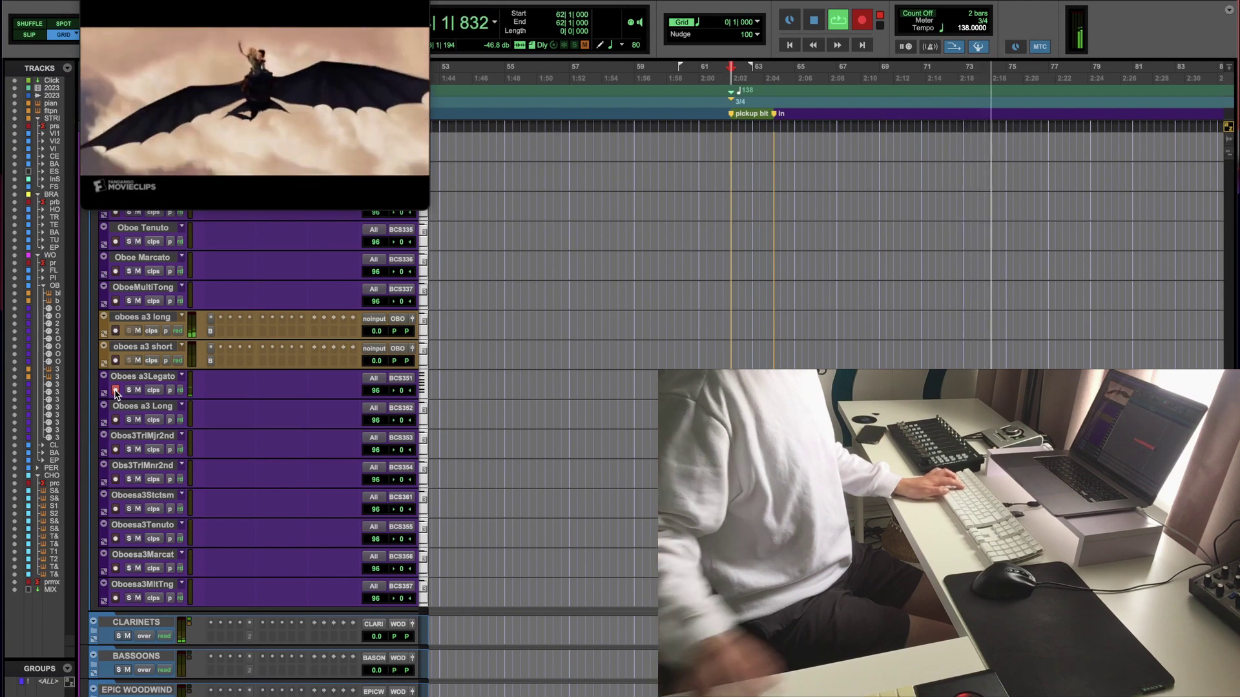
{"action": "key", "text": "space"}
Step: Arm the Oboesa3Stctsm track and record a staccato oboe part from bar 62 to about bar 79
{"action": "left_click", "coordinate": [115, 421]}
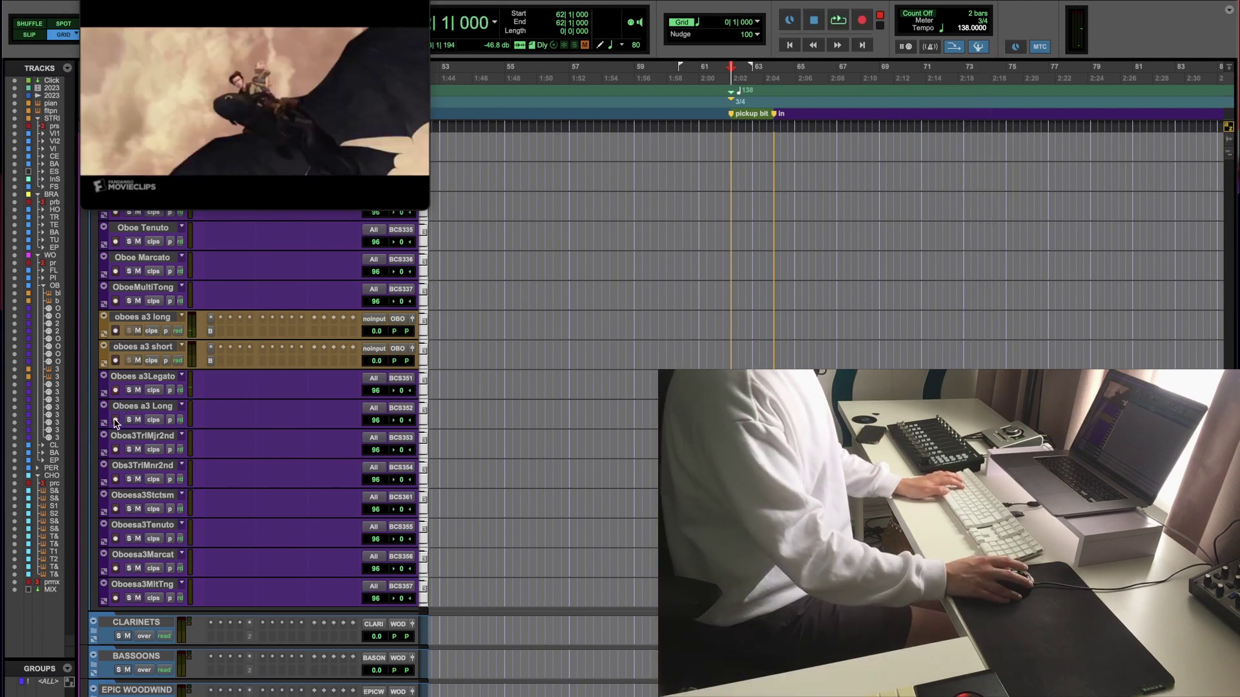
{"action": "left_click", "coordinate": [115, 510]}
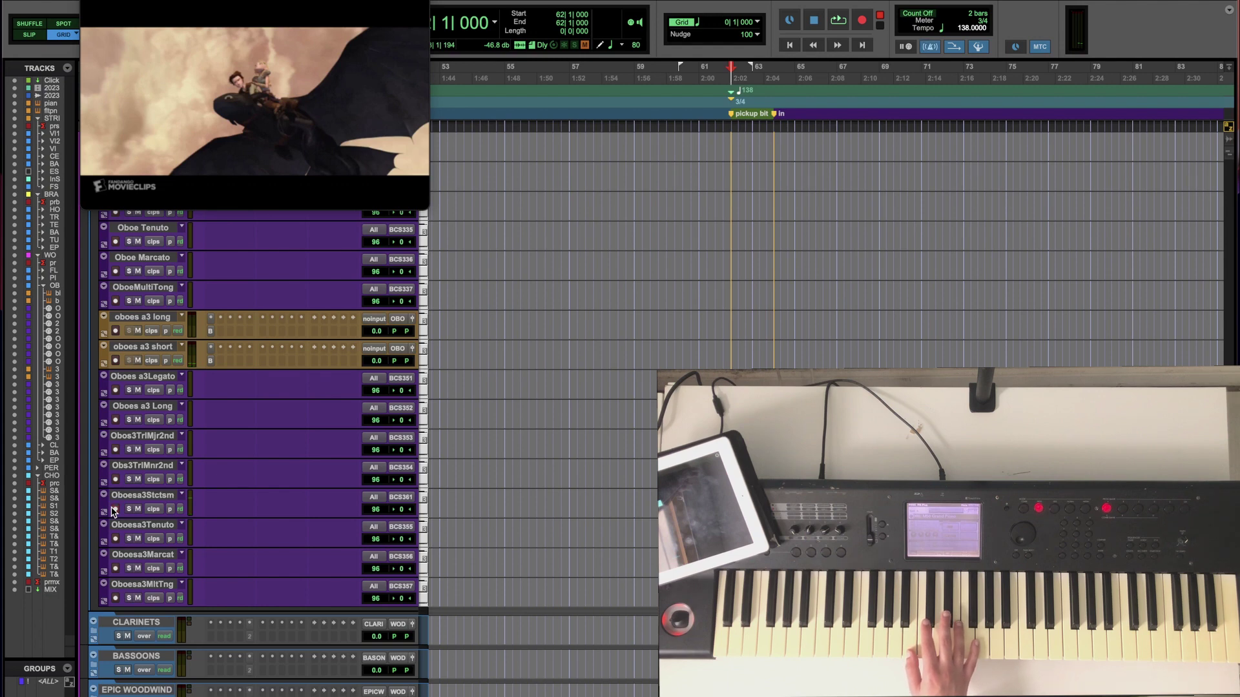
{"action": "key", "text": "space"}
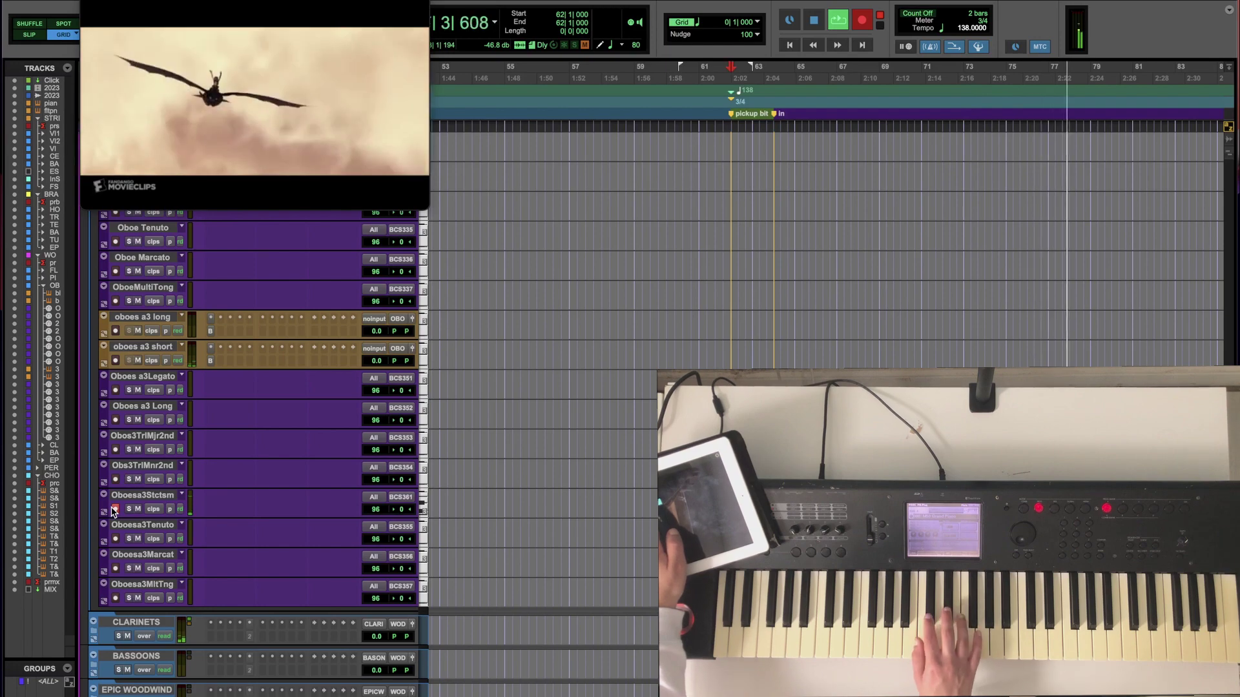
{"action": "key", "text": "space"}
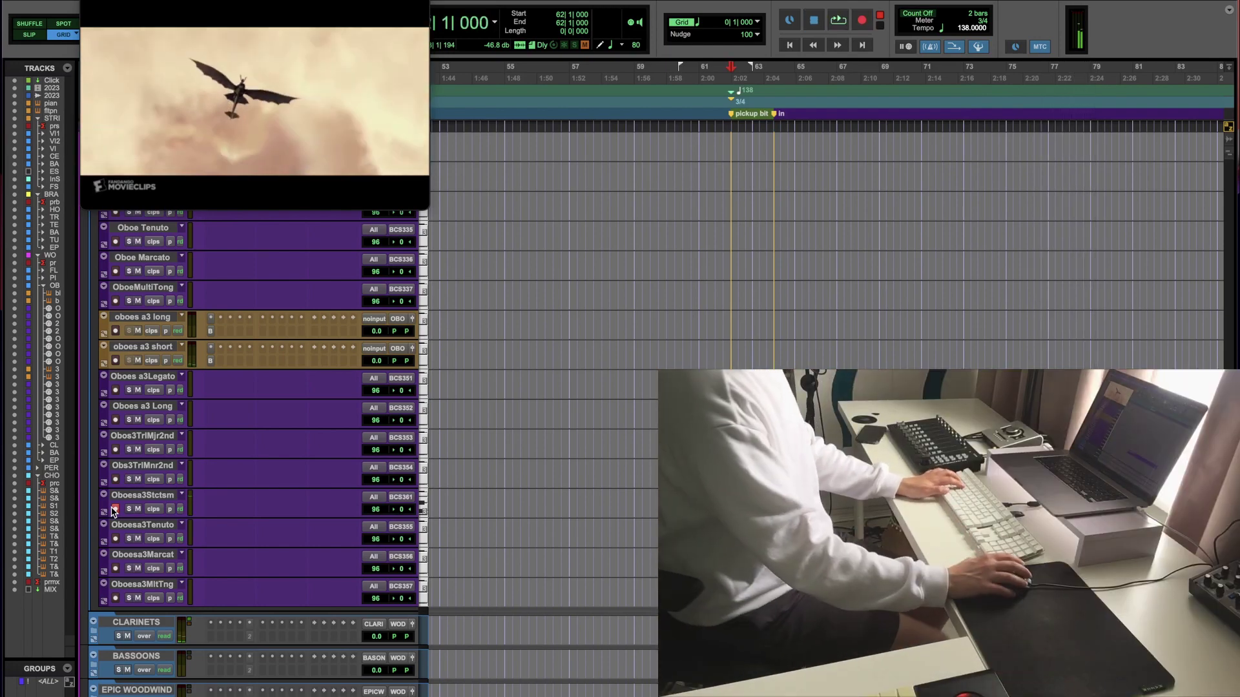
Step: Set the oboes a3 short track's volume to +7.8 dB and check the woodwind balance while playing from bar 64
{"action": "left_click_drag", "start_coordinate": [376, 360], "coordinate": [373, 352]}
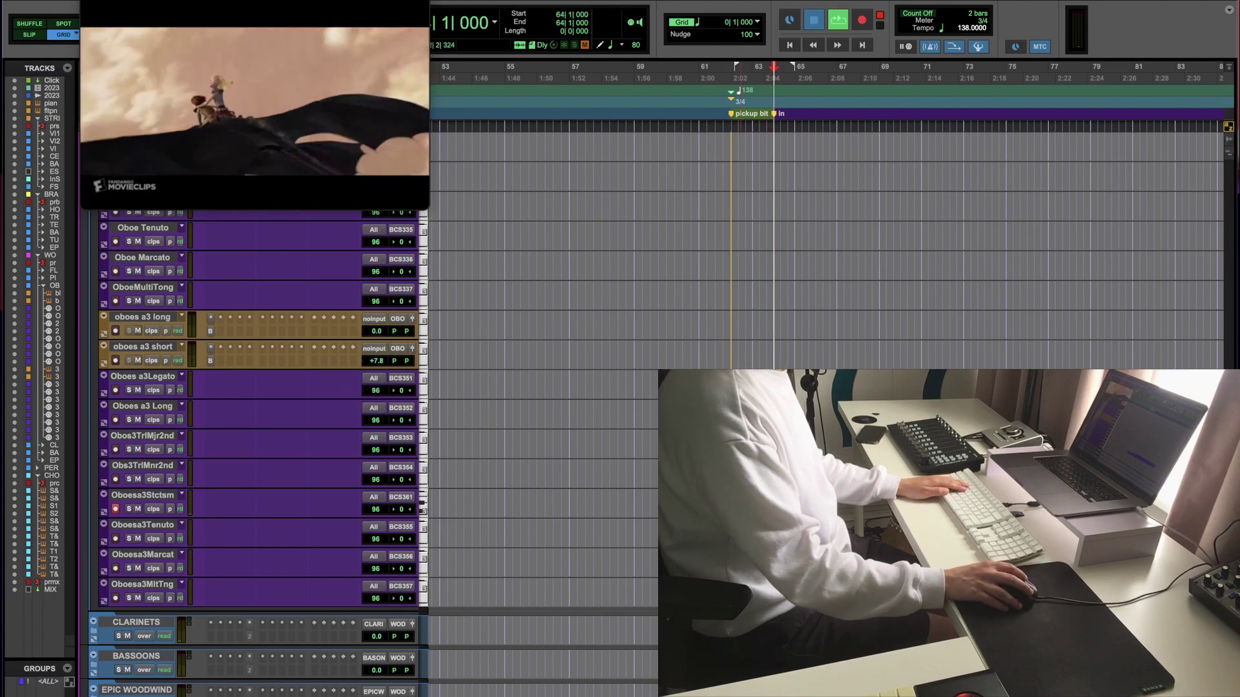
{"action": "scroll", "coordinate": [255, 355], "scroll_direction": "up", "scroll_amount": 5}
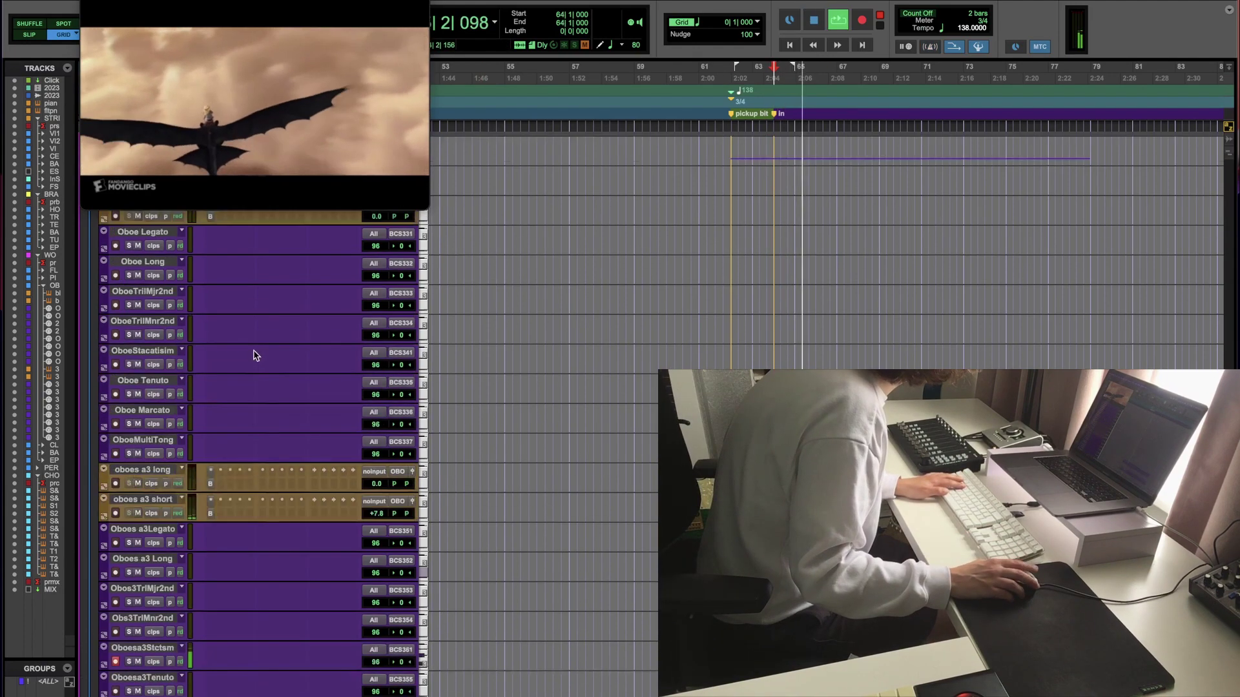
{"action": "scroll", "coordinate": [252, 354], "scroll_direction": "up", "scroll_amount": 13}
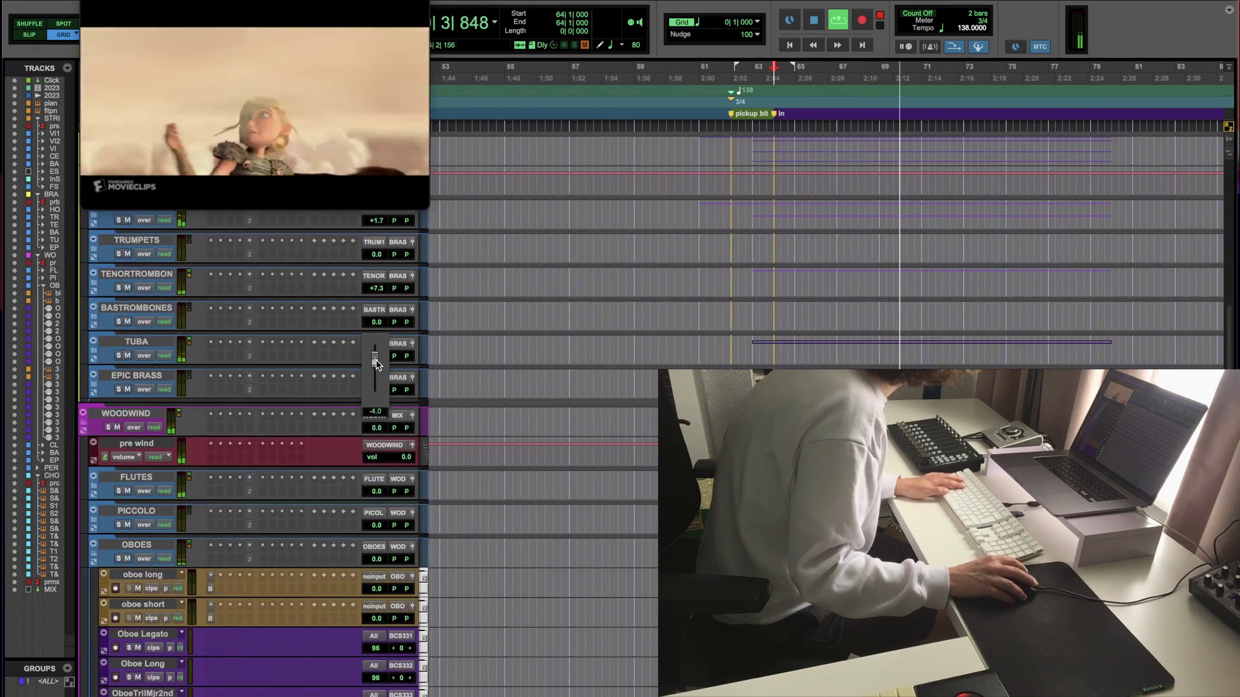
{"action": "scroll", "coordinate": [354, 471], "scroll_direction": "down", "scroll_amount": 5}
{"action": "scroll", "coordinate": [354, 471], "scroll_direction": "down", "scroll_amount": 11}
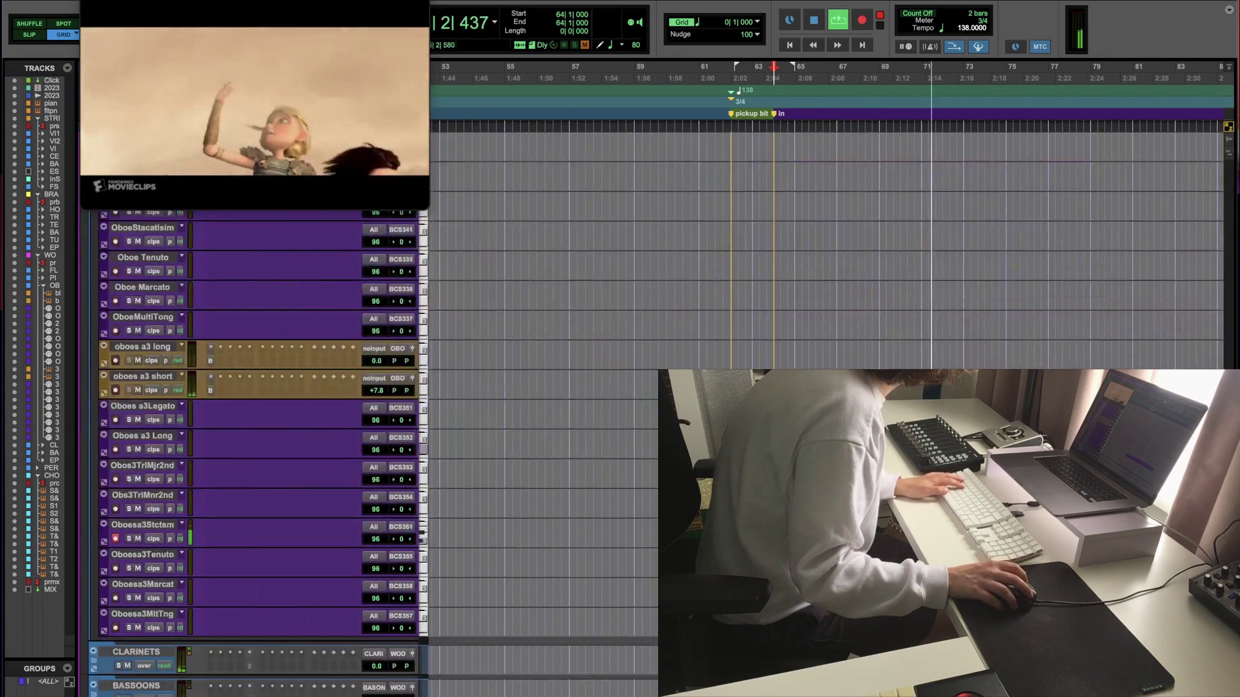
{"action": "key", "text": "space"}
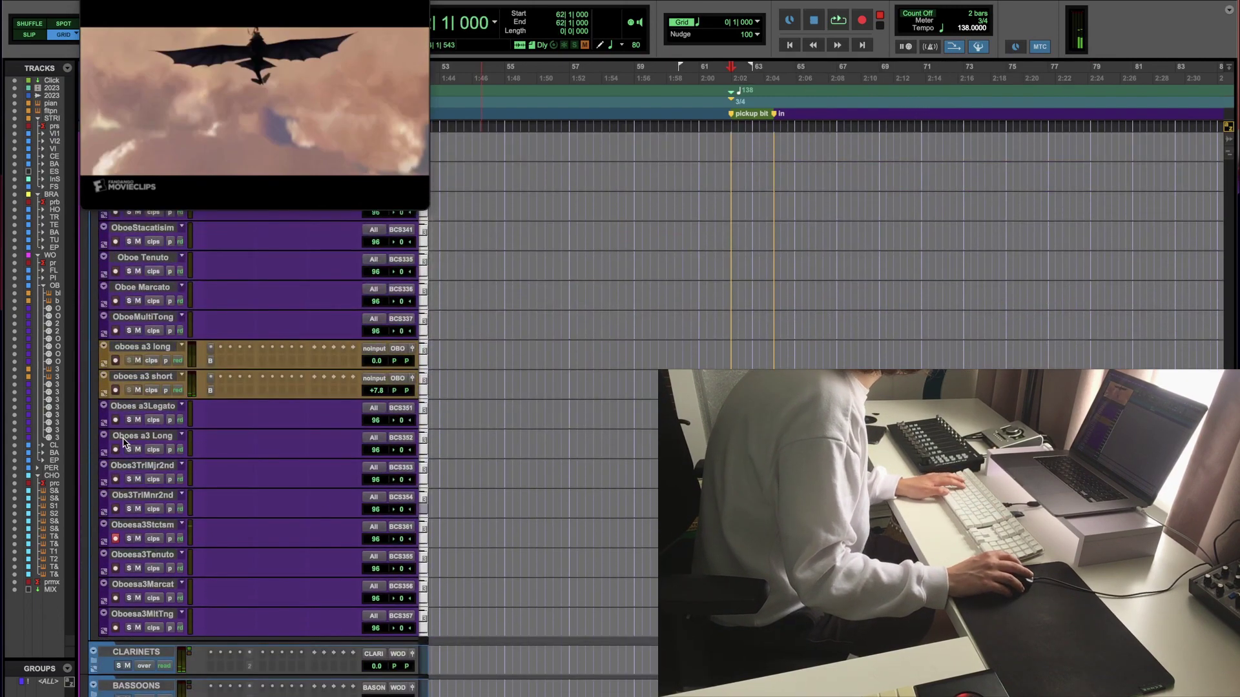
Step: Arm the Oboes a3 Long track and record a sustained oboe part from bar 62
{"action": "left_click", "coordinate": [139, 436]}
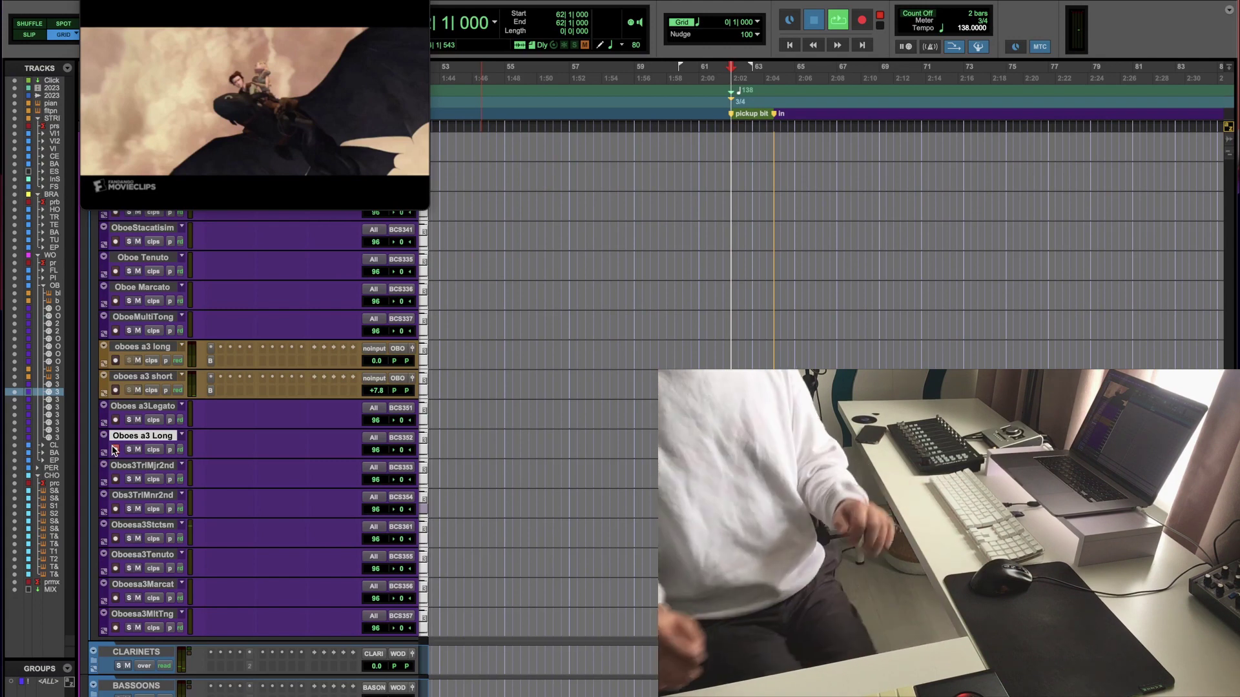
{"action": "key", "text": "space"}
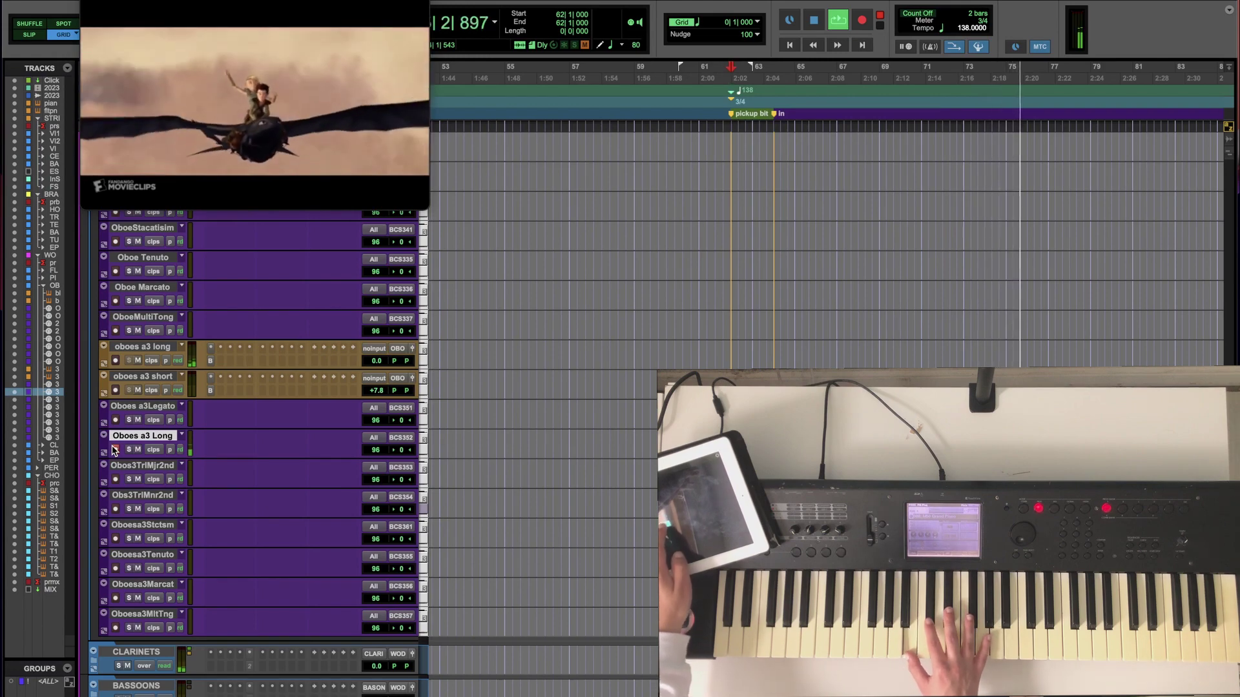
{"action": "key", "text": "space"}
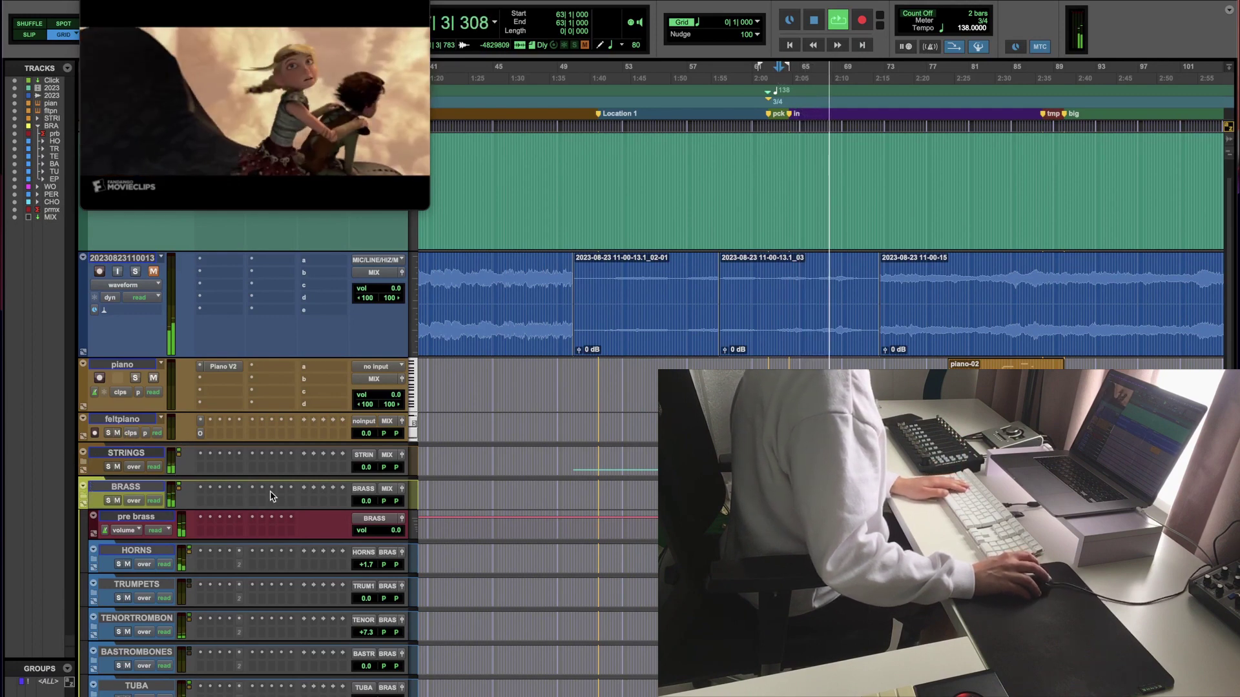
Step: Set the HORNS volume to +1.1 dB during playback from bar 63 and collapse the BRASS folder
{"action": "left_click_drag", "start_coordinate": [365, 503], "coordinate": [366, 493]}
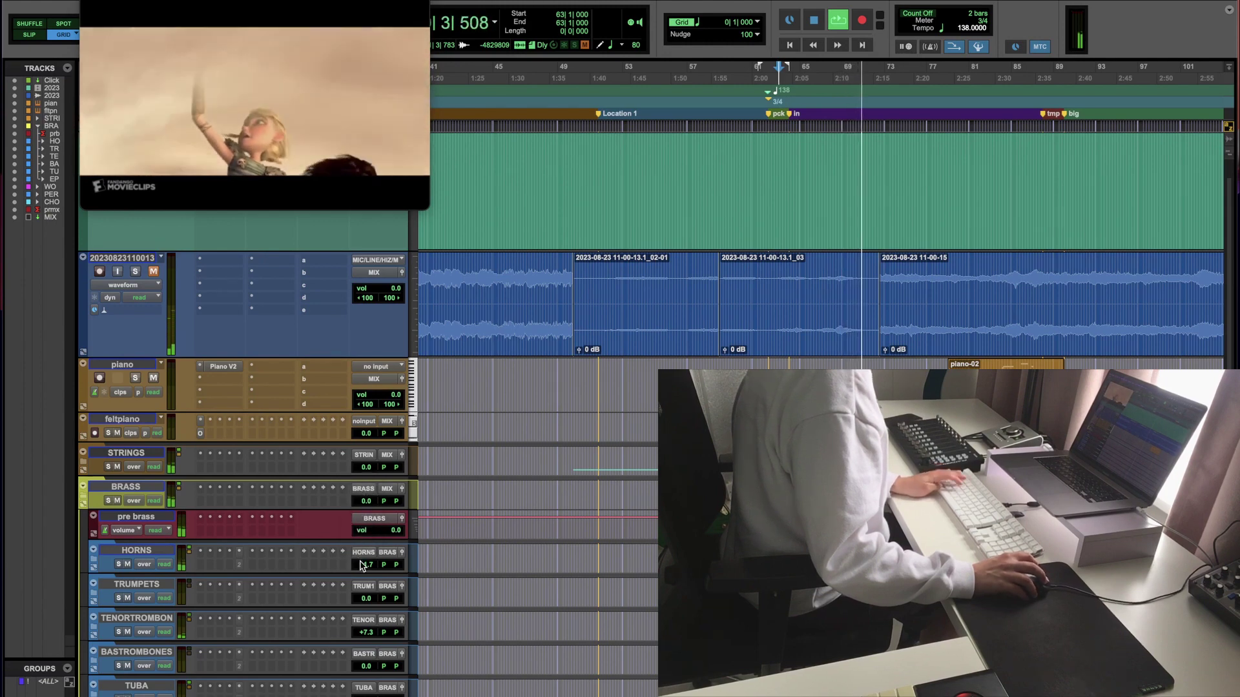
{"action": "left_click_drag", "start_coordinate": [366, 565], "coordinate": [362, 571]}
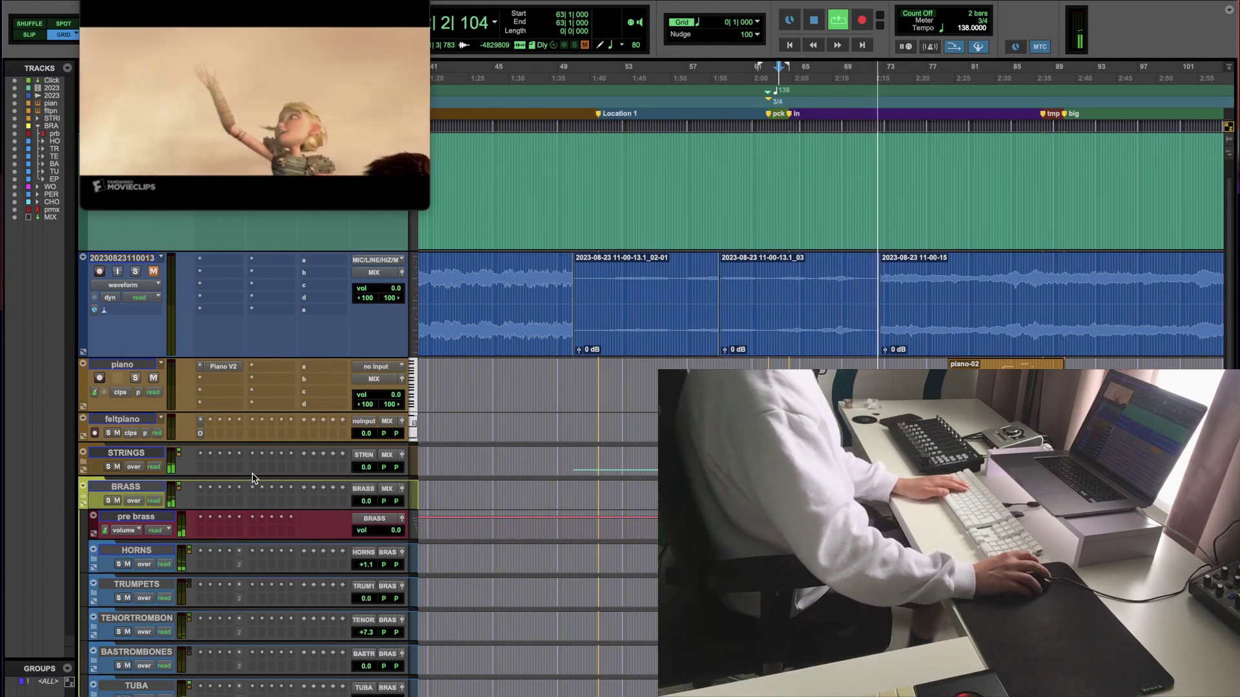
{"action": "left_click", "coordinate": [84, 487]}
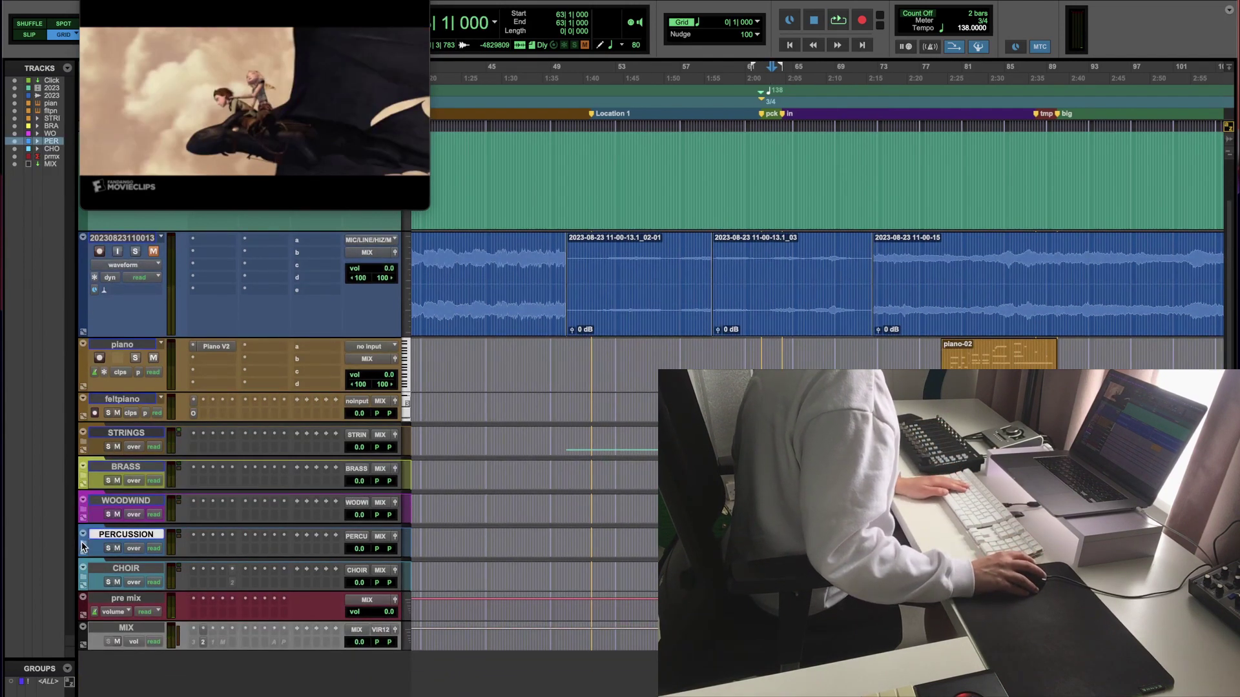
Step: Expand the PERCUSSION folder, arm Timpani Rolls under tuned percussion, and record a part from bar 62 to about bar 81
{"action": "left_click", "coordinate": [82, 534]}
{"action": "scroll", "coordinate": [109, 596], "scroll_direction": "down", "scroll_amount": 5}
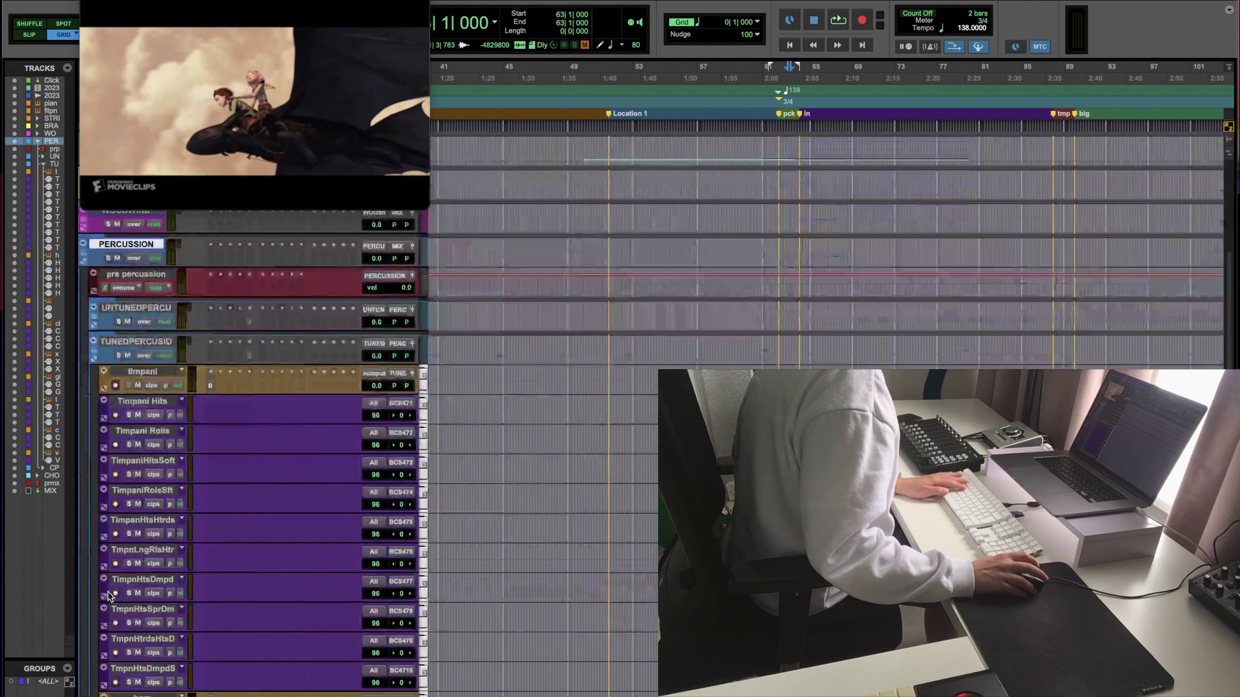
{"action": "left_click", "coordinate": [145, 403]}
{"action": "left_click", "coordinate": [117, 444]}
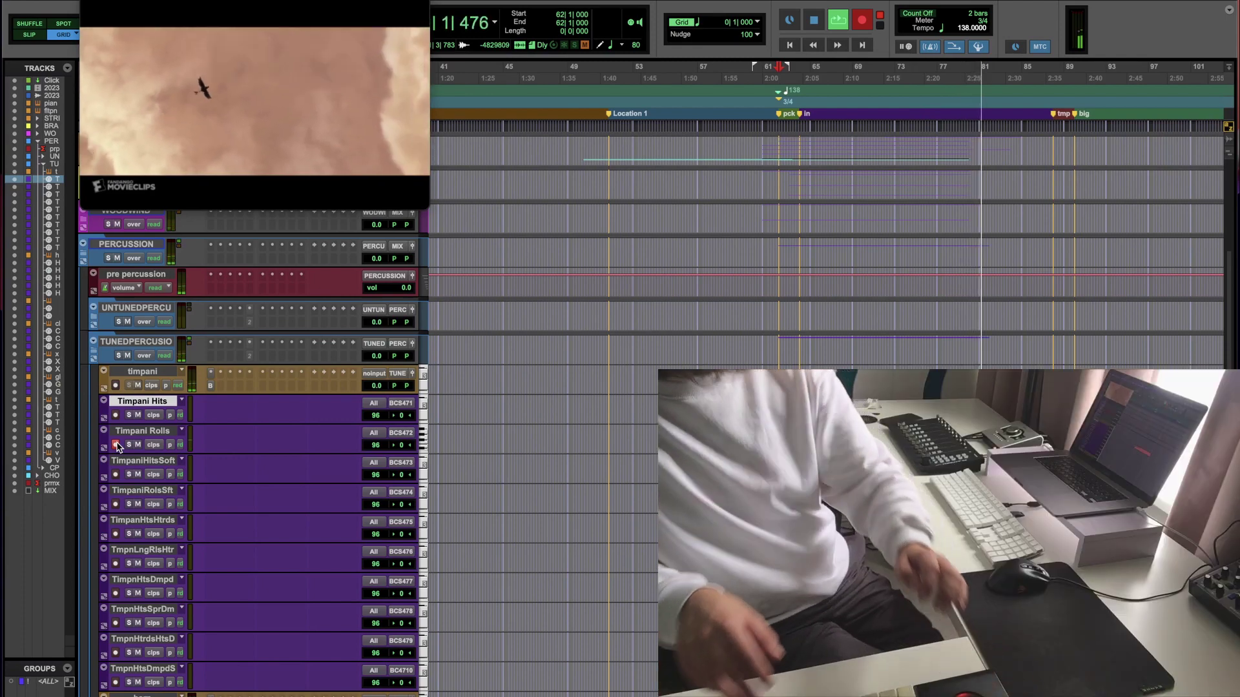
{"action": "key", "text": "space"}
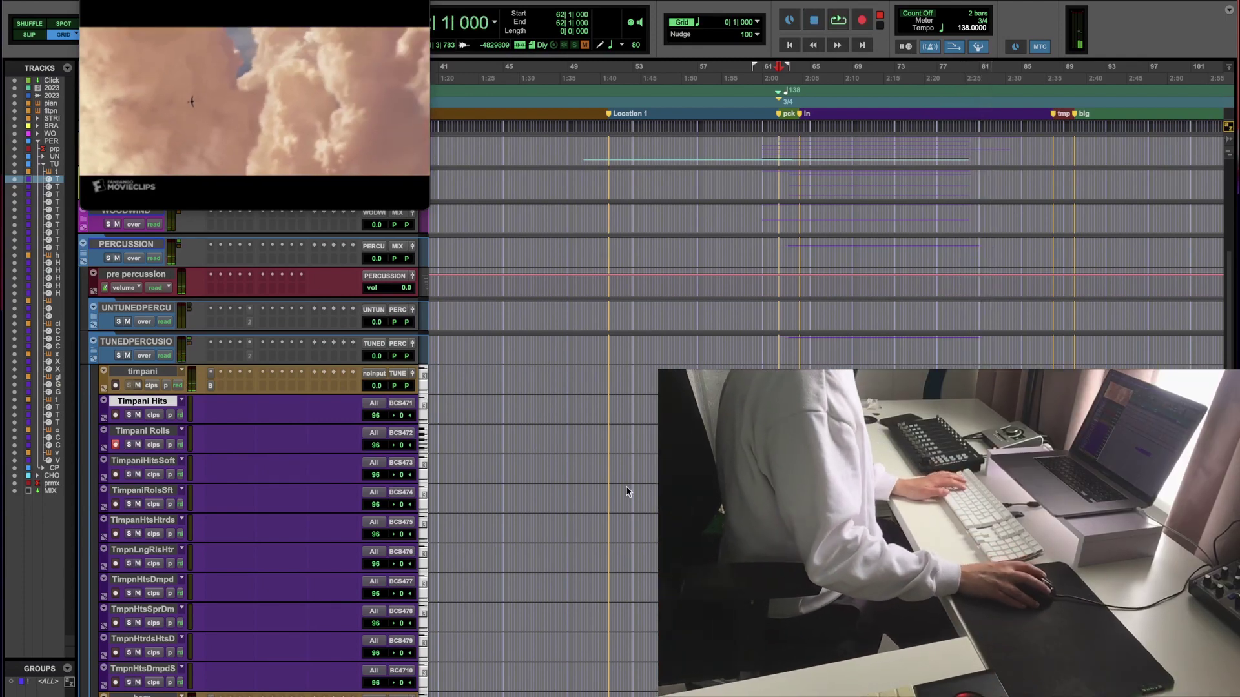
Step: Open the recorded Timpani Rolls part in the MIDI editor and mute the roll note near bar 67
{"action": "key", "text": "ctrl+equal"}
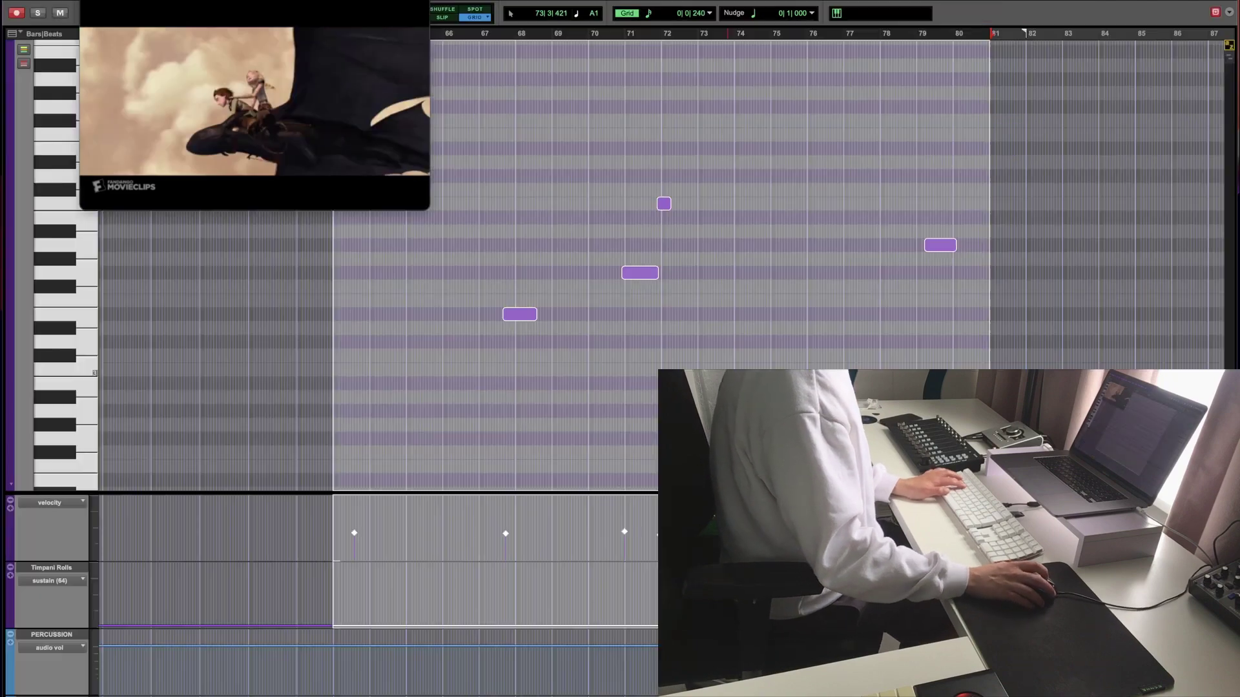
{"action": "left_click", "coordinate": [506, 316]}
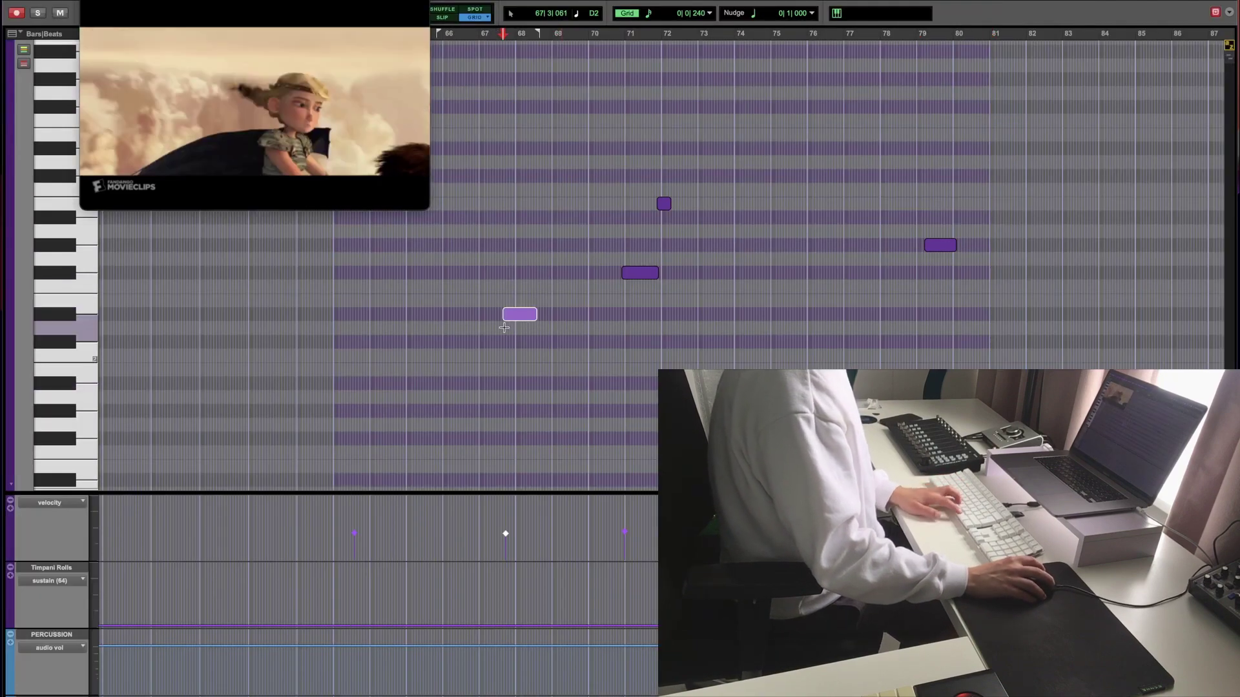
{"action": "left_click_drag", "start_coordinate": [644, 169], "coordinate": [667, 208]}
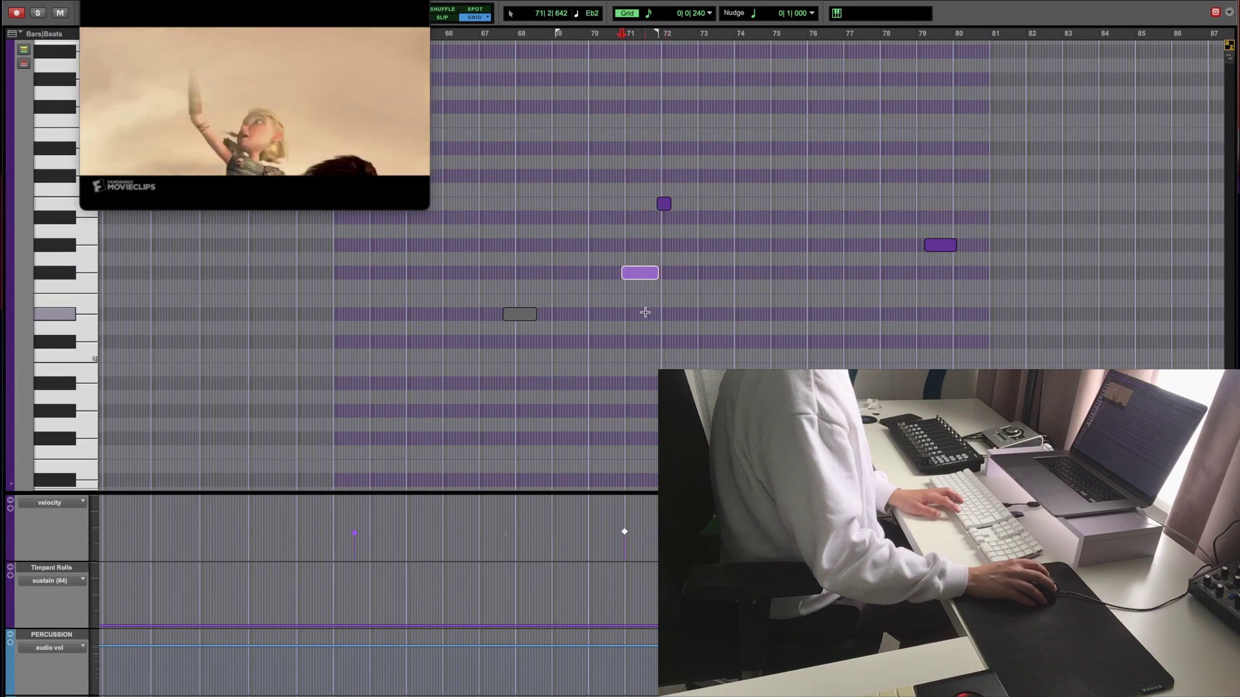
{"action": "left_click", "coordinate": [521, 246]}
{"action": "key", "text": "super+w"}
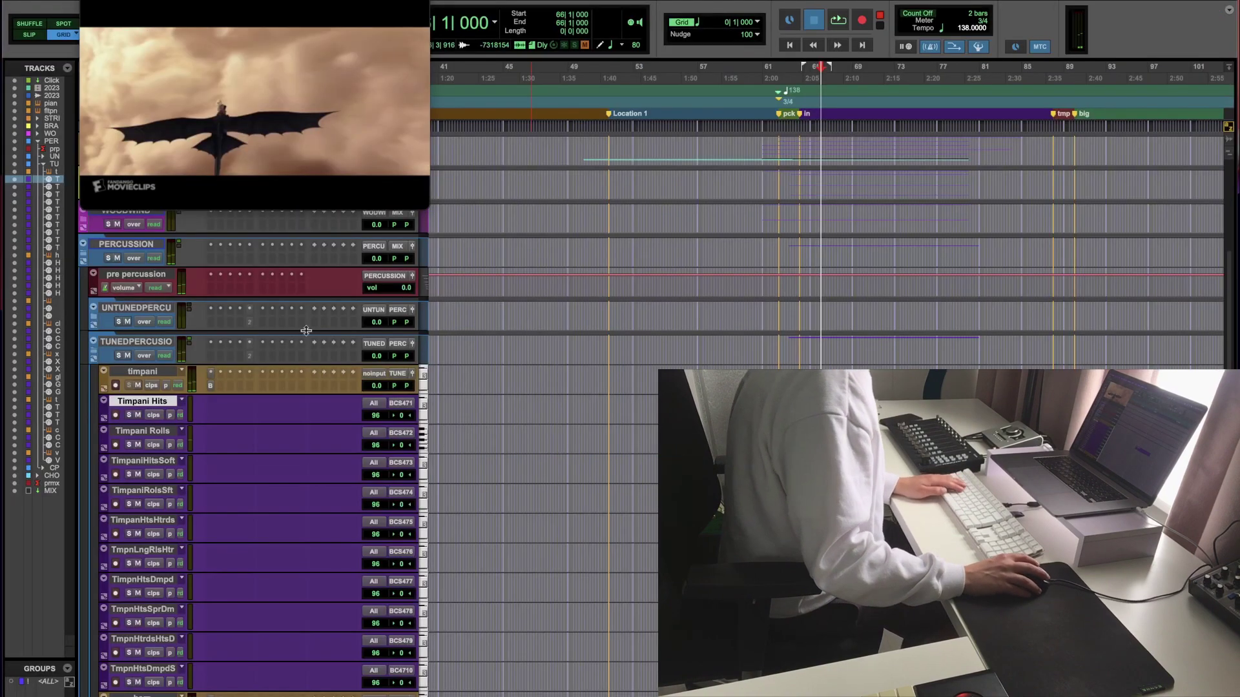
Step: Set the timpani volume to -4.0 dB during playback from bar 66 and check the balance against the other sections
{"action": "key", "text": "space"}
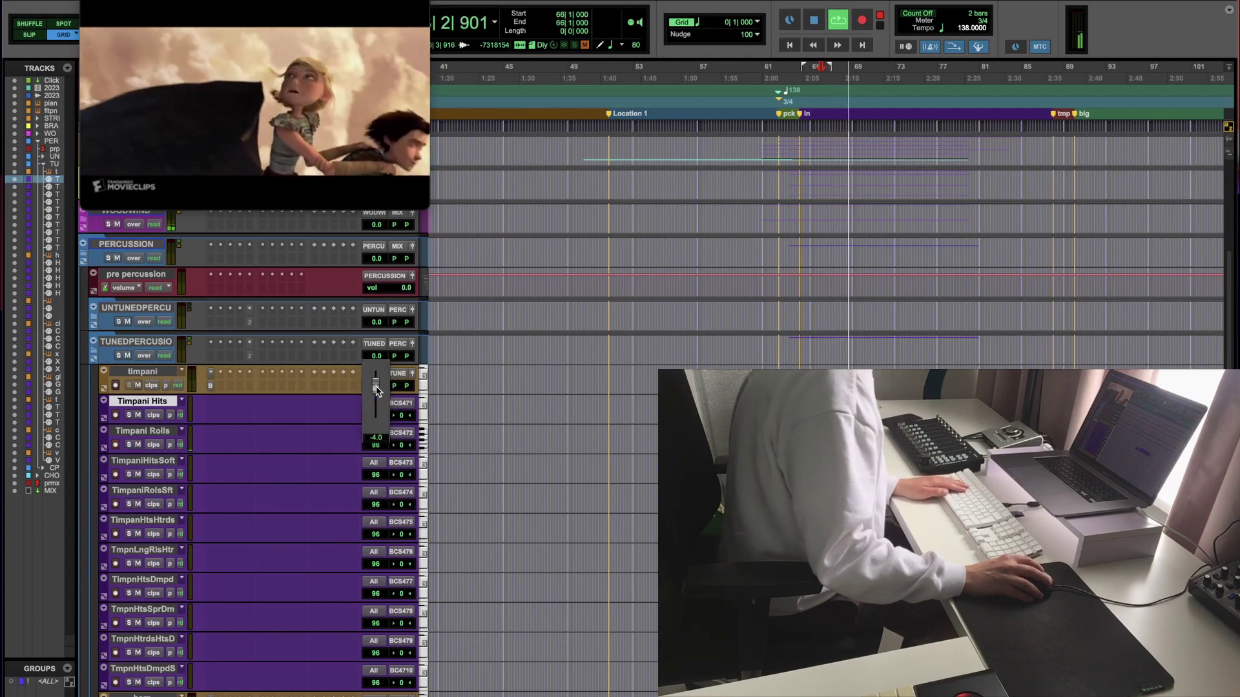
{"action": "scroll", "coordinate": [376, 390], "scroll_direction": "up", "scroll_amount": 10}
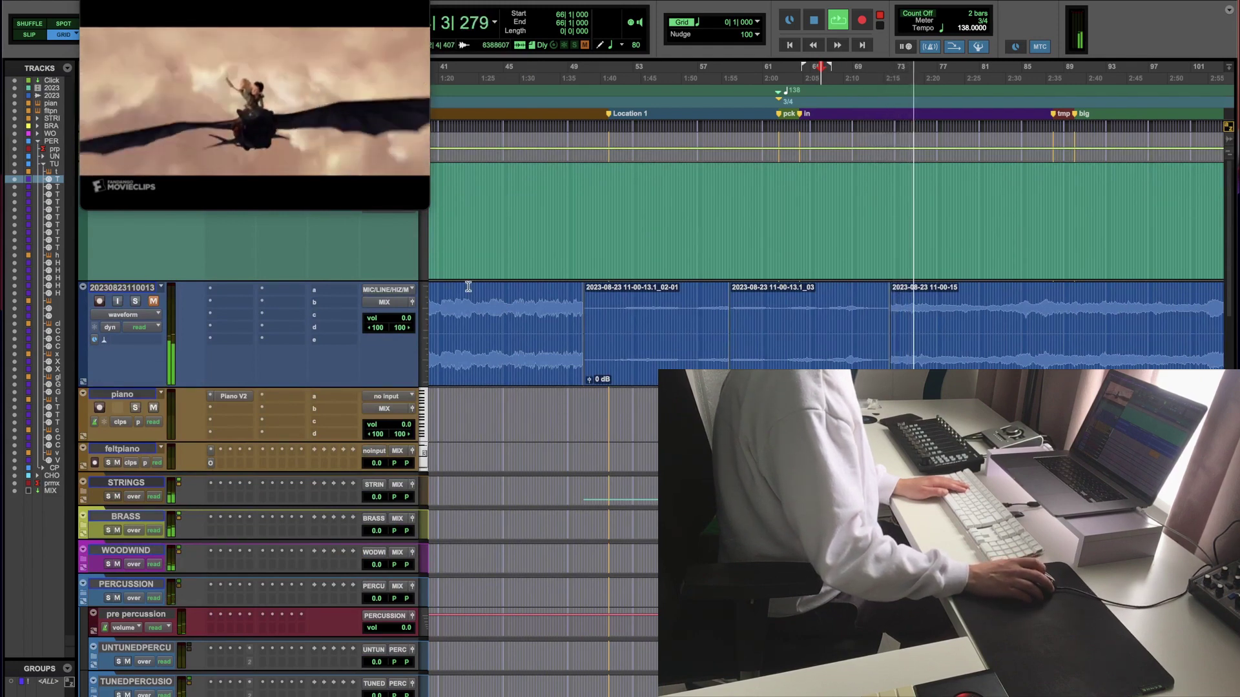
{"action": "scroll", "coordinate": [468, 286], "scroll_direction": "down", "scroll_amount": 10}
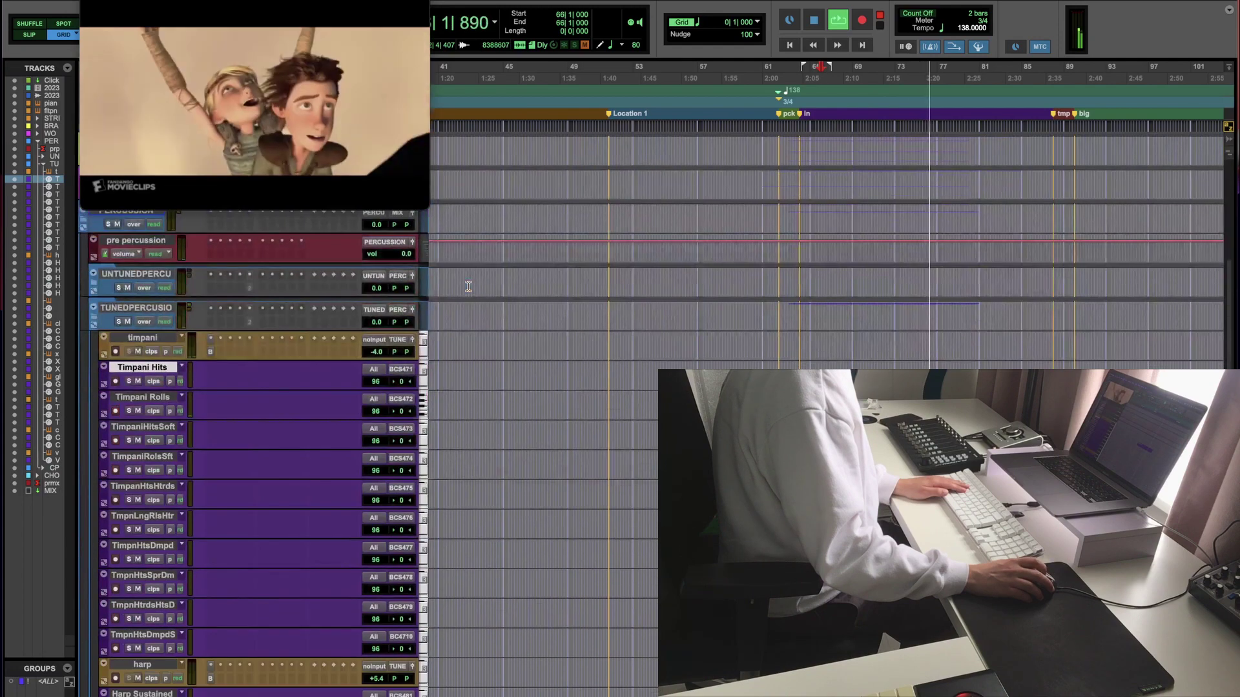
{"action": "scroll", "coordinate": [468, 286], "scroll_direction": "down", "scroll_amount": 3}
{"action": "scroll", "coordinate": [468, 286], "scroll_direction": "up", "scroll_amount": 3}
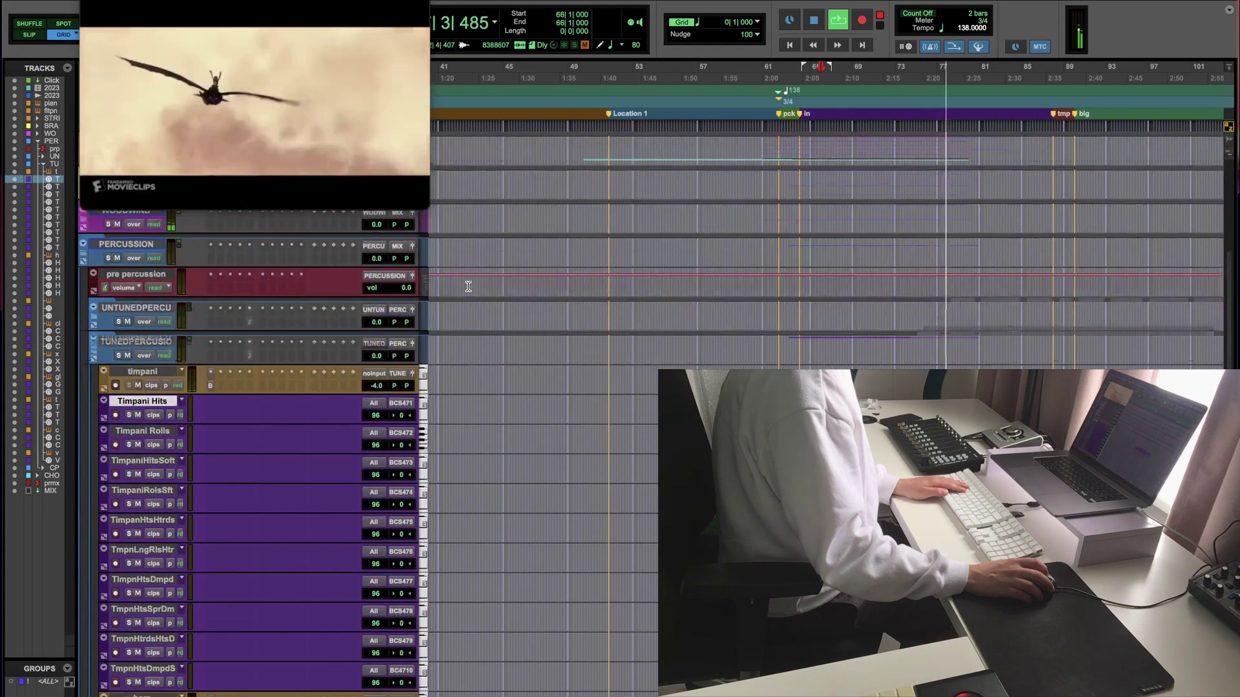
{"action": "scroll", "coordinate": [469, 286], "scroll_direction": "up", "scroll_amount": 10}
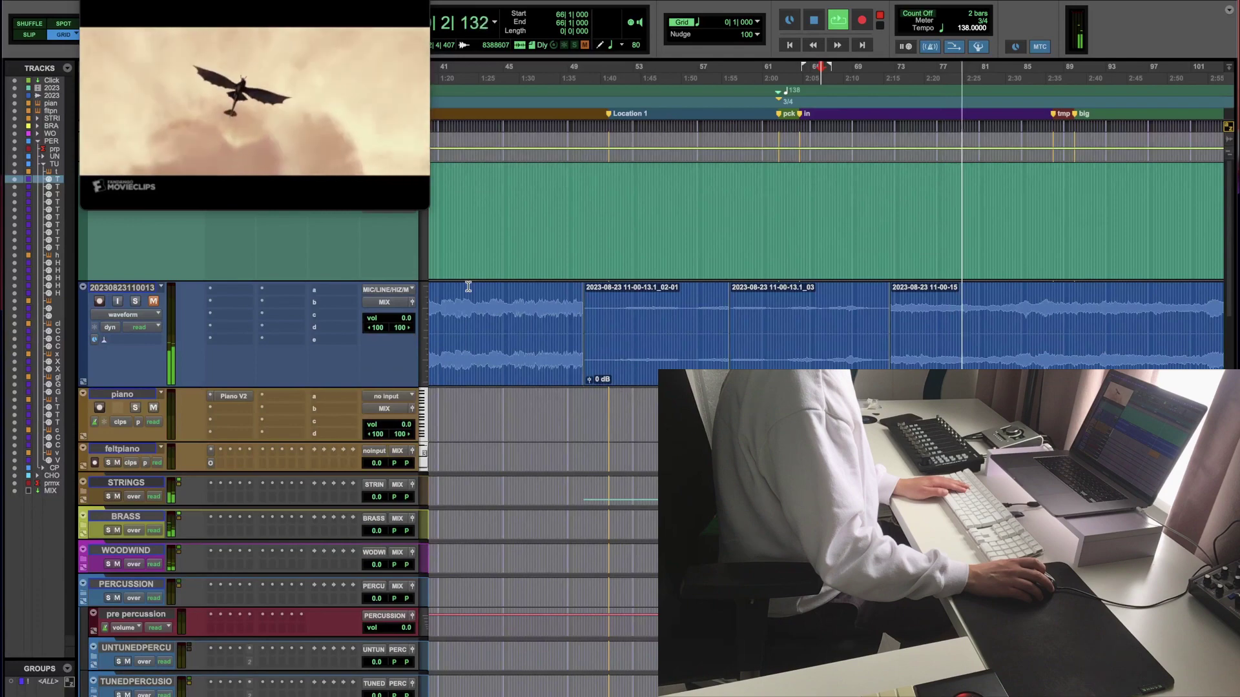
{"action": "scroll", "coordinate": [468, 286], "scroll_direction": "down", "scroll_amount": 3}
{"action": "scroll", "coordinate": [468, 286], "scroll_direction": "up", "scroll_amount": 3}
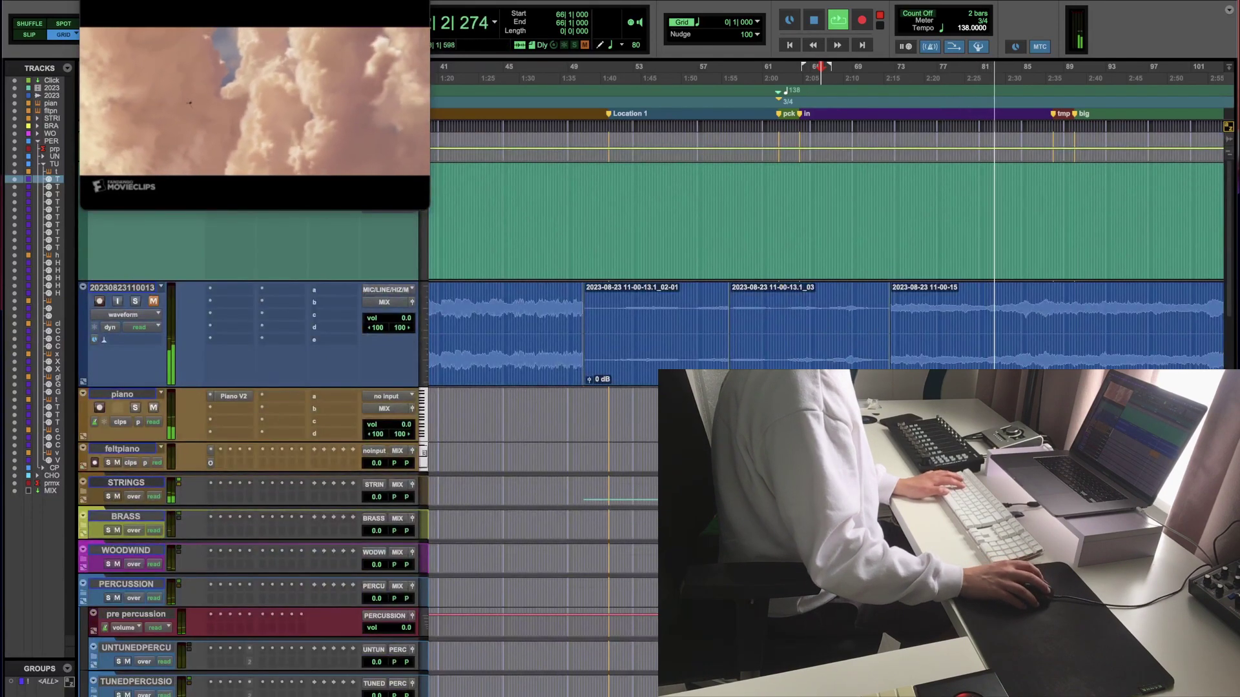
Step: Enlarge the feltpiano track with the piano part at bars 79 to 90 and set its volume to -1.3 dB during playback from bar 80
{"action": "left_click_drag", "start_coordinate": [957, 420], "coordinate": [1077, 420]}
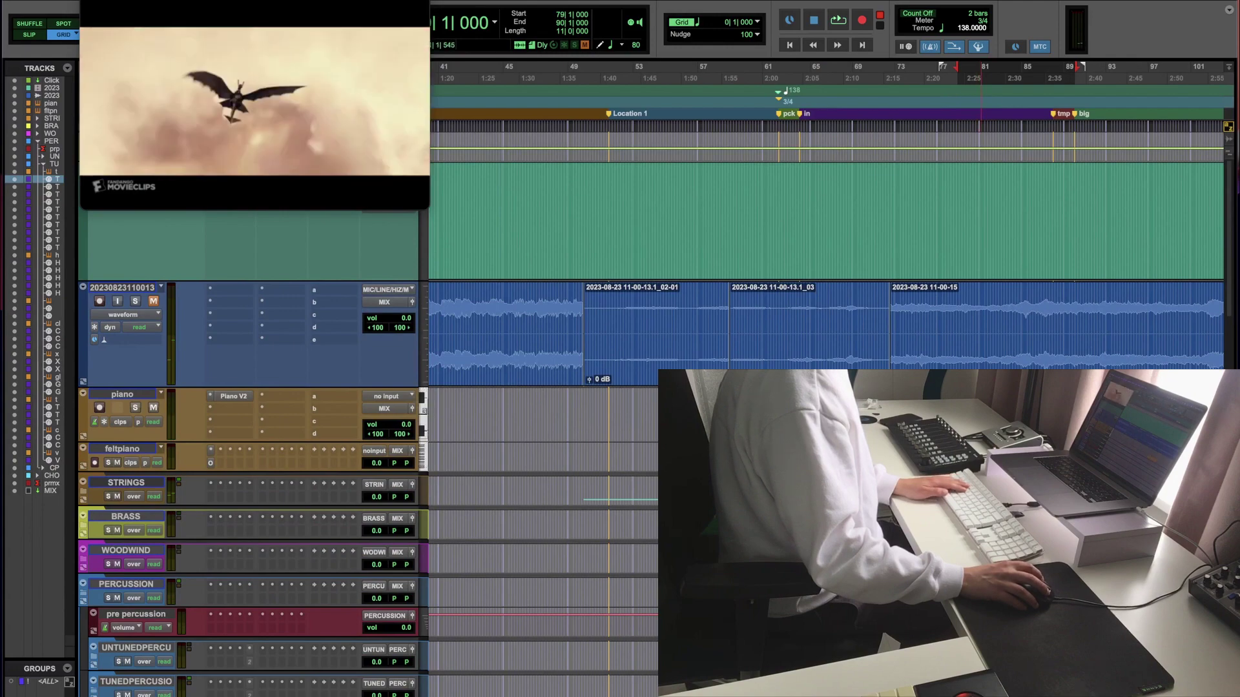
{"action": "left_click", "coordinate": [968, 322]}
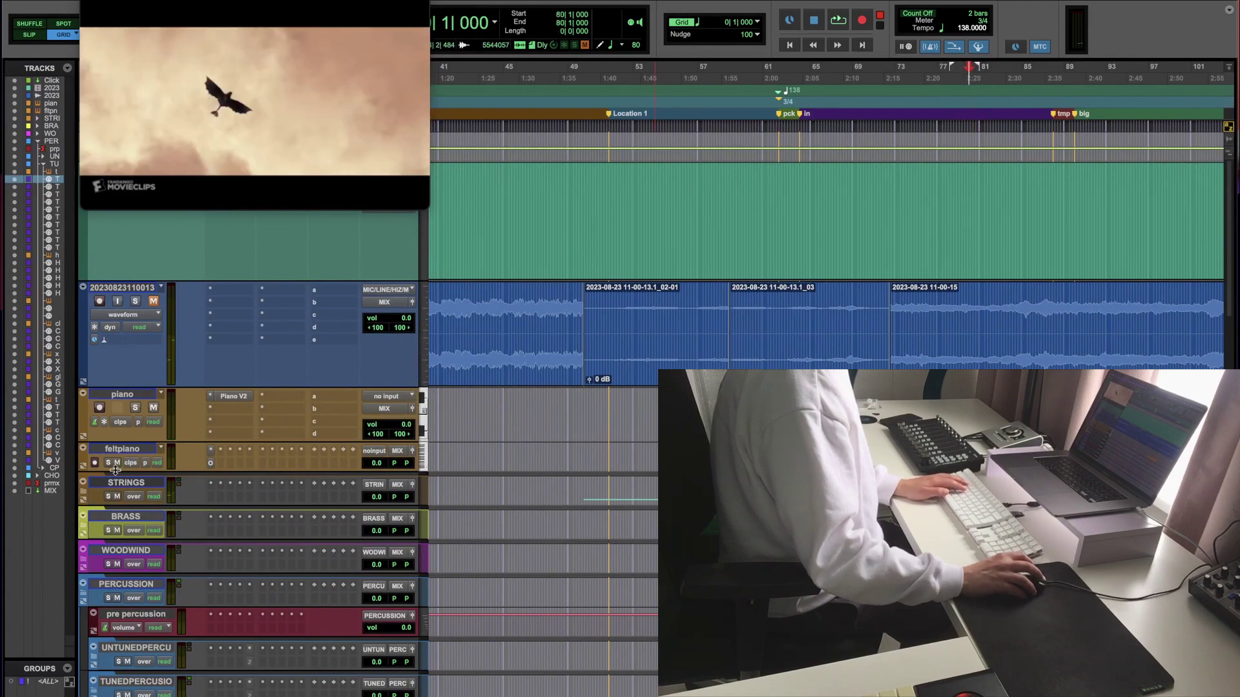
{"action": "left_click_drag", "start_coordinate": [115, 471], "coordinate": [144, 510]}
{"action": "key", "text": "super+bracketright"}
{"action": "key", "text": "super+bracketright"}
{"action": "key", "text": "super+bracketright"}
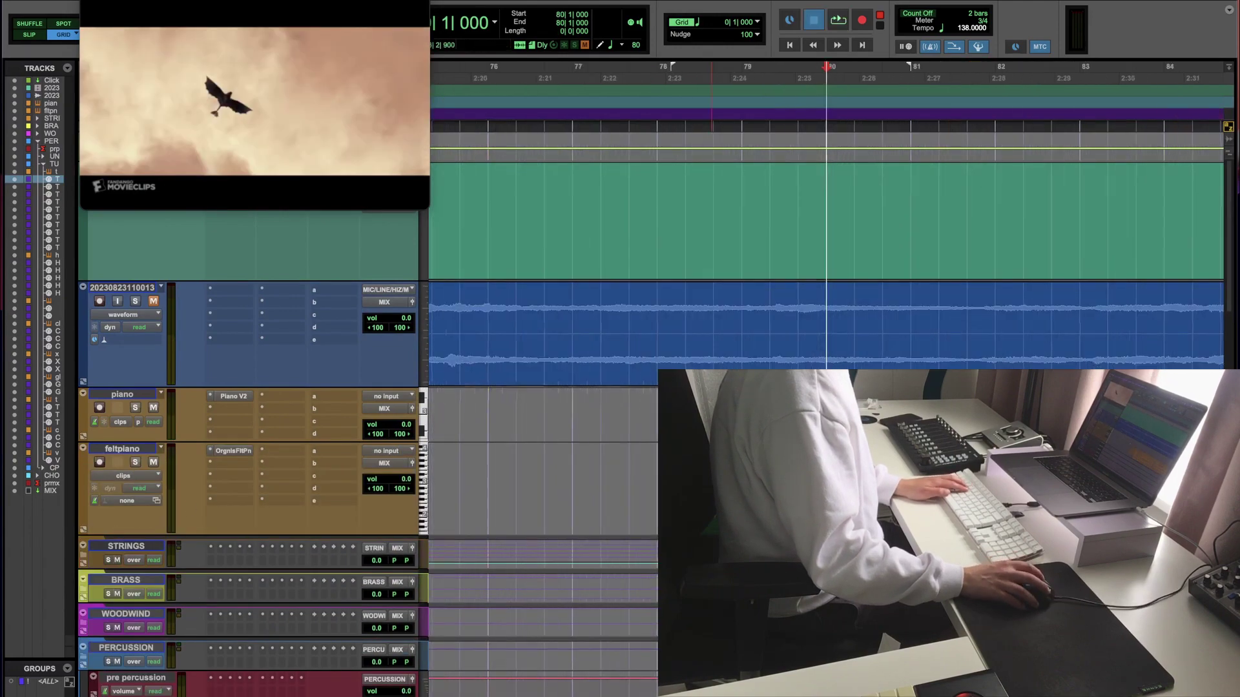
{"action": "key", "text": "space"}
{"action": "key", "text": "super+bracketleft"}
{"action": "left_click", "coordinate": [404, 483]}
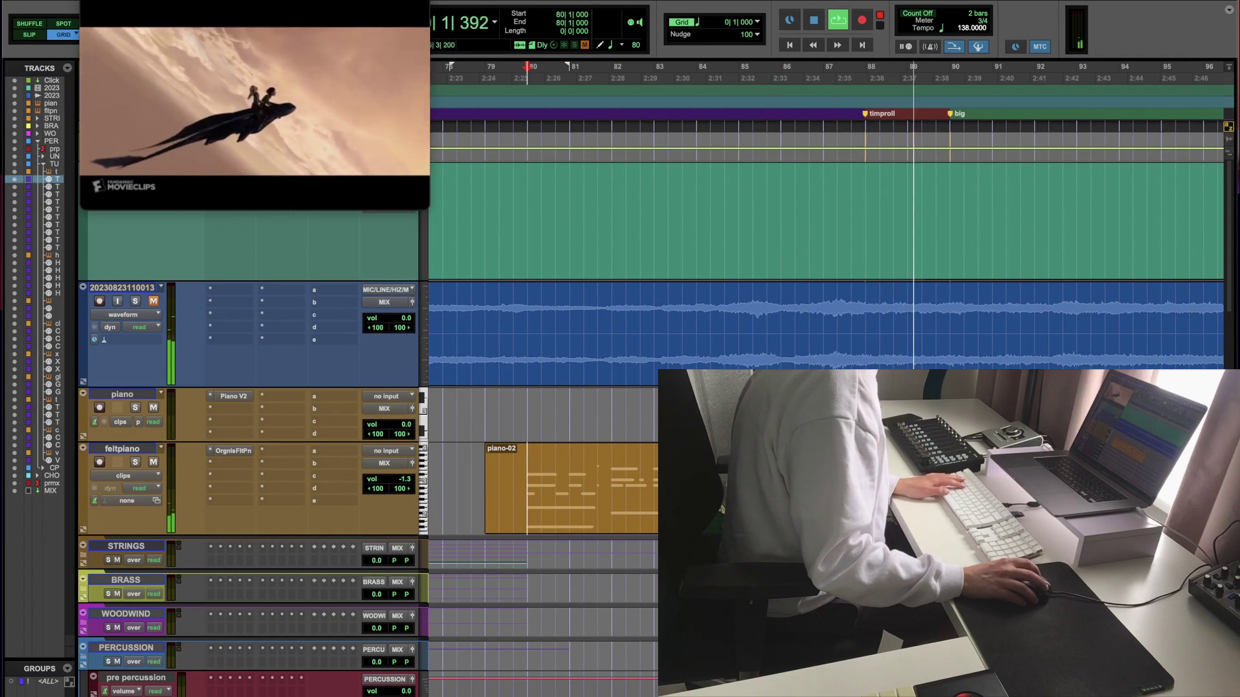
{"action": "key", "text": "space"}
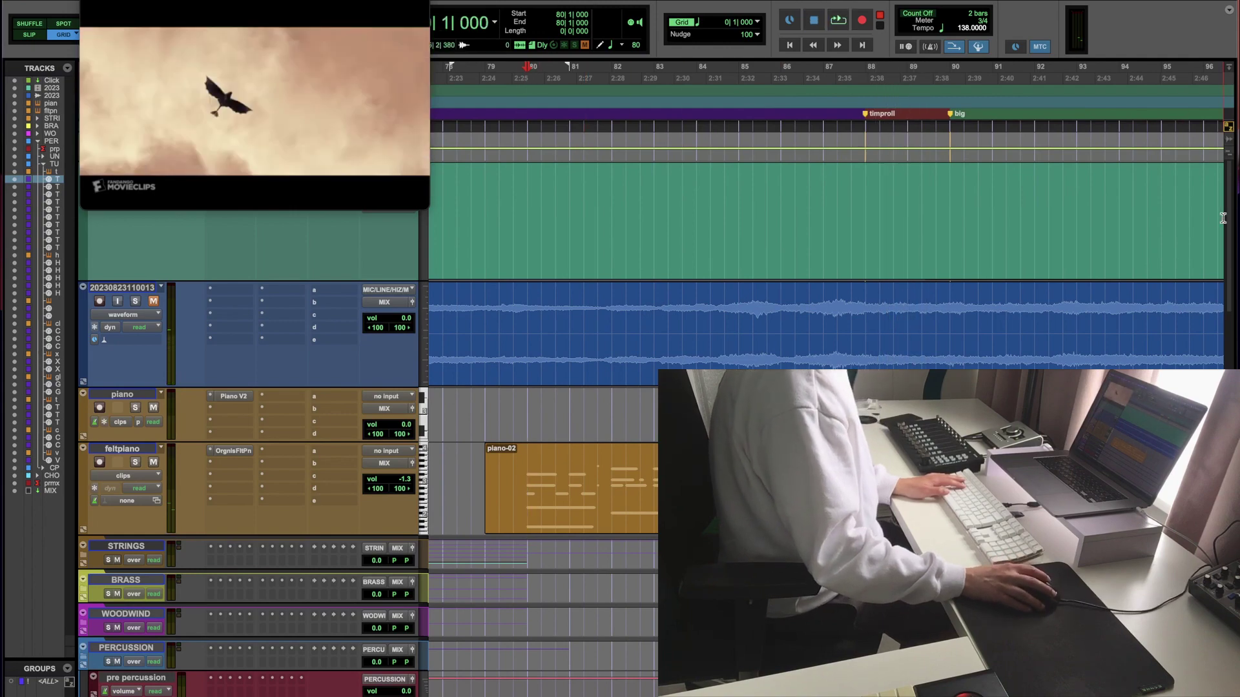
Step: Arm the GlockenspilHts track and record a glockenspiel part leading up to bar 90
{"action": "scroll", "coordinate": [1222, 218], "scroll_direction": "down", "scroll_amount": 15}
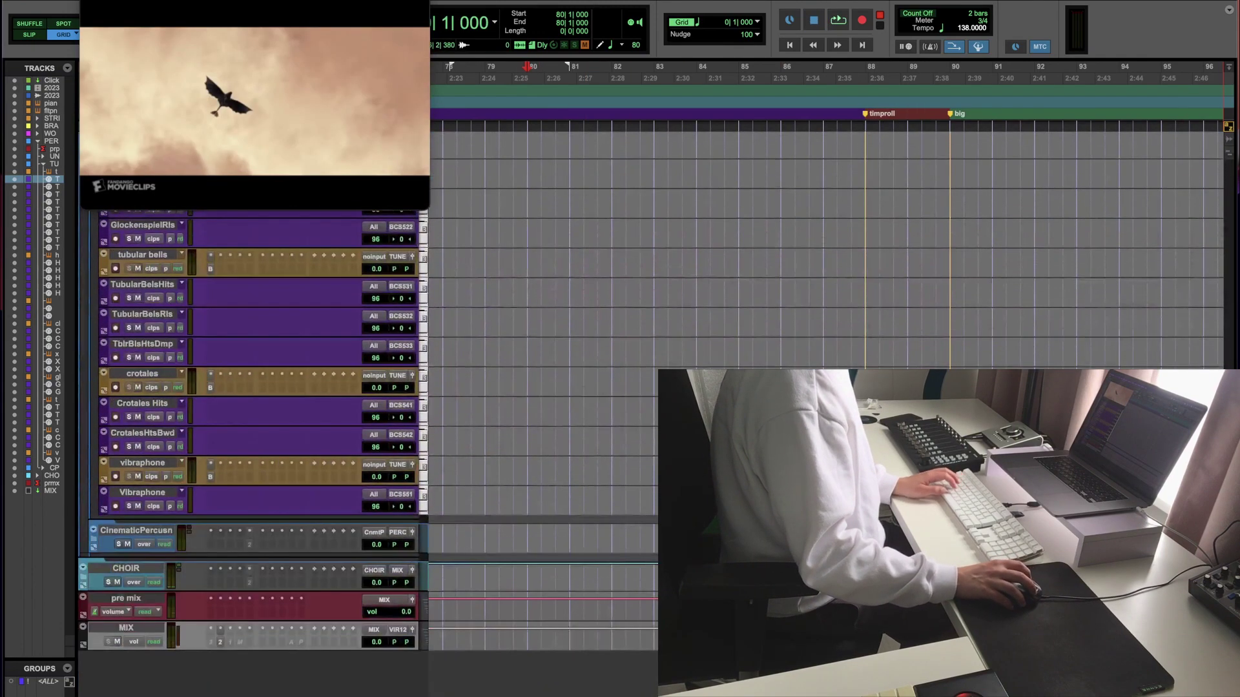
{"action": "scroll", "coordinate": [135, 292], "scroll_direction": "up", "scroll_amount": 2}
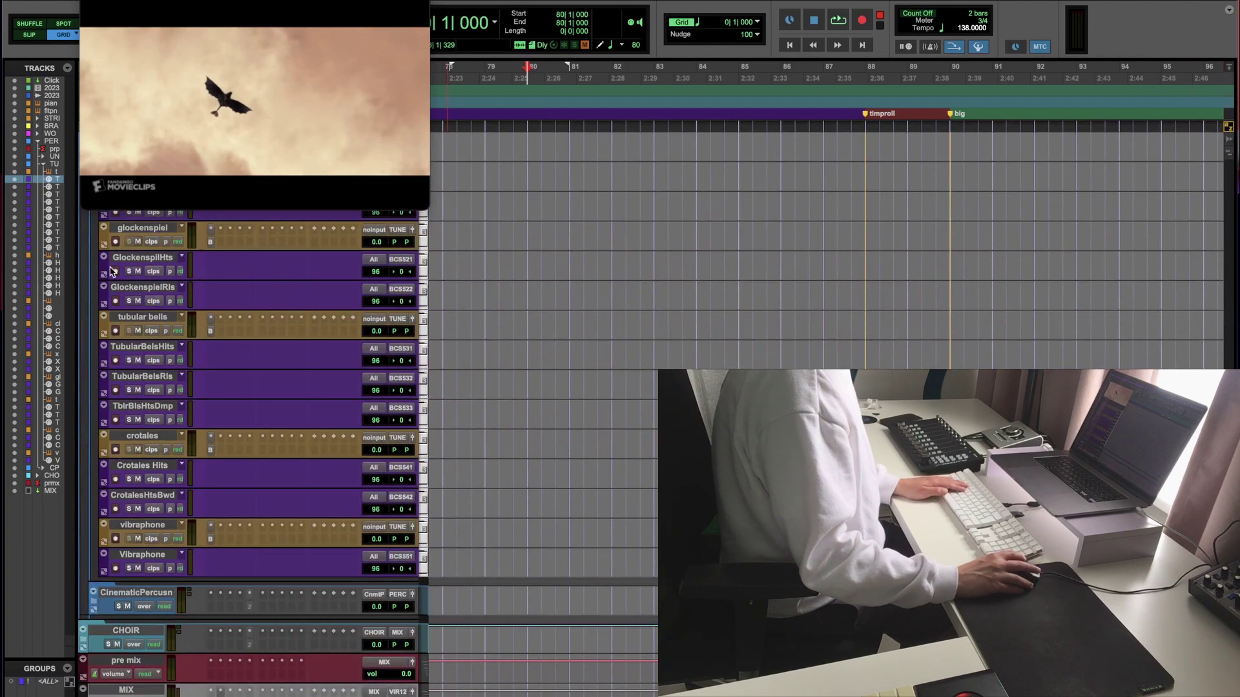
{"action": "left_click", "coordinate": [117, 272]}
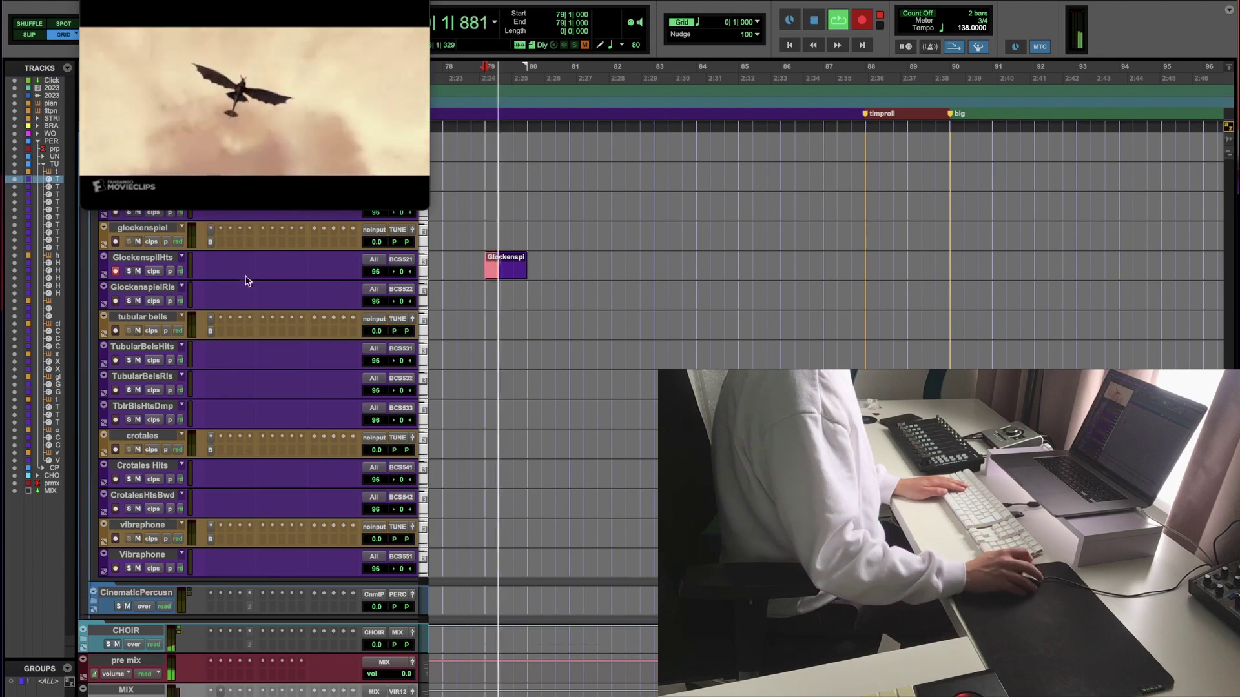
{"action": "scroll", "coordinate": [532, 346], "scroll_direction": "up", "scroll_amount": 13}
{"action": "scroll", "coordinate": [531, 348], "scroll_direction": "up", "scroll_amount": 15}
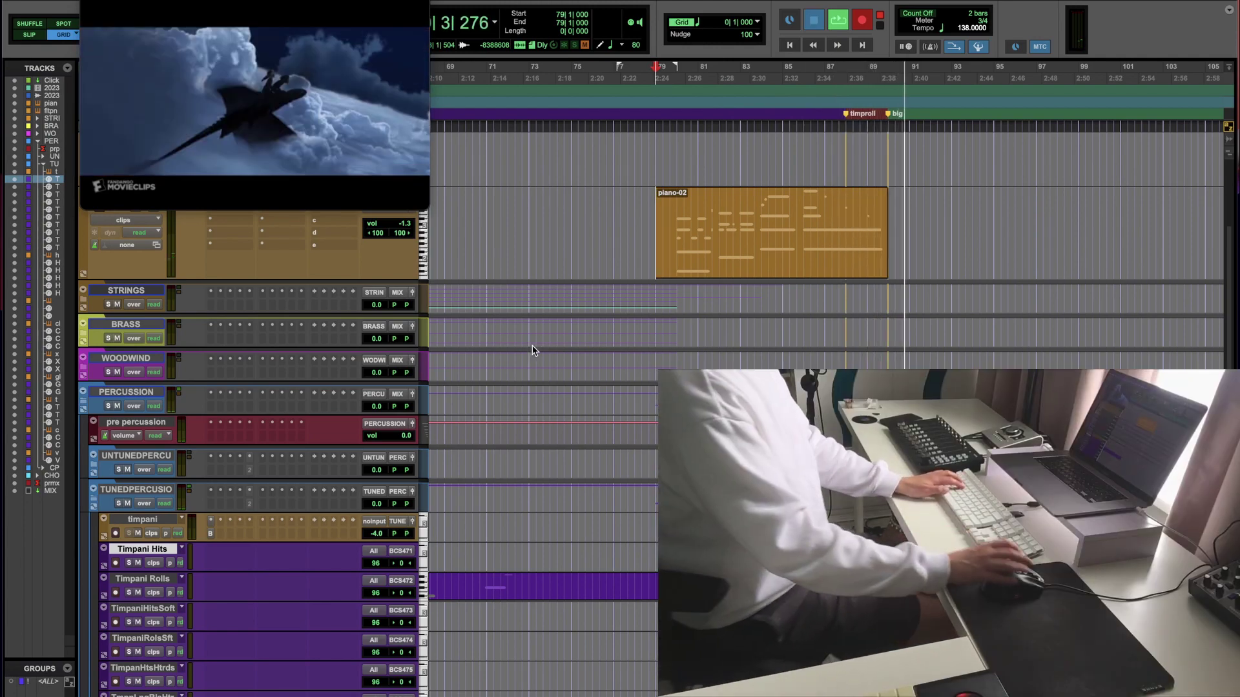
{"action": "key", "text": "space"}
Step: Open the Glockenspiel Hits clip at bars 81 to 90 in the MIDI editor and raise the low bar 86 note to C#6
{"action": "scroll", "coordinate": [534, 352], "scroll_direction": "down", "scroll_amount": 10}
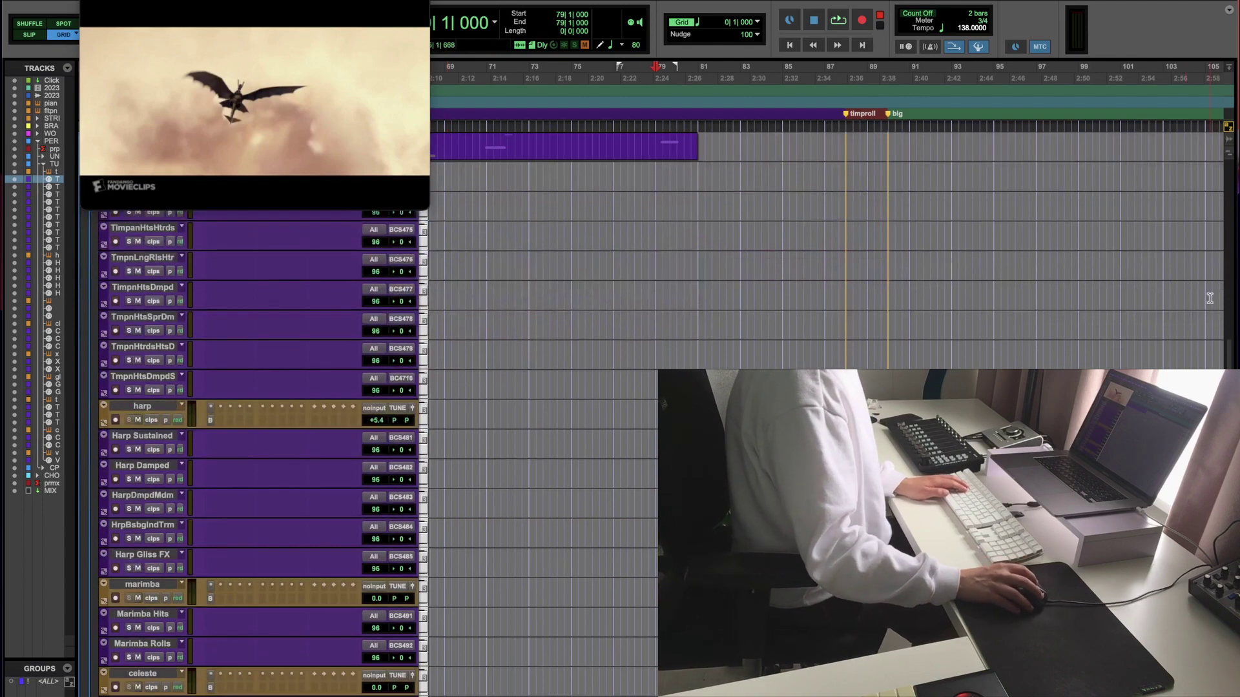
{"action": "scroll", "coordinate": [542, 419], "scroll_direction": "down", "scroll_amount": 10}
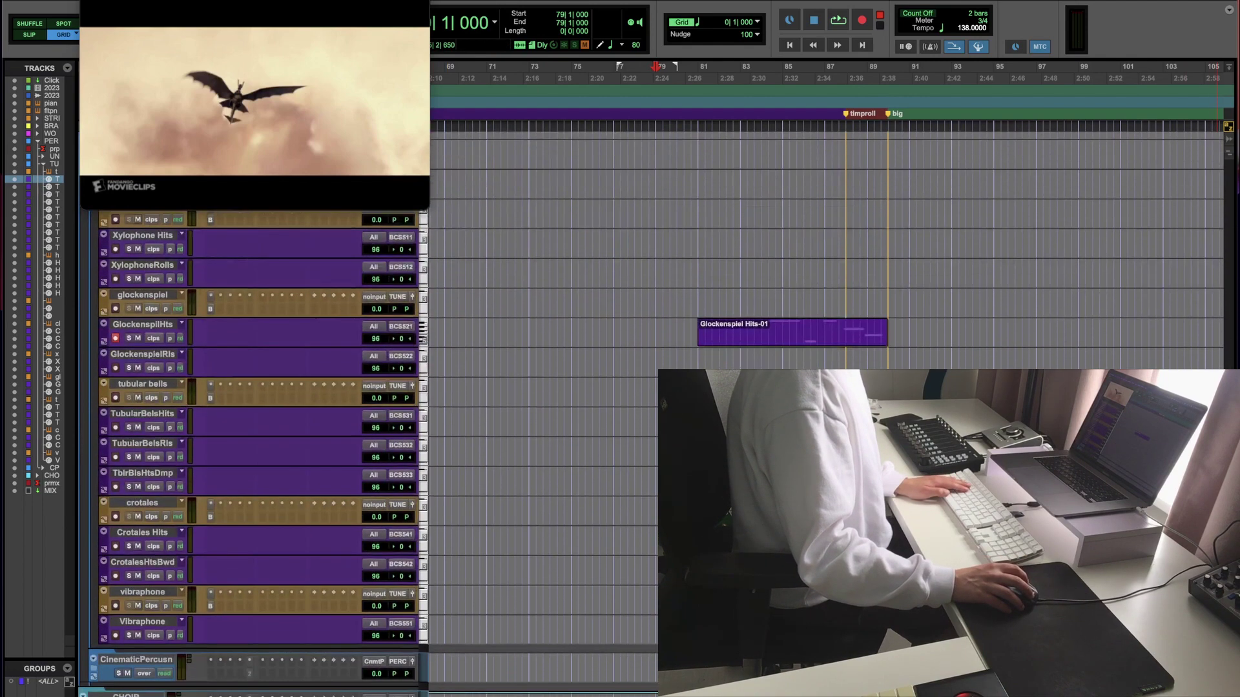
{"action": "left_click", "coordinate": [866, 344]}
{"action": "key", "text": "super+bracketright"}
{"action": "key", "text": "super+bracketright"}
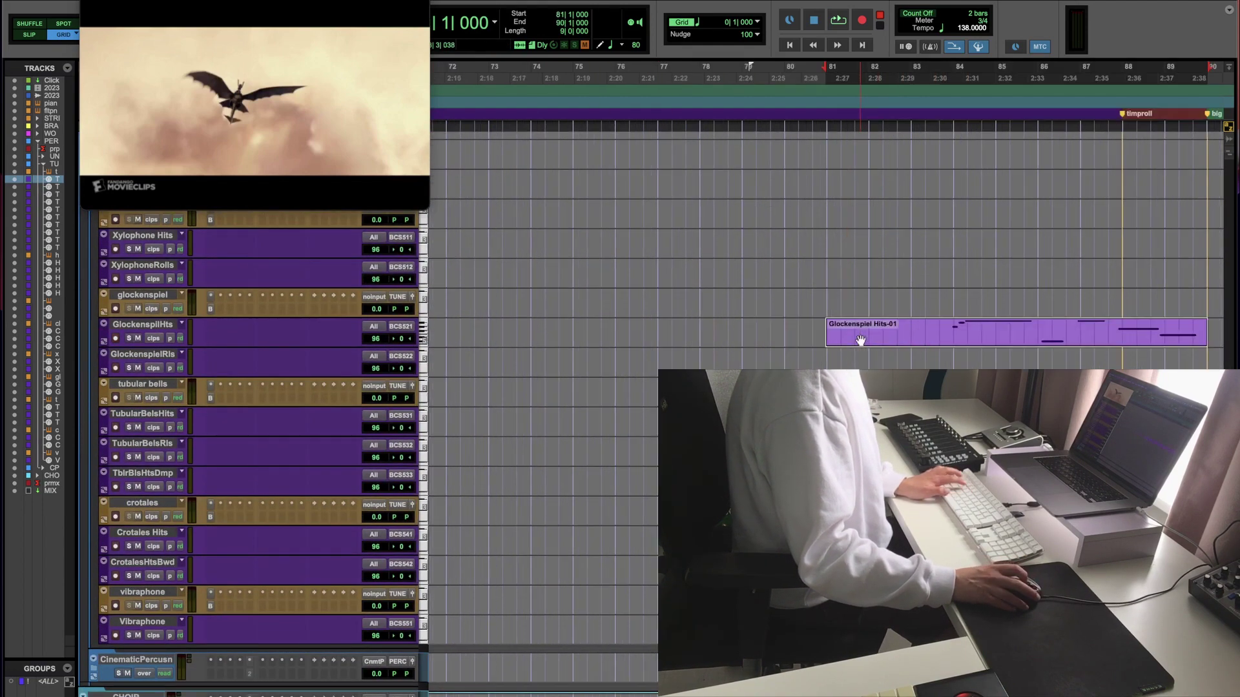
{"action": "scroll", "coordinate": [774, 323], "scroll_direction": "right", "scroll_amount": 5}
{"action": "key", "text": "super+bracketleft"}
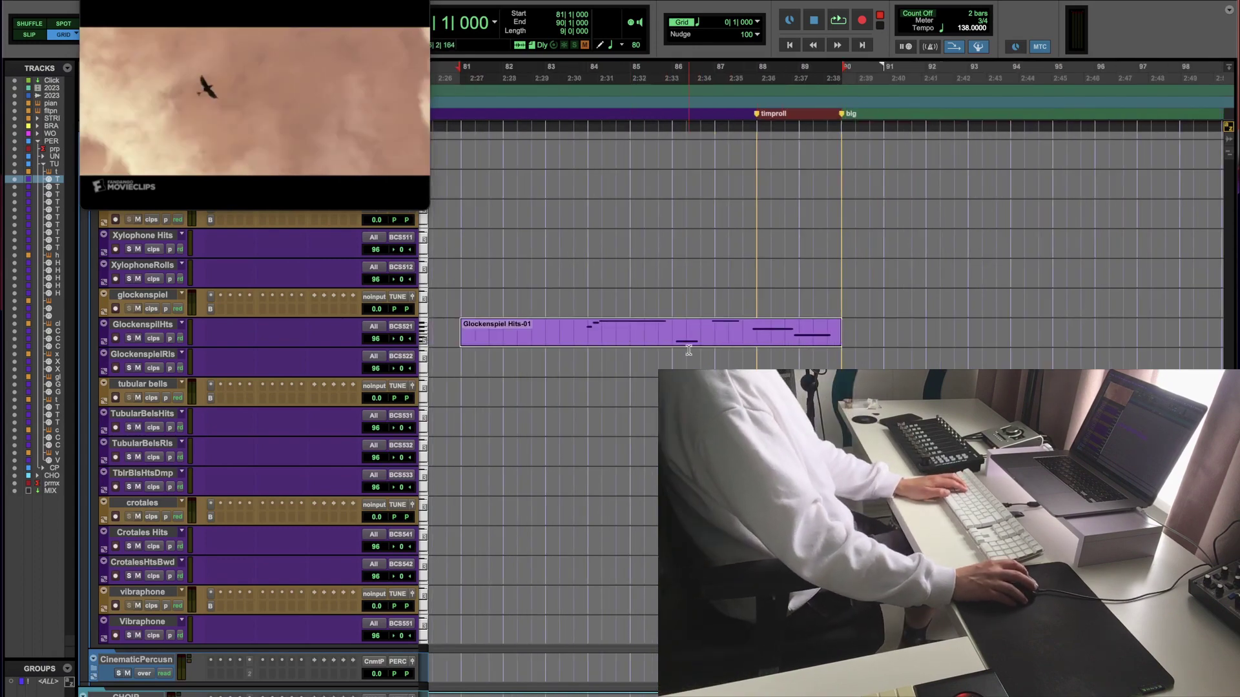
{"action": "double_click", "coordinate": [684, 341]}
{"action": "left_click", "coordinate": [692, 324]}
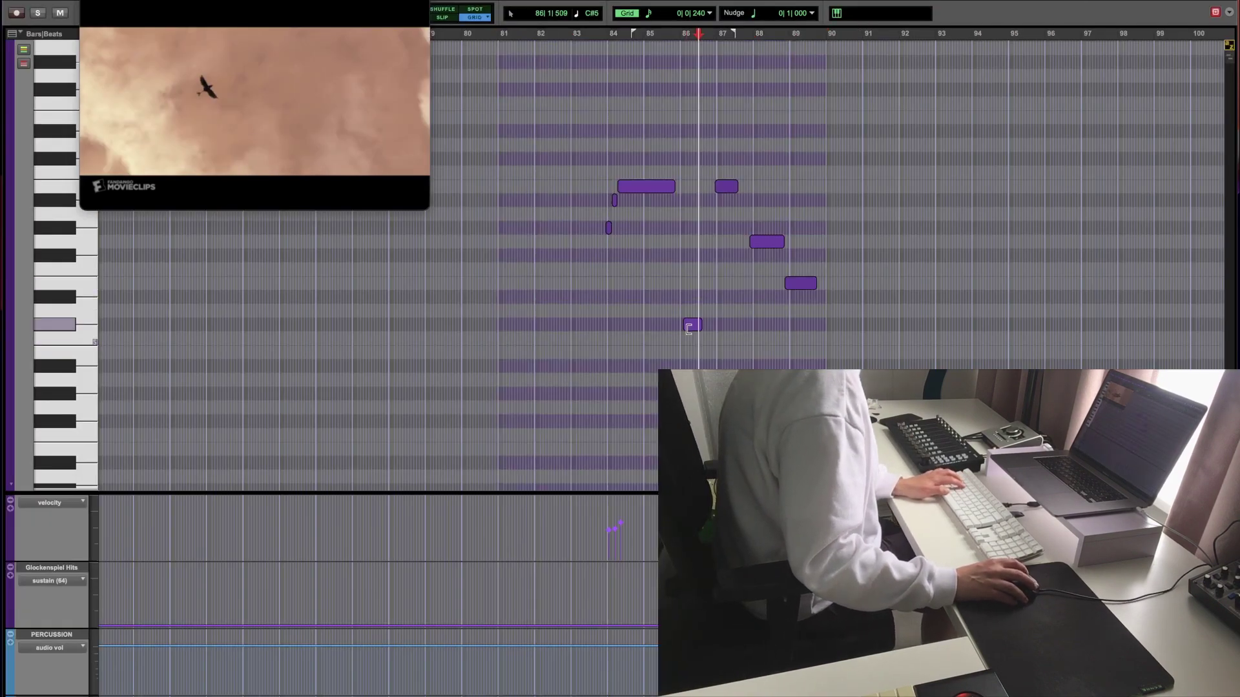
{"action": "left_click_drag", "start_coordinate": [693, 324], "coordinate": [692, 227]}
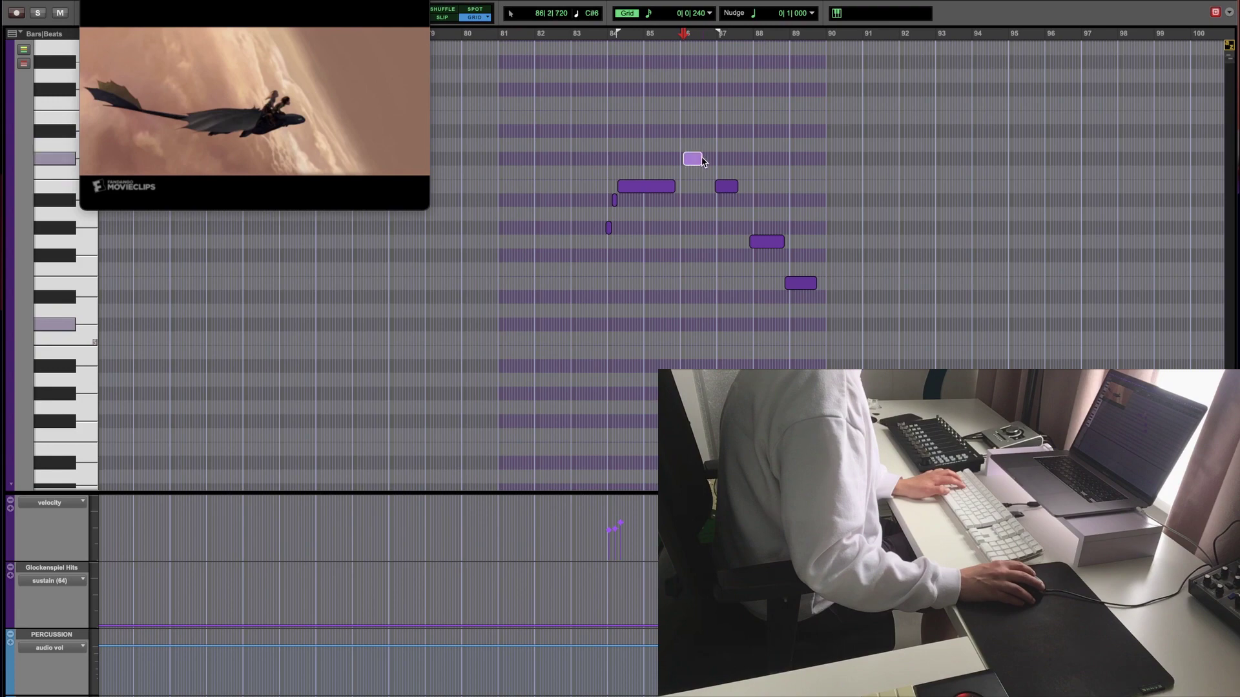
Step: Even out the opening glockenspiel notes' velocities and shift the C#6 note to the start of bar 86 and the last note slightly later
{"action": "key", "text": "super+bracketright"}
{"action": "key", "text": "super+bracketright"}
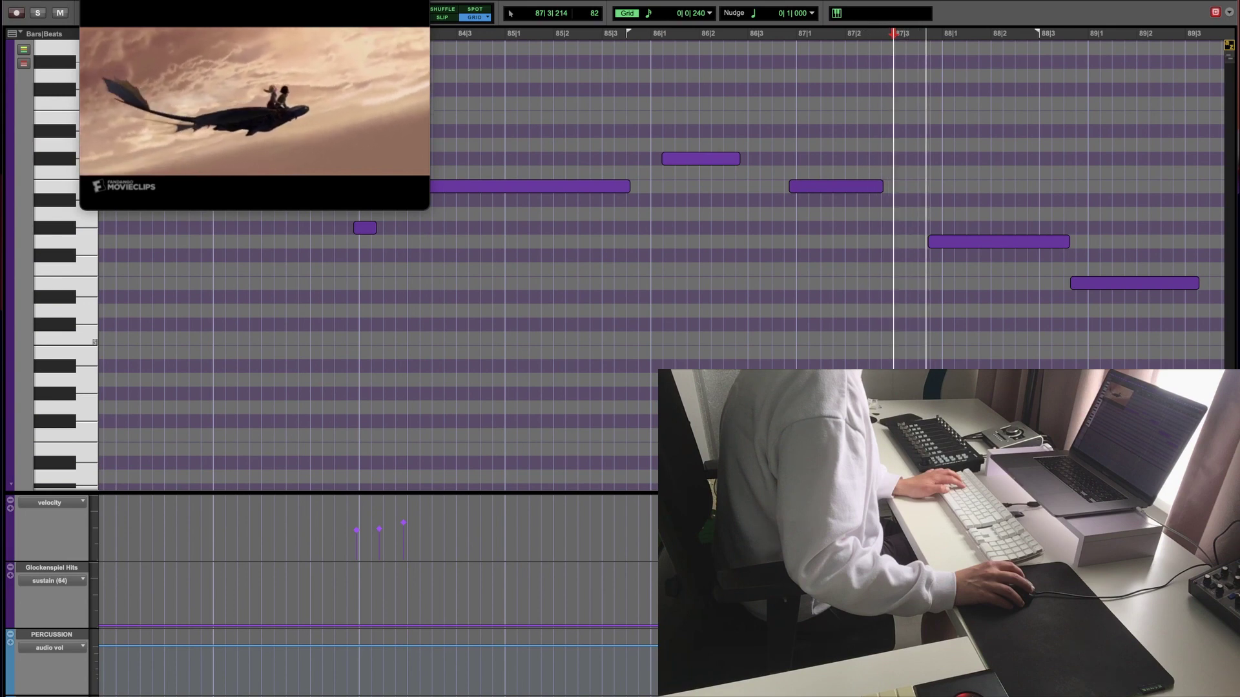
{"action": "key", "text": "space"}
{"action": "key", "text": "space"}
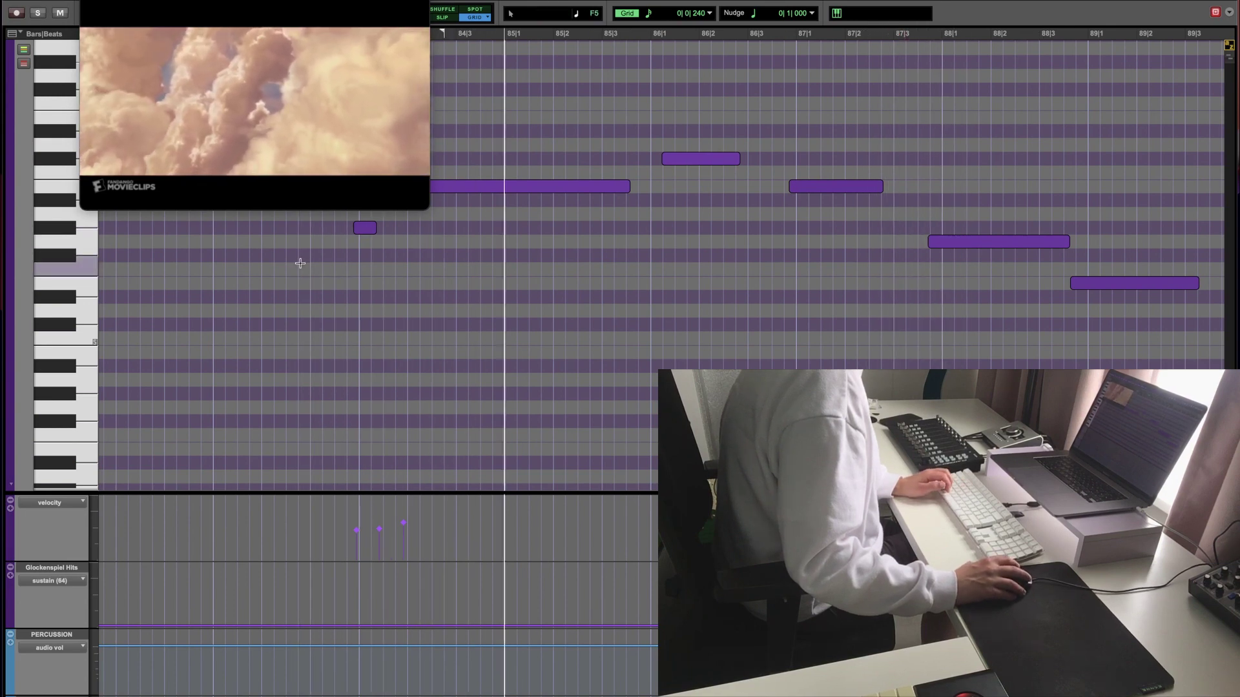
{"action": "left_click_drag", "start_coordinate": [313, 512], "coordinate": [382, 534]}
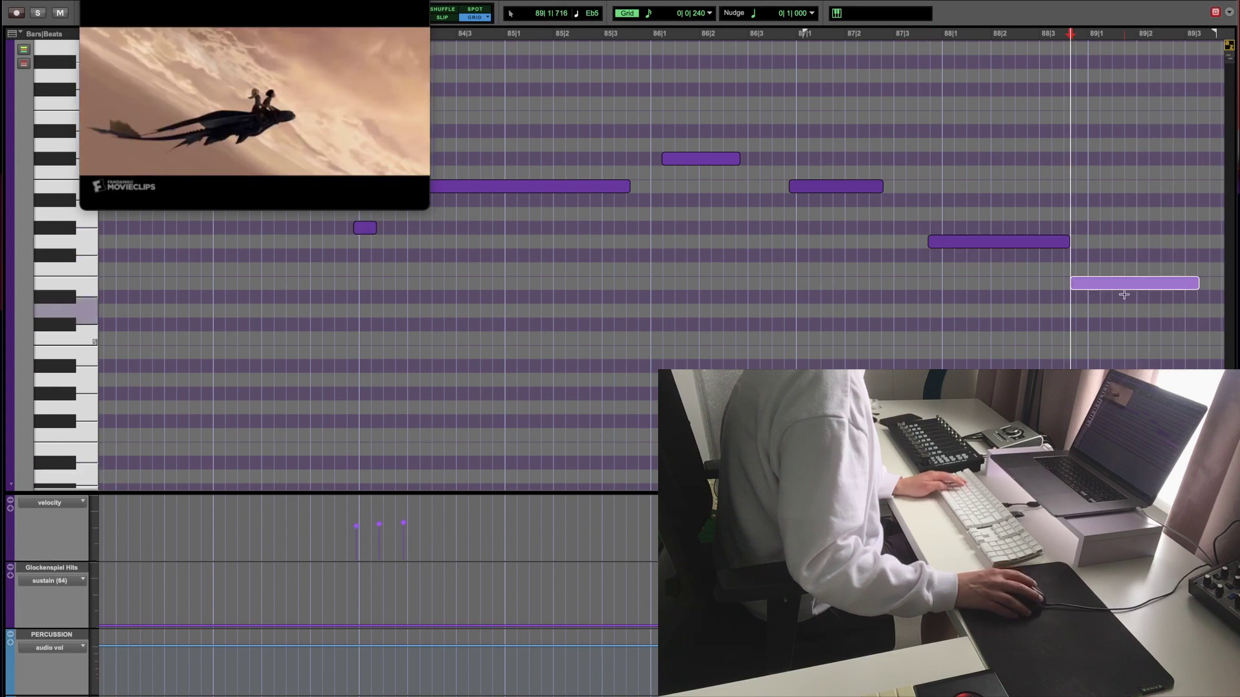
{"action": "left_click_drag", "start_coordinate": [1124, 288], "coordinate": [1131, 288]}
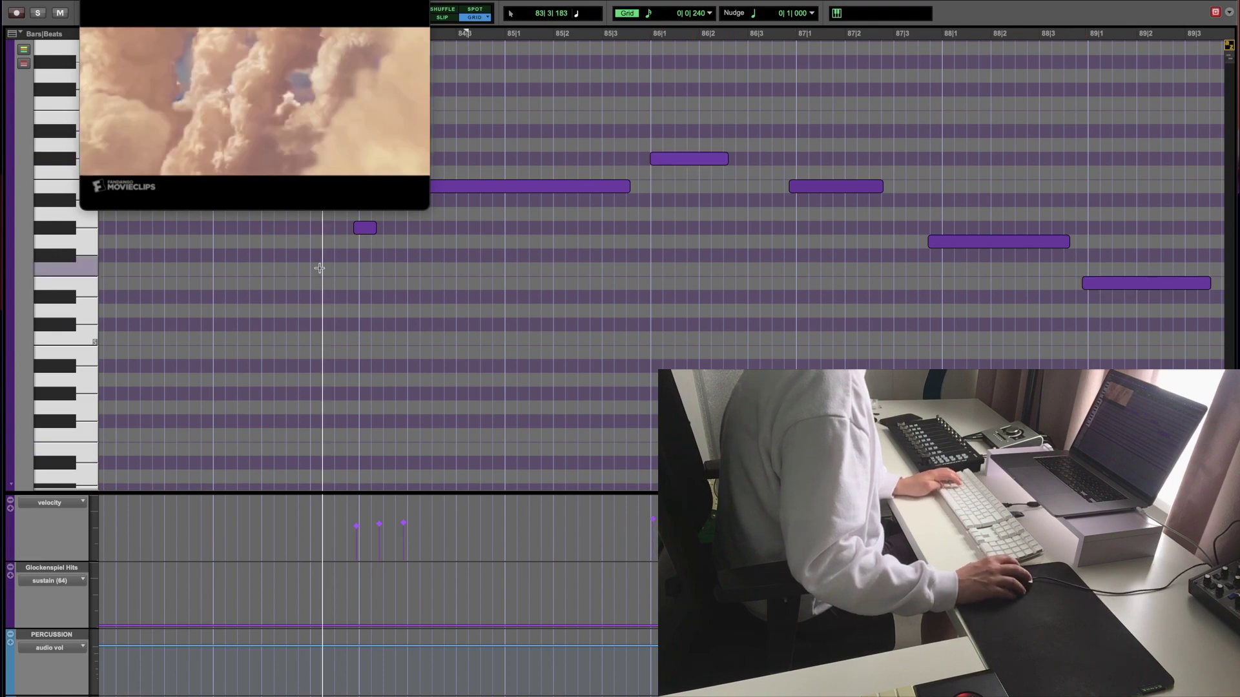
{"action": "key", "text": "super+w"}
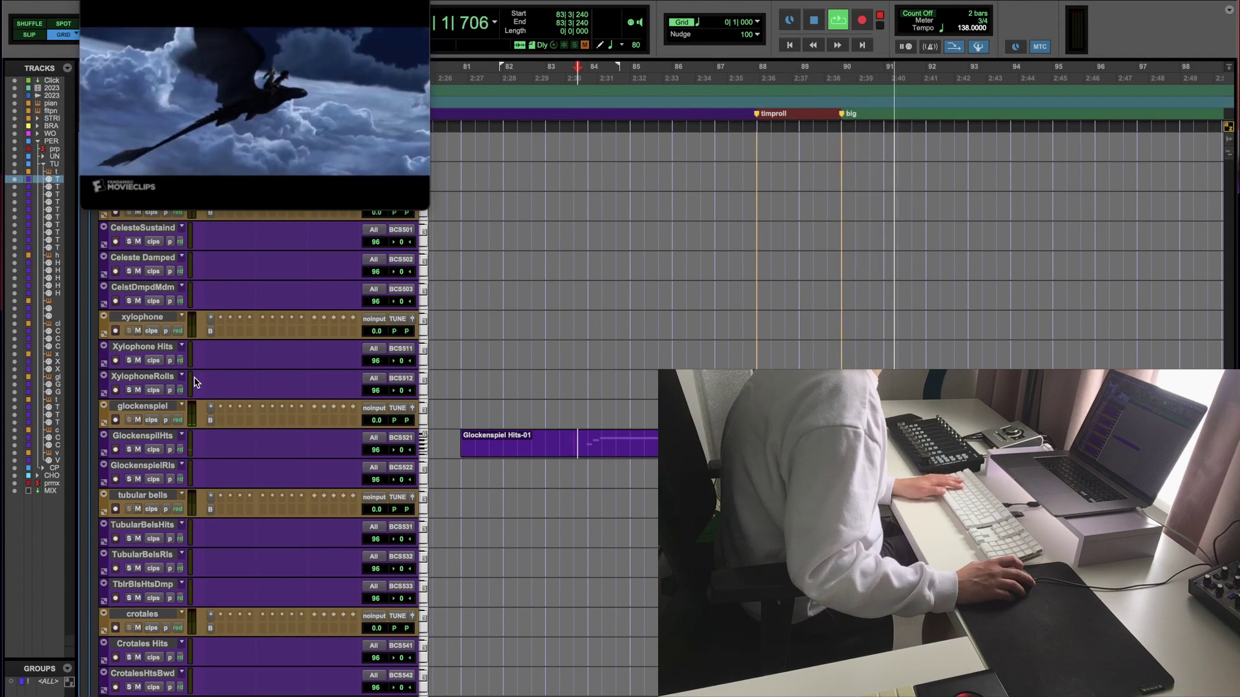
Step: Record a timpani roll on the Timpani Rolls track, leaving its clip spanning bars 88 to 91
{"action": "key", "text": "space"}
{"action": "scroll", "coordinate": [371, 399], "scroll_direction": "down", "scroll_amount": 6}
{"action": "scroll", "coordinate": [371, 399], "scroll_direction": "up", "scroll_amount": 5}
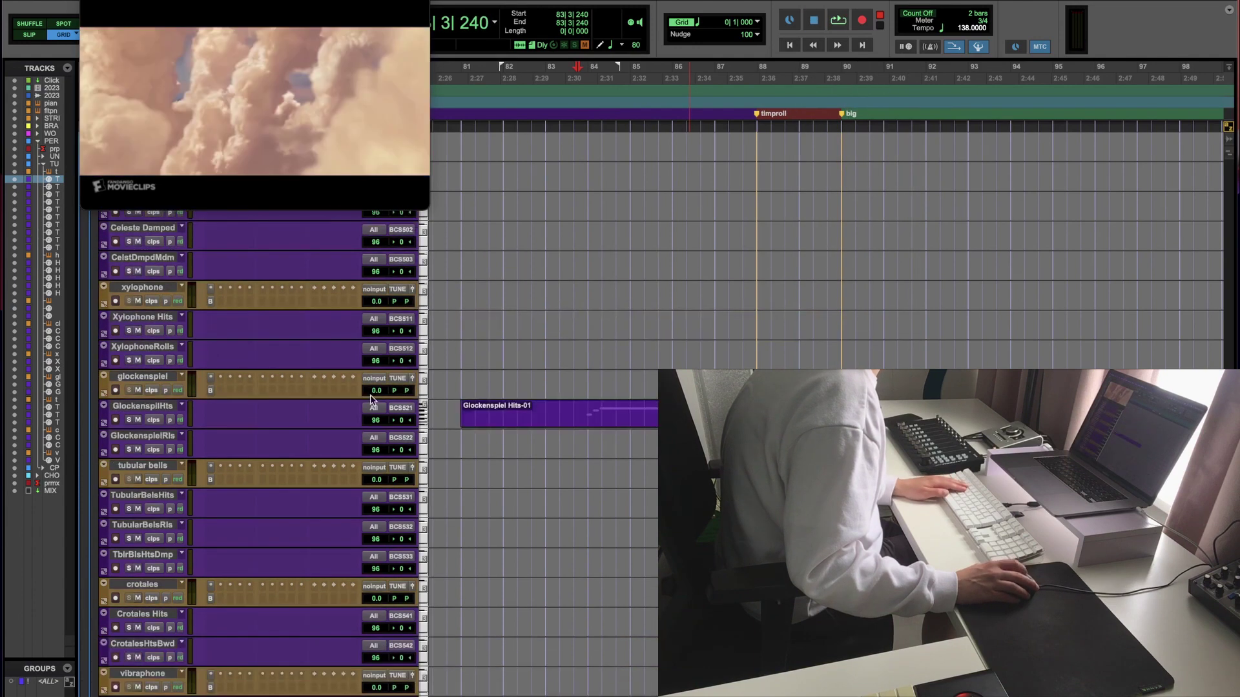
{"action": "scroll", "coordinate": [499, 411], "scroll_direction": "up", "scroll_amount": 10}
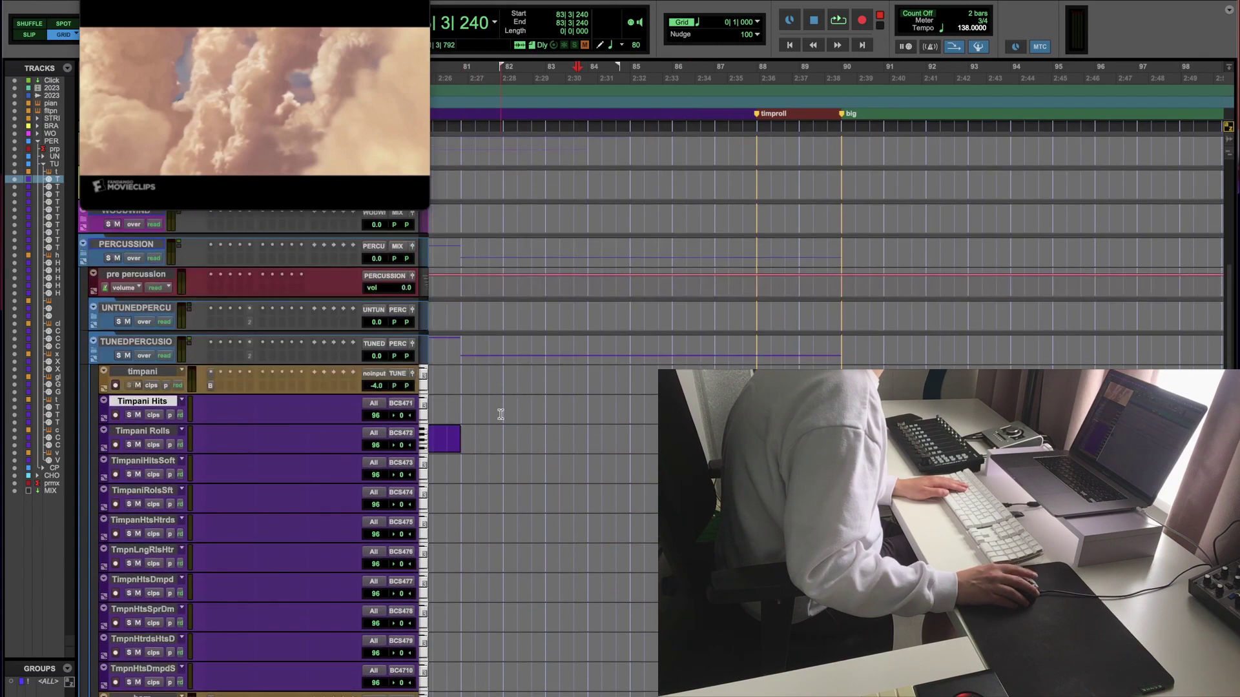
{"action": "scroll", "coordinate": [500, 414], "scroll_direction": "down", "scroll_amount": 4}
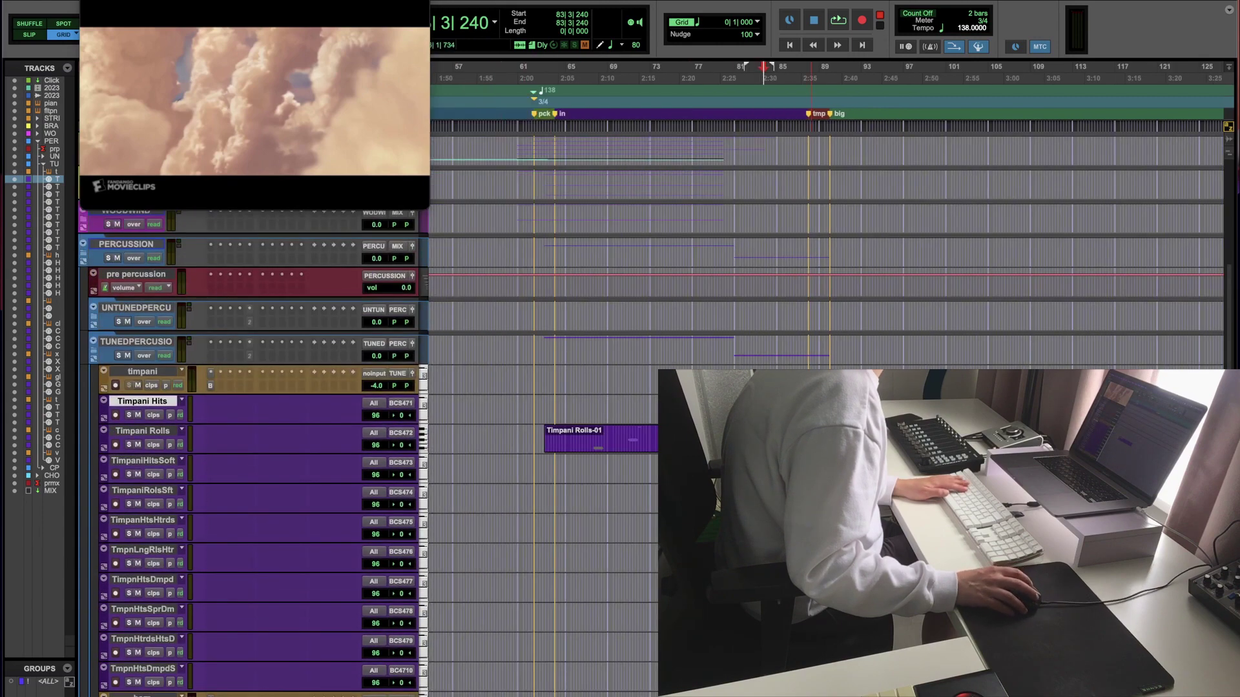
{"action": "scroll", "coordinate": [500, 414], "scroll_direction": "up", "scroll_amount": 3}
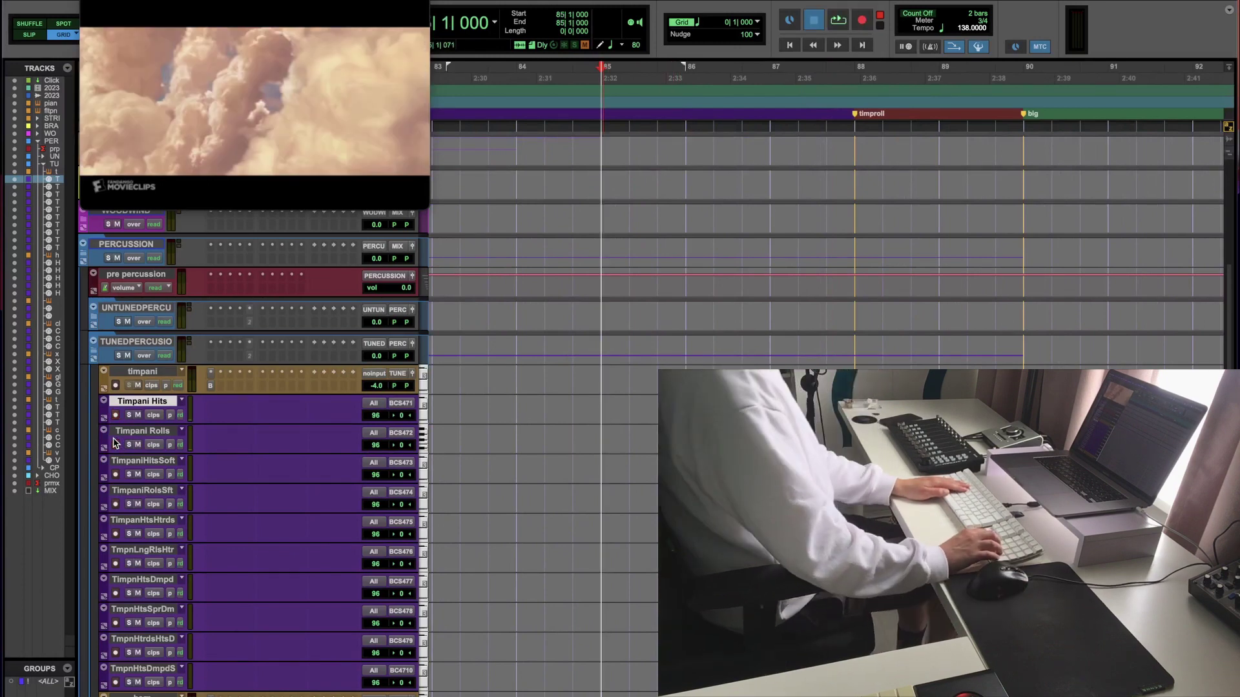
{"action": "key", "text": "space"}
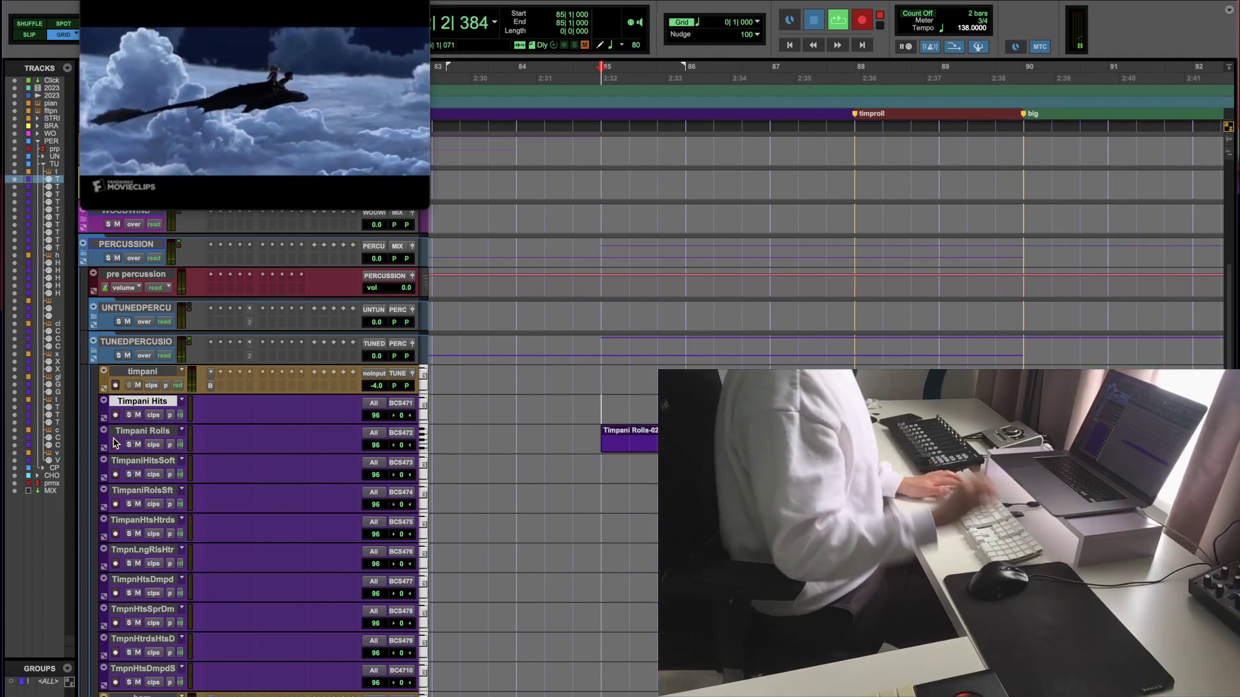
{"action": "key", "text": "super+period"}
{"action": "left_click", "coordinate": [115, 414]}
{"action": "key", "text": "space"}
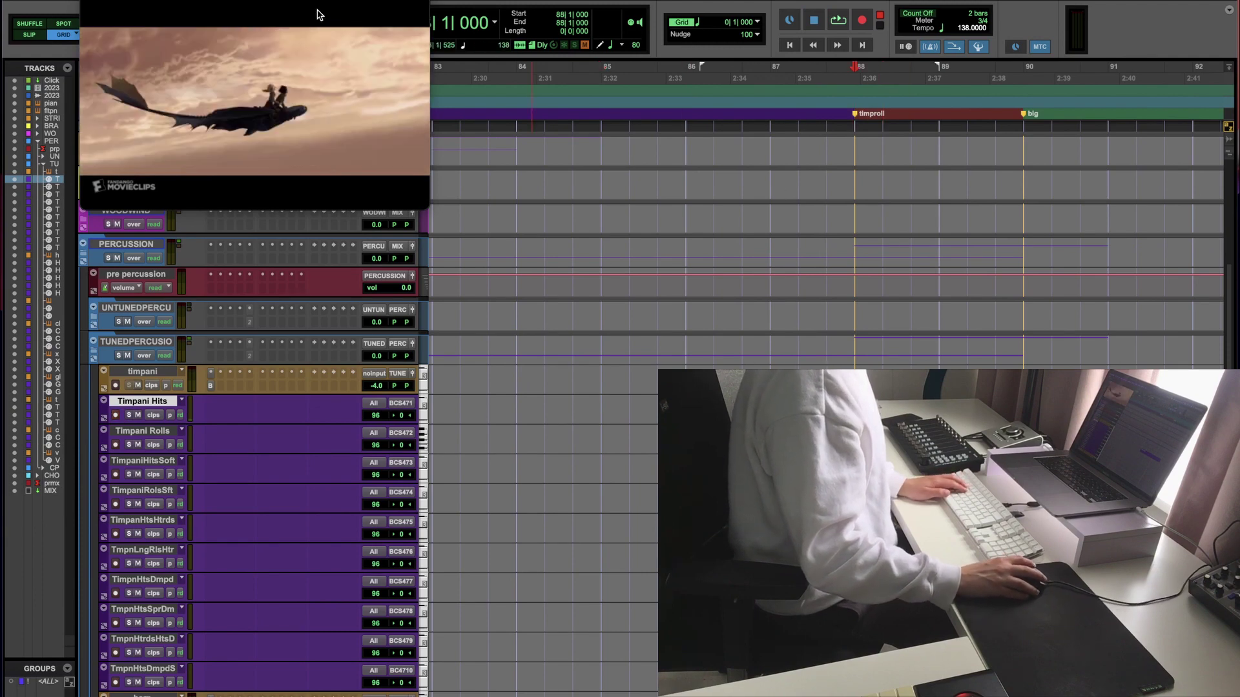
Step: Try a tempo change to 128 BPM at bar 88 and play the transition into the big marker
{"action": "left_click_drag", "start_coordinate": [314, 1], "coordinate": [306, 140]}
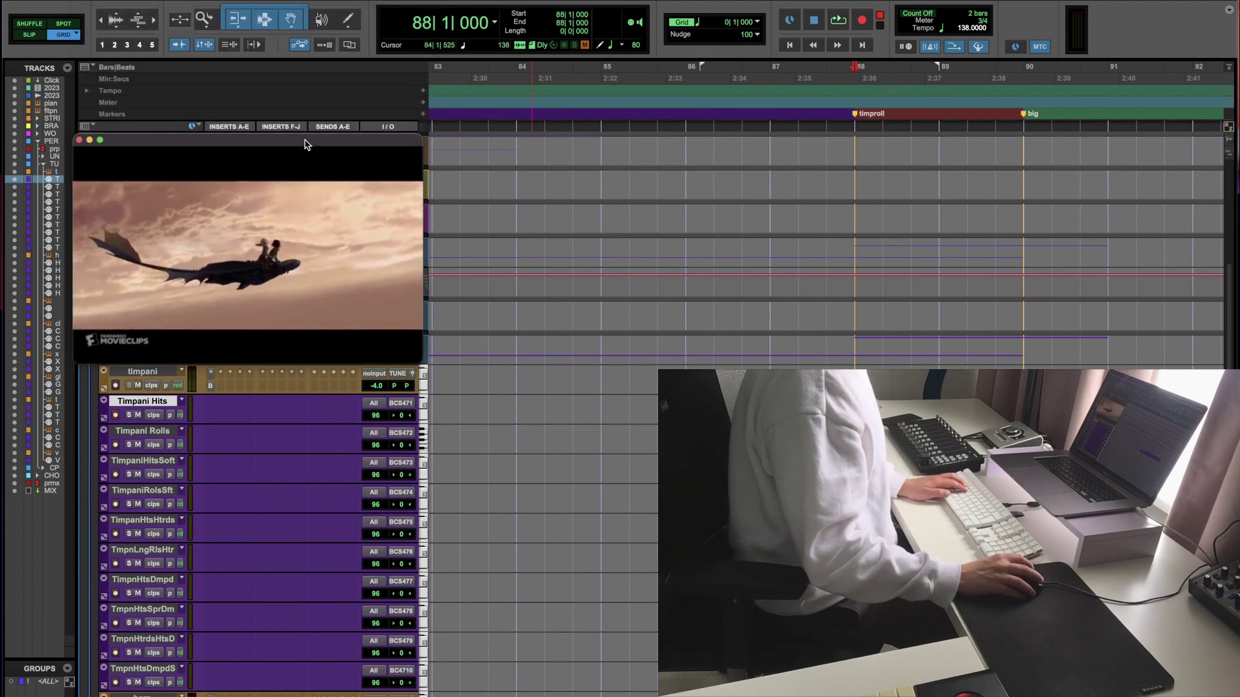
{"action": "left_click", "coordinate": [423, 90]}
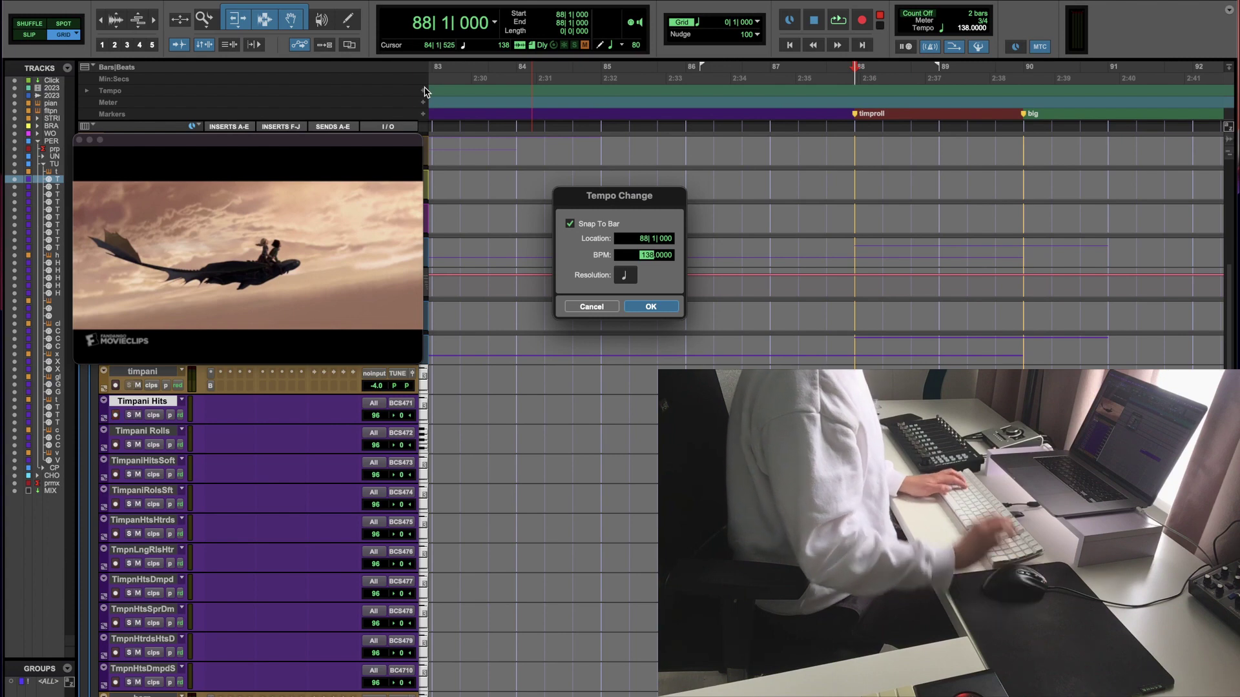
{"action": "type", "text": "128"}
{"action": "key", "text": "Tab"}
{"action": "key", "text": "Return"}
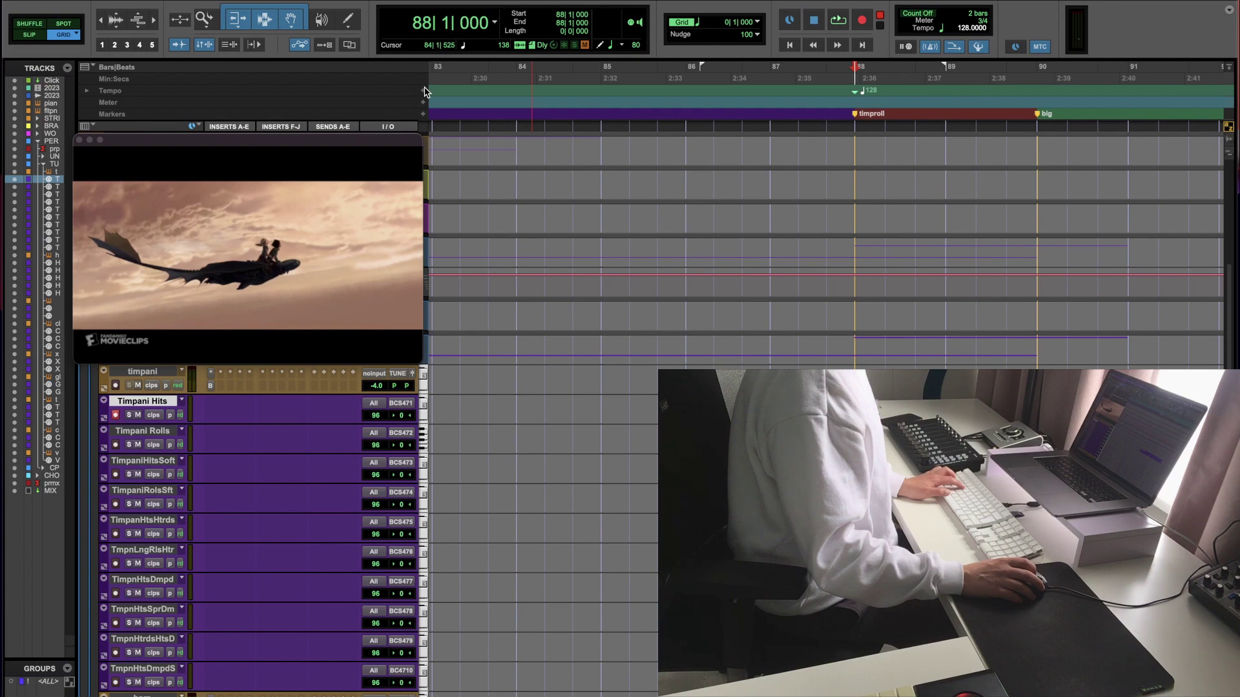
{"action": "key", "text": "space"}
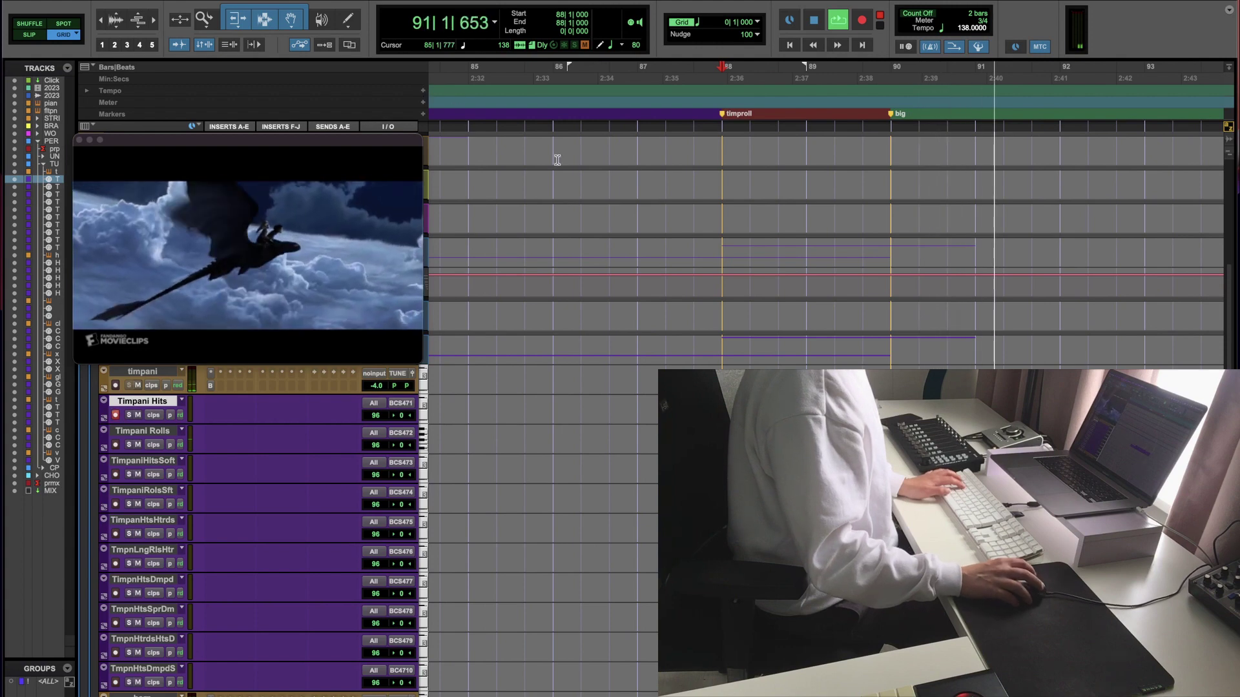
Step: Lengthen the timpani roll note in the MIDI editor to end at bar 91 and play it back from bar 85 beat 3
{"action": "key", "text": "ctrl+="}
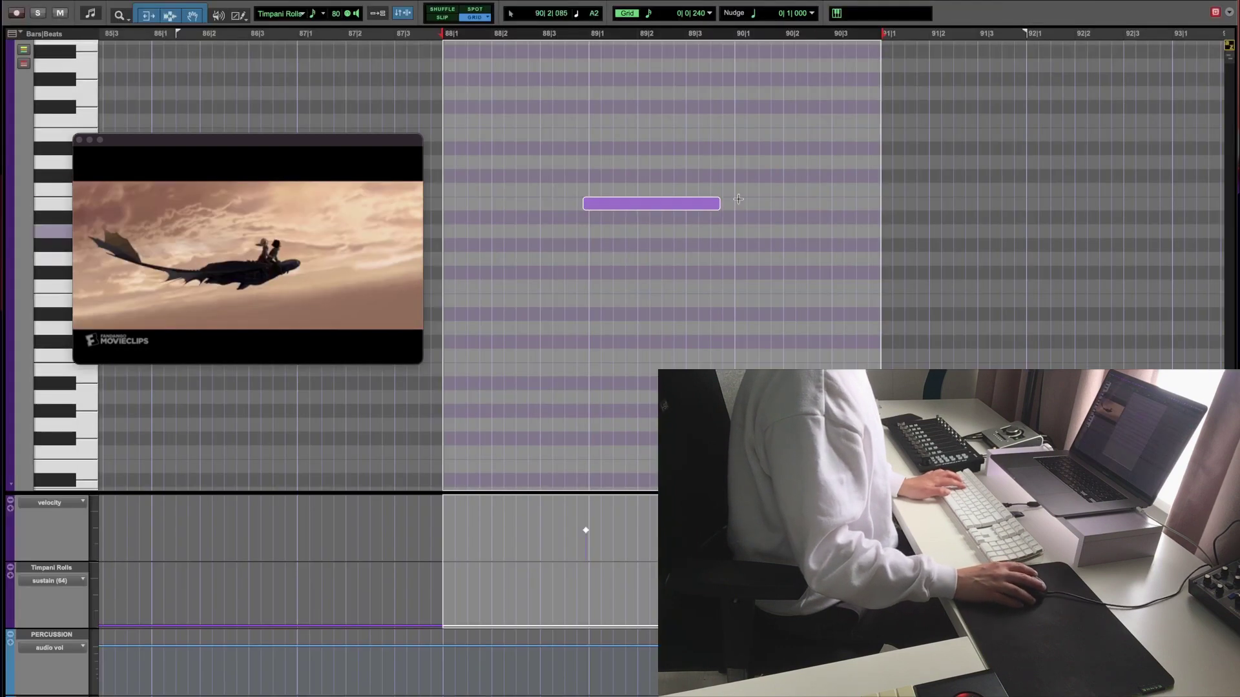
{"action": "left_click_drag", "start_coordinate": [712, 204], "coordinate": [797, 204]}
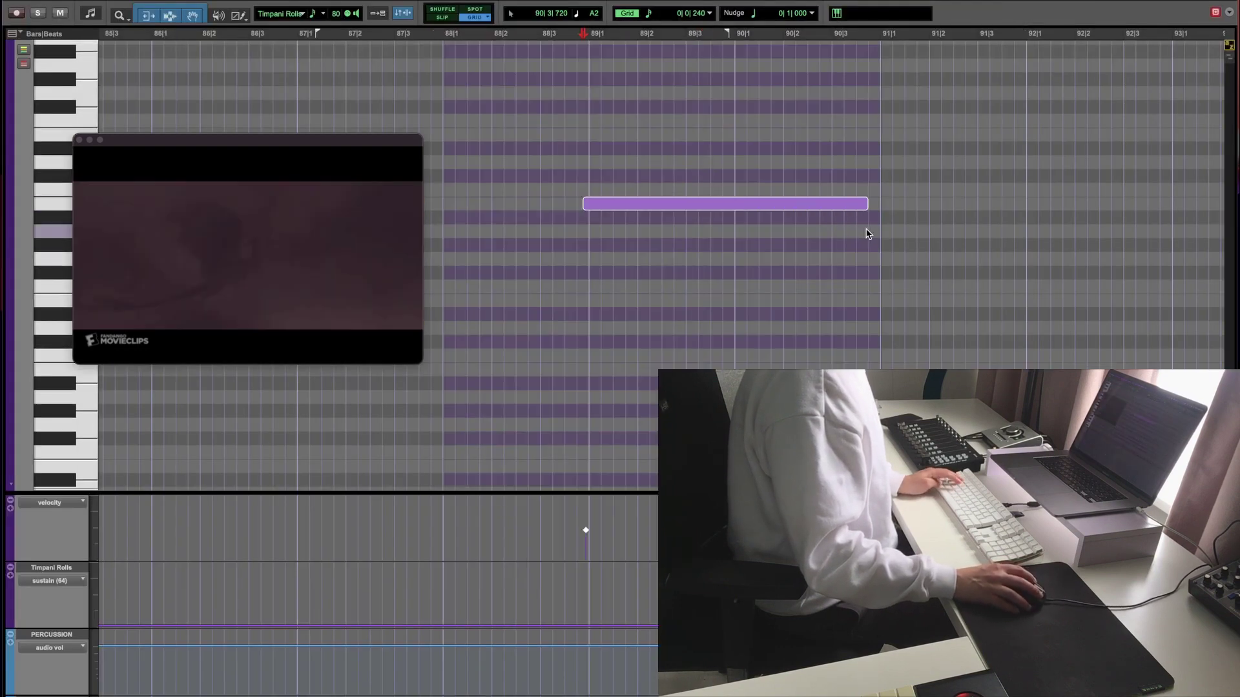
{"action": "left_click_drag", "start_coordinate": [867, 234], "coordinate": [878, 235]}
{"action": "left_click", "coordinate": [530, 164]}
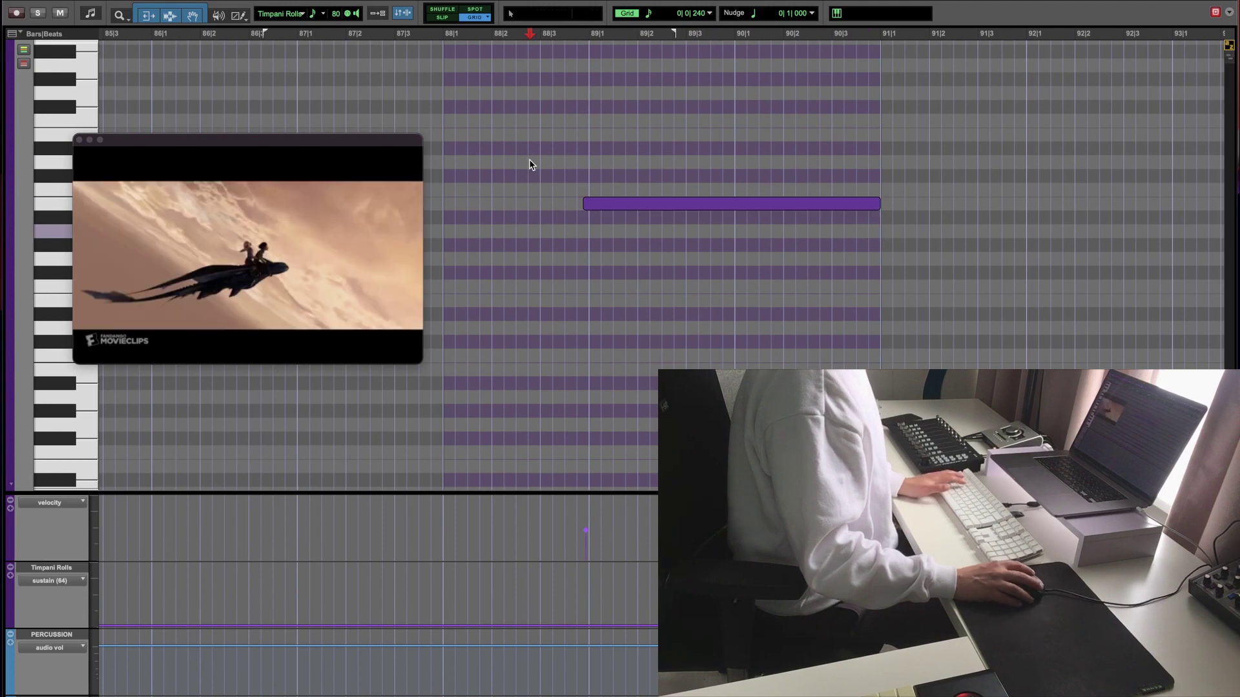
{"action": "key", "text": "super+equal"}
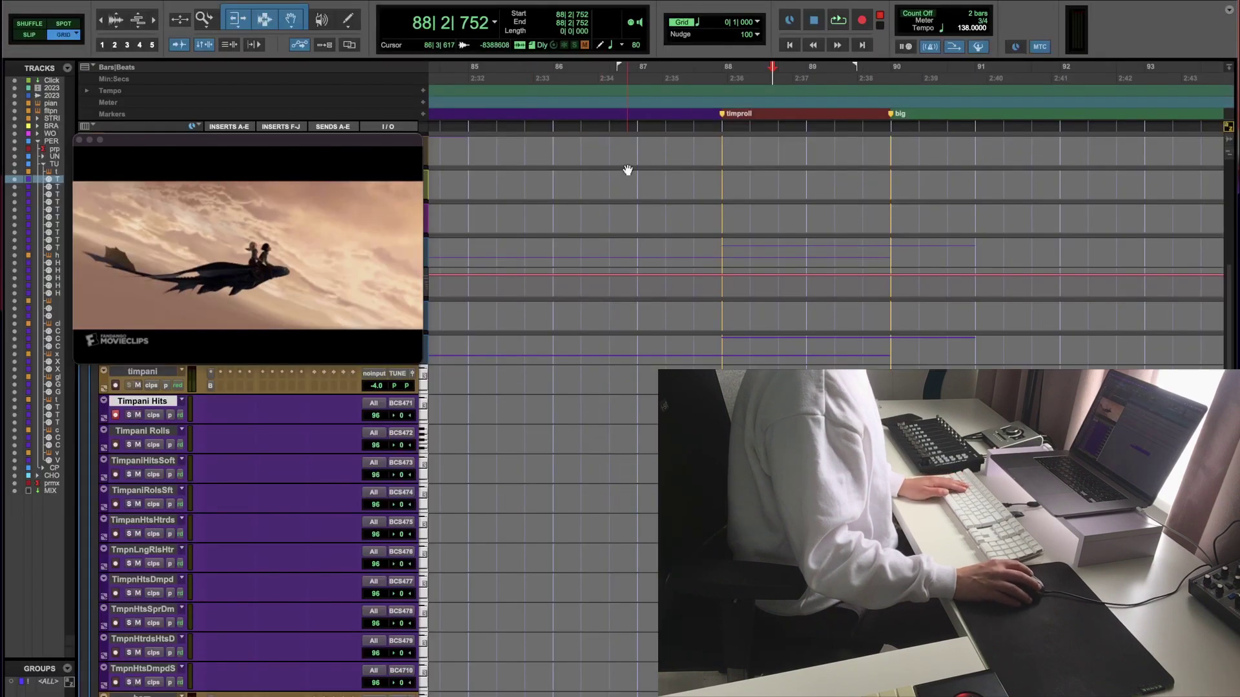
{"action": "left_click", "coordinate": [535, 179]}
{"action": "left_click_drag", "start_coordinate": [233, 189], "coordinate": [252, 35]}
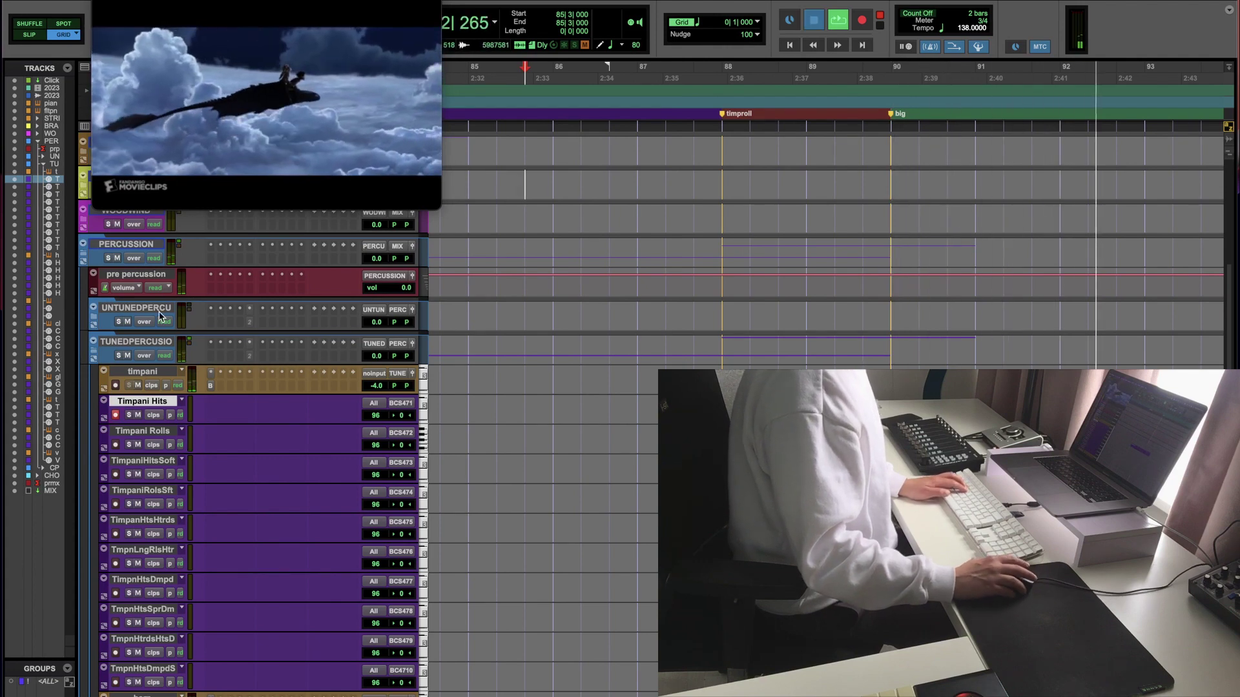
{"action": "key", "text": "space"}
Step: Collapse the PERCUSSION folder and play the arrangement from bar 61 beat 4
{"action": "left_click", "coordinate": [82, 246]}
{"action": "scroll", "coordinate": [579, 210], "scroll_direction": "down", "scroll_amount": 3}
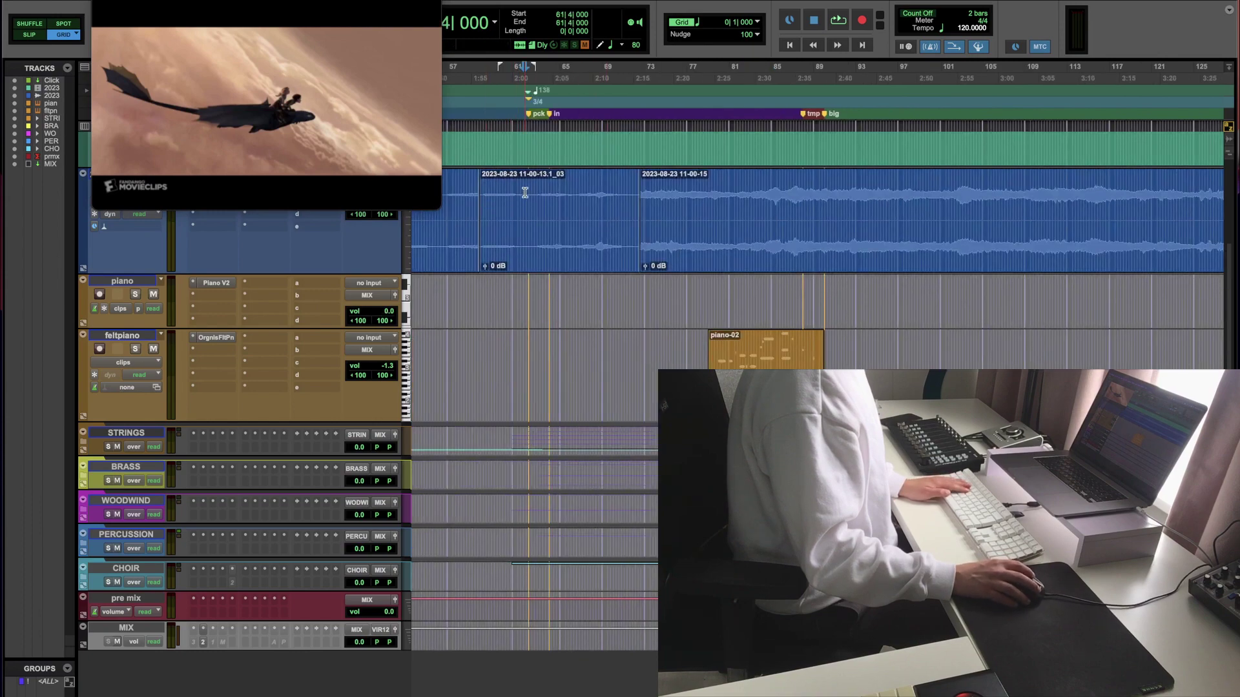
{"action": "scroll", "coordinate": [525, 192], "scroll_direction": "up", "scroll_amount": 2}
{"action": "key", "text": "space"}
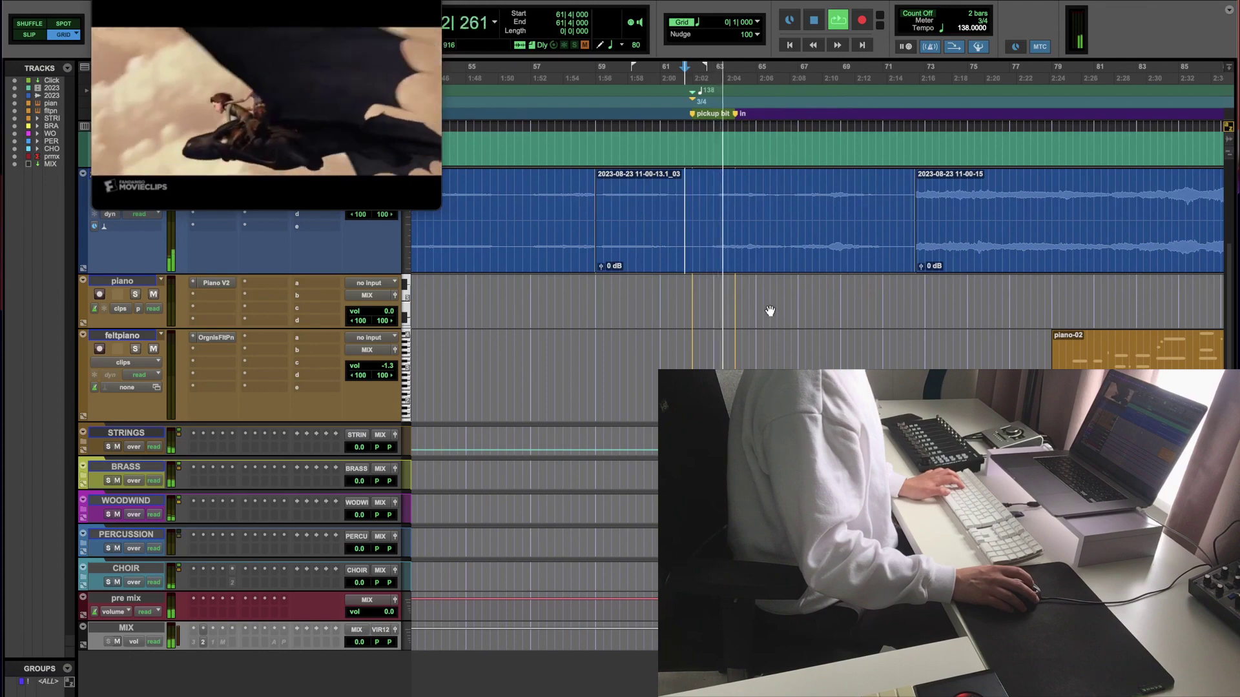
{"action": "scroll", "coordinate": [686, 286], "scroll_direction": "down", "scroll_amount": 1}
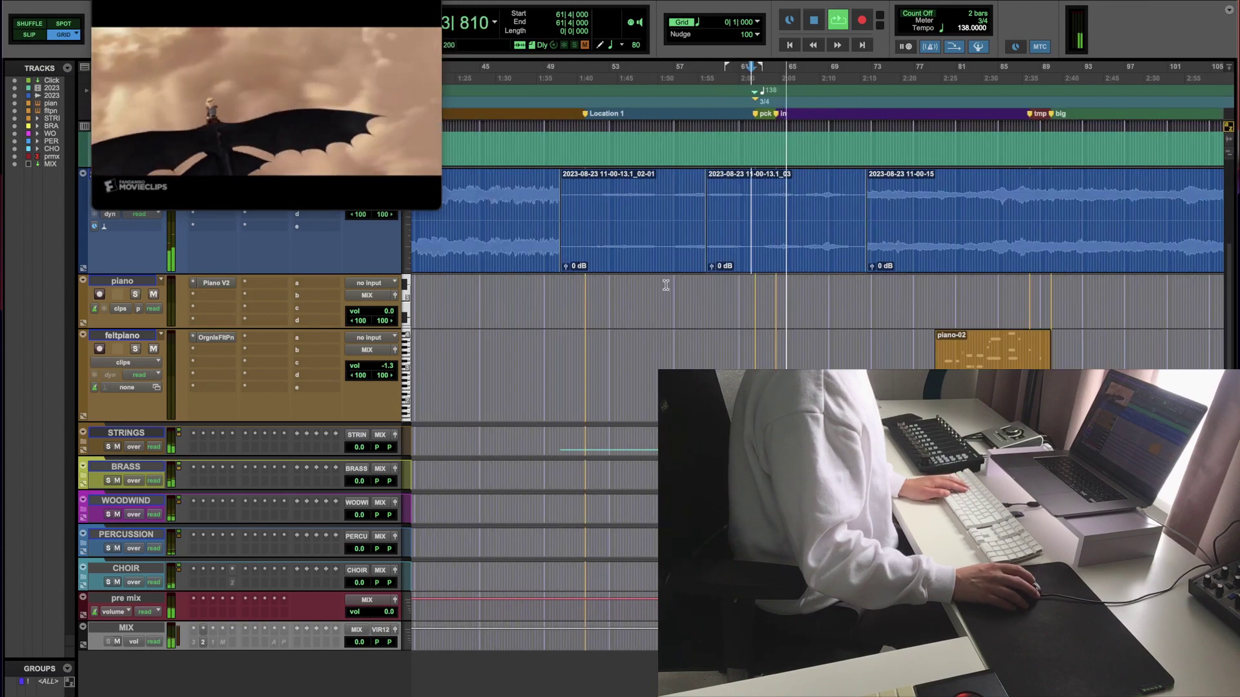
Step: Play the start of the big moment from bar 90 against the film clip
{"action": "left_click", "coordinate": [1026, 194]}
{"action": "scroll", "coordinate": [1025, 194], "scroll_direction": "up", "scroll_amount": 1}
{"action": "scroll", "coordinate": [1026, 194], "scroll_direction": "up", "scroll_amount": 1}
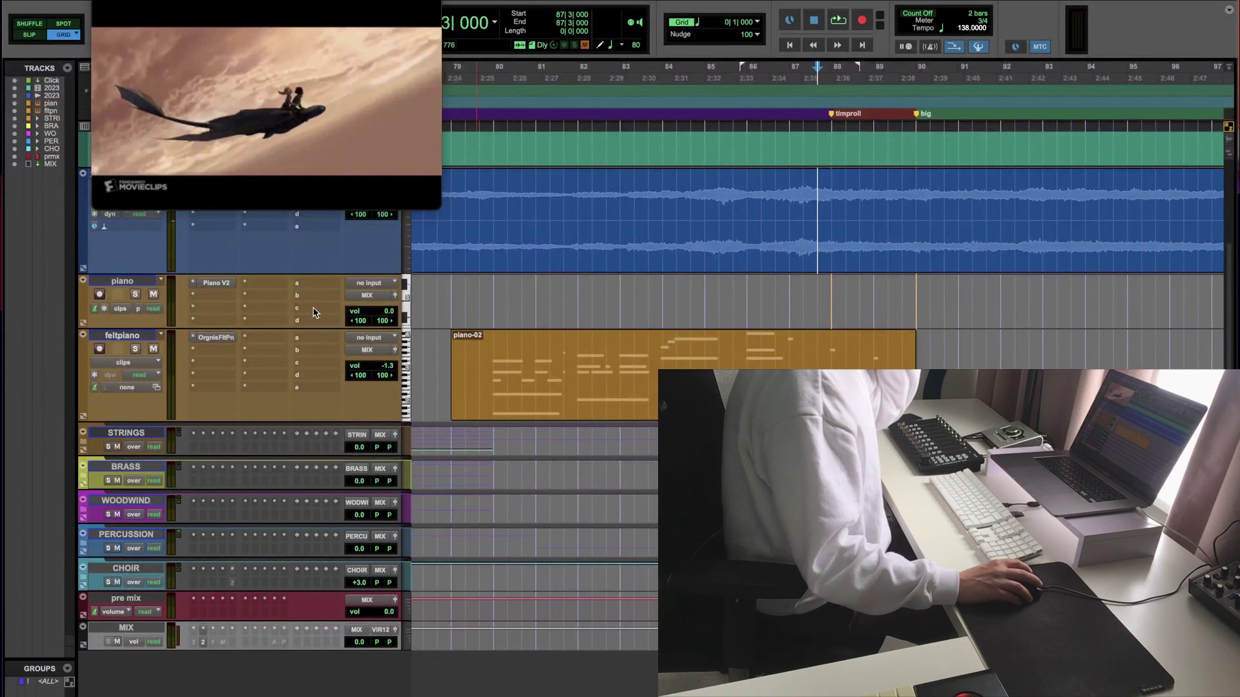
{"action": "left_click", "coordinate": [917, 183]}
{"action": "key", "text": "space"}
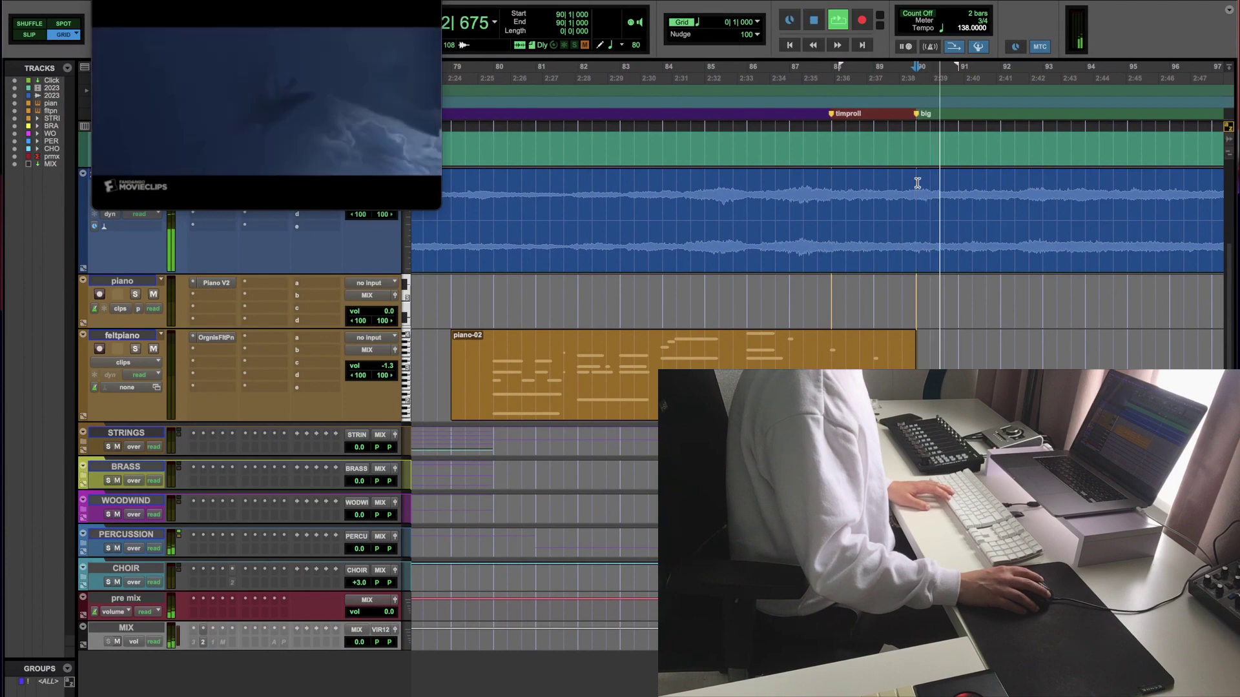
{"action": "key", "text": "space"}
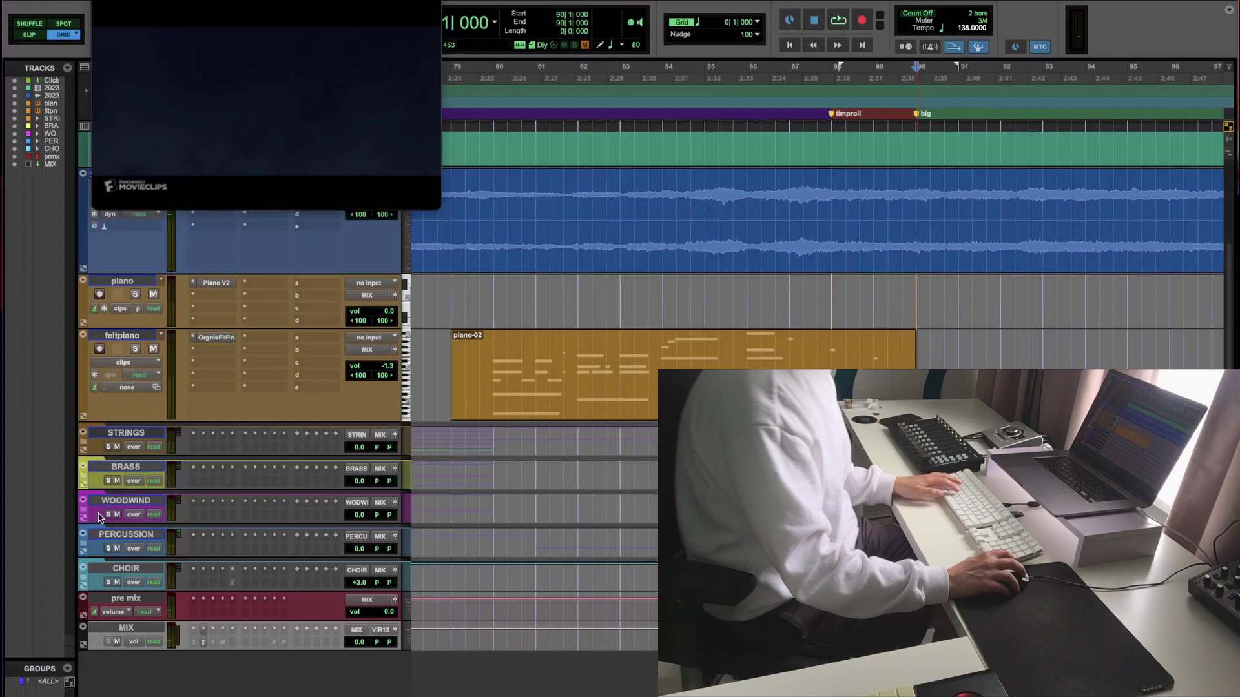
Step: Try shortening the timpani roll note to end at bar 90, audition it from bar 89, and undo the change
{"action": "left_click", "coordinate": [84, 550]}
{"action": "scroll", "coordinate": [258, 452], "scroll_direction": "down", "scroll_amount": 5}
{"action": "scroll", "coordinate": [258, 452], "scroll_direction": "down", "scroll_amount": 3}
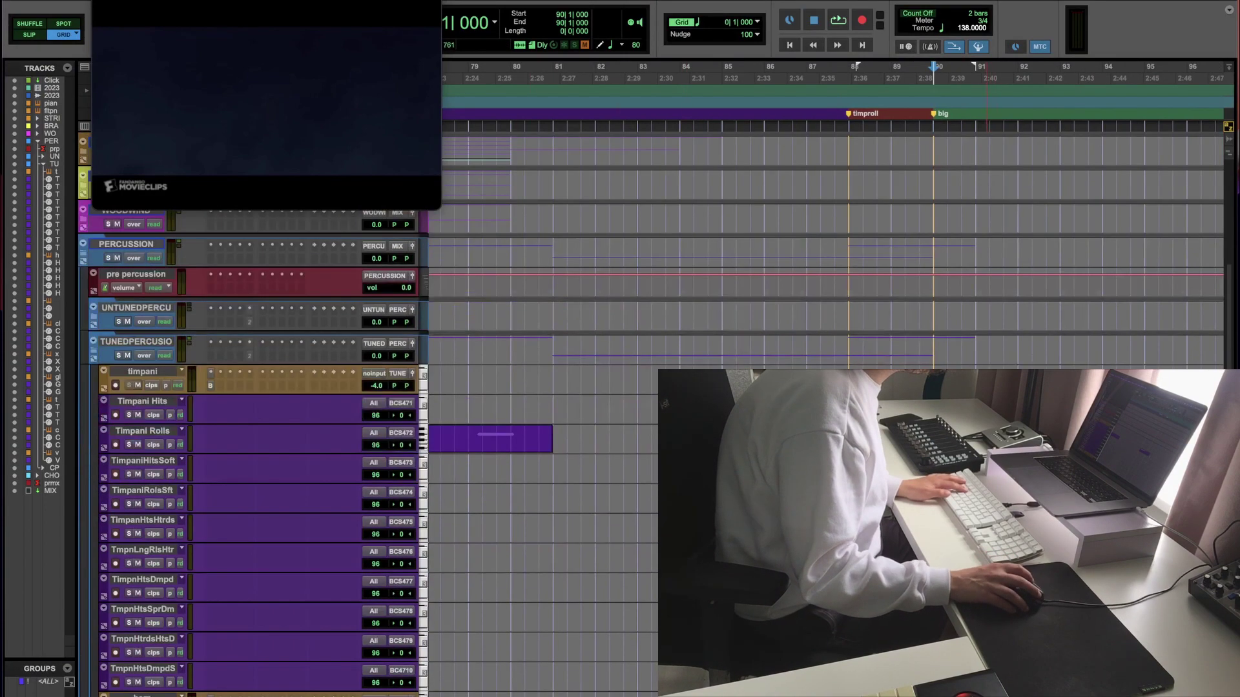
{"action": "key", "text": "super+bracketright"}
{"action": "key", "text": "super+bracketright"}
{"action": "key", "text": "ctrl+equal"}
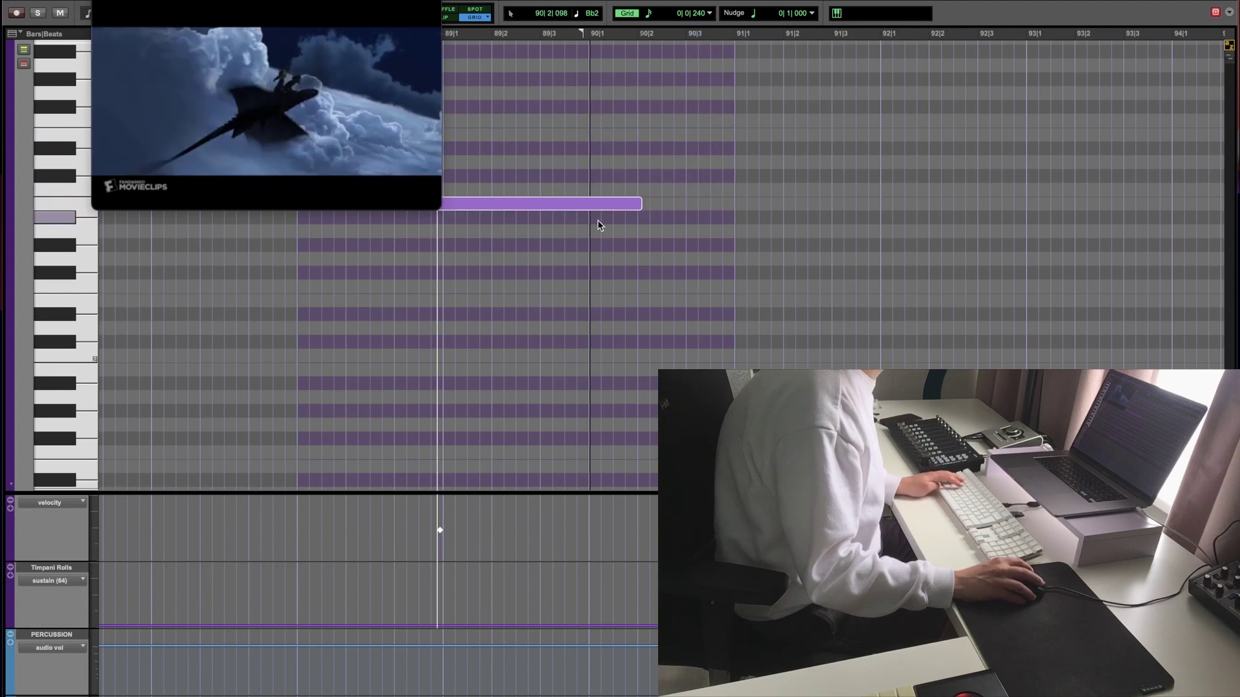
{"action": "left_click_drag", "start_coordinate": [587, 228], "coordinate": [589, 226]}
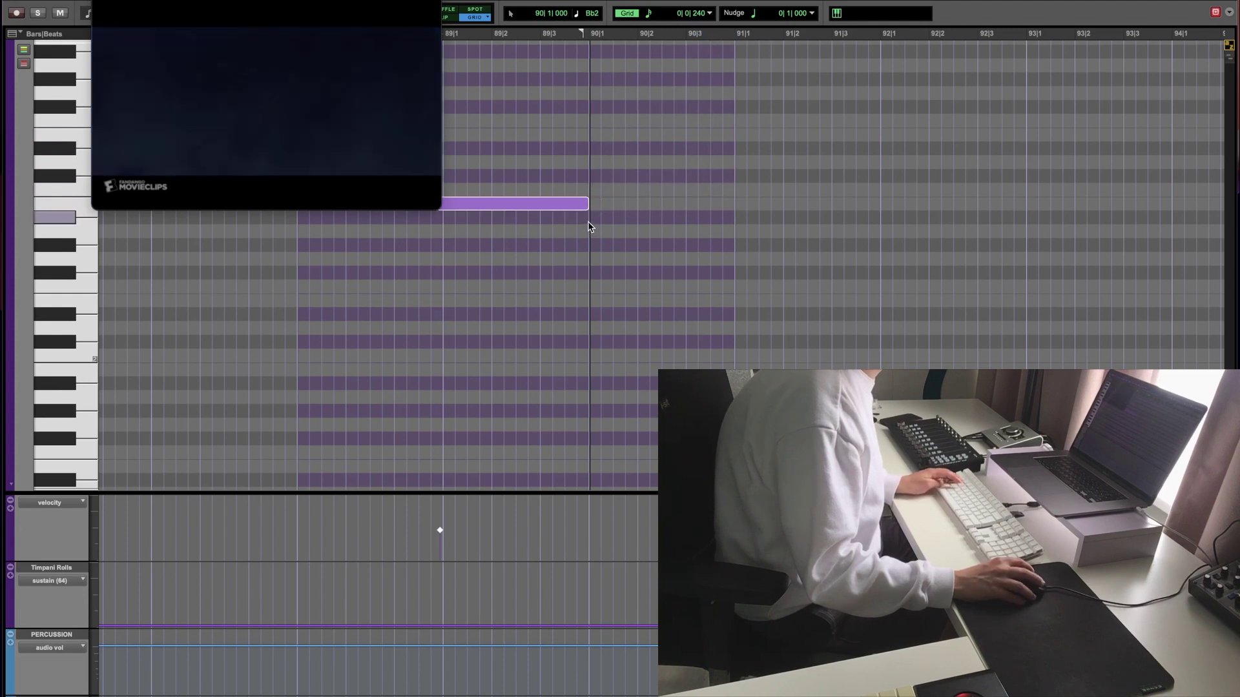
{"action": "key", "text": "ctrl+equal"}
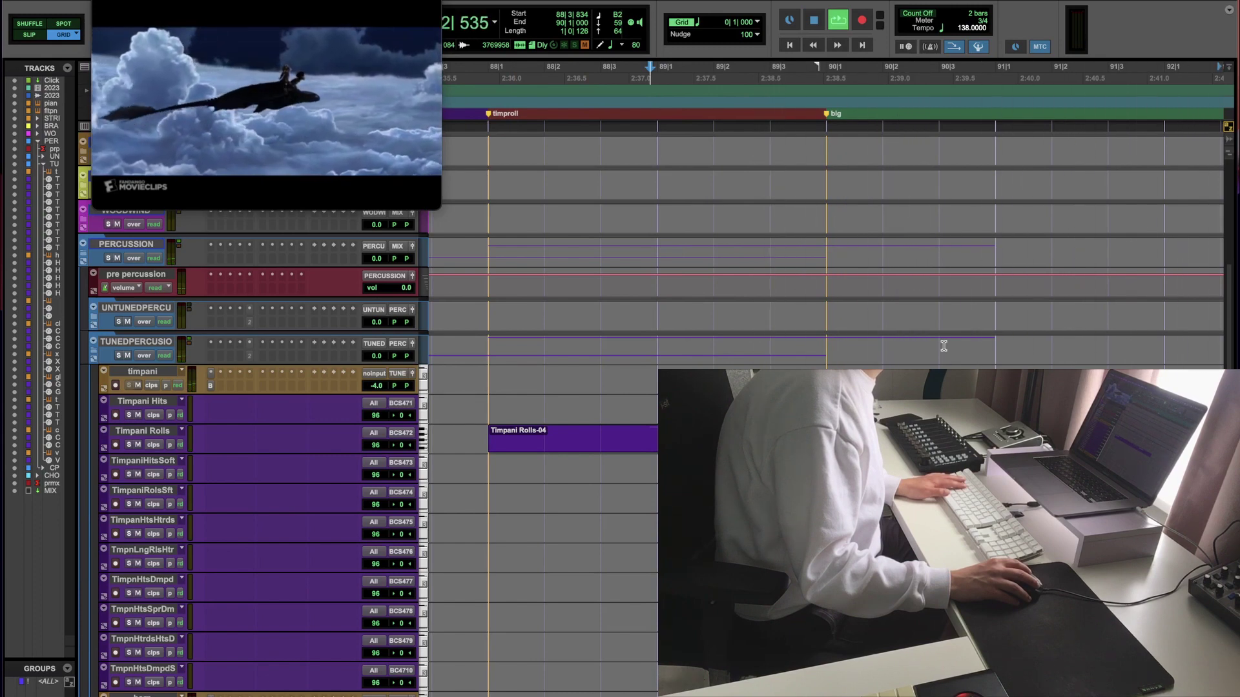
{"action": "key", "text": "space"}
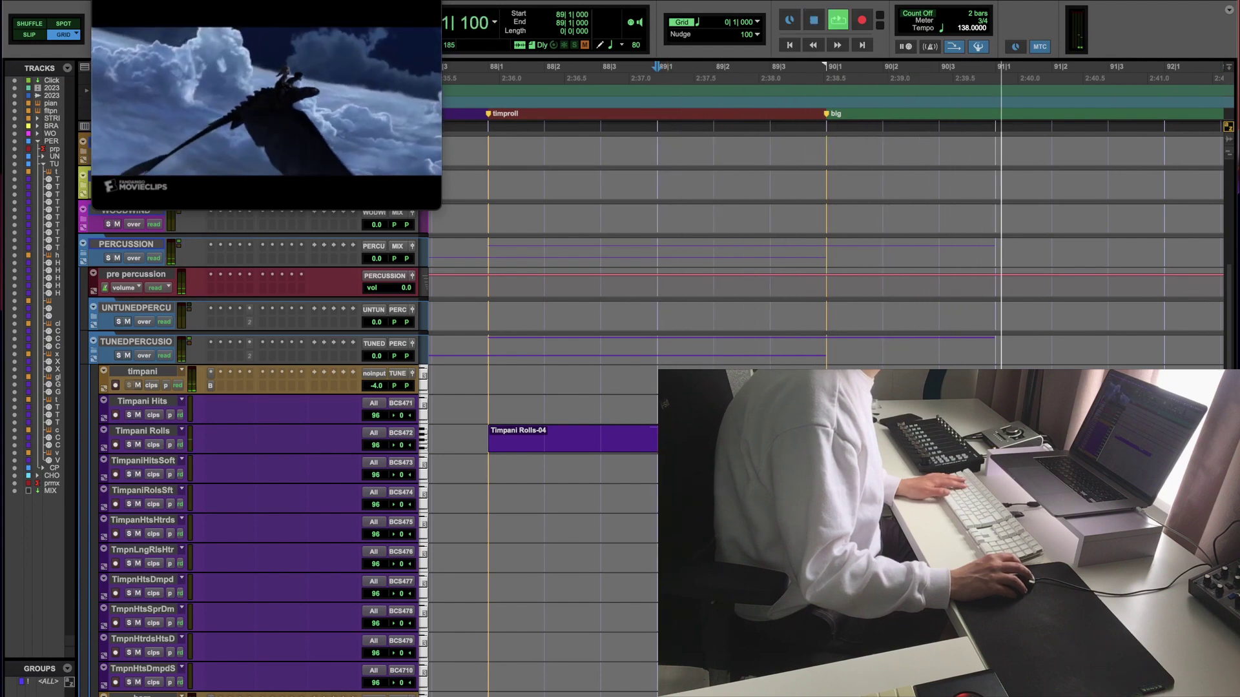
{"action": "key", "text": "super+z"}
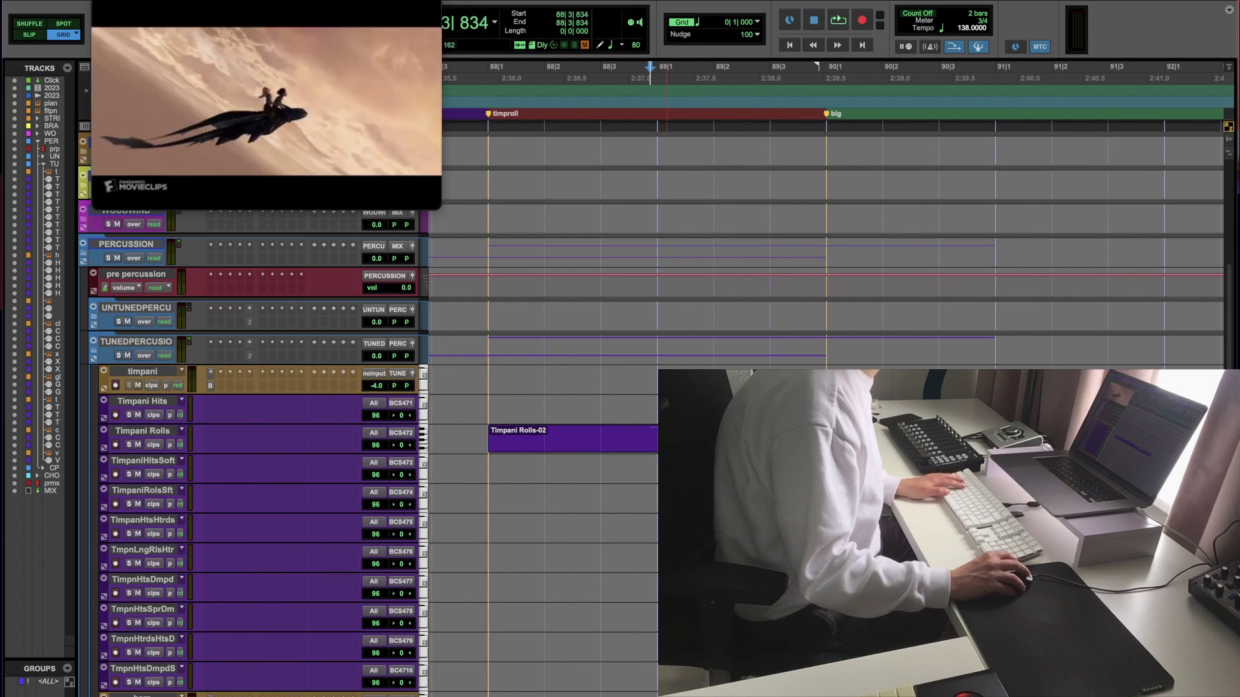
Step: Play the timpani roll from bar 89 and move the big marker to bar 91
{"action": "key", "text": "space"}
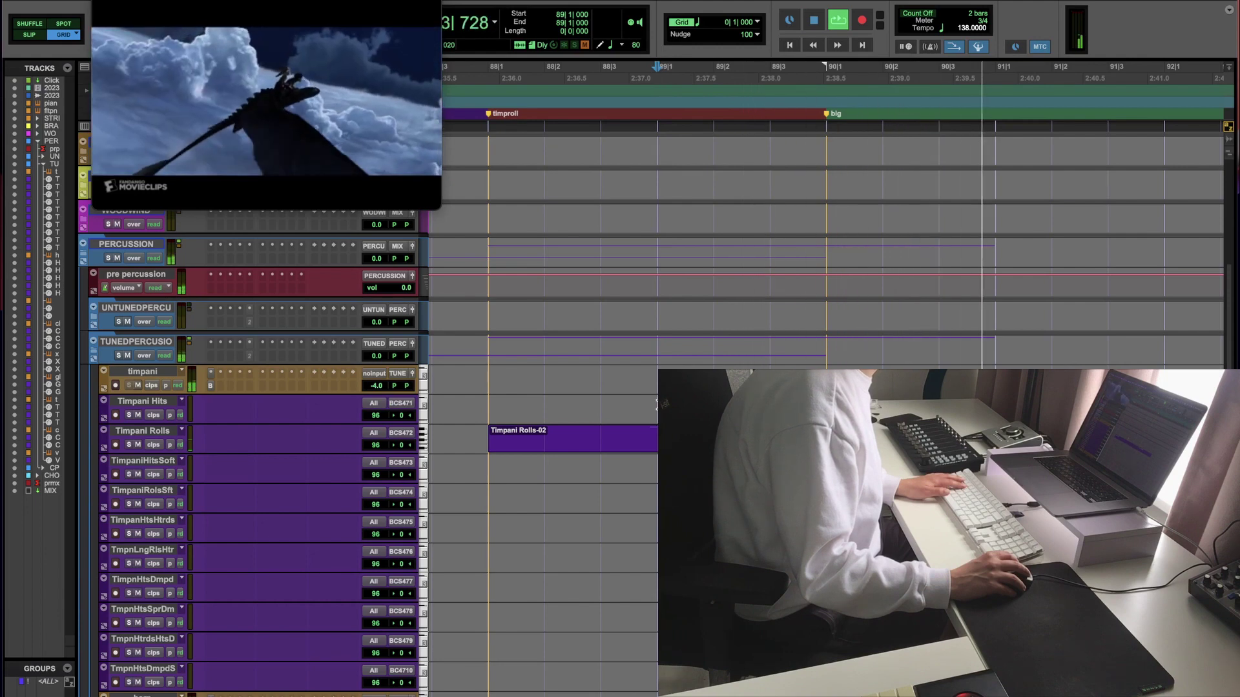
{"action": "key", "text": "space"}
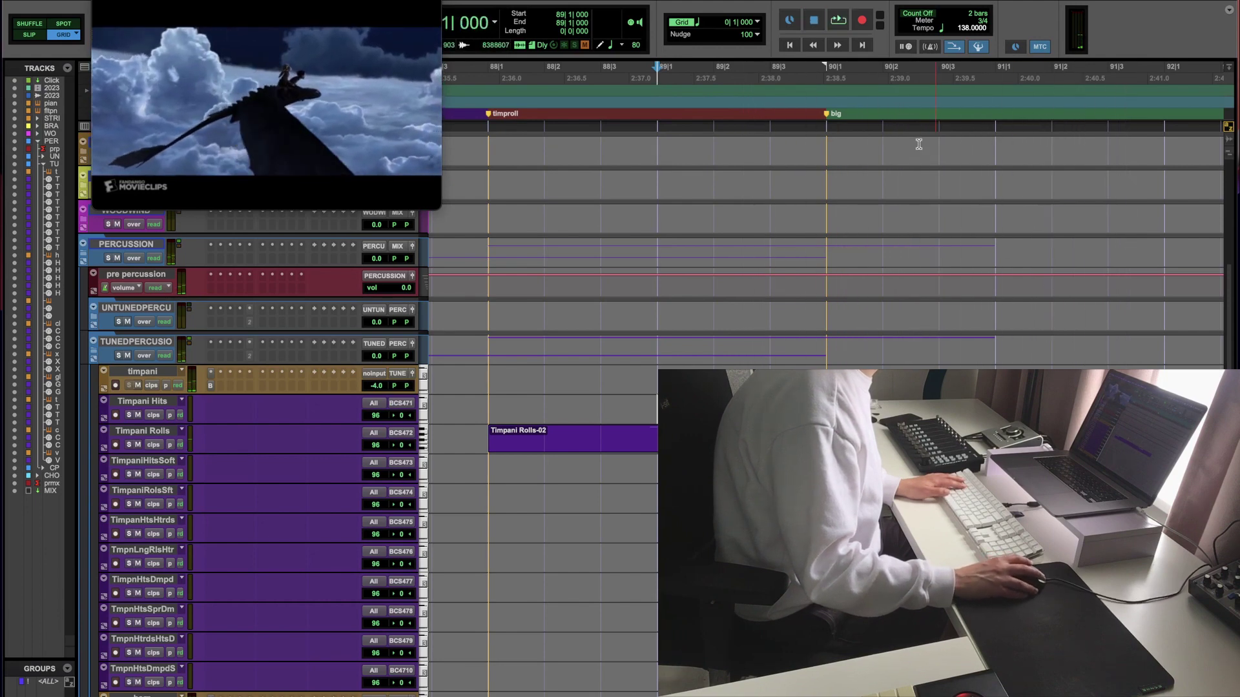
{"action": "left_click", "coordinate": [833, 112]}
{"action": "scroll", "coordinate": [863, 132], "scroll_direction": "down", "scroll_amount": 3}
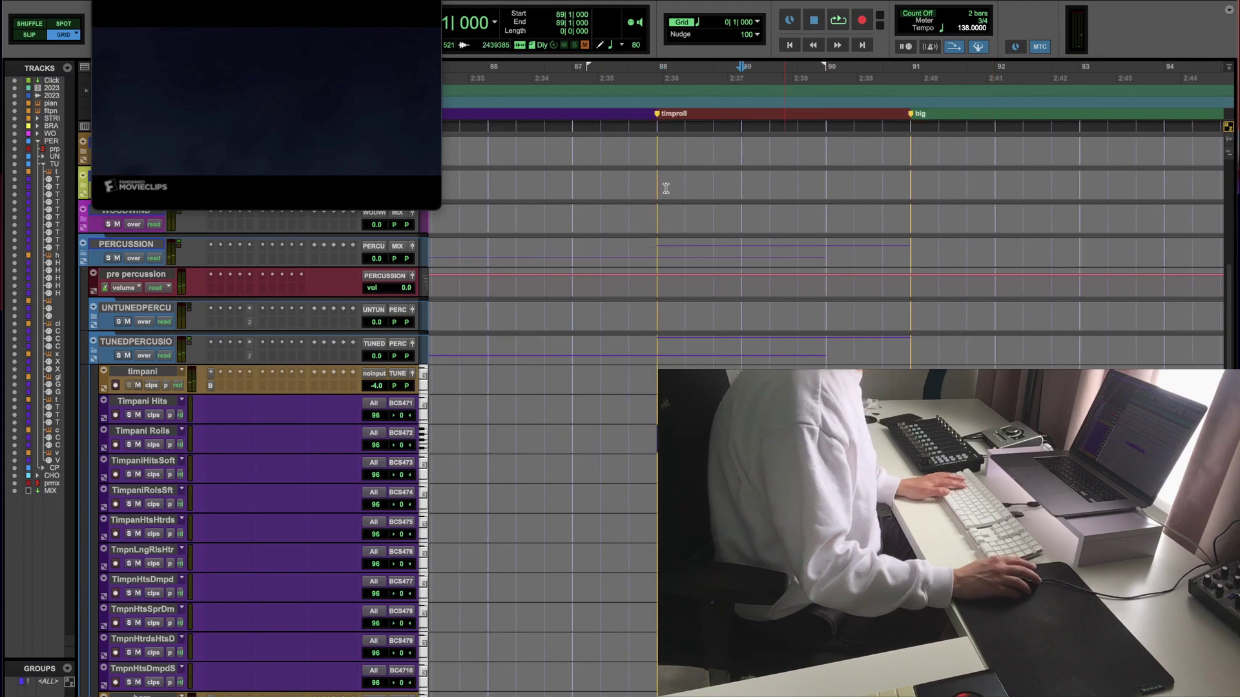
Step: Set the grid to 1 bar and play the score from the in marker at bar 64
{"action": "scroll", "coordinate": [664, 188], "scroll_direction": "up", "scroll_amount": 10}
{"action": "scroll", "coordinate": [549, 294], "scroll_direction": "down", "scroll_amount": 2}
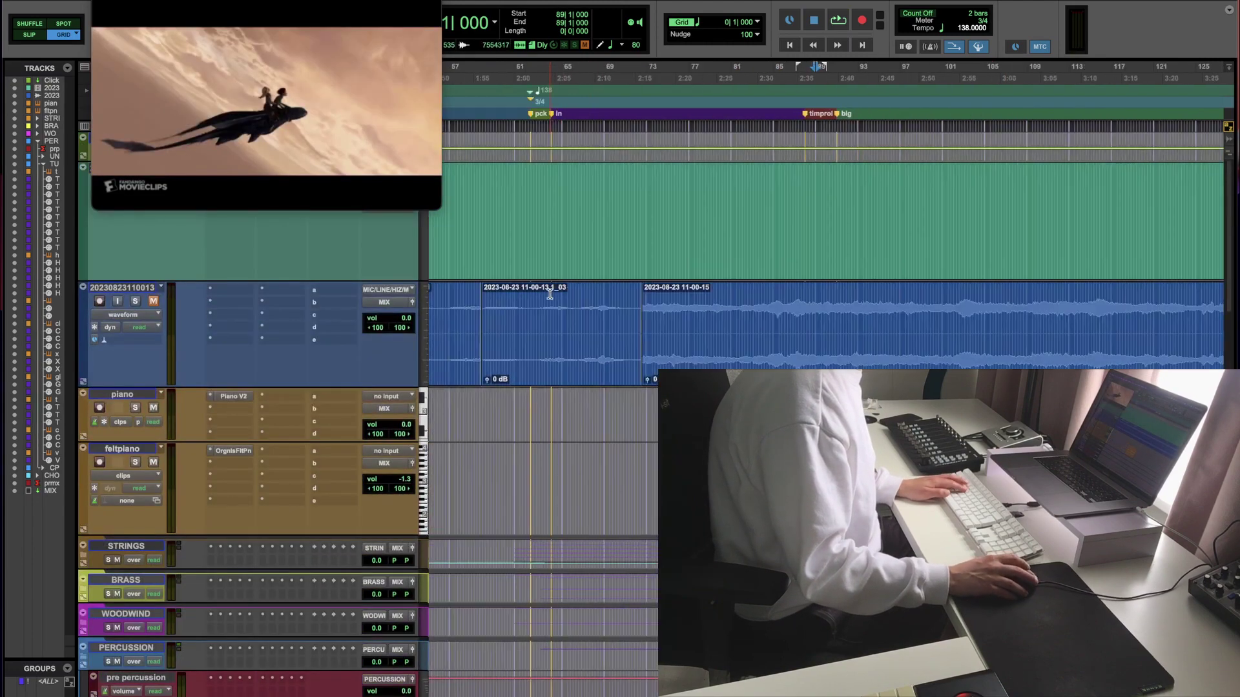
{"action": "left_click", "coordinate": [552, 119]}
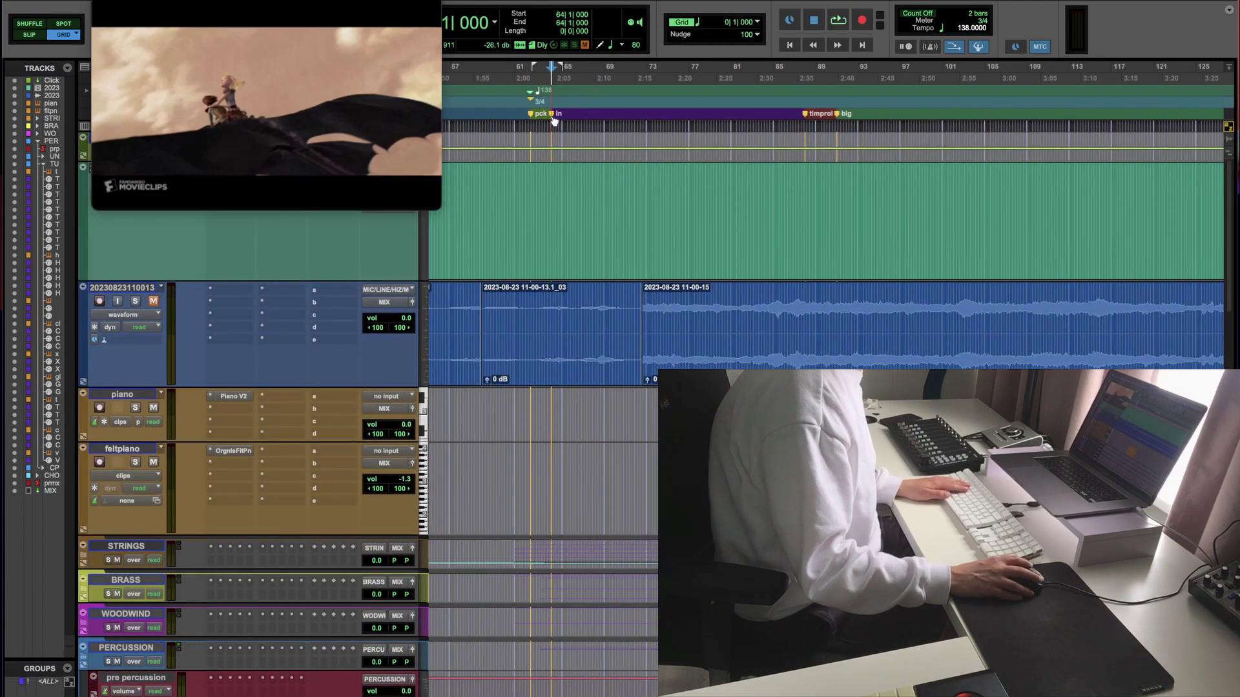
{"action": "key", "text": "space"}
{"action": "key", "text": "space"}
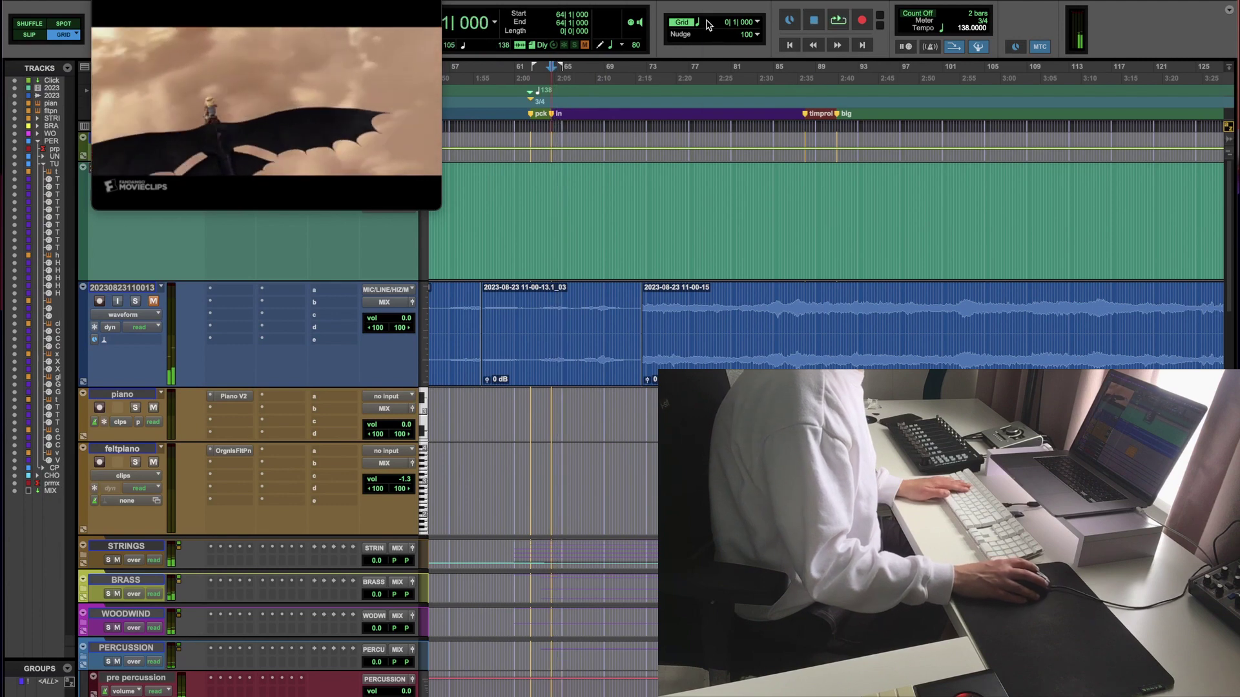
{"action": "left_click", "coordinate": [742, 22]}
{"action": "left_click", "coordinate": [730, 2]}
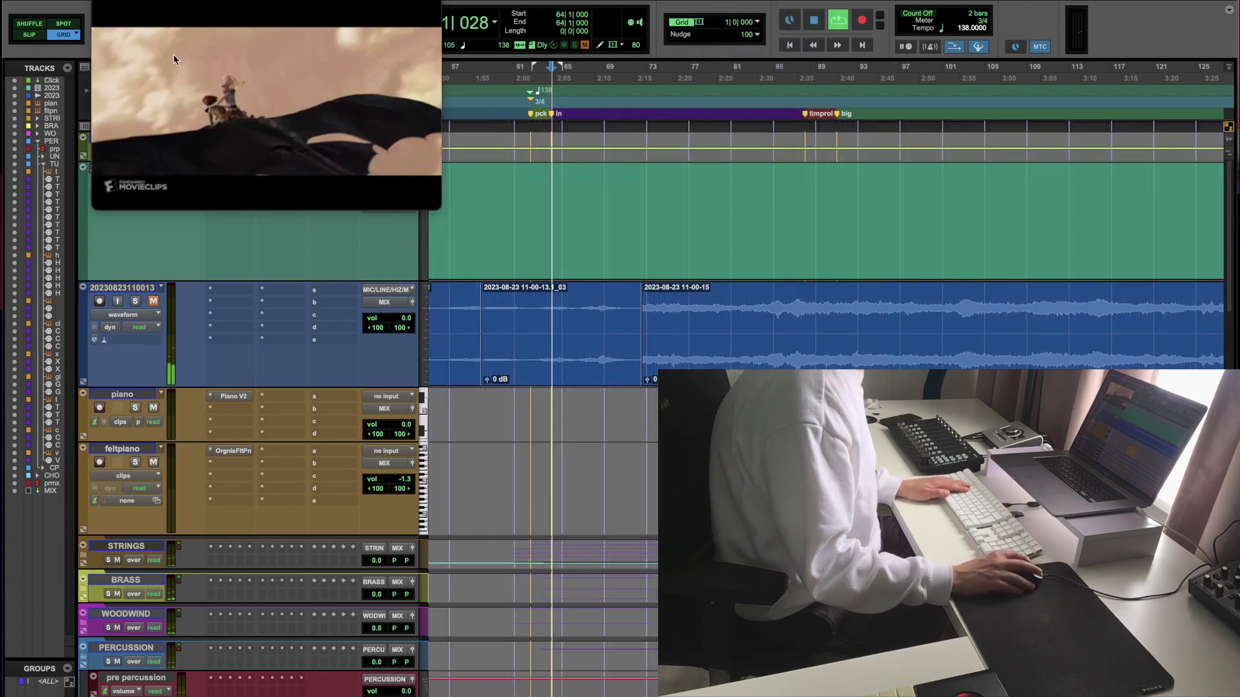
{"action": "scroll", "coordinate": [581, 249], "scroll_direction": "up", "scroll_amount": 1}
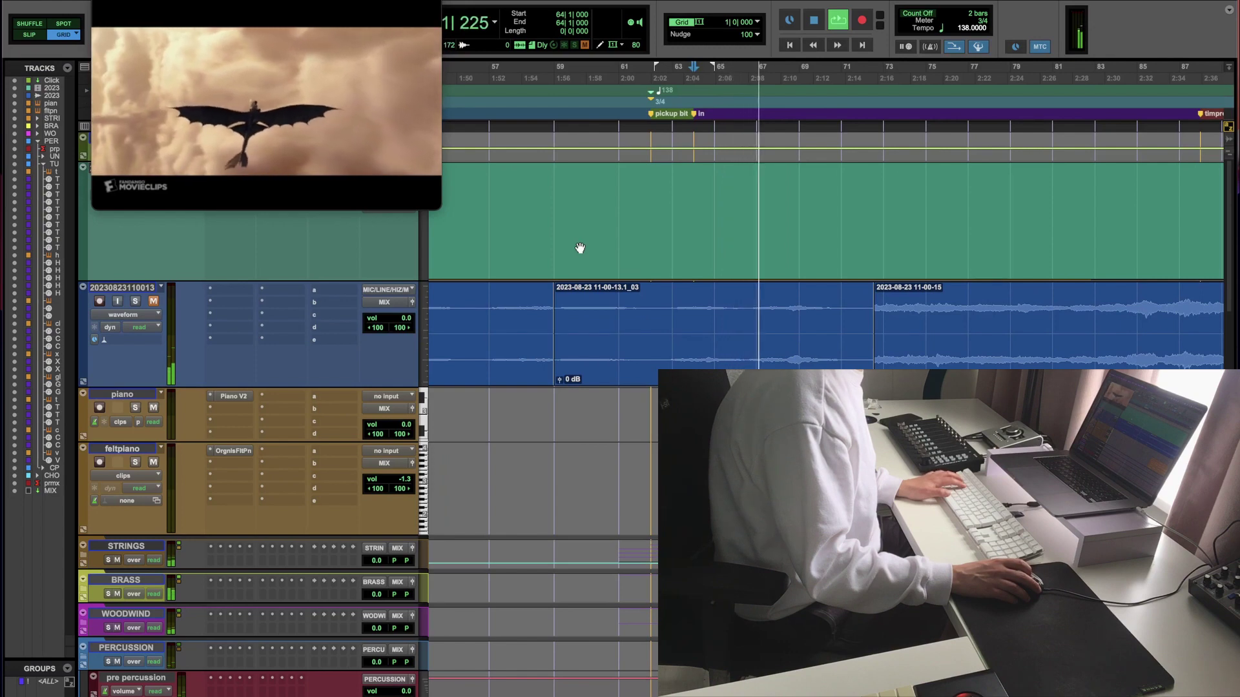
Step: Follow the playback from the in marker to the big marker and look over the tuned percussion tracks
{"action": "scroll", "coordinate": [582, 249], "scroll_direction": "down", "scroll_amount": 1}
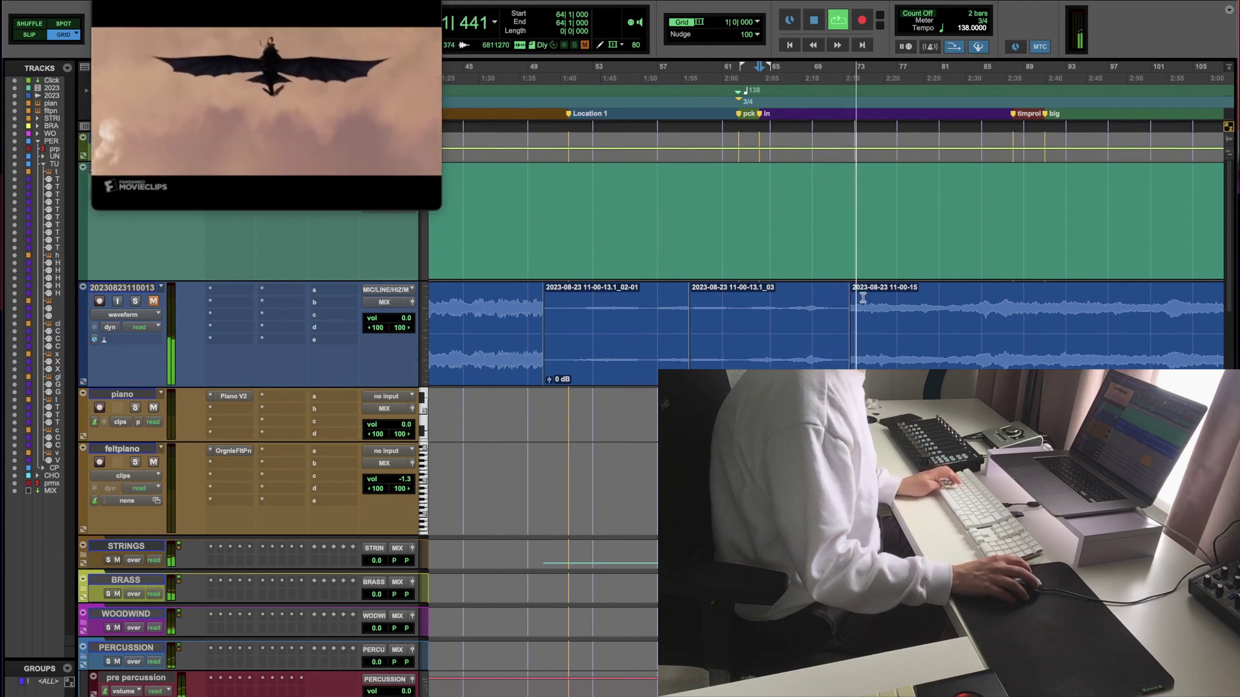
{"action": "scroll", "coordinate": [603, 265], "scroll_direction": "down", "scroll_amount": 10}
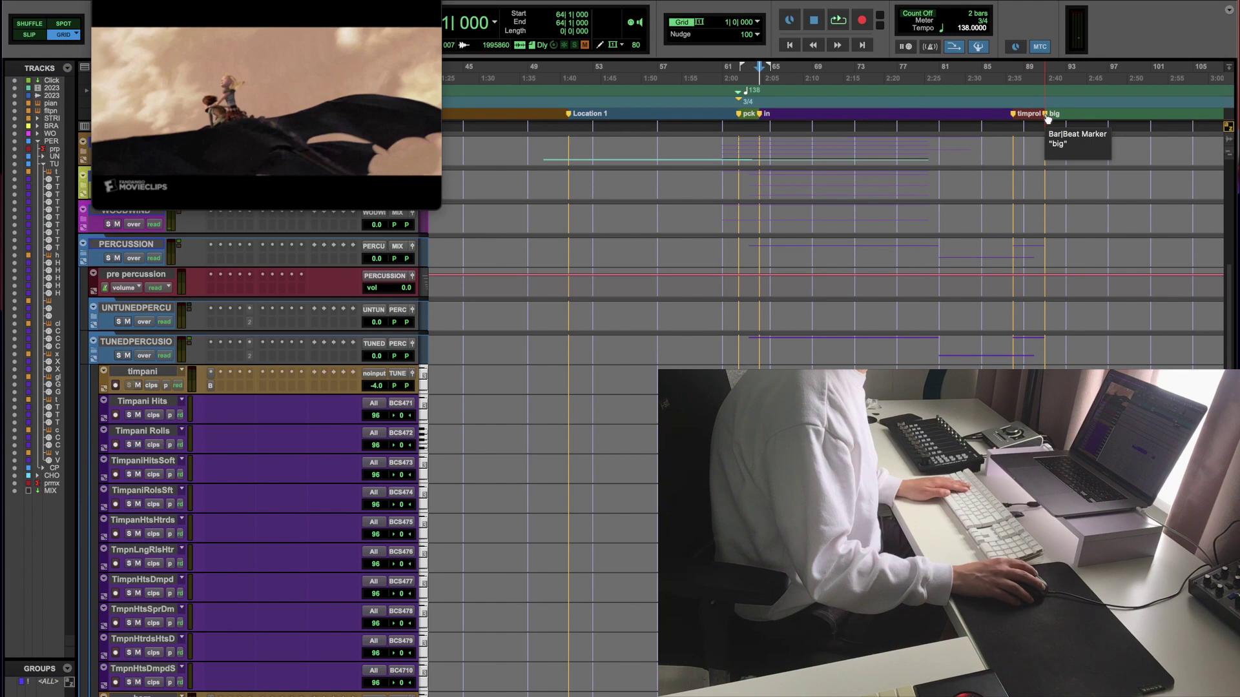
{"action": "scroll", "coordinate": [437, 269], "scroll_direction": "up", "scroll_amount": 6}
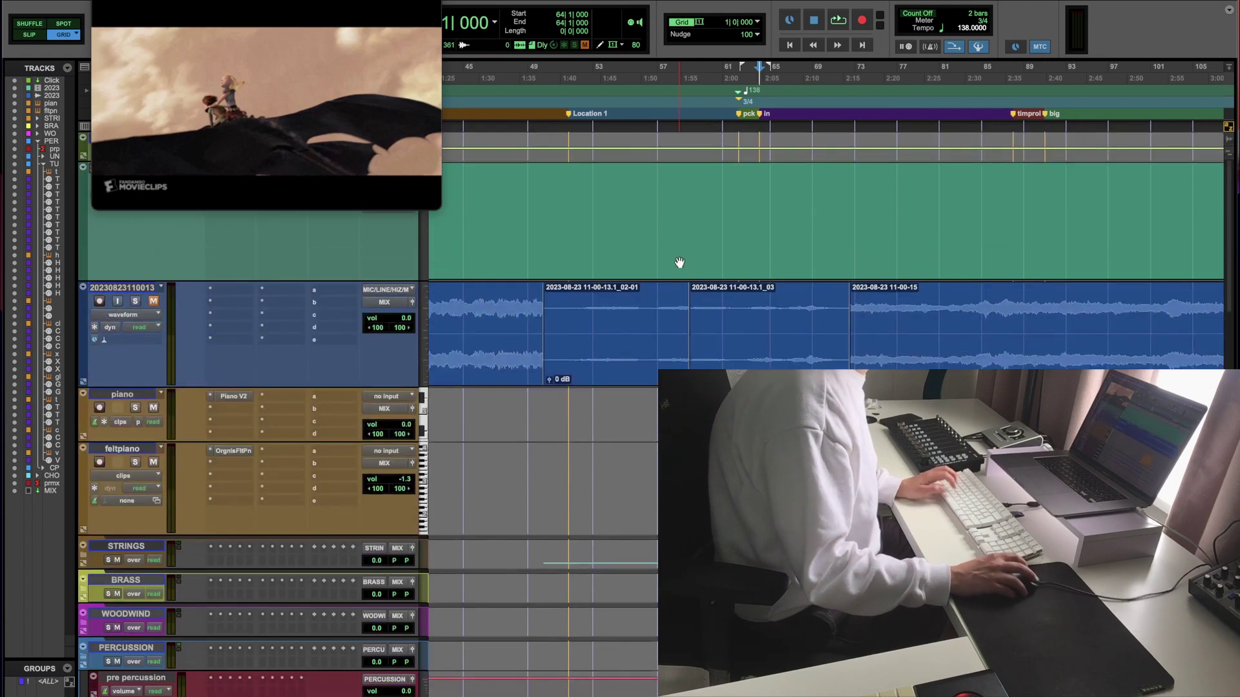
Step: Enable the ALL edit group, select bars 63 to 71 across the tracks, and play the selection
{"action": "left_click", "coordinate": [52, 682]}
{"action": "left_click_drag", "start_coordinate": [748, 303], "coordinate": [839, 303]}
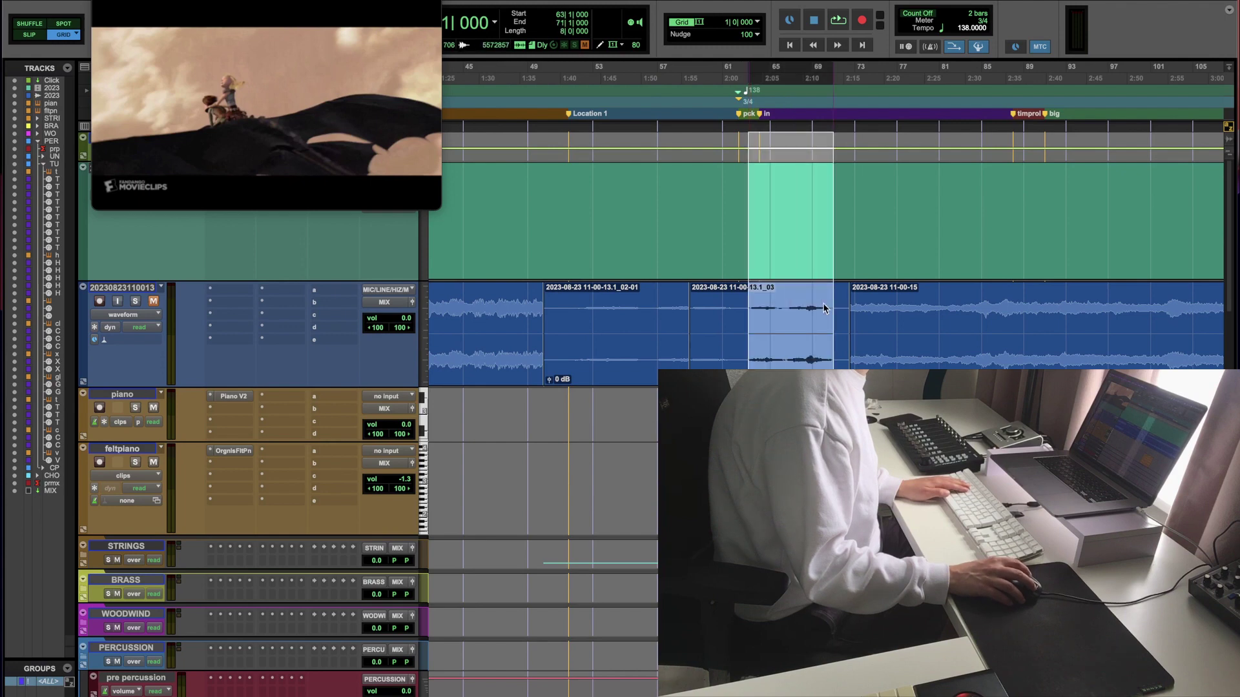
{"action": "key", "text": "t"}
{"action": "key", "text": "t"}
{"action": "scroll", "coordinate": [773, 309], "scroll_direction": "right", "scroll_amount": 3}
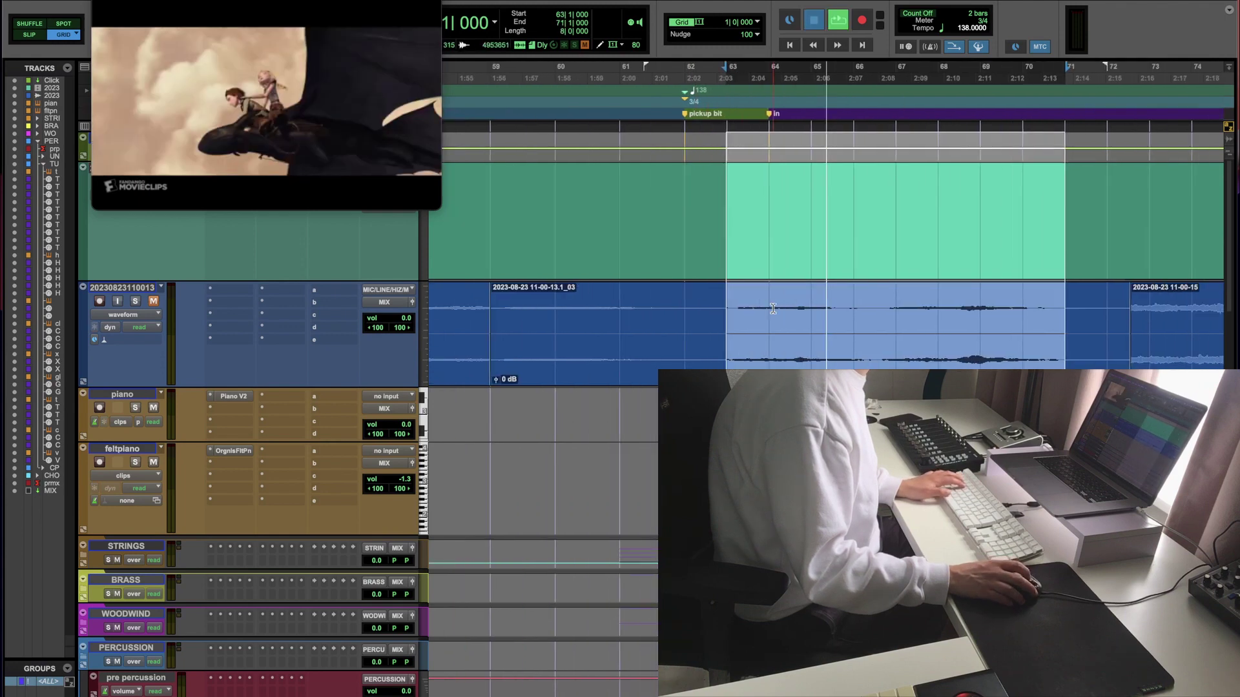
{"action": "key", "text": "space"}
{"action": "key", "text": "space"}
Step: Extend the selection across all tracks to span bars 62 to 79 and copy it
{"action": "left_click", "coordinate": [687, 315], "text": "shift"}
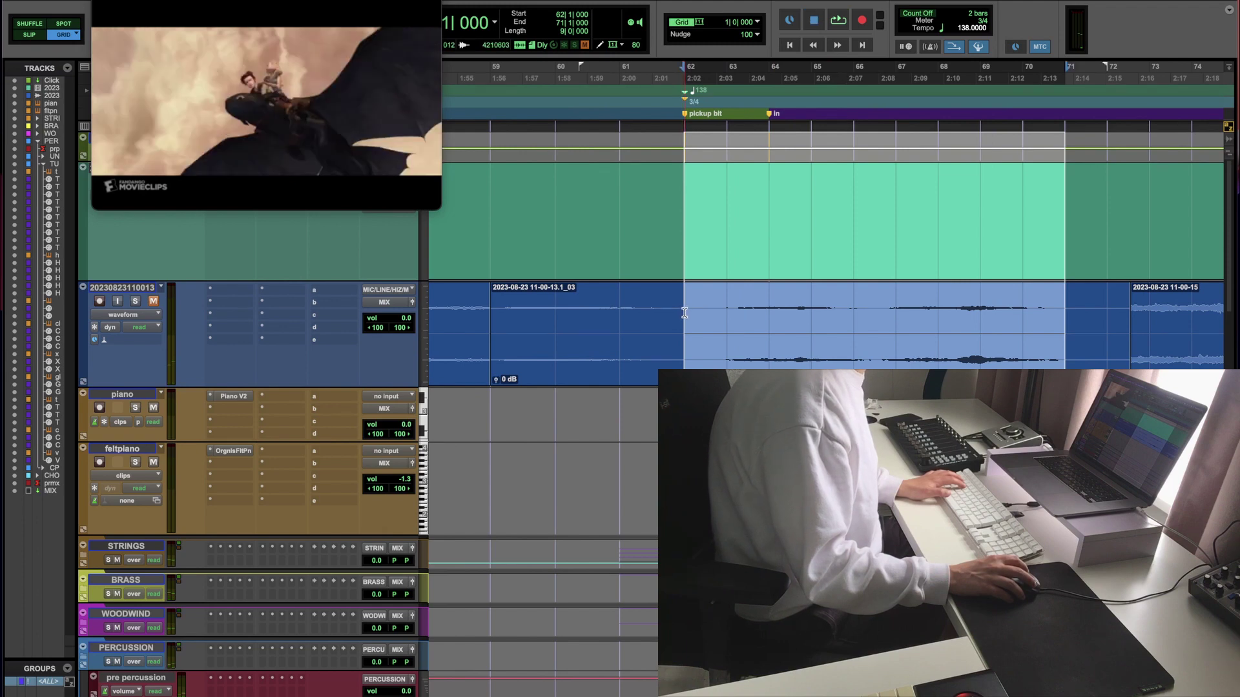
{"action": "left_click", "coordinate": [974, 312], "text": "shift"}
{"action": "left_click", "coordinate": [988, 313], "text": "shift"}
{"action": "scroll", "coordinate": [874, 305], "scroll_direction": "down", "scroll_amount": 2}
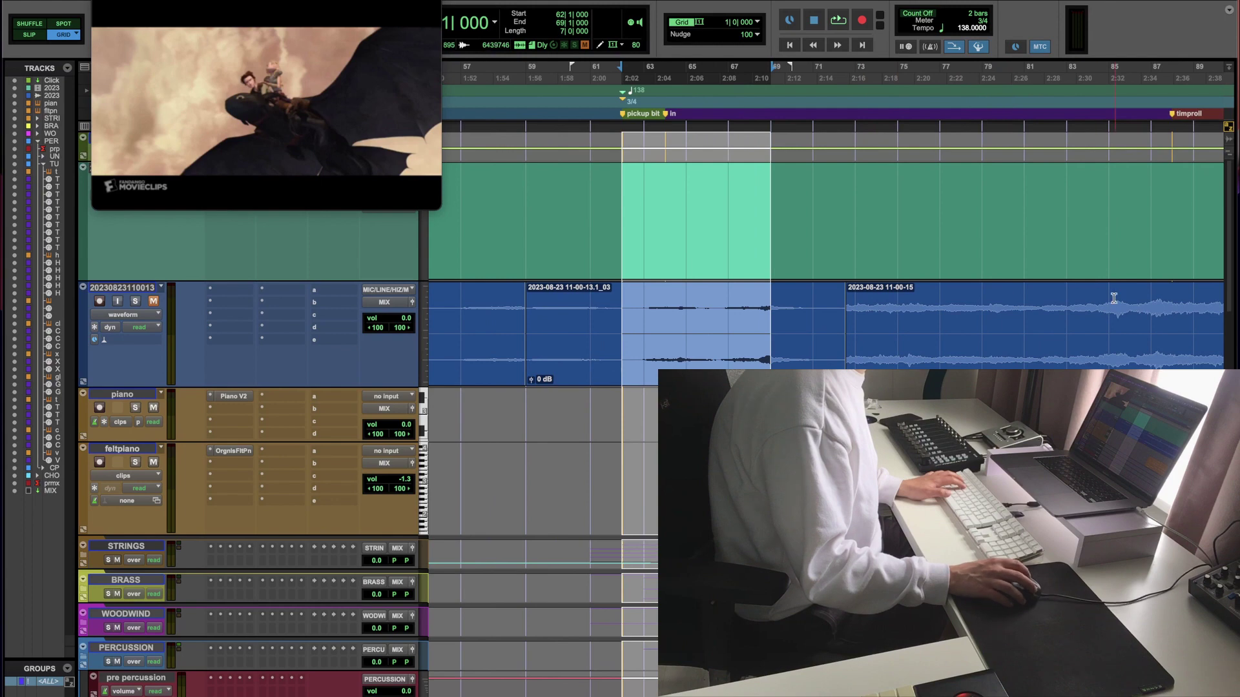
{"action": "left_click_drag", "start_coordinate": [1090, 316], "coordinate": [974, 314]}
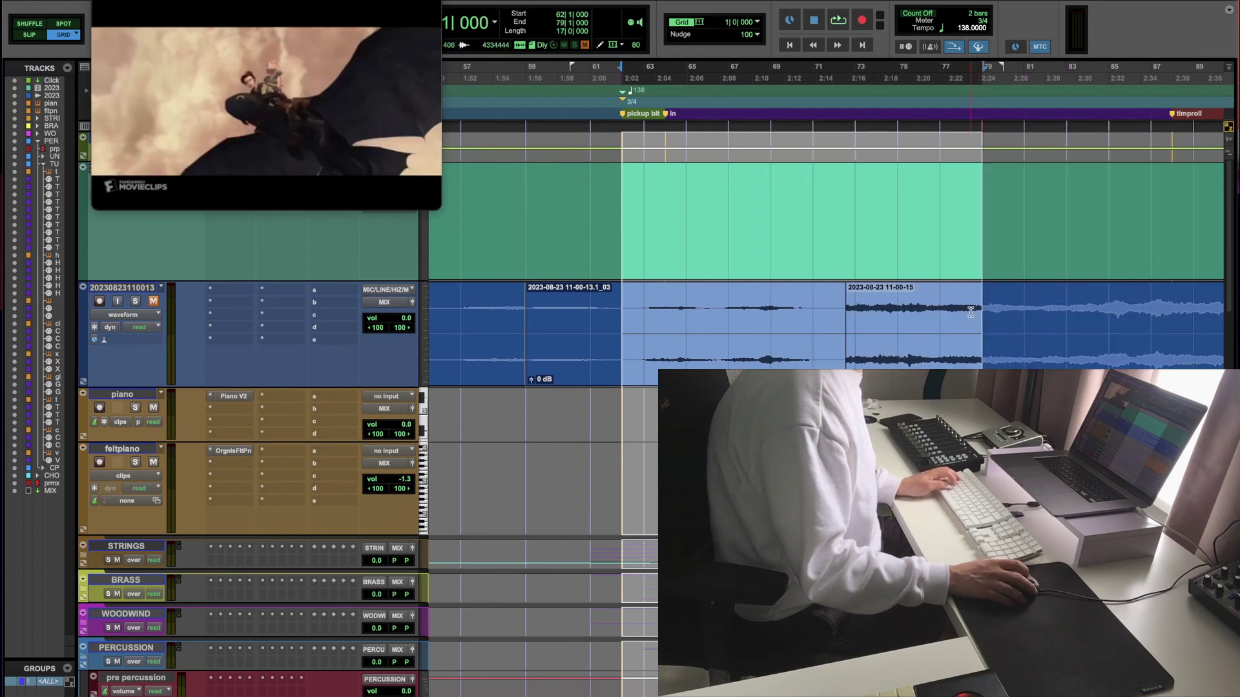
{"action": "scroll", "coordinate": [963, 310], "scroll_direction": "right", "scroll_amount": 5}
{"action": "scroll", "coordinate": [963, 310], "scroll_direction": "down", "scroll_amount": 1}
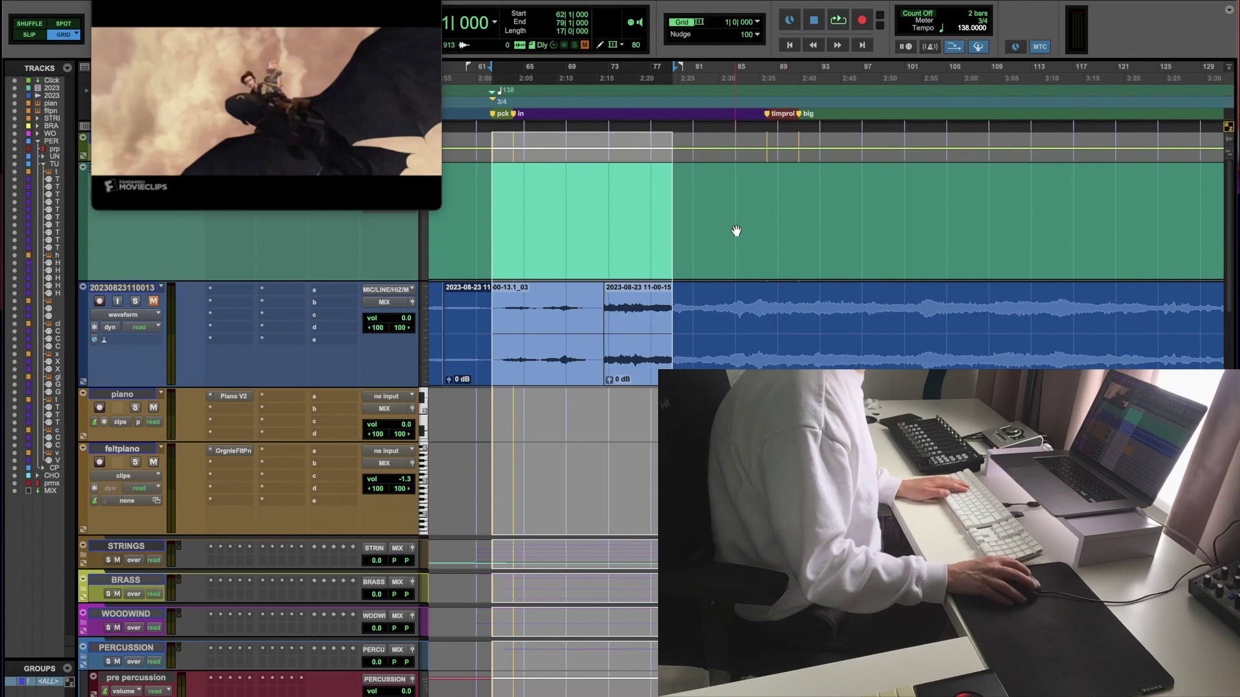
Step: Paste the copied 17 bars at bar 89, one bar after the timproll marker
{"action": "left_click", "coordinate": [799, 293]}
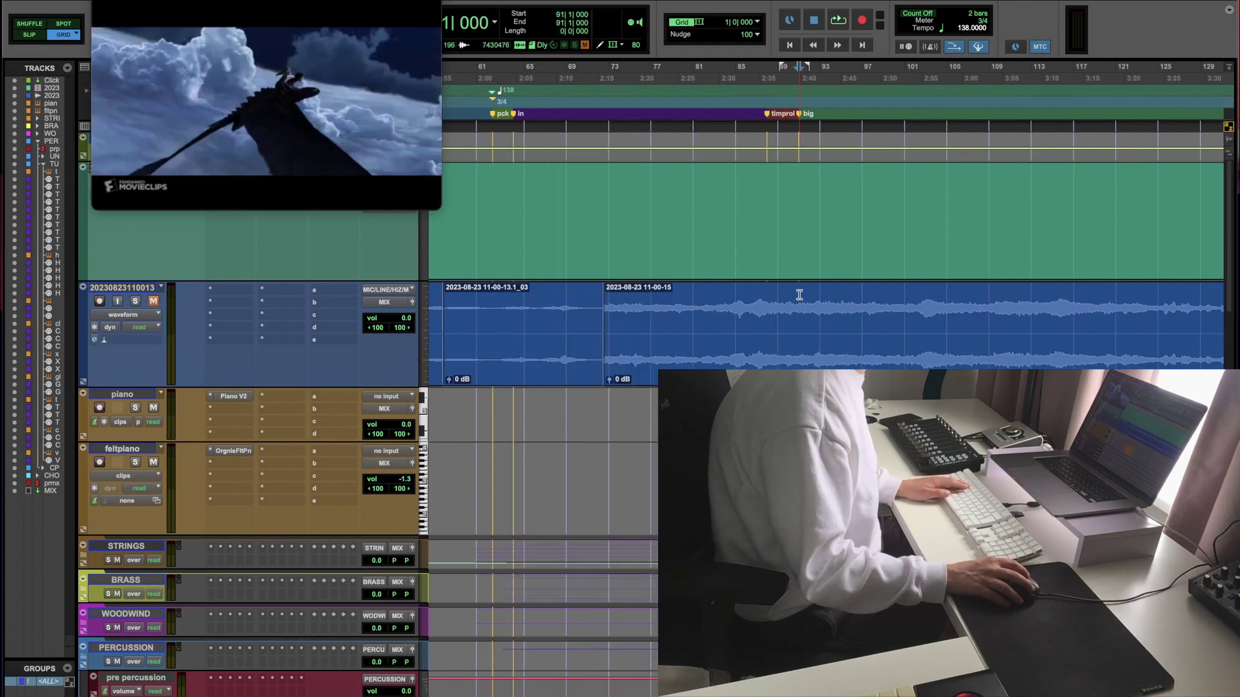
{"action": "scroll", "coordinate": [796, 293], "scroll_direction": "up", "scroll_amount": 1}
{"action": "key", "text": "space"}
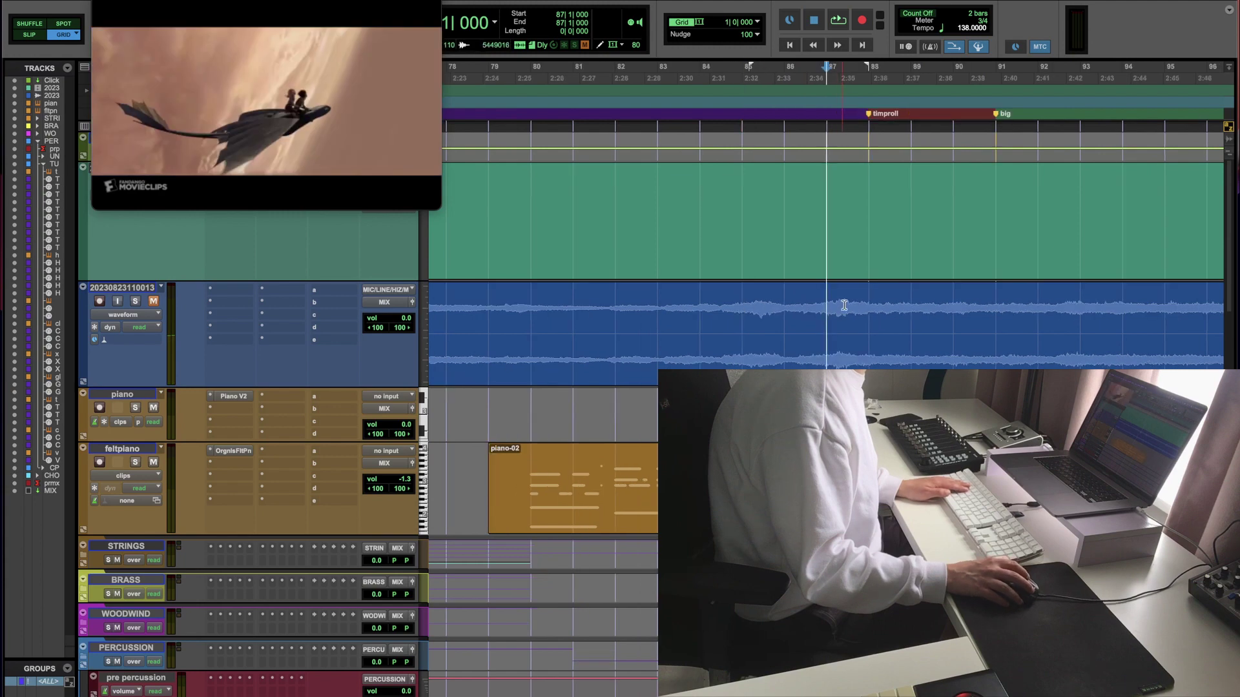
{"action": "left_click", "coordinate": [858, 301]}
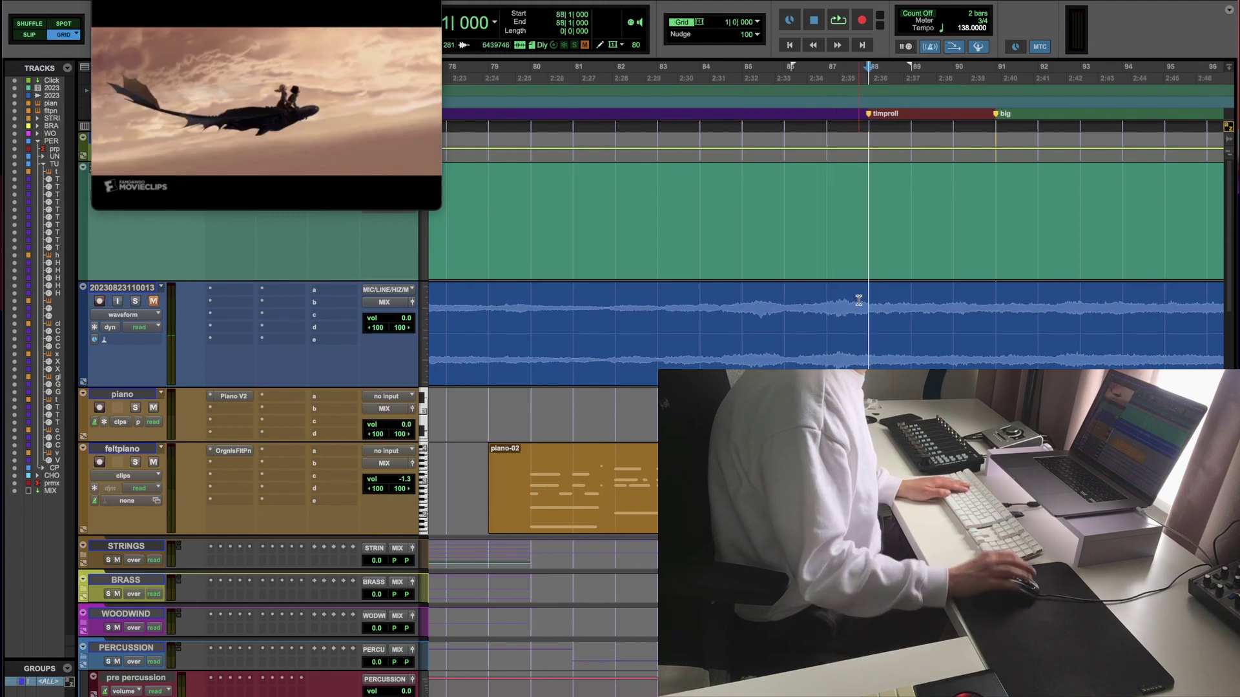
{"action": "double_click", "coordinate": [937, 299]}
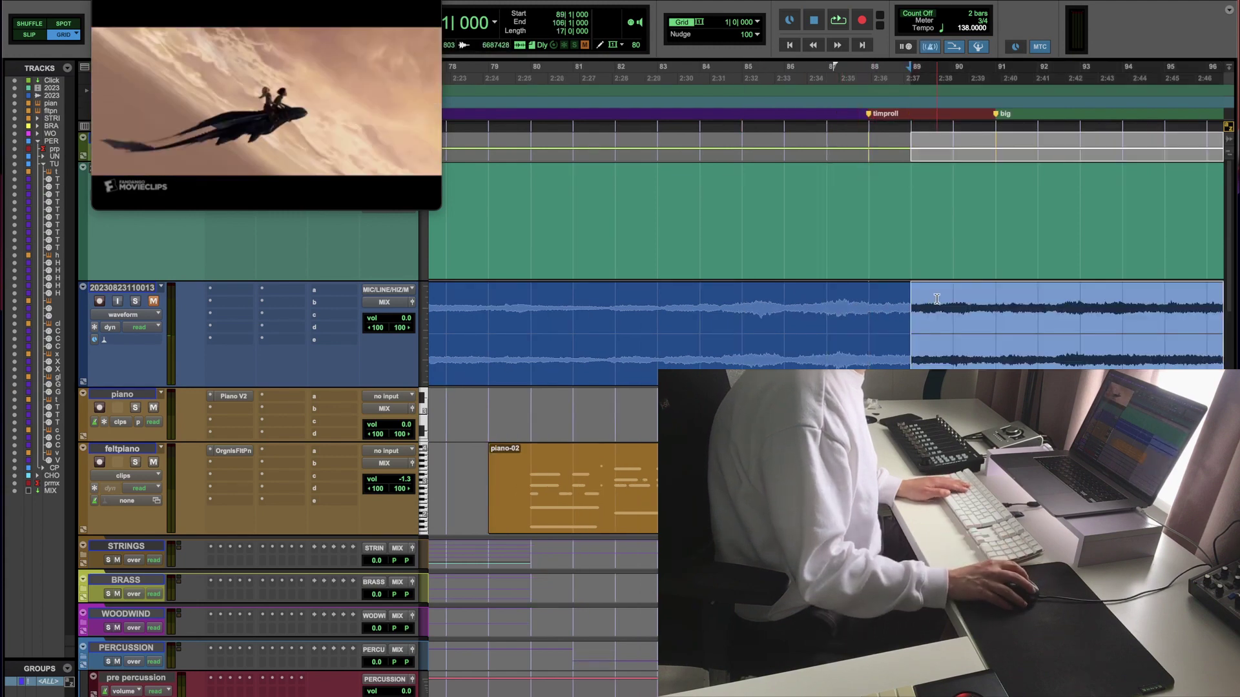
Step: Play the pasted section from the big marker at bar 91 against the film clip
{"action": "left_click", "coordinate": [995, 293]}
{"action": "key", "text": "space"}
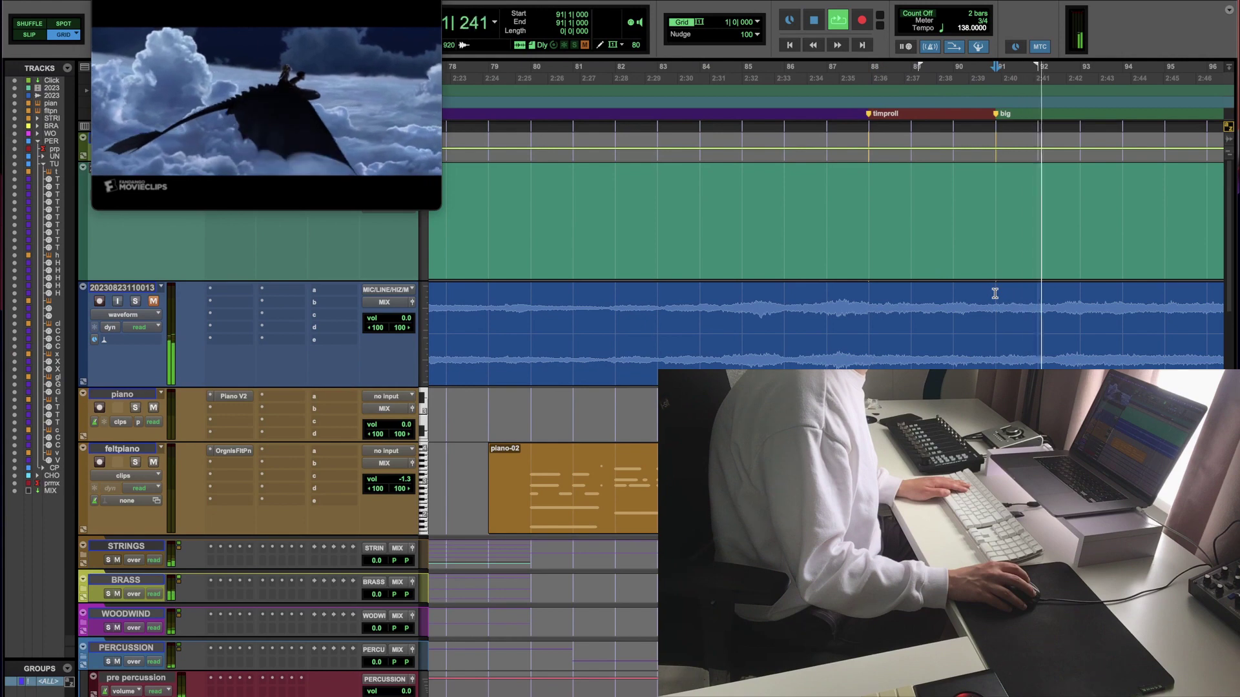
{"action": "key", "text": "r"}
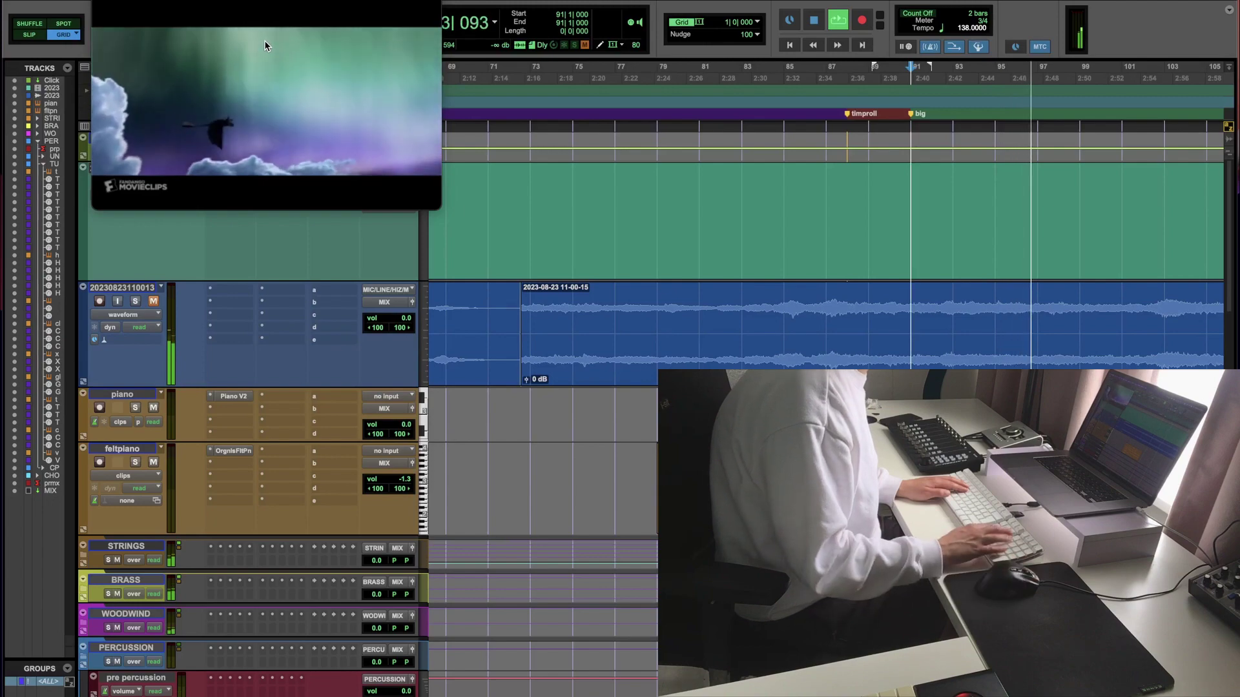
{"action": "key", "text": "r"}
{"action": "key", "text": "r"}
{"action": "scroll", "coordinate": [541, 229], "scroll_direction": "down", "scroll_amount": 5}
{"action": "key", "text": "space"}
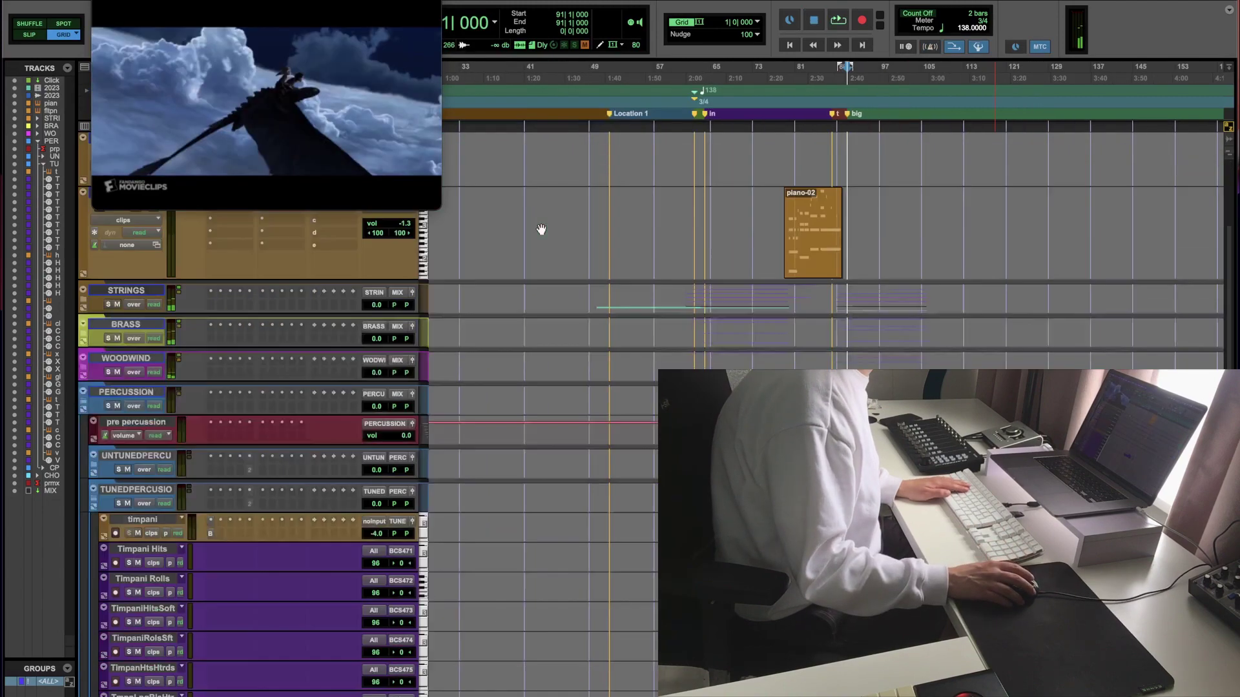
Step: Expand the STRINGS, BRASS and WOODWIND folders and open the HORNS folder inside BRASS
{"action": "scroll", "coordinate": [541, 229], "scroll_direction": "down", "scroll_amount": 2}
{"action": "key", "text": "t"}
{"action": "key", "text": "t"}
{"action": "scroll", "coordinate": [541, 229], "scroll_direction": "up", "scroll_amount": 10}
{"action": "scroll", "coordinate": [541, 230], "scroll_direction": "down", "scroll_amount": 15}
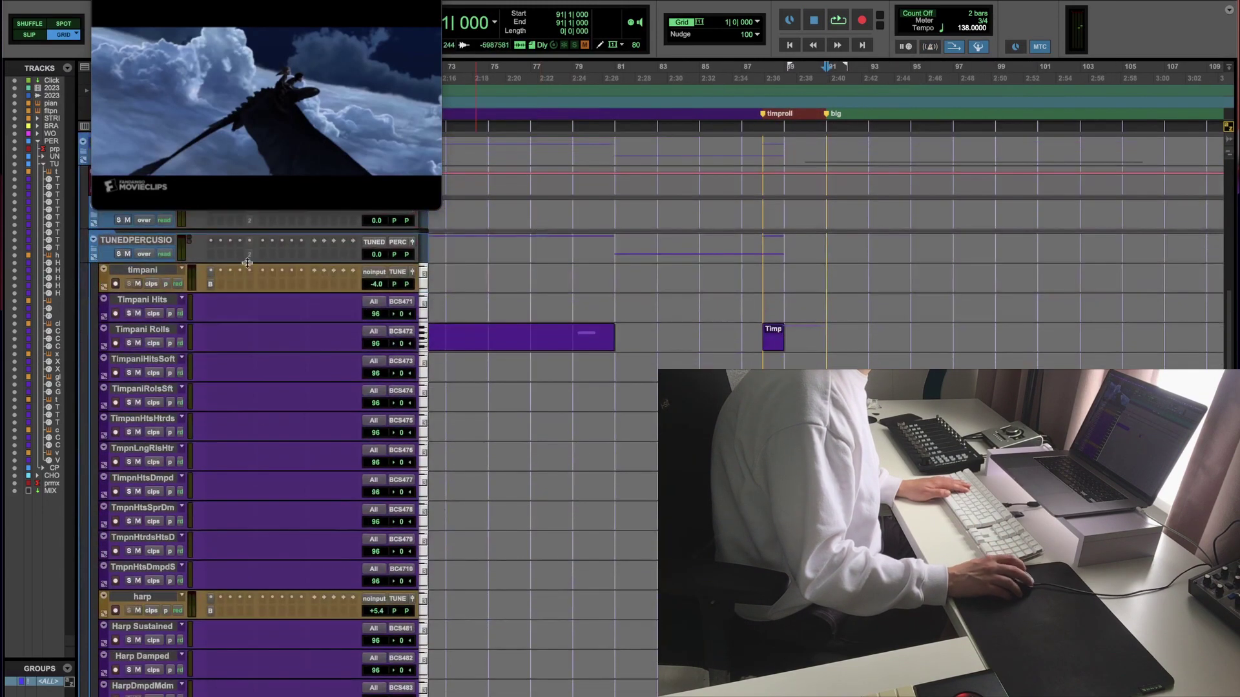
{"action": "scroll", "coordinate": [247, 262], "scroll_direction": "up", "scroll_amount": 8}
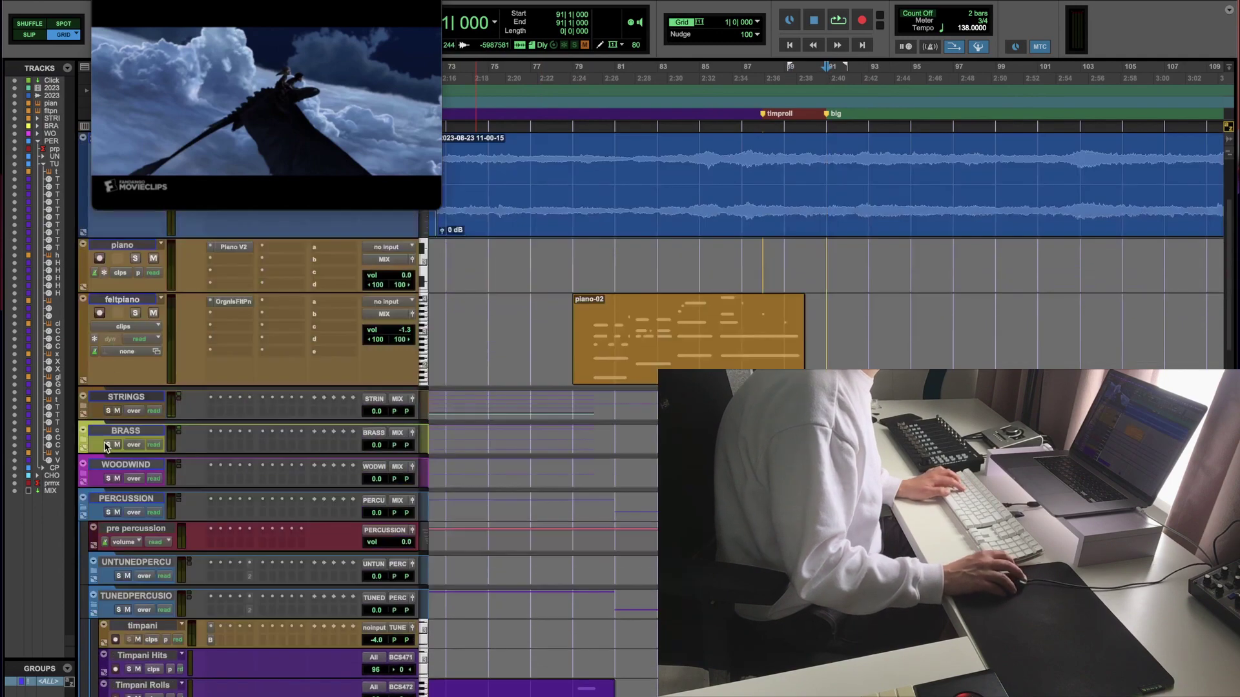
{"action": "left_click", "coordinate": [82, 405], "text": "alt"}
{"action": "scroll", "coordinate": [82, 404], "scroll_direction": "down", "scroll_amount": 5}
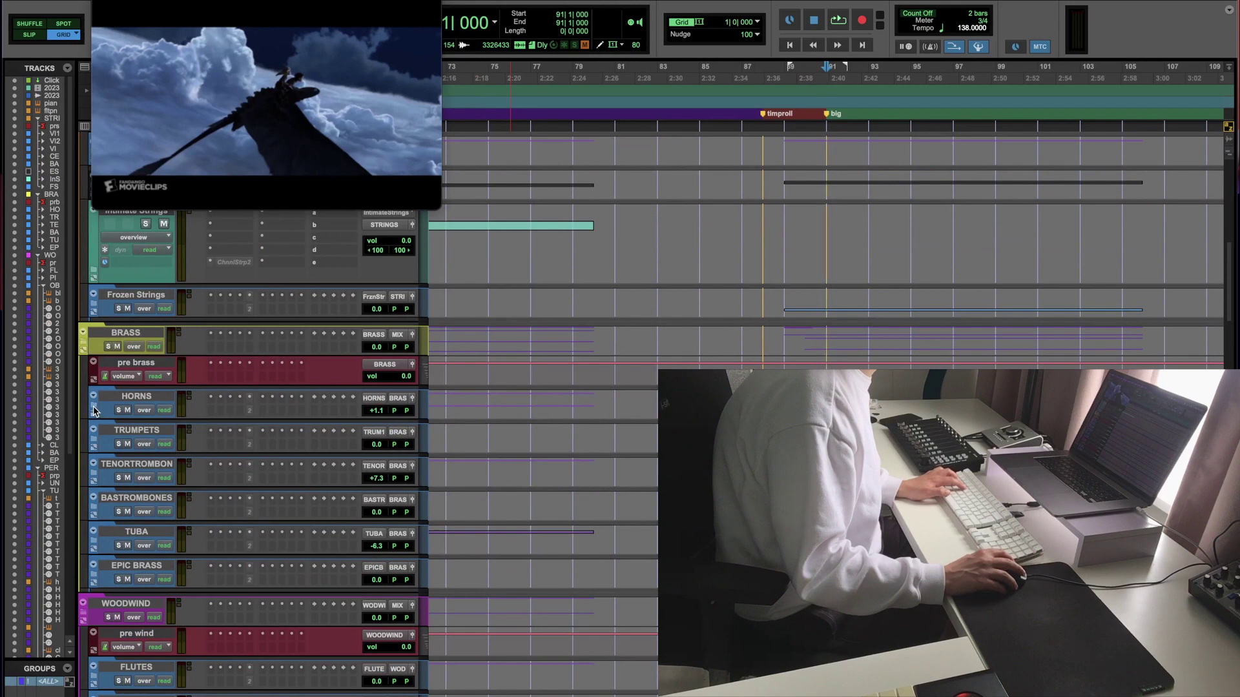
{"action": "left_click", "coordinate": [94, 408]}
Step: Extend the start of the pasted Horn Long clip back to bar 84, undoing and redoing the last edit
{"action": "key", "text": "t"}
{"action": "key", "text": "t"}
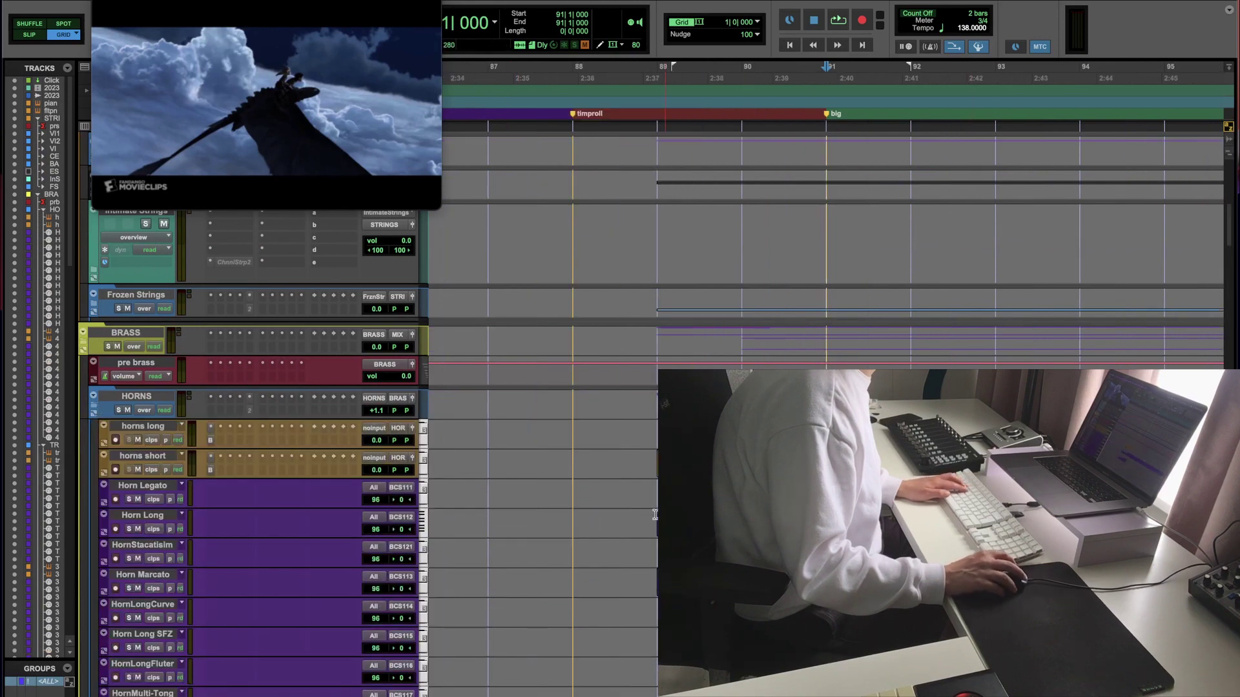
{"action": "double_click", "coordinate": [684, 520]}
{"action": "key", "text": "r"}
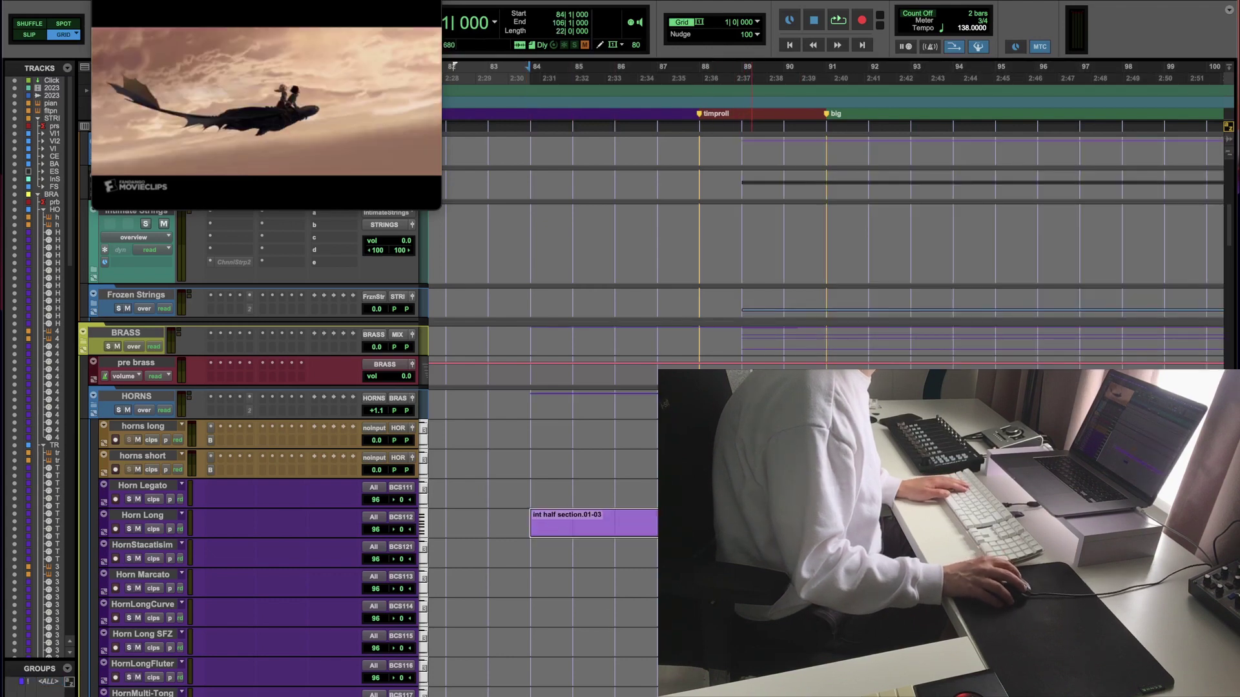
{"action": "left_click_drag", "start_coordinate": [710, 582], "coordinate": [525, 580]}
{"action": "key", "text": "super+z"}
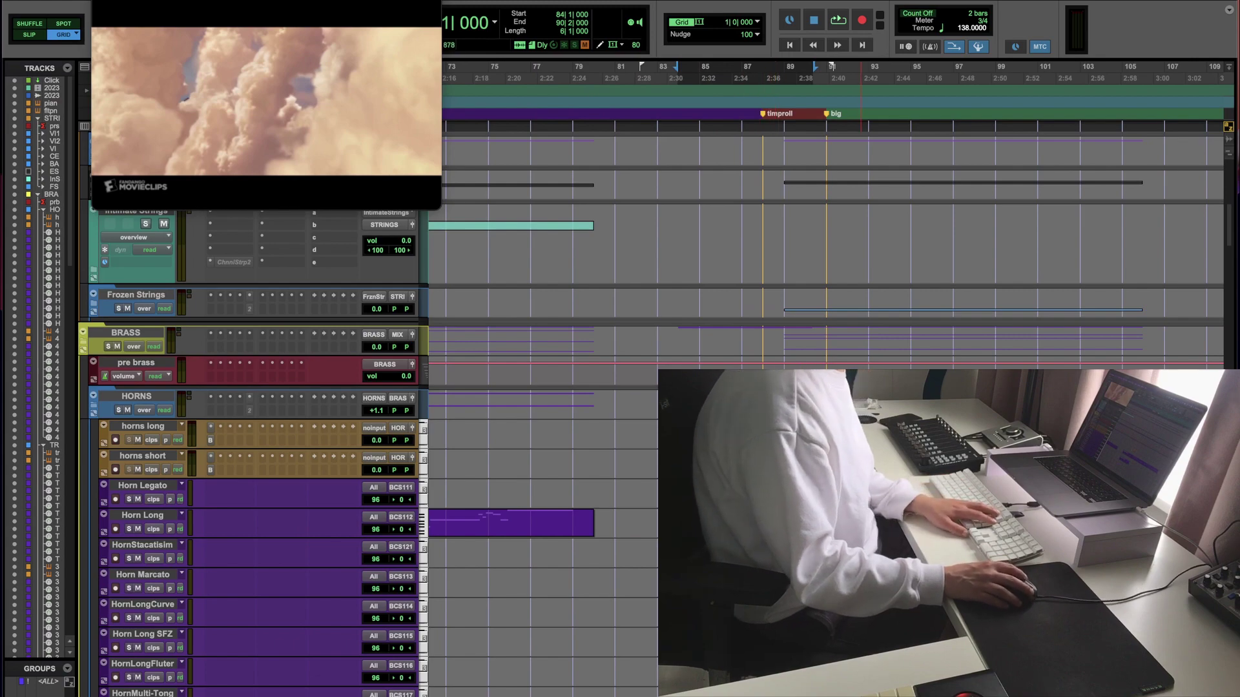
{"action": "key", "text": "super+shift+z"}
{"action": "scroll", "coordinate": [645, 387], "scroll_direction": "down", "scroll_amount": 5}
{"action": "scroll", "coordinate": [646, 387], "scroll_direction": "up", "scroll_amount": 5}
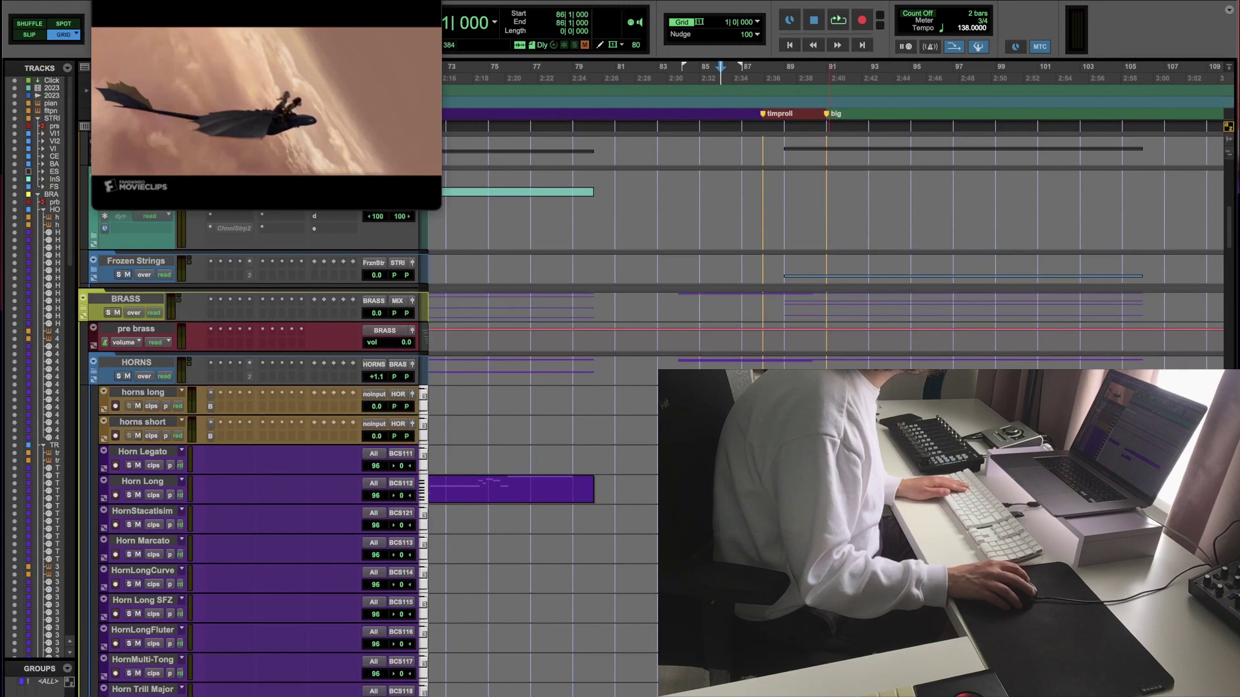
Step: Expand the string section folders from VIOLINS 1 through CELLOS to show their individual tracks
{"action": "scroll", "coordinate": [481, 460], "scroll_direction": "up", "scroll_amount": 4}
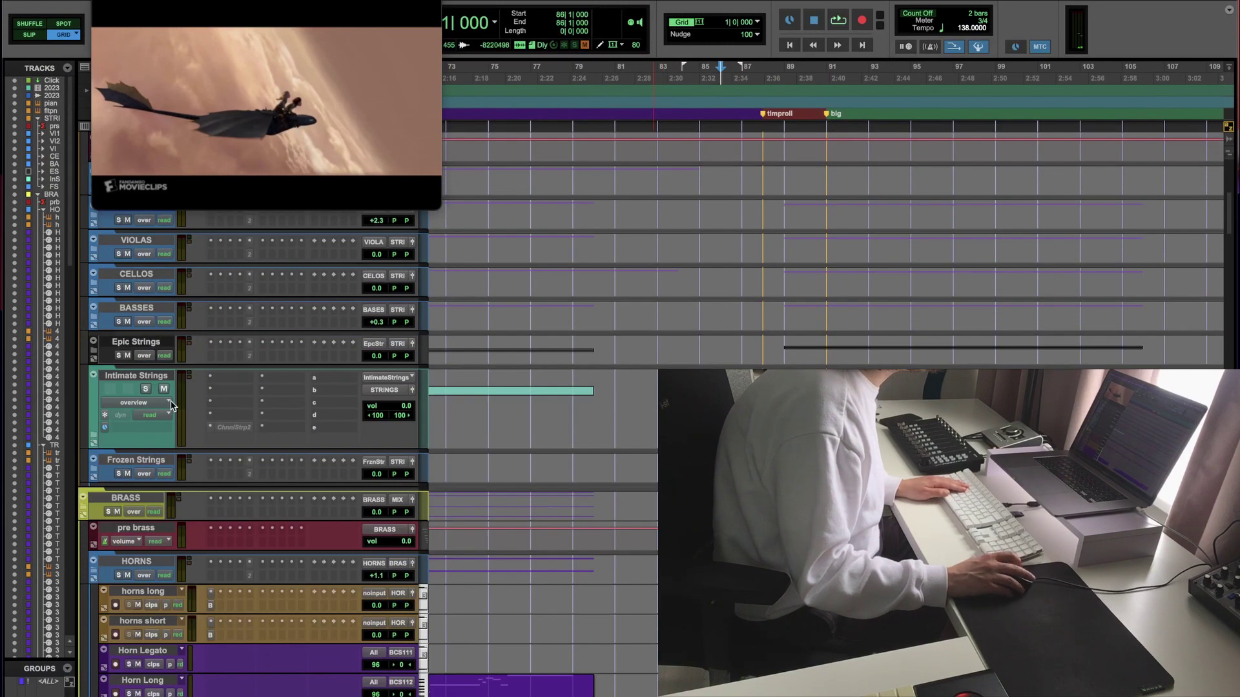
{"action": "scroll", "coordinate": [171, 405], "scroll_direction": "up", "scroll_amount": 4}
{"action": "left_click", "coordinate": [93, 355]}
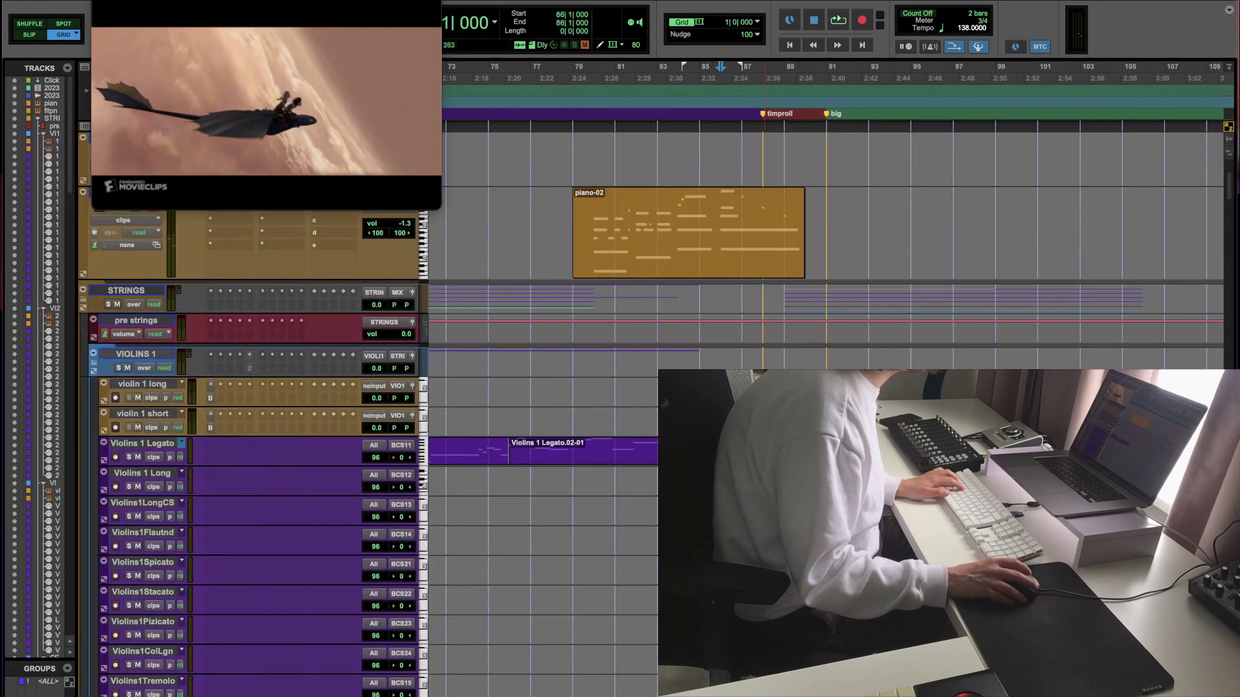
{"action": "scroll", "coordinate": [252, 452], "scroll_direction": "down", "scroll_amount": 6}
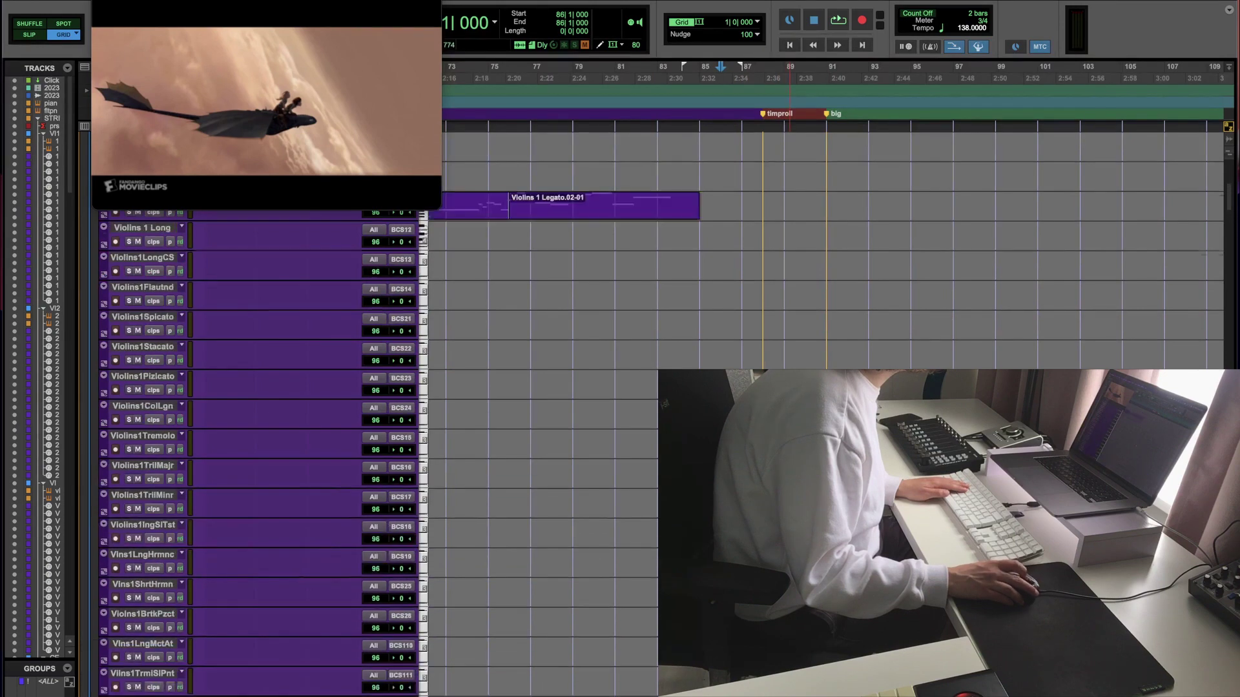
{"action": "scroll", "coordinate": [251, 452], "scroll_direction": "up", "scroll_amount": 10}
Step: Play the score from bar 89 while looking through the violin and viola tracks
{"action": "key", "text": "r"}
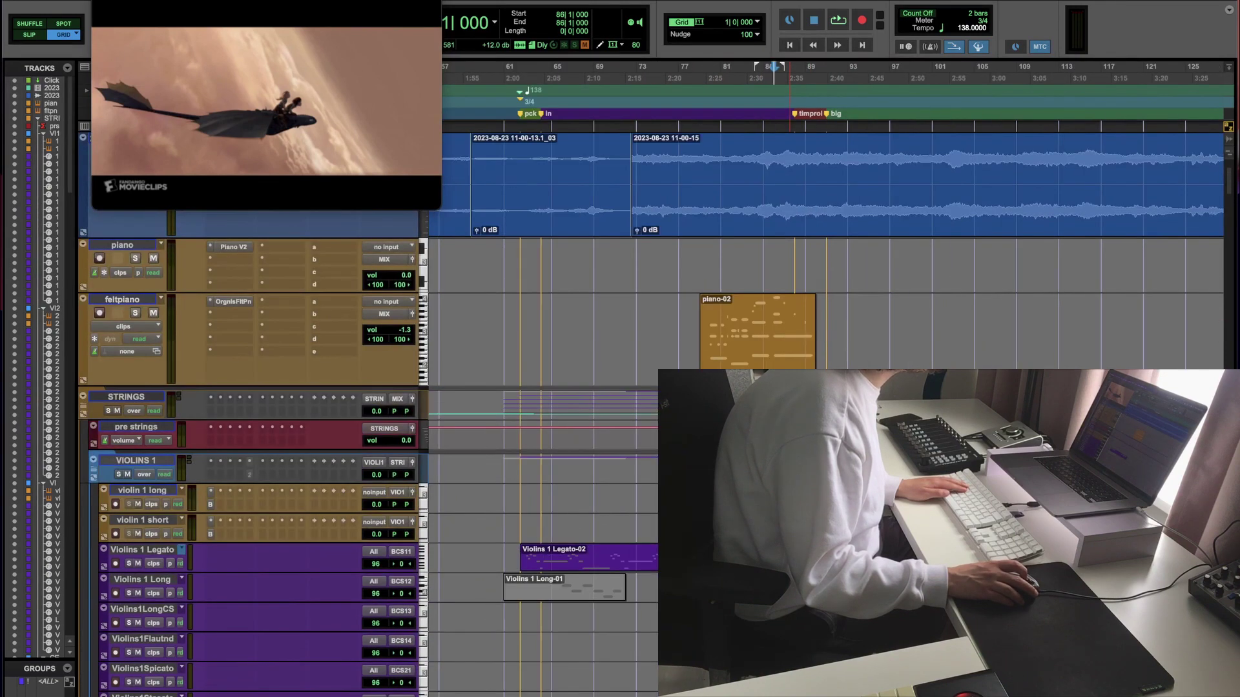
{"action": "key", "text": "space"}
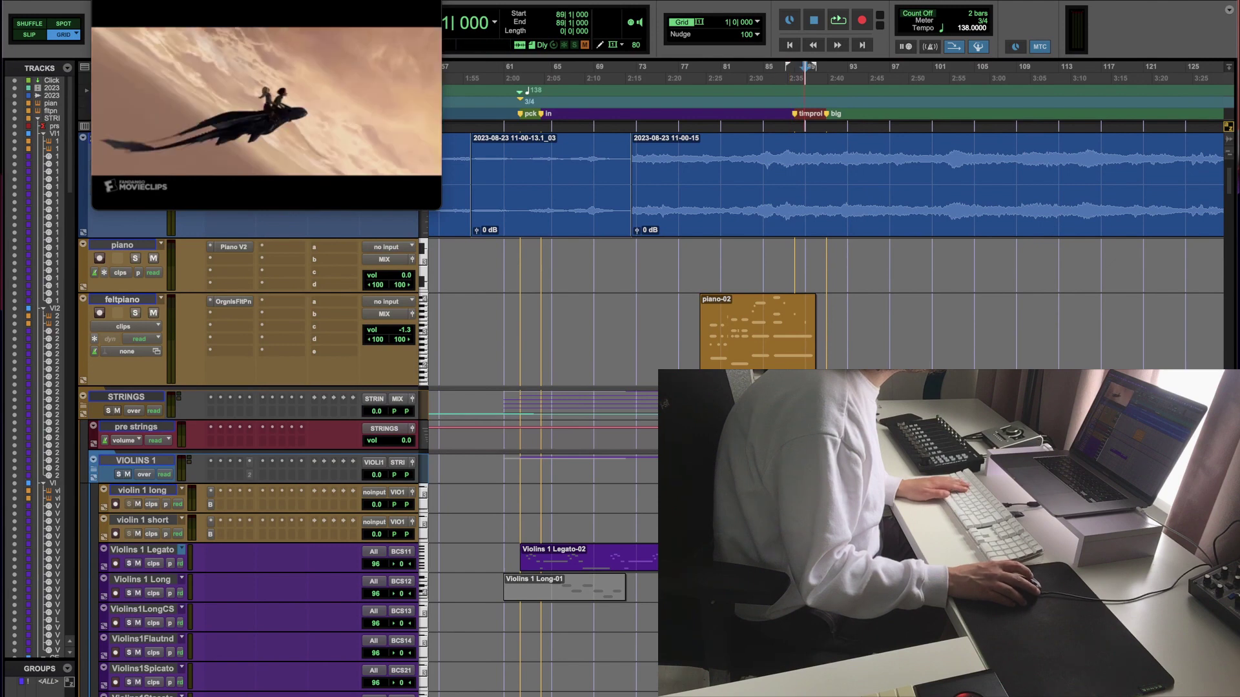
{"action": "key", "text": "space"}
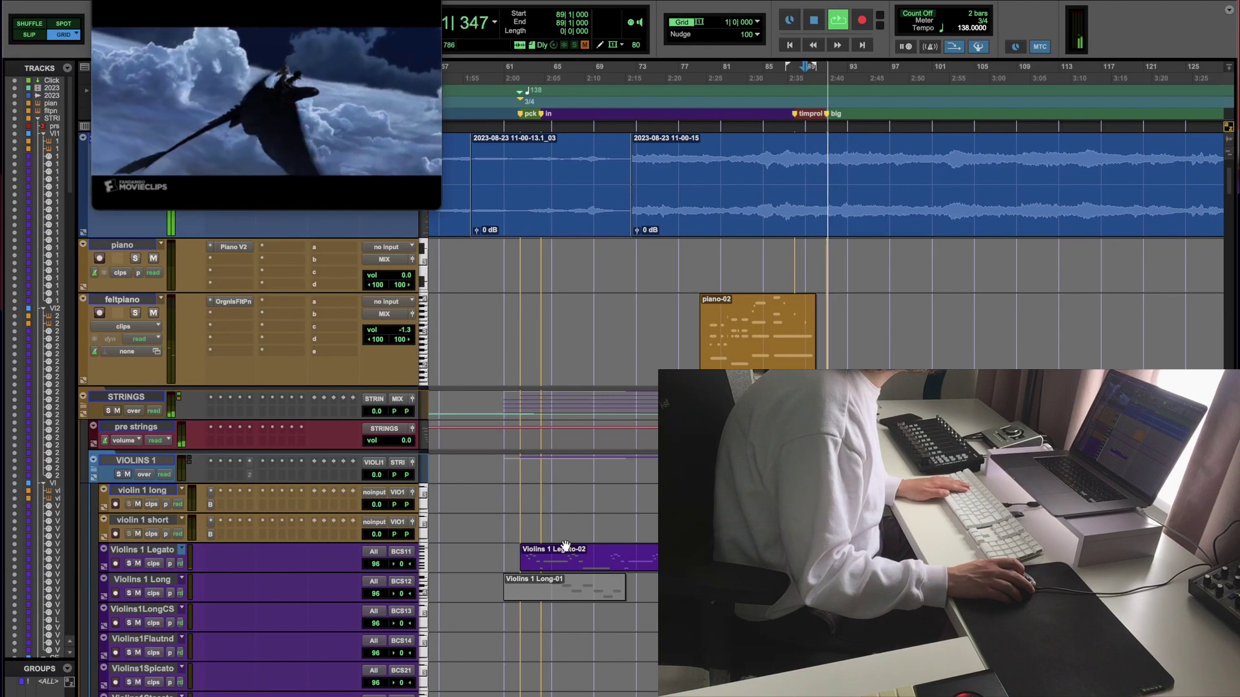
{"action": "scroll", "coordinate": [568, 548], "scroll_direction": "down", "scroll_amount": 10}
{"action": "scroll", "coordinate": [566, 543], "scroll_direction": "down", "scroll_amount": 15}
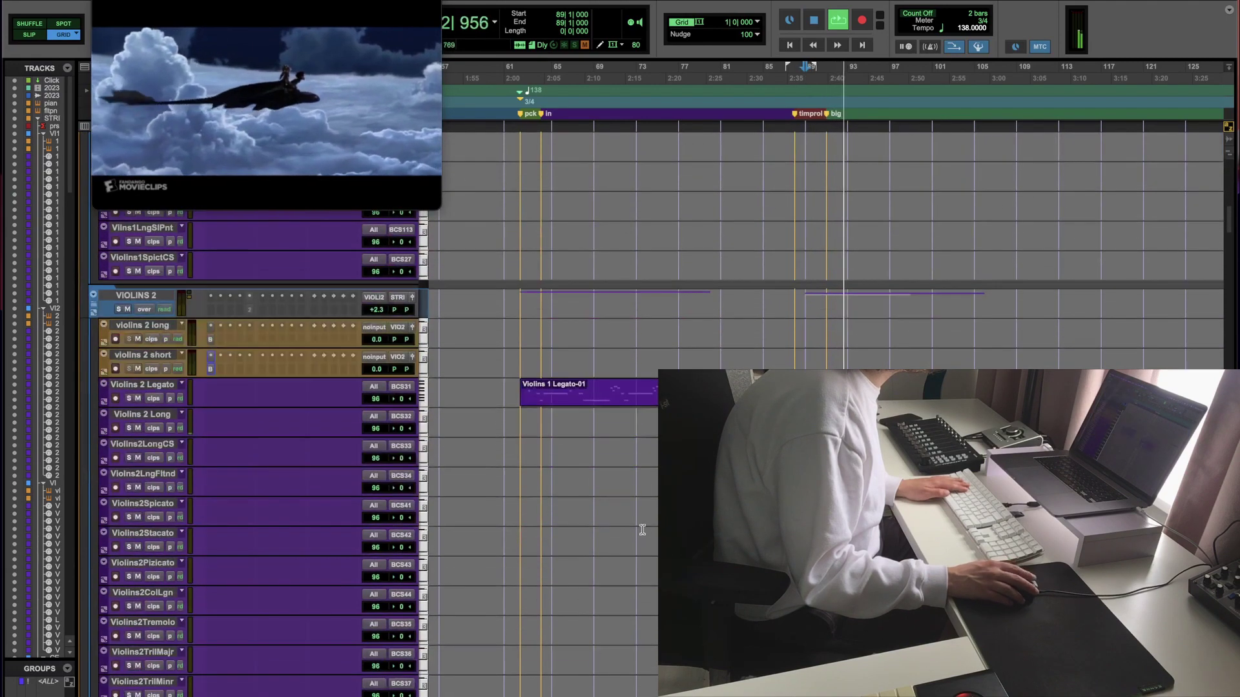
{"action": "scroll", "coordinate": [643, 530], "scroll_direction": "down", "scroll_amount": 5}
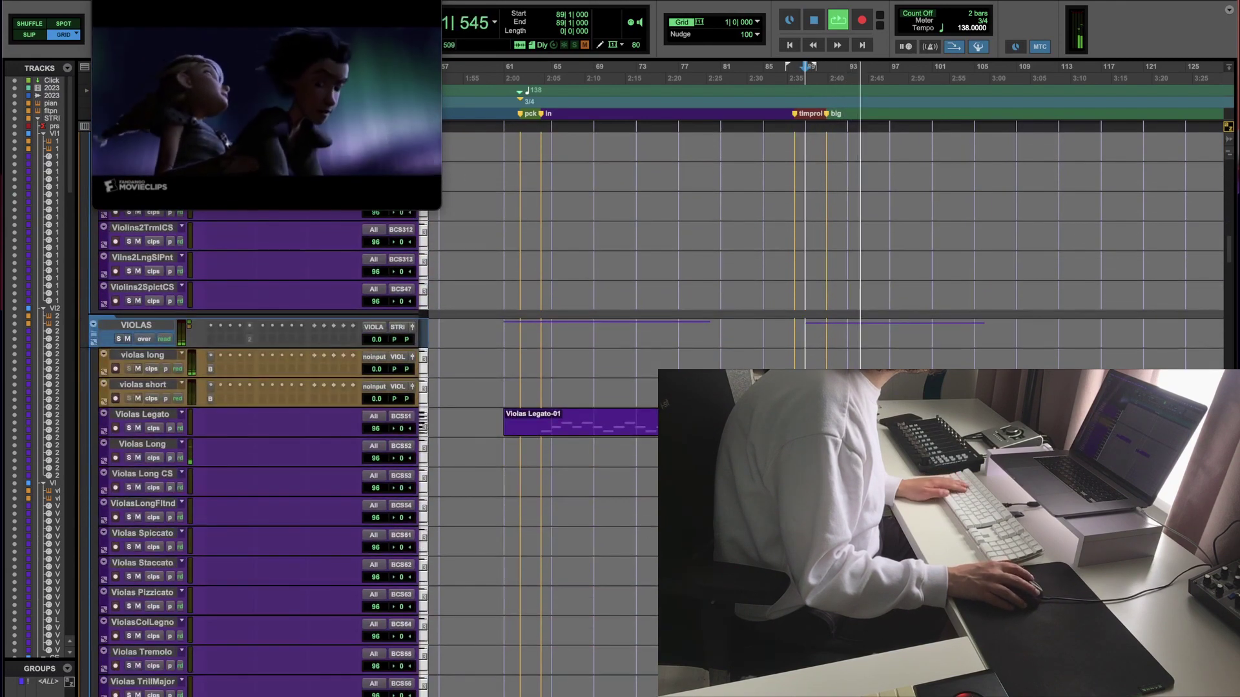
Step: Try extending the start of the pasted Violas Long clip back to bar 73 and to bar 81
{"action": "left_click", "coordinate": [643, 452]}
{"action": "key", "text": "super+v"}
{"action": "key", "text": "super+z"}
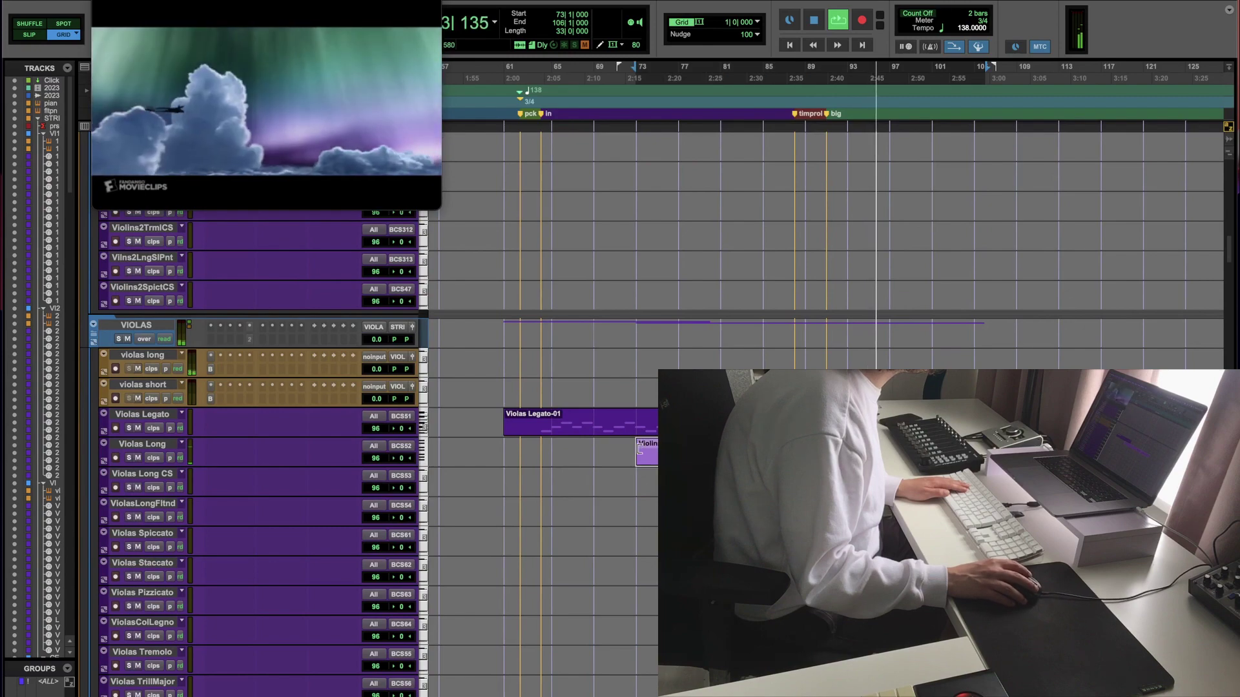
{"action": "scroll", "coordinate": [581, 529], "scroll_direction": "down", "scroll_amount": 20}
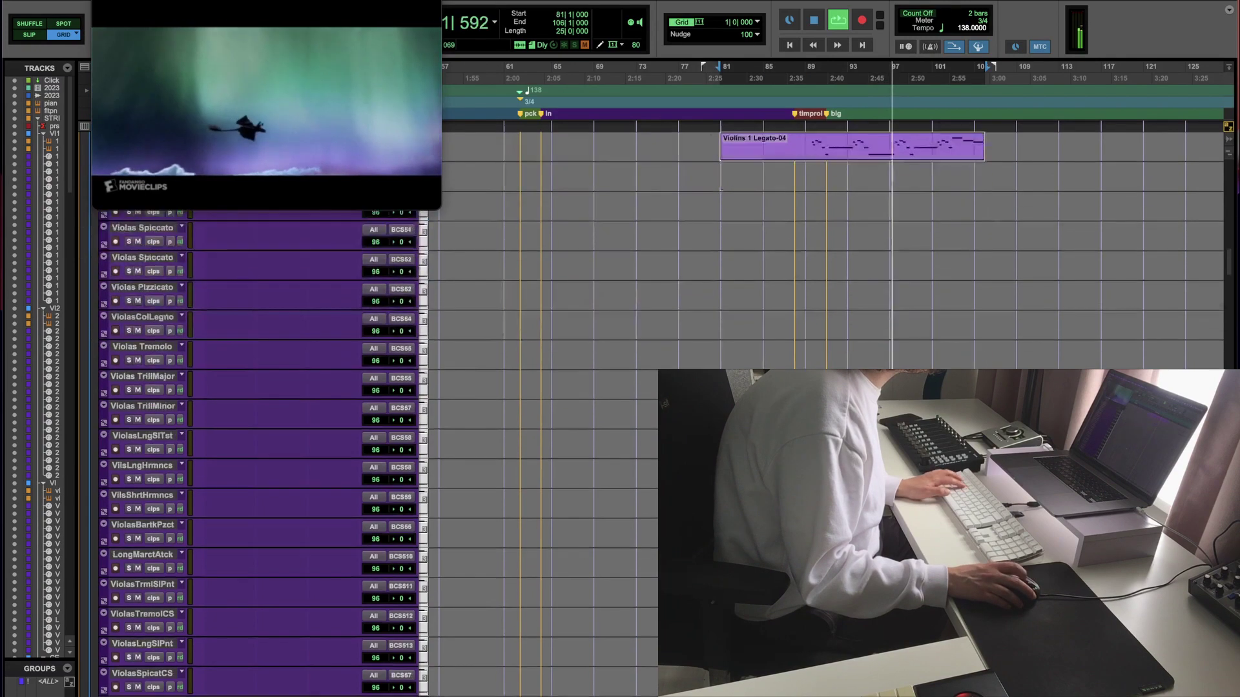
{"action": "key", "text": "space"}
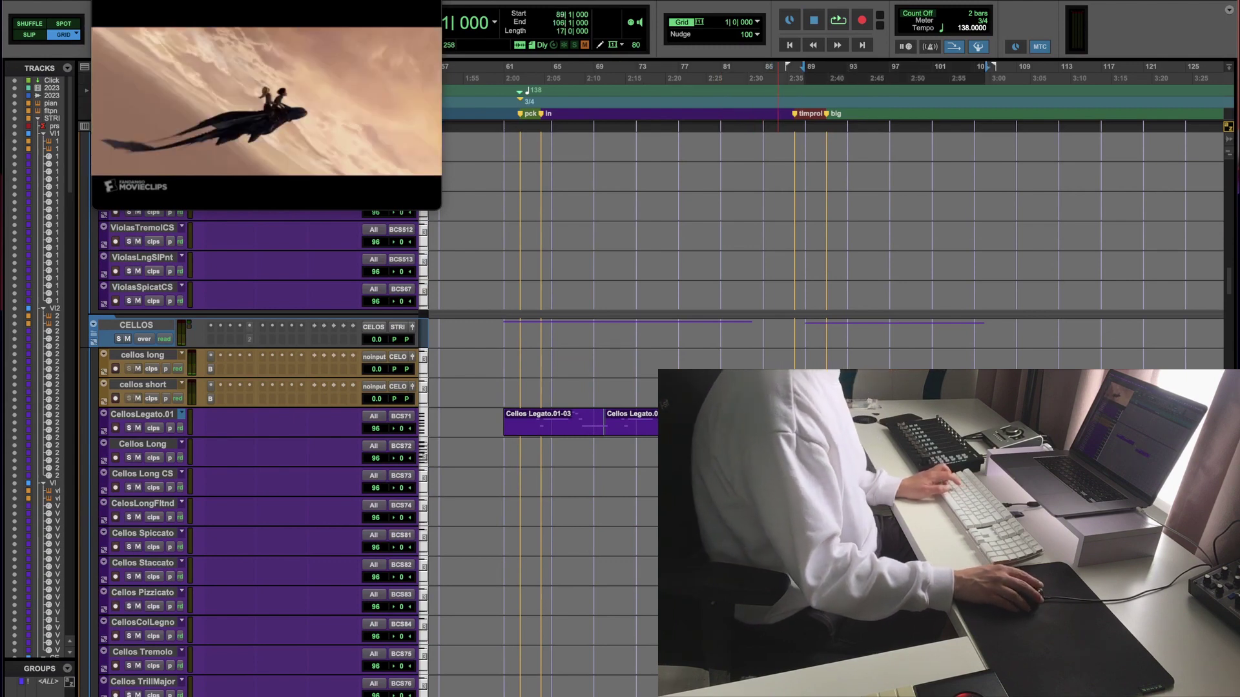
Step: Dismiss the video engine error and arm the Violins 1 Legato track for recording
{"action": "key", "text": "space"}
{"action": "scroll", "coordinate": [581, 504], "scroll_direction": "up", "scroll_amount": 1}
{"action": "scroll", "coordinate": [581, 452], "scroll_direction": "up", "scroll_amount": 15}
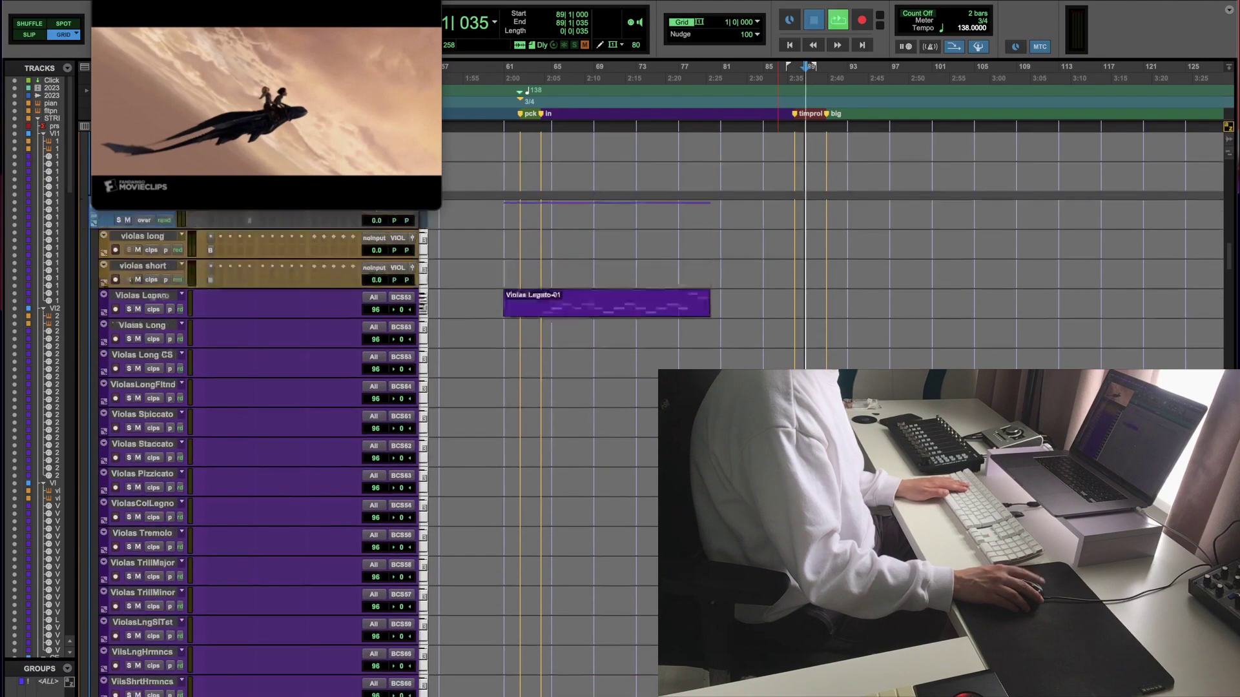
{"action": "scroll", "coordinate": [581, 452], "scroll_direction": "up", "scroll_amount": 10}
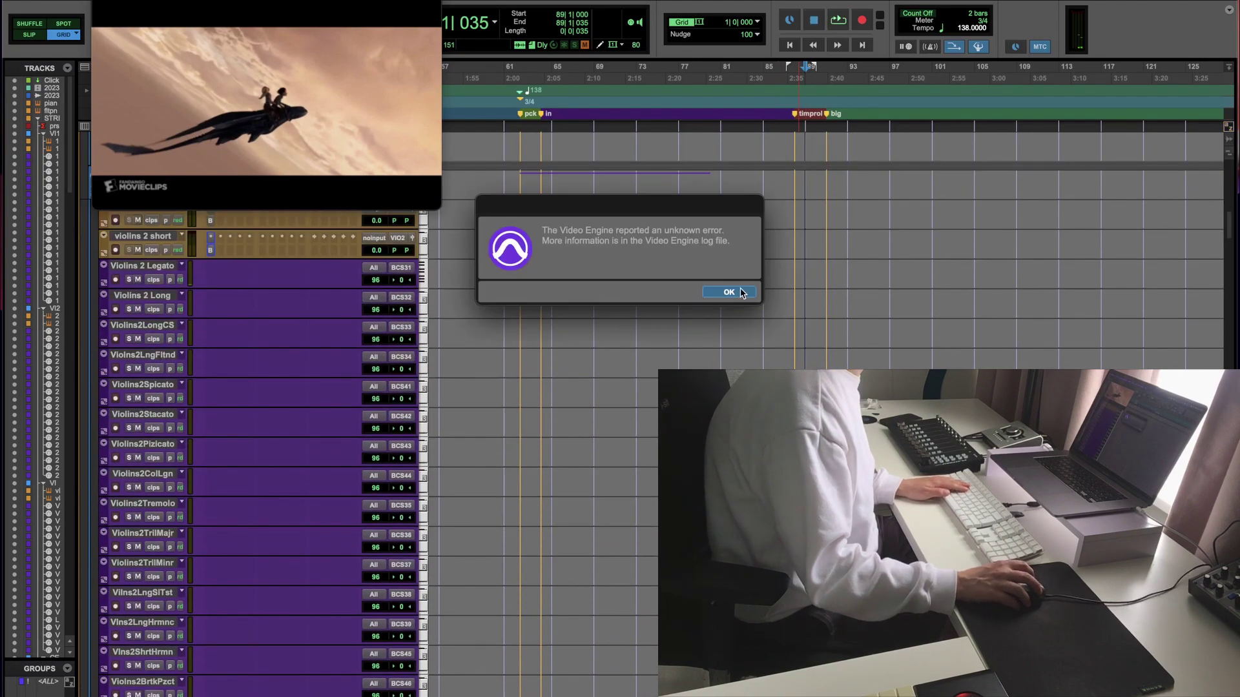
{"action": "left_click", "coordinate": [741, 292]}
{"action": "scroll", "coordinate": [324, 281], "scroll_direction": "up", "scroll_amount": 10}
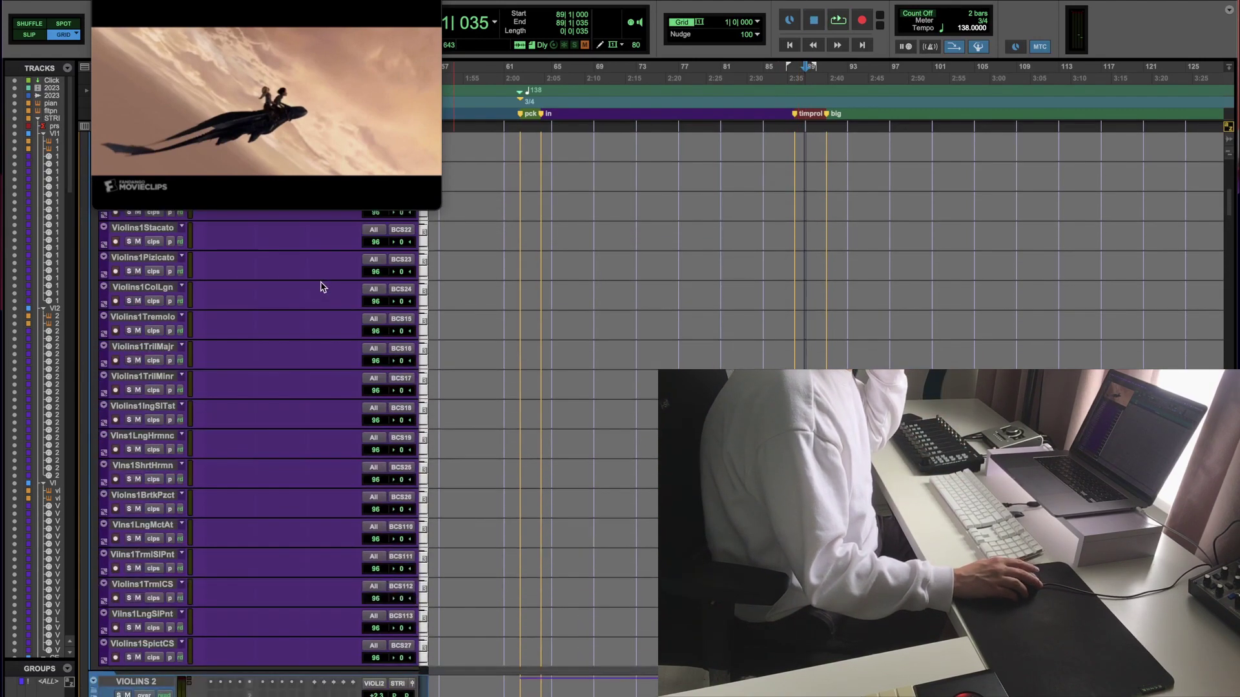
{"action": "scroll", "coordinate": [323, 287], "scroll_direction": "up", "scroll_amount": 5}
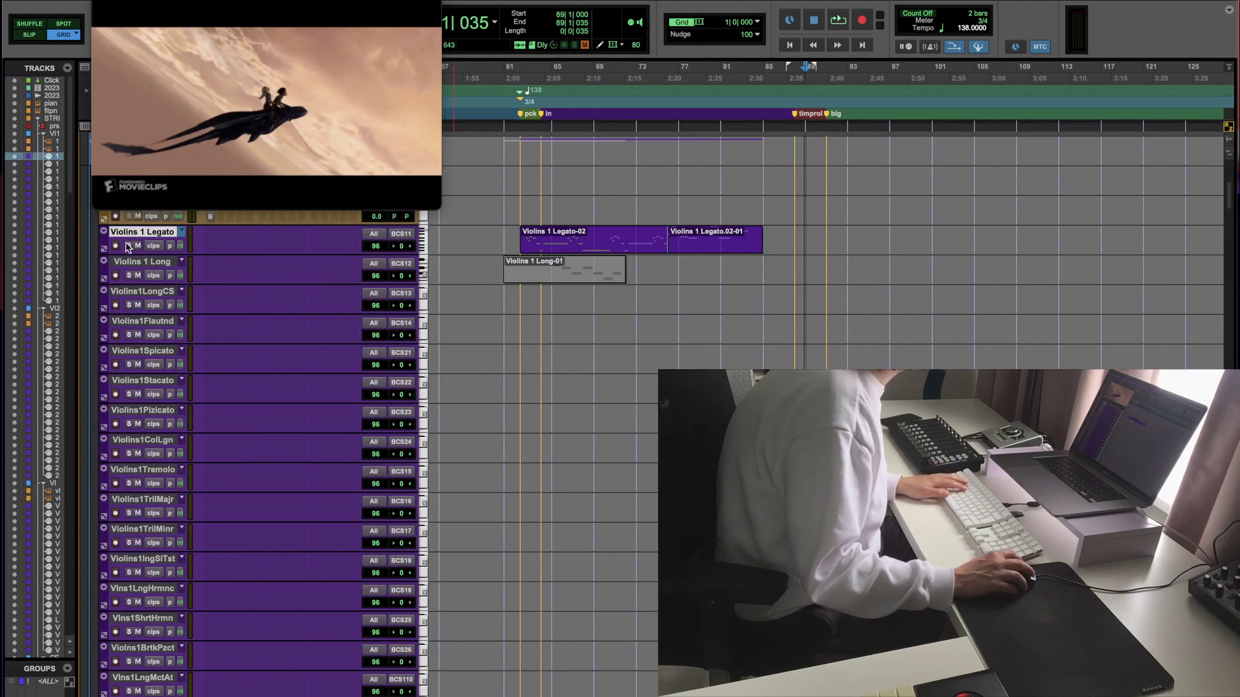
{"action": "scroll", "coordinate": [777, 229], "scroll_direction": "up", "scroll_amount": 2}
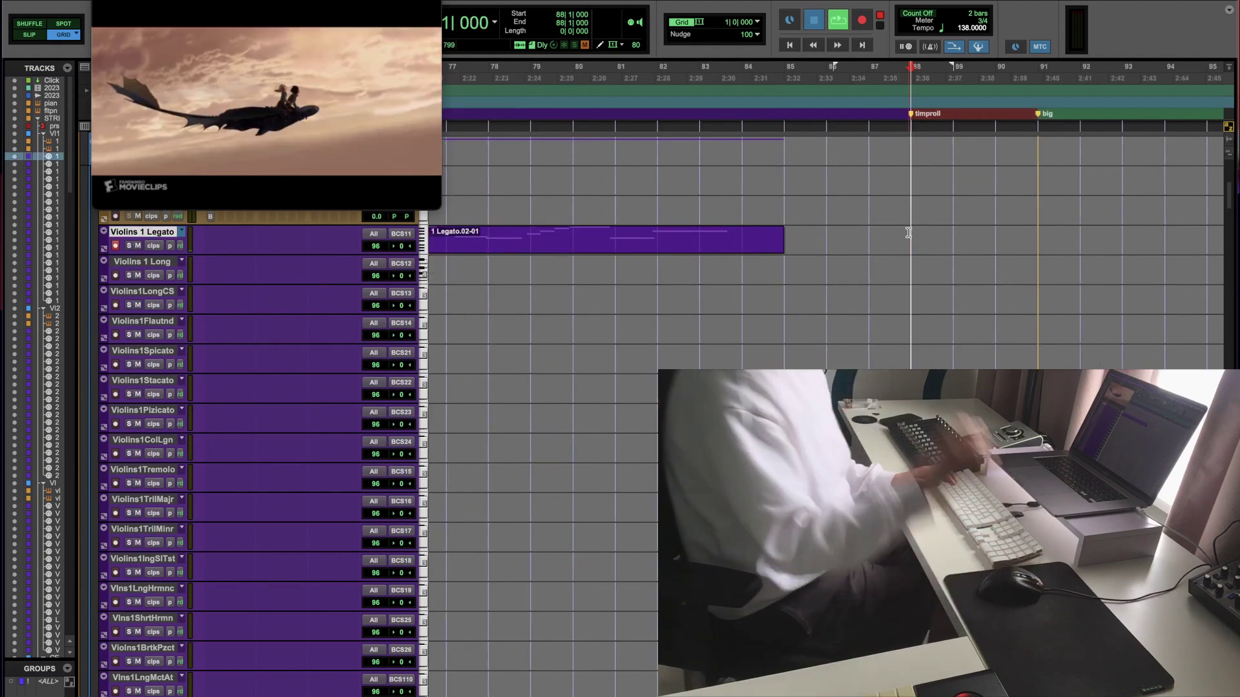
Step: Play the passage from bar 88 and move the Violins 1 Legato start position back to bar 86
{"action": "key", "text": "ctrl+bracketleft"}
{"action": "key", "text": "space"}
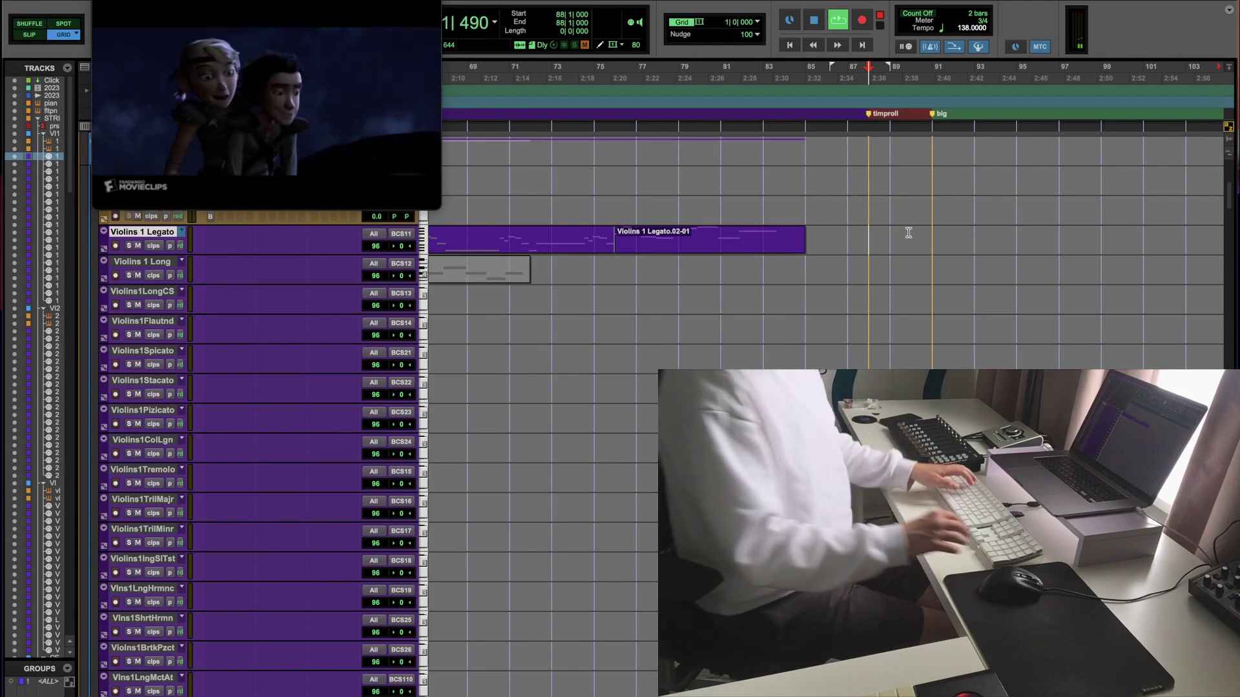
{"action": "key", "text": "space"}
{"action": "left_click", "coordinate": [822, 232]}
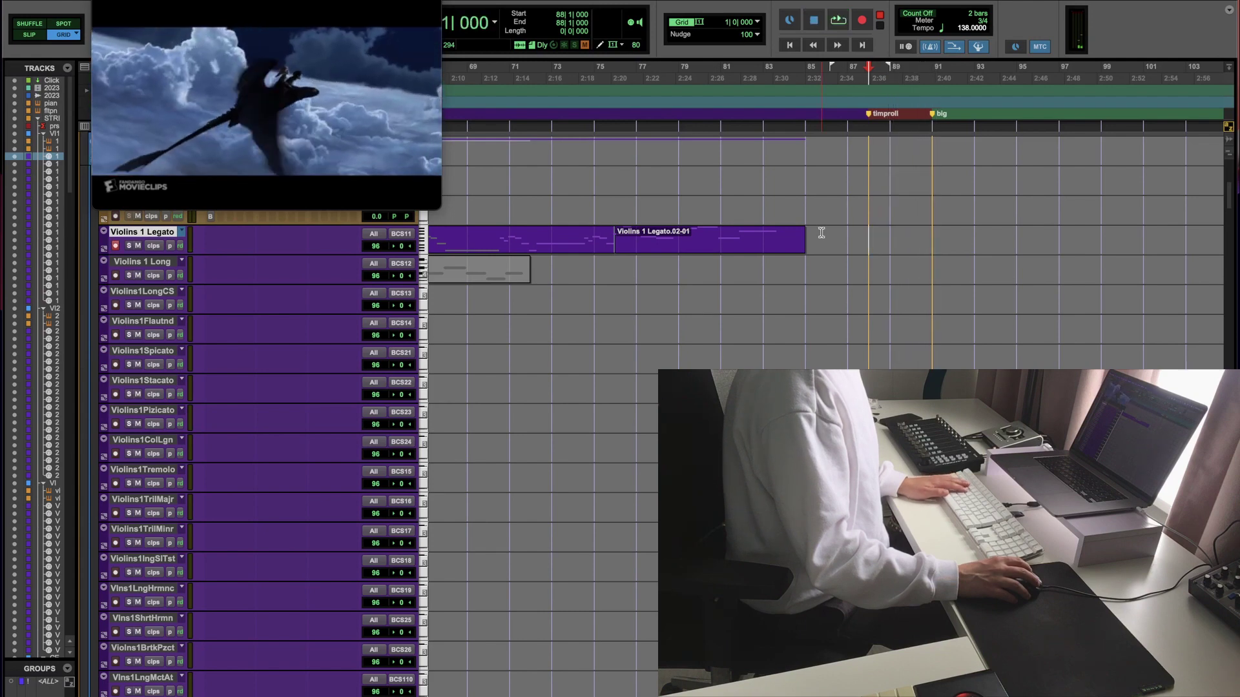
{"action": "key", "text": "t"}
{"action": "key", "text": "t"}
{"action": "left_click", "coordinate": [665, 236]}
{"action": "key", "text": "r"}
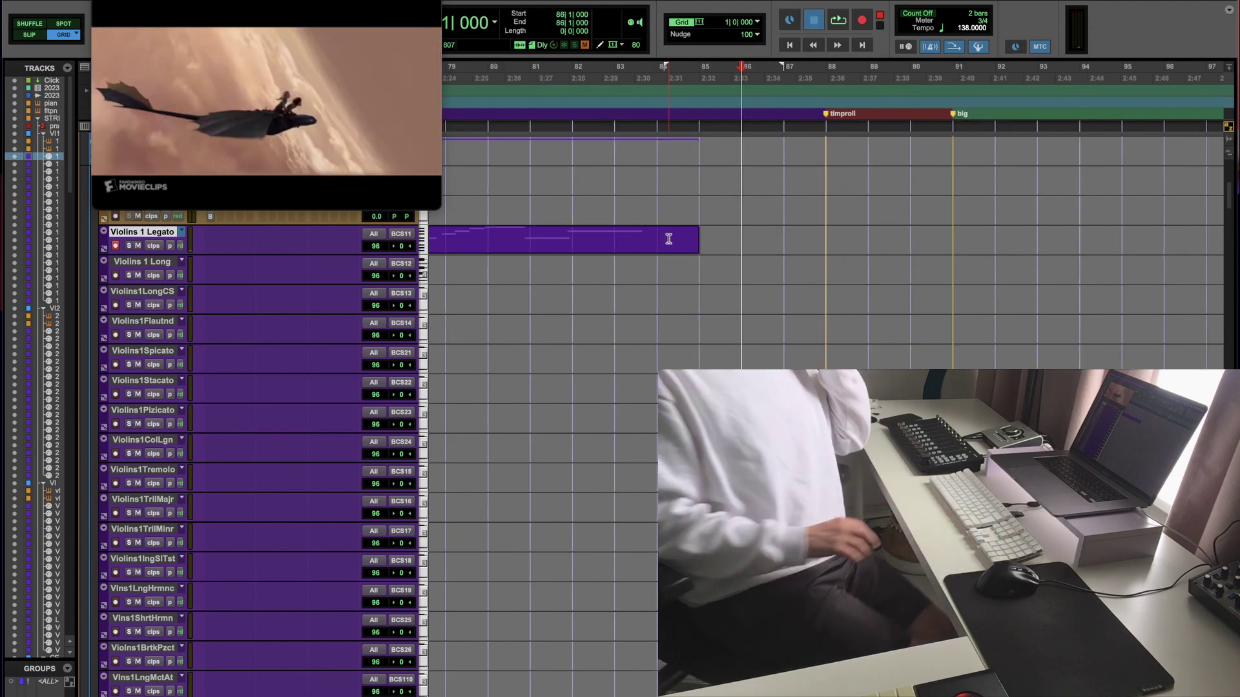
Step: Rehearse the Violins 1 Legato part by playing the passage from bar 86 past the big marker
{"action": "key", "text": "space"}
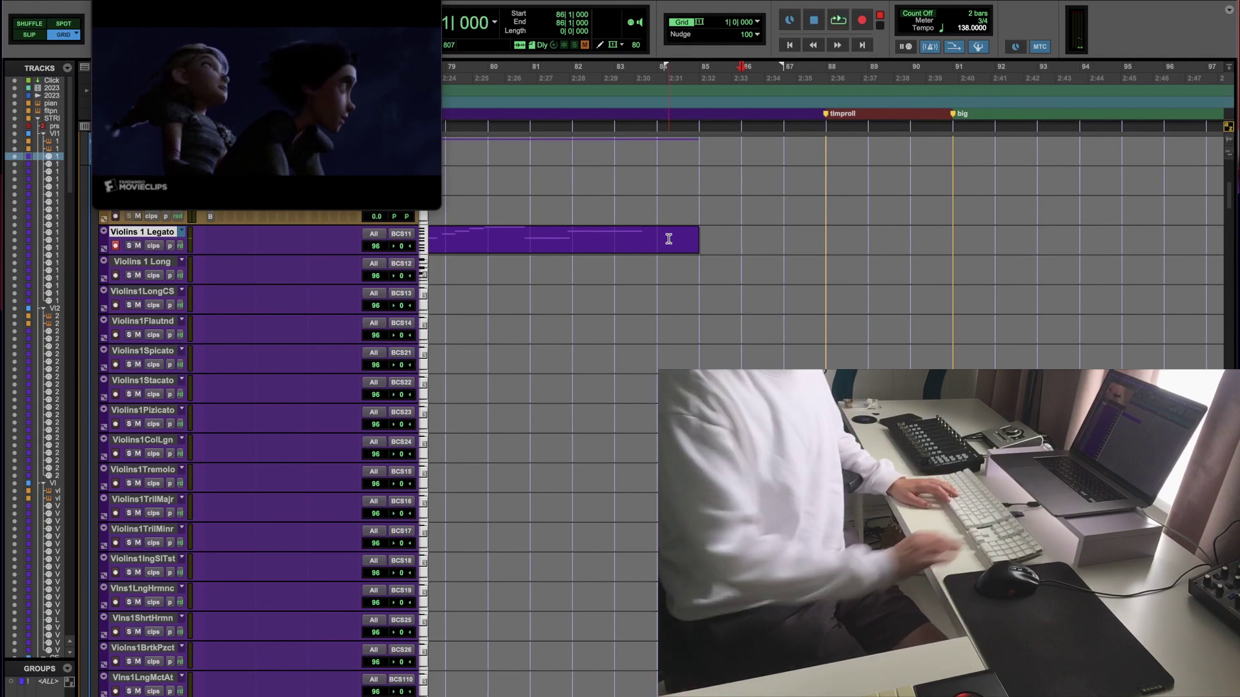
{"action": "key", "text": "space"}
{"action": "key", "text": "space"}
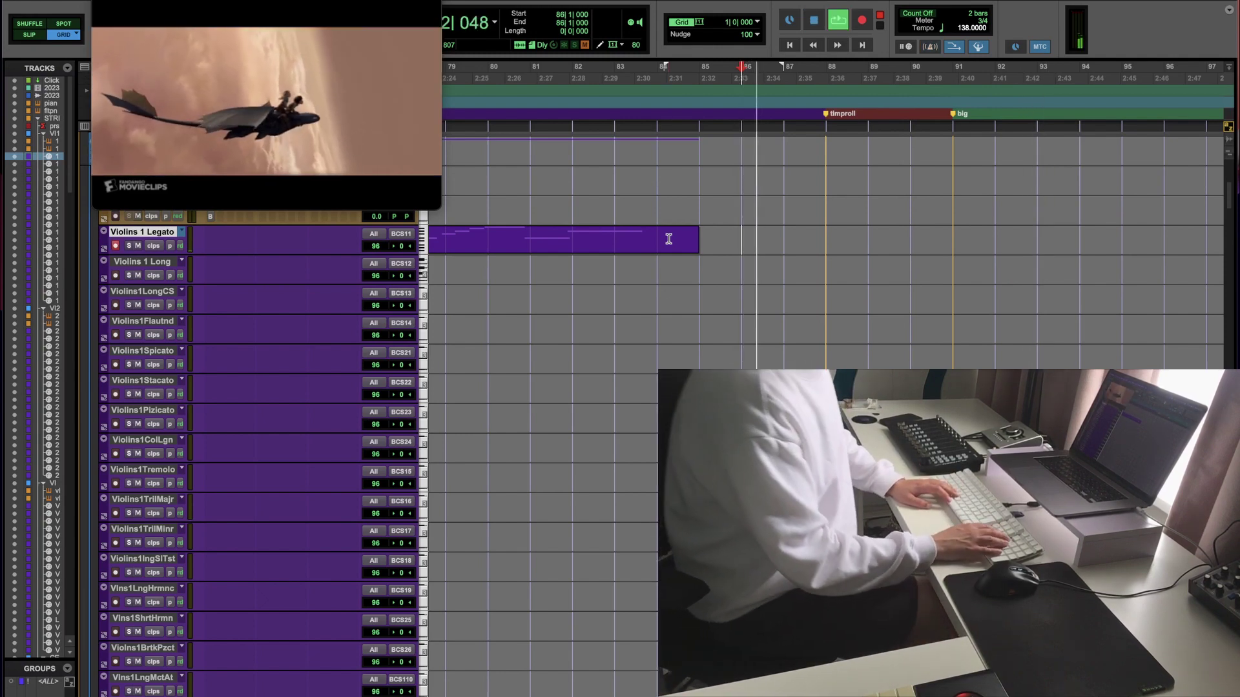
{"action": "key", "text": "shift+r"}
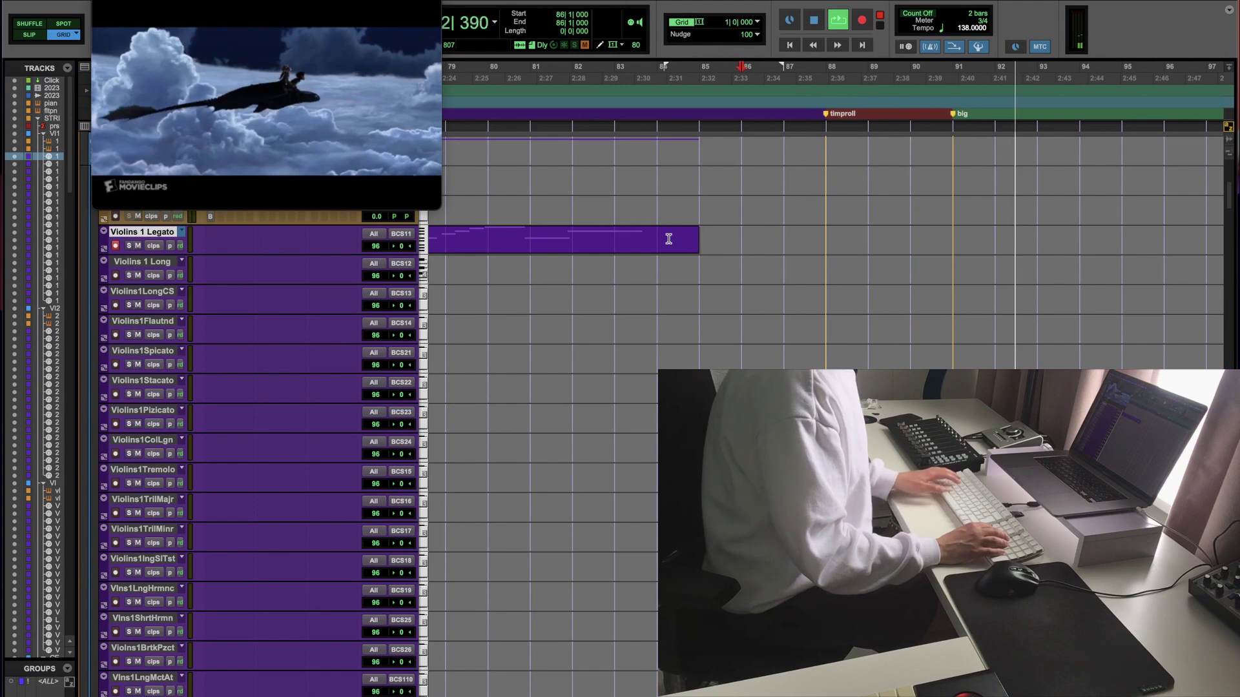
{"action": "key", "text": "space"}
Step: Record a Violins 1 Legato part from bar 86 and trim the new clip's start to bar 88
{"action": "key", "text": "space"}
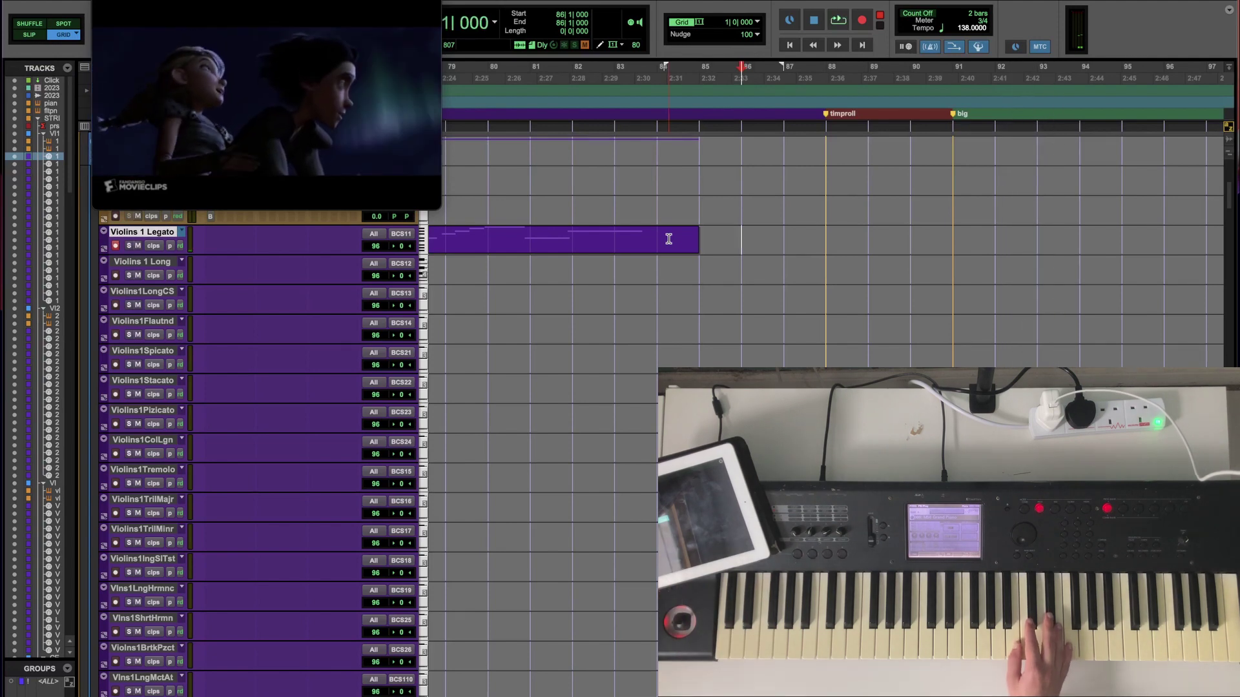
{"action": "key", "text": "space"}
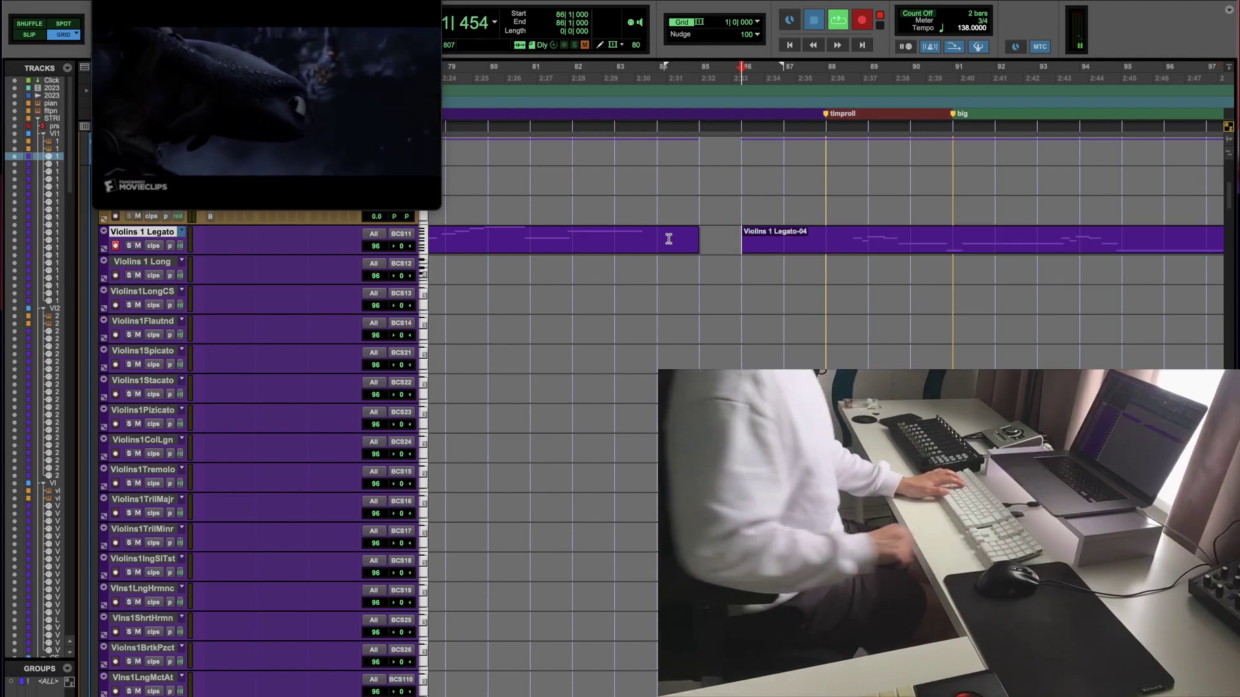
{"action": "key", "text": "space"}
{"action": "key", "text": "super+z"}
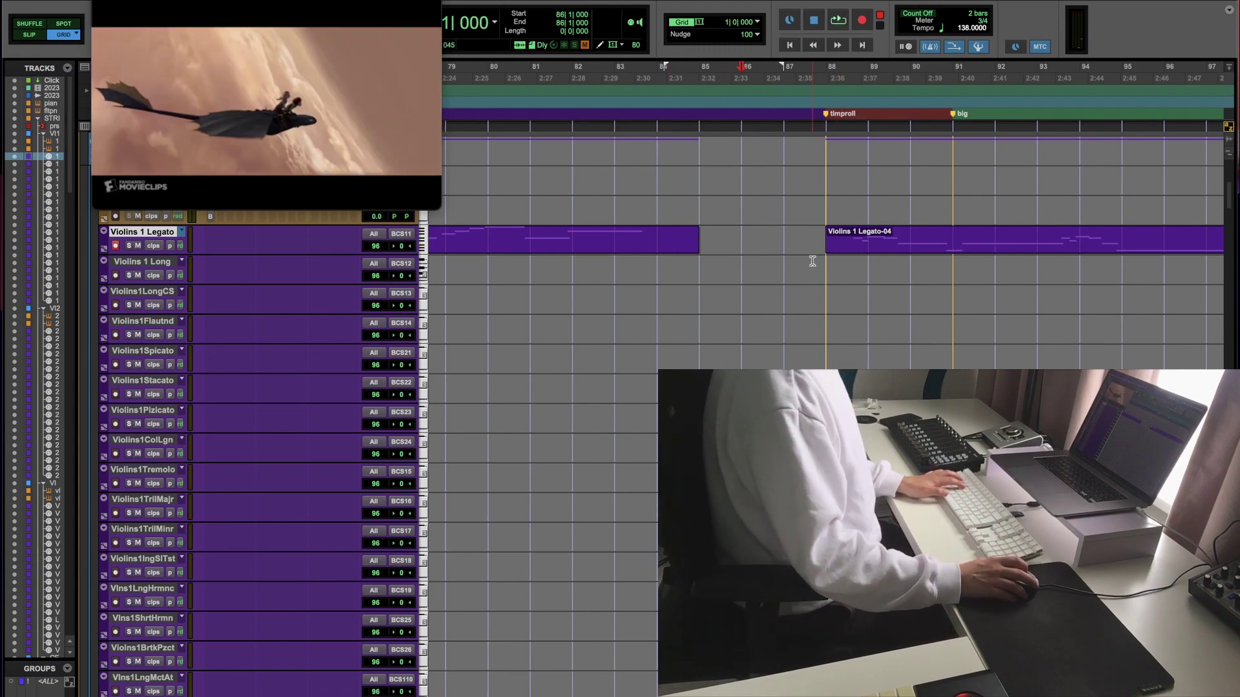
Step: Find the existing Violins 2 Legato clip at bars 62 to 80 and play it from bar 62
{"action": "key", "text": "super+bracketleft"}
{"action": "scroll", "coordinate": [487, 428], "scroll_direction": "down", "scroll_amount": 10}
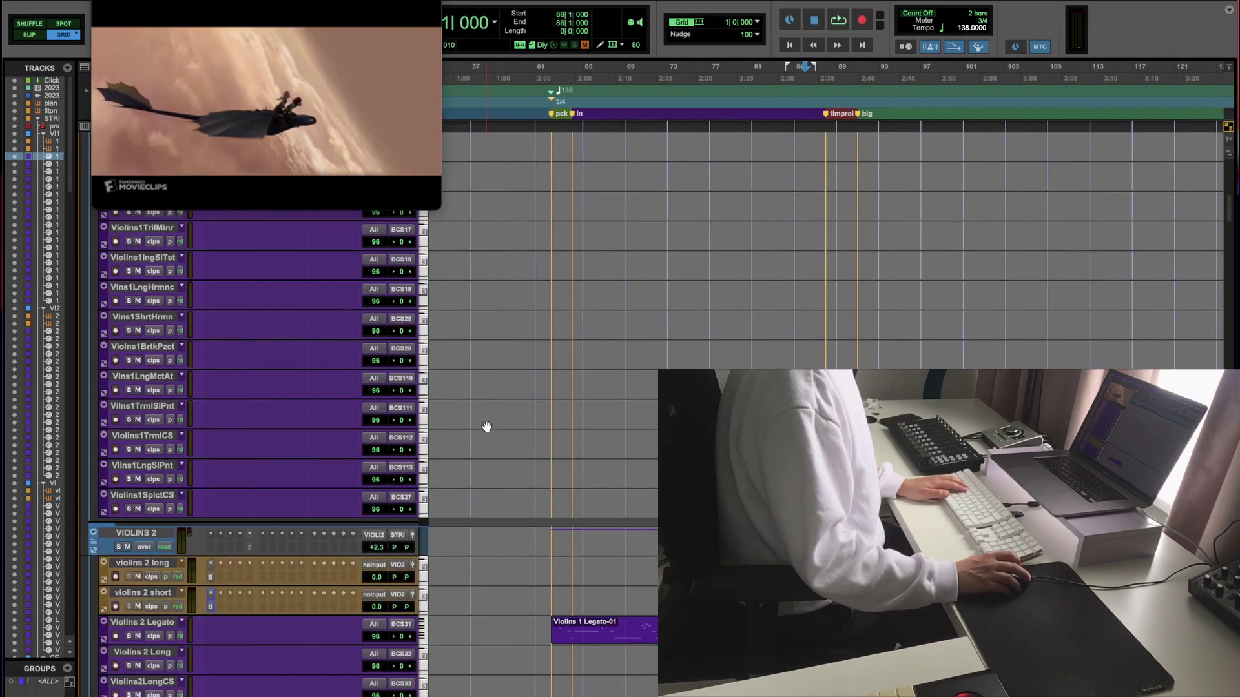
{"action": "scroll", "coordinate": [487, 428], "scroll_direction": "down", "scroll_amount": 15}
{"action": "key", "text": "super+bracketleft"}
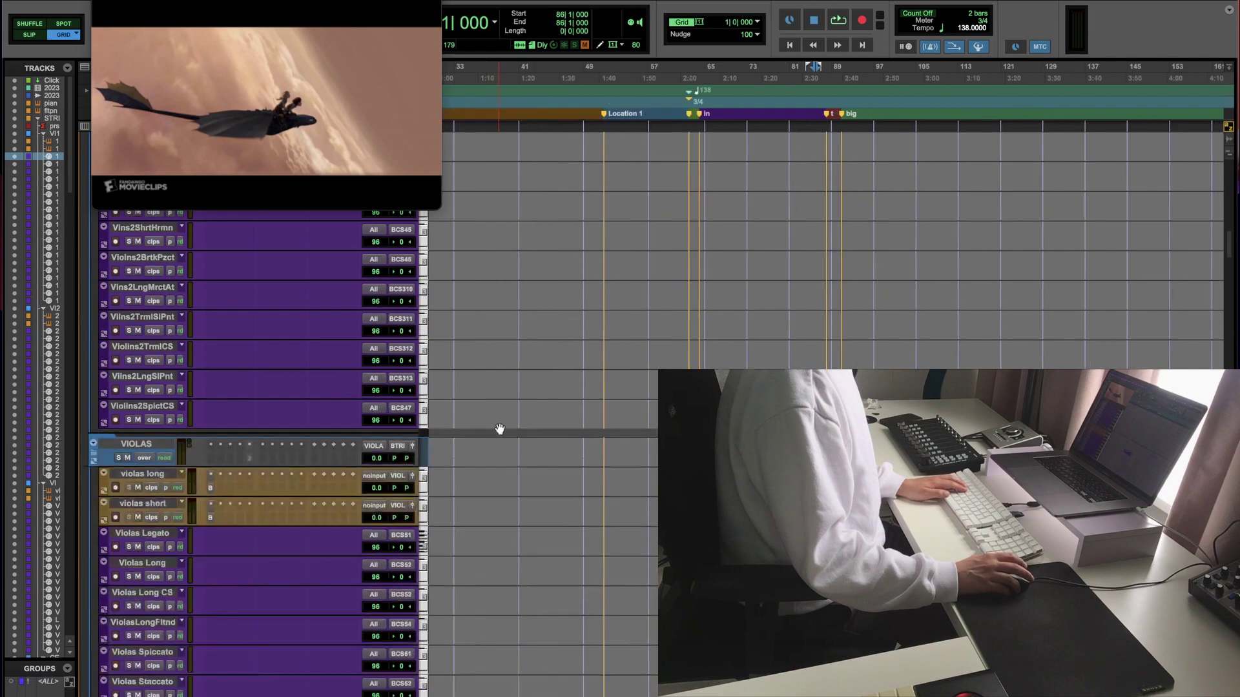
{"action": "scroll", "coordinate": [501, 429], "scroll_direction": "up", "scroll_amount": 10}
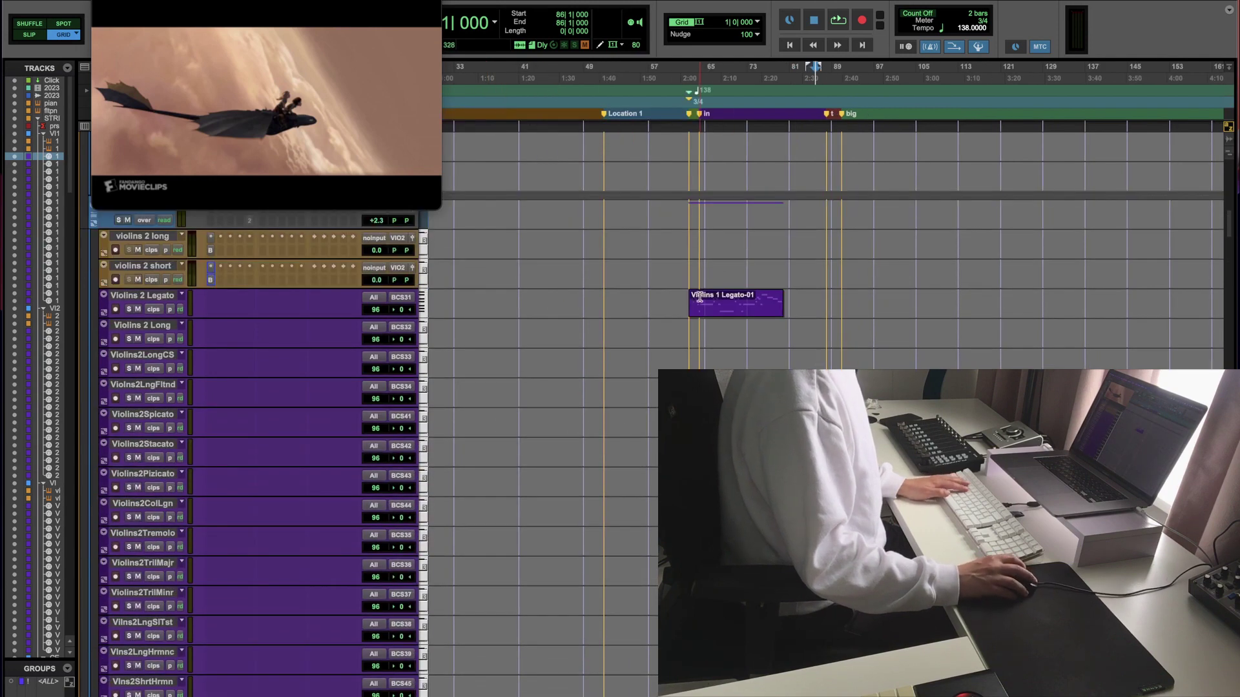
{"action": "key", "text": "super+bracketright"}
{"action": "key", "text": "super+bracketright"}
{"action": "left_click", "coordinate": [893, 313]}
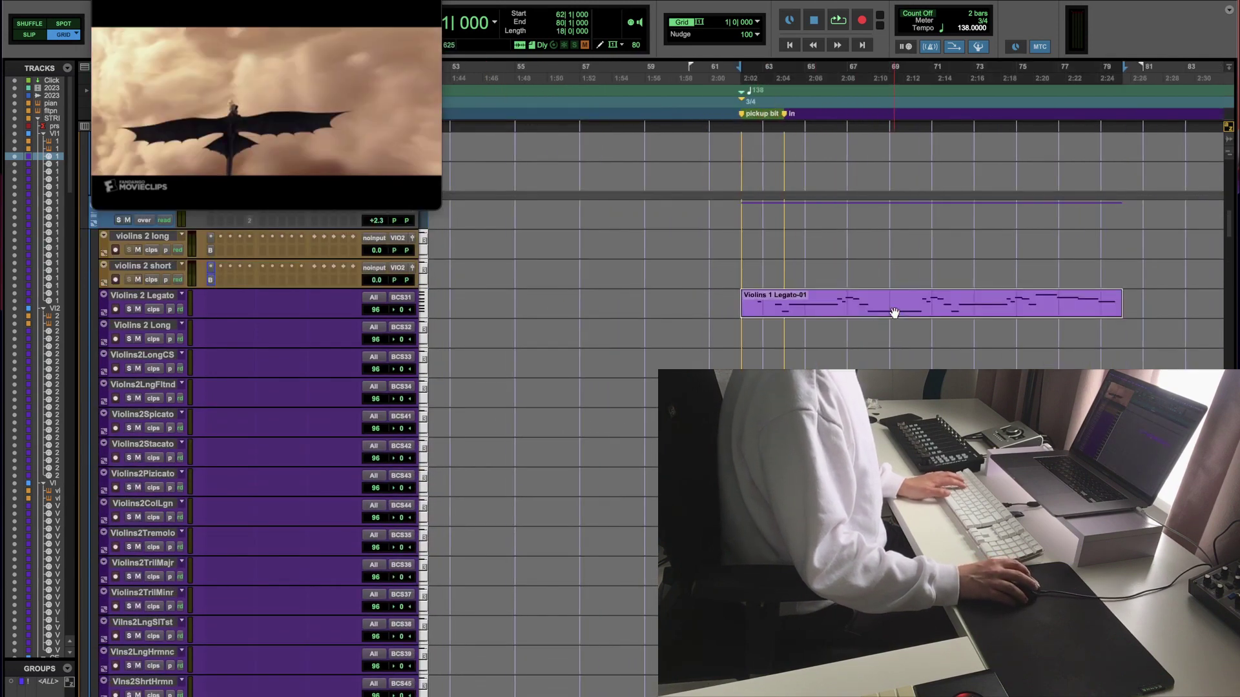
{"action": "key", "text": "space"}
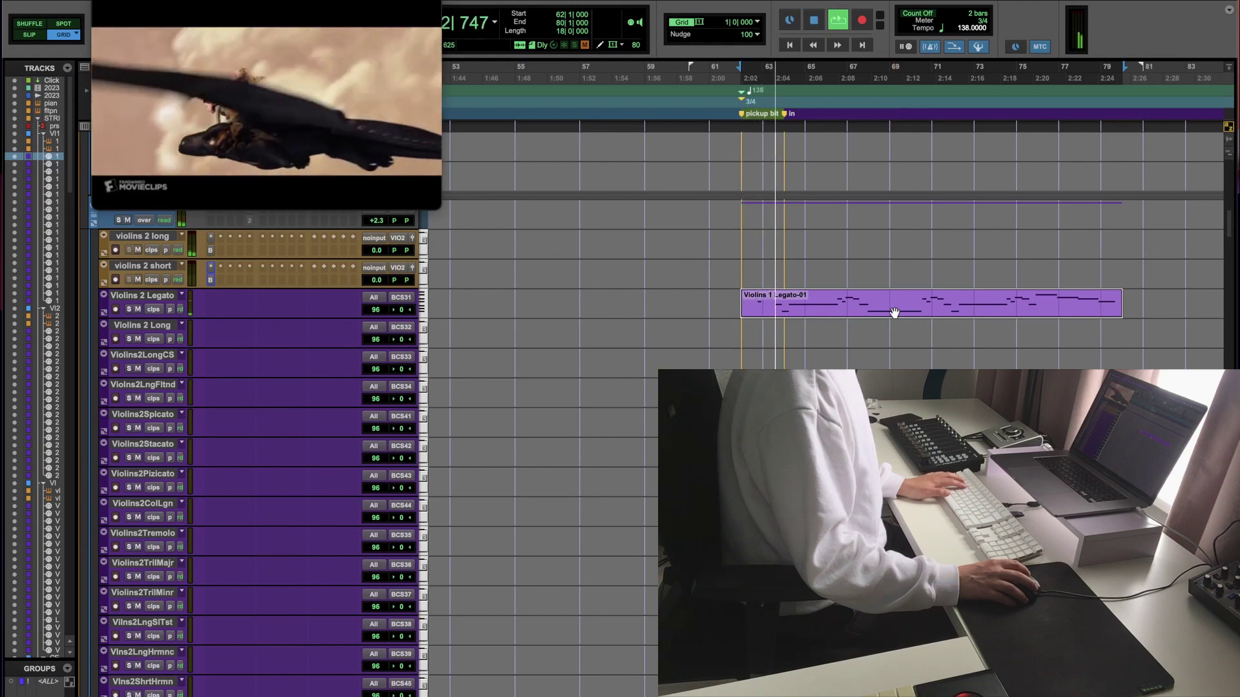
{"action": "key", "text": "super+bracketleft"}
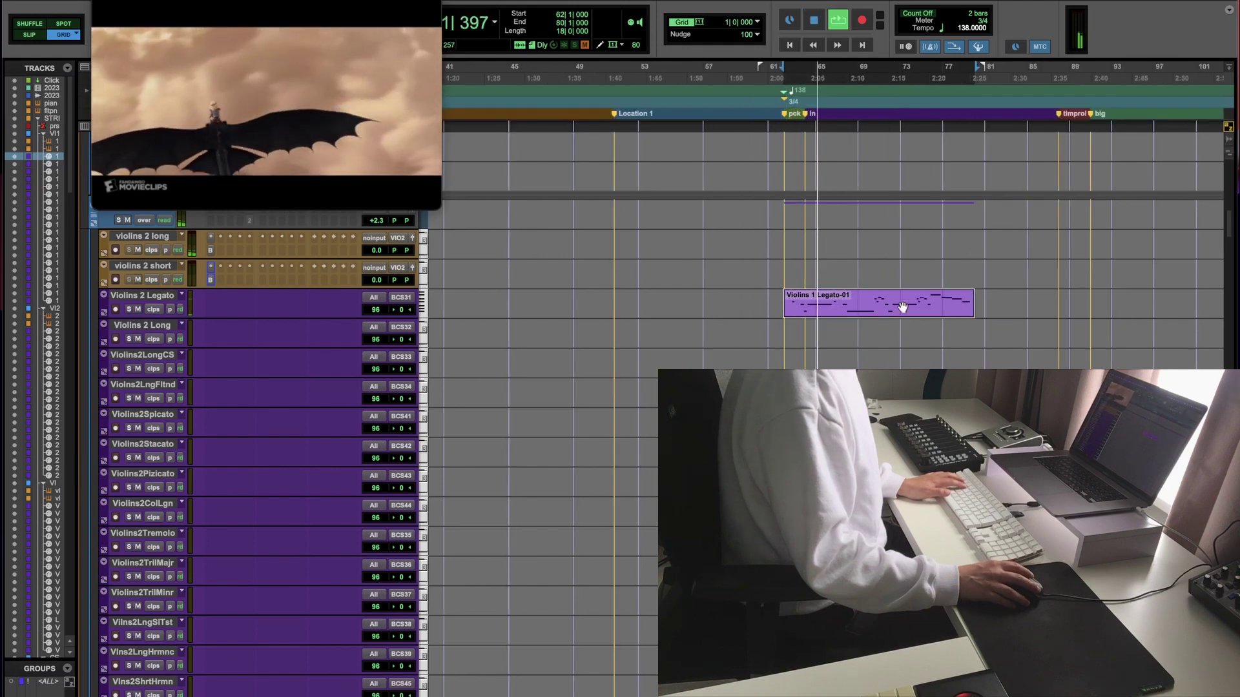
{"action": "key", "text": "super+bracketleft"}
Step: Copy the new Violins 1 Legato clip at bars 88 to 107 onto the Violins 2 Legato track
{"action": "scroll", "coordinate": [970, 326], "scroll_direction": "up", "scroll_amount": 15}
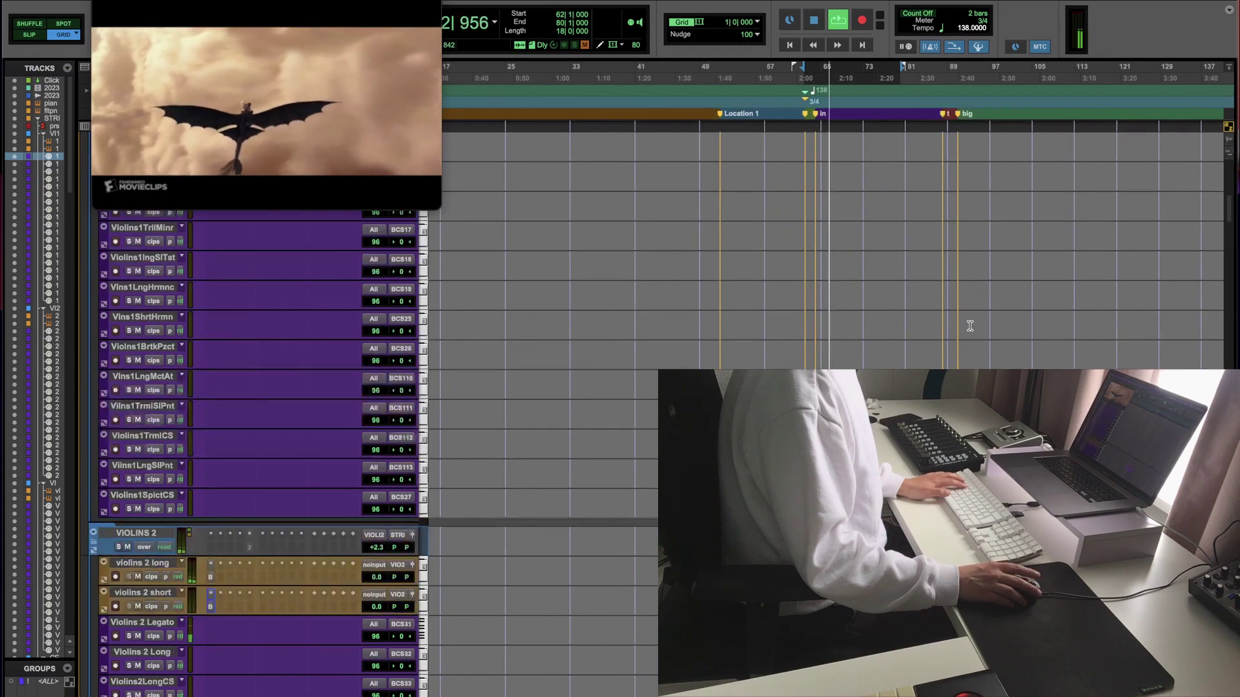
{"action": "key", "text": "ctrl+Tab"}
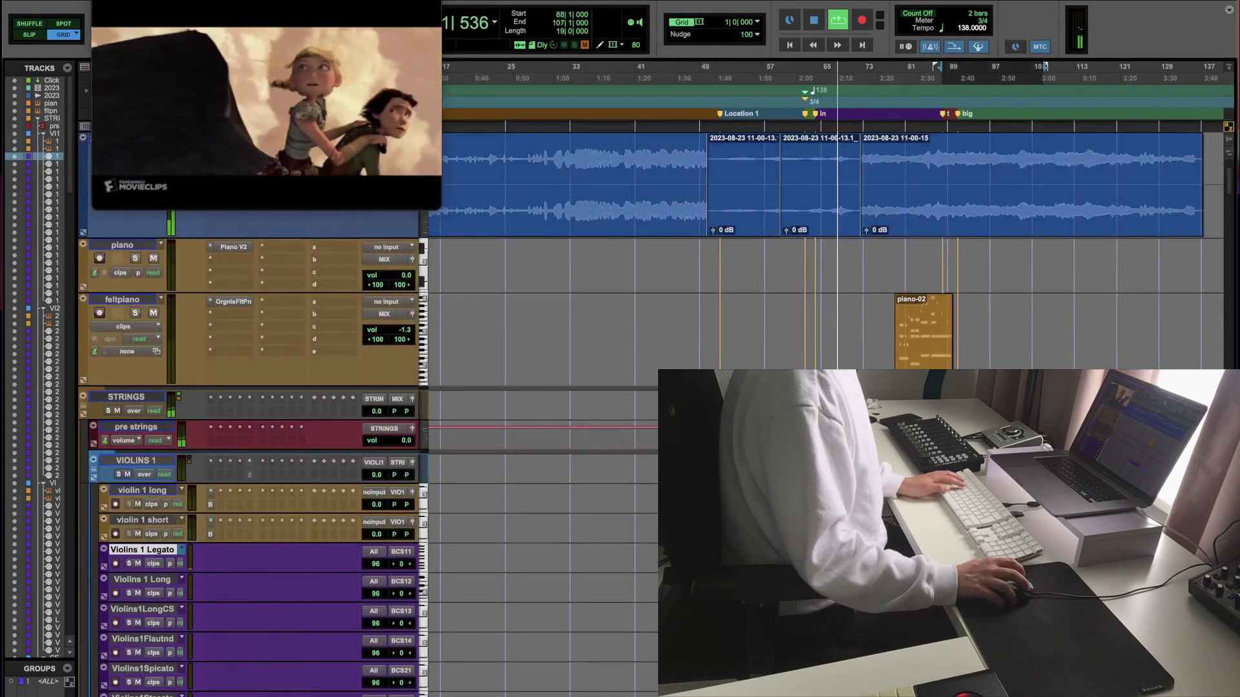
{"action": "scroll", "coordinate": [827, 323], "scroll_direction": "down", "scroll_amount": 20}
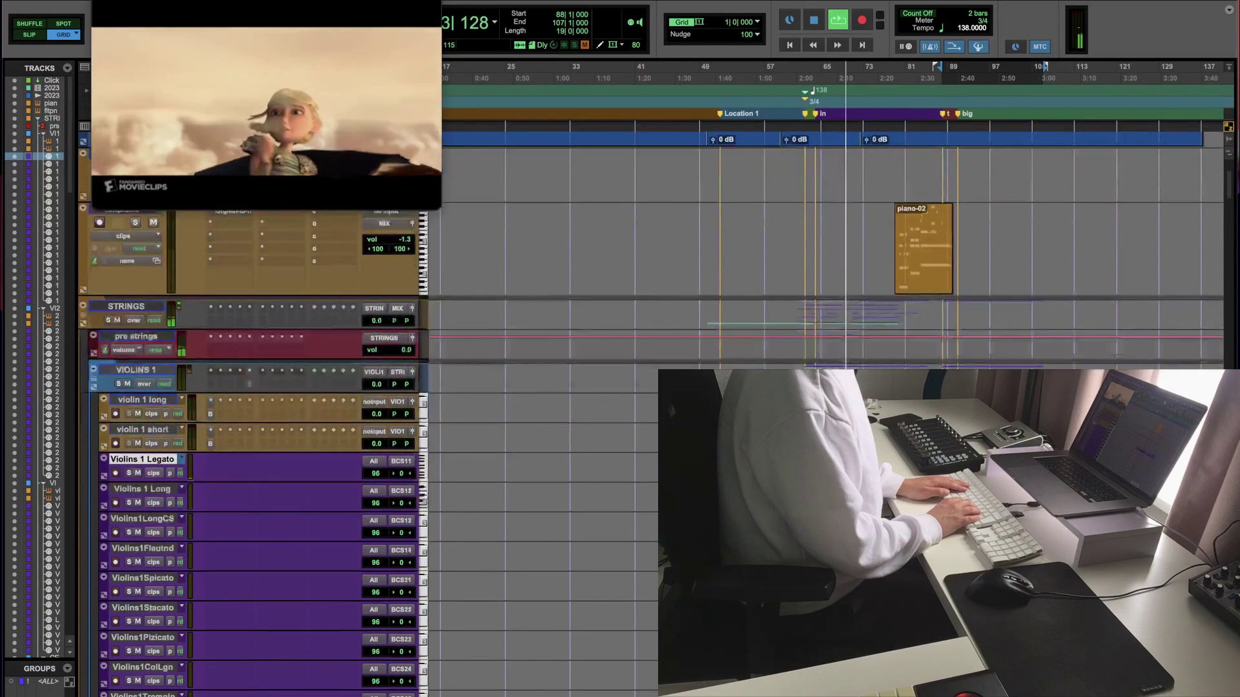
{"action": "key", "text": "space"}
{"action": "scroll", "coordinate": [581, 407], "scroll_direction": "down", "scroll_amount": 4}
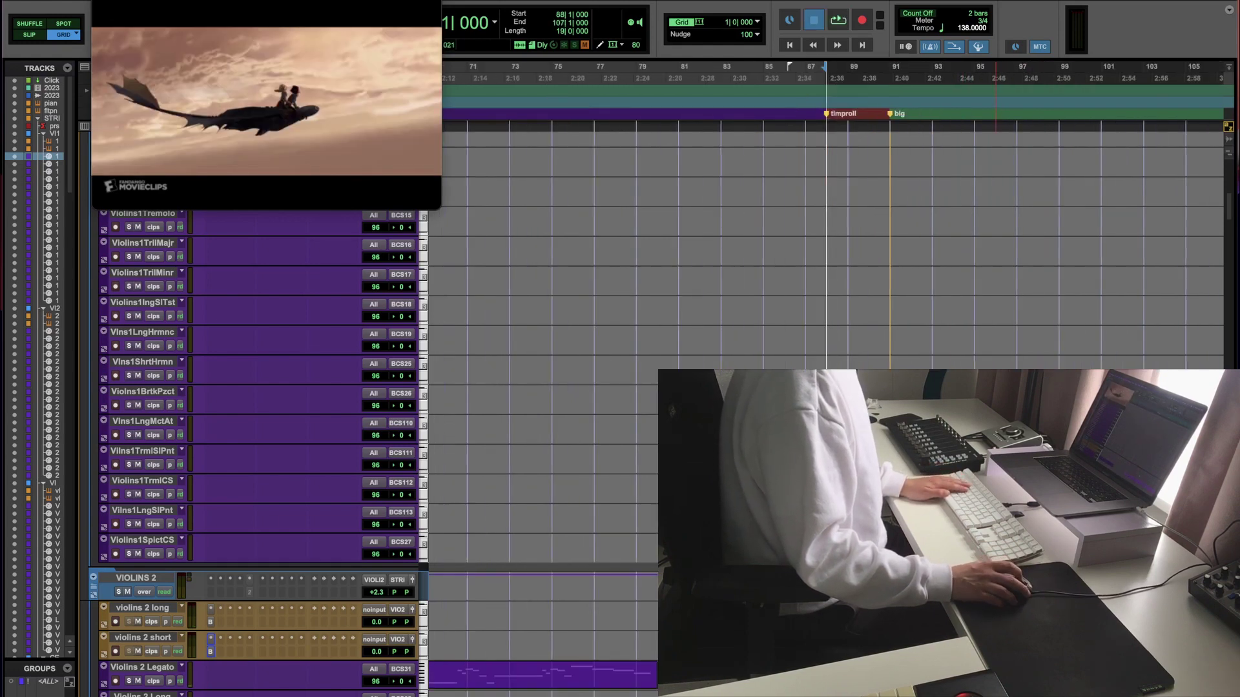
{"action": "key", "text": "super+bracketright"}
Step: Play from bar 88 to locate the key change, and transpose the Violins 2 Legato notes up from 90|3|554 onward
{"action": "key", "text": "space"}
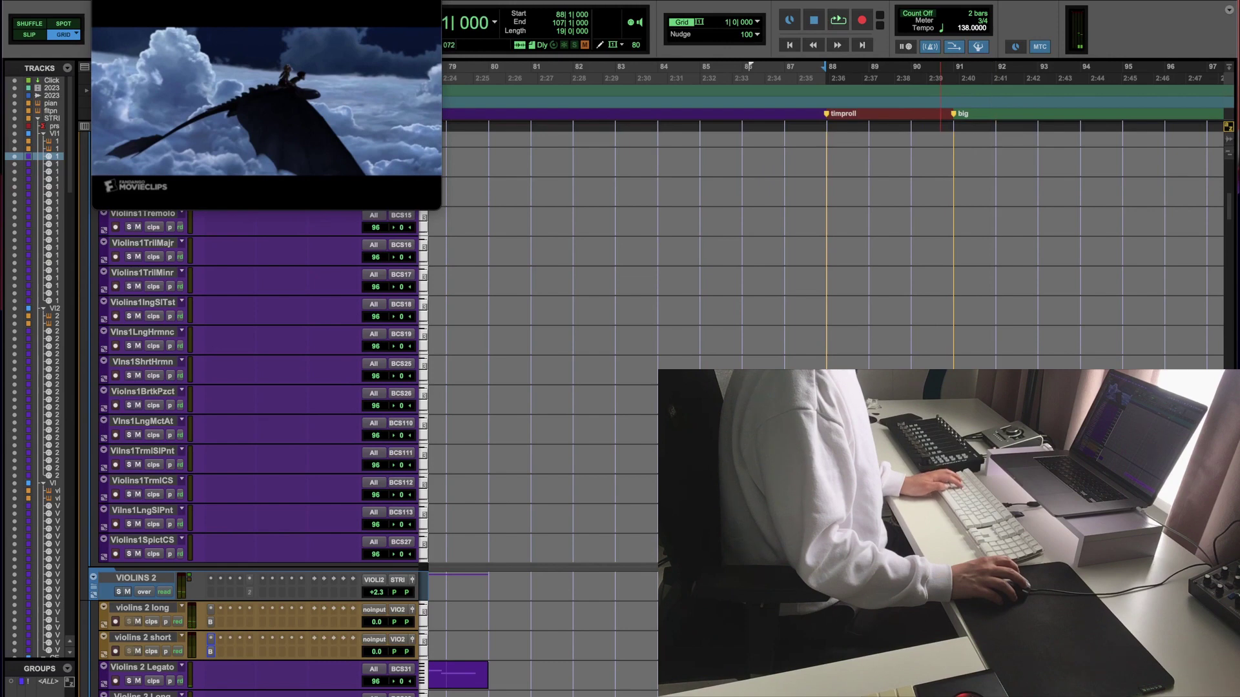
{"action": "key", "text": "space"}
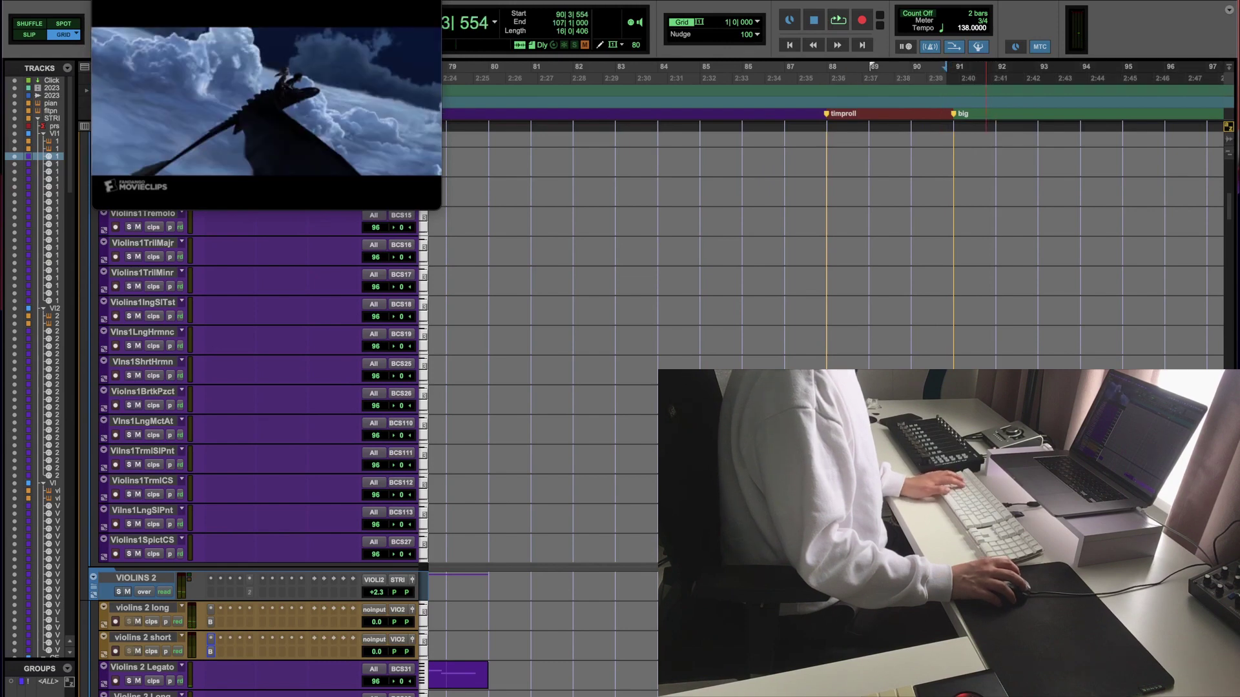
{"action": "key", "text": "ctrl+equal"}
{"action": "left_click_drag", "start_coordinate": [372, 274], "coordinate": [372, 266]}
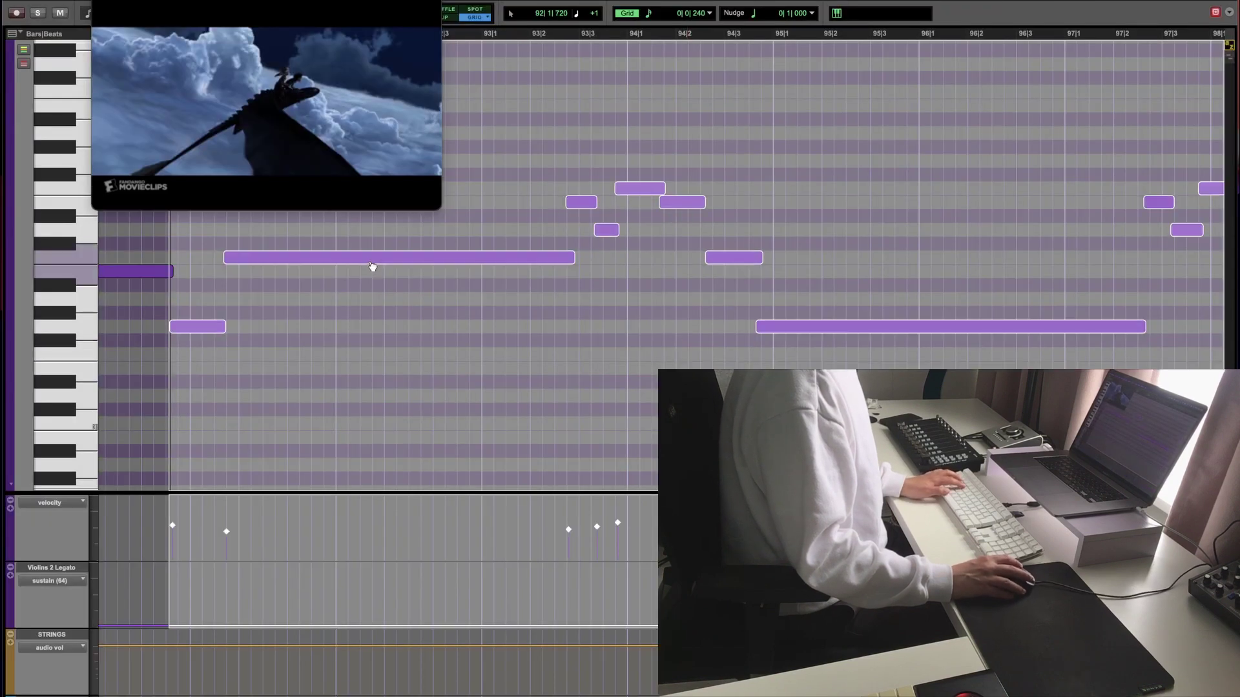
{"action": "key", "text": "ctrl+equal"}
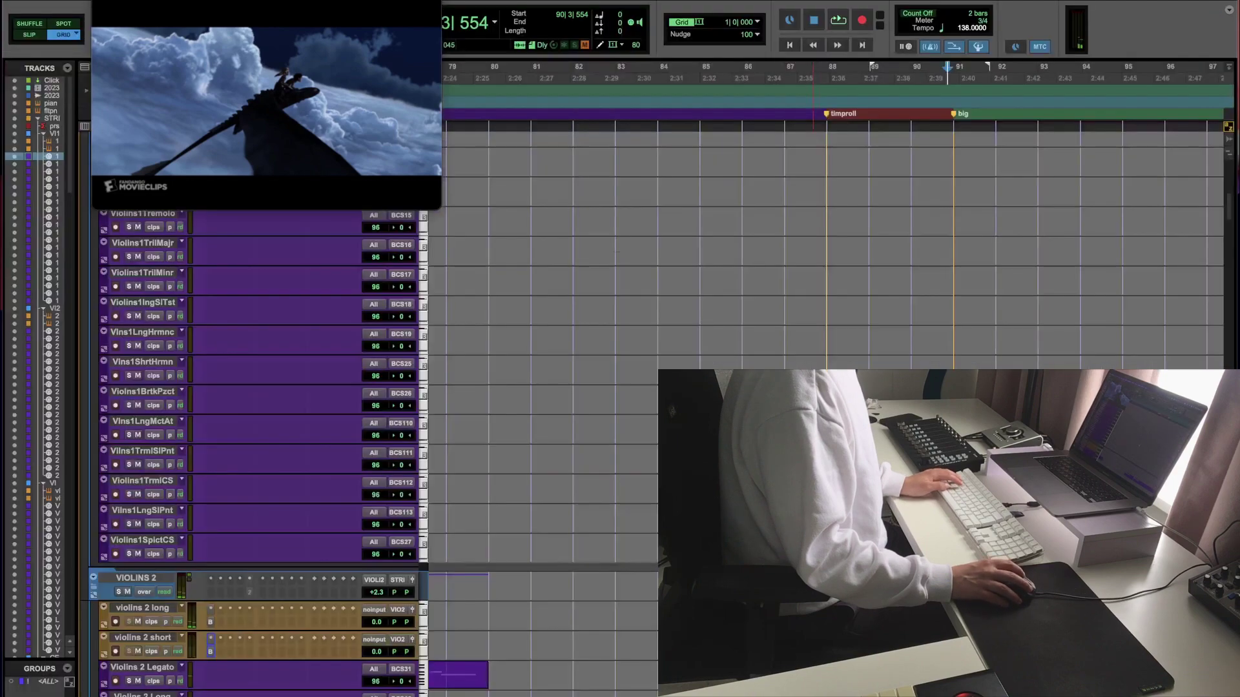
Step: Transpose the Violins 1 Legato notes up from 90|3|554 onward
{"action": "scroll", "coordinate": [645, 387], "scroll_direction": "down", "scroll_amount": 5}
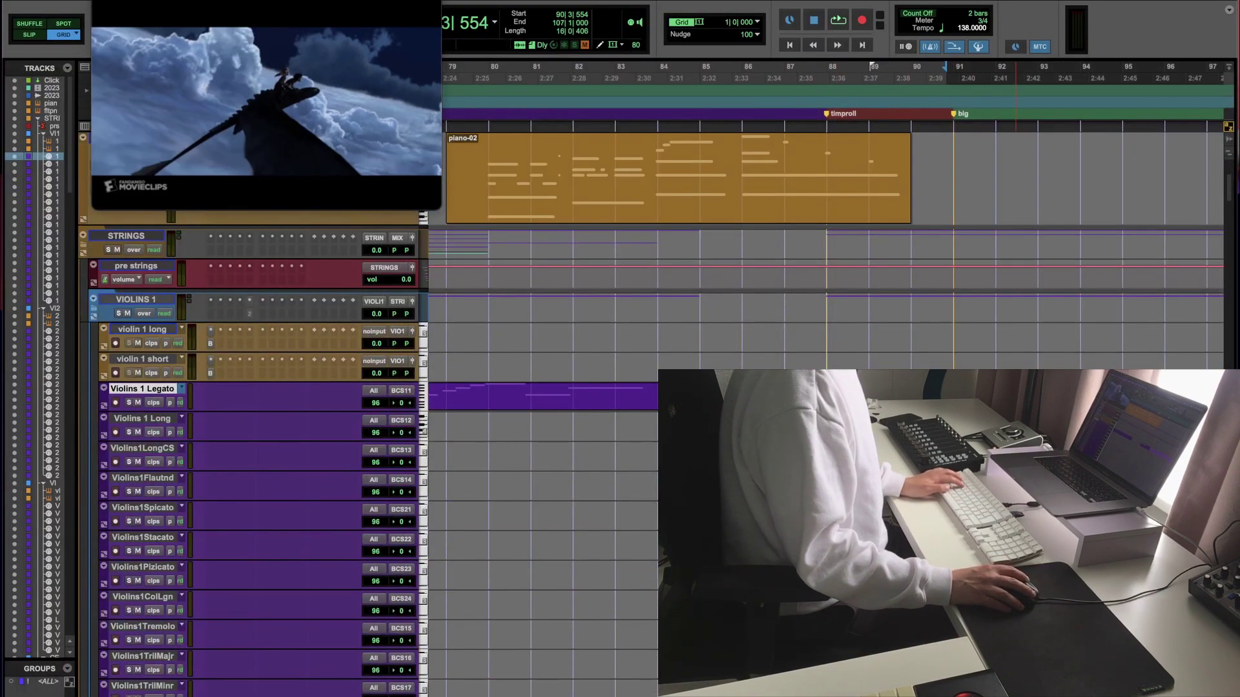
{"action": "key", "text": "ctrl+equal"}
{"action": "left_click_drag", "start_coordinate": [467, 314], "coordinate": [467, 291]}
{"action": "key", "text": "ctrl+equal"}
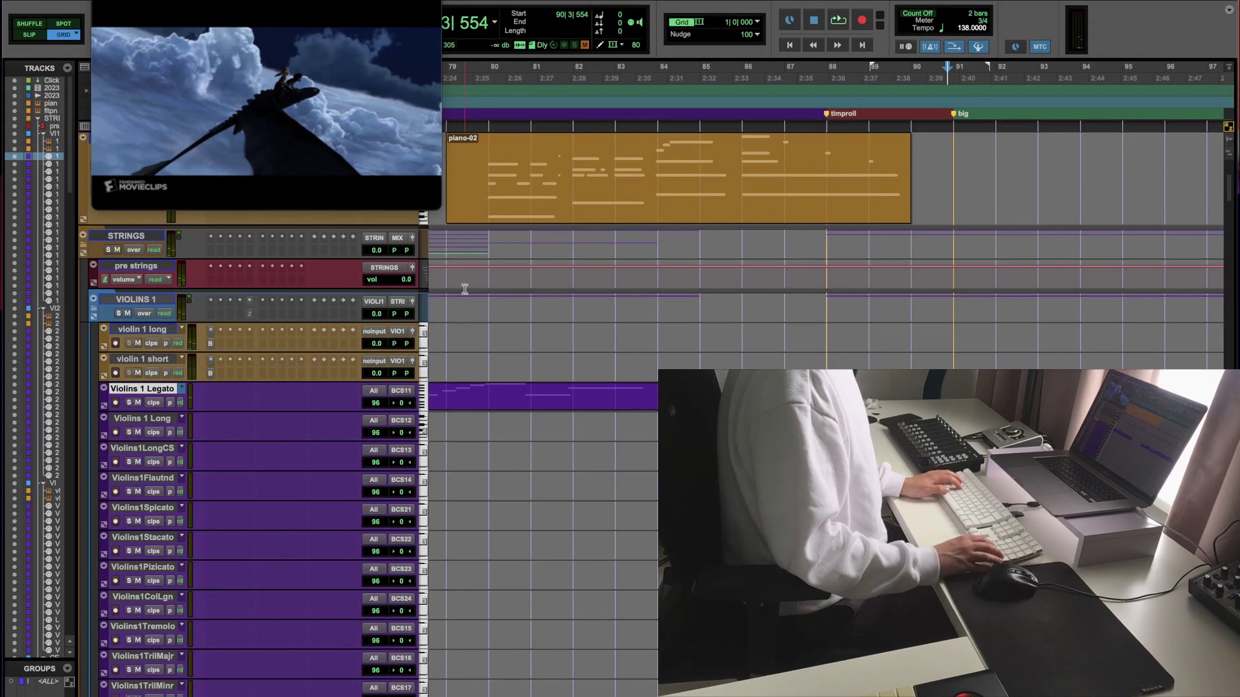
Step: Add a marker named "key change?" at 90|3|554
{"action": "key", "text": "KP_Enter"}
{"action": "type", "text": "key change?"}
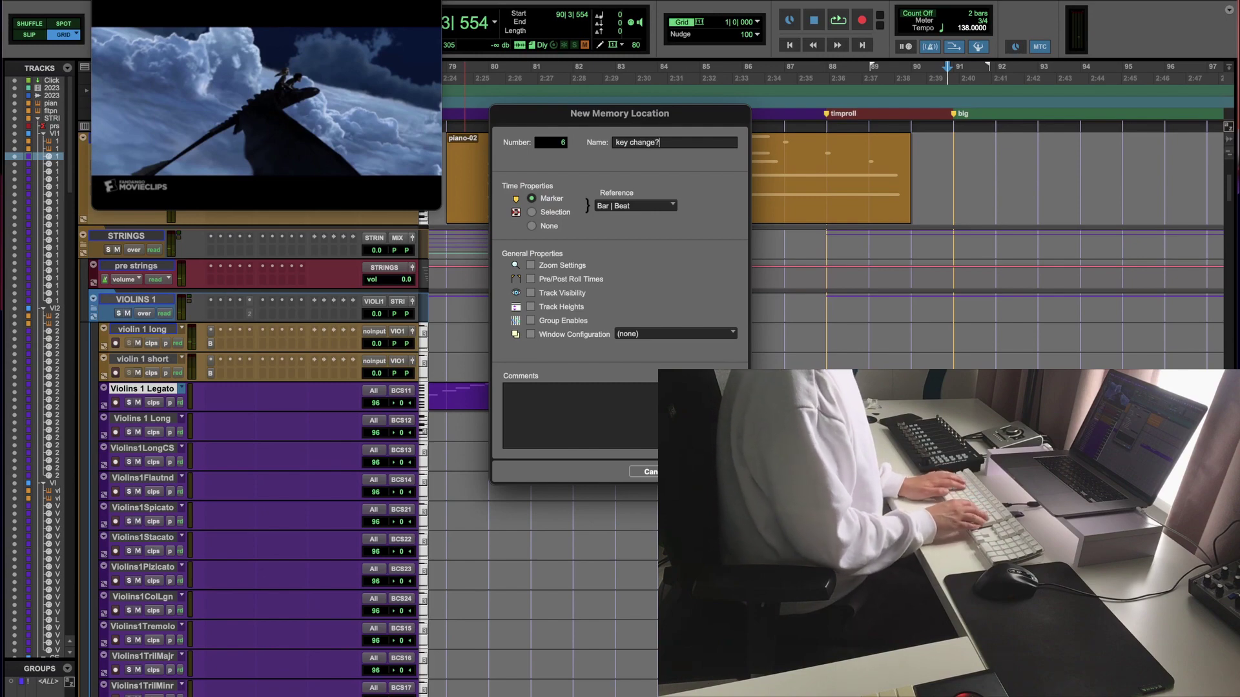
{"action": "key", "text": "Return"}
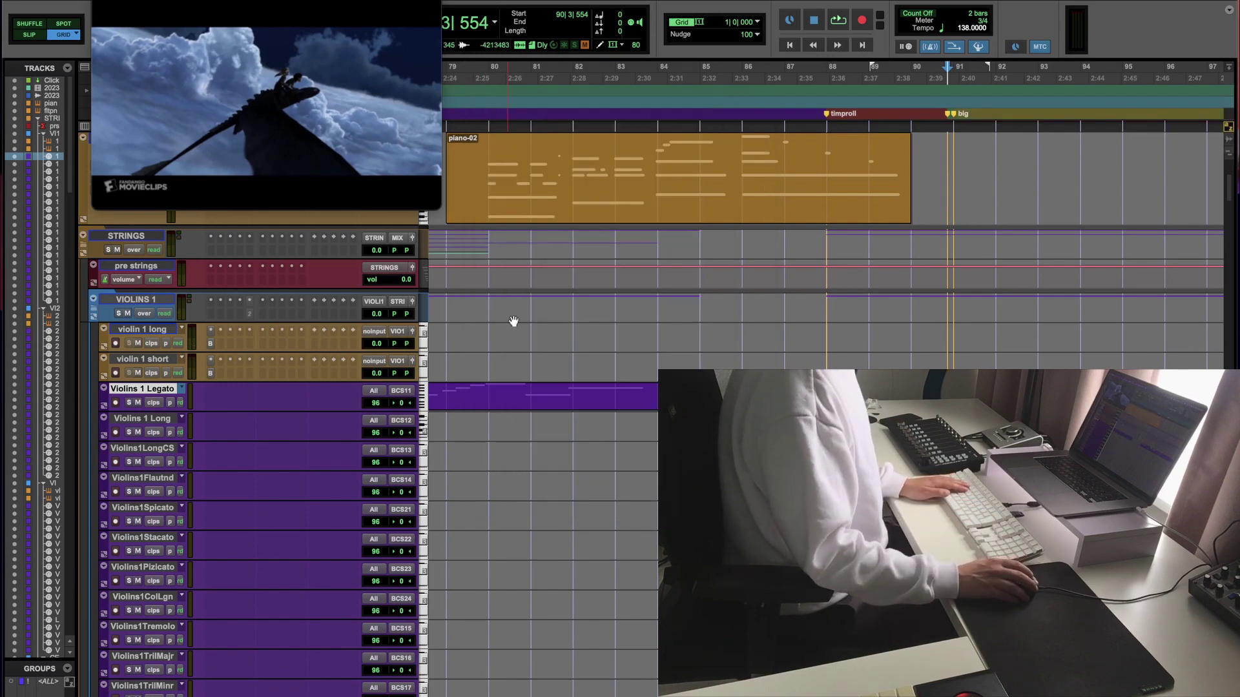
Step: Copy the Violas Legato material from bars 64 to 80 and paste it at bar 91 on the same track
{"action": "scroll", "coordinate": [765, 336], "scroll_direction": "down", "scroll_amount": 6}
{"action": "scroll", "coordinate": [766, 337], "scroll_direction": "down", "scroll_amount": 5}
{"action": "scroll", "coordinate": [723, 342], "scroll_direction": "down", "scroll_amount": 4}
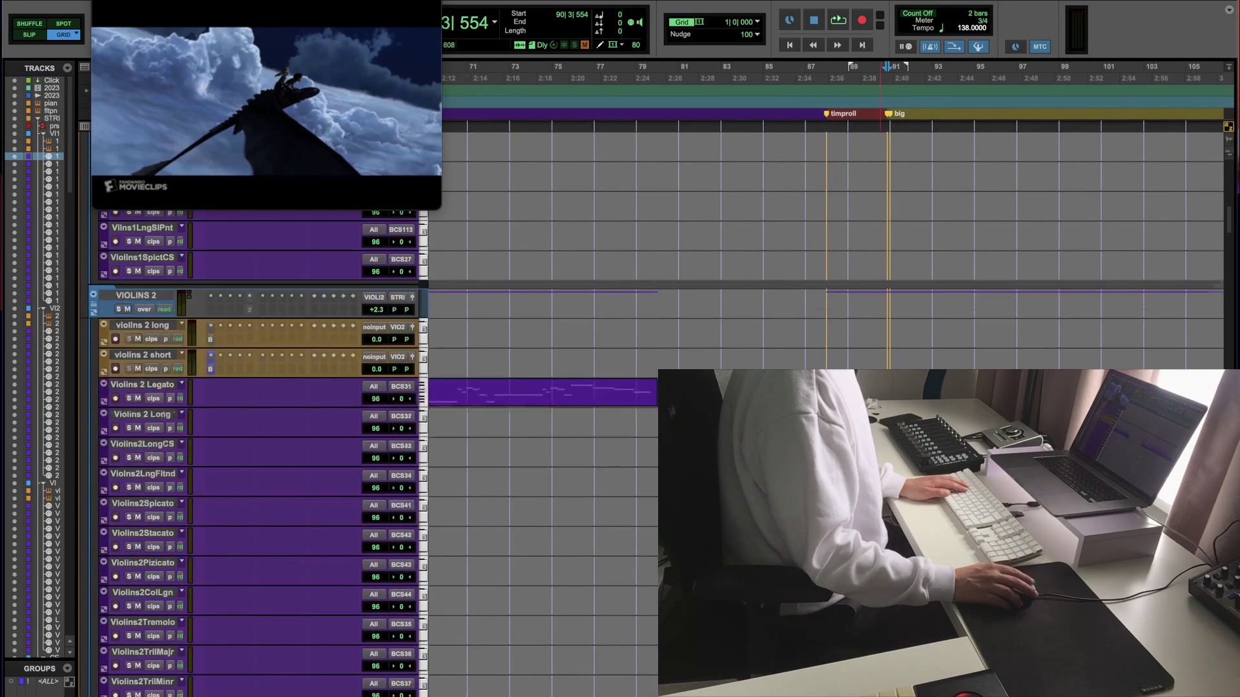
{"action": "key", "text": "ctrl+bracketleft"}
{"action": "key", "text": "ctrl+bracketleft"}
{"action": "scroll", "coordinate": [629, 310], "scroll_direction": "down", "scroll_amount": 7}
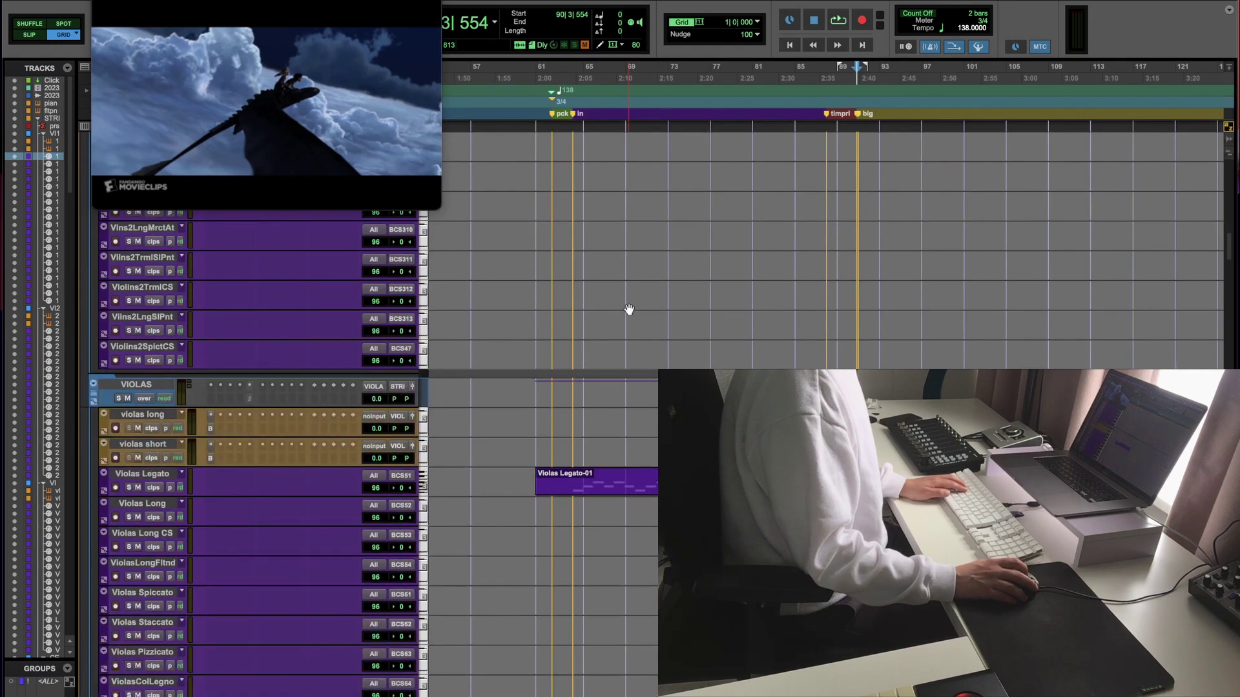
{"action": "left_click", "coordinate": [577, 487]}
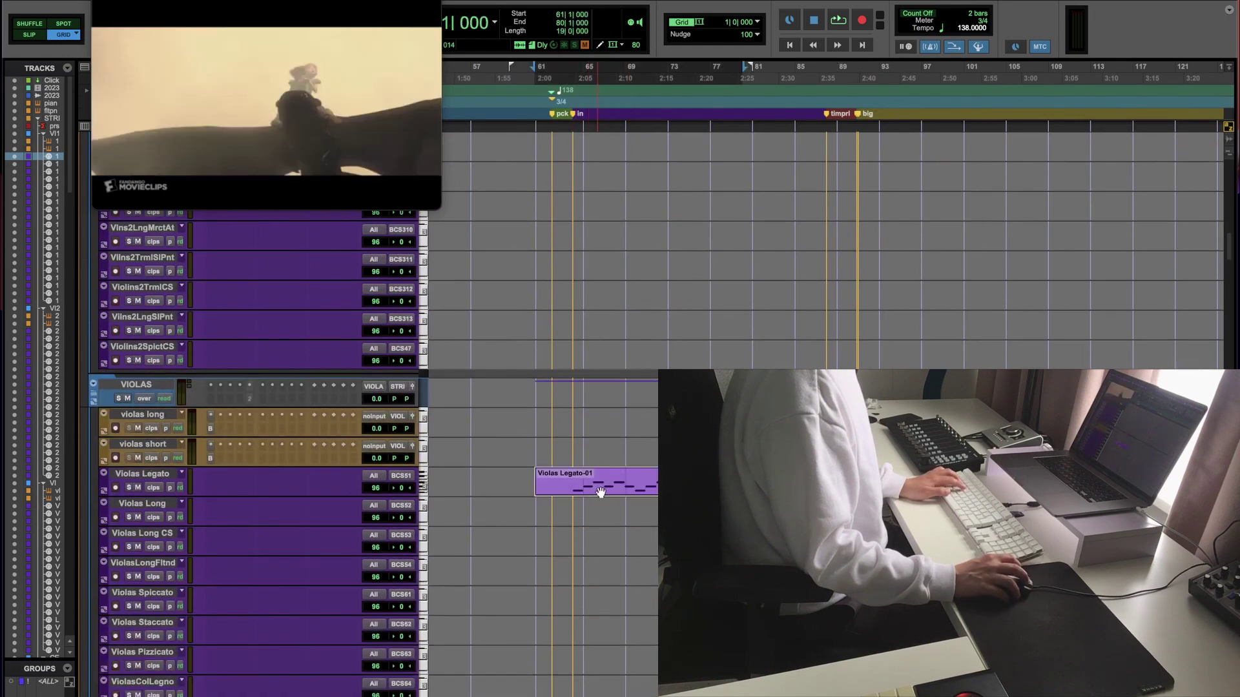
{"action": "left_click", "coordinate": [566, 471]}
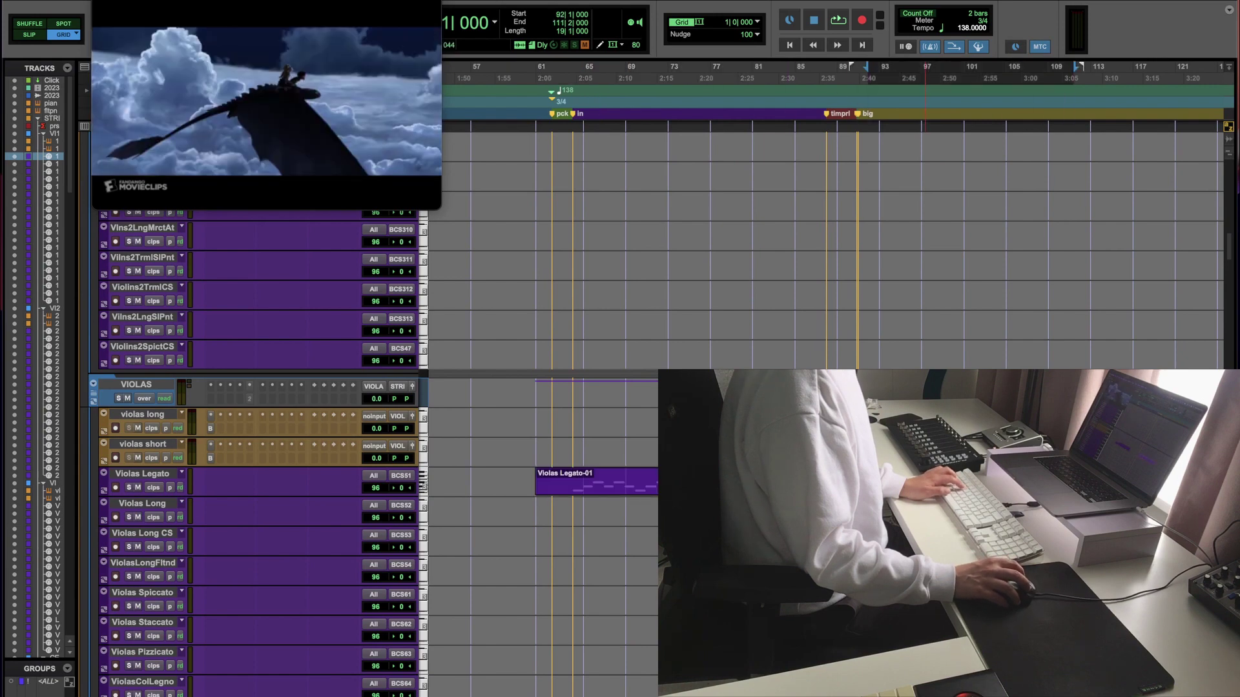
{"action": "left_click", "coordinate": [572, 473], "text": "shift"}
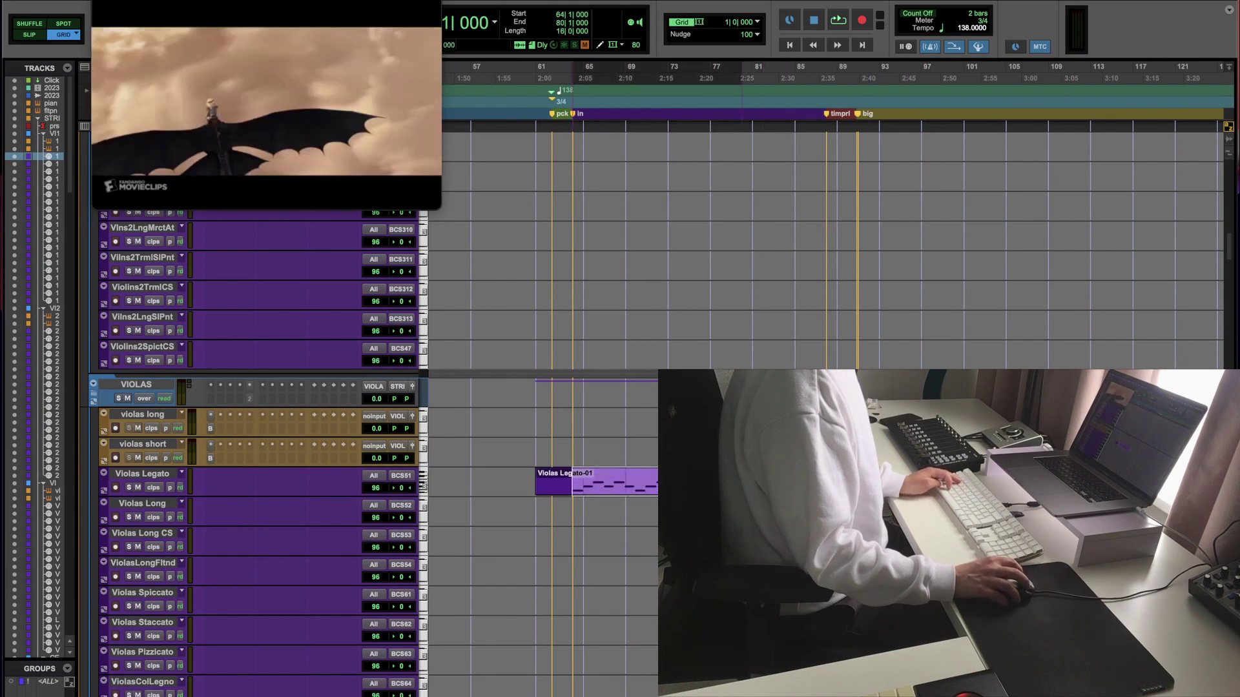
{"action": "key", "text": "space"}
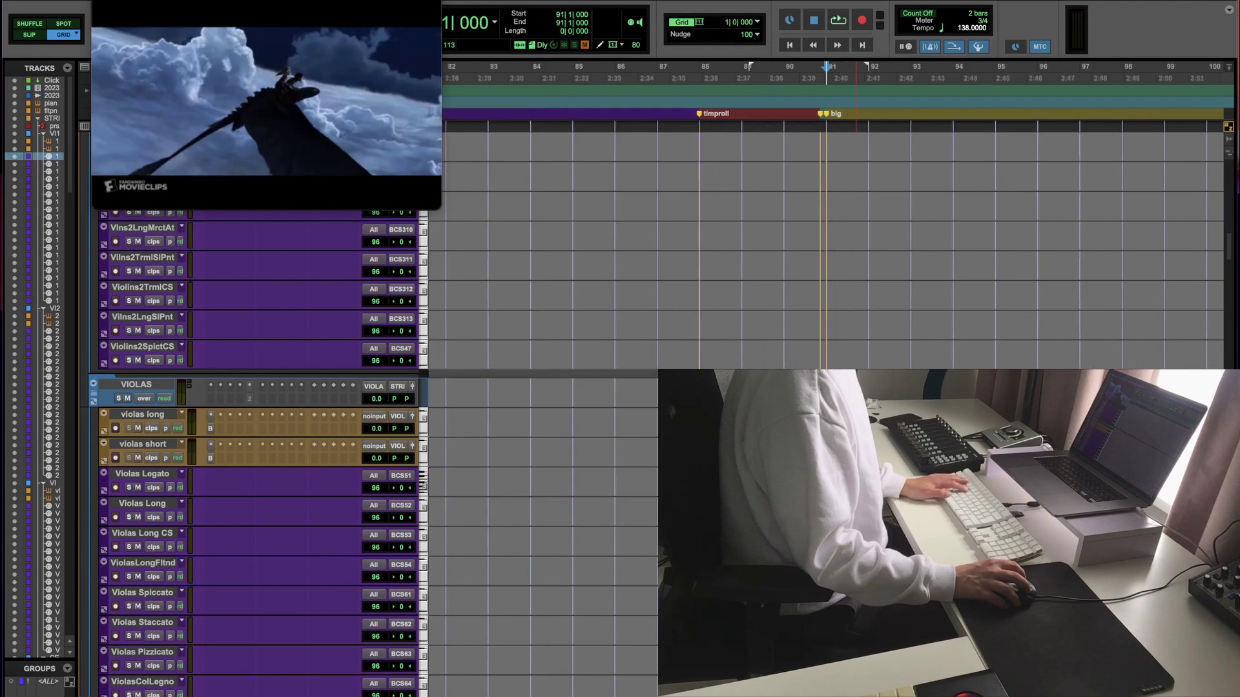
{"action": "key", "text": "space"}
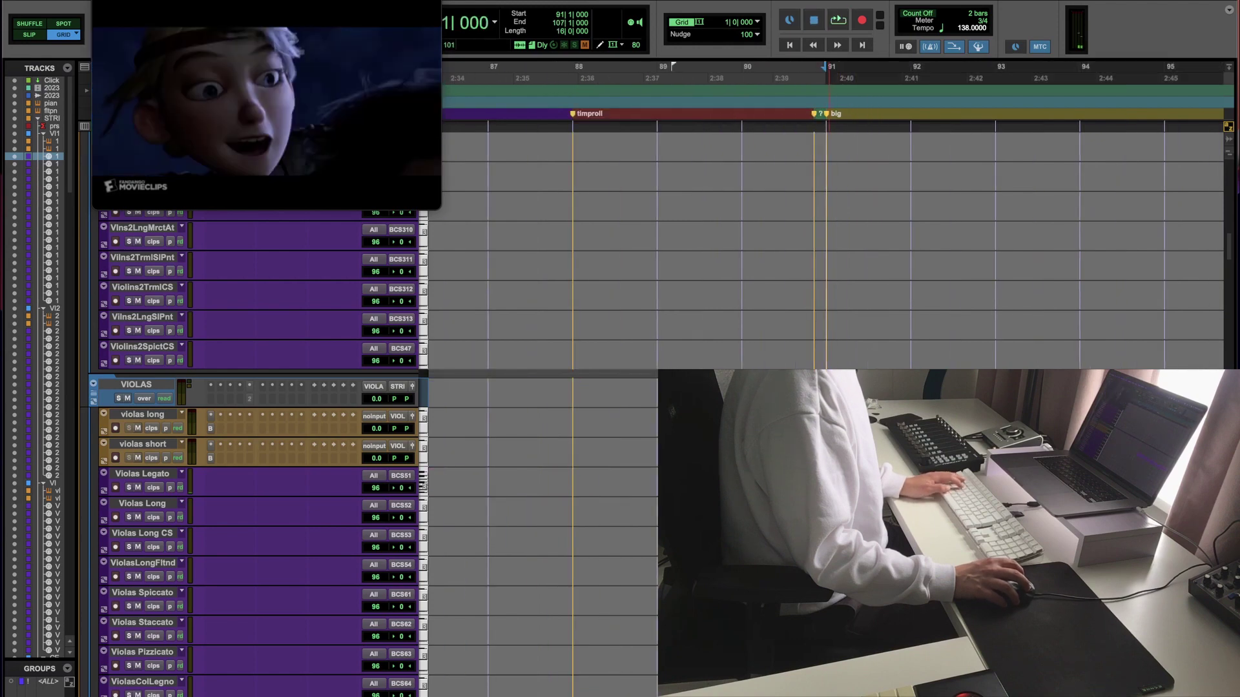
Step: Transpose the copied Violas Legato notes from bar 91 onward up and play the passage
{"action": "key", "text": "ctrl+equal"}
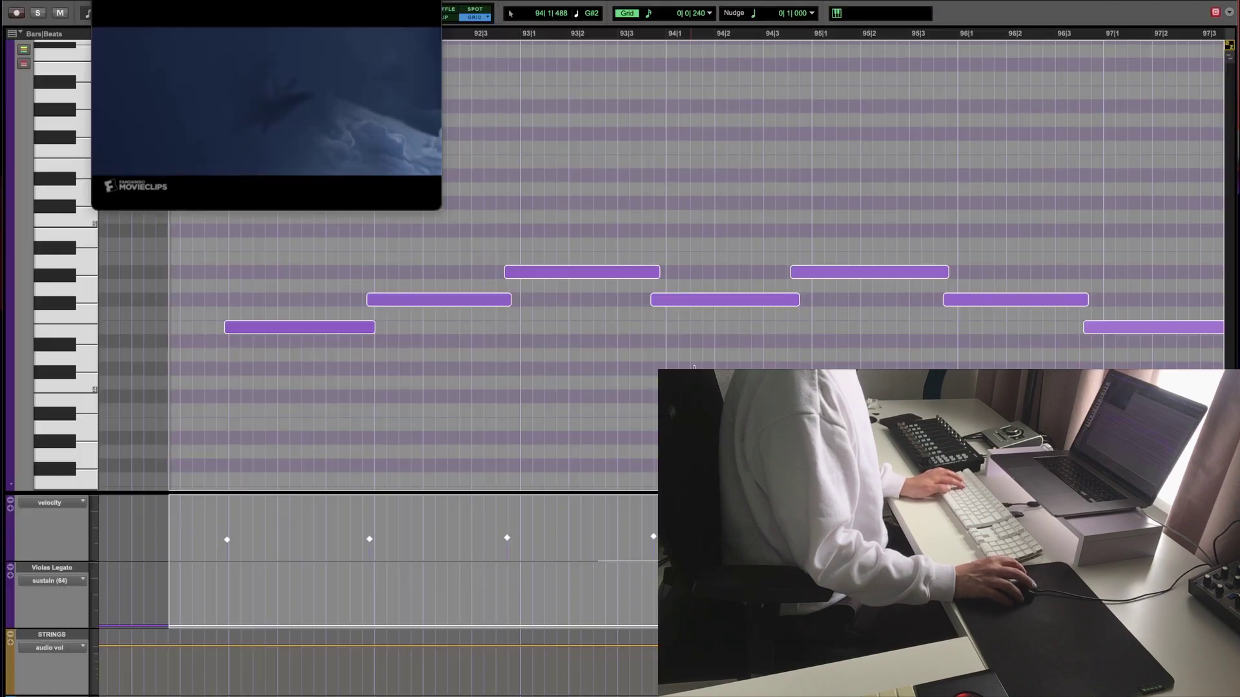
{"action": "left_click_drag", "start_coordinate": [311, 335], "coordinate": [313, 306]}
{"action": "key", "text": "ctrl+equal"}
{"action": "key", "text": "space"}
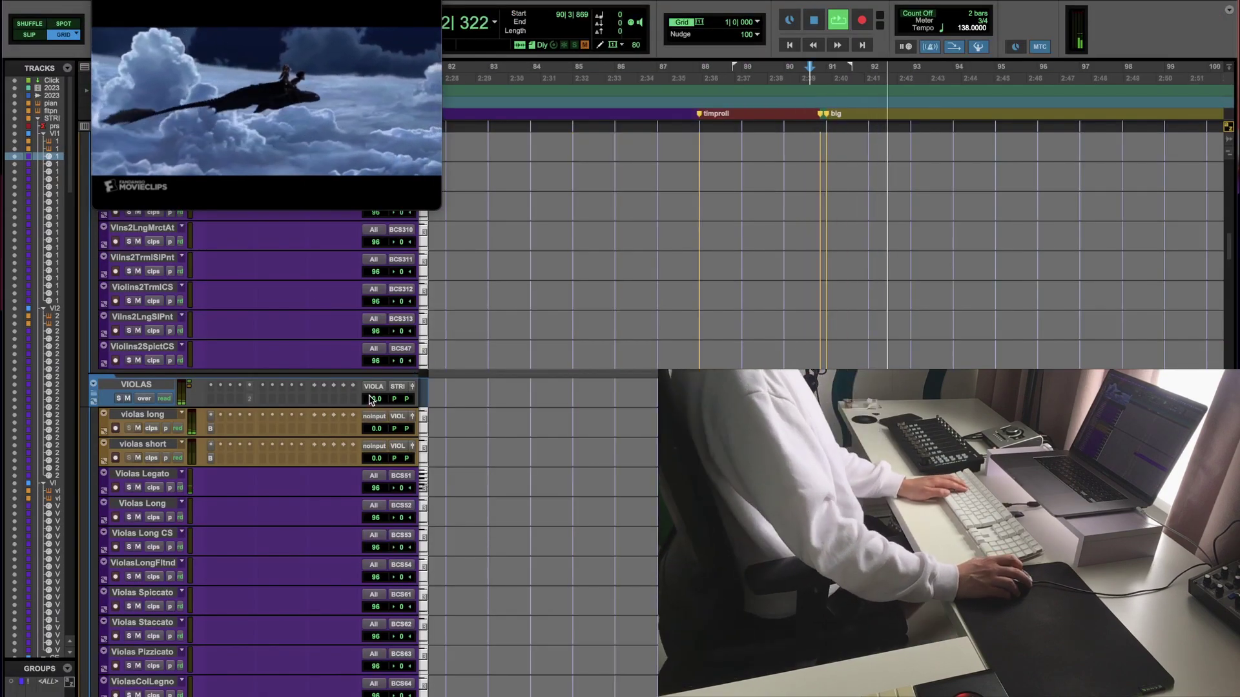
Step: Locate the existing theme clips on the Cellos Legato track, starting at bar 61
{"action": "key", "text": "ctrl+bracketleft"}
{"action": "key", "text": "ctrl+bracketleft"}
{"action": "scroll", "coordinate": [354, 385], "scroll_direction": "down", "scroll_amount": 15}
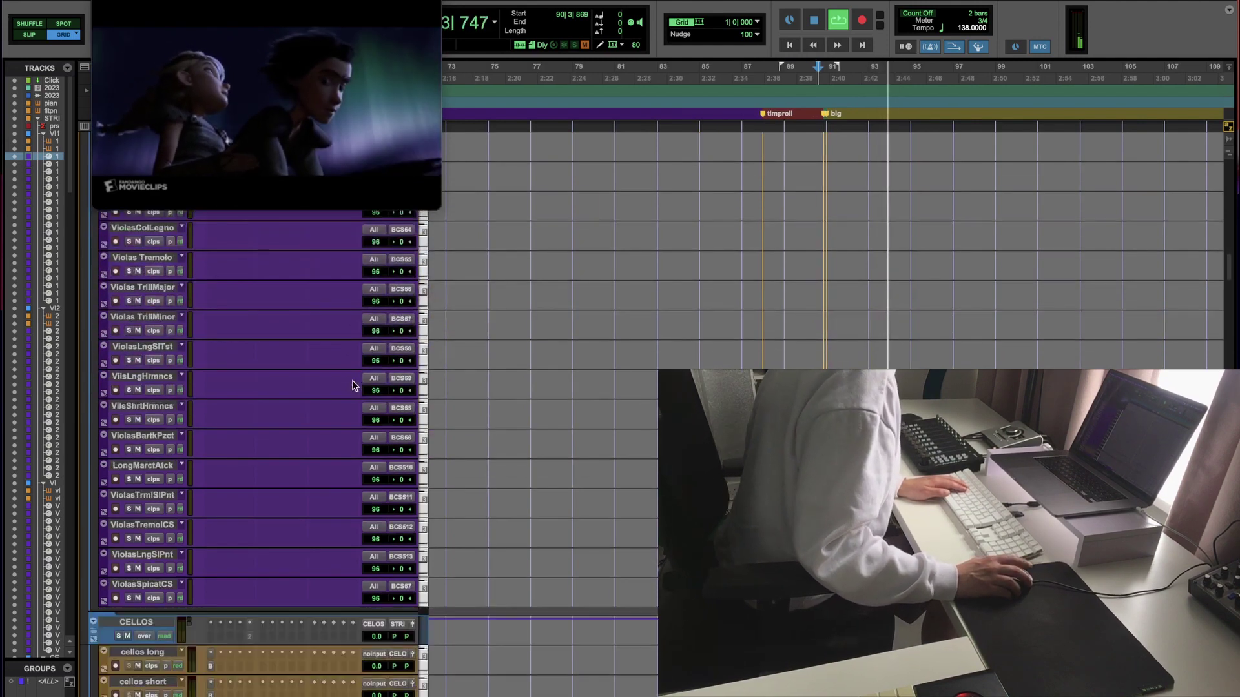
{"action": "key", "text": "ctrl+bracketleft"}
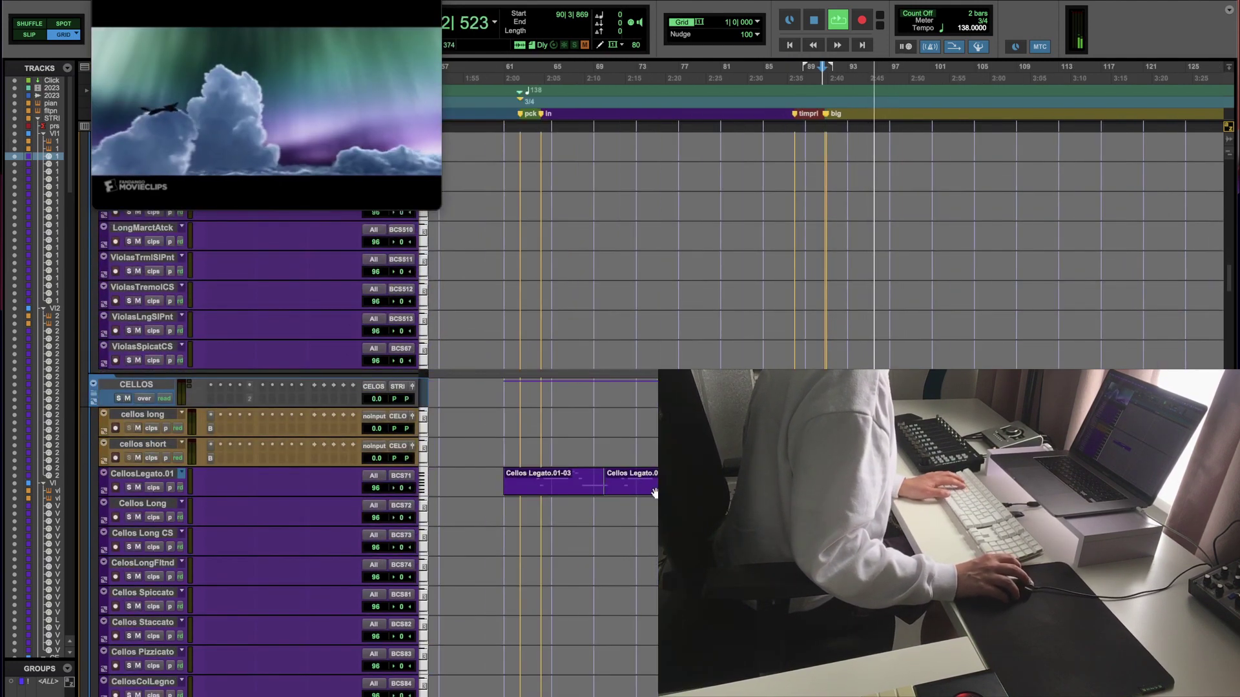
Step: Consolidate the Cellos Legato clips from bar 60 to 85 and copy the passage starting at bar 64 to the "big" marker
{"action": "key", "text": "space"}
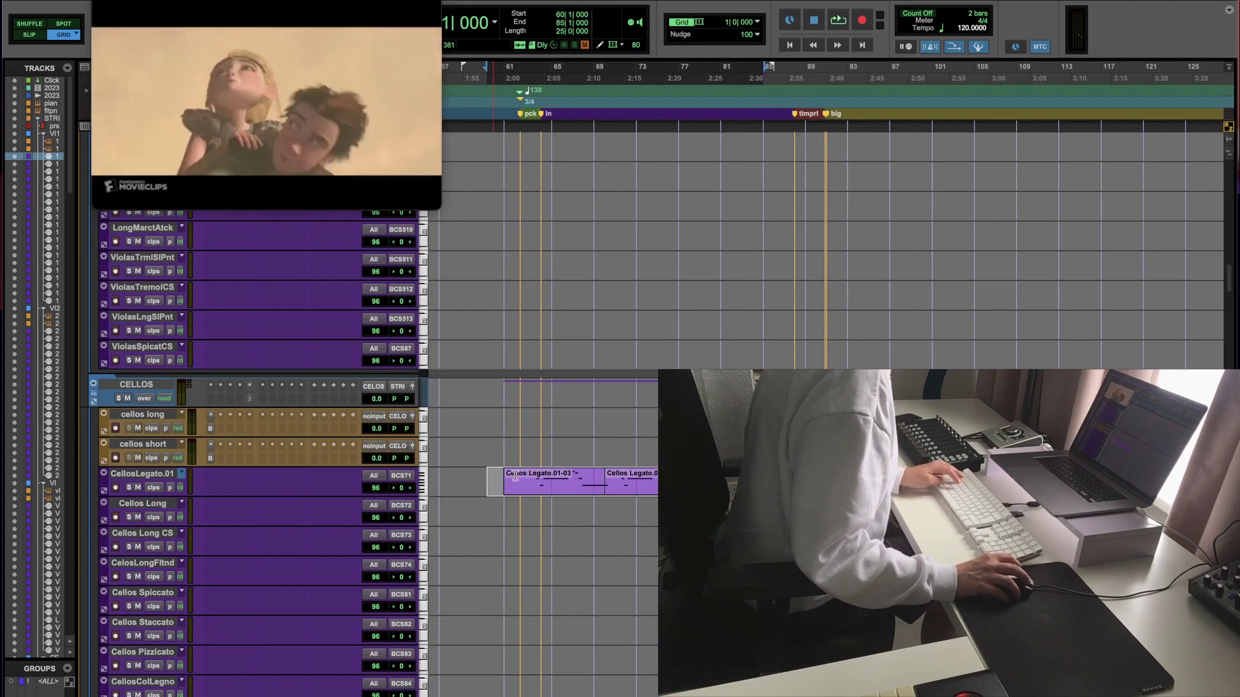
{"action": "key", "text": "ctrl+z"}
{"action": "left_click_drag", "start_coordinate": [543, 480], "coordinate": [780, 481]}
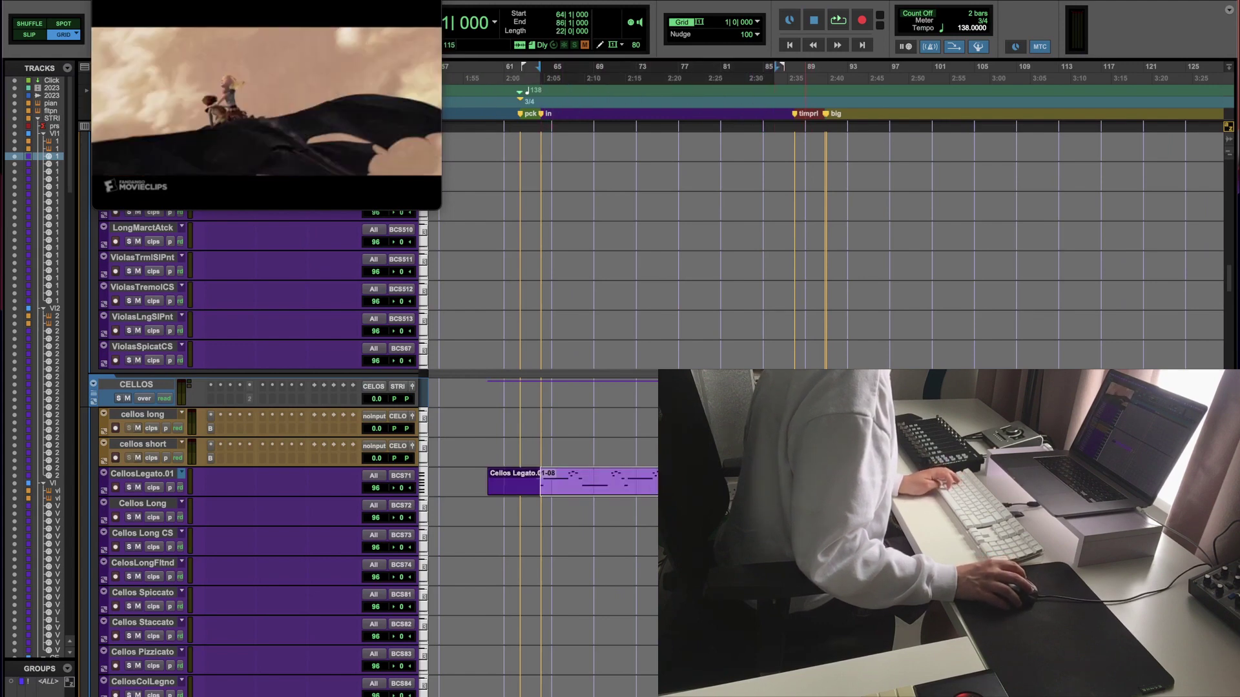
{"action": "left_click", "coordinate": [805, 481]}
{"action": "key", "text": "super+v"}
{"action": "key", "text": "super+bracketright"}
{"action": "key", "text": "super+bracketright"}
{"action": "key", "text": "super+bracketright"}
{"action": "key", "text": "super+bracketright"}
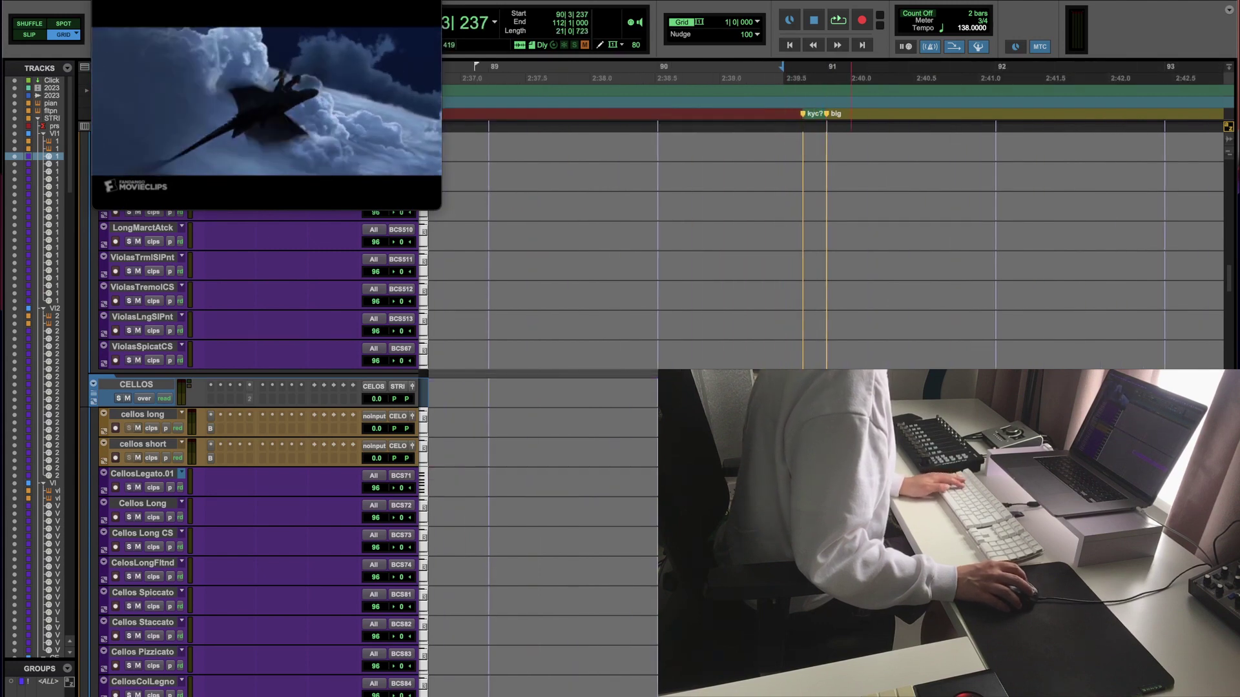
Step: Transpose all notes of the copied Cellos Legato clip up two semitones
{"action": "key", "text": "ctrl+equal"}
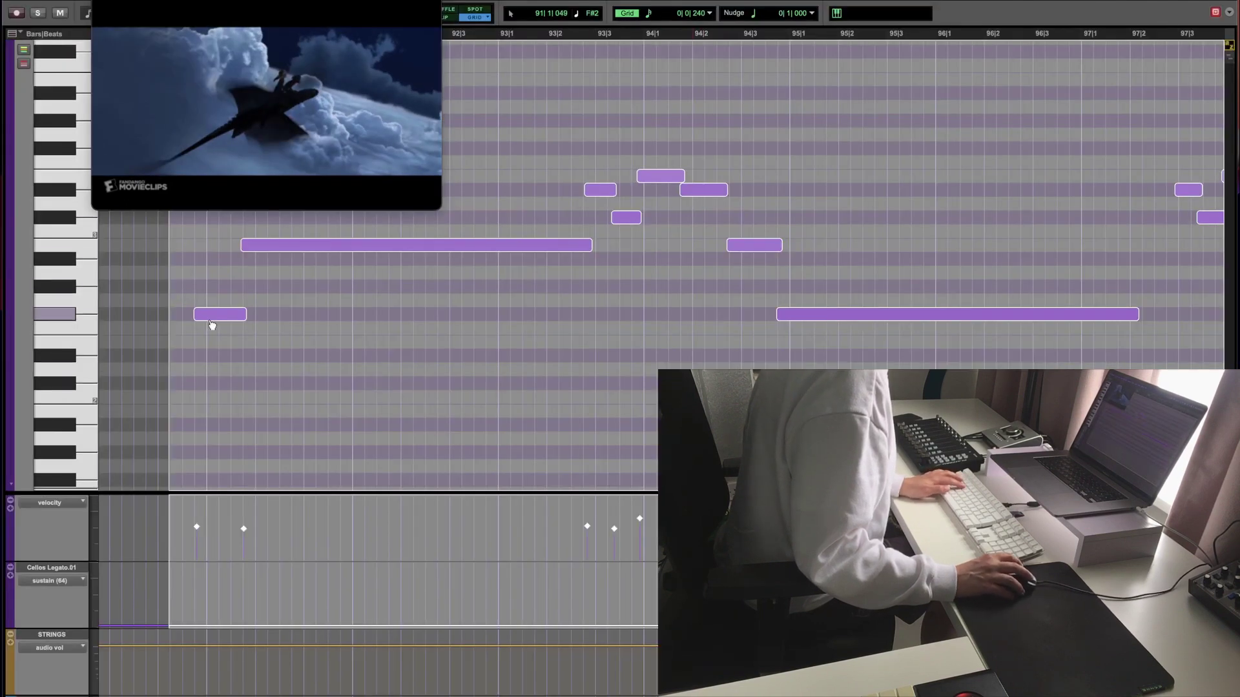
{"action": "left_click_drag", "start_coordinate": [215, 313], "coordinate": [213, 297]}
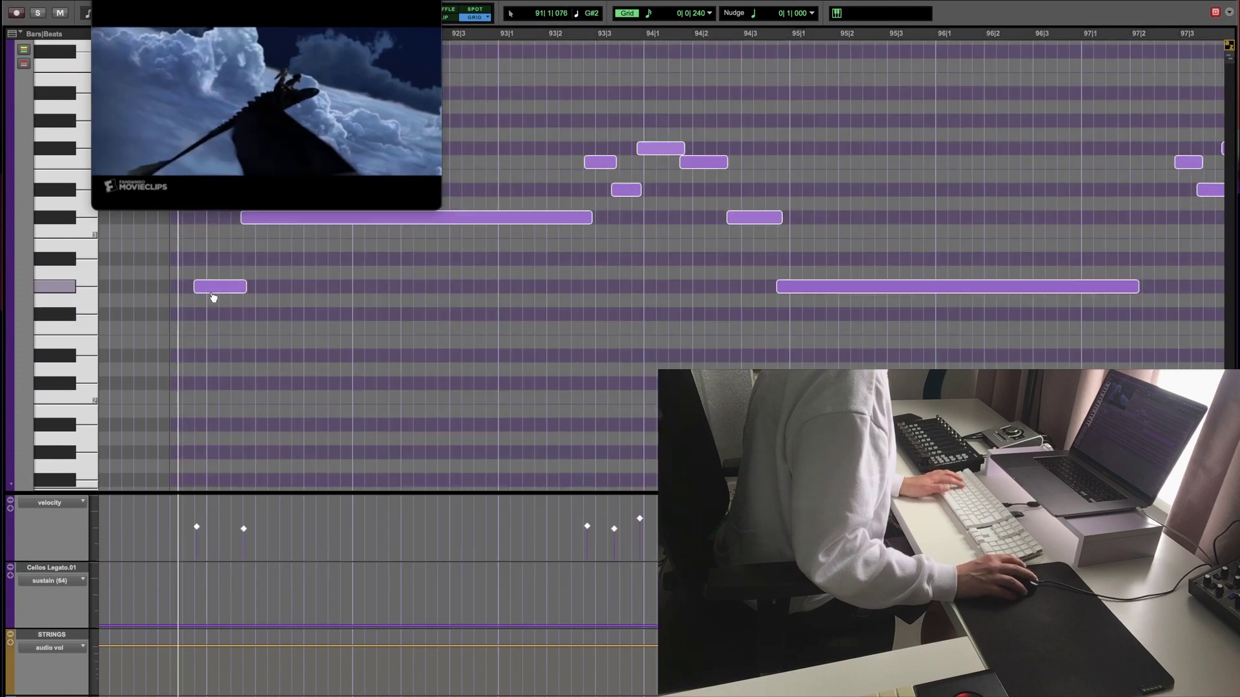
{"action": "key", "text": "ctrl+equal"}
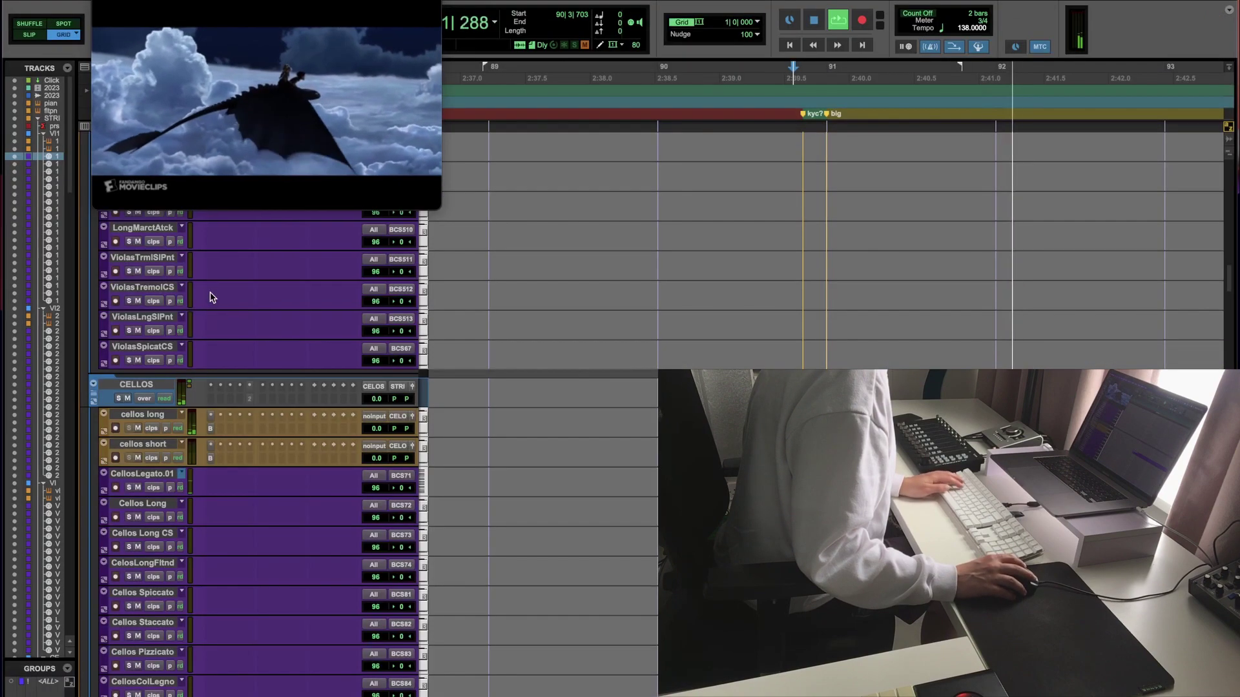
Step: Copy the Basses Long passage from bar 64 to 81 and paste it at bar 91
{"action": "key", "text": "ctrl+bracketleft"}
{"action": "key", "text": "ctrl+bracketleft"}
{"action": "key", "text": "ctrl+bracketleft"}
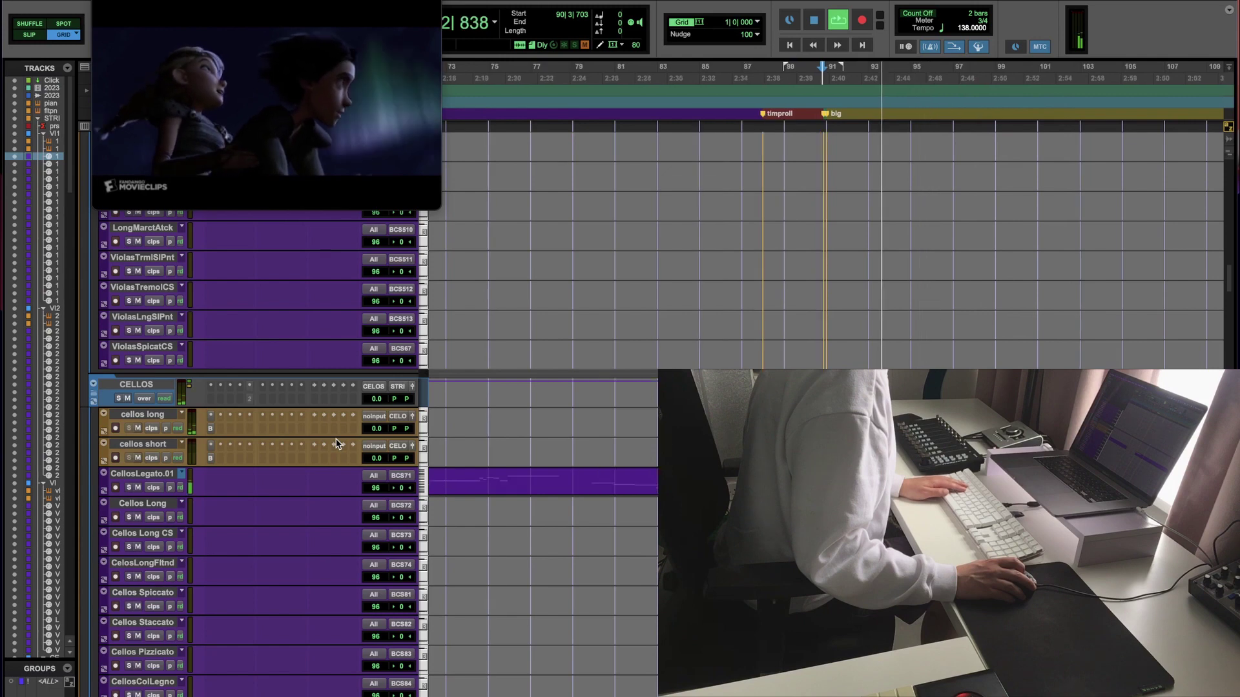
{"action": "scroll", "coordinate": [336, 444], "scroll_direction": "down", "scroll_amount": 10}
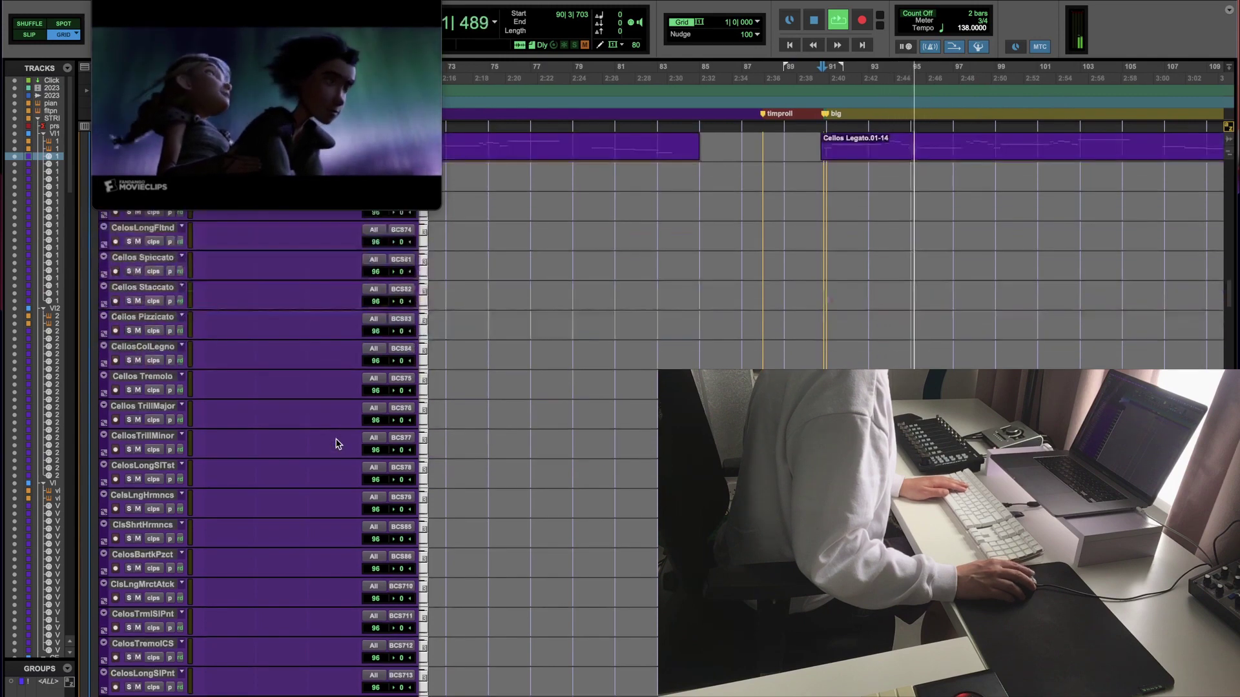
{"action": "key", "text": "ctrl+bracketleft"}
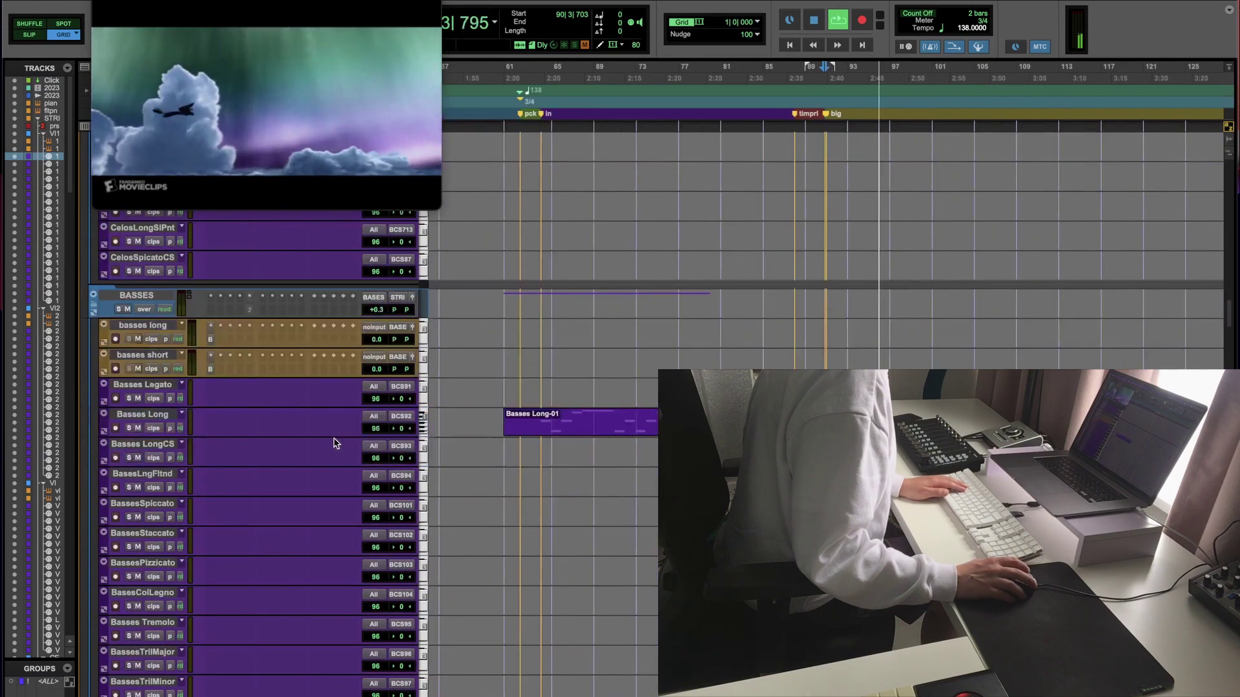
{"action": "left_click", "coordinate": [590, 439]}
{"action": "left_click_drag", "start_coordinate": [543, 422], "coordinate": [723, 423]}
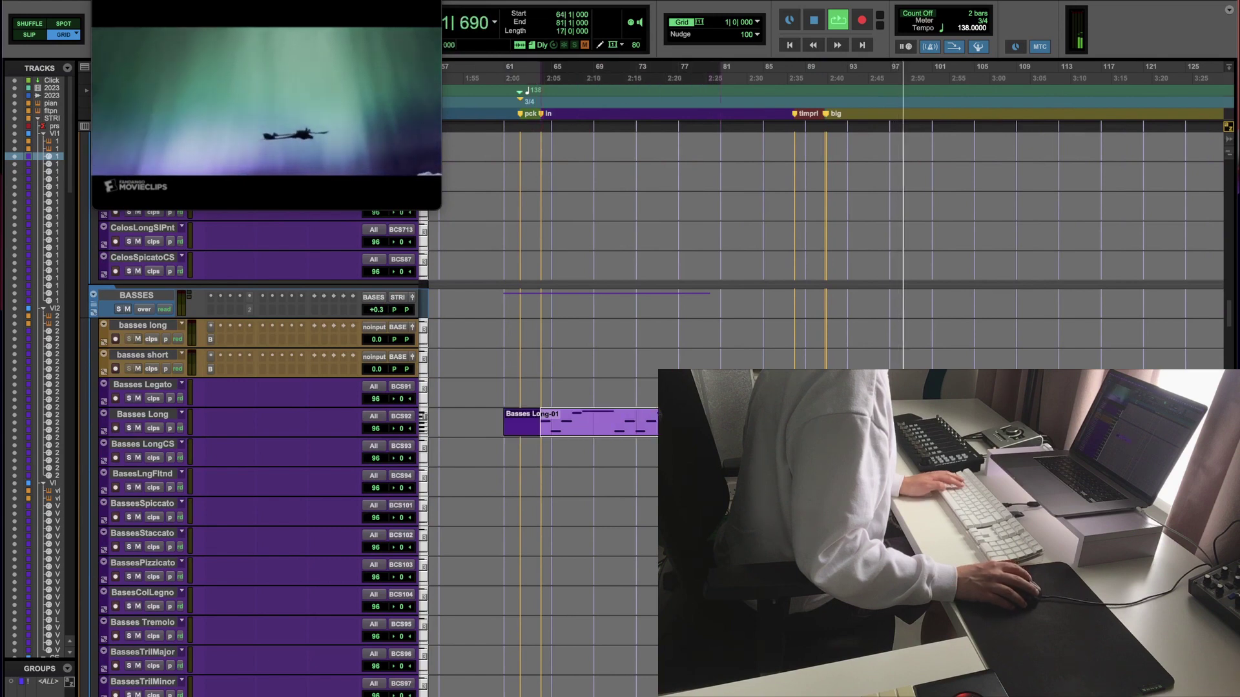
{"action": "left_click", "coordinate": [832, 420]}
{"action": "key", "text": "ctrl+bracketright"}
{"action": "key", "text": "ctrl+bracketright"}
{"action": "key", "text": "ctrl+bracketright"}
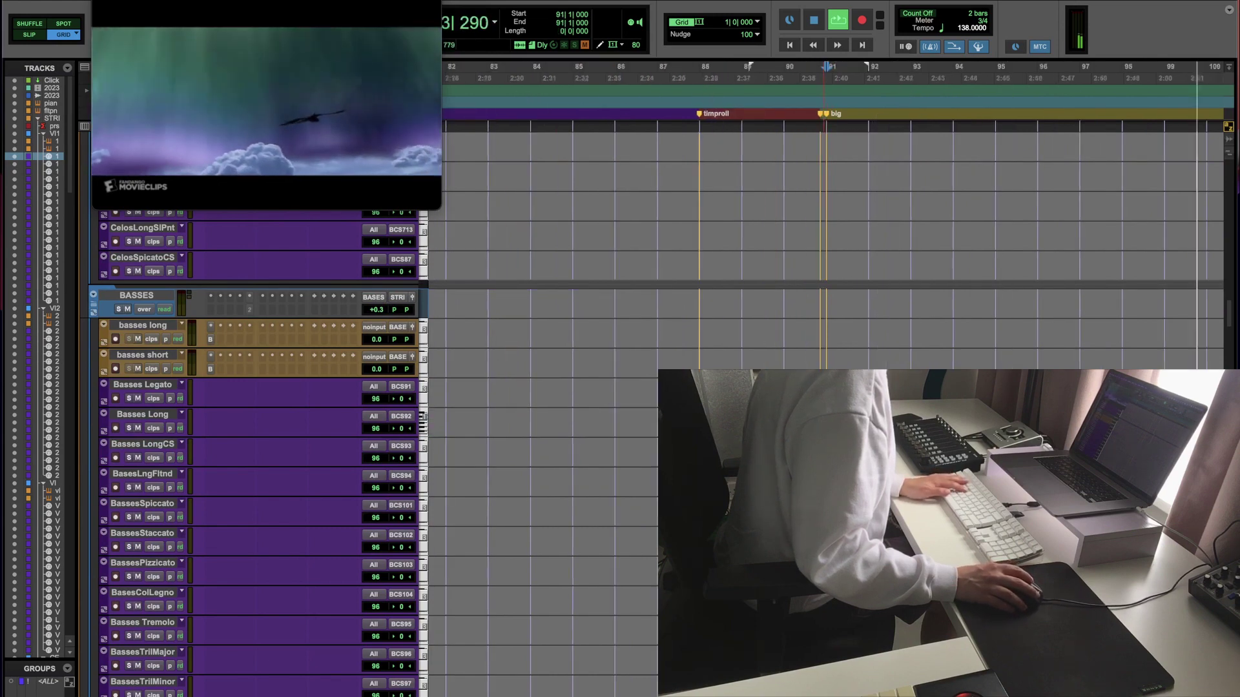
Step: Extend the start of the pasted Basses Long clip back to 90|2|738
{"action": "key", "text": "space"}
{"action": "key", "text": "ctrl+bracketright"}
{"action": "key", "text": "ctrl+bracketright"}
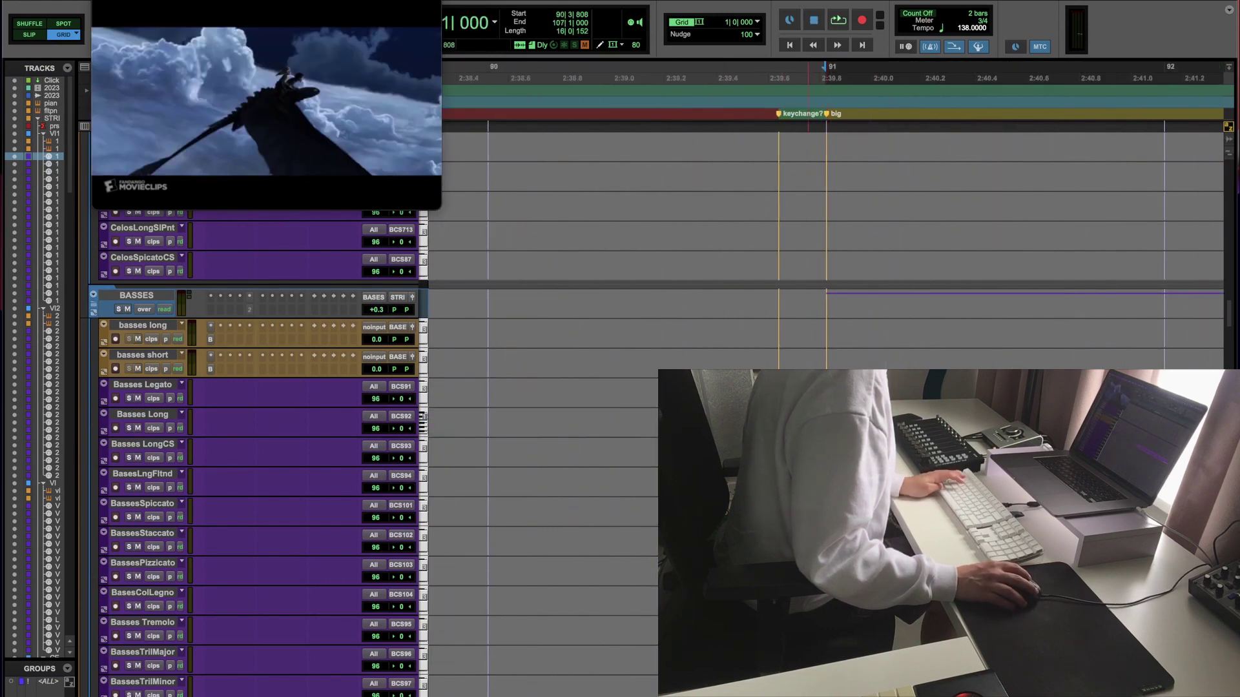
{"action": "key", "text": "ctrl+bracketleft"}
{"action": "key", "text": "ctrl+bracketleft"}
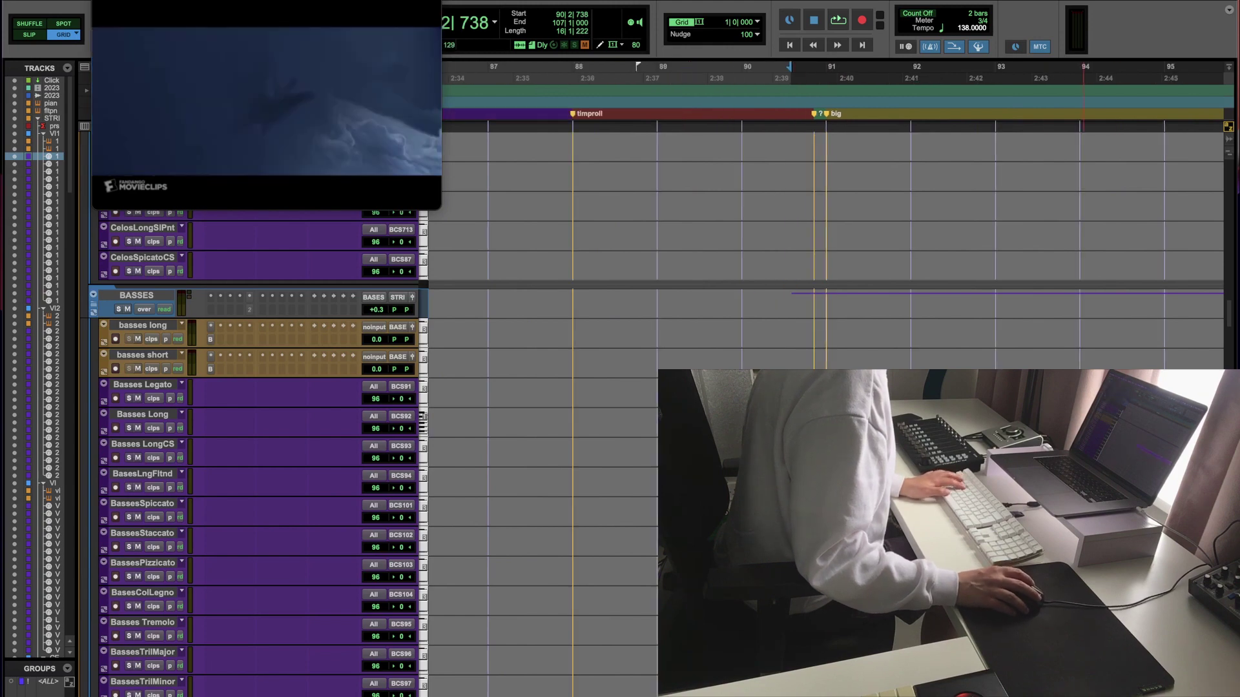
{"action": "key", "text": "ctrl+bracketleft"}
Step: Audition the passage from bar 98 and mute the BASSES track during playback
{"action": "left_click", "coordinate": [1122, 193]}
{"action": "key", "text": "space"}
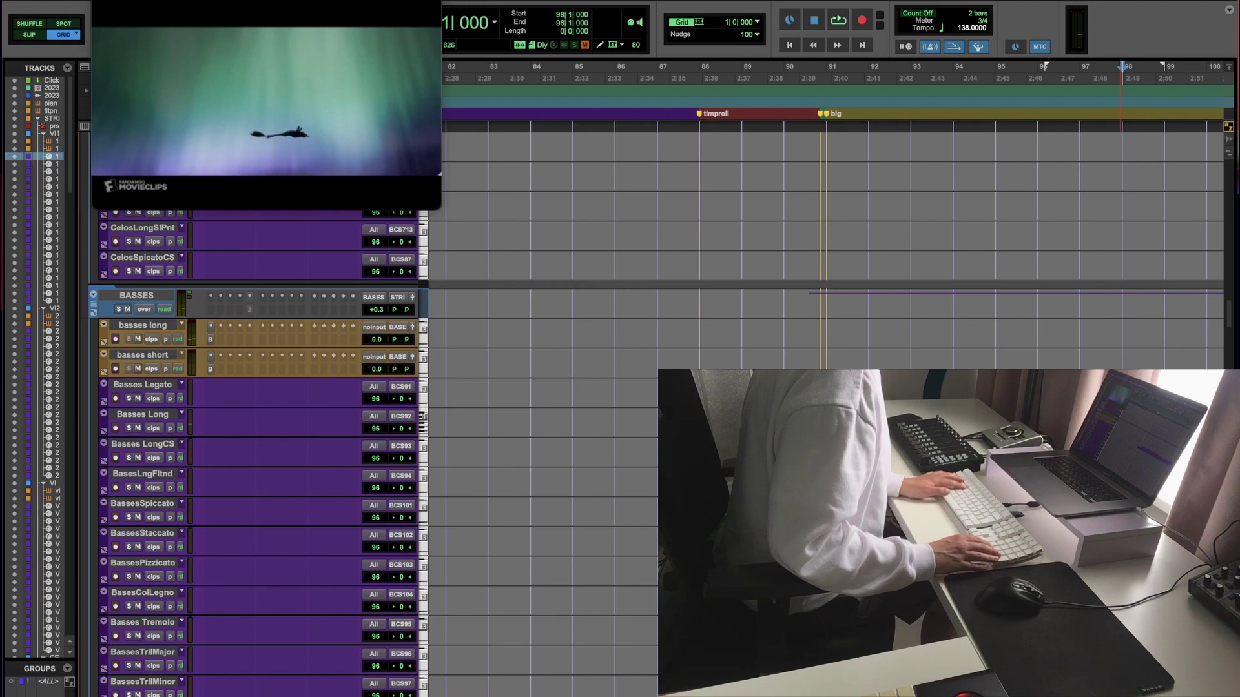
{"action": "key", "text": "space"}
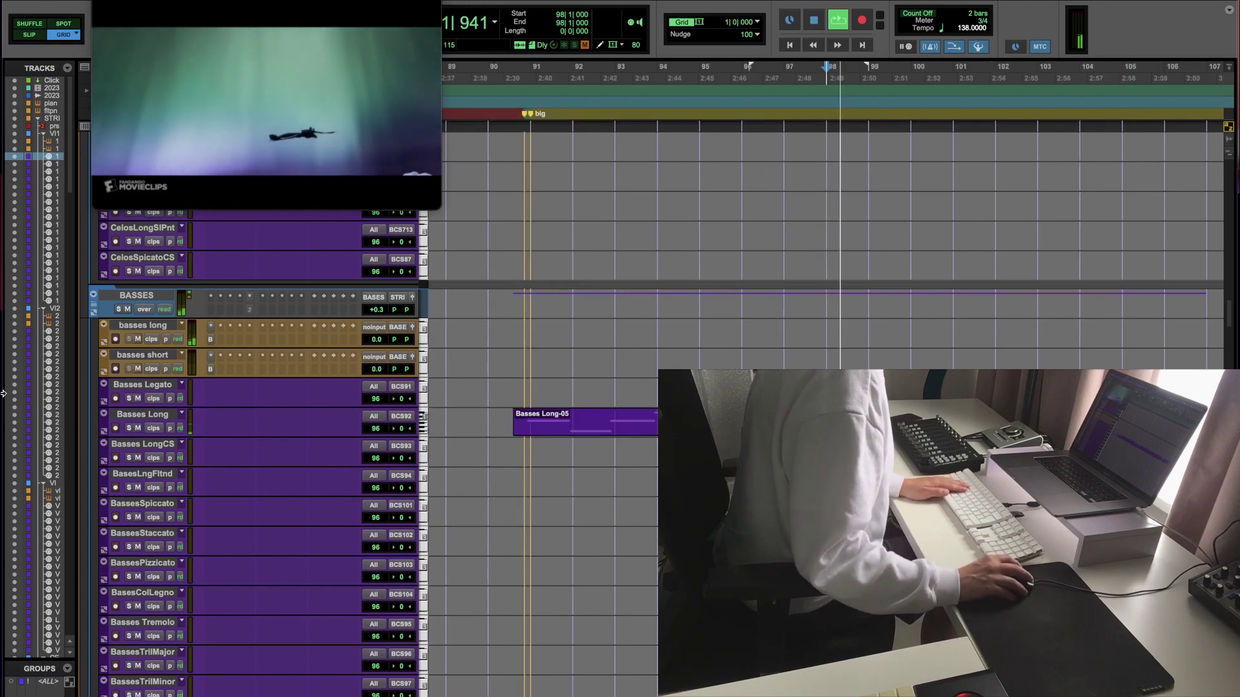
{"action": "key", "text": "shift+m"}
{"action": "key", "text": "space"}
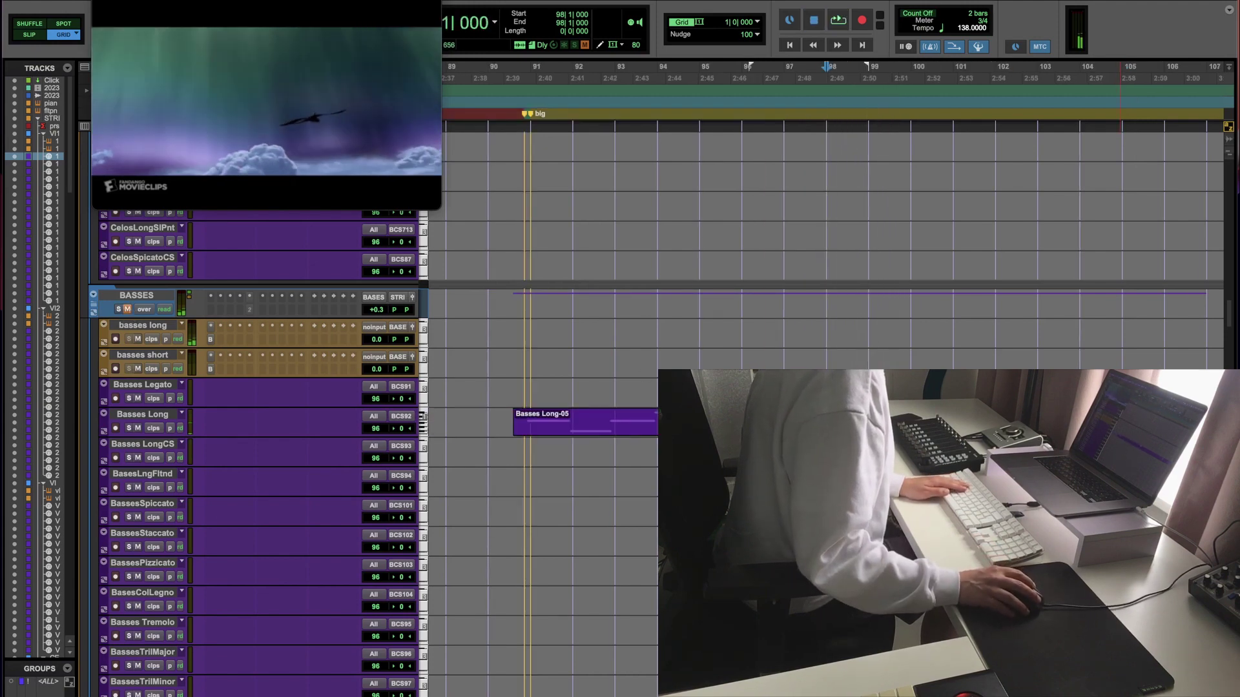
Step: Add a marker named "minor third down in bass" at bar 99
{"action": "key", "text": "KP_Enter"}
{"action": "type", "text": "mino"}
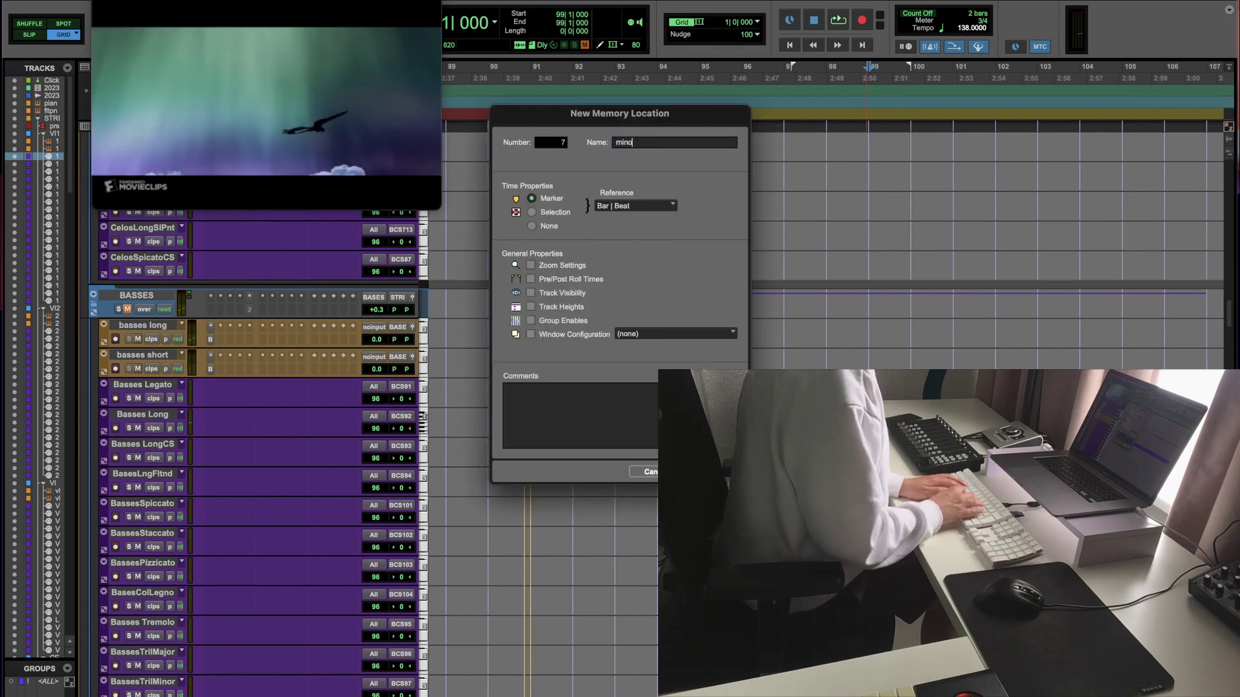
{"action": "type", "text": "r third down in"}
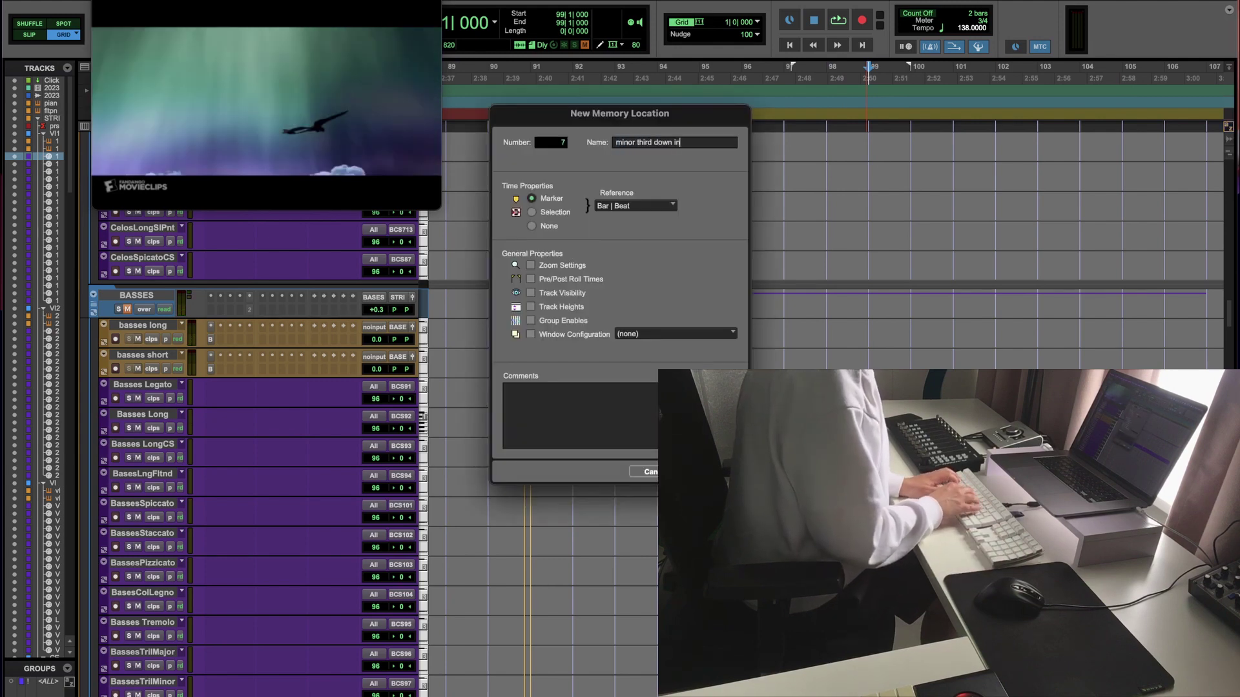
{"action": "type", "text": " bass"}
{"action": "key", "text": "Return"}
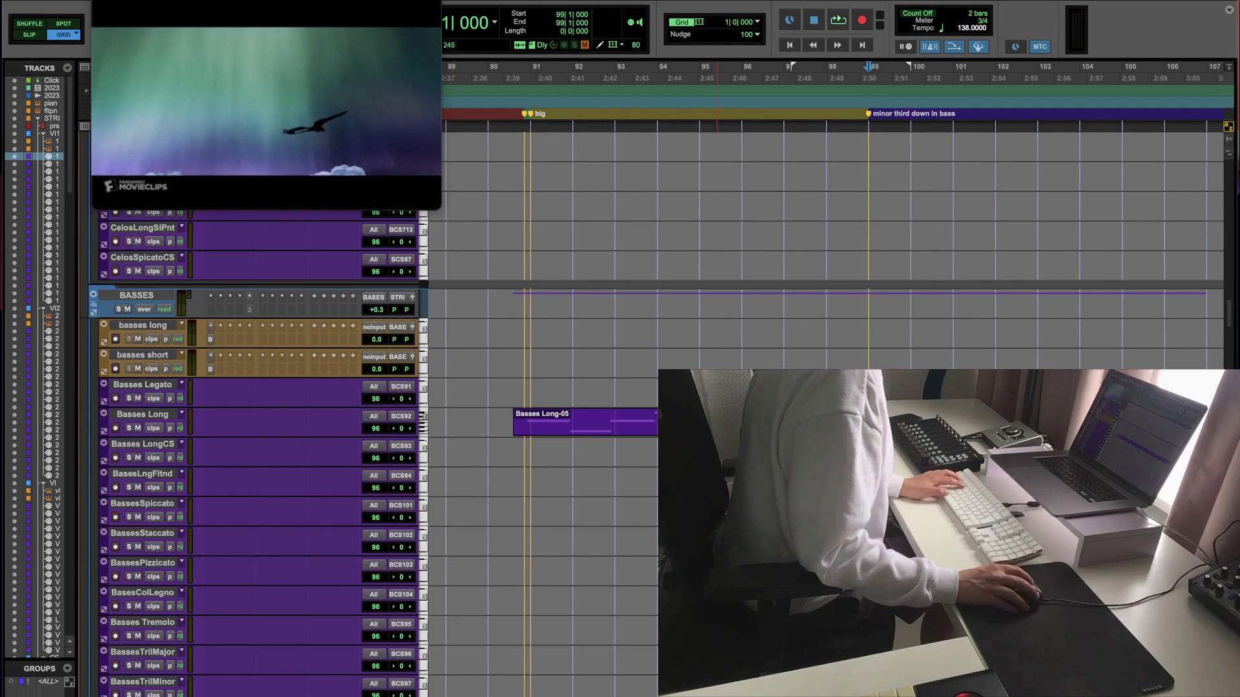
Step: Transpose all notes of the copied Basses Long clip up two semitones and play the result
{"action": "double_click", "coordinate": [581, 423]}
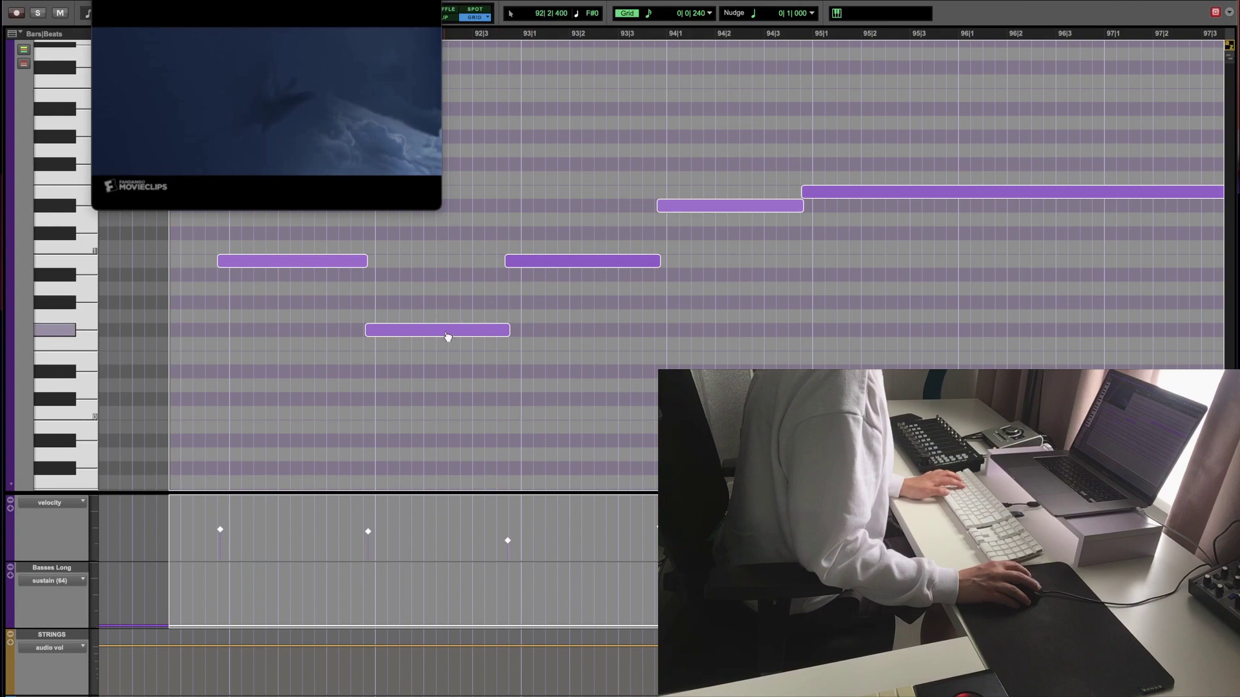
{"action": "left_click_drag", "start_coordinate": [447, 337], "coordinate": [446, 310]}
{"action": "key", "text": "super+w"}
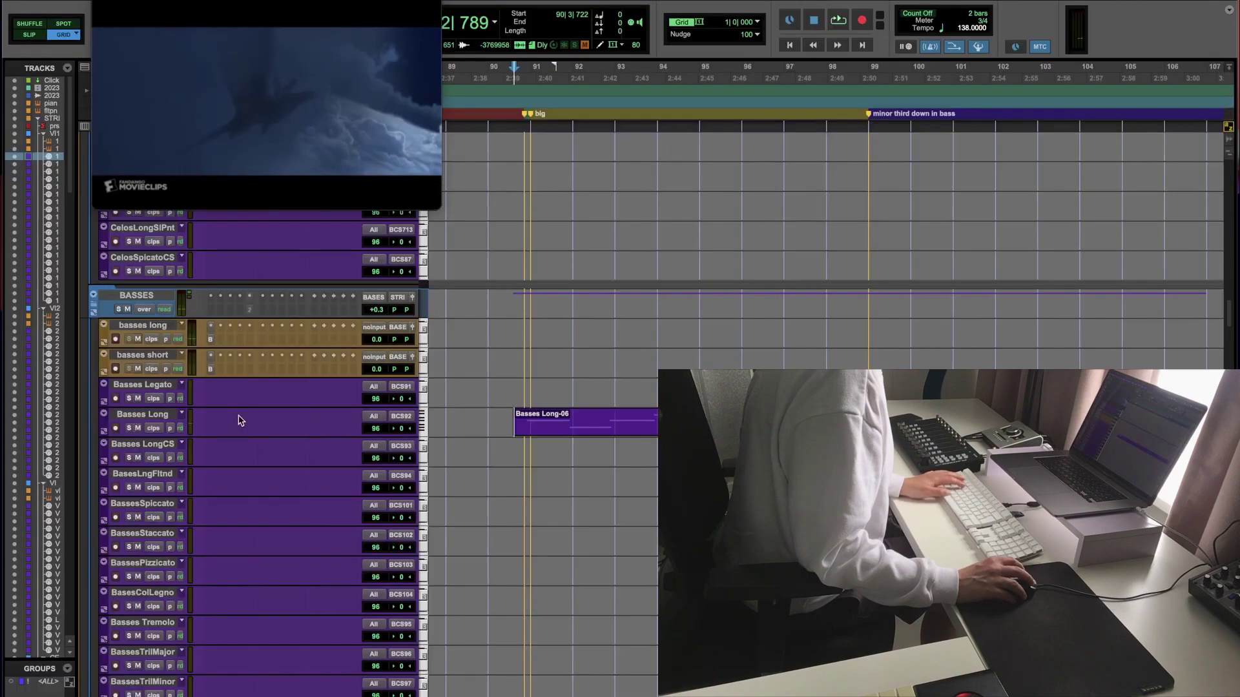
{"action": "key", "text": "space"}
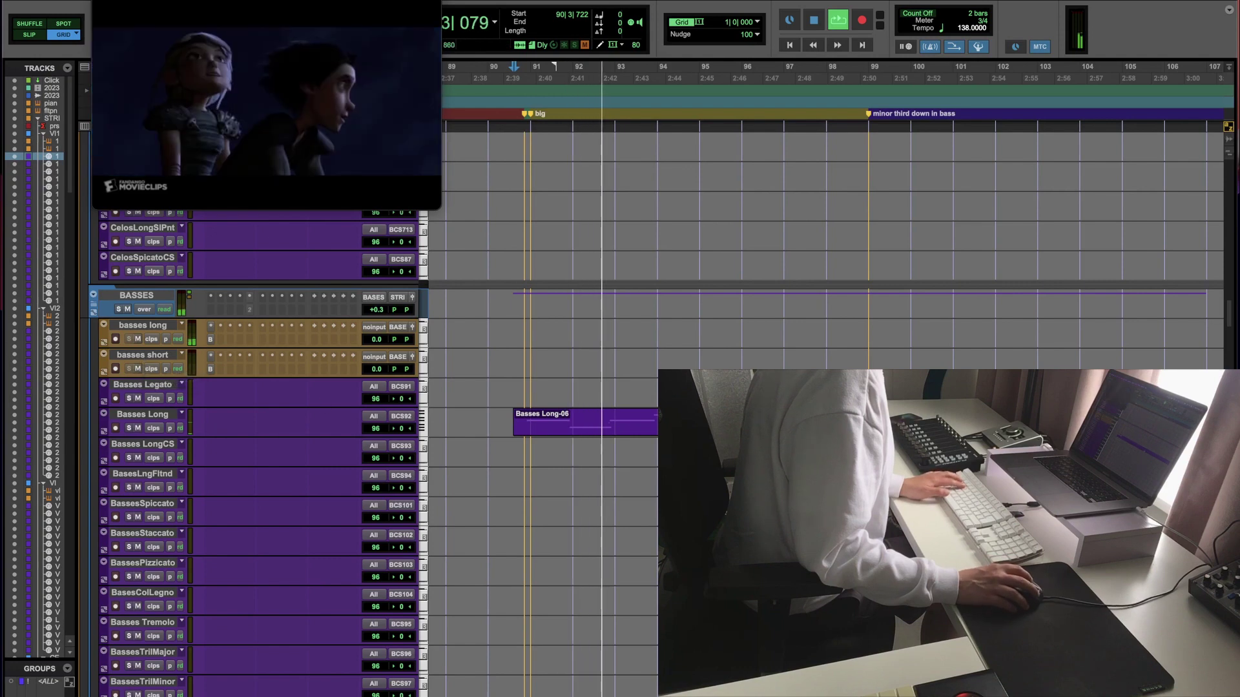
Step: Split the copied Basses Long clip at 98|3|676, just before the "minor third down in bass" marker
{"action": "left_click", "coordinate": [512, 431]}
{"action": "key", "text": "KP_Decimal"}
{"action": "key", "text": "2"}
{"action": "key", "text": "KP_Decimal"}
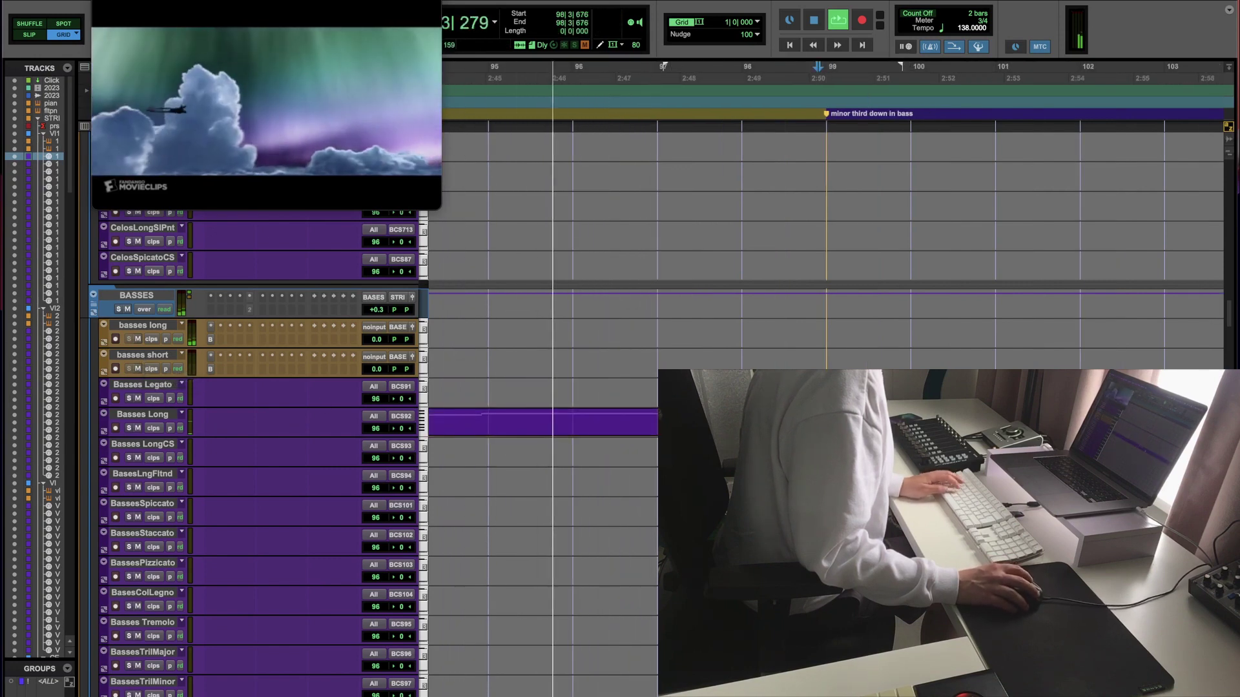
Step: Lower the bass note at bar 99 to Bb0 and the one at bar 101 to F#0
{"action": "key", "text": "ctrl+equal"}
{"action": "left_click", "coordinate": [269, 324]}
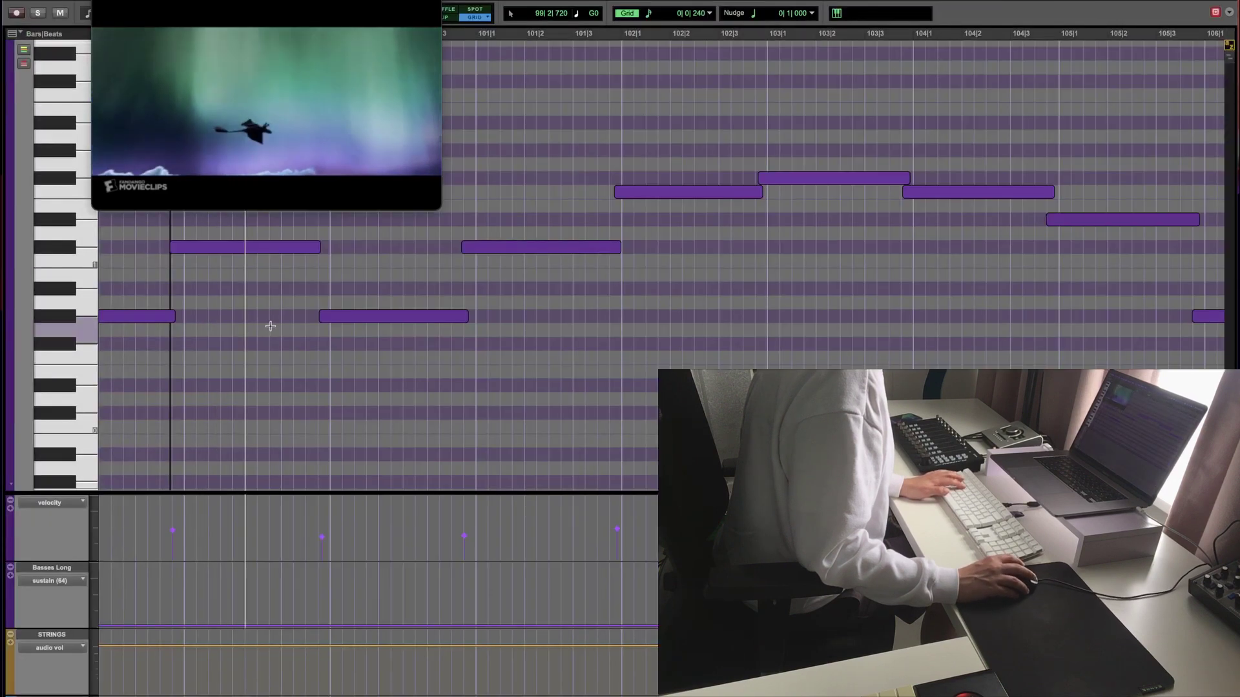
{"action": "key", "text": "ctrl+bracketleft"}
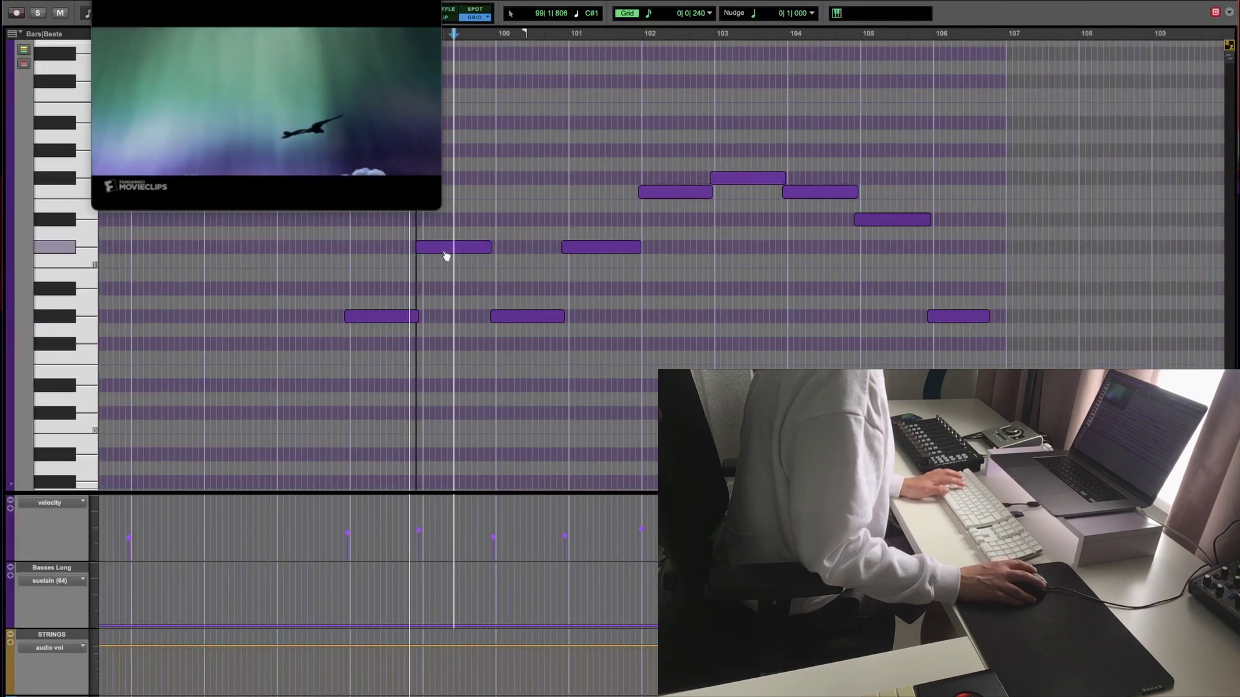
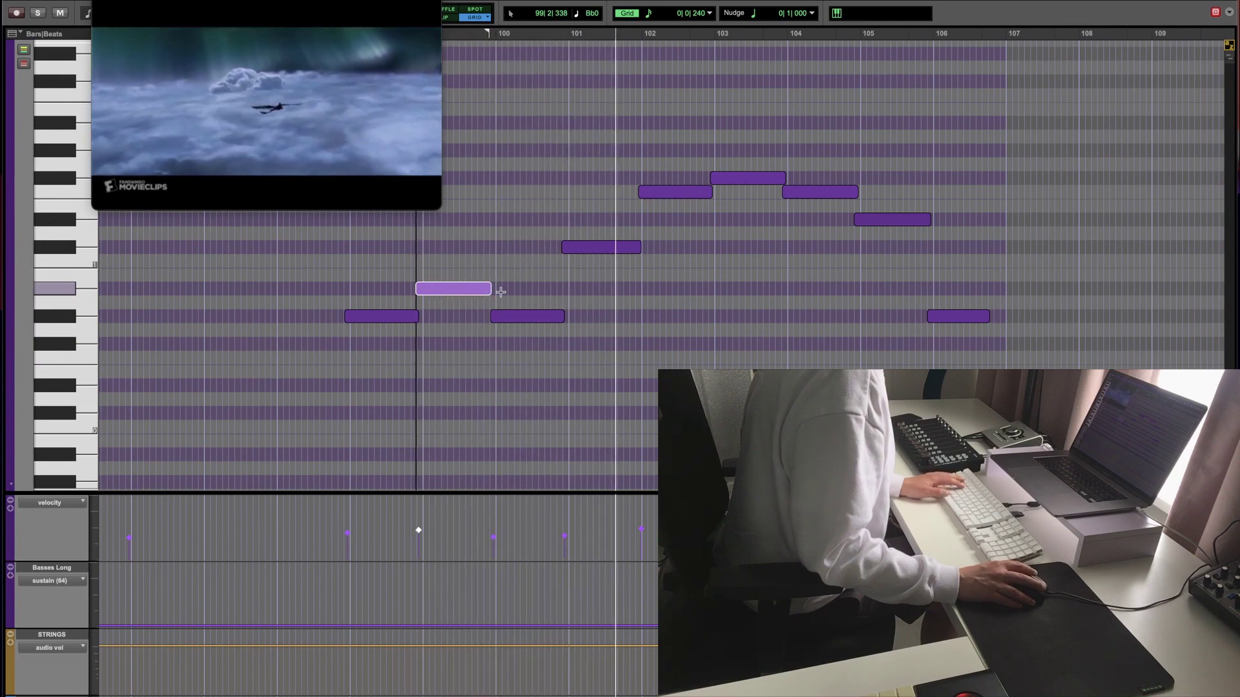
{"action": "left_click_drag", "start_coordinate": [588, 258], "coordinate": [600, 258]}
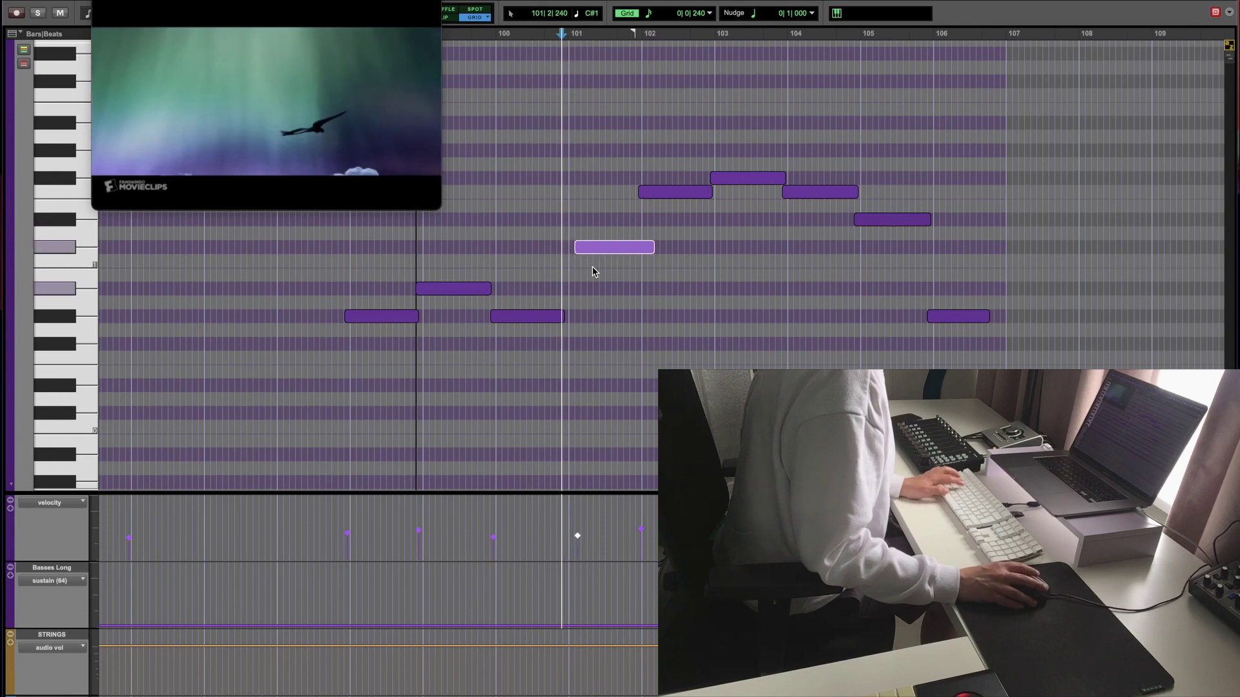
{"action": "key", "text": "ctrl+z"}
{"action": "left_click_drag", "start_coordinate": [595, 333], "coordinate": [594, 344]}
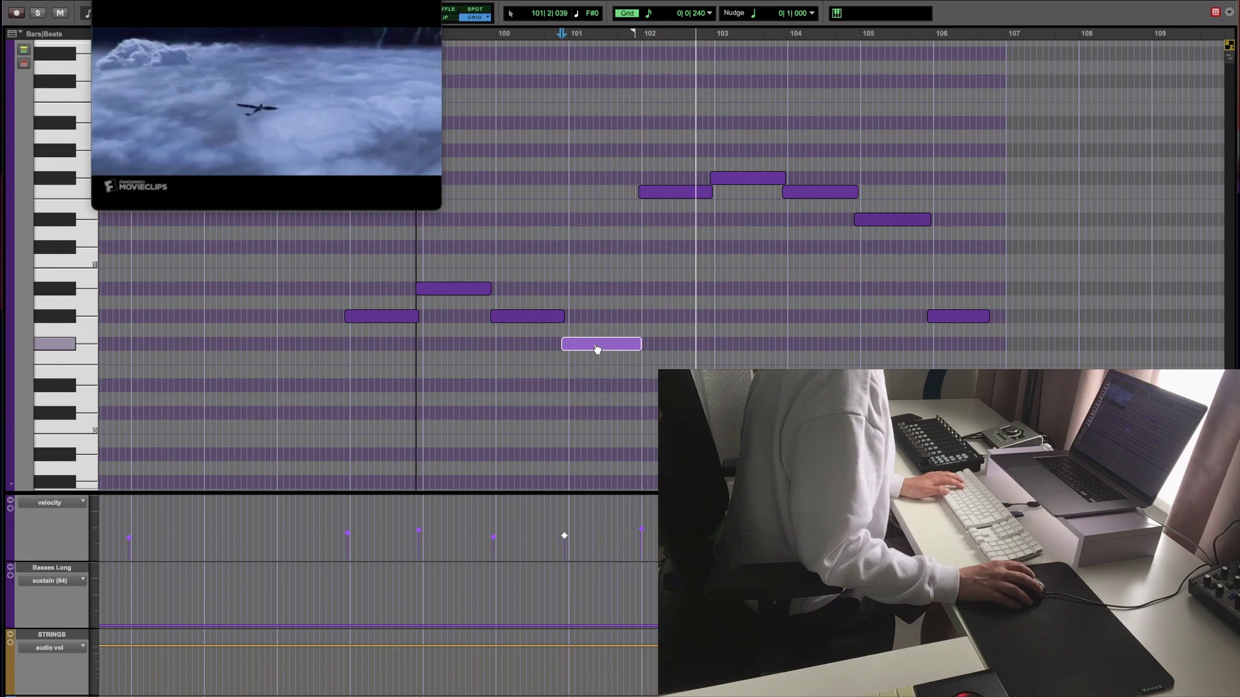
{"action": "key", "text": "ctrl+w"}
{"action": "key", "text": "ctrl+bracketleft"}
{"action": "key", "text": "ctrl+bracketleft"}
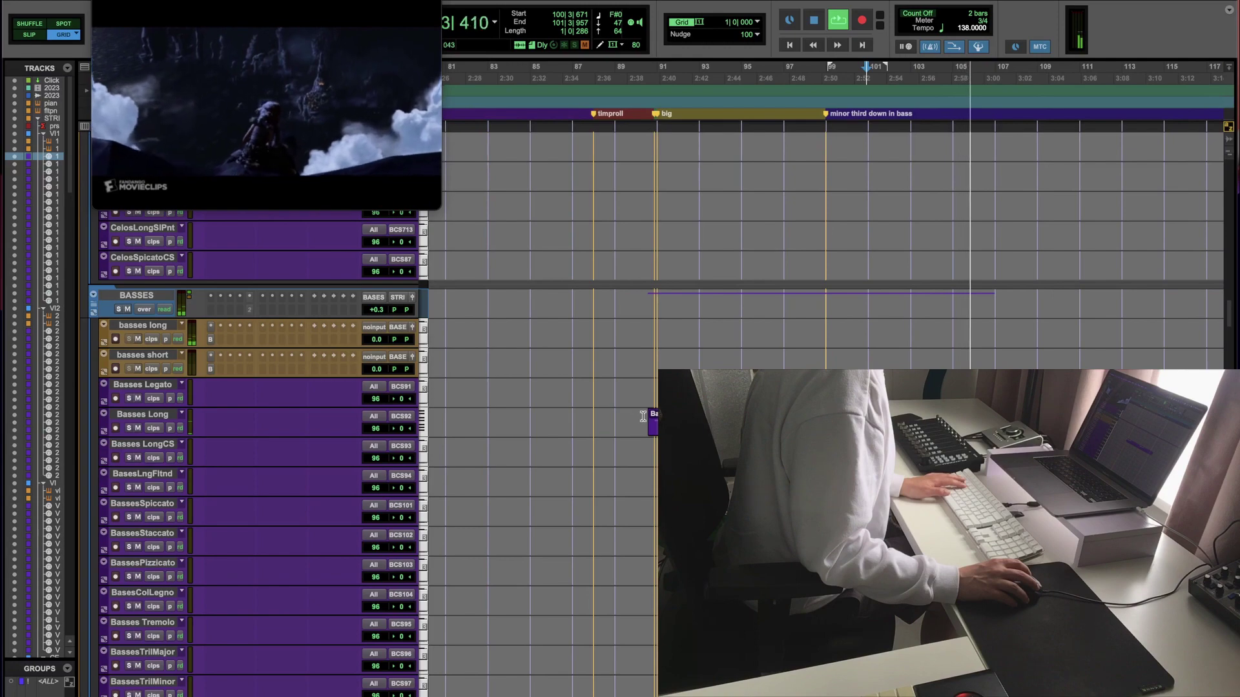
Step: Copy the int half section passage from bar 64 to 85 and paste it at the "big" marker
{"action": "key", "text": "space"}
{"action": "scroll", "coordinate": [577, 442], "scroll_direction": "down", "scroll_amount": 15}
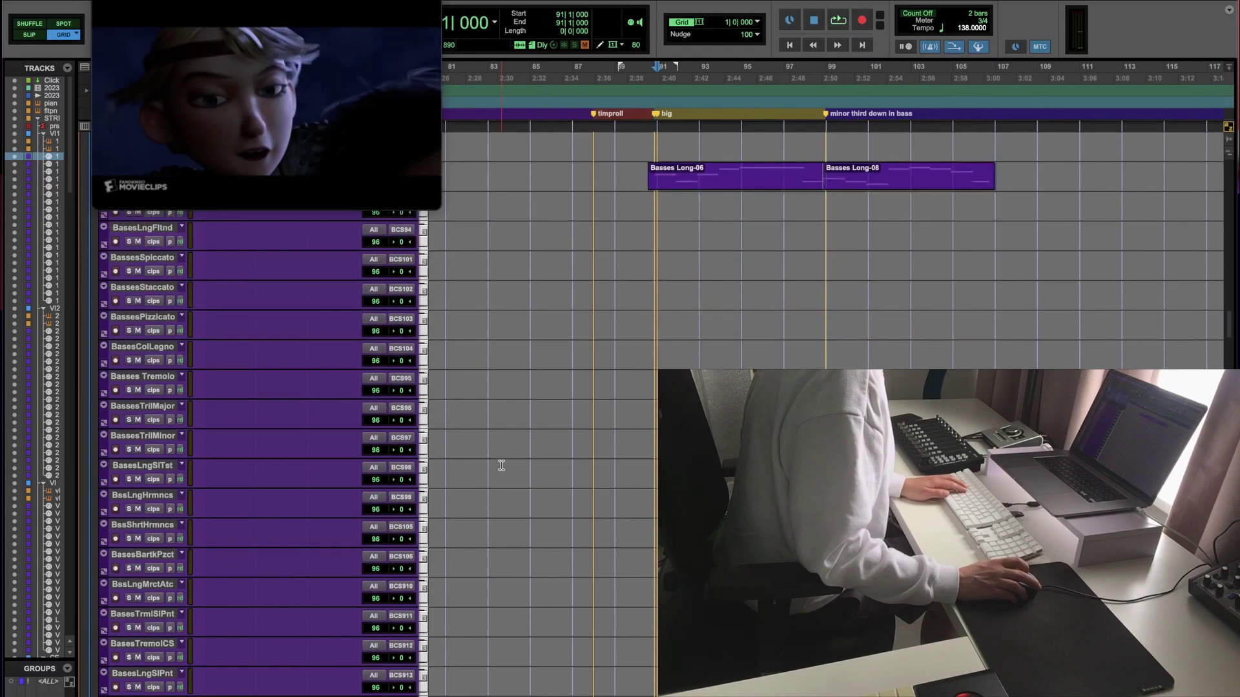
{"action": "scroll", "coordinate": [501, 466], "scroll_direction": "down", "scroll_amount": 12}
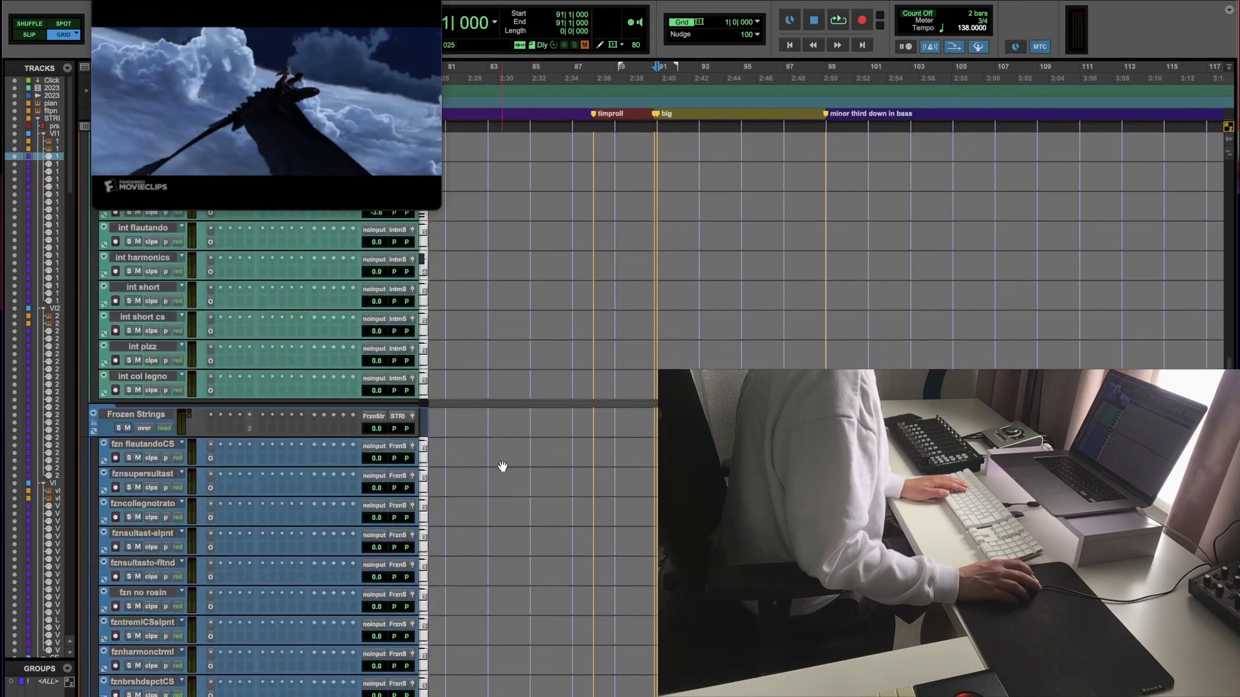
{"action": "key", "text": "ctrl+bracketleft"}
{"action": "key", "text": "ctrl+bracketleft"}
{"action": "scroll", "coordinate": [615, 326], "scroll_direction": "up", "scroll_amount": 4}
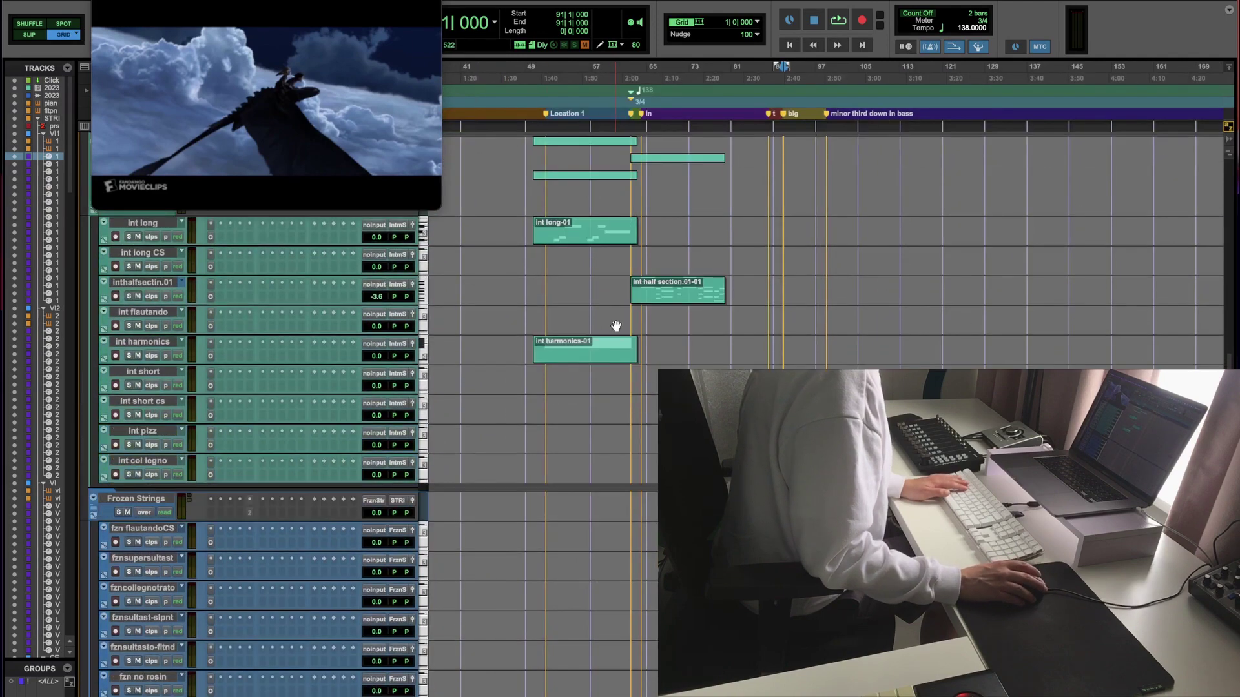
{"action": "left_click_drag", "start_coordinate": [751, 285], "coordinate": [640, 290]}
{"action": "left_click", "coordinate": [784, 115]}
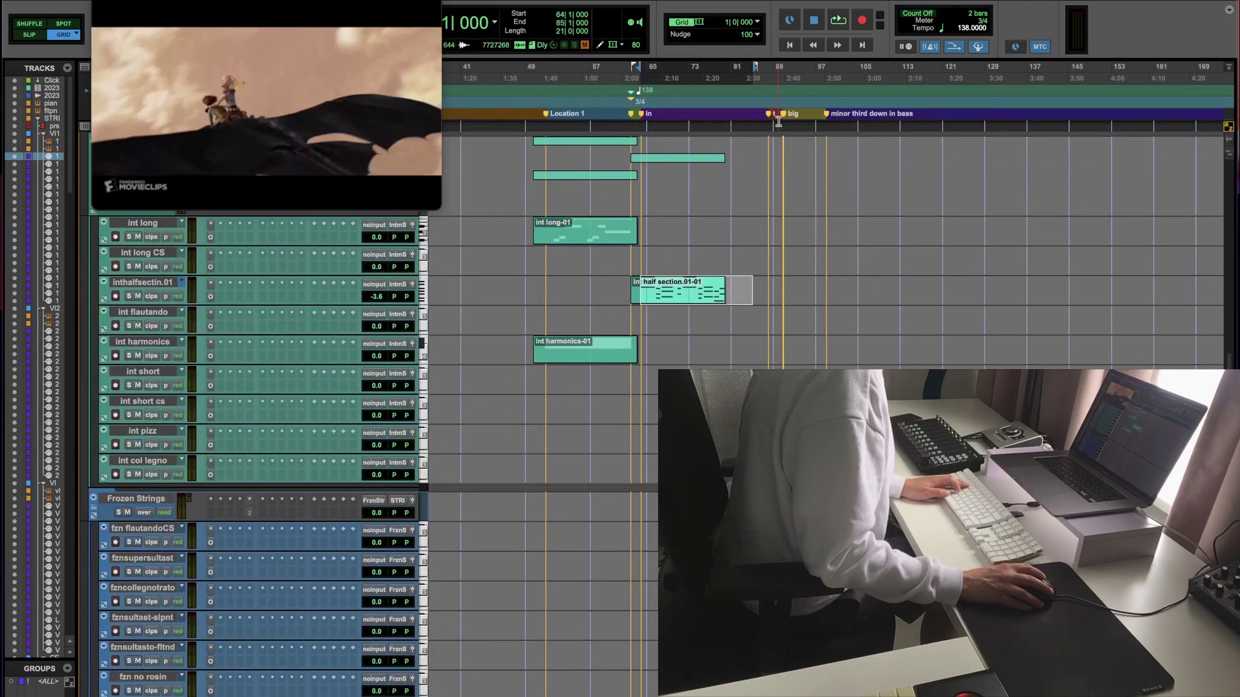
{"action": "key", "text": "ctrl+v"}
{"action": "scroll", "coordinate": [785, 120], "scroll_direction": "up", "scroll_amount": 4}
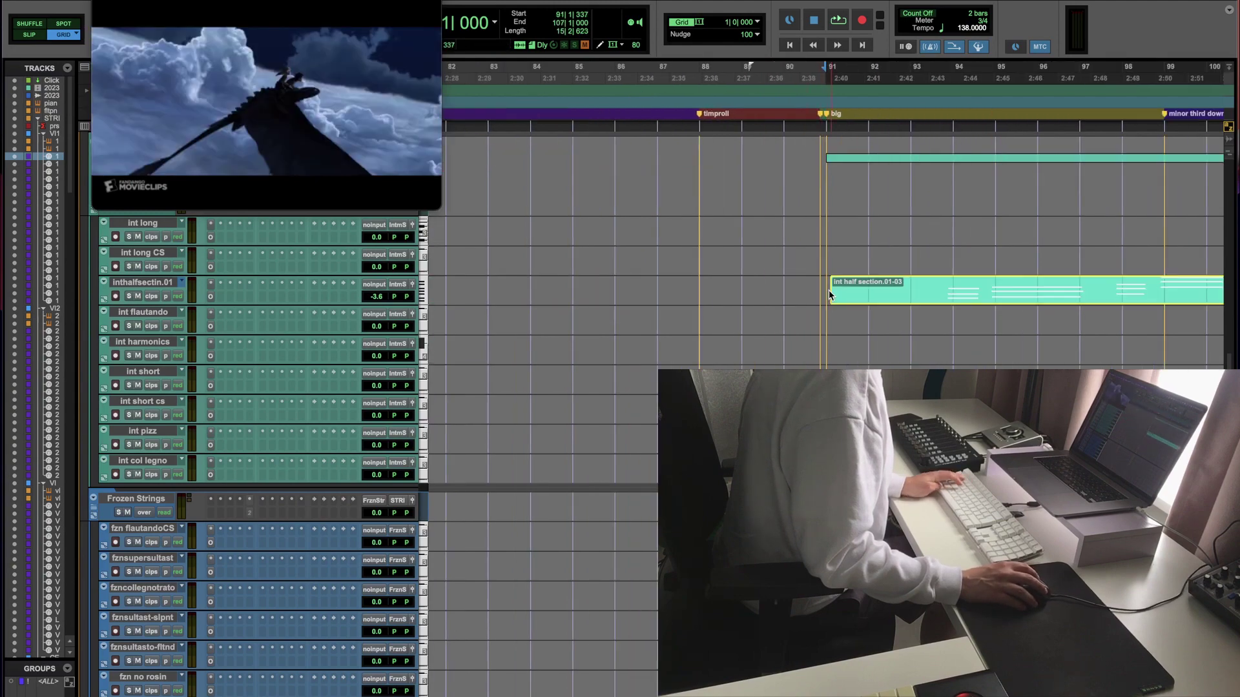
Step: Transpose all notes of the pasted int half section clip at the "big" marker up two semitones
{"action": "left_click_drag", "start_coordinate": [828, 290], "coordinate": [809, 289]}
{"action": "key", "text": "ctrl+equal"}
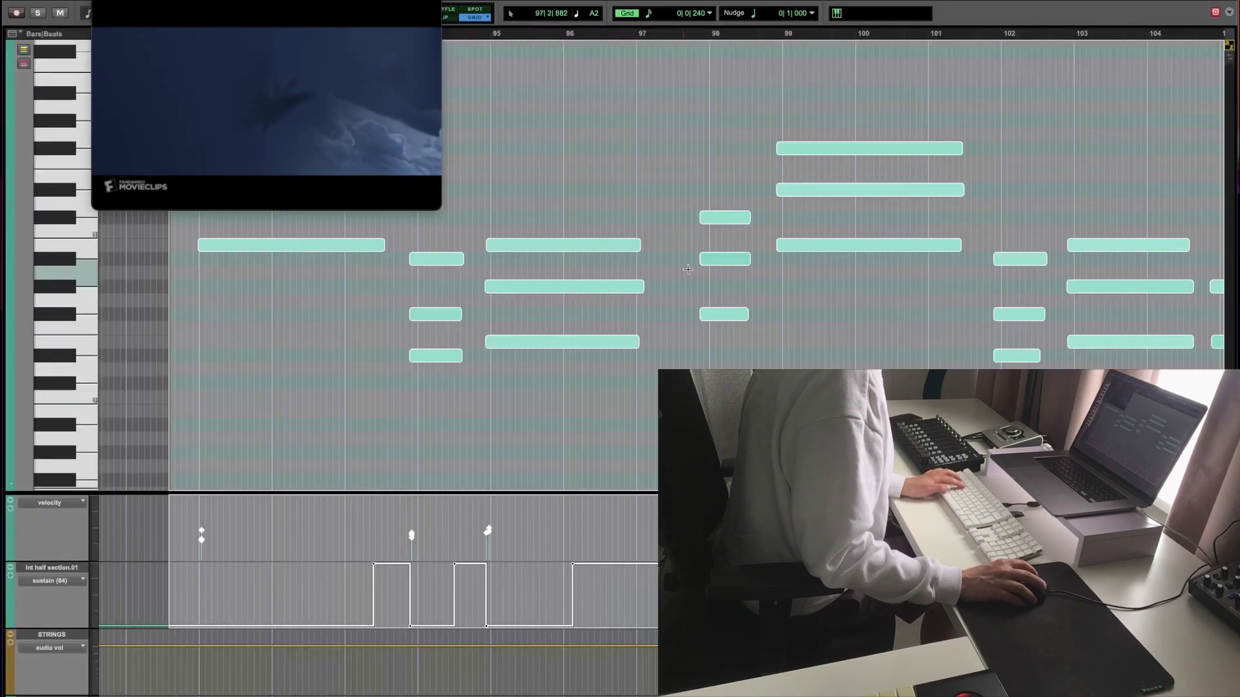
{"action": "left_click_drag", "start_coordinate": [568, 252], "coordinate": [568, 217]}
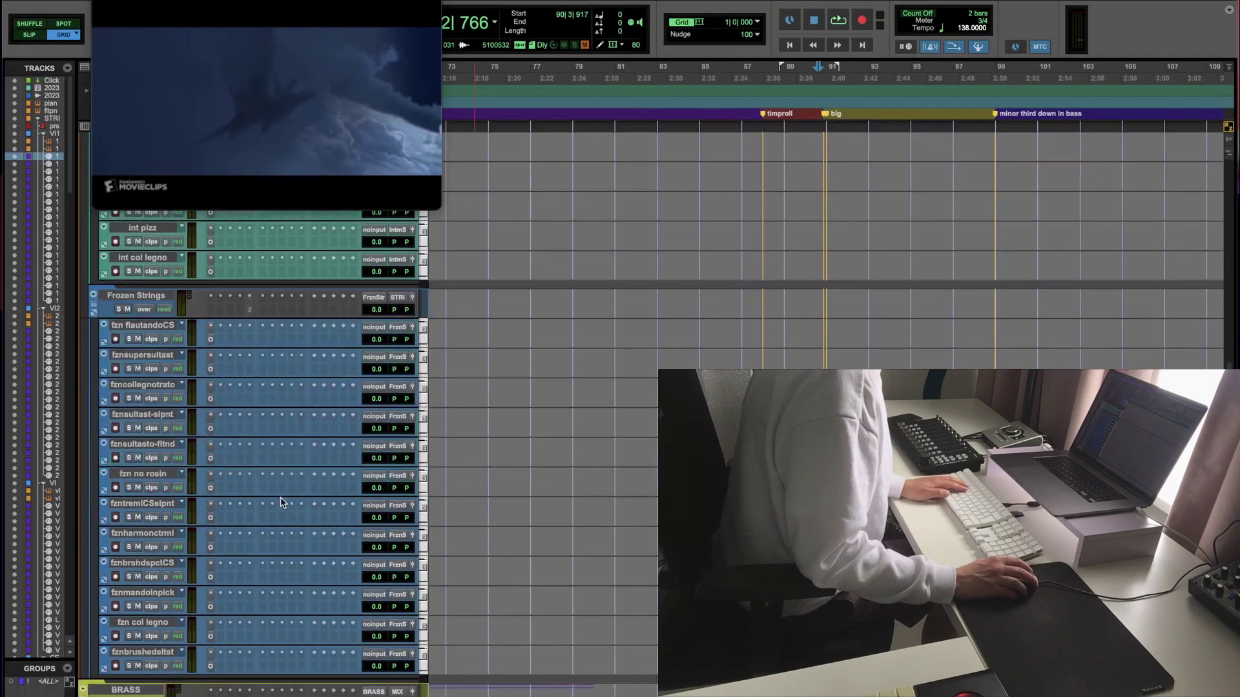
Step: Copy the BRASS folder passage from bar 64 to 81 and paste it at the "big" marker at bar 91
{"action": "scroll", "coordinate": [281, 502], "scroll_direction": "down", "scroll_amount": 10}
{"action": "key", "text": "ctrl+bracketleft"}
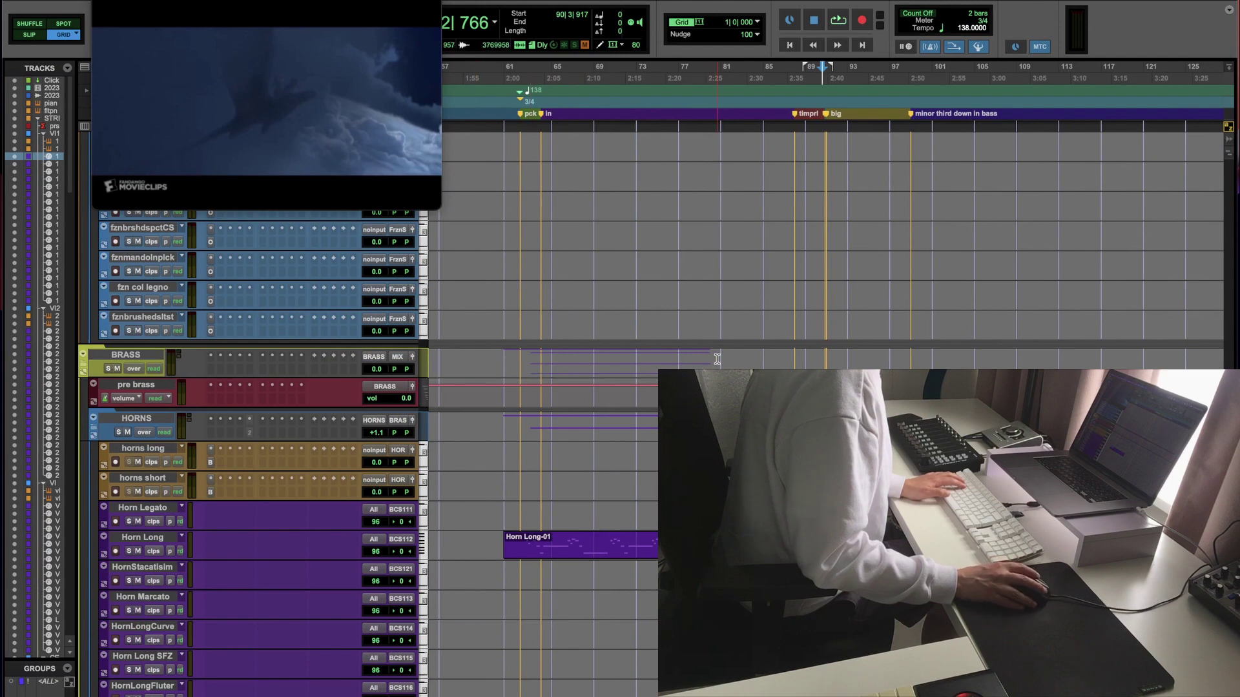
{"action": "left_click_drag", "start_coordinate": [717, 359], "coordinate": [538, 357]}
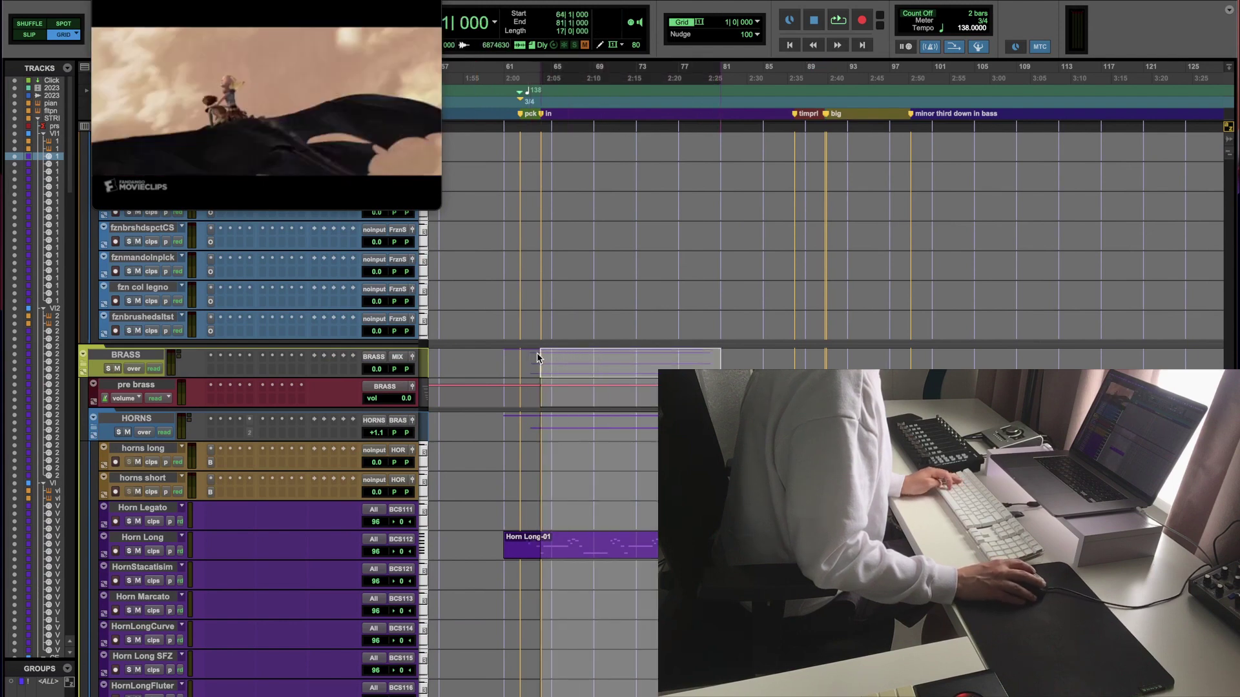
{"action": "left_click", "coordinate": [826, 354]}
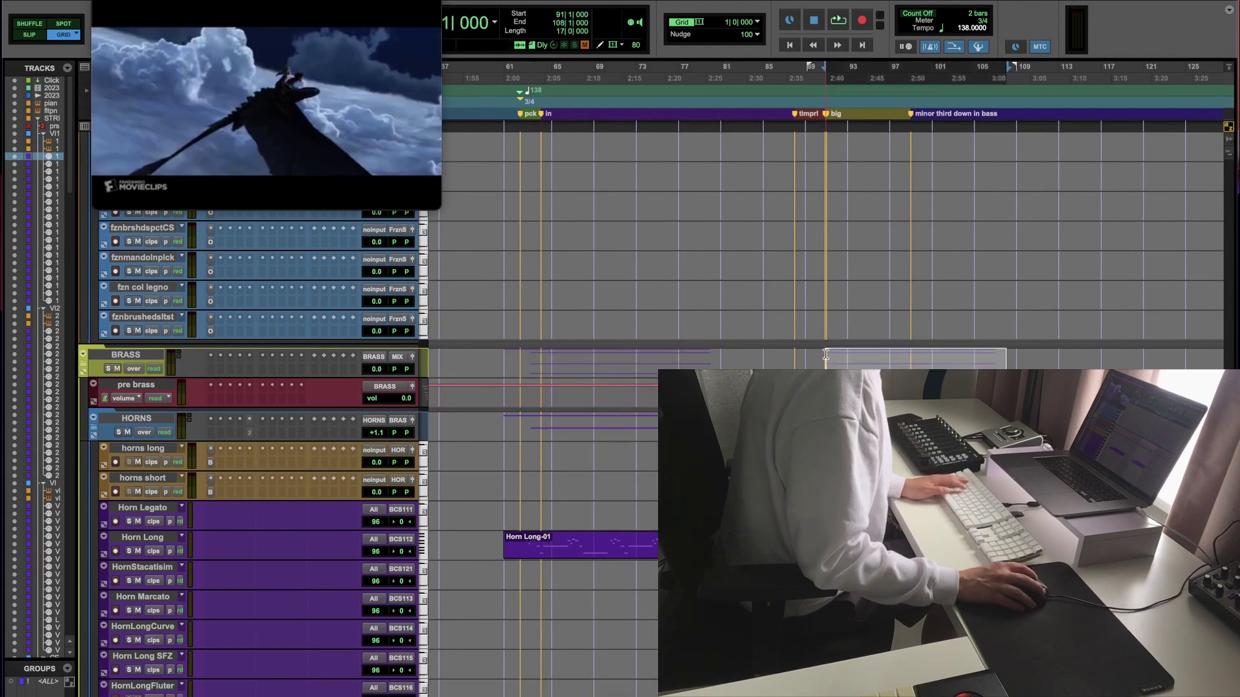
Step: Examine closely where the pasted brass passage starts relative to the "big" marker and bar 91
{"action": "key", "text": "ctrl+bracketright"}
{"action": "key", "text": "ctrl+bracketright"}
{"action": "key", "text": "ctrl+bracketright"}
{"action": "key", "text": "ctrl+bracketright"}
{"action": "key", "text": "ctrl+bracketright"}
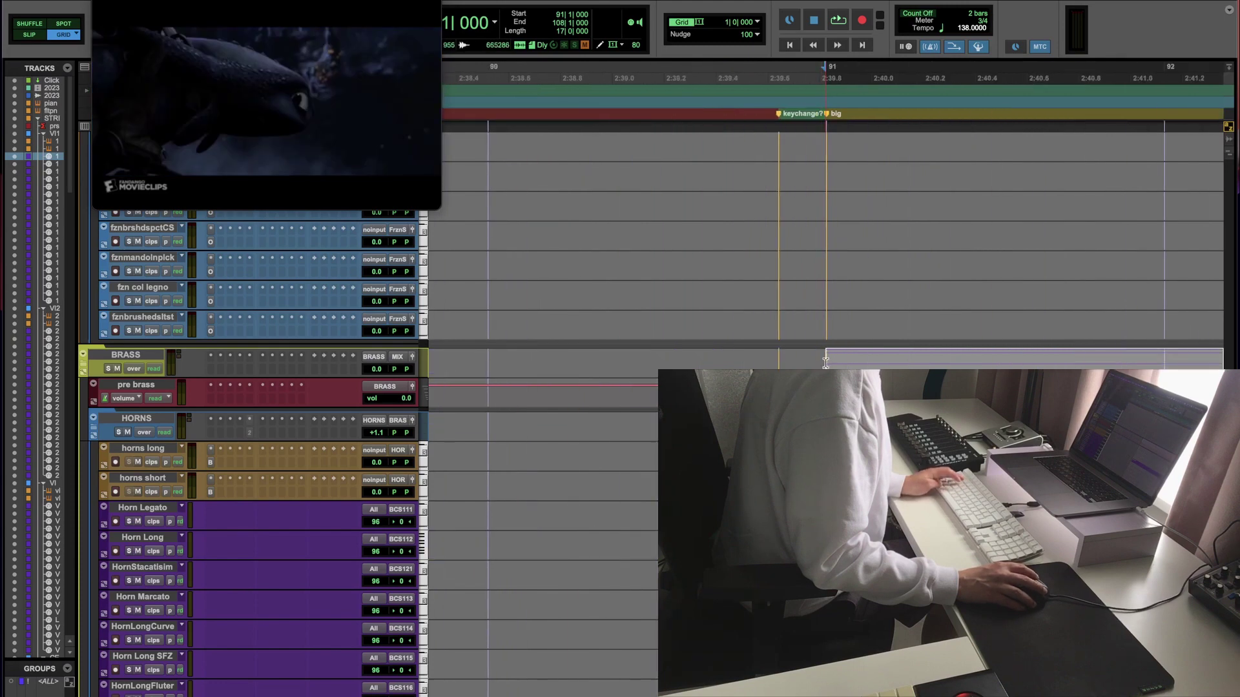
{"action": "left_click_drag", "start_coordinate": [825, 363], "coordinate": [824, 363]}
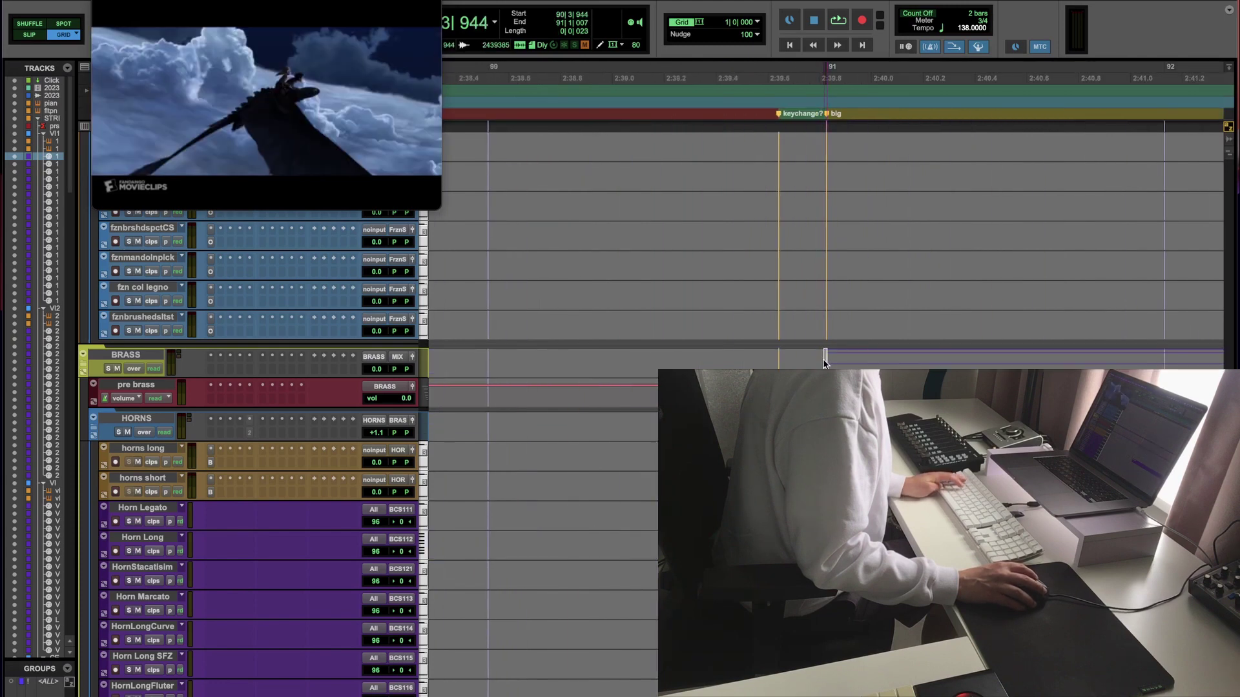
{"action": "left_click", "coordinate": [808, 362]}
{"action": "key", "text": "ctrl+bracketleft"}
{"action": "key", "text": "ctrl+bracketleft"}
{"action": "key", "text": "ctrl+bracketleft"}
{"action": "key", "text": "ctrl+bracketleft"}
{"action": "key", "text": "ctrl+bracketleft"}
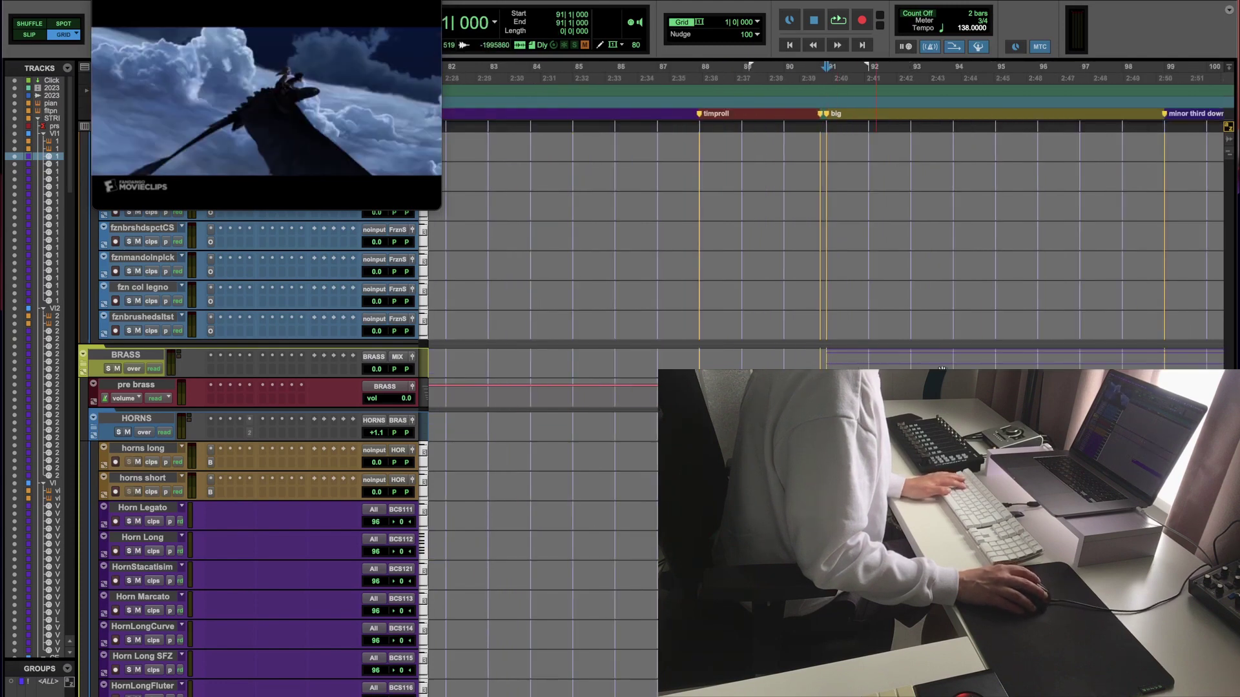
Step: Select the pasted brass passage from bar 91 to 109 and try extending its start back to bar 90
{"action": "left_click_drag", "start_coordinate": [1096, 363], "coordinate": [825, 363]}
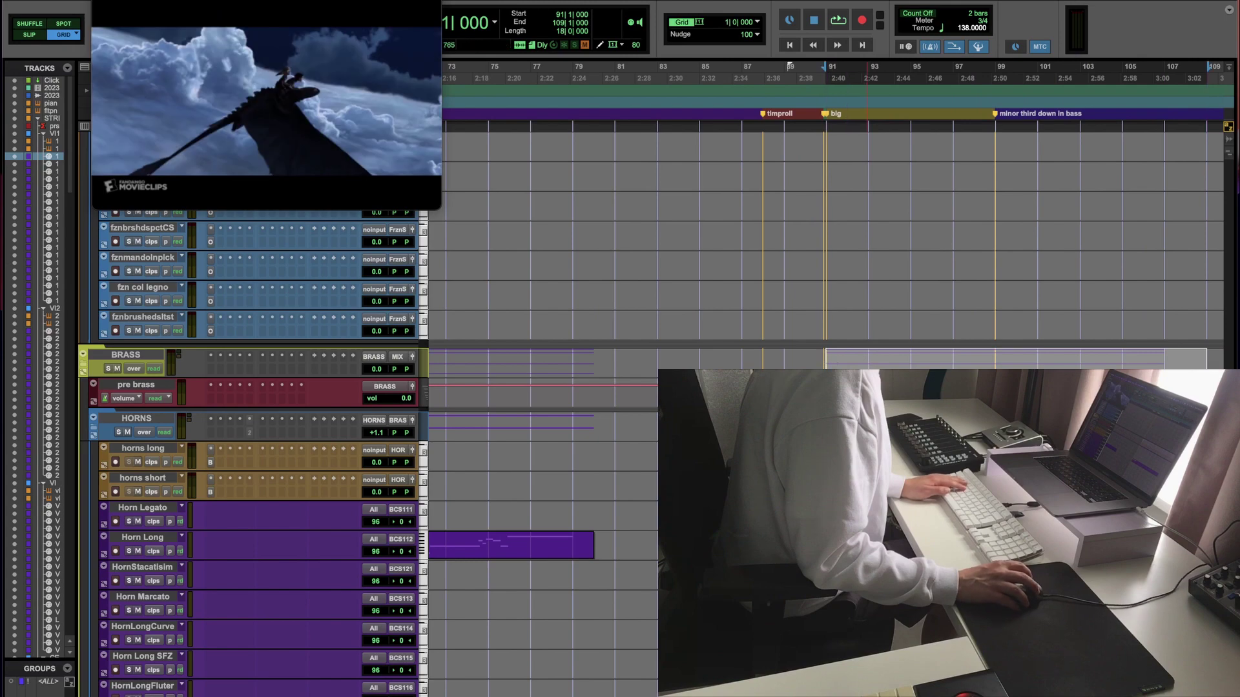
{"action": "key", "text": "ctrl+equal"}
{"action": "key", "text": "ctrl+equal"}
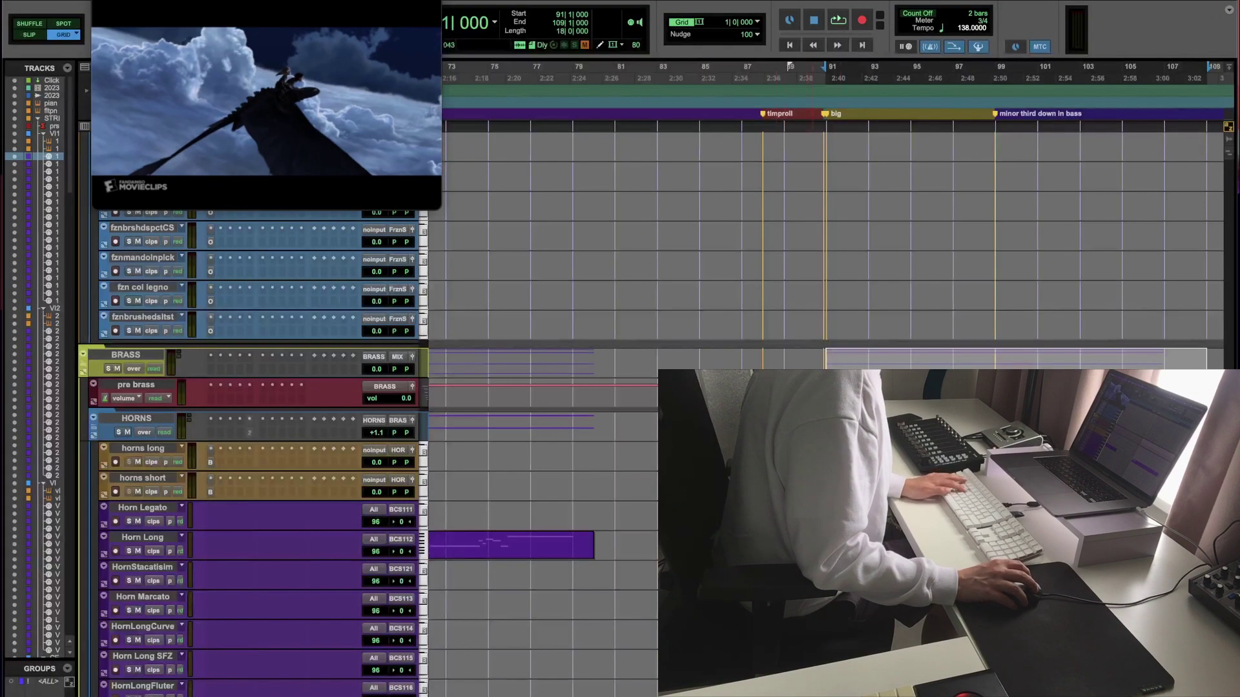
{"action": "key", "text": "ctrl+bracketright"}
{"action": "key", "text": "ctrl+bracketright"}
{"action": "key", "text": "ctrl+bracketright"}
{"action": "left_click_drag", "start_coordinate": [792, 359], "coordinate": [754, 359]}
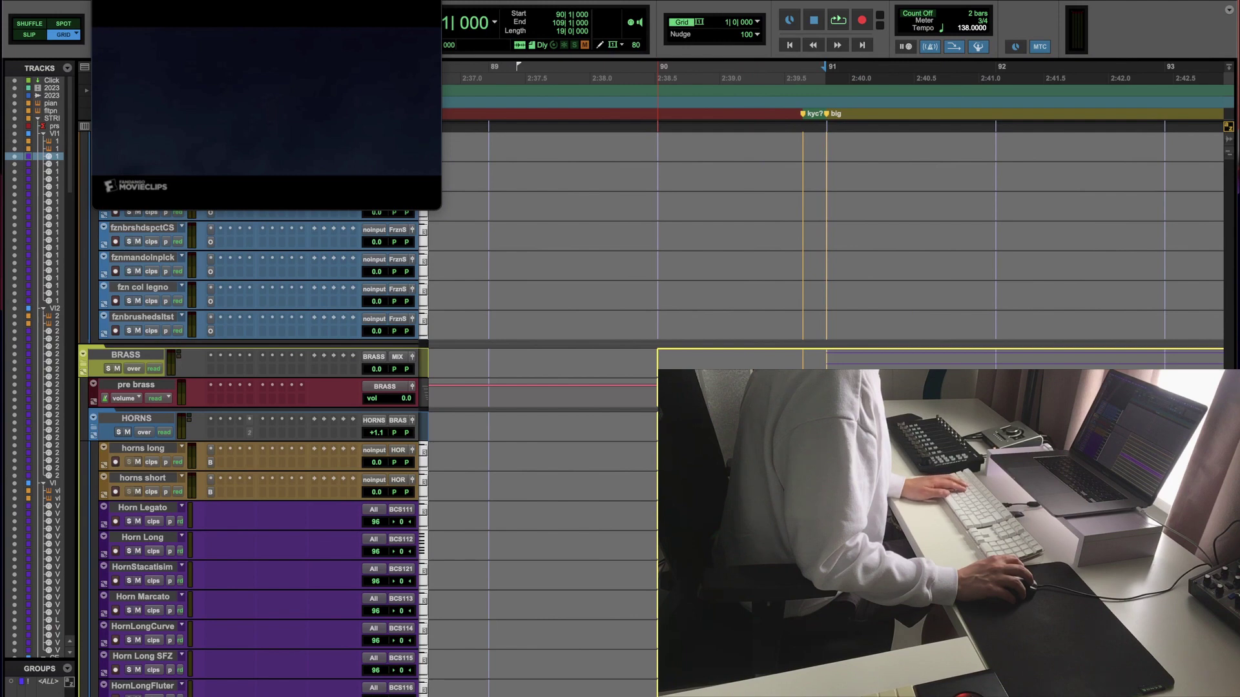
{"action": "left_click", "coordinate": [647, 536]}
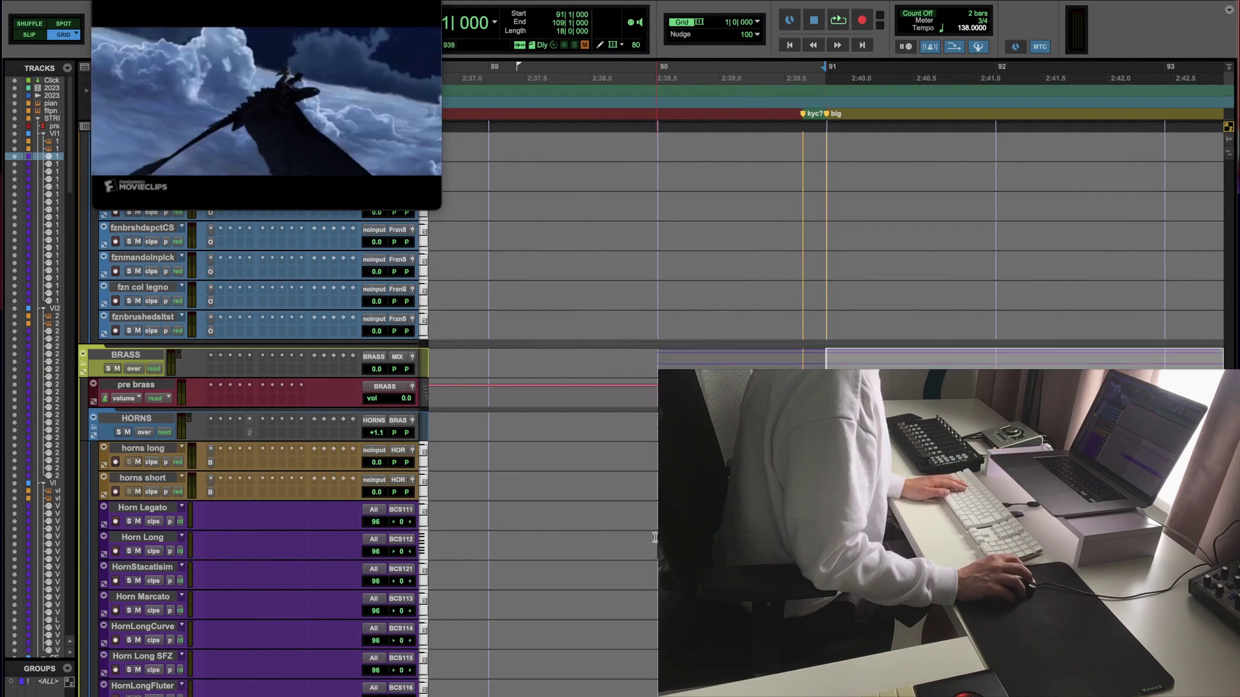
Step: Play the extended brass passage from bar 90 and review the Horn Long notes in the MIDI editor
{"action": "key", "text": "space"}
{"action": "key", "text": "super+bracketleft"}
{"action": "key", "text": "space"}
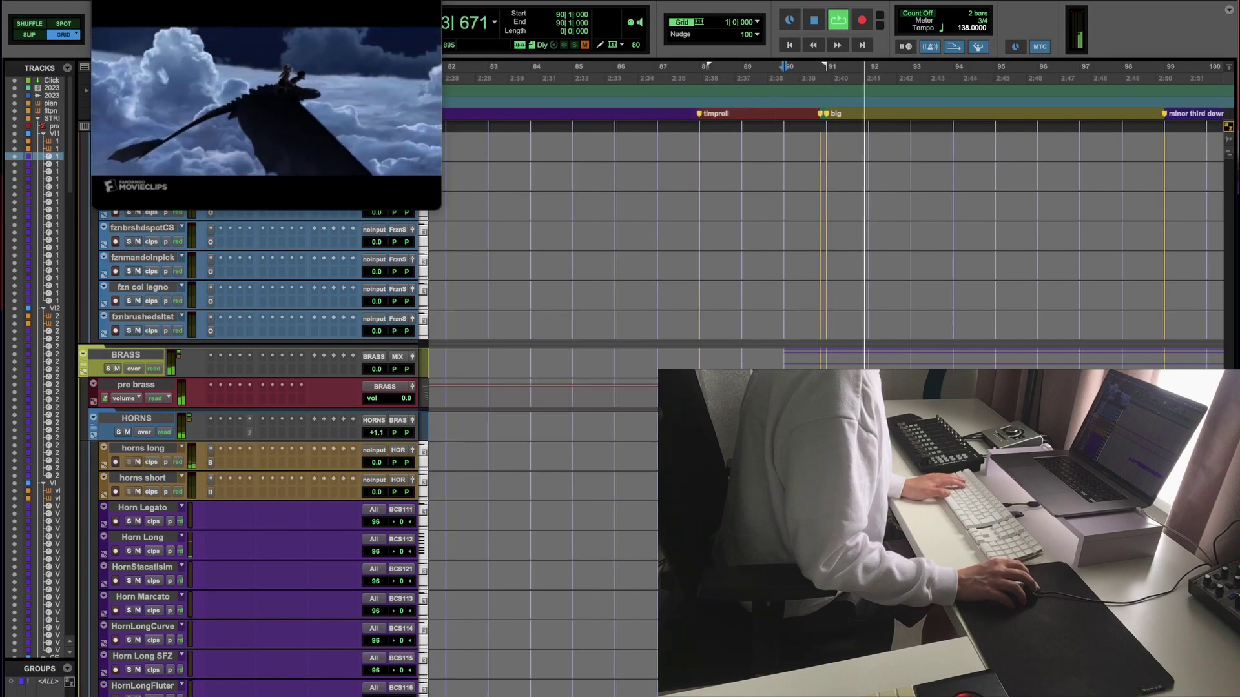
{"action": "key", "text": "space"}
{"action": "key", "text": "super+bracketleft"}
{"action": "key", "text": "ctrl+equal"}
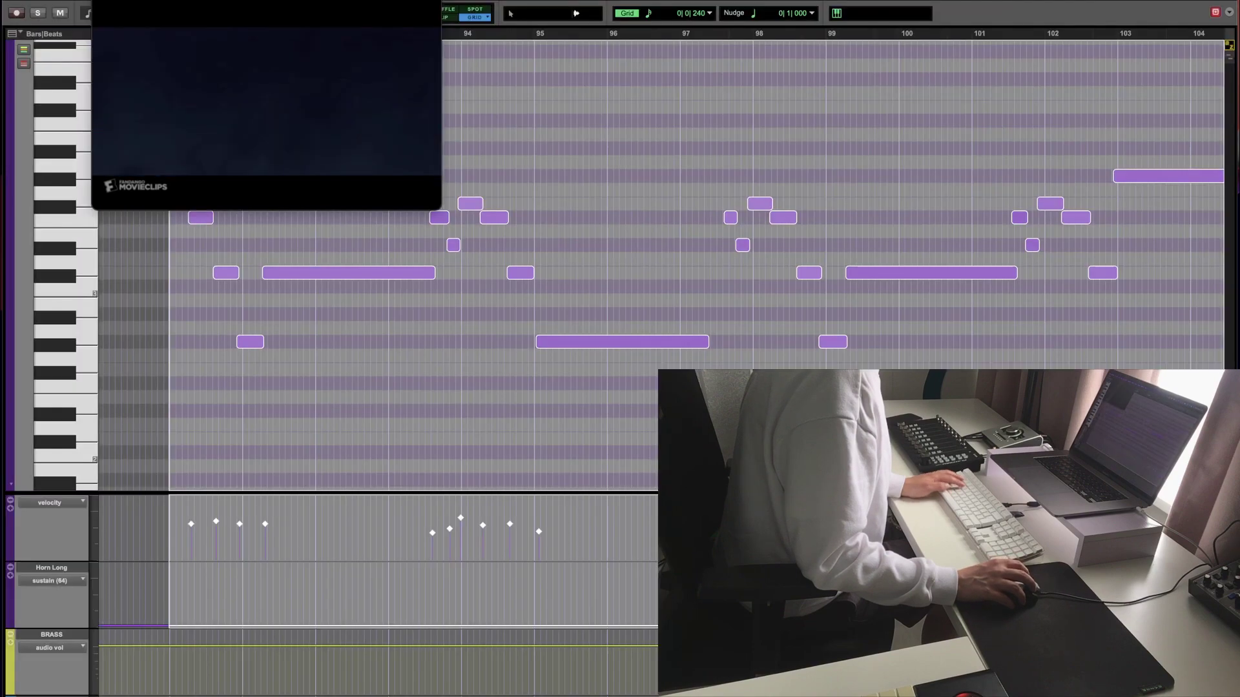
{"action": "key", "text": "ctrl+equal"}
{"action": "key", "text": "super+bracketleft"}
{"action": "key", "text": "super+bracketleft"}
Step: Select the brass from bar 87 to about 109 and try to transpose the combined horn notes in the MIDI editor
{"action": "left_click_drag", "start_coordinate": [769, 71], "coordinate": [1024, 71]}
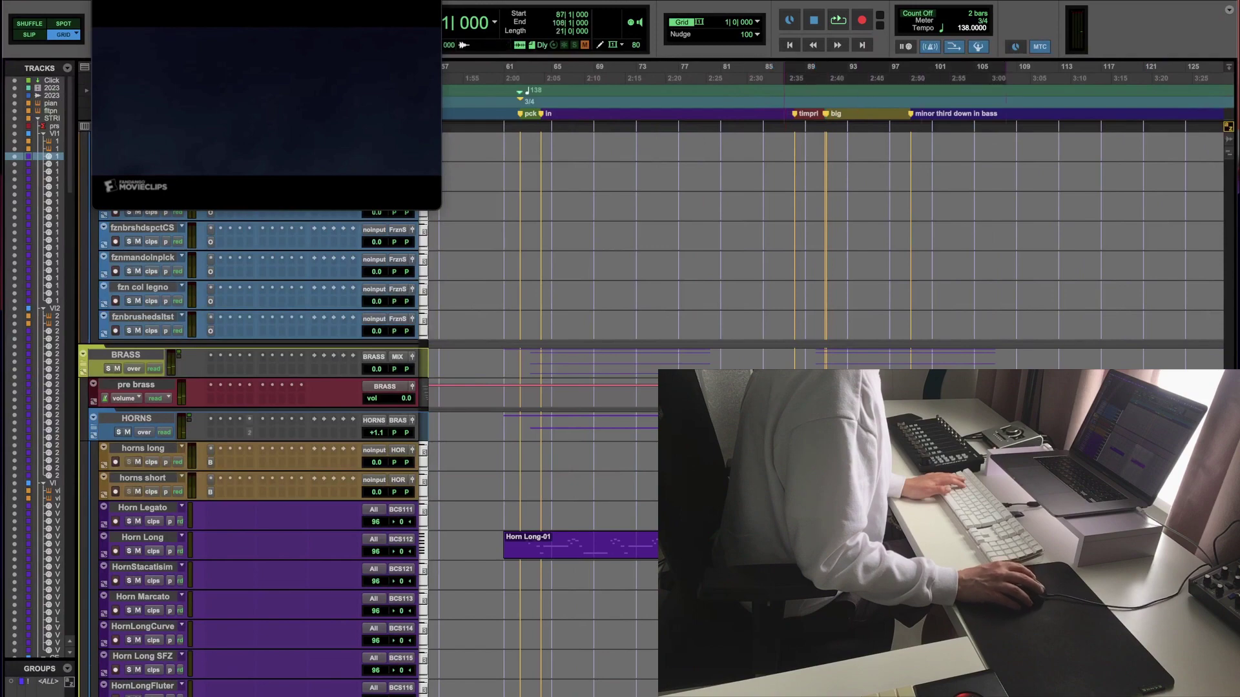
{"action": "key", "text": "ctrl+equal"}
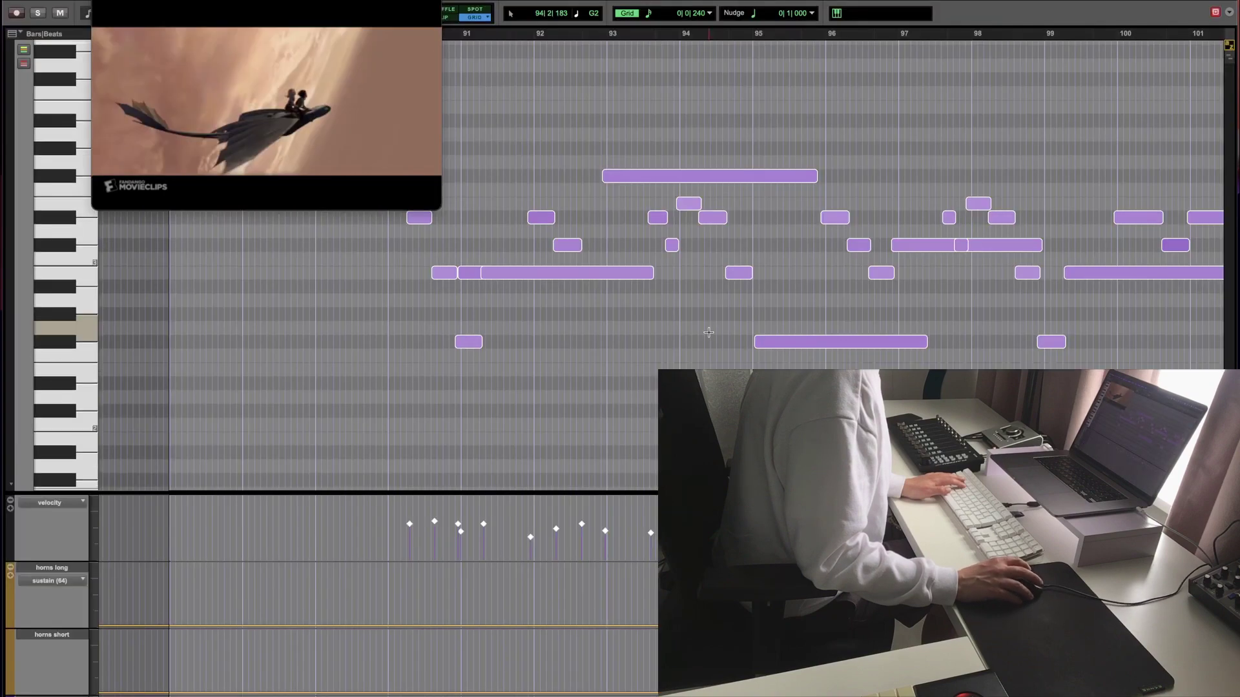
{"action": "key", "text": "super+a"}
{"action": "key", "text": "super+bracketleft"}
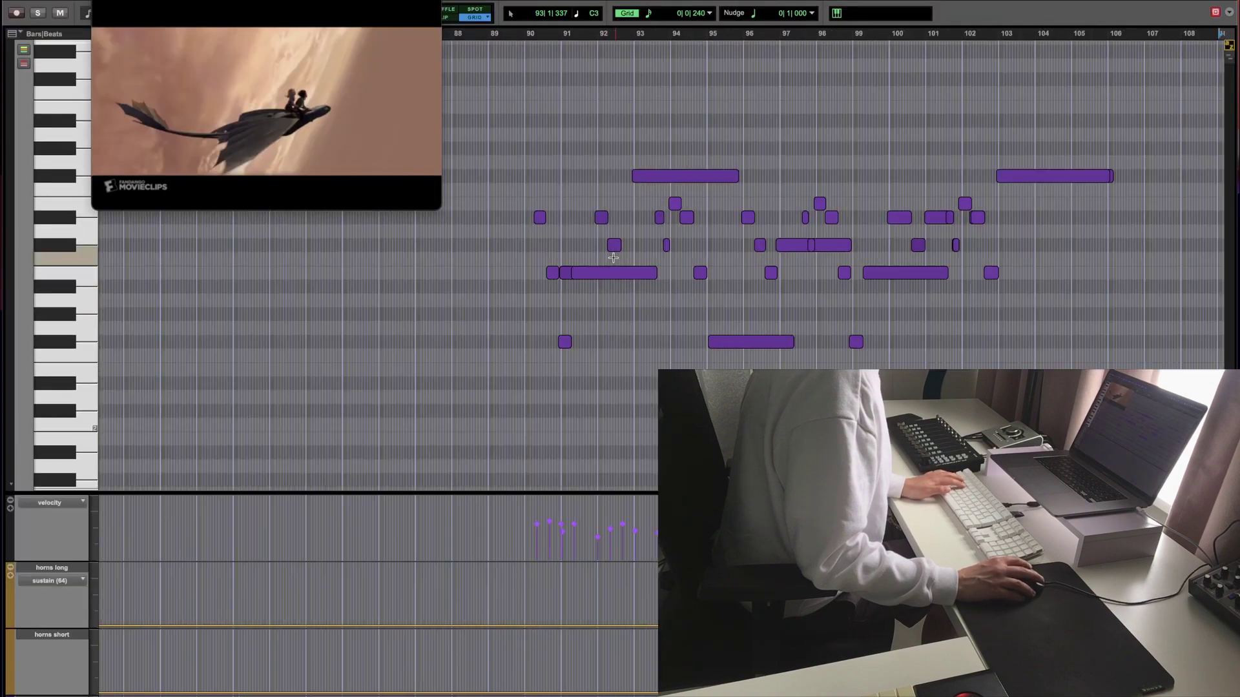
{"action": "key", "text": "ctrl+equal"}
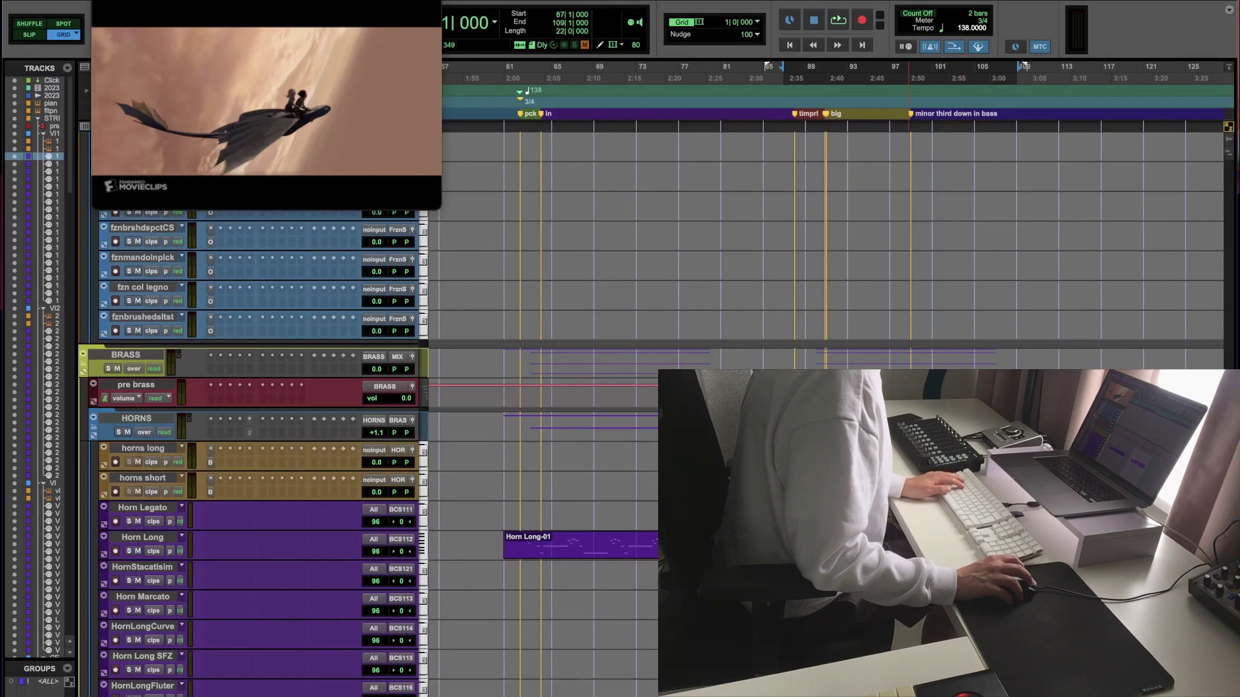
{"action": "key", "text": "ctrl+equal"}
{"action": "left_click_drag", "start_coordinate": [670, 247], "coordinate": [671, 228]}
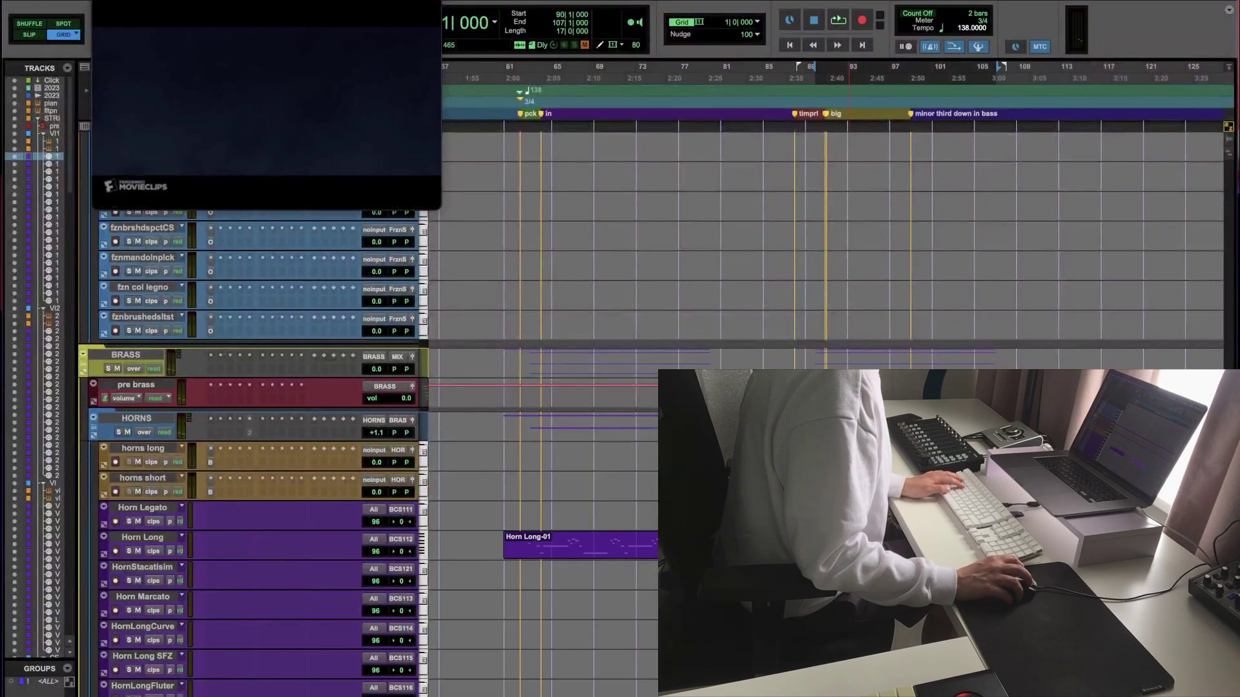
Step: Try transposing the Horn Long notes from bar 90 to 107 up two semitones and play the result
{"action": "key", "text": "ctrl+equal"}
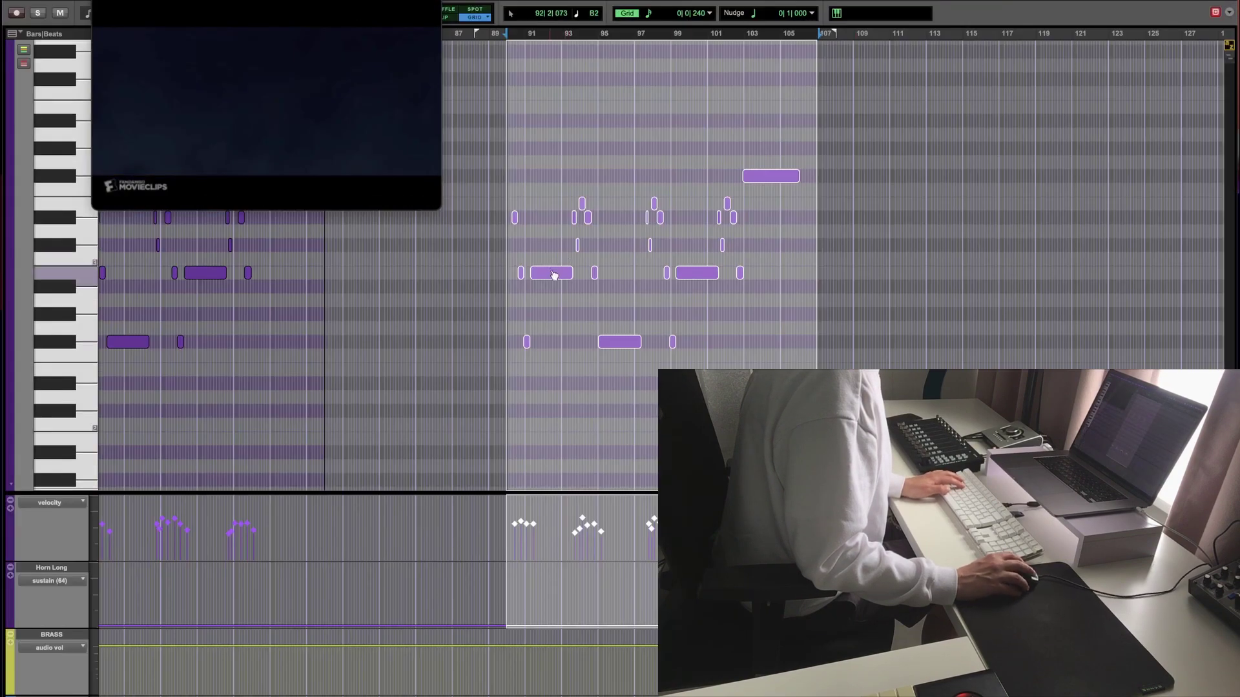
{"action": "left_click_drag", "start_coordinate": [554, 275], "coordinate": [552, 250]}
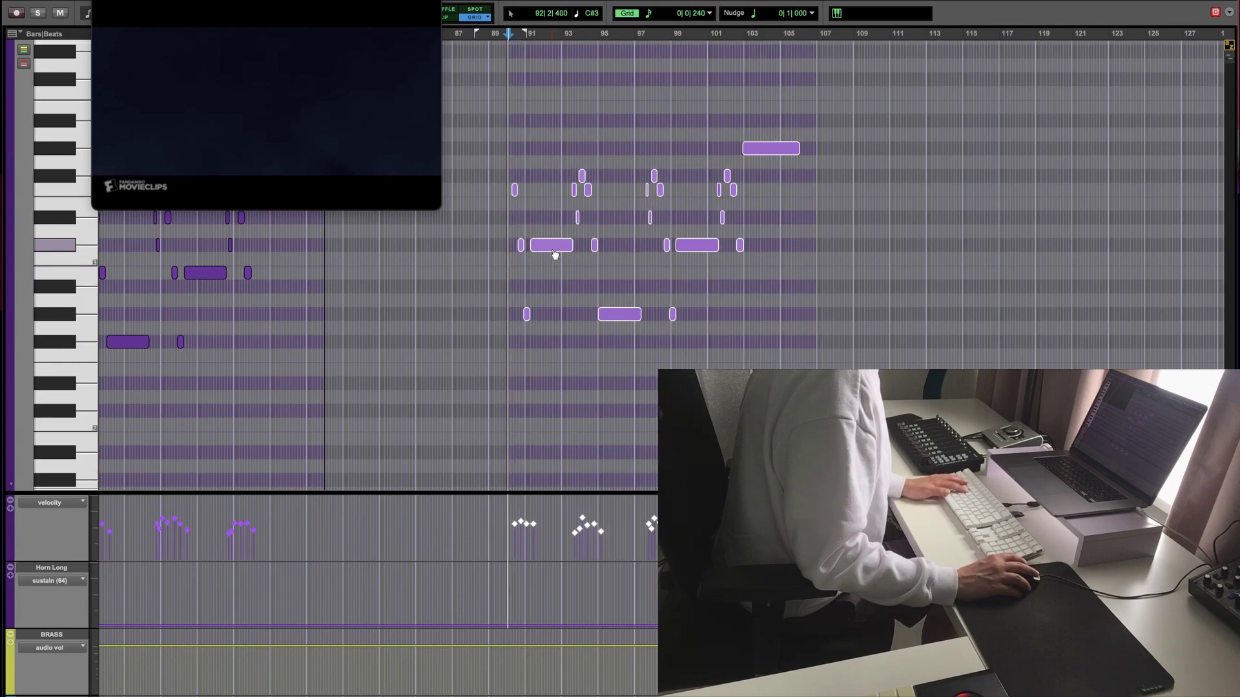
{"action": "key", "text": "super+bracketright"}
{"action": "key", "text": "super+bracketright"}
{"action": "key", "text": "super+bracketright"}
{"action": "key", "text": "space"}
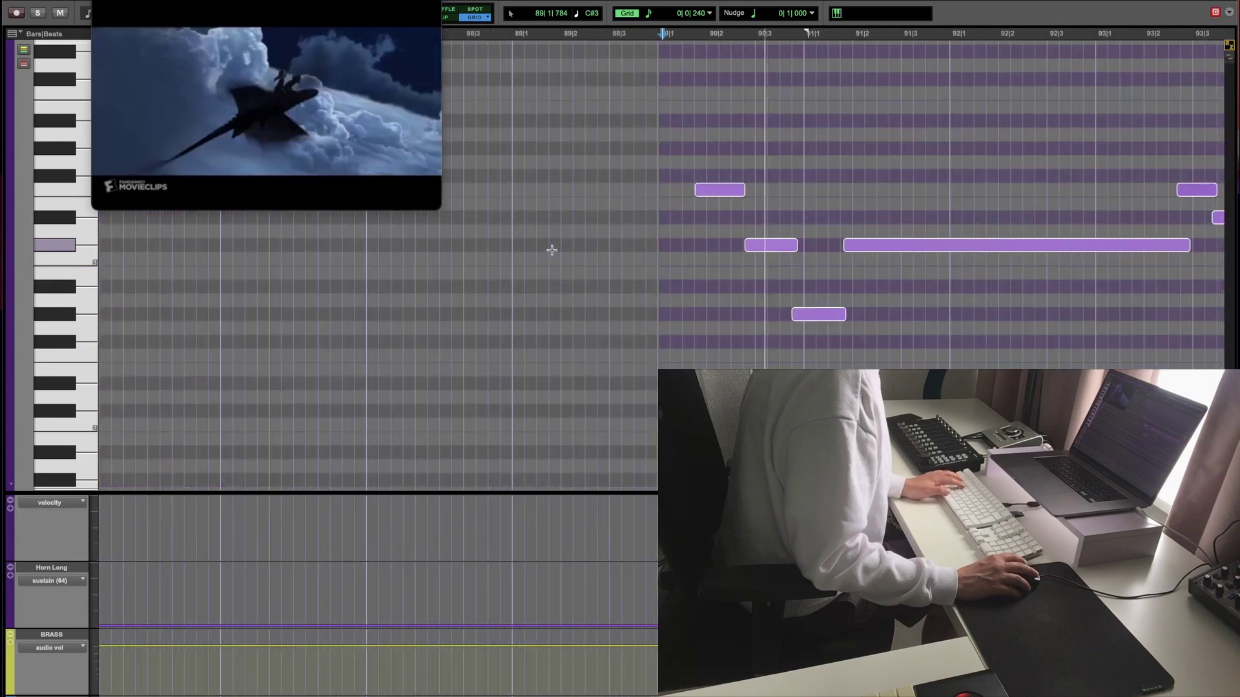
{"action": "key", "text": "super+equal"}
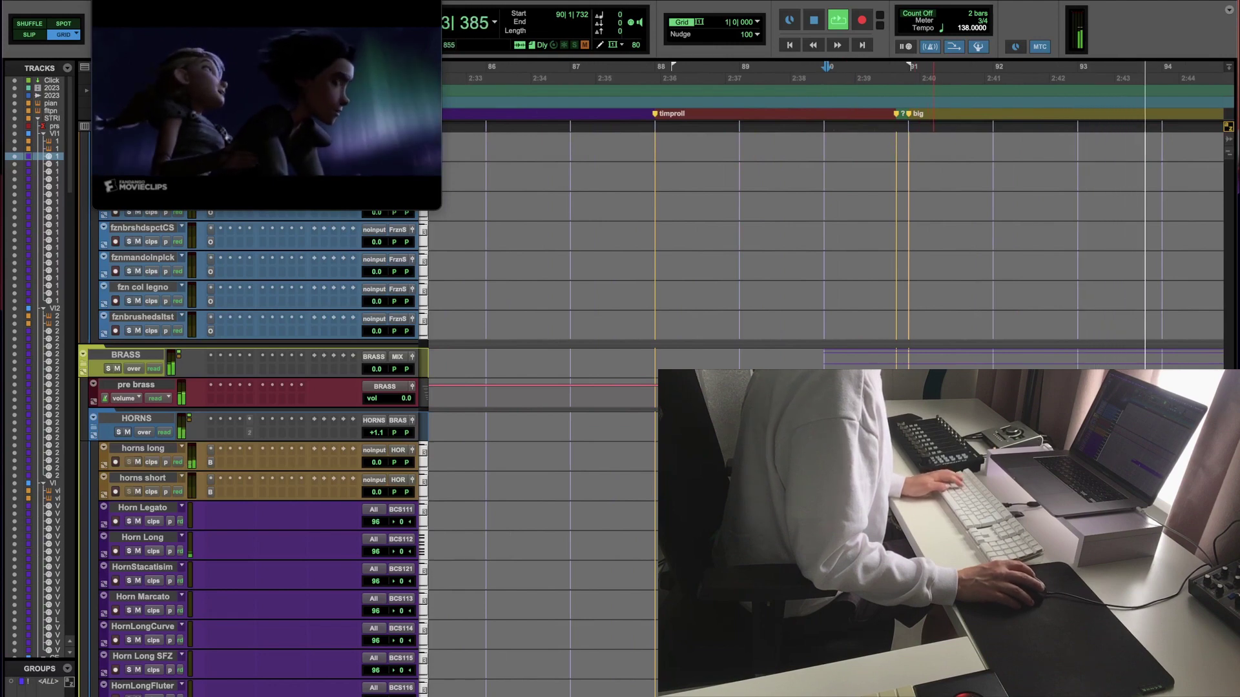
{"action": "key", "text": "super+bracketleft"}
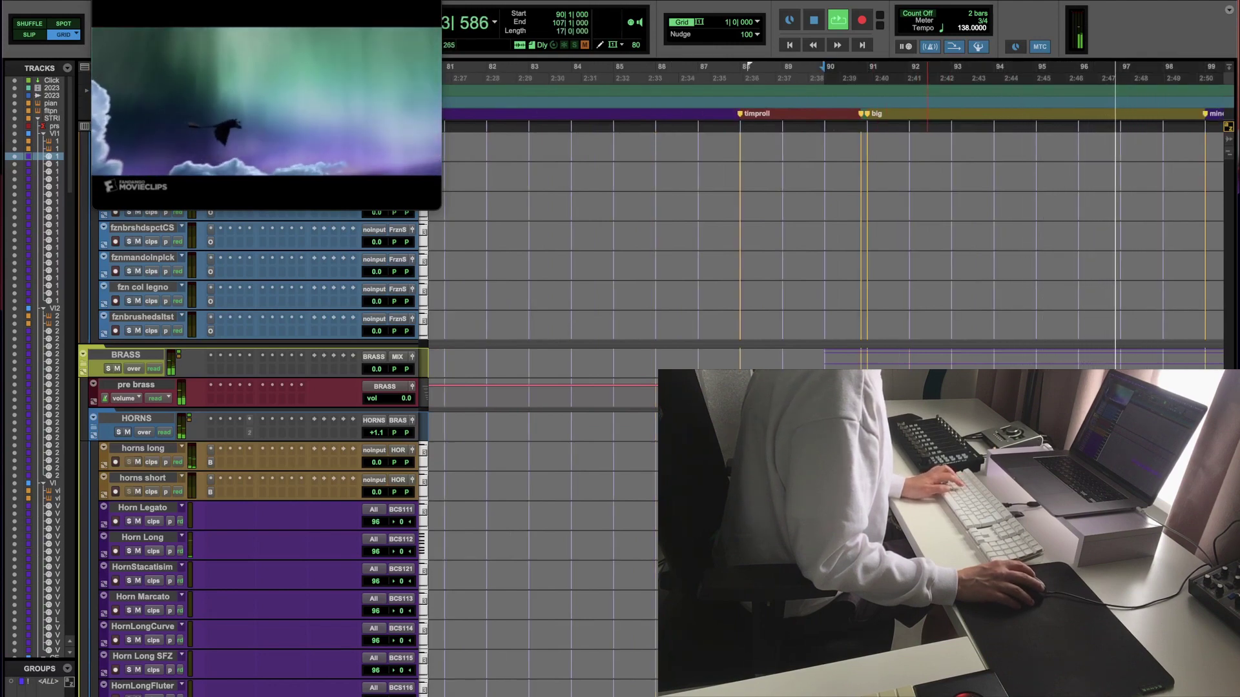
{"action": "key", "text": "KP_Add"}
{"action": "key", "text": "space"}
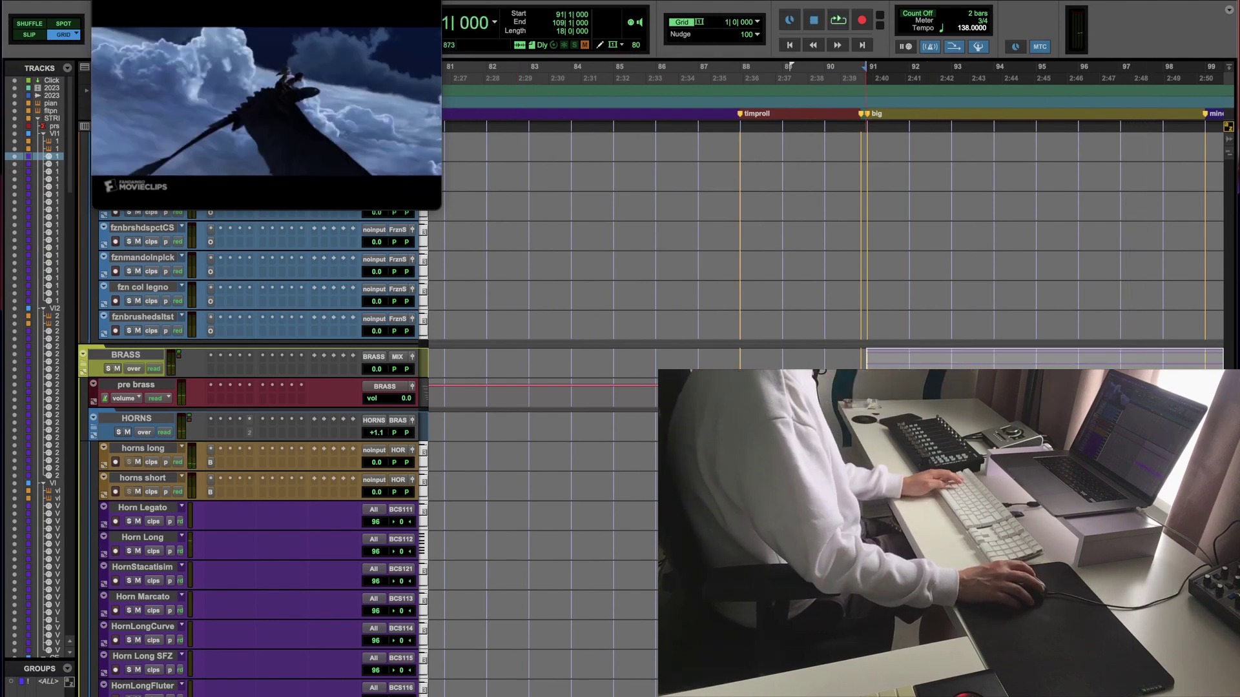
{"action": "key", "text": "space"}
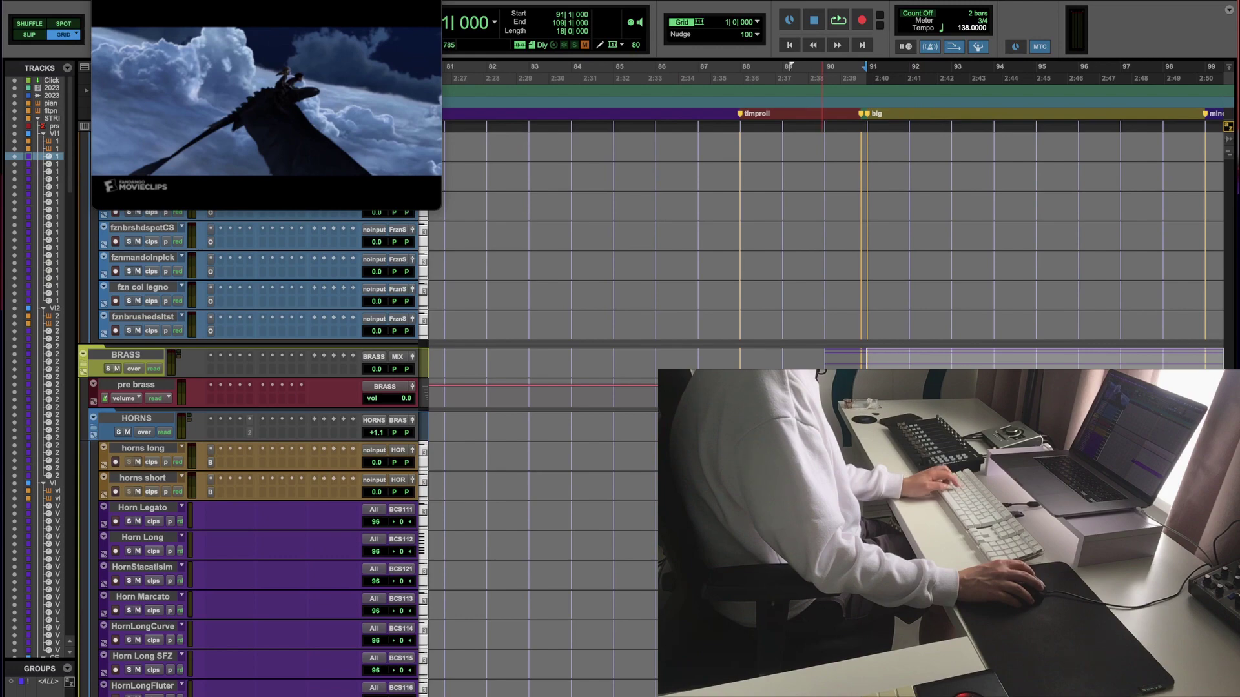
Step: Transpose all notes of the copied Horn Long clip starting at bar 91 up two semitones and play the result
{"action": "key", "text": "ctrl+equal"}
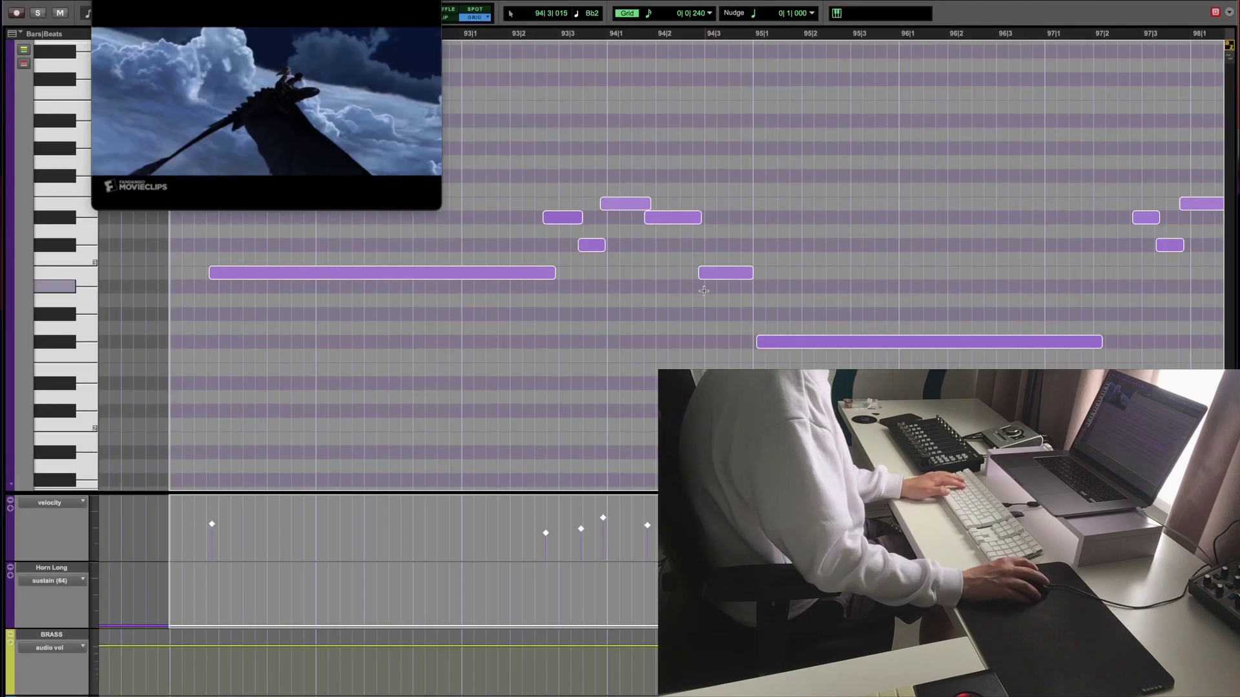
{"action": "left_click_drag", "start_coordinate": [448, 273], "coordinate": [445, 244]}
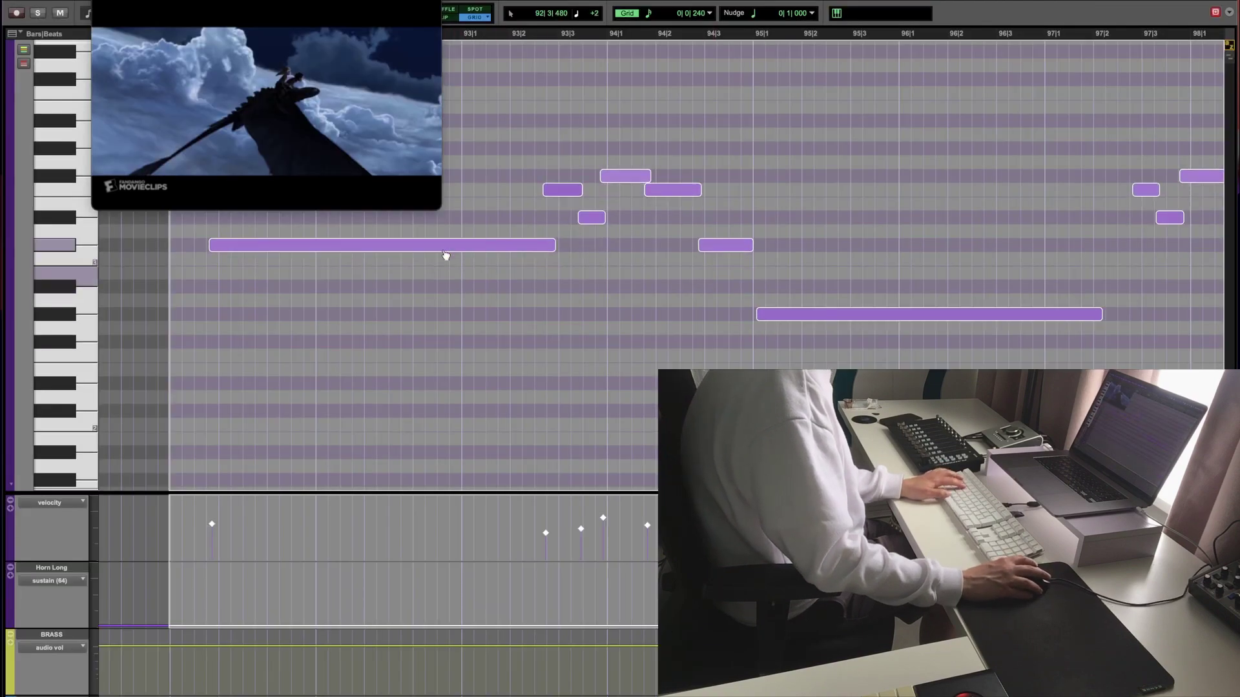
{"action": "key", "text": "ctrl+equal"}
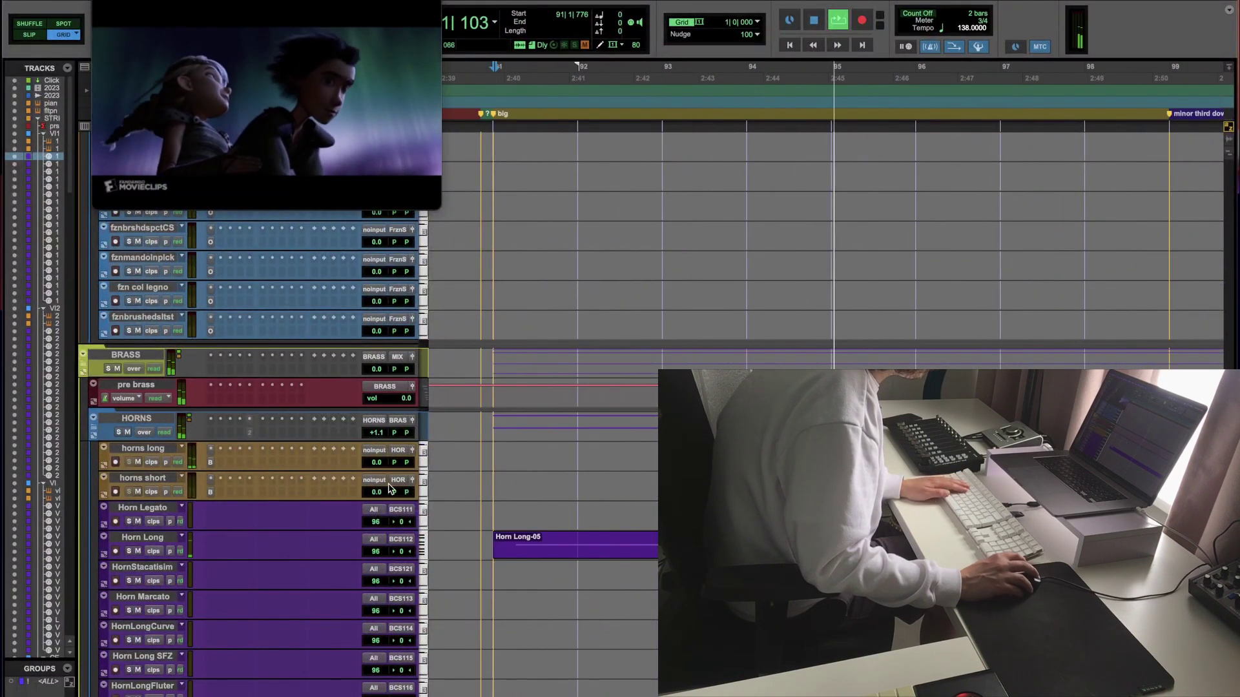
{"action": "left_click", "coordinate": [129, 550]}
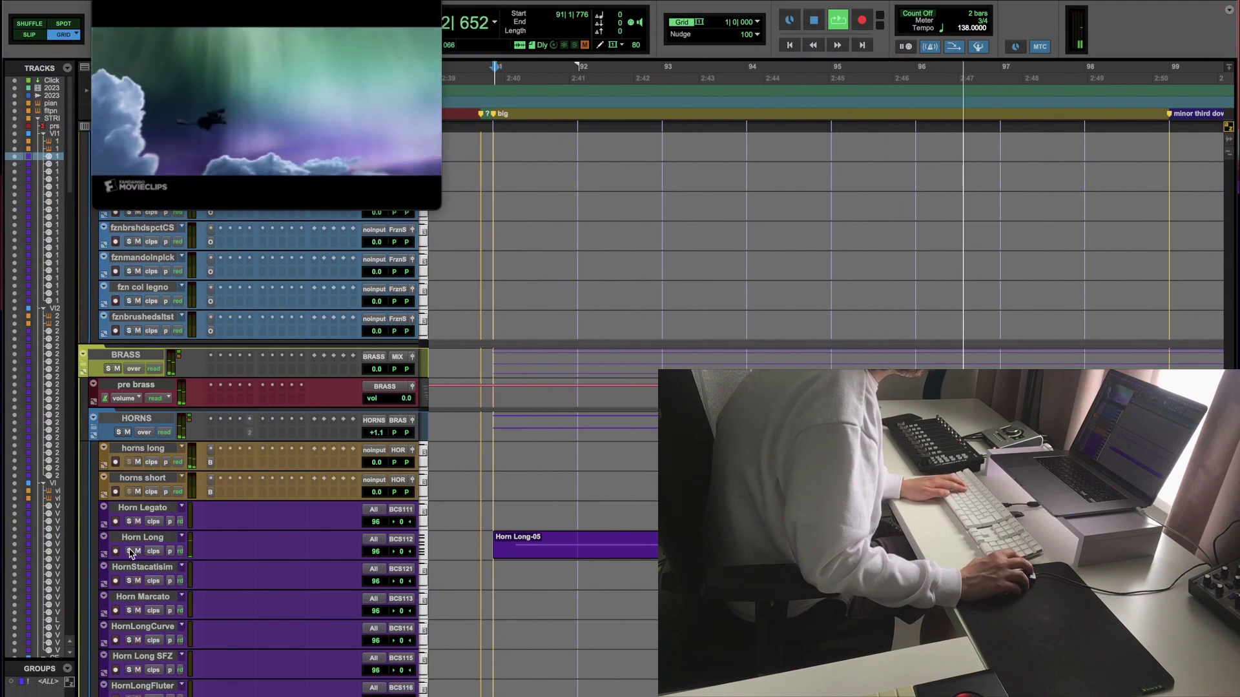
{"action": "key", "text": "super+bracketleft"}
{"action": "scroll", "coordinate": [452, 510], "scroll_direction": "down", "scroll_amount": 10}
{"action": "key", "text": "space"}
Step: Transpose all notes of the copied Horns a4 Legato clip at bar 91 up to match the new key and play it
{"action": "key", "text": "shift+Tab"}
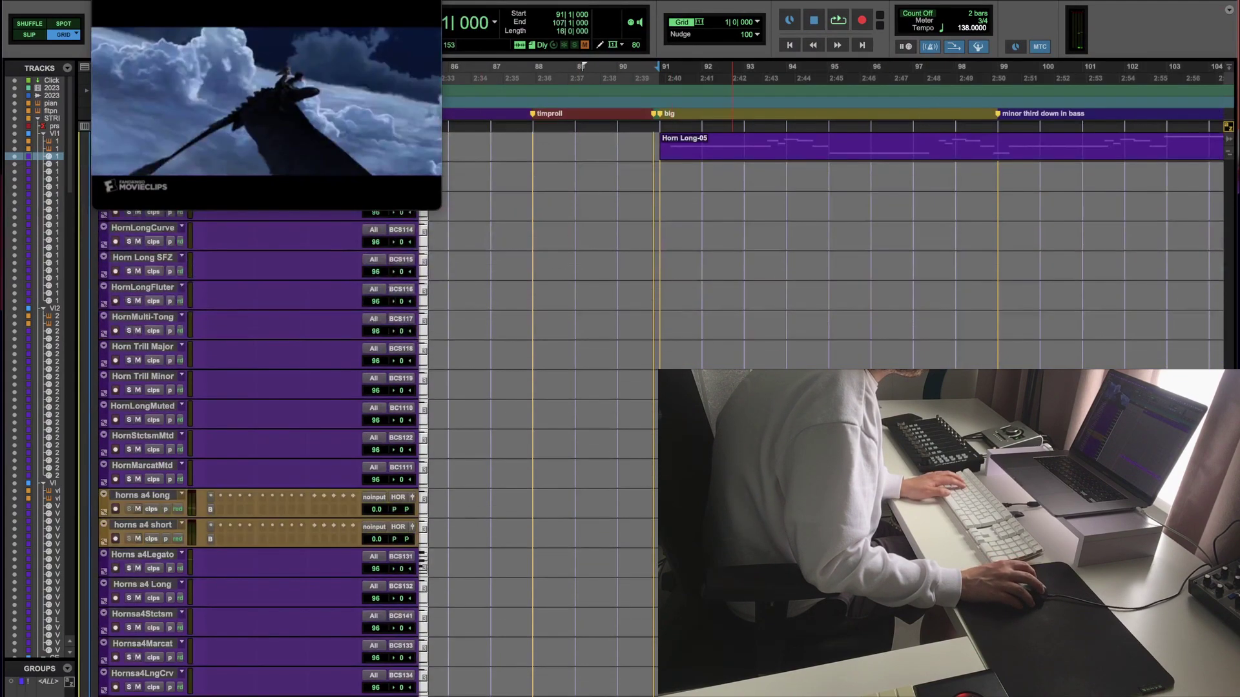
{"action": "key", "text": "ctrl+equal"}
{"action": "left_click_drag", "start_coordinate": [319, 265], "coordinate": [319, 249]}
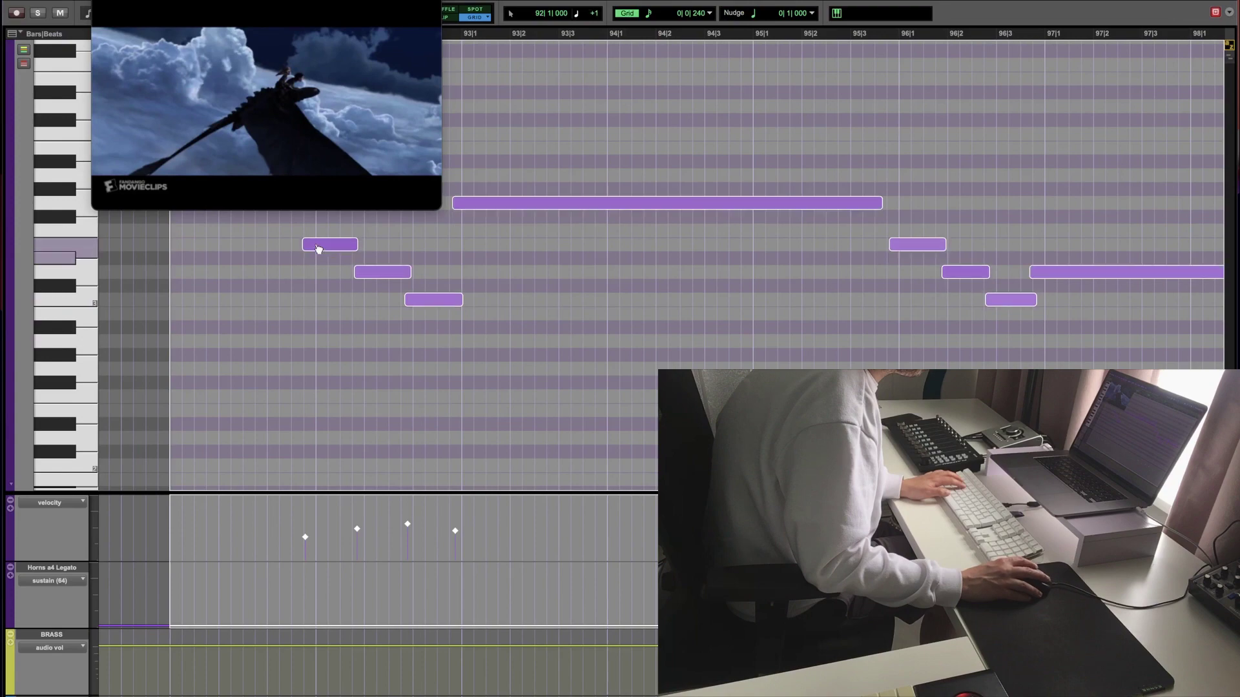
{"action": "key", "text": "ctrl+equal"}
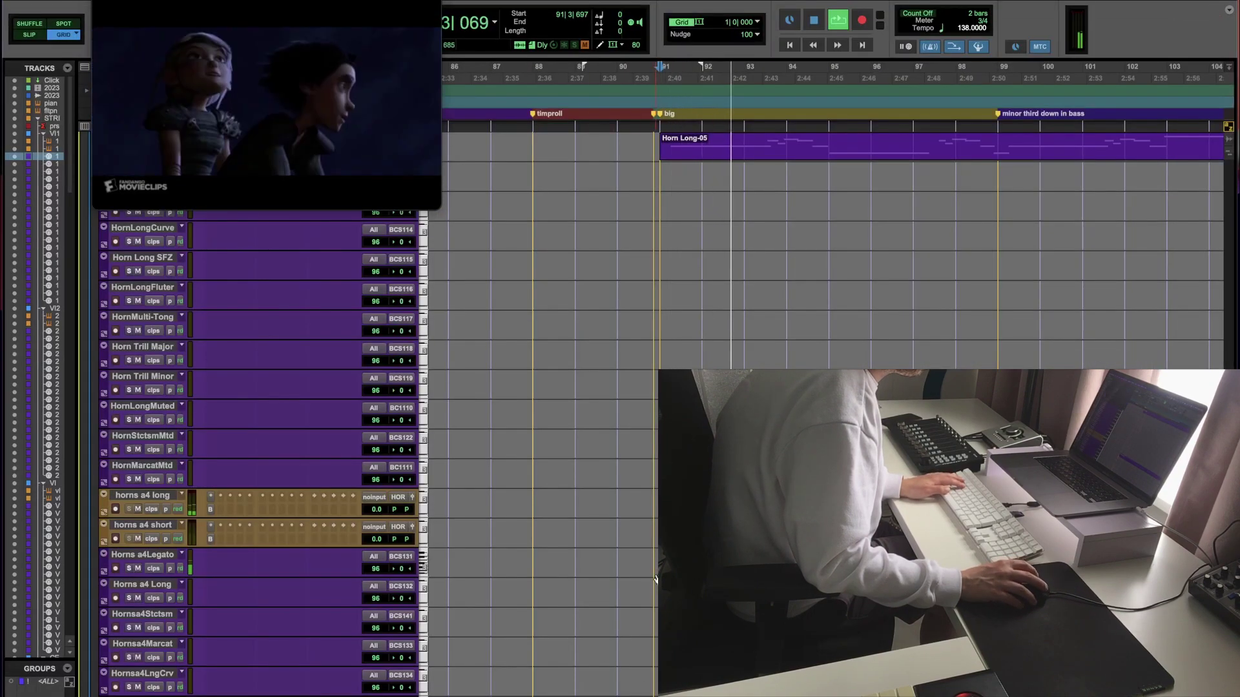
Step: Transpose all notes of the copied Tenor Trombone Legato clip at bar 91 up two semitones and play the result
{"action": "scroll", "coordinate": [554, 575], "scroll_direction": "down", "scroll_amount": 15}
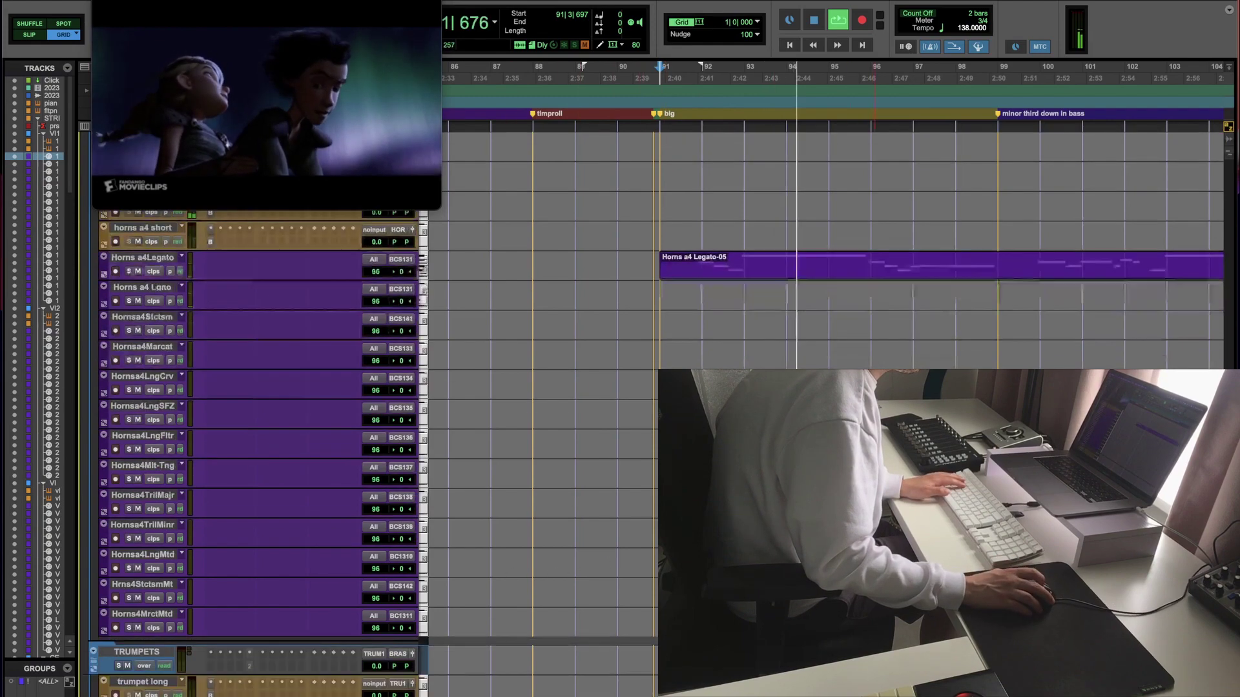
{"action": "scroll", "coordinate": [563, 306], "scroll_direction": "down", "scroll_amount": 5}
{"action": "scroll", "coordinate": [563, 307], "scroll_direction": "up", "scroll_amount": 5}
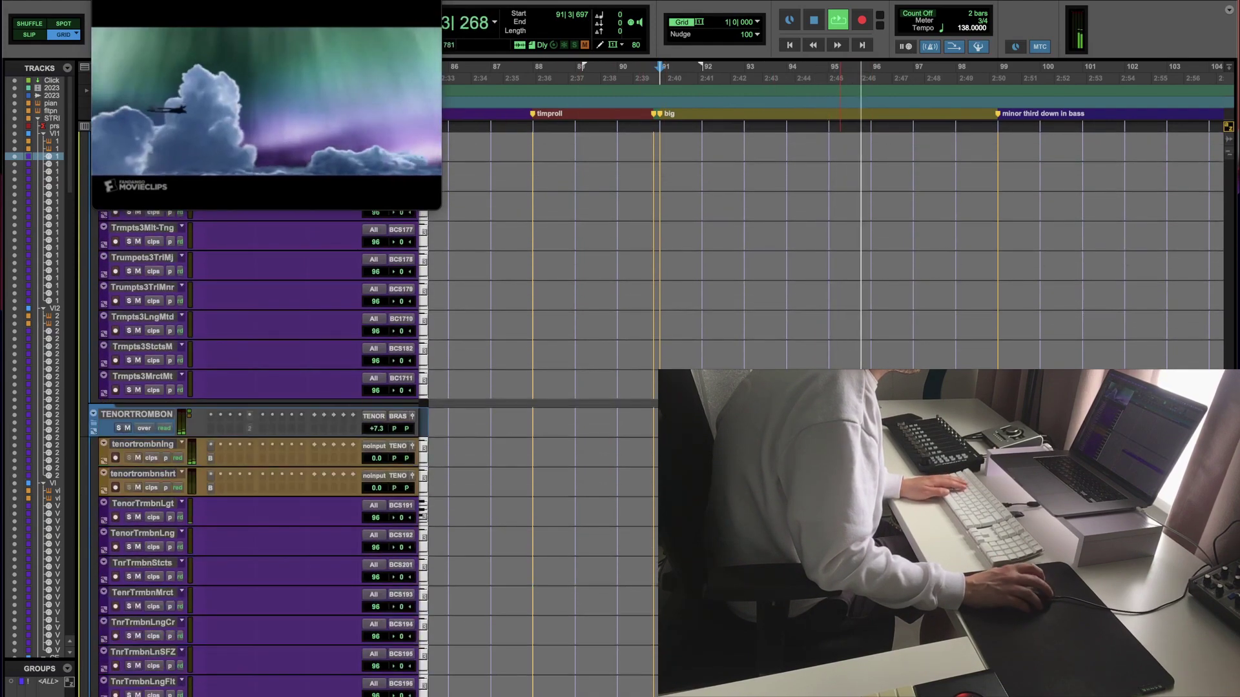
{"action": "key", "text": "ctrl+equal"}
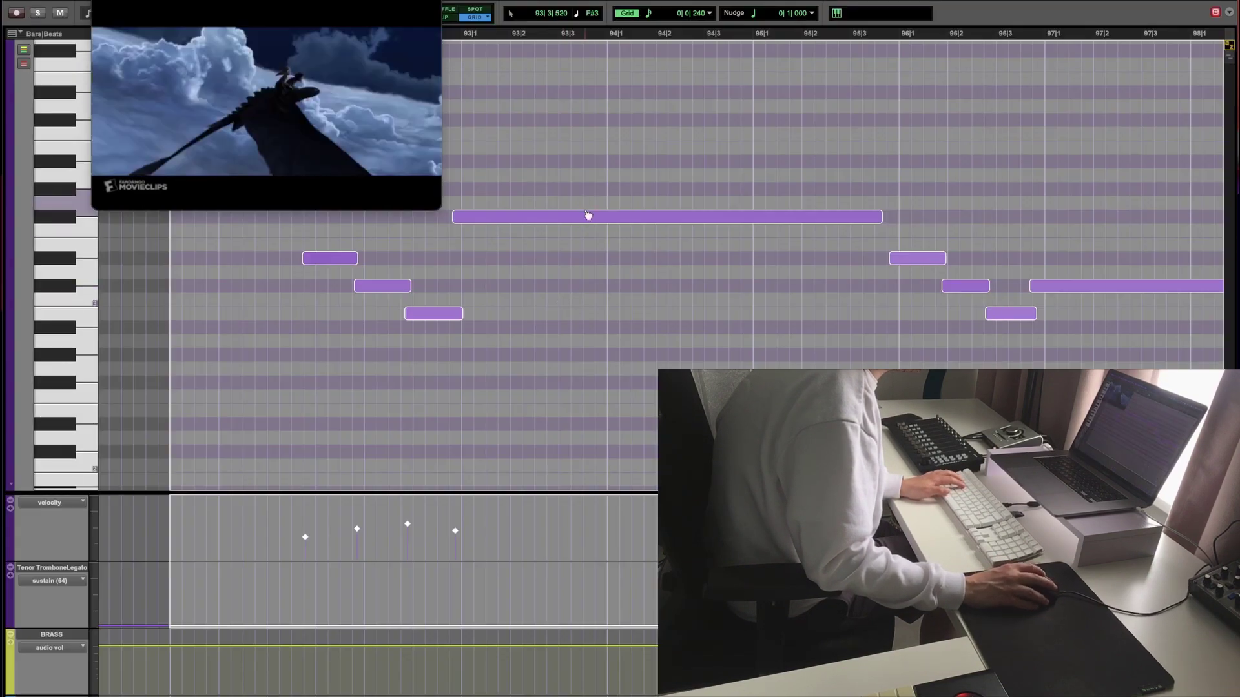
{"action": "left_click_drag", "start_coordinate": [589, 215], "coordinate": [590, 199]}
{"action": "key", "text": "ctrl+equal"}
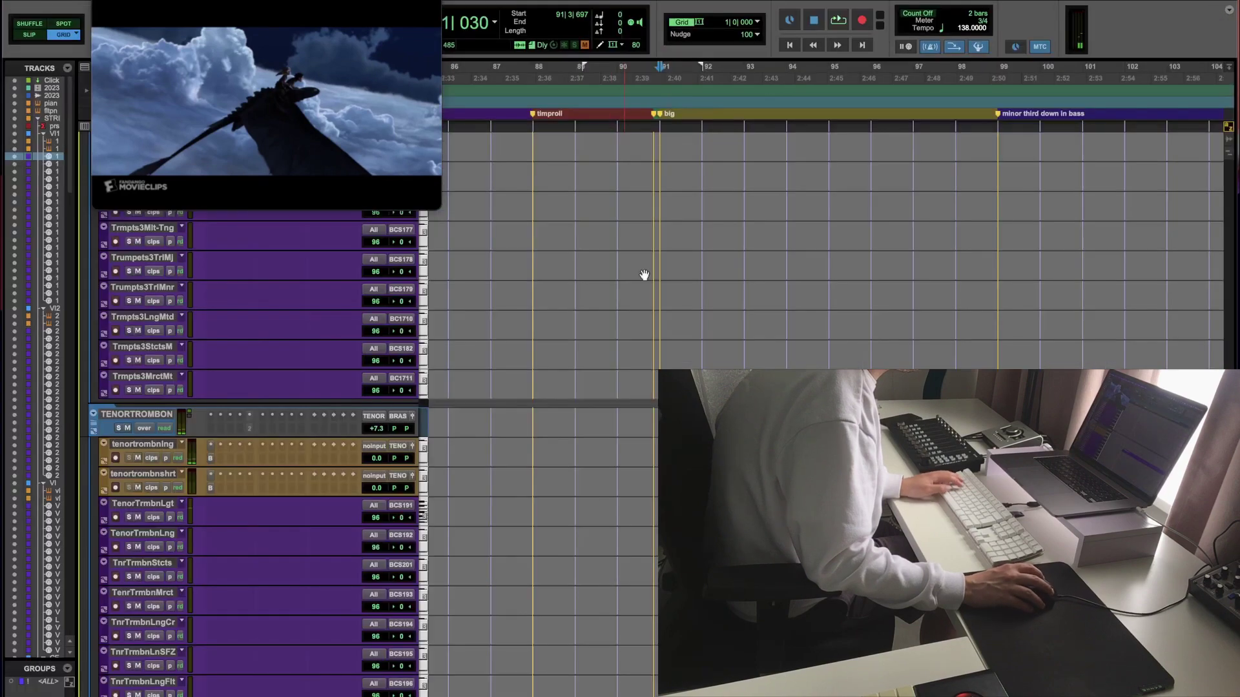
{"action": "key", "text": "ctrl+bracketright"}
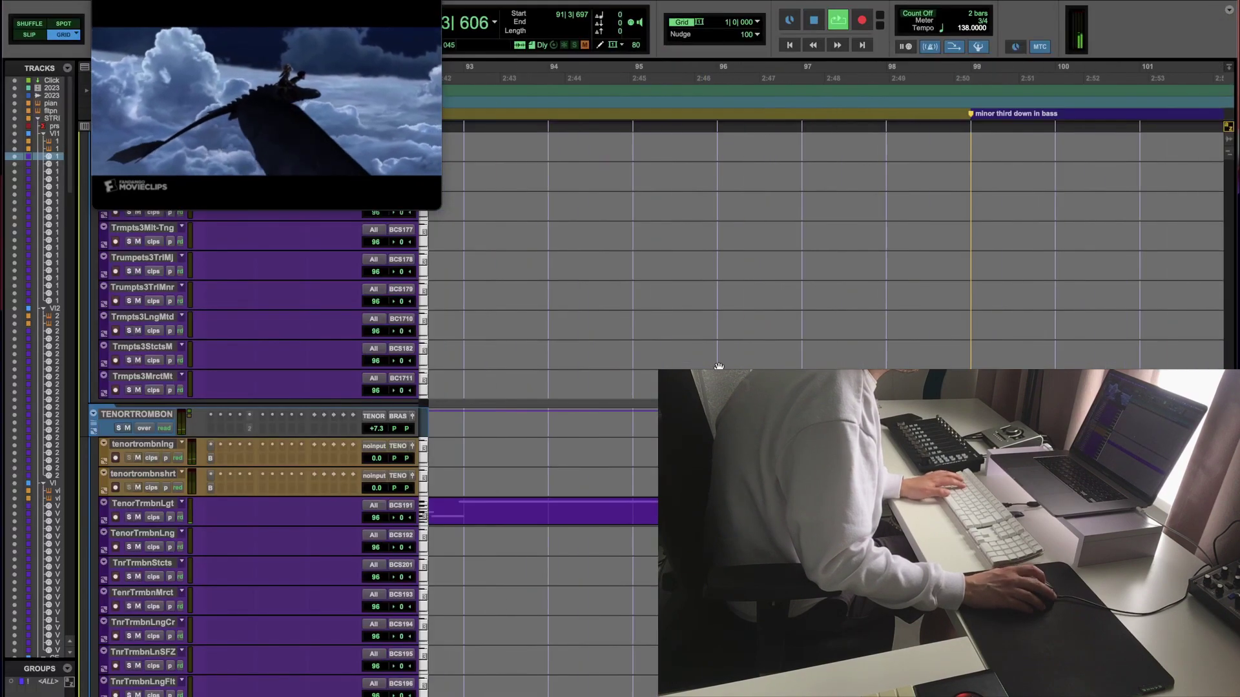
{"action": "key", "text": "ctrl+bracketleft"}
{"action": "scroll", "coordinate": [573, 501], "scroll_direction": "down", "scroll_amount": 6}
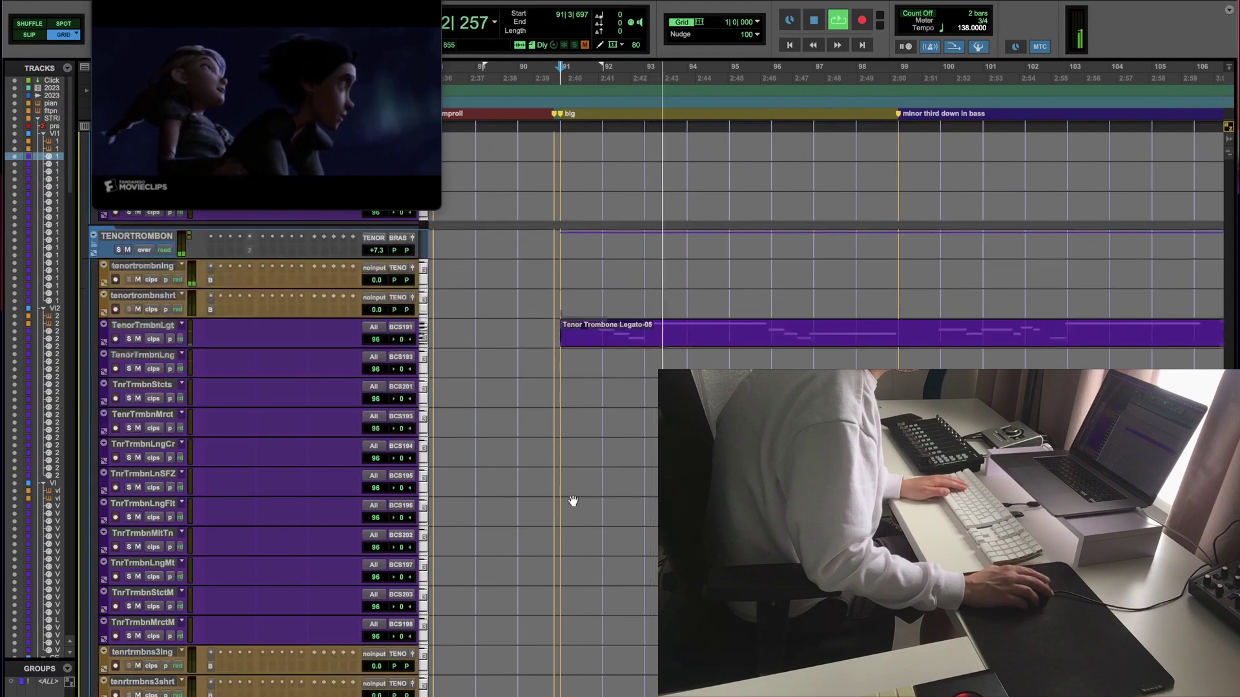
{"action": "key", "text": "space"}
Step: Transpose the copied Tuba Legato notes at bar 91 up two semitones and extend the clip's start back to bar 90
{"action": "scroll", "coordinate": [614, 489], "scroll_direction": "down", "scroll_amount": 10}
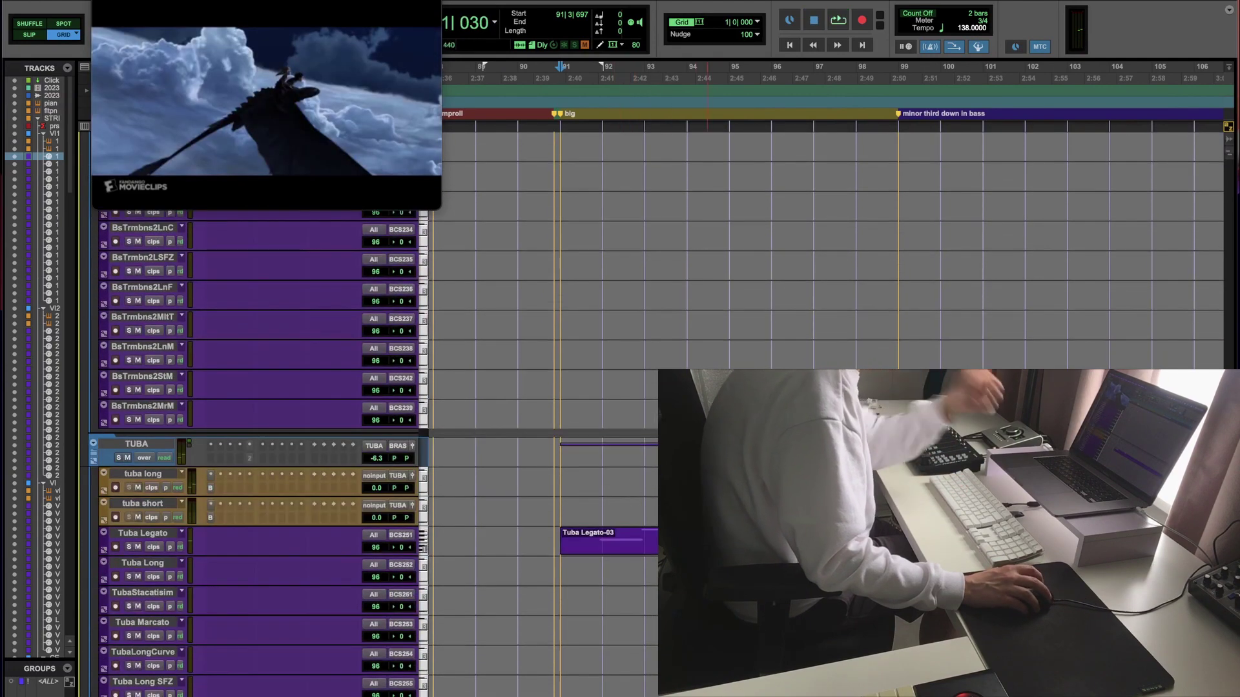
{"action": "double_click", "coordinate": [603, 541]}
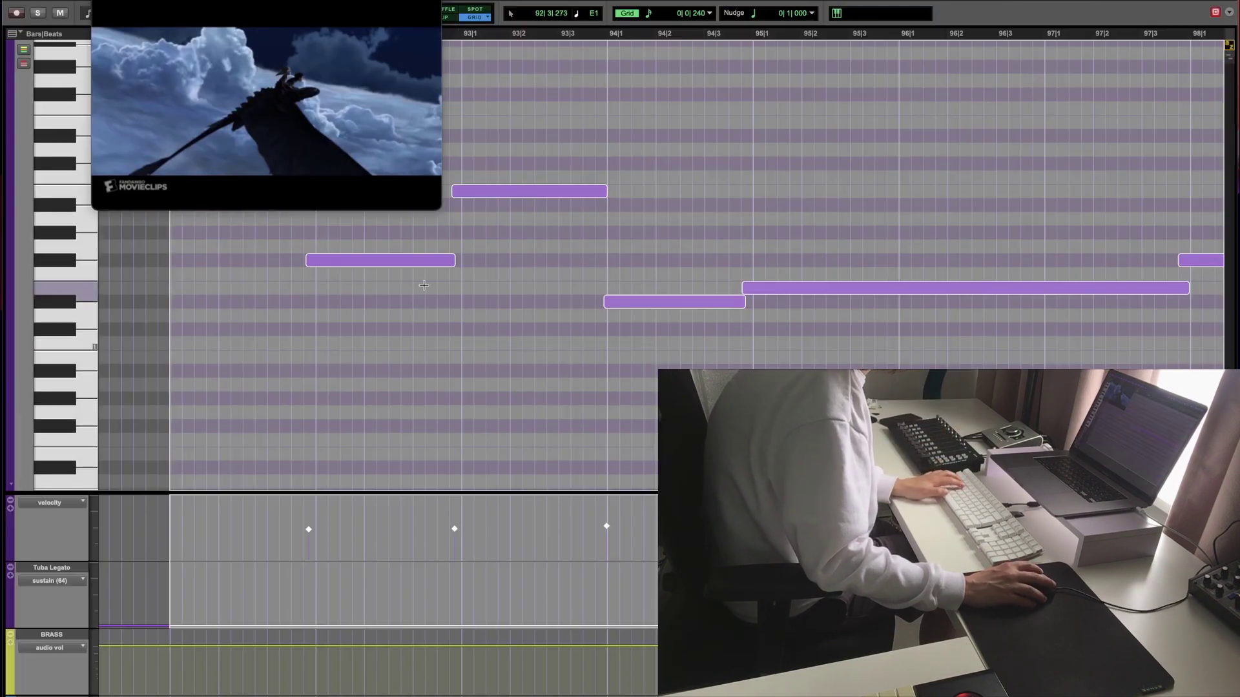
{"action": "left_click_drag", "start_coordinate": [391, 266], "coordinate": [391, 243]}
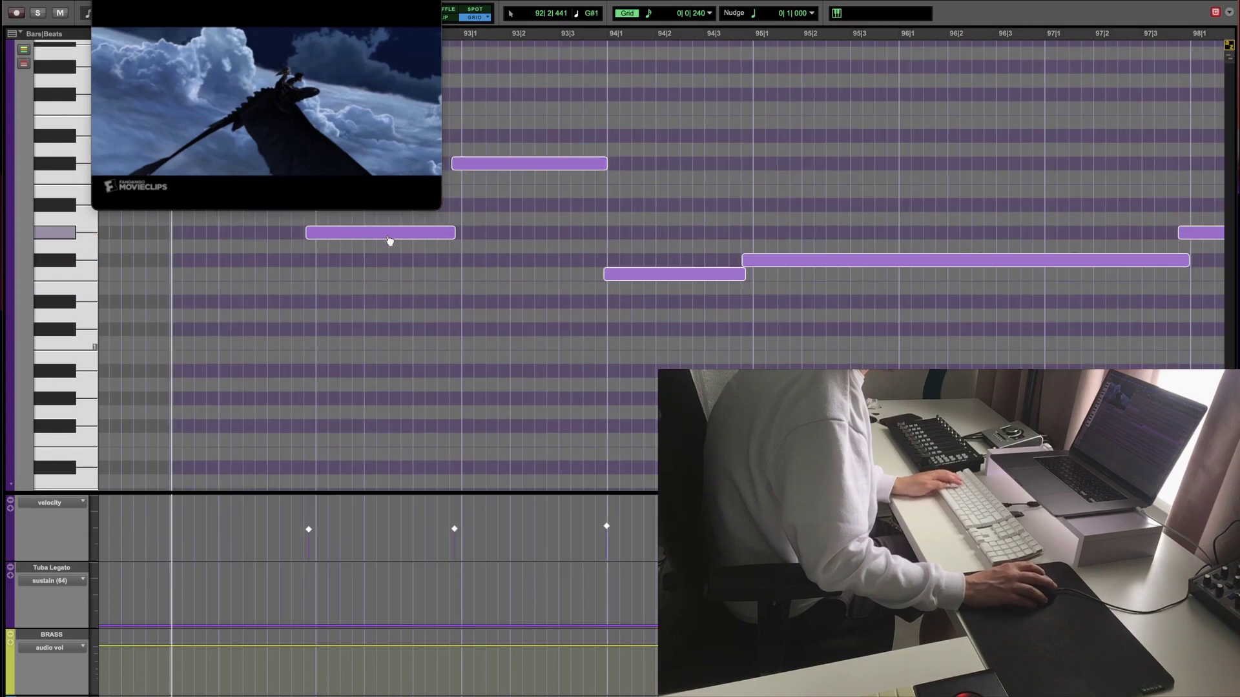
{"action": "key", "text": "ctrl+w"}
{"action": "left_click_drag", "start_coordinate": [561, 541], "coordinate": [520, 533]}
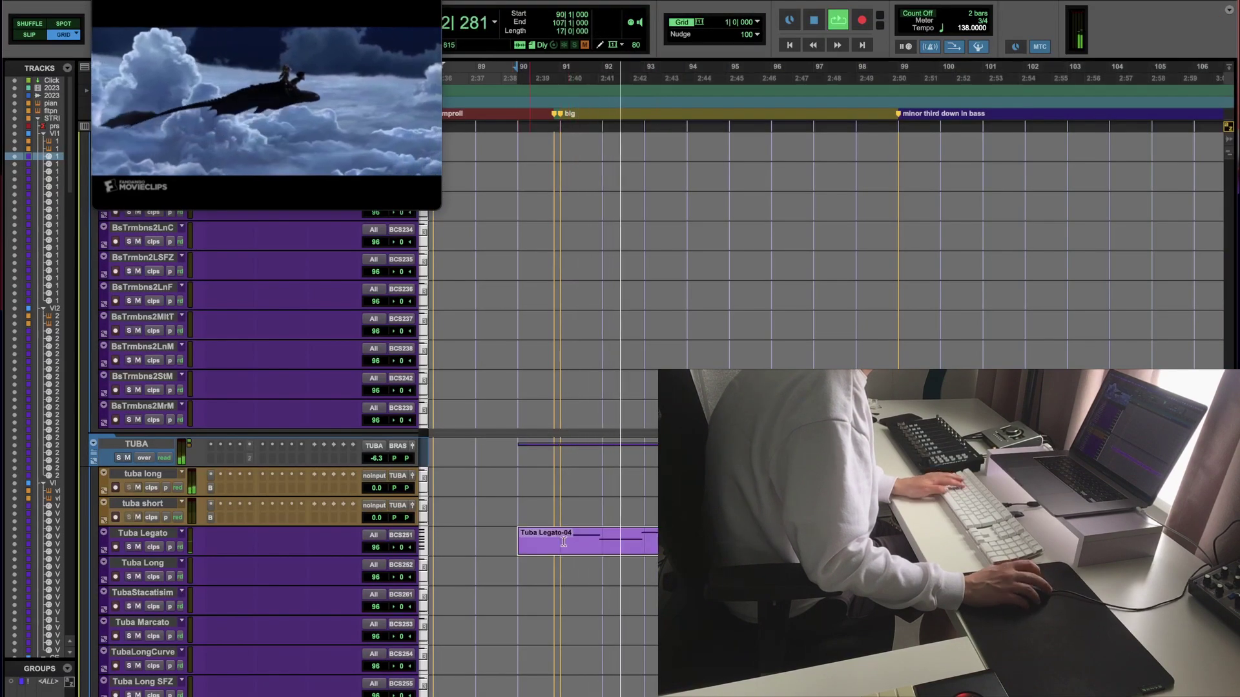
Step: Listen to the earlier PERCUSSION part soloed from bar 63, and clear the solo
{"action": "scroll", "coordinate": [587, 535], "scroll_direction": "down", "scroll_amount": 5}
{"action": "scroll", "coordinate": [586, 534], "scroll_direction": "down", "scroll_amount": 10}
{"action": "key", "text": "super+bracketleft"}
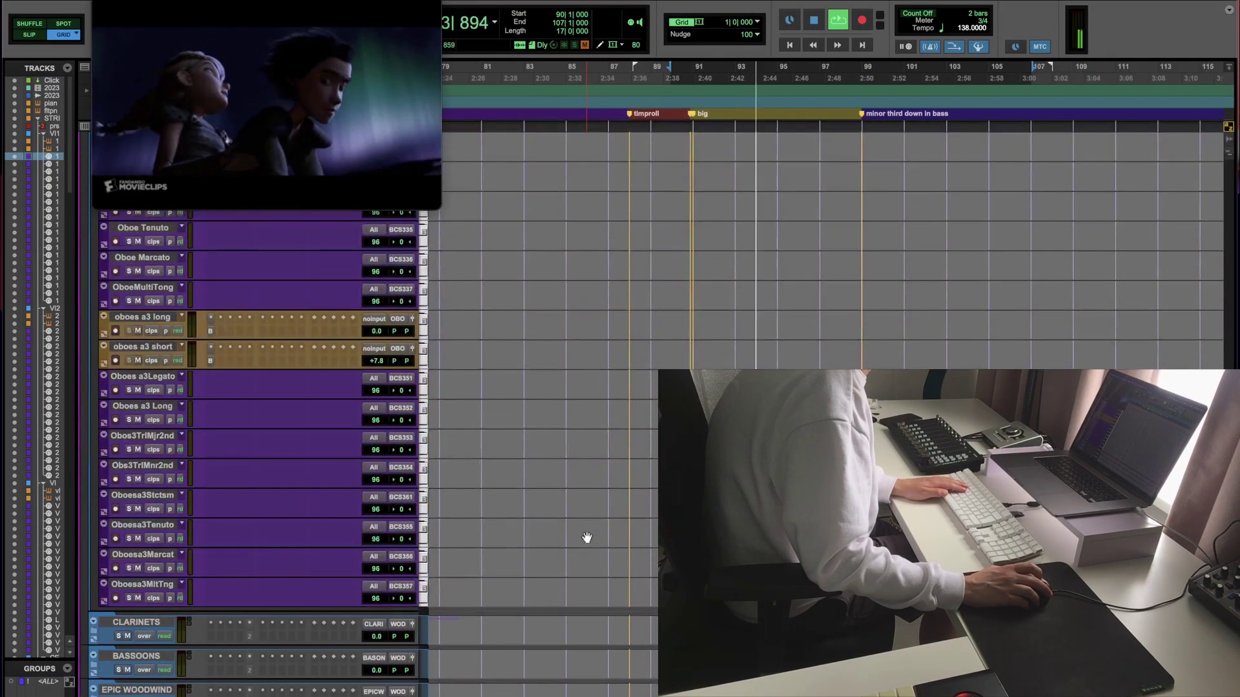
{"action": "scroll", "coordinate": [586, 538], "scroll_direction": "down", "scroll_amount": 5}
{"action": "key", "text": "super+bracketleft"}
{"action": "key", "text": "super+bracketleft"}
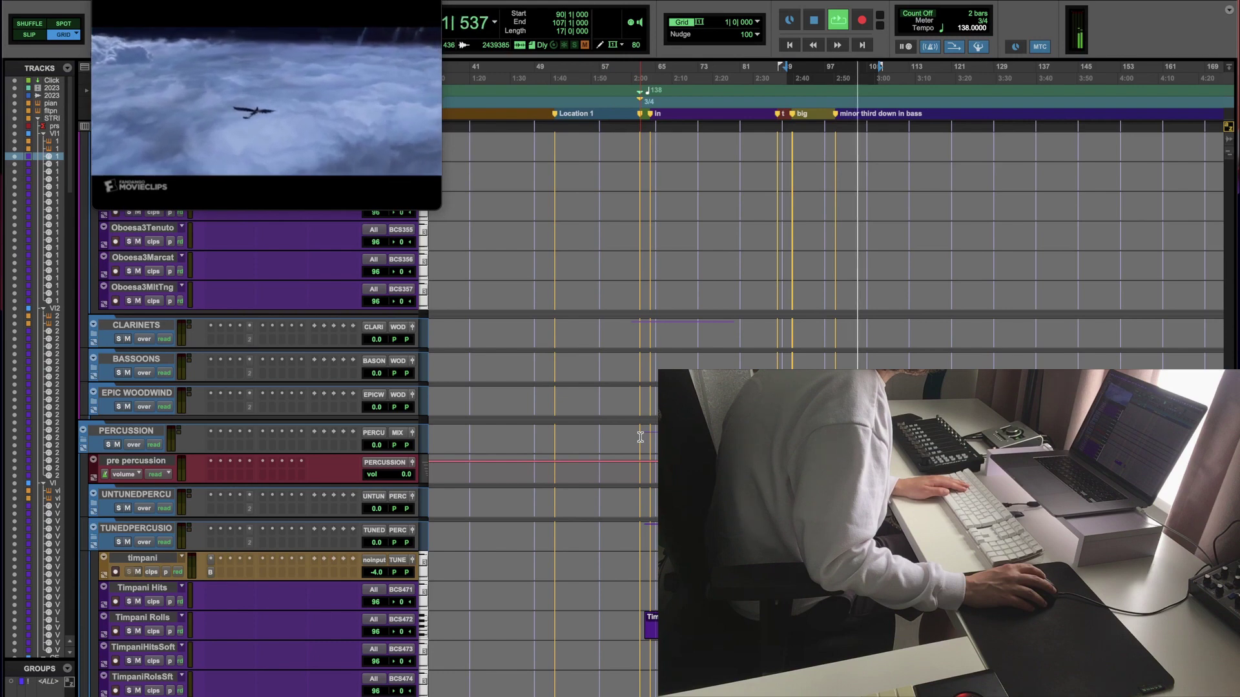
{"action": "key", "text": "space"}
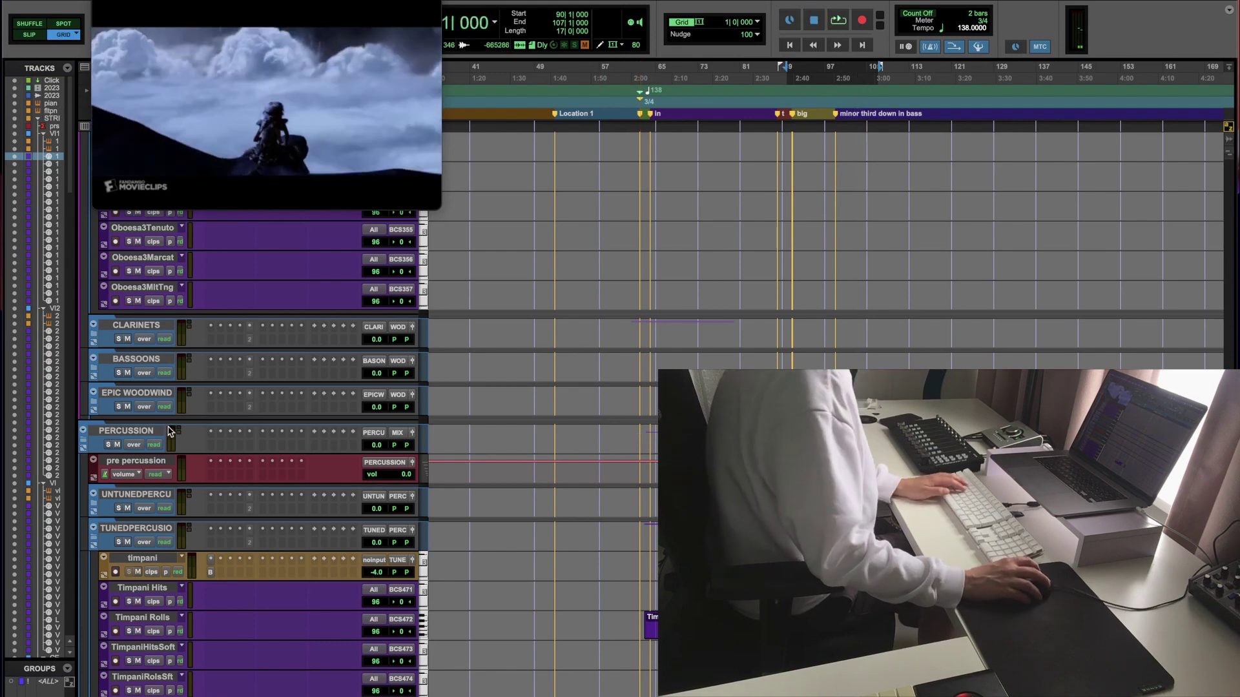
{"action": "left_click", "coordinate": [644, 434]}
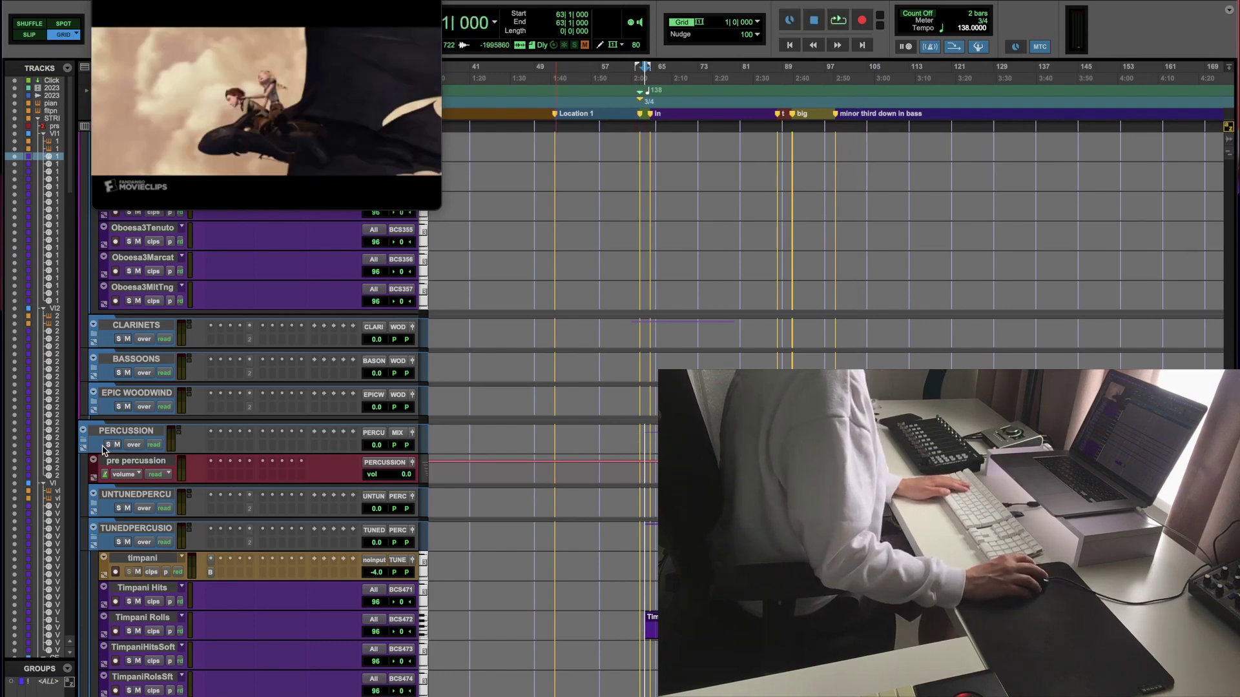
{"action": "key", "text": "space"}
{"action": "key", "text": "super+bracketright"}
{"action": "key", "text": "super+bracketright"}
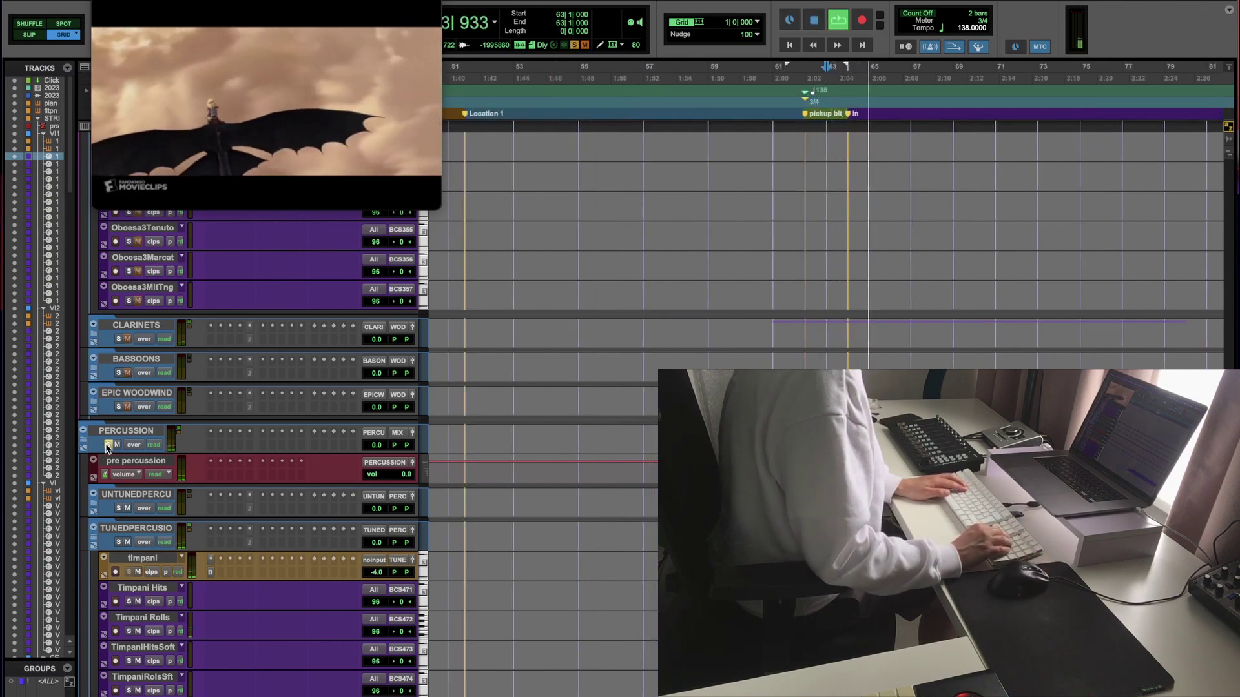
{"action": "key", "text": "super+bracketleft"}
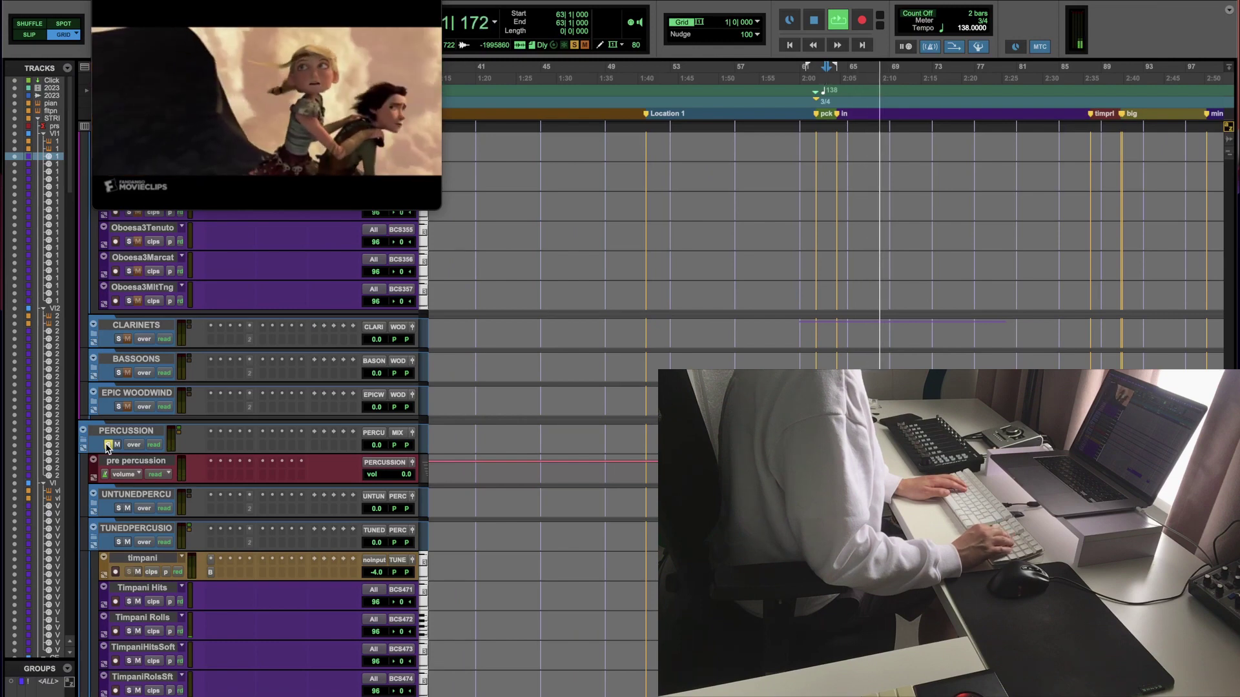
{"action": "left_click", "coordinate": [107, 445]}
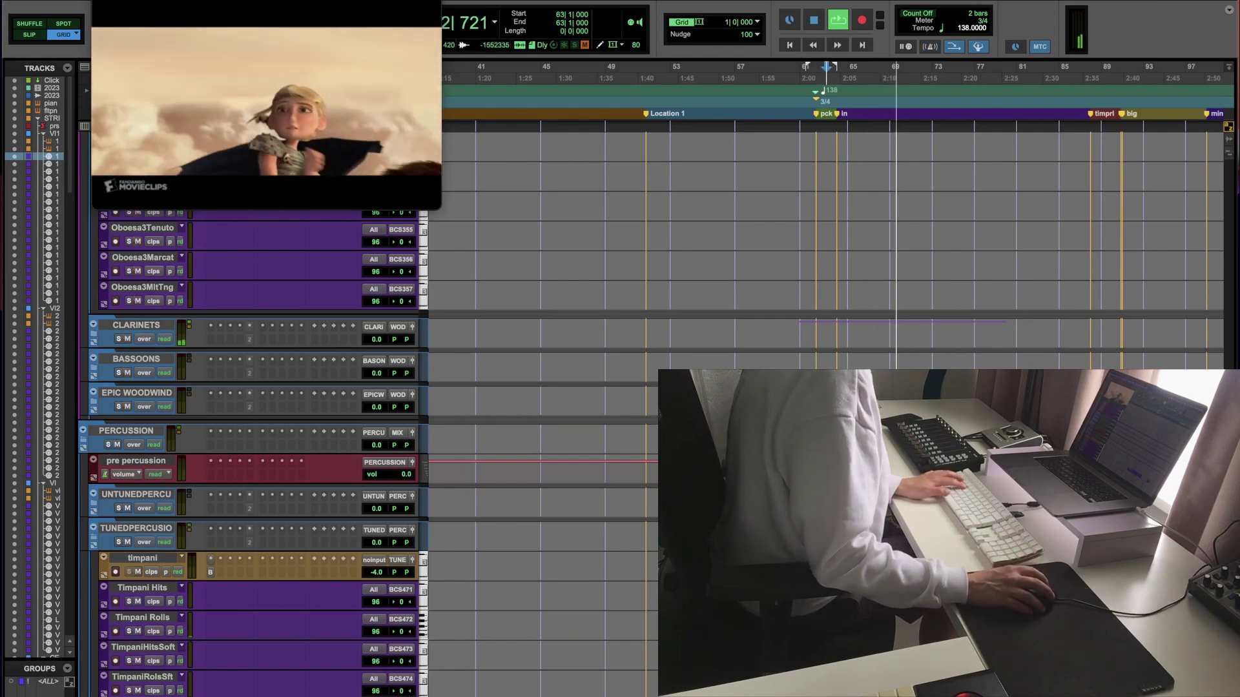
Step: Copy the percussion from bars 64 to 83 and paste it at the "big" marker at bar 91
{"action": "key", "text": "super+bracketleft"}
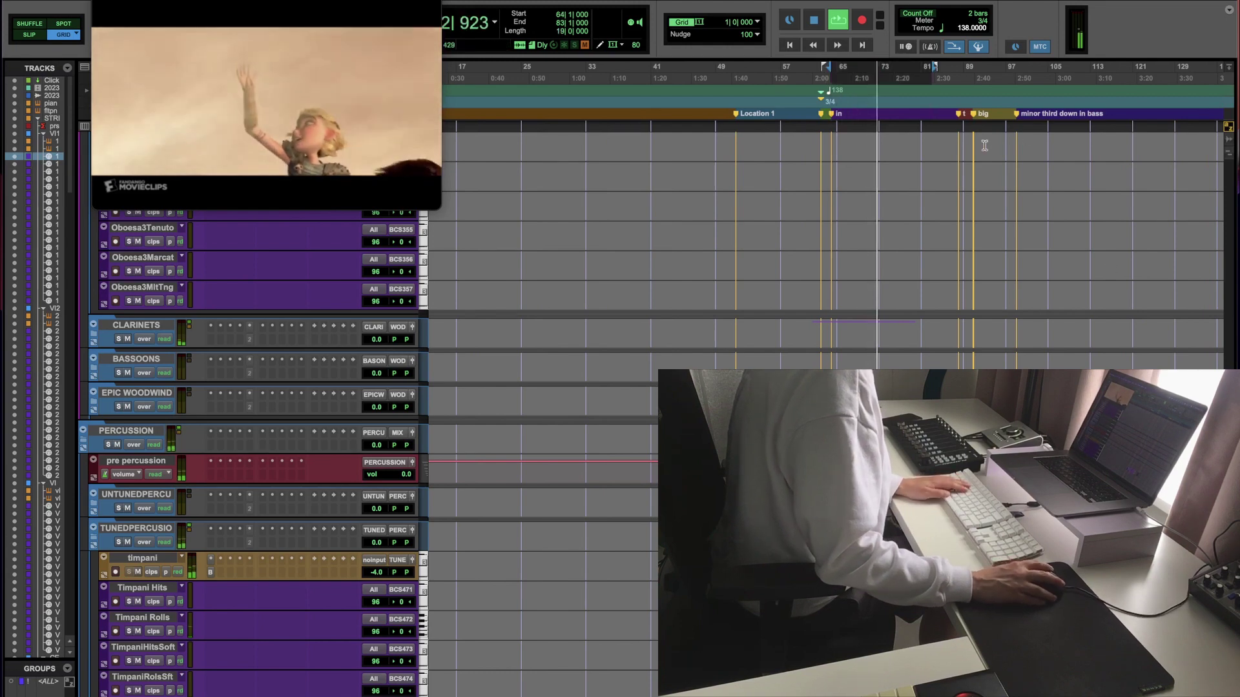
{"action": "left_click", "coordinate": [973, 115]}
{"action": "key", "text": "super+bracketright"}
{"action": "key", "text": "super+bracketright"}
{"action": "key", "text": "super+bracketright"}
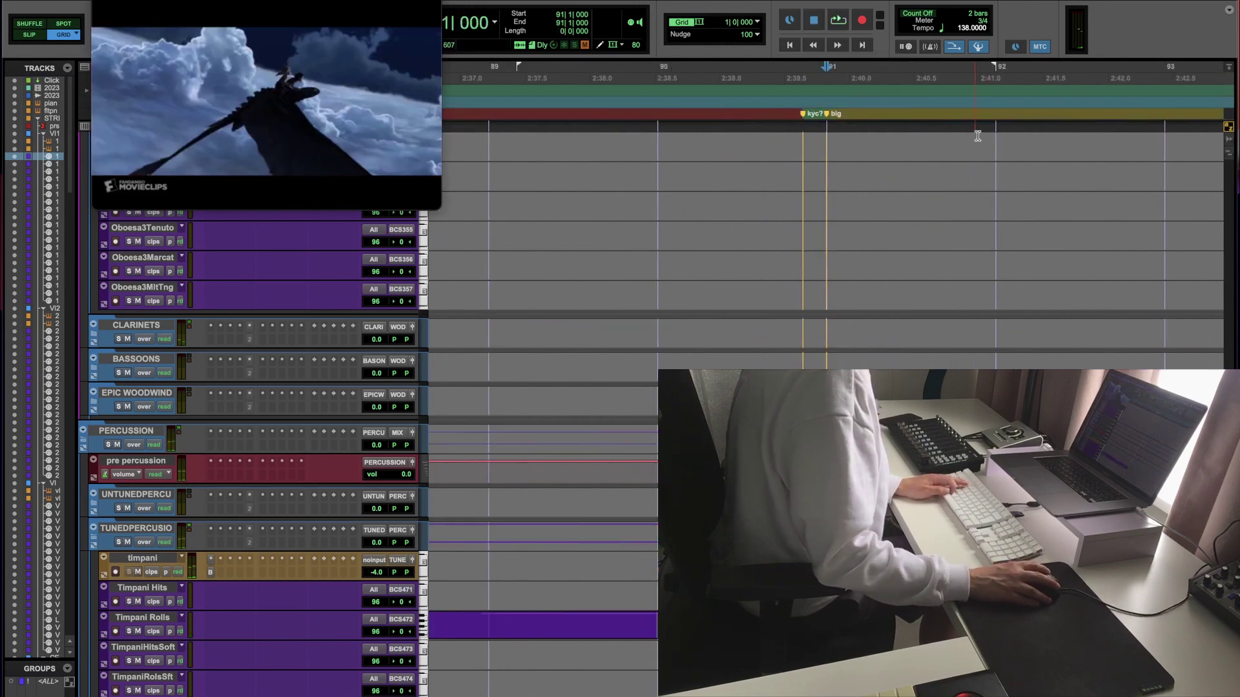
{"action": "key", "text": "super+bracketright"}
{"action": "key", "text": "super+bracketright"}
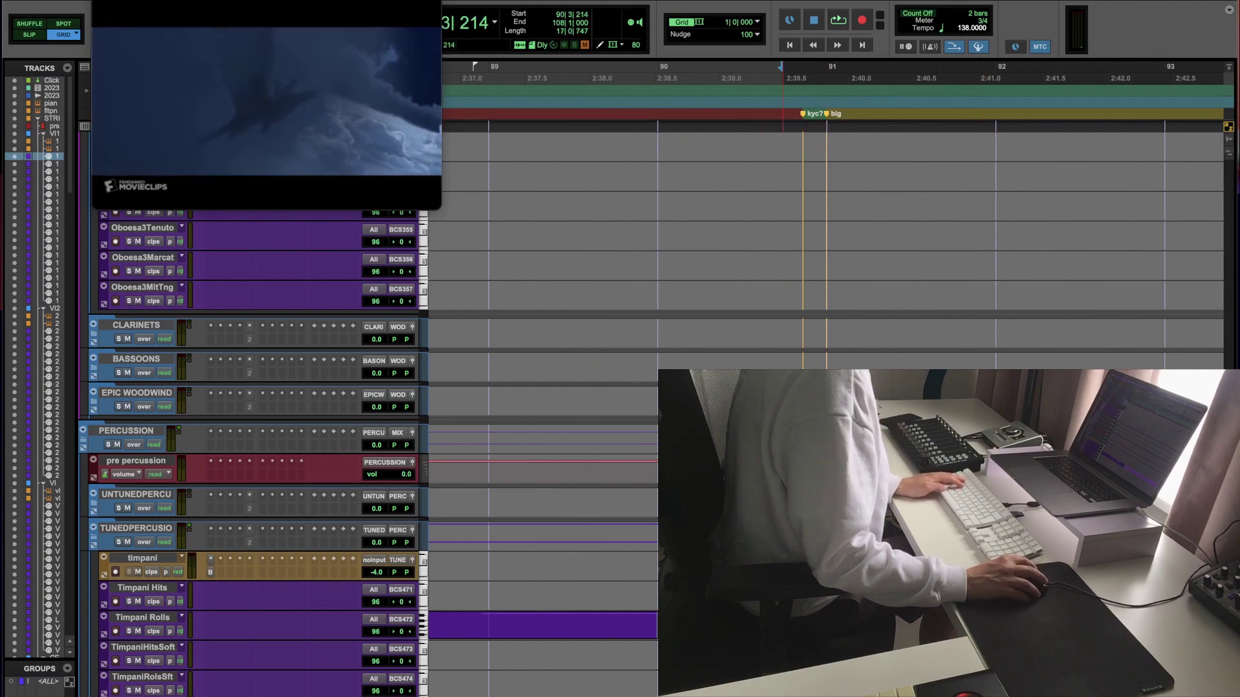
Step: Transpose the pasted Timpani Rolls notes between bars 91 and 108 up two semitones and play the result
{"action": "key", "text": "ctrl+equal"}
{"action": "key", "text": "super+bracketleft"}
{"action": "key", "text": "super+bracketleft"}
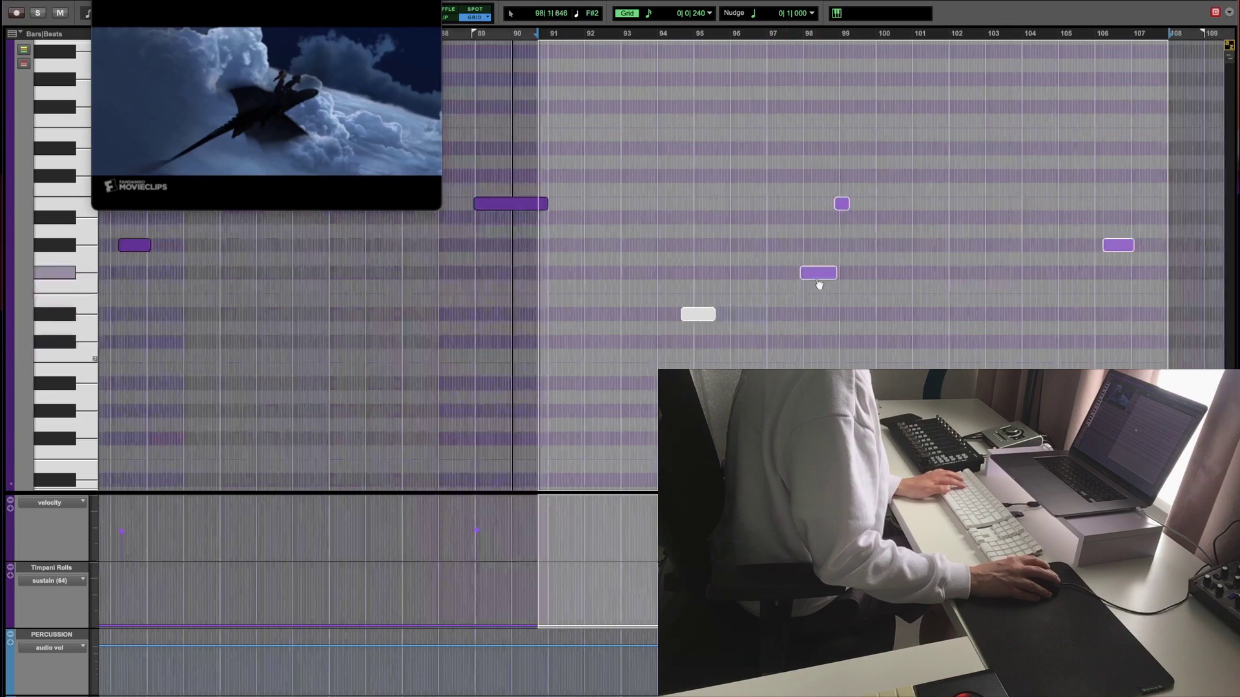
{"action": "left_click_drag", "start_coordinate": [823, 277], "coordinate": [824, 267]}
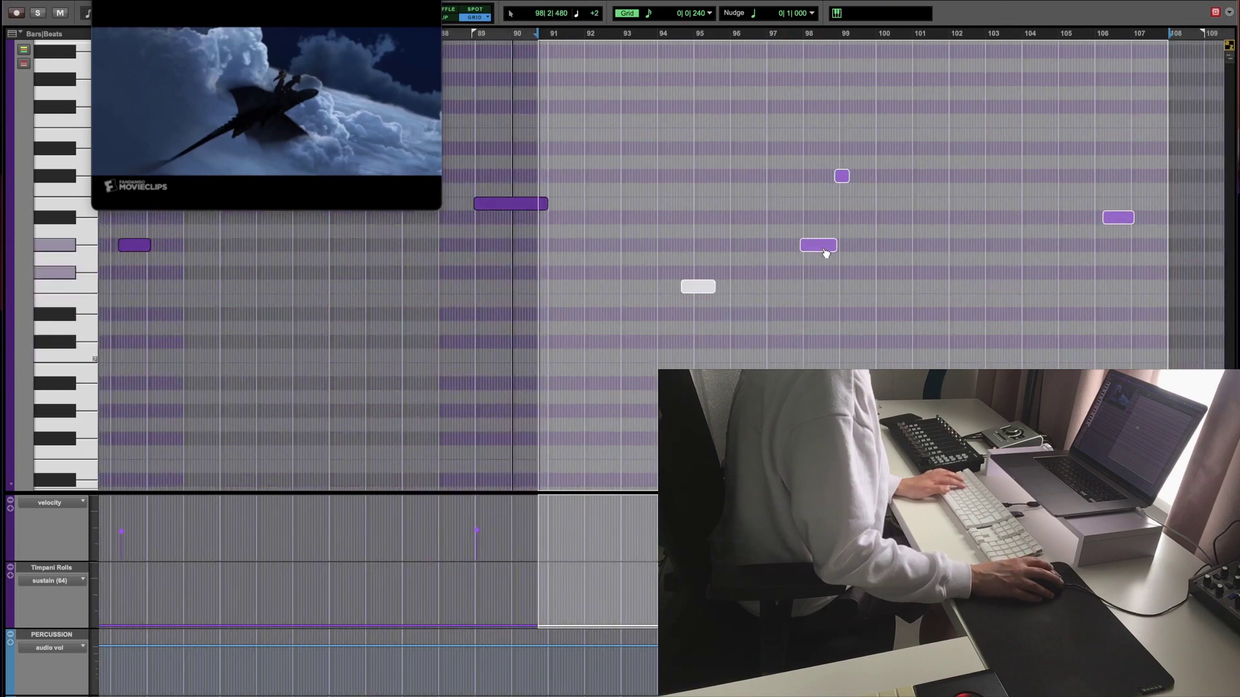
{"action": "key", "text": "ctrl+equal"}
{"action": "key", "text": "space"}
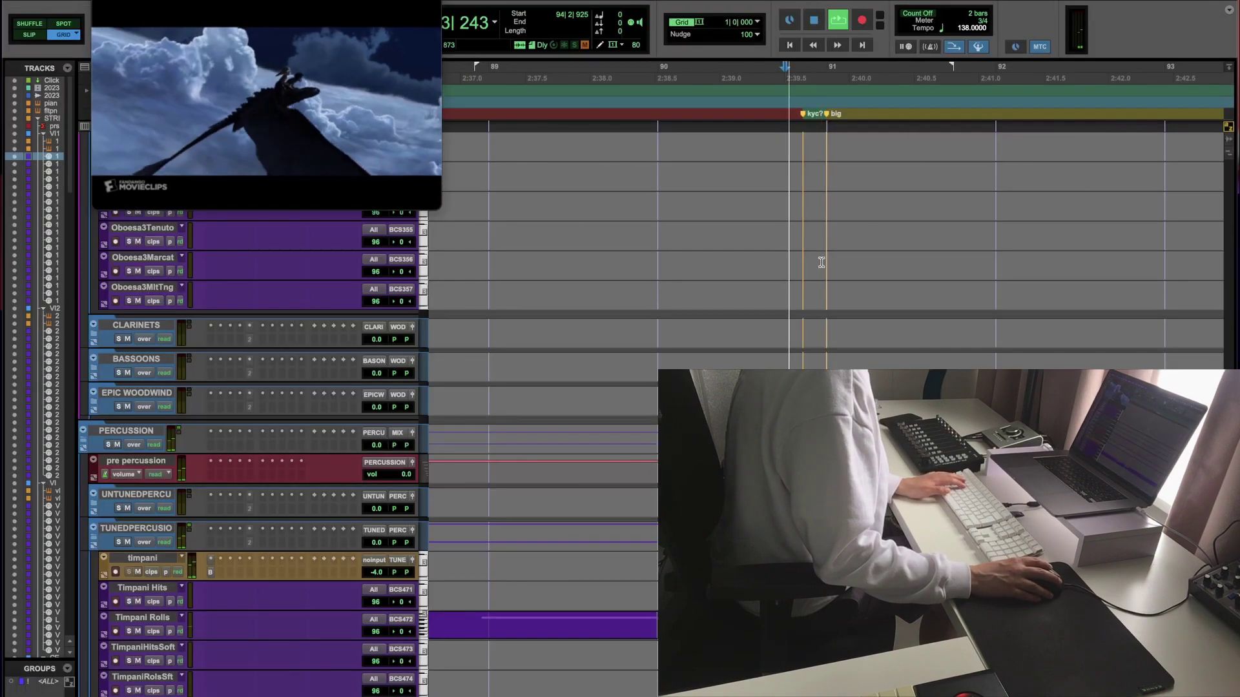
{"action": "key", "text": "super+bracketleft"}
{"action": "key", "text": "super+bracketleft"}
{"action": "key", "text": "super+bracketleft"}
Step: Select and copy the Sopranos & Altos Long Ahh choir part from bar 64 to bar 93
{"action": "scroll", "coordinate": [646, 259], "scroll_direction": "down", "scroll_amount": 20}
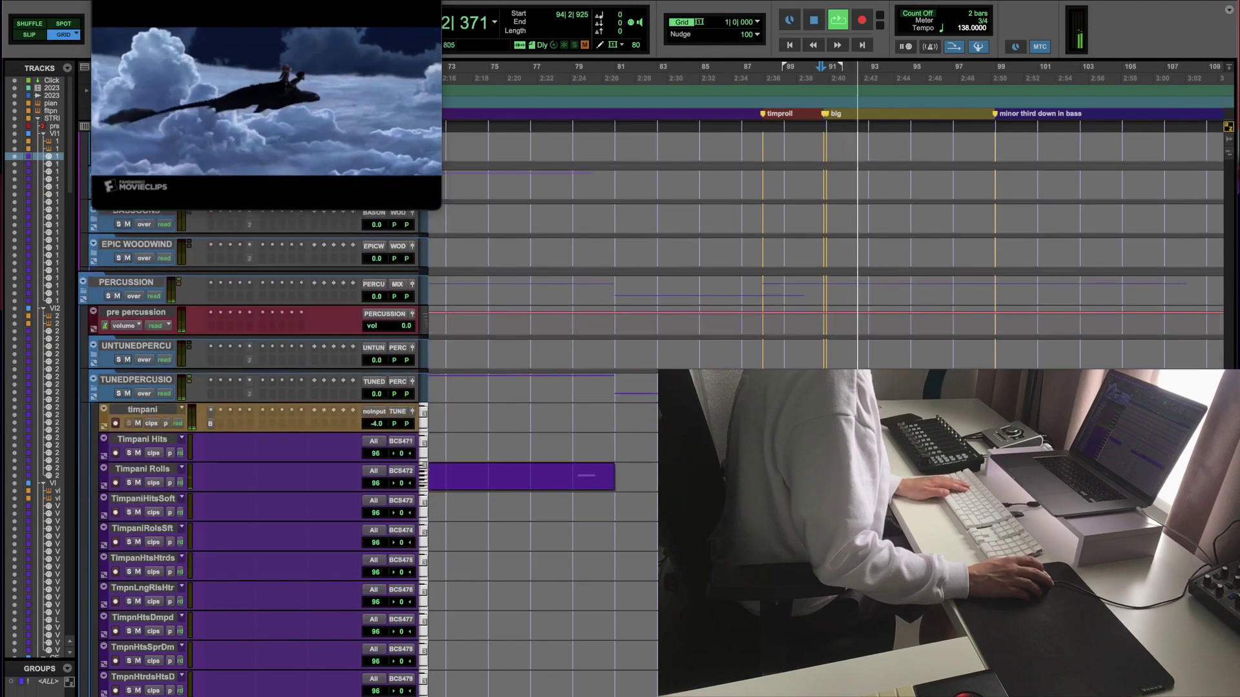
{"action": "scroll", "coordinate": [646, 259], "scroll_direction": "down", "scroll_amount": 20}
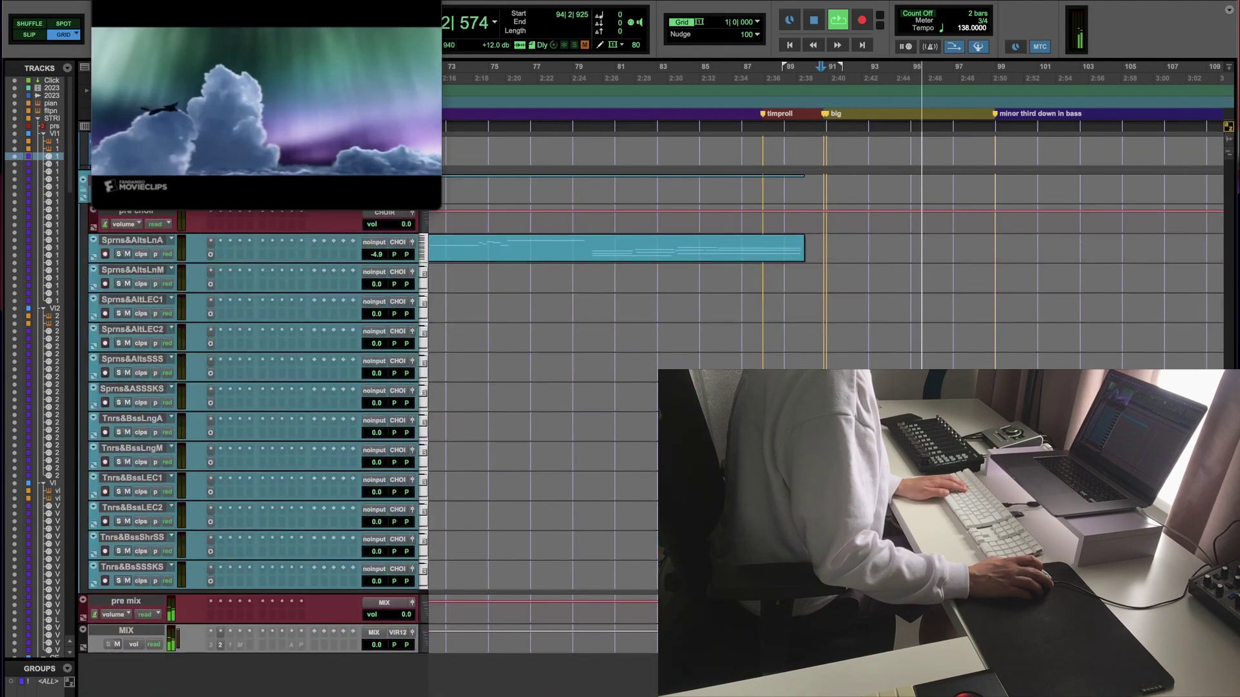
{"action": "key", "text": "super+bracketleft"}
{"action": "key", "text": "super+bracketleft"}
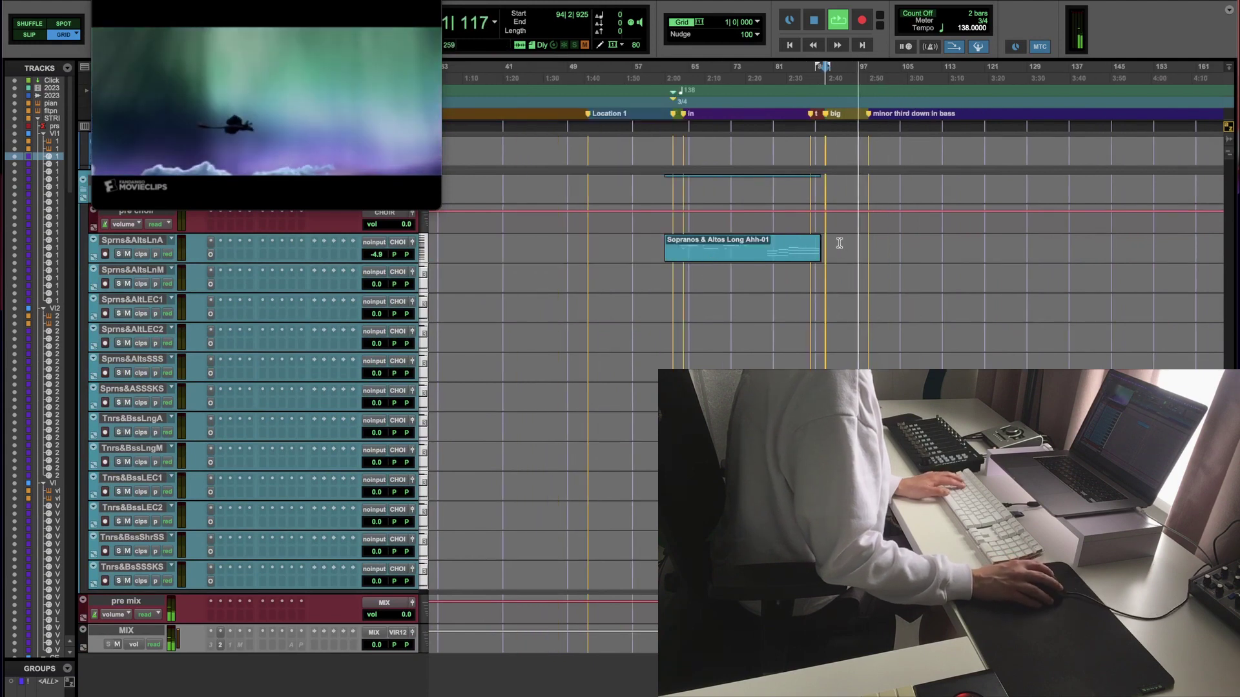
{"action": "key", "text": "space"}
{"action": "left_click_drag", "start_coordinate": [837, 244], "coordinate": [683, 240]}
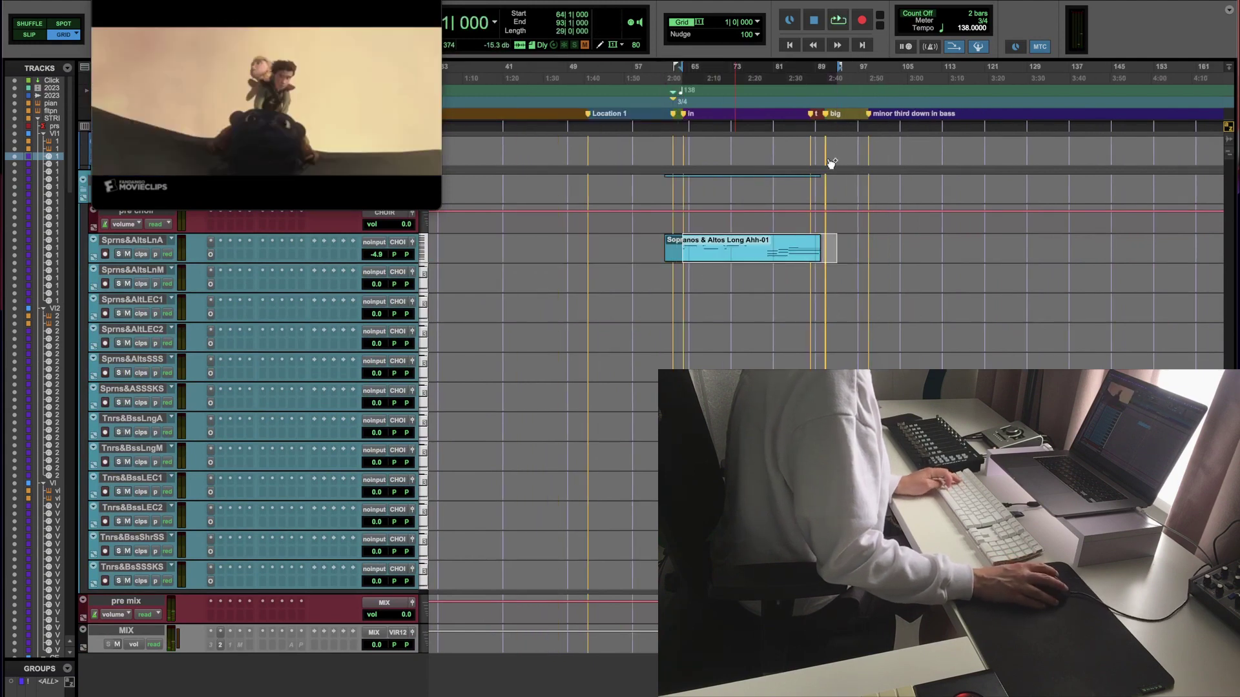
Step: Paste the choir part at the "big" marker at bar 91 and extend the clip's start slightly before the marker
{"action": "key", "text": "space"}
{"action": "key", "text": "super+bracketright"}
{"action": "key", "text": "super+bracketright"}
{"action": "key", "text": "super+bracketright"}
{"action": "key", "text": "super+bracketright"}
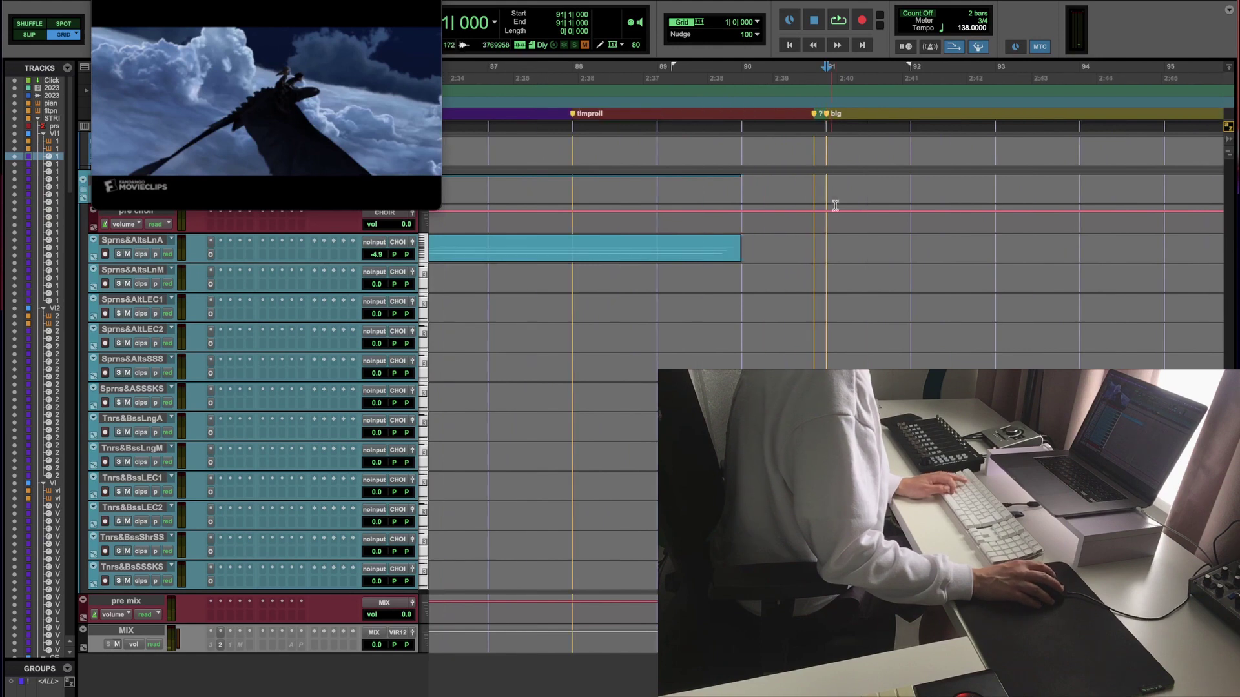
{"action": "key", "text": "super+v"}
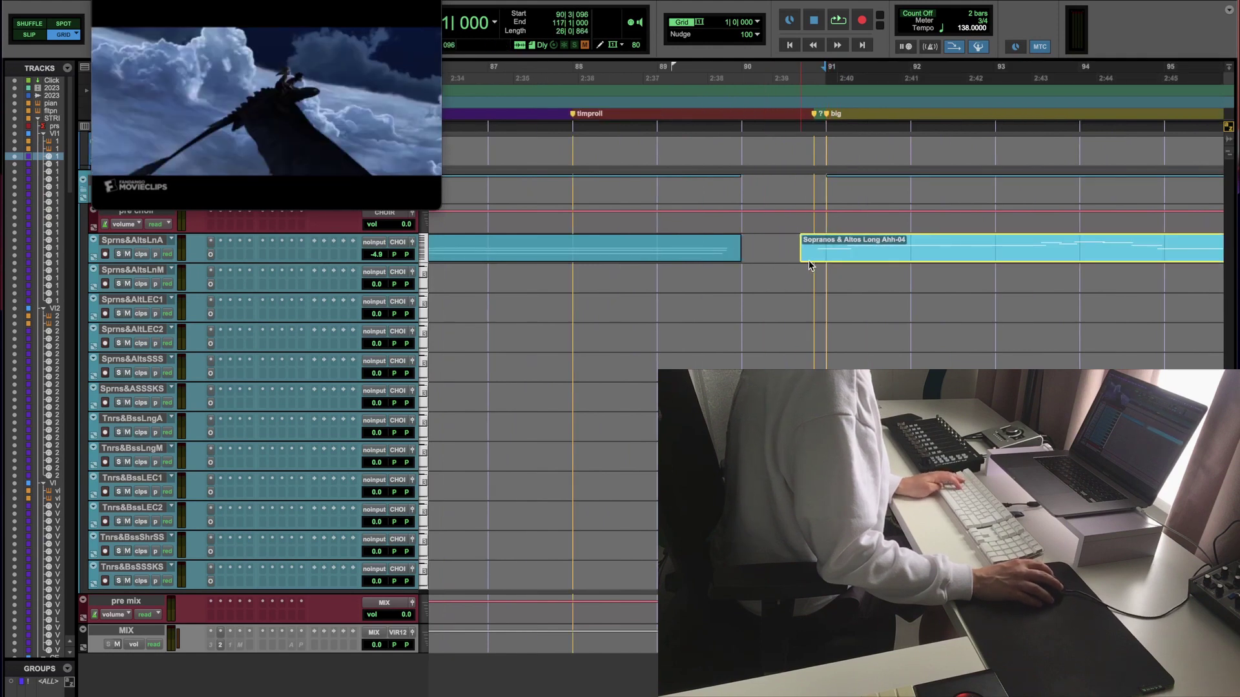
{"action": "left_click_drag", "start_coordinate": [809, 263], "coordinate": [811, 262]}
Step: Transpose all notes of the pasted Sopranos & Altos Long Ahh clip up two semitones
{"action": "double_click", "coordinate": [844, 268]}
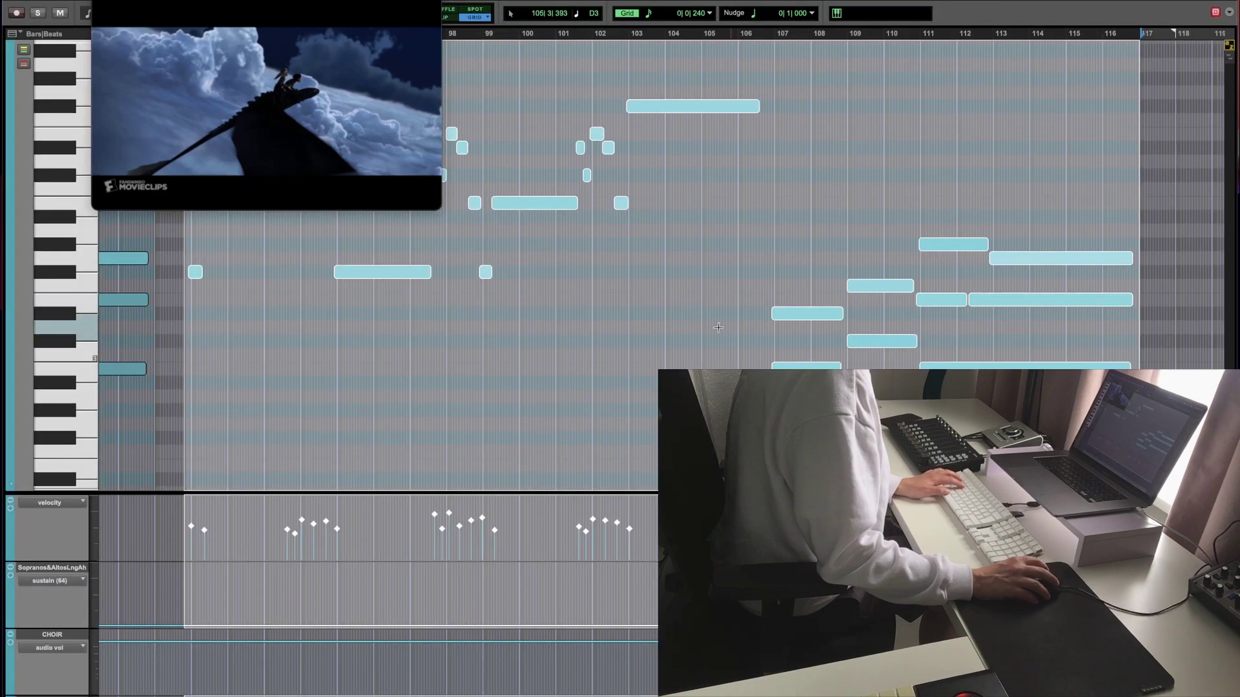
{"action": "key", "text": "super+bracketright"}
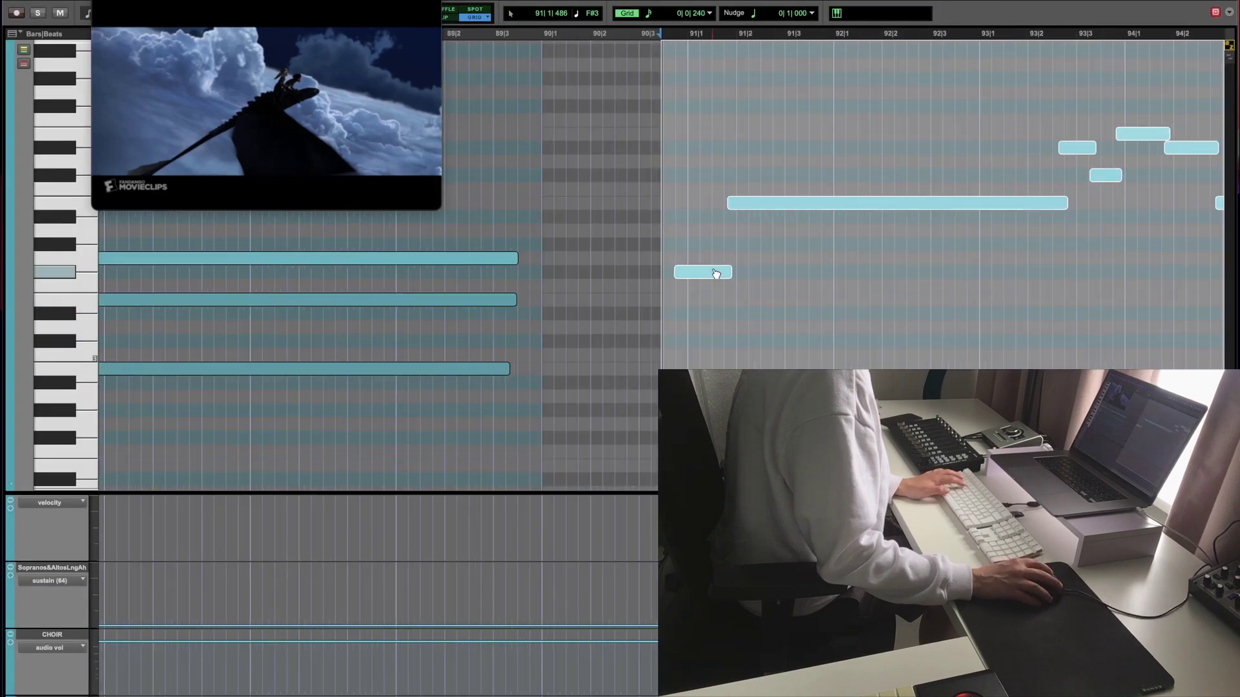
{"action": "left_click_drag", "start_coordinate": [715, 270], "coordinate": [714, 243]}
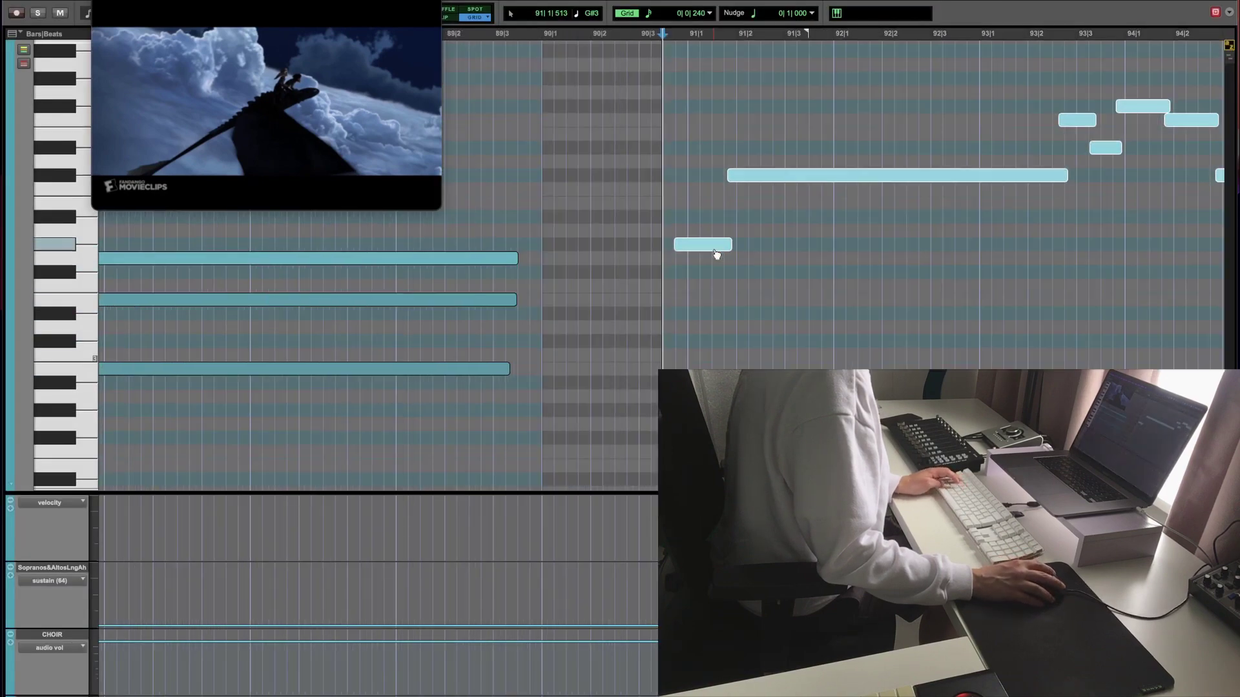
{"action": "key", "text": "super+w"}
Step: Play the arrangement from bar 84 into the "big" section and look through the tuned percussion tracks
{"action": "key", "text": "super+bracketleft"}
{"action": "left_click", "coordinate": [536, 246]}
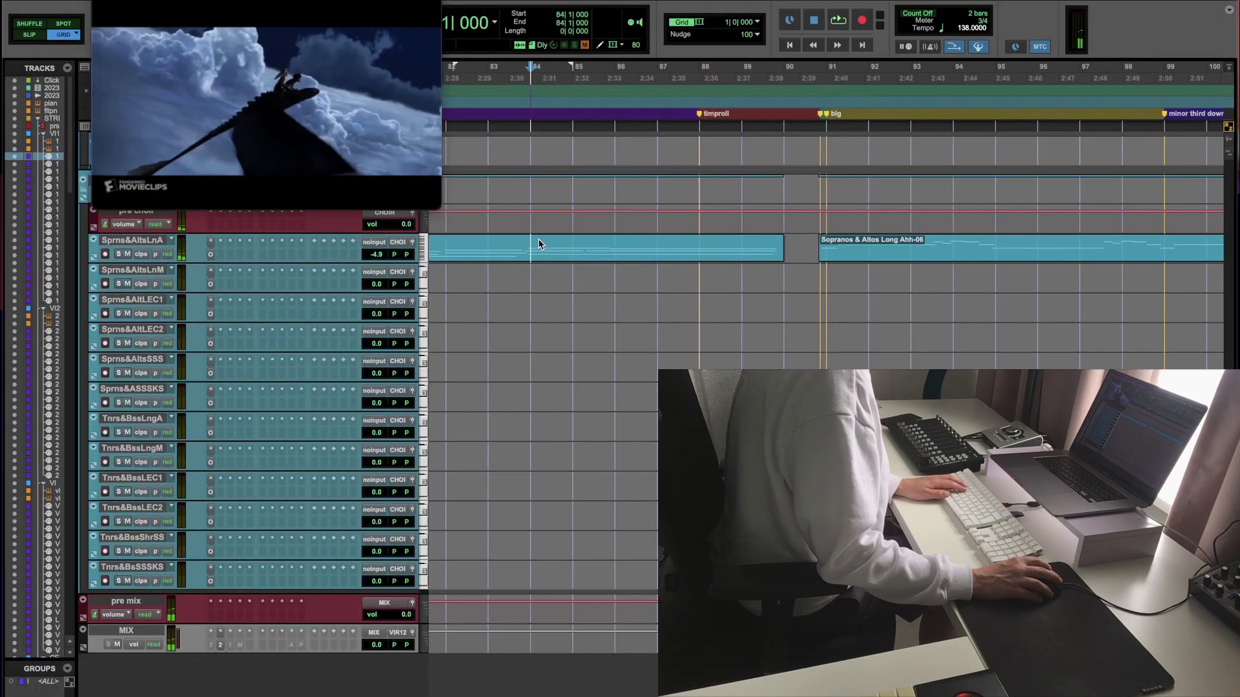
{"action": "key", "text": "super+bracketleft"}
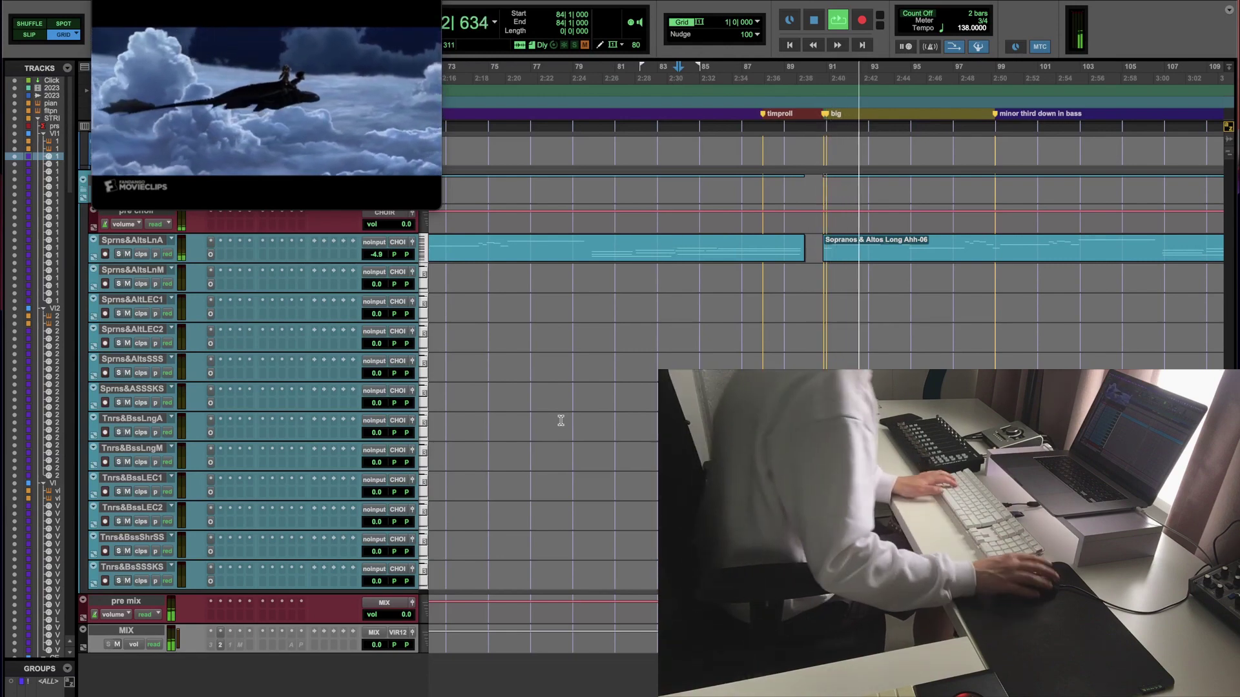
{"action": "scroll", "coordinate": [604, 368], "scroll_direction": "down", "scroll_amount": 15}
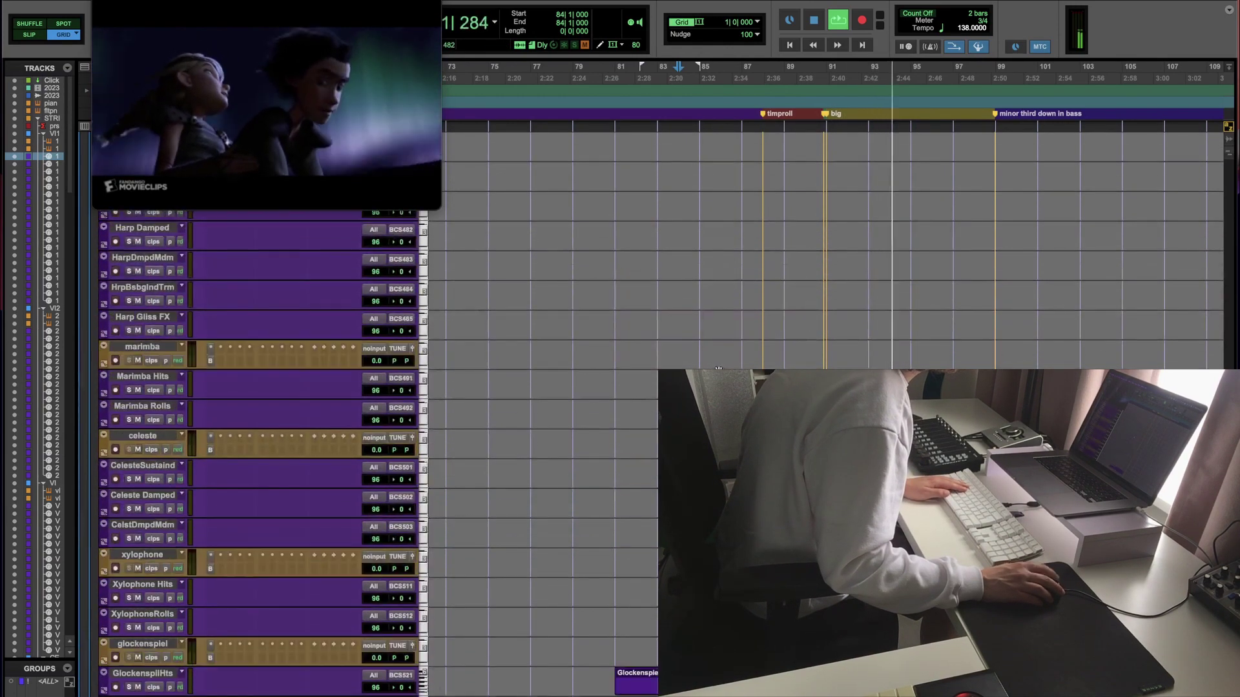
Step: Find the TUBA group in the brass tracks and solo it to check its part during playback
{"action": "scroll", "coordinate": [718, 369], "scroll_direction": "up", "scroll_amount": 5}
{"action": "scroll", "coordinate": [719, 369], "scroll_direction": "up", "scroll_amount": 15}
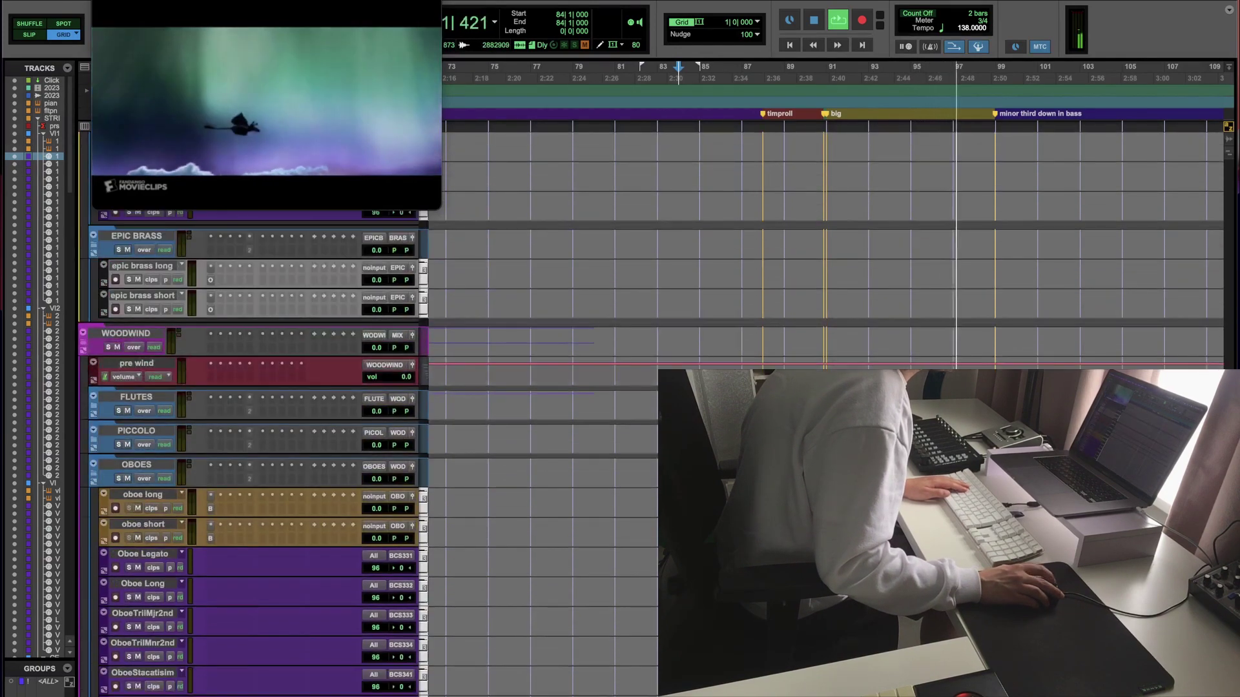
{"action": "scroll", "coordinate": [719, 368], "scroll_direction": "up", "scroll_amount": 10}
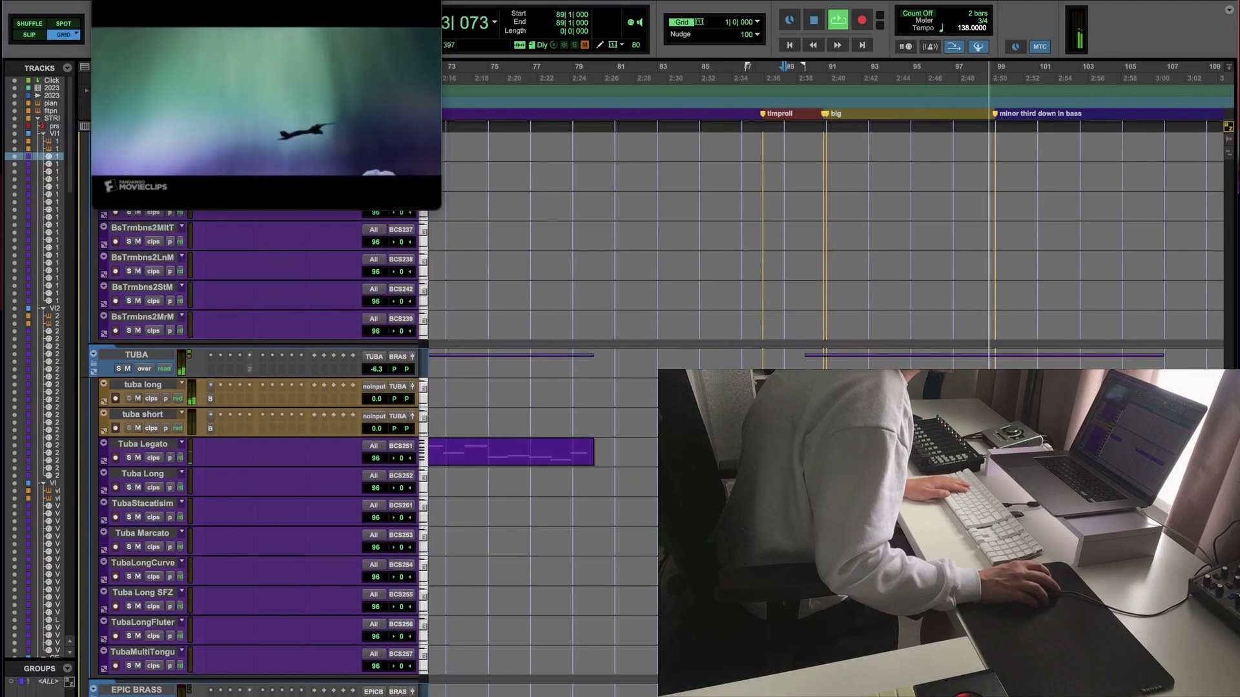
{"action": "key", "text": "super+bracketright"}
{"action": "key", "text": "super+bracketleft"}
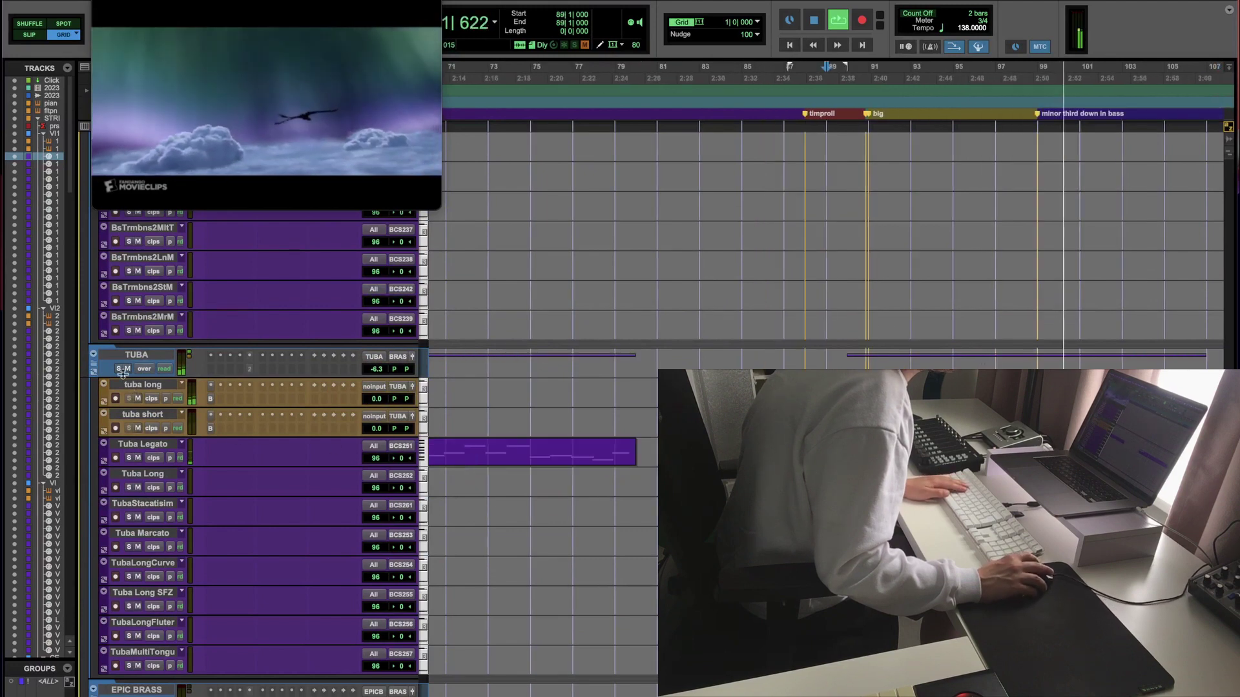
{"action": "left_click", "coordinate": [119, 369]}
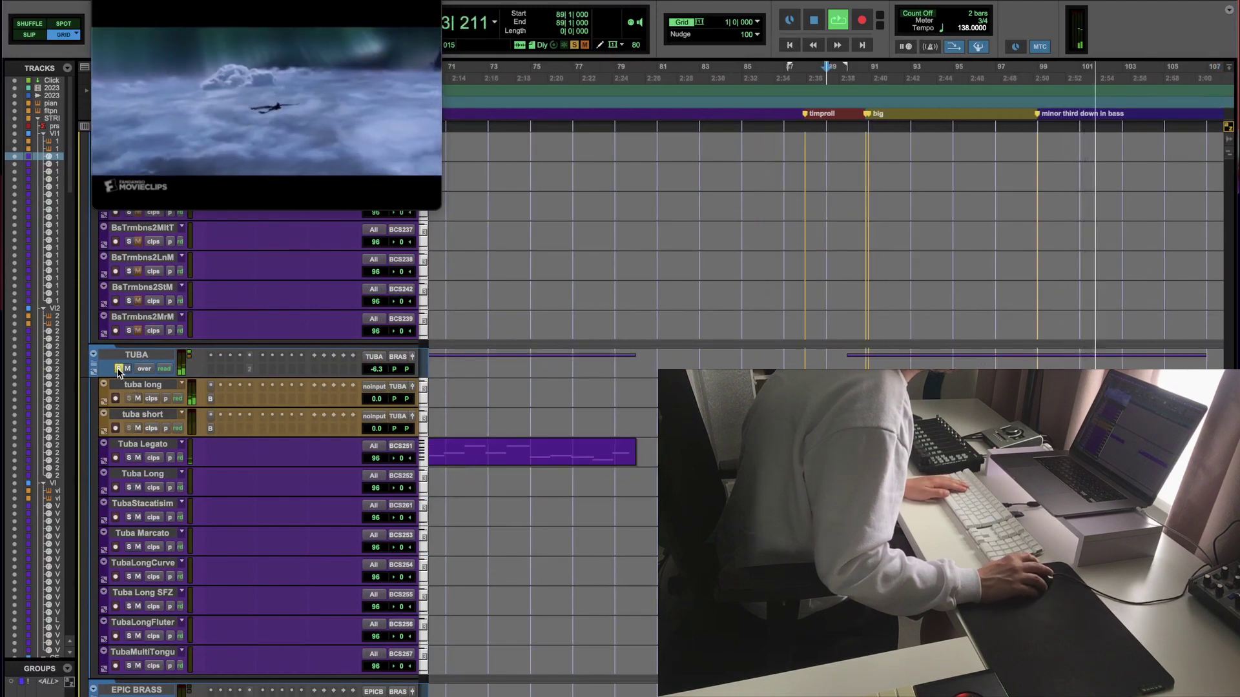
{"action": "key", "text": "super+bracketleft"}
{"action": "scroll", "coordinate": [807, 181], "scroll_direction": "up", "scroll_amount": 10}
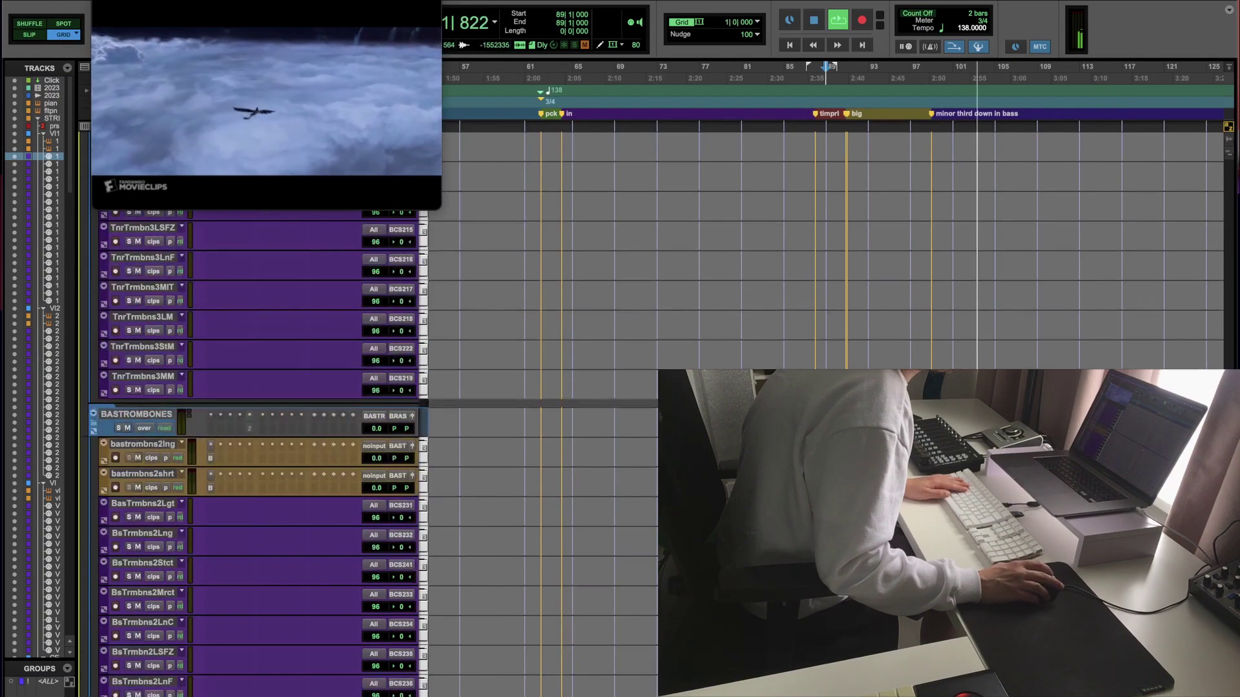
Step: Place the playback position at bar 91 and look through the brass, woodwind and timpani tracks for the horn parts
{"action": "key", "text": "space"}
{"action": "left_click", "coordinate": [844, 137]}
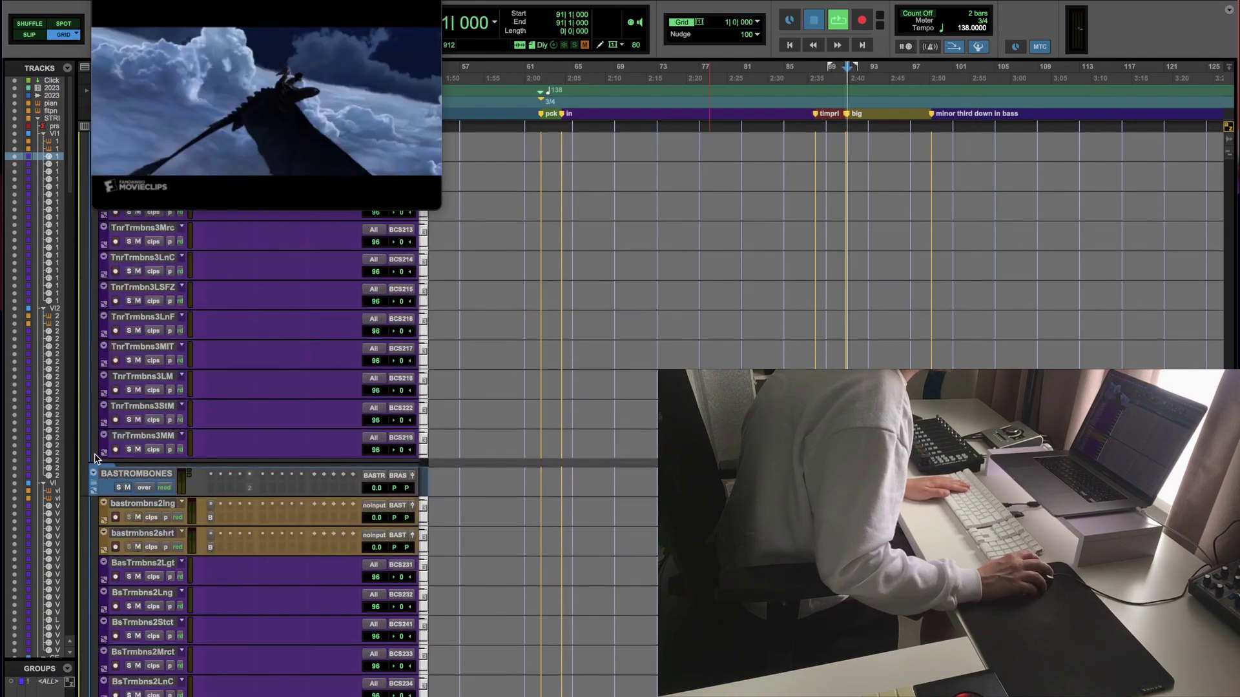
{"action": "key", "text": "space"}
{"action": "scroll", "coordinate": [97, 460], "scroll_direction": "up", "scroll_amount": 15}
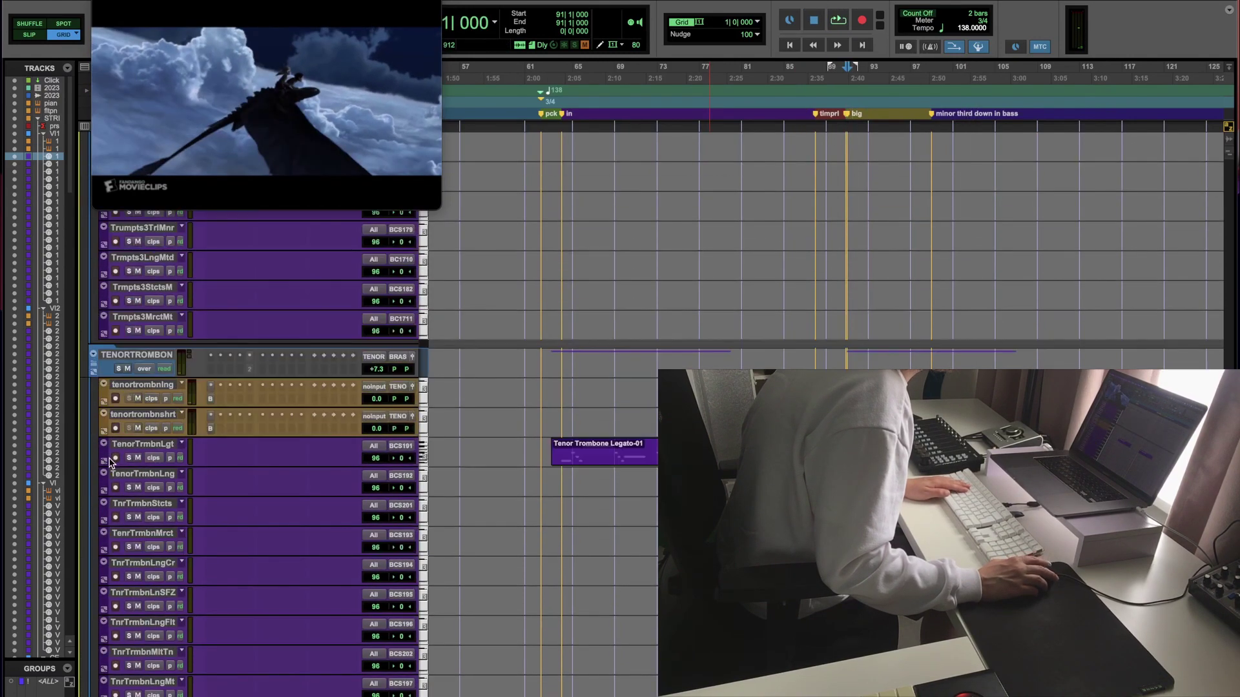
{"action": "scroll", "coordinate": [110, 461], "scroll_direction": "up", "scroll_amount": 12}
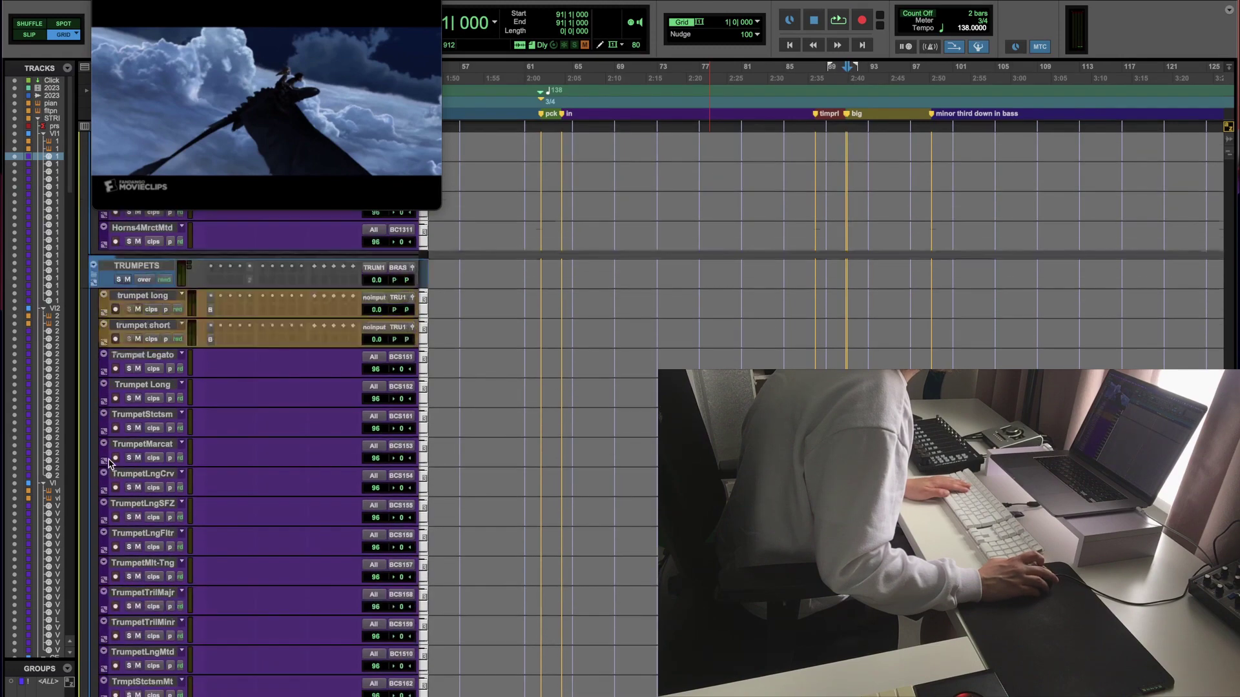
{"action": "scroll", "coordinate": [258, 452], "scroll_direction": "down", "scroll_amount": 20}
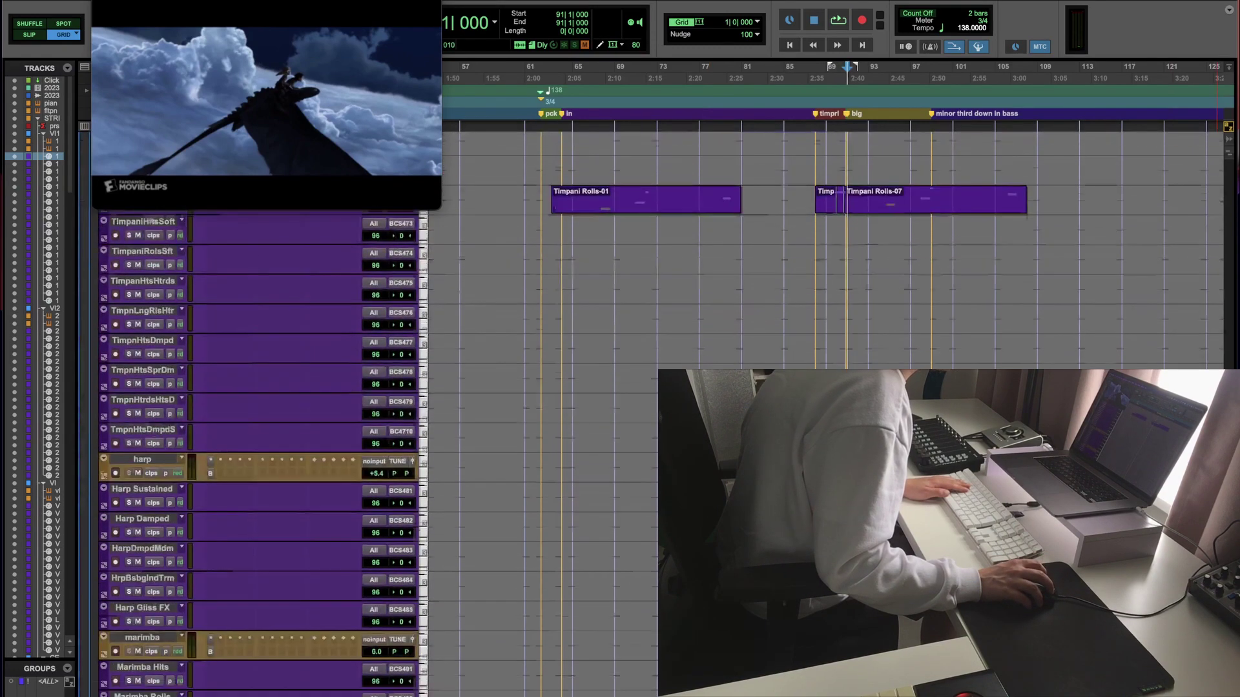
{"action": "scroll", "coordinate": [258, 452], "scroll_direction": "up", "scroll_amount": 20}
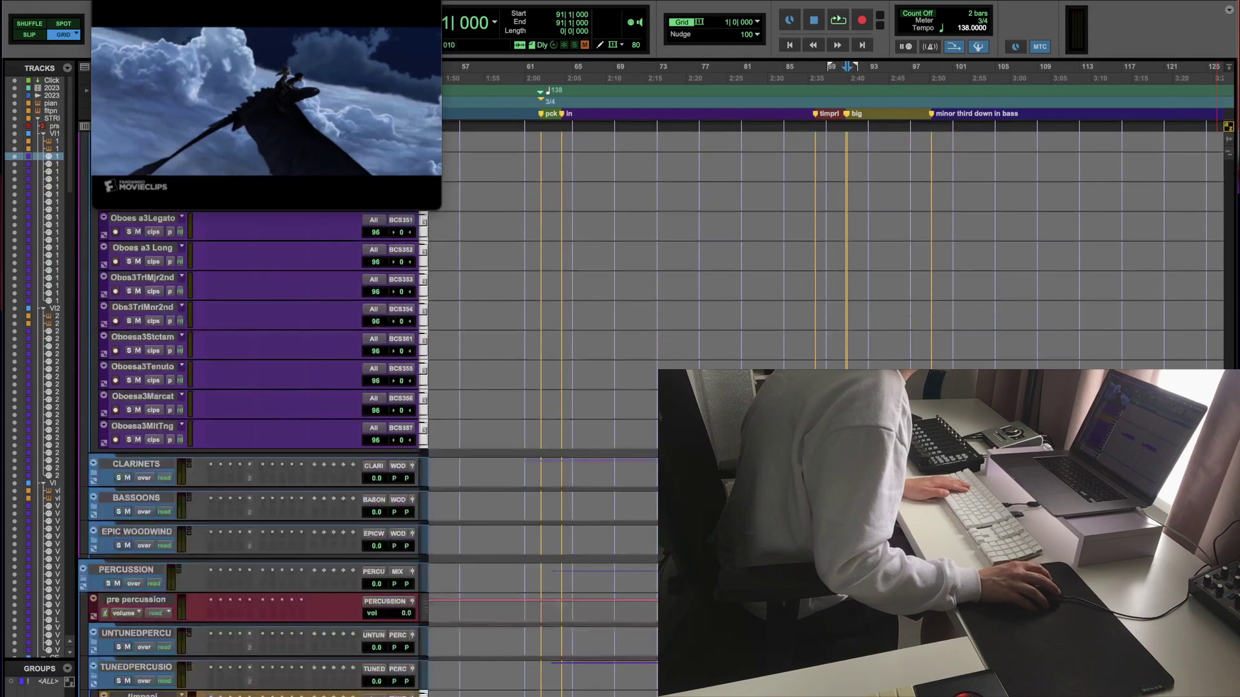
{"action": "scroll", "coordinate": [258, 452], "scroll_direction": "up", "scroll_amount": 15}
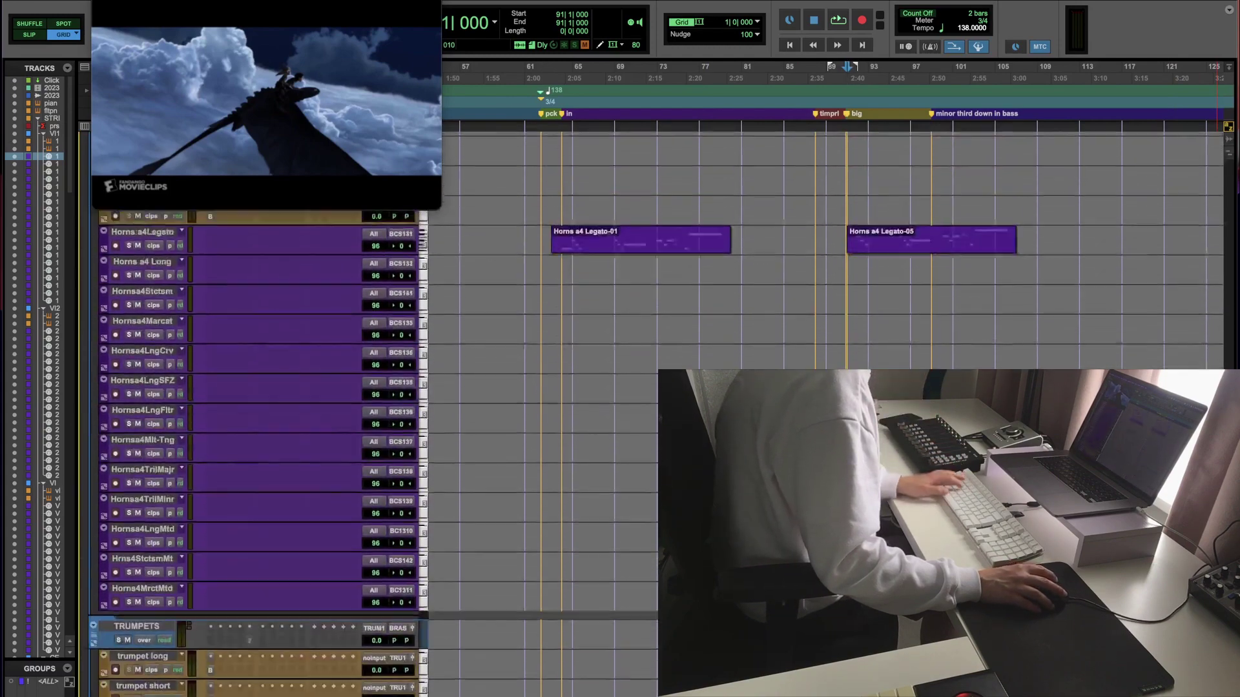
{"action": "scroll", "coordinate": [258, 452], "scroll_direction": "down", "scroll_amount": 8}
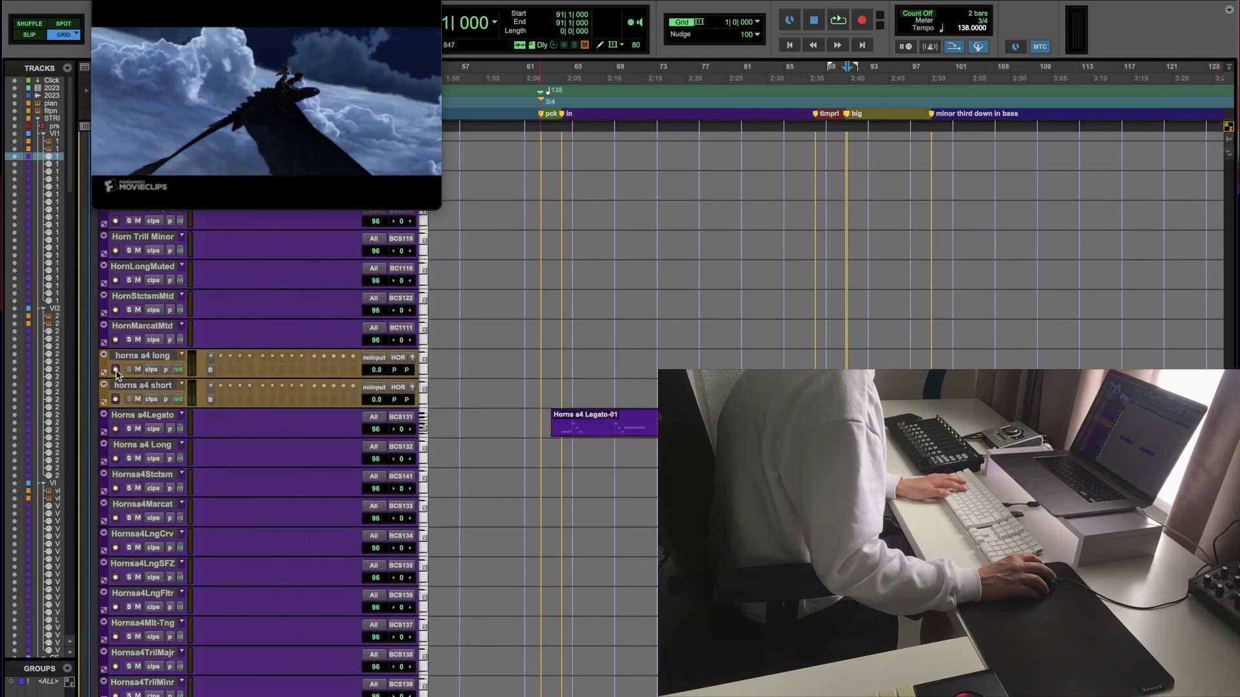
Step: Play the "big" section from bar 91 and solo the Horn Long track to check its part
{"action": "key", "text": "space"}
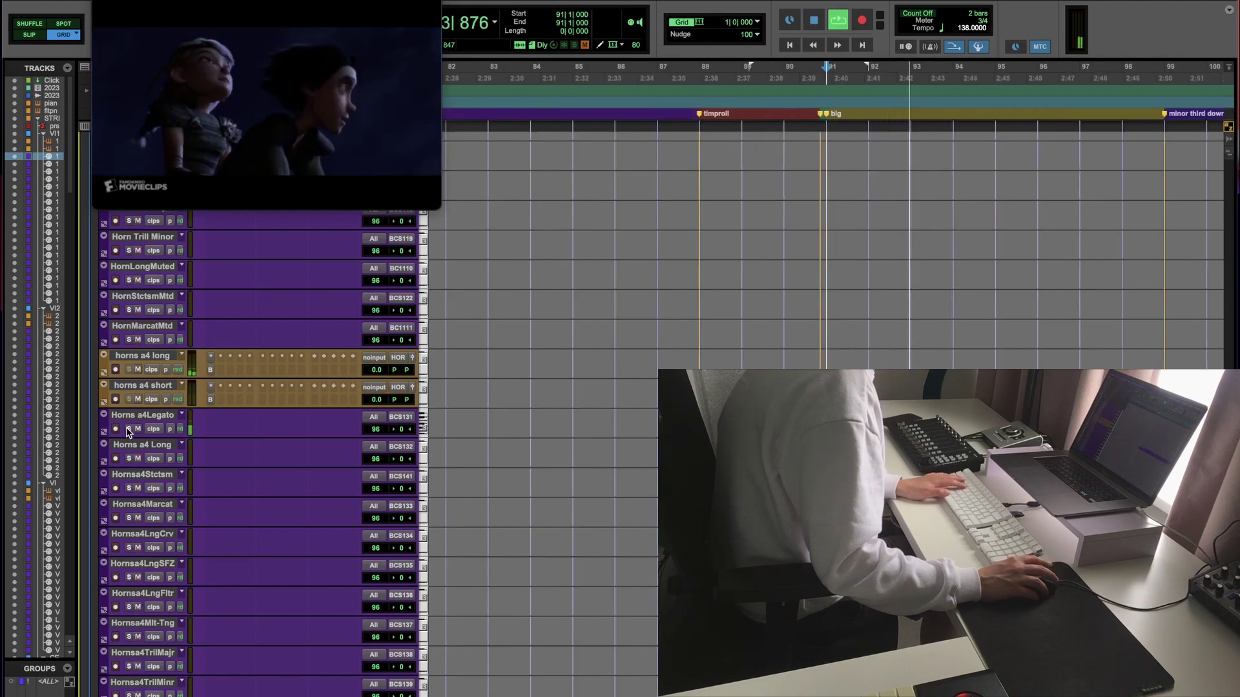
{"action": "key", "text": "space"}
{"action": "scroll", "coordinate": [127, 431], "scroll_direction": "up", "scroll_amount": 10}
{"action": "key", "text": "r"}
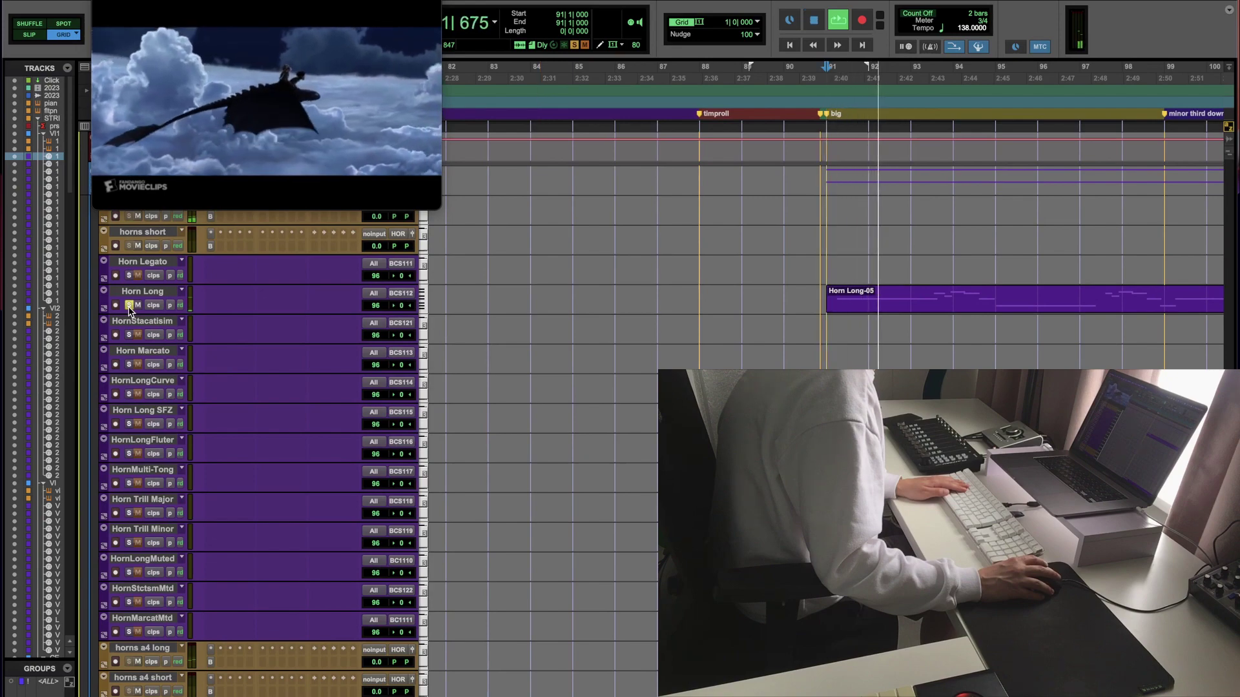
{"action": "scroll", "coordinate": [121, 380], "scroll_direction": "up", "scroll_amount": 12}
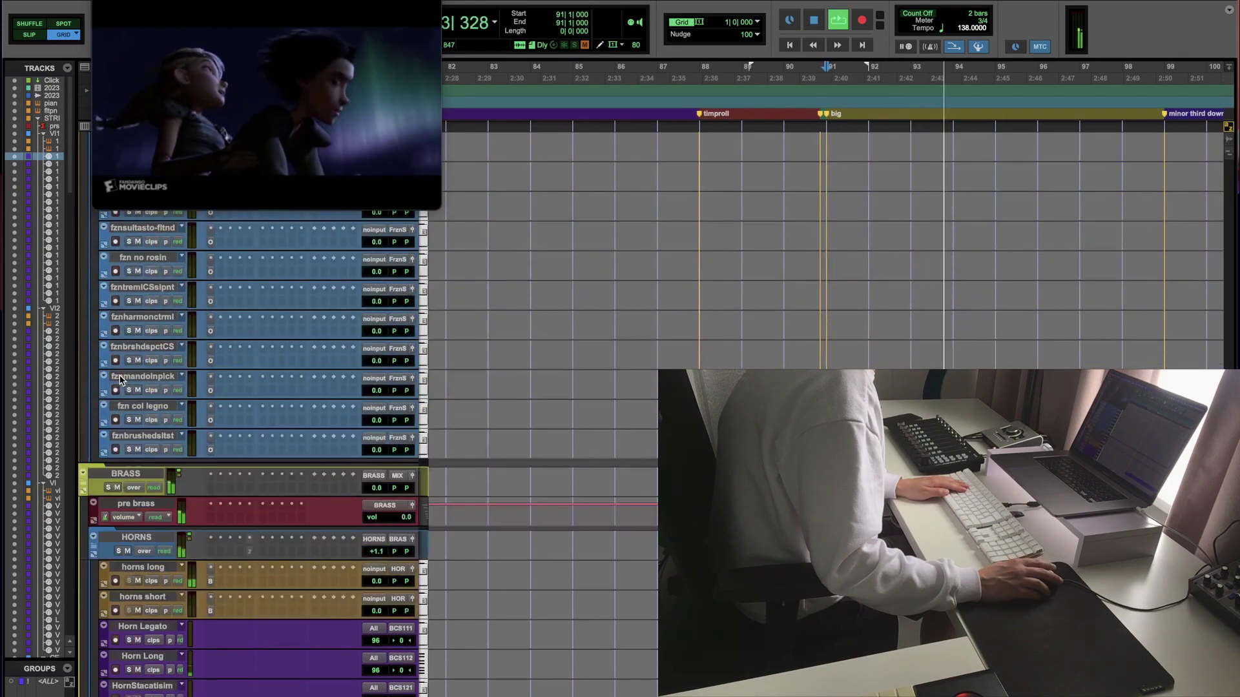
{"action": "scroll", "coordinate": [120, 379], "scroll_direction": "down", "scroll_amount": 7}
{"action": "key", "text": "space"}
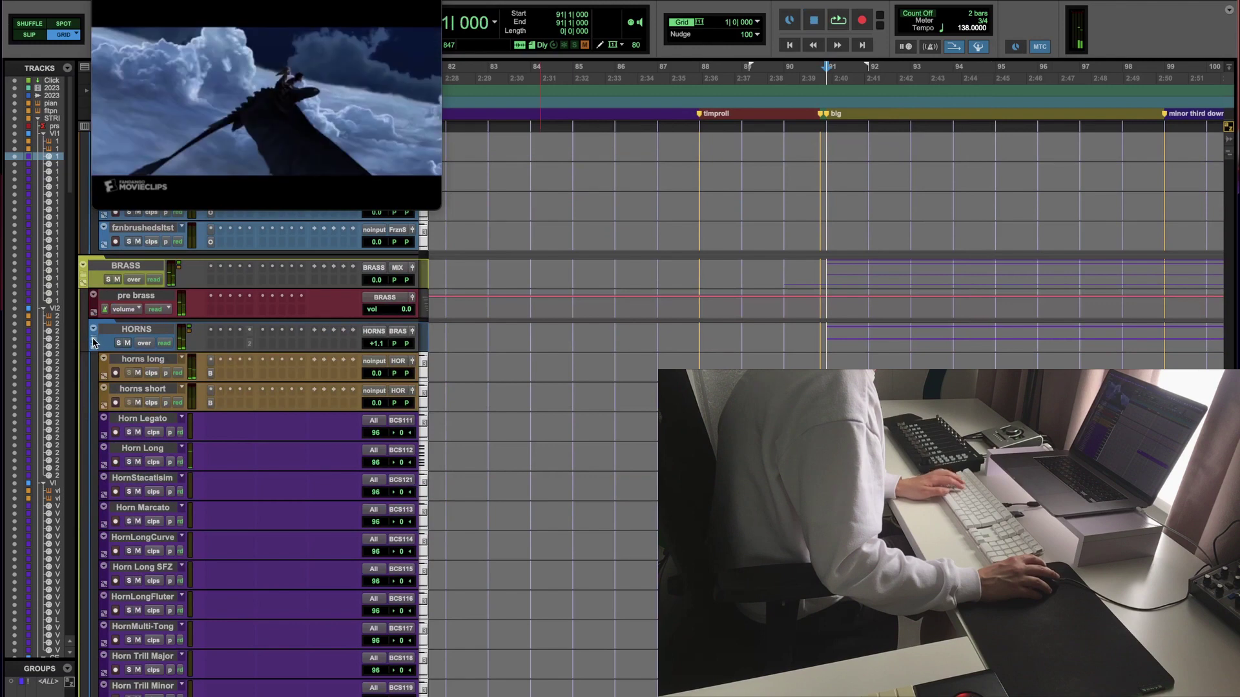
Step: Collapse the brass instrument folders, solo the TUBA group and expand its tracks
{"action": "left_click", "coordinate": [93, 329]}
{"action": "left_click", "coordinate": [118, 479]}
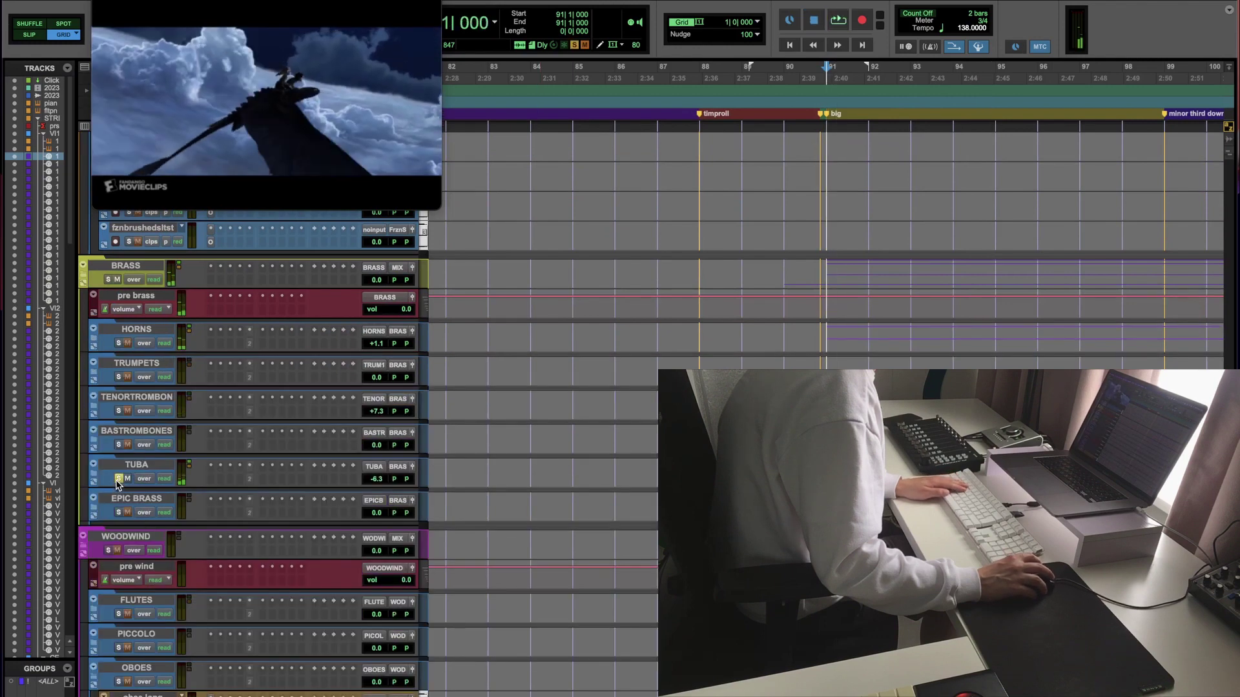
{"action": "left_click", "coordinate": [93, 464]}
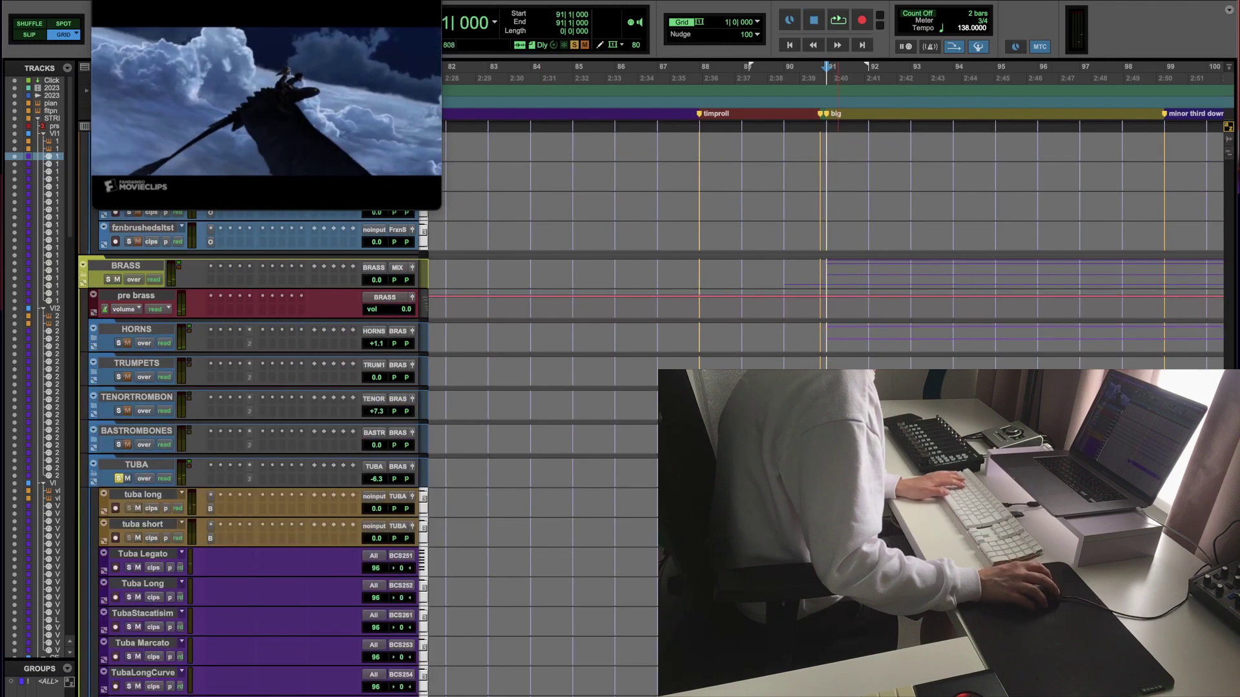
Step: Raise the first Tuba Legato note at the "big" marker to C#2 in the MIDI editor
{"action": "key", "text": "KP_Decimal"}
{"action": "key", "text": "1"}
{"action": "key", "text": "KP_Decimal"}
{"action": "key", "text": "ctrl+equal"}
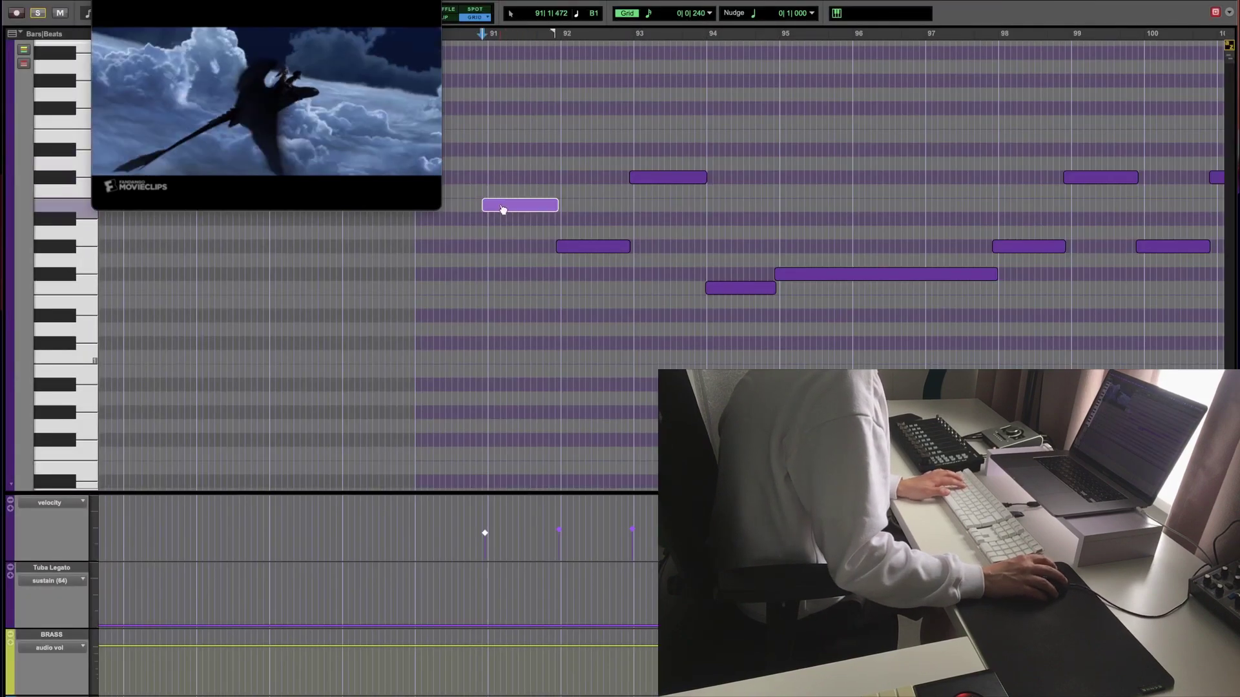
{"action": "left_click_drag", "start_coordinate": [506, 187], "coordinate": [506, 183]}
{"action": "key", "text": "ctrl+equal"}
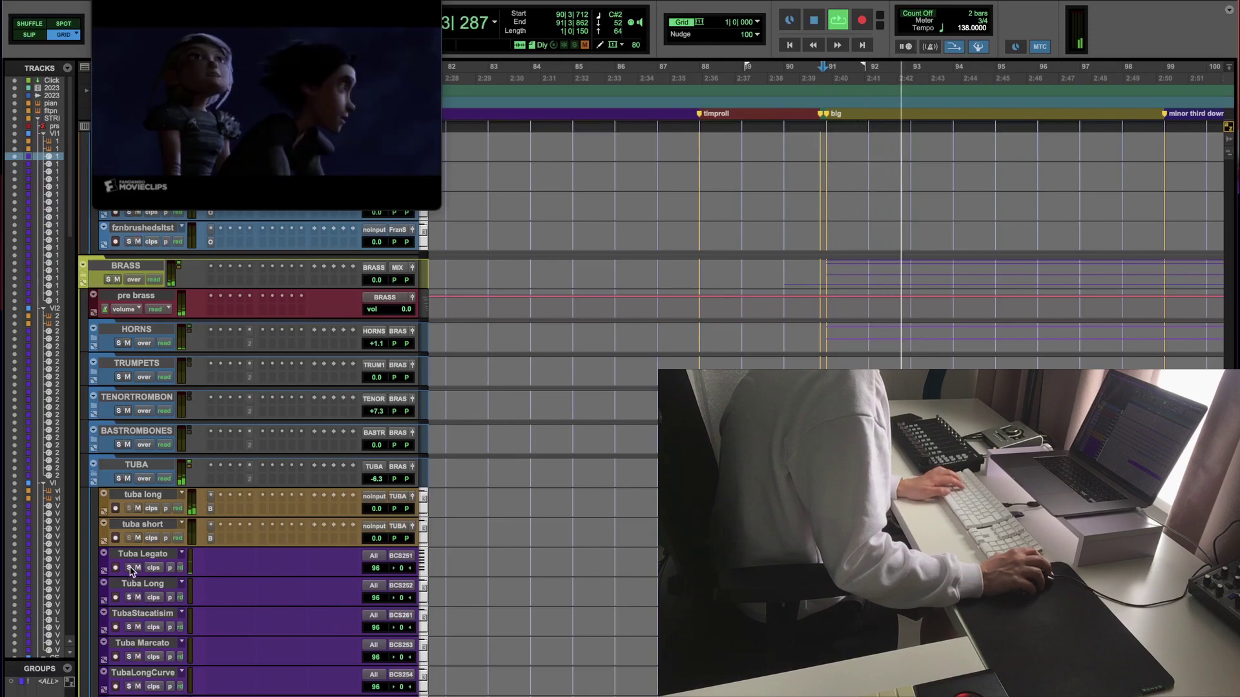
Step: Look through the string tracks during playback of the "big" section and solo Violas Legato to check its part
{"action": "key", "text": "r"}
{"action": "scroll", "coordinate": [215, 439], "scroll_direction": "up", "scroll_amount": 20}
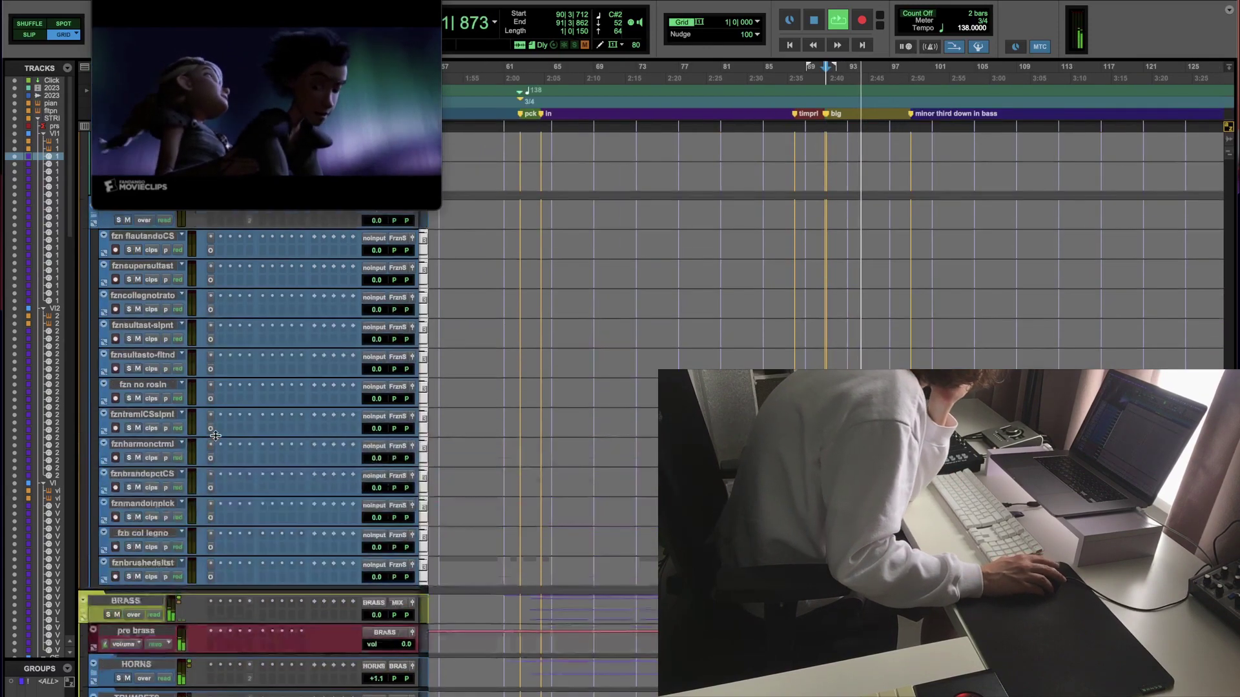
{"action": "scroll", "coordinate": [216, 438], "scroll_direction": "up", "scroll_amount": 15}
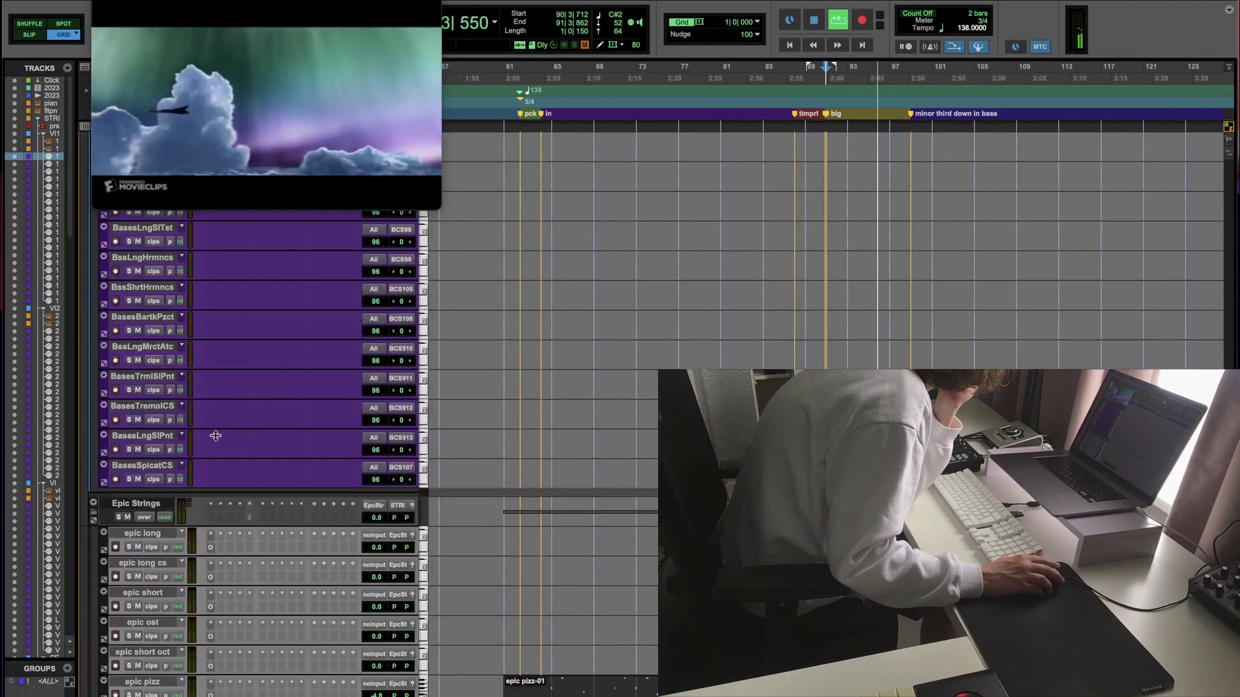
{"action": "scroll", "coordinate": [215, 439], "scroll_direction": "up", "scroll_amount": 12}
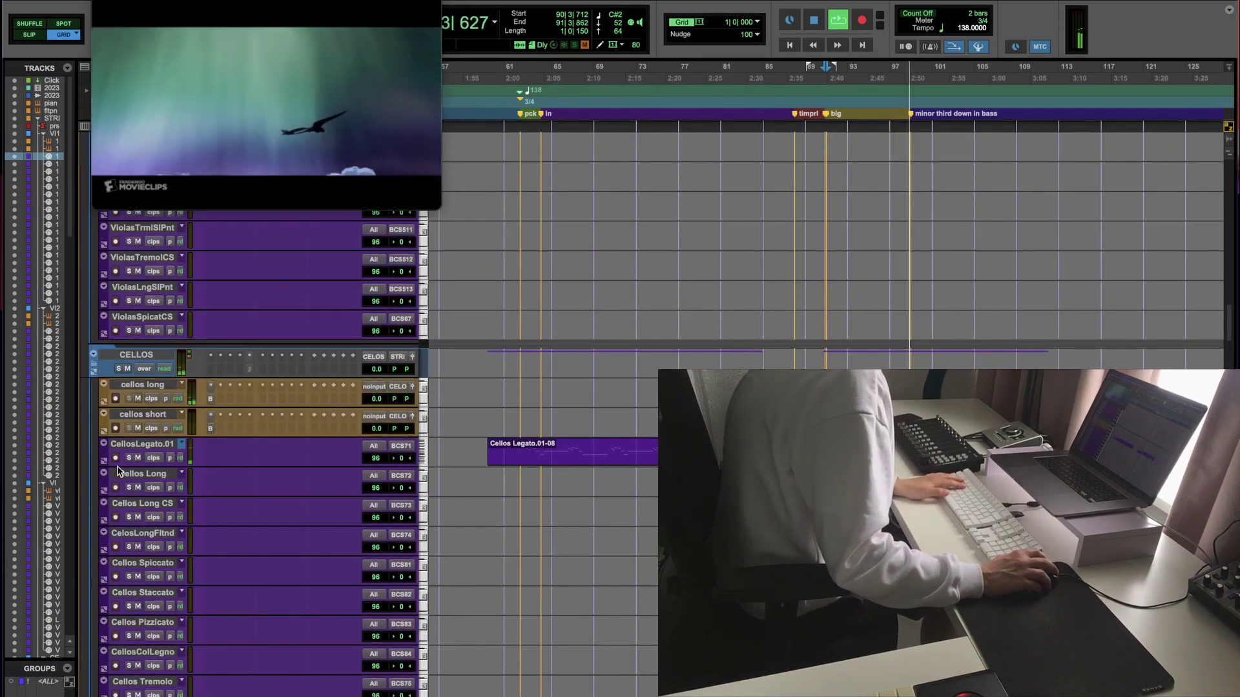
{"action": "scroll", "coordinate": [130, 448], "scroll_direction": "up", "scroll_amount": 7}
{"action": "scroll", "coordinate": [132, 452], "scroll_direction": "up", "scroll_amount": 10}
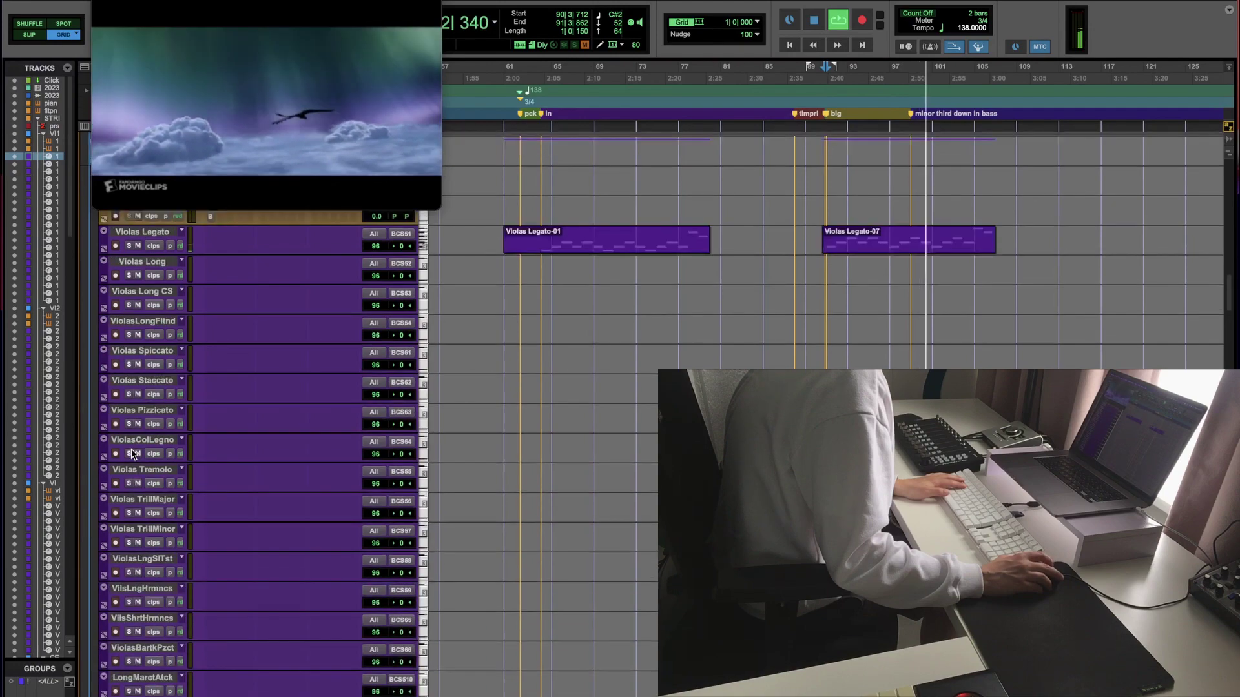
{"action": "left_click", "coordinate": [130, 429]}
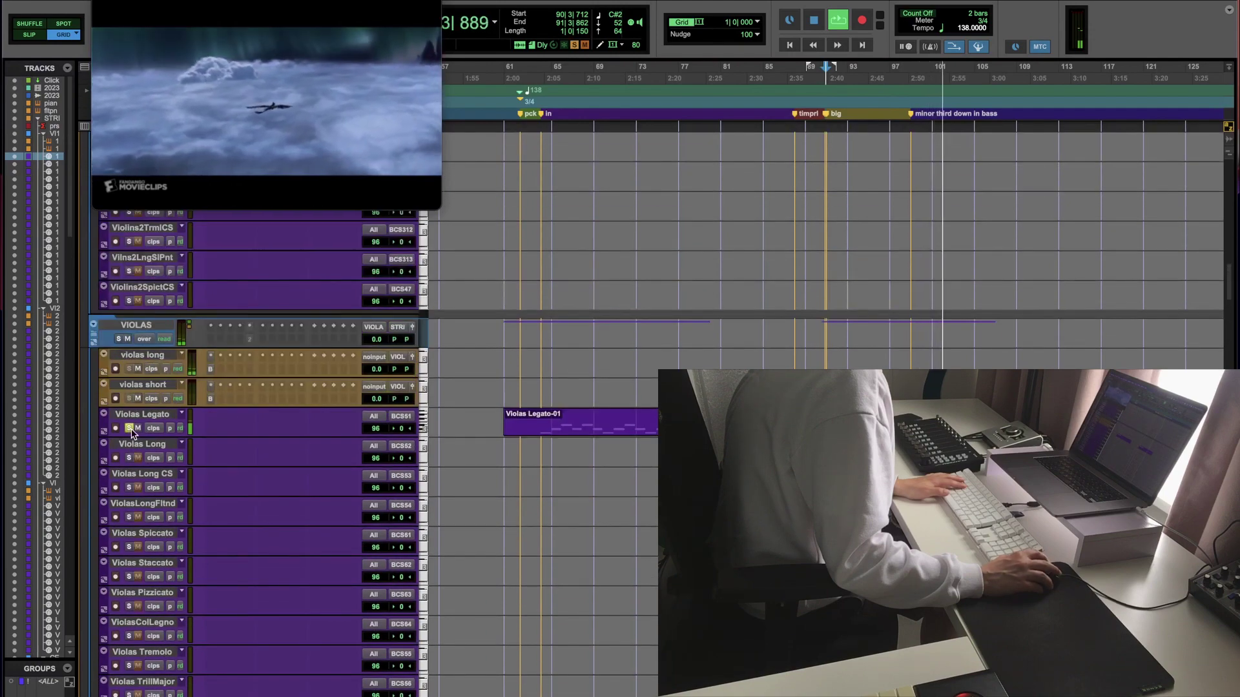
{"action": "left_click", "coordinate": [130, 429]}
{"action": "scroll", "coordinate": [131, 432], "scroll_direction": "up", "scroll_amount": 10}
{"action": "key", "text": "space"}
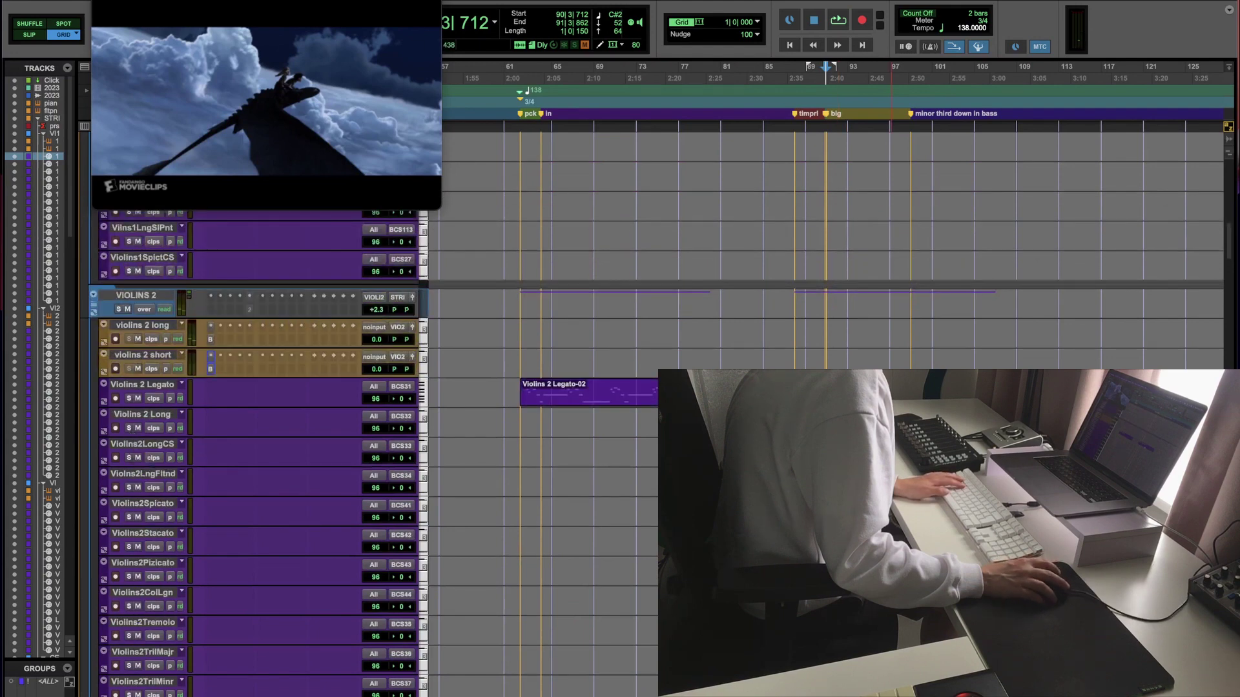
Step: Play from bar 87 and mute the short Violins 2 Legato clip between the "timproll" and "big" markers
{"action": "left_click_drag", "start_coordinate": [821, 77], "coordinate": [1001, 77]}
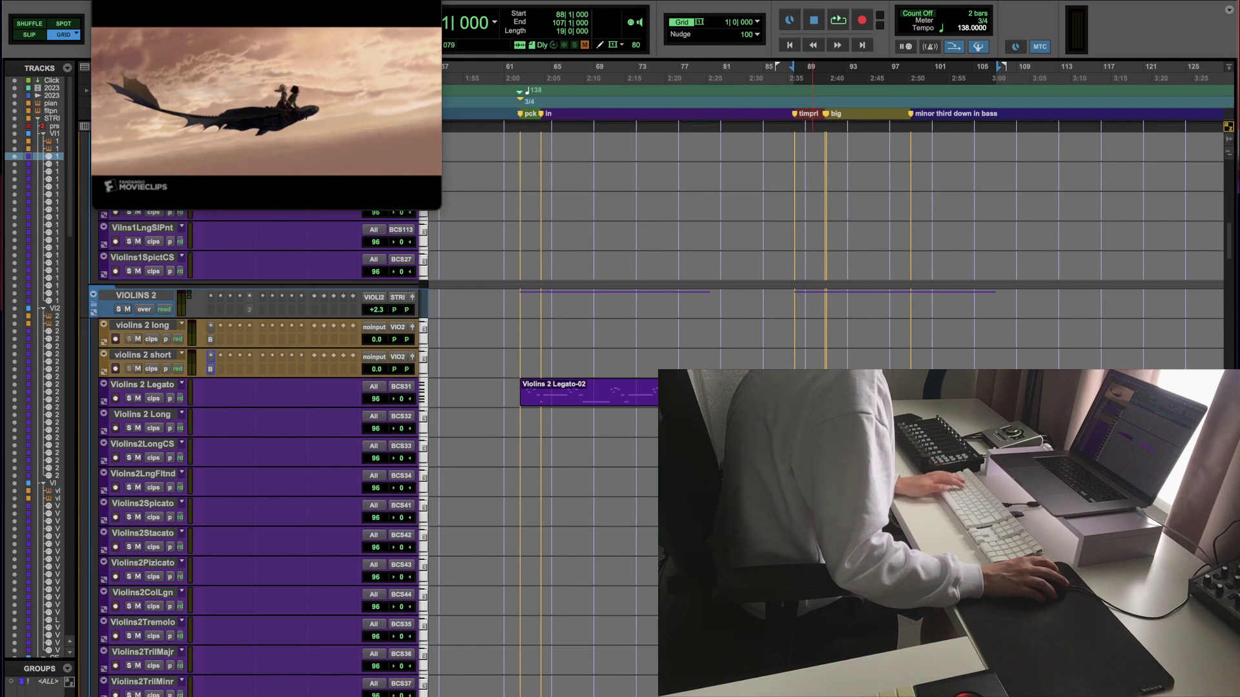
{"action": "left_click", "coordinate": [791, 194]}
{"action": "key", "text": "r"}
{"action": "key", "text": "space"}
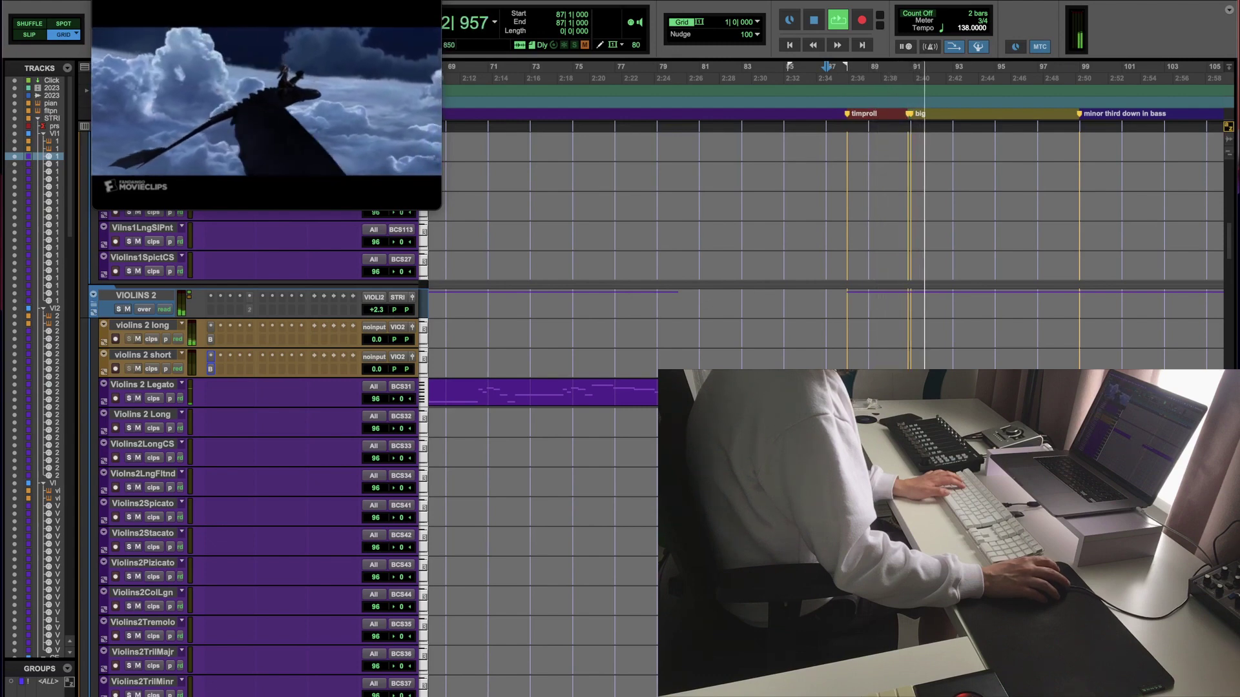
{"action": "key", "text": "r"}
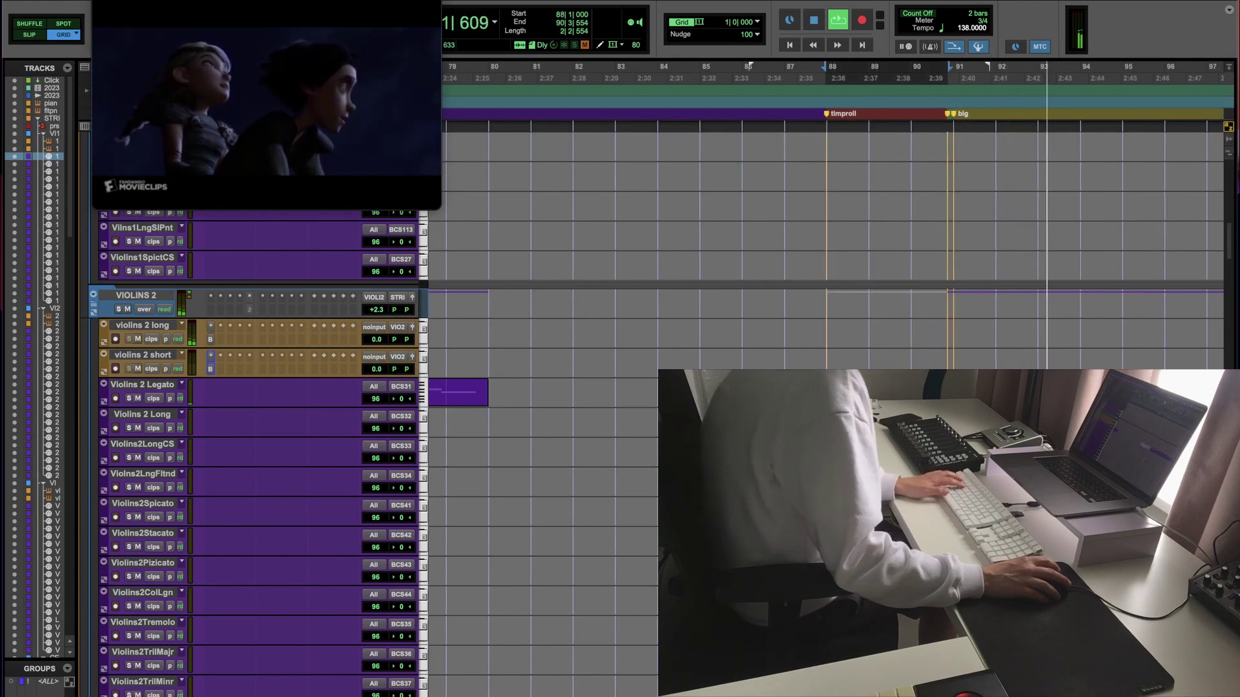
{"action": "key", "text": "r"}
{"action": "key", "text": "r"}
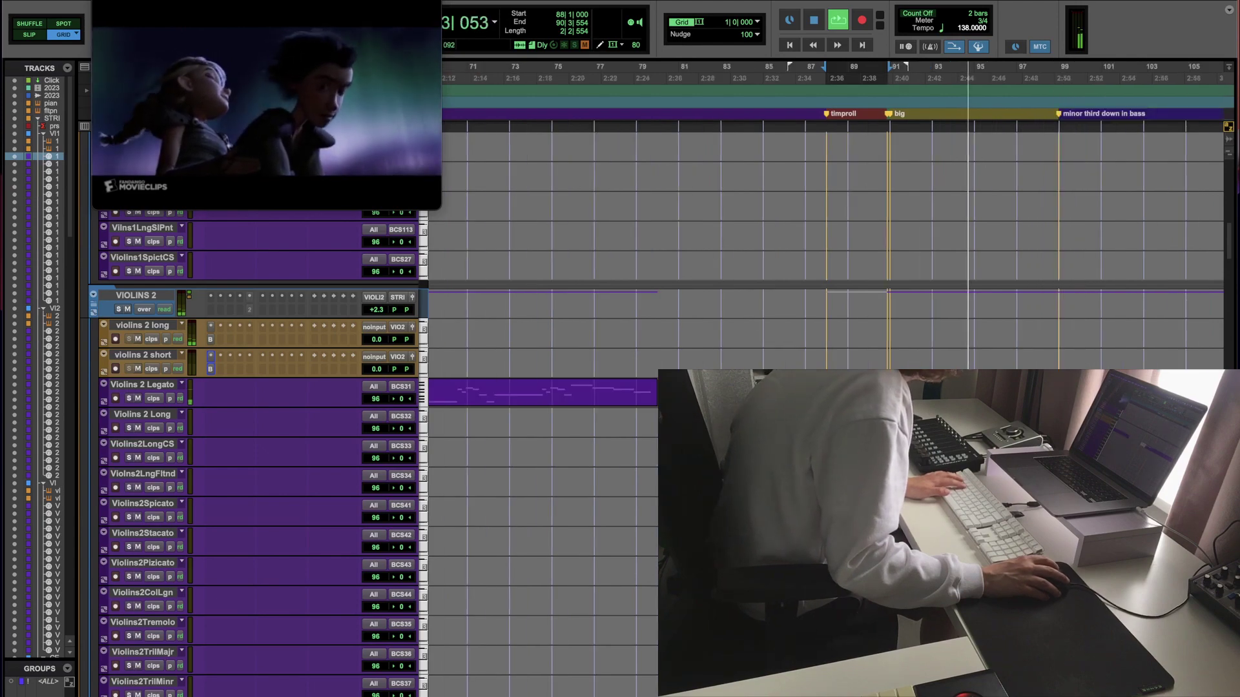
Step: Look through the Violins 1, Violins 2 and Violas tracks while playing the "timproll" and "big" sections from bar 88
{"action": "scroll", "coordinate": [258, 388], "scroll_direction": "up", "scroll_amount": 5}
{"action": "scroll", "coordinate": [259, 387], "scroll_direction": "up", "scroll_amount": 10}
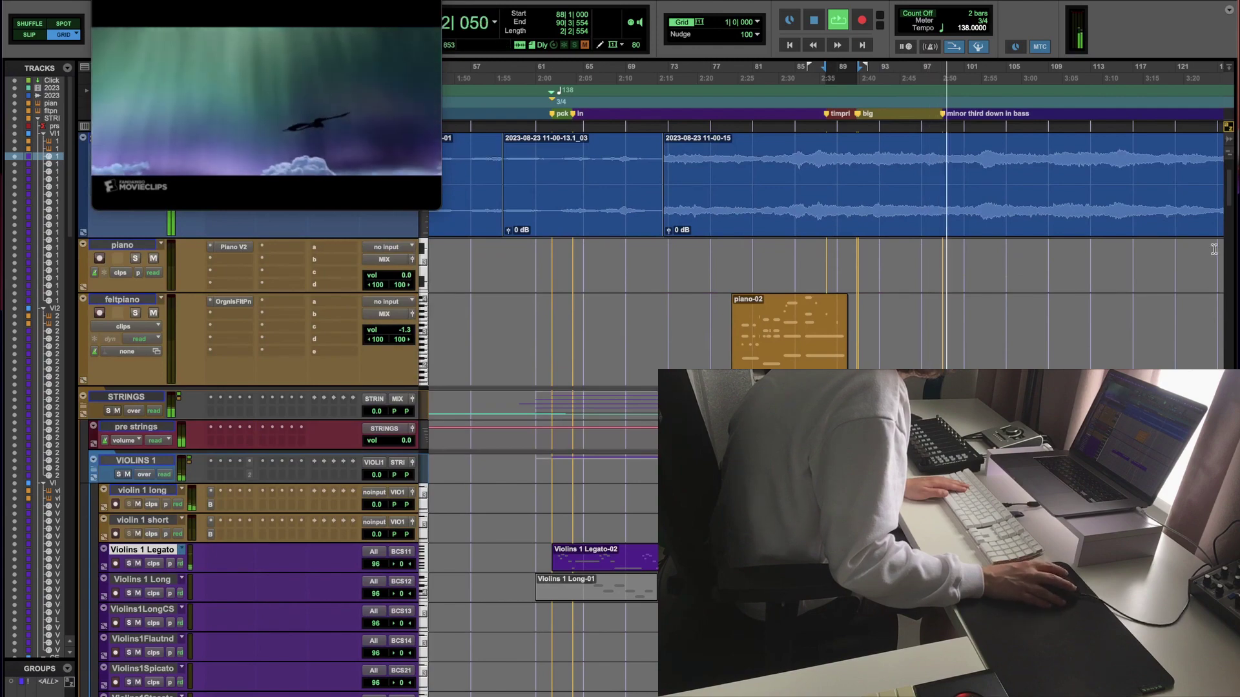
{"action": "left_click_drag", "start_coordinate": [1229, 195], "coordinate": [1236, 251]}
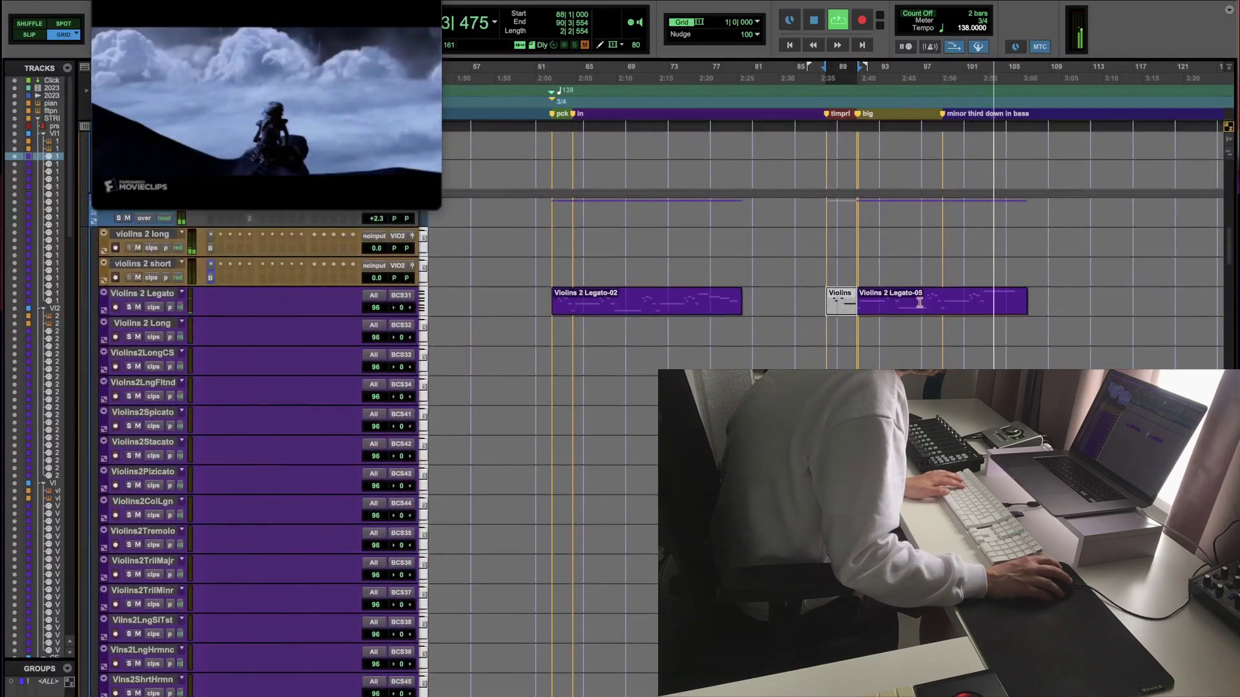
{"action": "key", "text": "space"}
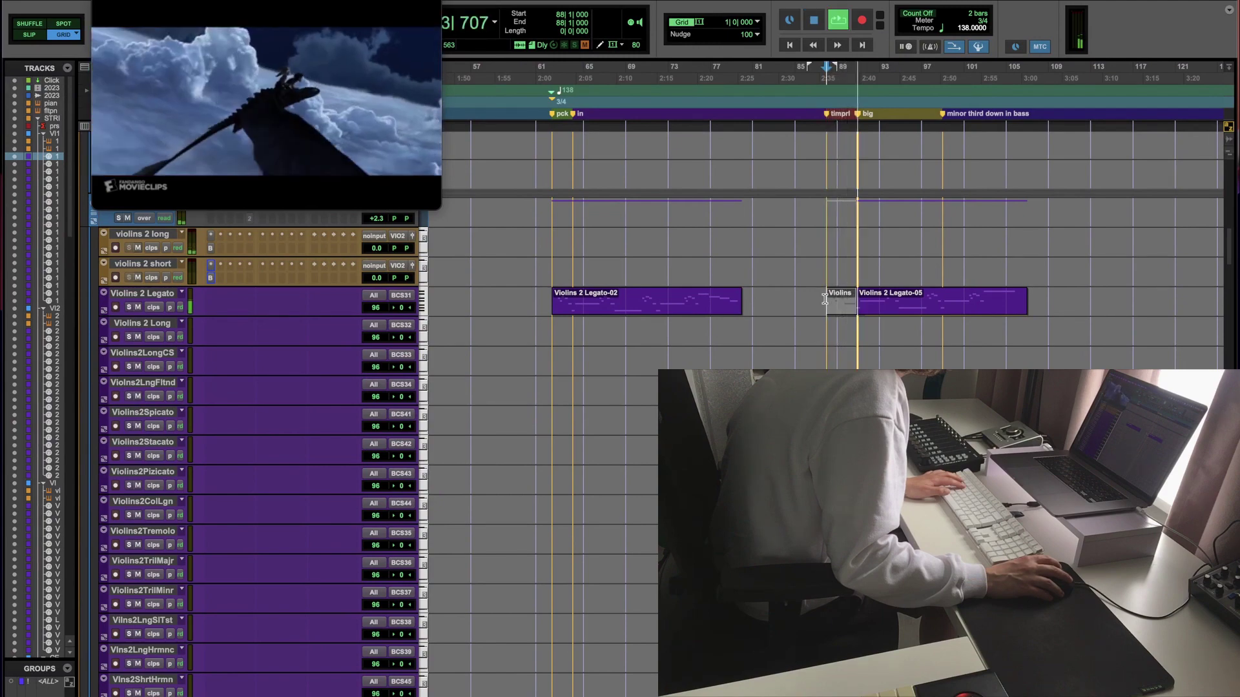
{"action": "scroll", "coordinate": [646, 452], "scroll_direction": "down", "scroll_amount": 10}
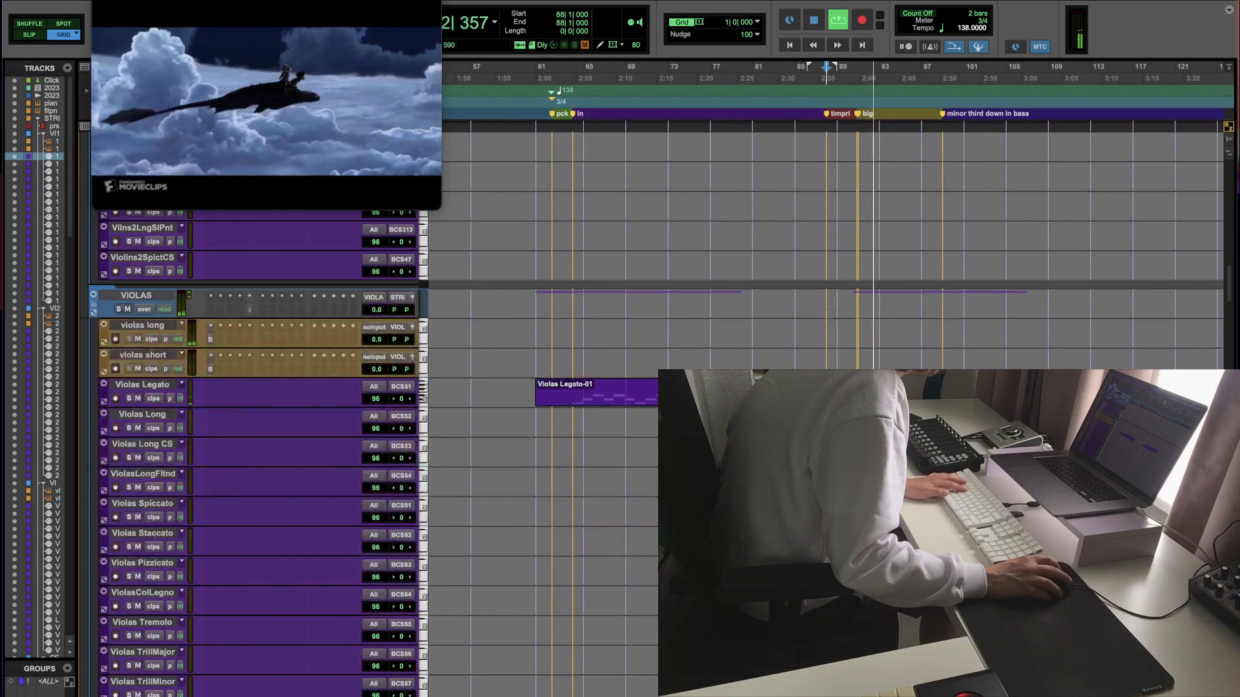
{"action": "scroll", "coordinate": [273, 456], "scroll_direction": "down", "scroll_amount": 5}
{"action": "scroll", "coordinate": [272, 456], "scroll_direction": "up", "scroll_amount": 15}
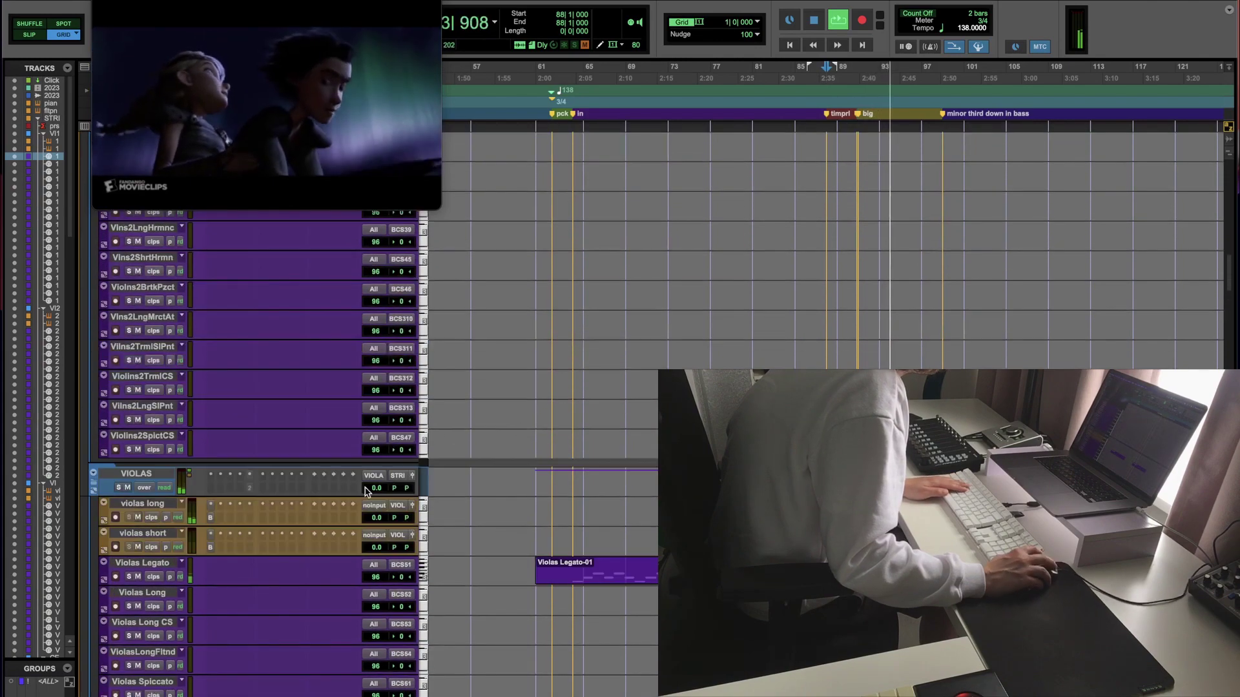
{"action": "scroll", "coordinate": [273, 456], "scroll_direction": "up", "scroll_amount": 15}
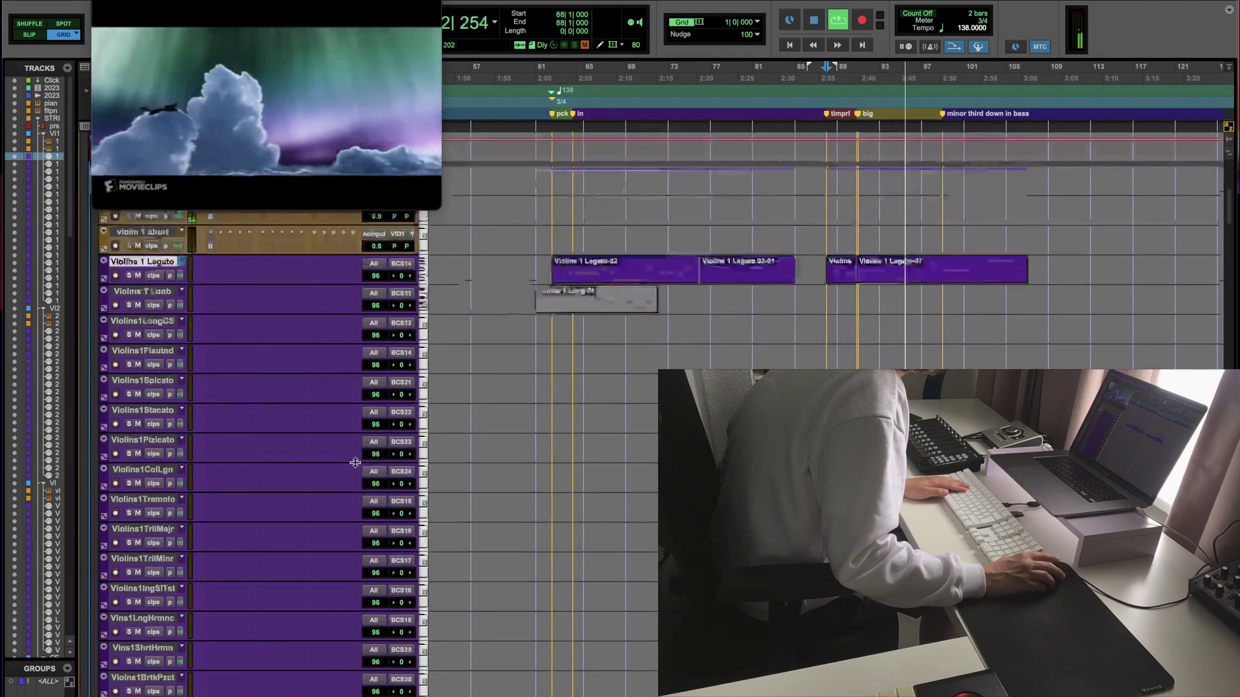
Step: Play from bar 97 and look down through the tracks to the Tuba Legato part in the "big" section
{"action": "key", "text": "super+bracketright"}
{"action": "key", "text": "super+bracketright"}
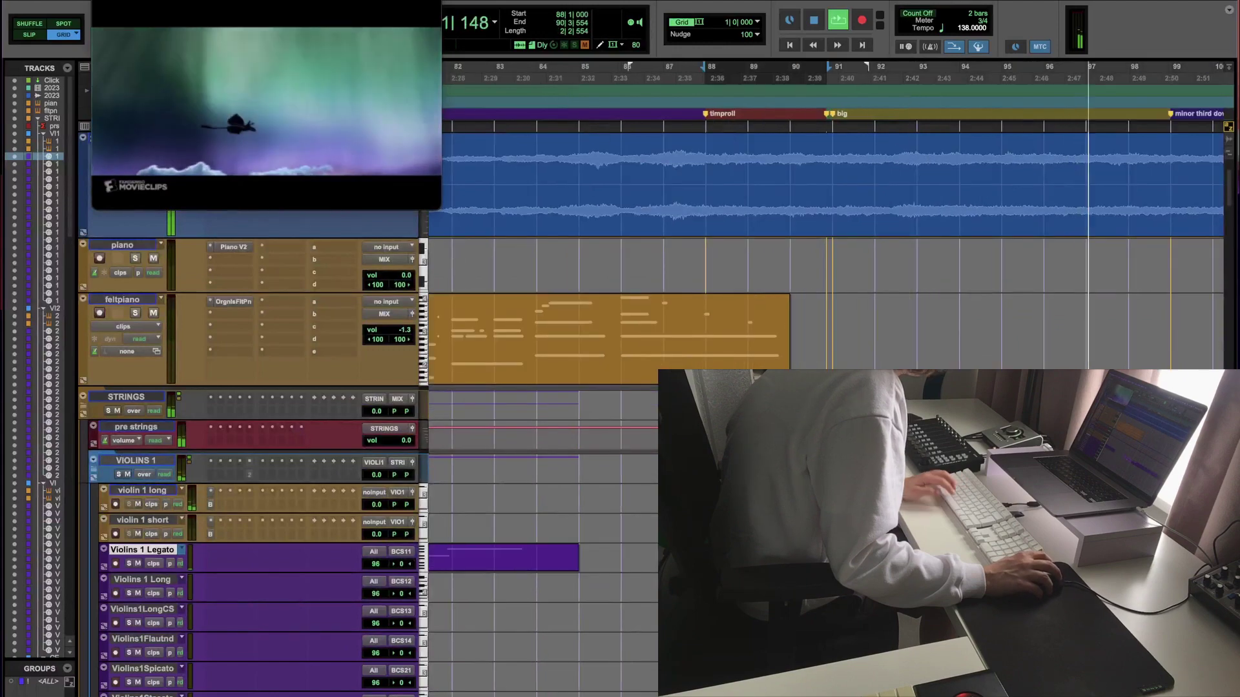
{"action": "key", "text": "super+bracketleft"}
{"action": "key", "text": "super+bracketleft"}
{"action": "key", "text": "super+bracketleft"}
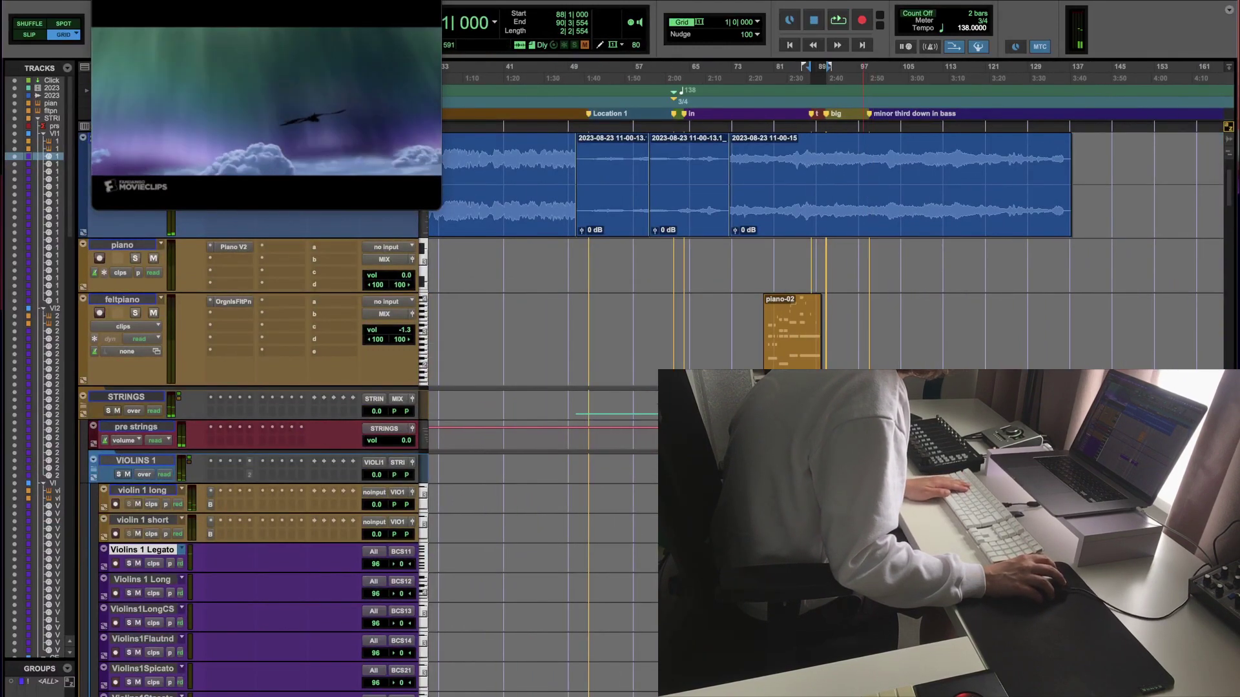
{"action": "key", "text": "super+bracketright"}
{"action": "scroll", "coordinate": [1231, 188], "scroll_direction": "down", "scroll_amount": 20}
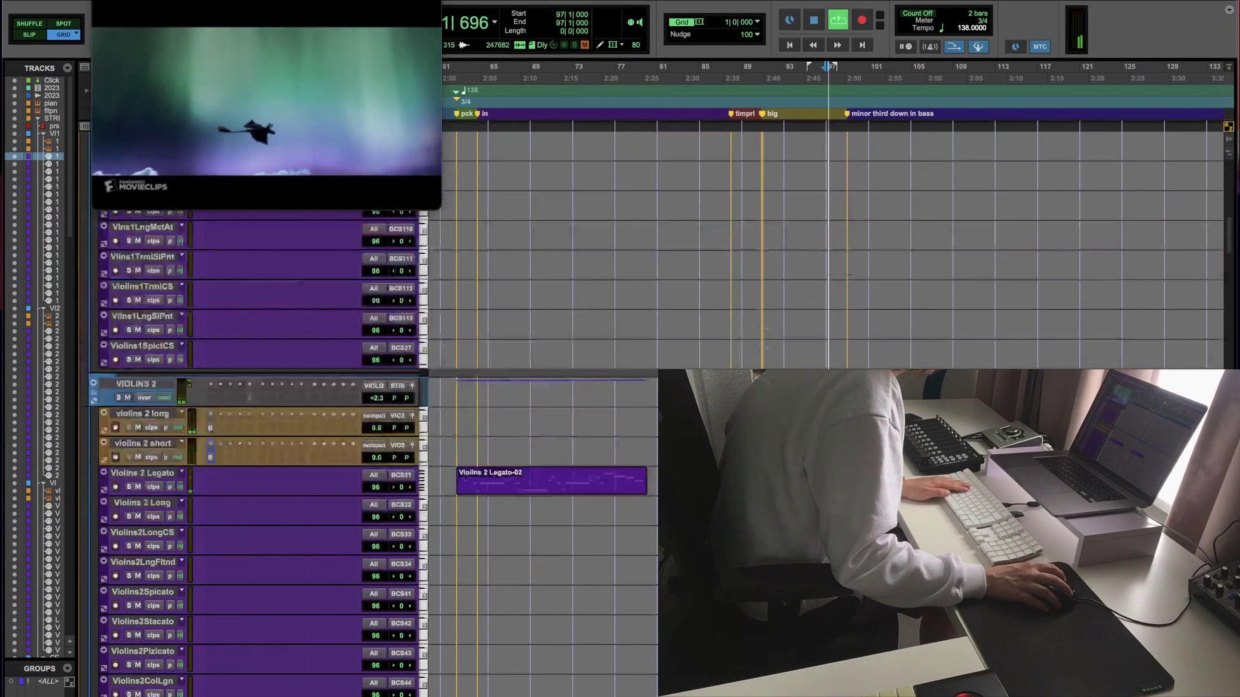
{"action": "scroll", "coordinate": [581, 387], "scroll_direction": "down", "scroll_amount": 5}
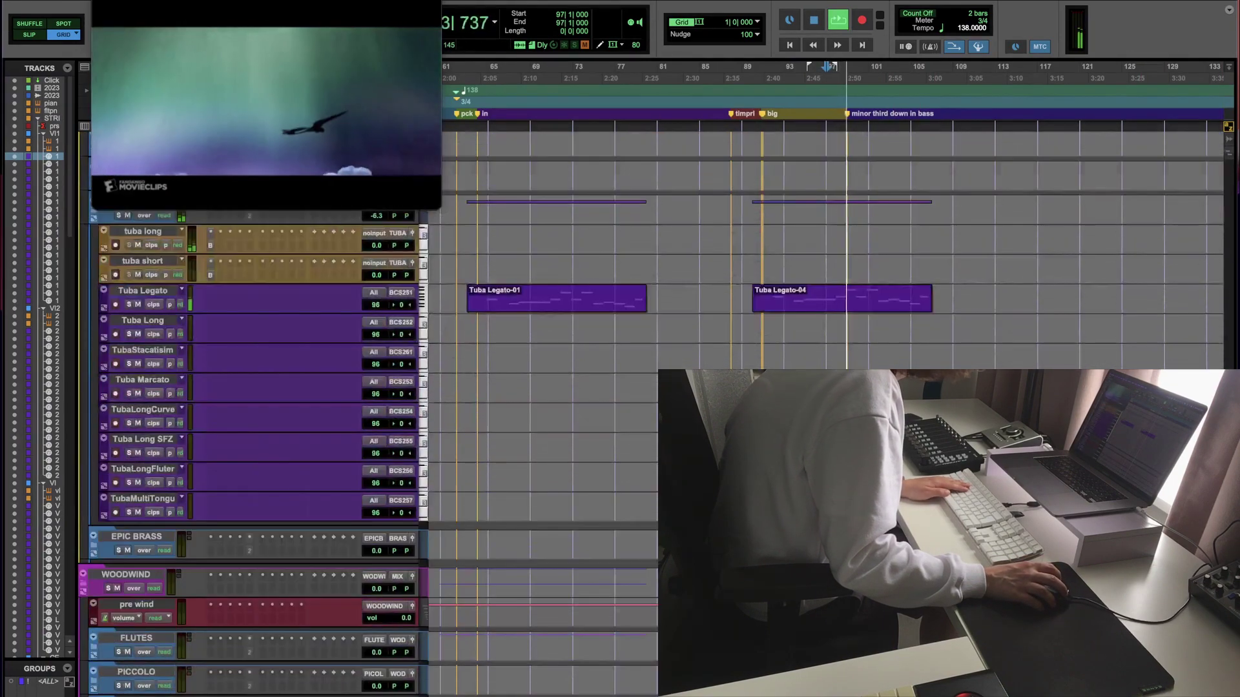
{"action": "scroll", "coordinate": [581, 388], "scroll_direction": "down", "scroll_amount": 1}
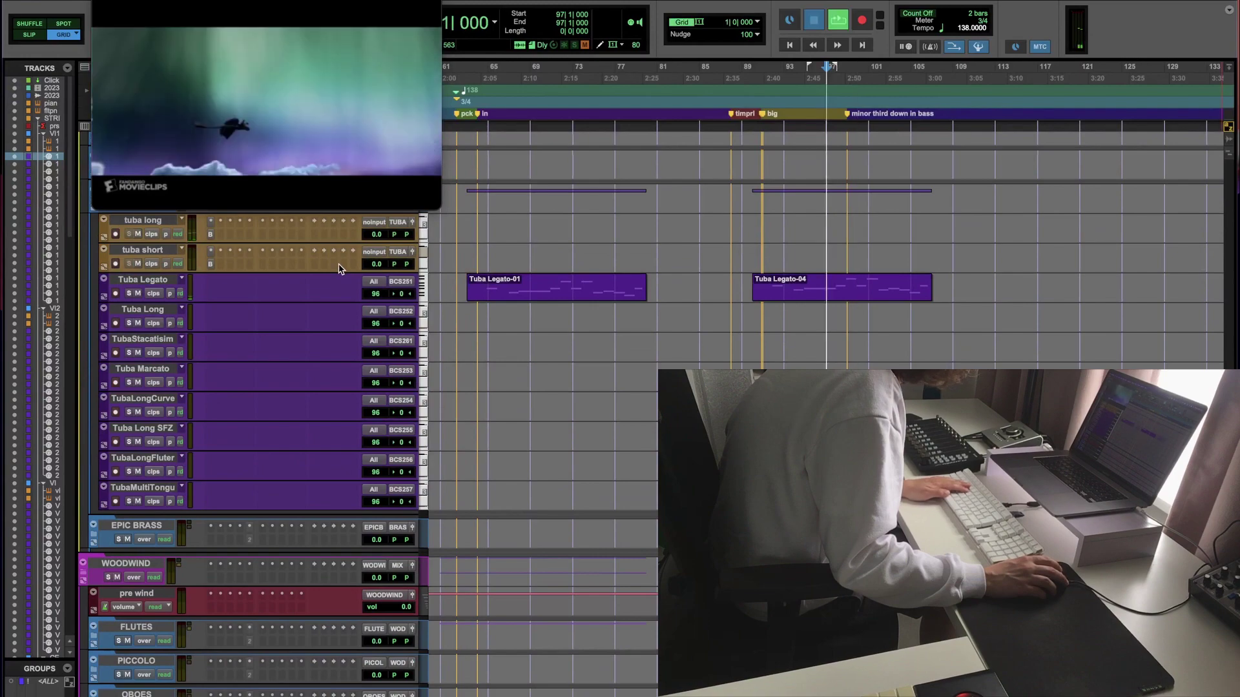
Step: Check the HORNS tracks with the group soloed from bar 97, then collapse and unsolo it and replay the brass
{"action": "key", "text": "super+bracketright"}
{"action": "key", "text": "super+bracketright"}
{"action": "scroll", "coordinate": [338, 265], "scroll_direction": "up", "scroll_amount": 10}
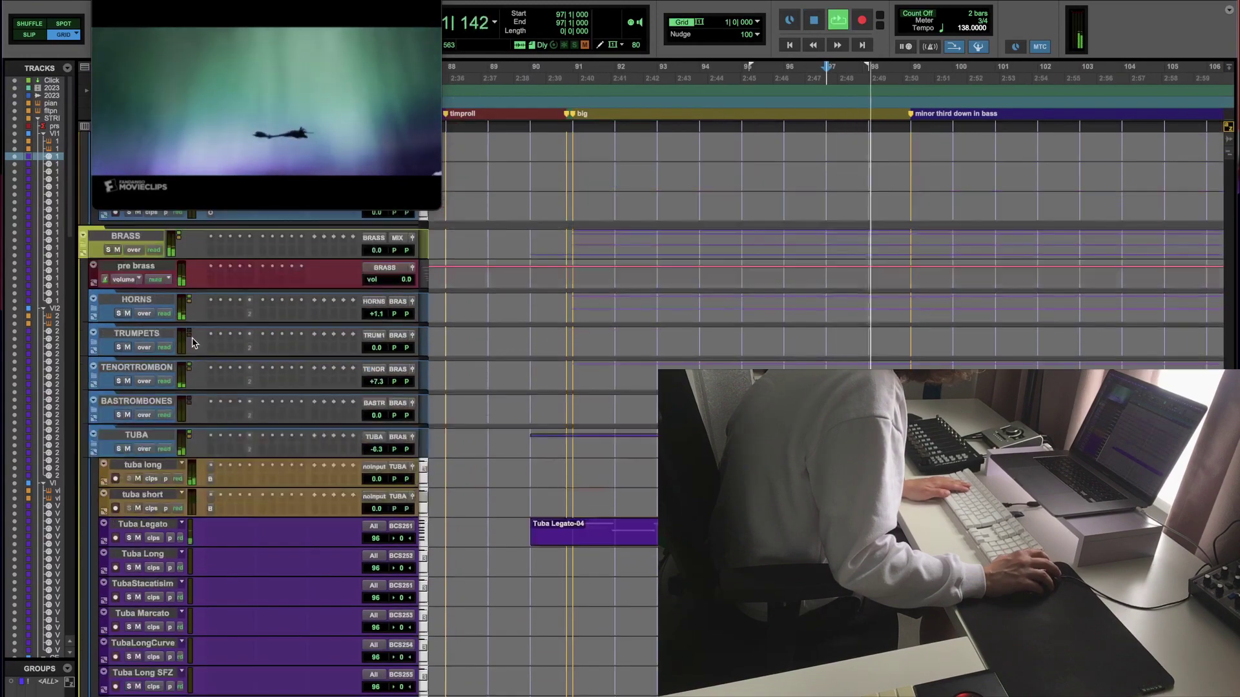
{"action": "left_click", "coordinate": [91, 313]}
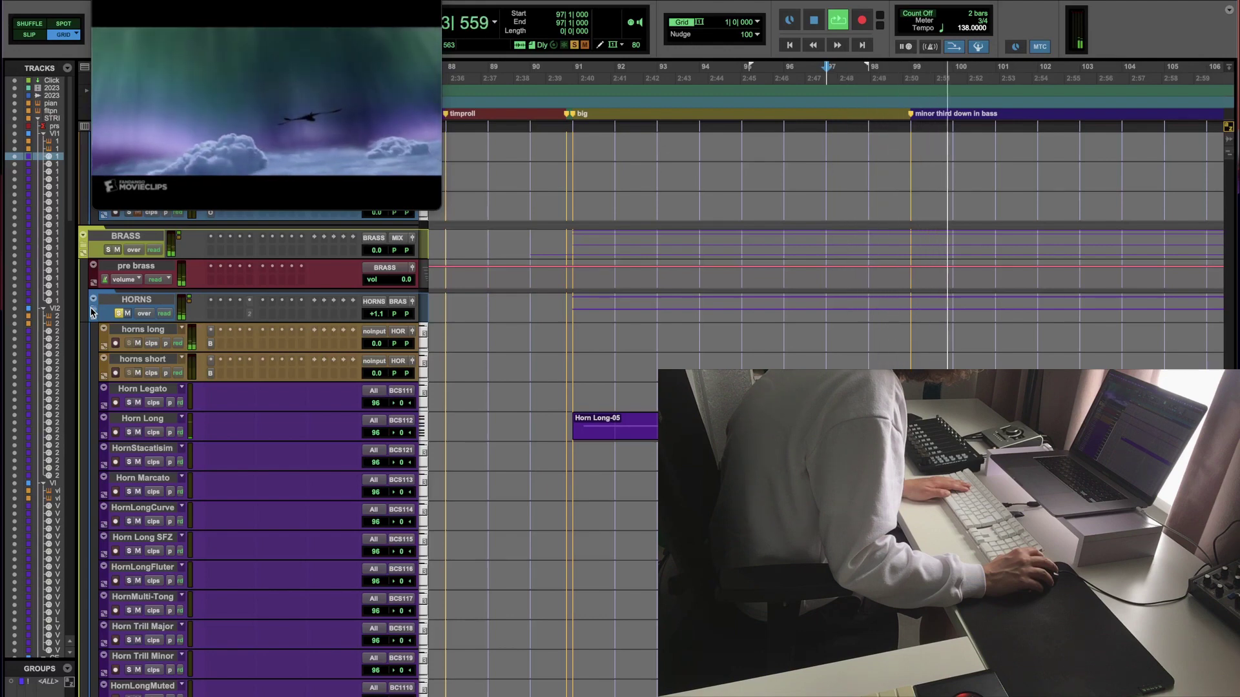
{"action": "left_click", "coordinate": [91, 312]}
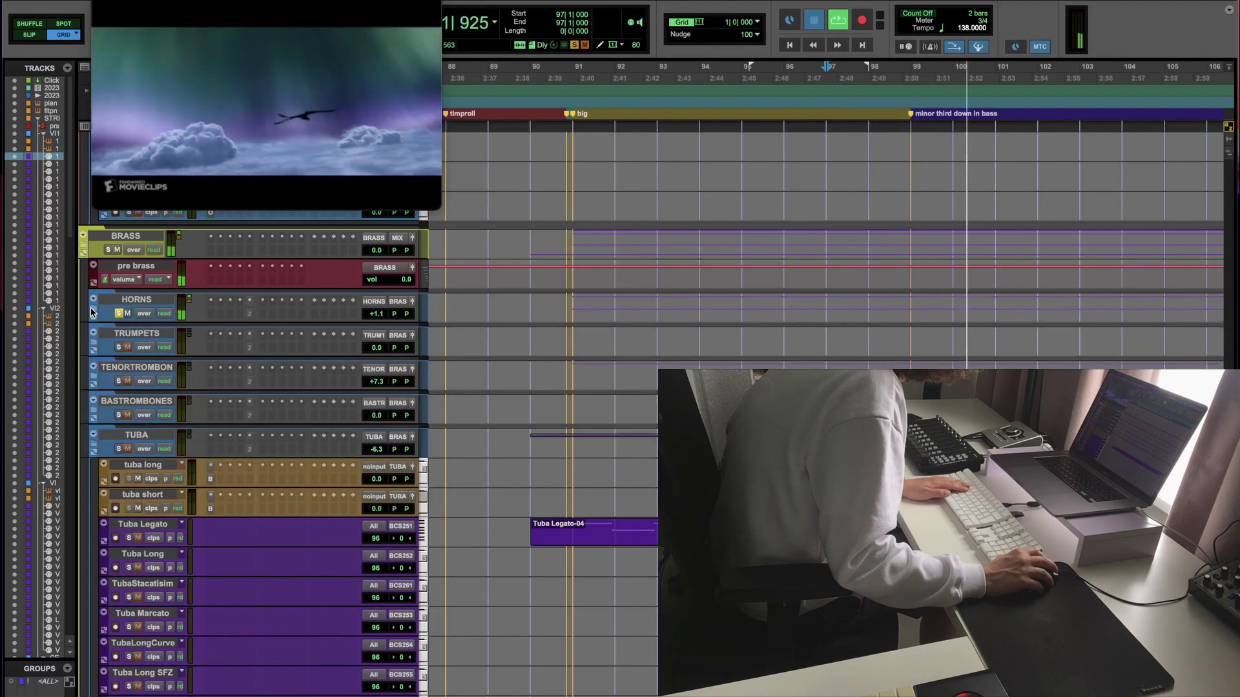
{"action": "left_click", "coordinate": [108, 251]}
{"action": "key", "text": "space"}
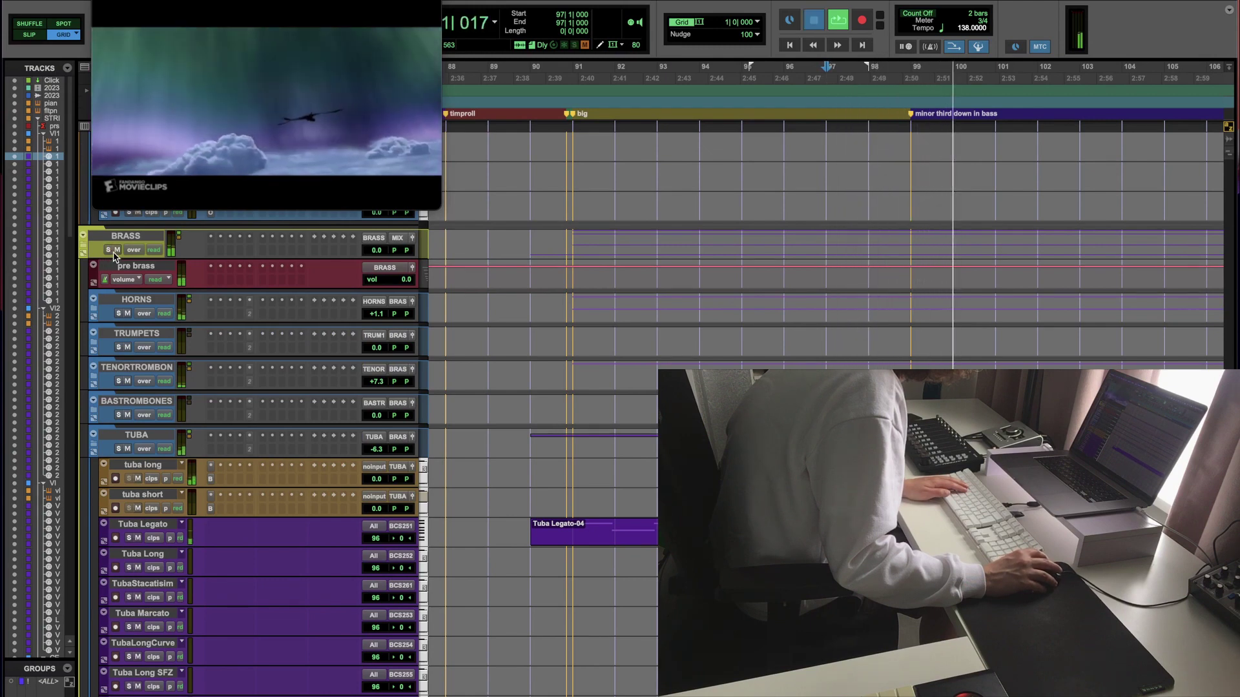
{"action": "key", "text": "space"}
Step: Start playback at bar 99 and delete the "minor third down in bass" marker there
{"action": "key", "text": "super+bracketleft"}
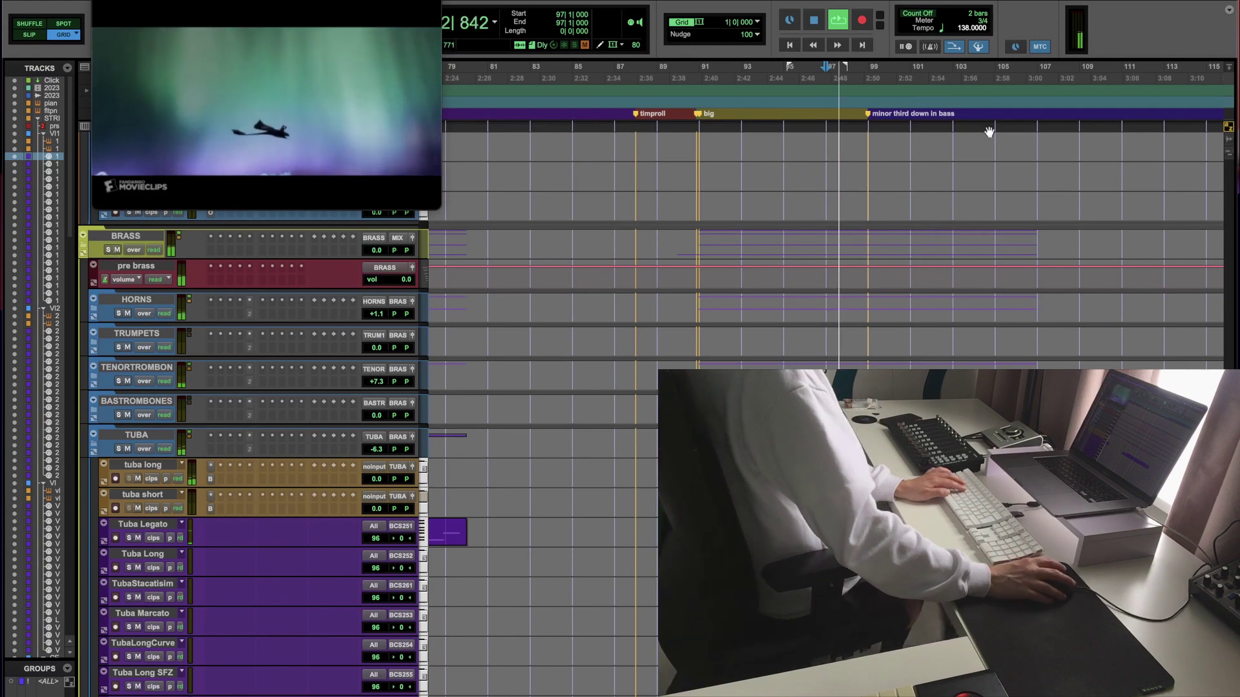
{"action": "left_click", "coordinate": [866, 115]}
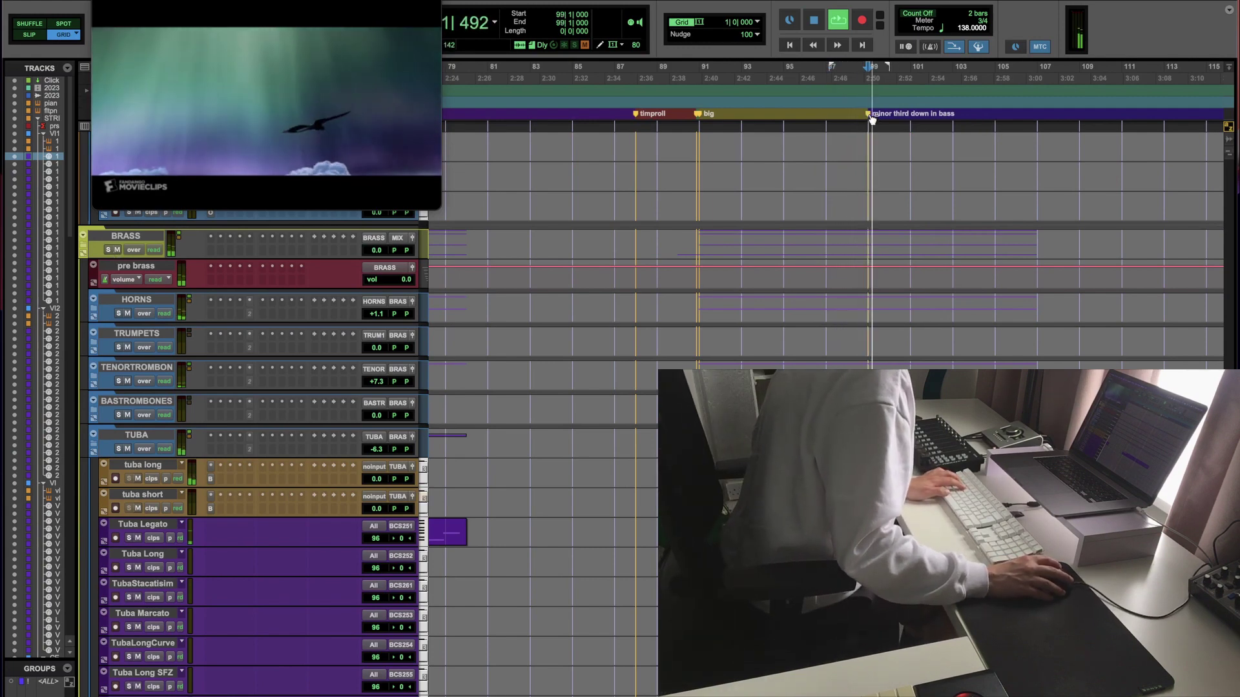
{"action": "left_click", "coordinate": [872, 120], "text": "alt"}
Step: Stop playback and select the WOODWIND group's earlier parts from bar 64 to bar 82
{"action": "scroll", "coordinate": [725, 359], "scroll_direction": "down", "scroll_amount": 5}
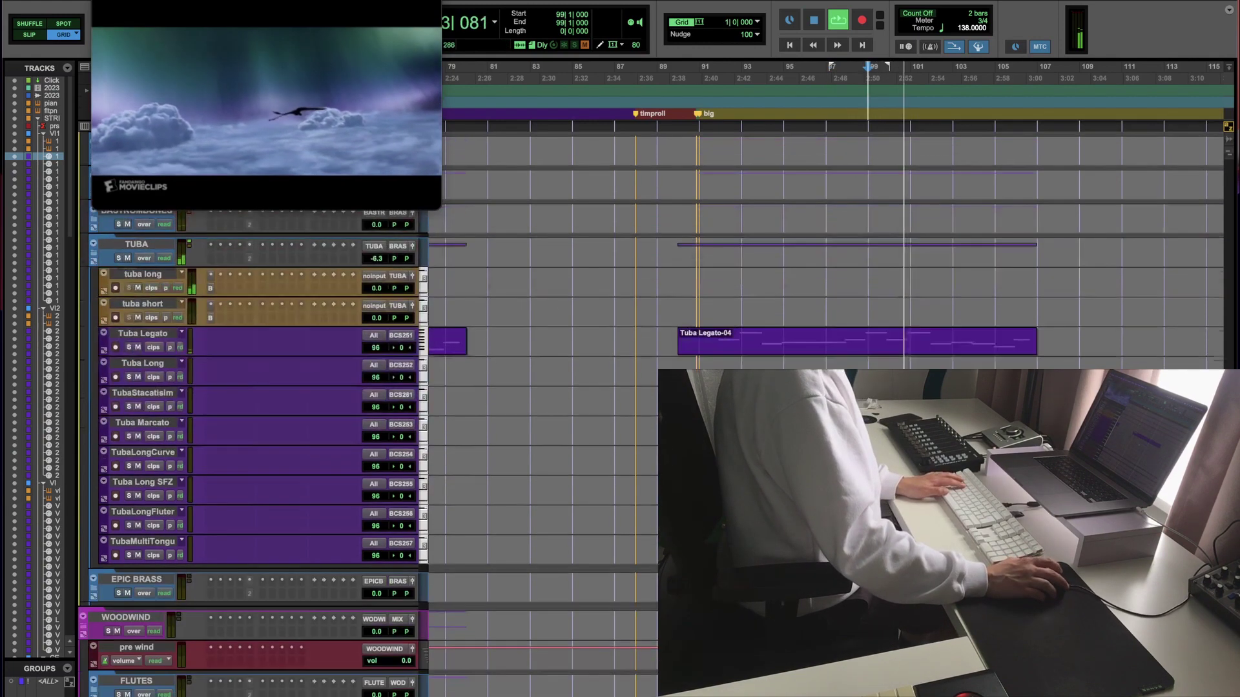
{"action": "scroll", "coordinate": [648, 409], "scroll_direction": "down", "scroll_amount": 1}
{"action": "scroll", "coordinate": [555, 431], "scroll_direction": "down", "scroll_amount": 3}
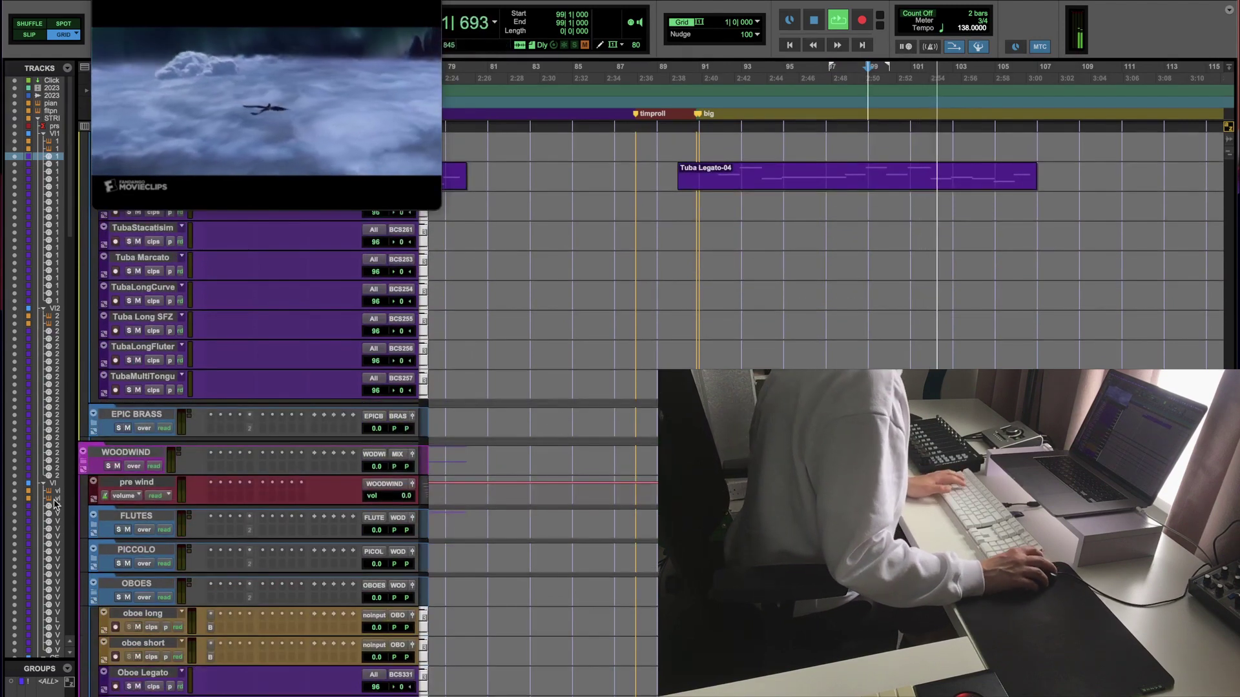
{"action": "key", "text": "r"}
{"action": "key", "text": "r"}
{"action": "key", "text": "space"}
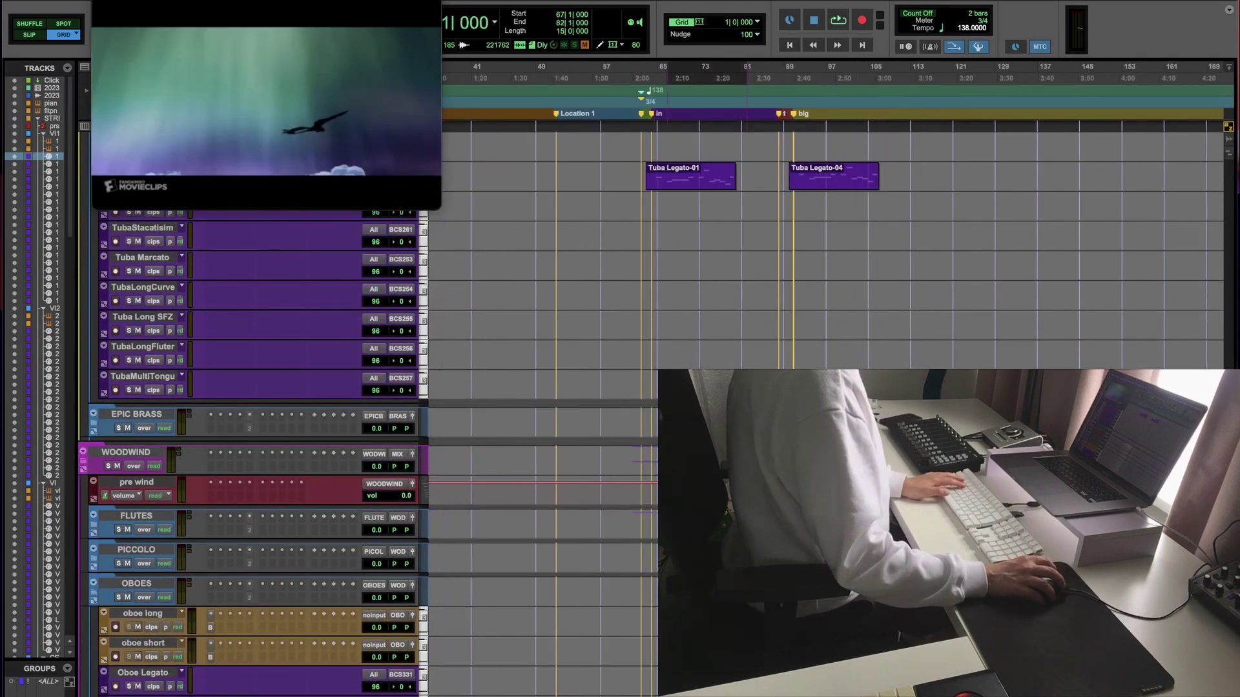
{"action": "left_click", "coordinate": [653, 460], "text": "shift"}
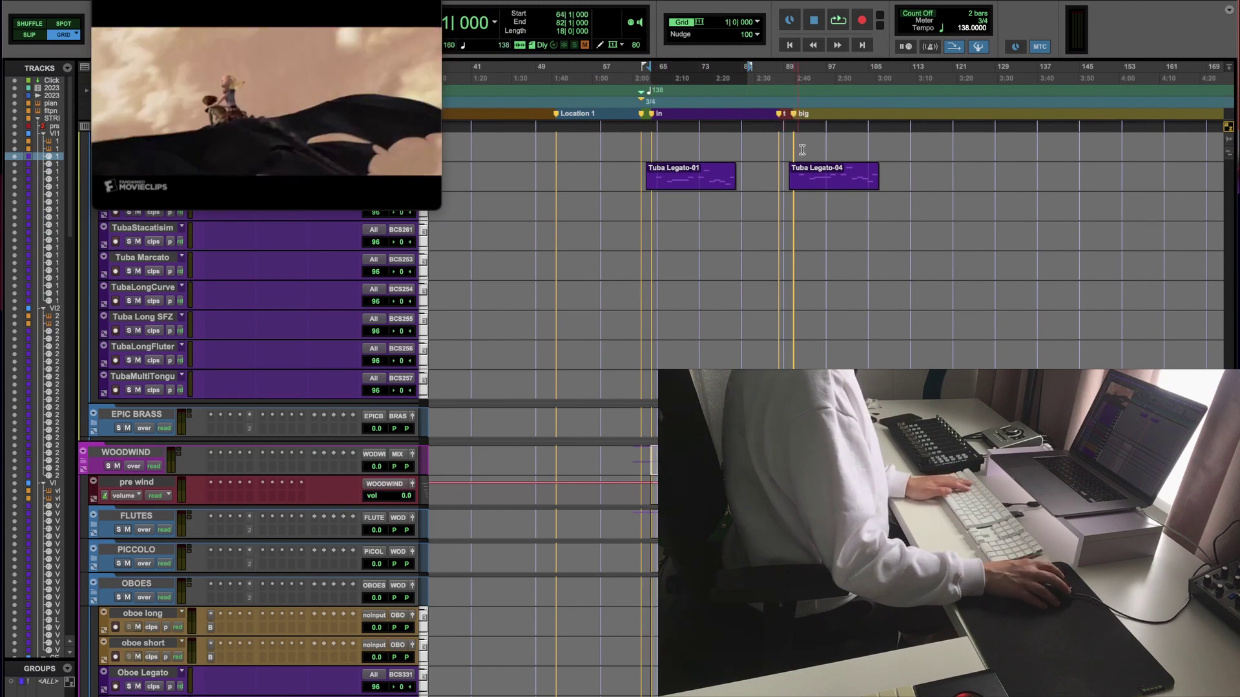
Step: Paste the copied 18-bar woodwind parts at the "big" marker, starting at bar 91
{"action": "key", "text": "t"}
{"action": "key", "text": "t"}
{"action": "key", "text": "r"}
{"action": "key", "text": "r"}
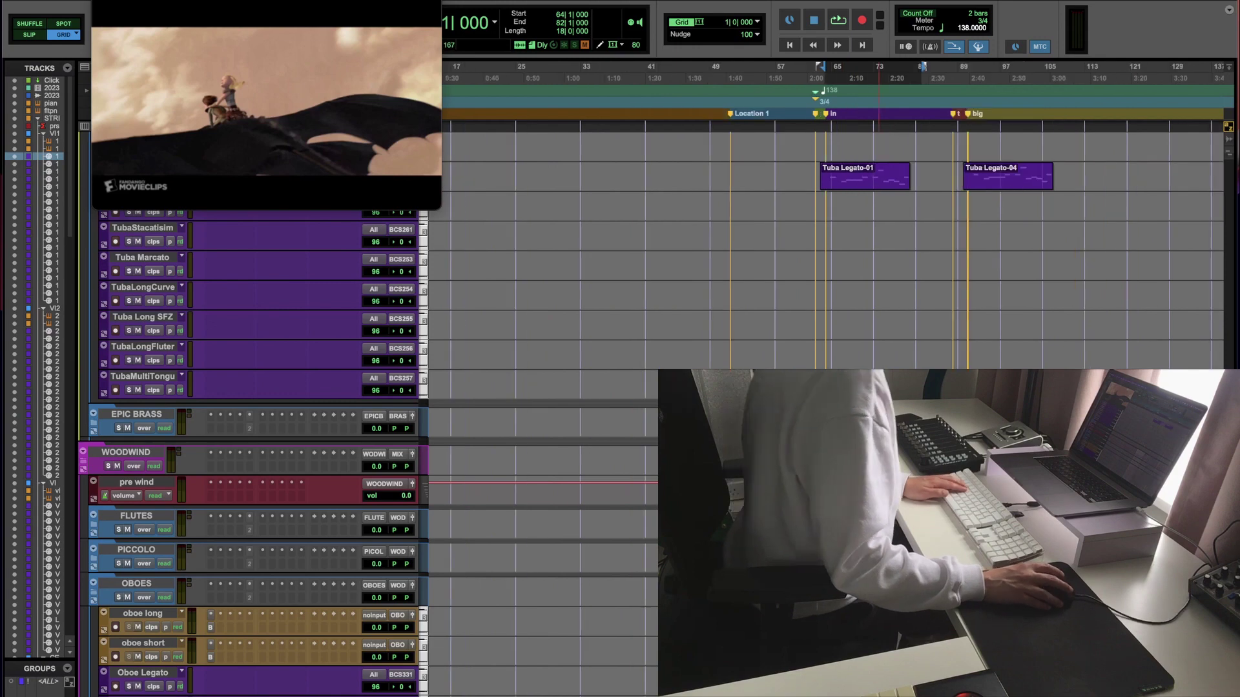
{"action": "left_click", "coordinate": [971, 115]}
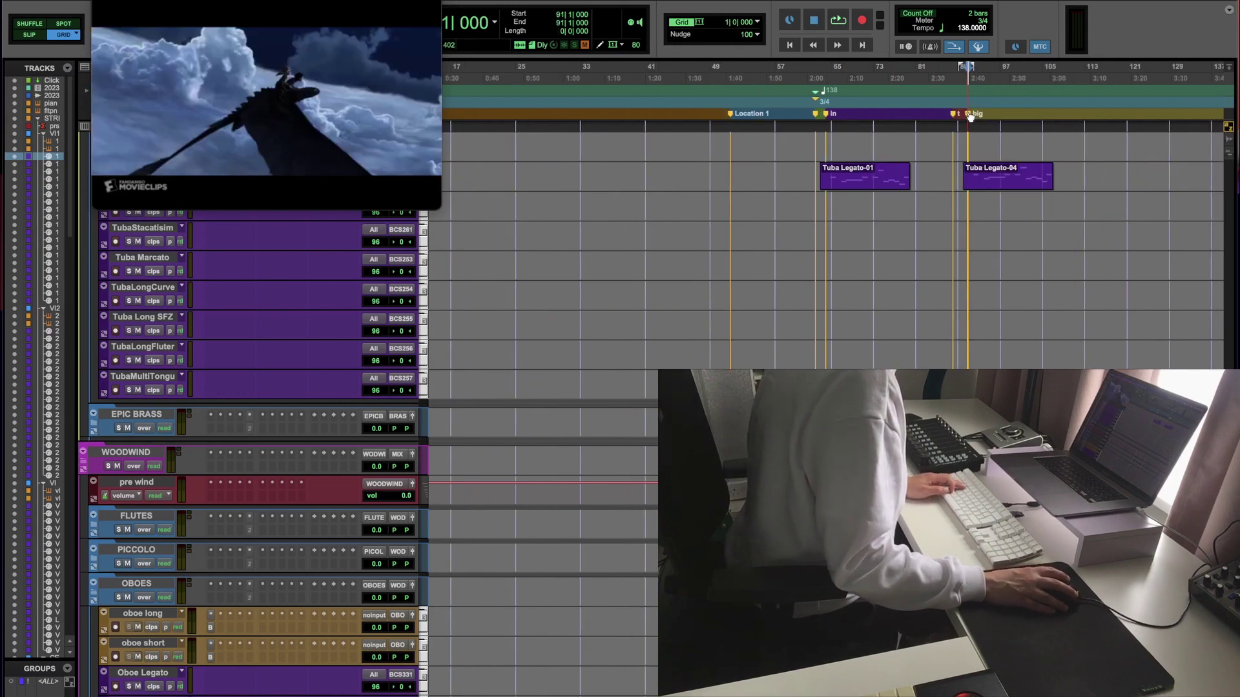
{"action": "key", "text": "t"}
{"action": "key", "text": "t"}
{"action": "key", "text": "t"}
{"action": "key", "text": "t"}
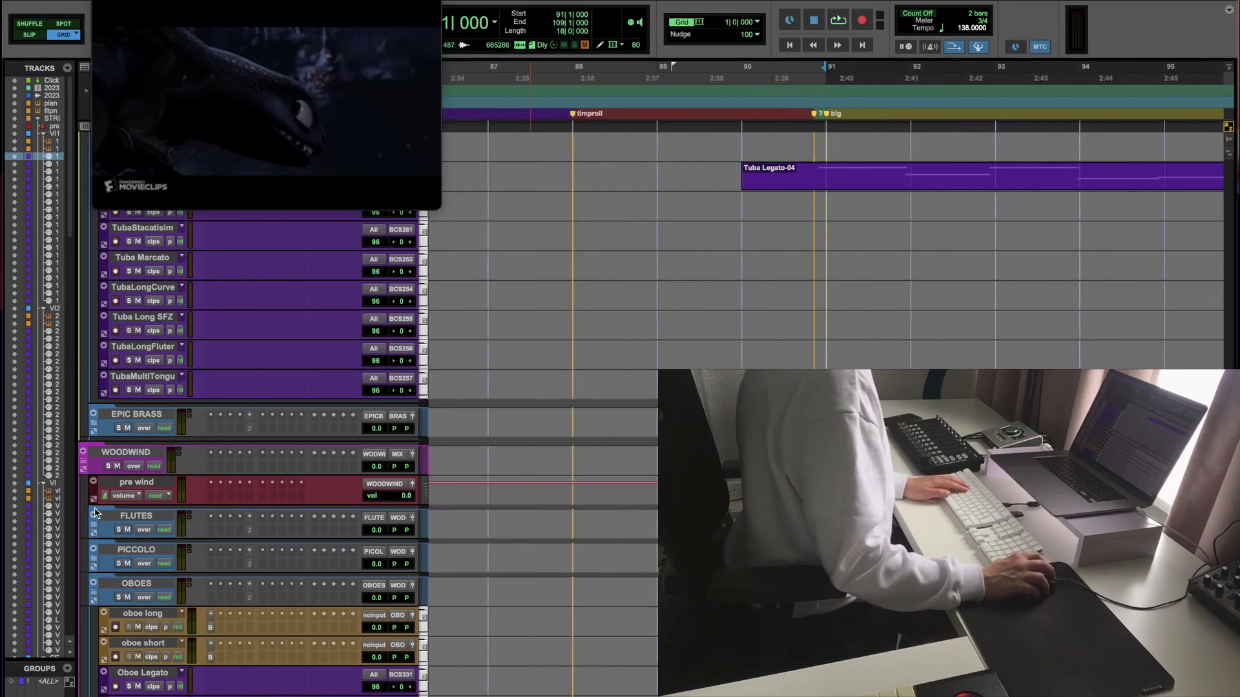
Step: Expand the FLUTES folder and extend the start of the pasted woodwind clips back to 90|3|614
{"action": "left_click", "coordinate": [136, 516]}
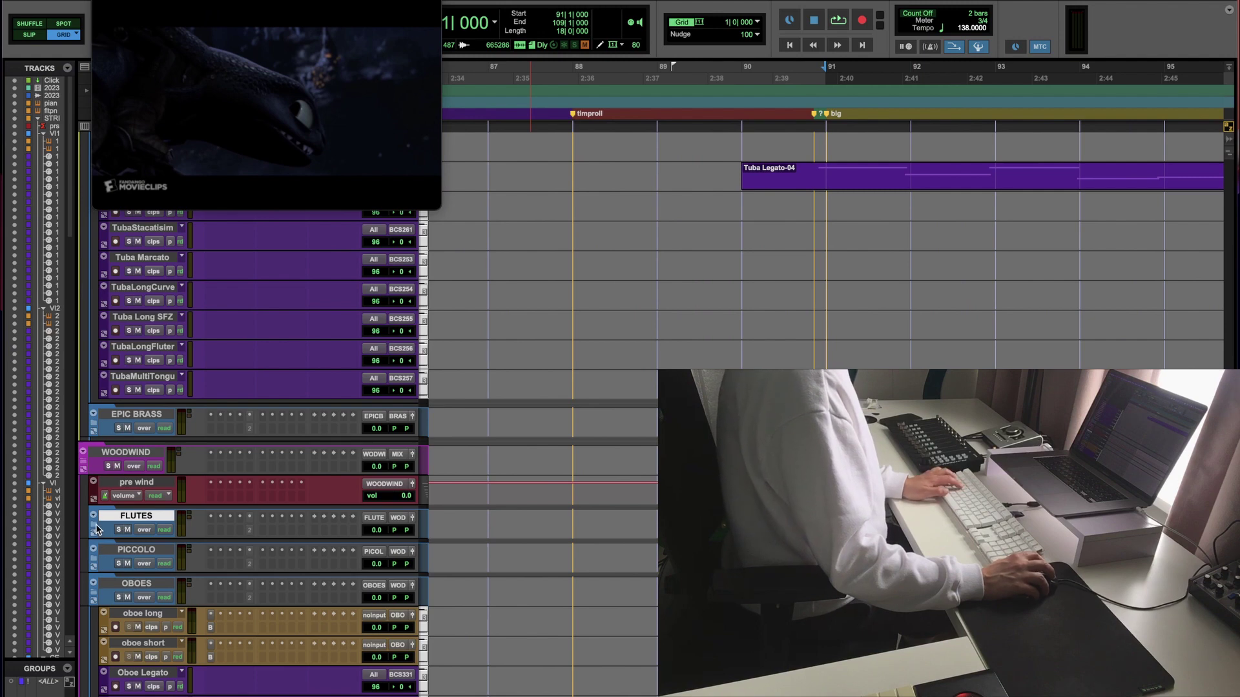
{"action": "left_click", "coordinate": [94, 527]}
{"action": "scroll", "coordinate": [97, 529], "scroll_direction": "down", "scroll_amount": 3}
{"action": "key", "text": "alt+minus"}
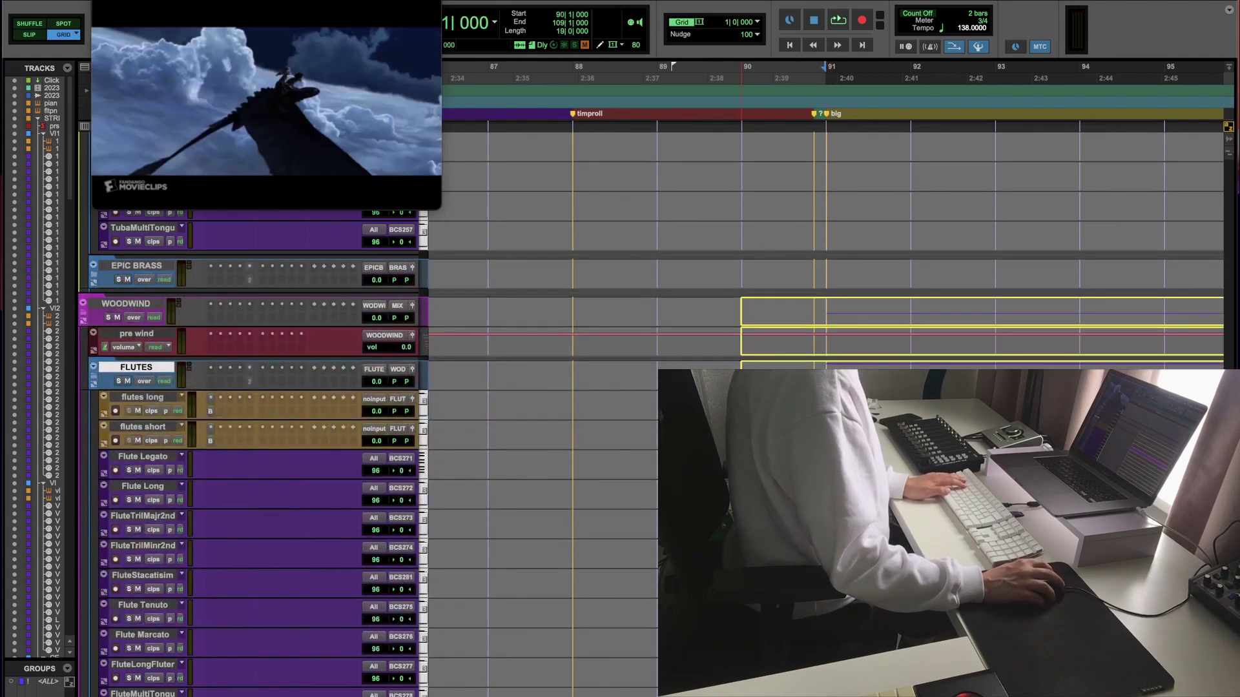
{"action": "left_click", "coordinate": [793, 326], "text": "shift"}
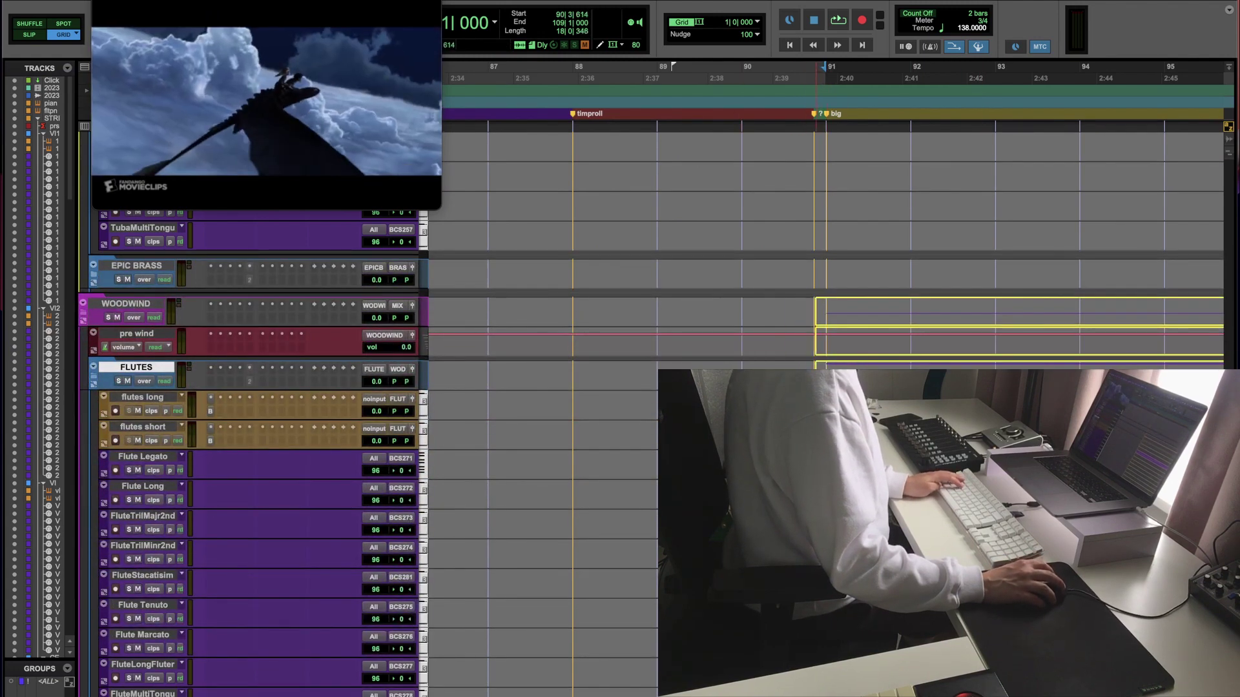
Step: Play from bar 90 to check the pasted woodwind parts at the "big" marker
{"action": "left_click", "coordinate": [741, 317]}
{"action": "key", "text": "super+bracketleft"}
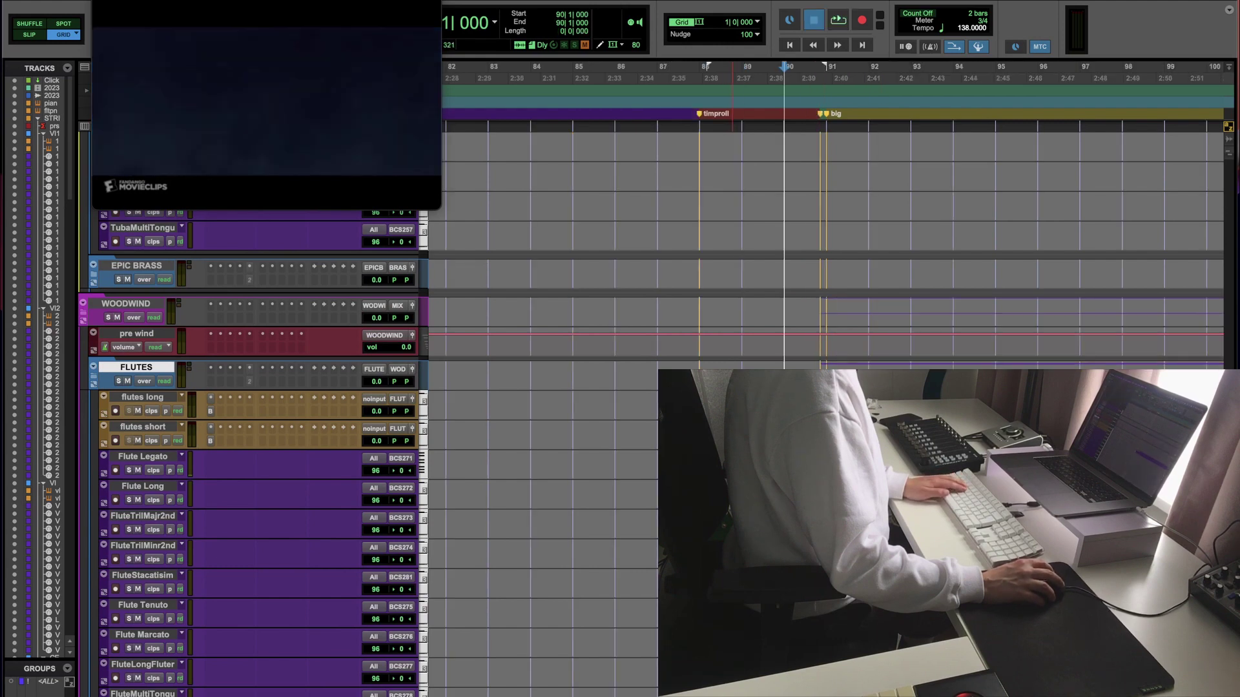
{"action": "key", "text": "space"}
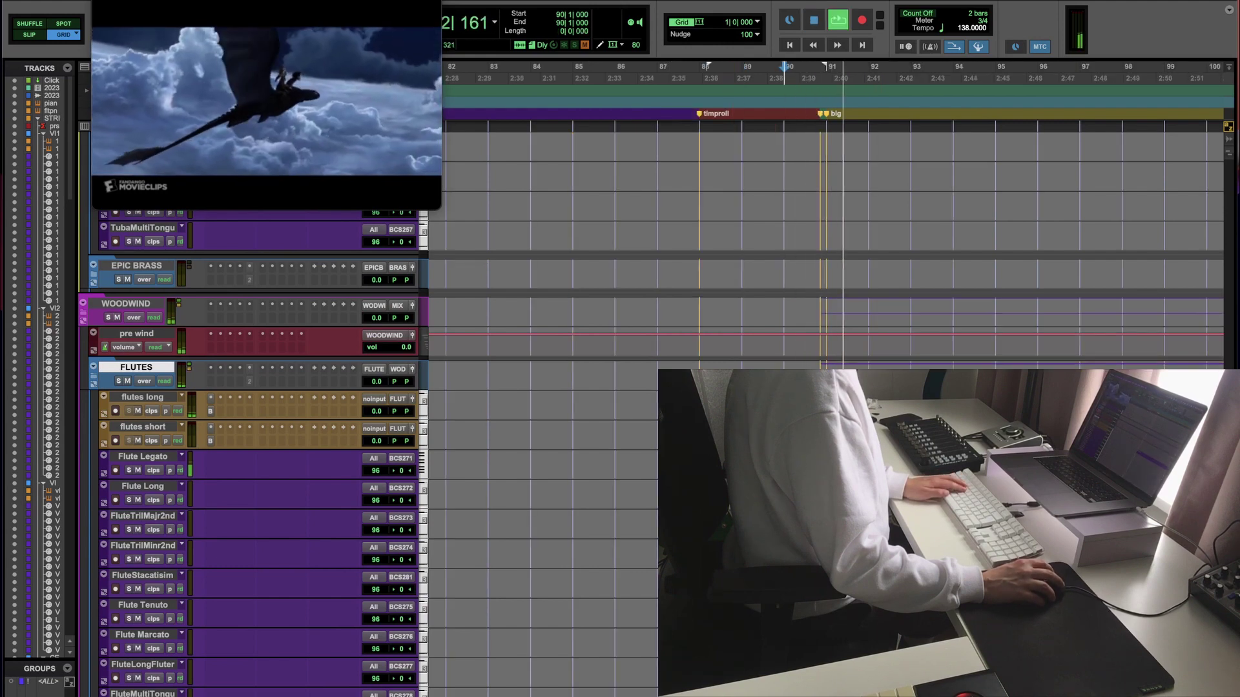
{"action": "key", "text": "super+bracketleft"}
{"action": "key", "text": "space"}
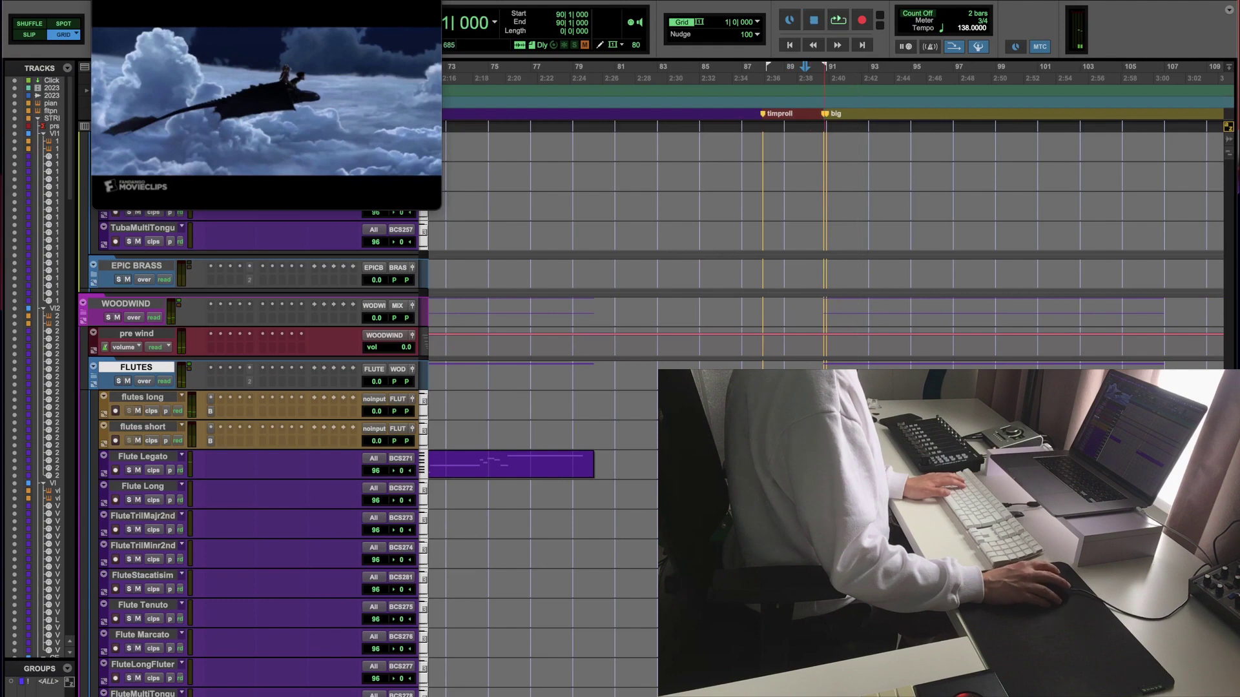
{"action": "key", "text": "super+bracketleft"}
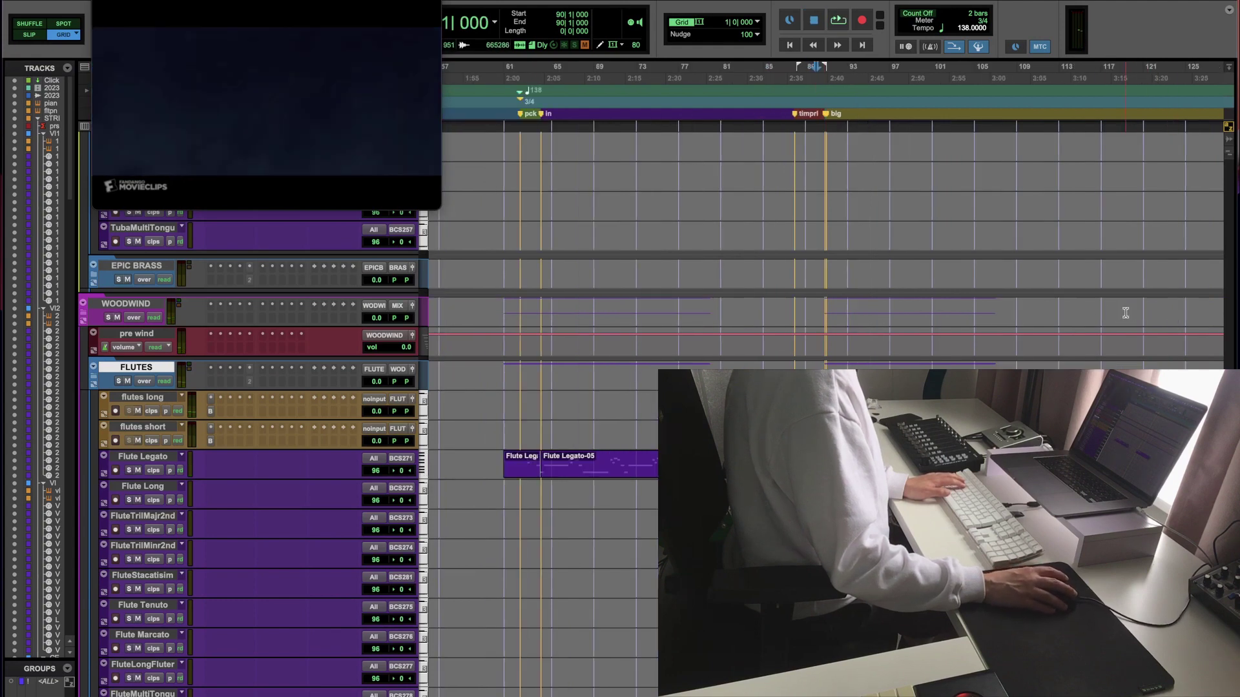
{"action": "left_click_drag", "start_coordinate": [1079, 311], "coordinate": [823, 316]}
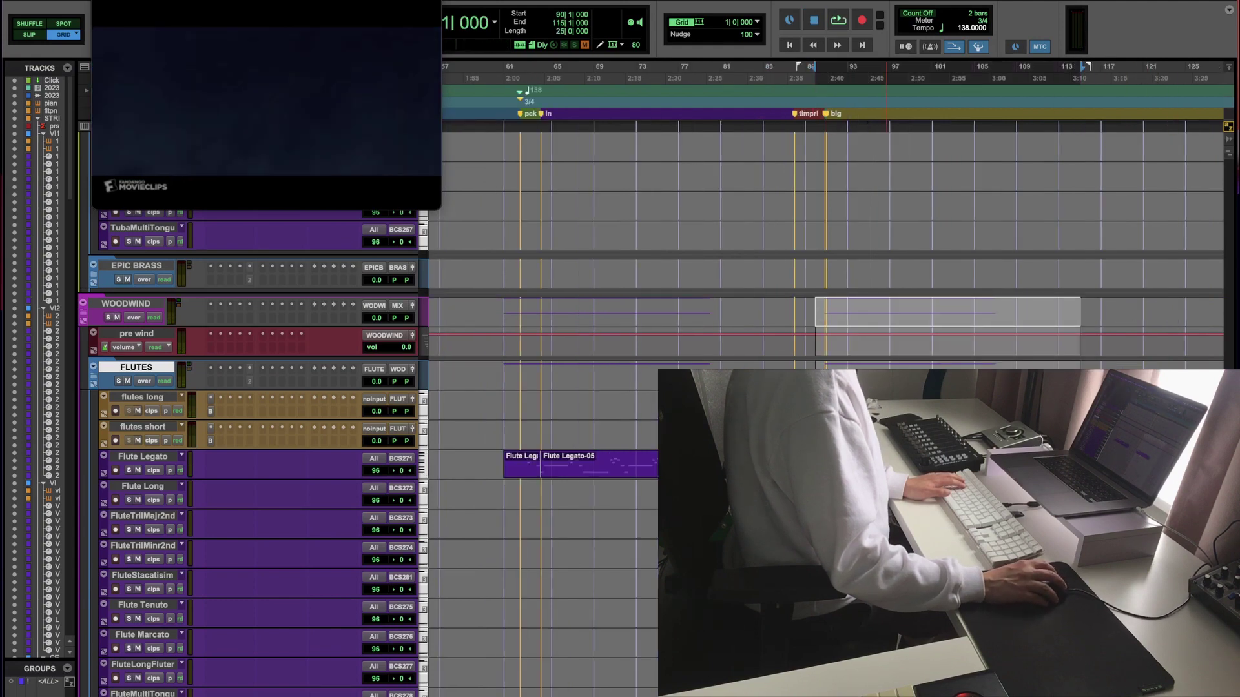
{"action": "key", "text": "ctrl+equal"}
{"action": "key", "text": "super+a"}
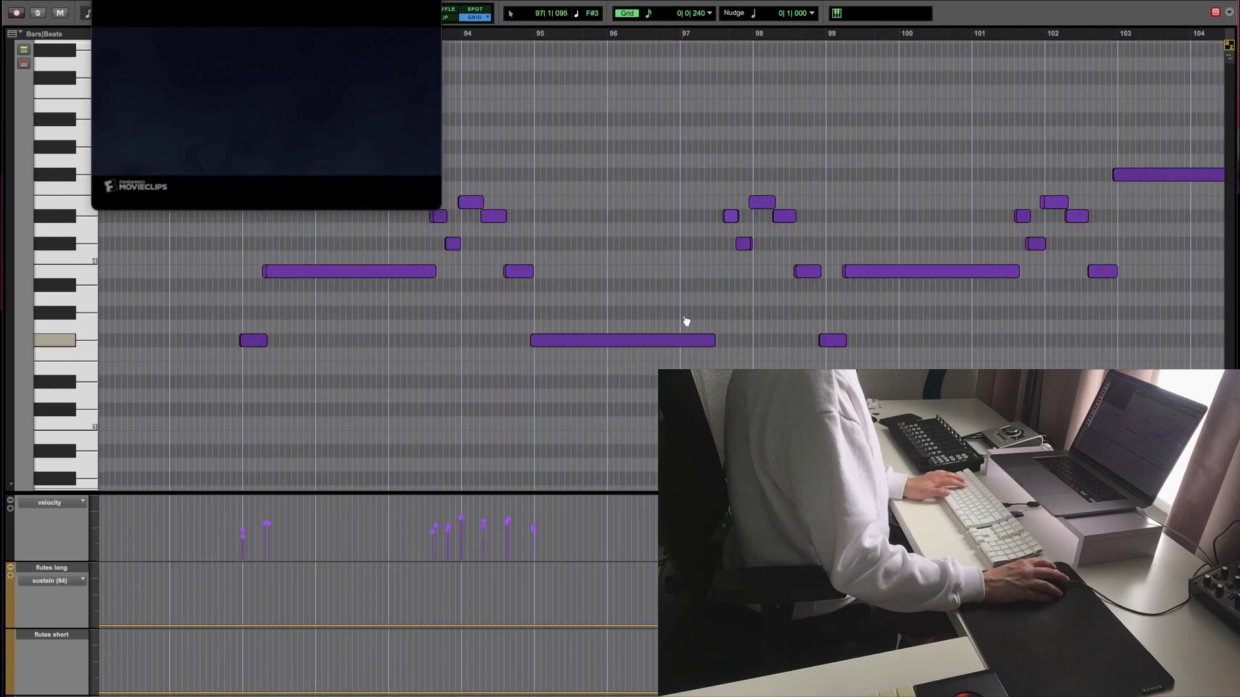
{"action": "key", "text": "ctrl+bracketleft"}
{"action": "key", "text": "ctrl+equal"}
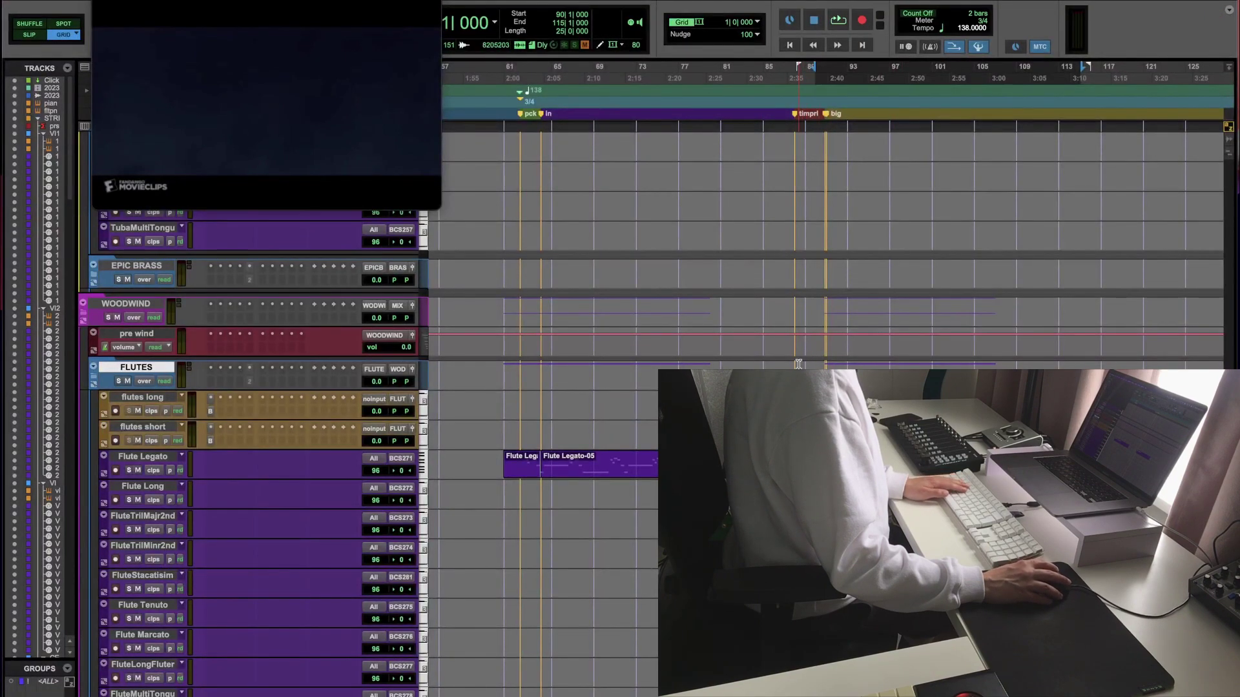
{"action": "left_click_drag", "start_coordinate": [800, 310], "coordinate": [984, 315]}
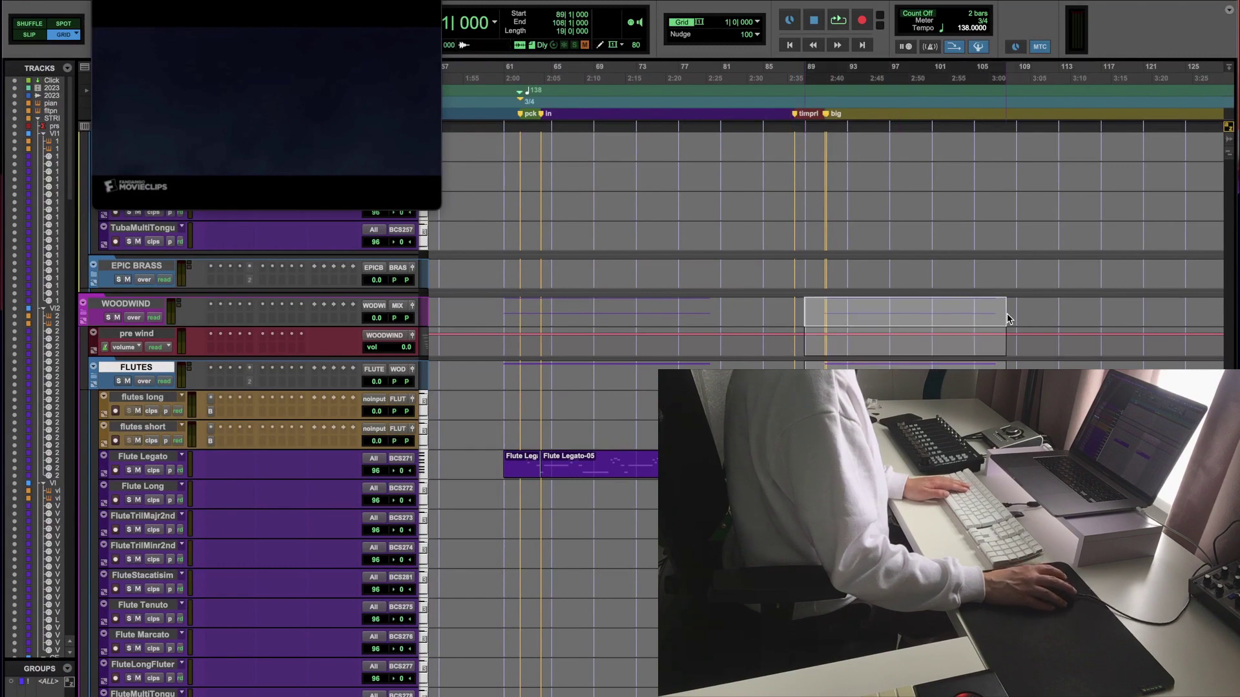
{"action": "key", "text": "space"}
{"action": "key", "text": "ctrl+equal"}
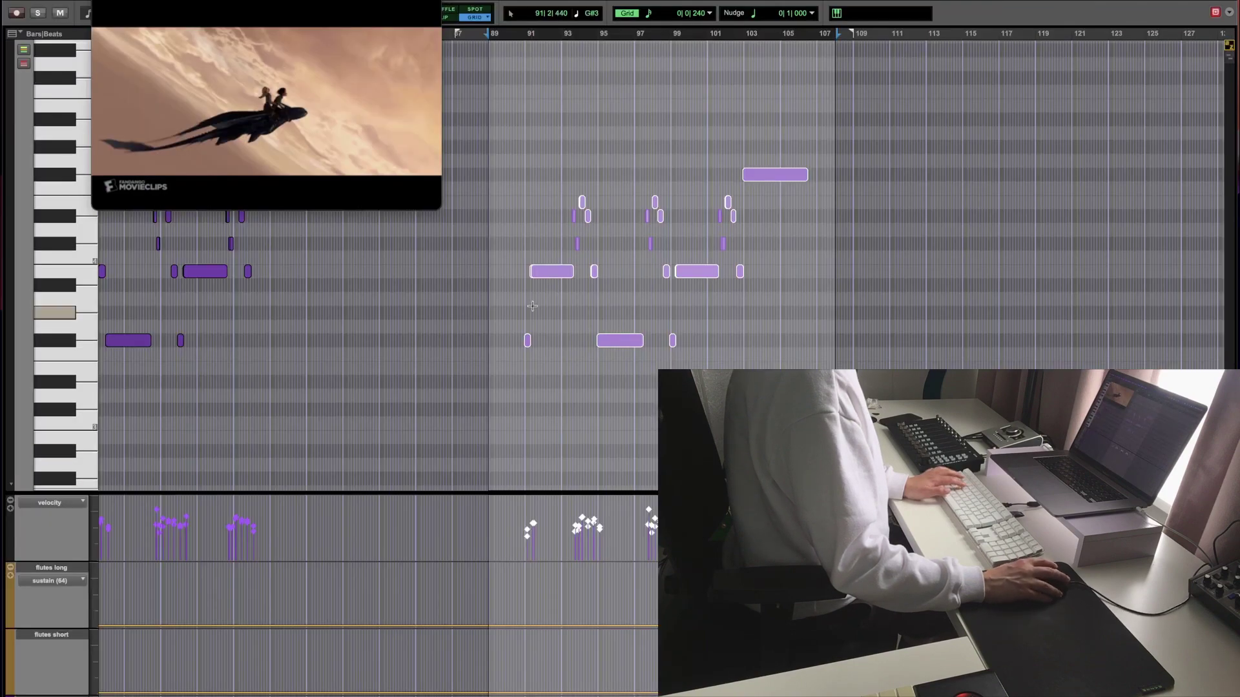
{"action": "left_click", "coordinate": [556, 274]}
{"action": "key", "text": "ctrl+equal"}
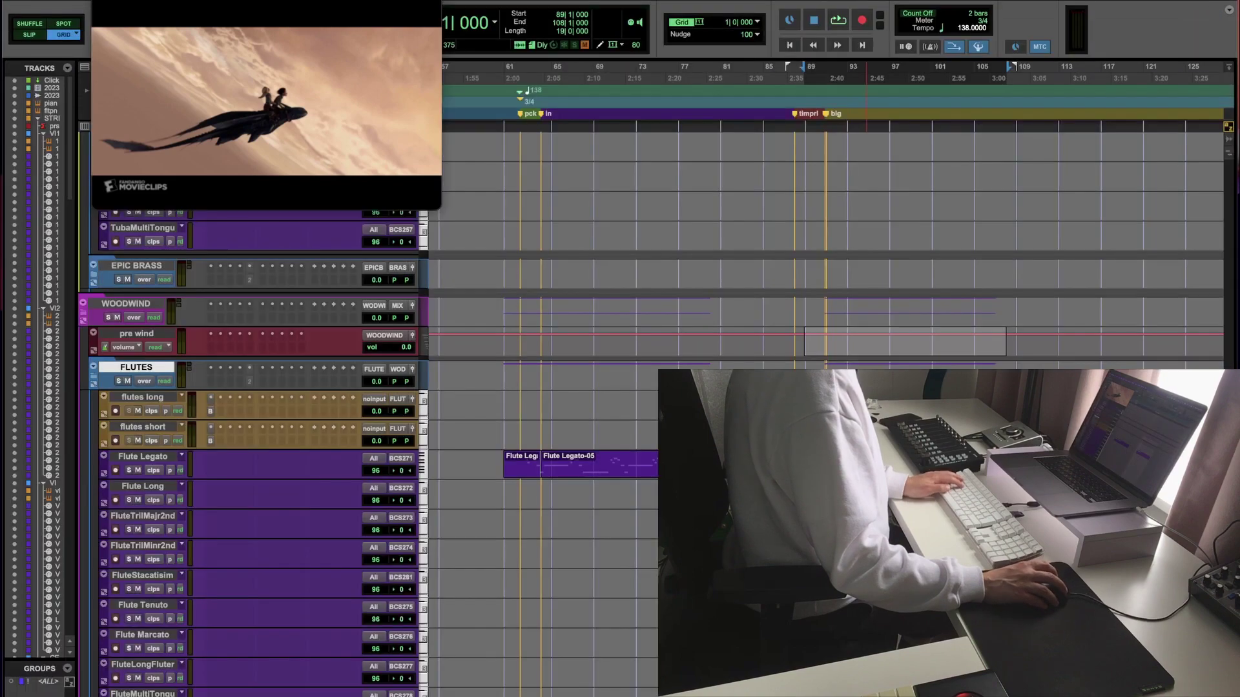
Step: Transpose the pasted Flute Legato notes from bar 91 up two semitones and check them with the FLUTES group soloed
{"action": "key", "text": "ctrl+equal"}
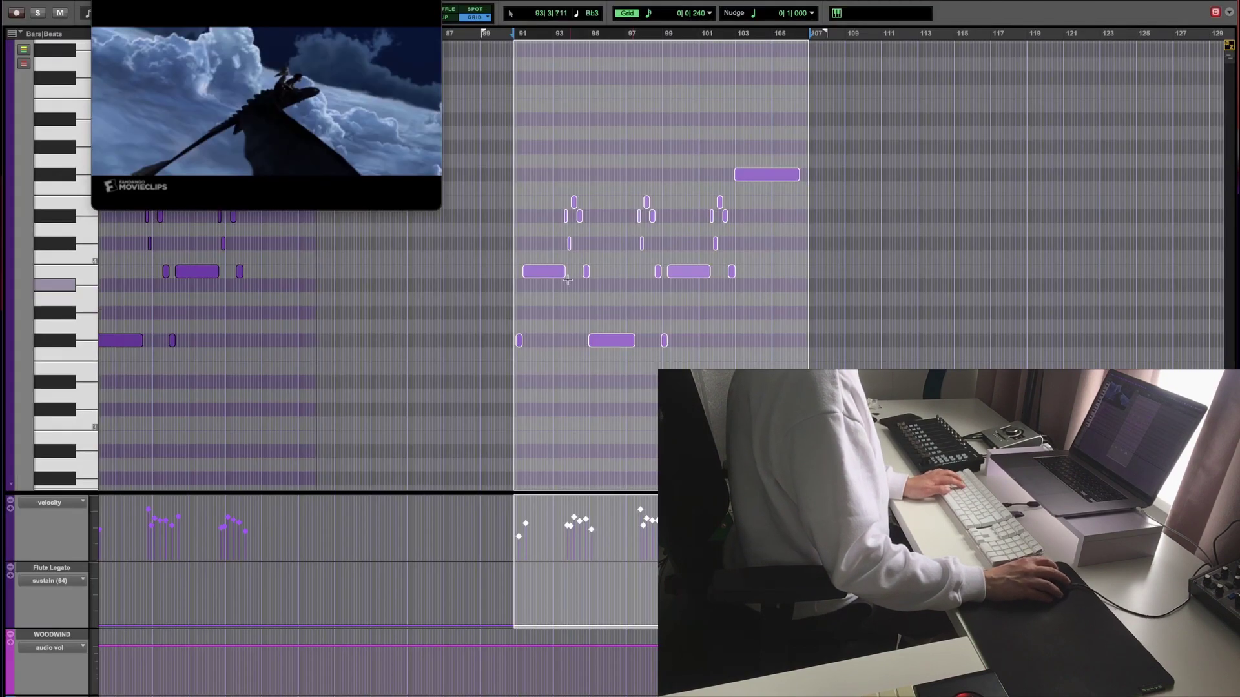
{"action": "left_click_drag", "start_coordinate": [543, 277], "coordinate": [545, 240]}
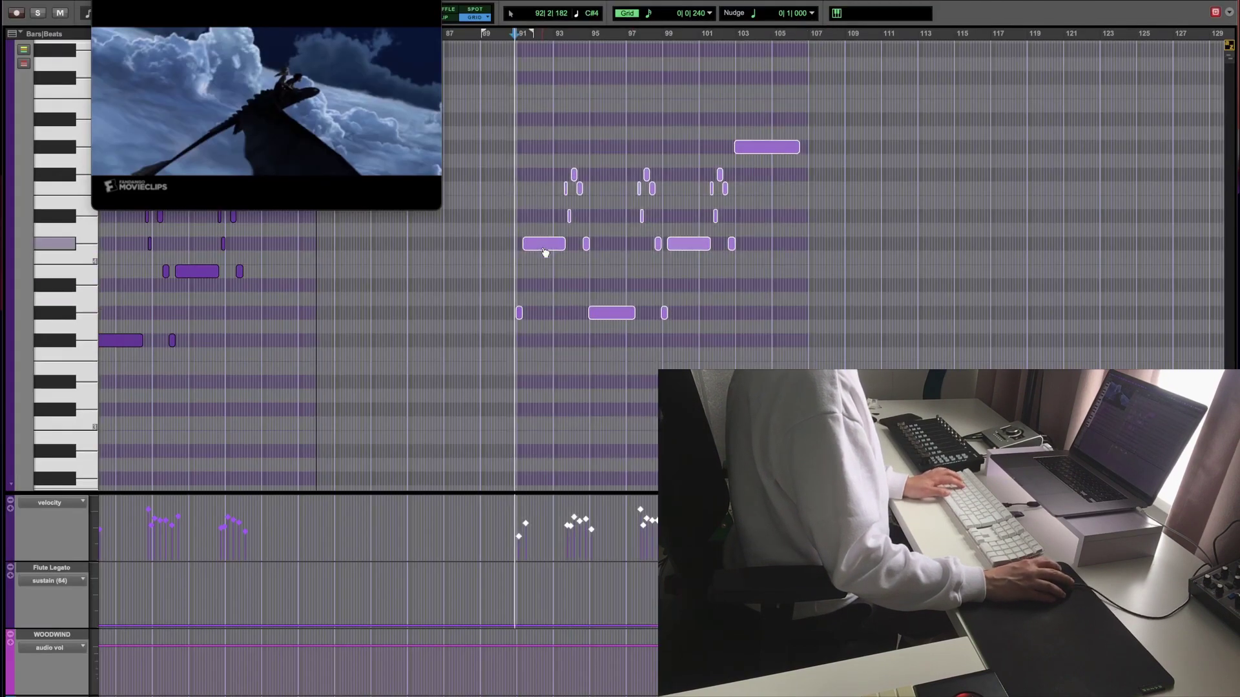
{"action": "key", "text": "ctrl+equal"}
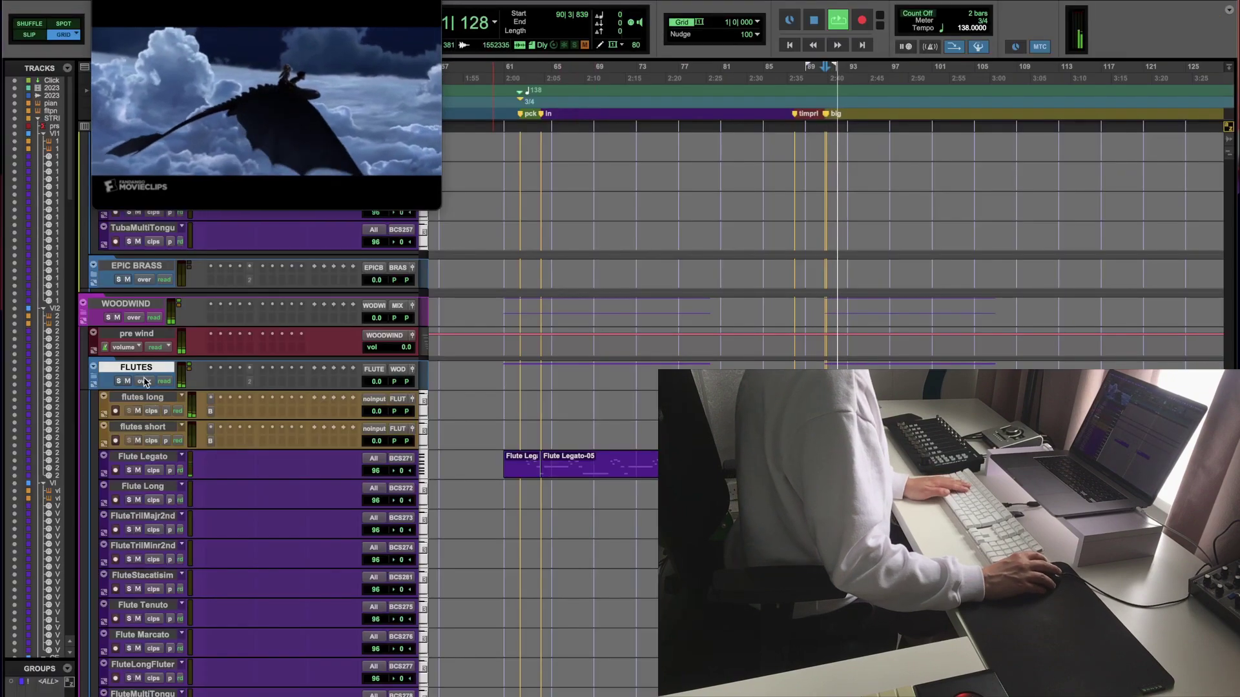
{"action": "left_click", "coordinate": [119, 381]}
{"action": "key", "text": "space"}
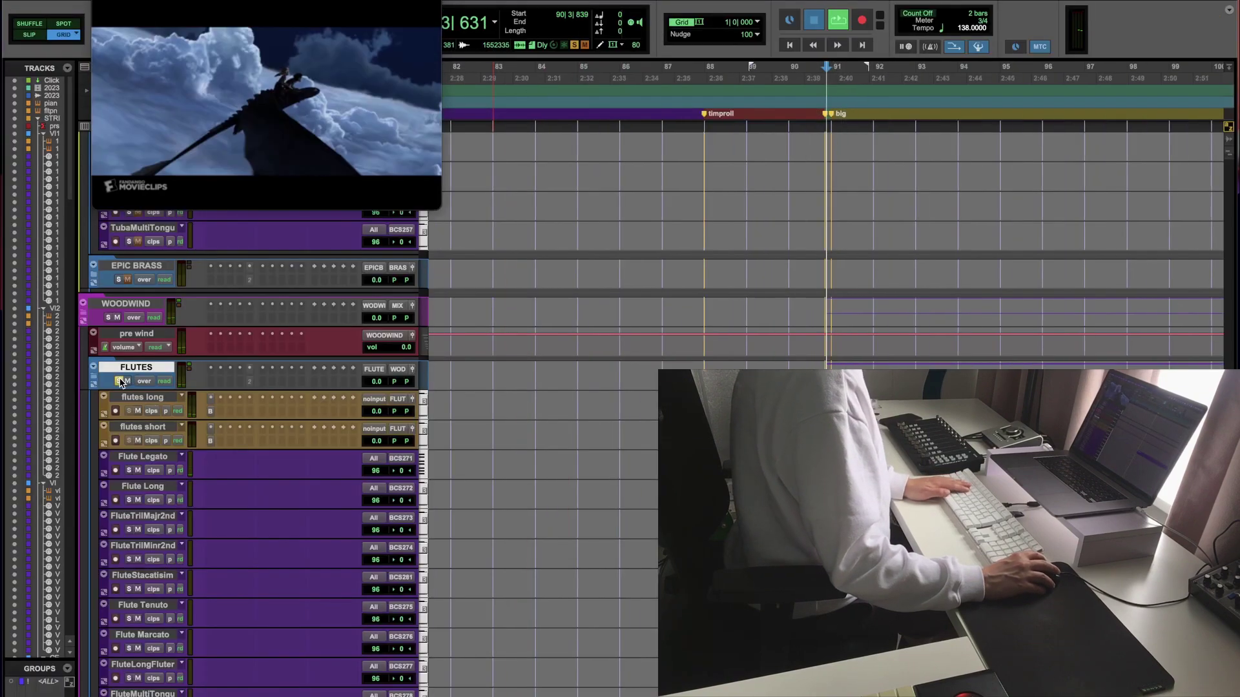
Step: Transpose the pasted Clarinet Legato notes from bar 91 up two semitones
{"action": "key", "text": "ctrl+bracketright"}
{"action": "key", "text": "ctrl+bracketright"}
{"action": "scroll", "coordinate": [472, 504], "scroll_direction": "down", "scroll_amount": 5}
{"action": "scroll", "coordinate": [471, 504], "scroll_direction": "down", "scroll_amount": 10}
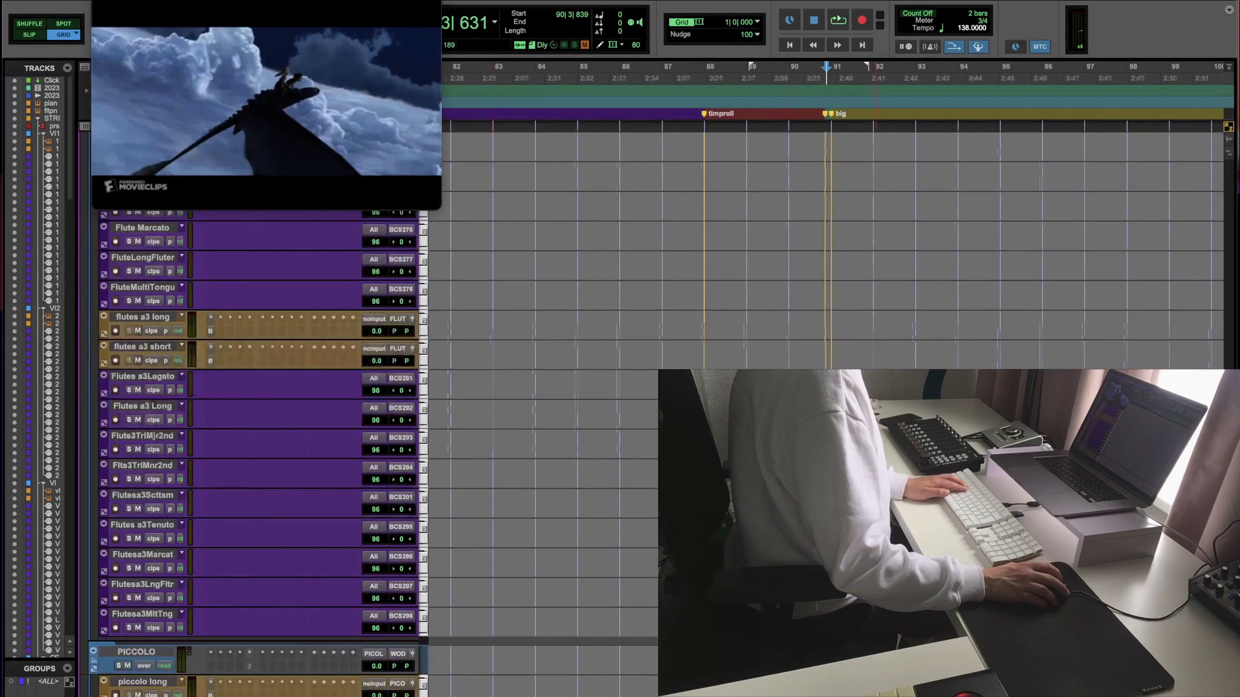
{"action": "key", "text": "ctrl+bracketleft"}
{"action": "scroll", "coordinate": [472, 504], "scroll_direction": "down", "scroll_amount": 6}
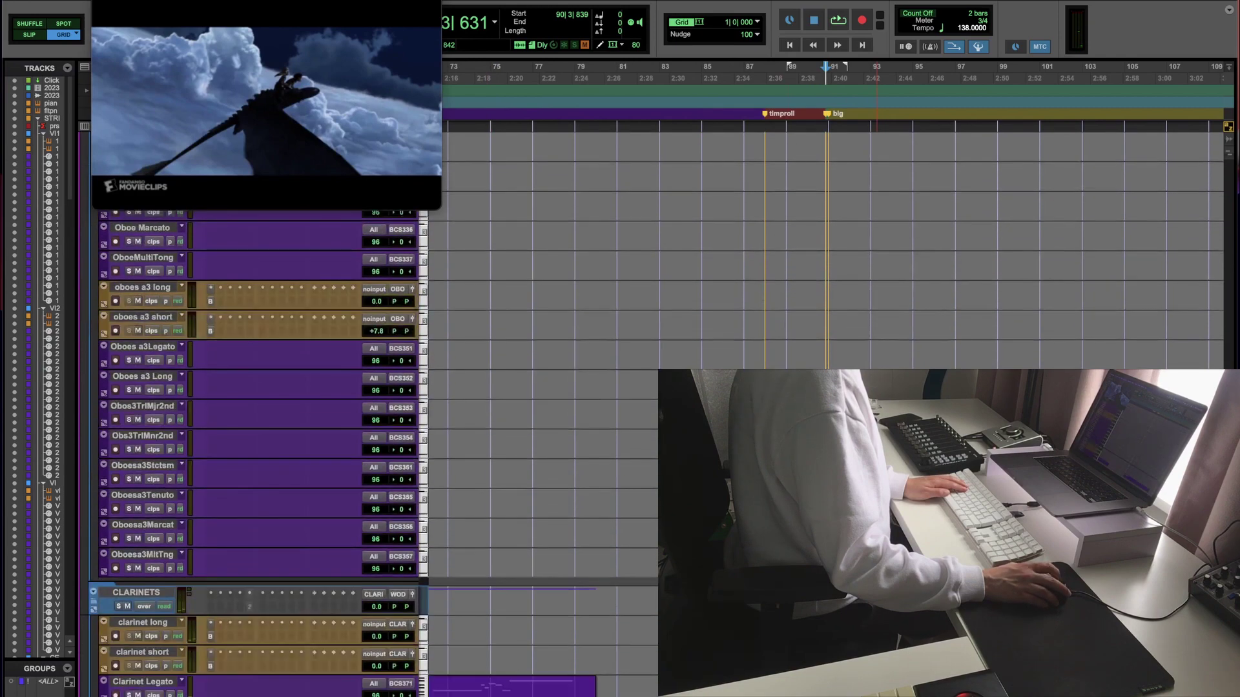
{"action": "key", "text": "ctrl+equal"}
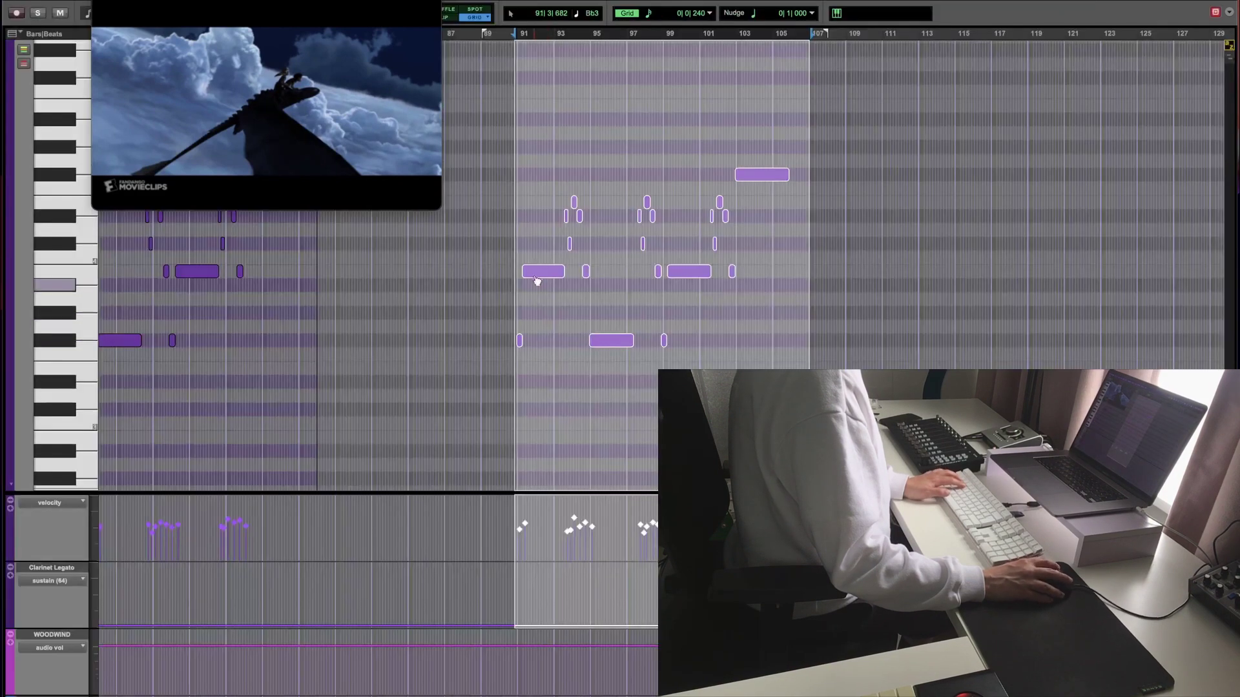
{"action": "left_click_drag", "start_coordinate": [536, 269], "coordinate": [538, 252]}
{"action": "key", "text": "ctrl+equal"}
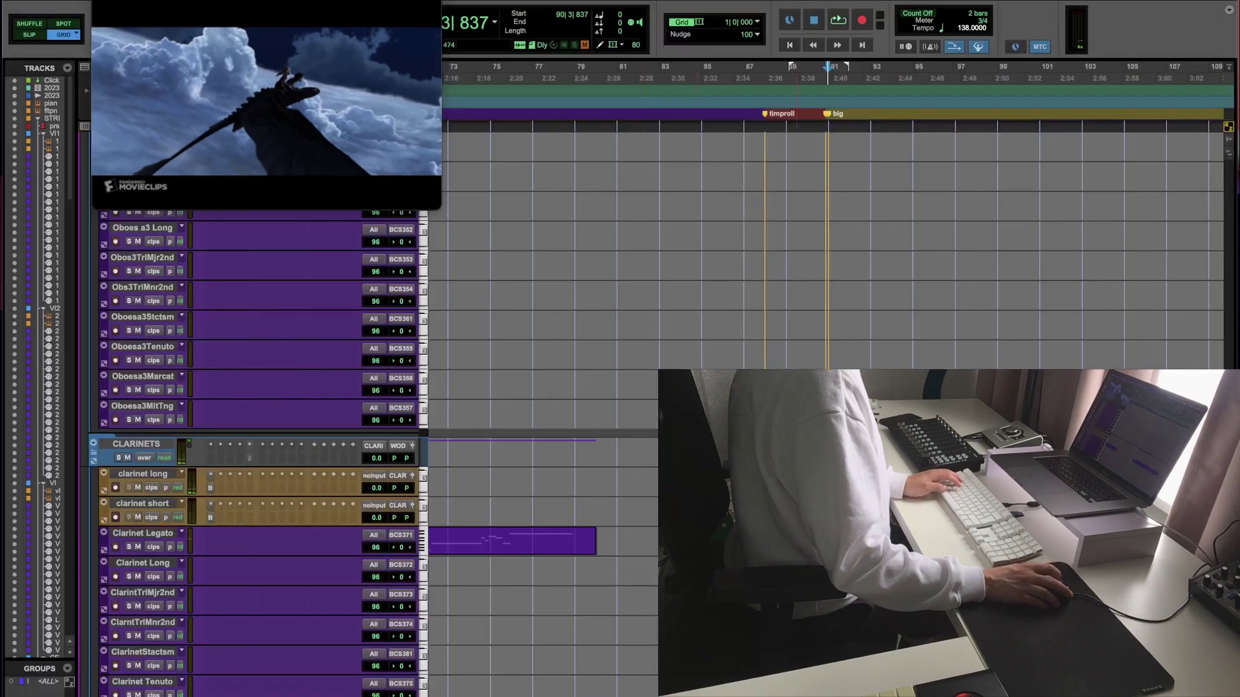
Step: Look over the percussion, oboe and violin tracks and play from bar 87 through the "big" marker to check the transposed parts
{"action": "scroll", "coordinate": [538, 252], "scroll_direction": "down", "scroll_amount": 10}
{"action": "scroll", "coordinate": [538, 252], "scroll_direction": "down", "scroll_amount": 10}
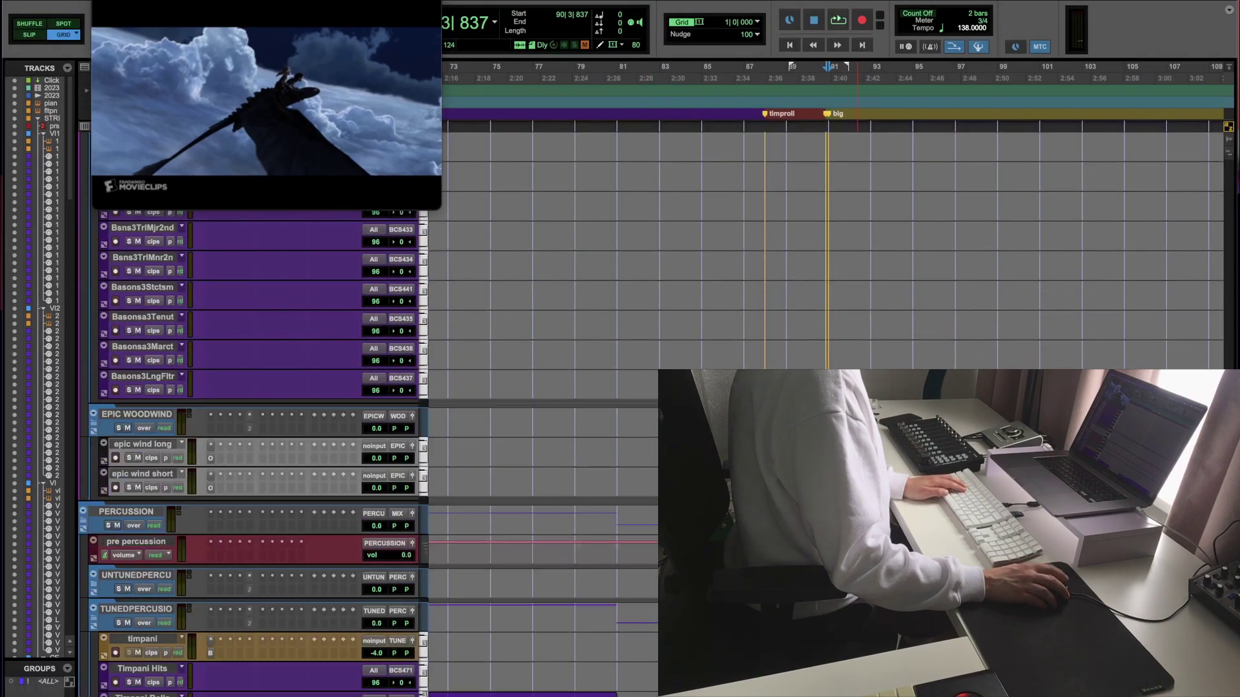
{"action": "scroll", "coordinate": [249, 415], "scroll_direction": "down", "scroll_amount": 5}
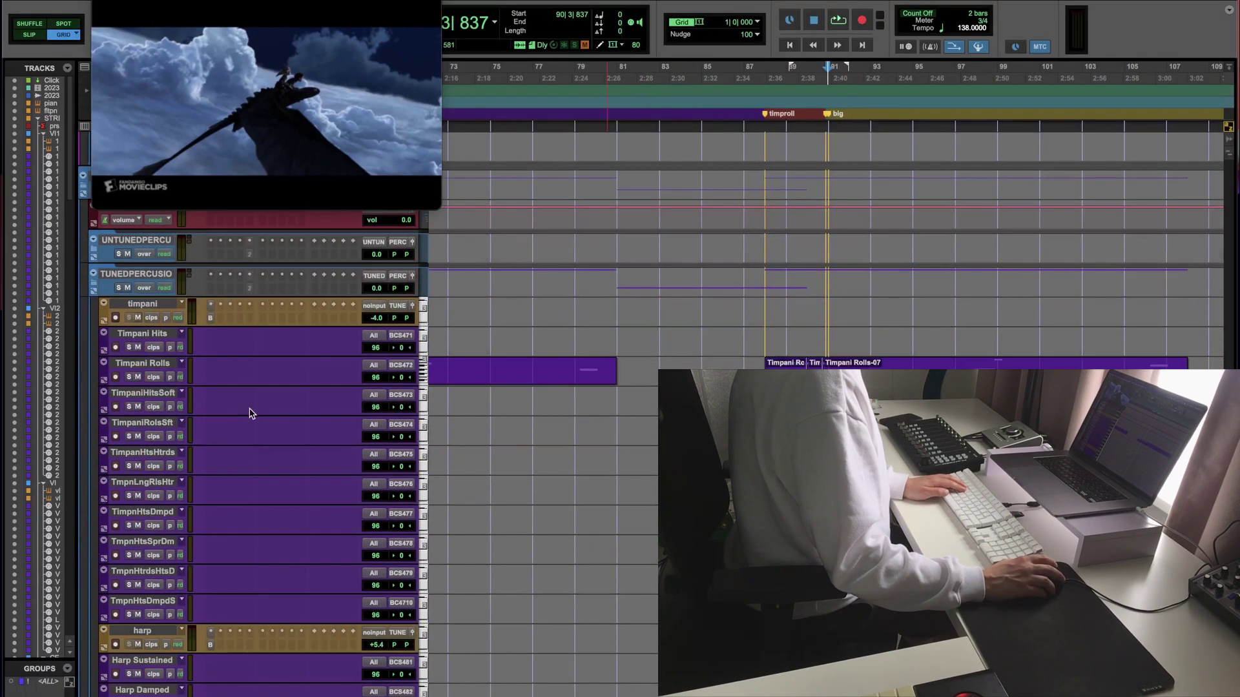
{"action": "scroll", "coordinate": [233, 462], "scroll_direction": "down", "scroll_amount": 5}
{"action": "scroll", "coordinate": [233, 478], "scroll_direction": "down", "scroll_amount": 6}
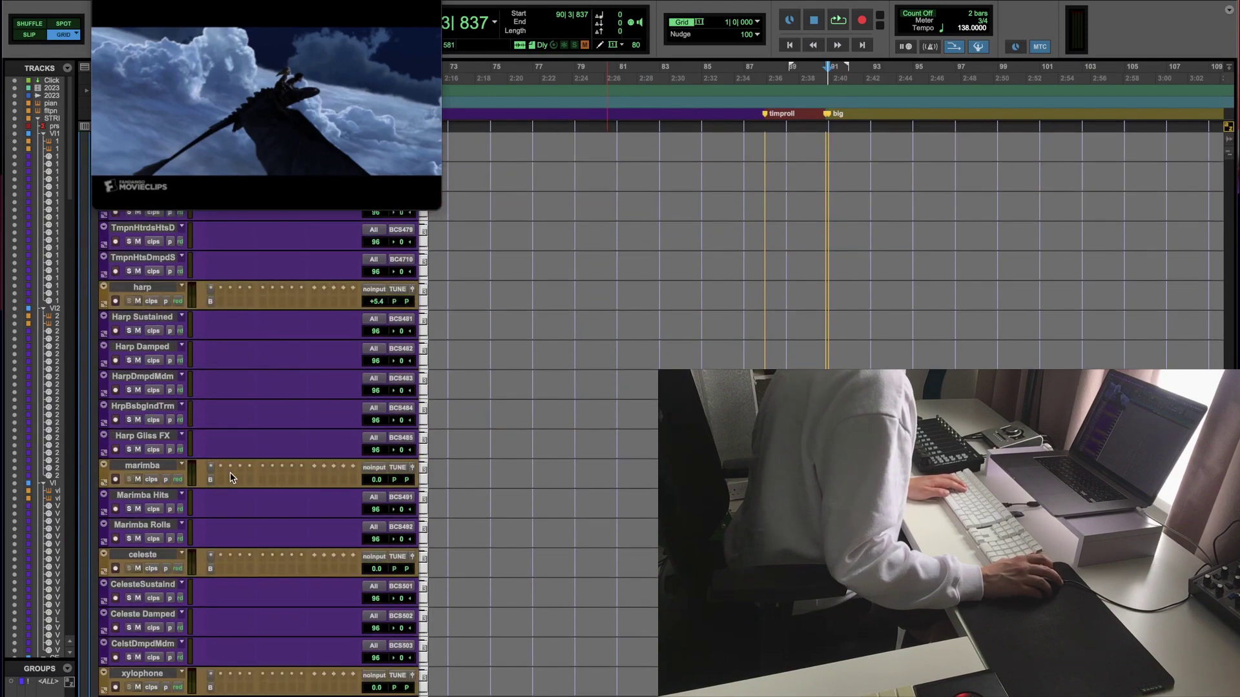
{"action": "scroll", "coordinate": [582, 413], "scroll_direction": "up", "scroll_amount": 15}
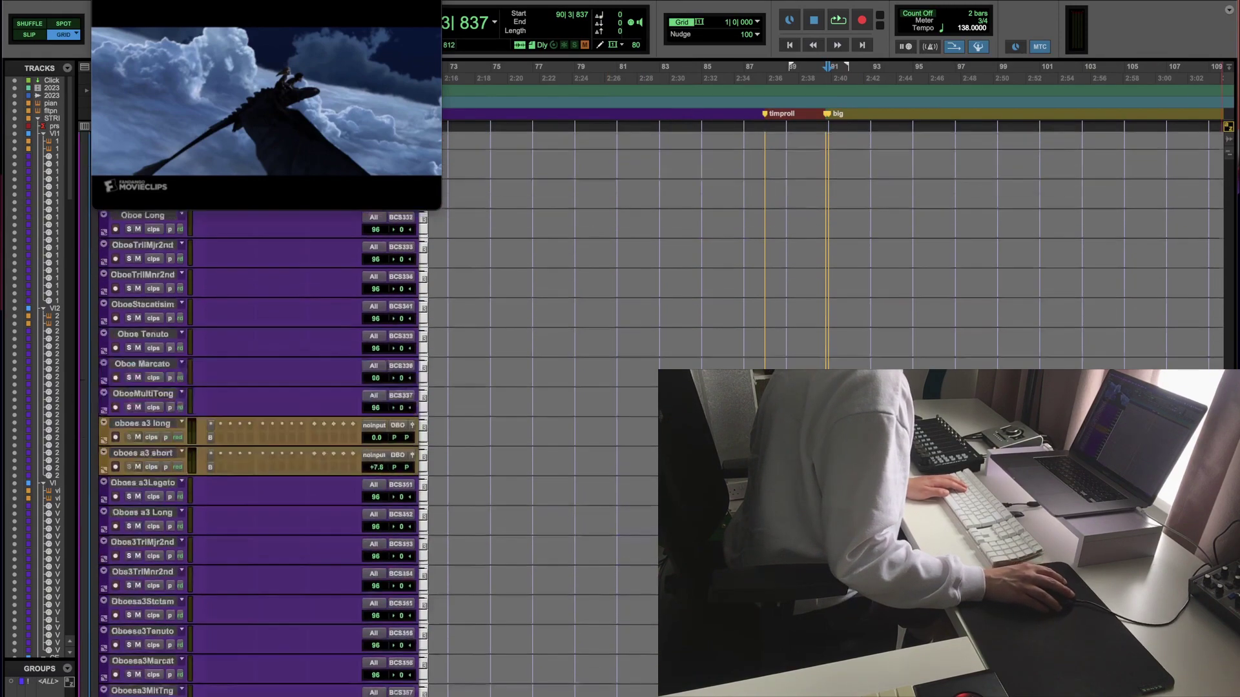
{"action": "left_click", "coordinate": [755, 314]}
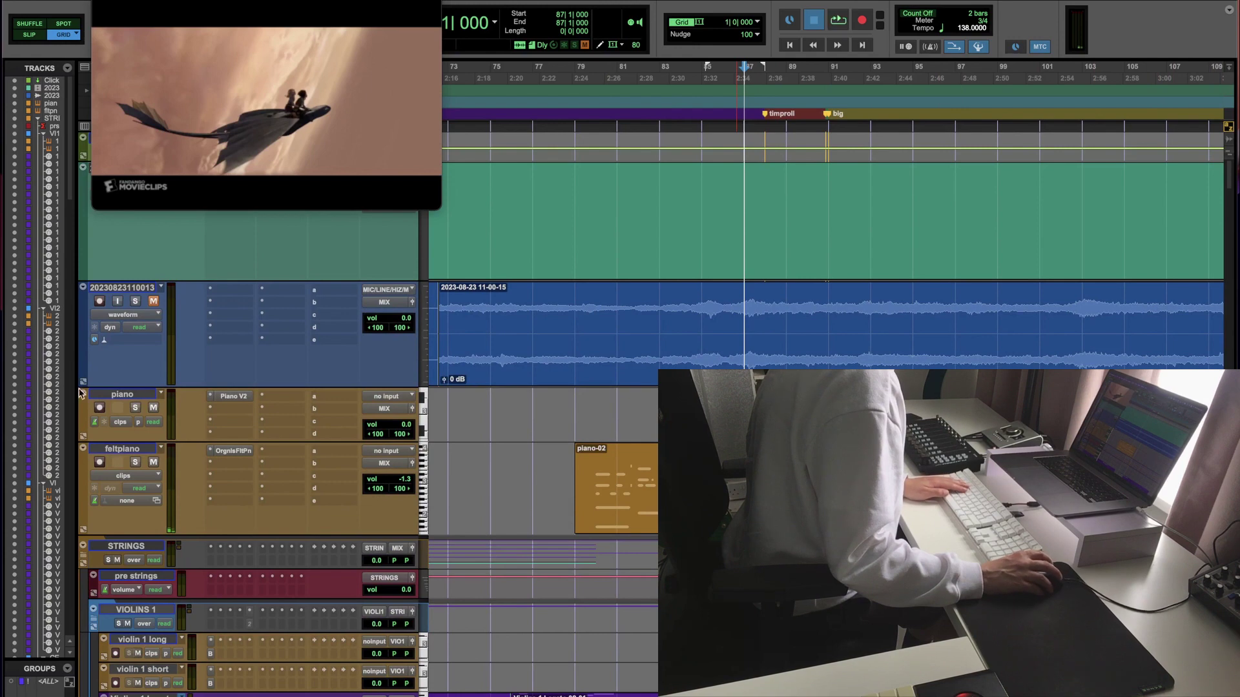
{"action": "key", "text": "space"}
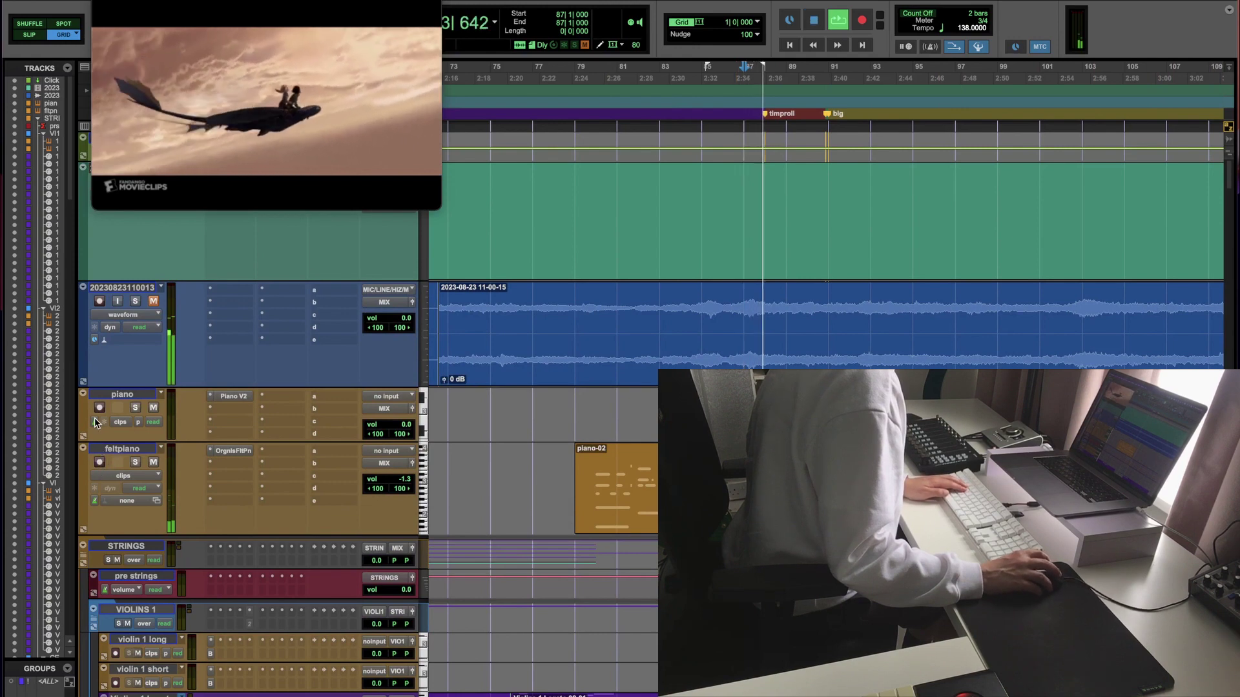
{"action": "key", "text": "t"}
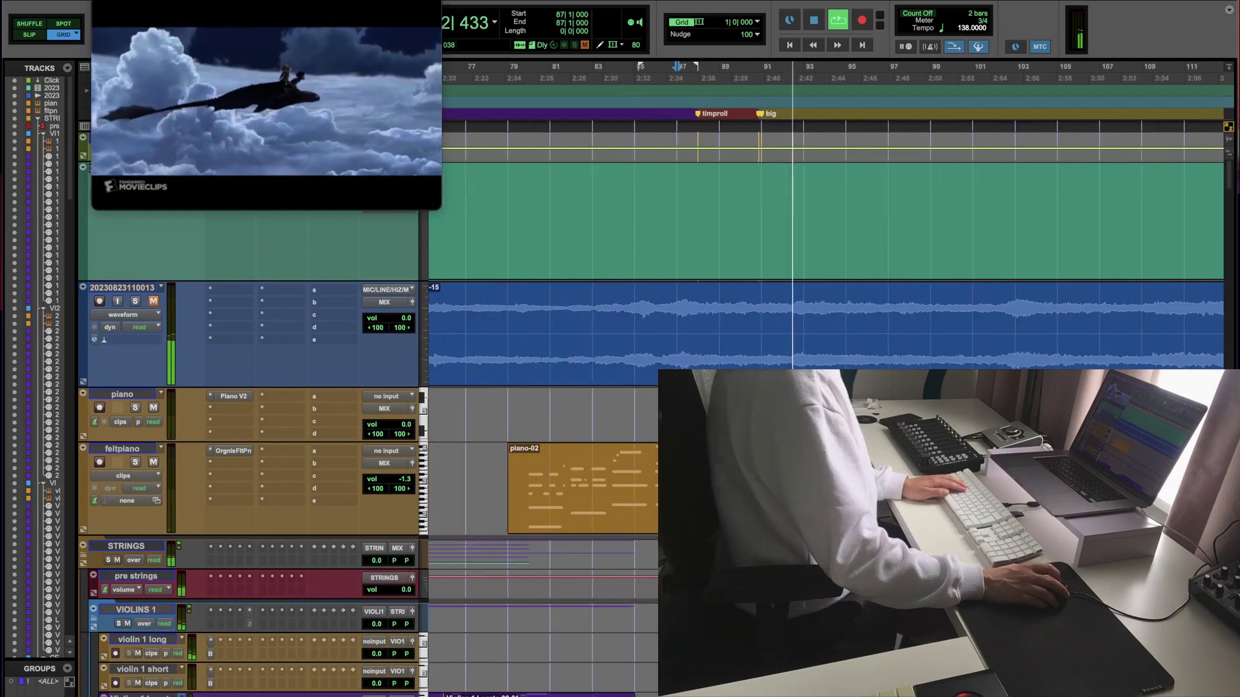
{"action": "scroll", "coordinate": [646, 387], "scroll_direction": "down", "scroll_amount": 10}
{"action": "key", "text": "r"}
{"action": "scroll", "coordinate": [496, 465], "scroll_direction": "down", "scroll_amount": 15}
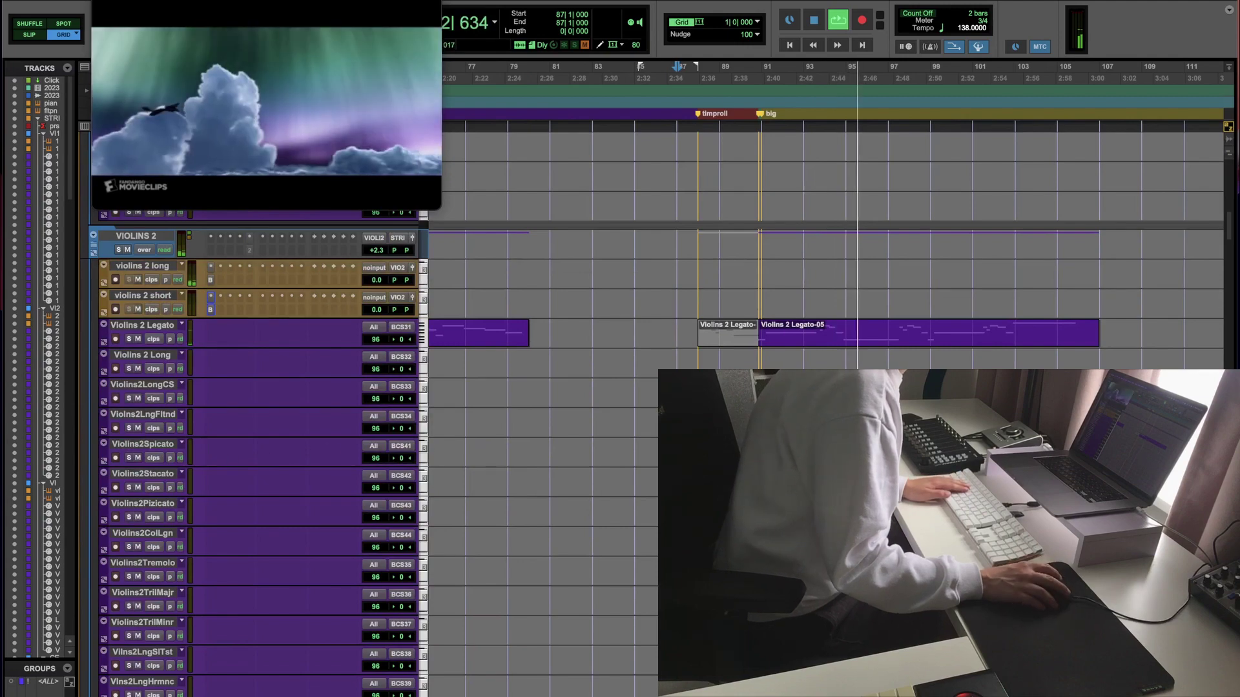
{"action": "scroll", "coordinate": [115, 391], "scroll_direction": "up", "scroll_amount": 15}
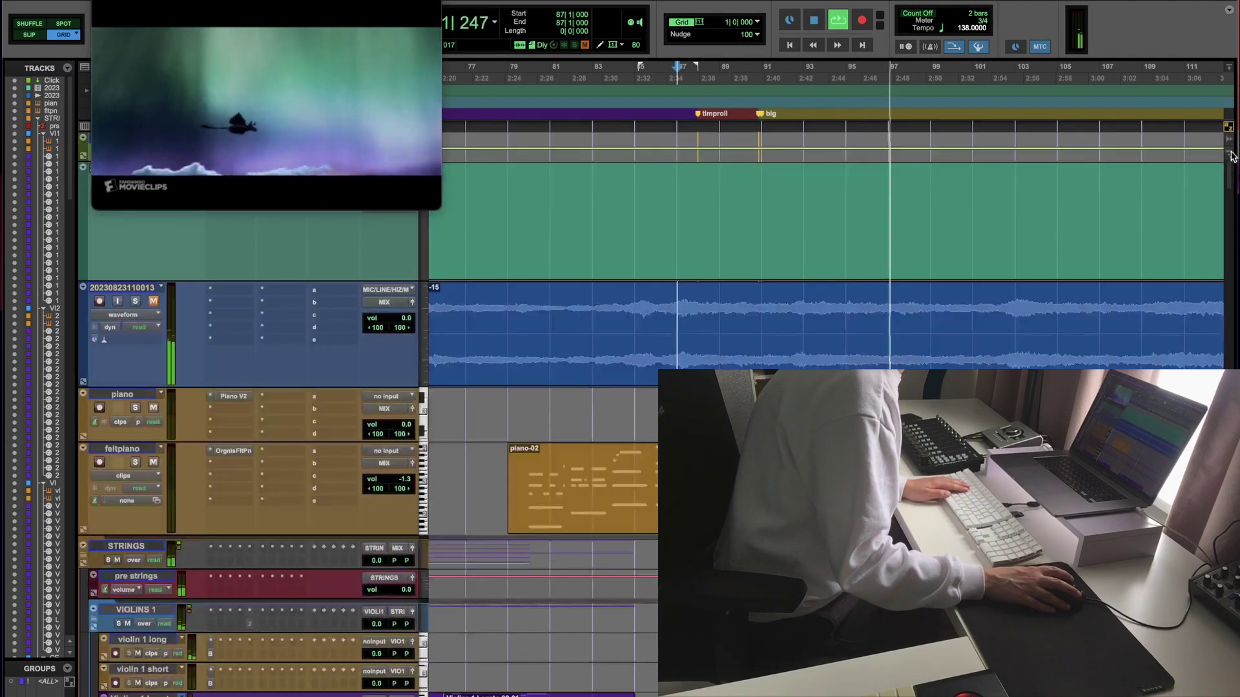
Step: Record-enable the piano track and play from bar 88 through the "big" section
{"action": "left_click", "coordinate": [99, 407]}
{"action": "key", "text": "space"}
{"action": "key", "text": "space"}
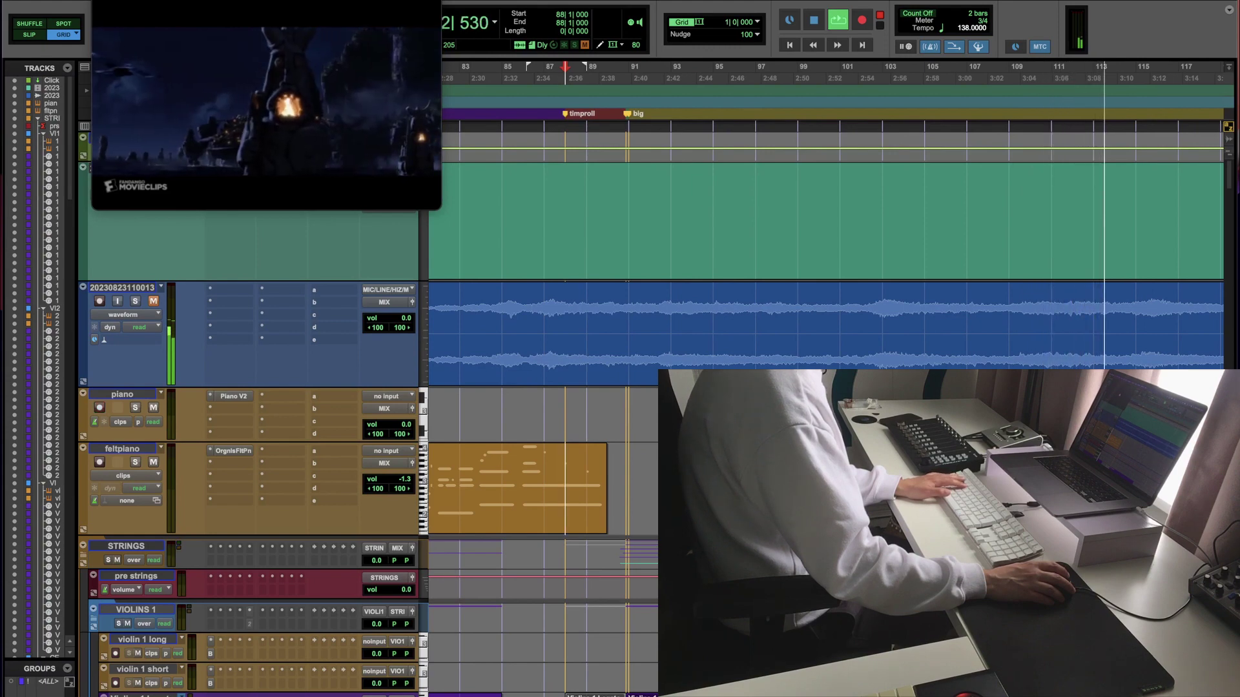
{"action": "key", "text": "super+bracketleft"}
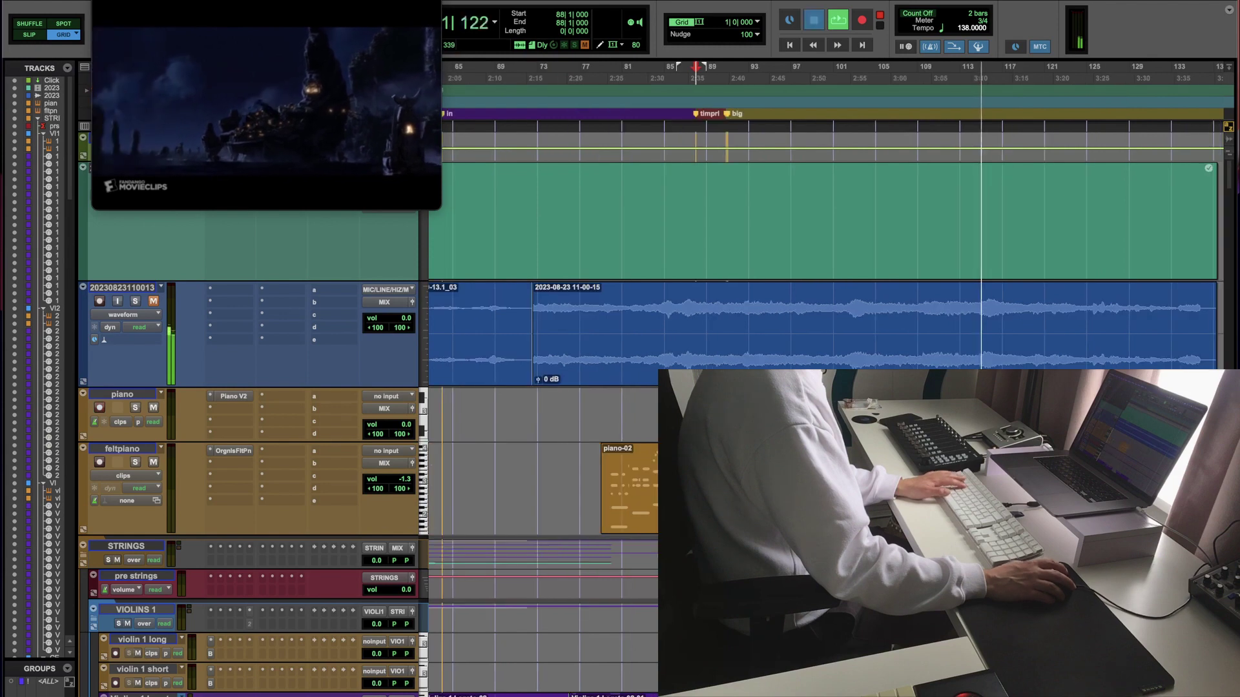
{"action": "key", "text": "space"}
{"action": "key", "text": "super+bracketleft"}
{"action": "key", "text": "super+bracketleft"}
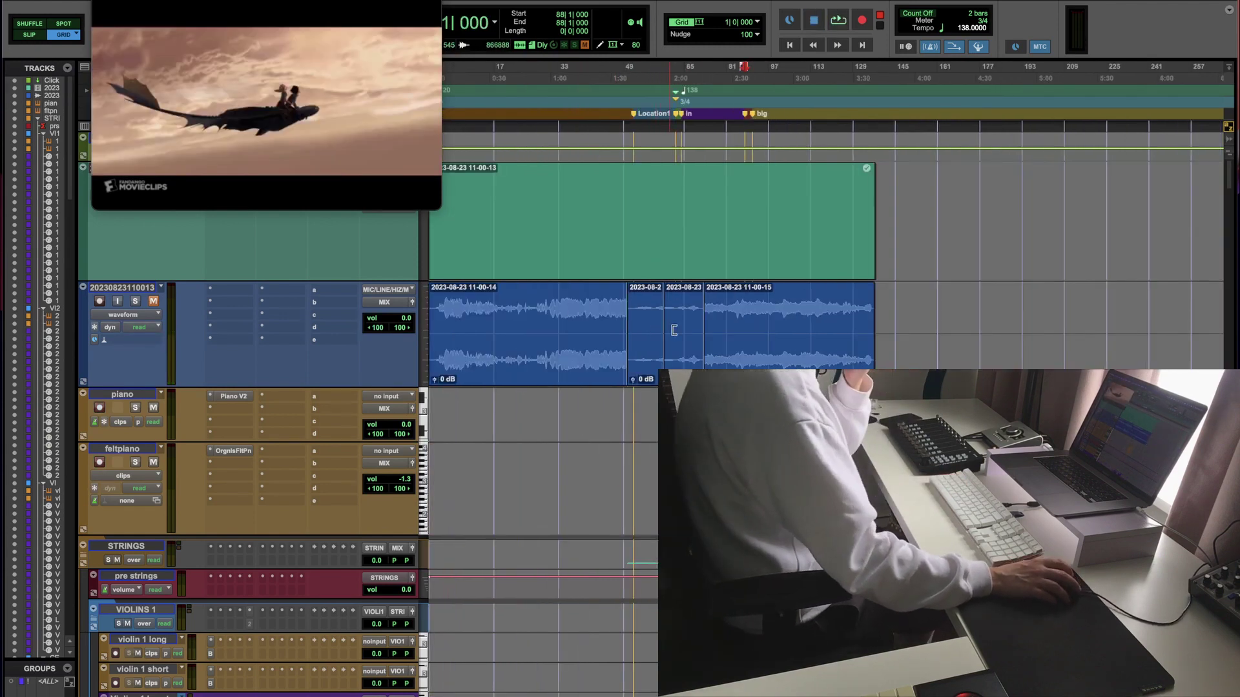
Step: Play from bar 83 and examine the Violins 1 Legato clips leading up to the "timproll" marker
{"action": "left_click", "coordinate": [732, 291]}
{"action": "key", "text": "super+bracketright"}
{"action": "key", "text": "super+bracketright"}
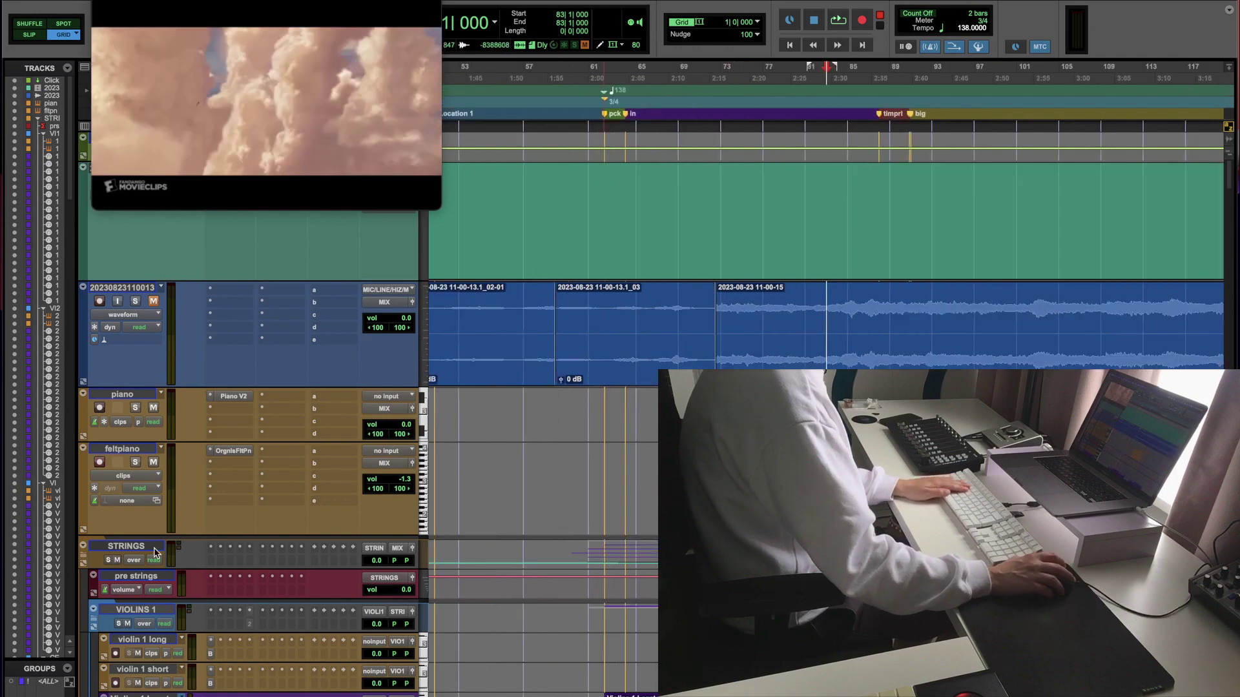
{"action": "key", "text": "space"}
{"action": "scroll", "coordinate": [199, 529], "scroll_direction": "down", "scroll_amount": 10}
{"action": "key", "text": "super+bracketright"}
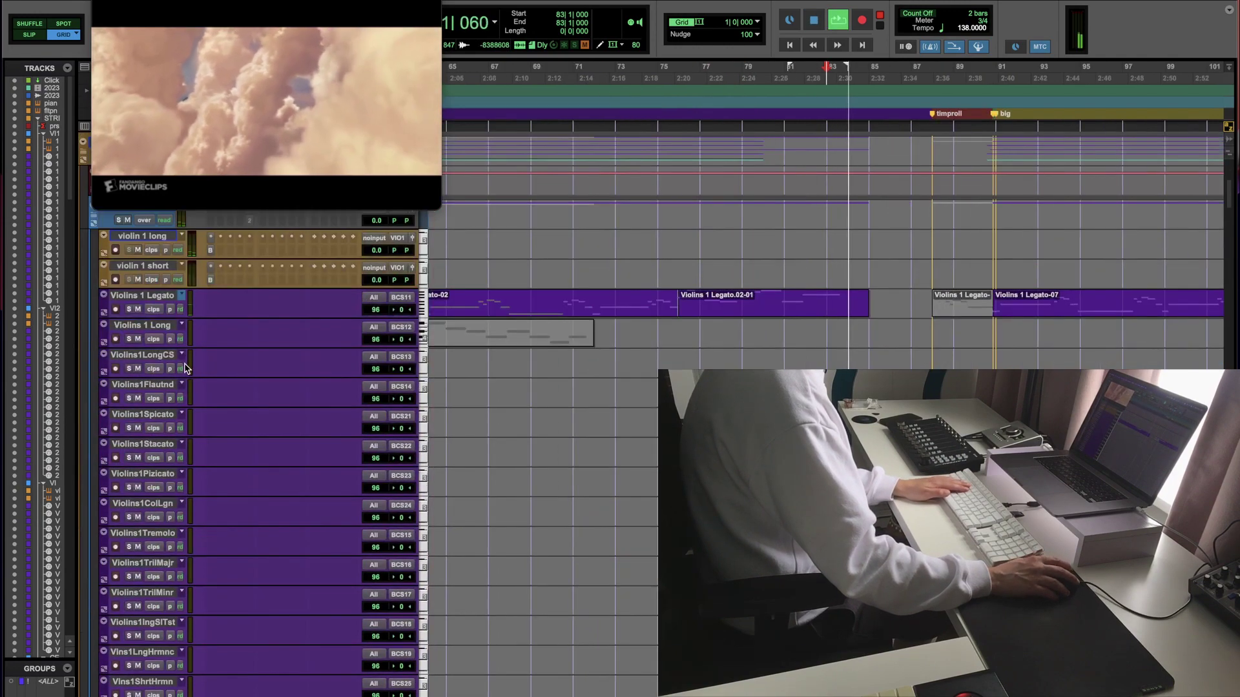
Step: Play from bar 81 to review the feltpiano part and record-enable the Violins 1 Long track
{"action": "left_click", "coordinate": [786, 292]}
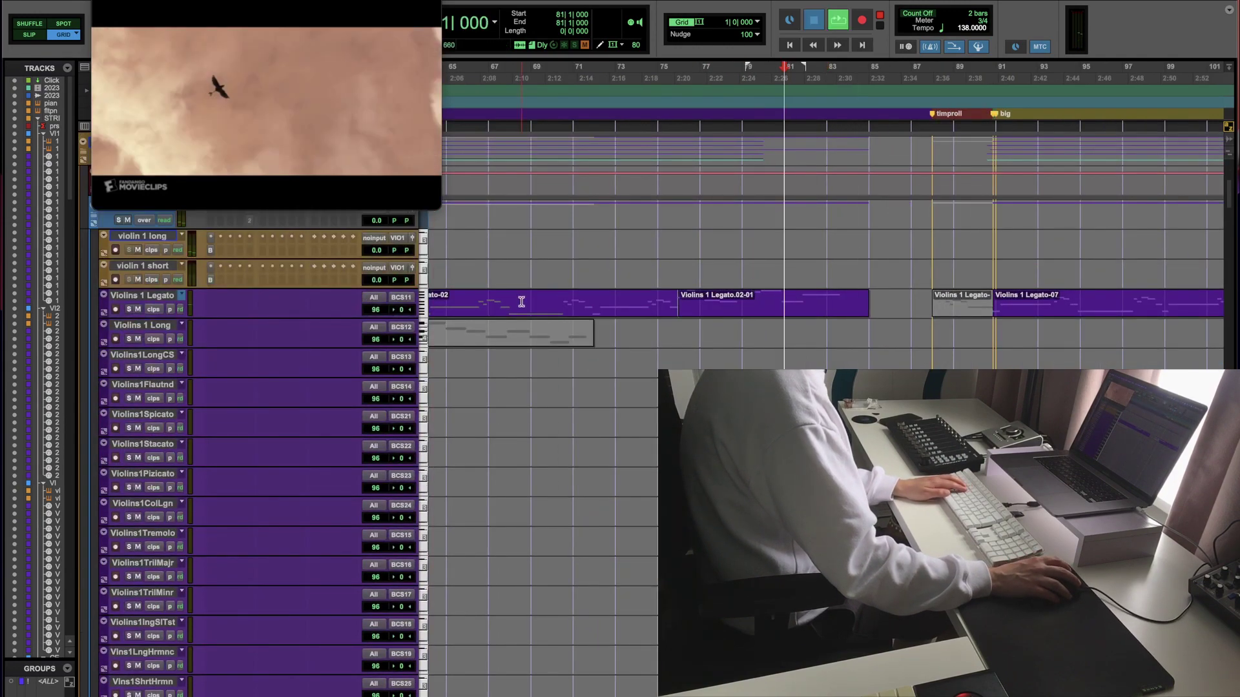
{"action": "scroll", "coordinate": [508, 402], "scroll_direction": "up", "scroll_amount": 8}
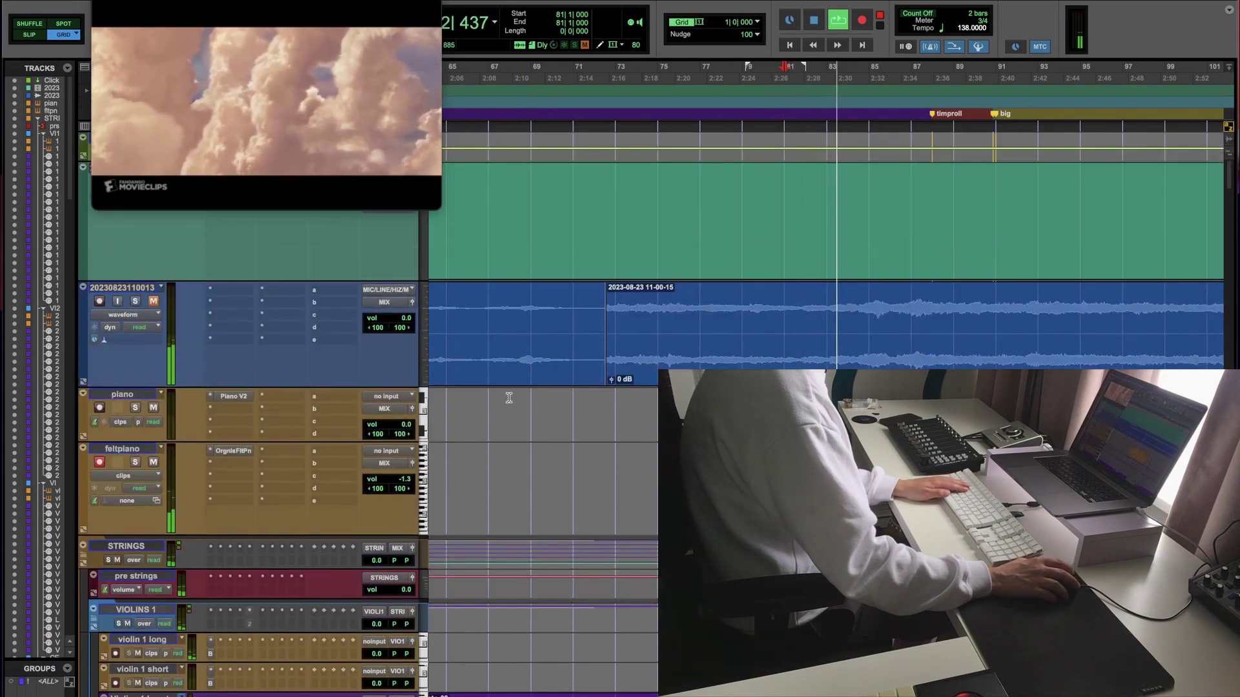
{"action": "scroll", "coordinate": [509, 397], "scroll_direction": "down", "scroll_amount": 6}
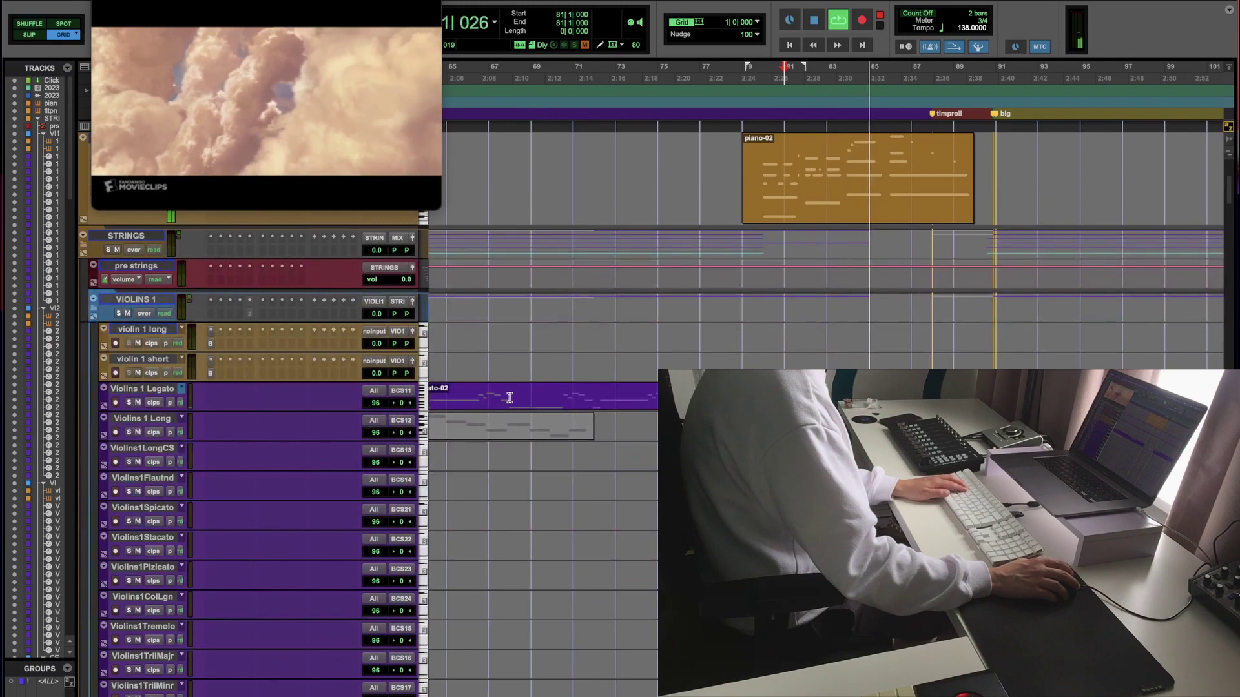
{"action": "scroll", "coordinate": [510, 399], "scroll_direction": "up", "scroll_amount": 5}
{"action": "scroll", "coordinate": [511, 401], "scroll_direction": "right", "scroll_amount": 5}
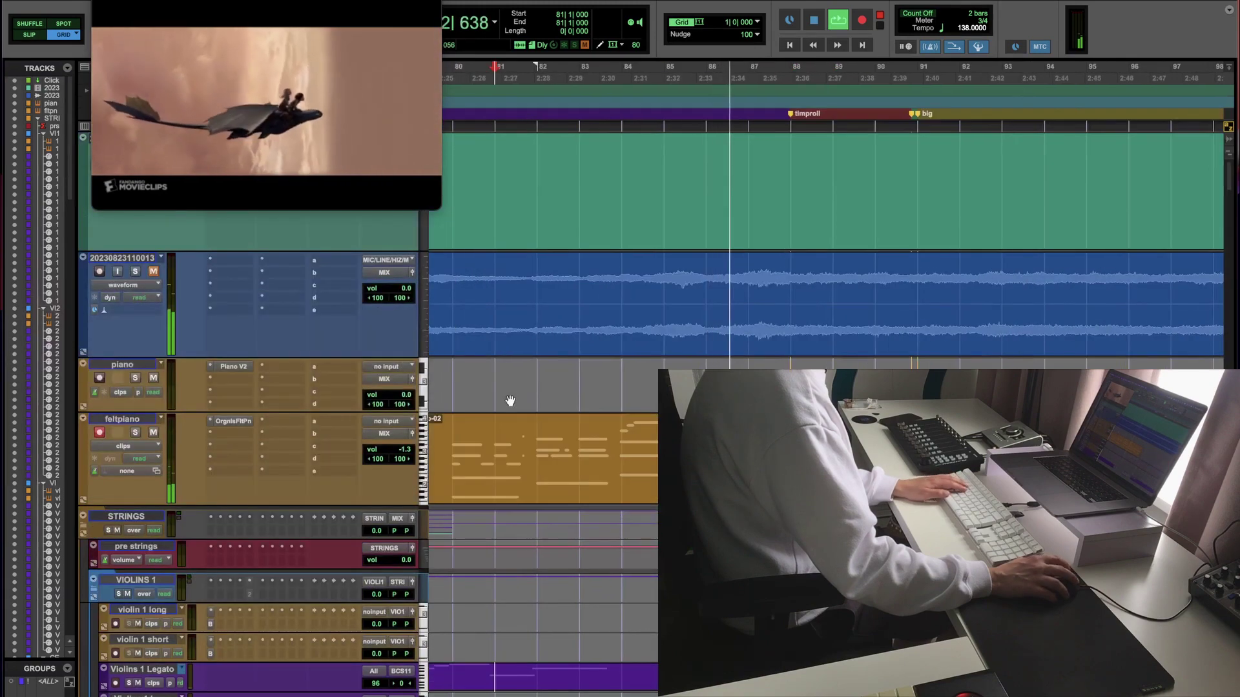
{"action": "scroll", "coordinate": [230, 588], "scroll_direction": "down", "scroll_amount": 4}
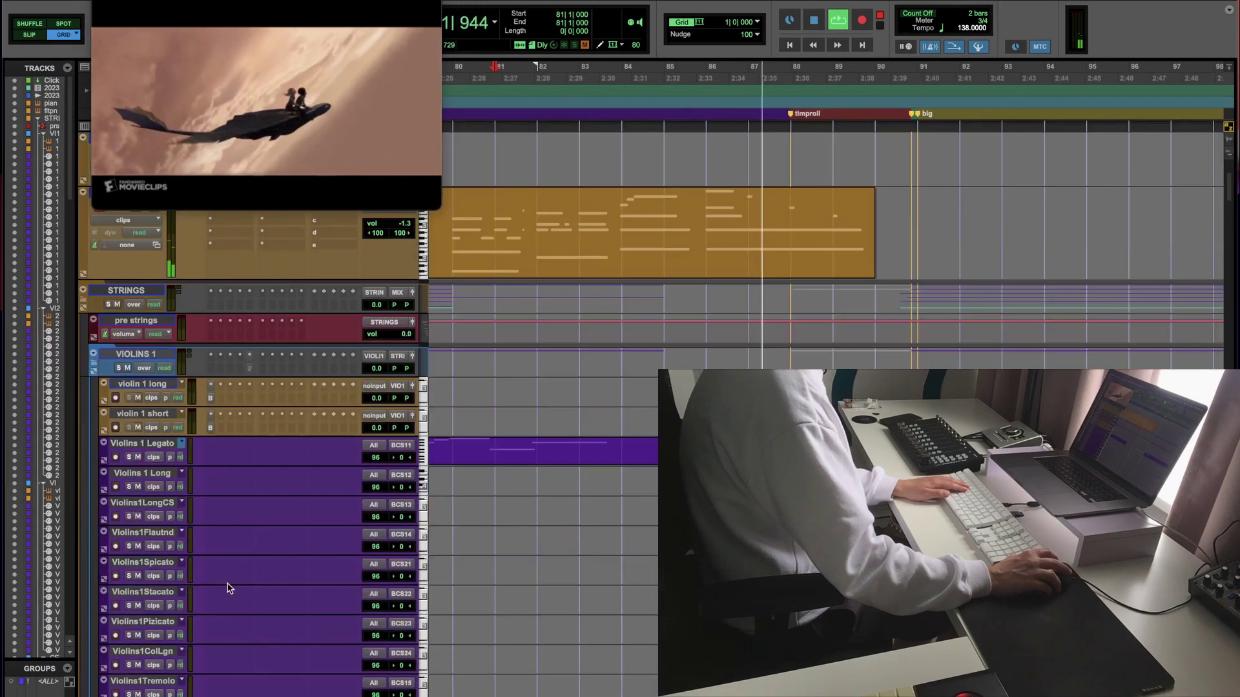
{"action": "left_click", "coordinate": [116, 488]}
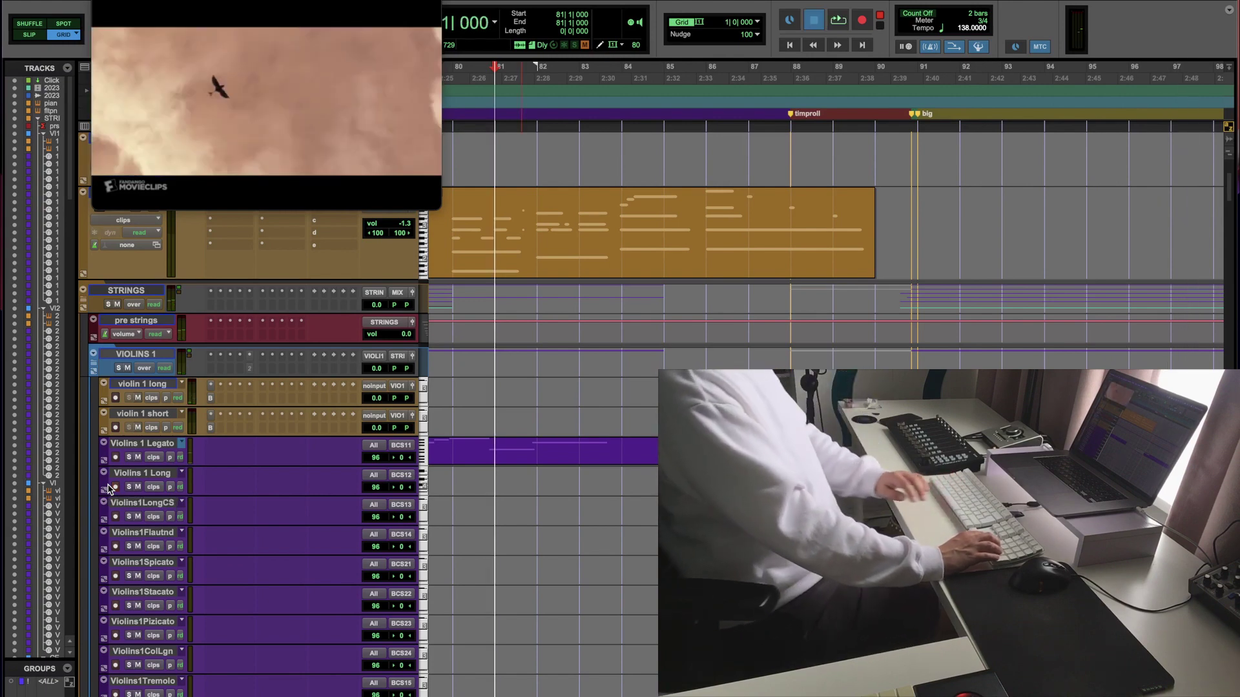
Step: Try recording Violins 1 Long takes from bar 81 and from bar 86 toward the "big" marker, discarding each take
{"action": "key", "text": "super+space"}
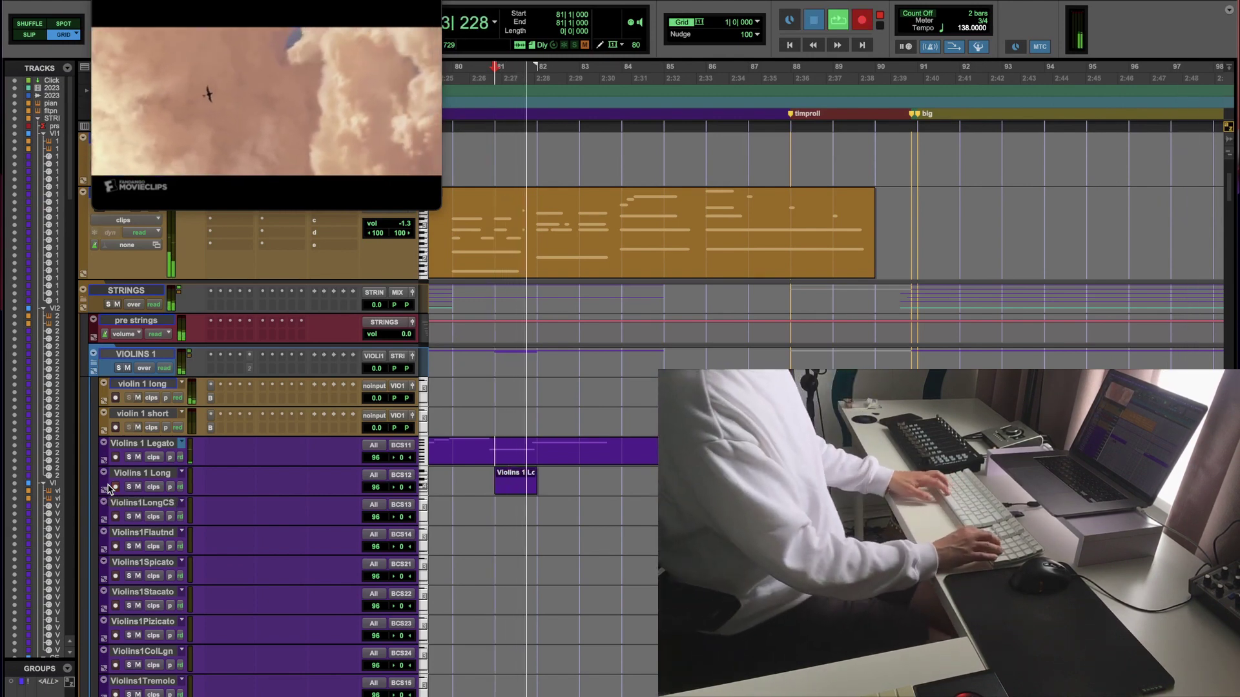
{"action": "key", "text": "super+period"}
{"action": "key", "text": "super+space"}
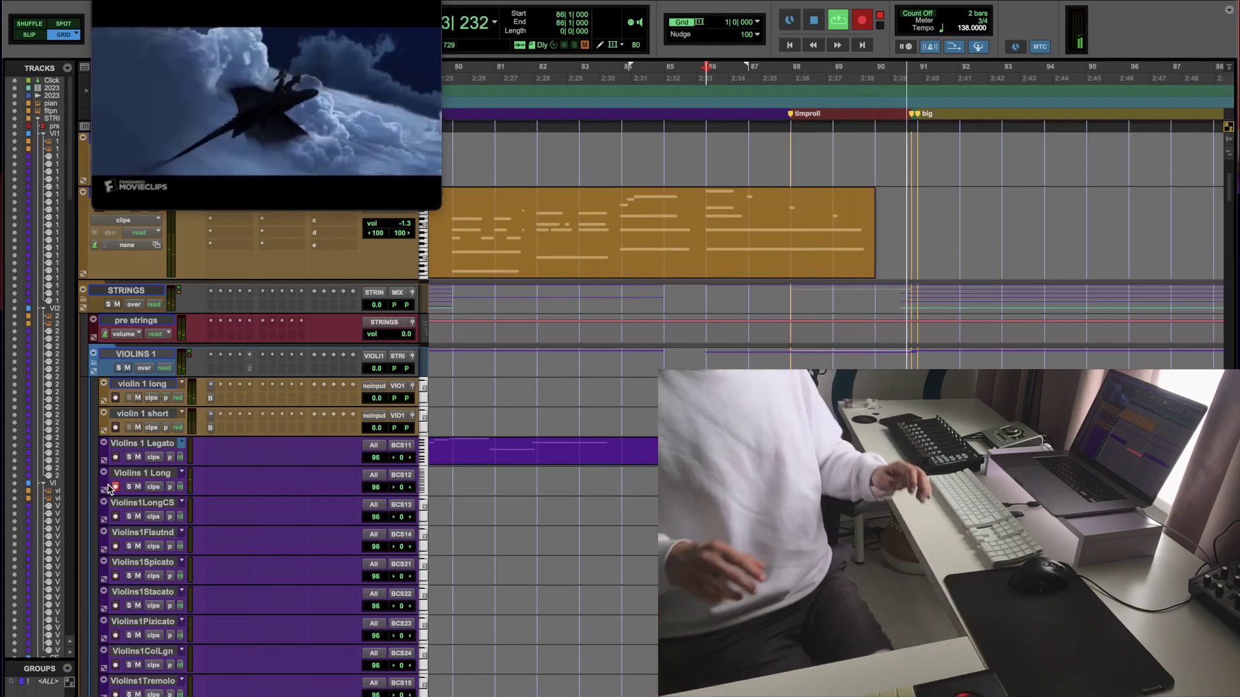
{"action": "key", "text": "space"}
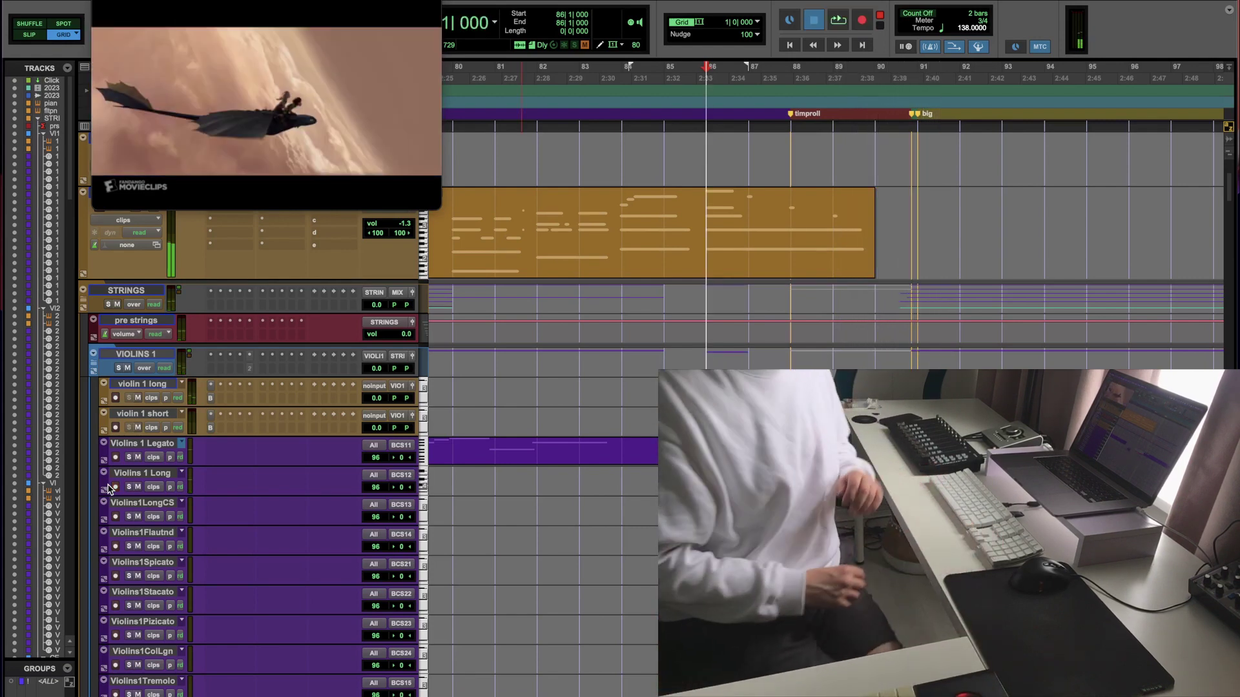
{"action": "left_click", "coordinate": [115, 487]}
{"action": "key", "text": "super+space"}
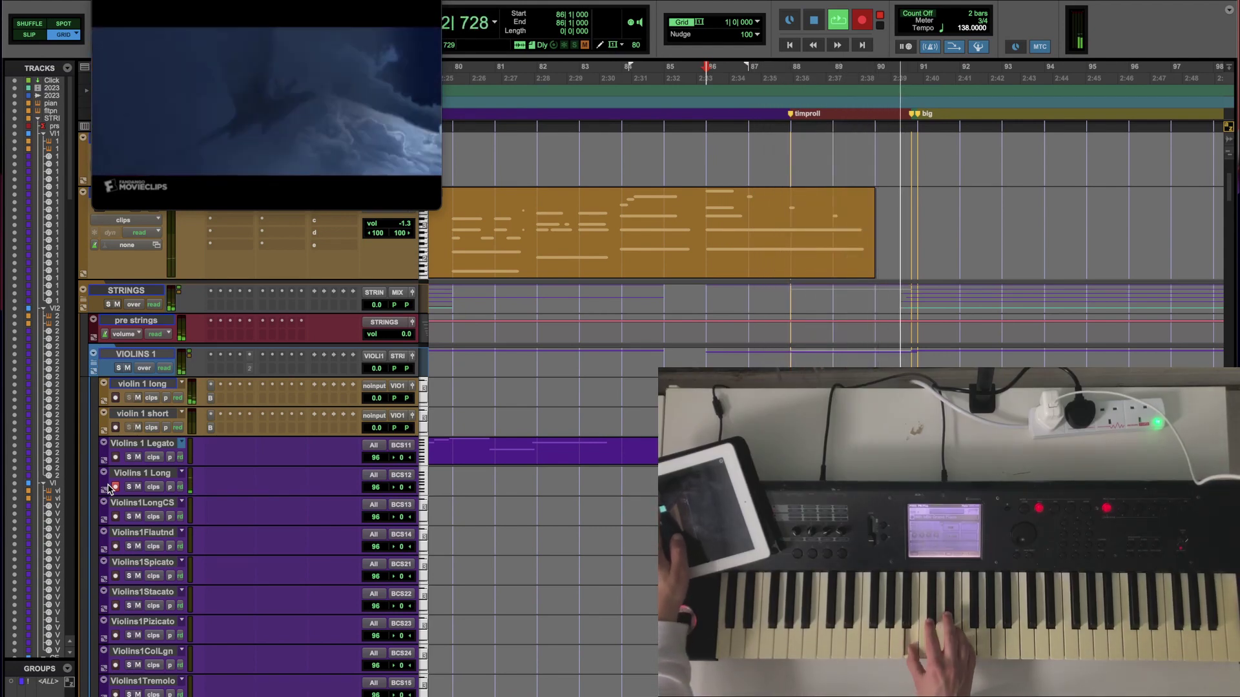
{"action": "key", "text": "space"}
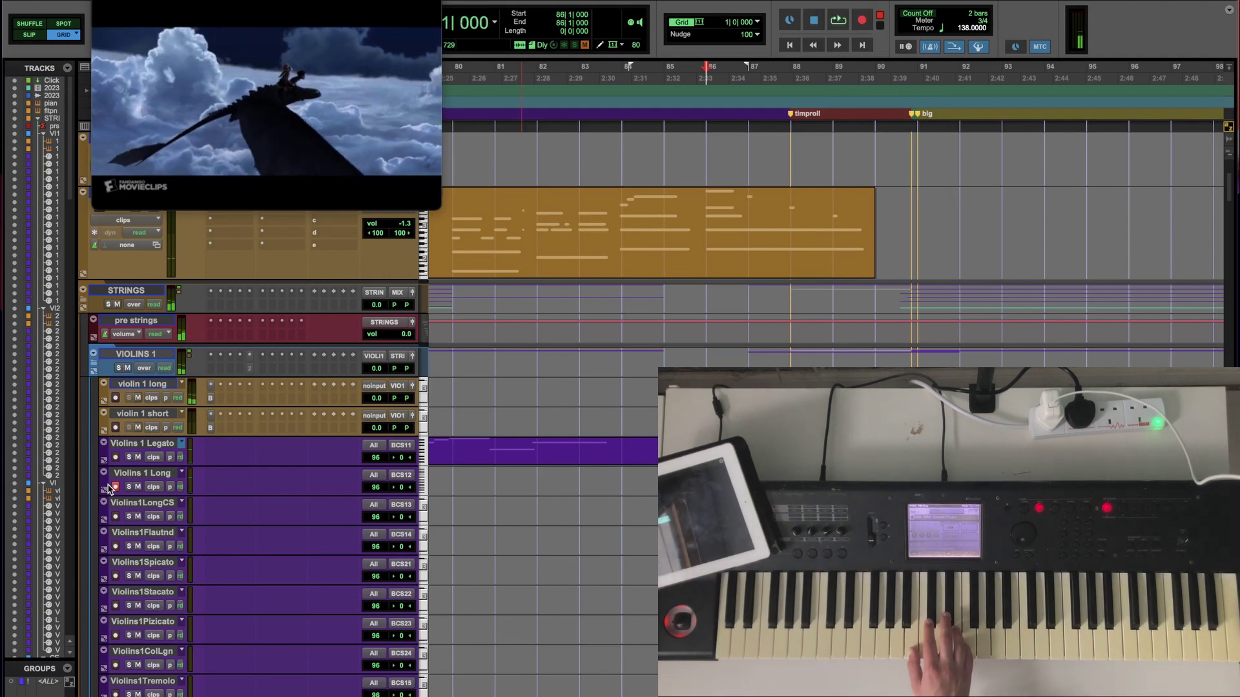
{"action": "key", "text": "KP_Enter"}
{"action": "key", "text": "Escape"}
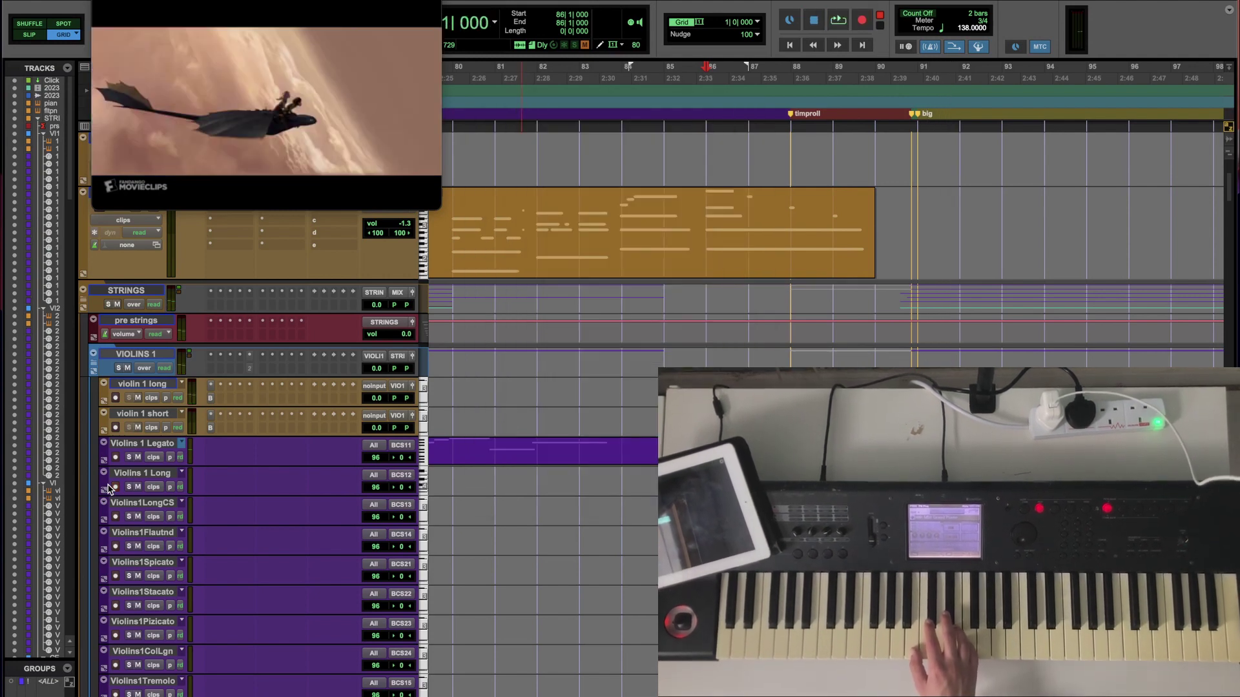
{"action": "key", "text": "super+space"}
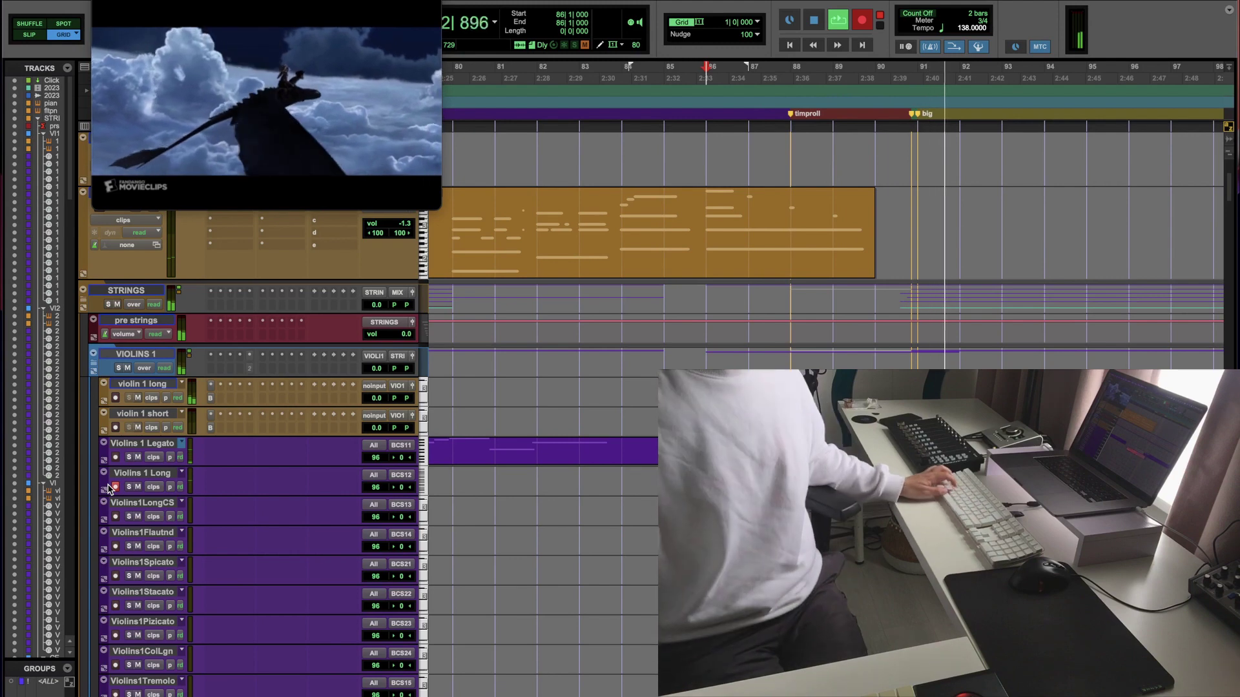
{"action": "key", "text": "space"}
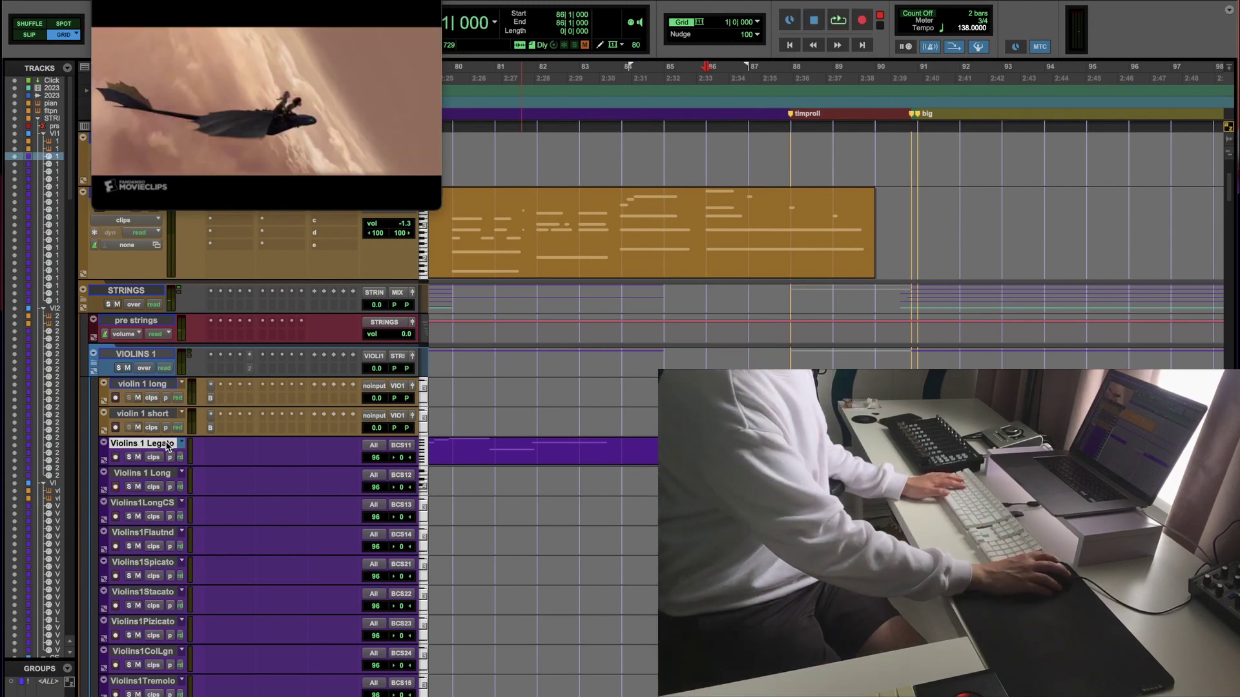
Step: Copy the Violins 1 Legato phrase from the "pickup bit" section, bars 62 to 64
{"action": "key", "text": "r"}
{"action": "key", "text": "r"}
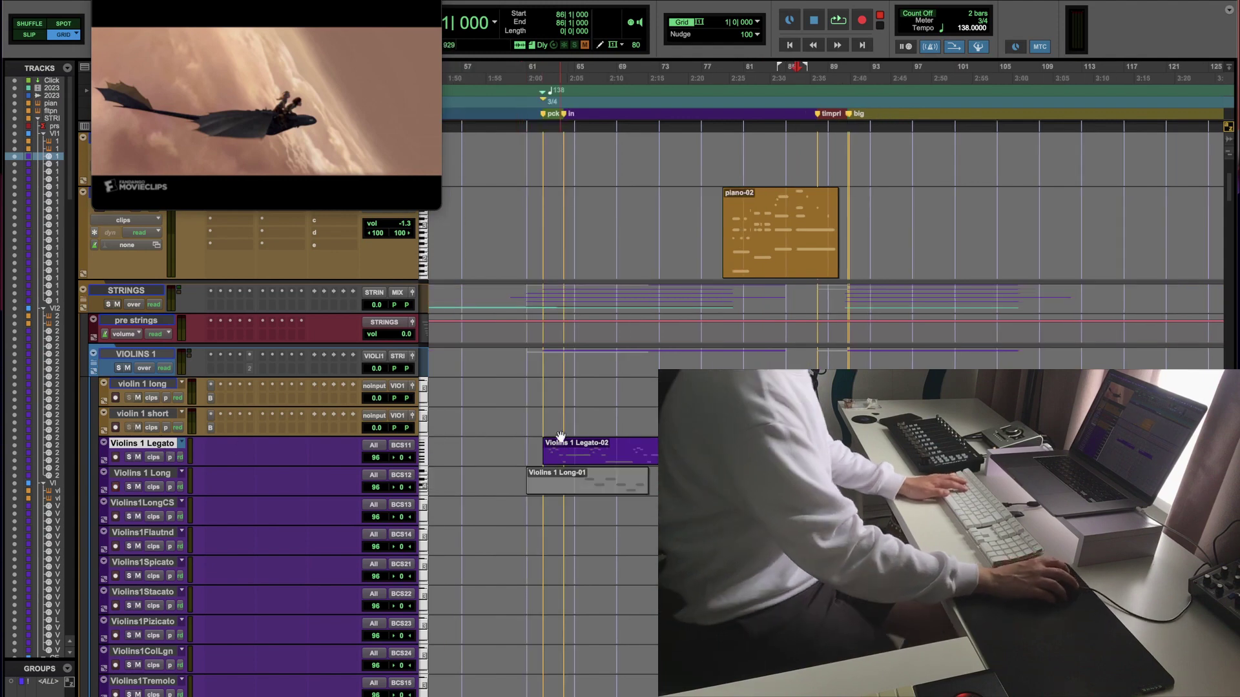
{"action": "key", "text": "t"}
{"action": "key", "text": "t"}
{"action": "key", "text": "t"}
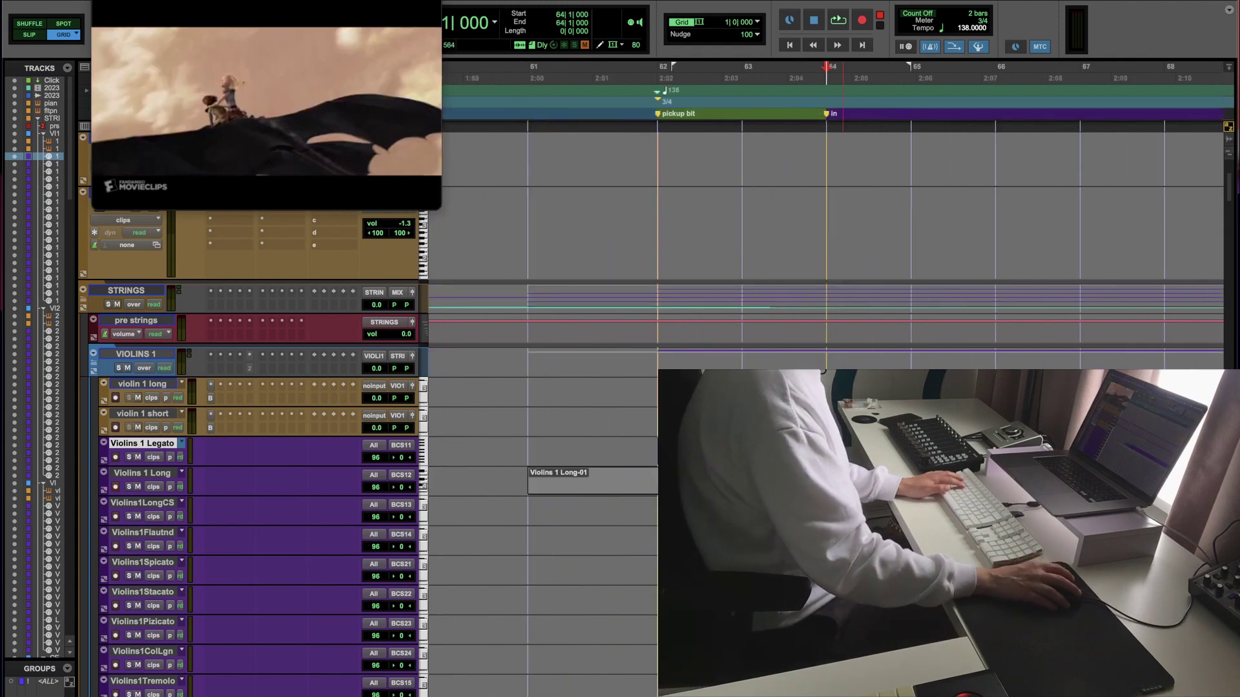
{"action": "key", "text": "space"}
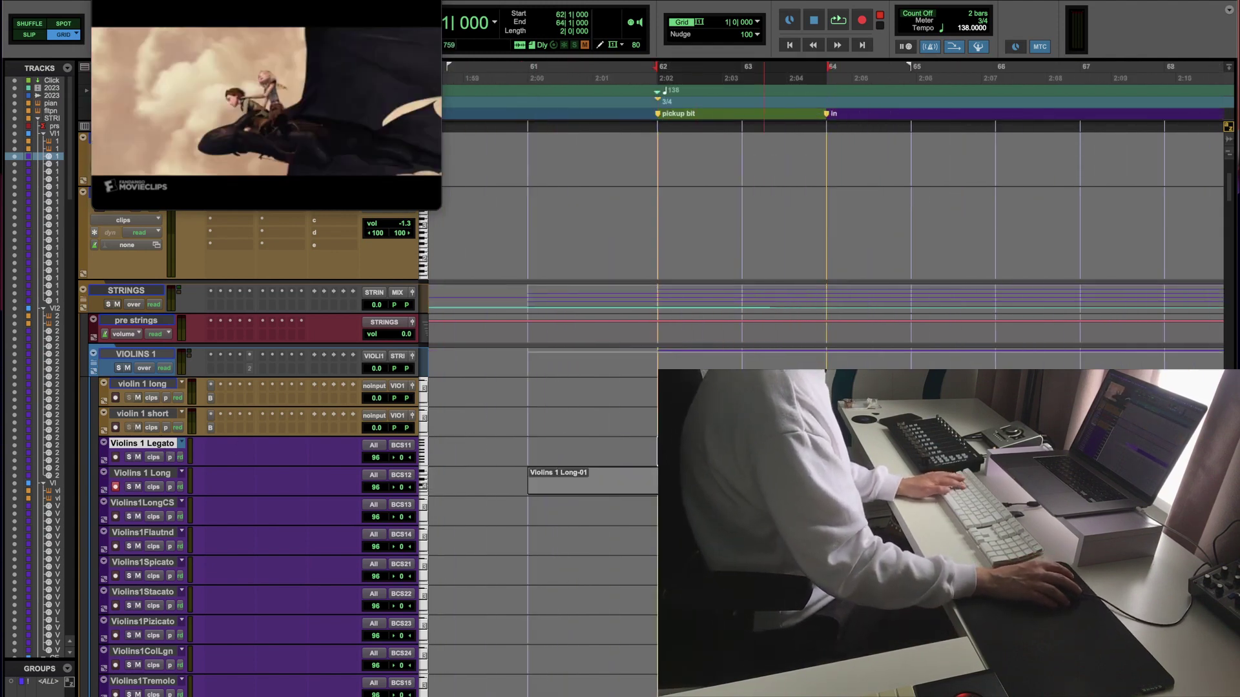
Step: Paste the copied pickup phrase on Violins 1 Legato ahead of the "big" marker at bar 91 and play from bar 88
{"action": "key", "text": "r"}
{"action": "key", "text": "r"}
{"action": "key", "text": "r"}
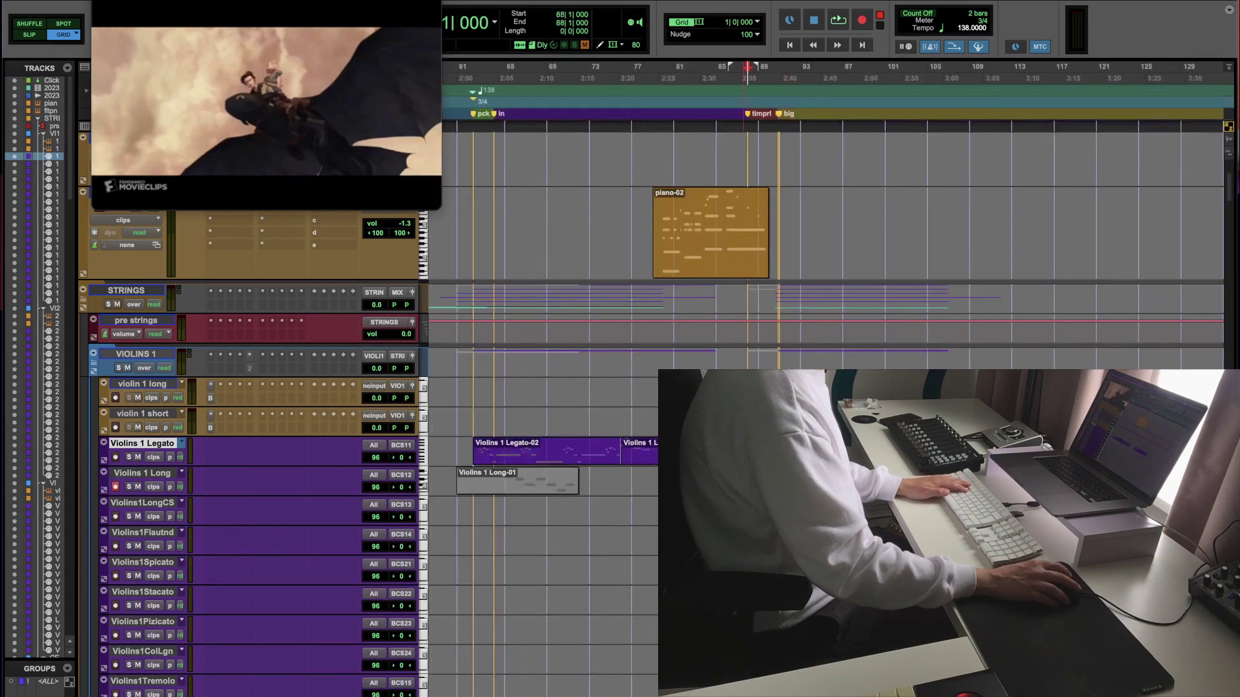
{"action": "key", "text": "t"}
{"action": "key", "text": "t"}
{"action": "key", "text": "t"}
{"action": "left_click", "coordinate": [828, 484]}
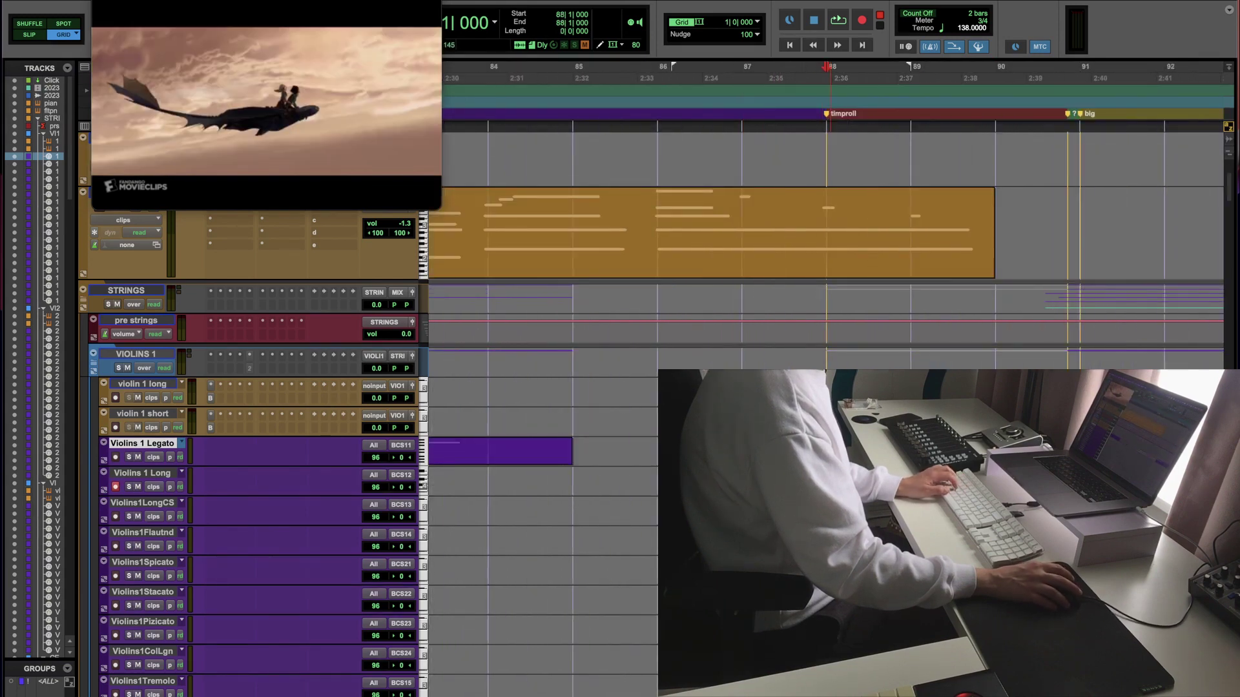
{"action": "left_click", "coordinate": [1082, 352], "text": "shift"}
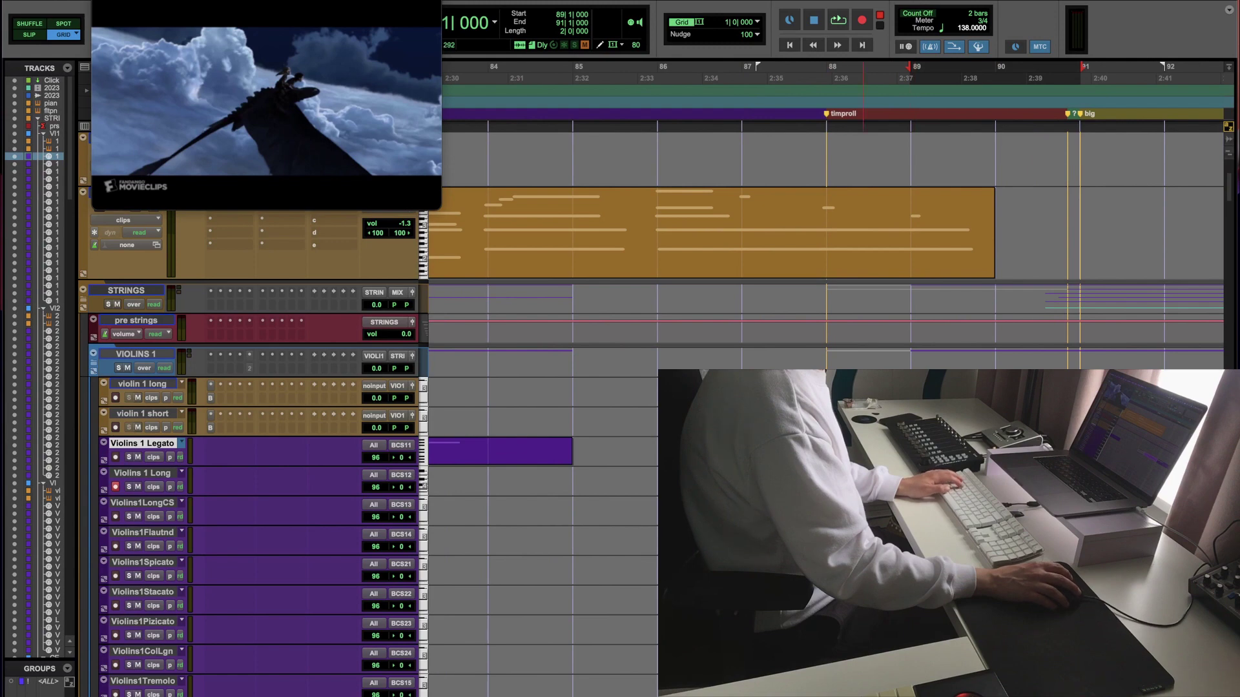
{"action": "left_click", "coordinate": [826, 387]}
{"action": "left_click_drag", "start_coordinate": [911, 352], "coordinate": [1082, 352]}
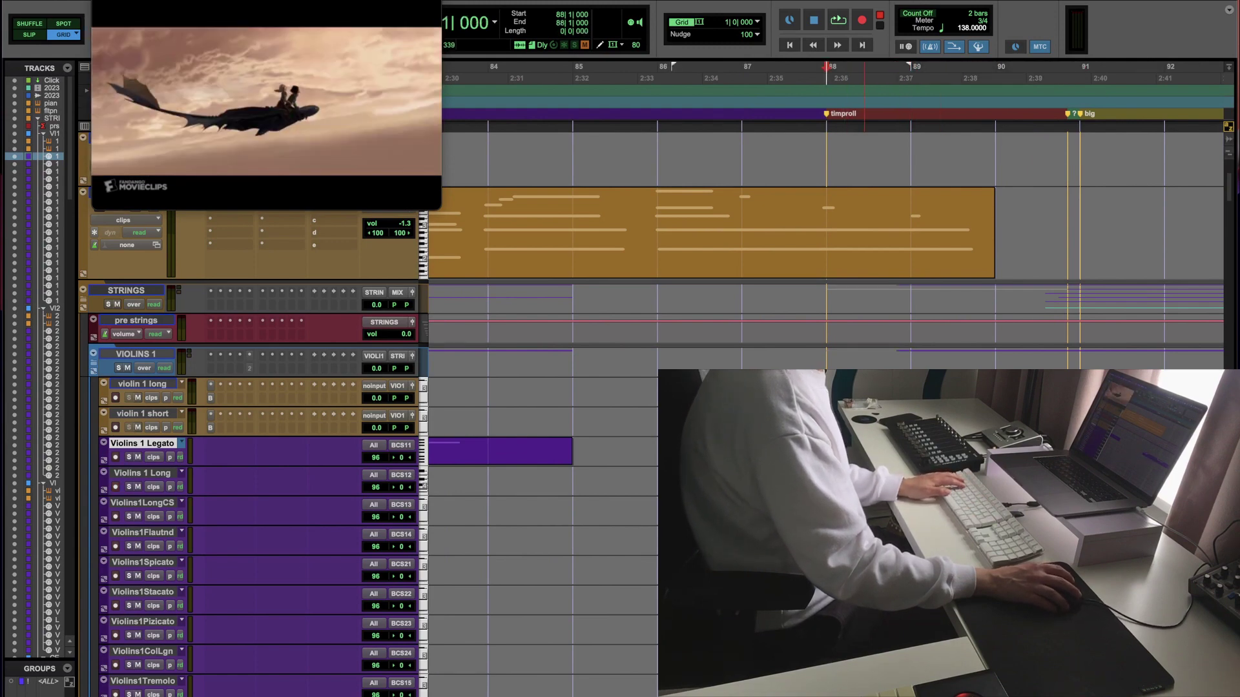
{"action": "key", "text": "space"}
Step: Transpose the pasted pickup notes before bar 91 down one octave in the MIDI editor and play the result
{"action": "key", "text": "super+equal"}
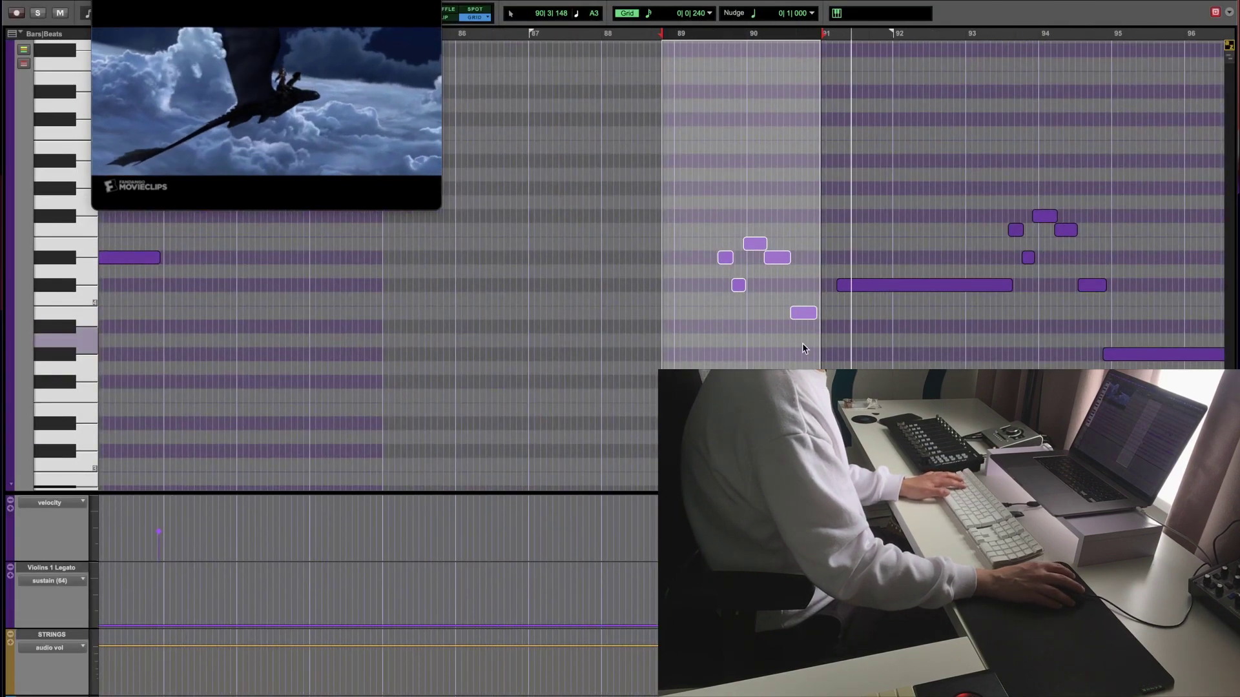
{"action": "left_click_drag", "start_coordinate": [802, 343], "coordinate": [715, 238]}
{"action": "left_click", "coordinate": [827, 366]}
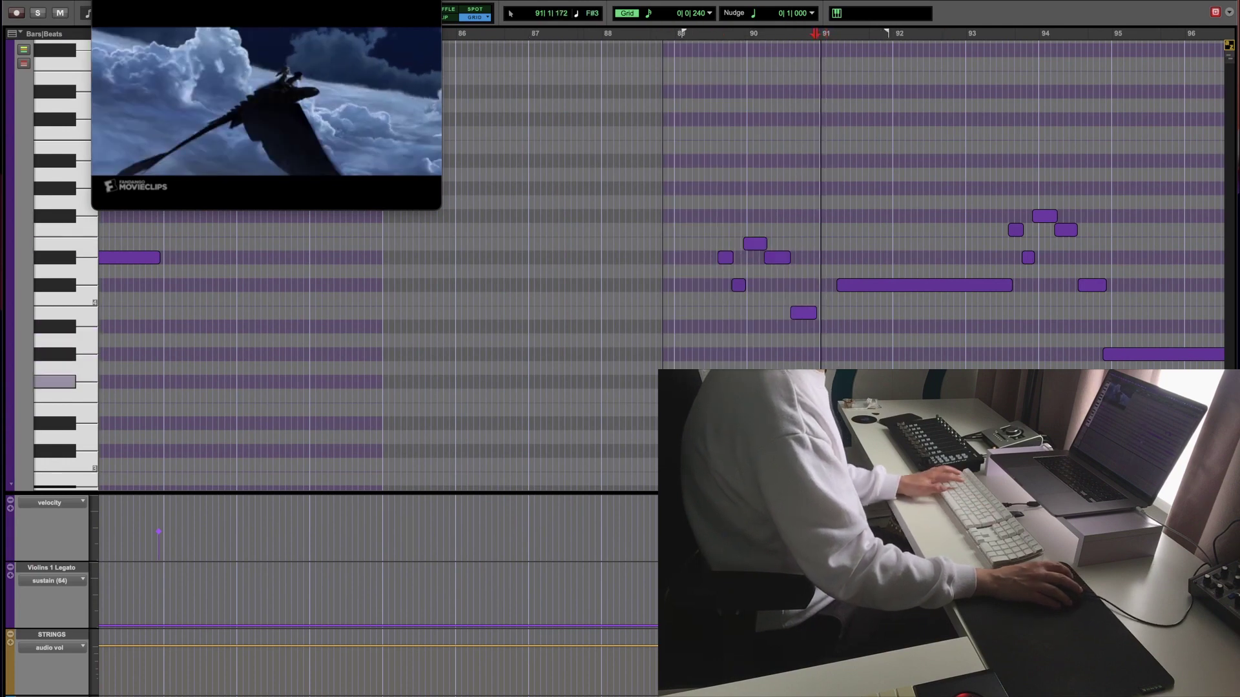
{"action": "left_click_drag", "start_coordinate": [810, 325], "coordinate": [717, 237]}
{"action": "left_click", "coordinate": [695, 315]}
{"action": "key", "text": "super+w"}
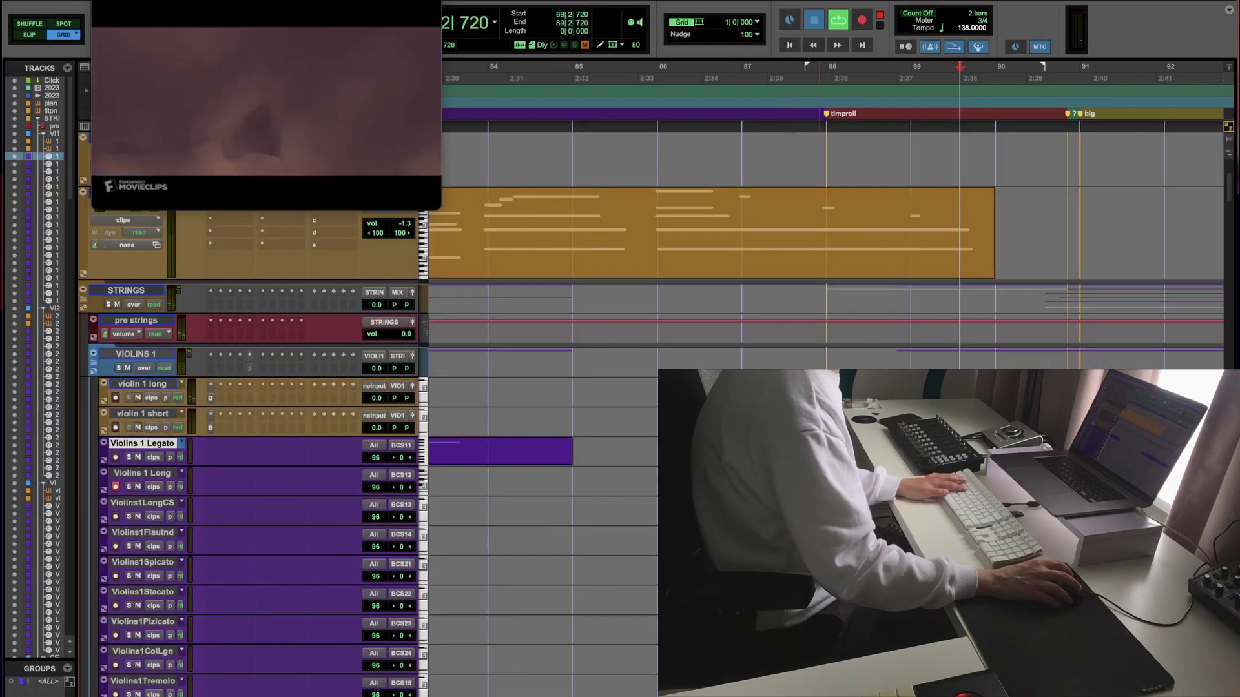
{"action": "key", "text": "ctrl+equal"}
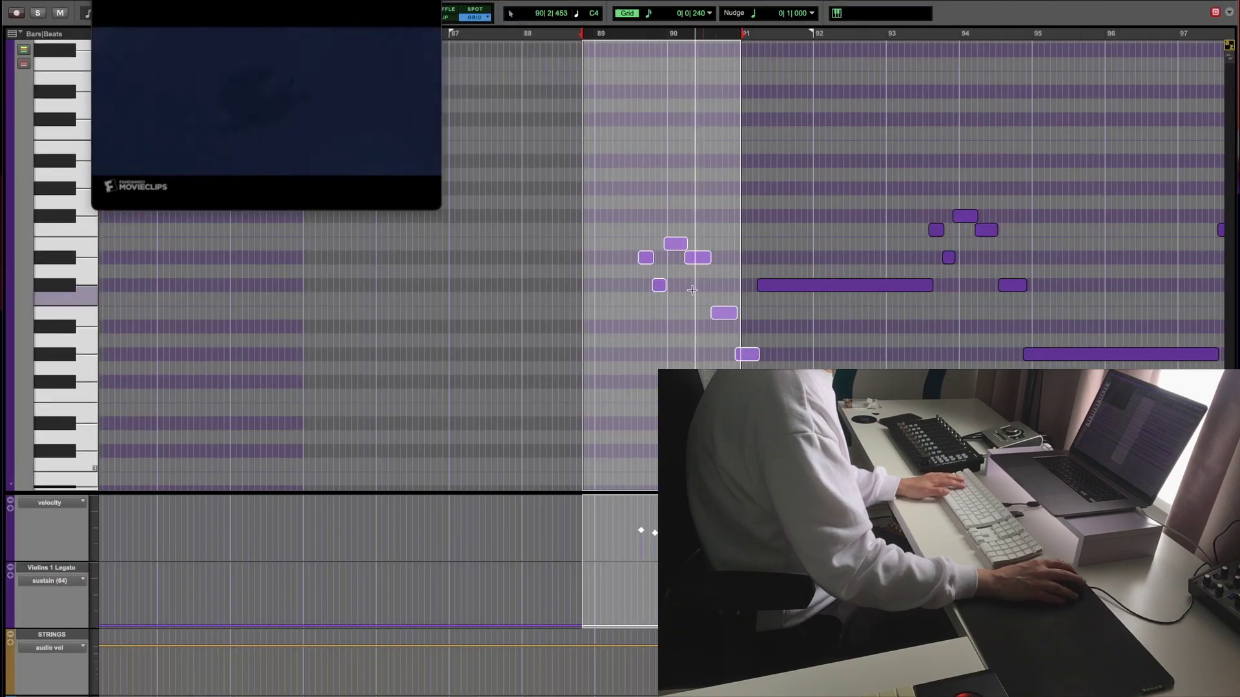
{"action": "left_click_drag", "start_coordinate": [585, 216], "coordinate": [727, 443]}
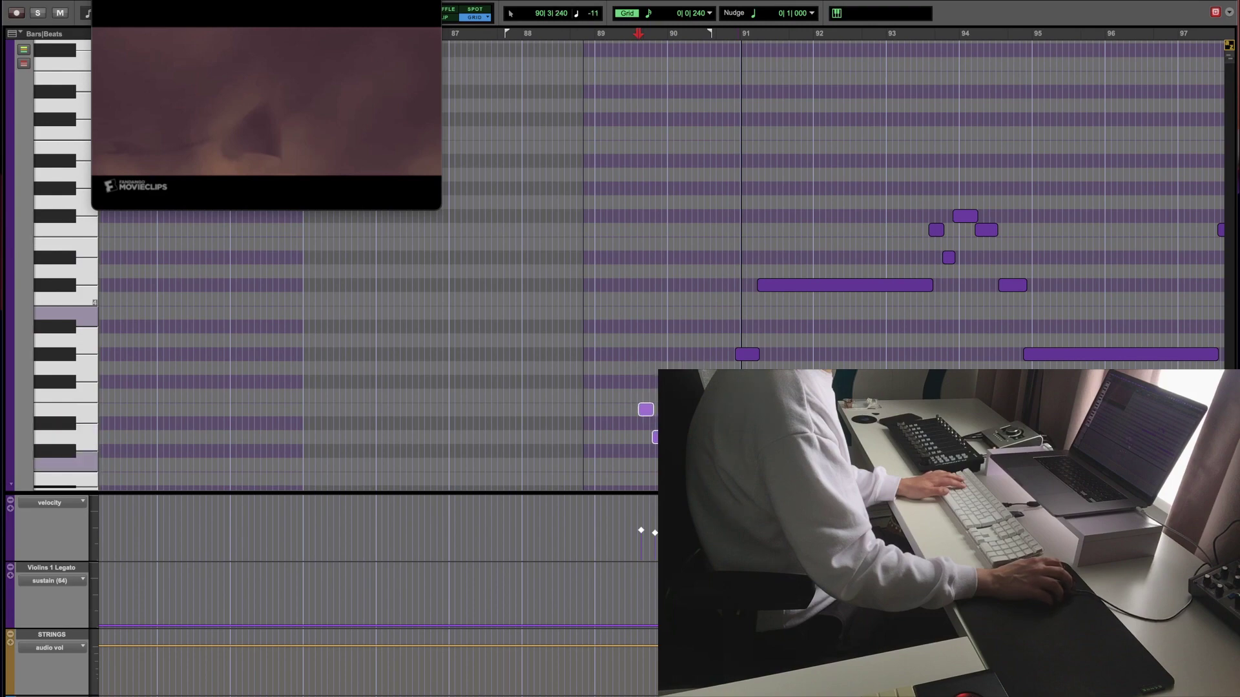
{"action": "left_click", "coordinate": [619, 391]}
{"action": "key", "text": "ctrl+equal"}
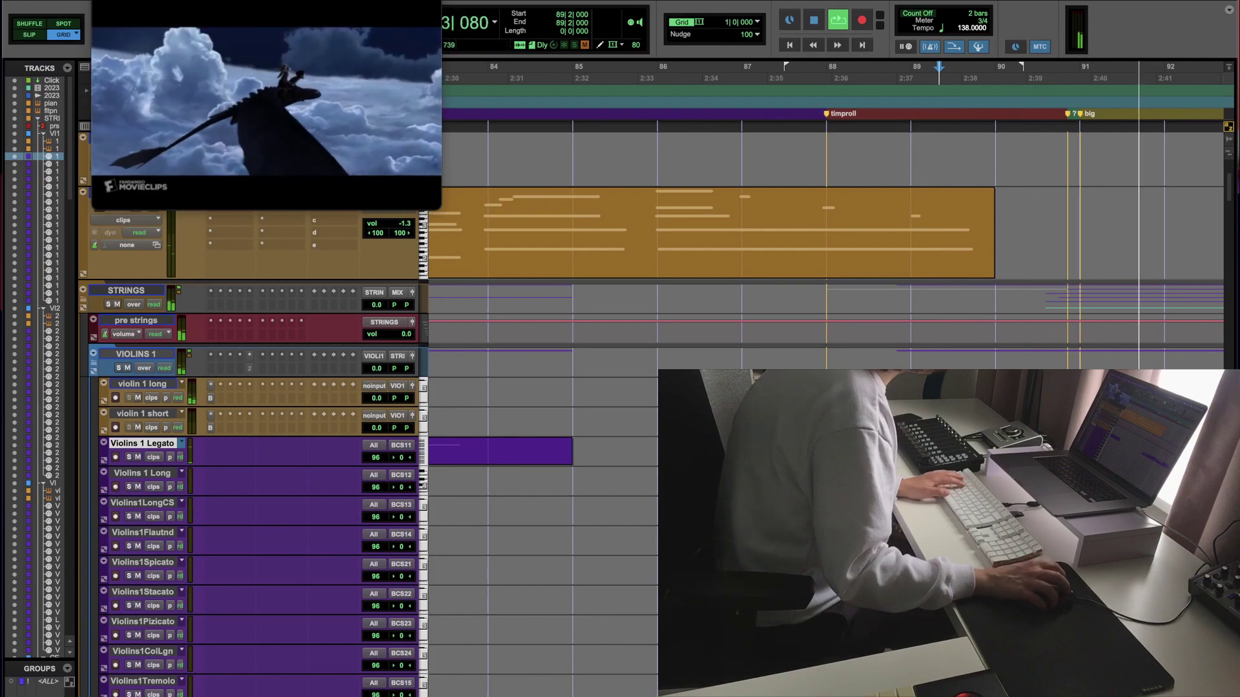
Step: Shorten the Violins 1 Legato G#3 note leading into bar 91 so that it ends at 91|1|656
{"action": "key", "text": "ctrl+equal"}
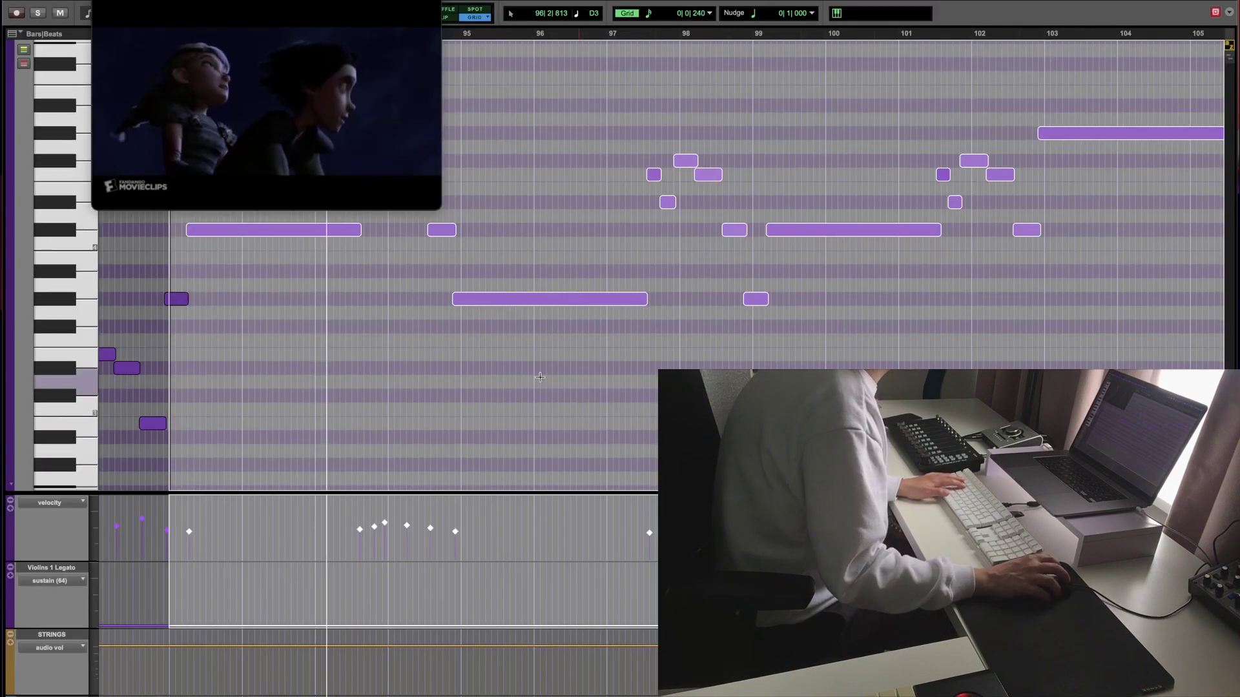
{"action": "key", "text": "space"}
{"action": "key", "text": "ctrl+bracketright"}
{"action": "key", "text": "ctrl+bracketright"}
{"action": "left_click", "coordinate": [723, 249]}
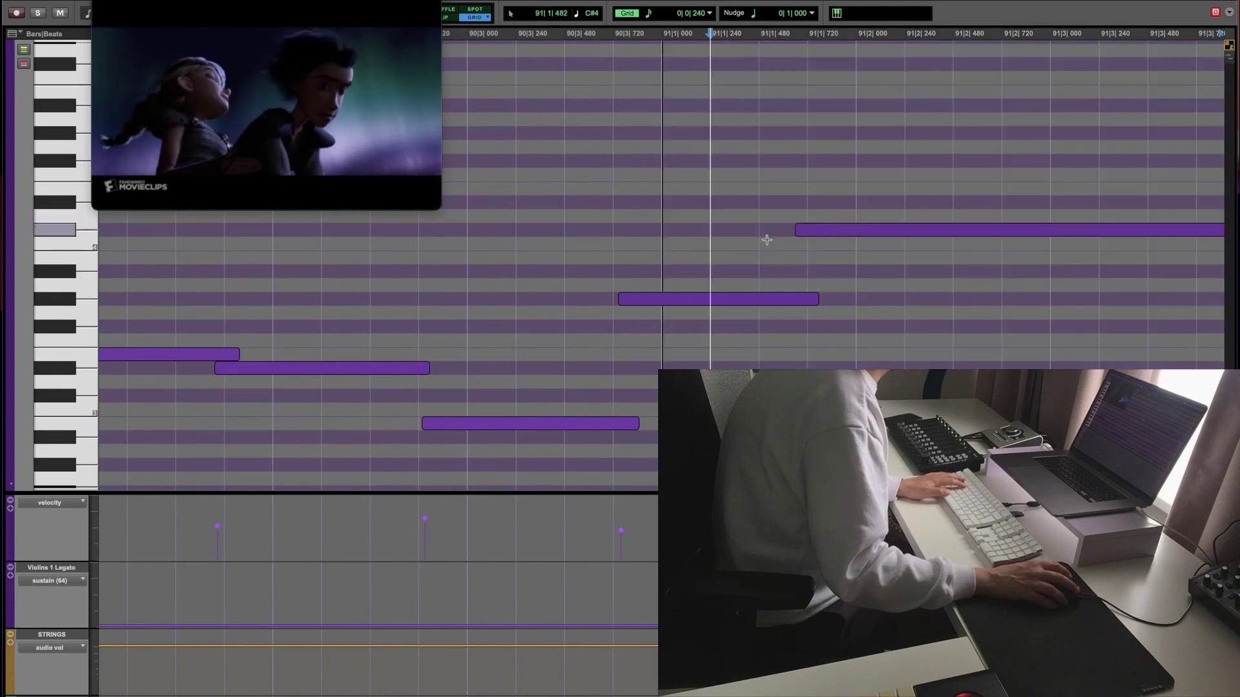
{"action": "left_click_drag", "start_coordinate": [815, 299], "coordinate": [803, 302]}
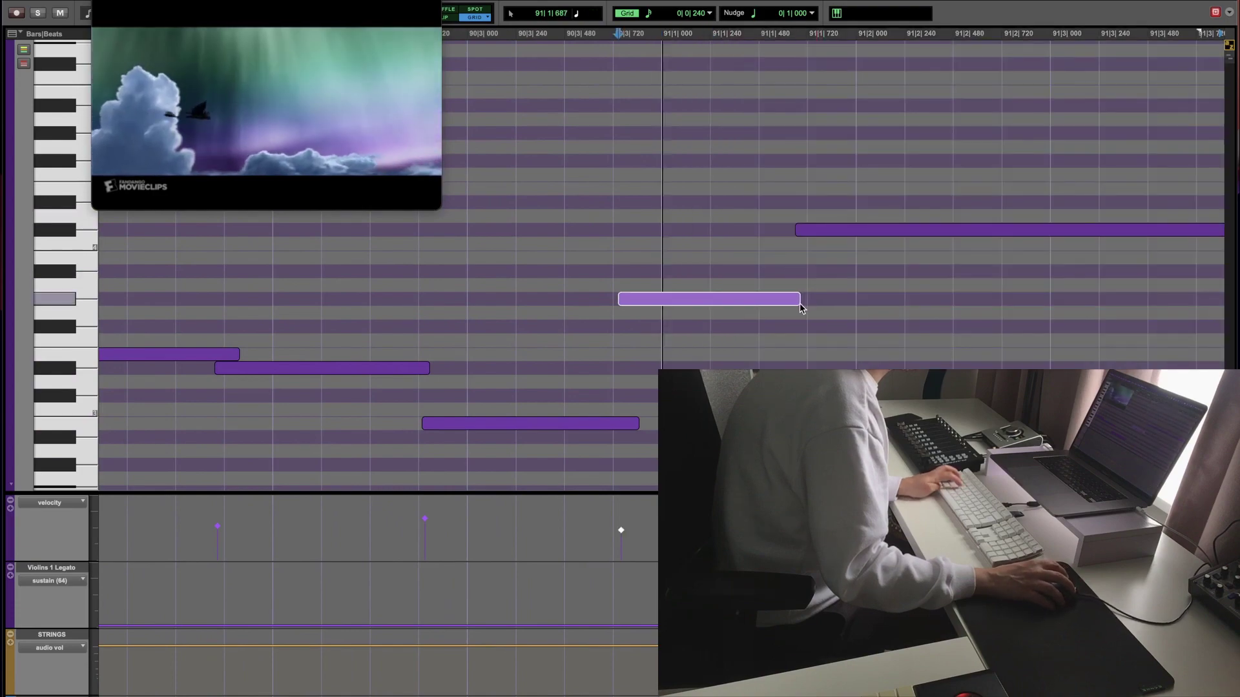
{"action": "key", "text": "ctrl+equal"}
Step: Play through the "big" section and look over the piano, violin, Epic Strings and Intimate Strings tracks
{"action": "key", "text": "space"}
{"action": "key", "text": "ctrl+bracketleft"}
{"action": "key", "text": "ctrl+bracketleft"}
{"action": "key", "text": "ctrl+bracketleft"}
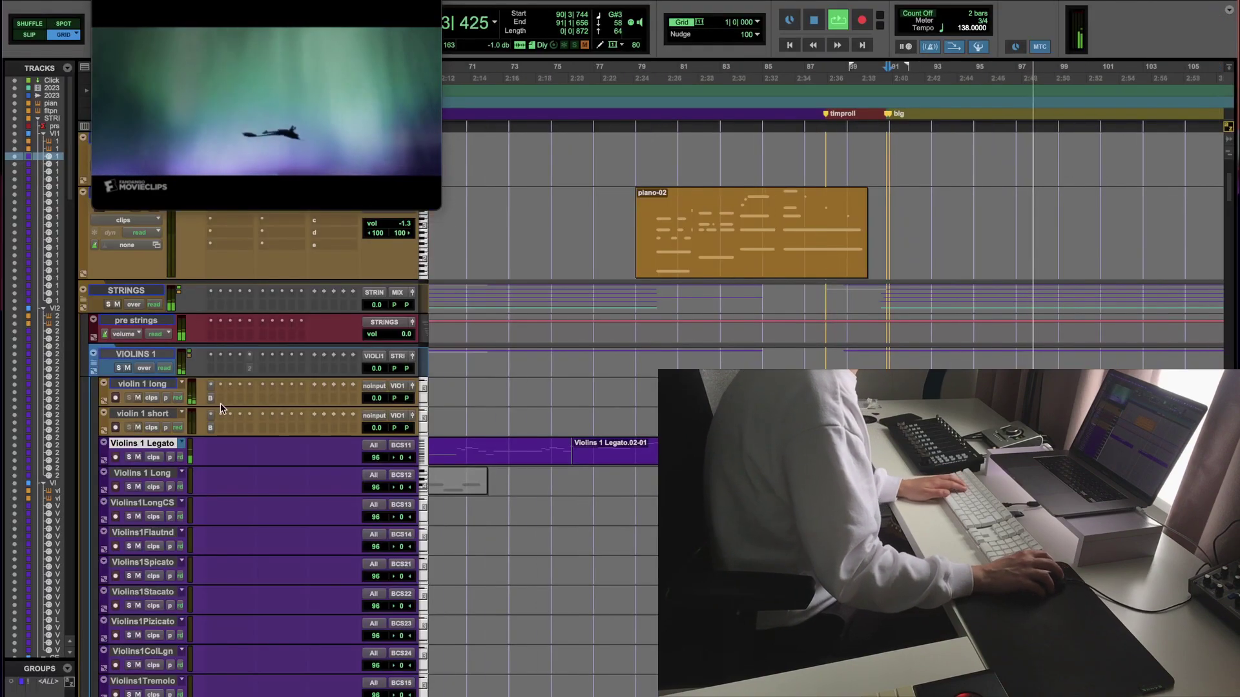
{"action": "scroll", "coordinate": [1234, 186], "scroll_direction": "up", "scroll_amount": 5}
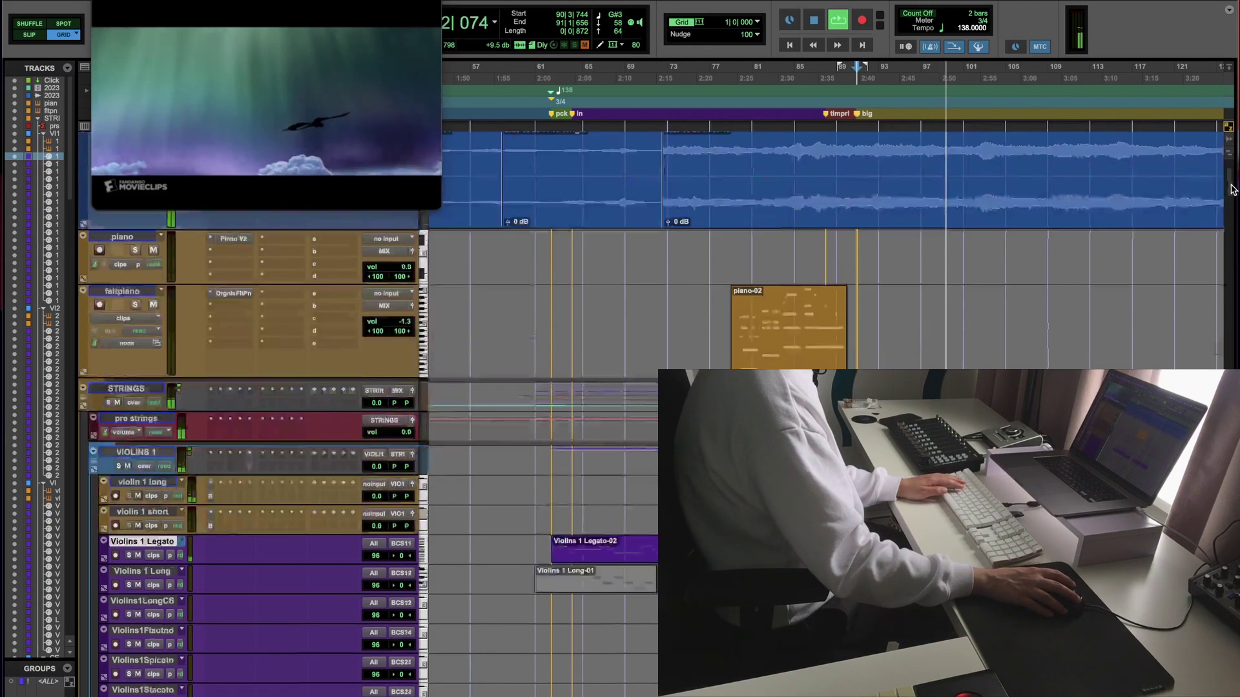
{"action": "scroll", "coordinate": [1233, 185], "scroll_direction": "down", "scroll_amount": 3}
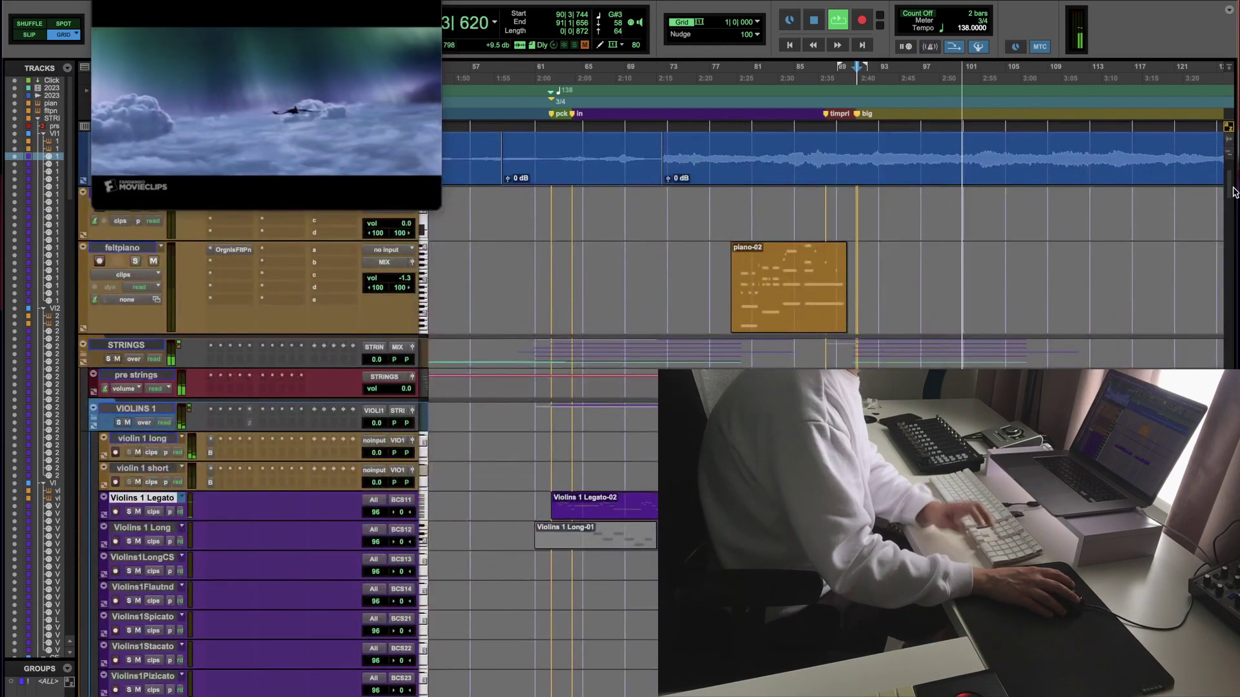
{"action": "scroll", "coordinate": [1229, 192], "scroll_direction": "up", "scroll_amount": 2}
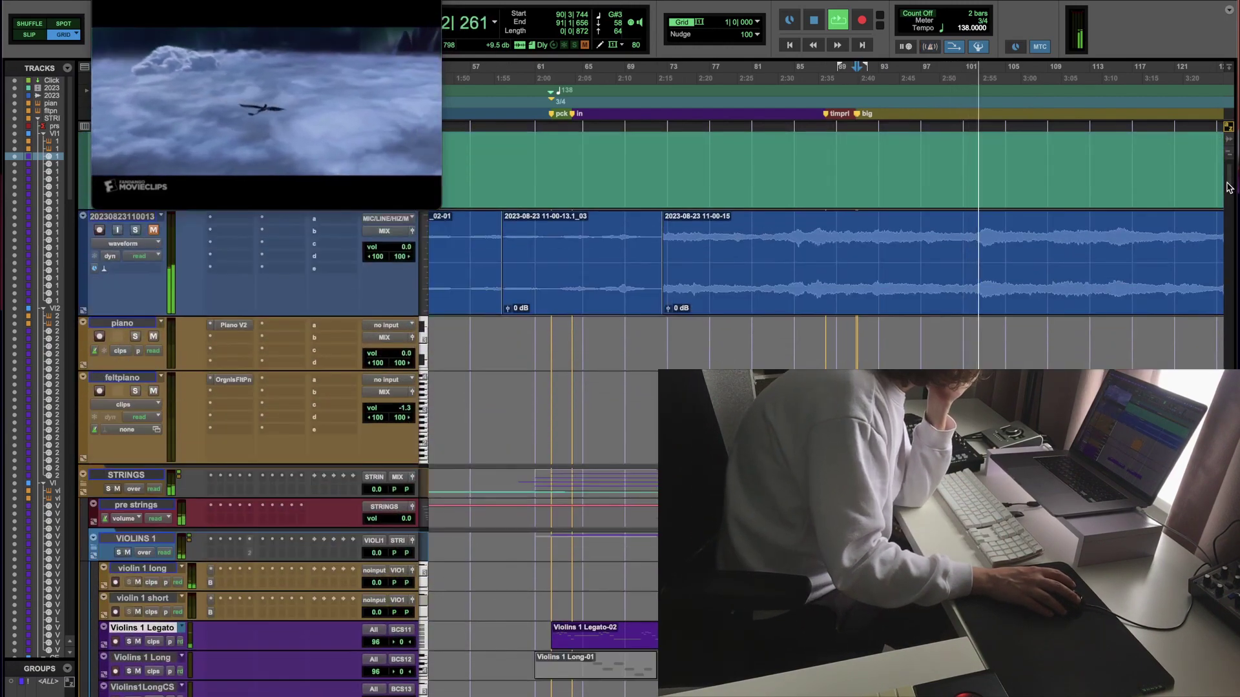
{"action": "scroll", "coordinate": [1229, 188], "scroll_direction": "down", "scroll_amount": 1}
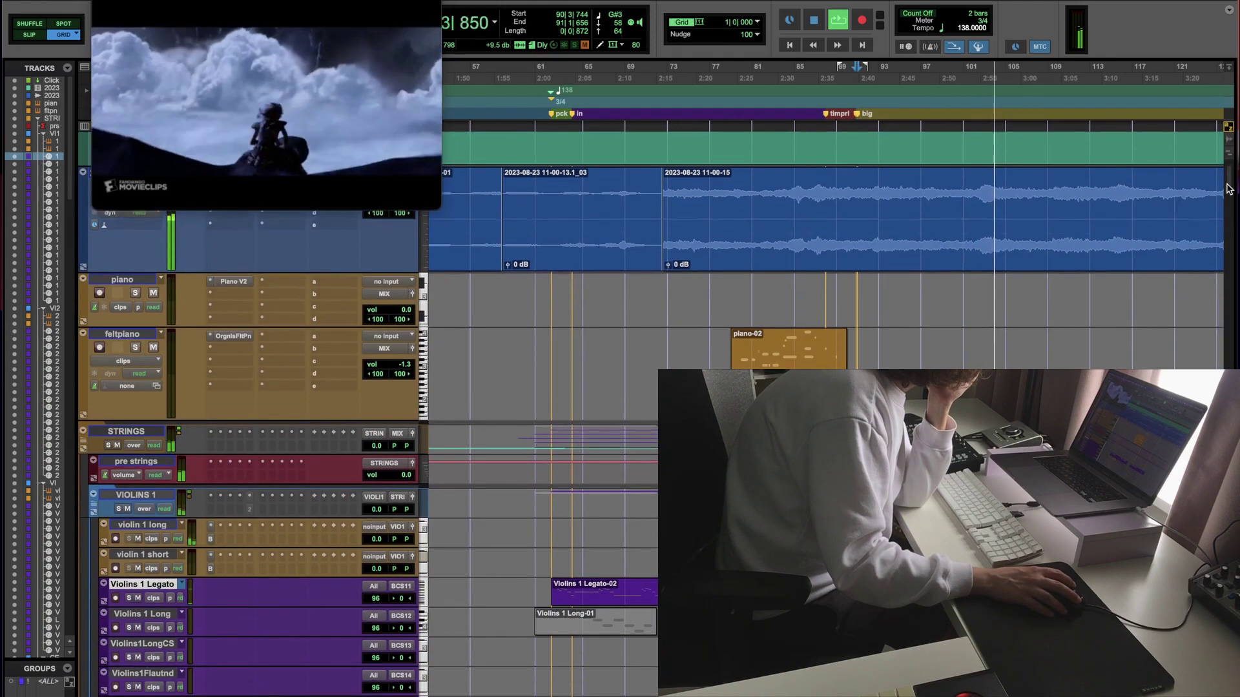
{"action": "scroll", "coordinate": [1229, 187], "scroll_direction": "up", "scroll_amount": 2}
{"action": "scroll", "coordinate": [1229, 189], "scroll_direction": "down", "scroll_amount": 2}
{"action": "left_click_drag", "start_coordinate": [1227, 189], "coordinate": [1214, 366]}
{"action": "scroll", "coordinate": [1214, 365], "scroll_direction": "down", "scroll_amount": 4}
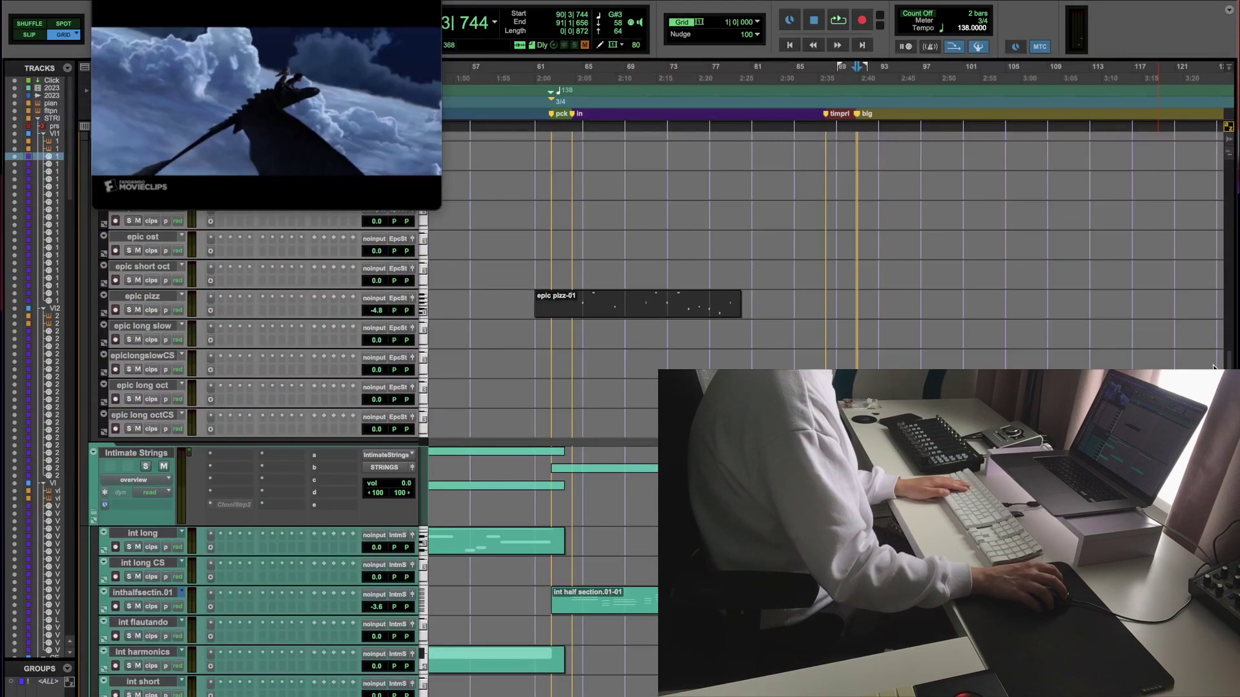
{"action": "scroll", "coordinate": [1214, 366], "scroll_direction": "up", "scroll_amount": 5}
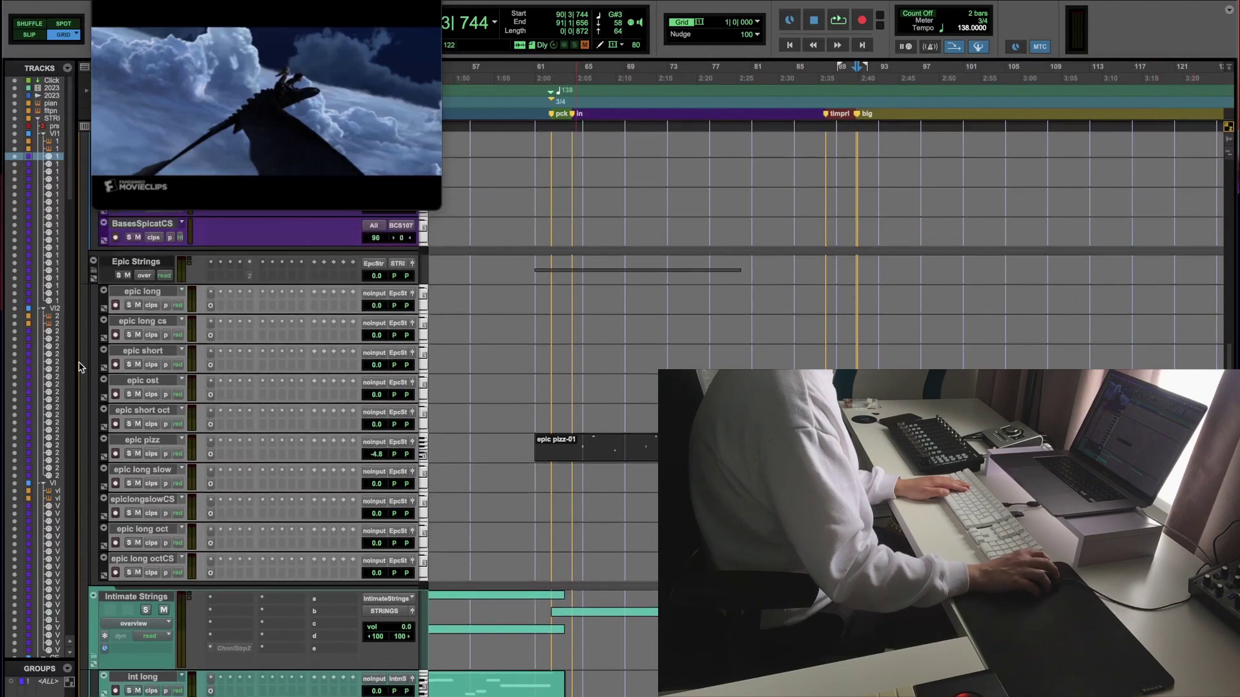
Step: Record-enable the epic ost track and play from the "timproll" marker at bar 88 to try out a part
{"action": "left_click", "coordinate": [116, 395]}
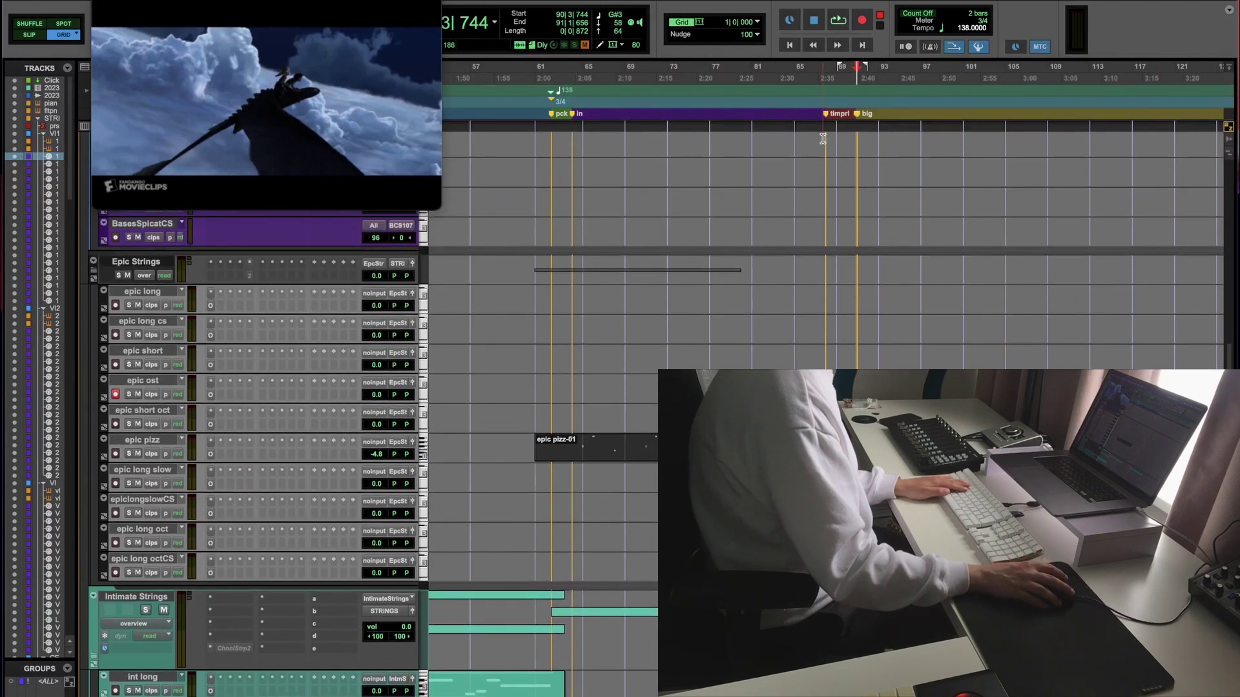
{"action": "key", "text": "super+bracketright"}
{"action": "key", "text": "space"}
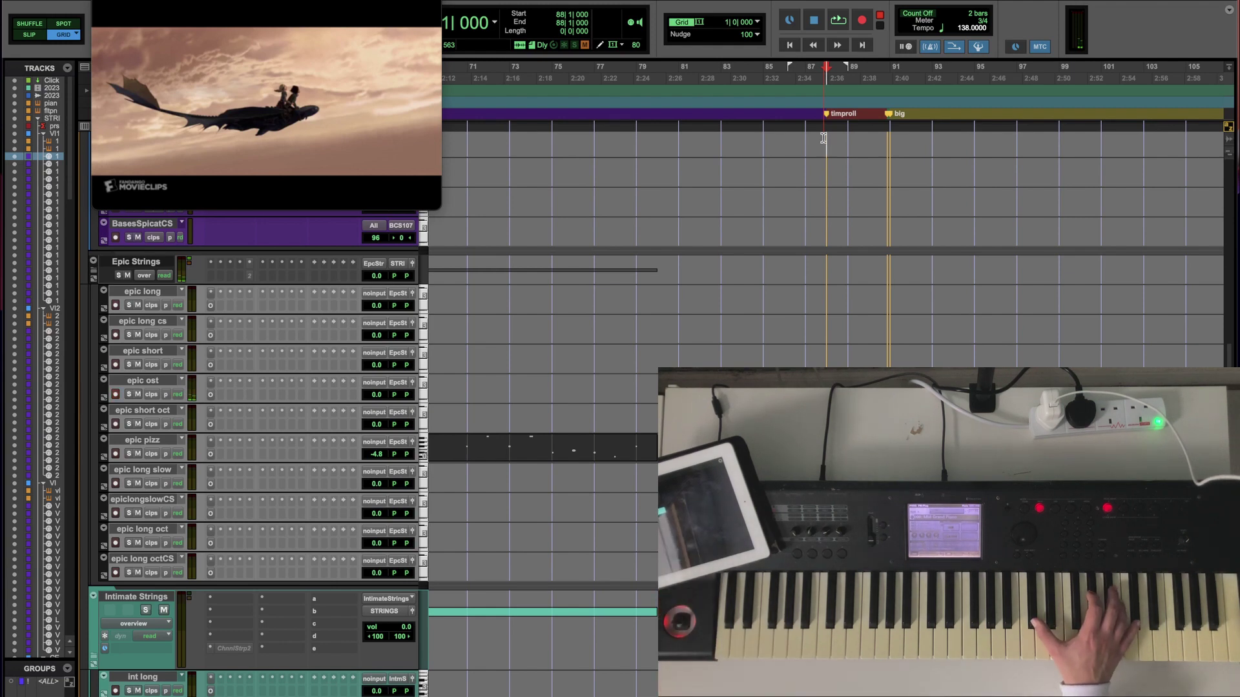
{"action": "key", "text": "space"}
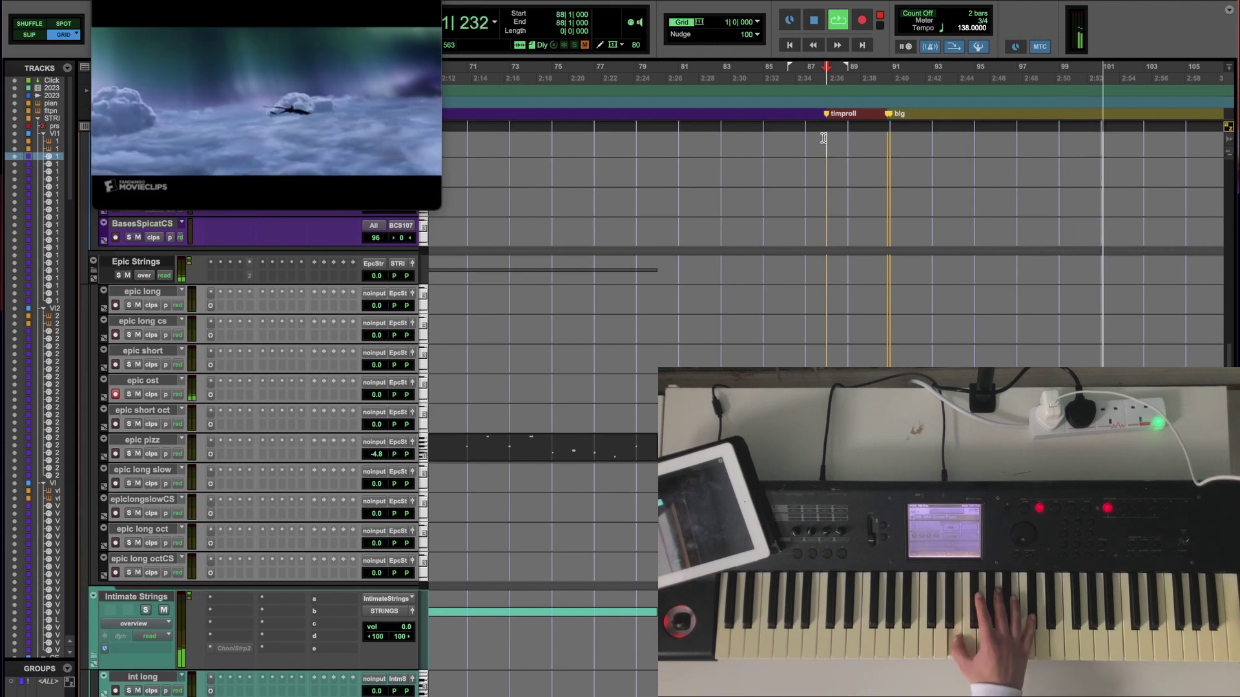
{"action": "key", "text": "space"}
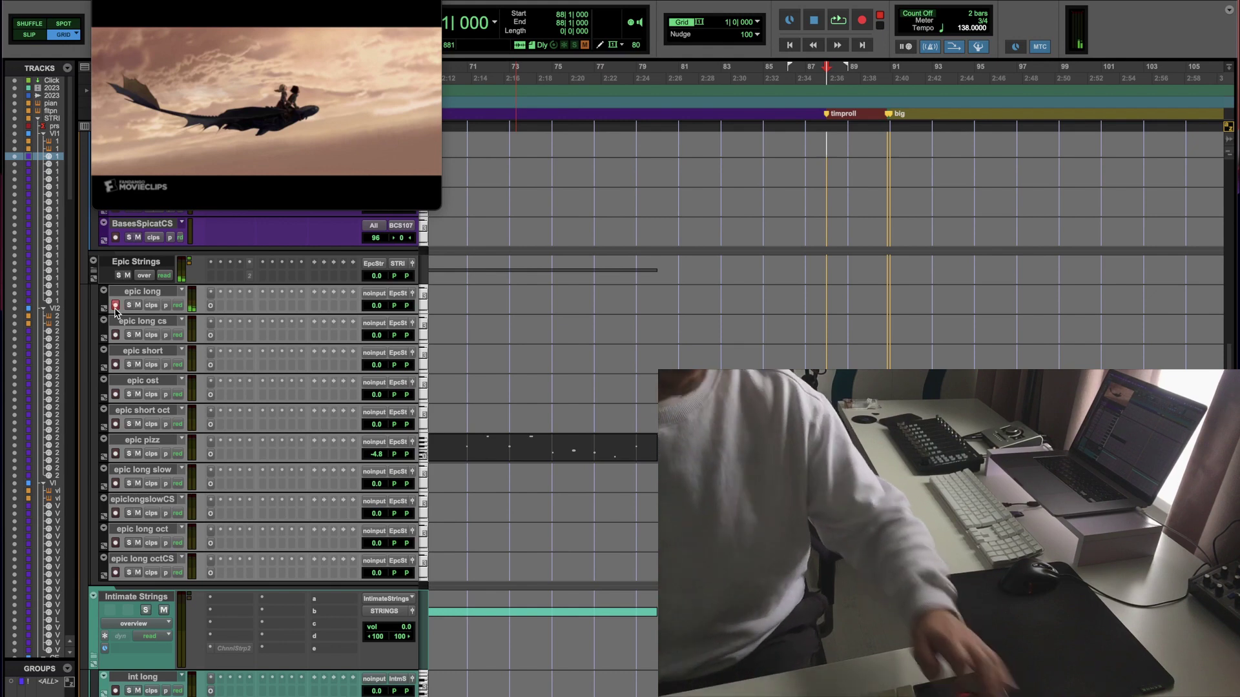
Step: Duplicate the Violas Legato playlist and delete the Violas Legato-07 clip at the "big" marker from the copy
{"action": "key", "text": "space"}
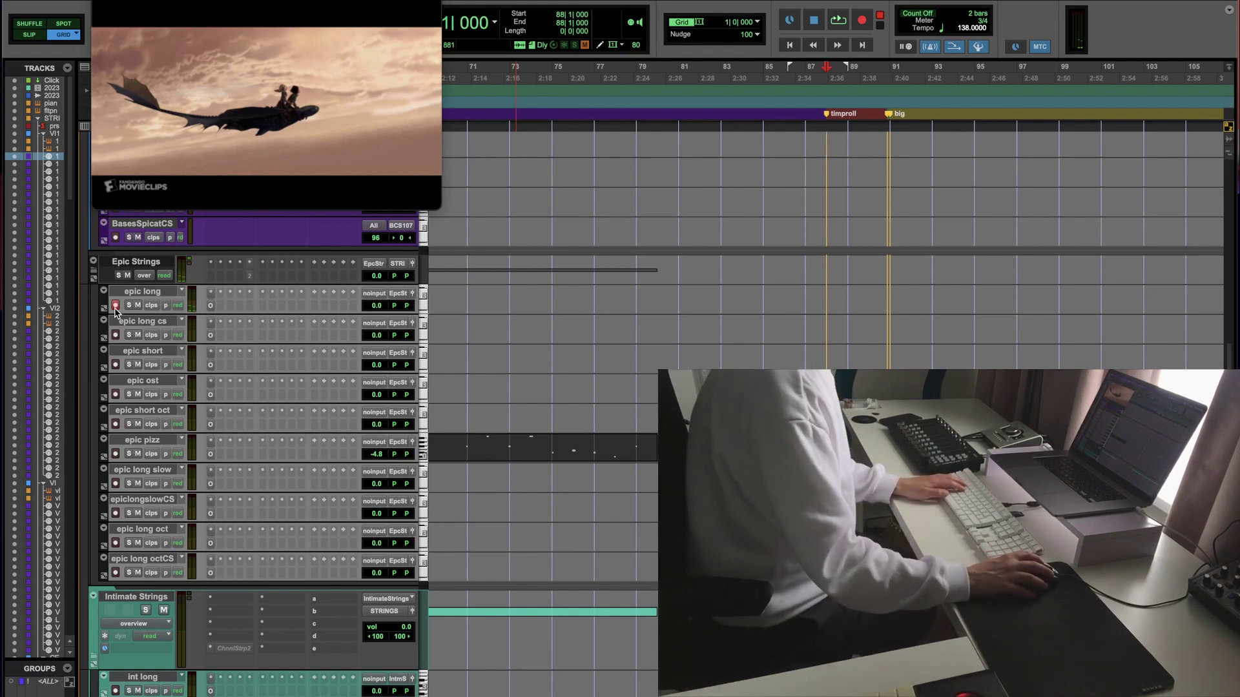
{"action": "scroll", "coordinate": [115, 313], "scroll_direction": "up", "scroll_amount": 4}
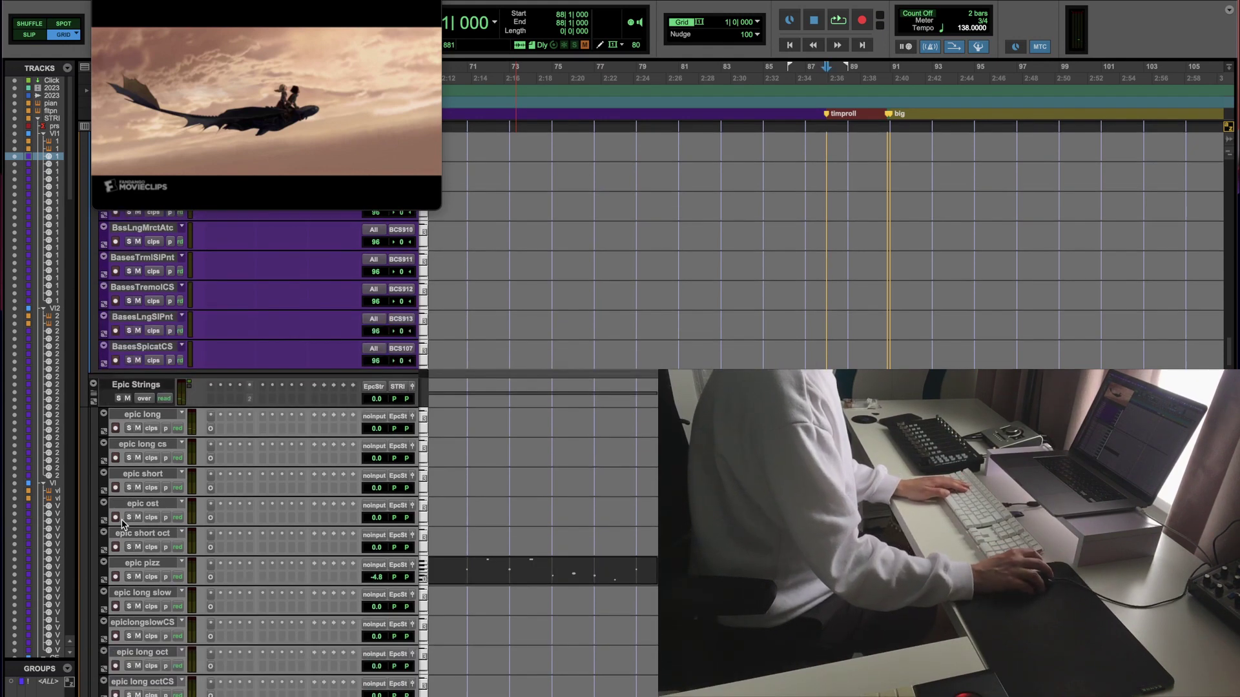
{"action": "scroll", "coordinate": [123, 524], "scroll_direction": "up", "scroll_amount": 20}
{"action": "scroll", "coordinate": [142, 449], "scroll_direction": "down", "scroll_amount": 6}
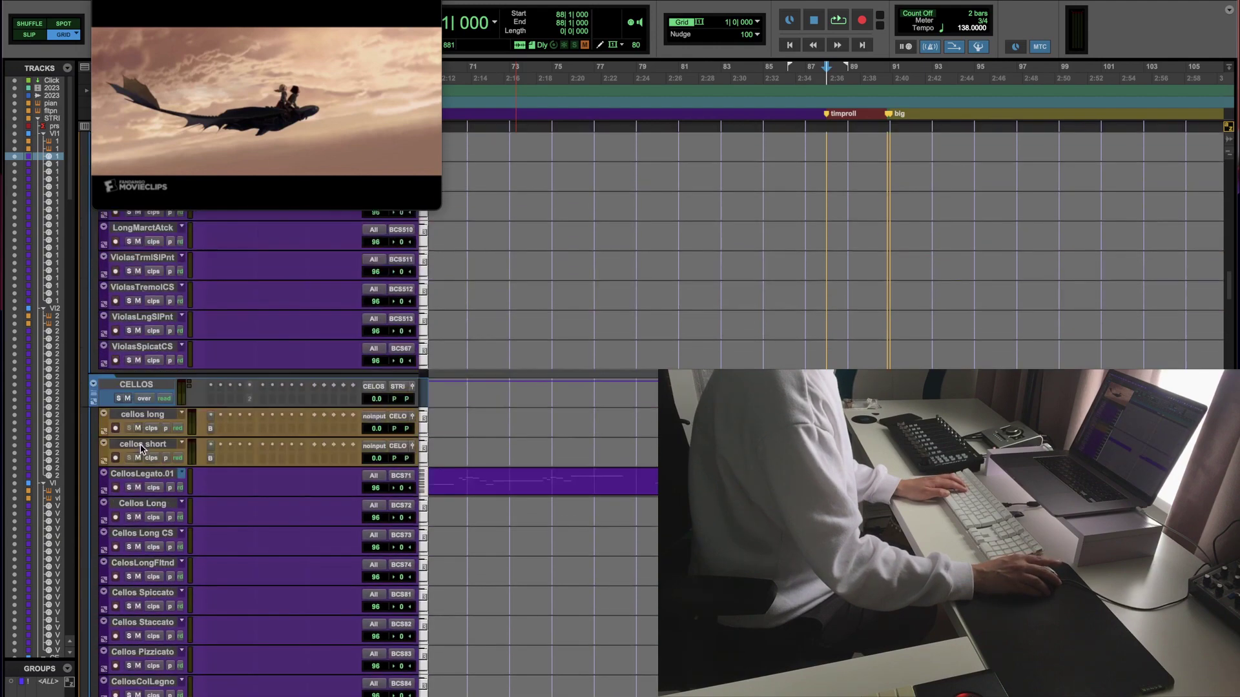
{"action": "scroll", "coordinate": [143, 448], "scroll_direction": "up", "scroll_amount": 10}
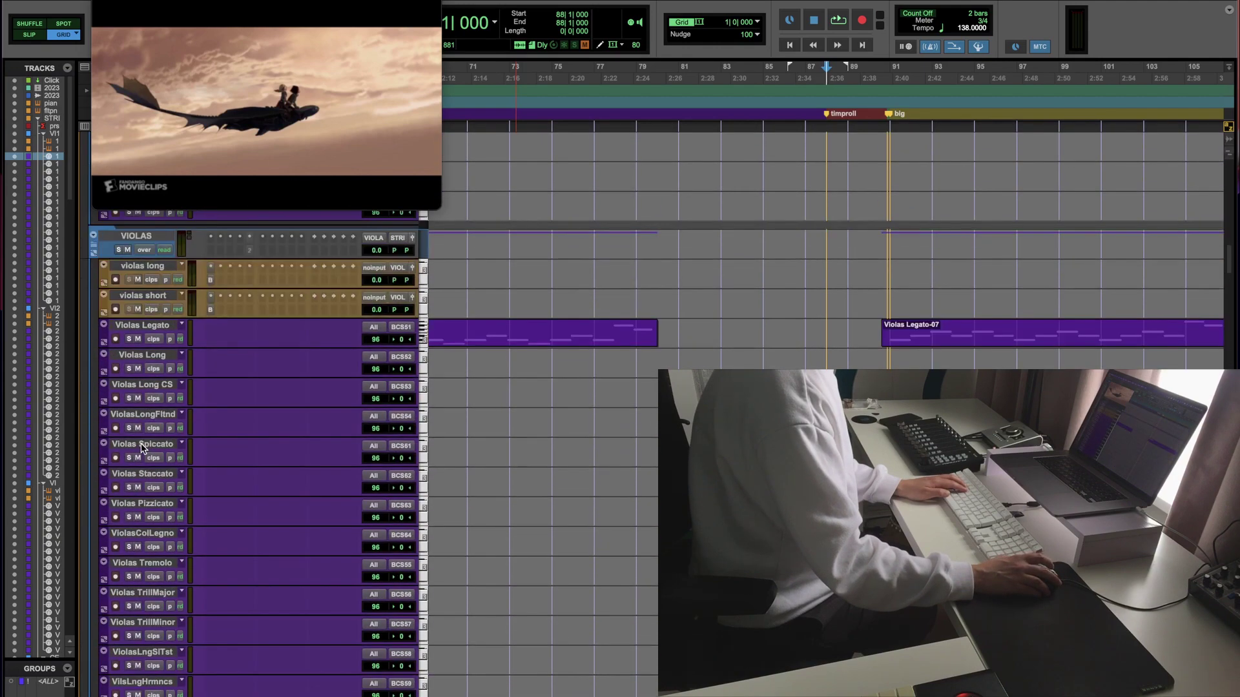
{"action": "key", "text": "r"}
{"action": "left_click", "coordinate": [922, 347]}
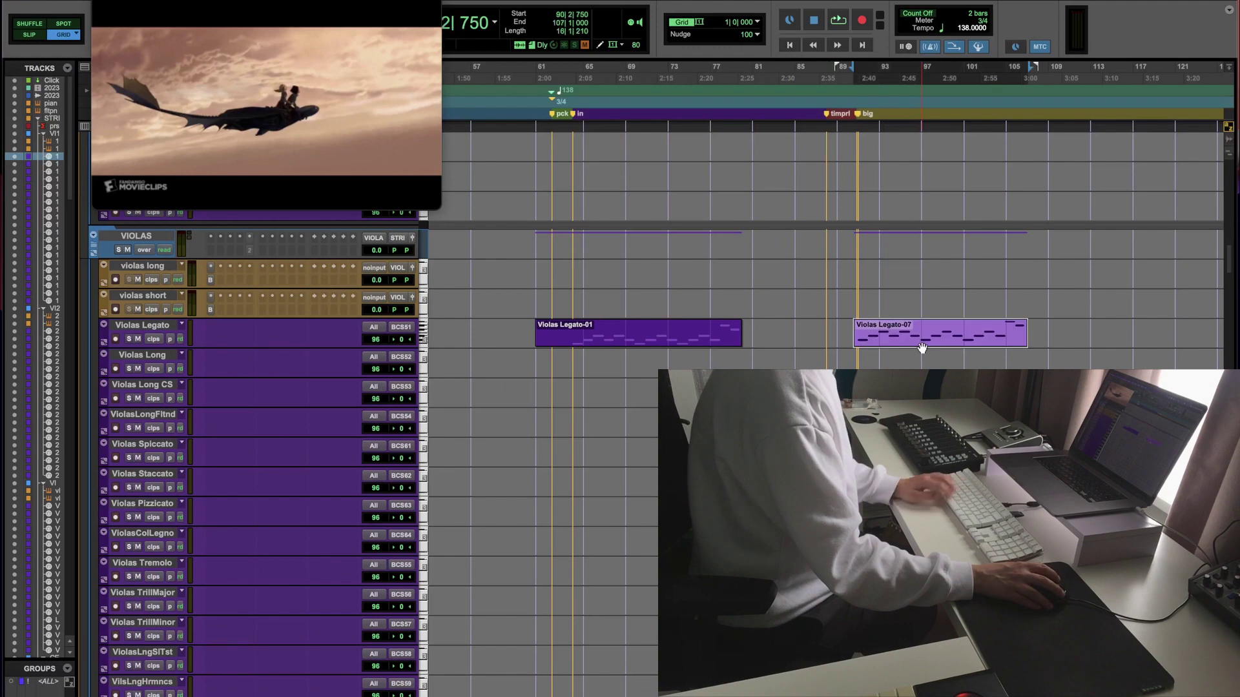
{"action": "left_click", "coordinate": [832, 337]}
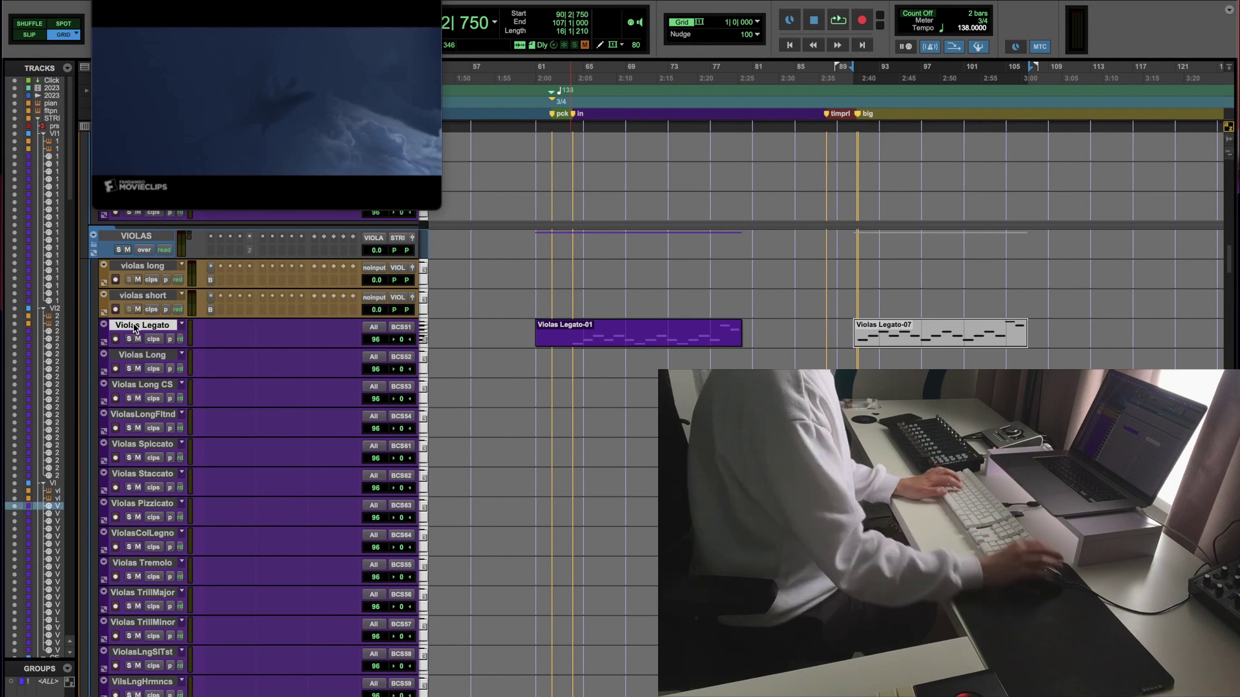
{"action": "left_click", "coordinate": [181, 326]}
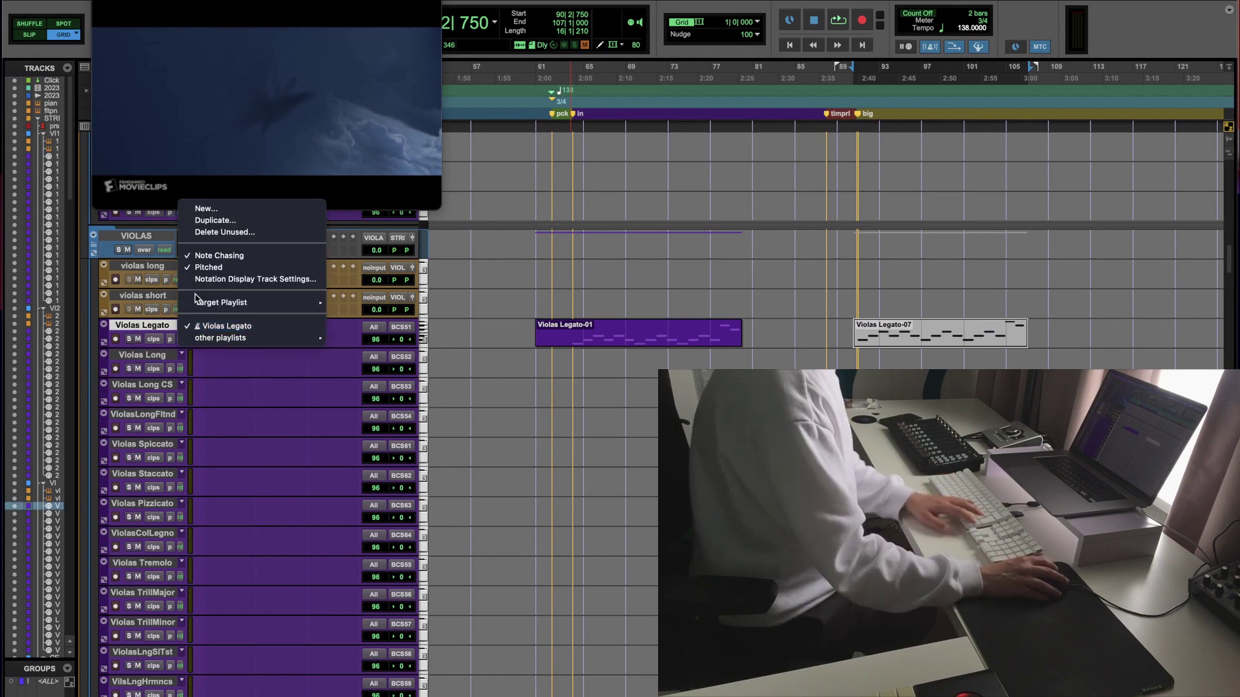
{"action": "left_click", "coordinate": [215, 221]}
{"action": "key", "text": "Return"}
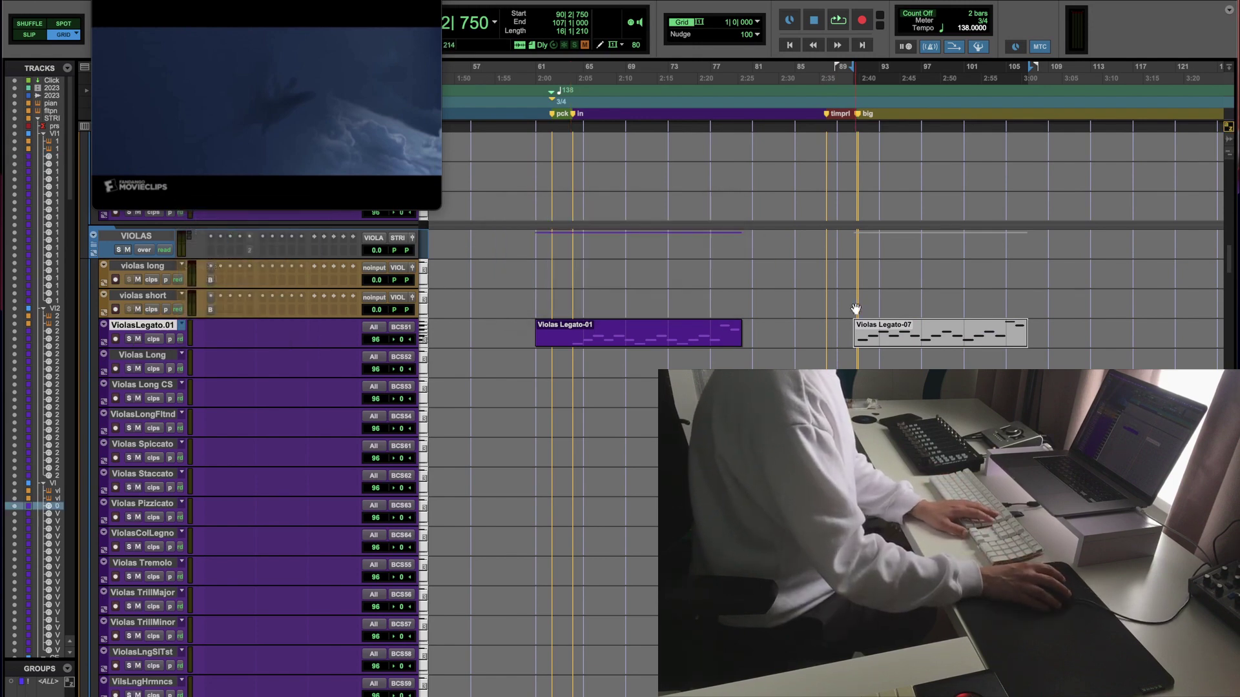
{"action": "key", "text": "Delete"}
Step: Record-enable the duplicated Violas Legato track and play from the "timproll" marker at bar 88 to try out a part
{"action": "left_click", "coordinate": [828, 329]}
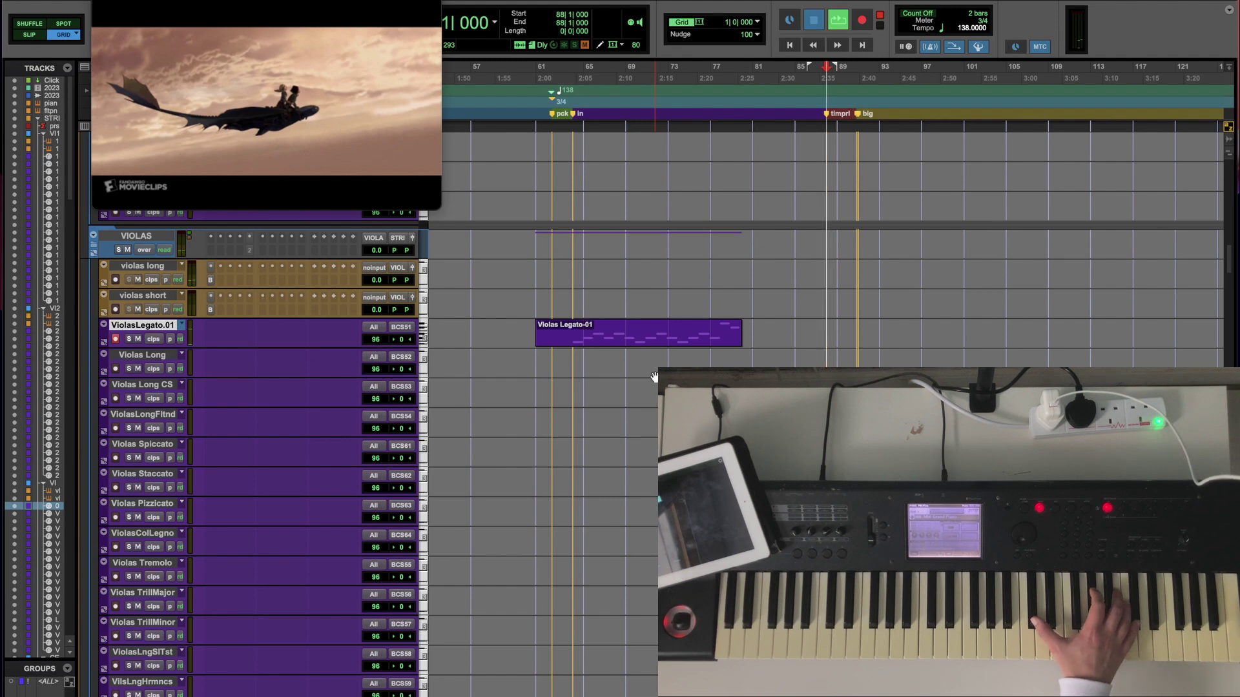
{"action": "key", "text": "space"}
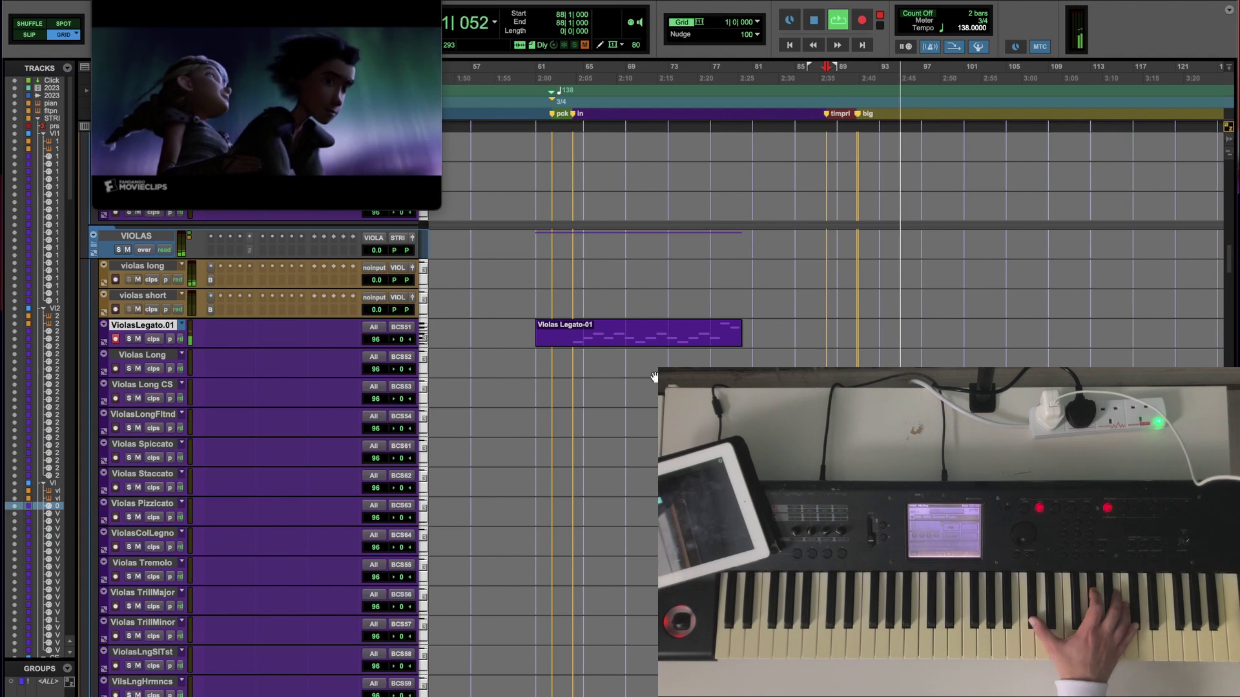
{"action": "key", "text": "space"}
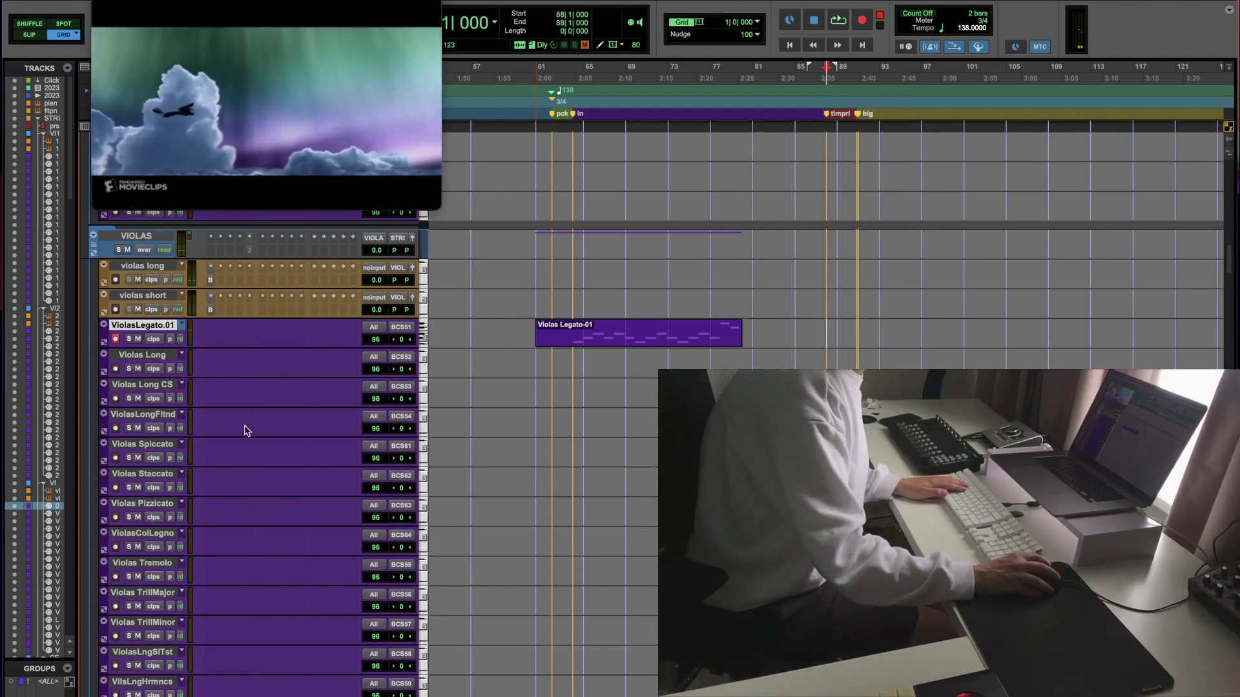
Step: Record-enable the Violas Staccato track and try recording a part from bar 87
{"action": "left_click", "coordinate": [114, 489]}
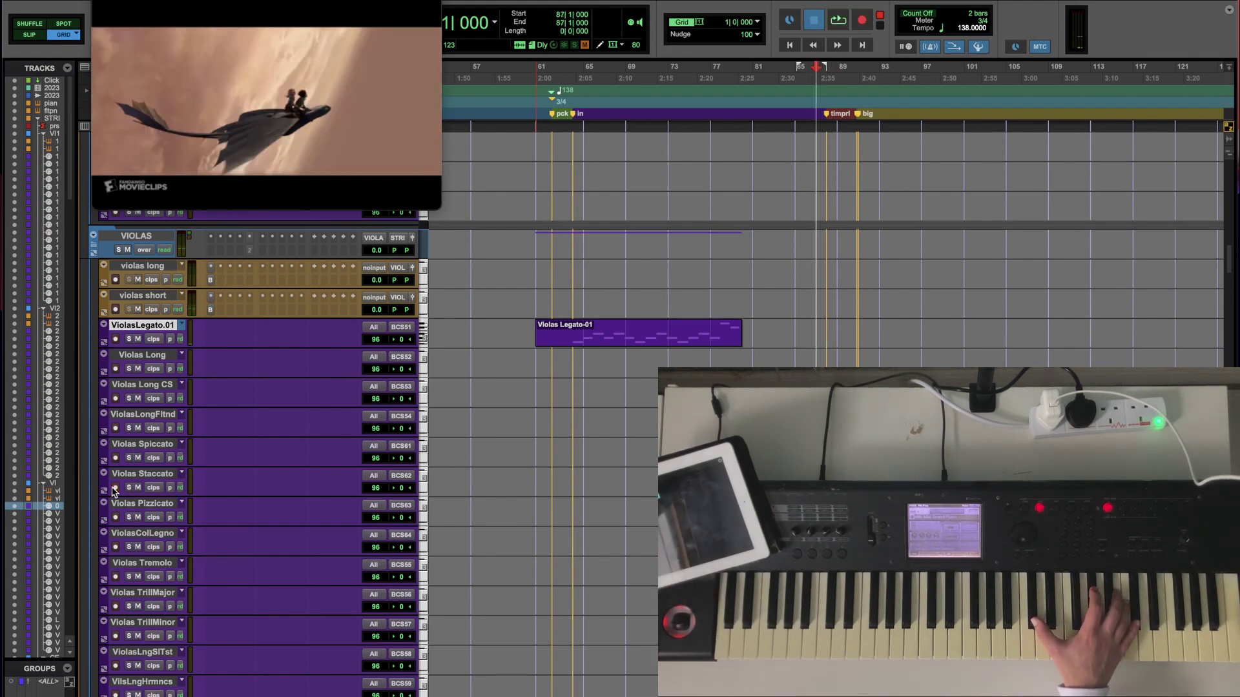
{"action": "key", "text": "space"}
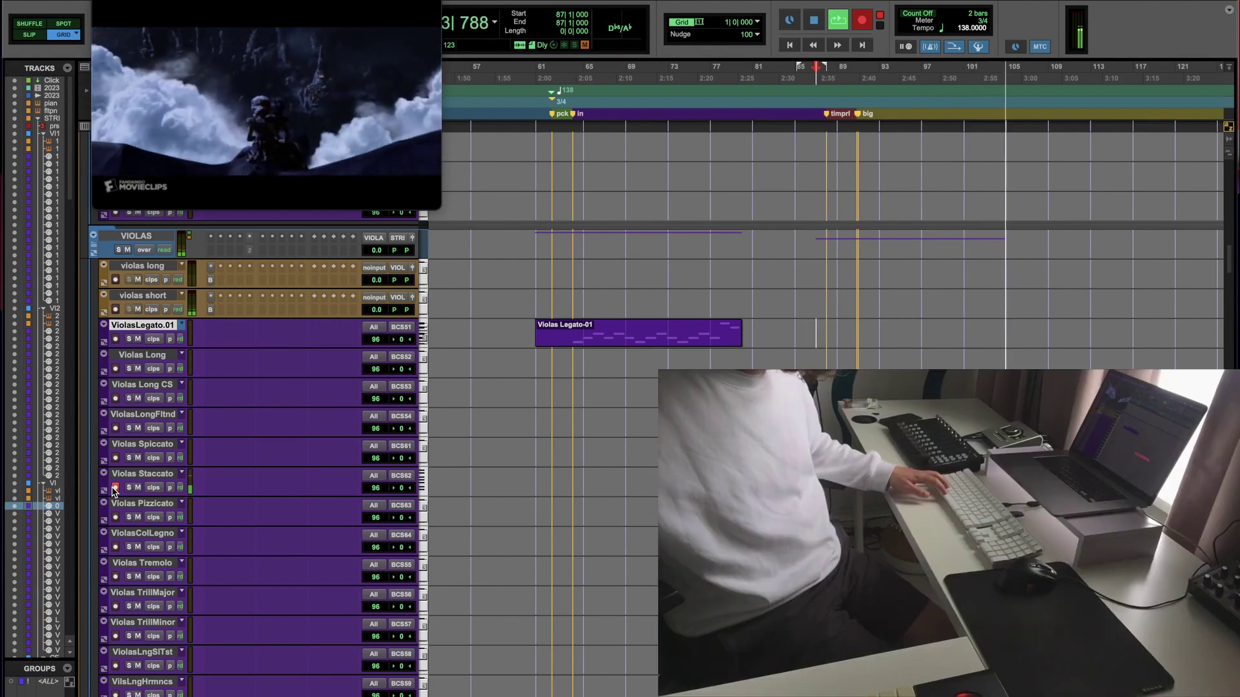
{"action": "key", "text": "space"}
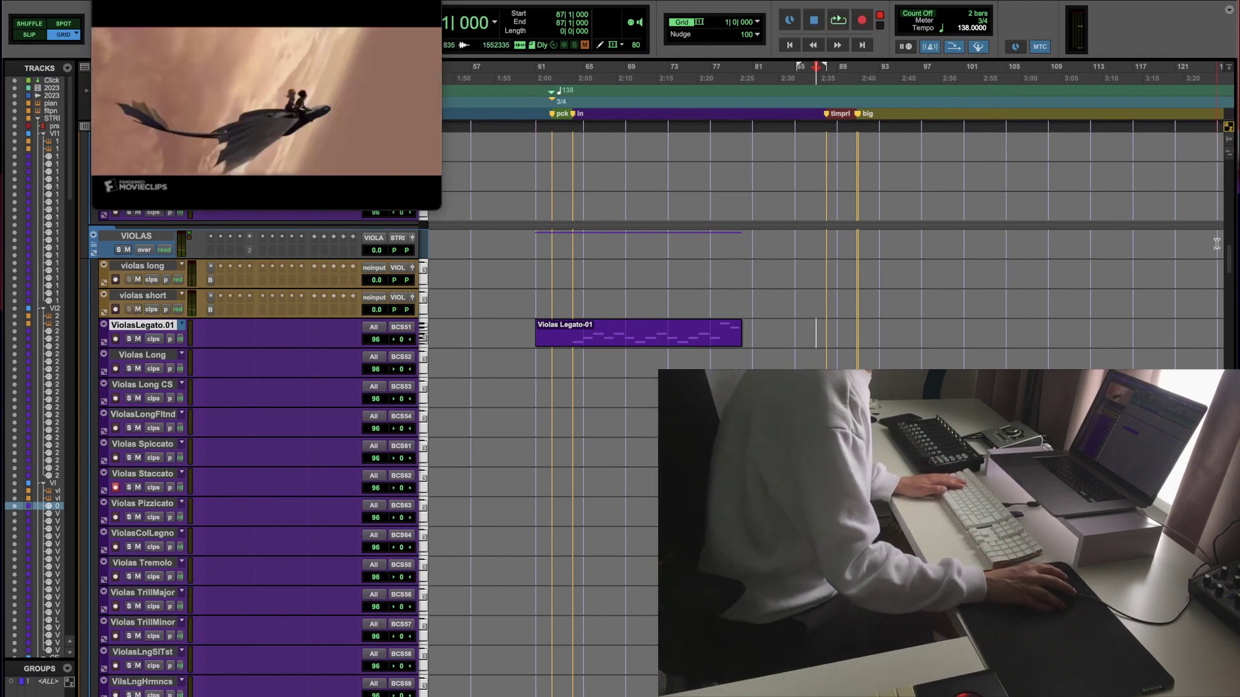
Step: Uncover the Click track, raise its volume to -12.7, and put the video window back in place
{"action": "left_click_drag", "start_coordinate": [1230, 265], "coordinate": [1232, 126]}
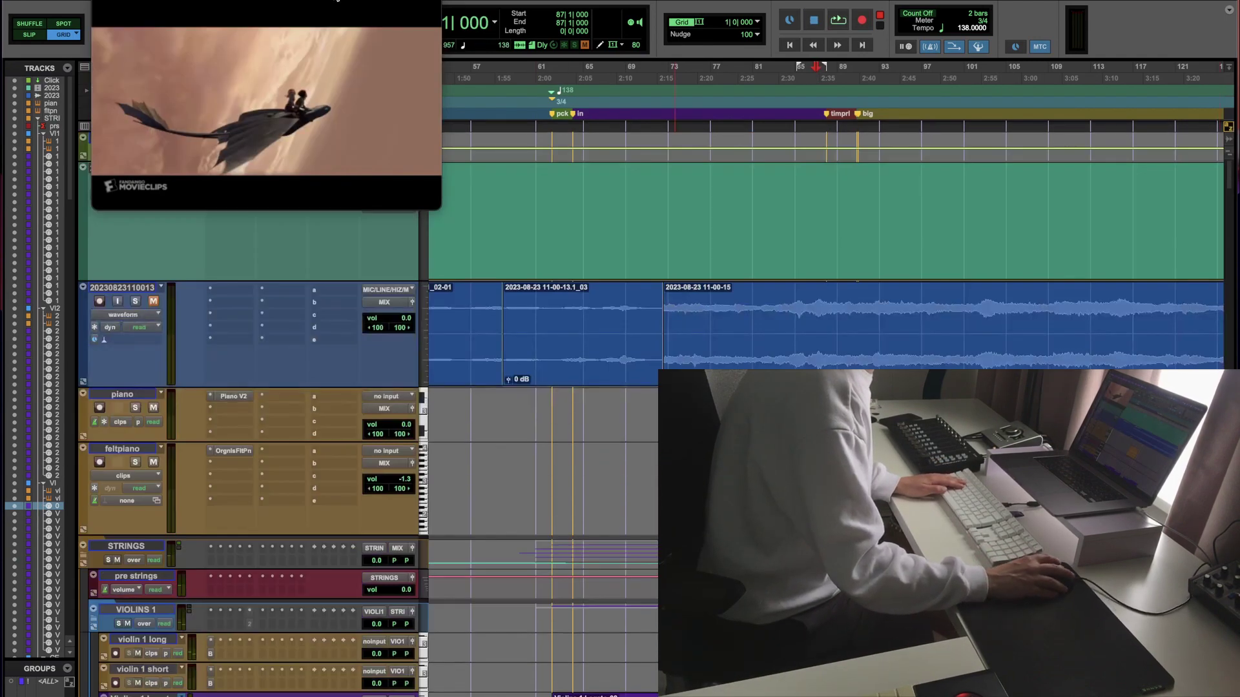
{"action": "left_click_drag", "start_coordinate": [336, 1], "coordinate": [290, 154]}
{"action": "left_click_drag", "start_coordinate": [365, 149], "coordinate": [383, 173]}
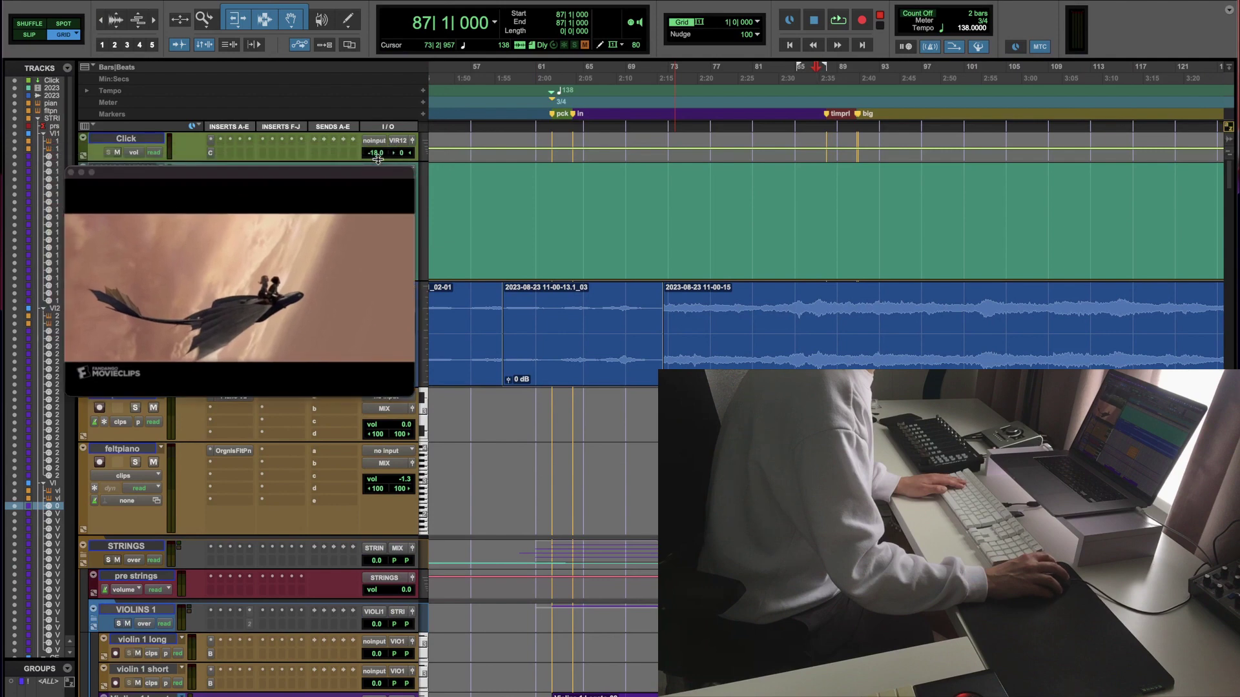
{"action": "key", "text": "space"}
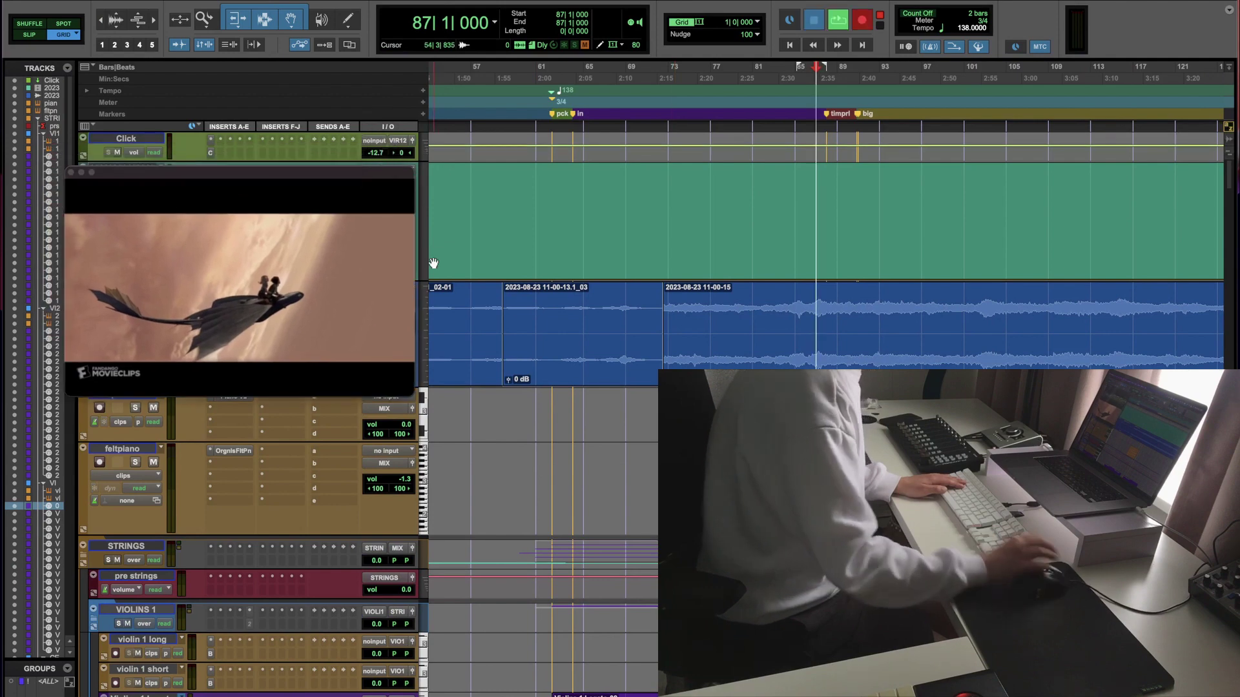
{"action": "left_click_drag", "start_coordinate": [301, 179], "coordinate": [327, 5]}
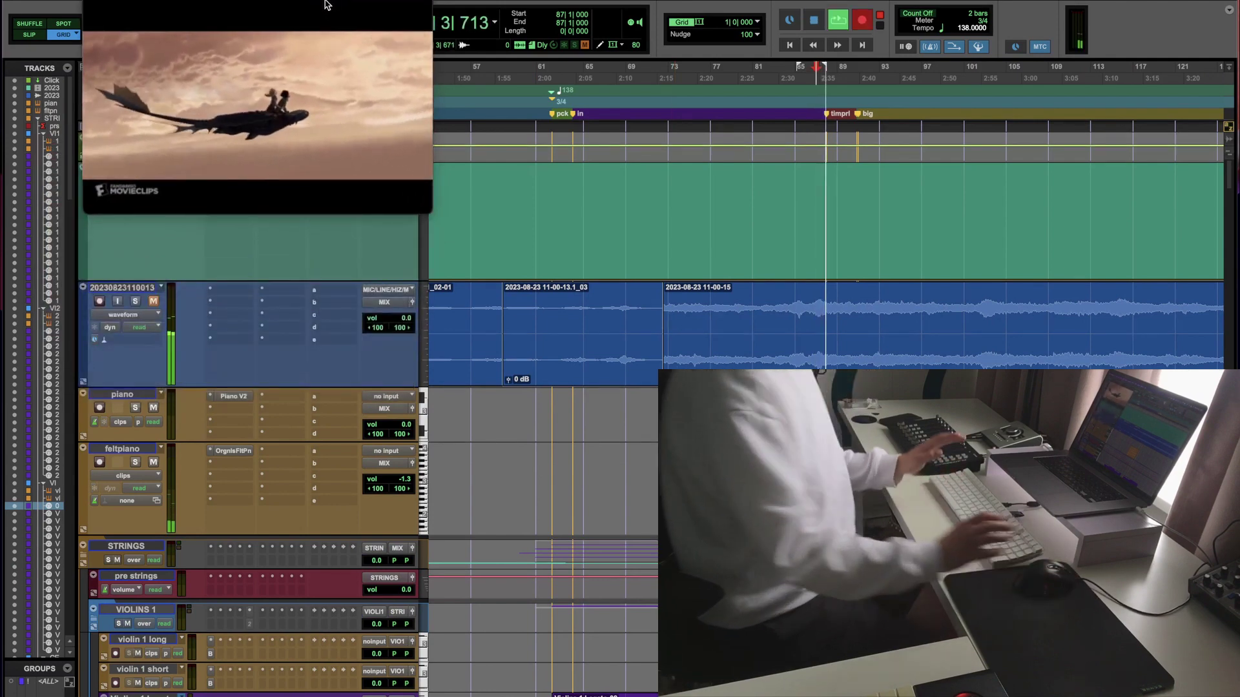
Step: Record a Violas Staccato part from bar 87 to about bar 105
{"action": "key", "text": "e"}
{"action": "key", "text": "e"}
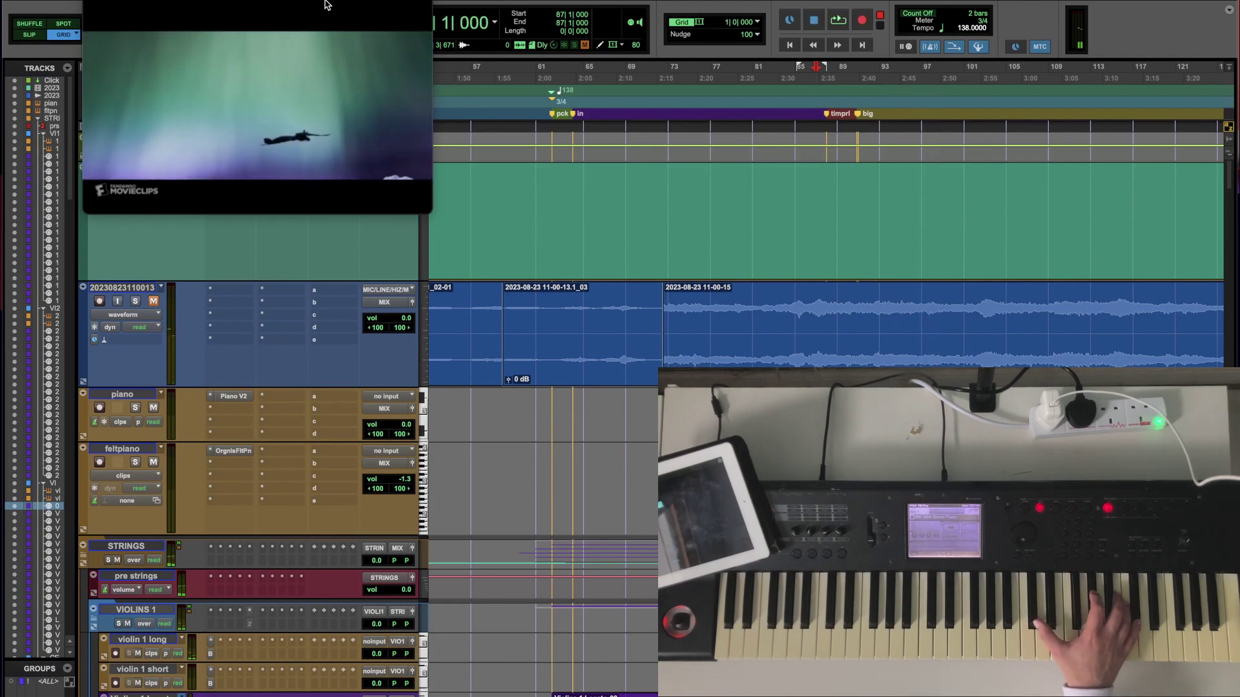
{"action": "scroll", "coordinate": [377, 509], "scroll_direction": "down", "scroll_amount": 15}
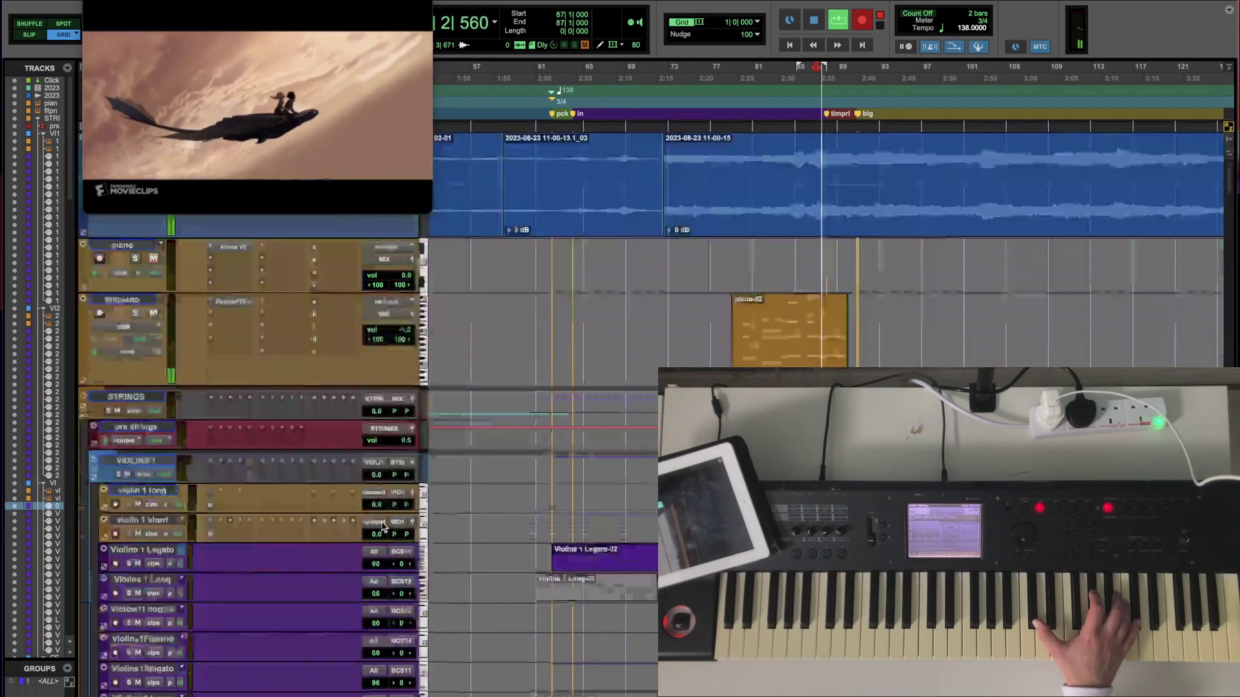
{"action": "scroll", "coordinate": [377, 508], "scroll_direction": "down", "scroll_amount": 15}
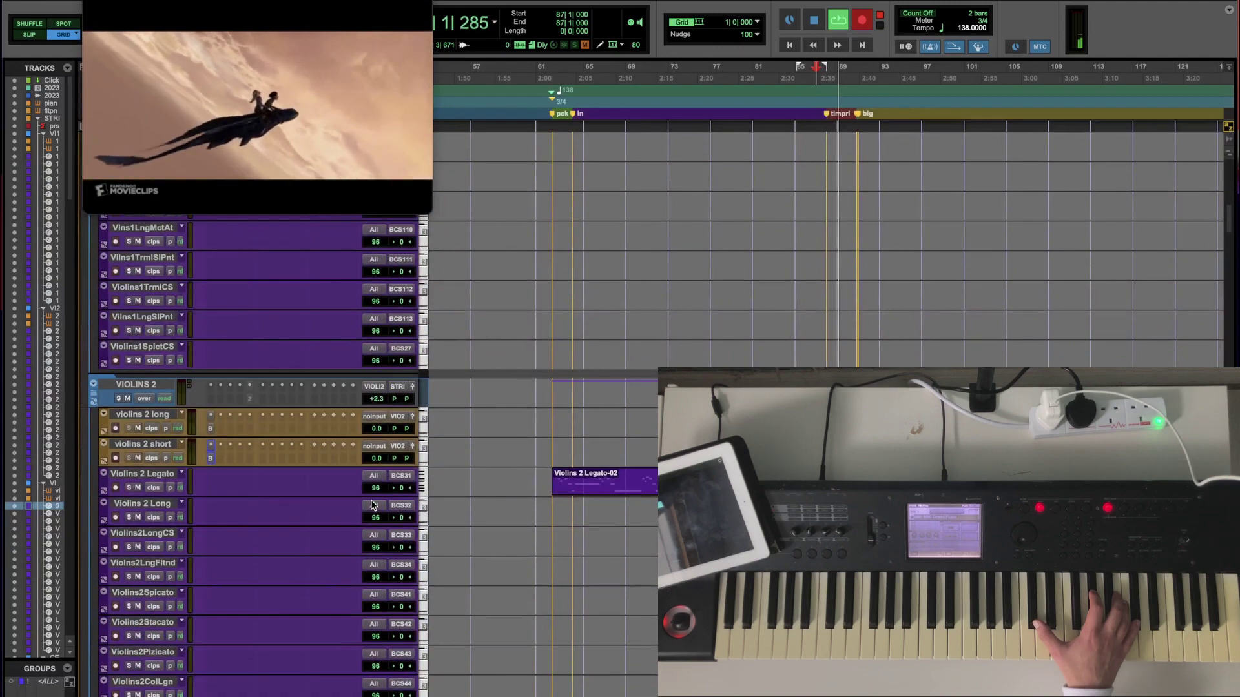
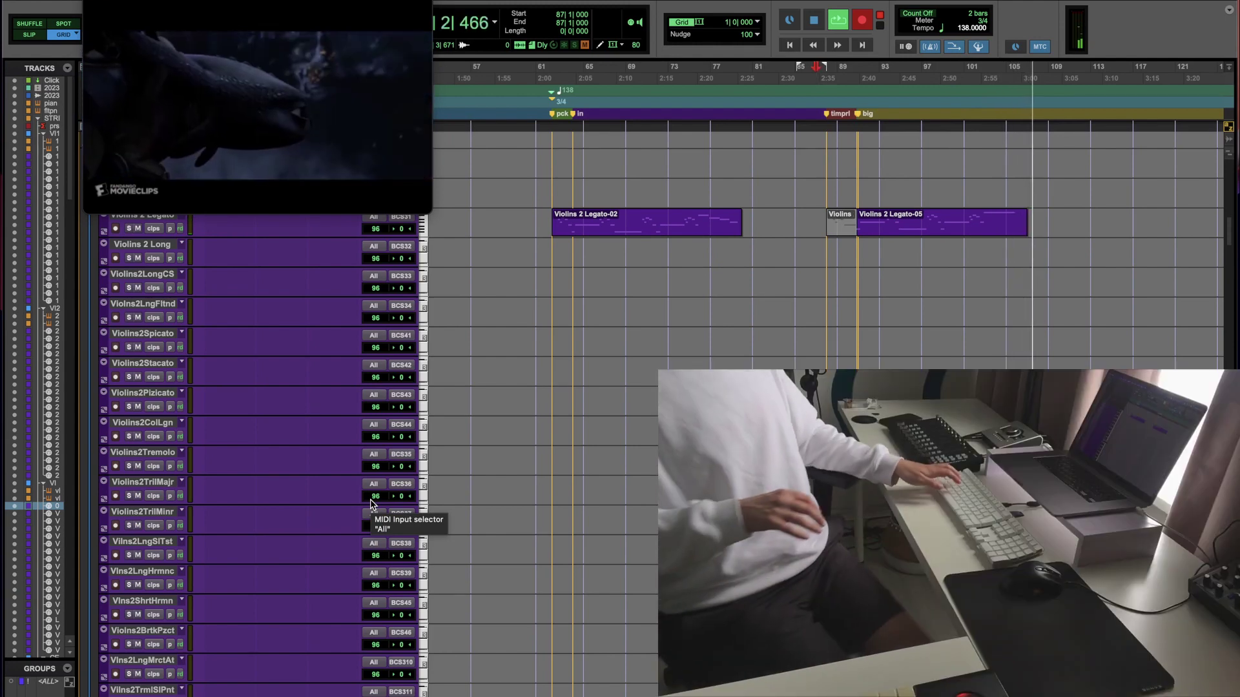
{"action": "key", "text": "space"}
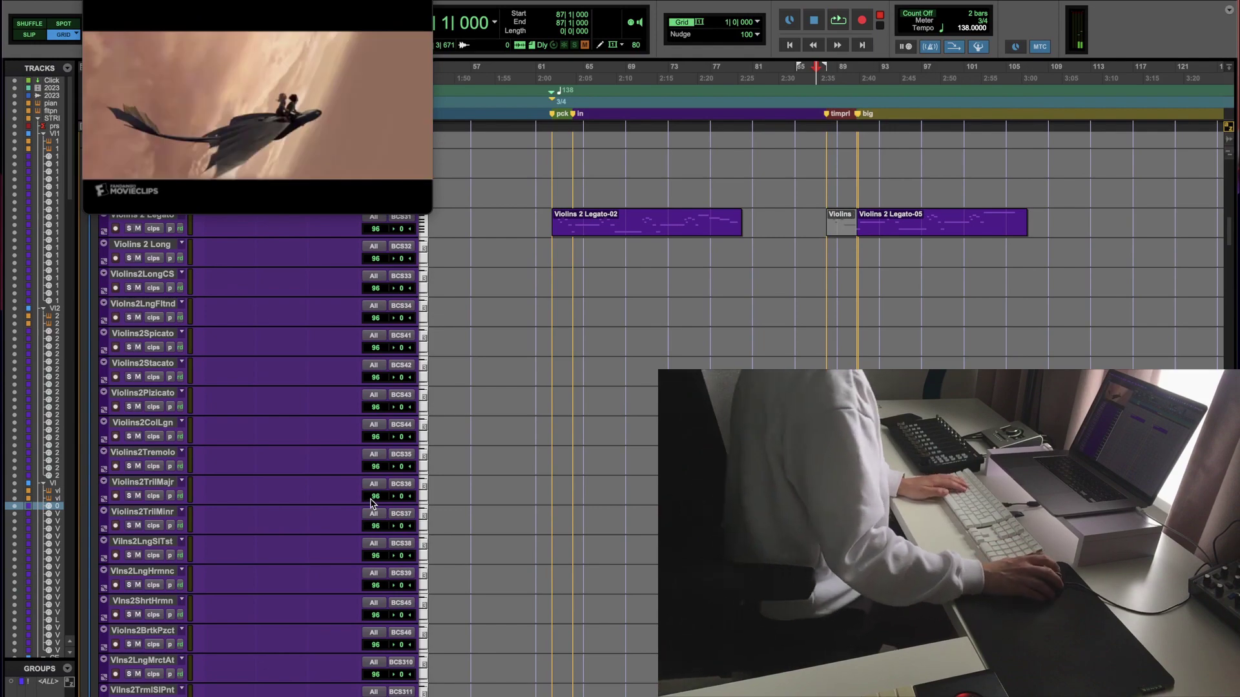
Step: Open the TRUMPETS folder in the brass section and record-enable the Trumpet Legato track
{"action": "scroll", "coordinate": [535, 512], "scroll_direction": "up", "scroll_amount": 10}
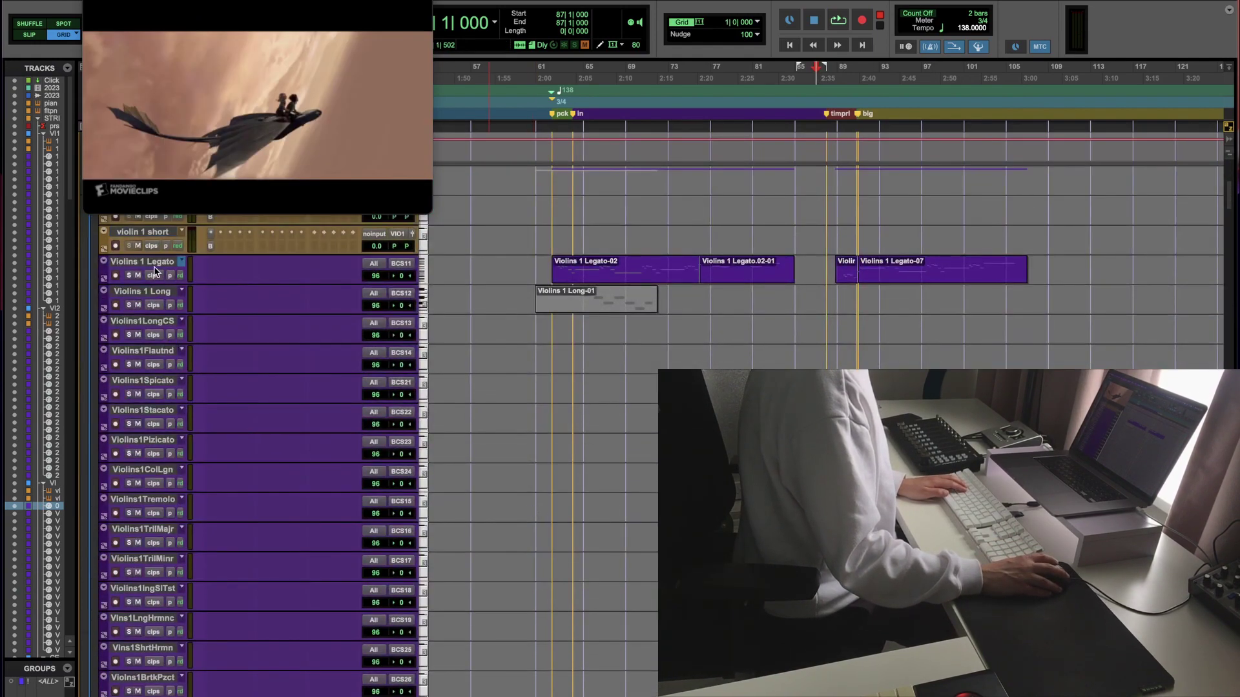
{"action": "left_click", "coordinate": [154, 266]}
{"action": "key", "text": "super+bracketright"}
{"action": "key", "text": "super+bracketright"}
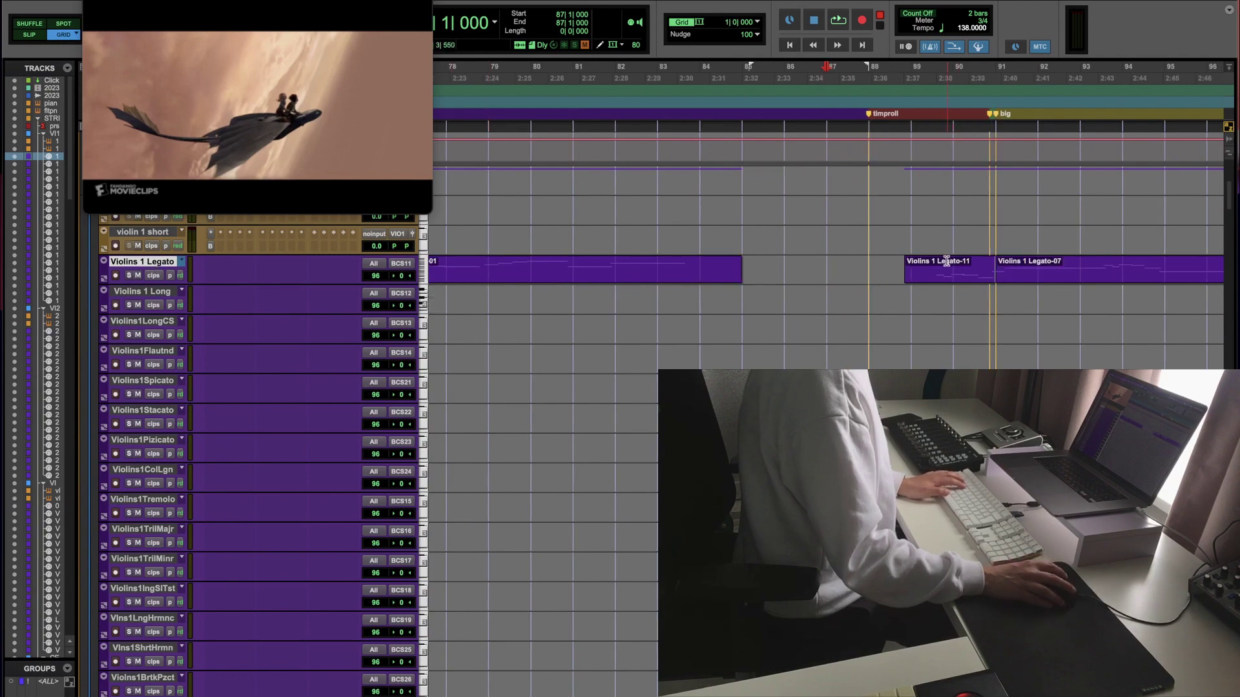
{"action": "scroll", "coordinate": [1214, 200], "scroll_direction": "down", "scroll_amount": 15}
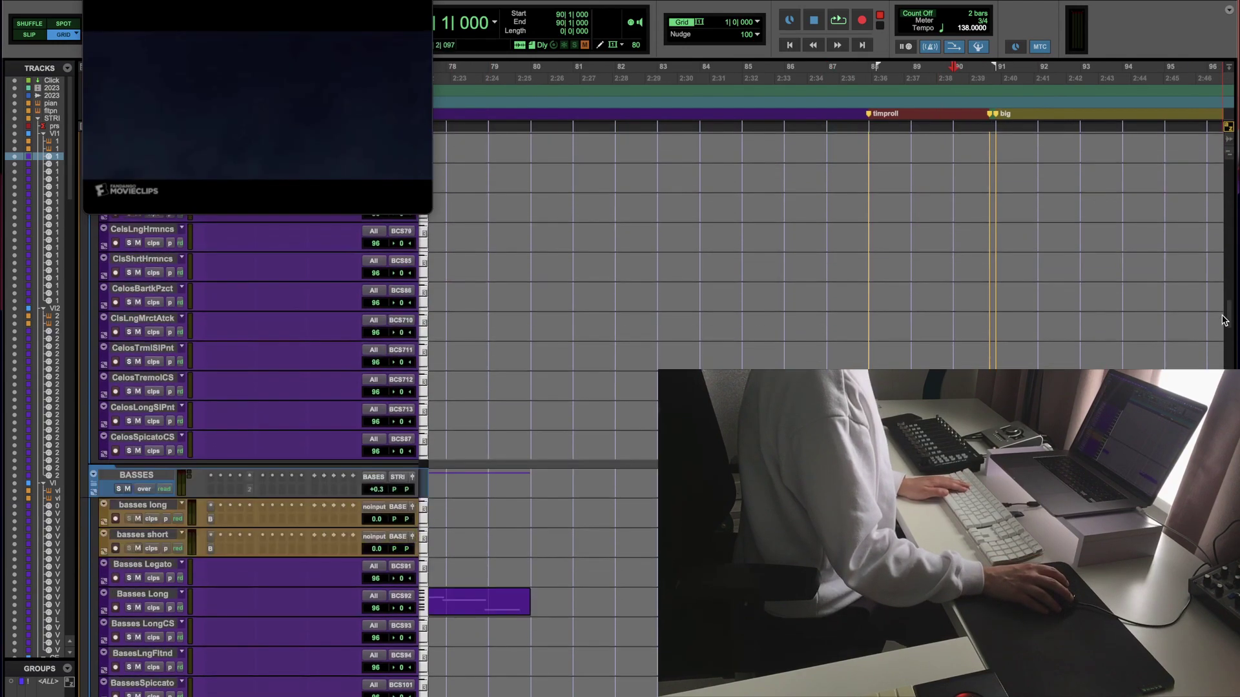
{"action": "scroll", "coordinate": [1223, 366], "scroll_direction": "down", "scroll_amount": 20}
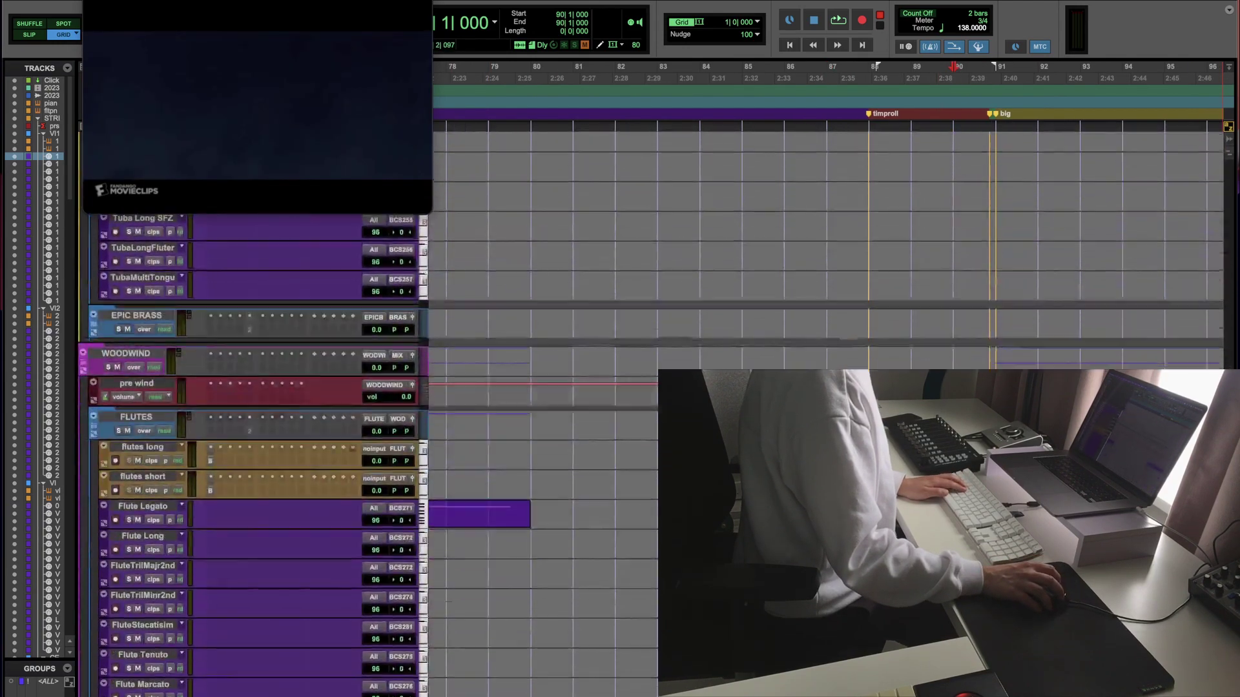
{"action": "scroll", "coordinate": [675, 367], "scroll_direction": "up", "scroll_amount": 3}
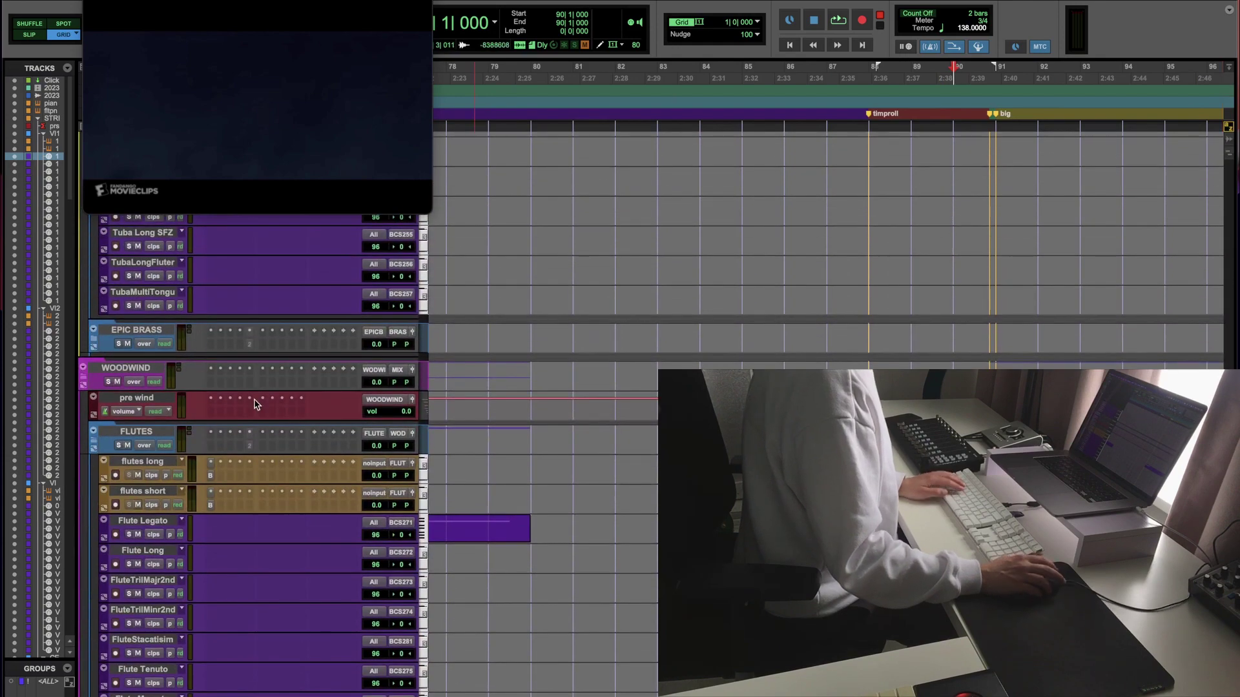
{"action": "scroll", "coordinate": [256, 405], "scroll_direction": "up", "scroll_amount": 20}
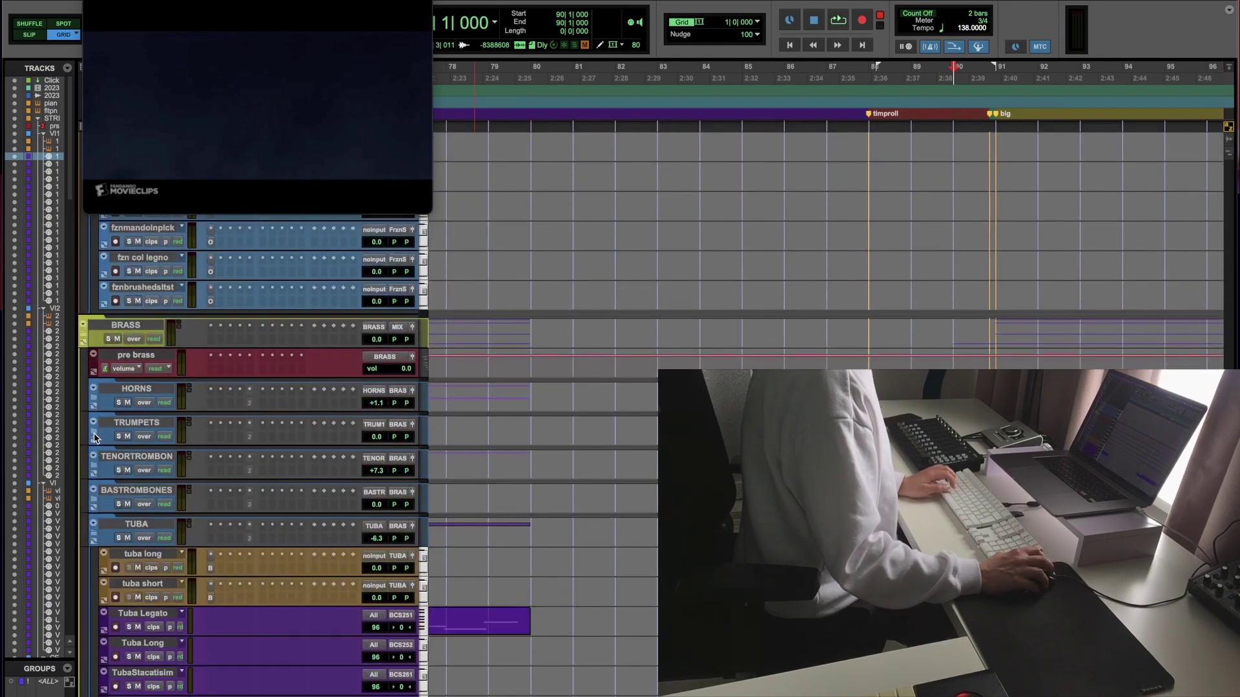
{"action": "left_click", "coordinate": [93, 422]}
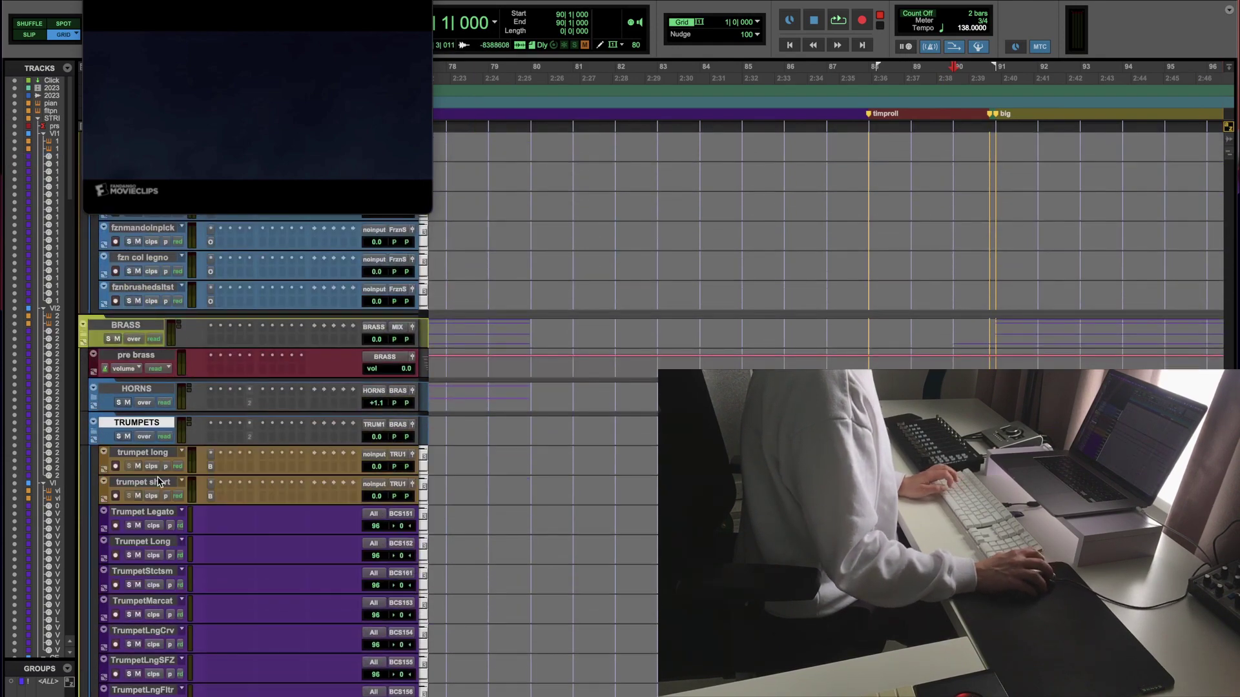
{"action": "left_click", "coordinate": [116, 525]}
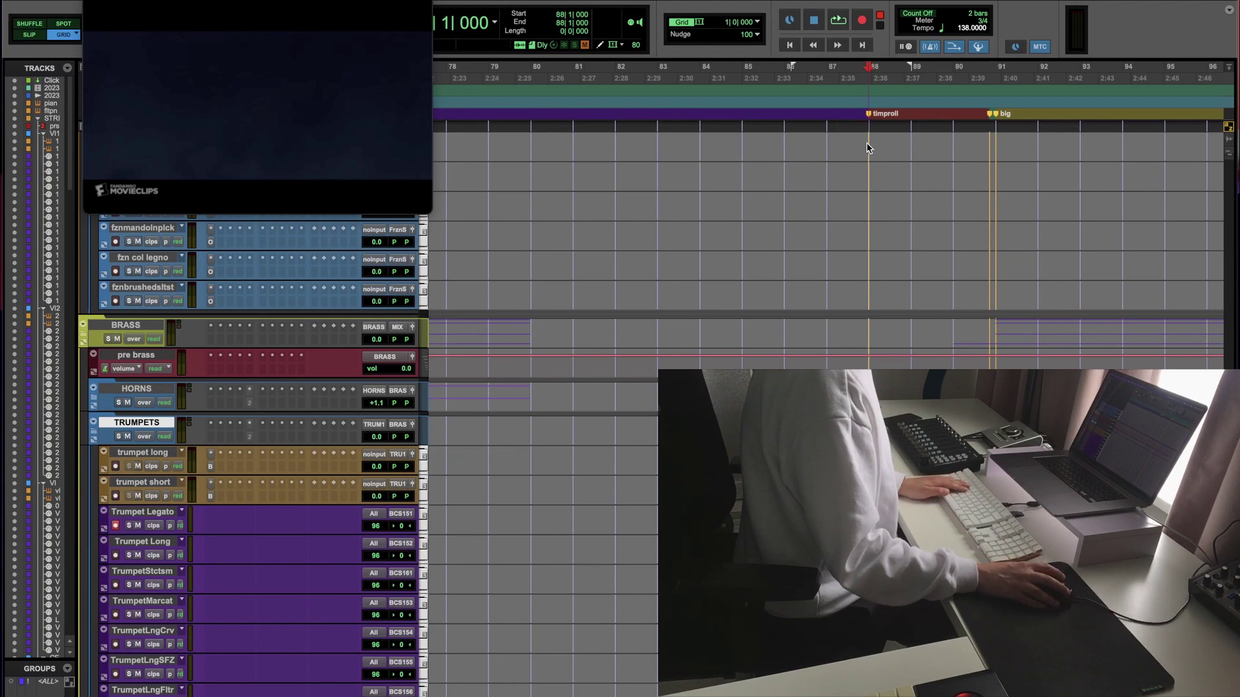
Step: Try out a Trumpet Legato part from the "timproll" marker at bar 88 and attempt to record it
{"action": "key", "text": "space"}
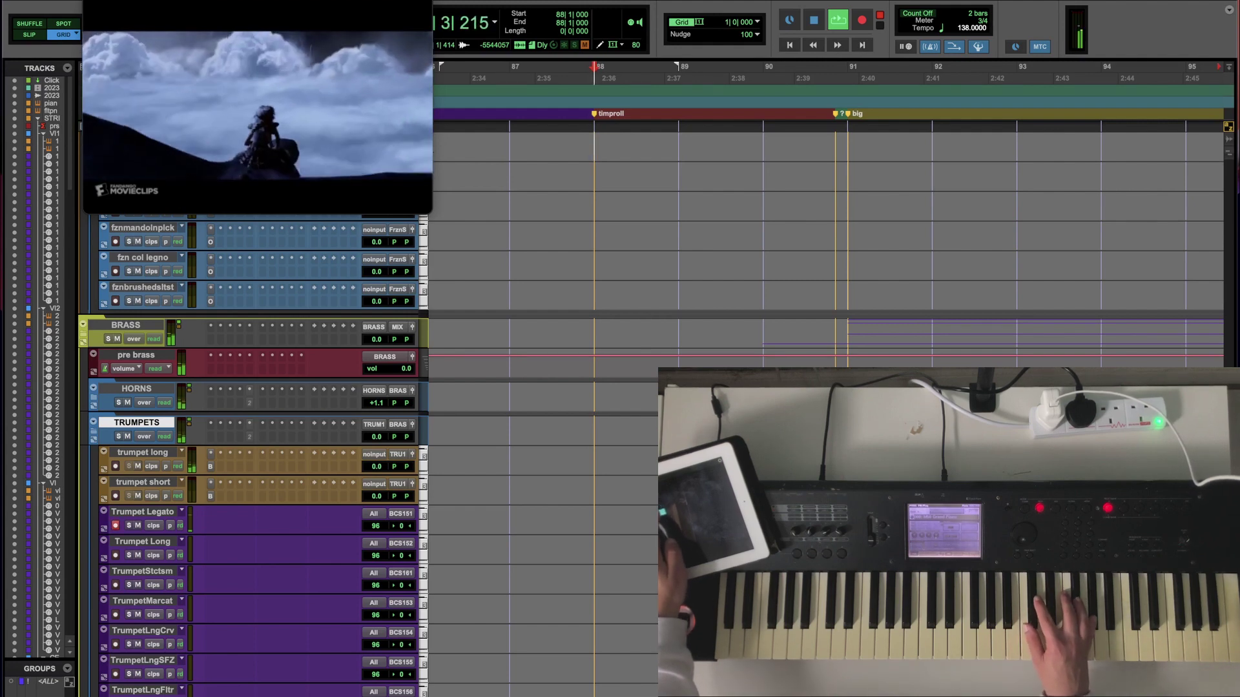
{"action": "key", "text": "space"}
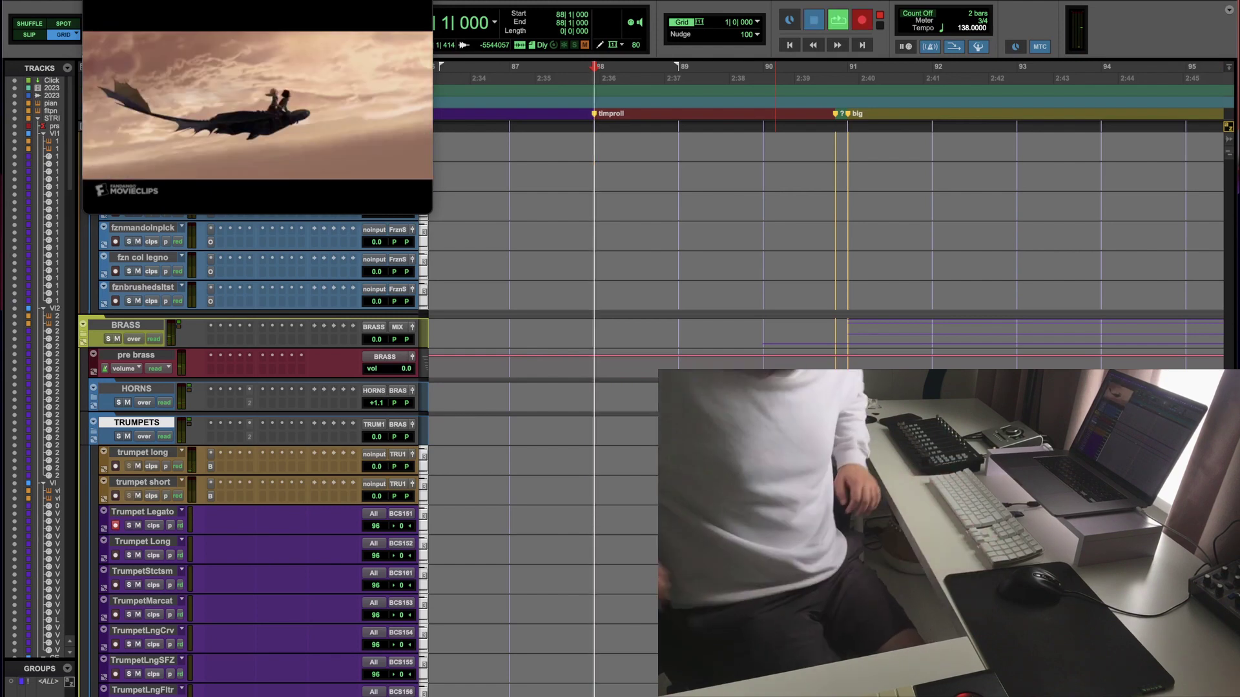
{"action": "key", "text": "super+space"}
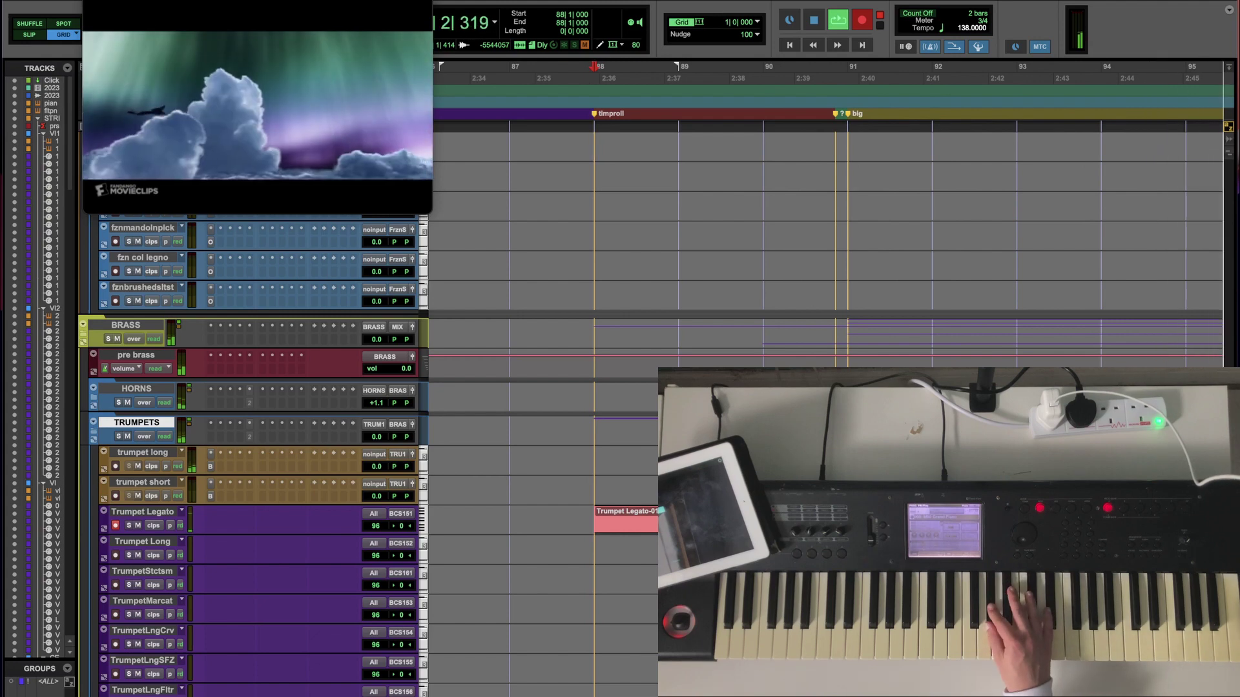
{"action": "key", "text": "super+period"}
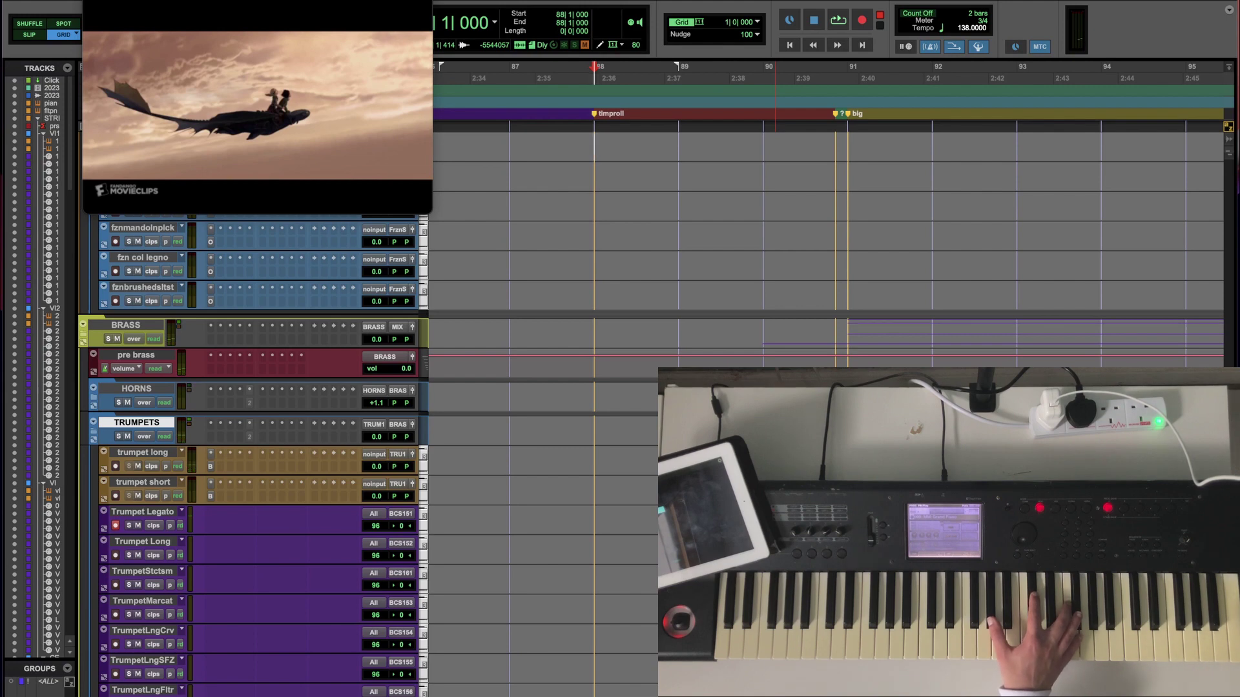
Step: Record a Trumpet Legato part from the "timproll" marker at bar 88
{"action": "key", "text": "space"}
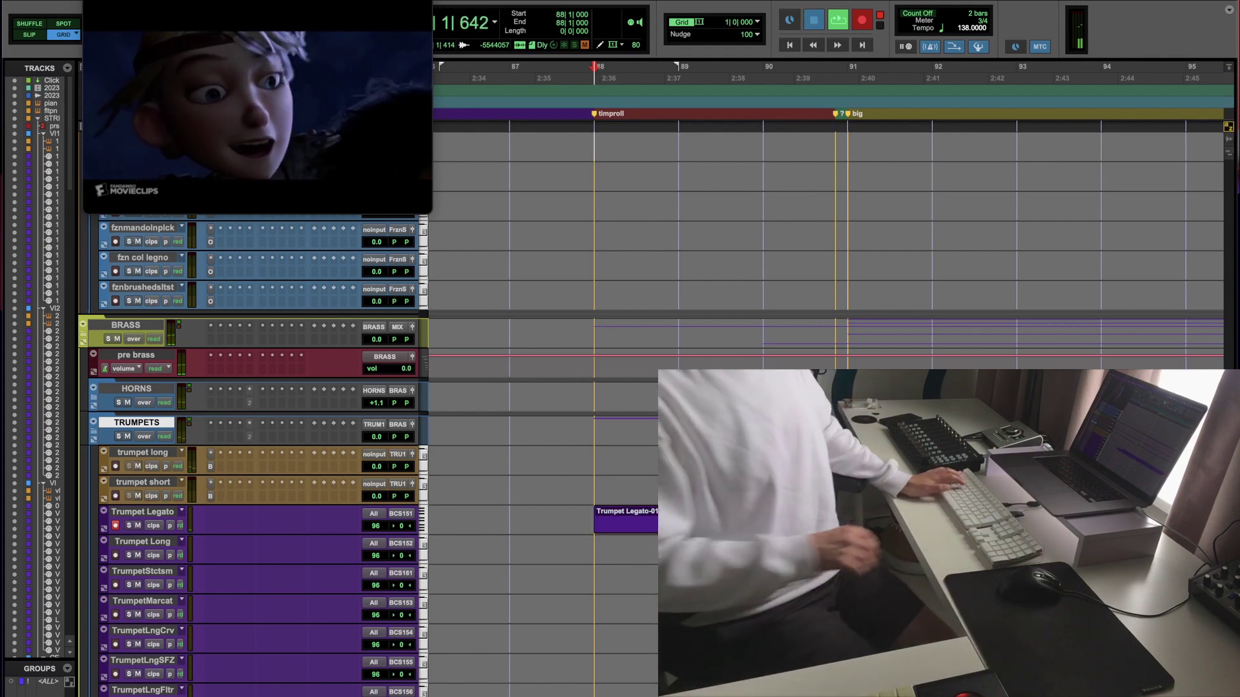
{"action": "key", "text": "space"}
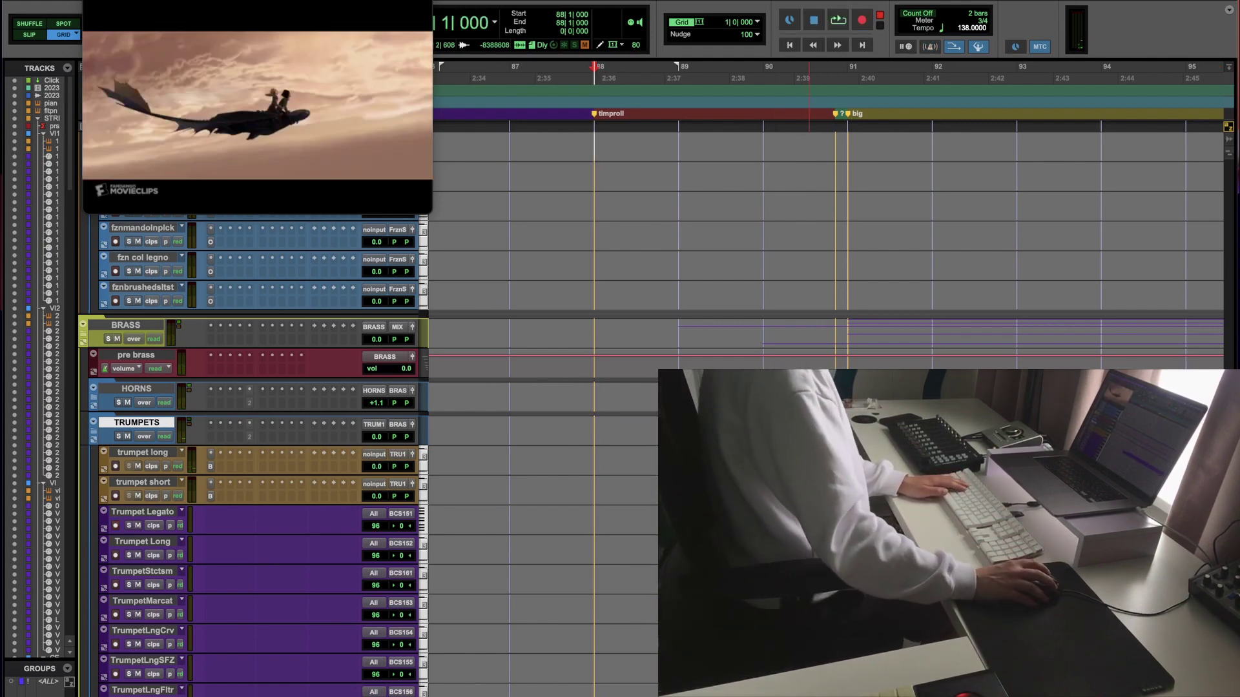
Step: Play the BRASS folder soloed from the "big" marker at bar 91, with the track folders collapsed
{"action": "key", "text": "KP_Decimal"}
{"action": "key", "text": "2"}
{"action": "key", "text": "KP_Decimal"}
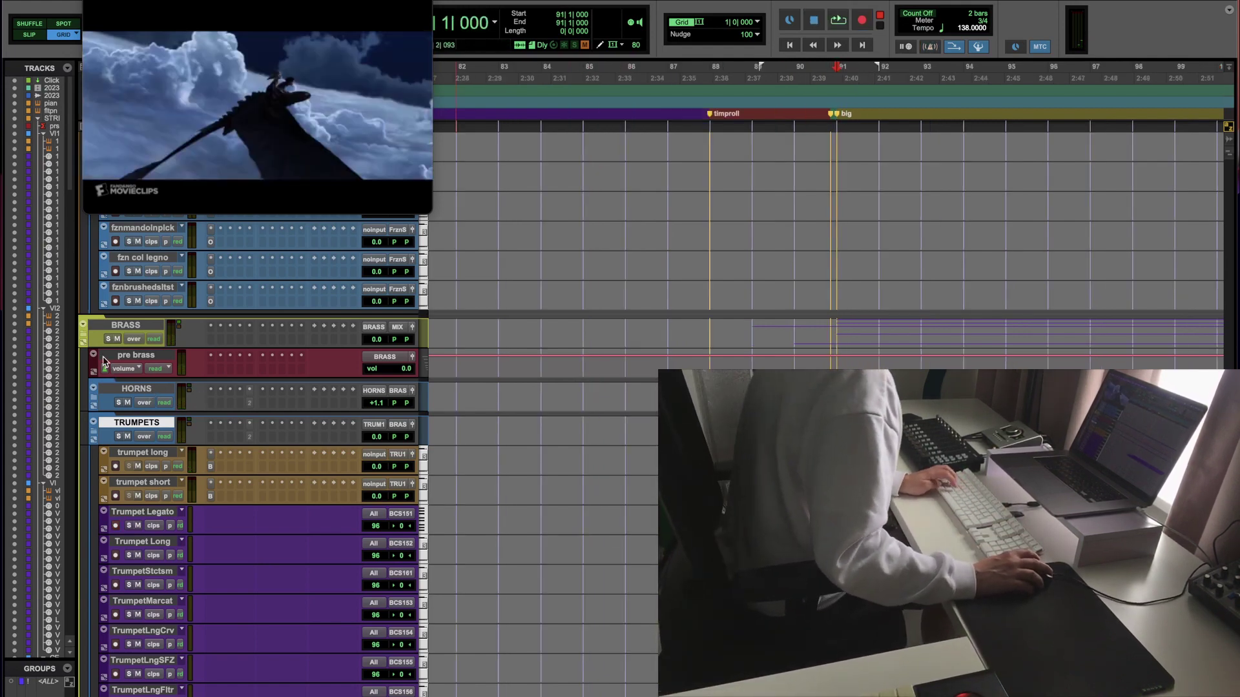
{"action": "key", "text": "KP_Decimal"}
{"action": "key", "text": "1"}
{"action": "key", "text": "KP_Decimal"}
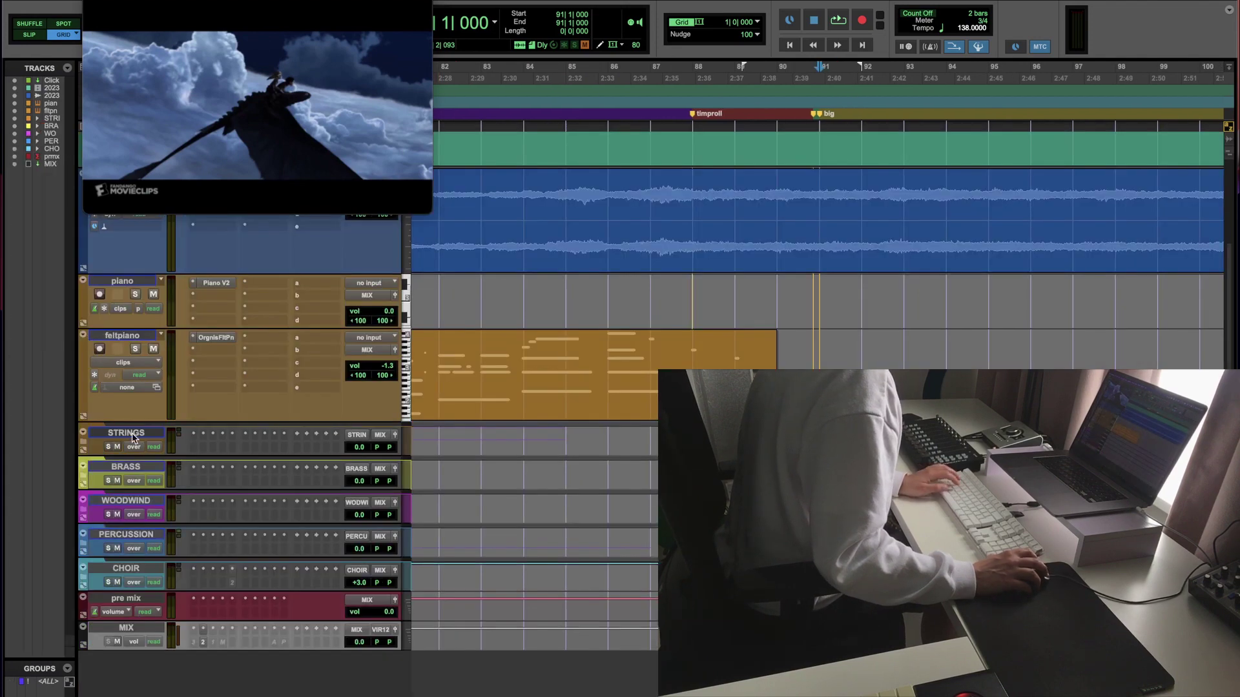
{"action": "left_click", "coordinate": [107, 480]}
{"action": "key", "text": "space"}
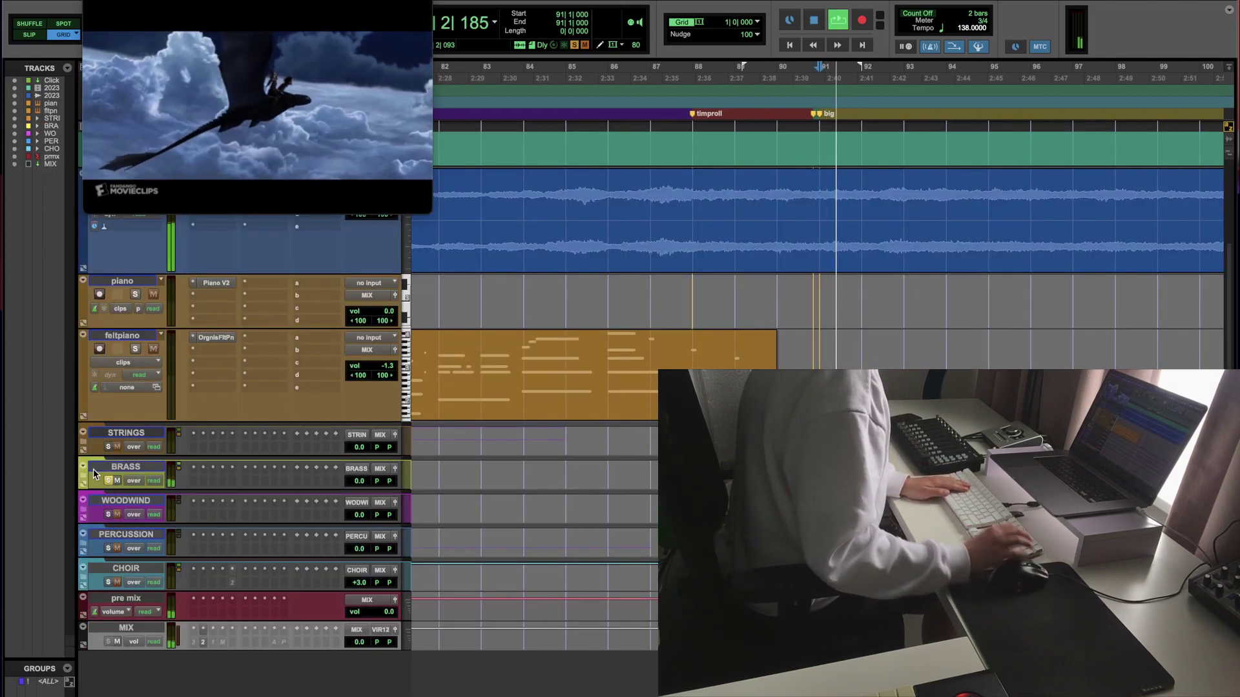
Step: Insert the Shadow Hills mastering compressor on the BRASS folder and adjust its optical and discrete thresholds
{"action": "left_click", "coordinate": [197, 489]}
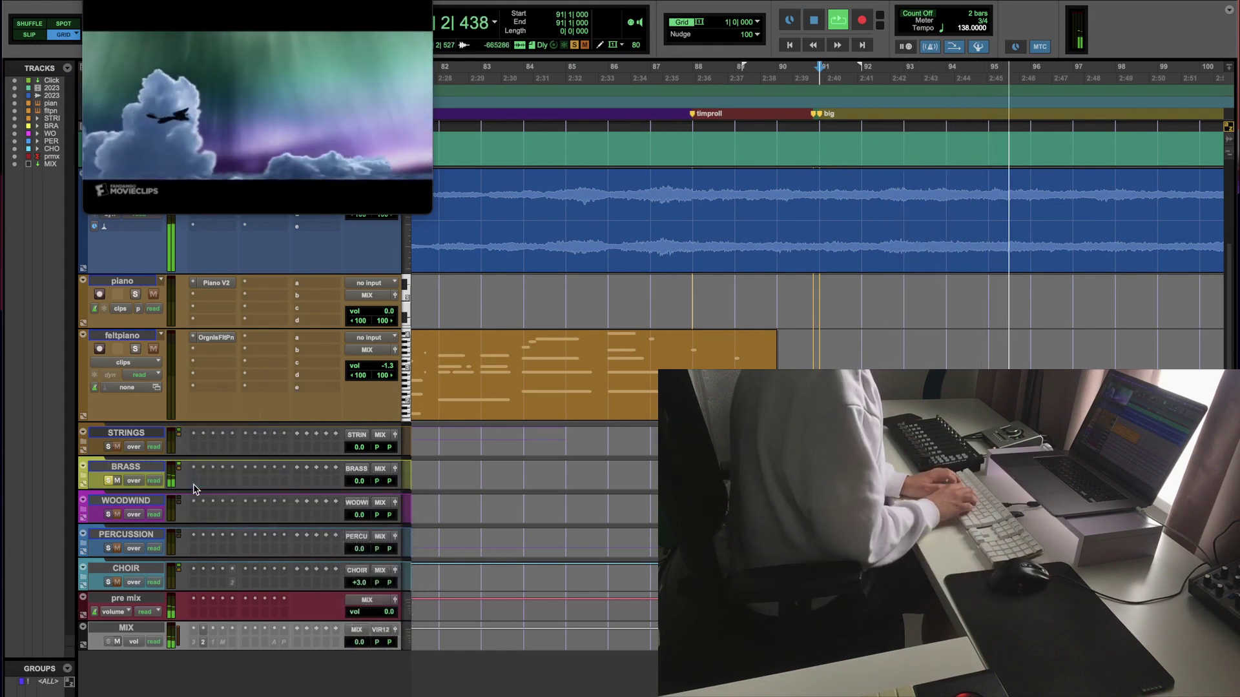
{"action": "type", "text": "shad"}
{"action": "key", "text": "Return"}
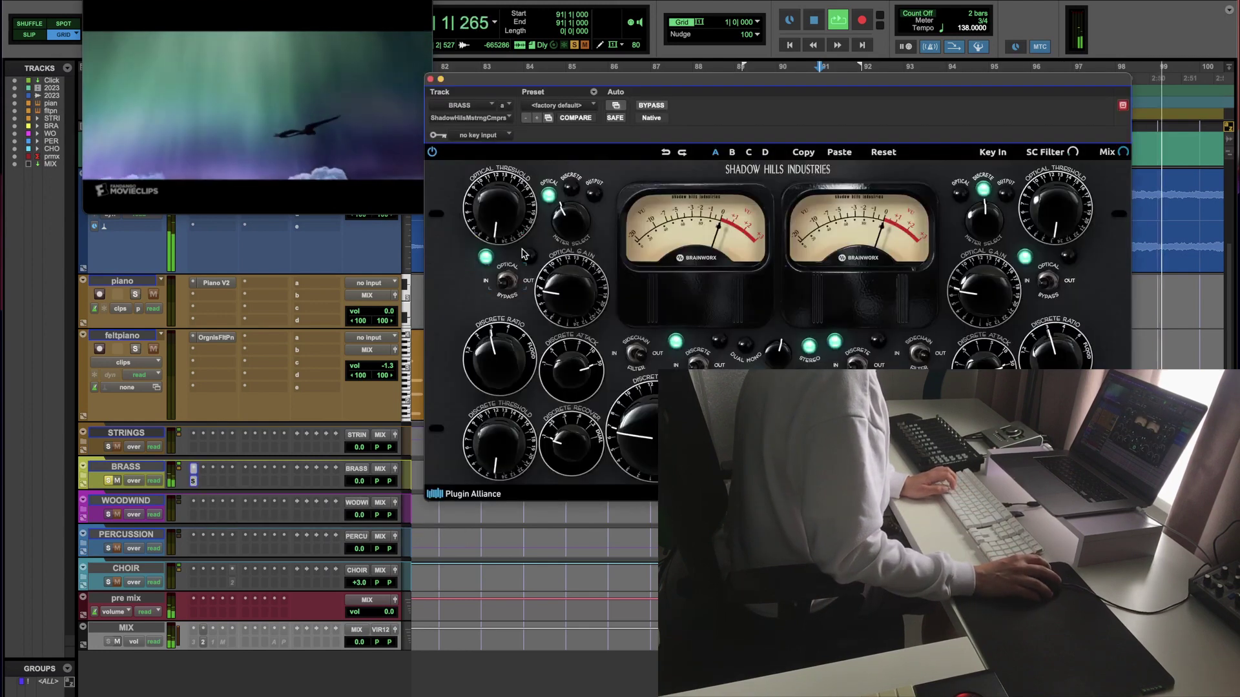
{"action": "left_click_drag", "start_coordinate": [523, 254], "coordinate": [521, 284]}
{"action": "left_click_drag", "start_coordinate": [510, 445], "coordinate": [509, 472]}
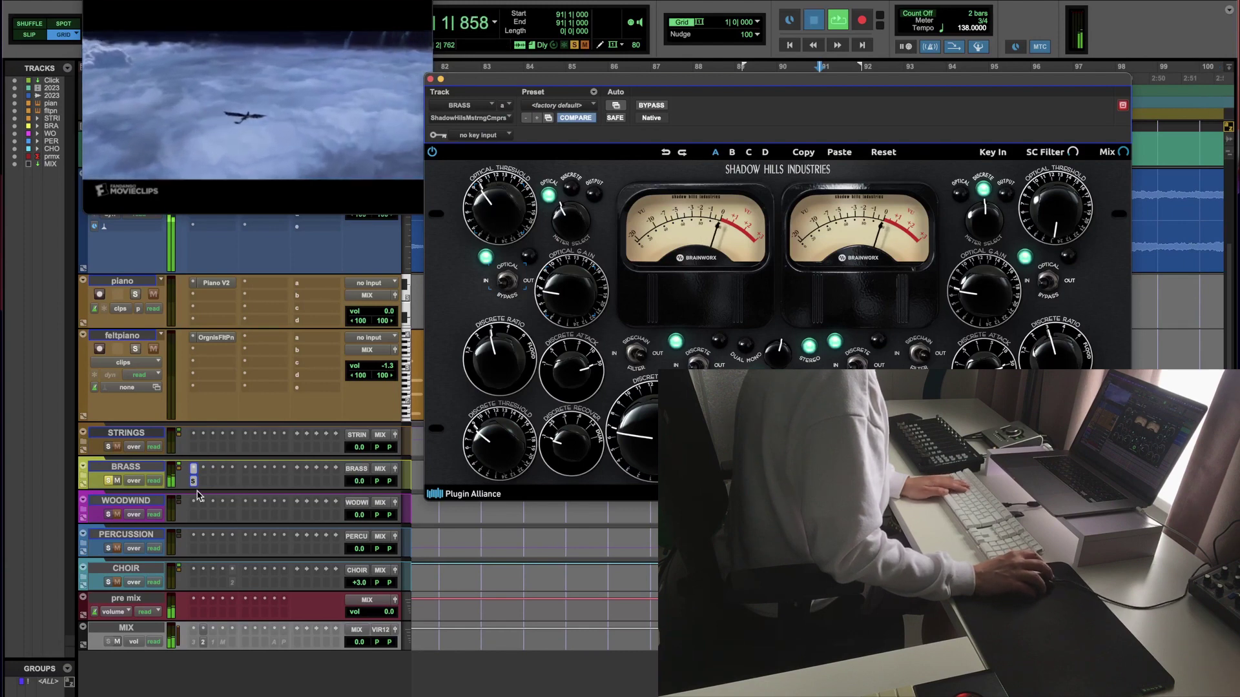
{"action": "key", "text": "space"}
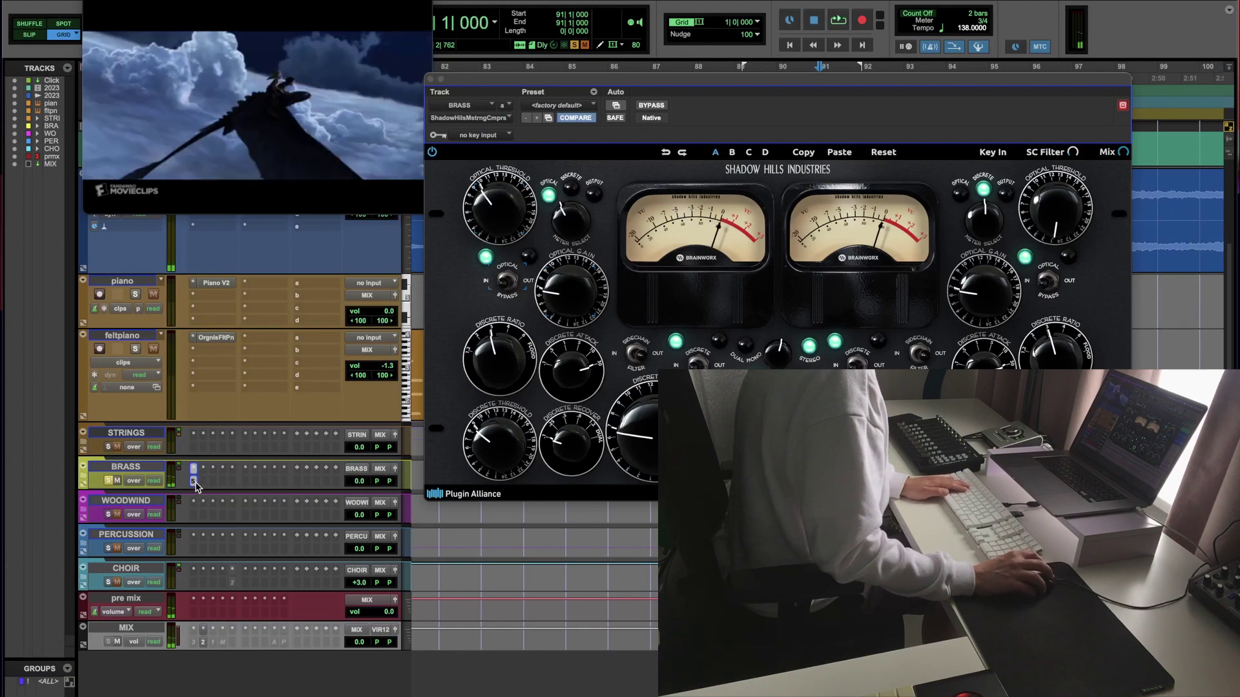
{"action": "key", "text": "super+w"}
Step: Expand the BRASS folder and open the Tuba Legato part around bars 90 to 107 for note editing
{"action": "left_click", "coordinate": [84, 483]}
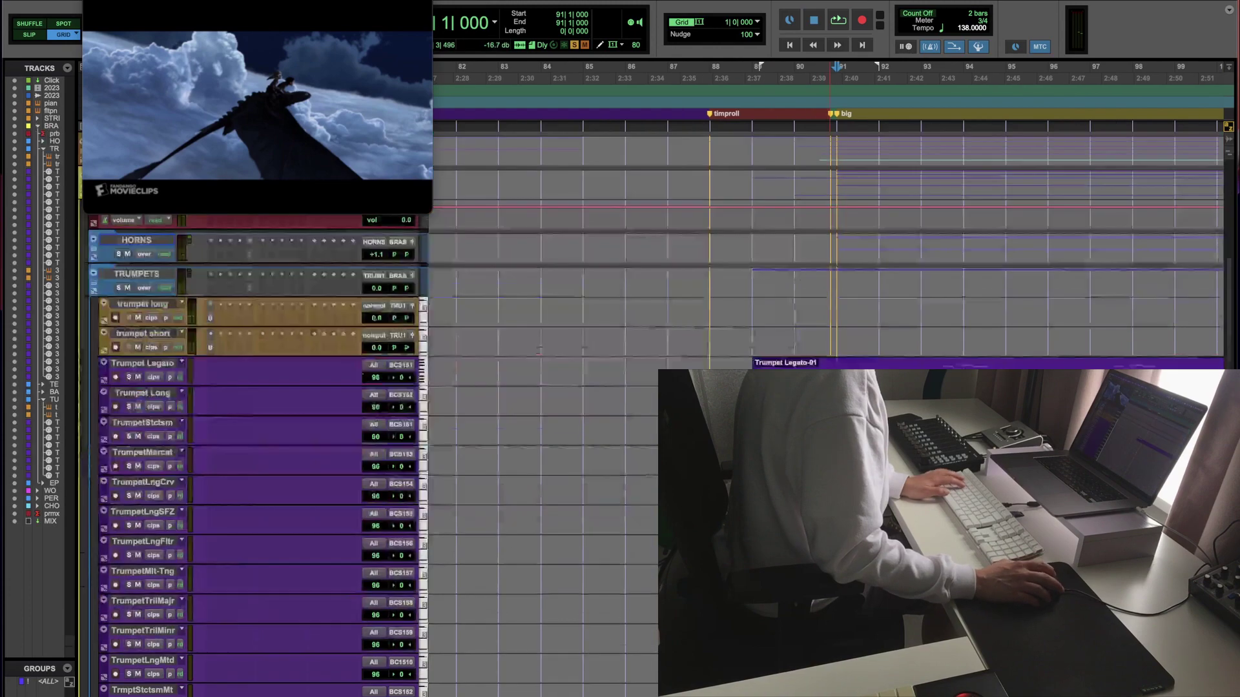
{"action": "key", "text": "super+bracketleft"}
{"action": "scroll", "coordinate": [258, 453], "scroll_direction": "down", "scroll_amount": 3}
{"action": "scroll", "coordinate": [258, 452], "scroll_direction": "down", "scroll_amount": 10}
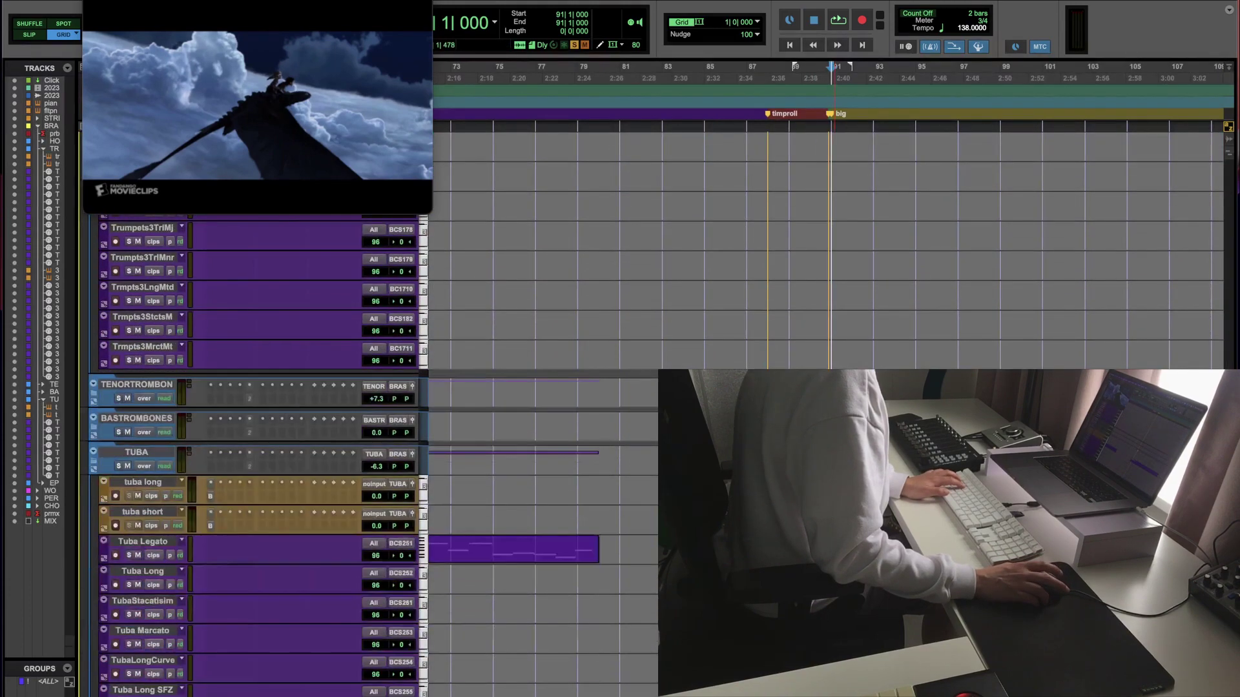
{"action": "left_click_drag", "start_coordinate": [815, 71], "coordinate": [1170, 72]}
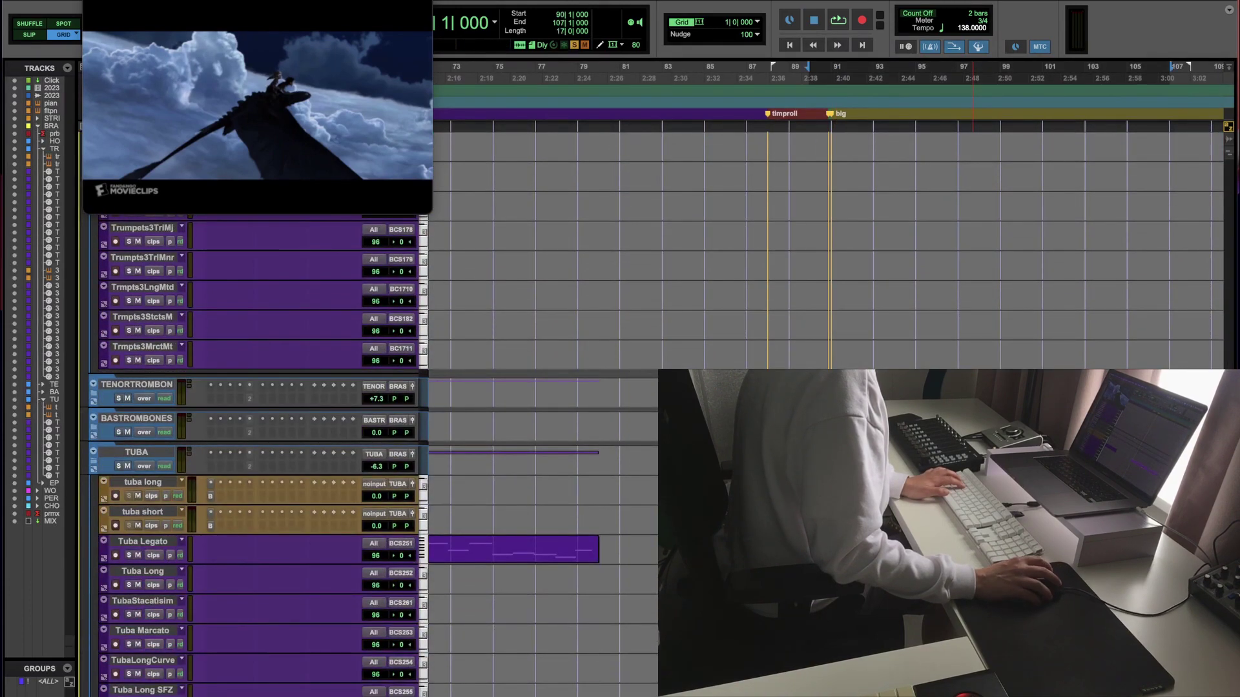
{"action": "key", "text": "ctrl+equal"}
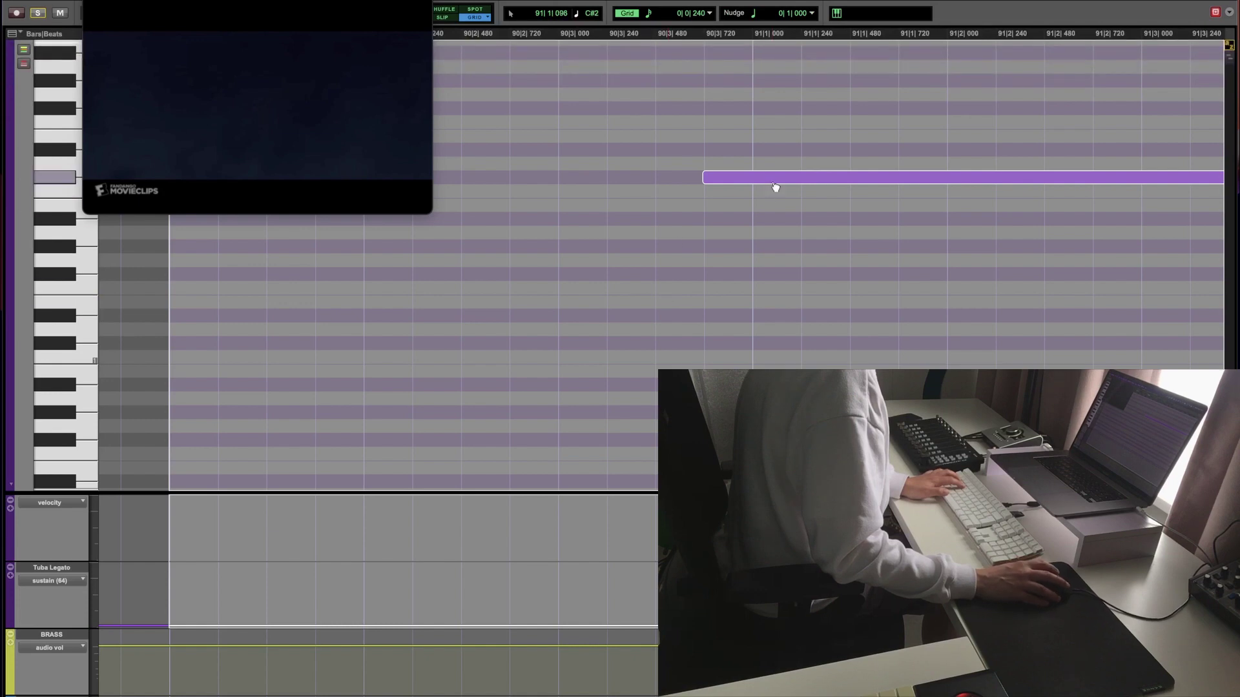
Step: Transpose the selected Tuba Legato notes down one octave
{"action": "left_click_drag", "start_coordinate": [775, 186], "coordinate": [788, 348]}
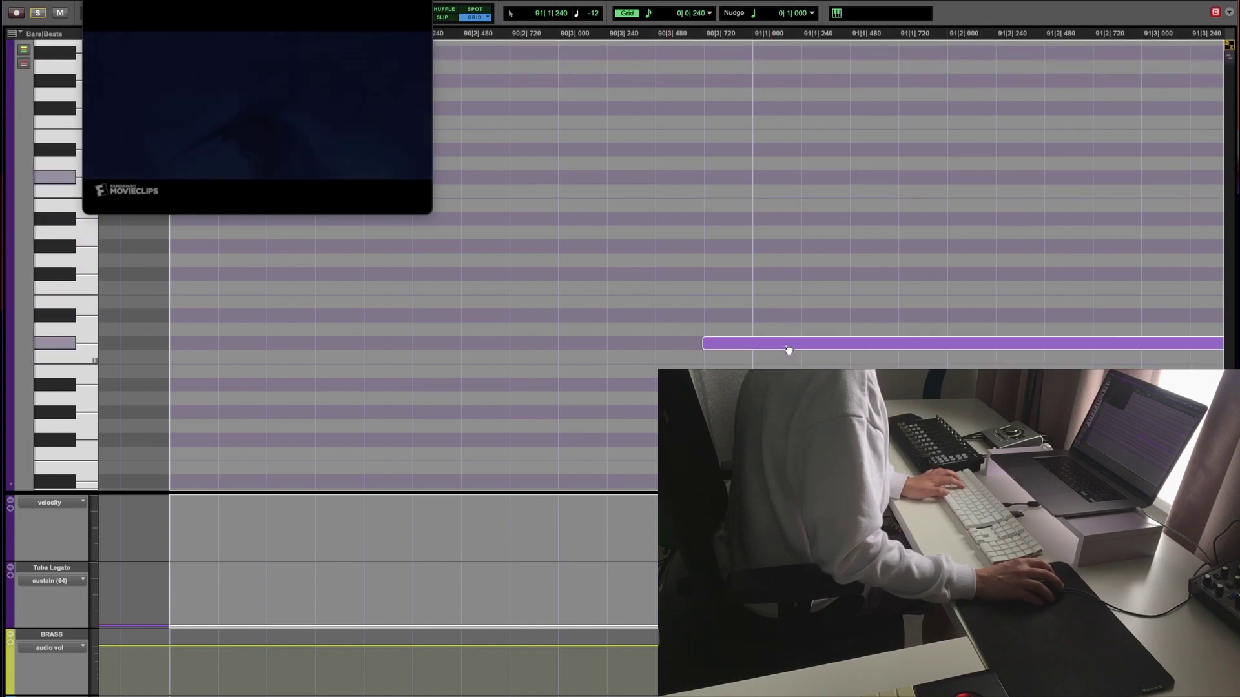
{"action": "key", "text": "r"}
{"action": "key", "text": "r"}
{"action": "scroll", "coordinate": [866, 343], "scroll_direction": "right", "scroll_amount": 10}
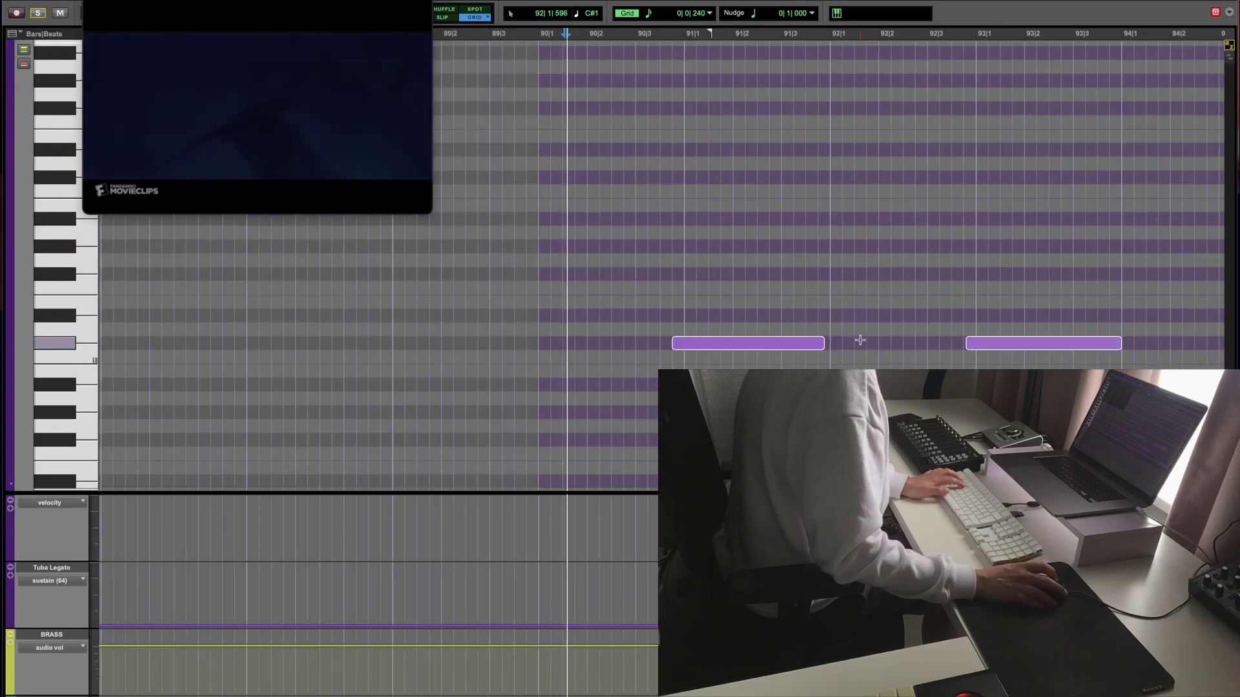
{"action": "key", "text": "r"}
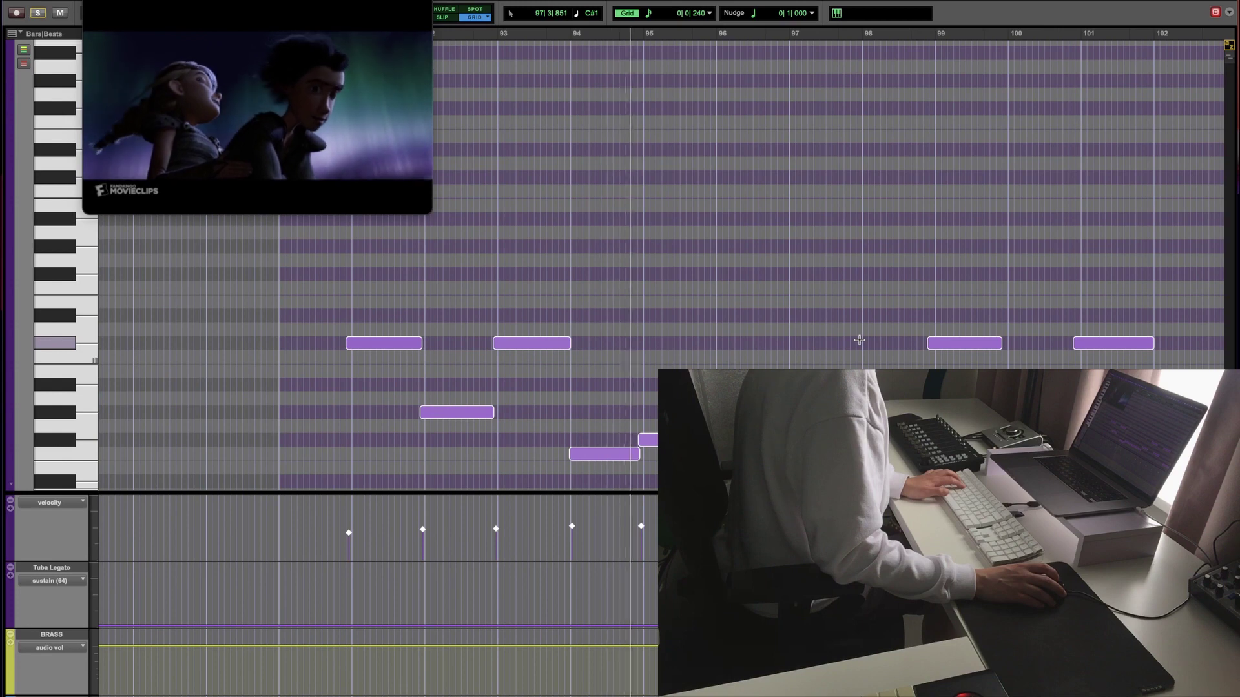
{"action": "scroll", "coordinate": [859, 340], "scroll_direction": "right", "scroll_amount": 3}
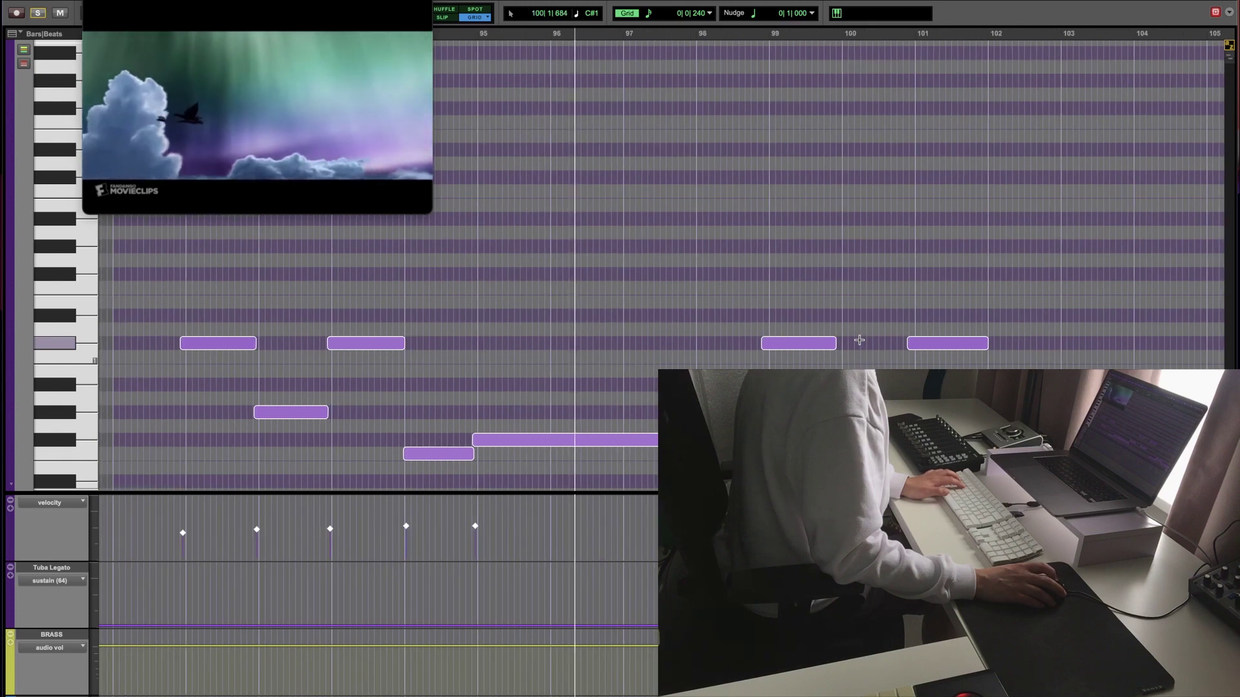
Step: Move the tuba's C#1 note near bar 99 down to Bb0 and the one near bar 101 down to F#0
{"action": "left_click", "coordinate": [819, 343]}
{"action": "key", "text": "Delete"}
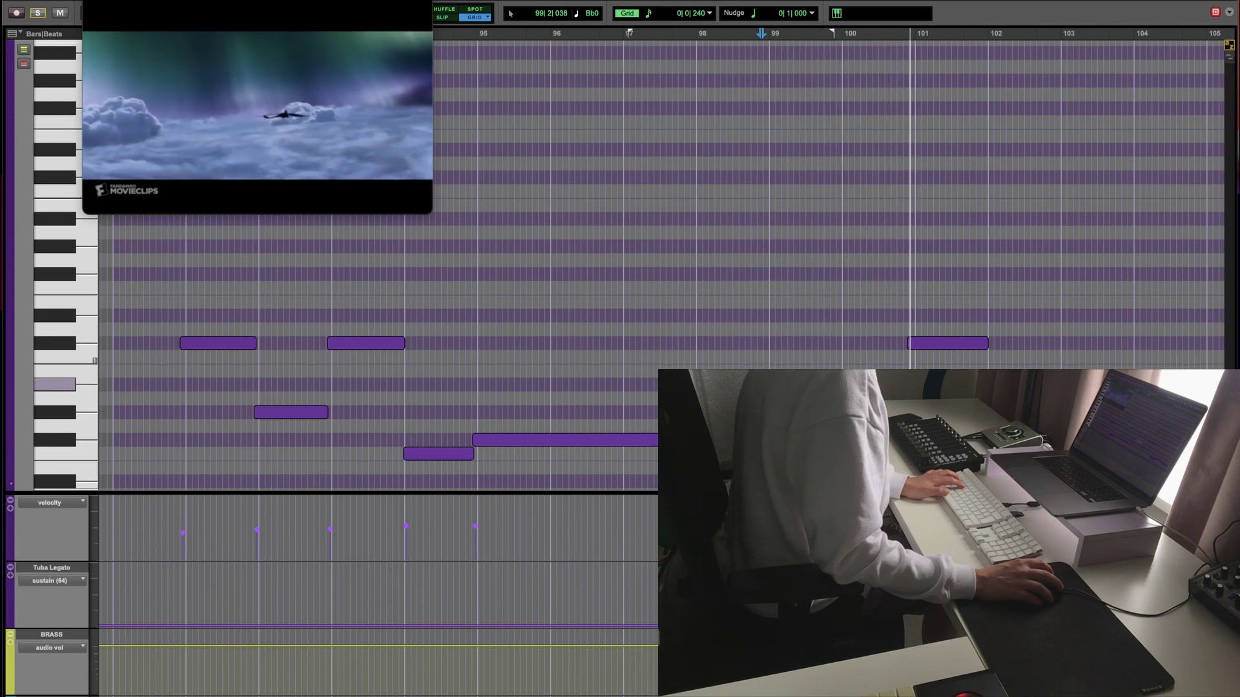
{"action": "left_click_drag", "start_coordinate": [929, 343], "coordinate": [929, 439]}
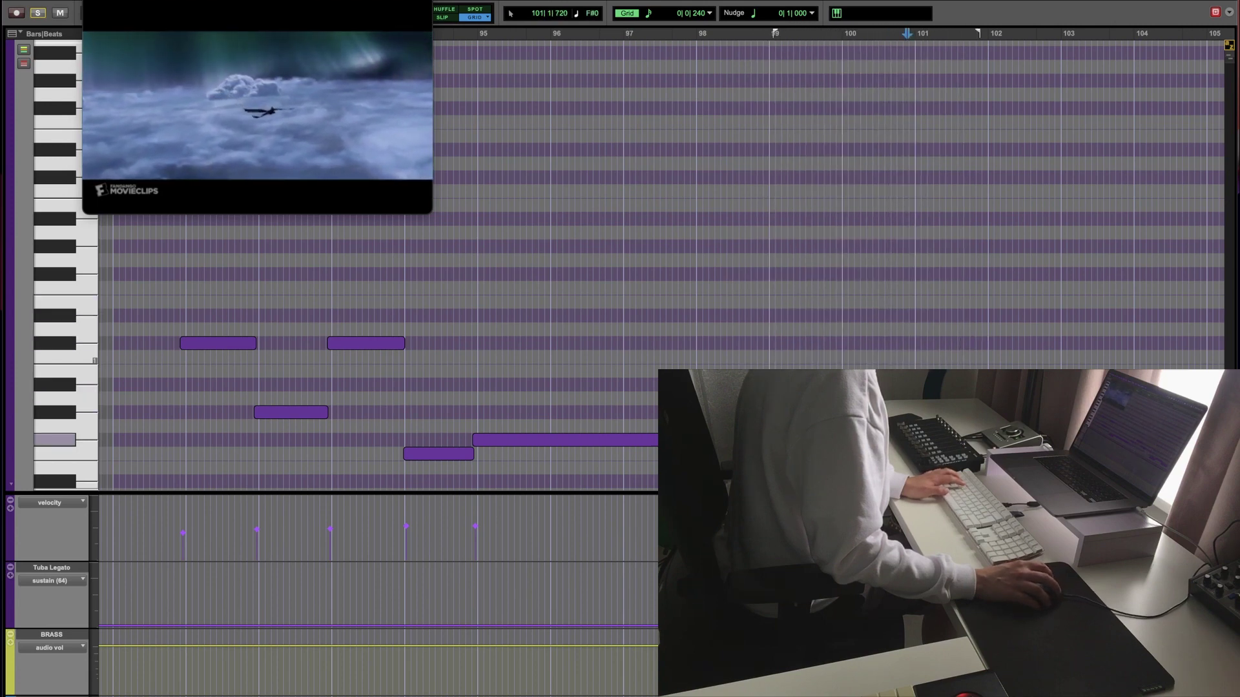
{"action": "key", "text": "super+equal"}
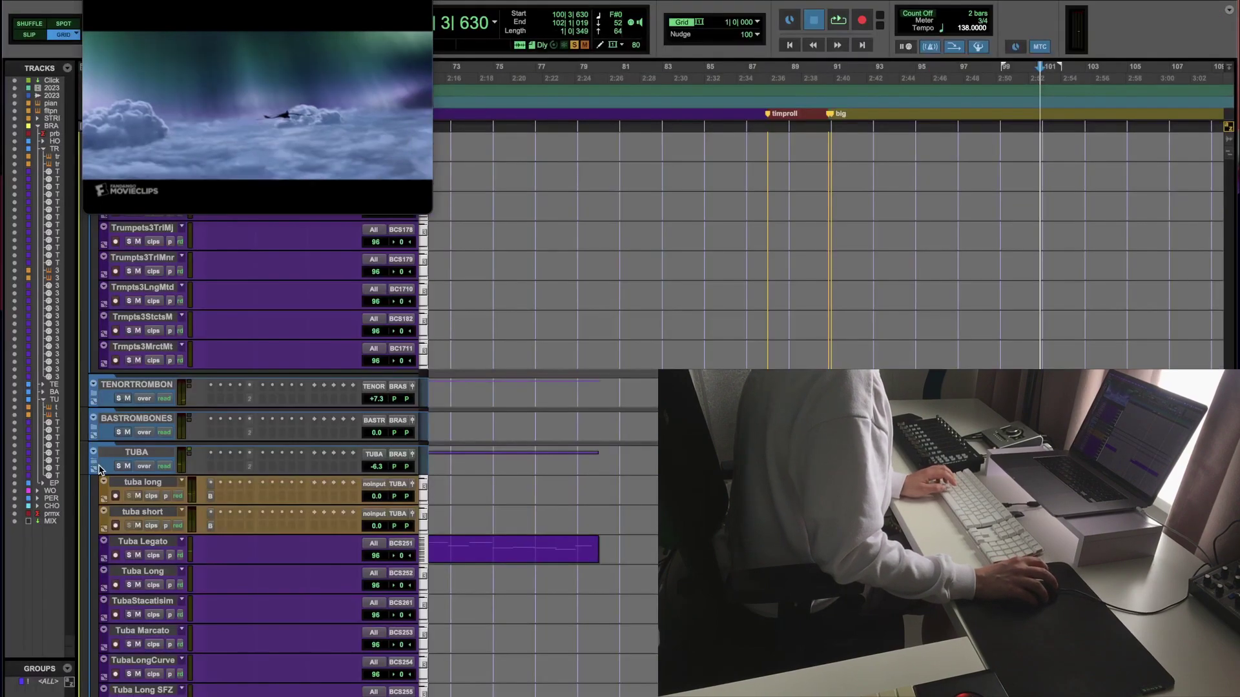
Step: Expand the TENORTROMBON folder and play the brass parts from the "big" marker at bar 91
{"action": "key", "text": "super+bracketright"}
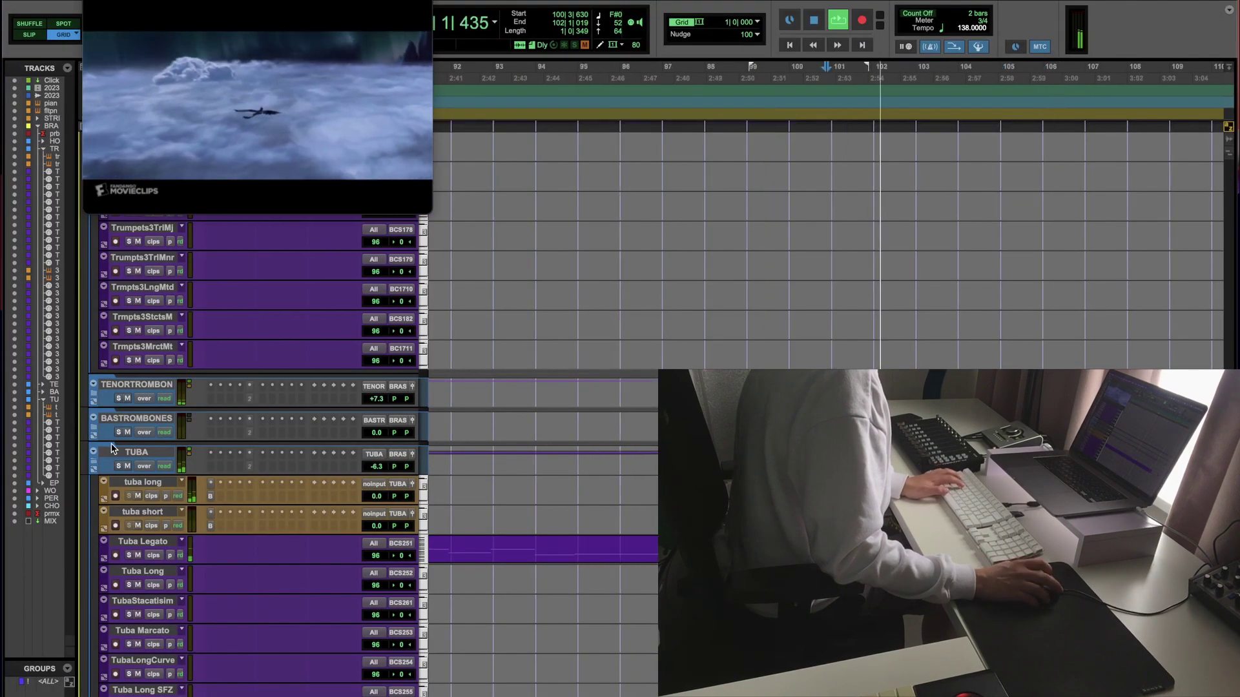
{"action": "key", "text": "super+bracketleft"}
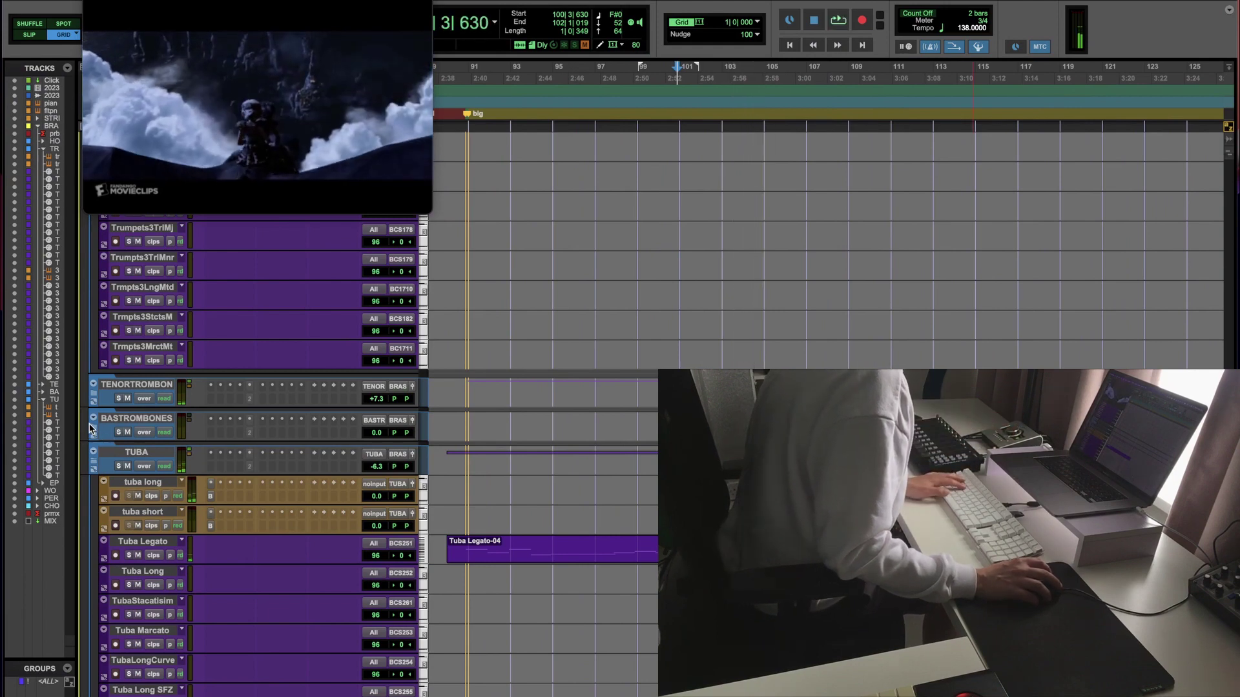
{"action": "left_click", "coordinate": [94, 396]}
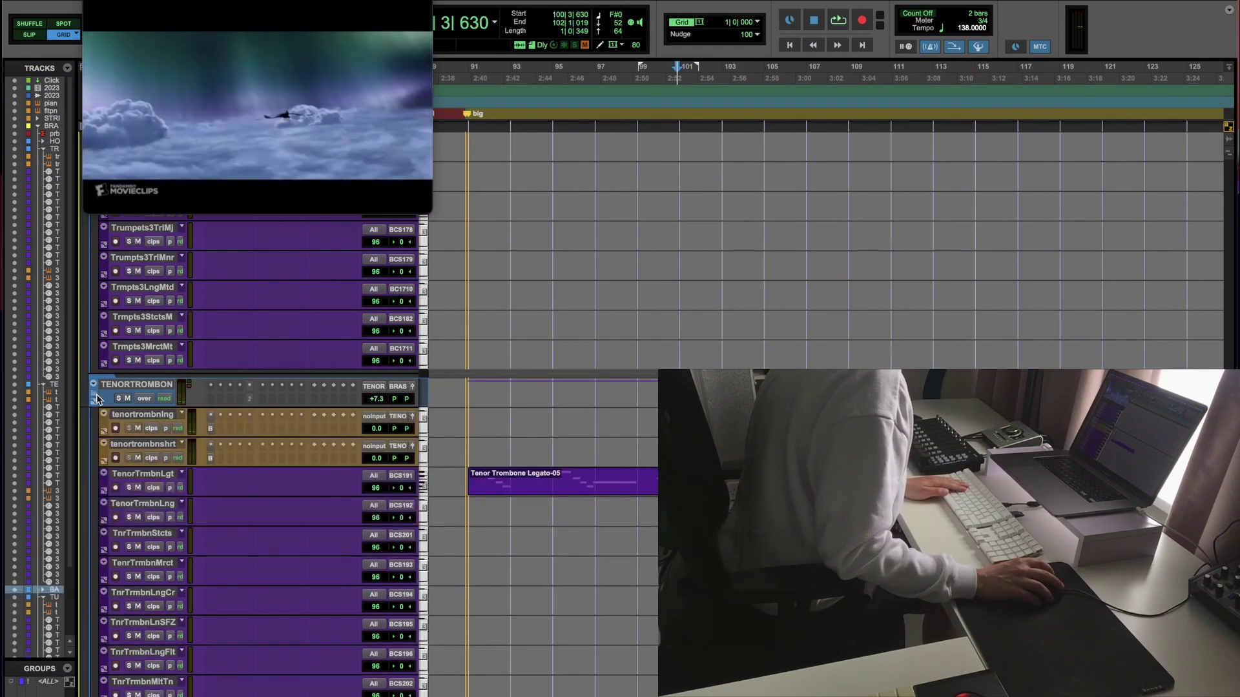
{"action": "key", "text": "space"}
{"action": "scroll", "coordinate": [613, 438], "scroll_direction": "left", "scroll_amount": 3}
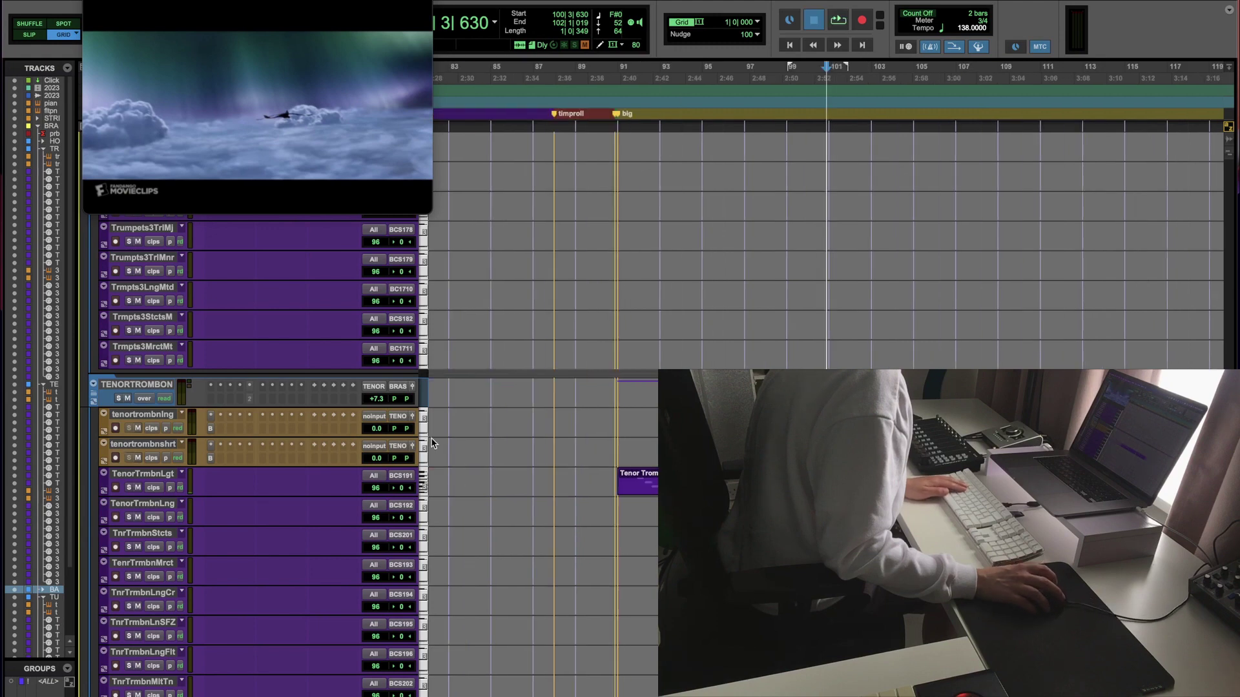
{"action": "key", "text": "space"}
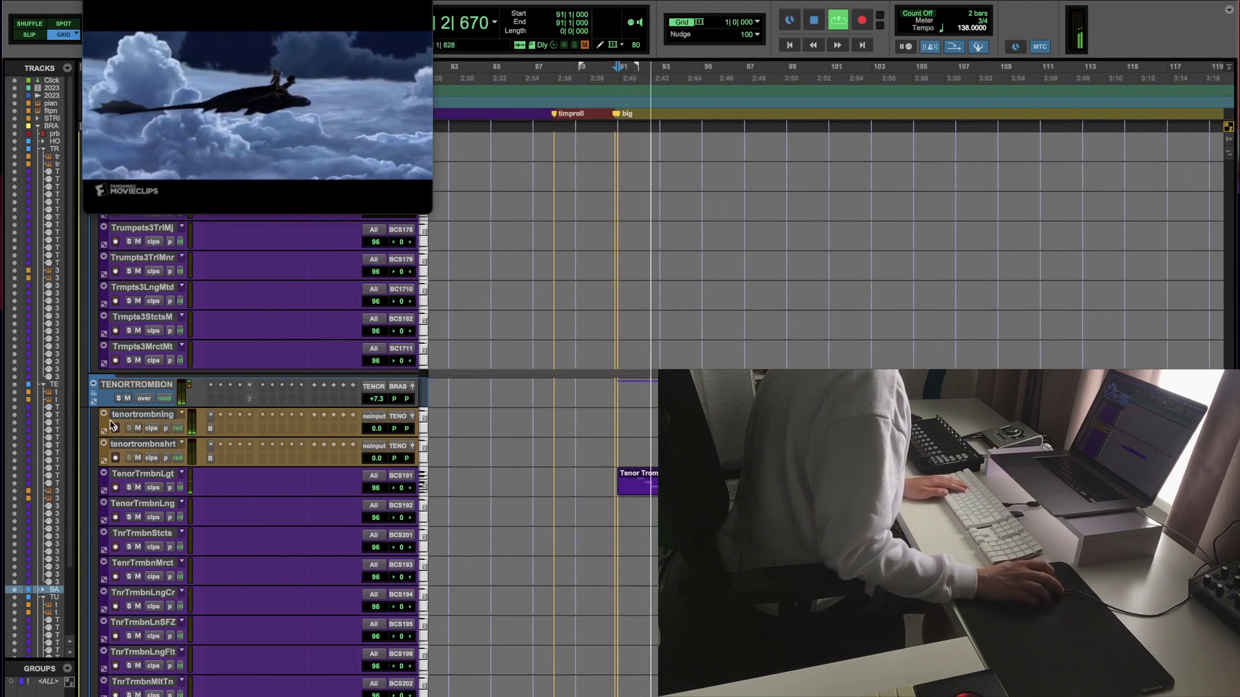
Step: Check the contents of the BASTROMBONES folder, and collapse all the brass instrument folders
{"action": "scroll", "coordinate": [111, 426], "scroll_direction": "down", "scroll_amount": 5}
{"action": "scroll", "coordinate": [111, 419], "scroll_direction": "down", "scroll_amount": 8}
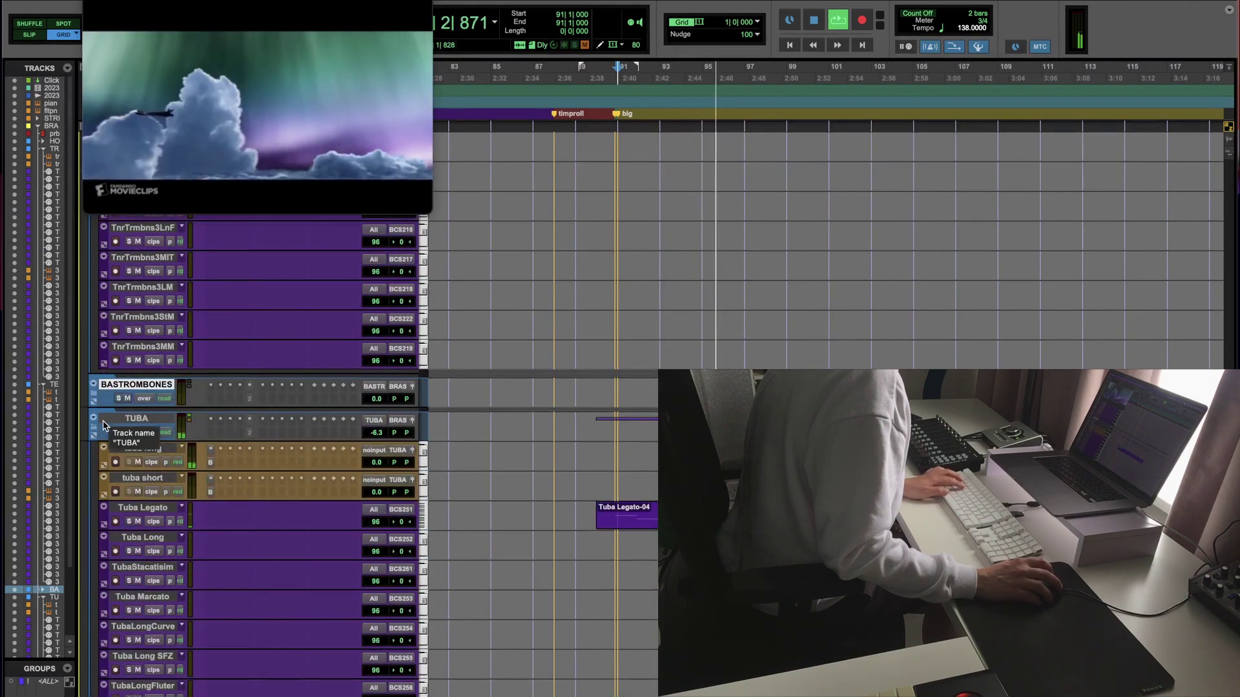
{"action": "left_click", "coordinate": [95, 397]}
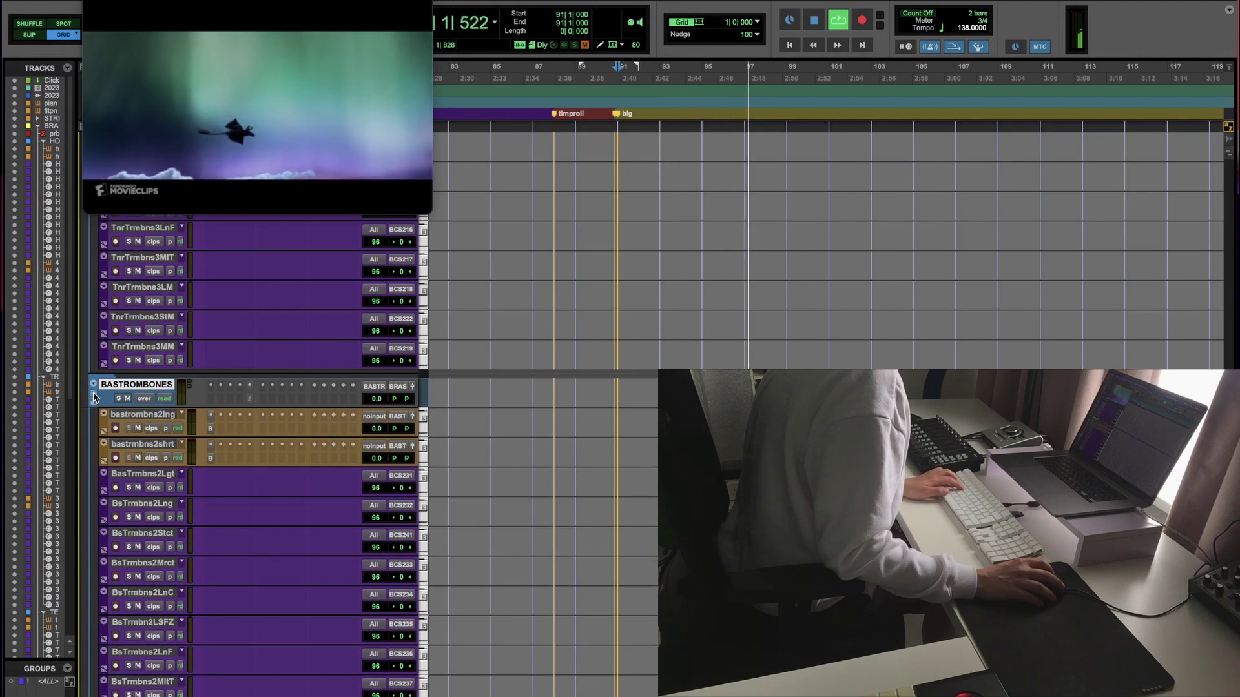
{"action": "left_click", "coordinate": [94, 397], "text": "alt"}
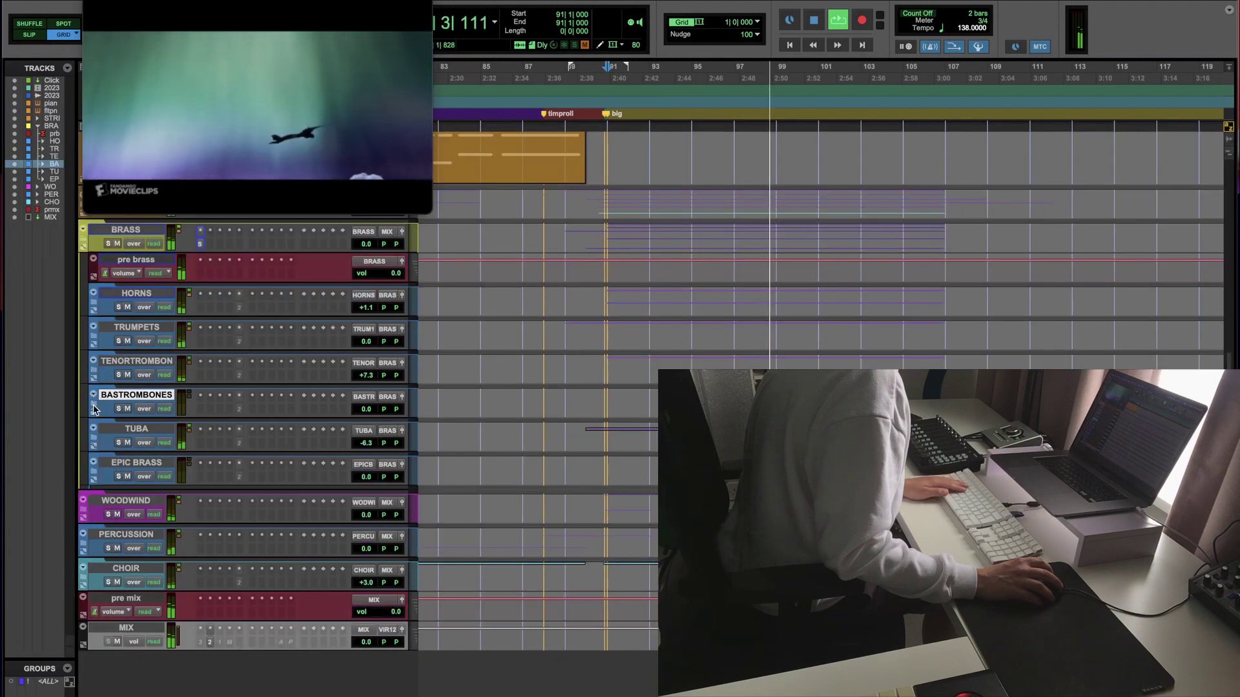
{"action": "key", "text": "space"}
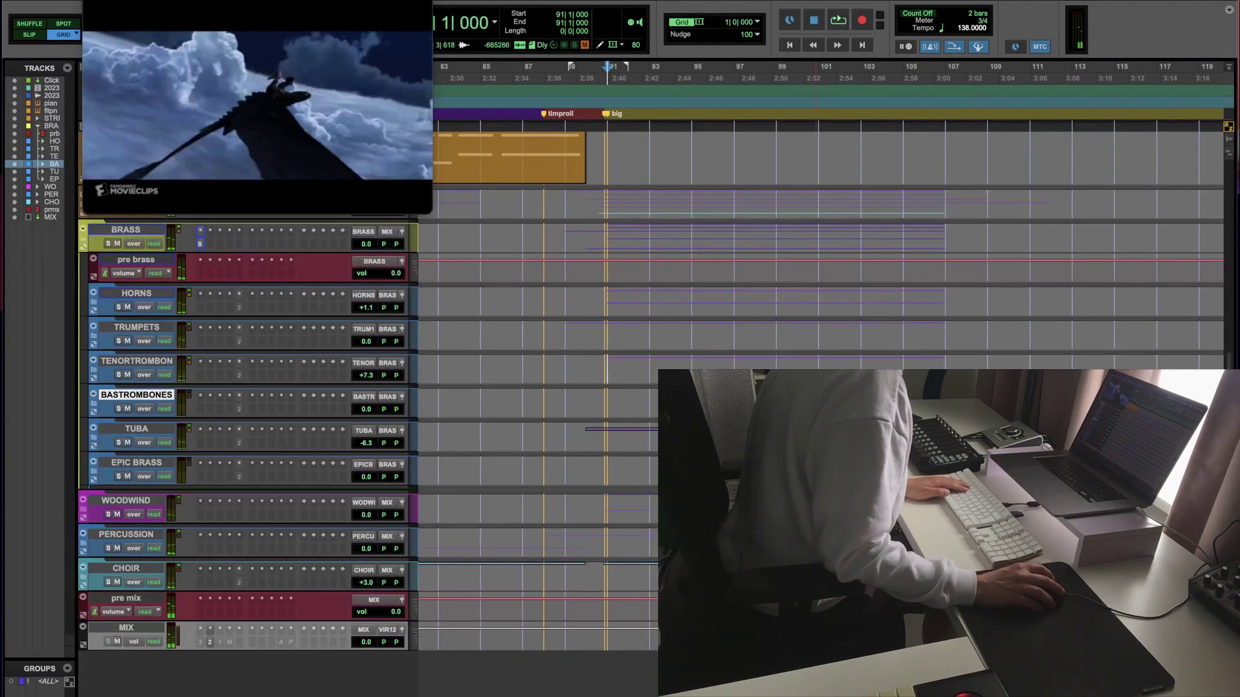
Step: Play the STRINGS folder soloed from bar 99
{"action": "key", "text": "super+bracketright"}
{"action": "key", "text": "super+bracketright"}
{"action": "key", "text": "super+bracketright"}
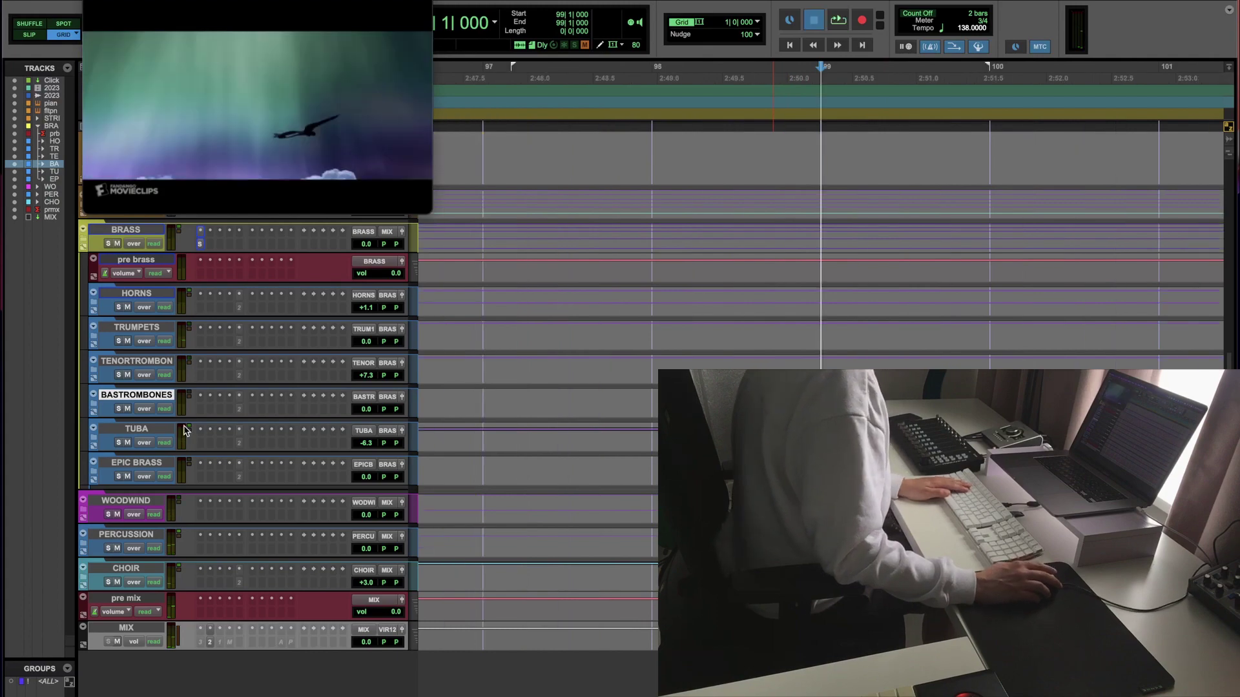
{"action": "key", "text": "space"}
{"action": "scroll", "coordinate": [171, 423], "scroll_direction": "up", "scroll_amount": 5}
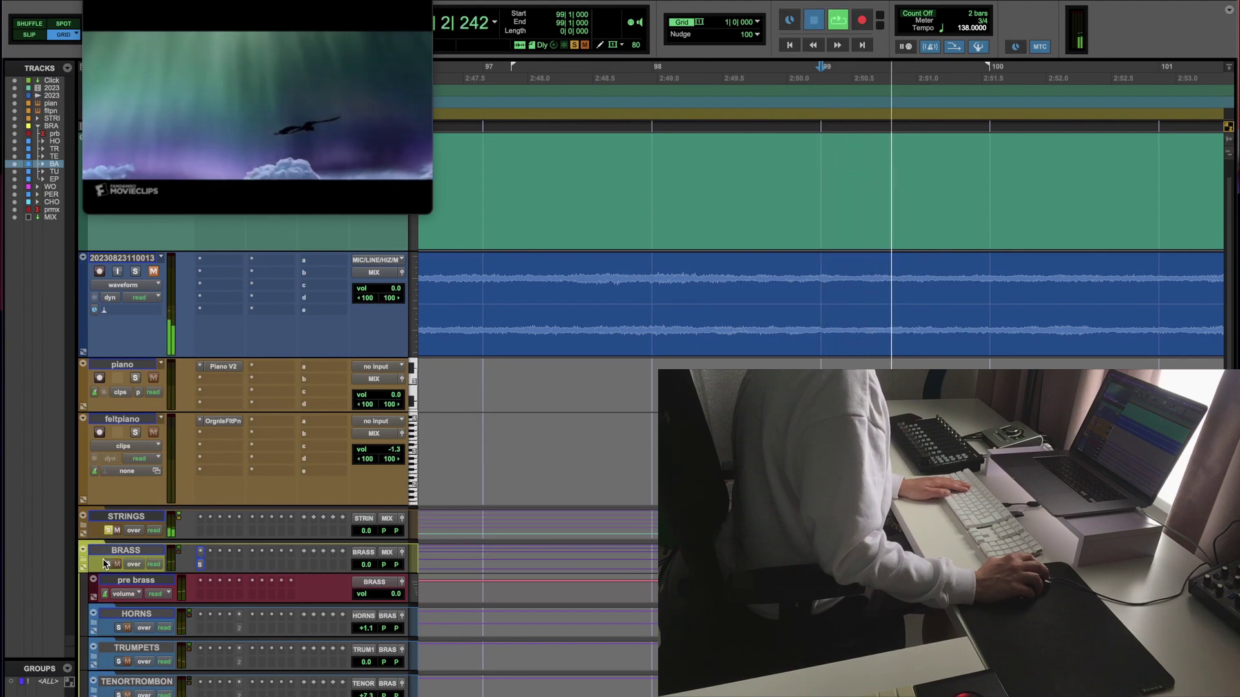
{"action": "key", "text": "space"}
Step: Play the whole BRASS folder soloed from bar 99 and remove its solo
{"action": "left_click", "coordinate": [109, 564]}
{"action": "key", "text": "space"}
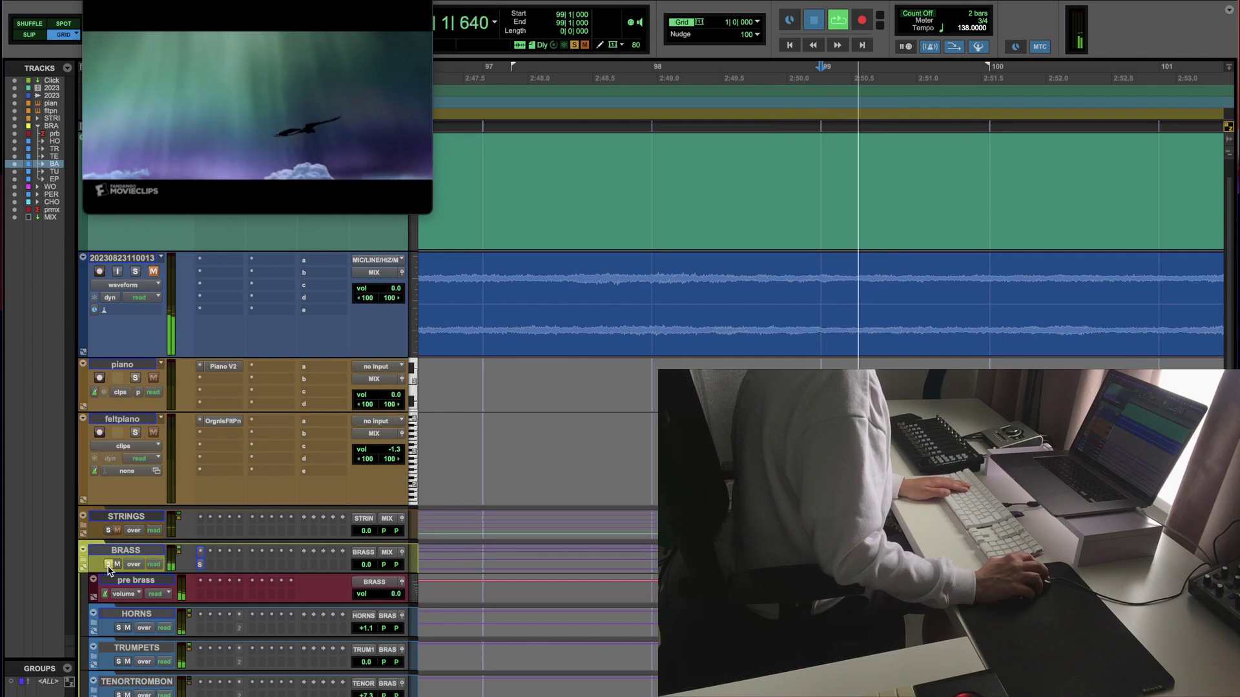
{"action": "key", "text": "space"}
{"action": "key", "text": "space"}
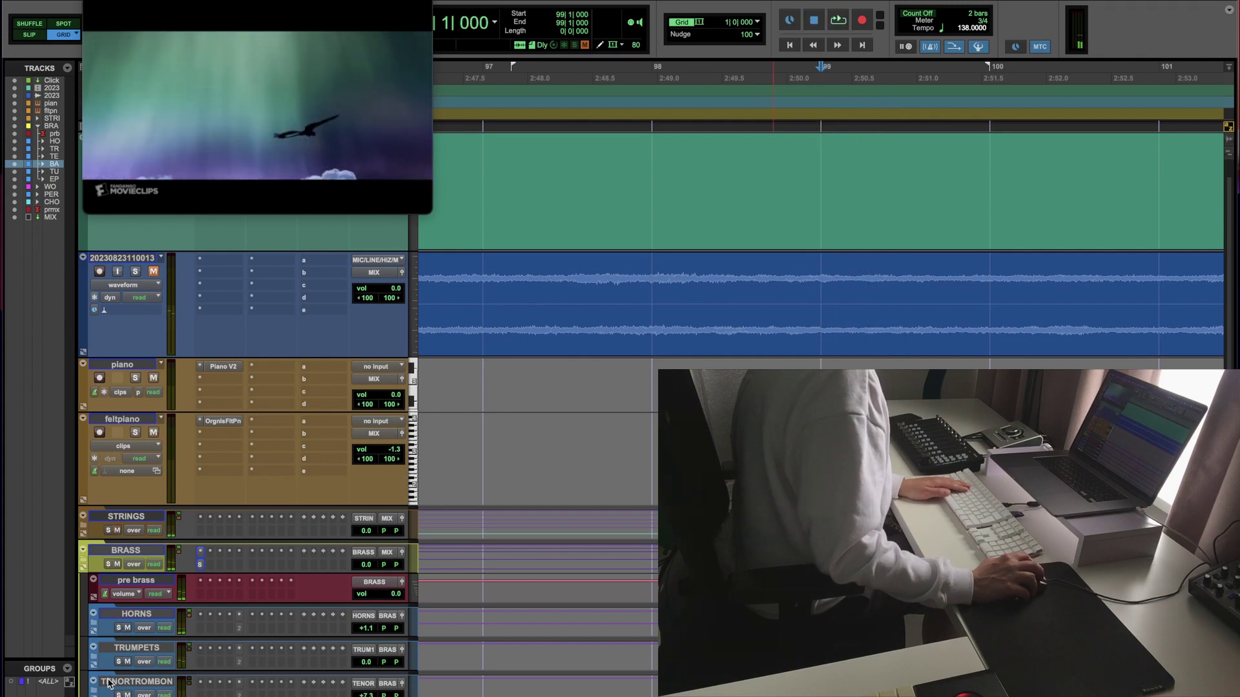
Step: Audition the TRUMPETS and BASTROMBONES folders in solo from bar 99, and clear the solos
{"action": "left_click", "coordinate": [118, 662]}
{"action": "scroll", "coordinate": [117, 646], "scroll_direction": "down", "scroll_amount": 10}
{"action": "key", "text": "space"}
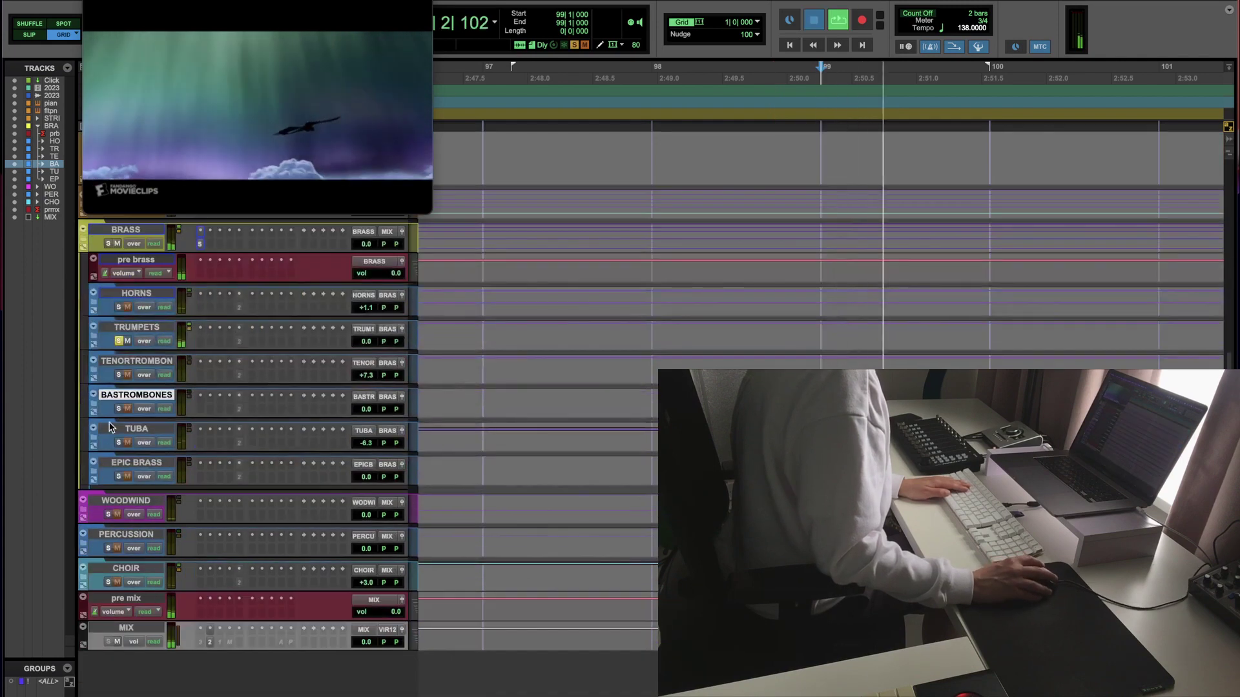
{"action": "left_click", "coordinate": [118, 409]}
{"action": "key", "text": "space"}
{"action": "left_click", "coordinate": [119, 409], "text": "alt"}
{"action": "key", "text": "space"}
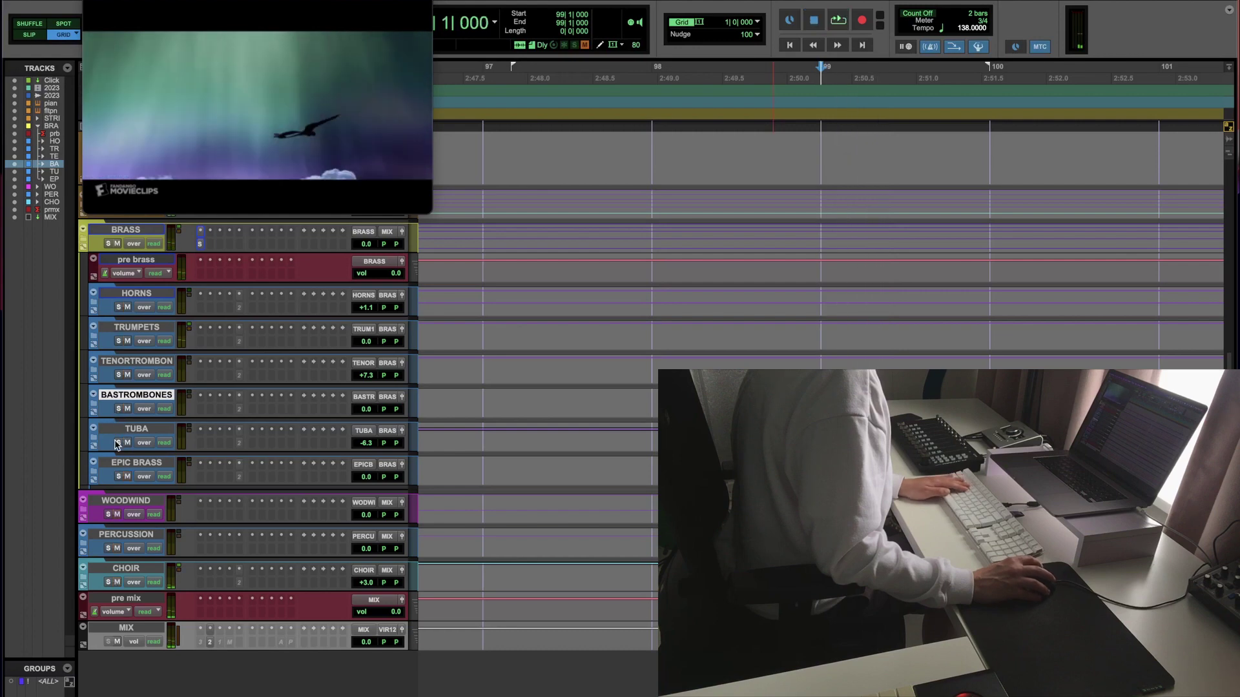
Step: Audition the TUBA and WOODWIND folders in solo from bar 99
{"action": "key", "text": "space"}
{"action": "key", "text": "space"}
{"action": "left_click", "coordinate": [118, 443]}
{"action": "key", "text": "space"}
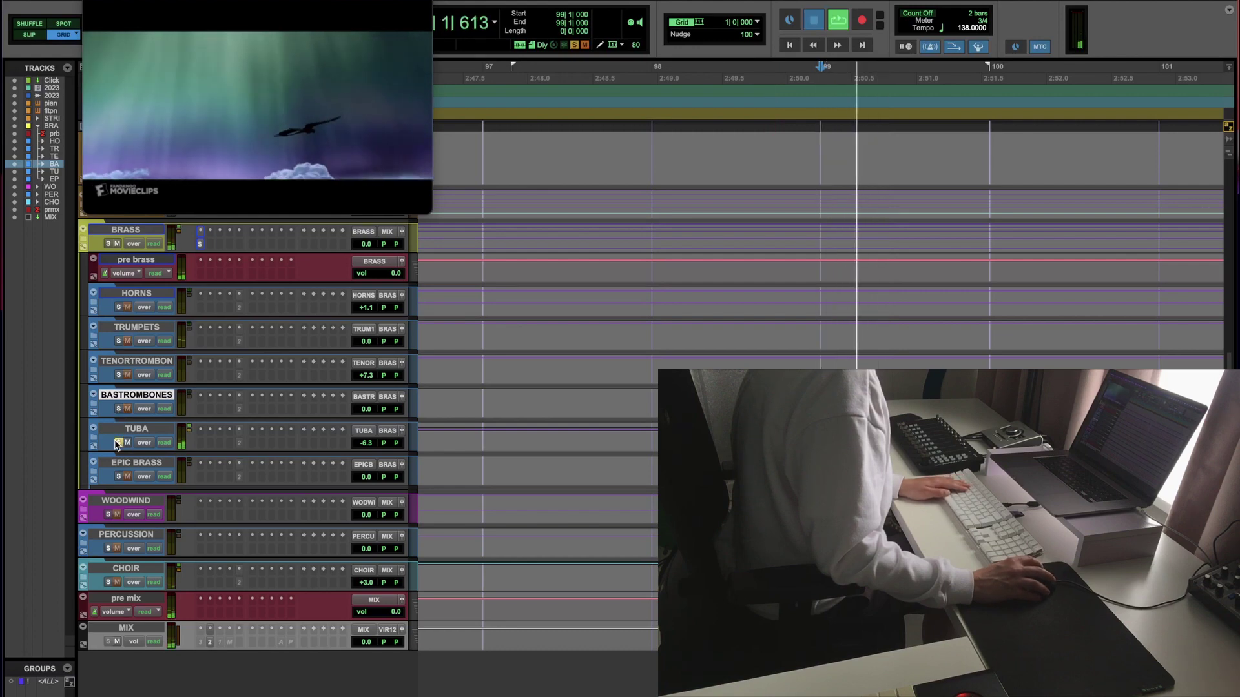
{"action": "key", "text": "space"}
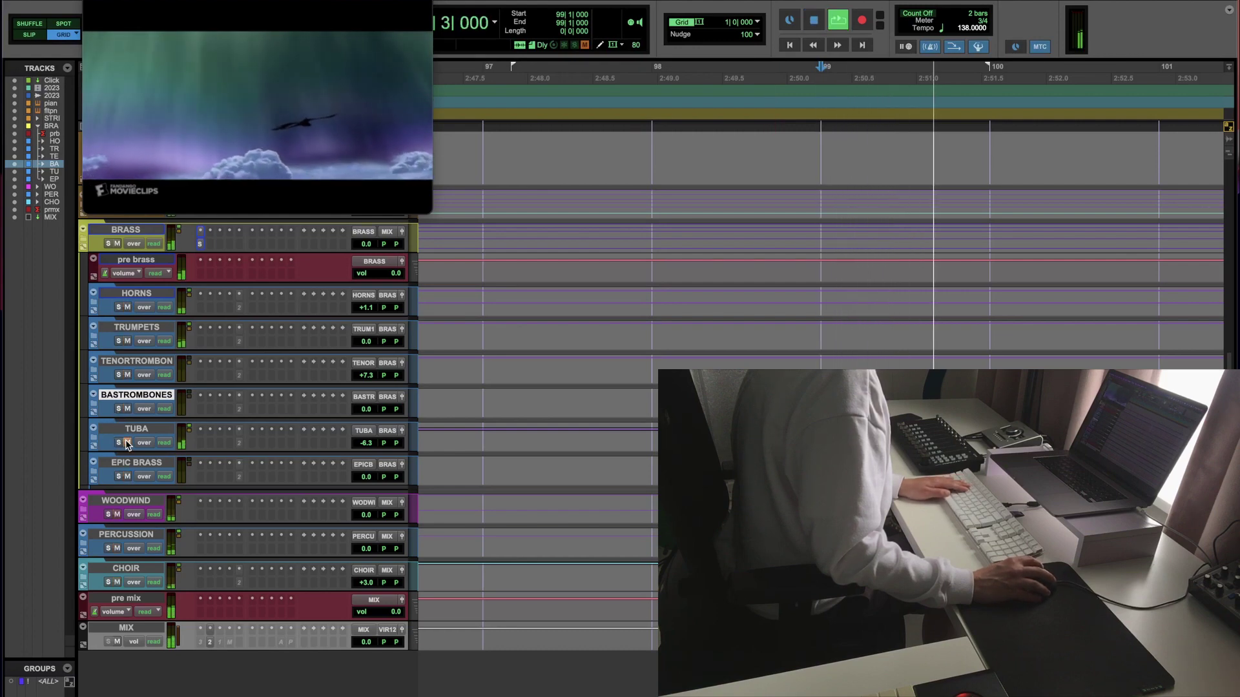
{"action": "key", "text": "space"}
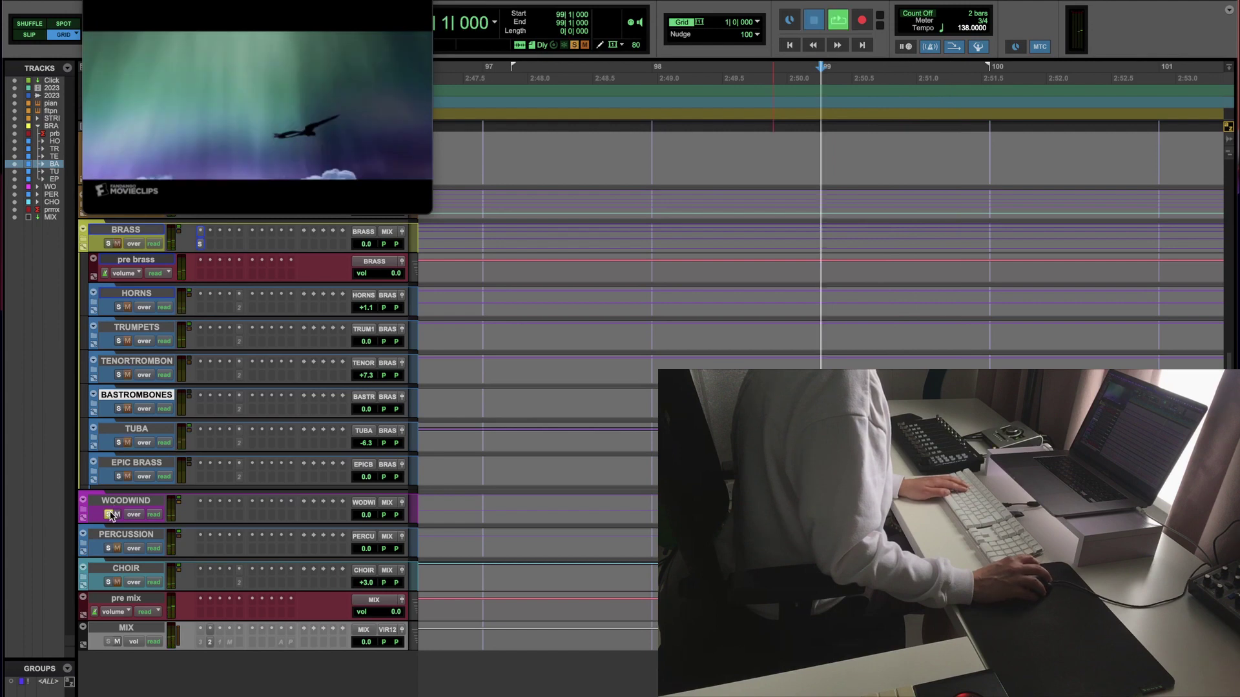
{"action": "left_click", "coordinate": [109, 515]}
{"action": "key", "text": "space"}
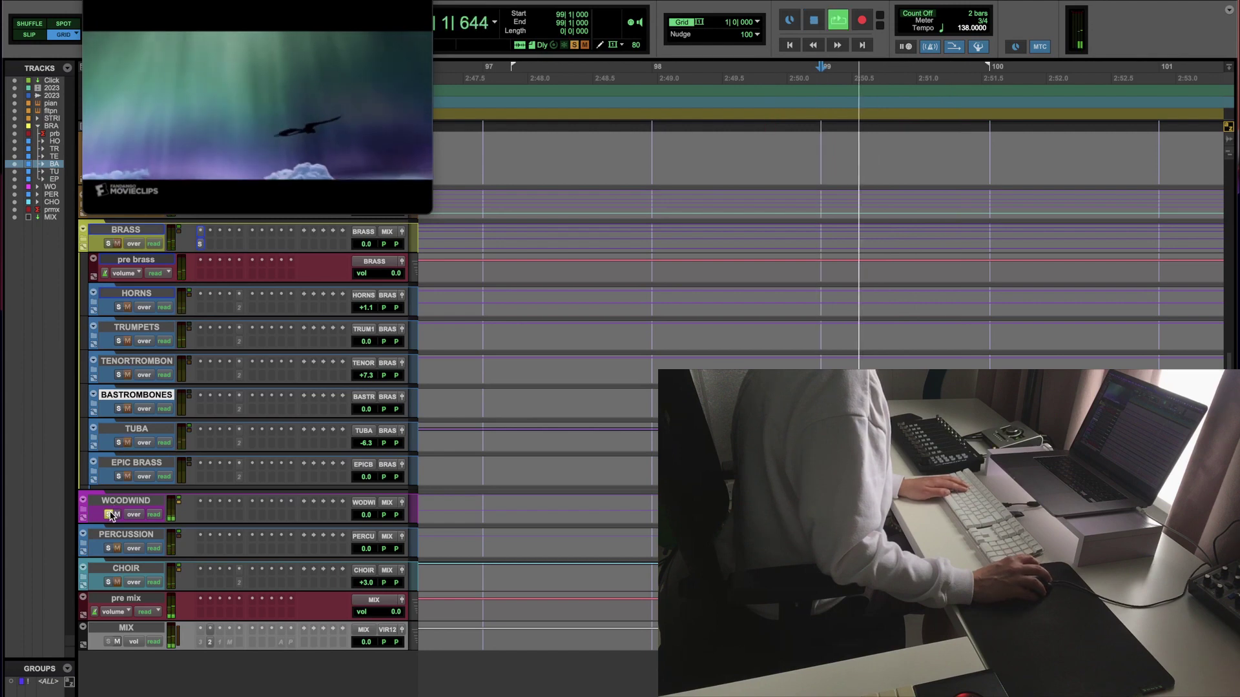
Step: Expand the PERCUSSION and CinematicPercusn folders, and record-arm the cinperccymbals track
{"action": "left_click", "coordinate": [83, 534]}
{"action": "scroll", "coordinate": [94, 543], "scroll_direction": "down", "scroll_amount": 3}
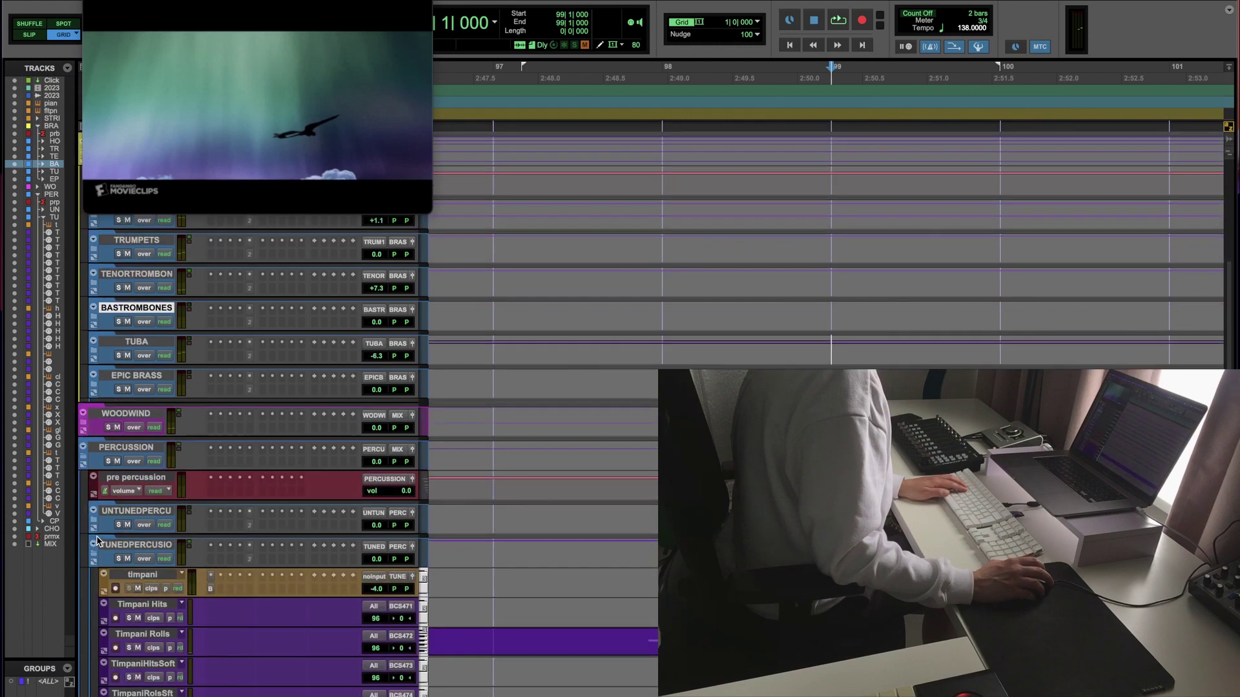
{"action": "scroll", "coordinate": [98, 542], "scroll_direction": "down", "scroll_amount": 5}
{"action": "key", "text": "super+bracketleft"}
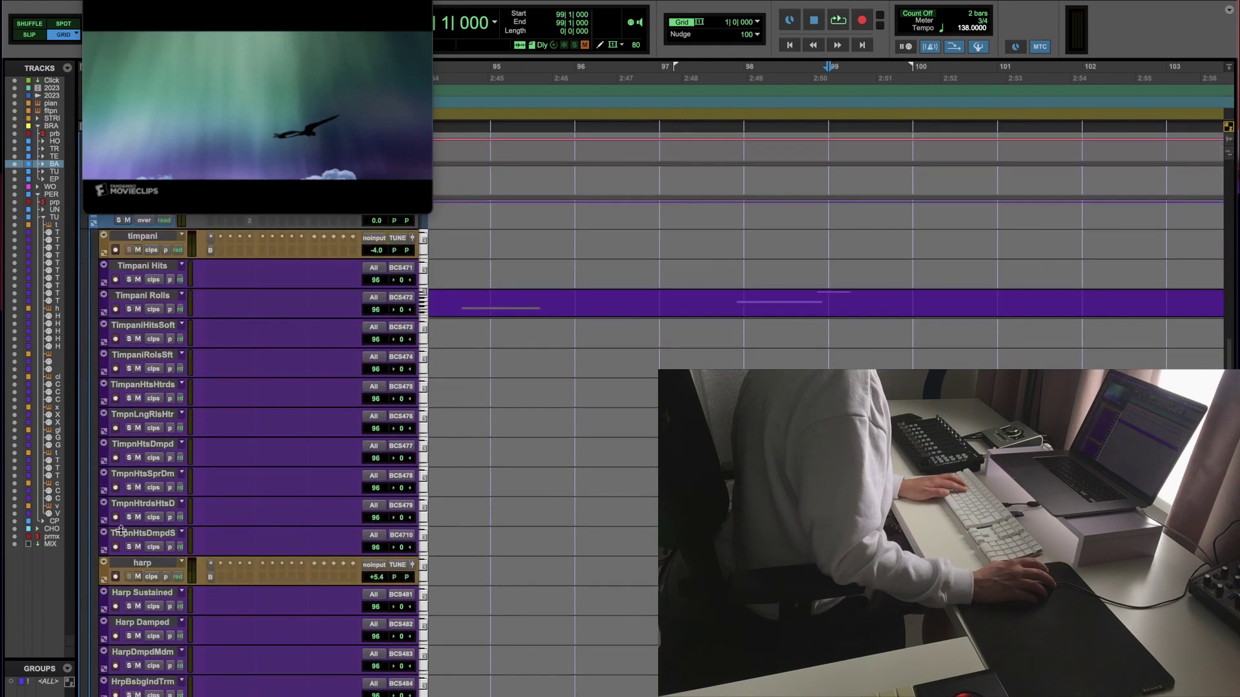
{"action": "scroll", "coordinate": [128, 531], "scroll_direction": "down", "scroll_amount": 10}
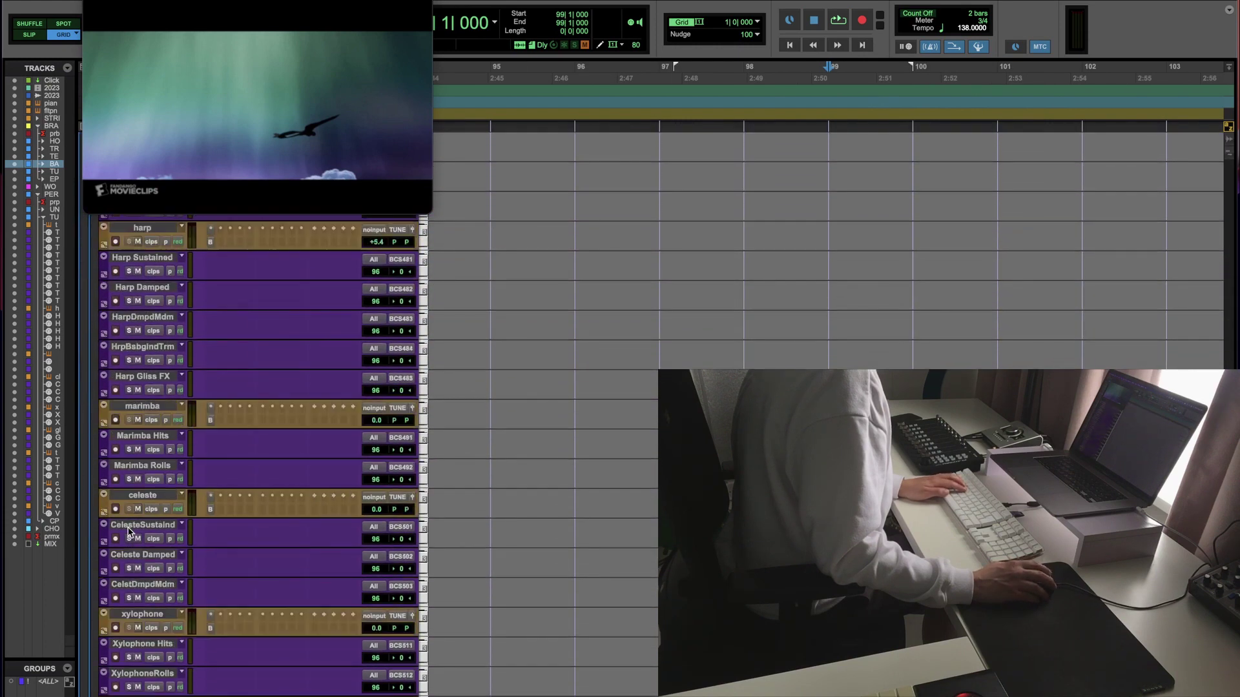
{"action": "scroll", "coordinate": [128, 530], "scroll_direction": "down", "scroll_amount": 2}
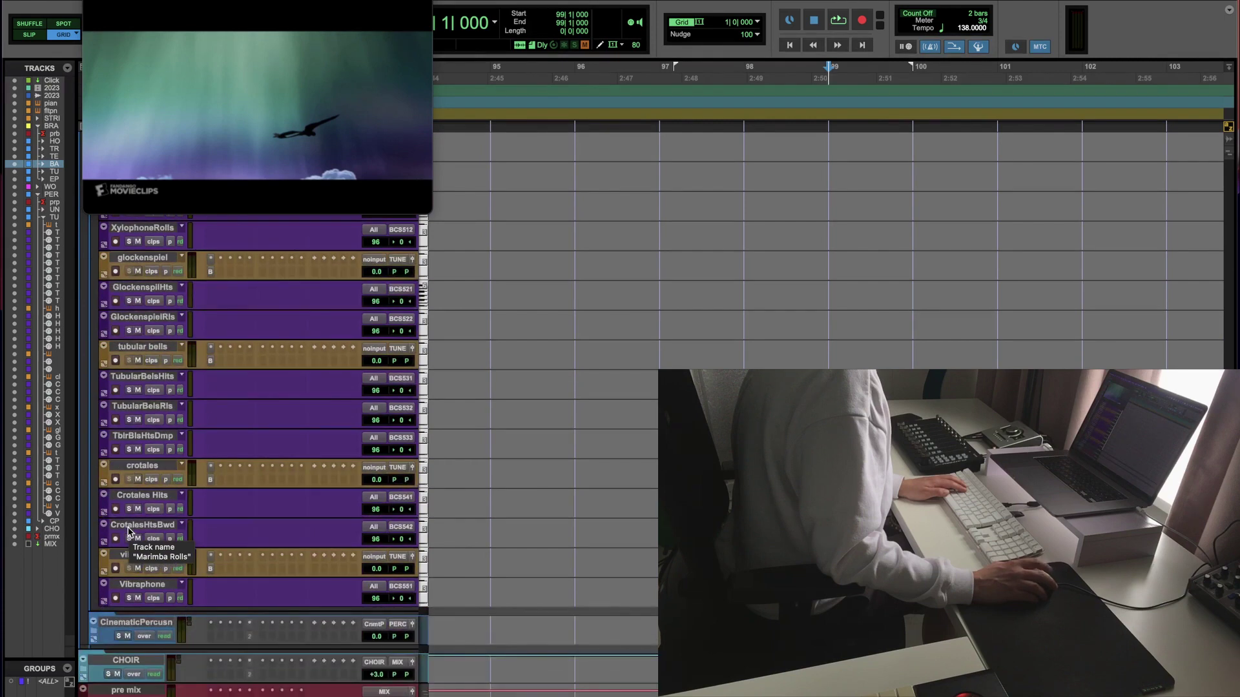
{"action": "scroll", "coordinate": [129, 530], "scroll_direction": "down", "scroll_amount": 3}
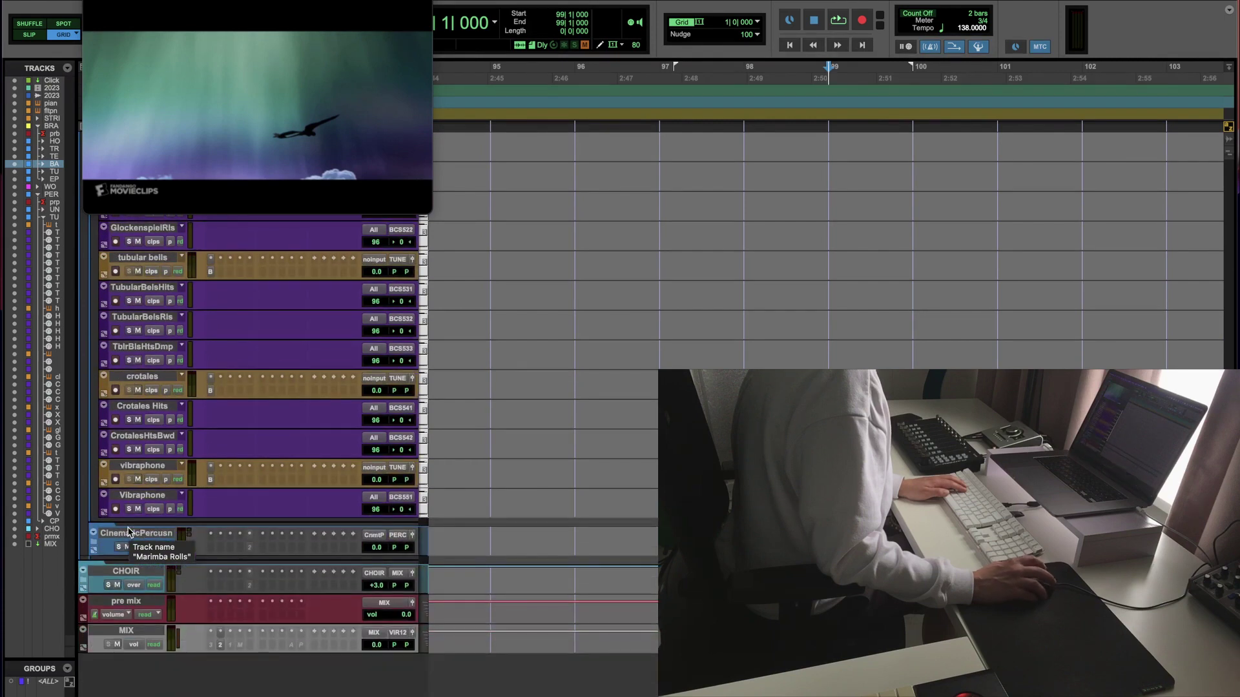
{"action": "left_click", "coordinate": [100, 548]}
{"action": "scroll", "coordinate": [169, 565], "scroll_direction": "down", "scroll_amount": 5}
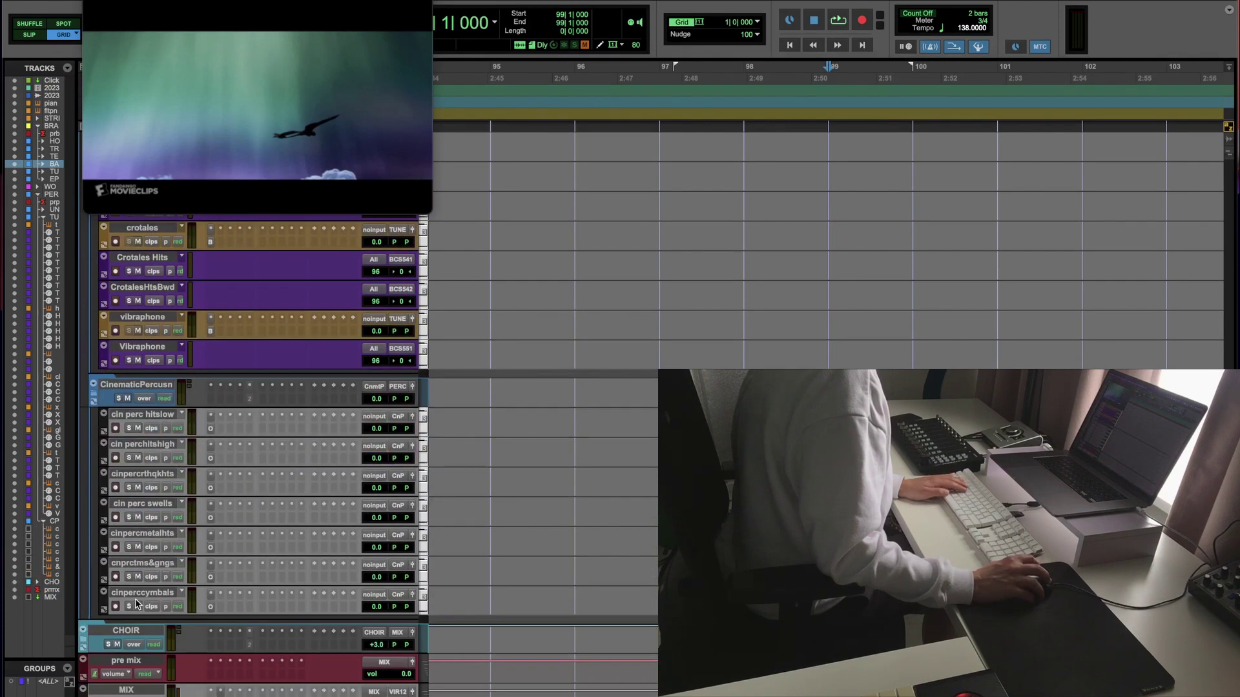
{"action": "left_click", "coordinate": [115, 607]}
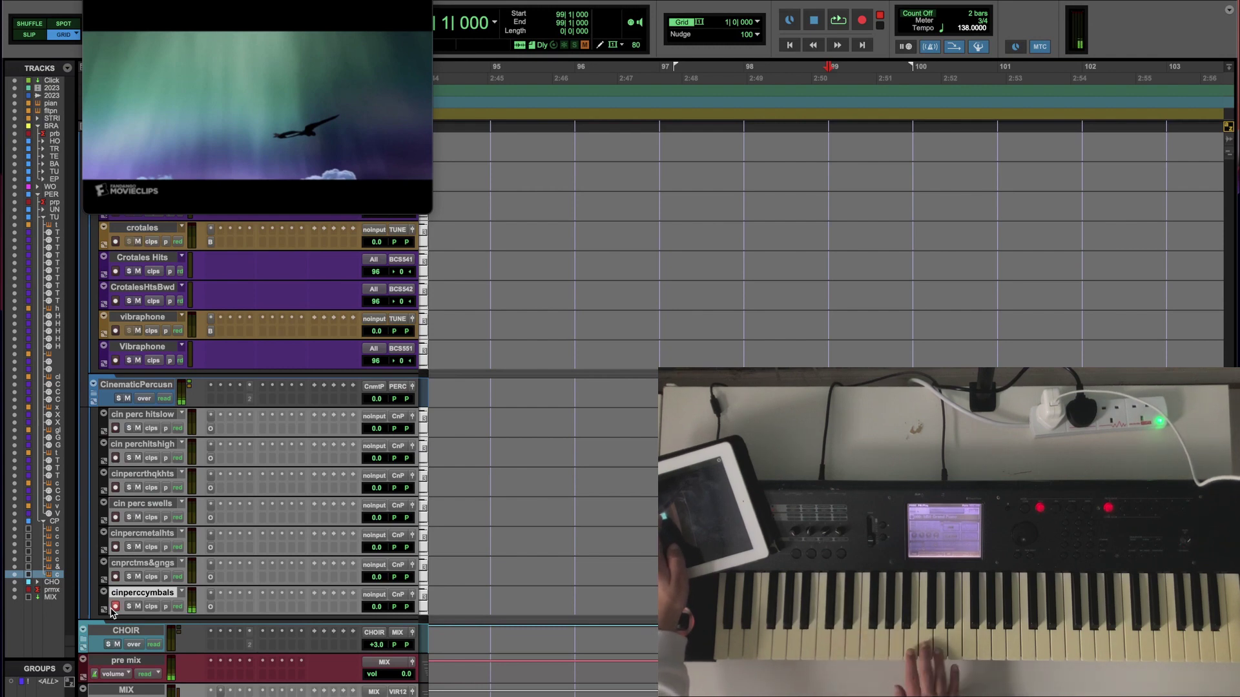
{"action": "left_click", "coordinate": [116, 606]}
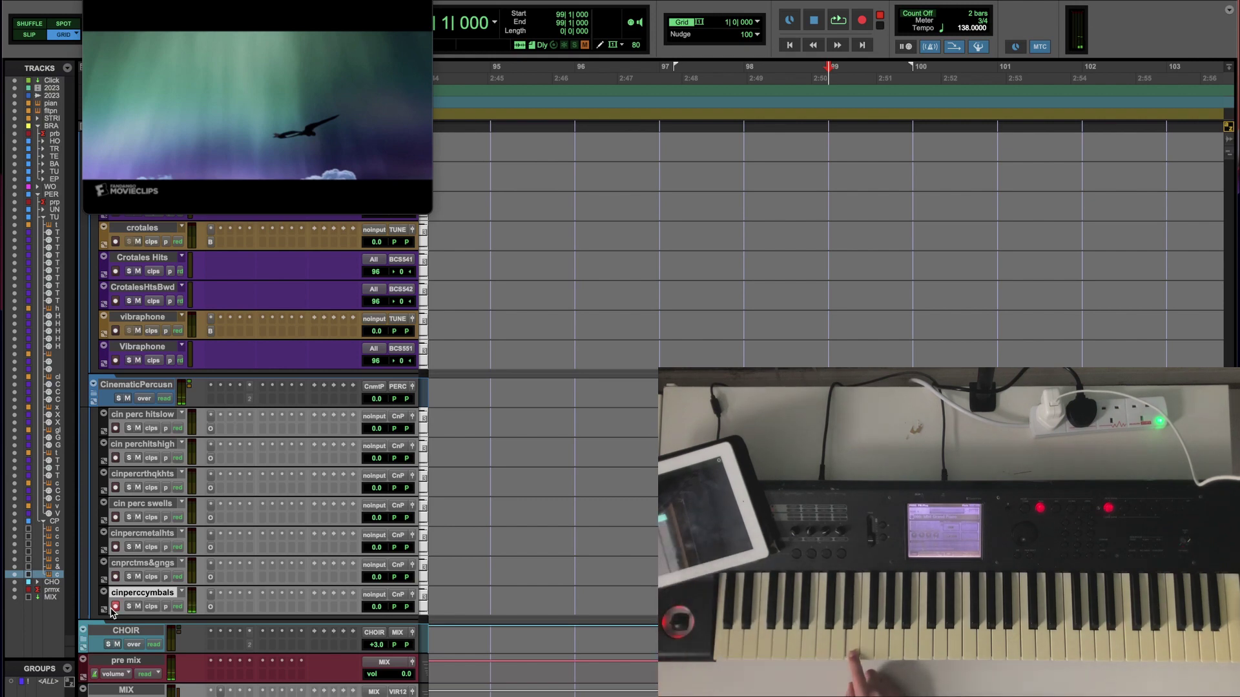
Step: Move the playback start back from bar 99 to bar 88 at the "timproll" marker
{"action": "key", "text": "space"}
{"action": "key", "text": "KP_1"}
{"action": "key", "text": "KP_1"}
{"action": "key", "text": "KP_1"}
{"action": "key", "text": "KP_1"}
{"action": "key", "text": "KP_1"}
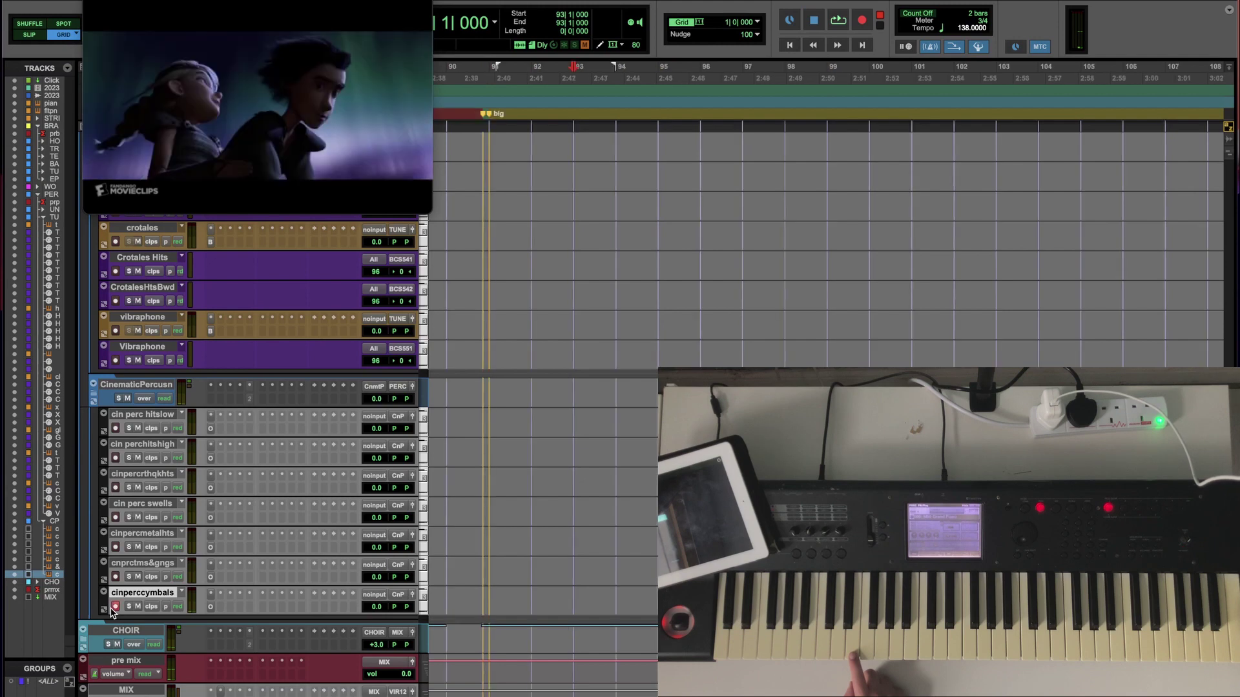
{"action": "key", "text": "r"}
{"action": "key", "text": "KP_1"}
{"action": "key", "text": "KP_1"}
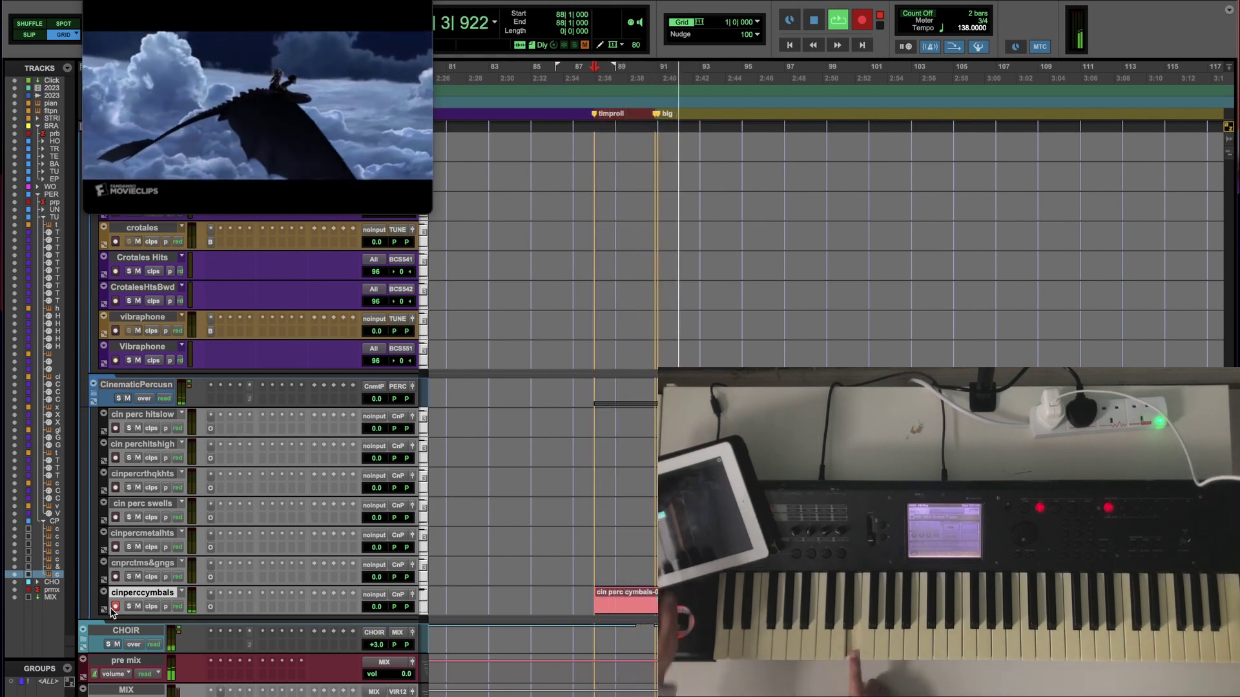
Step: Record repeated cymbal hits on the cinperccymbals track from bar 88, redoing the take
{"action": "key", "text": "space"}
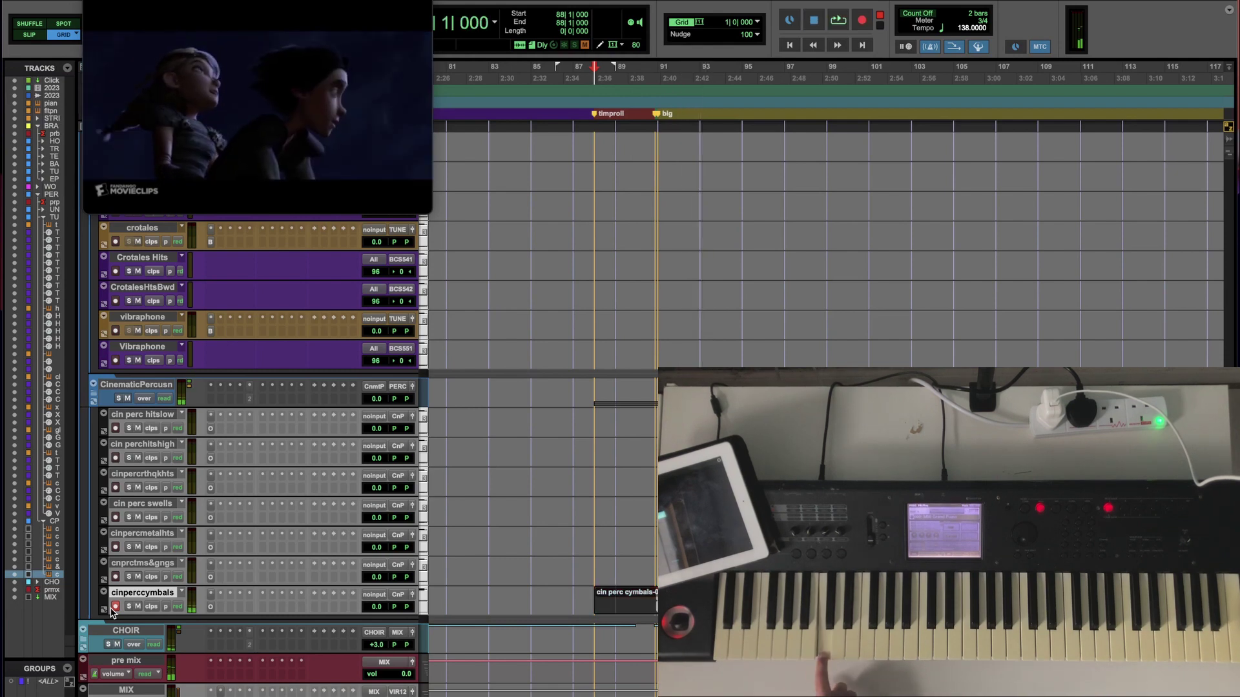
{"action": "key", "text": "space"}
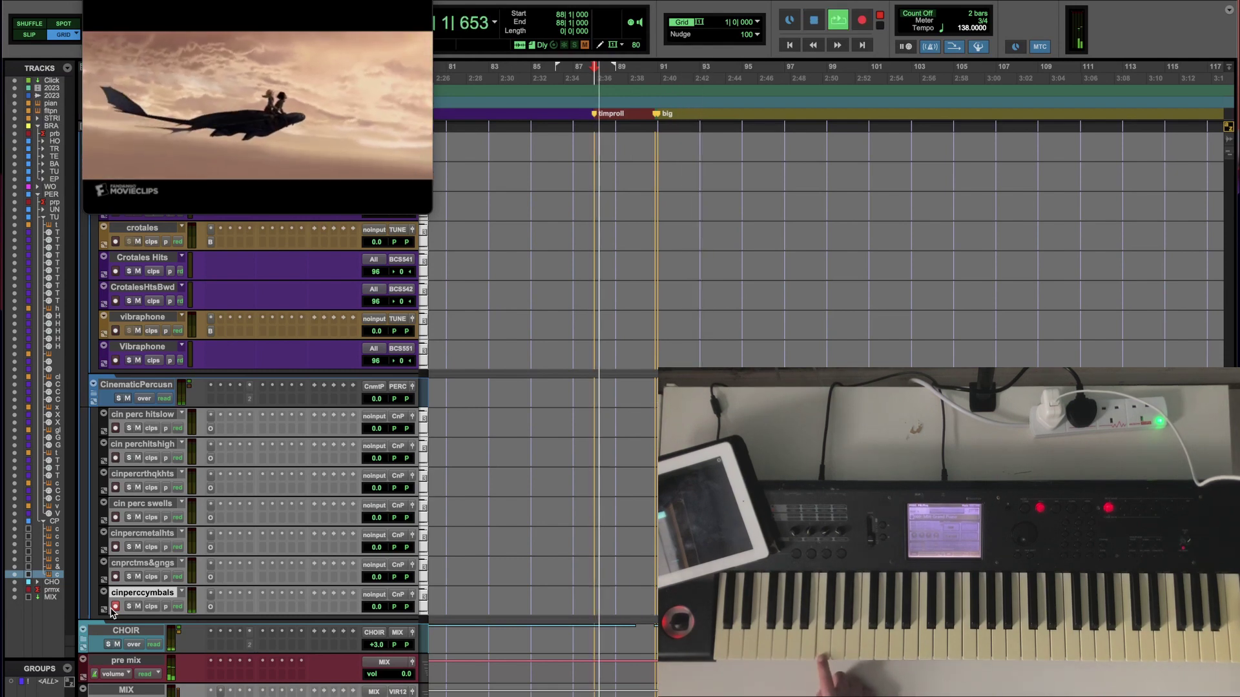
{"action": "key", "text": "space"}
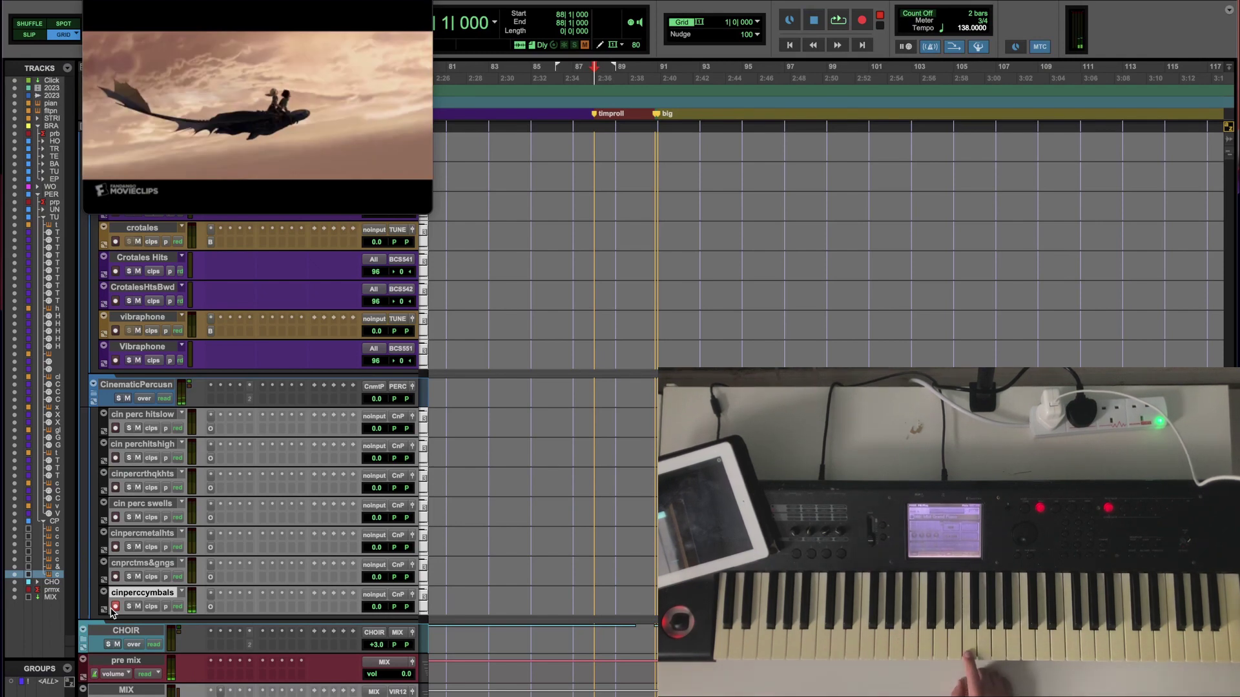
{"action": "key", "text": "space"}
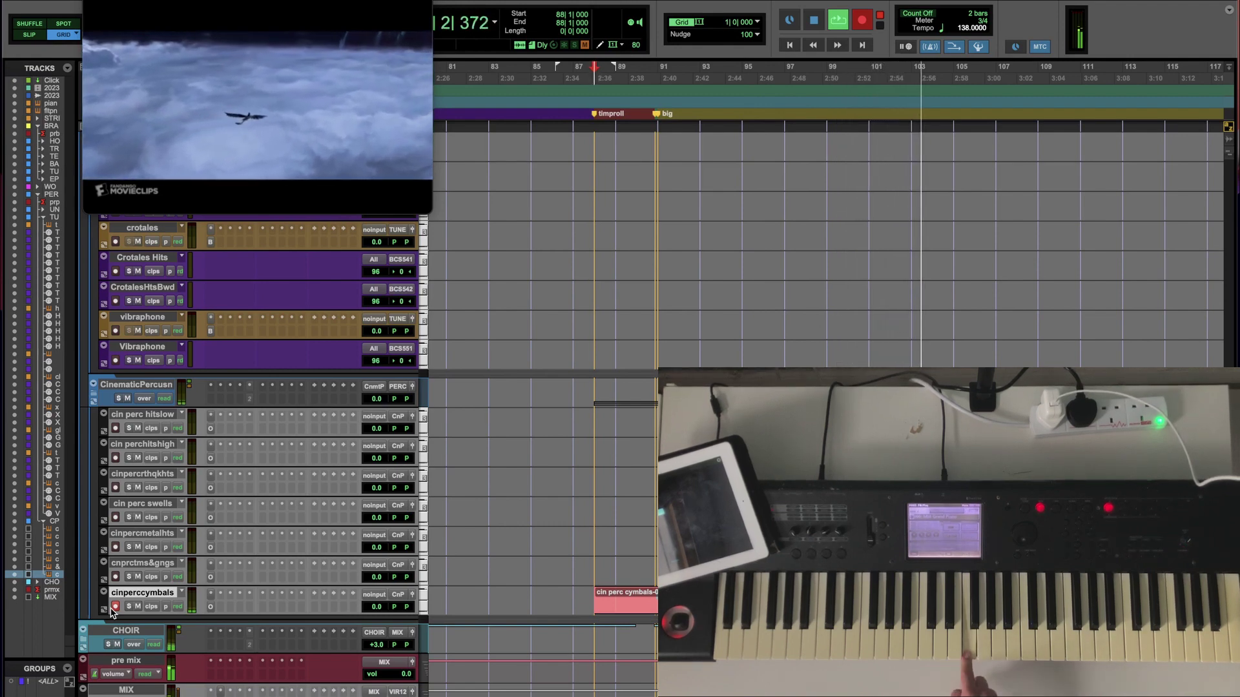
{"action": "key", "text": "space"}
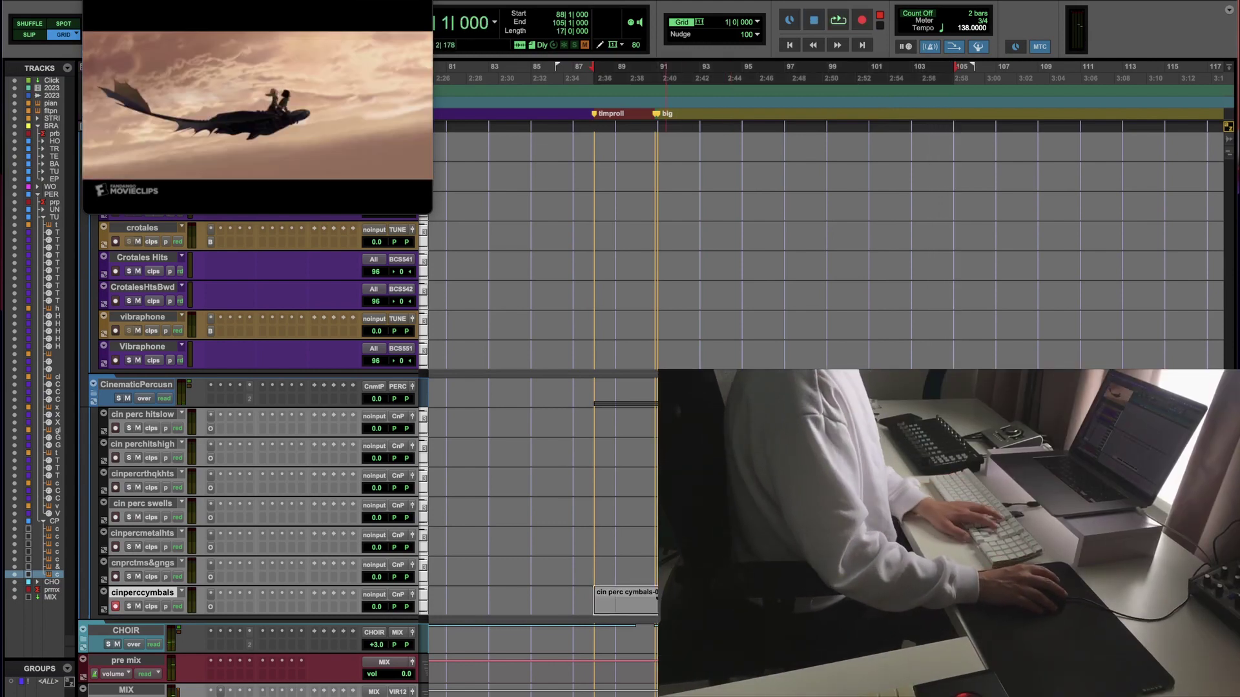
Step: Open the recorded cymbal clip in the MIDI editor and copy all its F3 notes down to E3
{"action": "key", "text": "r"}
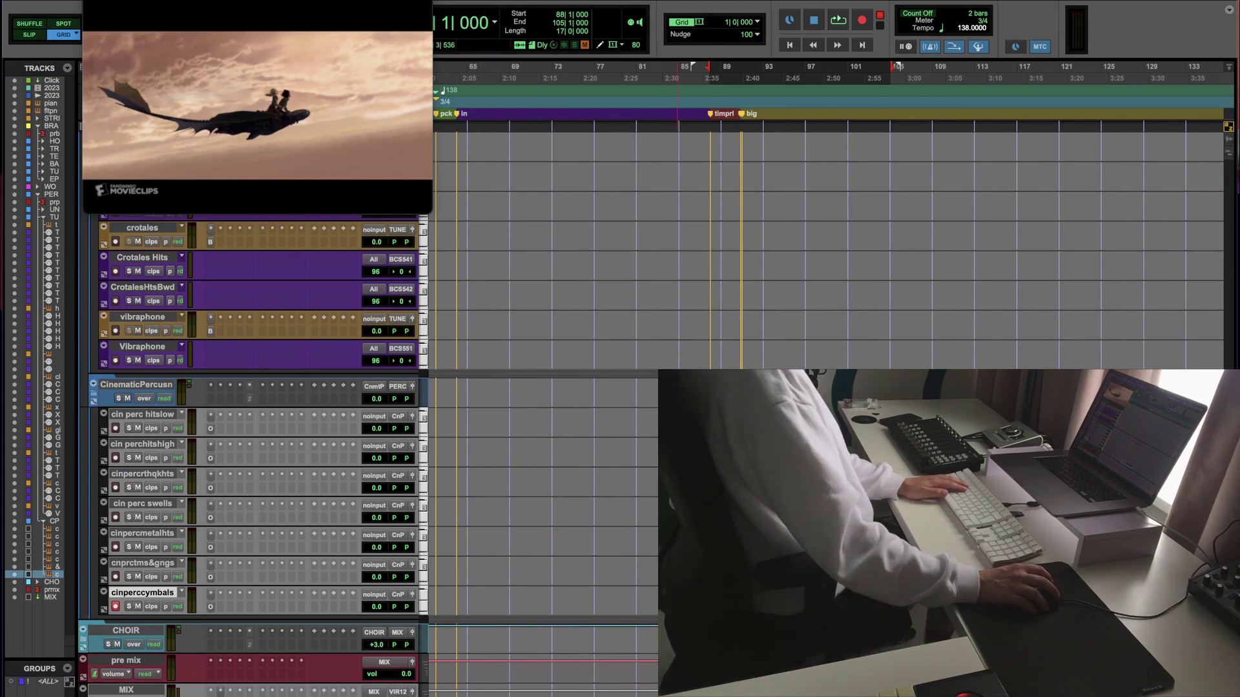
{"action": "key", "text": "shift+r"}
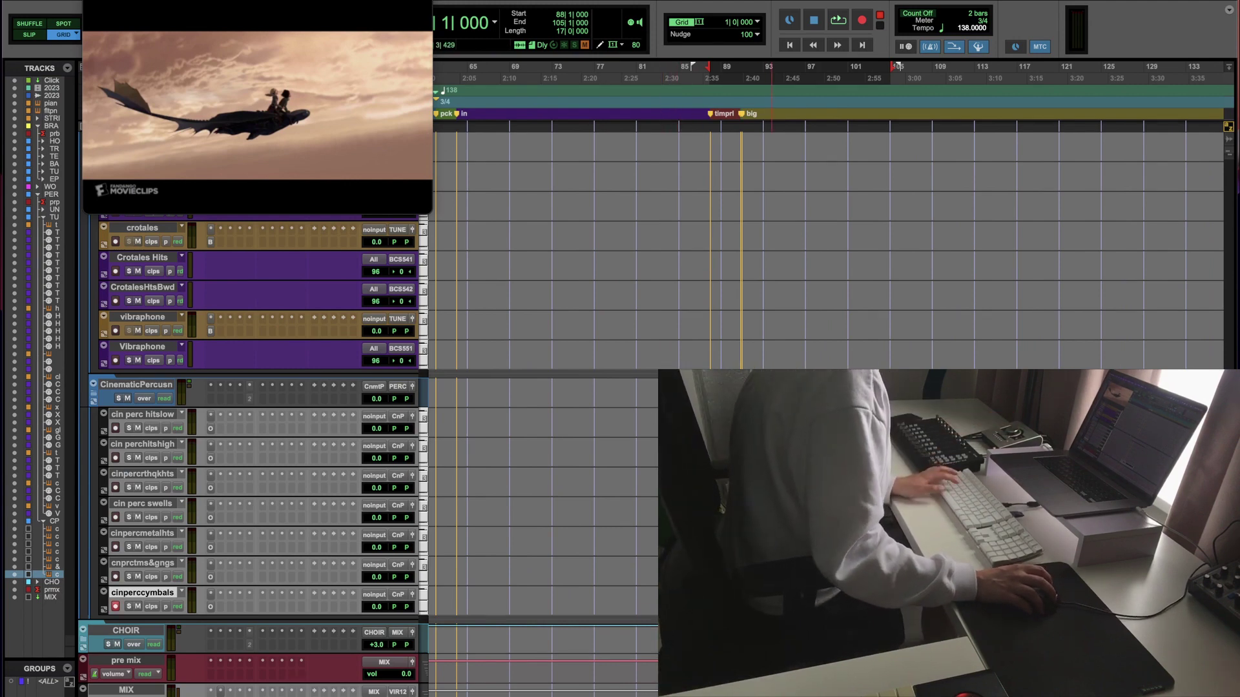
{"action": "key", "text": "ctrl+equal"}
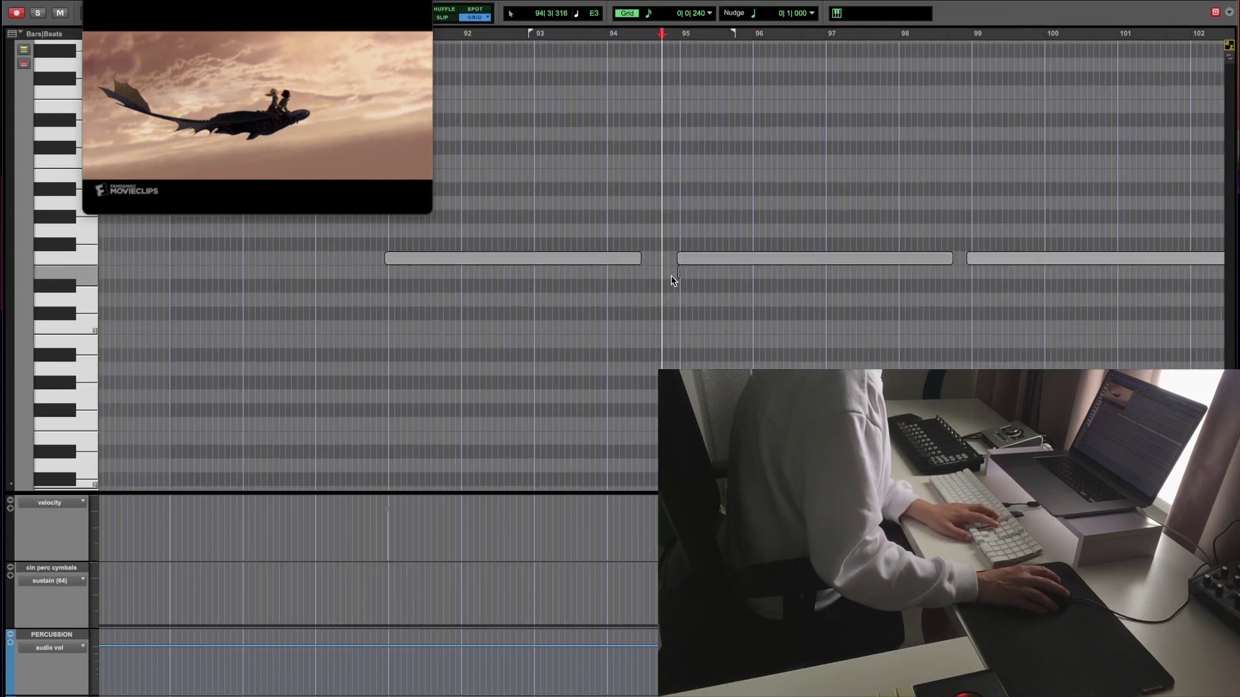
{"action": "left_click", "coordinate": [675, 304]}
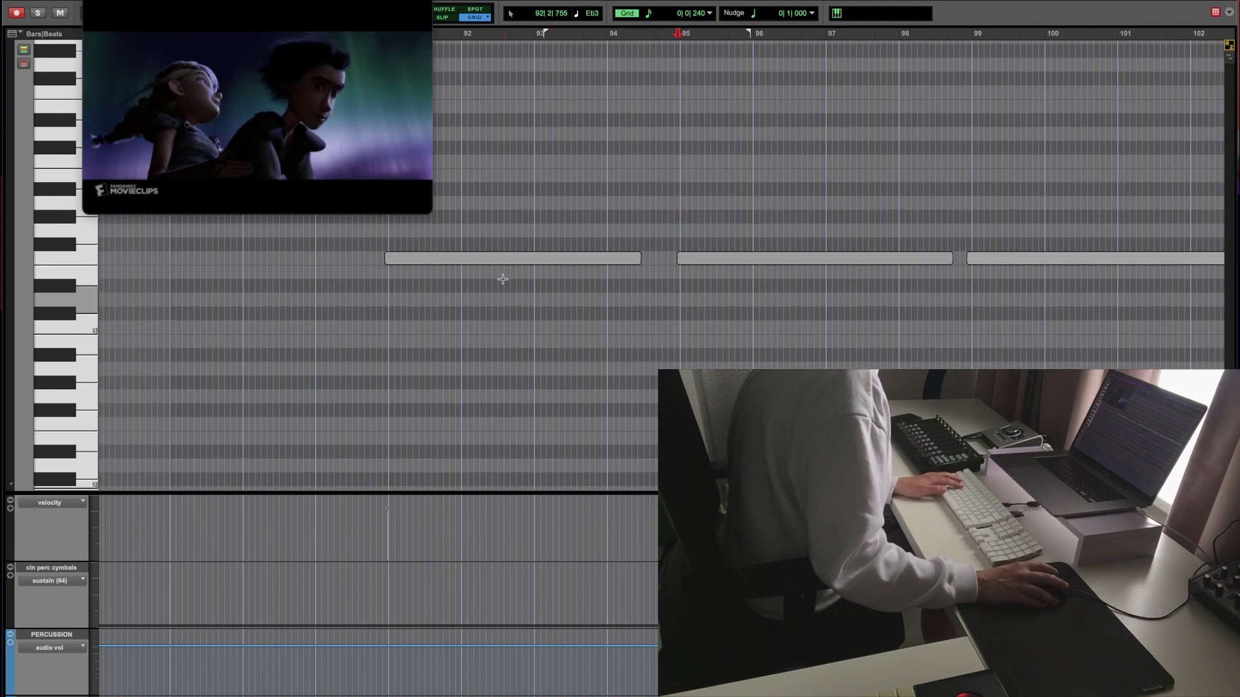
{"action": "key", "text": "ctrl+bracketleft"}
{"action": "key", "text": "ctrl+a"}
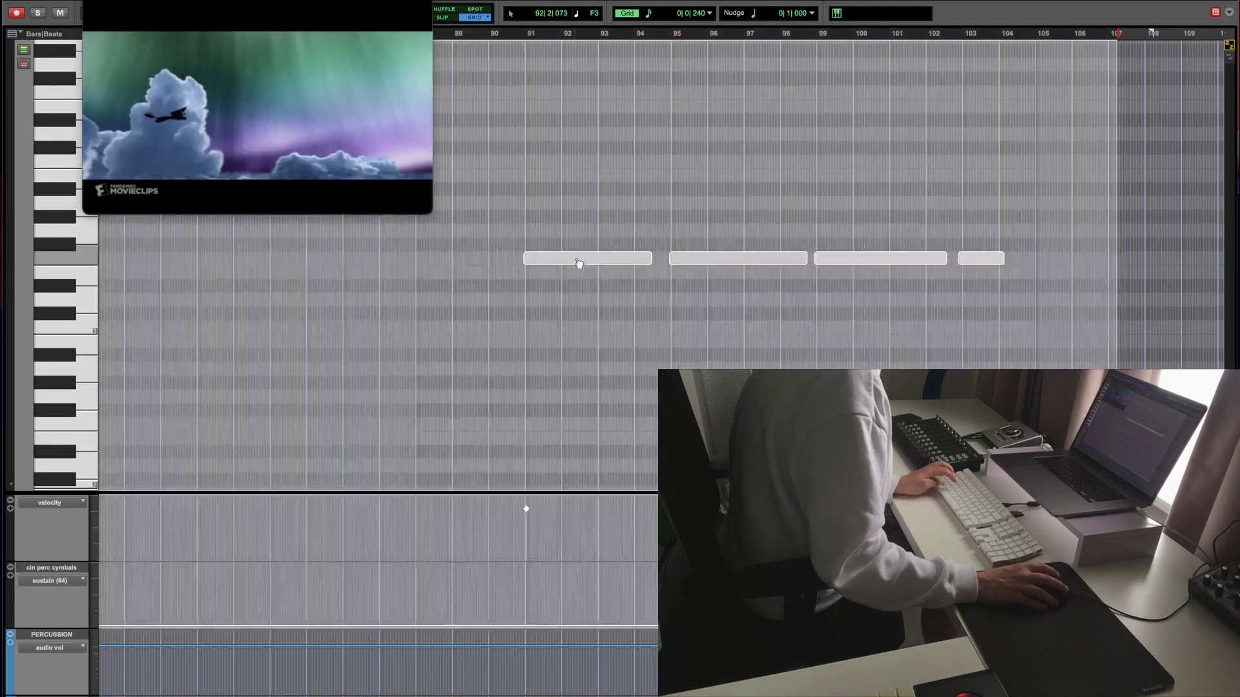
{"action": "left_click_drag", "start_coordinate": [581, 261], "coordinate": [583, 275]}
{"action": "left_click", "coordinate": [583, 275]}
Step: Shift the copied E3 cymbal notes slightly later than the F3 notes, and close the MIDI editor
{"action": "key", "text": "ctrl+bracketright"}
{"action": "key", "text": "ctrl+bracketright"}
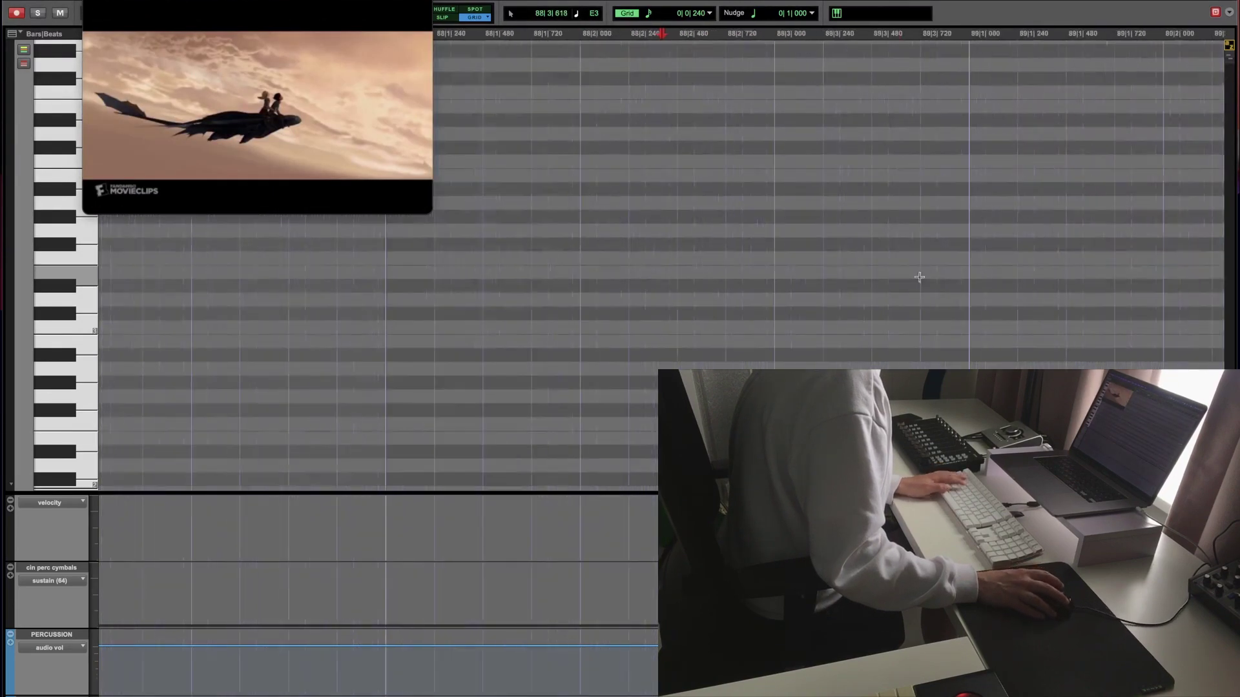
{"action": "scroll", "coordinate": [919, 277], "scroll_direction": "right", "scroll_amount": 6}
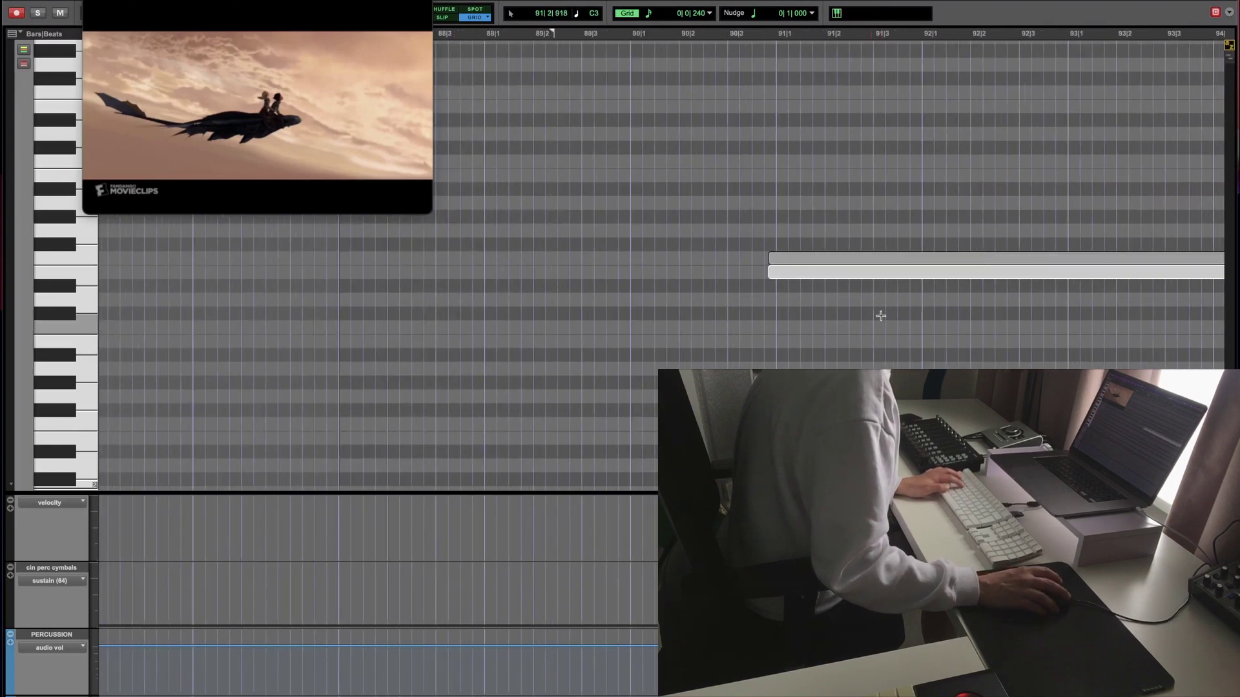
{"action": "key", "text": "ctrl+bracketright"}
{"action": "key", "text": "ctrl+bracketright"}
{"action": "key", "text": "ctrl+bracketright"}
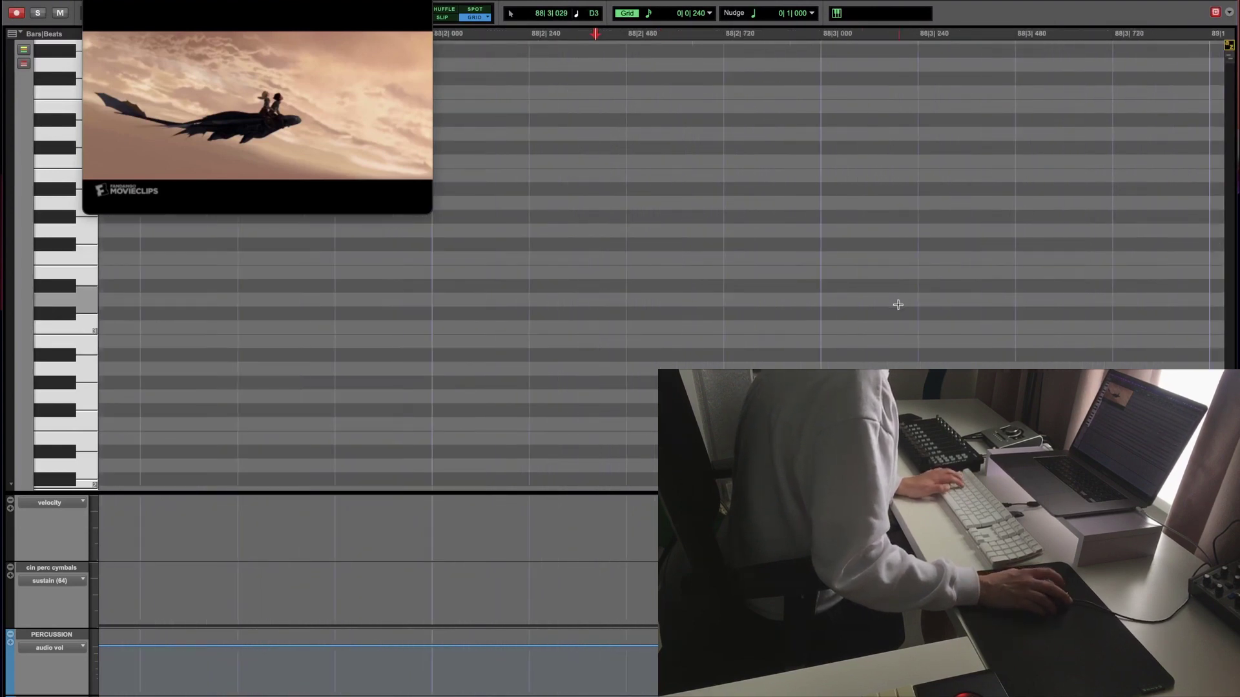
{"action": "key", "text": "ctrl+bracketleft"}
{"action": "key", "text": "ctrl+bracketleft"}
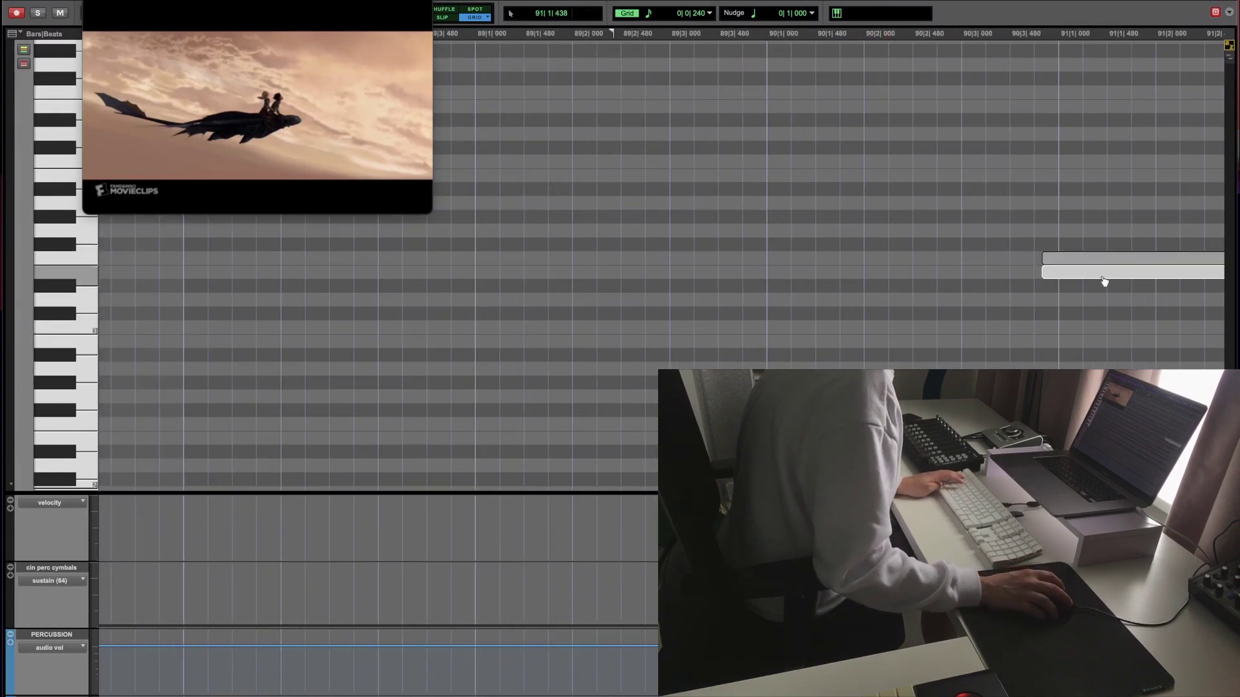
{"action": "left_click_drag", "start_coordinate": [1110, 282], "coordinate": [1116, 282]}
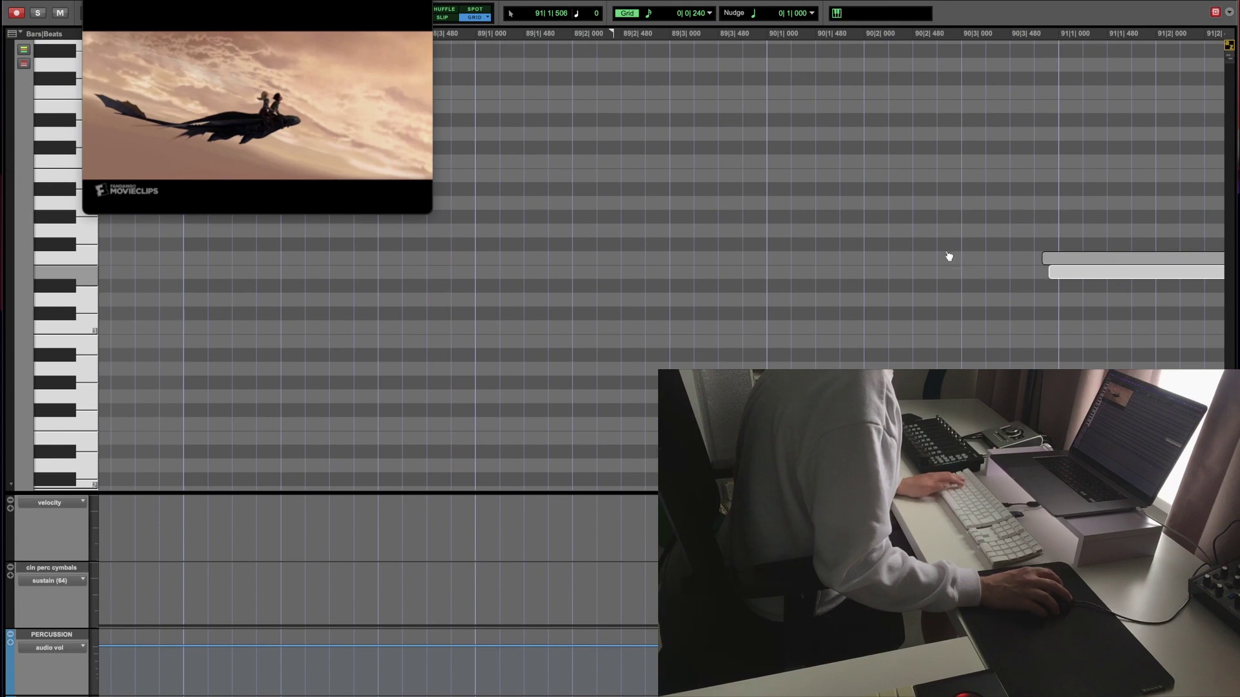
{"action": "key", "text": "ctrl+w"}
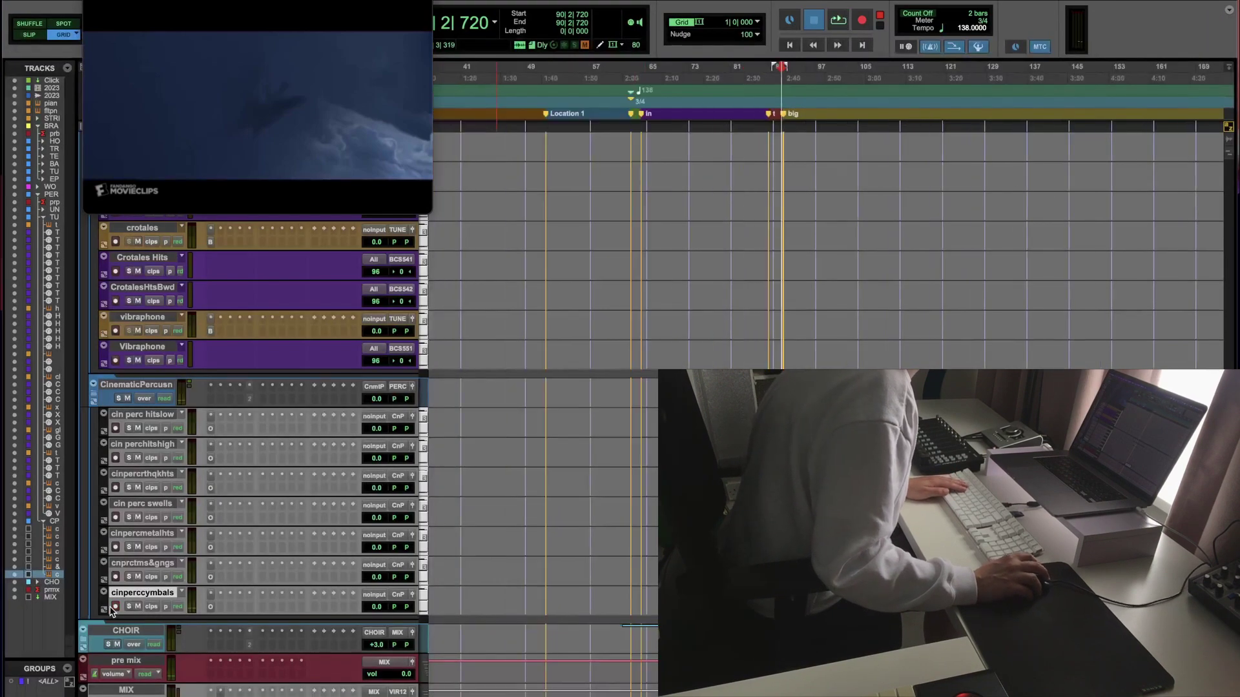
Step: Set the cinperccymbals volume to -8.0 dB while playing from bar 90, and select the cinpercmetalhts track
{"action": "key", "text": "space"}
{"action": "key", "text": "space"}
{"action": "left_click_drag", "start_coordinate": [376, 607], "coordinate": [376, 612]}
{"action": "key", "text": "space"}
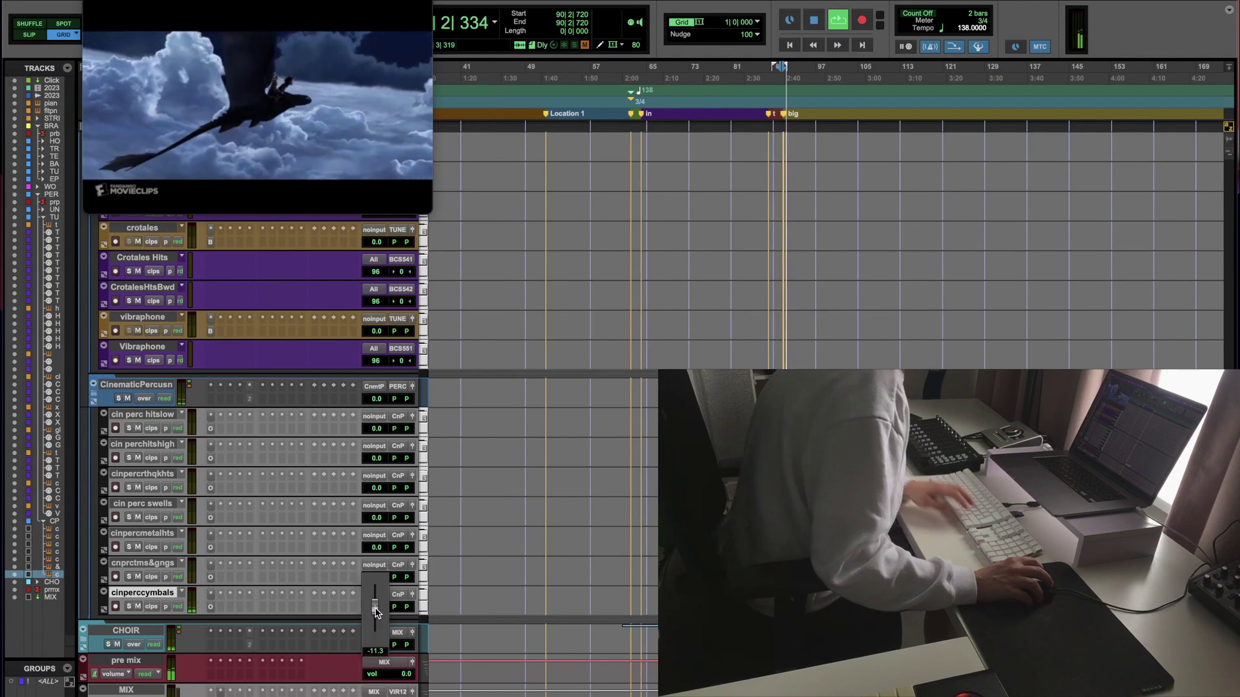
{"action": "left_click_drag", "start_coordinate": [376, 612], "coordinate": [375, 610]}
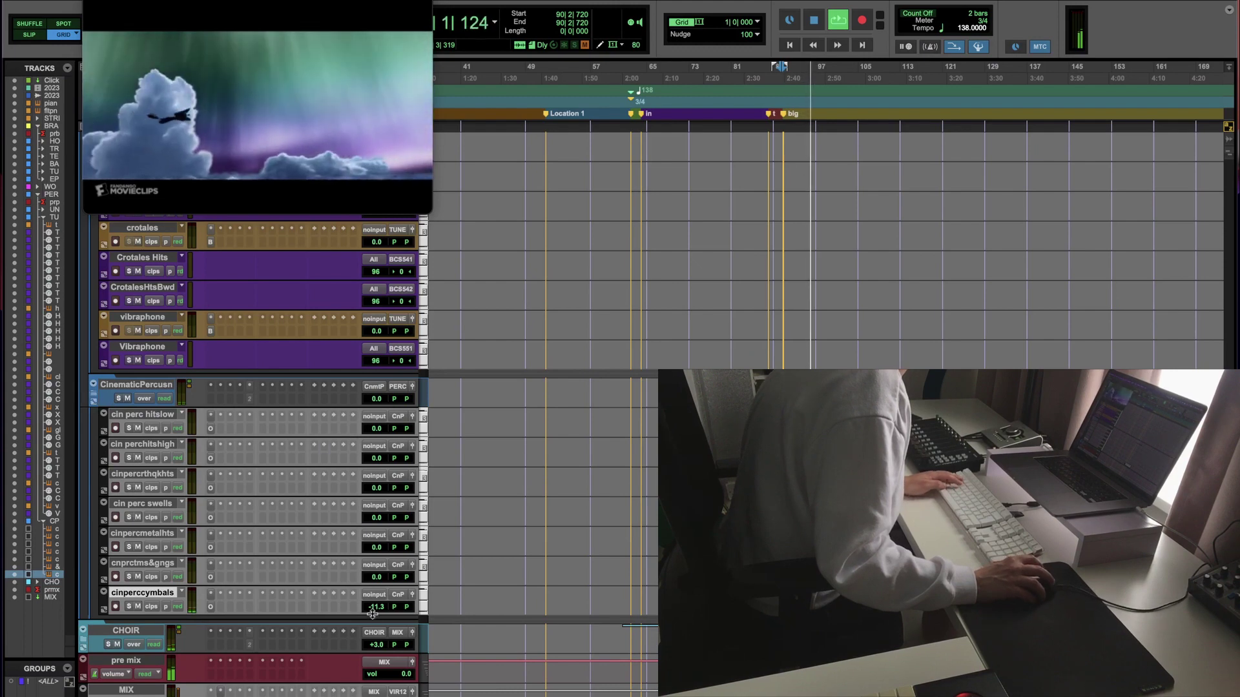
{"action": "left_click_drag", "start_coordinate": [376, 607], "coordinate": [376, 601]}
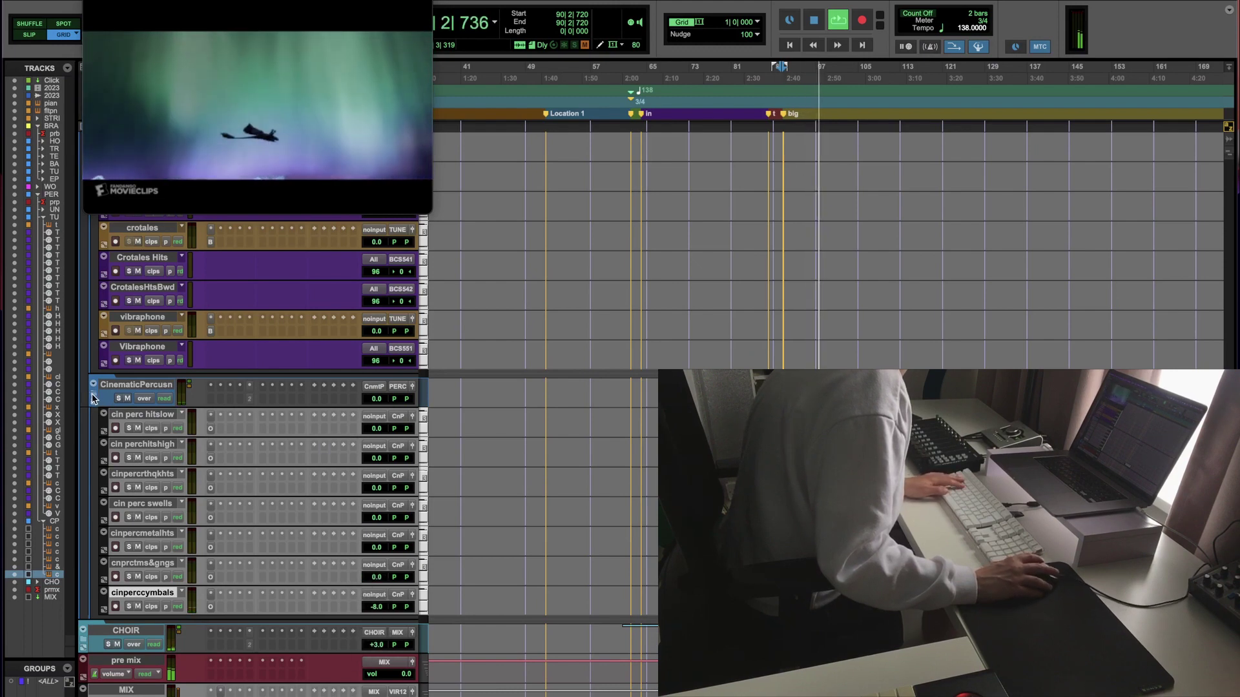
{"action": "key", "text": "space"}
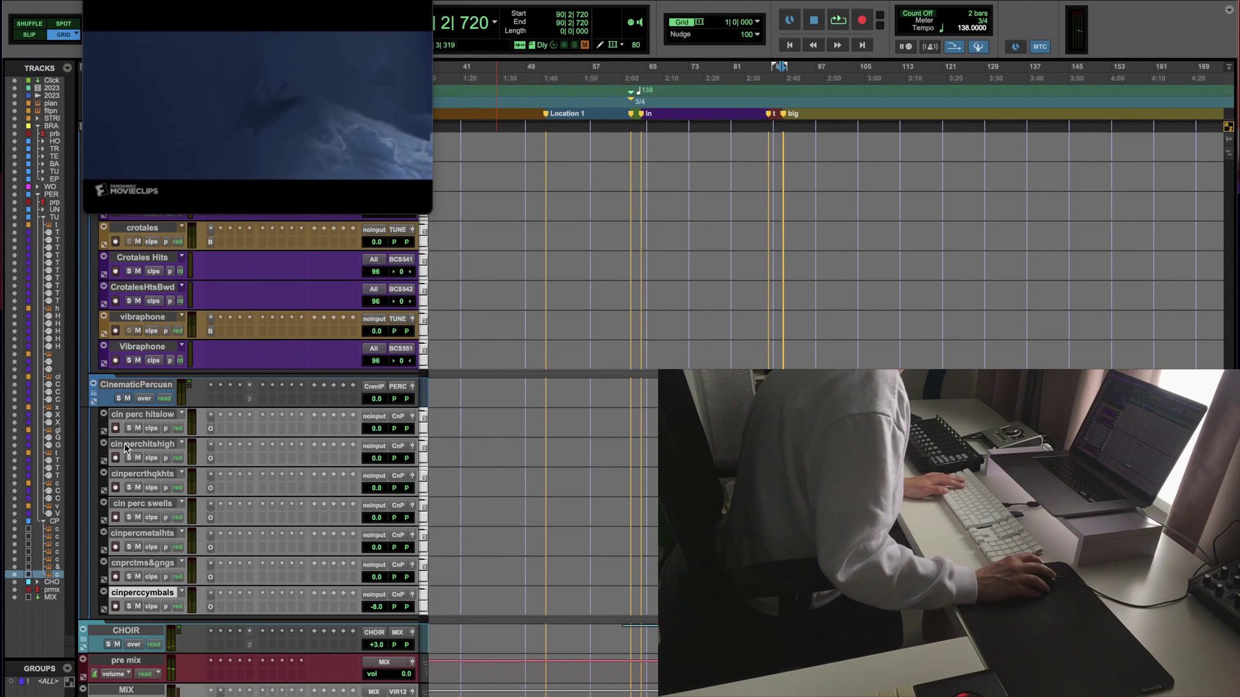
{"action": "left_click", "coordinate": [148, 534]}
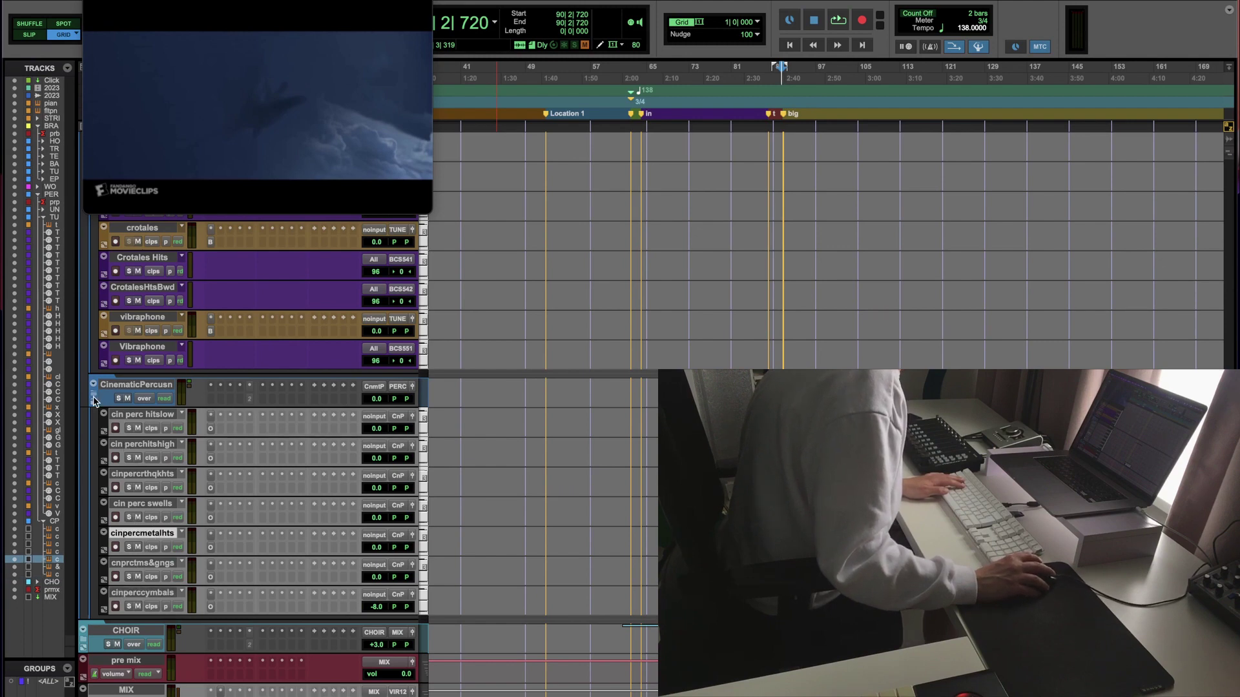
Step: Mark the timeline range from bar 80 to bar 115 and select the Timpani Hits track in the tuned percussion folder
{"action": "scroll", "coordinate": [123, 573], "scroll_direction": "up", "scroll_amount": 10}
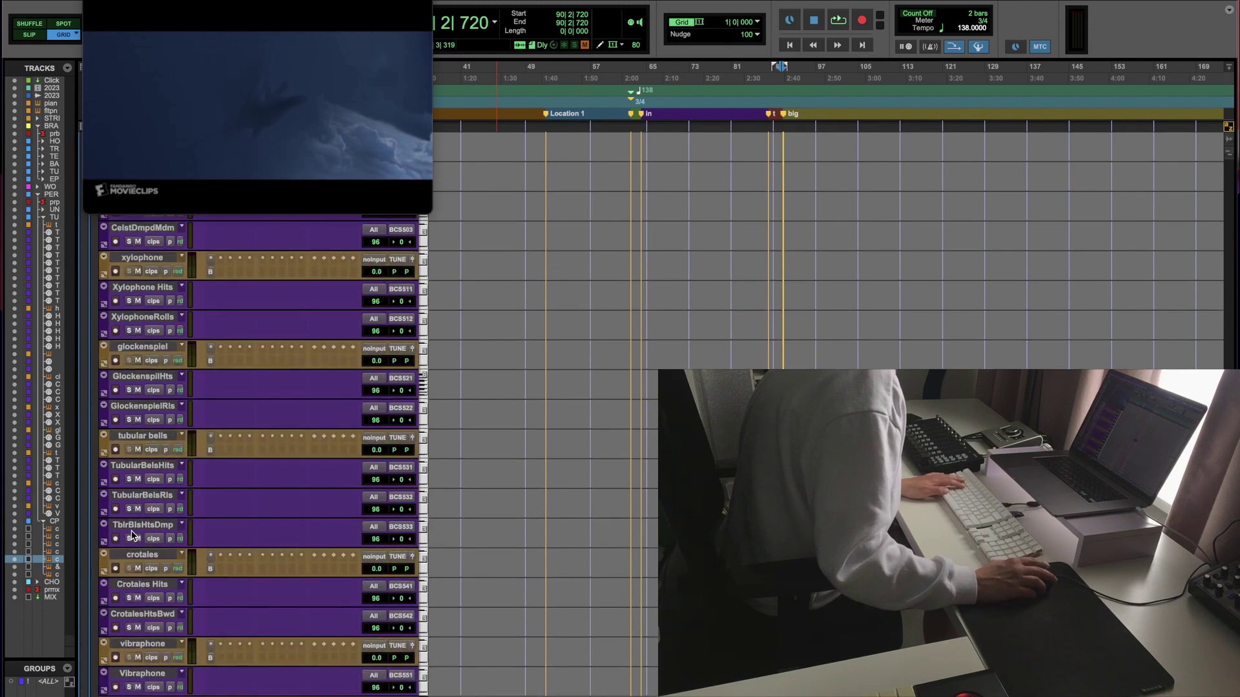
{"action": "scroll", "coordinate": [133, 535], "scroll_direction": "up", "scroll_amount": 1}
{"action": "scroll", "coordinate": [132, 535], "scroll_direction": "up", "scroll_amount": 15}
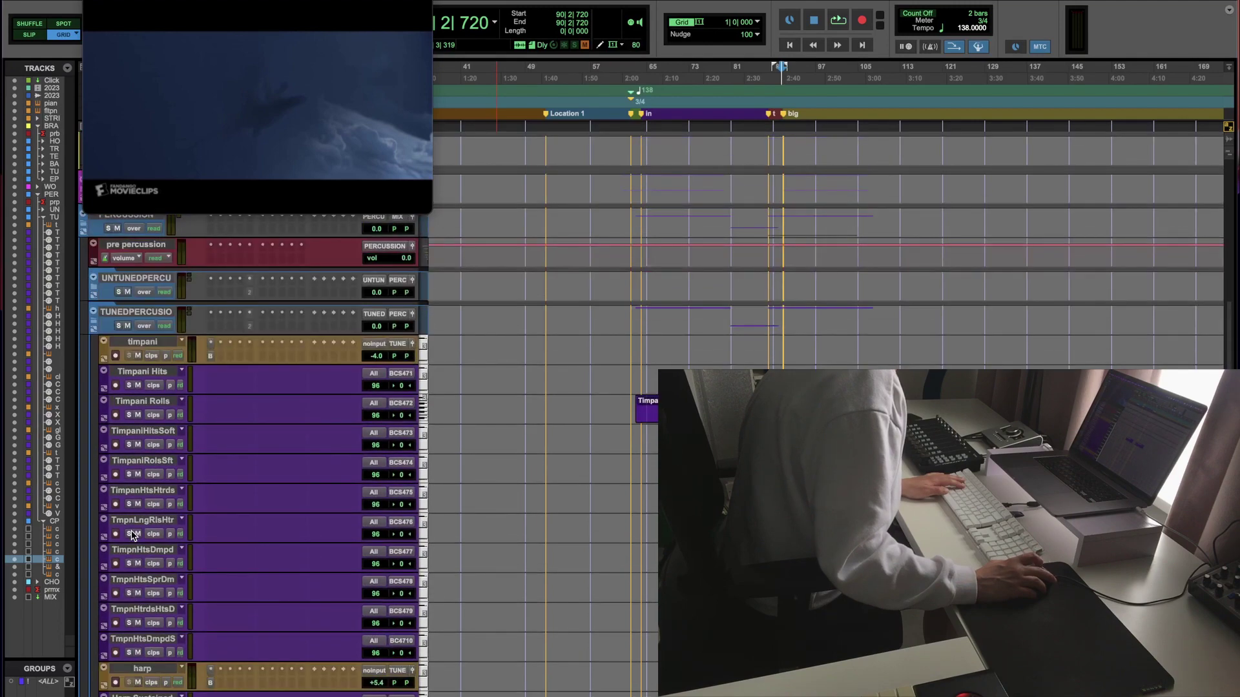
{"action": "scroll", "coordinate": [133, 535], "scroll_direction": "down", "scroll_amount": 7}
{"action": "scroll", "coordinate": [133, 535], "scroll_direction": "up", "scroll_amount": 7}
{"action": "left_click_drag", "start_coordinate": [913, 71], "coordinate": [731, 71]}
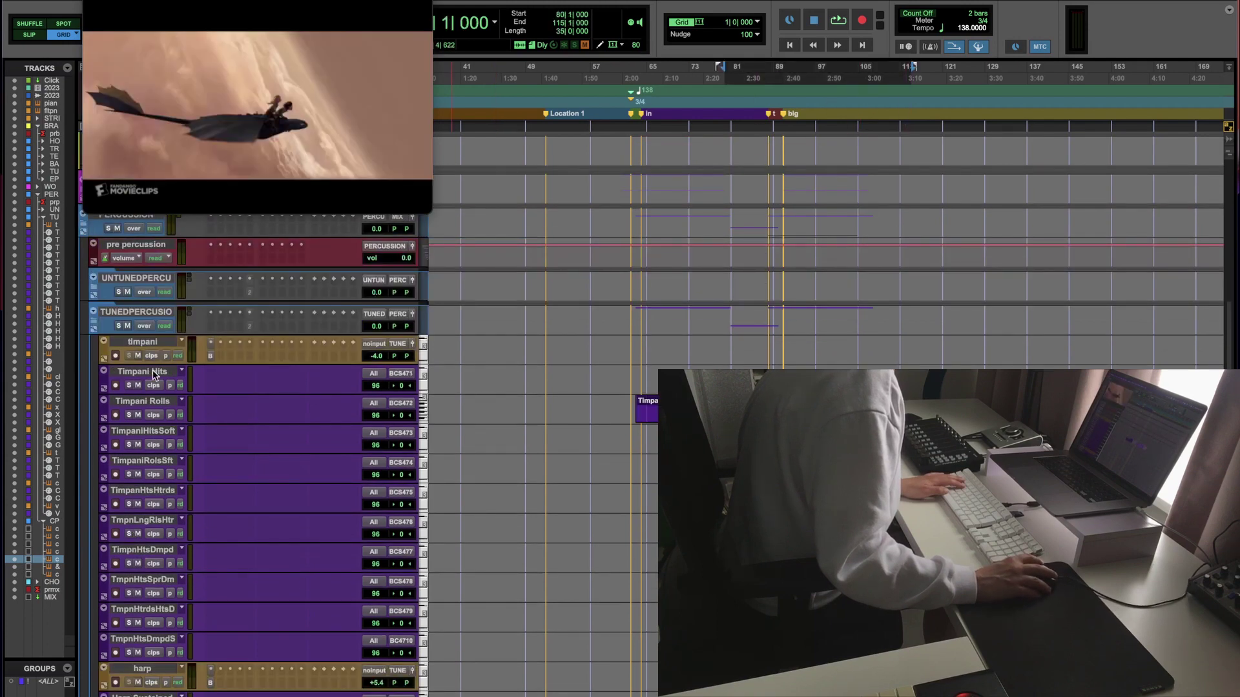
{"action": "left_click", "coordinate": [153, 375]}
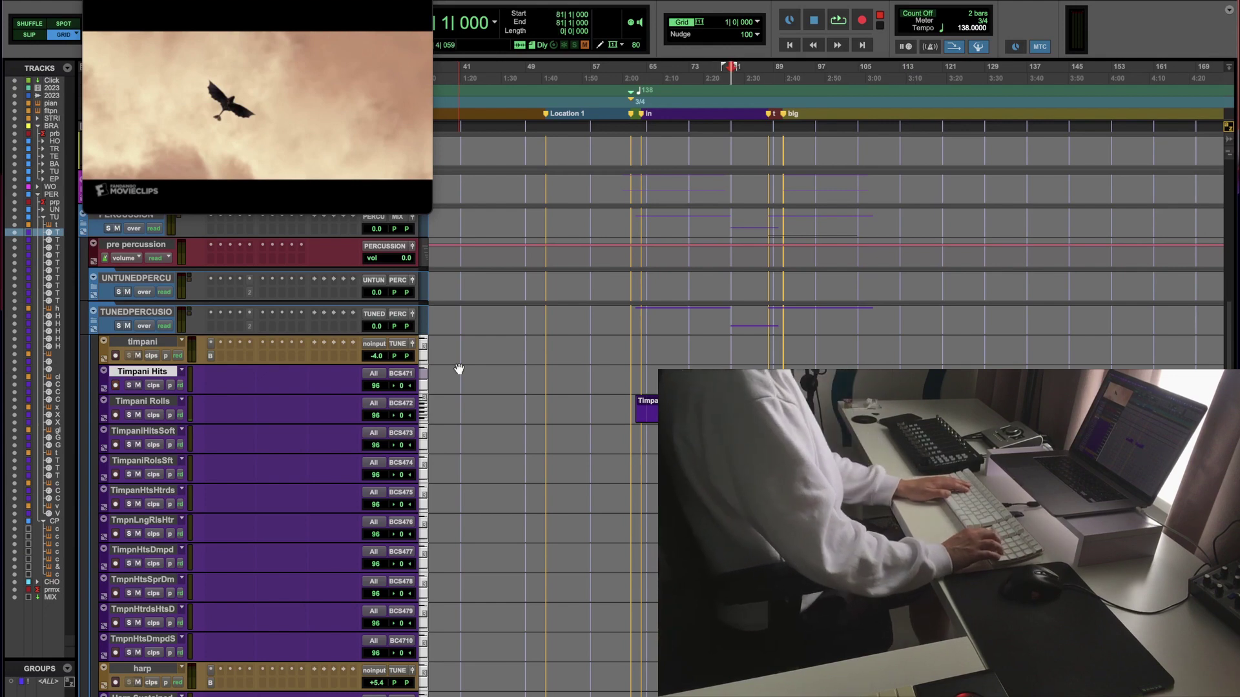
Step: Record timpani hits on the Timpani Hits track from bar 88 through the "big" section, redoing the take
{"action": "key", "text": "super+bracketright"}
{"action": "key", "text": "super+bracketright"}
{"action": "key", "text": "super+bracketright"}
{"action": "key", "text": "space"}
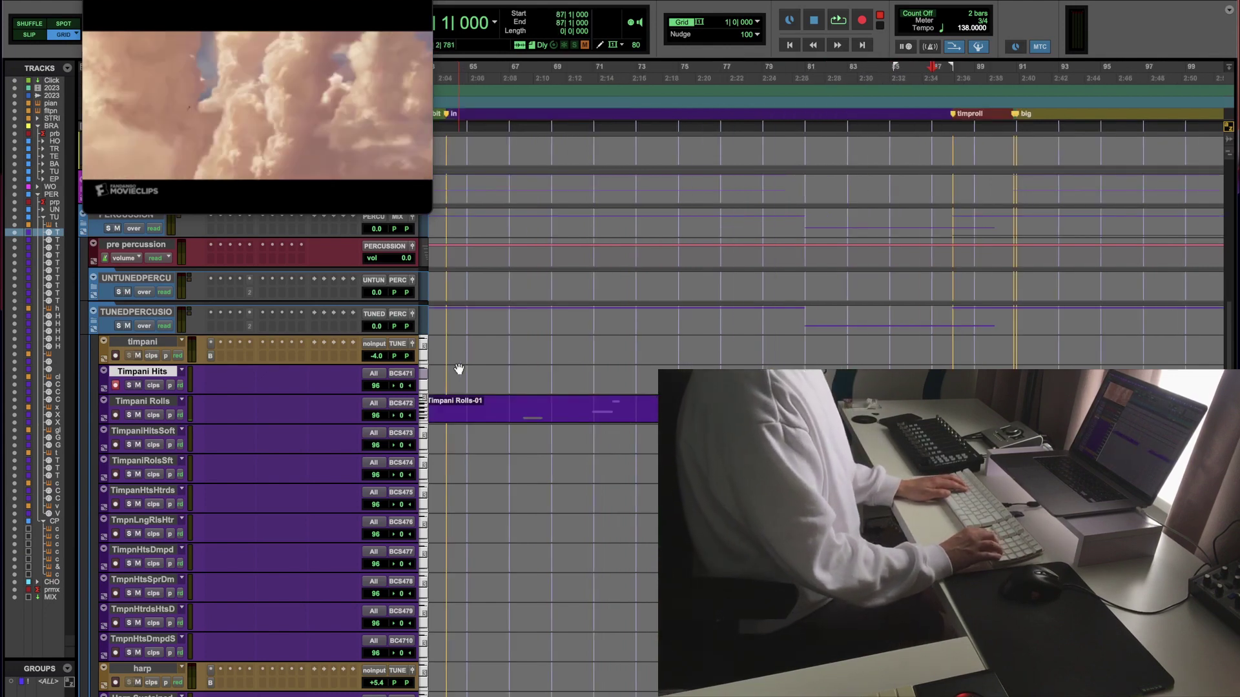
{"action": "key", "text": "super+bracketleft"}
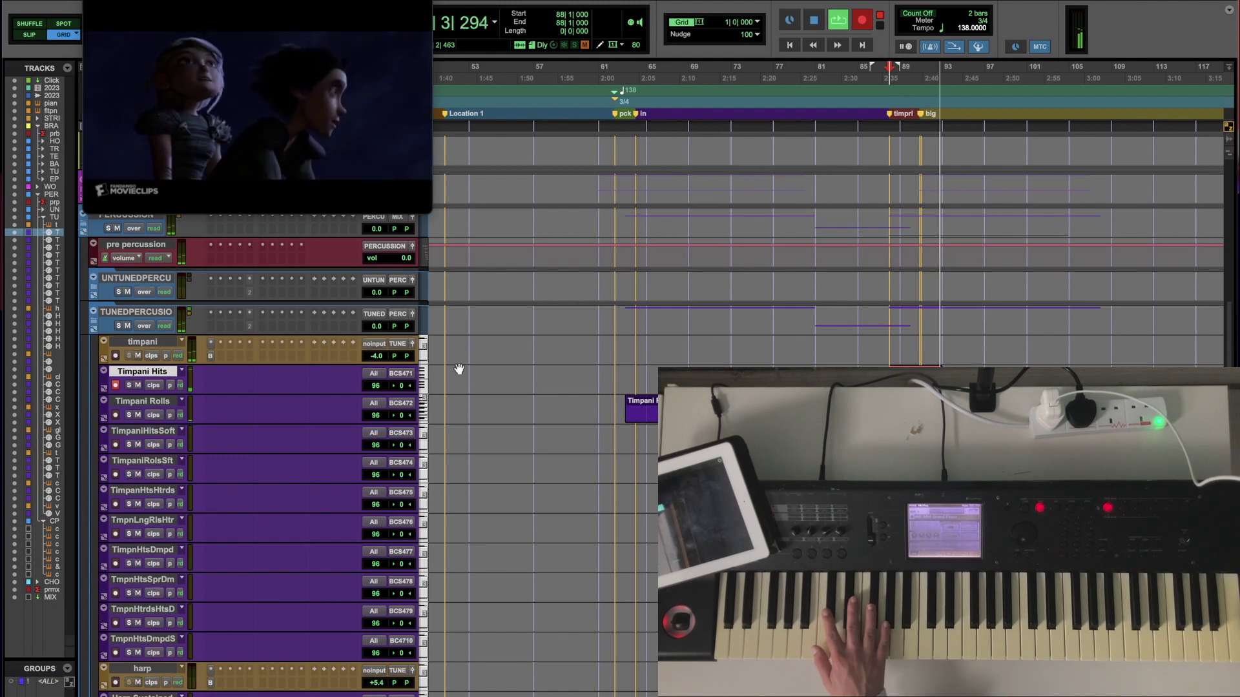
{"action": "key", "text": "space"}
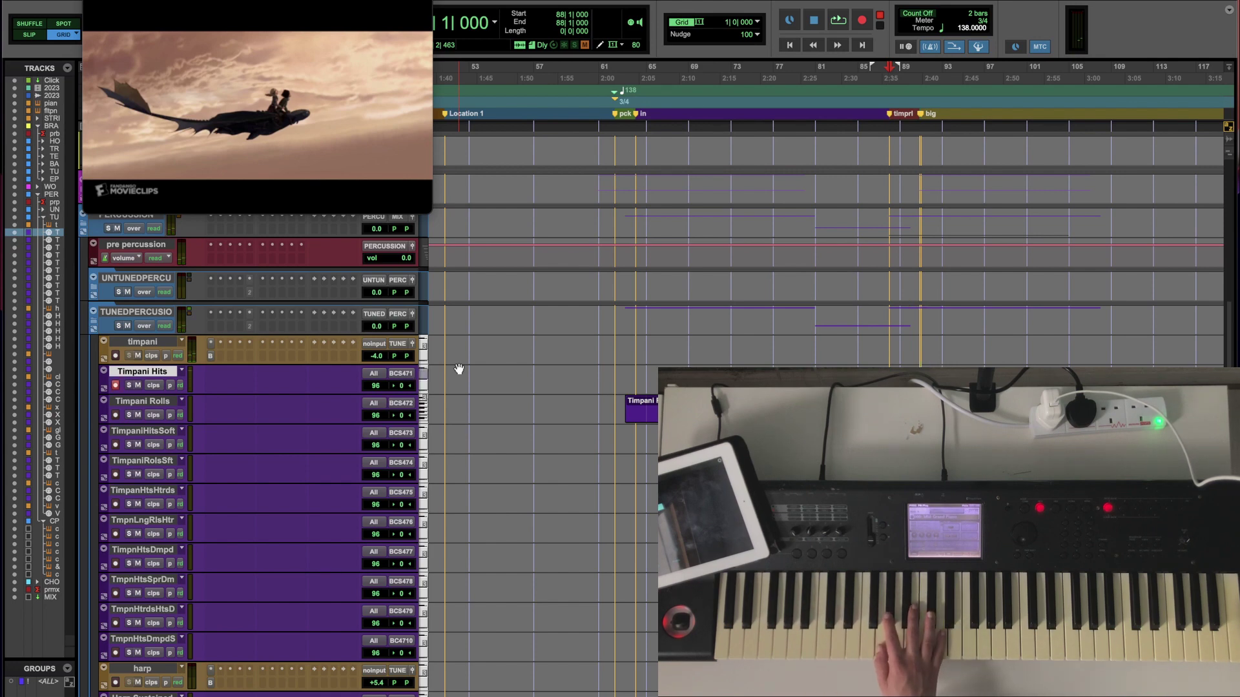
{"action": "key", "text": "space"}
{"action": "key", "text": "F12"}
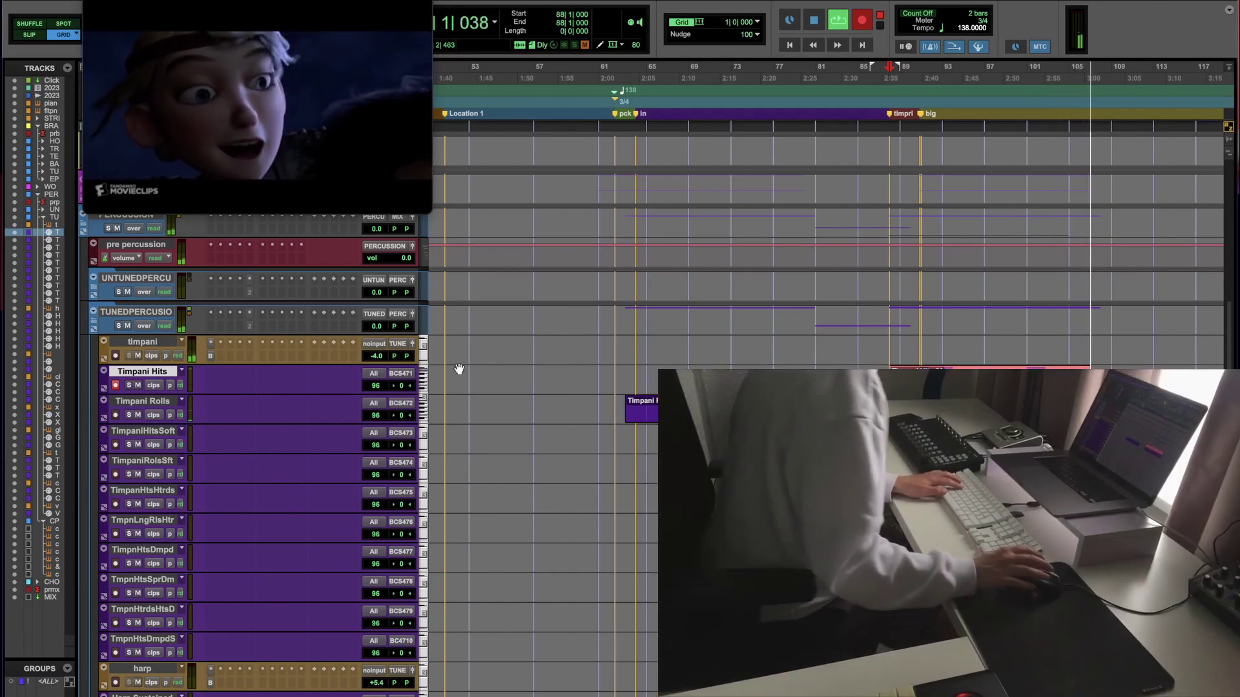
{"action": "key", "text": "space"}
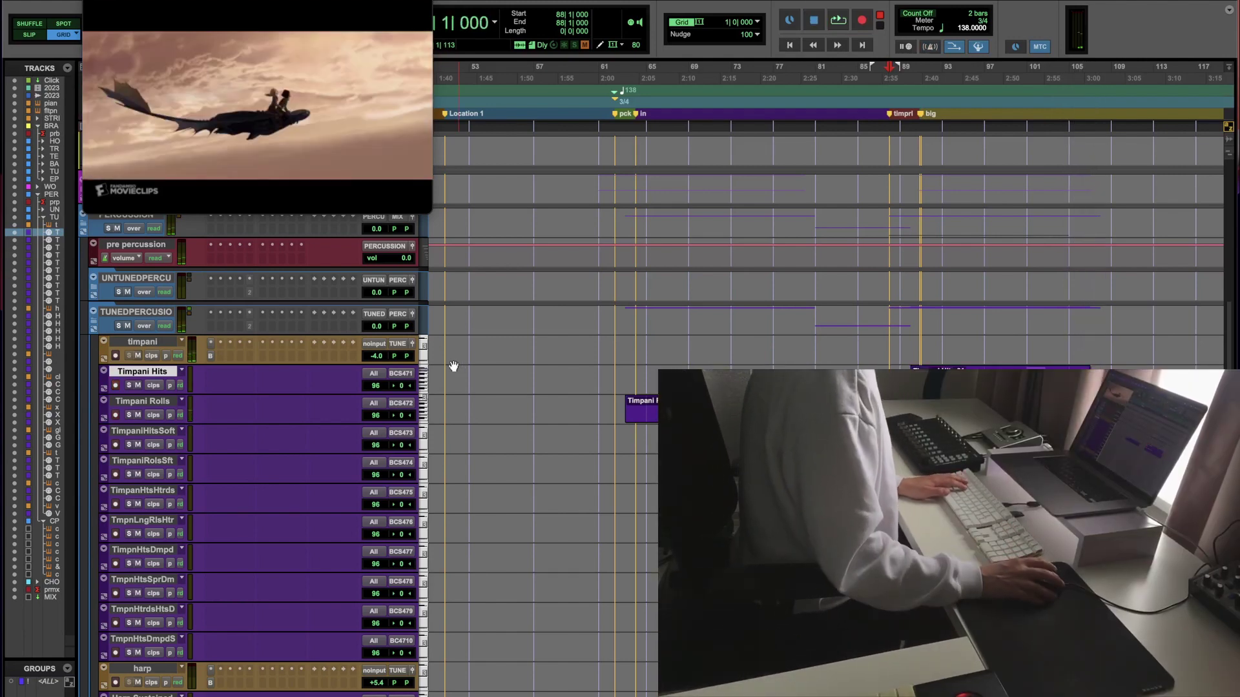
Step: Play the score from bar 88 and disable record on the Timpani Rolls track
{"action": "key", "text": "space"}
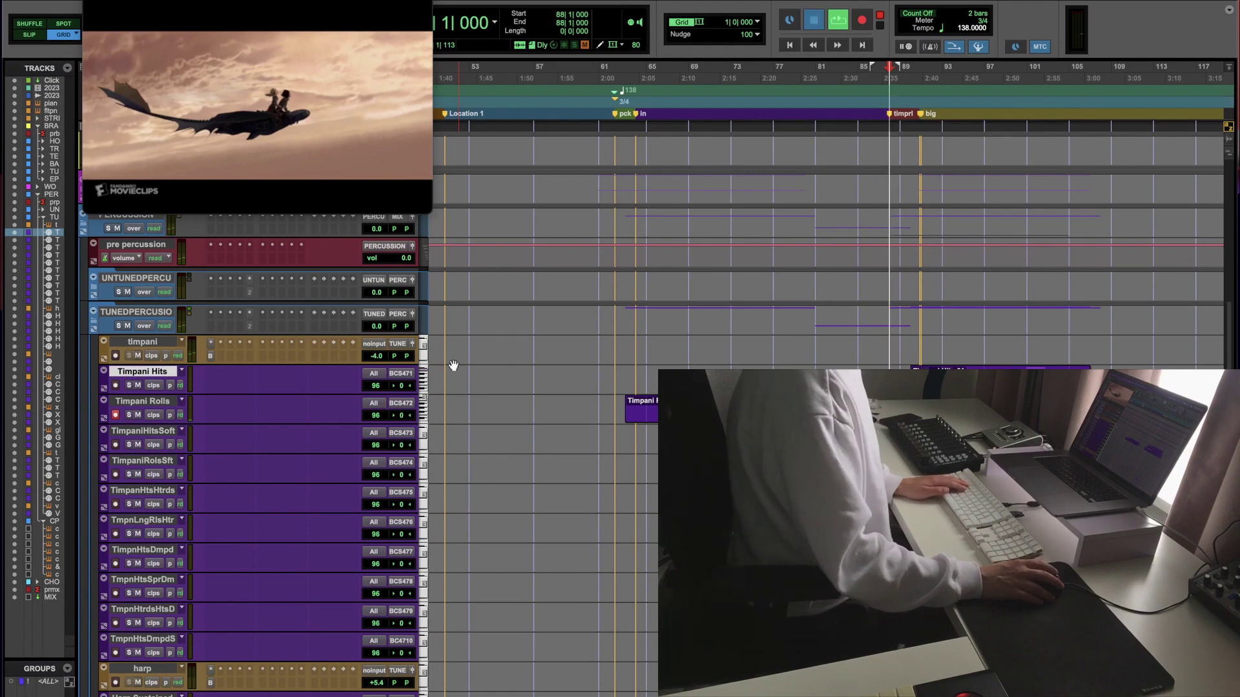
{"action": "left_click", "coordinate": [115, 415]}
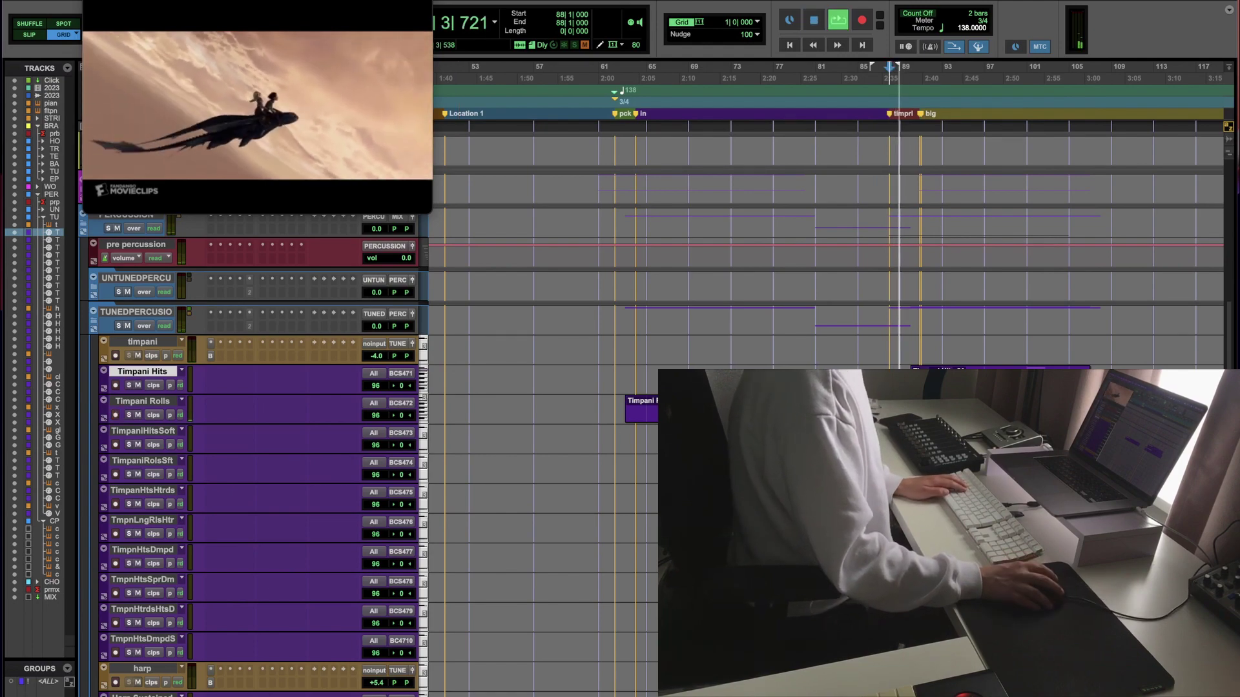
{"action": "scroll", "coordinate": [167, 420], "scroll_direction": "down", "scroll_amount": 10}
{"action": "scroll", "coordinate": [167, 420], "scroll_direction": "up", "scroll_amount": 10}
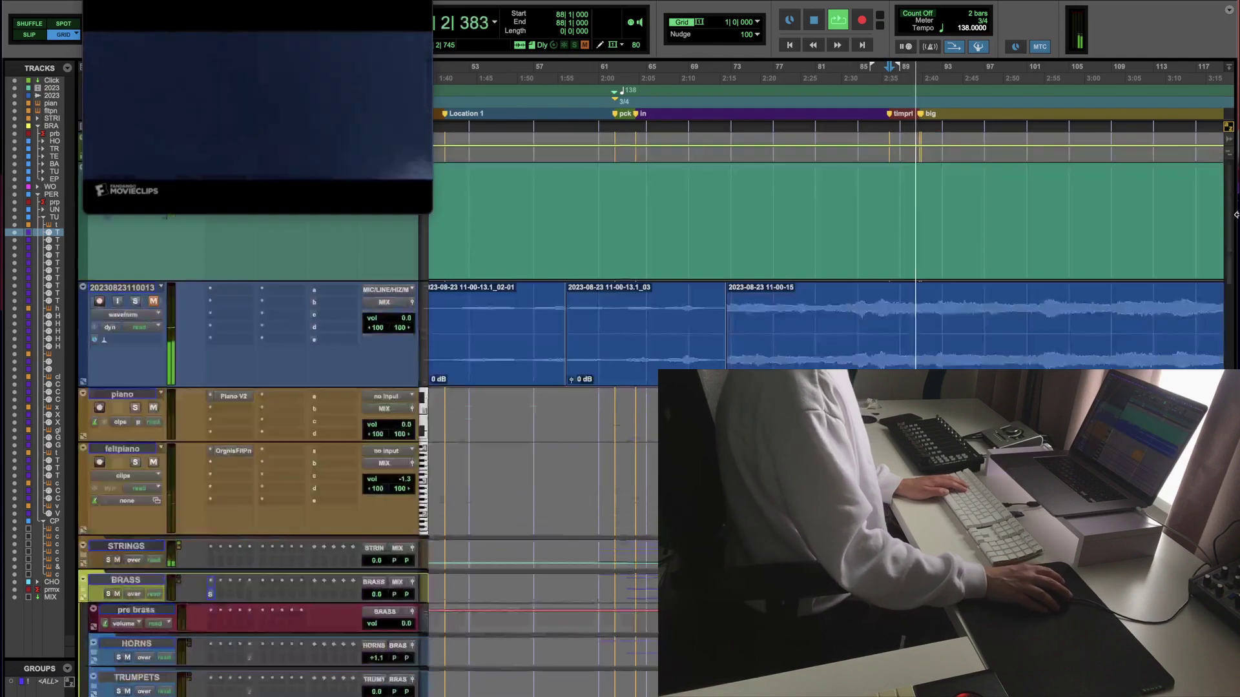
Step: Move the playback start to bar 78 and play the passage against the film clip
{"action": "key", "text": "ctrl+]"}
{"action": "key", "text": "ctrl+]"}
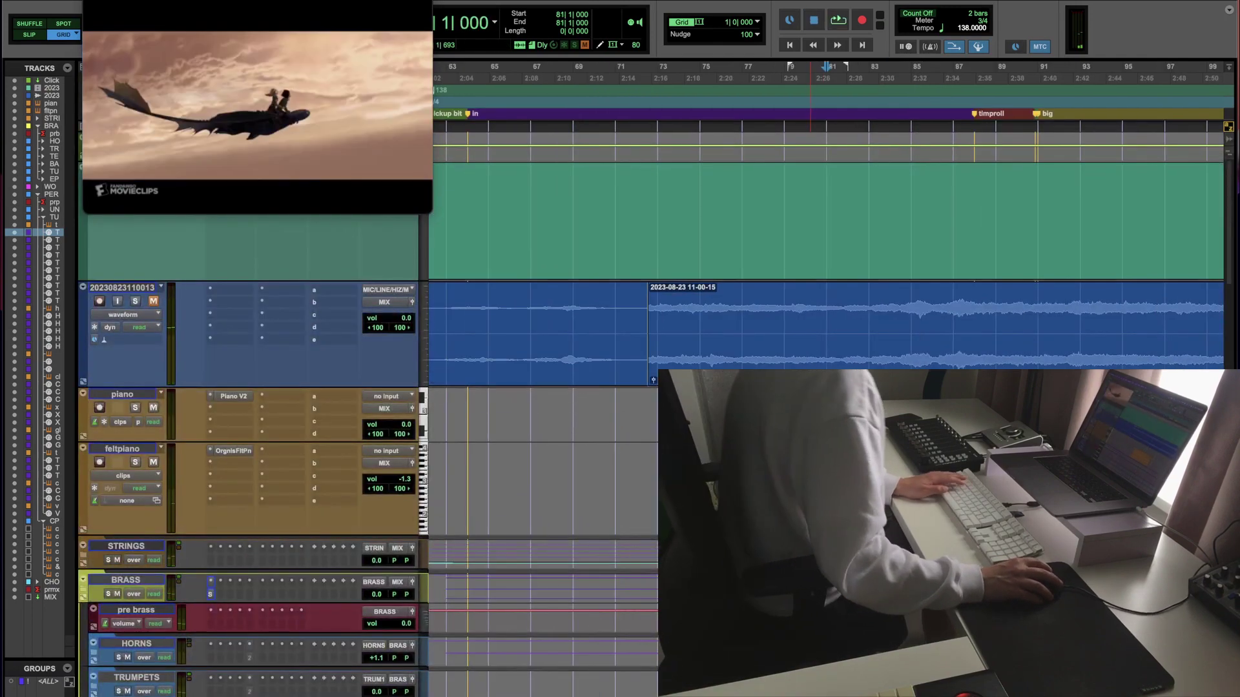
{"action": "left_click", "coordinate": [790, 452]}
{"action": "key", "text": "space"}
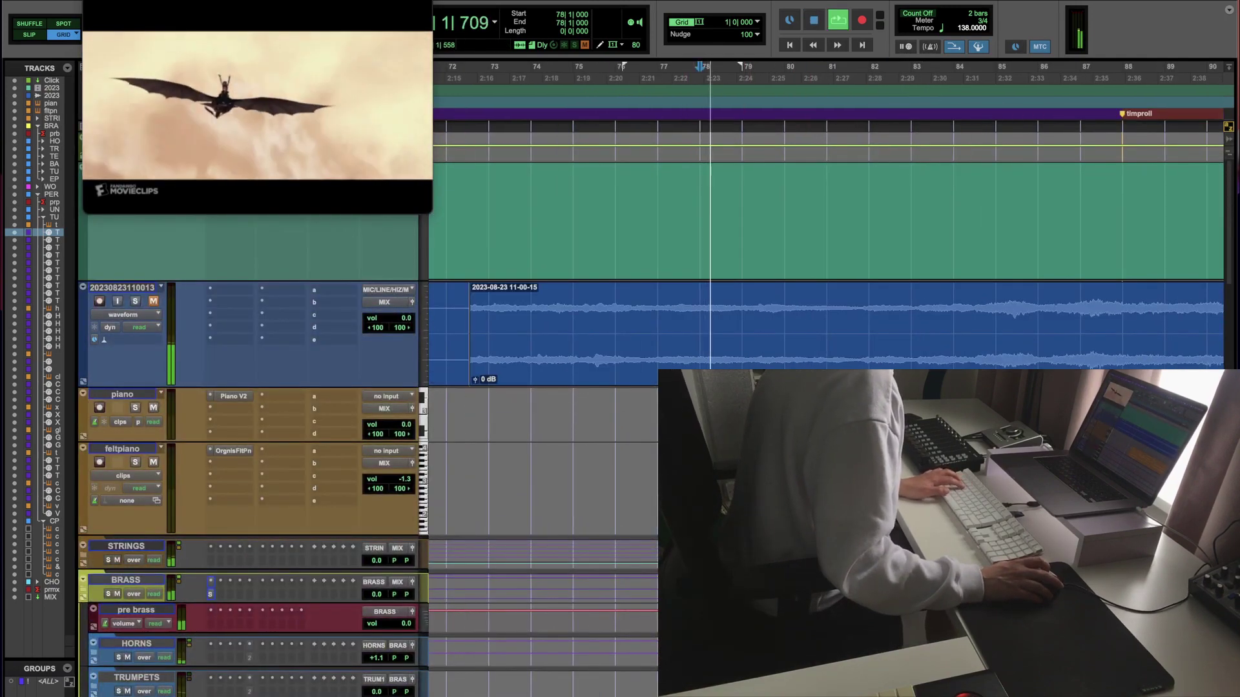
{"action": "key", "text": "ctrl+["}
{"action": "key", "text": "ctrl+["}
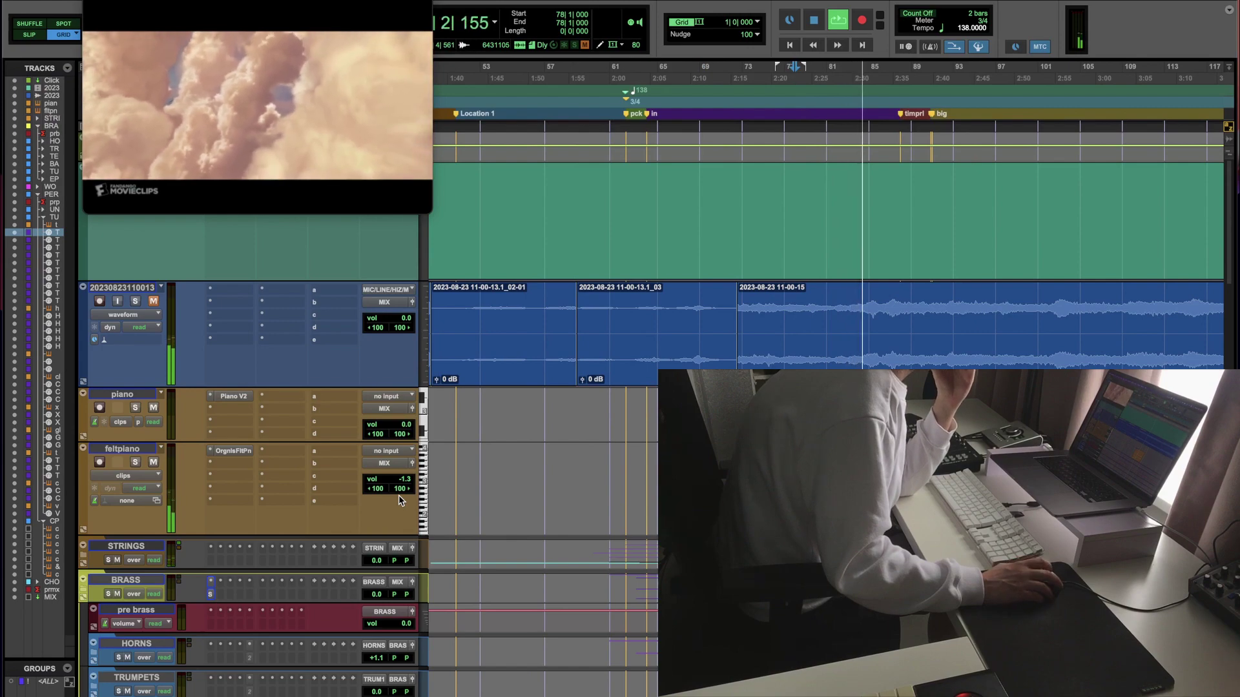
Step: Expand the WOODWIND folder and collapse the FLUTES folder inside it to look through the woodwind tracks
{"action": "scroll", "coordinate": [401, 499], "scroll_direction": "down", "scroll_amount": 10}
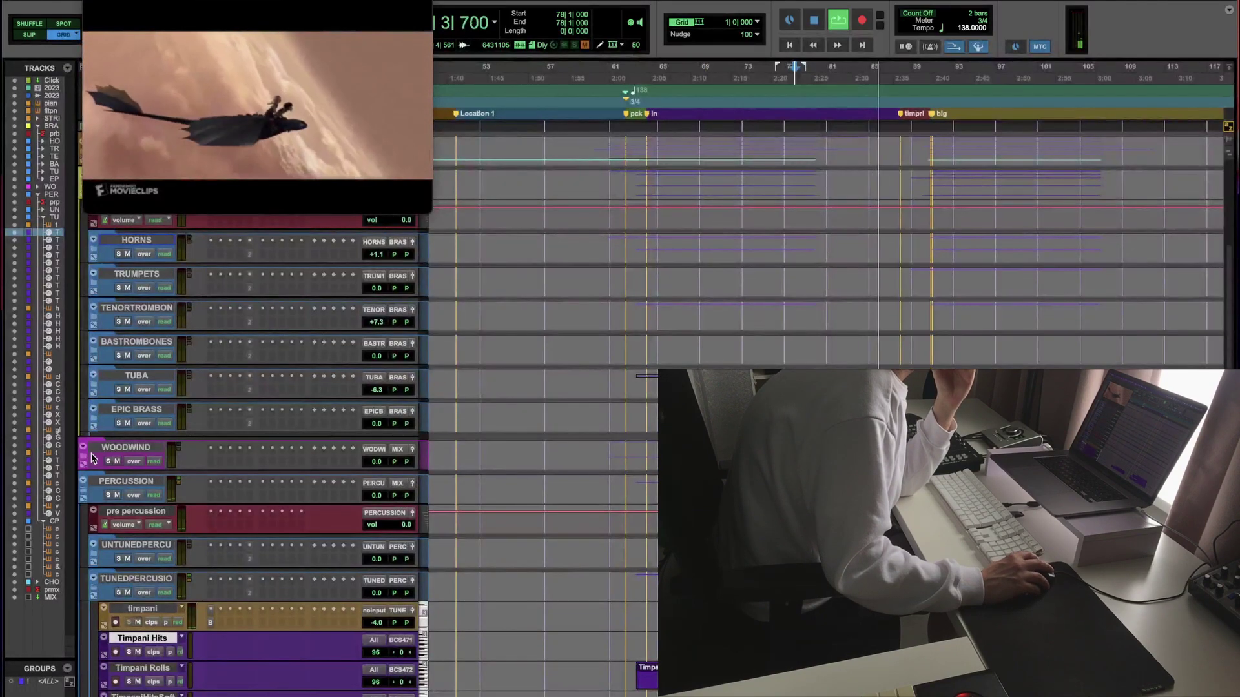
{"action": "left_click", "coordinate": [82, 458]}
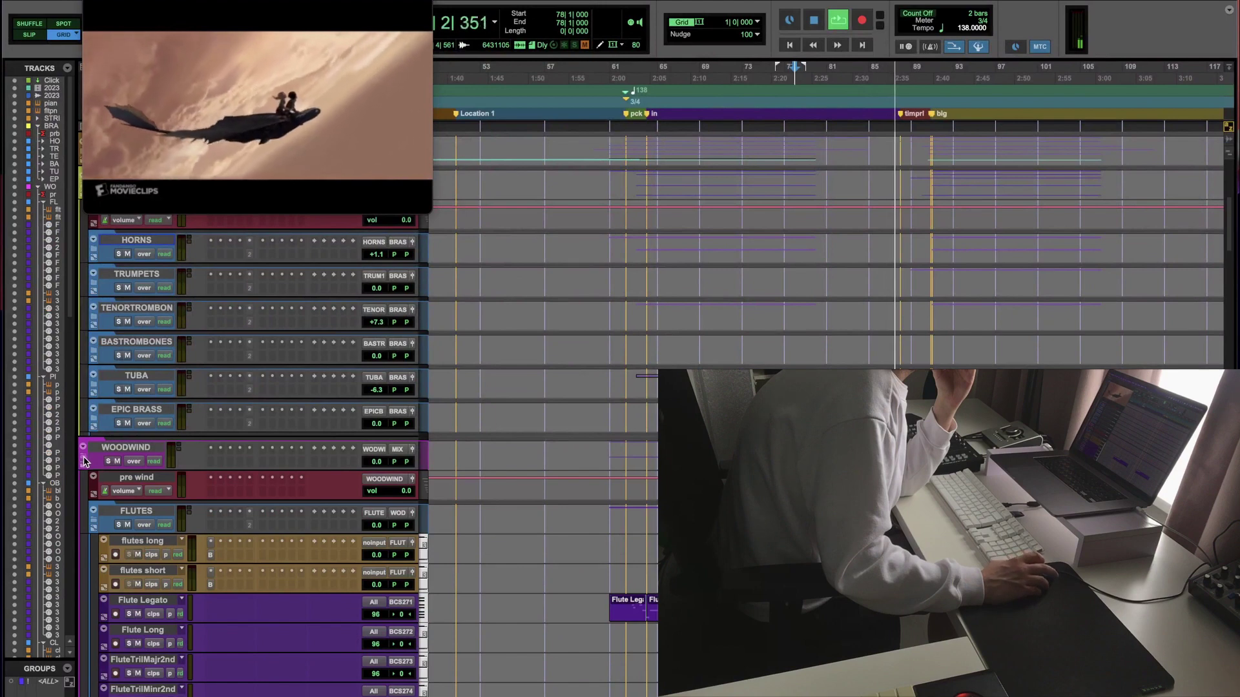
{"action": "scroll", "coordinate": [94, 474], "scroll_direction": "down", "scroll_amount": 3}
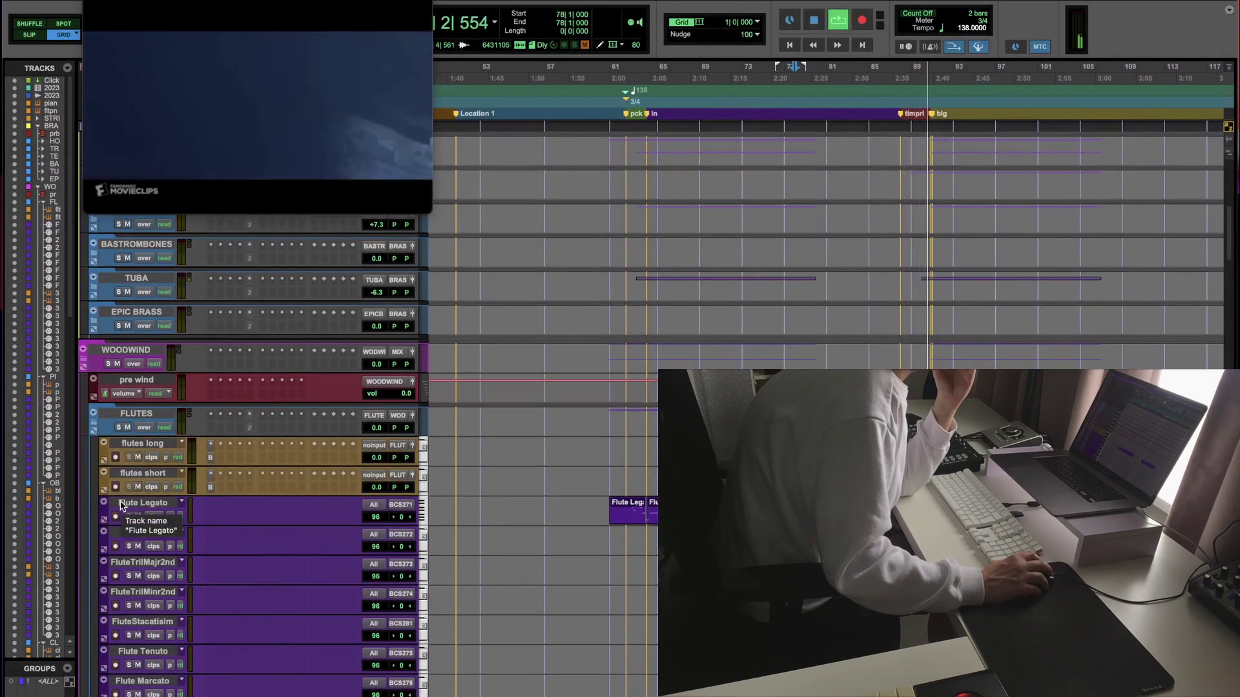
{"action": "left_click", "coordinate": [94, 421]}
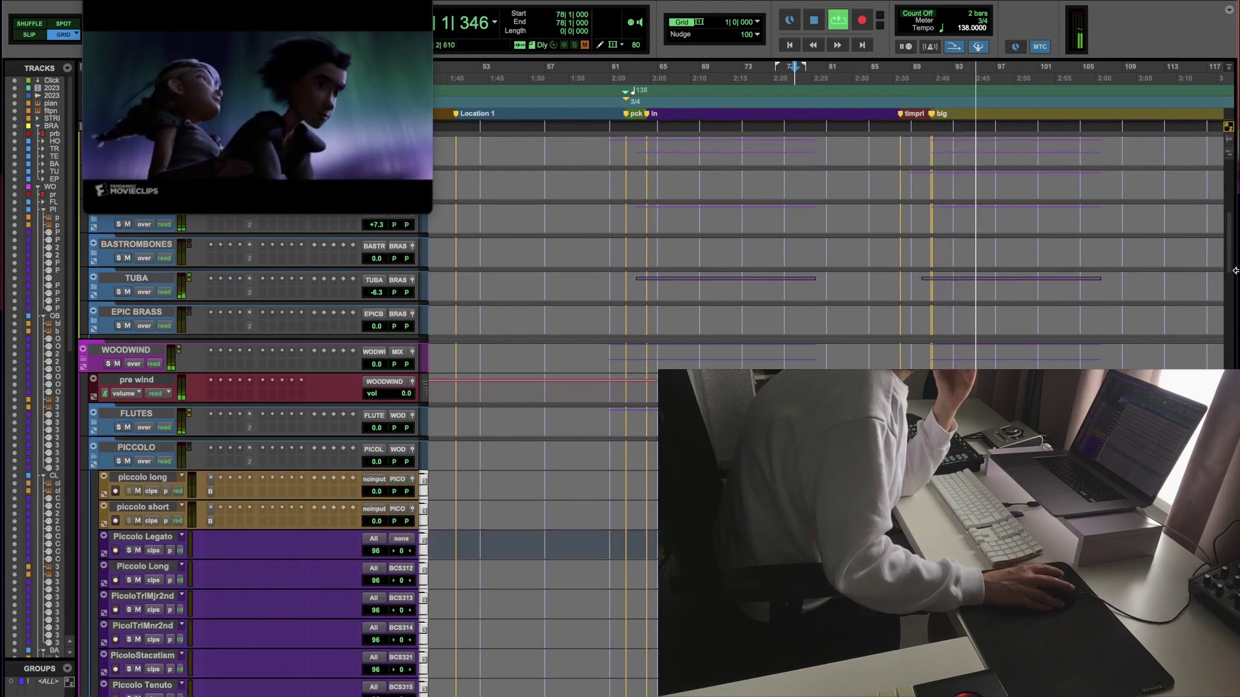
{"action": "left_click_drag", "start_coordinate": [1233, 262], "coordinate": [1225, 581]}
Step: Stop the current playback and audition the big section from bar 97
{"action": "key", "text": "space"}
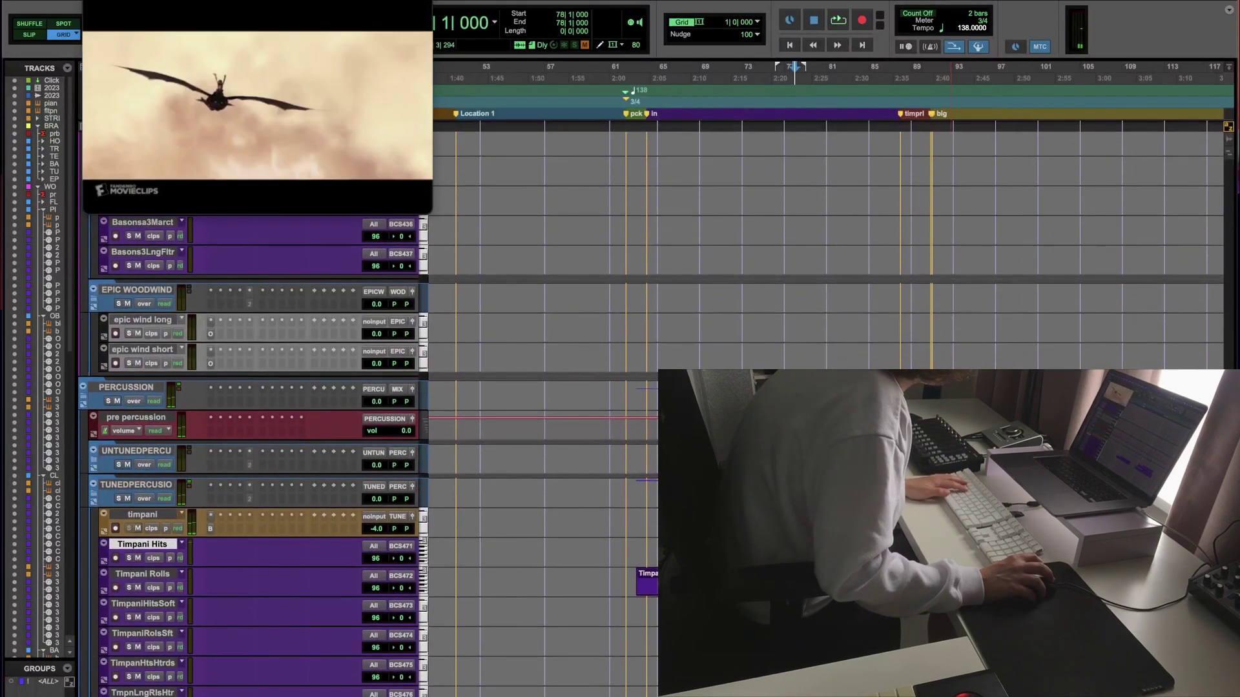
{"action": "key", "text": "space"}
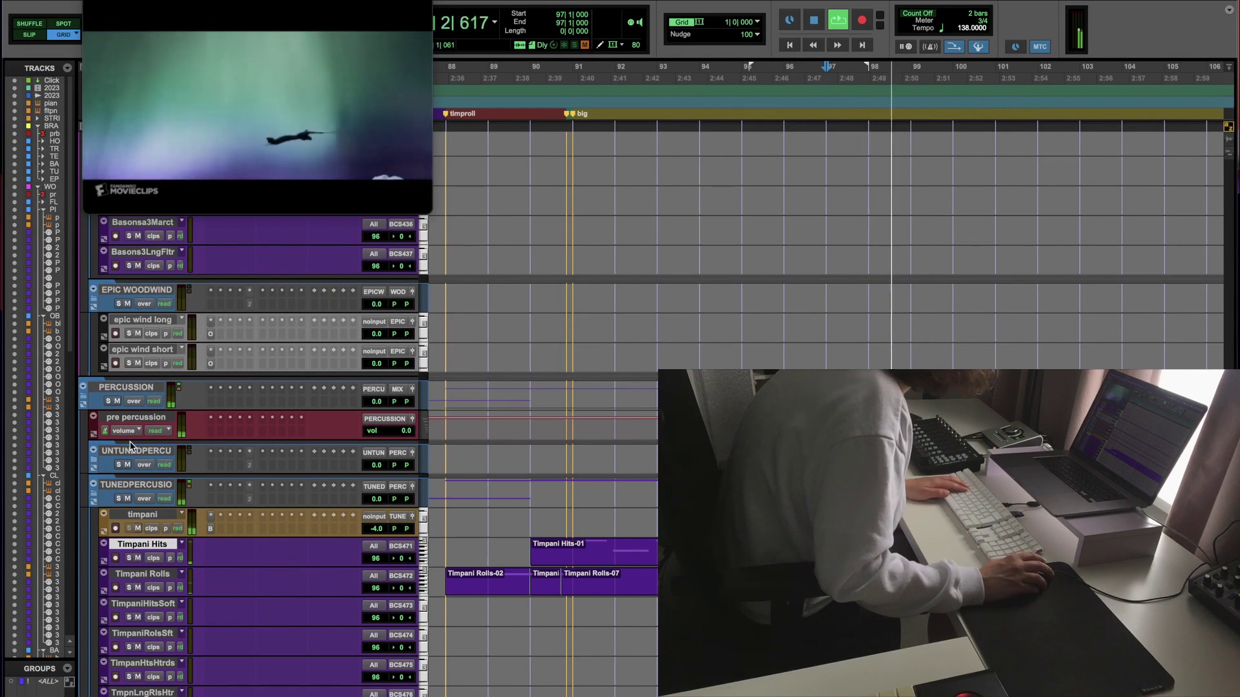
{"action": "key", "text": "space"}
Step: Collapse all track folders so only the top-level instrument groups remain listed
{"action": "scroll", "coordinate": [130, 444], "scroll_direction": "up", "scroll_amount": 10}
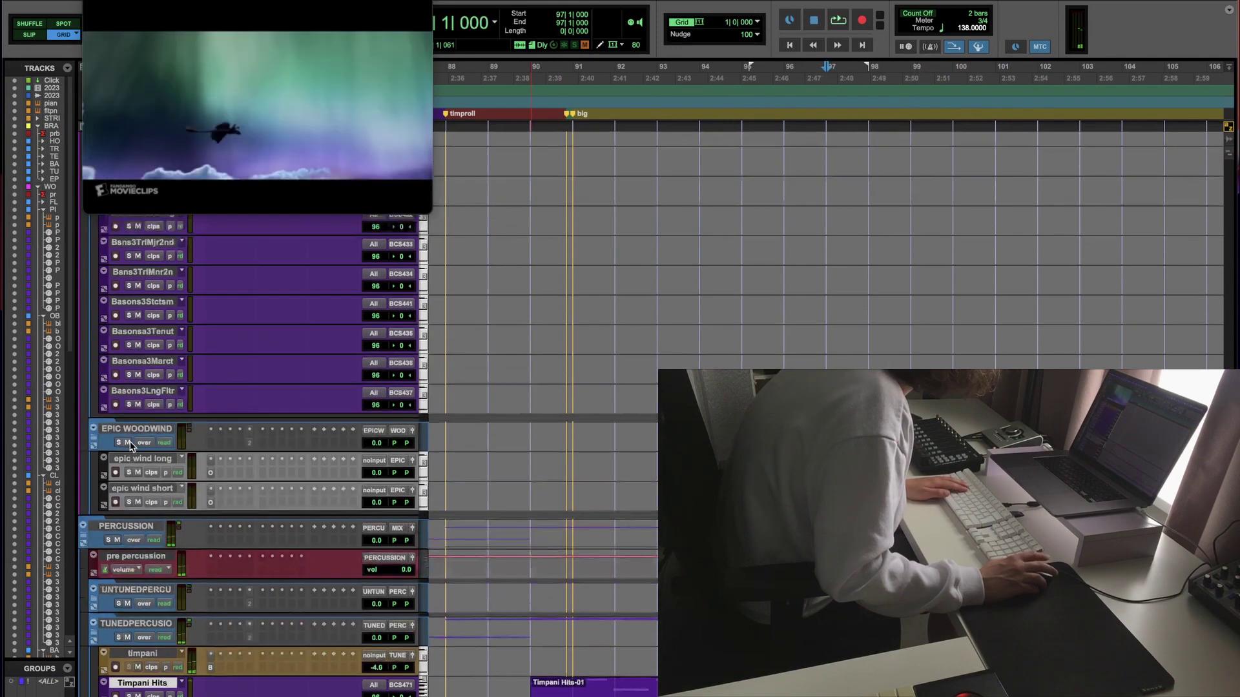
{"action": "scroll", "coordinate": [130, 444], "scroll_direction": "up", "scroll_amount": 12}
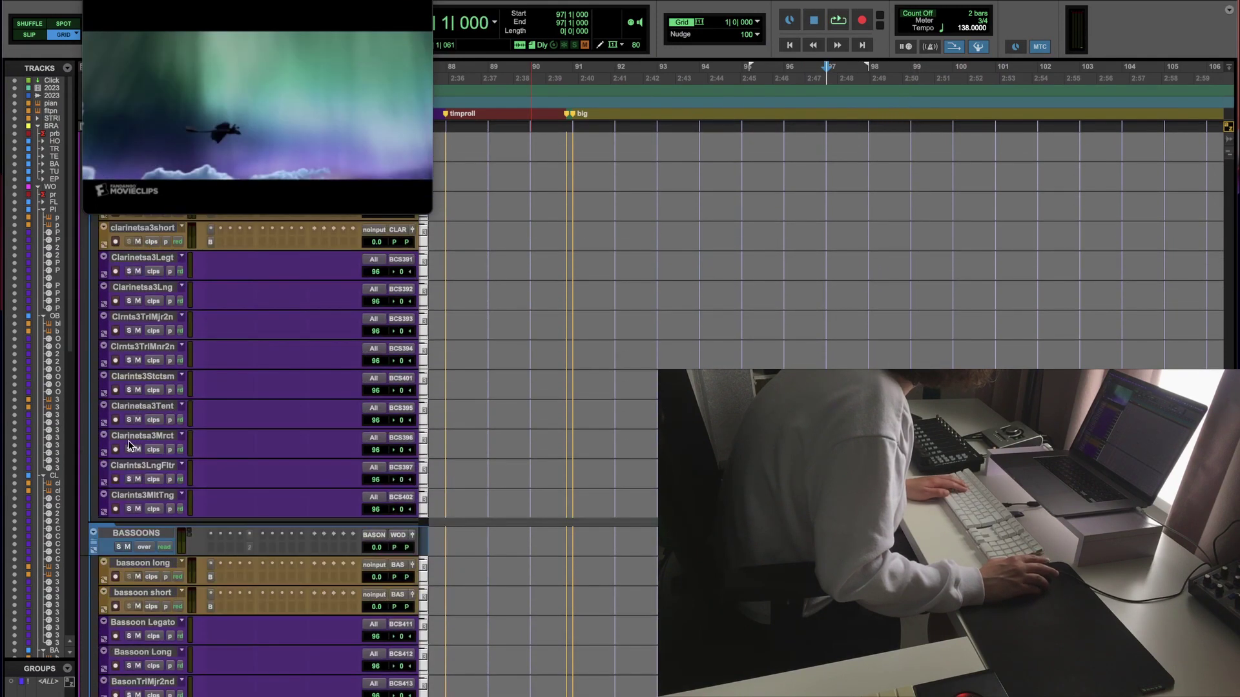
{"action": "scroll", "coordinate": [130, 445], "scroll_direction": "up", "scroll_amount": 20}
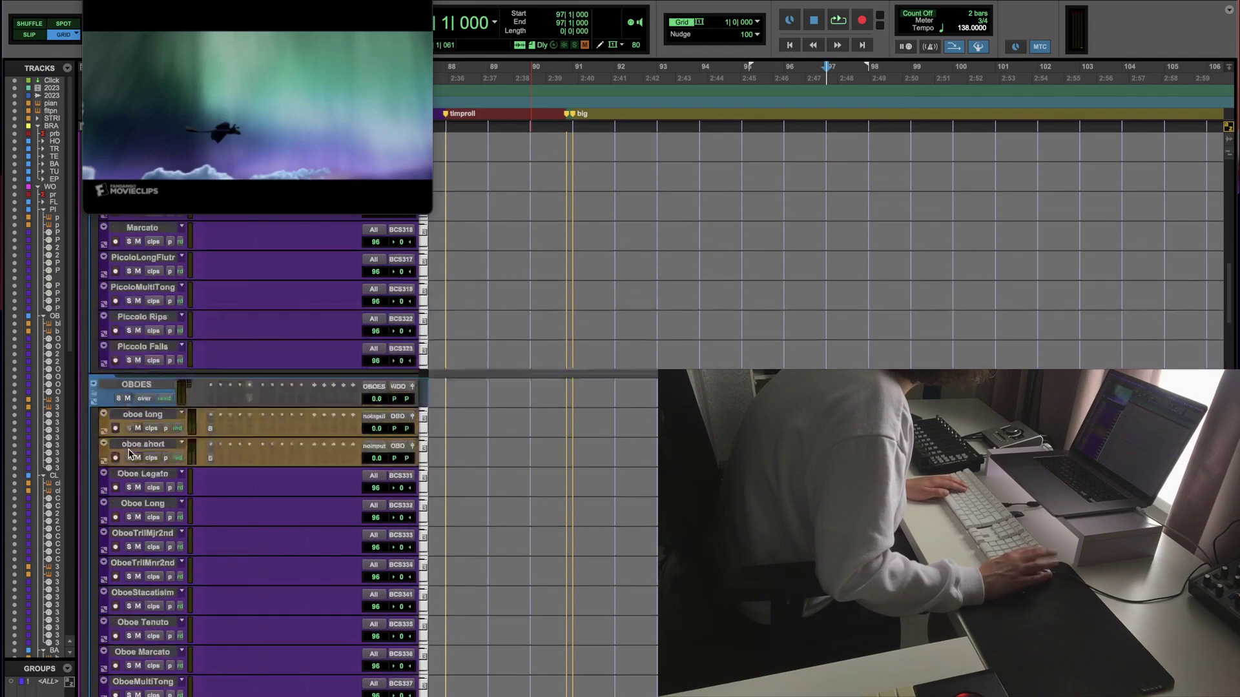
{"action": "scroll", "coordinate": [130, 452], "scroll_direction": "up", "scroll_amount": 16}
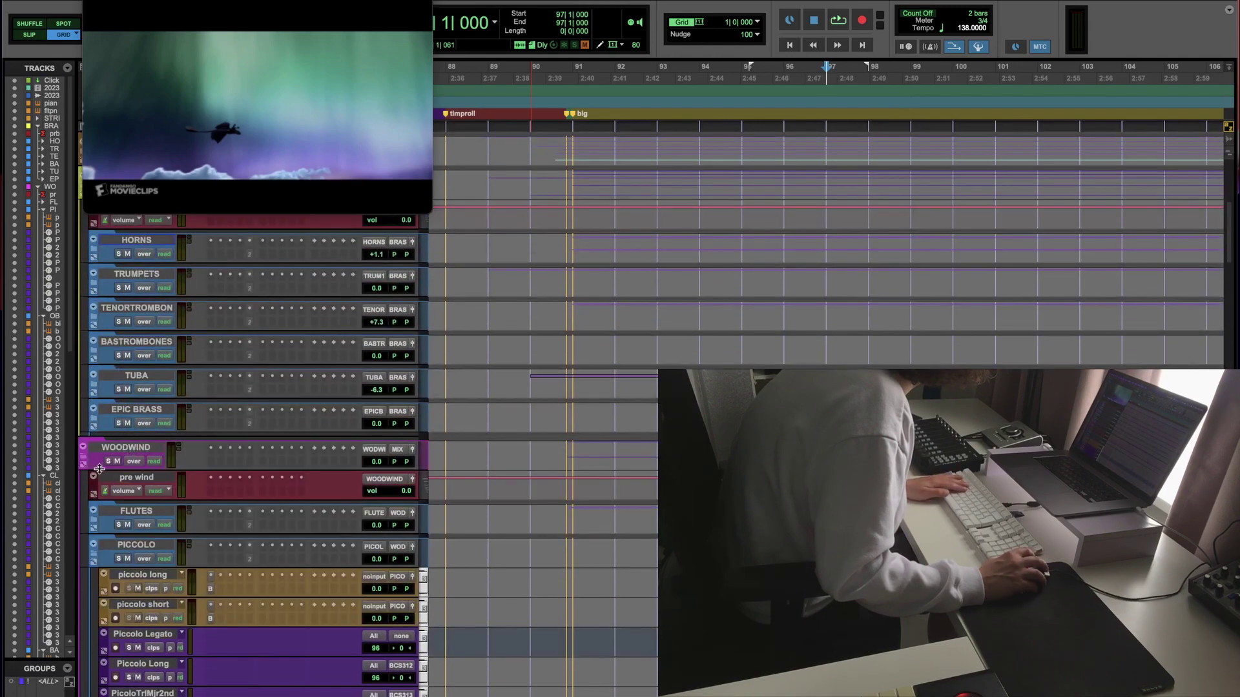
{"action": "left_click", "coordinate": [84, 447], "text": "alt"}
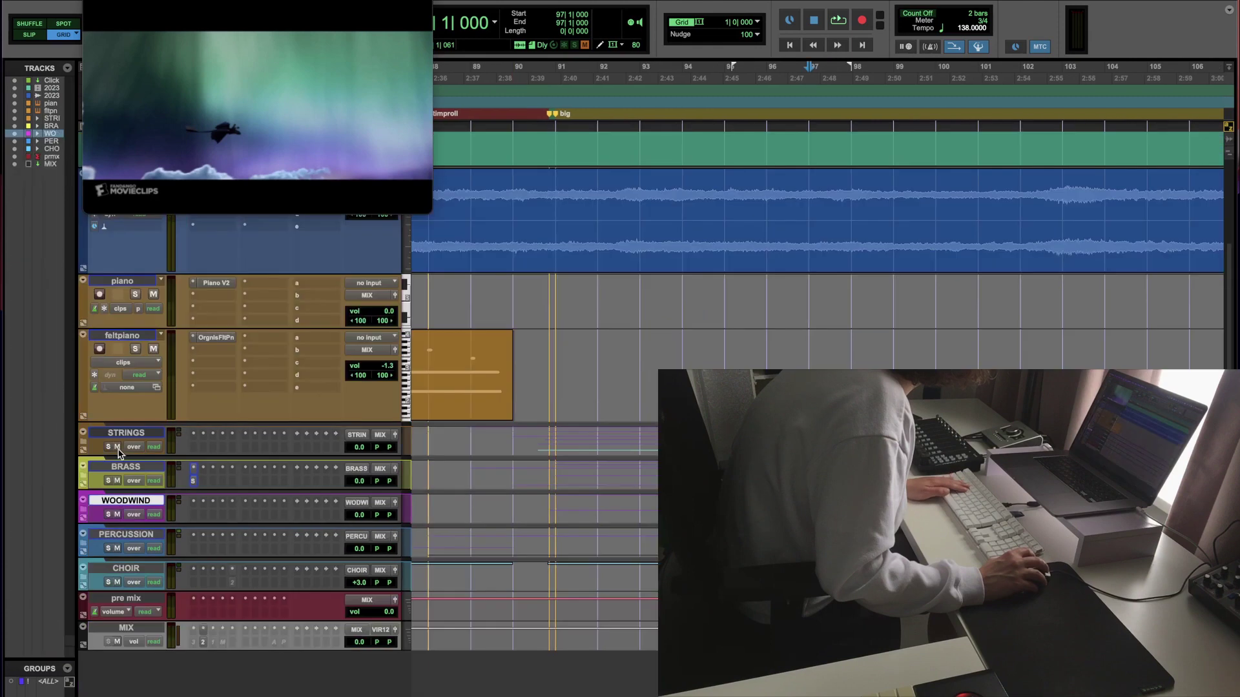
Step: Mute the BRASS and STRINGS folders and replay the passage from bar 97 to compare the mix
{"action": "key", "text": "space"}
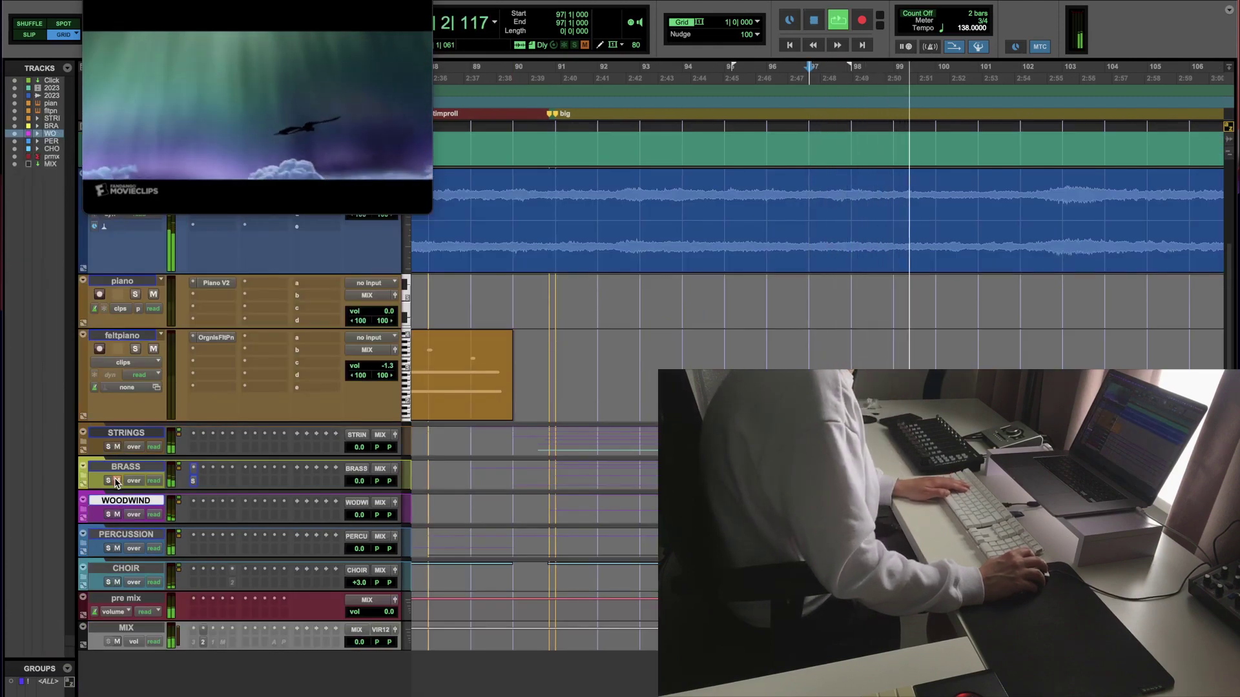
{"action": "left_click", "coordinate": [117, 481]}
{"action": "key", "text": "space"}
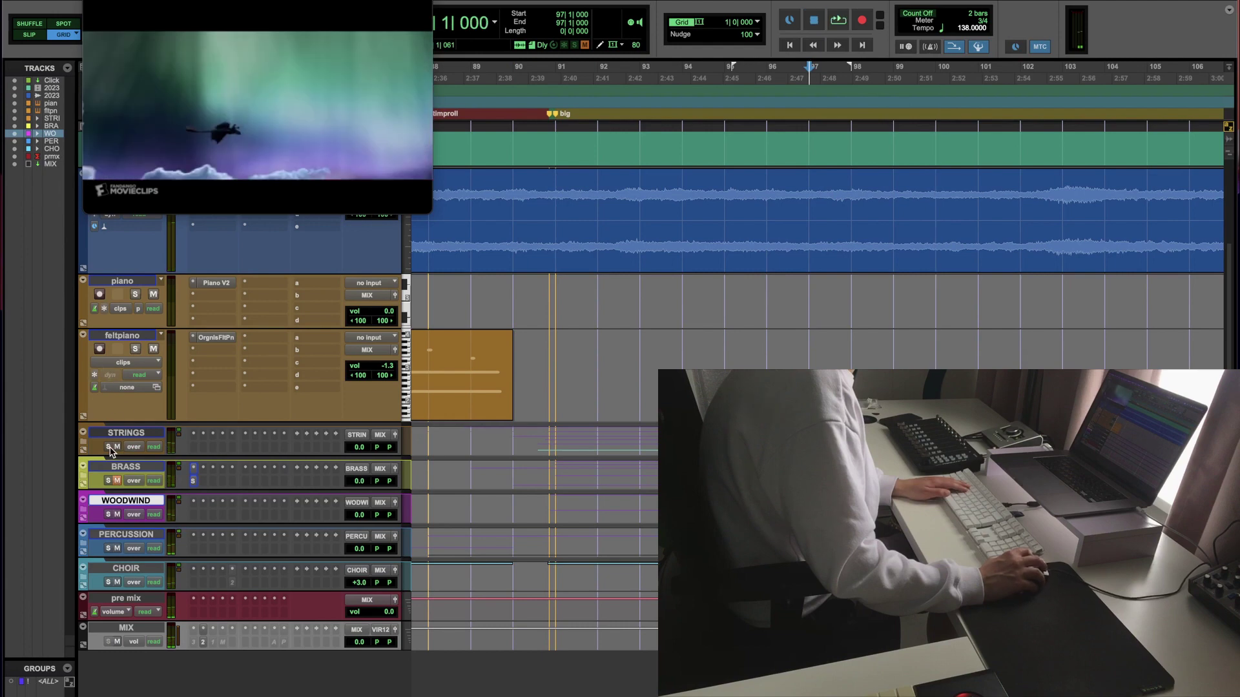
{"action": "key", "text": "space"}
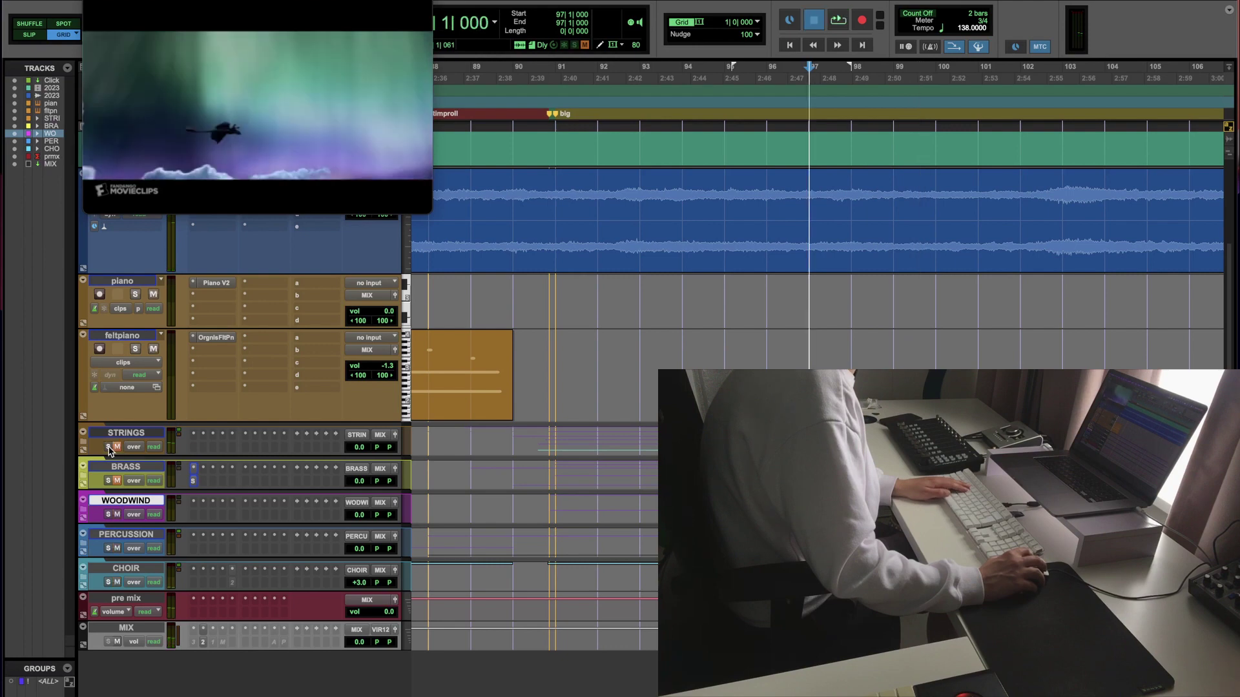
{"action": "key", "text": "space"}
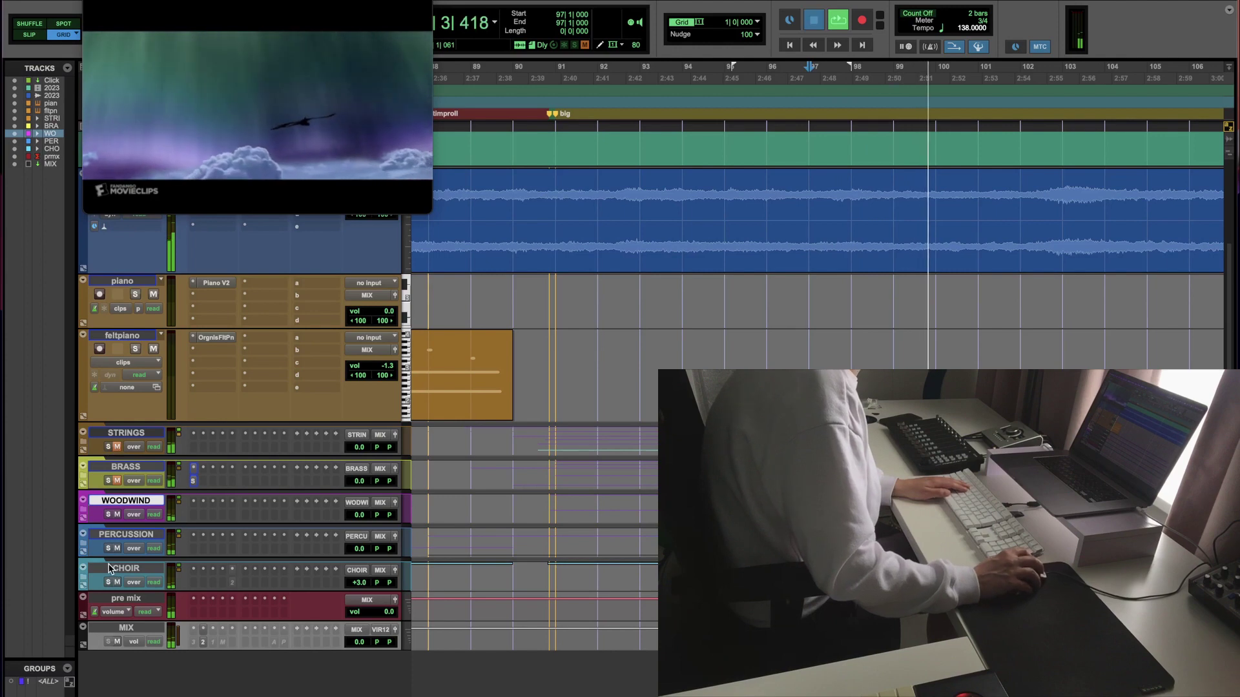
Step: Audition the CHOIR and WOODWIND folders from bar 97, soloing each one and muting it after its check
{"action": "key", "text": "space"}
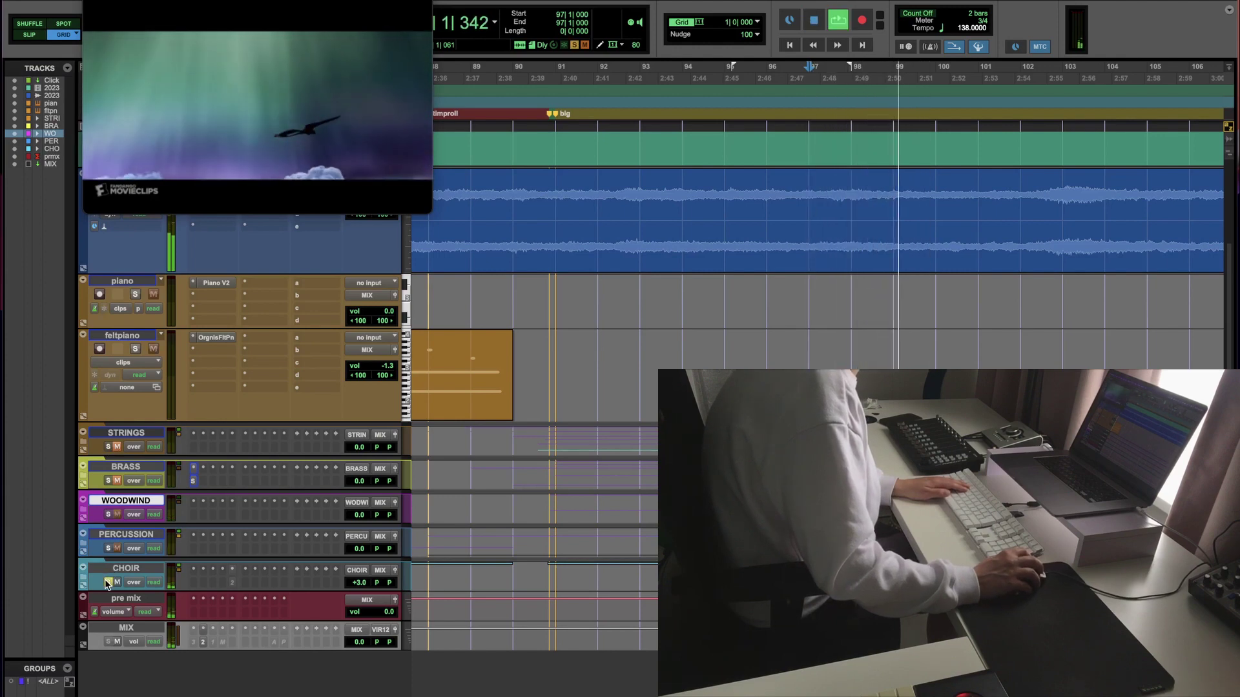
{"action": "key", "text": "space"}
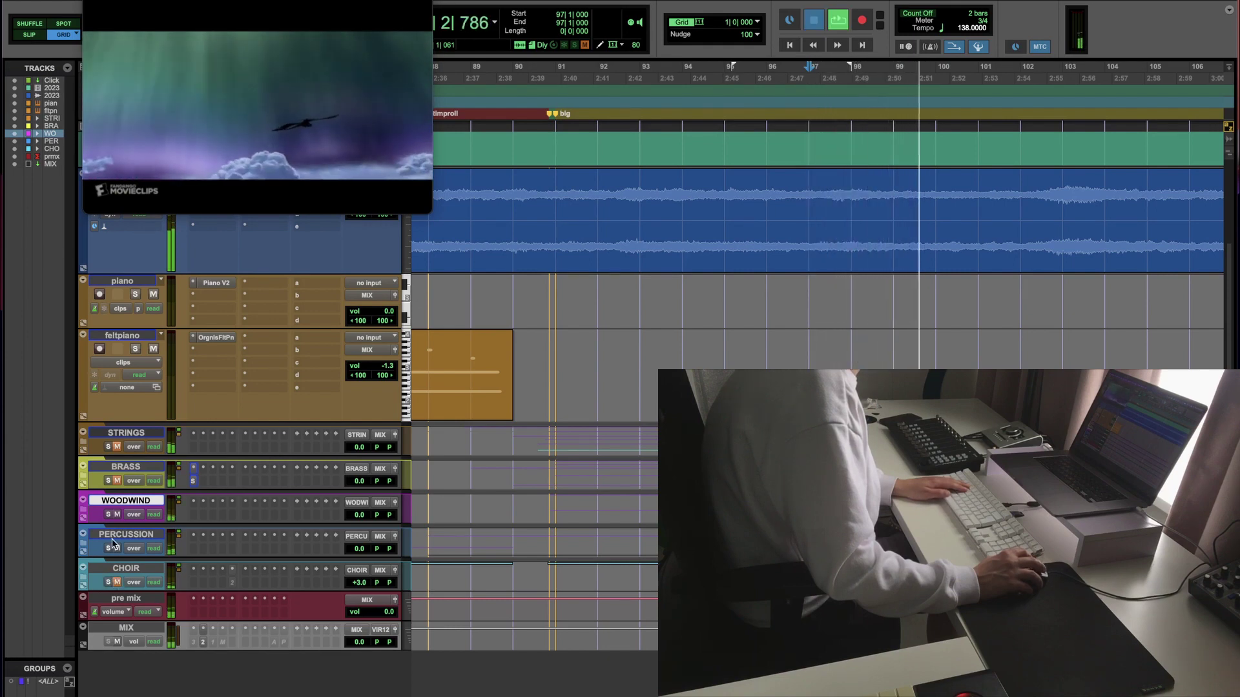
{"action": "key", "text": "space"}
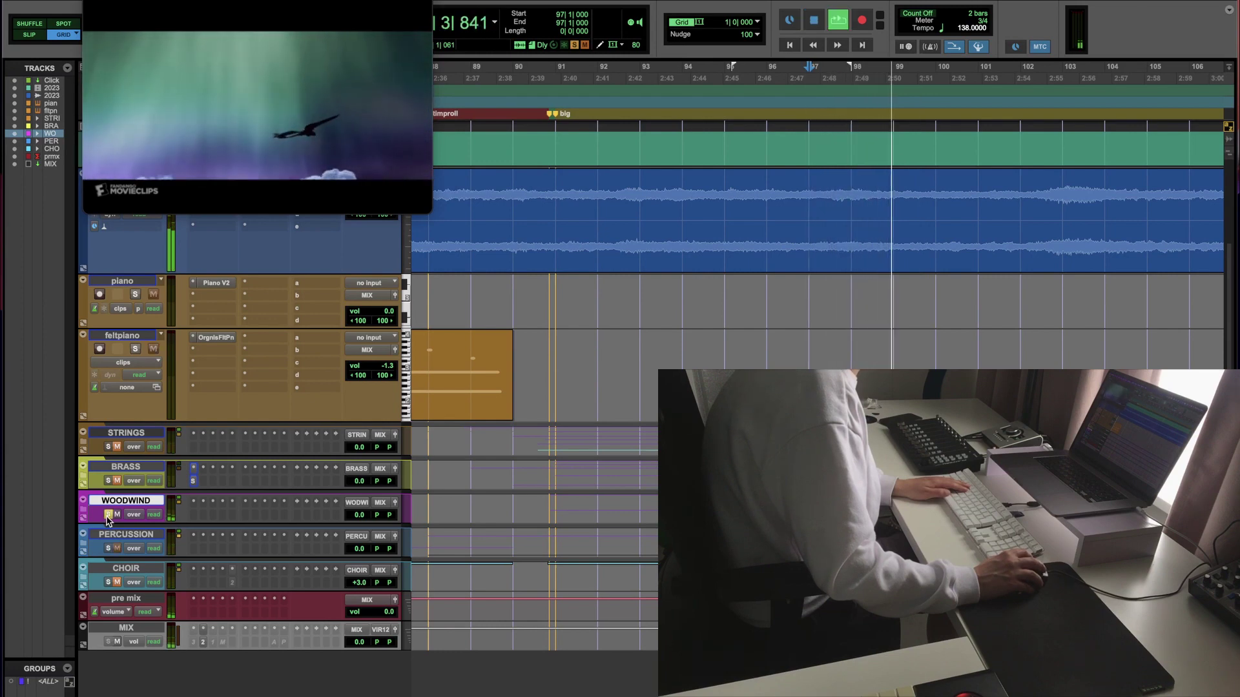
{"action": "key", "text": "space"}
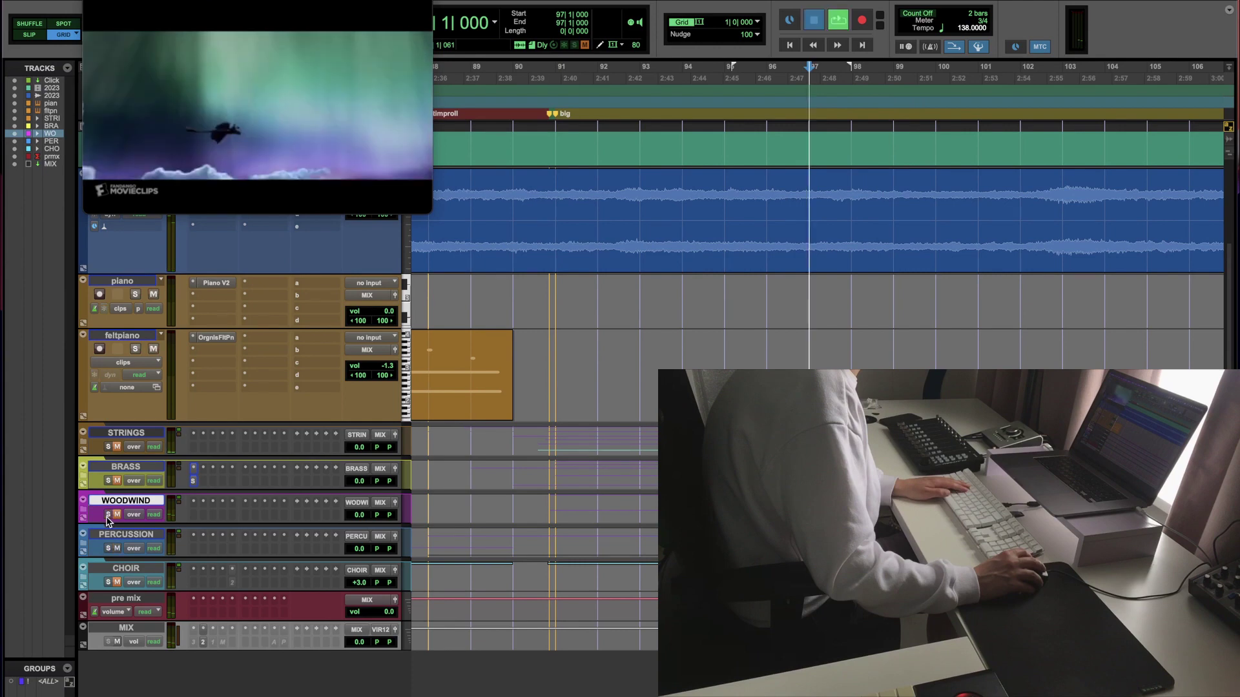
Step: Expand the PERCUSSION folder with a taller track height and audition it in solo from bar 97
{"action": "left_click_drag", "start_coordinate": [105, 557], "coordinate": [107, 595]}
{"action": "left_click", "coordinate": [83, 534]}
{"action": "scroll", "coordinate": [84, 534], "scroll_direction": "down", "scroll_amount": 5}
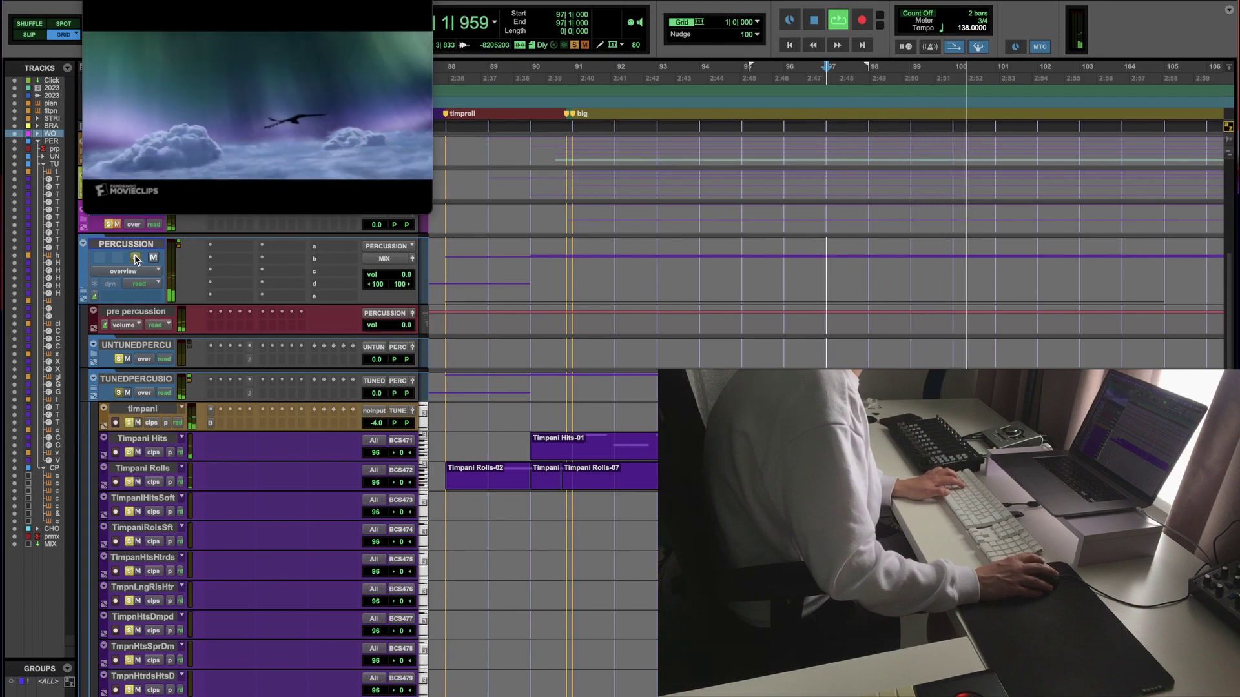
{"action": "scroll", "coordinate": [169, 292], "scroll_direction": "up", "scroll_amount": 6}
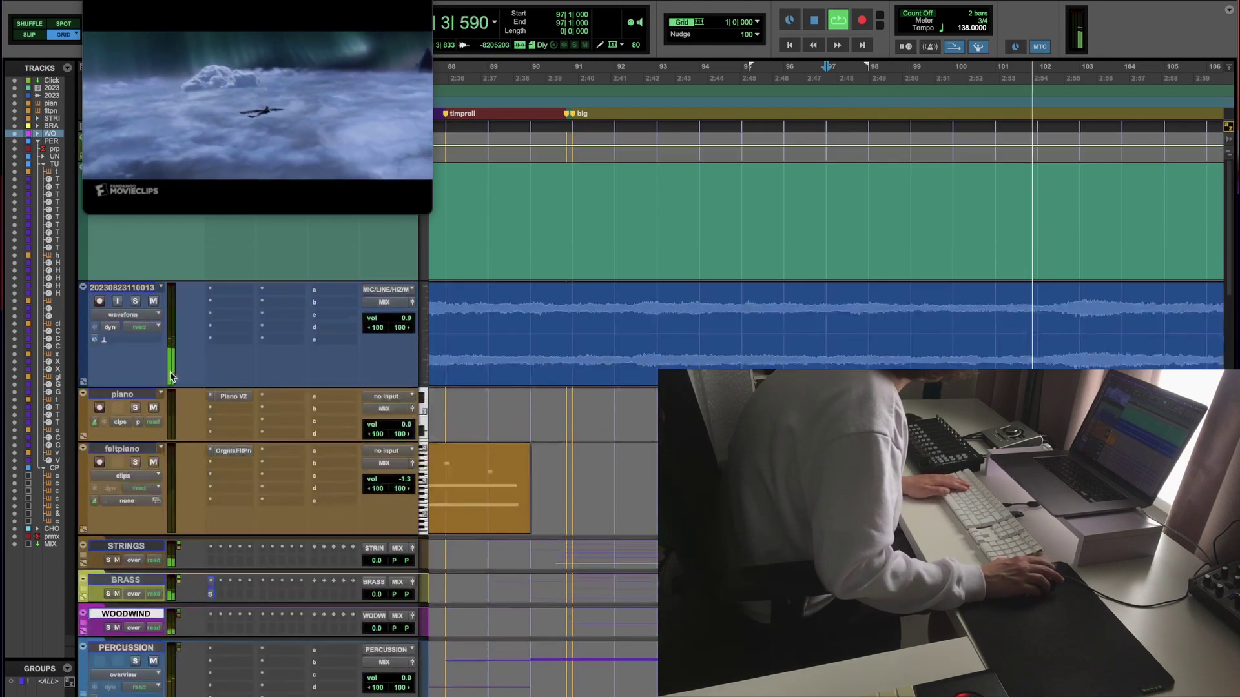
{"action": "left_click", "coordinate": [153, 301]}
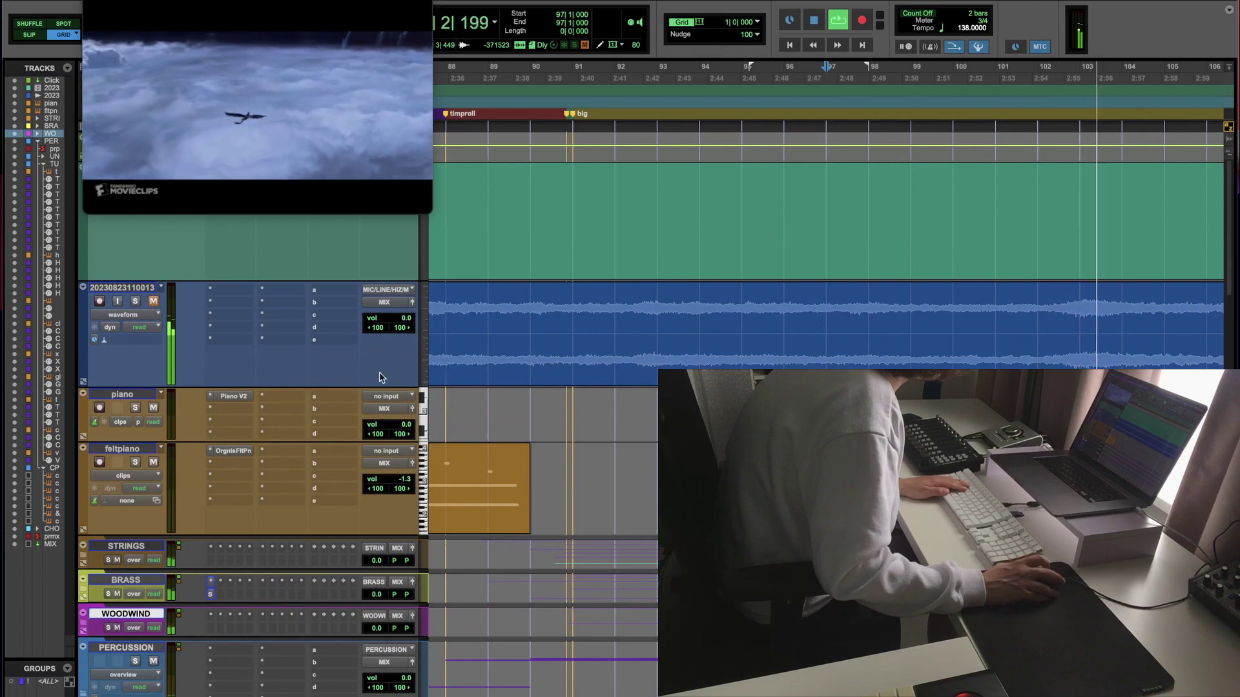
{"action": "scroll", "coordinate": [388, 383], "scroll_direction": "down", "scroll_amount": 5}
{"action": "key", "text": "super+bracketleft"}
{"action": "scroll", "coordinate": [387, 383], "scroll_direction": "down", "scroll_amount": 3}
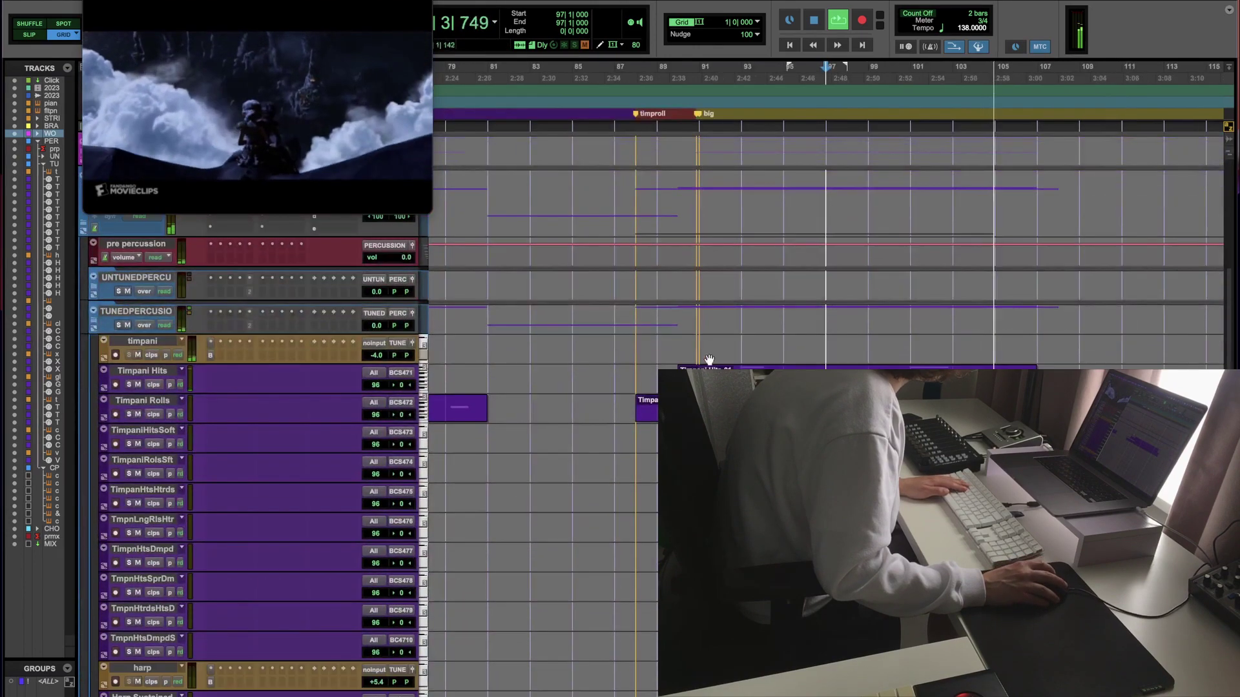
{"action": "left_click", "coordinate": [694, 366]}
{"action": "scroll", "coordinate": [256, 376], "scroll_direction": "up", "scroll_amount": 6}
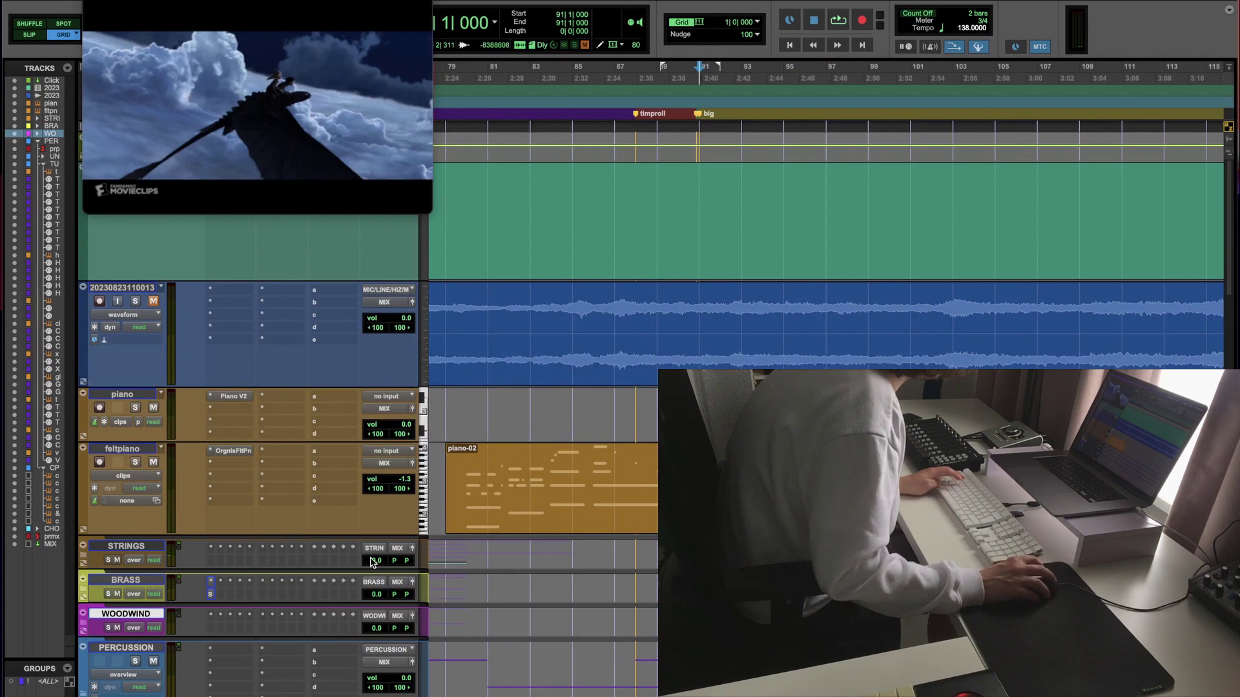
Step: Set the STRINGS folder volume to -2.0 dB and play the passage from bar 91 to check it
{"action": "left_click_drag", "start_coordinate": [372, 562], "coordinate": [383, 556]}
{"action": "key", "text": "space"}
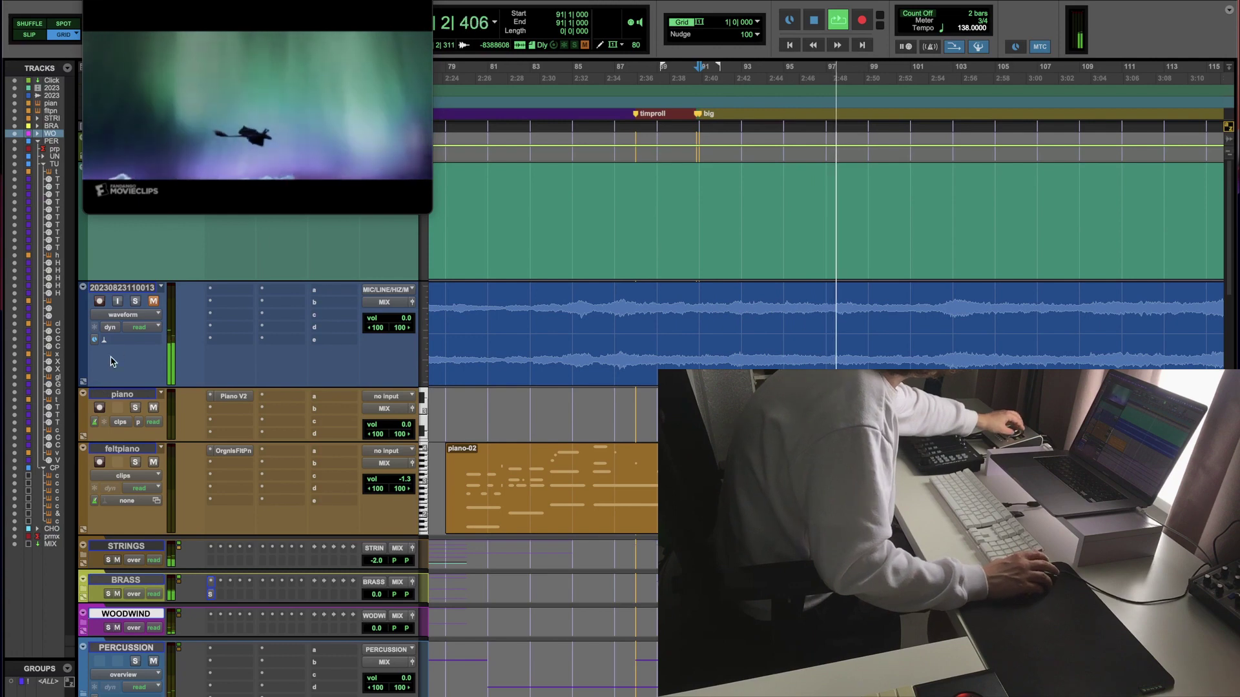
{"action": "key", "text": "space"}
{"action": "left_click", "coordinate": [120, 288]}
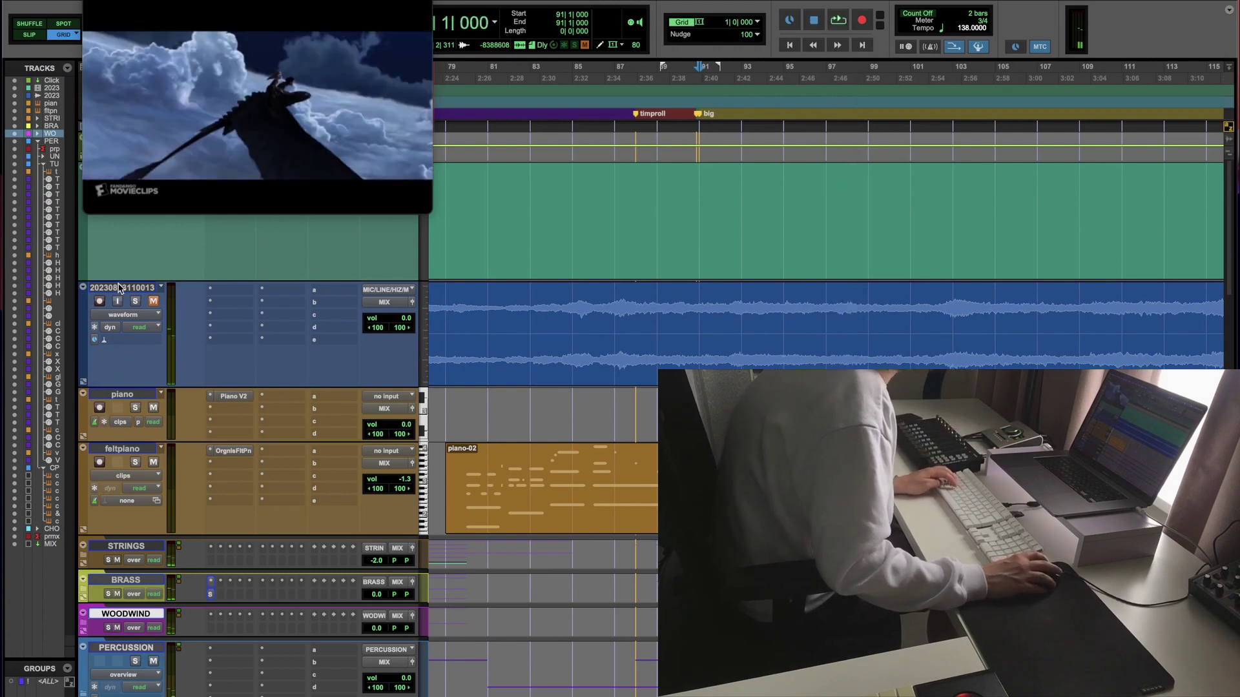
{"action": "key", "text": "super+shift+n"}
{"action": "key", "text": "super+Right"}
{"action": "key", "text": "super+Down"}
{"action": "key", "text": "super+Down"}
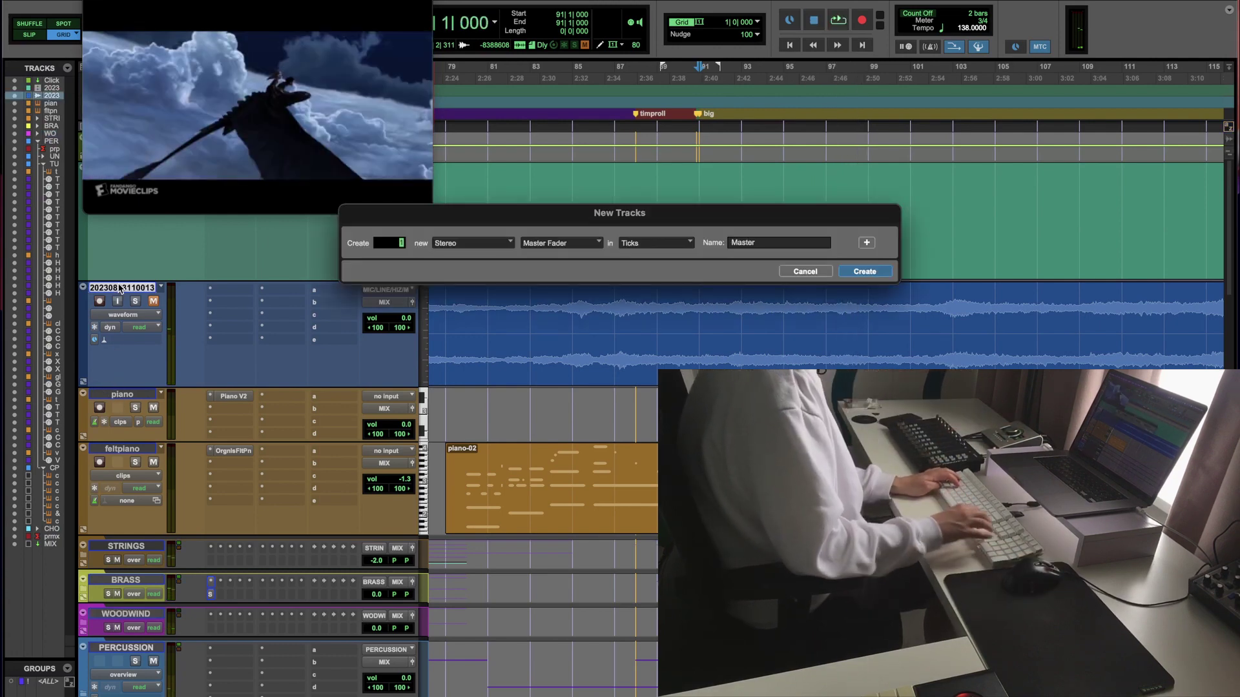
{"action": "left_click", "coordinate": [564, 253]}
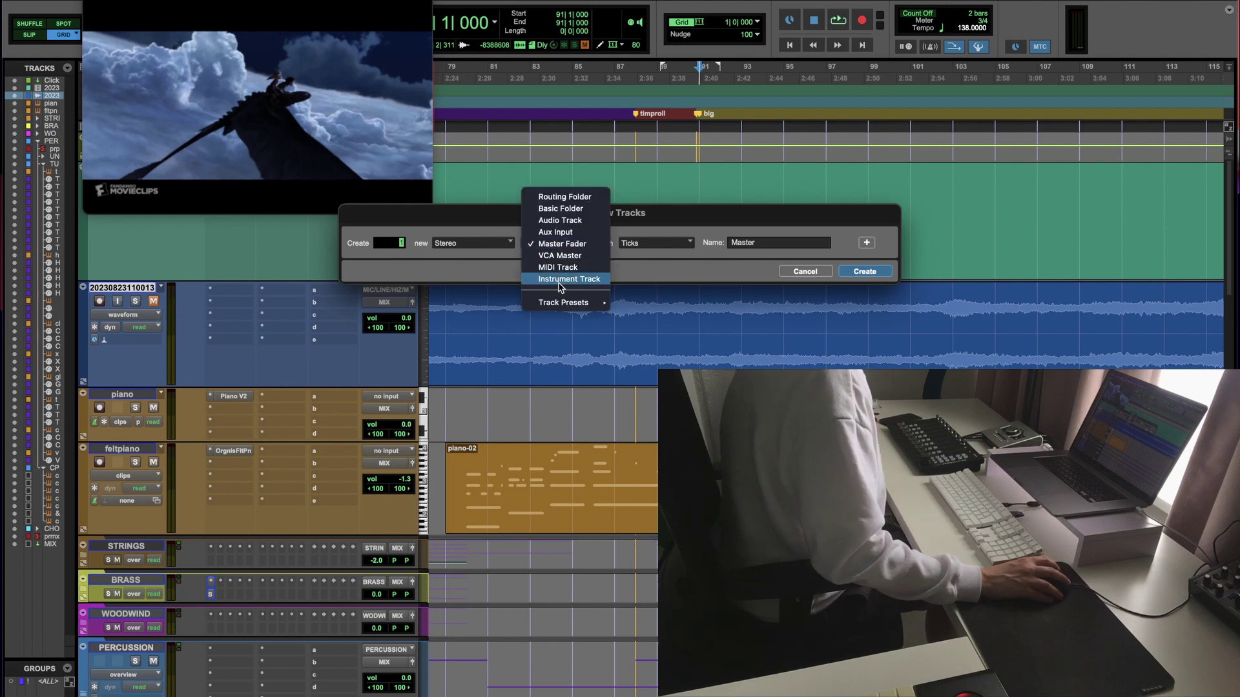
{"action": "mouse_move", "coordinate": [568, 304]}
{"action": "left_click", "coordinate": [679, 319]}
{"action": "left_click", "coordinate": [653, 243]}
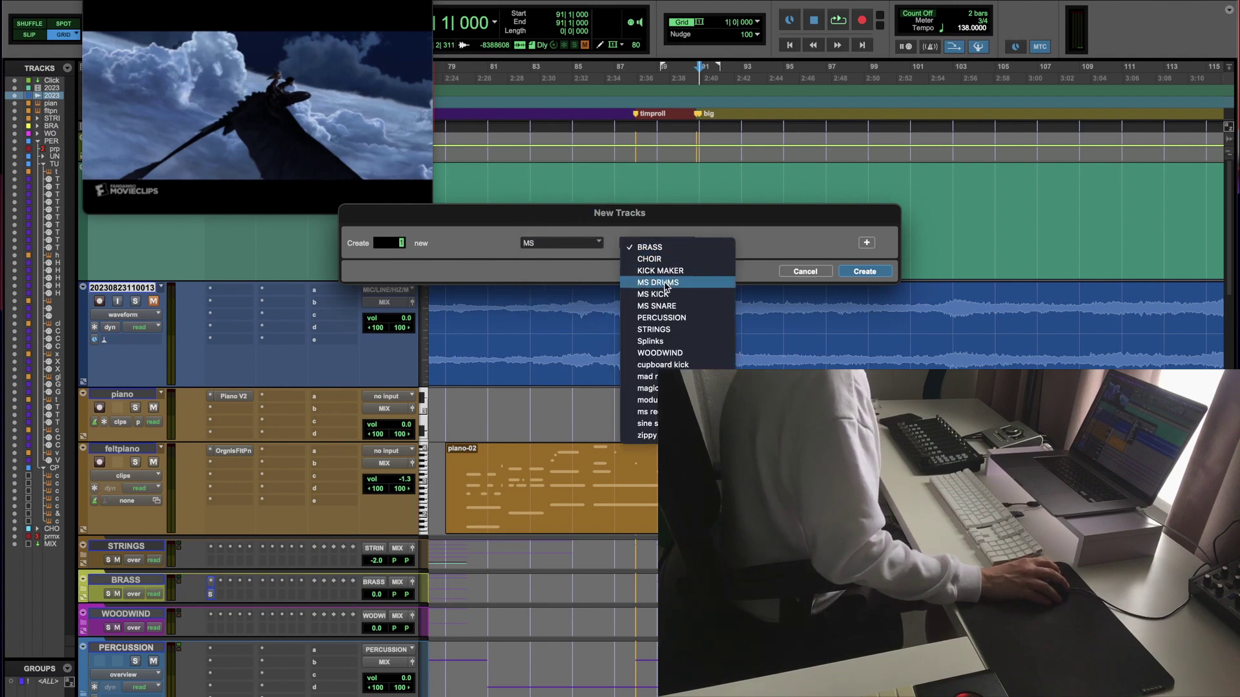
{"action": "left_click", "coordinate": [662, 284]}
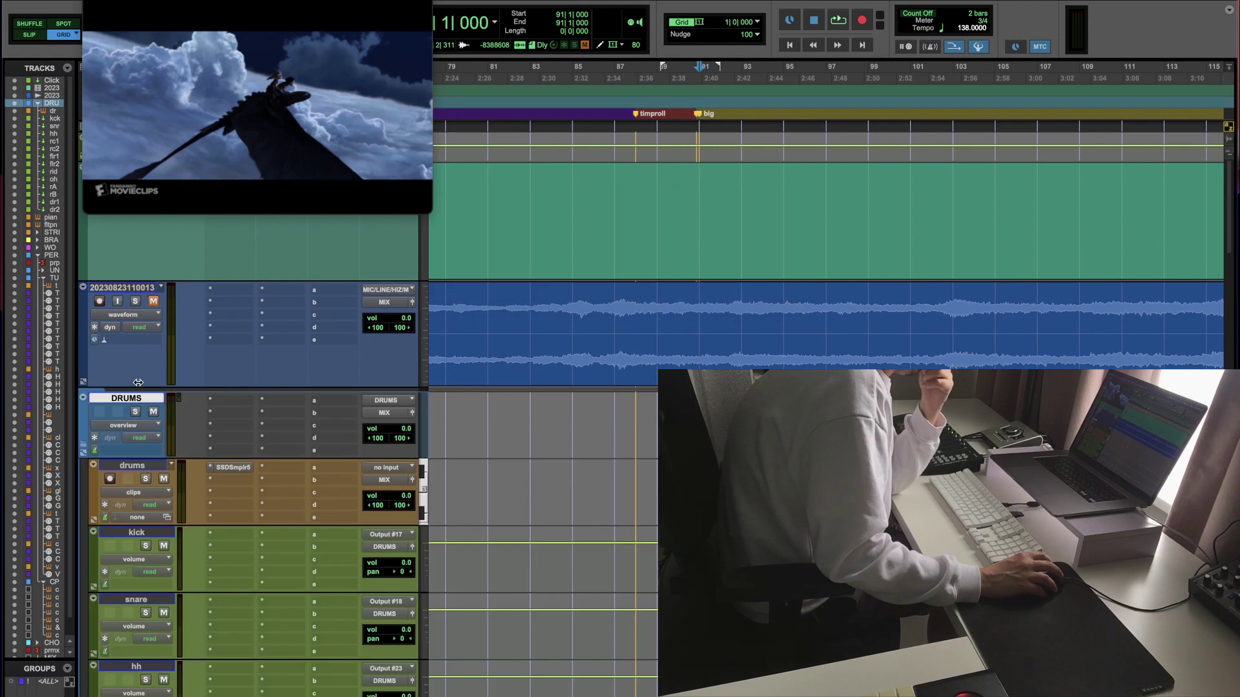
Step: Record-enable the drums instrument track, try a take from bar 91 and check its notes in the MIDI editor
{"action": "left_click", "coordinate": [109, 479]}
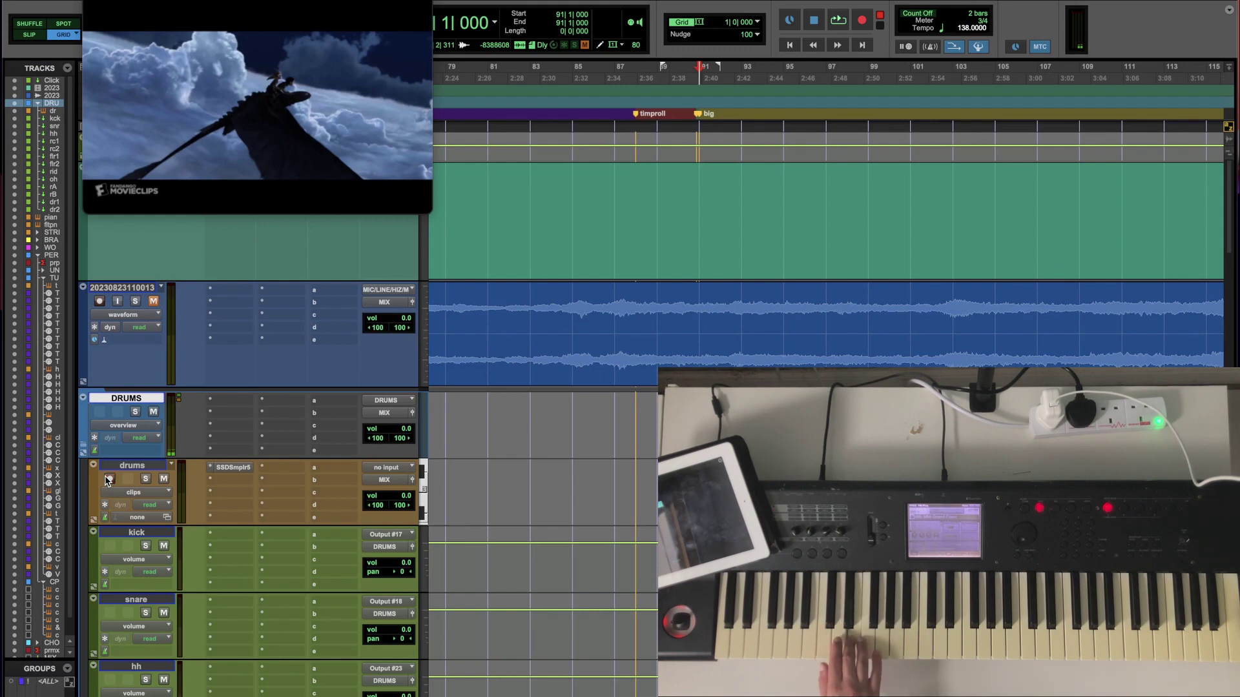
{"action": "left_click", "coordinate": [109, 478]}
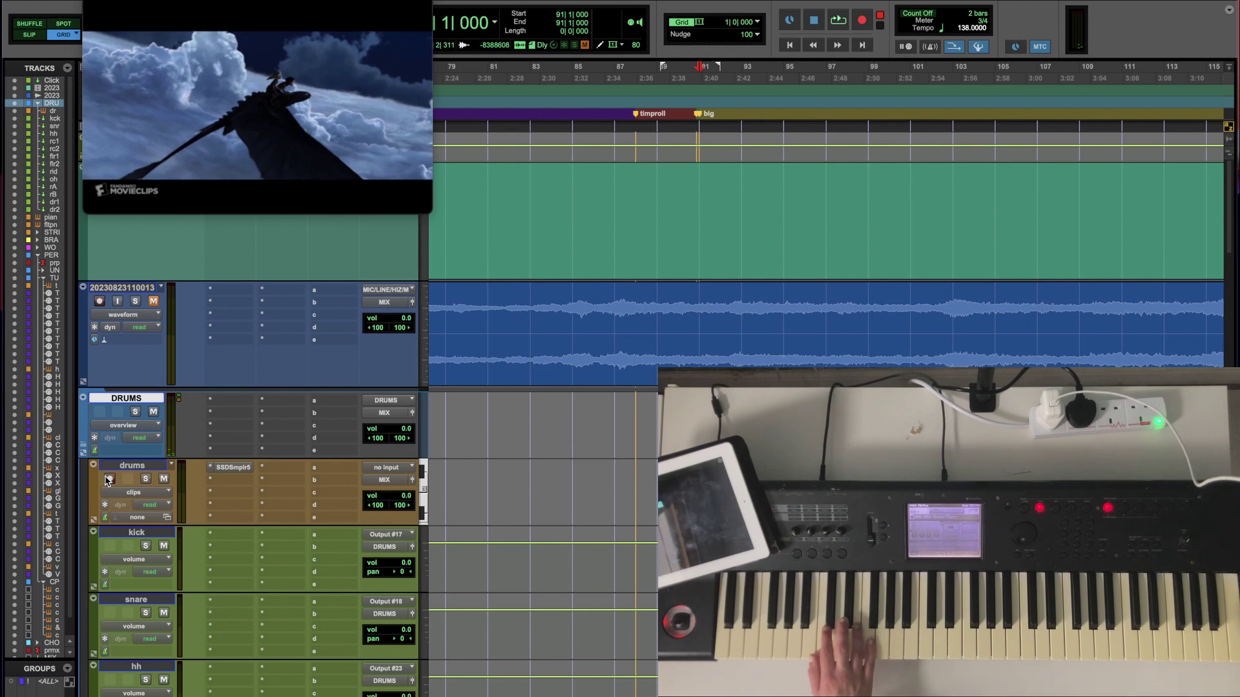
{"action": "key", "text": "super+space"}
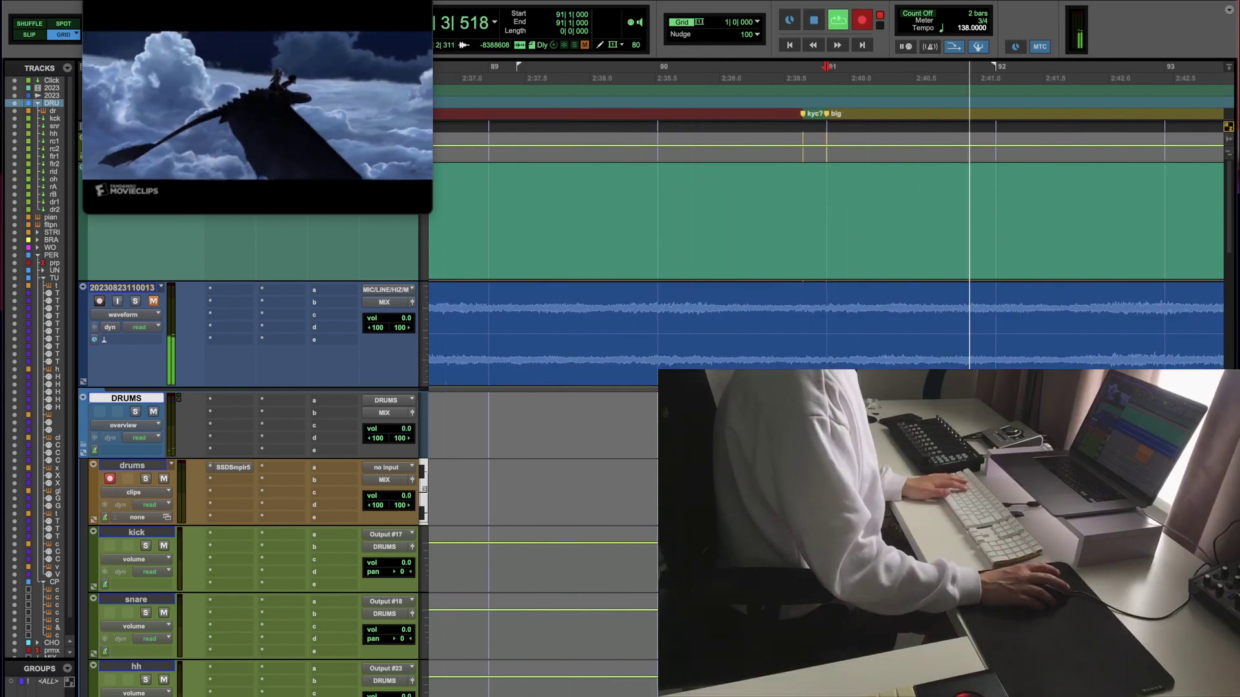
{"action": "key", "text": "ctrl+equal"}
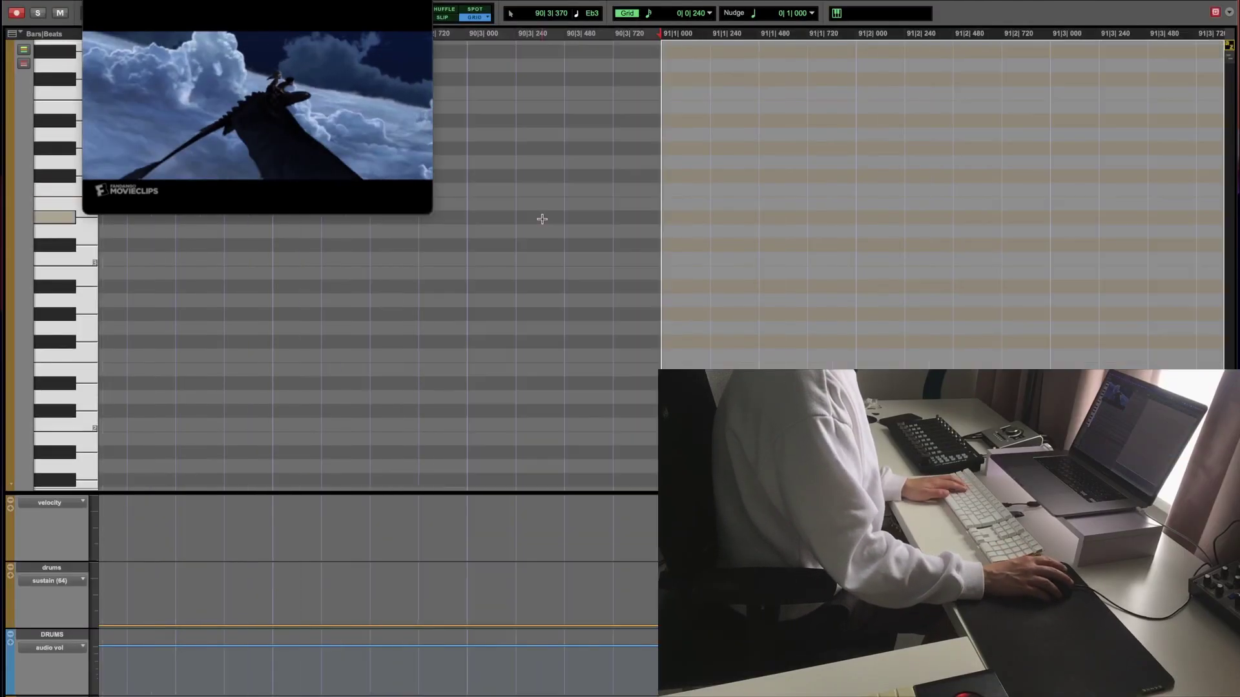
{"action": "key", "text": "super+bracketleft"}
{"action": "scroll", "coordinate": [590, 258], "scroll_direction": "up", "scroll_amount": 10}
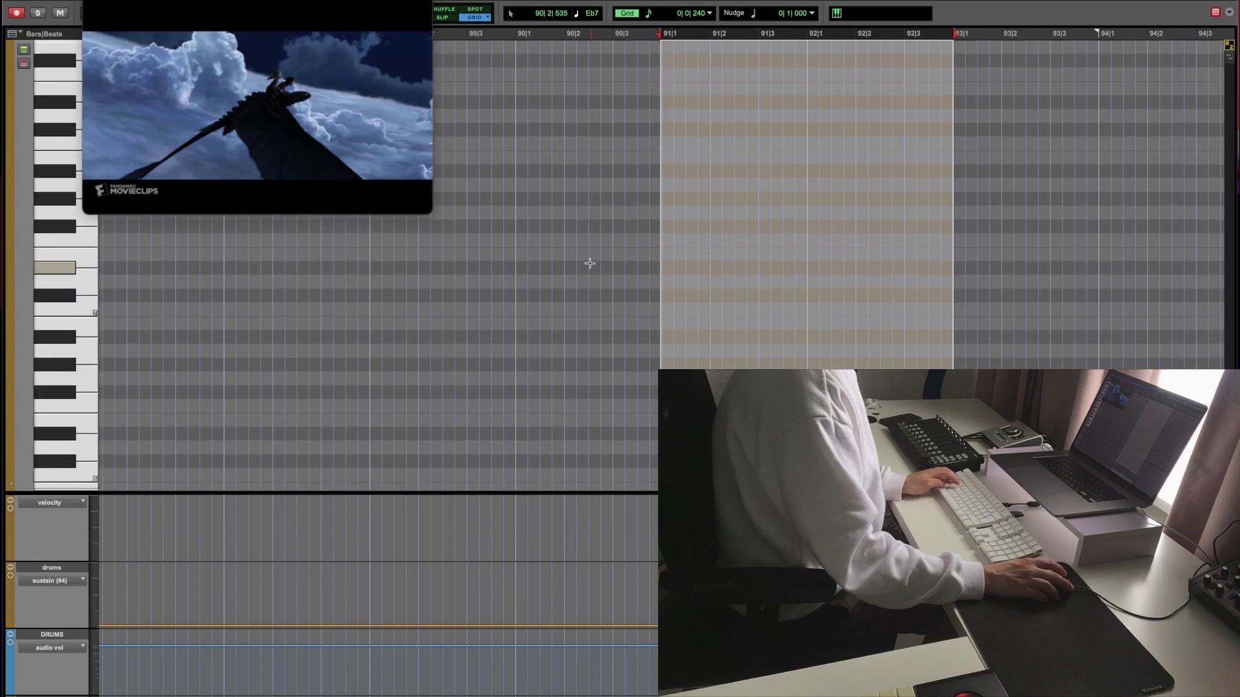
{"action": "key", "text": "ctrl+equal"}
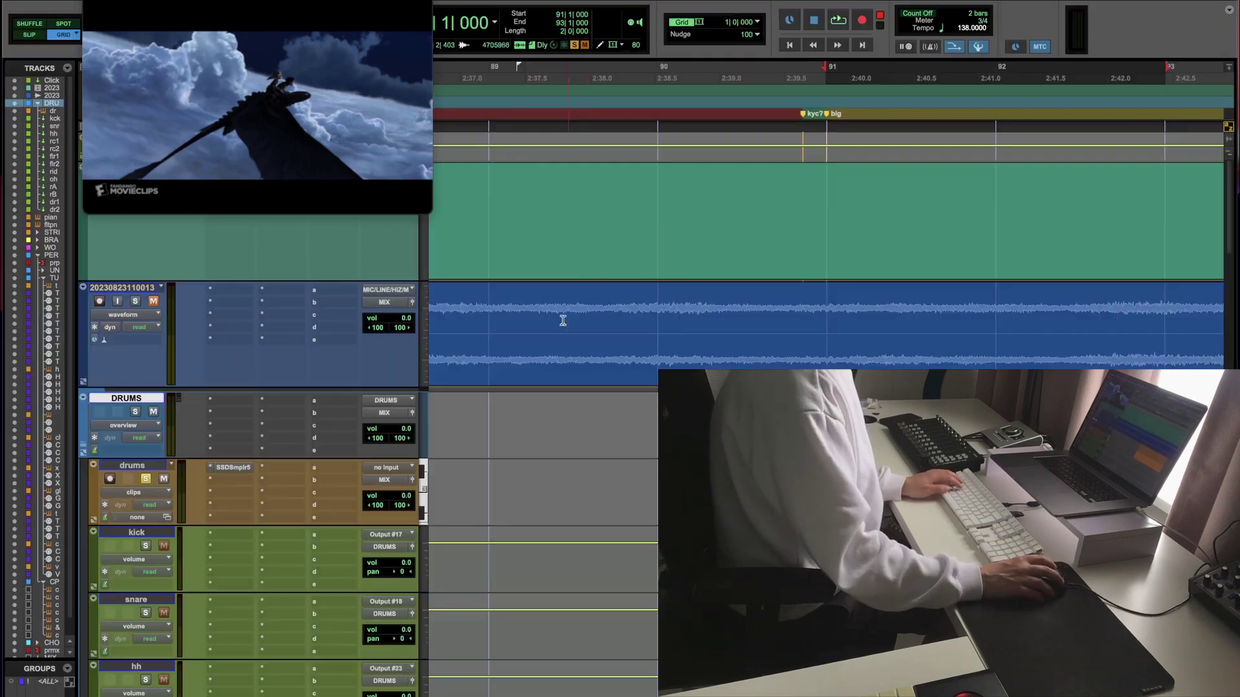
Step: Record a drum take over bars 91 to 93 and play it back with the DRUMS folder soloed
{"action": "key", "text": "ctrl+space"}
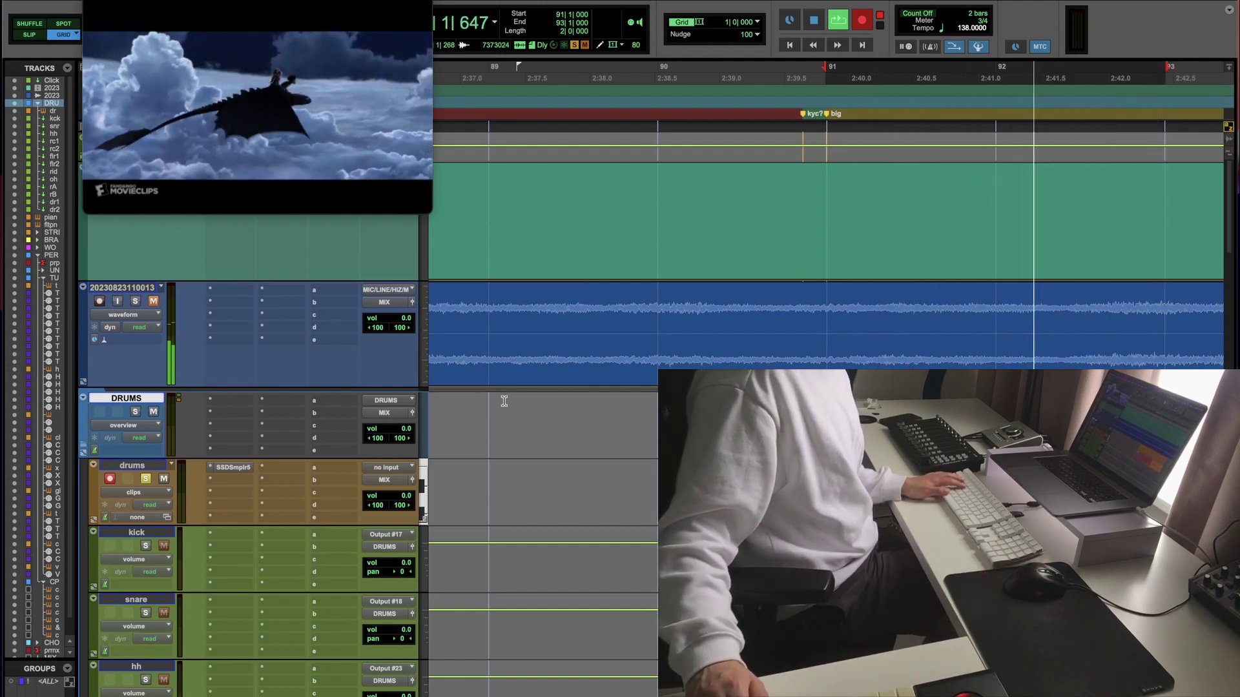
{"action": "key", "text": "space"}
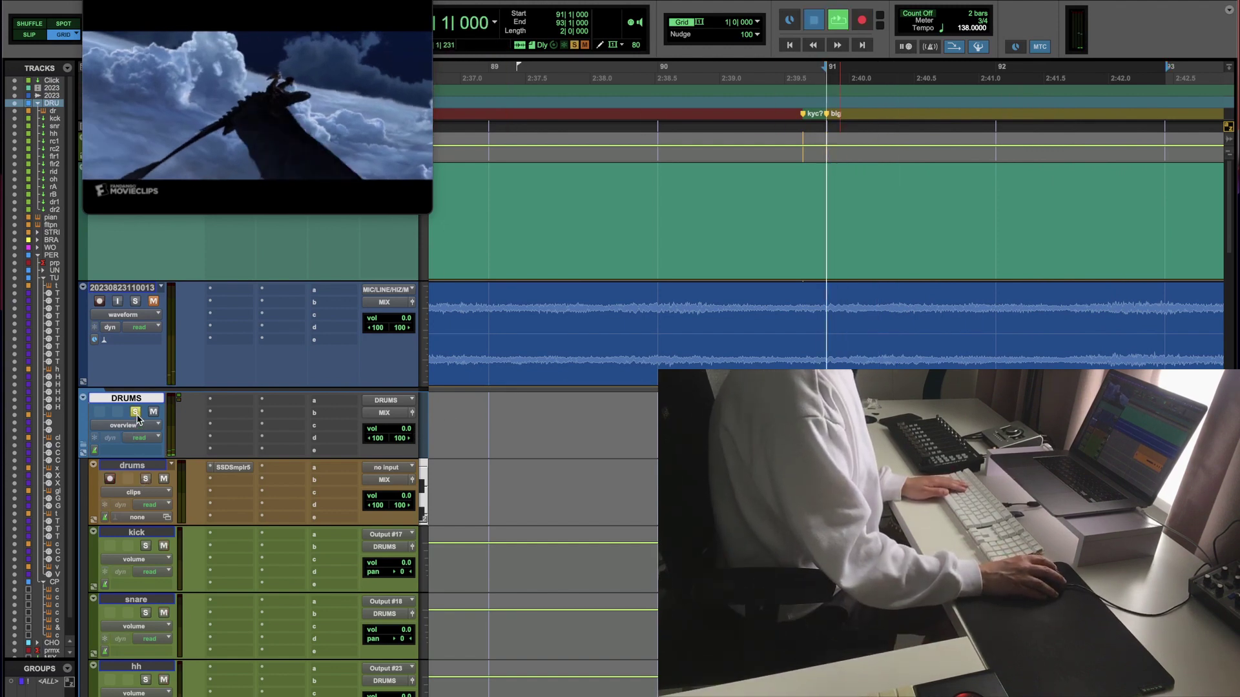
{"action": "key", "text": "space"}
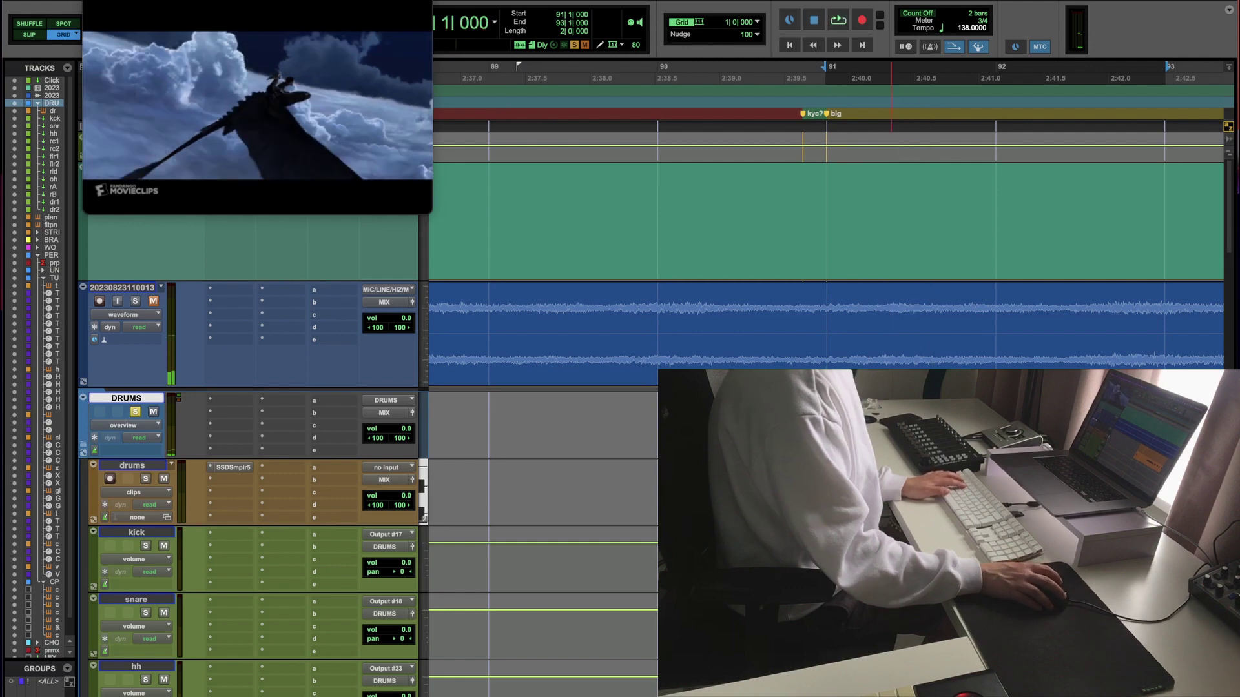
Step: Place Eb2 drum hits on beats 1, 2 and 3 of bar 91 and set the DRUMS folder volume to -9.2 dB
{"action": "key", "text": "ctrl+equal"}
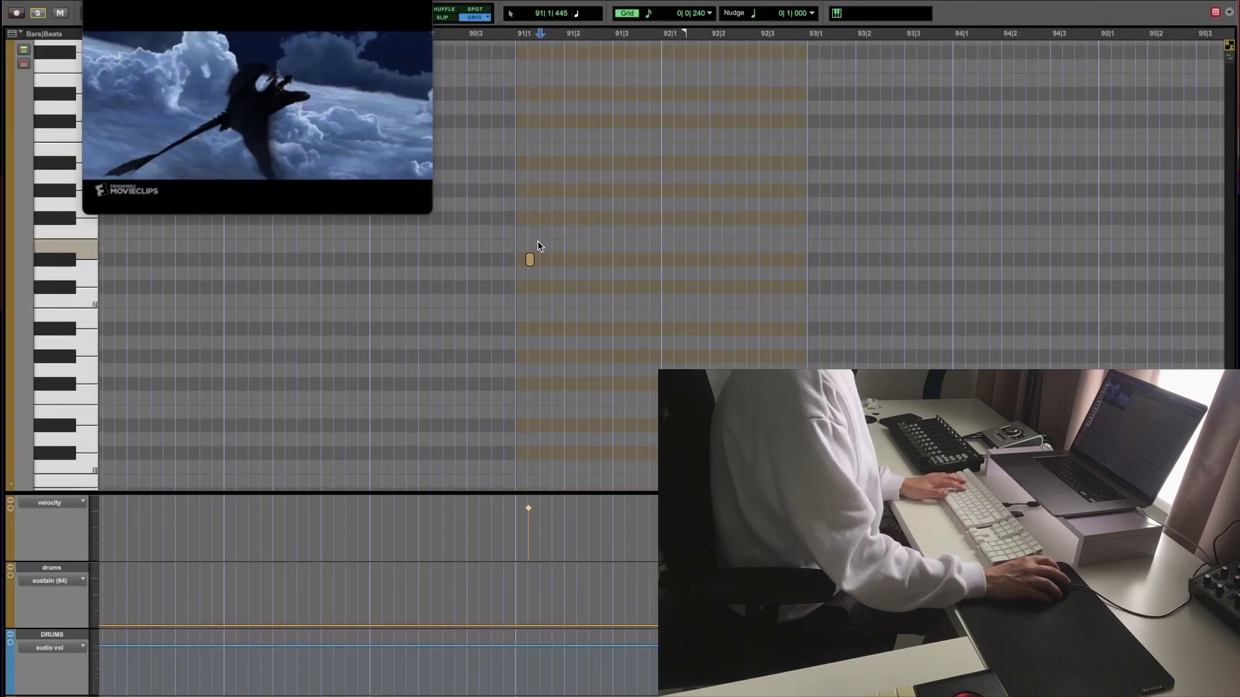
{"action": "key", "text": "ctrl+bracketright"}
{"action": "left_click_drag", "start_coordinate": [631, 263], "coordinate": [943, 262]}
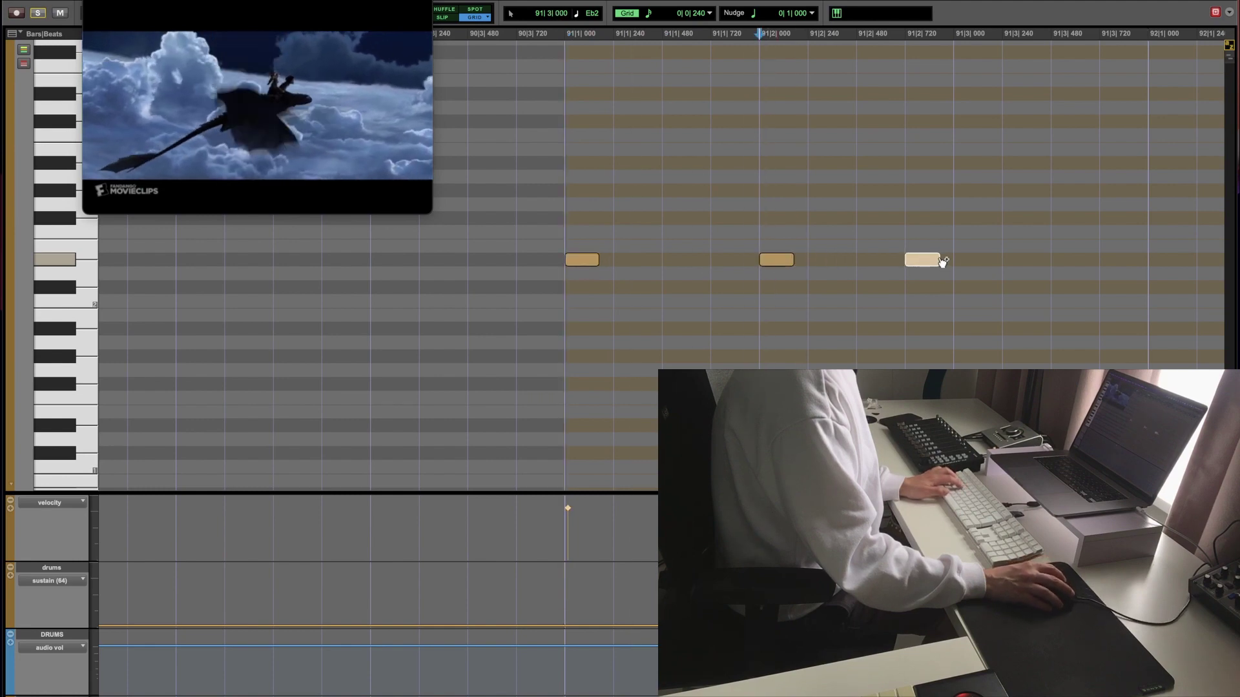
{"action": "key", "text": "super+w"}
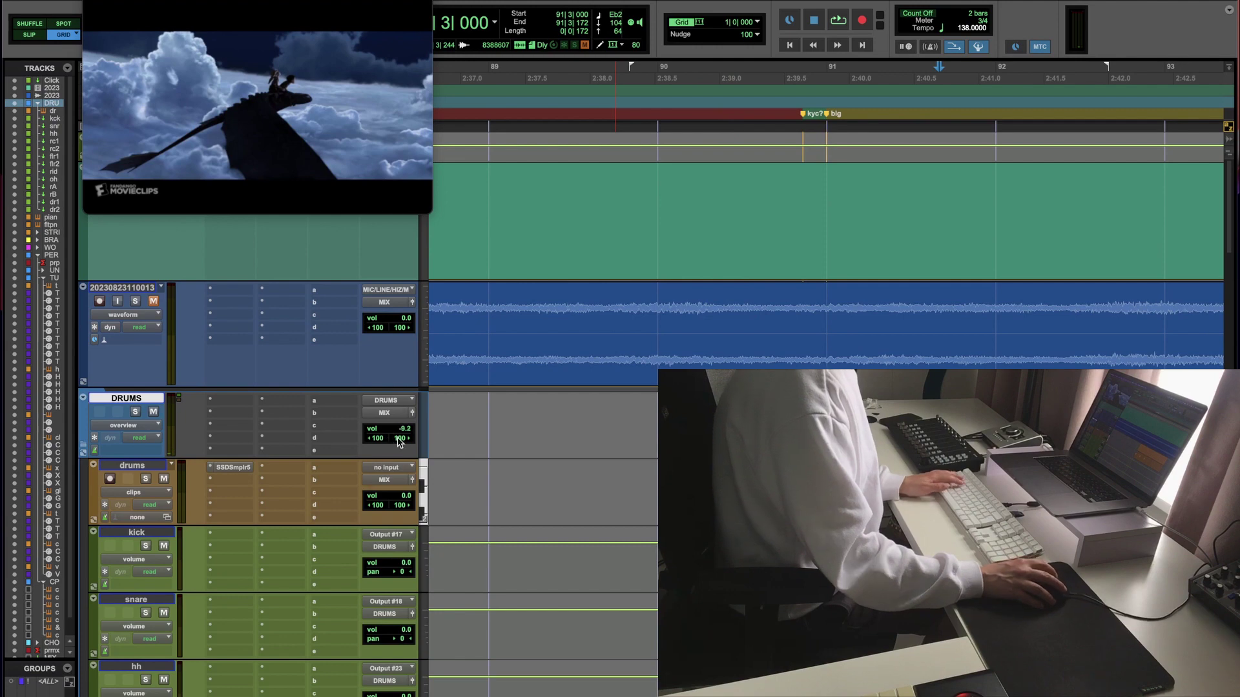
{"action": "key", "text": "space"}
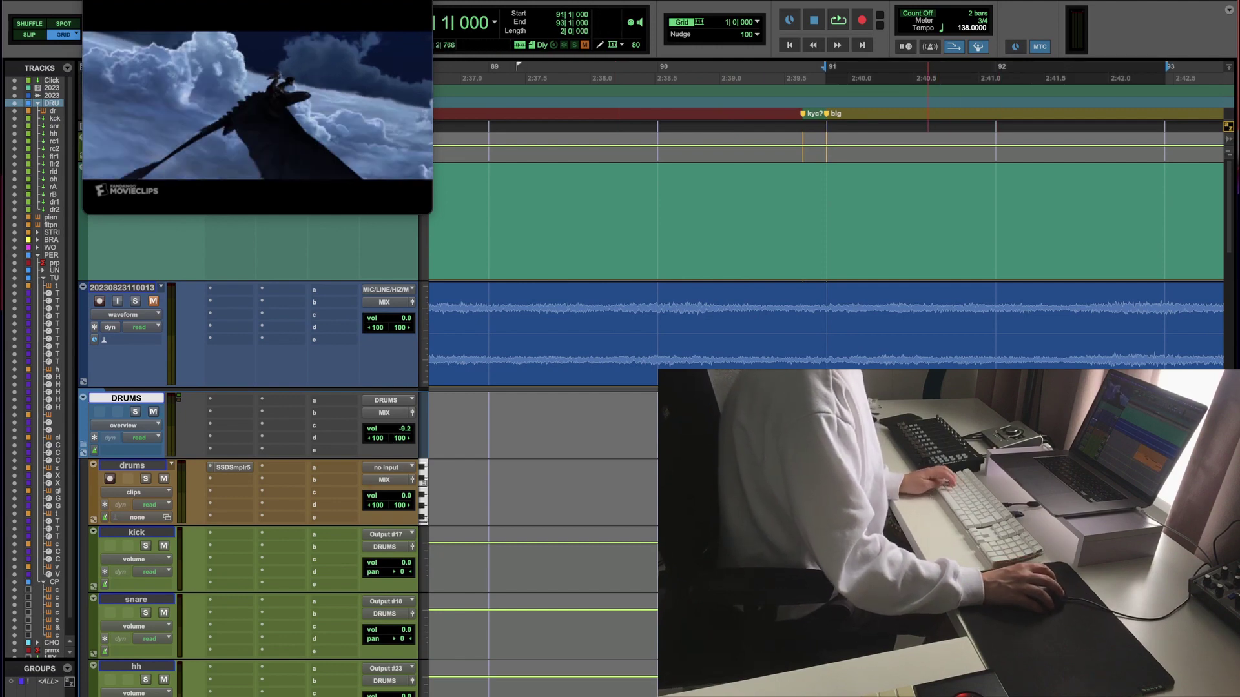
Step: Shorten the drum selection to the single bar from 91 to 92 and duplicate it up to bar 97
{"action": "key", "text": "F1"}
{"action": "key", "text": "shift+KP_Subtract"}
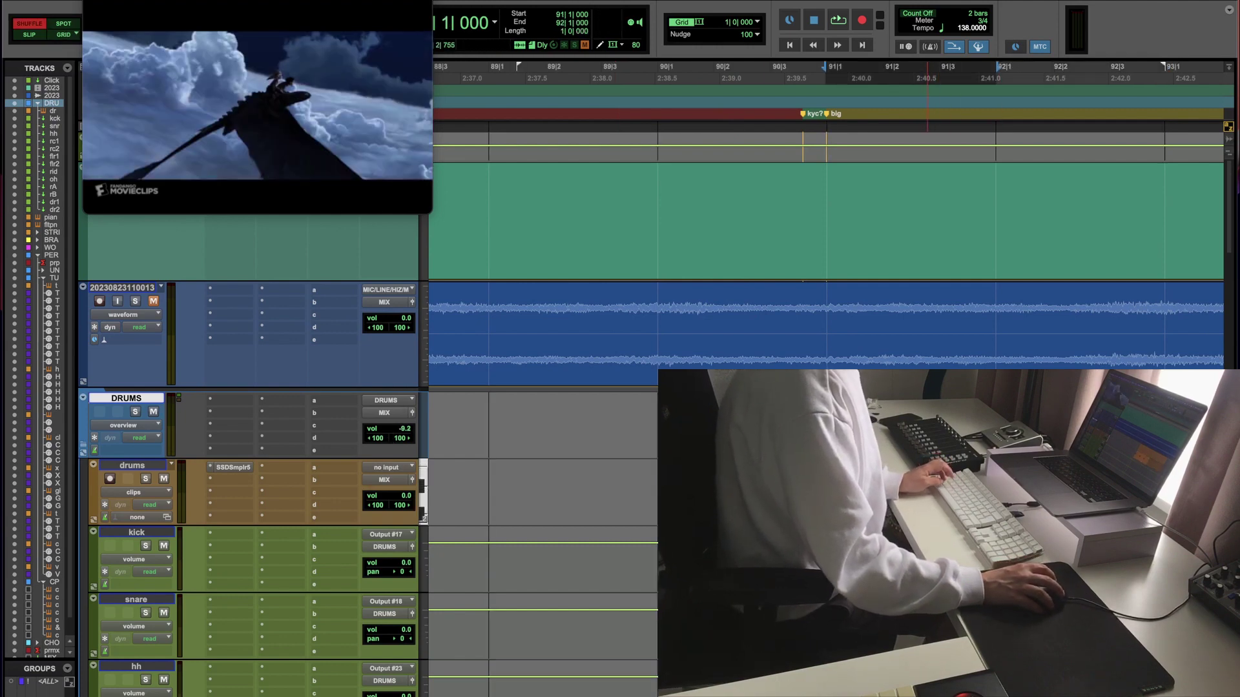
{"action": "key", "text": "F4"}
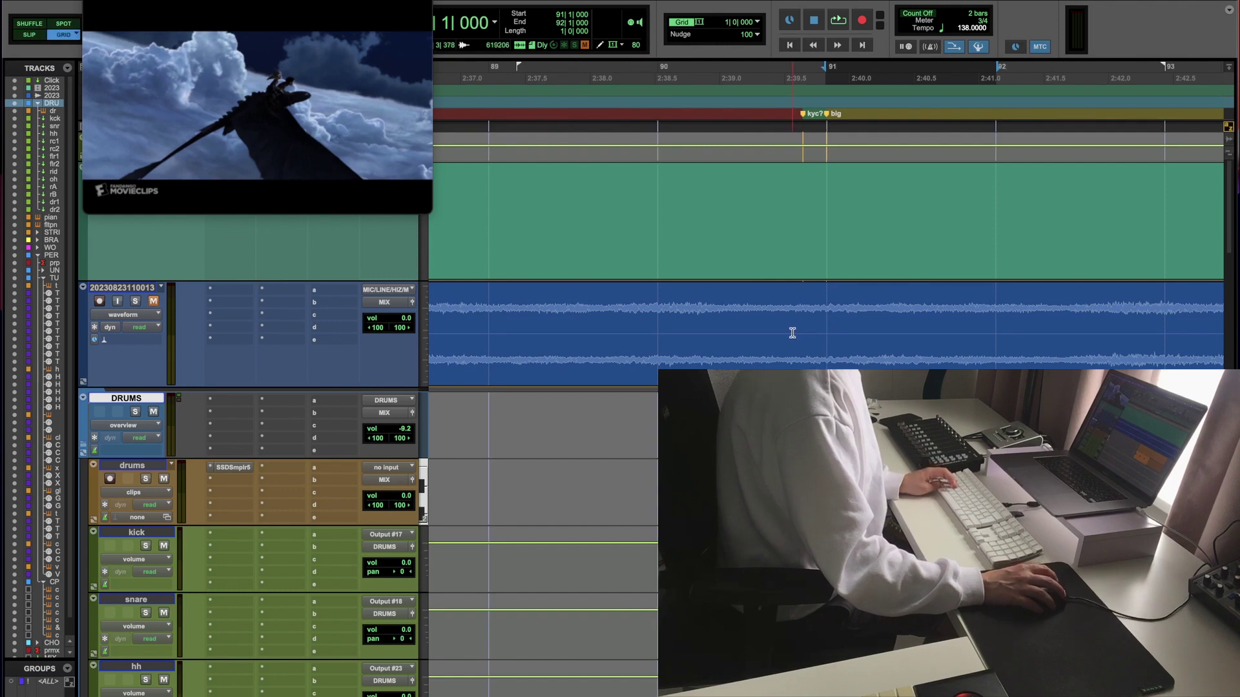
{"action": "key", "text": "super+bracketleft"}
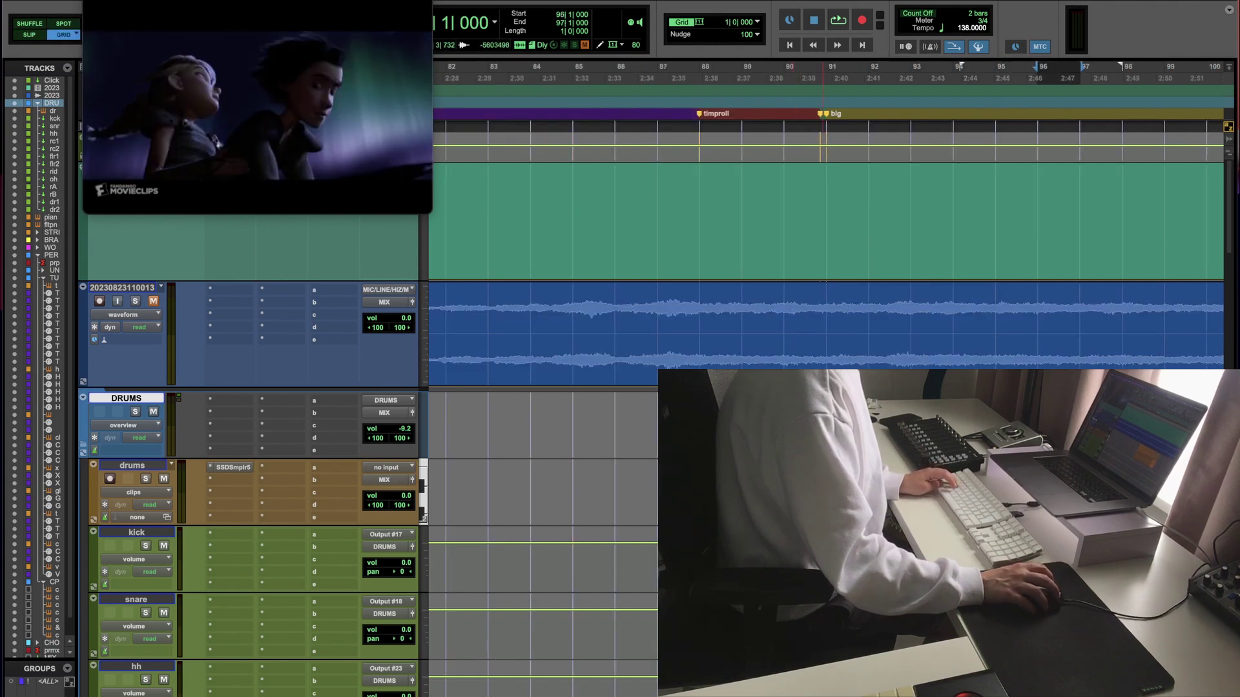
Step: Select the drum pattern from bar 91 to bar 100 and duplicate it up to bar 109
{"action": "key", "text": "KP_Decimal"}
{"action": "key", "text": "KP_2"}
{"action": "key", "text": "KP_Decimal"}
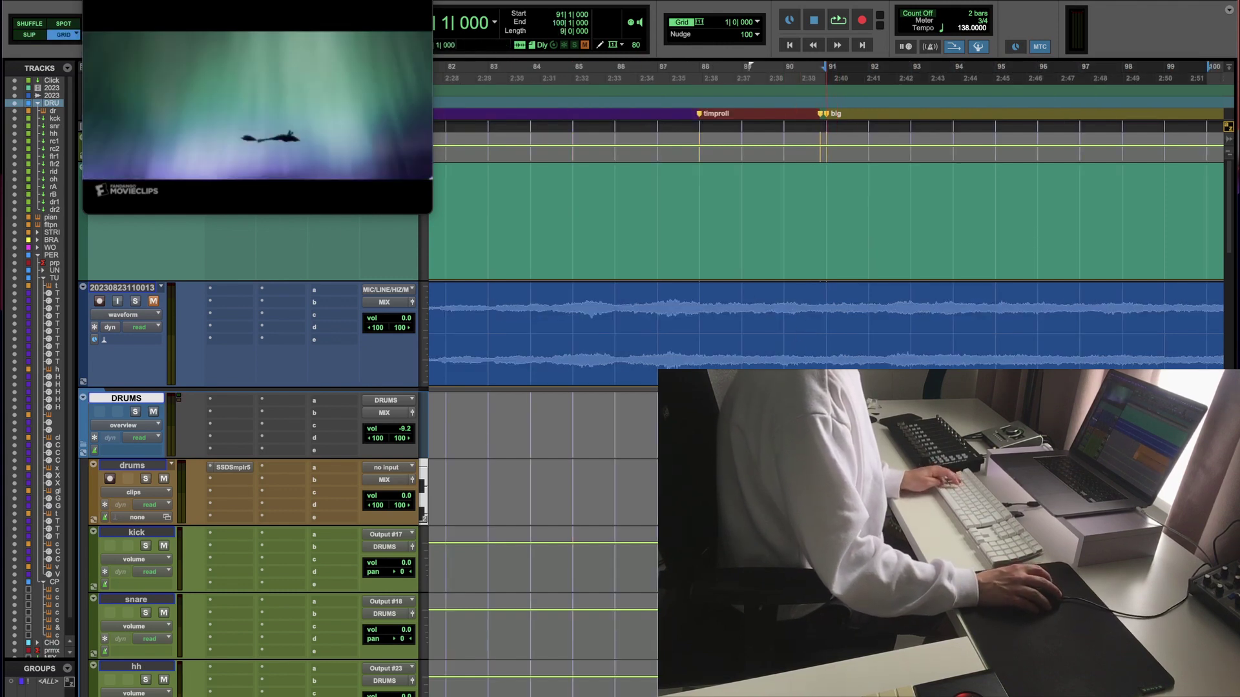
{"action": "key", "text": "super+KP_Subtract"}
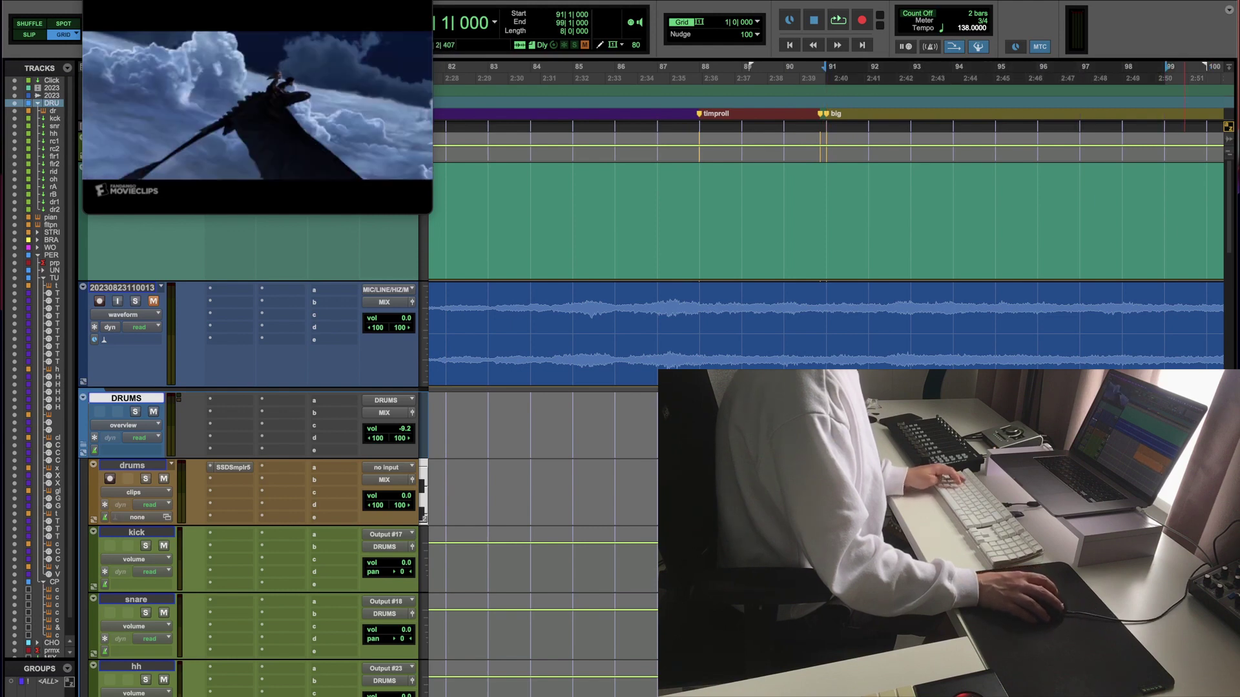
{"action": "key", "text": "apostrophe"}
{"action": "key", "text": "apostrophe"}
{"action": "key", "text": "super+bracketleft"}
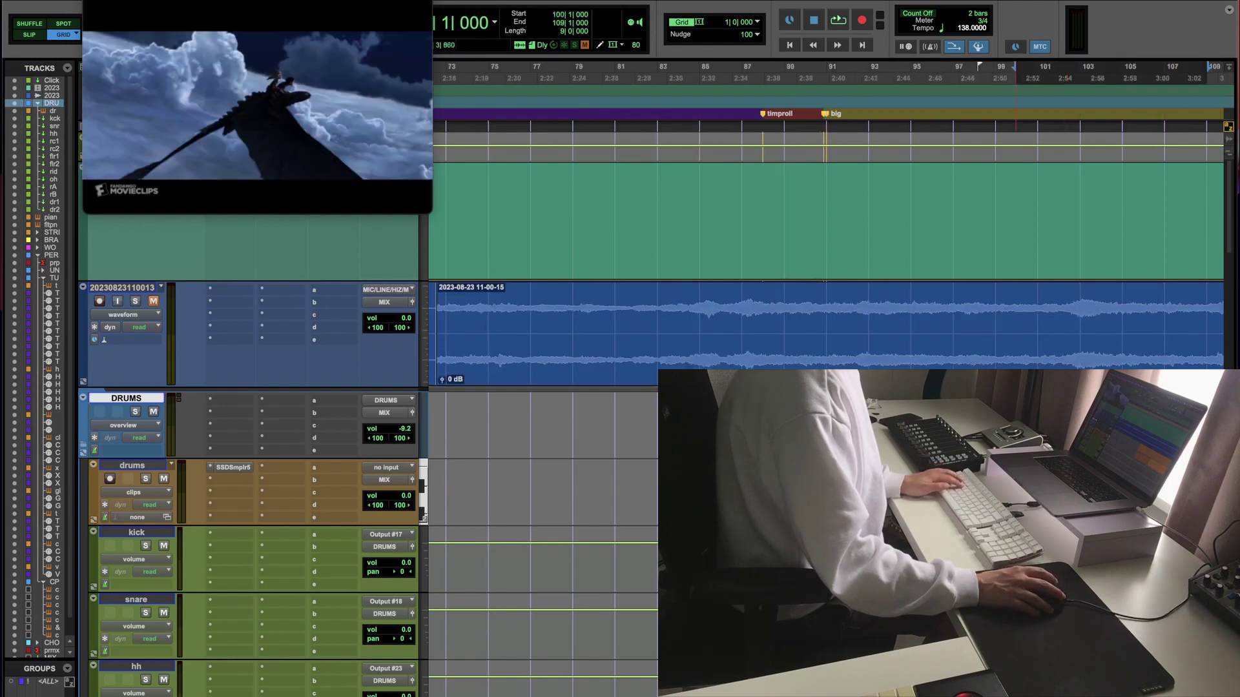
Step: Play the passage from the big marker at bar 91 and set the DRUMS folder volume to -11.8 dB
{"action": "key", "text": "super+bracketleft"}
{"action": "key", "text": "KP_Decimal"}
{"action": "key", "text": "KP_2"}
{"action": "key", "text": "KP_Decimal"}
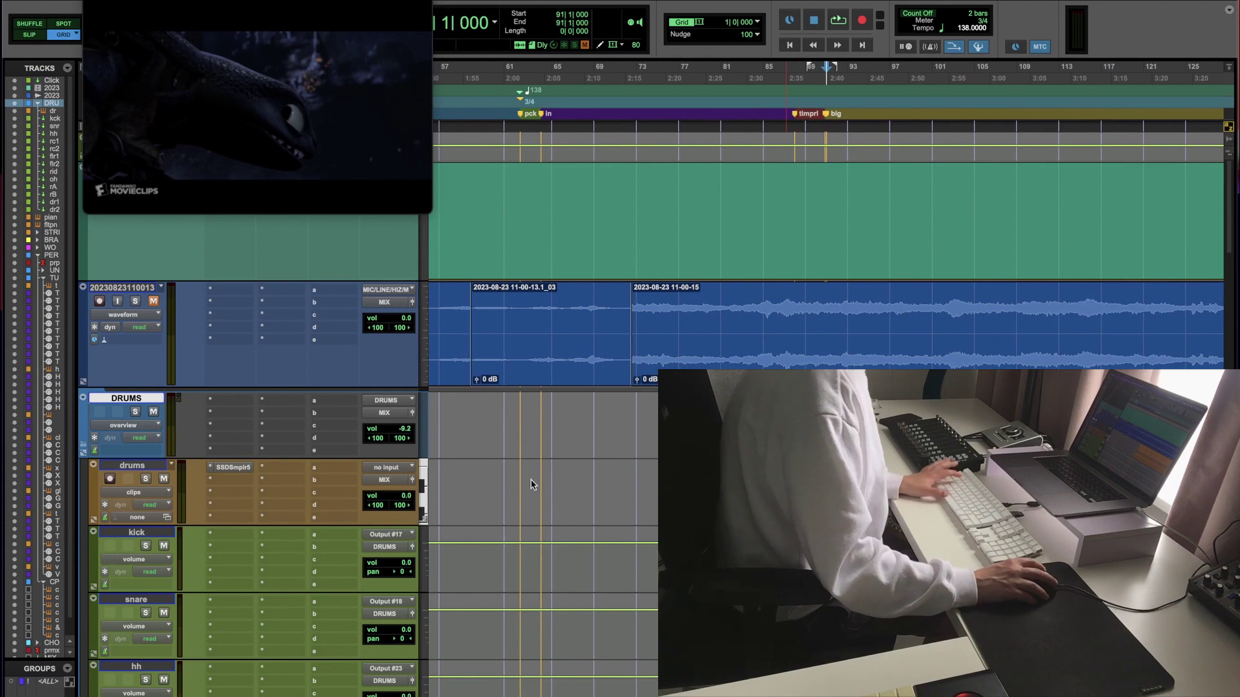
{"action": "key", "text": "space"}
{"action": "left_click_drag", "start_coordinate": [399, 433], "coordinate": [407, 439]}
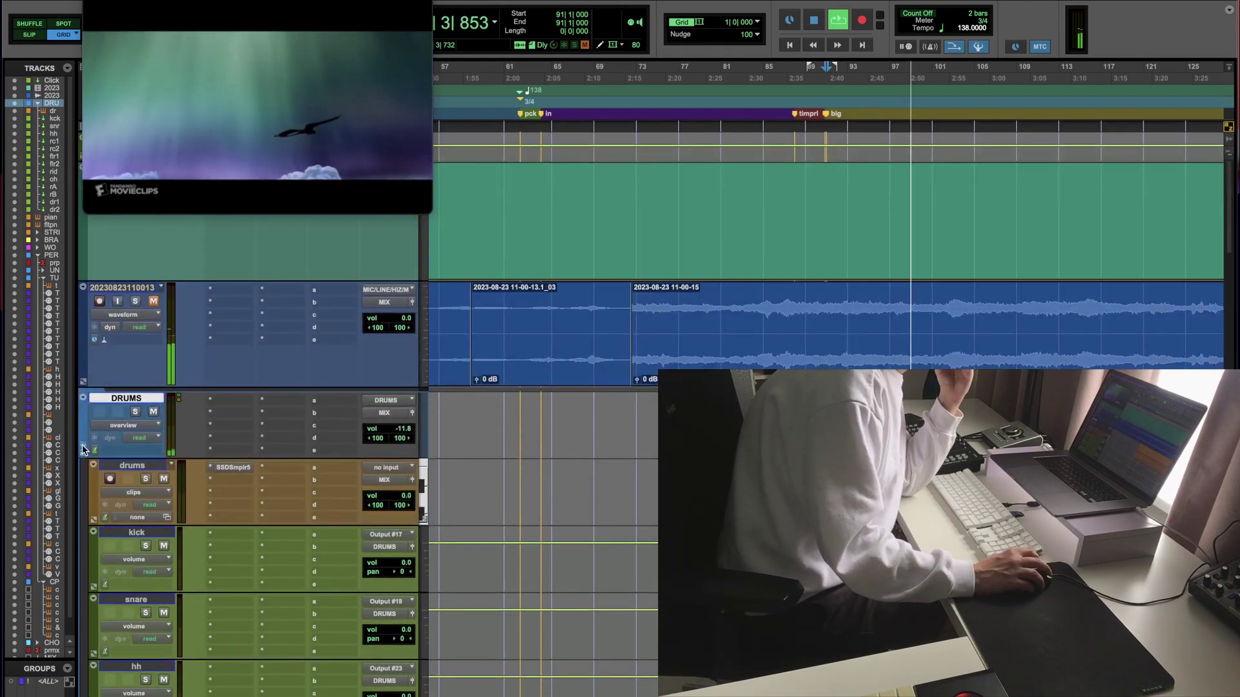
Step: Expand the main instrument folders and collapse section subfolders such as VIOLINS 1 while the passage plays
{"action": "left_click", "coordinate": [82, 397]}
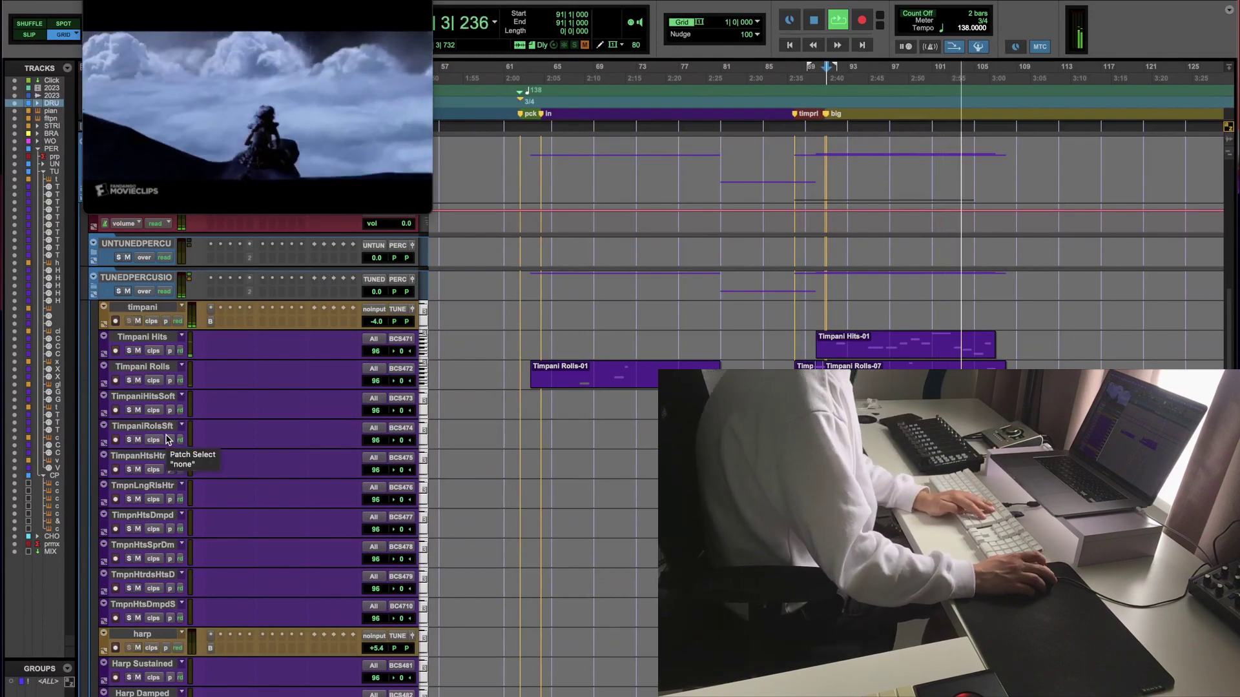
{"action": "scroll", "coordinate": [167, 440], "scroll_direction": "down", "scroll_amount": 3}
{"action": "scroll", "coordinate": [155, 439], "scroll_direction": "up", "scroll_amount": 9}
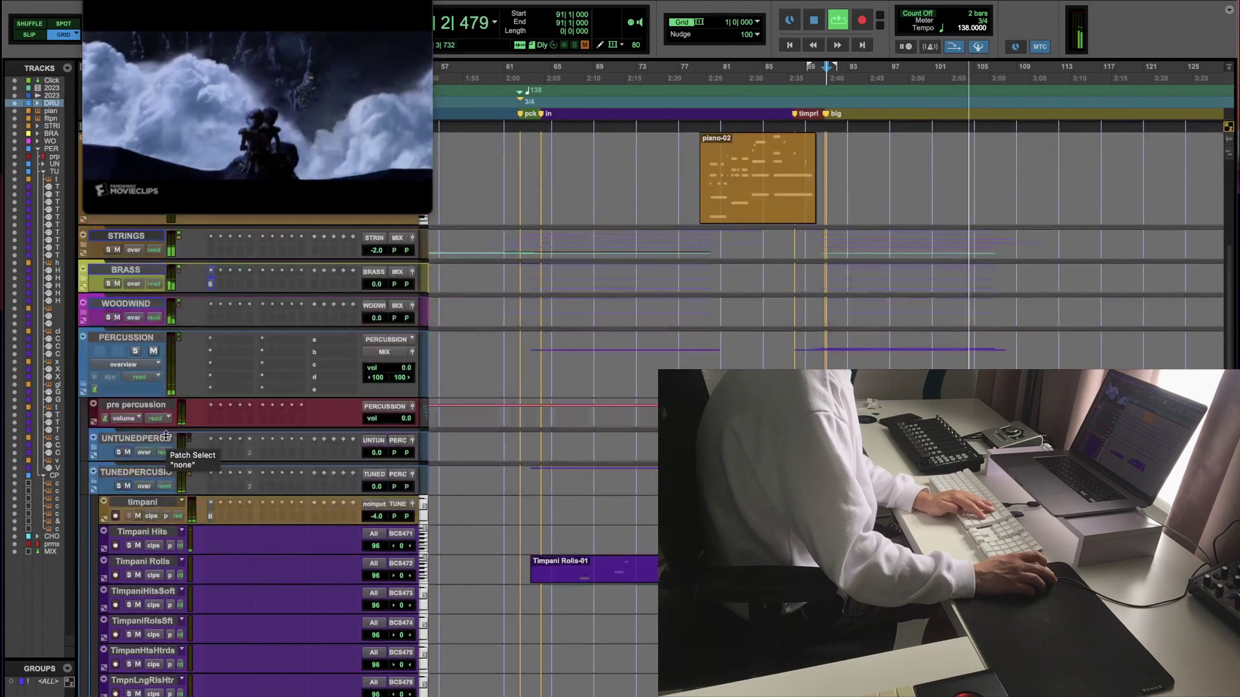
{"action": "left_click", "coordinate": [85, 314], "text": "alt"}
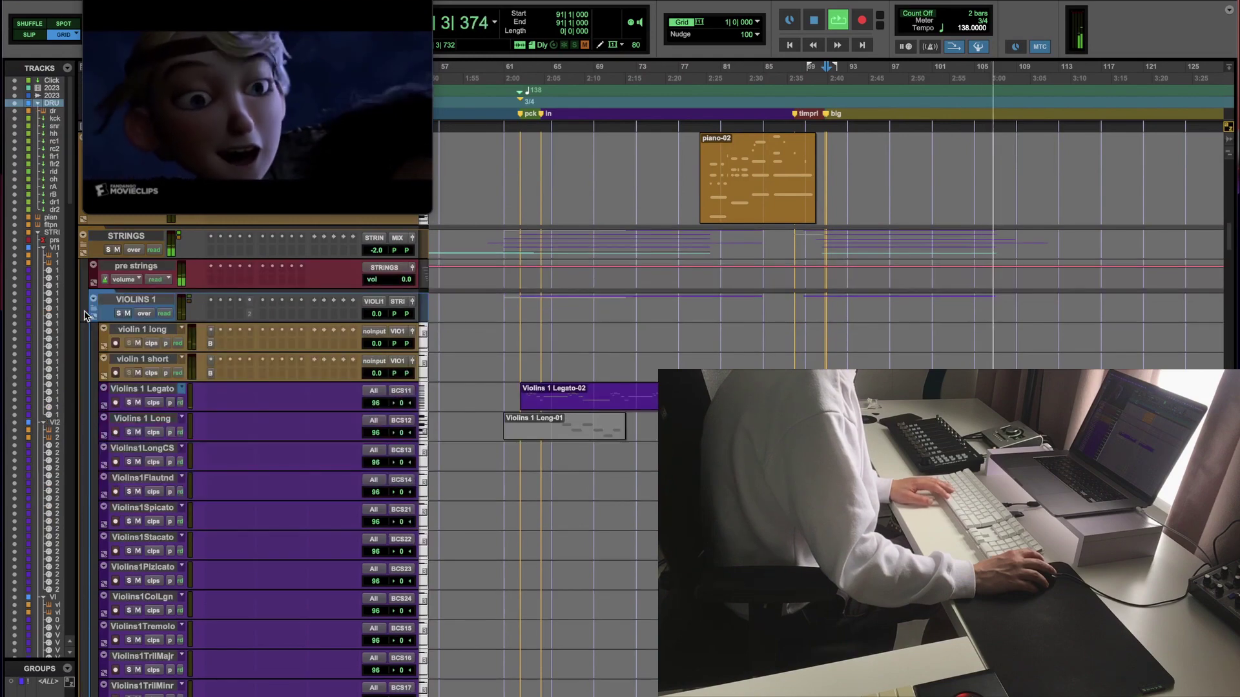
{"action": "left_click", "coordinate": [91, 315], "text": "alt"}
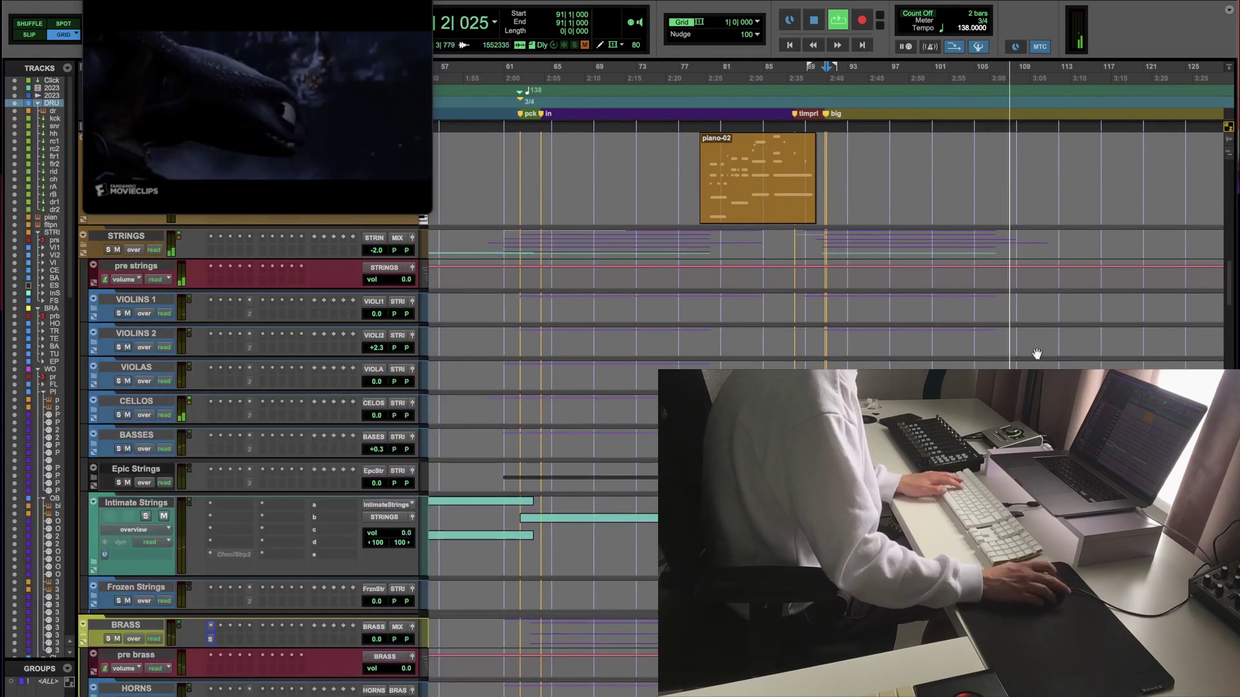
{"action": "scroll", "coordinate": [1124, 348], "scroll_direction": "up", "scroll_amount": 10}
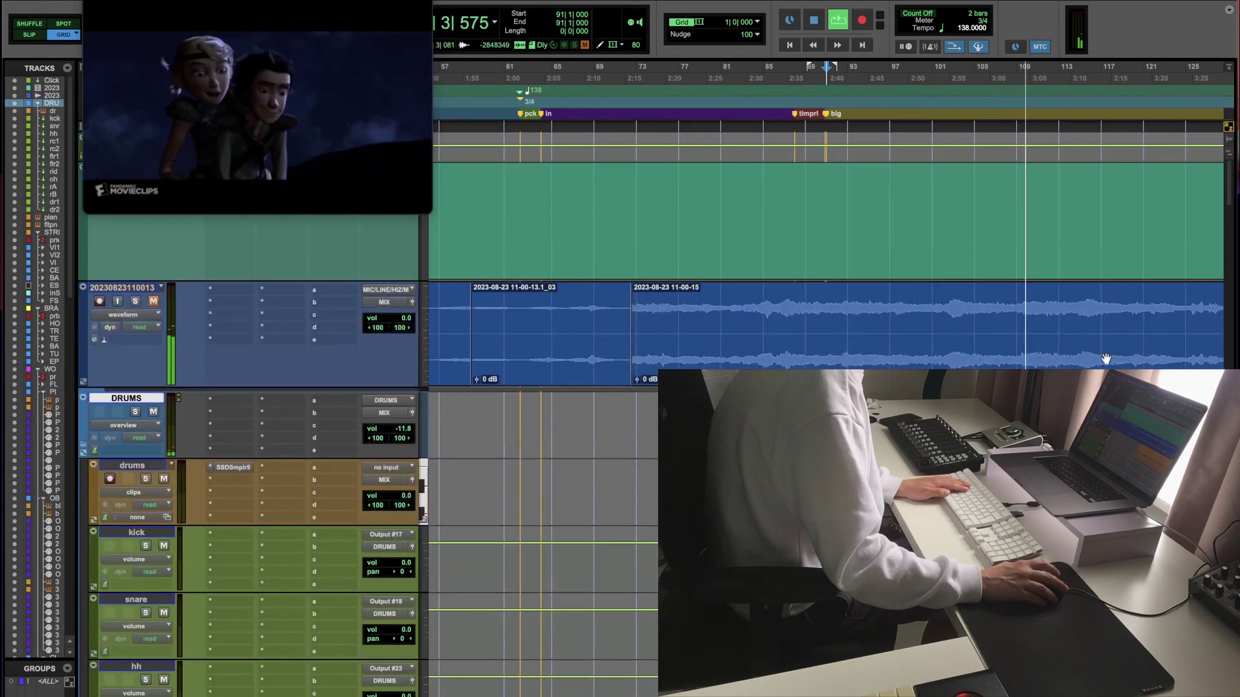
Step: Play the ending against the picture and add a marker named E at bar 118
{"action": "key", "text": "super+bracketright"}
{"action": "key", "text": "super+bracketright"}
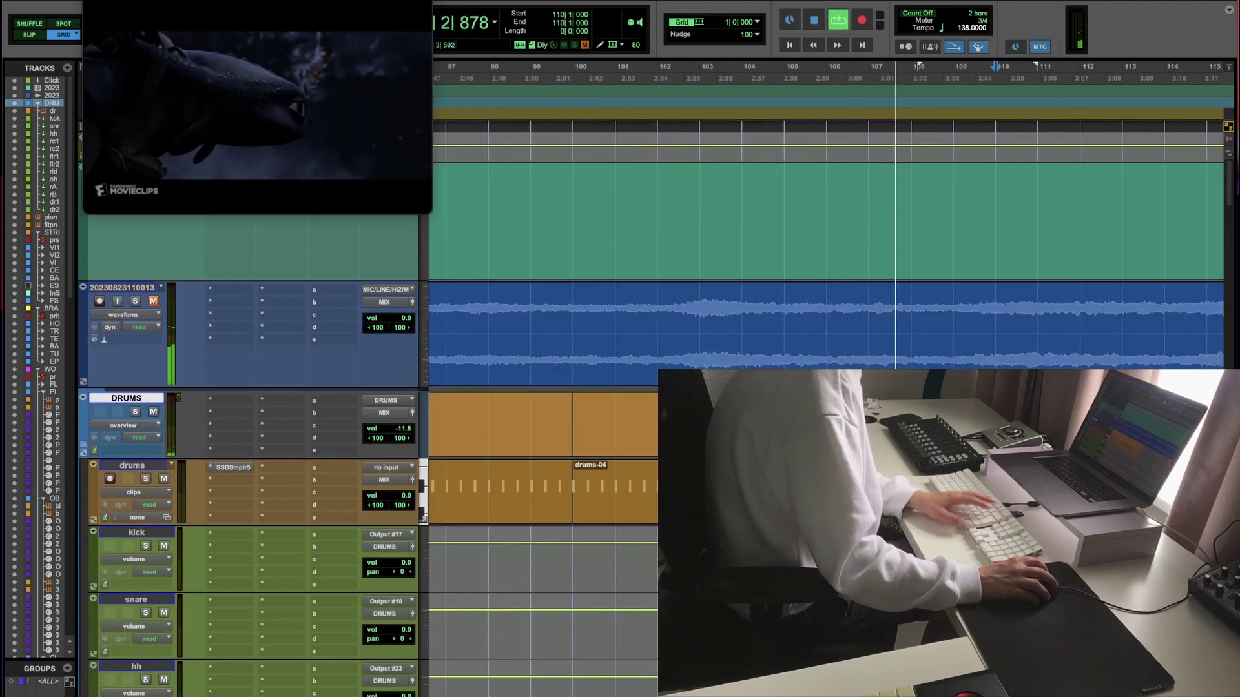
{"action": "key", "text": "super+bracketleft"}
{"action": "key", "text": "super+bracketleft"}
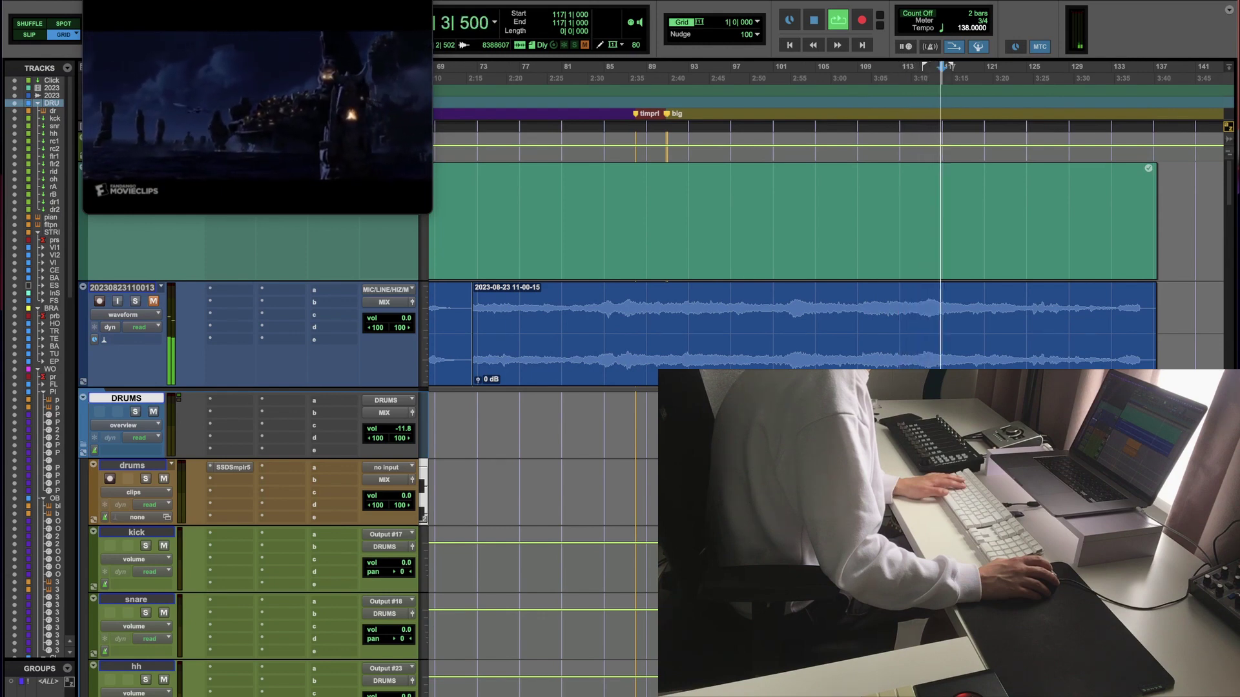
{"action": "key", "text": "space"}
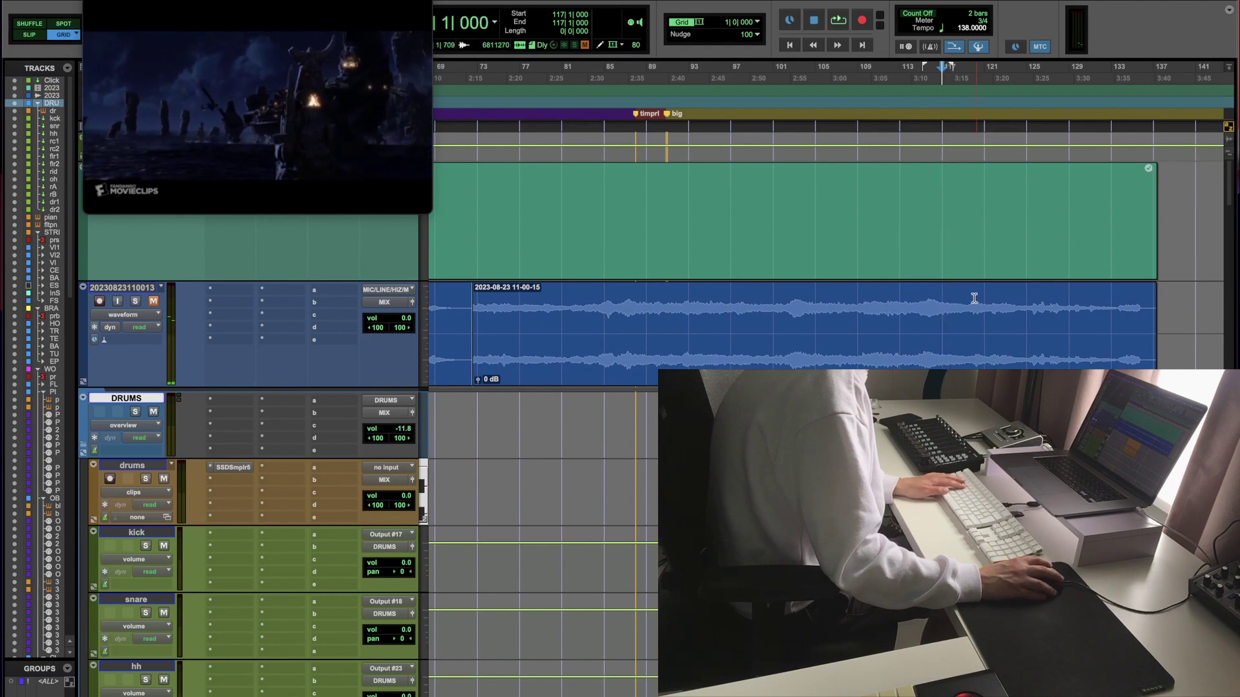
{"action": "key", "text": "KP_Enter"}
{"action": "type", "text": "E"}
{"action": "key", "text": "Return"}
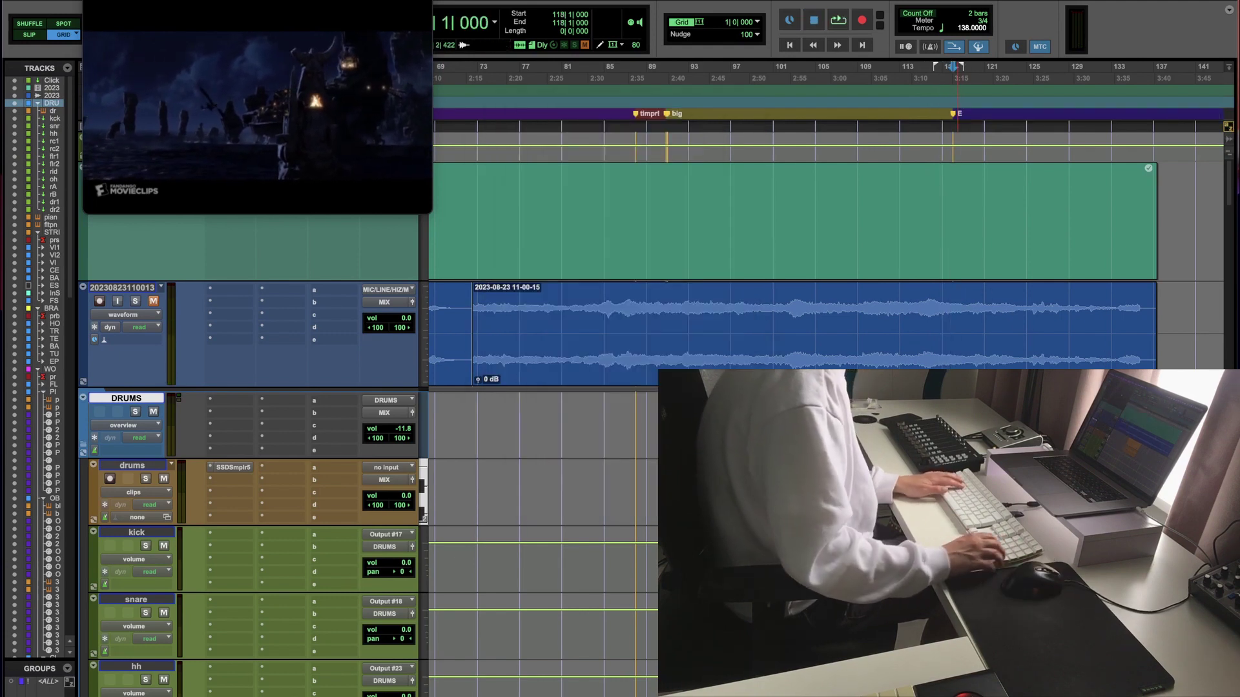
Step: Select bars 114 to 124 at the ending and remove the E marker at bar 118
{"action": "left_click_drag", "start_coordinate": [1017, 291], "coordinate": [910, 265]}
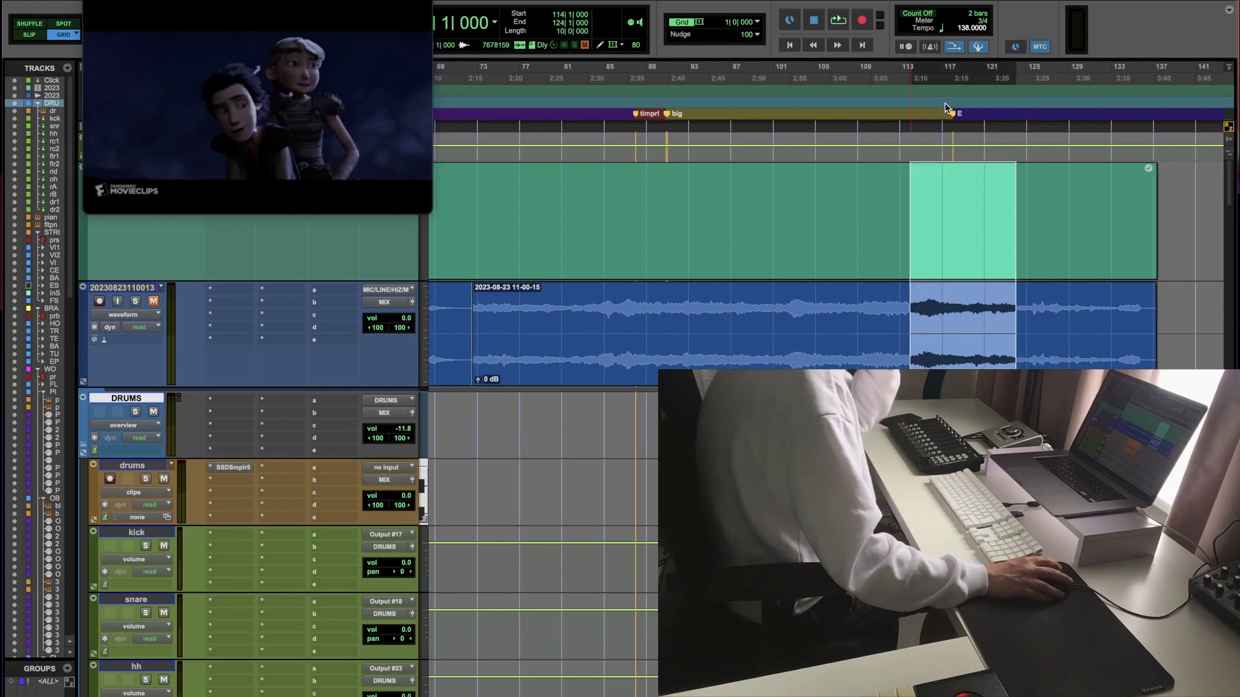
{"action": "key", "text": "r"}
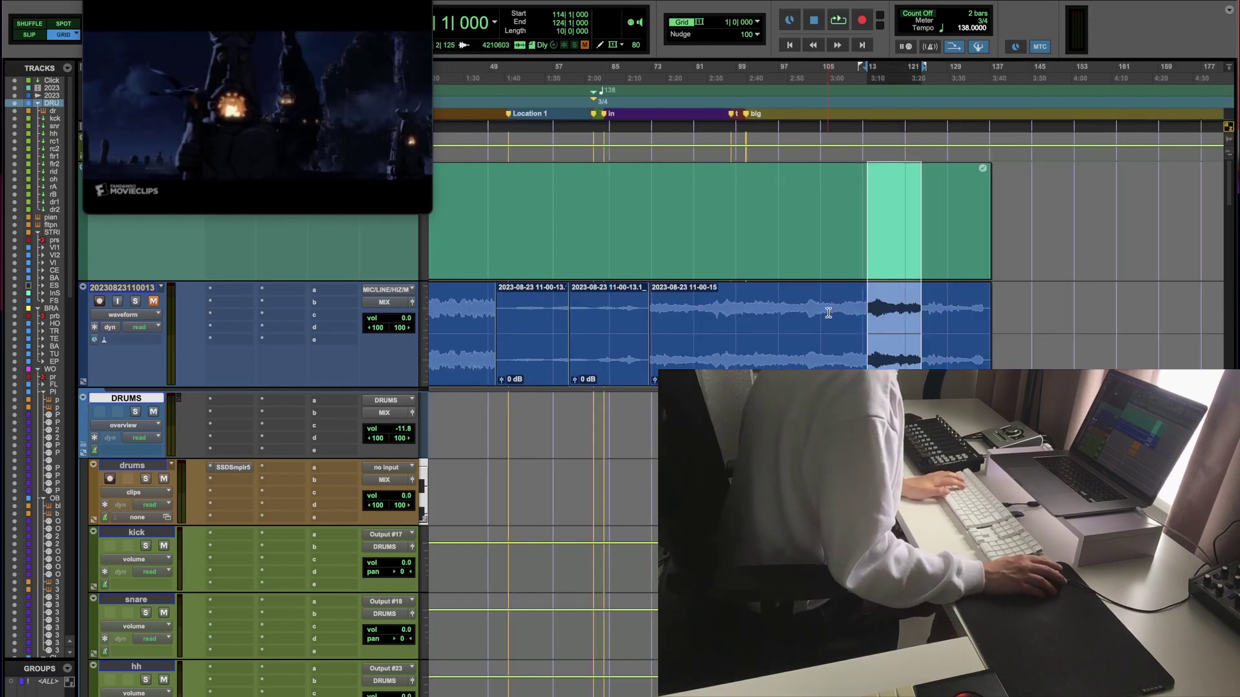
Step: Play the score against the picture from bar 51, just before the Location 1 marker
{"action": "scroll", "coordinate": [668, 273], "scroll_direction": "left", "scroll_amount": 5}
{"action": "key", "text": "r"}
{"action": "key", "text": "r"}
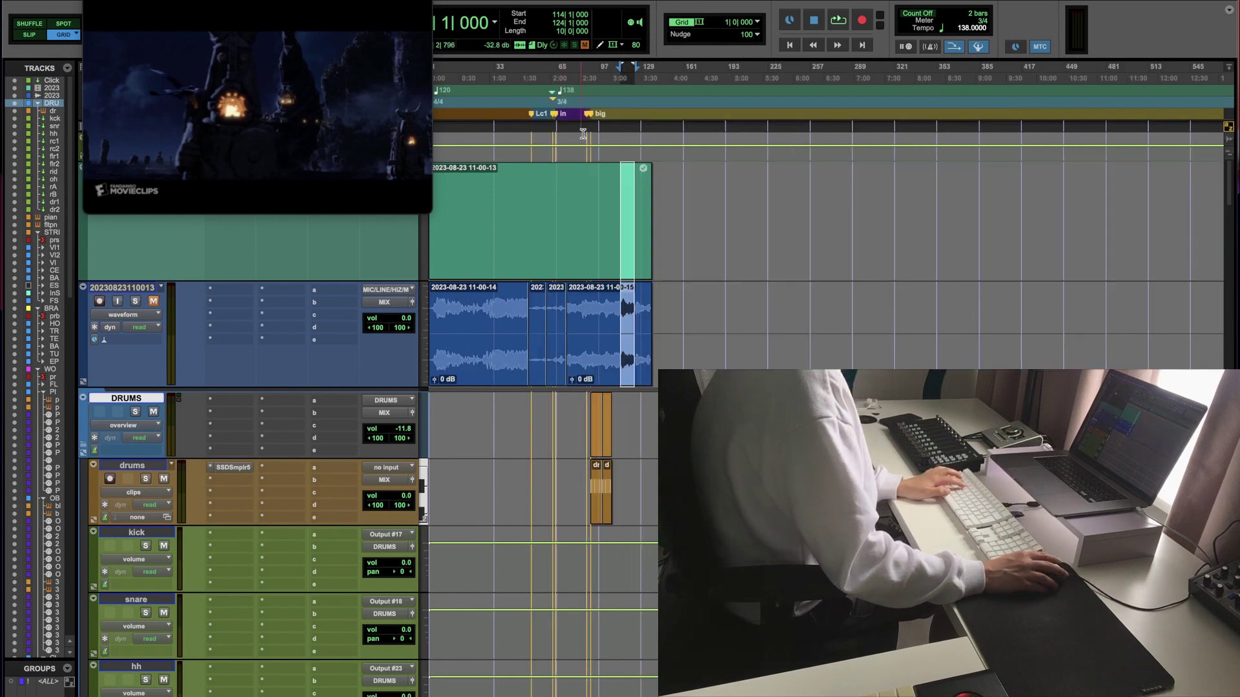
{"action": "key", "text": "t"}
{"action": "key", "text": "t"}
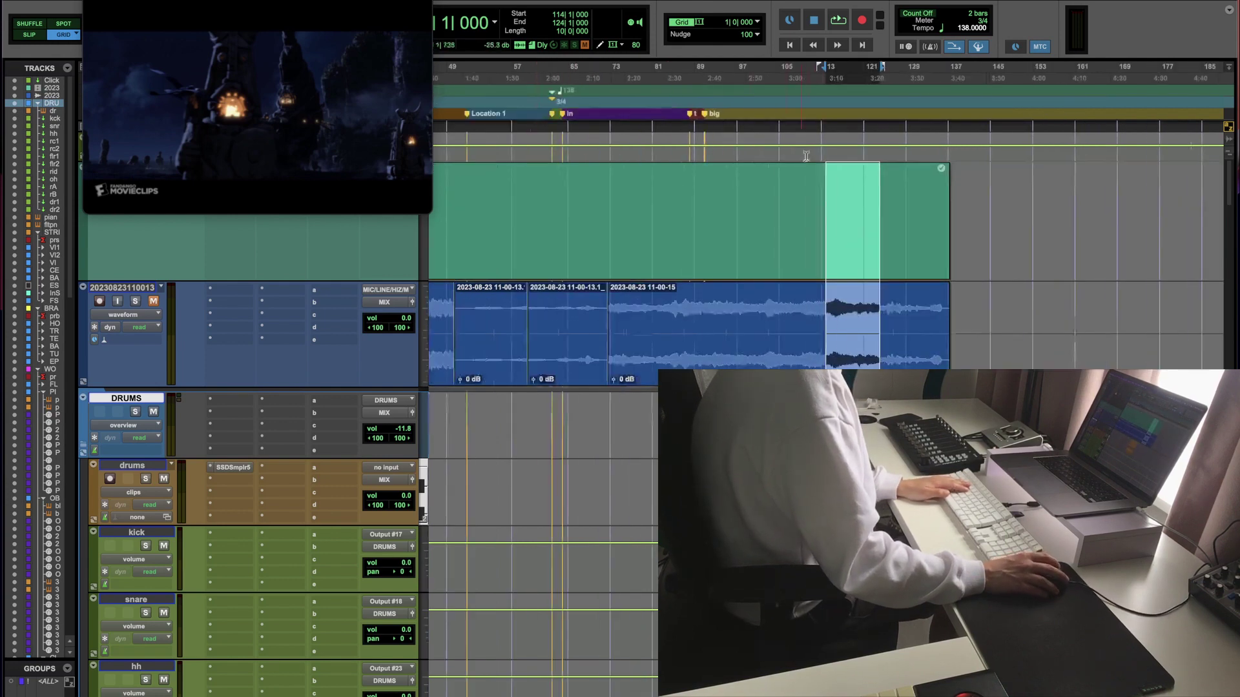
{"action": "key", "text": "t"}
{"action": "scroll", "coordinate": [675, 132], "scroll_direction": "left", "scroll_amount": 2}
{"action": "scroll", "coordinate": [675, 132], "scroll_direction": "left", "scroll_amount": 3}
{"action": "key", "text": "t"}
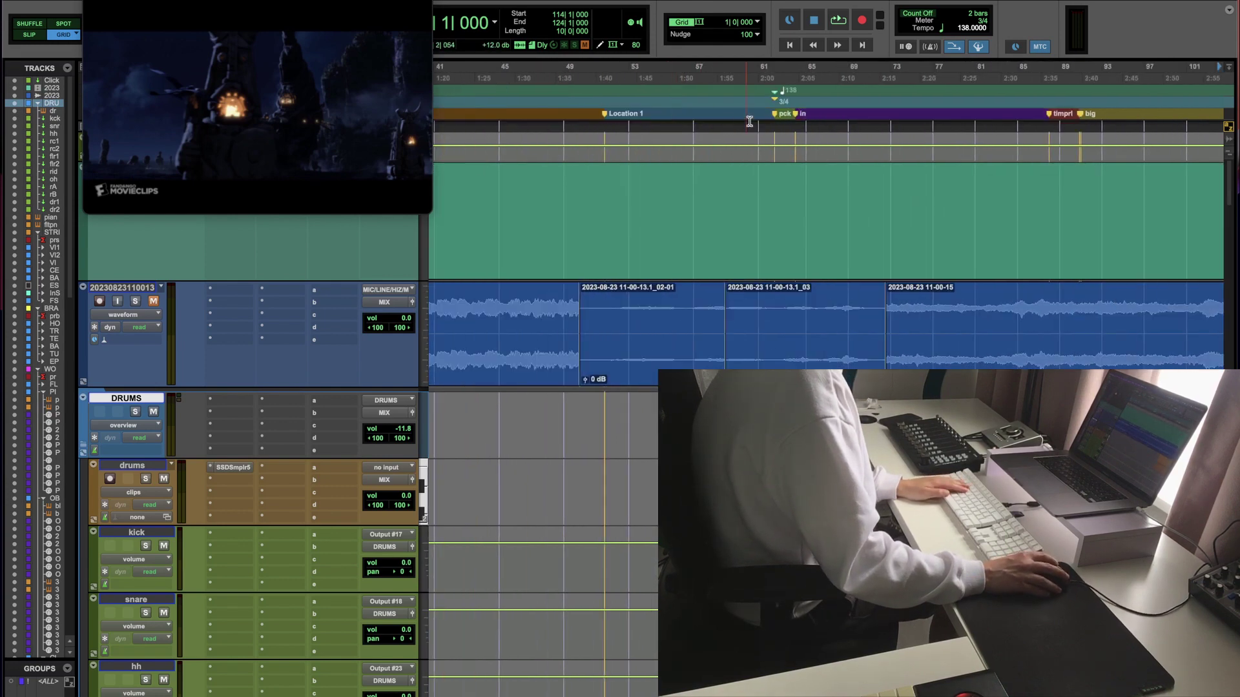
{"action": "left_click", "coordinate": [774, 169]}
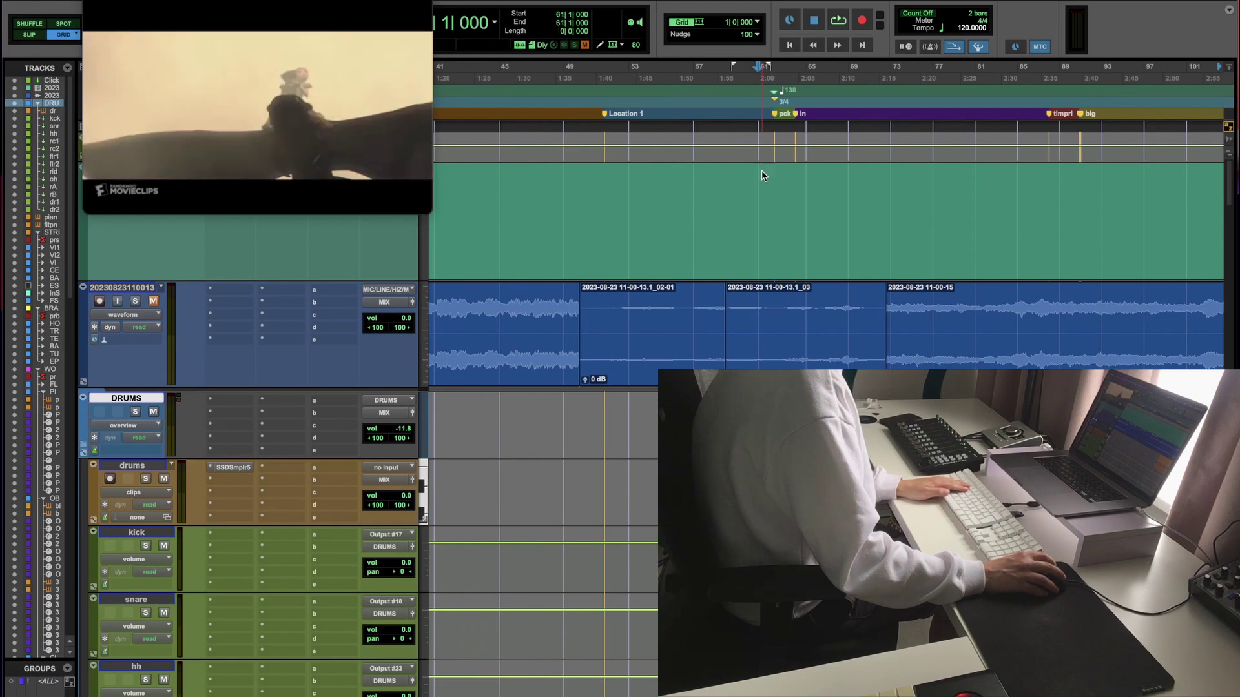
{"action": "key", "text": "space"}
{"action": "key", "text": "t"}
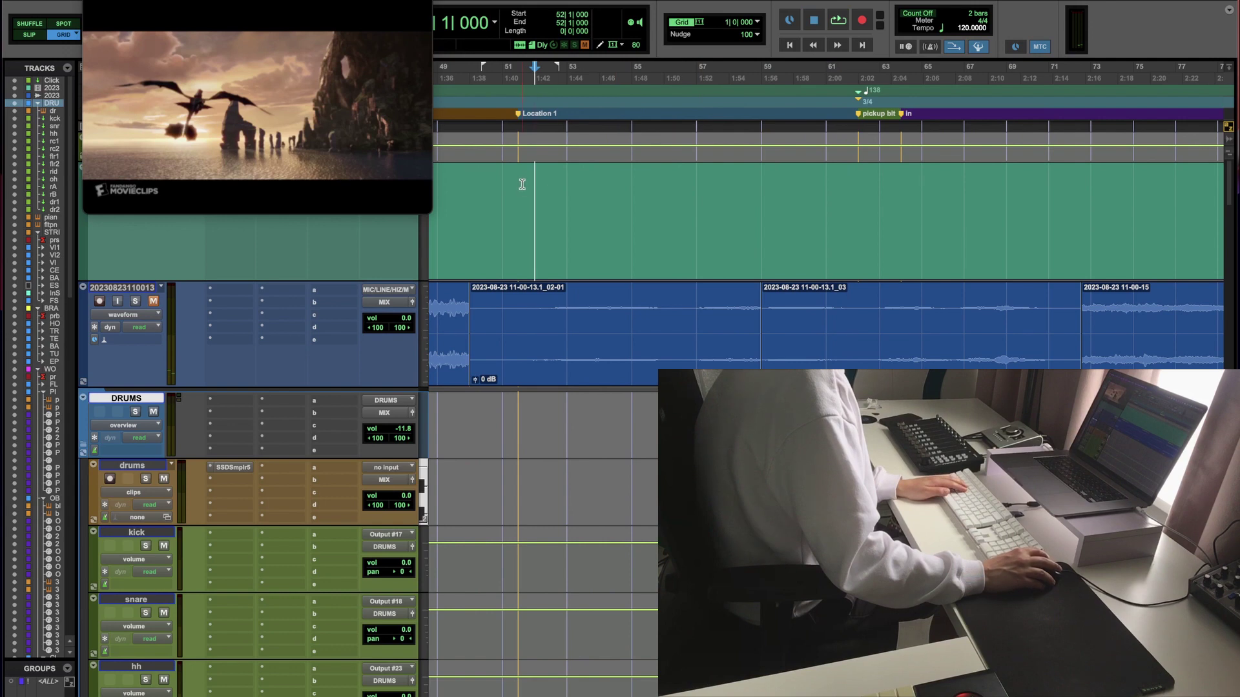
{"action": "key", "text": "space"}
{"action": "key", "text": "r"}
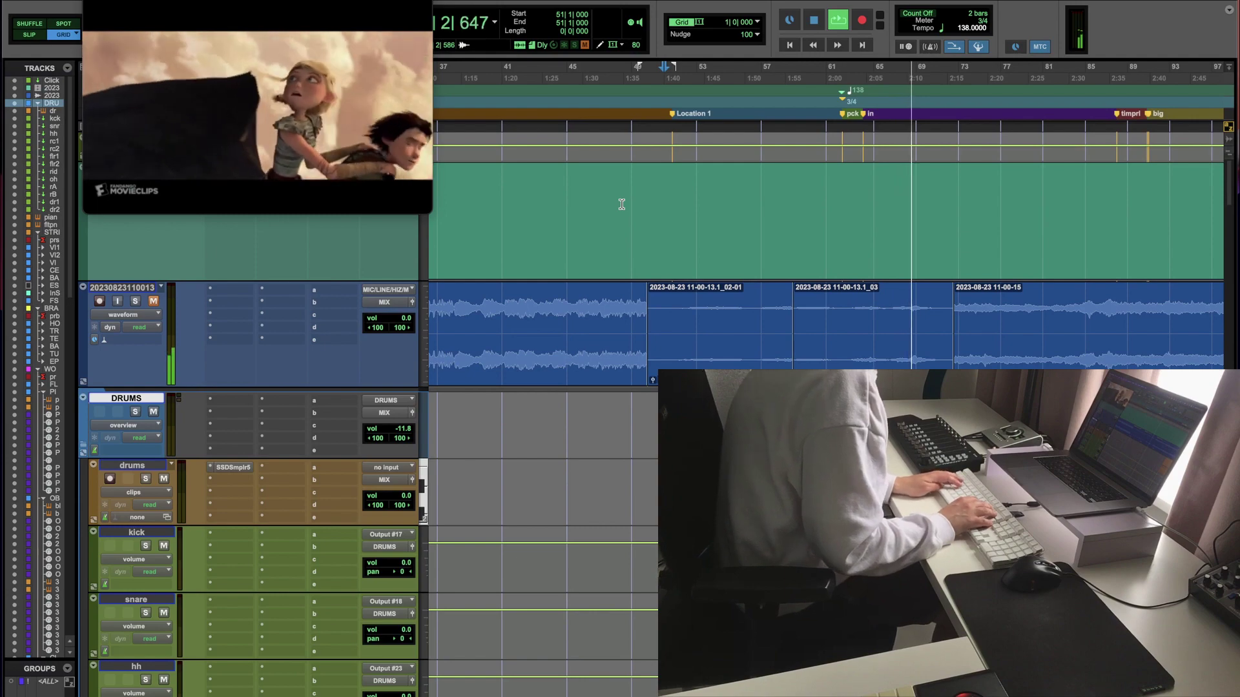
Step: Show only the main groups in the mixer and set CHOIR to -7.8, BRASS to -6.5, STRINGS to -3.1 and feltpiano to -5.2 dB
{"action": "key", "text": "super+equal"}
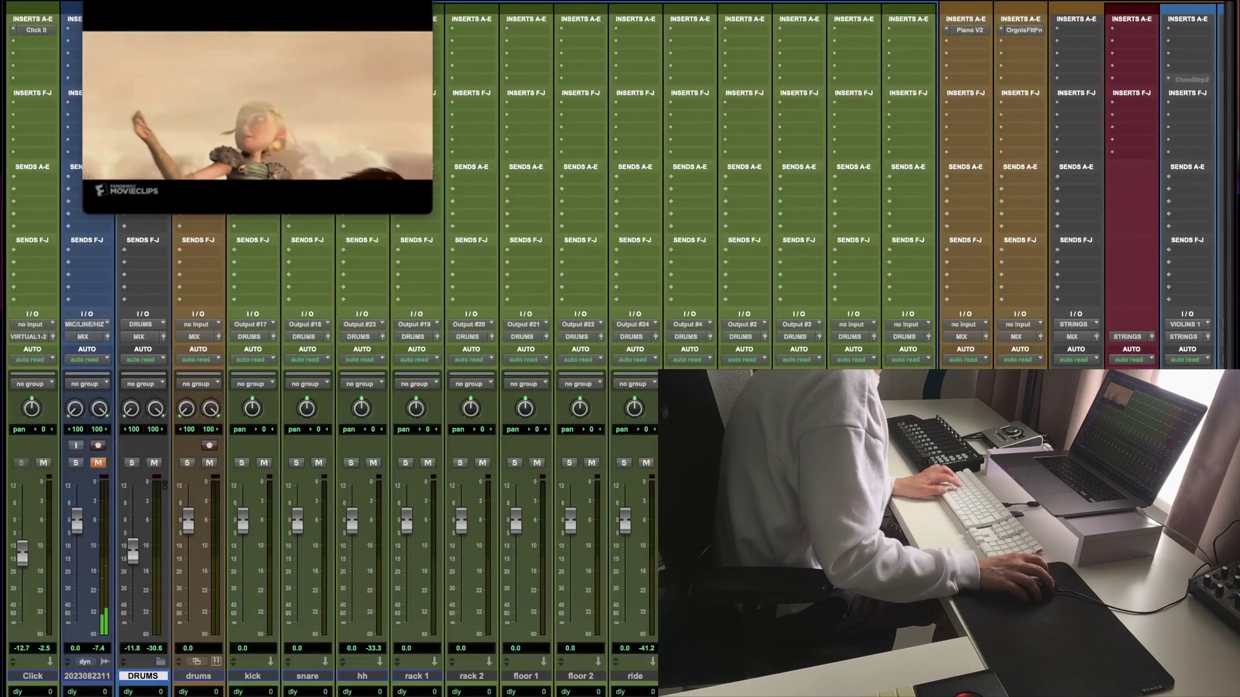
{"action": "key", "text": "KP_Decimal"}
{"action": "key", "text": "1"}
{"action": "key", "text": "KP_Decimal"}
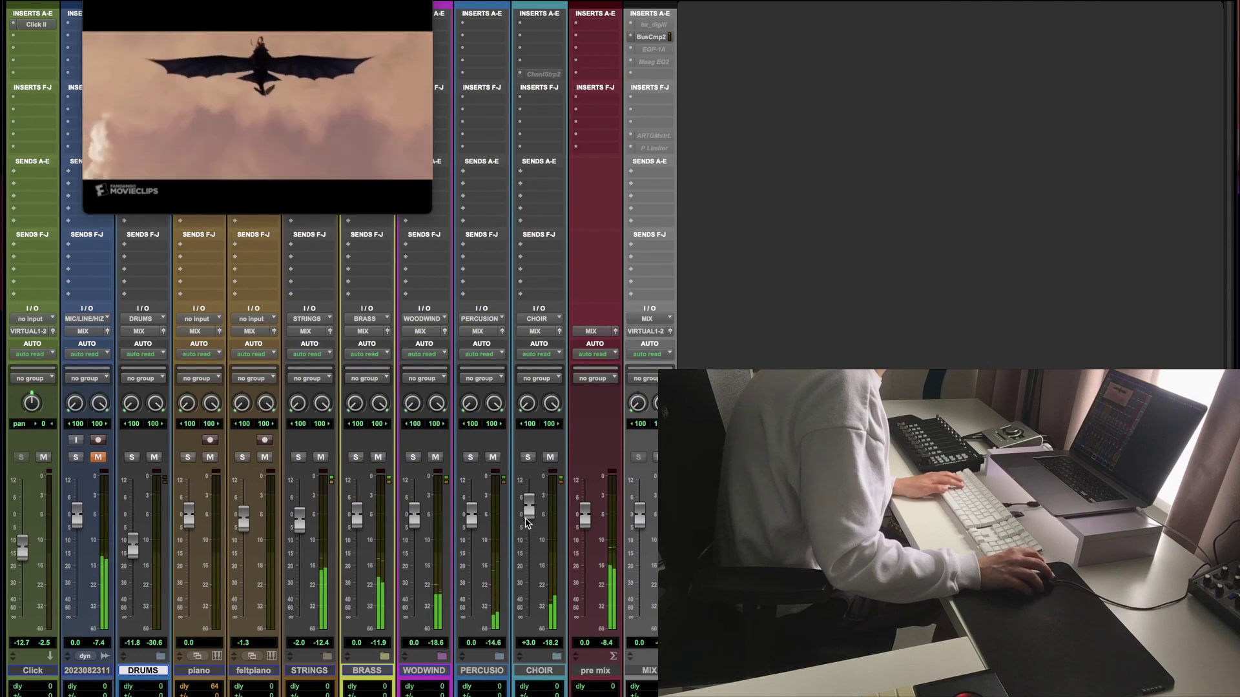
{"action": "left_click_drag", "start_coordinate": [529, 507], "coordinate": [531, 542]}
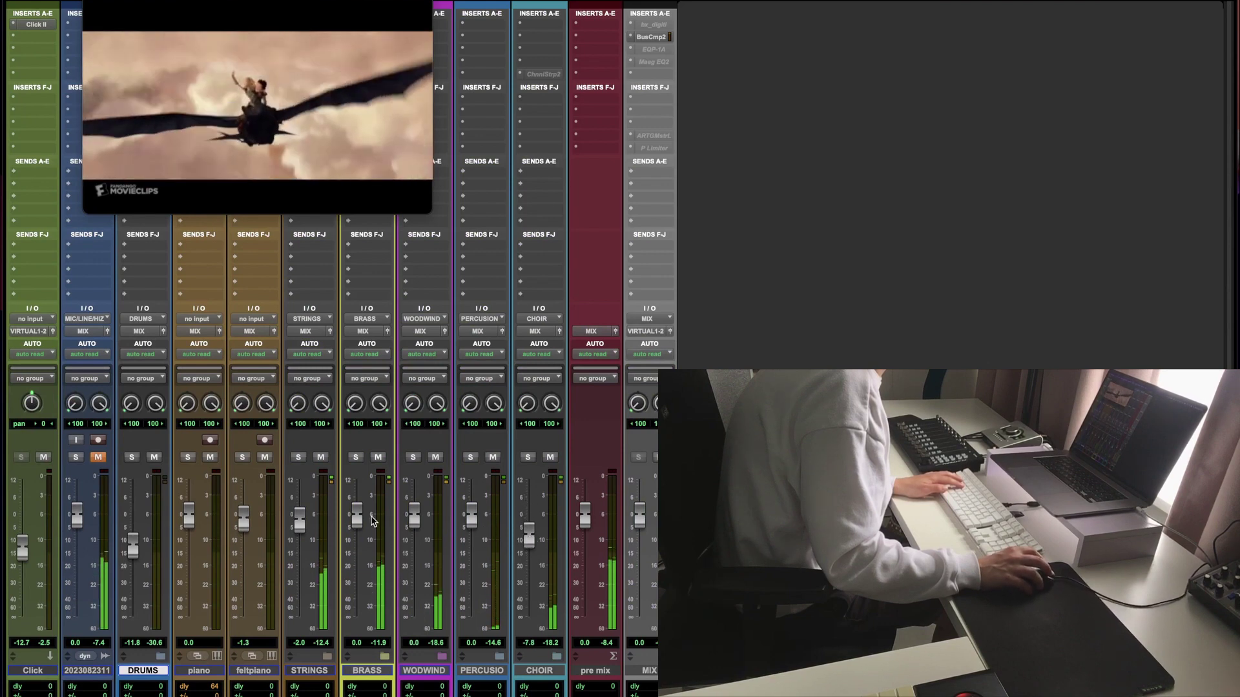
{"action": "left_click_drag", "start_coordinate": [357, 515], "coordinate": [303, 536]}
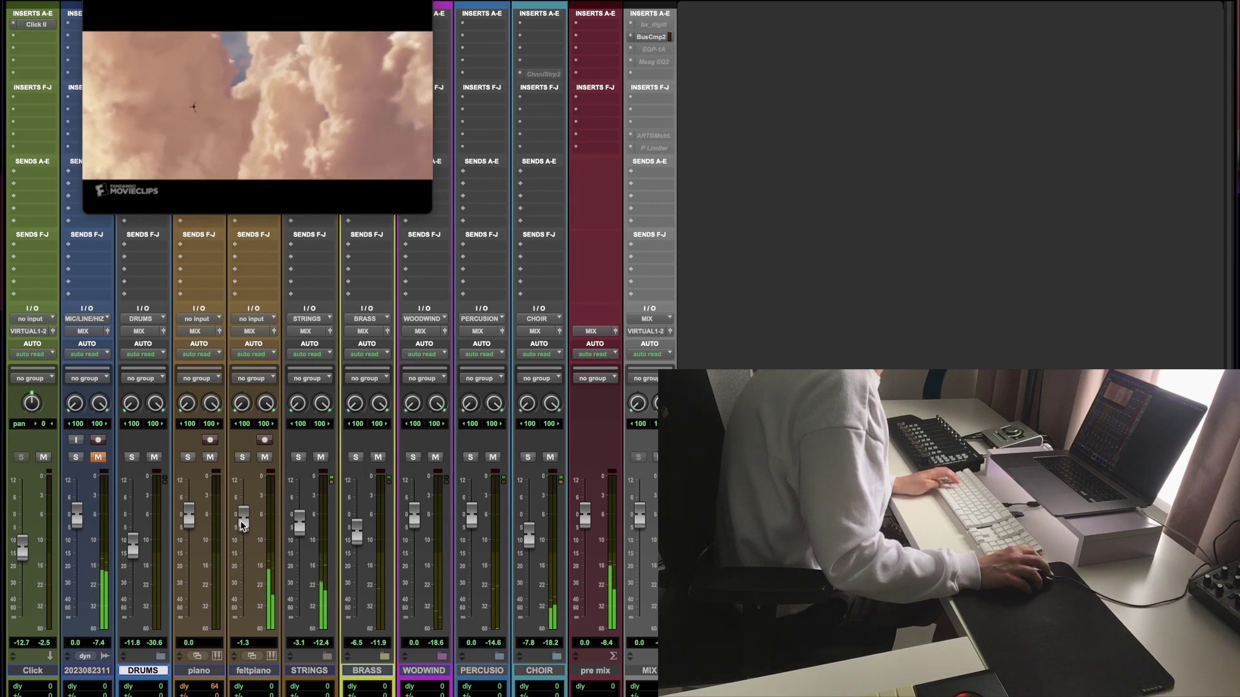
{"action": "mouse_move", "coordinate": [244, 520]}
{"action": "left_mouse_down"}
{"action": "mouse_move", "coordinate": [245, 557]}
{"action": "mouse_move", "coordinate": [243, 543]}
{"action": "left_mouse_up"}
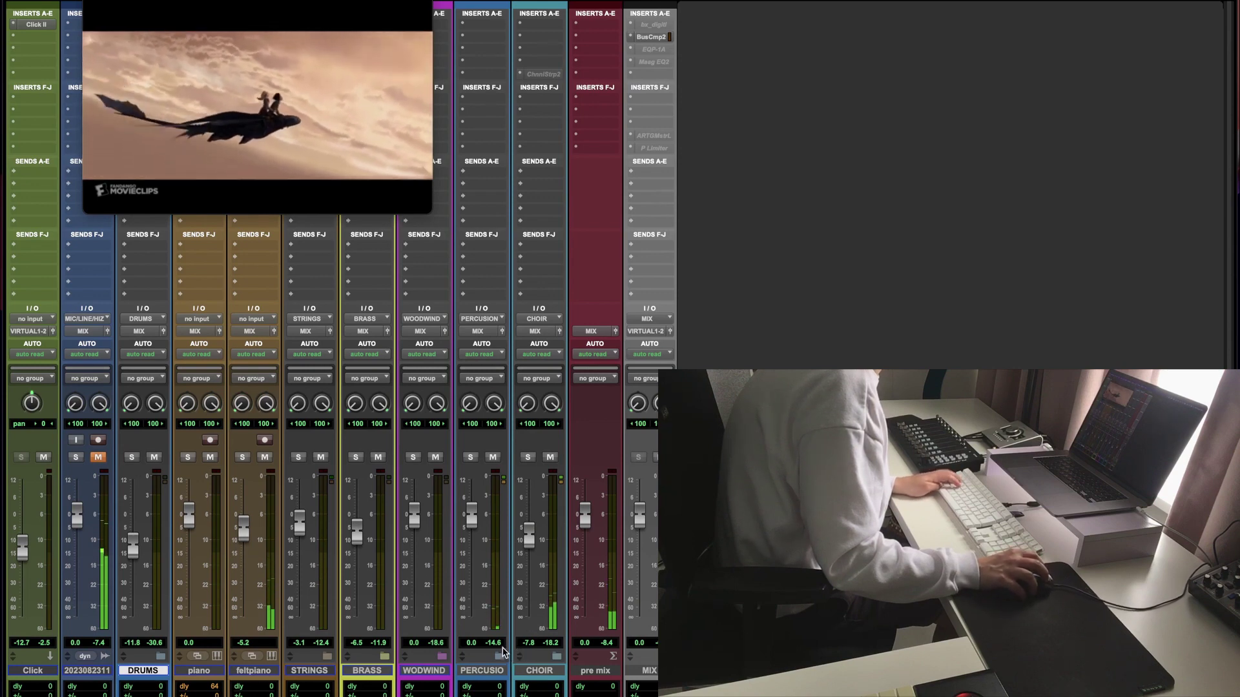
Step: Play the transition into the big section in the edit view and check Bus Compressor 2 on the MIX track
{"action": "key", "text": "super+equal"}
{"action": "scroll", "coordinate": [476, 566], "scroll_direction": "down", "scroll_amount": 5}
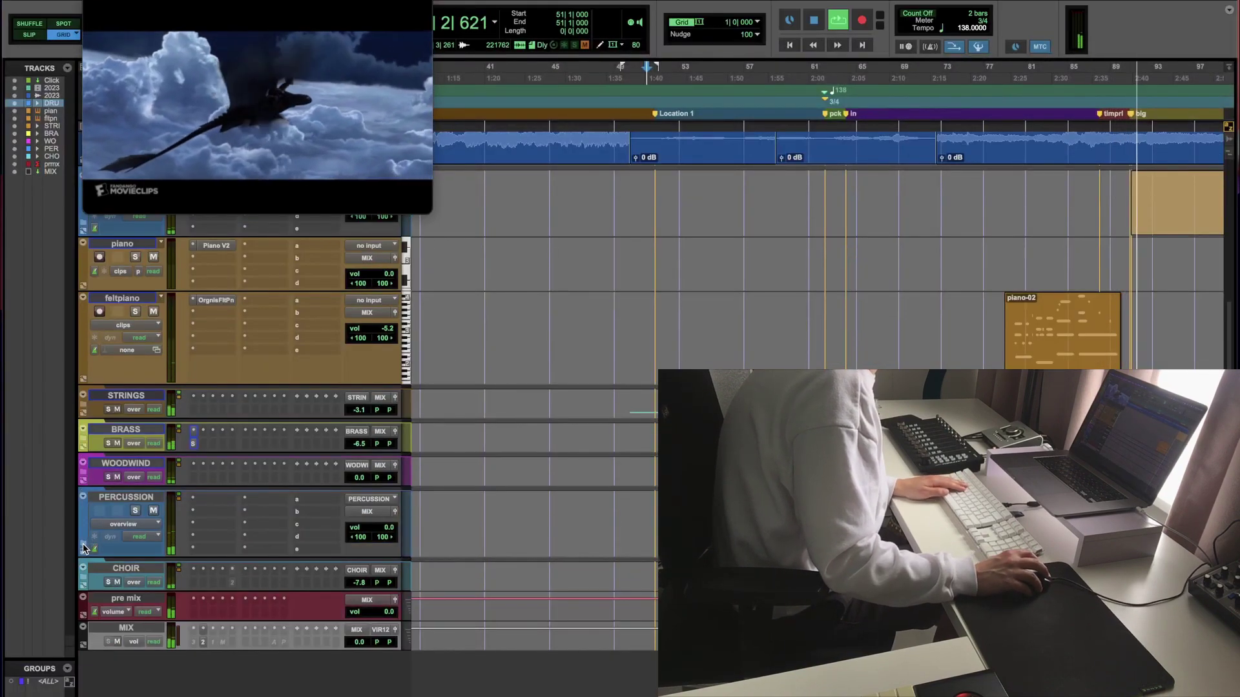
{"action": "key", "text": "super+bracketright"}
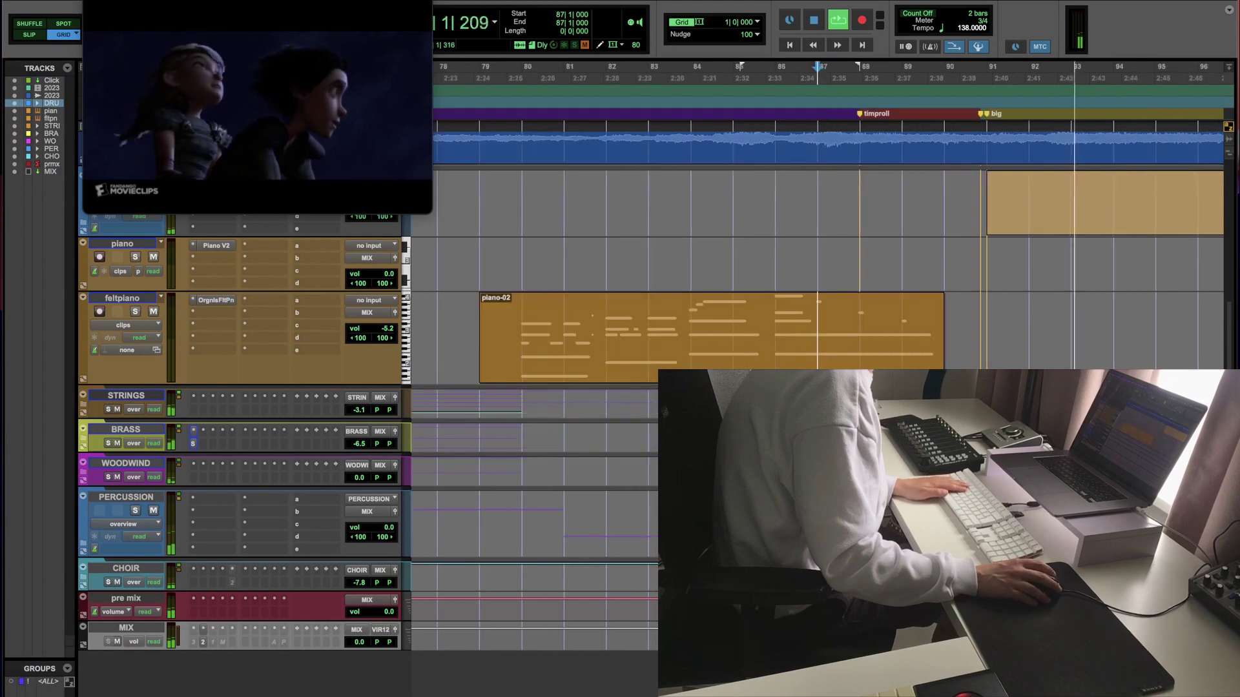
{"action": "key", "text": "super+bracketleft"}
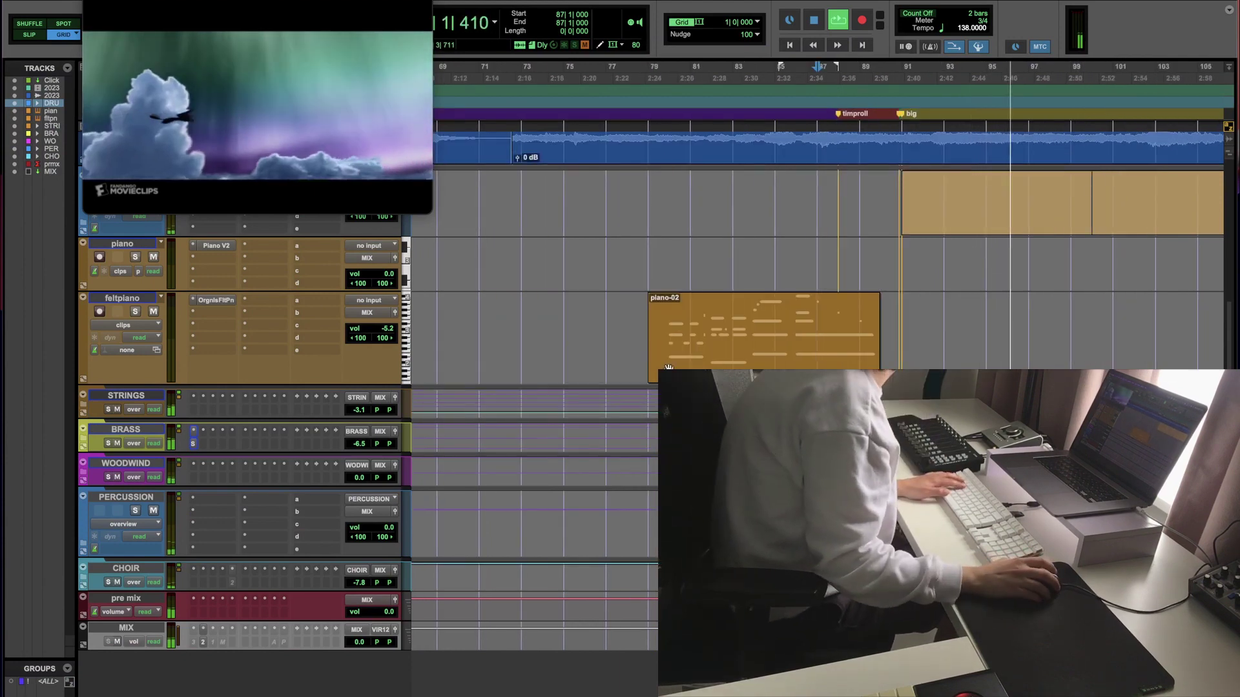
{"action": "scroll", "coordinate": [420, 399], "scroll_direction": "right", "scroll_amount": 5}
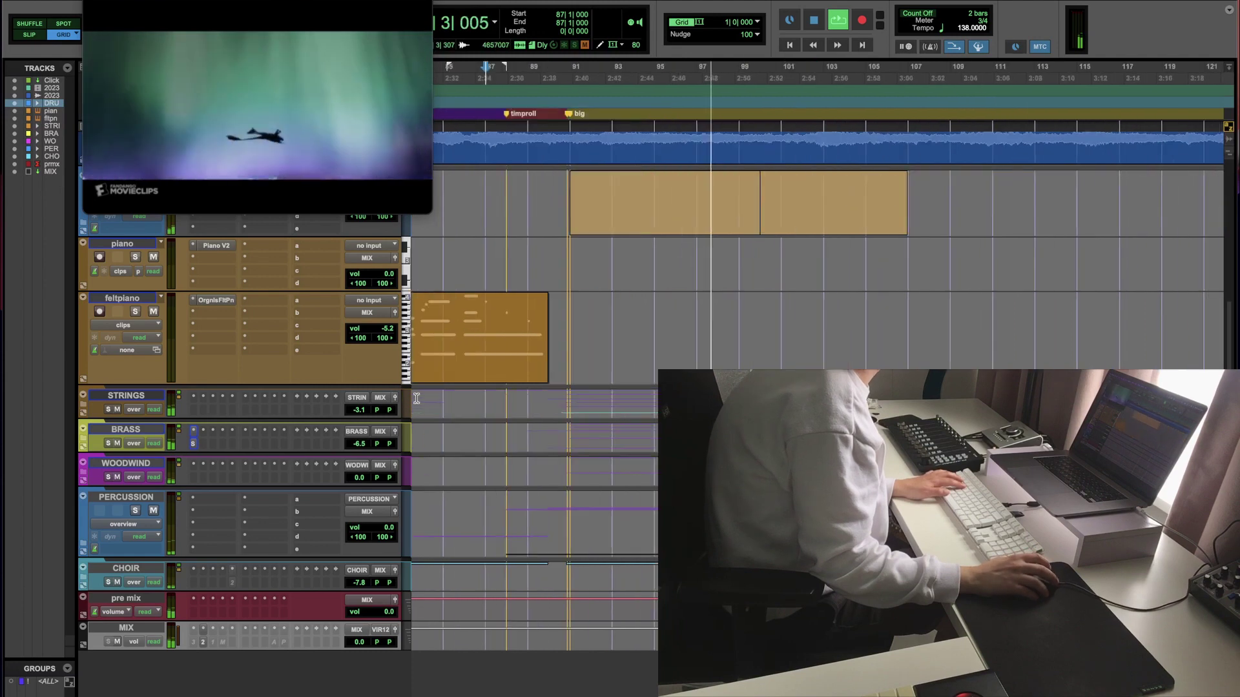
{"action": "left_click", "coordinate": [202, 644]}
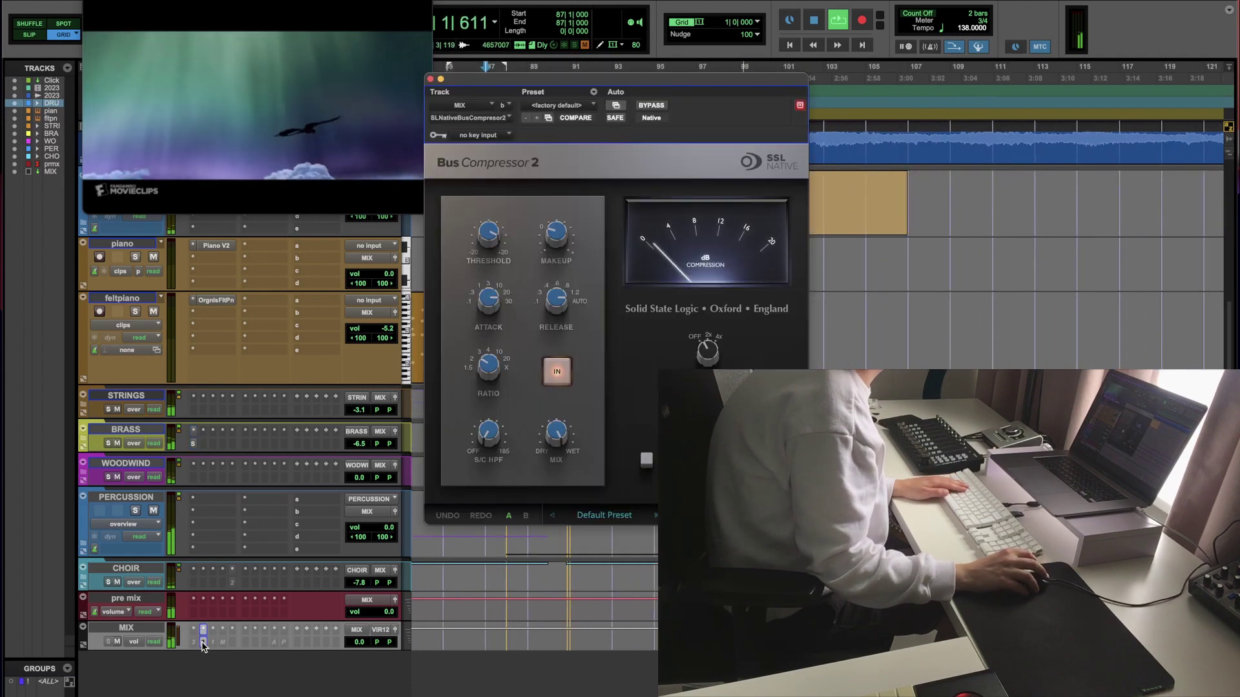
{"action": "left_click", "coordinate": [202, 644]}
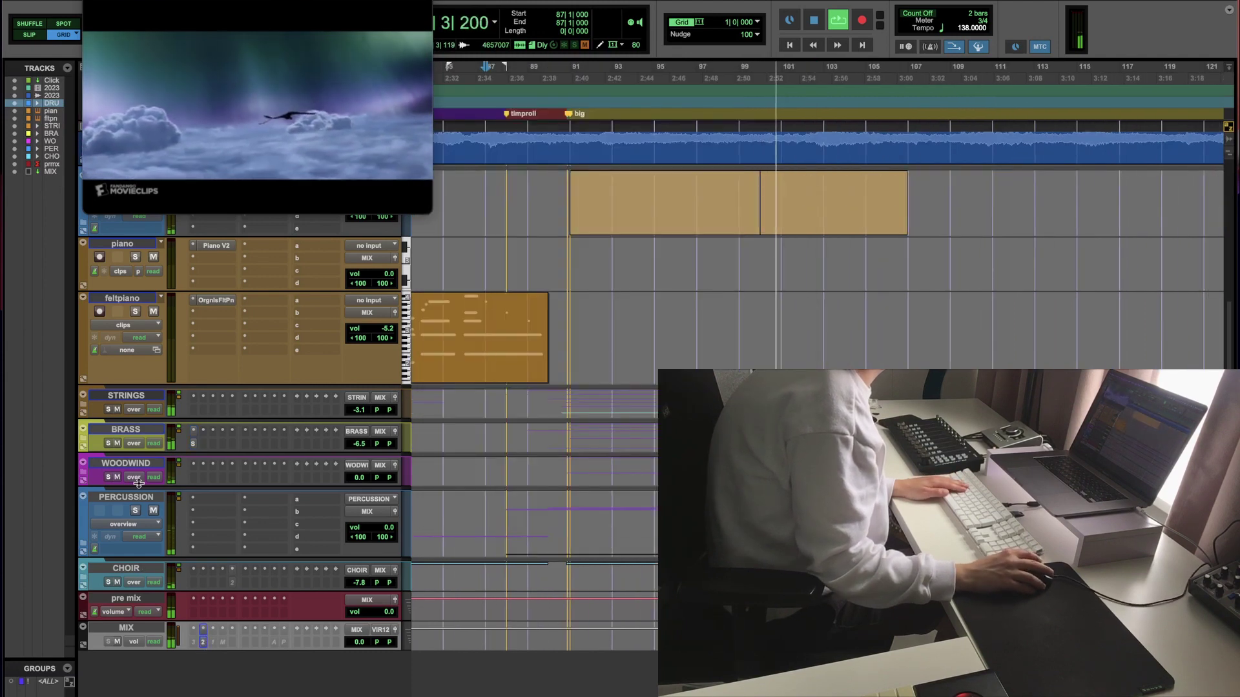
Step: Stop playback and expand the PERCUSSION folder to examine its timpani, tuned and cinematic percussion tracks
{"action": "left_click", "coordinate": [108, 478]}
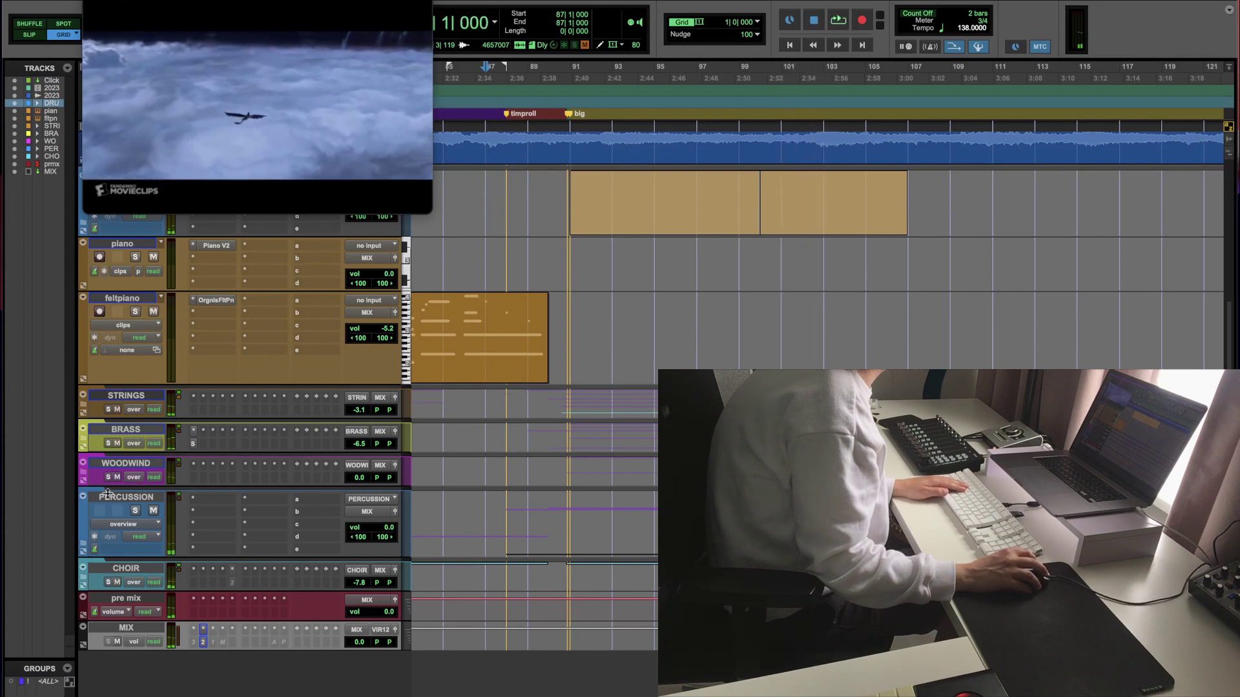
{"action": "left_click_drag", "start_coordinate": [108, 495], "coordinate": [110, 537]}
{"action": "key", "text": "ctrl+Up"}
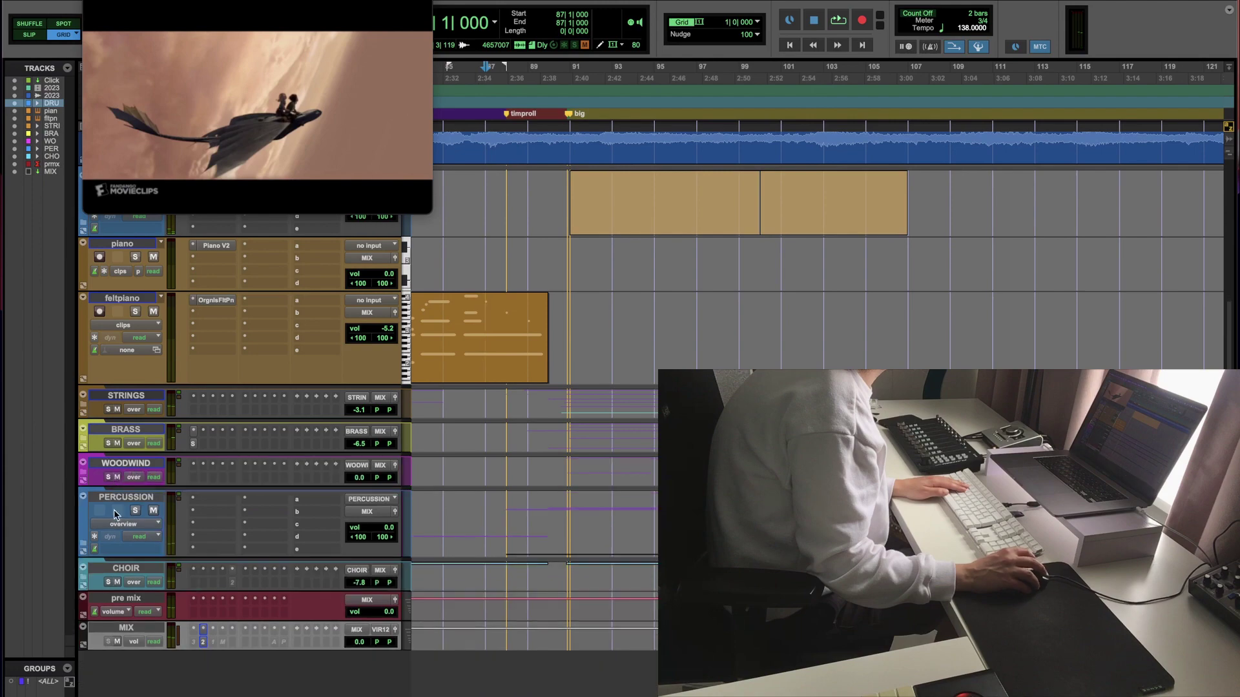
{"action": "left_click", "coordinate": [88, 546]}
{"action": "scroll", "coordinate": [559, 452], "scroll_direction": "down", "scroll_amount": 5}
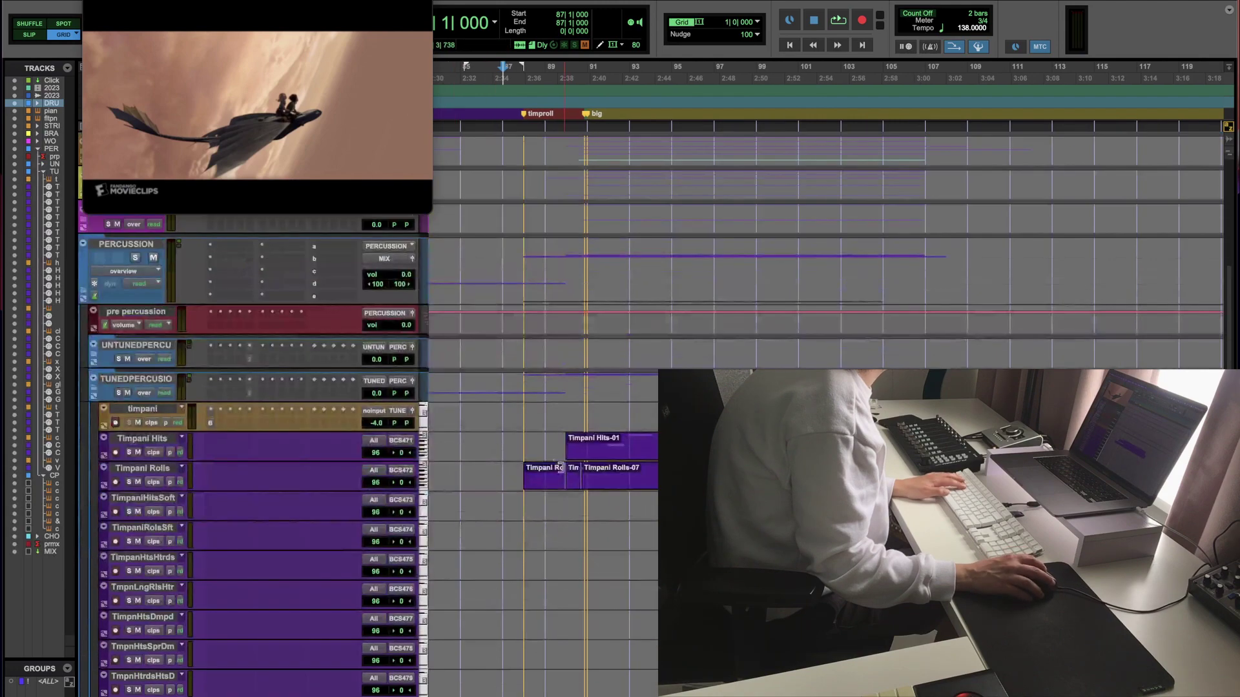
{"action": "key", "text": "ctrl+]"}
{"action": "key", "text": "ctrl+]"}
{"action": "scroll", "coordinate": [550, 435], "scroll_direction": "down", "scroll_amount": 15}
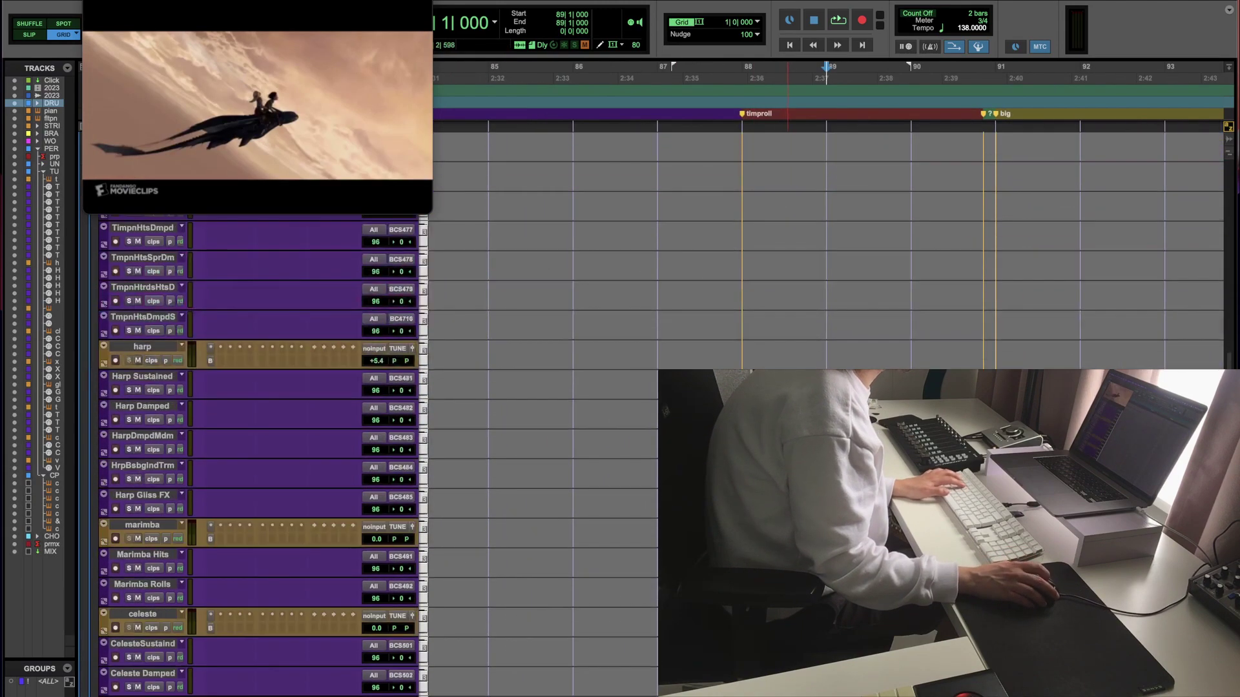
{"action": "scroll", "coordinate": [549, 435], "scroll_direction": "down", "scroll_amount": 5}
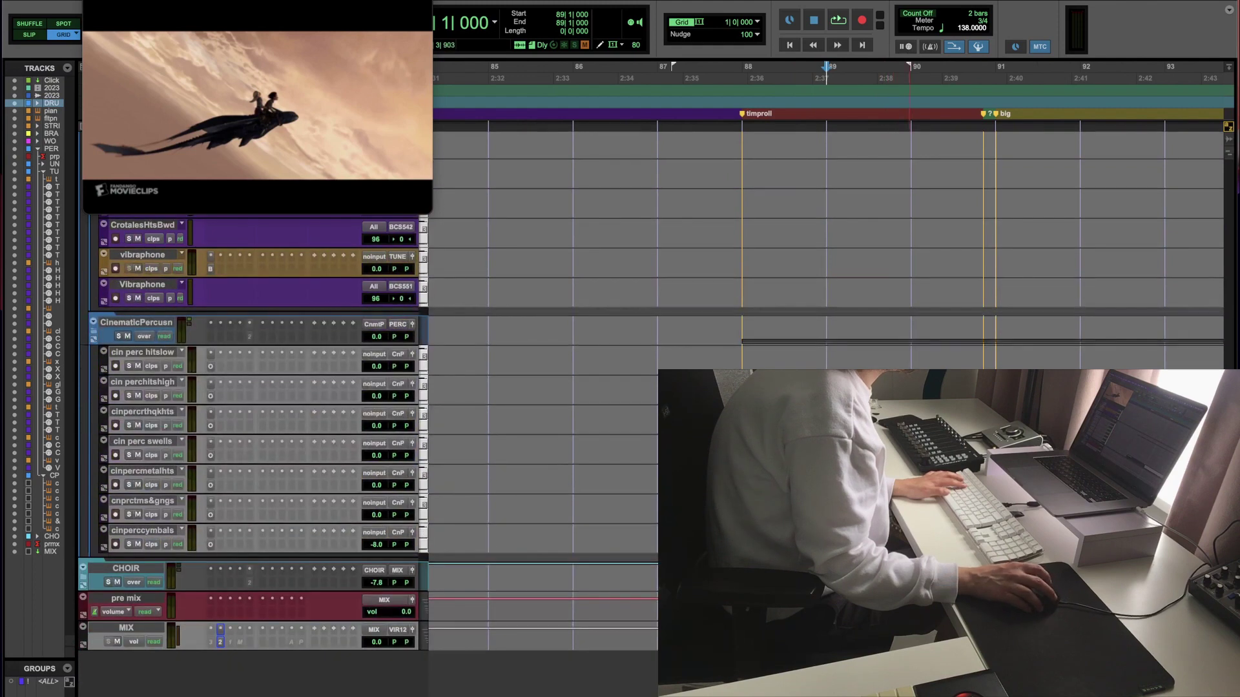
Step: Select the cin perc cymbals-02 clip around the big marker and play the passage from it
{"action": "key", "text": "ctrl+["}
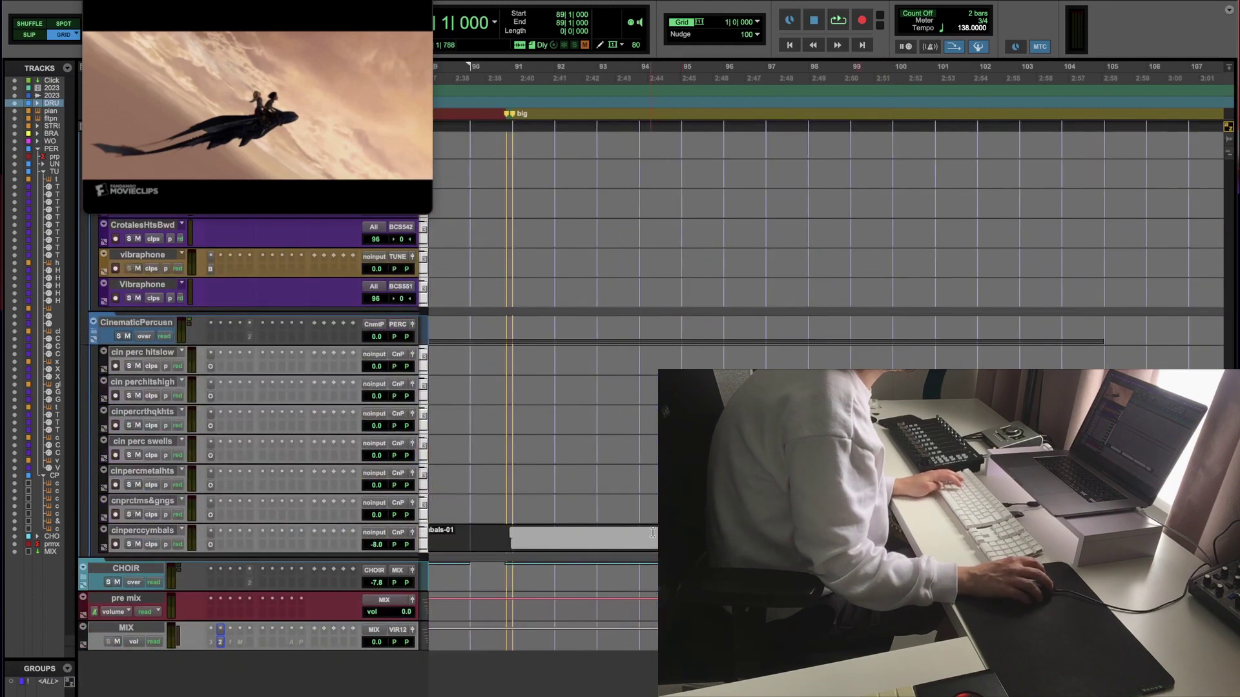
{"action": "left_click_drag", "start_coordinate": [664, 539], "coordinate": [491, 539]}
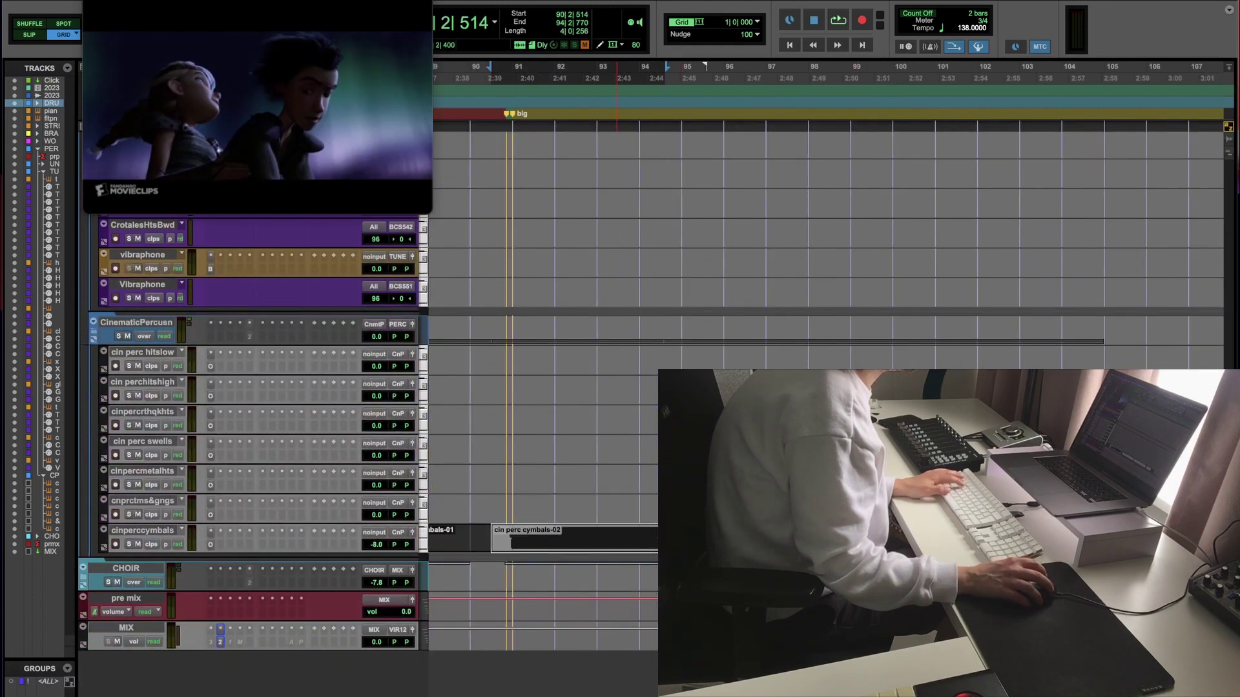
{"action": "scroll", "coordinate": [631, 532], "scroll_direction": "left", "scroll_amount": 5}
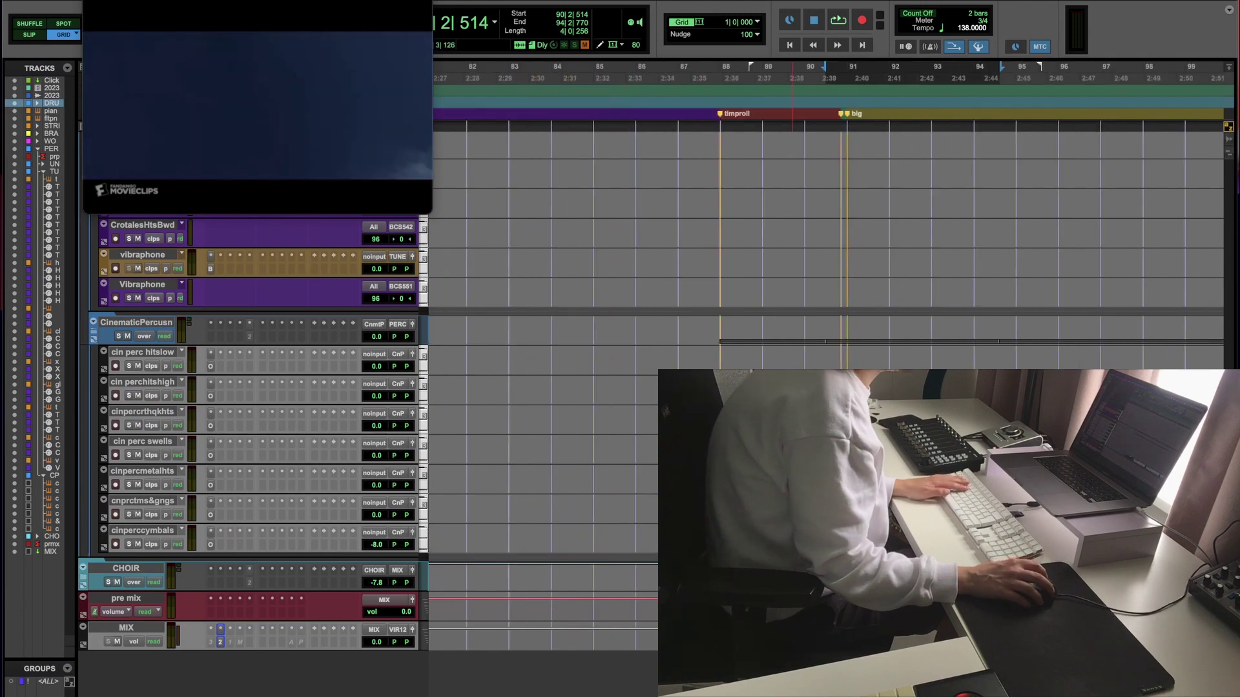
{"action": "key", "text": "ctrl+]"}
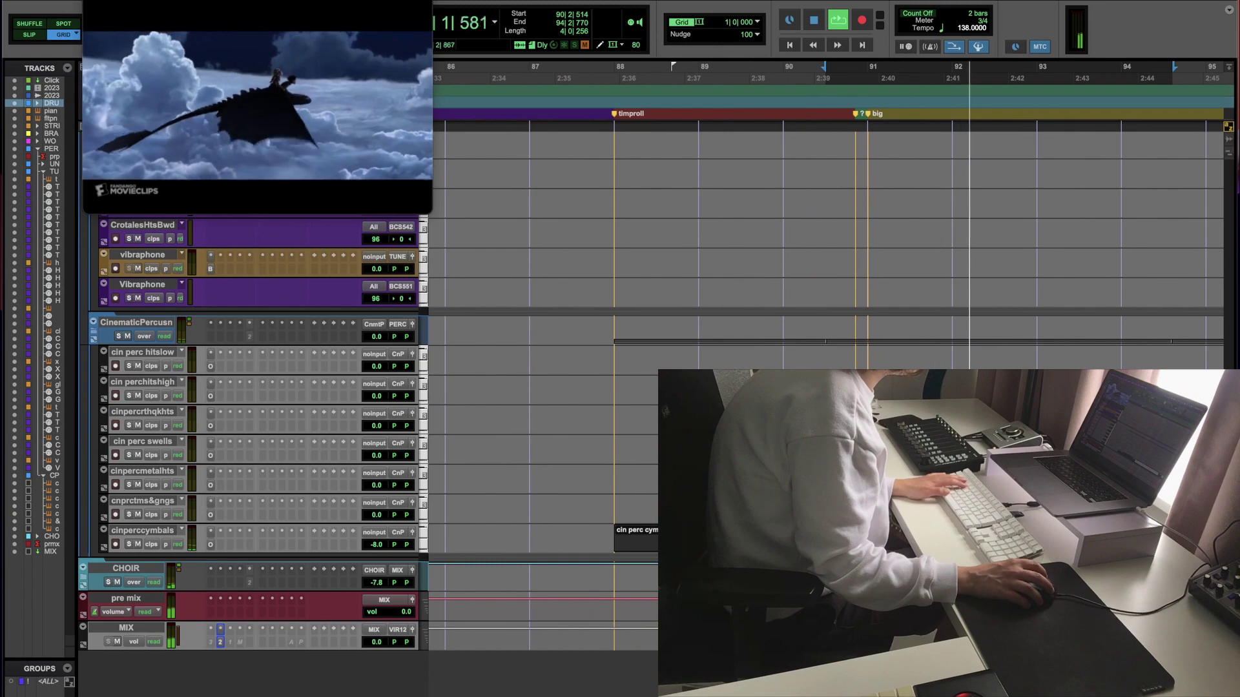
{"action": "key", "text": "space"}
Step: Play from the timproll marker at bar 88 and look over the percussion tracks up to the DRUMS folder
{"action": "scroll", "coordinate": [612, 439], "scroll_direction": "up", "scroll_amount": 2}
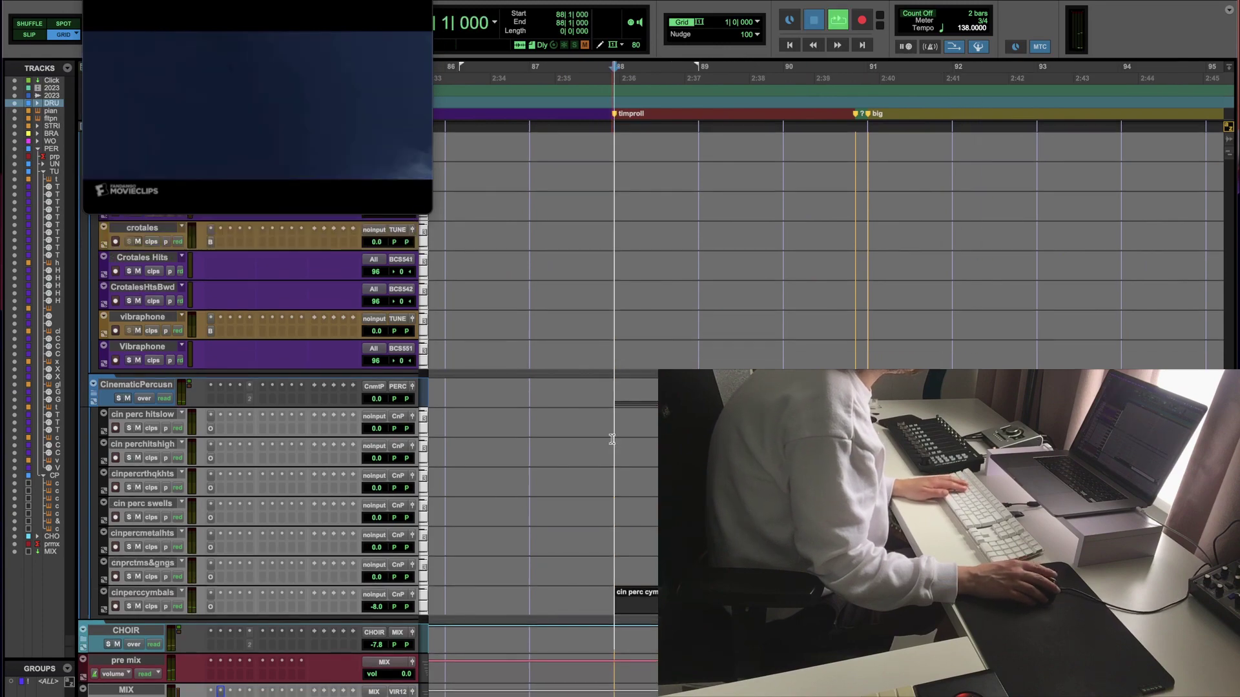
{"action": "key", "text": "ctrl+["}
{"action": "key", "text": "space"}
{"action": "scroll", "coordinate": [611, 439], "scroll_direction": "up", "scroll_amount": 18}
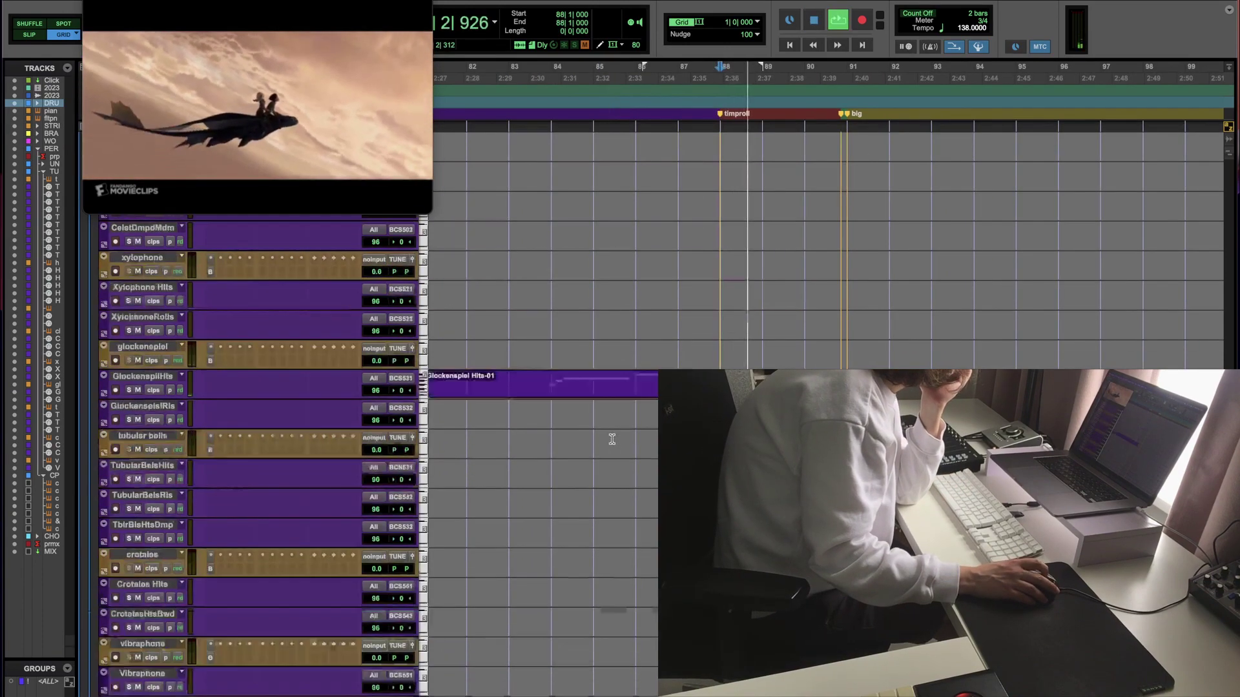
{"action": "scroll", "coordinate": [612, 440], "scroll_direction": "up", "scroll_amount": 10}
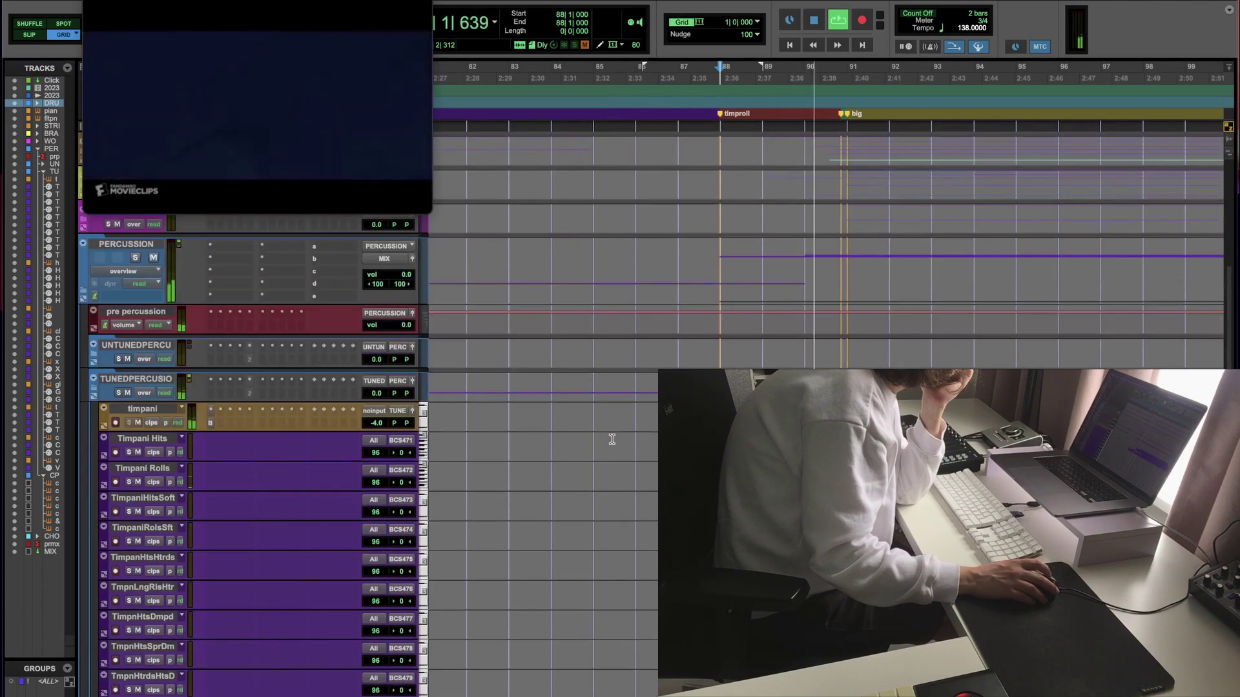
{"action": "scroll", "coordinate": [612, 440], "scroll_direction": "up", "scroll_amount": 8}
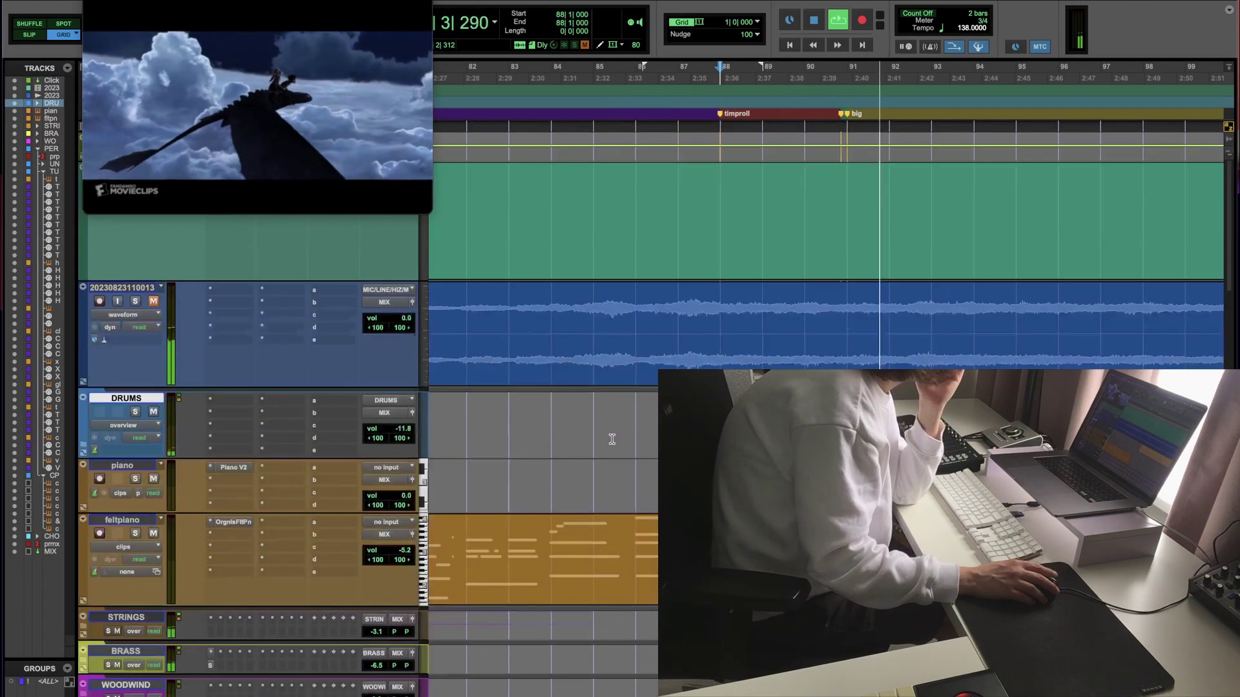
Step: Expand the STRINGS folder into its section folders while the passage plays, and stop playback
{"action": "scroll", "coordinate": [612, 439], "scroll_direction": "down", "scroll_amount": 10}
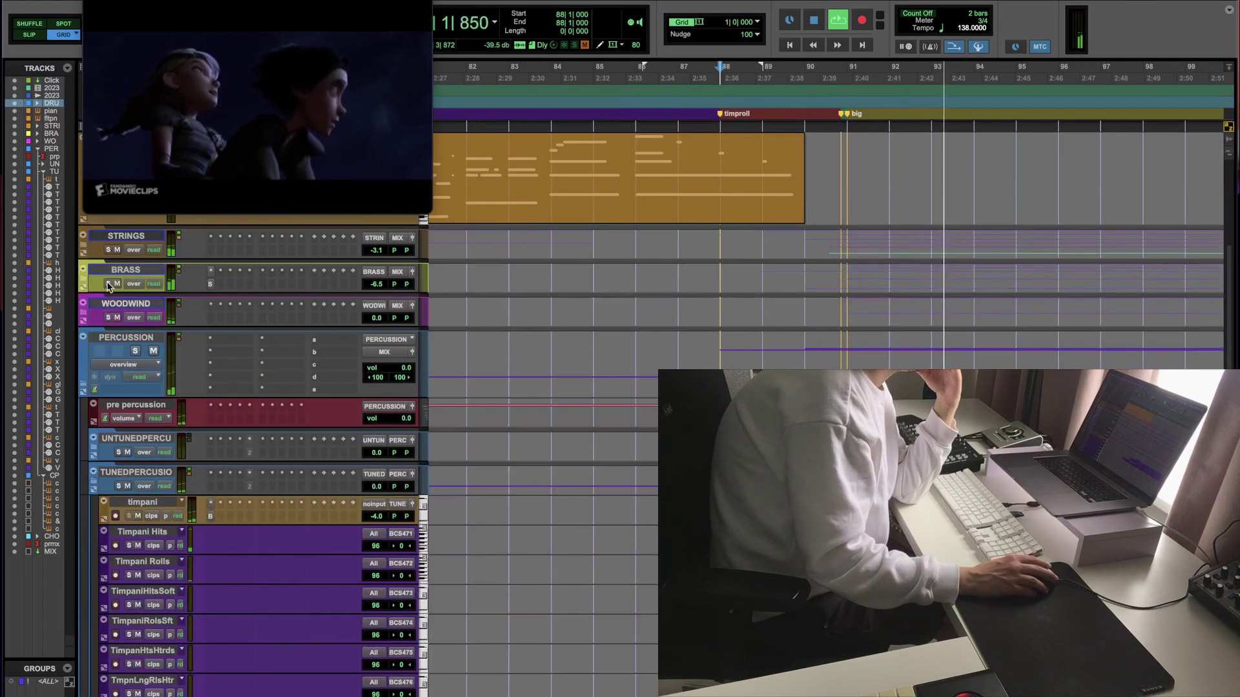
{"action": "scroll", "coordinate": [85, 473], "scroll_direction": "up", "scroll_amount": 8}
{"action": "left_click", "coordinate": [83, 478]}
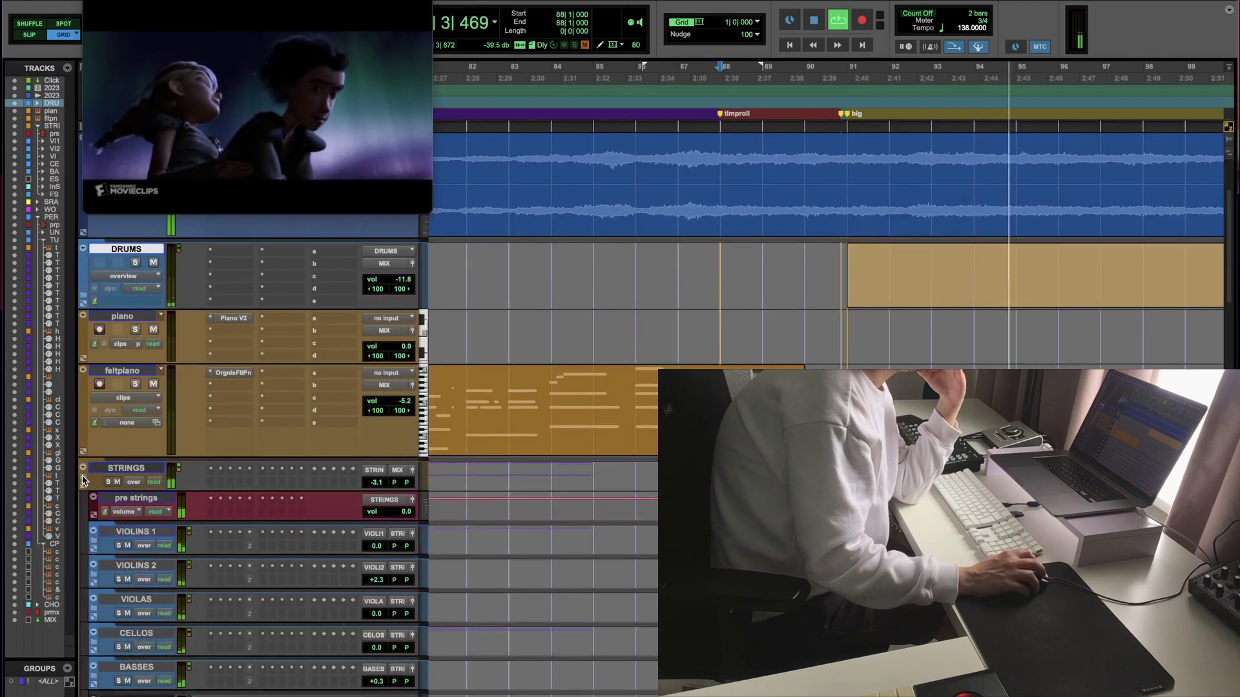
{"action": "key", "text": "space"}
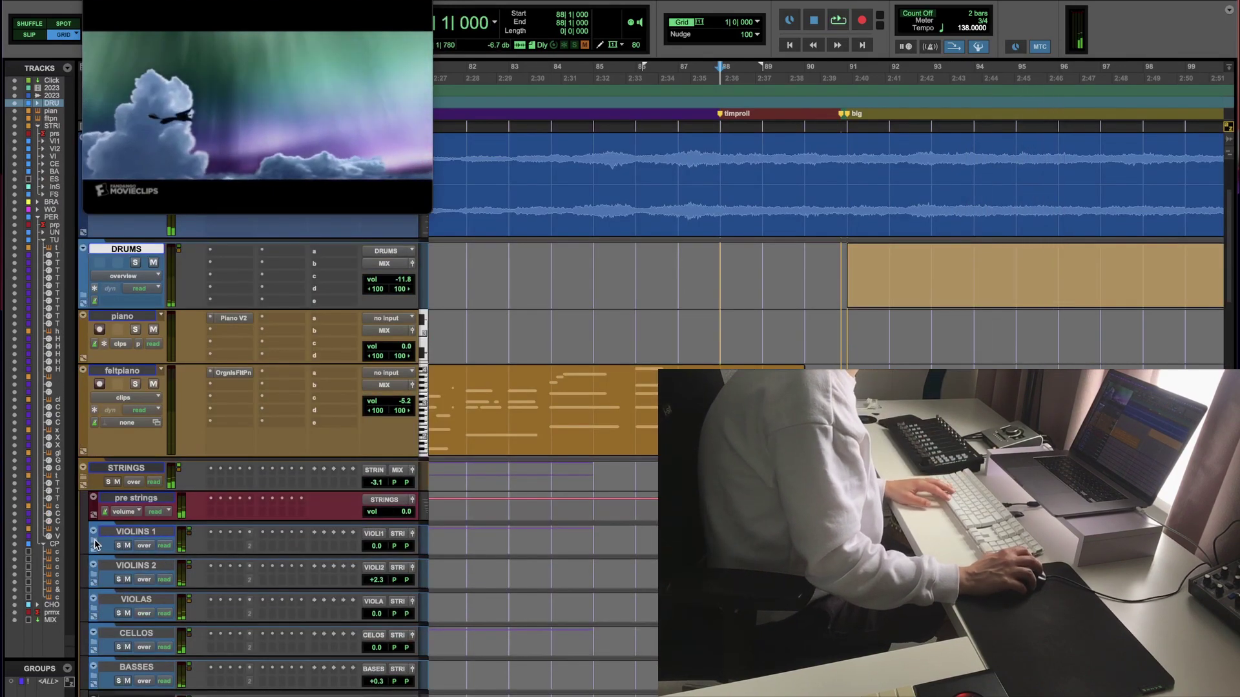
Step: Open the Violins 1 Legato clip from the VIOLINS 1 folder in the MIDI editor and raise the bar 90 beat 3 note to C#3
{"action": "left_click", "coordinate": [93, 532]}
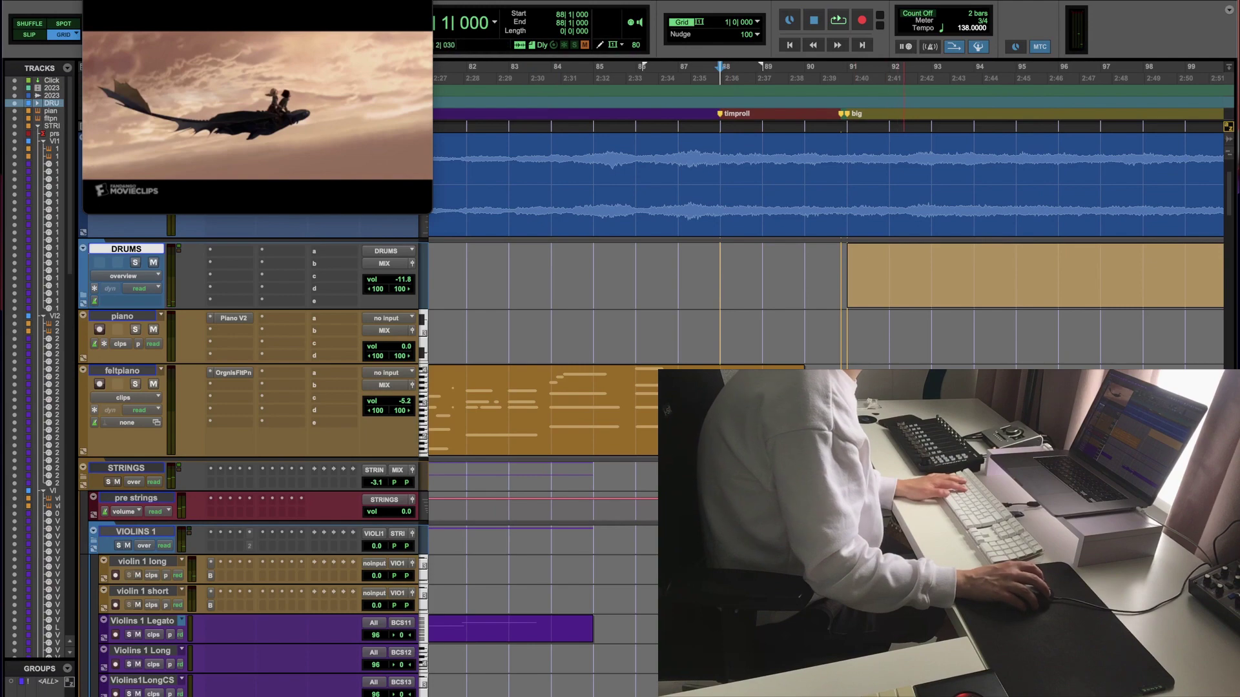
{"action": "double_click", "coordinate": [511, 628]}
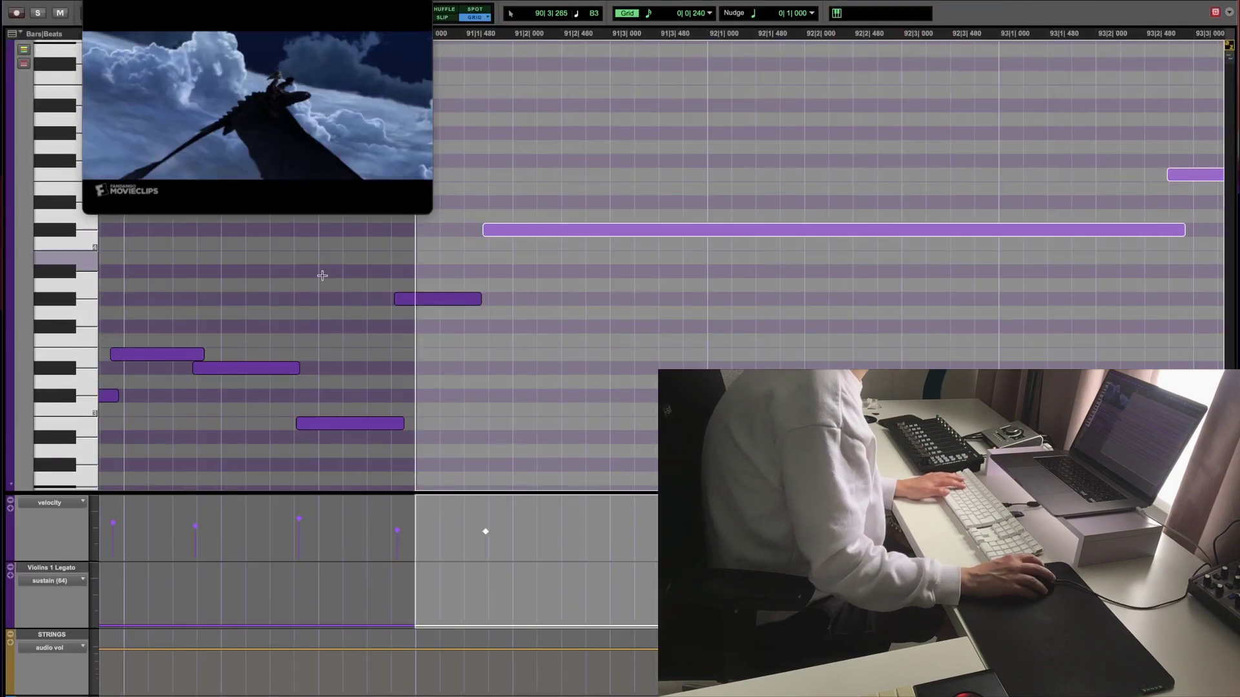
{"action": "left_click", "coordinate": [296, 284]}
{"action": "left_click_drag", "start_coordinate": [370, 420], "coordinate": [369, 406]}
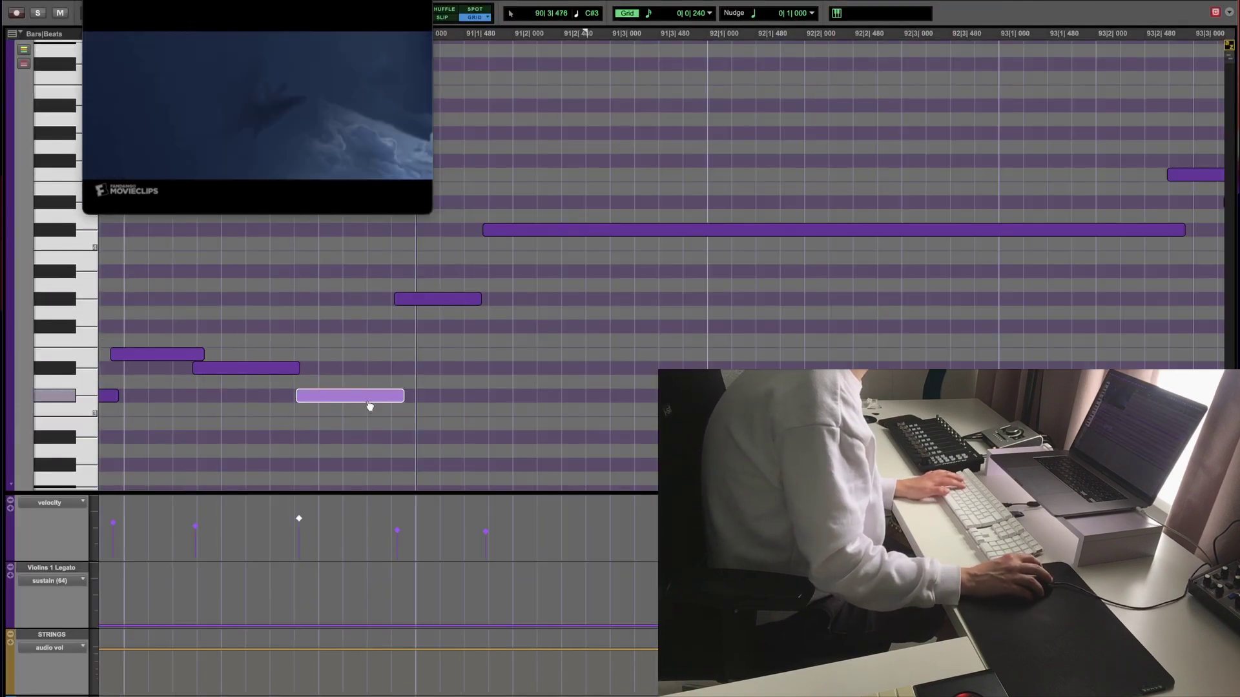
Step: Play the violin run leading into bar 91, transpose its first five notes up an octave, and close the MIDI editor
{"action": "key", "text": "r"}
{"action": "left_click", "coordinate": [341, 334]}
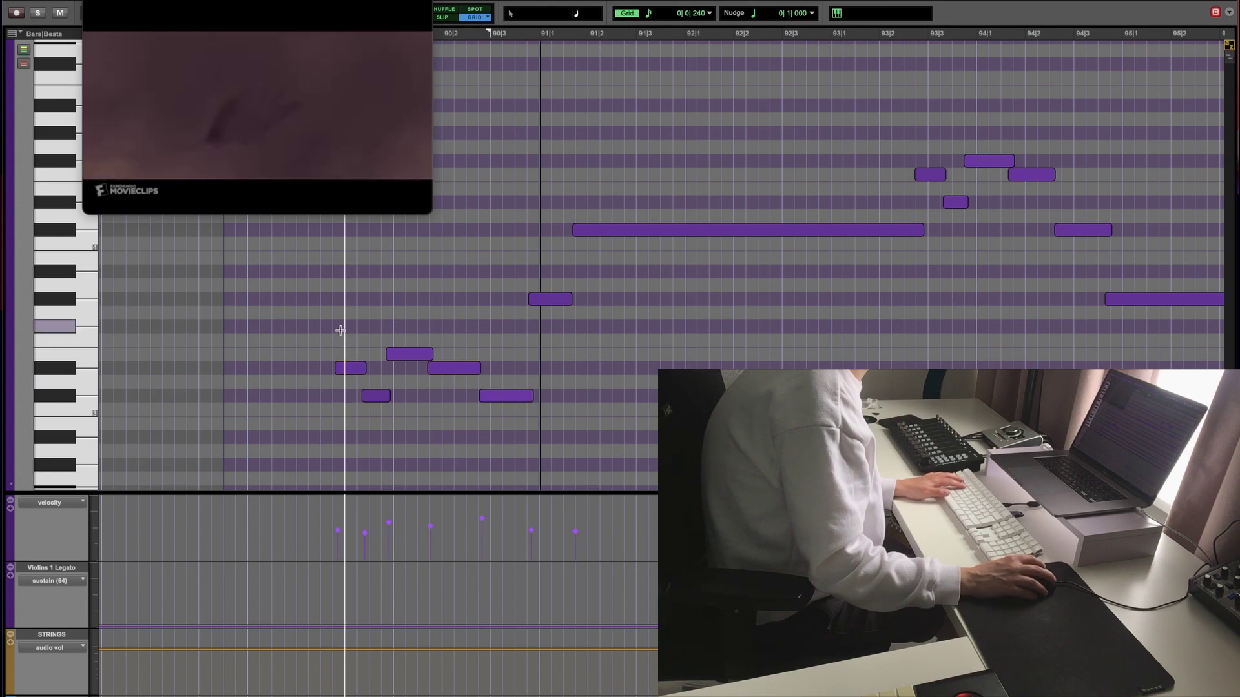
{"action": "key", "text": "space"}
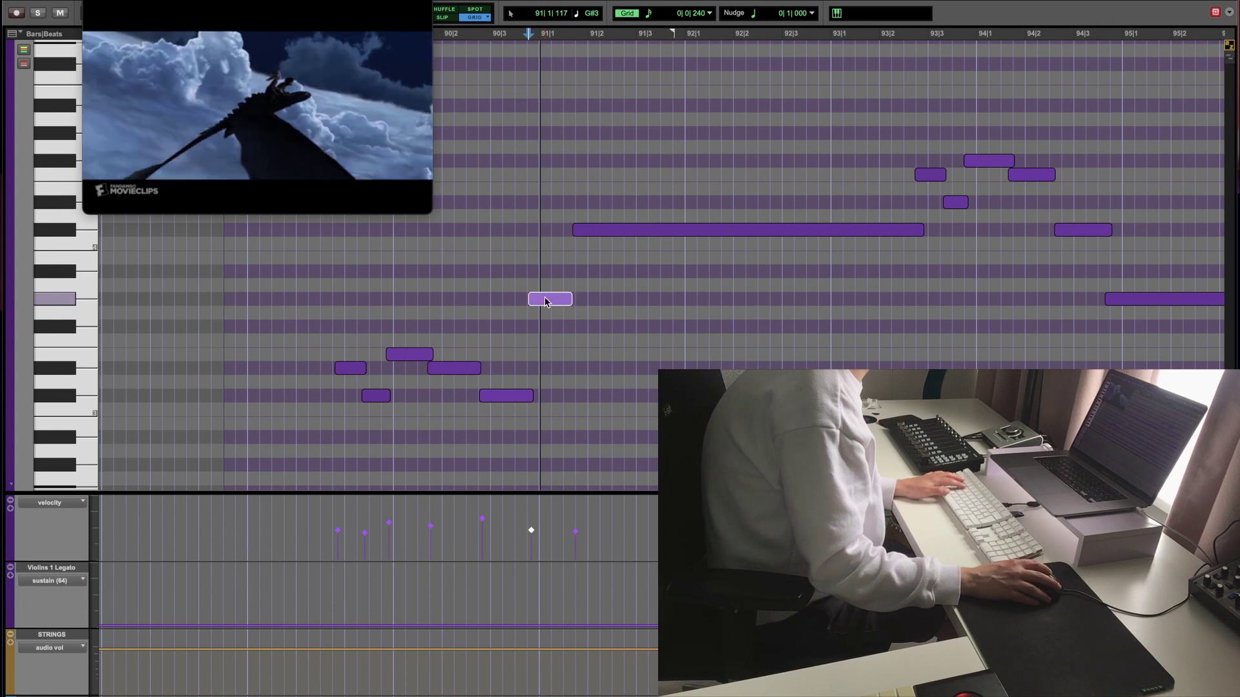
{"action": "left_click_drag", "start_coordinate": [542, 436], "coordinate": [350, 204]}
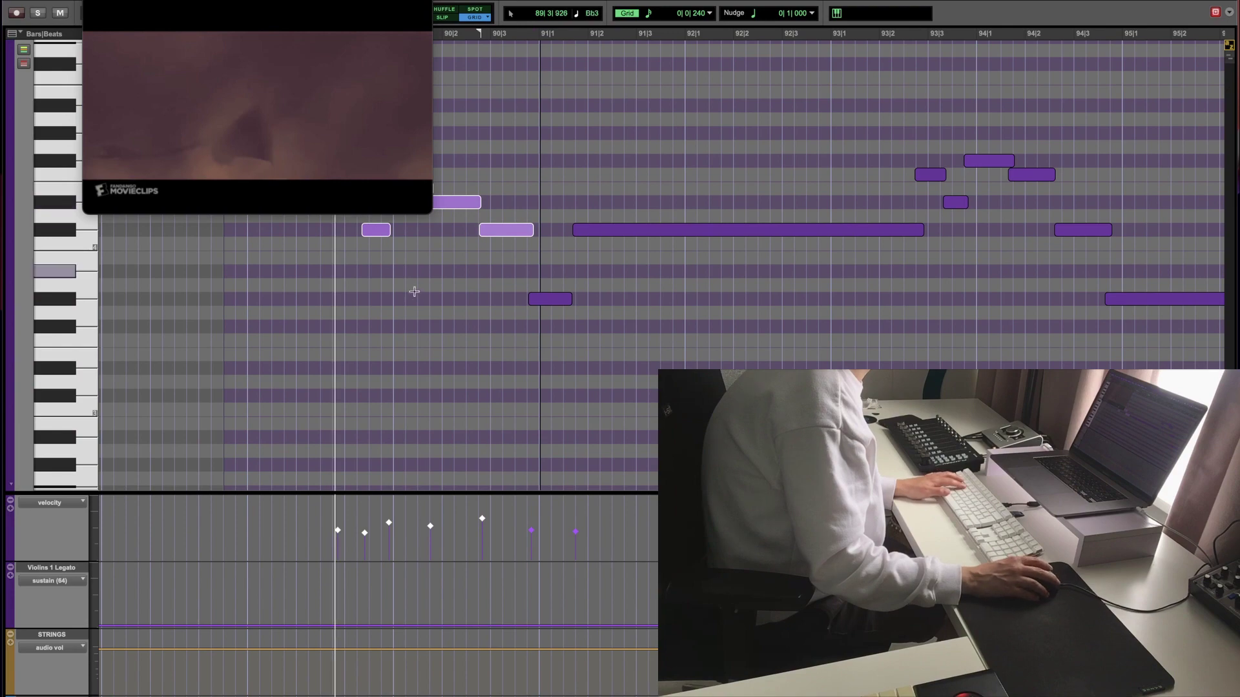
{"action": "key", "text": "ctrl+equal"}
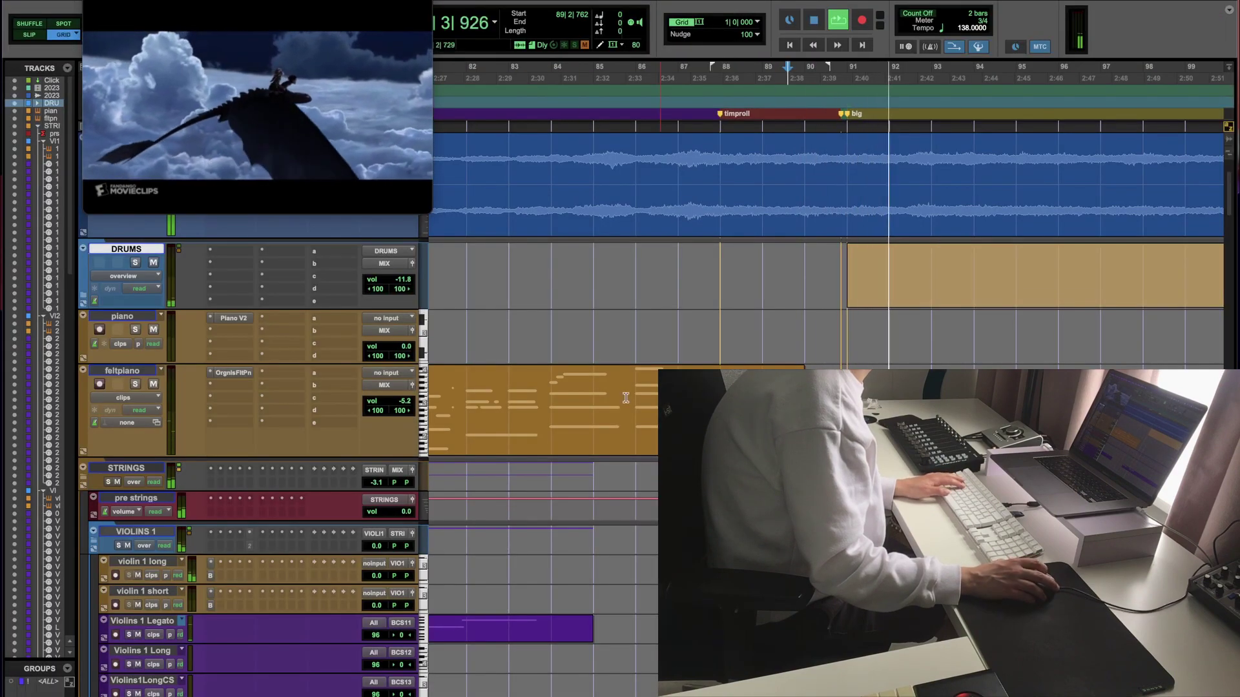
Step: Consolidate the Timpani Rolls clips between bars 87 and 113 into a single clip
{"action": "scroll", "coordinate": [578, 412], "scroll_direction": "down", "scroll_amount": 15}
{"action": "scroll", "coordinate": [578, 412], "scroll_direction": "down", "scroll_amount": 15}
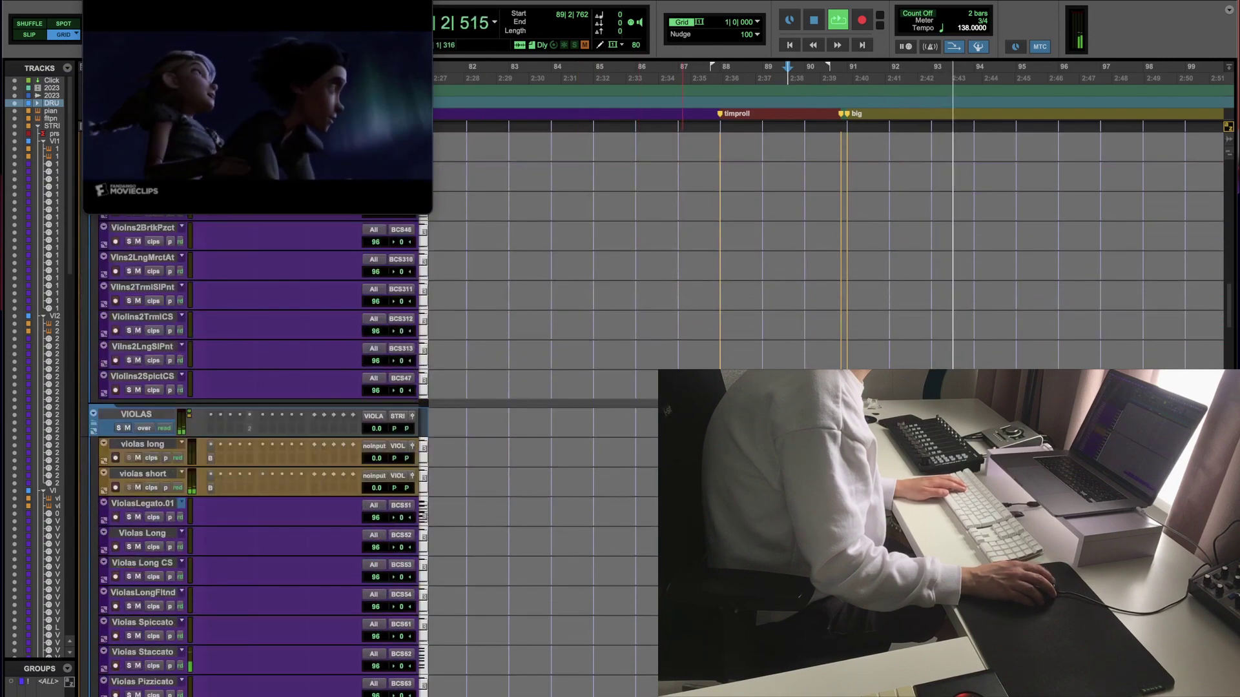
{"action": "scroll", "coordinate": [578, 412], "scroll_direction": "down", "scroll_amount": 15}
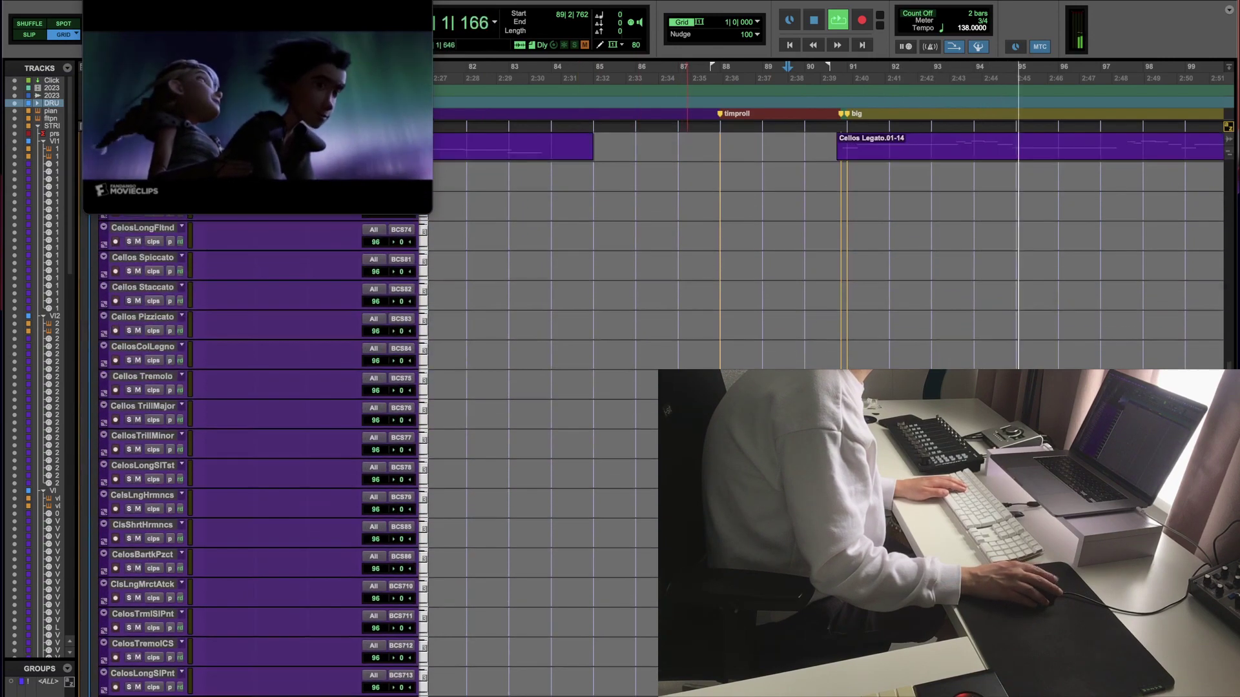
{"action": "scroll", "coordinate": [578, 412], "scroll_direction": "down", "scroll_amount": 5}
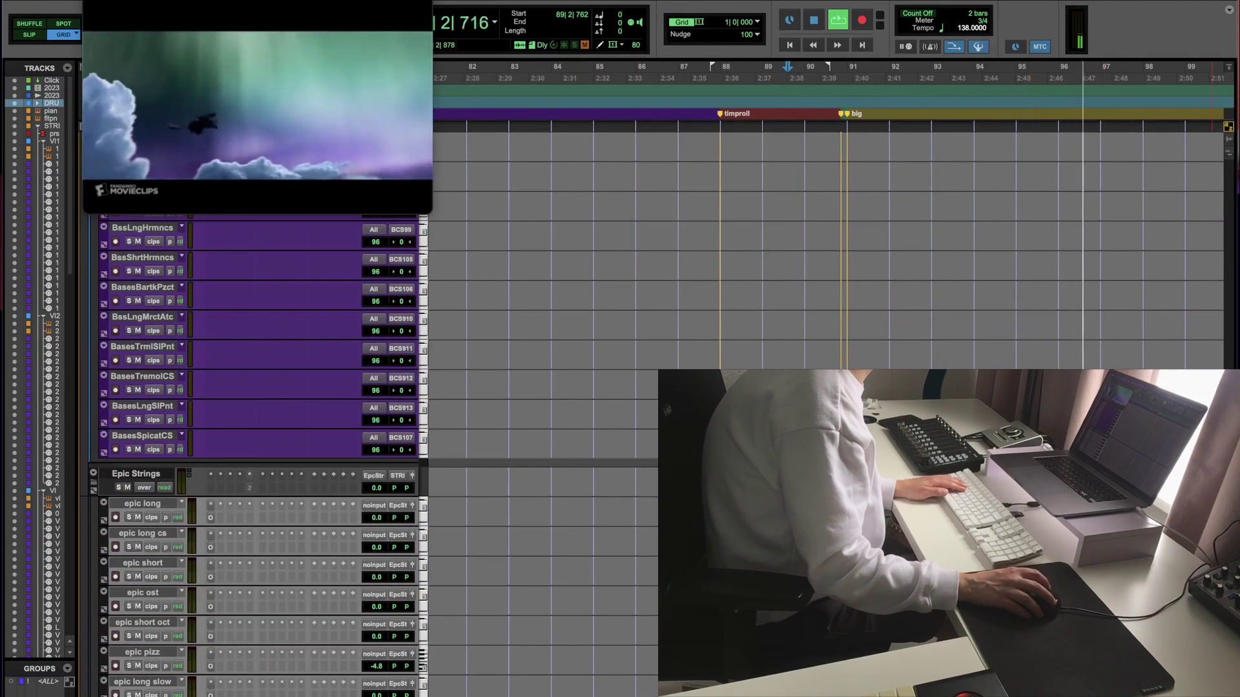
{"action": "scroll", "coordinate": [578, 412], "scroll_direction": "down", "scroll_amount": 15}
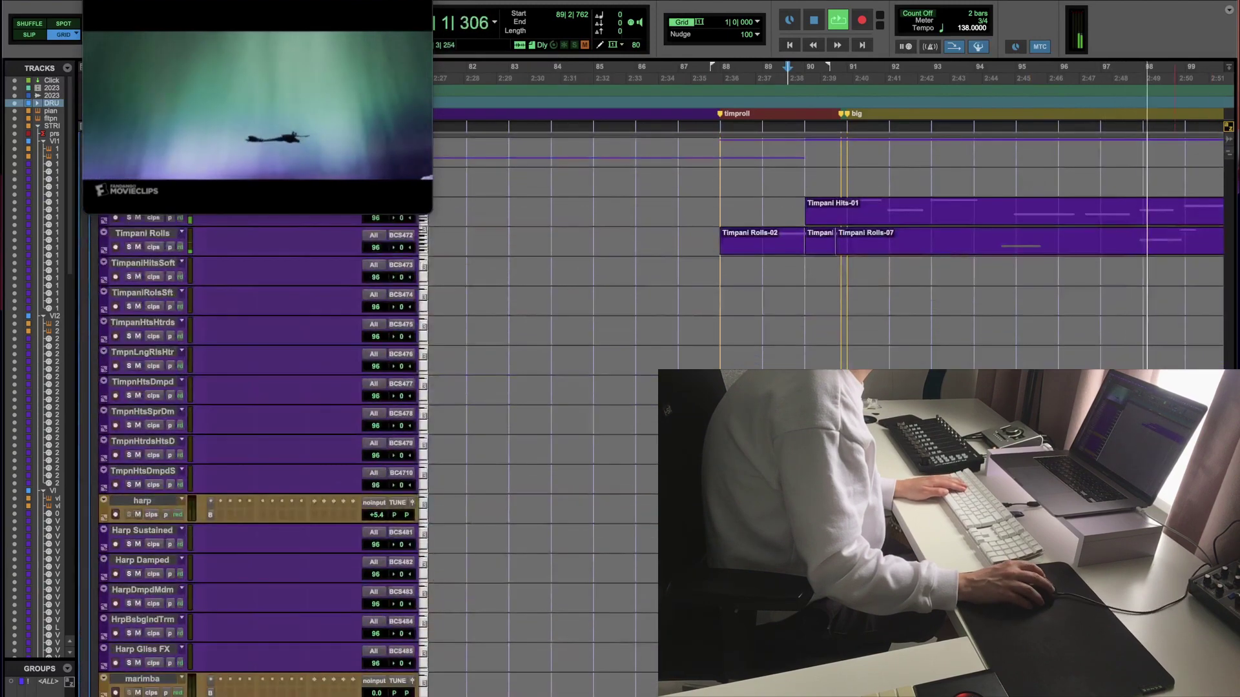
{"action": "scroll", "coordinate": [721, 237], "scroll_direction": "down", "scroll_amount": 2}
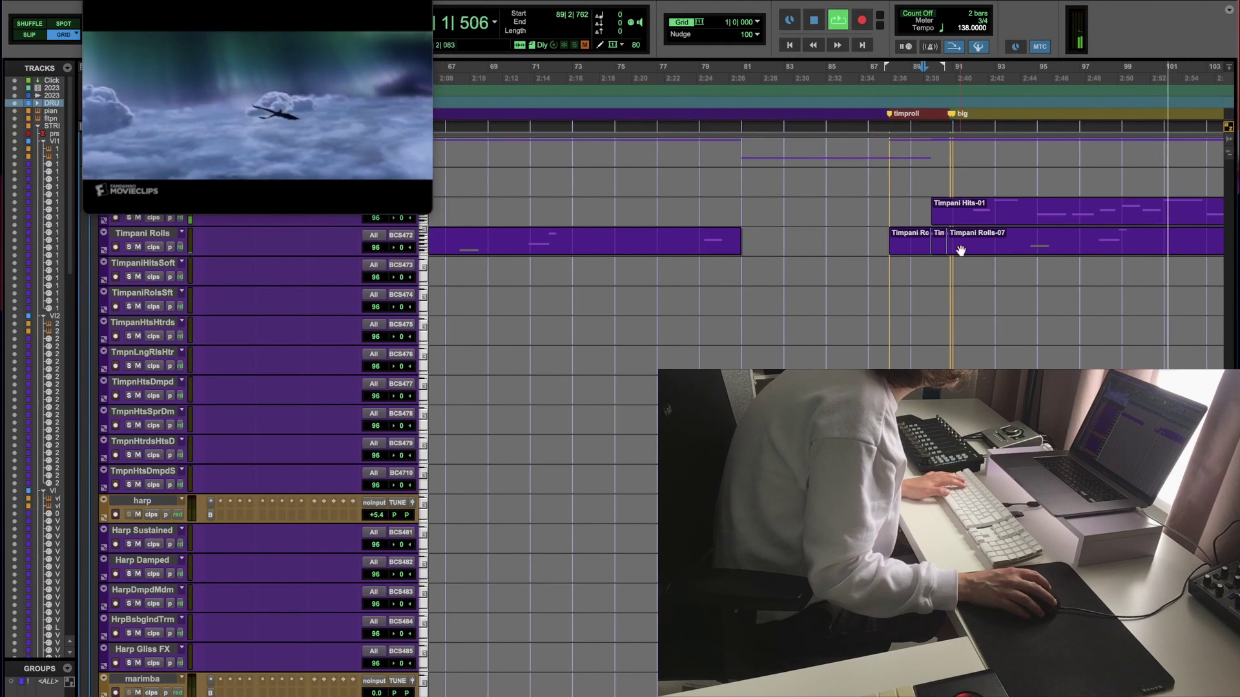
{"action": "scroll", "coordinate": [871, 239], "scroll_direction": "down", "scroll_amount": 2}
{"action": "double_click", "coordinate": [871, 240]}
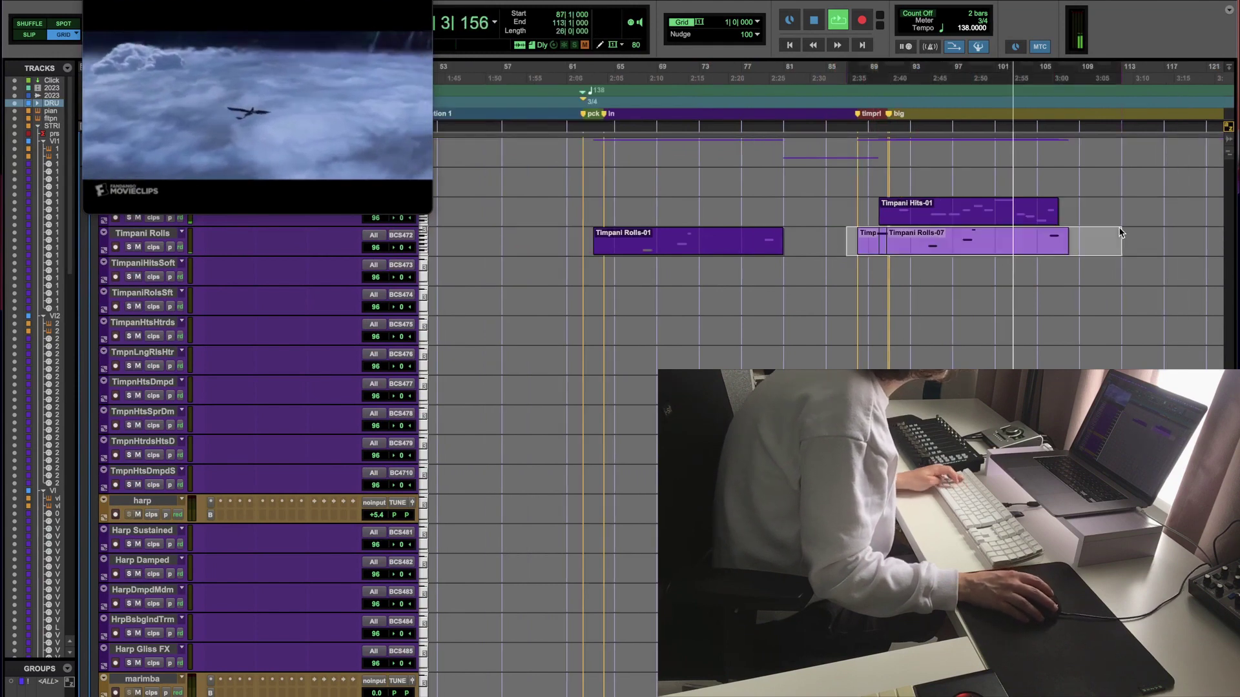
{"action": "scroll", "coordinate": [871, 241], "scroll_direction": "up", "scroll_amount": 2}
Step: Split the consolidated Timpani Rolls clip at bar 91, mute the part before it, and play from bar 87
{"action": "left_click", "coordinate": [831, 237]}
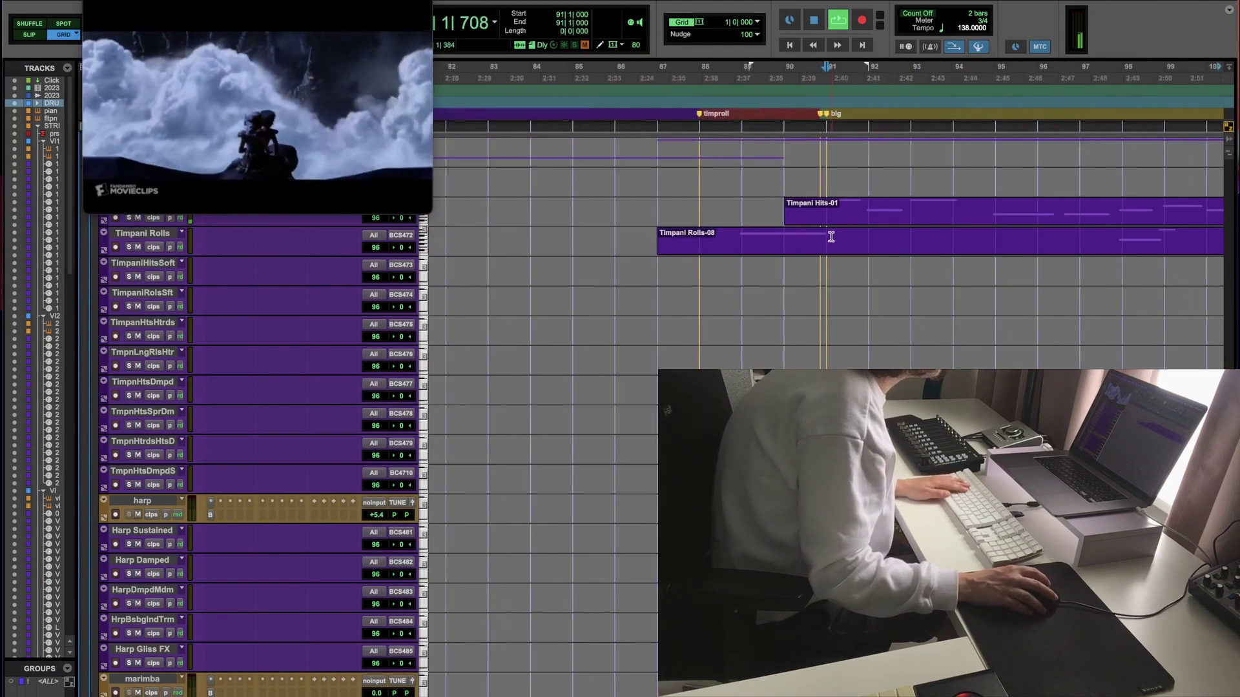
{"action": "key", "text": "super+e"}
{"action": "left_click", "coordinate": [759, 252]}
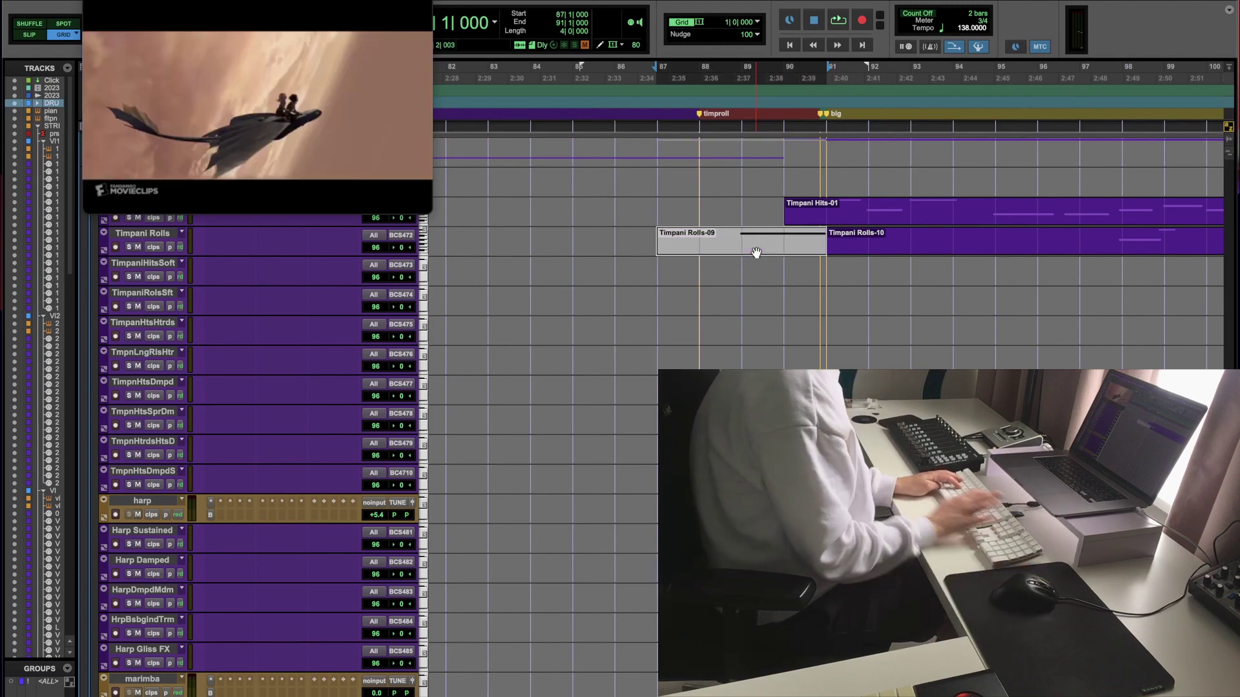
{"action": "key", "text": "space"}
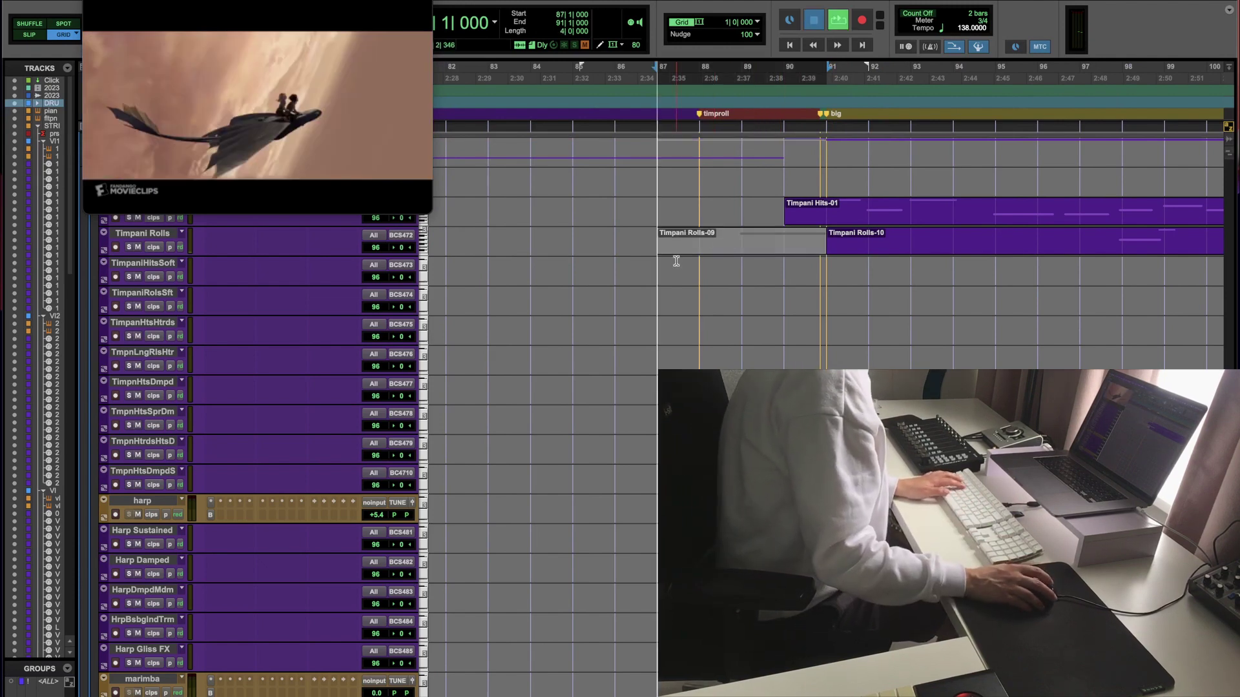
Step: Lower the glockenspiel instrument track's volume to -6.4 dB while the passage plays
{"action": "key", "text": "super+bracketleft"}
{"action": "scroll", "coordinate": [595, 295], "scroll_direction": "up", "scroll_amount": 5}
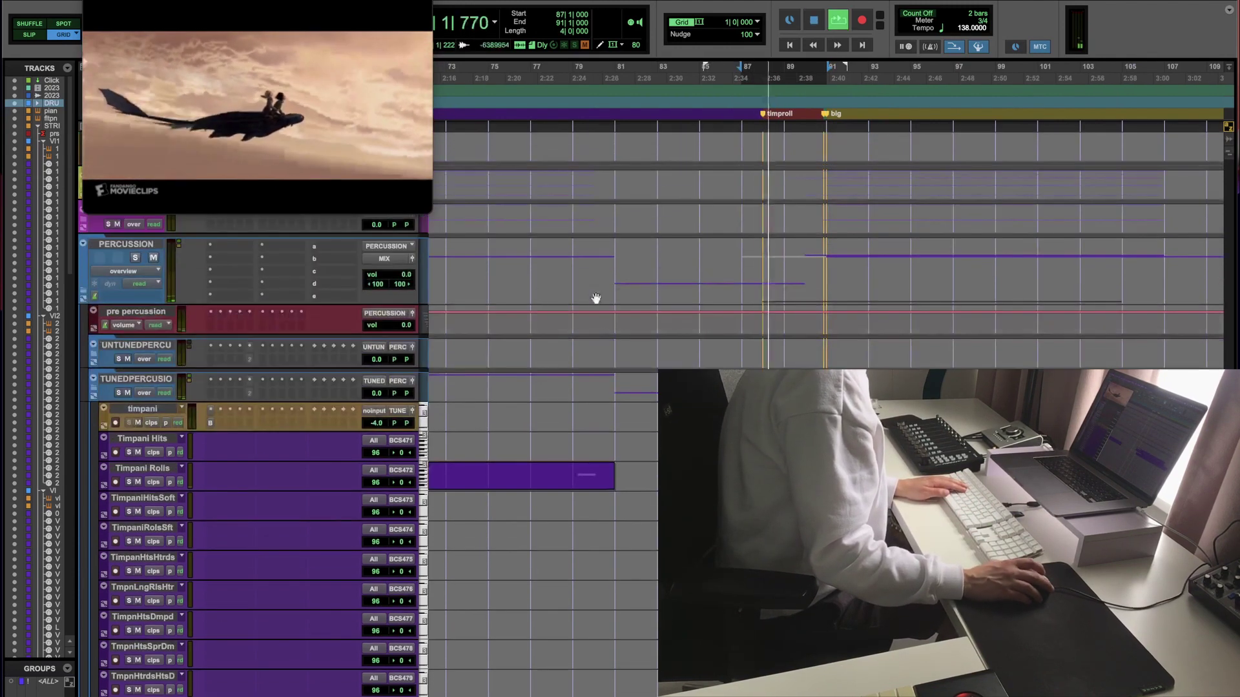
{"action": "scroll", "coordinate": [469, 381], "scroll_direction": "down", "scroll_amount": 15}
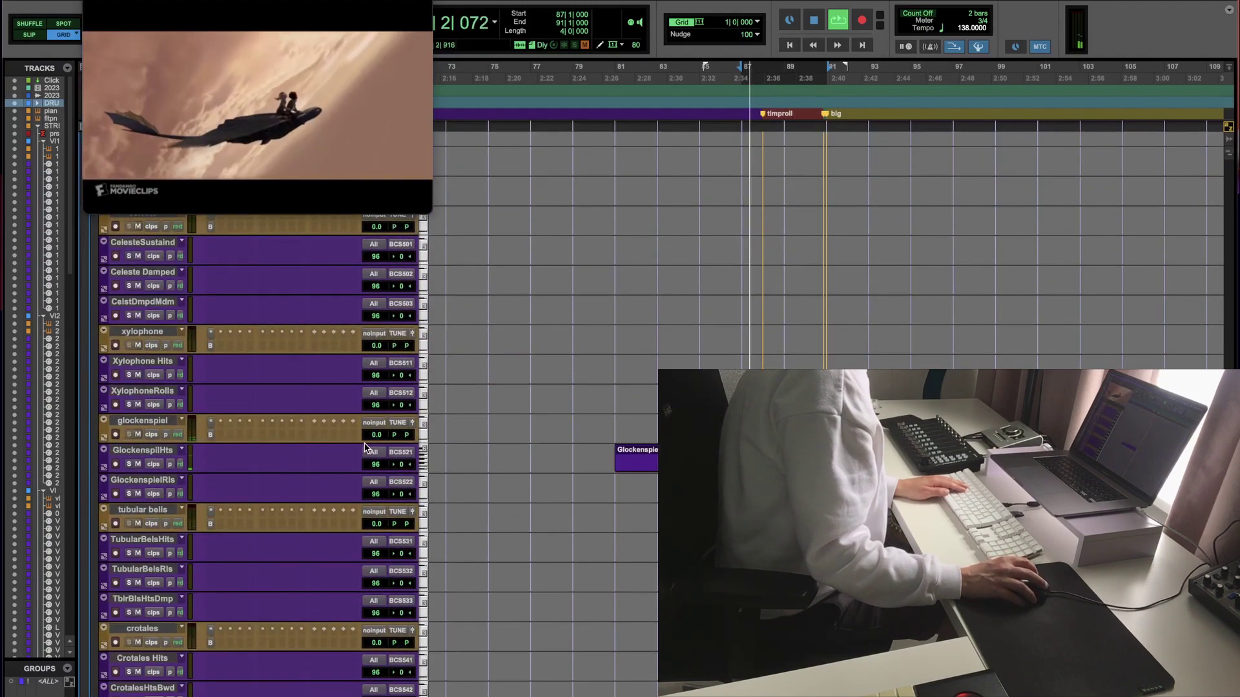
{"action": "left_click_drag", "start_coordinate": [375, 435], "coordinate": [370, 479]}
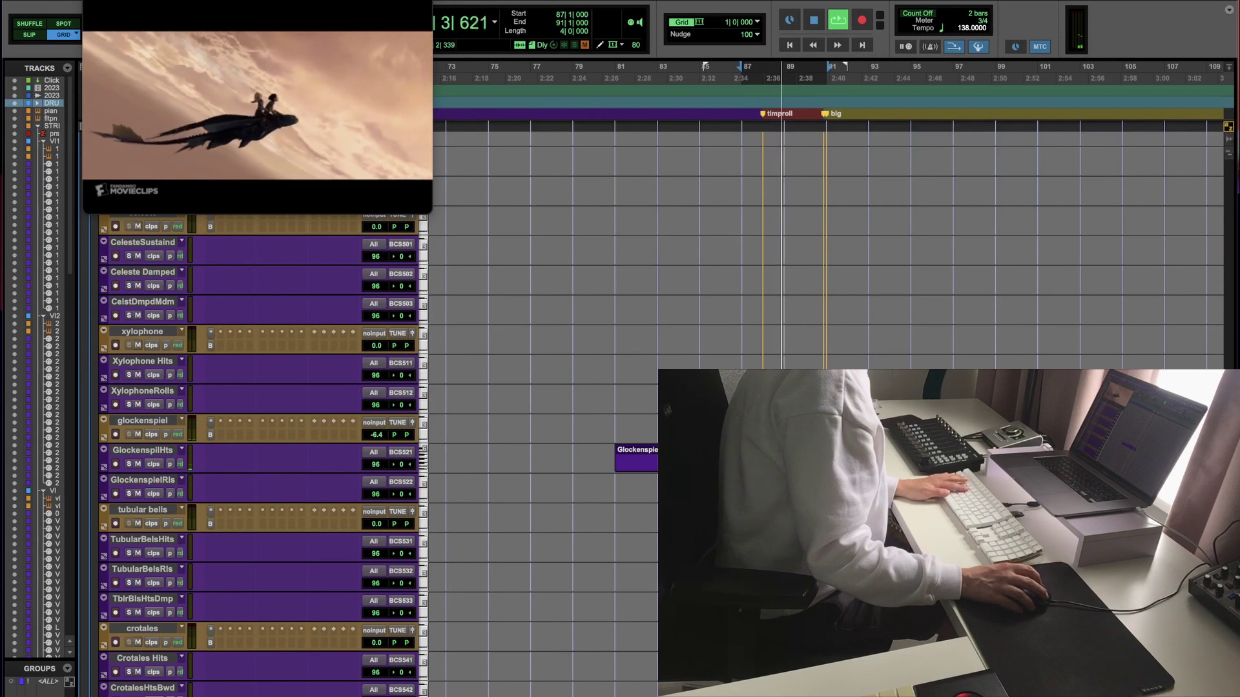
{"action": "key", "text": "super+bracketright"}
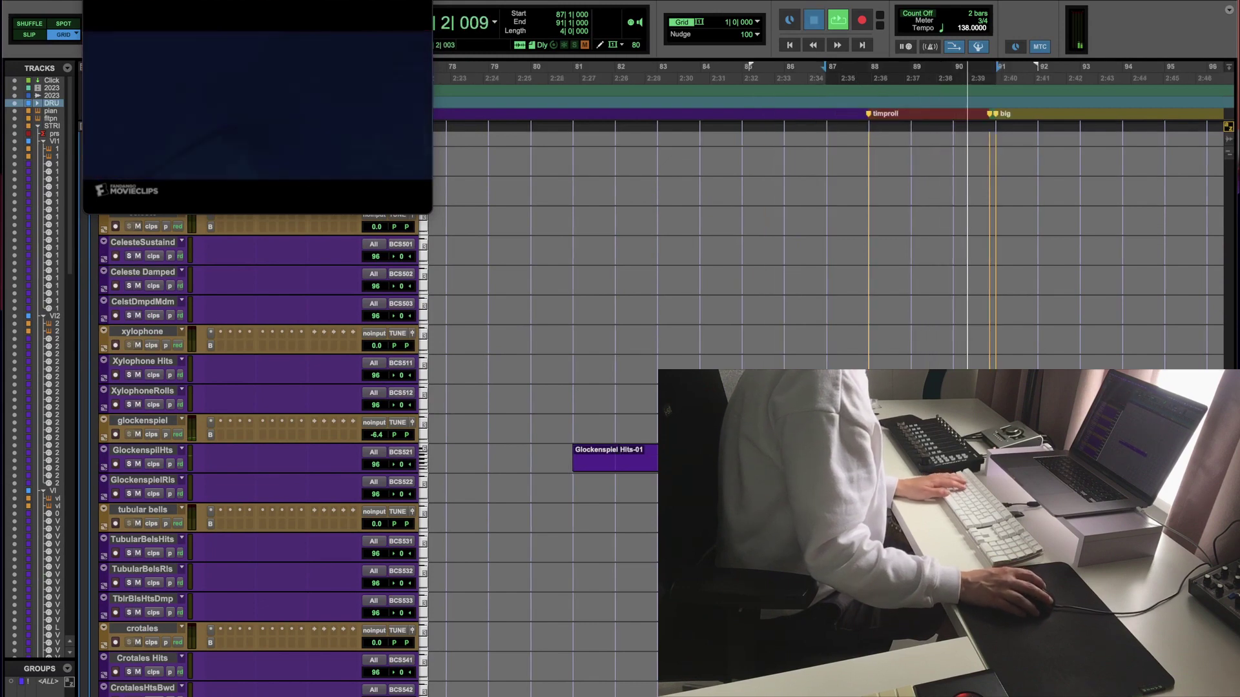
Step: Play from bar 90 and set the cinperccymbals track's volume to -8.0 dB
{"action": "left_click", "coordinate": [953, 71]}
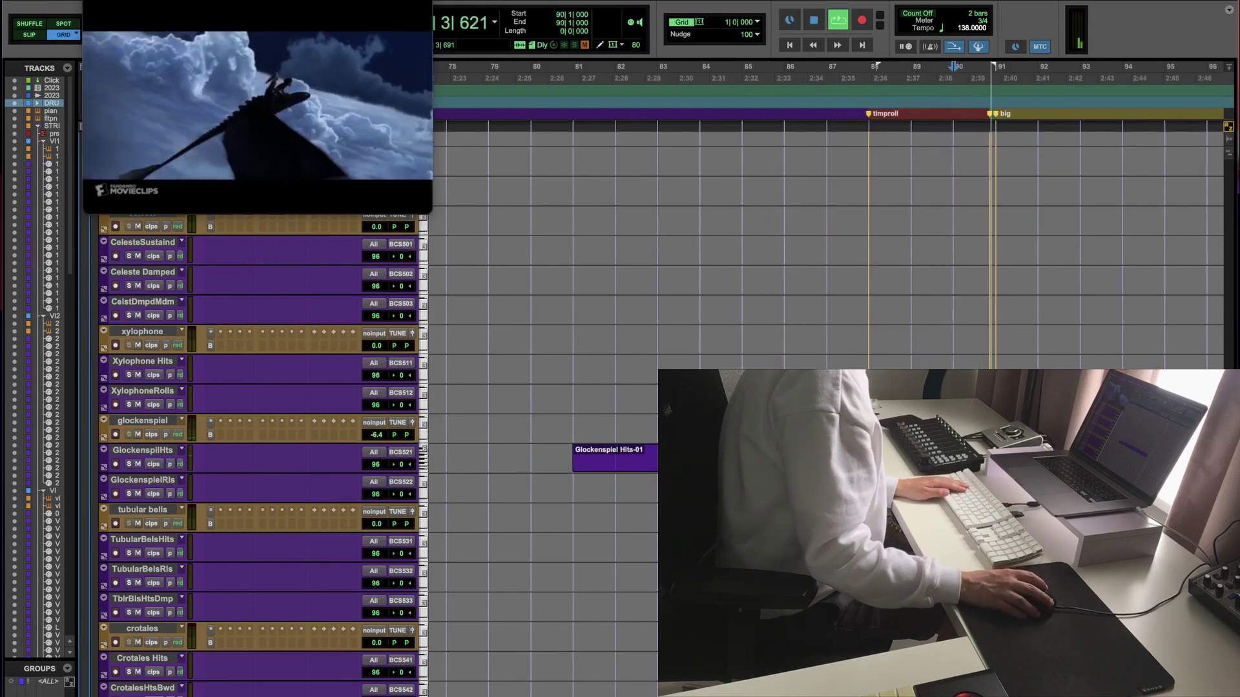
{"action": "key", "text": "super+bracketleft"}
{"action": "scroll", "coordinate": [258, 452], "scroll_direction": "down", "scroll_amount": 15}
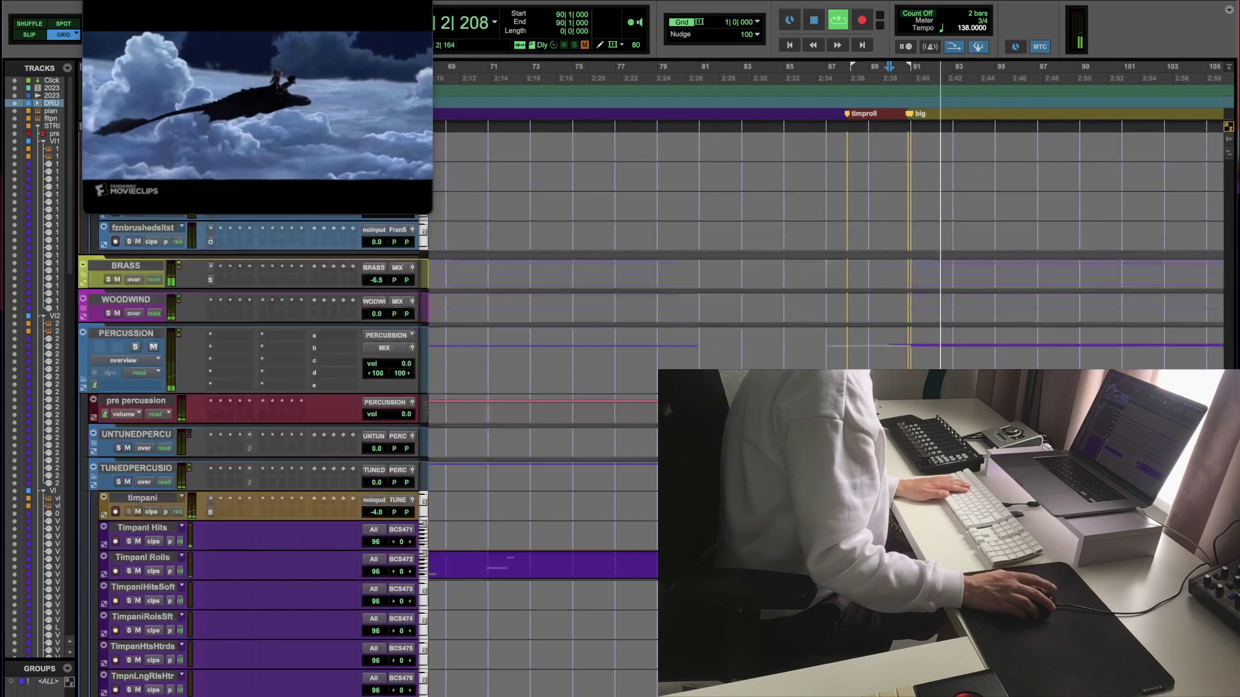
{"action": "key", "text": "super+bracketleft"}
{"action": "scroll", "coordinate": [258, 452], "scroll_direction": "up", "scroll_amount": 20}
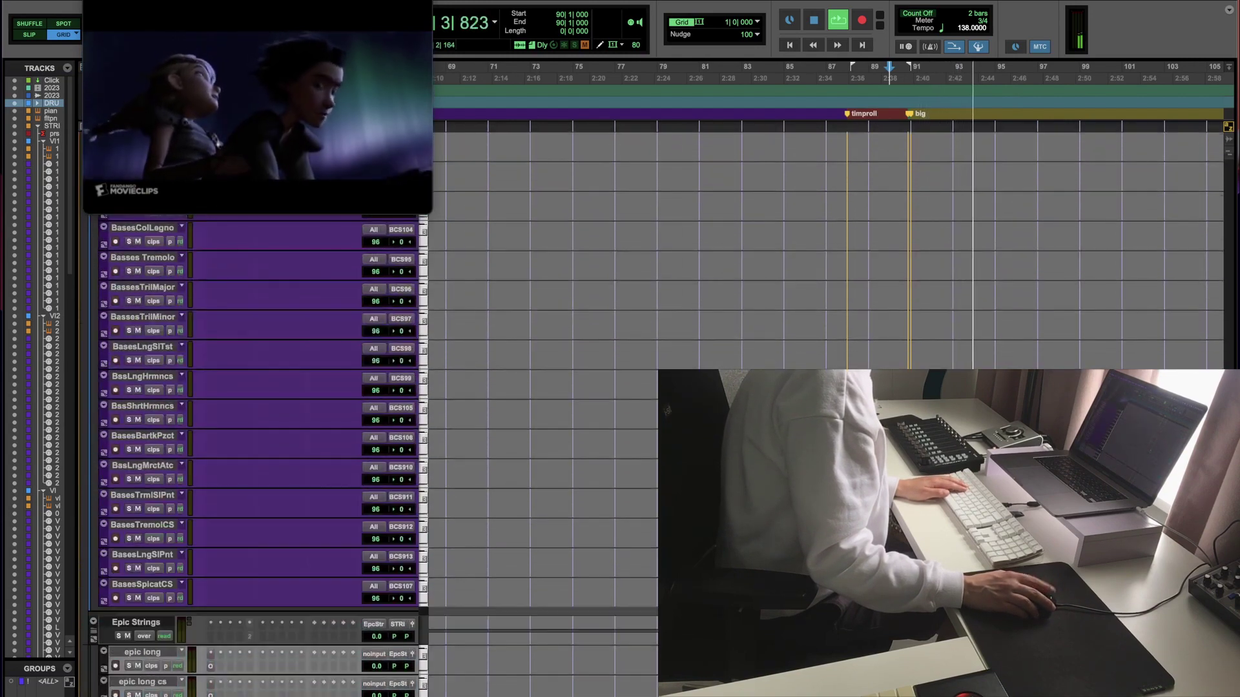
{"action": "scroll", "coordinate": [258, 452], "scroll_direction": "up", "scroll_amount": 10}
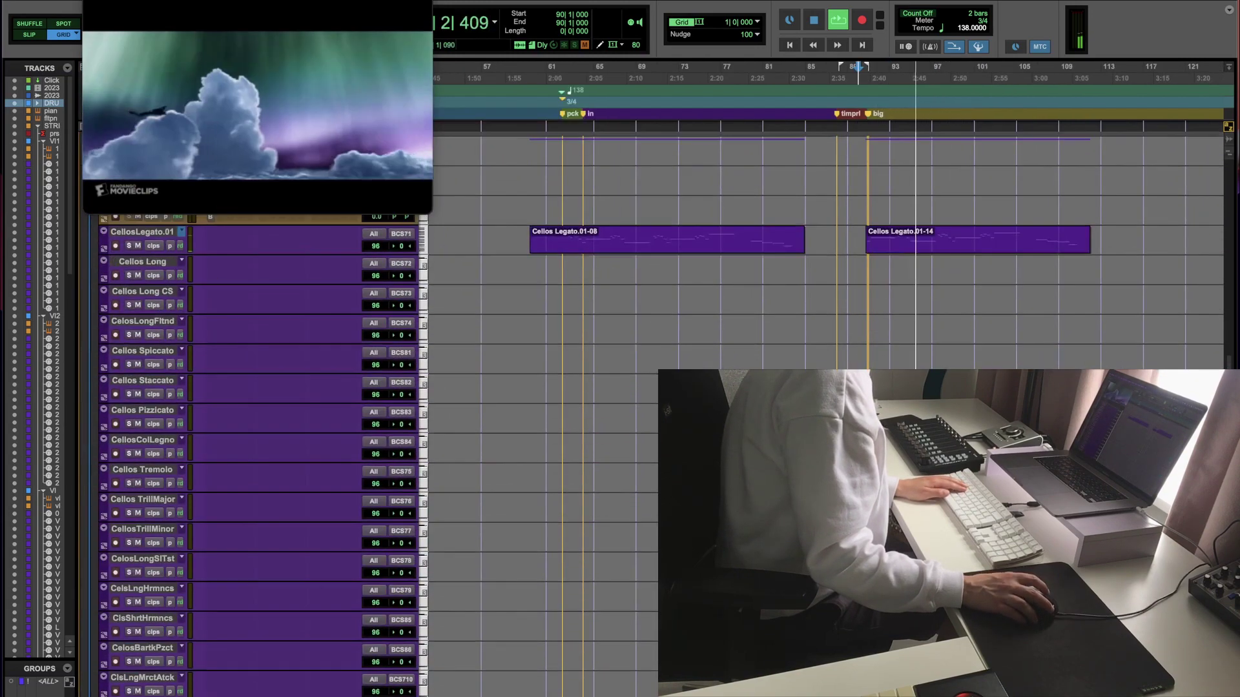
{"action": "scroll", "coordinate": [258, 452], "scroll_direction": "down", "scroll_amount": 20}
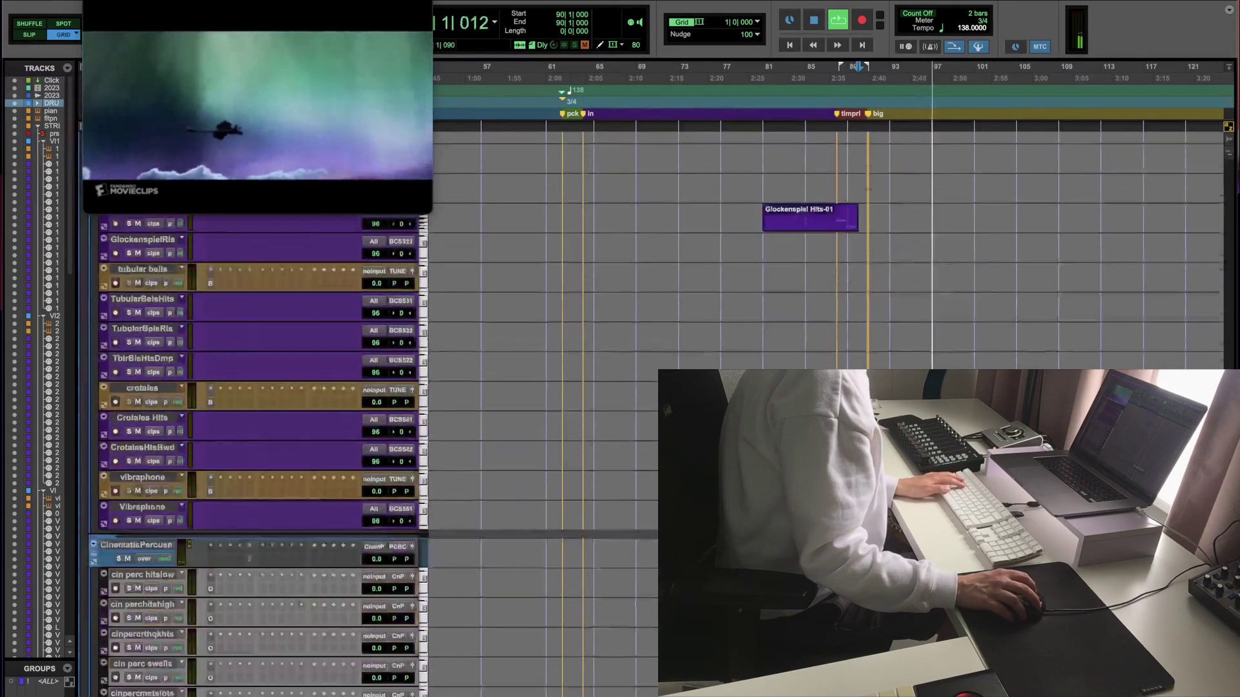
{"action": "mouse_move", "coordinate": [377, 544]}
{"action": "left_mouse_down"}
{"action": "mouse_move", "coordinate": [379, 554]}
{"action": "mouse_move", "coordinate": [381, 544]}
{"action": "left_mouse_up"}
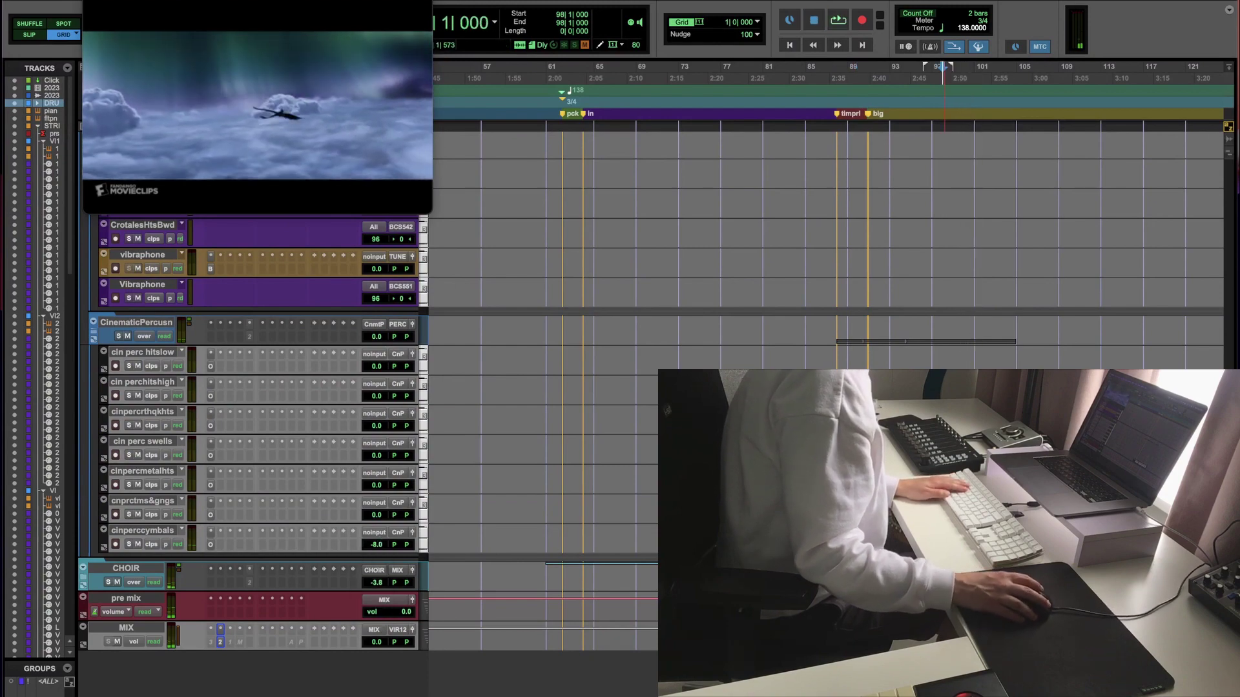
Step: Solo the Timpani Hits and Timpani Rolls tracks and listen to them from bar 98
{"action": "scroll", "coordinate": [330, 298], "scroll_direction": "up", "scroll_amount": 15}
{"action": "scroll", "coordinate": [330, 298], "scroll_direction": "up", "scroll_amount": 15}
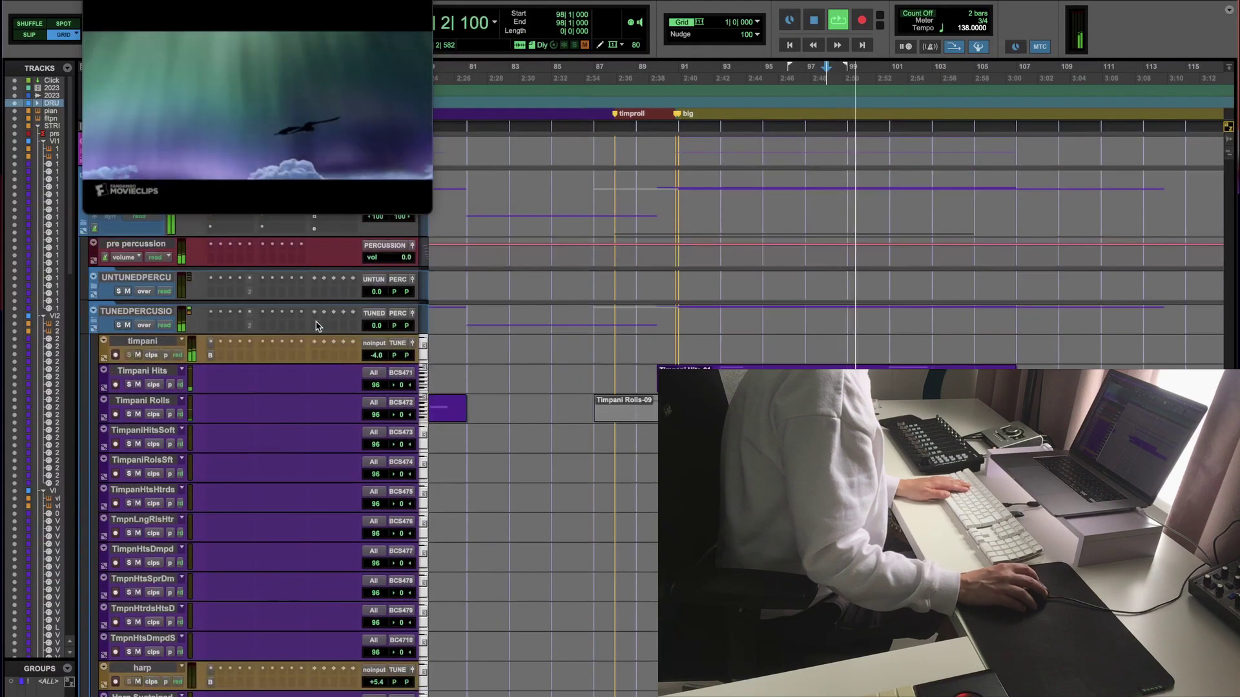
{"action": "key", "text": "space"}
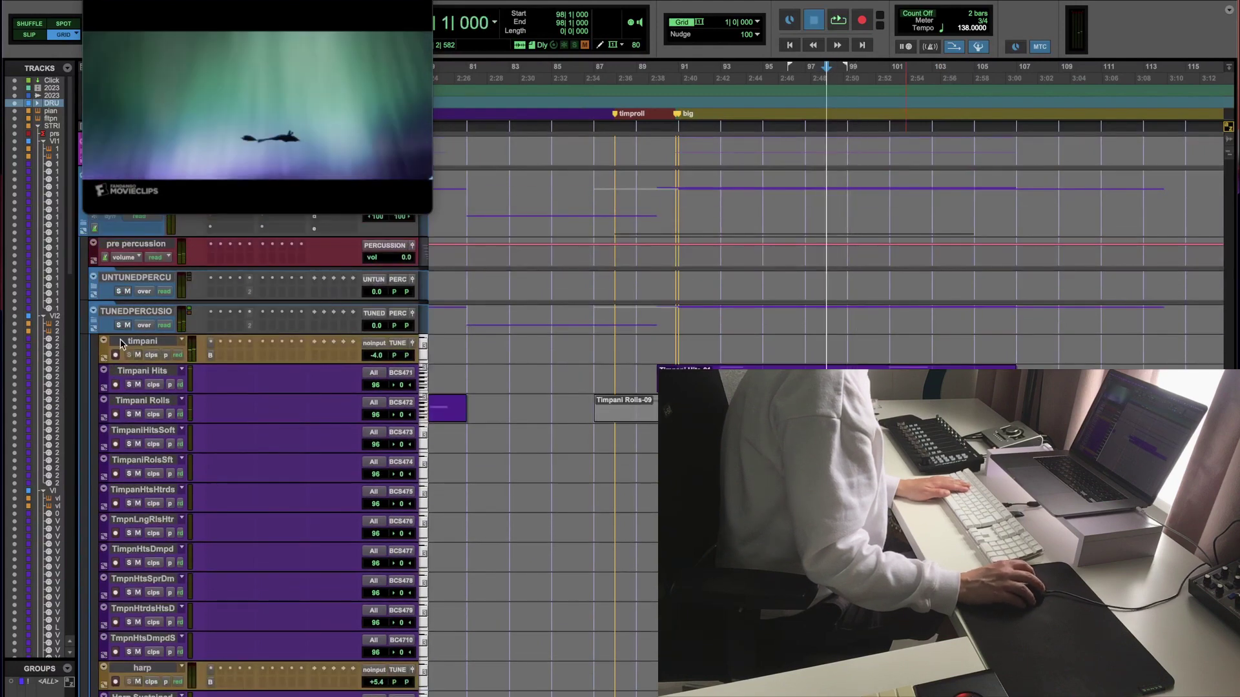
{"action": "key", "text": "super+bracketright"}
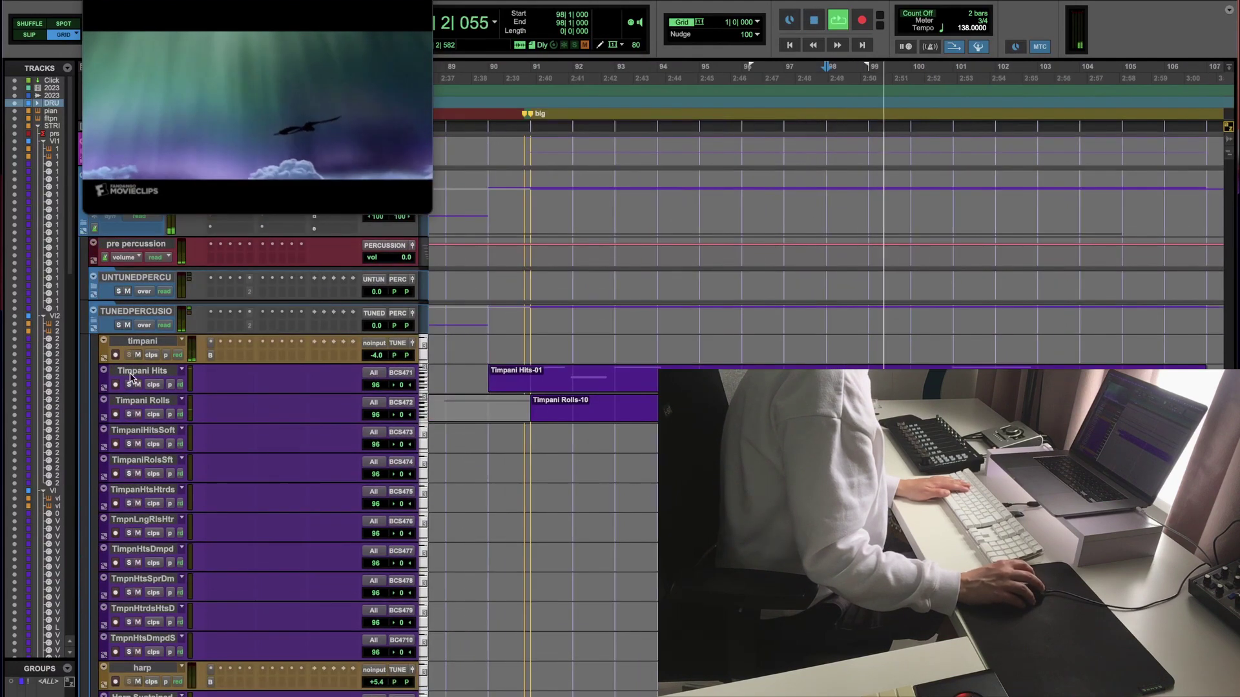
{"action": "key", "text": "super+bracketright"}
{"action": "key", "text": "super+bracketright"}
{"action": "key", "text": "space"}
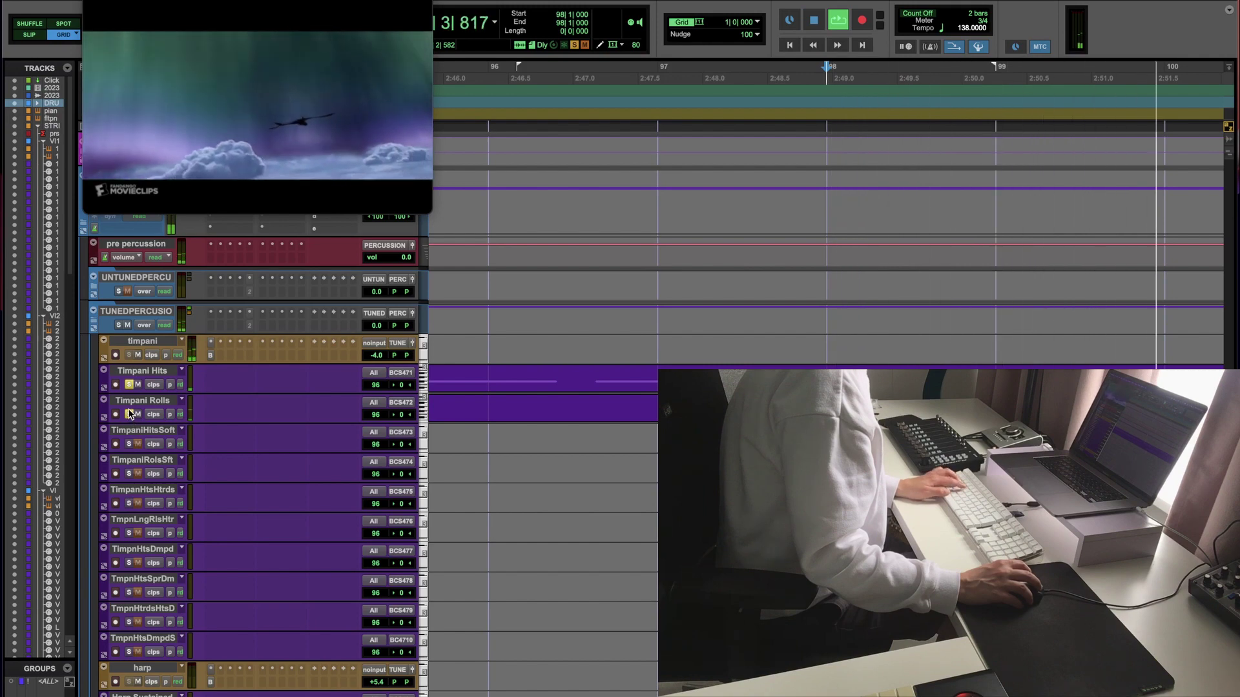
Step: Clear the timpani solos and lower the timpani instrument track's volume to -5.7 dB
{"action": "key", "text": "r"}
{"action": "left_click", "coordinate": [127, 325]}
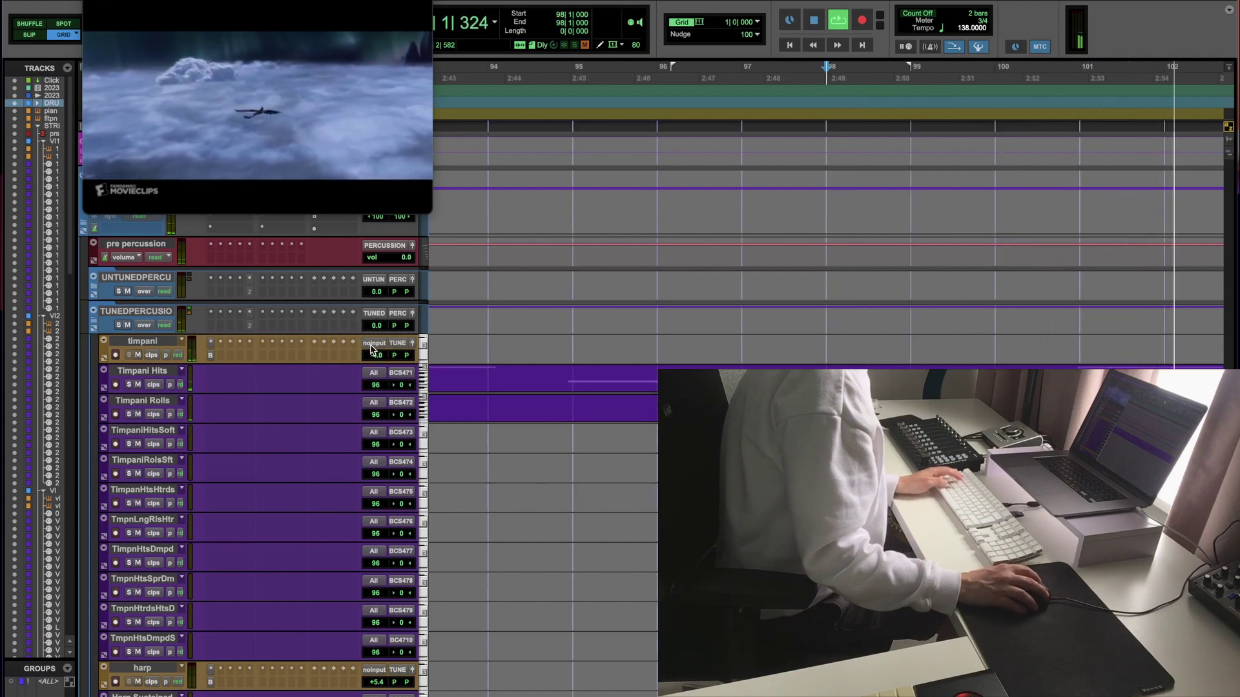
{"action": "left_click_drag", "start_coordinate": [377, 355], "coordinate": [377, 357]}
{"action": "key", "text": "r"}
Step: Stop playback and expand the BRASS folder and its HORNS subfolder to examine the horn tracks
{"action": "scroll", "coordinate": [197, 325], "scroll_direction": "down", "scroll_amount": 15}
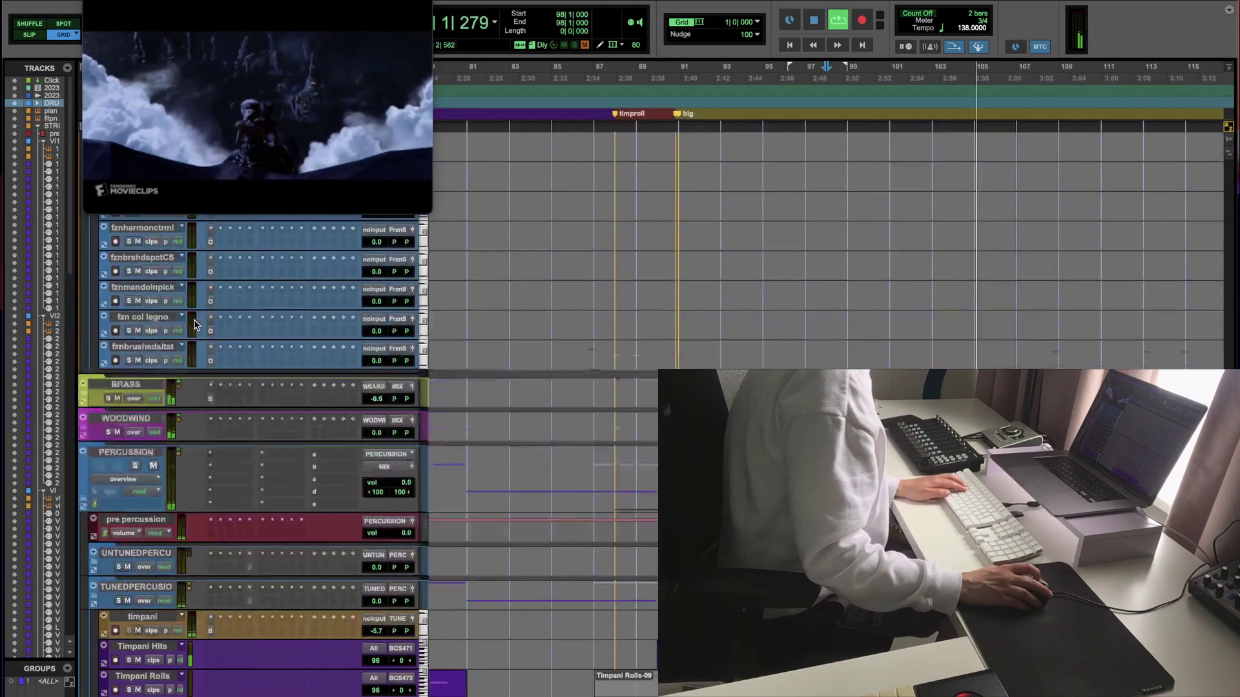
{"action": "key", "text": "space"}
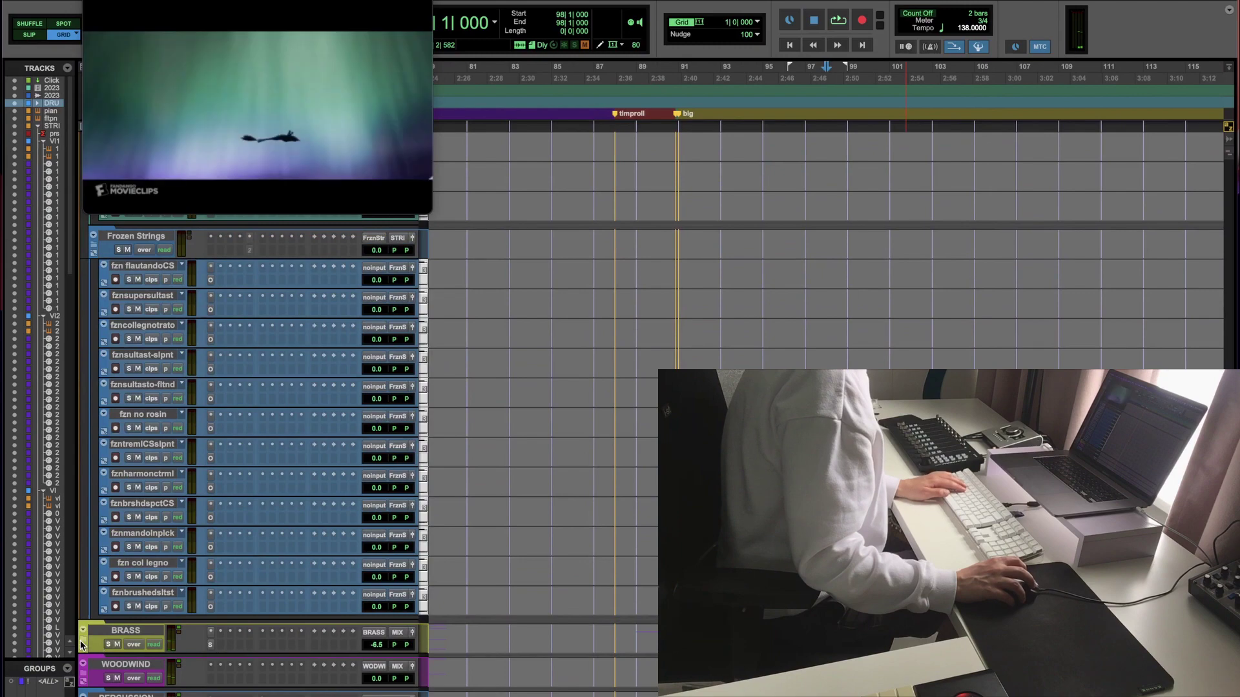
{"action": "left_click", "coordinate": [82, 638]}
{"action": "scroll", "coordinate": [121, 559], "scroll_direction": "down", "scroll_amount": 5}
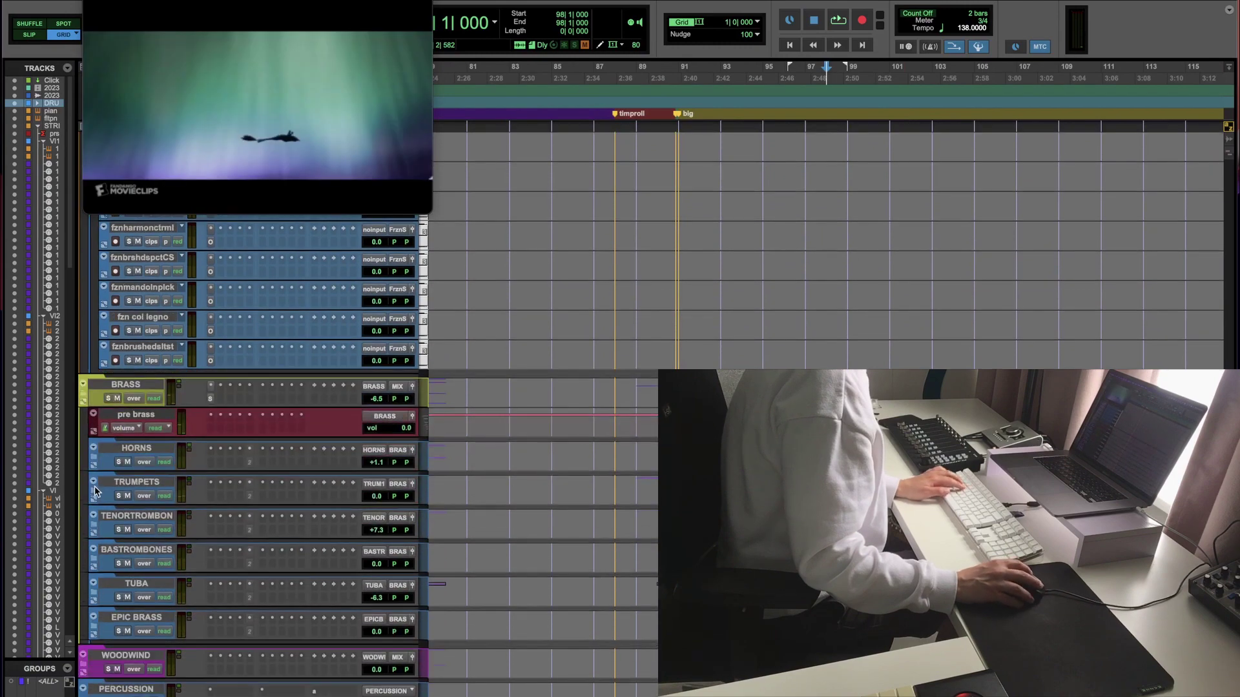
{"action": "left_click", "coordinate": [93, 447]}
{"action": "scroll", "coordinate": [162, 540], "scroll_direction": "down", "scroll_amount": 2}
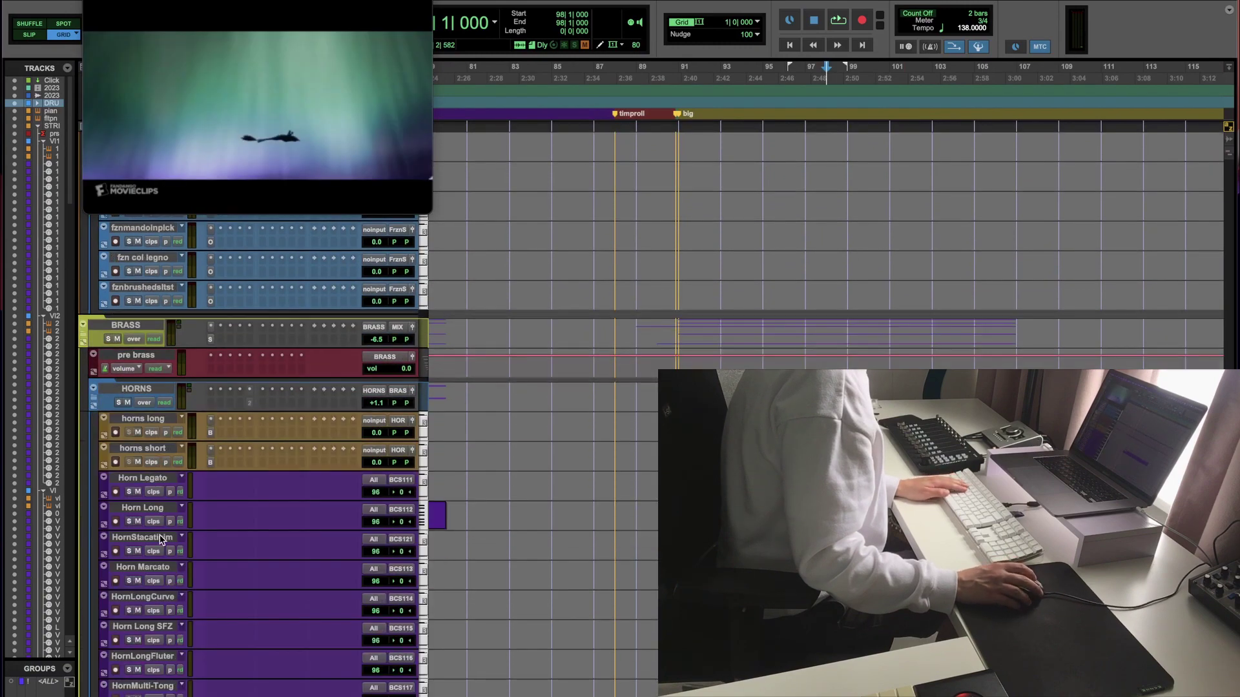
Step: Copy the Trumpet Legato clip from bars 89 to 107 onto the Trumpetsa3Legt track at the same position
{"action": "scroll", "coordinate": [161, 540], "scroll_direction": "down", "scroll_amount": 20}
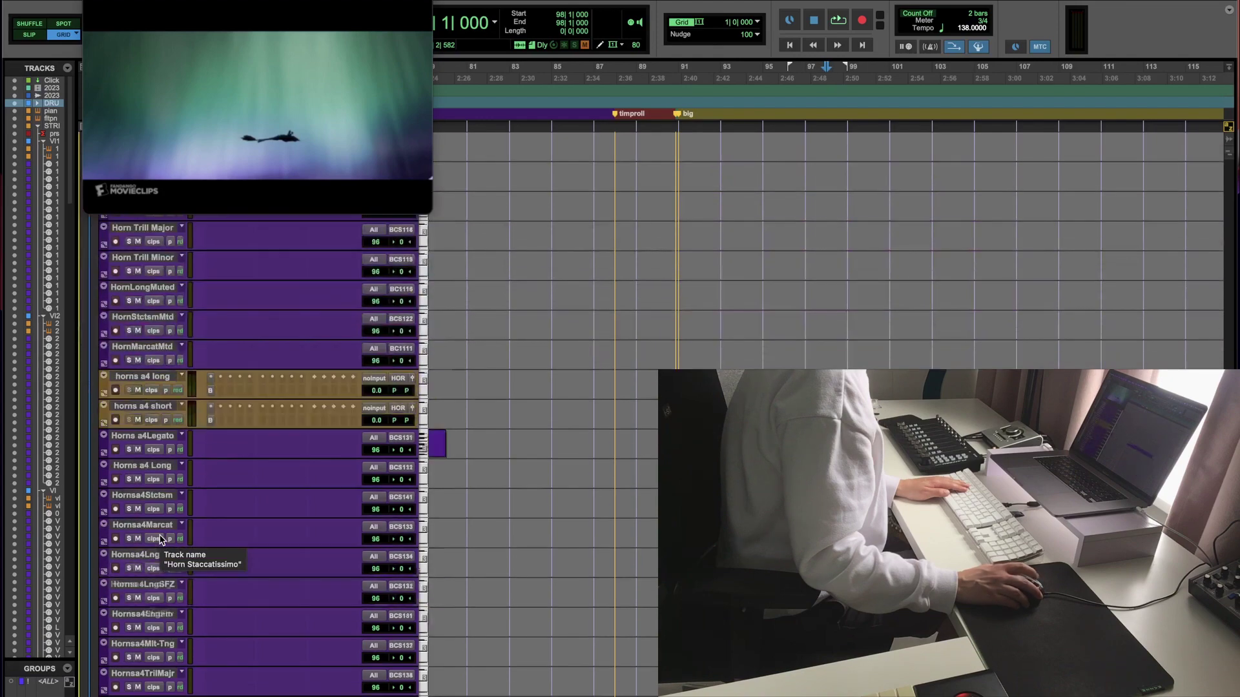
{"action": "scroll", "coordinate": [160, 540], "scroll_direction": "down", "scroll_amount": 15}
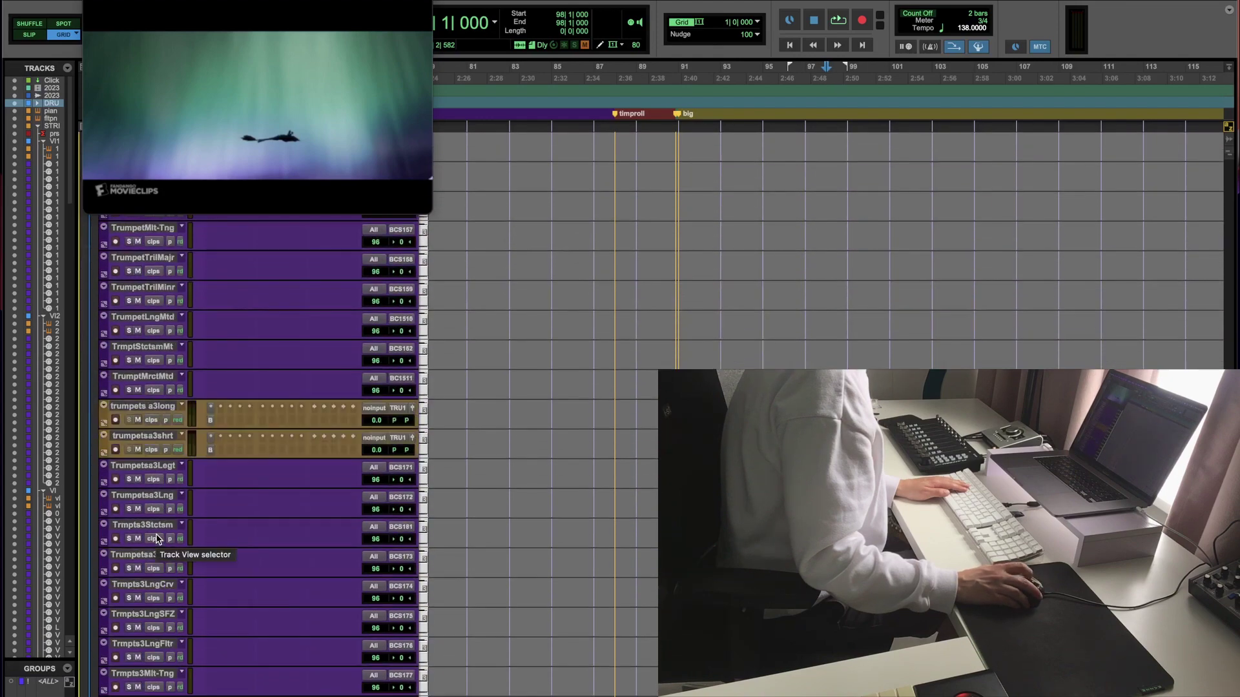
{"action": "scroll", "coordinate": [155, 539], "scroll_direction": "up", "scroll_amount": 10}
{"action": "scroll", "coordinate": [155, 539], "scroll_direction": "down", "scroll_amount": 10}
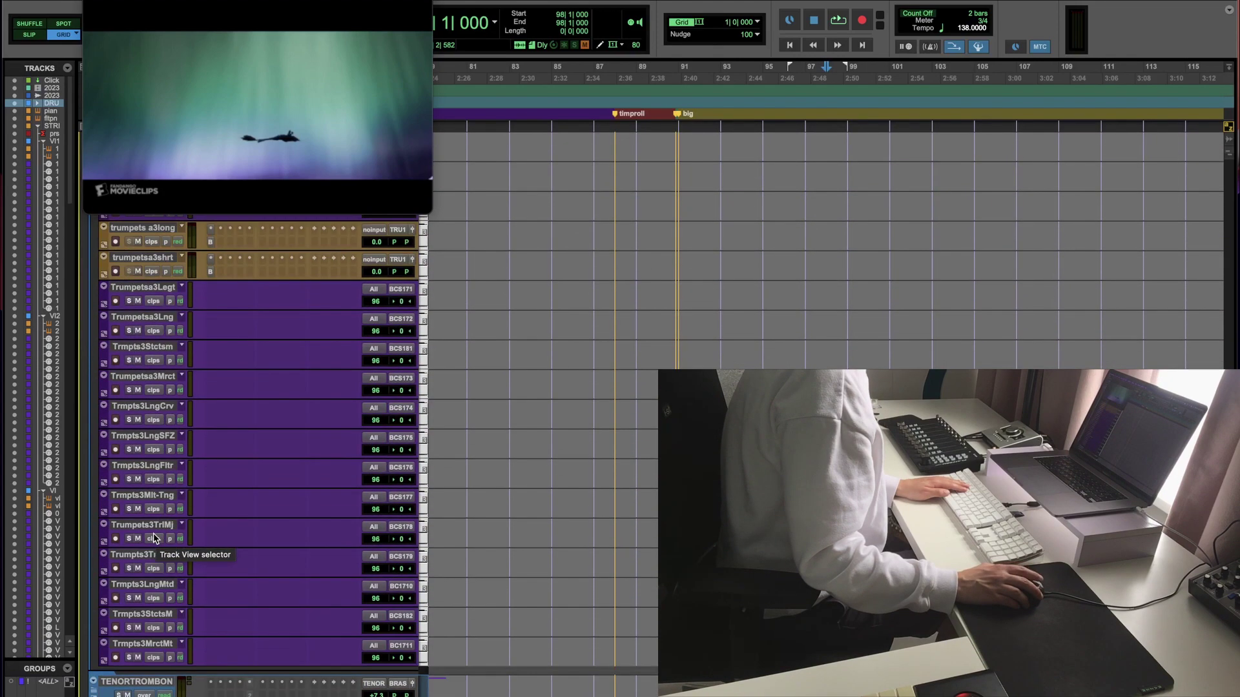
{"action": "scroll", "coordinate": [155, 539], "scroll_direction": "up", "scroll_amount": 13}
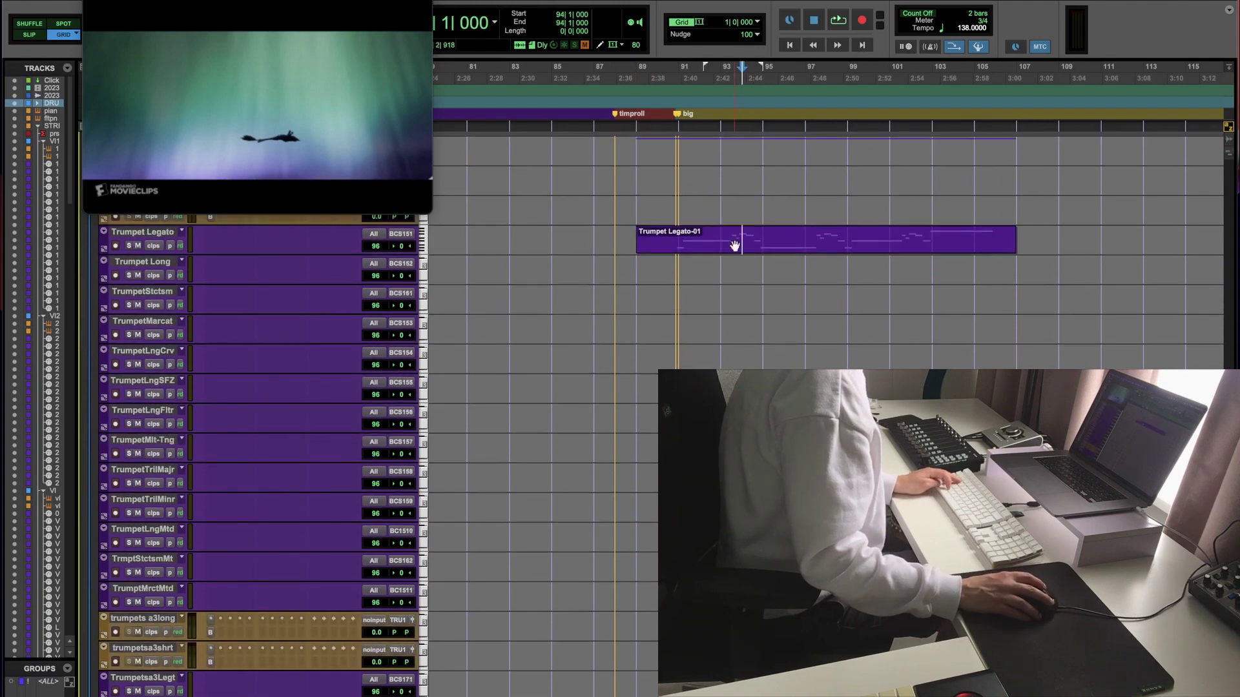
{"action": "left_click", "coordinate": [734, 244]}
{"action": "key", "text": "semicolon"}
{"action": "key", "text": "semicolon"}
{"action": "key", "text": "semicolon"}
{"action": "key", "text": "semicolon"}
{"action": "key", "text": "semicolon"}
{"action": "key", "text": "semicolon"}
{"action": "key", "text": "semicolon"}
{"action": "key", "text": "semicolon"}
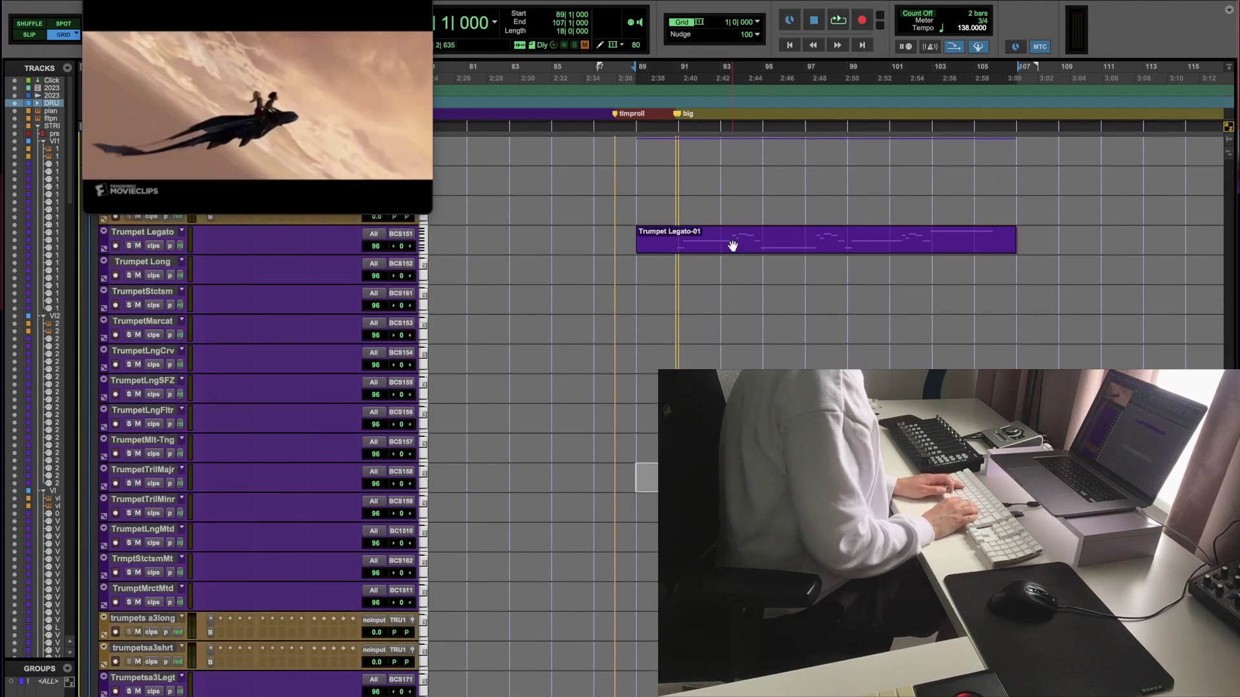
{"action": "key", "text": "semicolon"}
{"action": "key", "text": "super+v"}
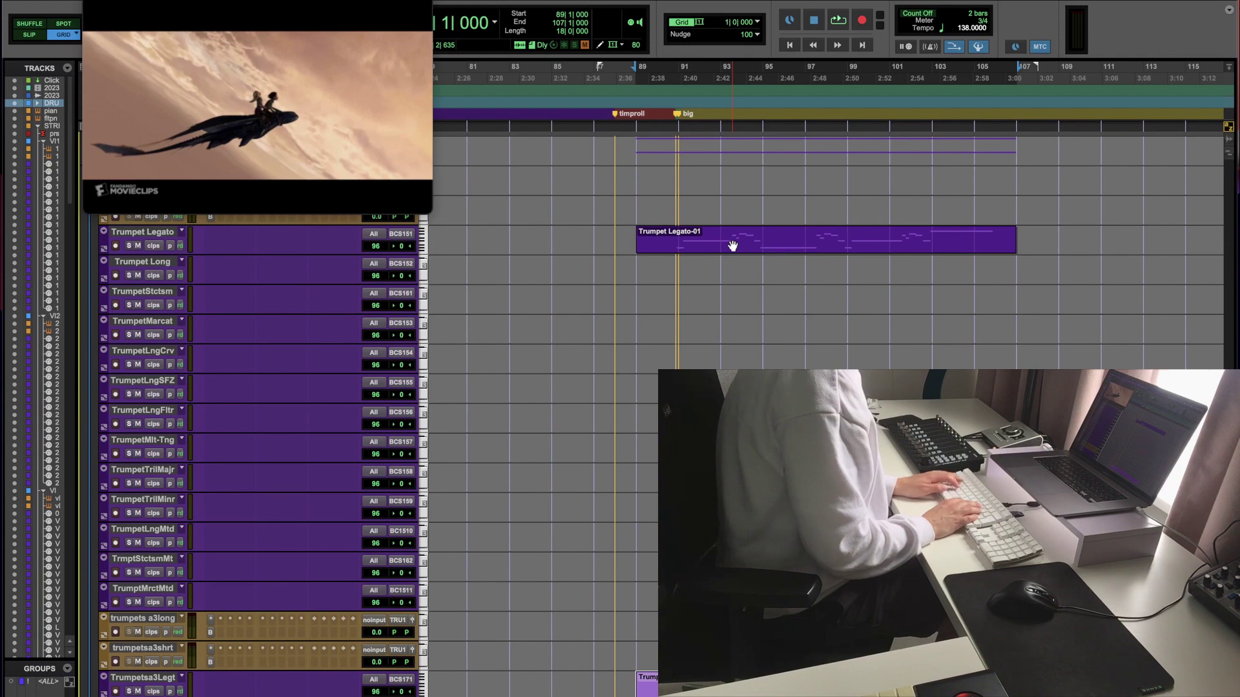
Step: Play from bar 91 and listen to the doubled trumpets while checking the trumpets a3 and horns a4 tracks
{"action": "left_click", "coordinate": [680, 349]}
{"action": "key", "text": "space"}
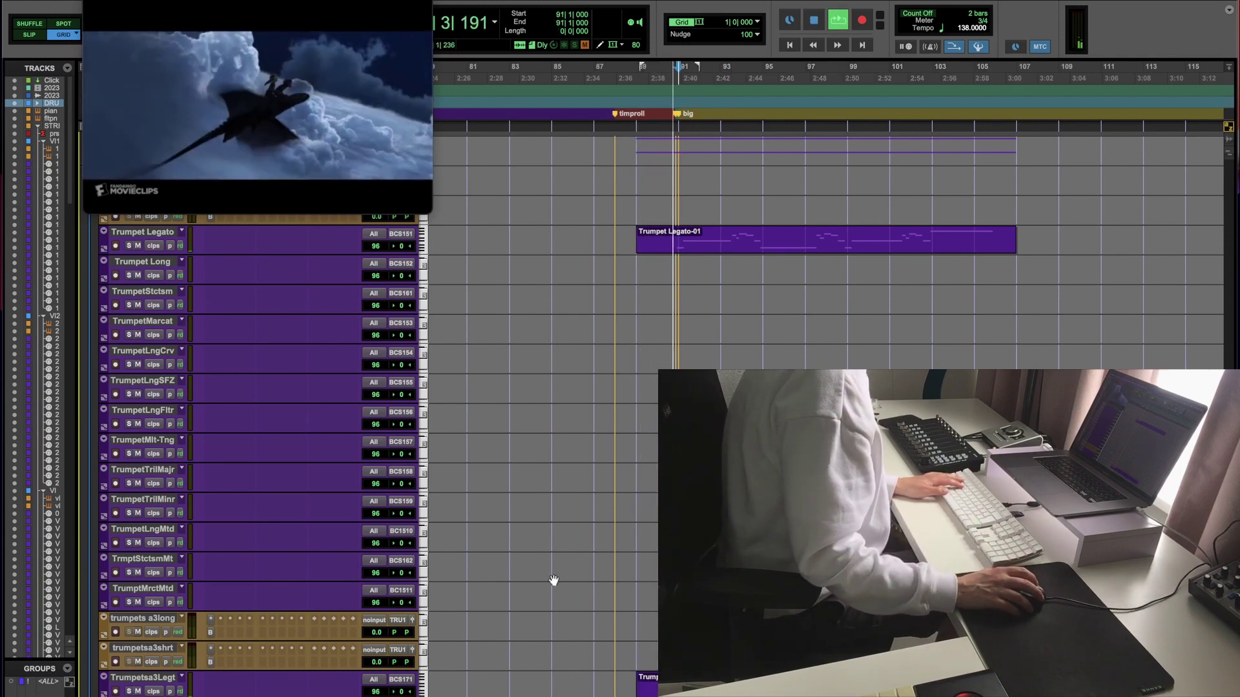
{"action": "scroll", "coordinate": [553, 580], "scroll_direction": "down", "scroll_amount": 4}
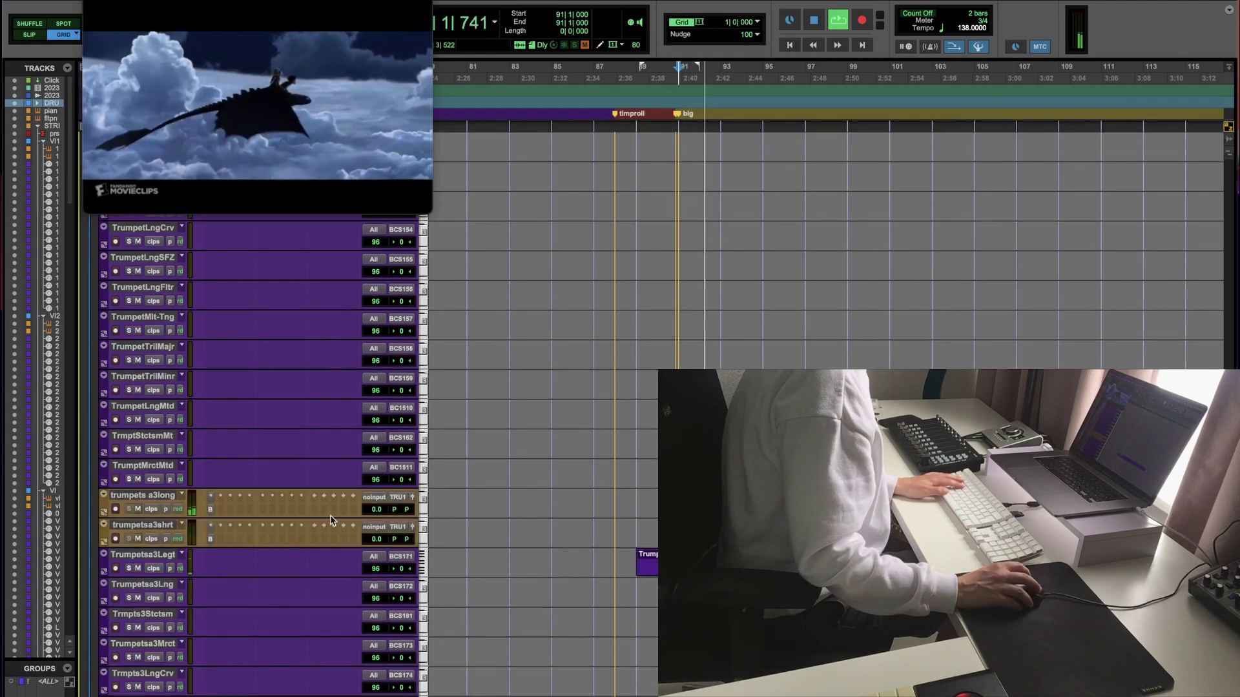
{"action": "mouse_move", "coordinate": [370, 514]}
{"action": "left_mouse_down"}
{"action": "mouse_move", "coordinate": [384, 541]}
{"action": "mouse_move", "coordinate": [372, 513]}
{"action": "left_mouse_up"}
{"action": "scroll", "coordinate": [369, 509], "scroll_direction": "down", "scroll_amount": 2}
{"action": "scroll", "coordinate": [370, 509], "scroll_direction": "down", "scroll_amount": 10}
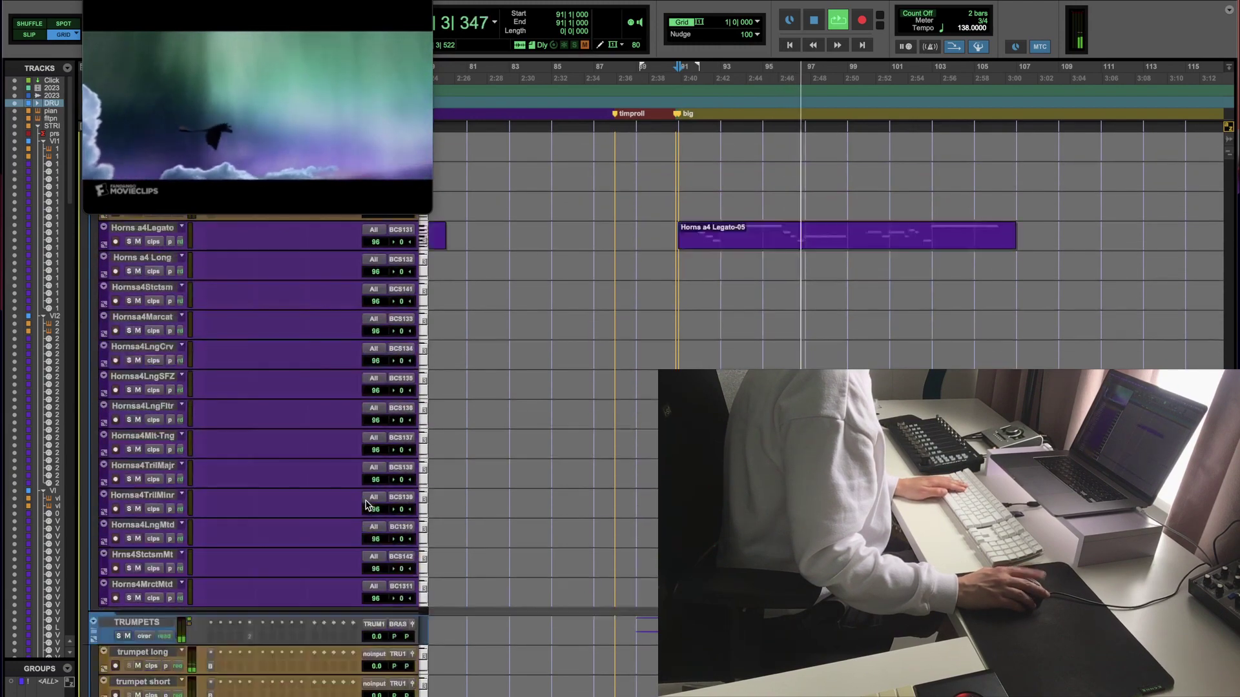
Step: Review the string tracks from the basses up to VIOLINS 1 while listening to the section from bar 91
{"action": "scroll", "coordinate": [367, 499], "scroll_direction": "down", "scroll_amount": 15}
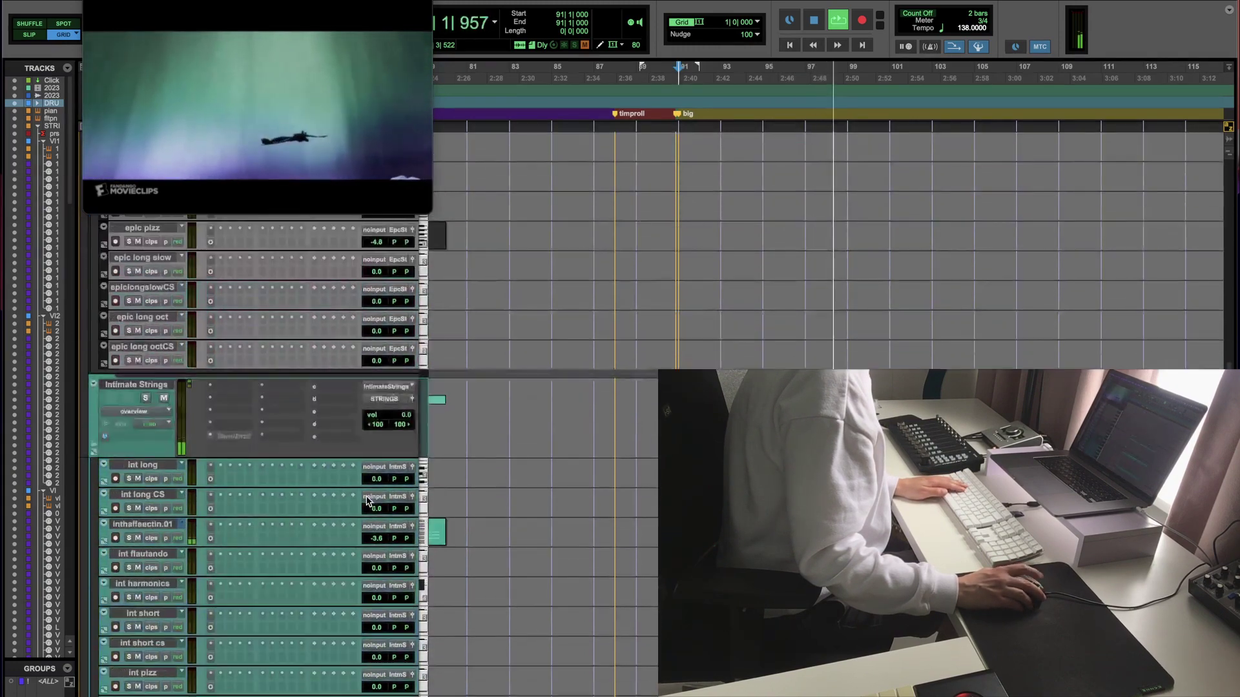
{"action": "scroll", "coordinate": [366, 496], "scroll_direction": "up", "scroll_amount": 4}
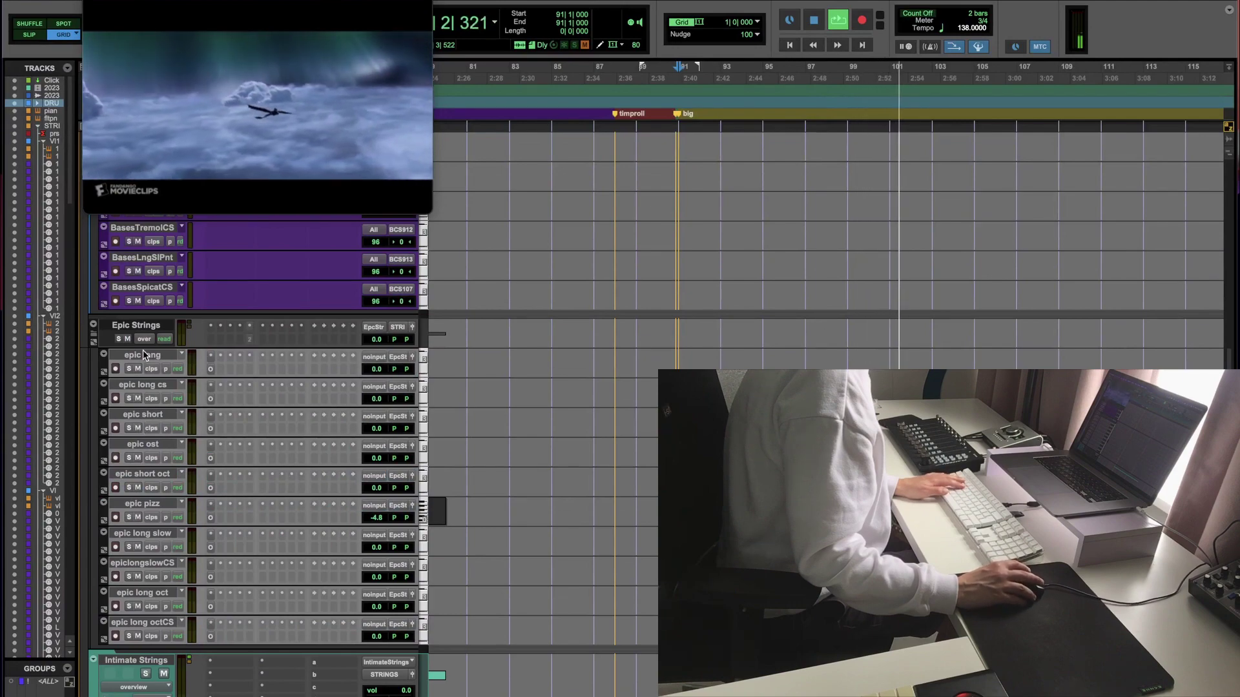
{"action": "scroll", "coordinate": [147, 377], "scroll_direction": "up", "scroll_amount": 10}
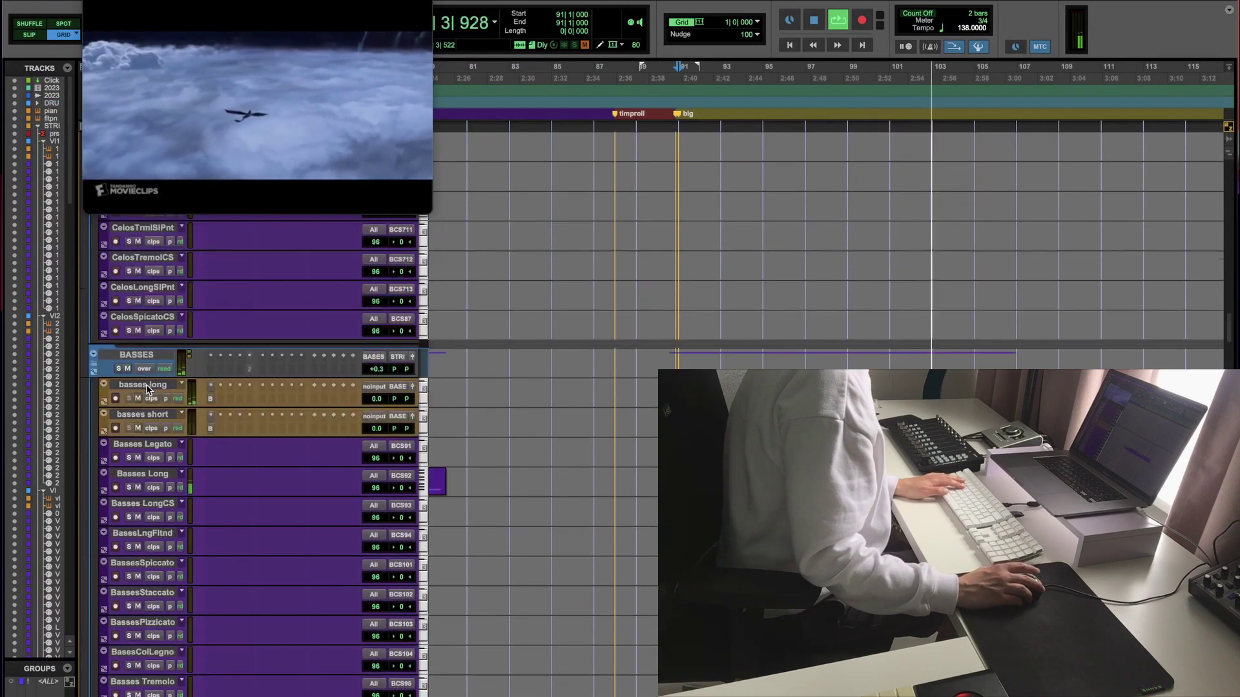
{"action": "scroll", "coordinate": [148, 387], "scroll_direction": "up", "scroll_amount": 15}
{"action": "key", "text": "space"}
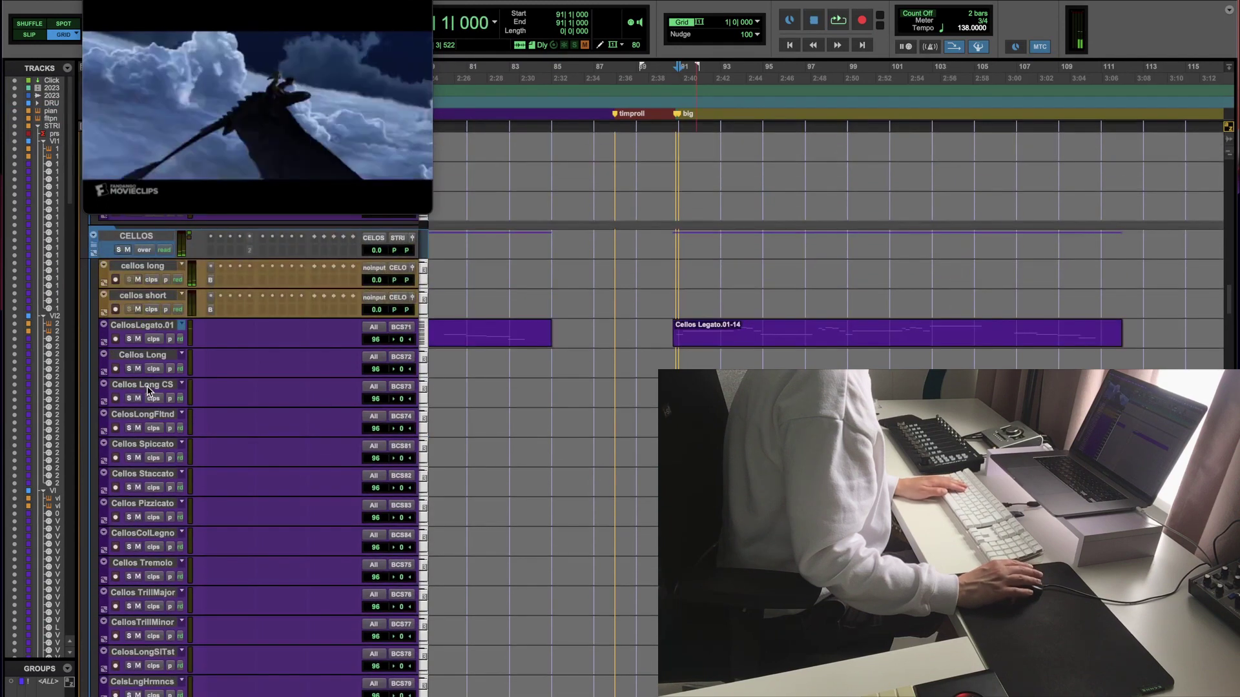
{"action": "scroll", "coordinate": [147, 390], "scroll_direction": "up", "scroll_amount": 5}
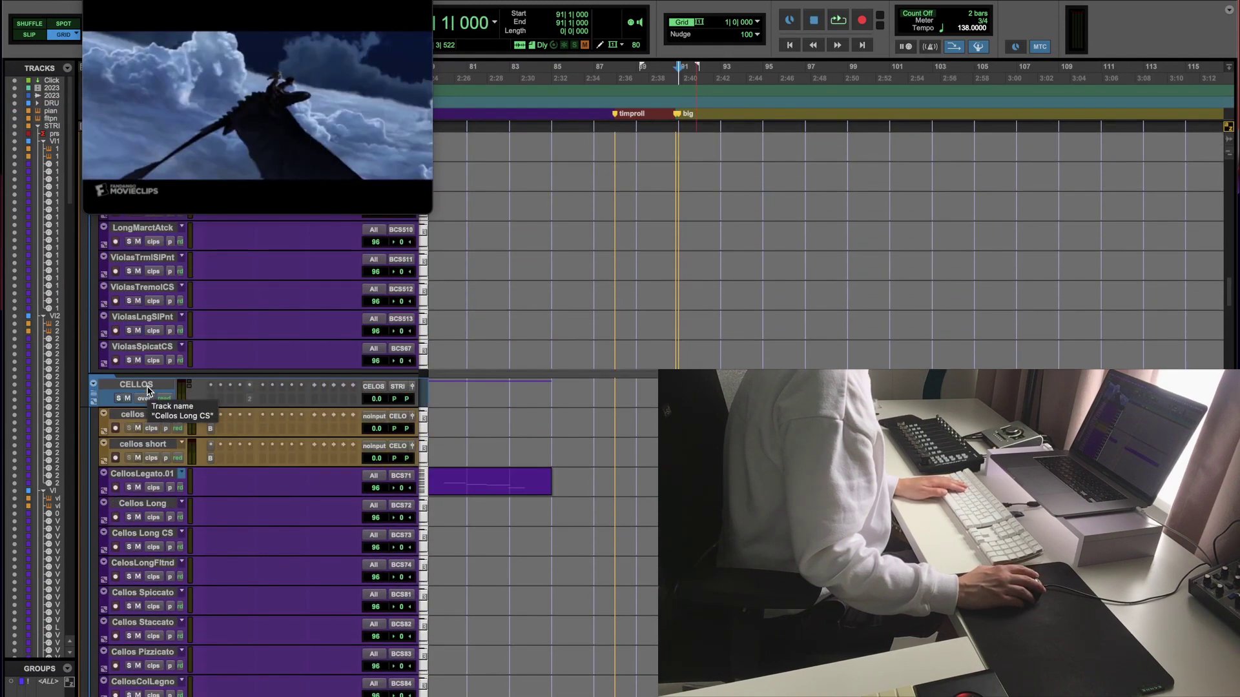
{"action": "scroll", "coordinate": [147, 390], "scroll_direction": "up", "scroll_amount": 18}
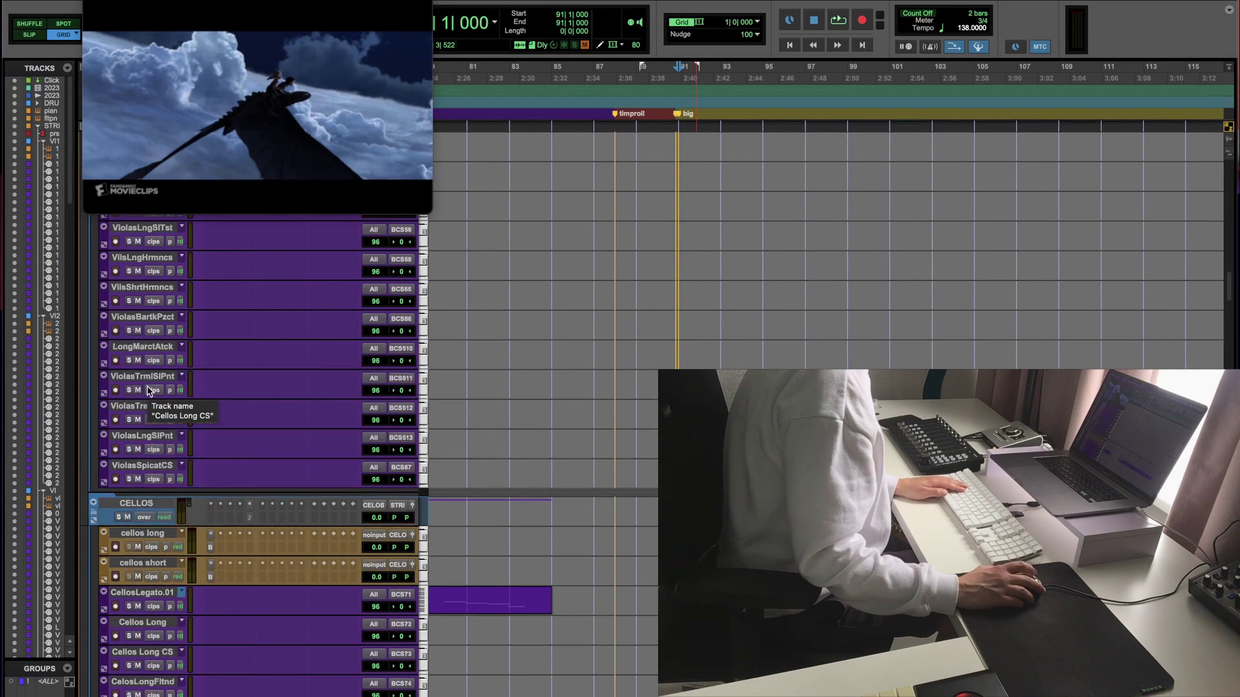
{"action": "scroll", "coordinate": [147, 390], "scroll_direction": "up", "scroll_amount": 20}
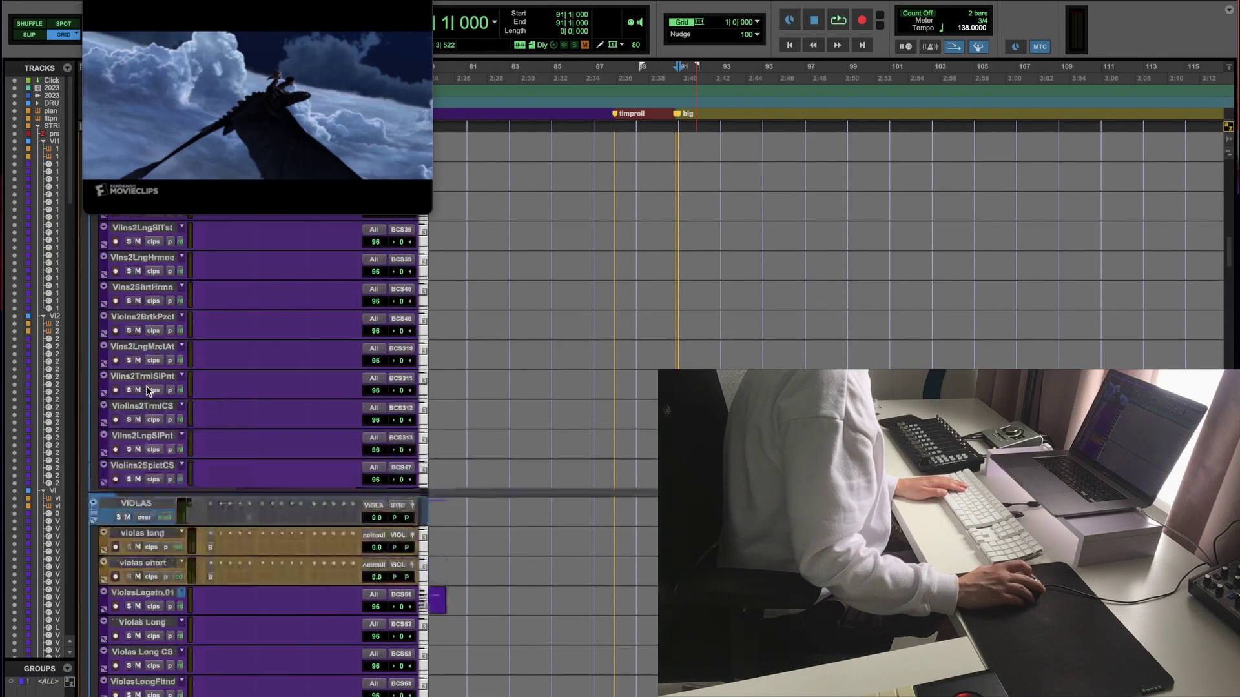
{"action": "scroll", "coordinate": [145, 390], "scroll_direction": "up", "scroll_amount": 10}
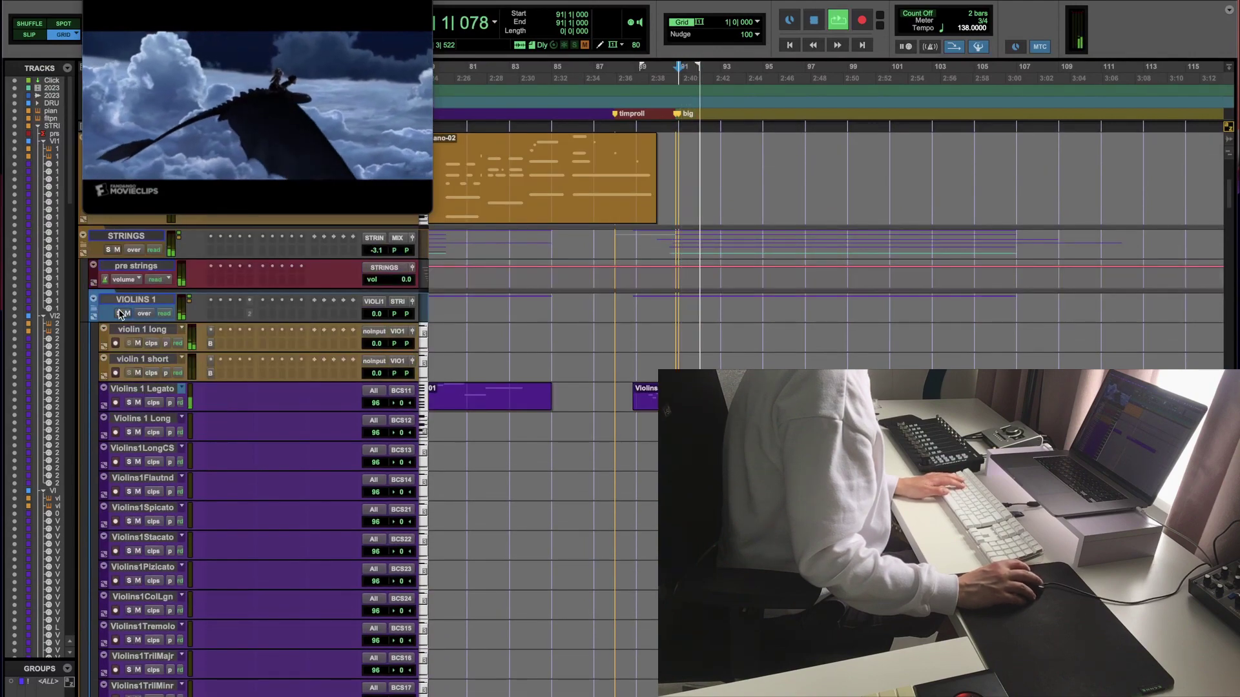
Step: Transpose the Violins 2 Legato notes between bars 90 and 107 up four semitones in the MIDI editor
{"action": "scroll", "coordinate": [543, 491], "scroll_direction": "down", "scroll_amount": 10}
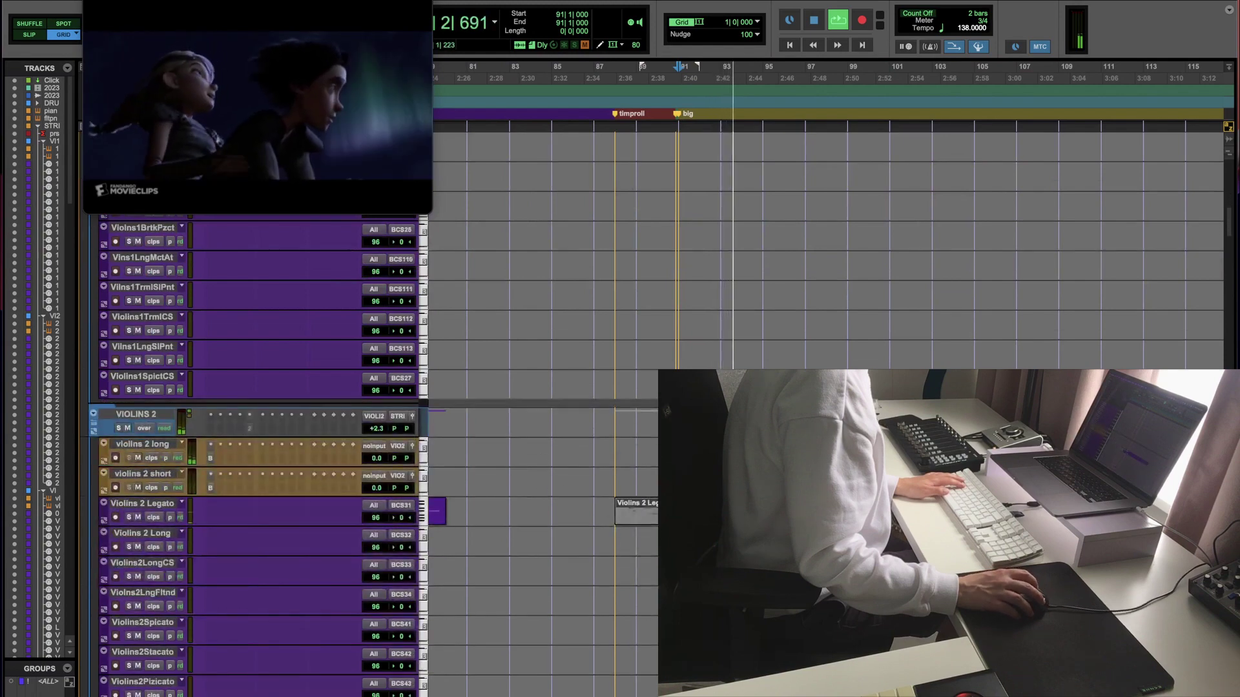
{"action": "left_click", "coordinate": [129, 517]}
{"action": "left_click_drag", "start_coordinate": [671, 510], "coordinate": [1023, 510]}
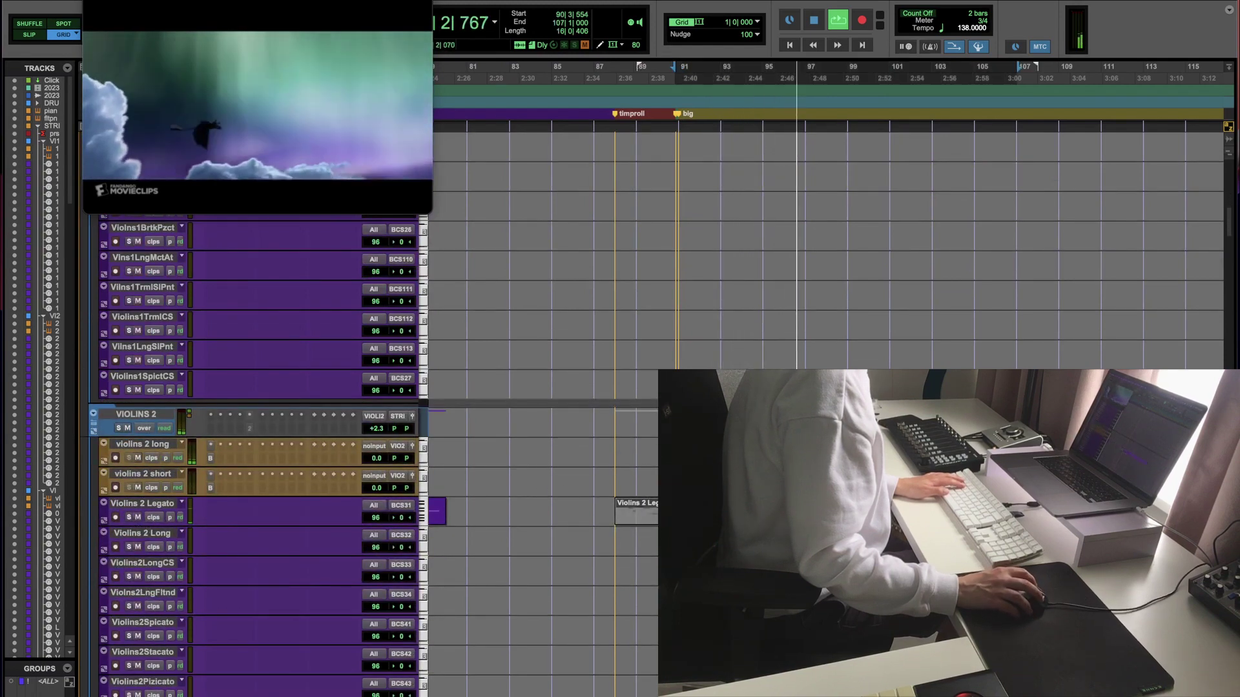
{"action": "key", "text": "ctrl+equal"}
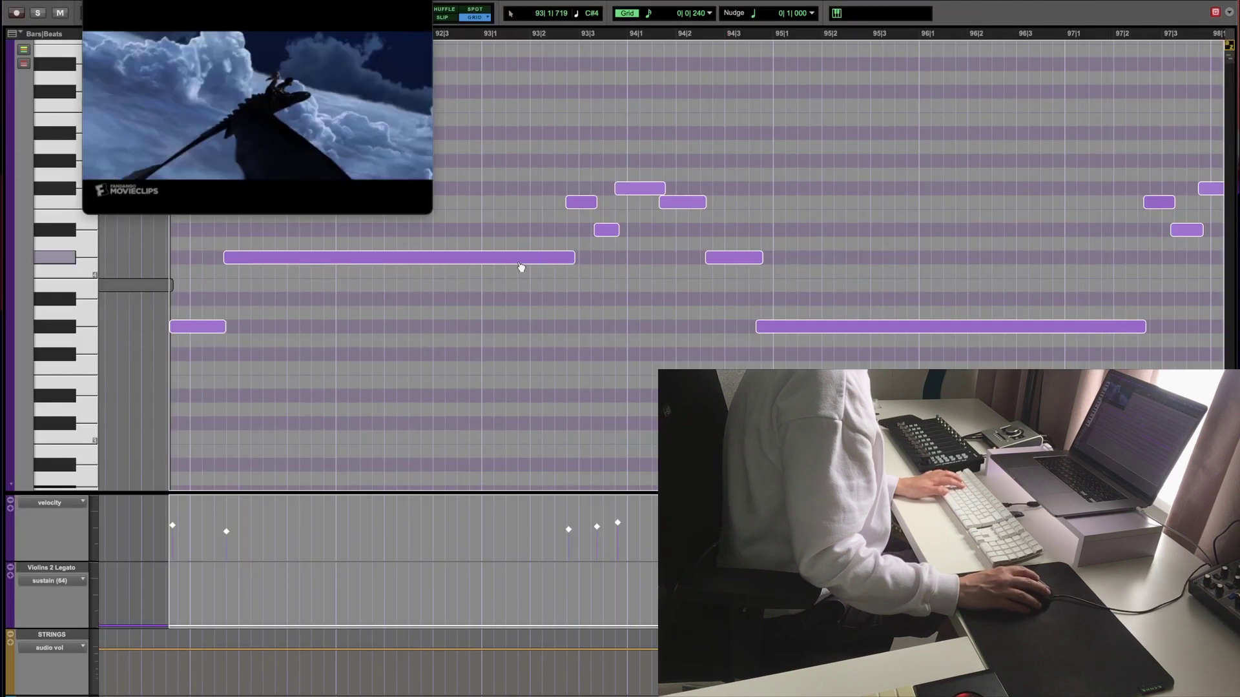
{"action": "left_click_drag", "start_coordinate": [521, 267], "coordinate": [530, 211]}
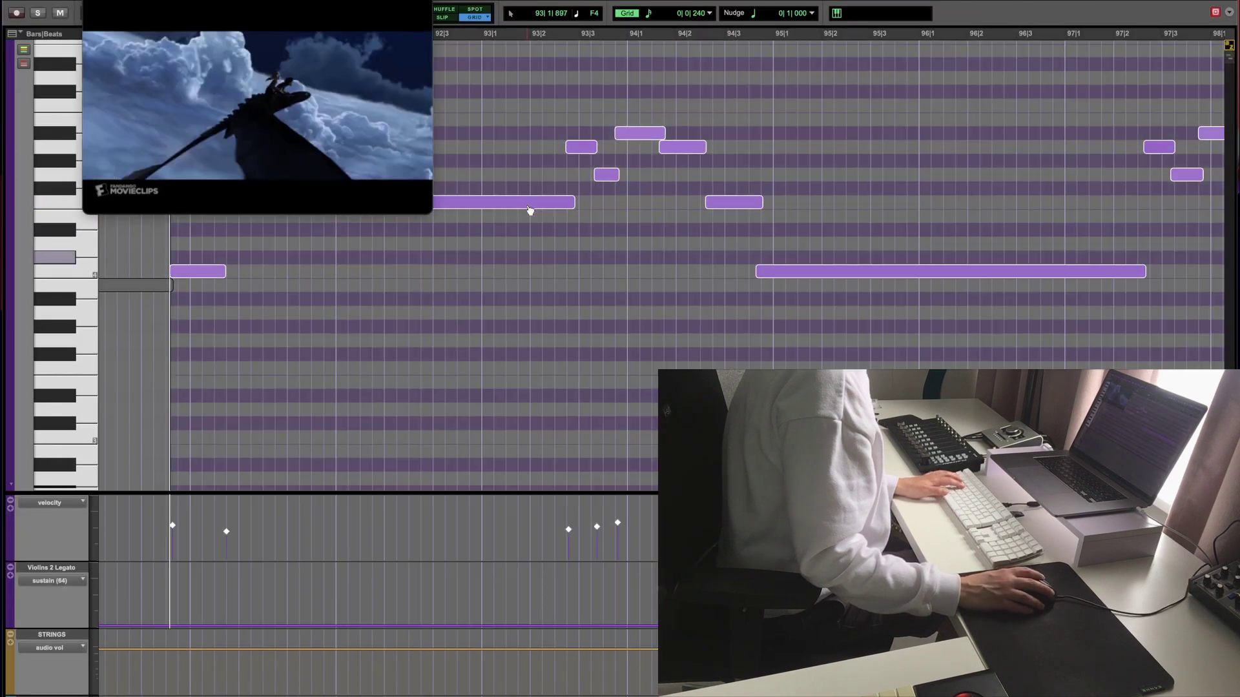
{"action": "scroll", "coordinate": [525, 398], "scroll_direction": "down", "scroll_amount": 6}
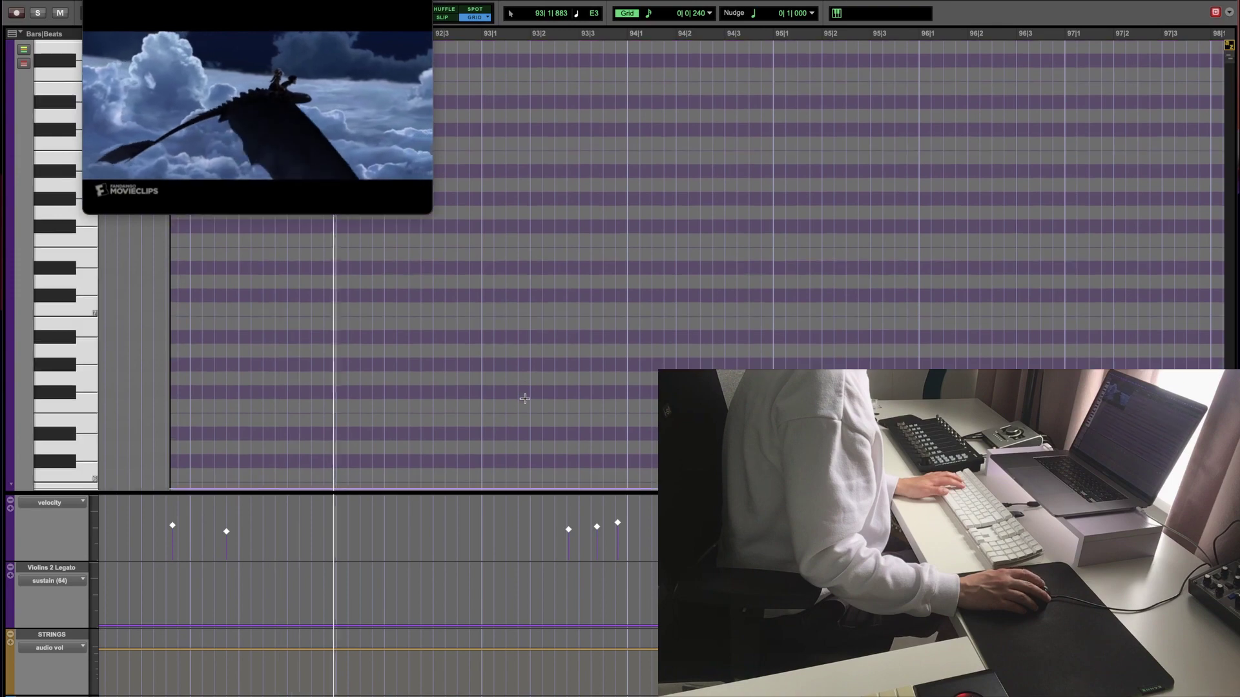
{"action": "scroll", "coordinate": [524, 399], "scroll_direction": "up", "scroll_amount": 5}
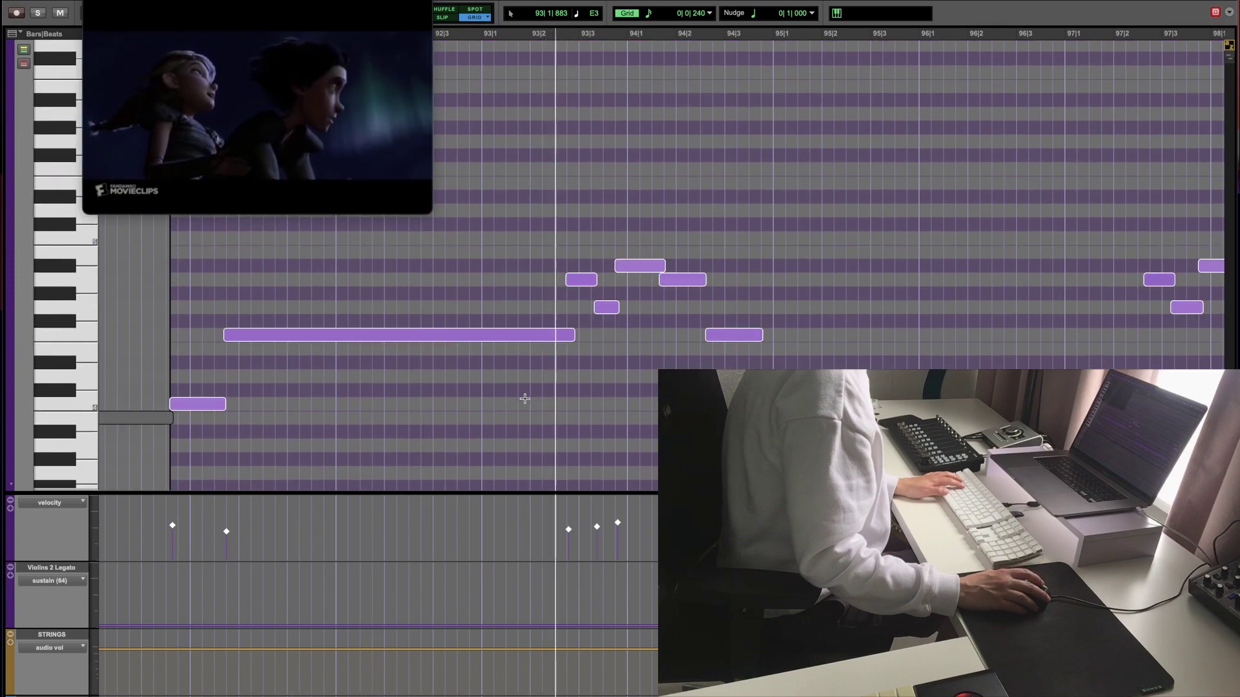
{"action": "scroll", "coordinate": [524, 399], "scroll_direction": "up", "scroll_amount": 2}
{"action": "key", "text": "super+w"}
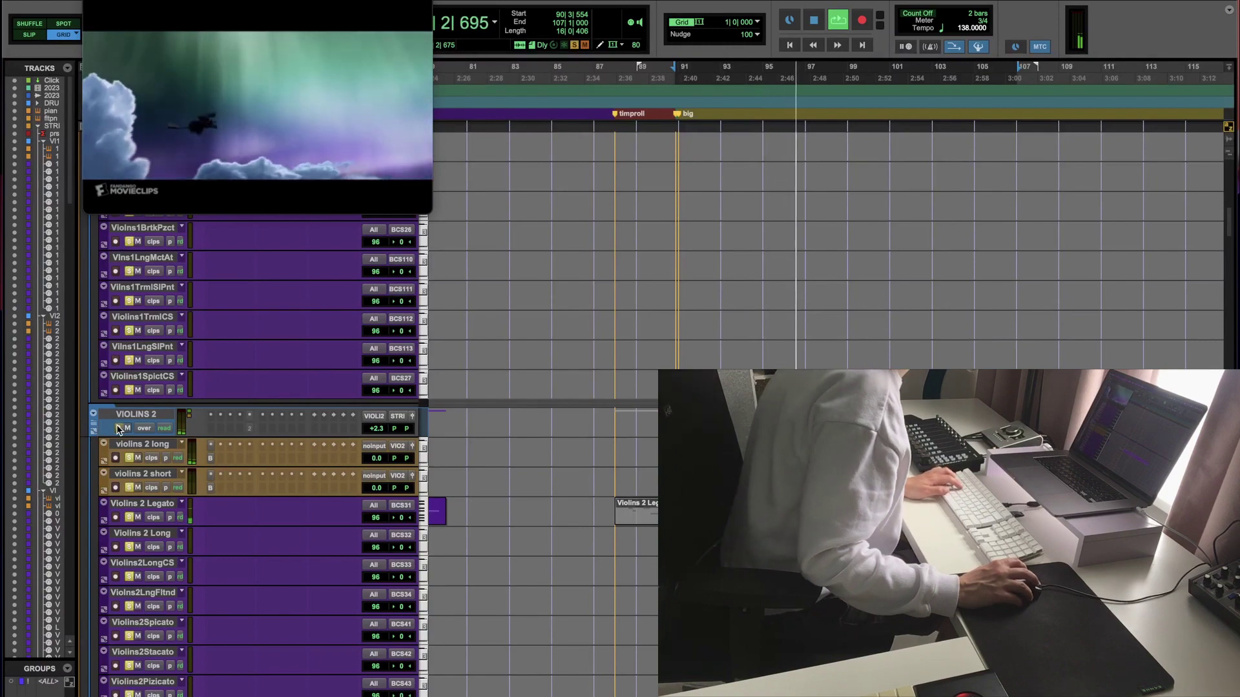
Step: Stop playback and record-enable the cin perc hitslow and cin perc swells tracks in turn to audition their sounds
{"action": "scroll", "coordinate": [123, 429], "scroll_direction": "up", "scroll_amount": 4}
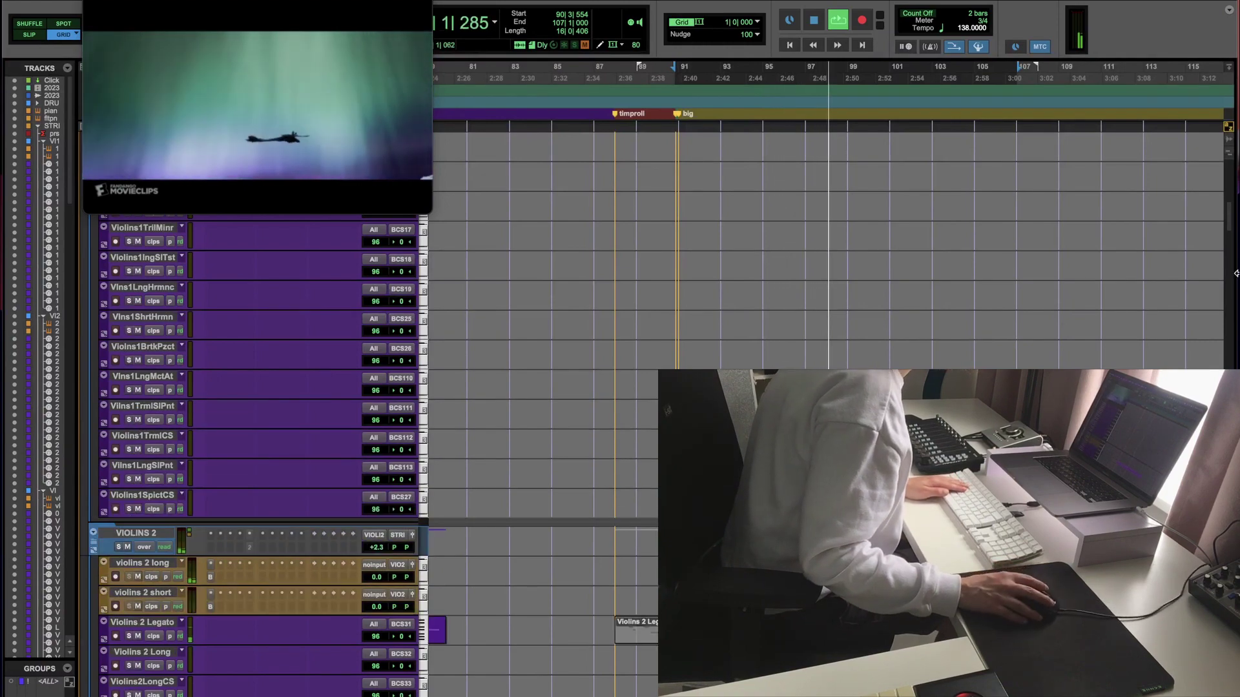
{"action": "scroll", "coordinate": [1234, 230], "scroll_direction": "down", "scroll_amount": 15}
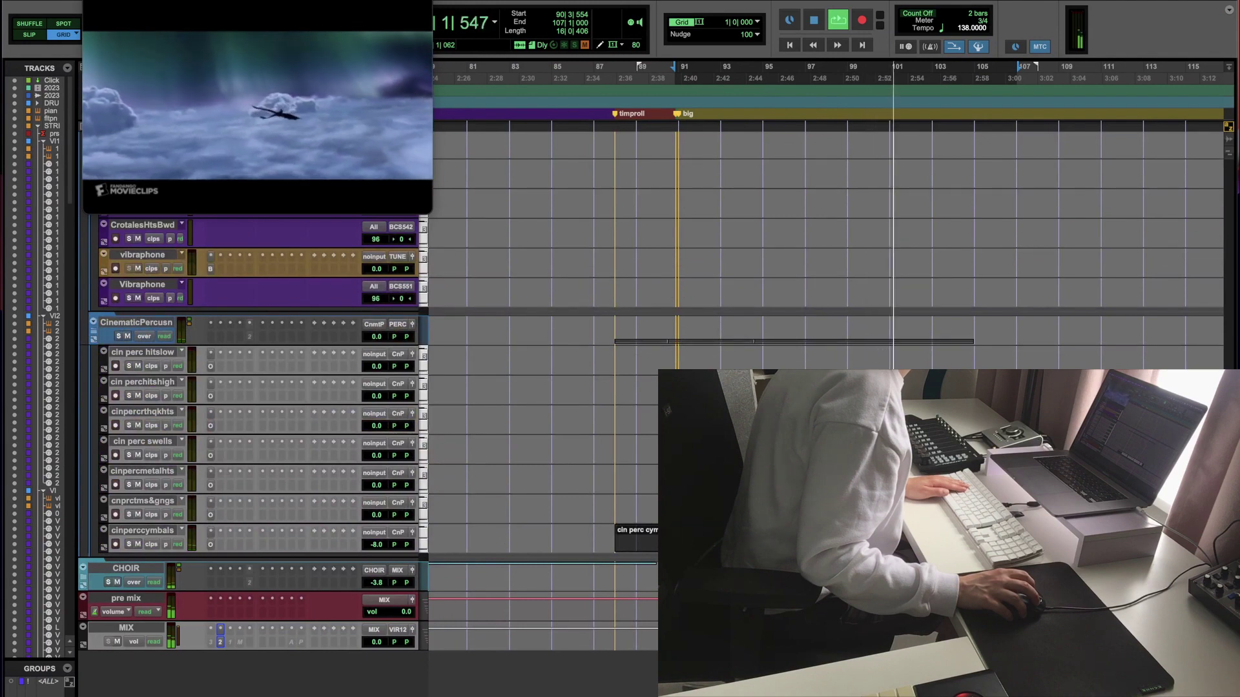
{"action": "key", "text": "space"}
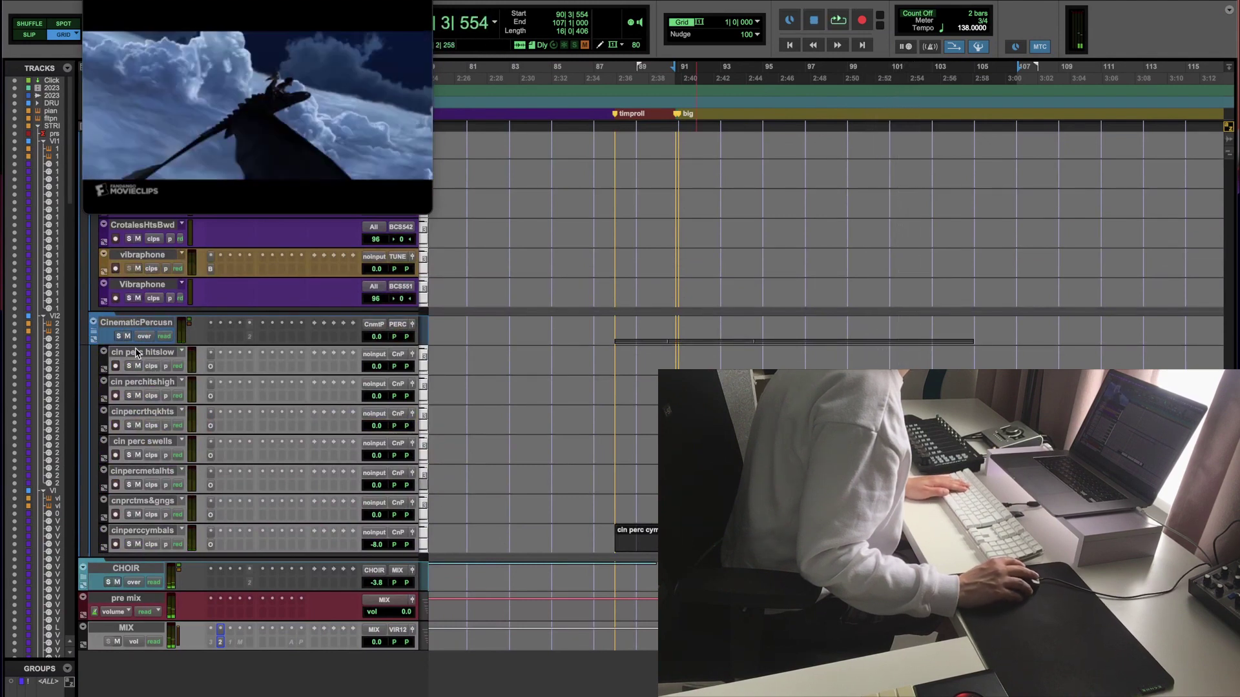
{"action": "left_click", "coordinate": [116, 366]}
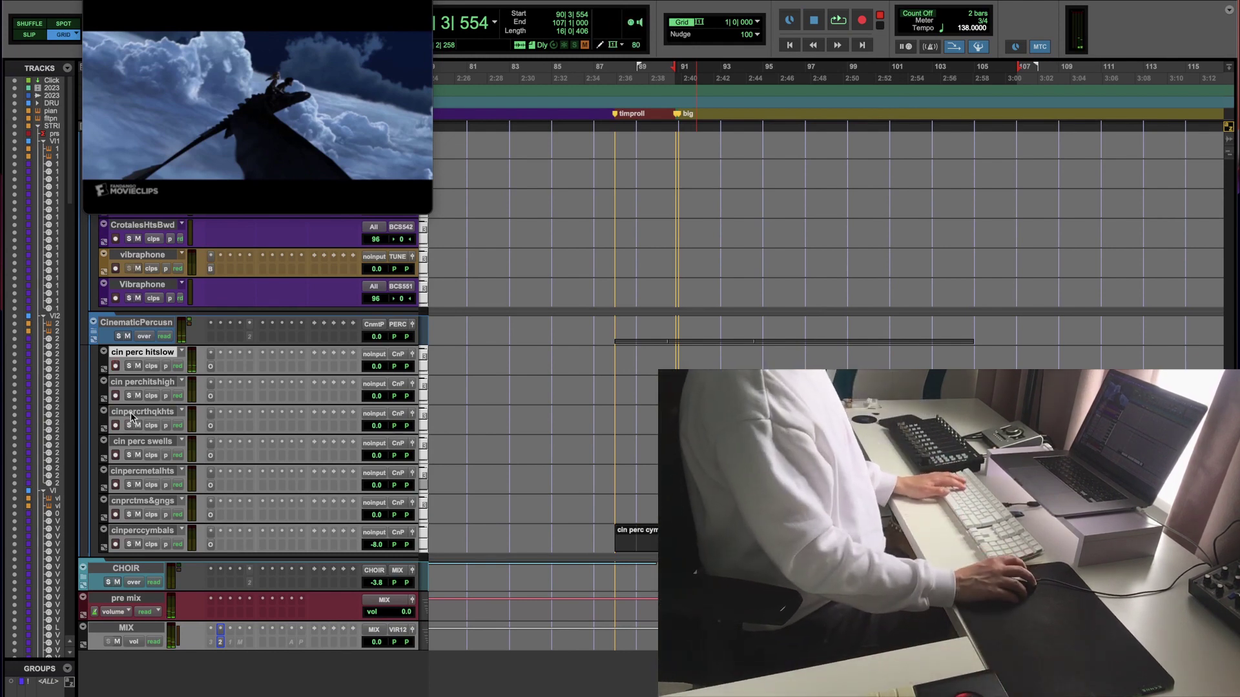
{"action": "left_click", "coordinate": [114, 456]}
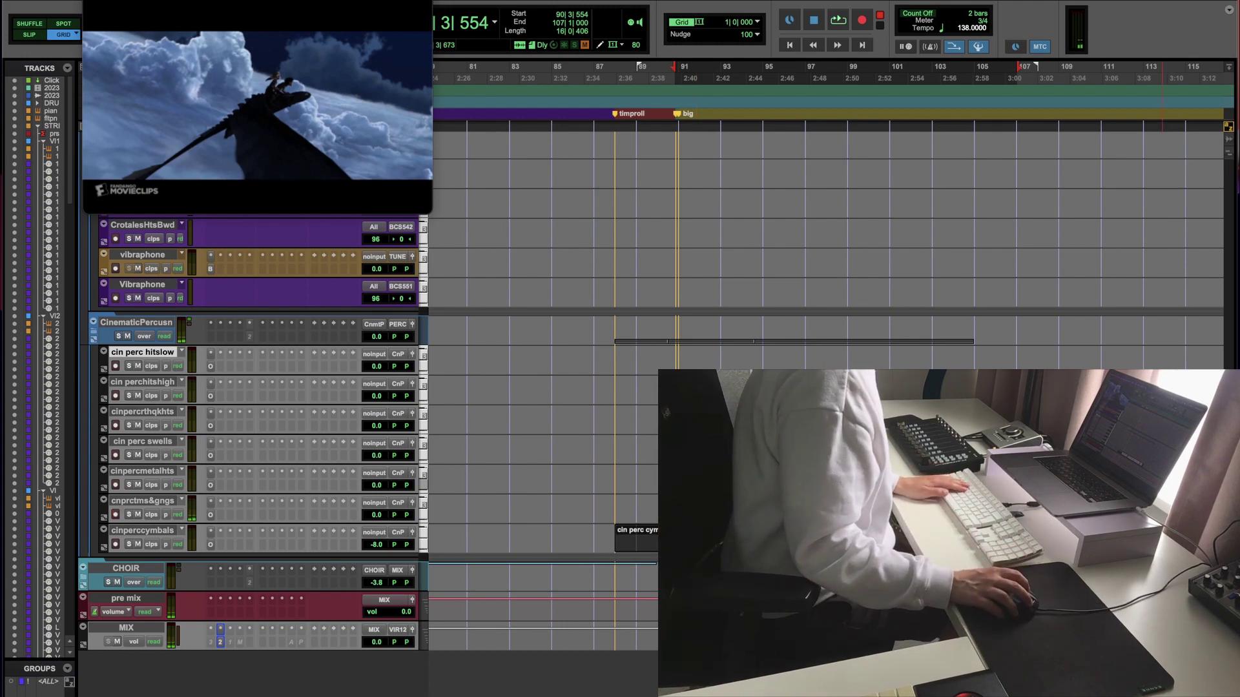
Step: Record-enable the piano track and rehearse a part over playback from bar 88, moving the start to bar 89 for another pass
{"action": "scroll", "coordinate": [1005, 262], "scroll_direction": "up", "scroll_amount": 15}
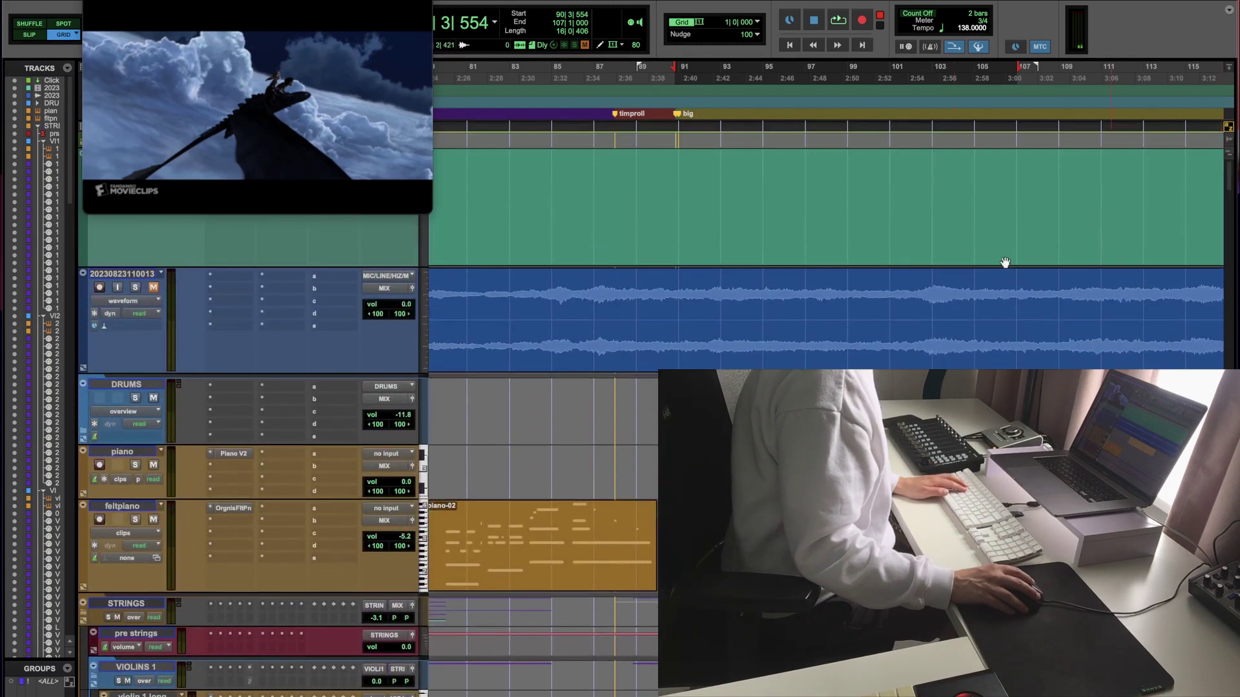
{"action": "left_click", "coordinate": [607, 459]}
{"action": "key", "text": "space"}
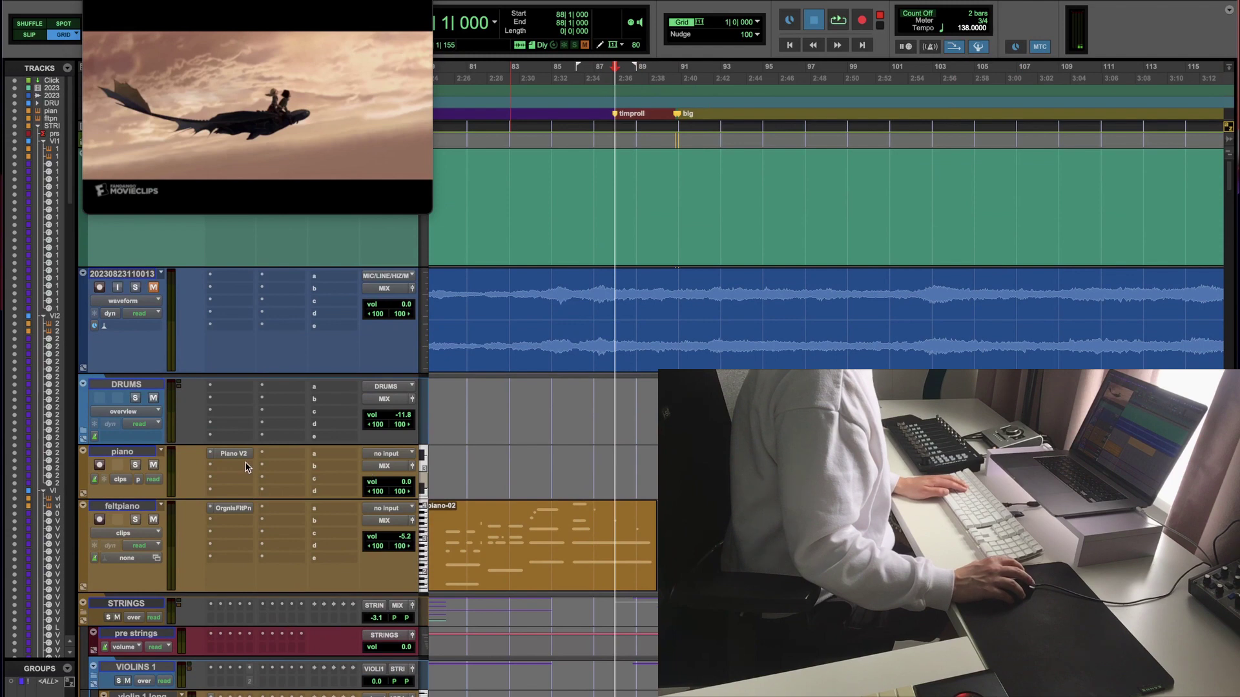
{"action": "key", "text": "super+bracketright"}
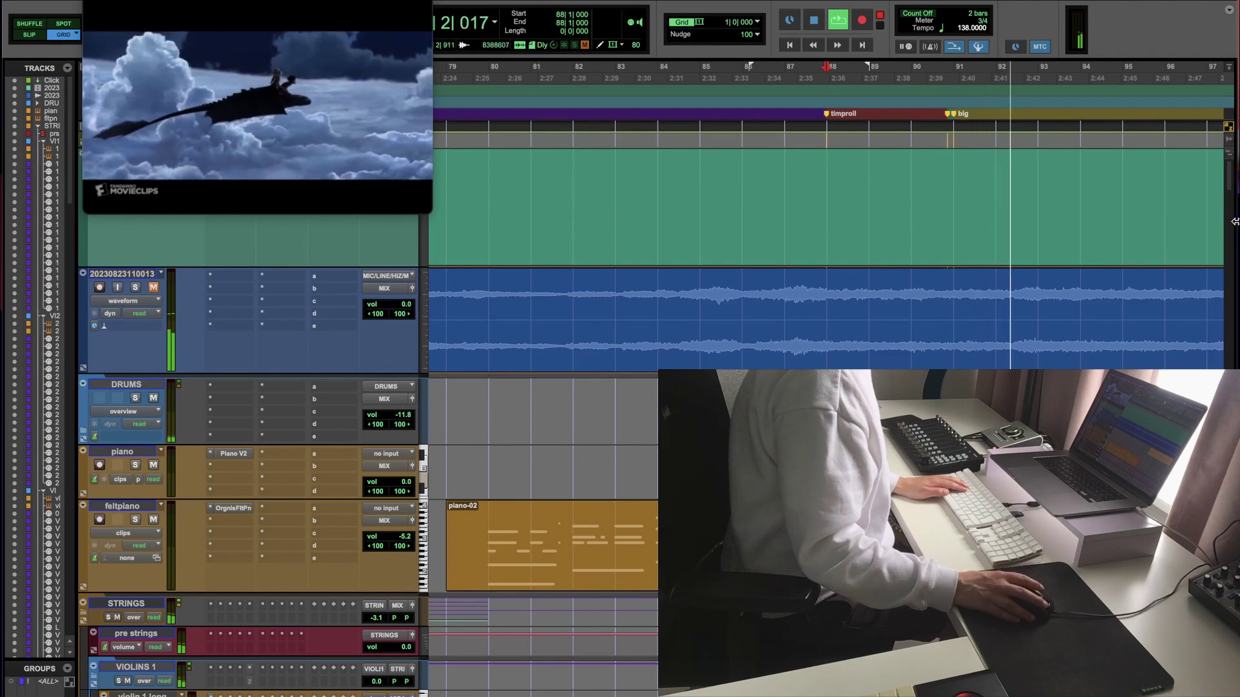
{"action": "left_click", "coordinate": [99, 466]}
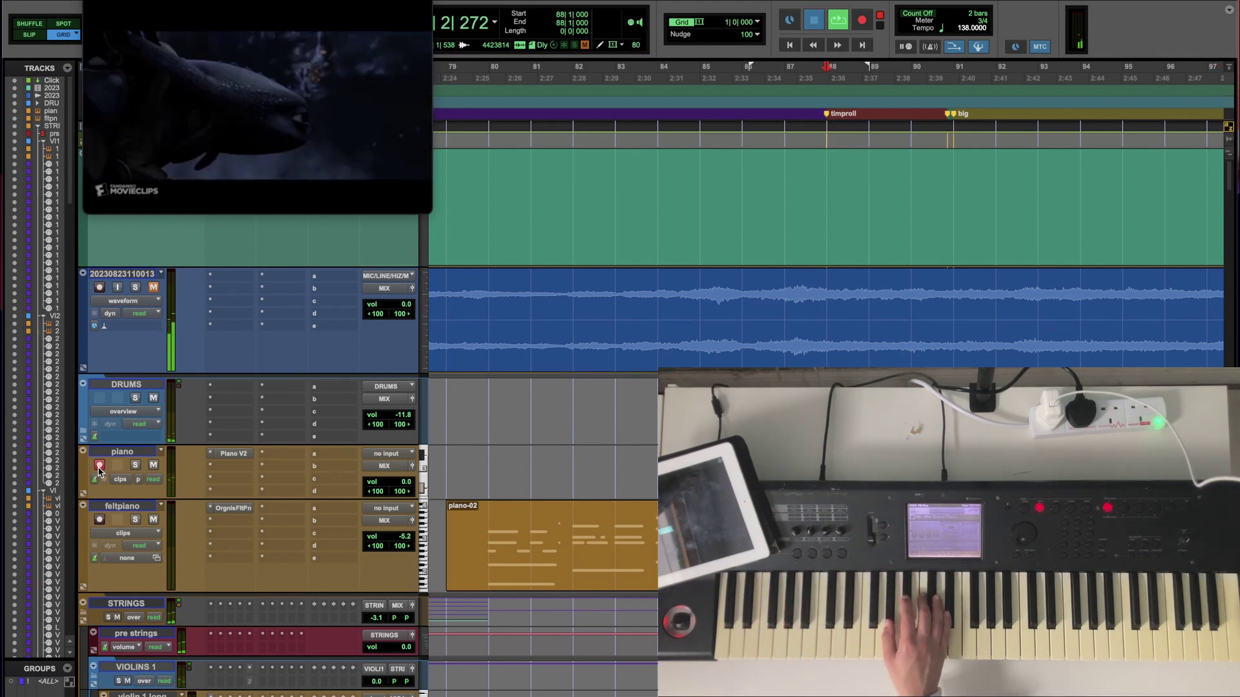
{"action": "key", "text": "KP_Add"}
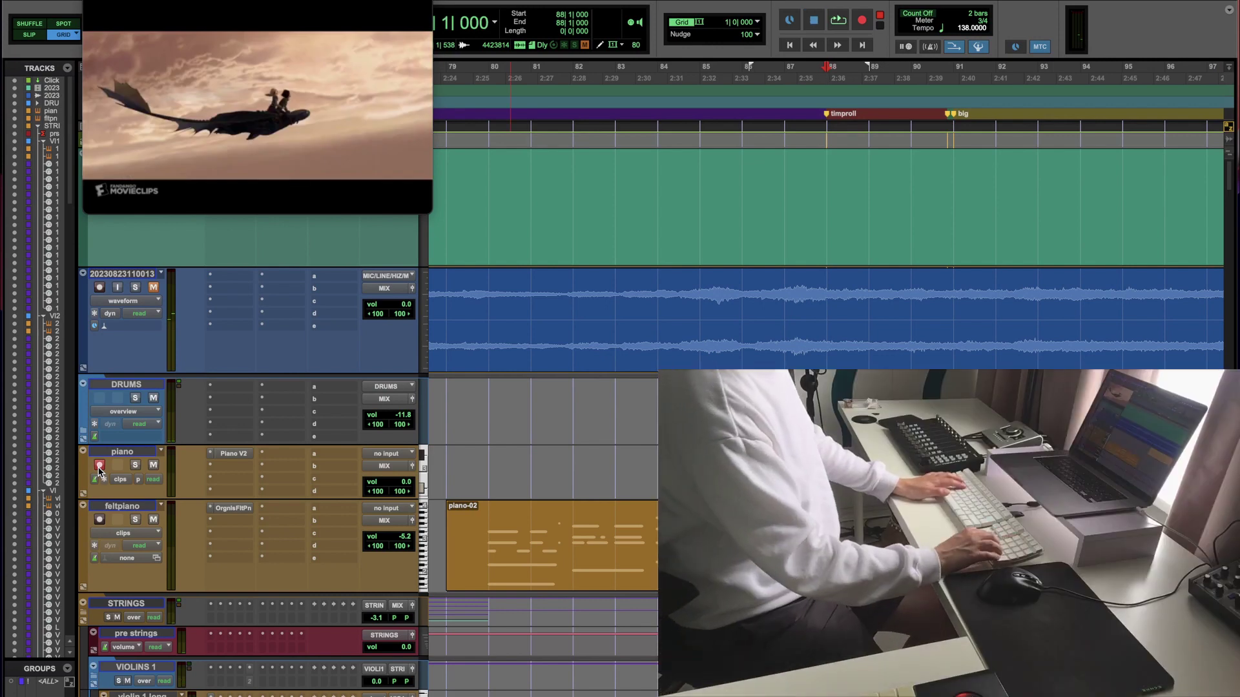
{"action": "key", "text": "space"}
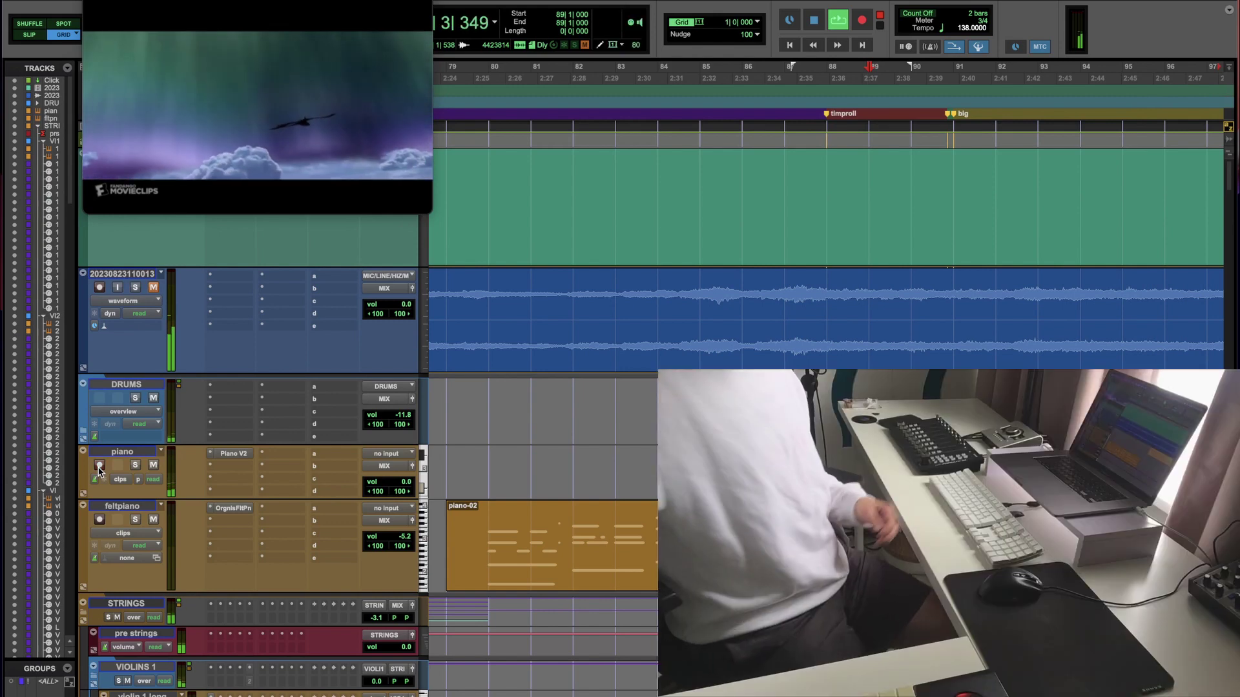
Step: Stop playback and expand the Intimate Strings folder to show its member tracks
{"action": "key", "text": "space"}
{"action": "scroll", "coordinate": [98, 470], "scroll_direction": "down", "scroll_amount": 4}
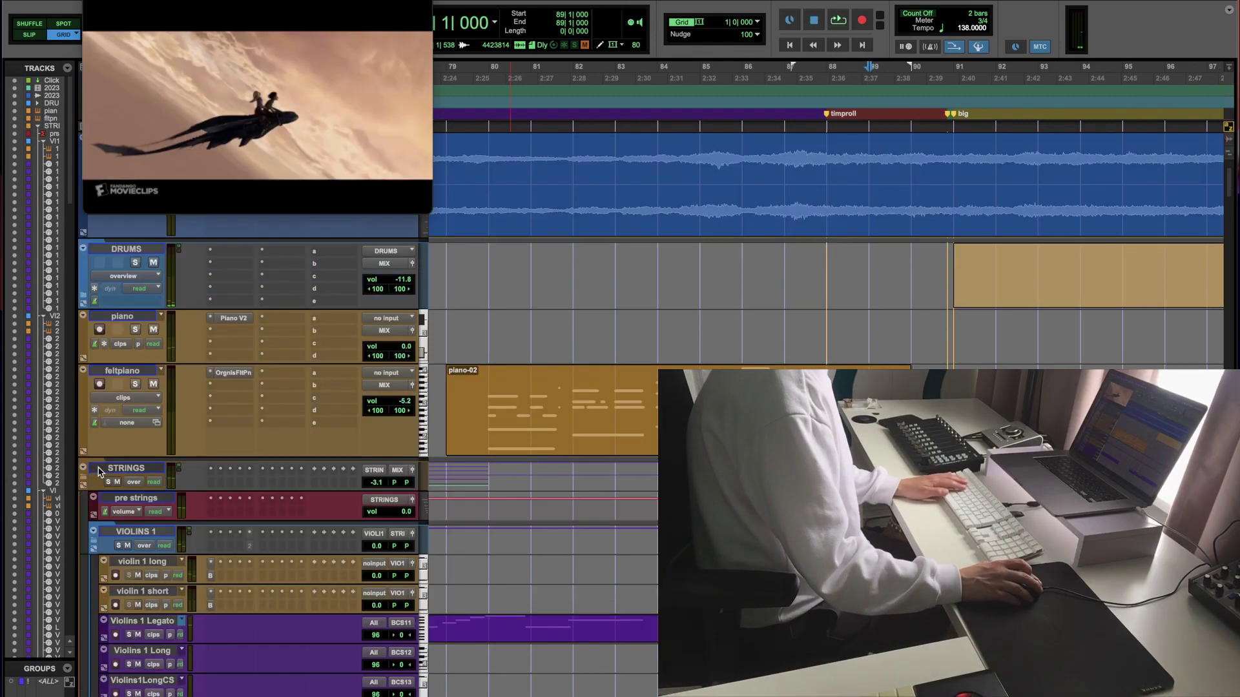
{"action": "scroll", "coordinate": [98, 541], "scroll_direction": "down", "scroll_amount": 10}
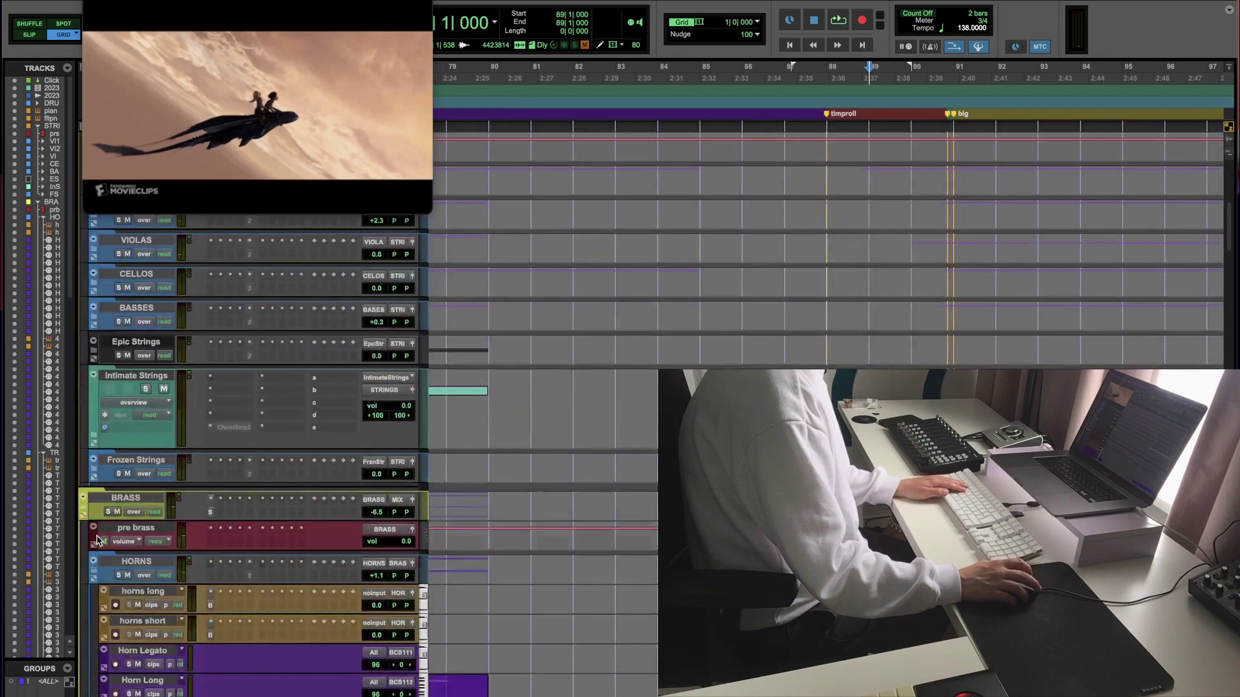
{"action": "key", "text": "r"}
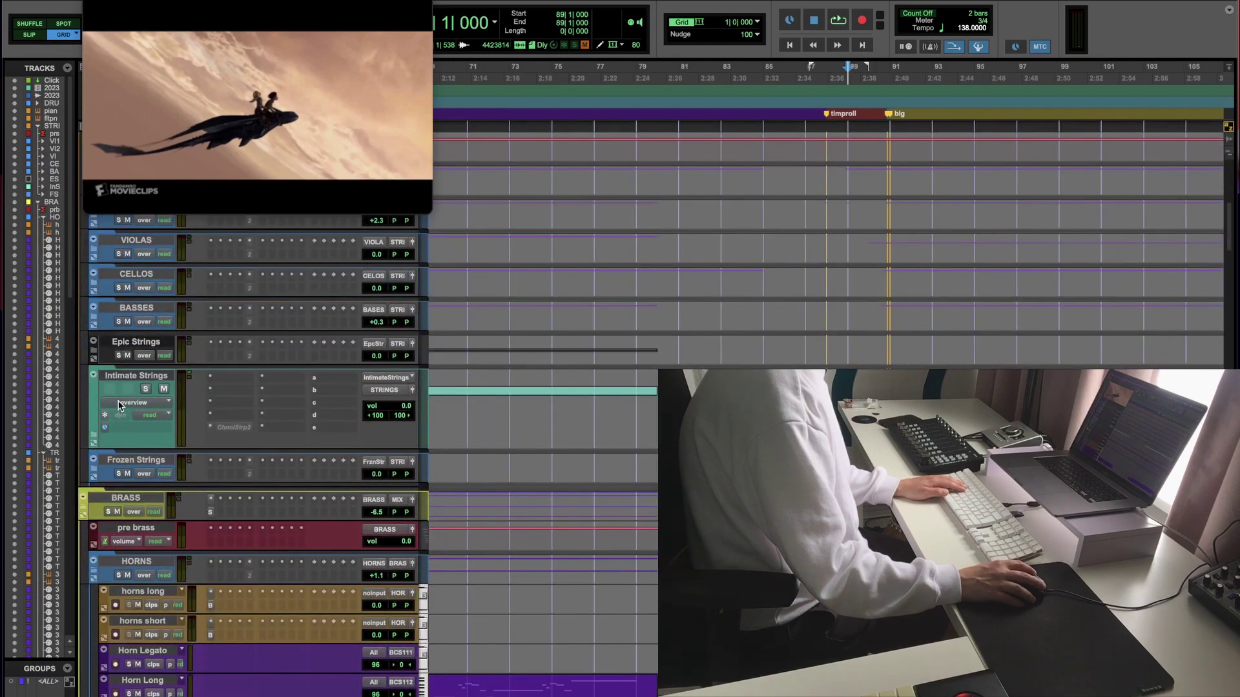
{"action": "key", "text": "r"}
{"action": "key", "text": "r"}
{"action": "left_click", "coordinate": [97, 439]}
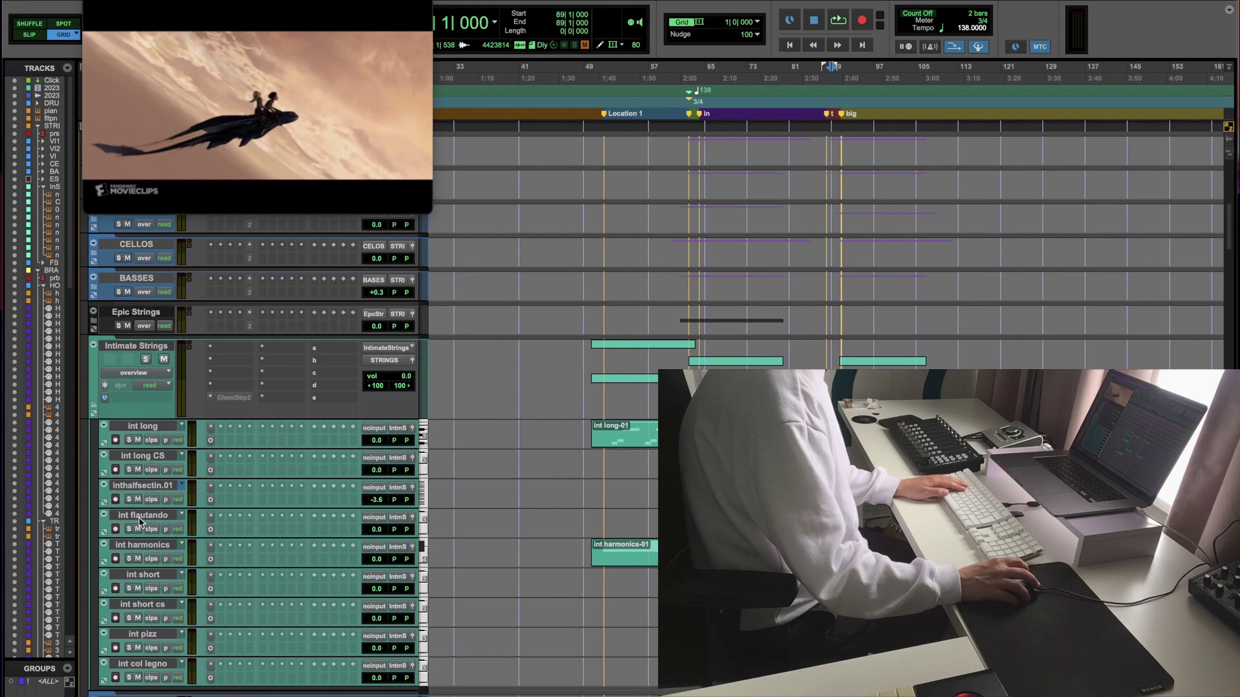
Step: Record-enable the int long track, rehearse a part from bar 89, and try a recorded take before discarding it
{"action": "key", "text": "t"}
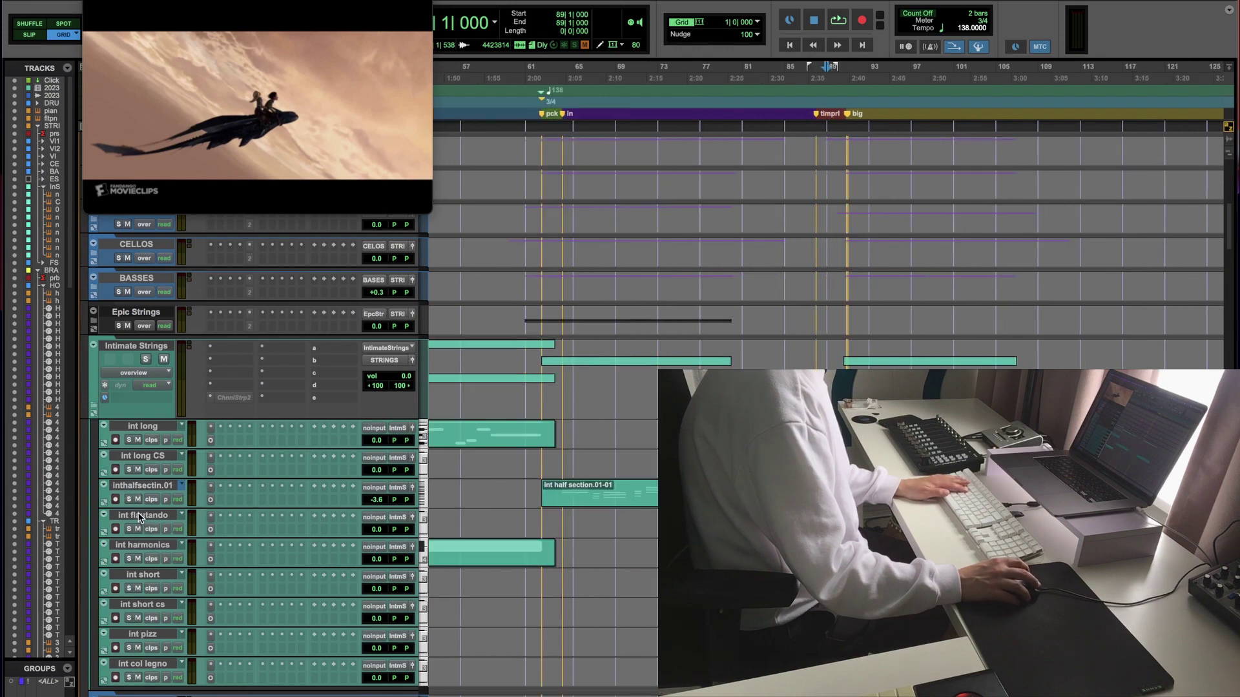
{"action": "key", "text": "t"}
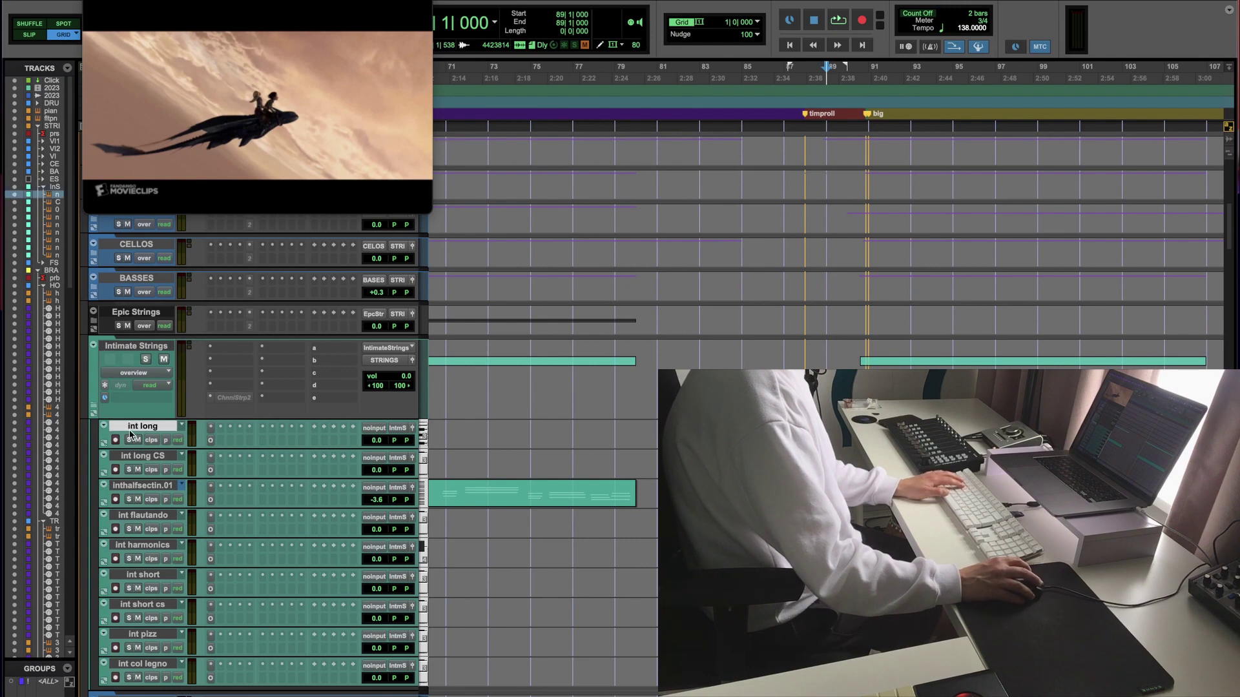
{"action": "key", "text": "r"}
{"action": "key", "text": "space"}
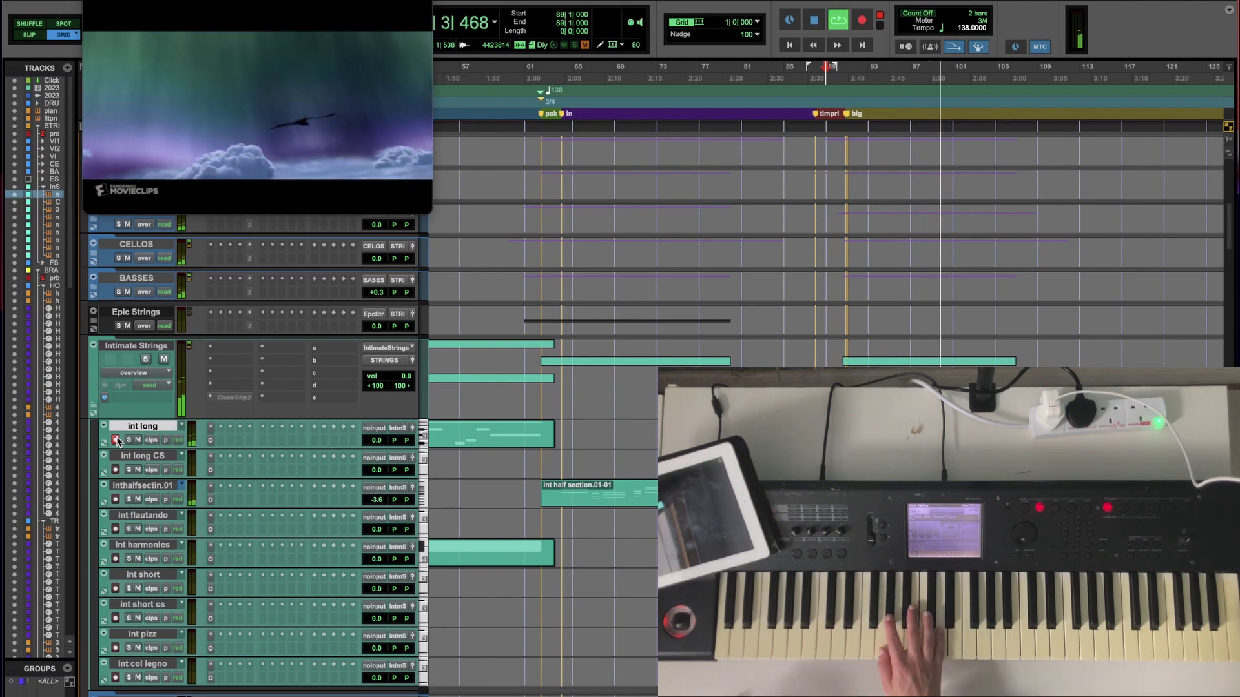
{"action": "key", "text": "space"}
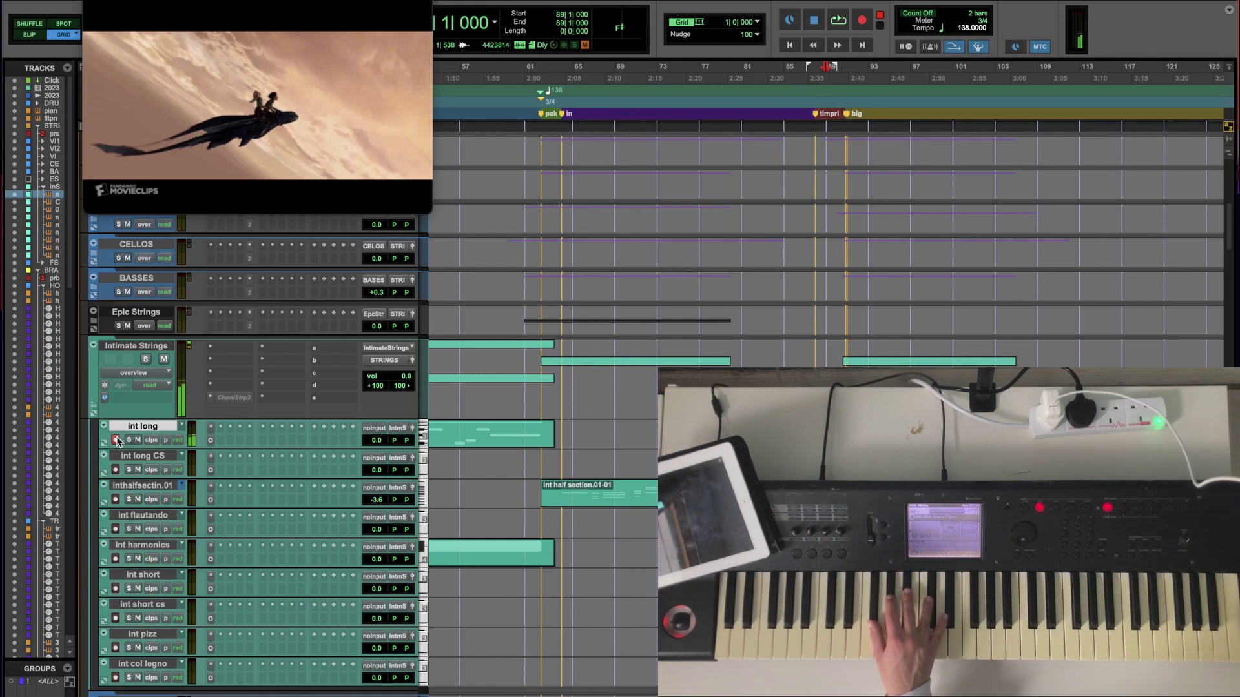
{"action": "left_click", "coordinate": [116, 439]}
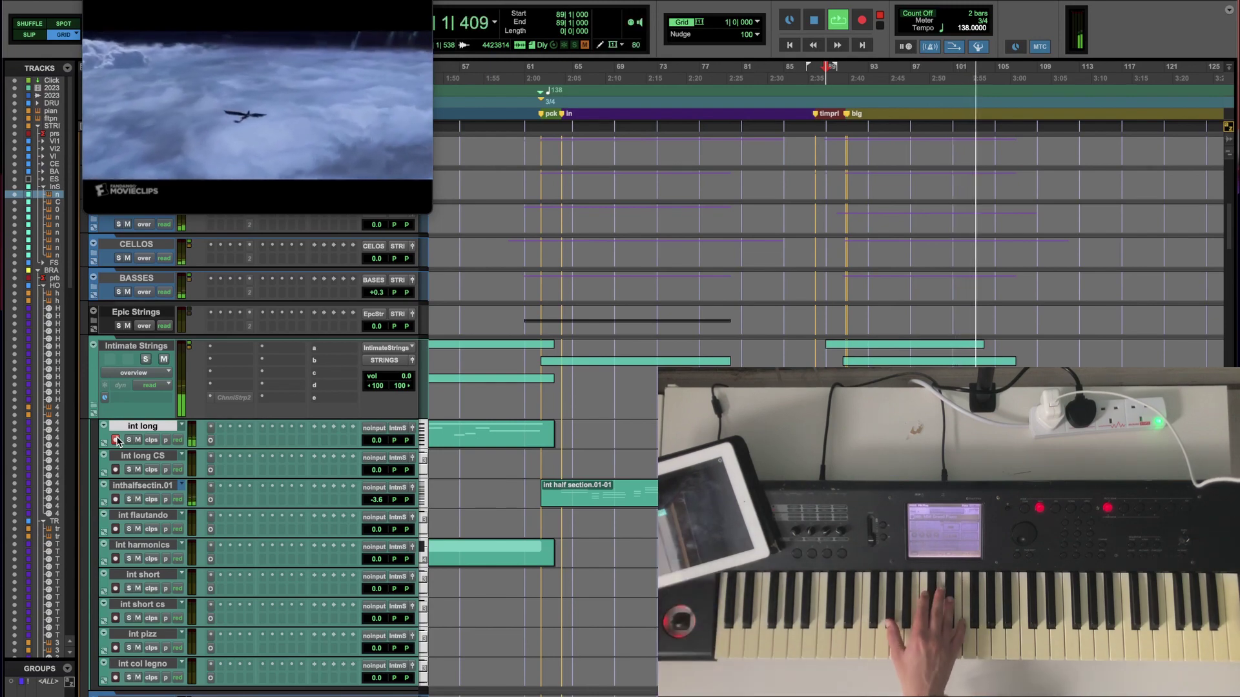
{"action": "key", "text": "super+period"}
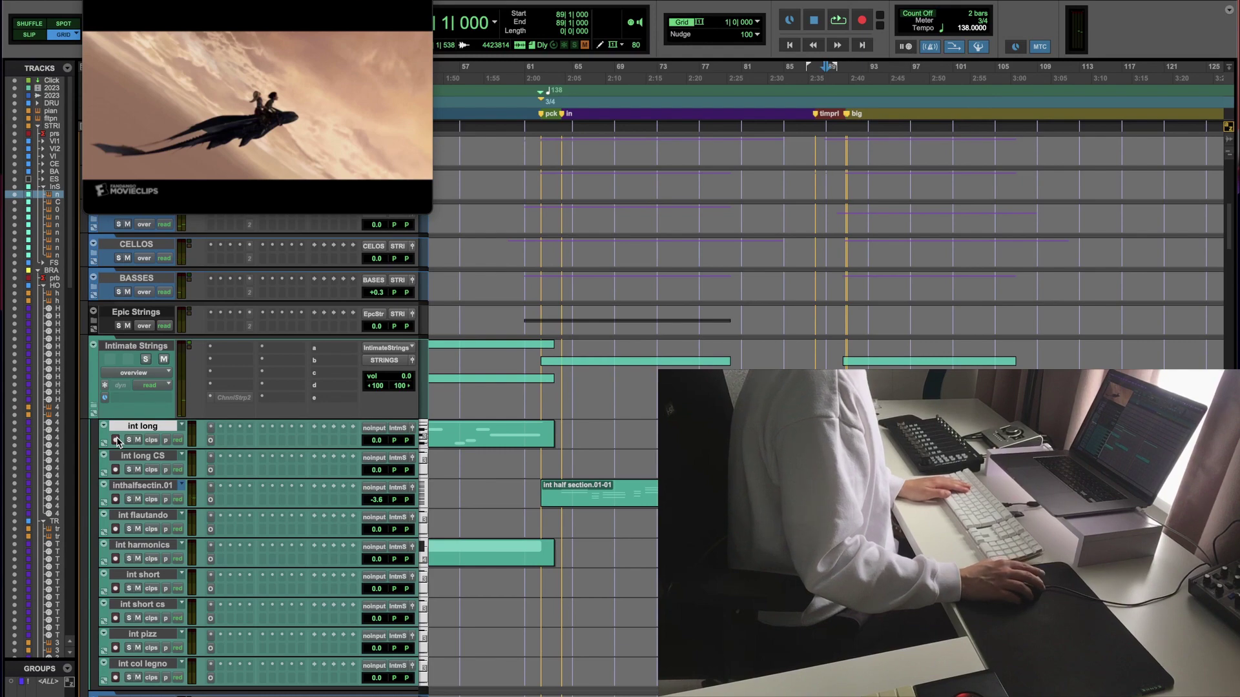
Step: Record a bass trombone part on the BsTrmbns2Lng track from bar 89 and trim the clip to bars 90 through 107
{"action": "scroll", "coordinate": [118, 442], "scroll_direction": "up", "scroll_amount": 6}
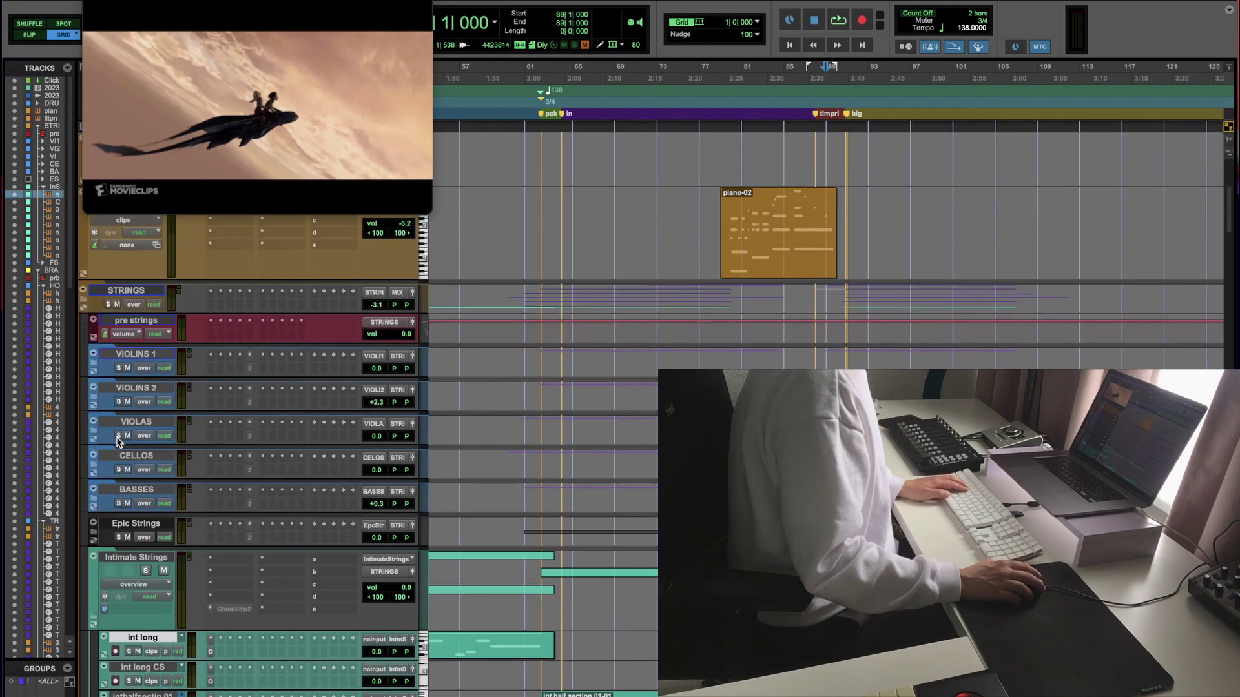
{"action": "scroll", "coordinate": [118, 441], "scroll_direction": "up", "scroll_amount": 9}
{"action": "scroll", "coordinate": [118, 442], "scroll_direction": "down", "scroll_amount": 15}
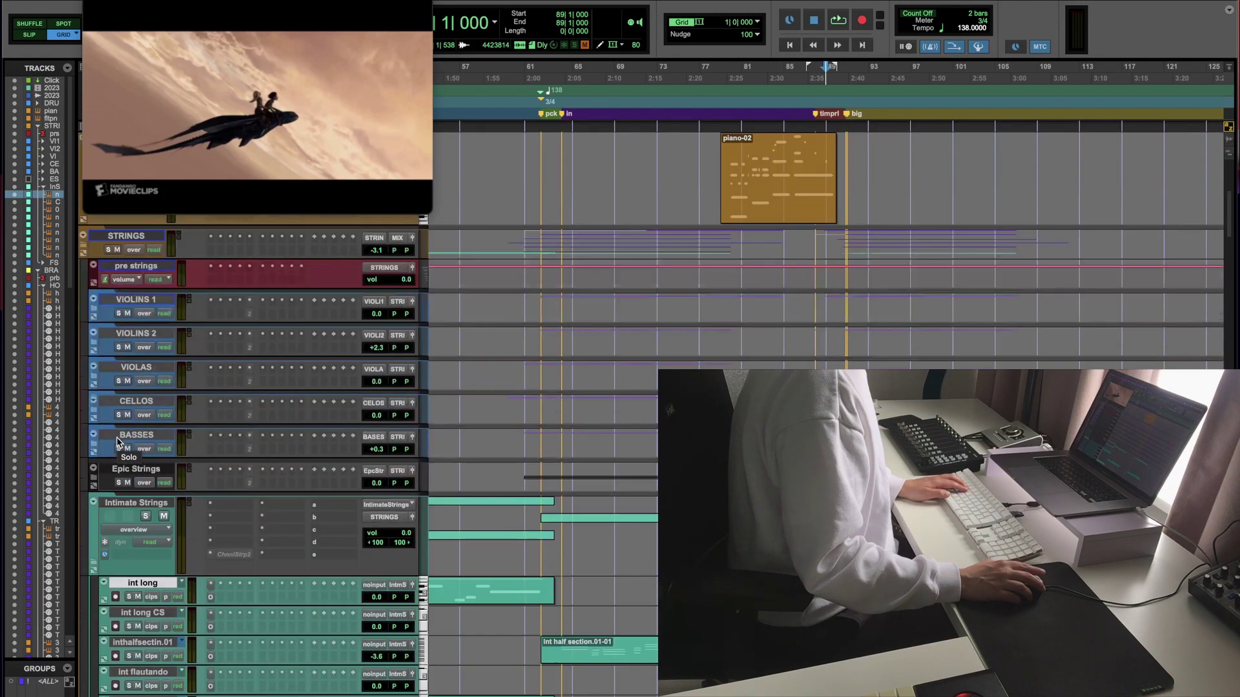
{"action": "scroll", "coordinate": [117, 442], "scroll_direction": "down", "scroll_amount": 20}
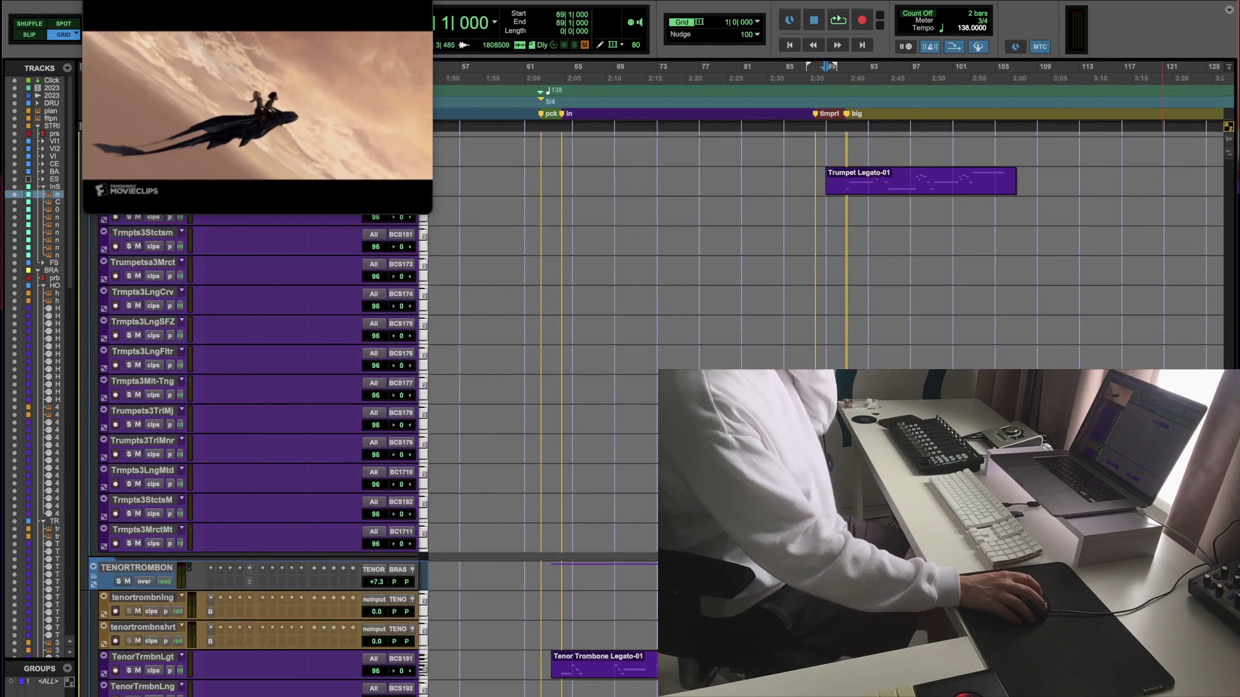
{"action": "scroll", "coordinate": [117, 441], "scroll_direction": "down", "scroll_amount": 10}
{"action": "scroll", "coordinate": [336, 348], "scroll_direction": "down", "scroll_amount": 15}
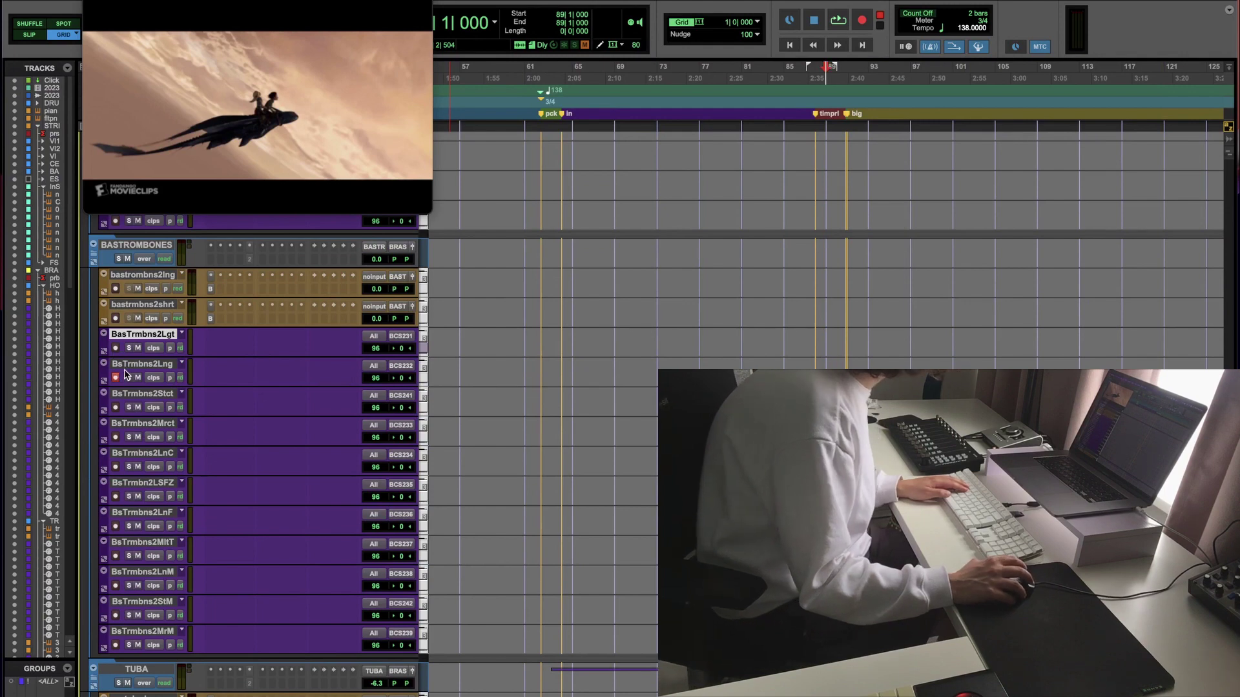
{"action": "key", "text": "space"}
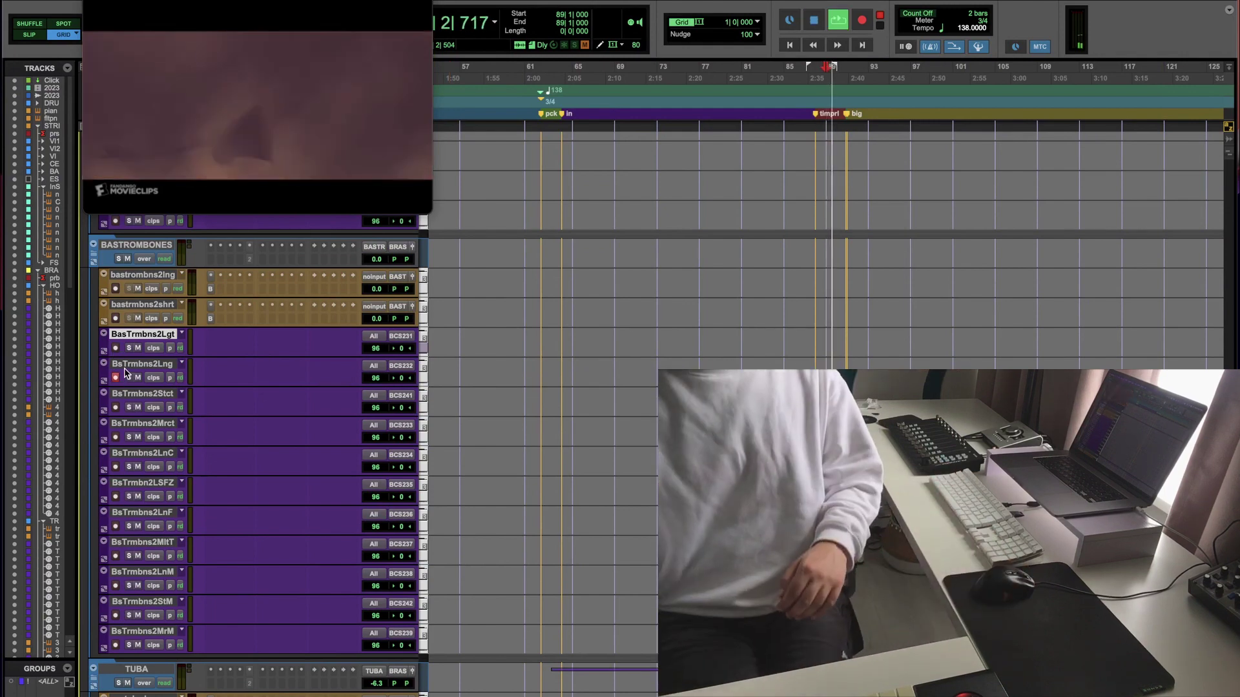
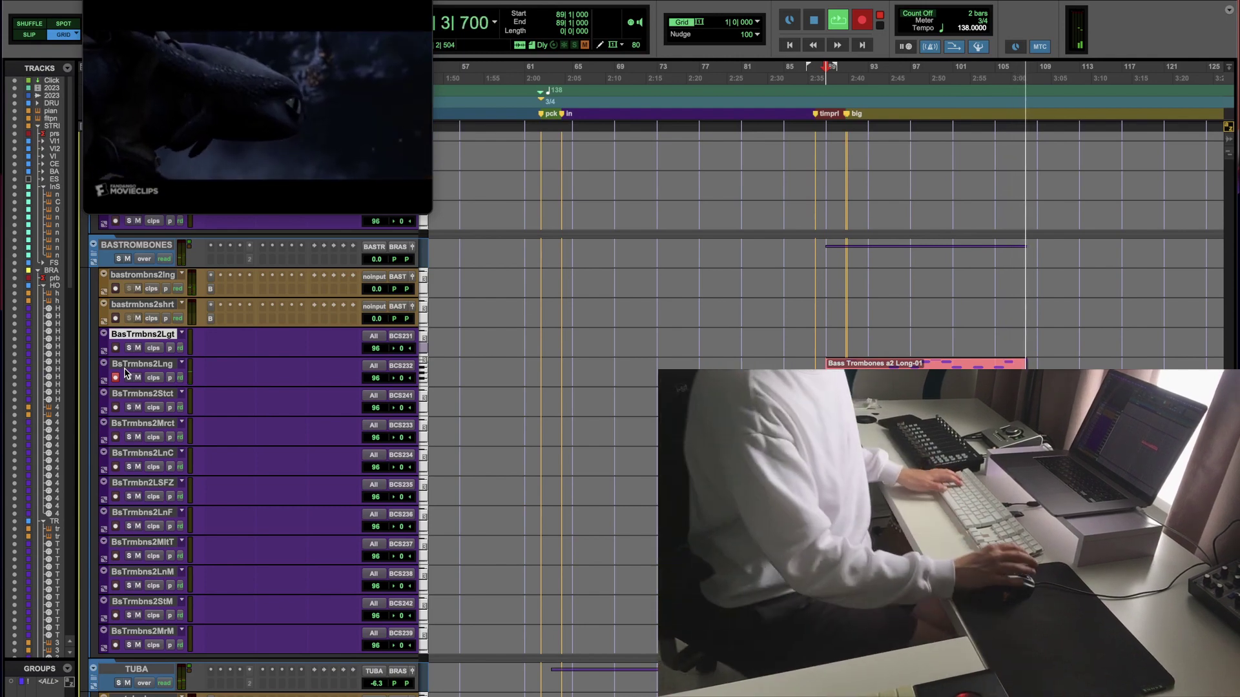
{"action": "key", "text": "space"}
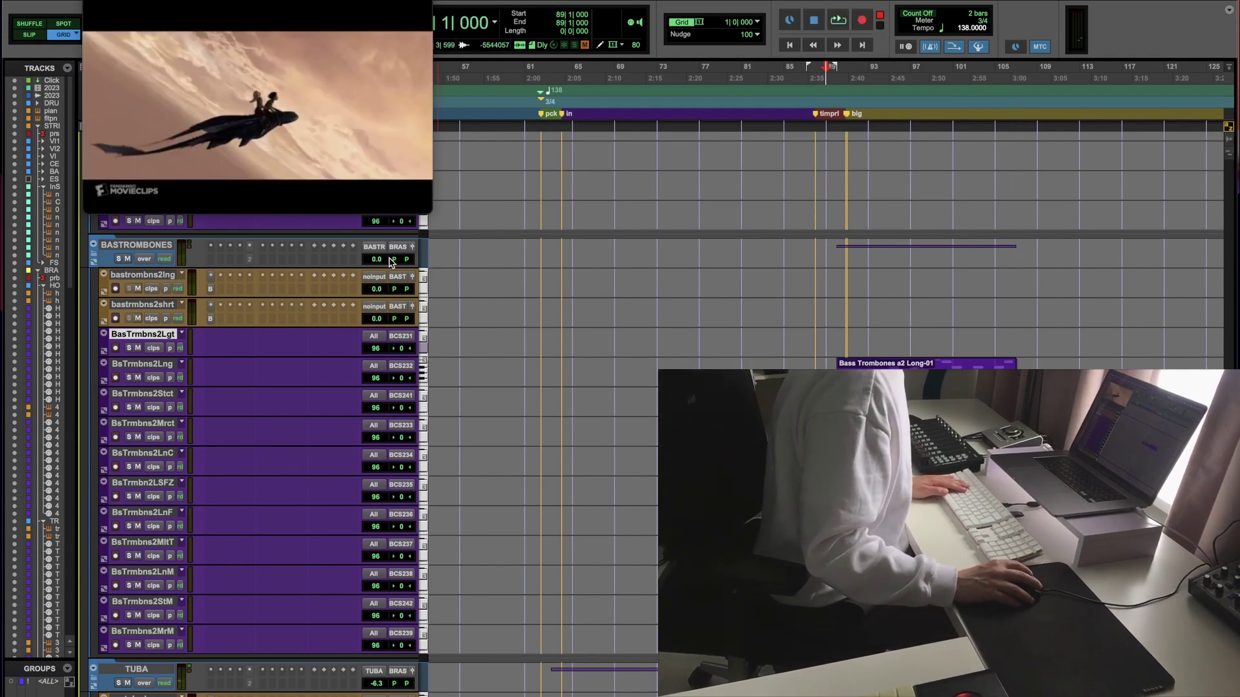
{"action": "left_click", "coordinate": [517, 357]}
Step: Look through the tuba, trombone, tuned percussion and cinematic percussion tracks for another part to add
{"action": "scroll", "coordinate": [517, 357], "scroll_direction": "down", "scroll_amount": 5}
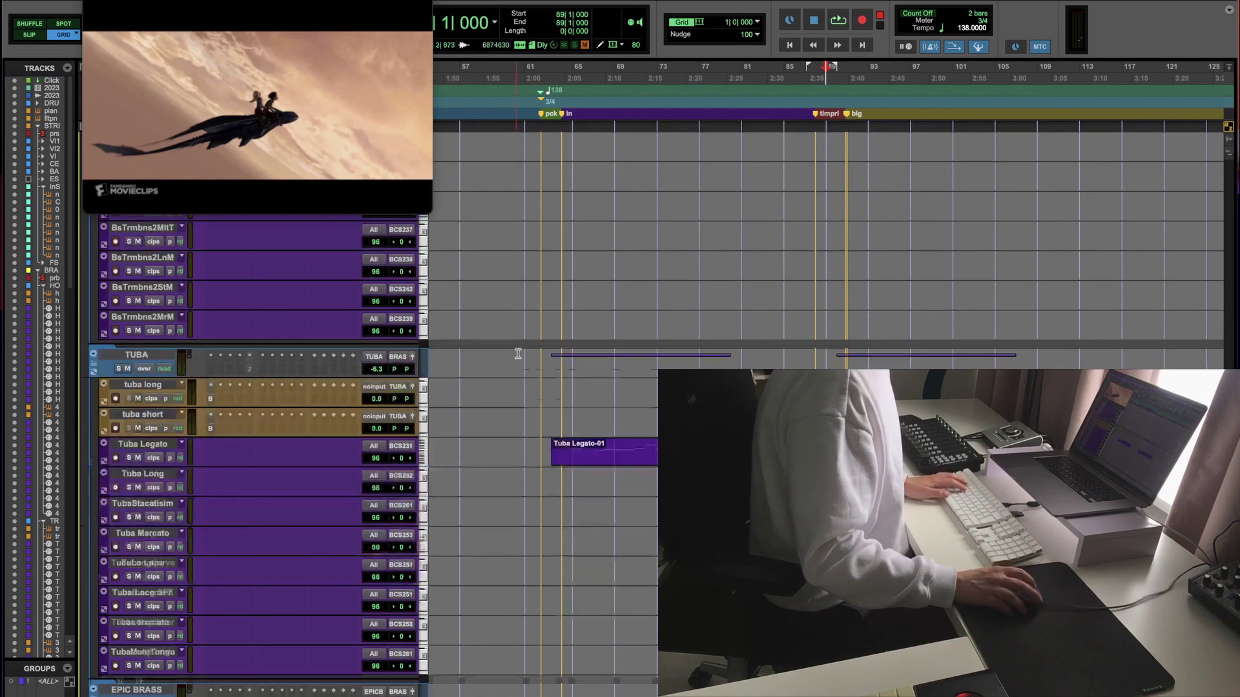
{"action": "scroll", "coordinate": [517, 357], "scroll_direction": "down", "scroll_amount": 10}
{"action": "scroll", "coordinate": [517, 357], "scroll_direction": "down", "scroll_amount": 5}
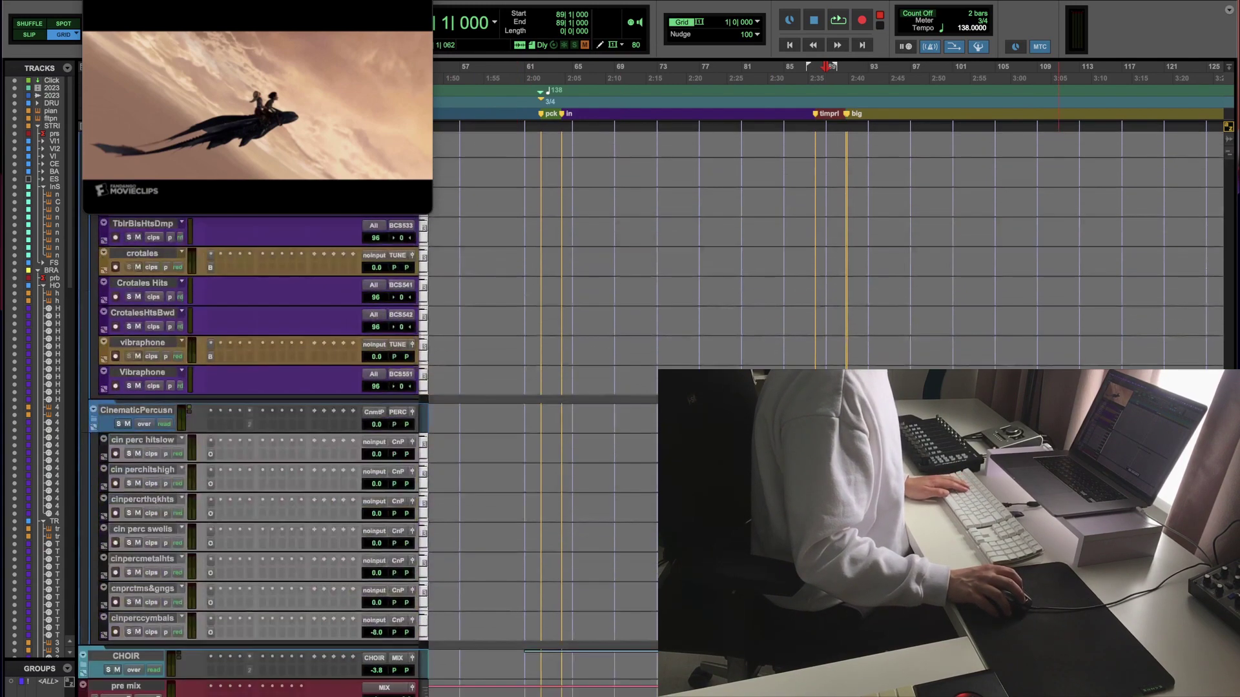
{"action": "scroll", "coordinate": [518, 357], "scroll_direction": "up", "scroll_amount": 10}
{"action": "scroll", "coordinate": [518, 357], "scroll_direction": "up", "scroll_amount": 15}
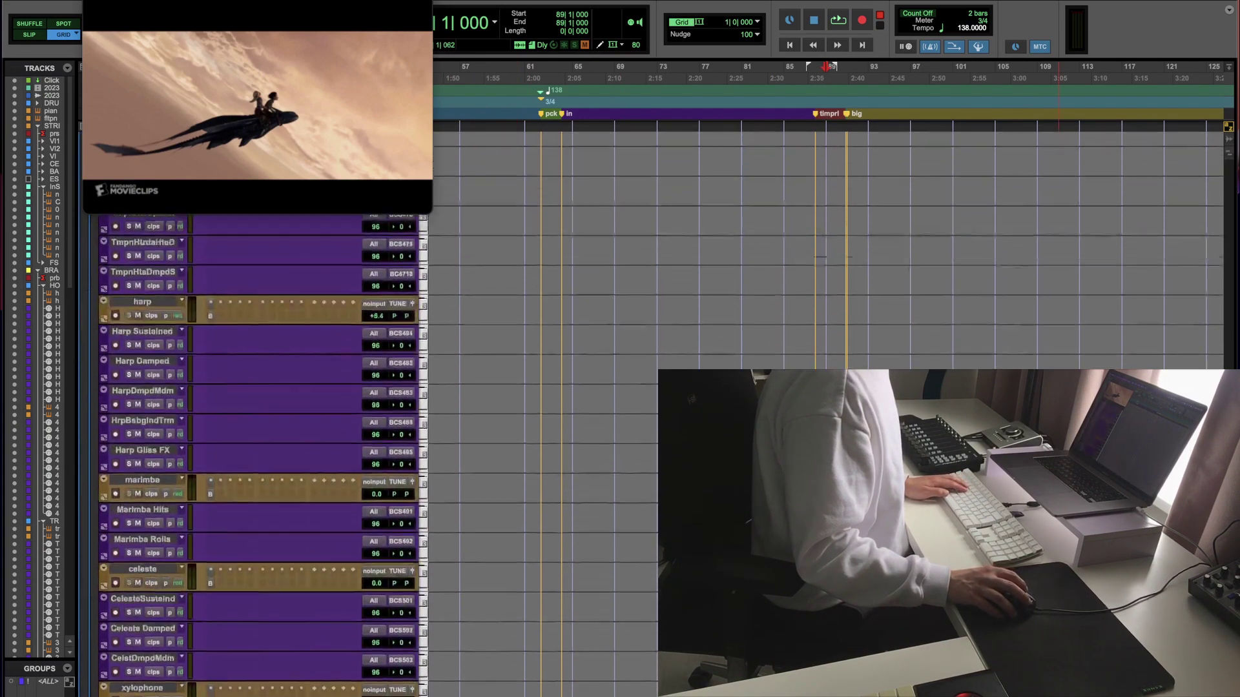
{"action": "scroll", "coordinate": [518, 357], "scroll_direction": "down", "scroll_amount": 5}
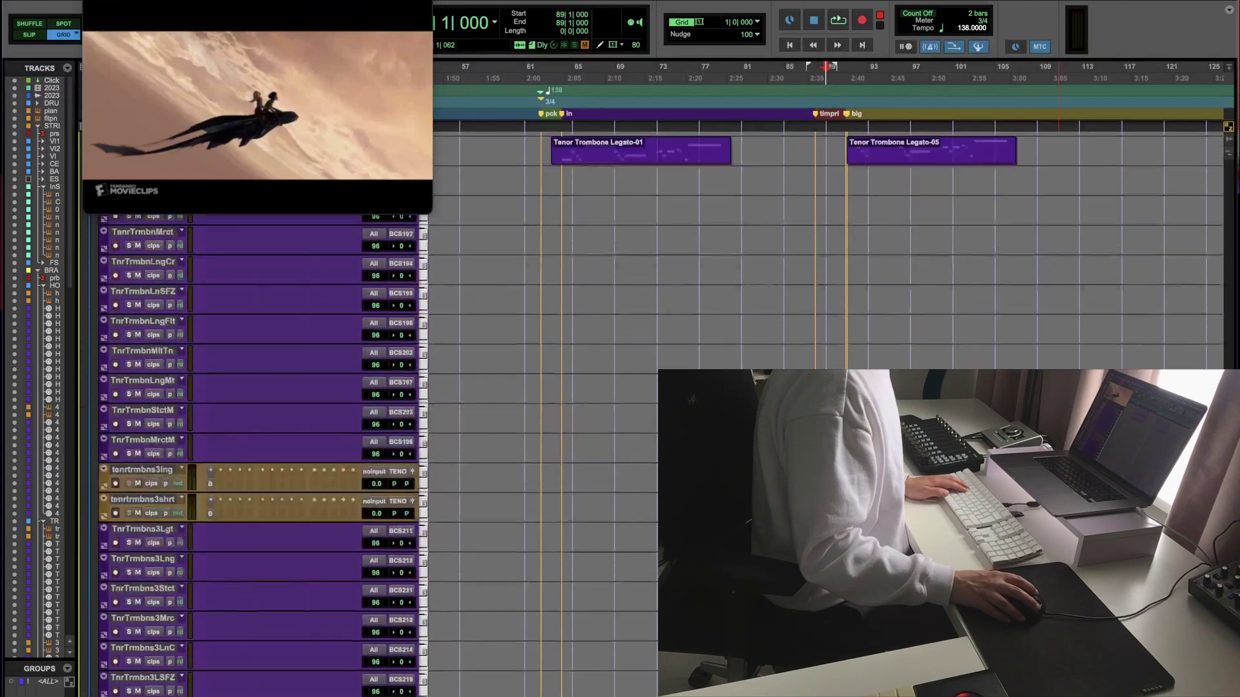
{"action": "scroll", "coordinate": [517, 357], "scroll_direction": "down", "scroll_amount": 10}
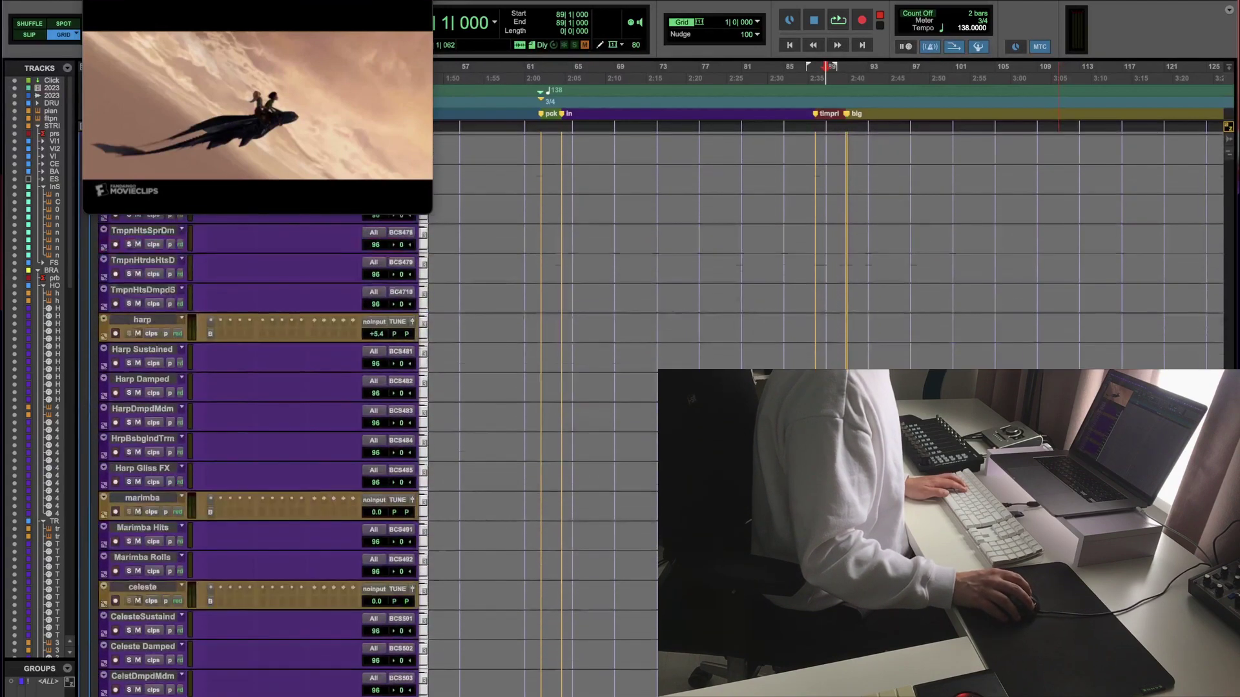
{"action": "scroll", "coordinate": [517, 357], "scroll_direction": "up", "scroll_amount": 10}
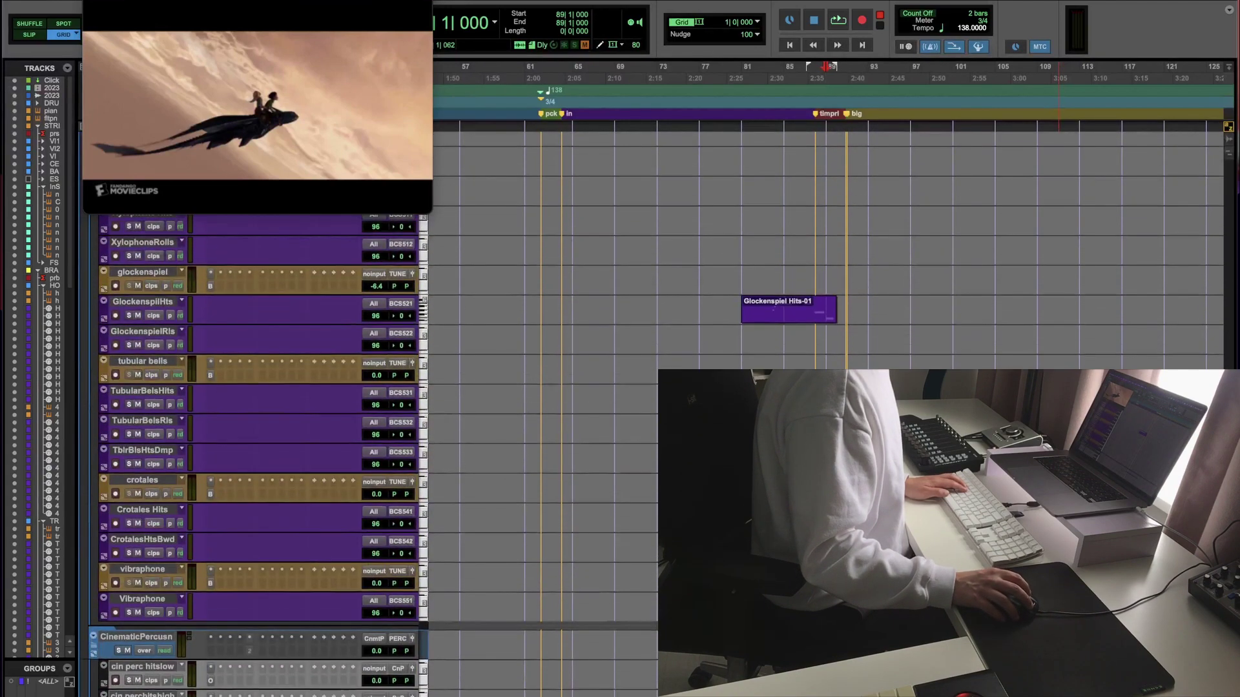
{"action": "scroll", "coordinate": [120, 527], "scroll_direction": "down", "scroll_amount": 6}
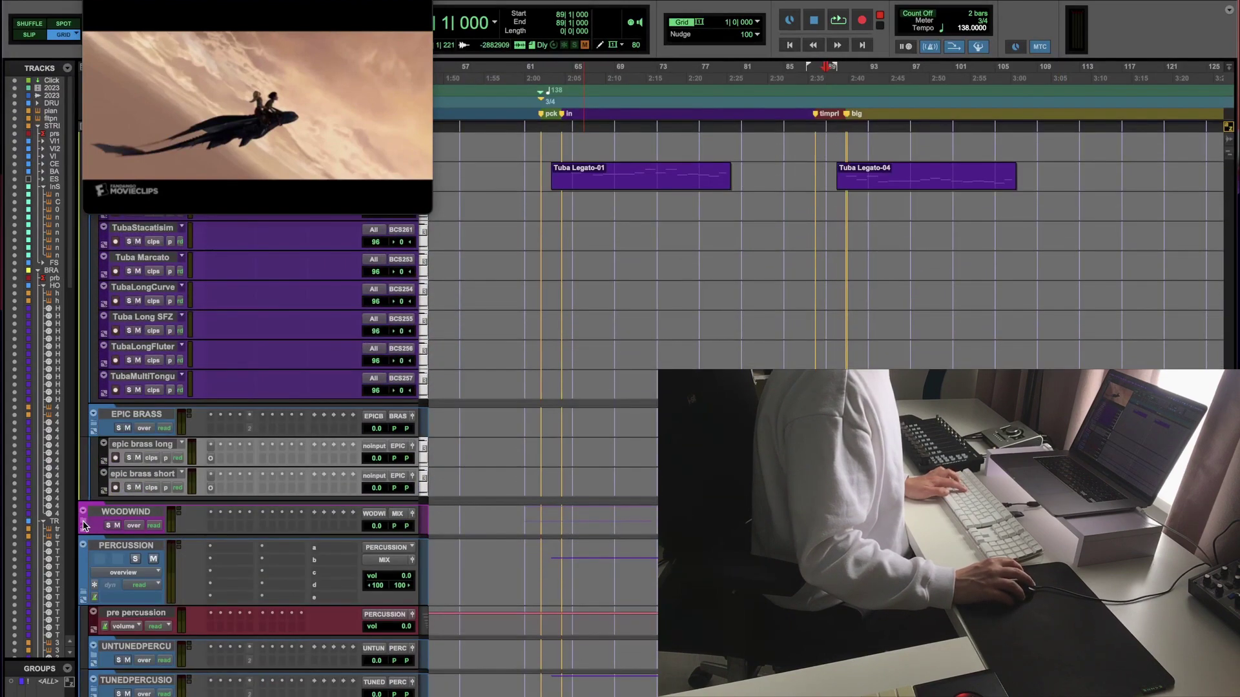
Step: Expand the WOODWIND and FLUTES folders and record-enable the Flute Long track
{"action": "left_click", "coordinate": [82, 516]}
{"action": "scroll", "coordinate": [139, 522], "scroll_direction": "down", "scroll_amount": 4}
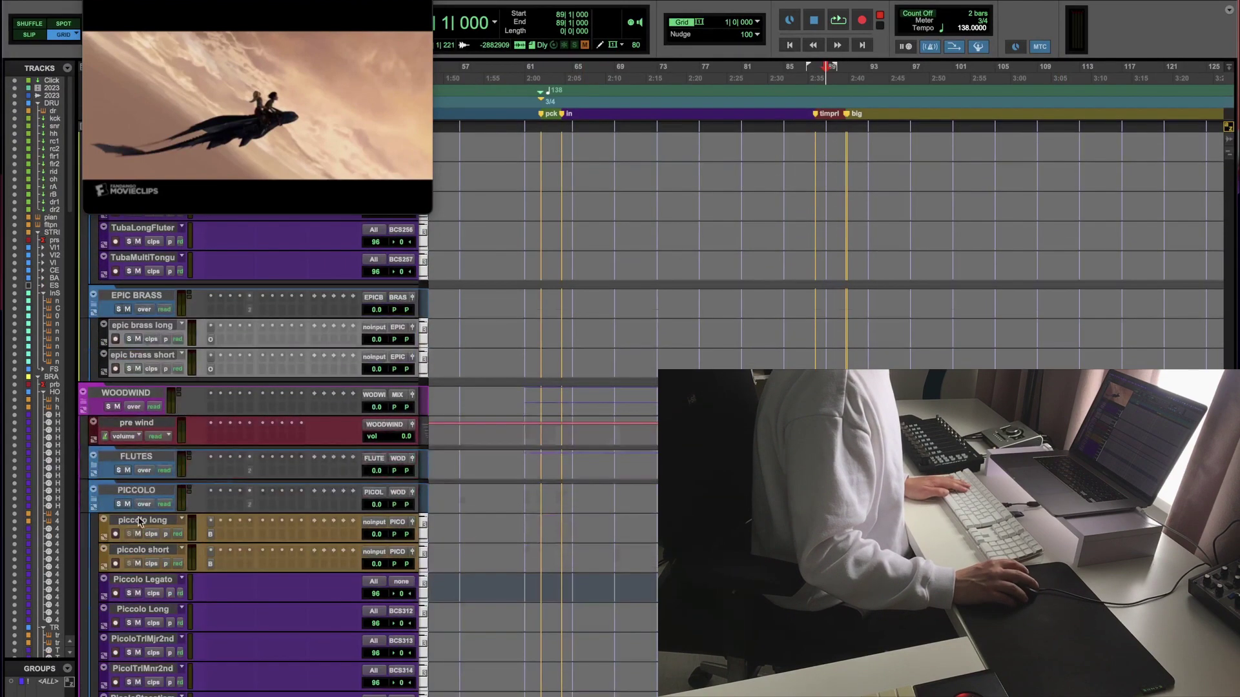
{"action": "left_click", "coordinate": [93, 469]}
{"action": "scroll", "coordinate": [210, 503], "scroll_direction": "down", "scroll_amount": 5}
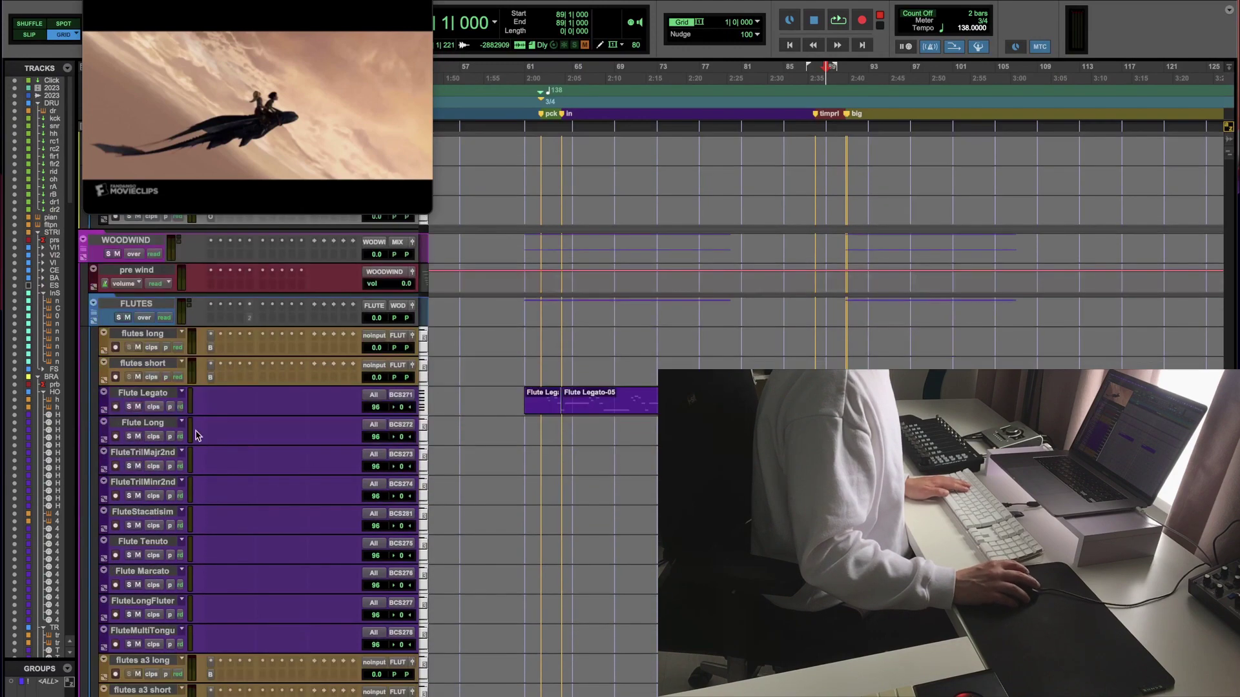
{"action": "left_click", "coordinate": [143, 423]}
{"action": "key", "text": "super+bracketright"}
{"action": "key", "text": "super+bracketright"}
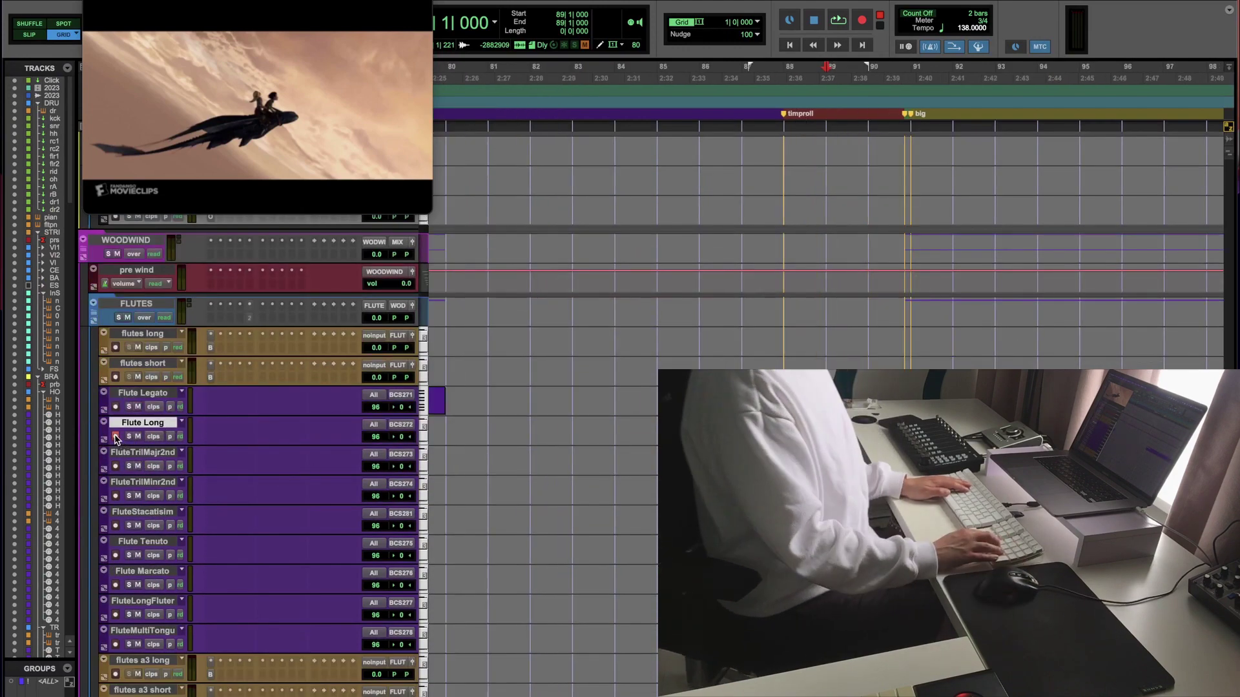
Step: Rehearse and record a Flute Long part from bar 87, and trim the clip to bars 88 through 91
{"action": "key", "text": "super+space"}
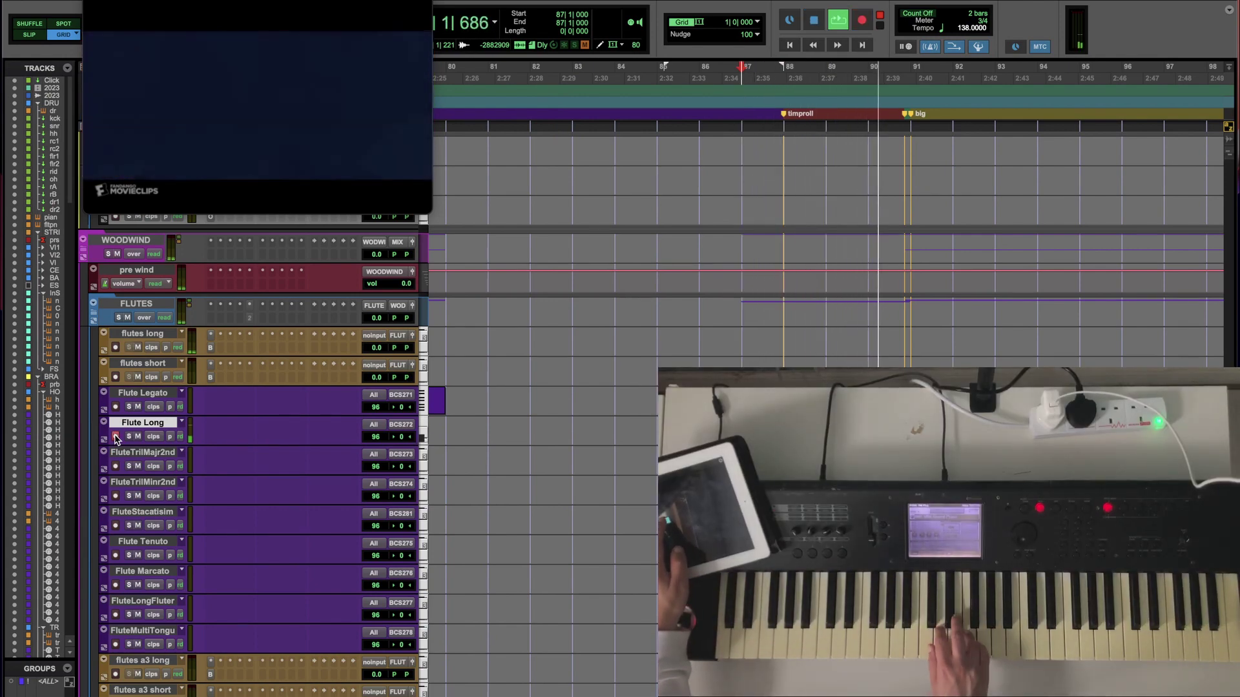
{"action": "key", "text": "space"}
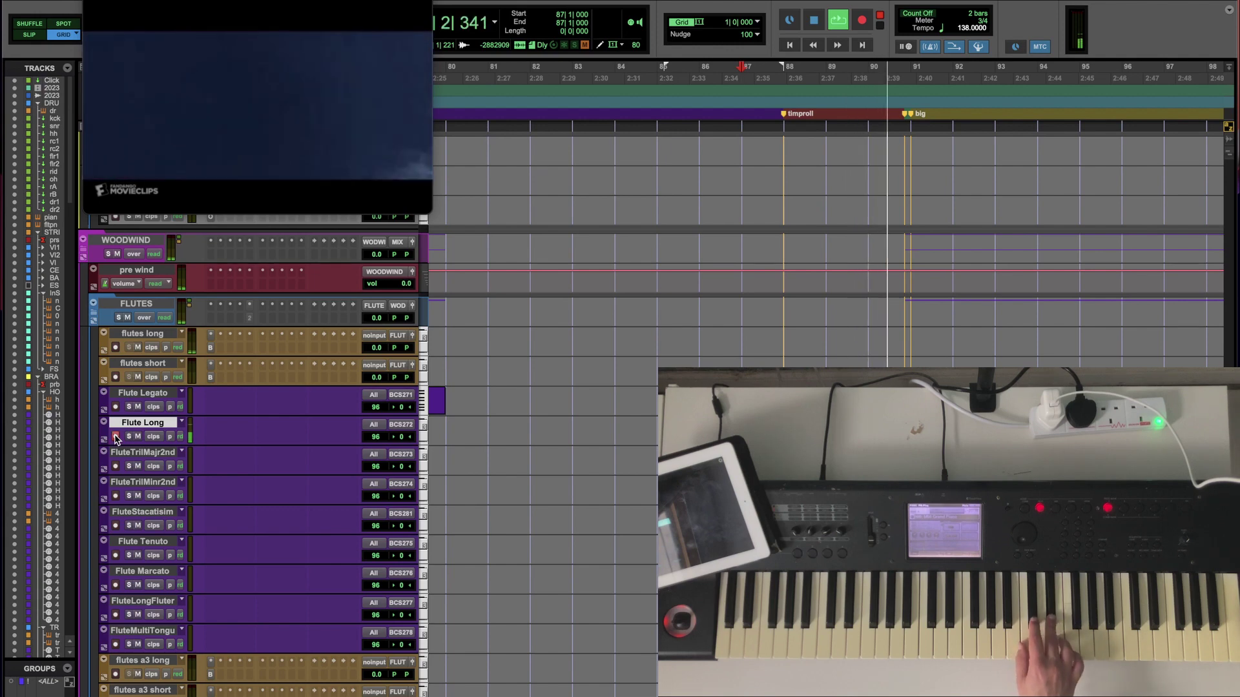
{"action": "key", "text": "space"}
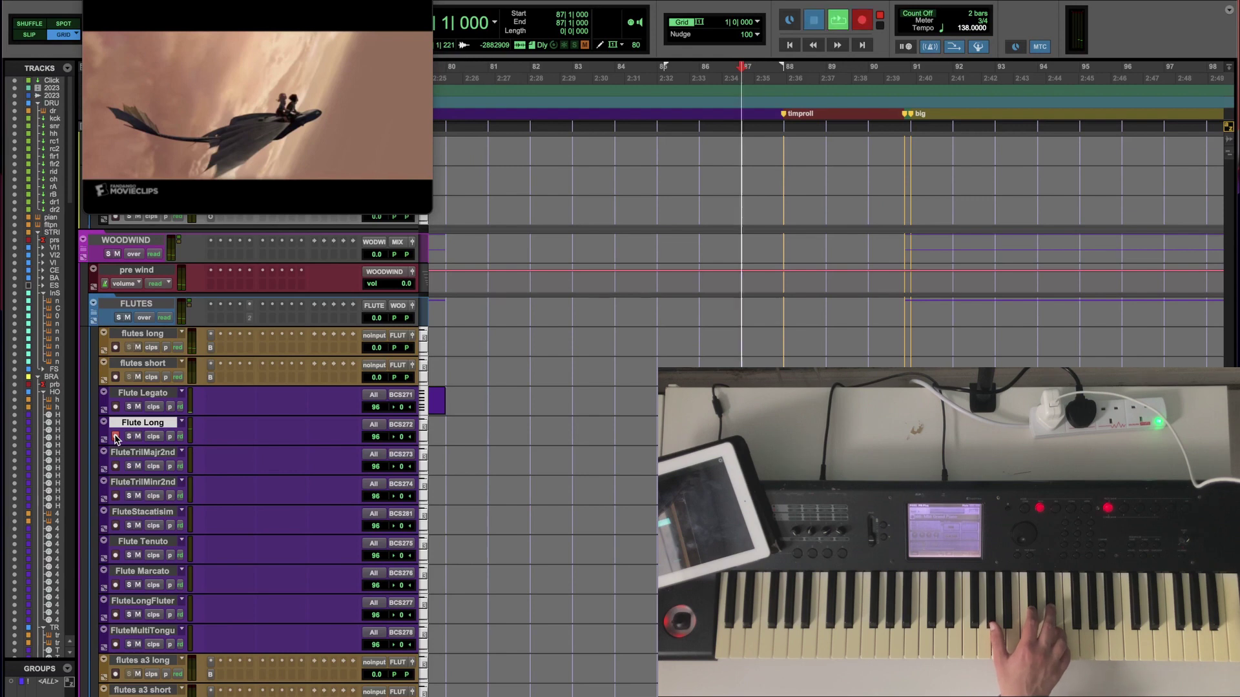
{"action": "key", "text": "super+space"}
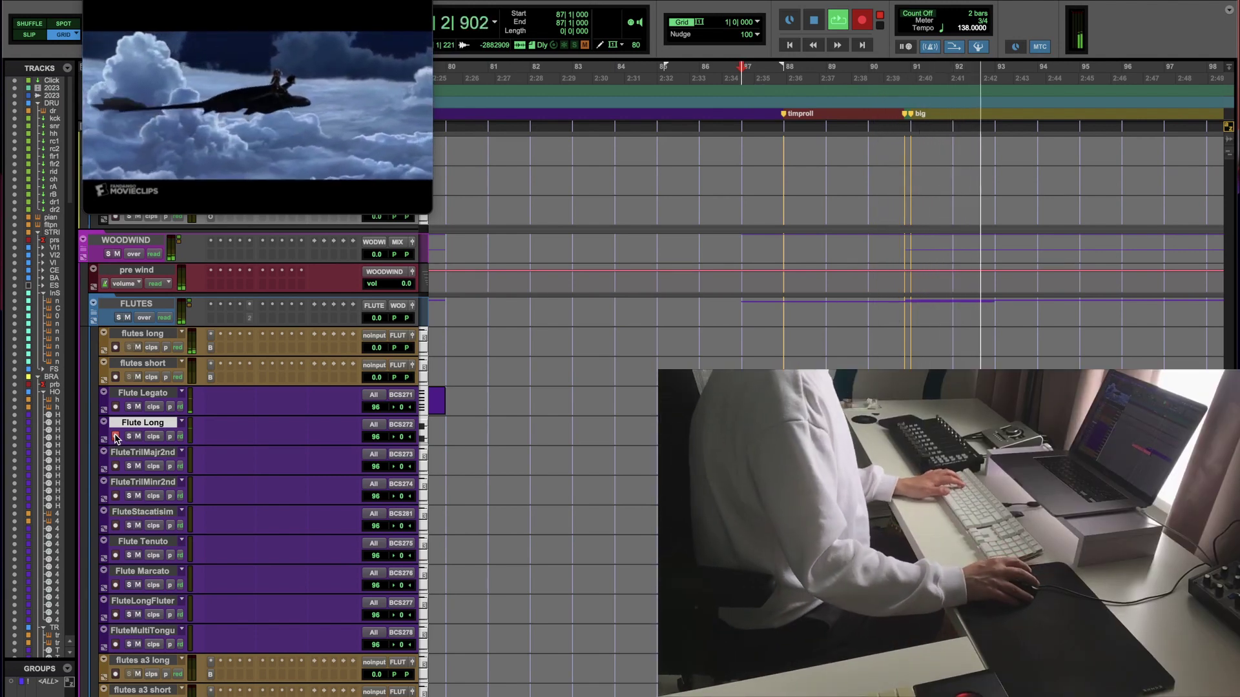
{"action": "key", "text": "space"}
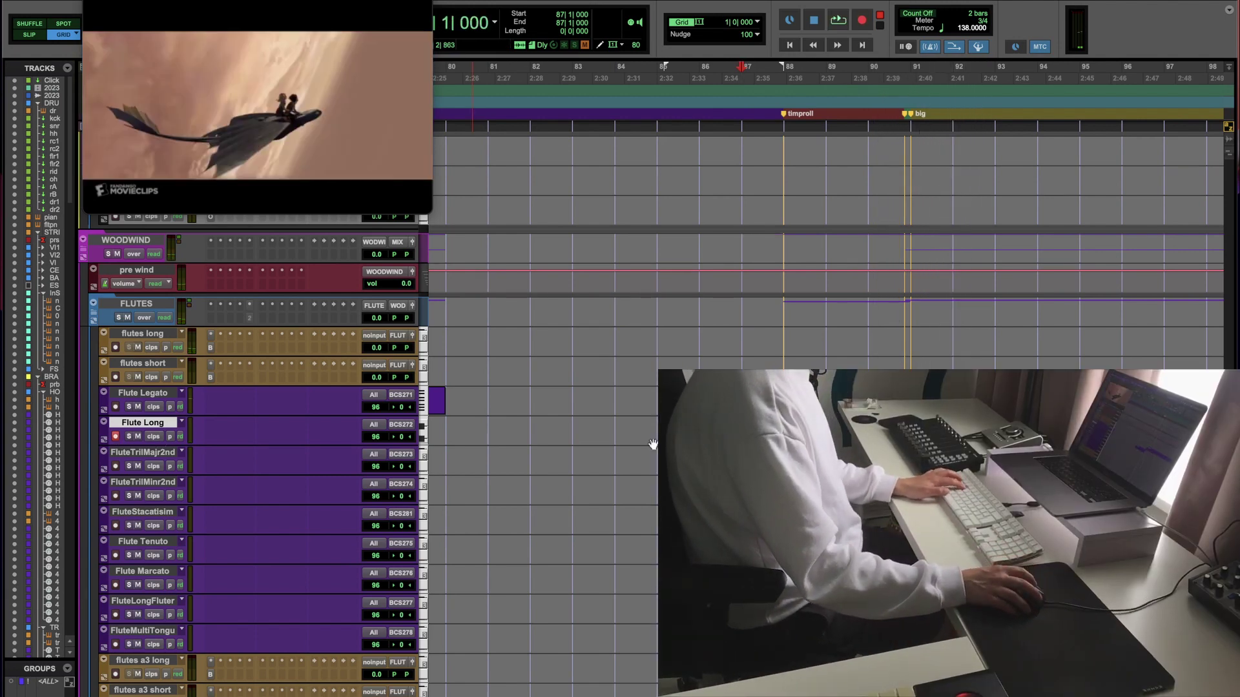
Step: Open the Flute Long clip in the MIDI editor and delete its first three notes
{"action": "key", "text": "super+bracketright"}
{"action": "key", "text": "super+bracketright"}
{"action": "key", "text": "super+bracketright"}
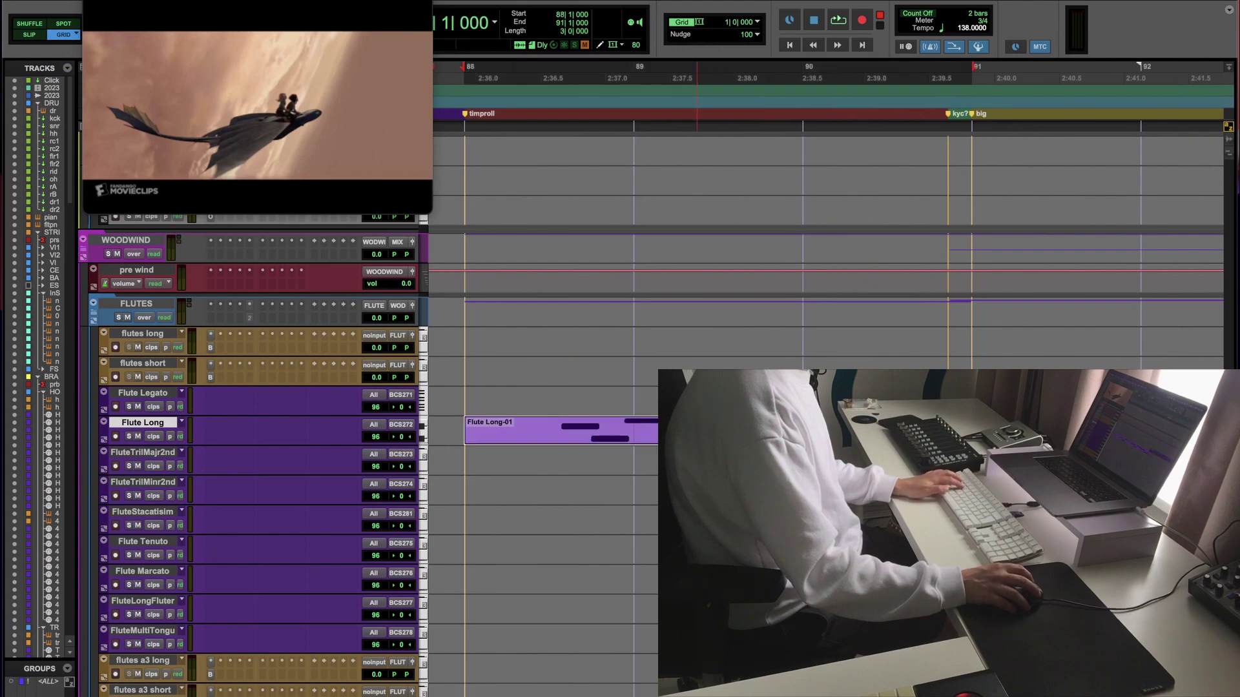
{"action": "key", "text": "ctrl+equal"}
{"action": "left_click_drag", "start_coordinate": [629, 214], "coordinate": [540, 327]}
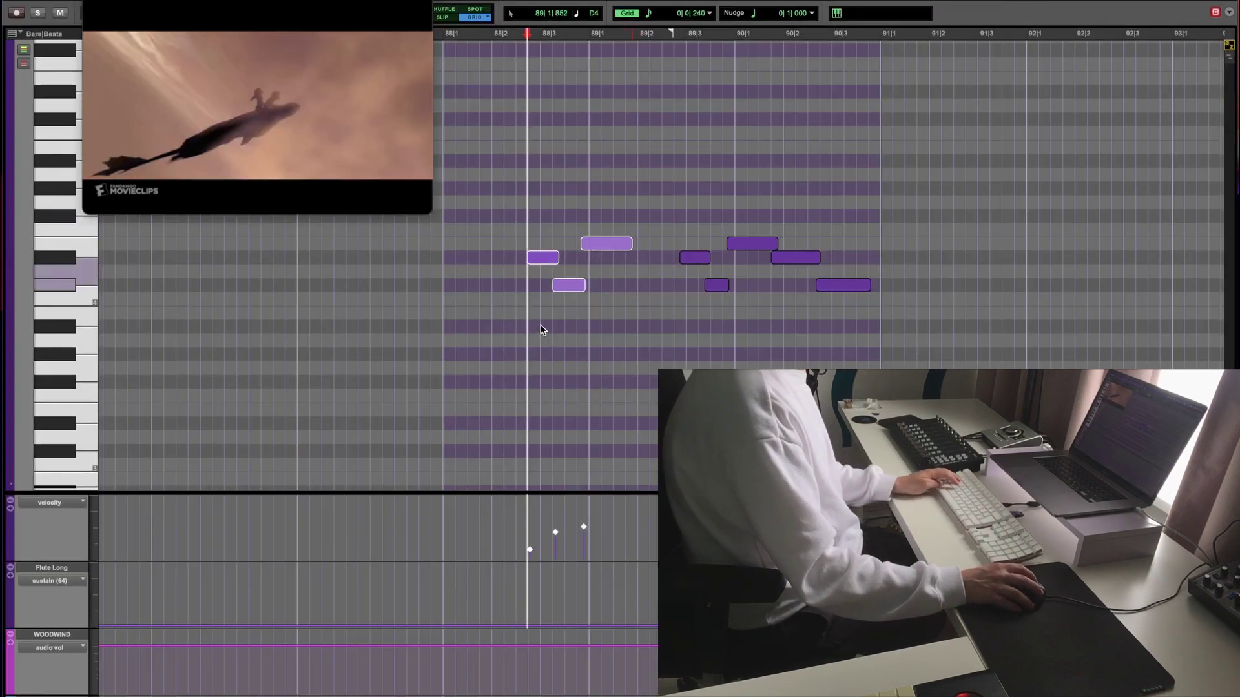
{"action": "key", "text": "Delete"}
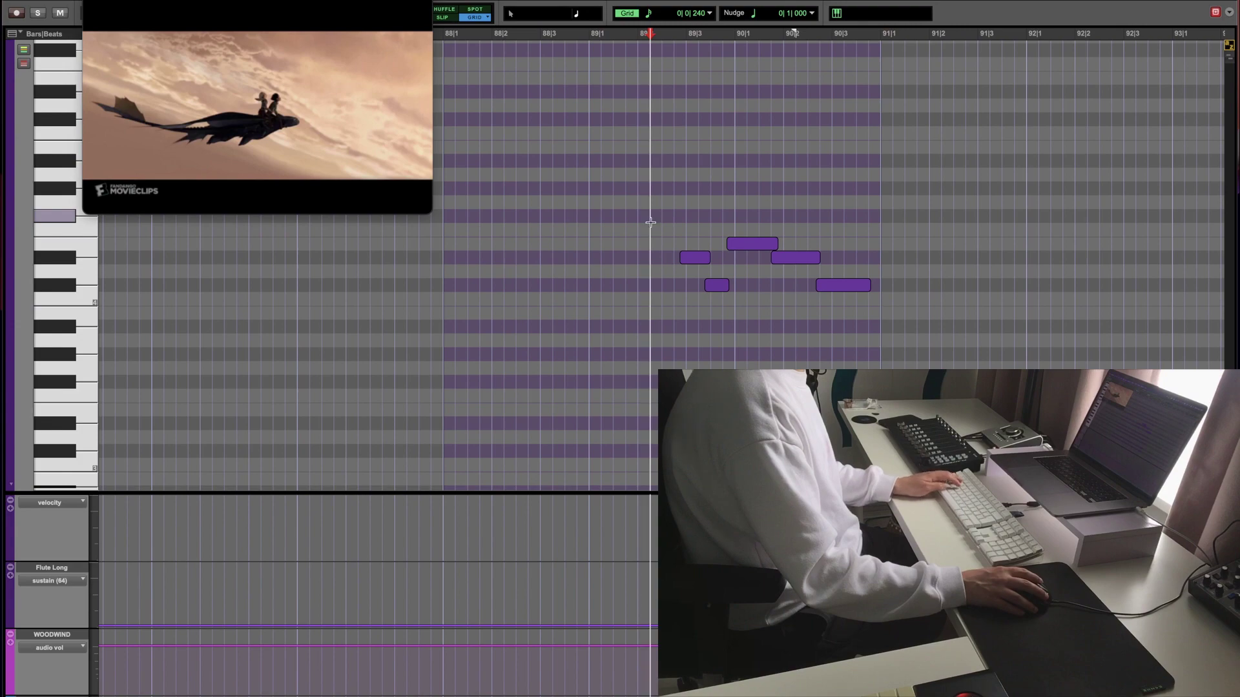
Step: Close the Flute Long clip's MIDI editor and collapse the FLUTES folder
{"action": "key", "text": "ctrl+equal"}
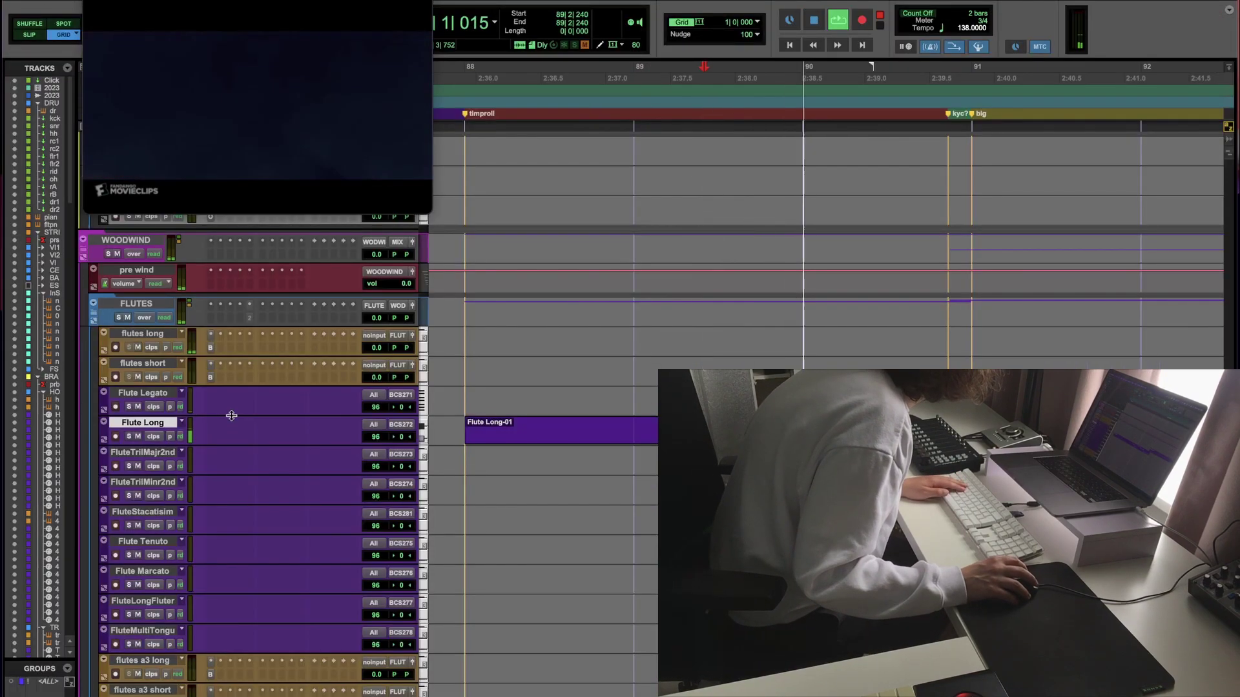
{"action": "key", "text": "ctrl+bracketleft"}
{"action": "key", "text": "ctrl+bracketleft"}
{"action": "key", "text": "ctrl+bracketleft"}
{"action": "key", "text": "ctrl+bracketleft"}
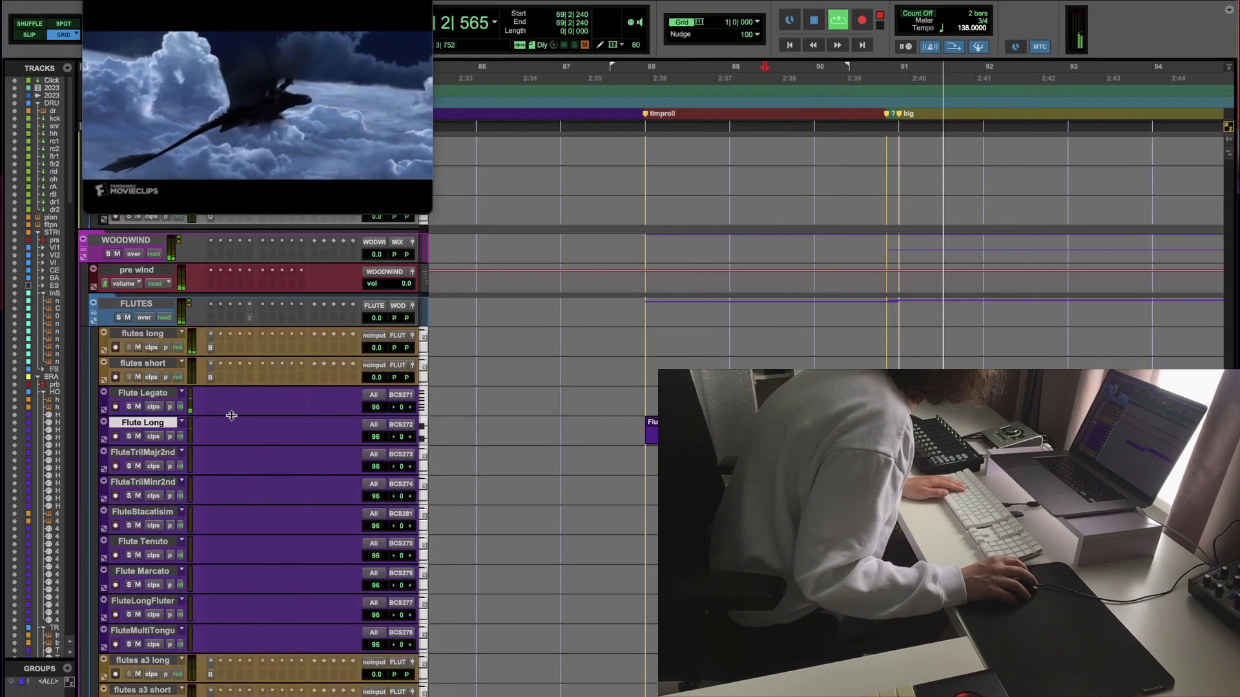
{"action": "left_click", "coordinate": [93, 308]}
{"action": "key", "text": "ctrl+bracketleft"}
{"action": "key", "text": "ctrl+bracketleft"}
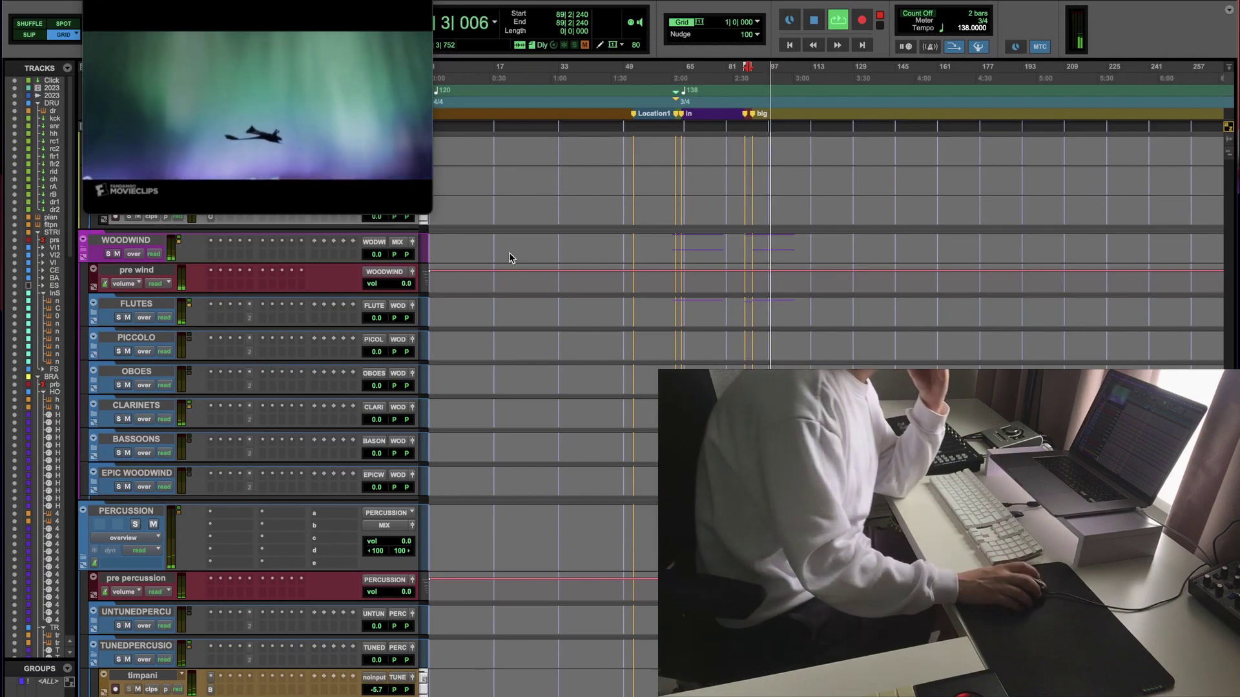
Step: Audition the tuned percussion soloed from bar 97, mute the Timpani Rolls section from about bar 99 to 100, and clear the solo
{"action": "scroll", "coordinate": [510, 257], "scroll_direction": "down", "scroll_amount": 15}
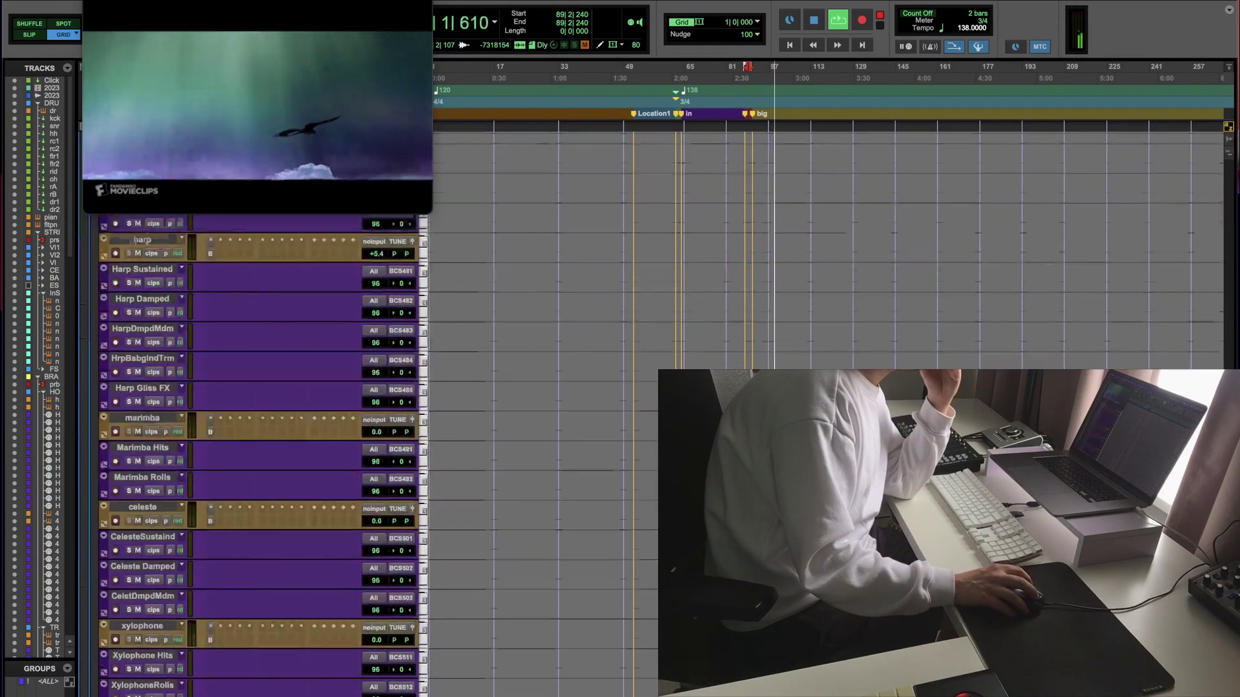
{"action": "scroll", "coordinate": [510, 387], "scroll_direction": "up", "scroll_amount": 15}
{"action": "scroll", "coordinate": [511, 387], "scroll_direction": "down", "scroll_amount": 8}
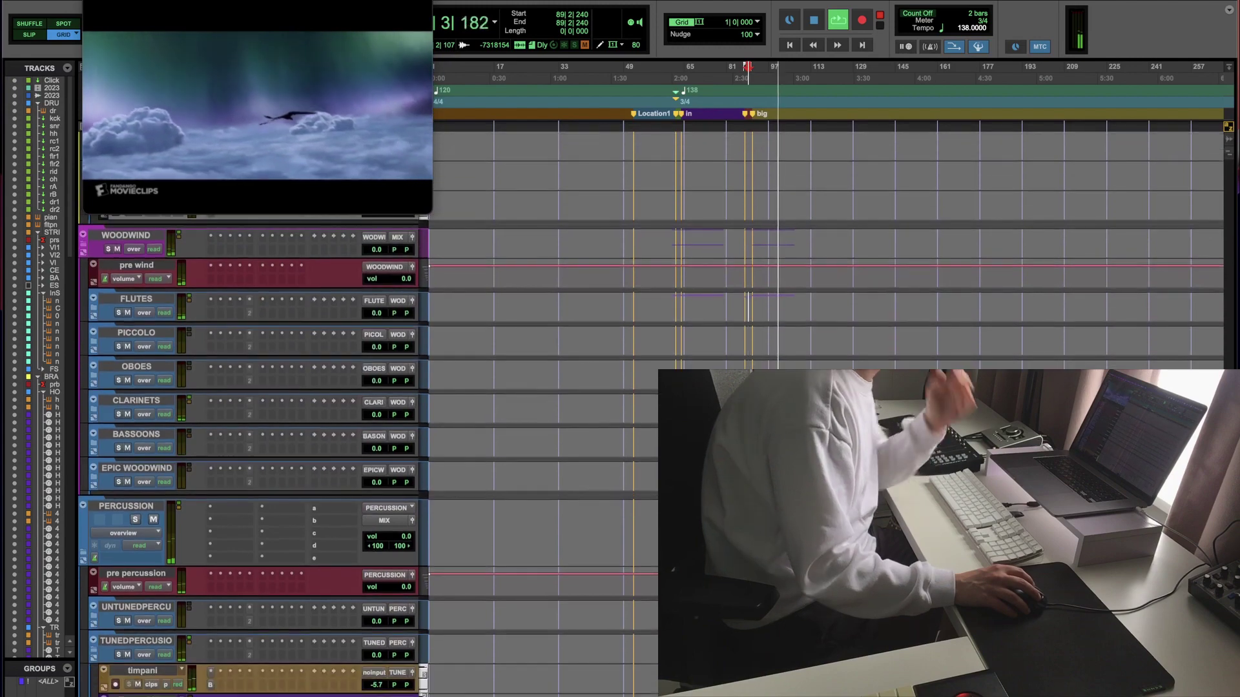
{"action": "key", "text": "space"}
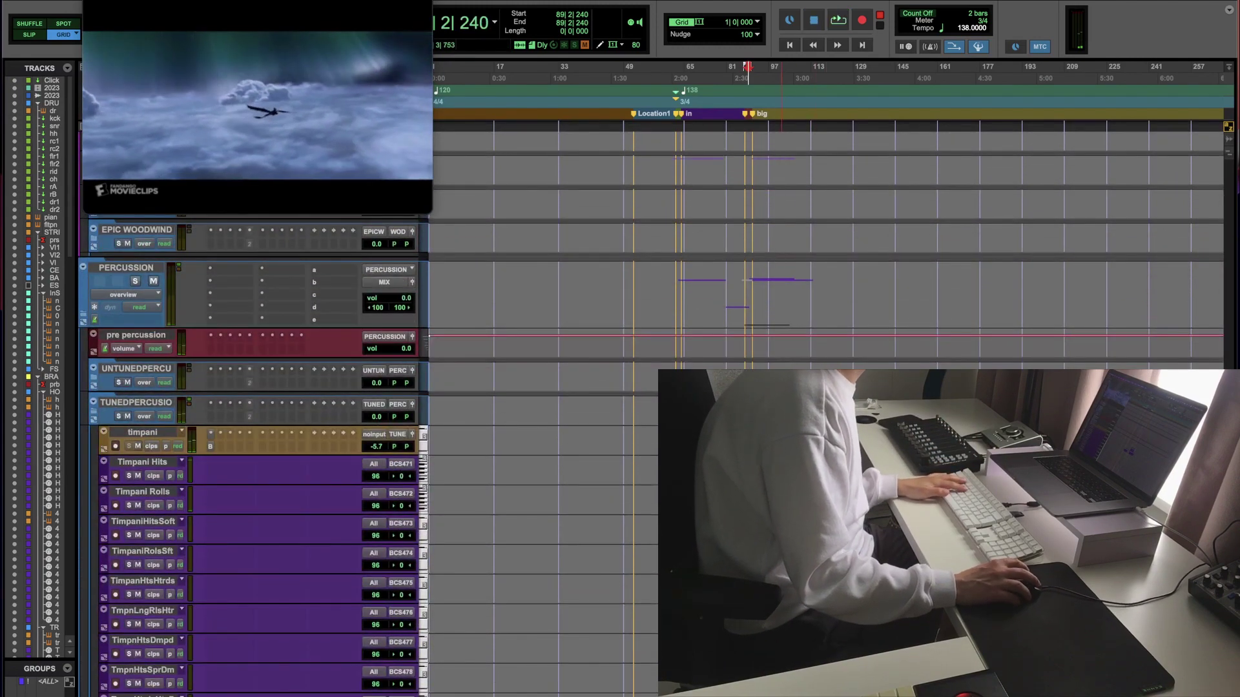
{"action": "key", "text": "super+bracketright"}
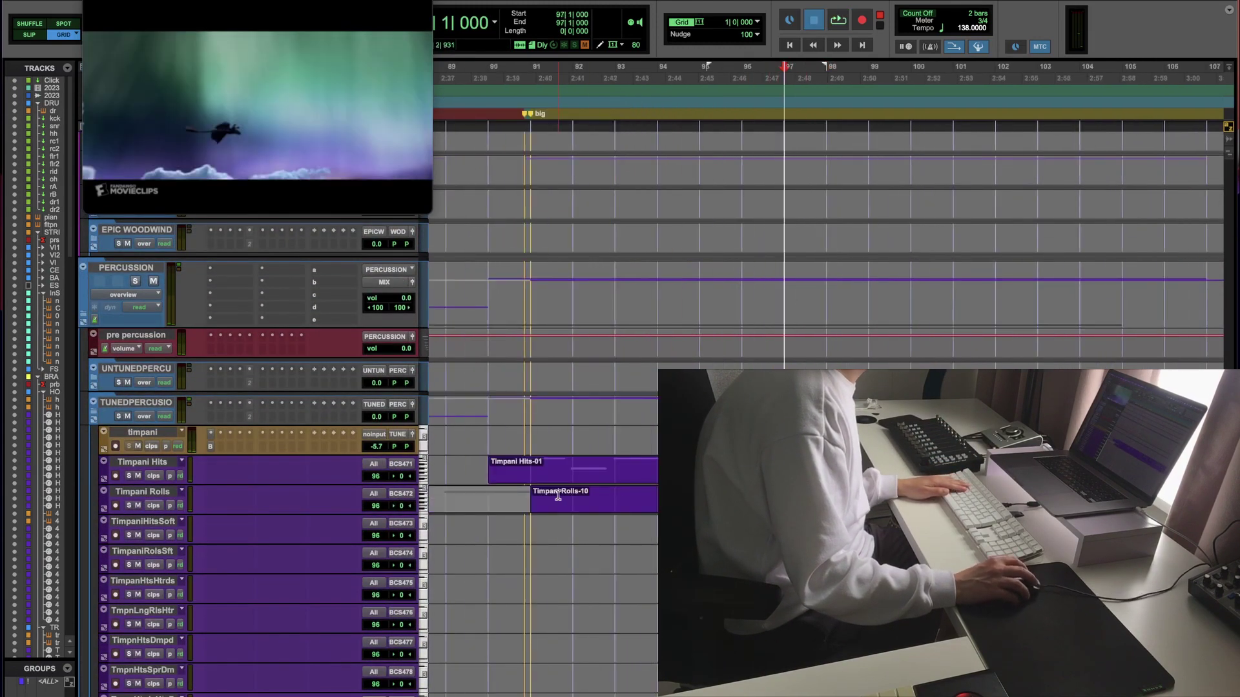
{"action": "key", "text": "space"}
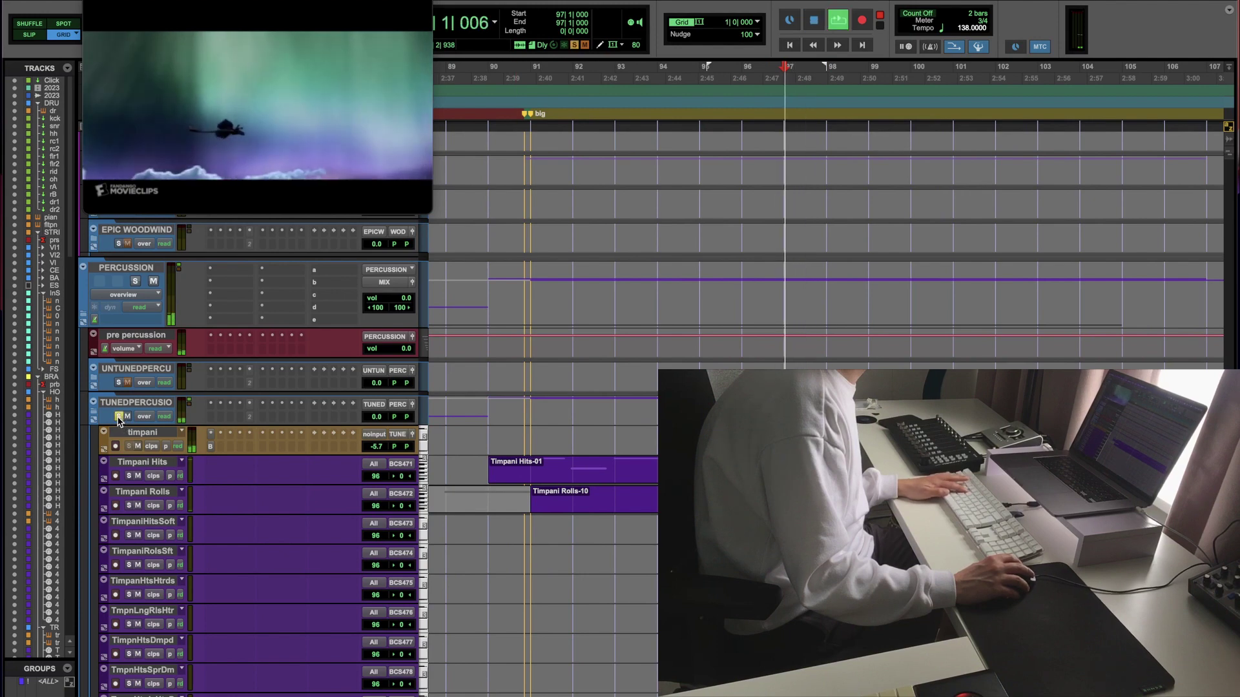
{"action": "key", "text": "super+bracketright"}
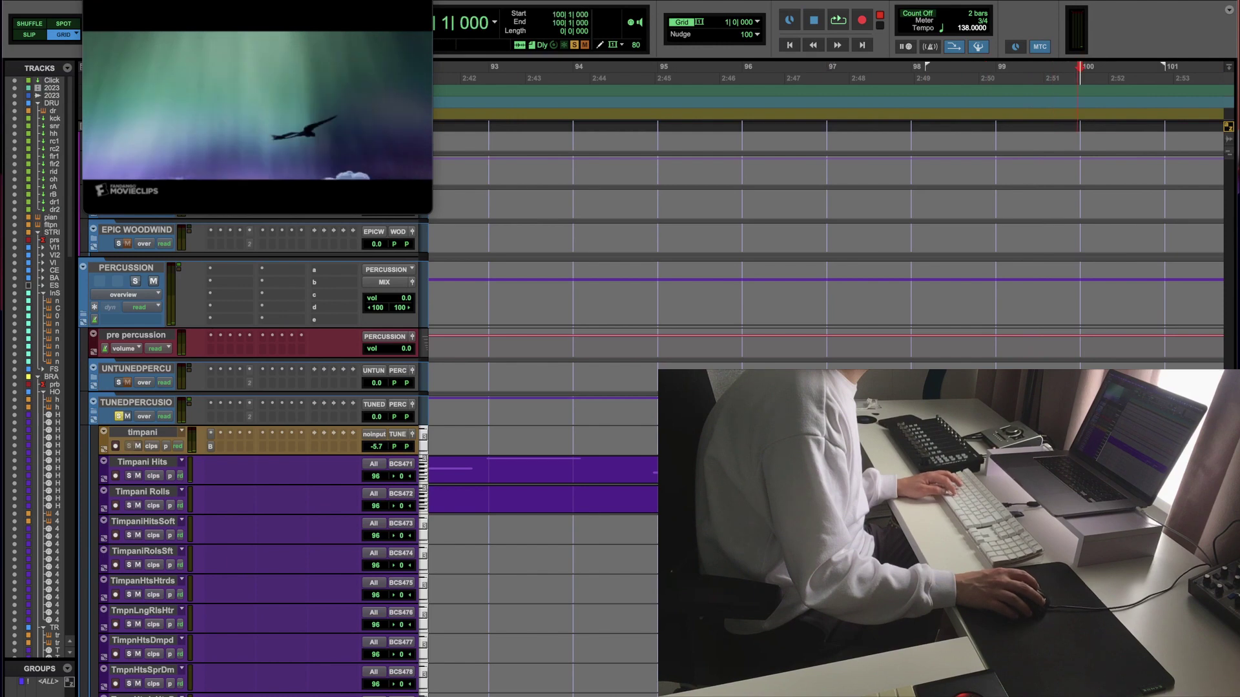
{"action": "key", "text": "comma"}
{"action": "key", "text": "comma"}
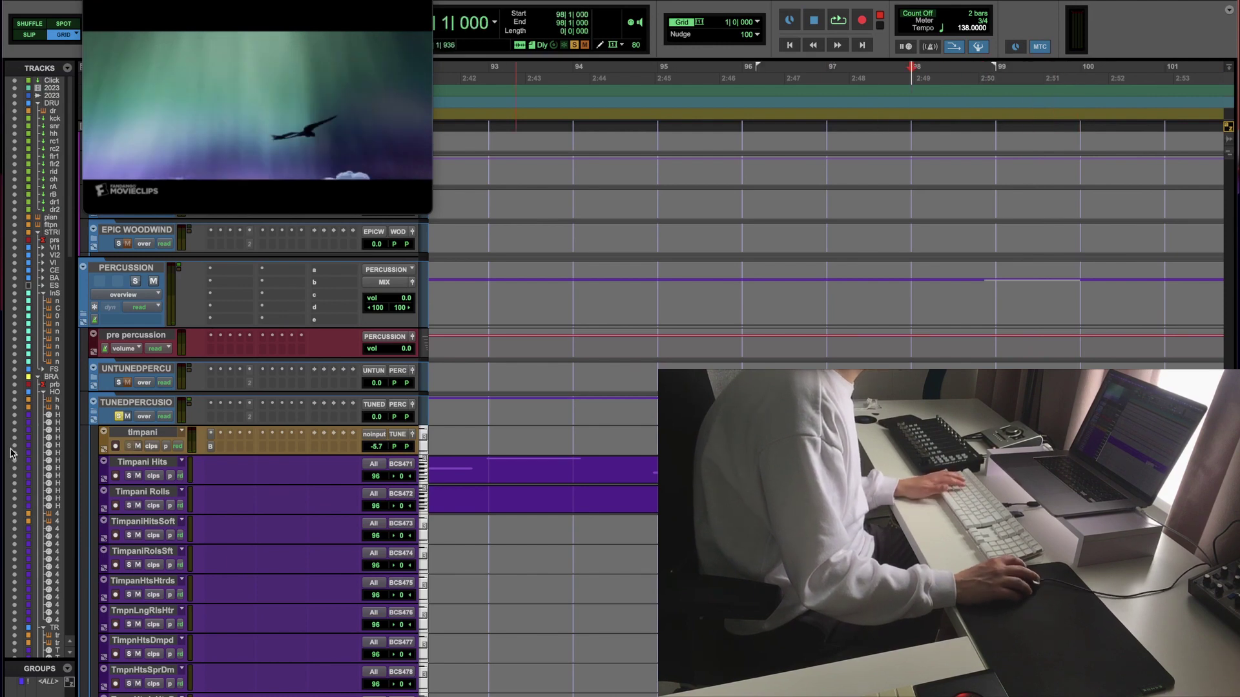
{"action": "key", "text": "space"}
{"action": "left_click", "coordinate": [130, 506]}
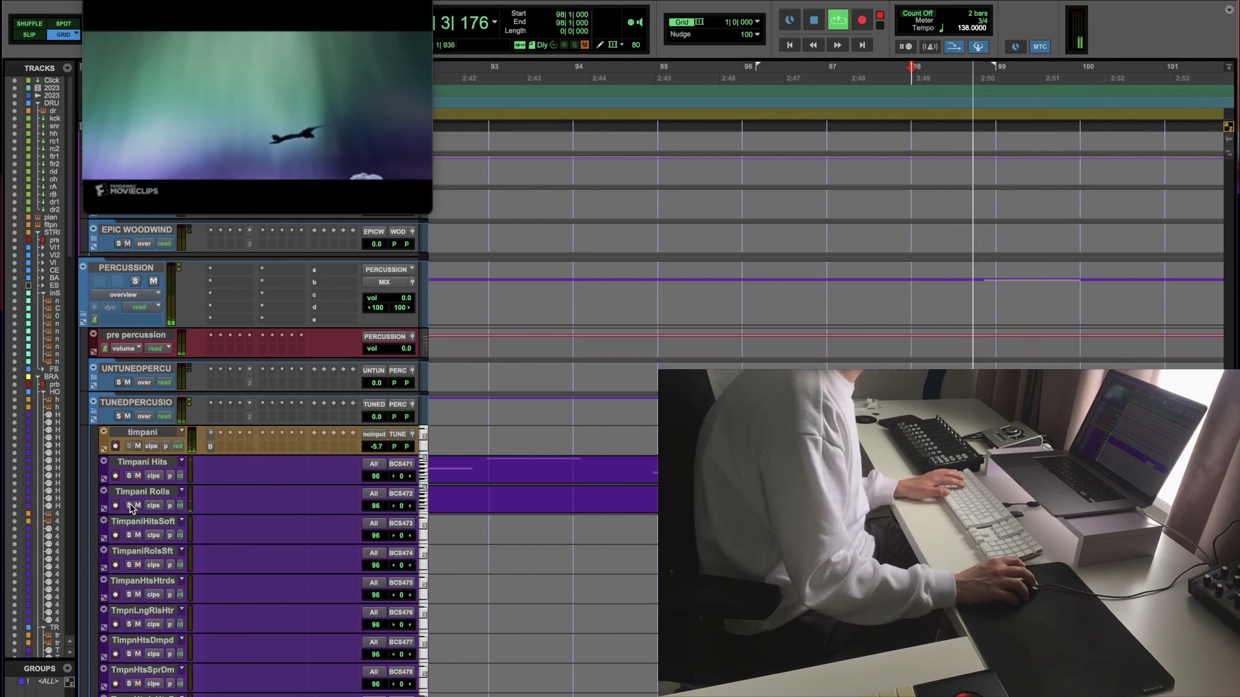
Step: Play the cue on from bar 98 while looking over the cinematic percussion, choir and reference audio tracks
{"action": "key", "text": "r"}
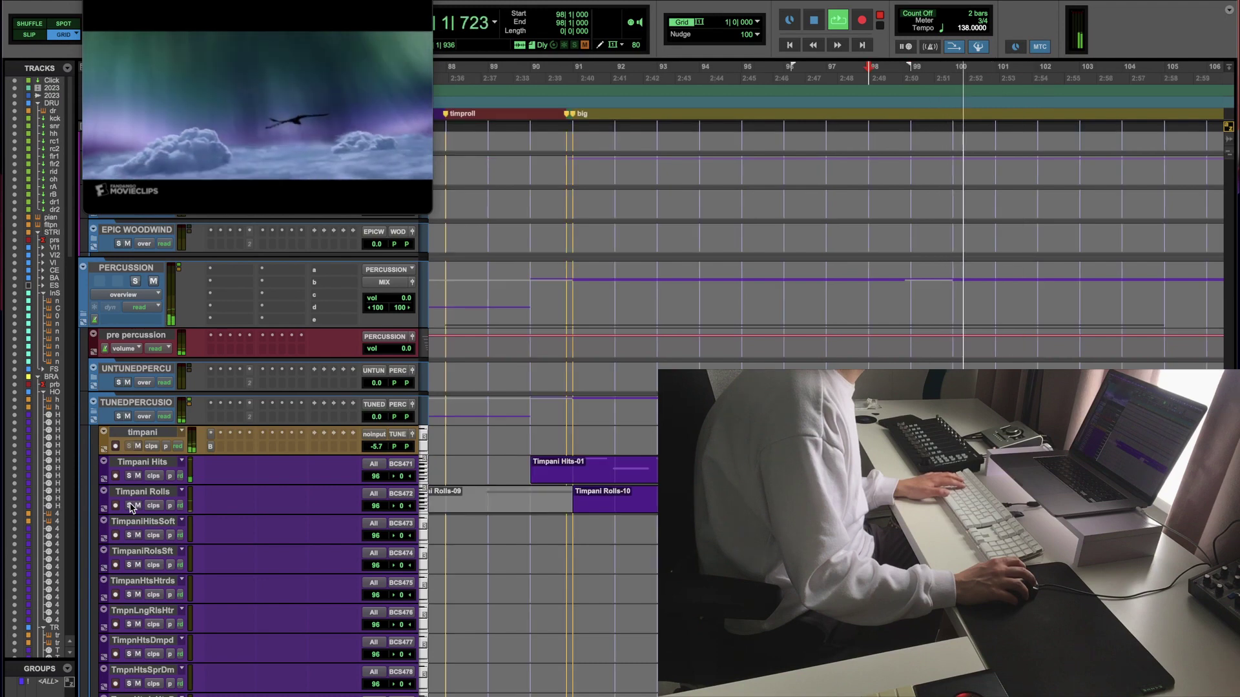
{"action": "key", "text": "r"}
{"action": "key", "text": "r"}
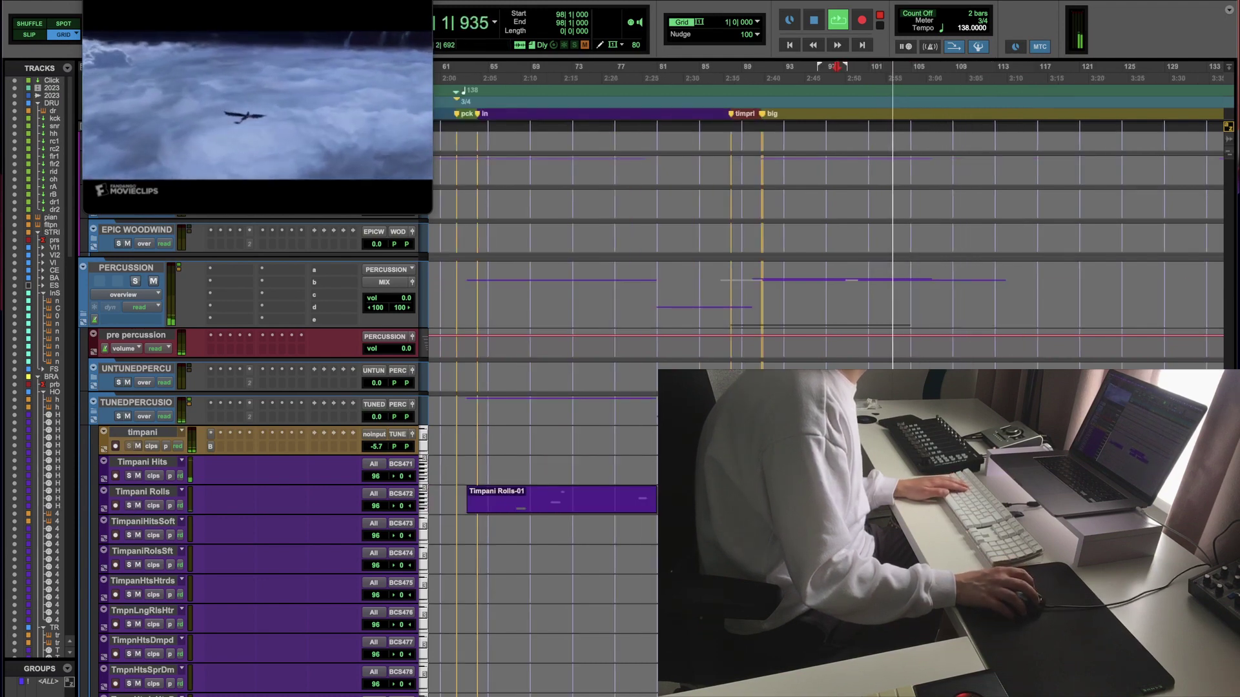
{"action": "scroll", "coordinate": [581, 290], "scroll_direction": "down", "scroll_amount": 10}
{"action": "scroll", "coordinate": [581, 290], "scroll_direction": "down", "scroll_amount": 5}
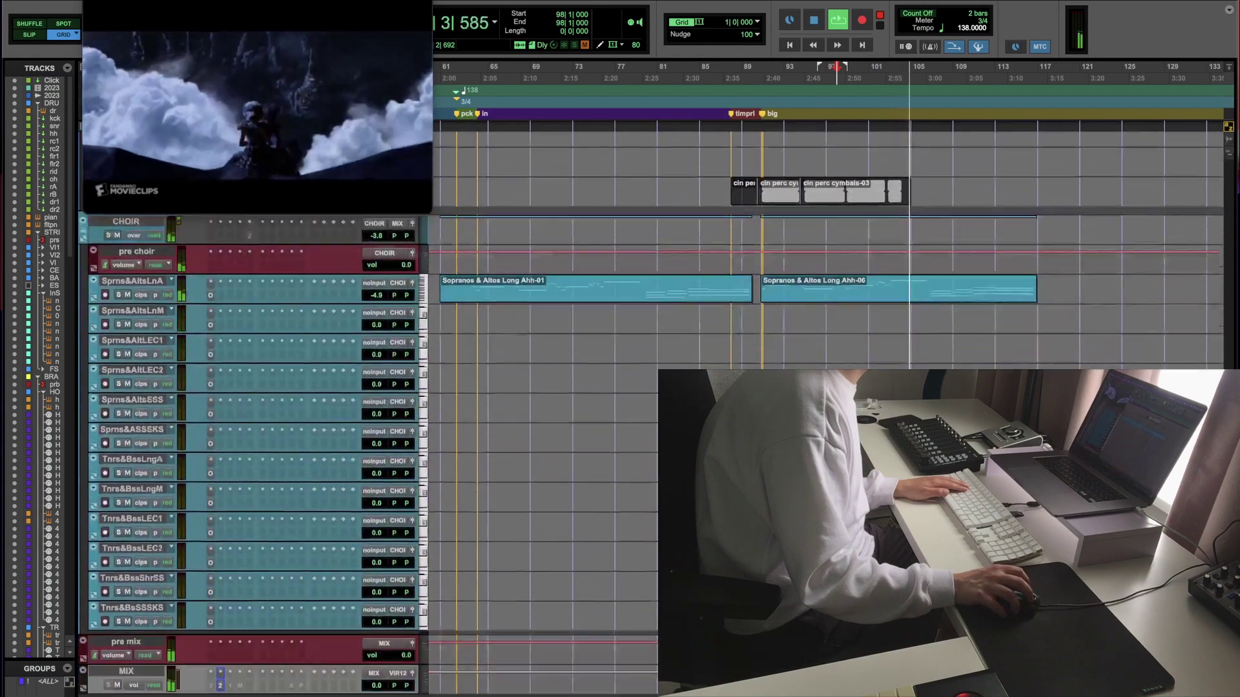
{"action": "scroll", "coordinate": [581, 290], "scroll_direction": "up", "scroll_amount": 2}
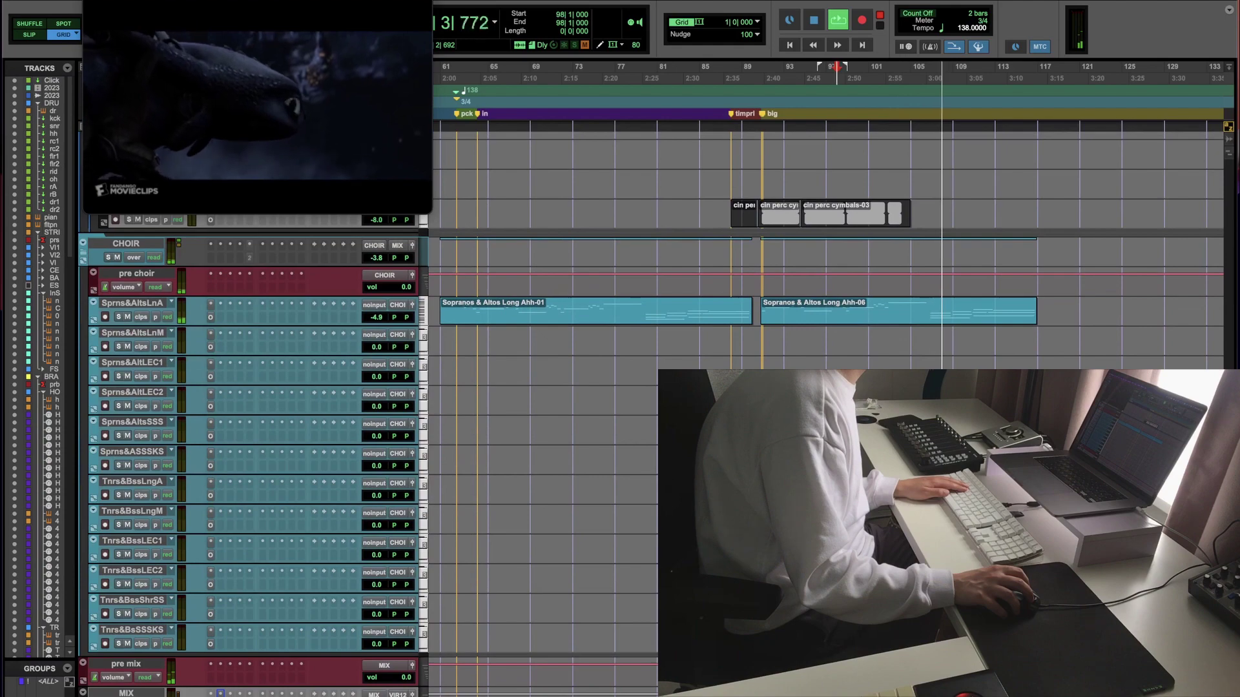
{"action": "scroll", "coordinate": [581, 291], "scroll_direction": "up", "scroll_amount": 2}
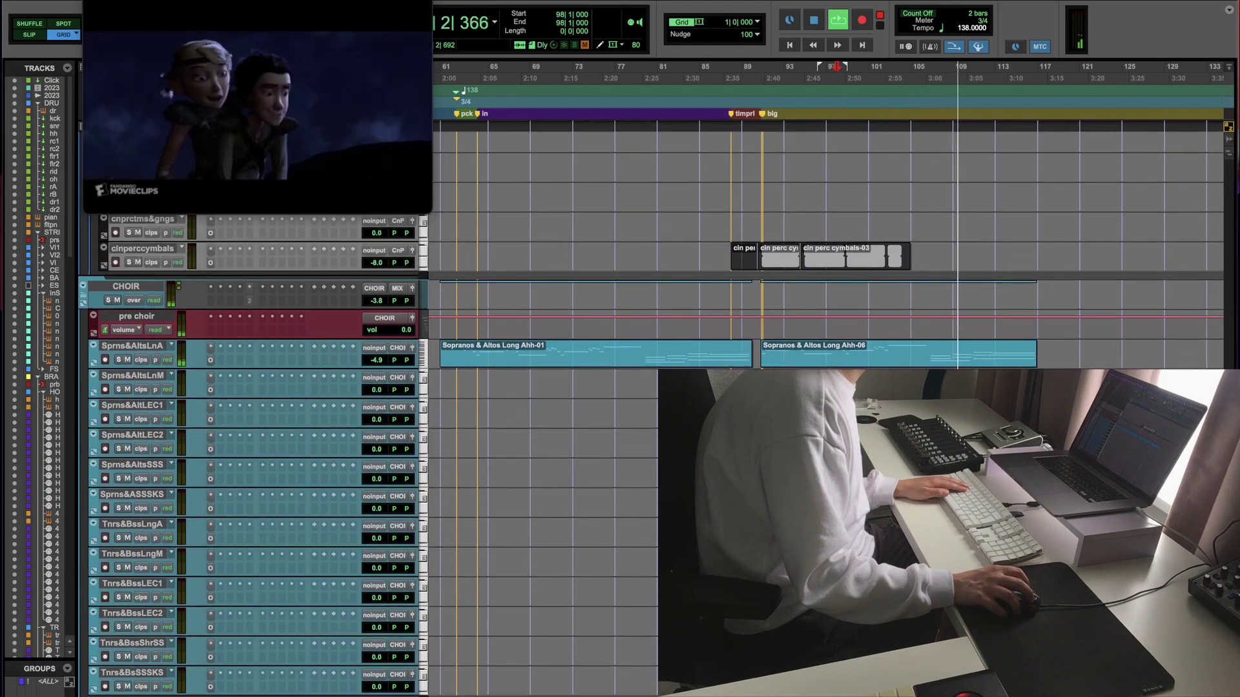
{"action": "scroll", "coordinate": [1234, 153], "scroll_direction": "up", "scroll_amount": 15}
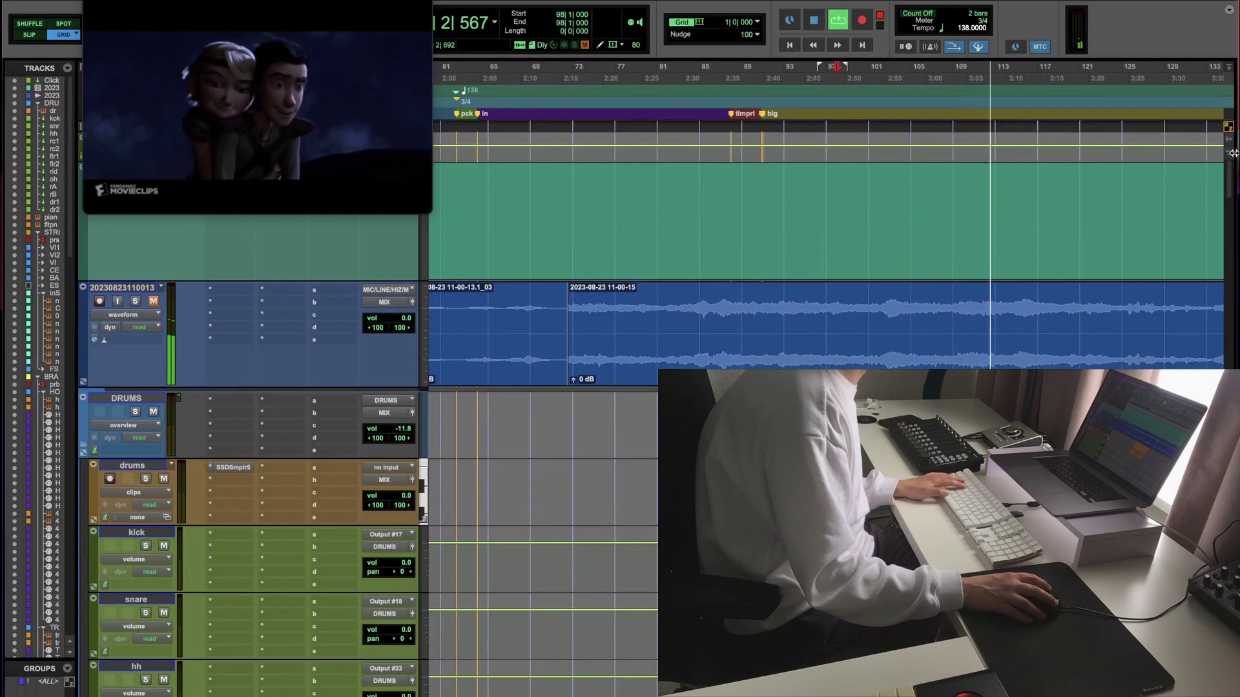
{"action": "scroll", "coordinate": [1233, 153], "scroll_direction": "down", "scroll_amount": 15}
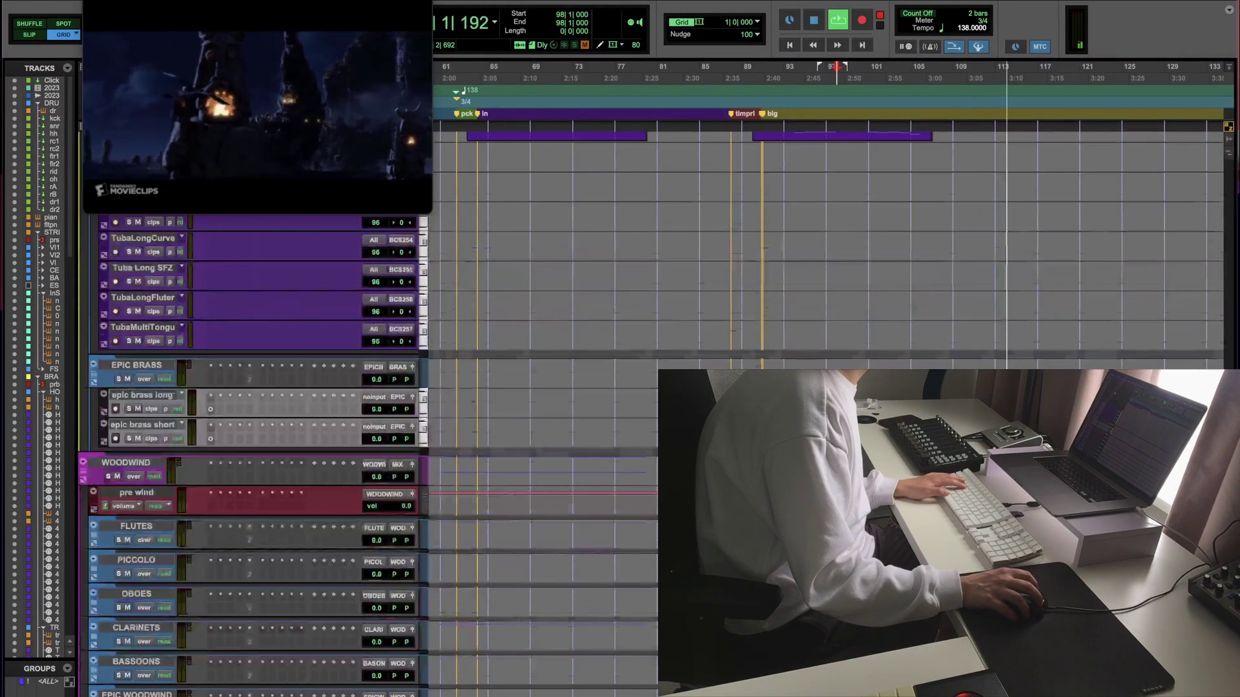
{"action": "scroll", "coordinate": [1233, 153], "scroll_direction": "down", "scroll_amount": 5}
{"action": "key", "text": "space"}
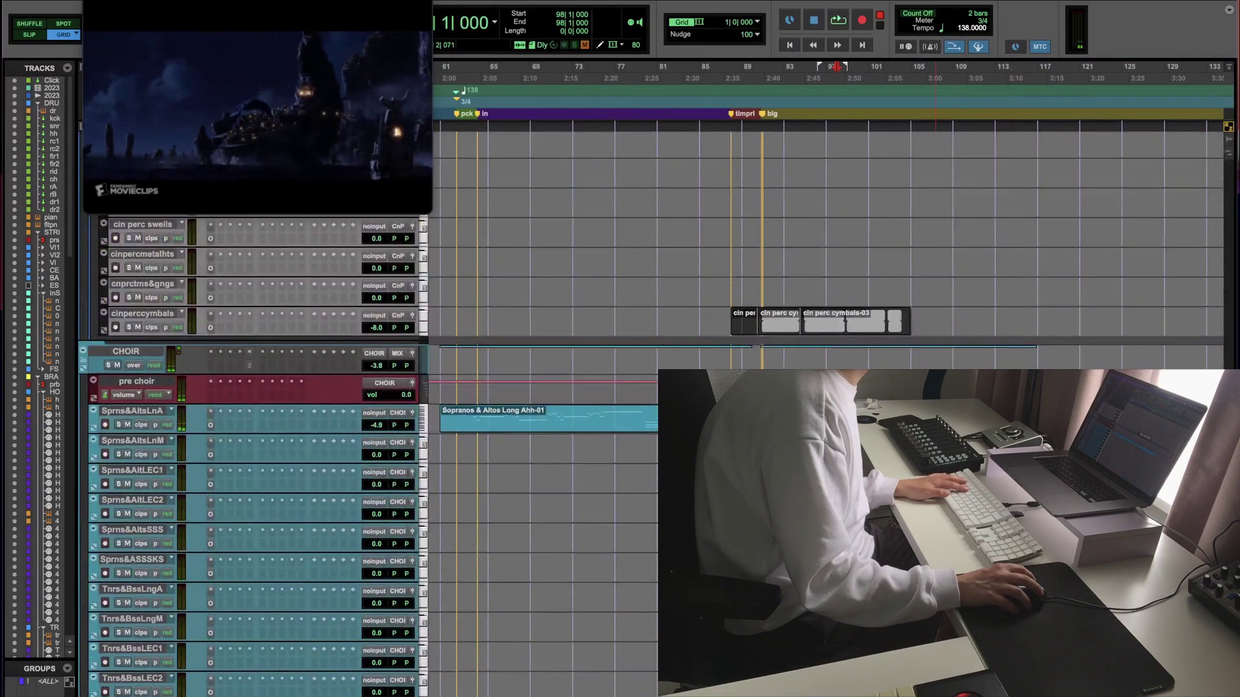
Step: Trim the end of the second Sopranos & Altos Long Ahh clip back to beat 3 of bar 106
{"action": "key", "text": "super+bracketright"}
{"action": "key", "text": "super+bracketright"}
{"action": "key", "text": "super+bracketright"}
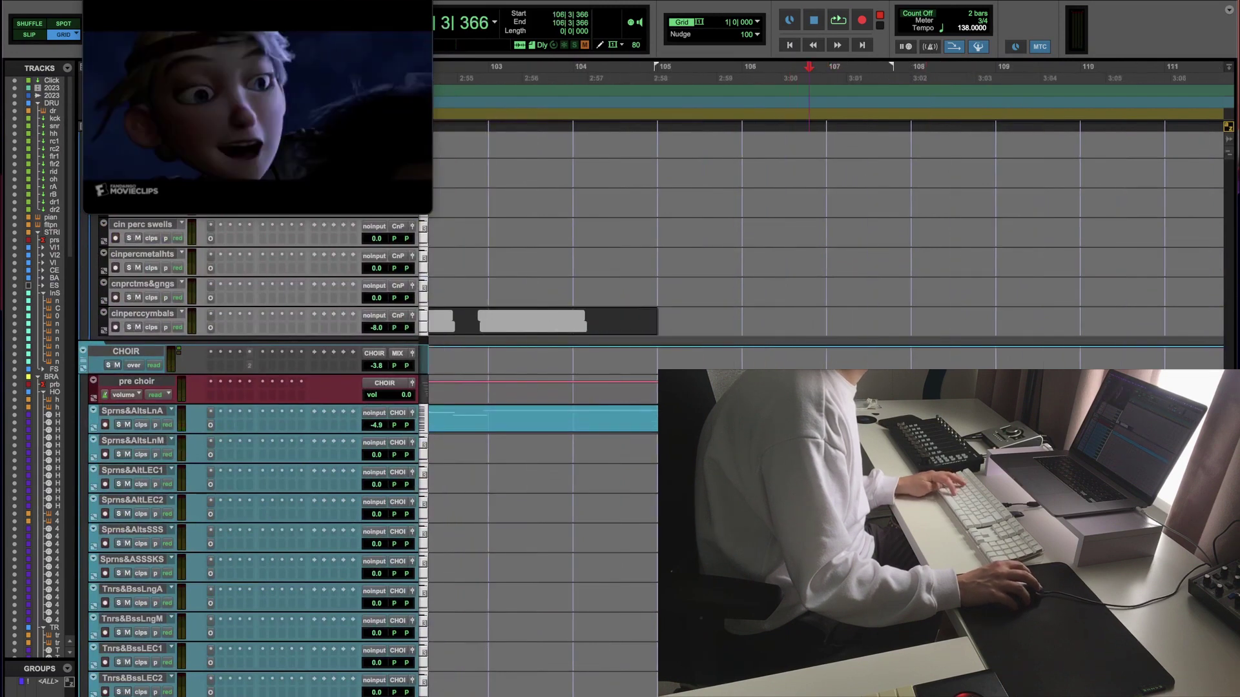
{"action": "left_click", "coordinate": [577, 402]}
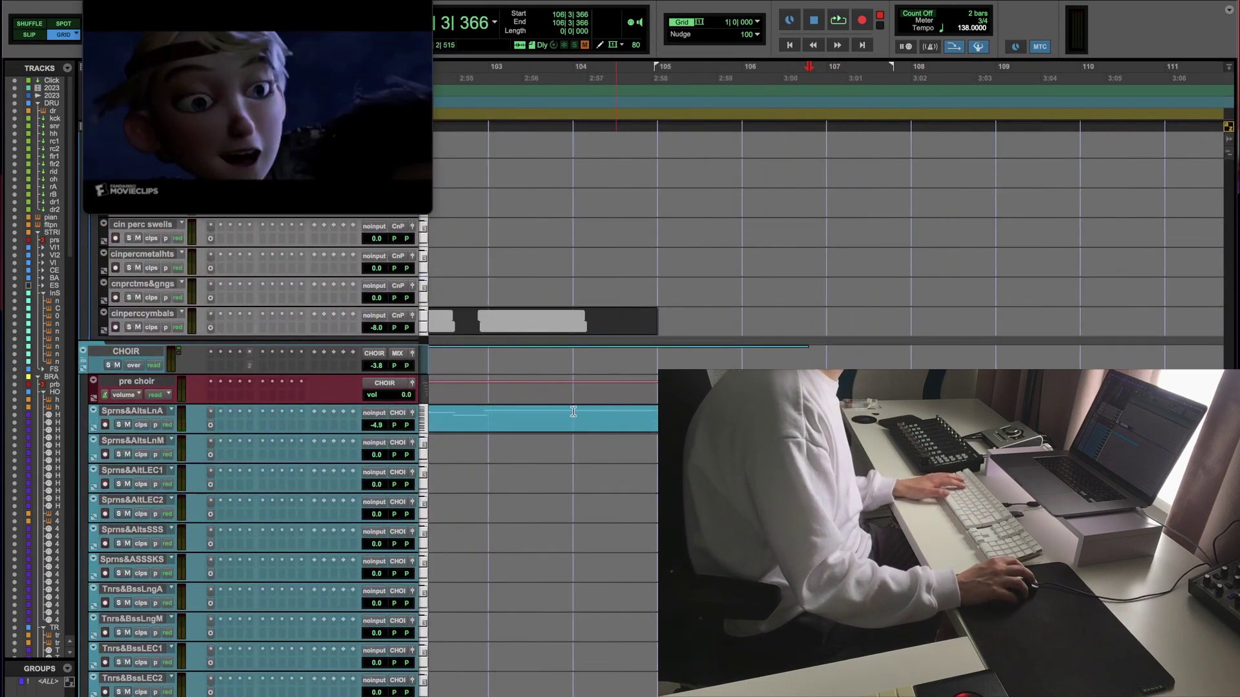
{"action": "key", "text": "super+bracketleft"}
{"action": "key", "text": "super+bracketleft"}
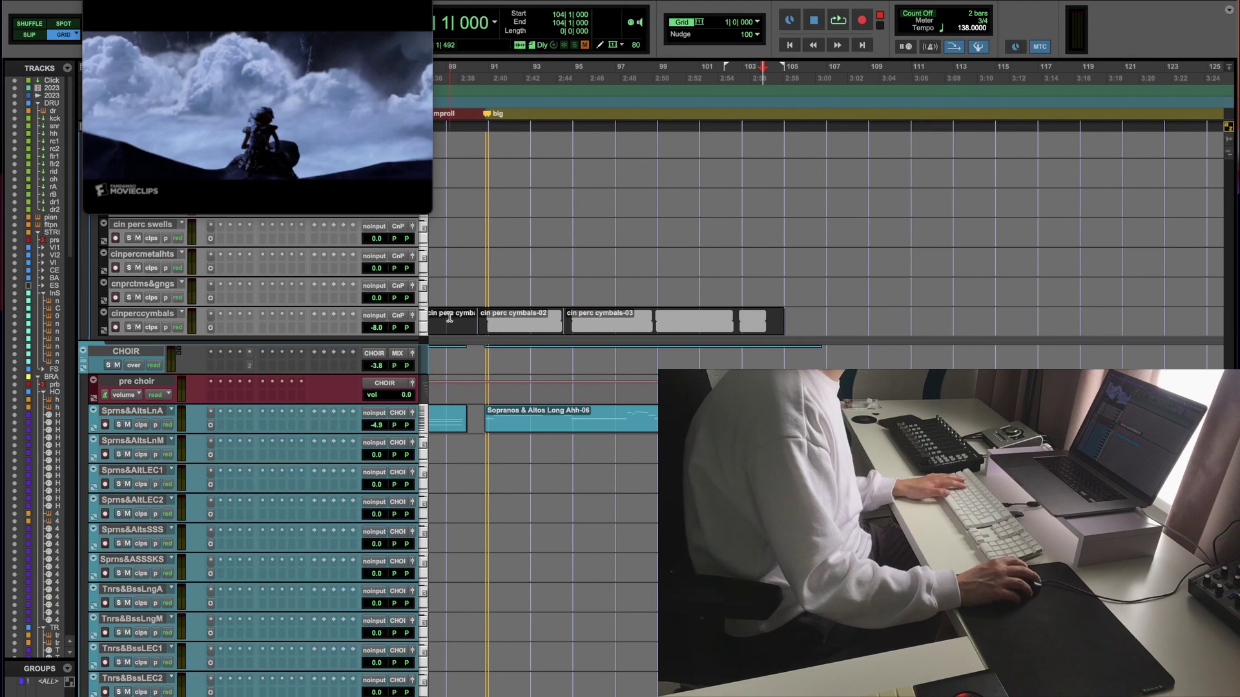
Step: Play the cue from bar 91 and collapse the open brass instrument folders and the Intimate Strings folder
{"action": "key", "text": "space"}
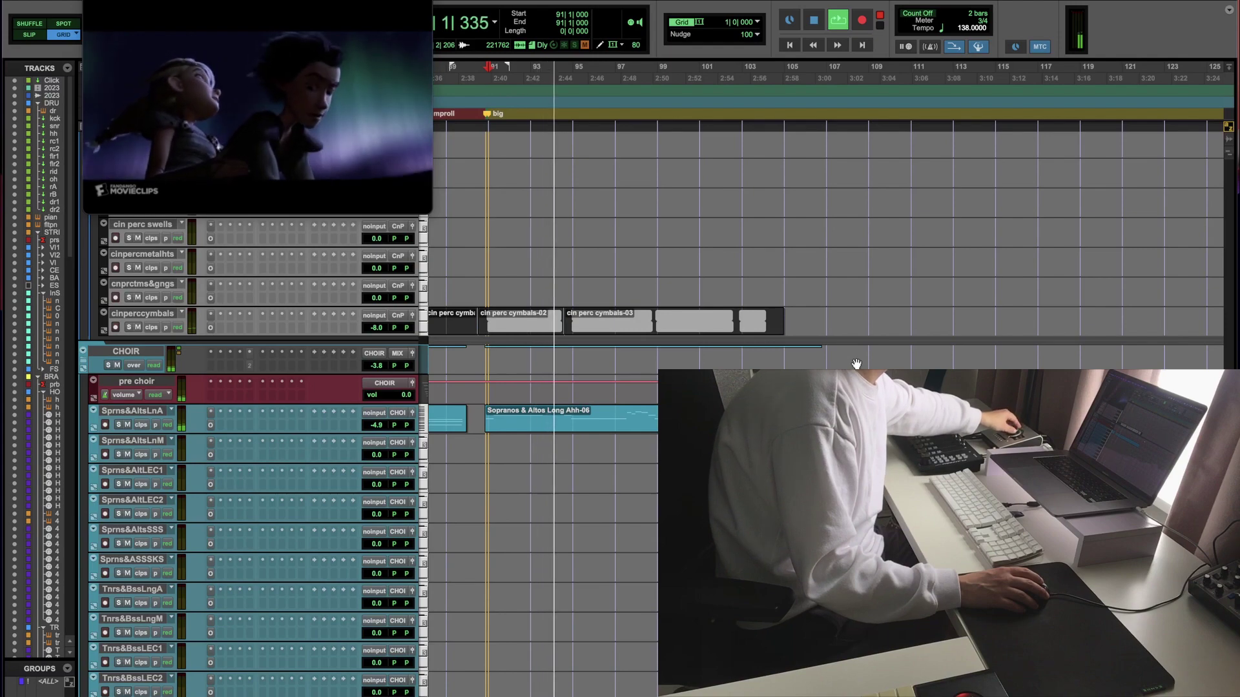
{"action": "scroll", "coordinate": [279, 391], "scroll_direction": "up", "scroll_amount": 15}
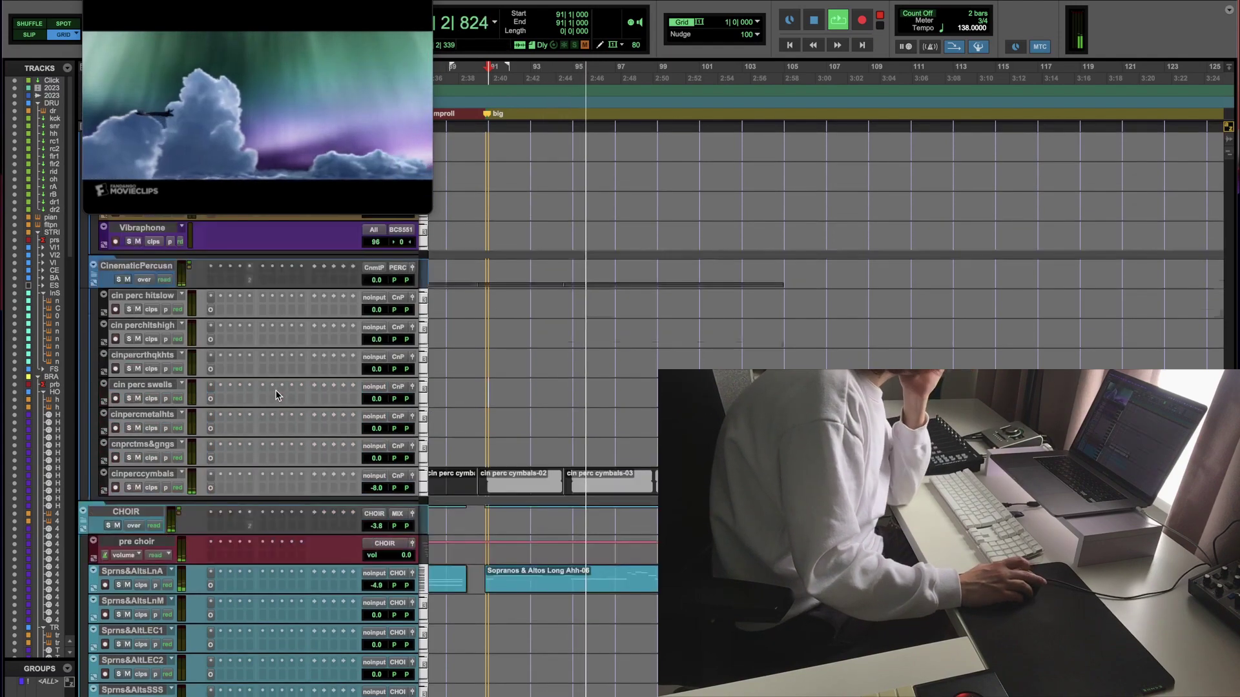
{"action": "scroll", "coordinate": [279, 392], "scroll_direction": "up", "scroll_amount": 15}
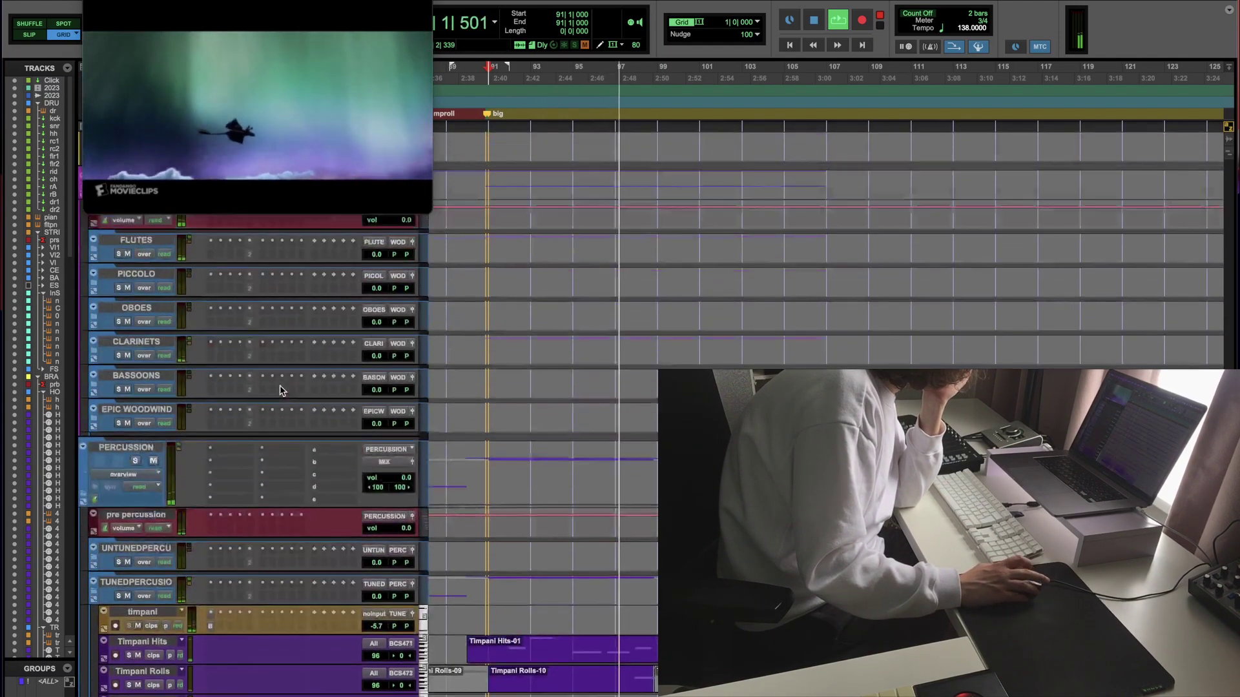
{"action": "scroll", "coordinate": [180, 360], "scroll_direction": "up", "scroll_amount": 15}
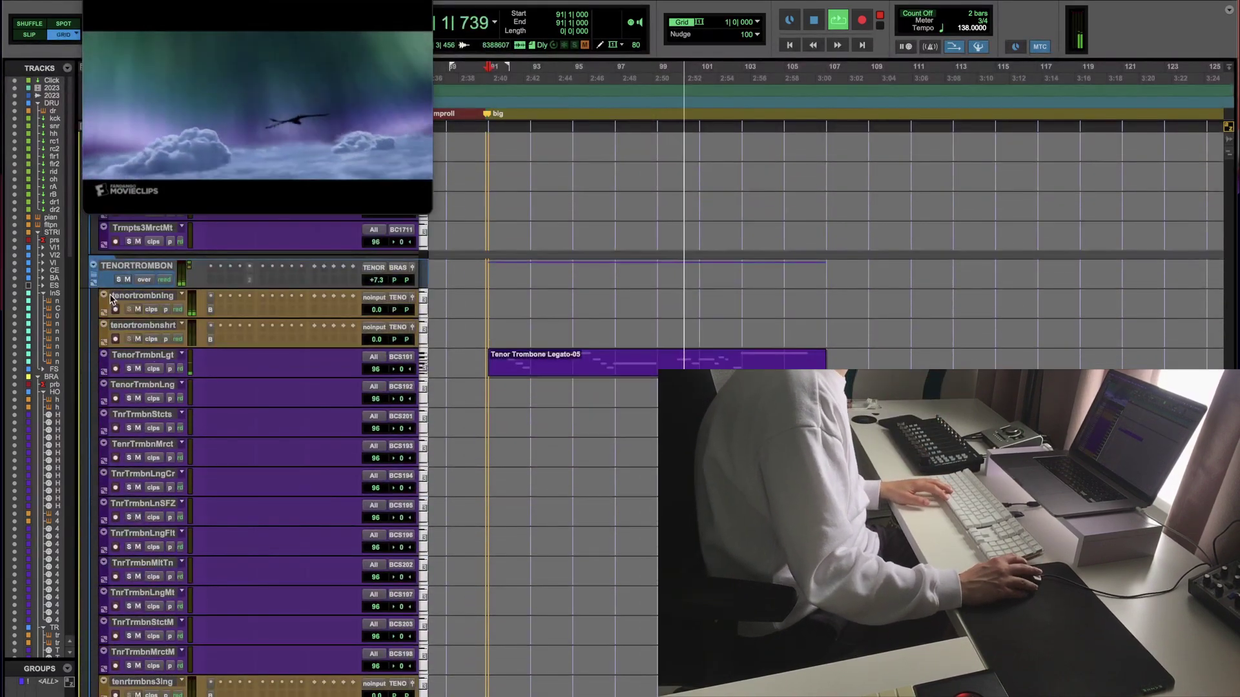
{"action": "scroll", "coordinate": [130, 333], "scroll_direction": "up", "scroll_amount": 10}
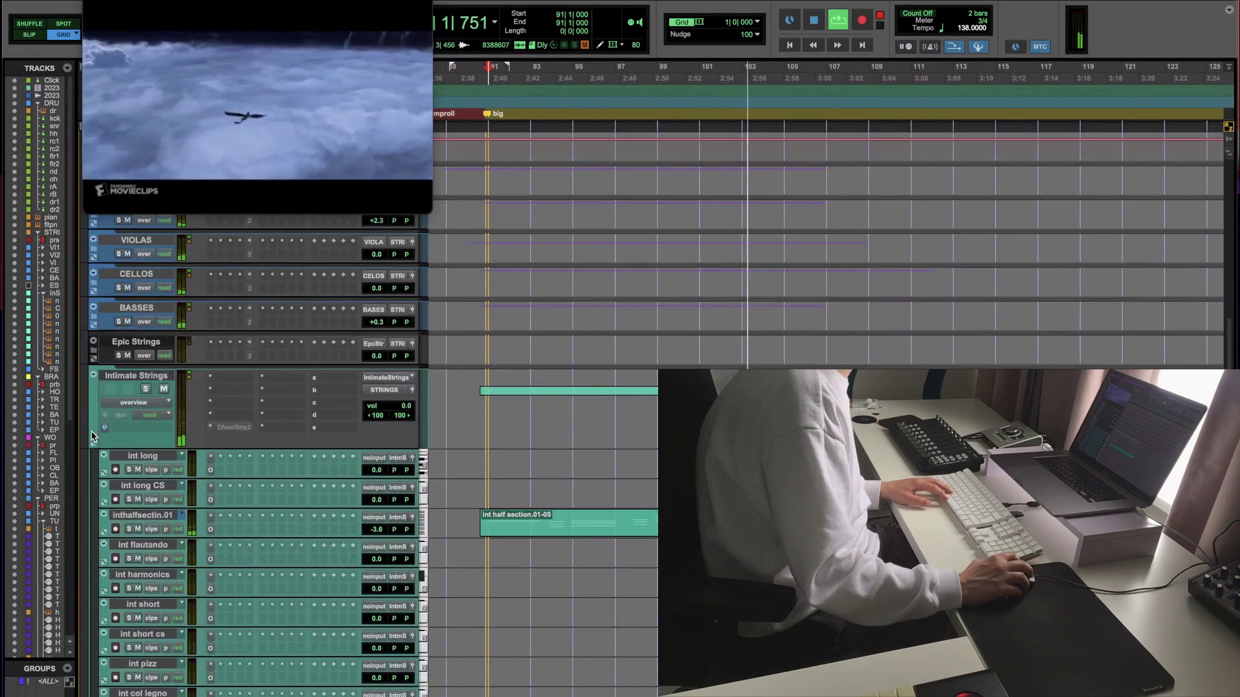
{"action": "left_click", "coordinate": [98, 426]}
{"action": "scroll", "coordinate": [116, 420], "scroll_direction": "up", "scroll_amount": 10}
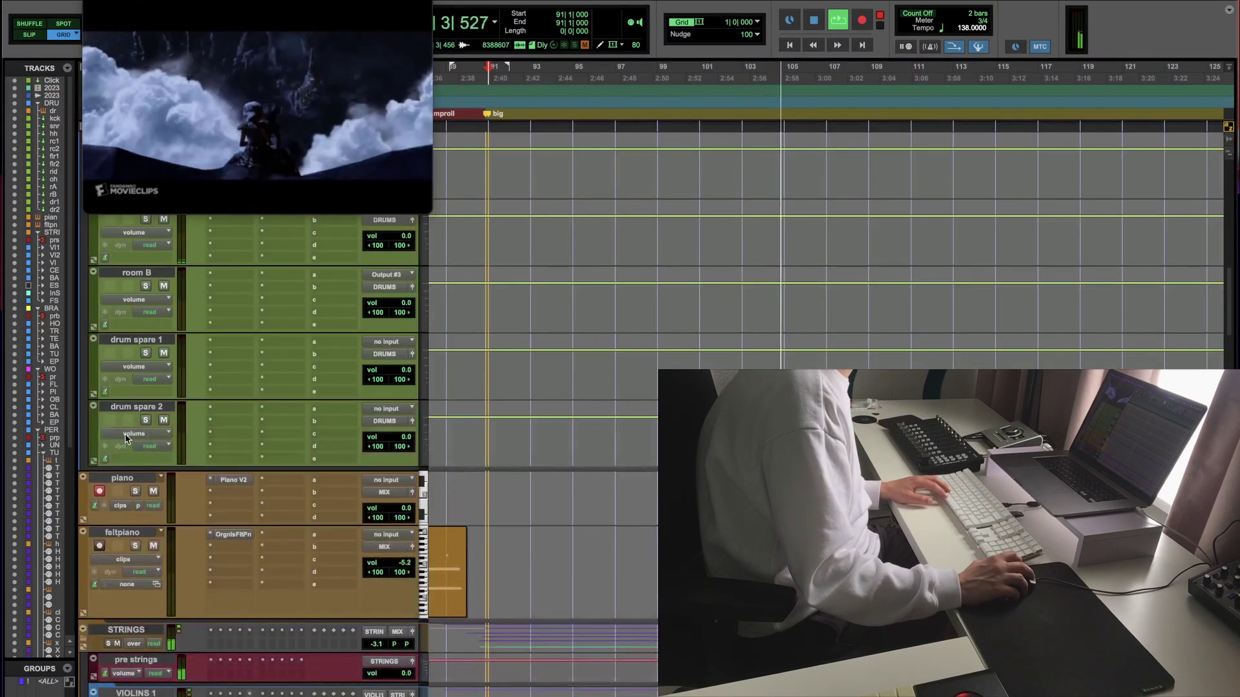
Step: Record-disarm the piano track and restart playback from bar 91
{"action": "key", "text": "space"}
{"action": "left_click", "coordinate": [99, 492]}
{"action": "scroll", "coordinate": [241, 480], "scroll_direction": "down", "scroll_amount": 3}
{"action": "key", "text": "space"}
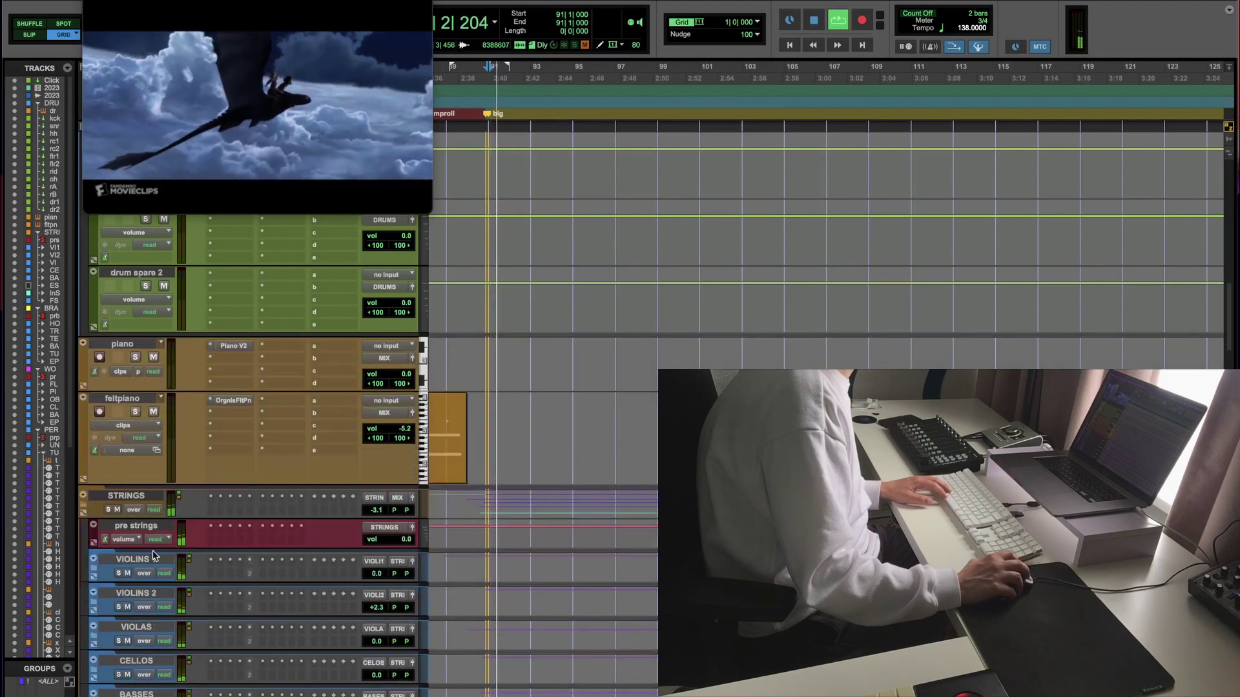
Step: Set the volume of VIOLINS 1 to -0.7, VIOLINS 2 to -1.4 and STRINGS to -6.0, with STRINGS soloed
{"action": "left_click", "coordinate": [127, 574]}
{"action": "left_click", "coordinate": [128, 573]}
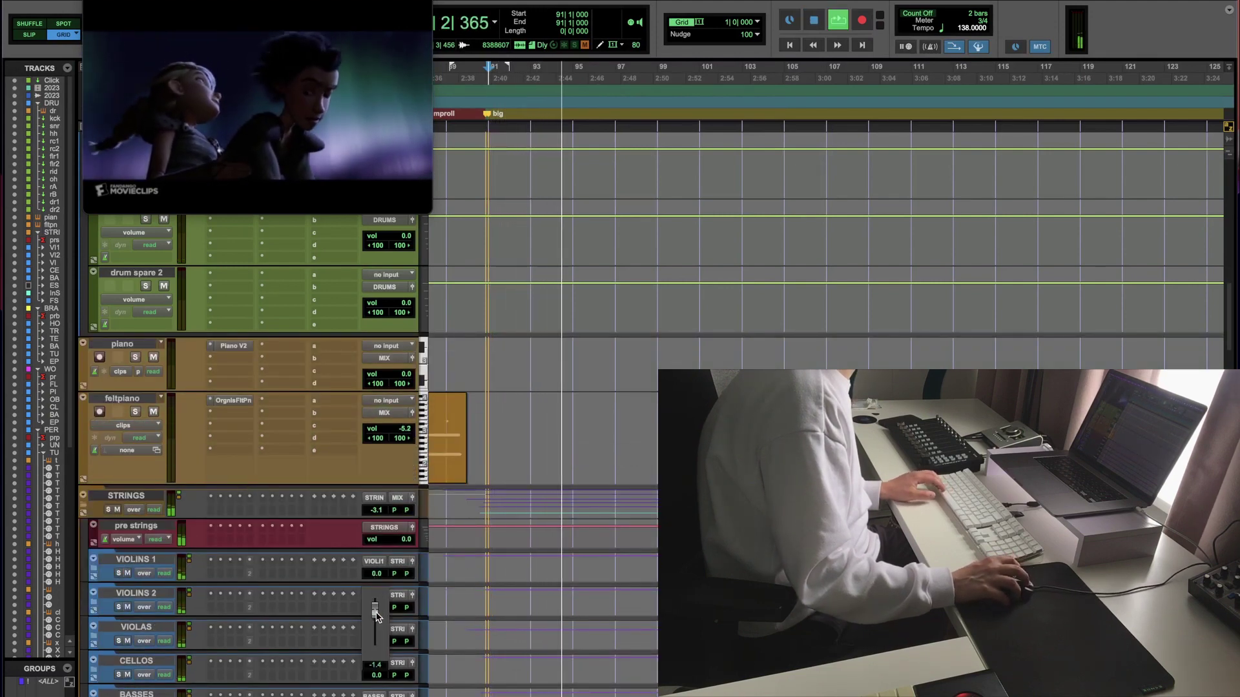
{"action": "key", "text": "space"}
{"action": "key", "text": "space"}
{"action": "key", "text": "shift+s"}
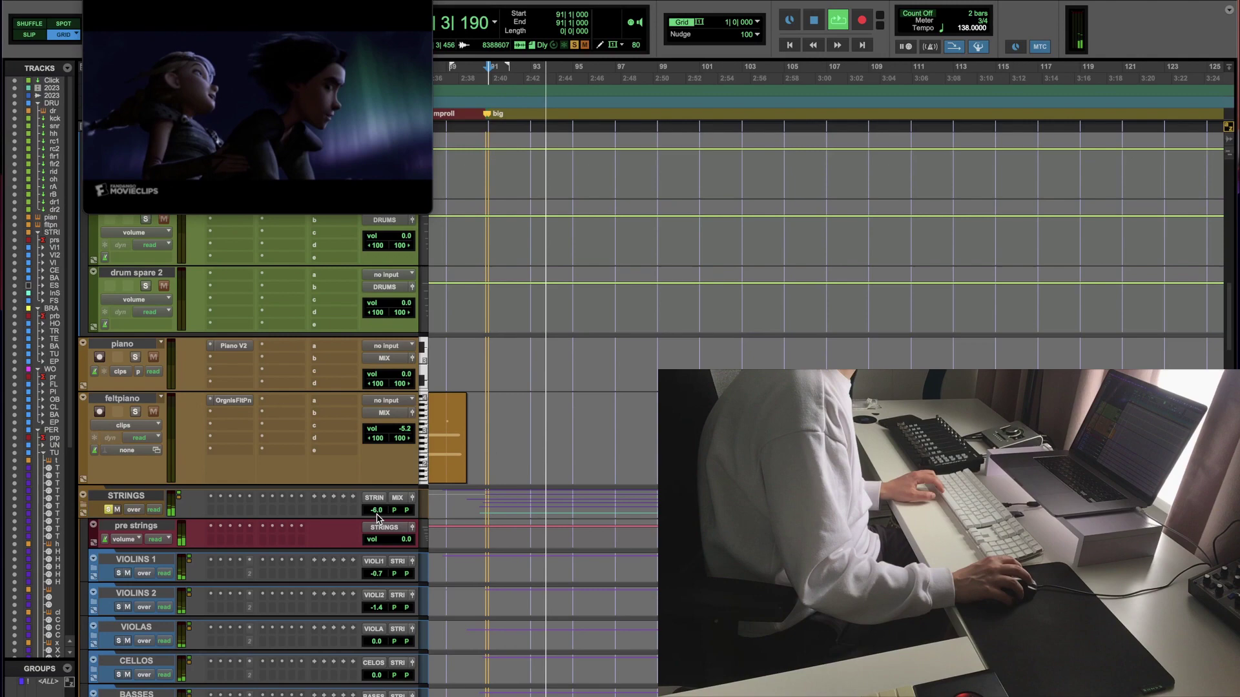
{"action": "left_click", "coordinate": [211, 497]}
{"action": "mouse_move", "coordinate": [331, 512]}
{"action": "mouse_move", "coordinate": [381, 526]}
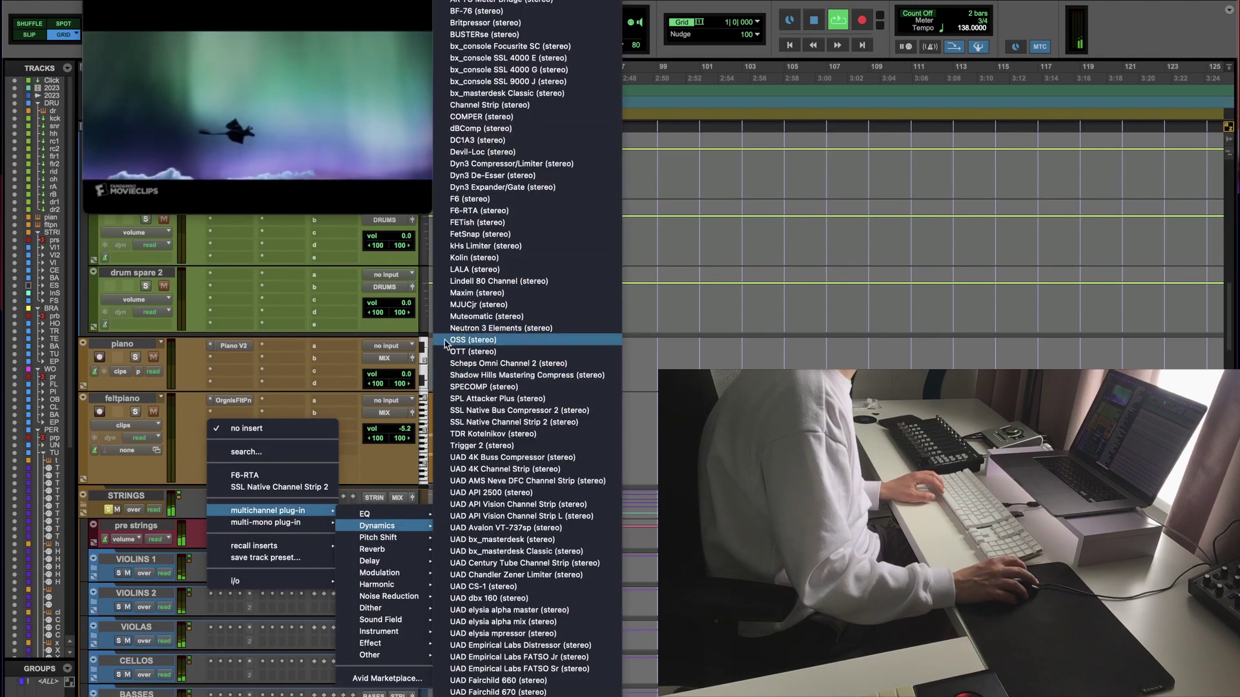
{"action": "scroll", "coordinate": [491, 381], "scroll_direction": "down", "scroll_amount": 10}
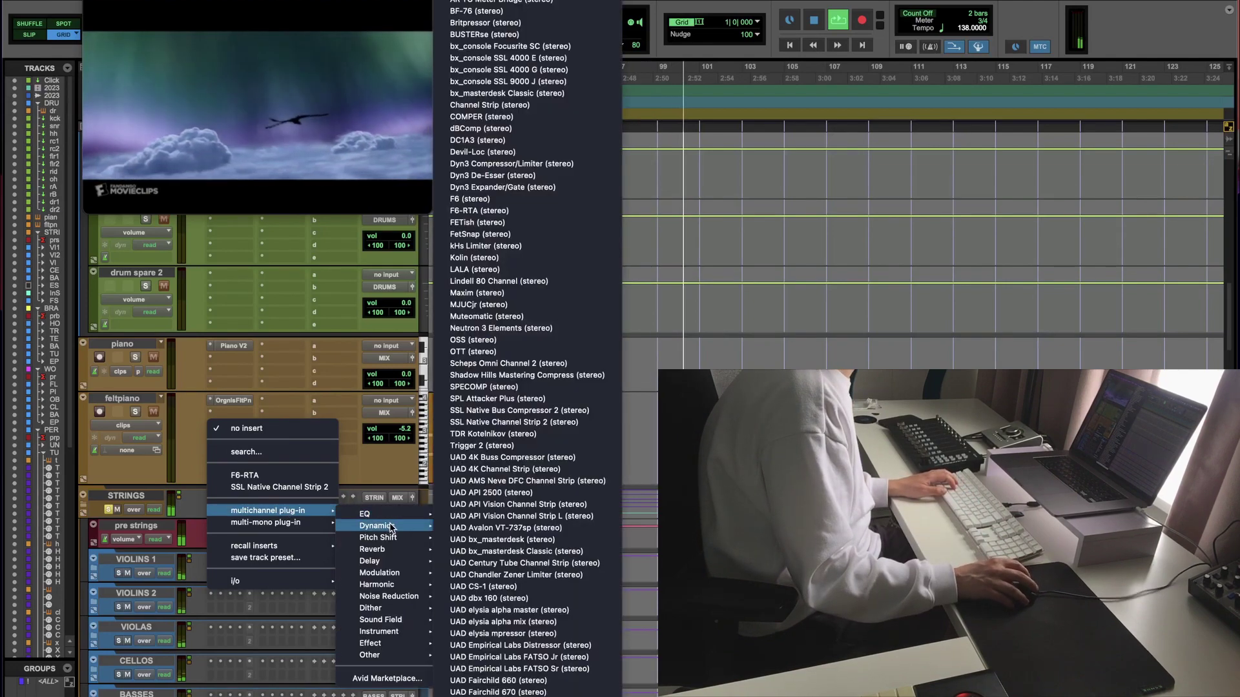
{"action": "left_click", "coordinate": [490, 164]}
Step: Lower the VIOLAS folder volume to -3.6 and stop playback
{"action": "scroll", "coordinate": [182, 599], "scroll_direction": "down", "scroll_amount": 5}
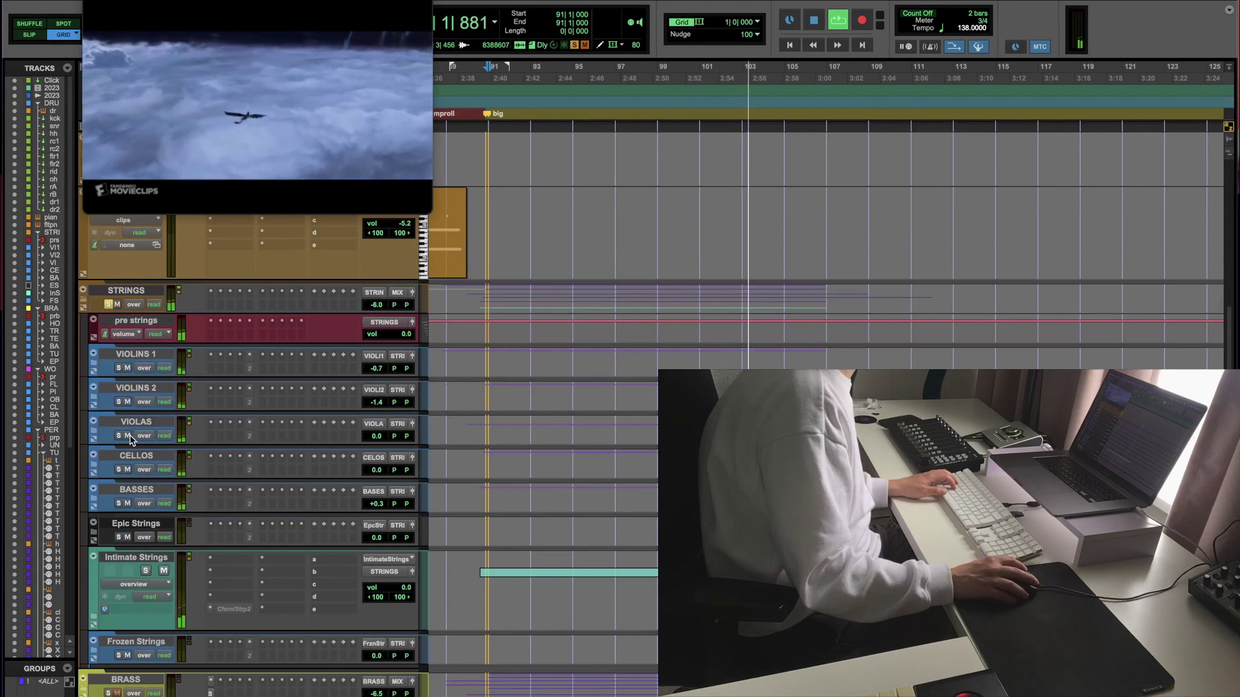
{"action": "left_click_drag", "start_coordinate": [374, 439], "coordinate": [372, 453]}
{"action": "key", "text": "space"}
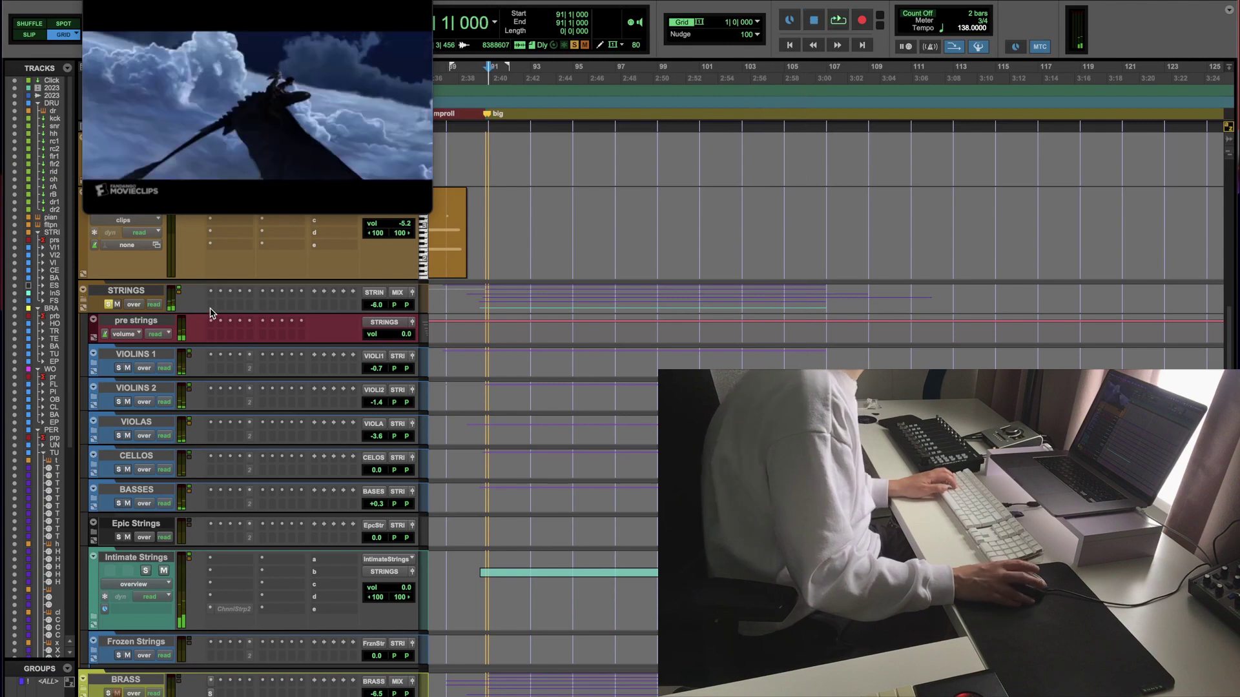
Step: Insert the stereo Shadow Hills Mastering Compressor on the STRINGS folder track
{"action": "left_click", "coordinate": [209, 318]}
{"action": "key", "text": "Escape"}
{"action": "left_click", "coordinate": [210, 292]}
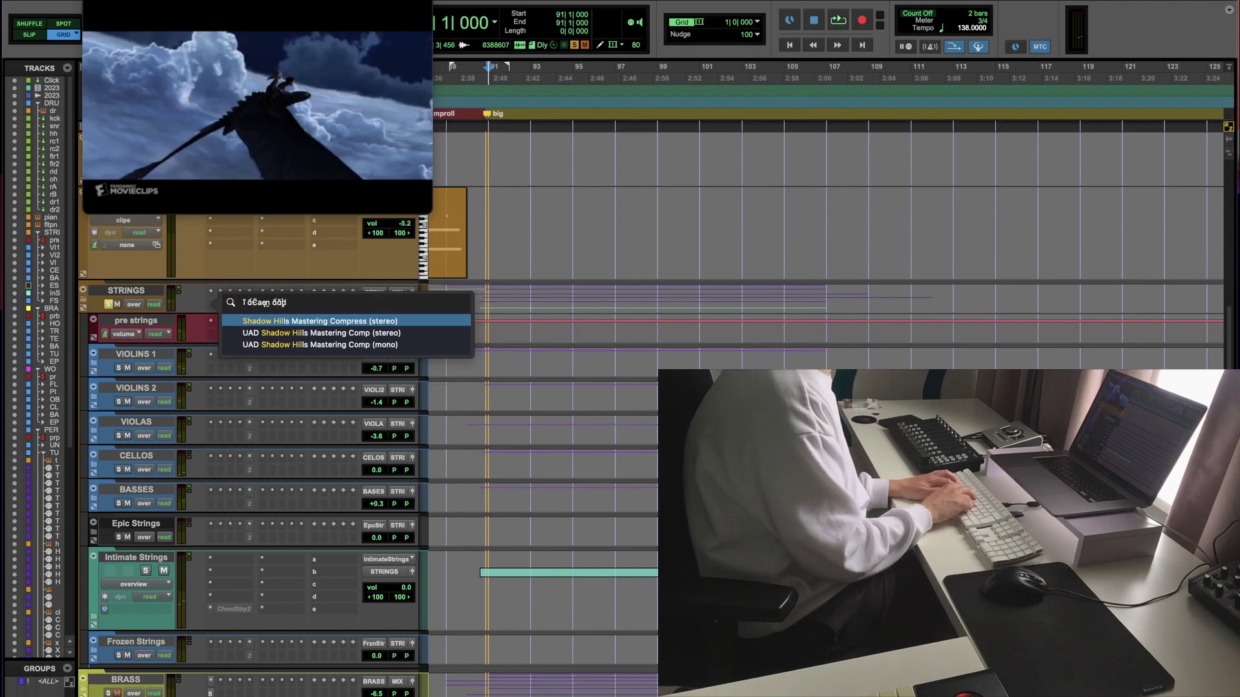
{"action": "left_click", "coordinate": [252, 316]}
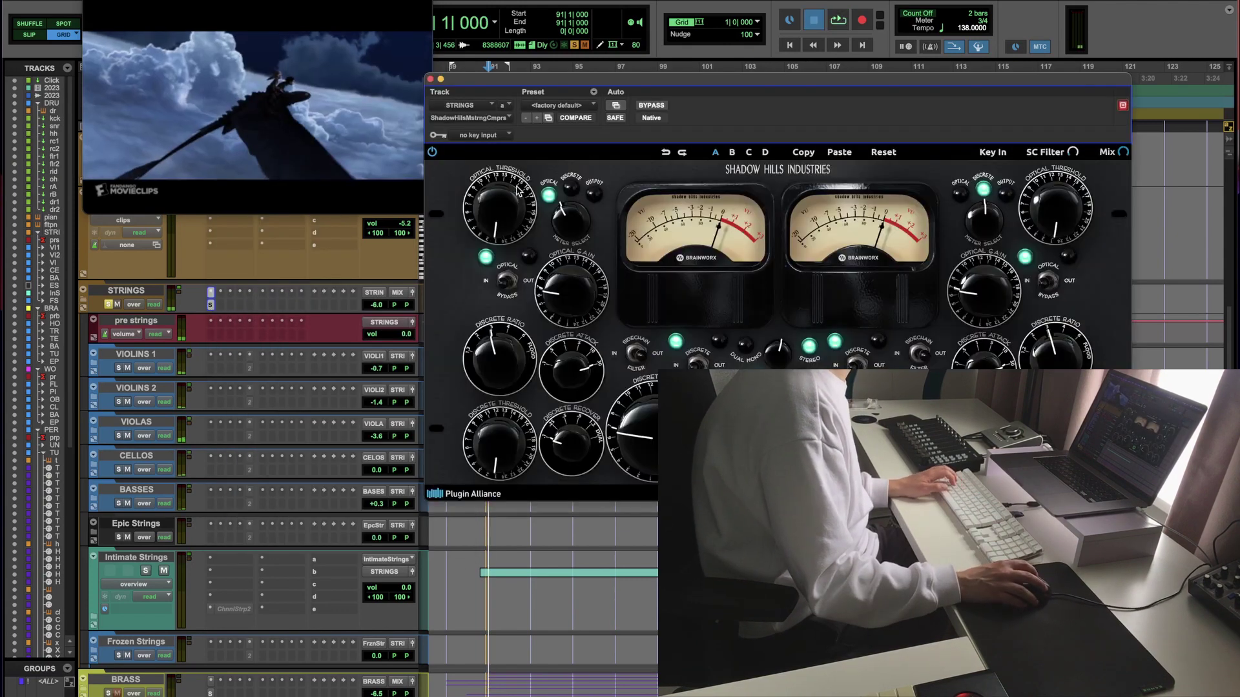
Step: Adjust the compressor's optical threshold during playback from bar 91 and set the STRINGS volume to -5.1, closing the plug-in window
{"action": "key", "text": "space"}
{"action": "left_click_drag", "start_coordinate": [519, 191], "coordinate": [513, 77]}
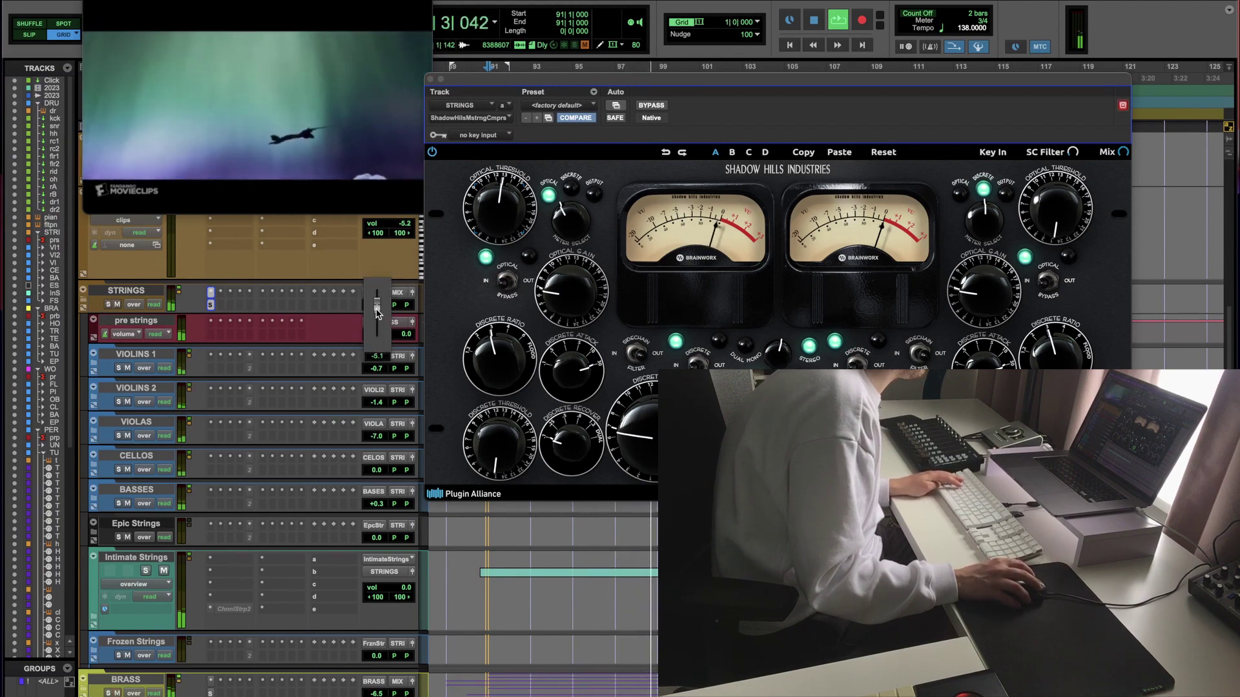
{"action": "left_click", "coordinate": [210, 306]}
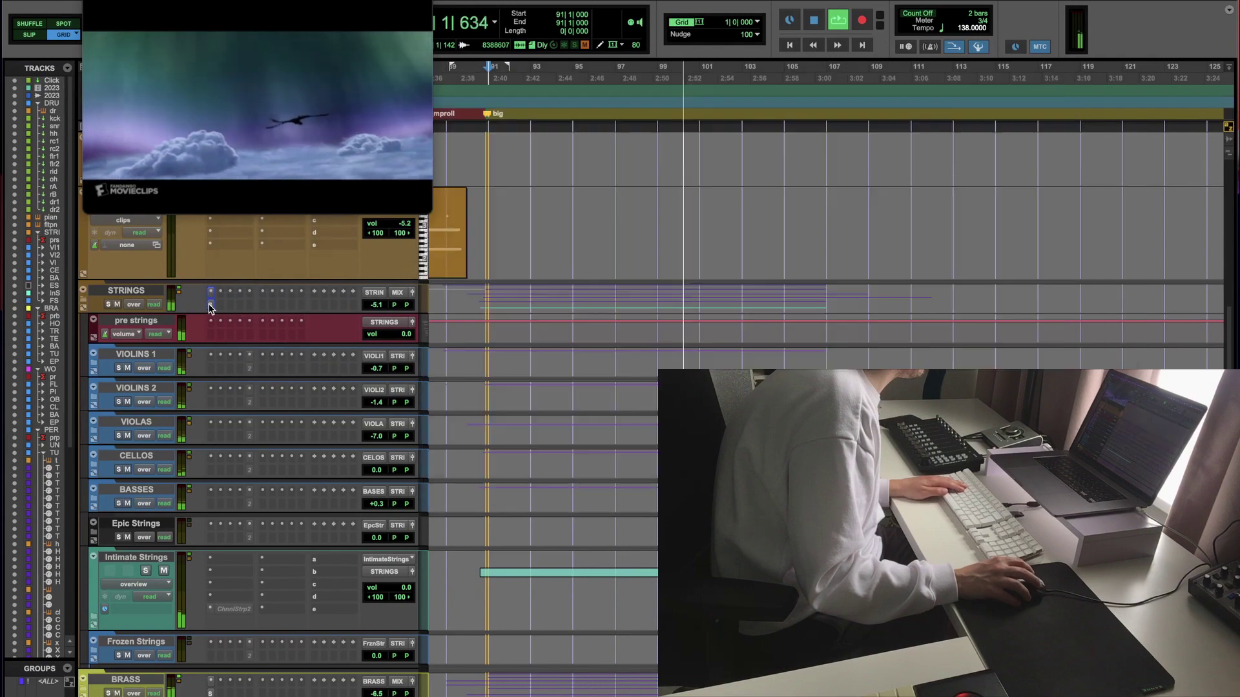
Step: Examine the PICCOLO folder's tracks and the timpani, harp and tuned percussion tracks during playback, and stop playback
{"action": "scroll", "coordinate": [209, 309], "scroll_direction": "down", "scroll_amount": 3}
{"action": "scroll", "coordinate": [208, 309], "scroll_direction": "down", "scroll_amount": 5}
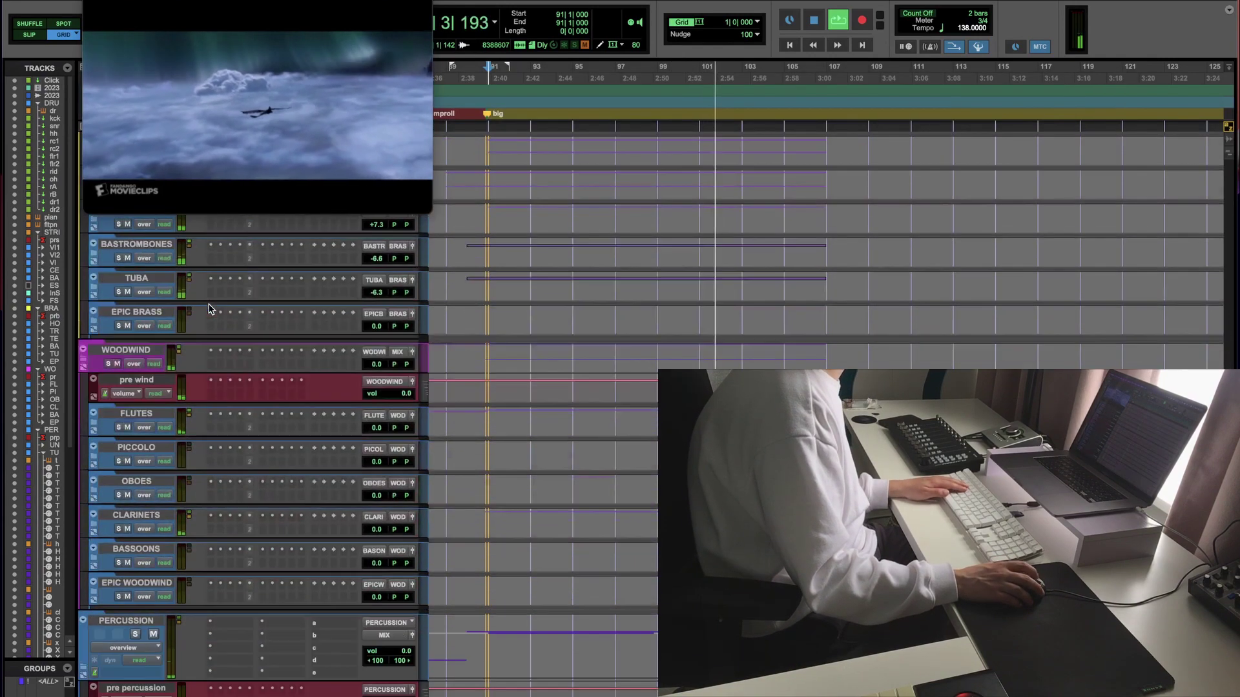
{"action": "left_click", "coordinate": [93, 447]}
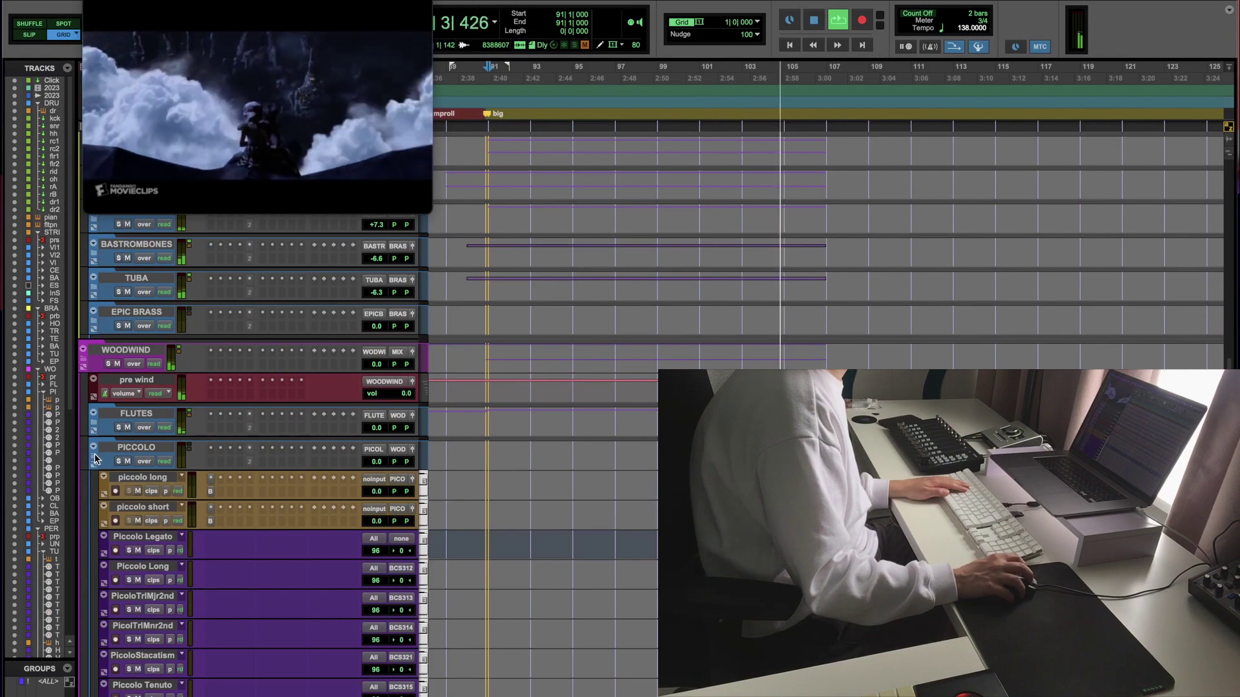
{"action": "left_click", "coordinate": [93, 447]}
{"action": "scroll", "coordinate": [186, 441], "scroll_direction": "down", "scroll_amount": 10}
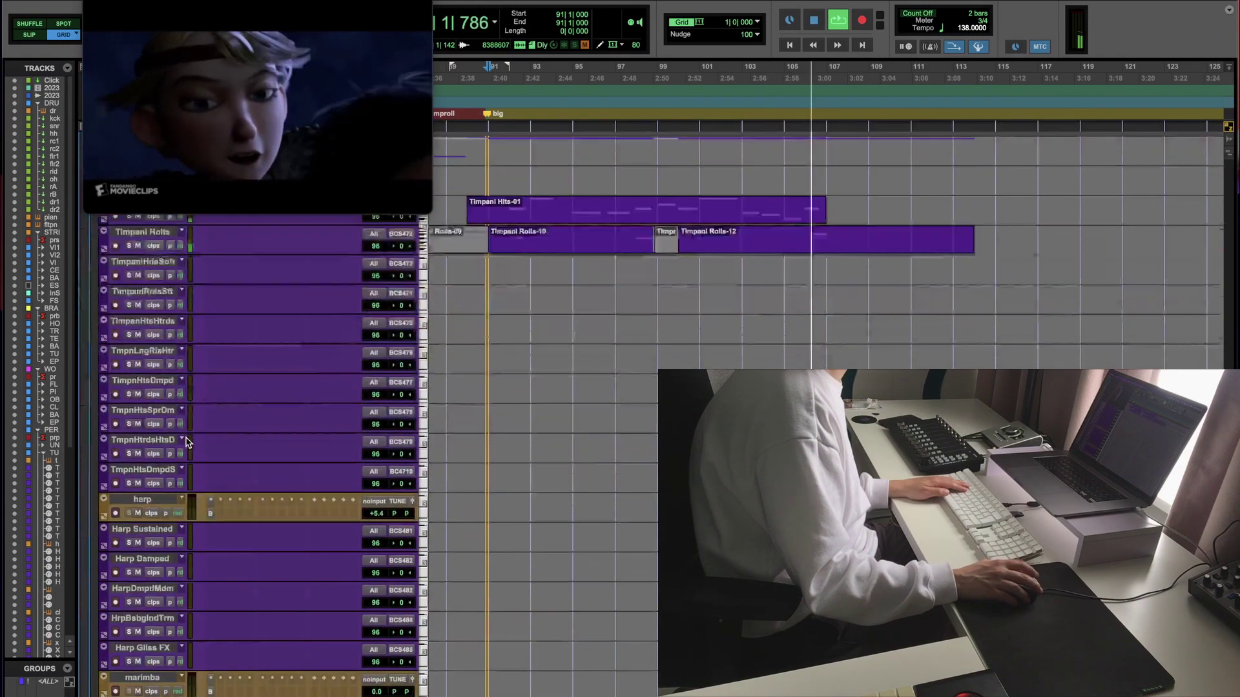
{"action": "scroll", "coordinate": [187, 441], "scroll_direction": "down", "scroll_amount": 6}
{"action": "scroll", "coordinate": [187, 441], "scroll_direction": "up", "scroll_amount": 6}
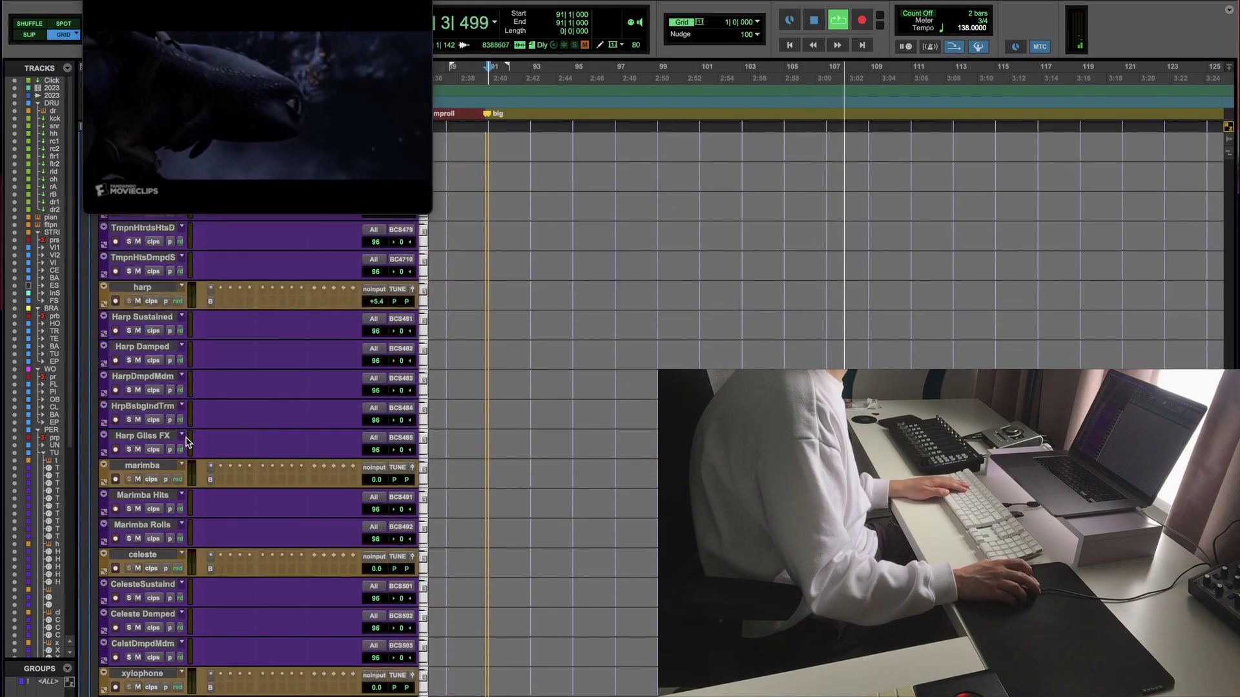
{"action": "key", "text": "space"}
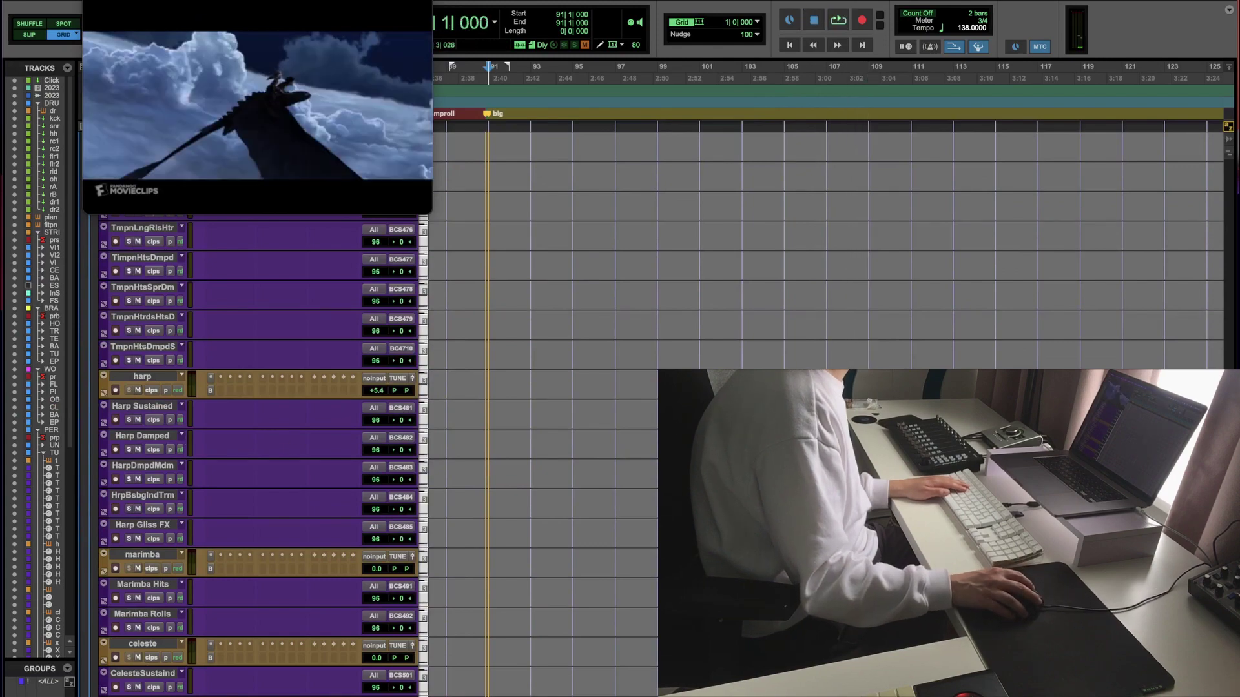
Step: Zoom the timeline out, play from bar 62 and enlarge the MIX track to reveal its inserts
{"action": "scroll", "coordinate": [1236, 179], "scroll_direction": "up", "scroll_amount": 15}
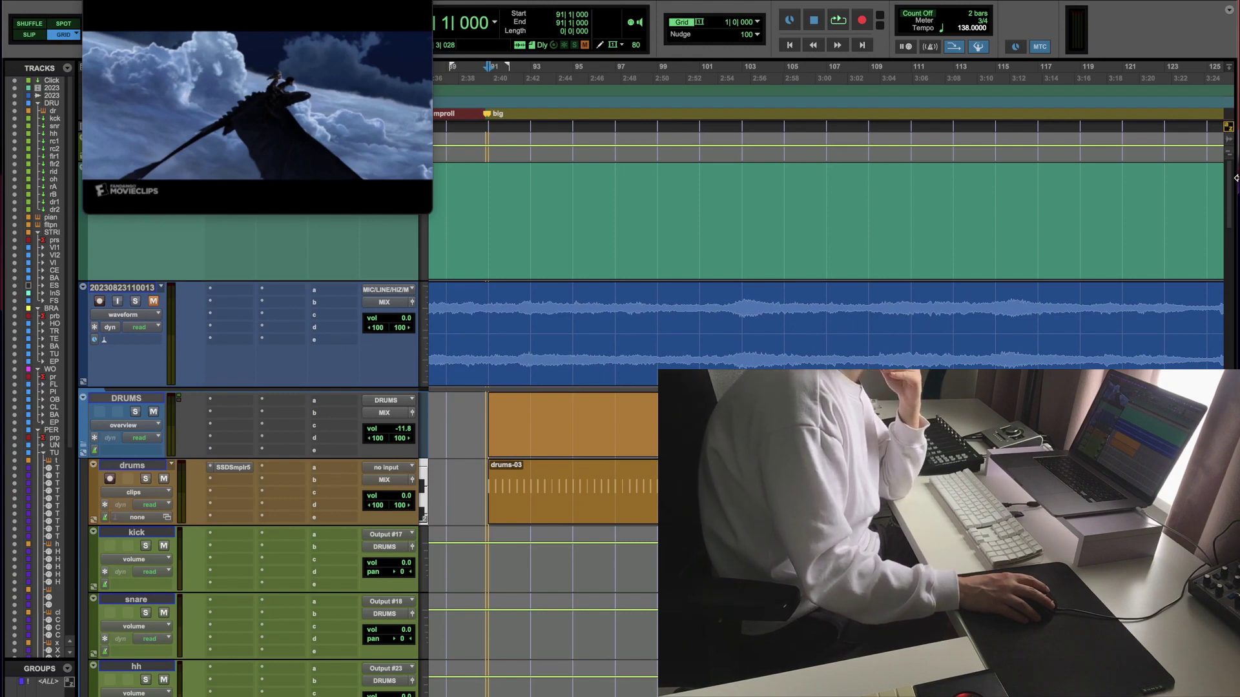
{"action": "key", "text": "r"}
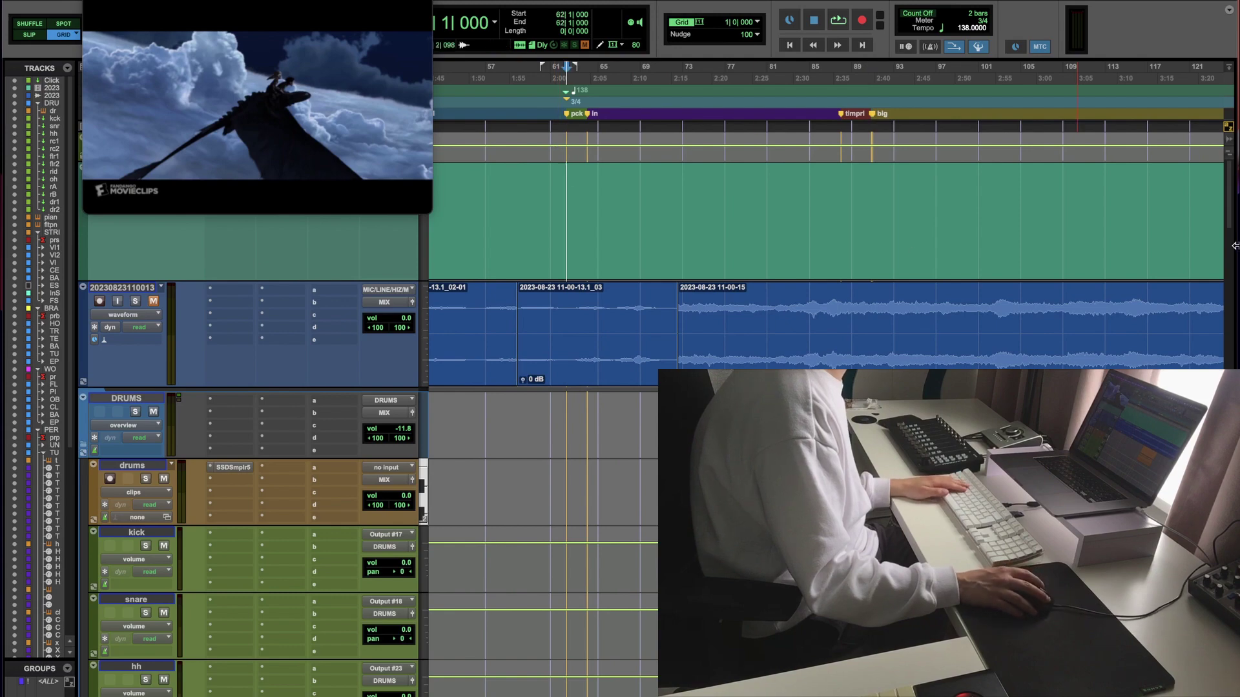
{"action": "scroll", "coordinate": [1232, 200], "scroll_direction": "down", "scroll_amount": 20}
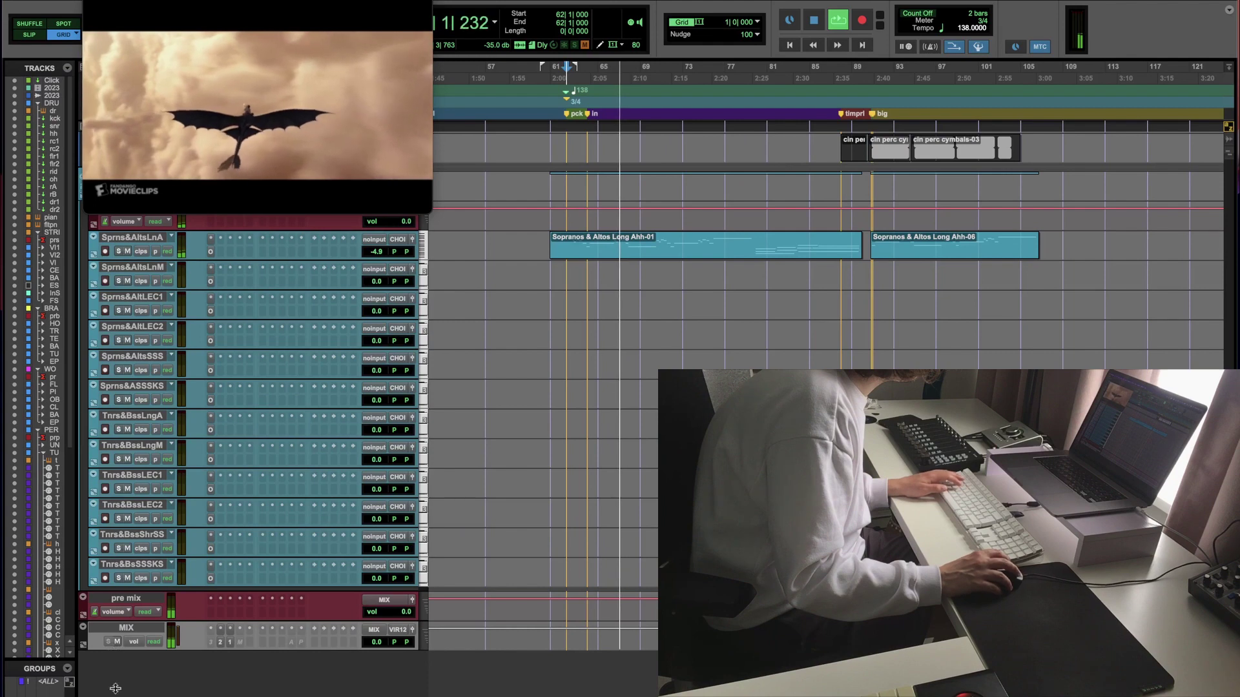
{"action": "left_click_drag", "start_coordinate": [113, 651], "coordinate": [113, 695]}
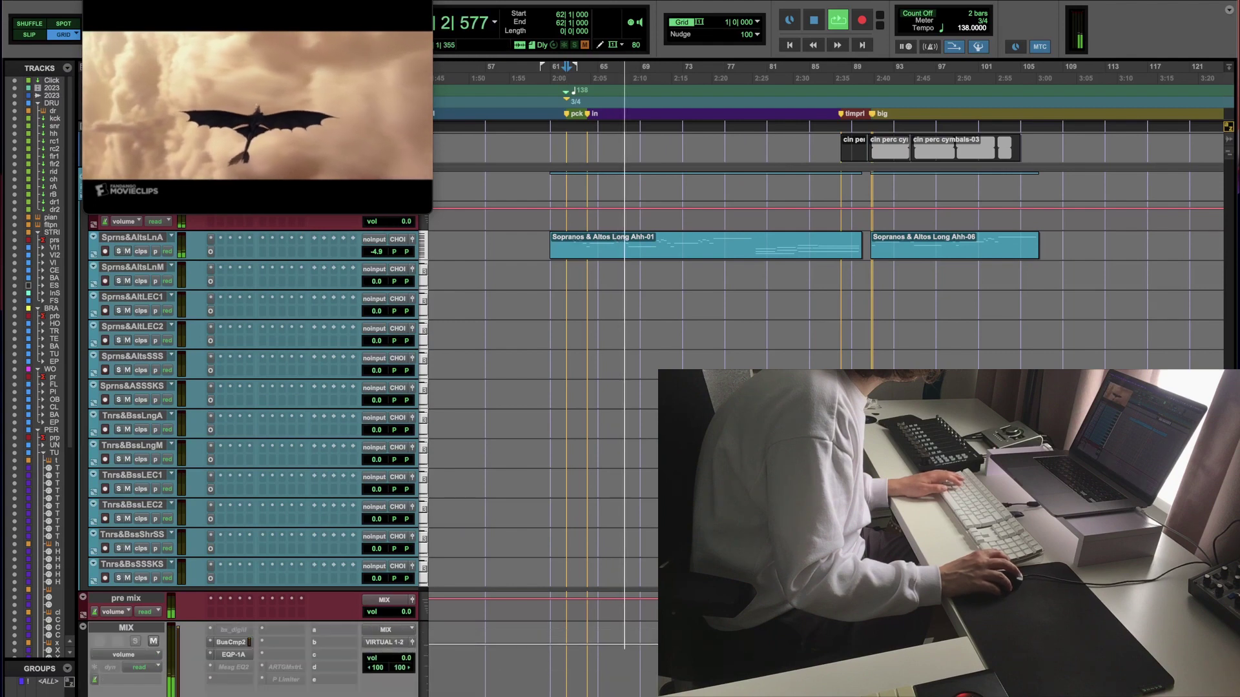
Step: Check the Pultec EQP-1A on the MIX track and activate the Maag EQ2 and AR TG Mastering Live inserts
{"action": "left_click", "coordinate": [229, 658]}
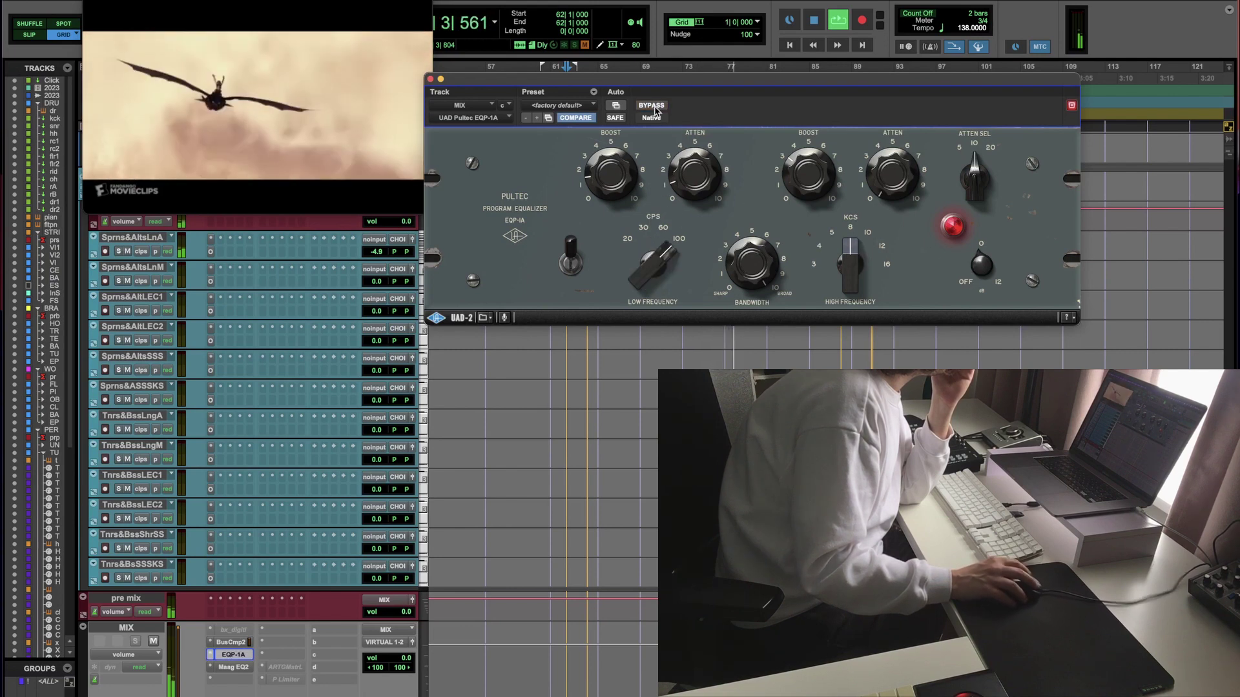
{"action": "right_click", "coordinate": [274, 667]}
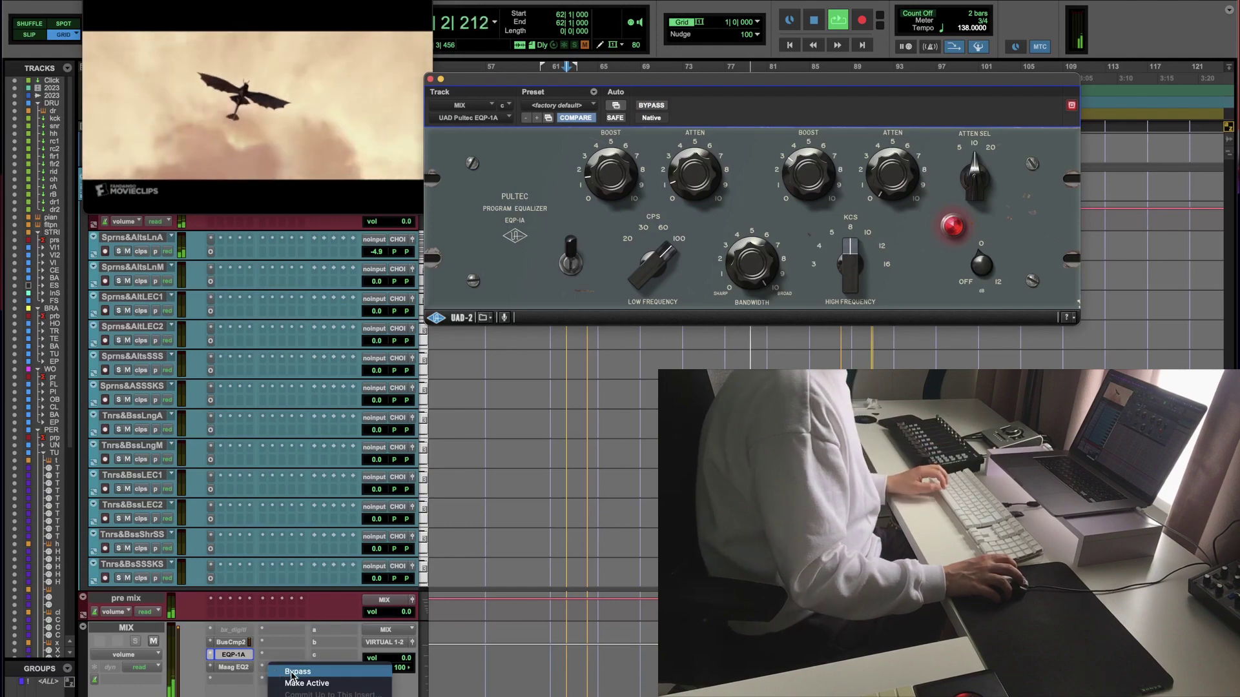
{"action": "left_click", "coordinate": [292, 673]}
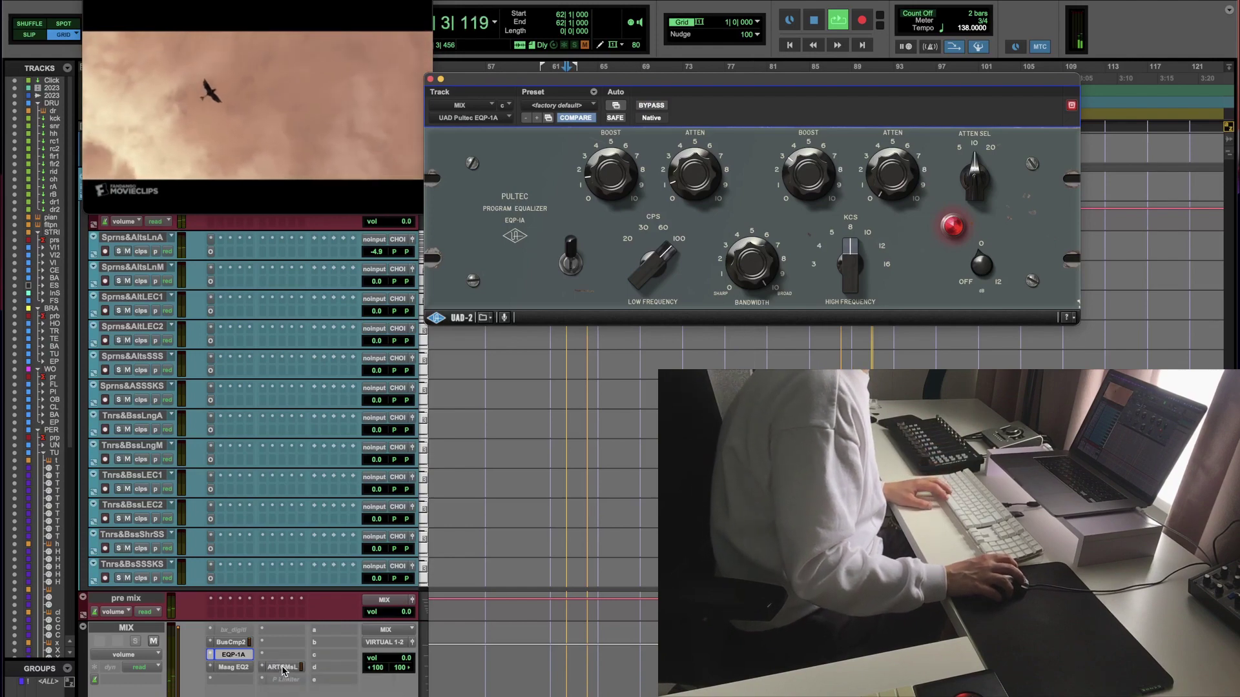
{"action": "left_click", "coordinate": [282, 669]}
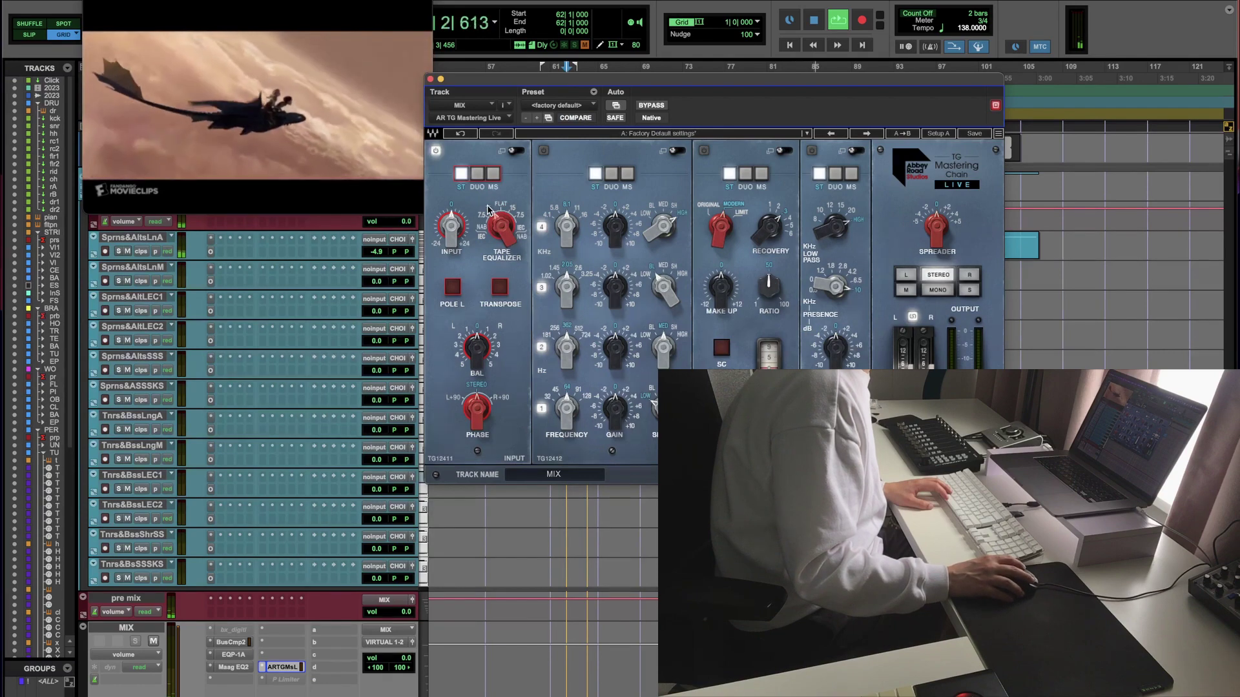
{"action": "left_click", "coordinate": [431, 80]}
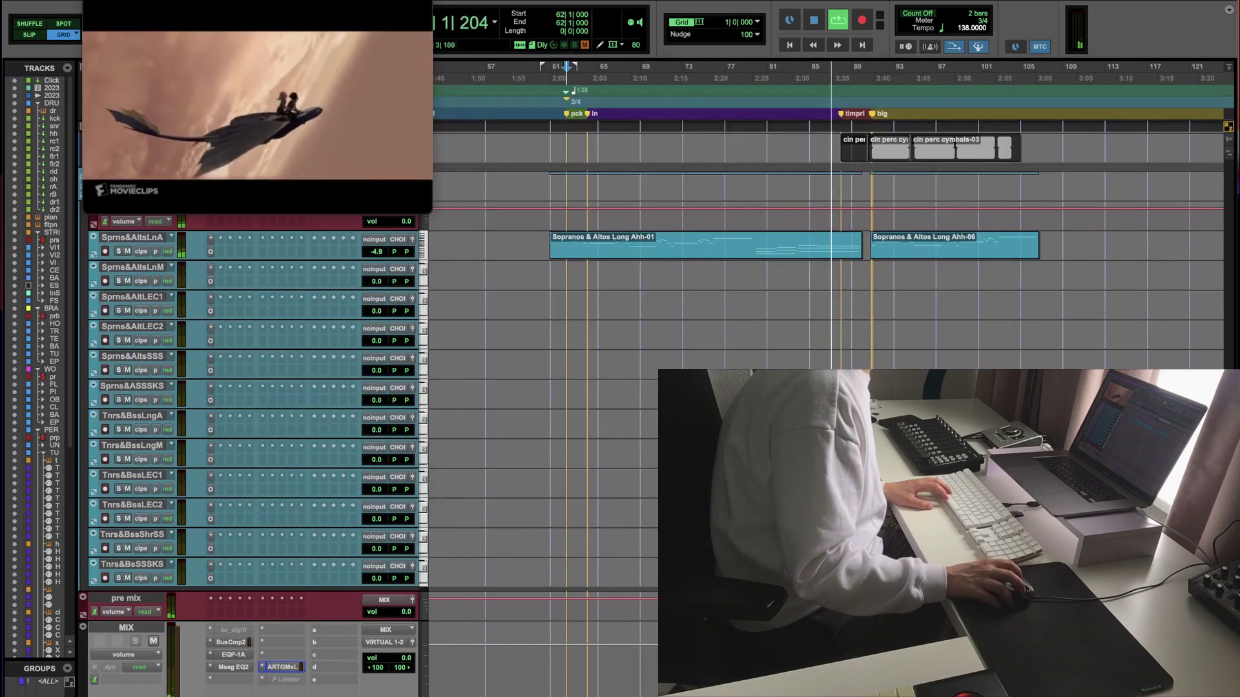
Step: Lower the DRUMS folder volume to -17.1 during playback
{"action": "scroll", "coordinate": [839, 323], "scroll_direction": "up", "scroll_amount": 10}
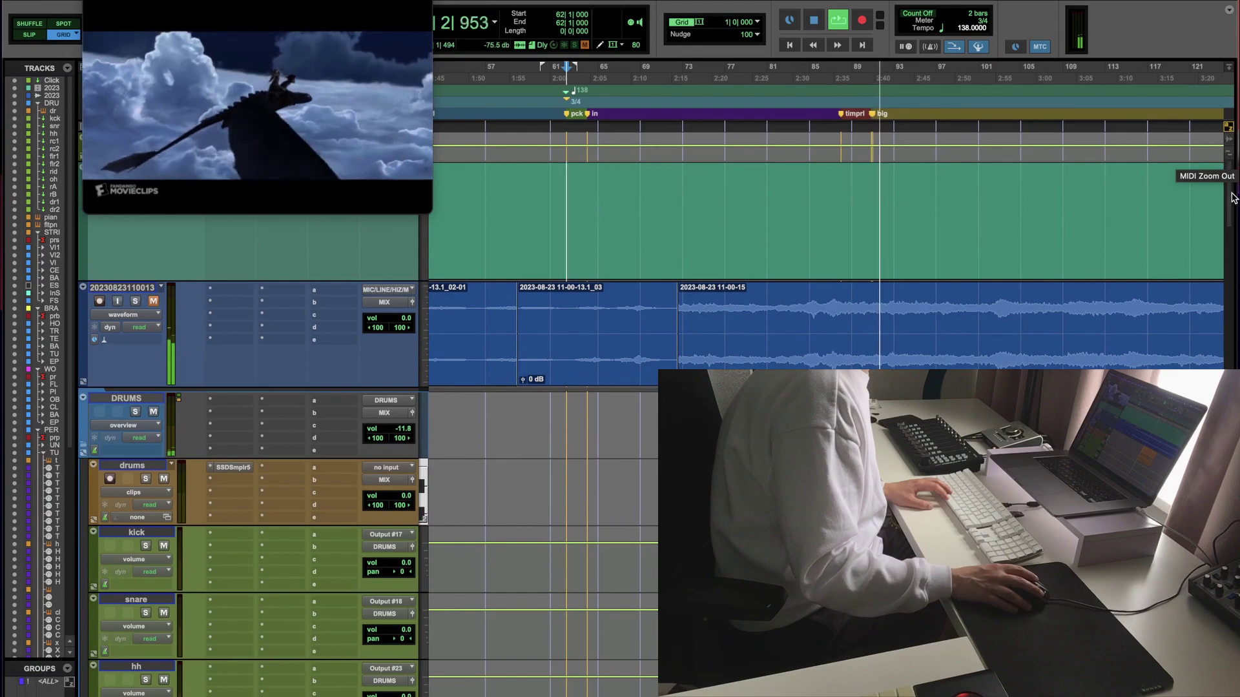
{"action": "mouse_move", "coordinate": [1233, 197]}
{"action": "left_mouse_down"}
{"action": "mouse_move", "coordinate": [1235, 640]}
{"action": "mouse_move", "coordinate": [1236, 195]}
{"action": "left_mouse_up"}
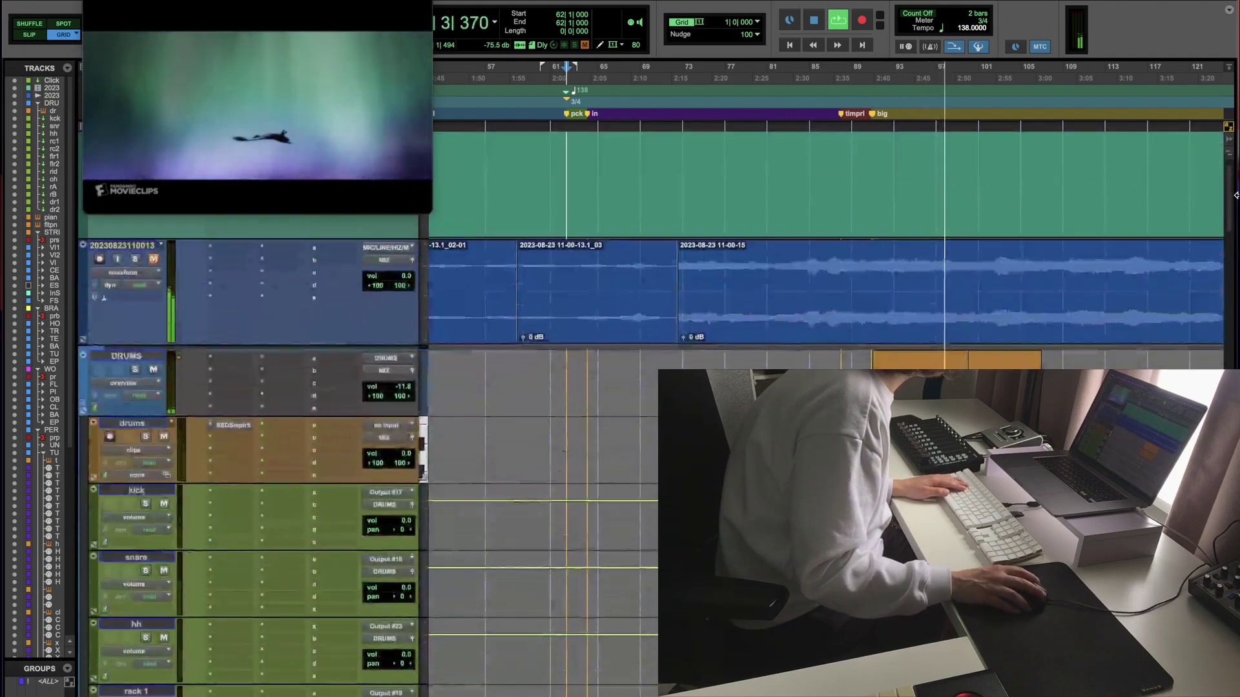
{"action": "left_click_drag", "start_coordinate": [382, 388], "coordinate": [383, 392]}
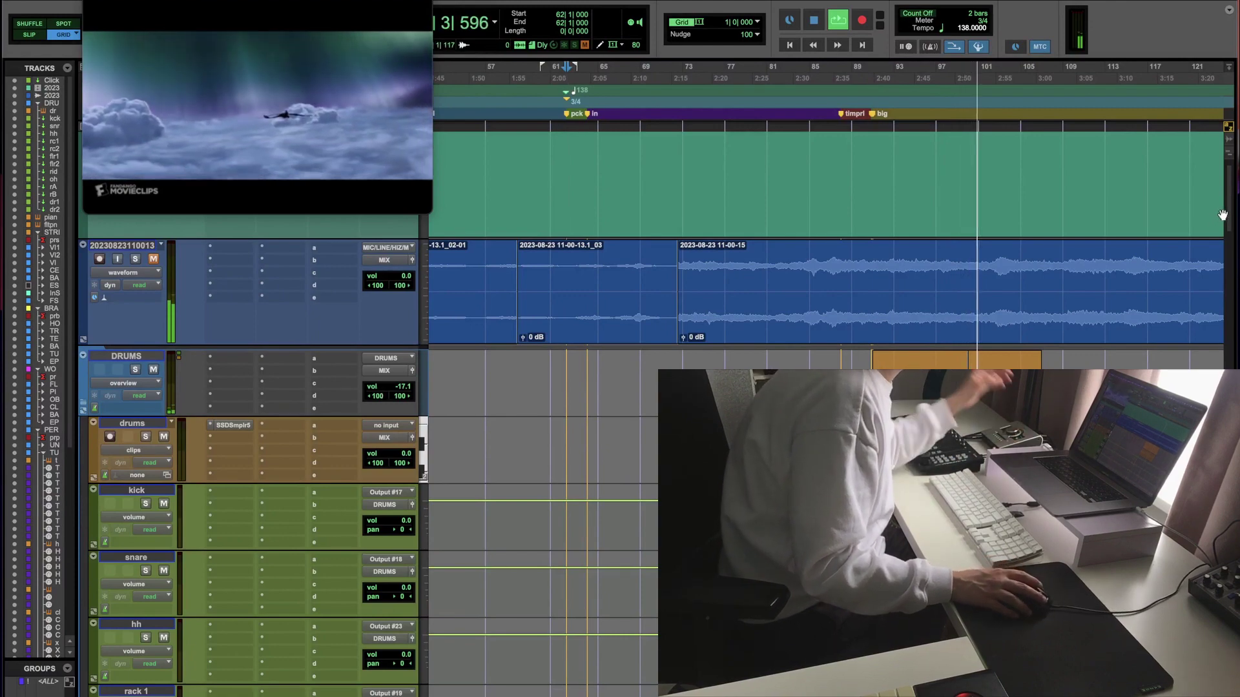
Step: Reopen the TG Mastering Chain insert on the MIX track and move its window down, clear of the timeline
{"action": "left_click_drag", "start_coordinate": [1222, 215], "coordinate": [1227, 640]}
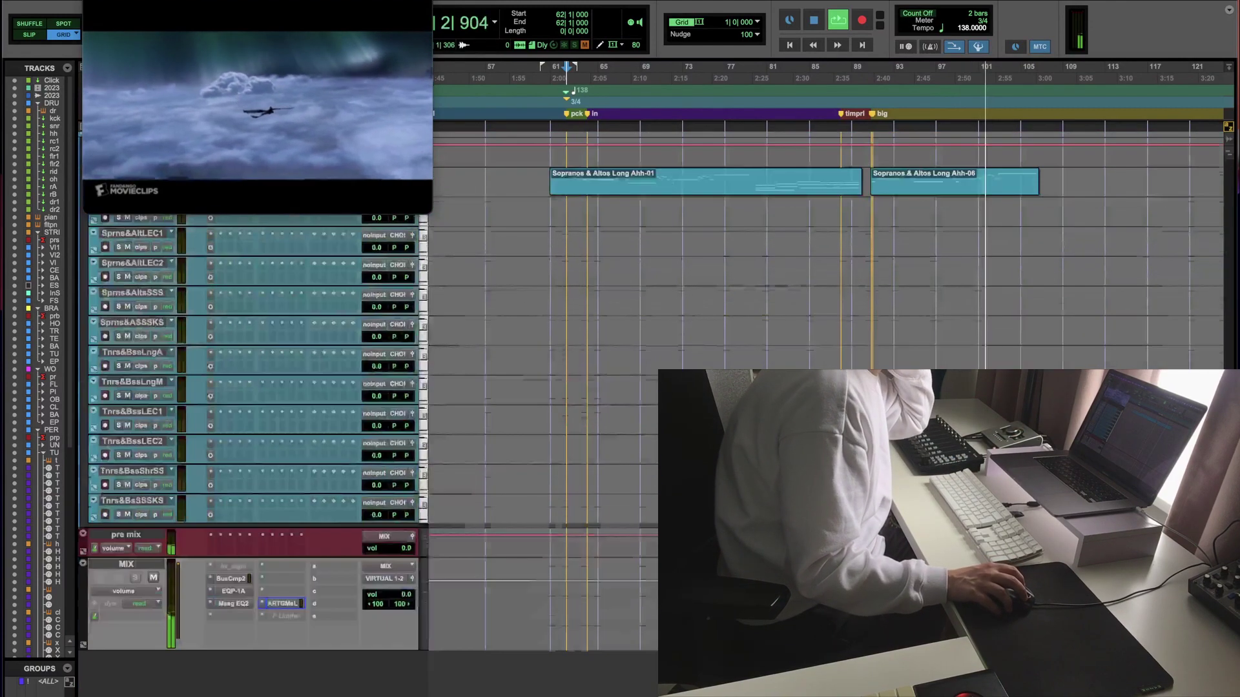
{"action": "left_click", "coordinate": [288, 604]}
{"action": "left_click", "coordinate": [289, 603], "text": "super"}
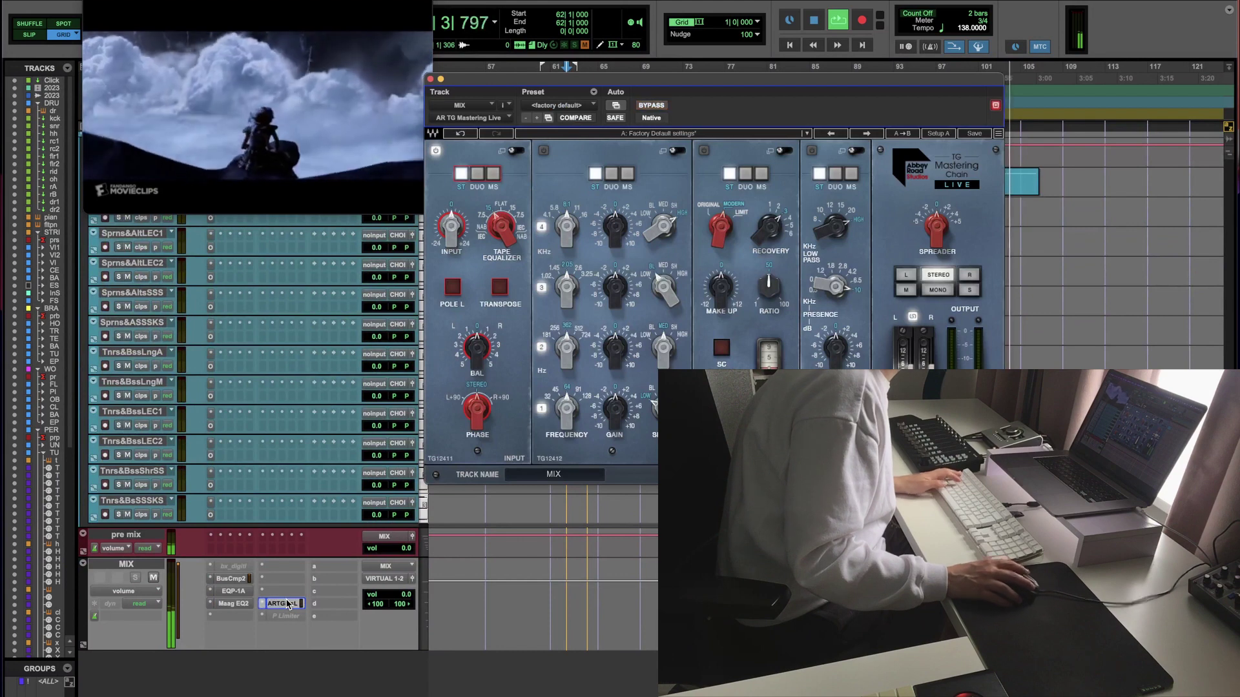
{"action": "left_click_drag", "start_coordinate": [487, 213], "coordinate": [483, 217]}
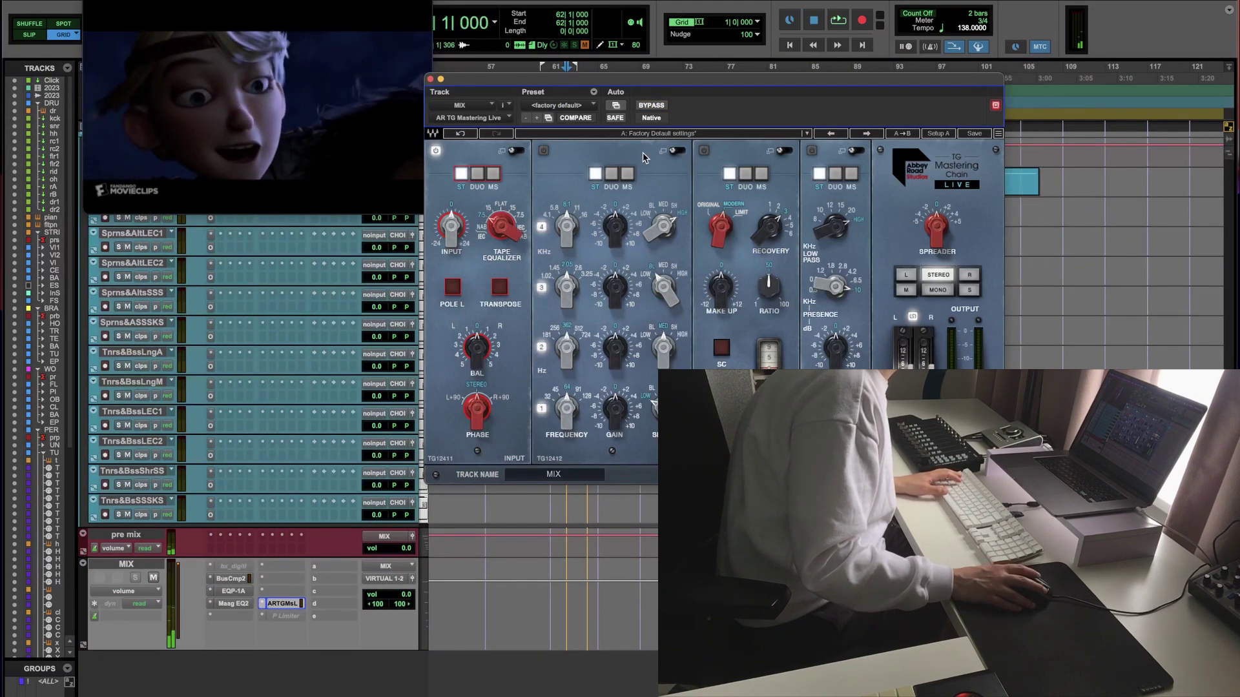
{"action": "left_click_drag", "start_coordinate": [648, 96], "coordinate": [611, 296]}
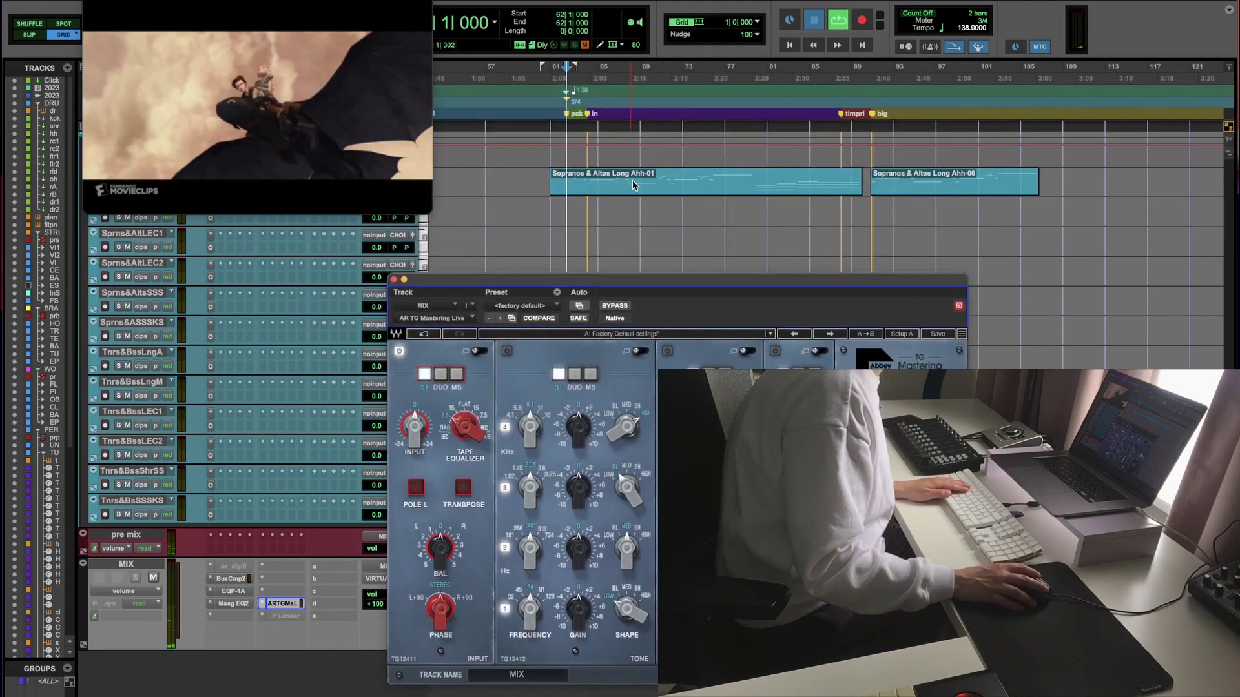
Step: Place the playback start at bar 68, take the video track offline and start playback
{"action": "left_click", "coordinate": [626, 176]}
{"action": "left_click_drag", "start_coordinate": [166, 1], "coordinate": [166, 210]}
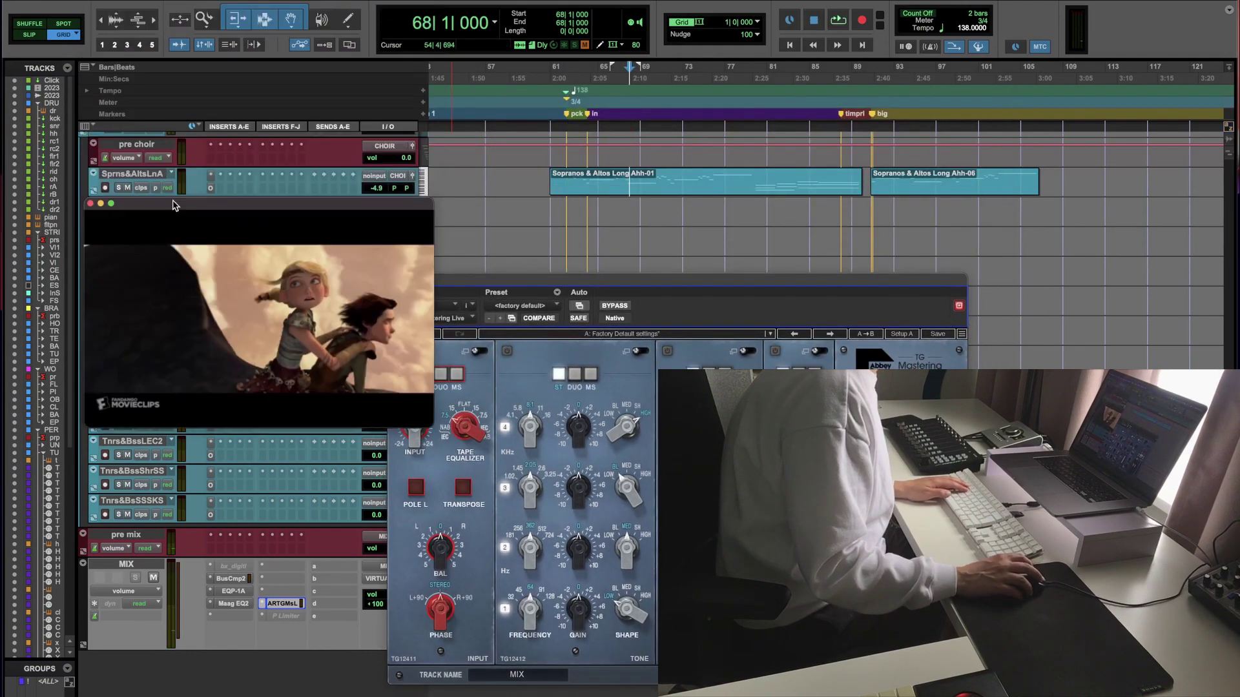
{"action": "scroll", "coordinate": [166, 194], "scroll_direction": "up", "scroll_amount": 10}
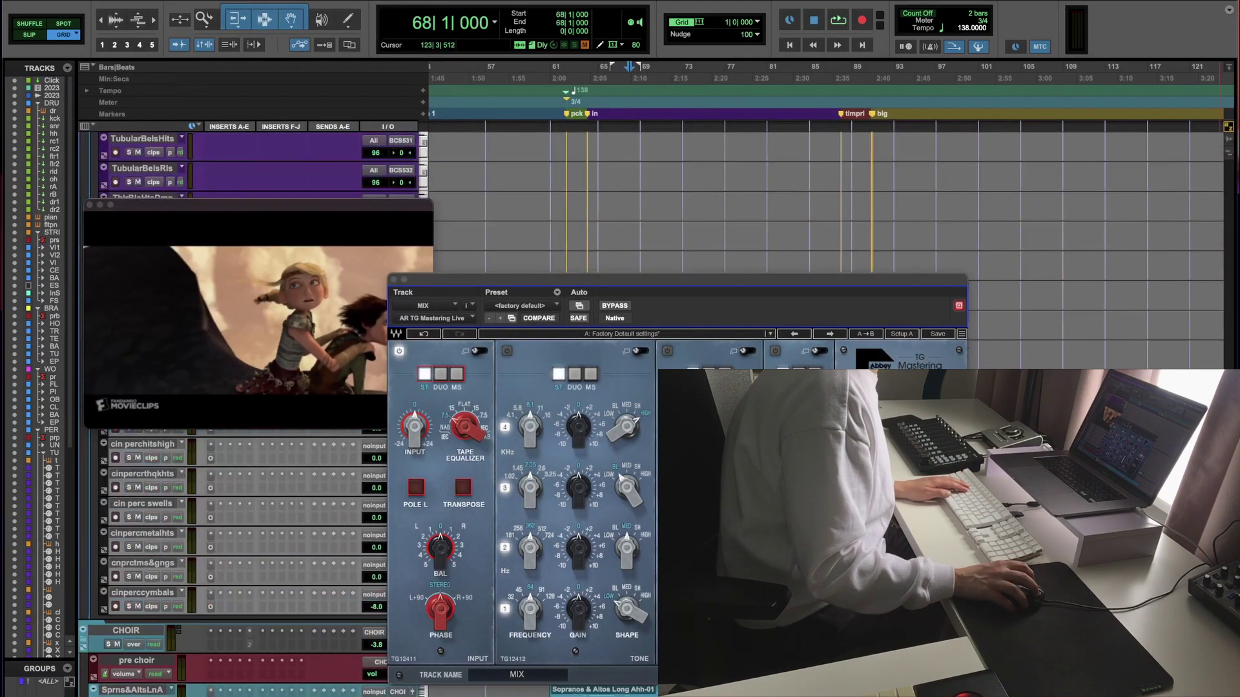
{"action": "scroll", "coordinate": [1222, 143], "scroll_direction": "up", "scroll_amount": 10}
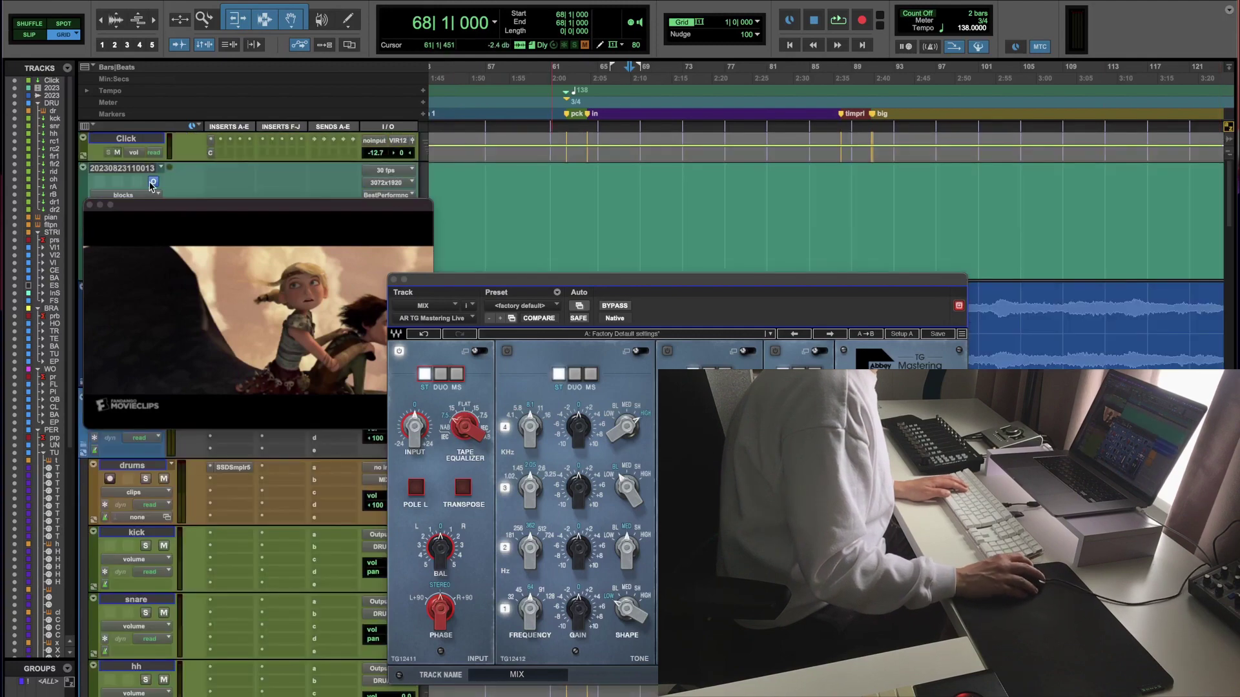
{"action": "left_click_drag", "start_coordinate": [173, 207], "coordinate": [156, 1]}
{"action": "key", "text": "space"}
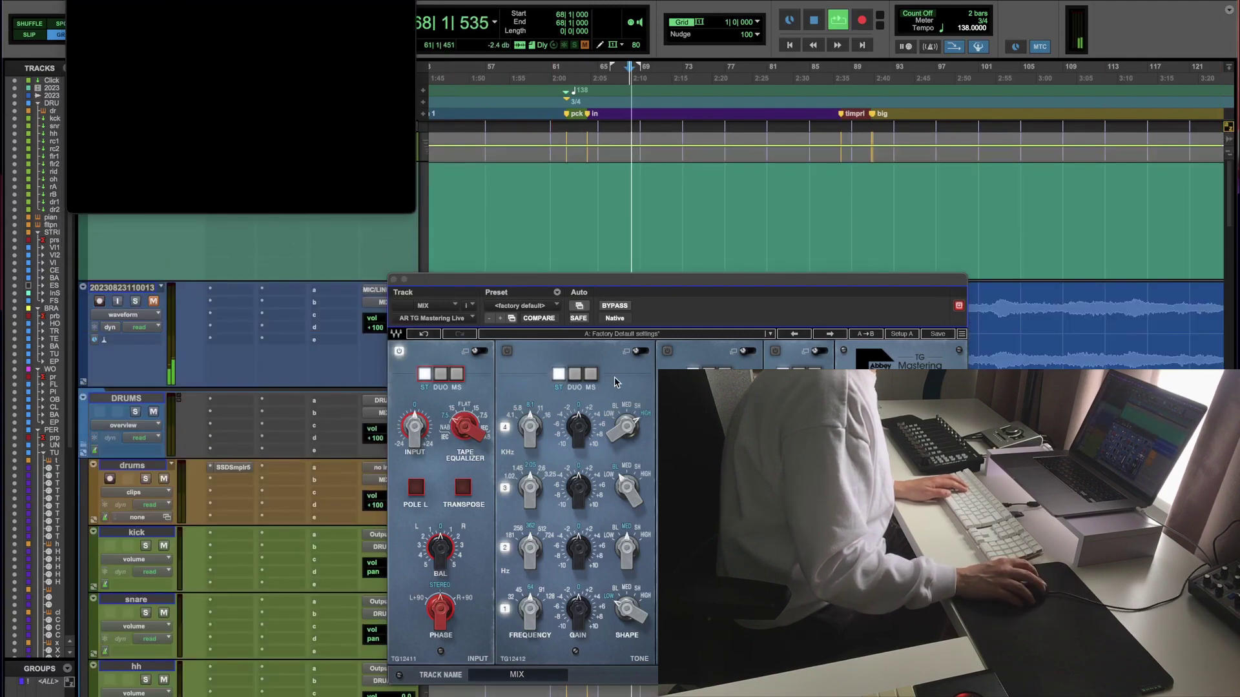
Step: Adjust the TG Mastering Chain's Tape Equalizer and switch on its limiter module, closing the plug-in window
{"action": "left_click_drag", "start_coordinate": [554, 294], "coordinate": [542, 289]}
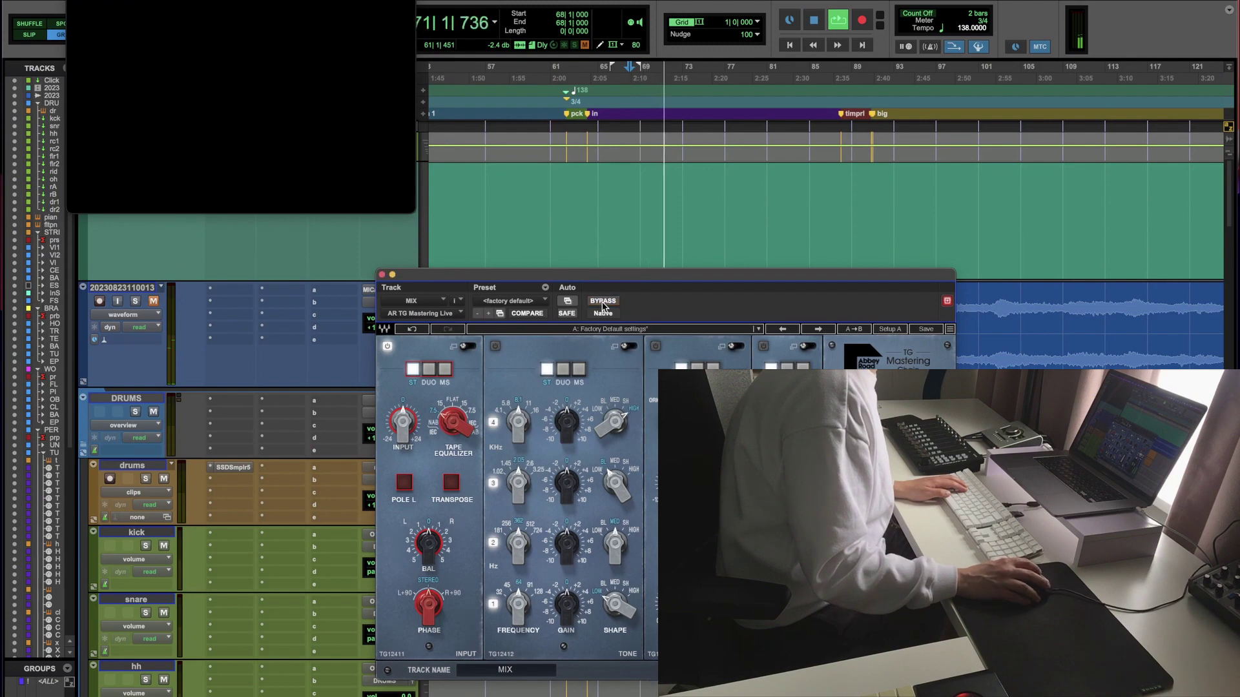
{"action": "left_click_drag", "start_coordinate": [450, 406], "coordinate": [452, 401]}
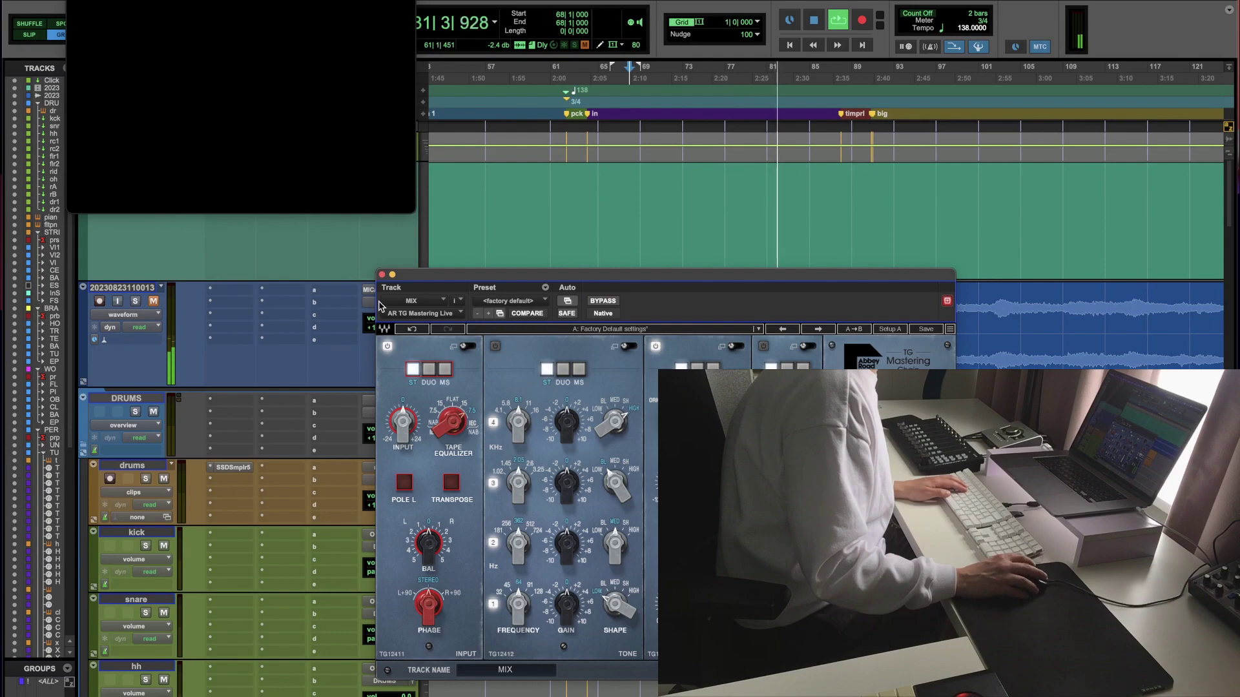
{"action": "left_click", "coordinate": [381, 275]}
Step: Lower the TRUMPETS folder volume to -4.9 during playback
{"action": "scroll", "coordinate": [381, 279], "scroll_direction": "down", "scroll_amount": 10}
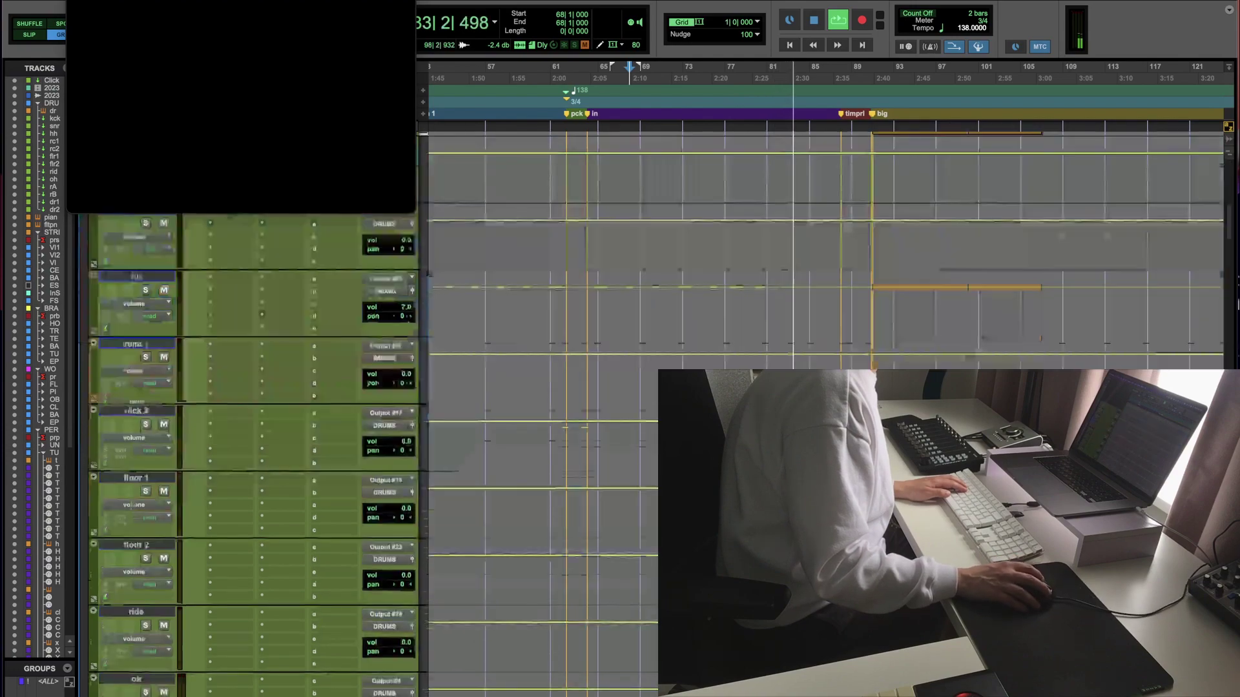
{"action": "scroll", "coordinate": [381, 279], "scroll_direction": "down", "scroll_amount": 15}
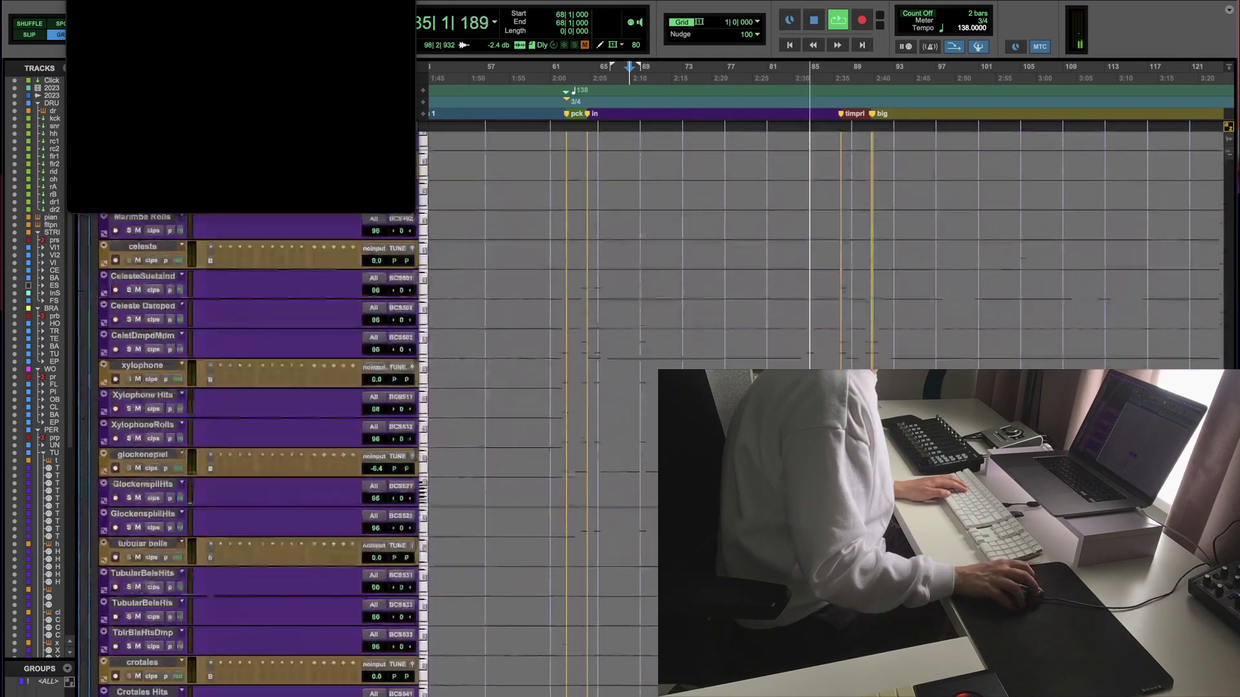
{"action": "scroll", "coordinate": [381, 279], "scroll_direction": "down", "scroll_amount": 5}
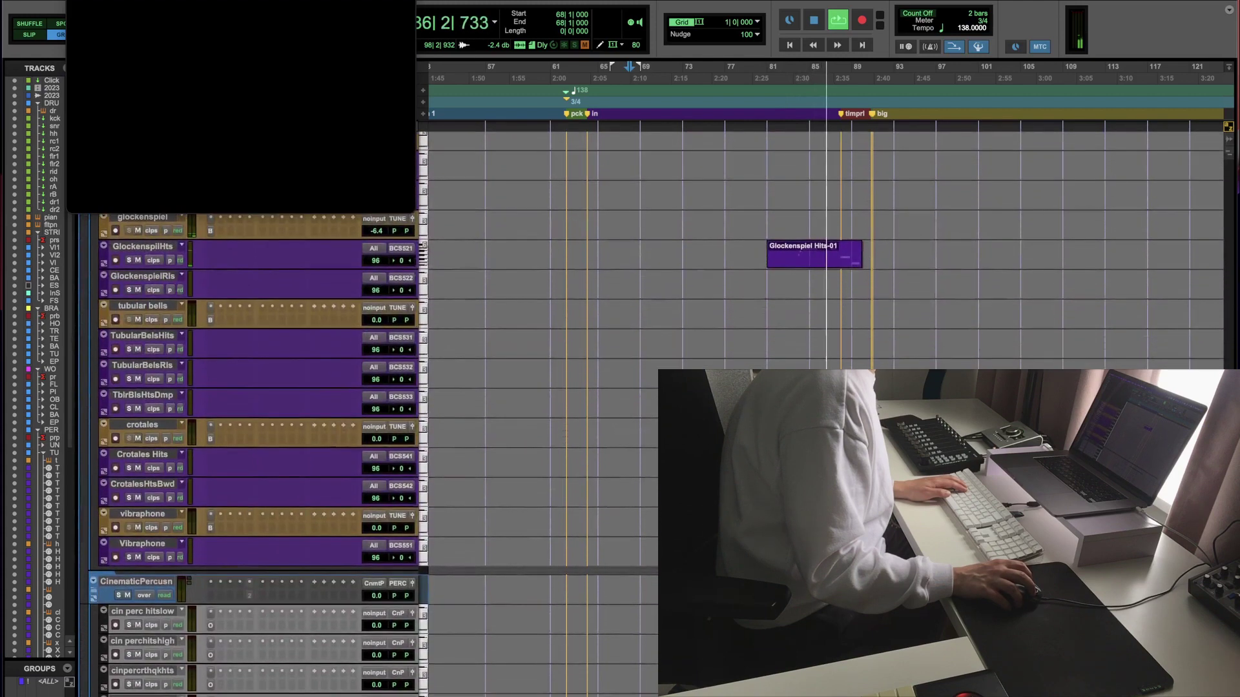
{"action": "scroll", "coordinate": [381, 279], "scroll_direction": "down", "scroll_amount": 1}
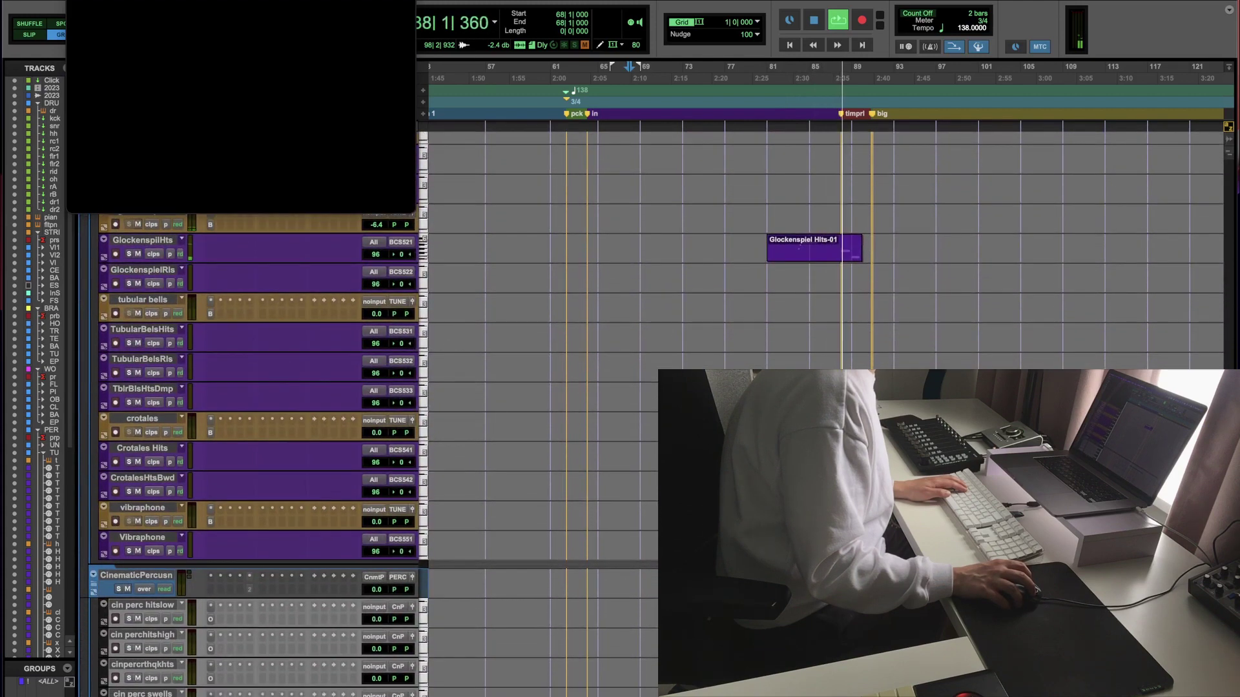
{"action": "scroll", "coordinate": [381, 279], "scroll_direction": "down", "scroll_amount": 3}
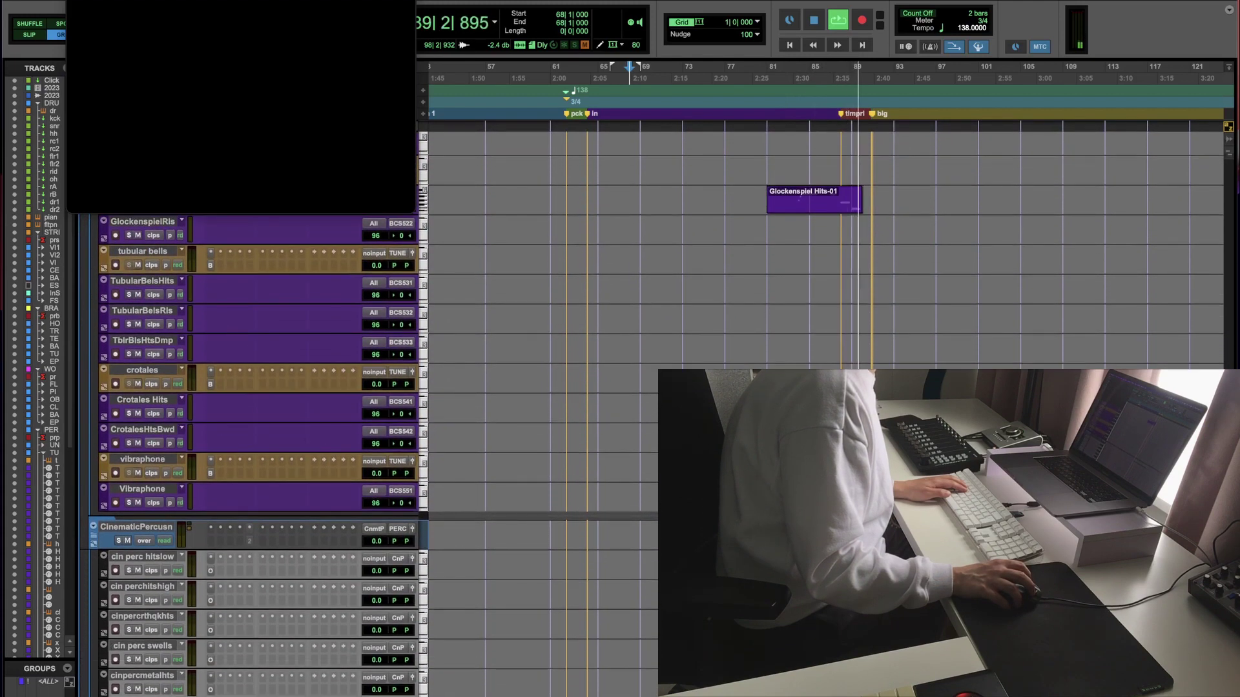
{"action": "scroll", "coordinate": [381, 279], "scroll_direction": "down", "scroll_amount": 15}
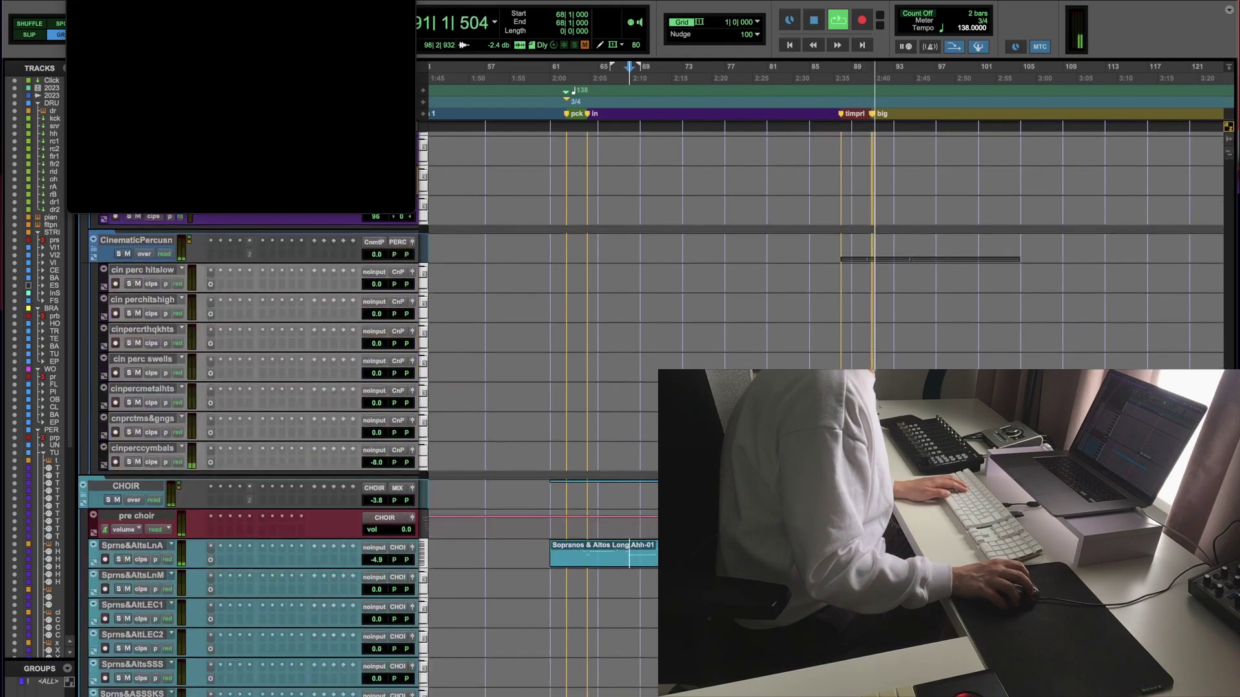
{"action": "scroll", "coordinate": [1180, 212], "scroll_direction": "up", "scroll_amount": 20}
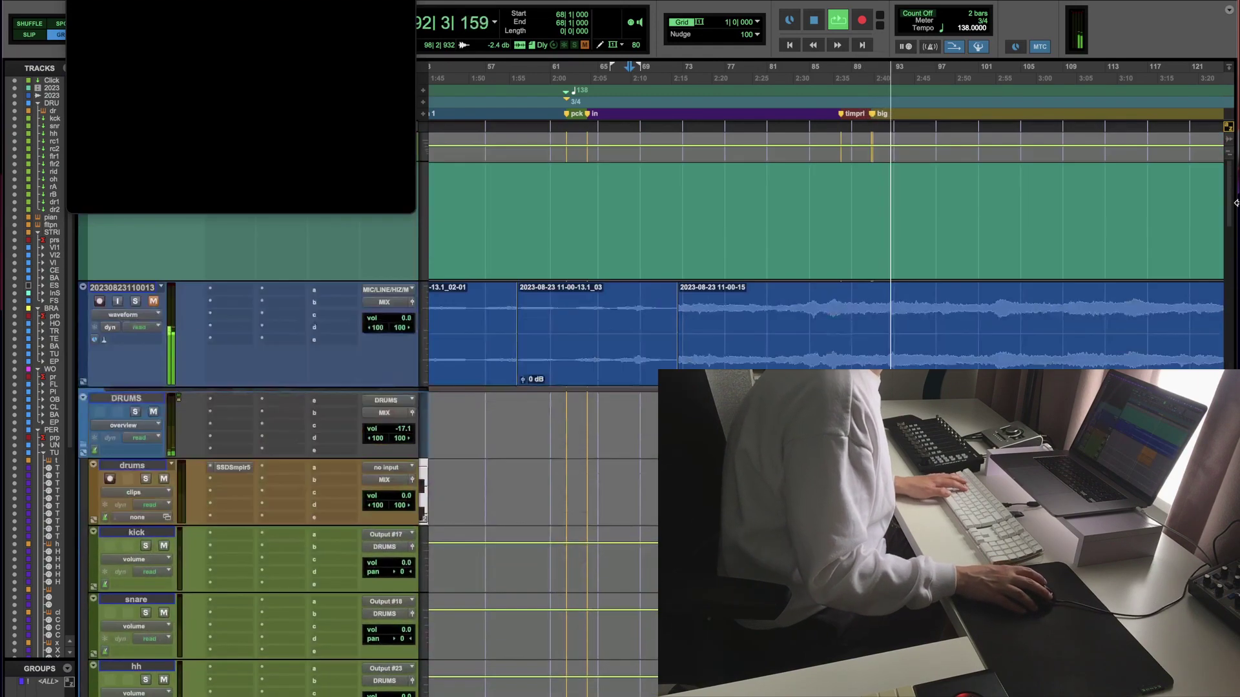
{"action": "key", "text": "super+bracketleft"}
{"action": "scroll", "coordinate": [1179, 212], "scroll_direction": "down", "scroll_amount": 6}
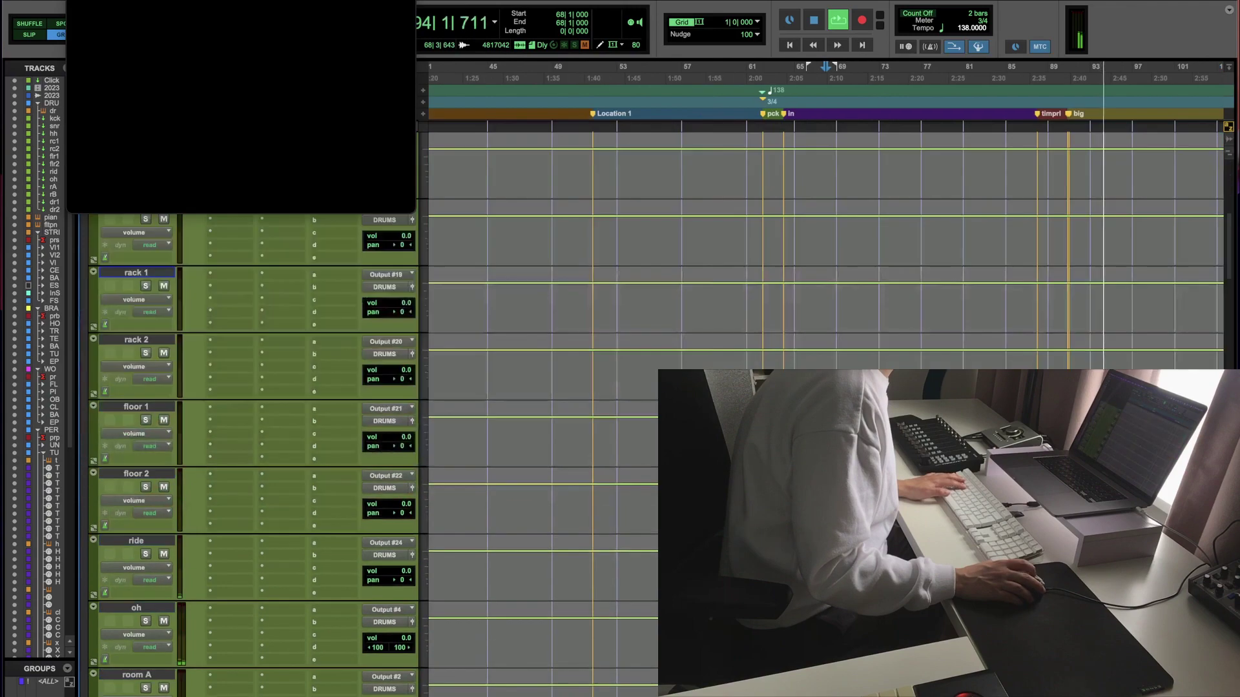
{"action": "scroll", "coordinate": [1230, 294], "scroll_direction": "down", "scroll_amount": 8}
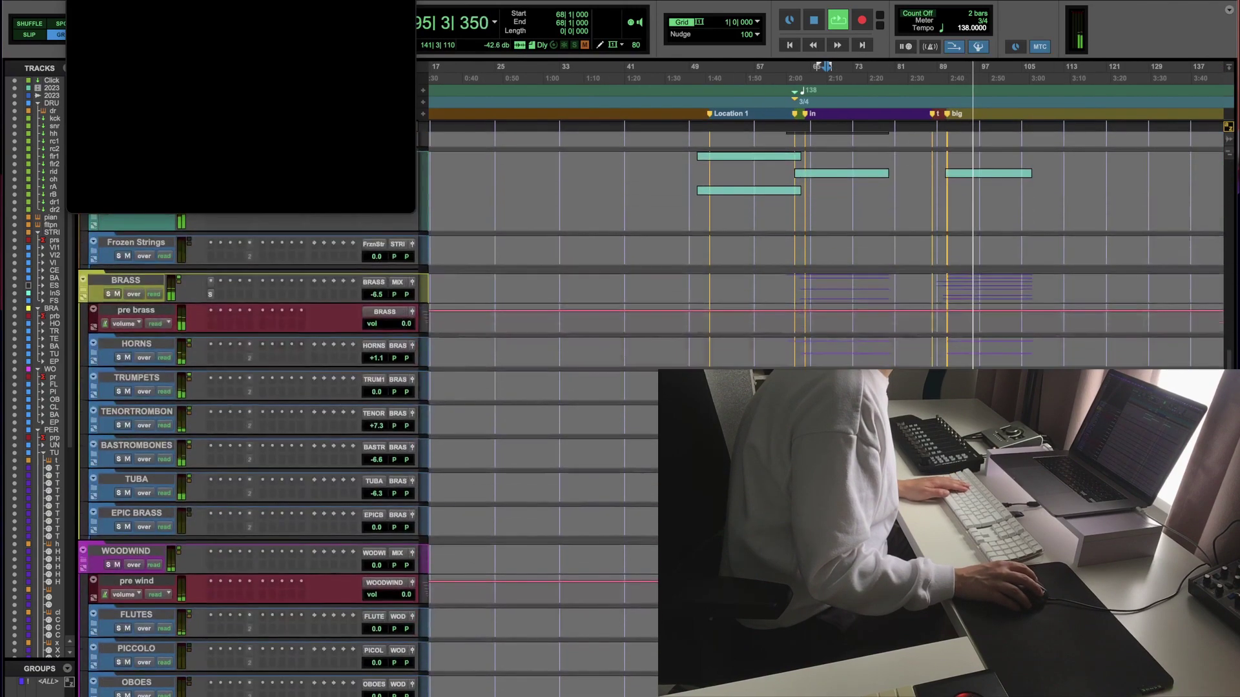
{"action": "scroll", "coordinate": [339, 373], "scroll_direction": "down", "scroll_amount": 1}
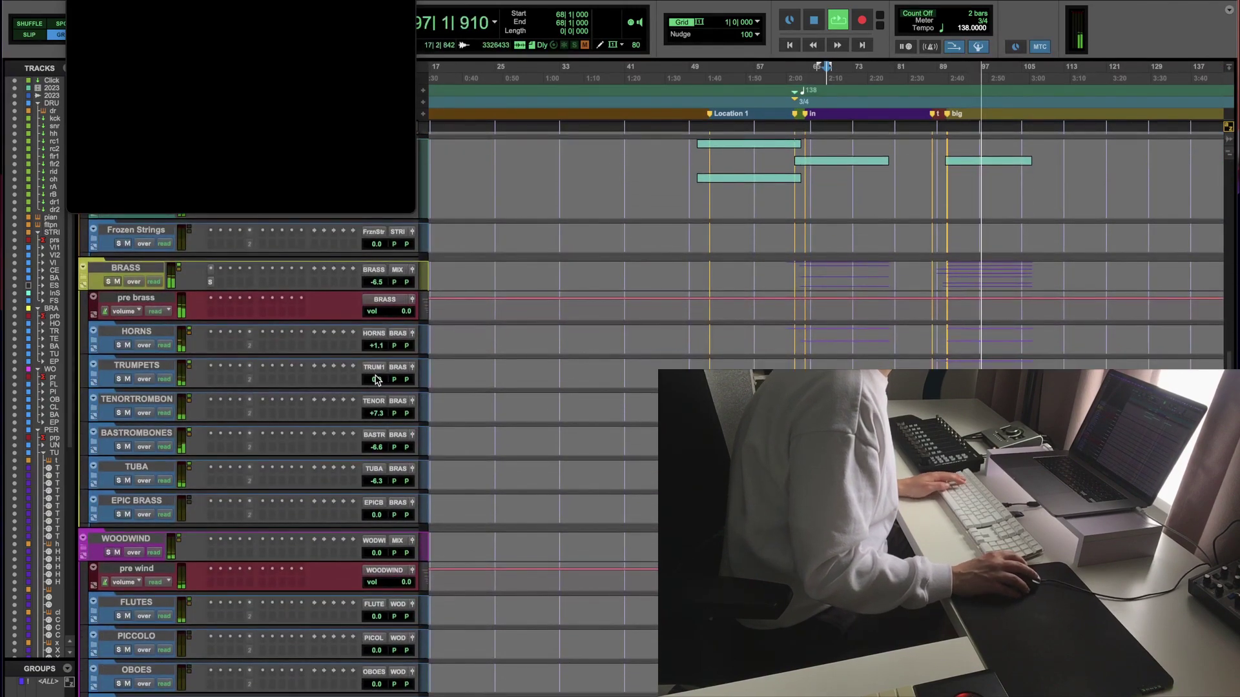
{"action": "left_click_drag", "start_coordinate": [376, 379], "coordinate": [374, 389]}
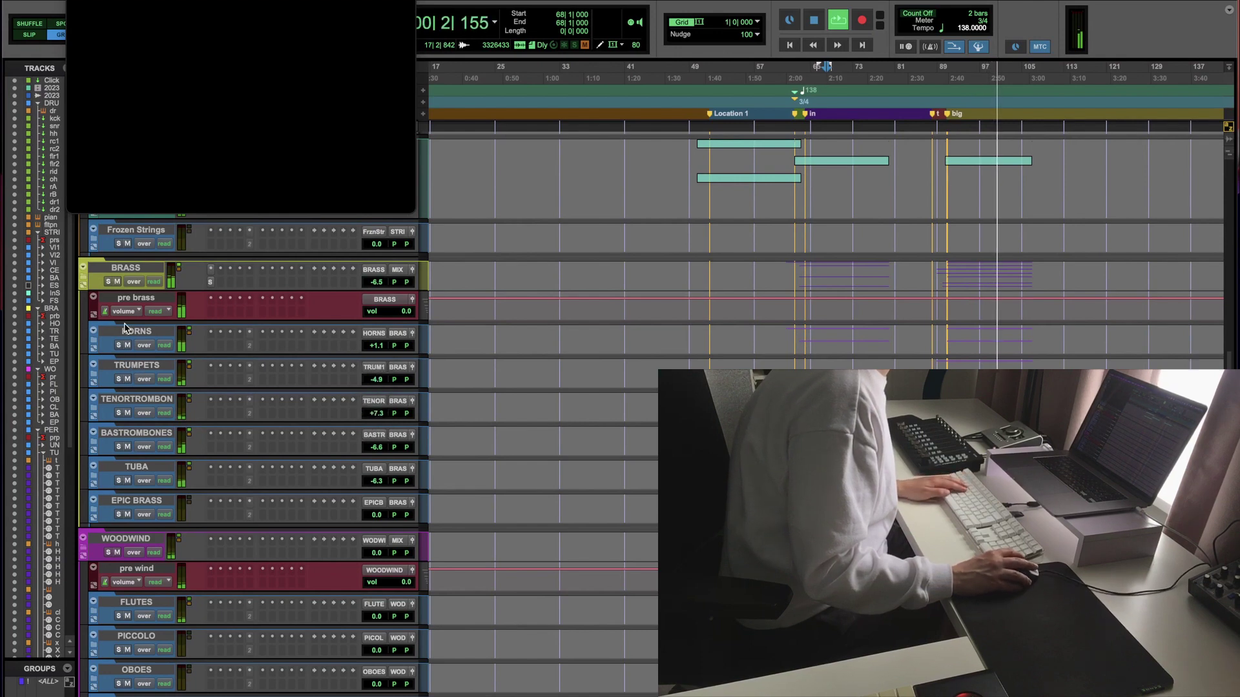
Step: Insert the UAD Pultec EQP-1A equalizer on the BRASS folder, searching the plug-ins for "pult"
{"action": "left_click", "coordinate": [222, 287]}
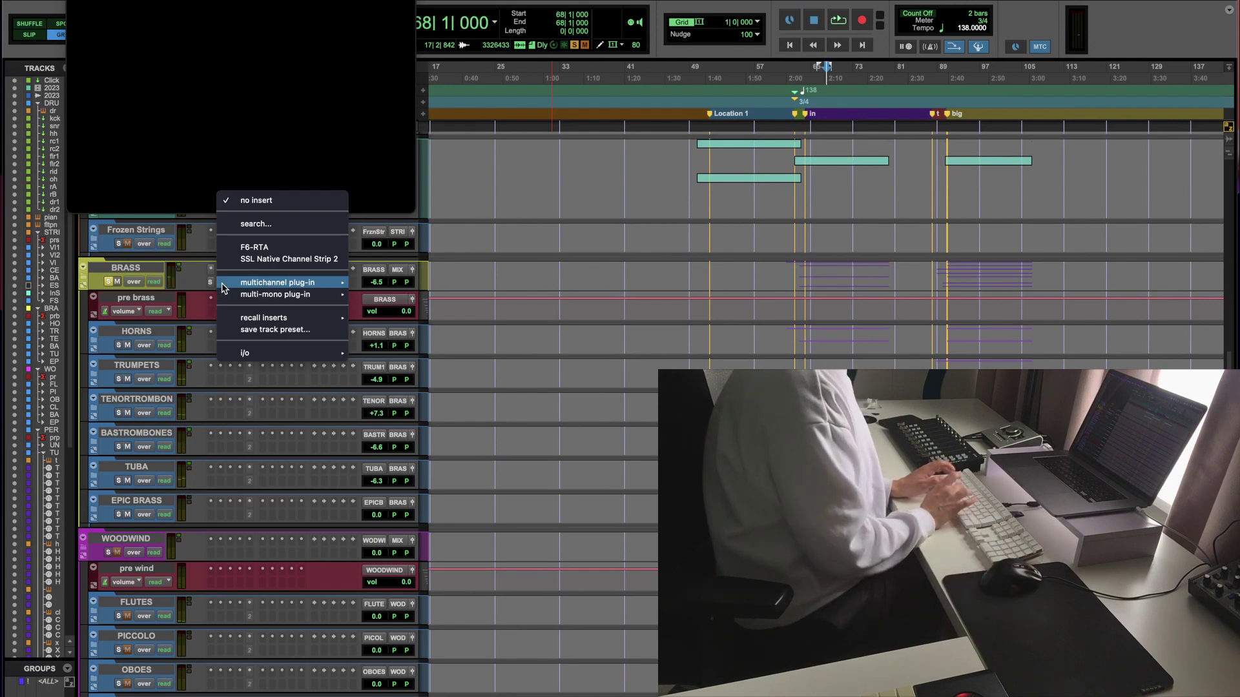
{"action": "left_click", "coordinate": [256, 224]}
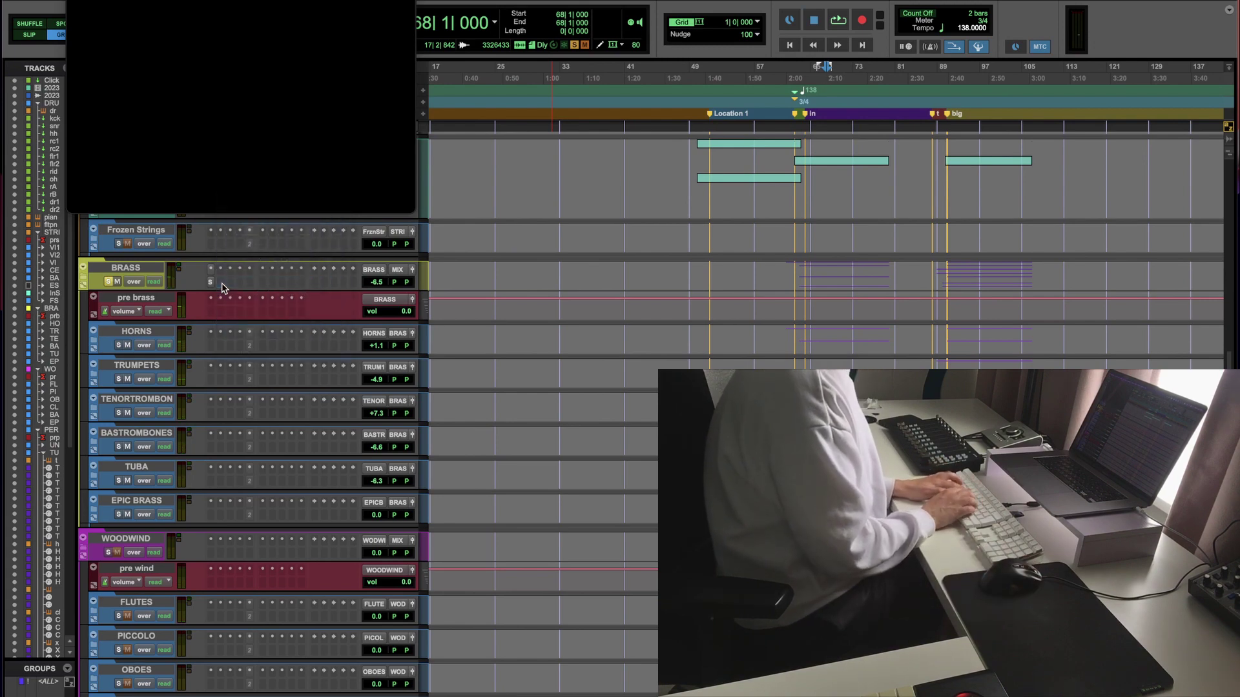
{"action": "type", "text": "i dokåe"}
{"action": "key", "text": "BackSpace"}
{"action": "key", "text": "BackSpace"}
{"action": "key", "text": "BackSpace"}
{"action": "key", "text": "BackSpace"}
{"action": "key", "text": "BackSpace"}
{"action": "key", "text": "BackSpace"}
{"action": "key", "text": "BackSpace"}
{"action": "type", "text": "pult"}
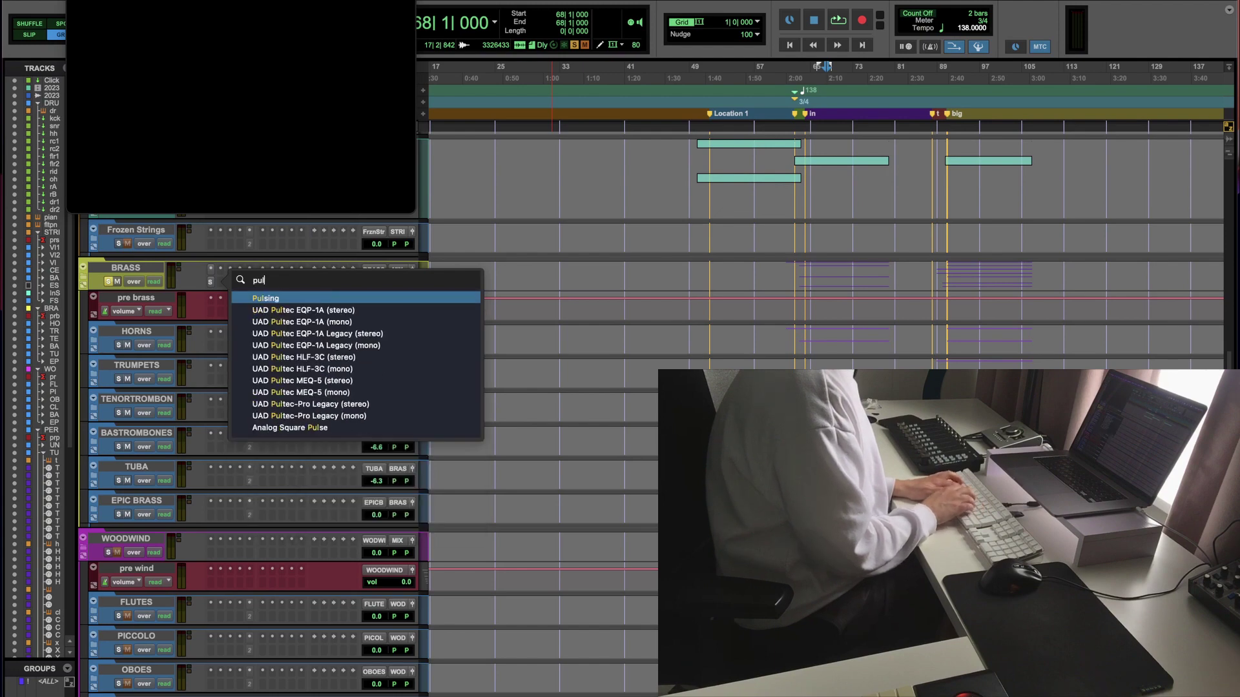
{"action": "key", "text": "Return"}
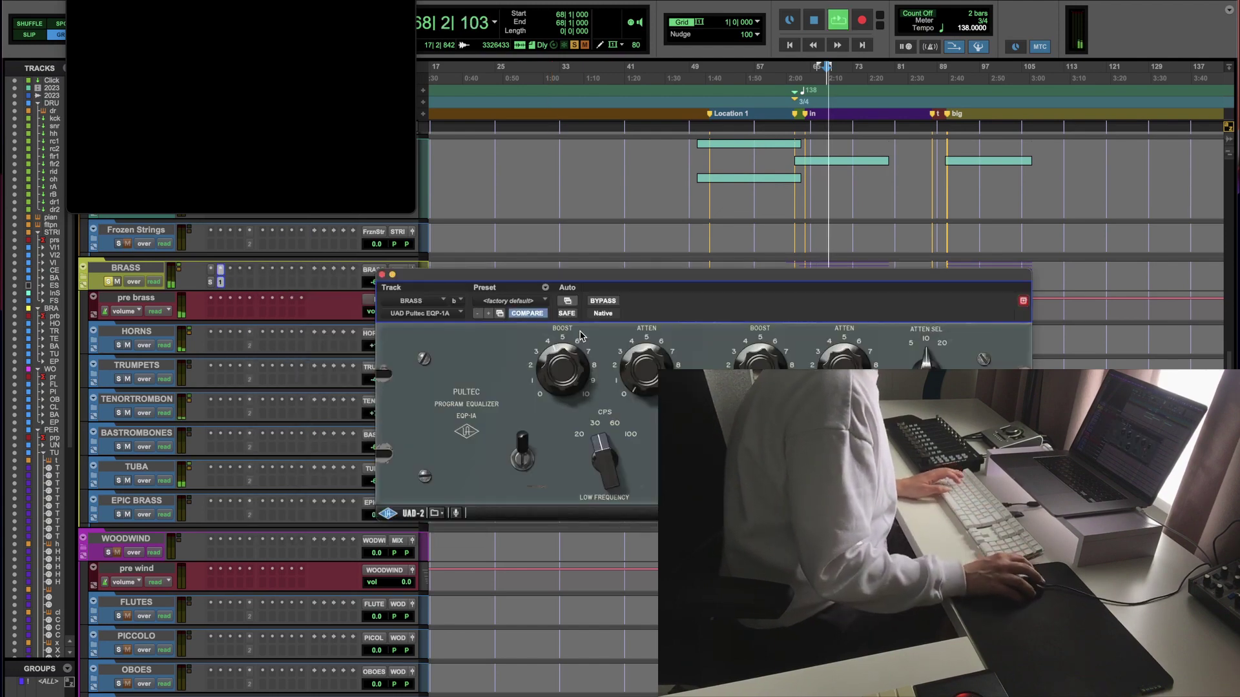
Step: Set the Pultec EQP-1A's low frequency selector to 100 CPS, then close the plug-in window and stop playback
{"action": "left_click_drag", "start_coordinate": [603, 453], "coordinate": [609, 457]}
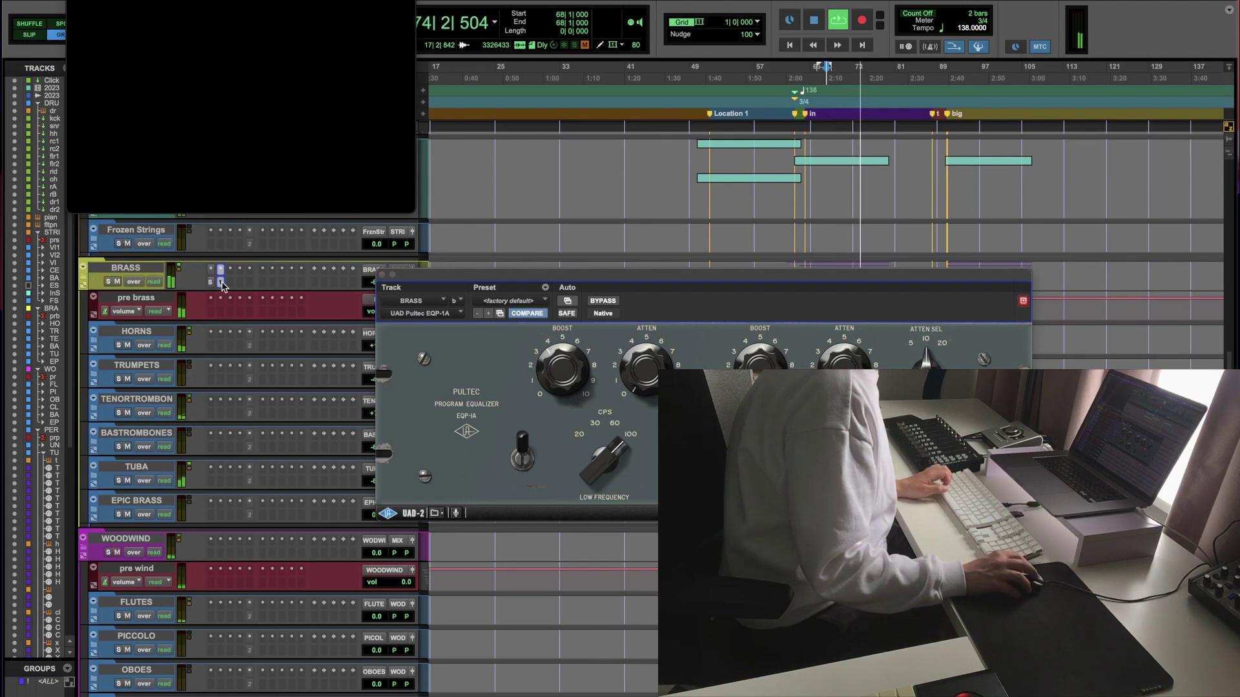
{"action": "left_click", "coordinate": [222, 283]}
{"action": "left_click", "coordinate": [222, 283]}
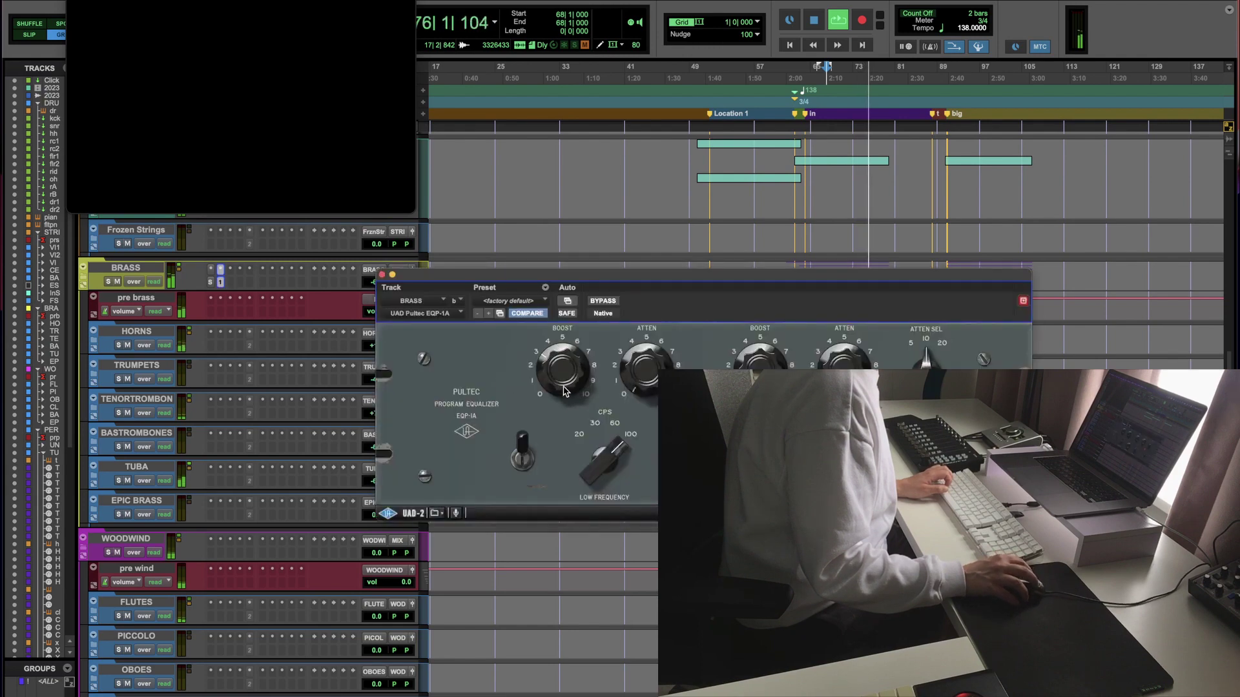
{"action": "left_click", "coordinate": [381, 275]}
{"action": "key", "text": "space"}
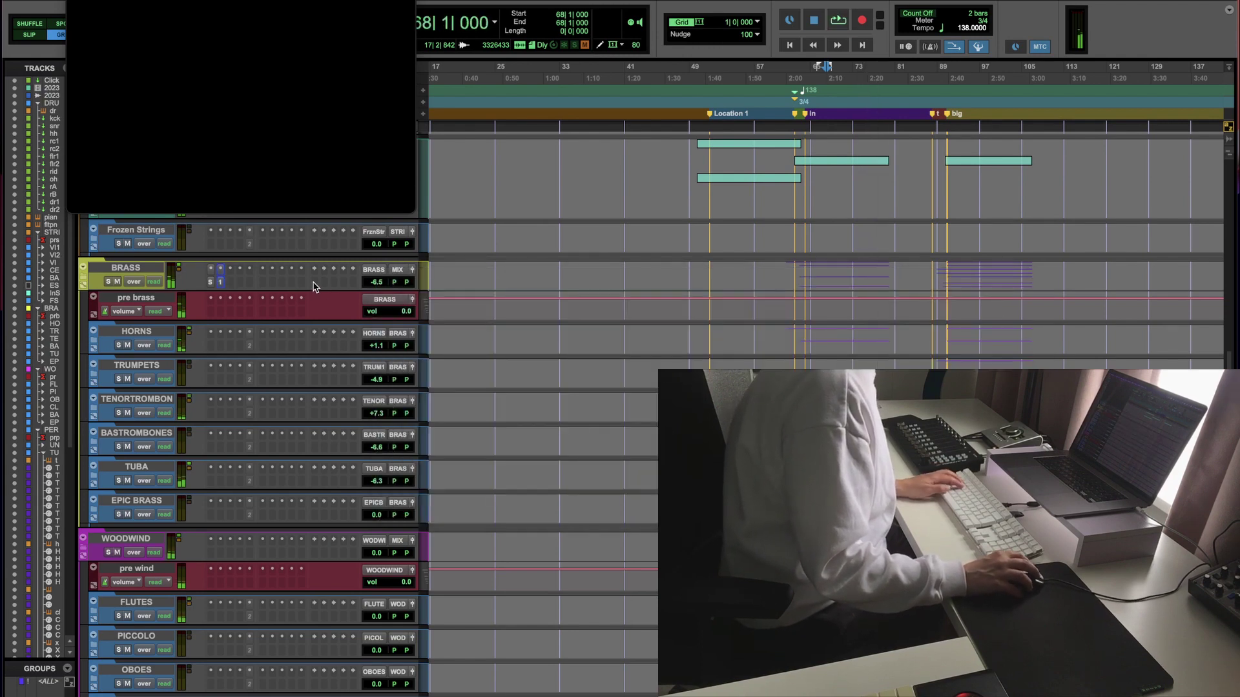
Step: Collapse the track folders and listen to the transition into the "big" section from bar 86
{"action": "left_click", "coordinate": [83, 267], "text": "alt"}
{"action": "left_click", "coordinate": [904, 263]}
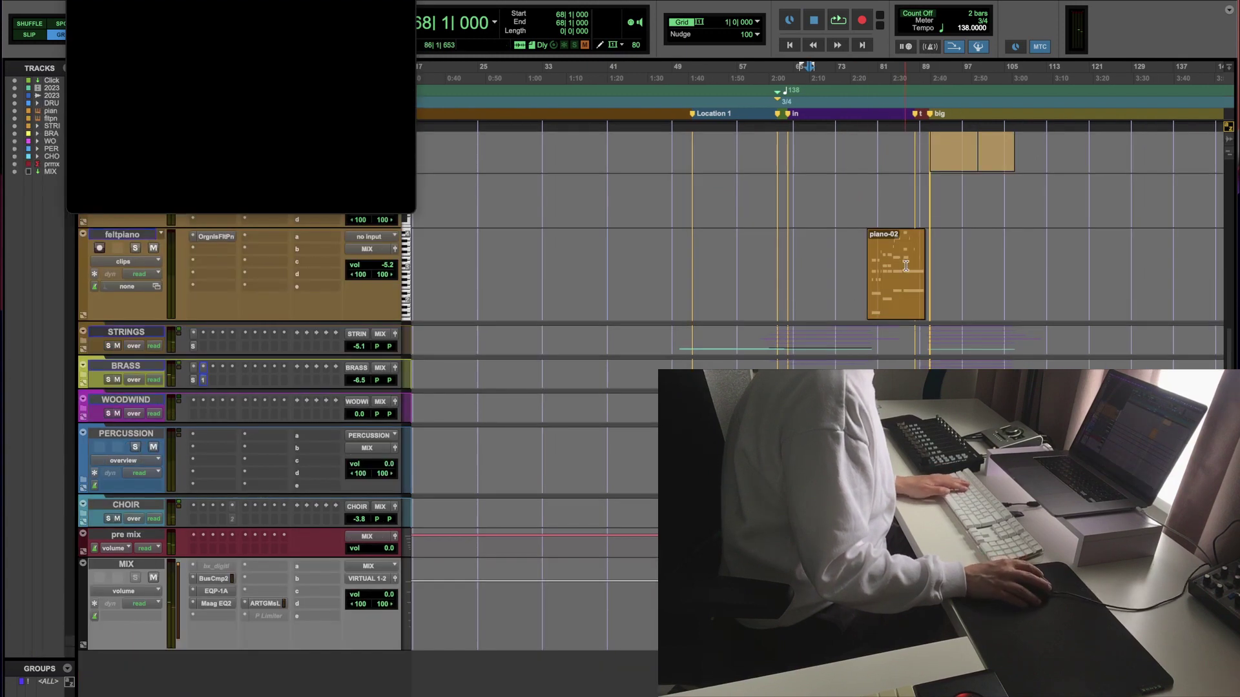
{"action": "key", "text": "super+bracketright"}
{"action": "key", "text": "super+bracketright"}
{"action": "key", "text": "space"}
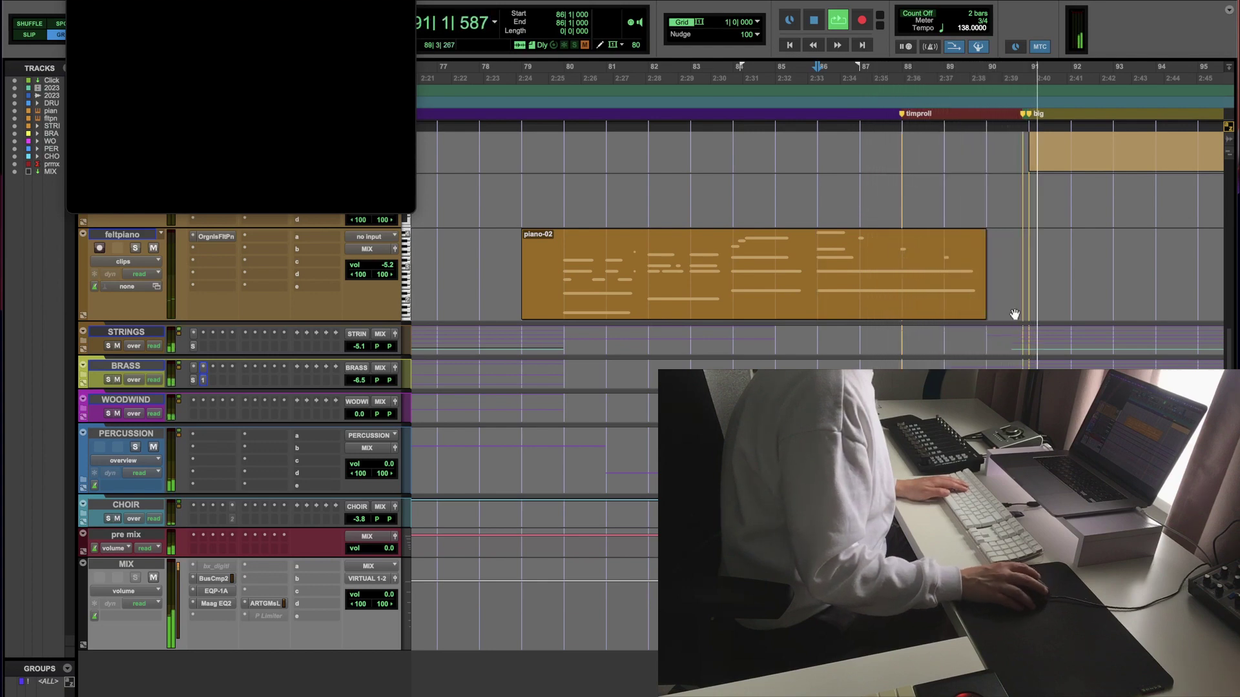
{"action": "scroll", "coordinate": [122, 480], "scroll_direction": "up", "scroll_amount": 5}
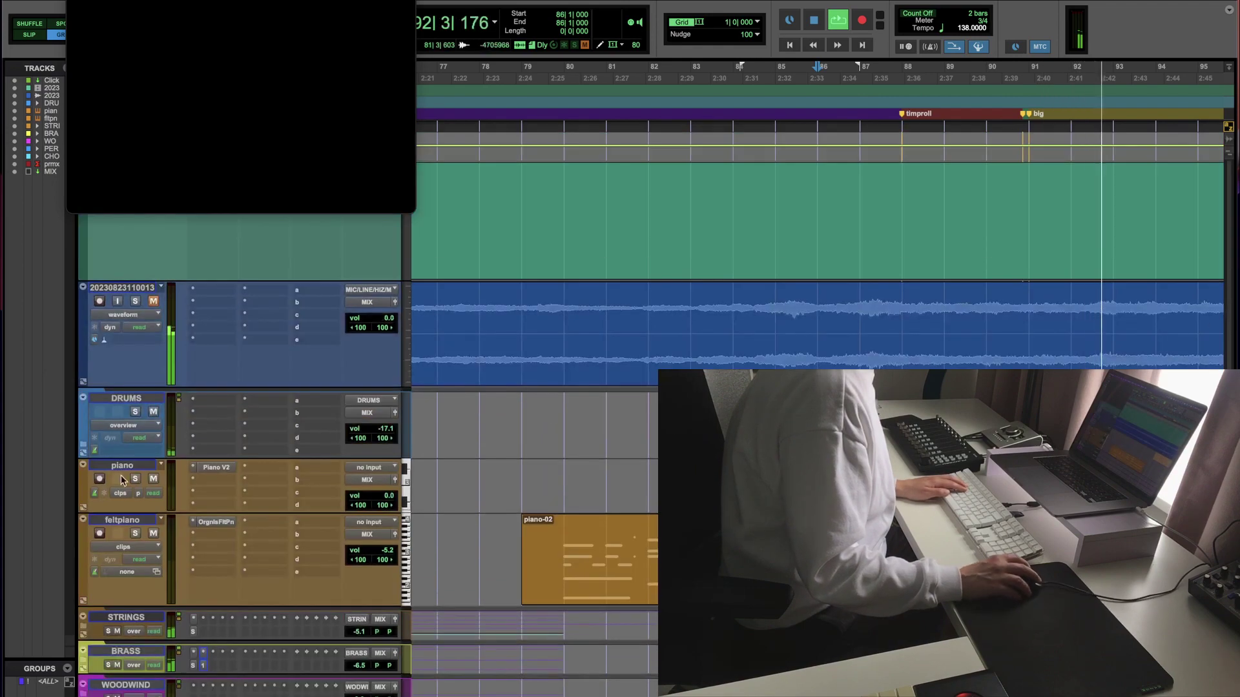
{"action": "scroll", "coordinate": [126, 541], "scroll_direction": "down", "scroll_amount": 5}
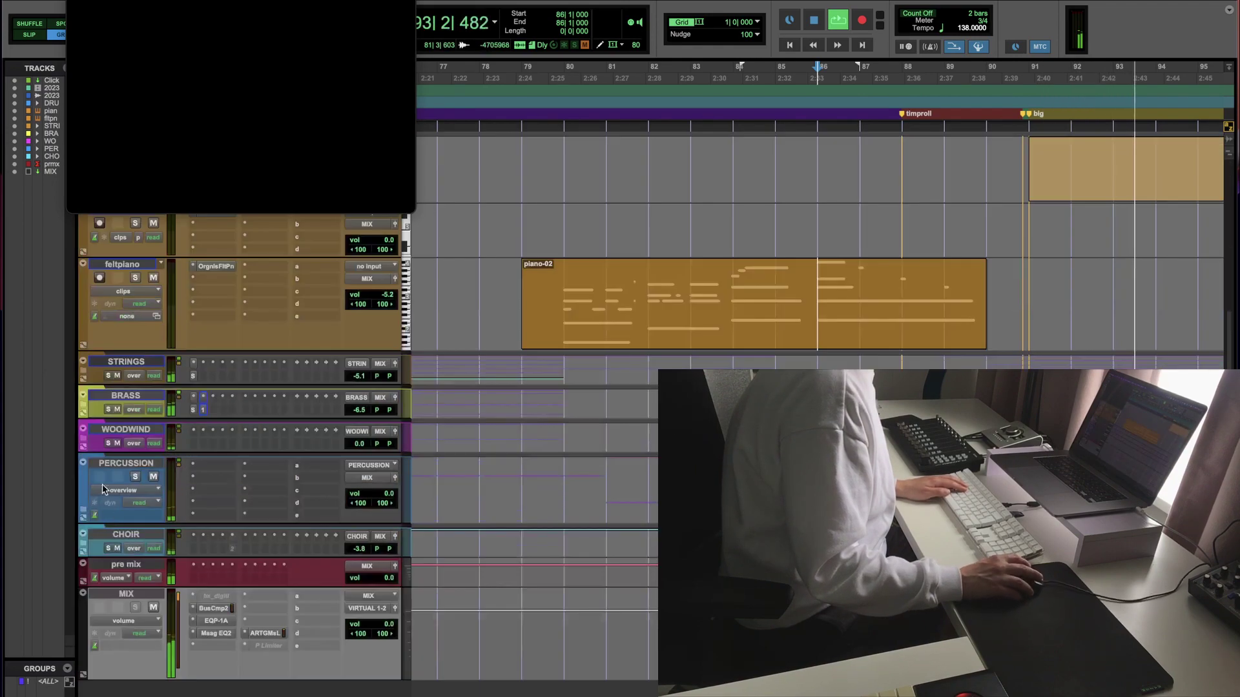
{"action": "key", "text": "space"}
Step: Expand the STRINGS folder, enlarge the VIOLINS 1 folder track and expand it as well
{"action": "left_click", "coordinate": [83, 378]}
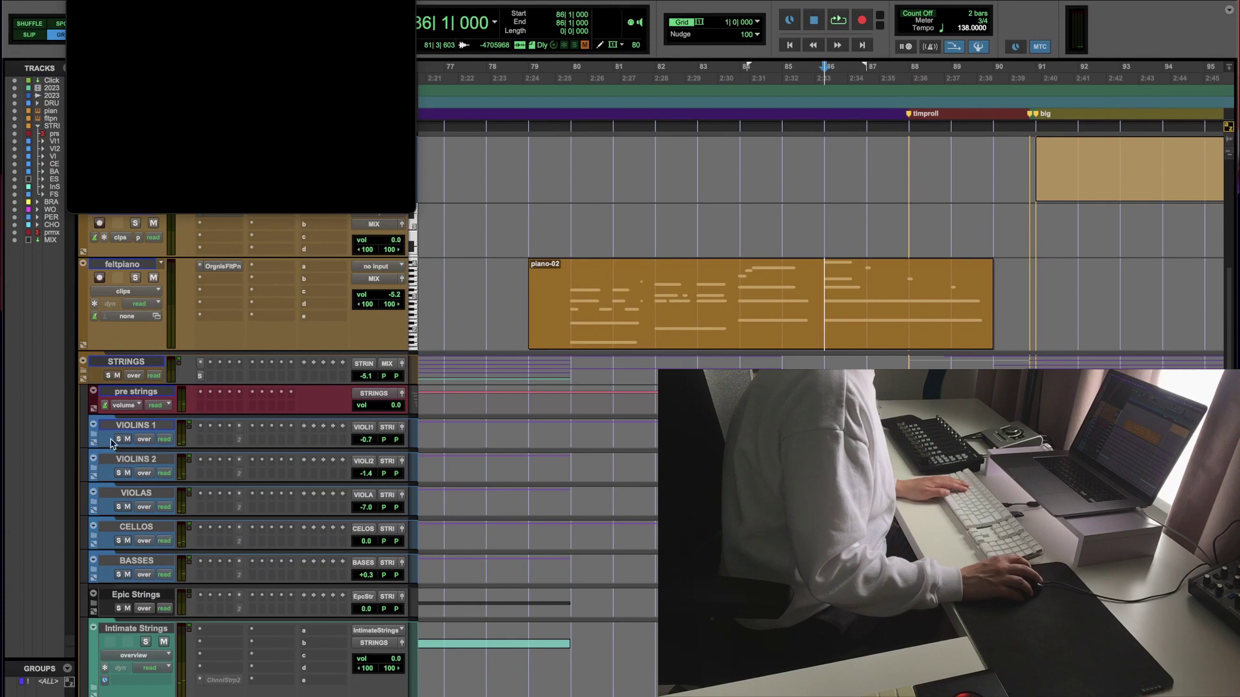
{"action": "mouse_move", "coordinate": [115, 459]}
{"action": "left_mouse_down"}
{"action": "mouse_move", "coordinate": [118, 491]}
{"action": "mouse_move", "coordinate": [101, 459]}
{"action": "left_mouse_up"}
{"action": "left_click", "coordinate": [93, 460]}
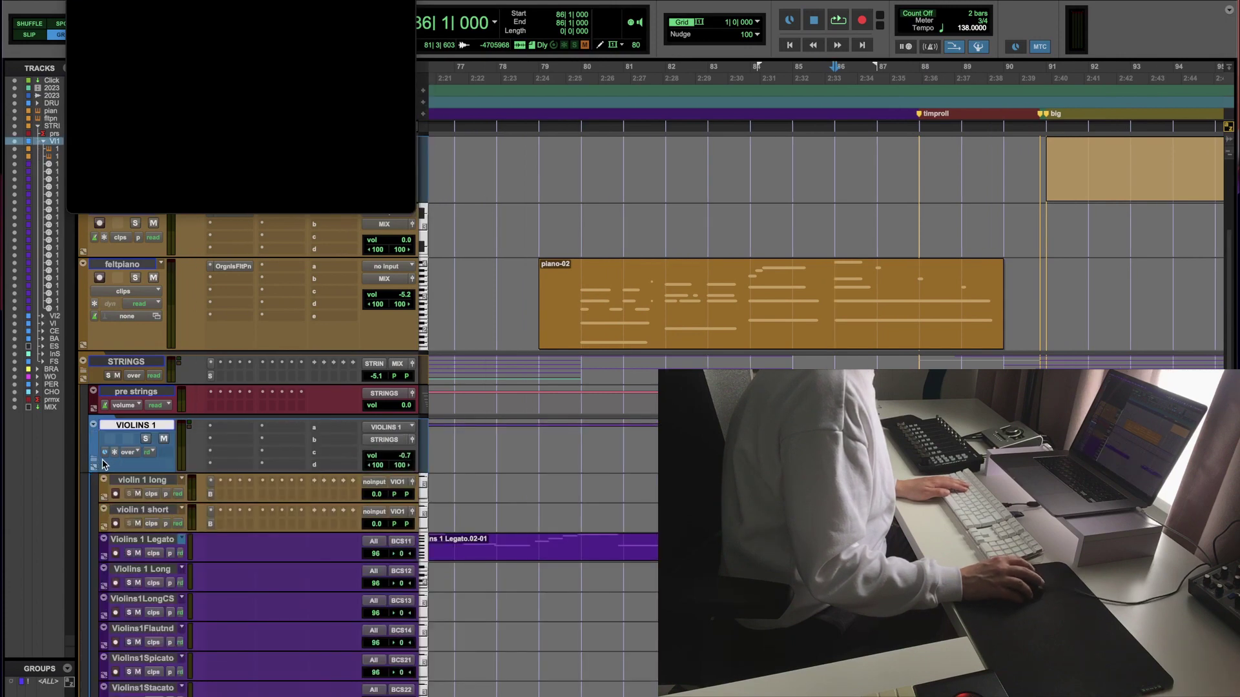
Step: Transpose the Violins 1 Legato run before bar 91 down 12 semitones and play it from bar 89 beat 2
{"action": "key", "text": "super+equal"}
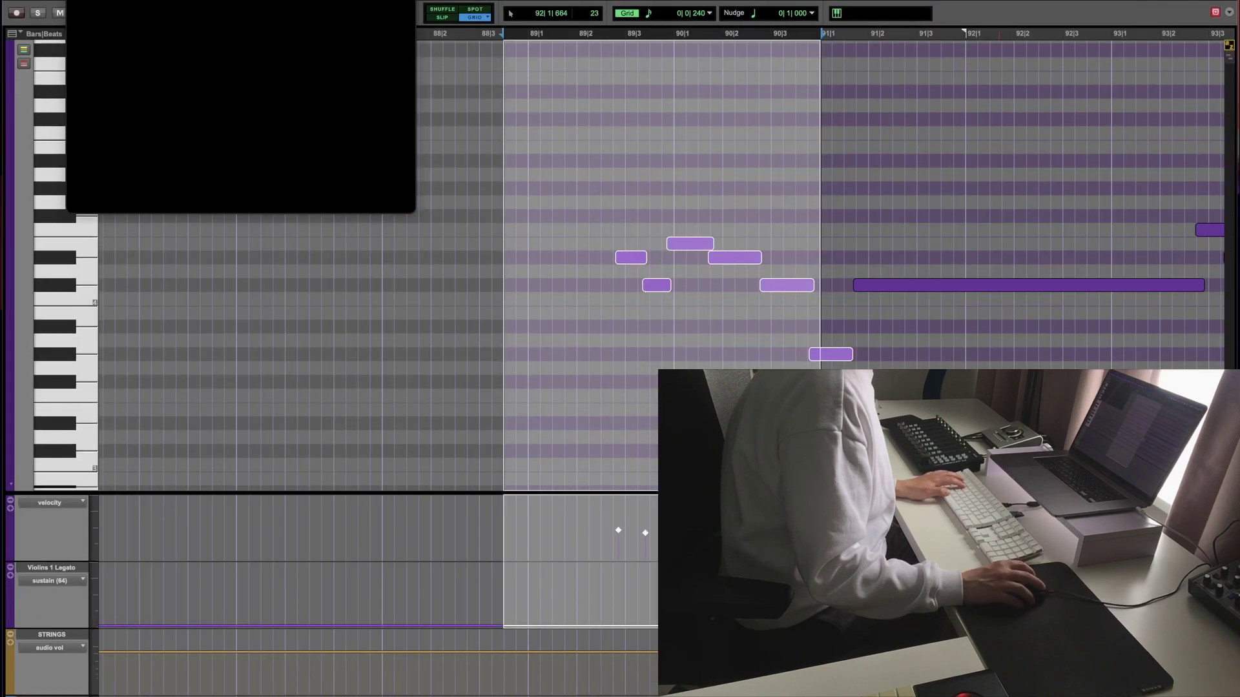
{"action": "left_click_drag", "start_coordinate": [690, 246], "coordinate": [775, 455]}
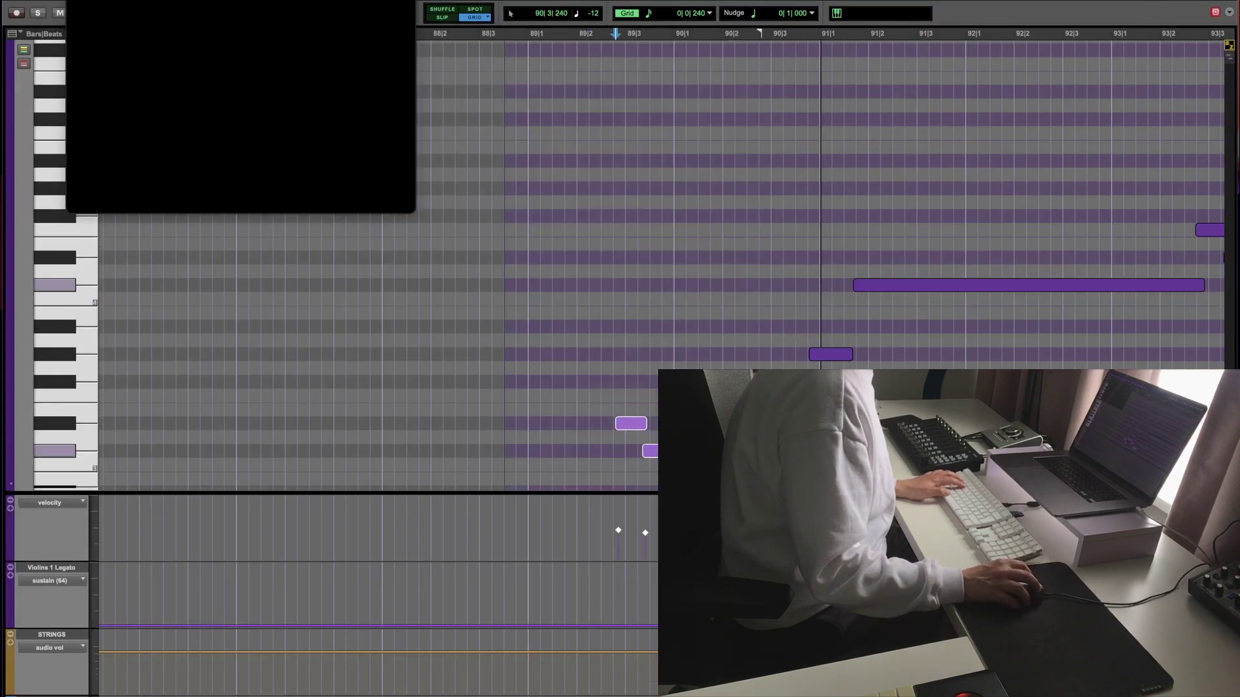
{"action": "left_click", "coordinate": [573, 372]}
{"action": "key", "text": "space"}
{"action": "key", "text": "super+equal"}
{"action": "scroll", "coordinate": [573, 375], "scroll_direction": "down", "scroll_amount": 3}
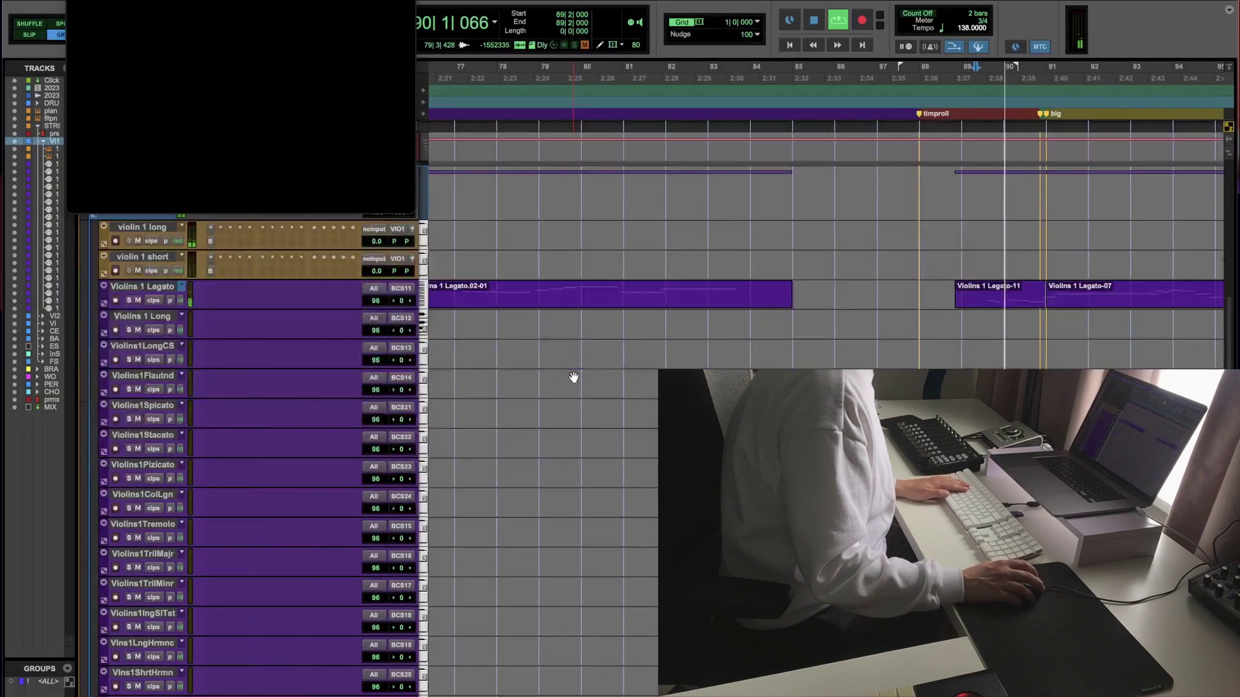
{"action": "key", "text": "super+bracketleft"}
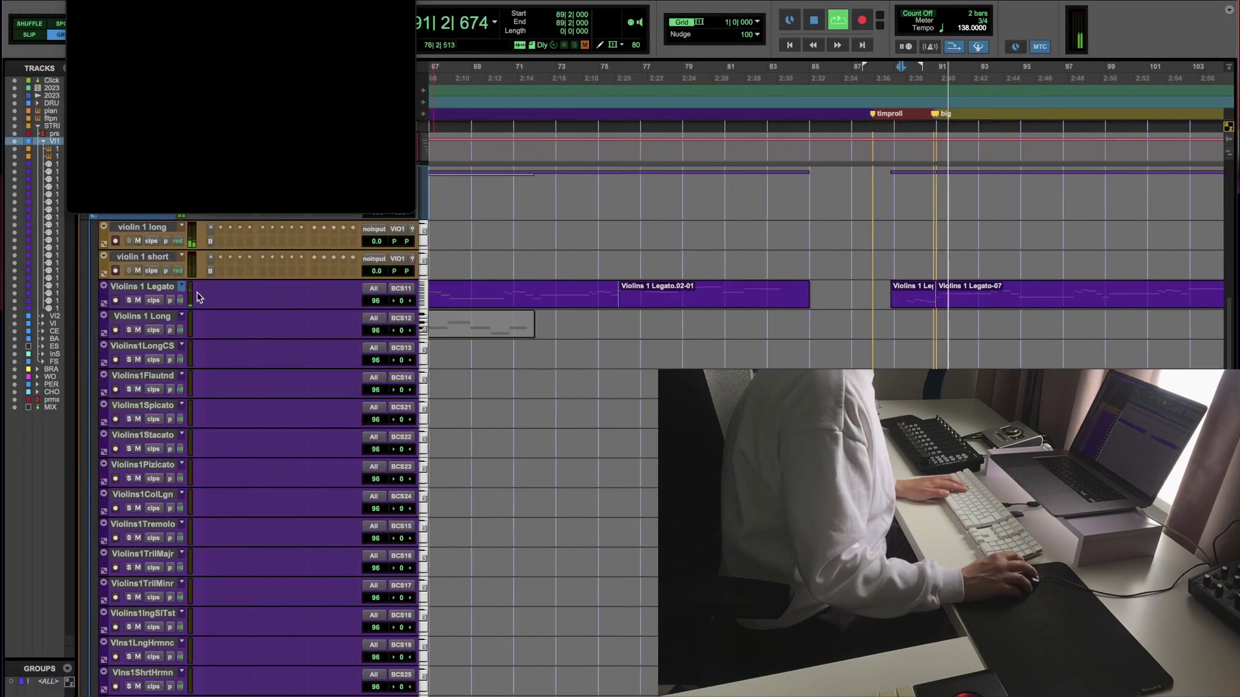
Step: Enlarge the violin 1 long track and switch its track view to audio volume
{"action": "scroll", "coordinate": [222, 288], "scroll_direction": "up", "scroll_amount": 3}
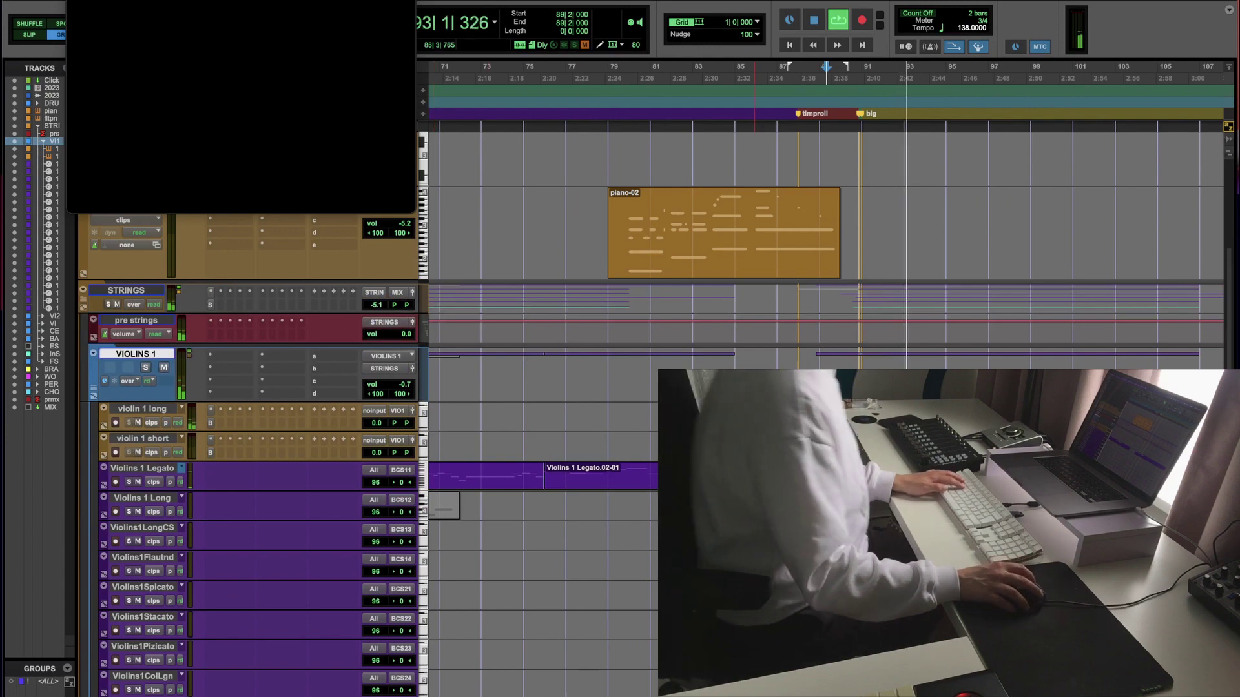
{"action": "left_click_drag", "start_coordinate": [146, 432], "coordinate": [151, 478]}
{"action": "left_click", "coordinate": [145, 436]}
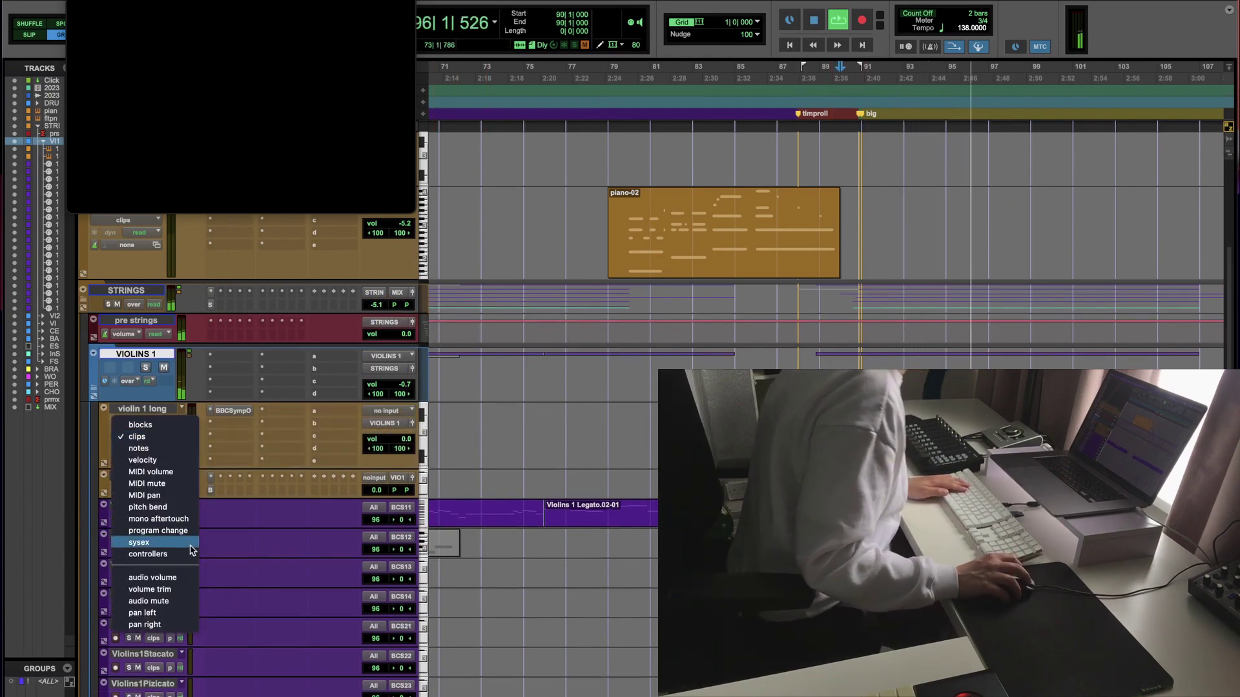
{"action": "left_click", "coordinate": [155, 576]}
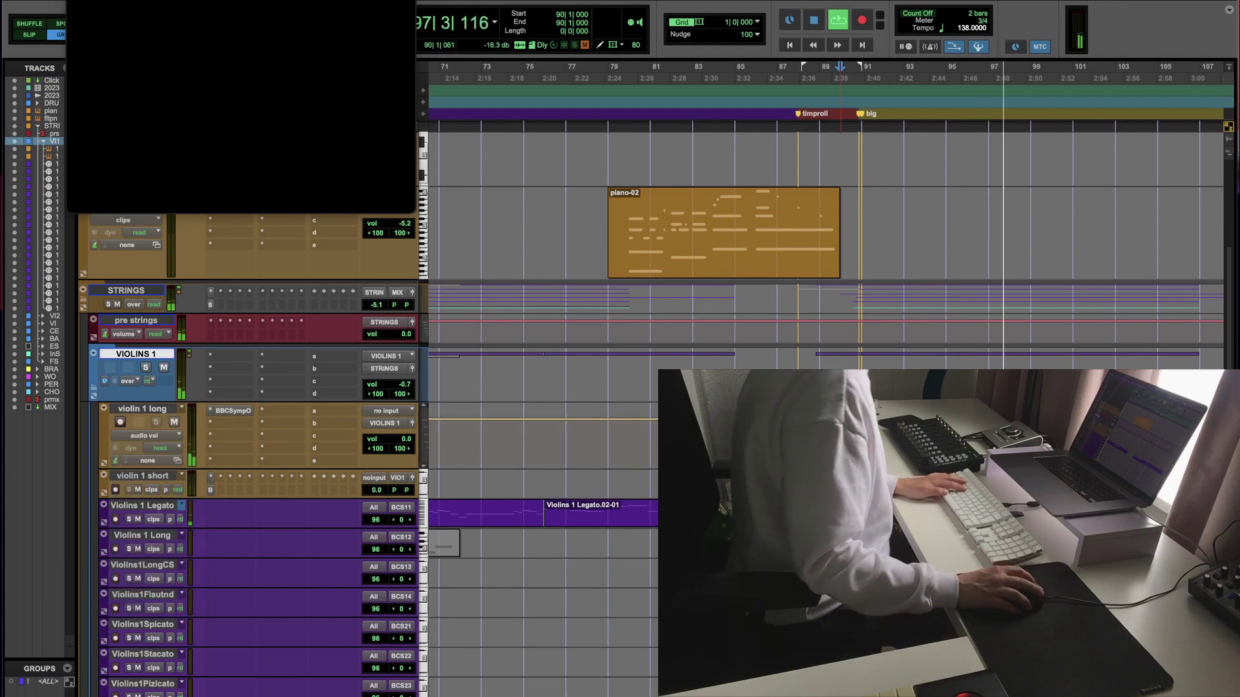
Step: Place the edit cursor at bar 90 on the violin 1 long track and lower the VIOLINS 1 folder volume to -4.8
{"action": "key", "text": "super+bracketright"}
{"action": "key", "text": "super+bracketright"}
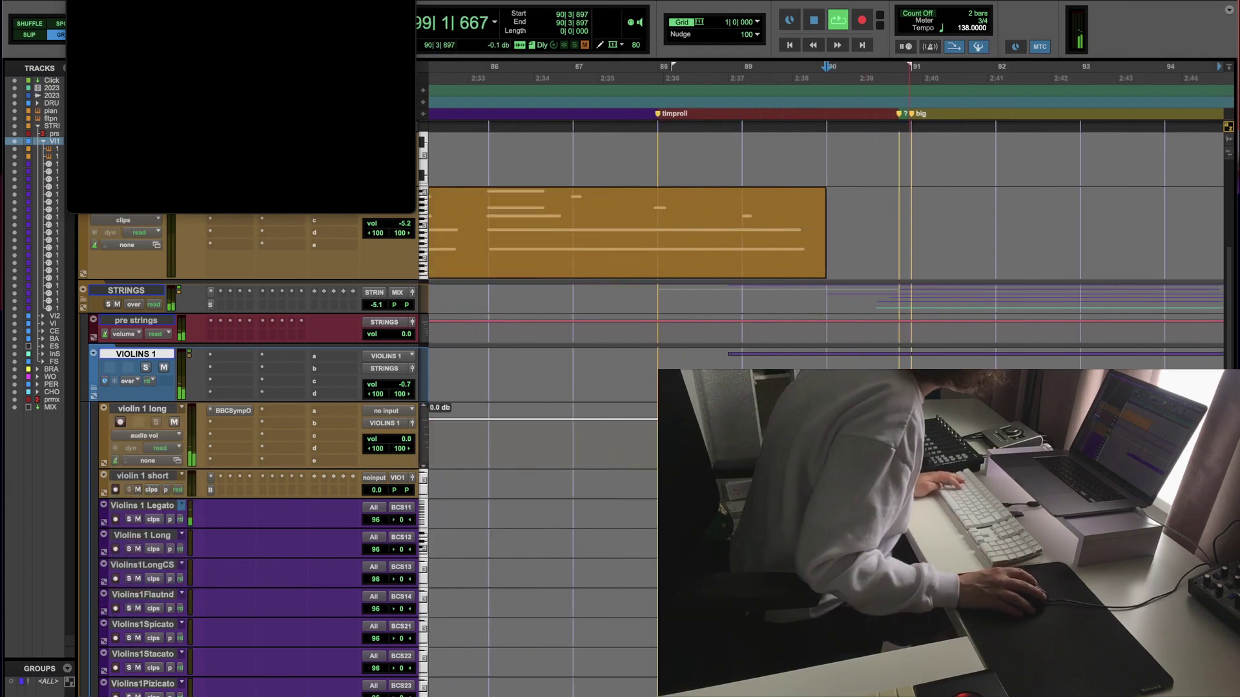
{"action": "left_click", "coordinate": [827, 423]}
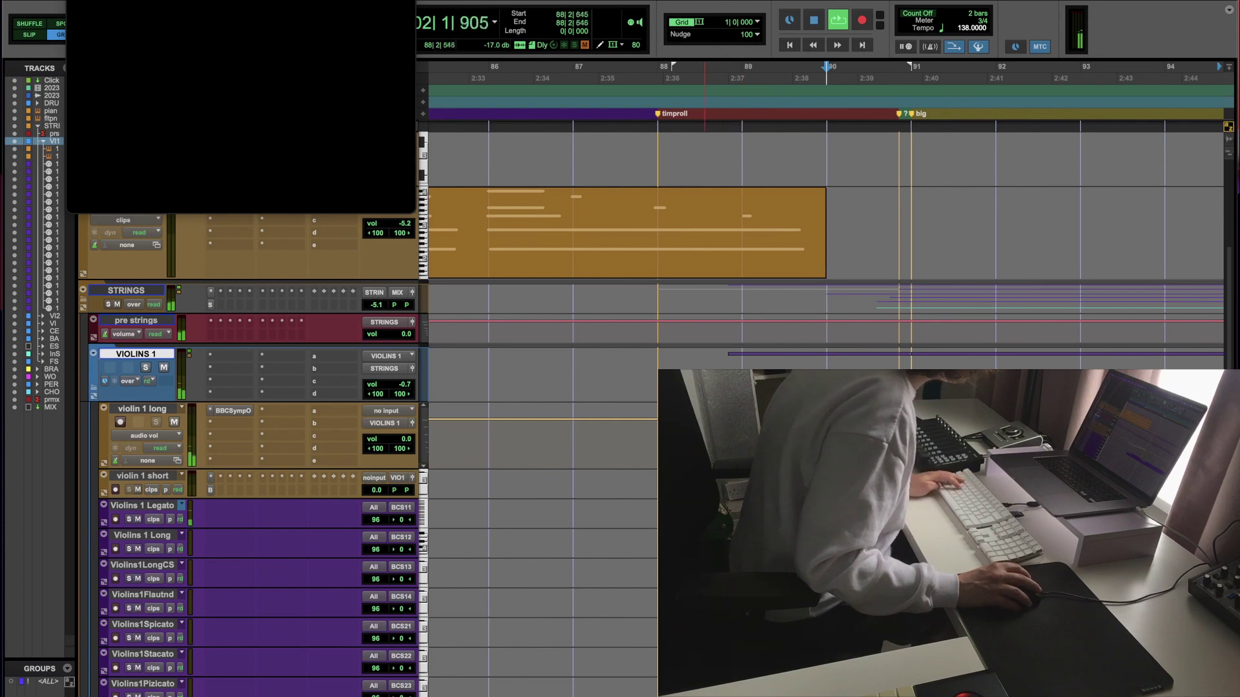
{"action": "key", "text": "super+bracketleft"}
{"action": "key", "text": "super+bracketleft"}
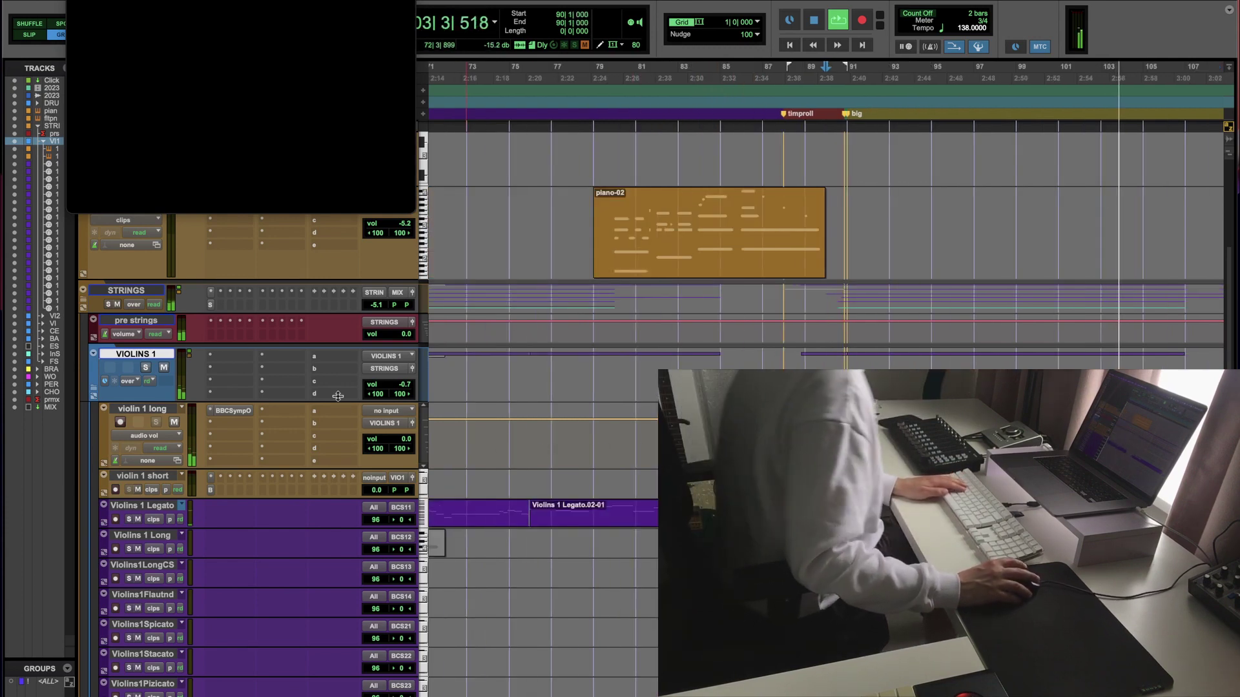
{"action": "left_click_drag", "start_coordinate": [388, 386], "coordinate": [388, 398]}
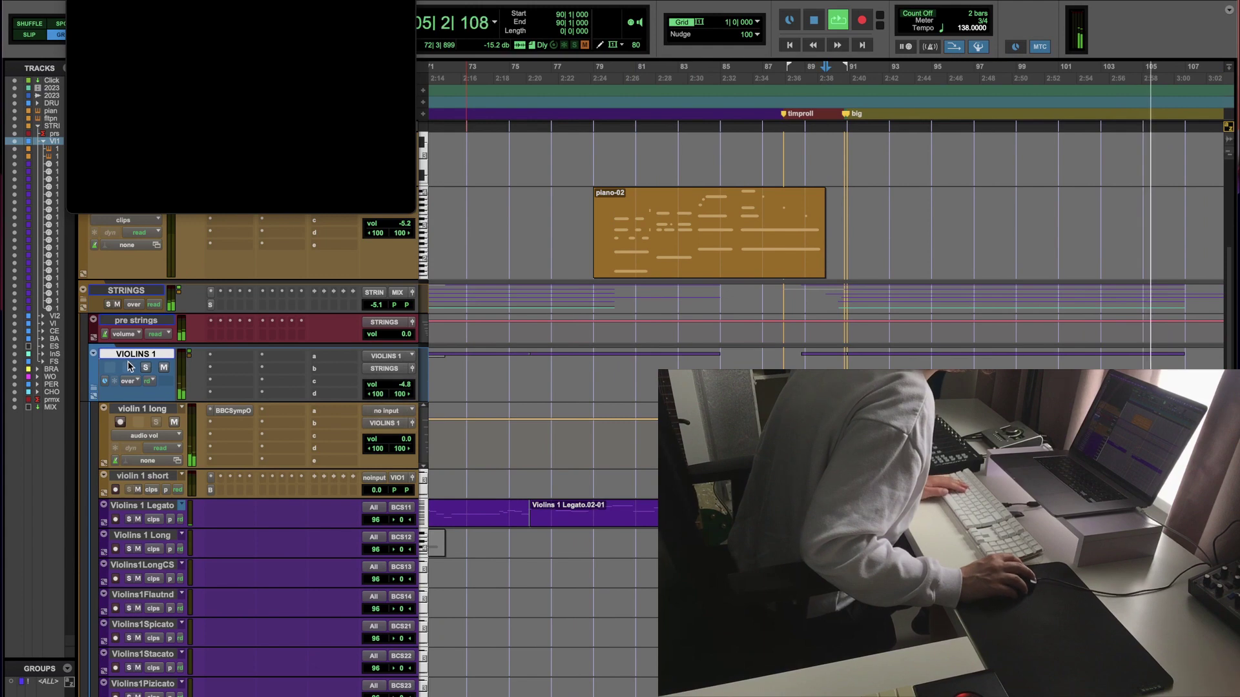
Step: Collapse the VIOLINS 1 folder, stop playback, and collapse the STRINGS folder as well
{"action": "left_click", "coordinate": [92, 389]}
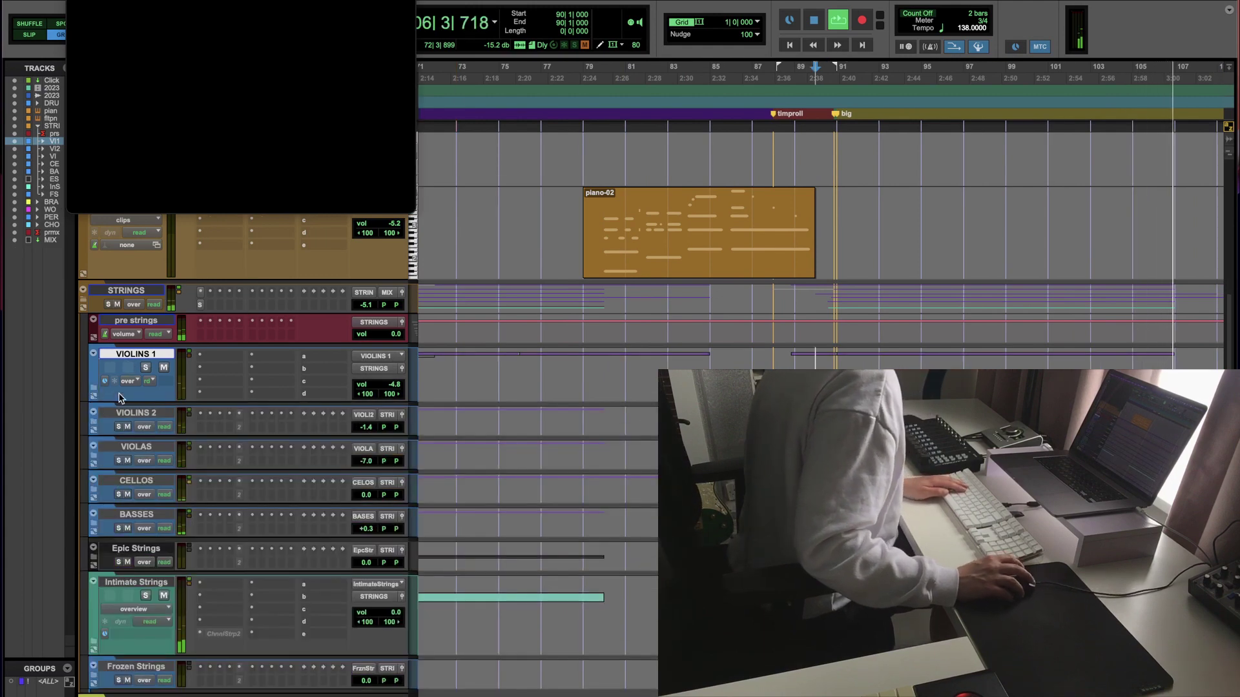
{"action": "key", "text": "super+bracketleft"}
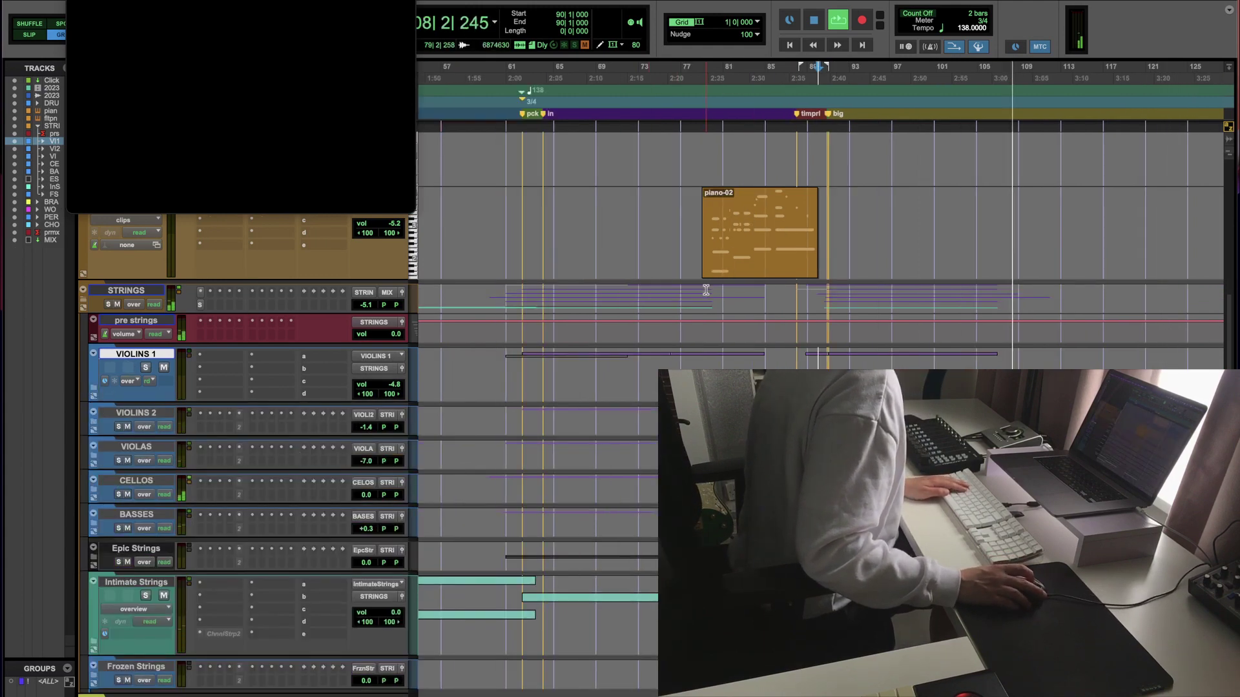
{"action": "key", "text": "space"}
{"action": "scroll", "coordinate": [703, 291], "scroll_direction": "up", "scroll_amount": 5}
{"action": "scroll", "coordinate": [704, 291], "scroll_direction": "down", "scroll_amount": 5}
{"action": "scroll", "coordinate": [704, 291], "scroll_direction": "up", "scroll_amount": 4}
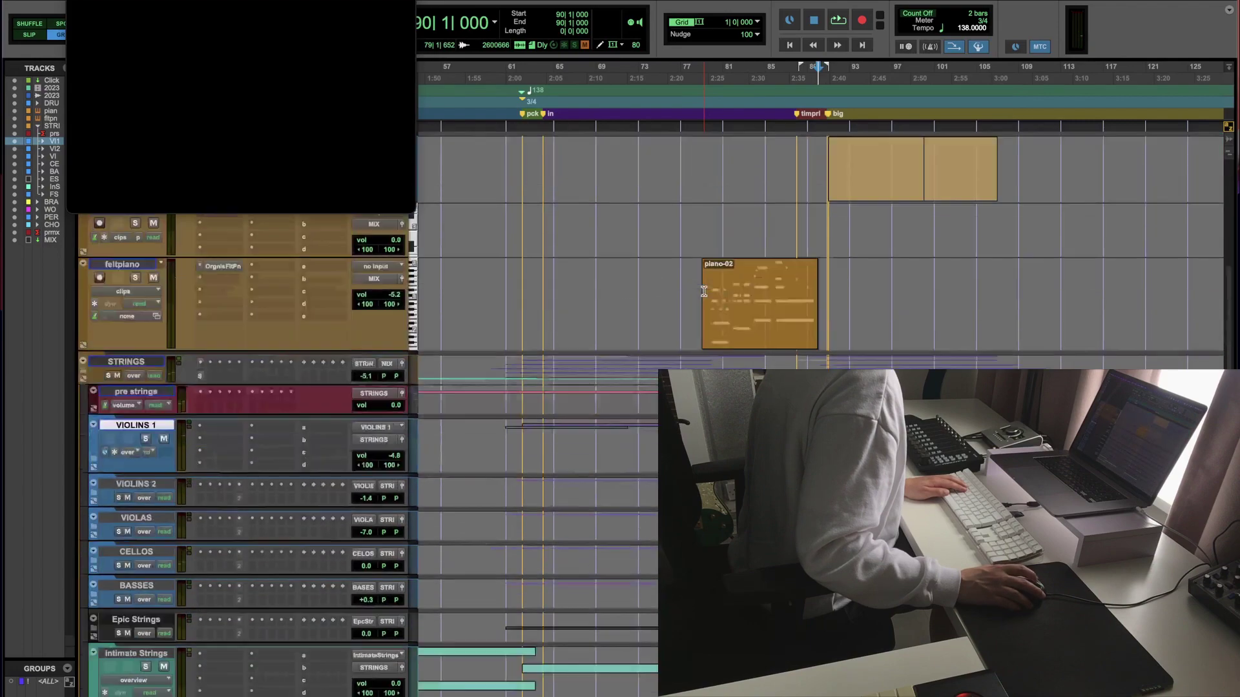
{"action": "key", "text": "super+bracketleft"}
{"action": "key", "text": "super+bracketleft"}
{"action": "key", "text": "super+bracketleft"}
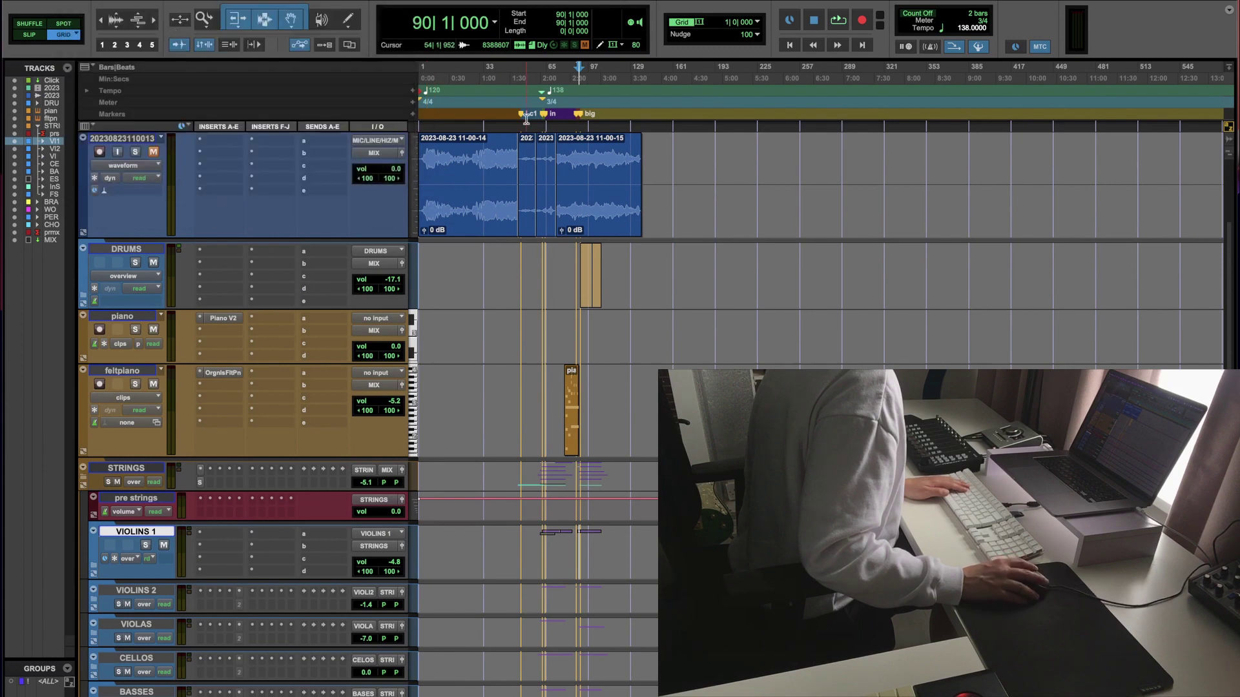
{"action": "left_click", "coordinate": [84, 476]}
Step: Send STRINGS to a new stereo aux input track named PLATE and set the send level to -14.5
{"action": "left_click", "coordinate": [300, 484]}
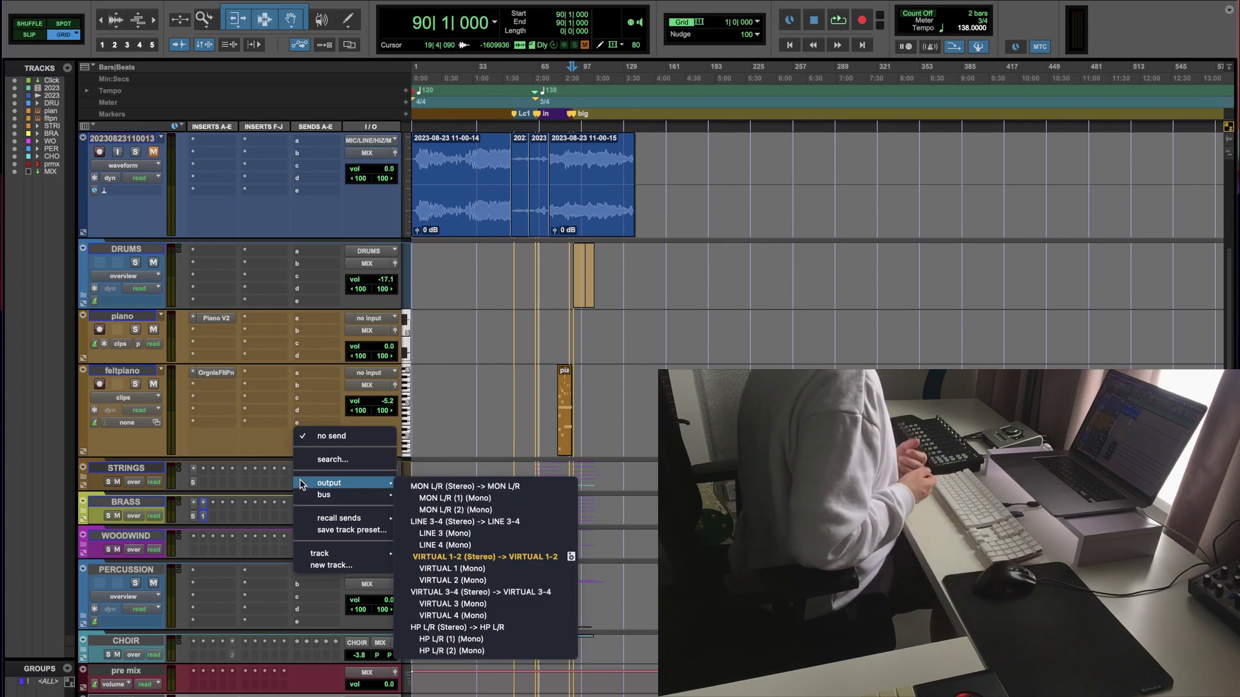
{"action": "left_click", "coordinate": [323, 574]}
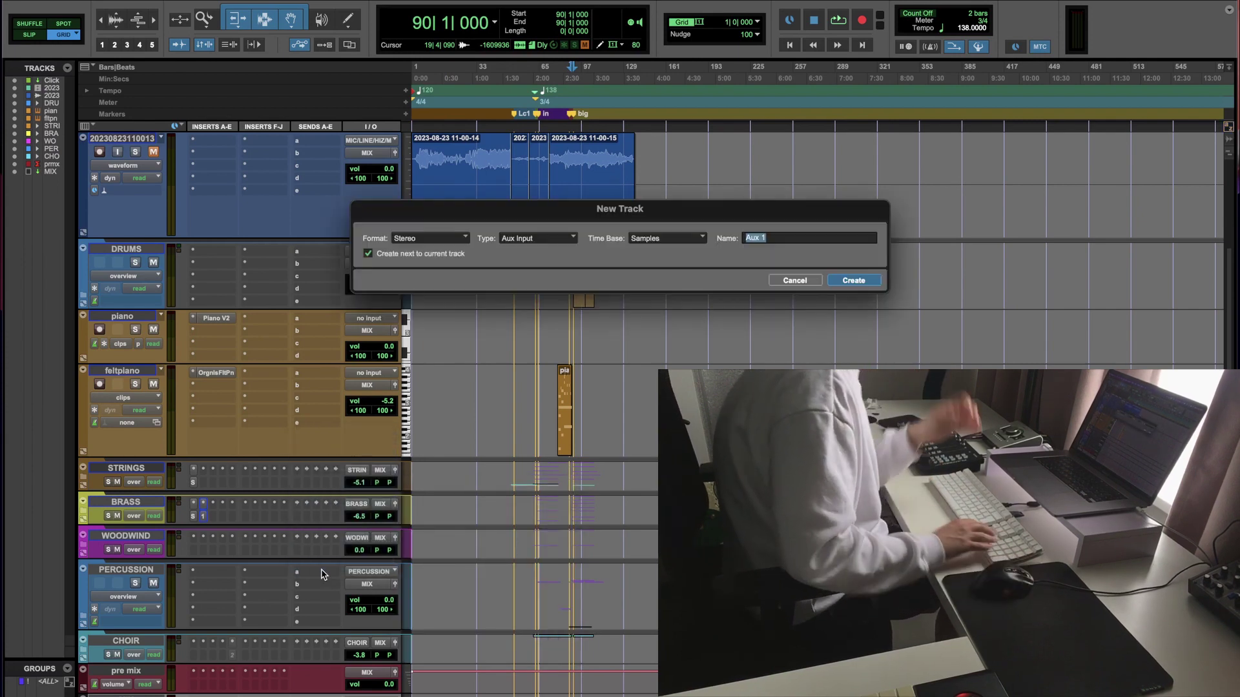
{"action": "type", "text": "PLATE"}
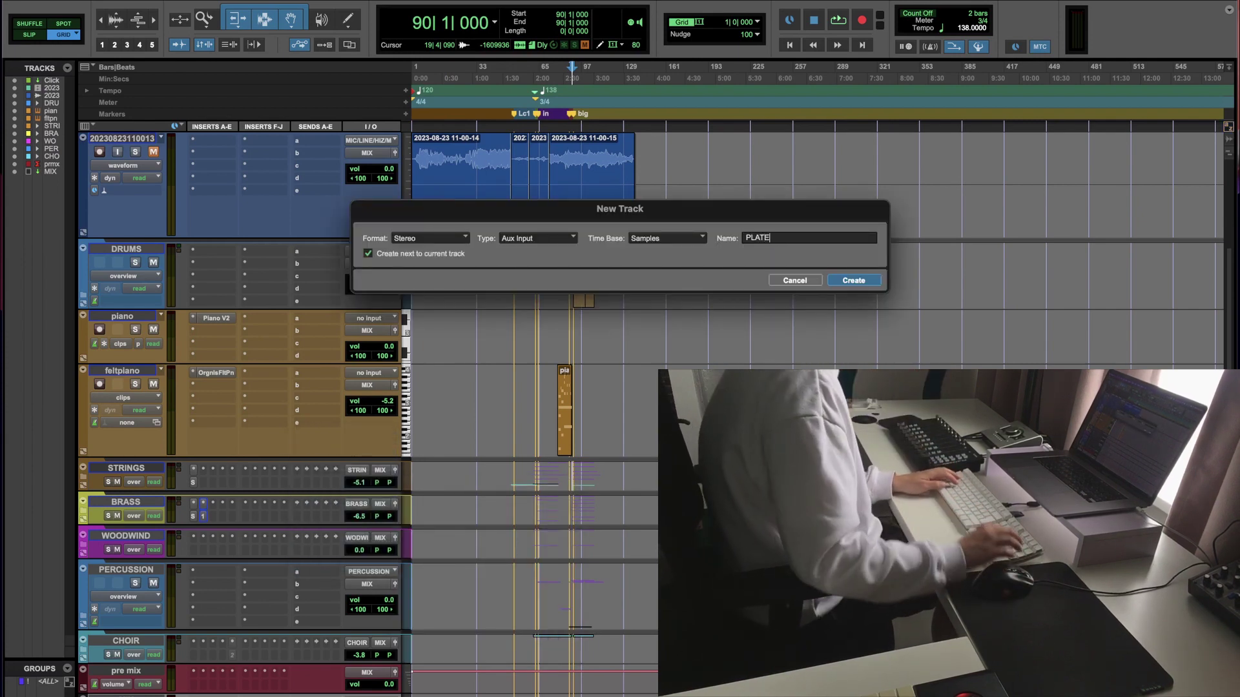
{"action": "key", "text": "Return"}
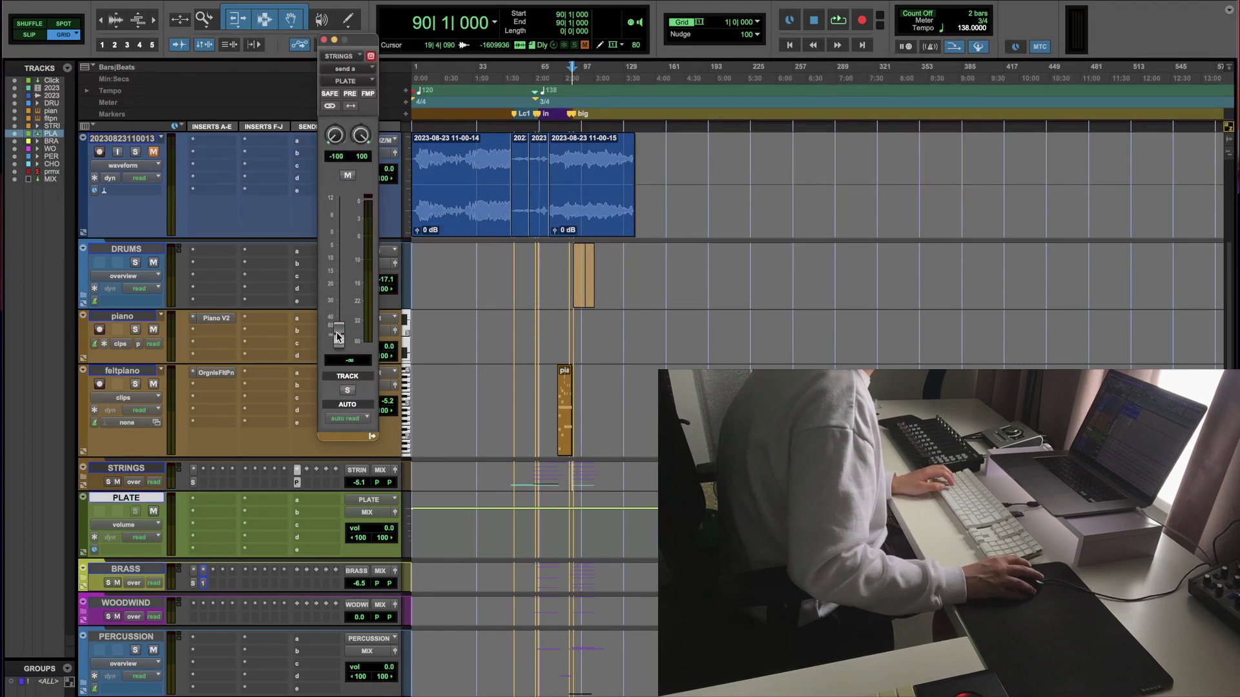
{"action": "left_click_drag", "start_coordinate": [338, 336], "coordinate": [339, 273]}
Step: Insert the UAD EMT 140 reverb on the PLATE track and start playback from bar 90
{"action": "left_click", "coordinate": [216, 498]}
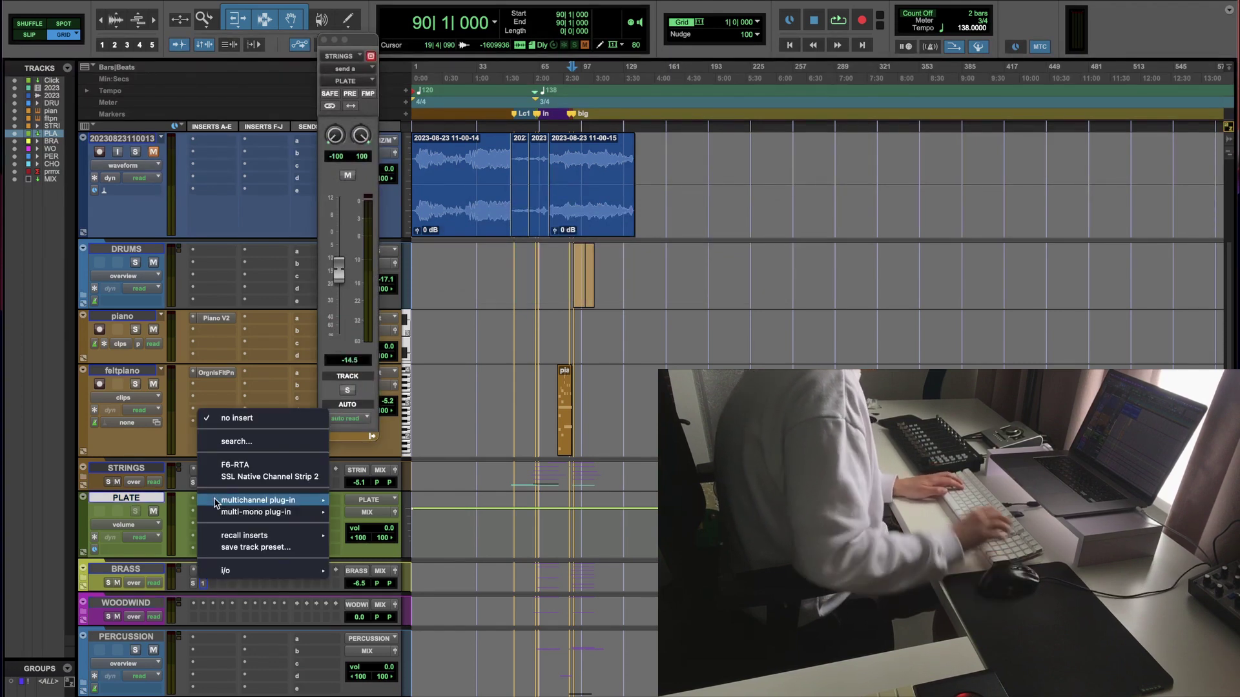
{"action": "type", "text": "emt"}
{"action": "key", "text": "Return"}
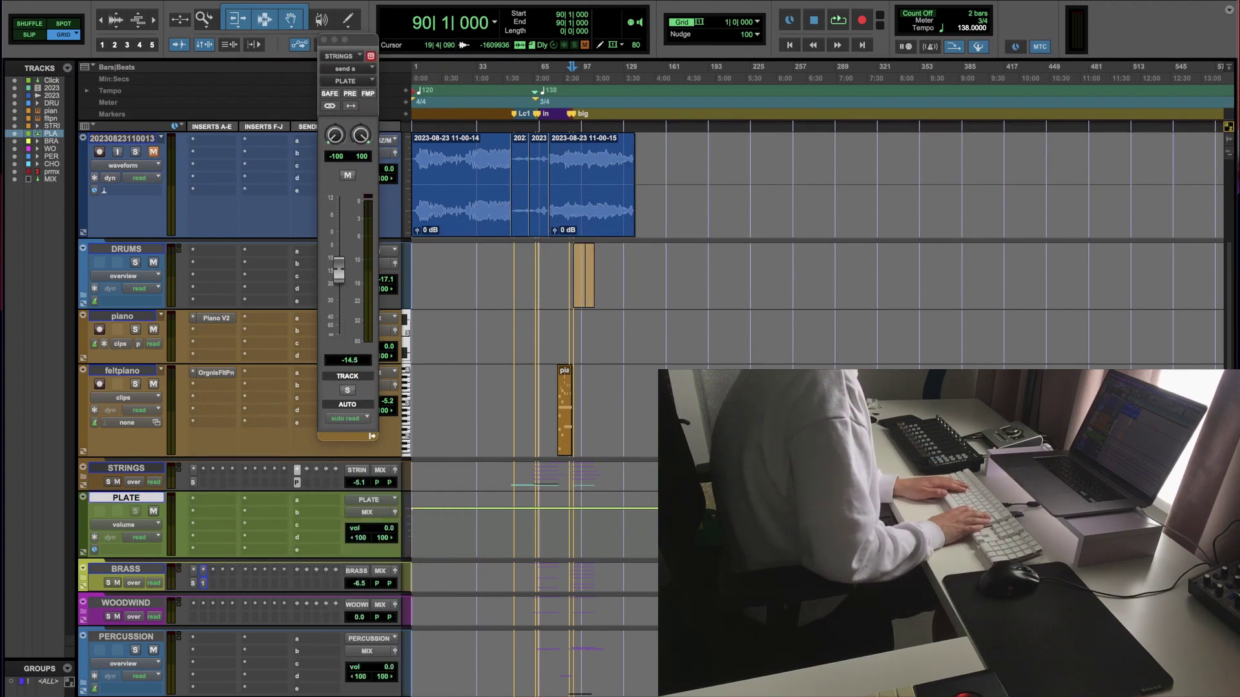
{"action": "key", "text": "space"}
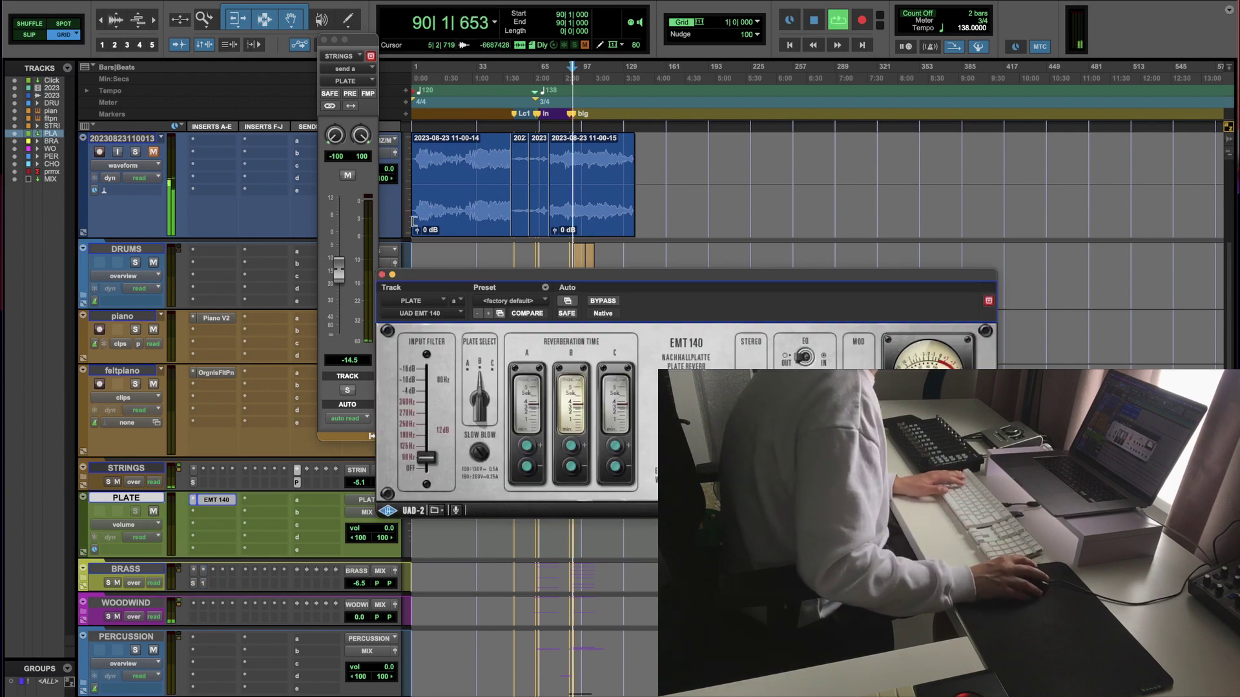
Step: Raise the STRINGS plate send to -9.1 and adjust the EMT 140's plate B reverberation time, auditioning from bar 90
{"action": "mouse_move", "coordinate": [335, 272]}
{"action": "left_mouse_down"}
{"action": "mouse_move", "coordinate": [339, 236]}
{"action": "mouse_move", "coordinate": [342, 267]}
{"action": "left_mouse_up"}
{"action": "key", "text": "space"}
{"action": "key", "text": "space"}
{"action": "key", "text": "space"}
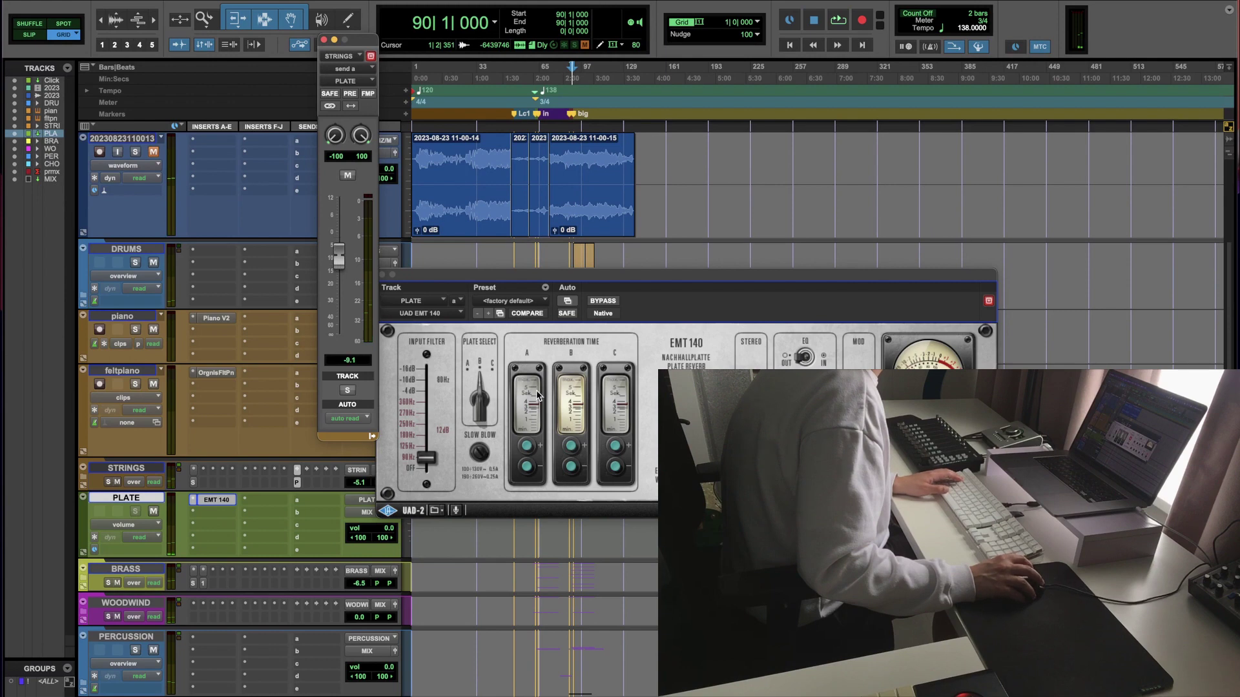
{"action": "left_click_drag", "start_coordinate": [581, 406], "coordinate": [580, 421]}
{"action": "key", "text": "space"}
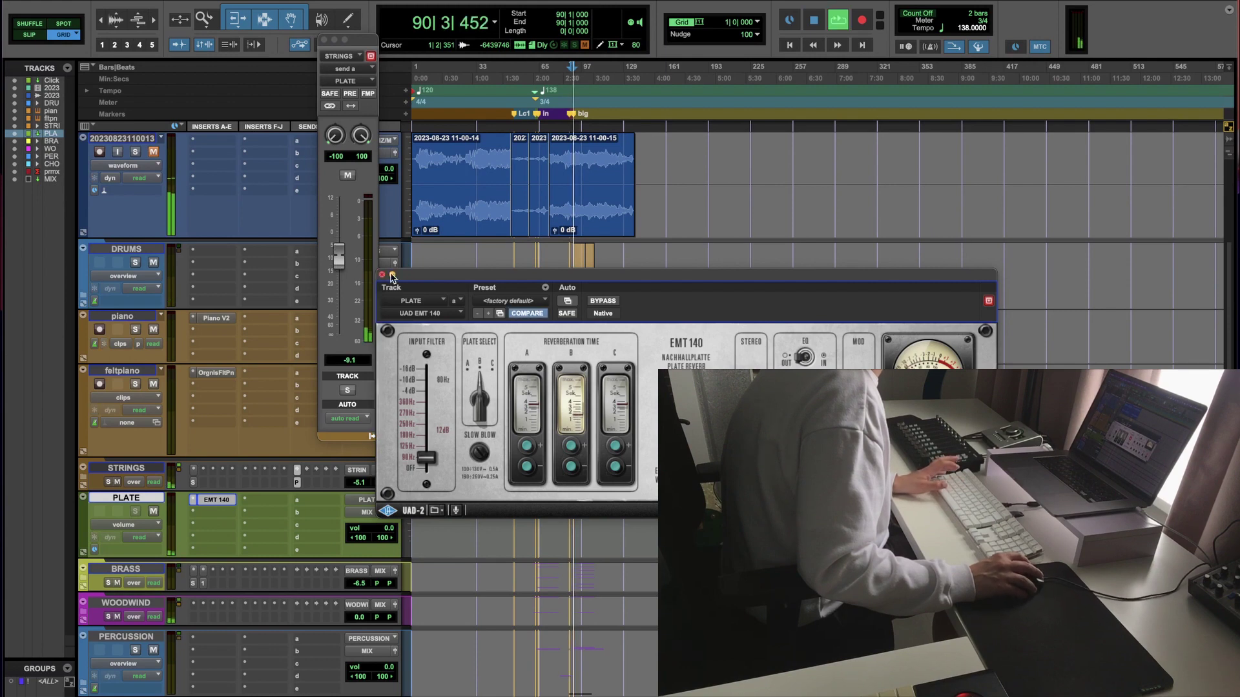
{"action": "left_click", "coordinate": [257, 197]}
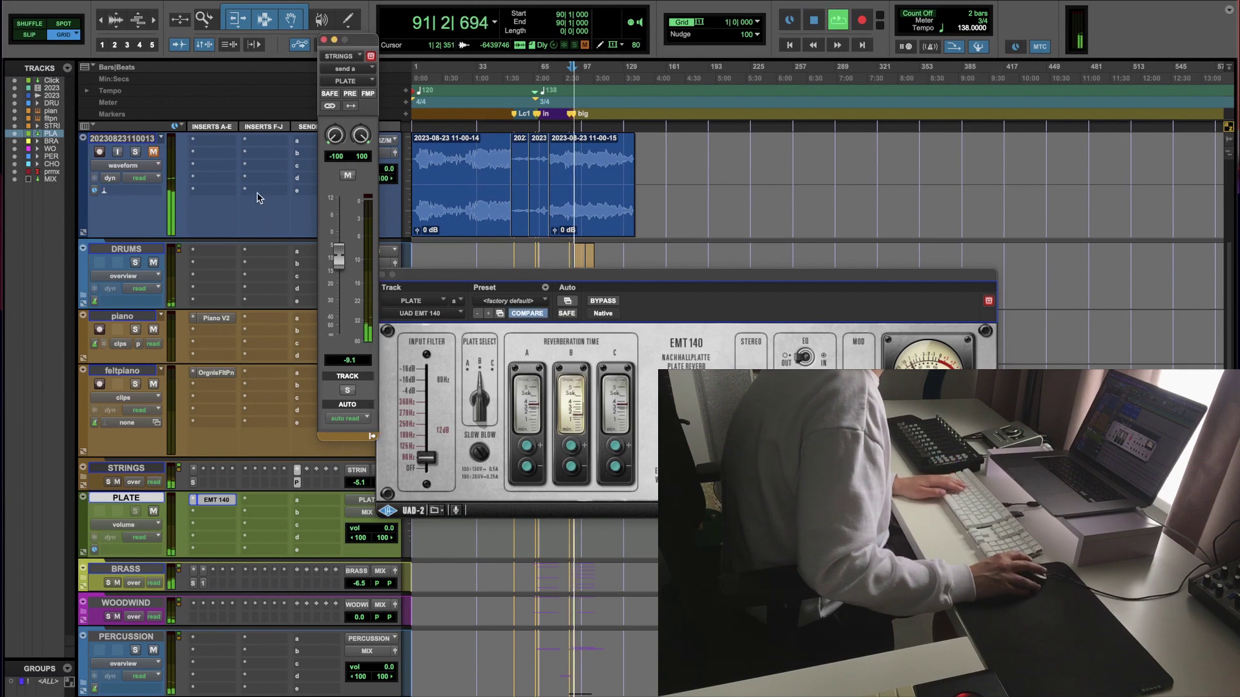
{"action": "left_click", "coordinate": [324, 40]}
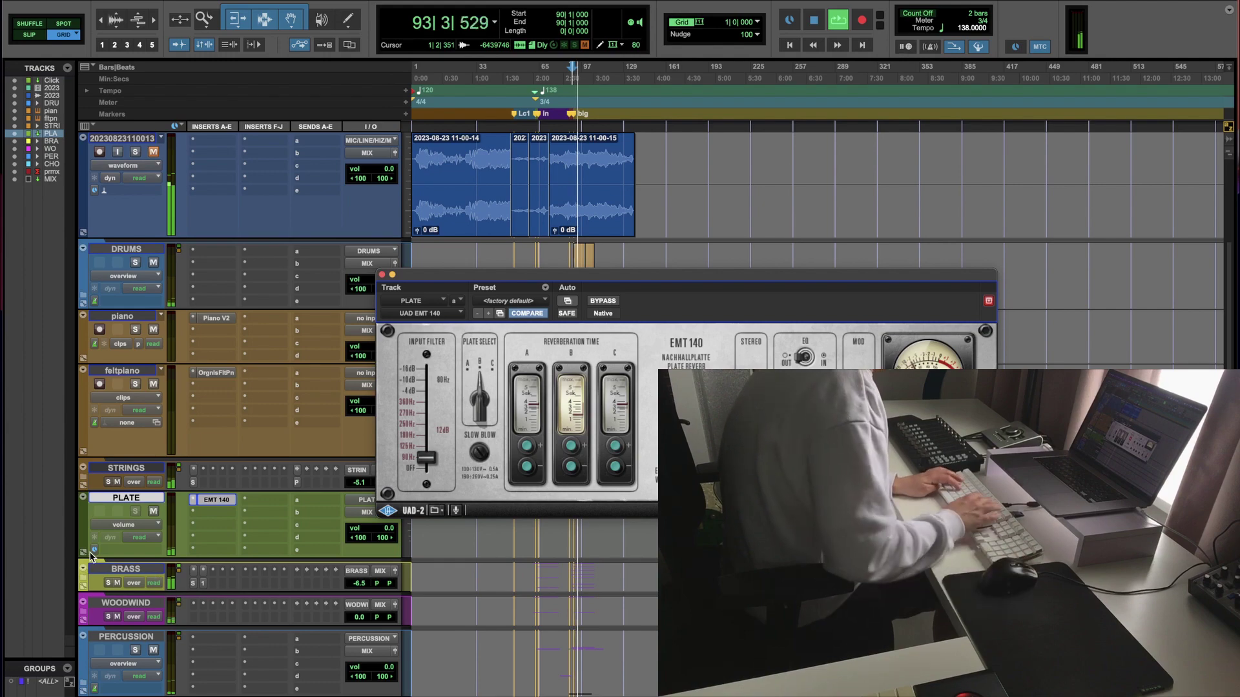
Step: In the mixer, add a PLATE send to BRASS and move the PLATE track to just after CHOIR
{"action": "key", "text": "super+equal"}
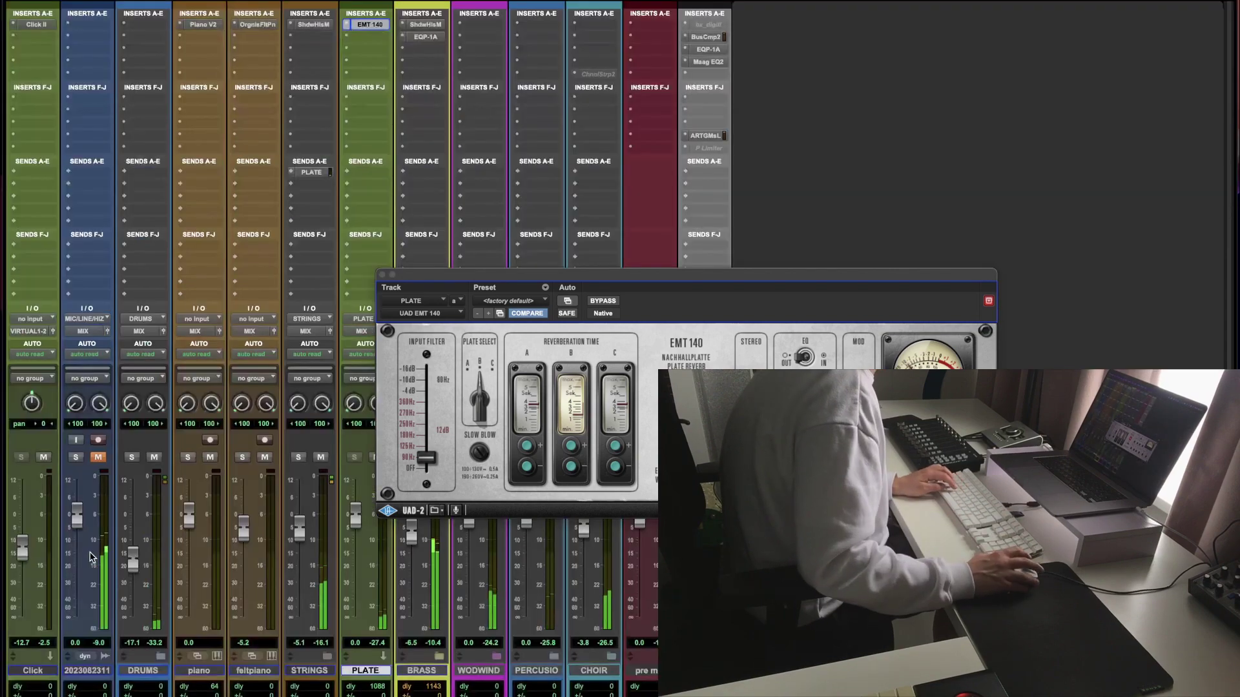
{"action": "left_click", "coordinate": [381, 275]}
{"action": "left_click", "coordinate": [421, 172]}
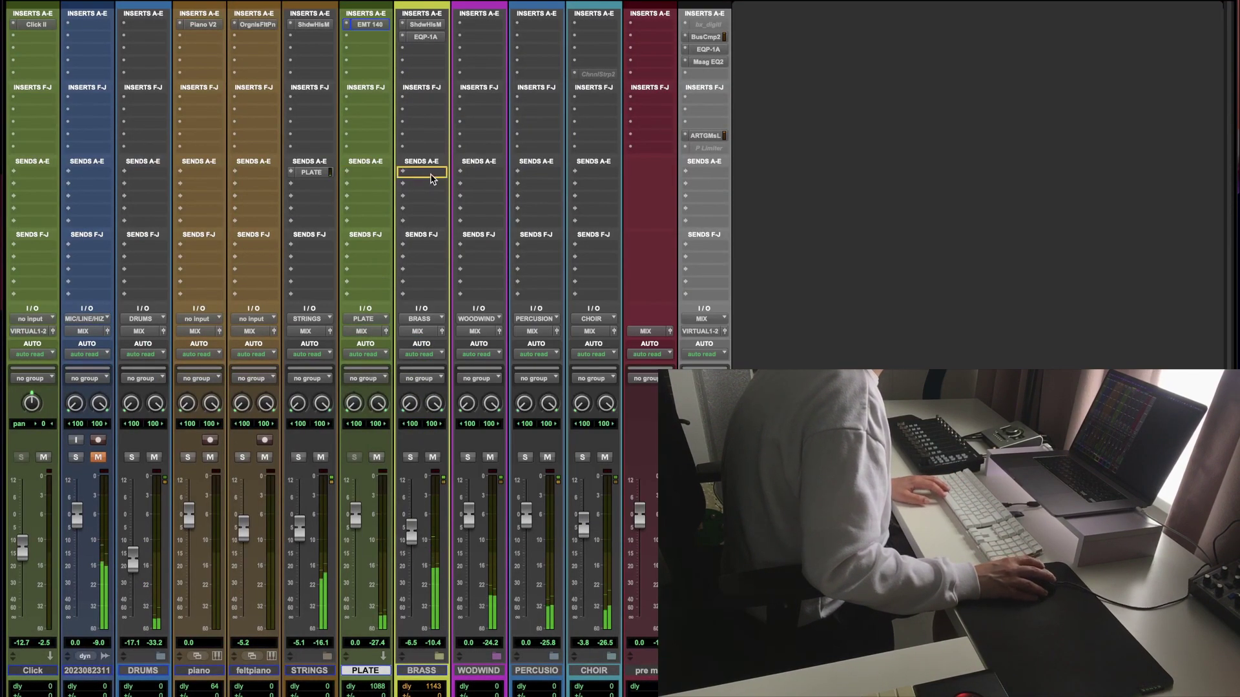
{"action": "left_click", "coordinate": [365, 672]}
{"action": "left_click_drag", "start_coordinate": [366, 672], "coordinate": [633, 678]}
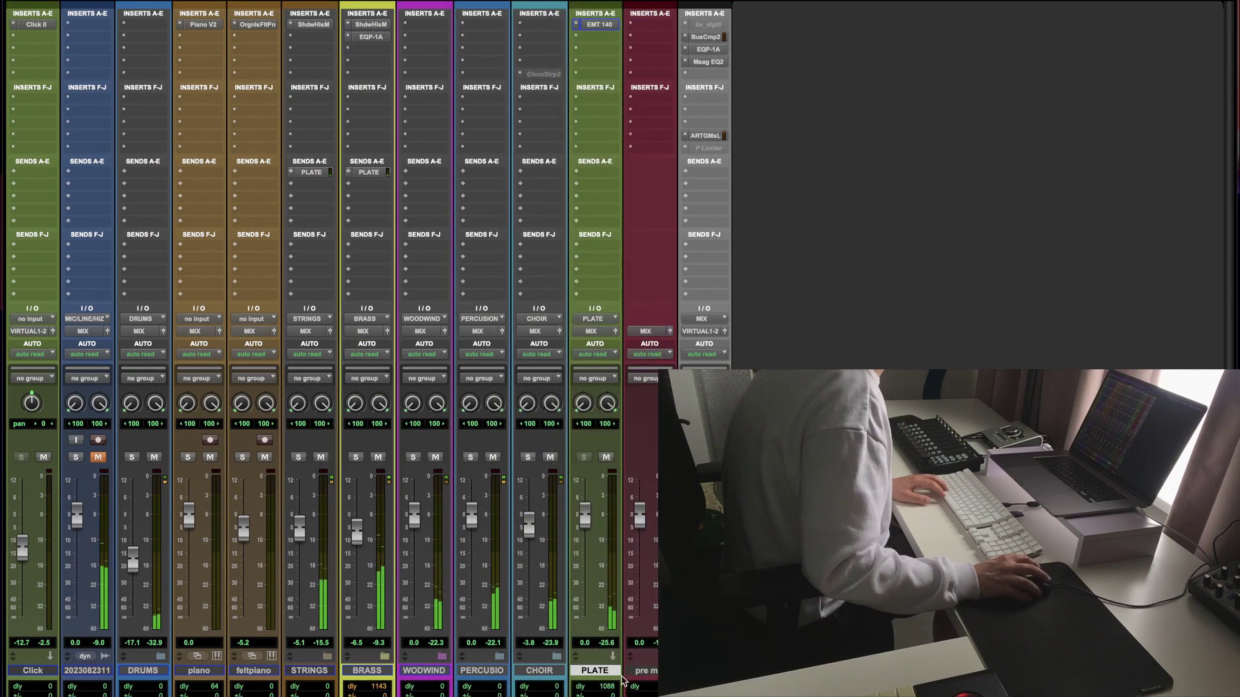
Step: Set the BRASS track's PLATE send level to -8.7
{"action": "left_click", "coordinate": [367, 172]}
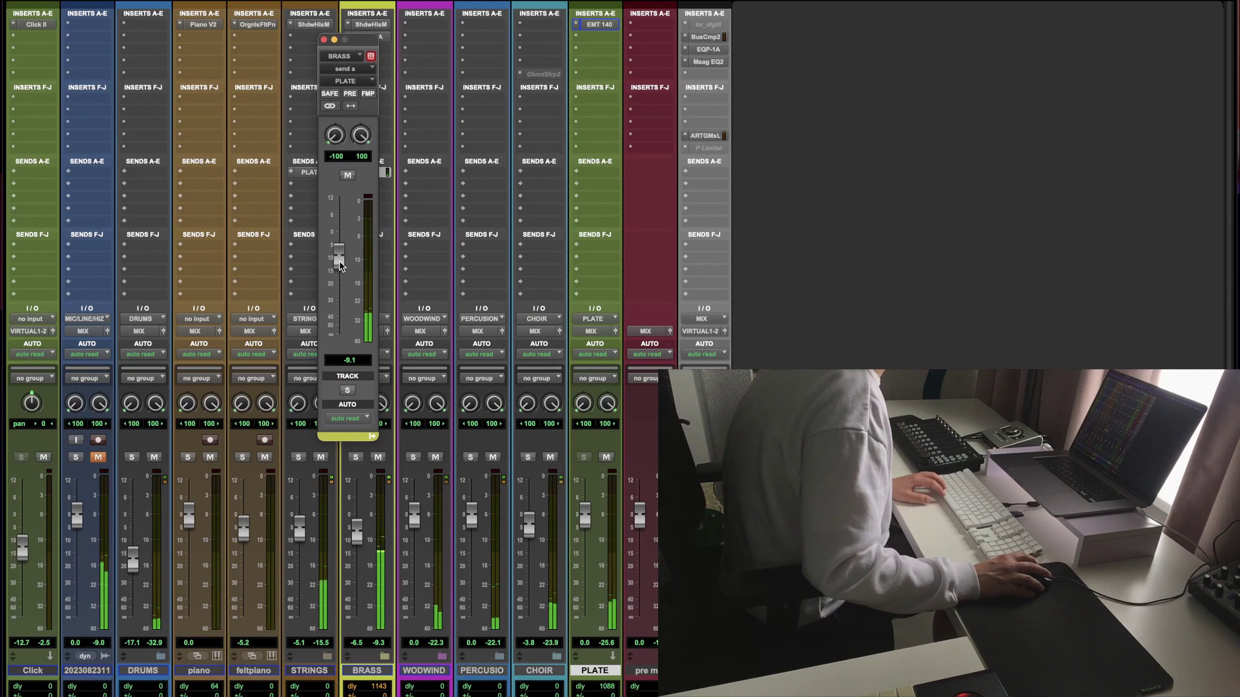
{"action": "left_click_drag", "start_coordinate": [339, 257], "coordinate": [341, 275]}
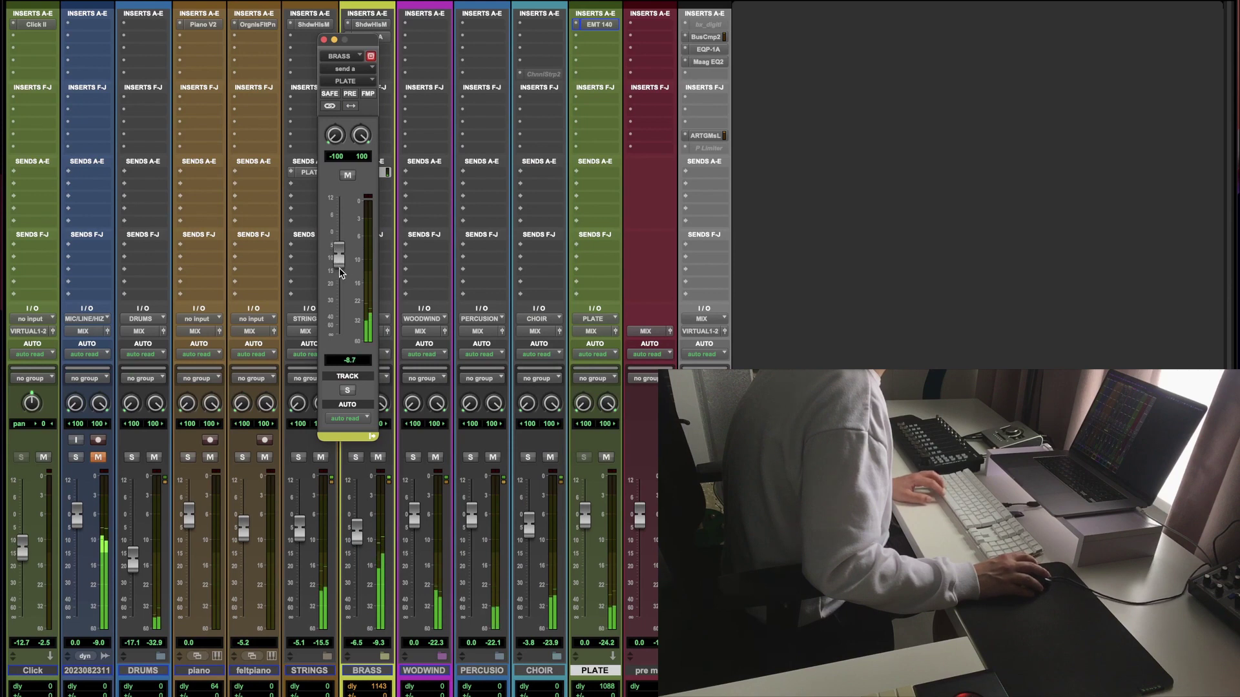
{"action": "left_click", "coordinate": [324, 39]}
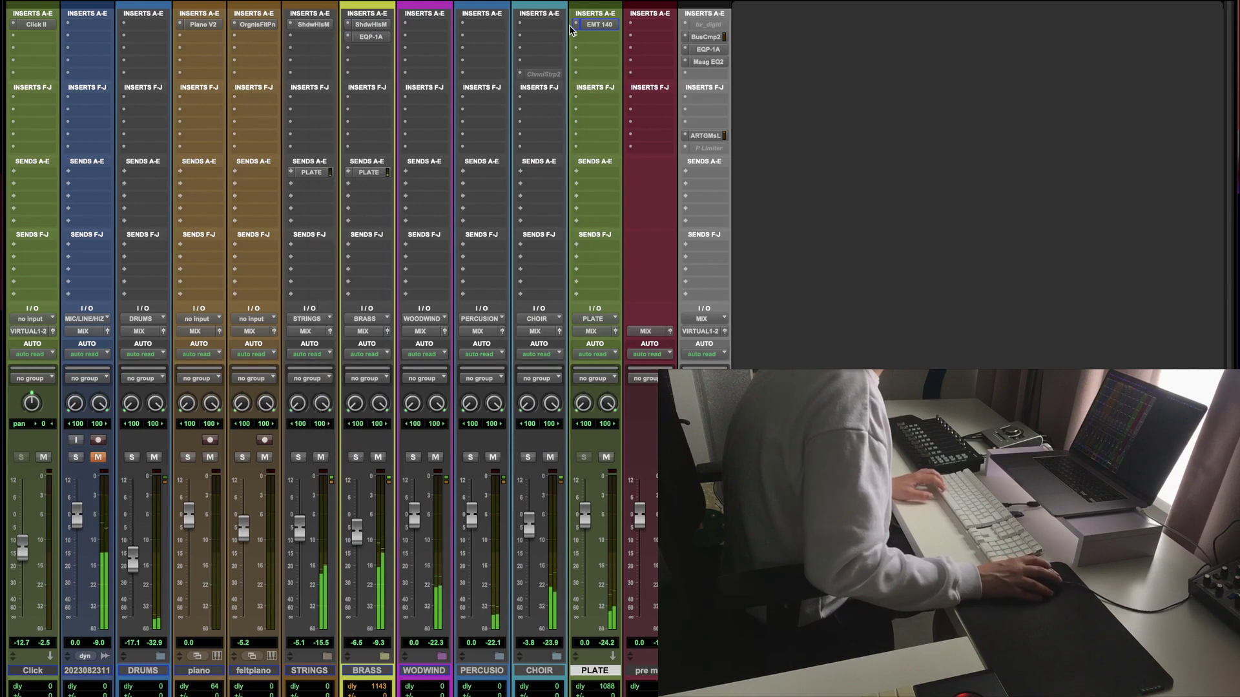
Step: Activate the bx_digital V3 equalizer on the MIX track, view its settings, and return to the edit view
{"action": "left_click", "coordinate": [710, 25], "text": "ctrl+super"}
{"action": "left_click", "coordinate": [709, 25]}
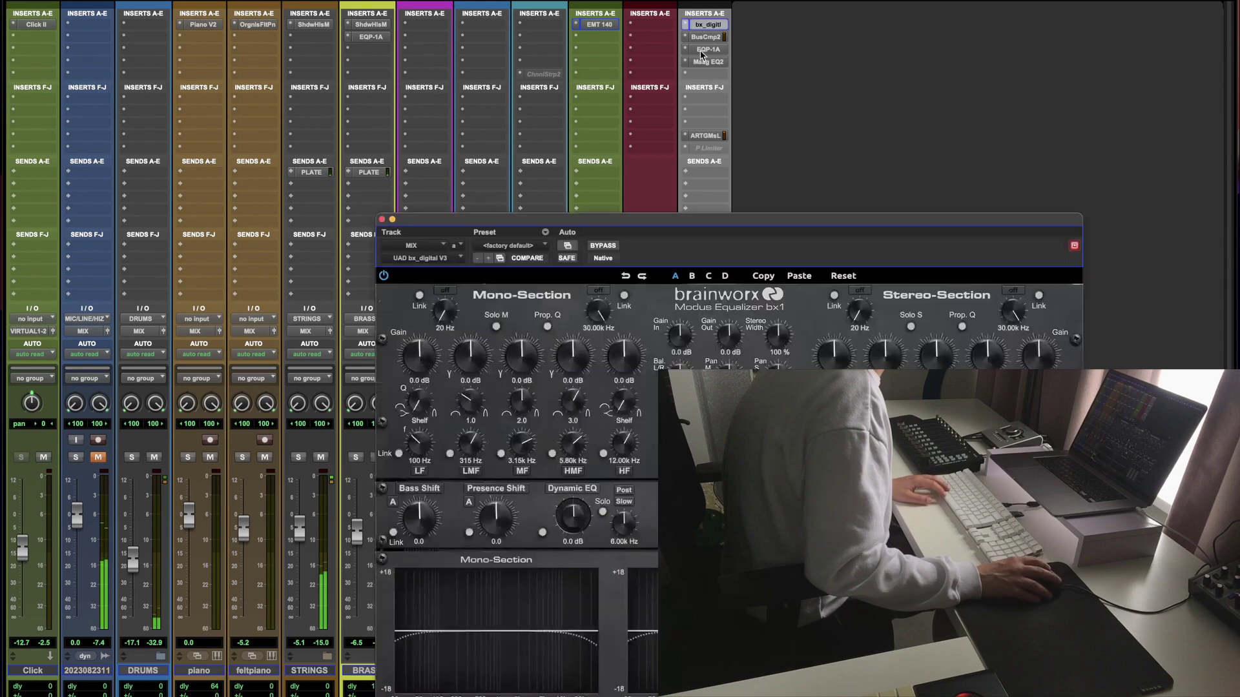
{"action": "left_click_drag", "start_coordinate": [505, 231], "coordinate": [504, 47]}
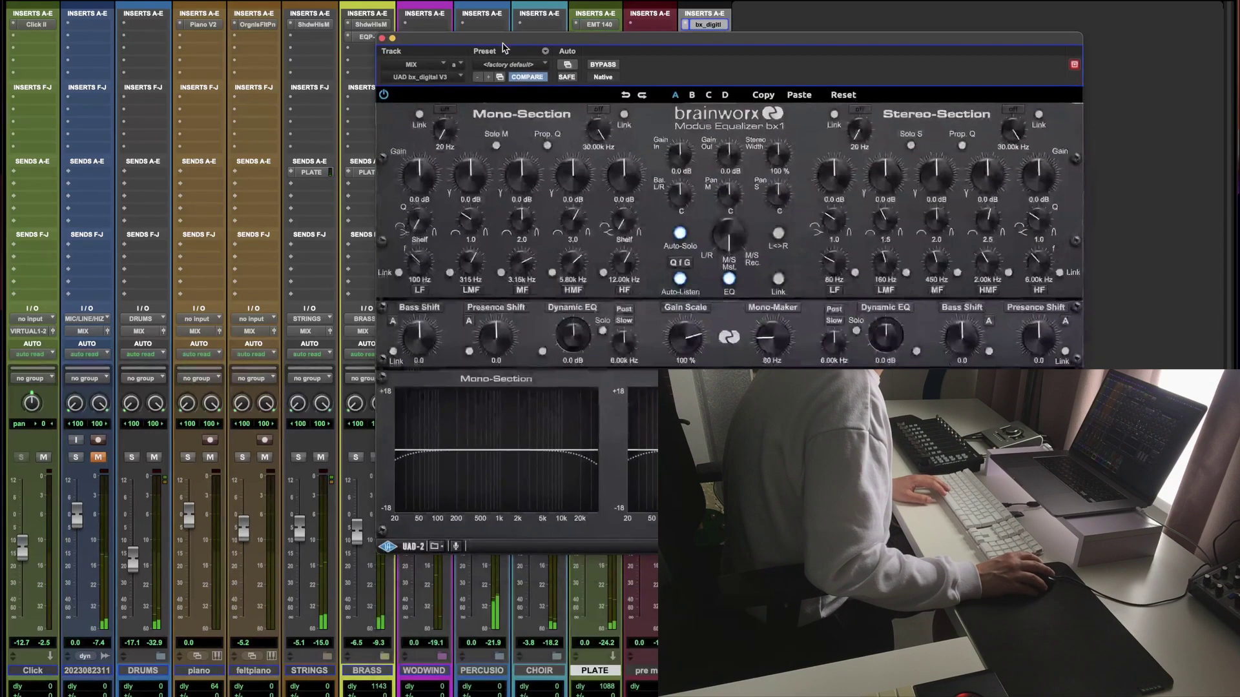
{"action": "left_click", "coordinate": [382, 37]}
{"action": "key", "text": "super+equal"}
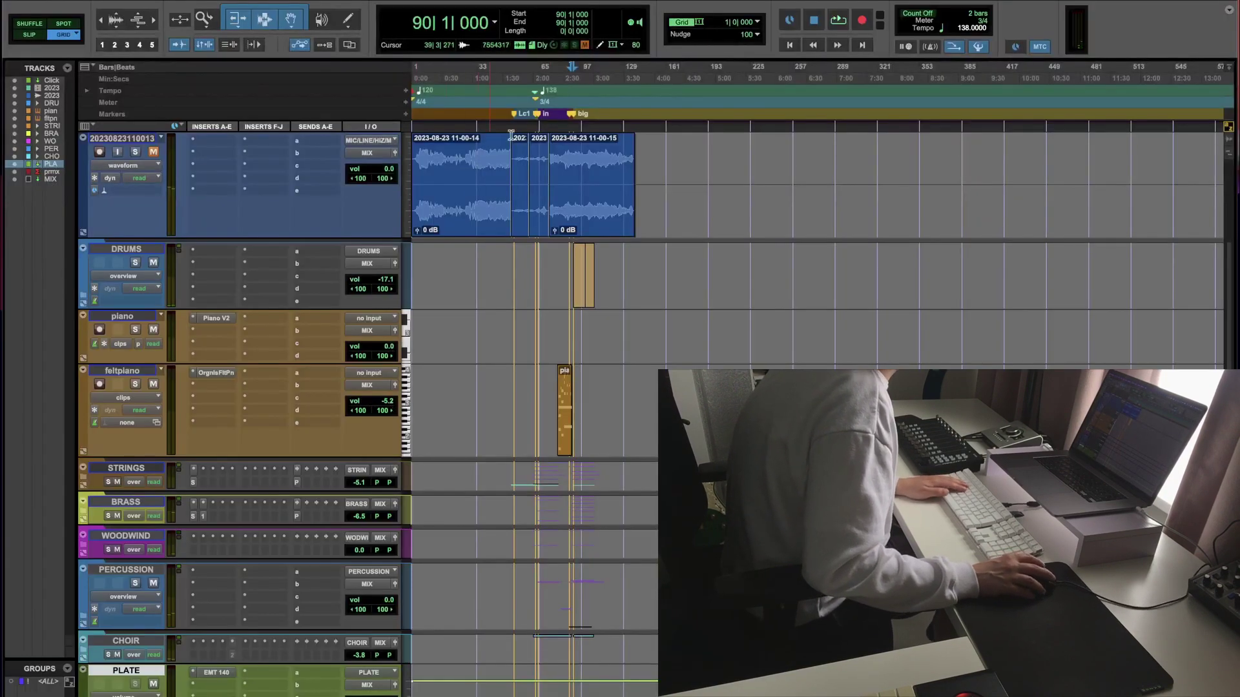
Step: Play from bar 90 and raise the WOODWIND volume to +1.4 and the CHOIR volume to -2.7
{"action": "key", "text": "space"}
{"action": "key", "text": "super+bracketright"}
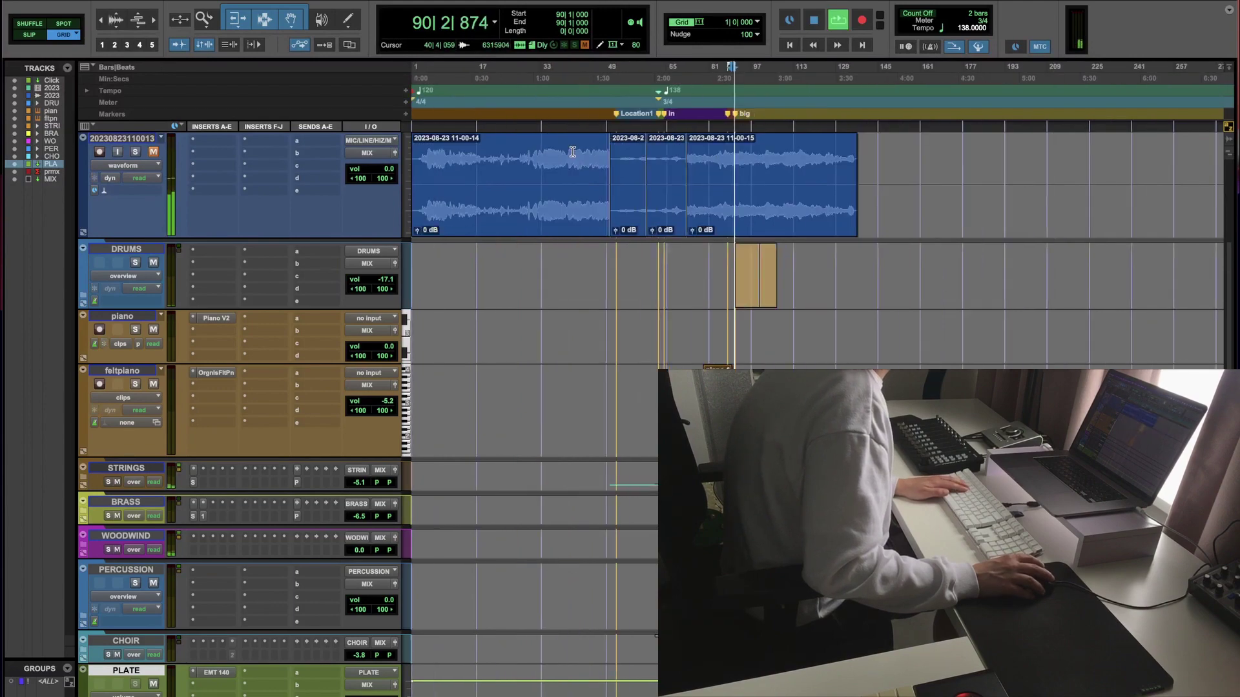
{"action": "key", "text": "super+bracketright"}
{"action": "key", "text": "super+bracketleft"}
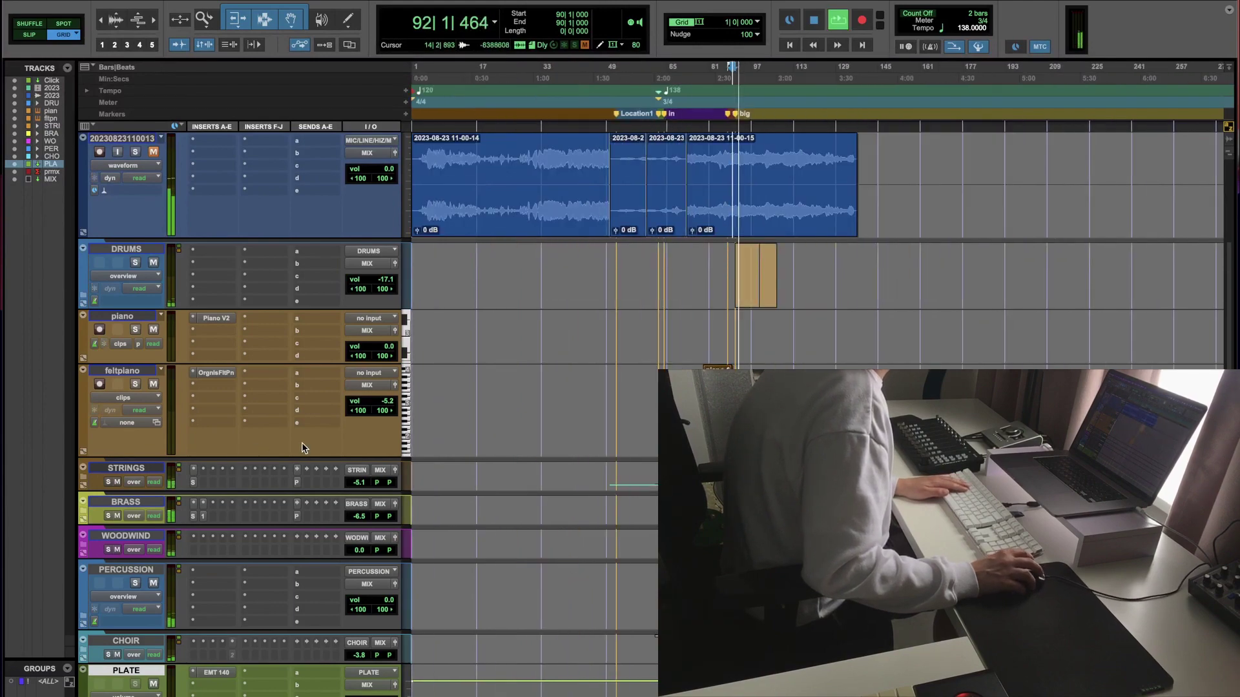
{"action": "scroll", "coordinate": [194, 452], "scroll_direction": "down", "scroll_amount": 5}
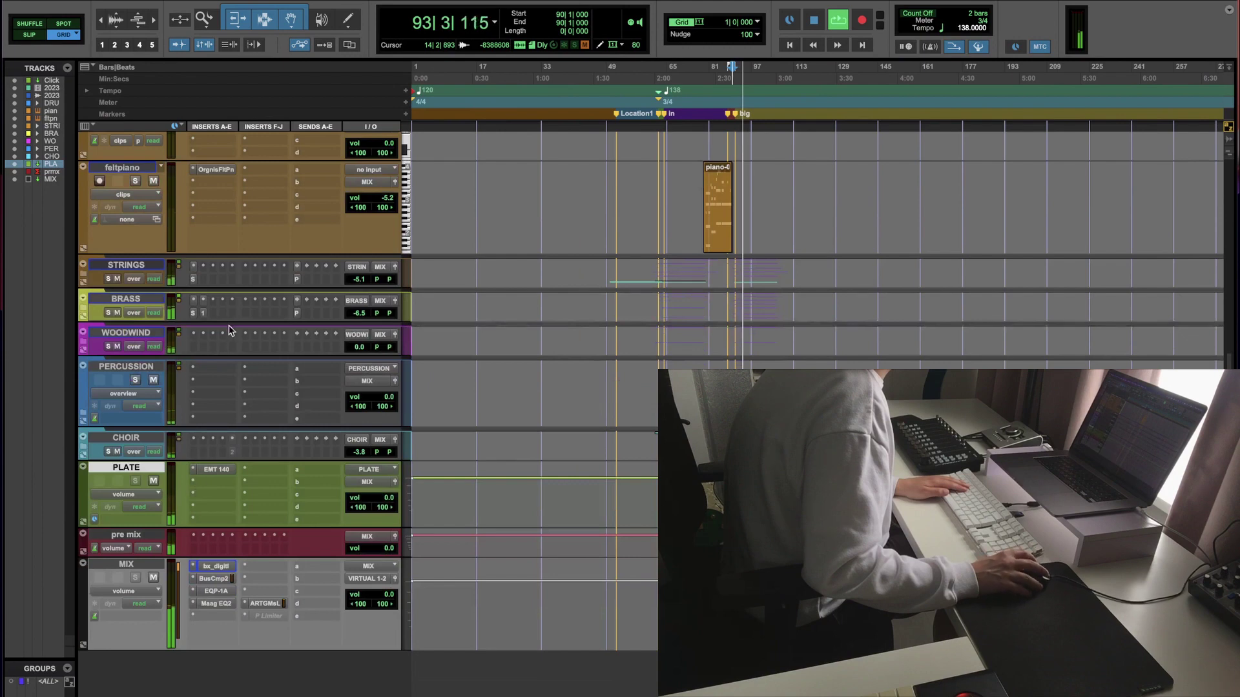
{"action": "left_click_drag", "start_coordinate": [359, 347], "coordinate": [360, 348]}
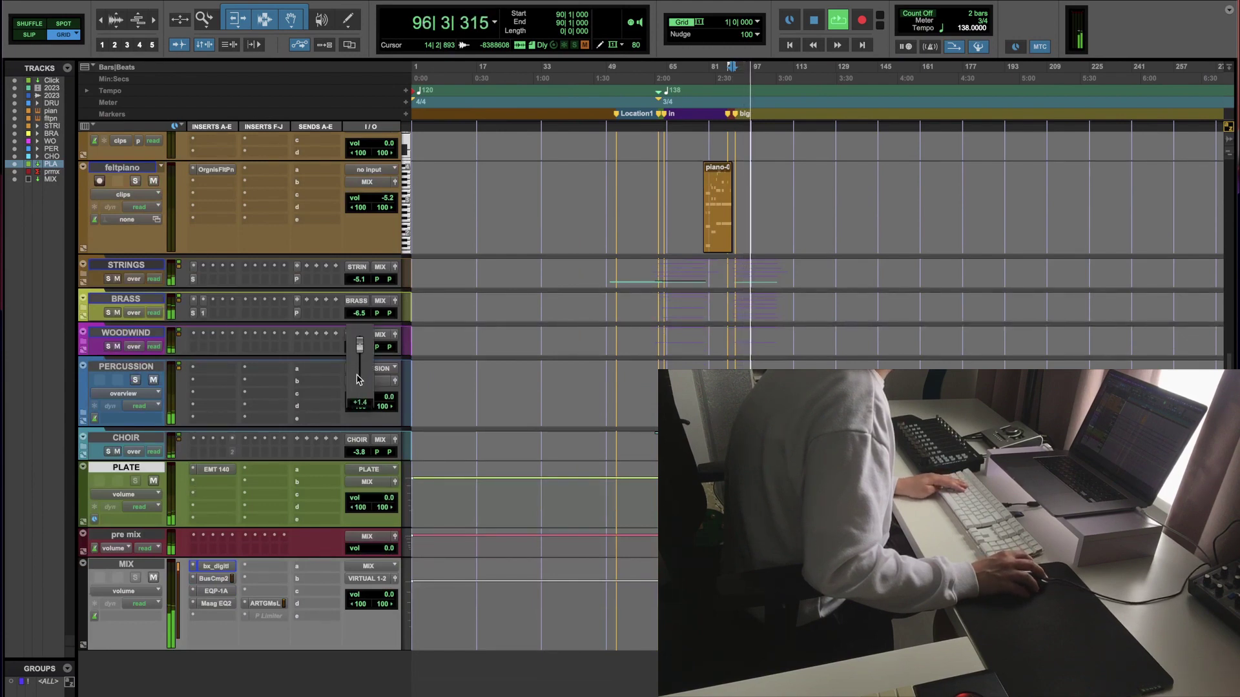
{"action": "left_click_drag", "start_coordinate": [359, 453], "coordinate": [369, 436]}
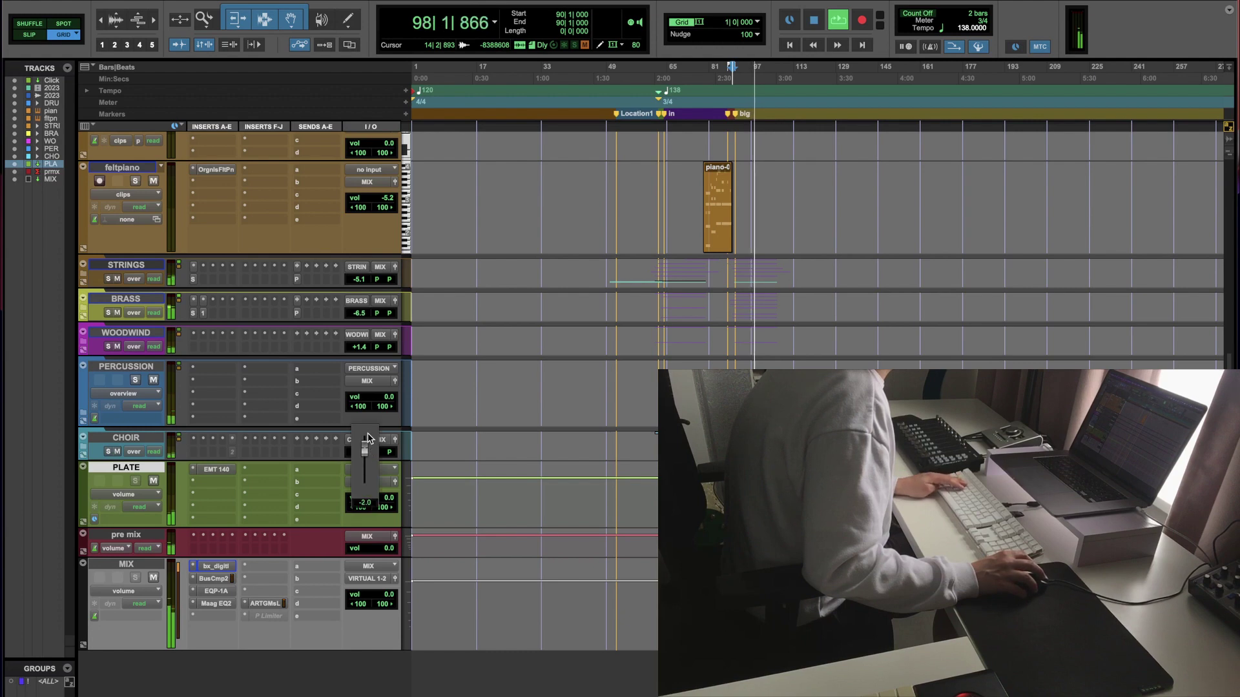
Step: Lower the BRASS folder volume to -7.0 and open its Shadow Hills compressor, then stop playback
{"action": "left_click", "coordinate": [117, 439]}
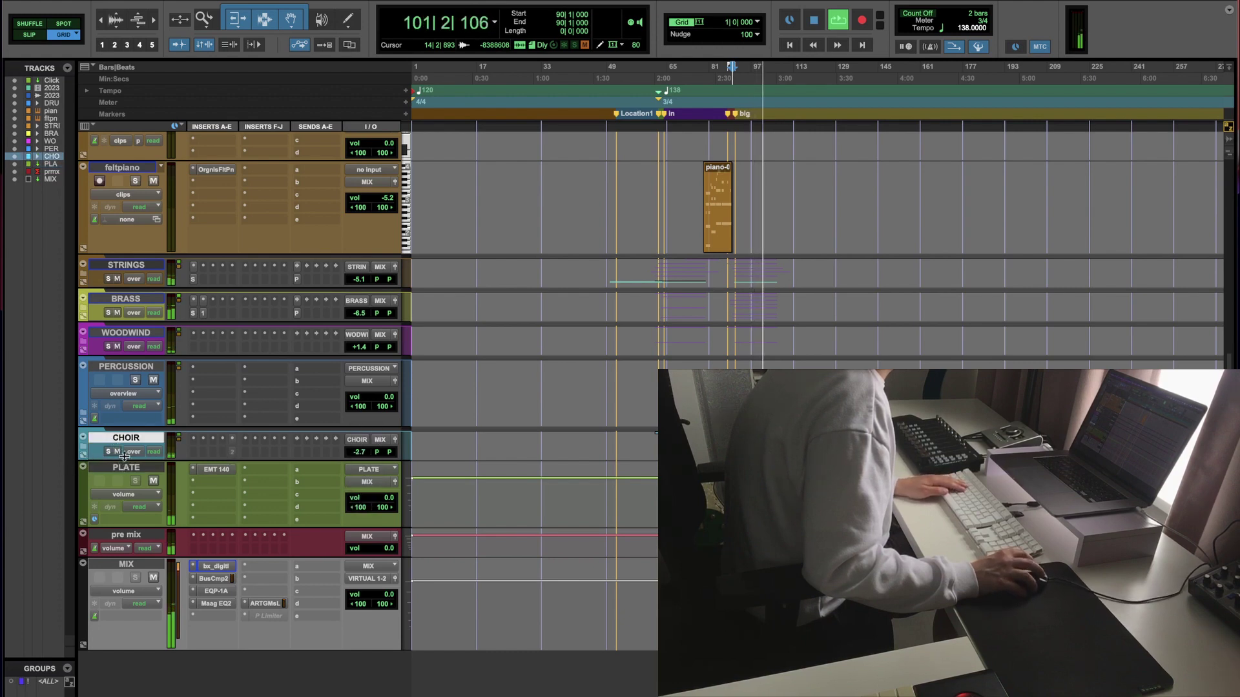
{"action": "left_click_drag", "start_coordinate": [359, 313], "coordinate": [358, 319]}
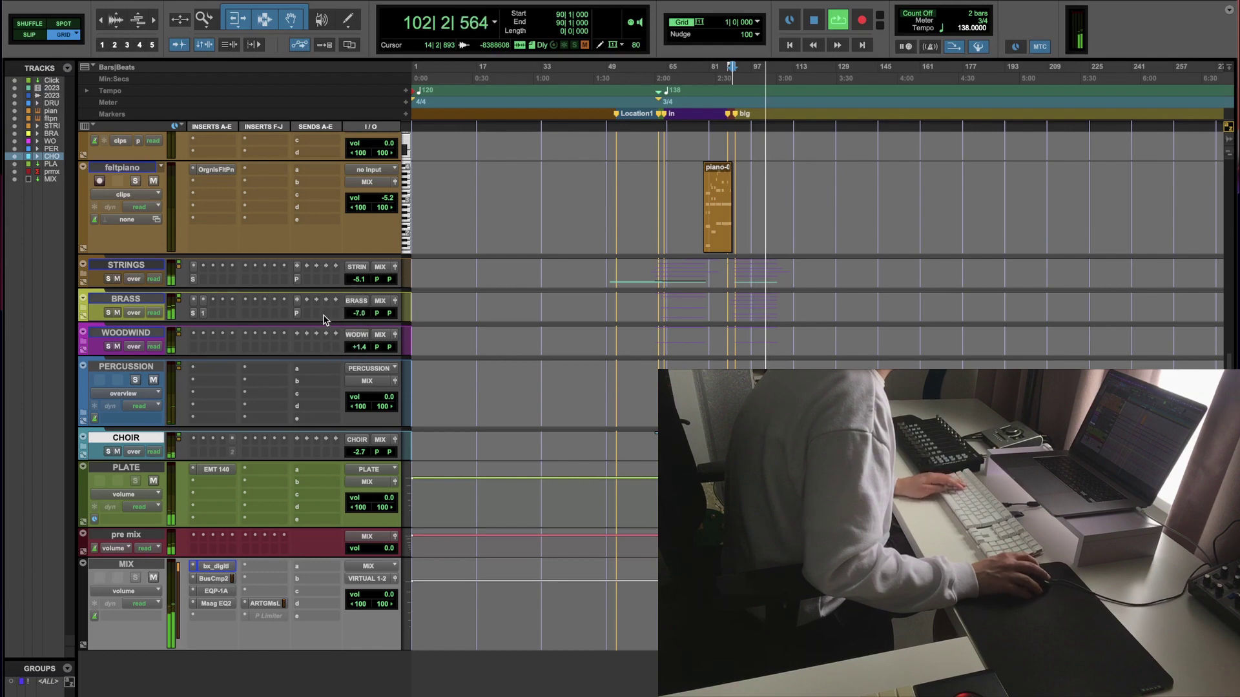
{"action": "left_click", "coordinate": [194, 314]}
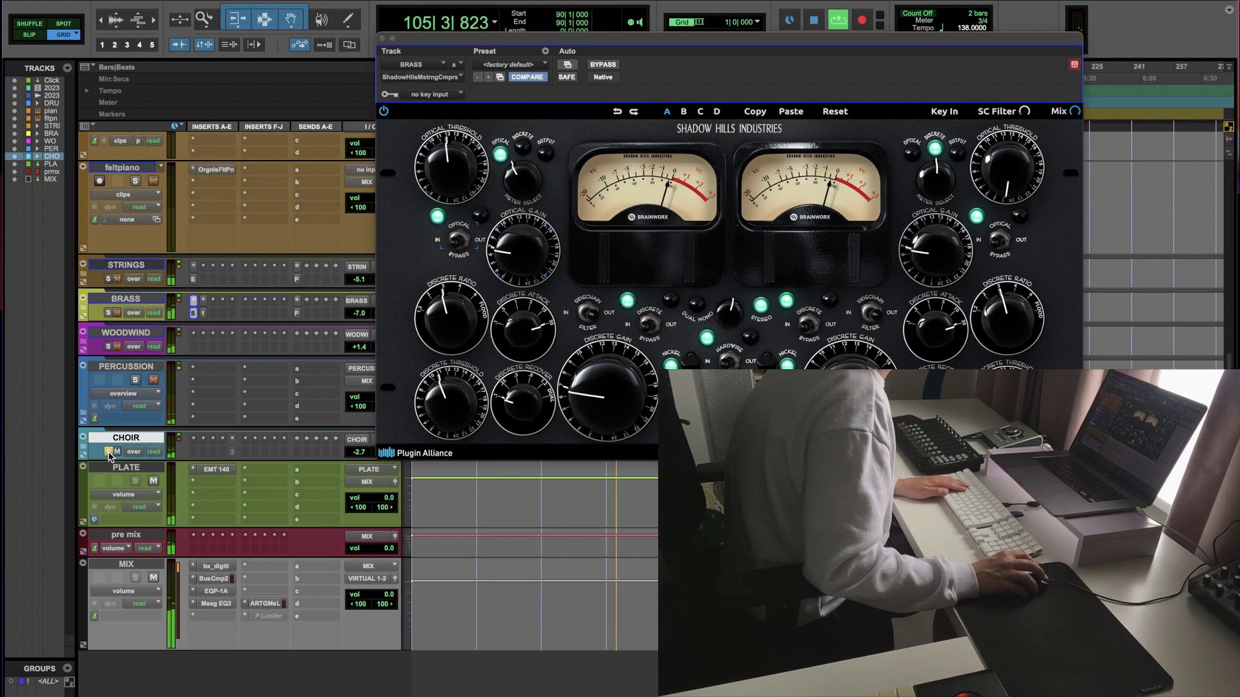
{"action": "key", "text": "space"}
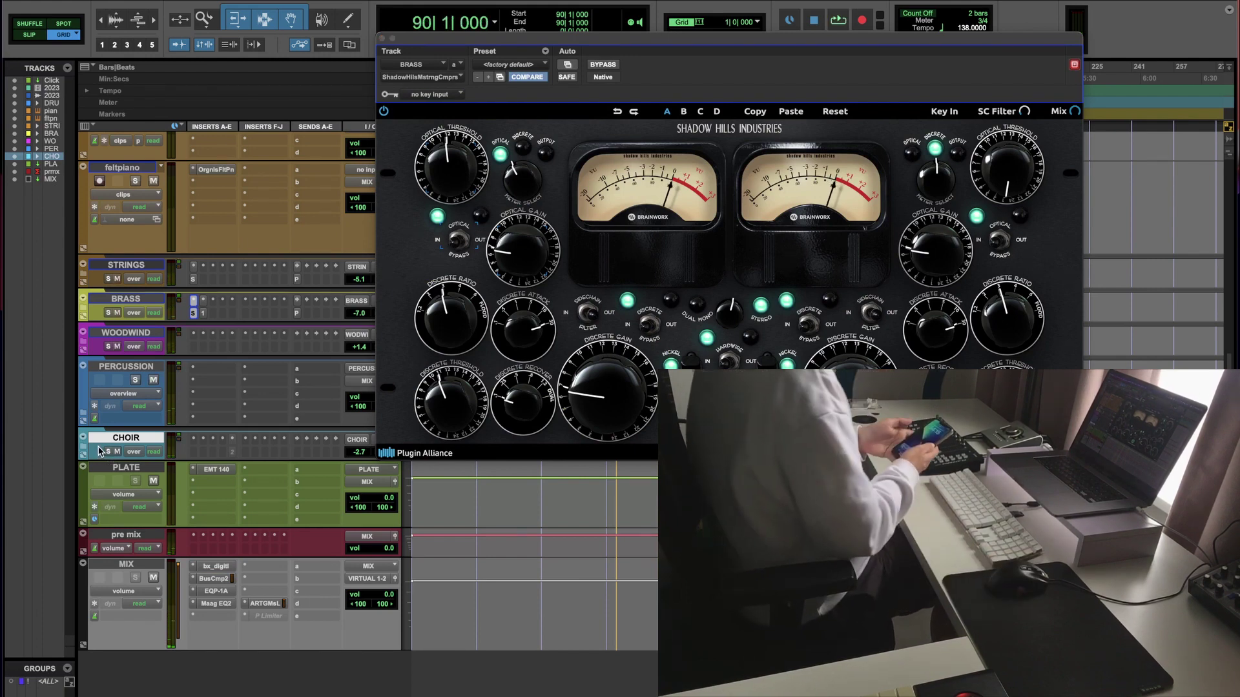
Step: Expand the CHOIR folder and shape the pre choir volume automation between bars 102 and 106 while auditioning it
{"action": "key", "text": "space"}
{"action": "left_click", "coordinate": [820, 66]}
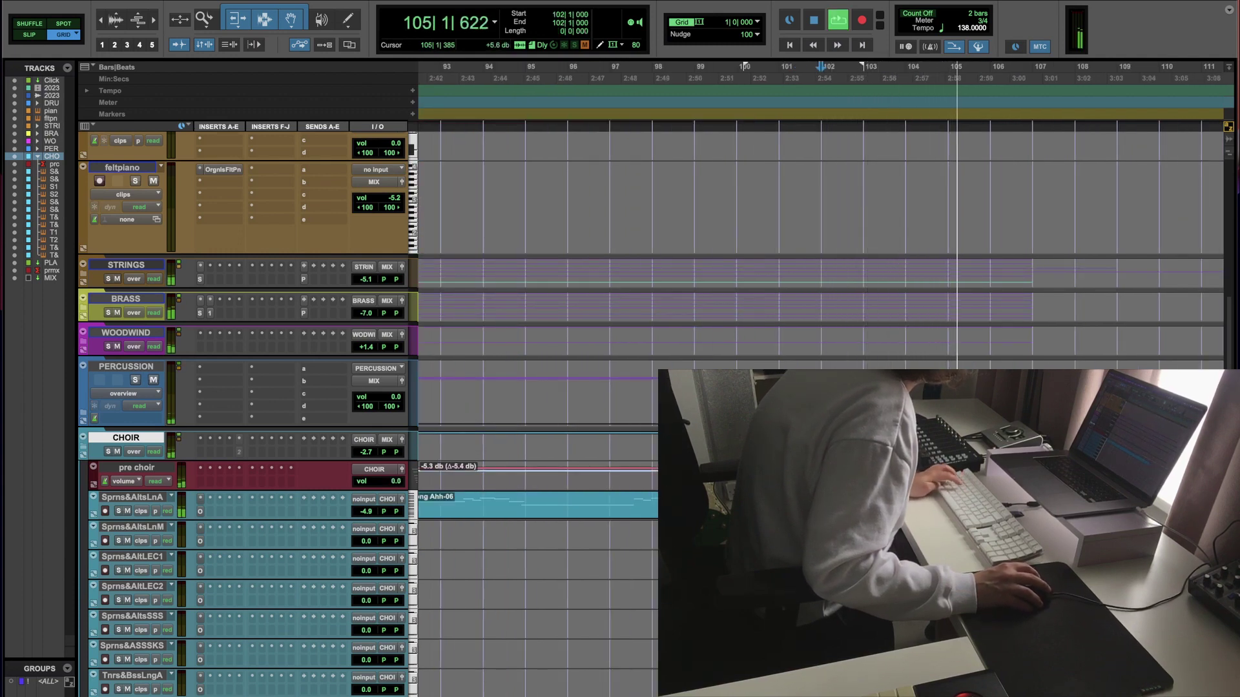
{"action": "key", "text": "space"}
{"action": "left_click", "coordinate": [860, 66]}
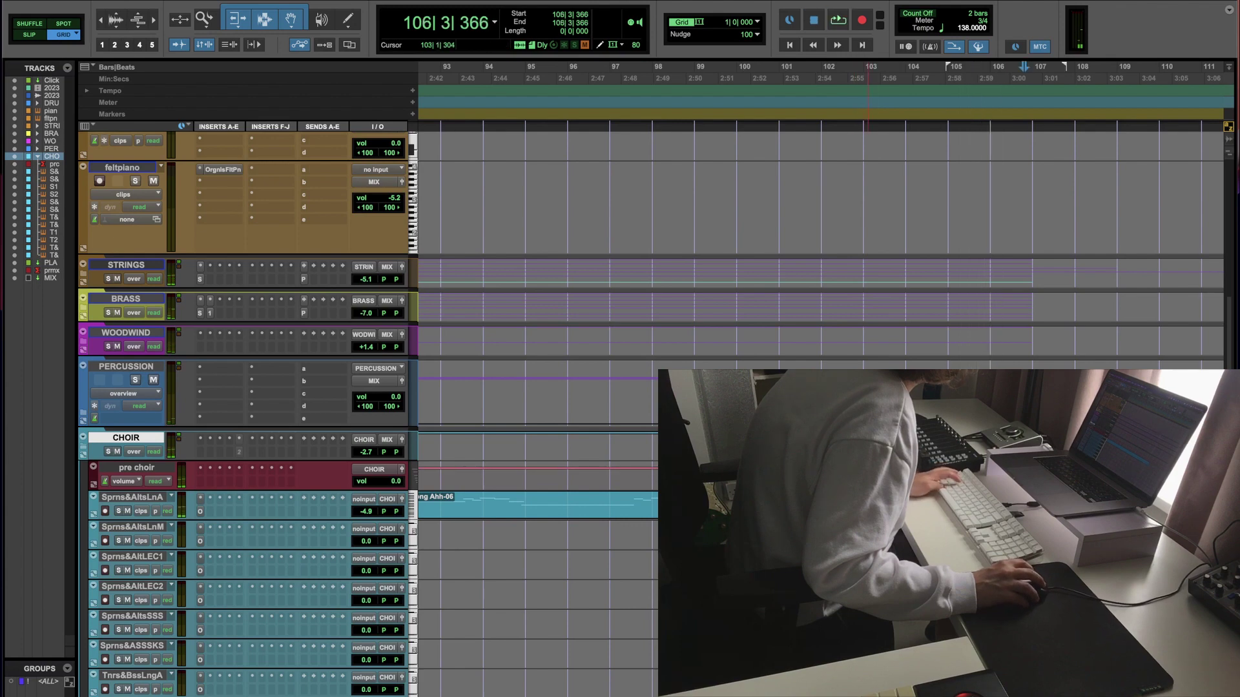
{"action": "left_click_drag", "start_coordinate": [860, 67], "coordinate": [1027, 66]}
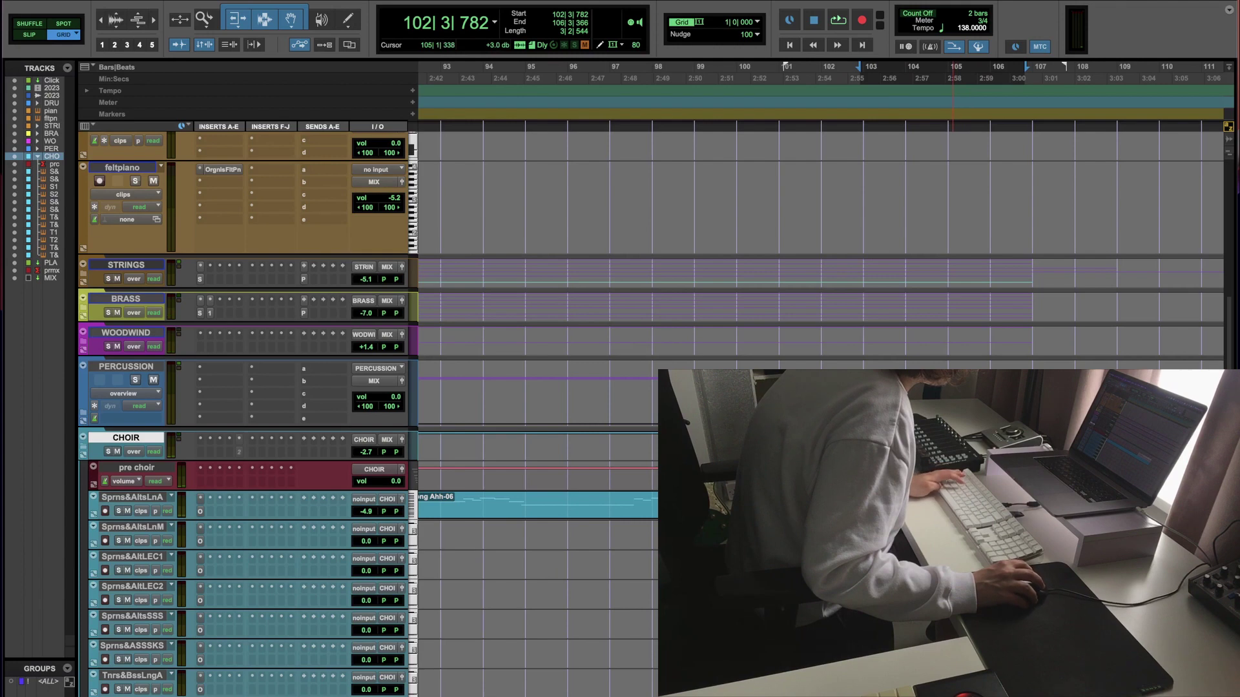
{"action": "key", "text": "space"}
{"action": "left_click", "coordinate": [906, 67]}
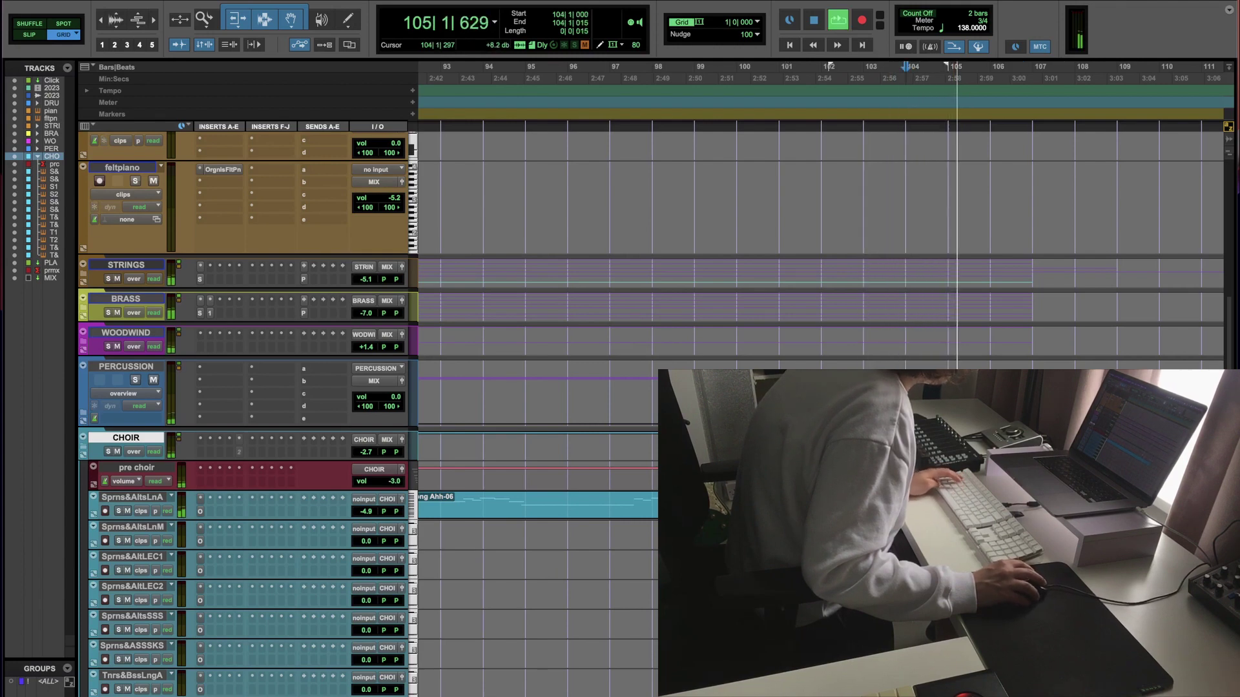
{"action": "key", "text": "r"}
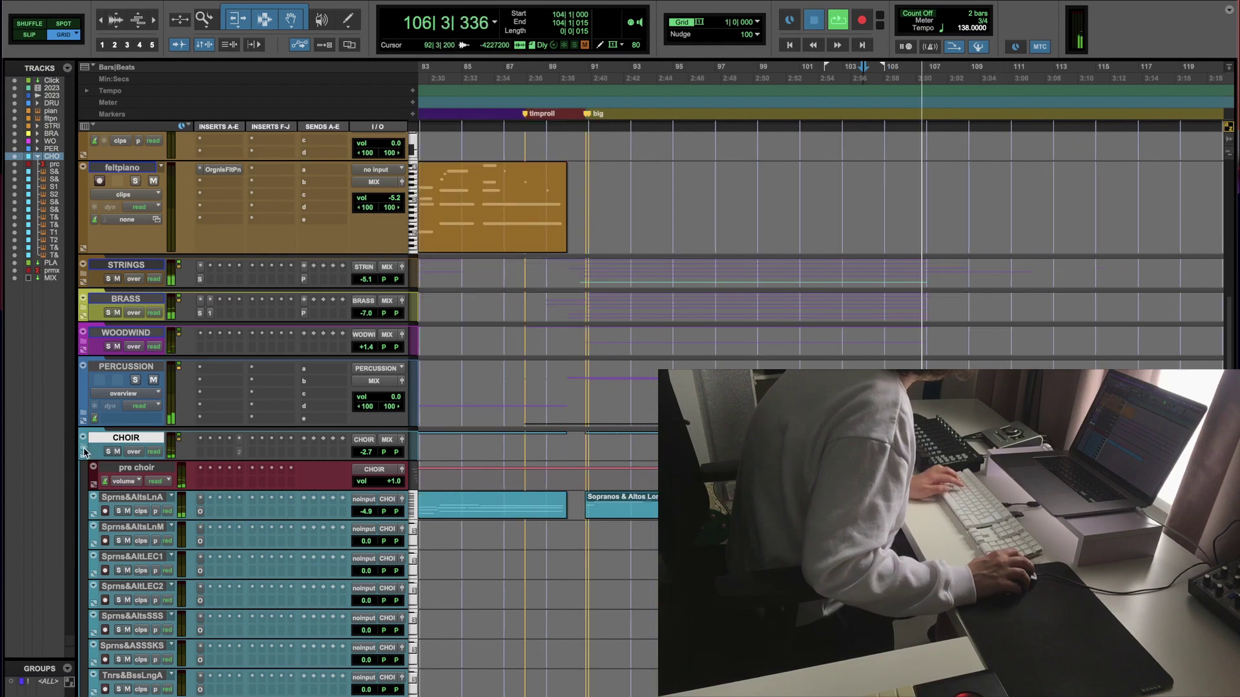